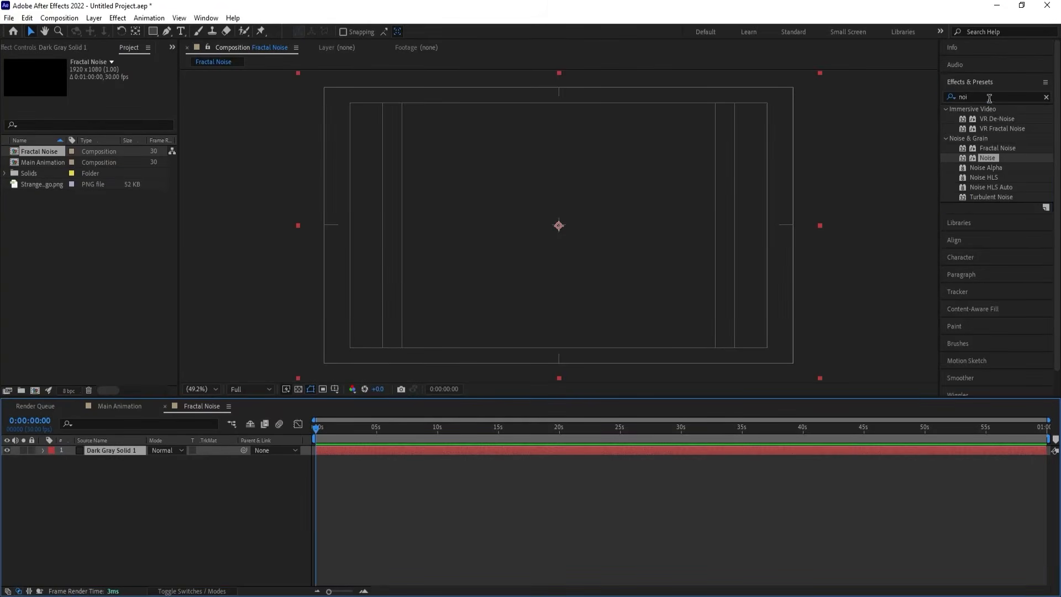
- Find the Fractal Noise effect and apply it to the dark gray solid in the Fractal Noise composition
key("ctrl+a")
type("Frac")
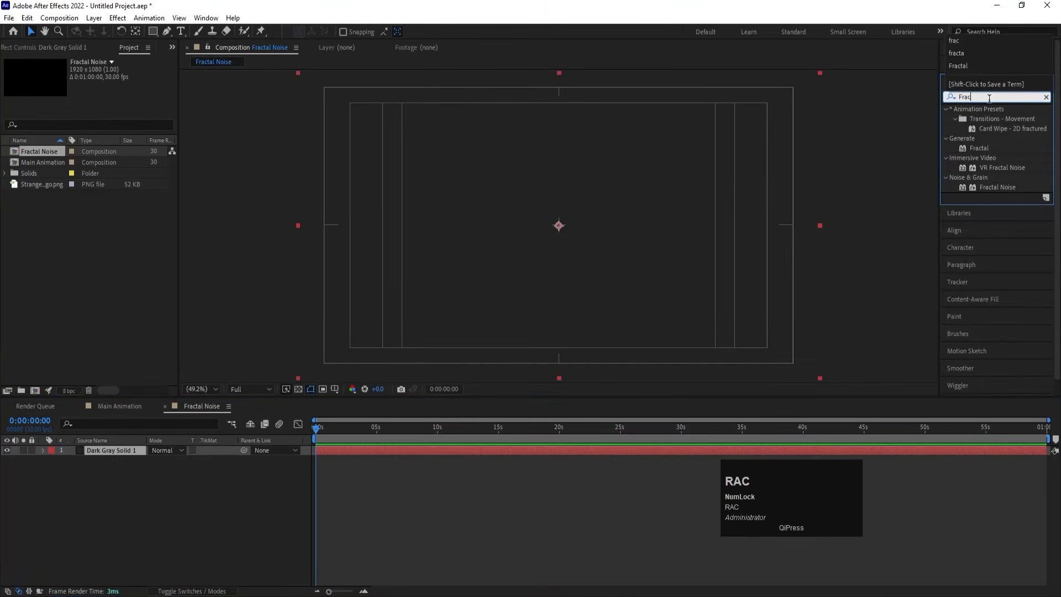
double_click(990, 186)
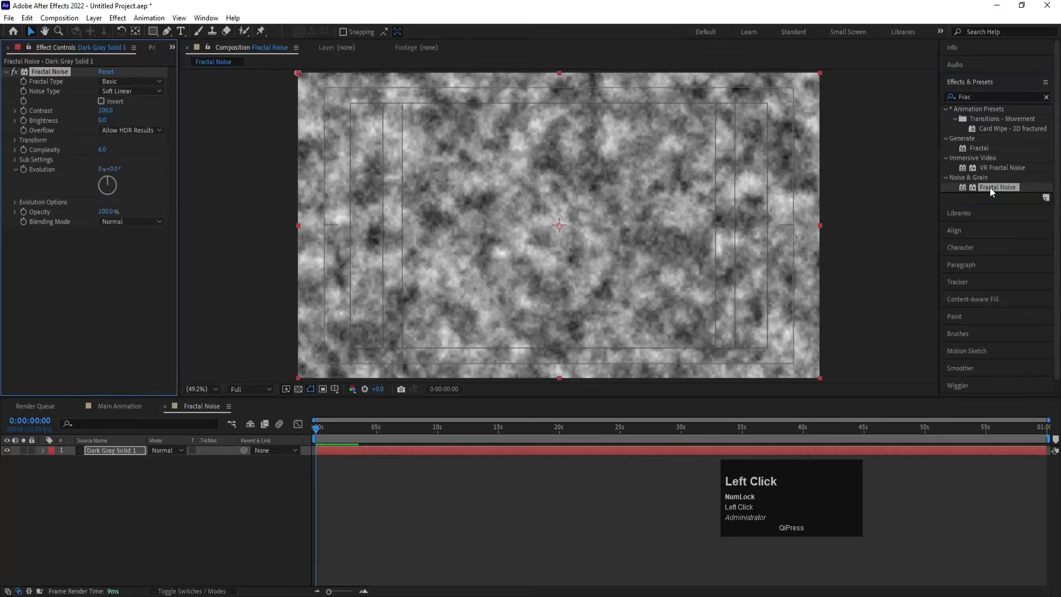
- Set the Fractal Noise contrast to 252, brightness to -19 and complexity to 1
left_click_drag(114, 110, 101, 140)
left_click(104, 149)
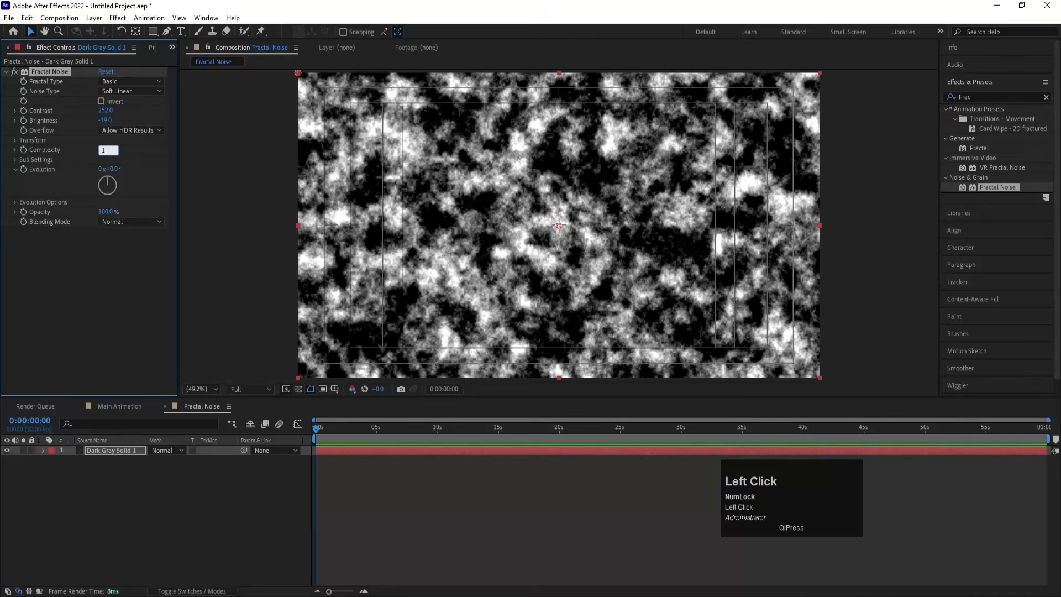
key("Return")
- Turn off uniform scaling in the Fractal Noise transform settings and set scale width to 1000 and scale height to 1
left_click(14, 141)
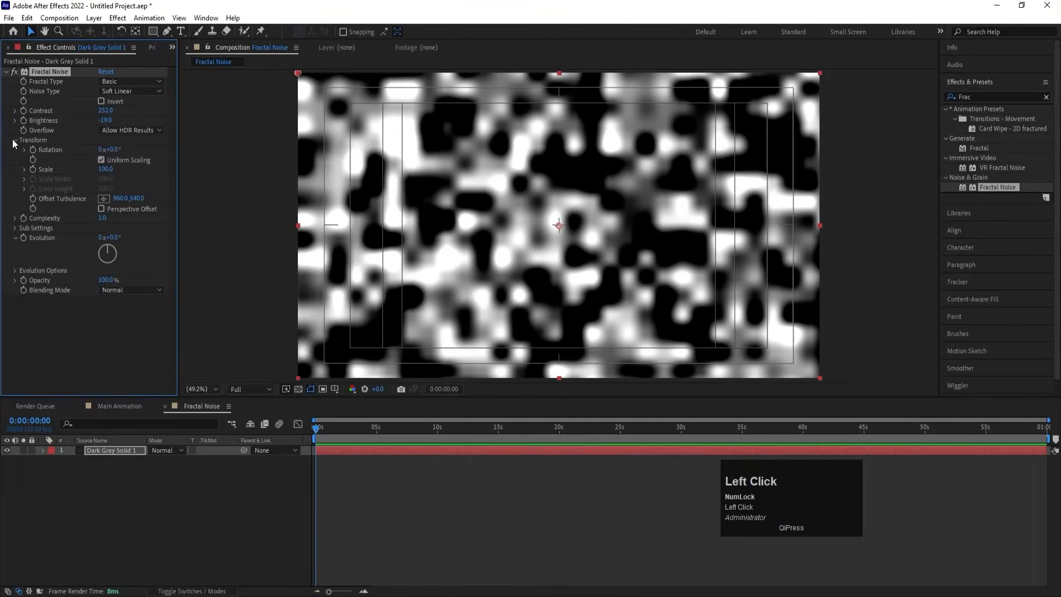
left_click(102, 159)
left_click(112, 174)
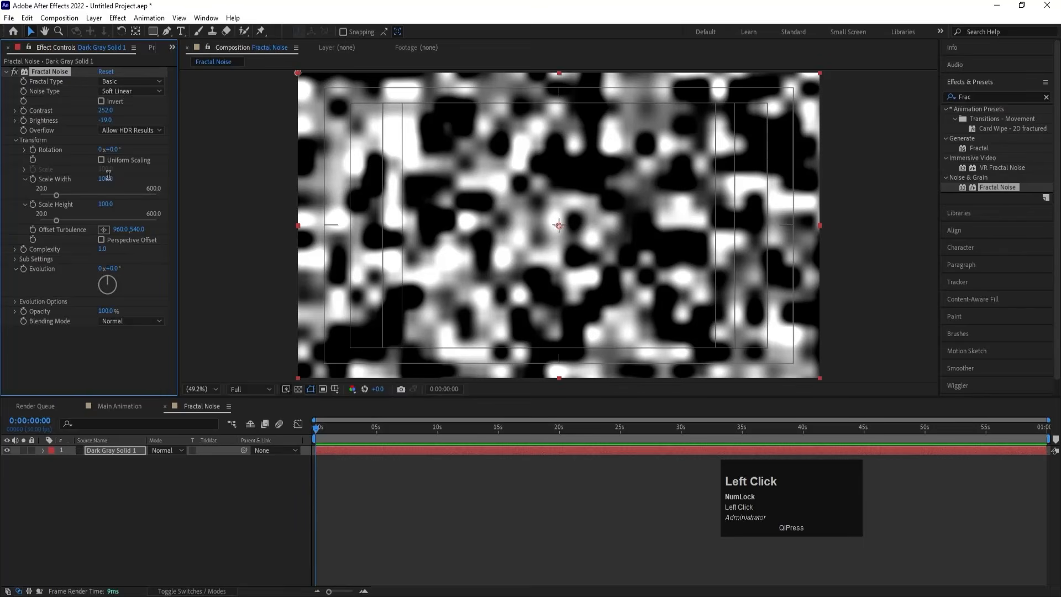
type("1000")
key("Return")
left_click_drag(104, 204, 15, 210)
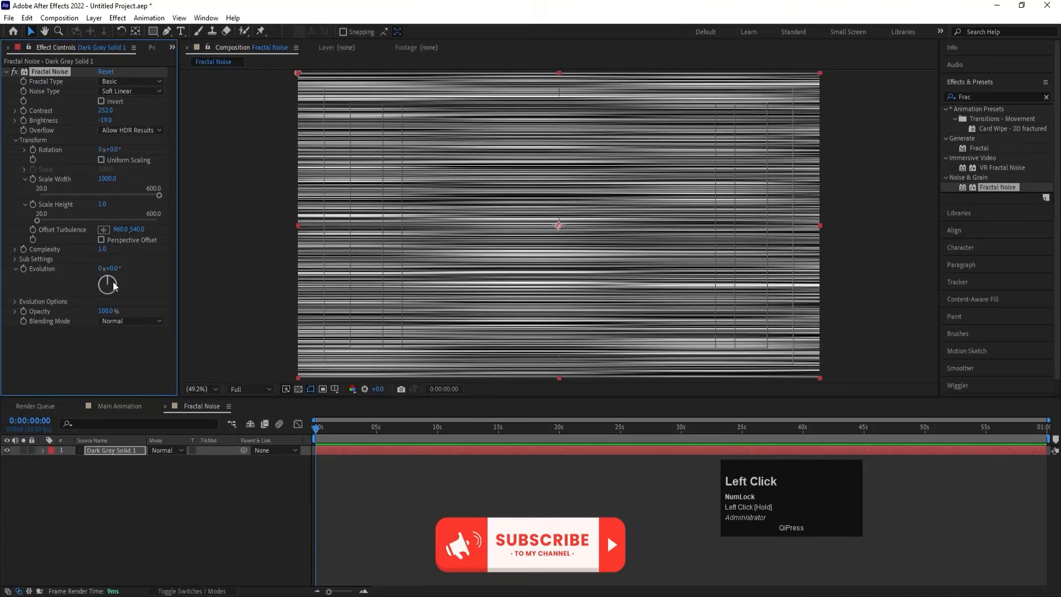
- Add the expression time*90 to the Fractal Noise evolution and preview the animated streaks
left_click(24, 268, "alt")
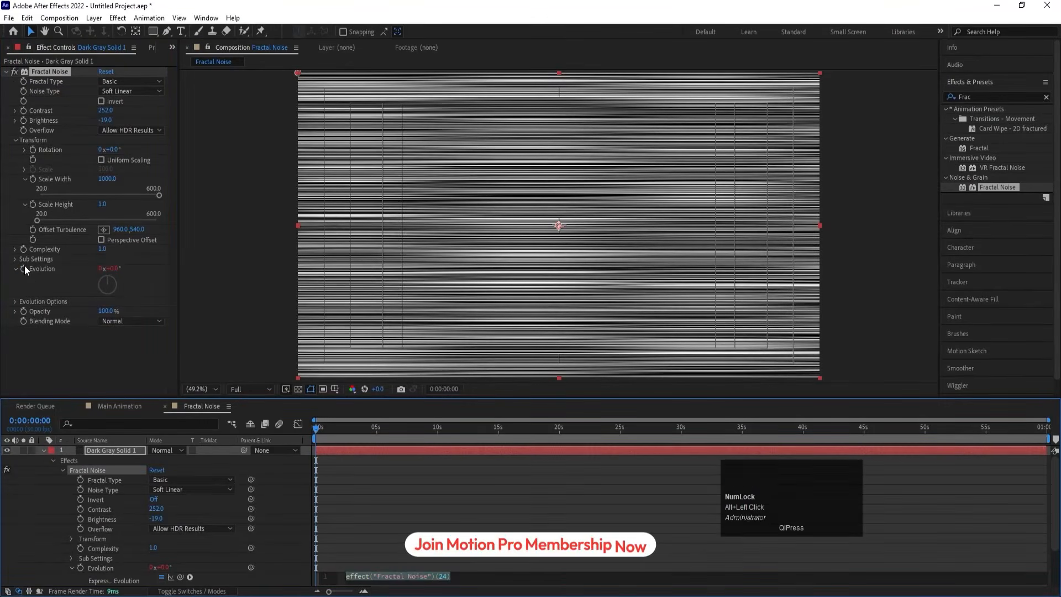
type("time")
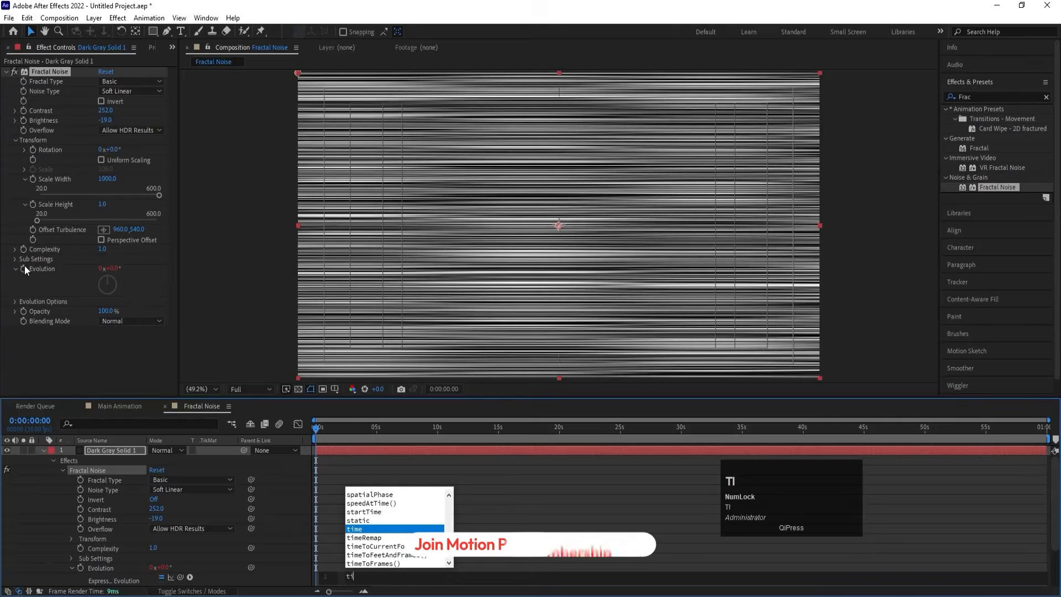
key("Return")
type("*")
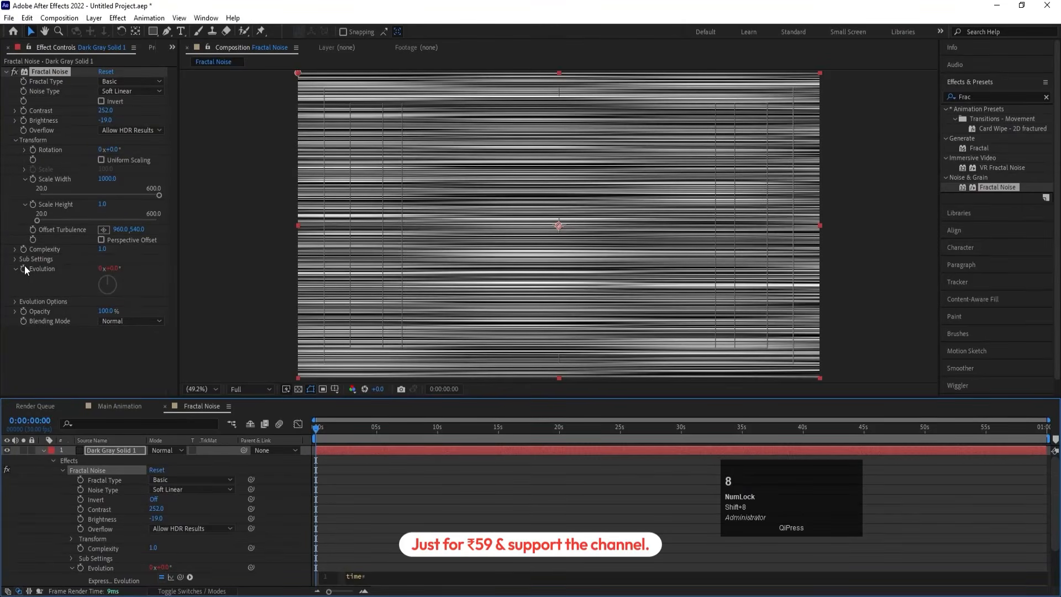
type("90")
left_click(429, 481)
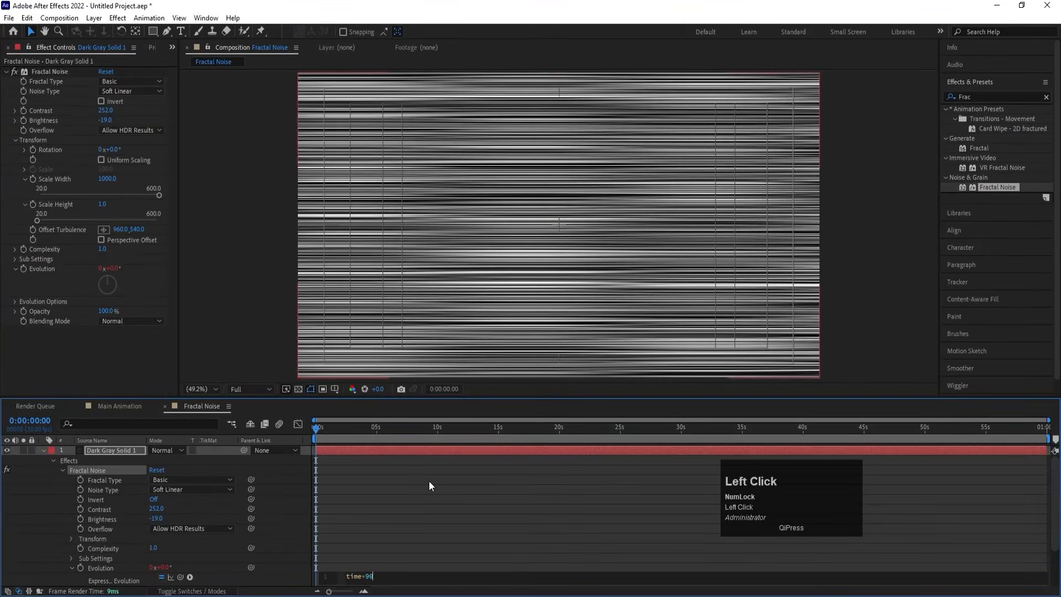
key("space")
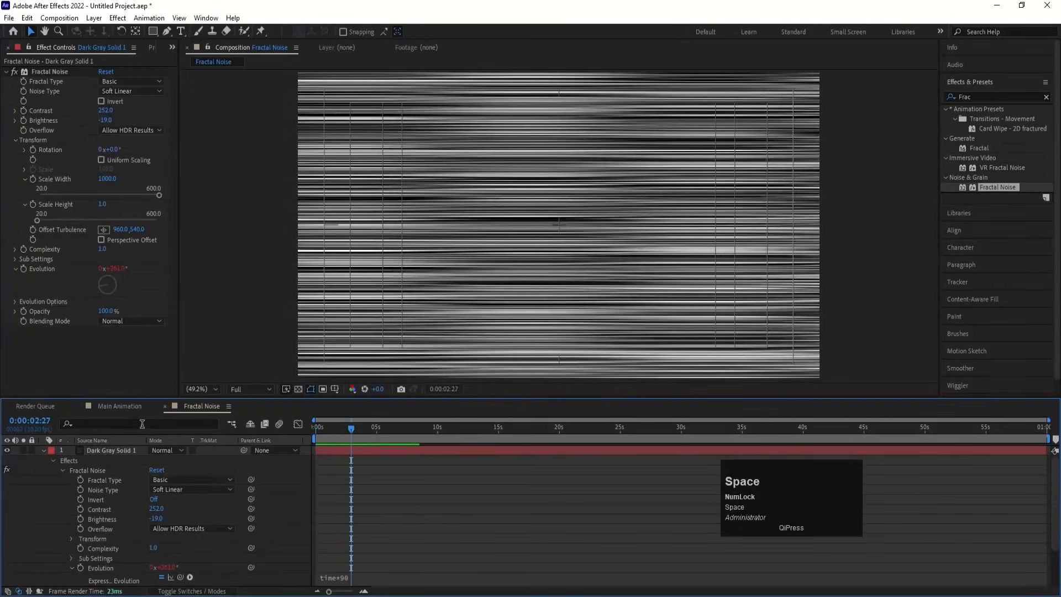
- Add Stranger-Things-logo.png to the Main Animation composition and set its scale to 25%
left_click(131, 406)
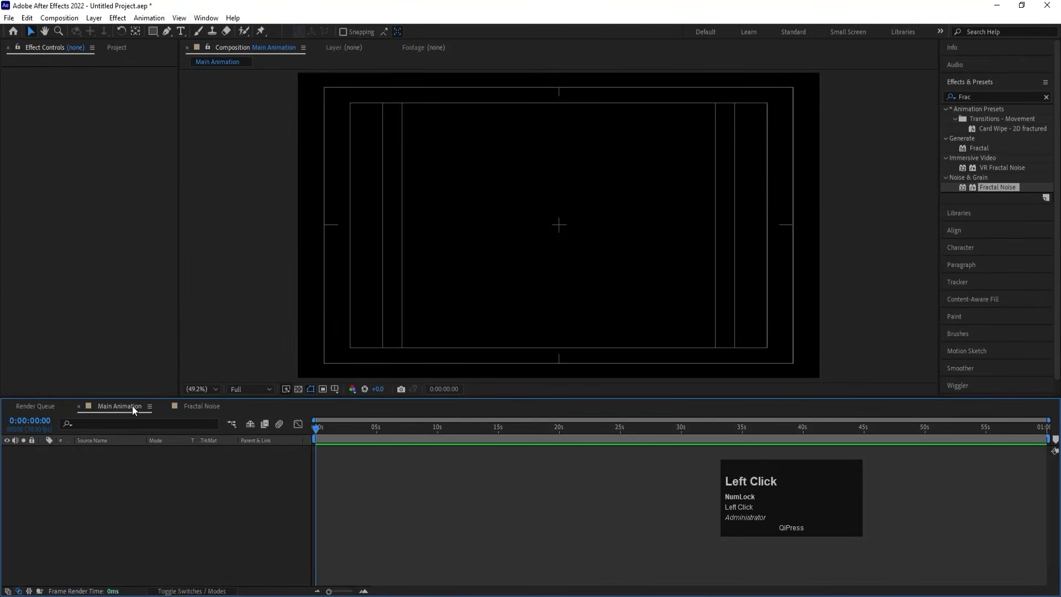
key("ctrl+0")
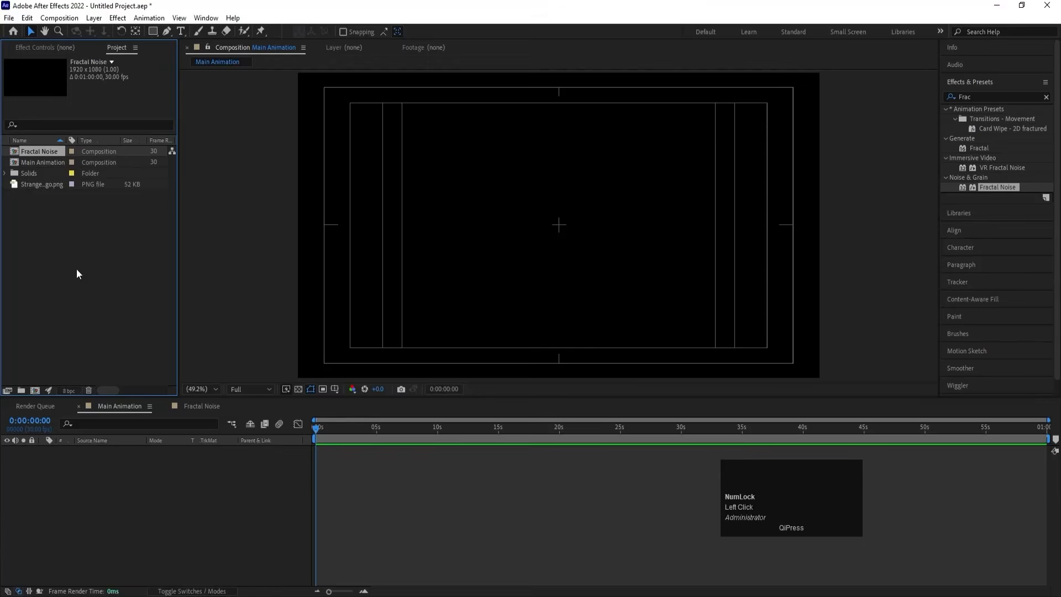
left_click(39, 185)
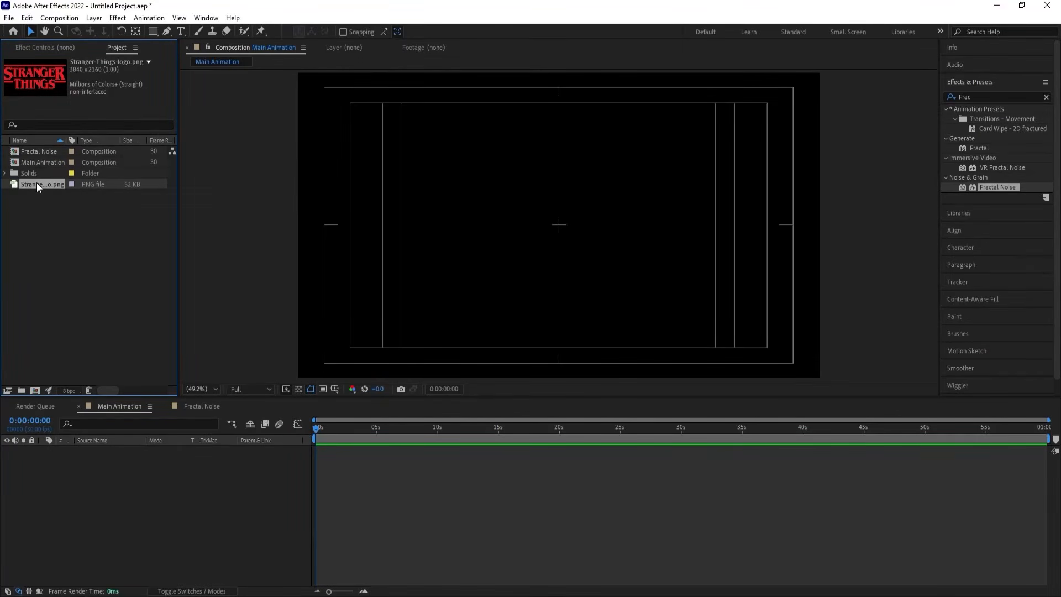
left_click_drag(36, 182, 128, 462)
key("s")
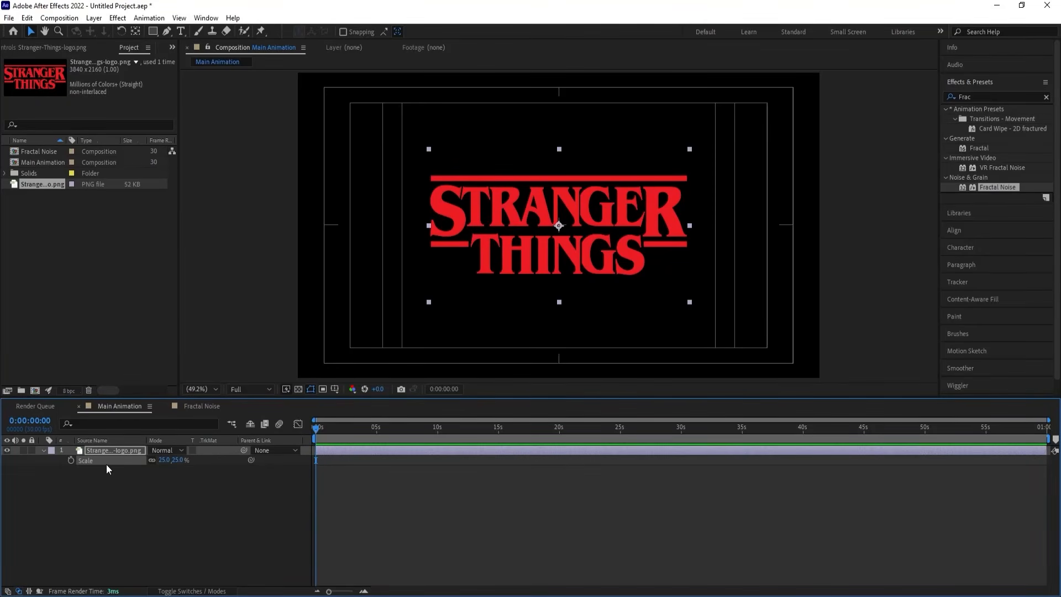
- Pre-compose the logo image layer as Logo, moving all attributes into the new composition
left_click(110, 451)
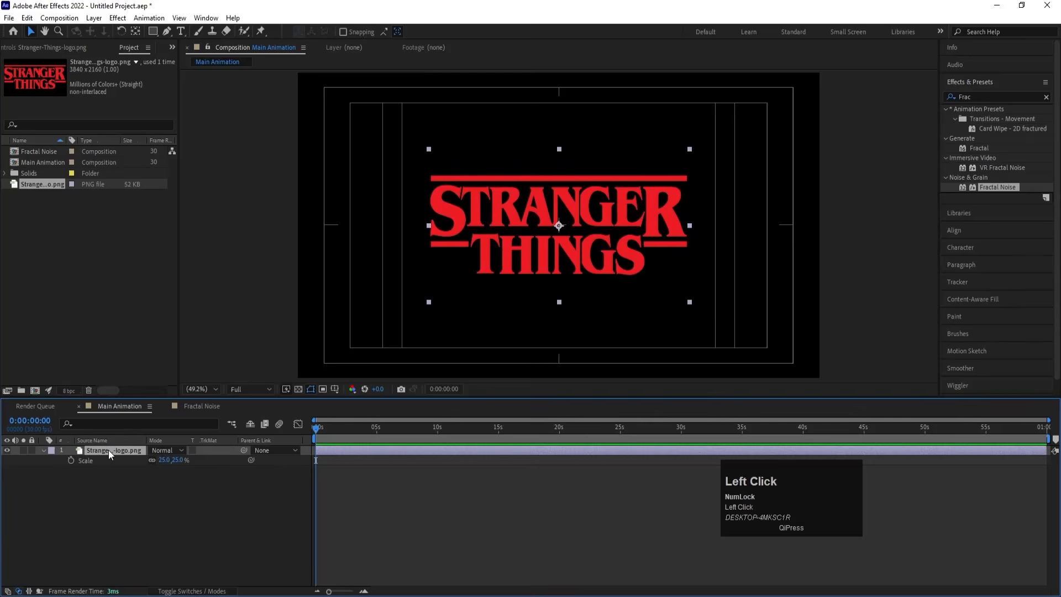
key("ctrl")
key("ctrl+shift+c")
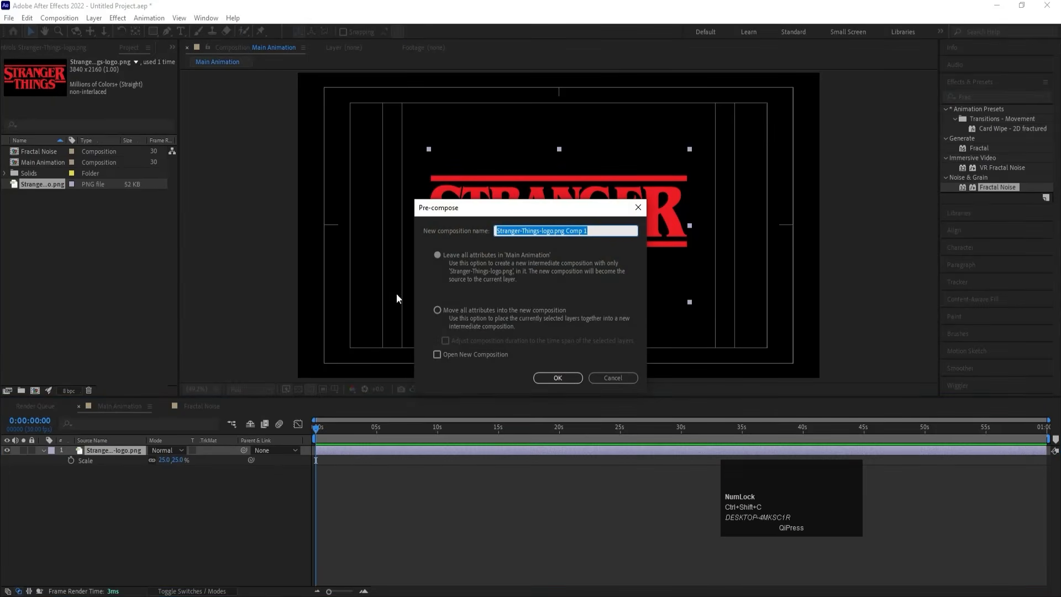
left_click(438, 312)
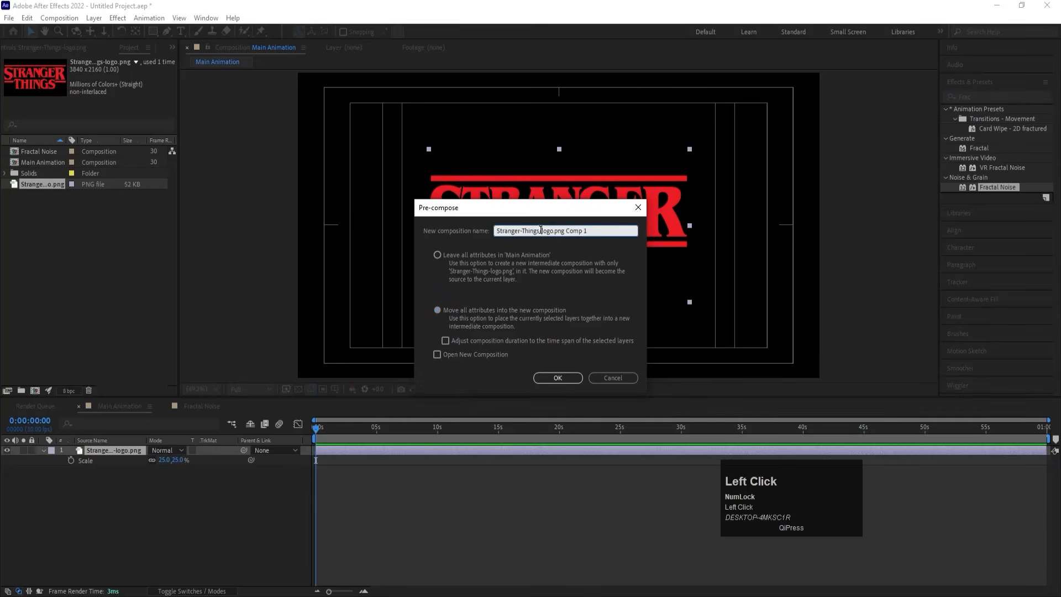
key("ctrl+a")
type("Log")
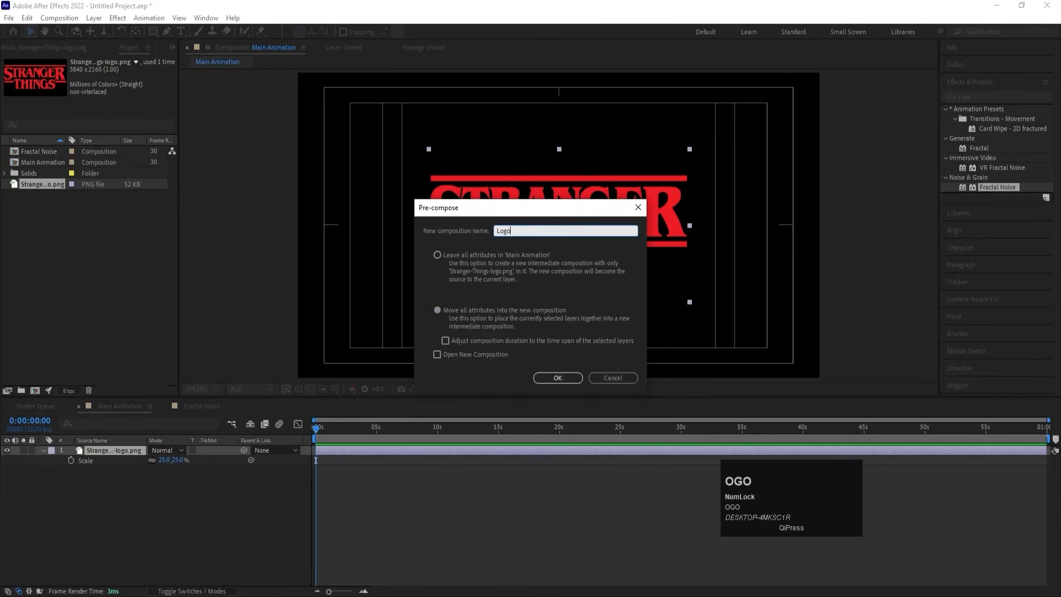
key("Return")
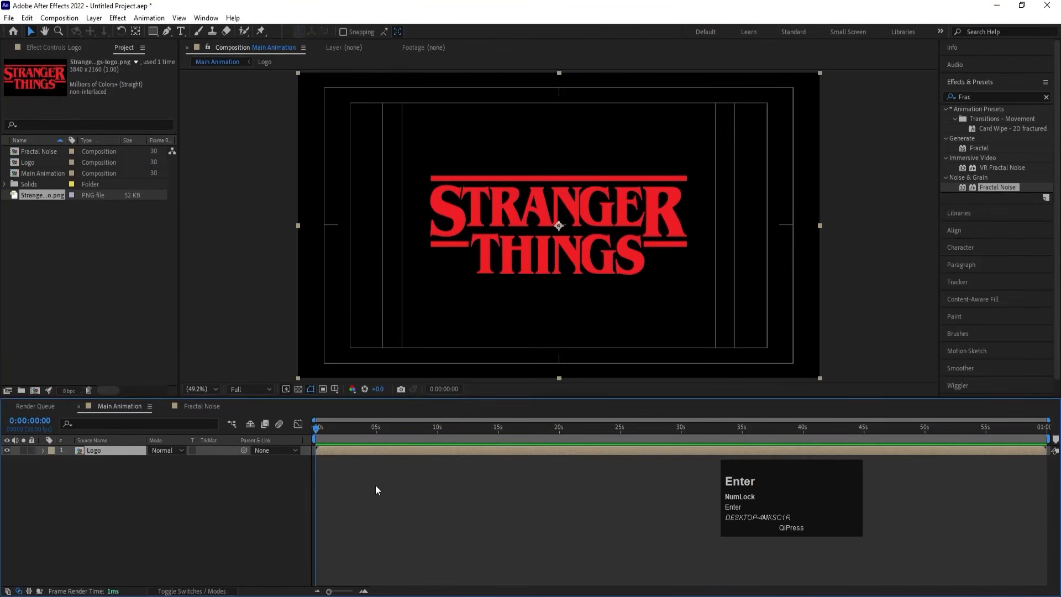
- Apply the Fill effect to the Logo layer and set its color to white
left_click(98, 454)
key("ctrl+a")
type("fil")
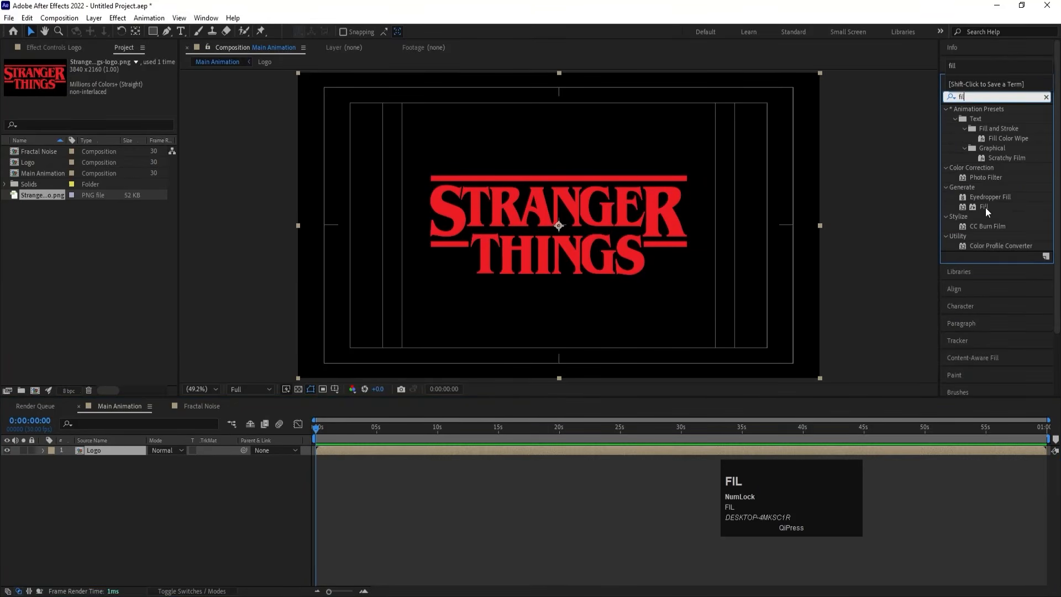
double_click(986, 207)
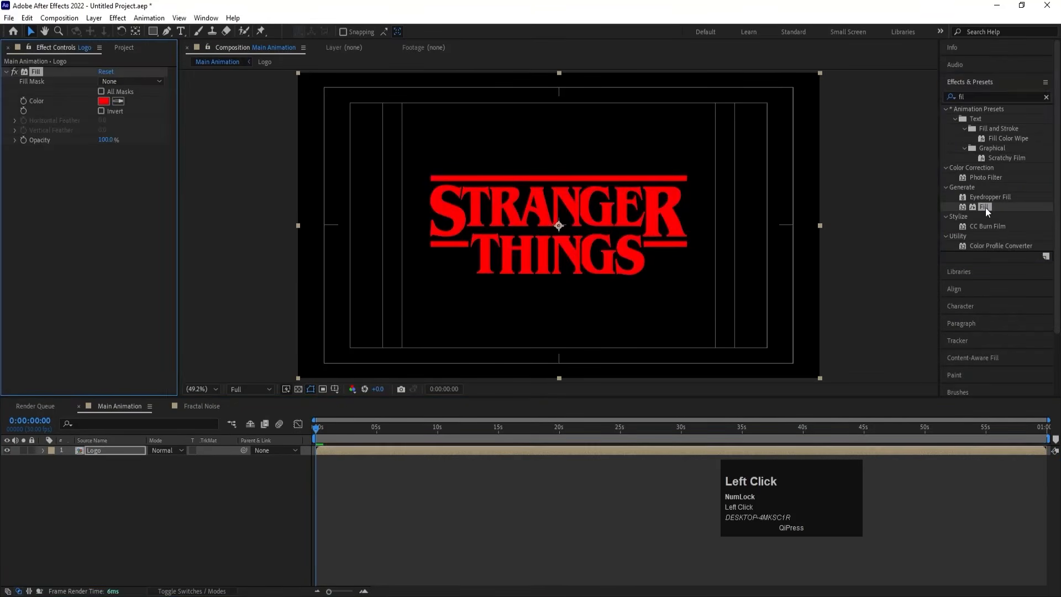
left_click(104, 101)
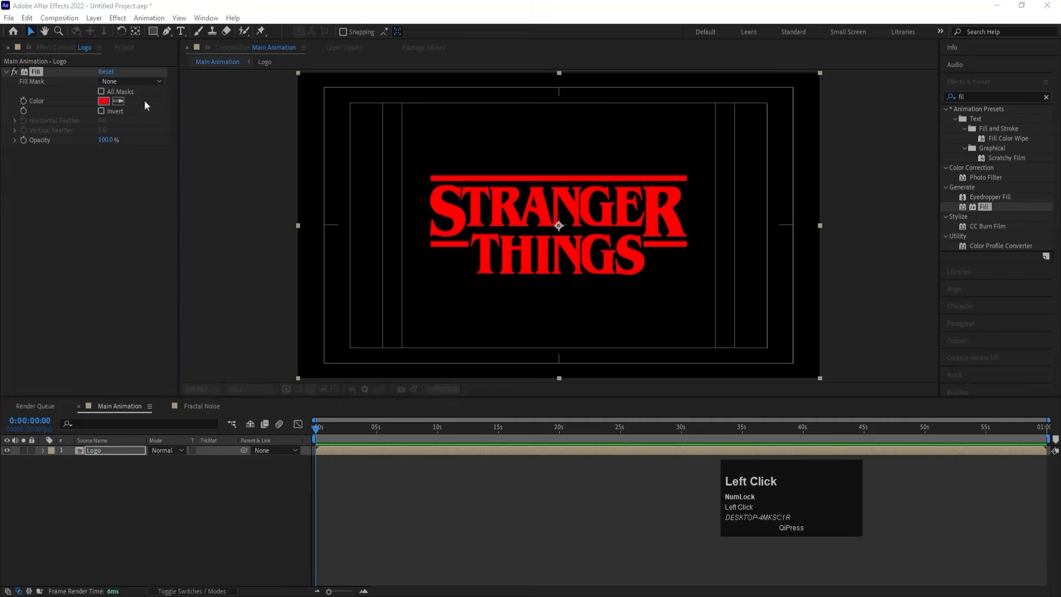
left_click_drag(414, 251, 352, 192)
key("Return")
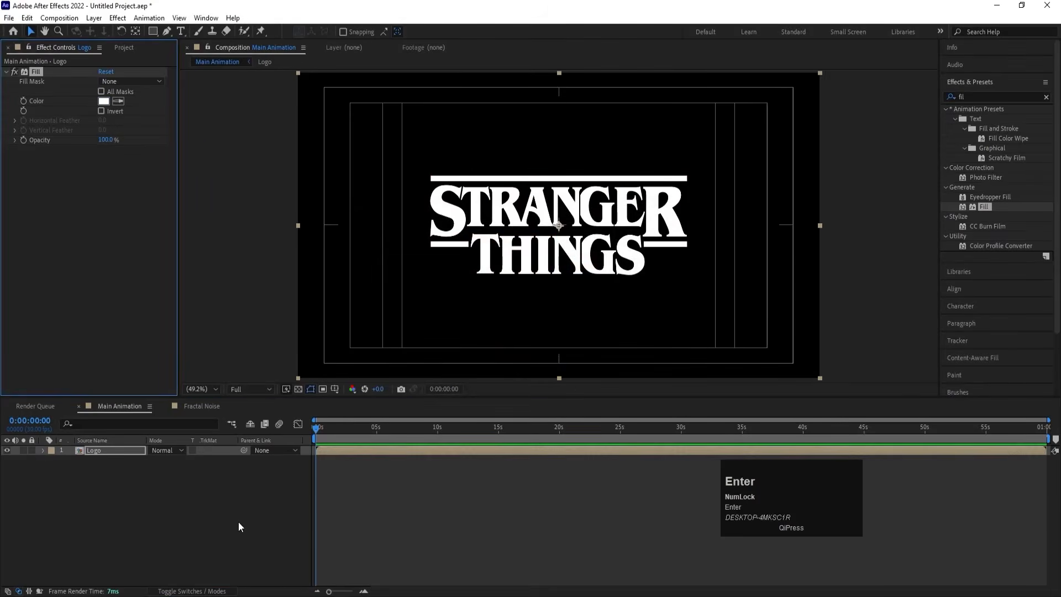
- Auto-trace the Logo layer's current frame into masks, using the Alpha channel and without applying to a new layer
left_click(190, 501)
left_click(102, 451)
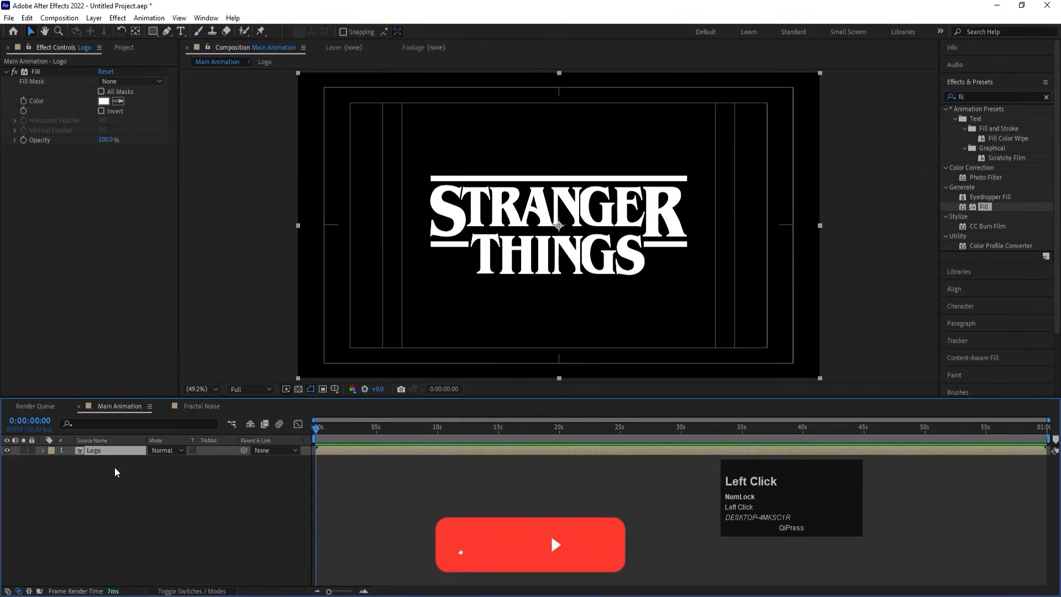
left_click(93, 18)
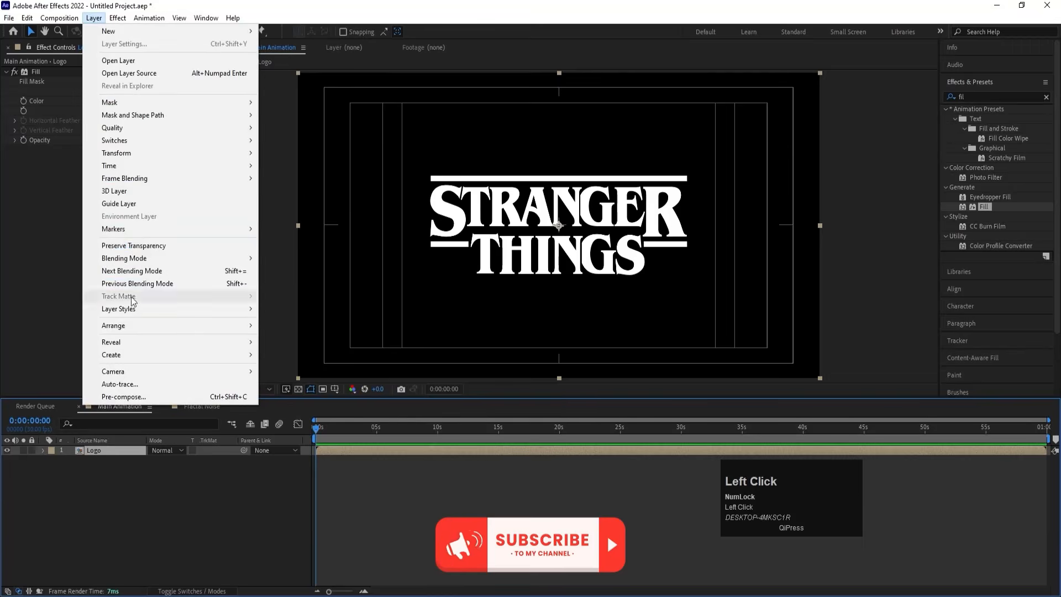
left_click(127, 383)
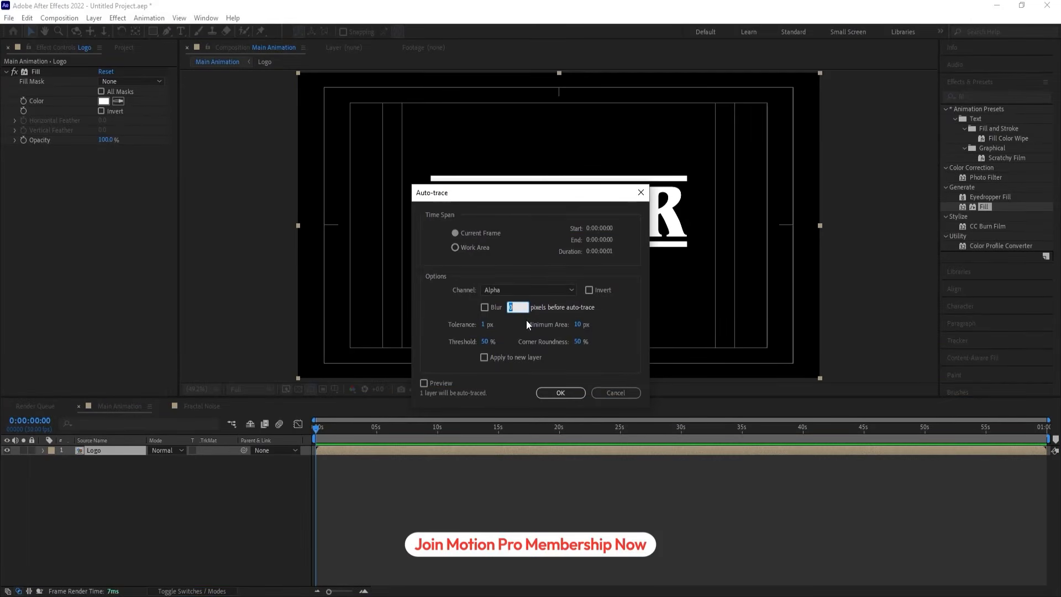
left_click(497, 289)
left_click(454, 300)
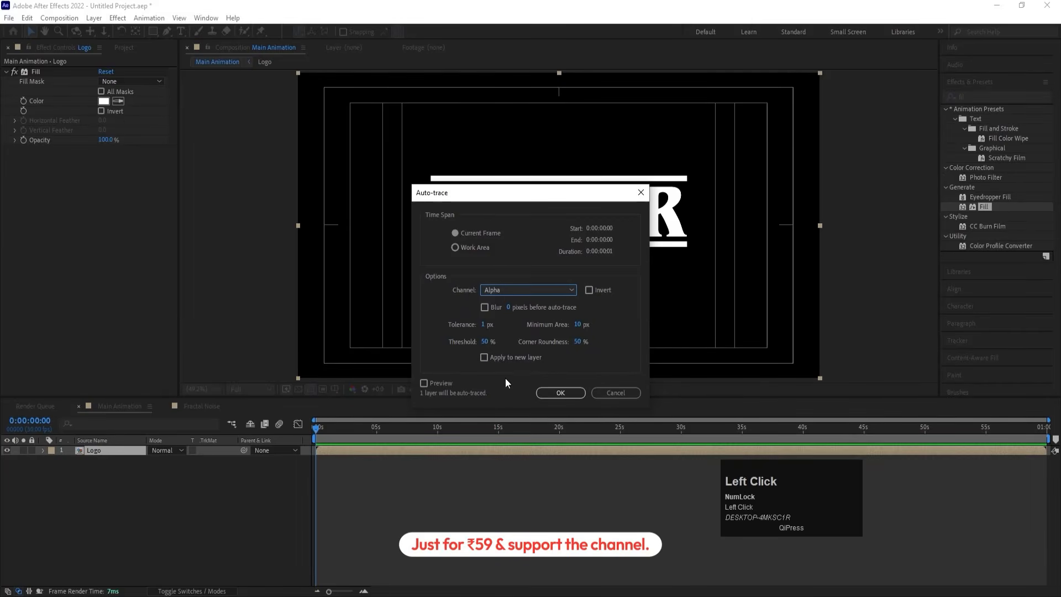
left_click(485, 357)
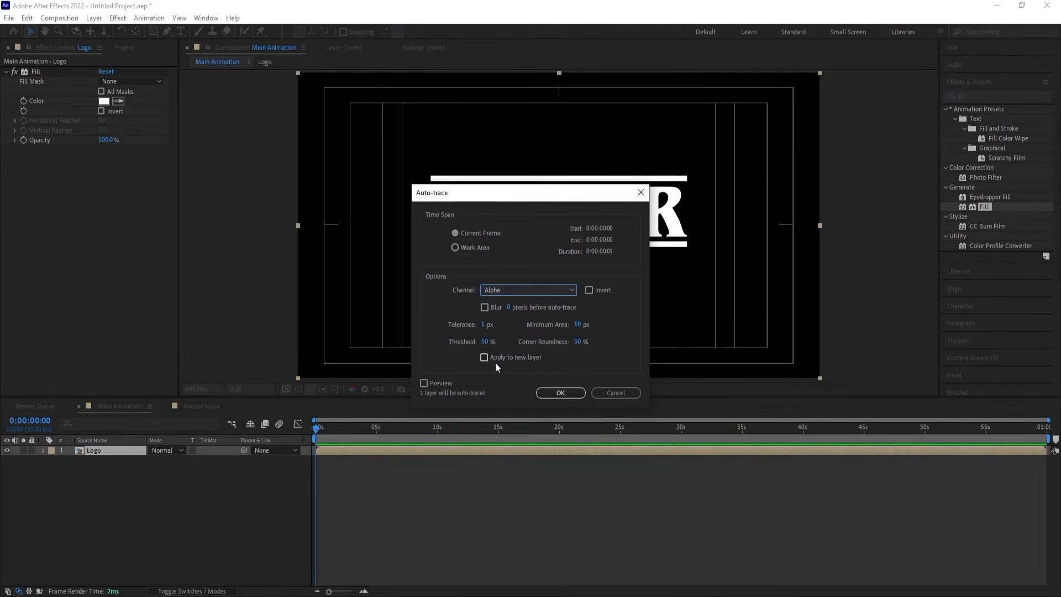
left_click(559, 393)
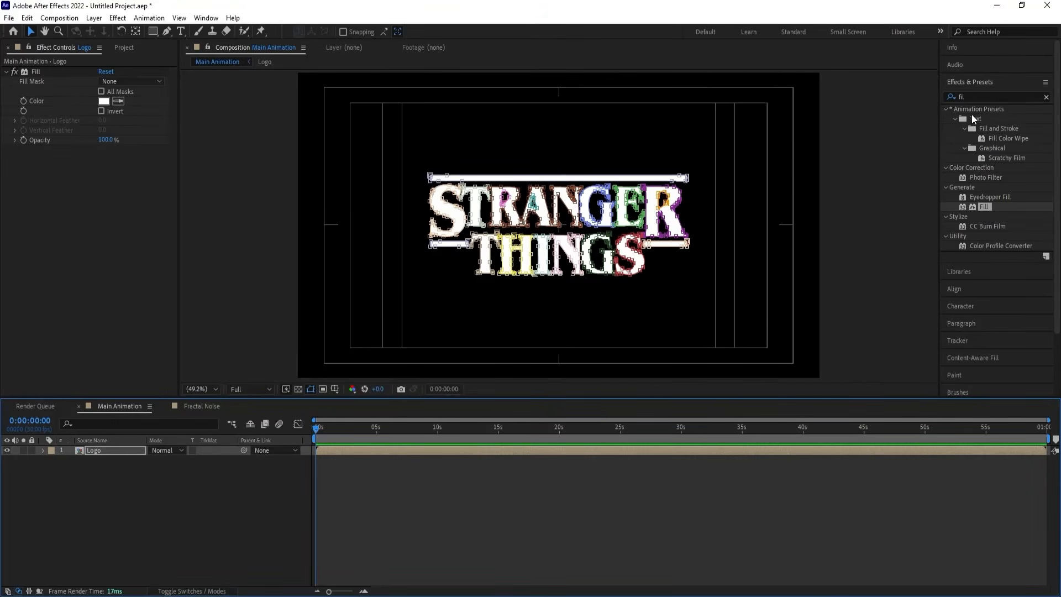
- Apply the Stroke effect to the Logo layer and enable it for all masks
left_click(973, 97)
key("ctrl+a")
type("str")
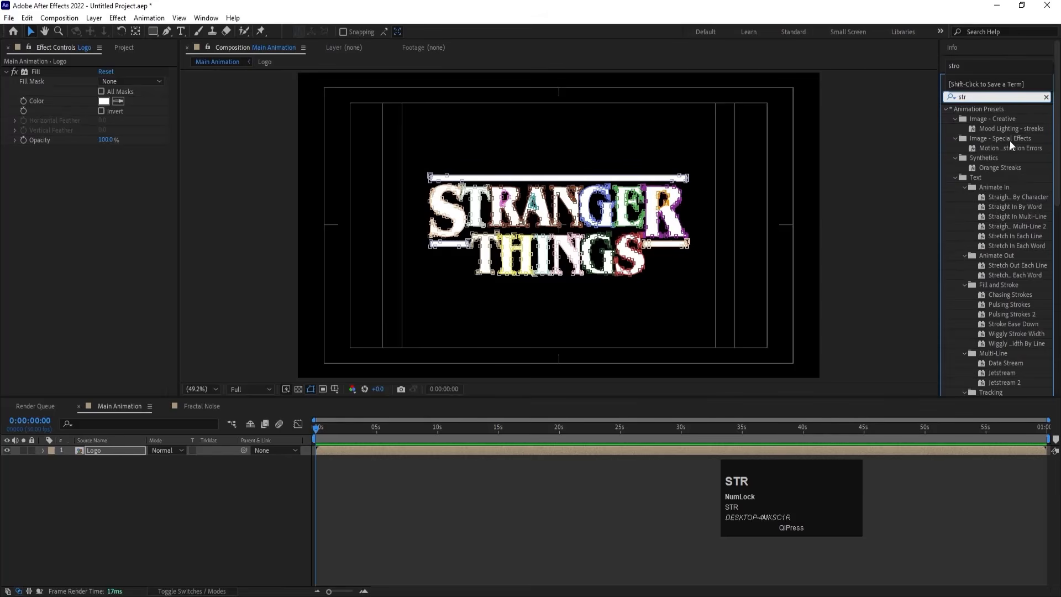
type("ok")
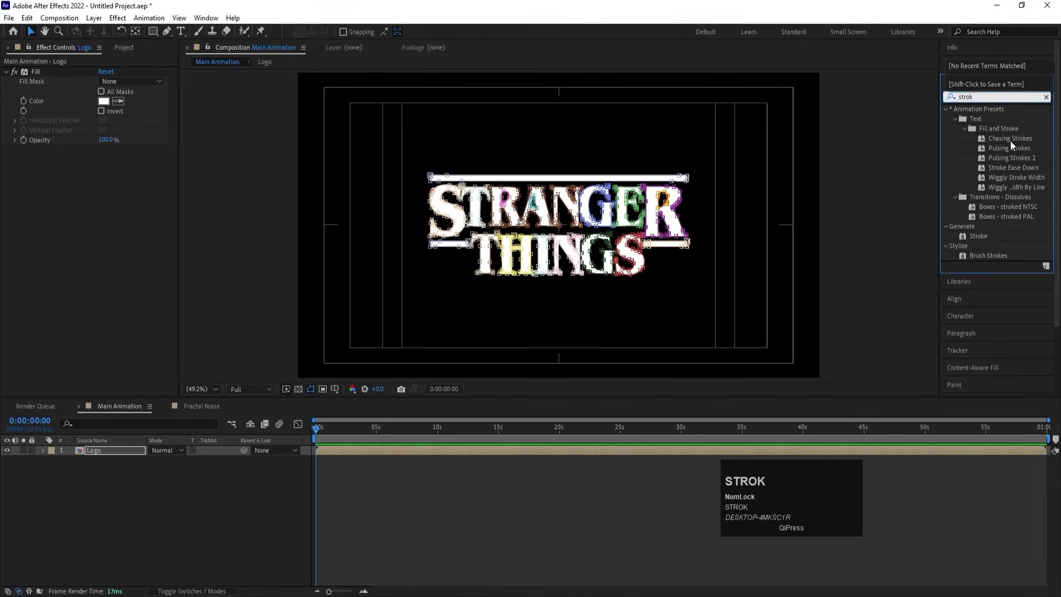
left_click(976, 236)
double_click(977, 235)
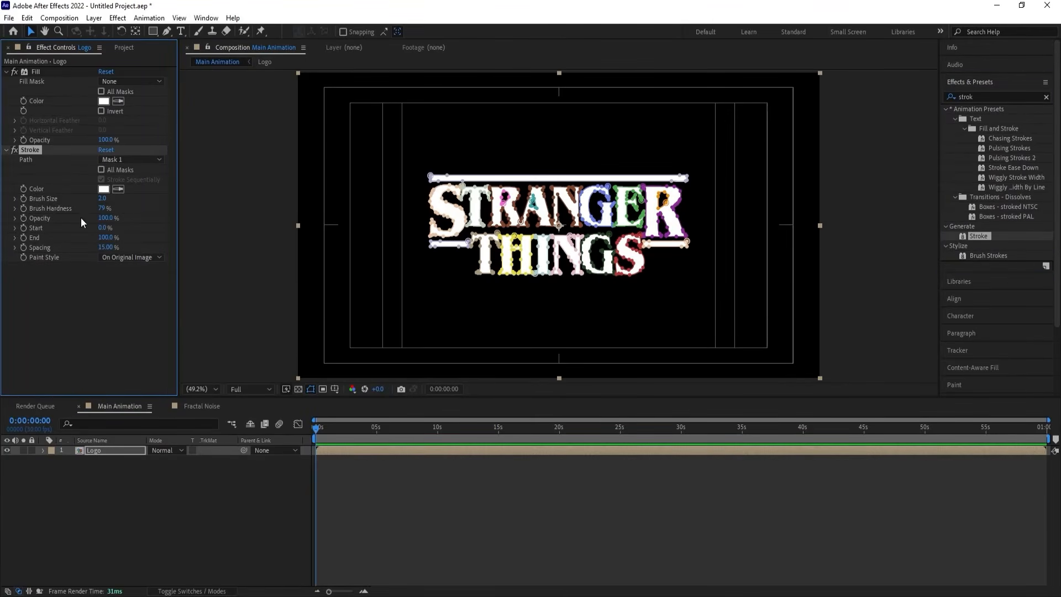
left_click(102, 169)
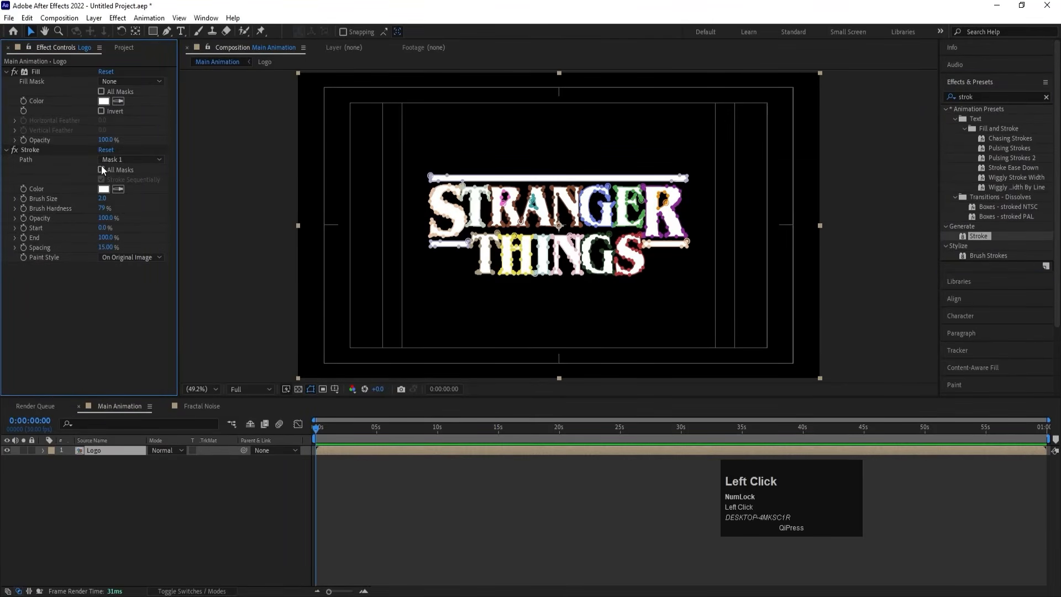
left_click(101, 170)
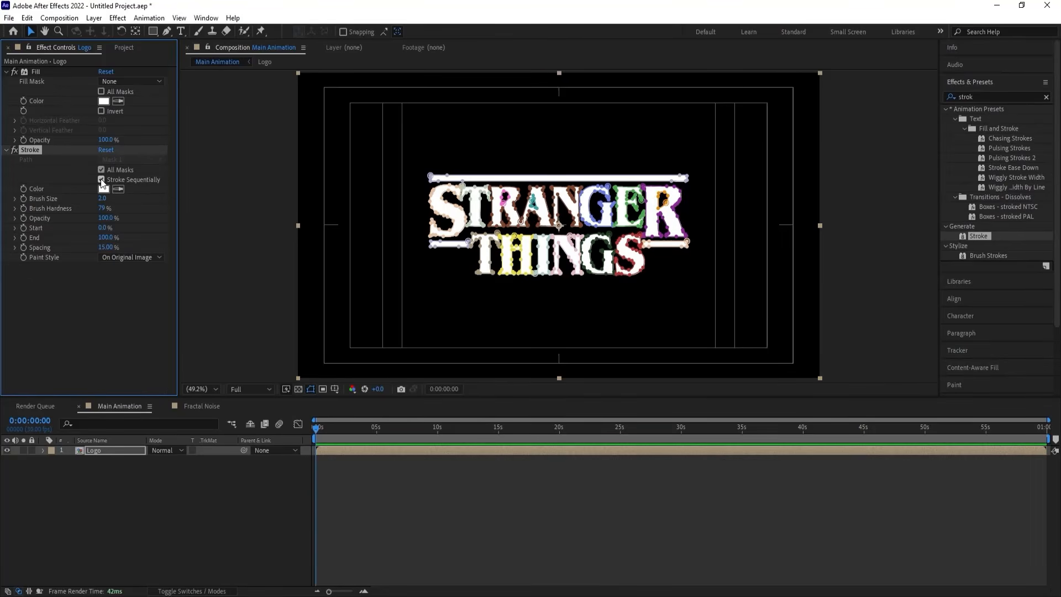
- Turn off Stroke Sequentially in the Logo layer's Stroke effect and set its Paint Style to Reveal Original Image
left_click(102, 180)
left_click(122, 257)
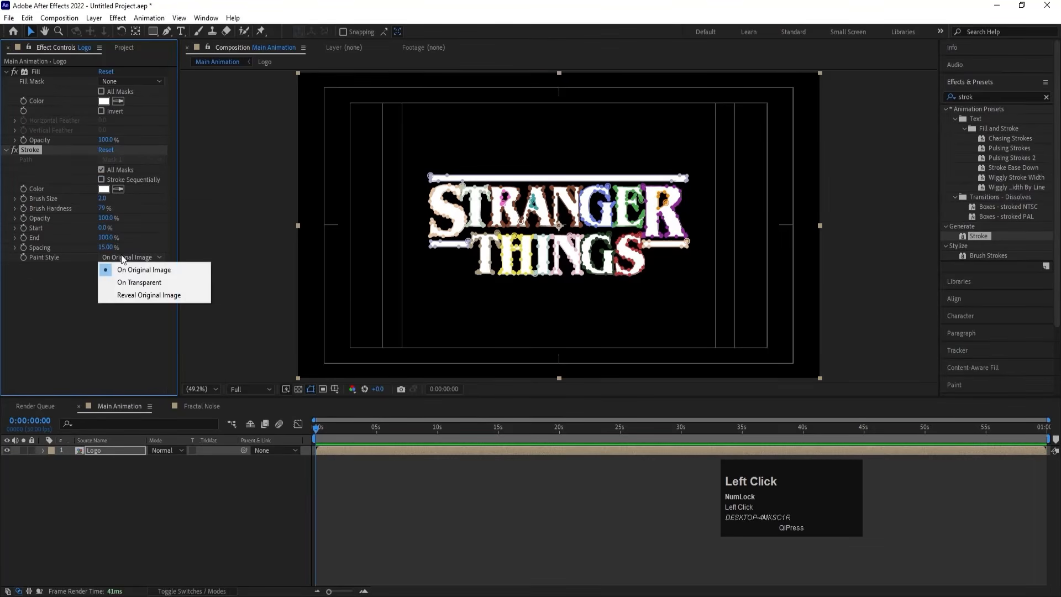
left_click(51, 258)
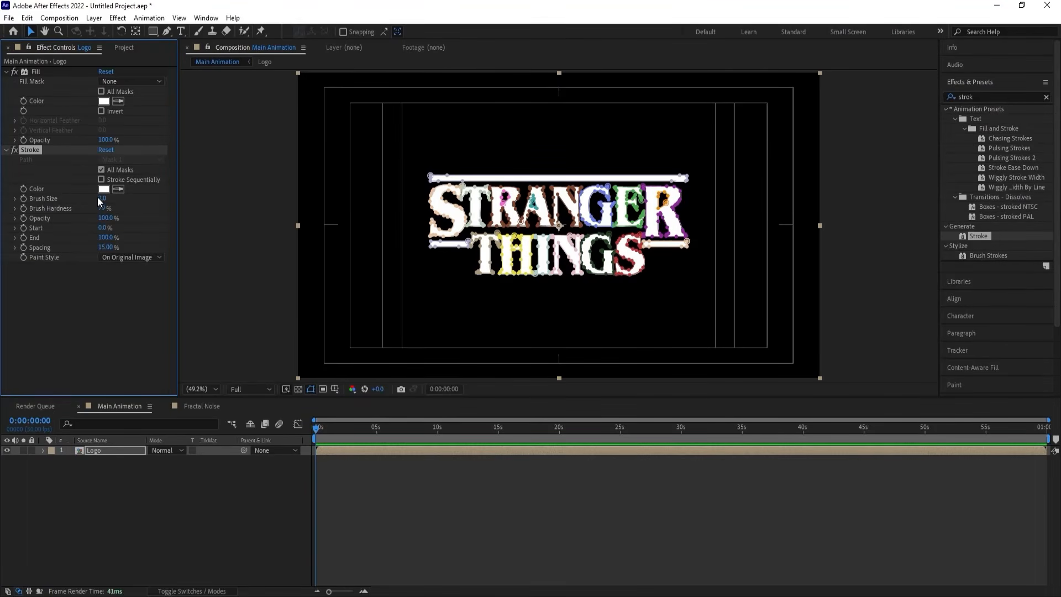
left_click(131, 259)
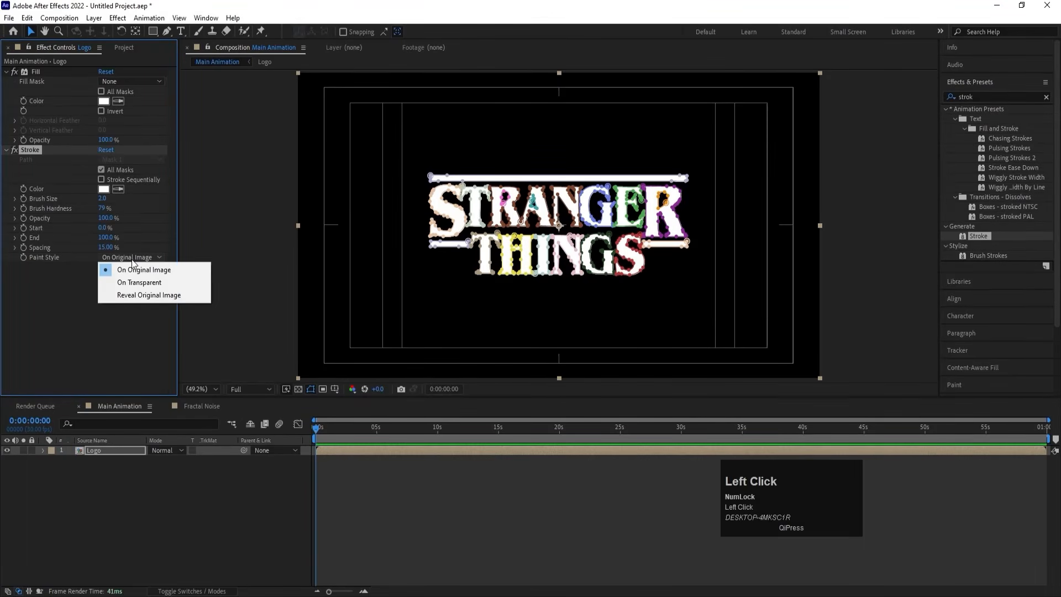
left_click(145, 295)
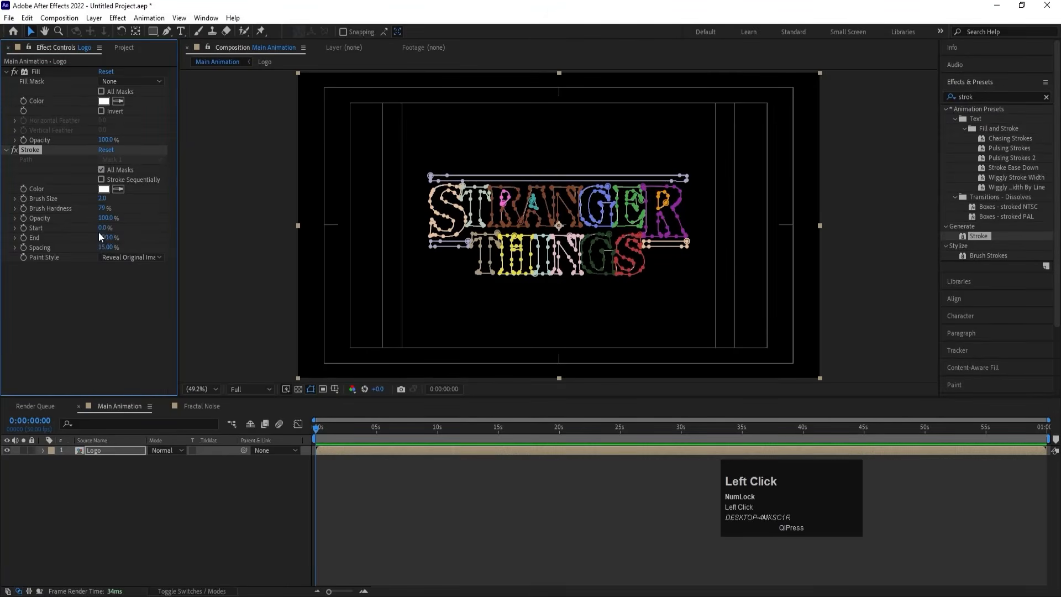
- Set the Stroke effect's Brush Size to 5 on the Logo layer
mouse_move(102, 198)
left_mouse_down()
mouse_move(155, 197)
mouse_move(131, 213)
left_mouse_up()
left_click(104, 200)
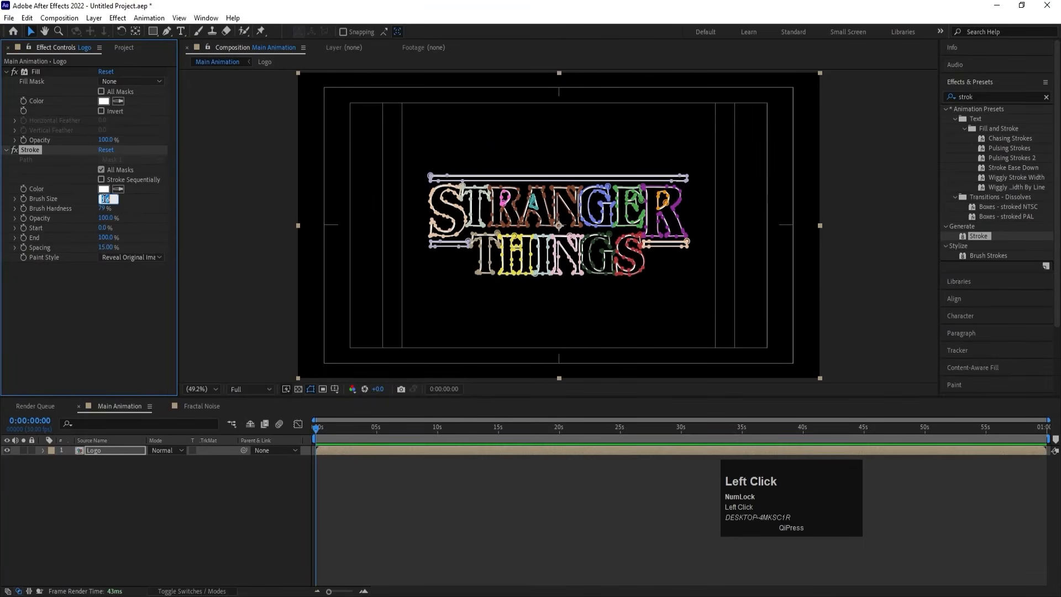
type("5")
key("Return")
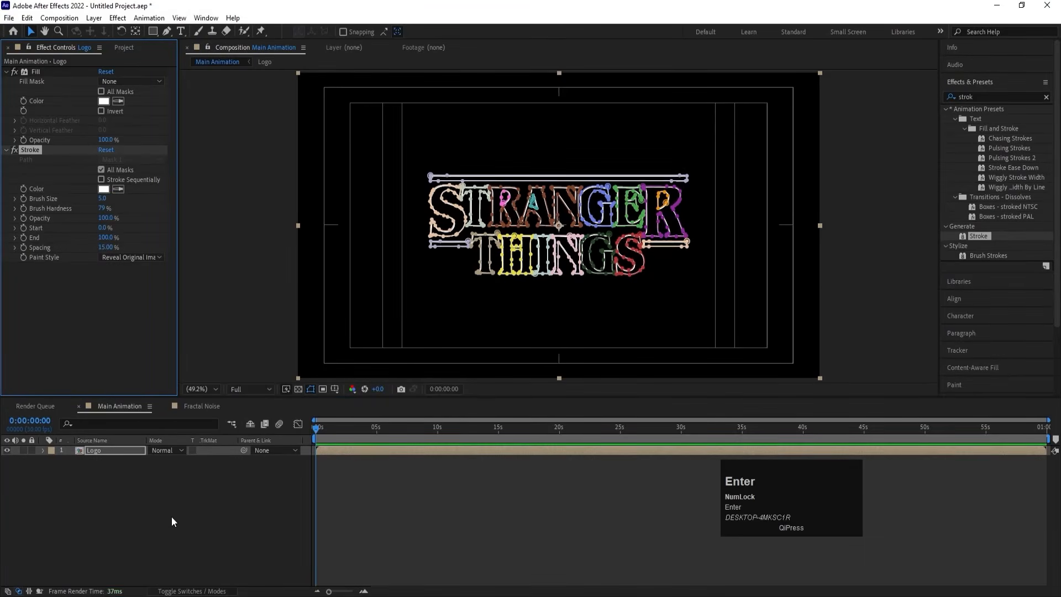
- Set the Stroke's End to 0% and enable keyframing for End and Brush Size at 0:00:00:00
left_click(171, 516)
left_click(113, 450)
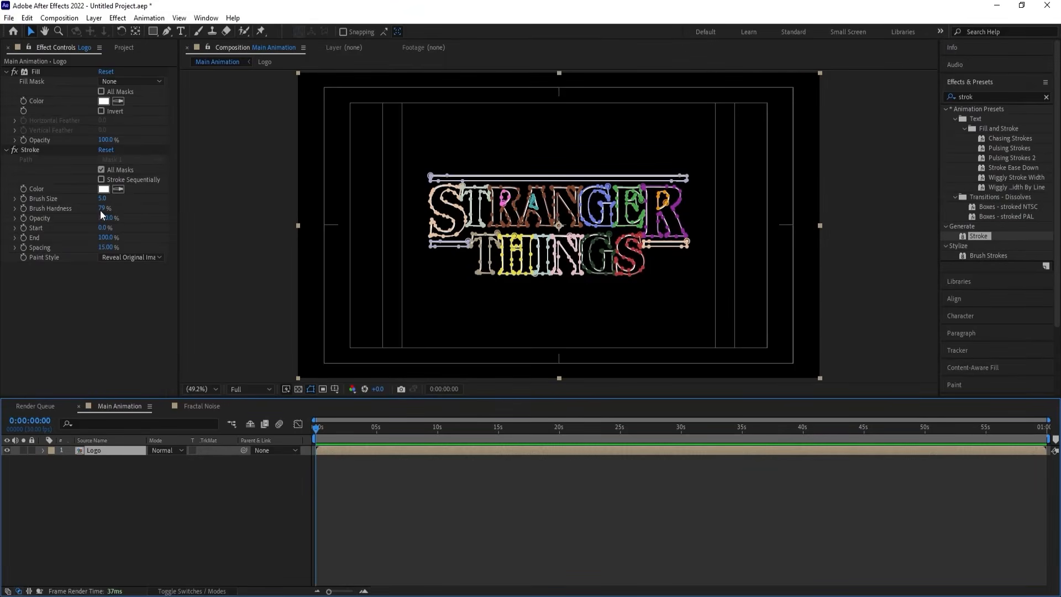
left_click_drag(117, 240, 29, 238)
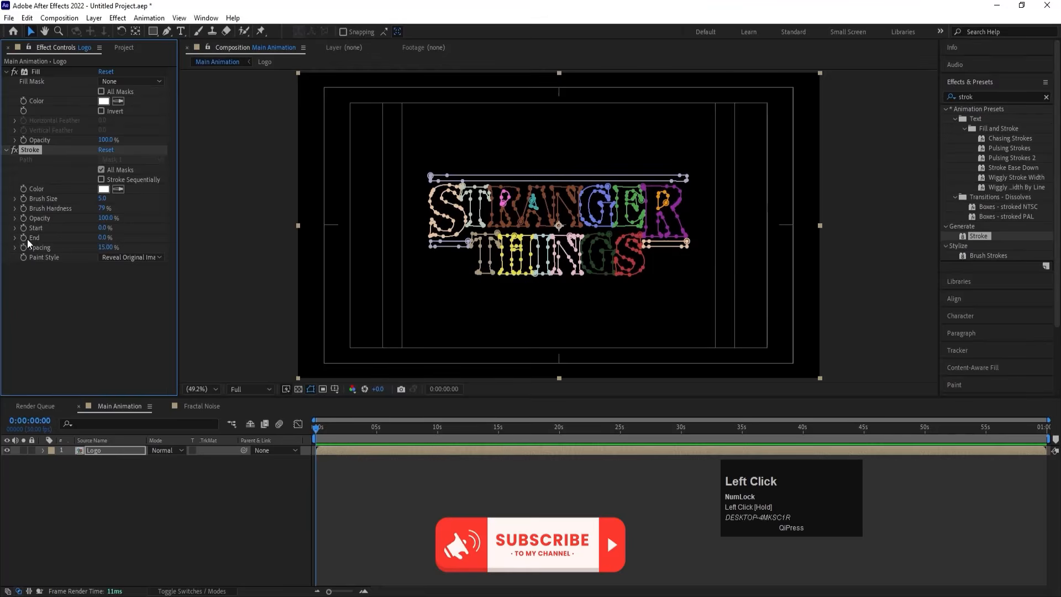
left_click(25, 237)
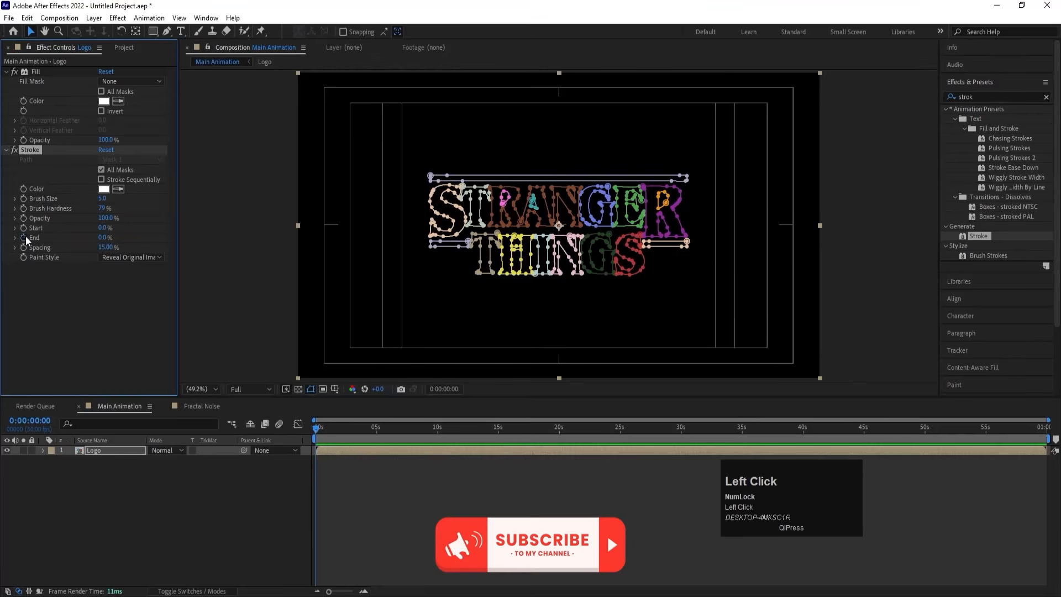
left_click(22, 198)
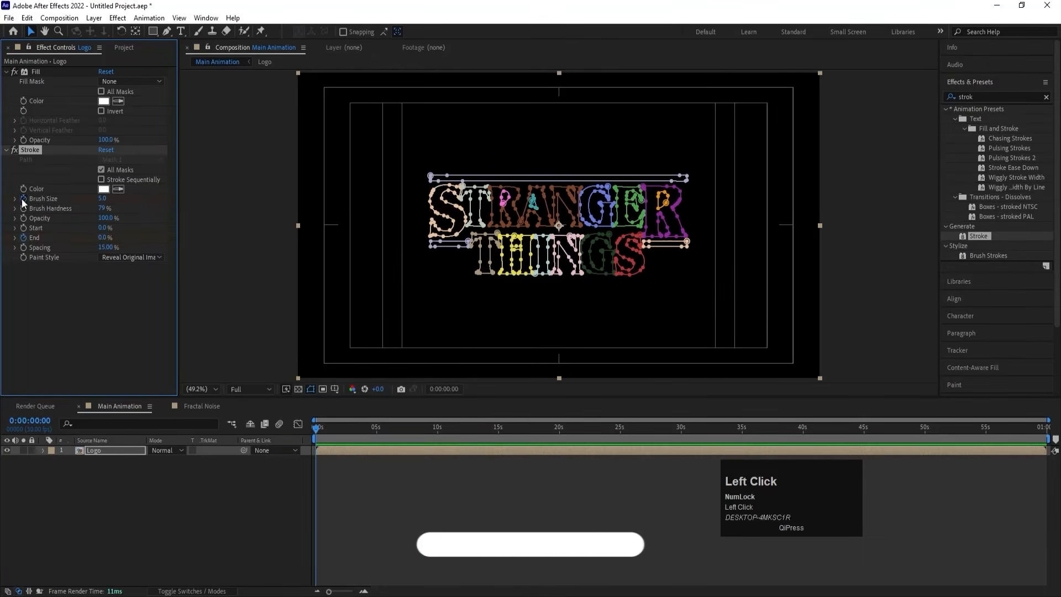
- Expand the Logo layer's Stroke properties in the timeline and keyframe End at 100% at 4 seconds
left_click(43, 450)
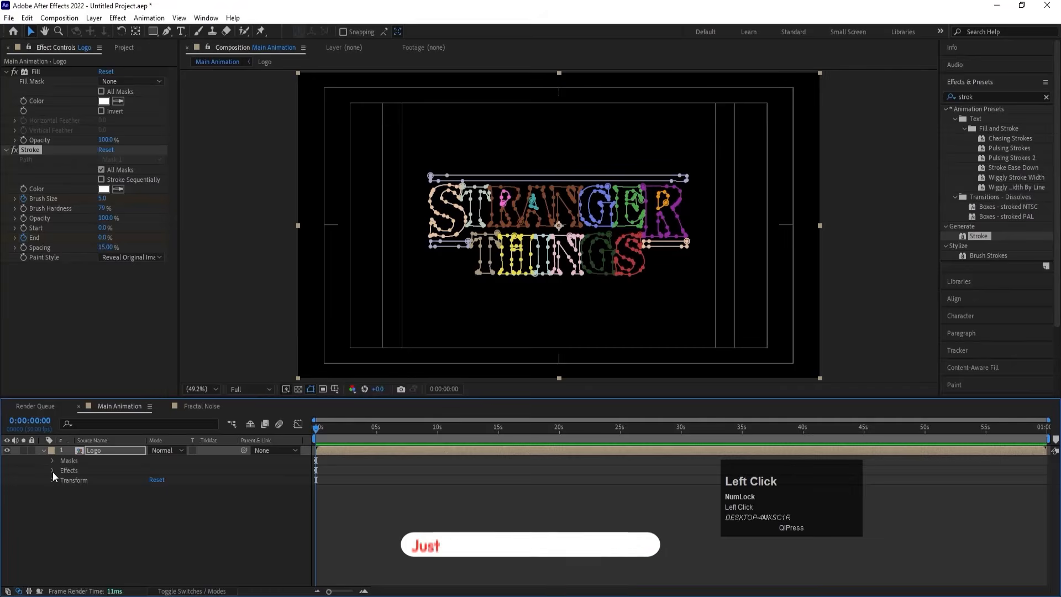
left_click(52, 471)
left_click(62, 488)
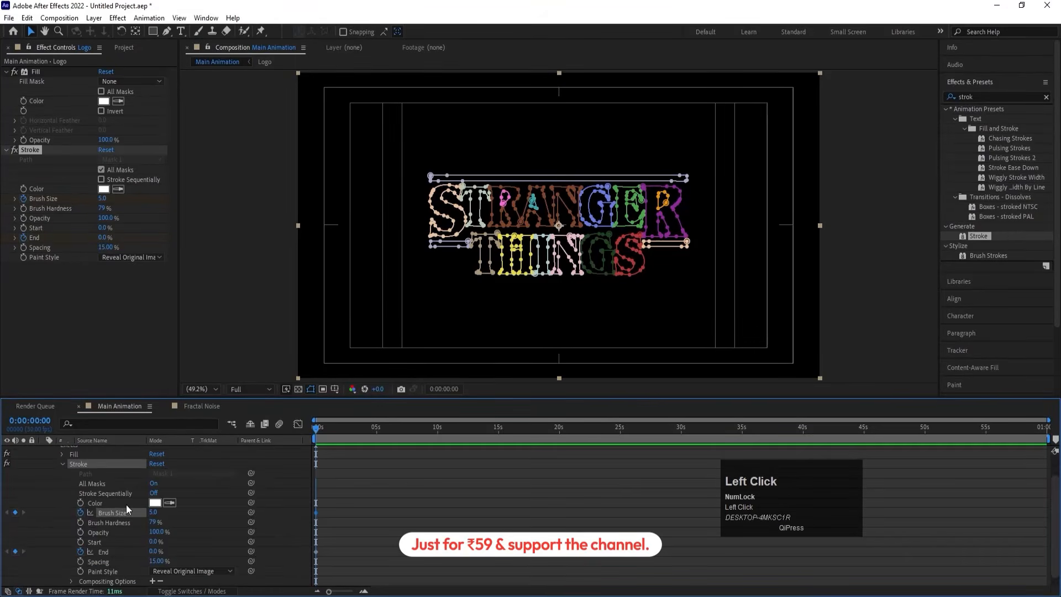
key("equal")
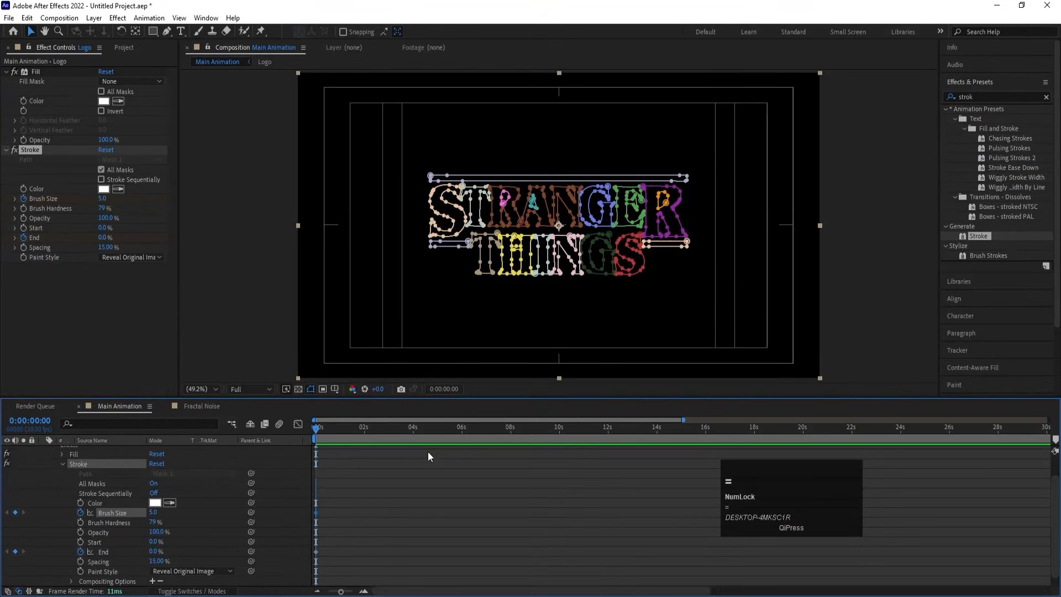
left_click(412, 428)
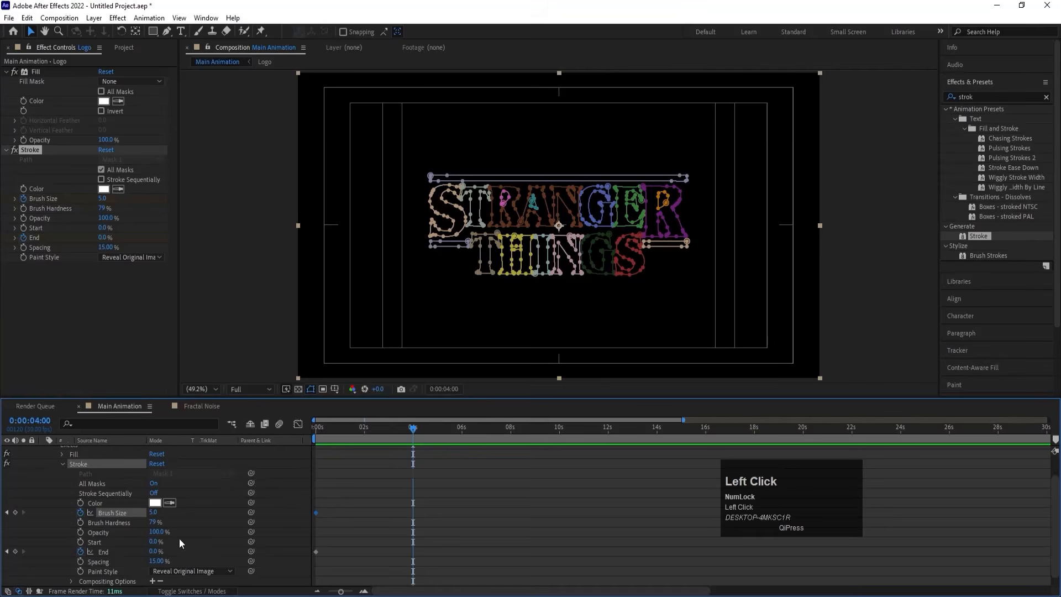
left_click_drag(160, 552, 377, 536)
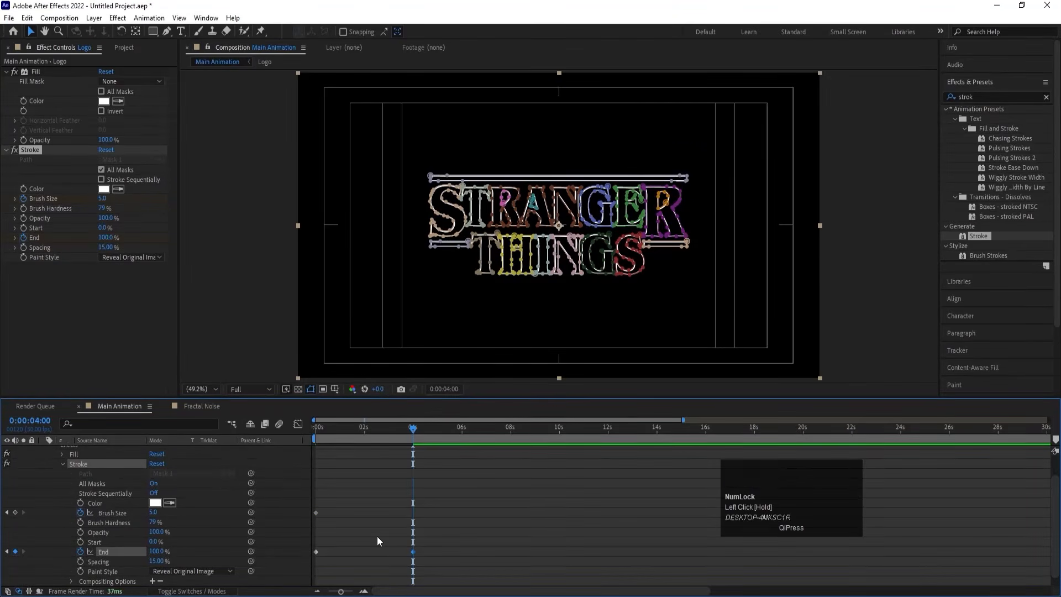
- Apply Easy Ease to both Stroke End keyframes and preview the stroke reveal from the start of the composition
left_click_drag(438, 543, 302, 587)
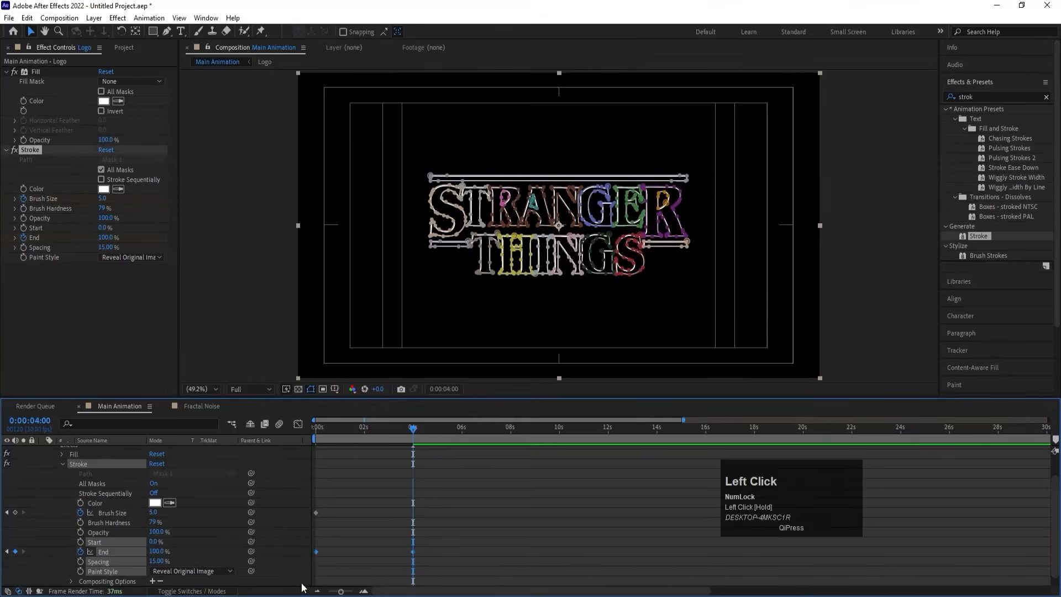
key("F9")
left_click_drag(337, 432, 314, 444)
key("space")
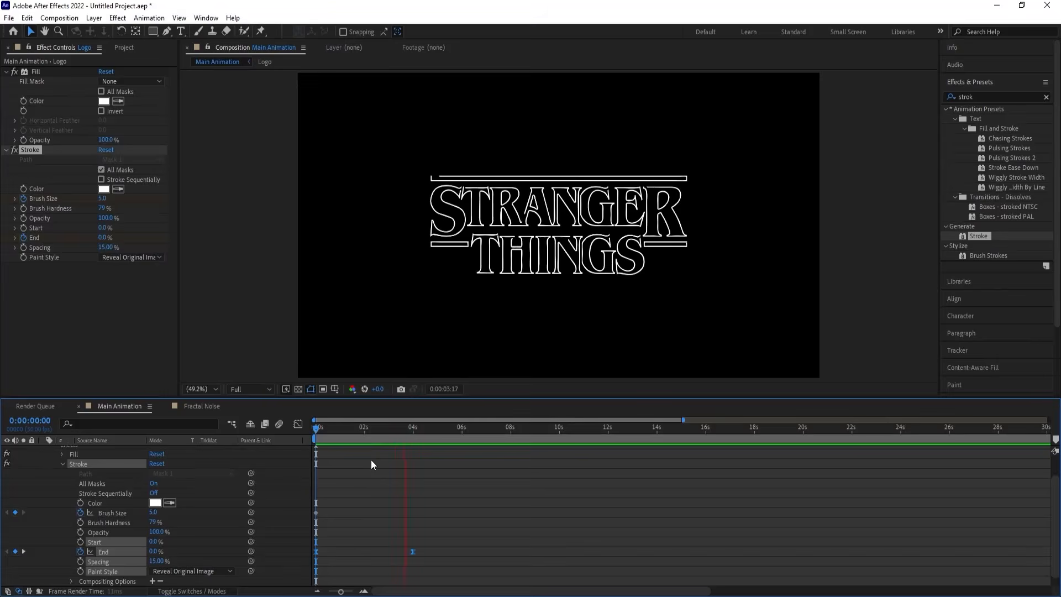
key("space")
left_click_drag(346, 426, 279, 425)
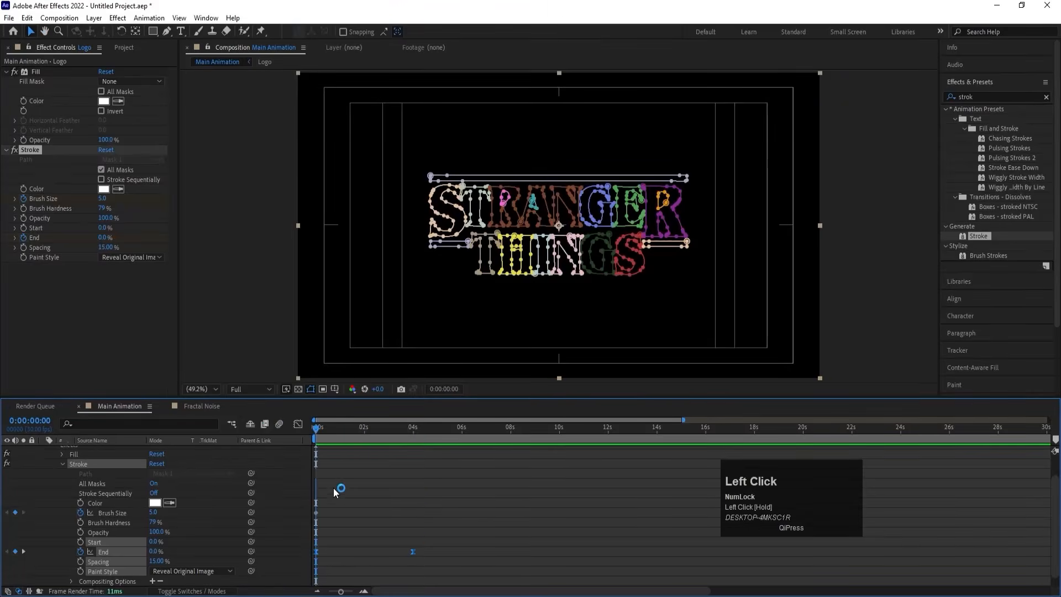
- Duplicate the Logo layer and set the lower copy's Stroke Brush Size to 10
scroll(334, 488, "up", 2)
left_click(111, 450)
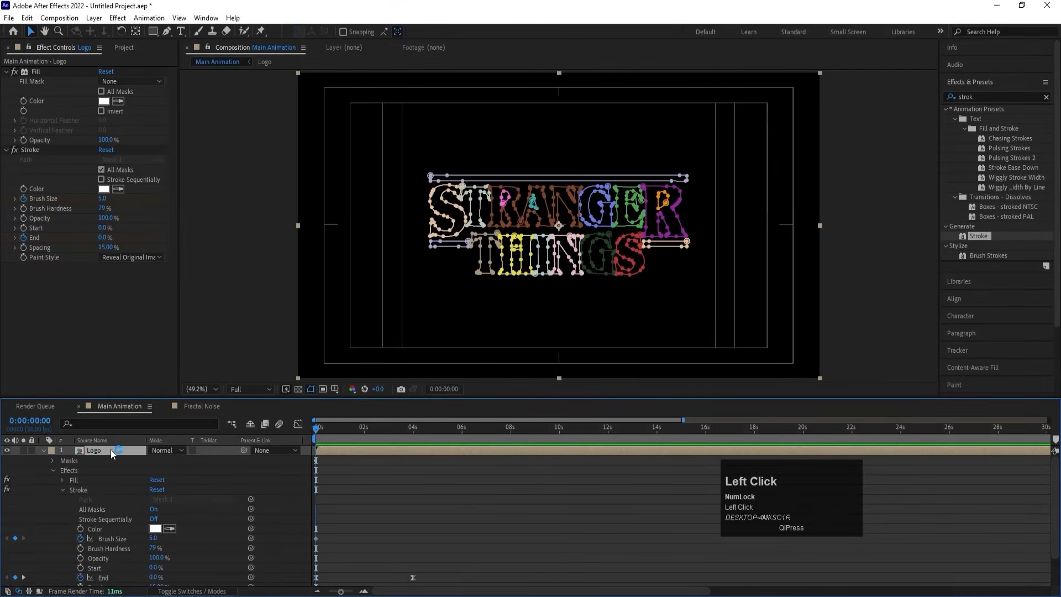
key("ctrl+d")
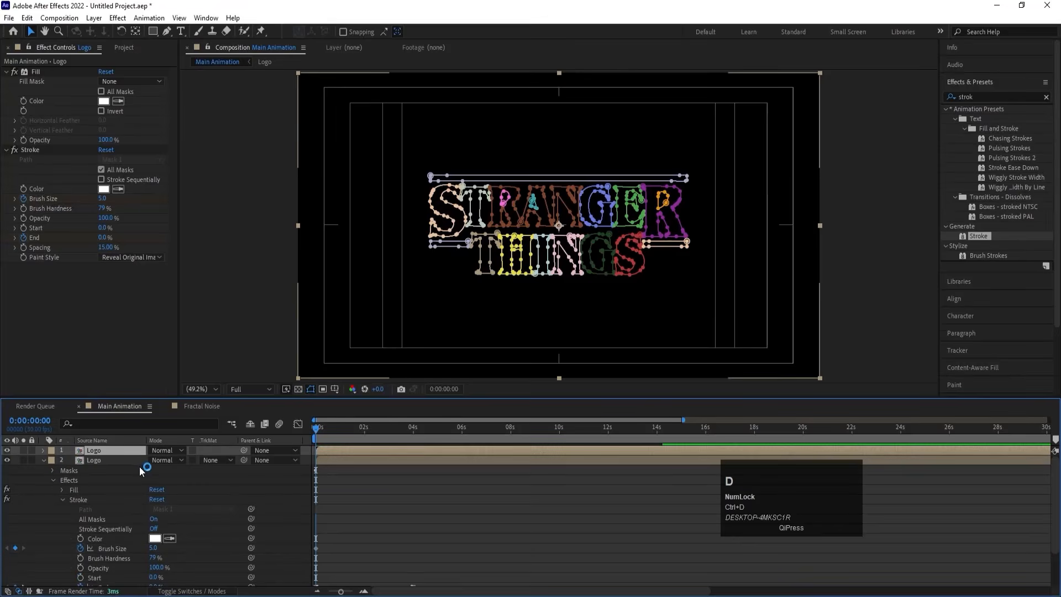
left_click(102, 458)
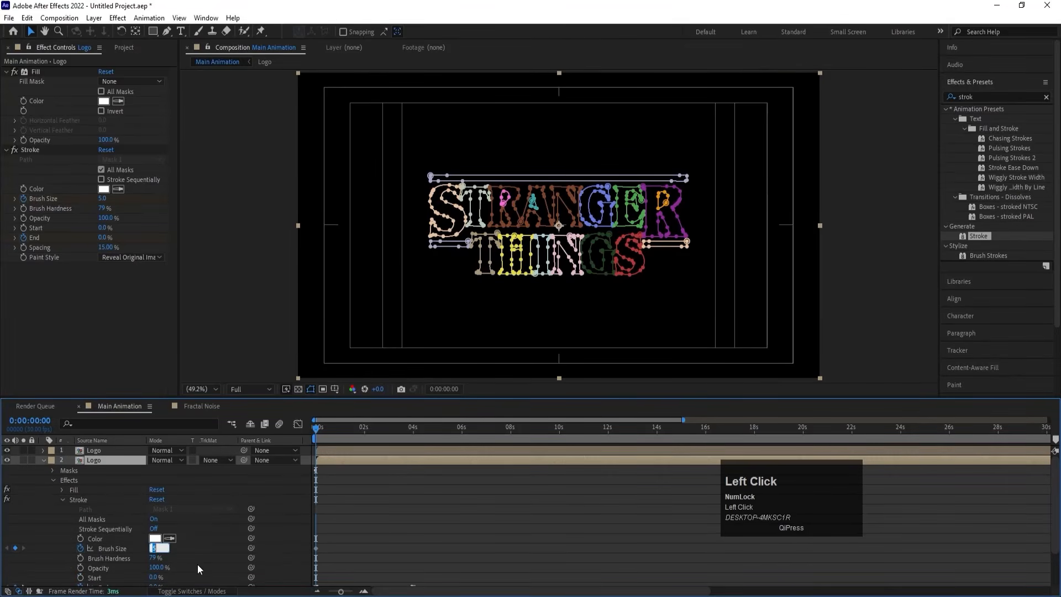
type("10")
left_click(386, 542)
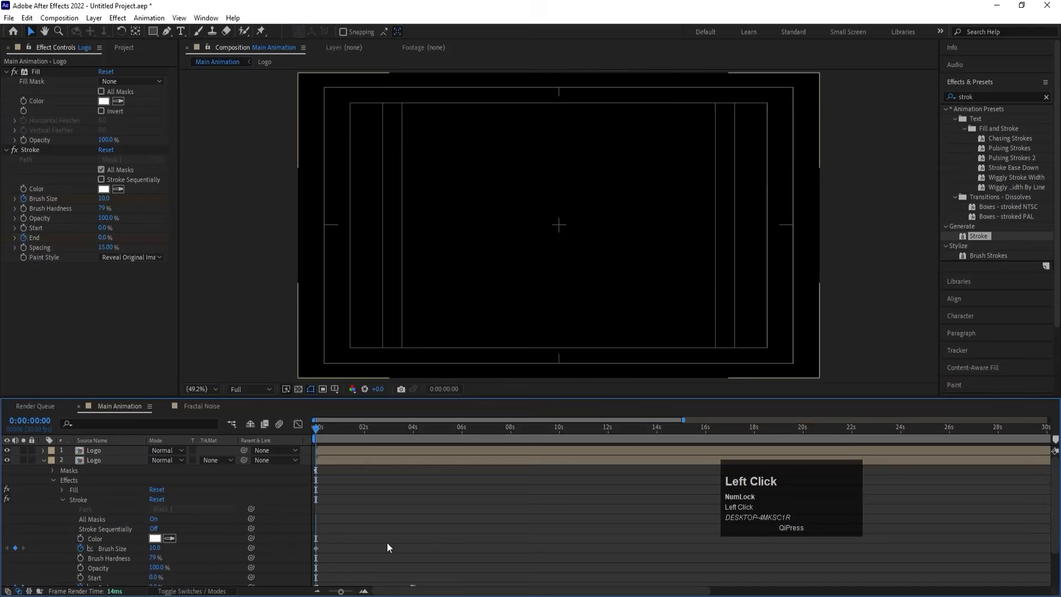
- Duplicate the second Logo layer and set the Stroke Brush Size of the third Logo layer to 15
left_click(91, 456)
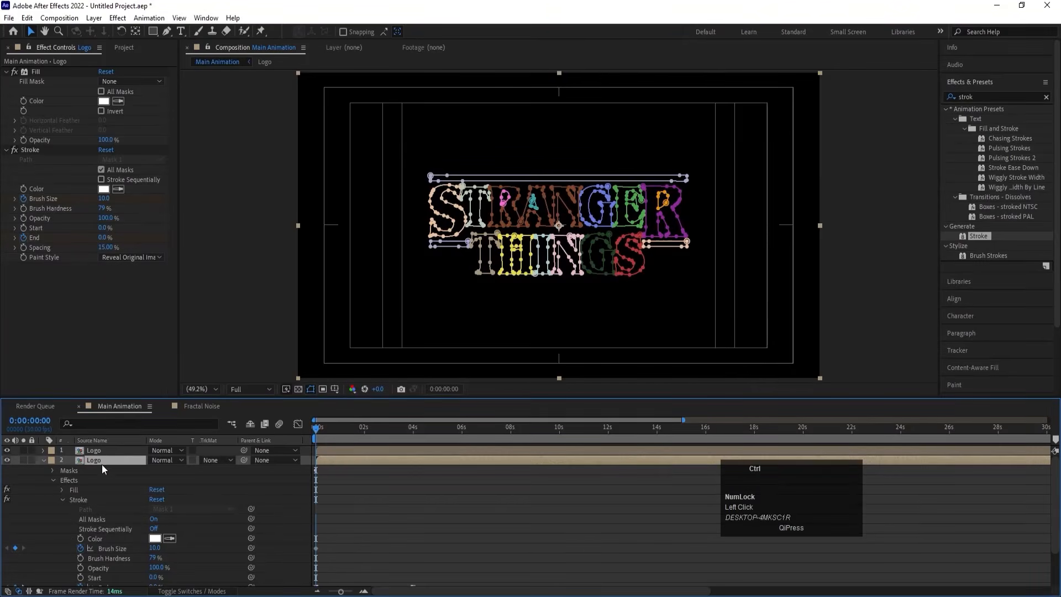
key("ctrl+d")
left_click(99, 470)
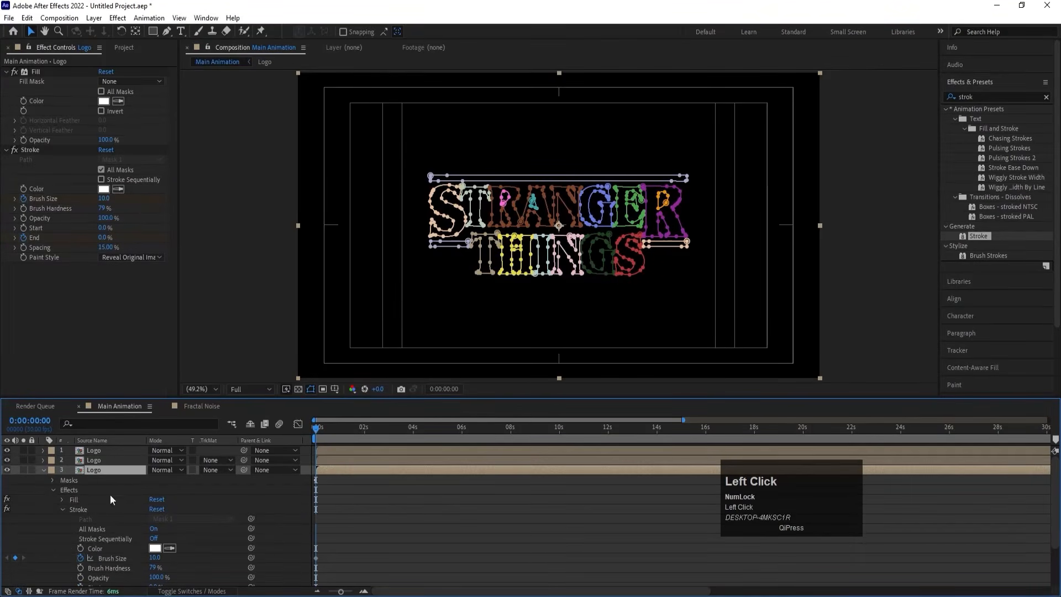
left_click(157, 558)
key("Return")
- Duplicate the third Logo layer and set the Stroke Brush Size of the fourth Logo layer to 20
left_click(81, 470)
scroll(97, 493, "down", 2)
scroll(91, 456, "up", 2)
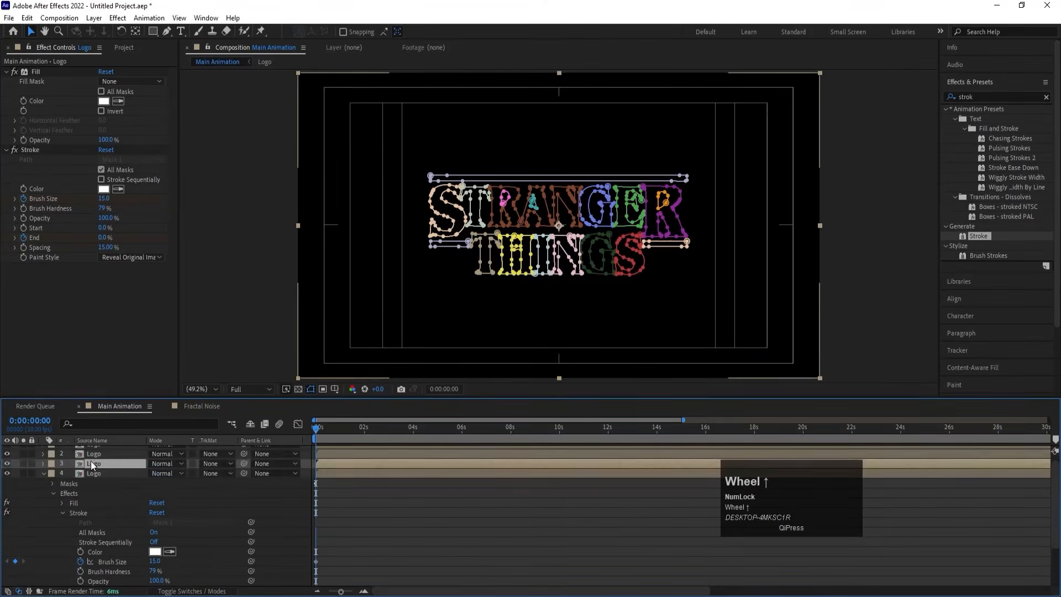
left_click(92, 473)
scroll(140, 519, "down", 1)
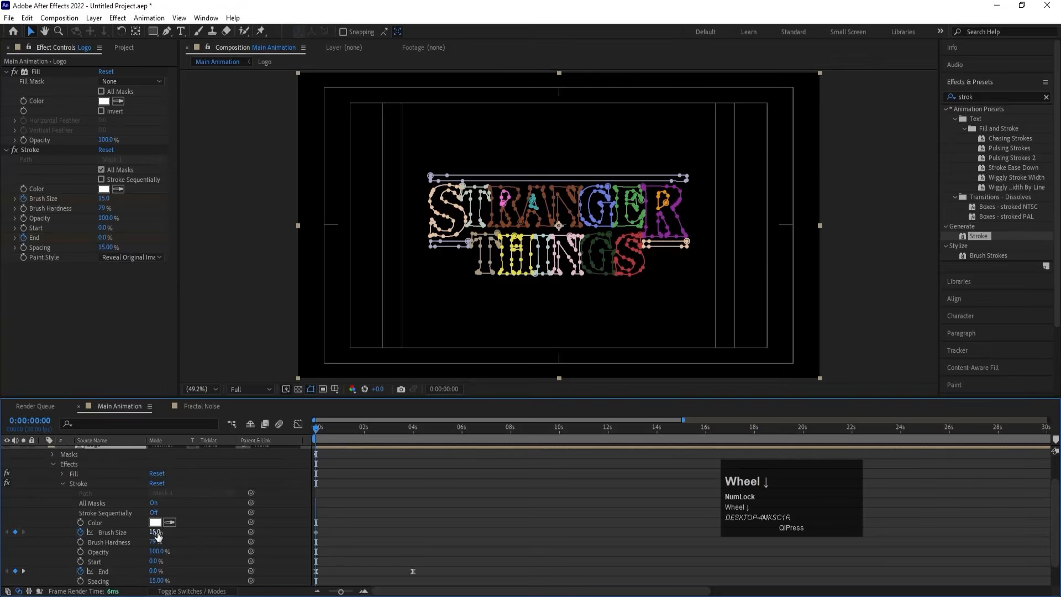
left_click(155, 531)
type("20")
left_click(200, 531)
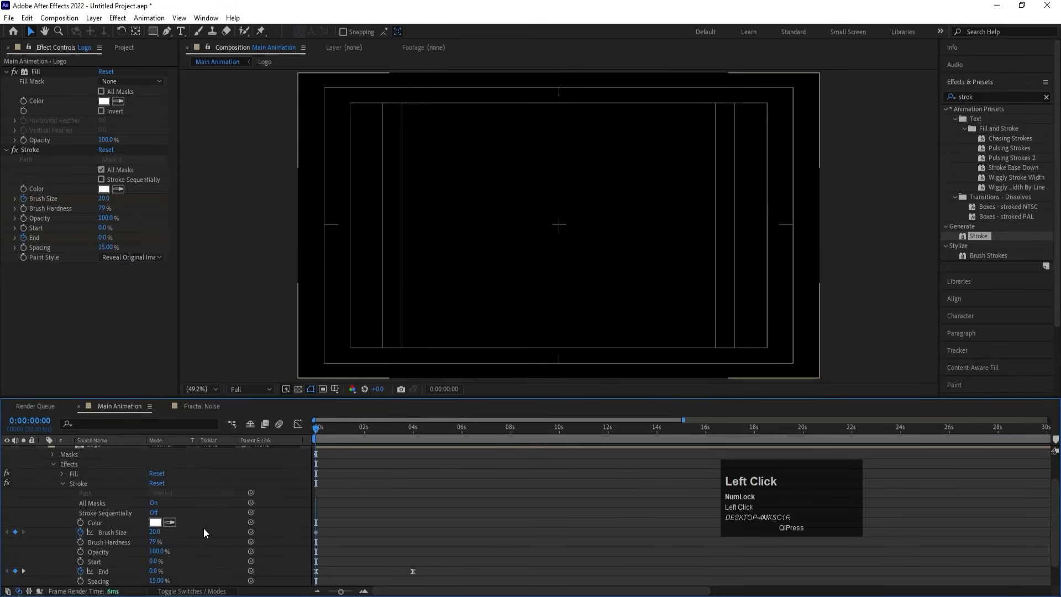
- Duplicate the fourth Logo layer and set the Stroke Brush Size of the fifth Logo layer to 25
scroll(140, 491, "up", 1)
left_click(106, 475)
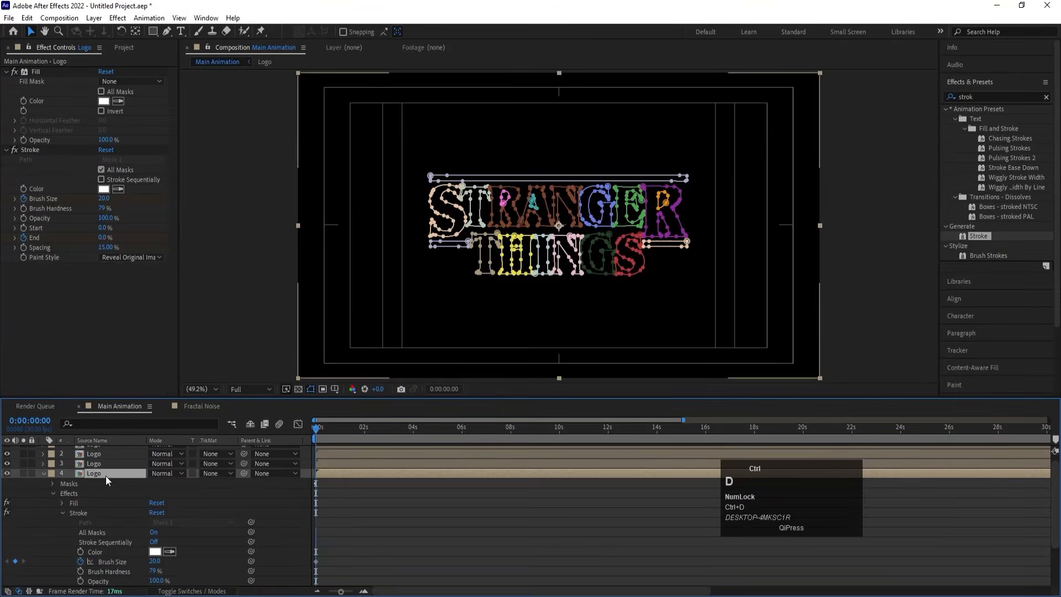
key("ctrl+d")
left_click(96, 483)
scroll(130, 549, "down", 1)
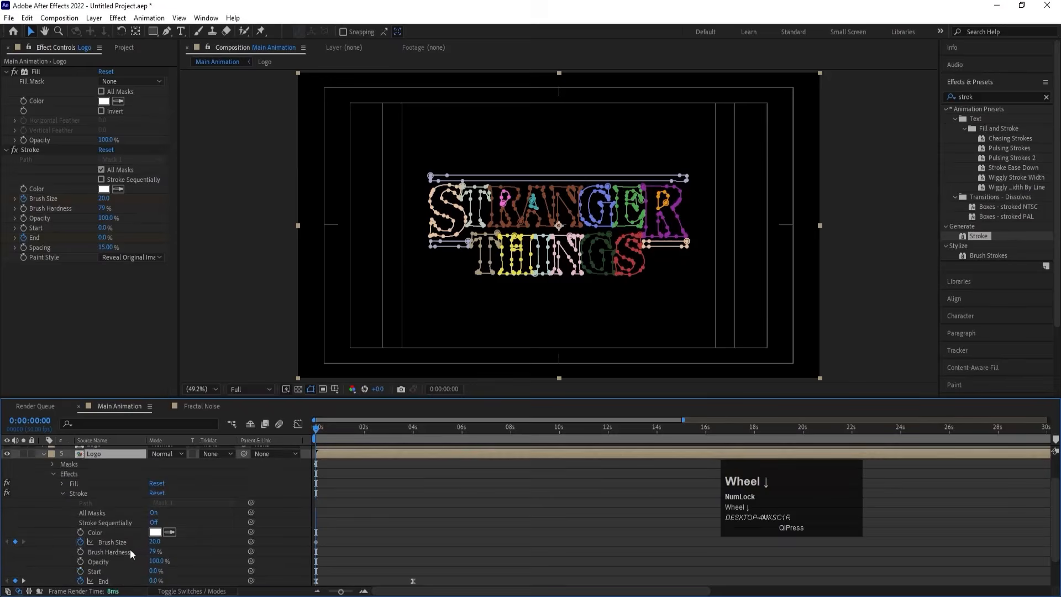
left_click(152, 541)
type("25")
key("Return")
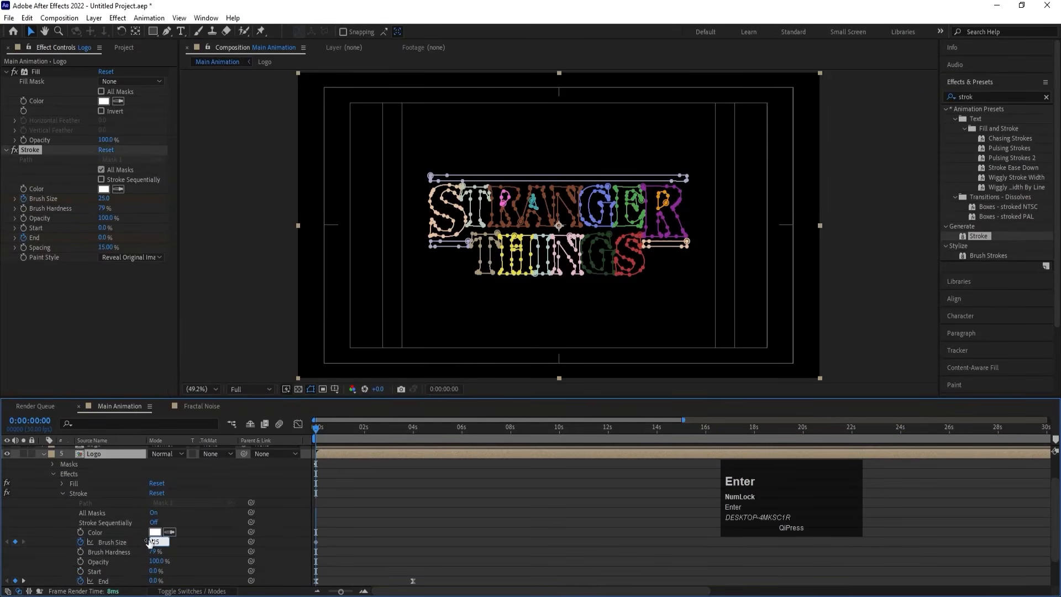
- Duplicate the fifth Logo layer and set the Stroke Brush Size of the sixth Logo layer to 30
scroll(103, 506, "up", 1)
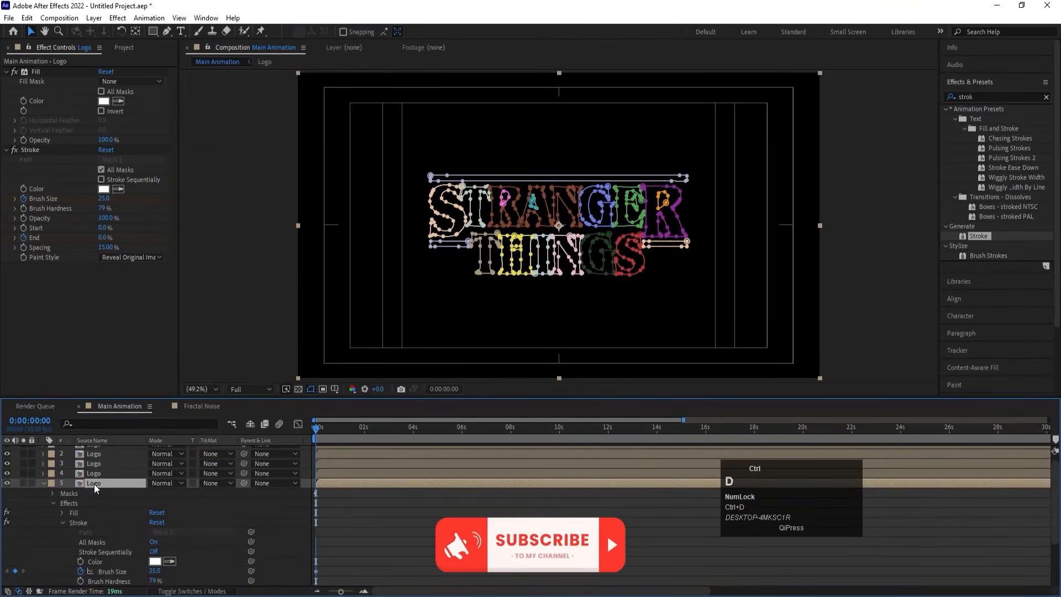
key("ctrl+d")
left_click(92, 494)
scroll(122, 558, "down", 1)
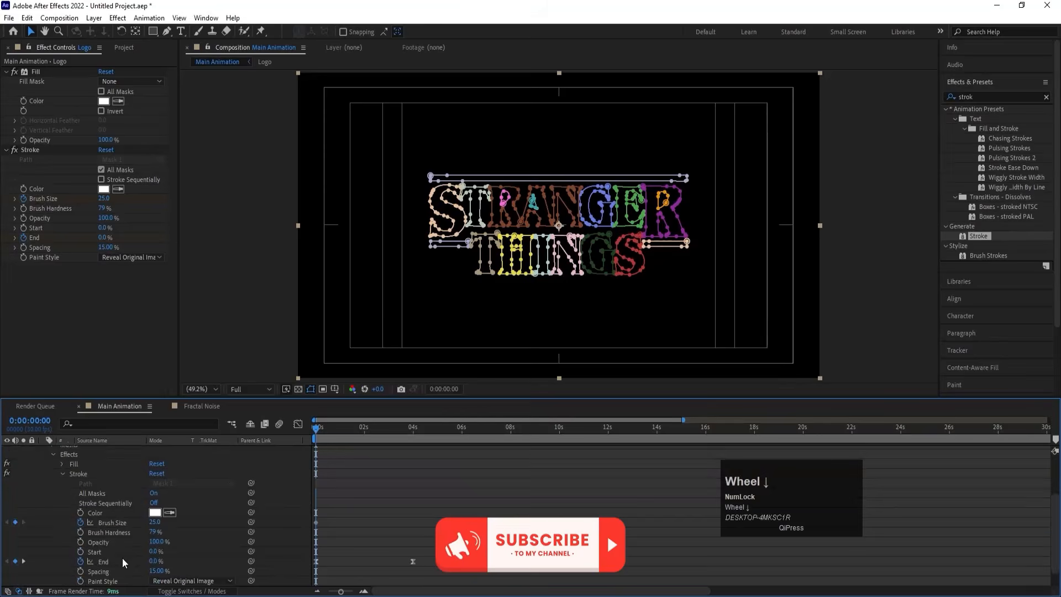
left_click(158, 521)
type("30")
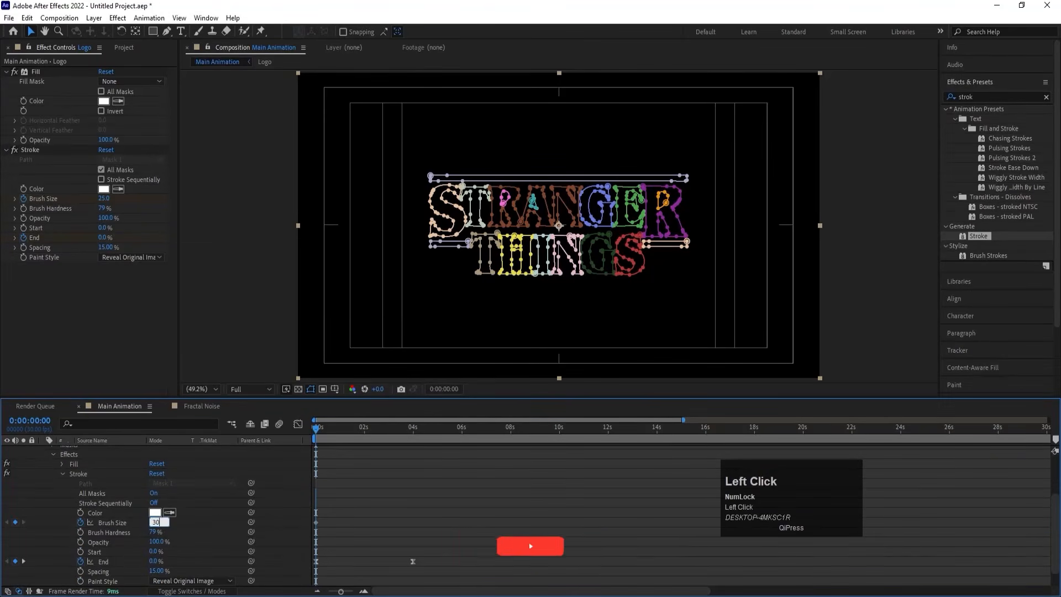
key("Return")
scroll(369, 512, "up", 2)
left_click(356, 518)
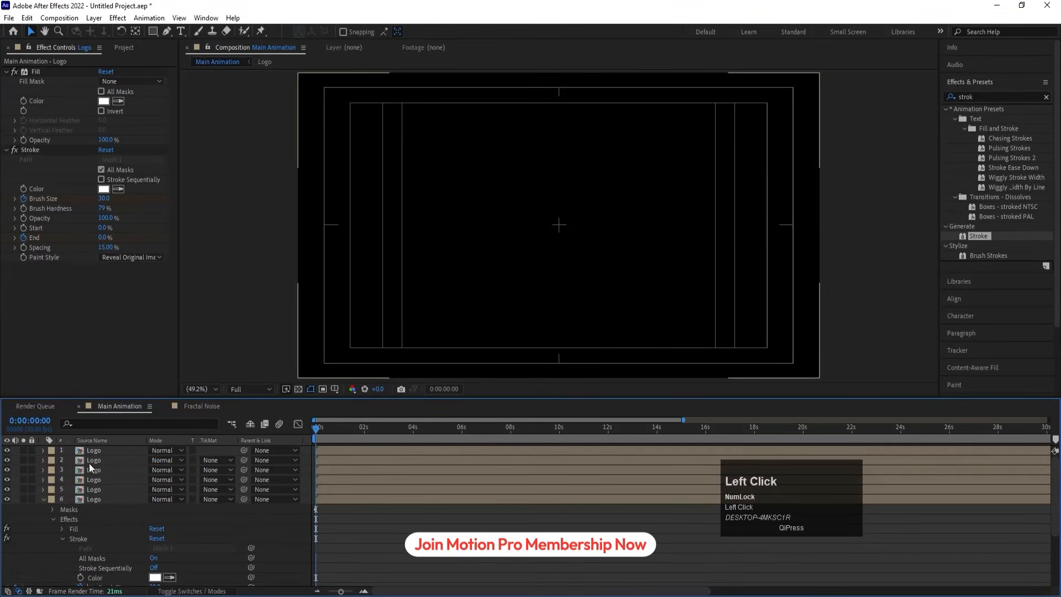
scroll(94, 475, "up", 1)
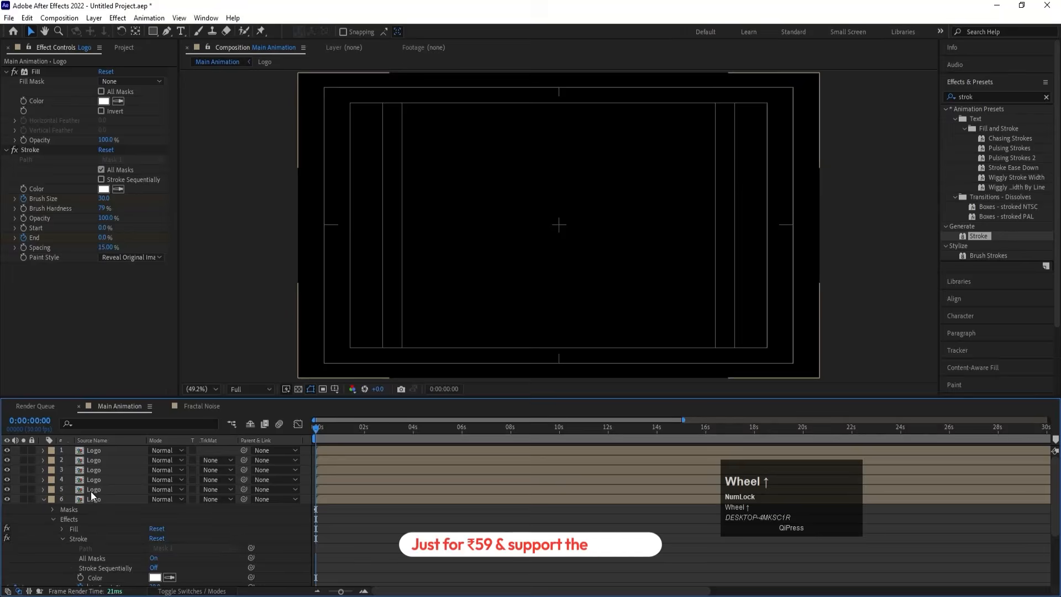
- Start the second Logo layer at 0:00:00:10 and the third Logo layer at 0:00:00:20
key("equal")
key("equal")
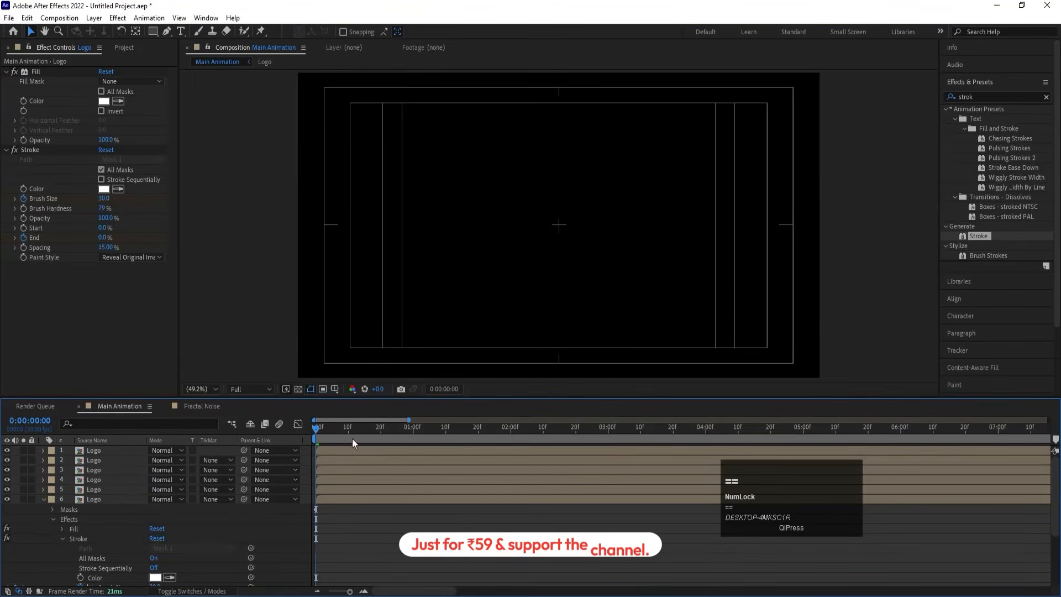
left_click(347, 431)
left_click(348, 460)
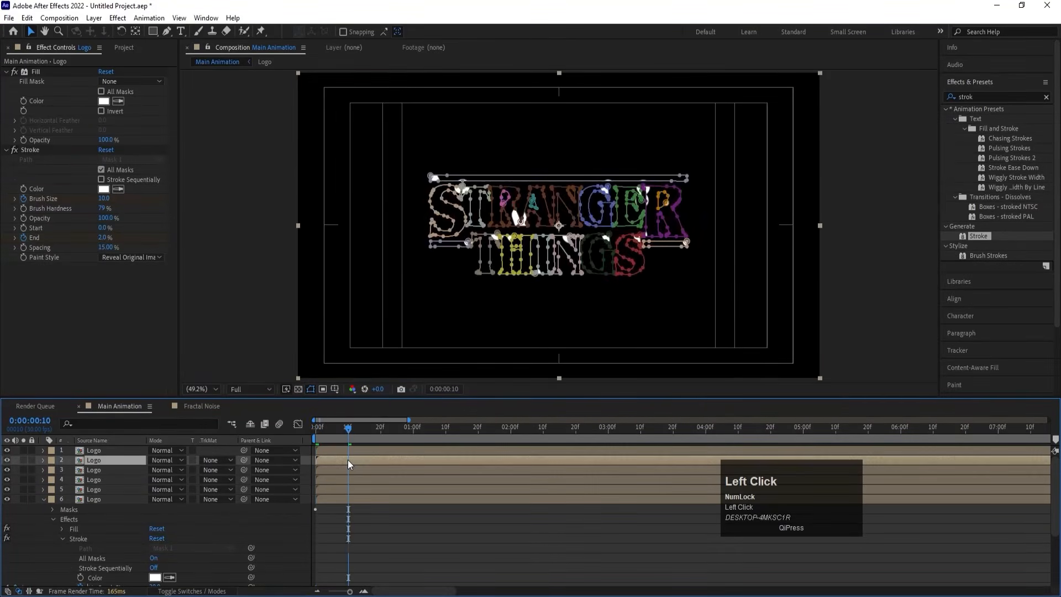
key("bracketleft")
left_click(382, 429)
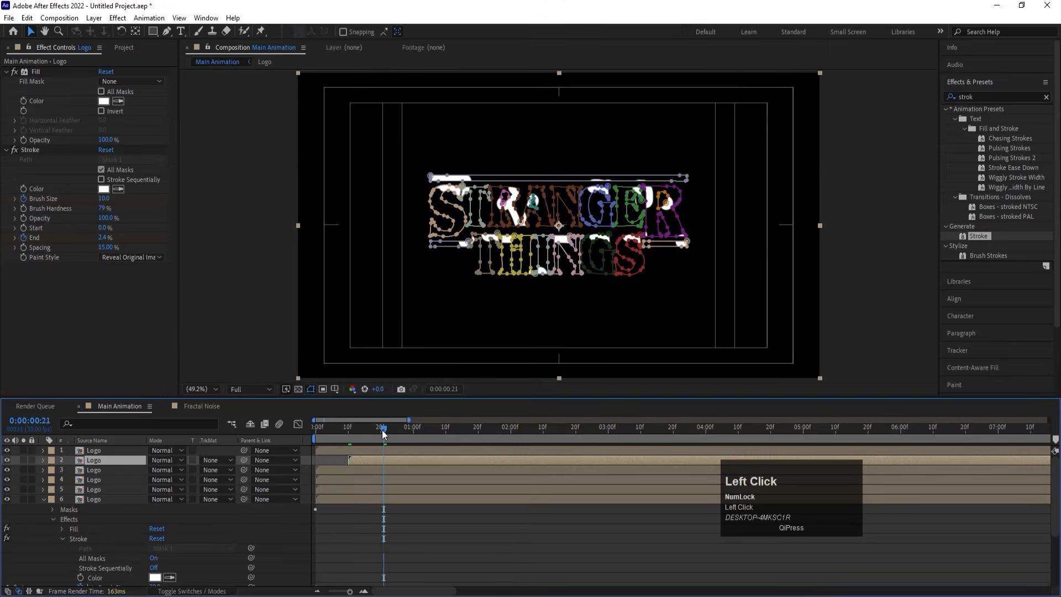
left_click(387, 468)
key("bracketleft")
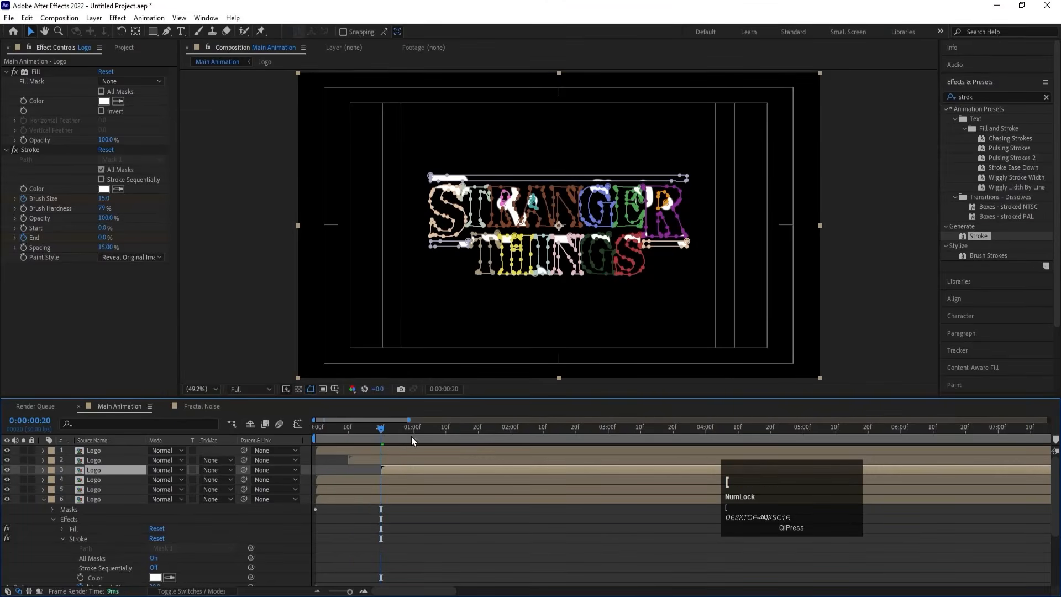
- Start the fourth, fifth and sixth Logo layers at 0:00:01:00, 0:00:01:10 and 0:00:01:20 respectively
left_click(413, 429)
left_click(412, 479)
key("bracketleft")
left_click(445, 428)
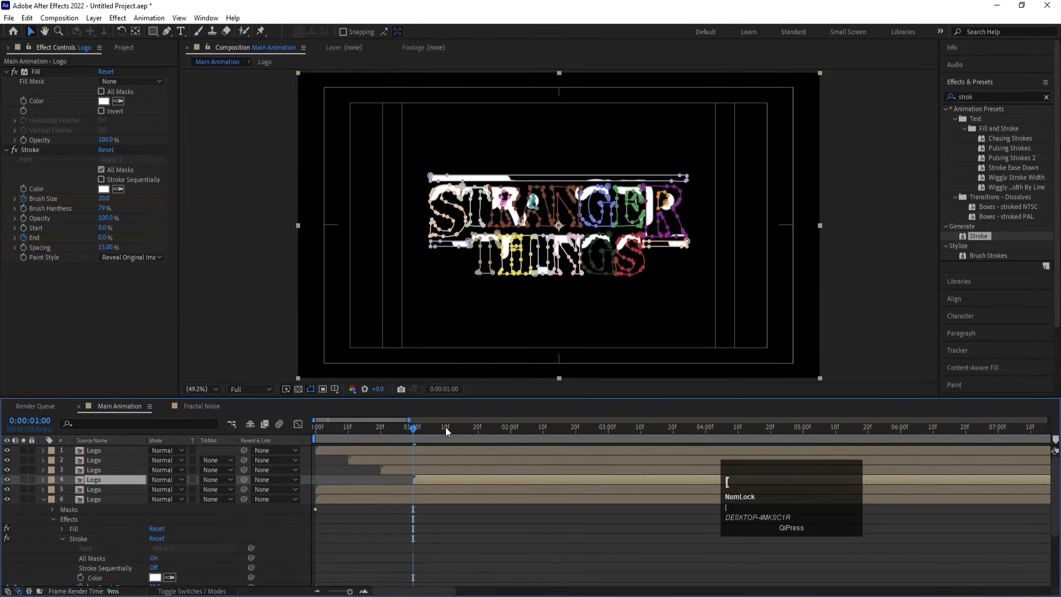
left_click(446, 491)
key("bracketleft")
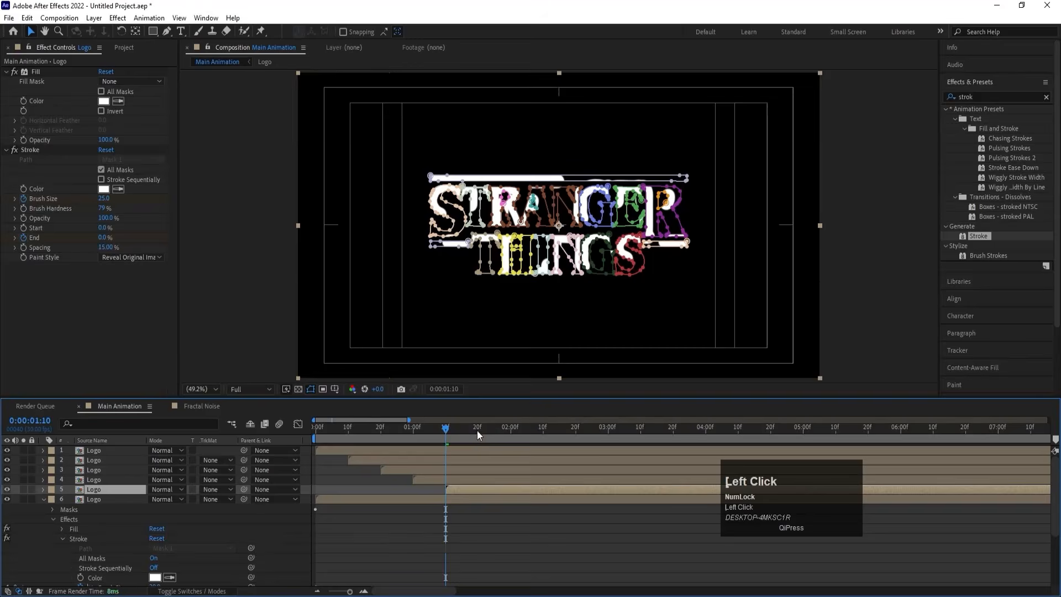
left_click(476, 429)
left_click(476, 500)
key("bracketleft")
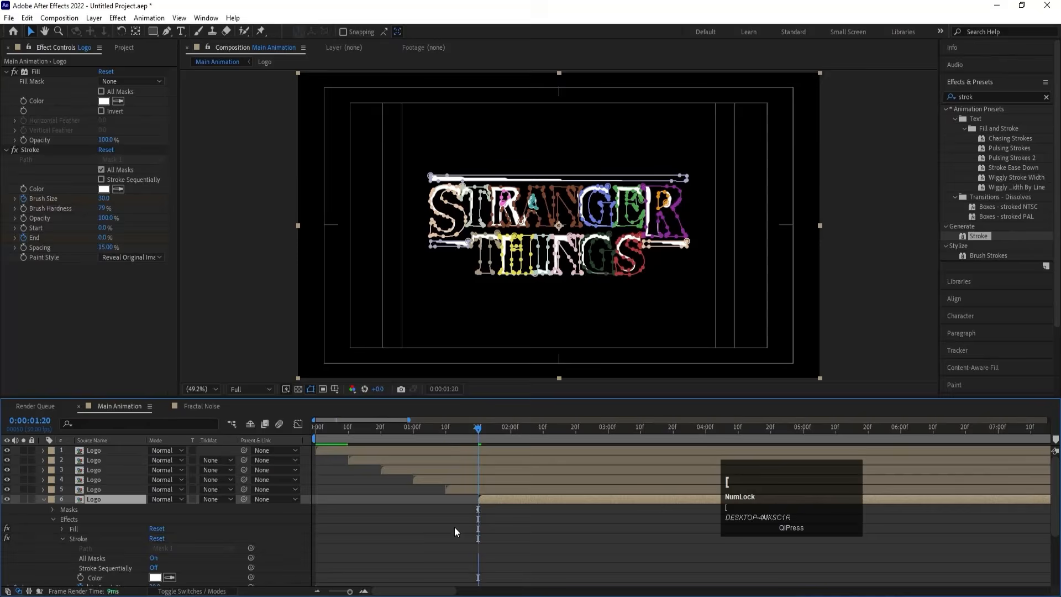
- Collapse the layer properties and preview the staggered logo animation from the start
key("u")
key("u")
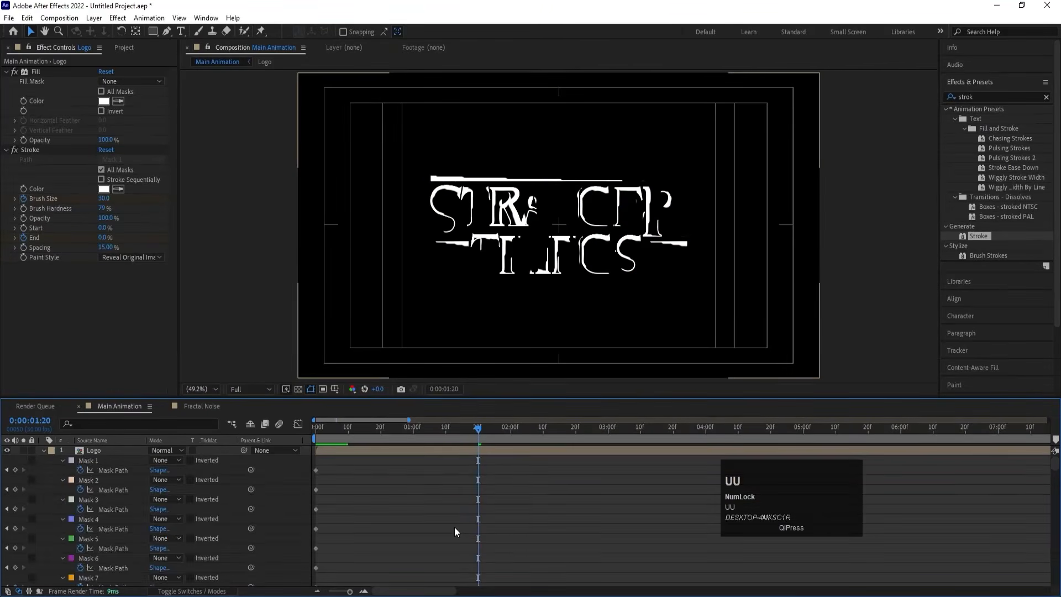
left_click_drag(367, 423, 294, 427)
key("space")
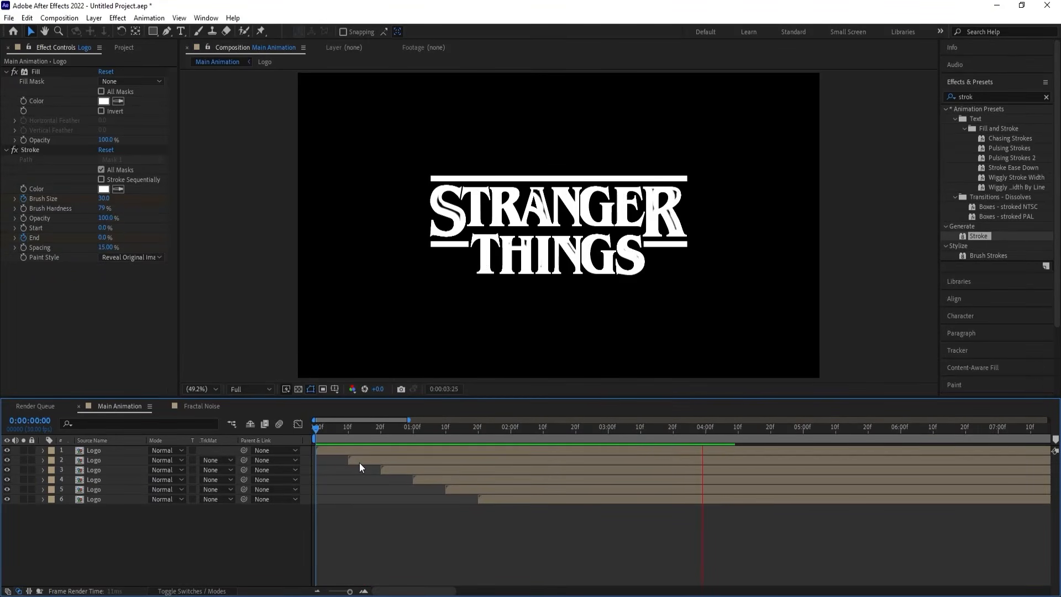
key("space")
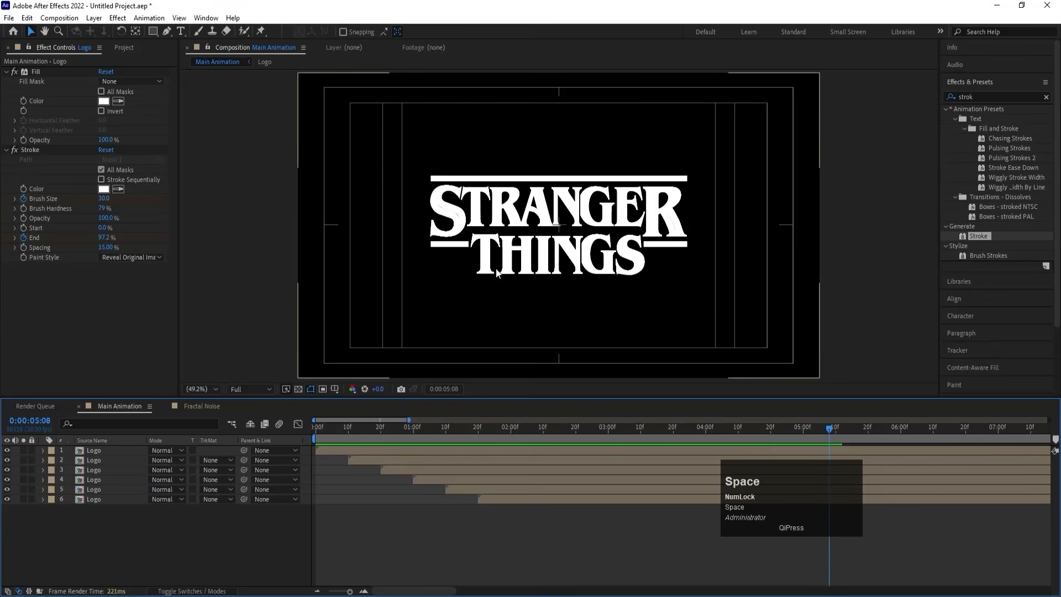
key("Num_Lock")
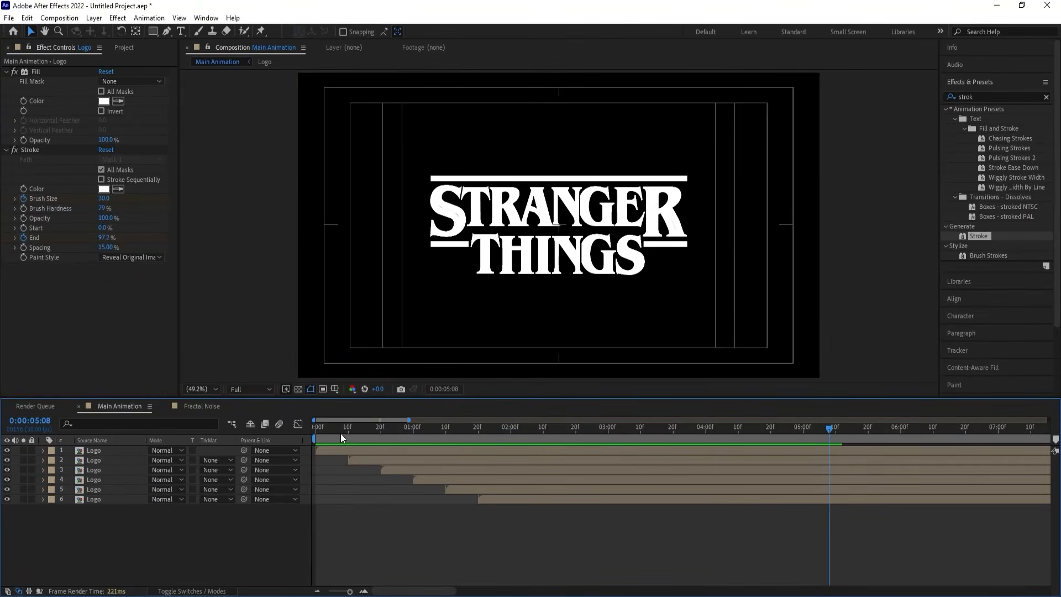
- Duplicate the sixth Logo layer, place the copy on top of the stack and shift its start to 0:00:02:00
left_click(90, 498)
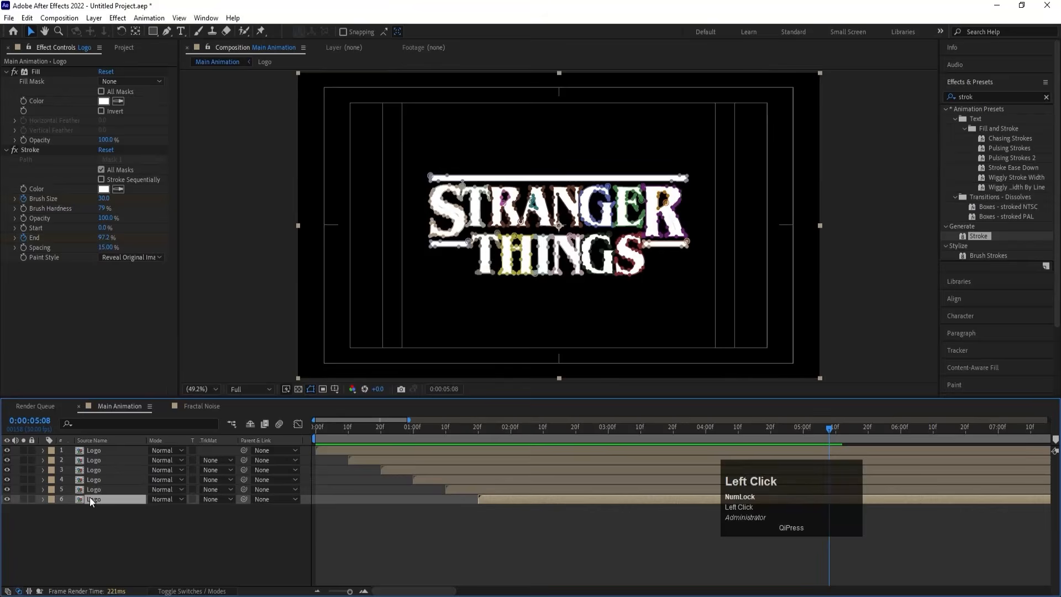
key("ctrl+d")
left_click_drag(90, 497, 101, 449)
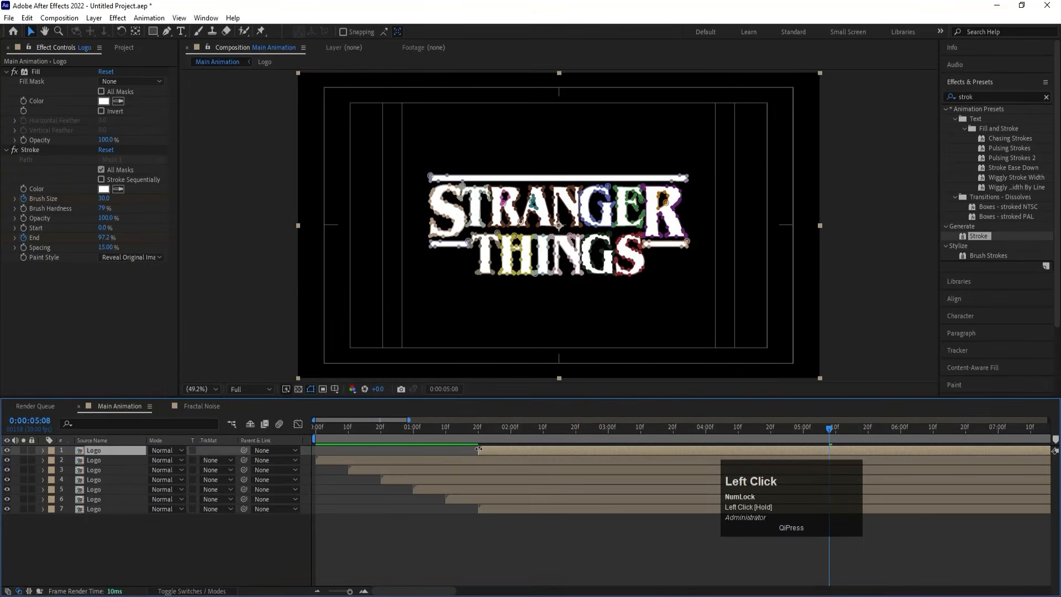
left_click_drag(499, 452, 532, 446)
left_click(515, 431)
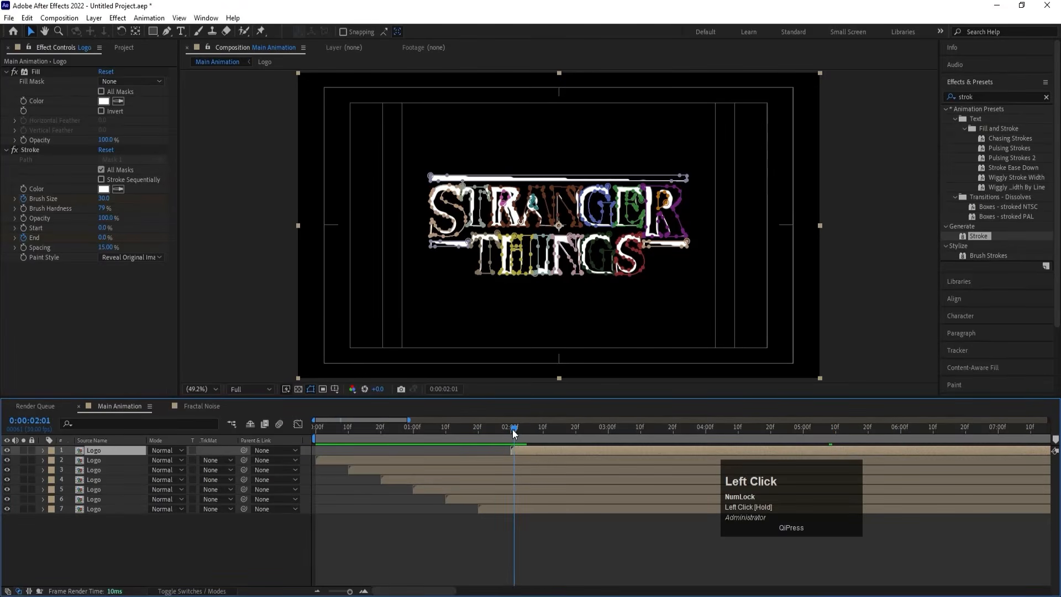
left_click(510, 428)
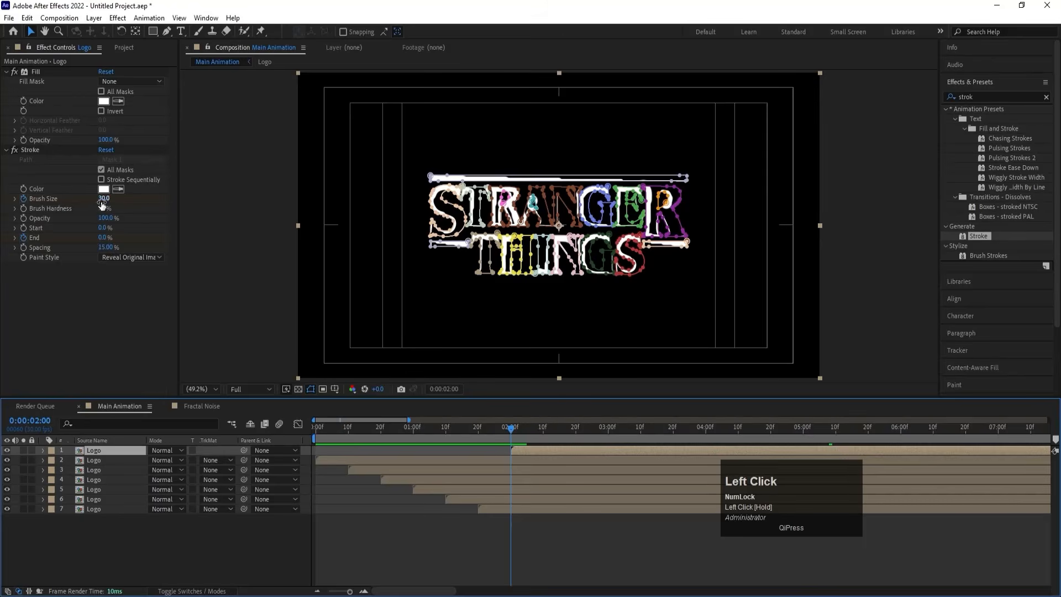
- Try a Stroke Brush Size of 36.2 on the top Logo layer and preview that layer soloed
left_click_drag(103, 198, 142, 201)
left_click(166, 548)
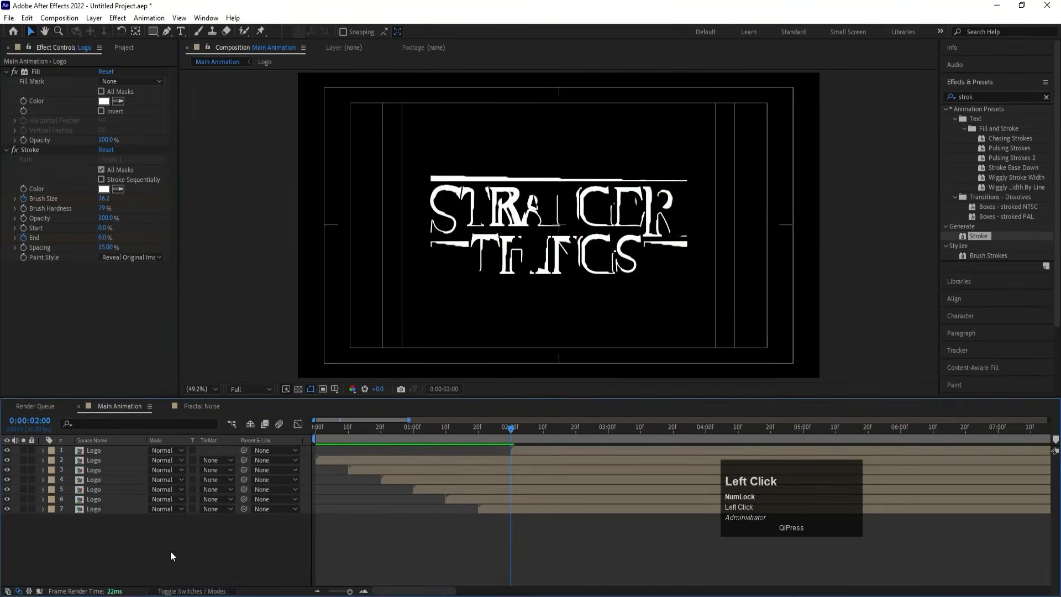
key("space")
left_click(23, 451)
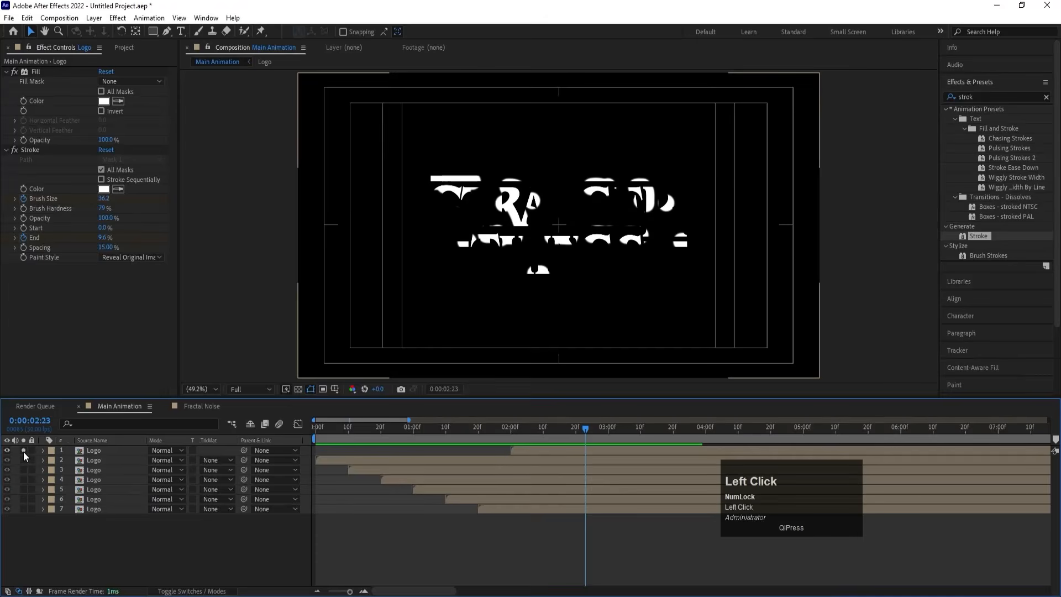
key("space")
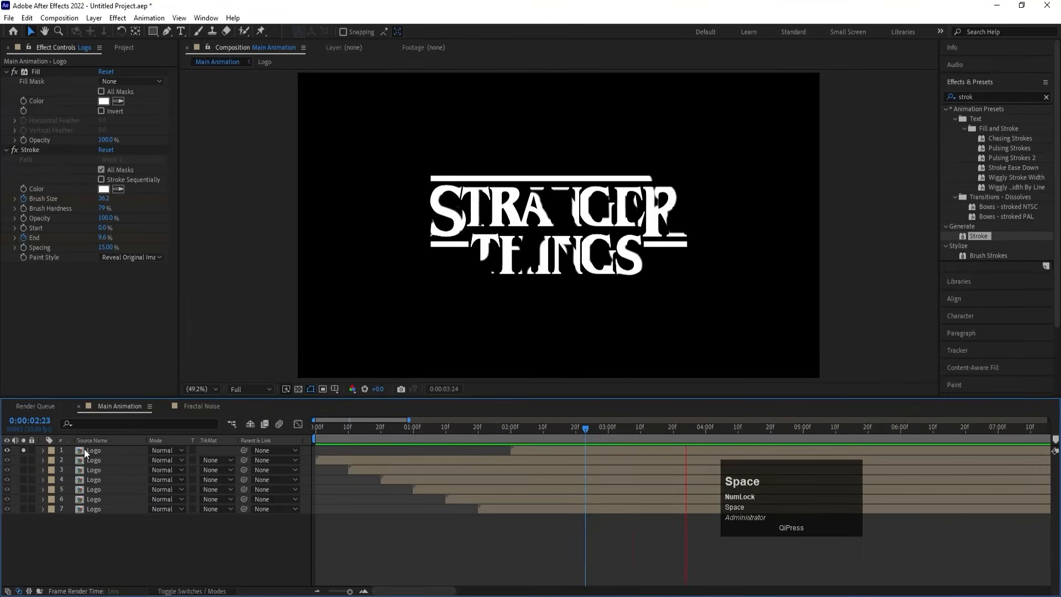
key("space")
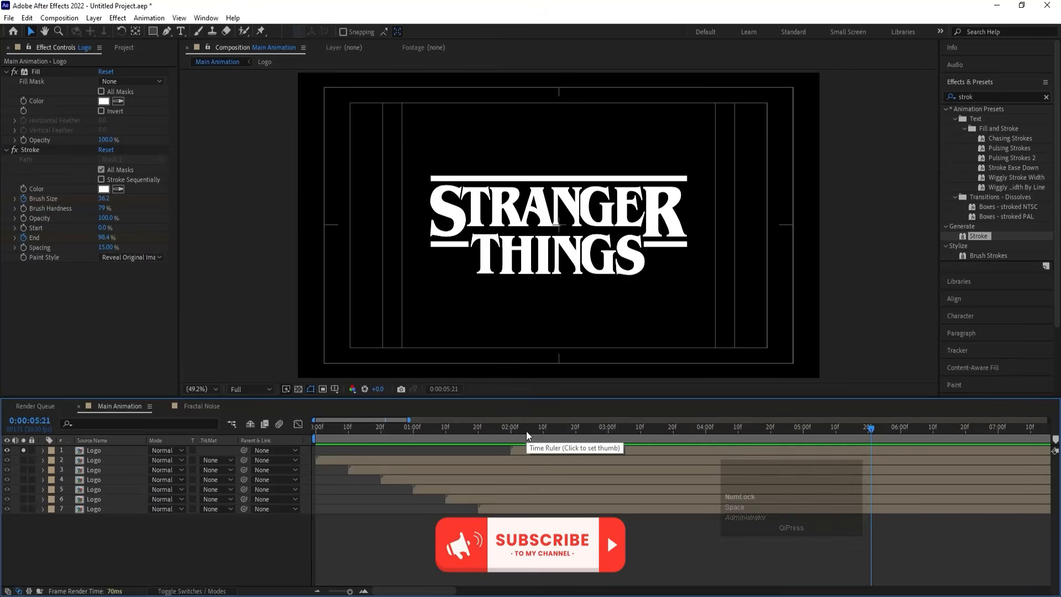
- Set the top Logo layer's Stroke Brush Size to 0 at 0:00:02:00
left_click(511, 429)
left_click(519, 451)
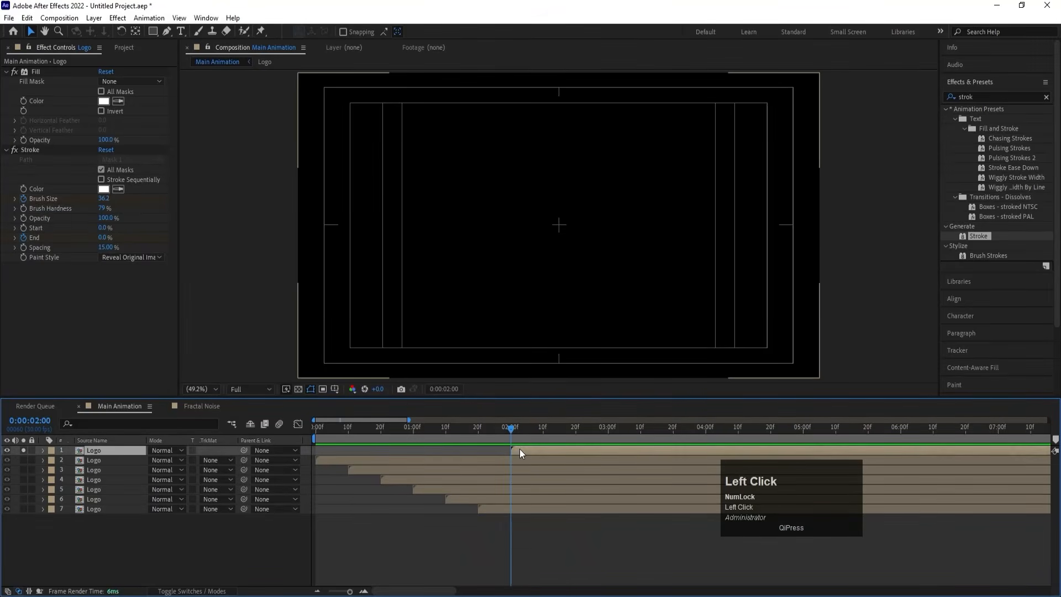
left_click(105, 197)
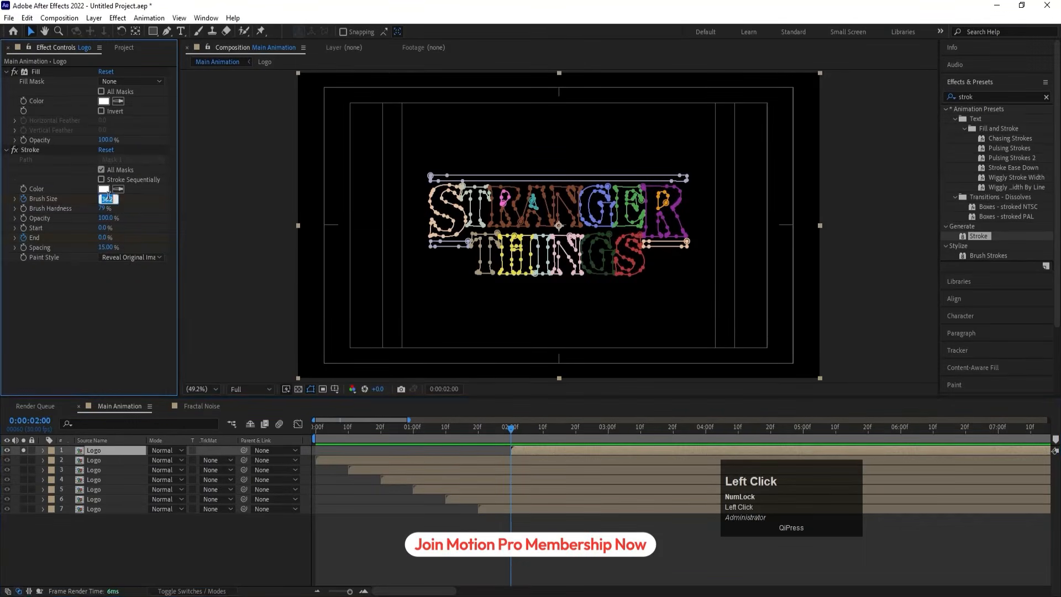
type("0")
key("Return")
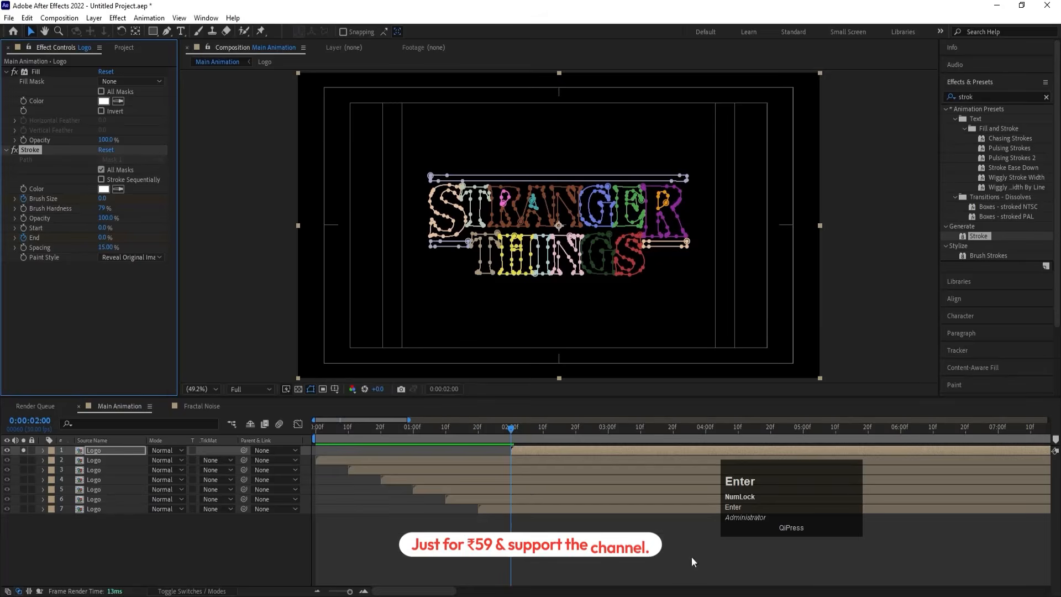
- Keyframe the top Logo layer's Stroke Brush Size at 33.9 at 0:00:05:00
key("u")
scroll(626, 509, "down", 10)
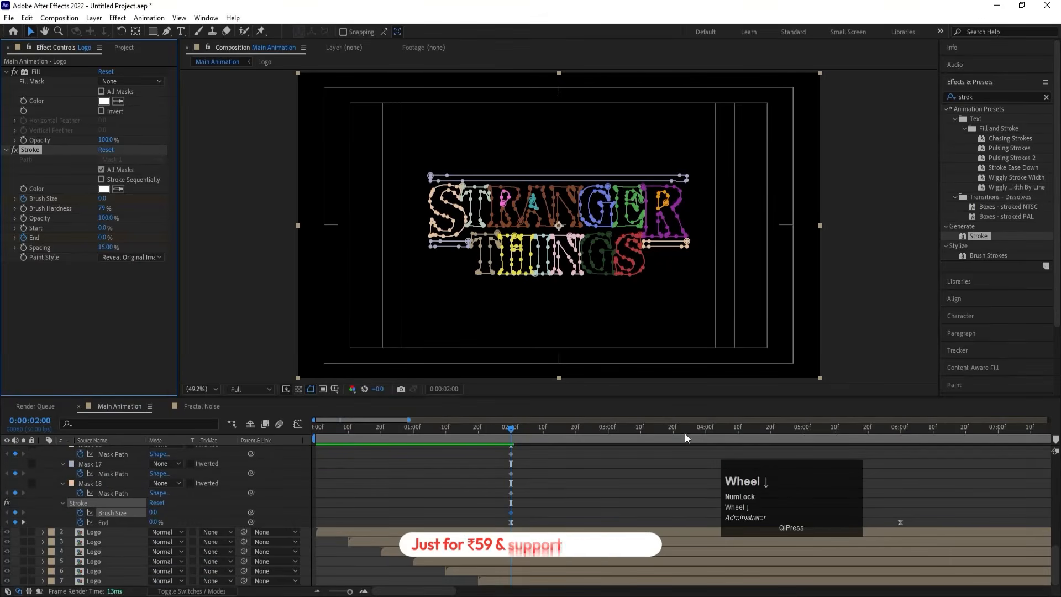
left_click_drag(702, 431, 816, 436)
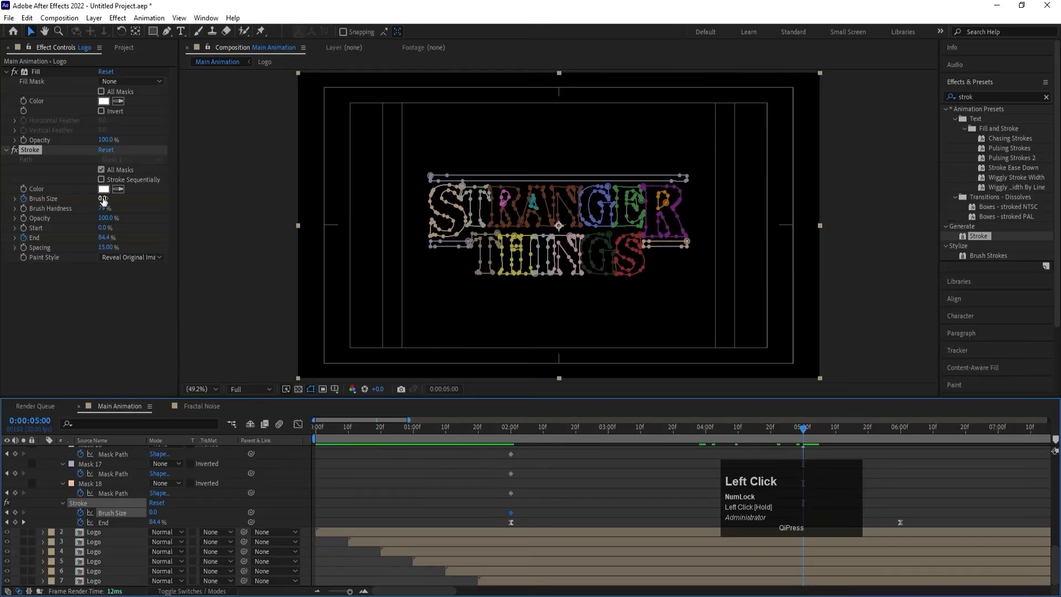
left_click_drag(104, 199, 289, 198)
- Preview the soloed top Logo layer's brush size animation from just before 0:00:02:00
key("space")
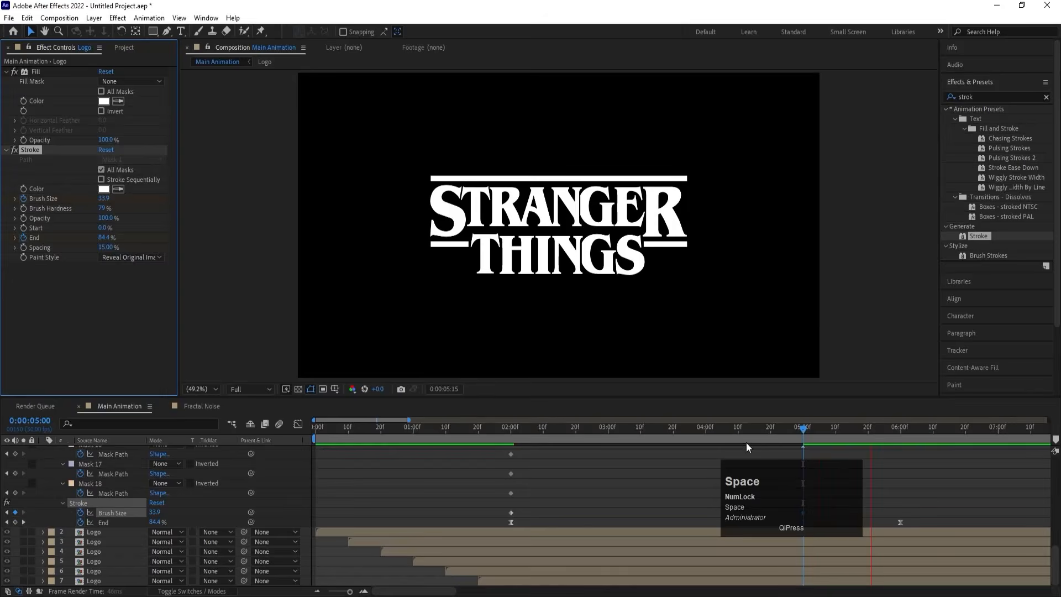
left_click_drag(664, 428, 502, 433)
key("space")
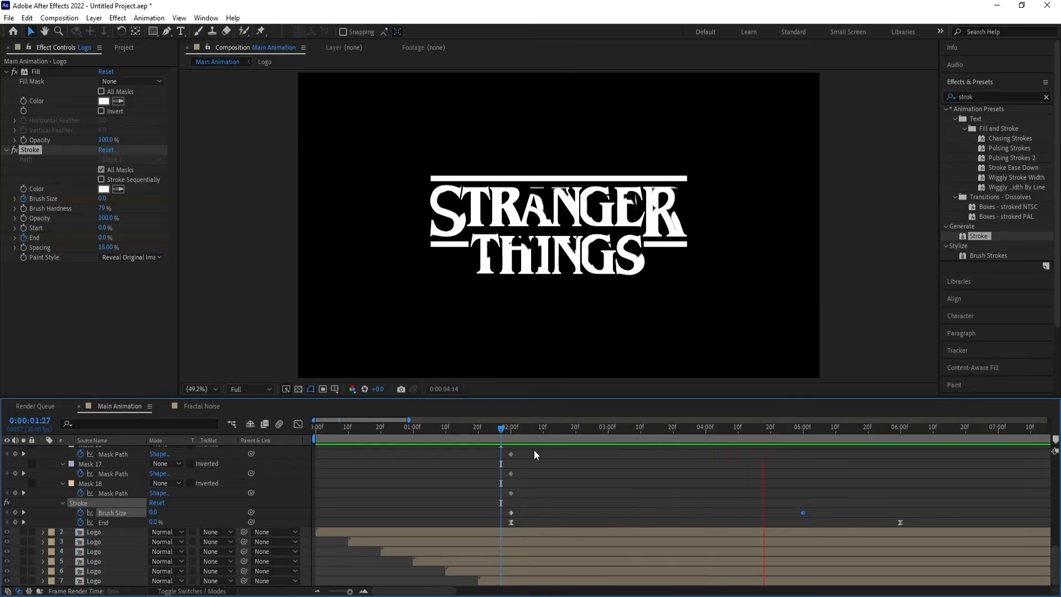
- Collapse the top Logo layer, turn off its solo and preview the full logo animation
scroll(562, 473, "up", 10)
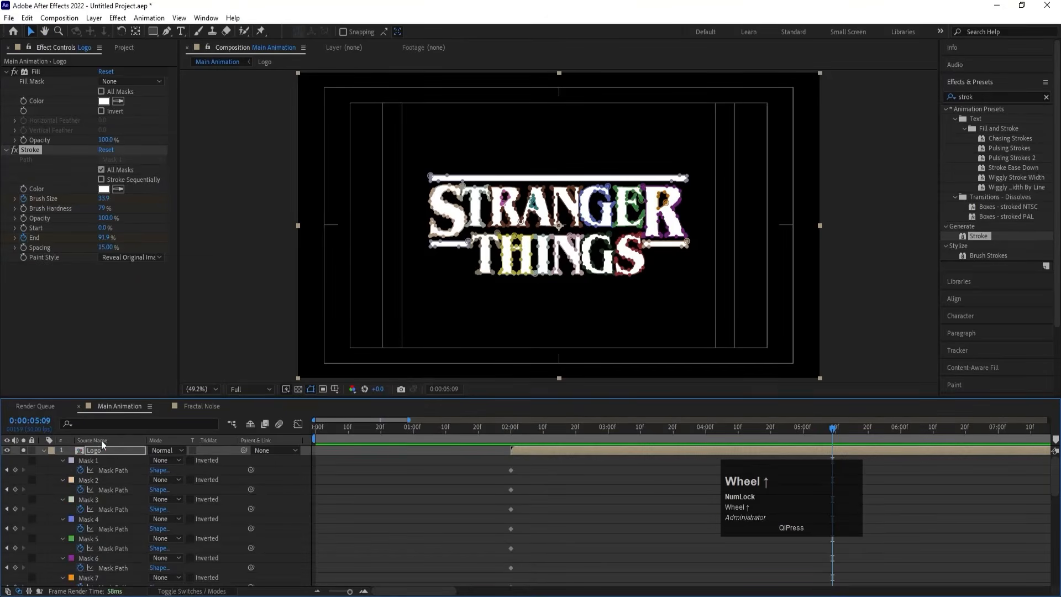
left_click(44, 450)
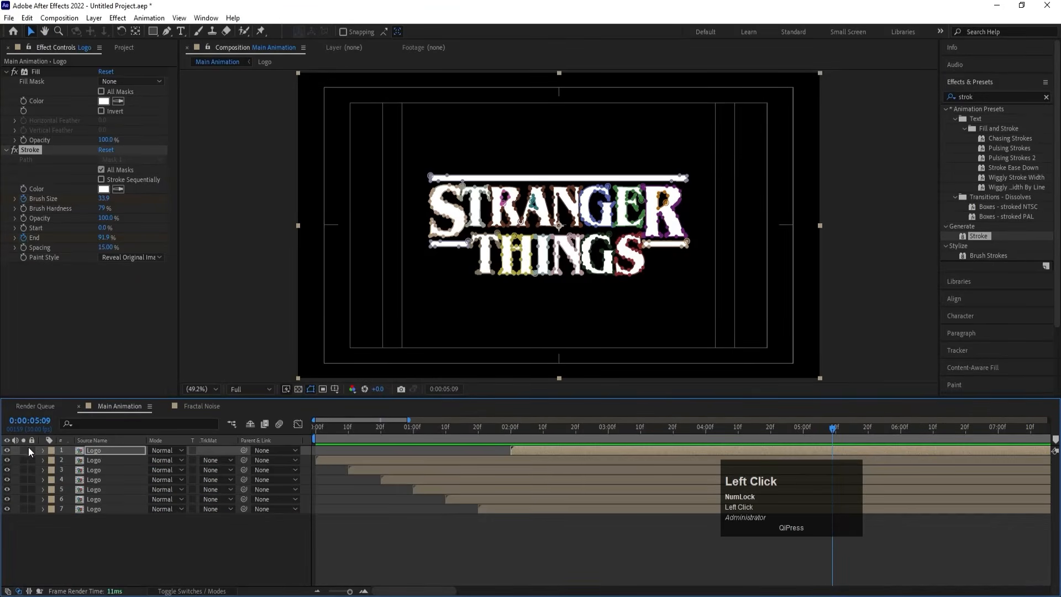
left_click(382, 430)
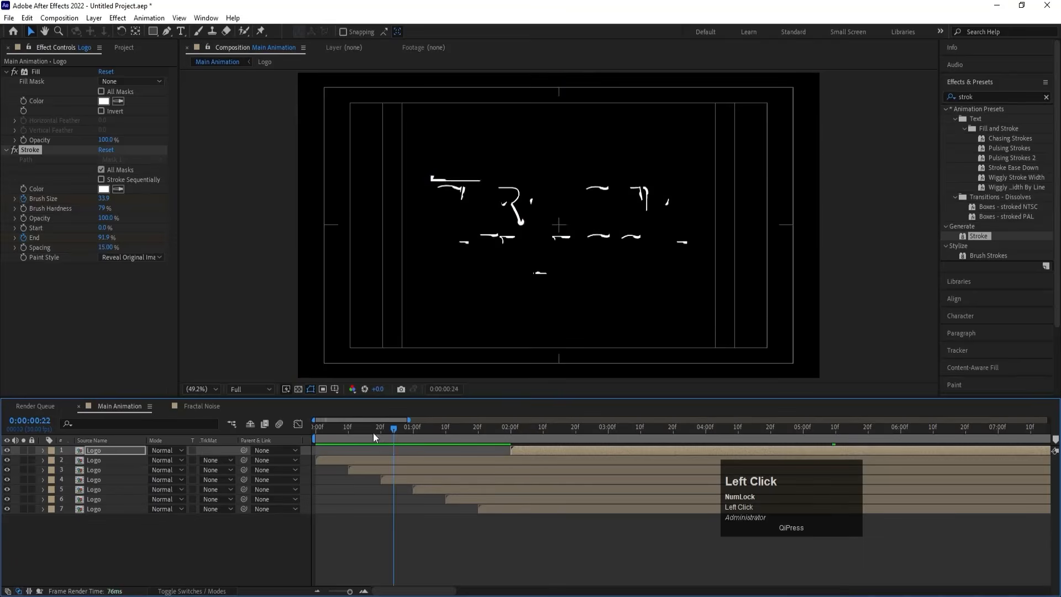
key("space")
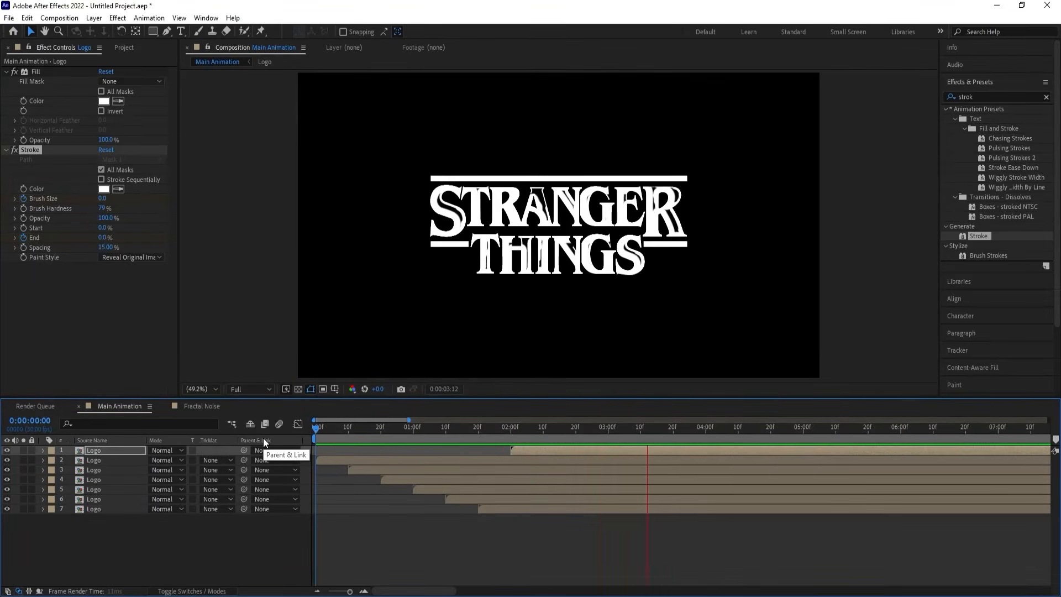
key("space")
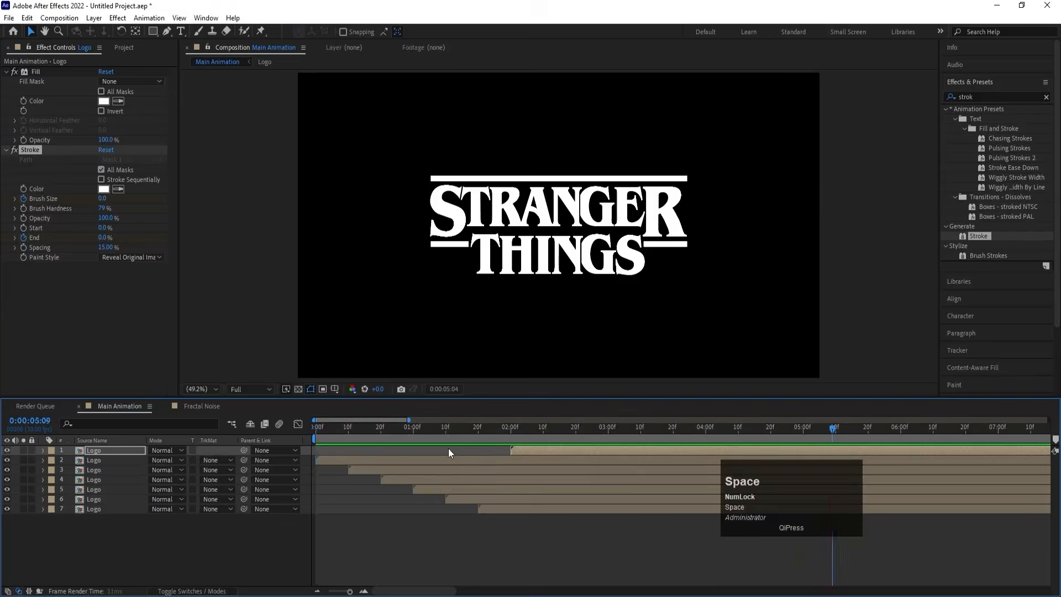
- Change the Fill color of the third Logo layer in the stack to red, checking it at 0:00:00:18
left_click_drag(353, 430, 373, 440)
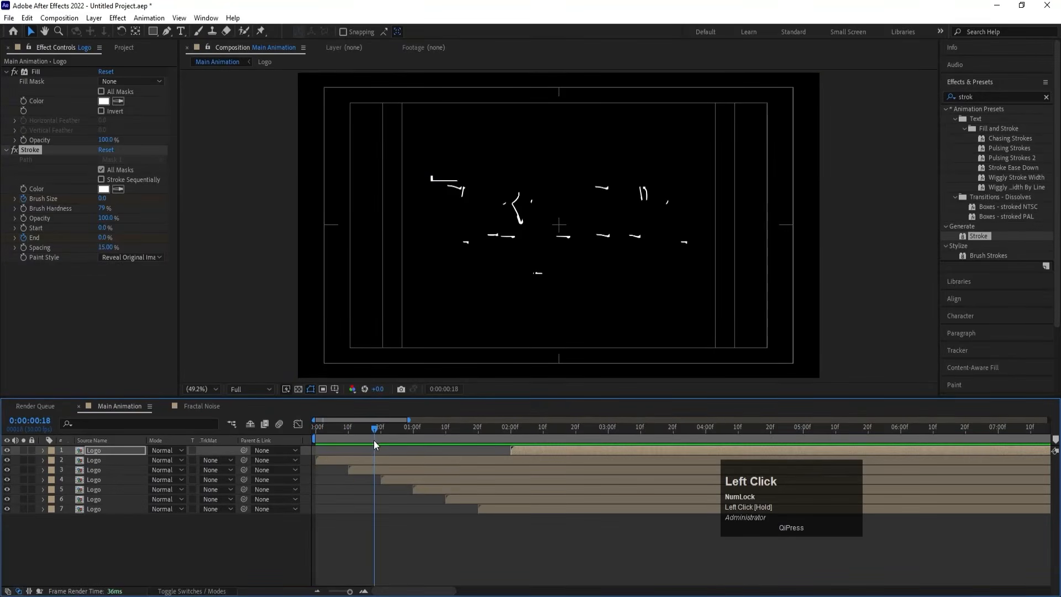
left_click(367, 469)
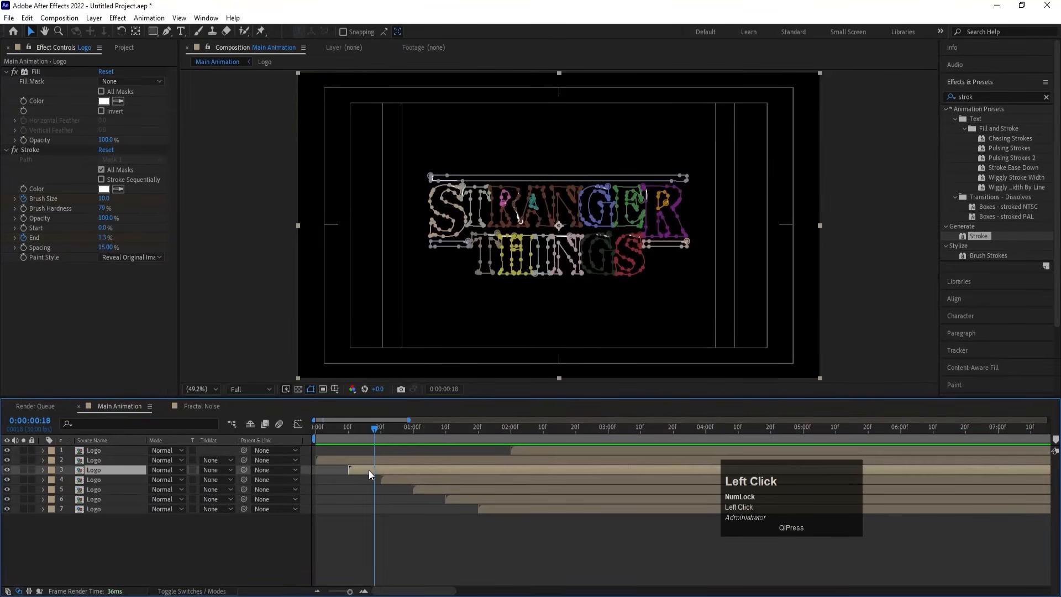
left_click(103, 101)
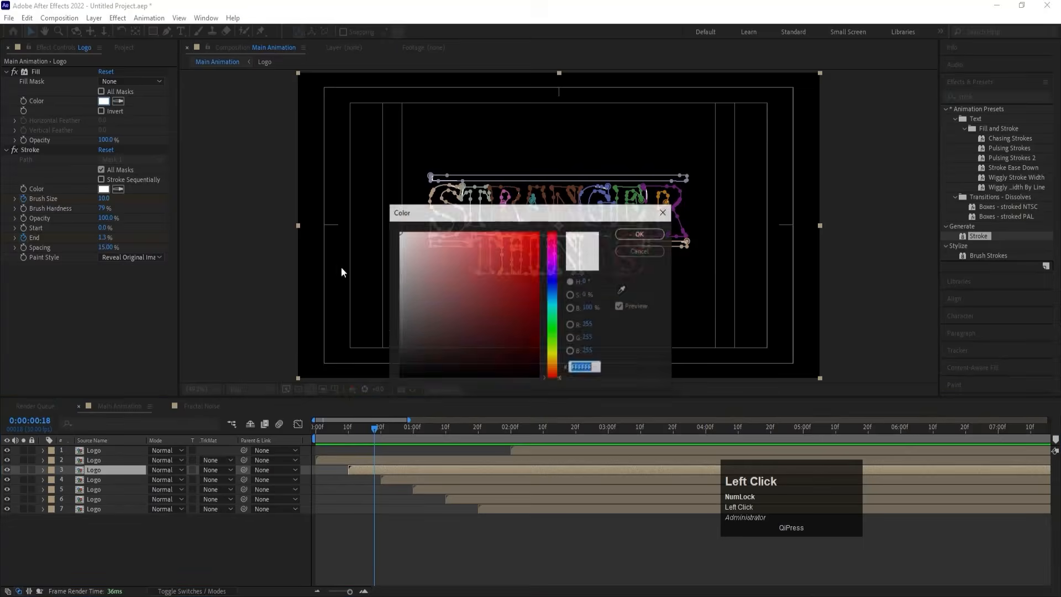
left_click(498, 270)
left_click(637, 232)
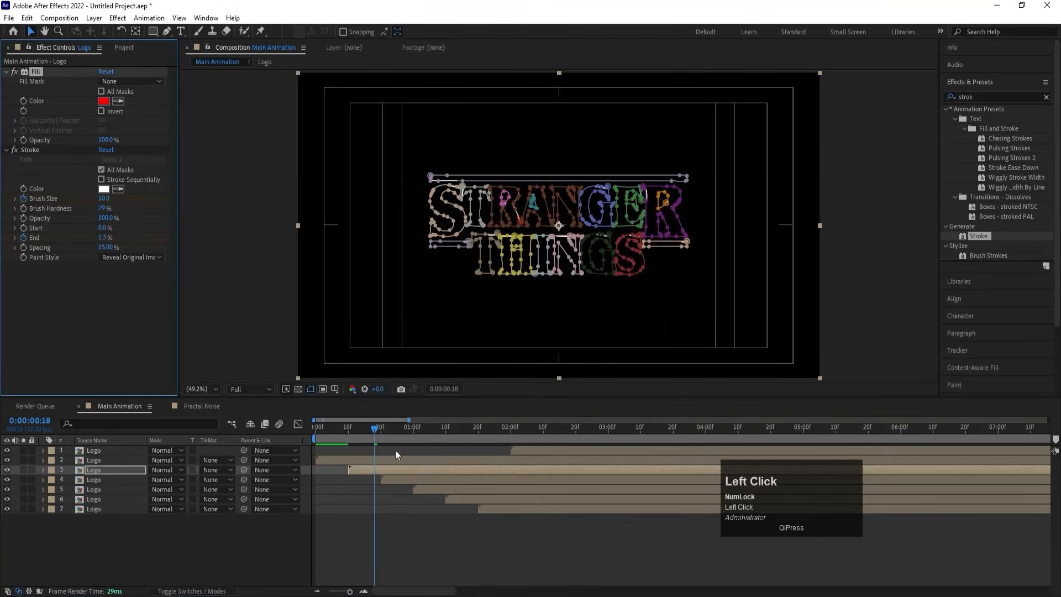
- Change the Fill color of the fifth Logo layer in the stack to red FF0000, checking it at 0:00:01:06
left_click_drag(411, 433, 425, 491)
left_click(424, 489)
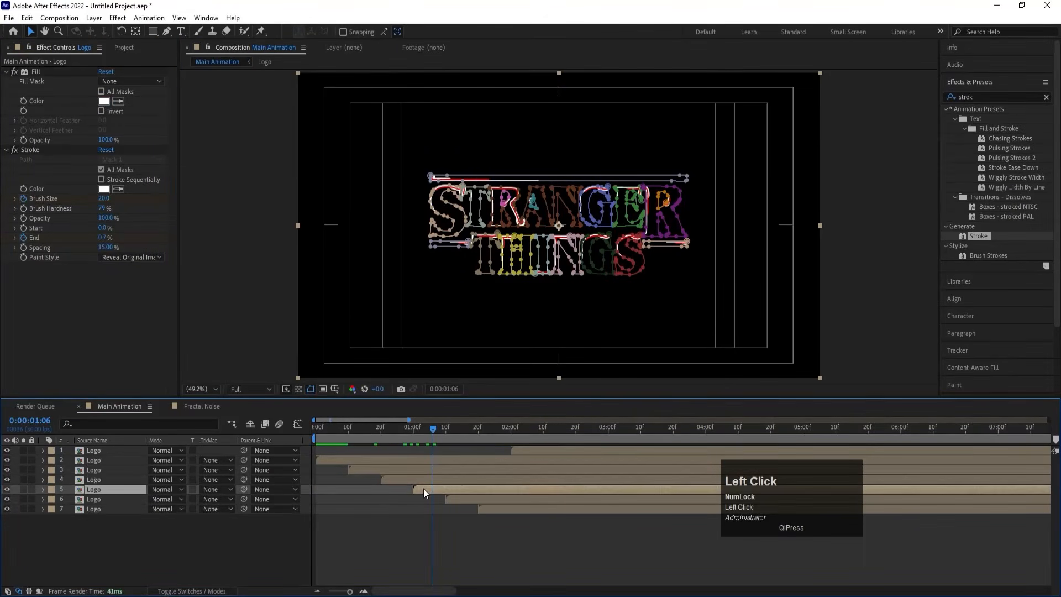
left_click(103, 101)
left_click(493, 287)
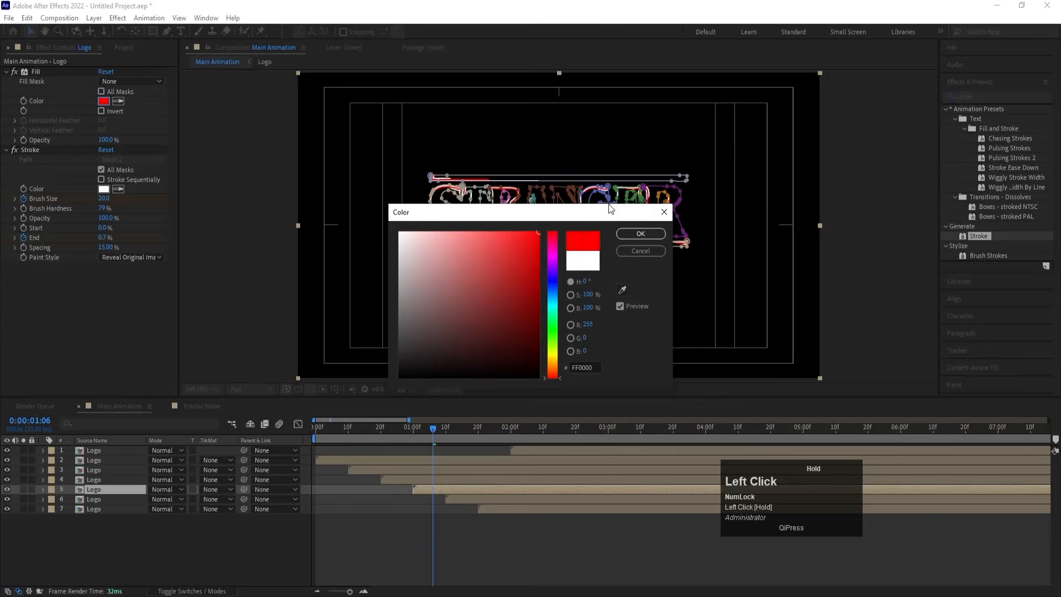
left_click(637, 233)
- Change the Fill color of the top Logo layer to red, checking it at 0:00:02:09
left_click_drag(468, 432, 541, 430)
left_click(525, 453)
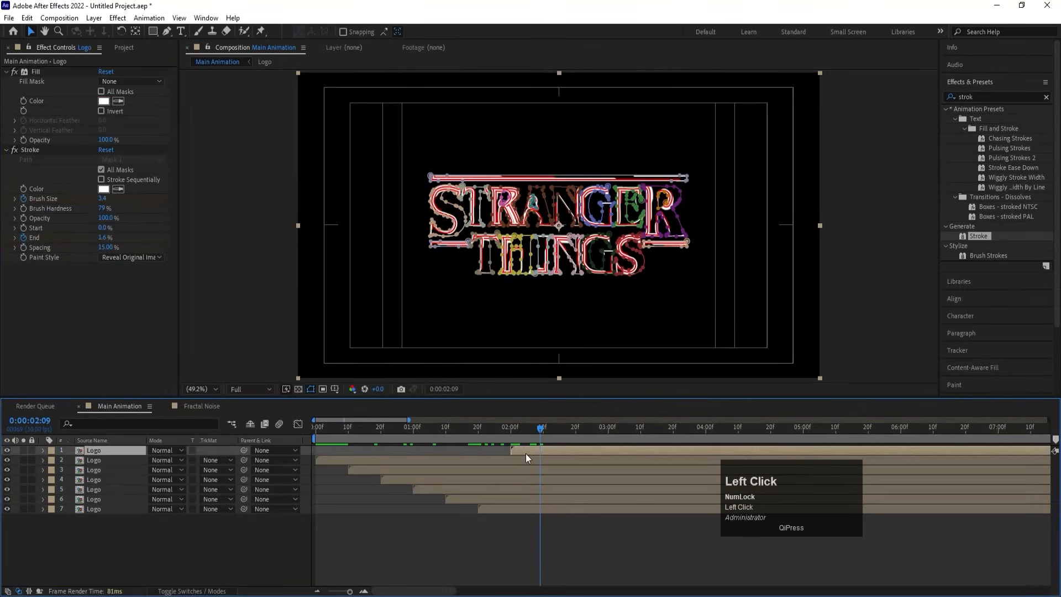
left_click(104, 101)
left_click(493, 286)
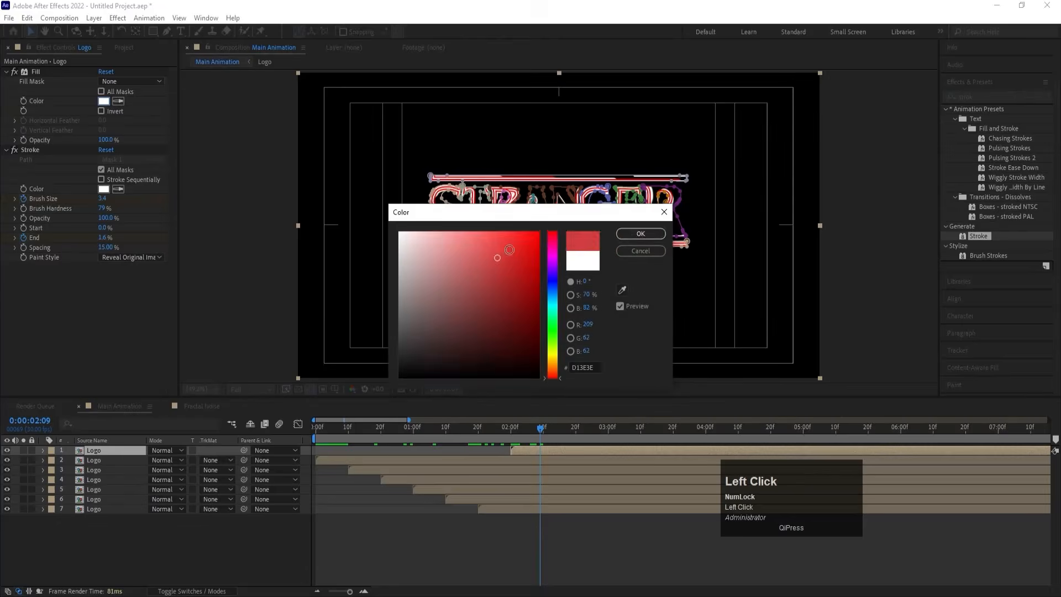
left_click(637, 233)
- Preview the recolored logo animation from 0:00:02:09 and again from the beginning
key("space")
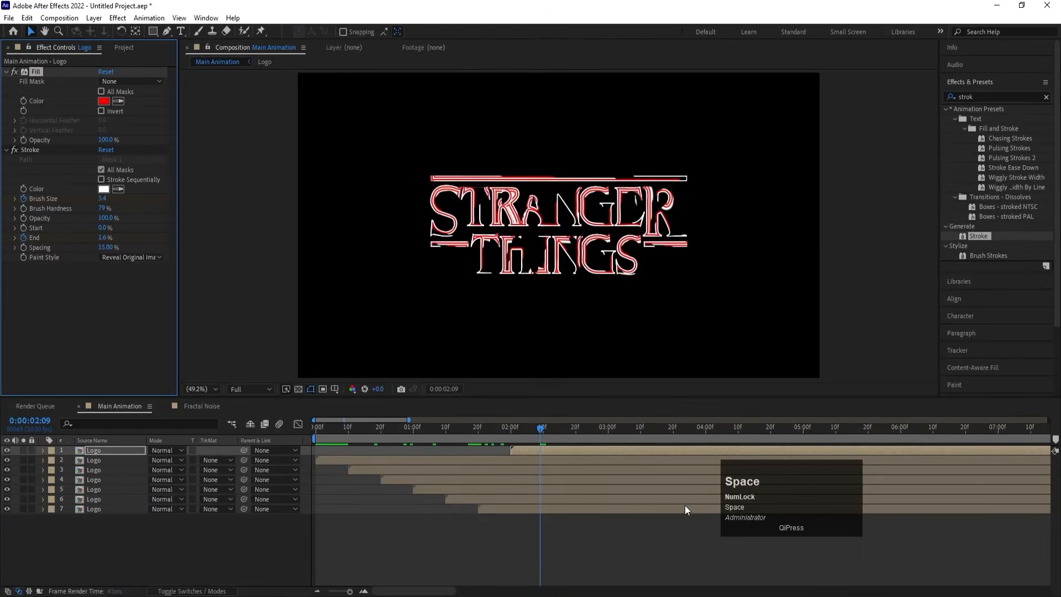
key("space")
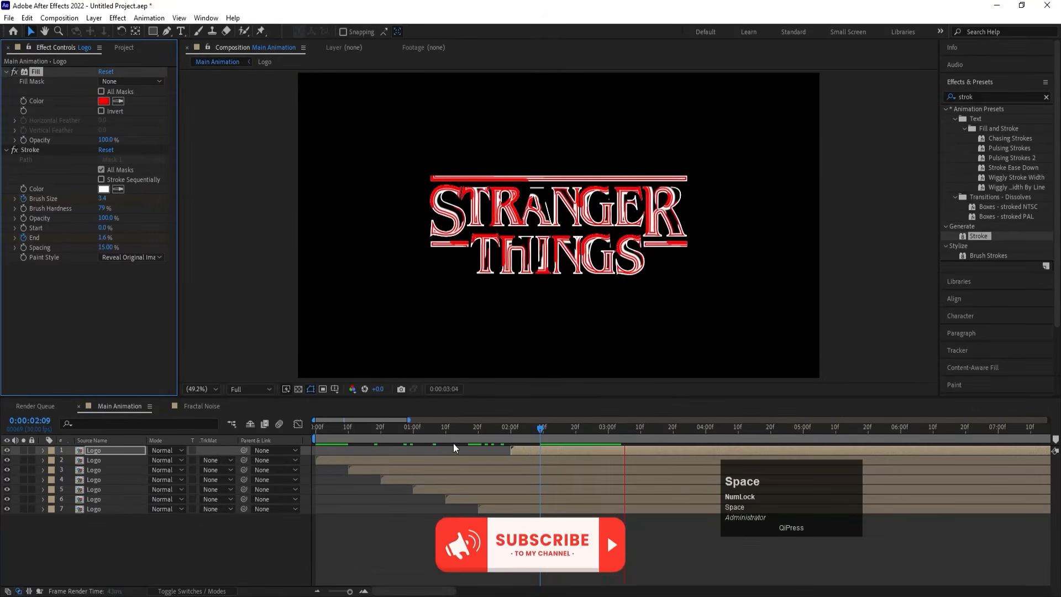
left_click_drag(397, 429, 314, 432)
key("space")
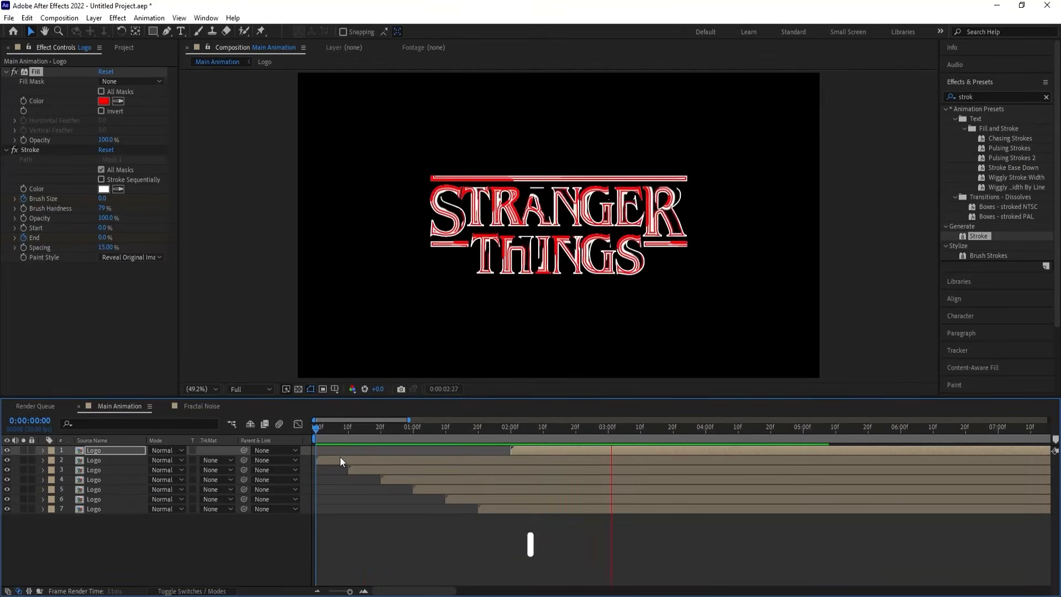
key("space")
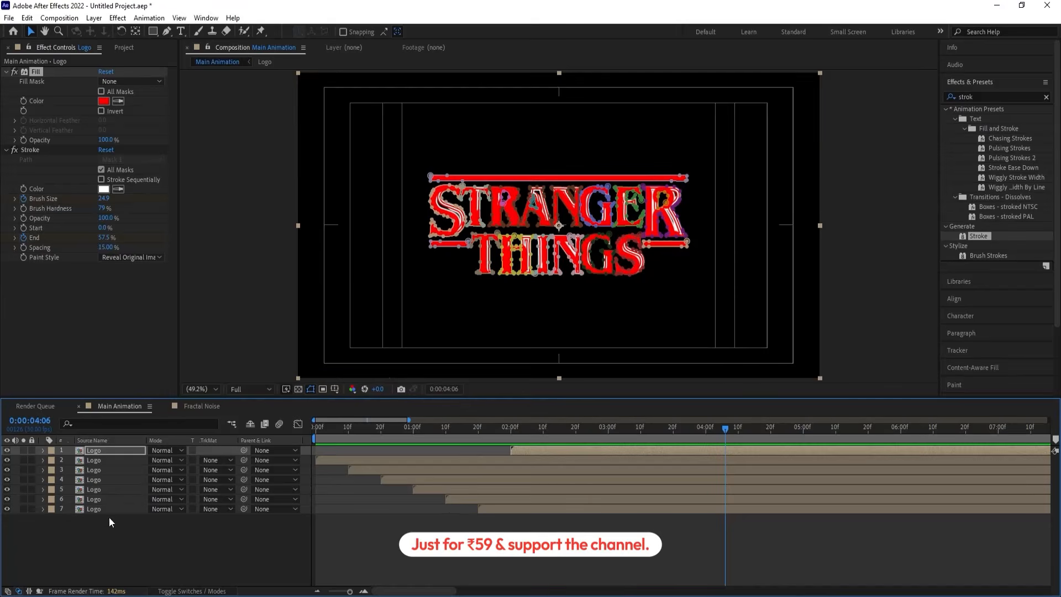
- Move the bottom Logo layer up to second in the stack and add the Fractal Noise composition directly beneath it
left_click(97, 508)
left_click_drag(100, 511, 98, 458)
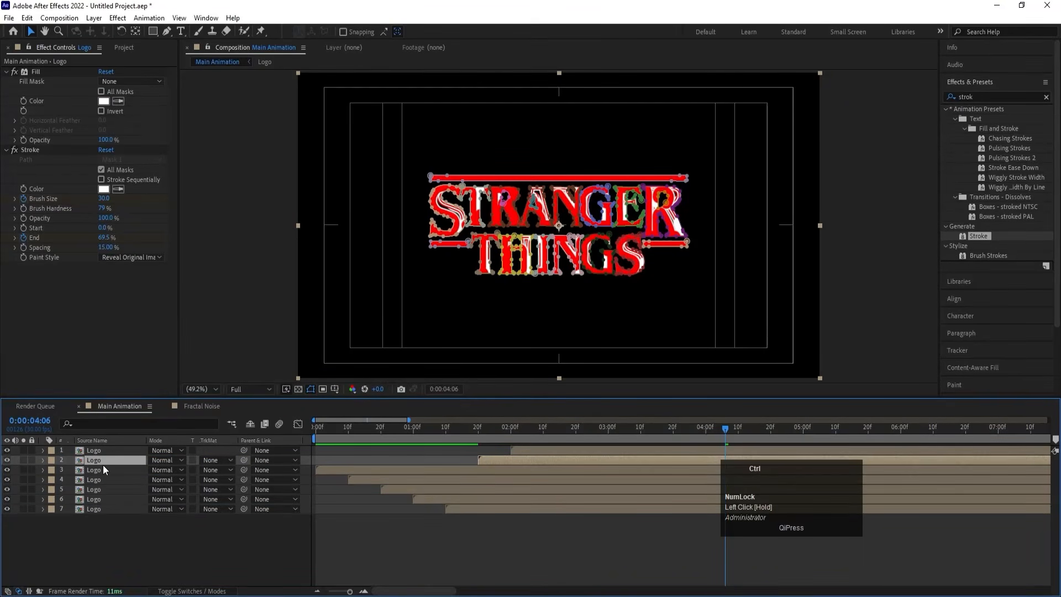
key("ctrl+0")
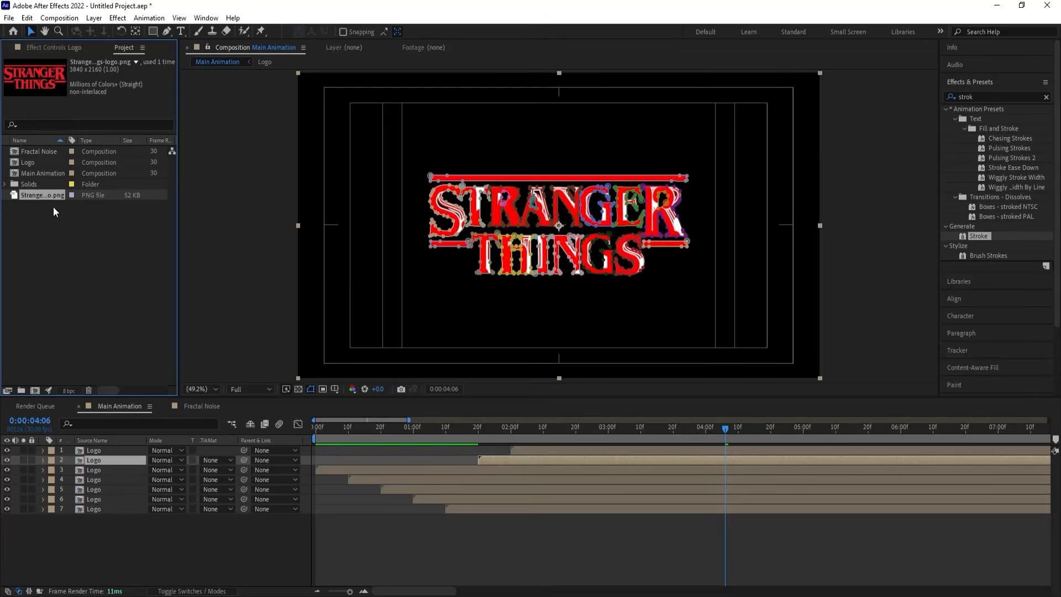
left_click_drag(37, 151, 127, 463)
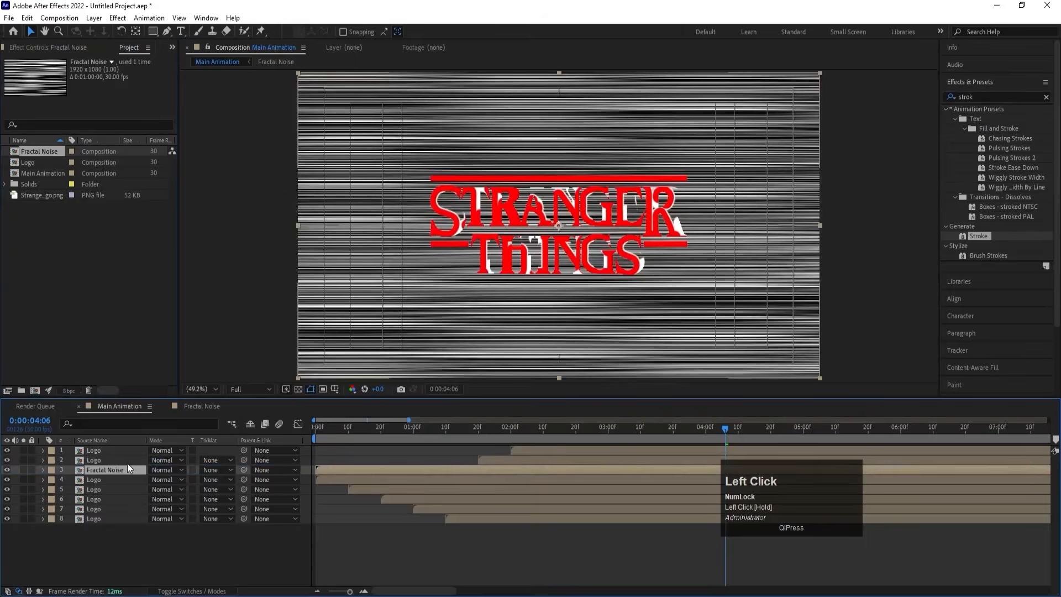
- Set the Fractal Noise layer's track matte to Alpha Matte "Logo" and preview it from 0:00:01:20
left_click(214, 470)
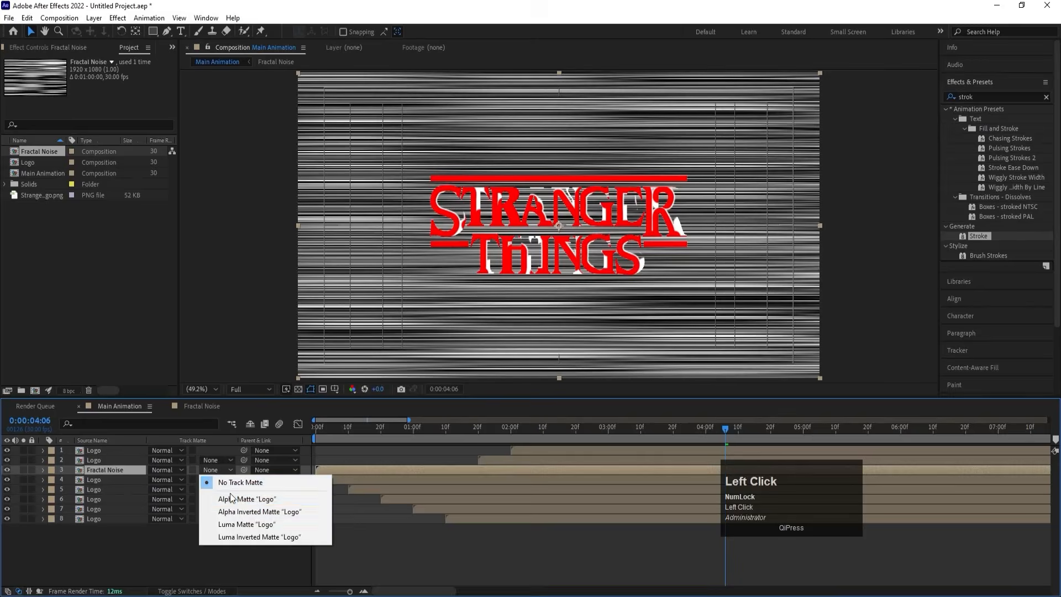
left_click(256, 499)
left_click_drag(485, 426, 479, 426)
key("space")
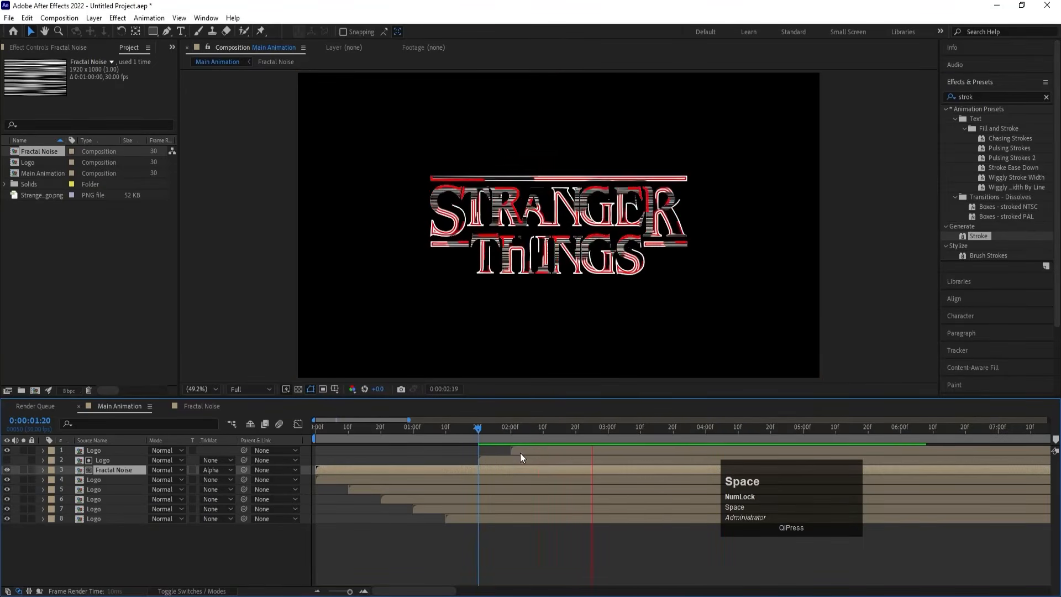
key("space")
- Preview the matted Fractal Noise streaks in the logo from 0:00:01:01
left_click_drag(481, 431, 417, 431)
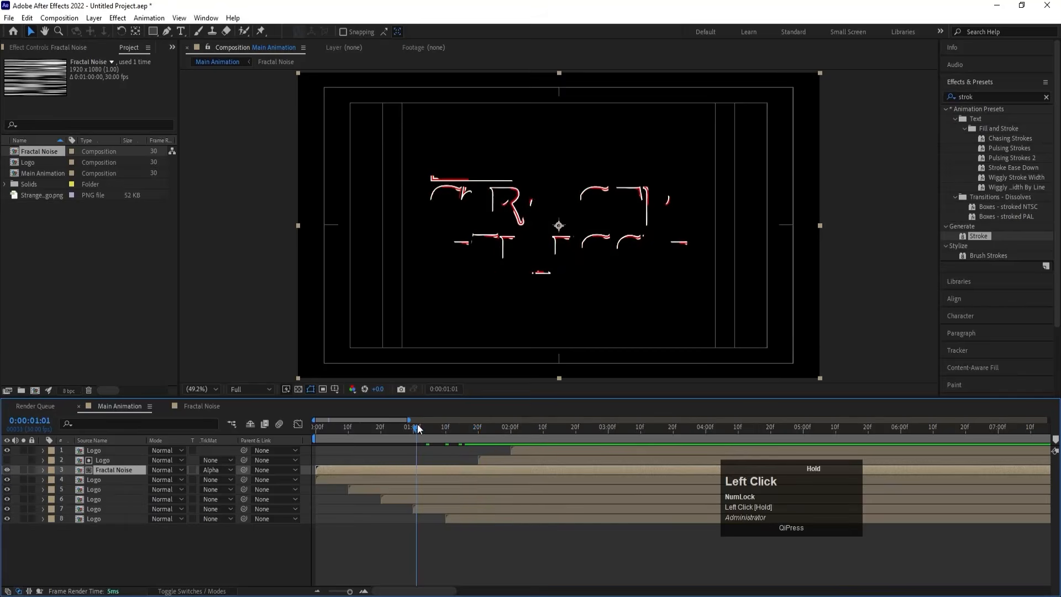
key("space")
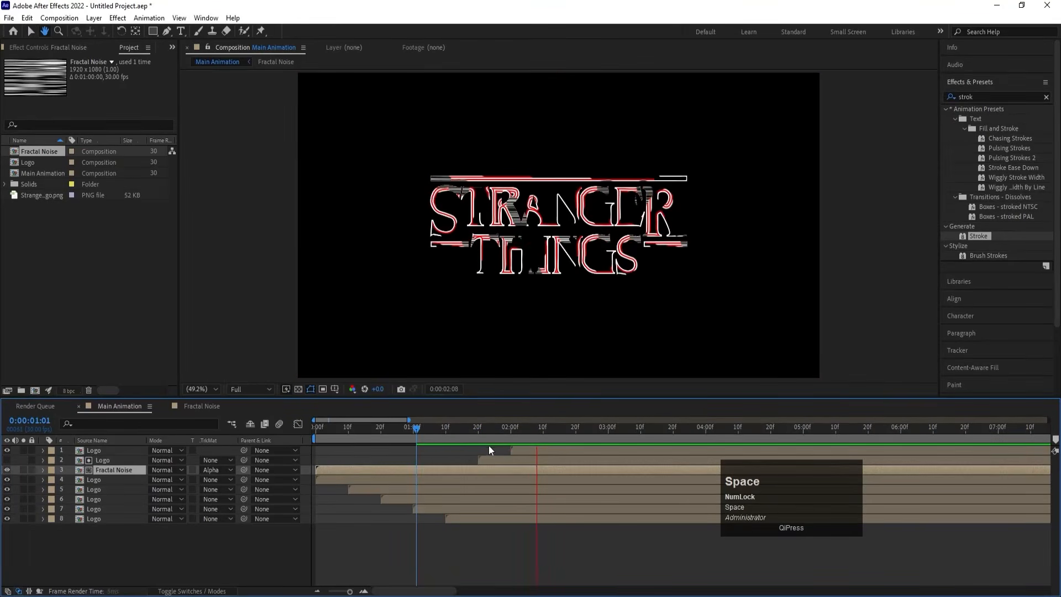
key("space")
key("space")
key("space")
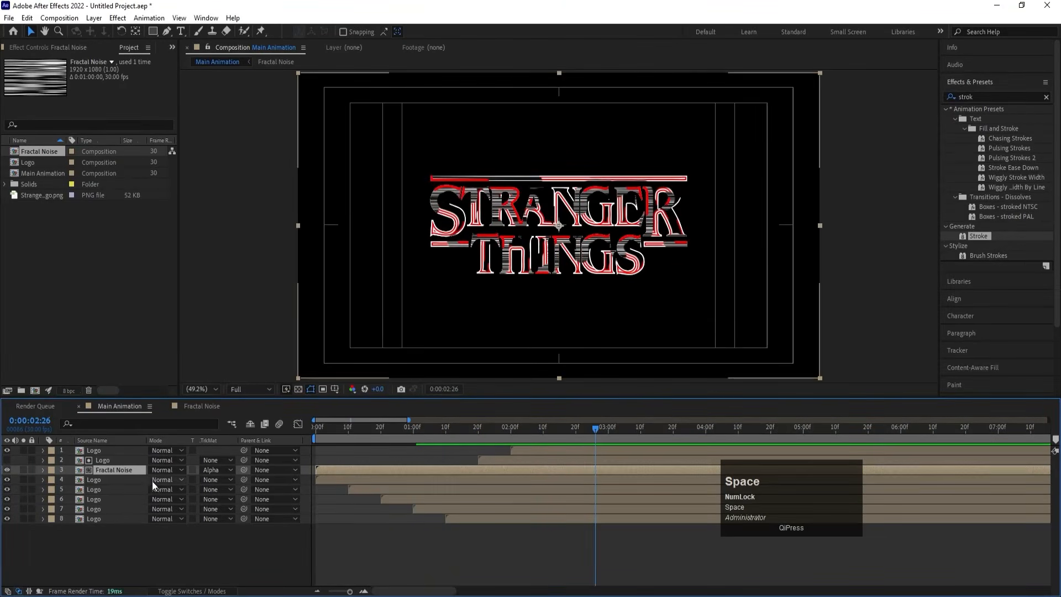
- Find the Tint effect and apply it to the Fractal Noise layer
left_click(982, 97)
key("ctrl+a")
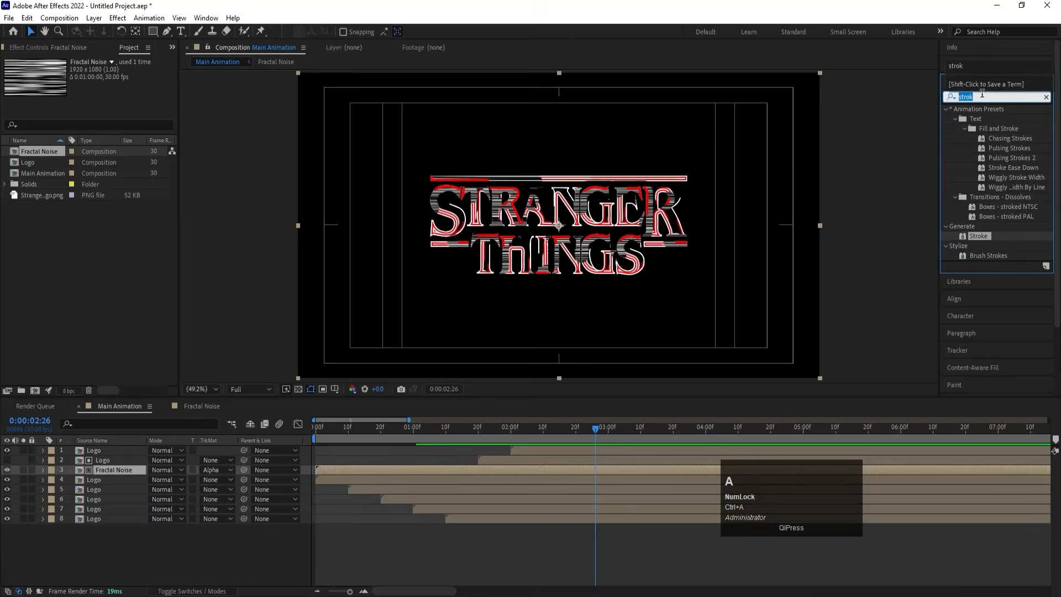
type("tint")
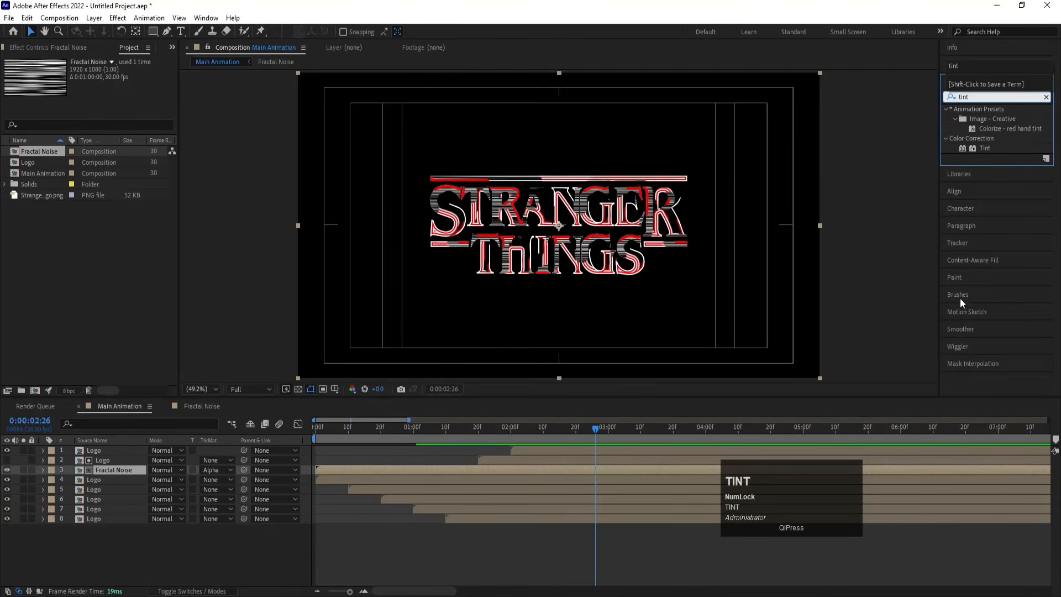
double_click(985, 148)
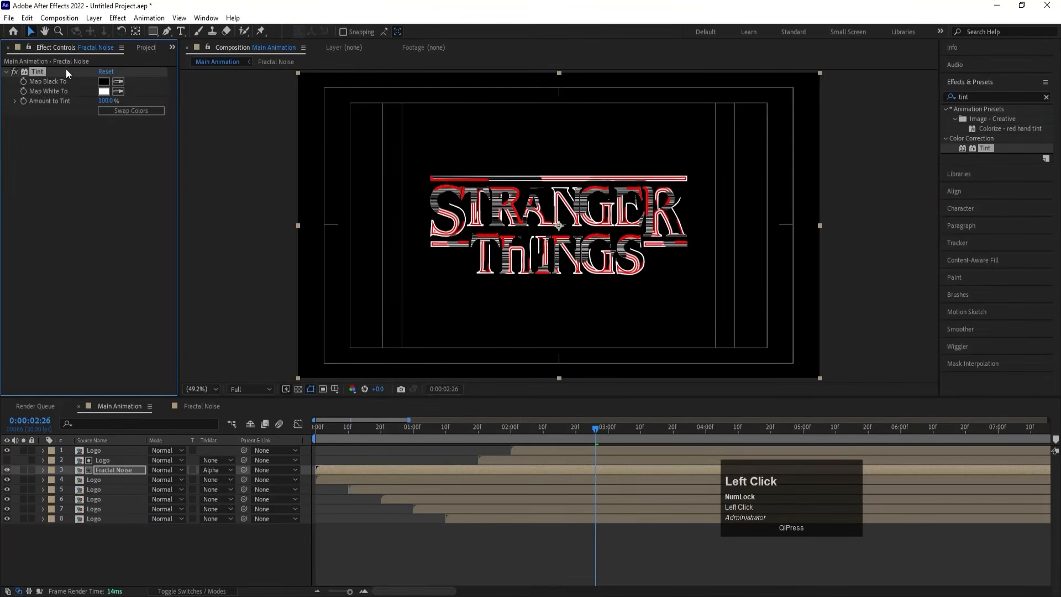
- Set the Tint effect's Map Black To color to red FF0000
left_click(103, 81)
left_click(539, 232)
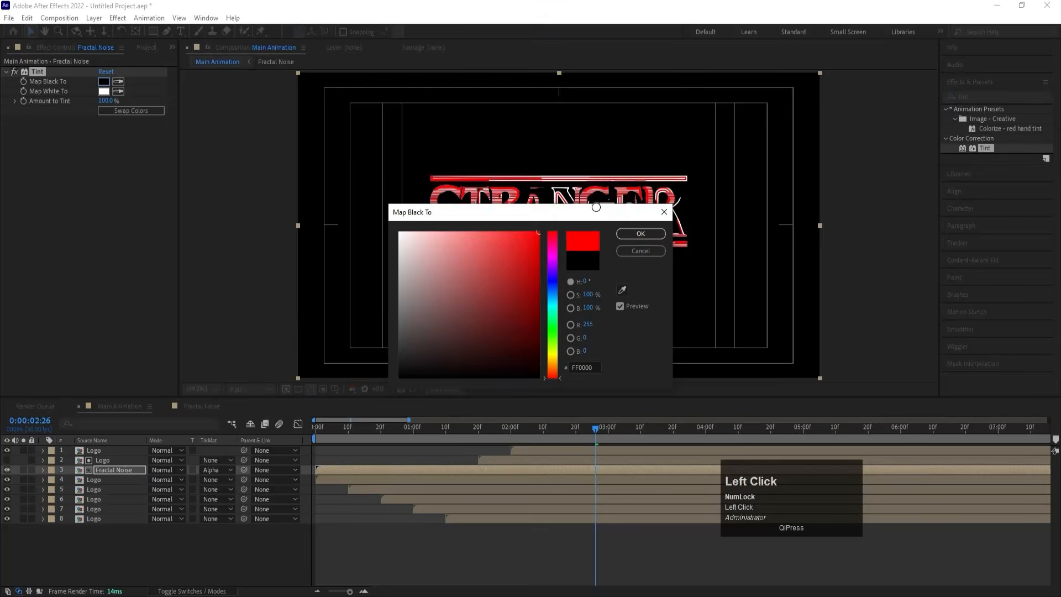
left_click(633, 234)
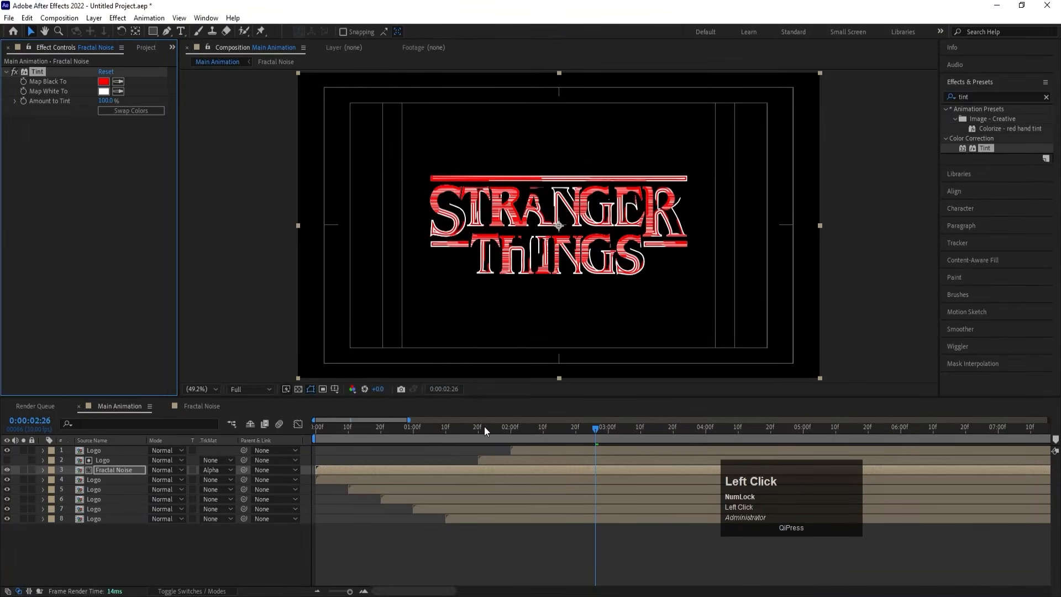
- Preview the full logo animation with the tinted streaks from the beginning
left_click_drag(484, 426, 258, 427)
key("space")
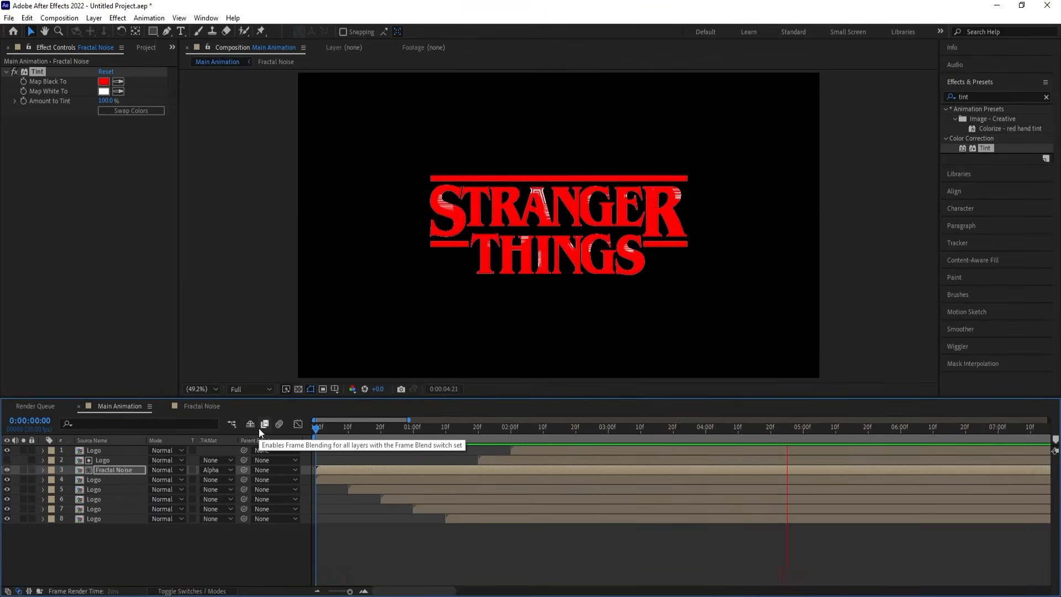
key("space")
- Examine the Fill colors of the fifth and seventh layers in the stack between 0:00:00:21 and 0:00:01:14
left_click_drag(360, 428, 383, 427)
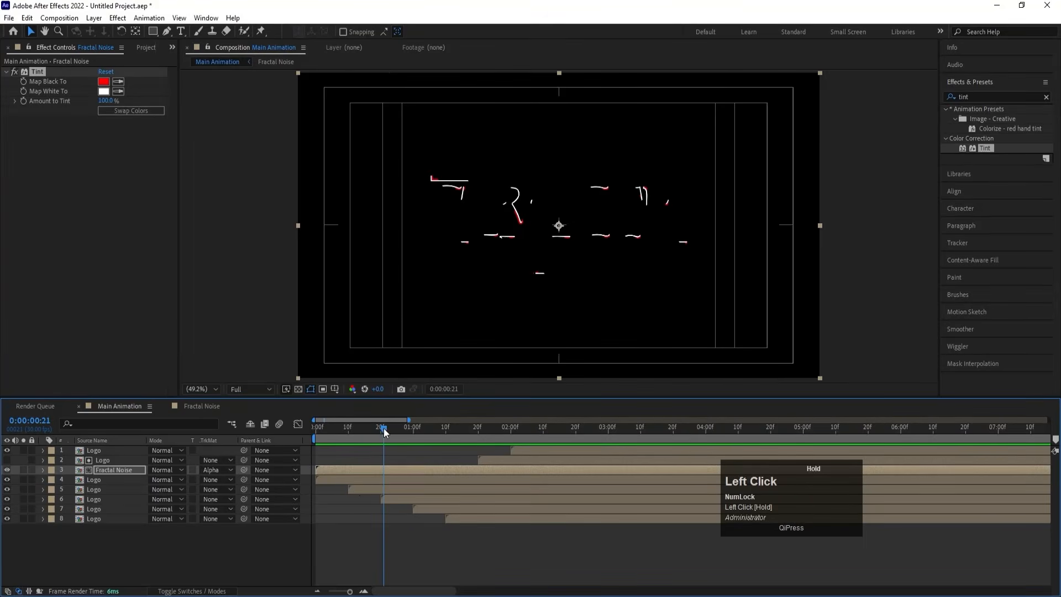
left_click(356, 489)
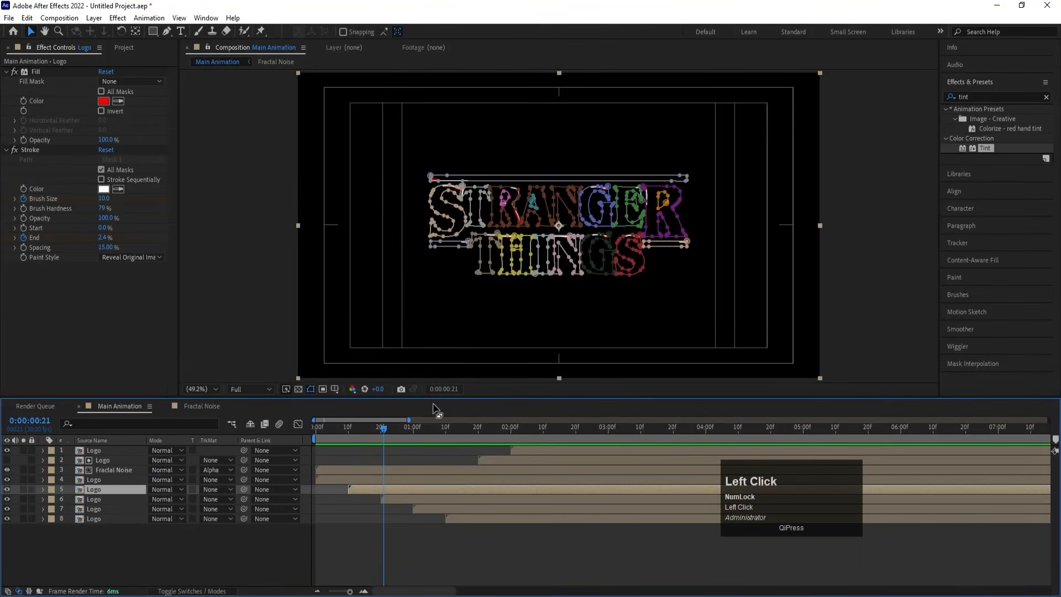
key("space")
left_click(426, 509)
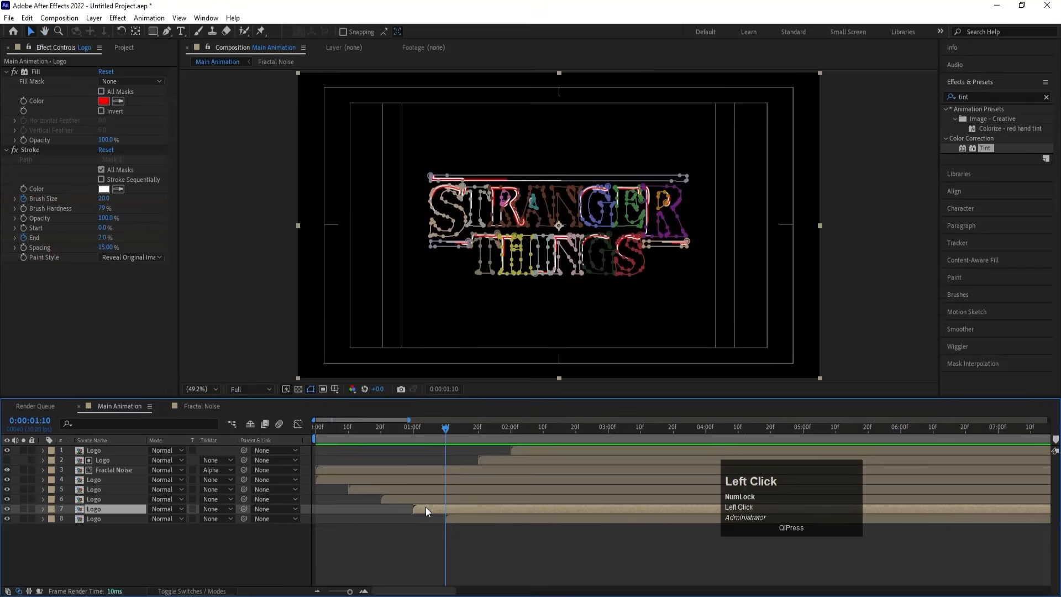
key("space")
key("space")
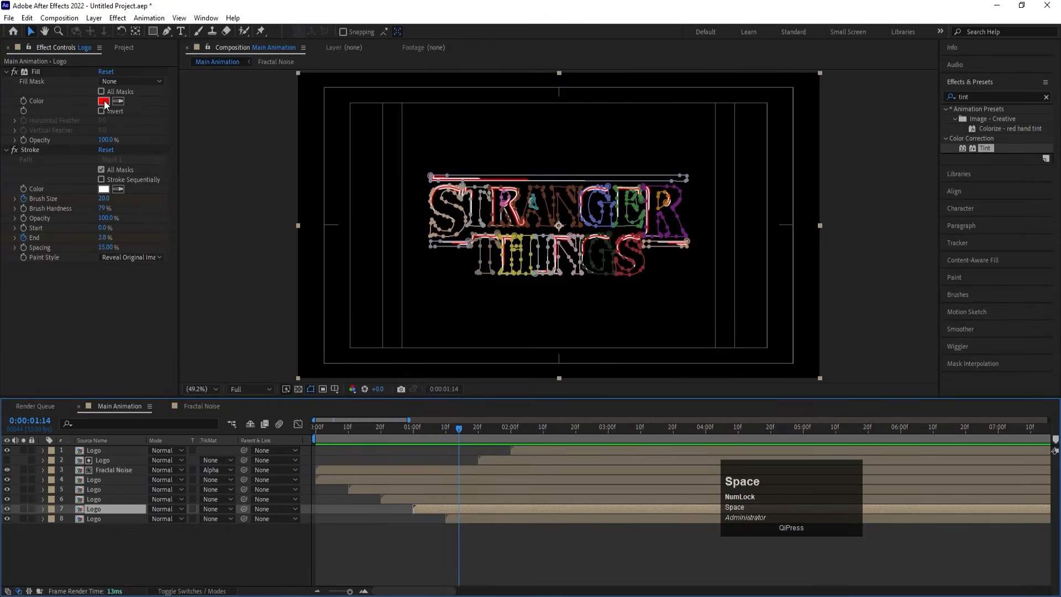
- Change the Fill color of the bottom Logo layer to black 000000, checking it at 0:00:01:21
left_click(450, 522)
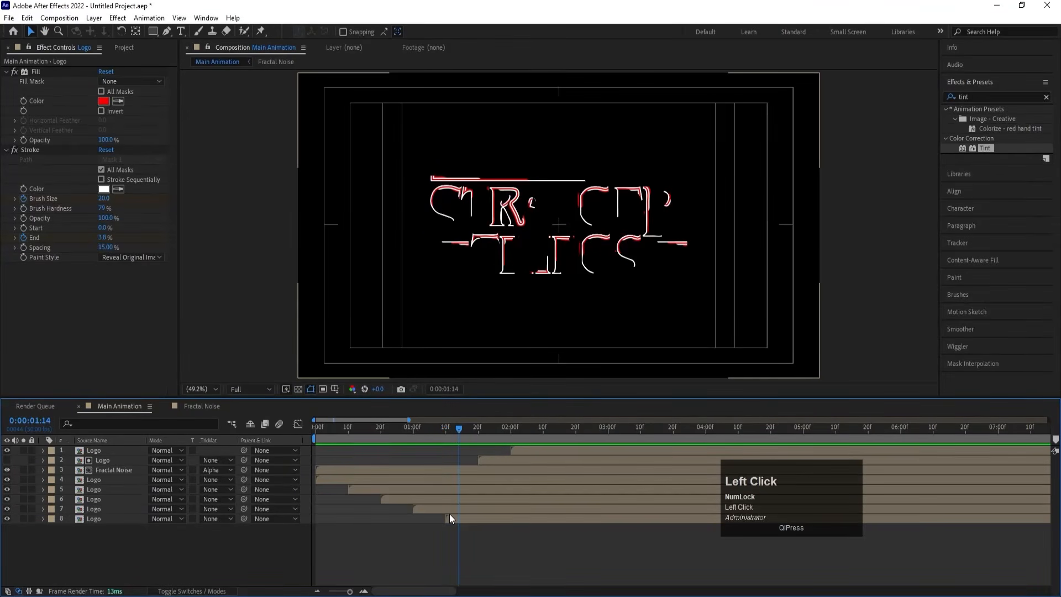
left_click(453, 516)
key("space")
key("space")
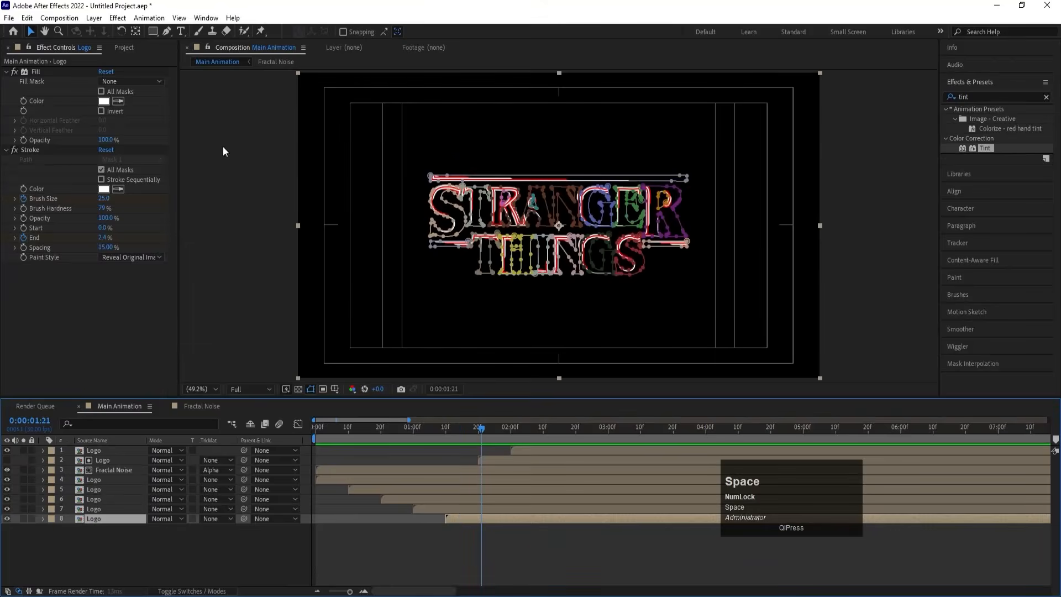
left_click(103, 101)
left_click_drag(484, 377, 399, 378)
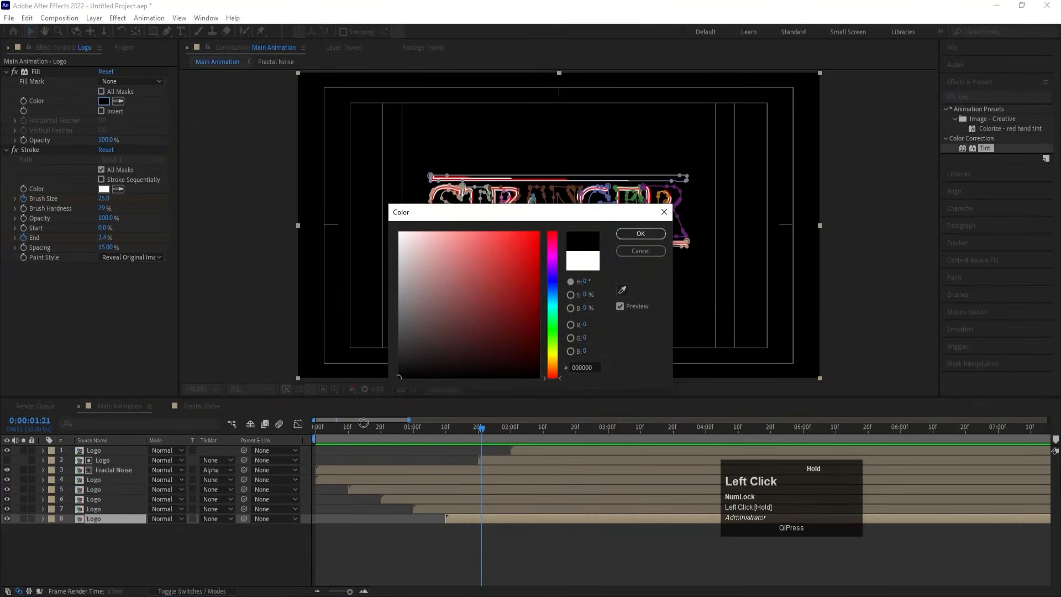
key("Return")
- Preview the logo animation with the black-filled layer from 0:00:01:21 and from 0:00:00:12
key("space")
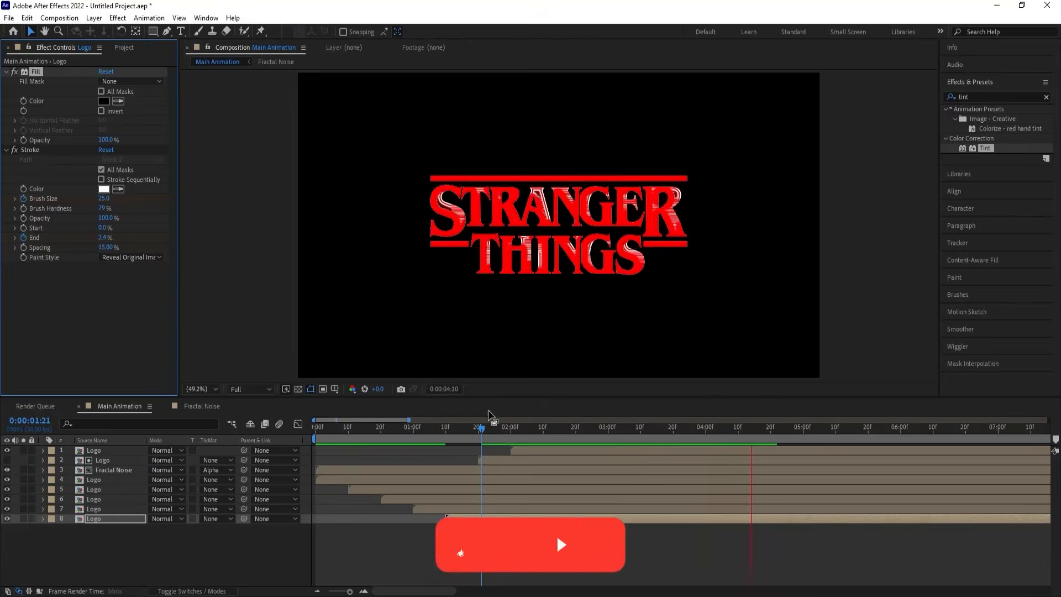
key("space")
left_click(356, 437)
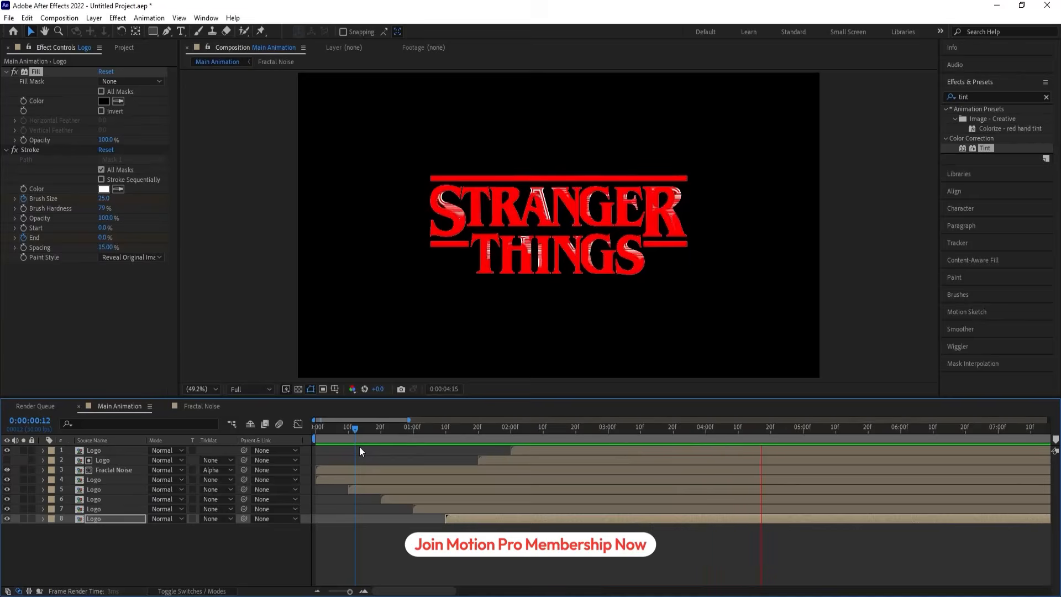
key("space")
- Pre-compose all eight layers of the Main Animation composition into a new composition named Logo Animation 01
left_click_drag(111, 541, 77, 438)
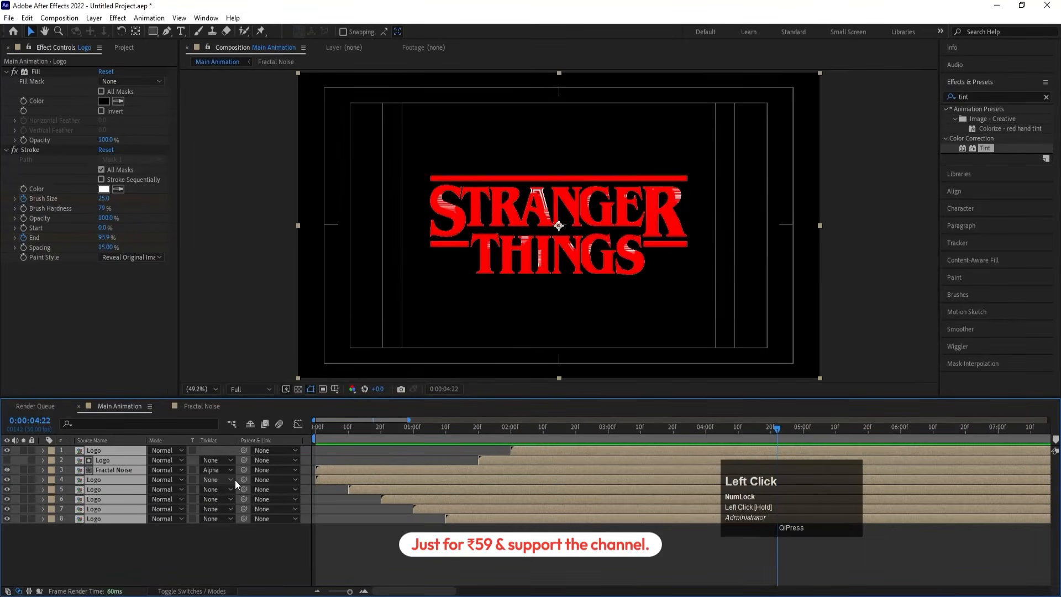
key("ctrl+shift+c")
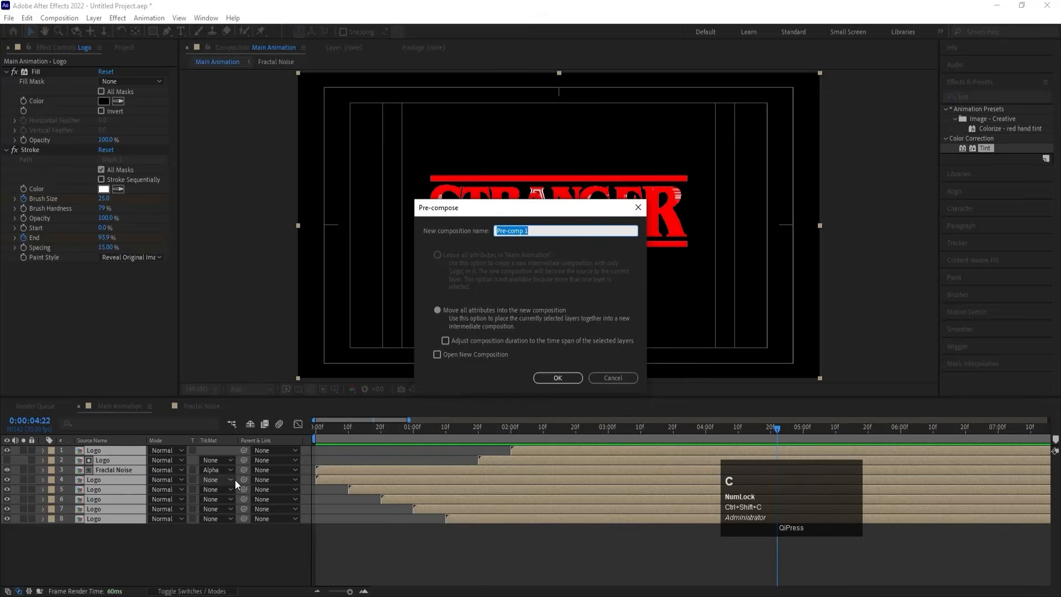
type("Logo Animation")
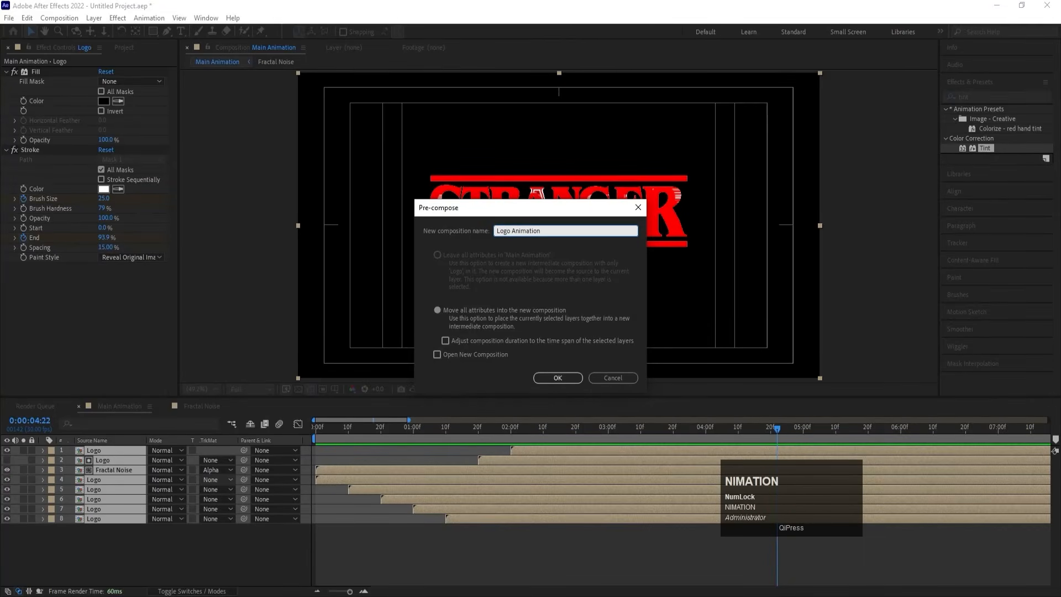
type(" 01")
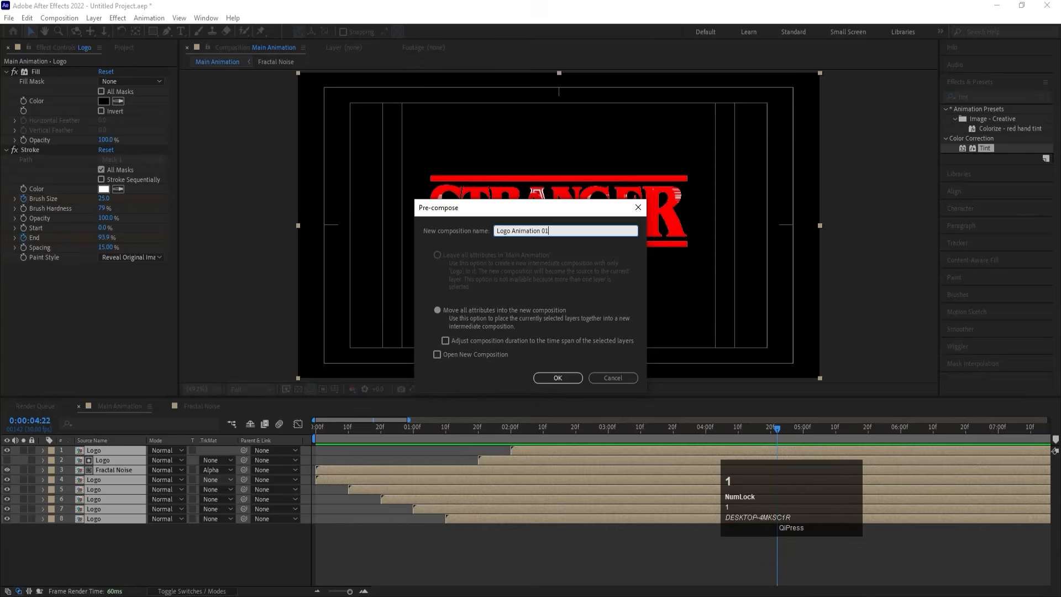
key("Return")
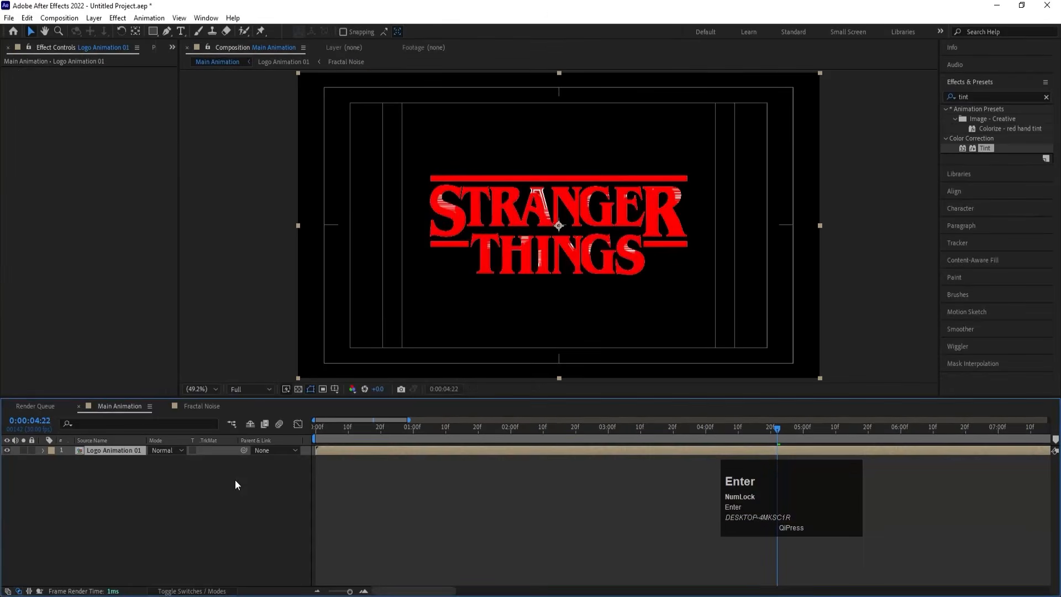
- Duplicate the Logo Animation 01 layer and flip the upper copy vertically by setting its vertical scale to -100%
key("ctrl+d")
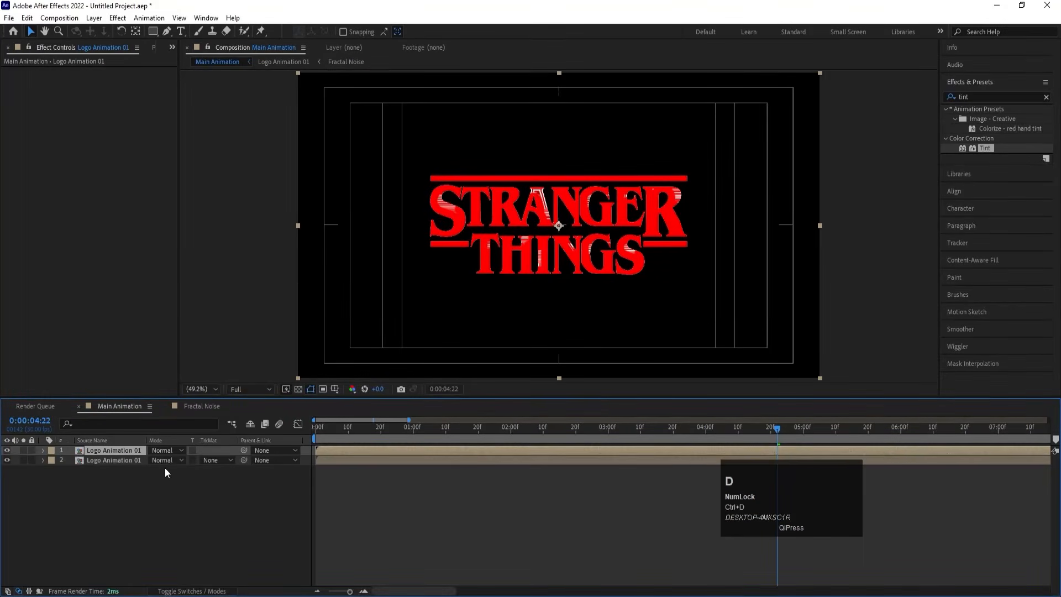
key("s")
left_click(153, 459)
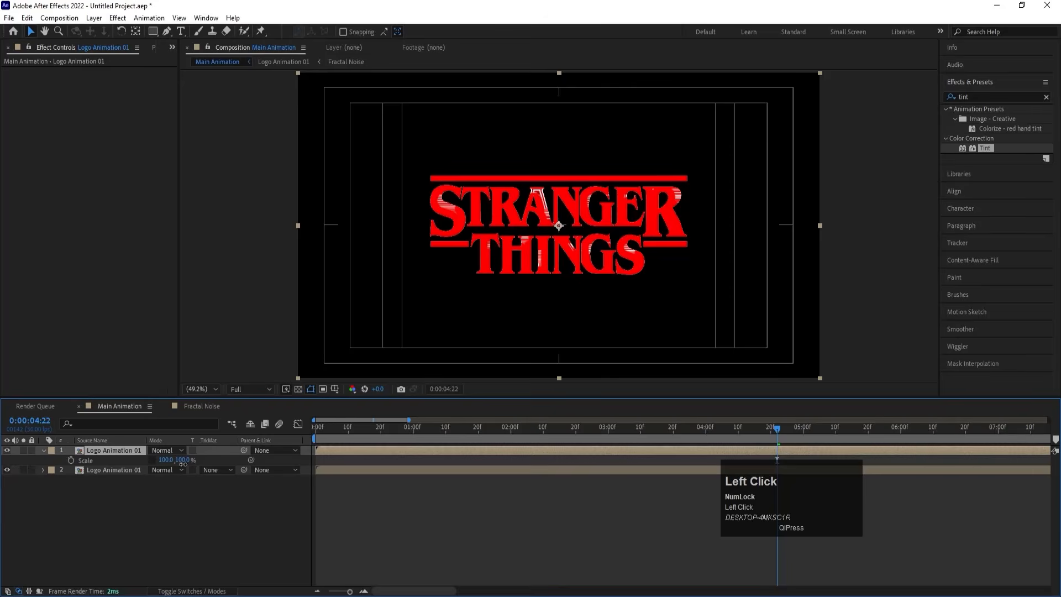
left_click(178, 460)
type("-100")
key("Return")
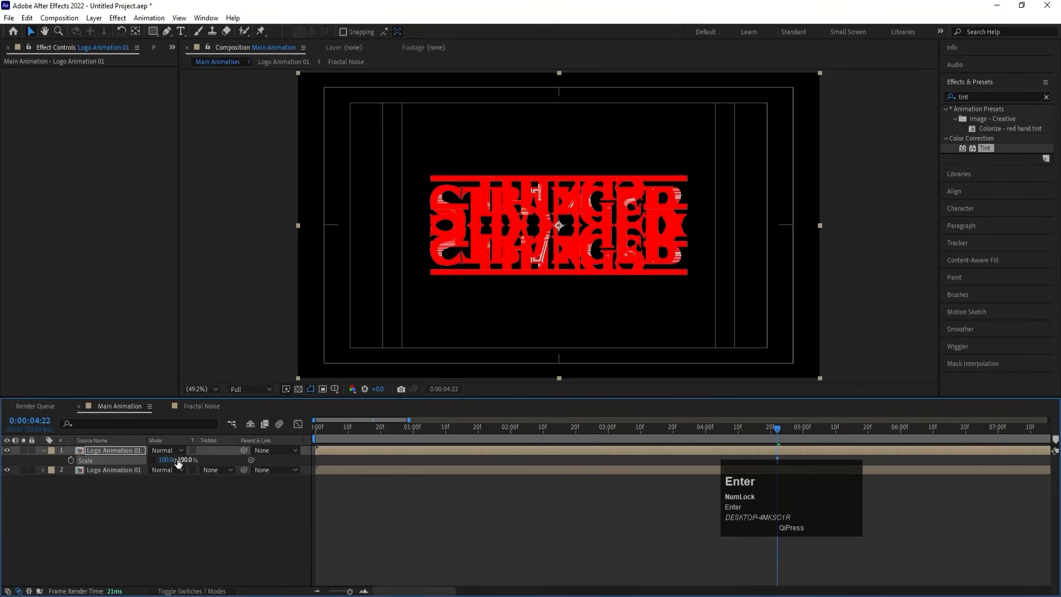
- Move the flipped Logo Animation 01 copy down to position 960, 884 so it mirrors the logo from below
key("p")
left_click_drag(175, 459, 313, 515)
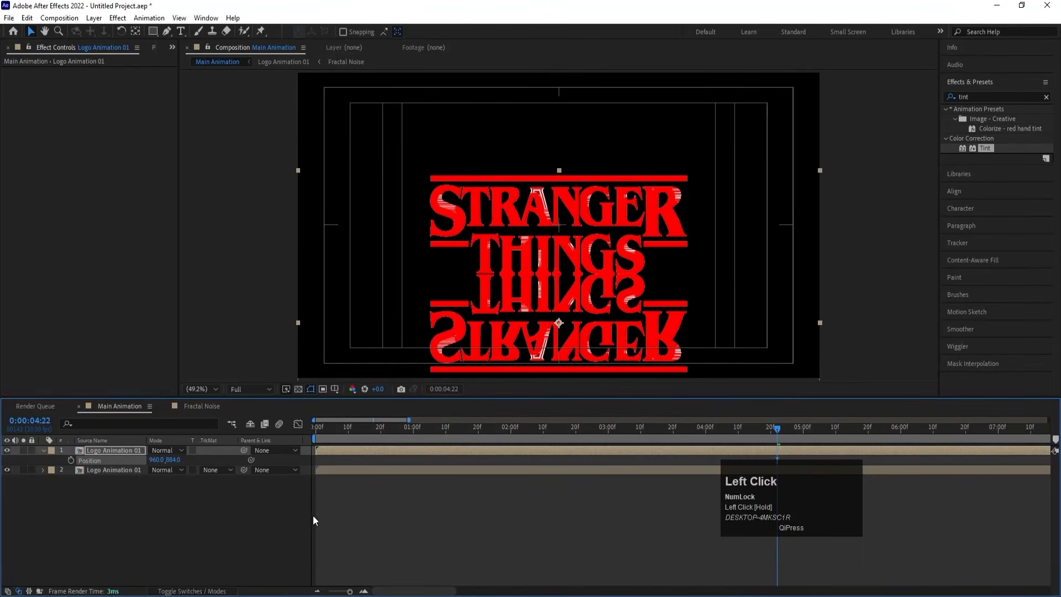
left_click(204, 524)
- Mask the flipped logo copy with a wide rectangle ending partway down the reflection and feather it by about 172 pixels
left_click(88, 449)
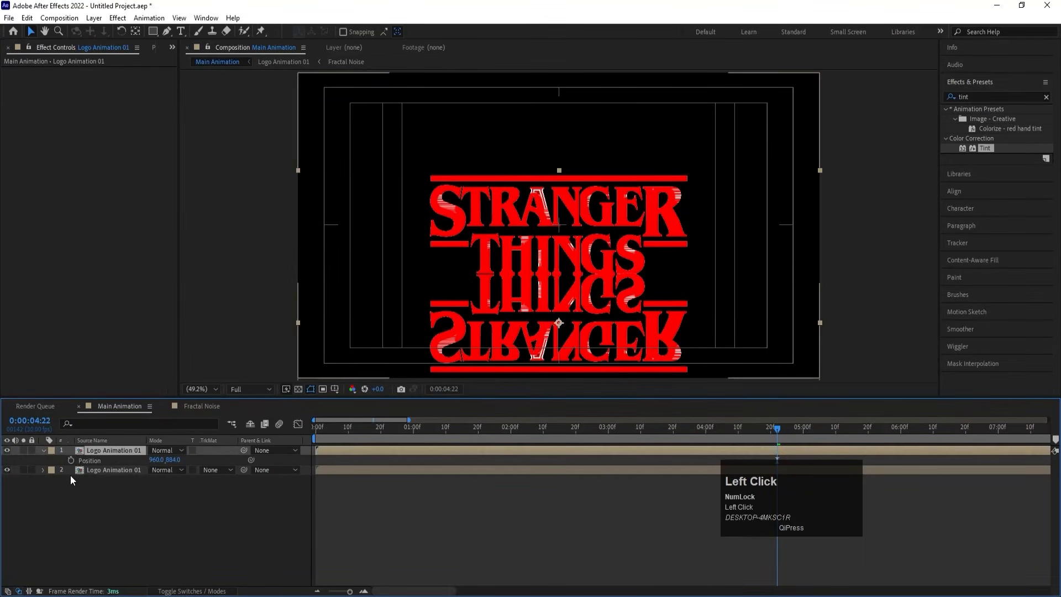
left_click(151, 32)
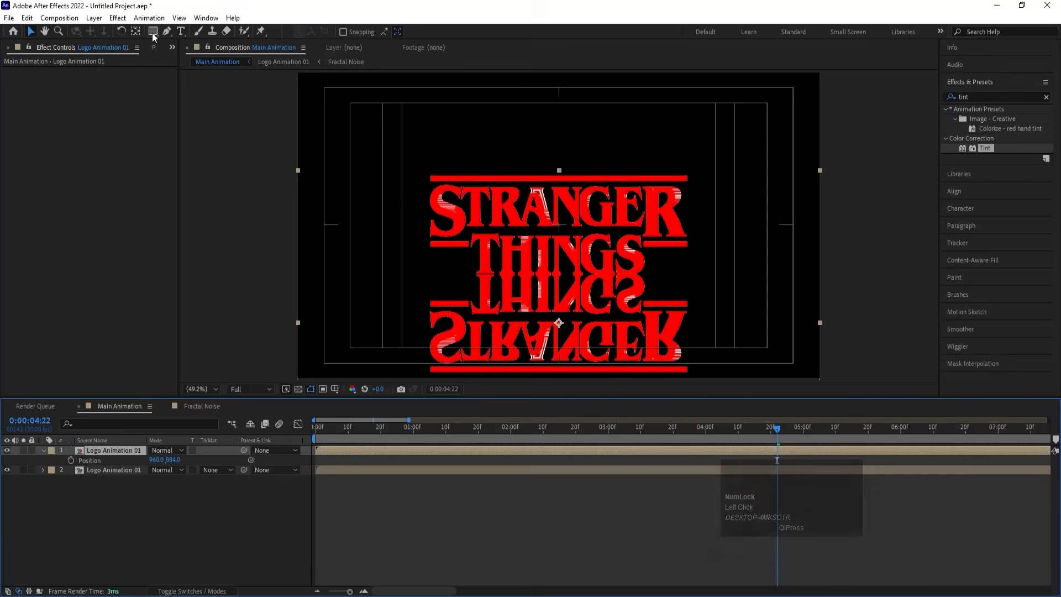
left_click_drag(325, 222, 803, 317)
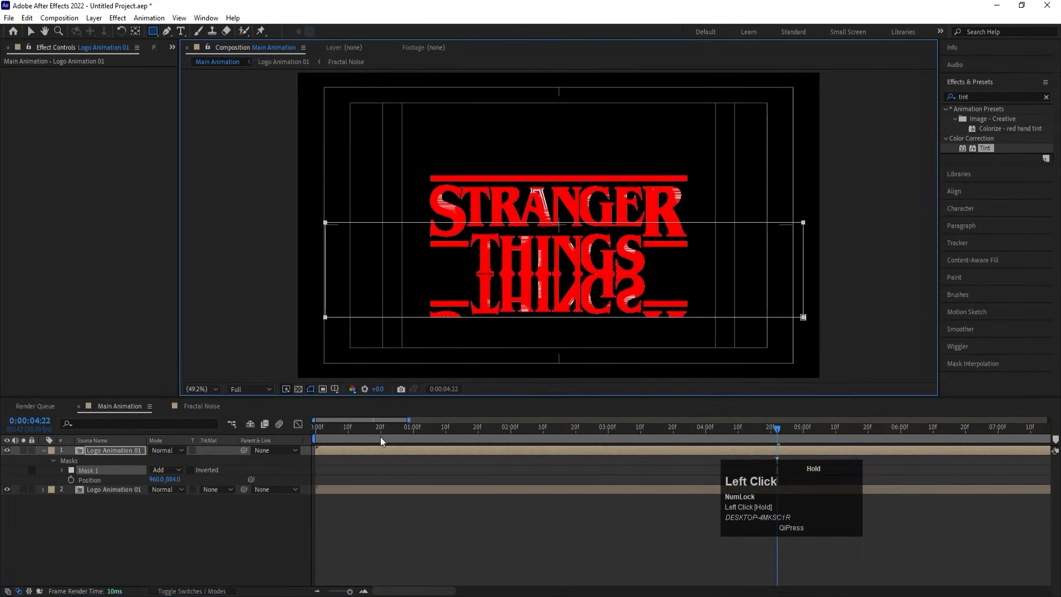
left_click(61, 470)
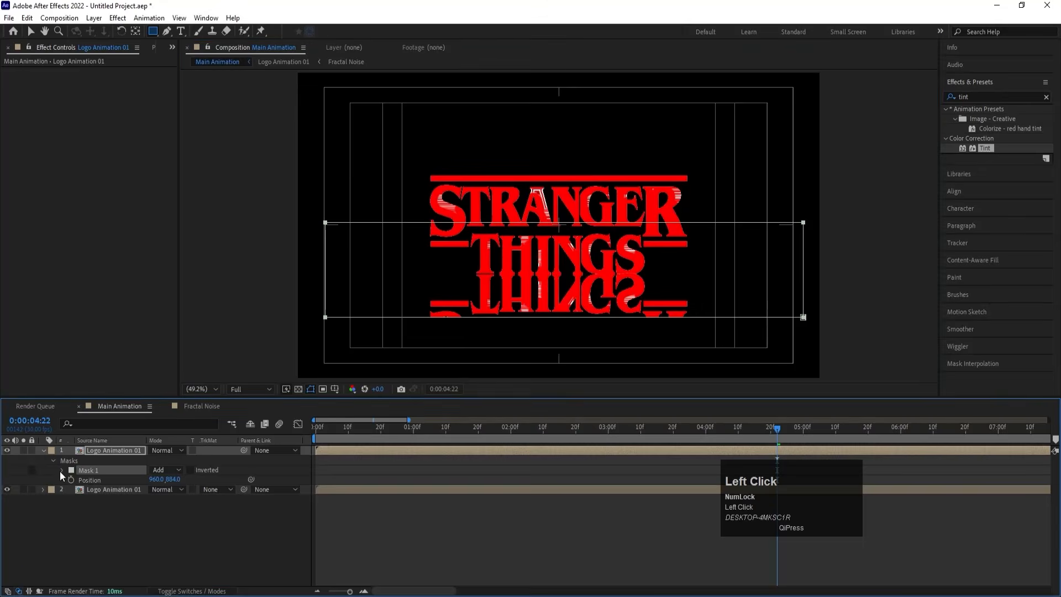
left_click_drag(160, 489, 260, 480)
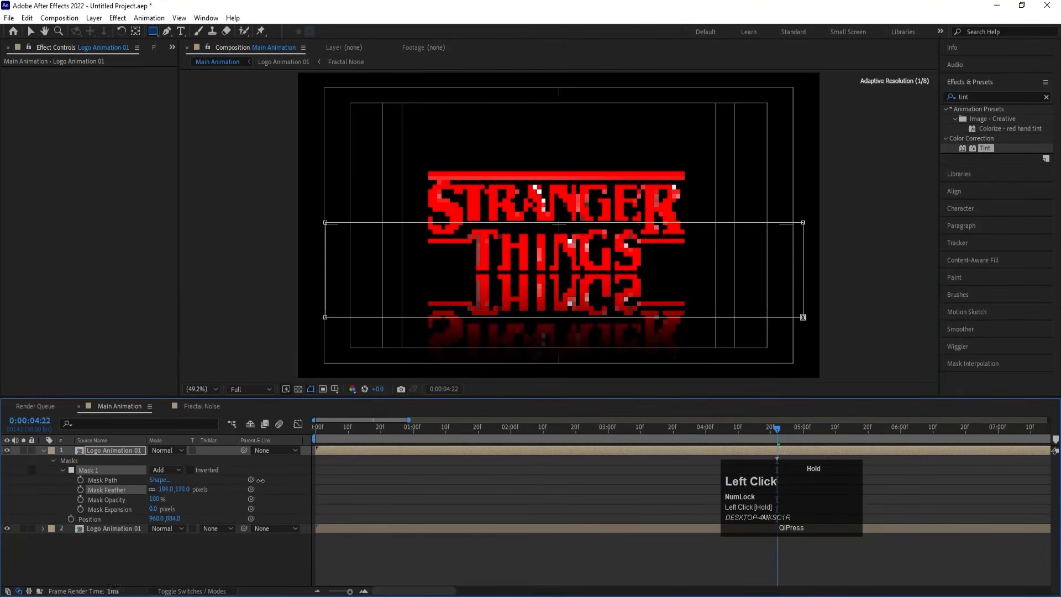
- Set the opacity of the flipped Logo Animation 01 layer to 80%
key("t")
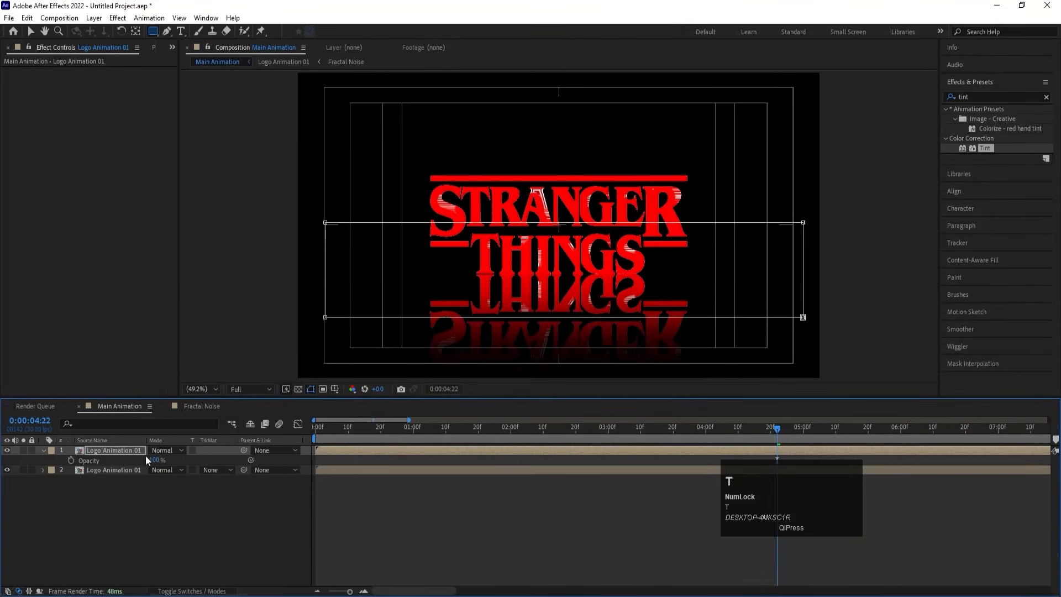
left_click(156, 460)
key("Return")
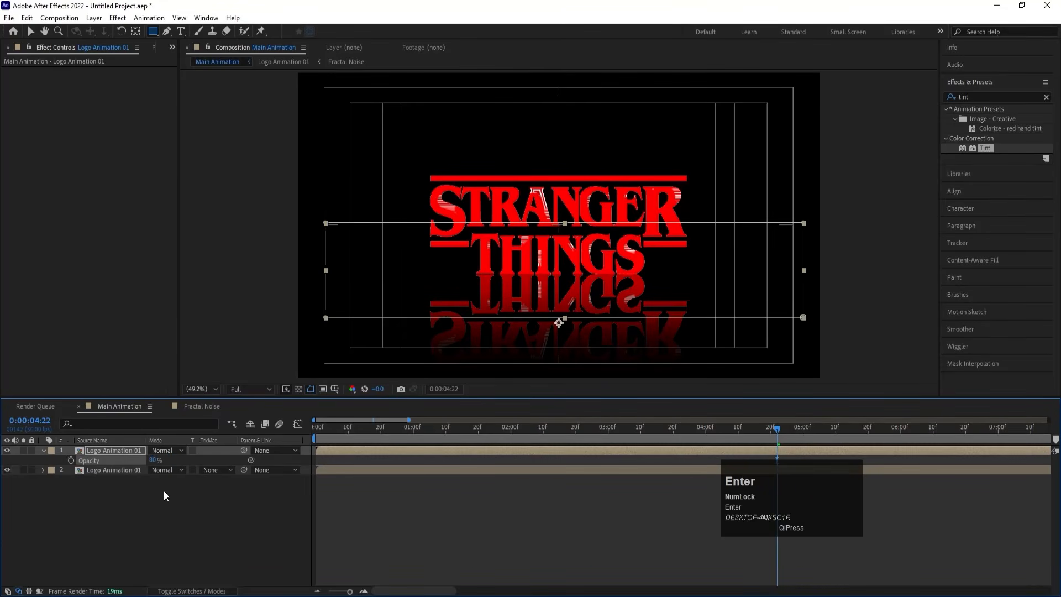
- Add the Fractal Noise composition beneath both Logo Animation 01 layers and hide it
left_click(151, 530)
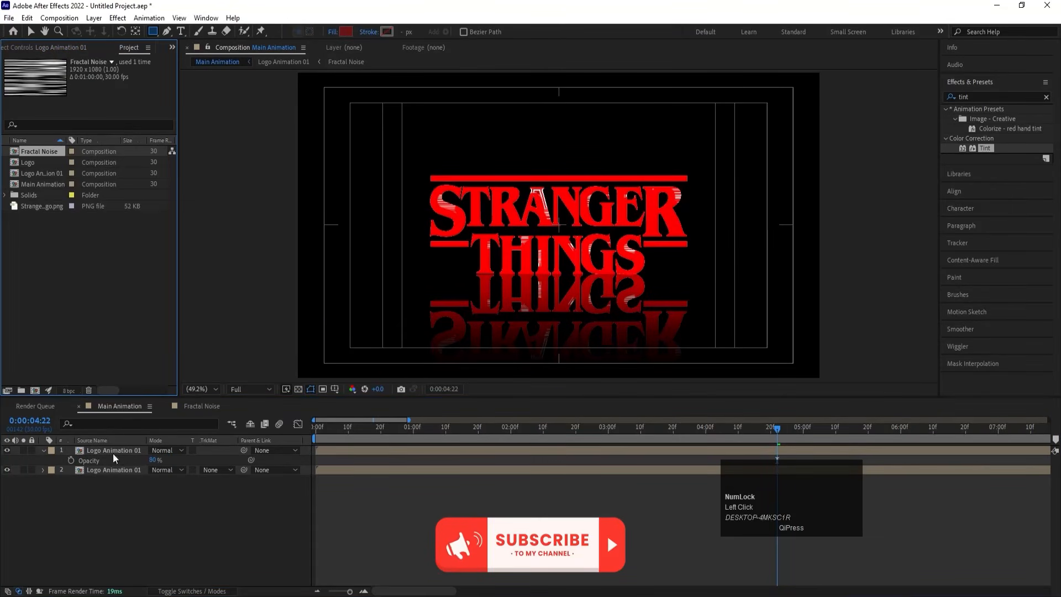
left_click_drag(35, 151, 127, 493)
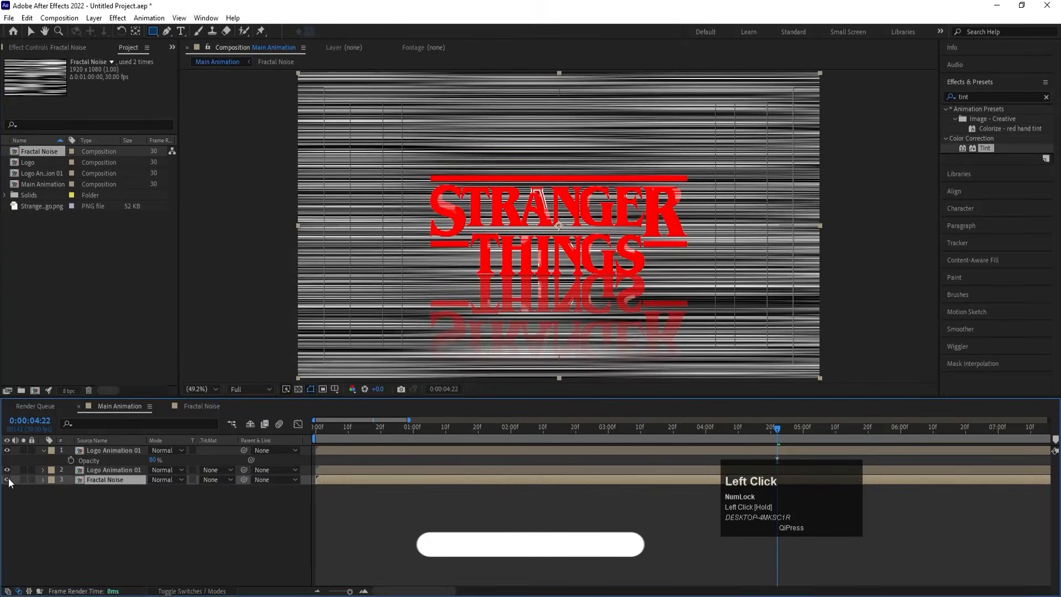
left_click(8, 480)
- Apply Compound Blur to the flipped Logo Animation 01 layer and set its Blur Layer to 3. Fractal Noise
left_click(91, 450)
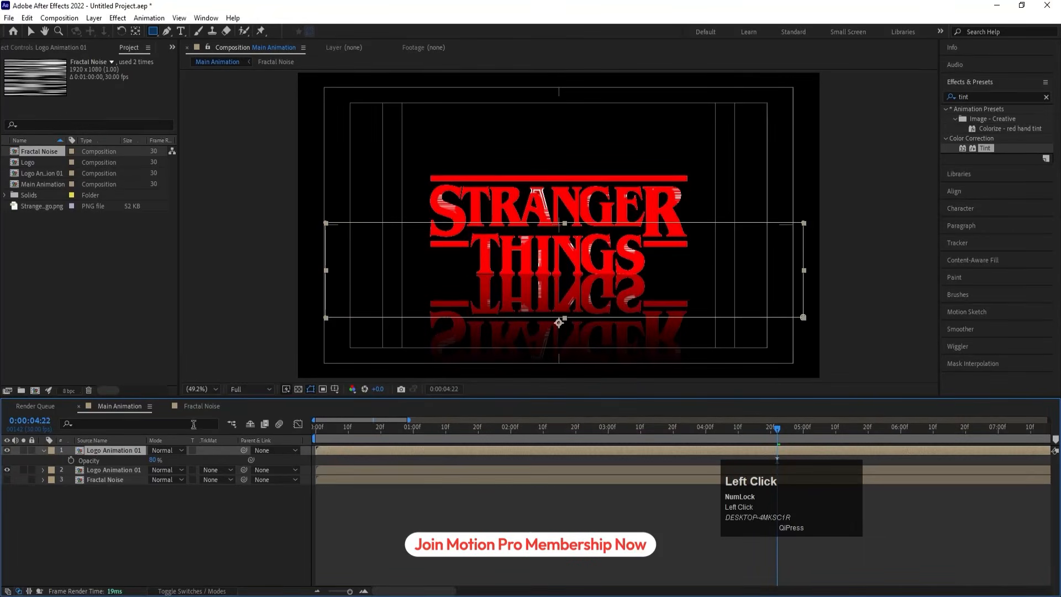
left_click(980, 97)
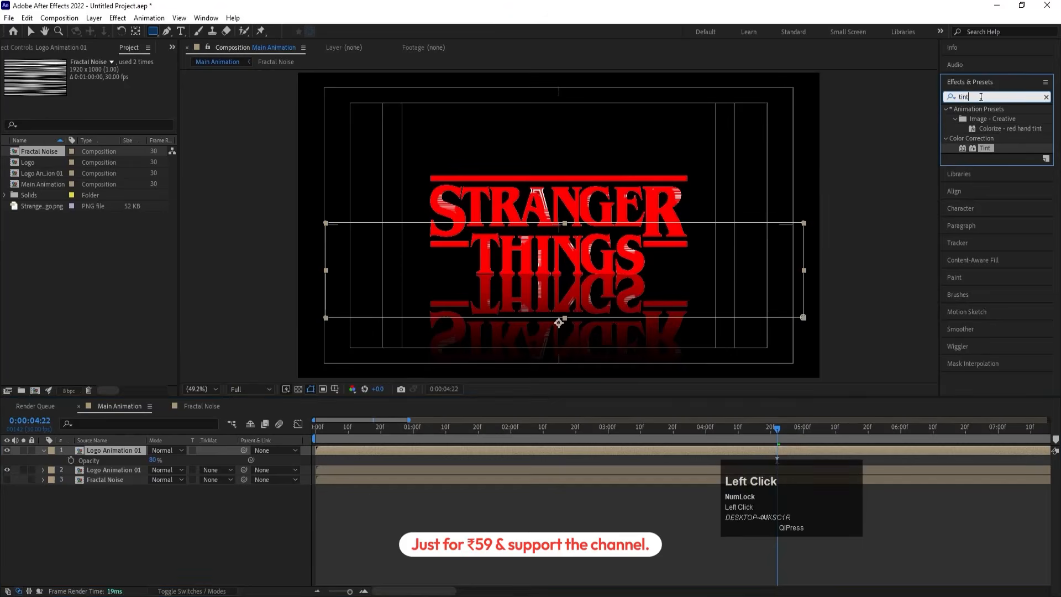
key("ctrl+a")
type("con")
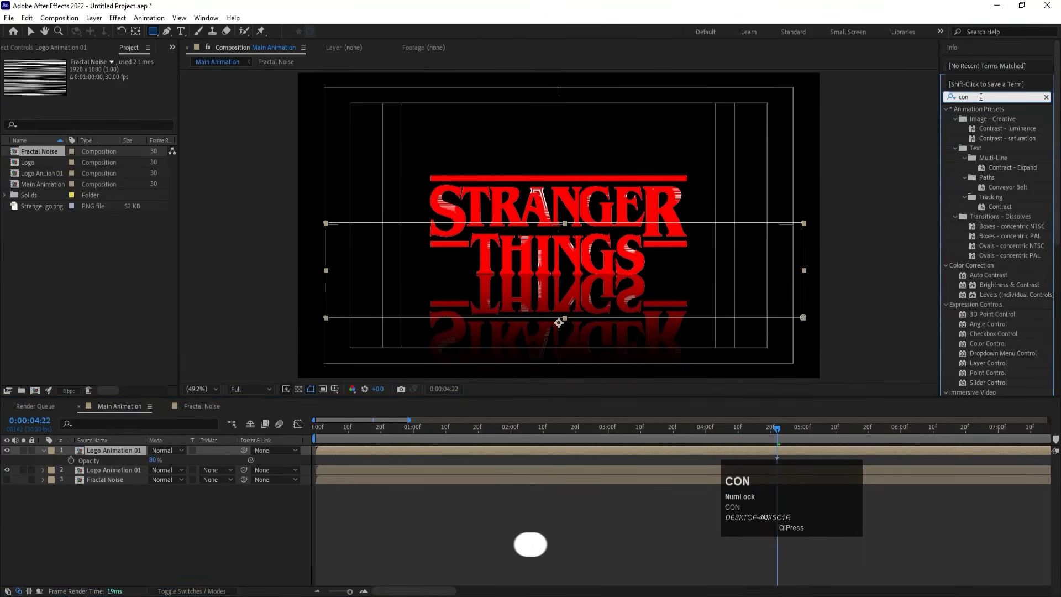
key("BackSpace")
type("mp")
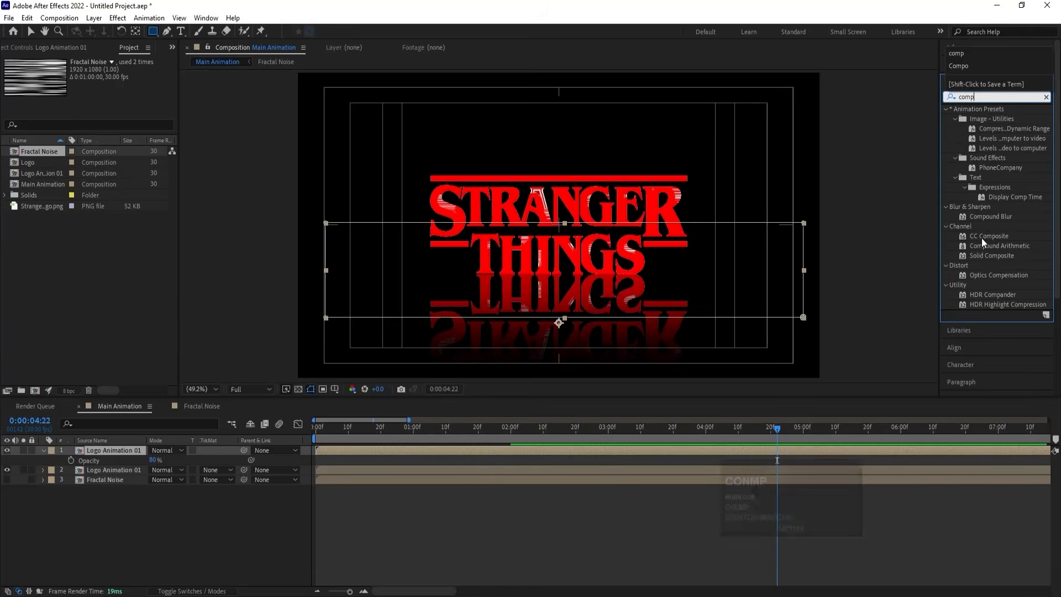
double_click(984, 217)
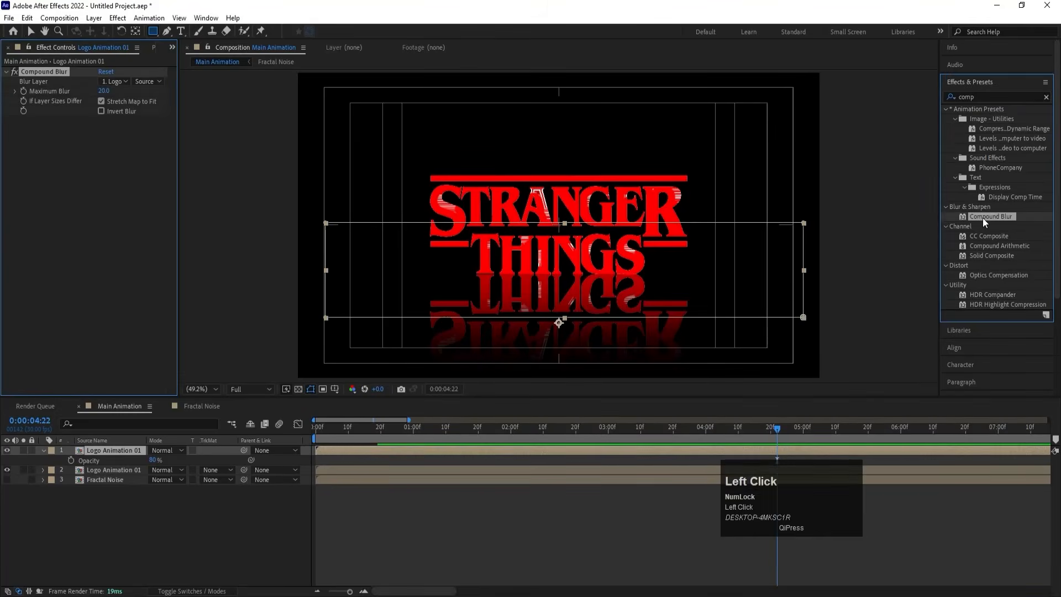
left_click(123, 83)
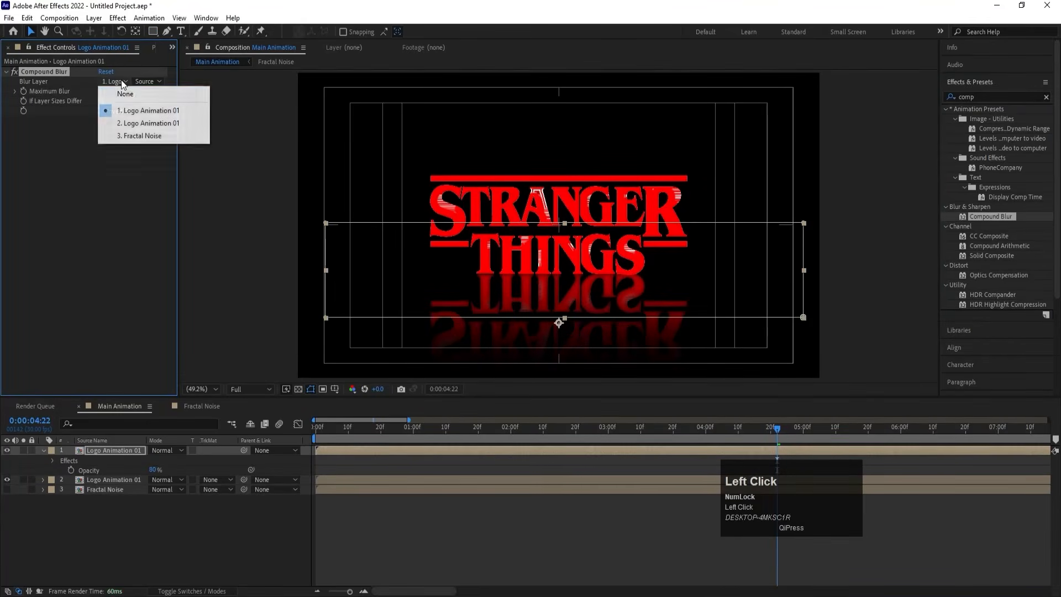
left_click(145, 136)
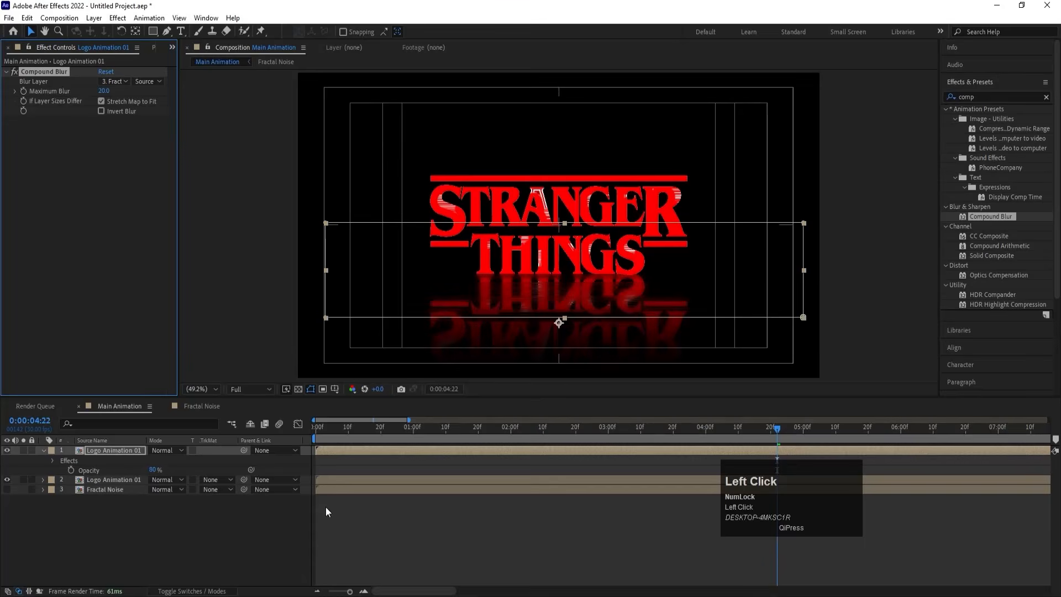
- Preview the logo animation with its blurred reflection from the beginning
left_click(325, 440)
key("space")
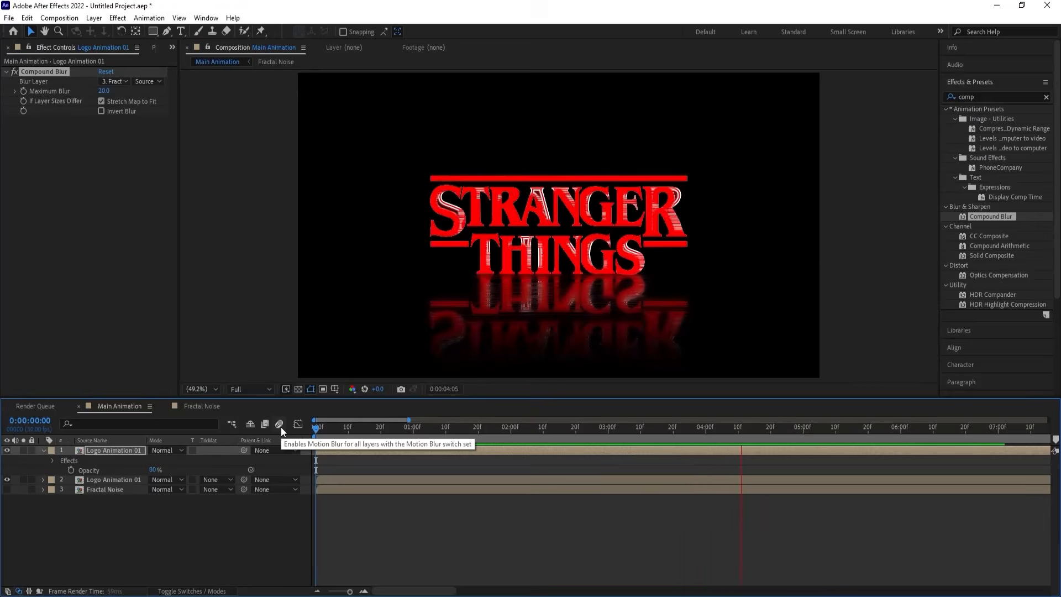
key("space")
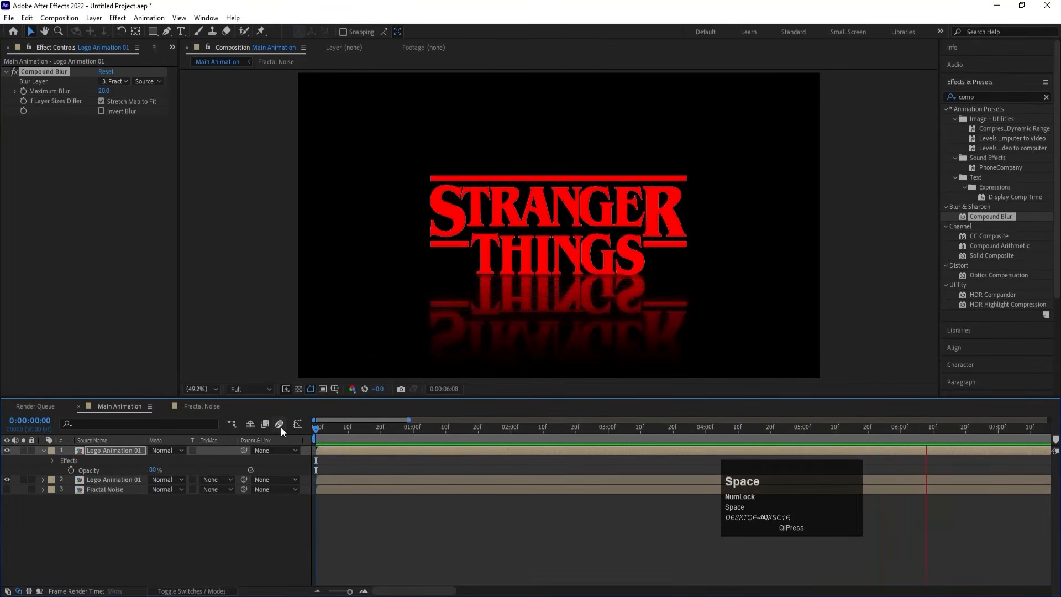
- Create a dark gray solid and place it at the bottom of the layer stack as the background
left_click(134, 540)
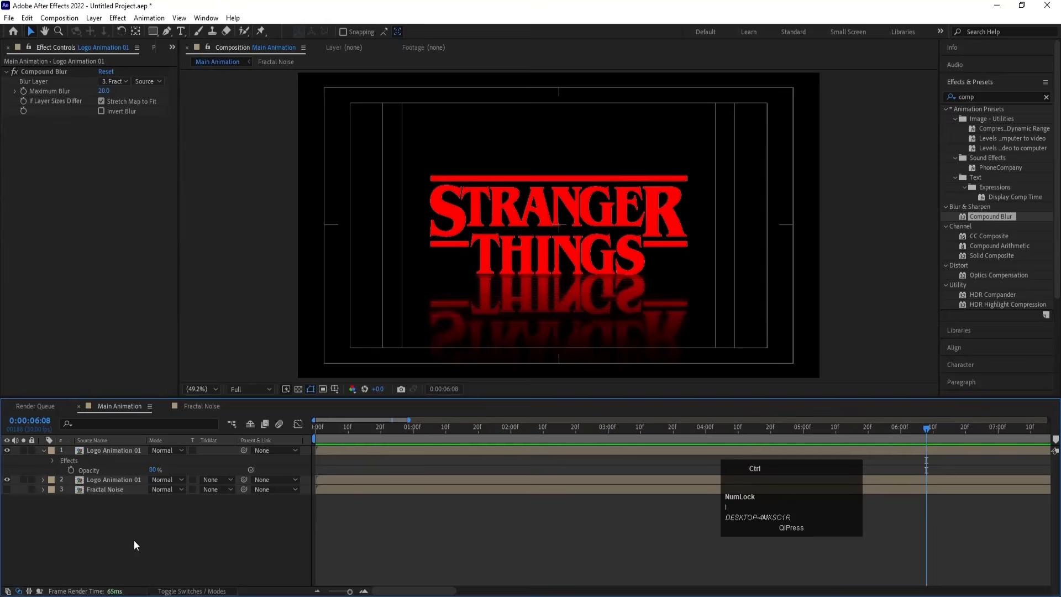
key("ctrl+y")
key("Return")
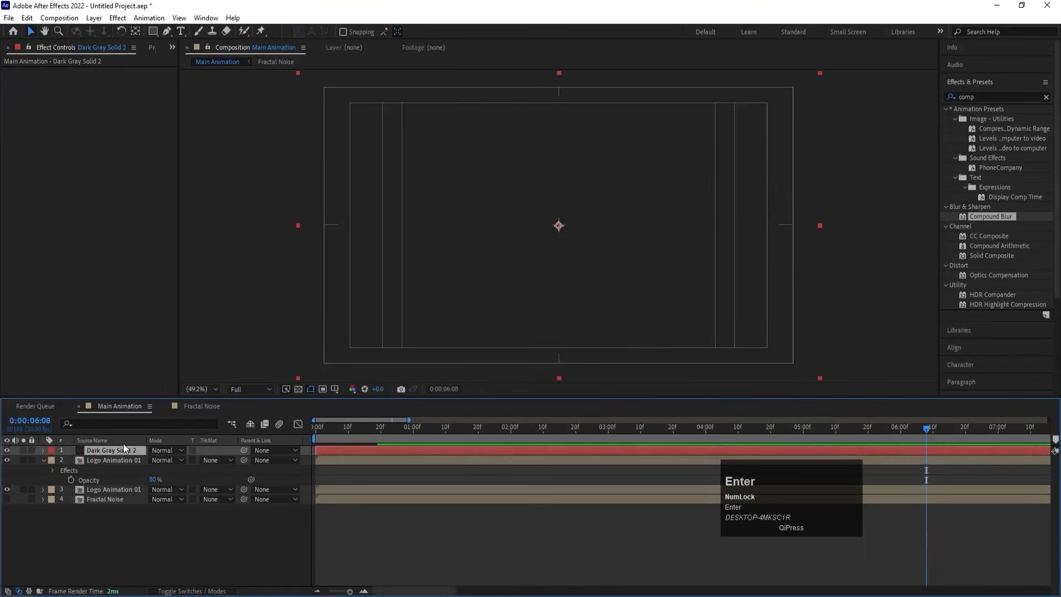
left_click_drag(104, 448, 123, 519)
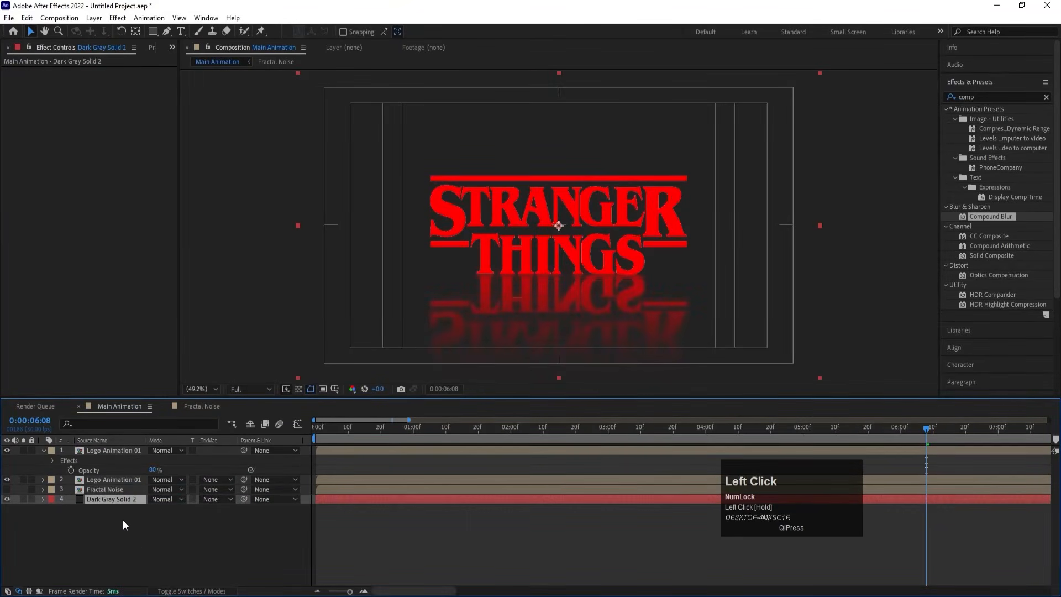
- Find the CC Vignette effect and apply it to the dark gray background solid
left_click(976, 95)
key("ctrl+a")
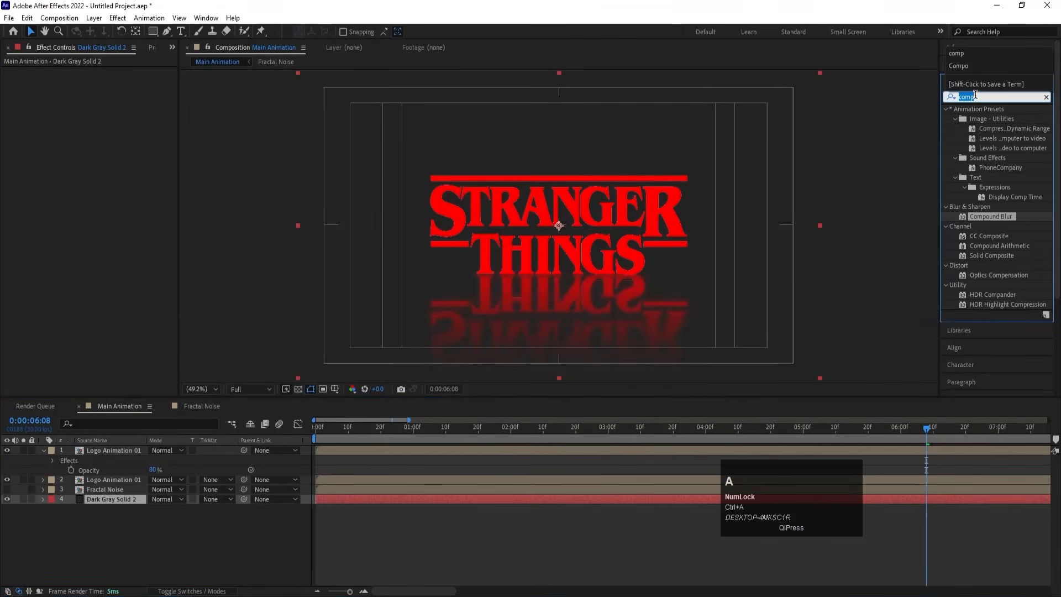
type("cc vi")
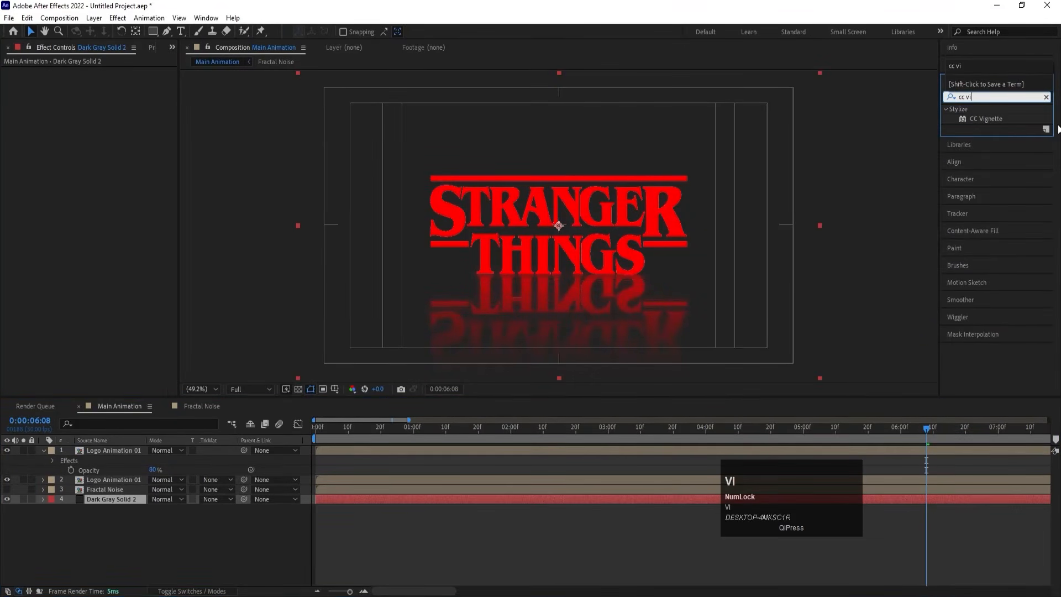
double_click(999, 118)
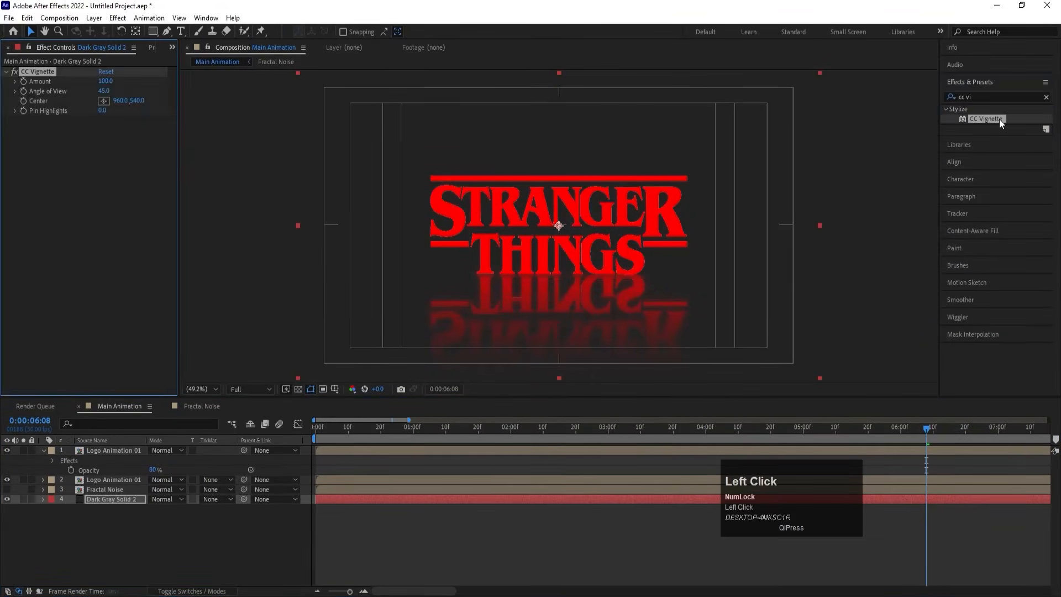
- Add a new adjustment layer above all layers in the Main Animation composition
right_click(141, 519)
left_click(182, 381)
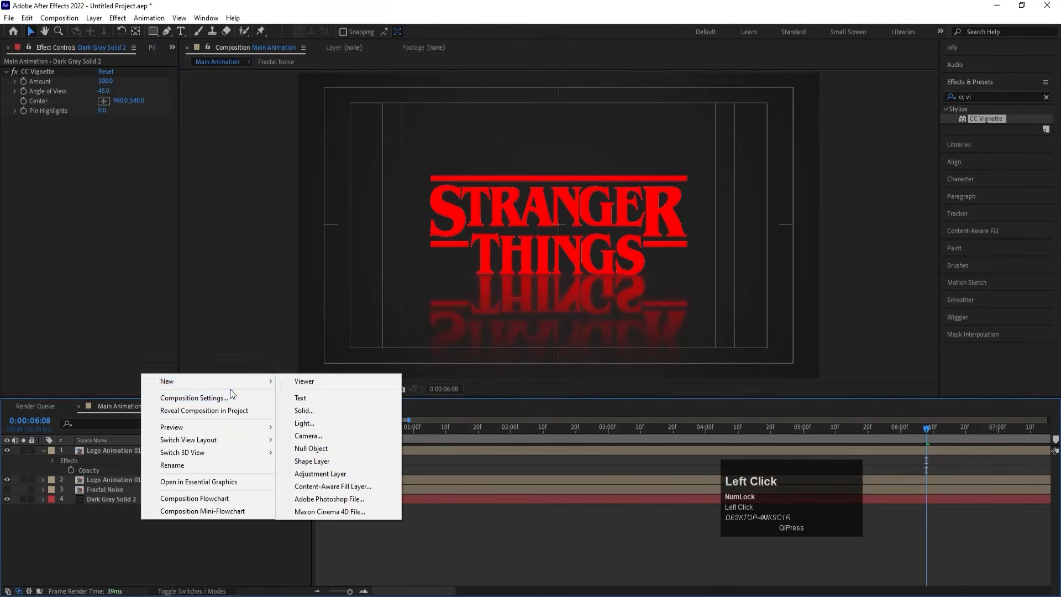
left_click(317, 474)
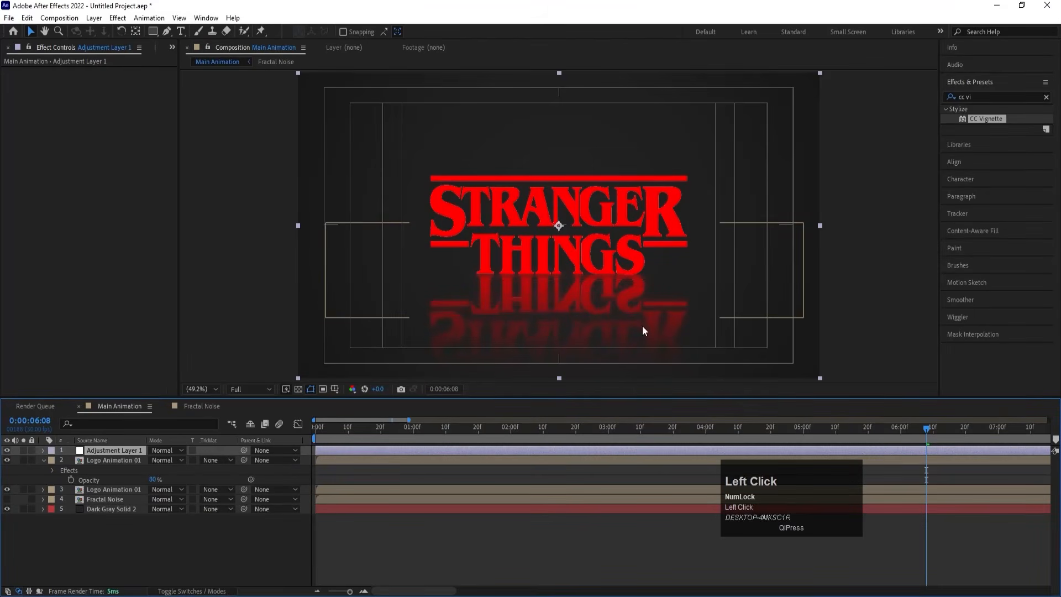
- Find the Glow effect, apply it to Adjustment Layer 1 and set its Glow Threshold to 90%
left_click(981, 97)
key("ctrl+a")
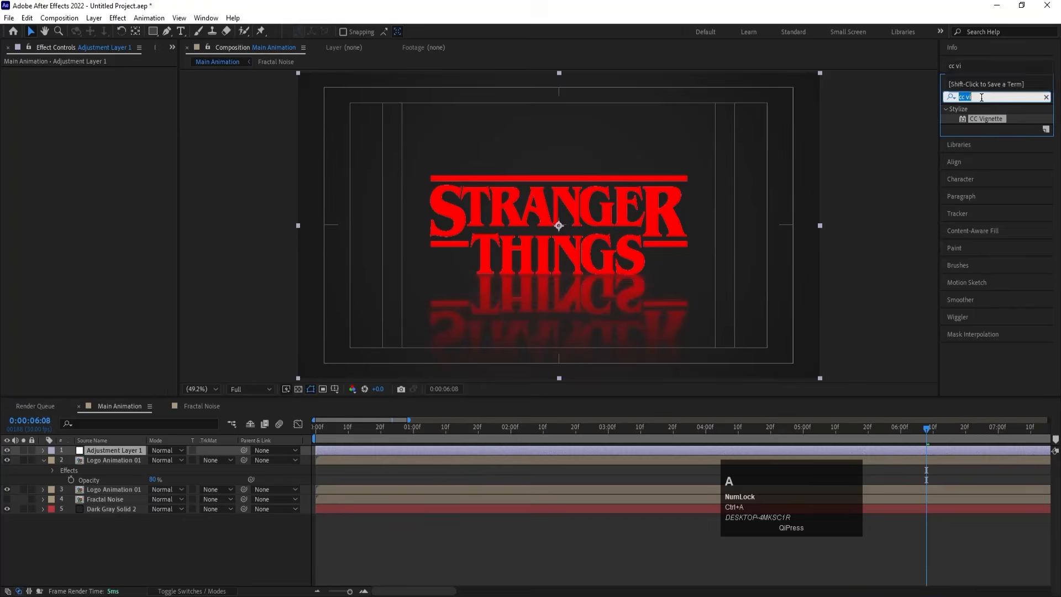
type("glow")
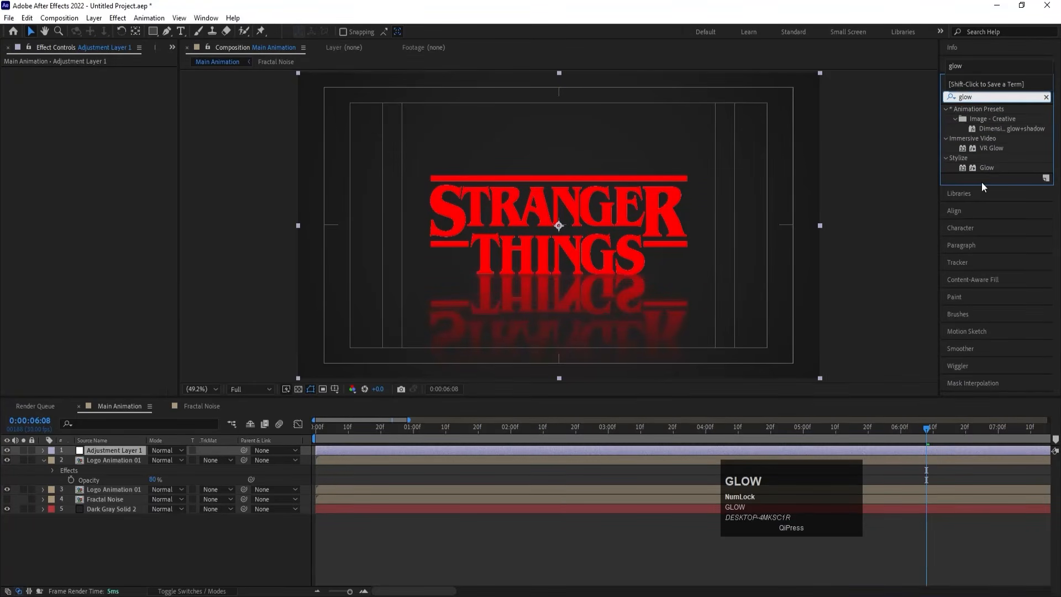
double_click(988, 167)
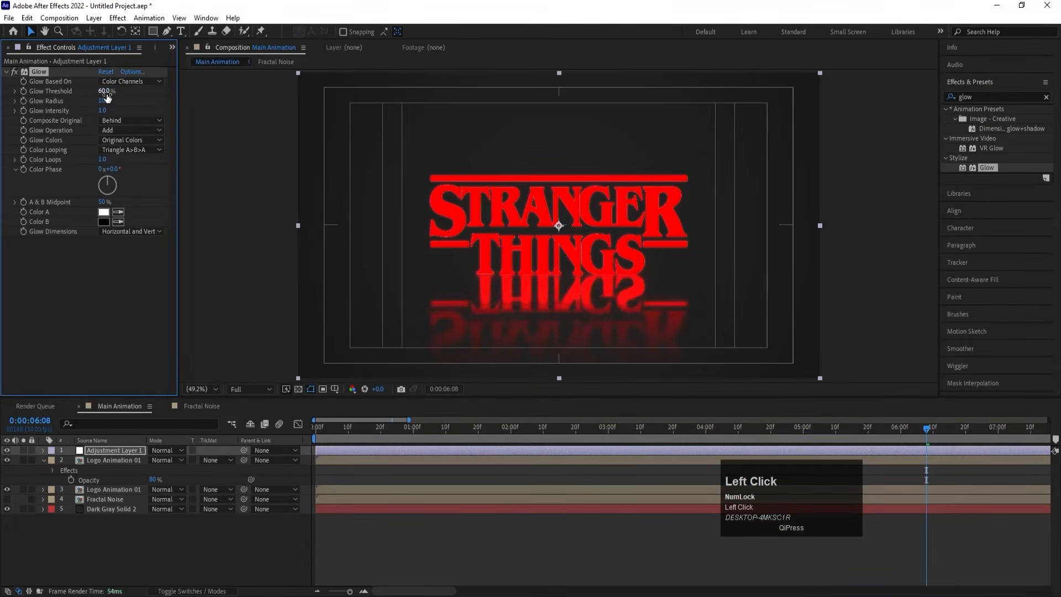
key("Return")
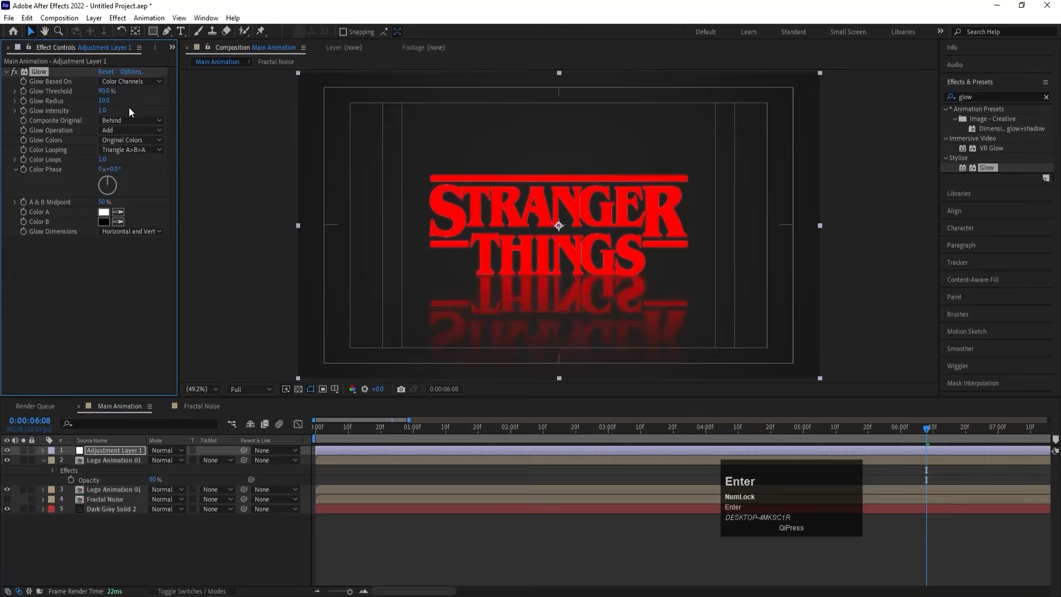
- Set the glow's radius to 40 and its intensity to 0.5
left_click(105, 101)
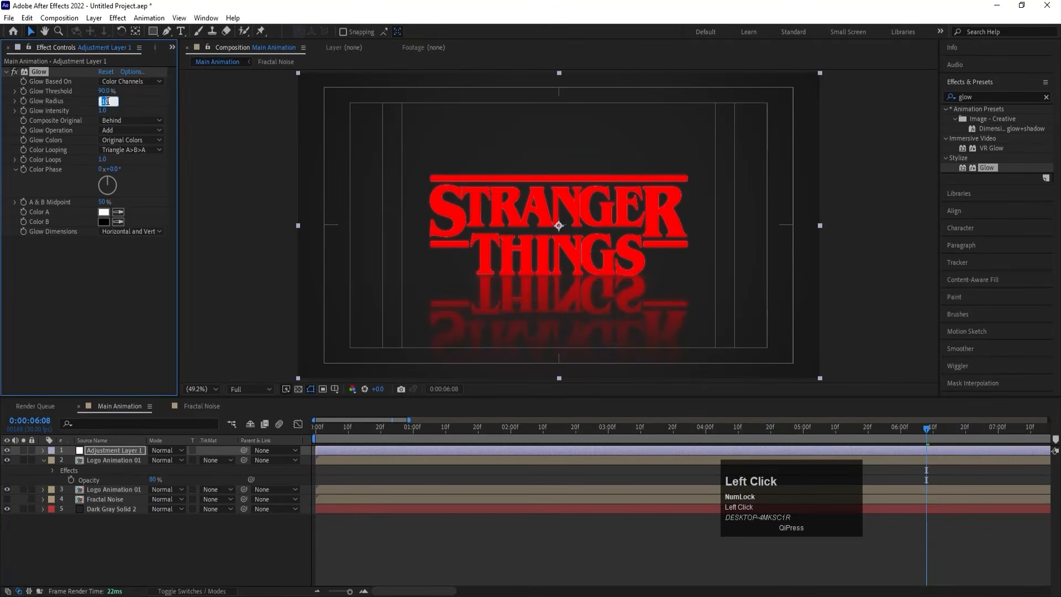
type("40")
key("Return")
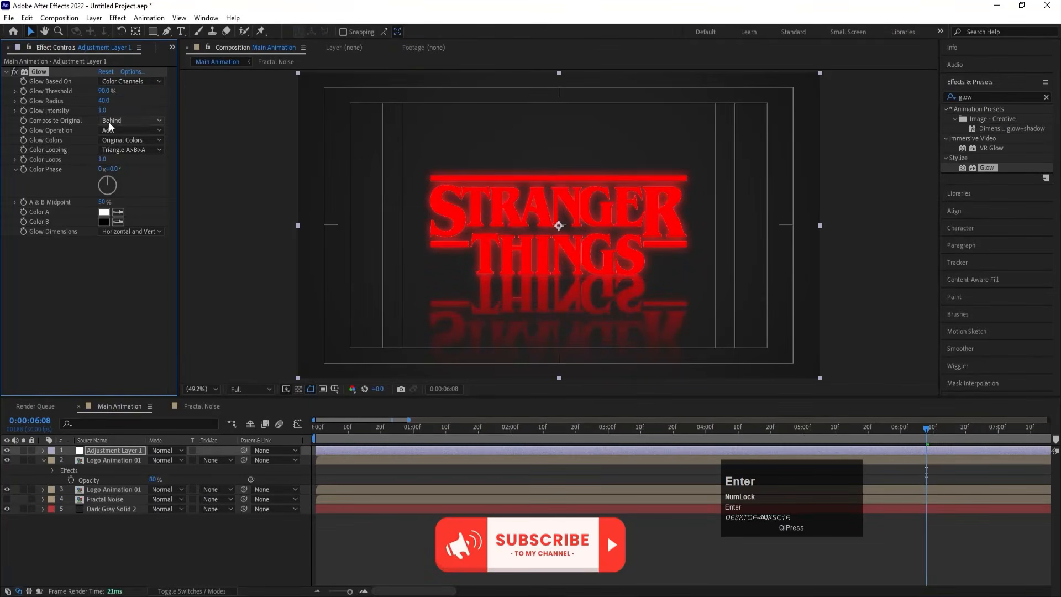
left_click(103, 110)
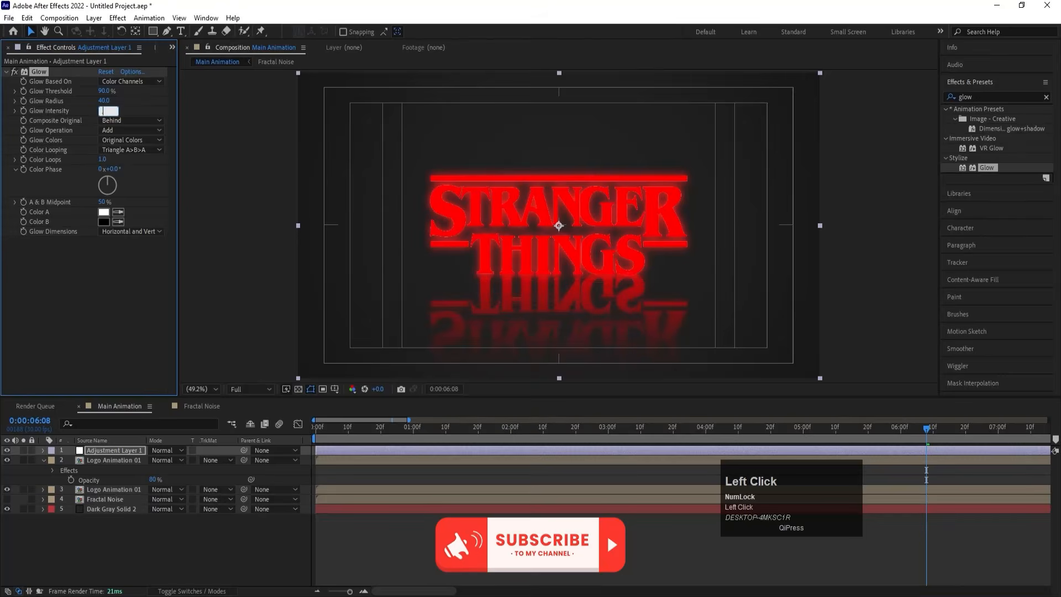
type("0.5")
key("Return")
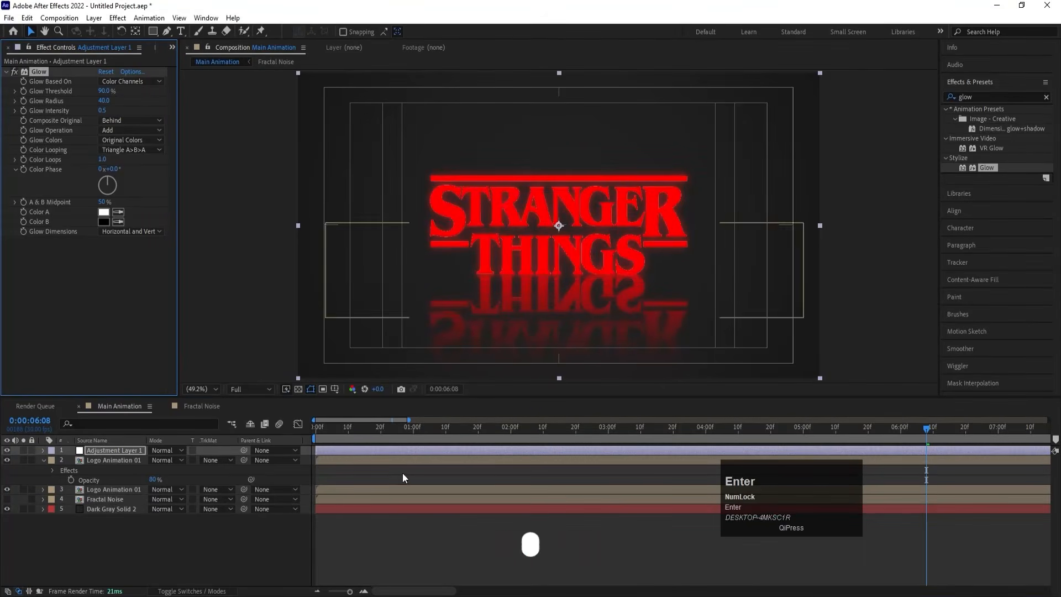
- Preview the glowing logo animation from the start of the timeline
left_click(339, 430)
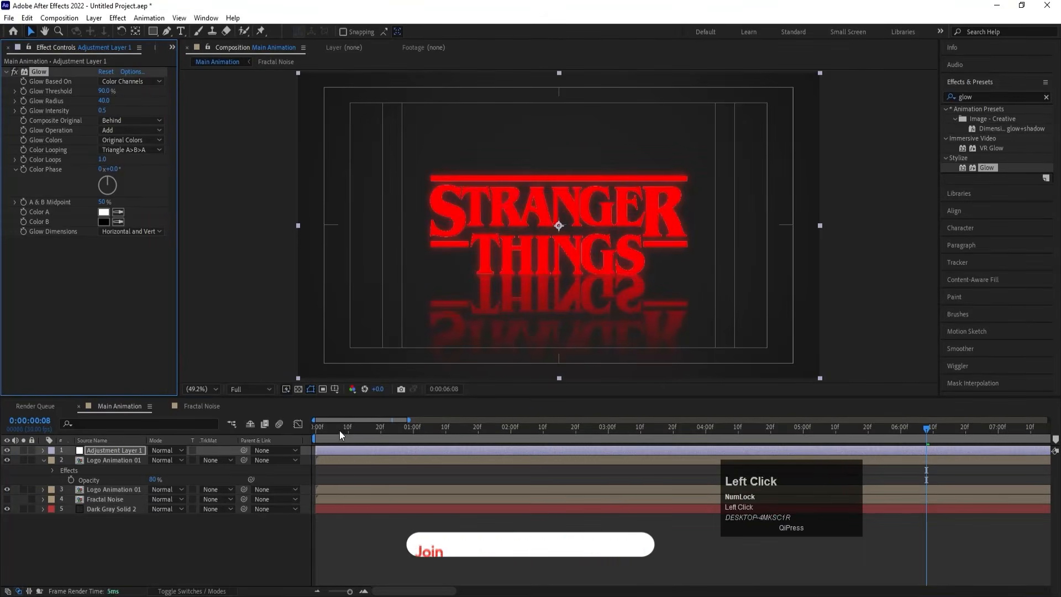
key("space")
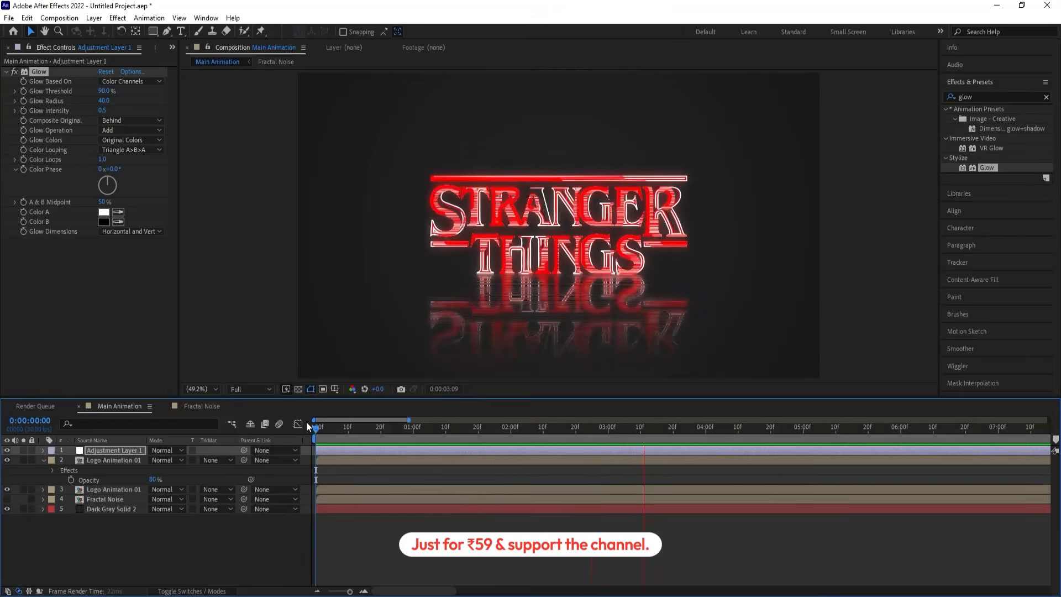
key("space")
- Collapse the revealed layer properties and add a new null object above all layers
left_click(87, 547)
key("u")
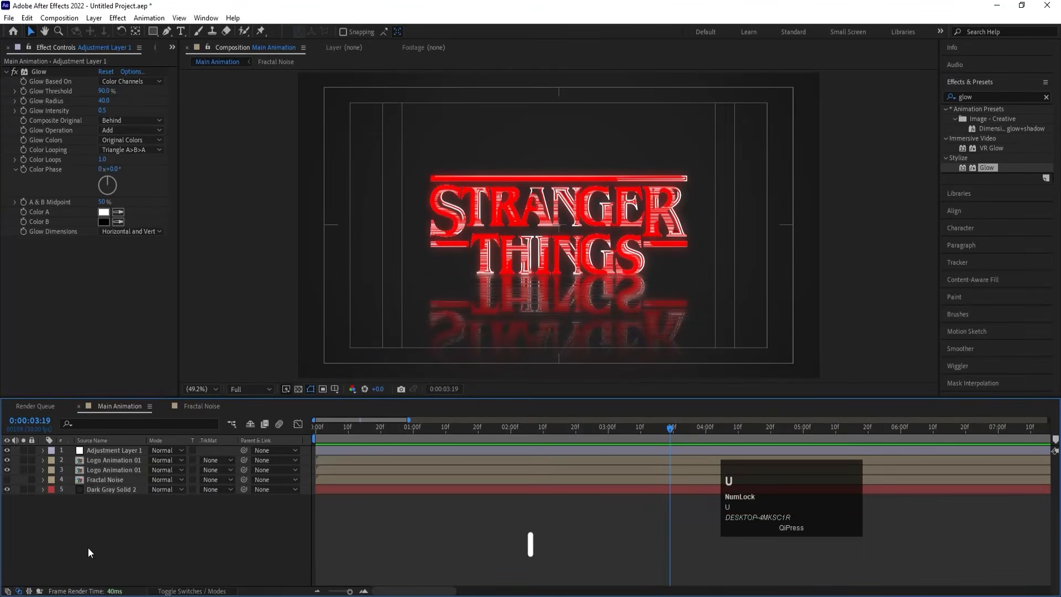
right_click(88, 547)
mouse_move(131, 416)
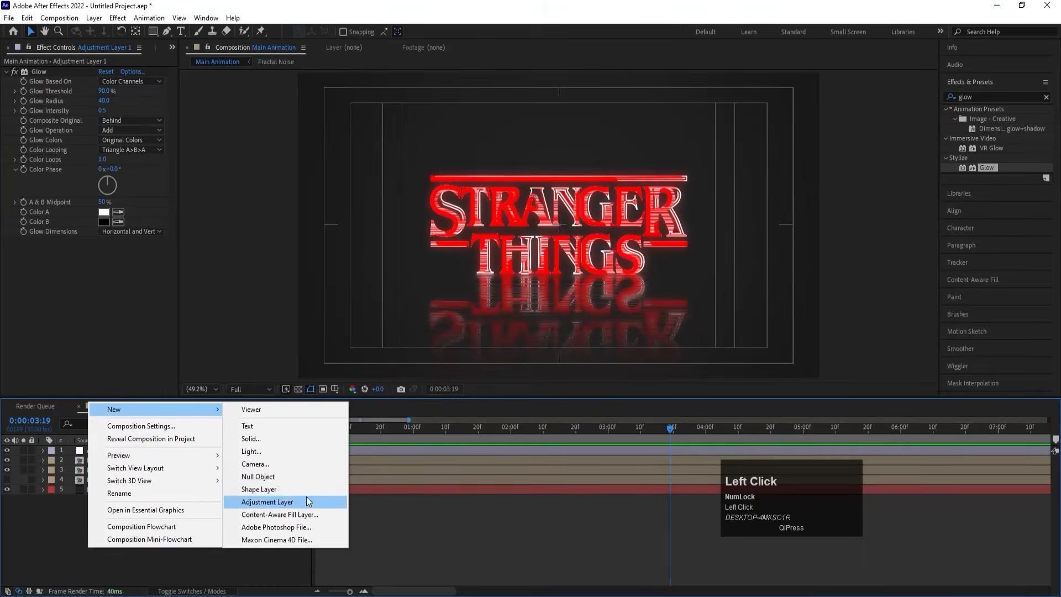
left_click(275, 476)
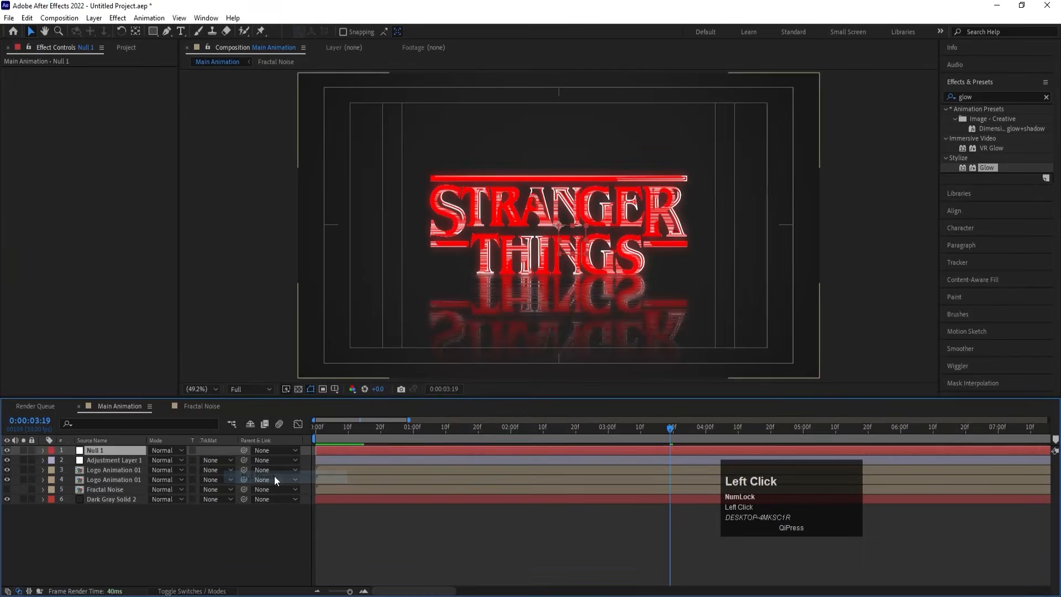
- Parent both Logo Animation 01 layers and the Fractal Noise layer to the null object
left_click(98, 470)
left_click(106, 481, "shift")
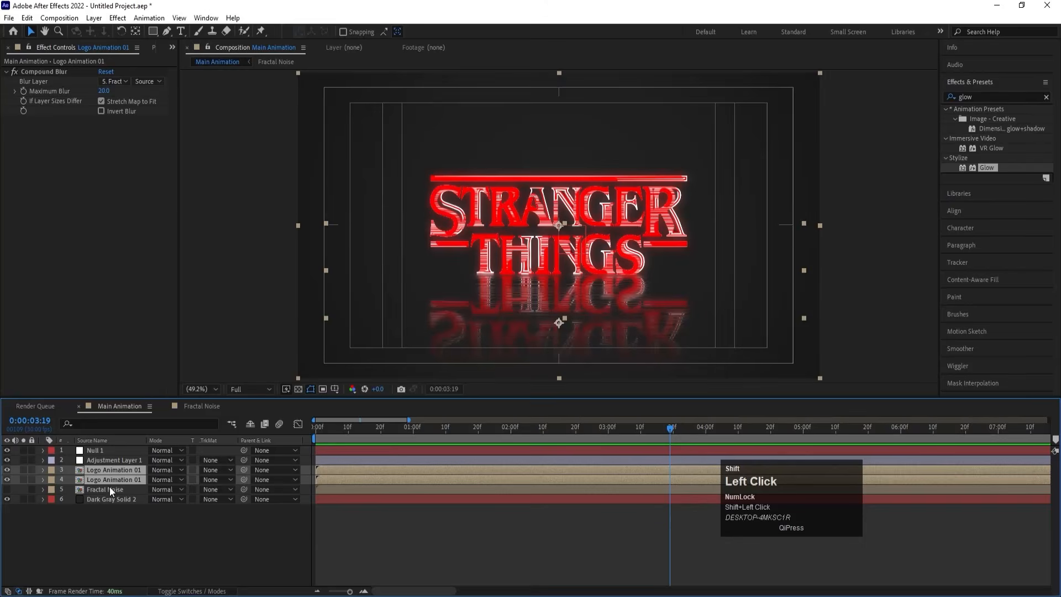
left_click(109, 487, "shift")
left_click_drag(243, 469, 84, 450)
- Add the expression wiggle(3,3) to the null object's Position
left_click(85, 449)
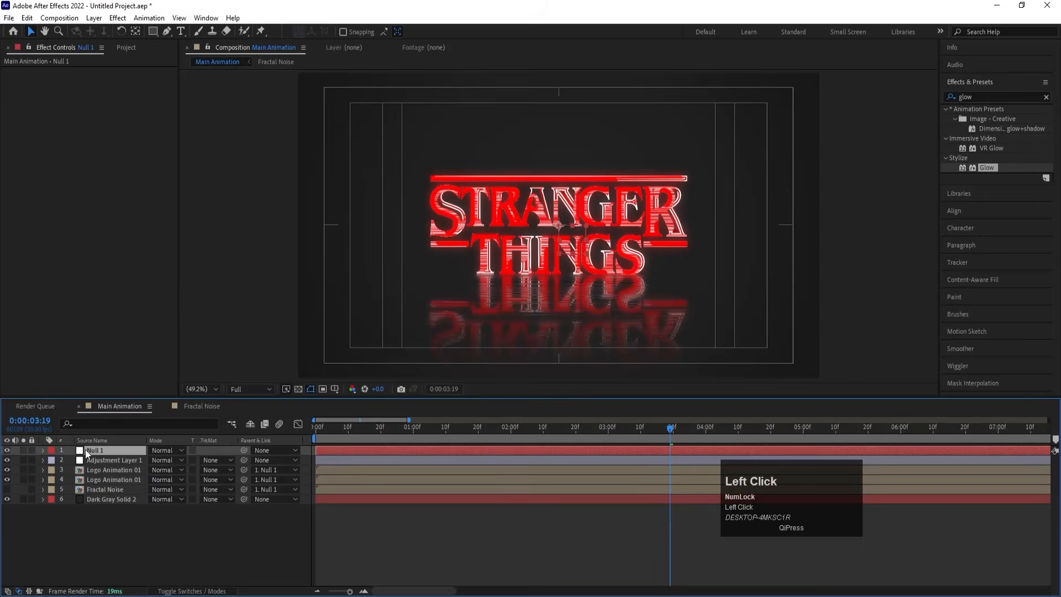
key("p")
left_click(71, 459, "alt")
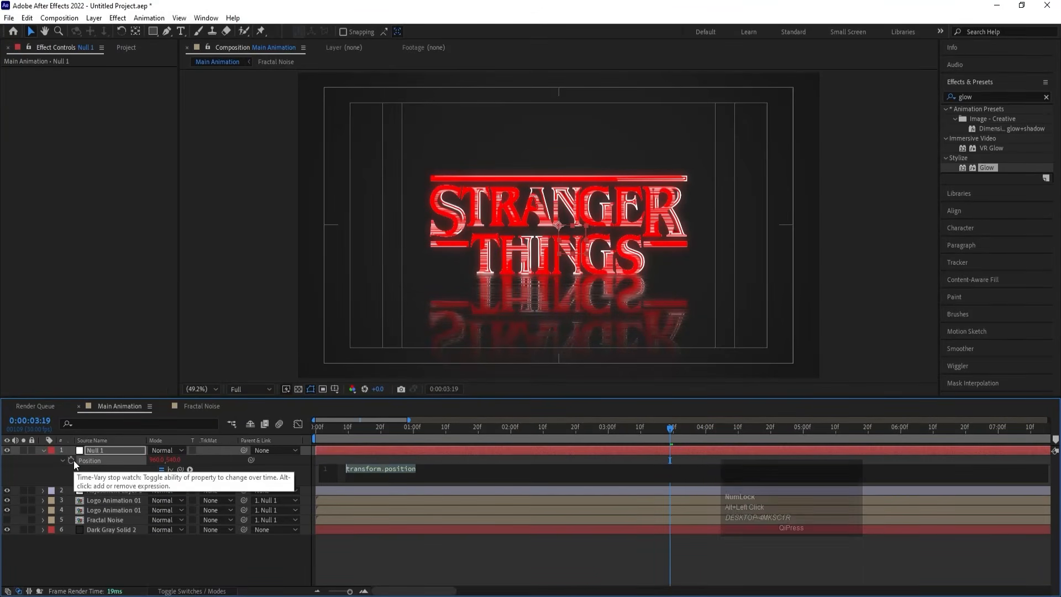
type("wig")
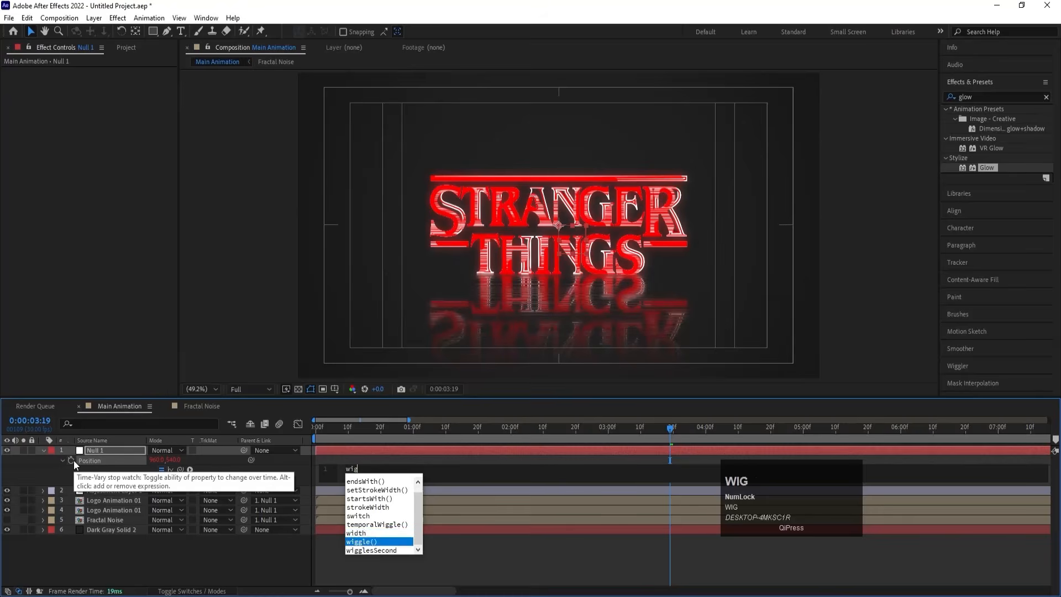
key("Return")
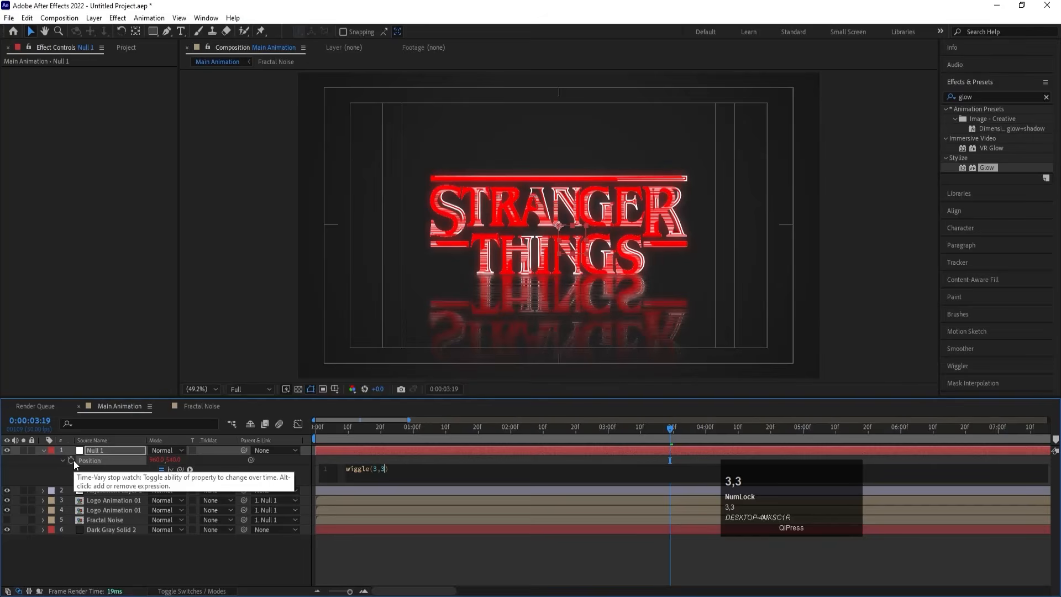
left_click(157, 544)
- Preview the logo's wiggle motion from the beginning of the composition
left_click_drag(407, 434, 277, 432)
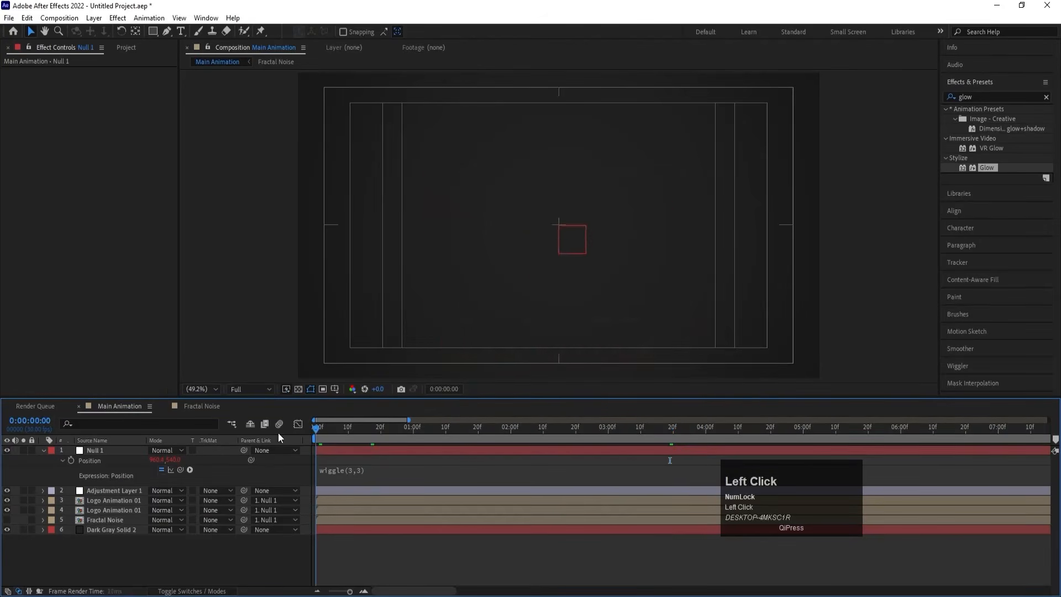
key("space")
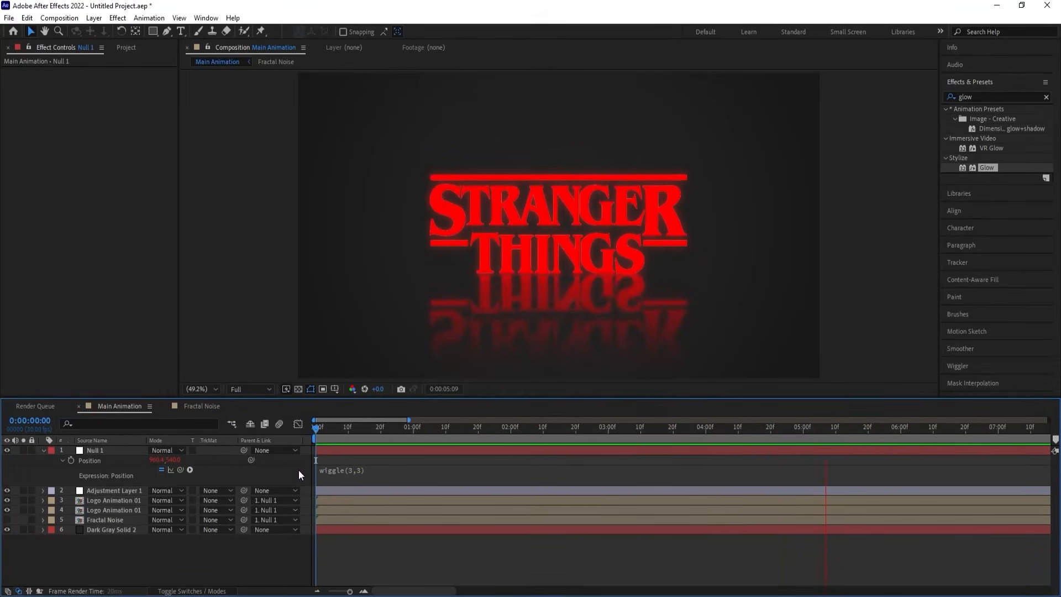
key("space")
- Add a second adjustment layer above the null object
right_click(137, 555)
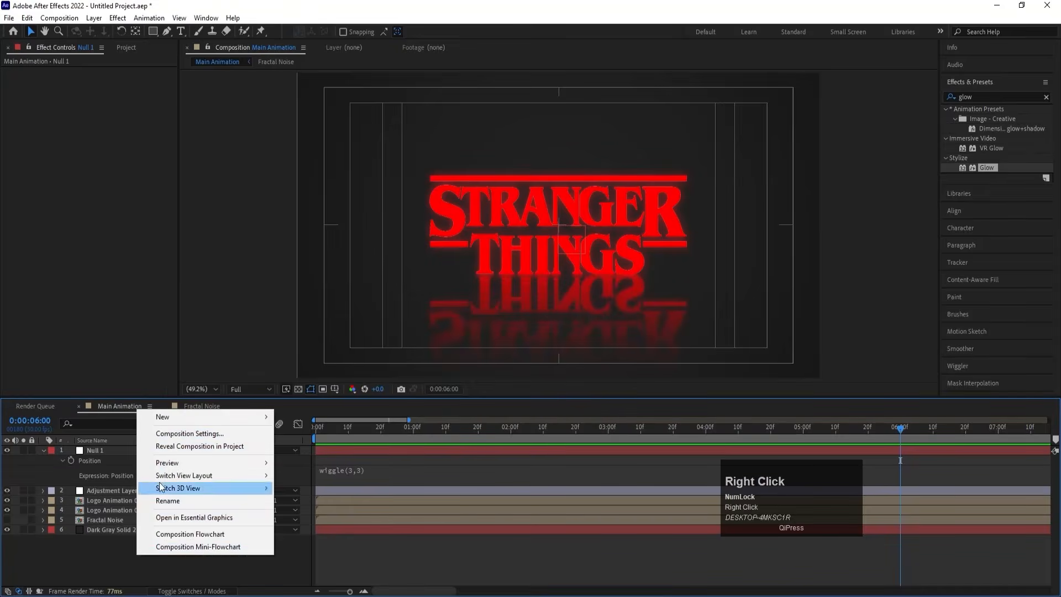
left_click(165, 419)
left_click(299, 513)
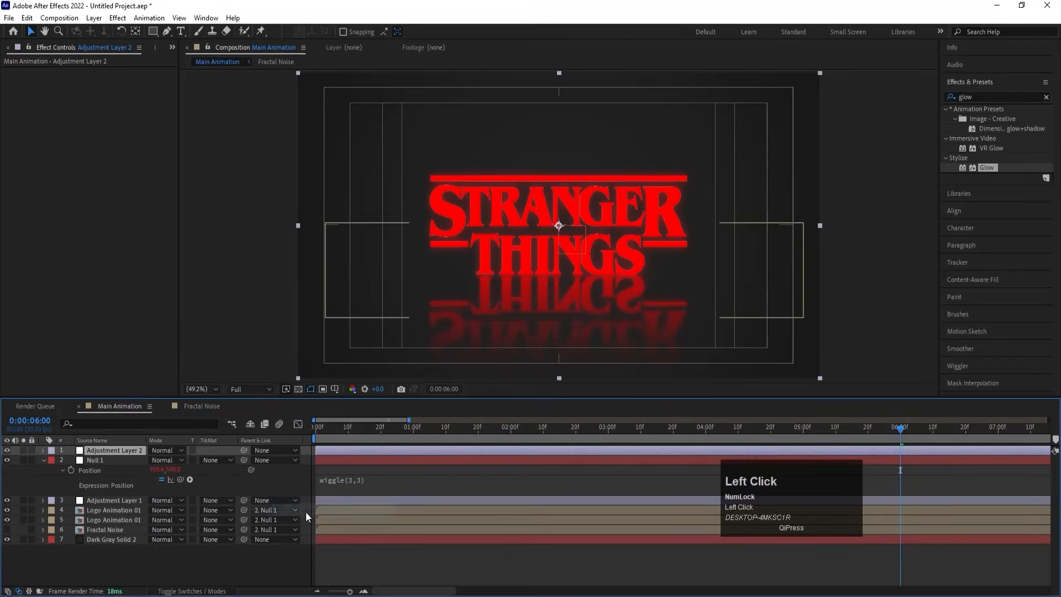
- Find the Posterize Time effect, apply it to Adjustment Layer 2 and set its frame rate to 15
left_click(987, 97)
key("ctrl+a")
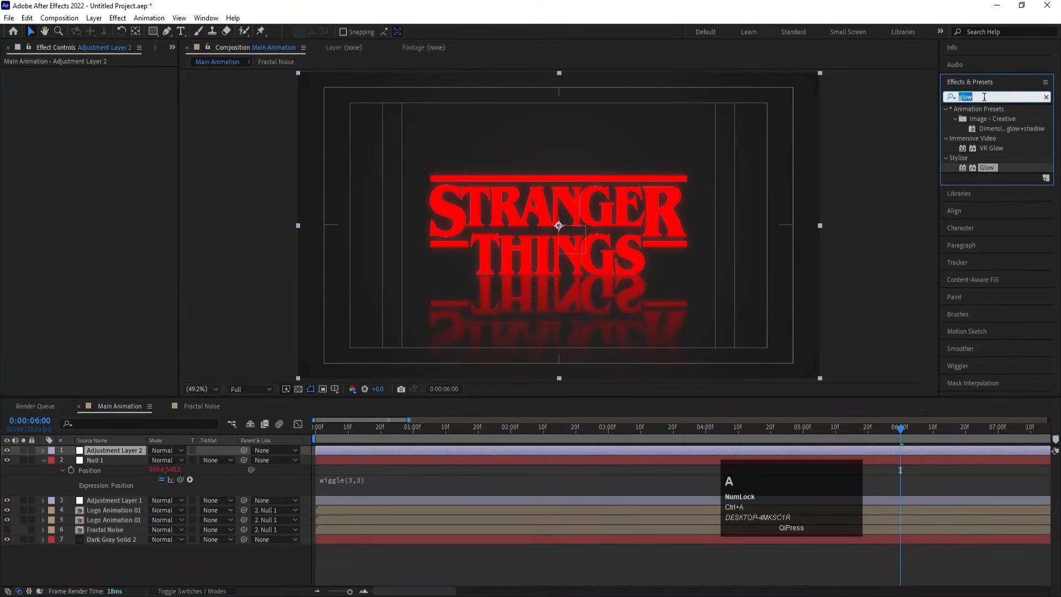
type("pos")
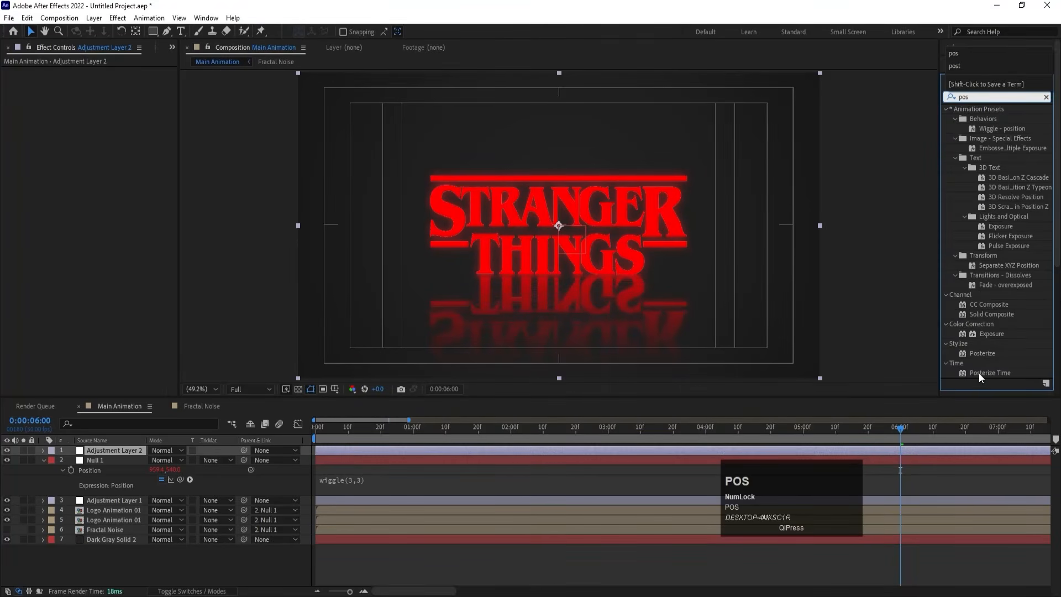
double_click(980, 373)
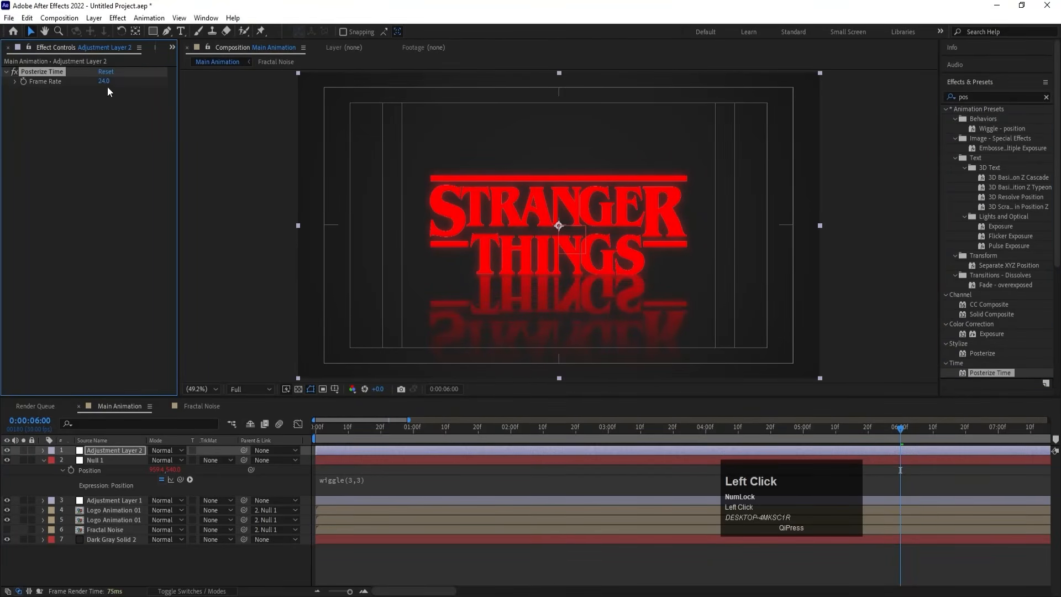
key("Return")
- Find the Noise effect, apply it to Adjustment Layer 2 and set the amount of noise to 25%
left_click(983, 97)
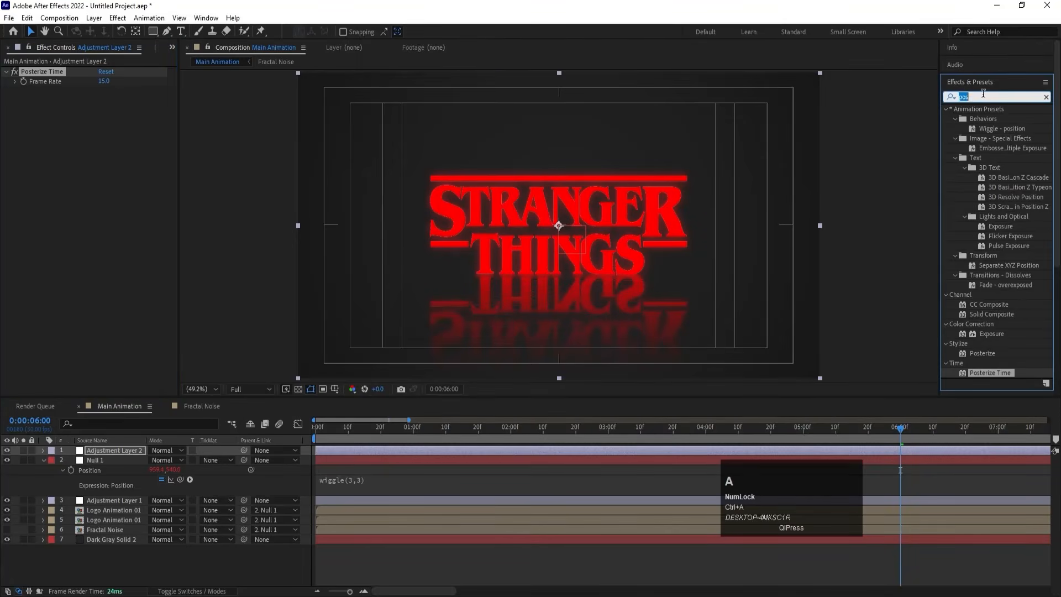
type("noi")
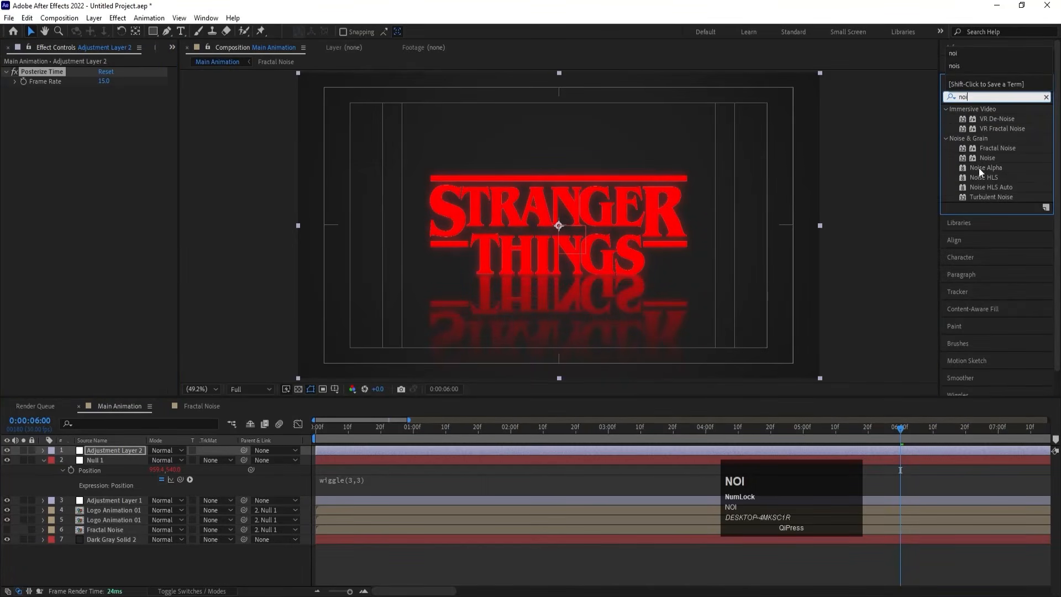
double_click(987, 158)
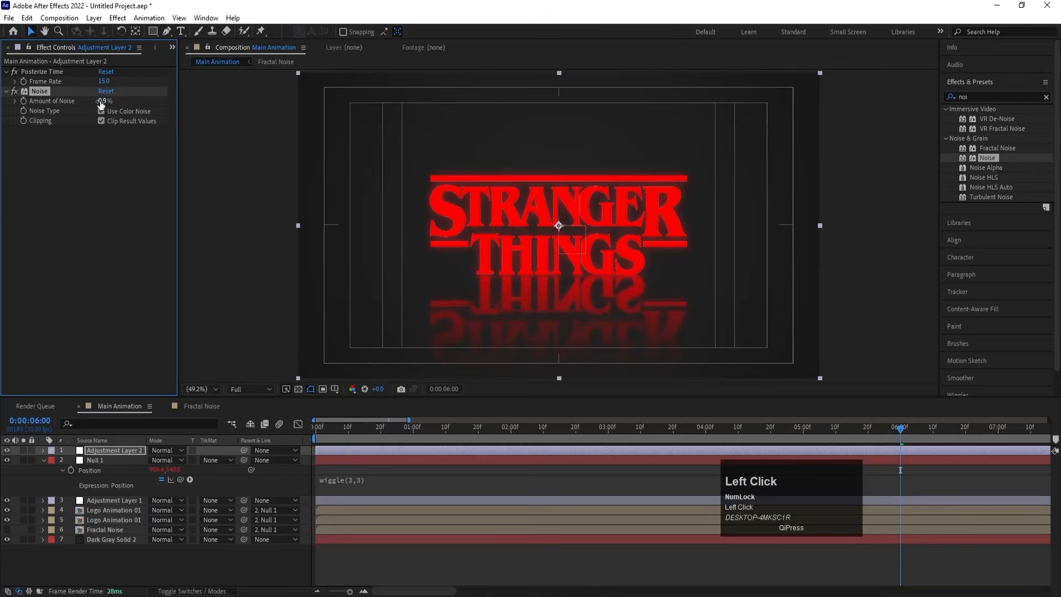
key("Return")
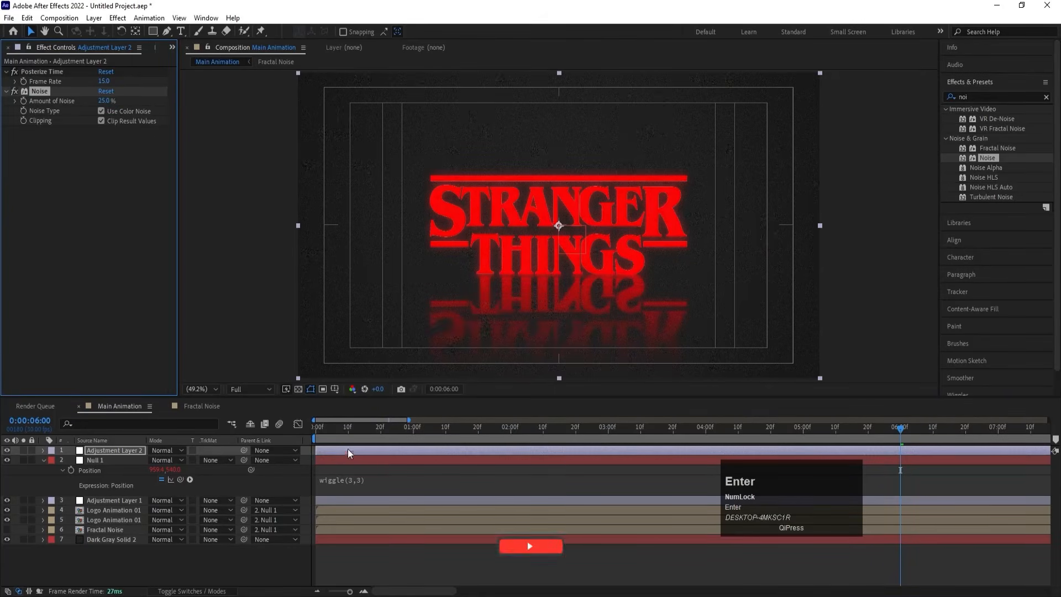
- Preview the logo animation with the posterized timing and noise from the beginning
left_click(318, 427)
key("space")
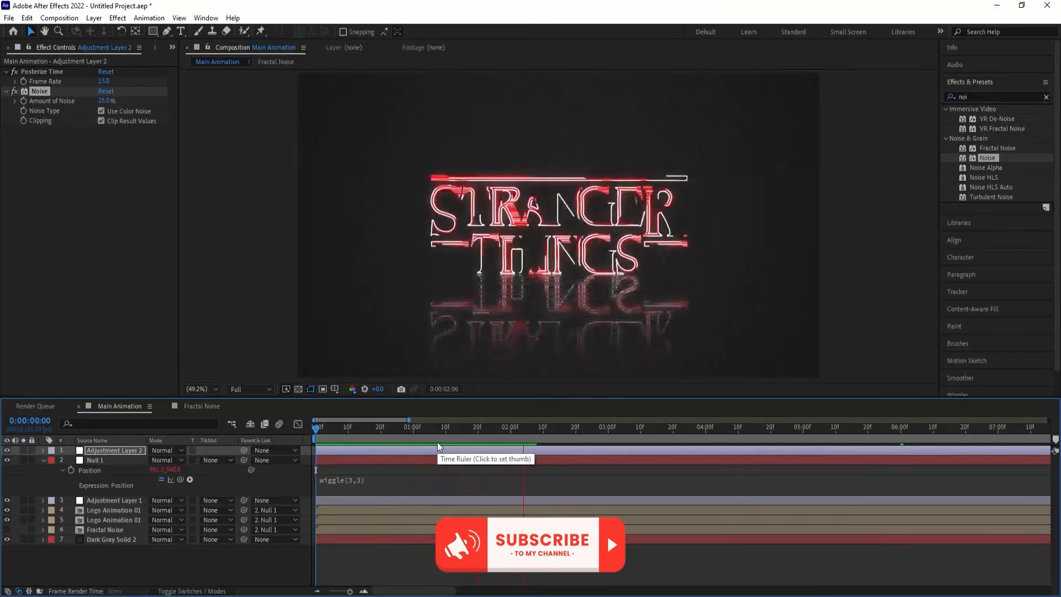
key("minus")
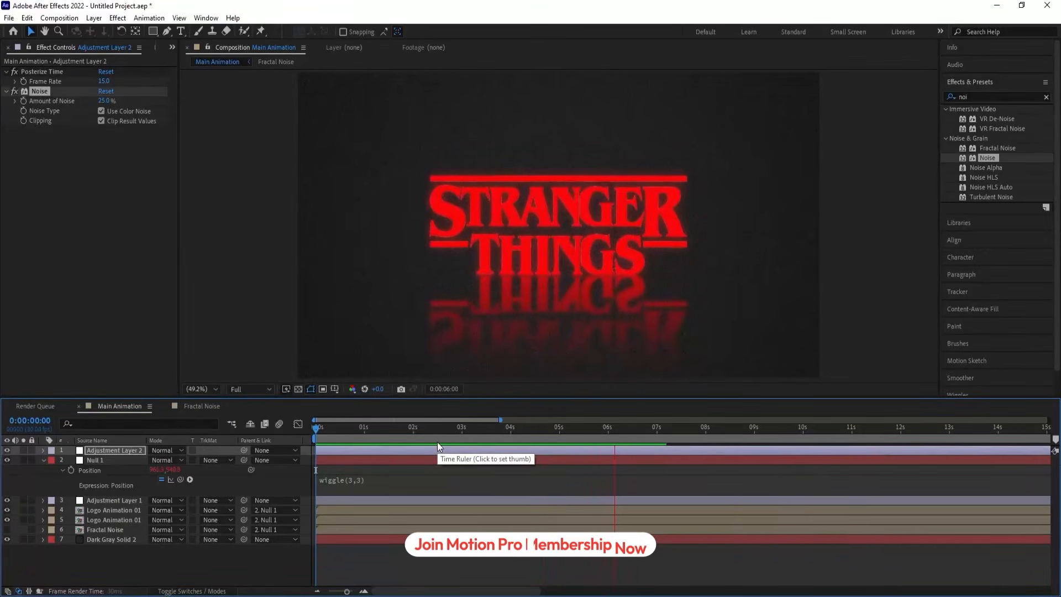
key("space")
- End the work area at 7 seconds and return the current time to the start of the composition
left_click(657, 429)
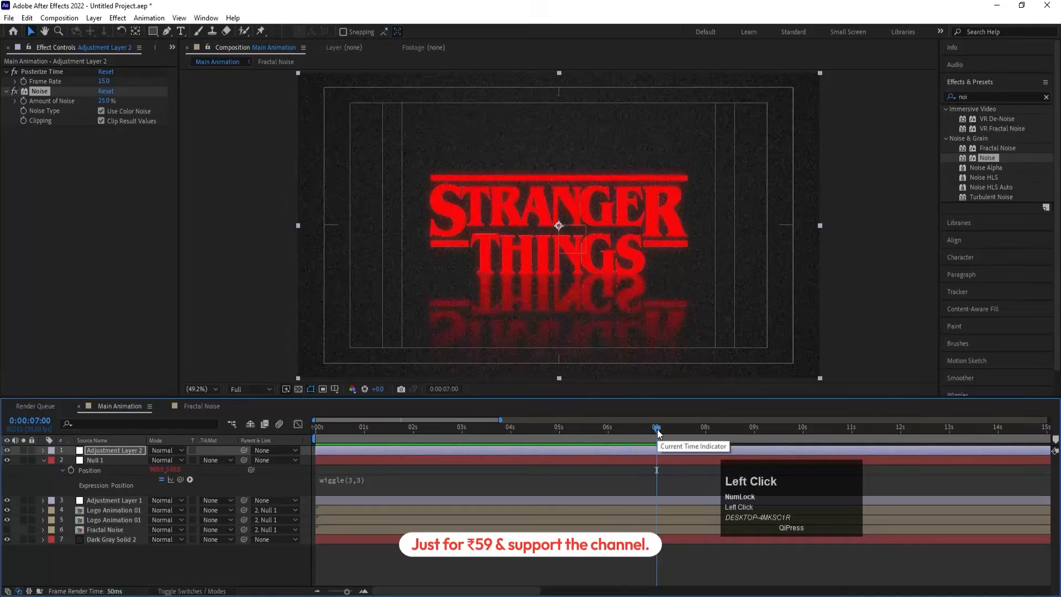
left_click_drag(450, 424, 137, 439)
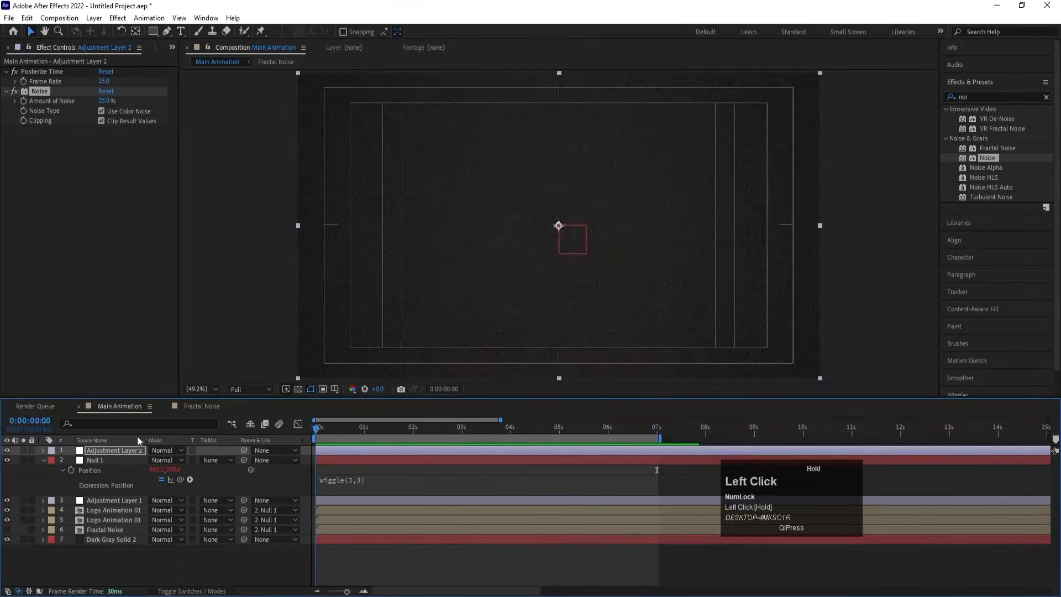
- Set Null 1's scale to 120% and keyframe it at the start of the composition
left_click(94, 460)
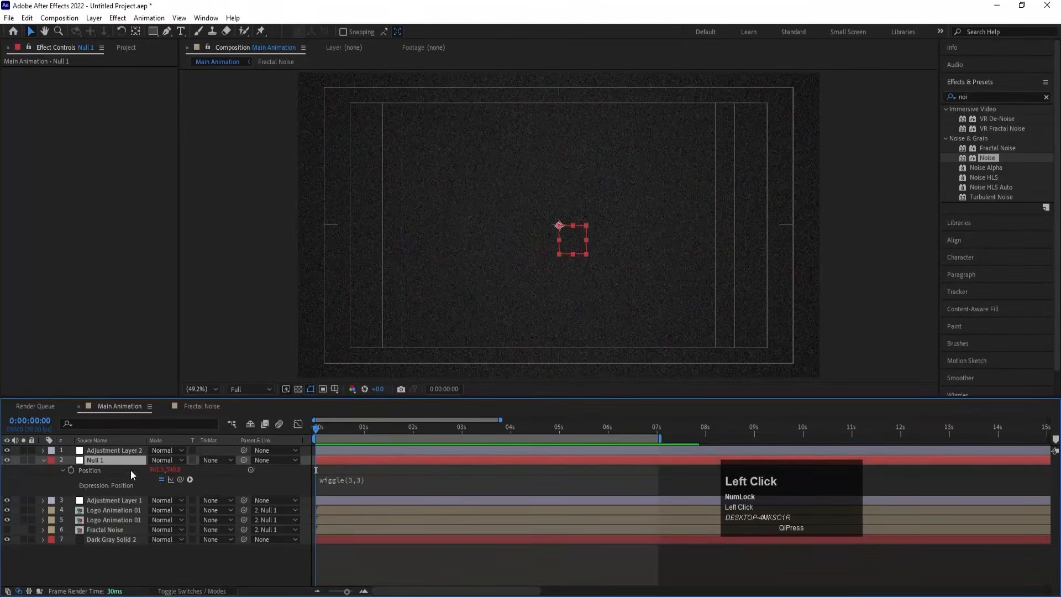
key("s")
left_click(164, 469)
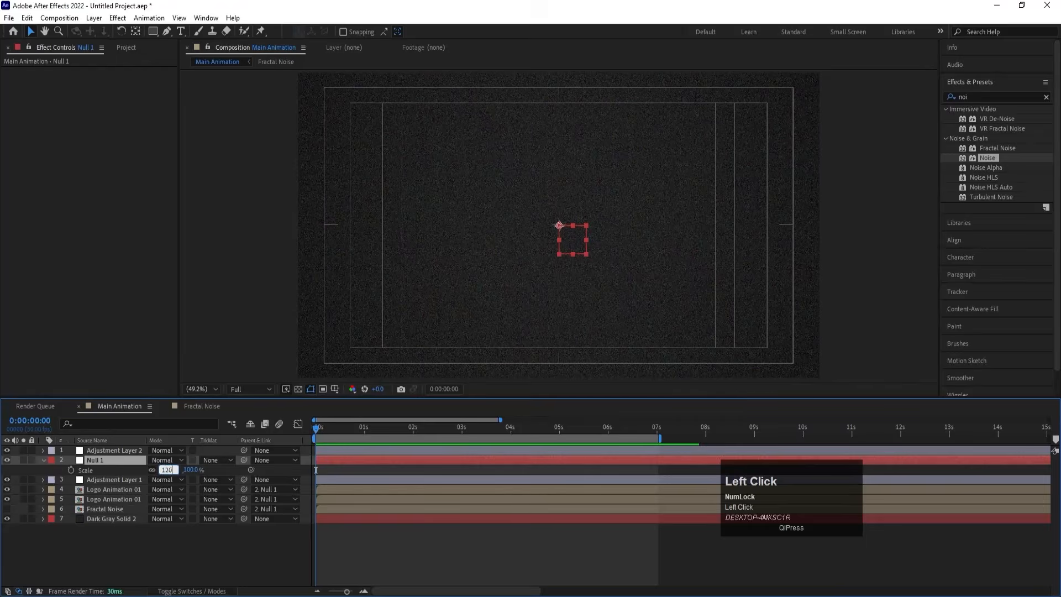
type("120")
key("Return")
left_click(257, 467)
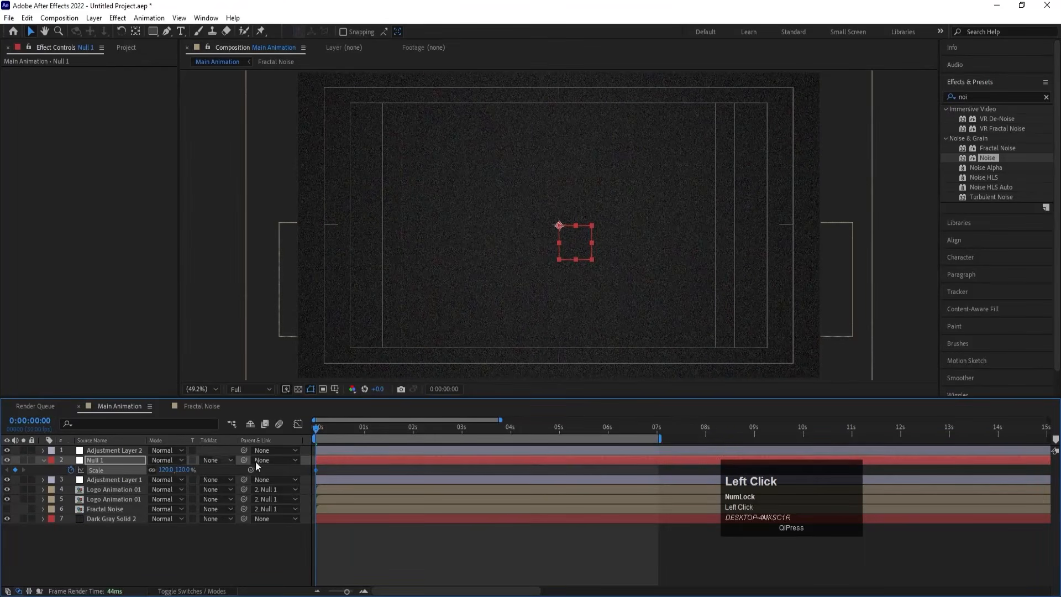
- Add a keyframe at 7 seconds with Null 1's scale set to 100%
left_click(658, 427)
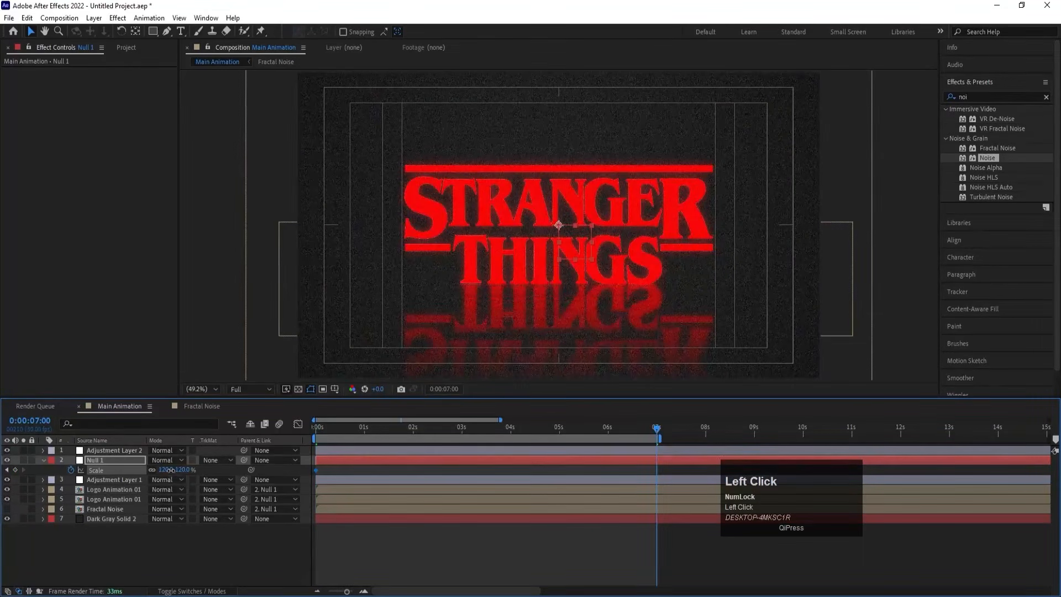
type("100")
key("Return")
- Preview the logo animation with the null's scaling from the beginning
left_click_drag(334, 430, 294, 429)
key("space")
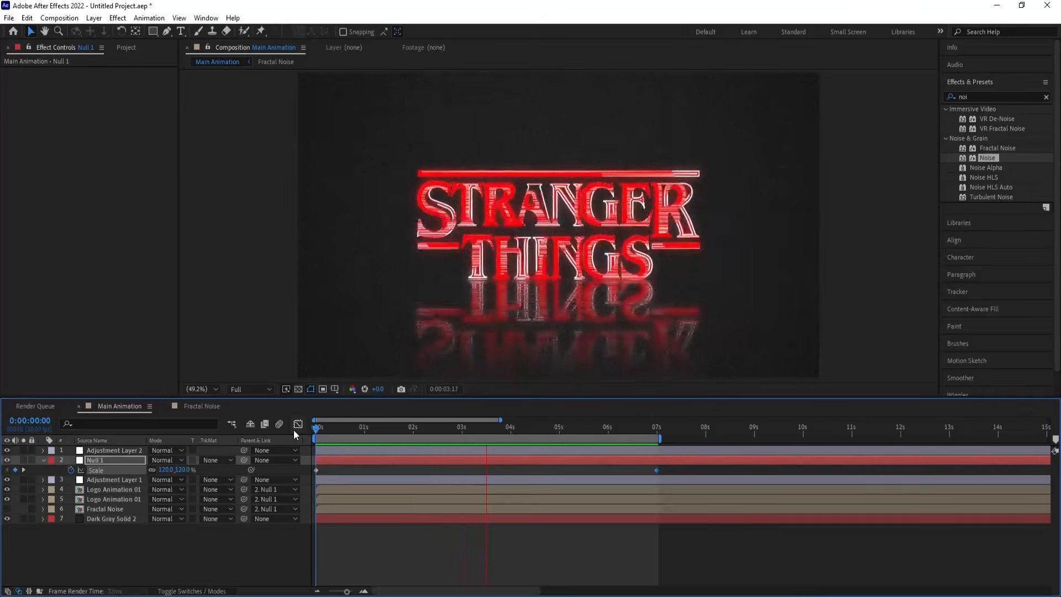
key("space")
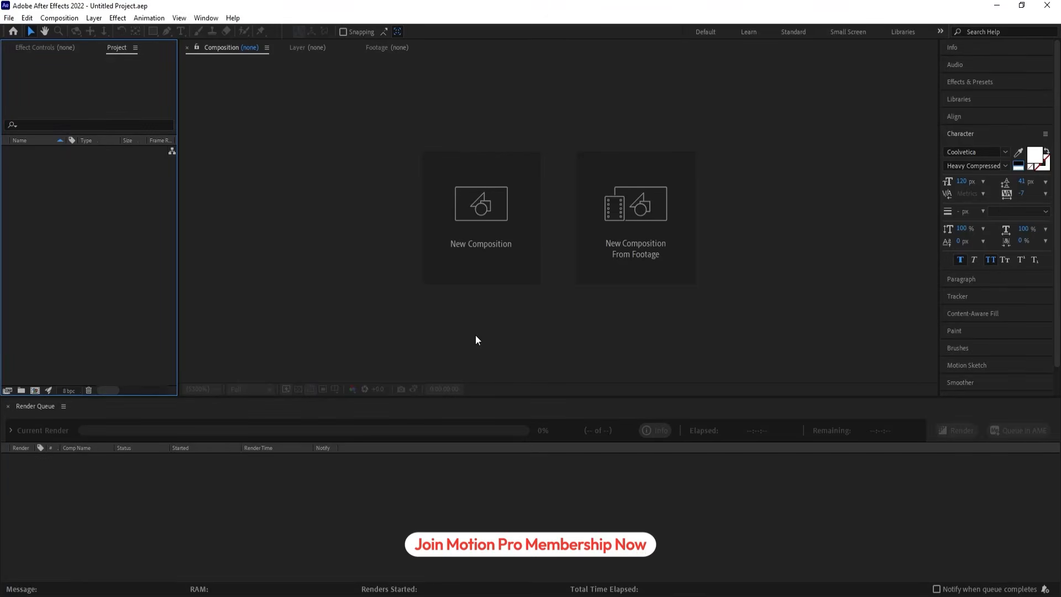
- Create a 1920 x 1080, 60 fps, one-minute composition named Main Animation and display its title/action-safe guides
left_click(479, 236)
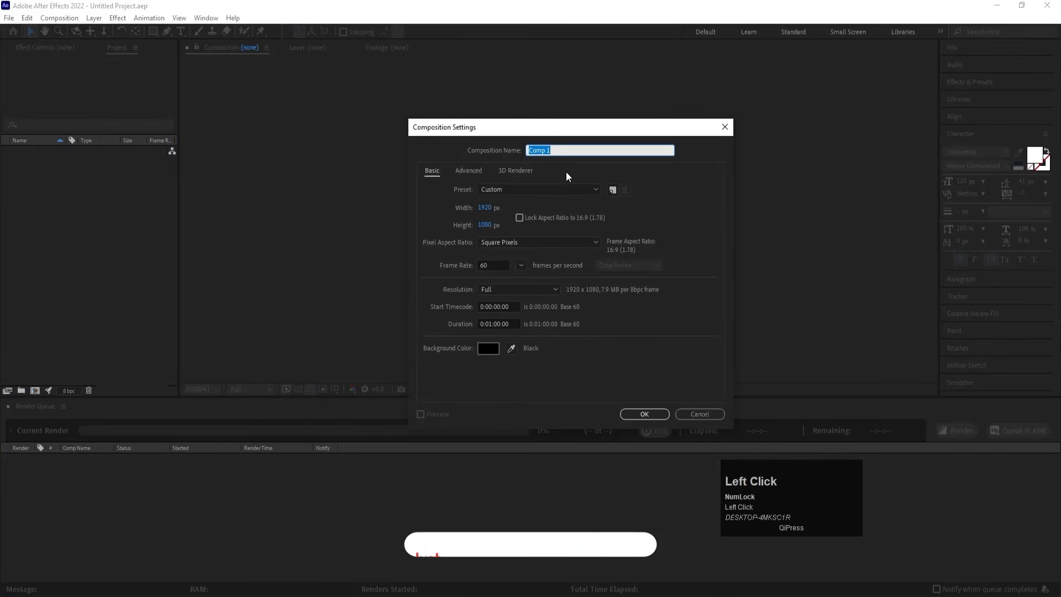
type("Main")
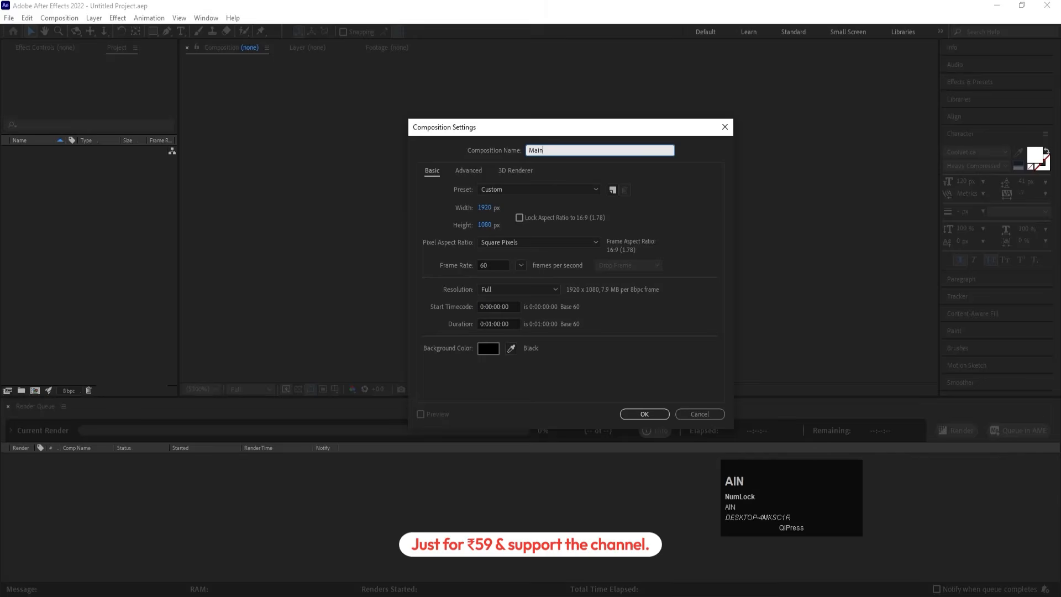
type(" Animation")
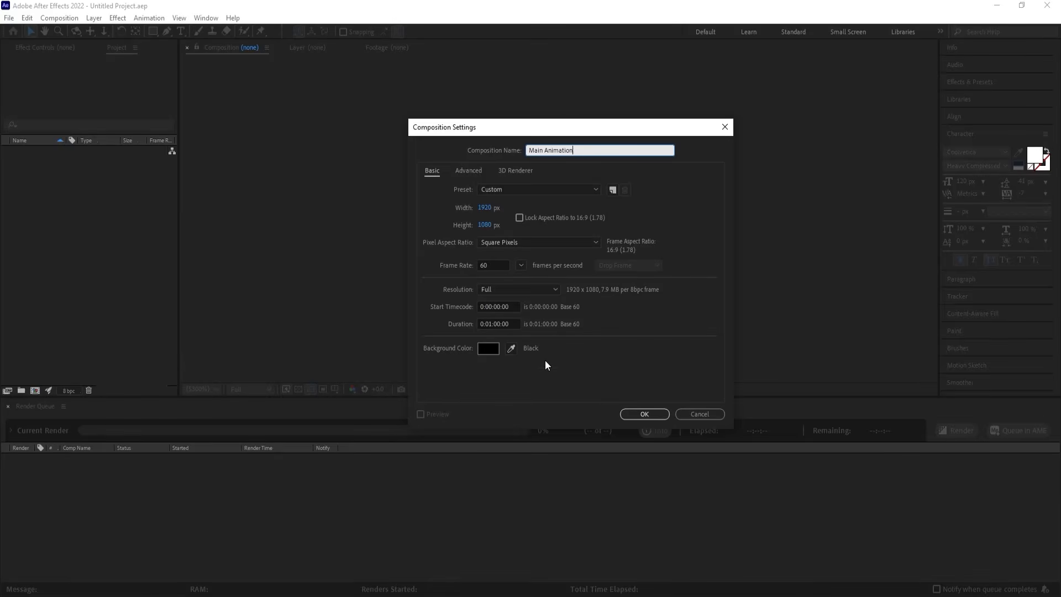
left_click(655, 414)
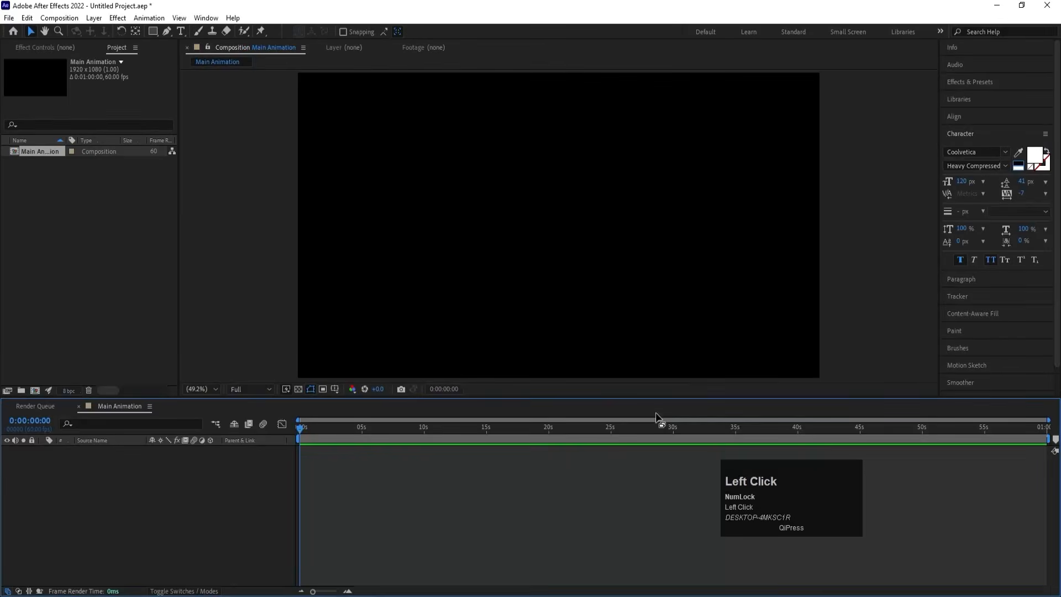
left_click(335, 389)
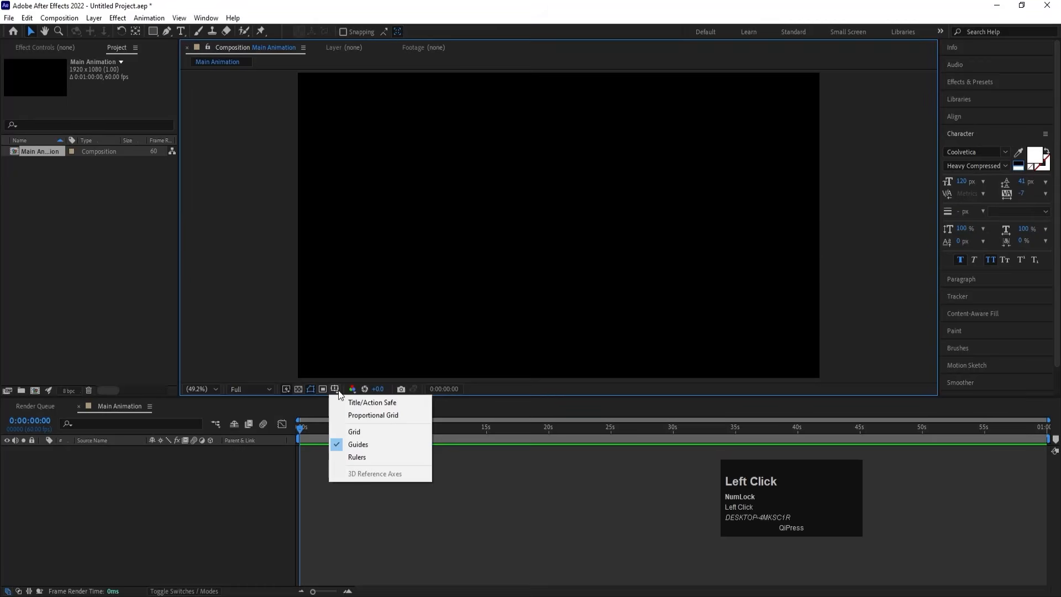
left_click(358, 404)
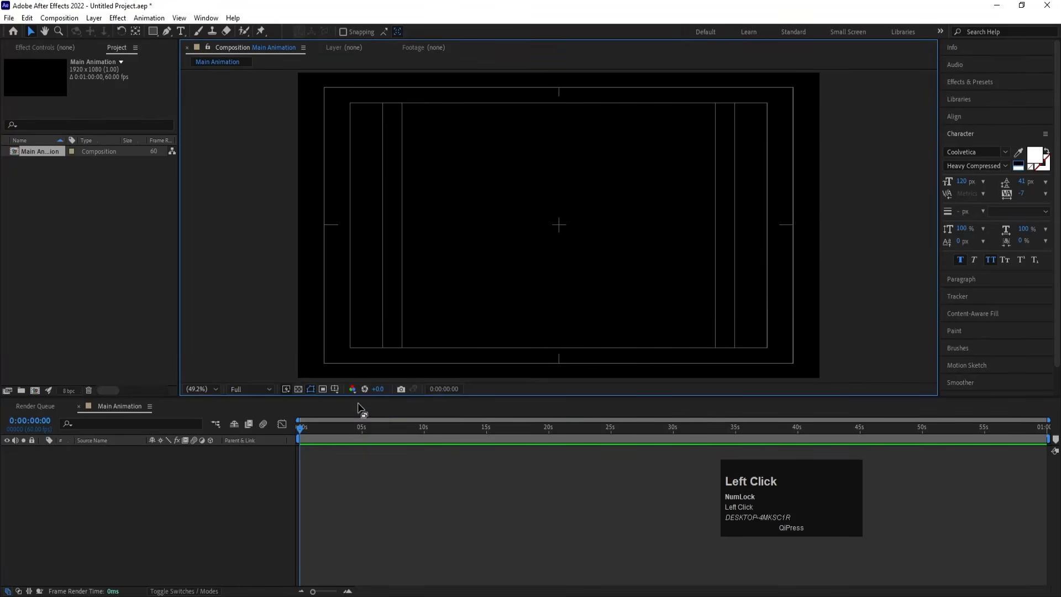
- Copy the word IMPOSSIBLE from the Notepad text and paste it as a new text layer in the upper half of the composition
left_click(180, 31)
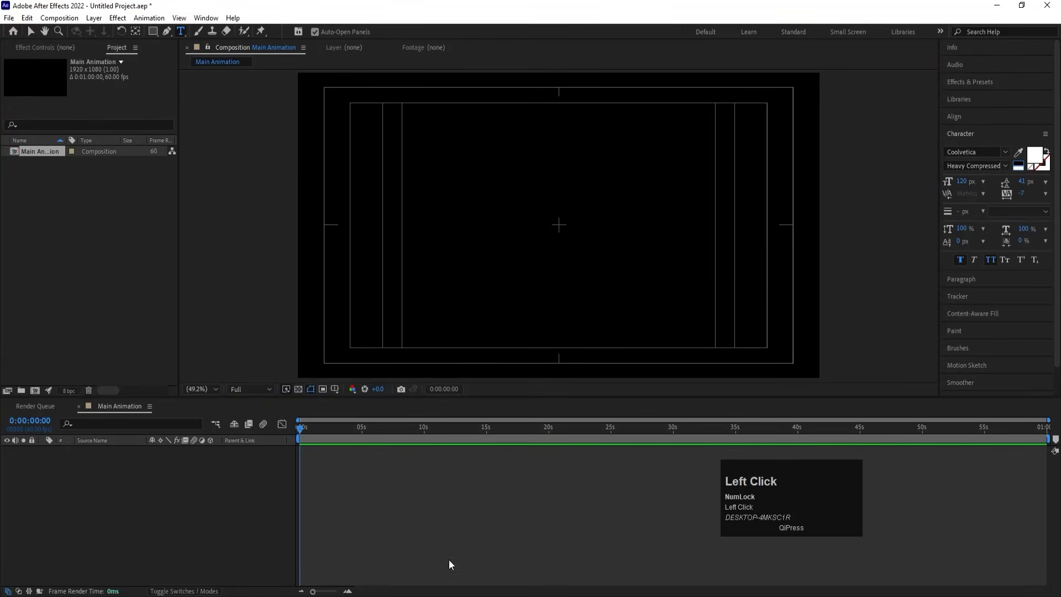
left_click(472, 588)
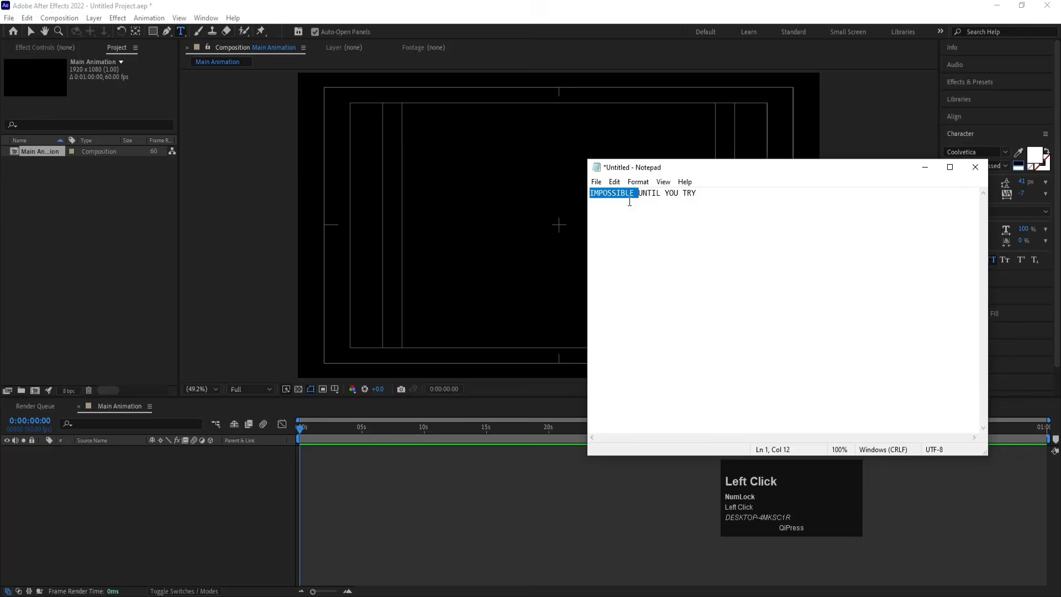
left_click(463, 478)
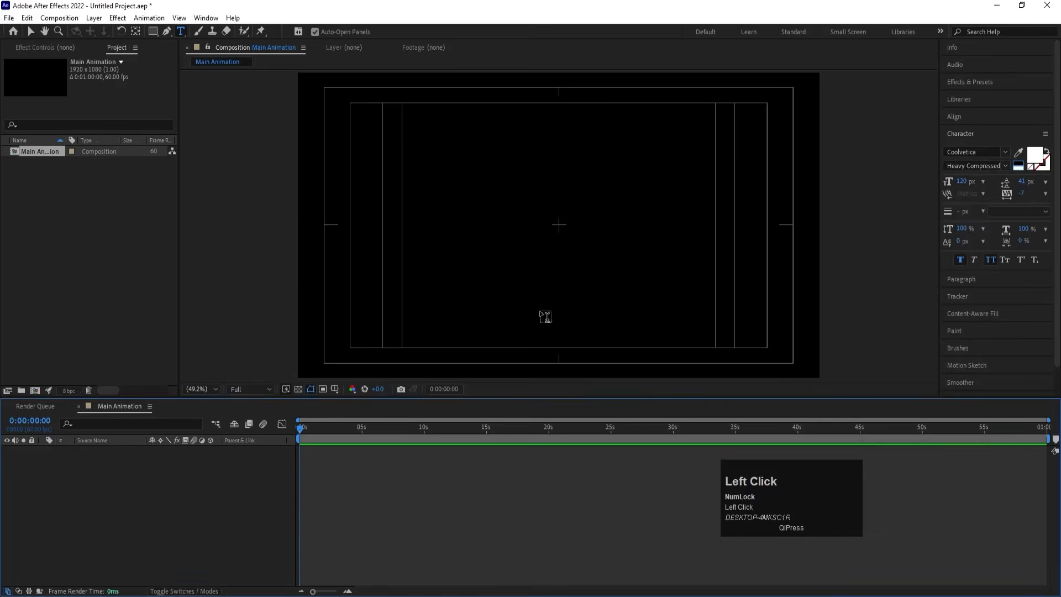
left_click(514, 195)
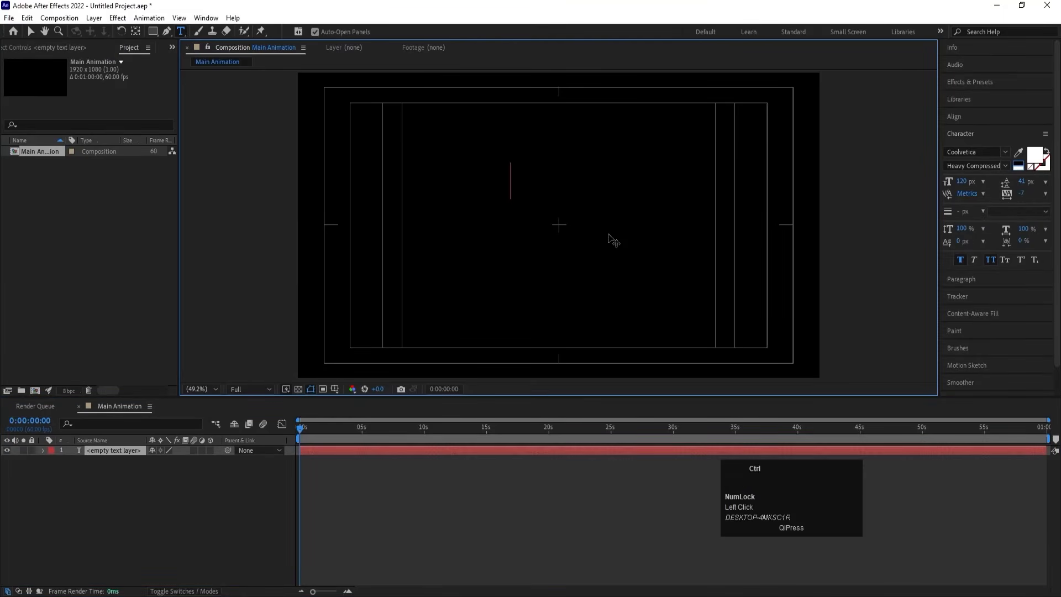
type("IMPOSSIBLE")
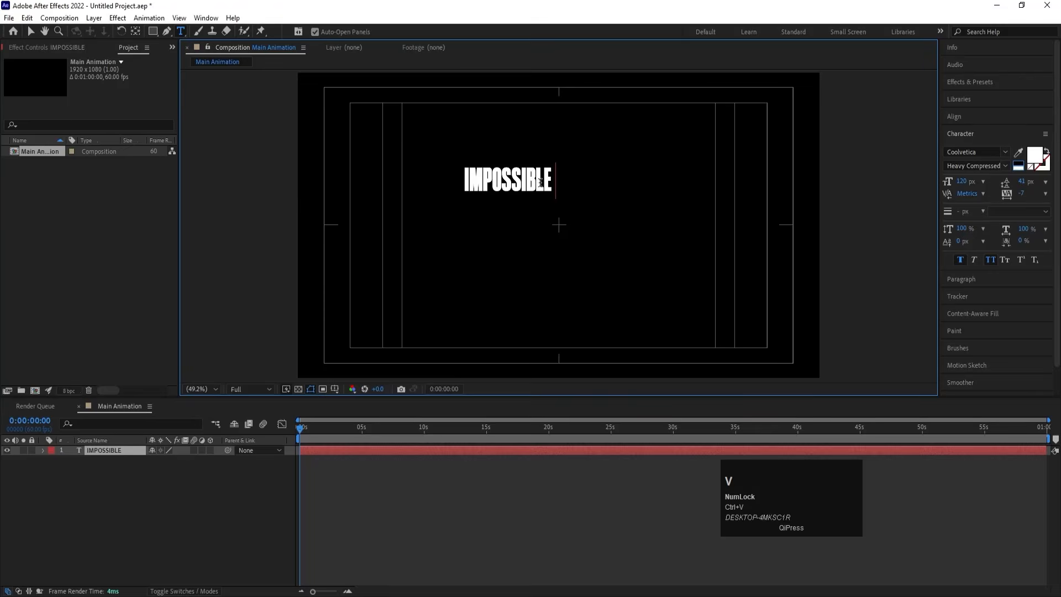
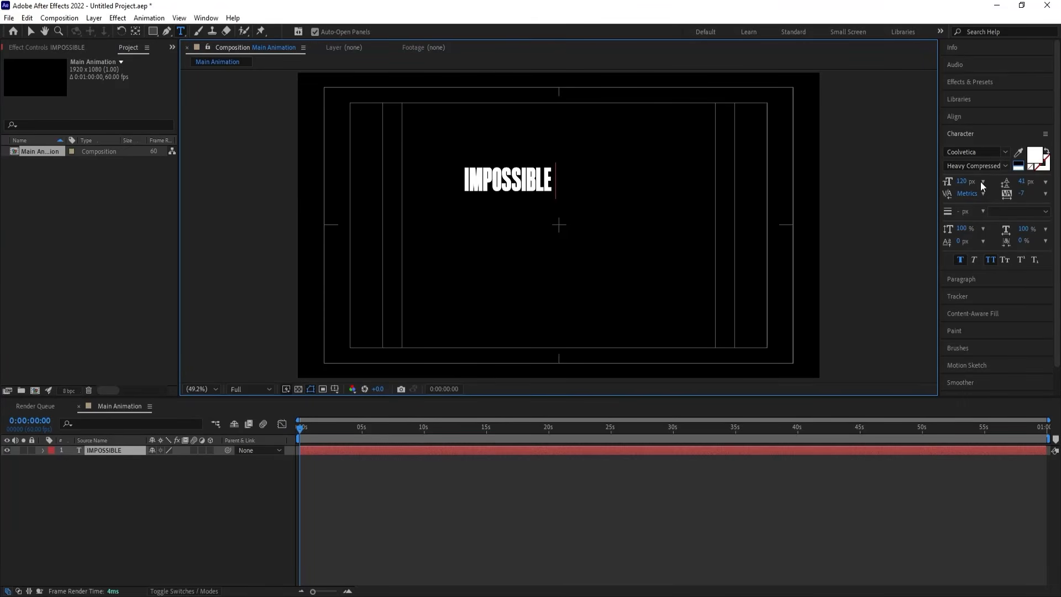
- Turn off Faux Bold for the whole IMPOSSIBLE text
left_click(958, 260)
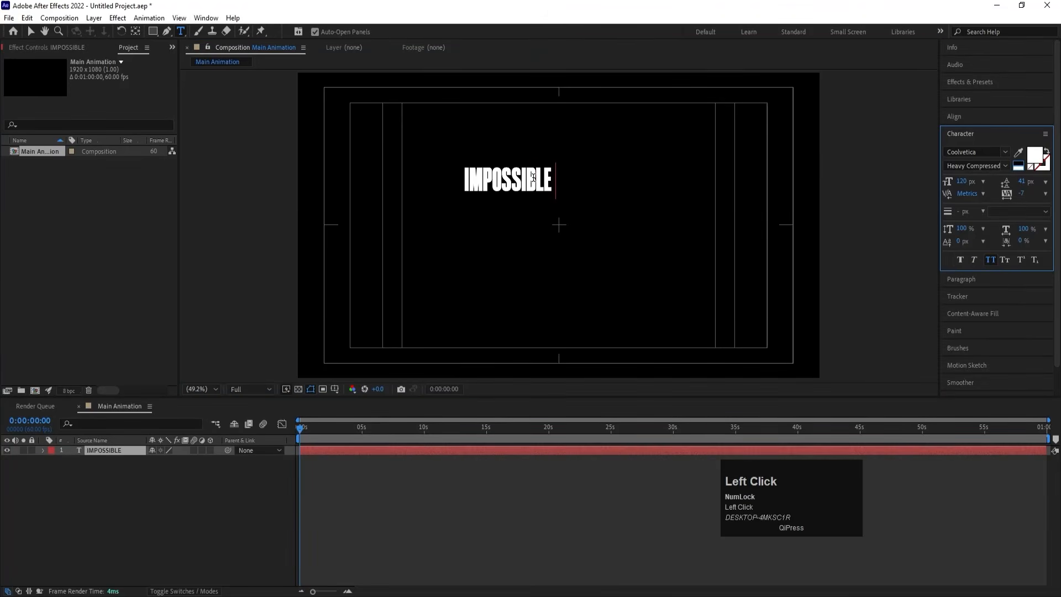
double_click(533, 178)
left_click(961, 261)
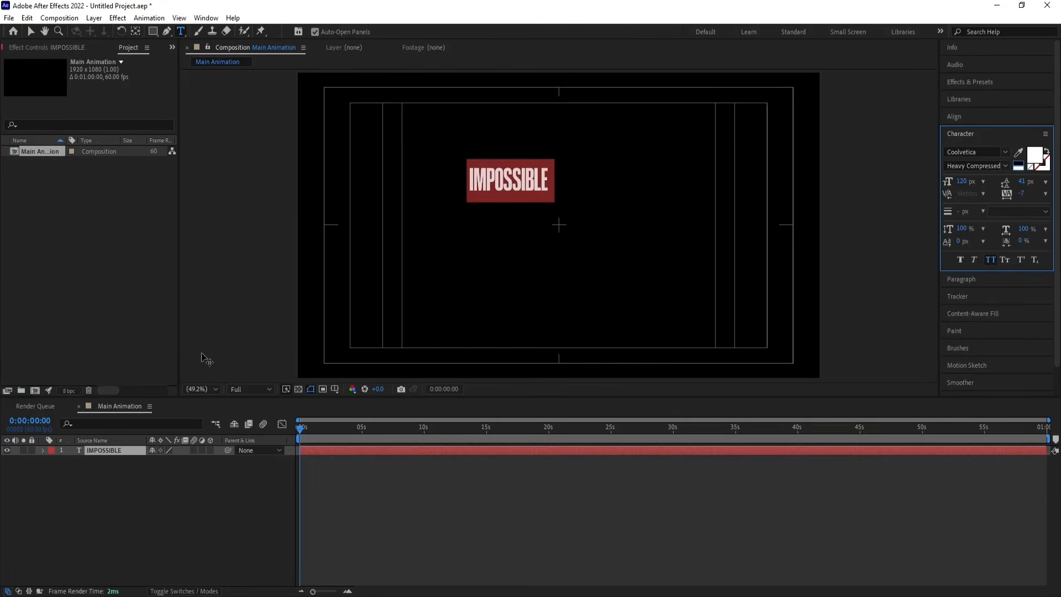
left_click(143, 512)
- Move the IMPOSSIBLE layer's anchor point to the text's top centre and centre the layer horizontally in the composition
left_click(108, 451)
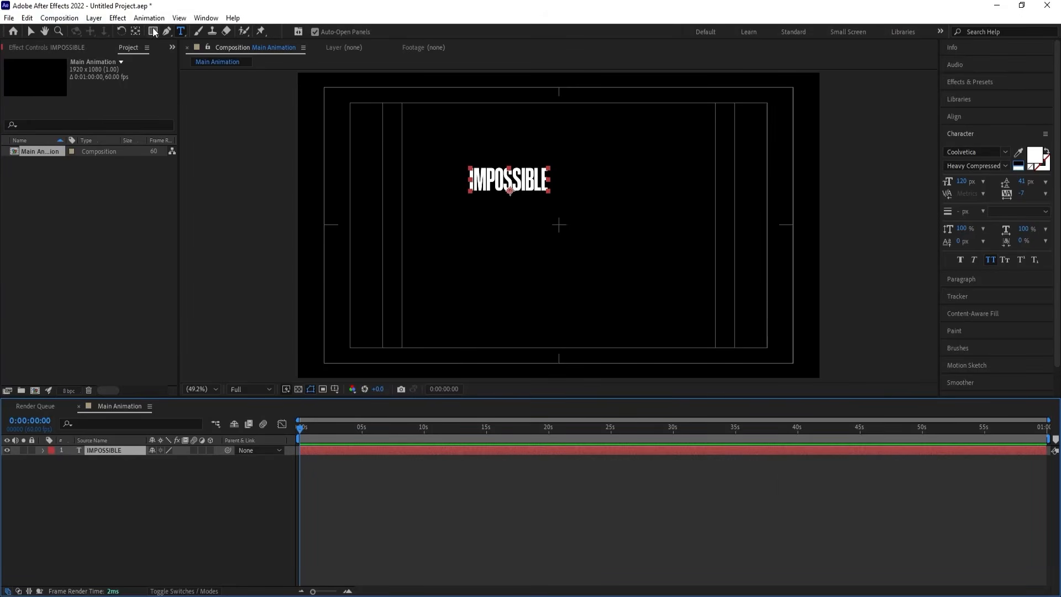
left_click(135, 31)
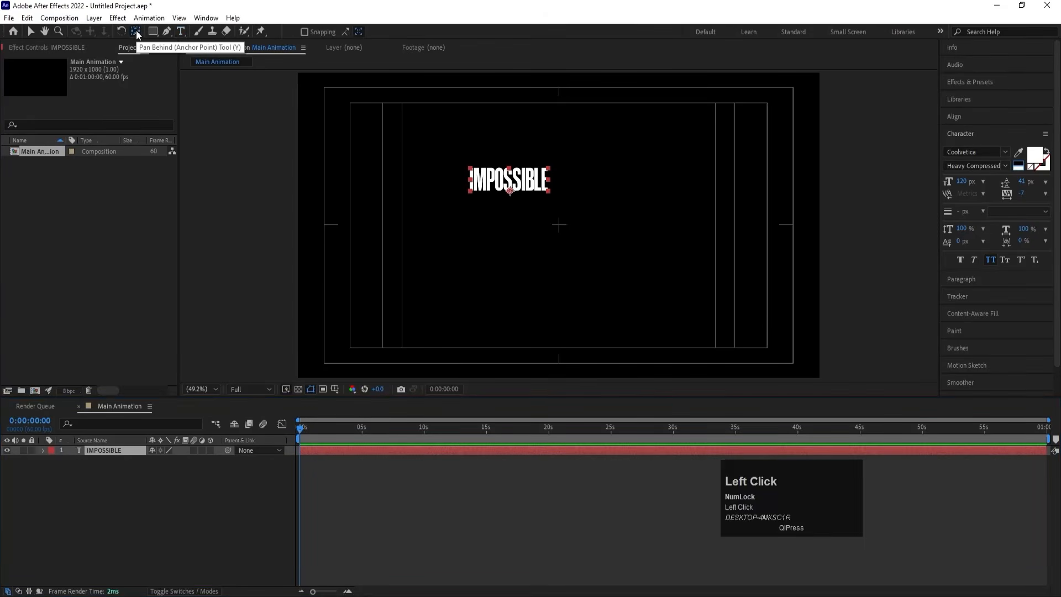
scroll(528, 221, "up", 5)
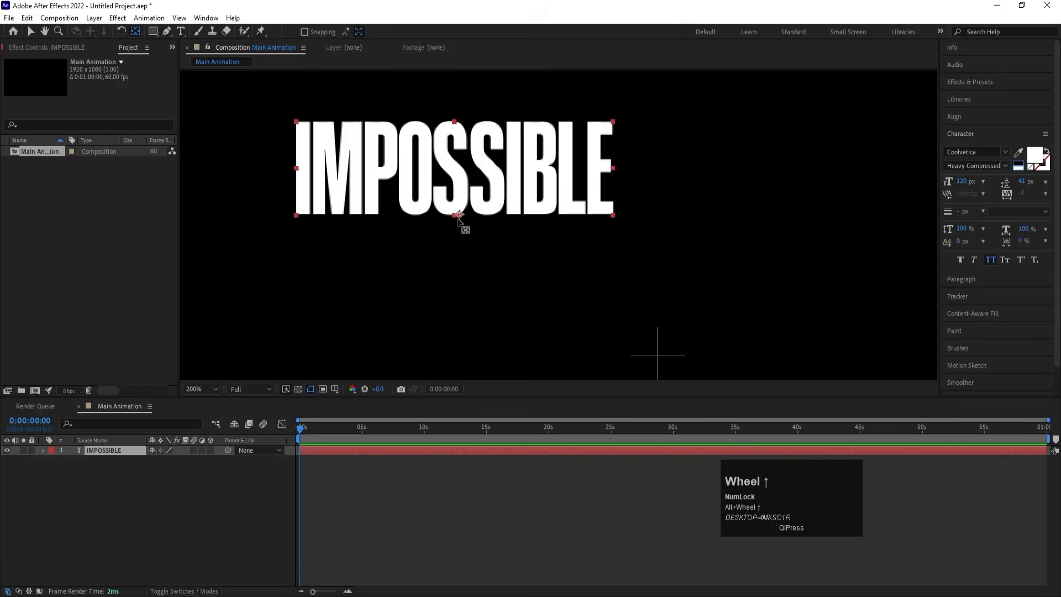
left_click_drag(458, 213, 457, 132)
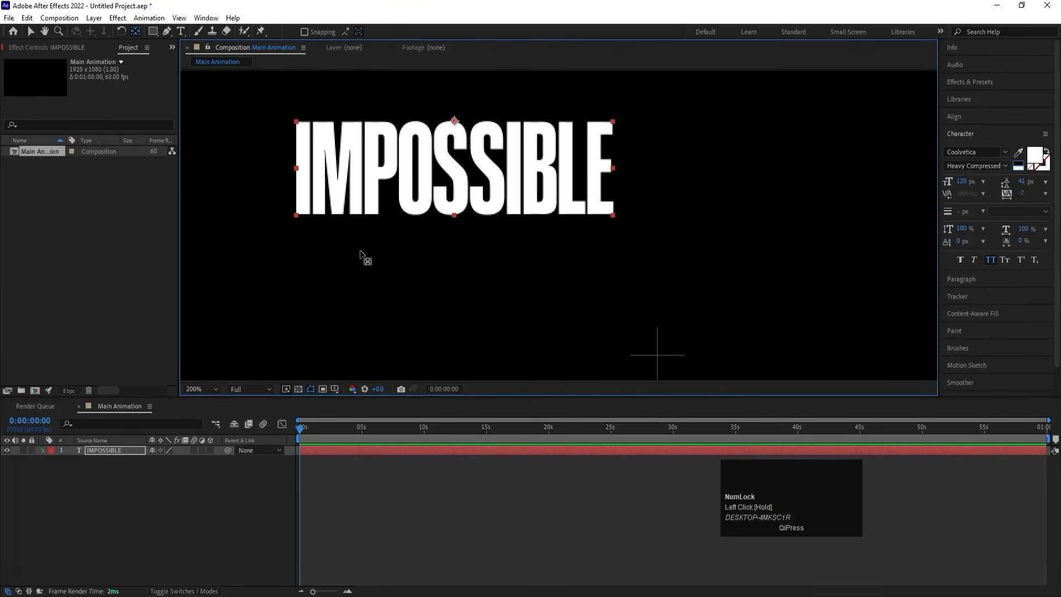
left_click(200, 386)
left_click(214, 194)
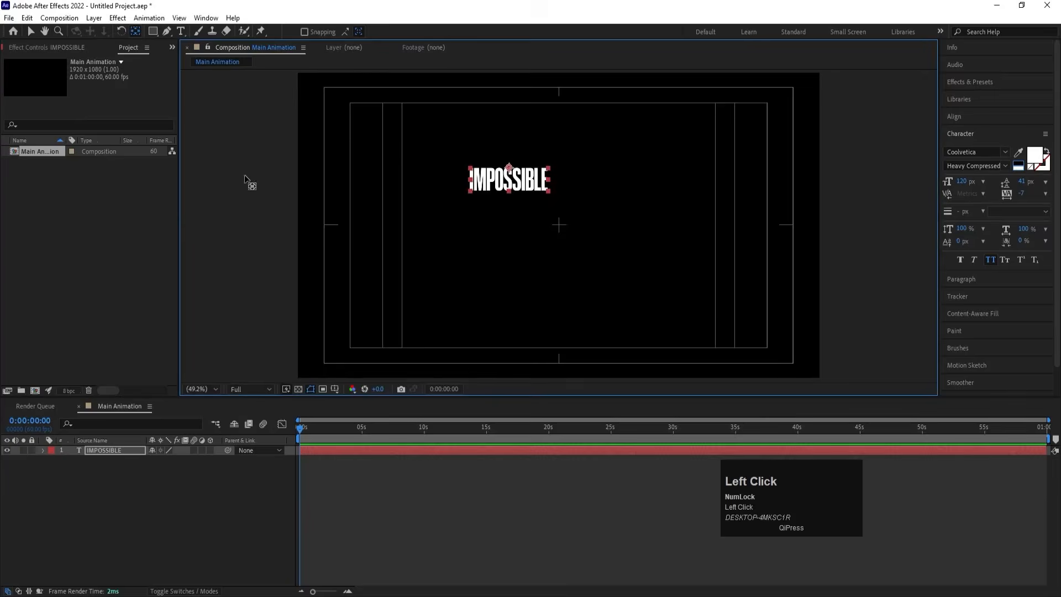
left_click(971, 117)
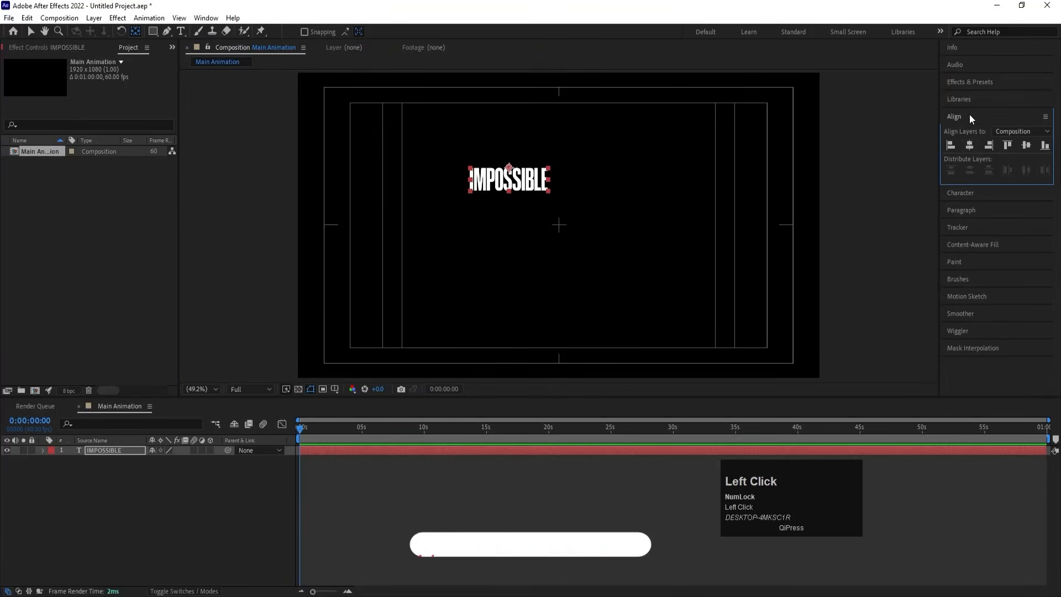
left_click(969, 145)
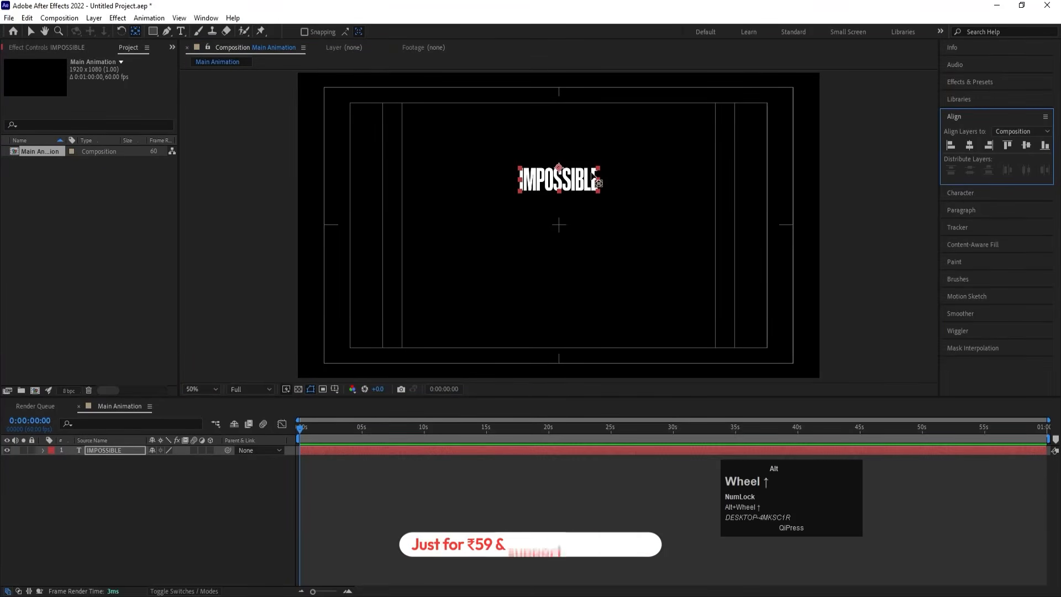
- Duplicate the IMPOSSIBLE layer and place the copy straight below the original with a small gap
scroll(591, 176, "up", 4)
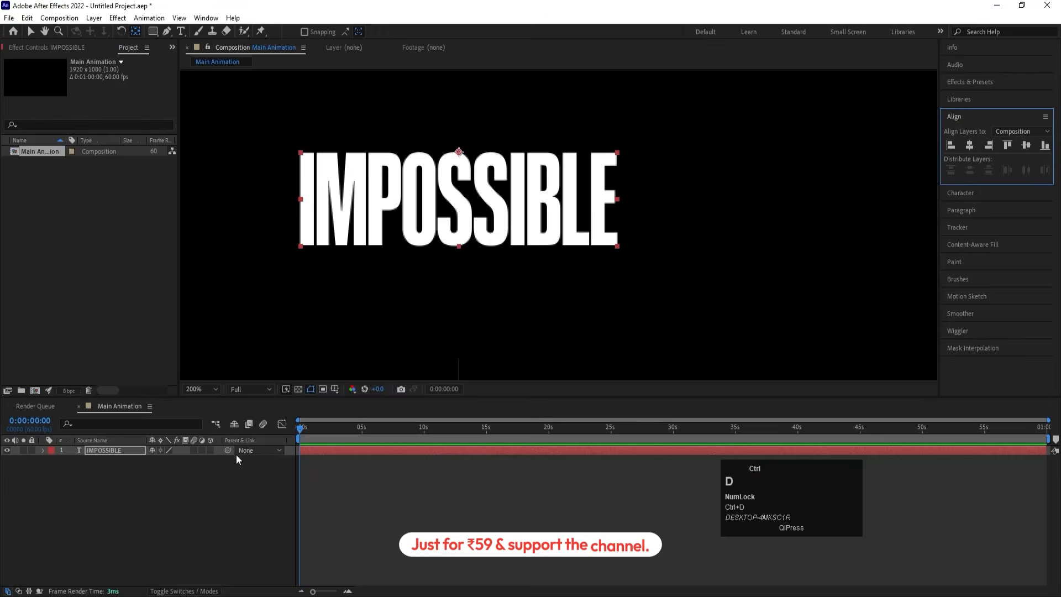
key("ctrl+d")
key("v")
left_click_drag(486, 196, 487, 296)
- Copy the word UNTIL from the Notepad text and replace the lower duplicate's text with it
left_click(530, 594)
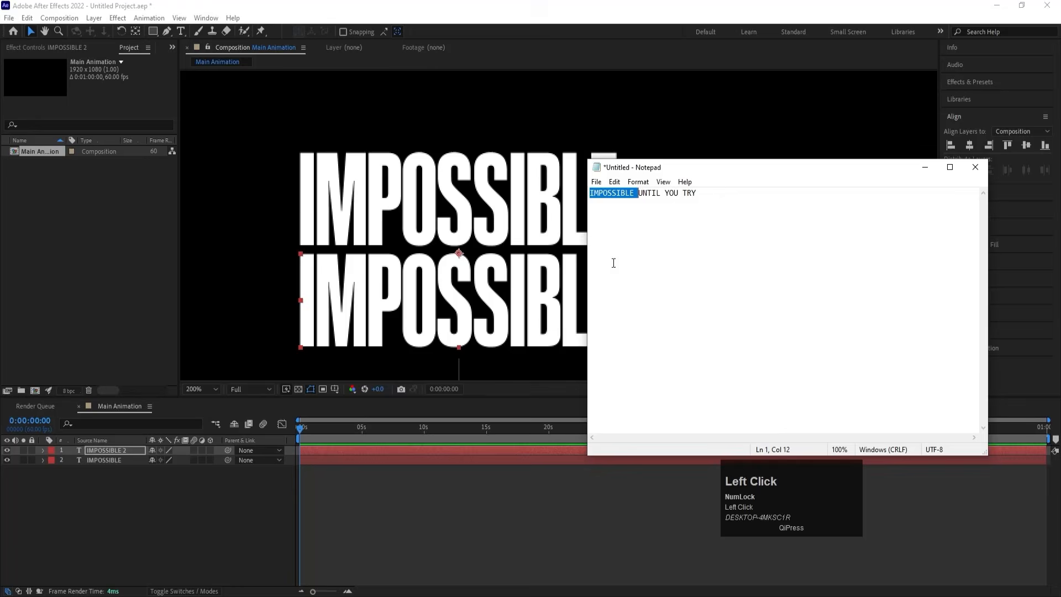
double_click(645, 193)
key("ctrl+c")
left_click(453, 307)
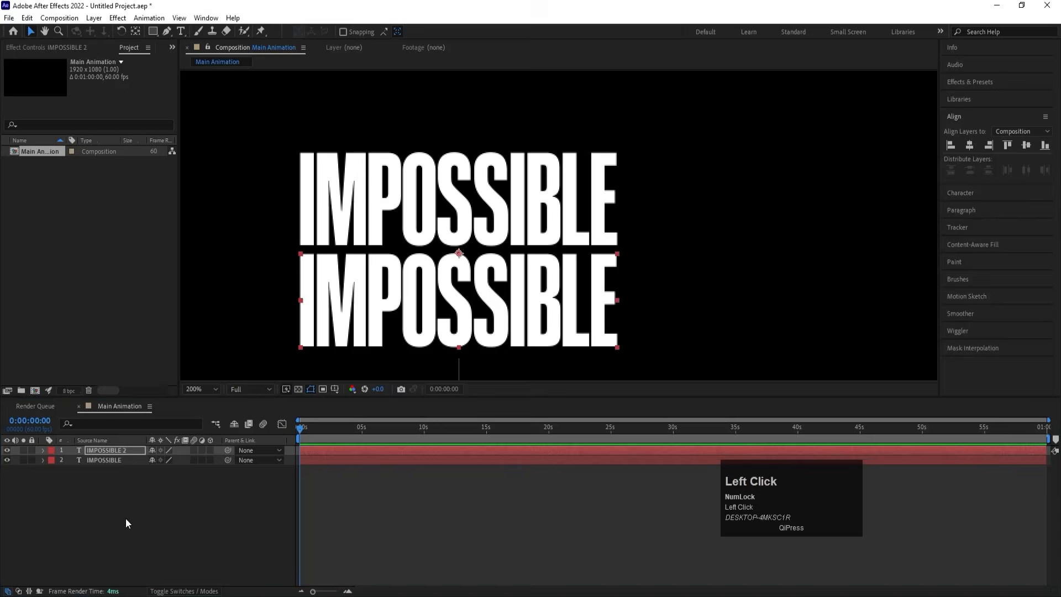
key("ctrl+t")
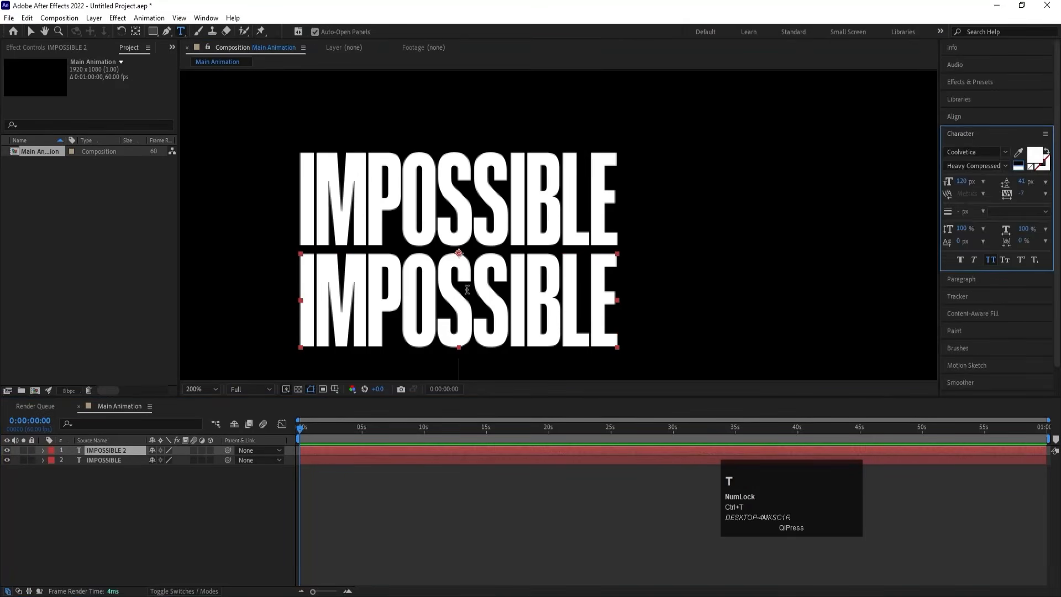
left_click(480, 283)
key("ctrl+a")
key("ctrl+v")
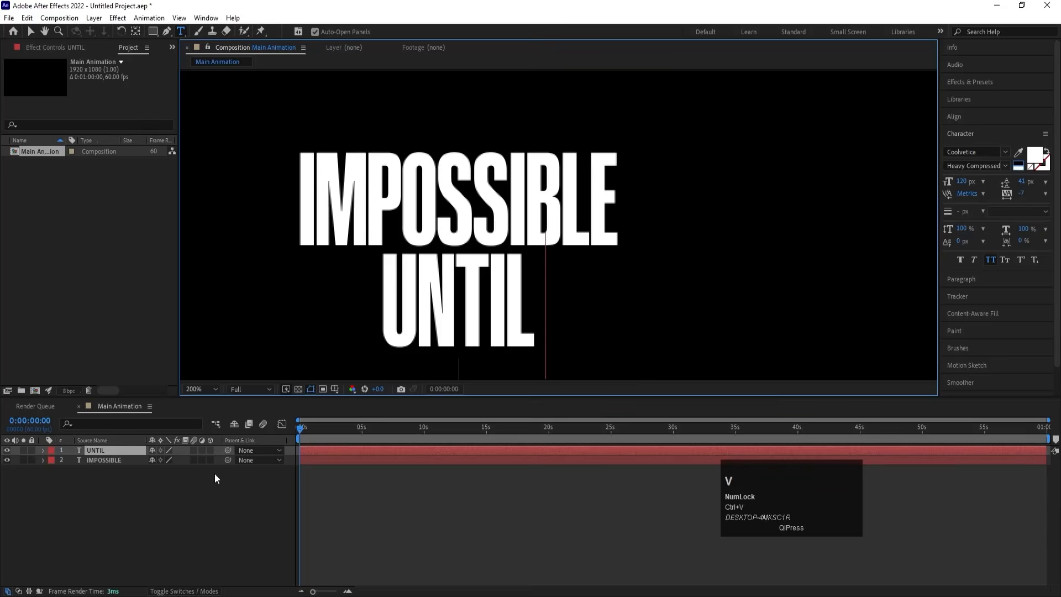
left_click(200, 489)
- Duplicate the UNTIL layer and place the copy straight below it with a small gap
left_click(95, 450)
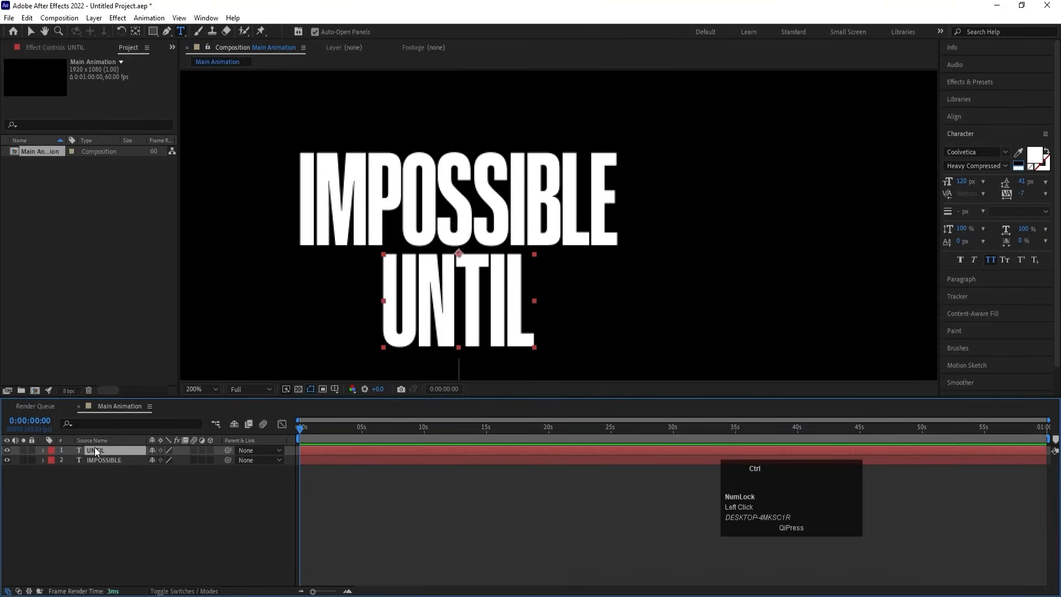
key("ctrl+d")
key("space")
mouse_move(500, 278)
left_mouse_down()
mouse_move(516, 191)
mouse_move(495, 232)
mouse_move(494, 277)
left_mouse_up()
key("v")
key("Down")
key("Down")
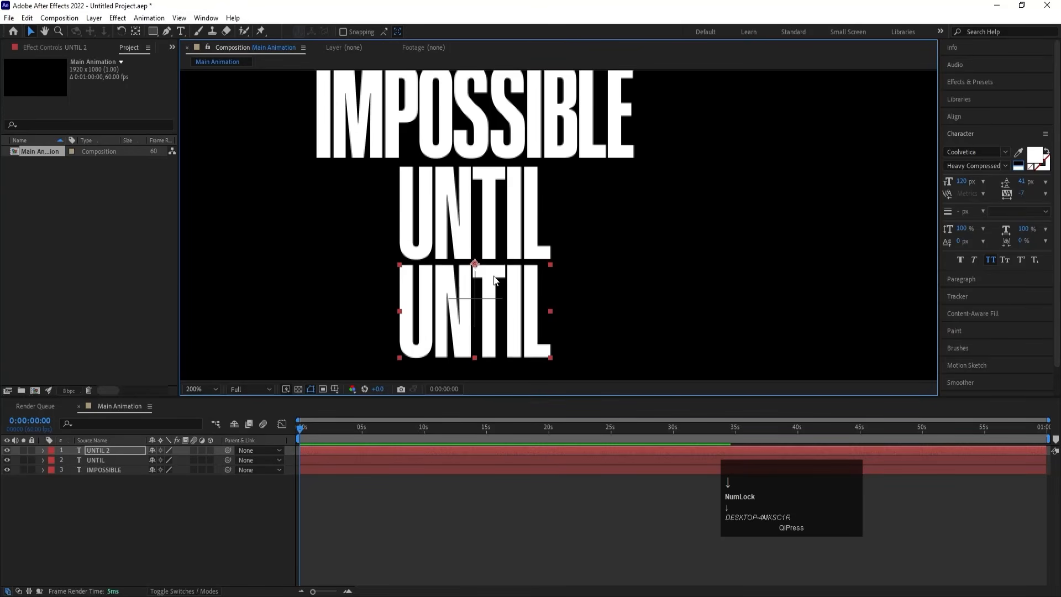
key("Down")
key("Down")
key("Down")
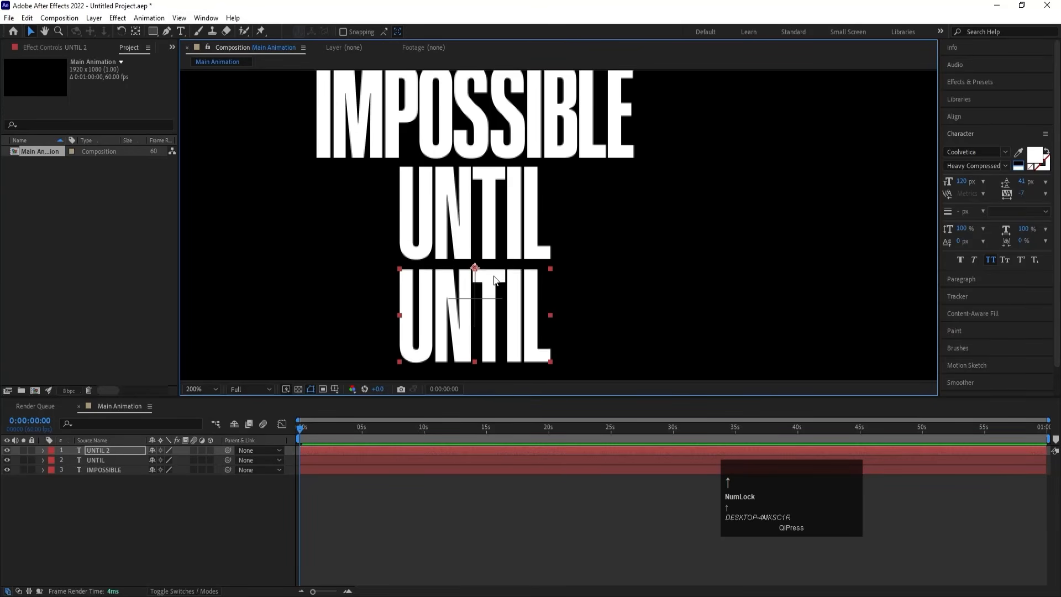
- Copy the word YOU from the Notepad text and replace the lower UNTIL duplicate's text with it
left_click(482, 587)
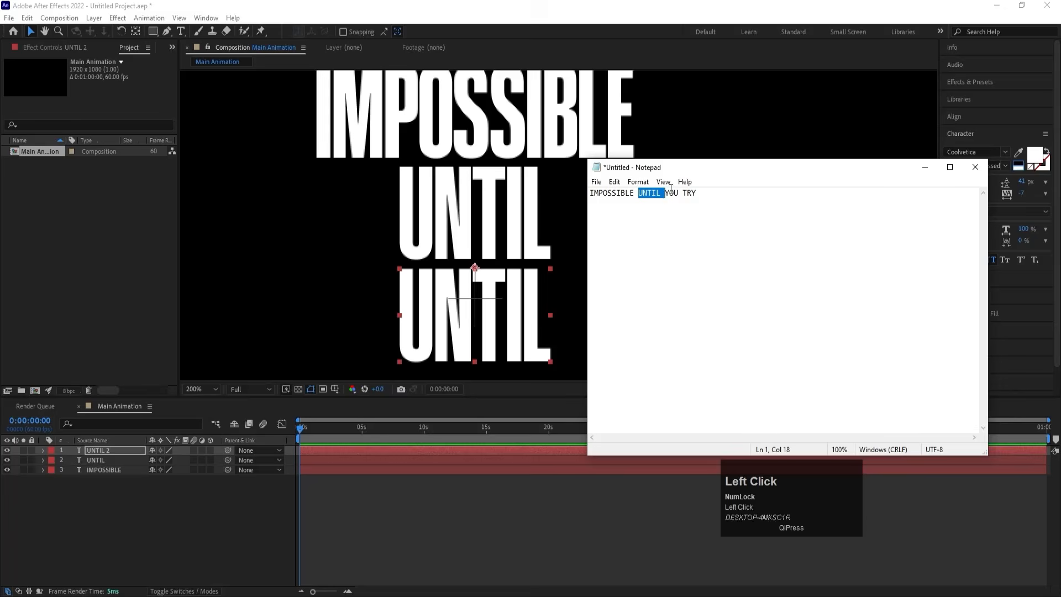
double_click(672, 193)
key("ctrl+c")
left_click(505, 299)
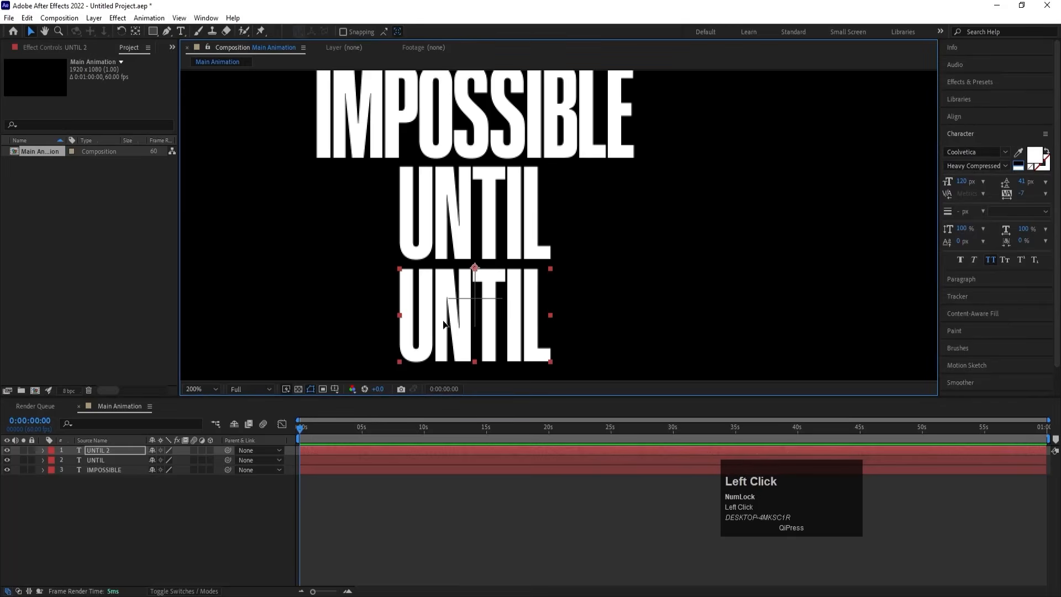
double_click(447, 323)
key("ctrl+a")
key("ctrl+v")
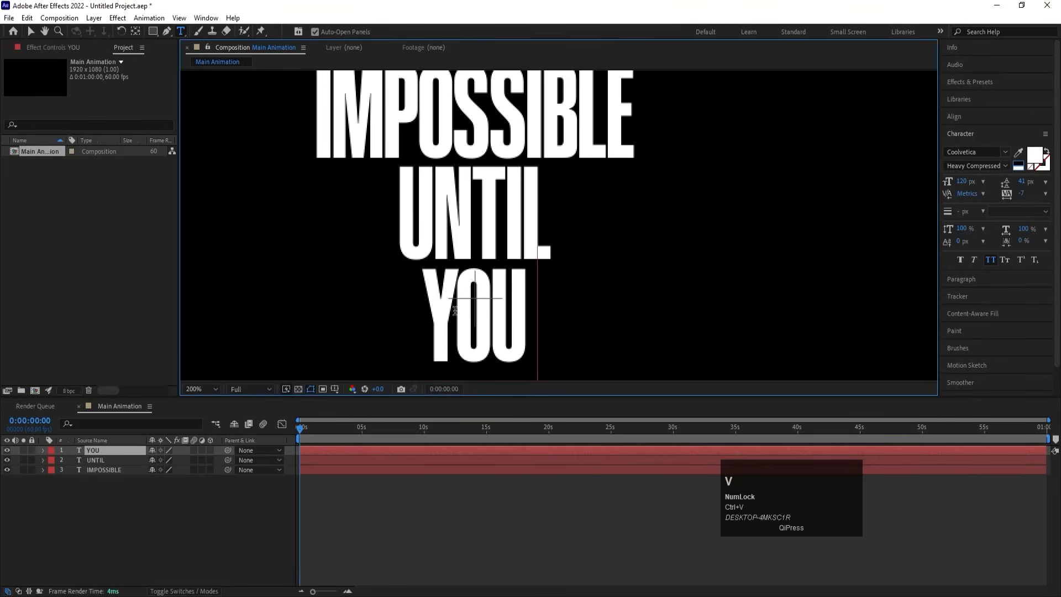
left_click(180, 519)
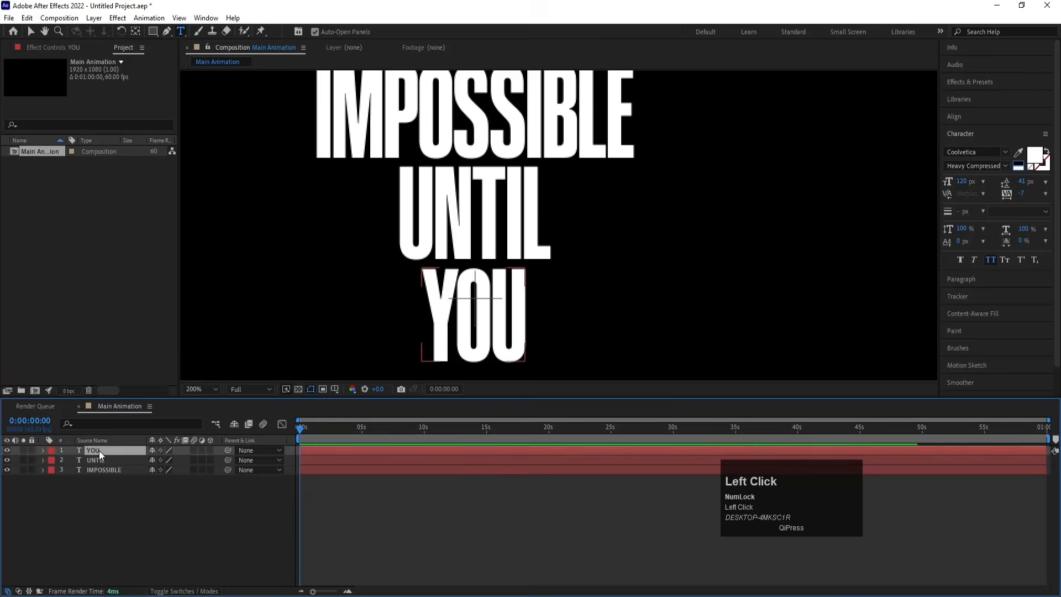
- Duplicate the YOU layer and place the copy straight below it with a small gap
scroll(549, 237, "down", 2)
key("ctrl+d")
key("v")
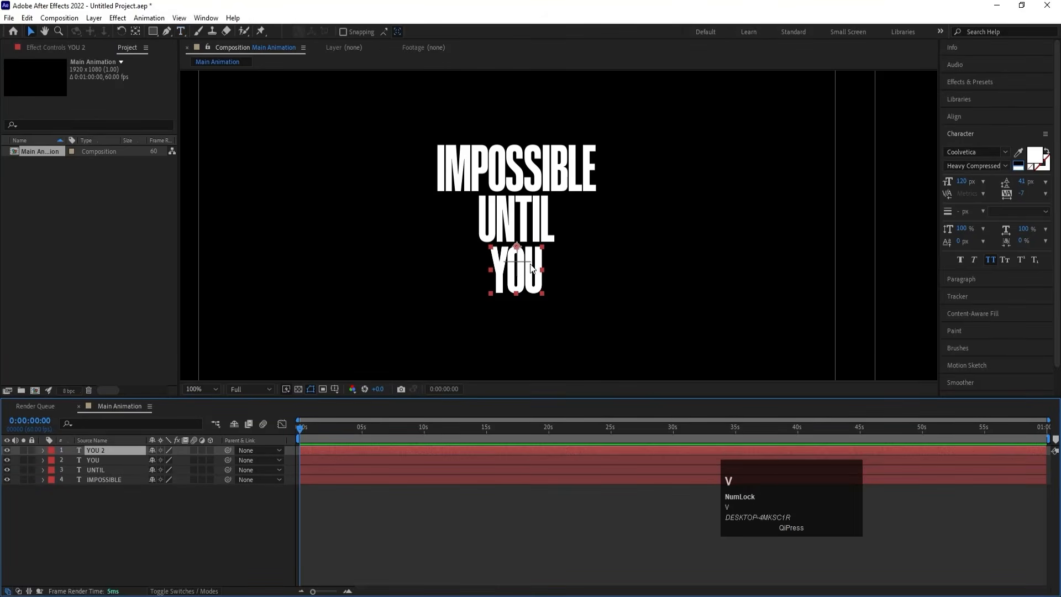
left_click_drag(529, 268, 529, 312)
key("Up")
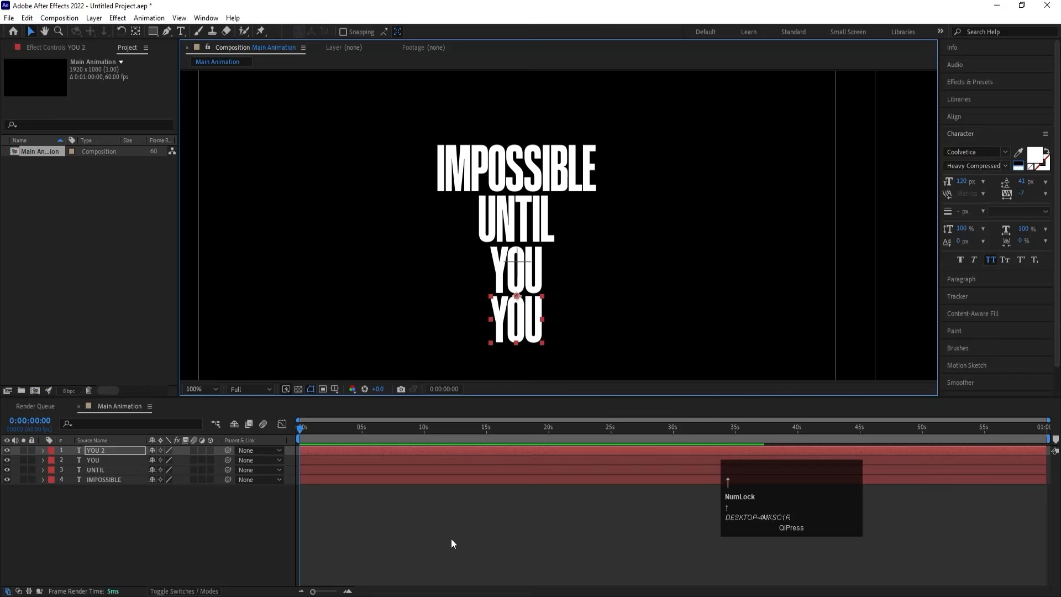
- Copy the word TRY from the Notepad text and replace the lower YOU duplicate's text with it
left_click(453, 595)
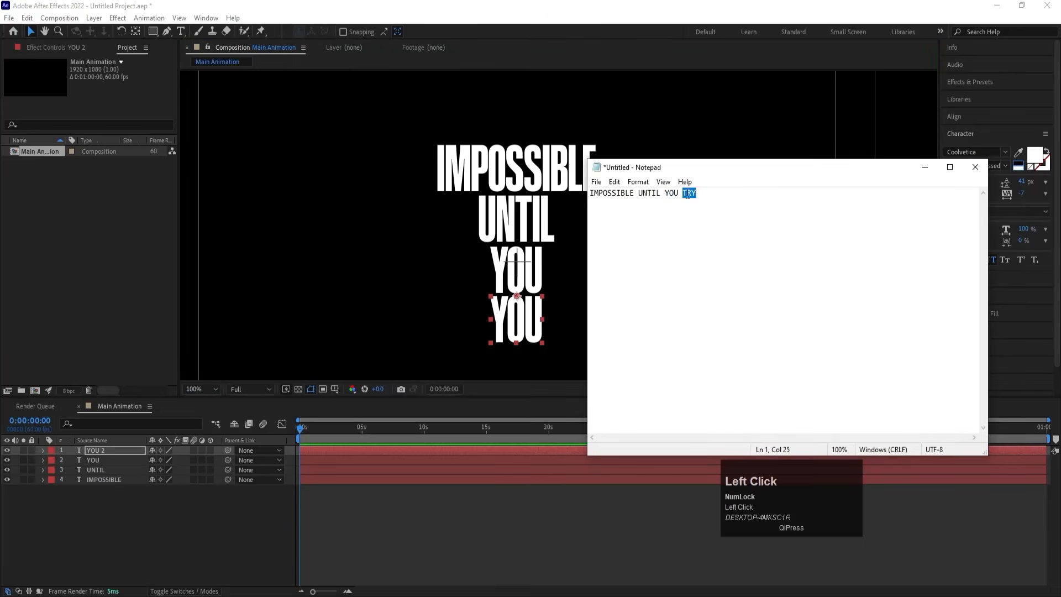
left_click(535, 294)
key("ctrl+t")
left_click(516, 323)
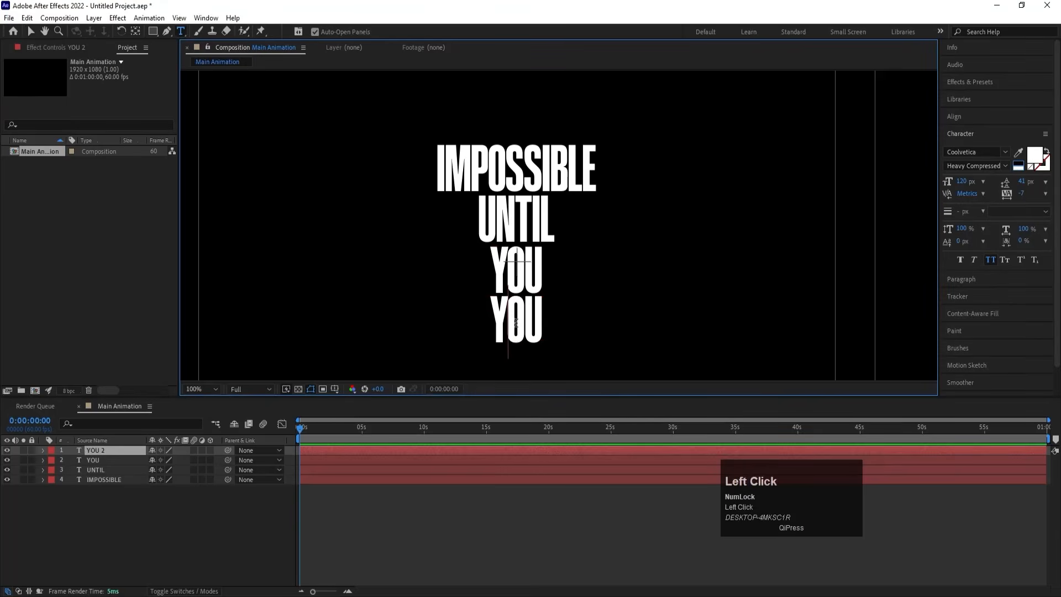
key("ctrl+a")
key("ctrl+v")
left_click(140, 513)
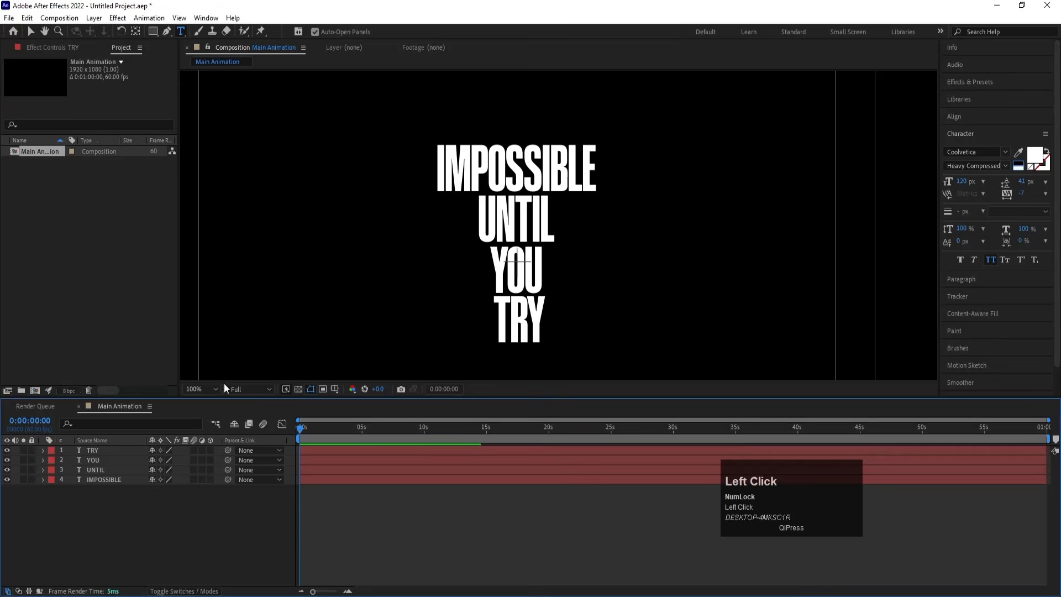
- Align all four text layers to one another on their horizontal centres, using the selection as reference
left_click(200, 388)
left_click(200, 184)
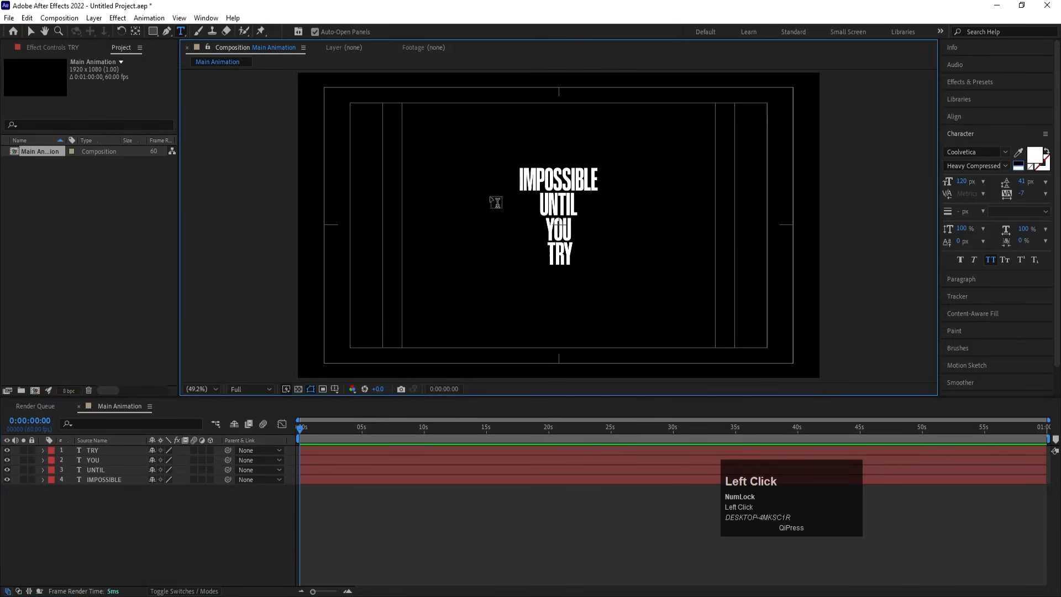
left_click_drag(97, 489, 99, 431)
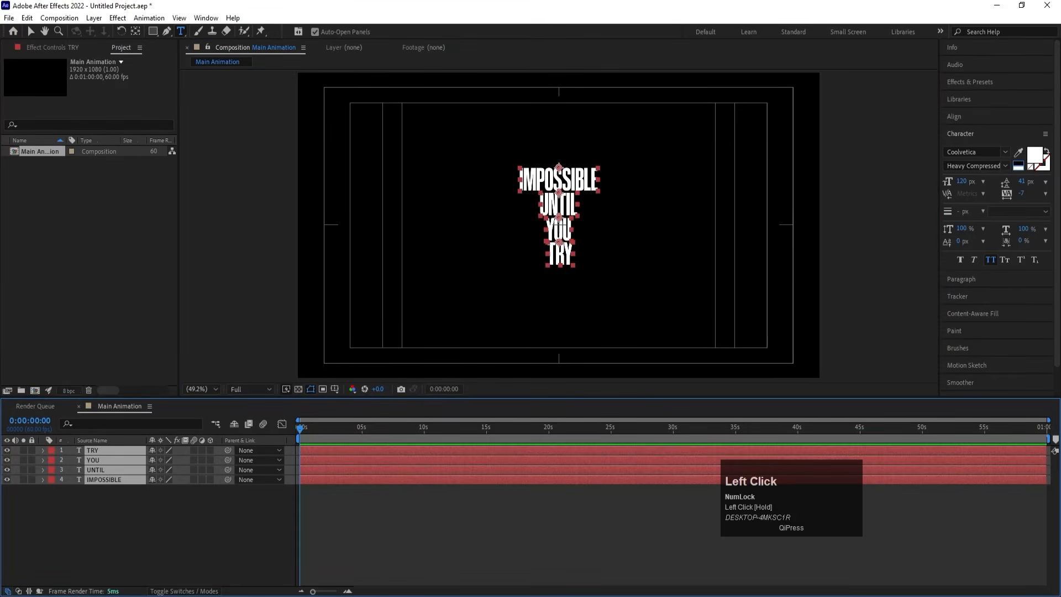
left_click(964, 116)
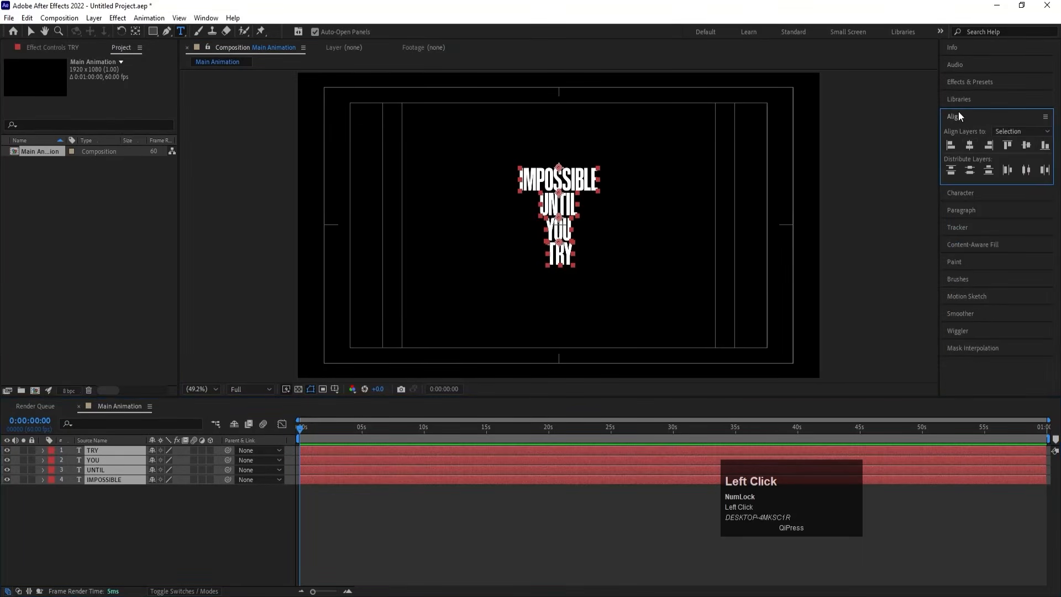
left_click(970, 145)
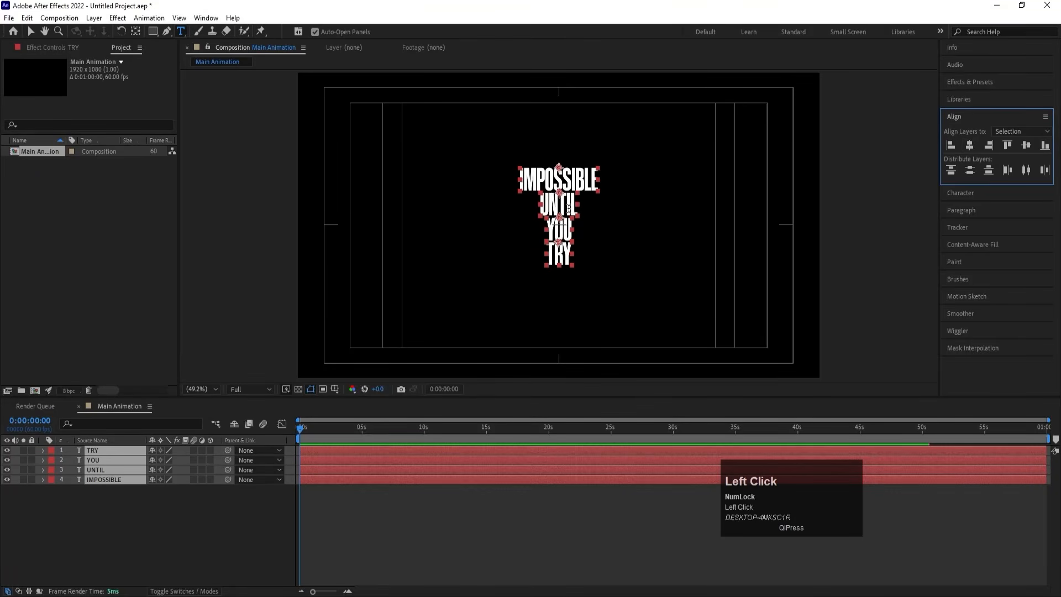
- Try left alignment on the four text layers, and realign them on their horizontal centres
scroll(578, 175, "up", 2)
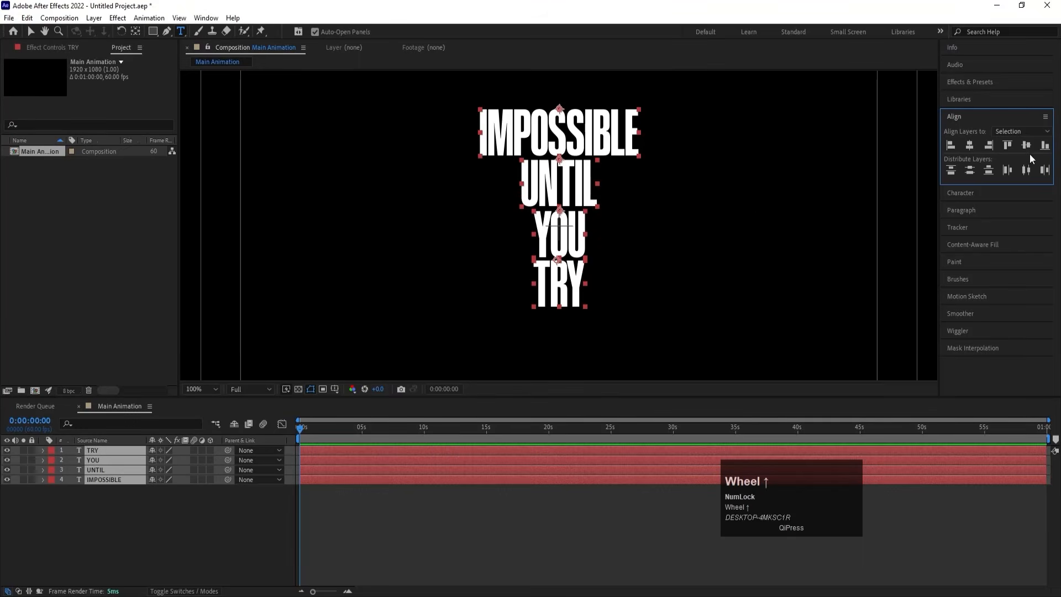
left_click(951, 146)
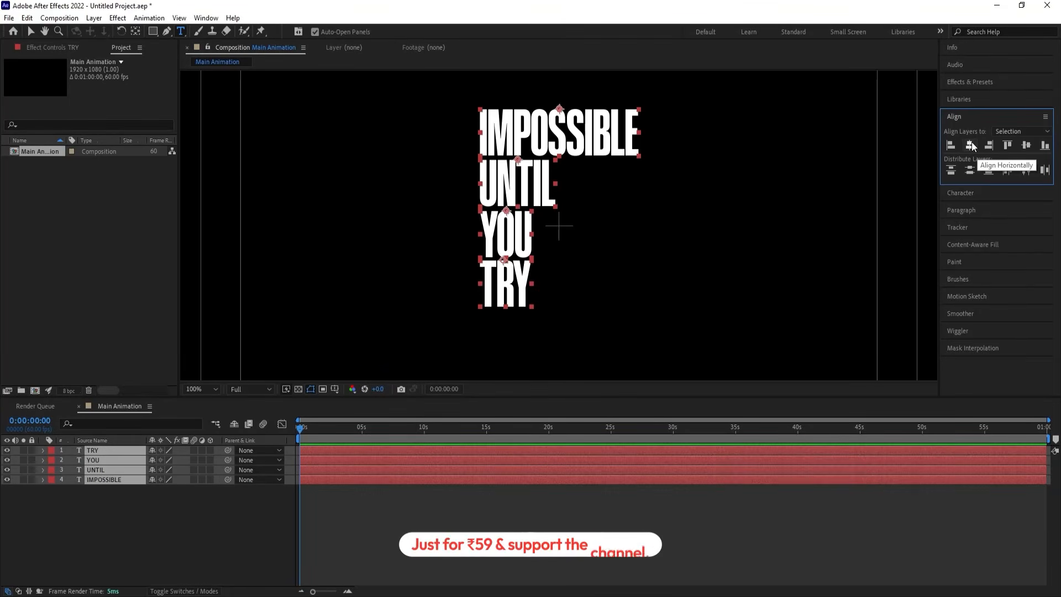
left_click(971, 146)
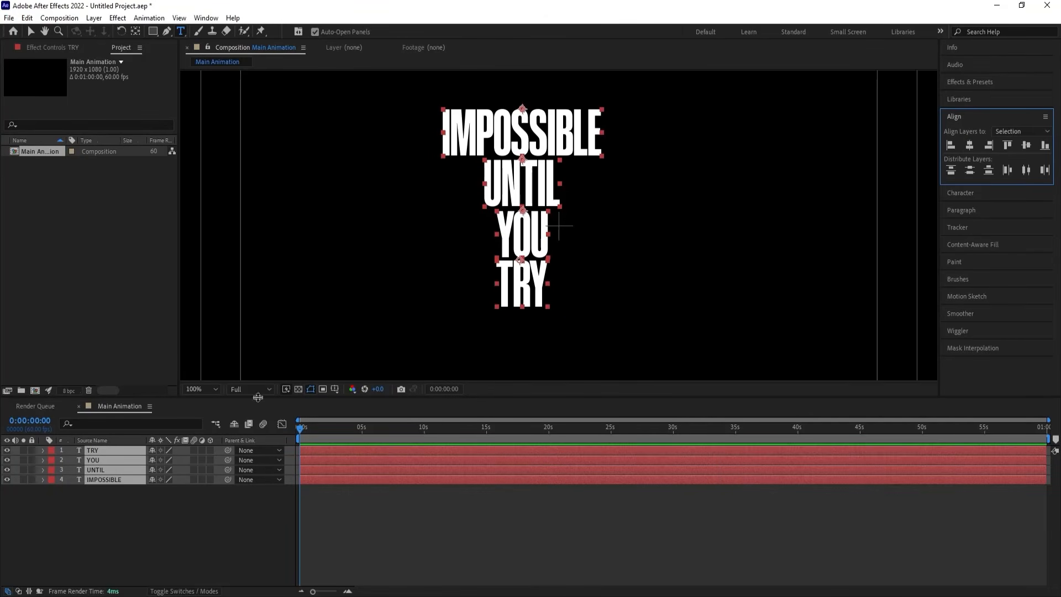
- Add a null object to the composition and parent the TRY, YOU, UNTIL and IMPOSSIBLE layers to it
left_click(216, 388)
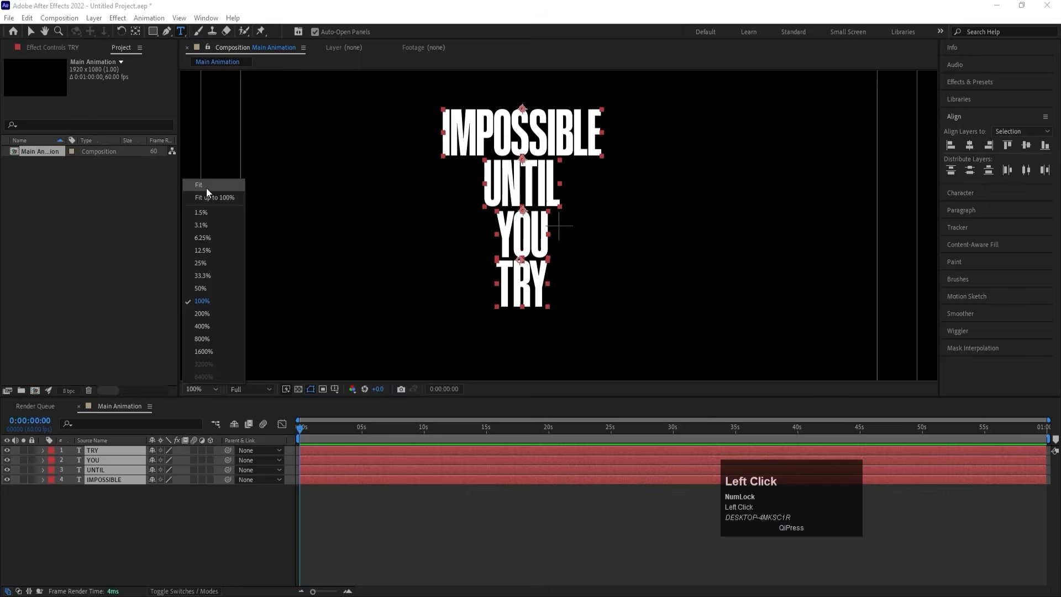
left_click(206, 186)
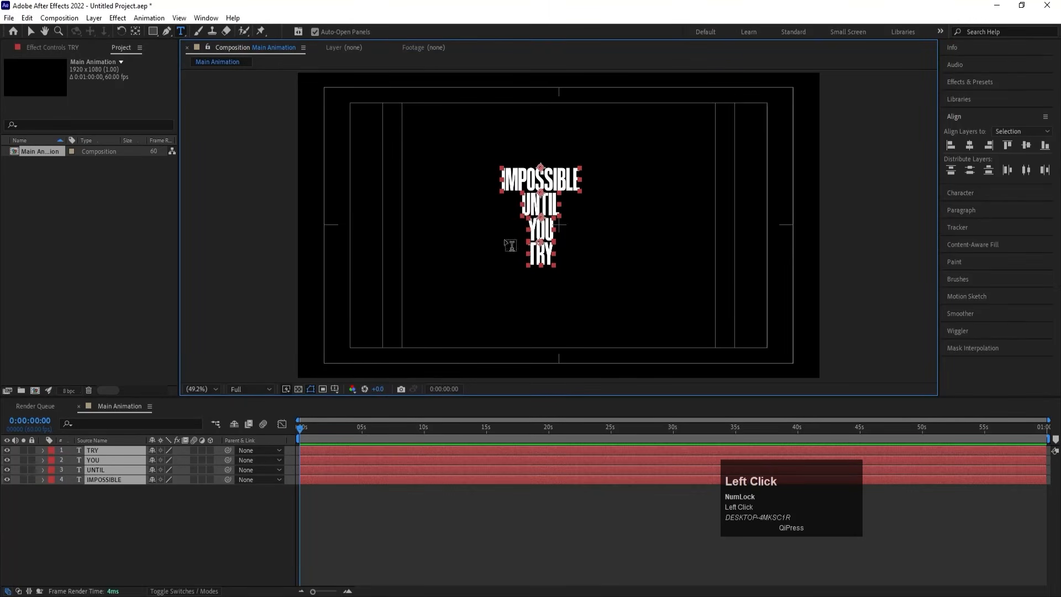
right_click(118, 526)
left_click(157, 388)
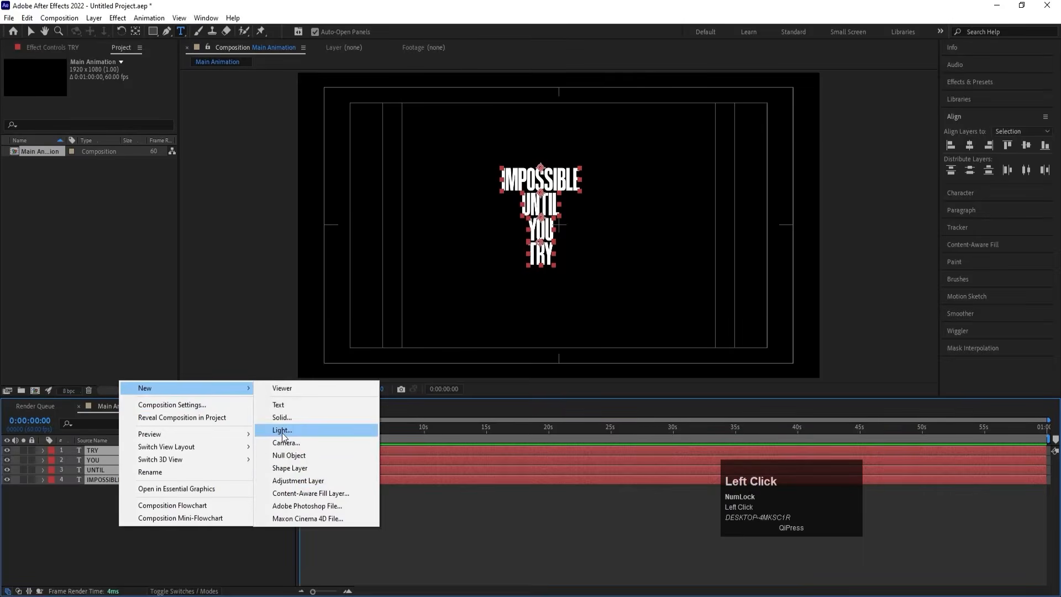
left_click(286, 455)
left_click(101, 460)
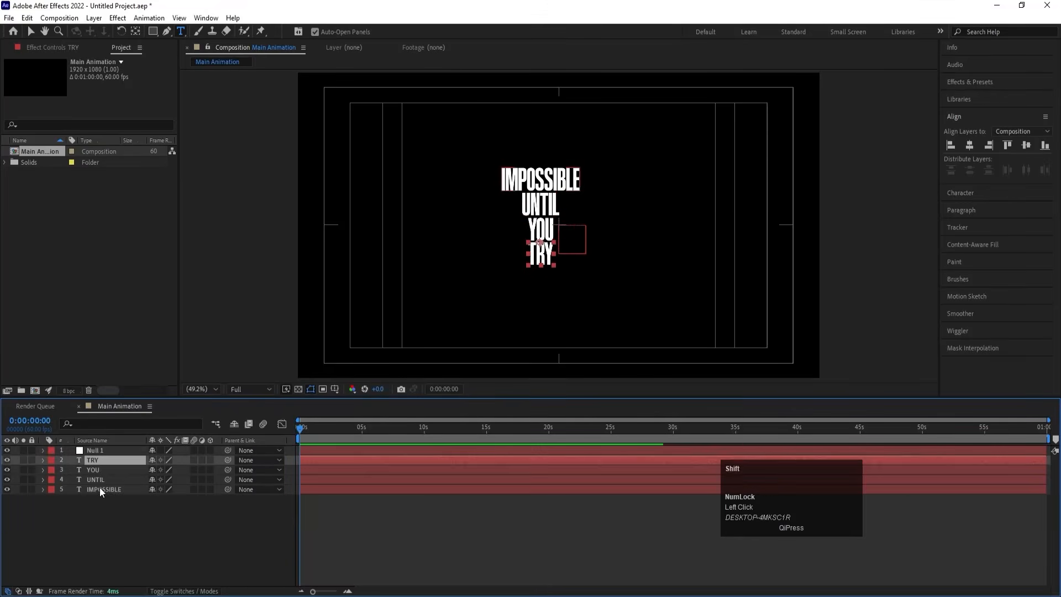
left_click(101, 490, "shift")
left_click_drag(228, 460, 93, 453)
- Scale the null object to 233% and move it so the stacked text sits centred in the composition
left_click(105, 449)
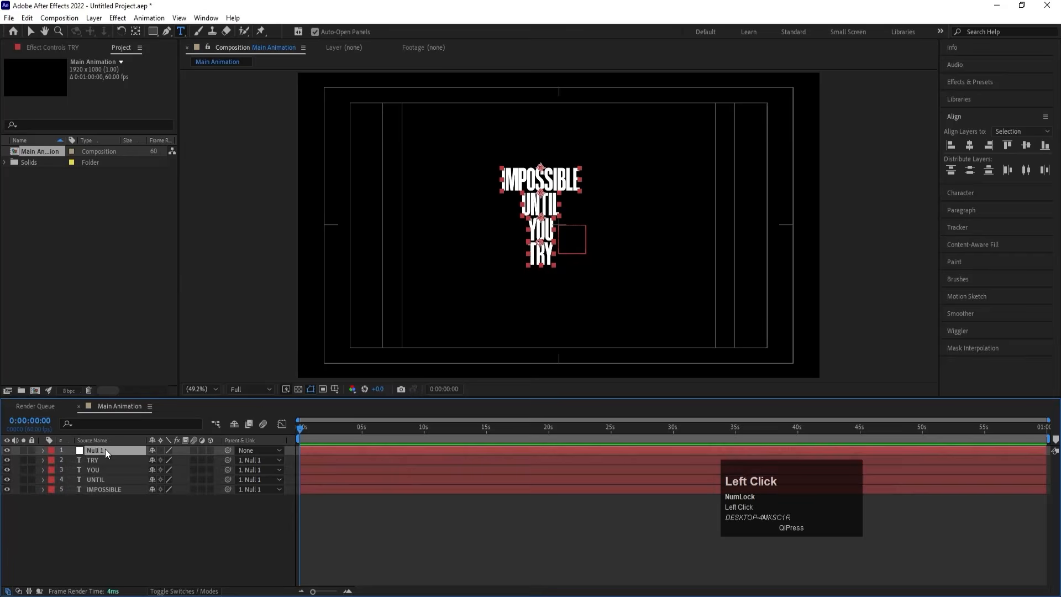
key("s")
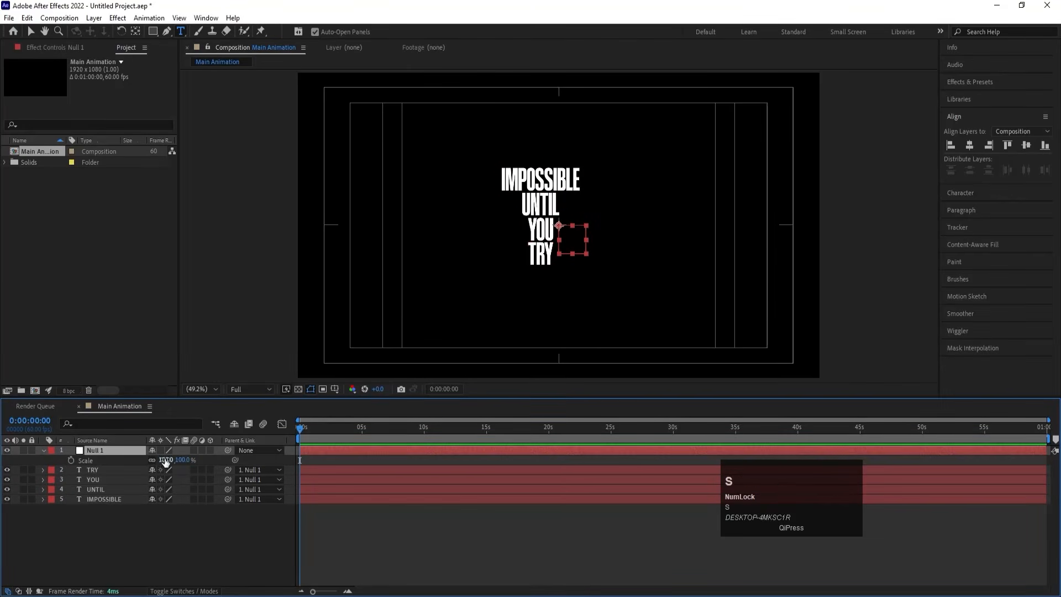
left_click_drag(164, 460, 225, 450)
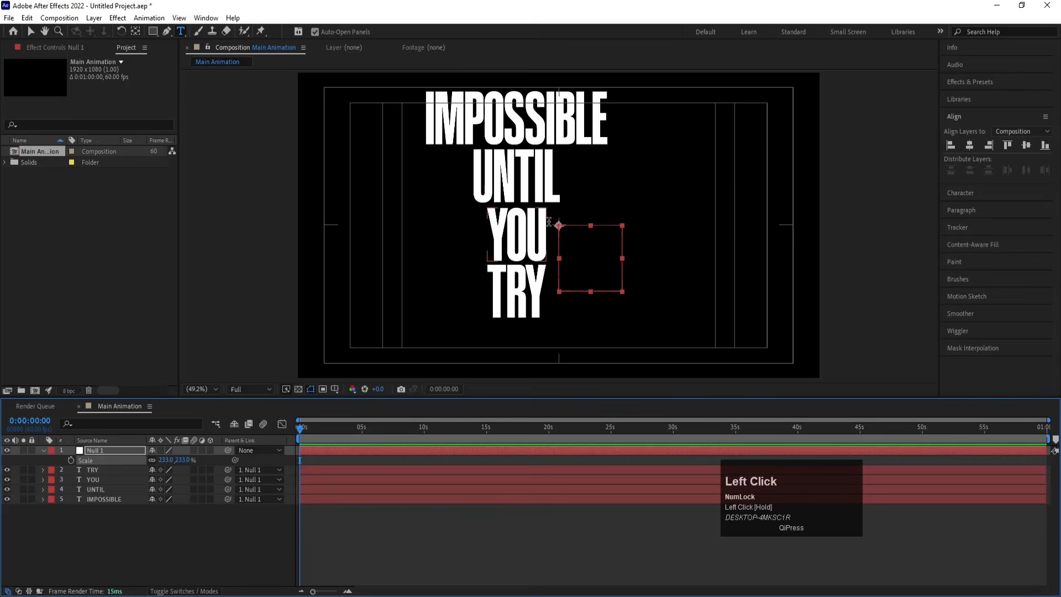
key("v")
left_click_drag(588, 269, 632, 285)
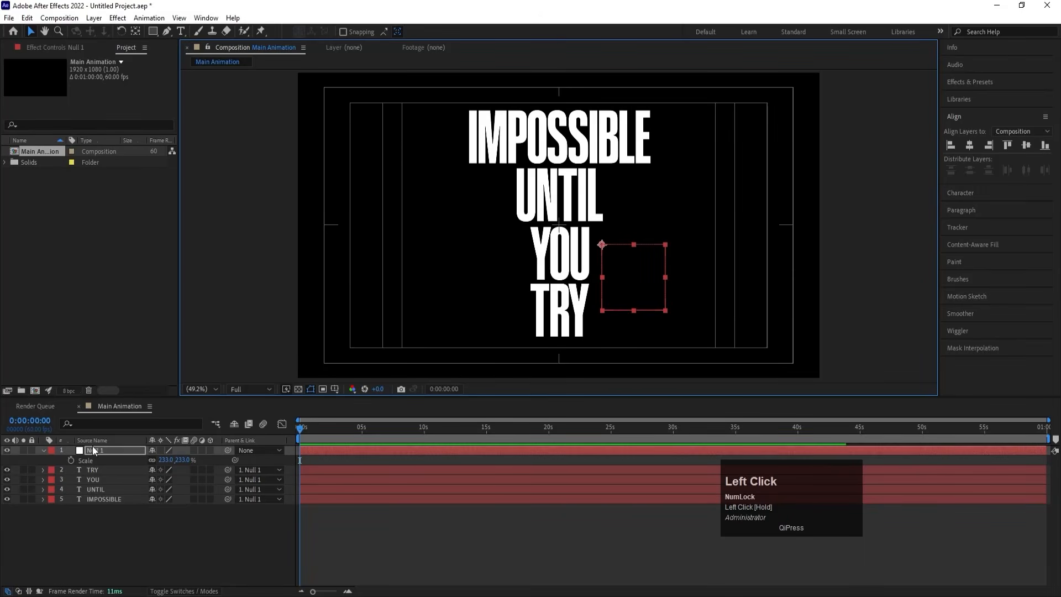
- Delete the null object from the composition
key("Delete")
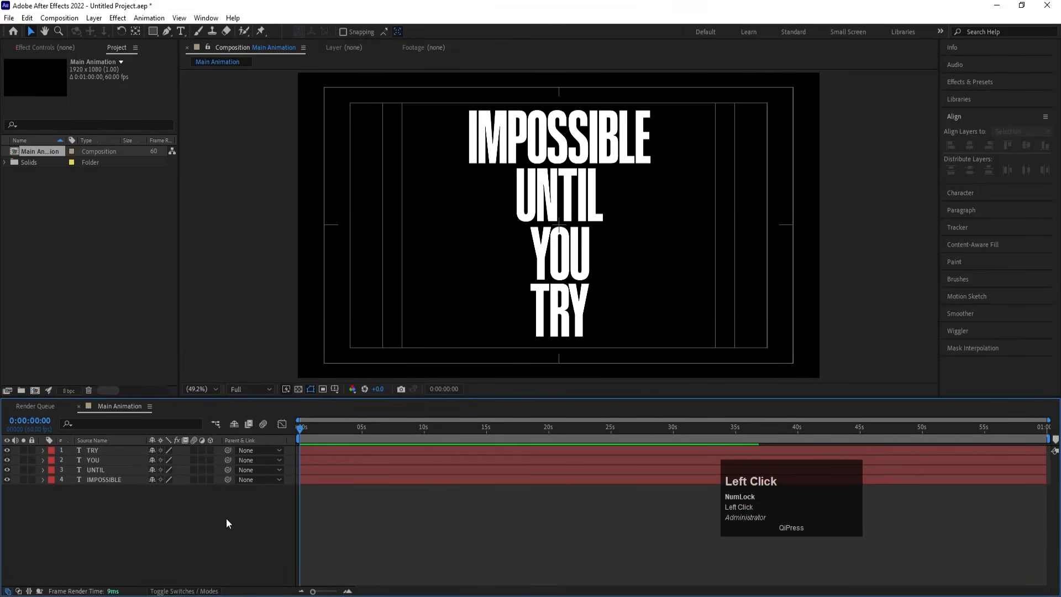
left_click(99, 450)
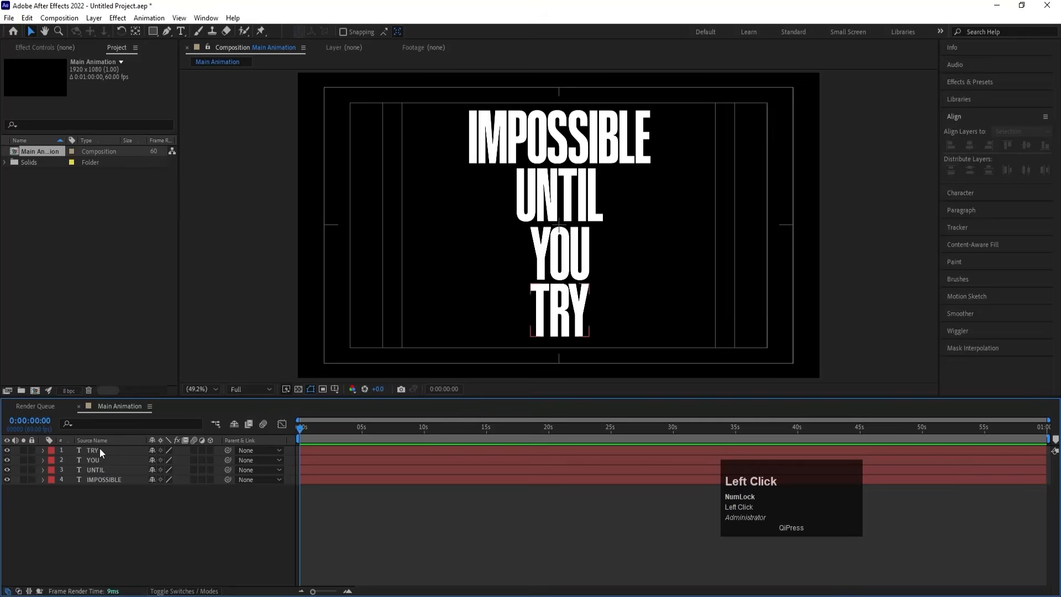
left_click(572, 173)
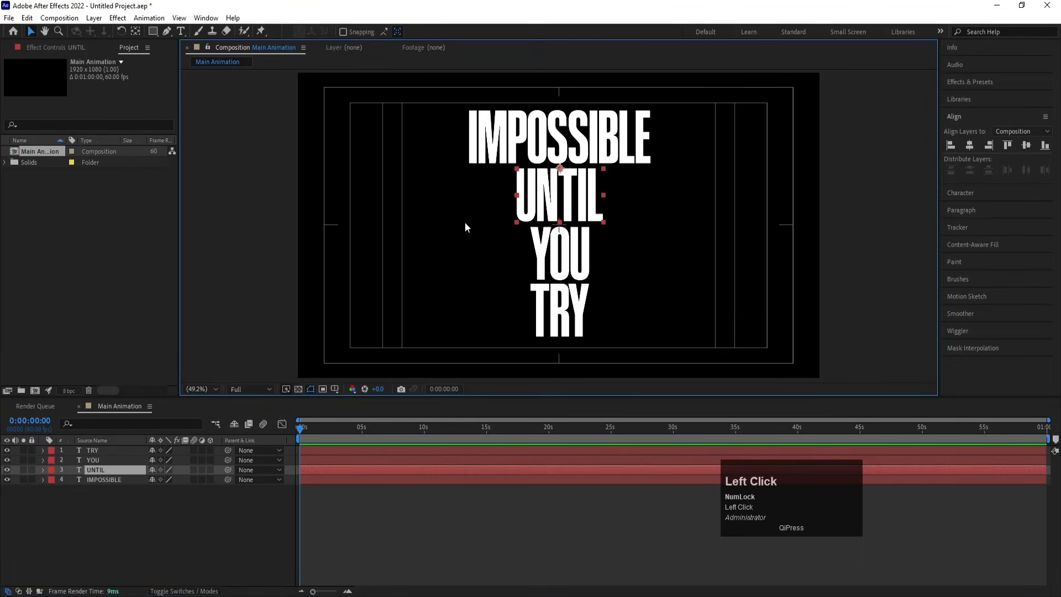
- Turn all four text layers into 3D layers
left_click(124, 510)
left_click_drag(125, 511, 208, 451)
left_click(212, 450)
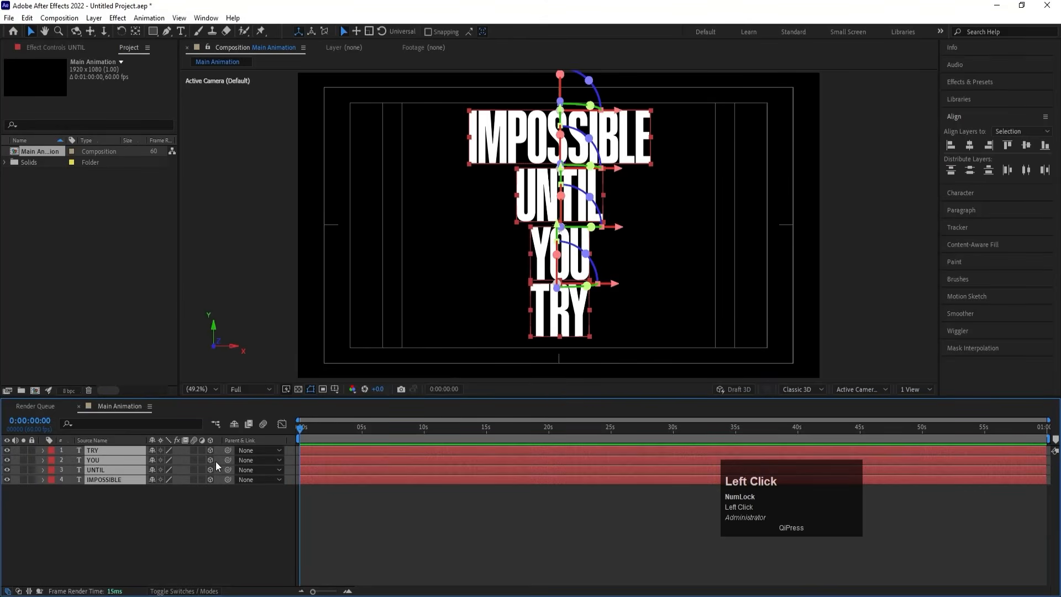
left_click(177, 530)
- Switch the composition viewer to the Left view and reveal the IMPOSSIBLE layer's rotation properties
left_click(495, 154)
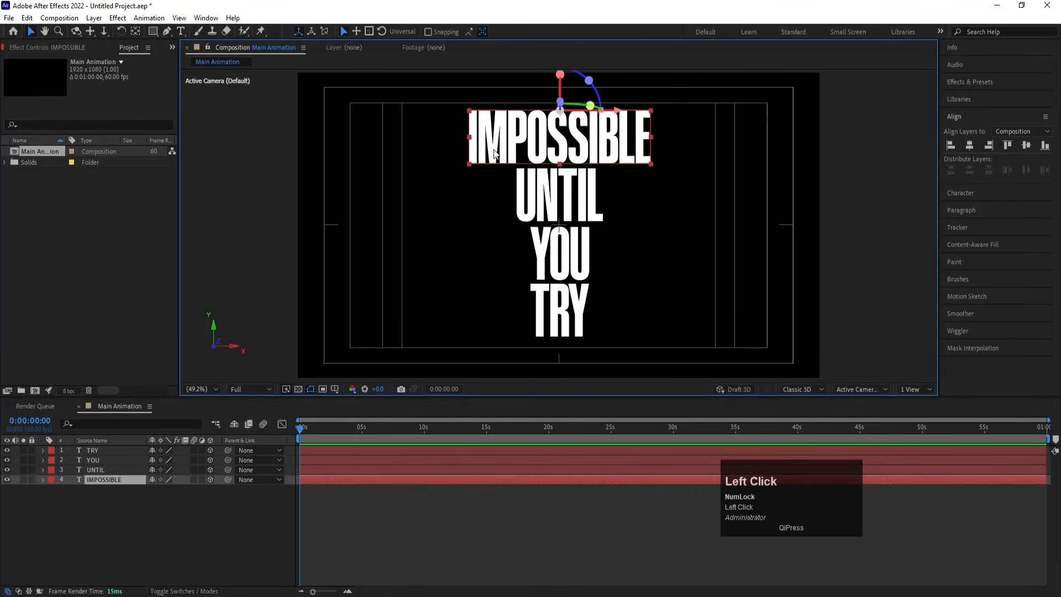
left_click(860, 389)
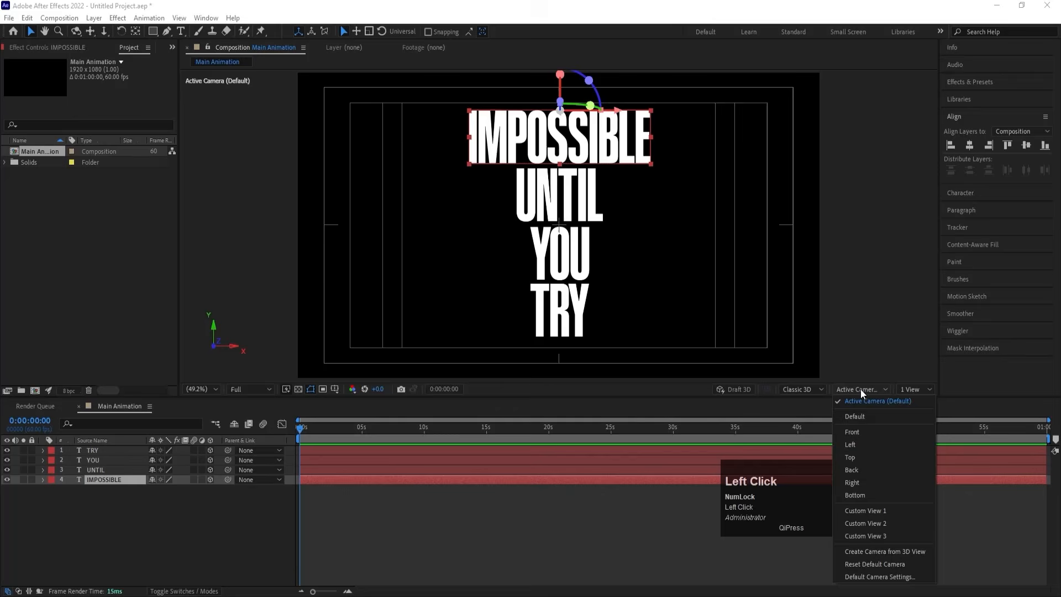
left_click(858, 446)
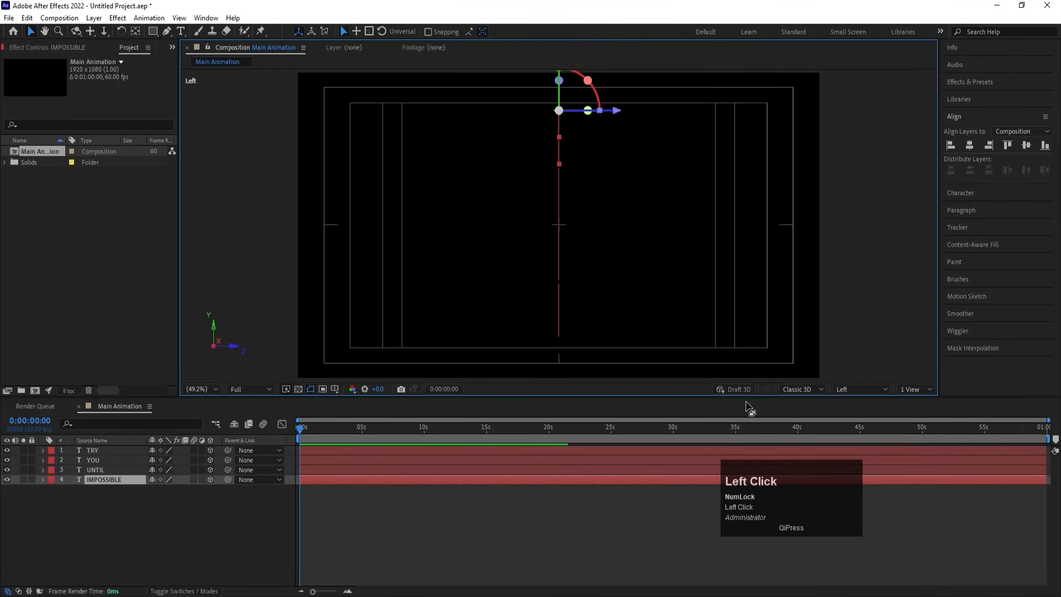
key("r")
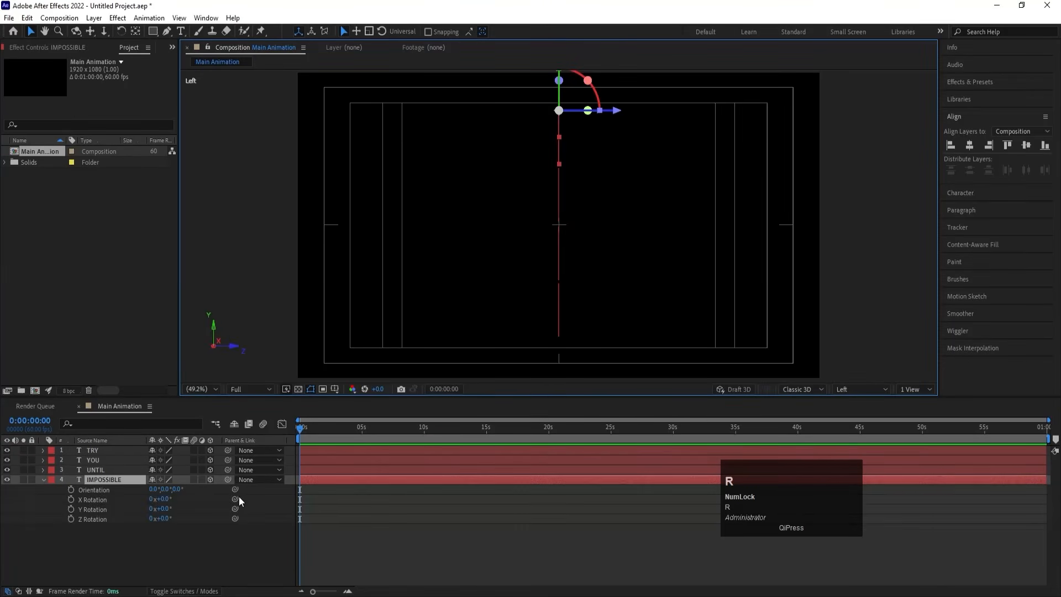
- Zoom the timeline in to frame level and place the current time at frame 0
key("equal")
key("equal")
key("equal")
key("equal")
key("equal")
key("equal")
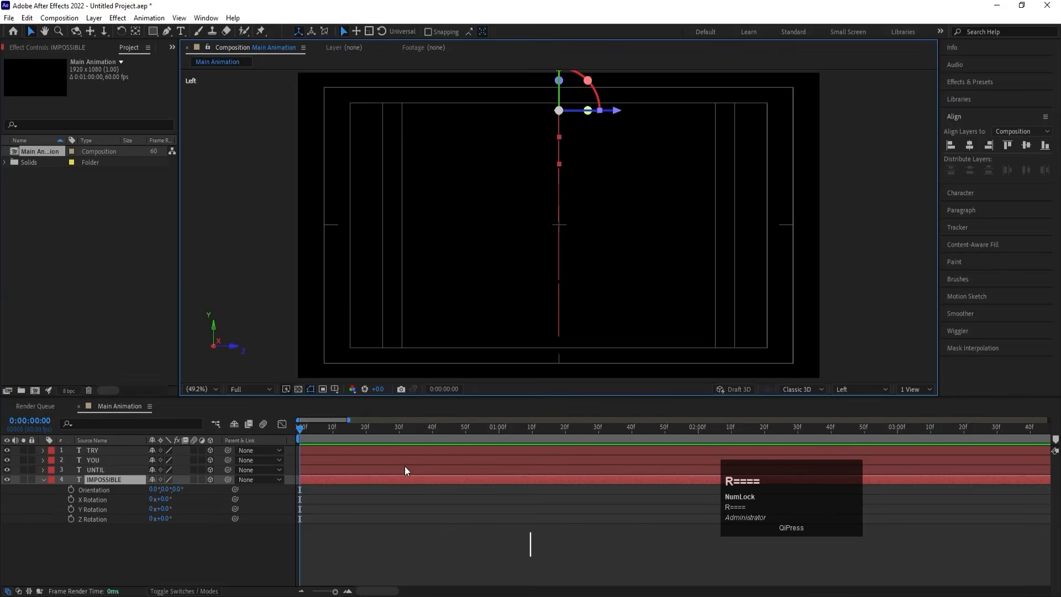
key("minus")
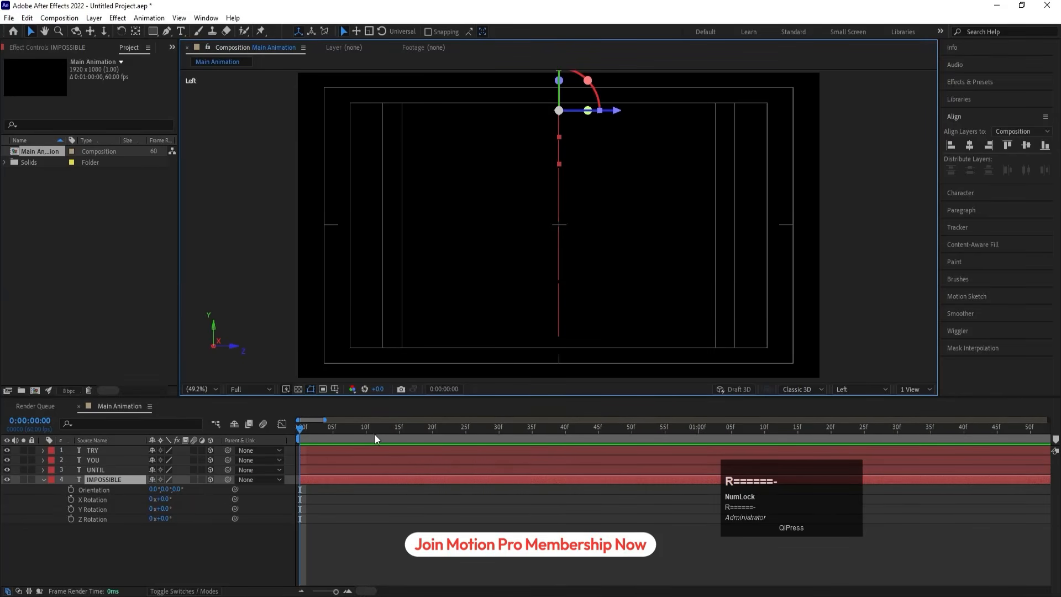
left_click_drag(364, 426, 211, 461)
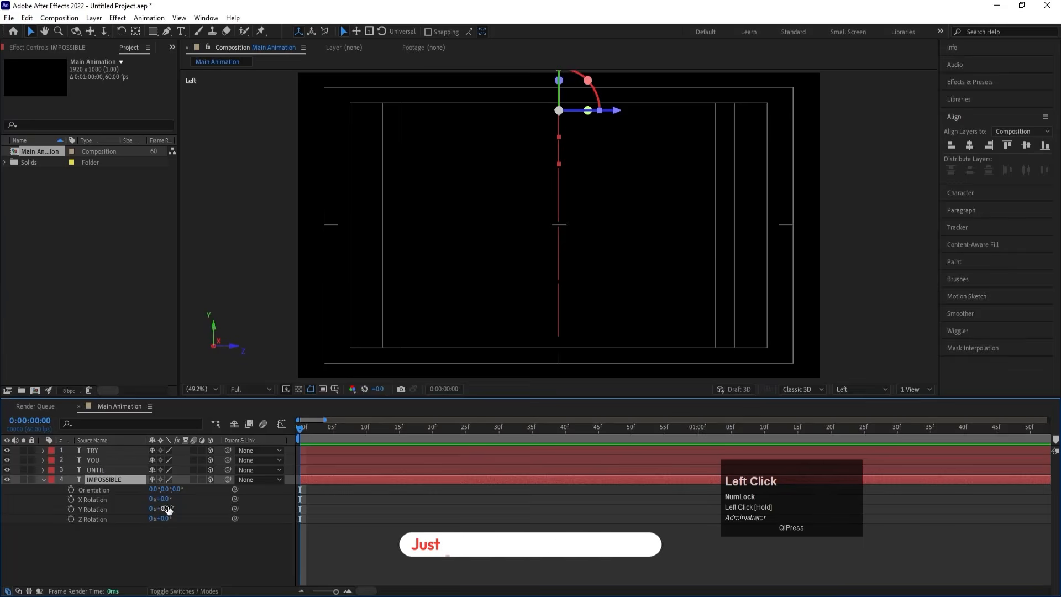
mouse_move(154, 506)
left_mouse_down()
mouse_move(172, 518)
mouse_move(167, 497)
left_mouse_up()
key("ctrl+z")
key("ctrl+z")
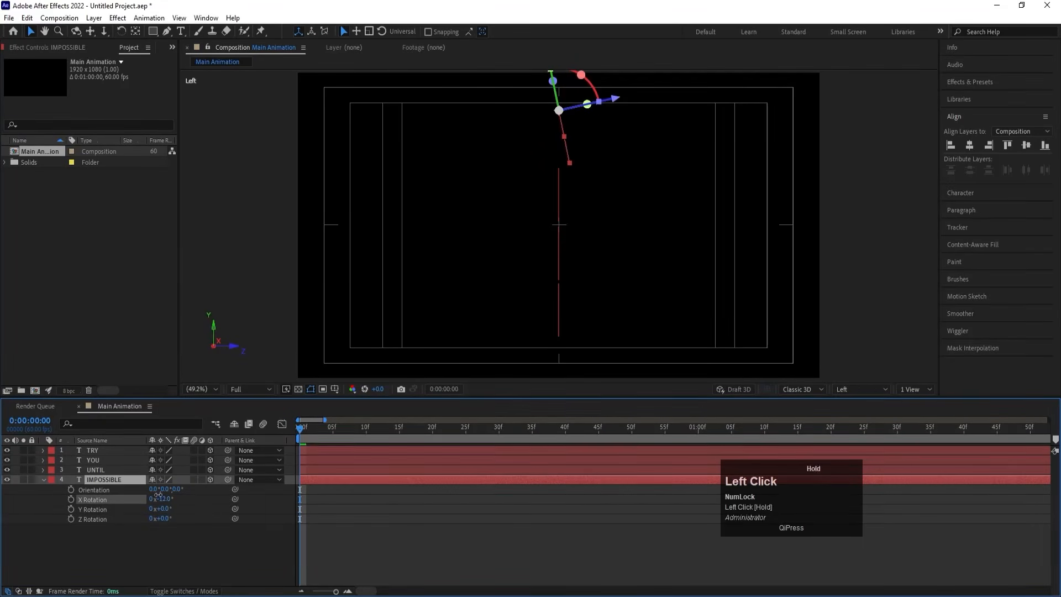
key("ctrl+z")
- Set the IMPOSSIBLE layer's X Rotation to -90° and start keyframing it at frame 0
left_click(164, 499)
type("-90")
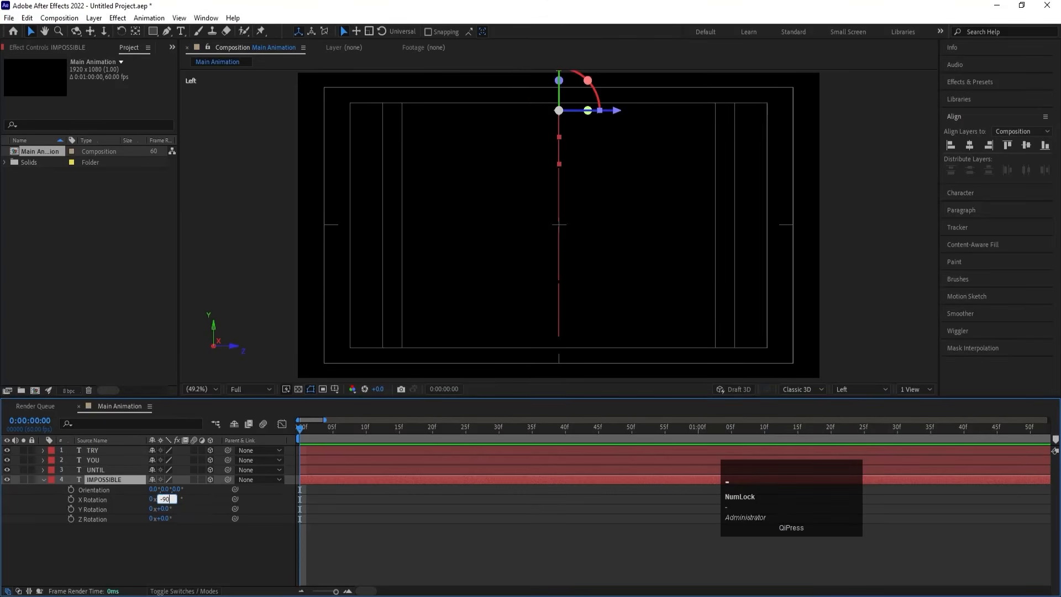
key("Return")
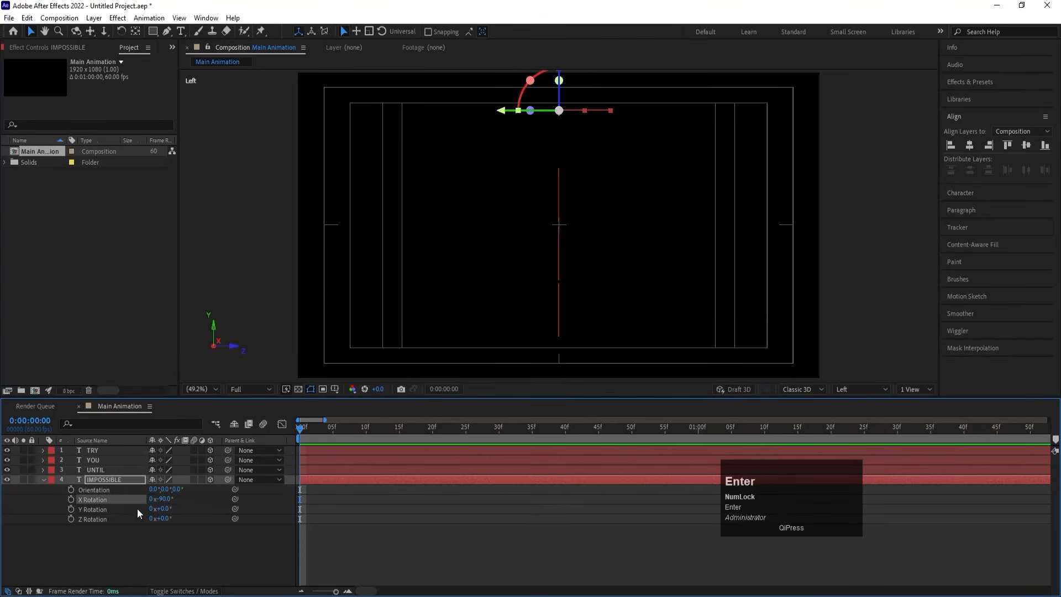
left_click(68, 499)
- Add an X Rotation keyframe of 60° at frame 20 on IMPOSSIBLE and preview the swing from the start
left_click(432, 431)
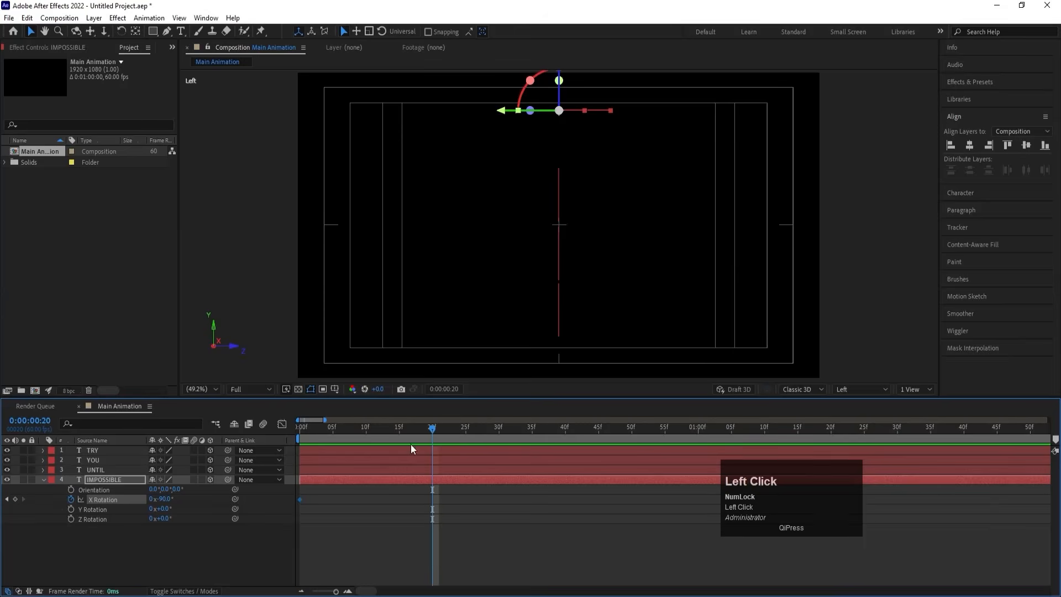
type("0")
key("Return")
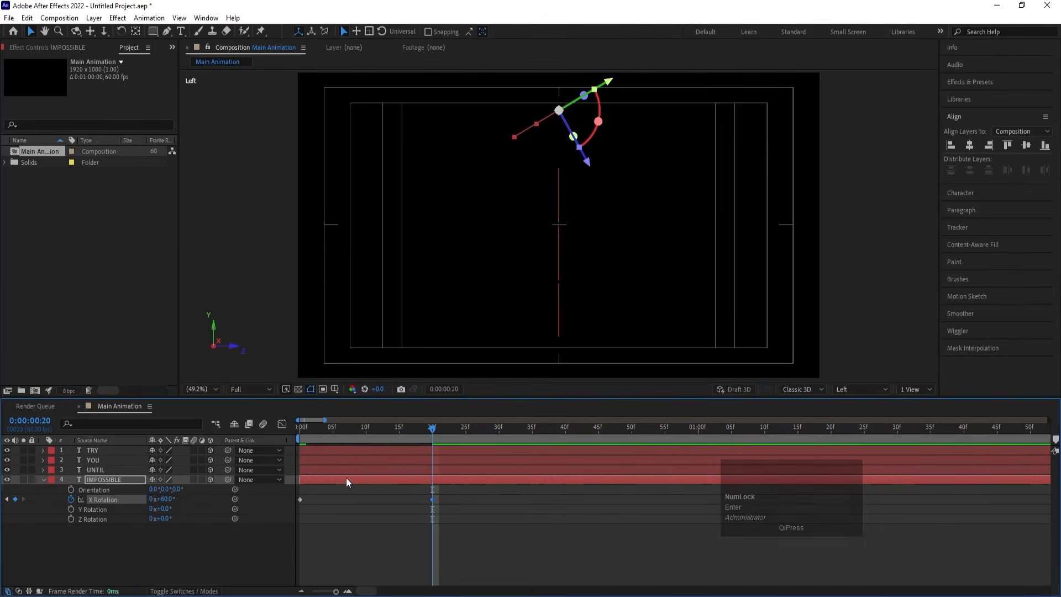
left_click_drag(326, 429, 295, 423)
left_click(298, 427)
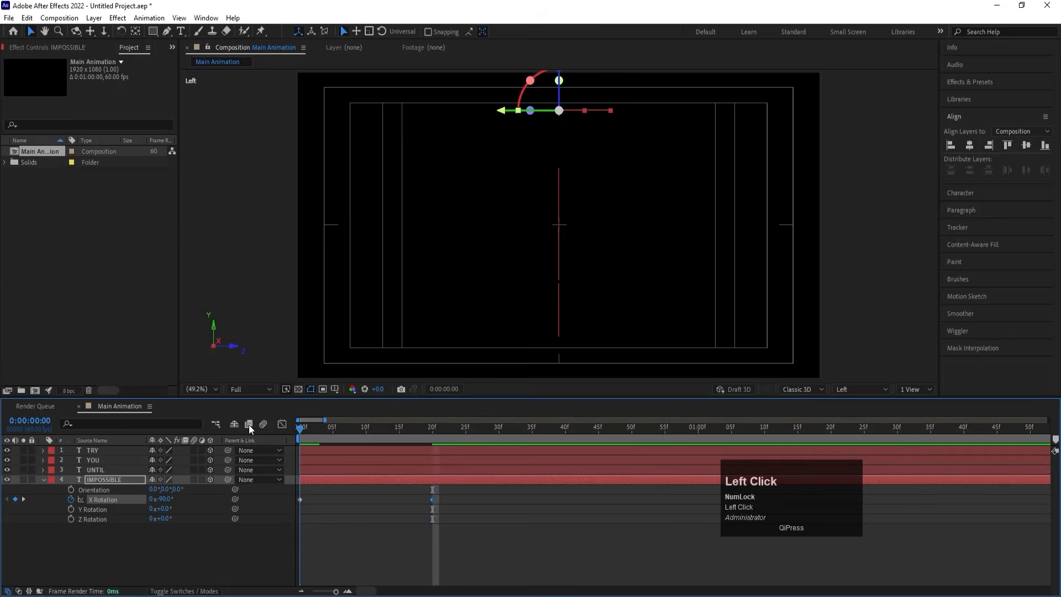
key("space")
key("space")
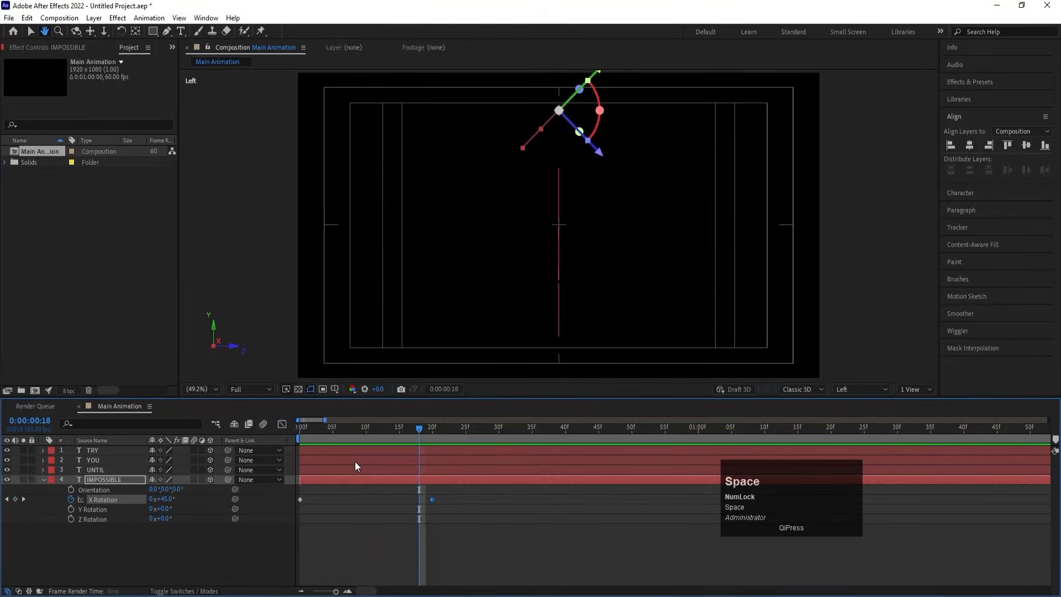
- Add an X Rotation keyframe of -30° at frame 30 on the IMPOSSIBLE layer
left_click_drag(326, 435, 499, 442)
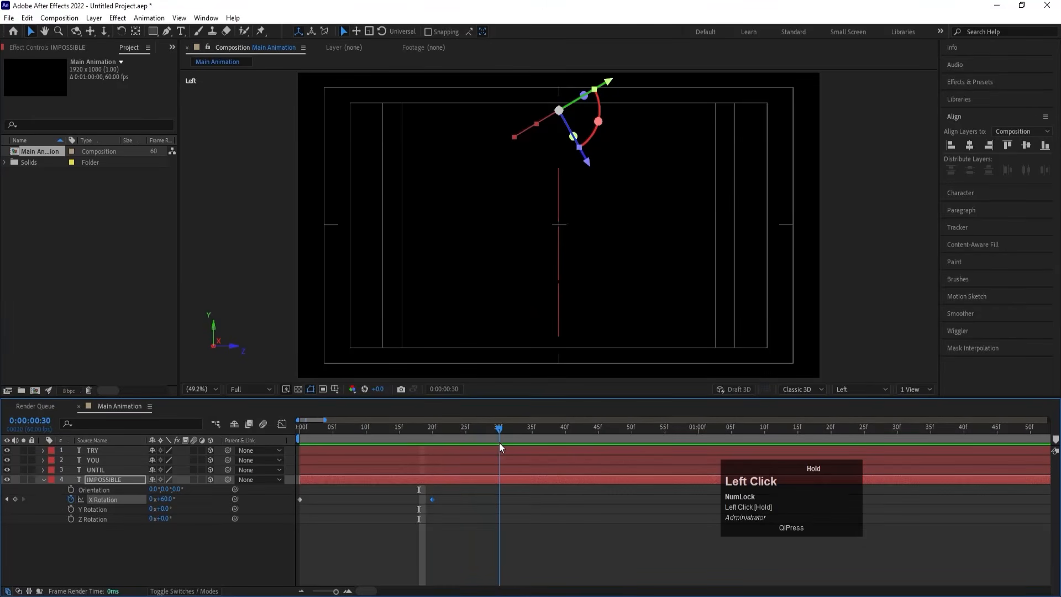
left_click(166, 500)
type("-30")
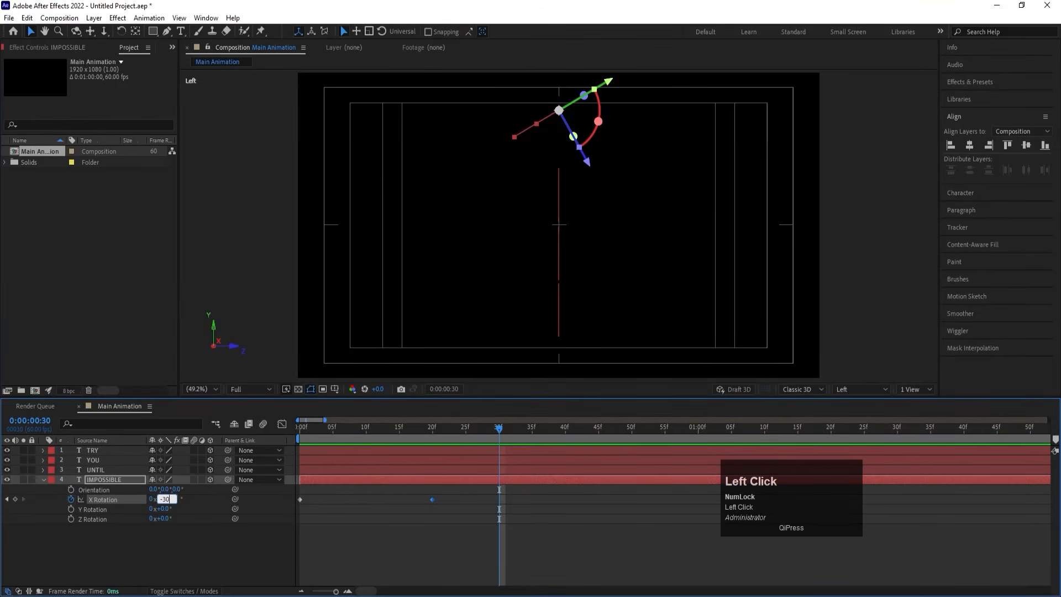
key("Return")
- Add an X Rotation keyframe of 10° at frame 40 on the IMPOSSIBLE layer
left_click_drag(506, 429, 564, 442)
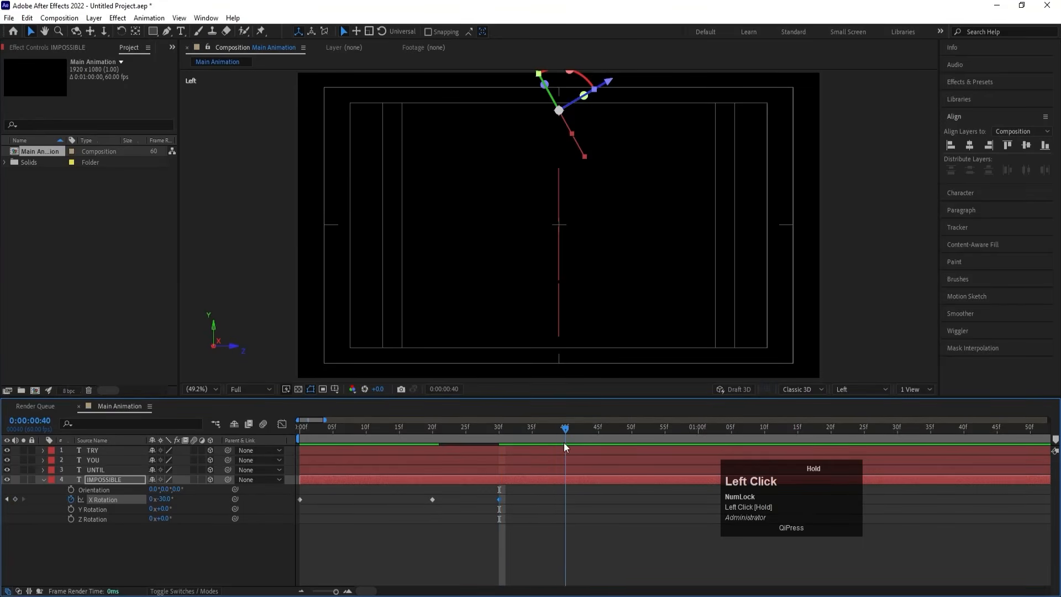
left_click(167, 500)
type("10")
key("Return")
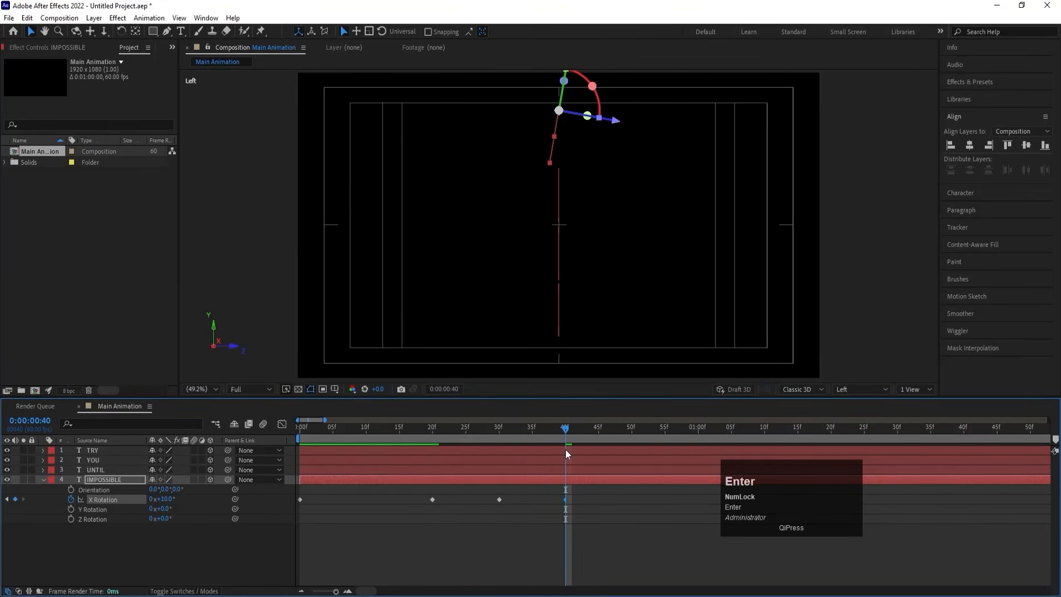
- Add a final X Rotation keyframe of 0° at frame 47 on the IMPOSSIBLE layer
left_click_drag(601, 431, 612, 436)
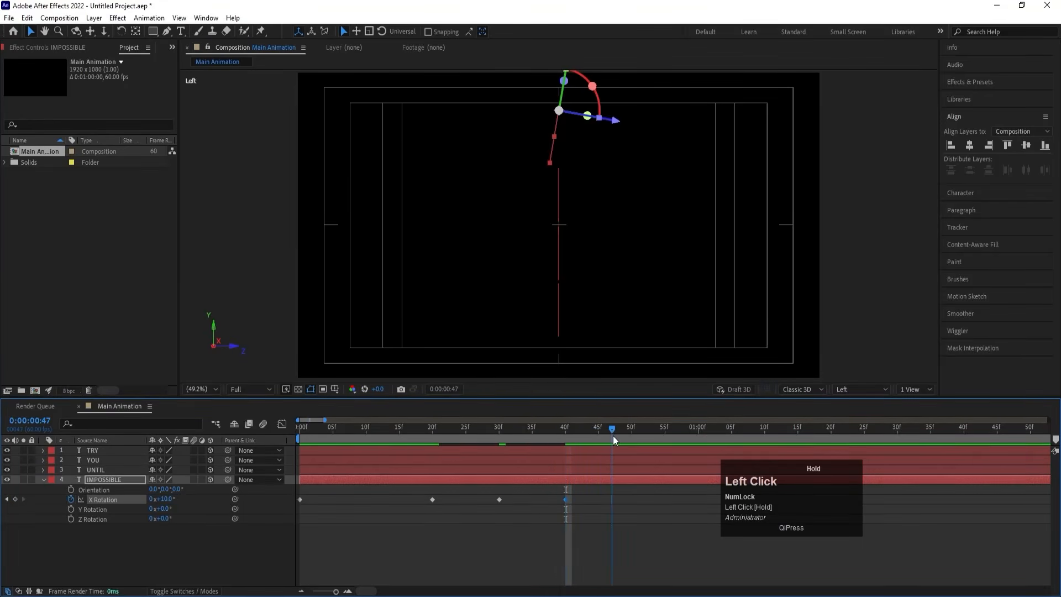
left_click(166, 499)
type("0")
key("Return")
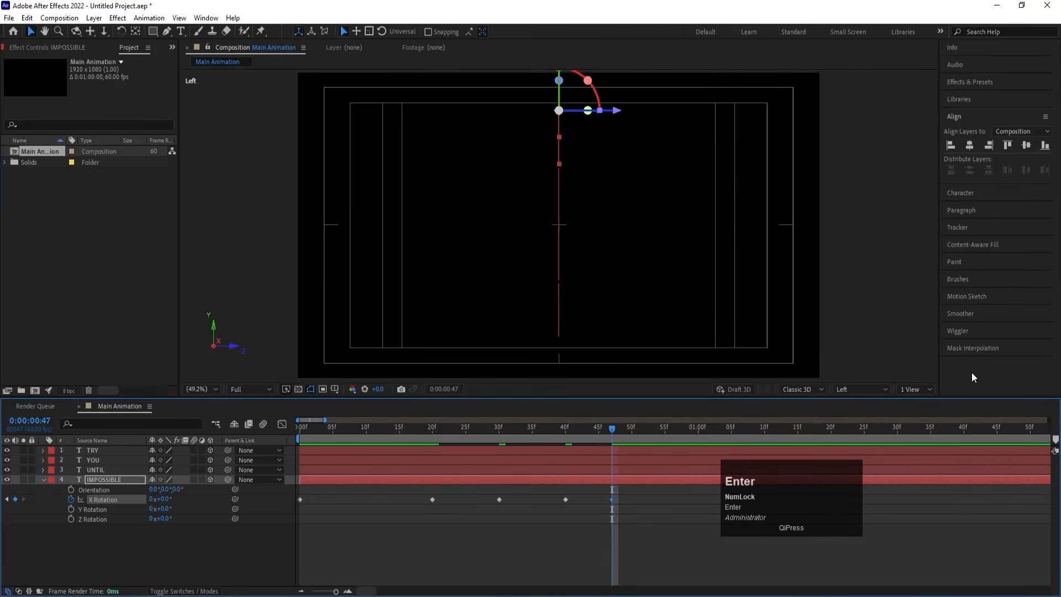
- Switch the composition viewer to Active Camera (Default) and preview the IMPOSSIBLE rotation from the start
left_click(849, 386)
left_click(856, 400)
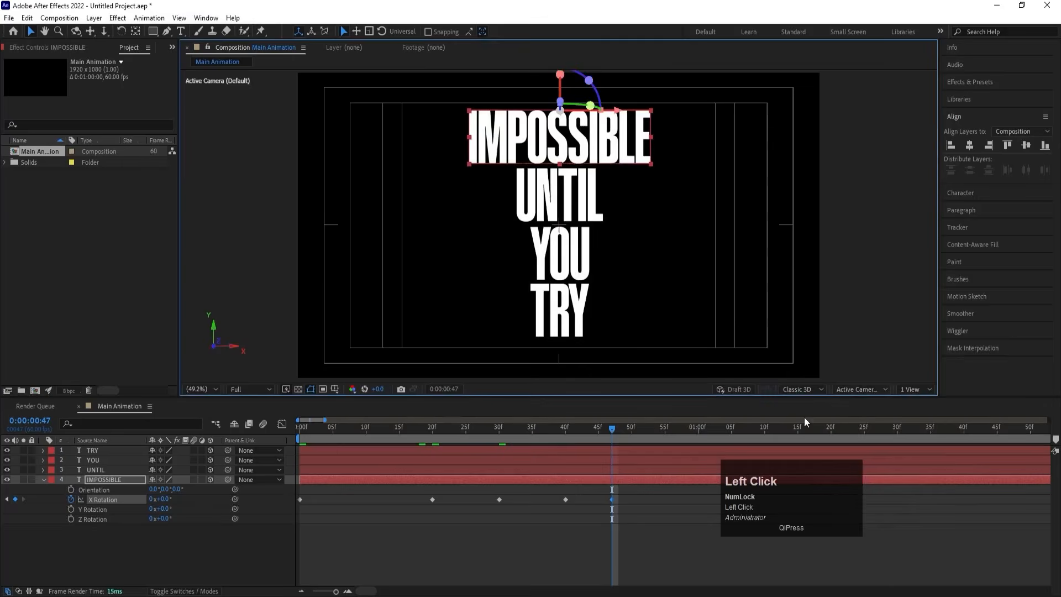
left_click_drag(445, 425, 253, 430)
key("space")
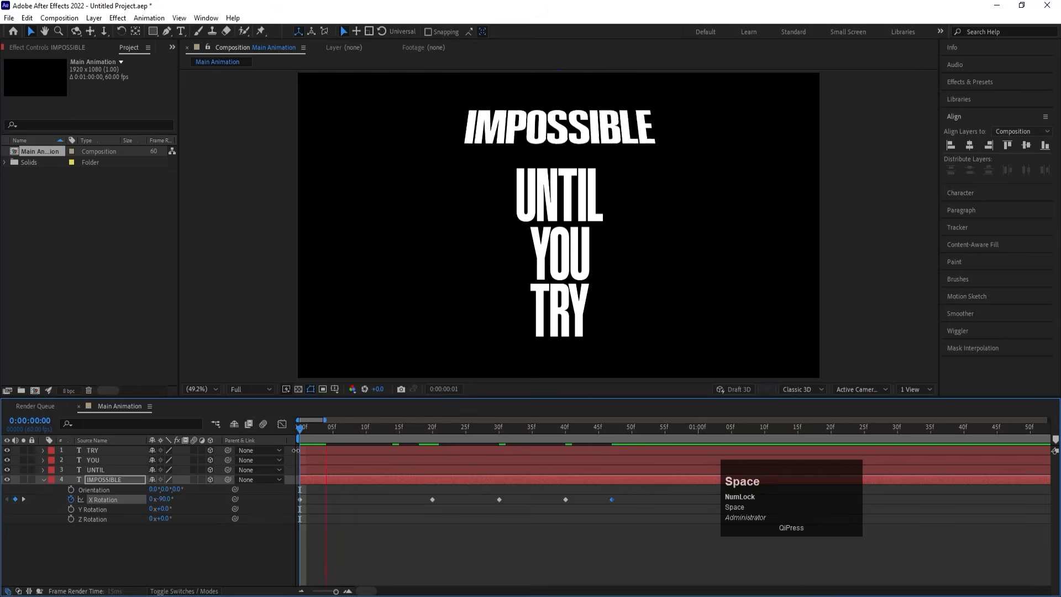
key("space")
left_click_drag(389, 429, 250, 431)
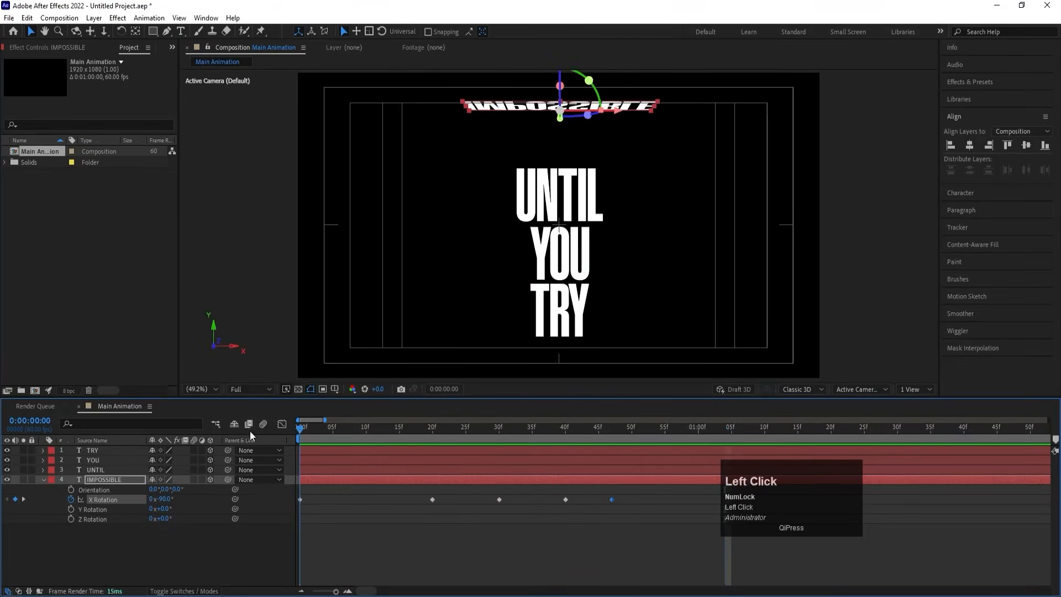
key("space")
key("space")
- Apply Easy Ease to all X Rotation keyframes of IMPOSSIBLE and preview the eased animation
left_click_drag(651, 535, 286, 482)
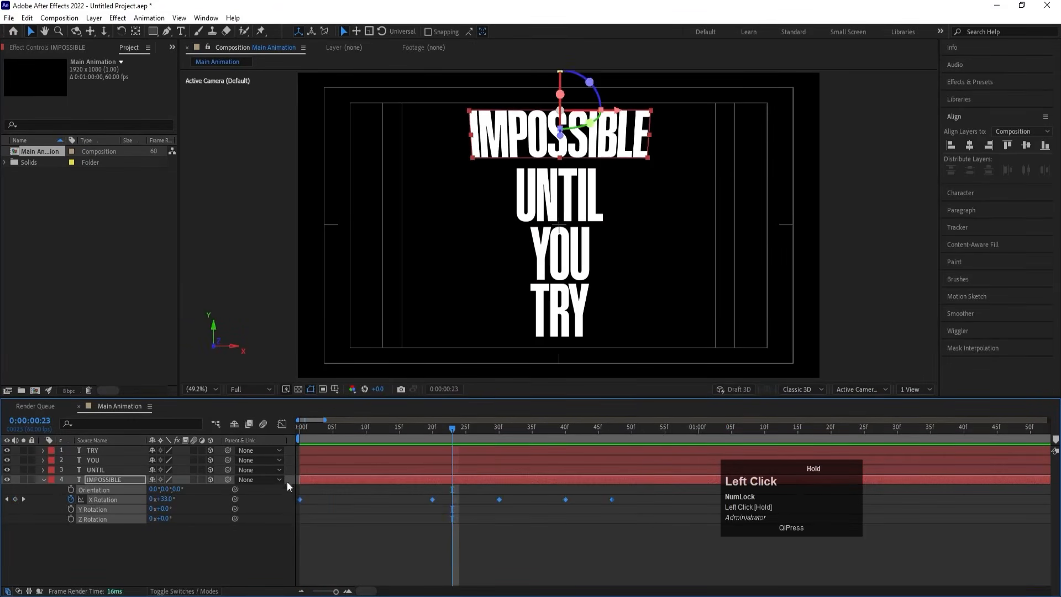
key("F9")
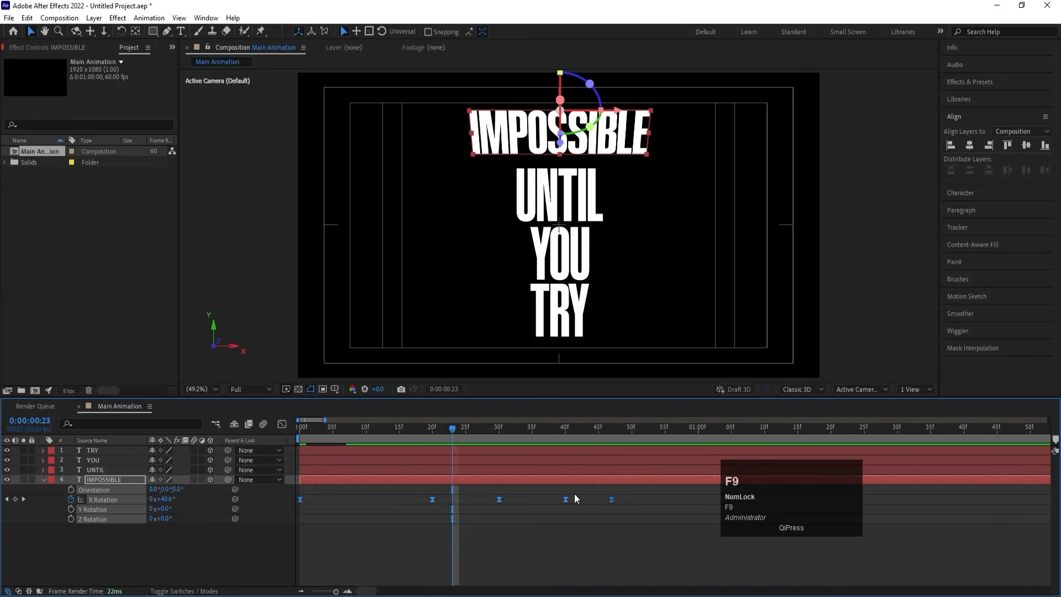
key("minus")
key("minus")
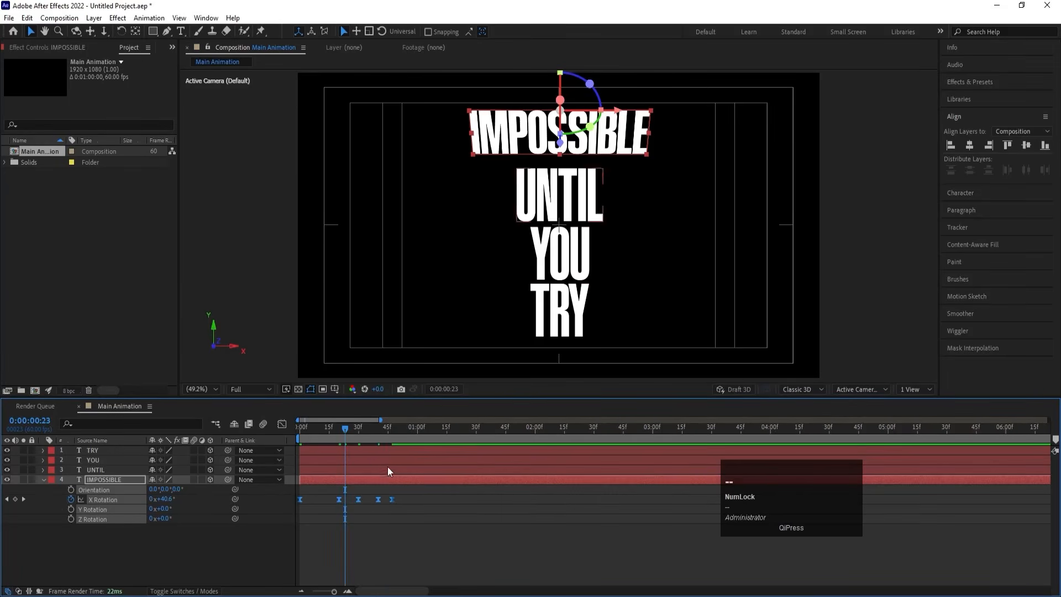
left_click(319, 427)
key("space")
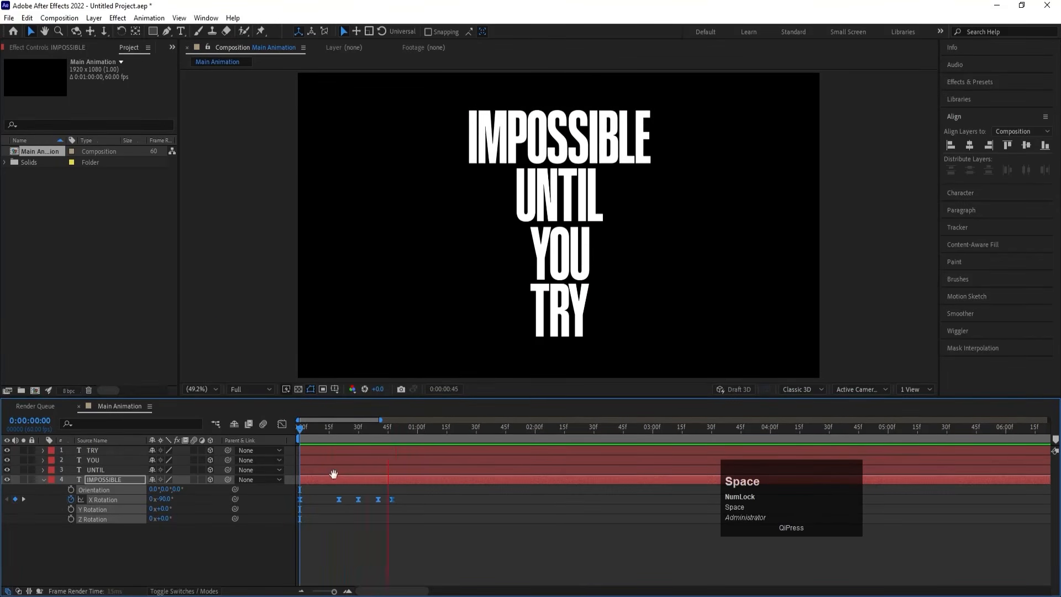
- Compress the X Rotation keyframes proportionally so the last one falls at about frame 38, and preview the timing
left_click_drag(391, 499, 374, 499)
left_click_drag(327, 423, 257, 426)
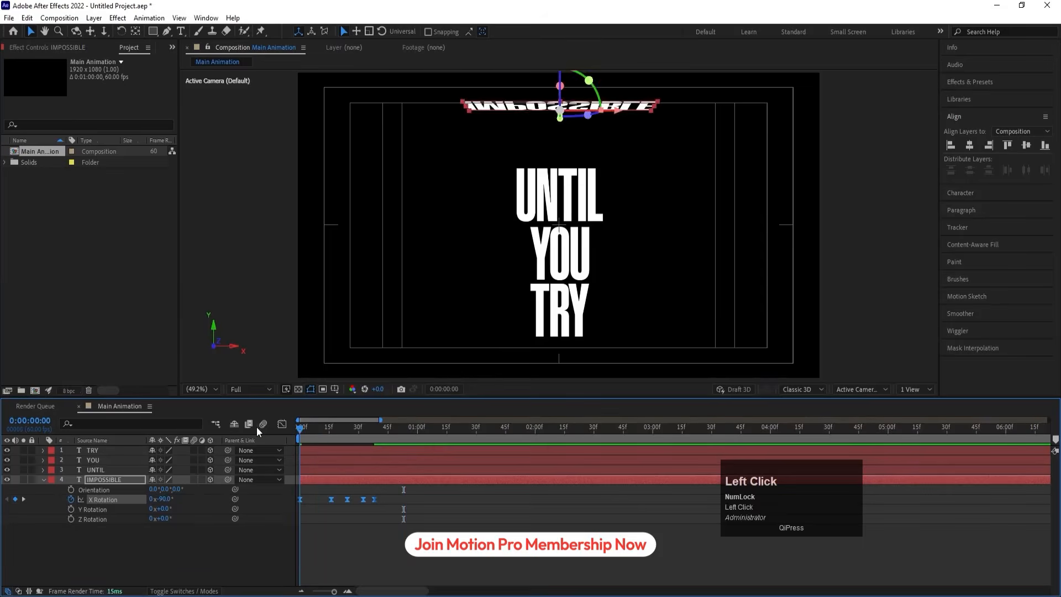
key("space")
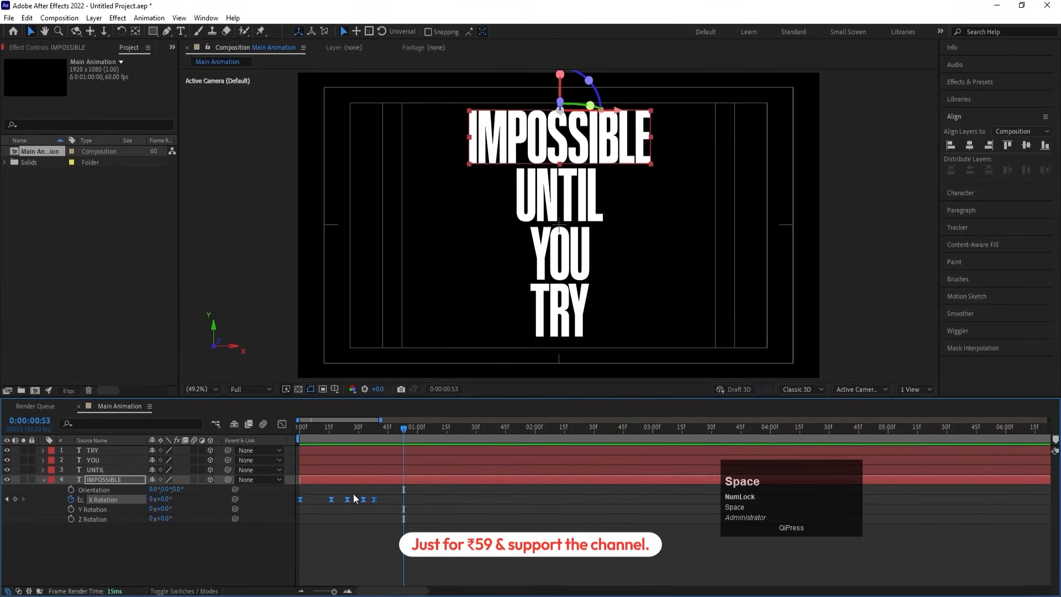
- Stretch the last four X Rotation keyframes proportionally so the final one falls at about frame 49, and preview the result
left_click(388, 504)
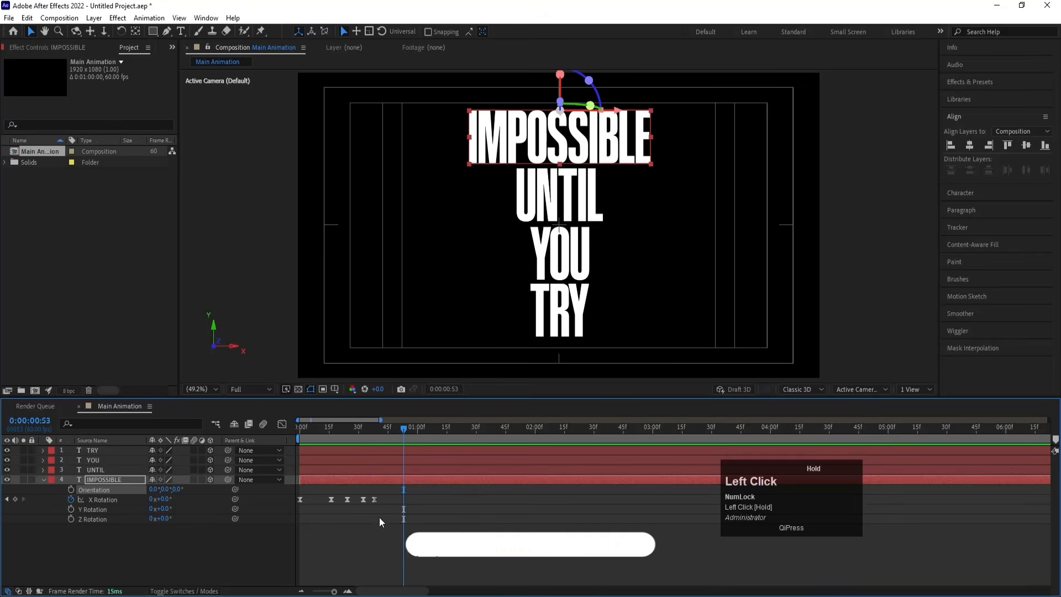
mouse_move(386, 531)
left_mouse_down()
mouse_move(328, 486)
mouse_move(396, 503)
left_mouse_up()
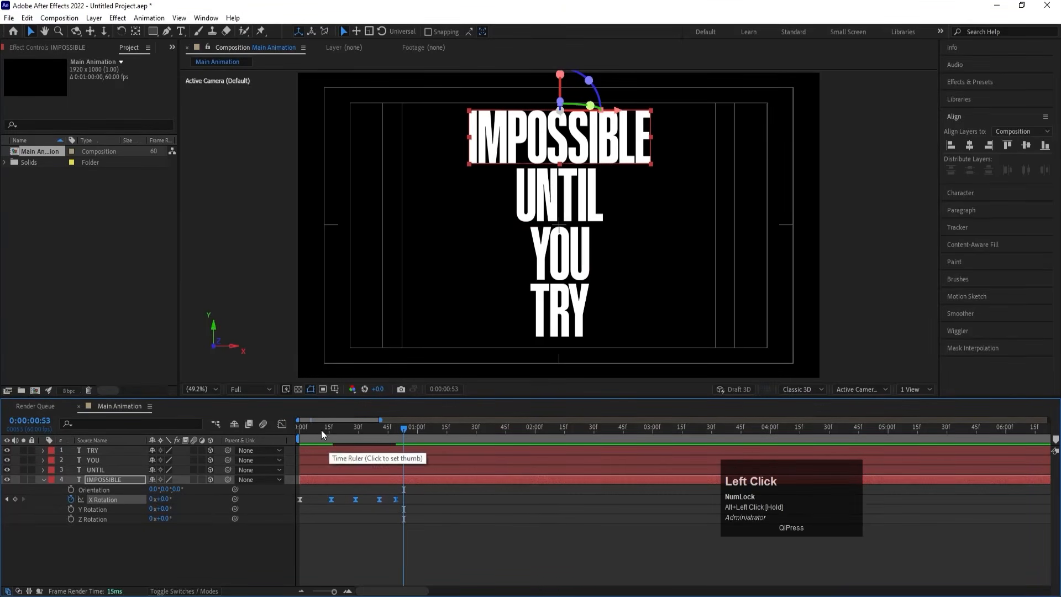
left_click(300, 427)
key("space")
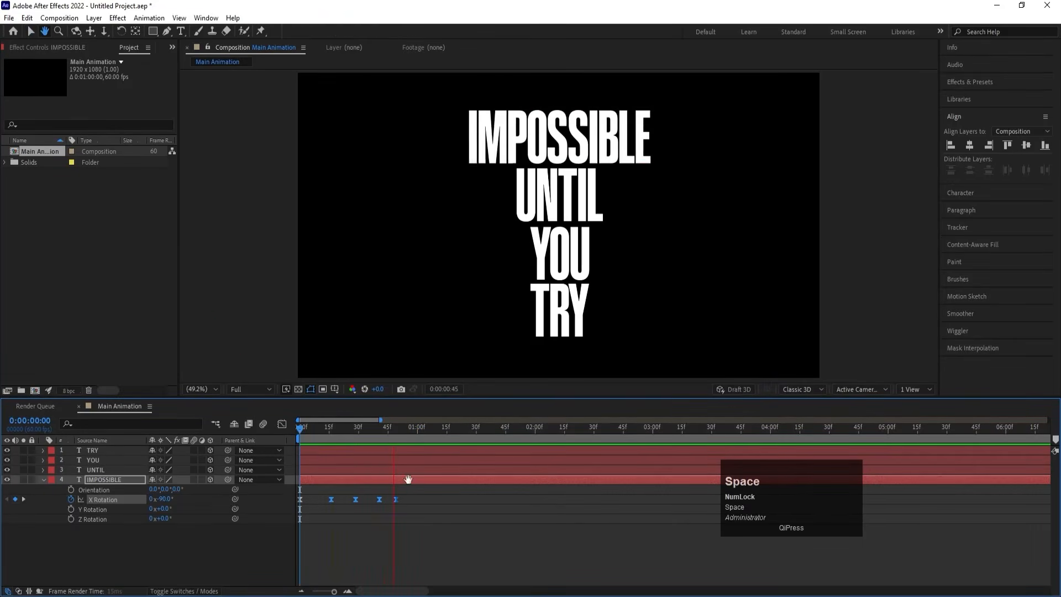
left_click(316, 433)
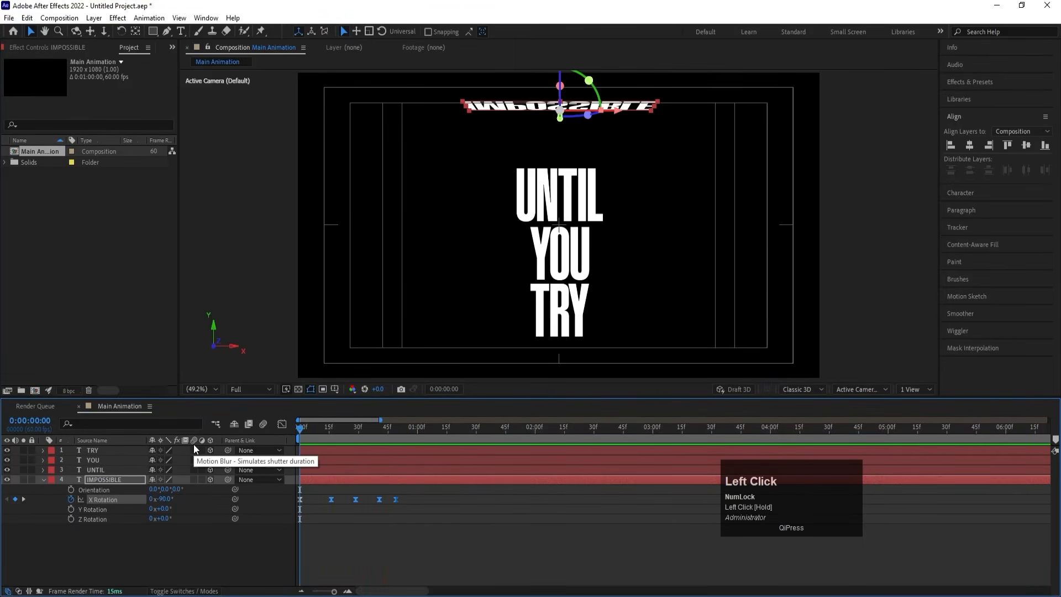
- Keyframe the IMPOSSIBLE layer's Scale at frame 0 and again at frame 6 with the same value
left_click(108, 546)
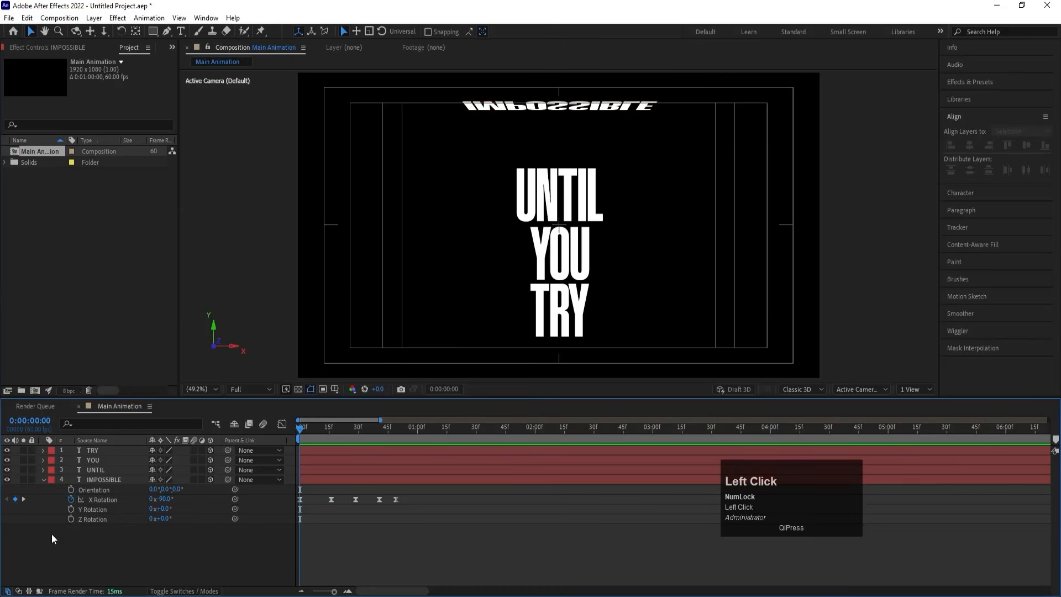
left_click(94, 480)
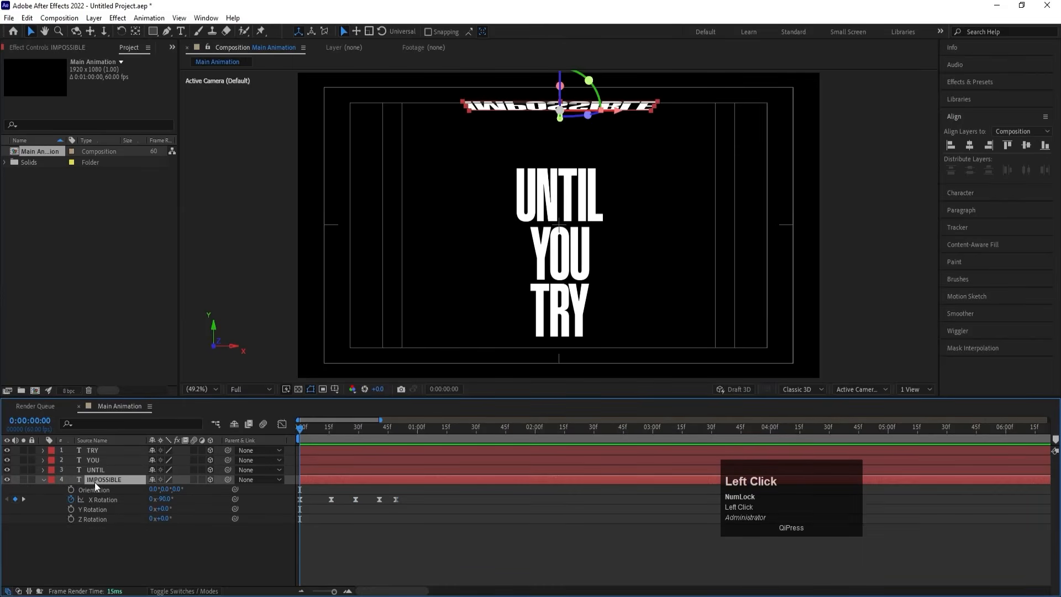
key("s")
left_click(70, 489)
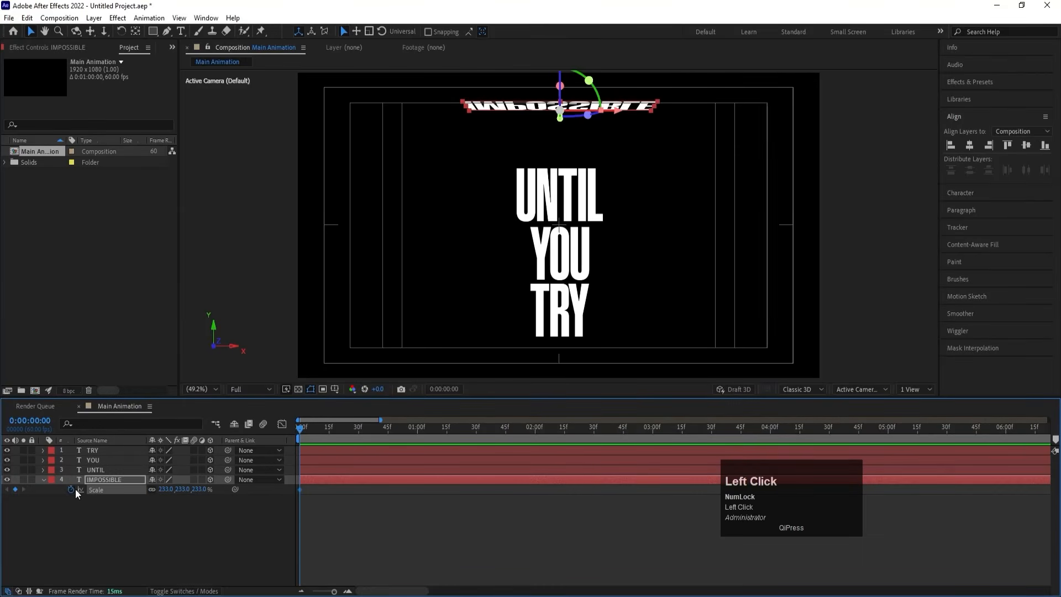
key("equal")
left_click_drag(312, 427, 346, 428)
left_click(15, 489)
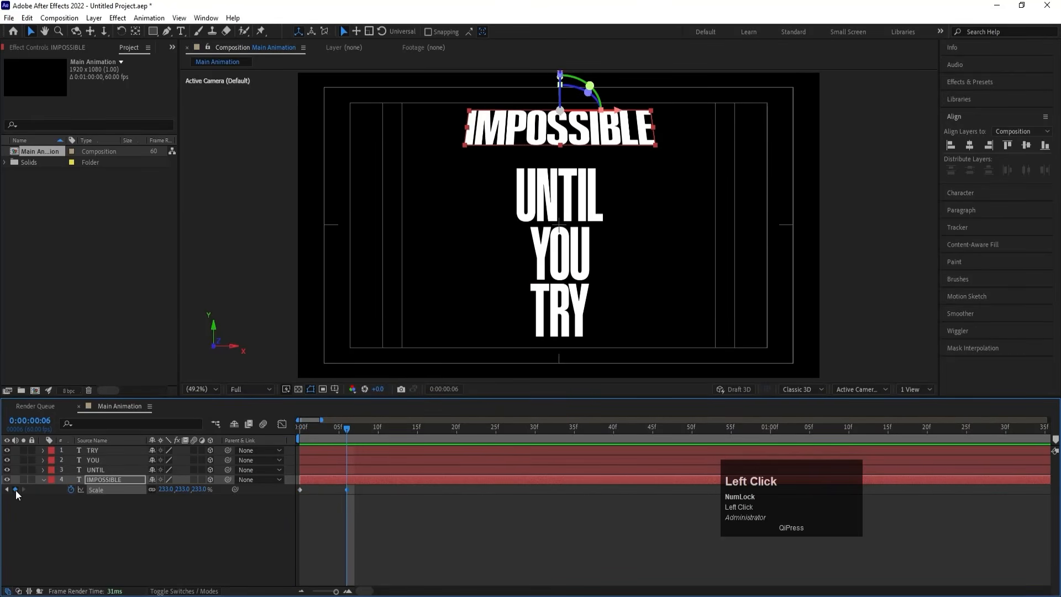
- Set IMPOSSIBLE's Scale at frame 0 to 0% and apply Easy Ease to both scale keyframes
key("Home")
left_click(177, 490)
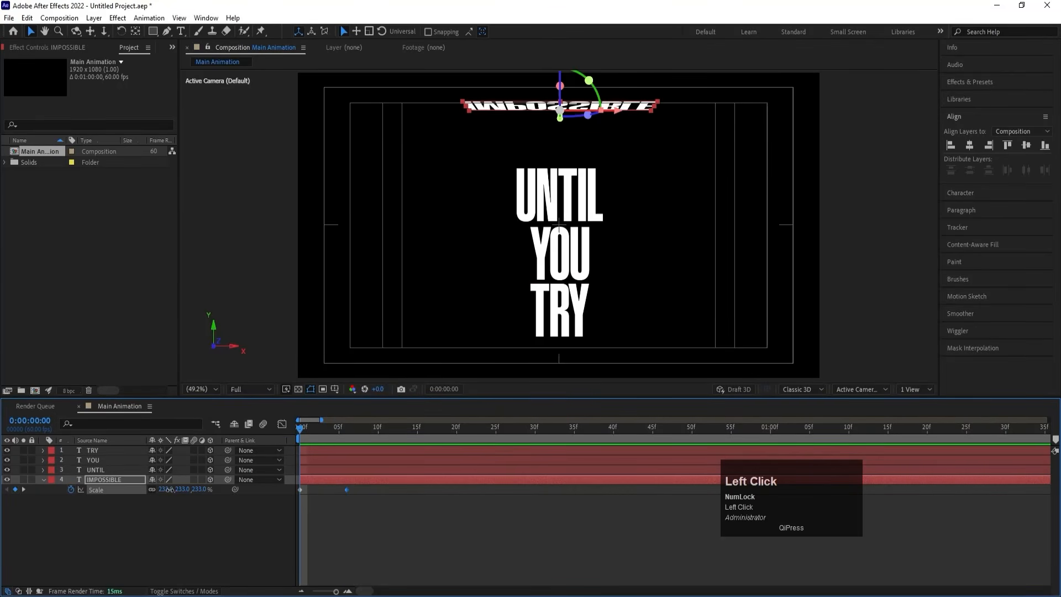
type("0")
key("Return")
left_click_drag(407, 522, 286, 473)
key("F9")
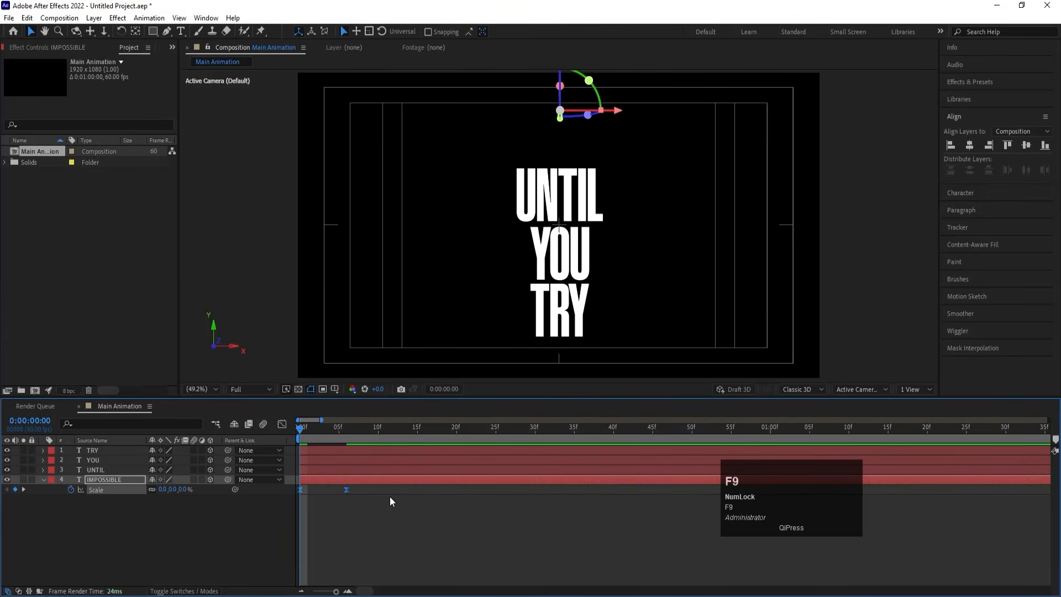
- Show all of IMPOSSIBLE's modified properties and preview its combined Scale and X Rotation animation from the start
key("minus")
key("minus")
key("u")
key("u")
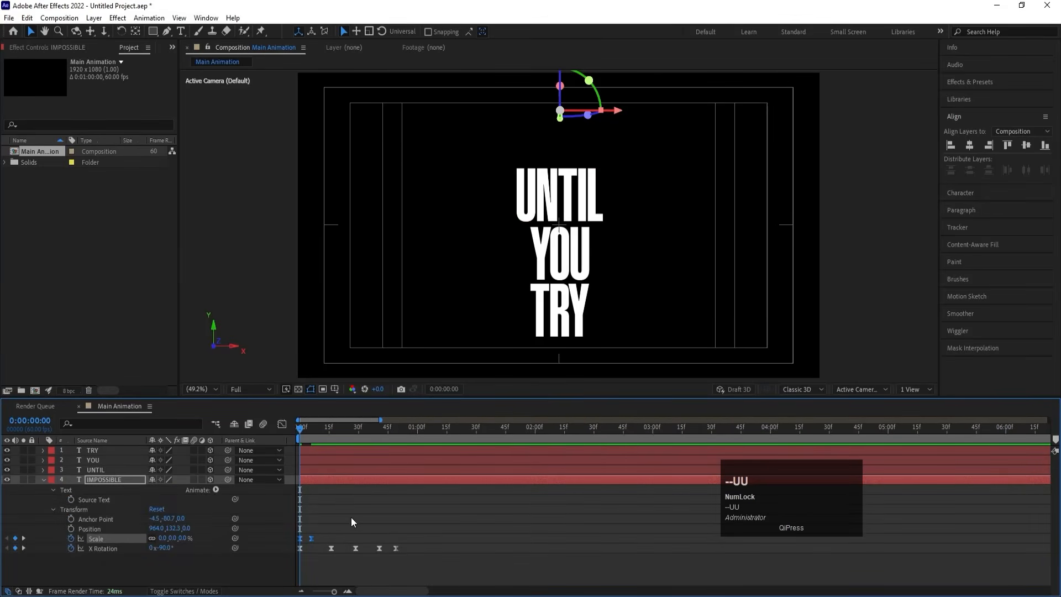
left_click(314, 481)
key("space")
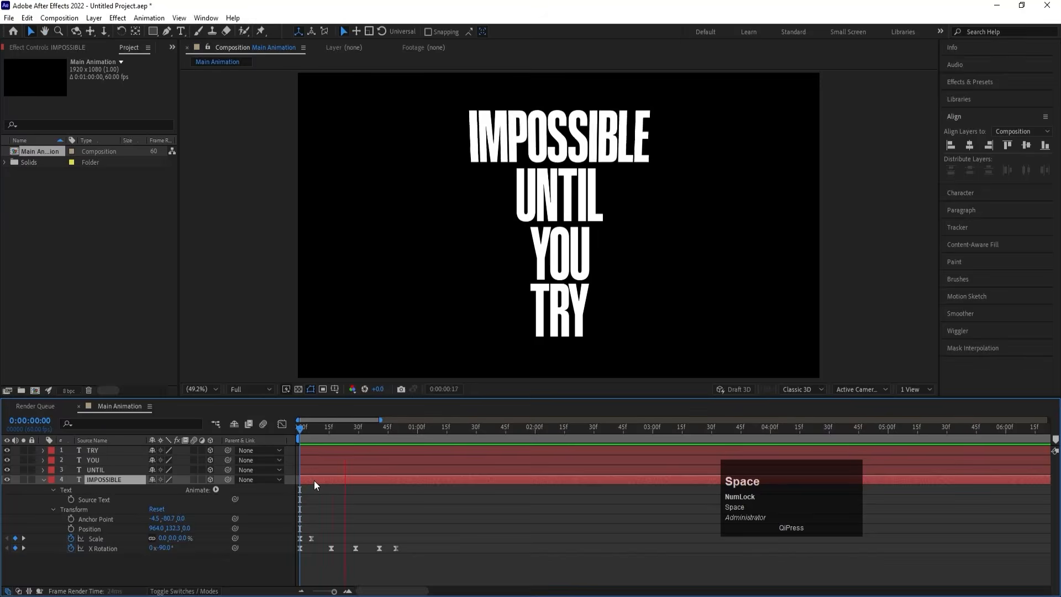
left_click(253, 431)
key("space")
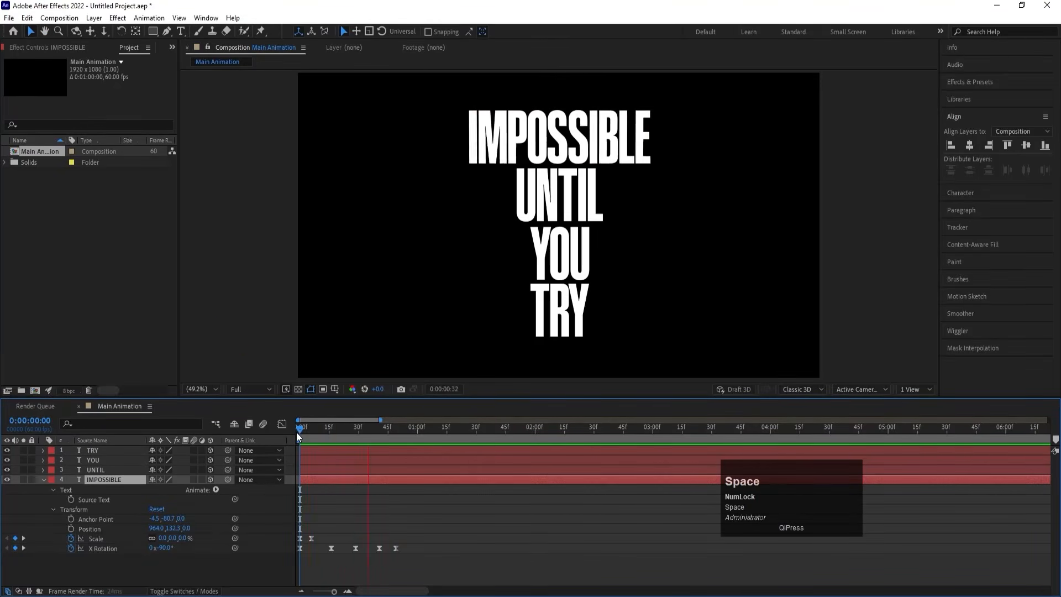
key("space")
left_click_drag(322, 432, 249, 431)
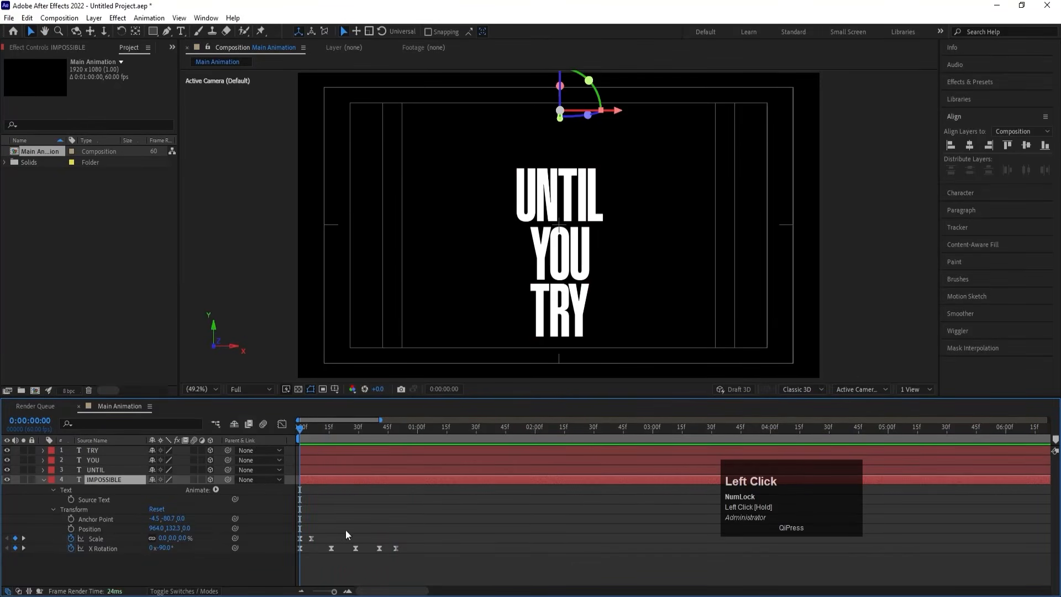
- Try to copy IMPOSSIBLE's Anchor Point, Position, Scale and X Rotation onto UNTIL, YOU and TRY, and undo the paste
left_click_drag(457, 520, 296, 567)
key("ctrl")
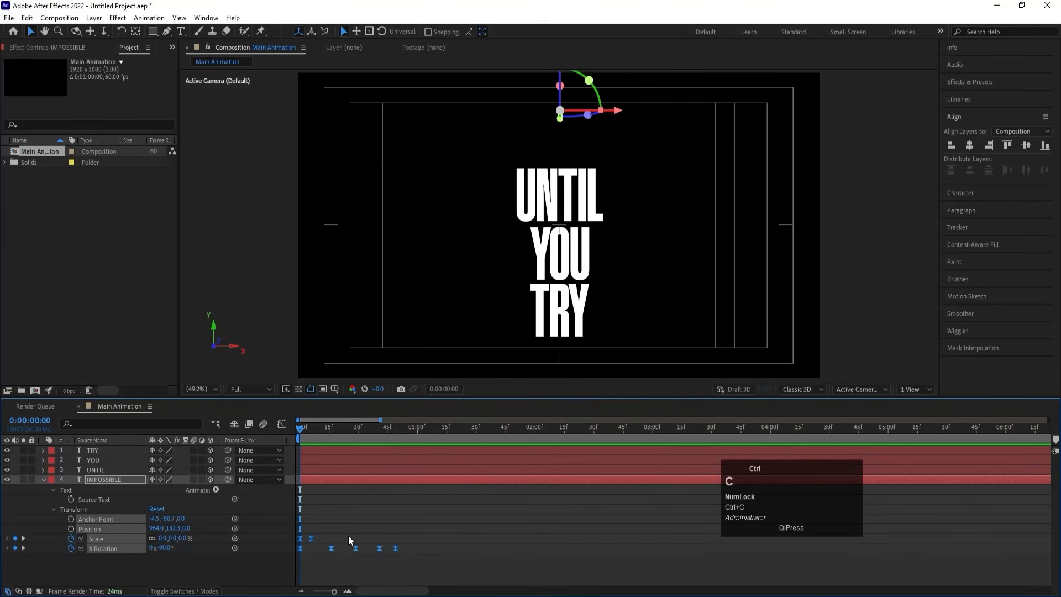
left_click(337, 512)
left_click(114, 470)
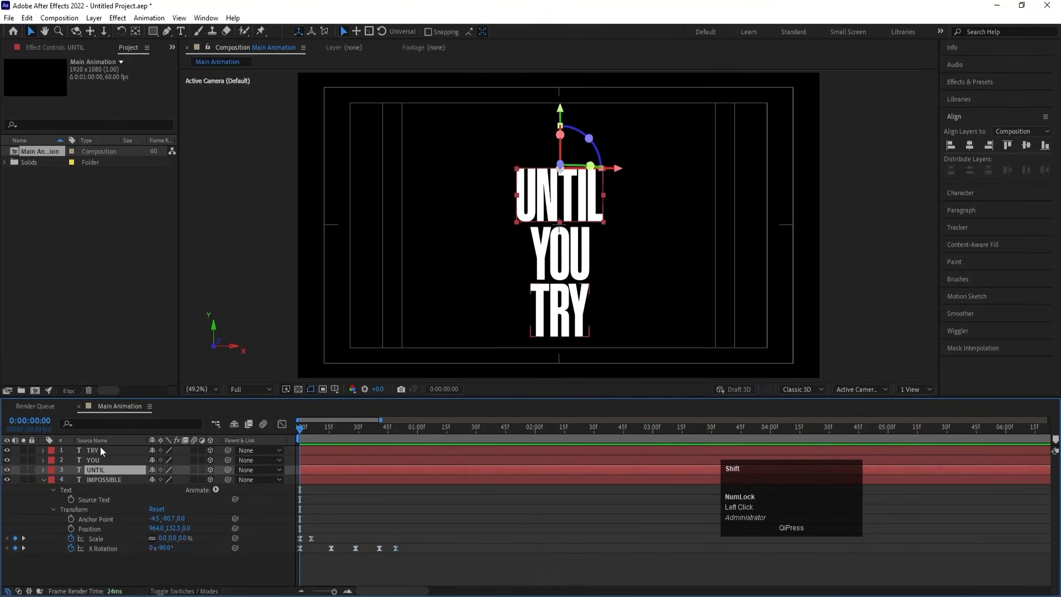
left_click(100, 448, "shift")
key("ctrl+v")
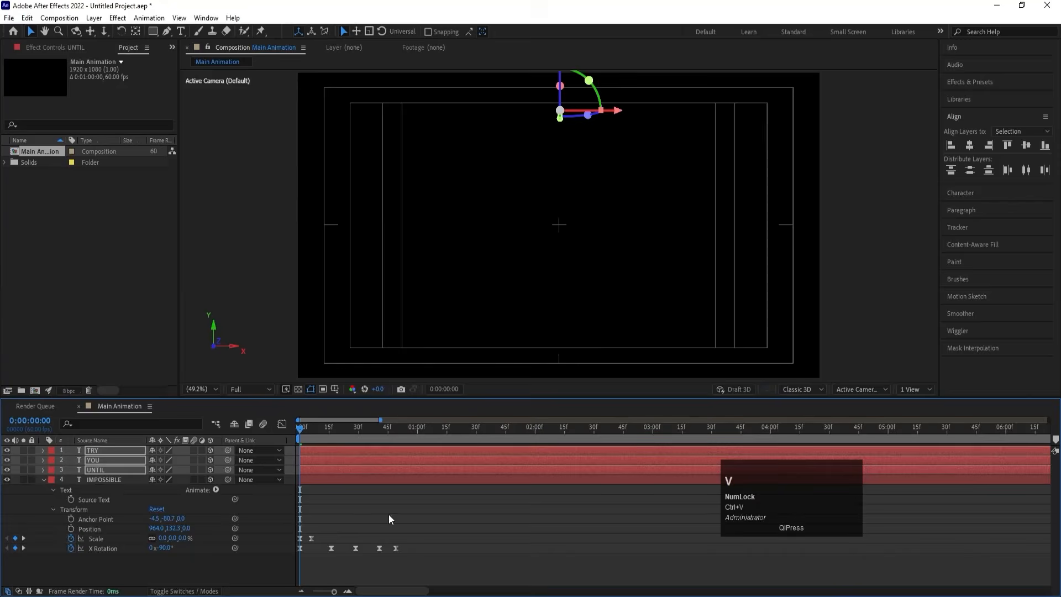
left_click(357, 515)
key("u")
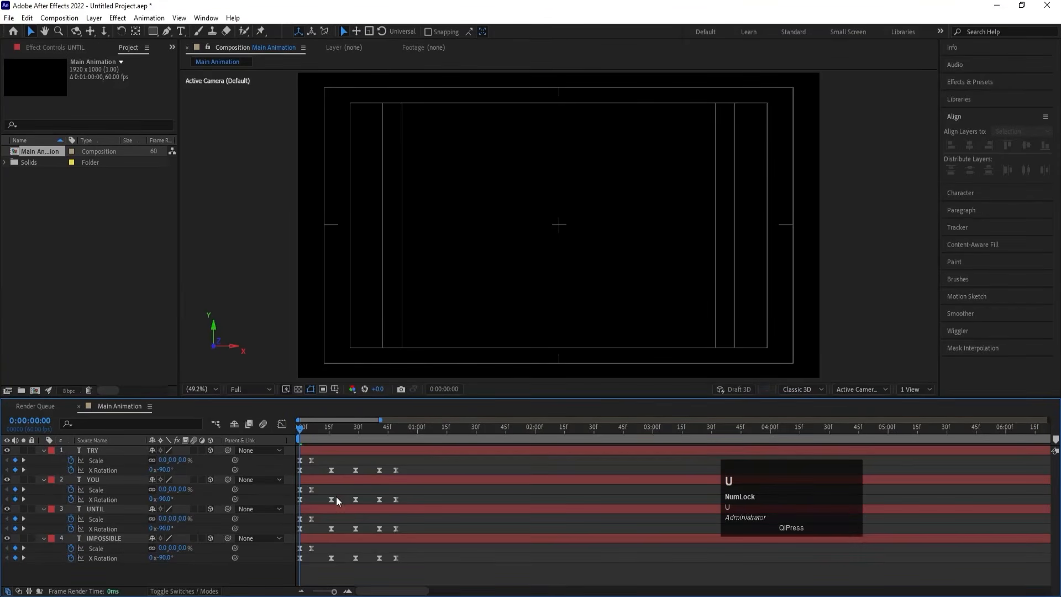
key("space")
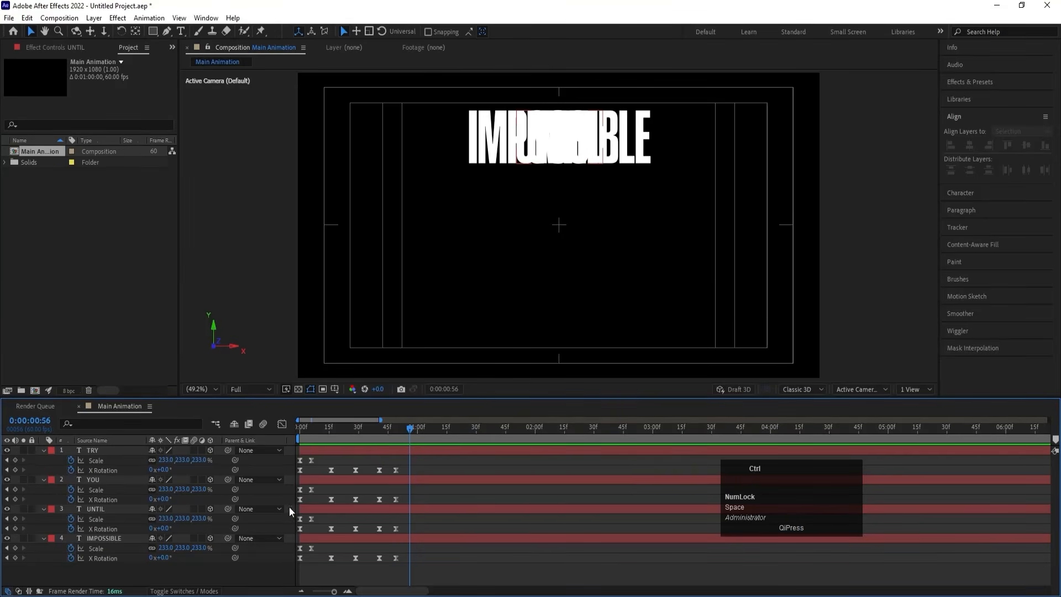
key("ctrl+z")
left_click(330, 529)
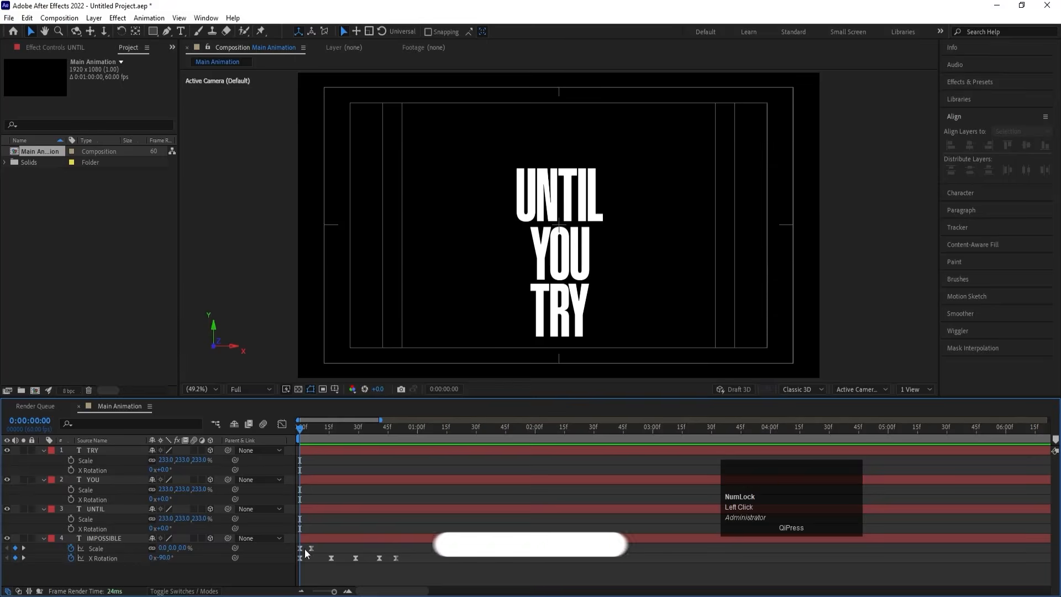
- Copy only IMPOSSIBLE's Scale and X Rotation keyframes onto the UNTIL layer at frame 0 and preview the result
left_click_drag(420, 550, 290, 572)
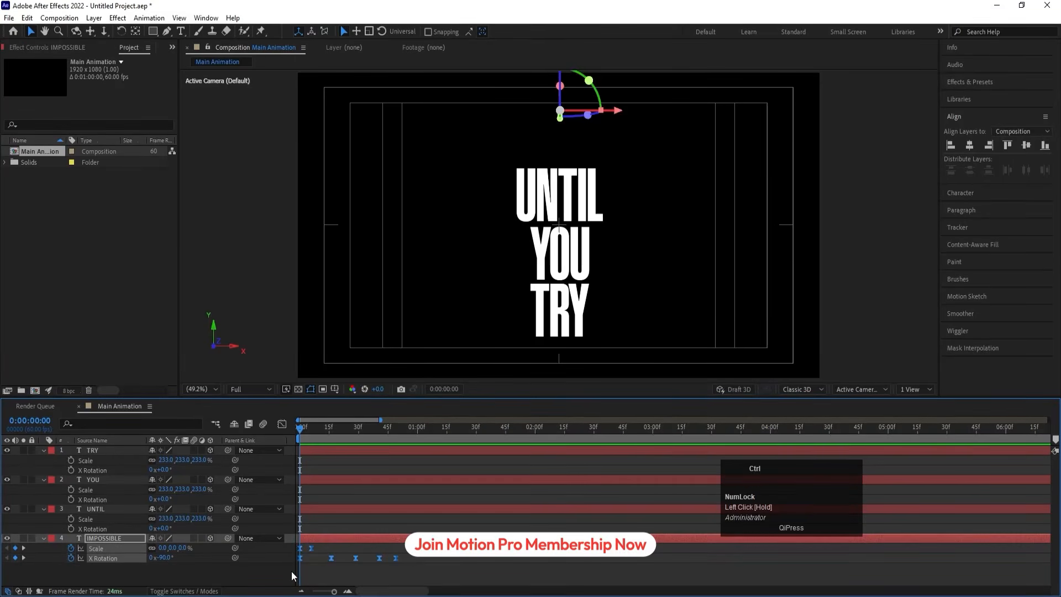
key("ctrl+c")
left_click(310, 507)
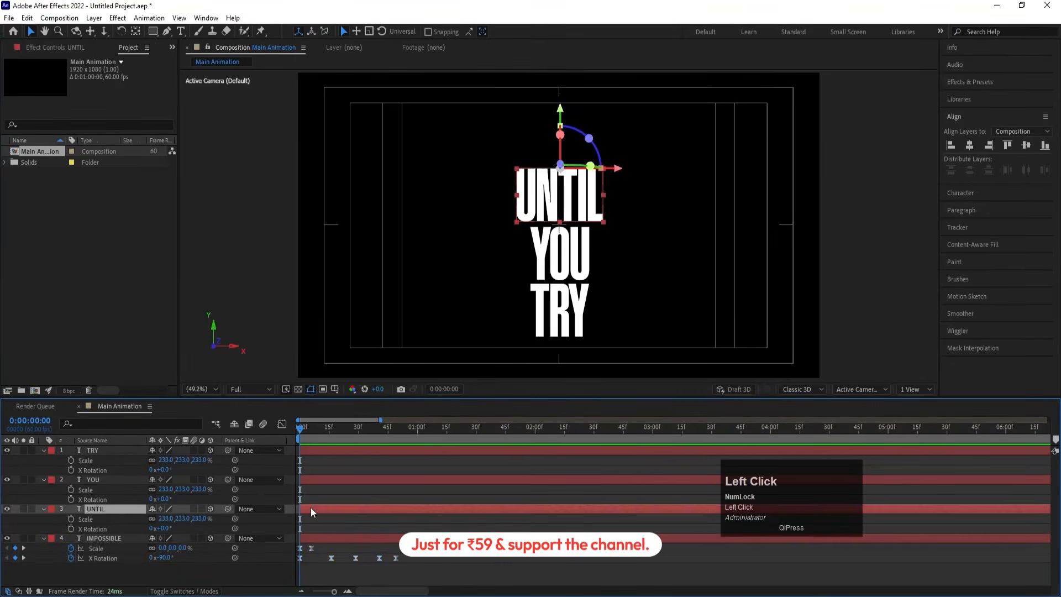
key("ctrl+v")
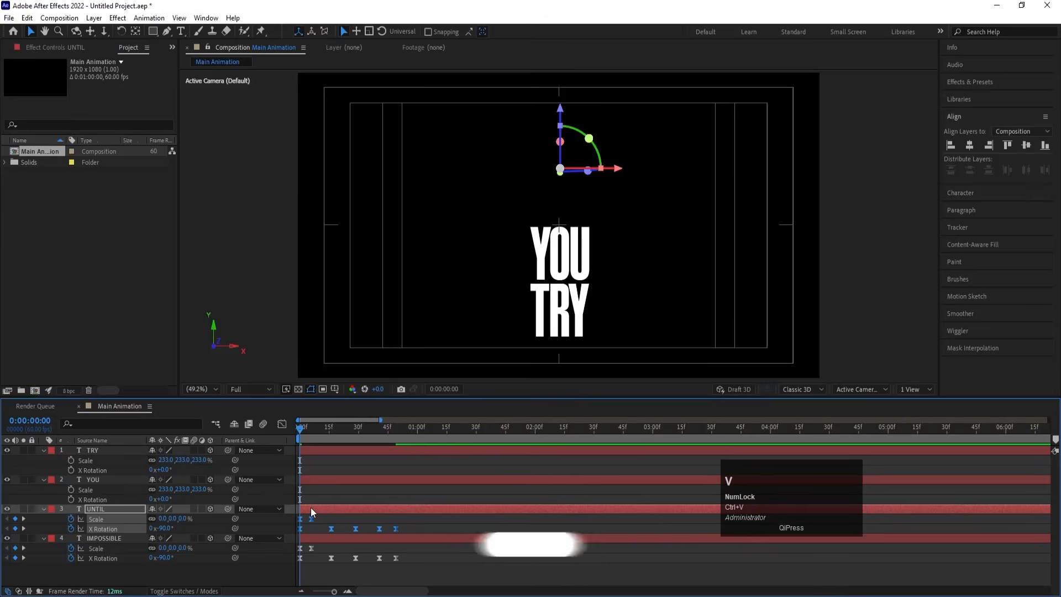
key("space")
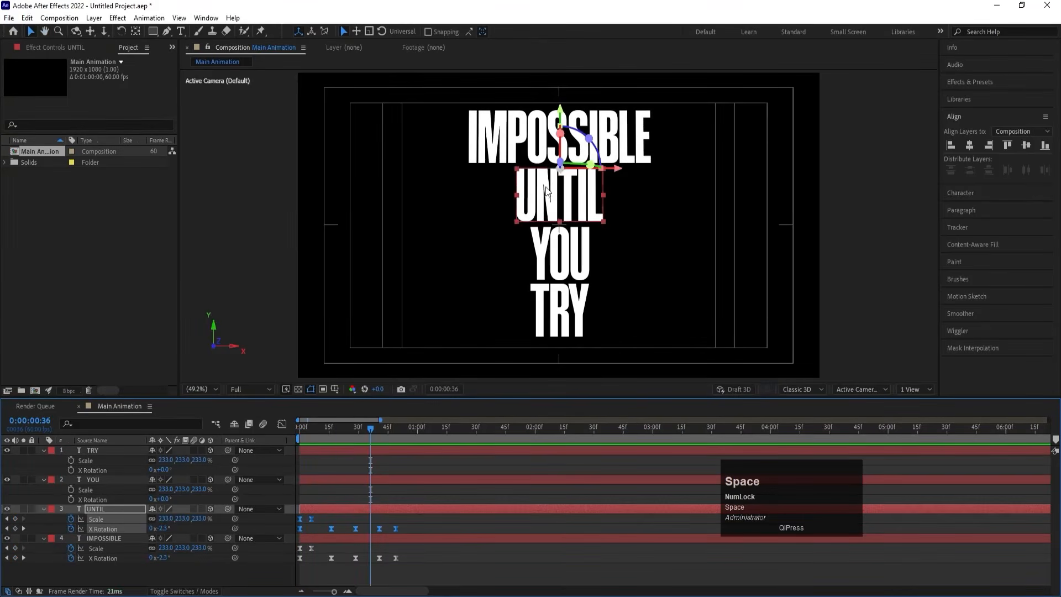
left_click_drag(319, 430, 284, 429)
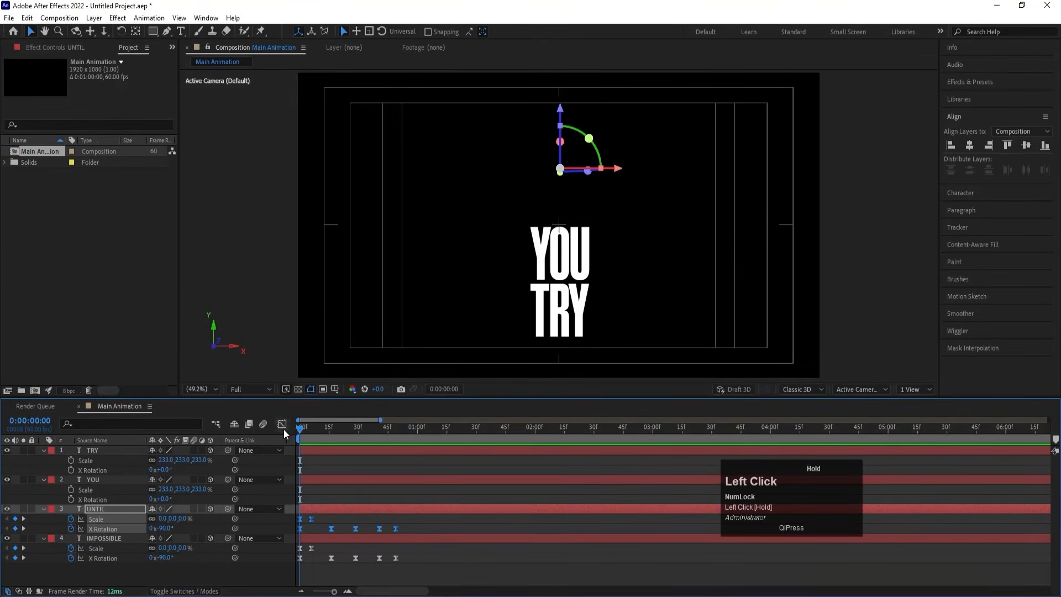
- Paste the copied Scale and X Rotation keyframes onto the YOU and TRY layers at frame 0 and preview the animation
left_click(309, 481)
key("ctrl+v")
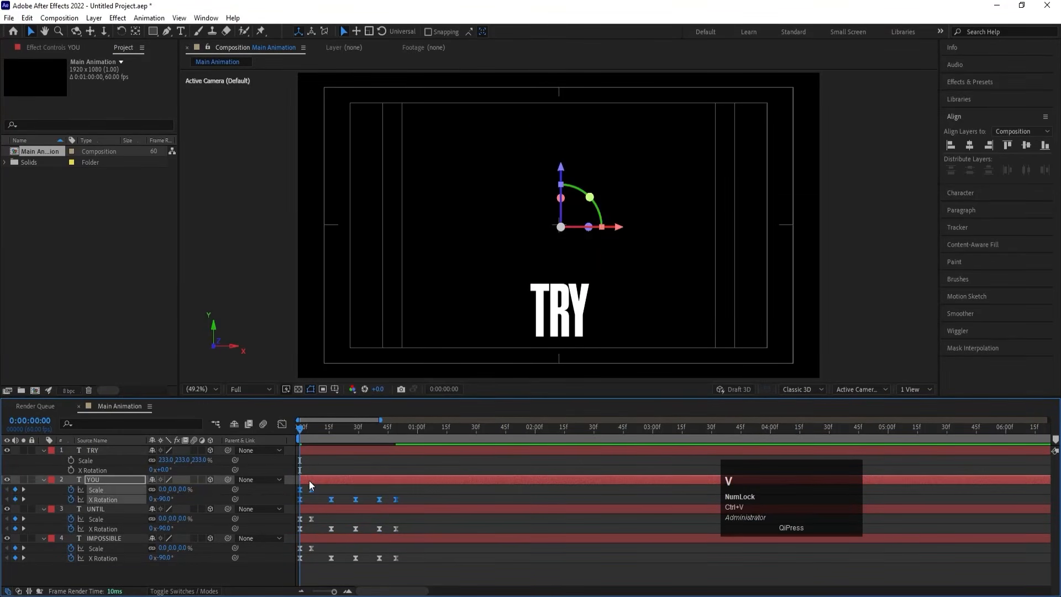
left_click(313, 449)
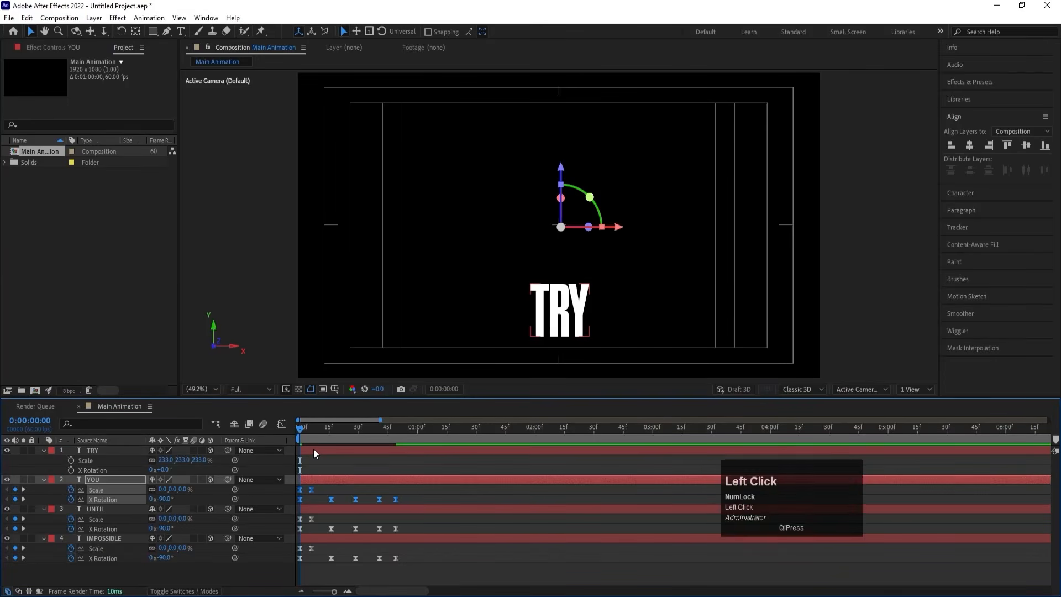
key("ctrl+v")
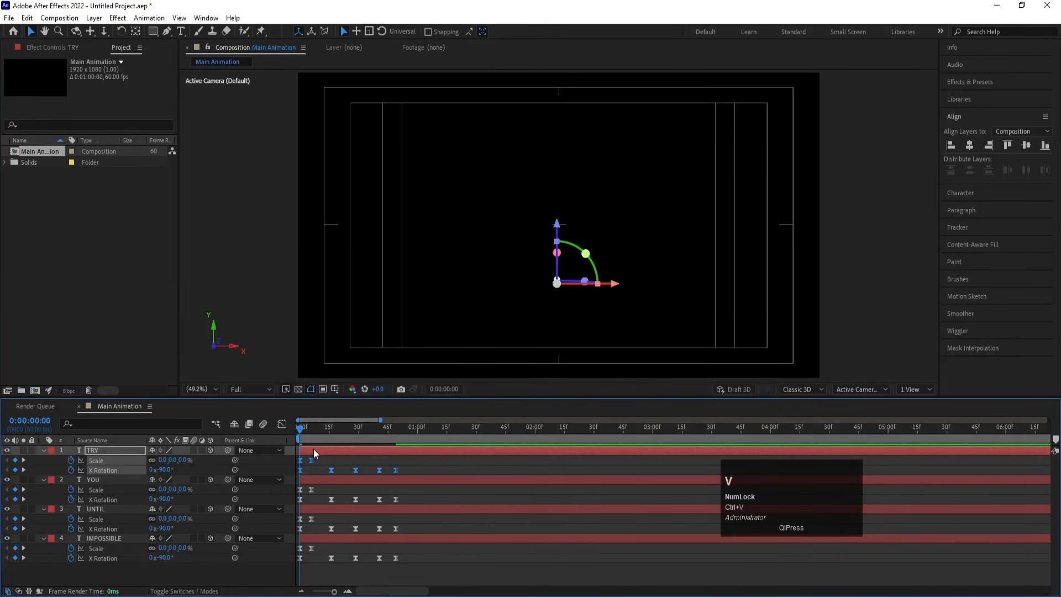
key("space")
left_click(255, 434)
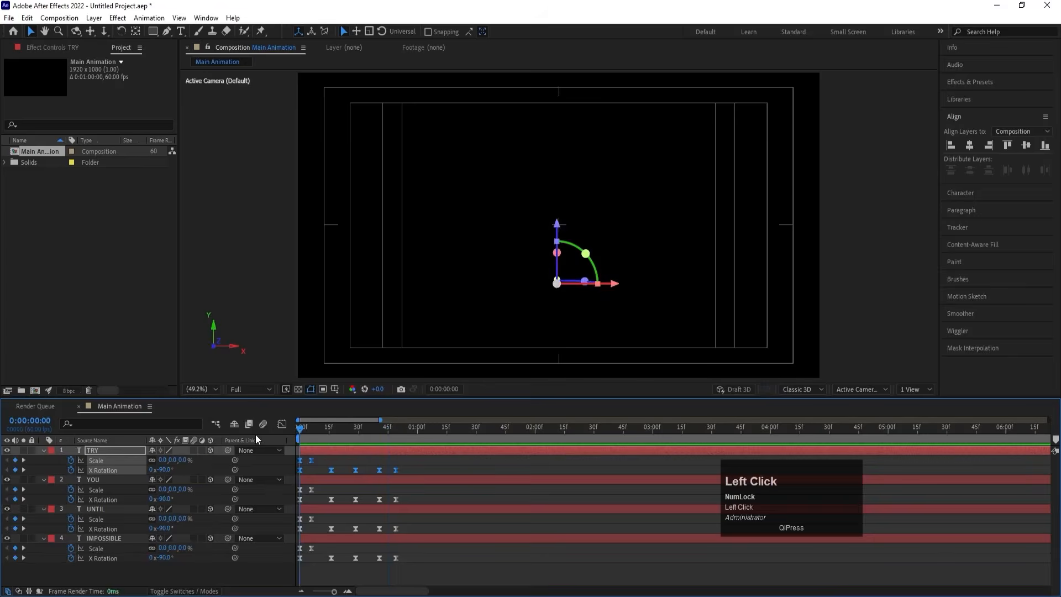
key("space")
key("space")
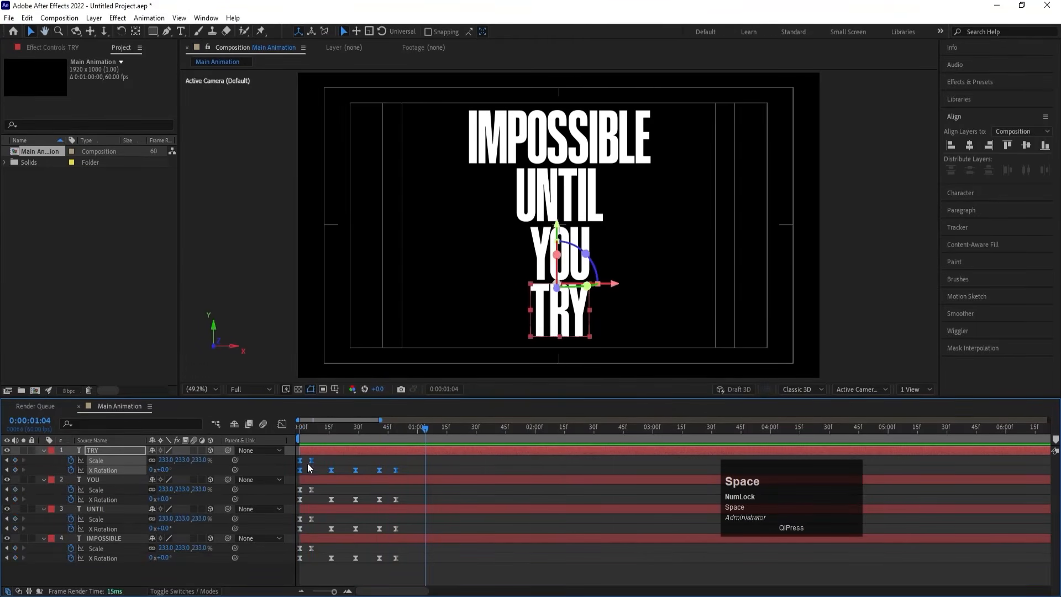
- Enable motion blur for all four text layers and for the composition, and preview from the start
key("ctrl+a")
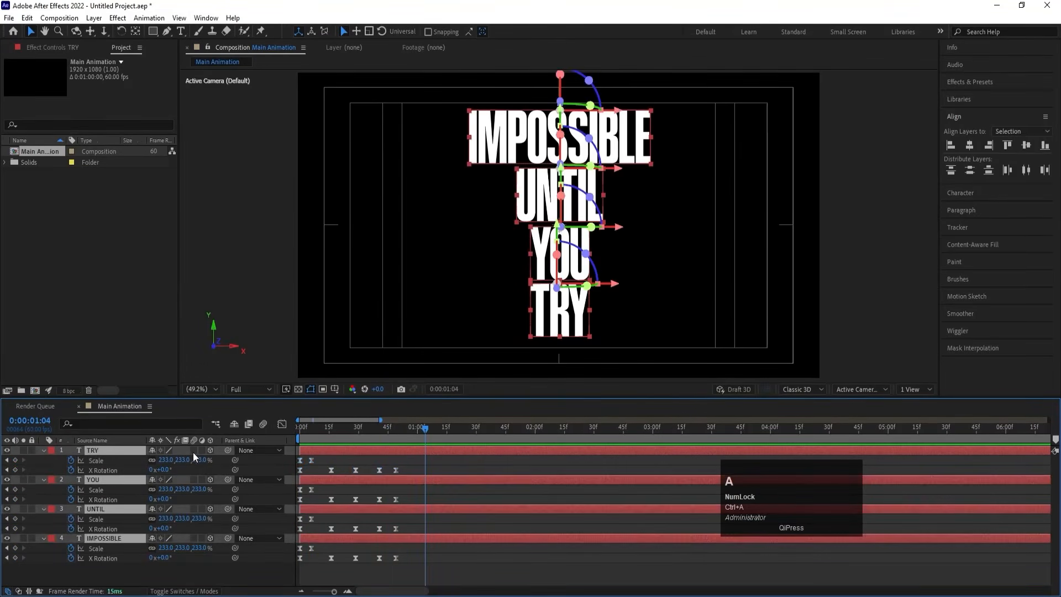
left_click(194, 449)
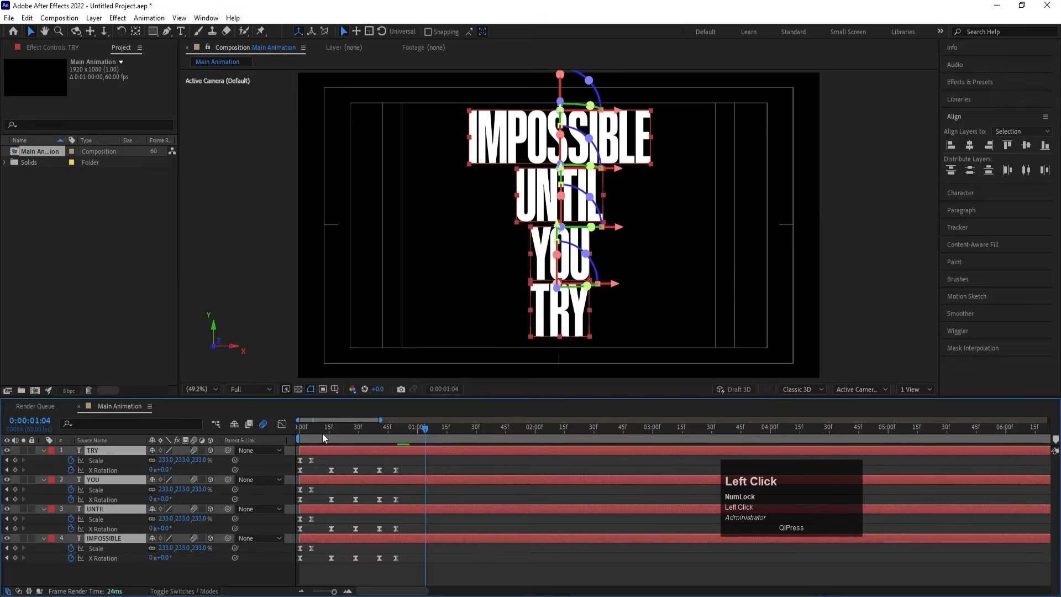
left_click(263, 423)
left_click(298, 428)
key("space")
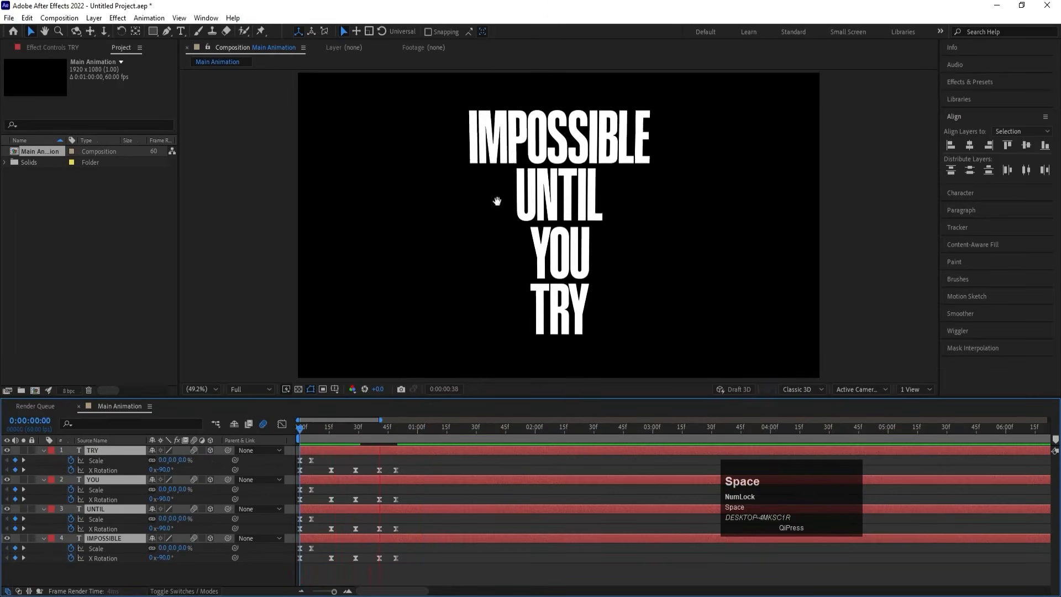
key("space")
left_click_drag(323, 428, 274, 435)
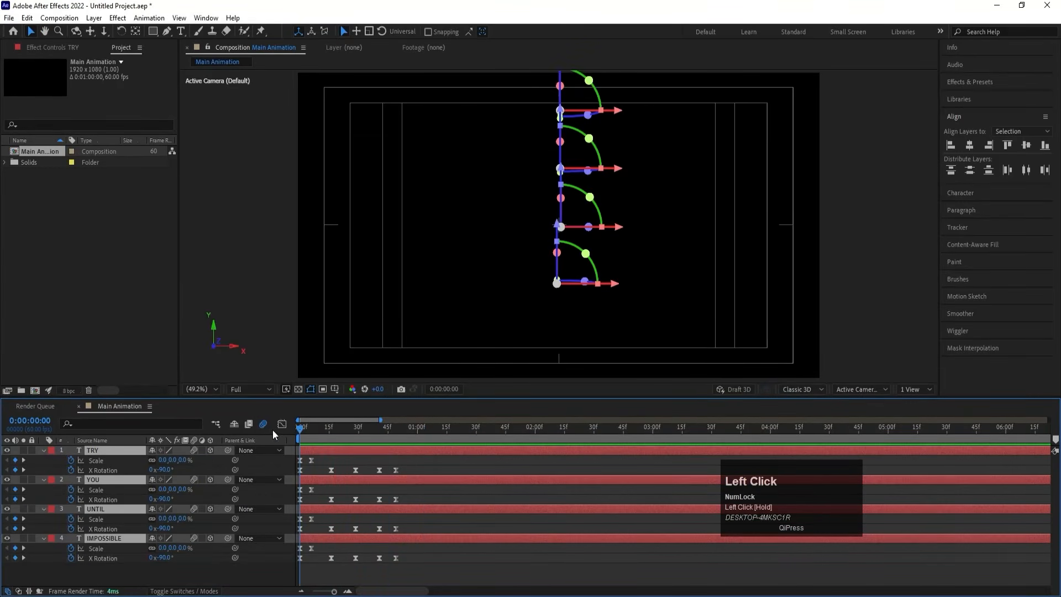
- Shift the UNTIL layer so that it starts at frame 10
key("equal")
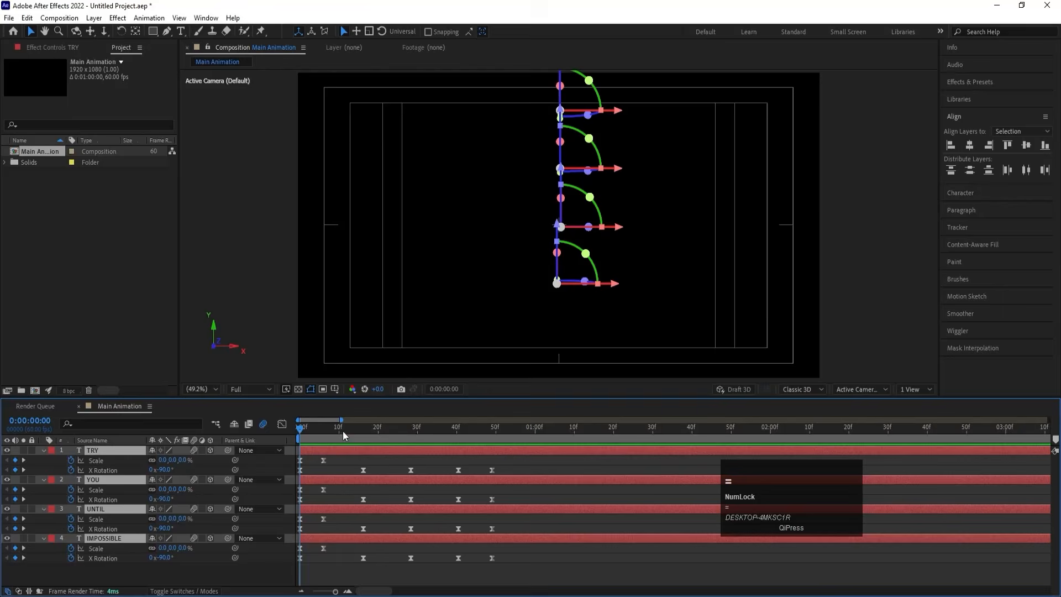
left_click(338, 428)
left_click(330, 529)
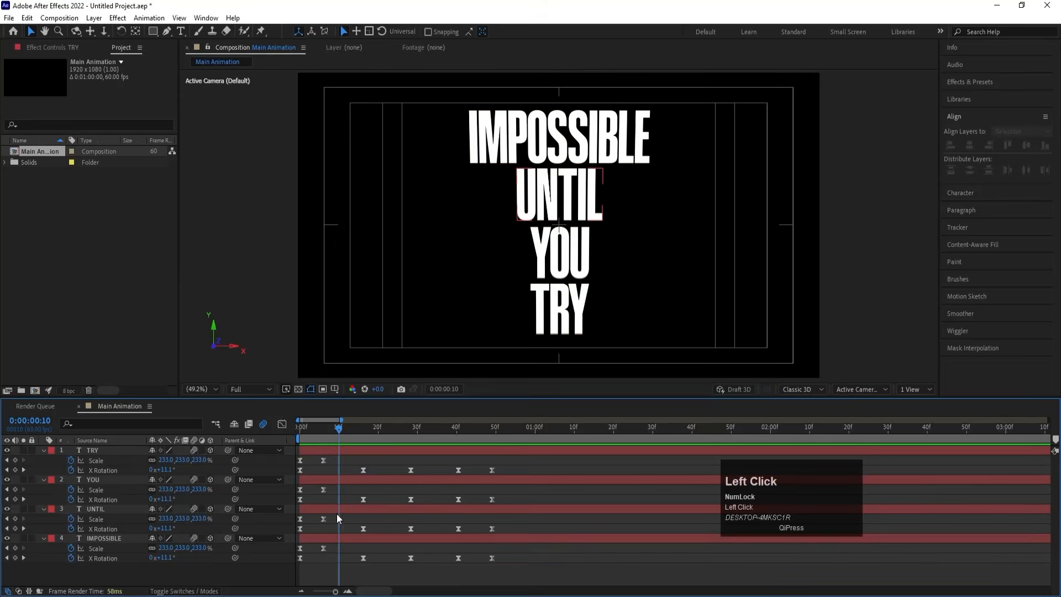
left_click(336, 508)
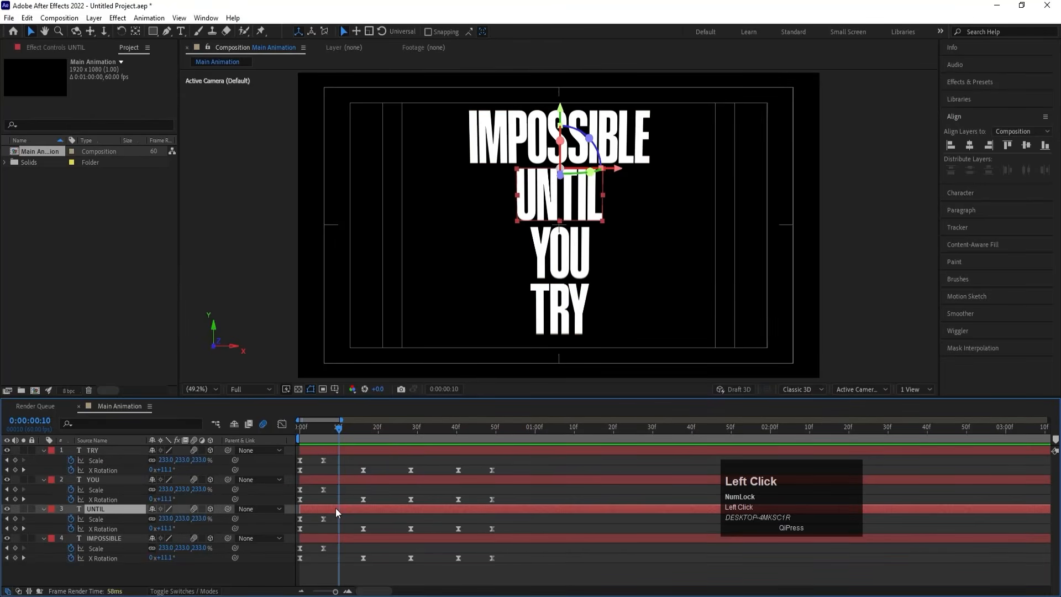
key("bracketleft")
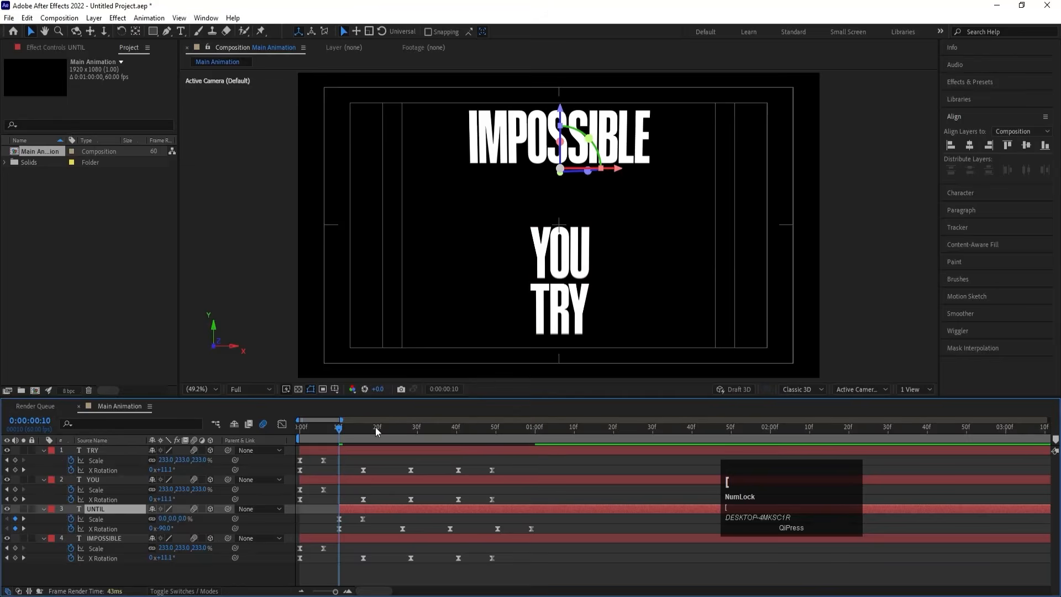
- Shift the YOU layer to start at frame 20 and the TRY layer at frame 30, and preview the stagger
left_click(376, 427)
left_click(377, 479)
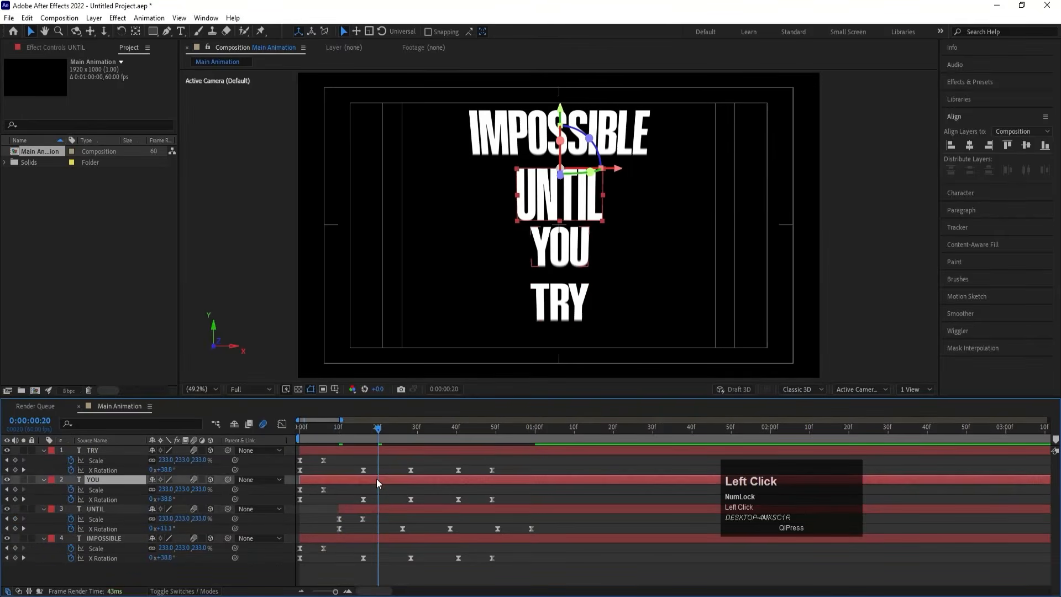
key("bracketleft")
left_click(416, 427)
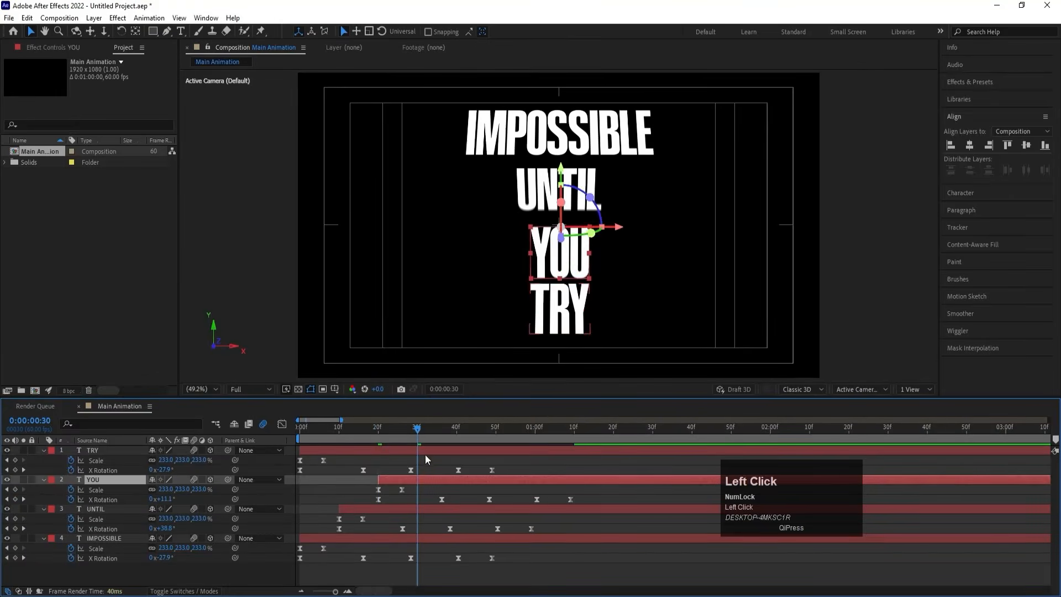
left_click(424, 452)
key("bracketleft")
key("space")
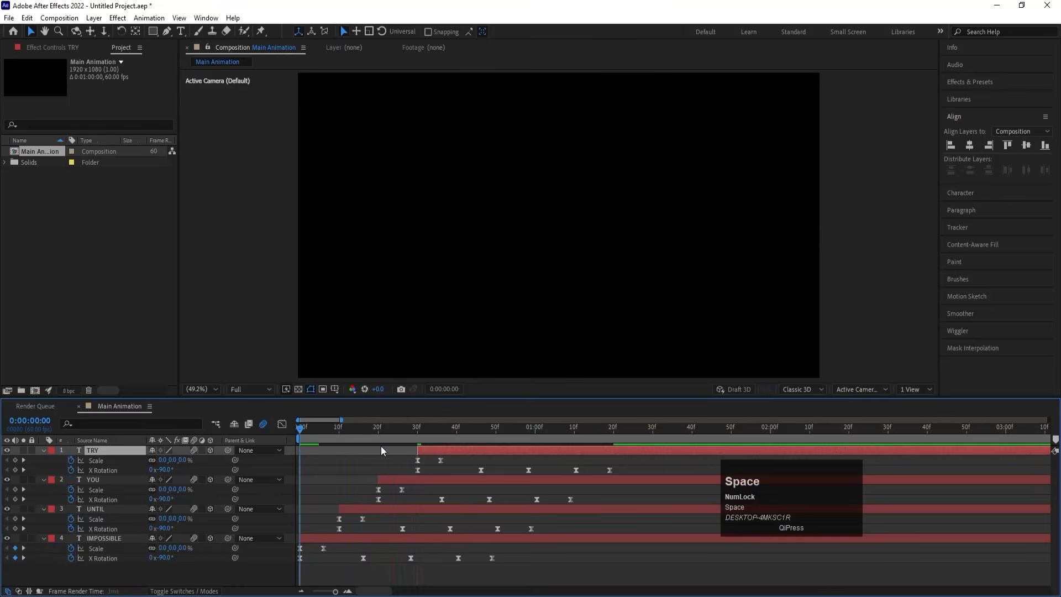
key("space")
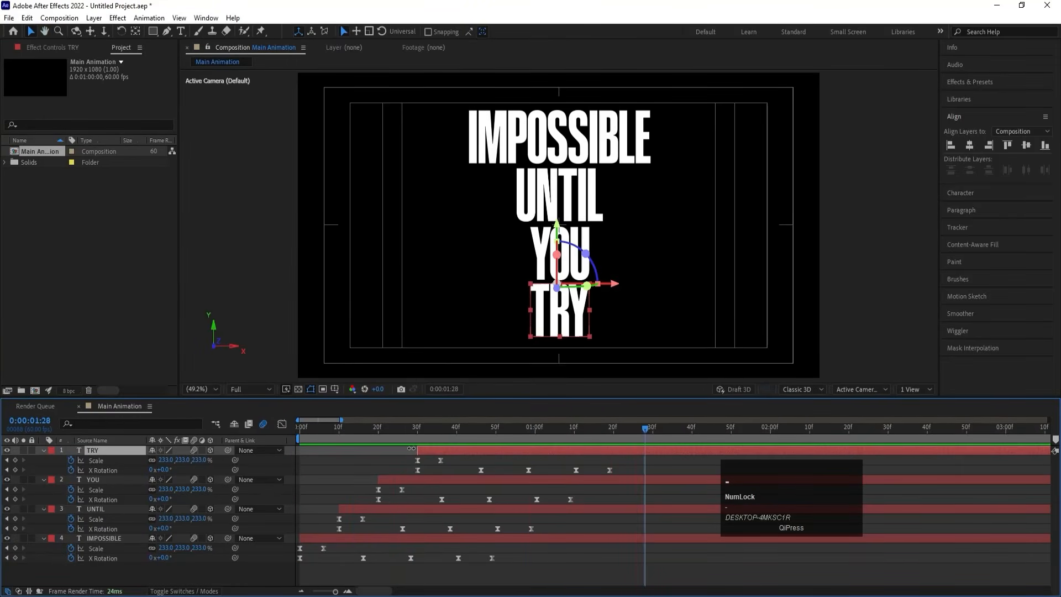
- Add Position keyframes to all four text layers at 0:00:01:19, where TRY's last X Rotation keyframe sits
key("minus")
left_click_drag(512, 432, 501, 432)
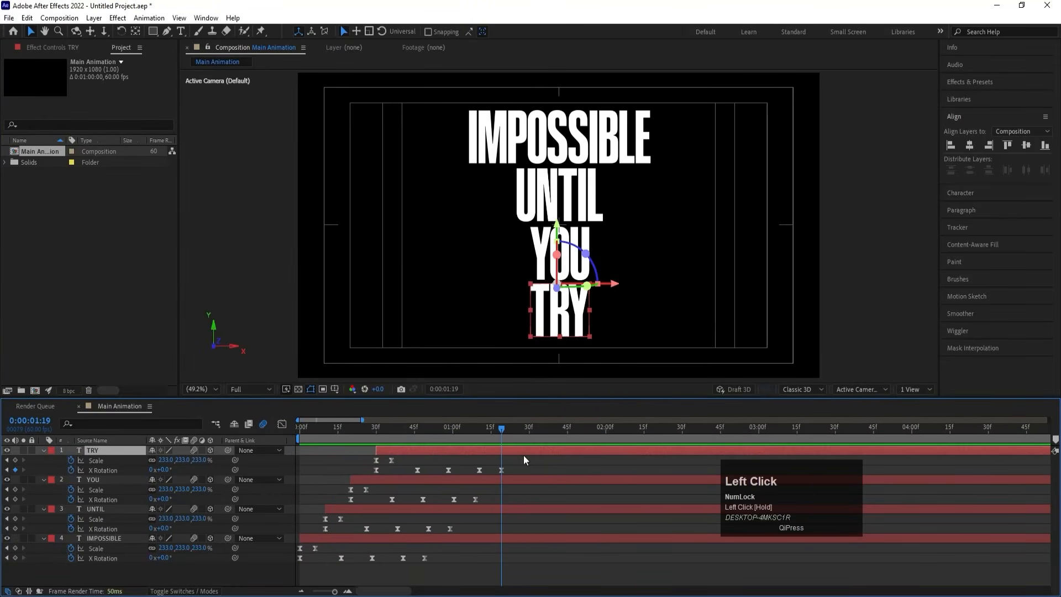
left_click(98, 539, "shift")
key("p")
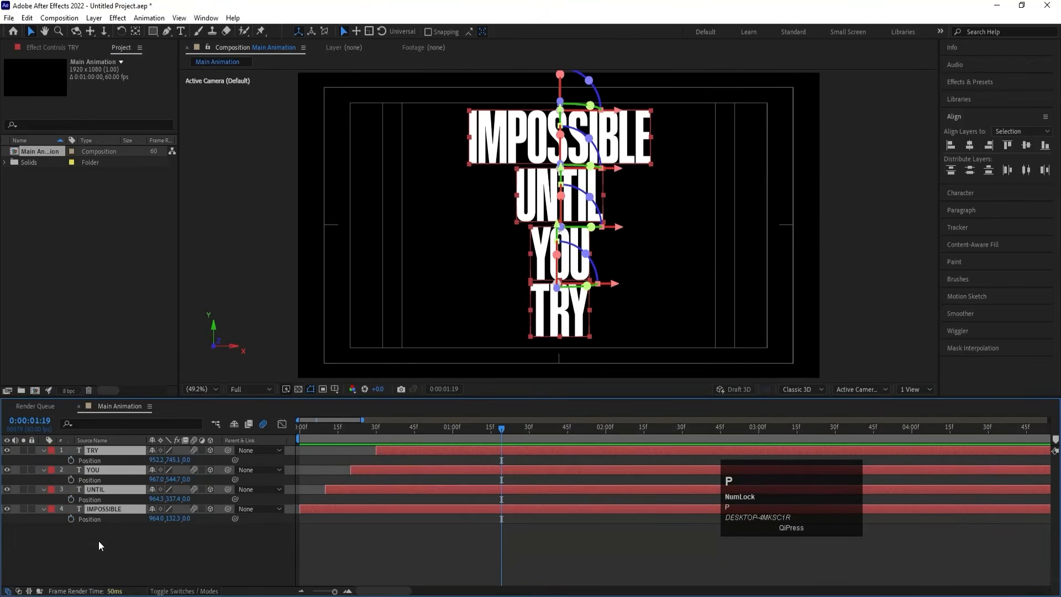
left_click(71, 460)
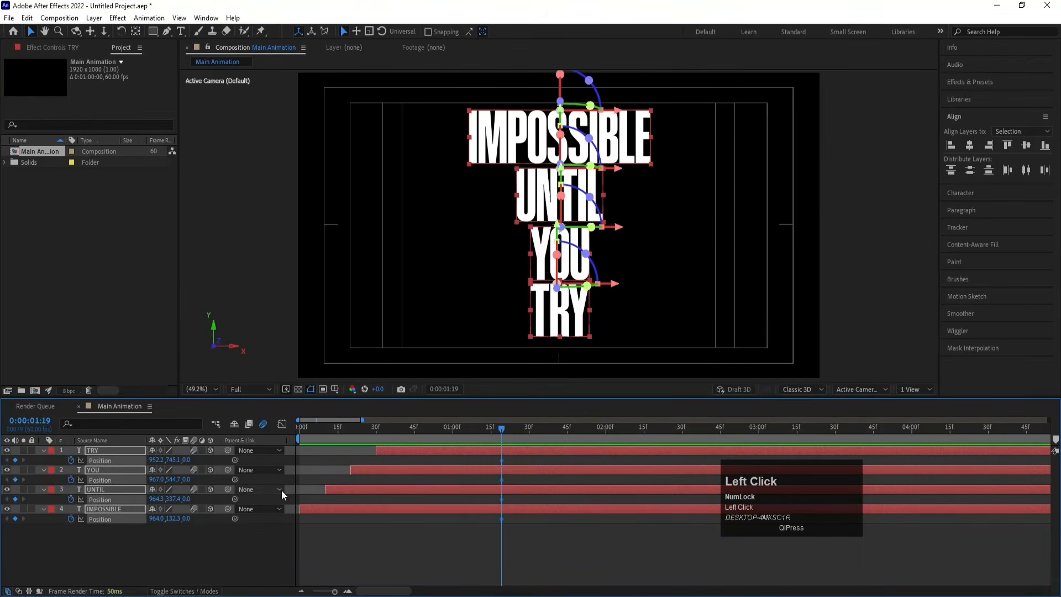
- At 0:00:02:00, move the UNTIL and TRY layers together horizontally off the right side of the frame, to X about 2136 and 2124
left_click_drag(557, 427, 605, 434)
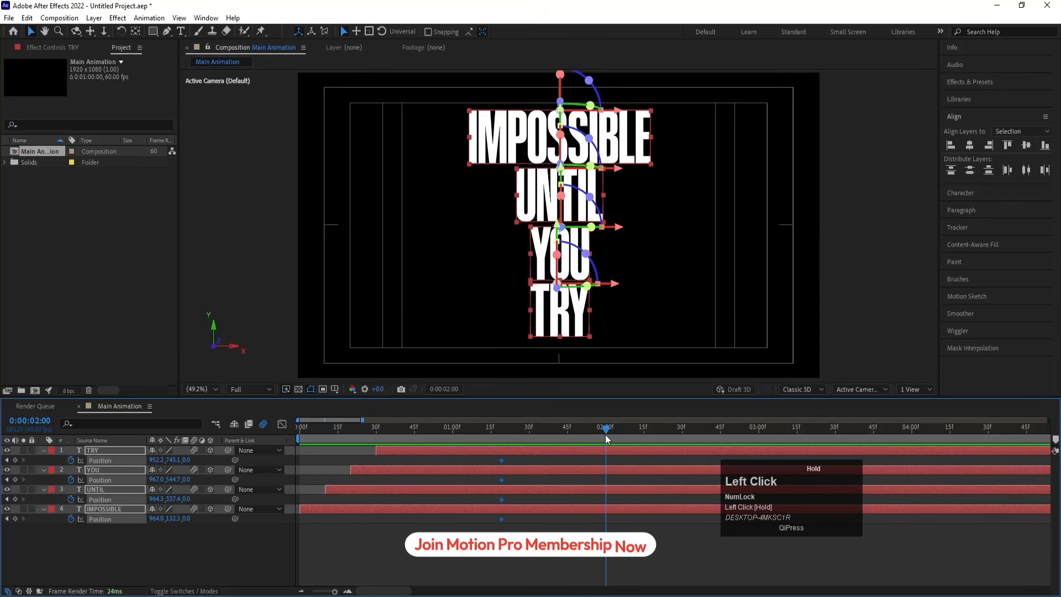
left_click(196, 541)
left_click(105, 450)
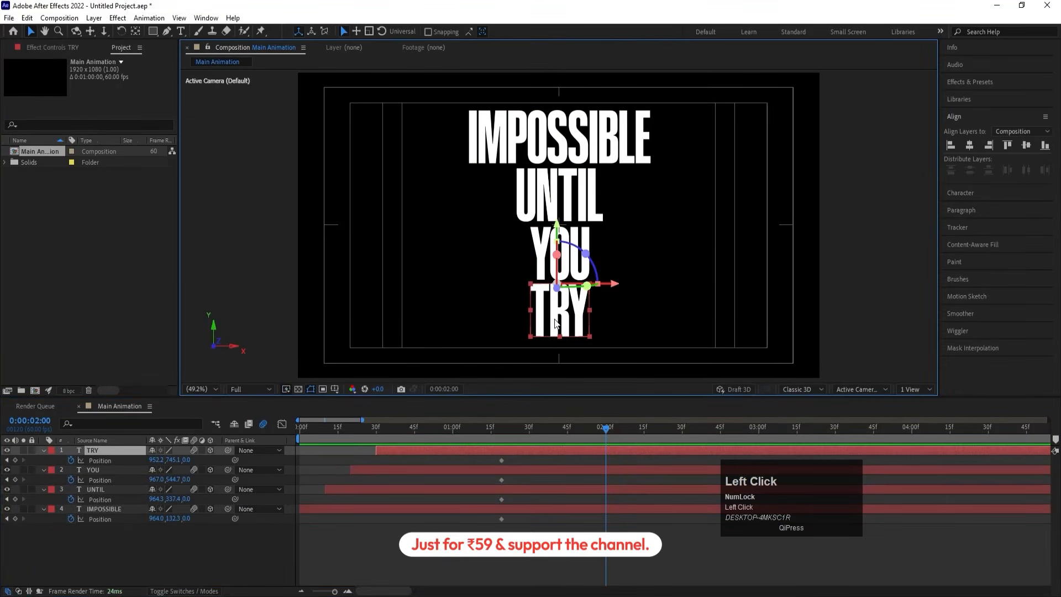
left_click(566, 216, "shift")
left_click_drag(567, 215, 741, 193)
key("ctrl+z")
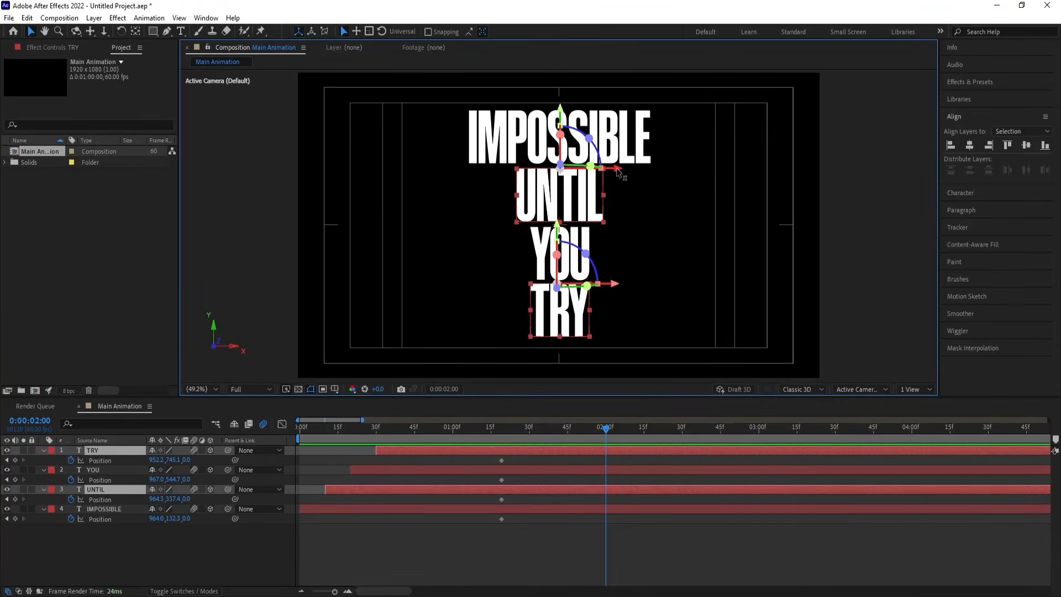
left_click_drag(619, 173, 931, 174)
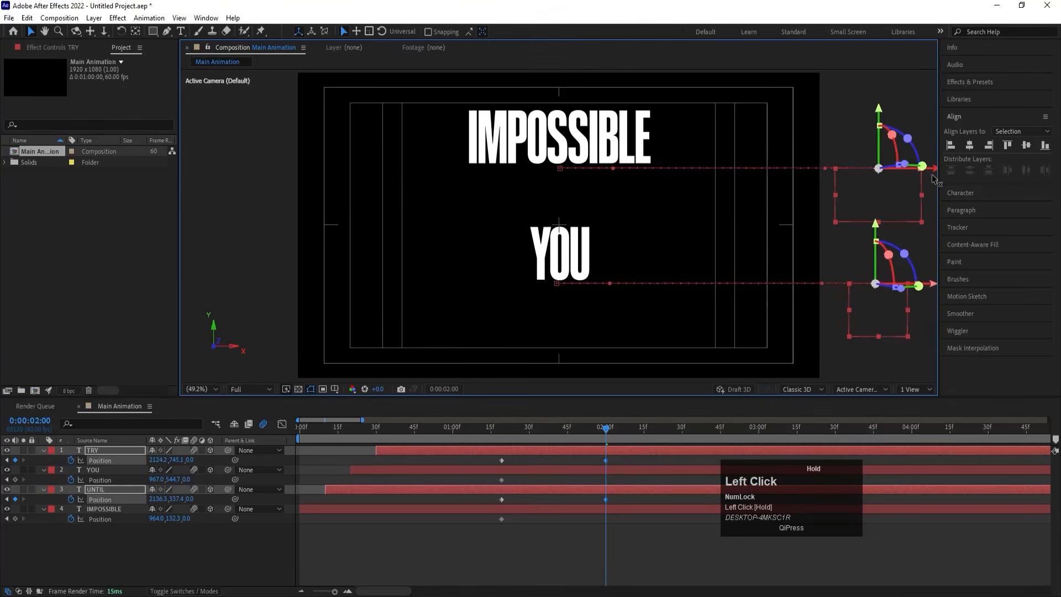
- At 0:00:02:00, move the YOU and IMPOSSIBLE layers together horizontally off the left side of the frame, to X about -376 and -379
left_click(519, 468)
left_click(522, 508, "ctrl")
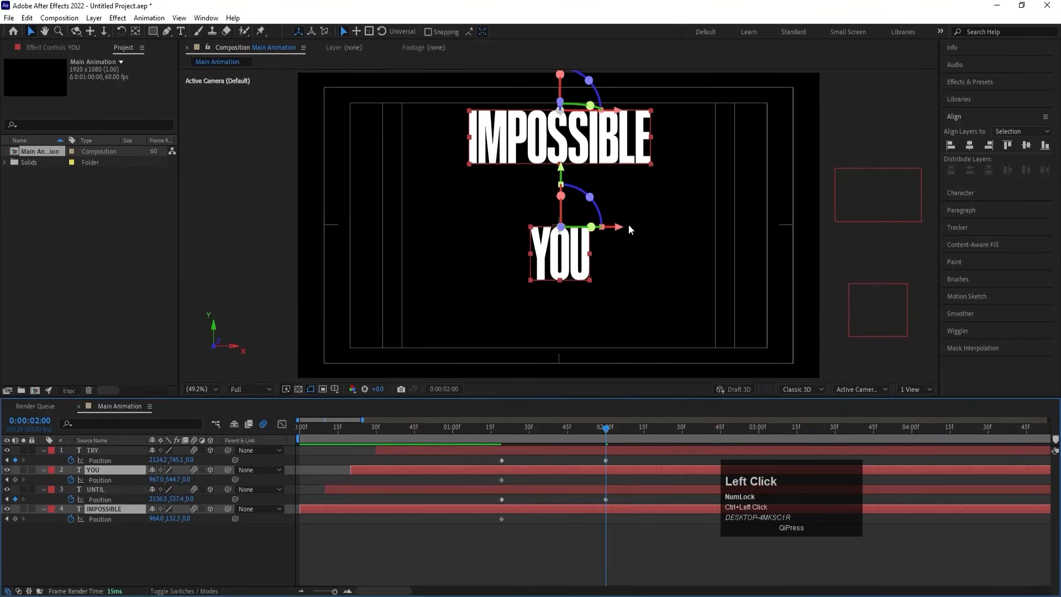
left_click_drag(621, 231, 263, 214)
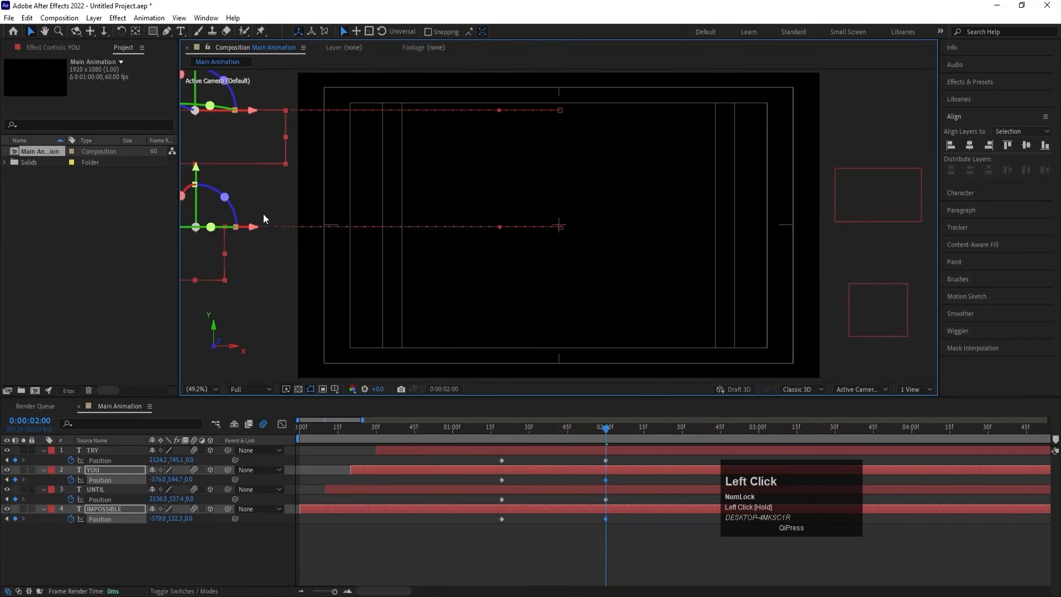
- Apply Easy Ease to all Position keyframes and shape their speed graph into a slow start with a sharp late peak
left_click_drag(638, 559, 487, 449)
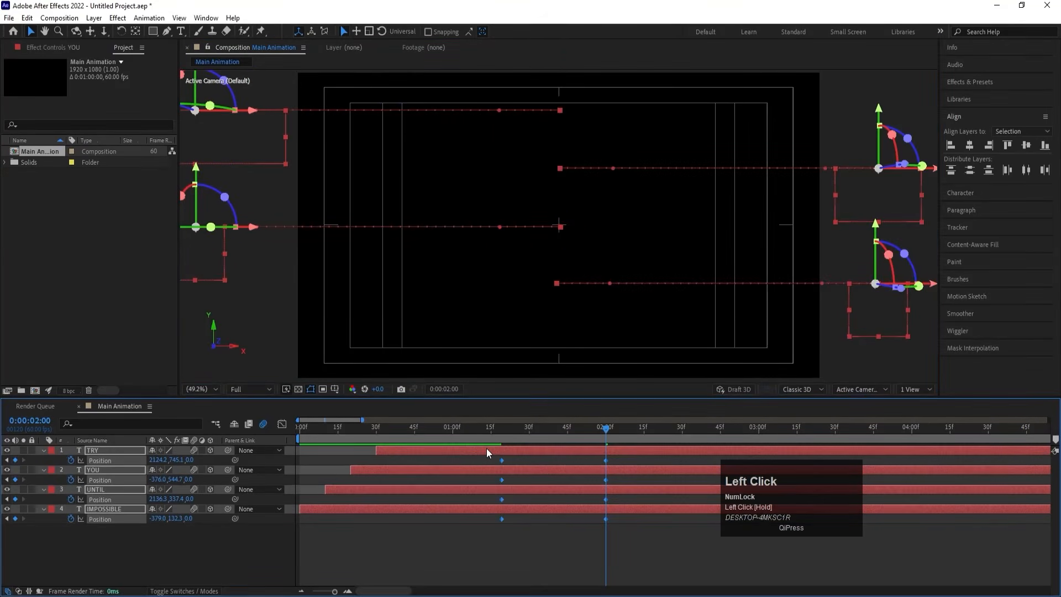
key("F9")
left_click(281, 425)
left_click_drag(534, 529, 553, 539)
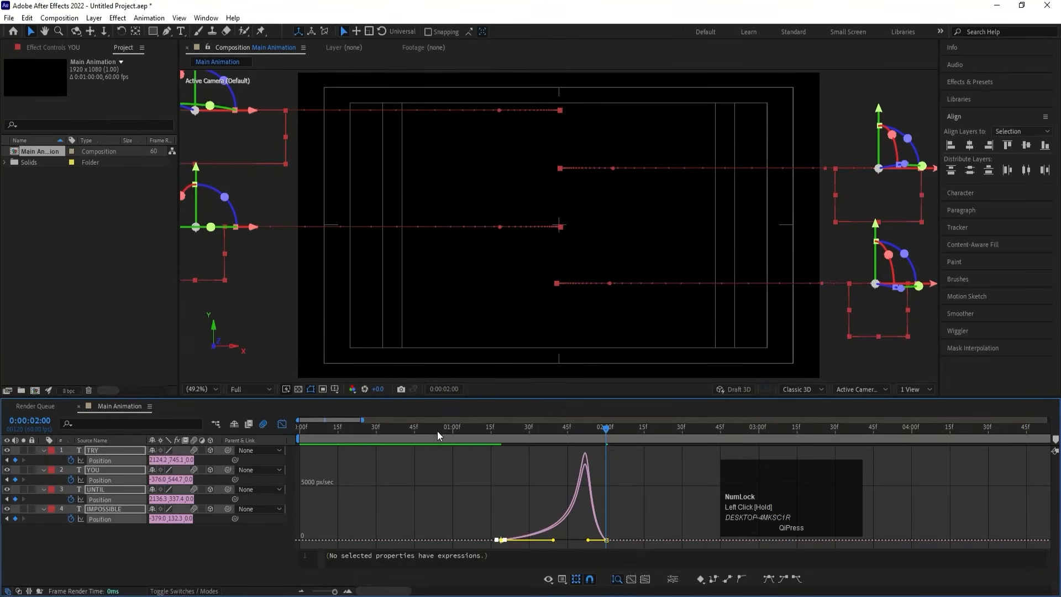
- Return to the layer bar view and preview the text animation from the start of the composition
left_click_drag(436, 431, 167, 432)
left_click(282, 424)
key("space")
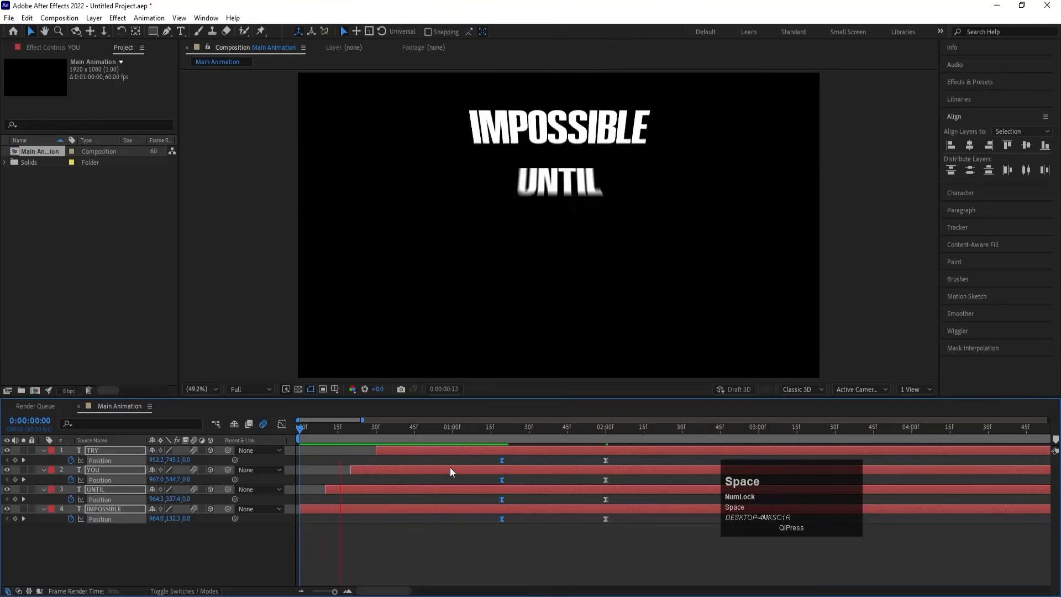
key("space")
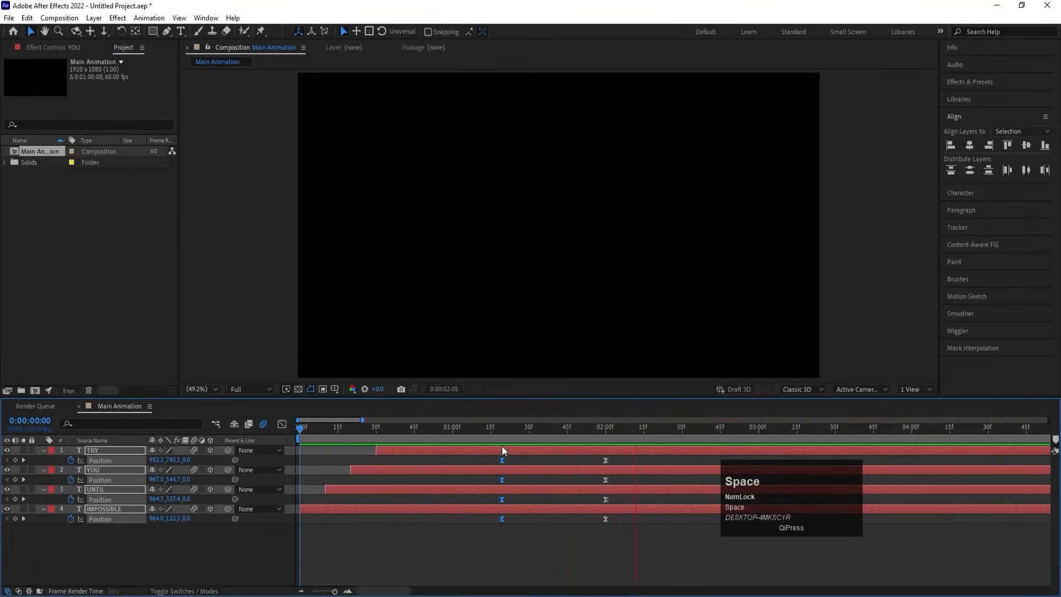
- Delay both Position keyframes of UNTIL by about 9 frames and those of YOU by about 17 frames
left_click_drag(502, 432, 559, 431)
key("=")
left_click_drag(497, 499, 730, 502)
left_click_drag(504, 503, 550, 502)
left_click_drag(491, 475, 726, 491)
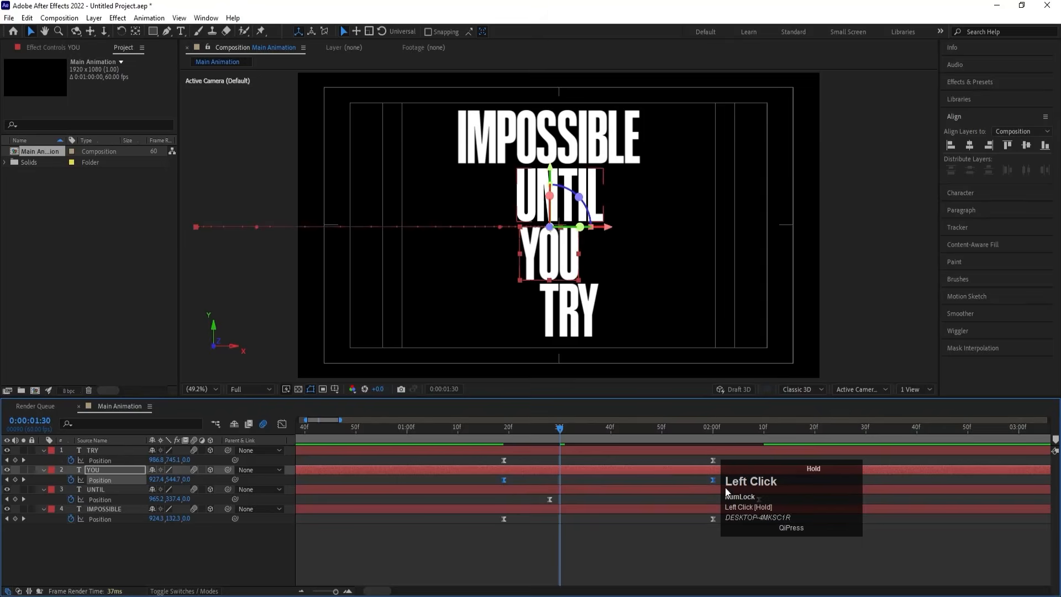
left_click_drag(539, 489, 590, 484)
- Delay both Position keyframes of TRY by about 25 frames and preview the staggered exit
left_click(95, 461)
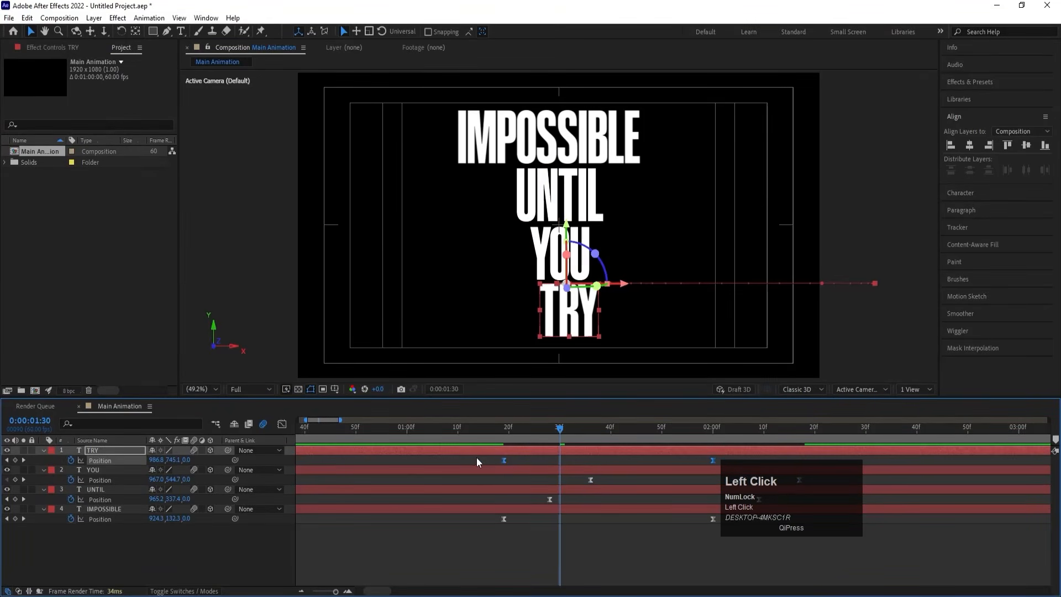
left_click_drag(505, 459, 632, 462)
scroll(633, 462, "down", 2)
key("space")
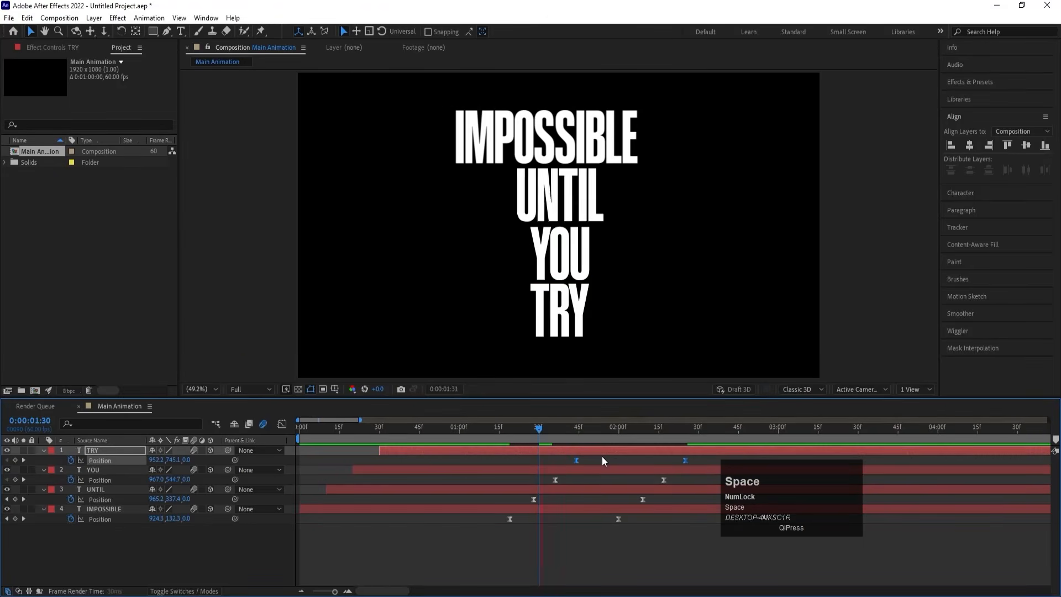
left_click(517, 429)
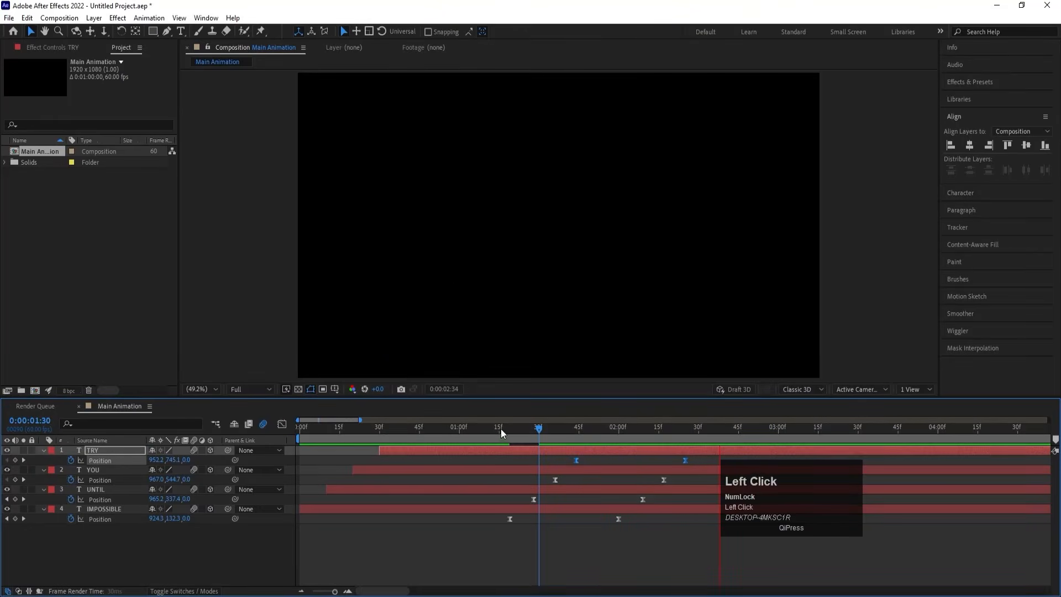
key("space")
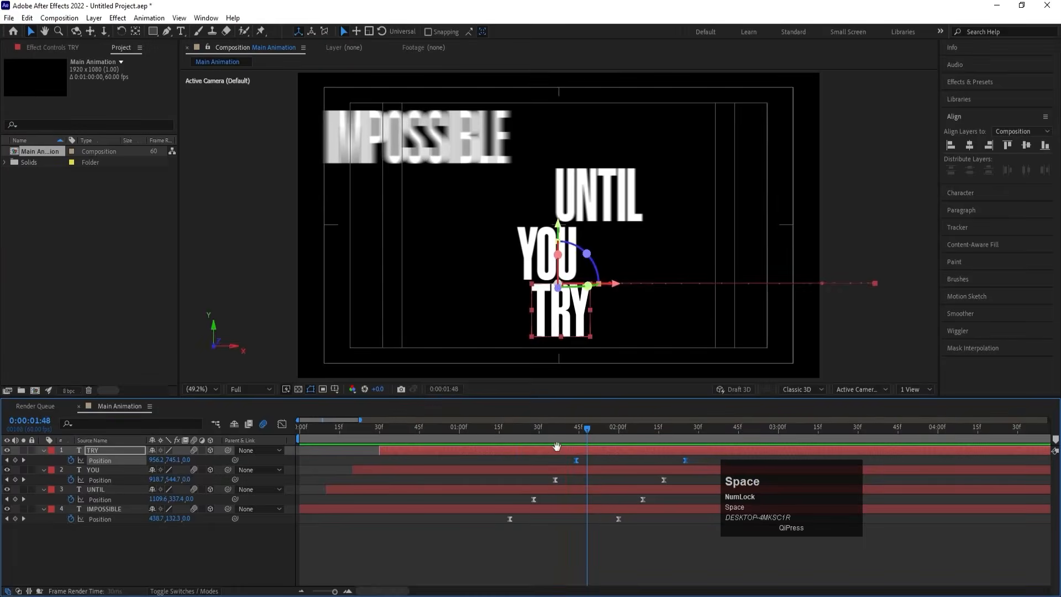
- End the work area at TRY's last Position keyframe, 0:00:02:25, and preview the full loop
left_click_drag(691, 428, 686, 428)
key("space")
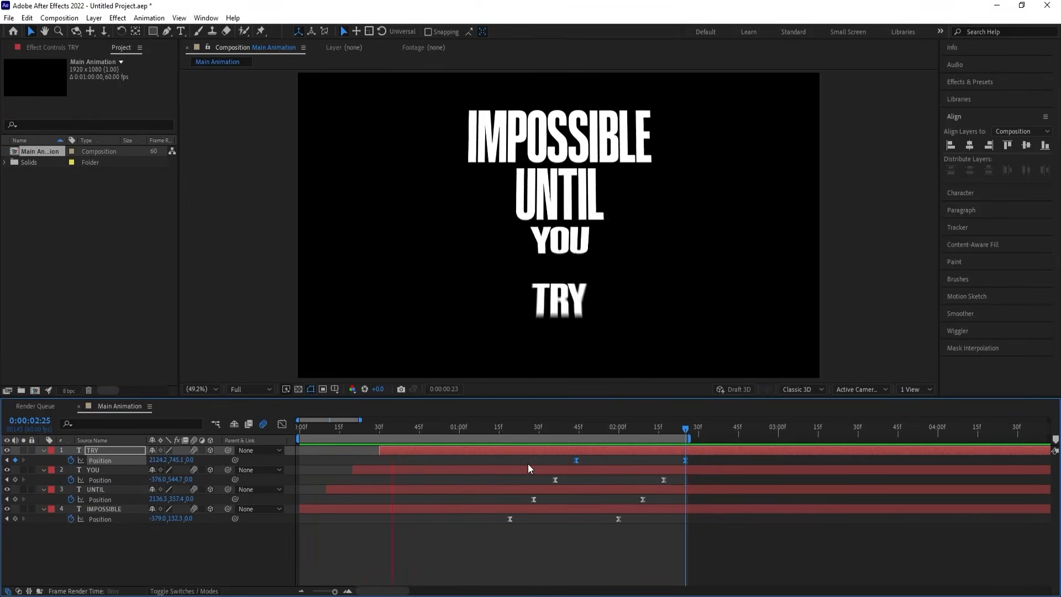
key("space")
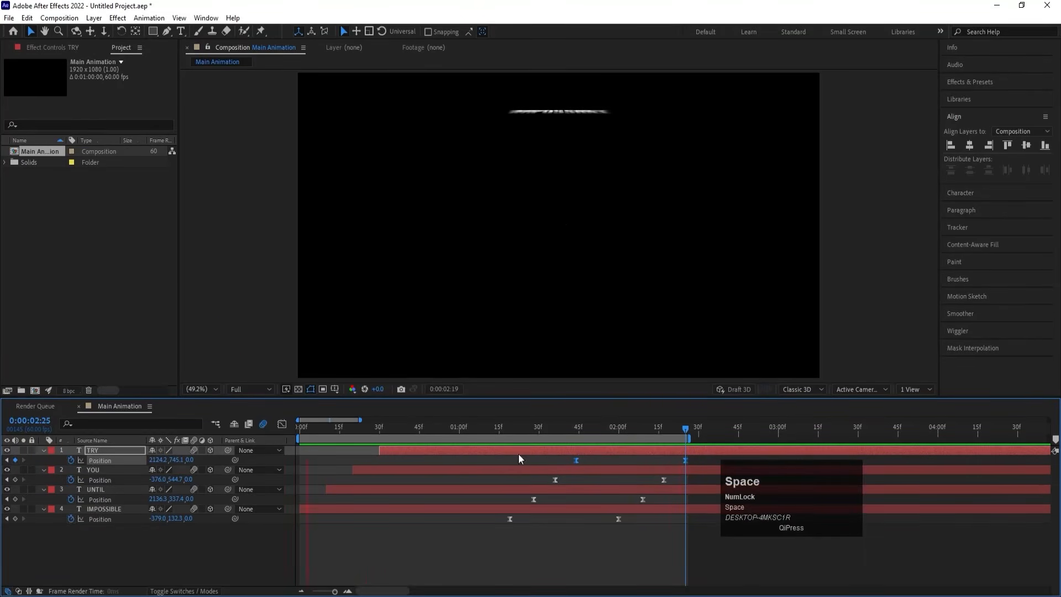
- Go to 0:00:01:10, where all four words are in place, and collapse the layers' revealed properties
left_click_drag(410, 427, 486, 434)
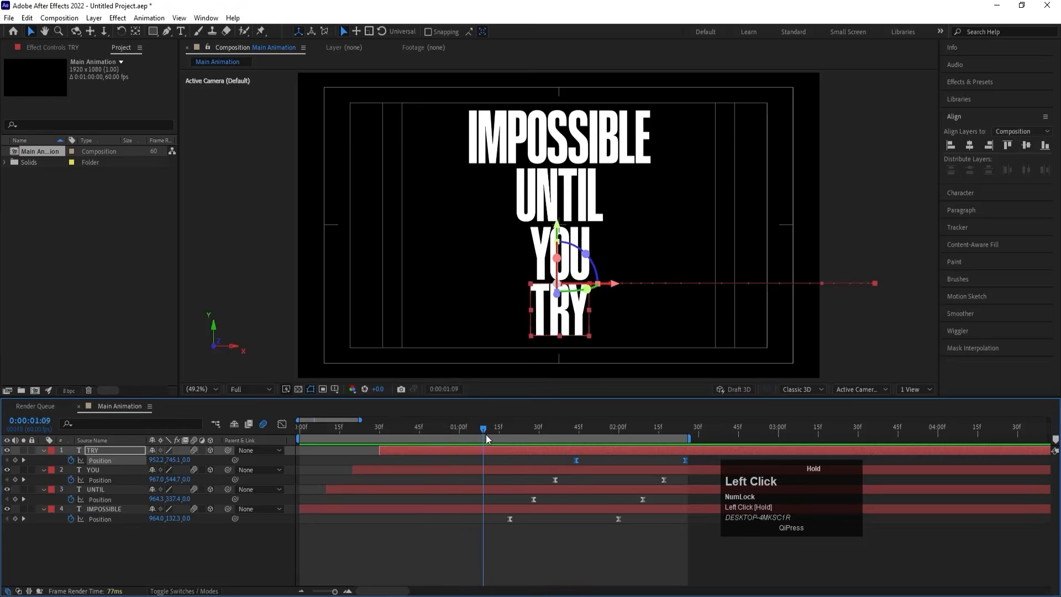
left_click(391, 542)
key("u")
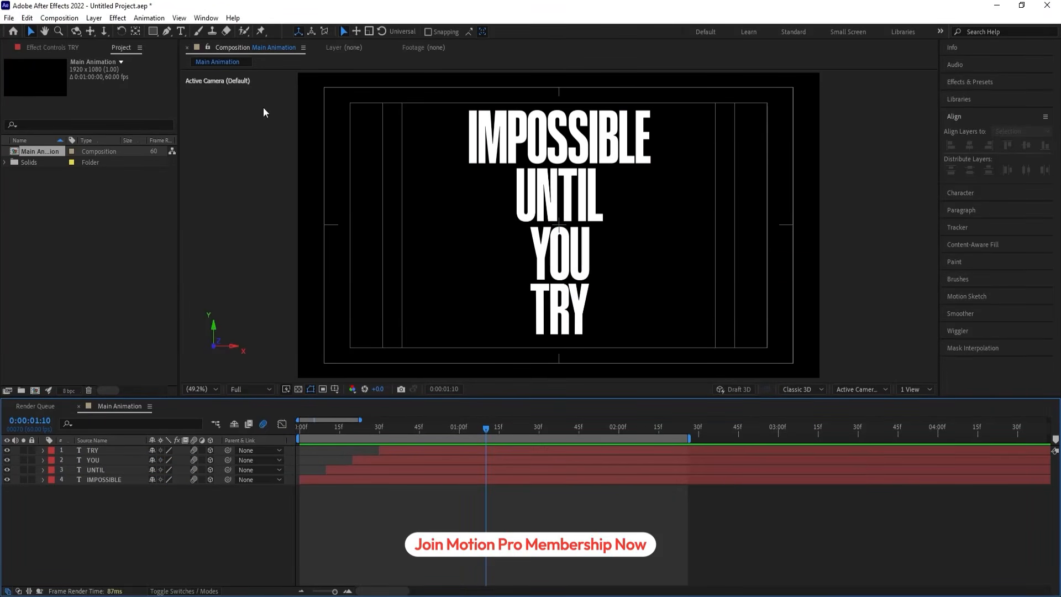
- Draw a diagonal line with the Pen tool from below the frame, through the text, to above the frame, and fit the view
left_click(166, 32)
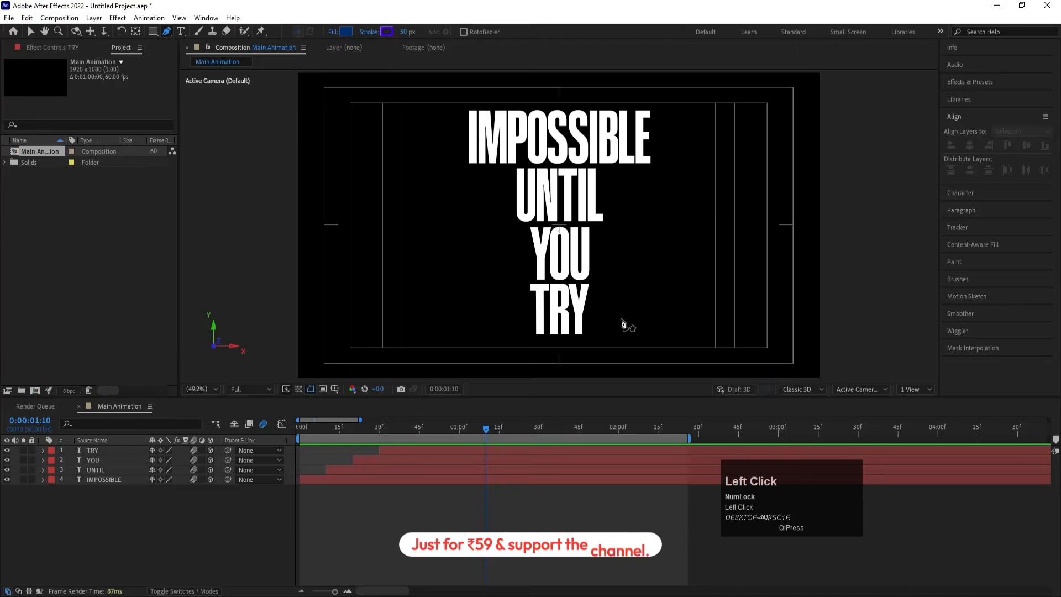
scroll(527, 301, "down", 2)
left_click(521, 312)
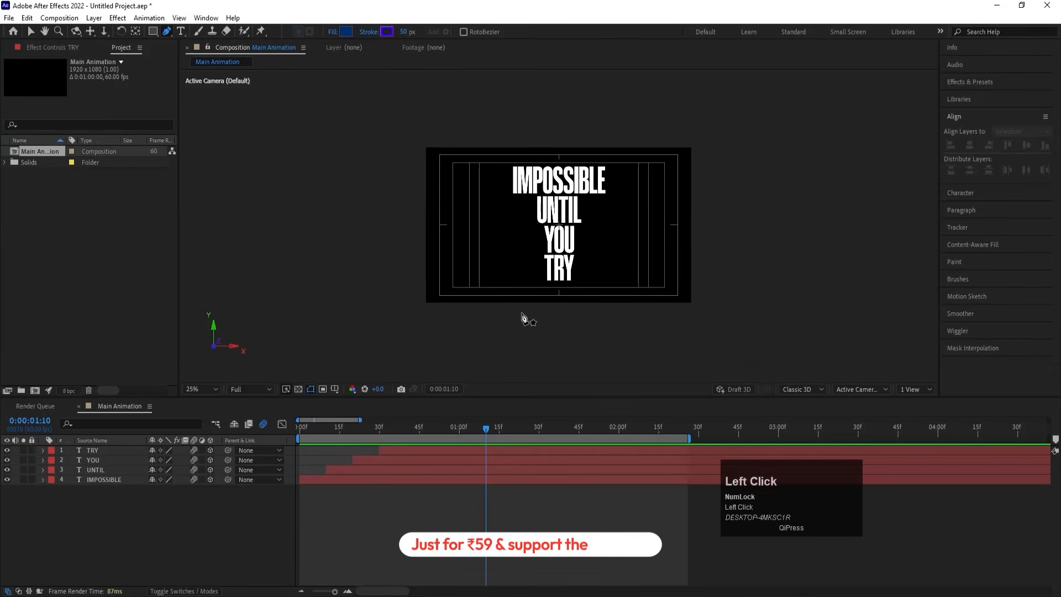
left_click(597, 137)
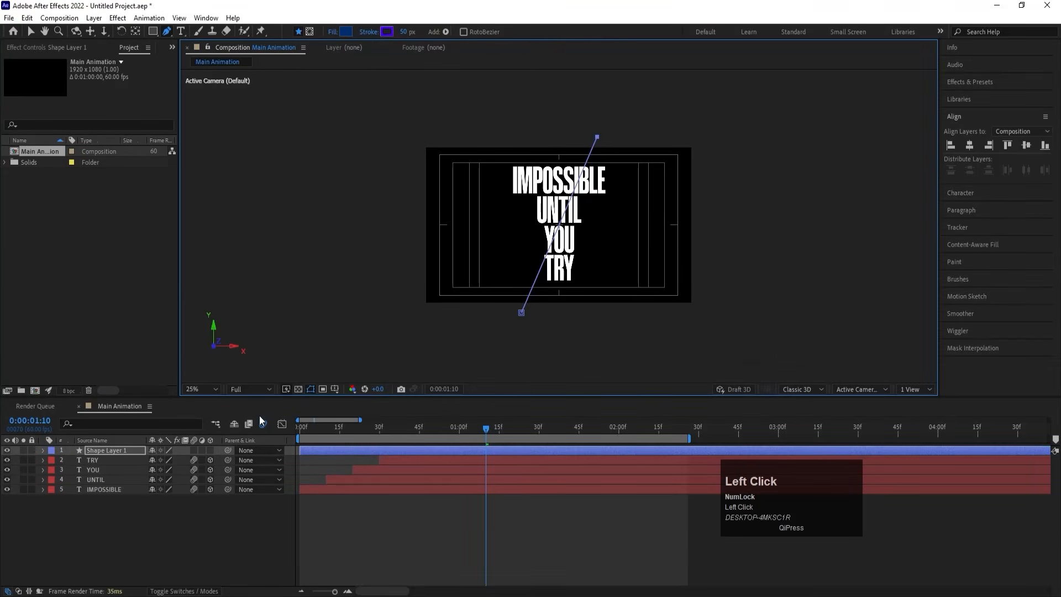
left_click(199, 389)
left_click(200, 184)
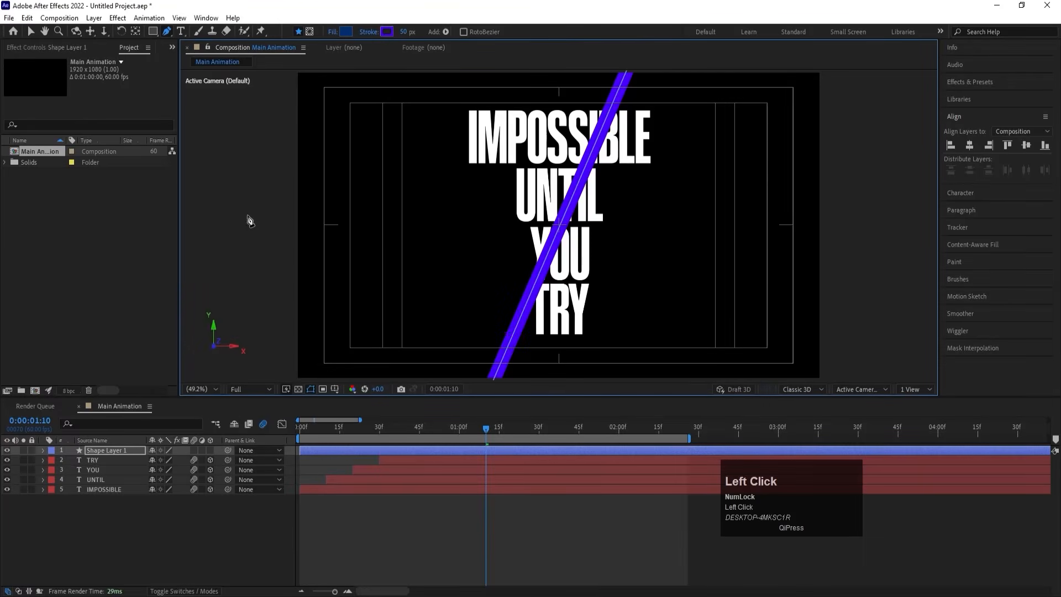
- Center the anchor point of the diagonal line's shape layer on its content
left_click(107, 450)
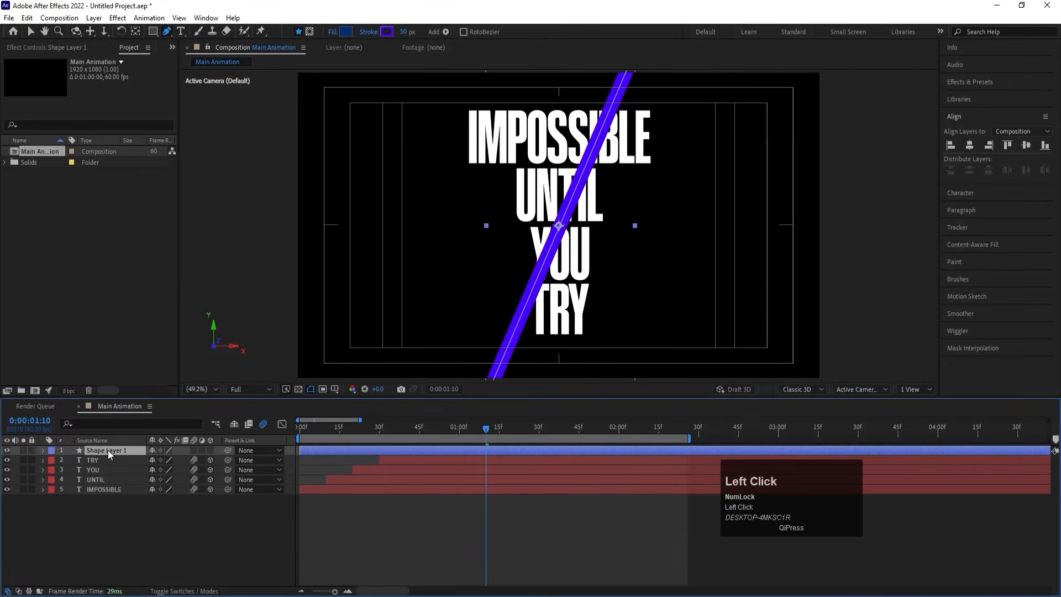
key("ctrl")
key("ctrl+alt+Home")
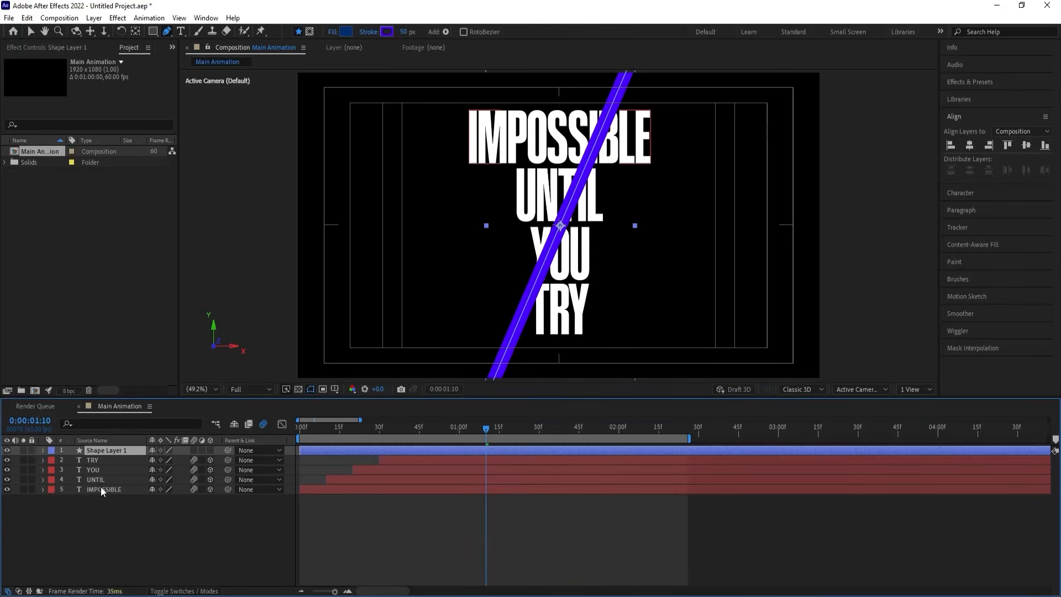
- Place the YOU and IMPOSSIBLE layers above Shape Layer 1 in the layer stack, and select the shape layer
left_click(100, 488)
left_click(94, 470, "ctrl")
left_click_drag(95, 472, 105, 449)
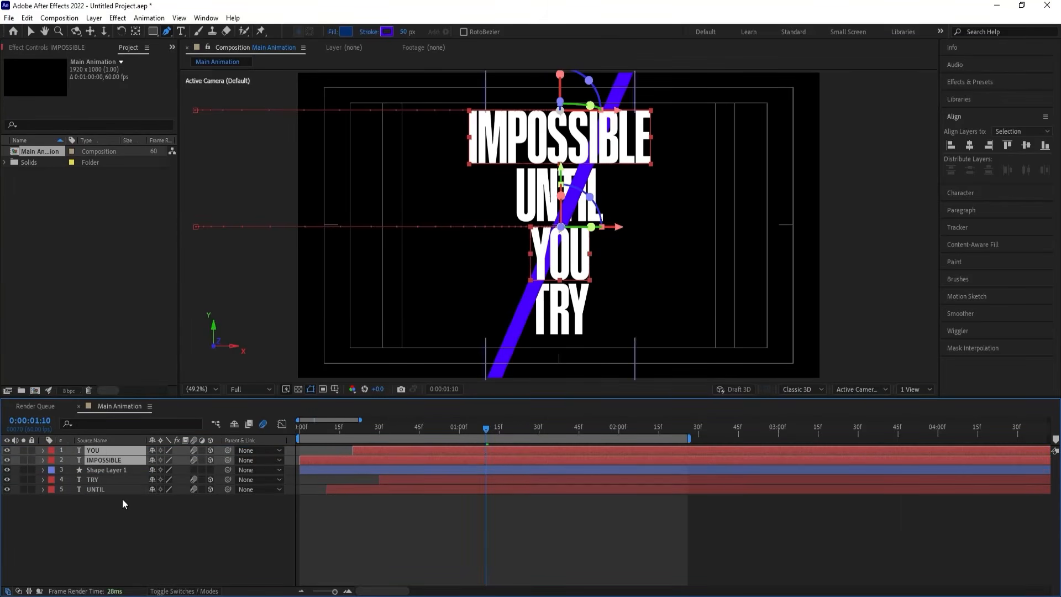
left_click(124, 530)
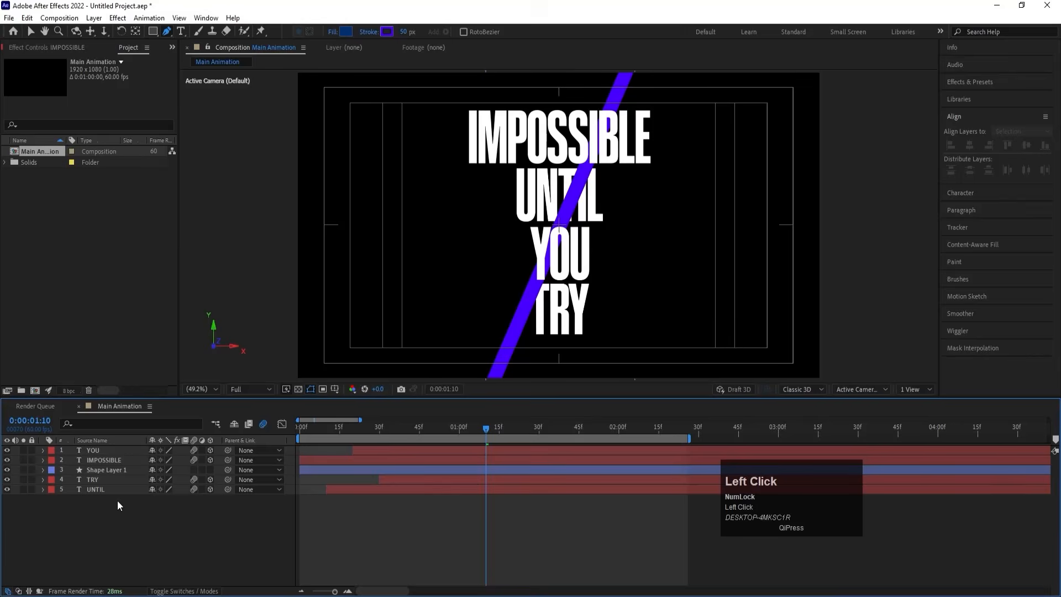
left_click(100, 470)
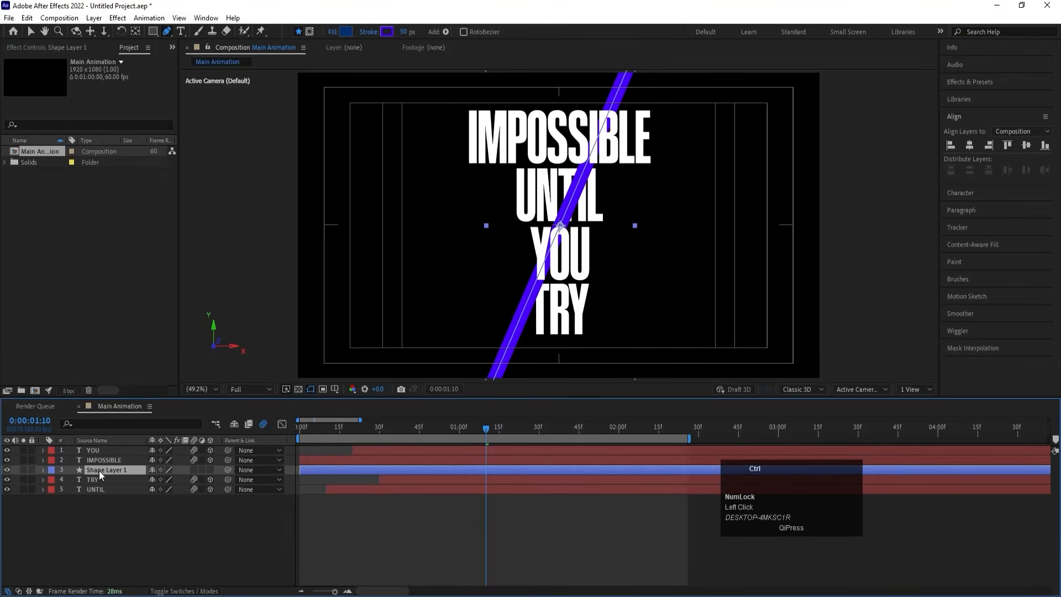
- Duplicate Shape Layer 1 and rotate the copy to 145° so the two diagonal lines cross
key("ctrl+d")
key("r")
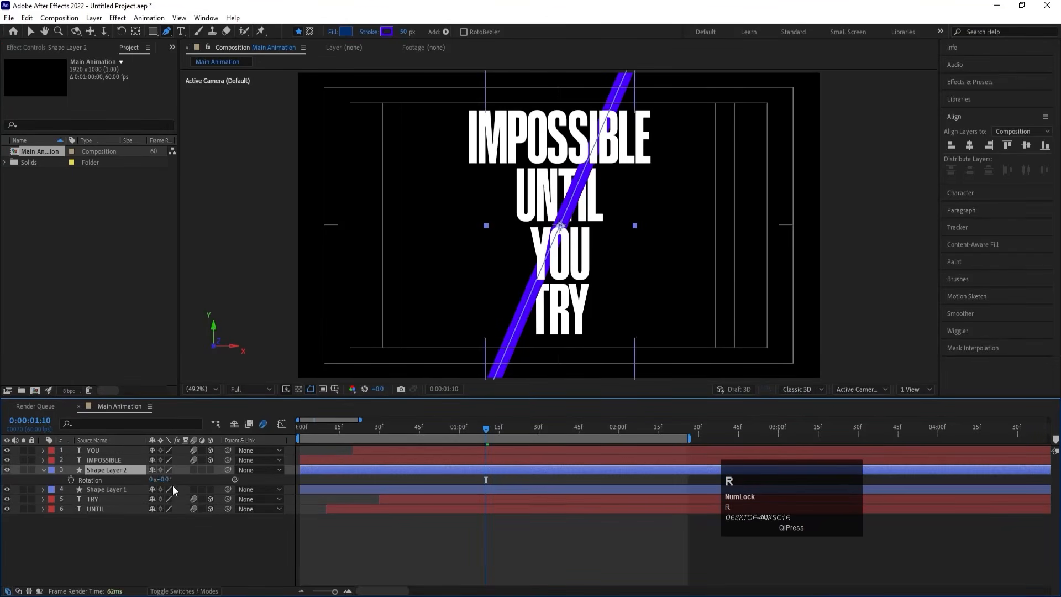
left_click_drag(169, 480, 241, 479)
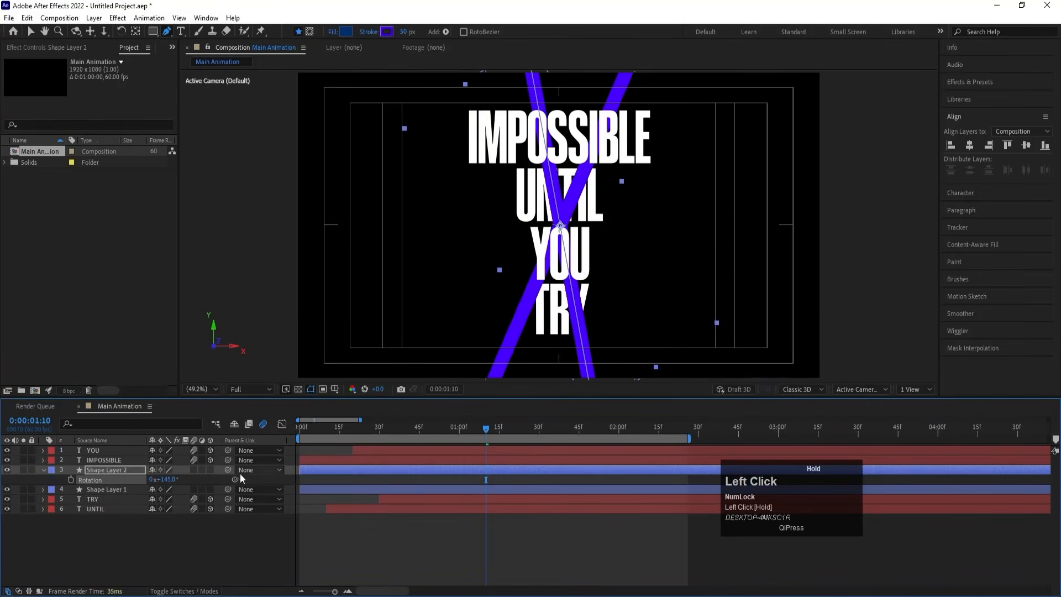
- Change the stroke color of the duplicated line, Shape Layer 2, to pink FF00A2
left_click(100, 469)
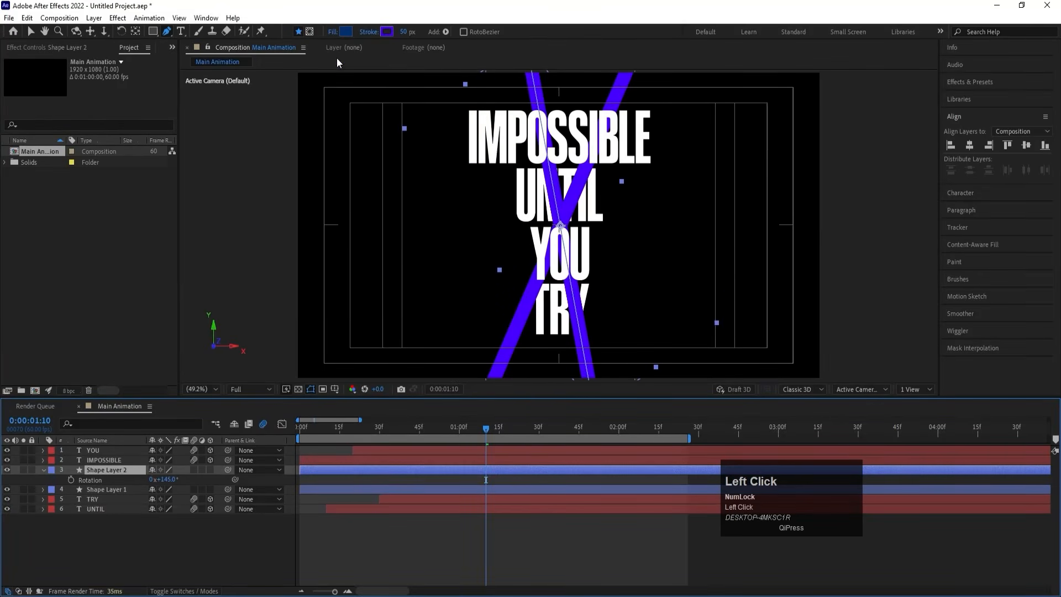
left_click(386, 32)
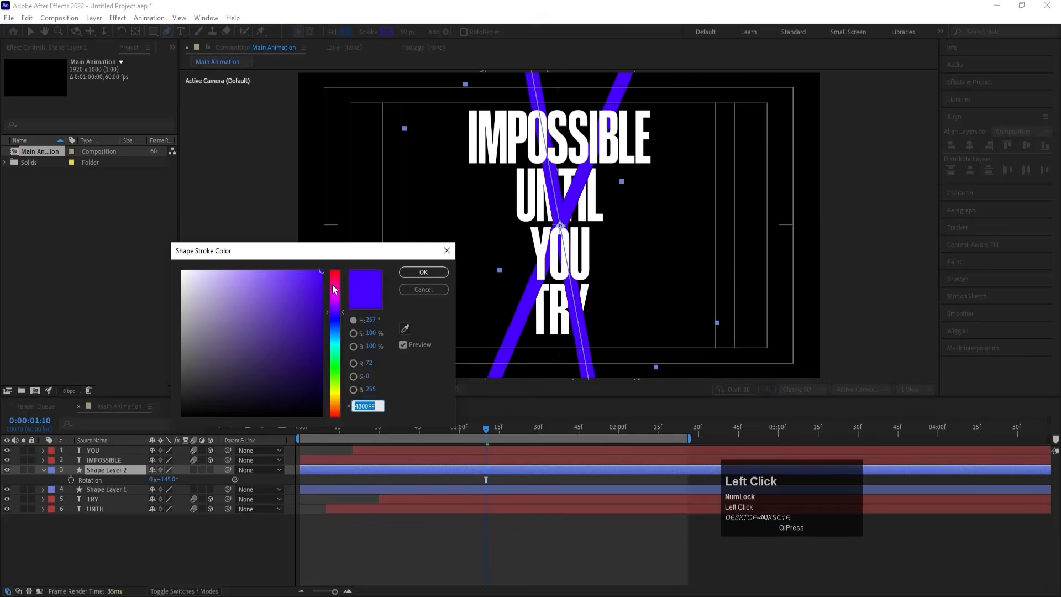
left_click_drag(335, 288, 337, 286)
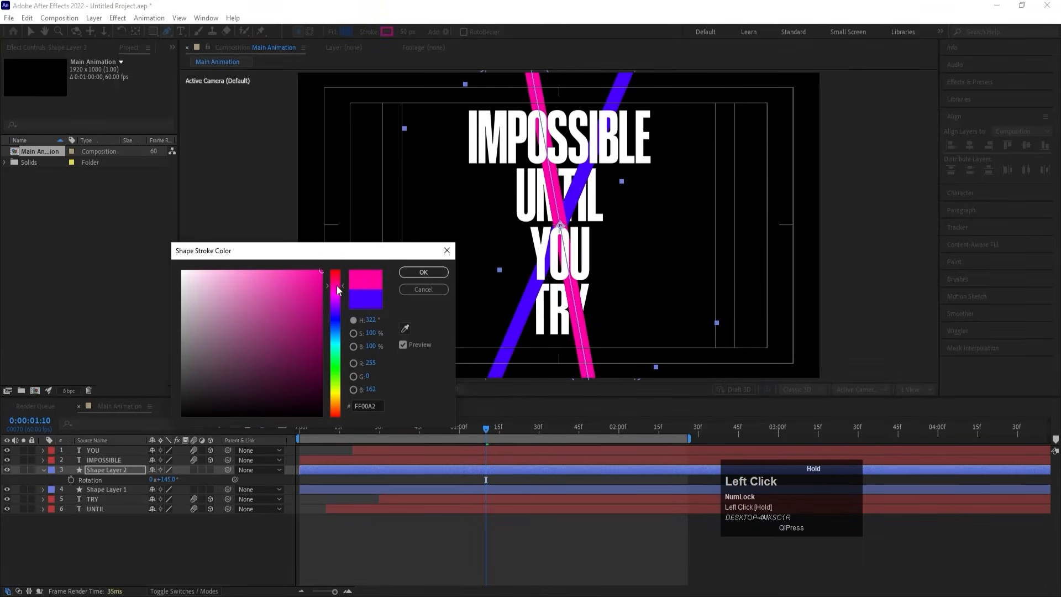
key("Return")
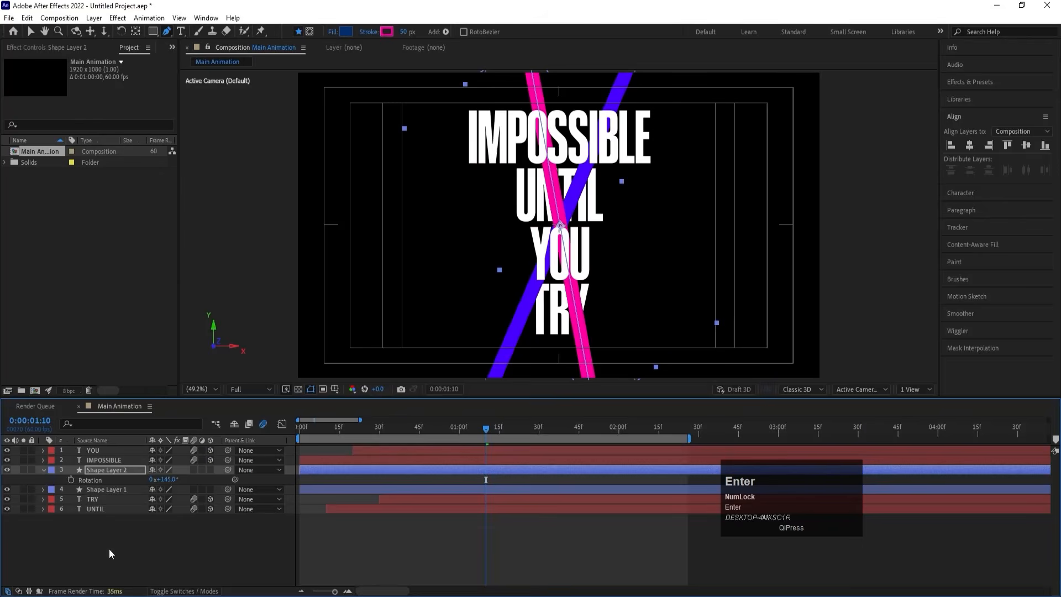
left_click(110, 549)
- Find the Drop Shadow effect and apply it to Shape Layer 2
left_click(96, 471)
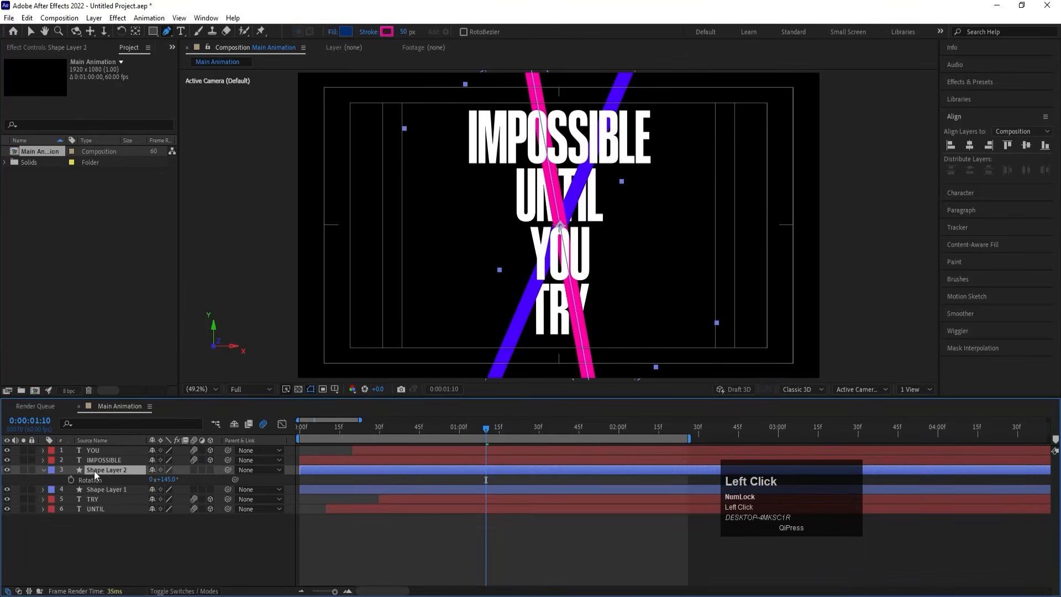
left_click(956, 82)
left_click(972, 97)
key("ctrl+a")
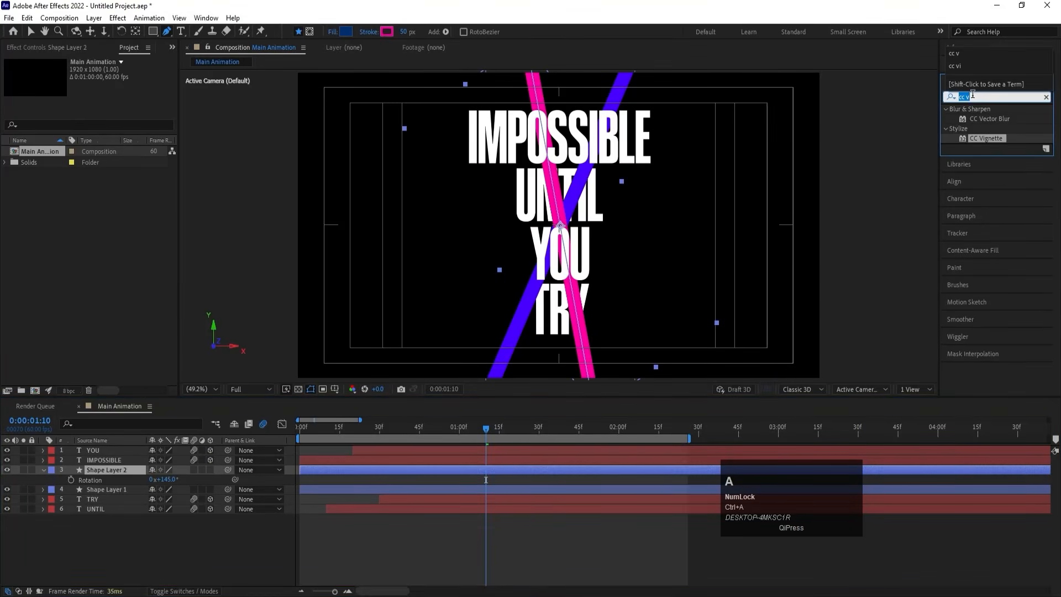
type("drop")
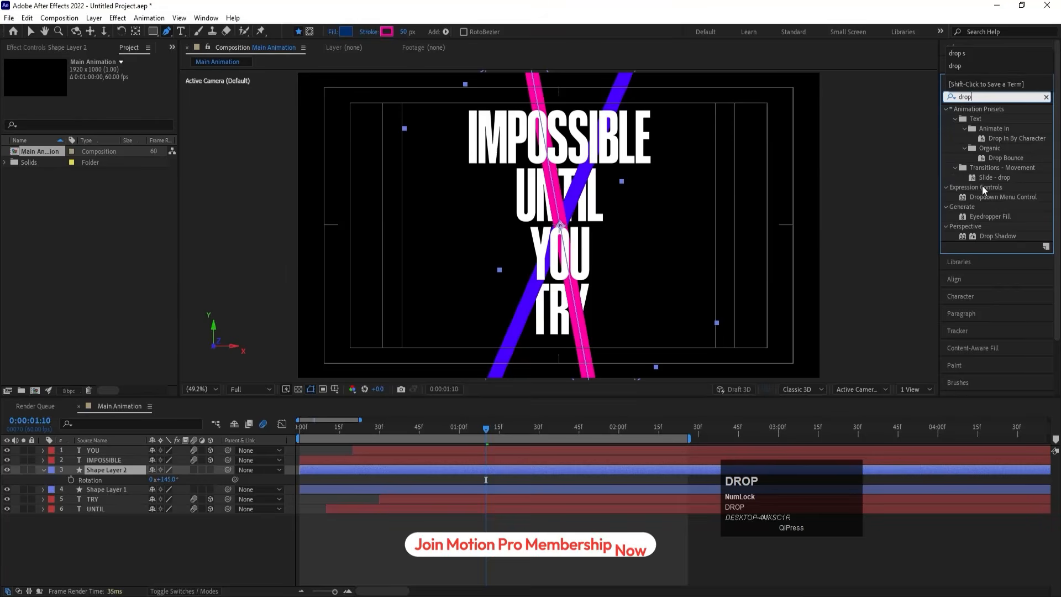
double_click(993, 237)
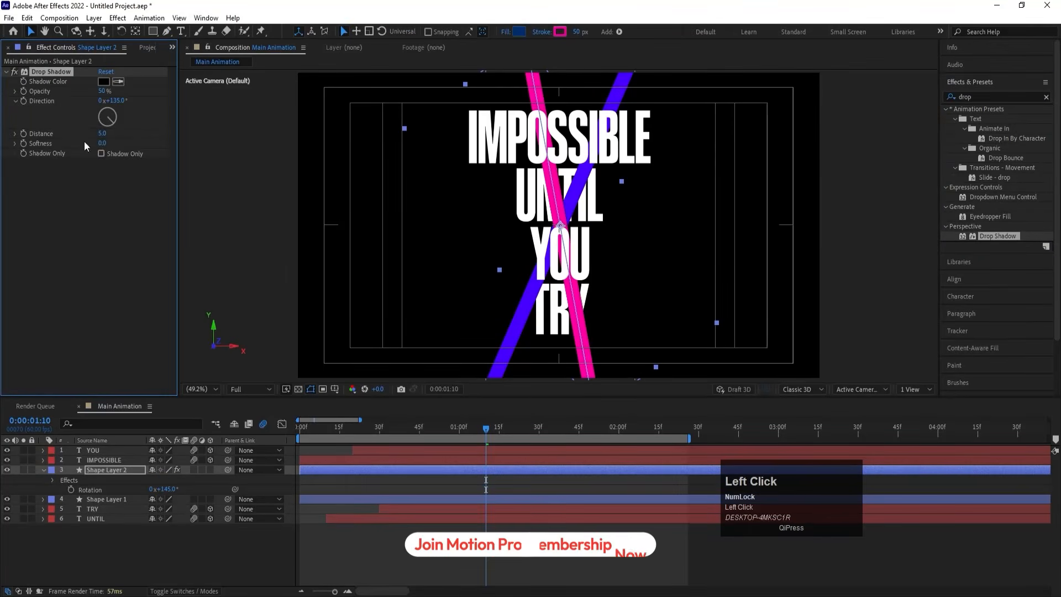
- Set the pink line's Drop Shadow softness to 200, distance to 41 and opacity to 40%
left_click(102, 143)
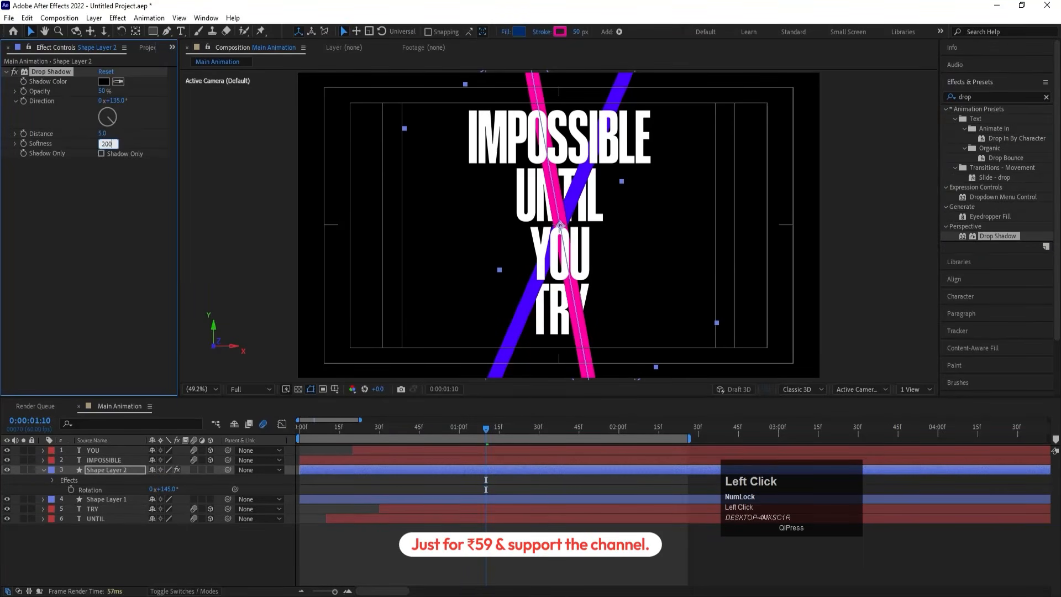
key("Return")
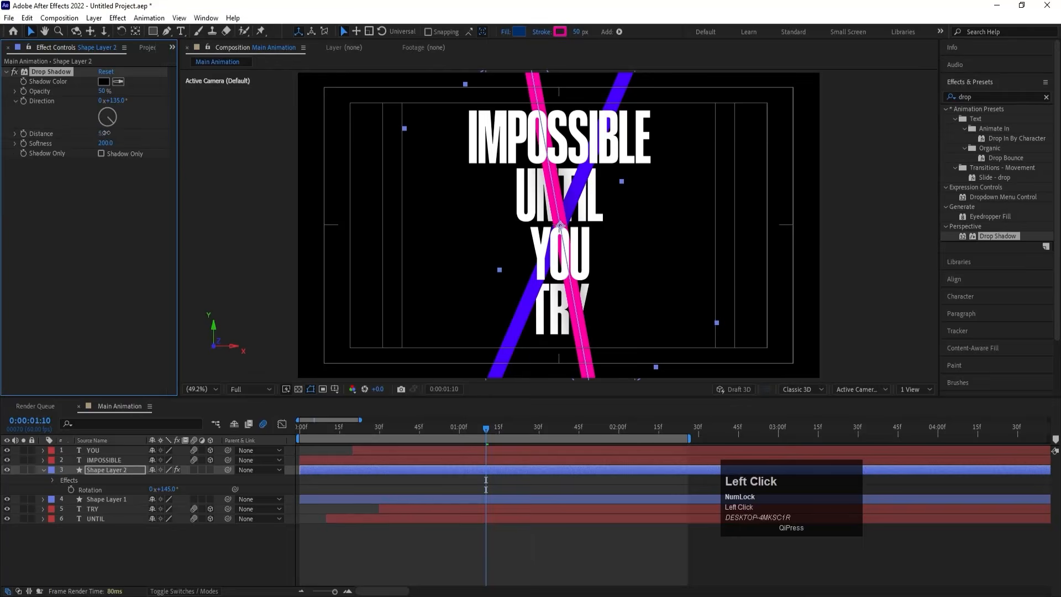
left_click_drag(105, 134, 126, 131)
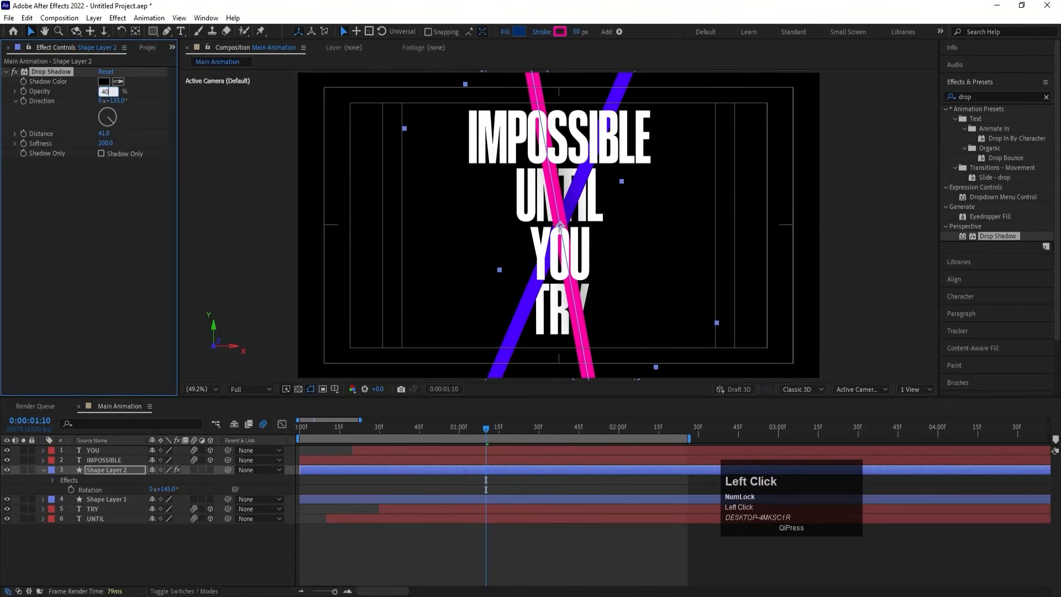
key("Return")
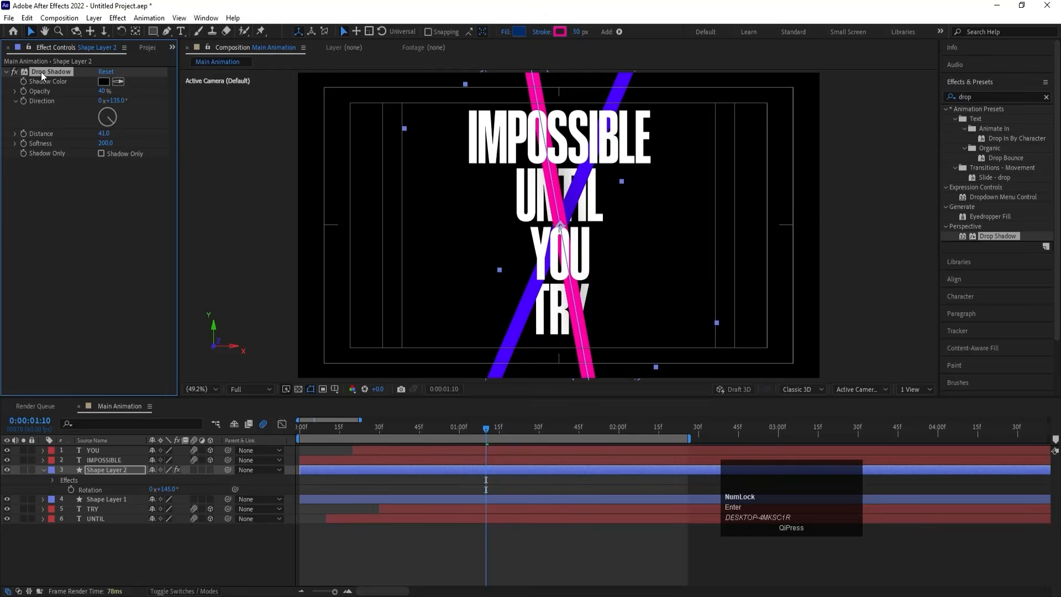
- Copy the Drop Shadow from Shape Layer 2 onto Shape Layer 1 and preview the animation
left_click(42, 74)
key("ctrl")
left_click(111, 499)
key("ctrl+v")
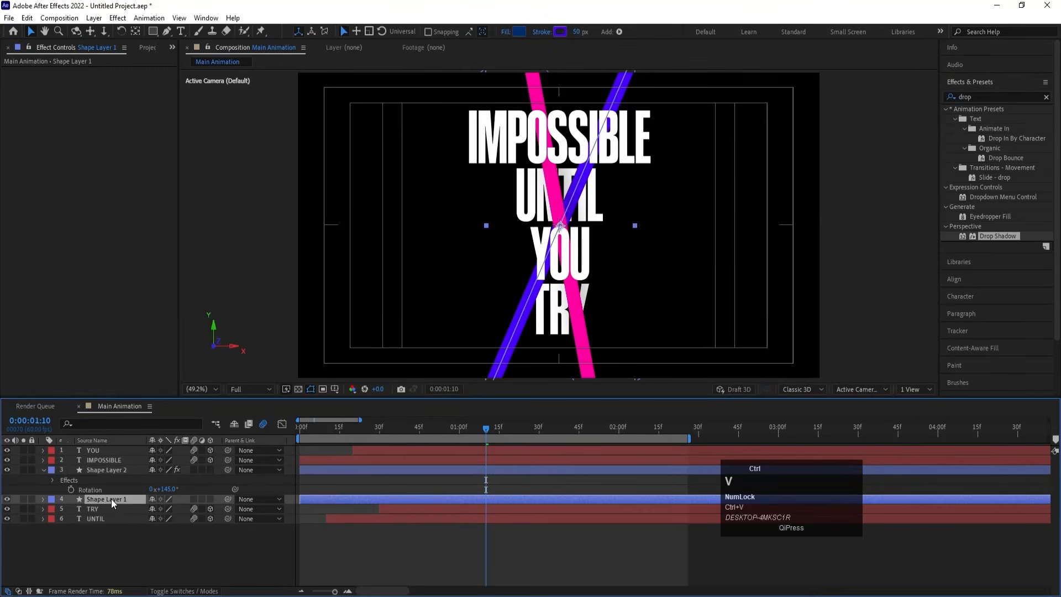
key("space")
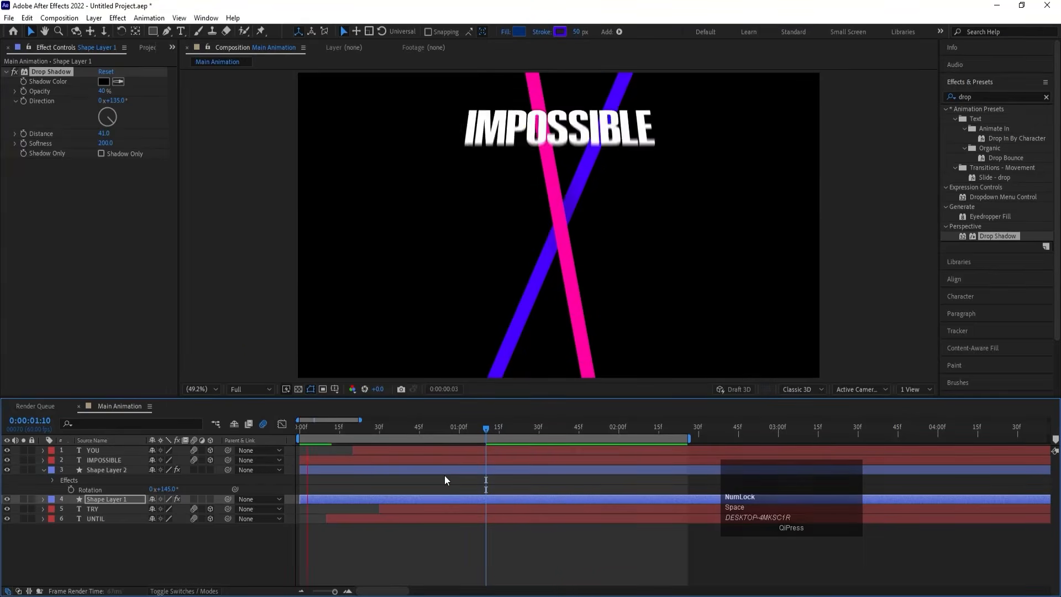
key("space")
- Create a 1920 × 1080 dark gray solid and place it beneath all other layers as the background
left_click(101, 548)
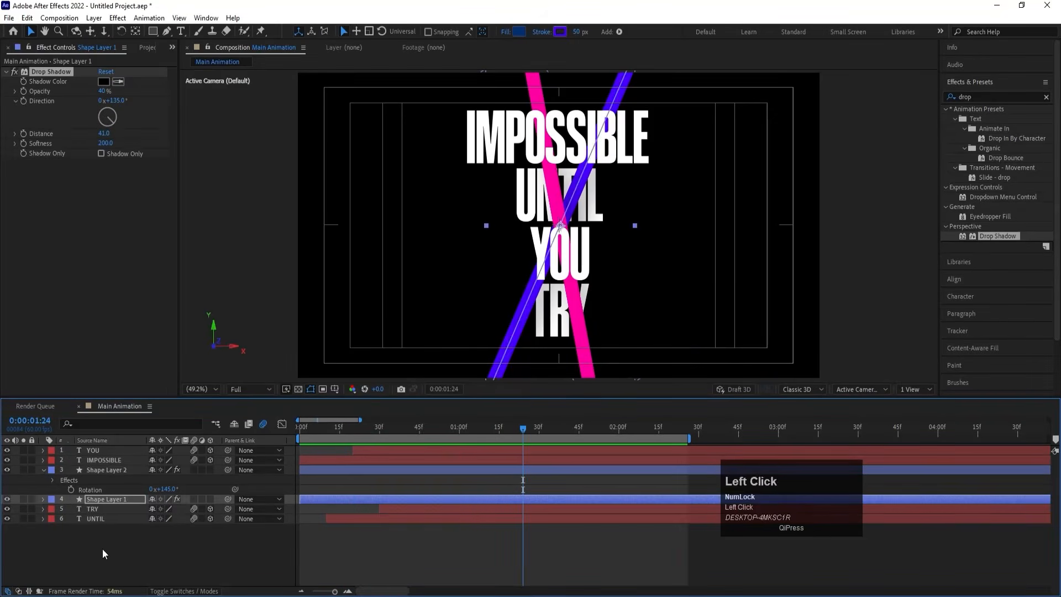
key("ctrl+y")
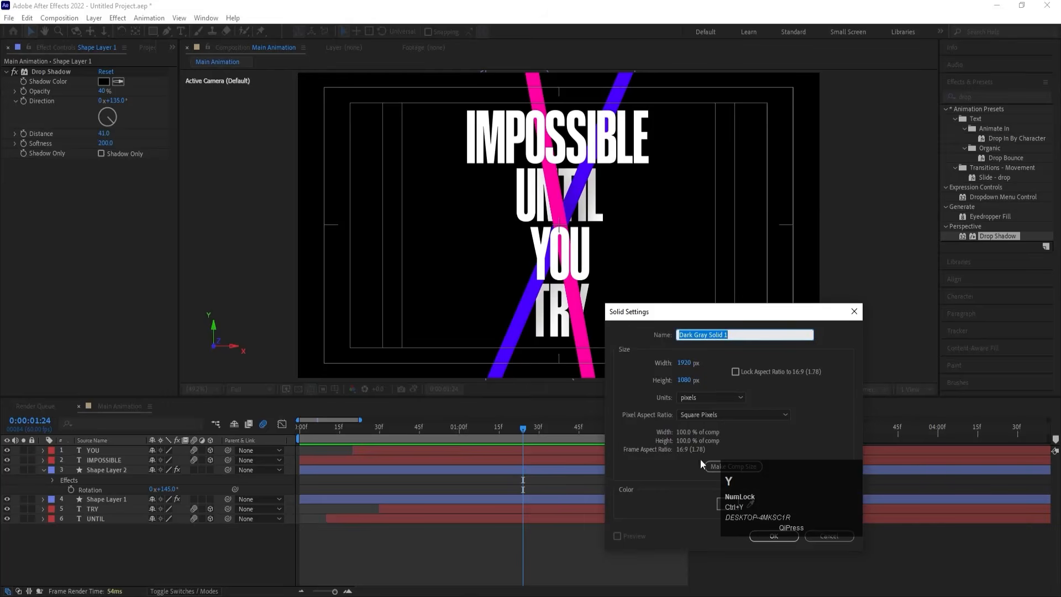
left_click_drag(685, 312, 444, 244)
left_click(547, 431)
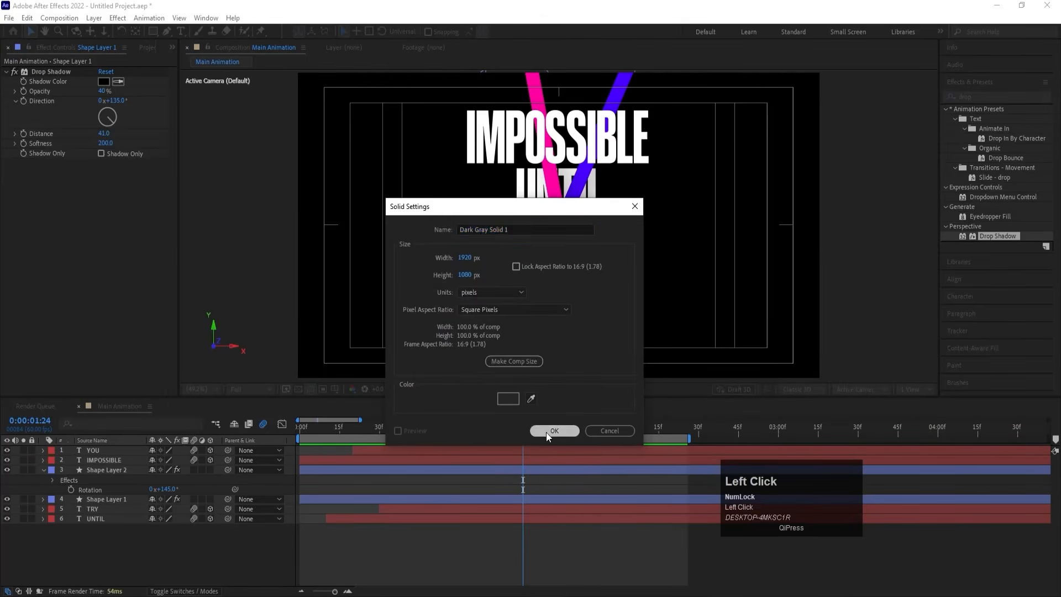
left_click_drag(96, 450, 114, 560)
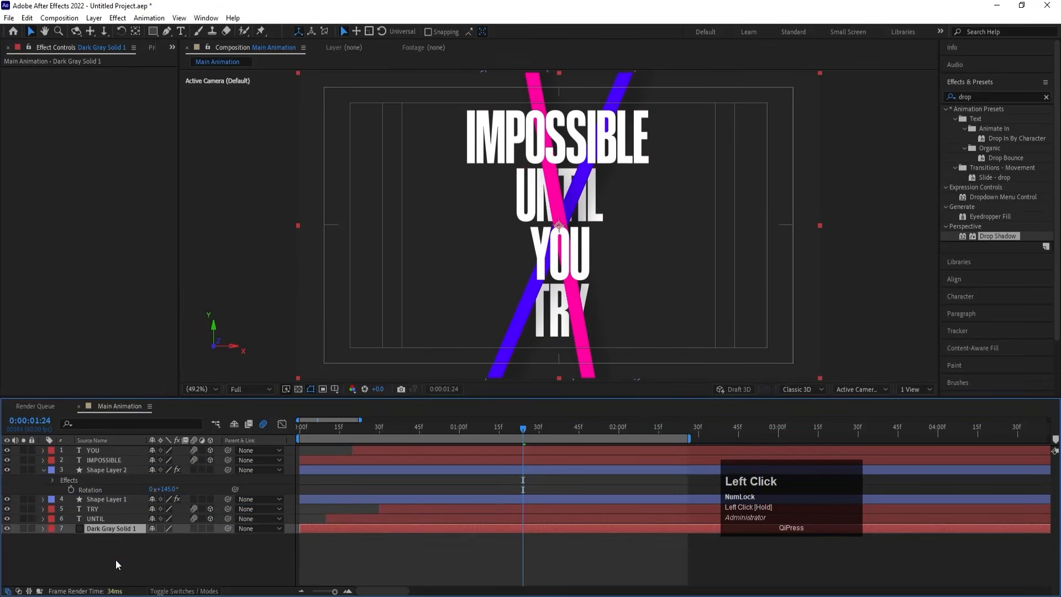
- Find the CC Vignette effect and apply it to the dark gray background solid
left_click(986, 95)
key("ctrl+a")
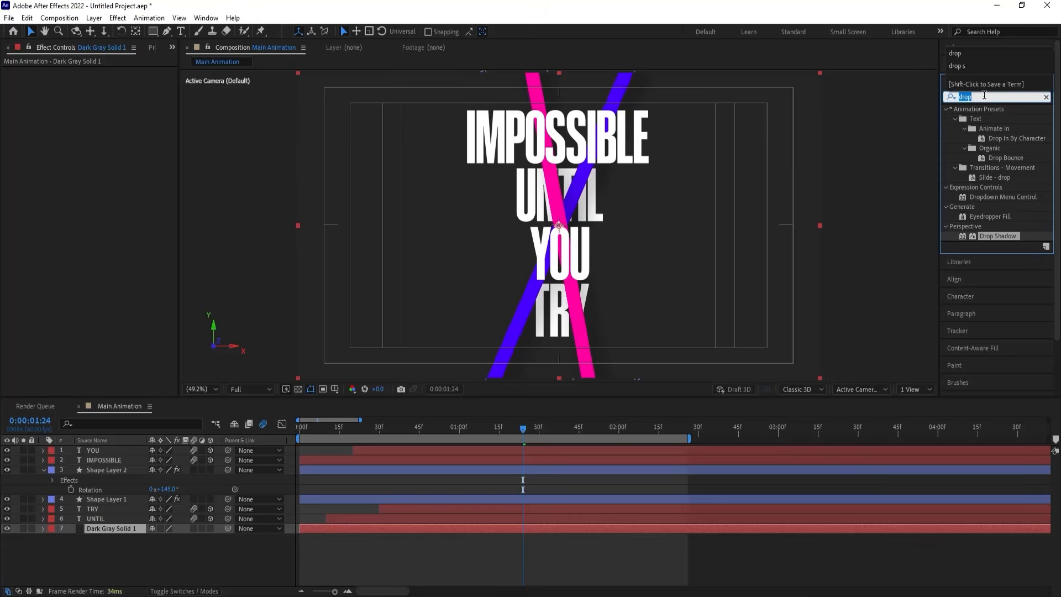
type("cc v")
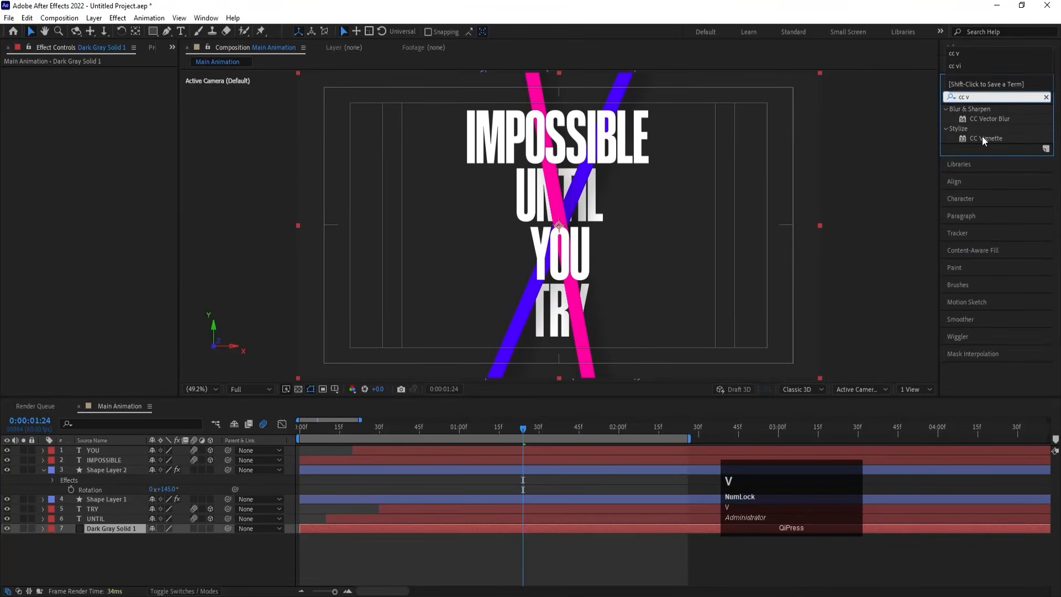
double_click(983, 138)
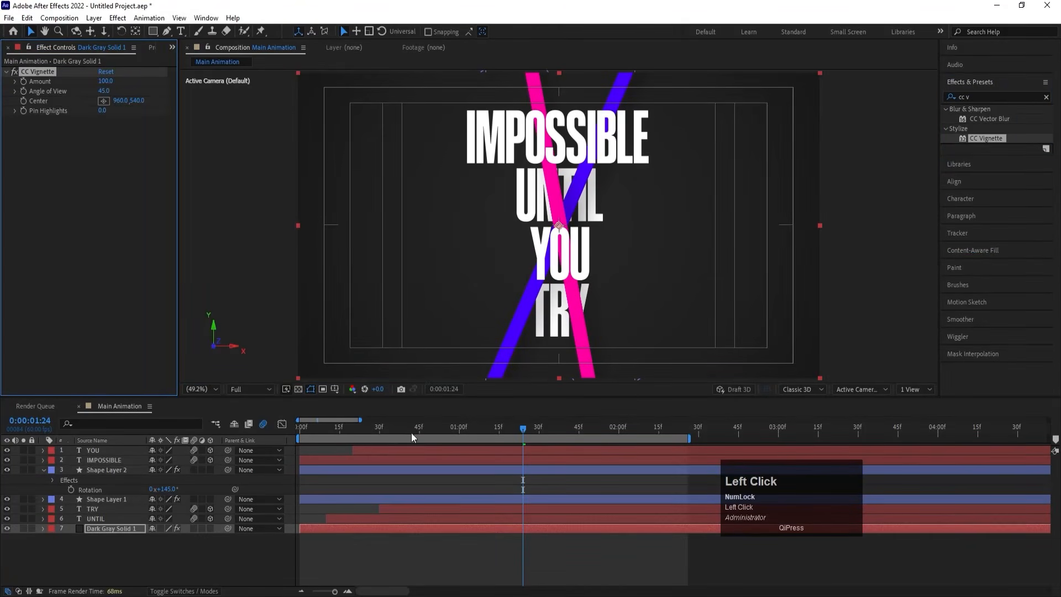
- Play the finished text animation from the first frame with the timeline zoomed out
left_click_drag(412, 432, 254, 432)
key("space")
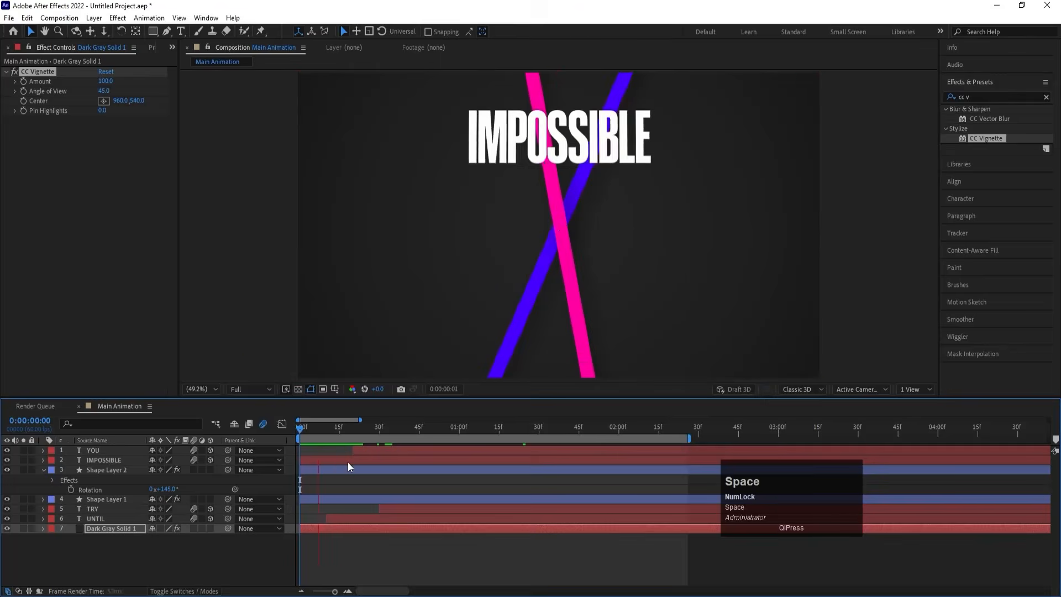
key("minus")
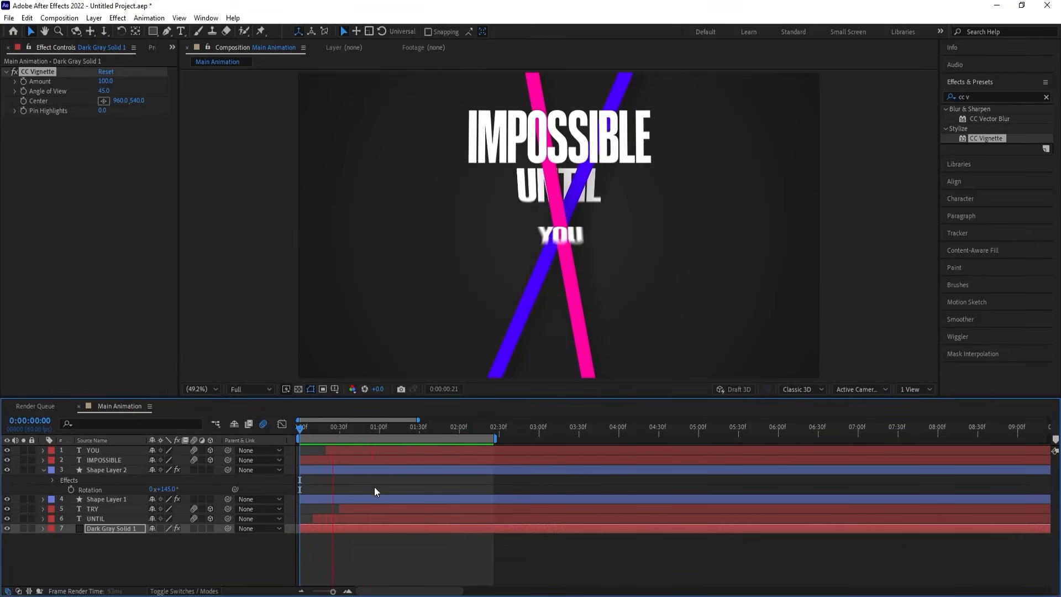
key("space")
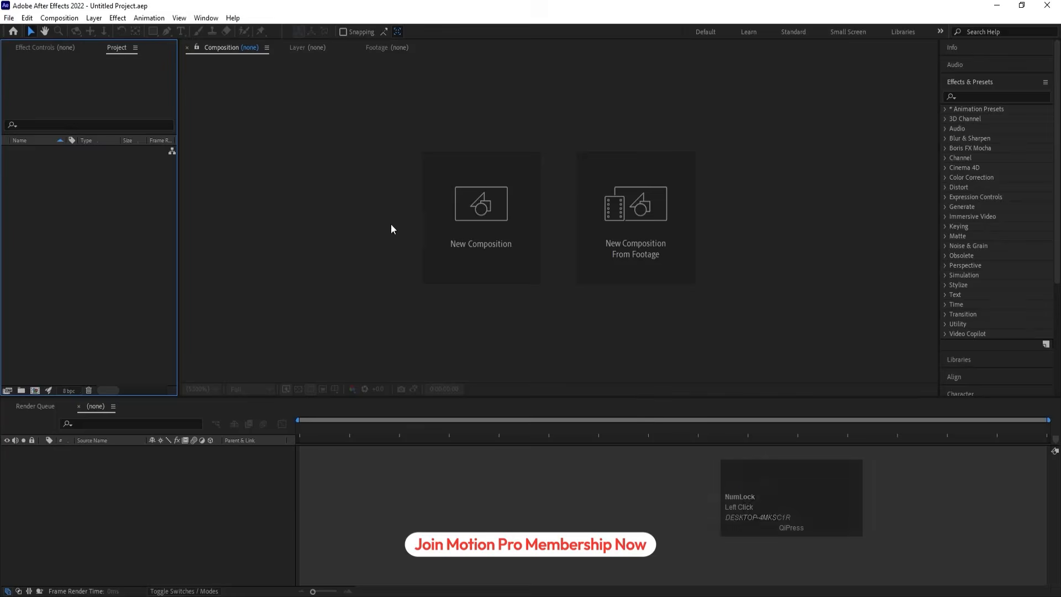
- Create a 1920 × 1080, 30 fps composition named Main Animation and turn on its Title/Action Safe guides
left_click(449, 194)
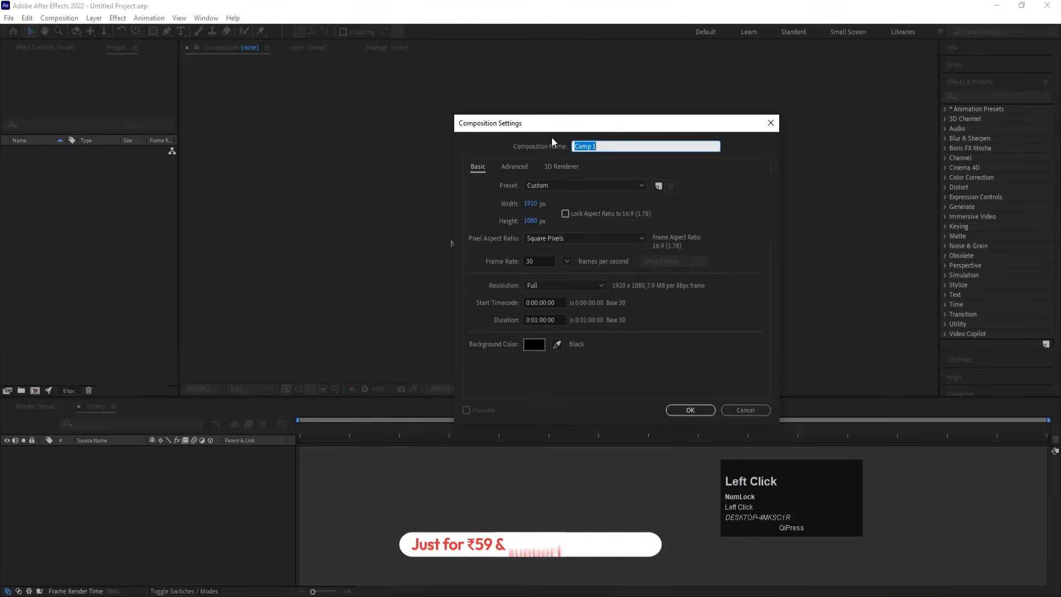
type("Main ANim")
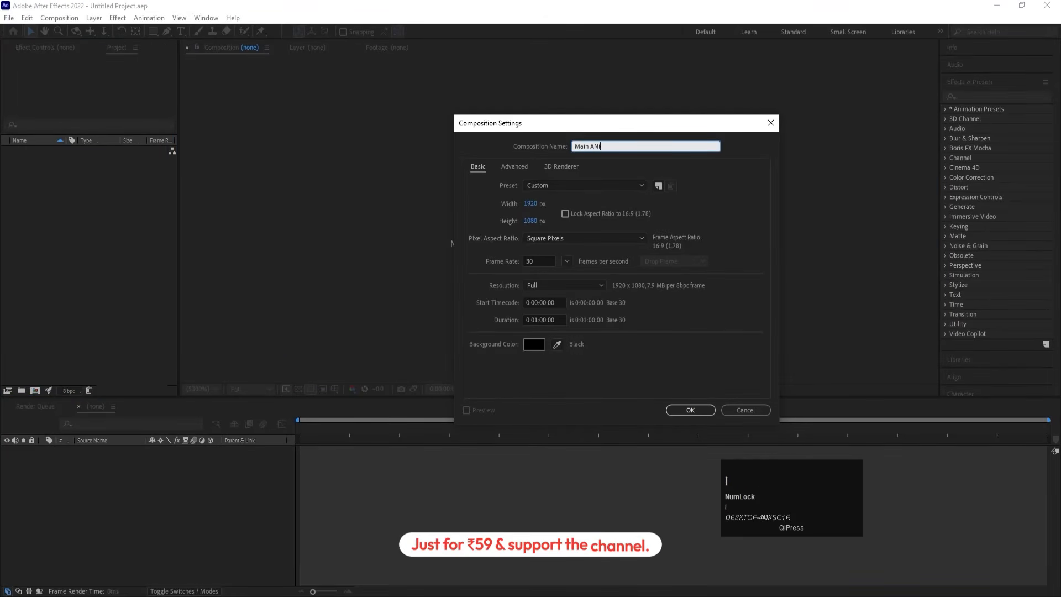
key("BackSpace")
key("BackSpace")
key("BackSpace")
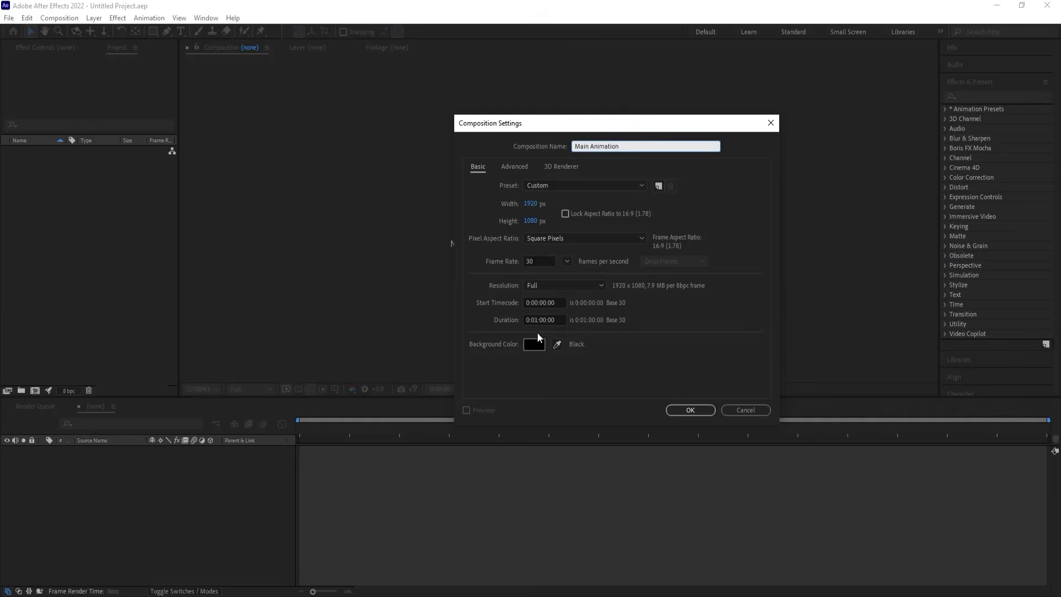
left_click(688, 413)
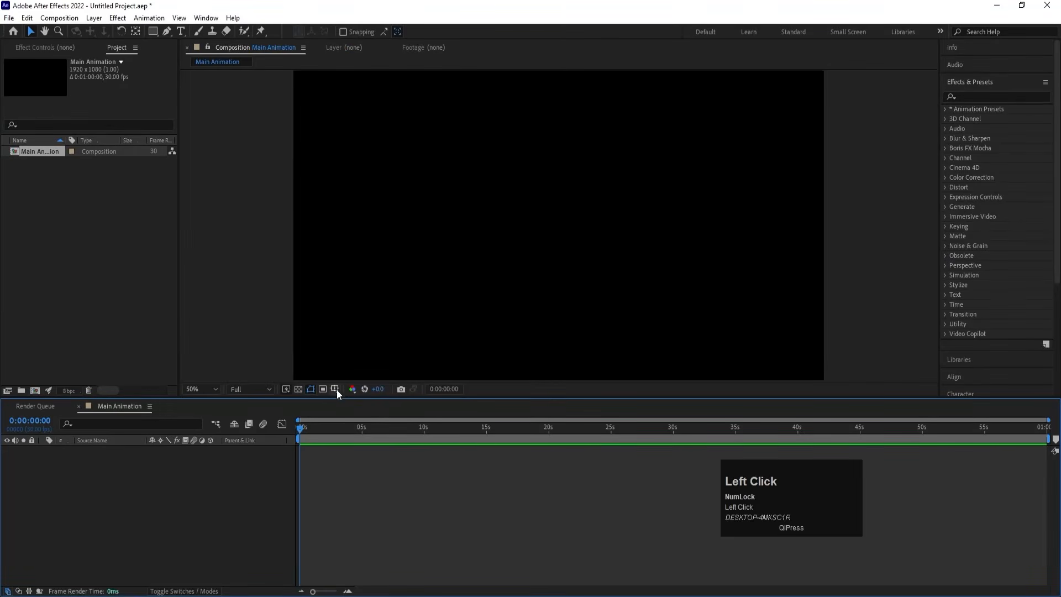
left_click(336, 388)
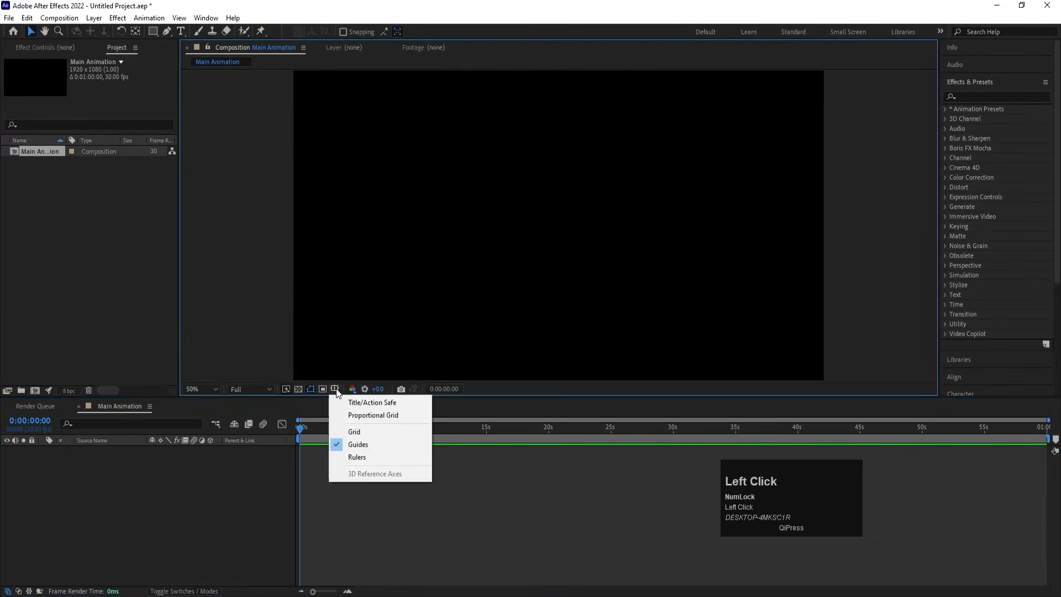
left_click(381, 403)
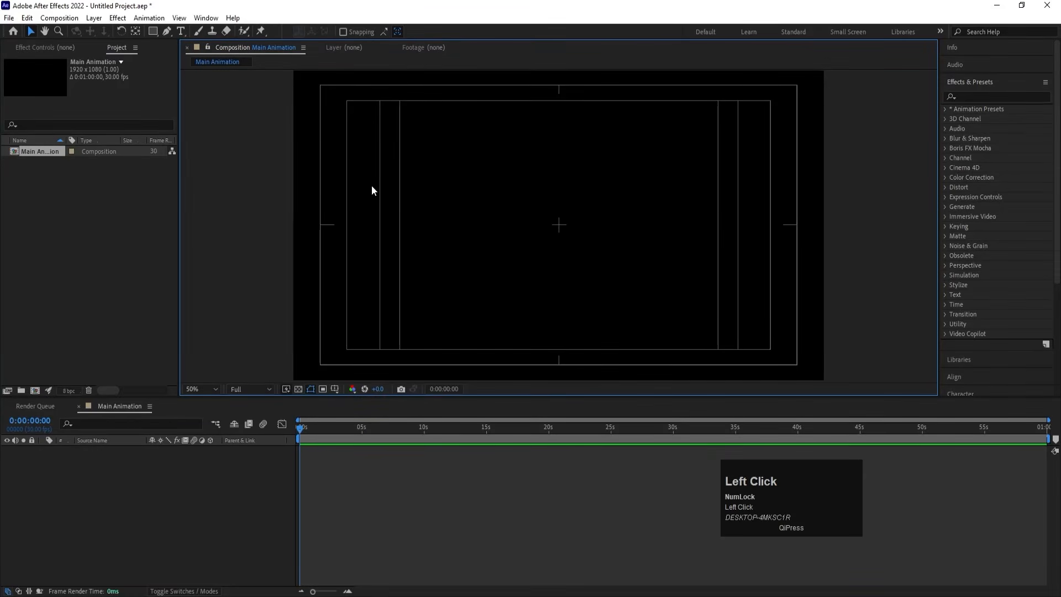
- Create a composition named Text with a width of 420 px and a height of 200 px
left_click(188, 492)
key("ctrl")
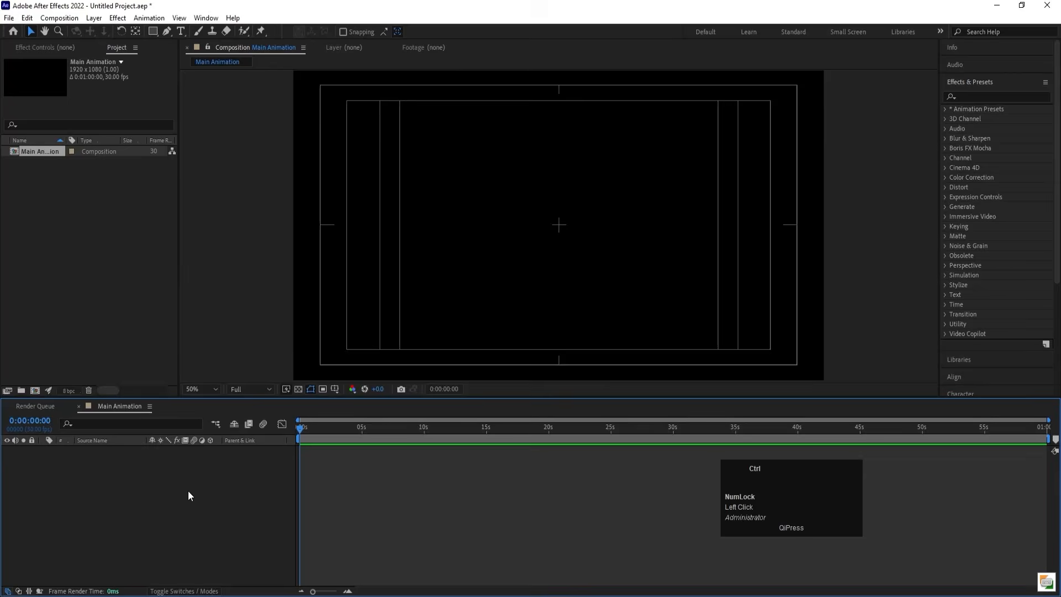
key("ctrl+n")
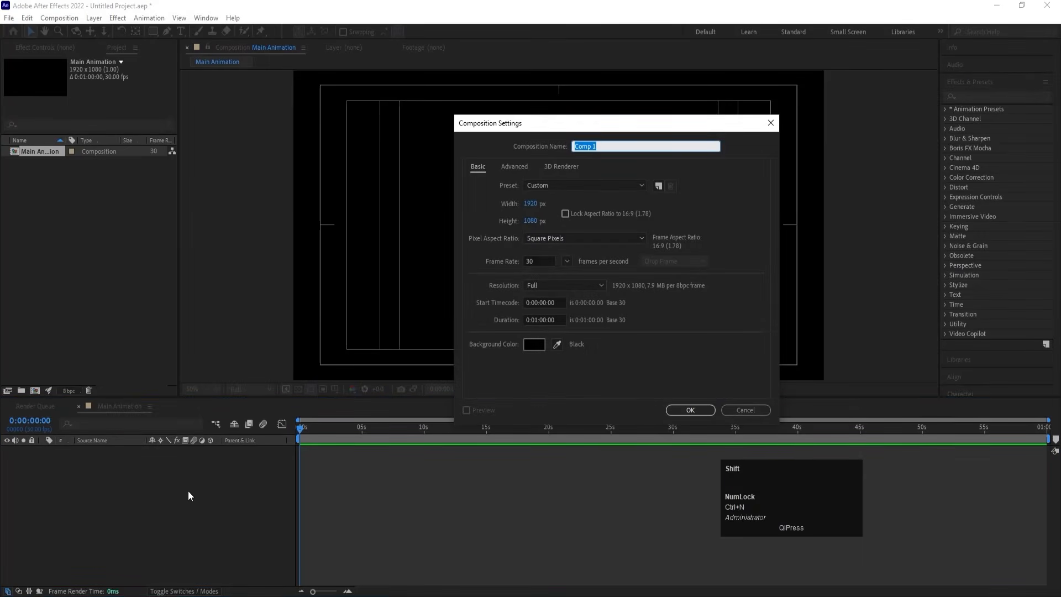
type("Text")
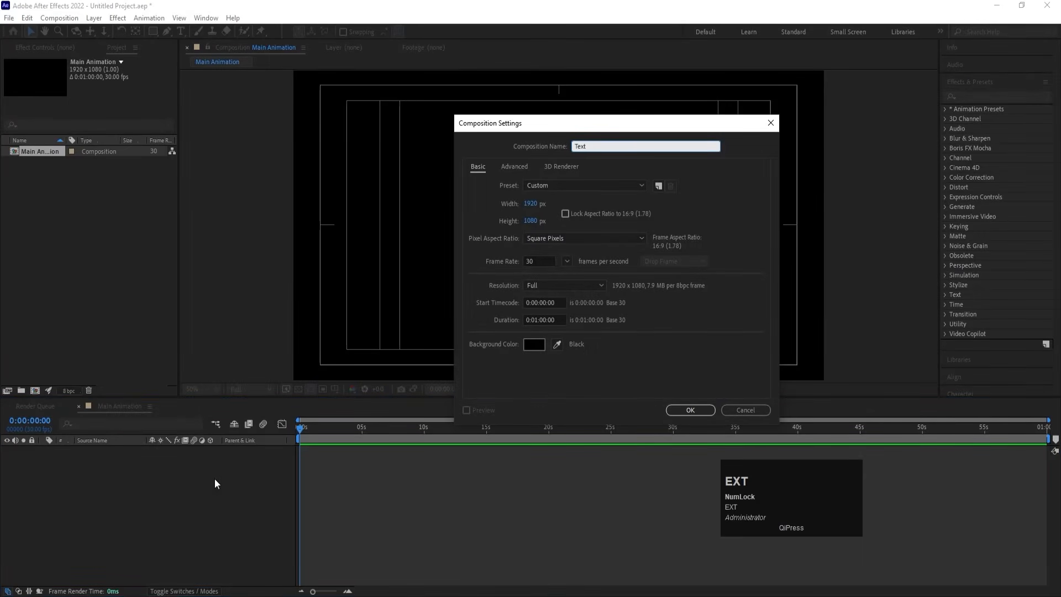
left_click(535, 204)
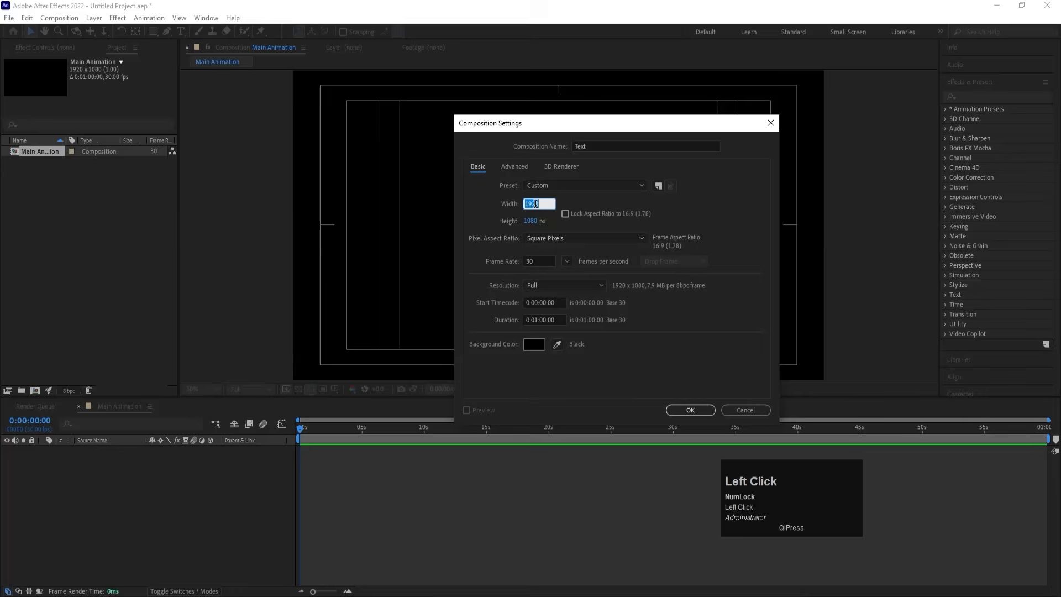
type("420")
left_click(532, 221)
type("2")
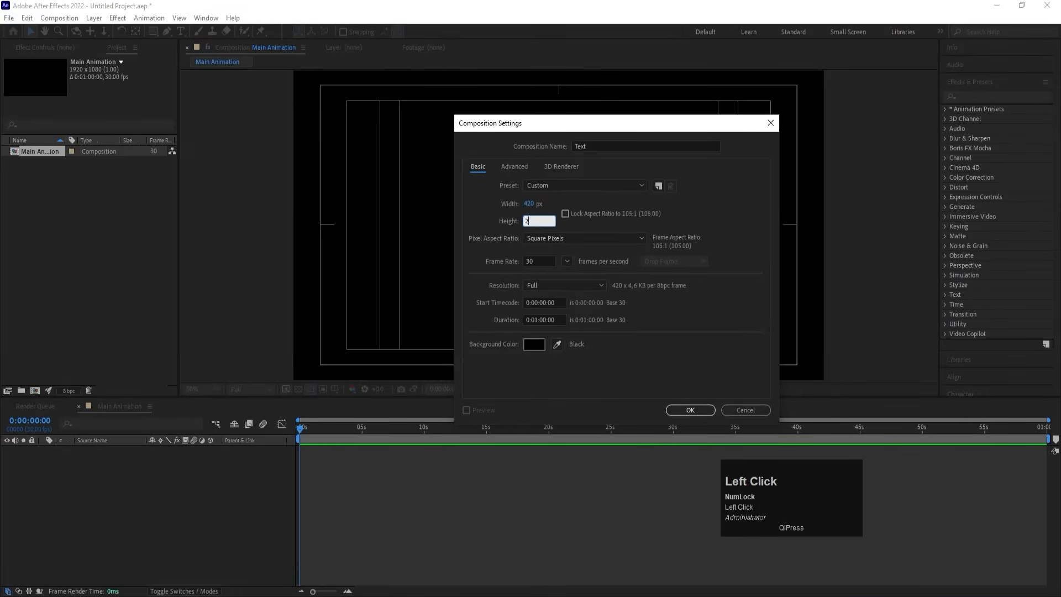
type("00")
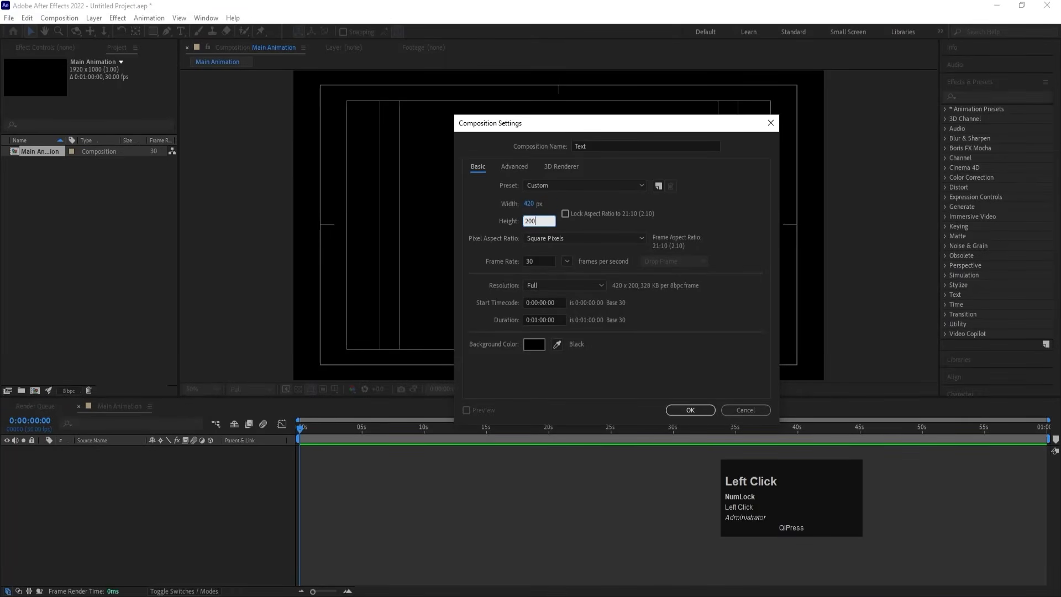
left_click(689, 411)
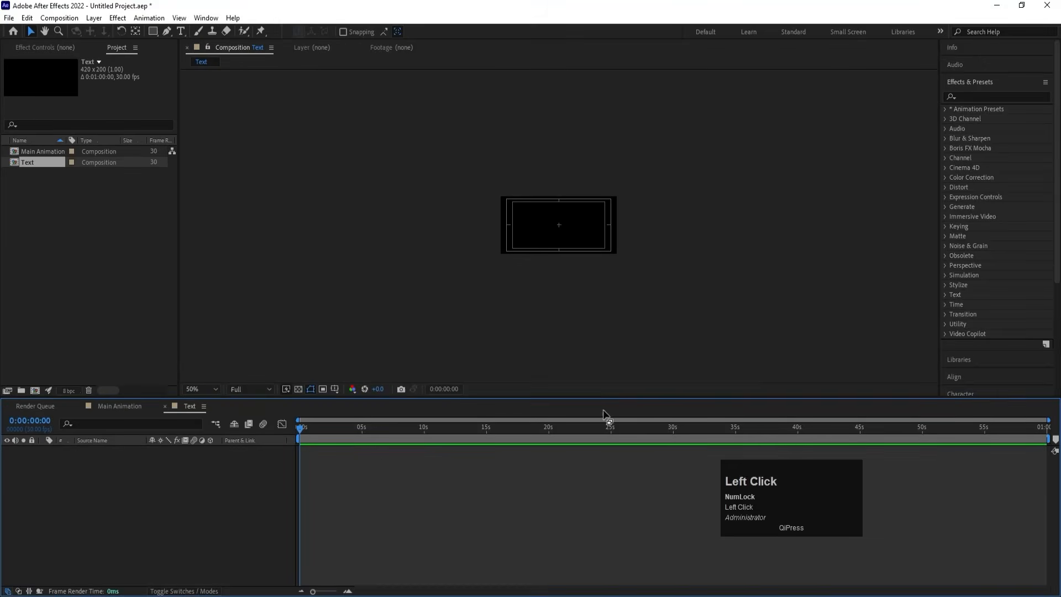
- Add a MOTION text layer to the Text composition with the composition fitted in the viewer
left_click(209, 390)
left_click(220, 184)
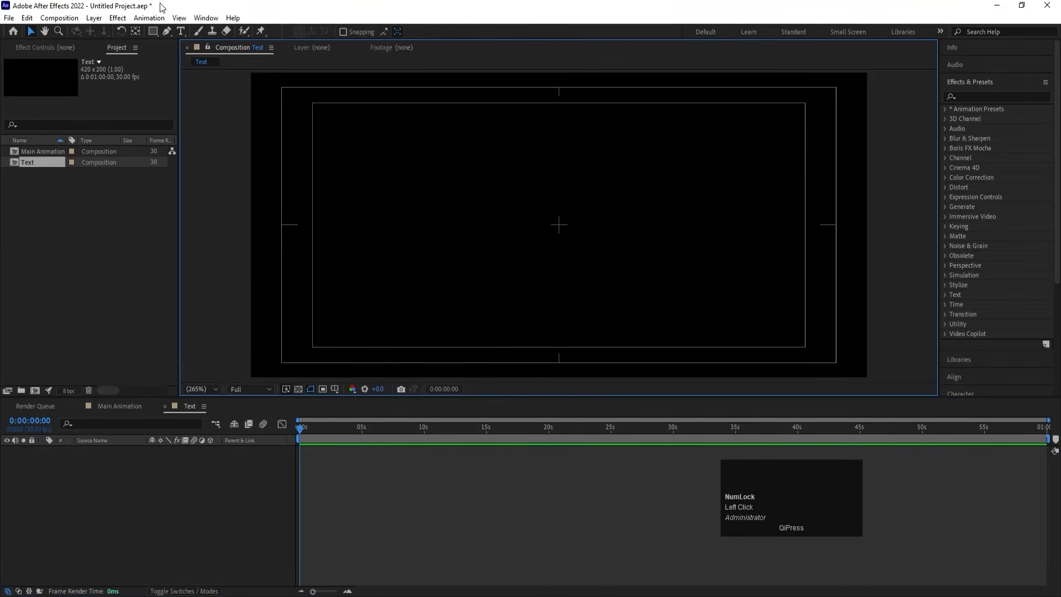
left_click(182, 31)
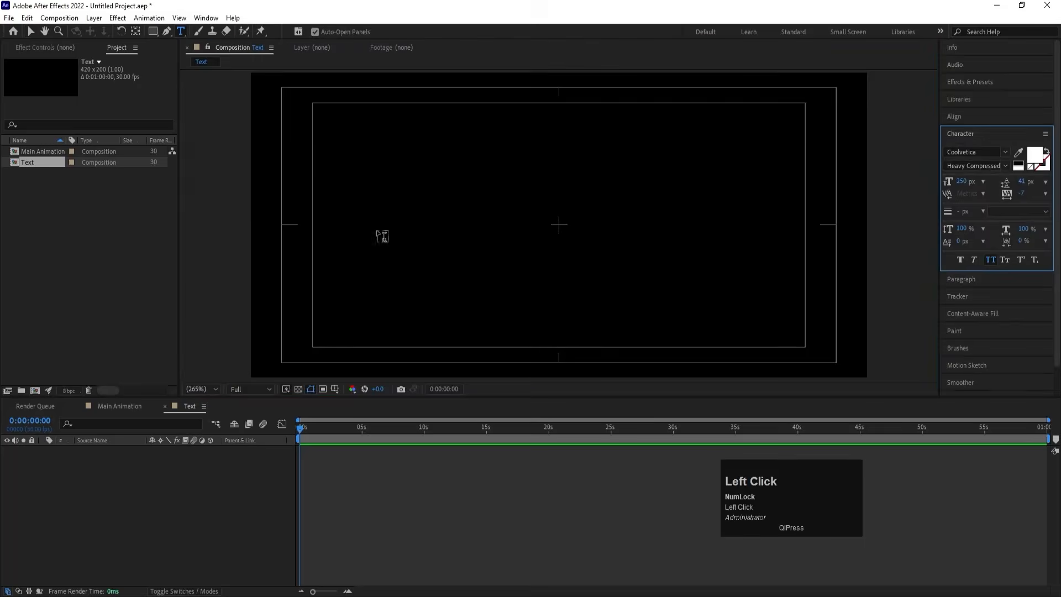
left_click(486, 257)
type("MO")
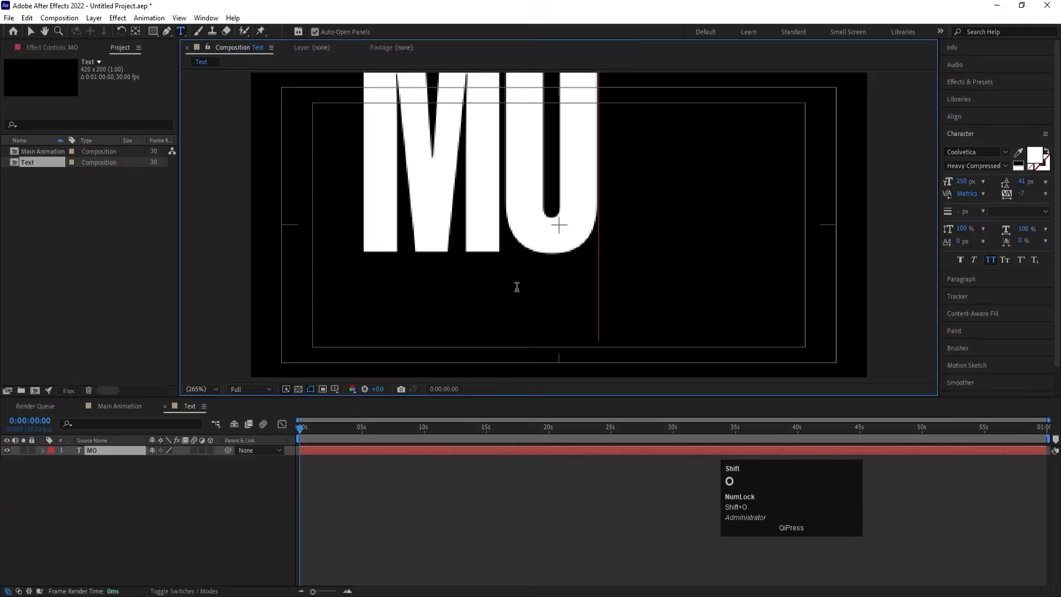
type("TION")
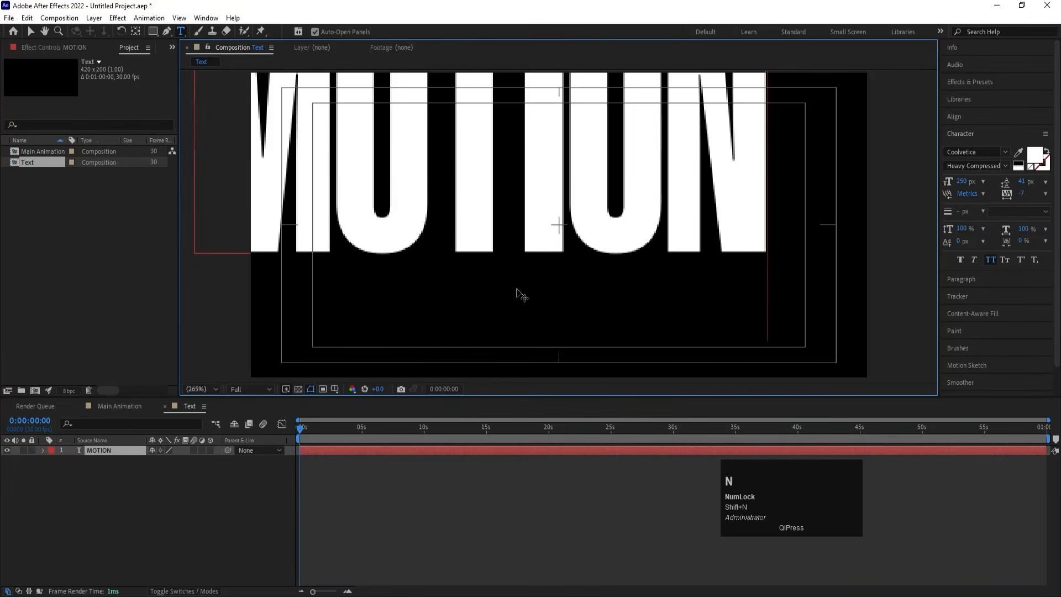
- Center the MOTION text horizontally and vertically within the Text composition
left_click(961, 117)
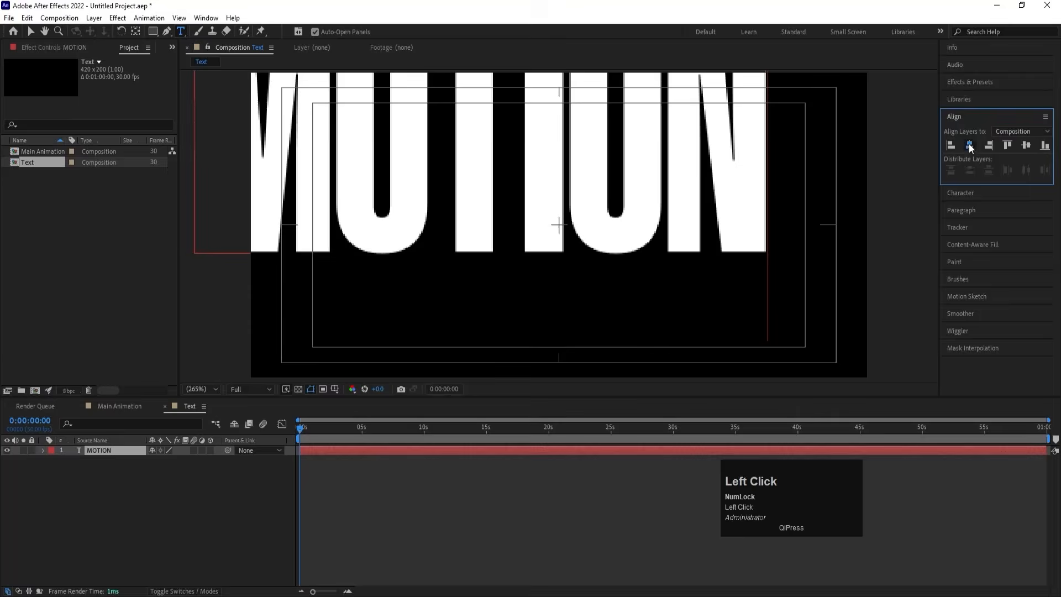
left_click(969, 145)
left_click(1027, 145)
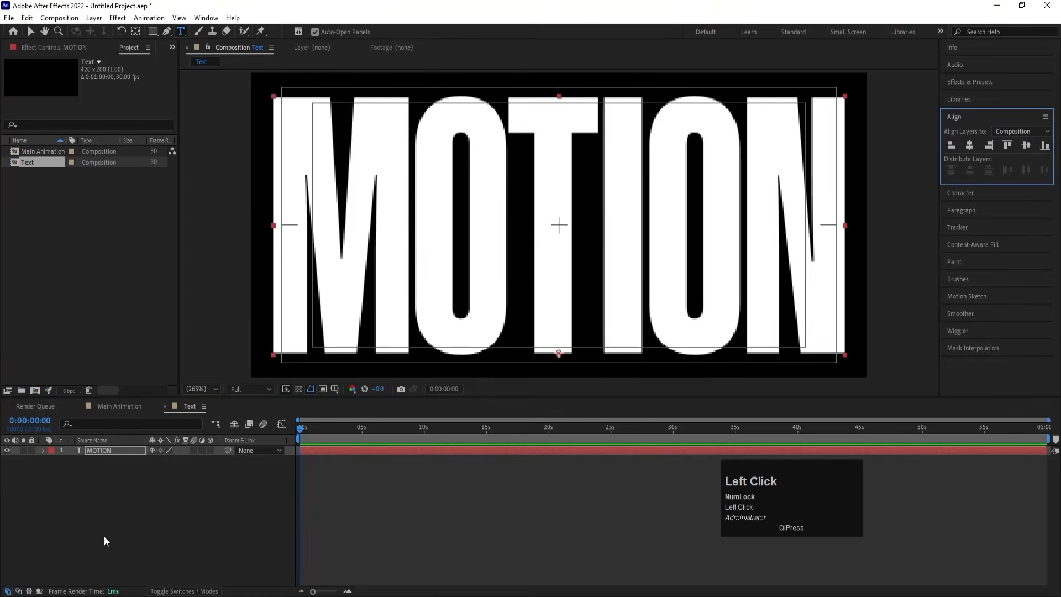
left_click(104, 450)
scroll(363, 312, "down", 2)
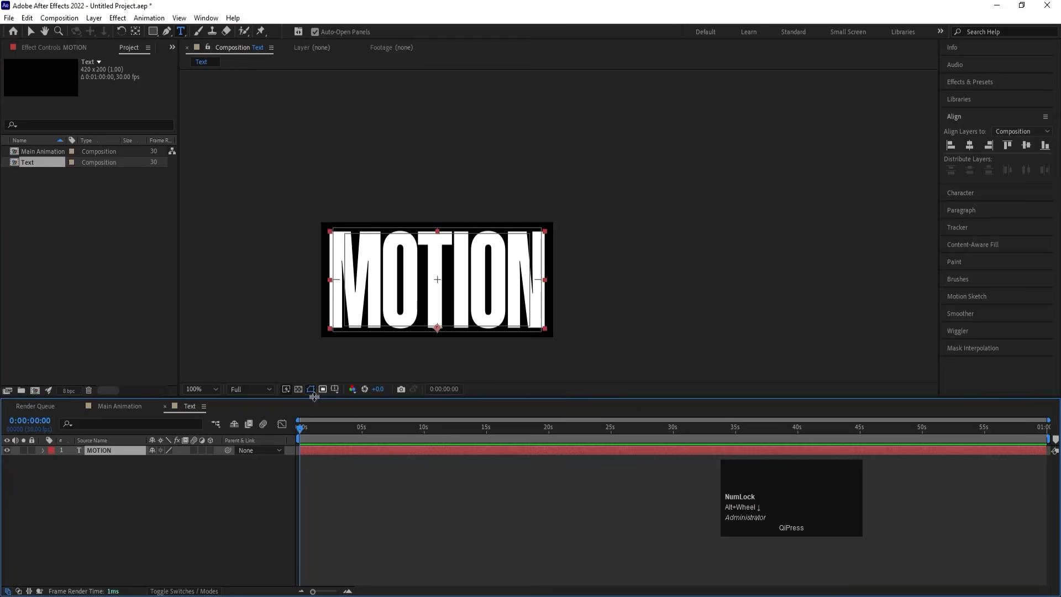
left_click(194, 389)
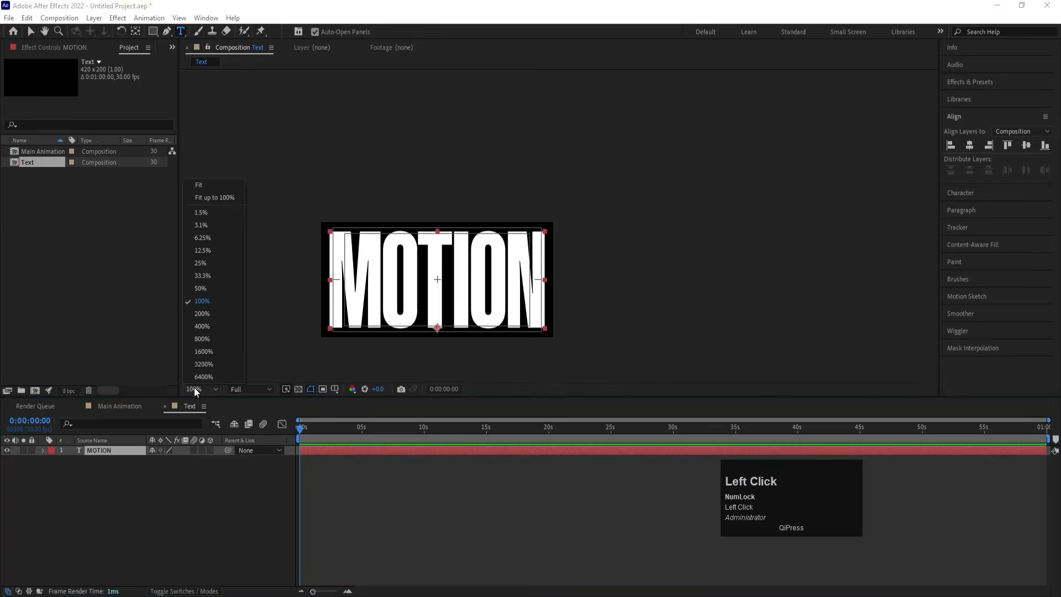
left_click(202, 186)
- Create a 420 × 200 red solid and place it beneath the MOTION text as its background
left_click(168, 577)
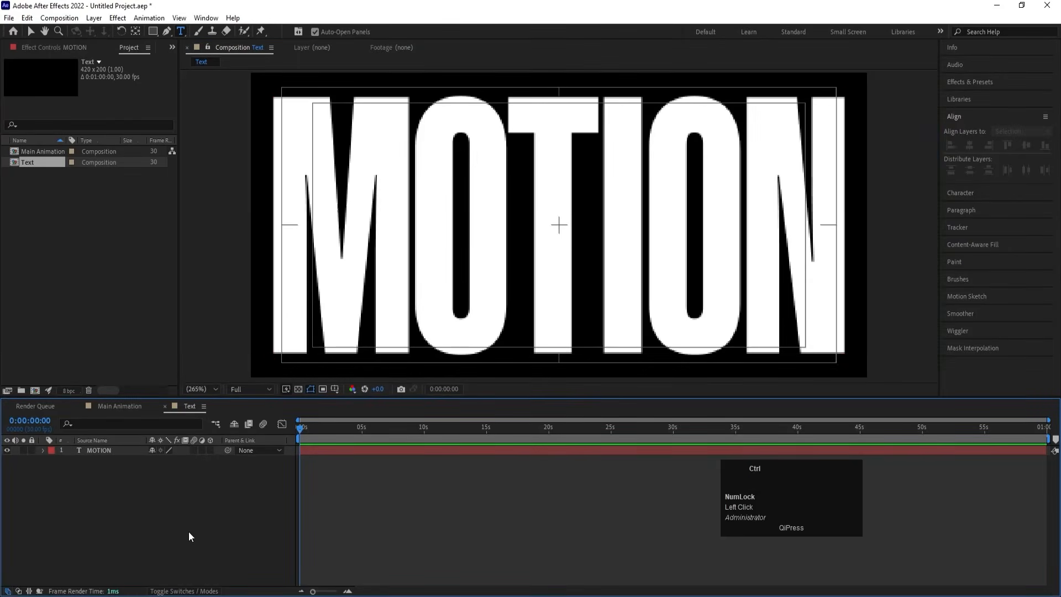
key("ctrl+y")
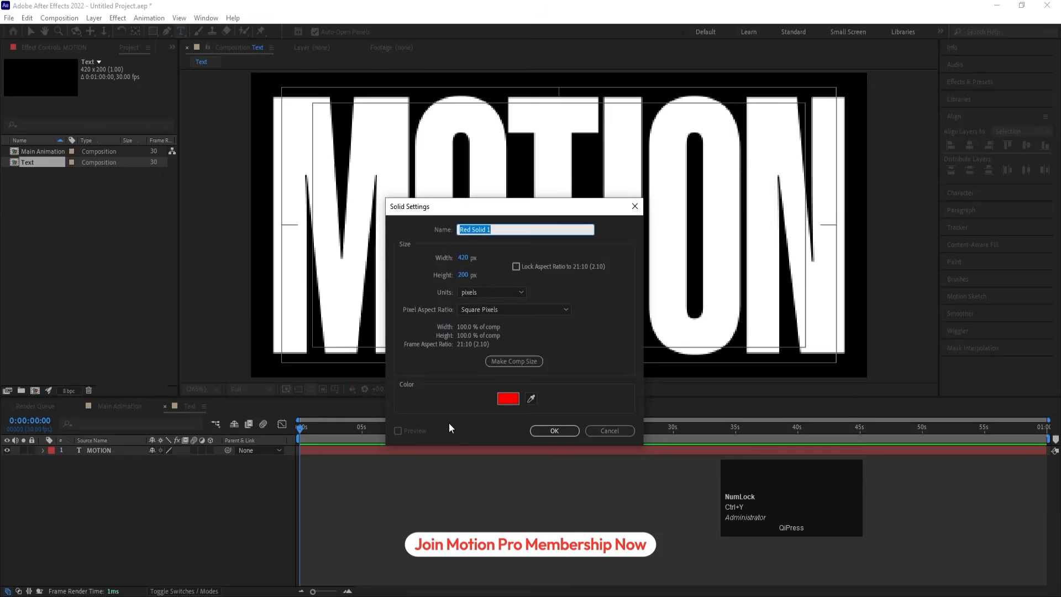
key("Return")
left_click_drag(109, 449, 113, 473)
- Add the Text composition to Main Animation as a layer and apply the CC RepeTile effect to it
left_click(129, 409)
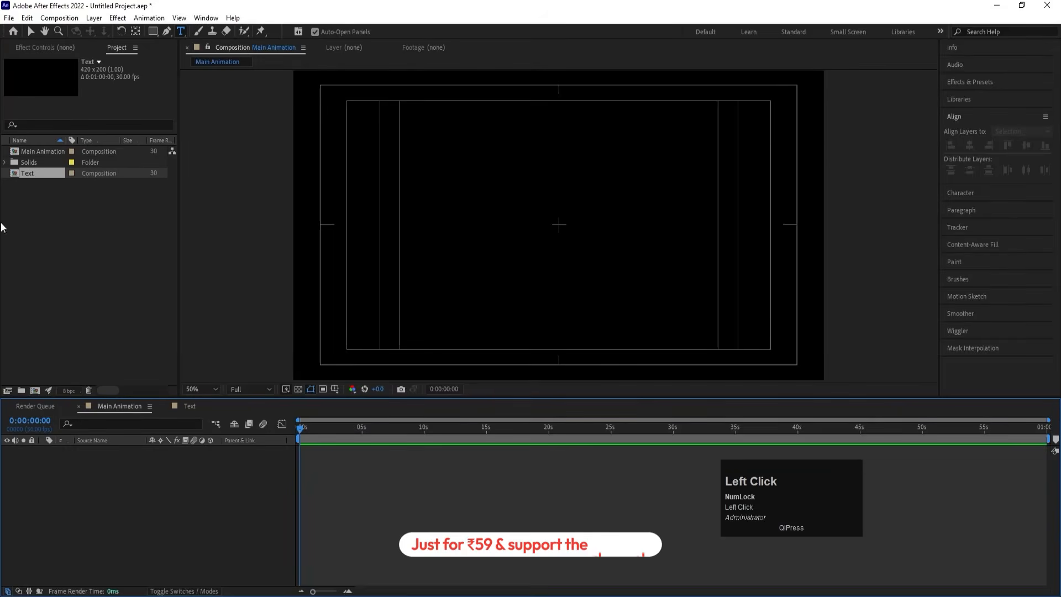
left_click_drag(24, 173, 151, 482)
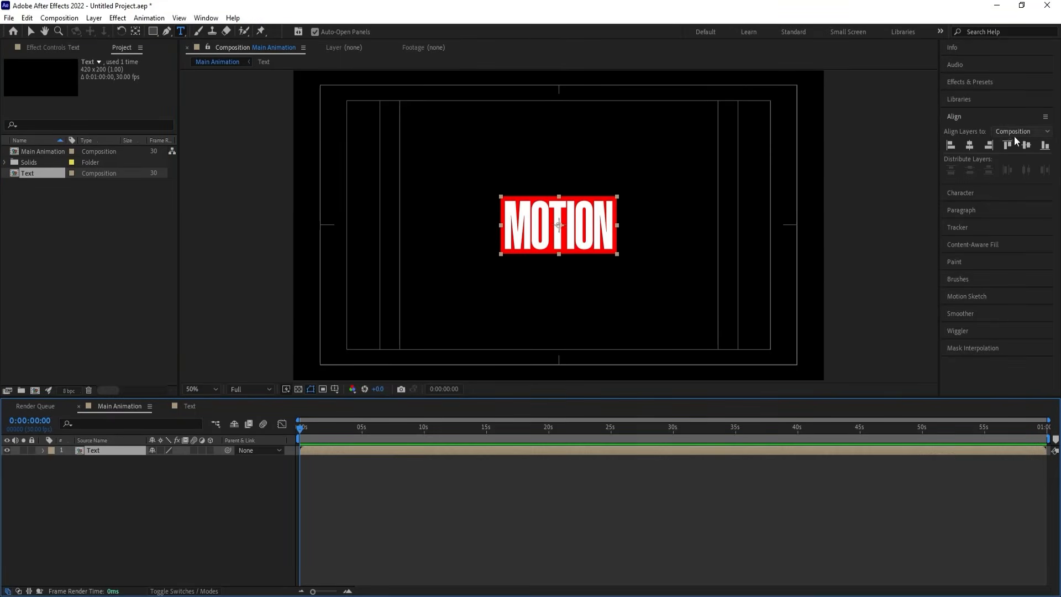
left_click(976, 87)
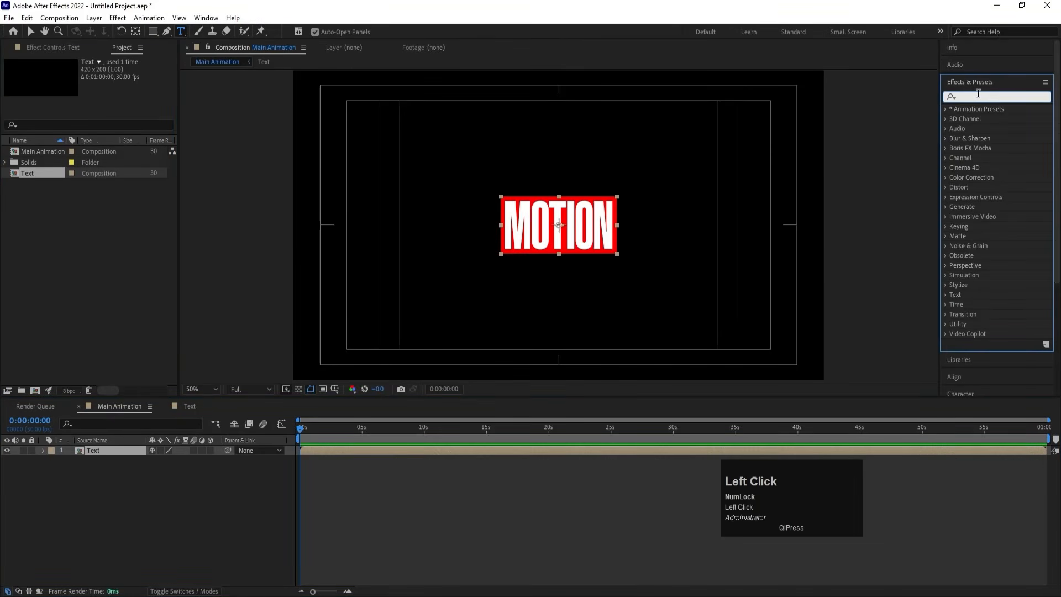
type("cc re")
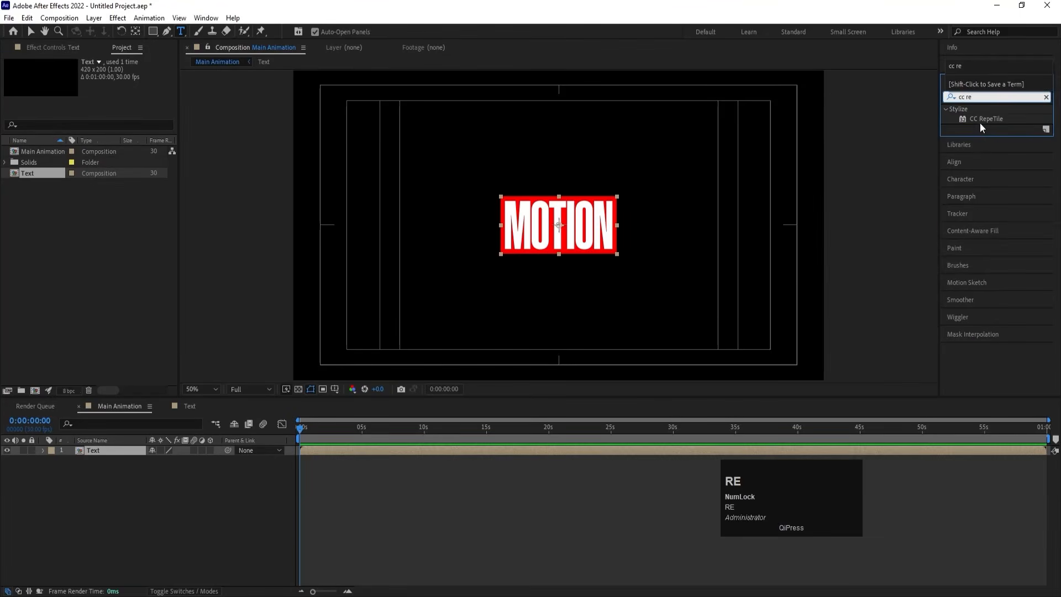
double_click(980, 121)
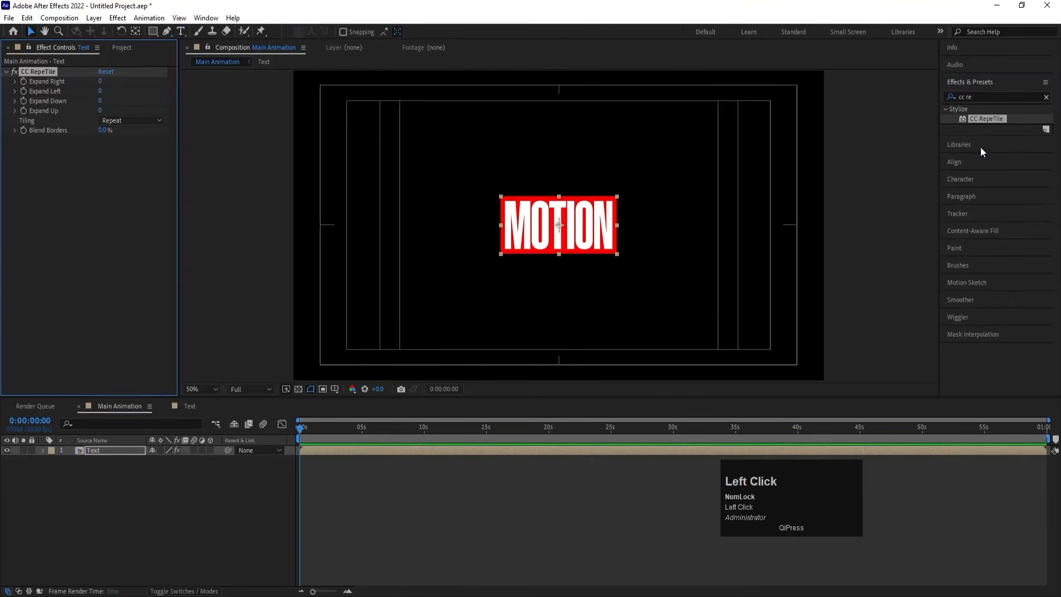
- Set CC RepeTile's Expand Down and Expand Up to 2000 each so MOTION repeats vertically
left_click(101, 101)
type("2000")
key("Tab")
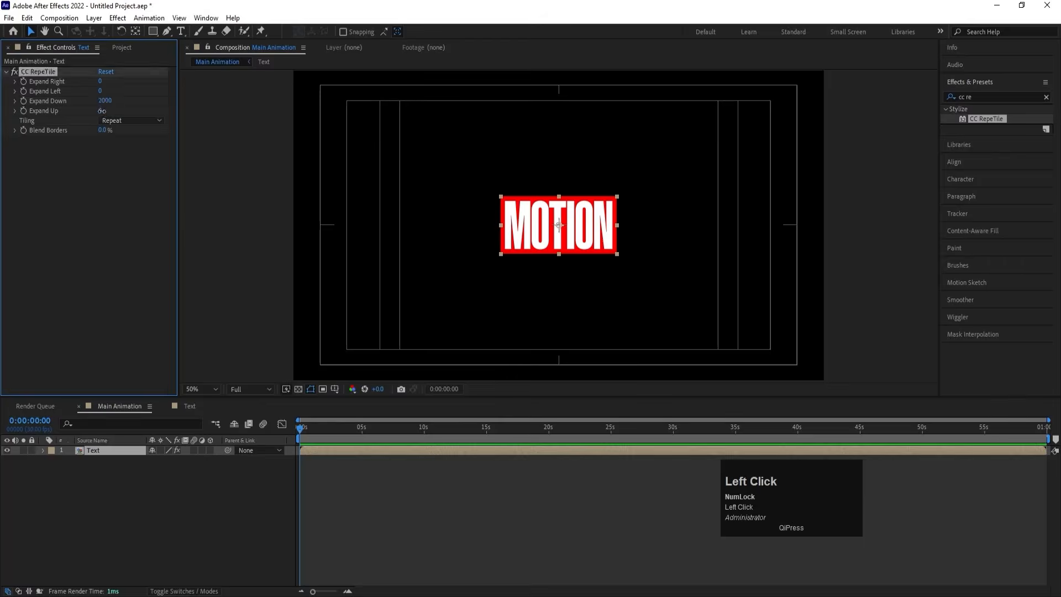
type("2000")
left_click(141, 187)
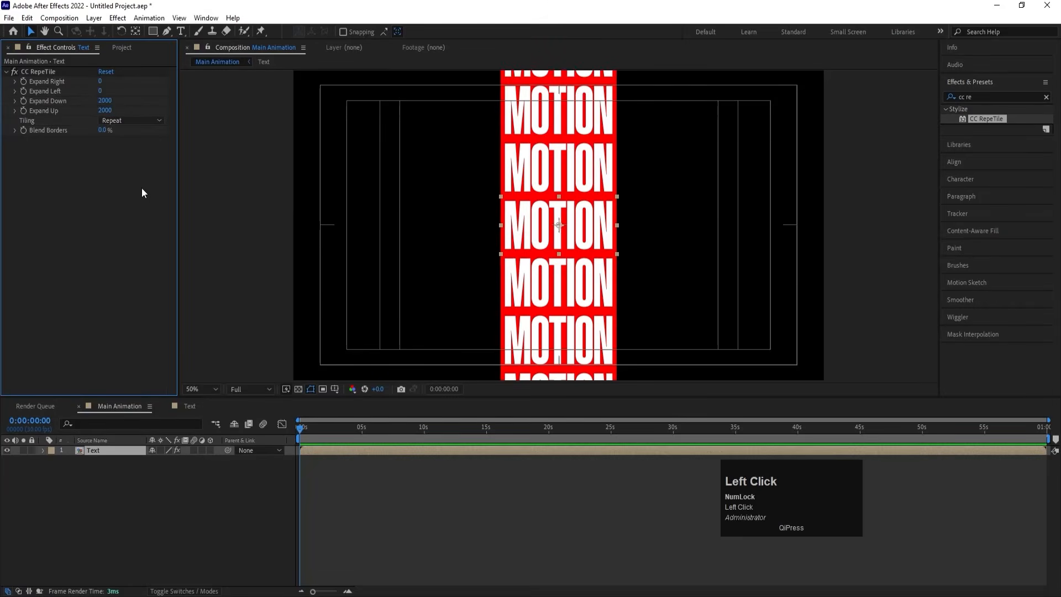
- Add a Position keyframe to the Text layer at the first frame
left_click(104, 450)
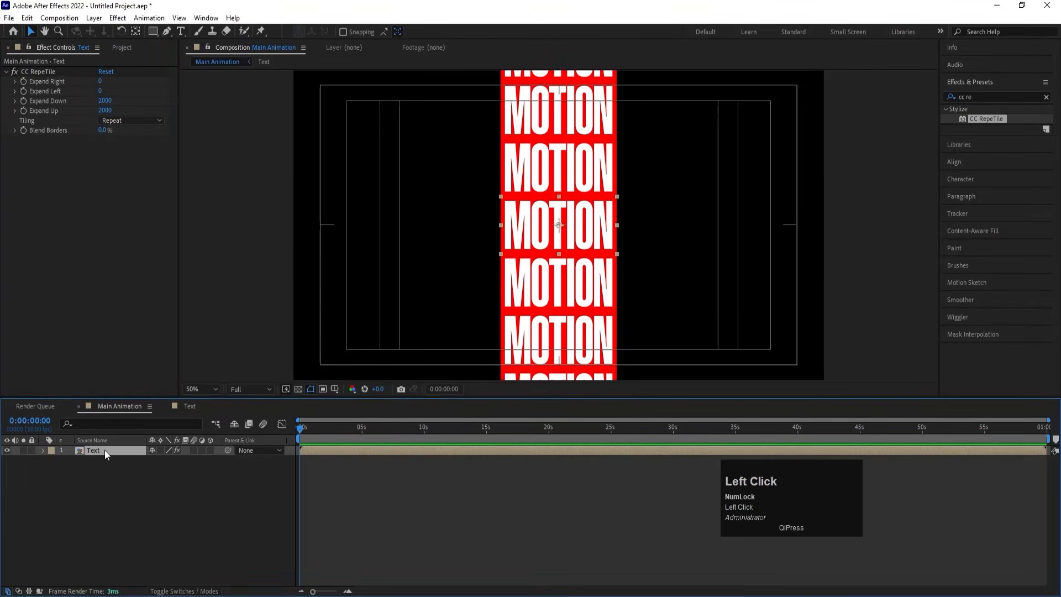
key("p")
left_click(71, 460)
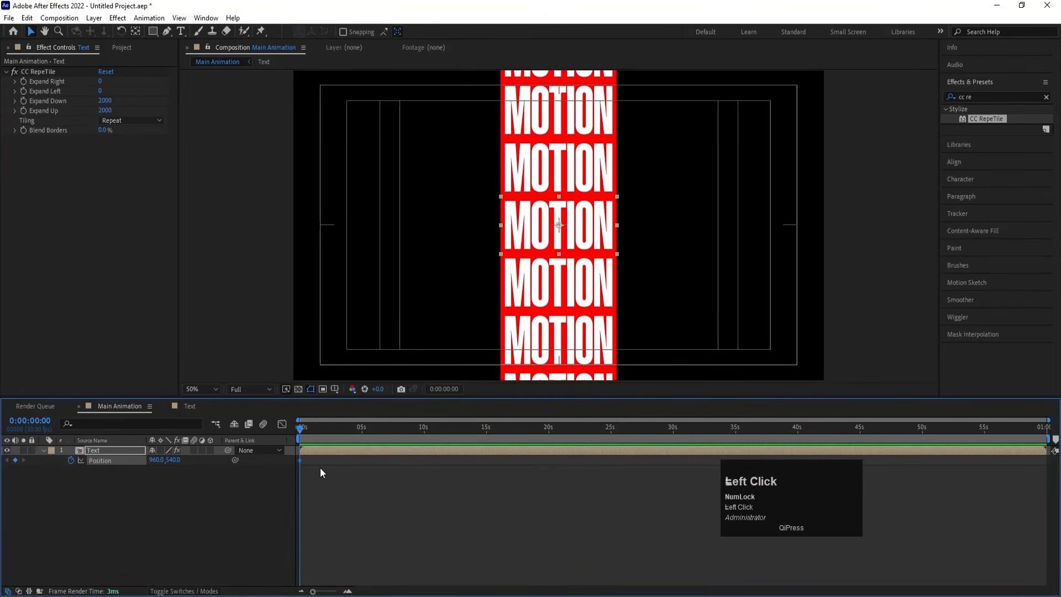
- Go to 5 seconds, show the rulers and place a horizontal guide along the bottom of the middle MOTION row
key("equal")
key("equal")
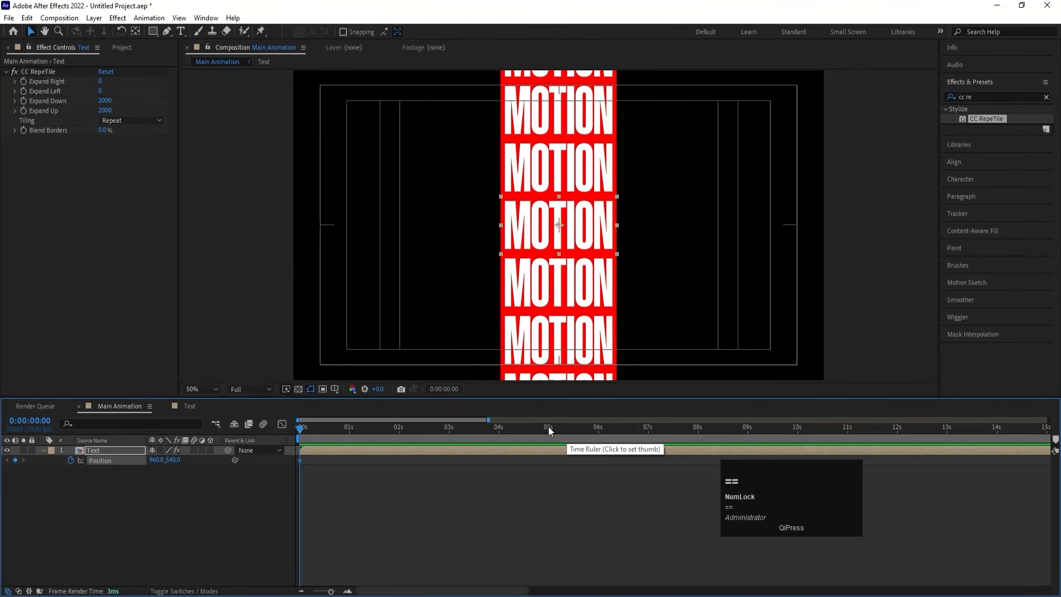
left_click(549, 426)
key("ctrl+r")
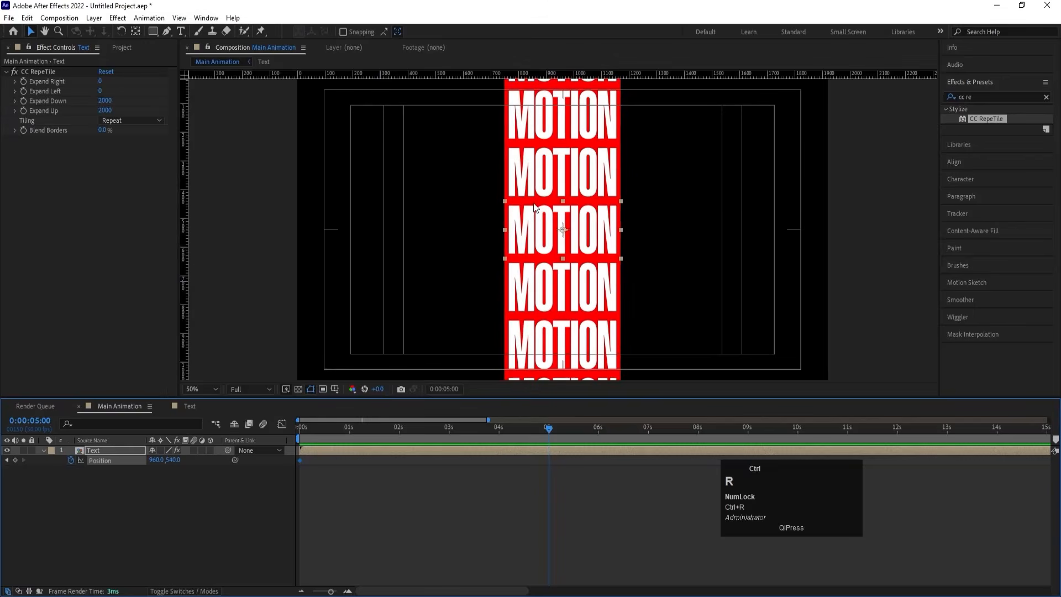
left_click_drag(601, 76, 621, 253)
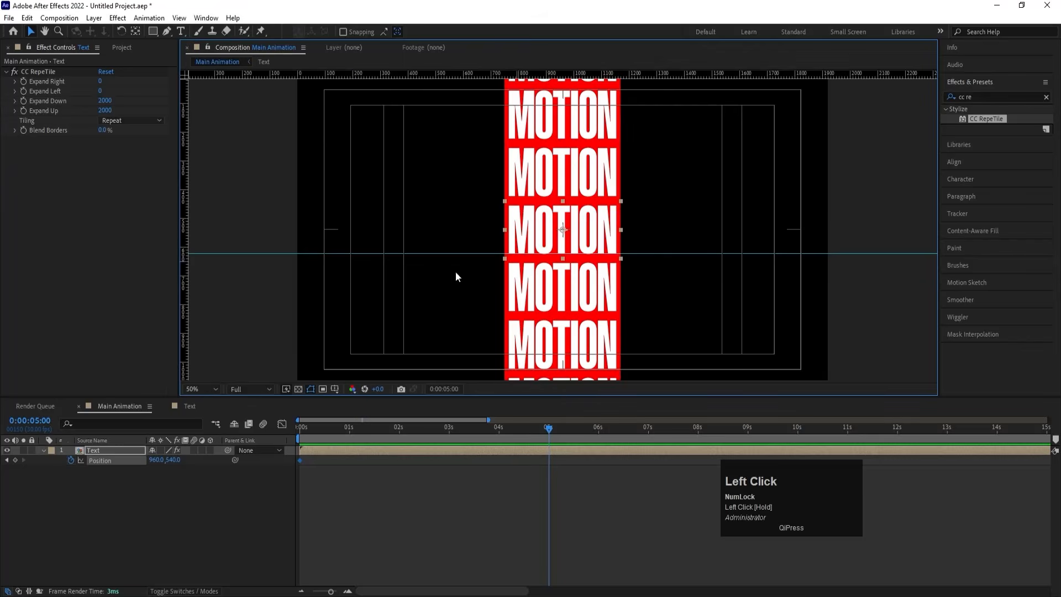
- Move the Text layer up to a Position of 960, -61 at 5 seconds, lining up a MOTION row with the guide
left_click_drag(174, 460, 17, 442)
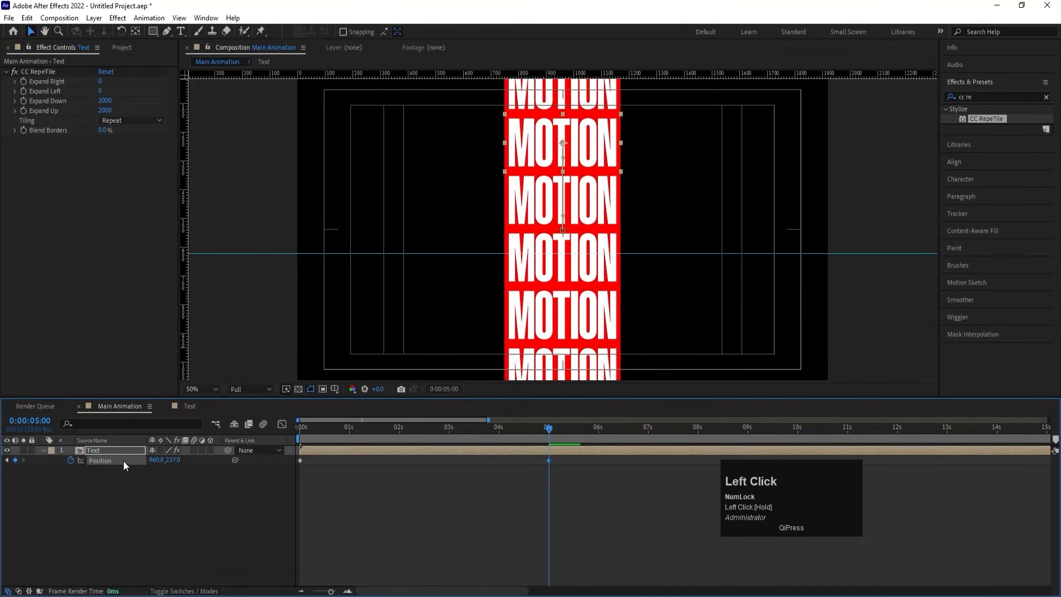
left_click_drag(123, 465, 30, 449)
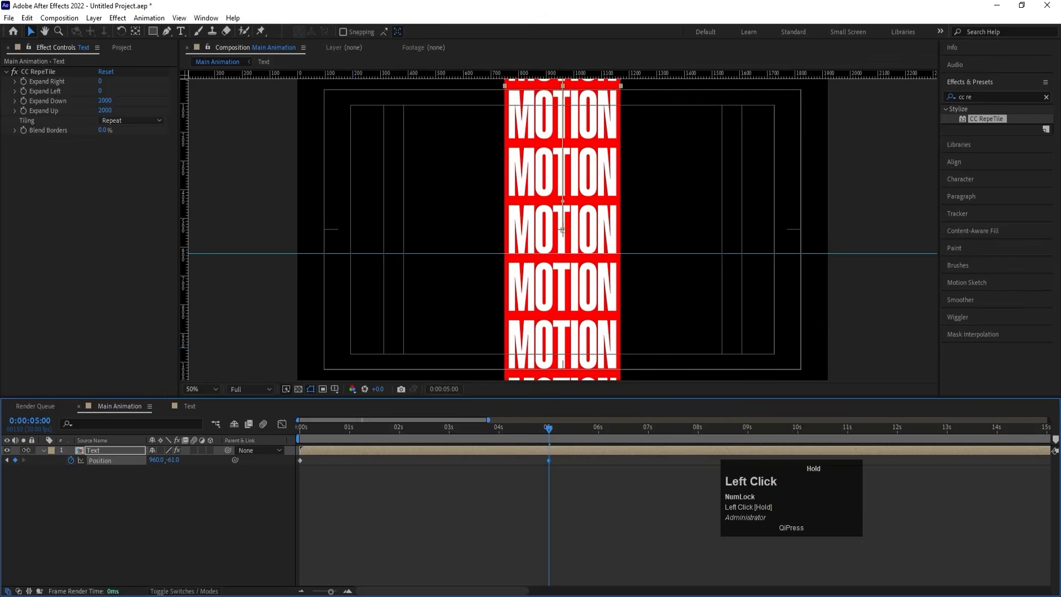
left_click_drag(140, 450, 115, 526)
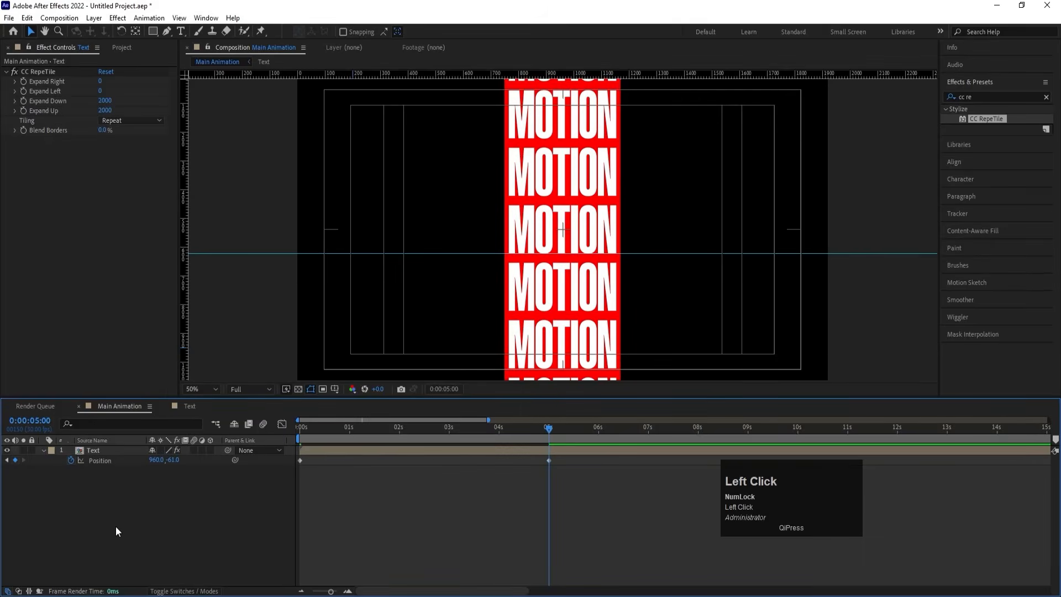
- Add a loopOut() expression to the Text layer's Position and start playing the looping scroll
left_click(71, 460, "alt")
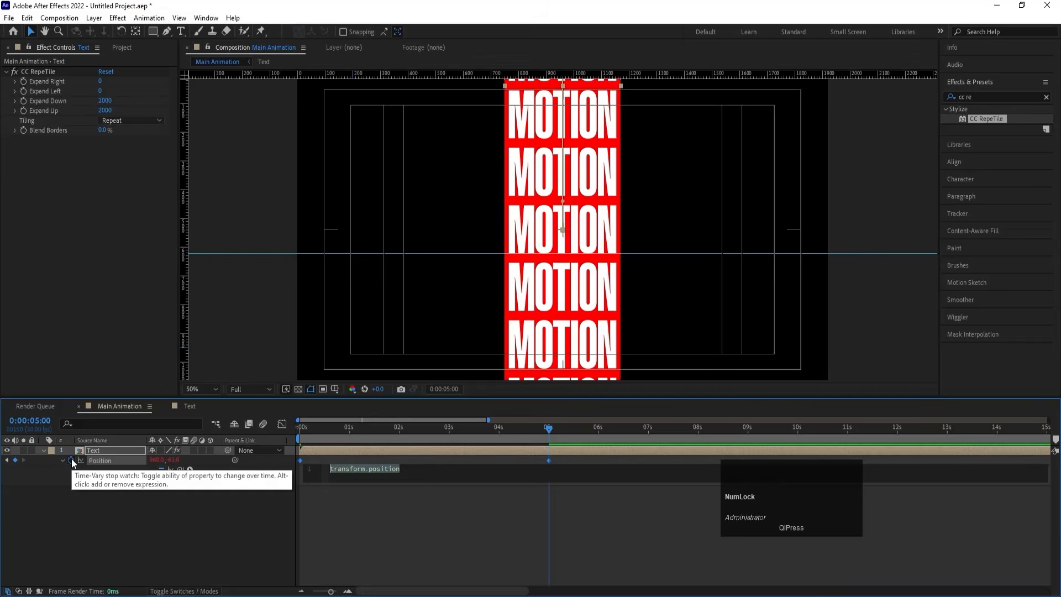
type("loo")
key("Down")
key("Down")
key("Down")
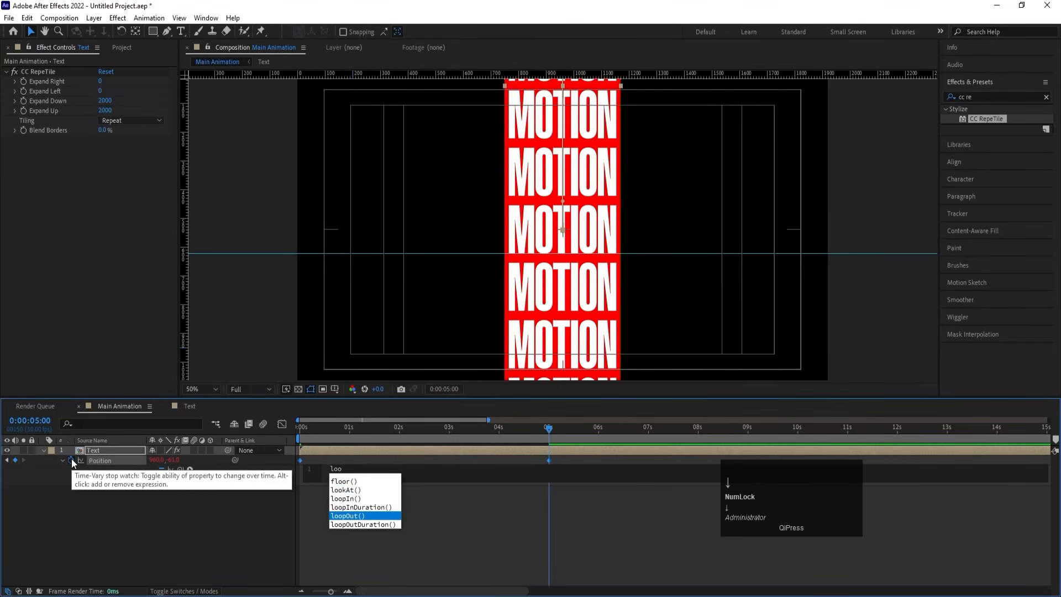
key("Return")
left_click(461, 489)
key("space")
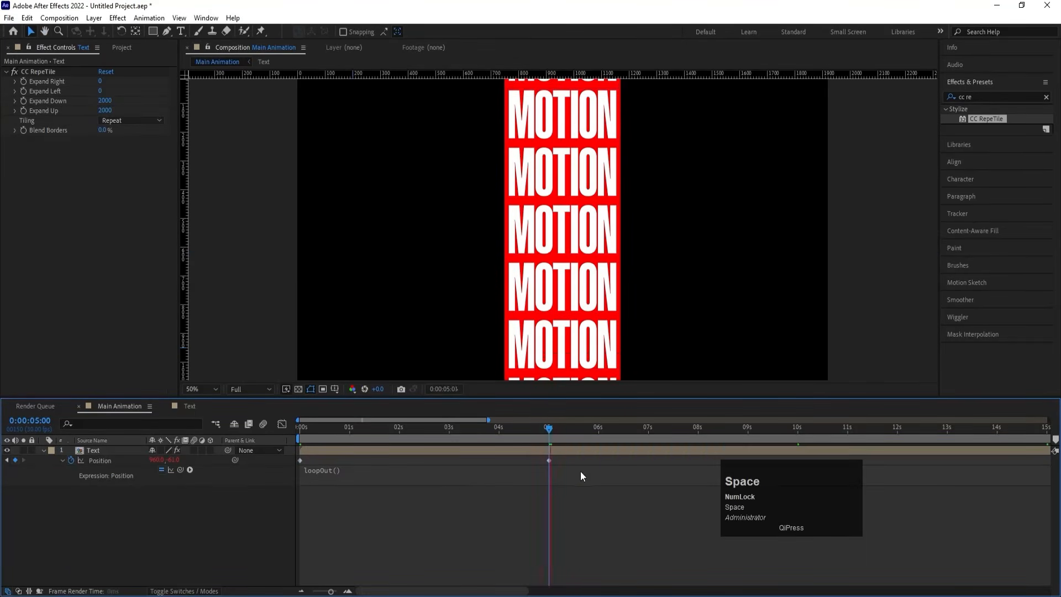
- Play the scroll from just before 5 seconds to check that the loop continues smoothly past the second Position keyframe
left_click(545, 431)
key("space")
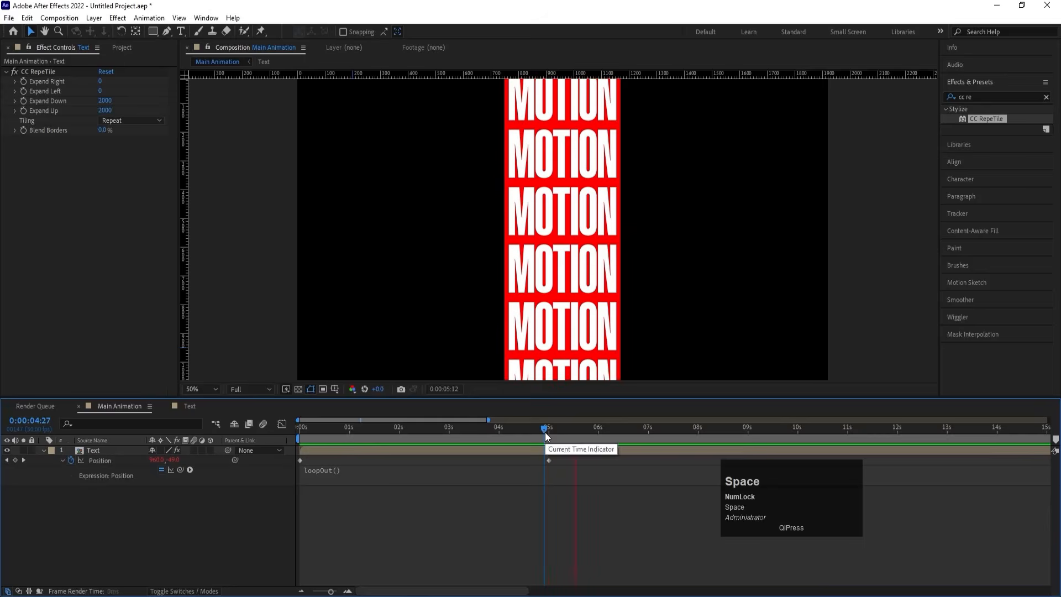
key("space")
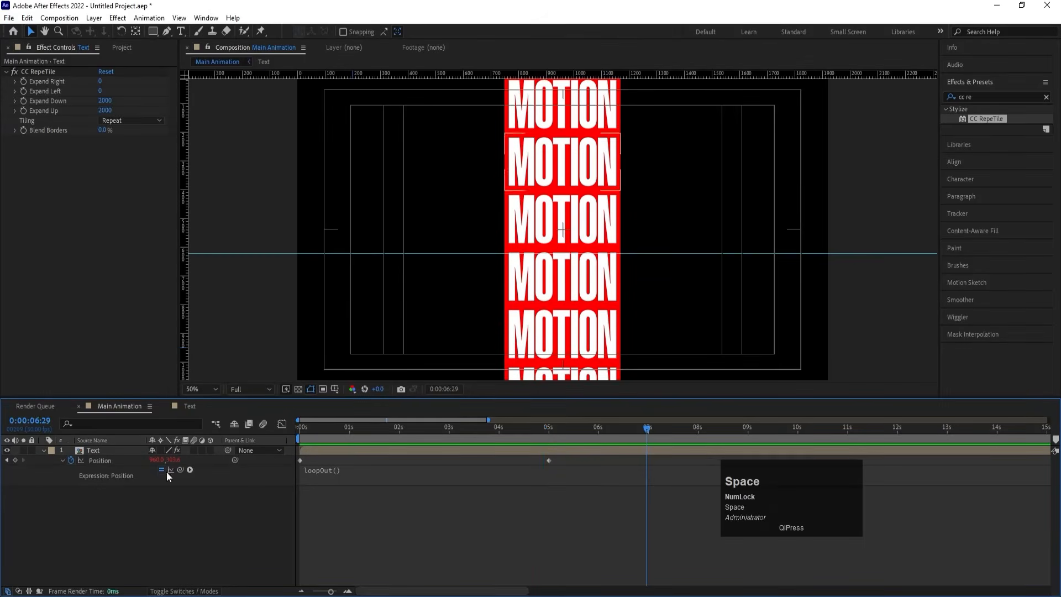
- Pre-compose the Text layer as Text Animation, moving all attributes into the new composition
left_click(98, 452)
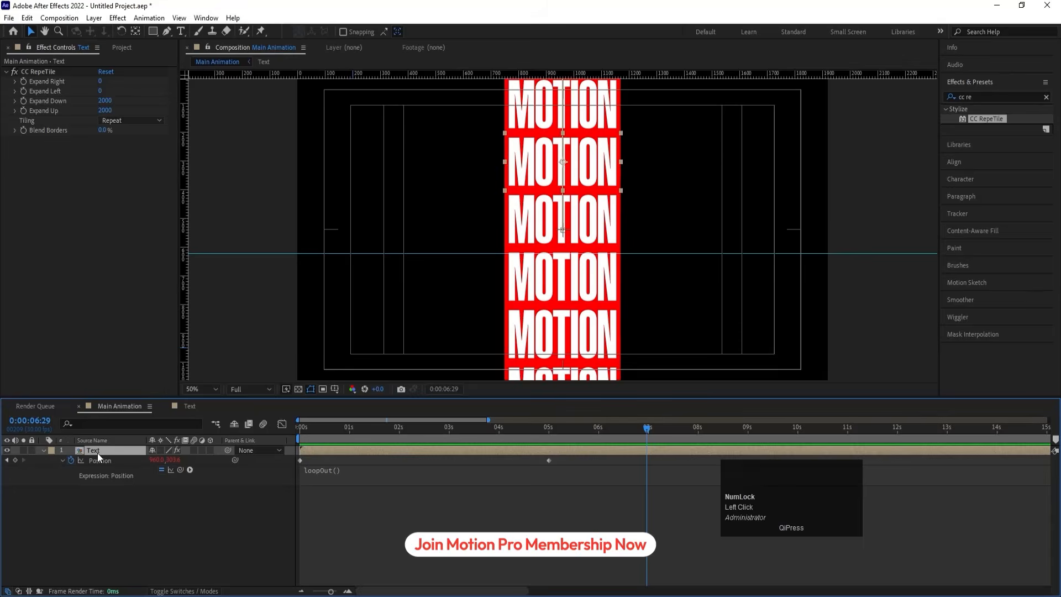
key("ctrl+shift+c")
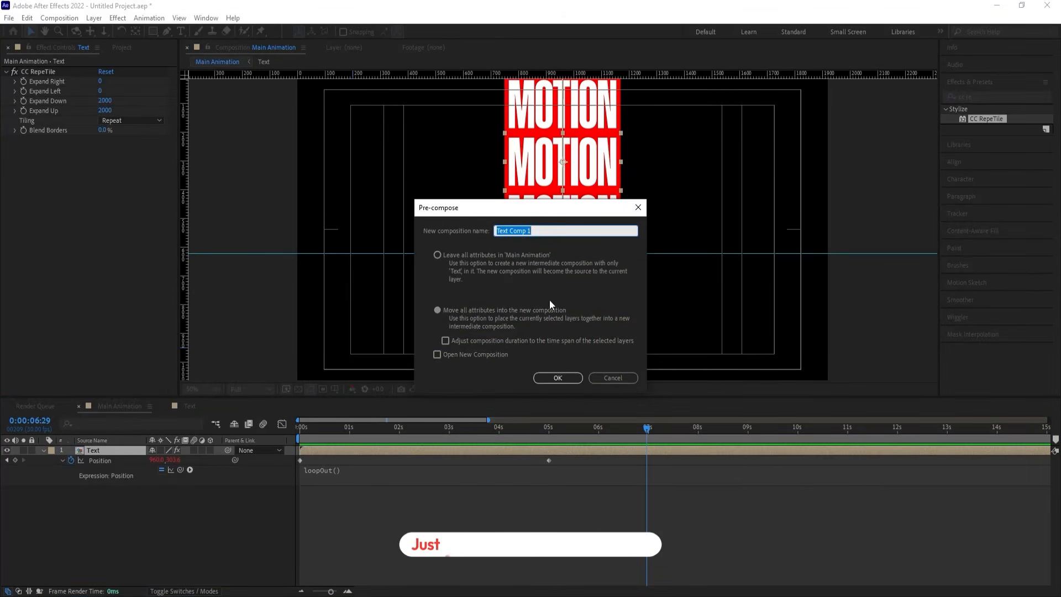
left_click(514, 231)
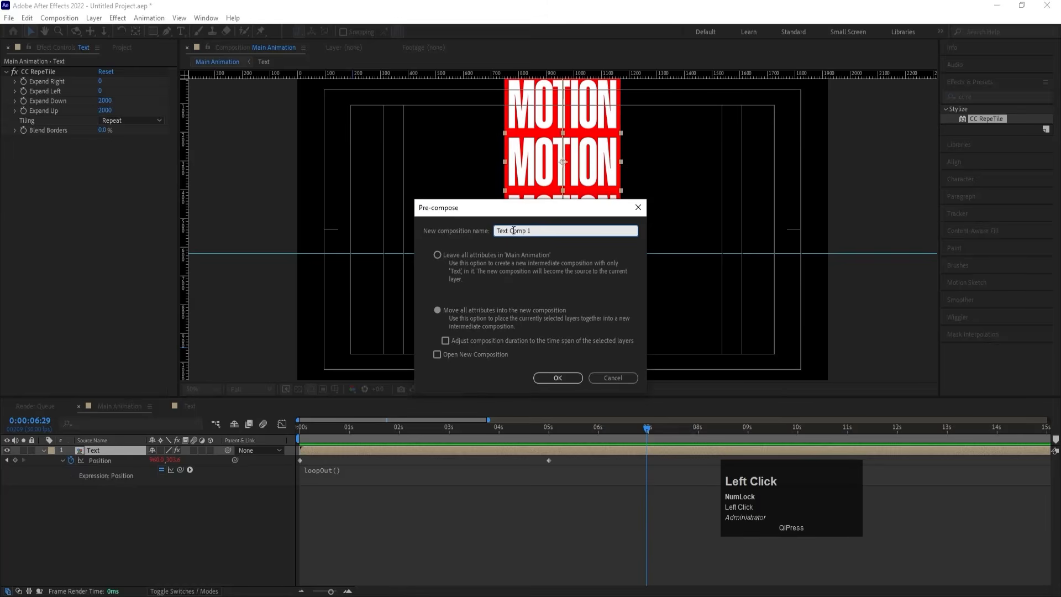
left_click_drag(513, 230, 531, 231)
type("Animation")
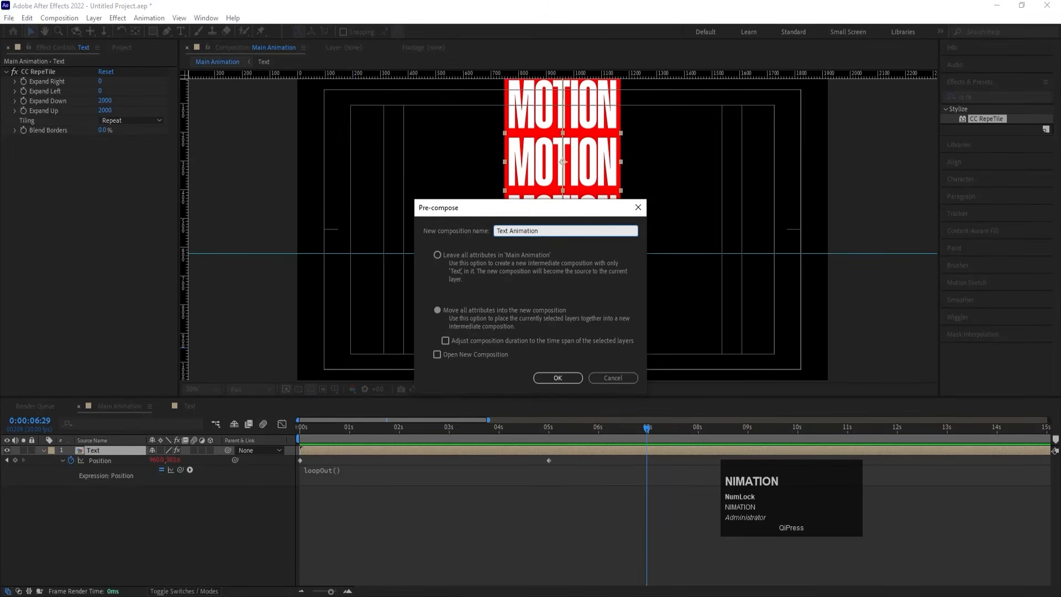
key("Return")
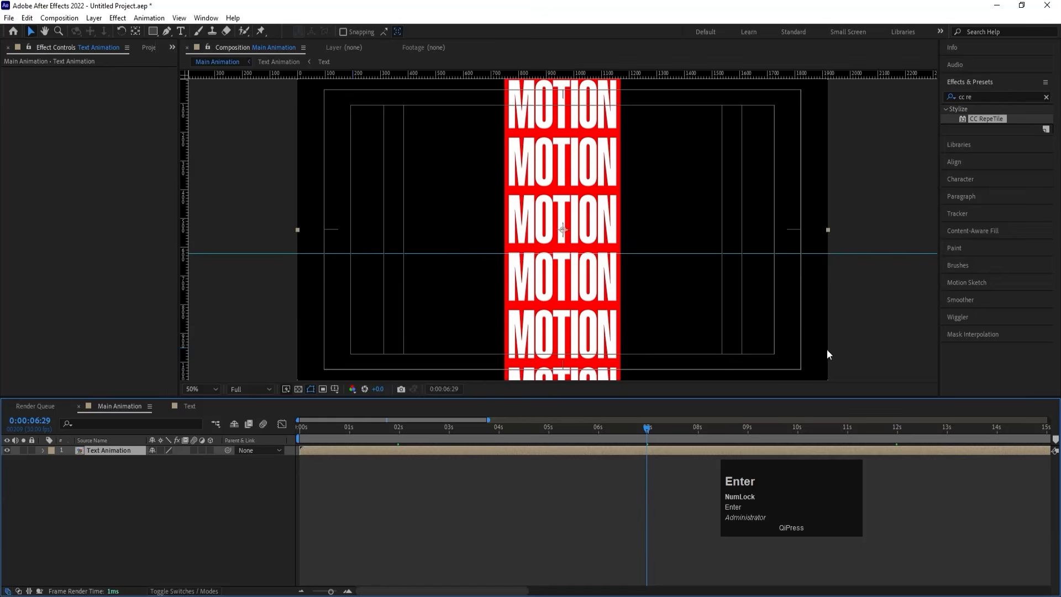
- Search the effects for mesh and apply Mesh Warp to the Text Animation layer
left_click_drag(696, 253, 1007, 196)
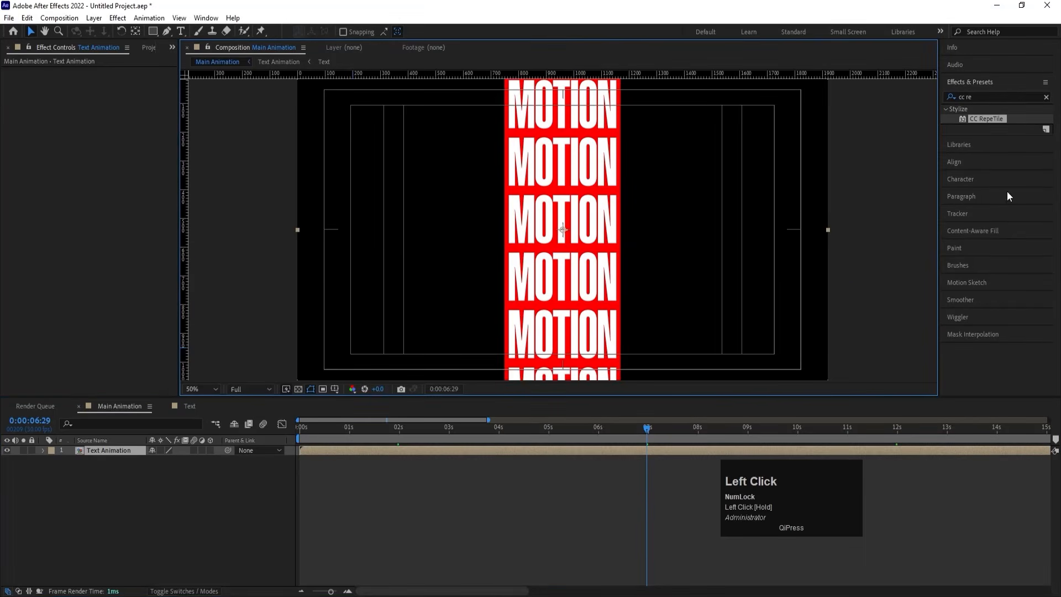
left_click(979, 95)
key("ctrl+a")
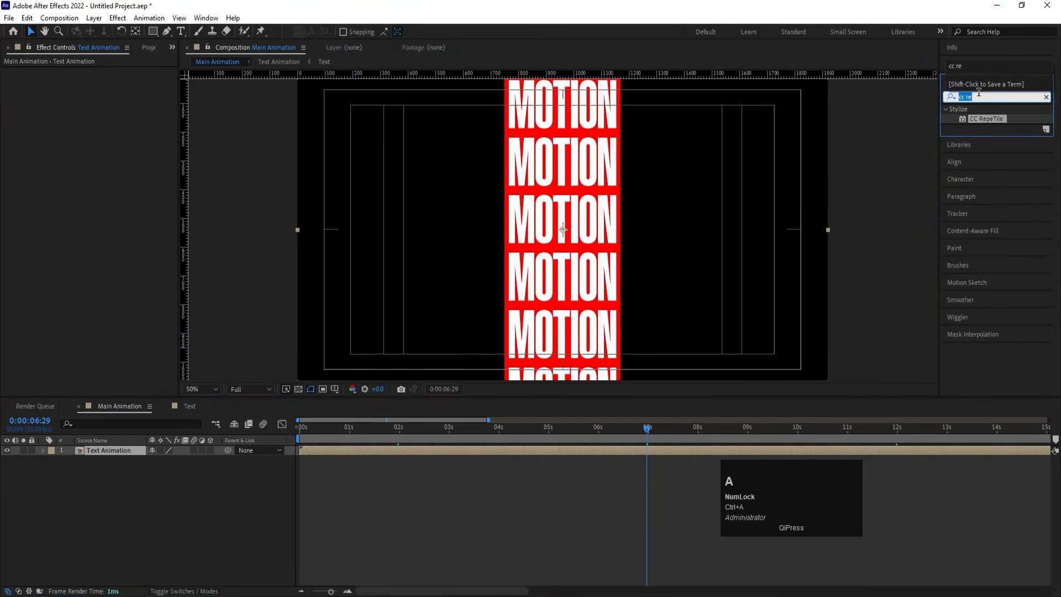
type("mesh")
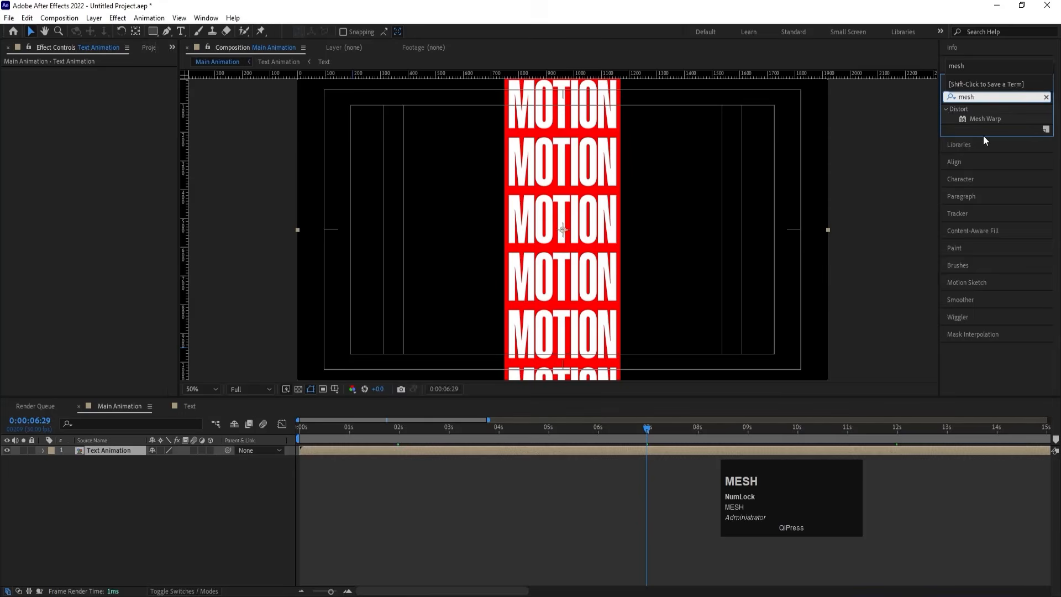
double_click(979, 120)
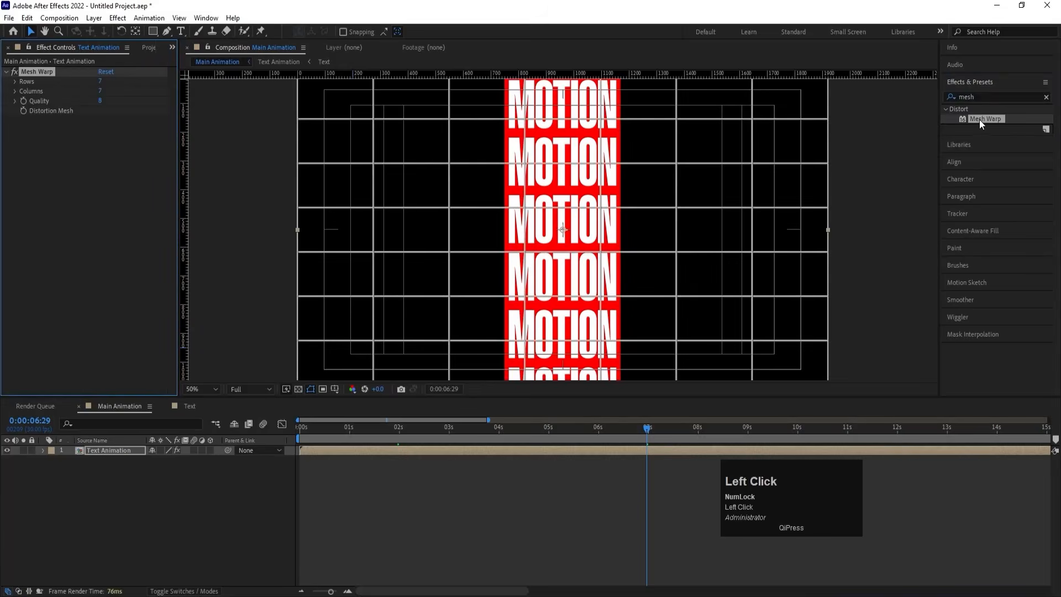
- Set the Mesh Warp effect's Rows and Columns to 2 each
left_click(102, 83)
type("2")
key("Tab")
type("2")
left_click(110, 137)
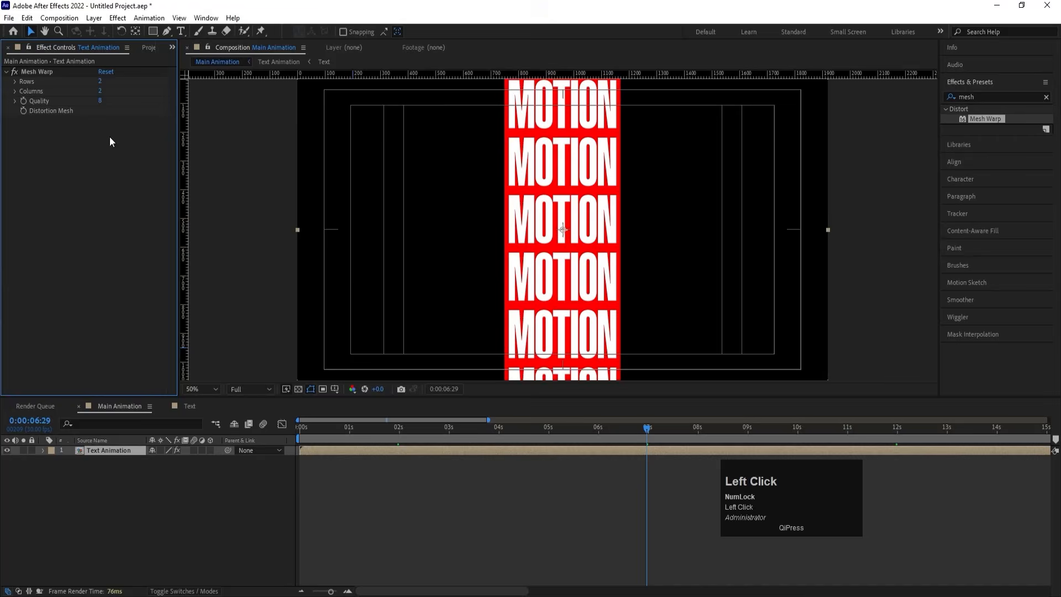
- Move the Mesh Warp grid's top-left and bottom-left corner points together about 2,550 px left, keeping the middle-left point in place
left_click(42, 69)
scroll(642, 318, "down", 4)
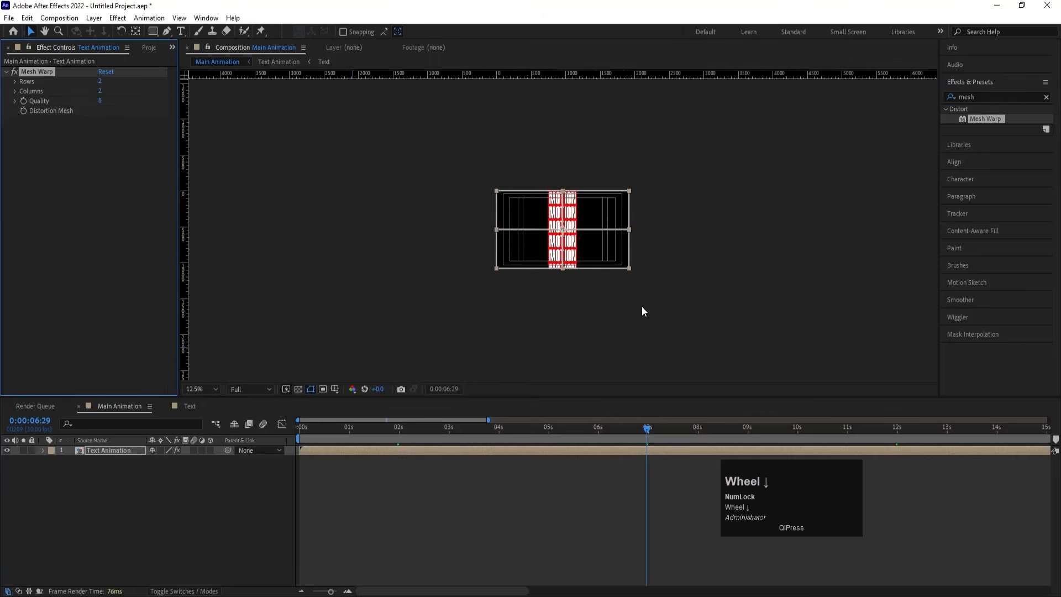
left_click(495, 192)
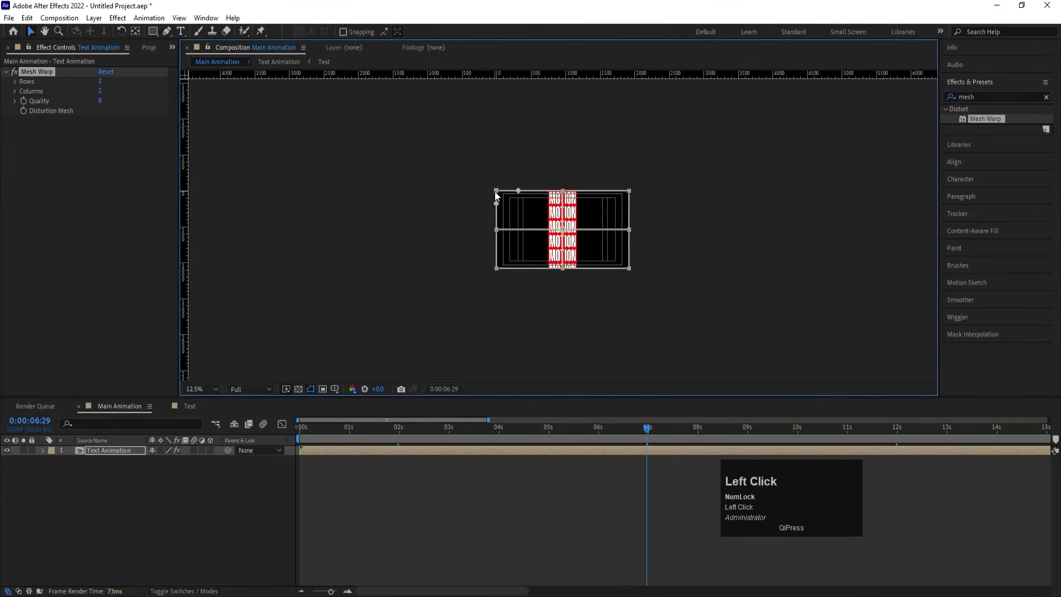
left_click(496, 267, "shift")
key("Left")
key("Left")
key("Left")
key("Left")
key("Left")
key("Left")
key("Left")
key("Left")
key("Left")
key("Left")
key("Left")
key("Left")
key("Left")
key("Left")
key("Left")
key("Left")
key("Left")
key("Left")
key("Left")
key("Left")
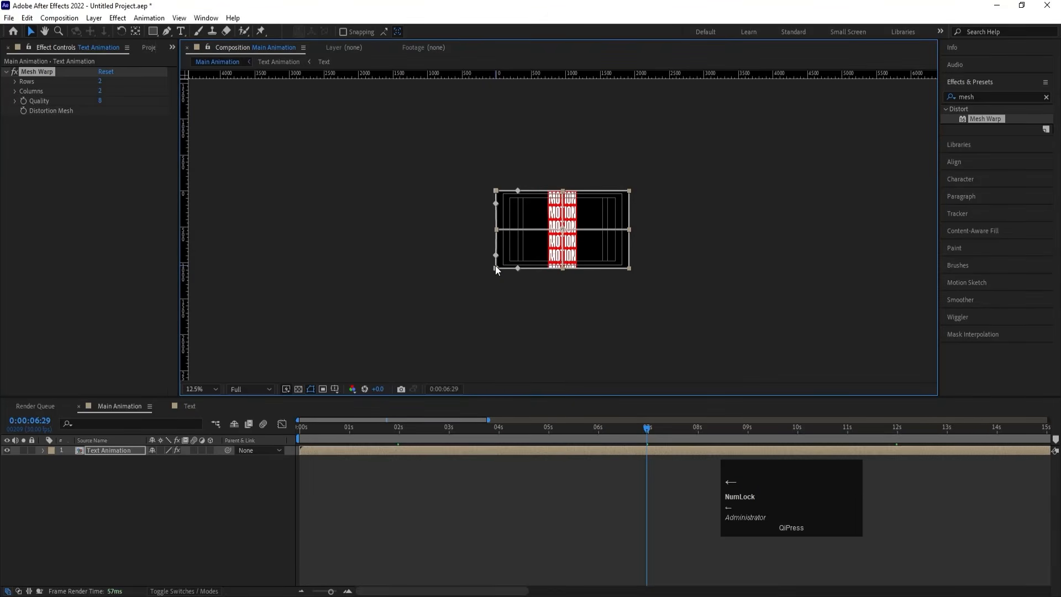
key("Left")
key("Left")
key("Left")
key("Left")
key("Left")
key("Left")
key("Left")
key("Left")
key("Left")
key("Left")
key("Left")
key("Left")
key("Left")
key("Left")
key("Left")
key("Left")
key("Left")
key("Left")
key("Left")
key("Left")
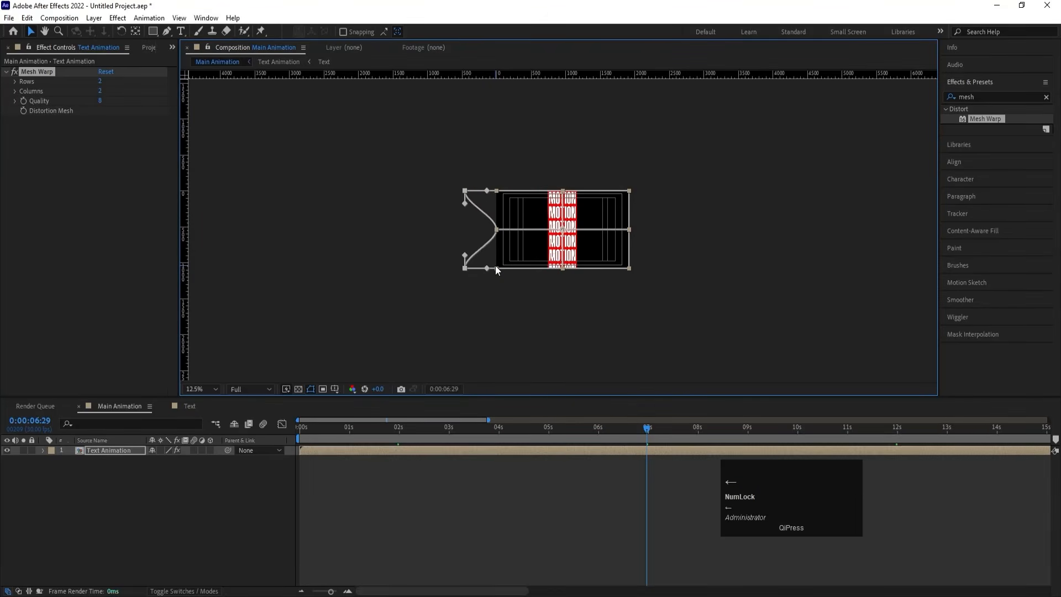
key("Left")
key("Left")
key("Left")
key("Left")
key("Left")
key("Left")
key("Left")
key("Left")
key("Left")
key("Left")
key("Left")
key("Left")
key("Left")
key("Left")
key("Left")
key("Left")
key("Left")
key("Left")
key("Left")
key("Left")
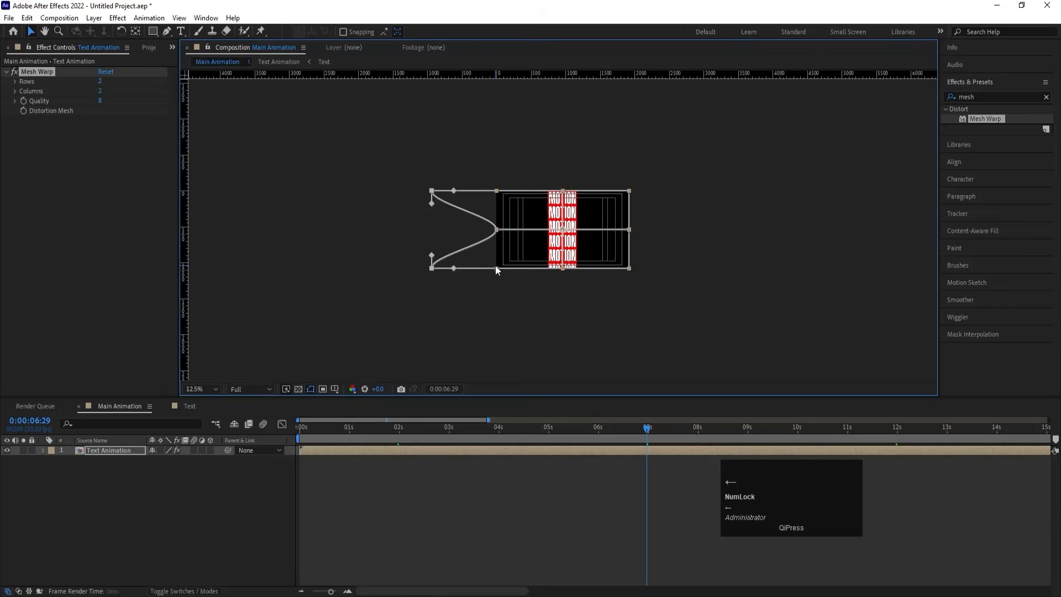
key("Left")
key("Left")
key("Left")
key("Left")
key("Left")
key("Left")
key("Left")
key("Left")
key("Left")
key("Left")
key("Left")
key("Left")
key("Left")
key("Left")
key("Left")
key("Left")
key("Left")
key("Left")
key("Left")
key("Left")
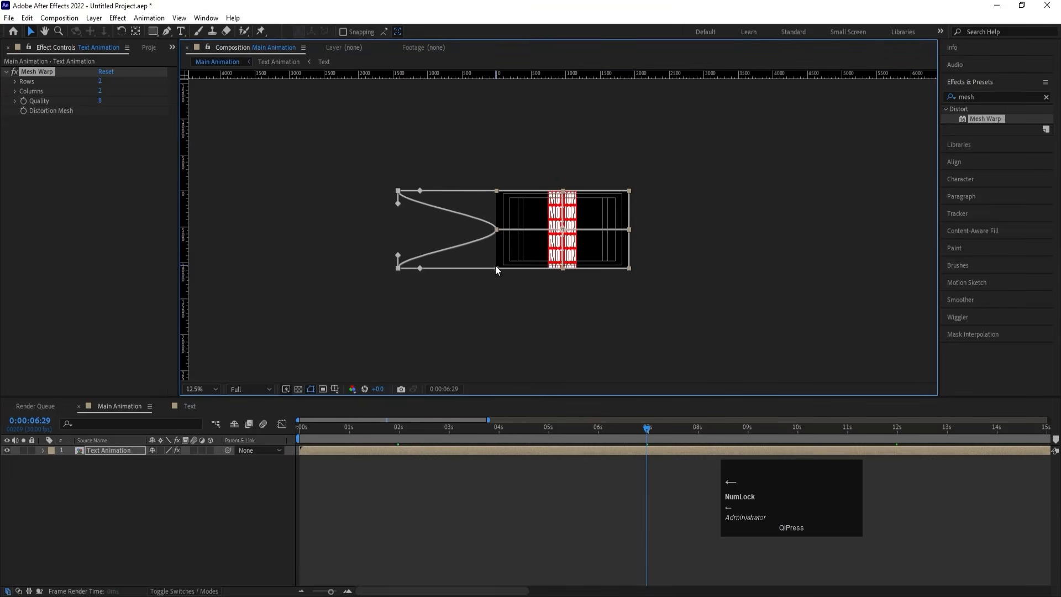
key("Left")
key("Left")
key("Left")
key("Left")
key("Left")
key("Left")
key("Left")
key("Left")
key("Left")
key("Left")
key("Left")
key("Left")
key("Left")
key("Left")
key("Left")
key("Left")
key("Left")
key("Left")
key("Left")
key("Left")
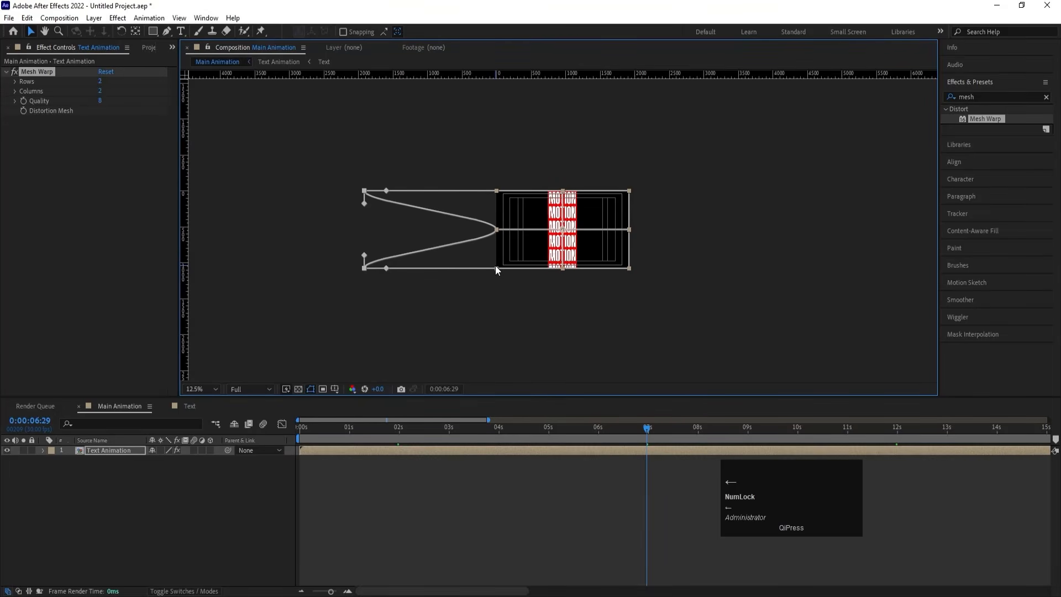
key("Left")
key("Left")
key("Left")
key("Left")
key("Left")
key("Left")
key("Left")
key("Left")
key("Left")
key("Left")
key("Left")
key("Left")
key("Left")
key("Left")
key("Left")
key("Left")
key("Left")
key("Left")
key("Left")
key("Left")
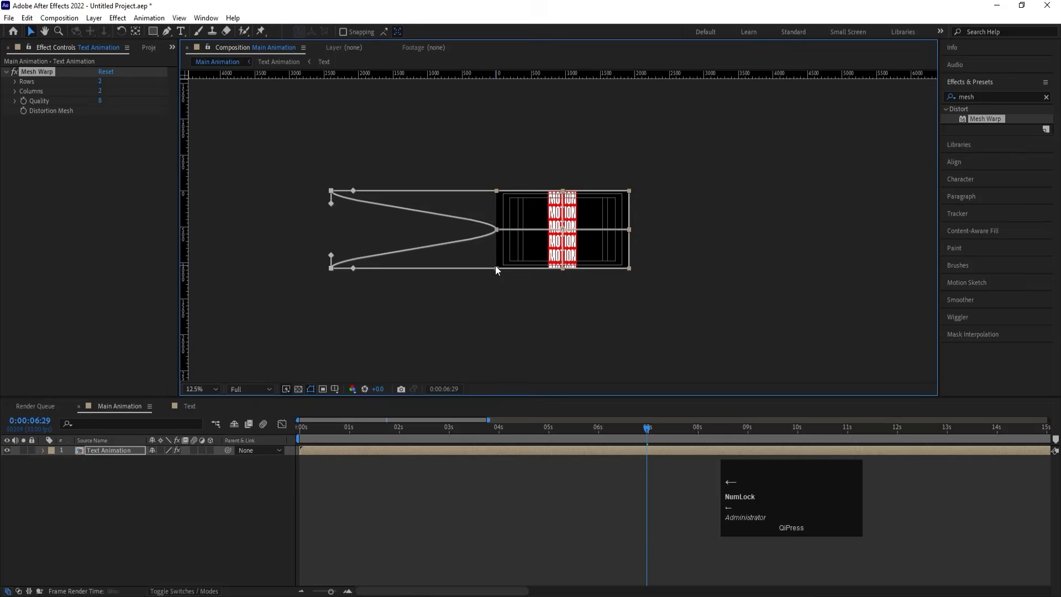
key("Left")
key("Left")
key("Left")
key("Left")
key("Left")
key("Left")
key("Left")
key("Left")
key("Left")
key("Left")
key("Left")
key("Left")
key("Left")
key("Left")
key("Left")
key("Left")
key("Left")
key("Left")
key("Left")
key("Left")
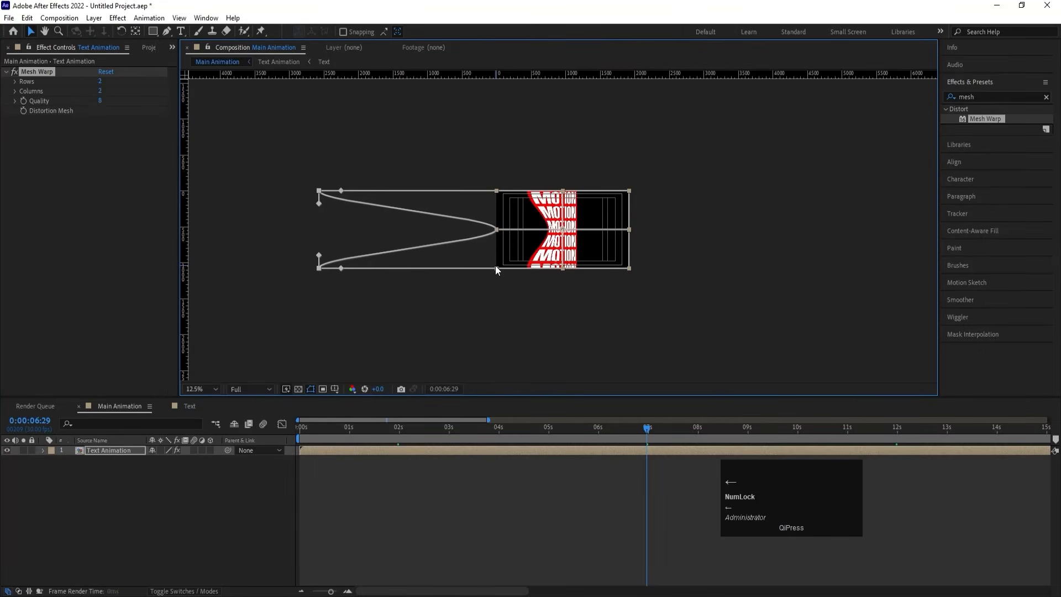
- Move the Mesh Warp grid's top-left and bottom-left corner points together about 3,500 px further left, to about 6,050 px outside the frame
key("Left")
key("Left")
key("Left")
key("Left")
key("Left")
key("Left")
key("Left")
key("Left")
key("Left")
key("Left")
key("Left")
key("Left")
key("Left")
key("Left")
key("Left")
key("Left")
key("Left")
key("Left")
key("Left")
key("Left")
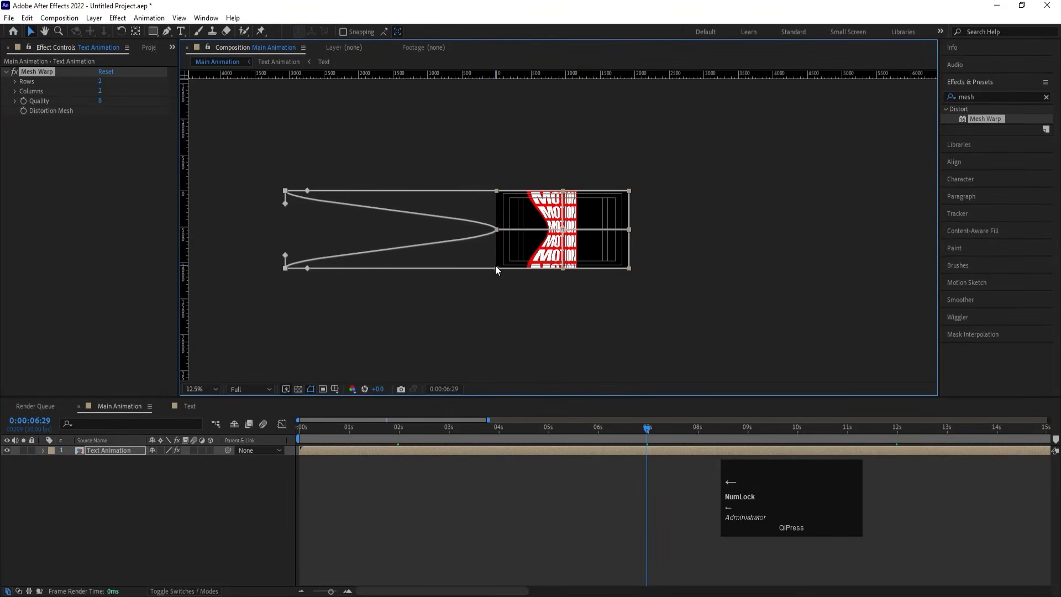
key("Left")
key("Left")
key("Left")
key("Left")
key("Left")
key("Left")
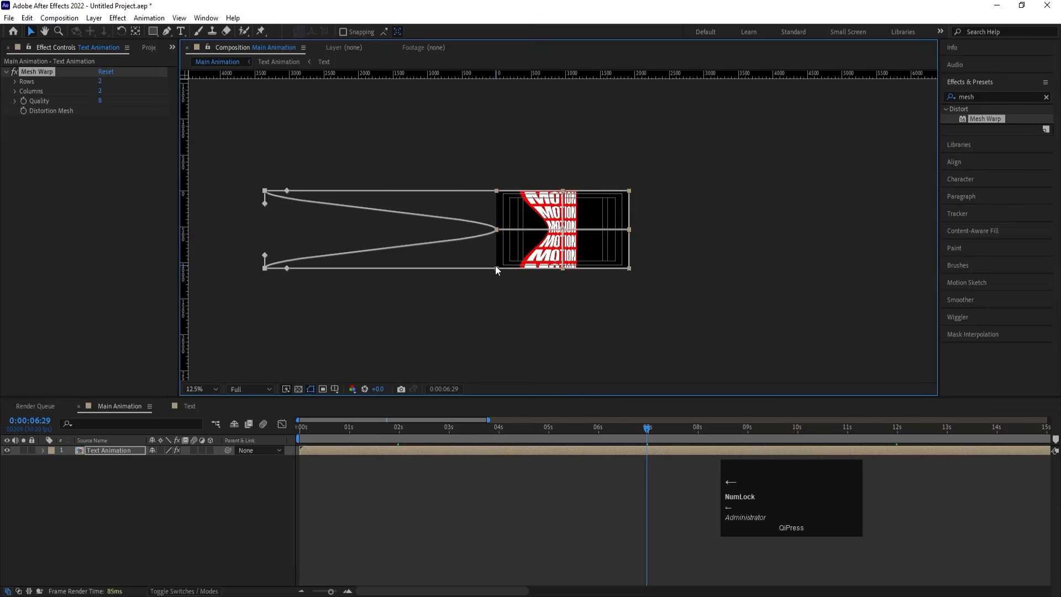
key("Left")
key("Left")
key("Left")
key("Left")
key("Left")
key("Left")
key("Left")
key("Left")
key("Left")
key("Left")
key("Left")
key("Left")
key("Left")
key("Left")
key("Left")
key("Left")
key("Left")
key("Left")
key("Left")
key("Left")
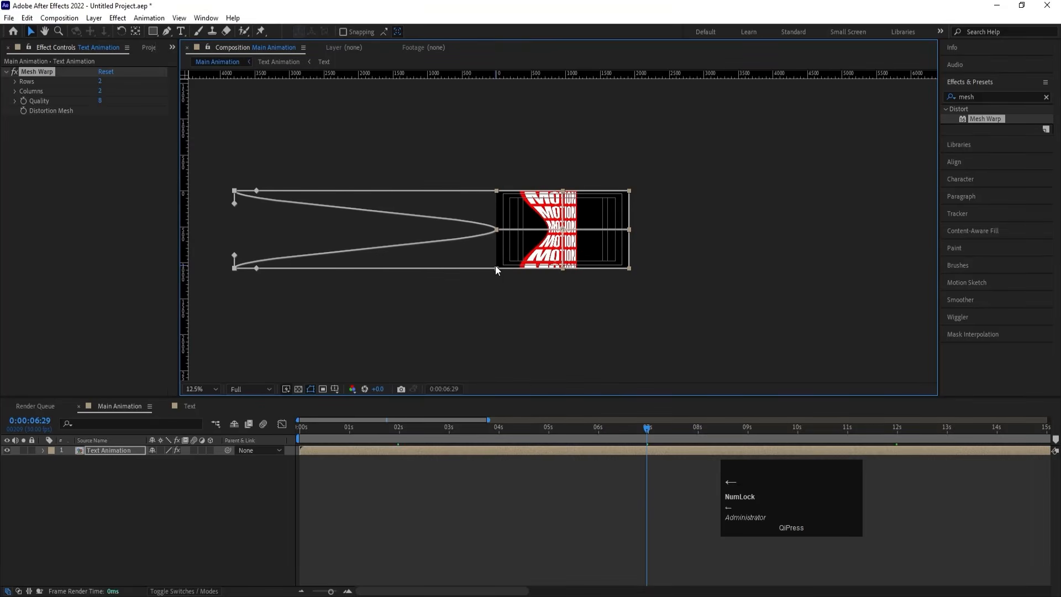
key("Left")
key("Left")
key("Left")
key("Left")
key("Left")
key("Left")
key("Left")
key("Left")
key("Left")
key("Left")
key("Left")
key("Left")
key("Left")
key("Left")
key("Left")
key("Left")
key("Left")
key("Left")
key("Left")
key("Left")
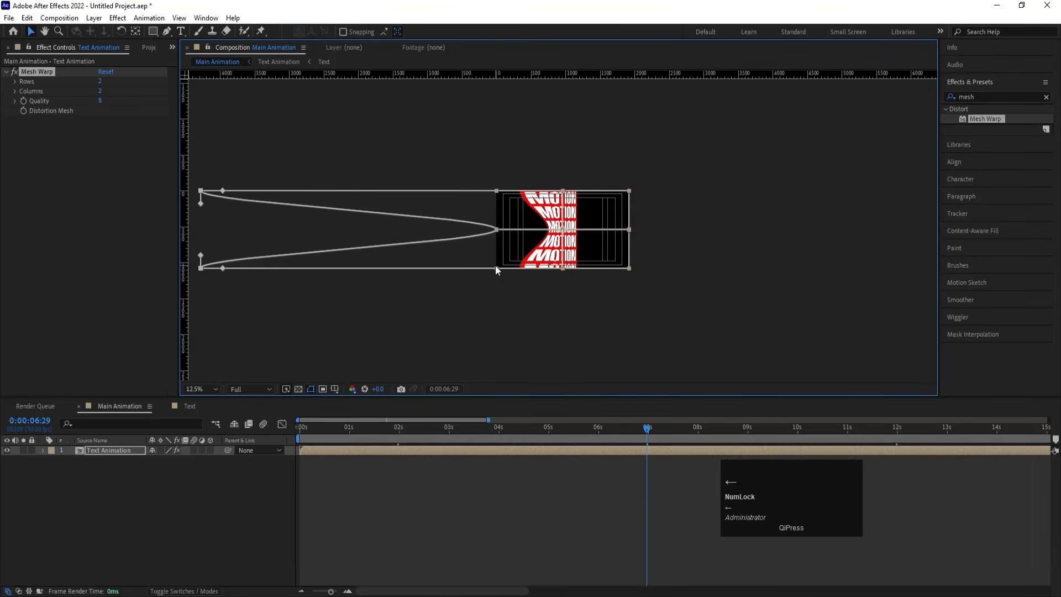
key("Left")
key("Left")
key("Left")
key("Left")
key("Left")
key("Left")
key("Left")
key("Left")
key("Left")
key("Left")
key("Left")
key("Left")
key("Left")
key("Left")
key("Left")
key("Left")
key("Left")
key("Left")
key("Left")
key("Left")
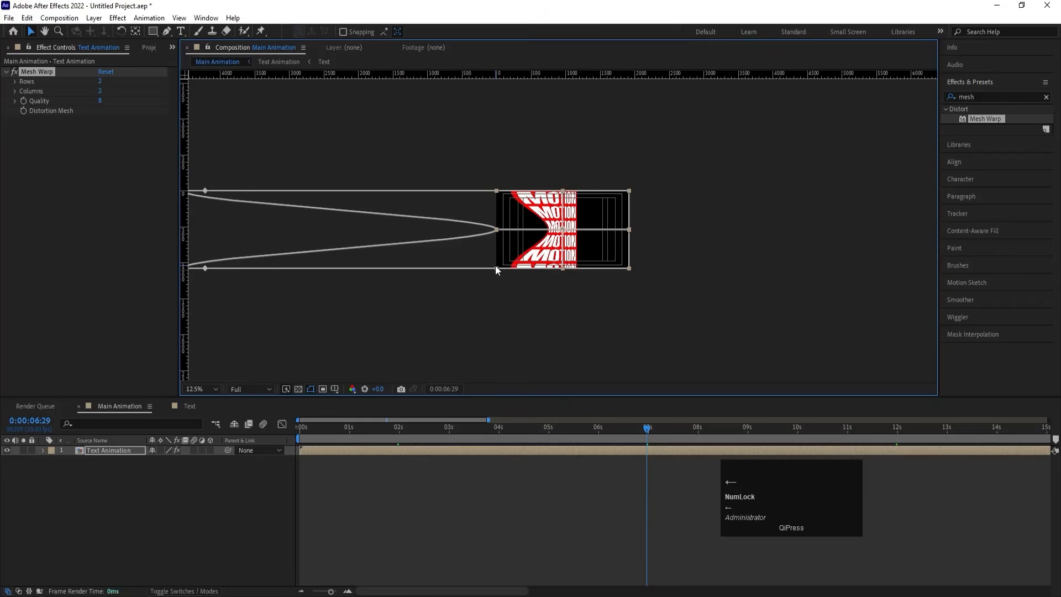
key("Left")
key("Left")
key("Left")
key("Left")
key("Left")
key("Left")
key("Left")
key("Left")
key("Left")
key("Left")
key("Left")
key("Left")
key("Left")
key("Left")
key("Left")
key("Left")
key("Left")
key("Left")
key("Left")
key("Left")
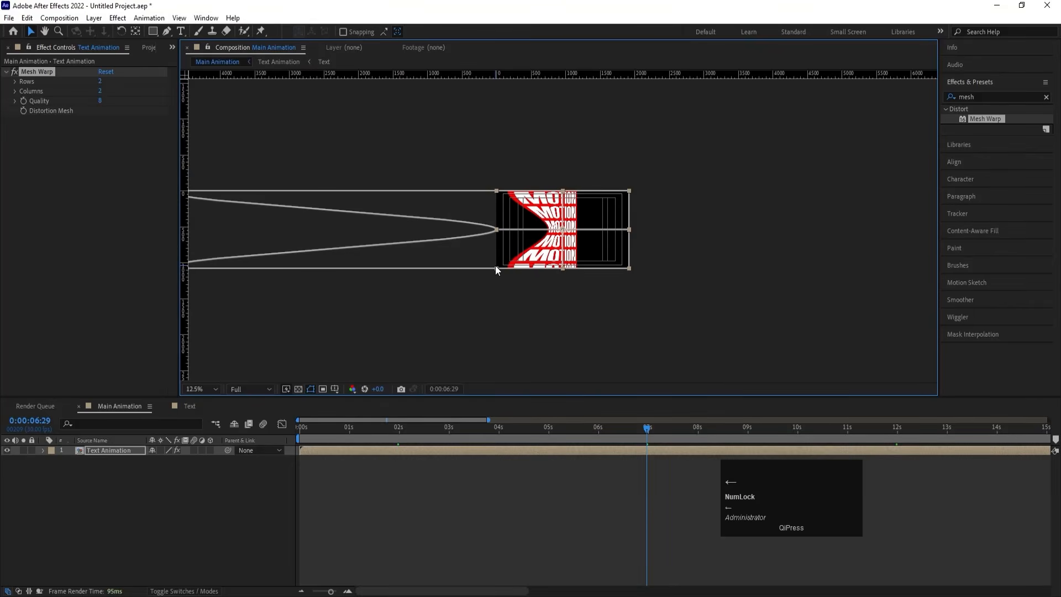
scroll(495, 267, "down", 1)
key("Left")
key("Left")
key("Left")
key("Left")
key("Left")
key("Left")
key("Left")
key("Left")
key("Left")
key("Left")
key("Left")
key("Left")
key("Left")
key("Left")
key("Left")
key("Left")
key("Left")
key("Left")
key("Left")
key("Left")
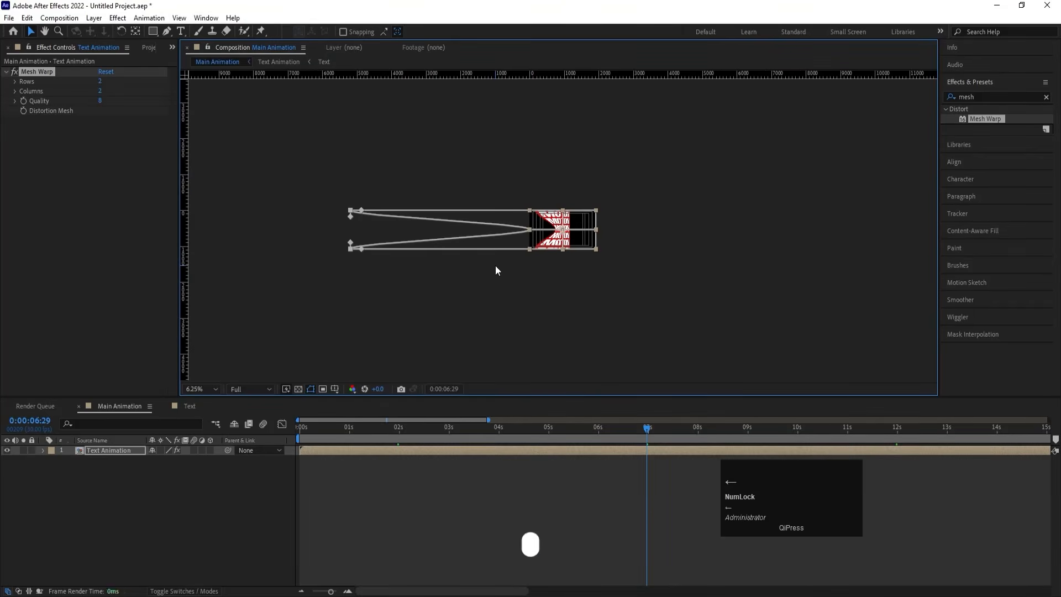
scroll(216, 220, "up", 1)
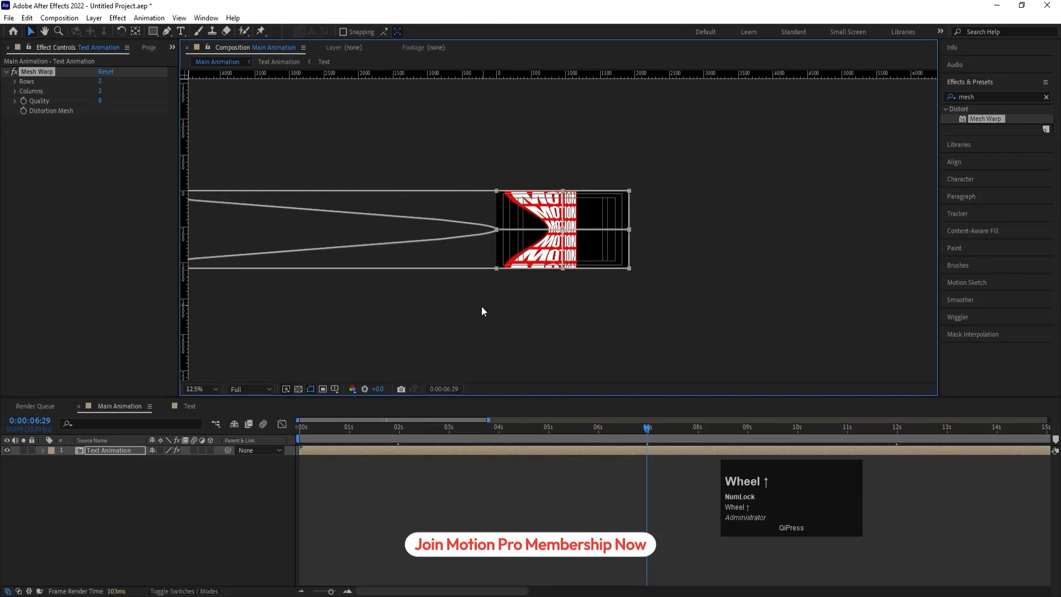
key("Left")
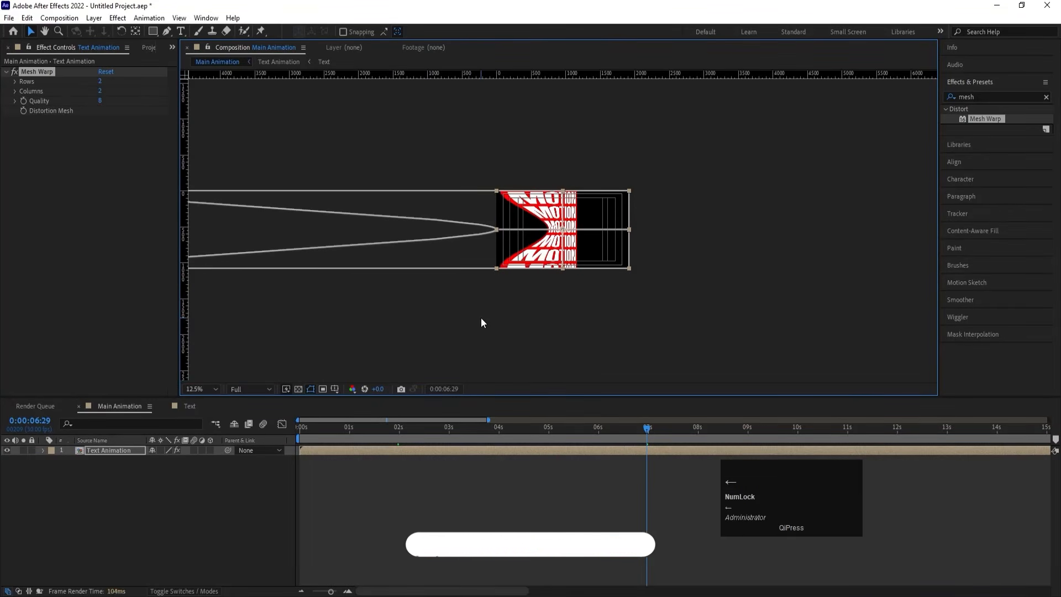
- Move the Mesh Warp grid's top-right and bottom-right corner points together about 6,250 px right, and fit the composition in the viewer
scroll(481, 318, "down", 1)
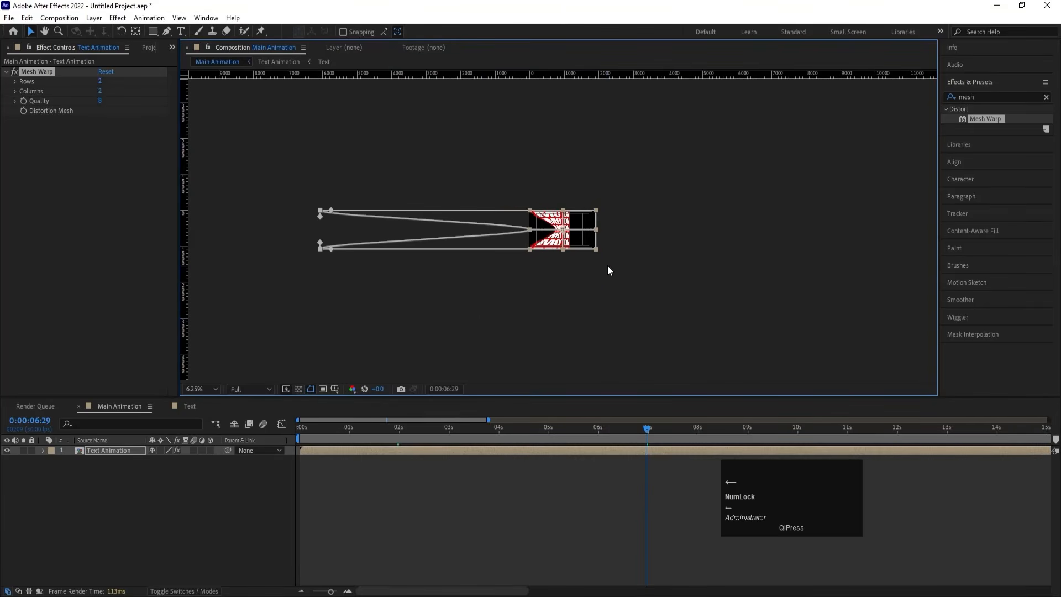
left_click(597, 250)
key("shift")
left_click(595, 210, "shift")
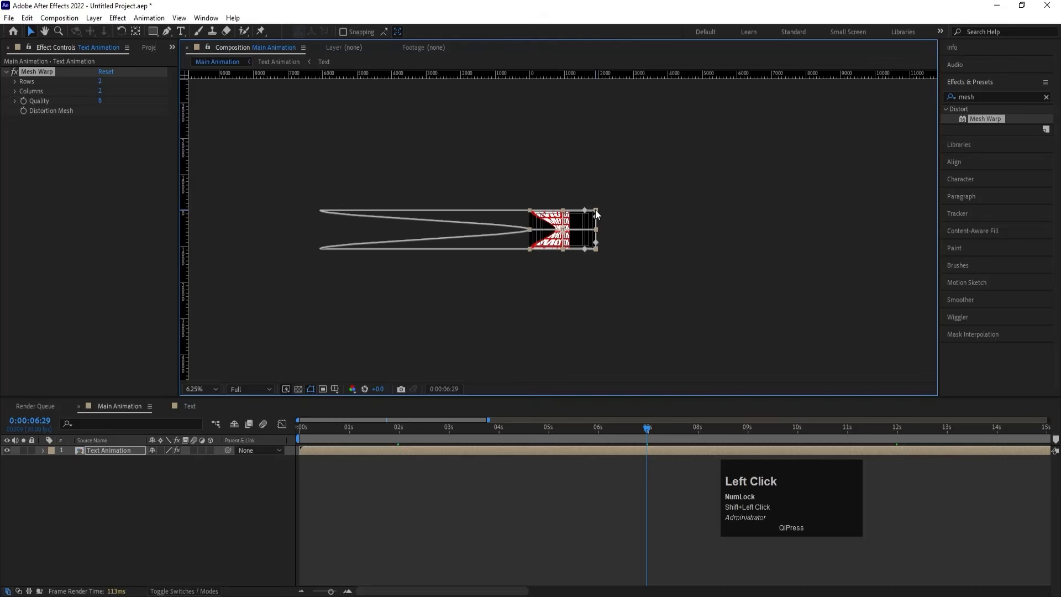
key("Right")
key("Right")
key("Right")
key("Right")
key("Right")
key("Right")
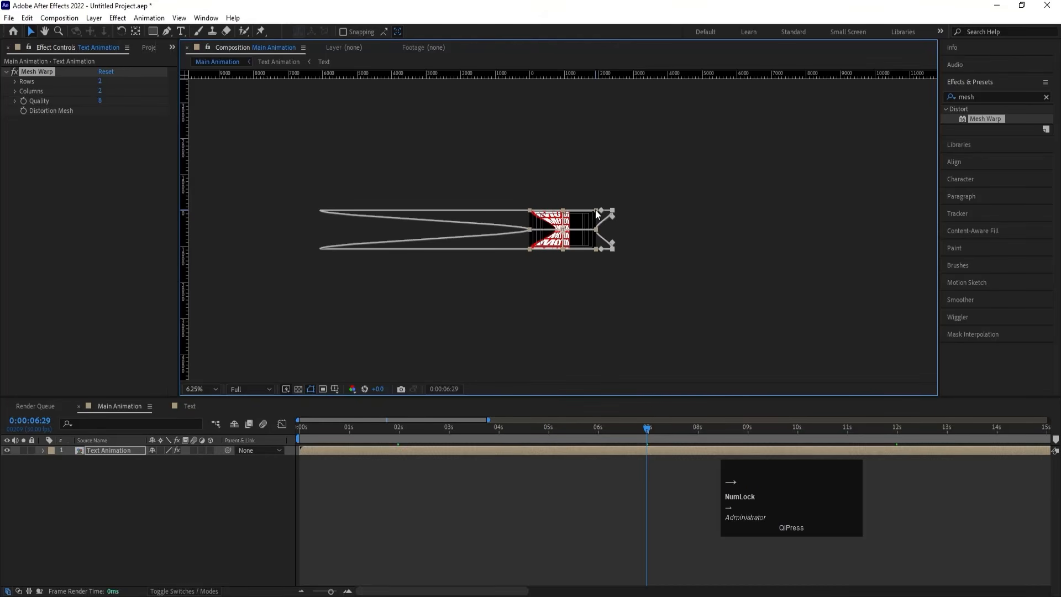
key("Right")
key("Right")
key("Right")
key("Right")
key("Right")
key("Right")
key("Right")
key("Right")
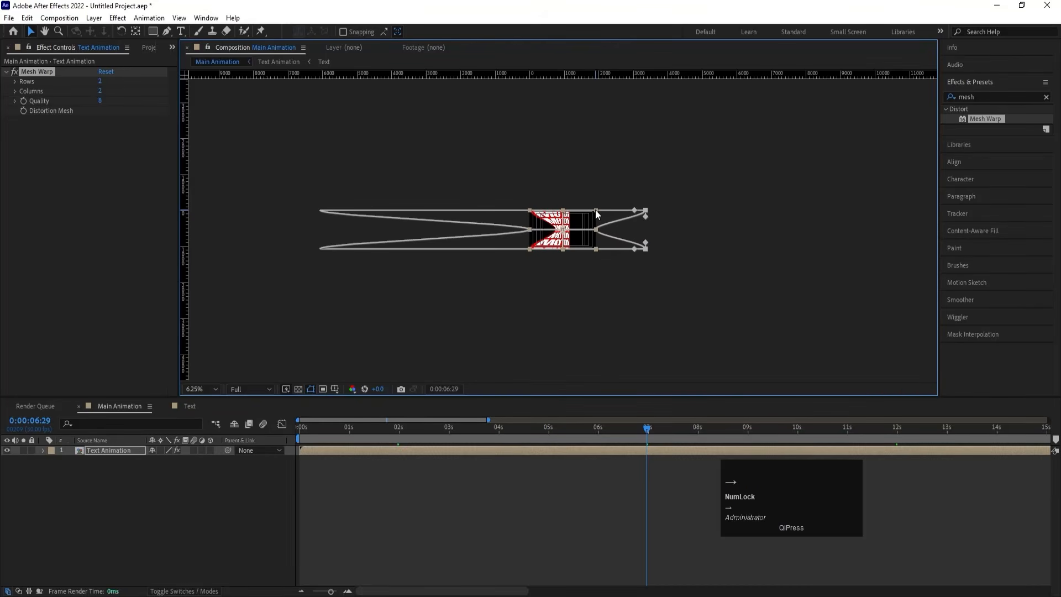
key("Right")
key("Right")
key("Right")
key("Right")
key("Right")
key("Right")
key("Right")
key("Right")
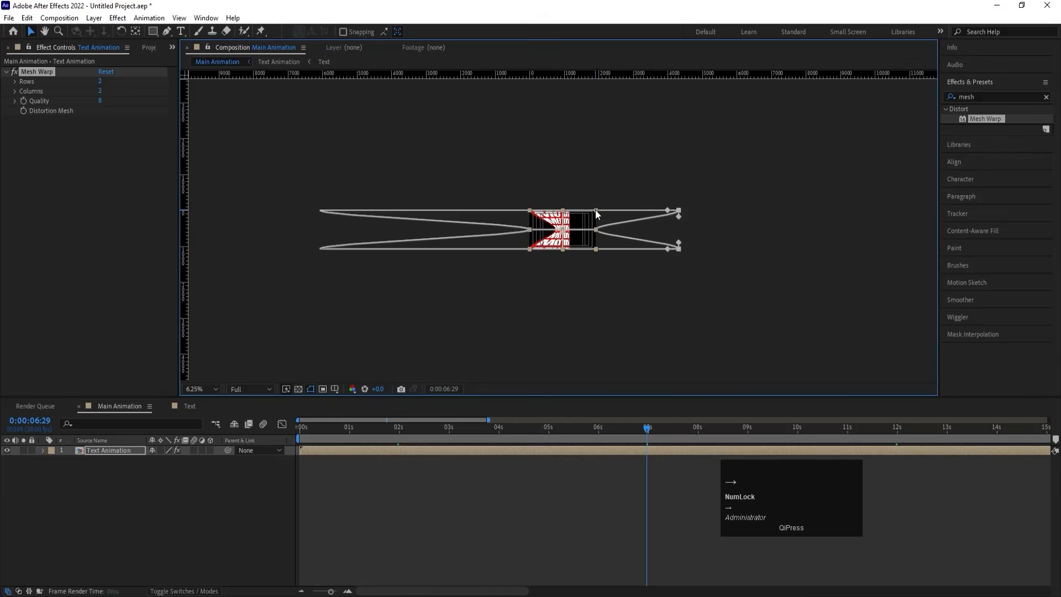
key("Right")
key("Right")
key("Right")
key("Right")
key("Right")
key("Right")
key("Right")
key("Right")
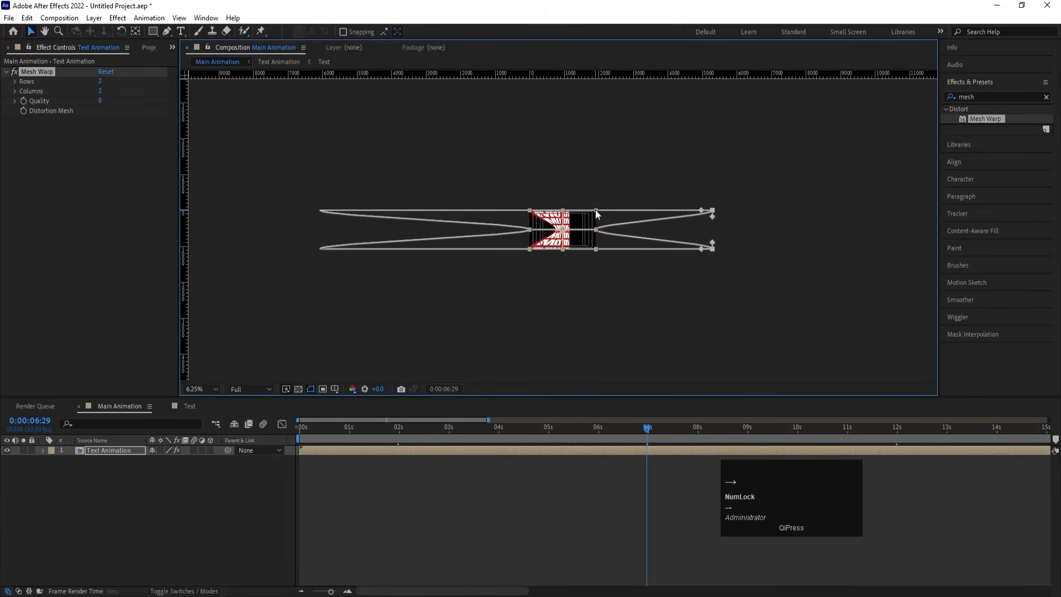
key("Right")
key("Right")
key("Right")
key("Right")
key("Right")
key("Right")
key("Right")
key("Right")
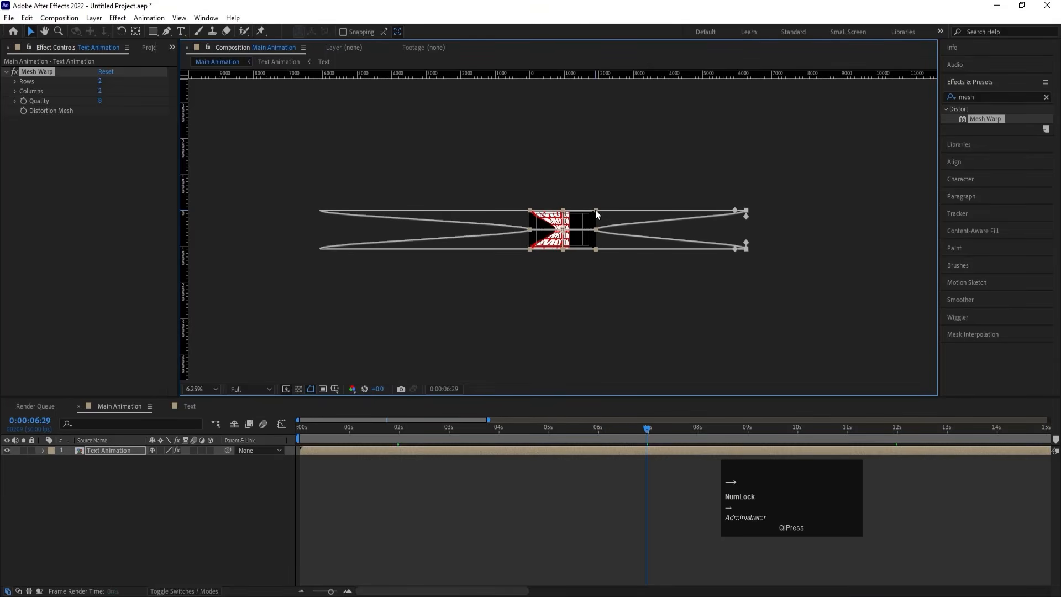
key("Right")
key("Right")
key("Right")
key("Right")
key("Right")
key("Right")
key("Right")
key("Right")
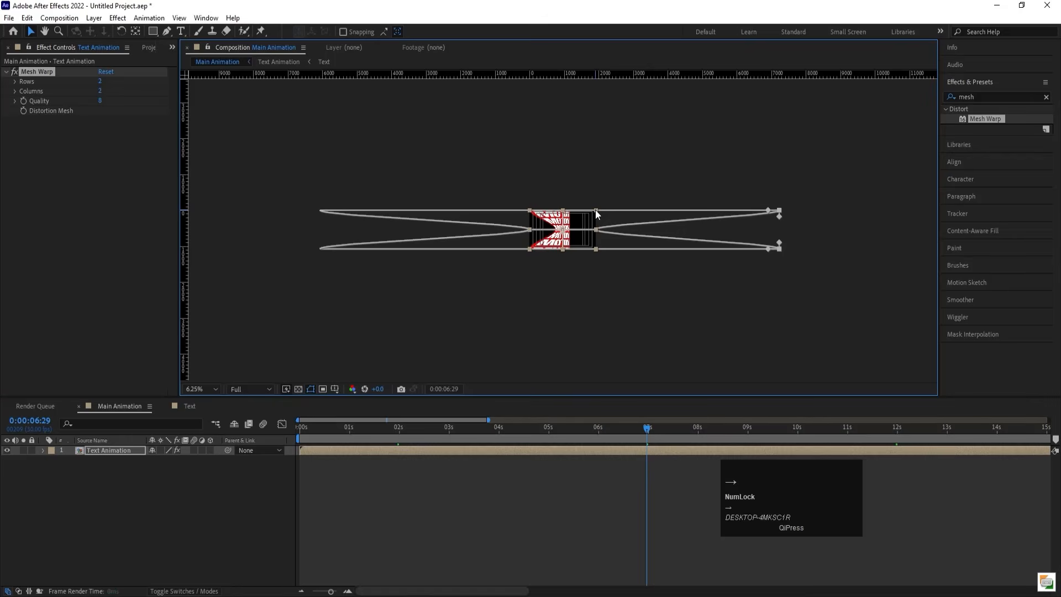
key("Right")
key("Right")
key("Right")
key("Right")
key("Right")
key("Right")
key("Right")
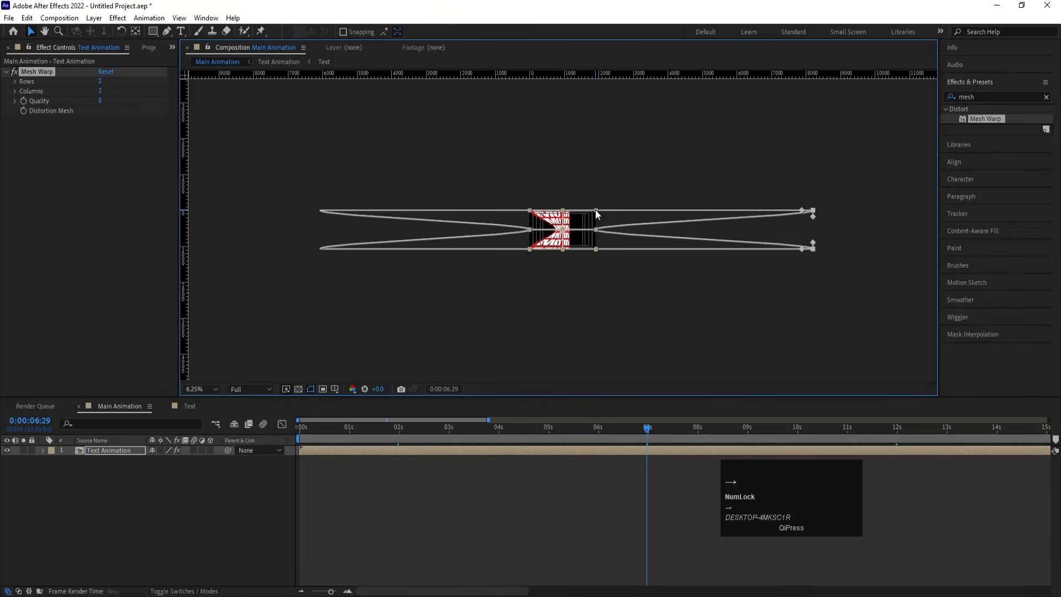
scroll(595, 214, "up", 4)
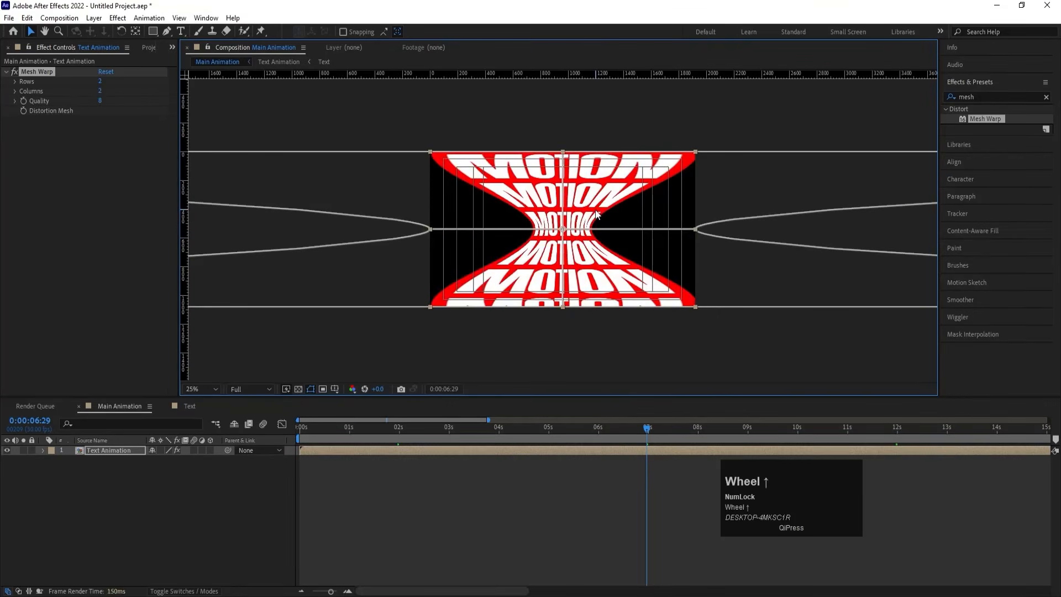
scroll(595, 215, "up", 1)
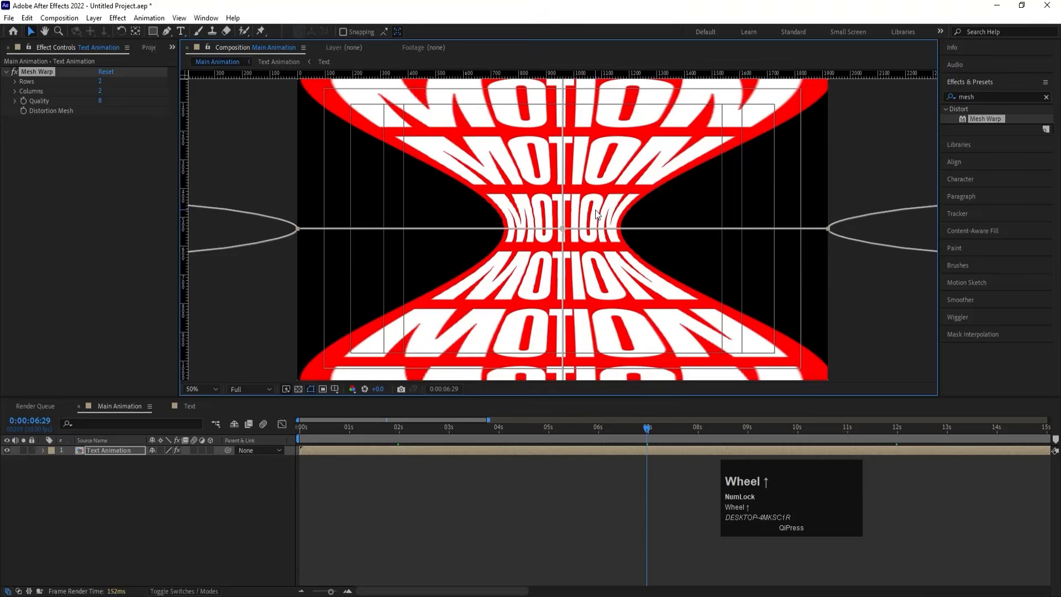
scroll(595, 214, "down", 1)
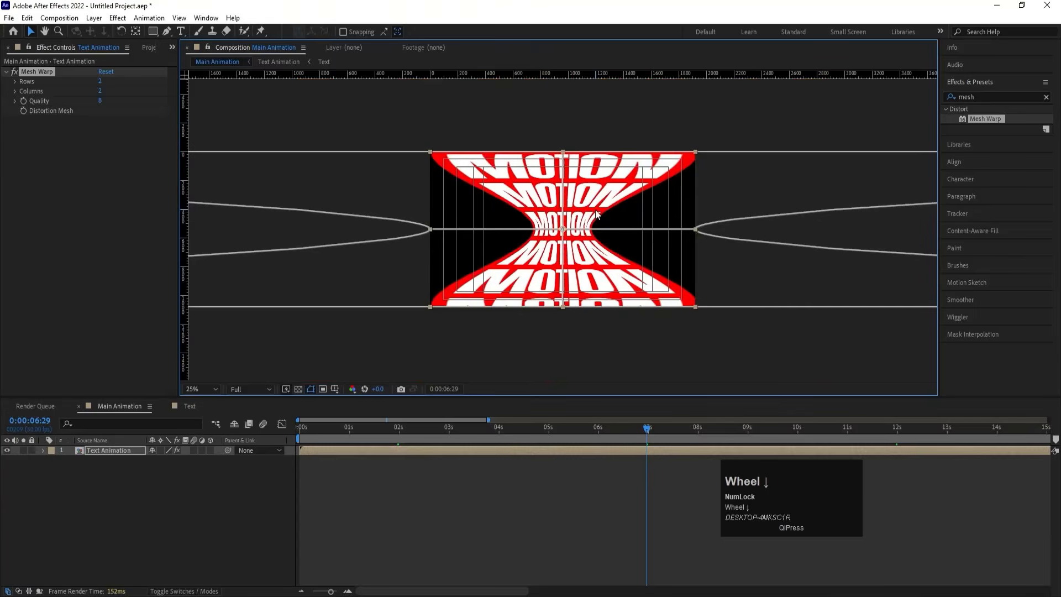
left_click(215, 389)
left_click(202, 184)
key("Left")
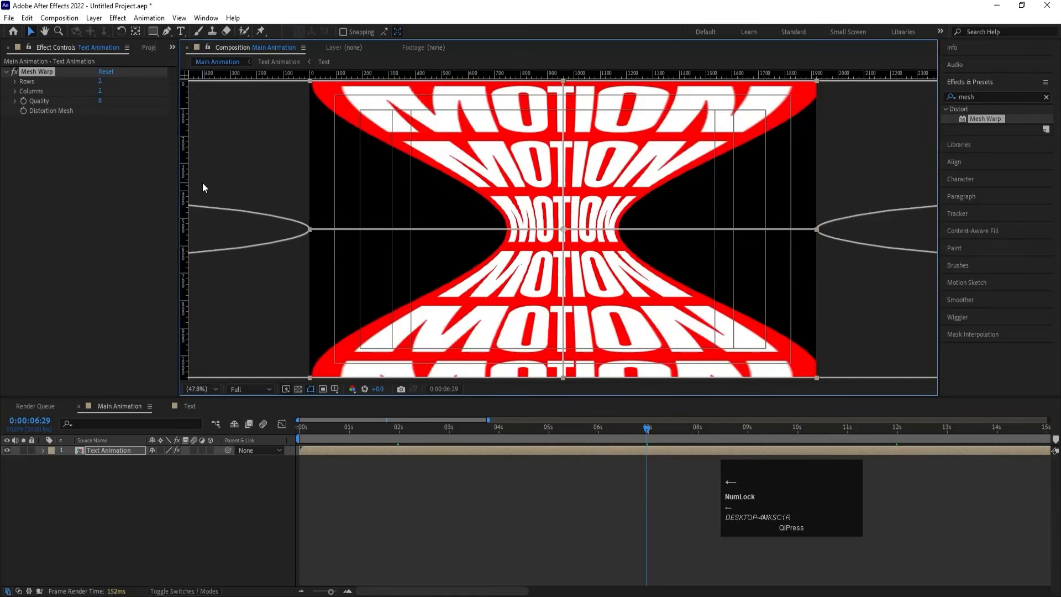
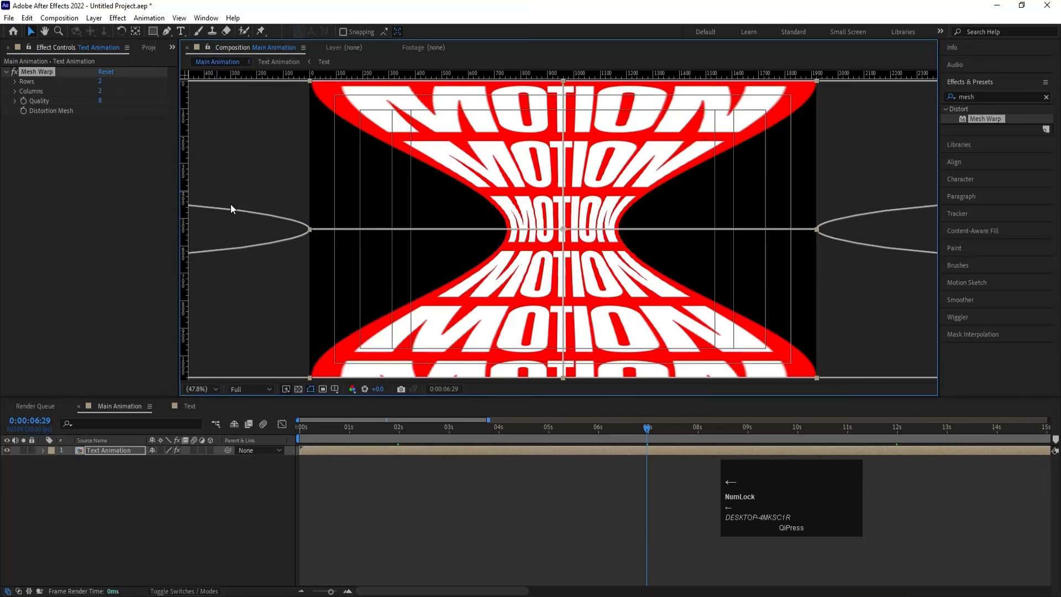
- Raise the Mesh Warp effect's Quality on the Text Animation layer to 10
left_click(180, 494)
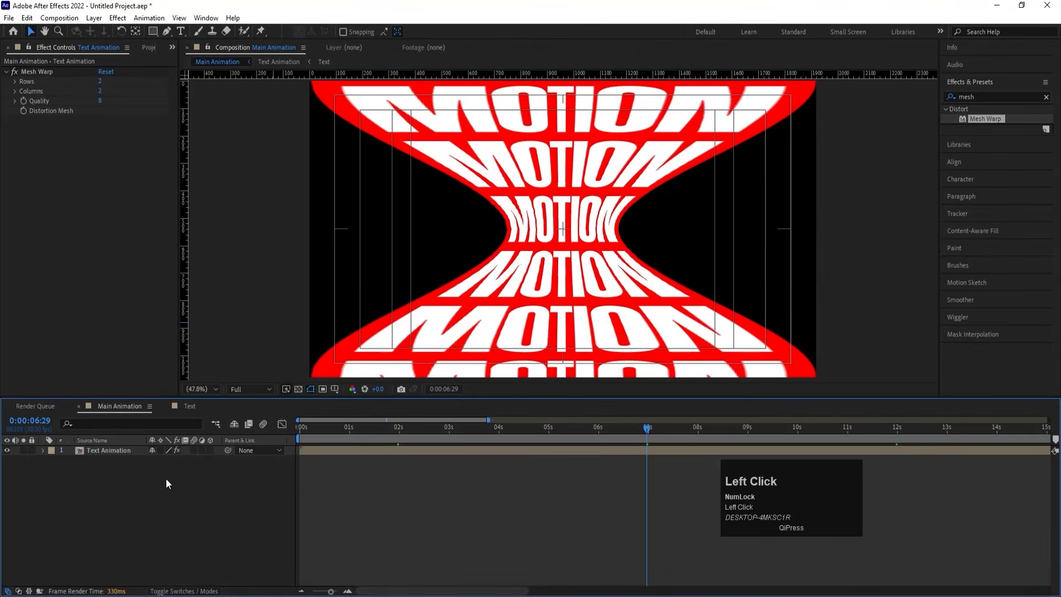
left_click(131, 452)
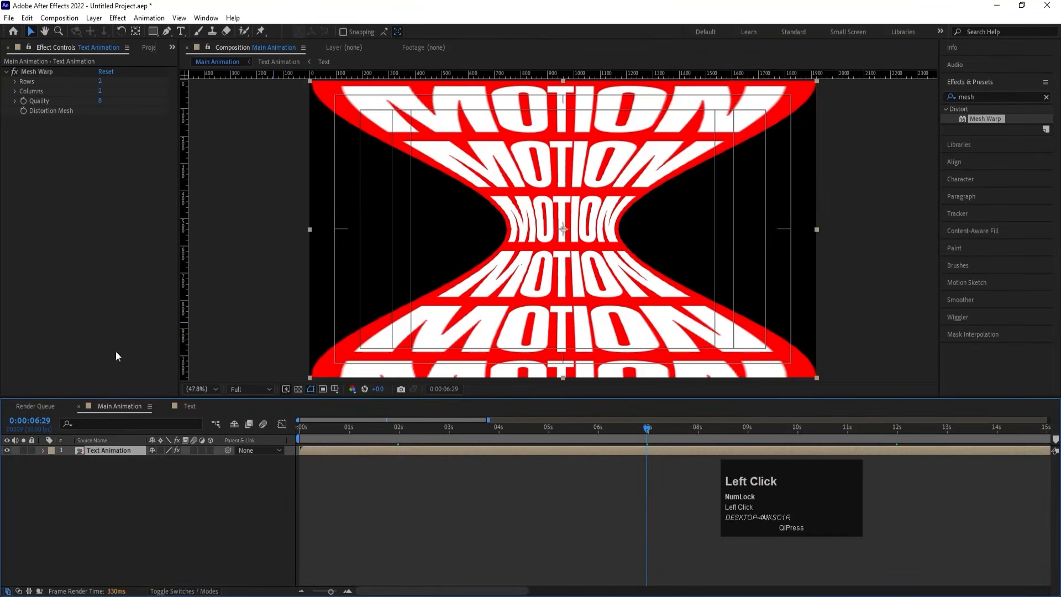
left_click(102, 100)
type("20")
key("Return")
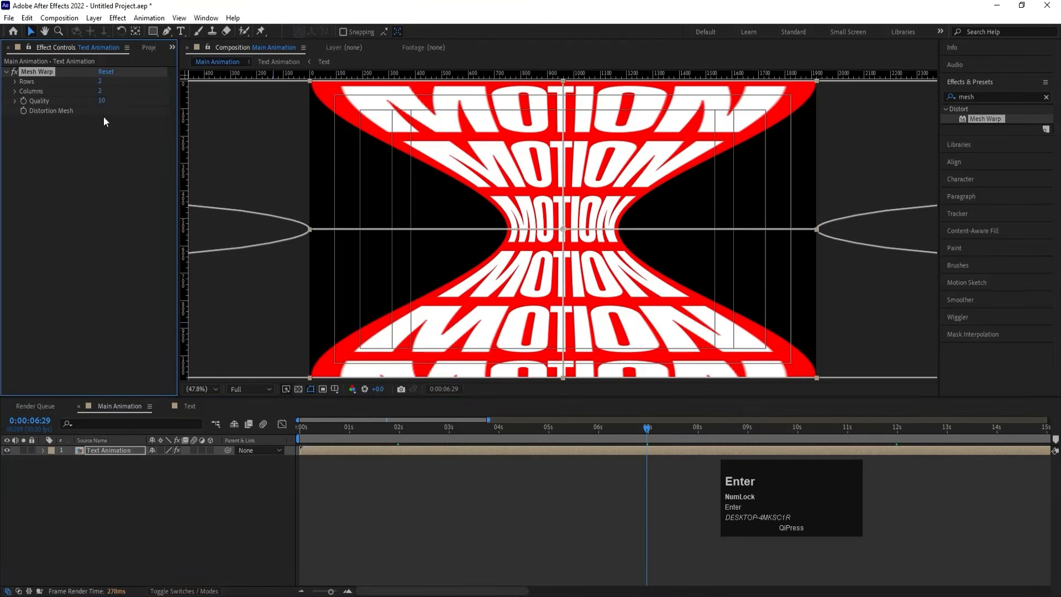
- Try 10 Rows and 10 Columns for the Mesh Warp effect and show its grid
left_click(101, 81)
type("10")
left_click(102, 91)
type("10")
left_click(108, 169)
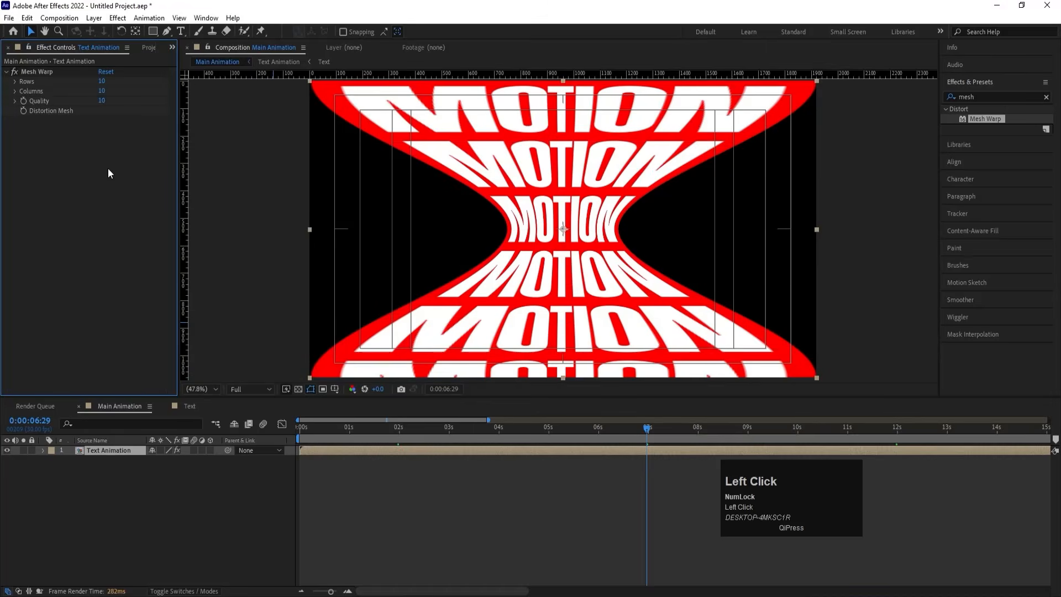
left_click(46, 71)
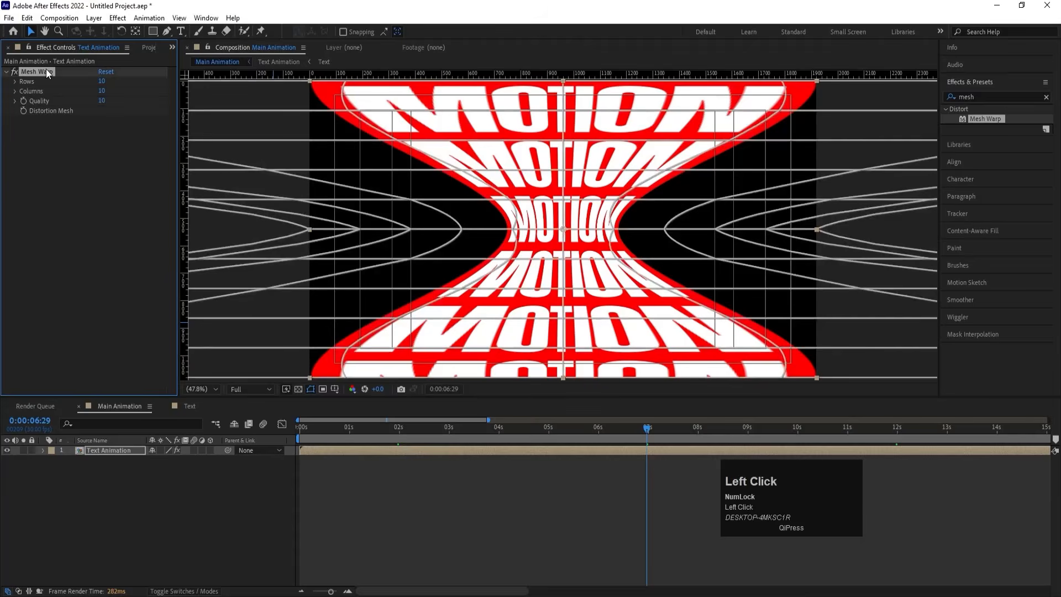
- Set the Mesh Warp effect's Rows and Columns back to 2 each
left_click(101, 82)
type("2")
key("Tab")
type("2")
left_click(118, 139)
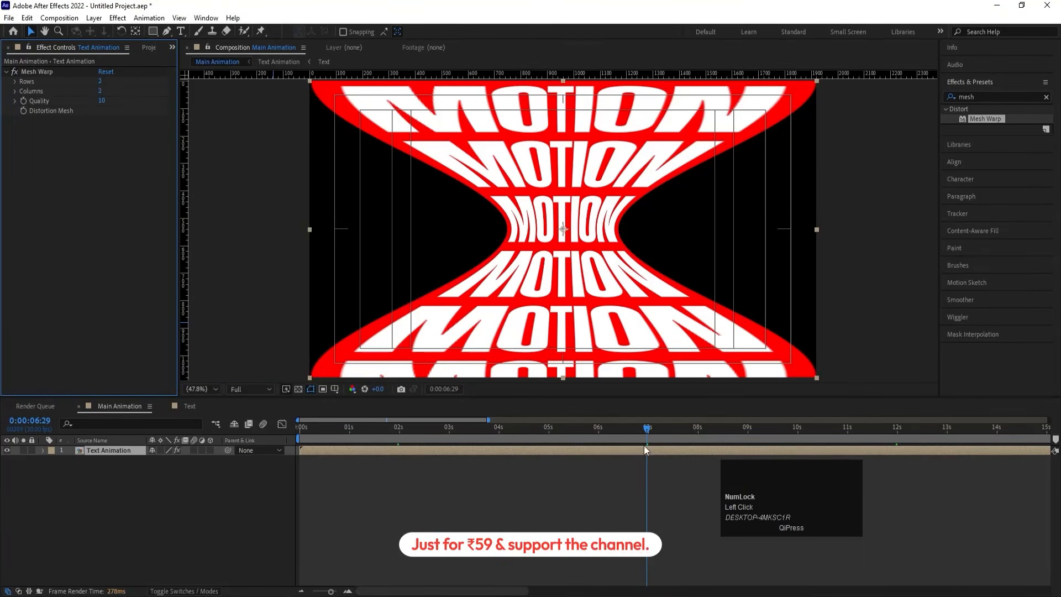
- Find the Text layer's Position keyframe at 0:00:05:00 inside Text Animation, end Main Animation's work area at that time, and preview it
double_click(536, 449)
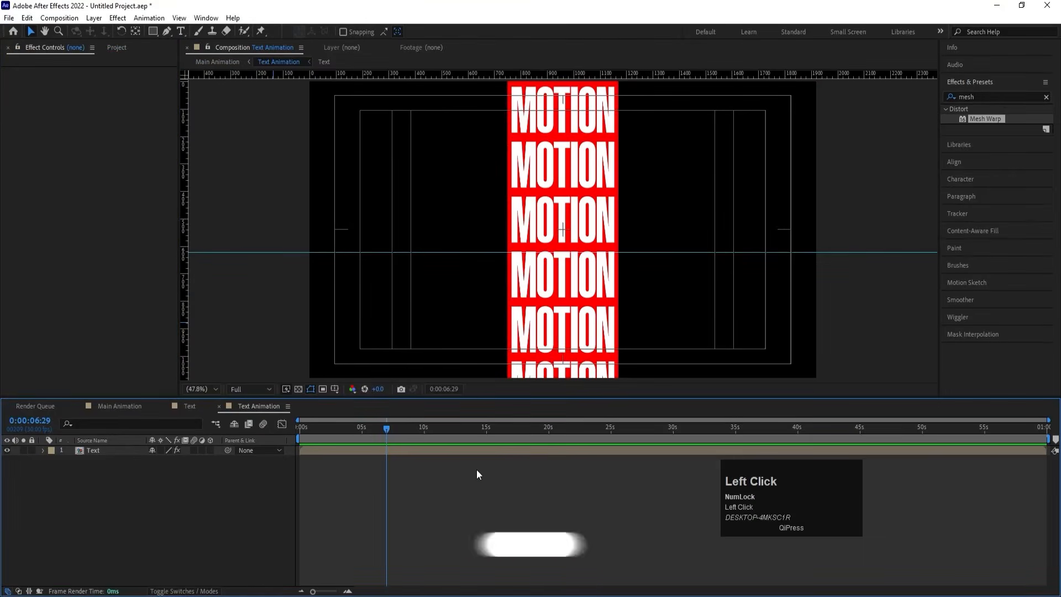
key("u")
key("h")
key("j")
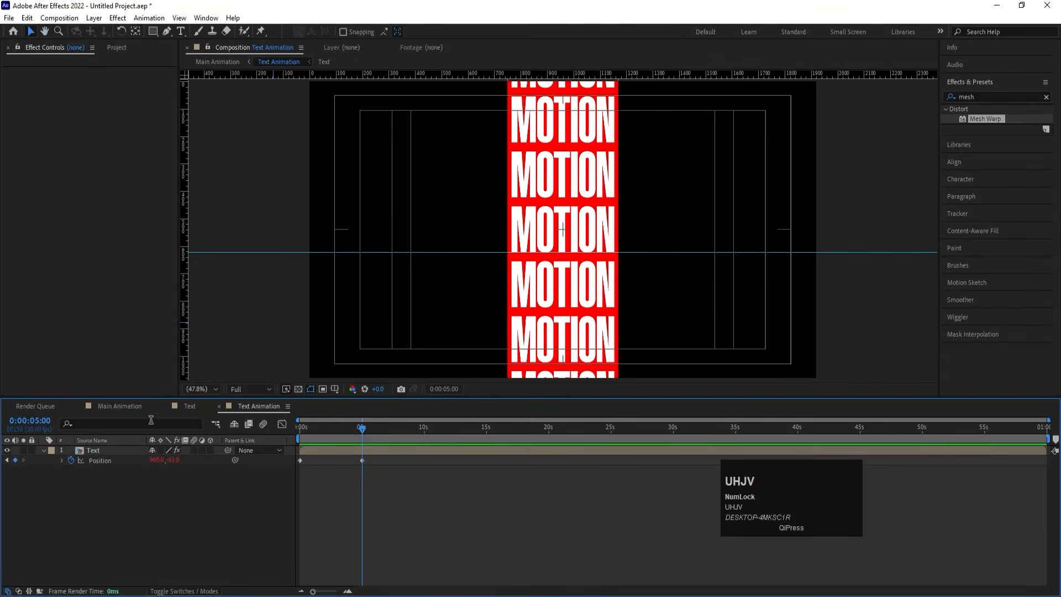
left_click(134, 405)
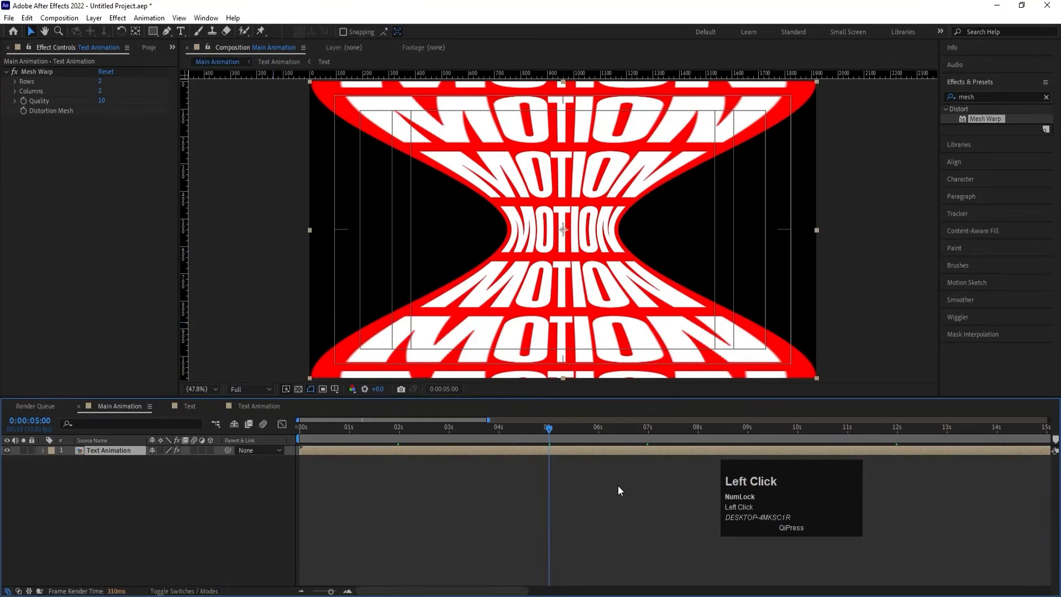
key("space")
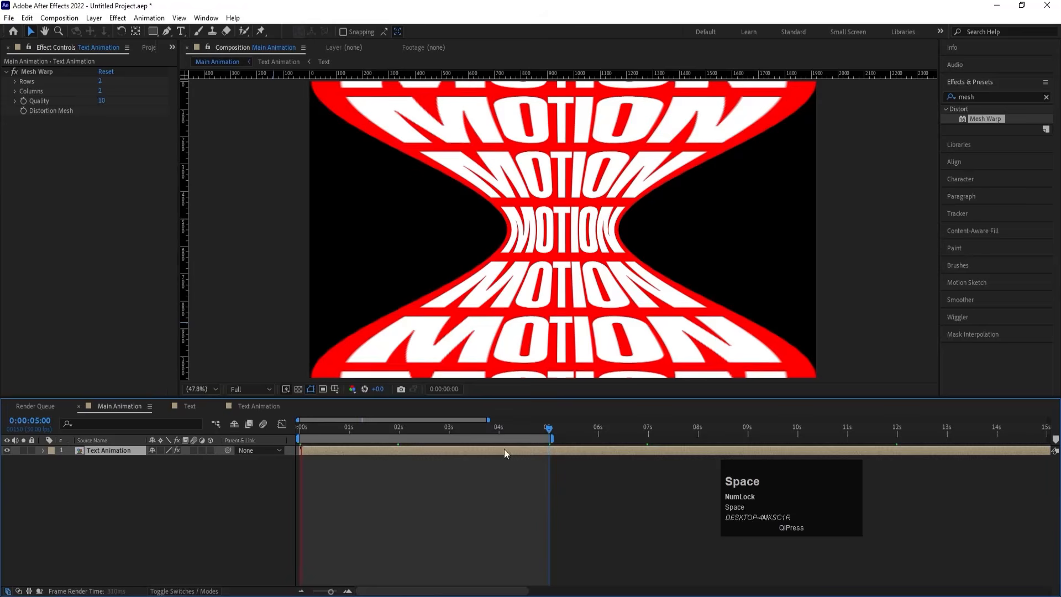
- Preview Main Animation at Quarter resolution and return the playhead to the start
left_click(256, 390)
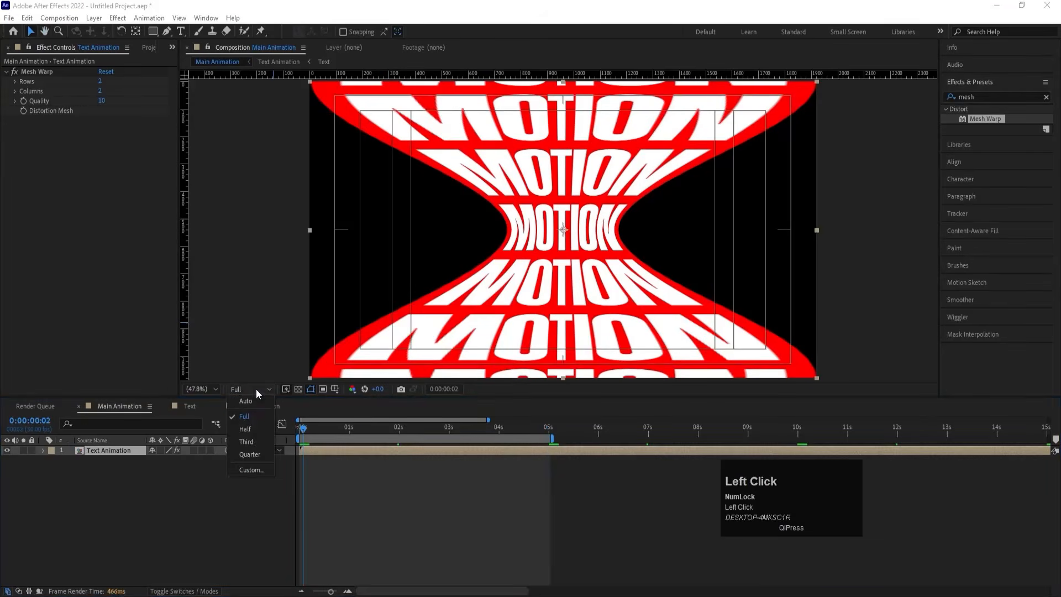
left_click(254, 451)
key("space")
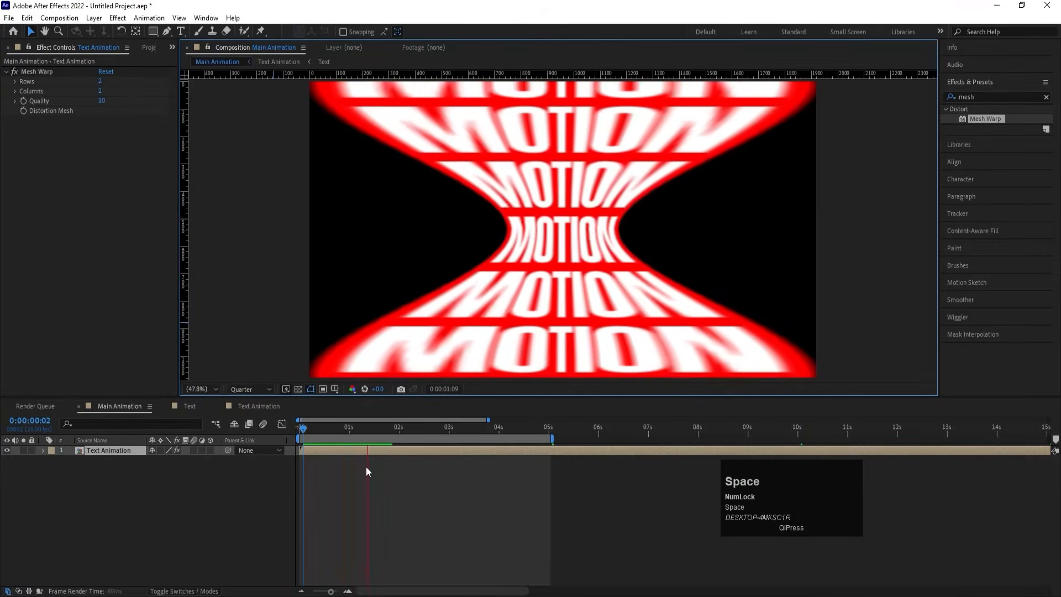
left_click(275, 437)
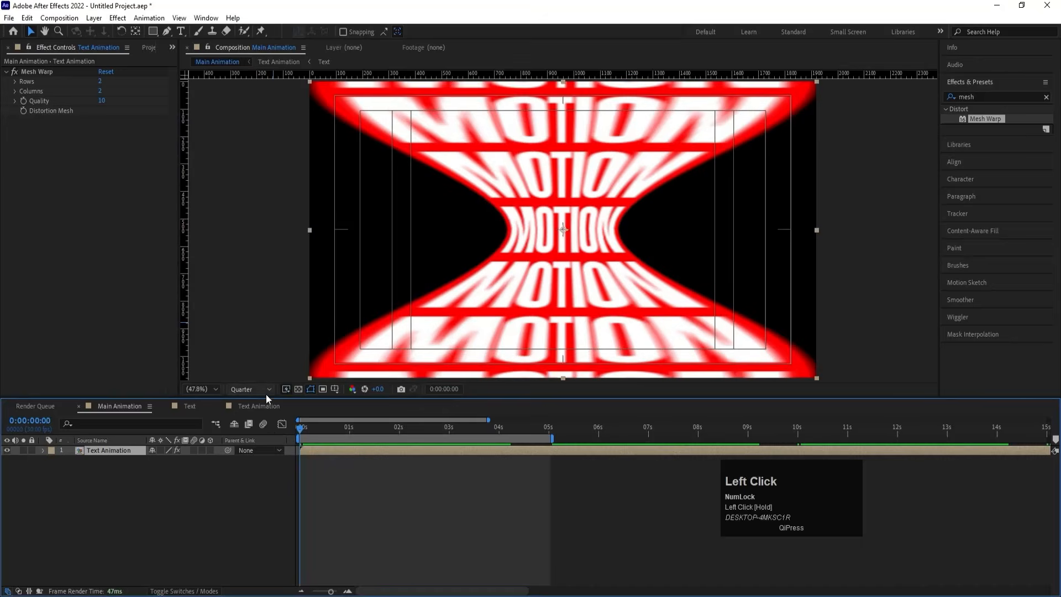
- Restore the composition's preview resolution to Full and play back the animation
left_click(264, 391)
left_click(254, 421)
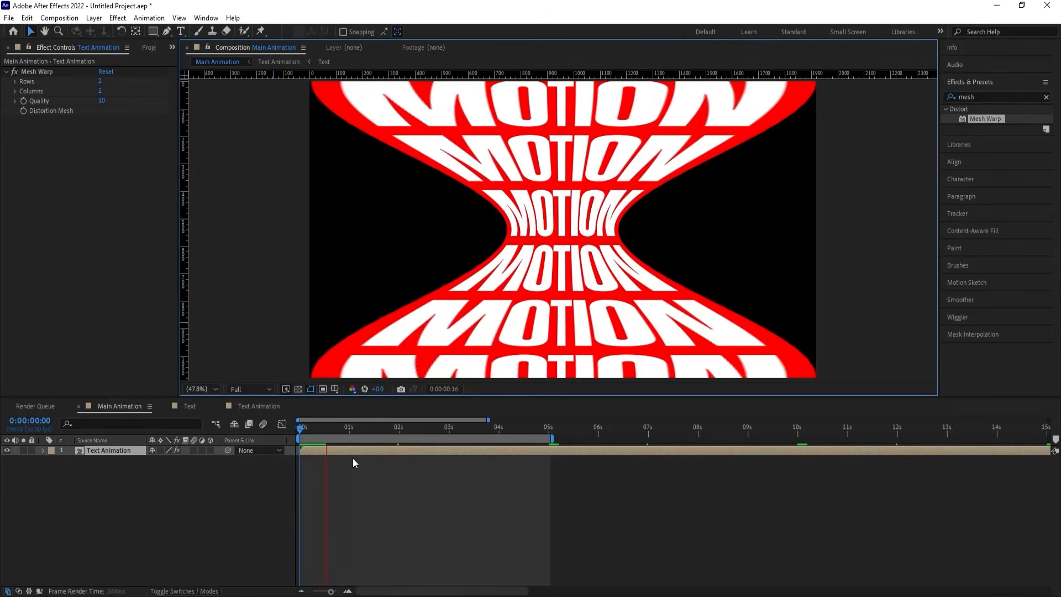
key("space")
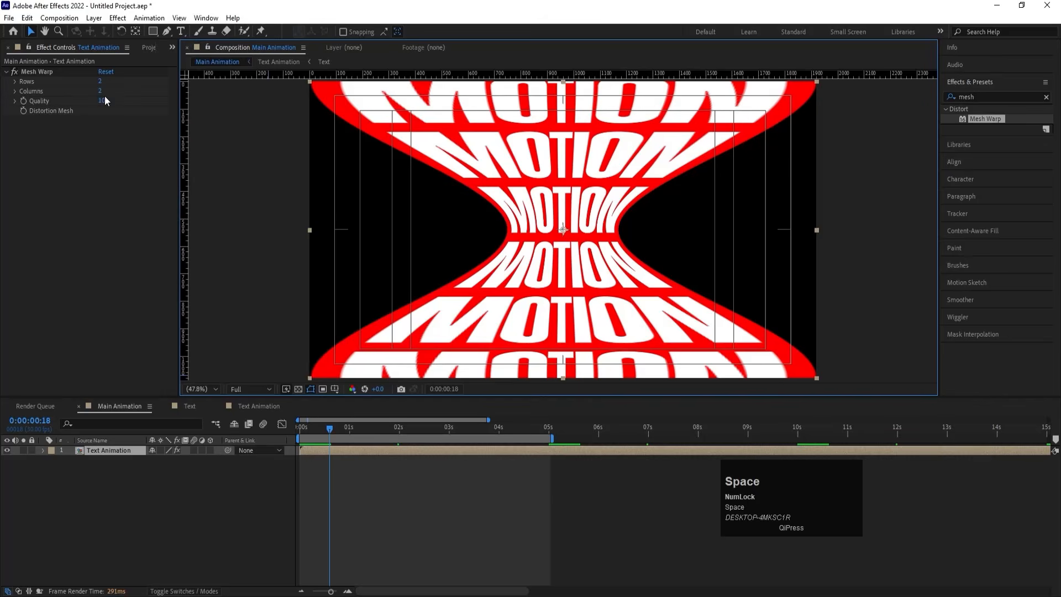
- Set the Mesh Warp effect's Quality to 2 and preview the animation from the start
left_click(104, 98)
key("Return")
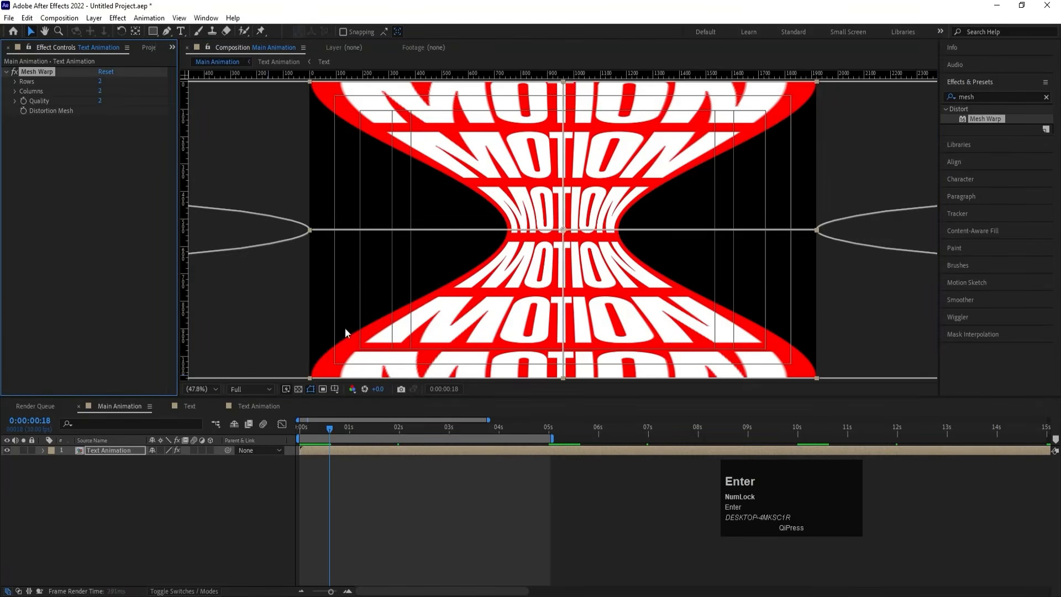
left_click_drag(310, 442, 285, 423)
key("space")
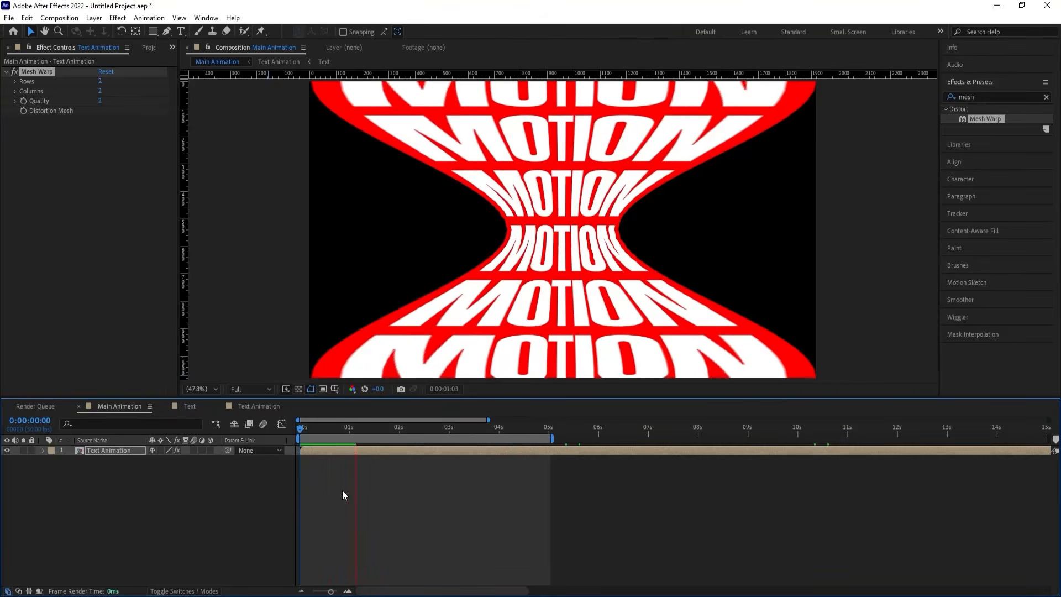
key("space")
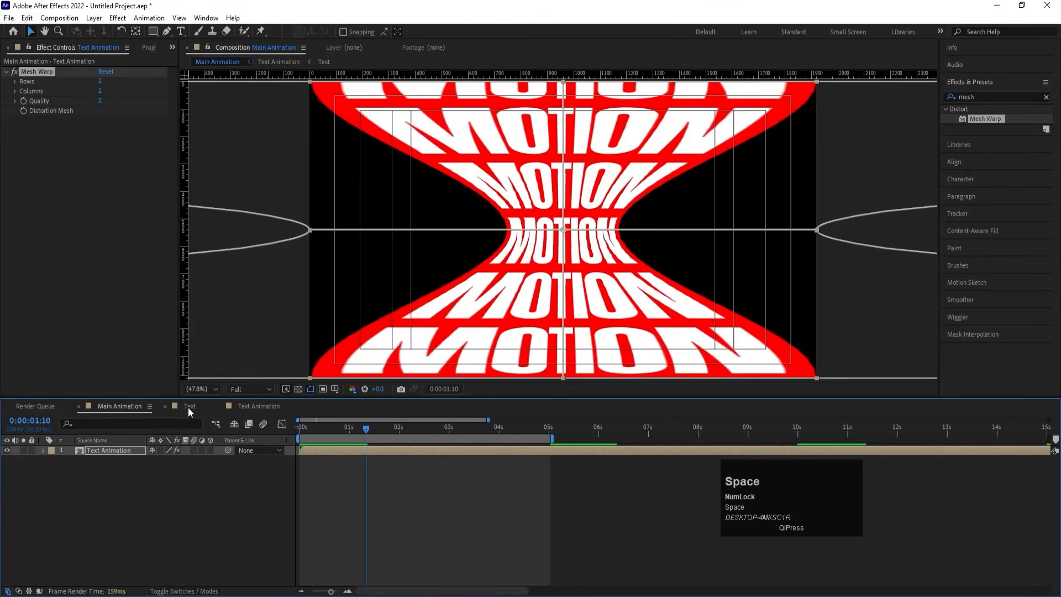
- Hide the Red Solid 1 layer in the Text composition, and preview Main Animation from the start
left_click(188, 407)
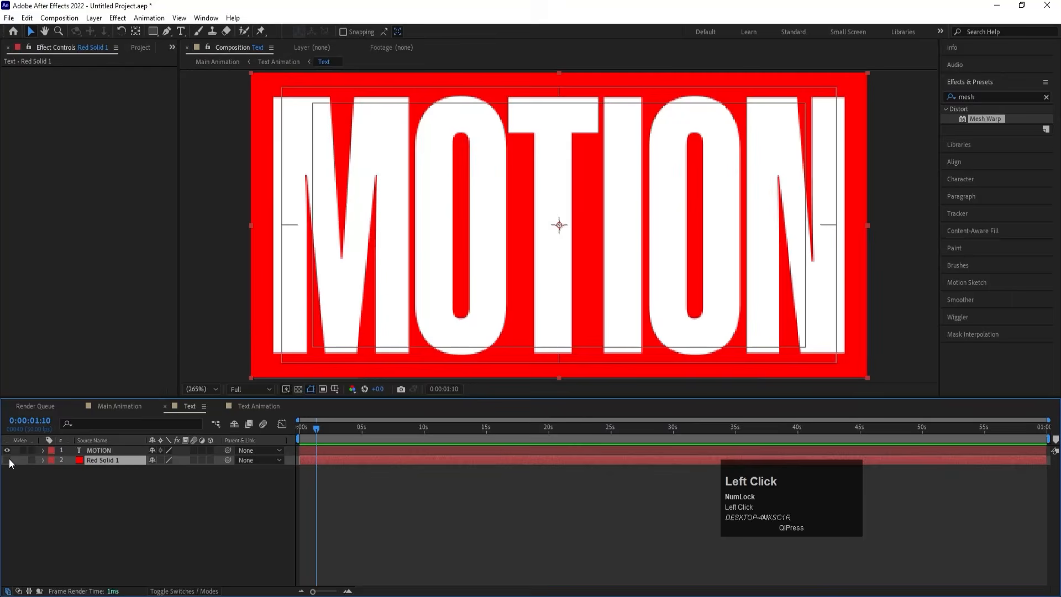
left_click(7, 459)
left_click(109, 406)
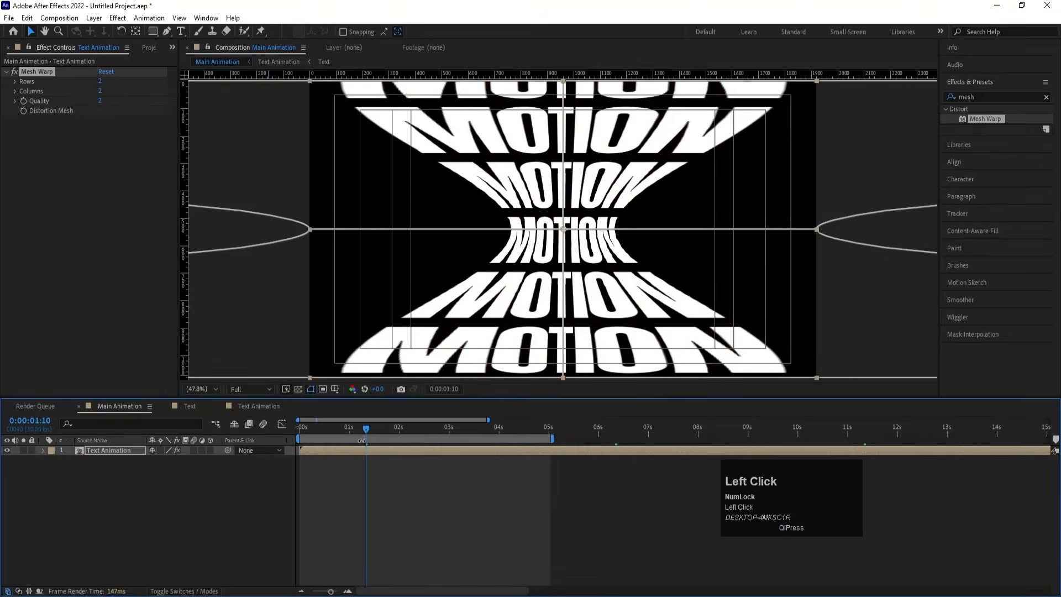
left_click(303, 426)
key("space")
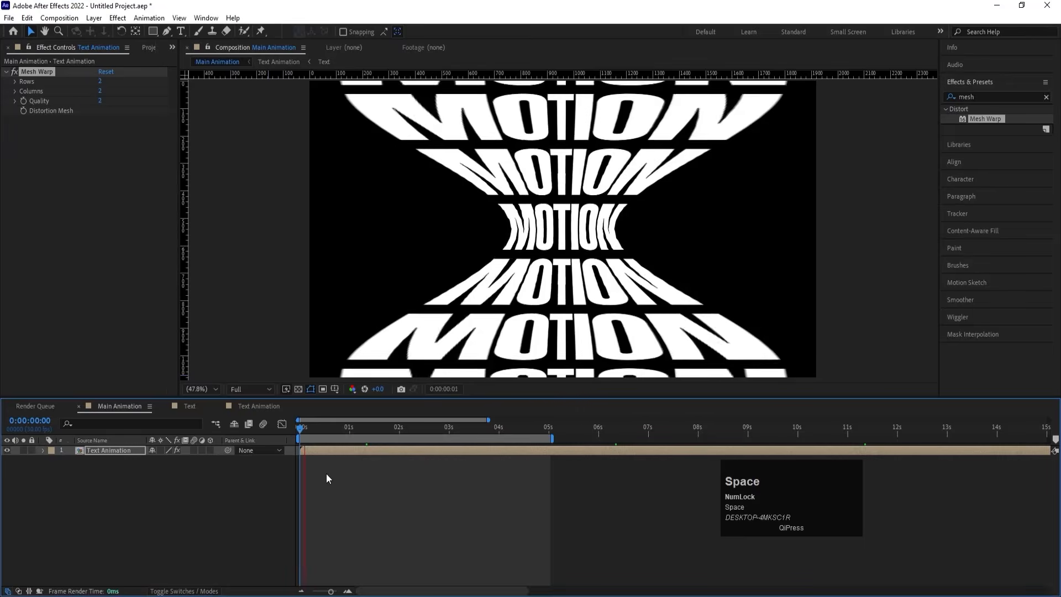
- Stop the preview and duplicate the Text Animation layer with the playhead at the start of Main Animation
left_click(108, 504)
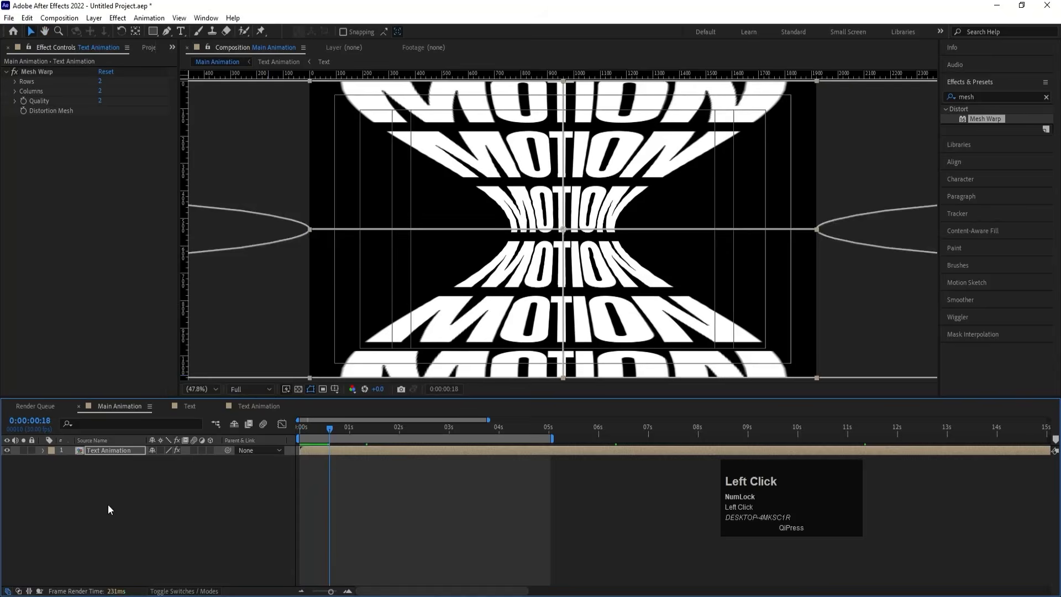
left_click(105, 450)
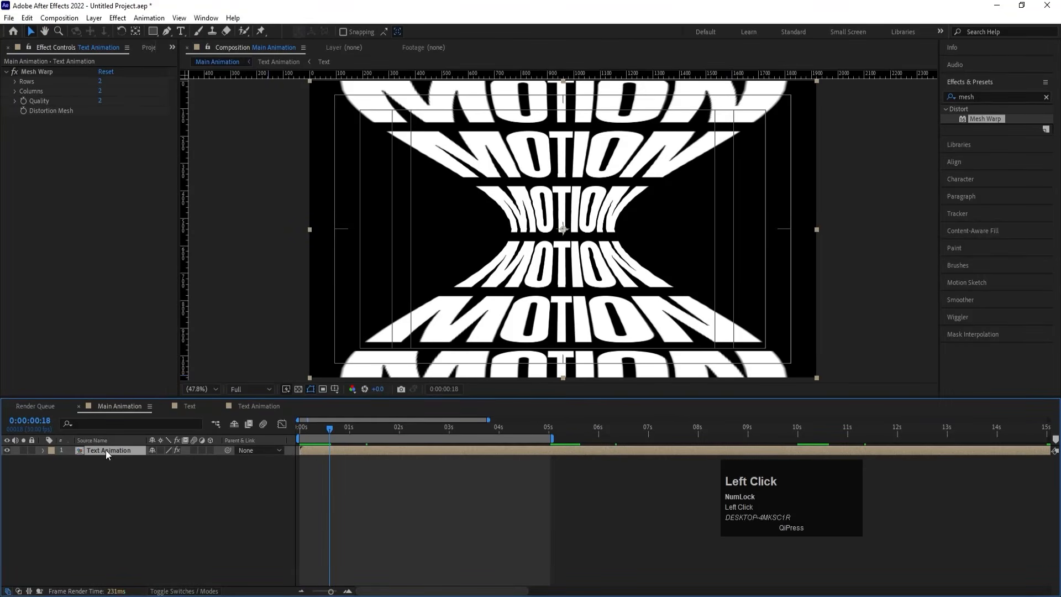
left_click_drag(310, 429, 230, 444)
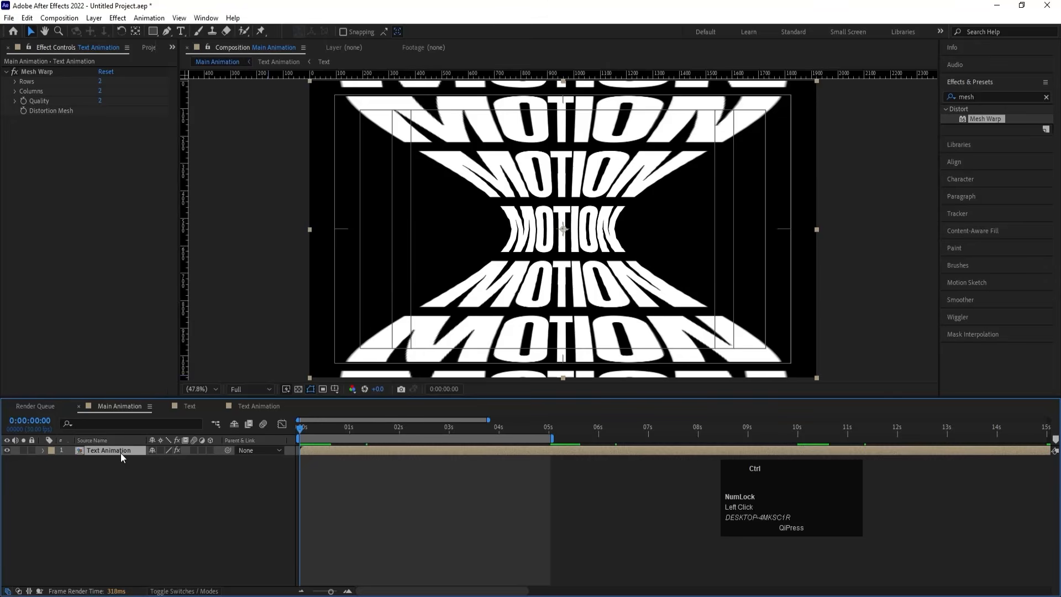
key("ctrl+d")
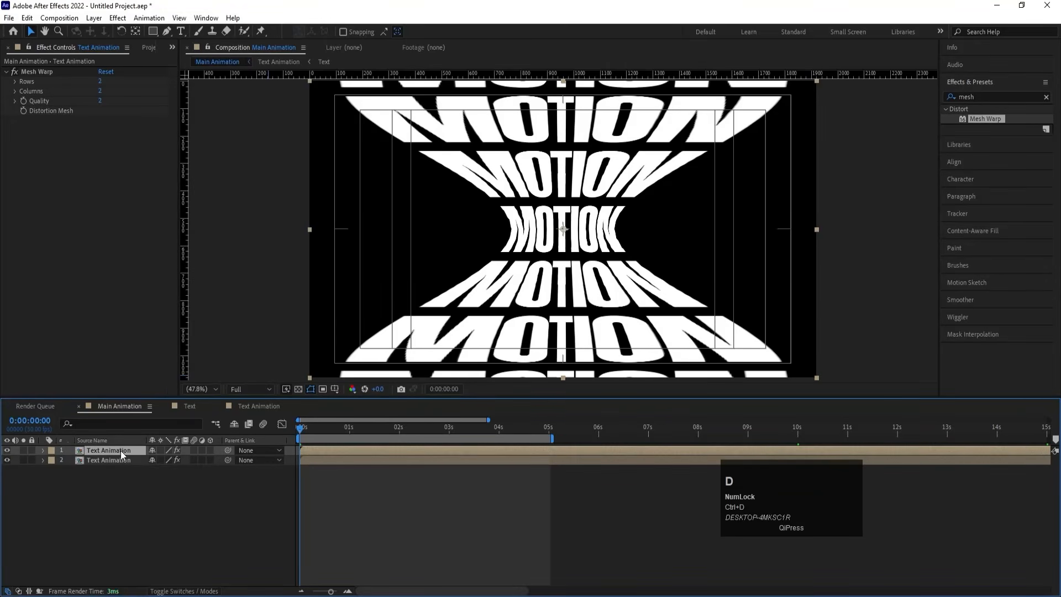
- Shift the duplicated Text Animation layer to start at frame 10 and return the playhead to the start
key("equal")
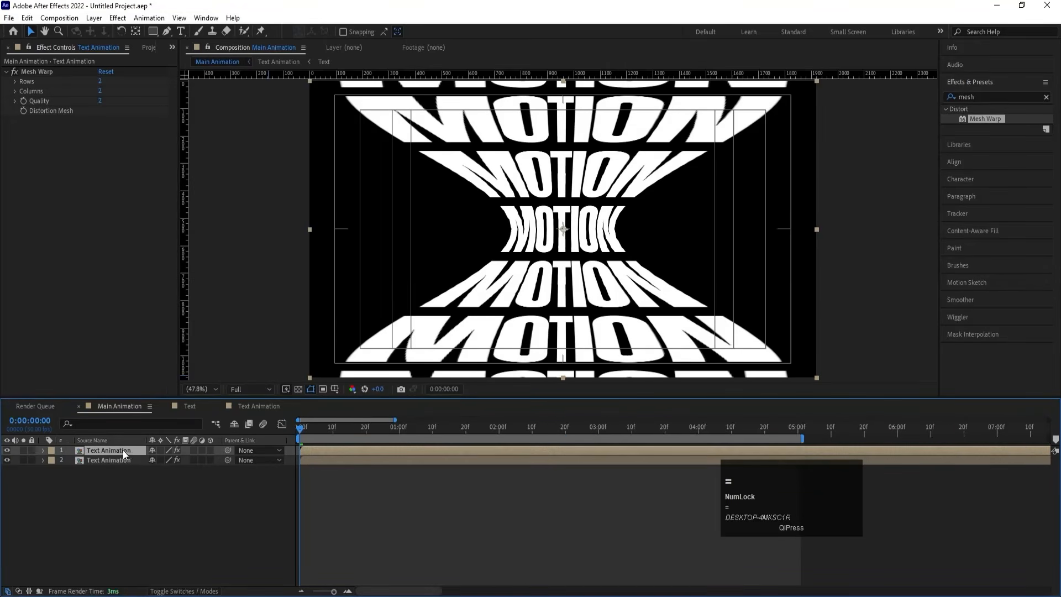
left_click(333, 429)
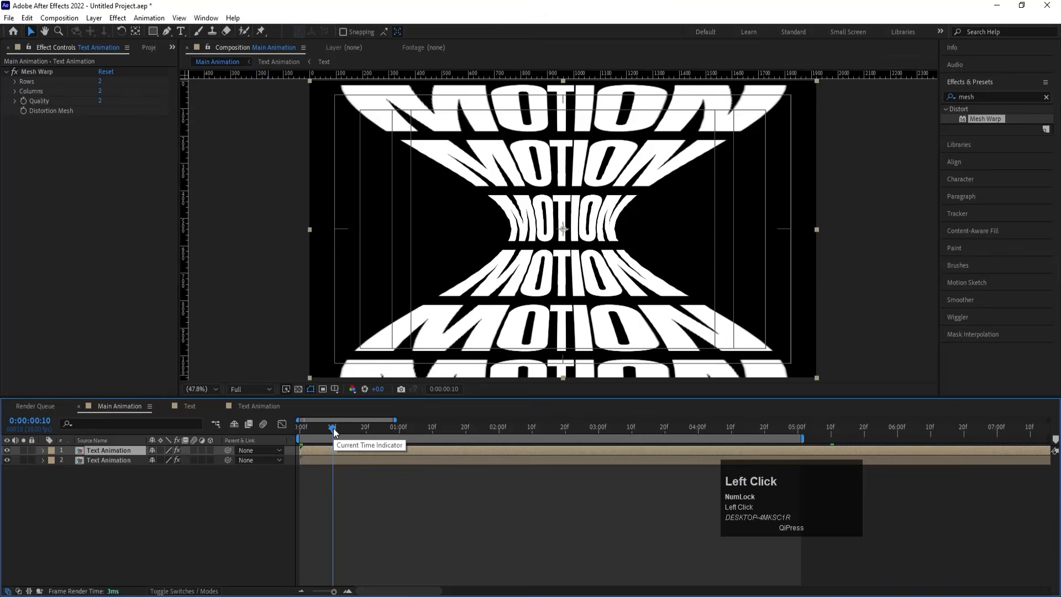
key("bracketleft")
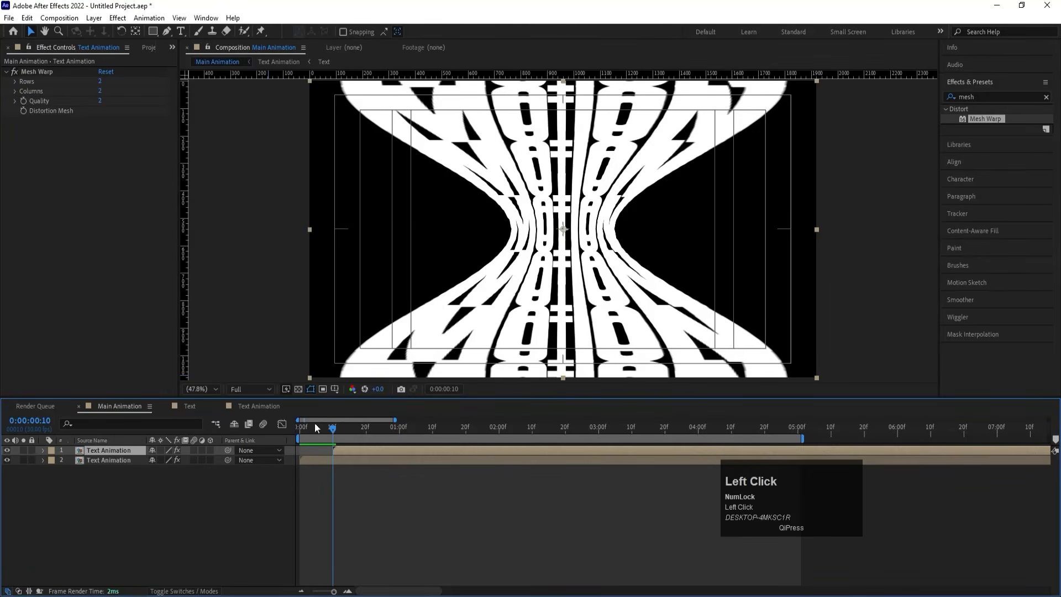
left_click_drag(315, 424, 276, 423)
- Shift the duplicated Text Animation layer so that it starts at frame 5
key("equal")
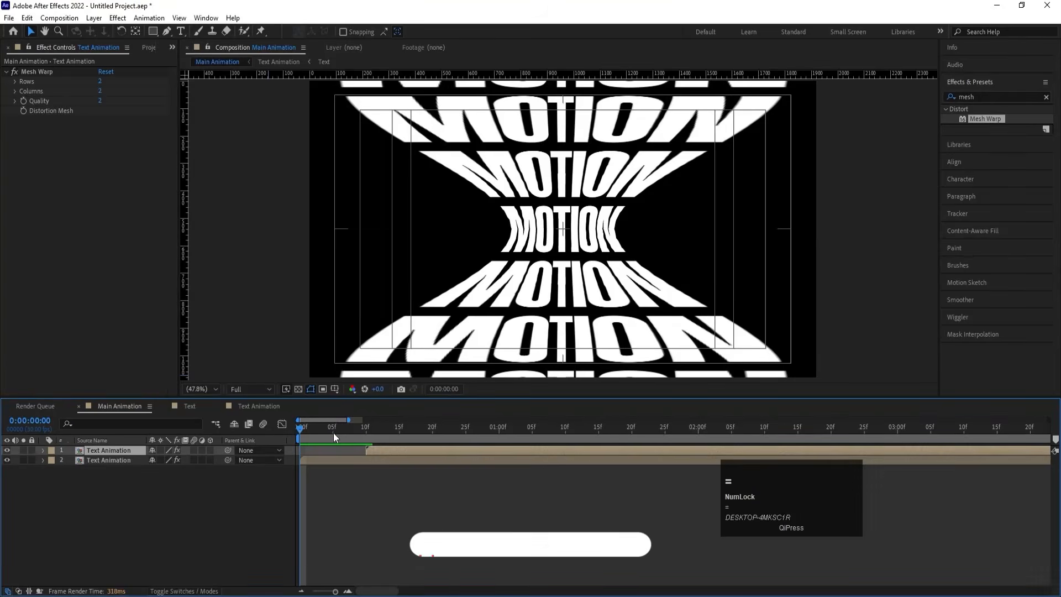
left_click(333, 432)
key("bracketleft")
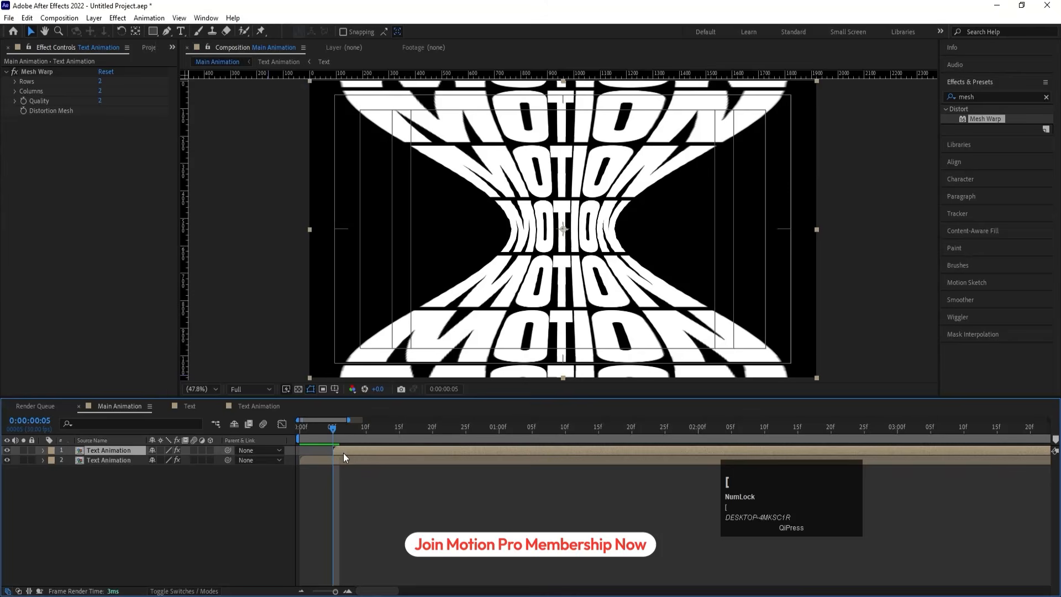
- Duplicate the topmost Text Animation layer and make the new copy start at frame 10
left_click(343, 451)
key("ctrl+d")
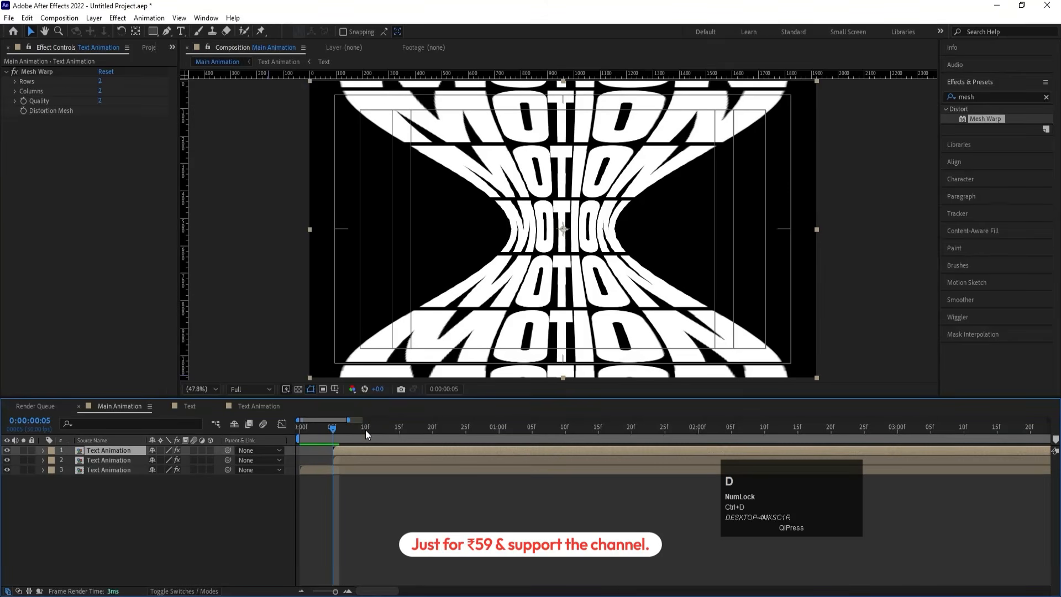
left_click(366, 429)
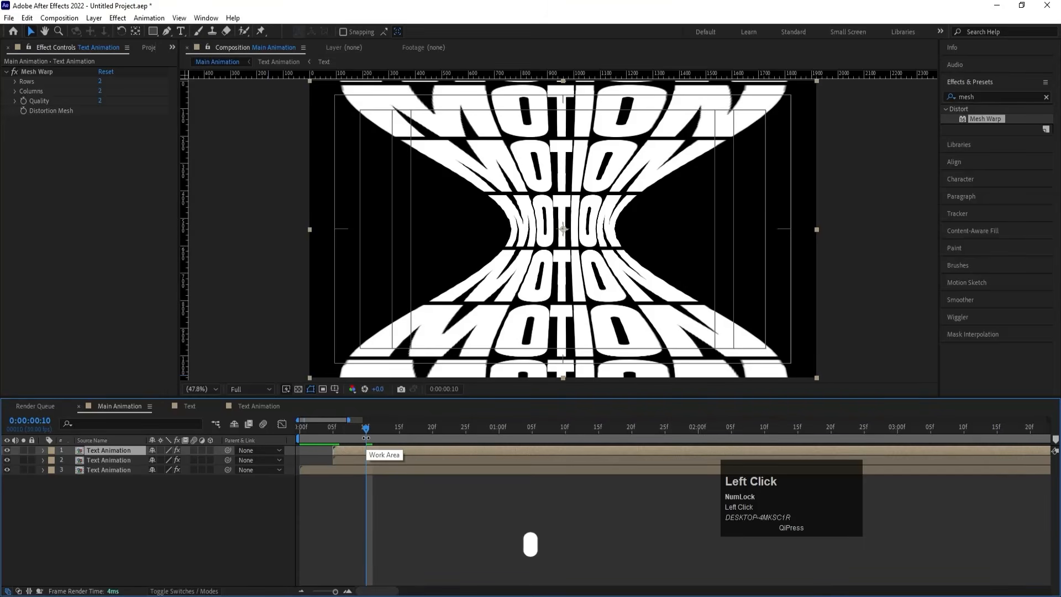
key("bracketleft")
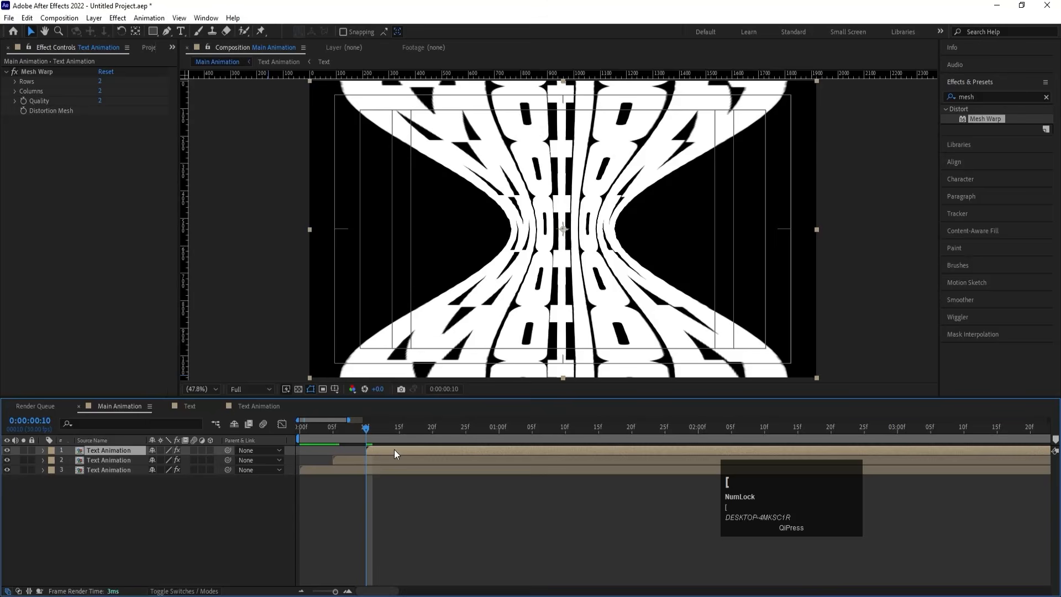
- Duplicate the topmost layer once more and make this copy start at frame 15
key("ctrl+d")
left_click(400, 428)
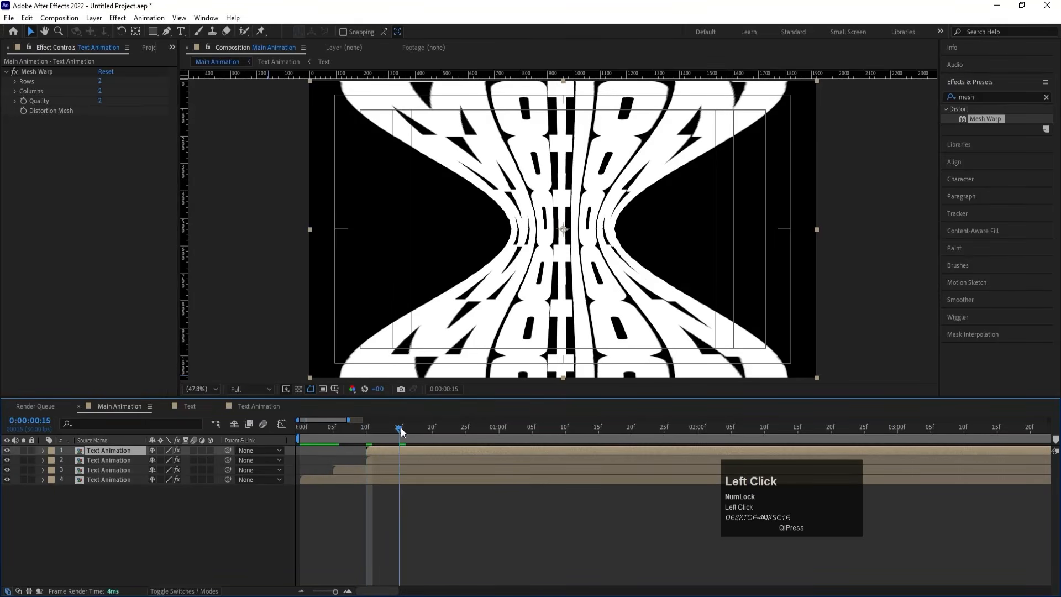
key("bracketleft")
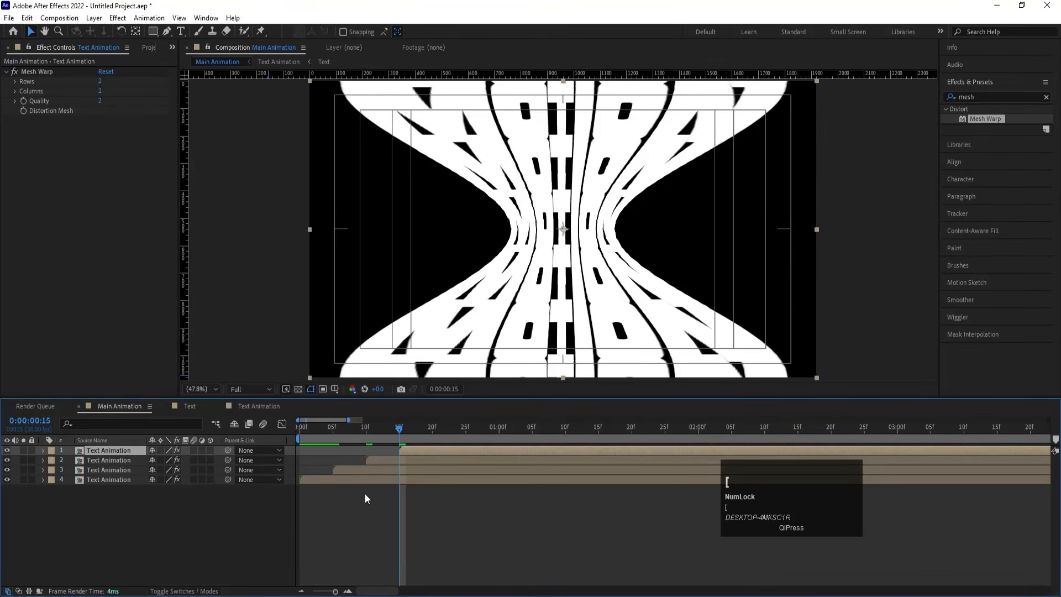
- Find the Fill effect and apply it with its default red color to the bottom Text Animation layer
left_click(331, 479)
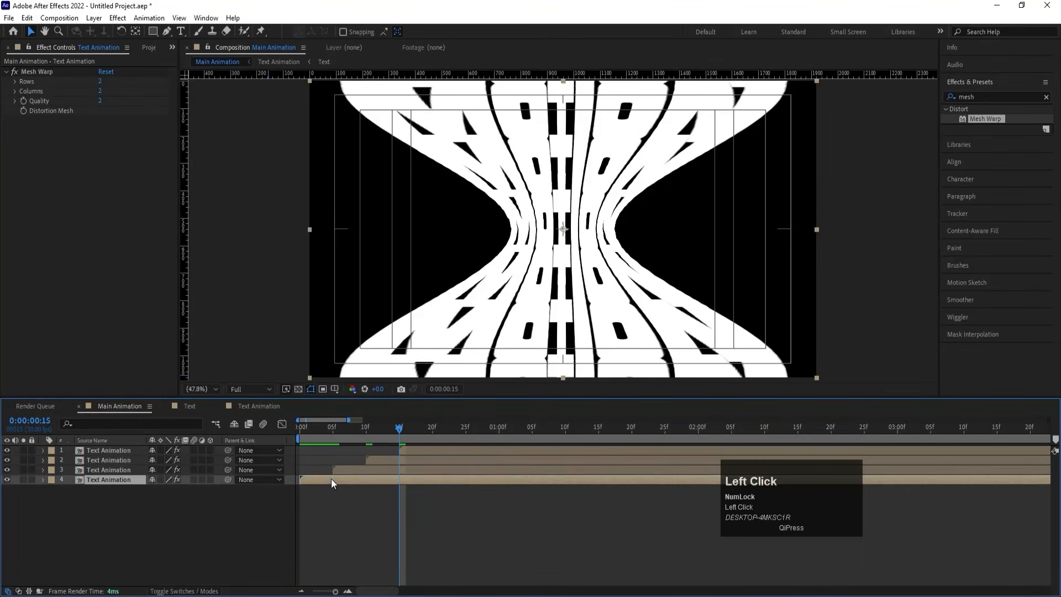
left_click(975, 99)
key("ctrl+a")
type("f")
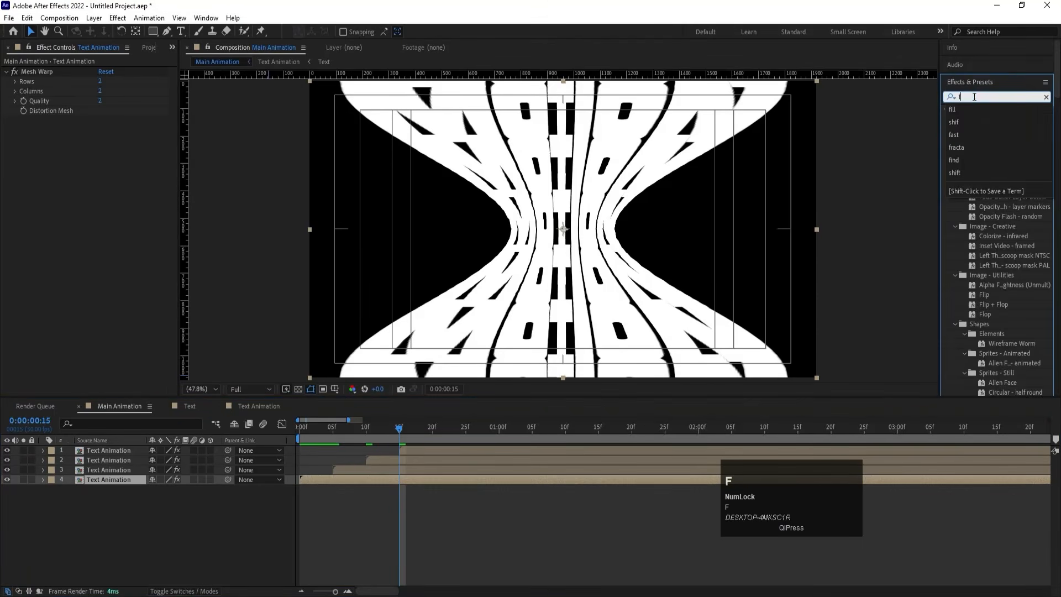
type("ill")
double_click(987, 165)
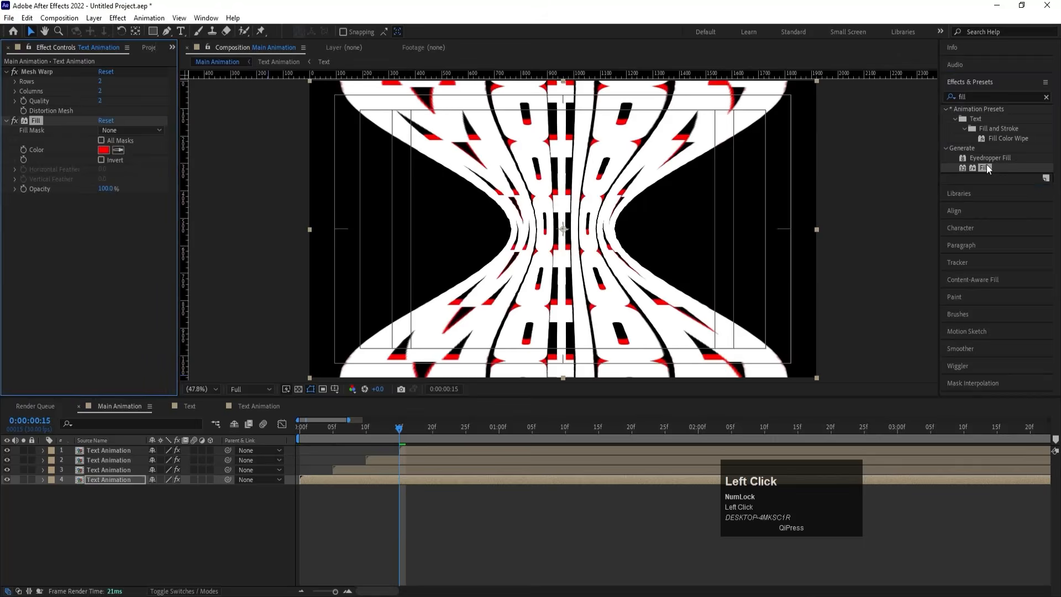
- Apply Fill to the third Text Animation layer and set its color to bright green 36FF00
left_click(360, 468)
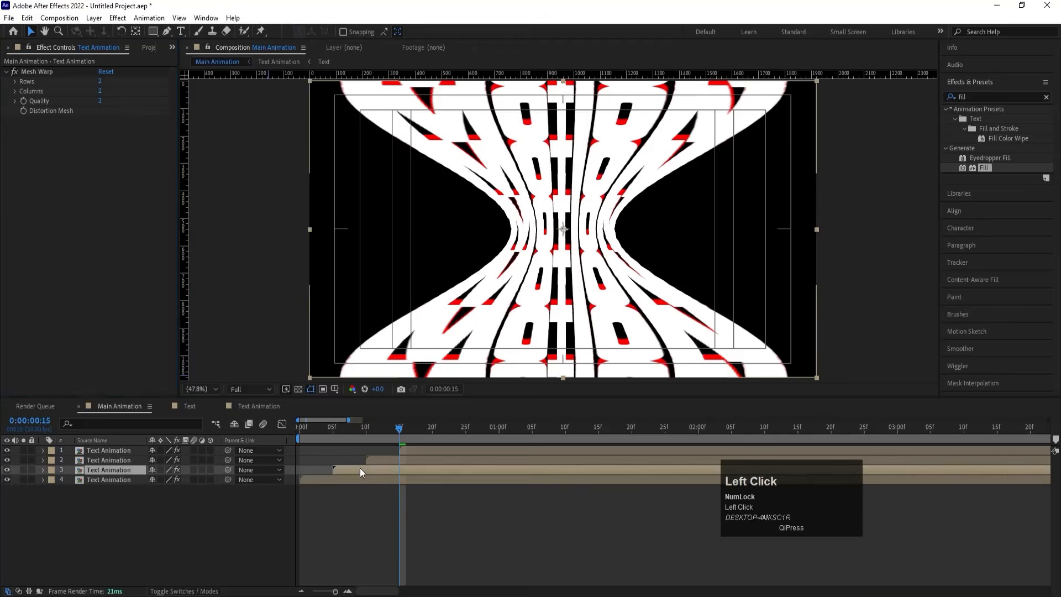
double_click(979, 167)
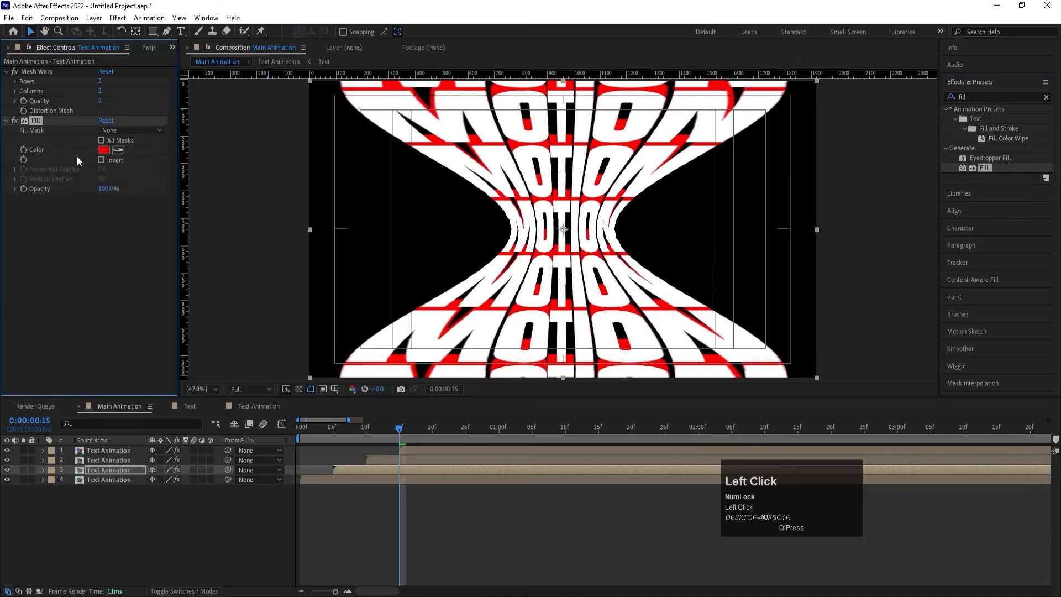
left_click(108, 150)
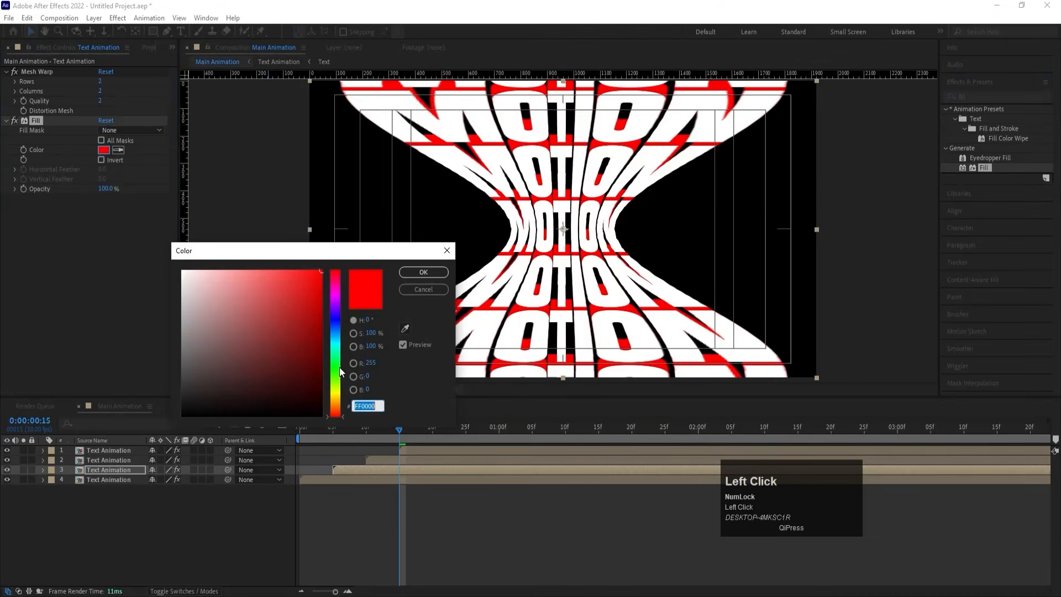
left_click_drag(340, 367, 332, 373)
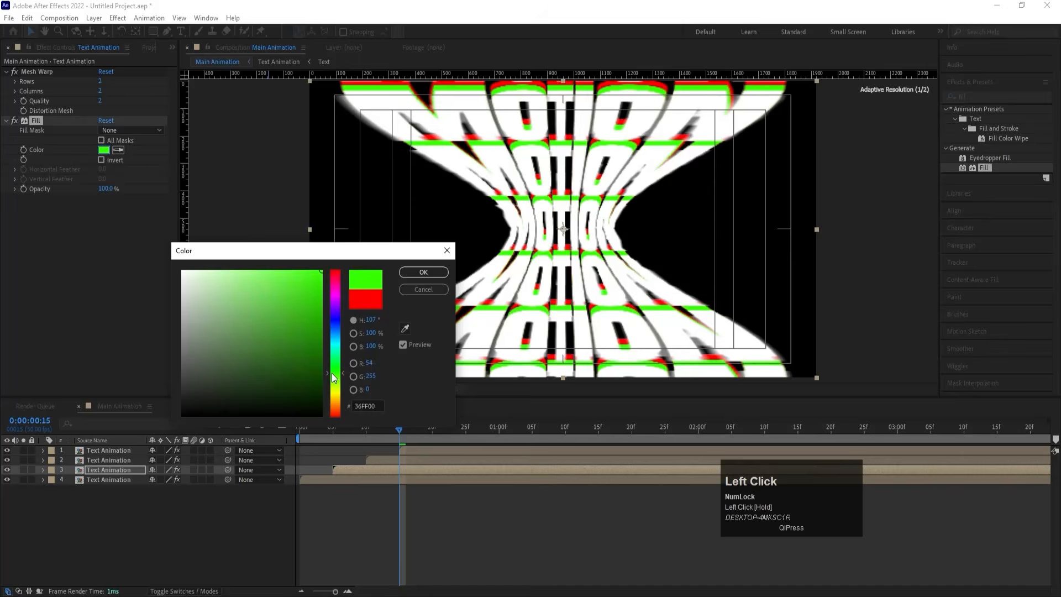
key("Return")
- Apply Fill to the second Text Animation layer and set its color to blue
left_click(111, 460)
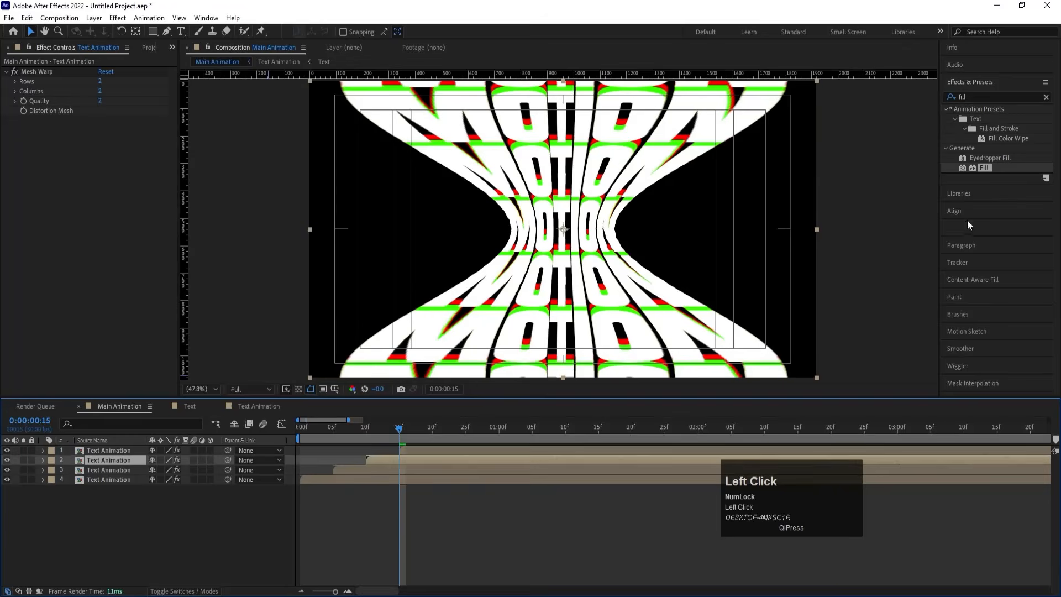
left_click_drag(985, 167, 3, 143)
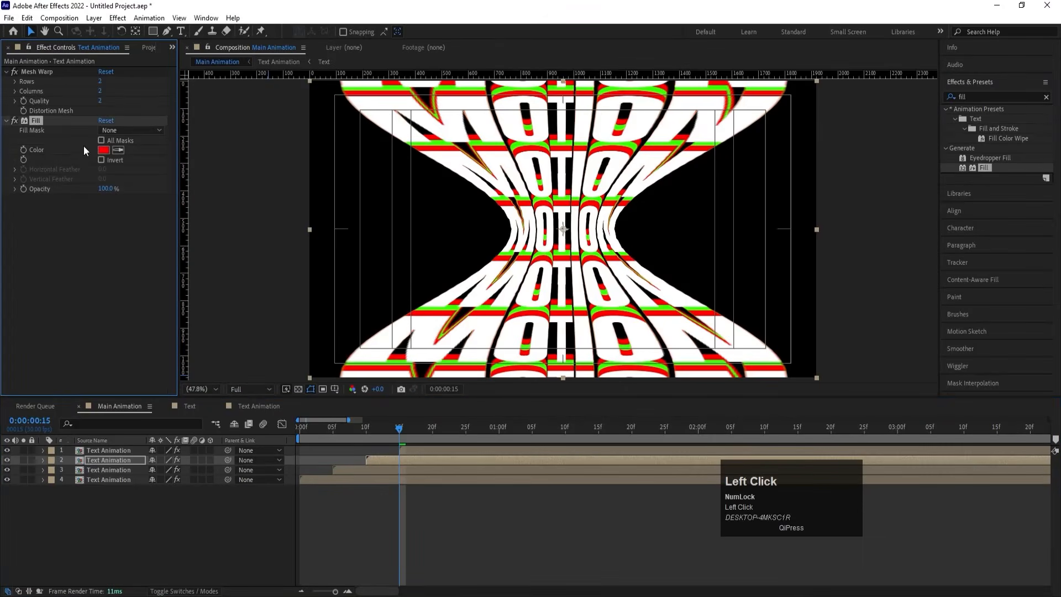
left_click(102, 151)
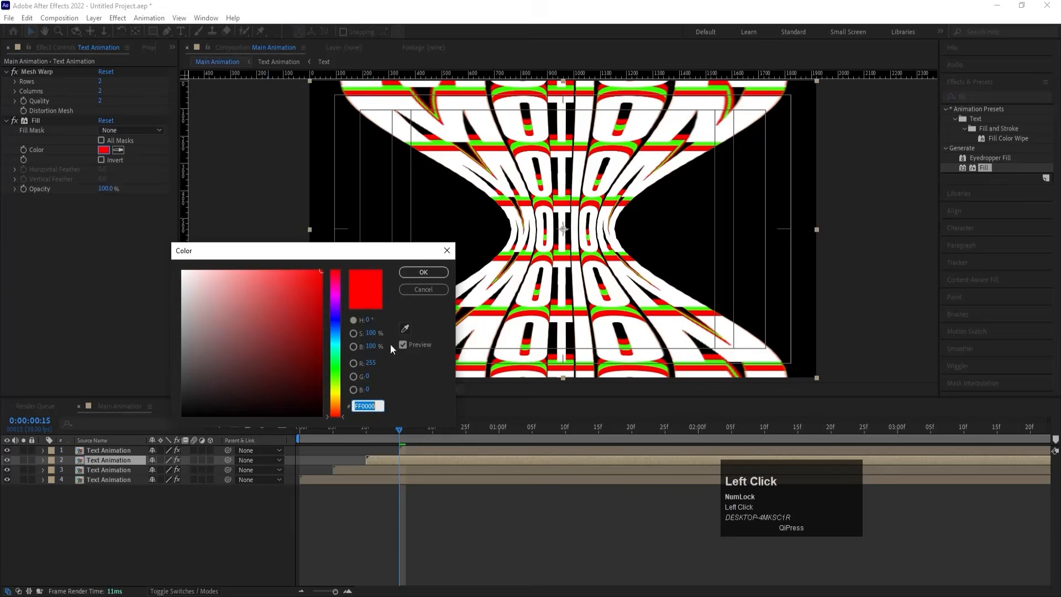
left_click(334, 326)
key("Return")
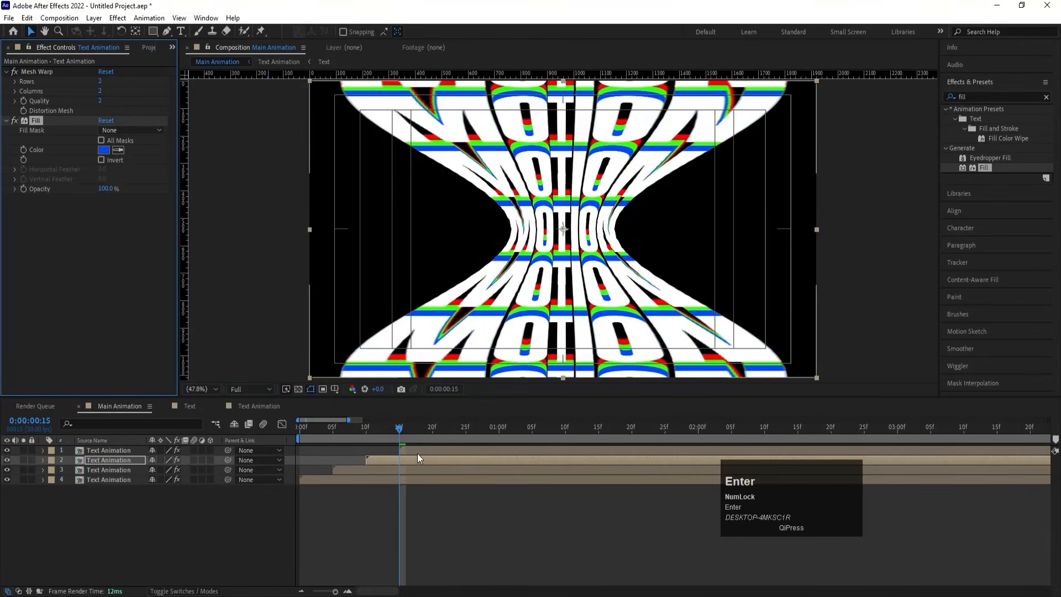
- Duplicate the topmost Text Animation layer and move the copy to start at frame 20
left_click(415, 451)
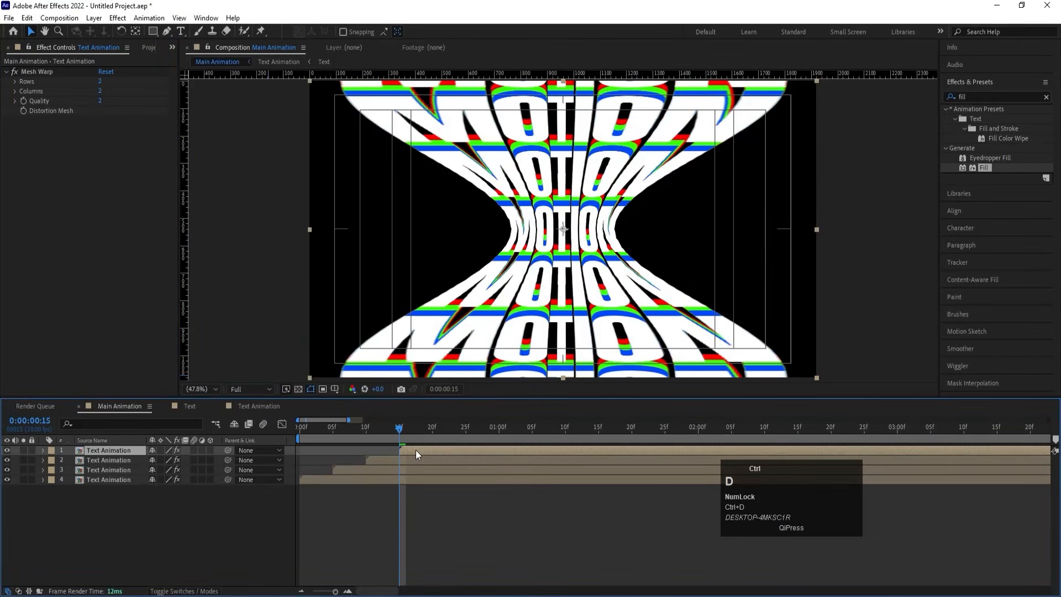
key("ctrl+d")
left_click_drag(415, 450, 421, 451)
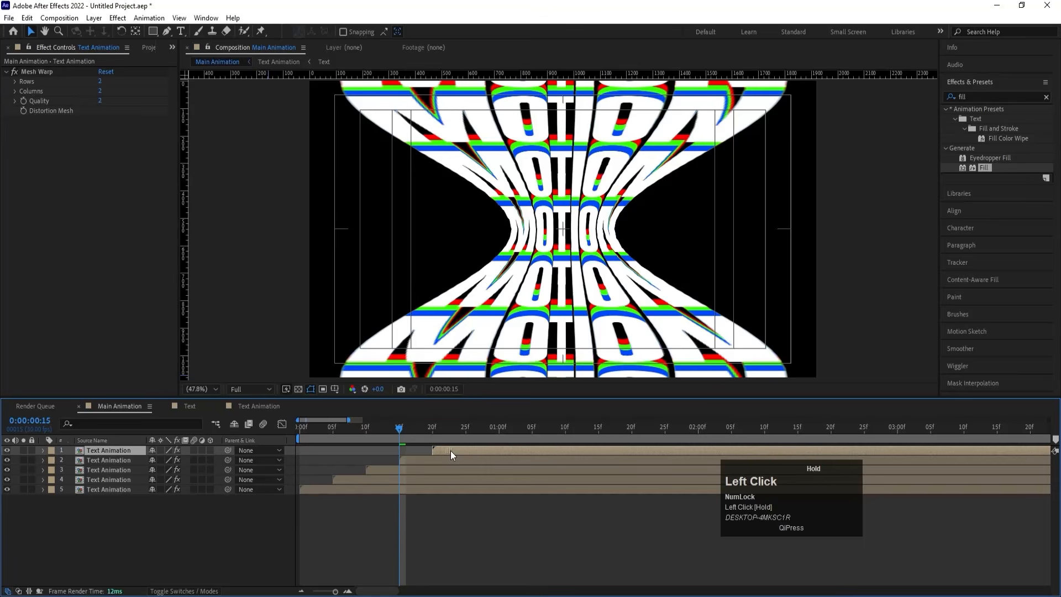
- Apply Fill to the Text Animation layer starting at frame 15 and set its color to black
left_click(409, 458)
double_click(990, 167)
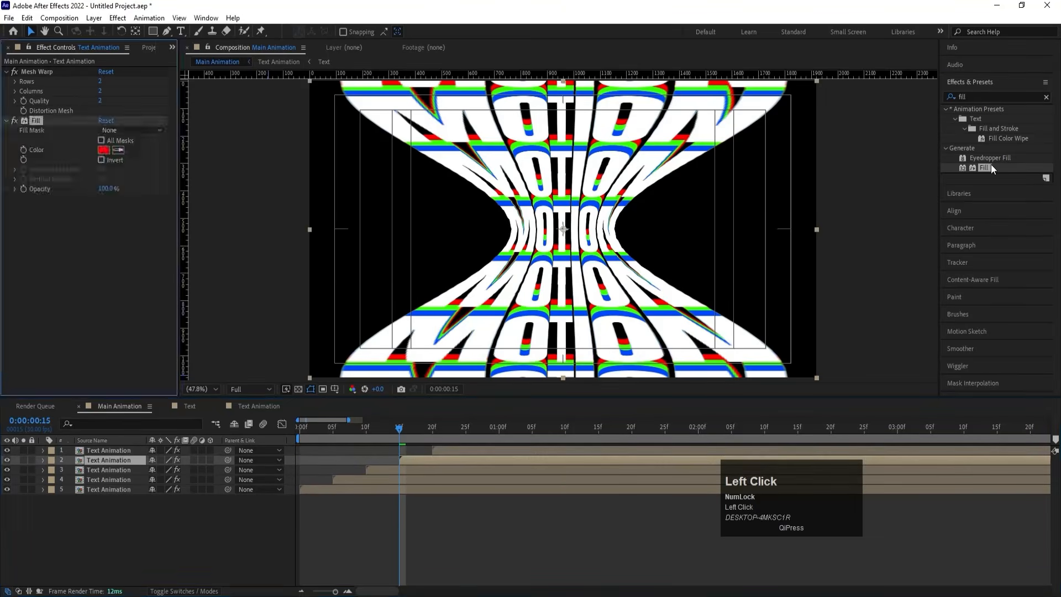
left_click(103, 150)
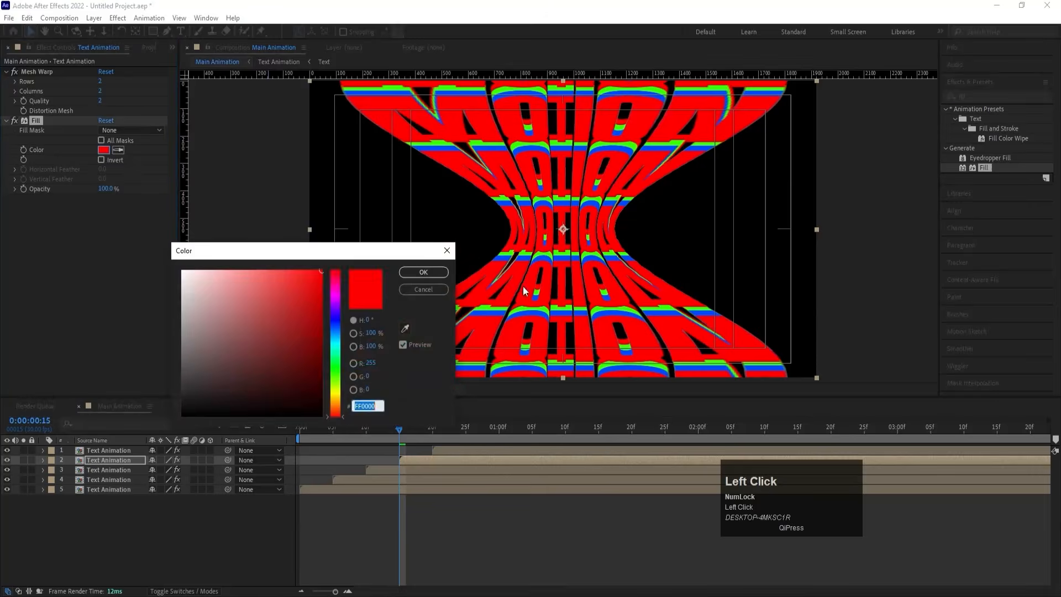
left_click(307, 339)
key("Return")
- Preview briefly from around frame 20, and set the work area to begin at frame 20, where the topmost layer starts
left_click(441, 429)
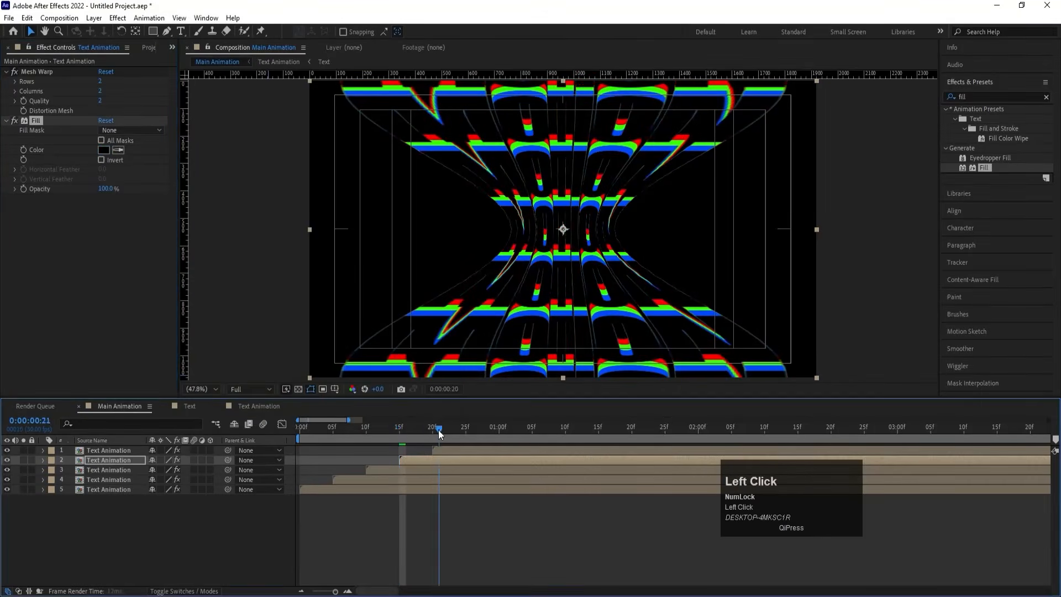
key("space")
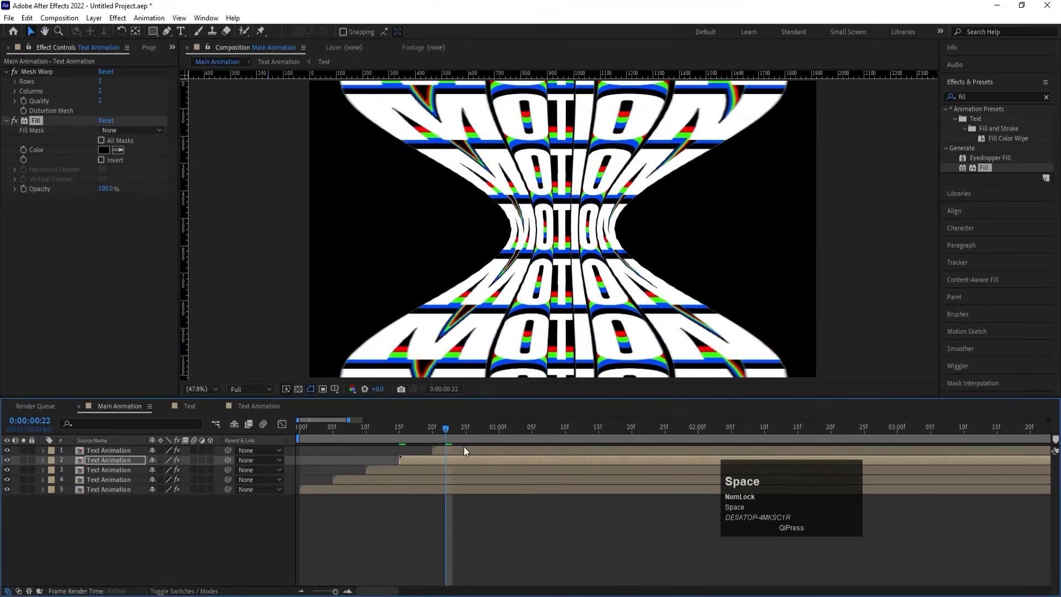
left_click(442, 449)
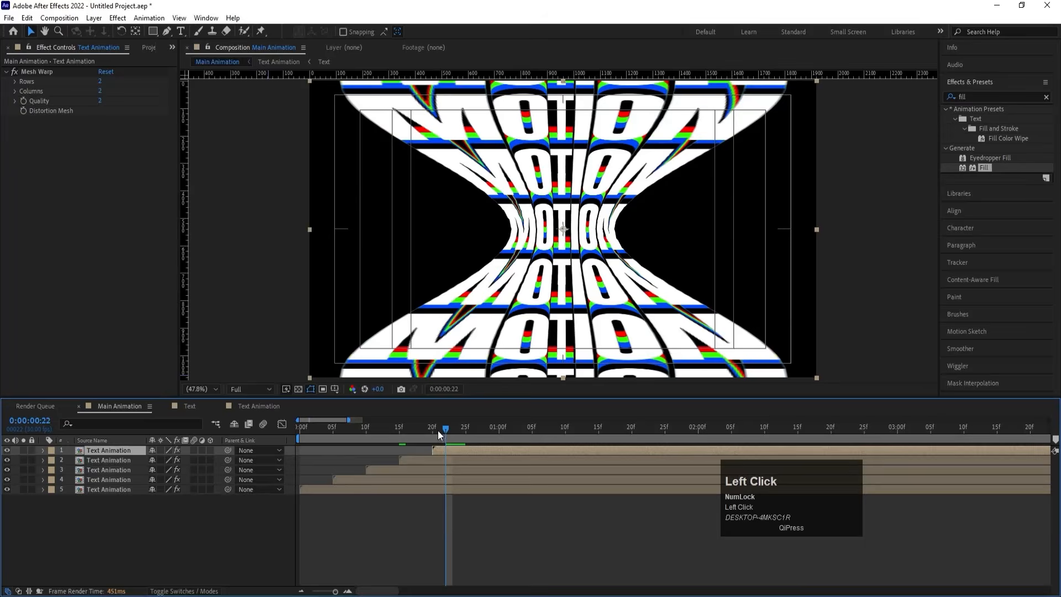
left_click(435, 428)
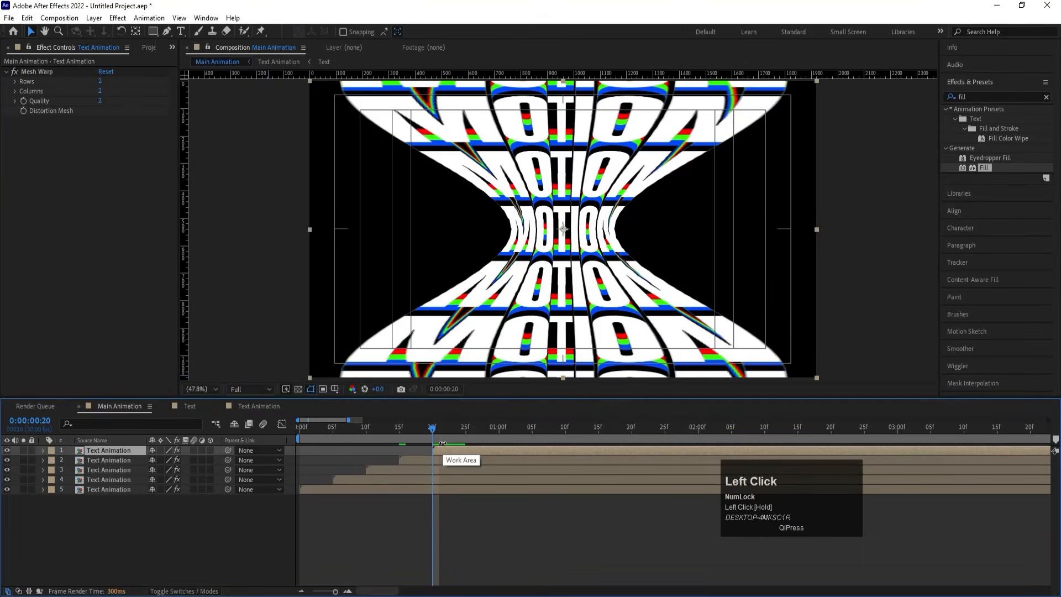
key("b")
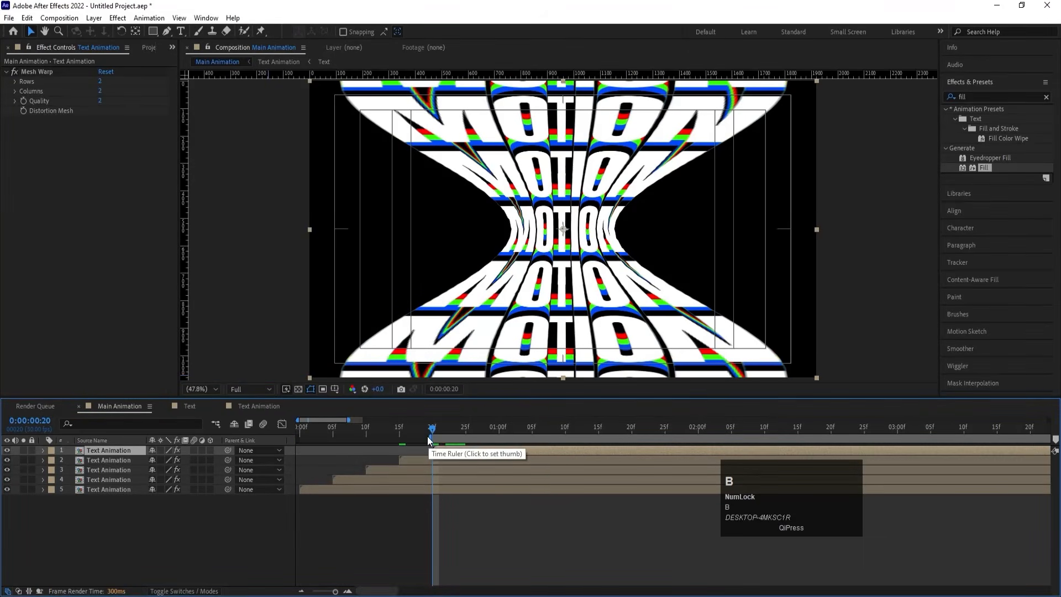
key("minus")
key("minus")
key("minus")
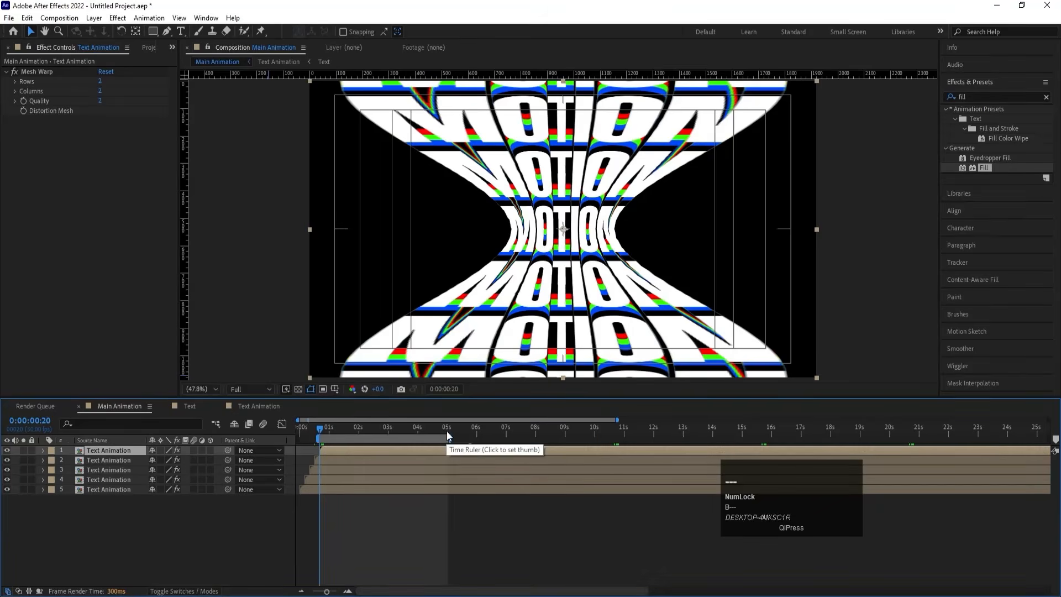
- Set the Main Animation work area to end at 0:00:05:20
left_click(446, 430)
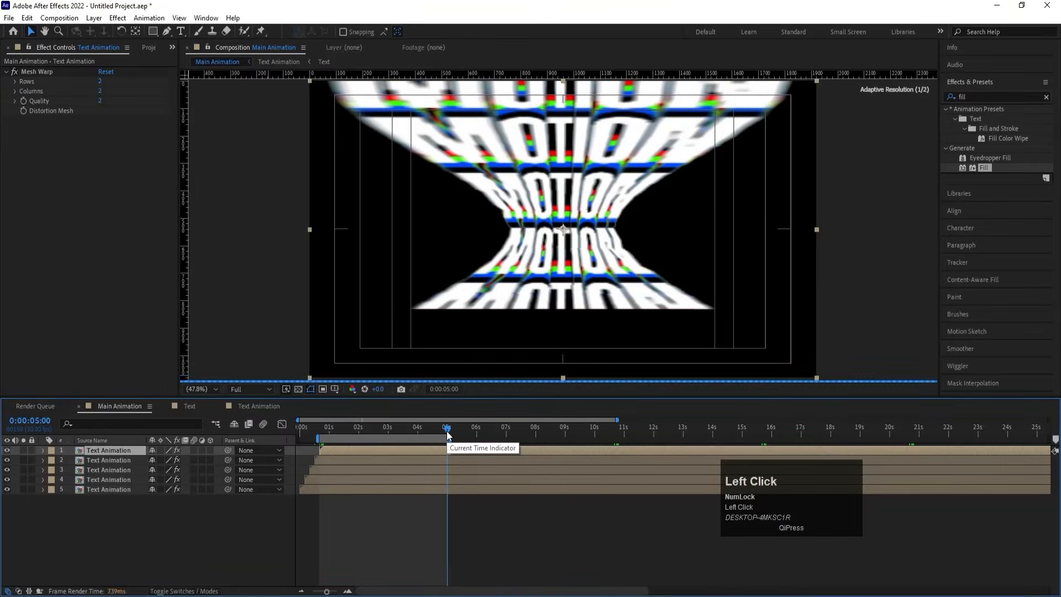
key("equal")
key("equal")
key("equal")
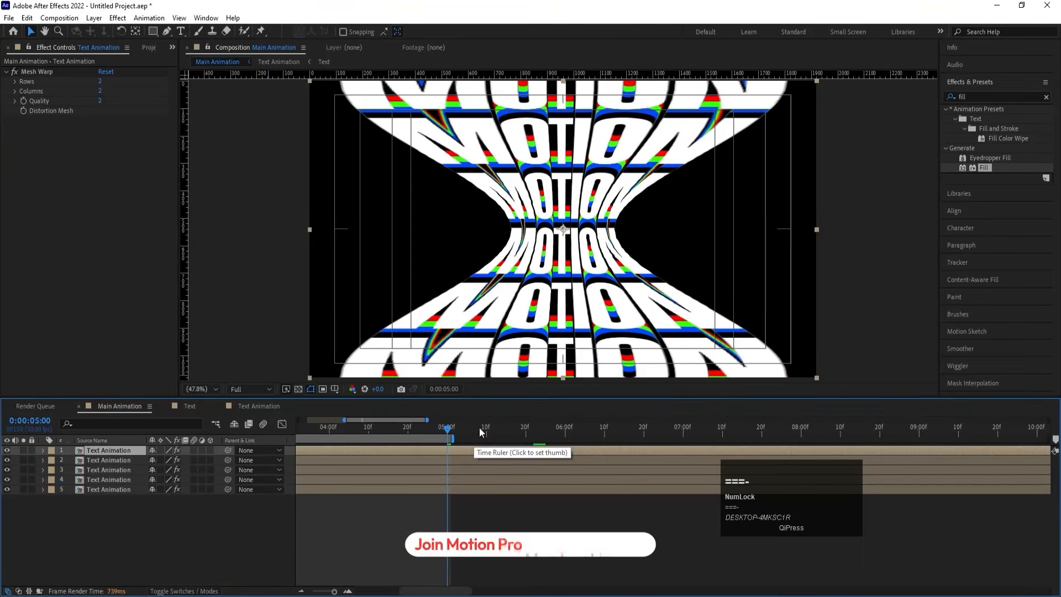
left_click(526, 436)
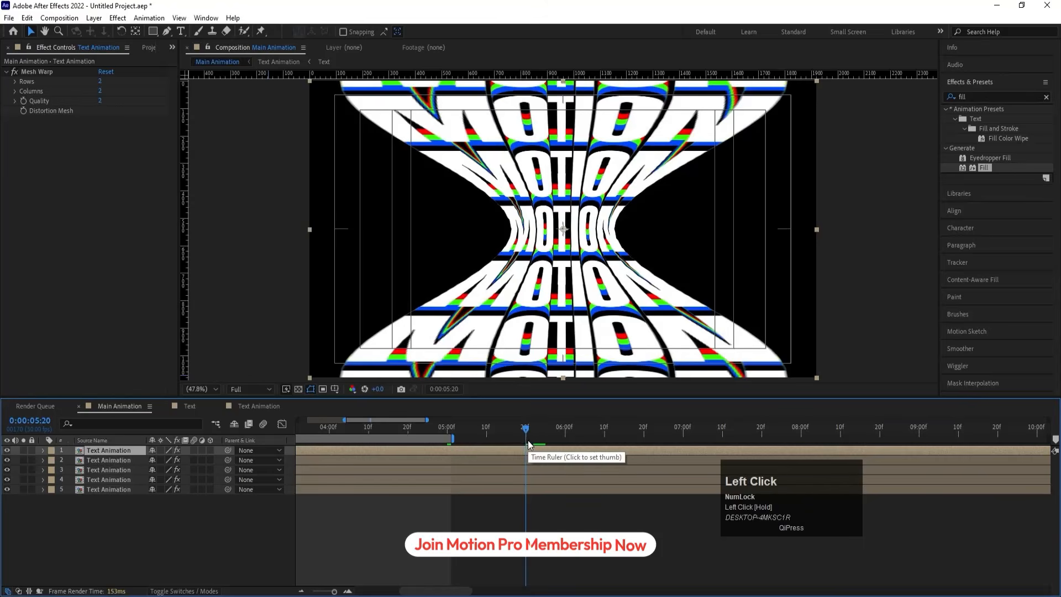
key("n")
- Lower the composition preview resolution to Quarter and play back the work area to check the loop
key("space")
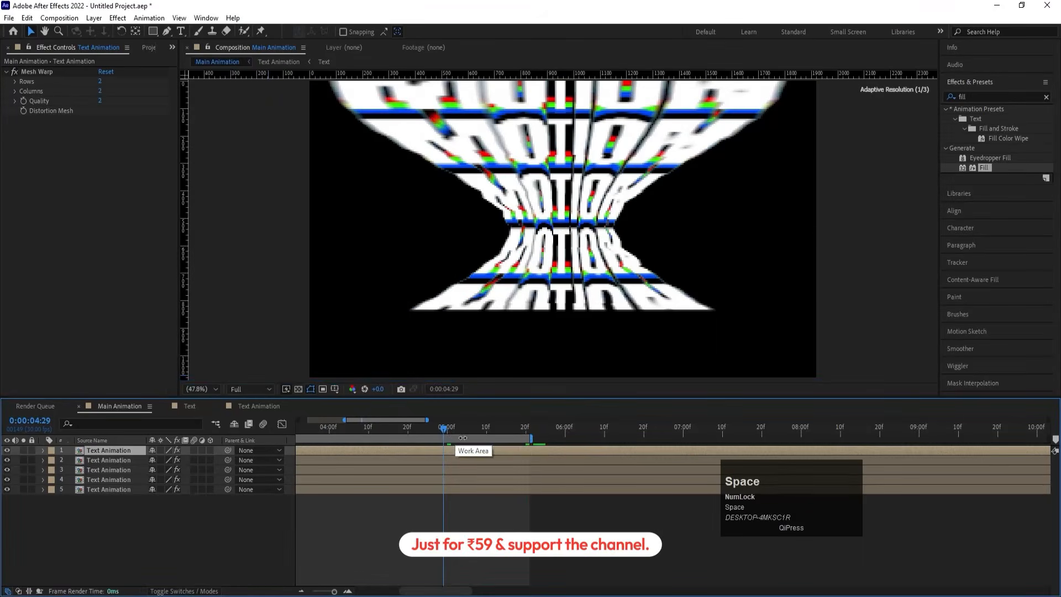
key("space")
left_click(237, 389)
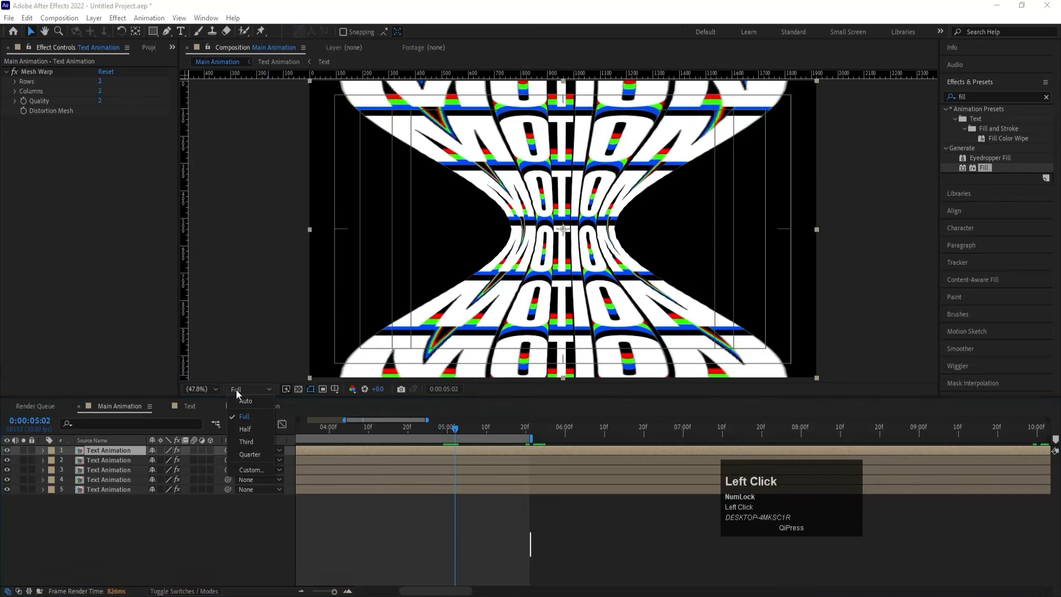
left_click(251, 455)
key("minus")
key("minus")
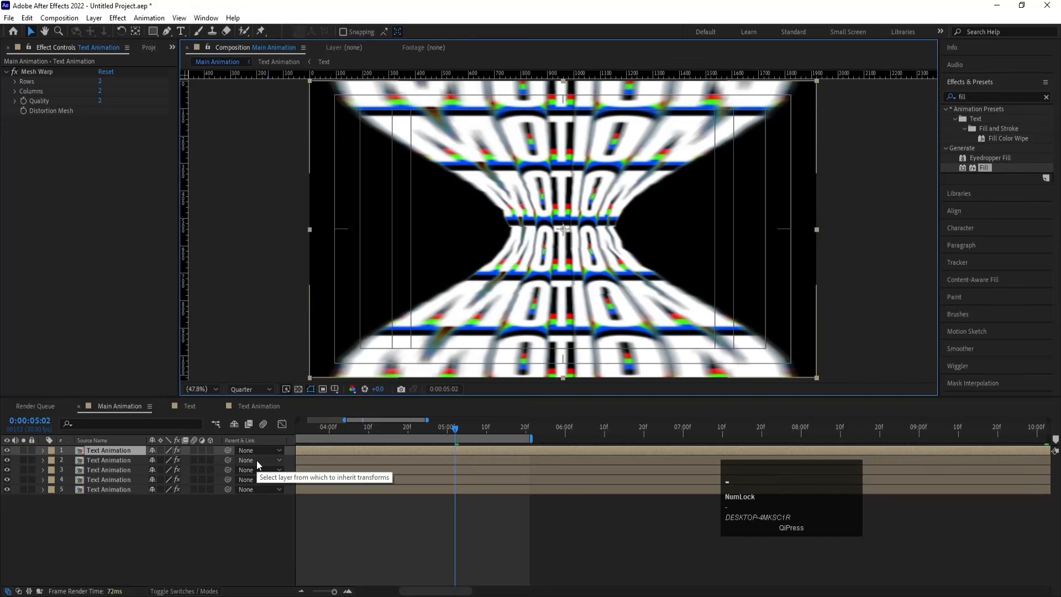
key("space")
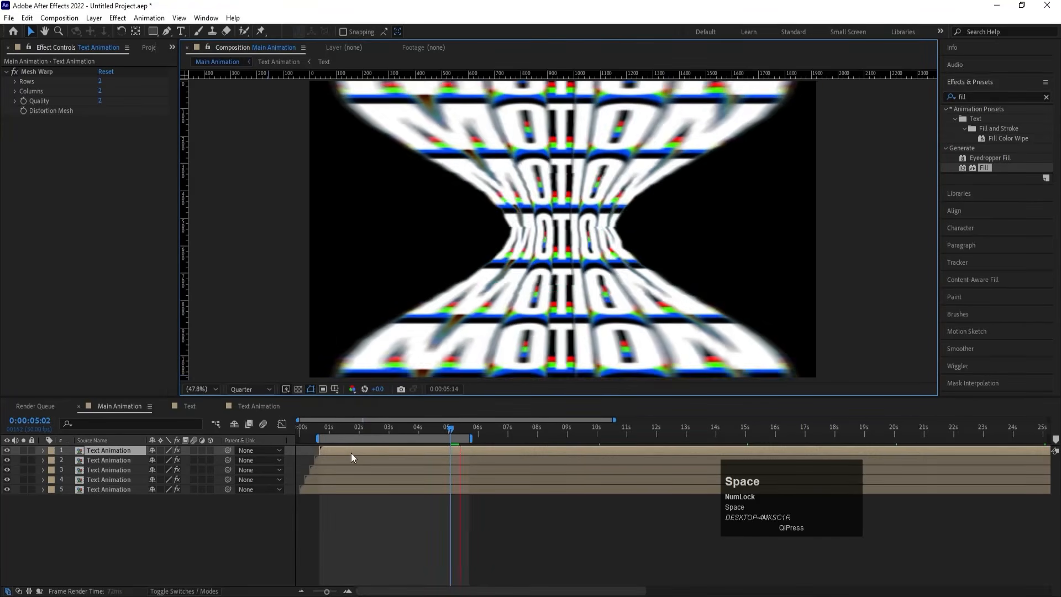
key("equal")
key("equal")
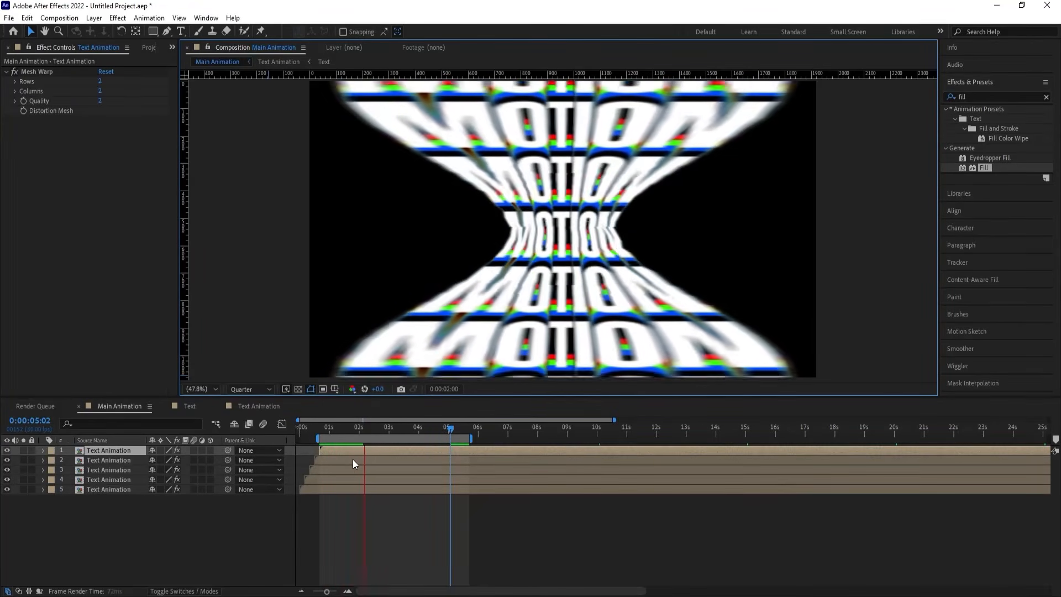
key("space")
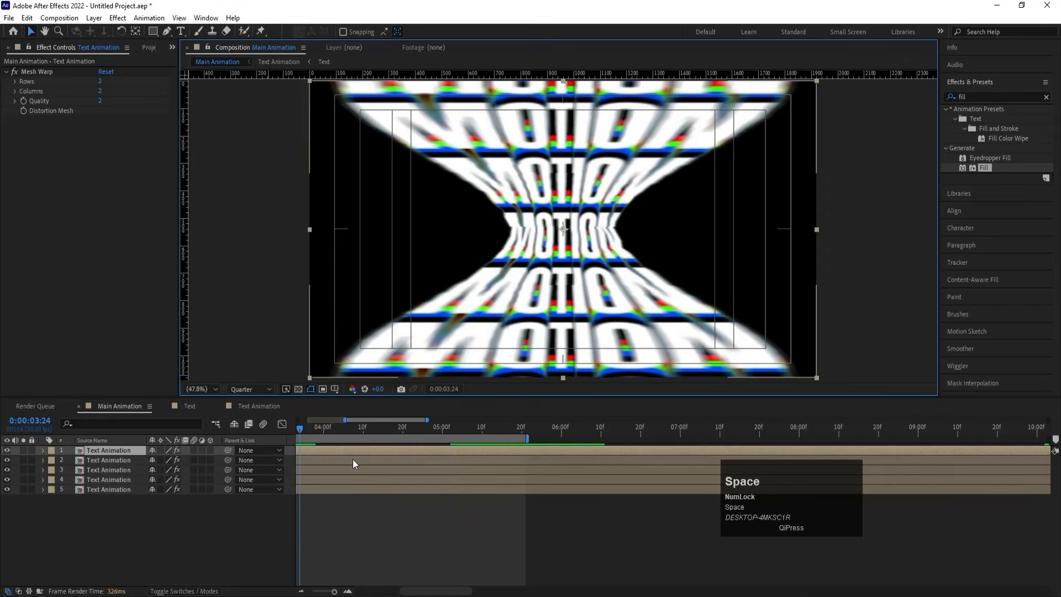
key("space")
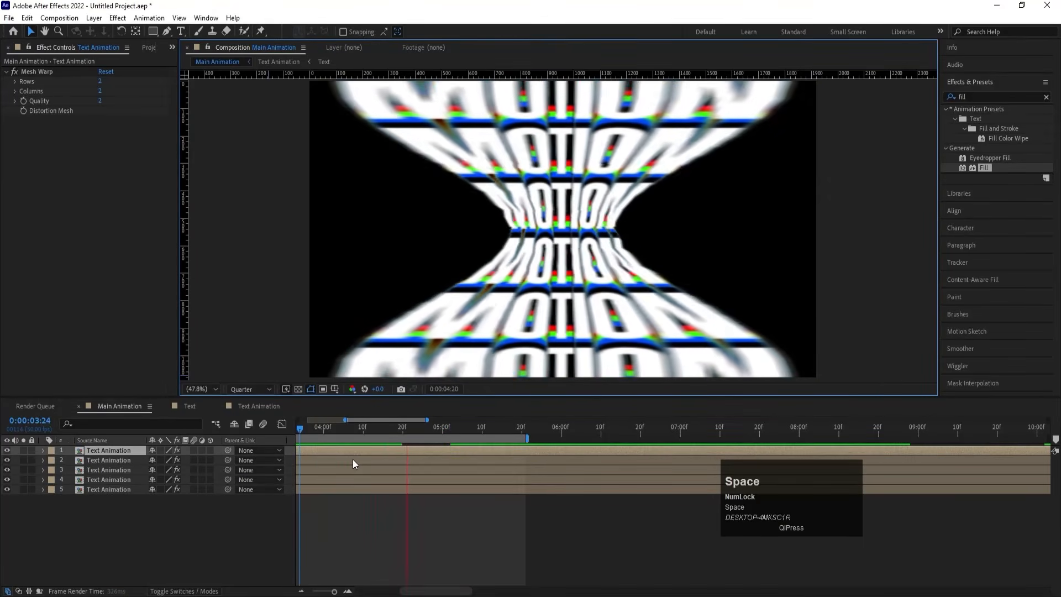
key("space")
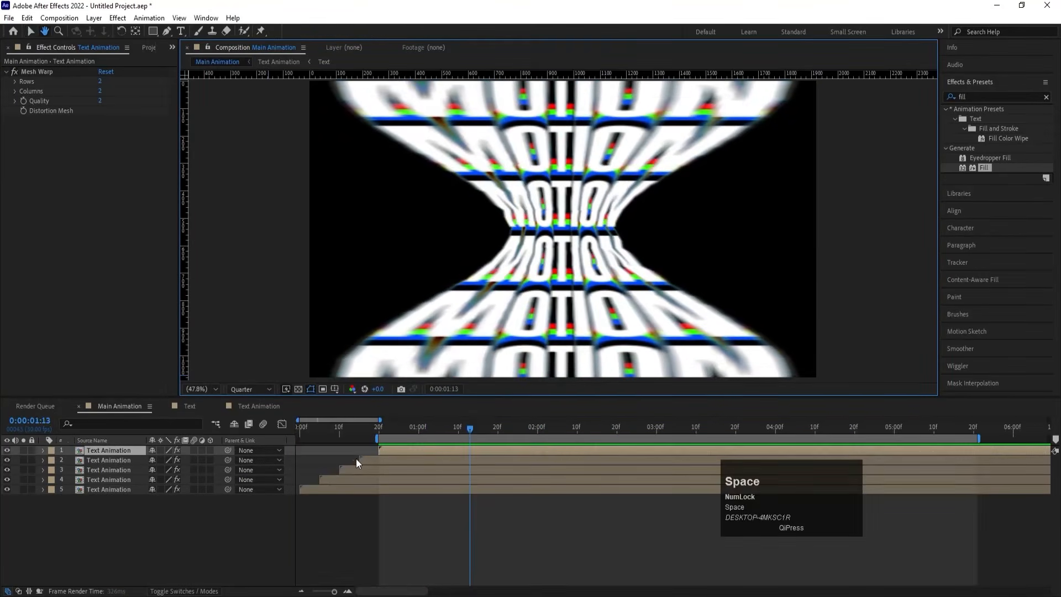
- Set the composition preview resolution back to Full and deselect all layers
left_click(266, 387)
left_click(259, 416)
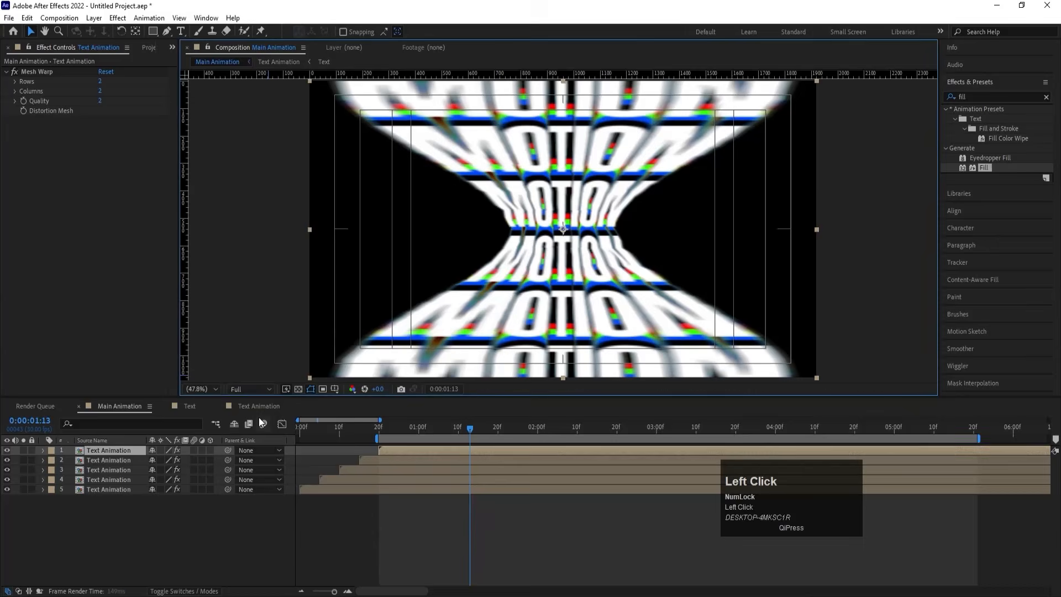
left_click(262, 424)
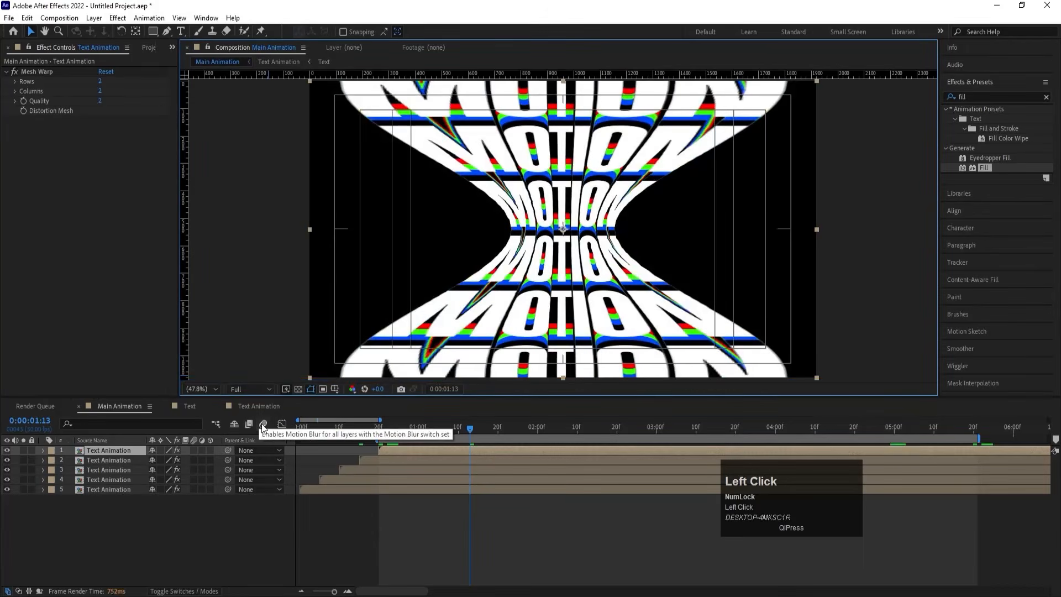
left_click(168, 549)
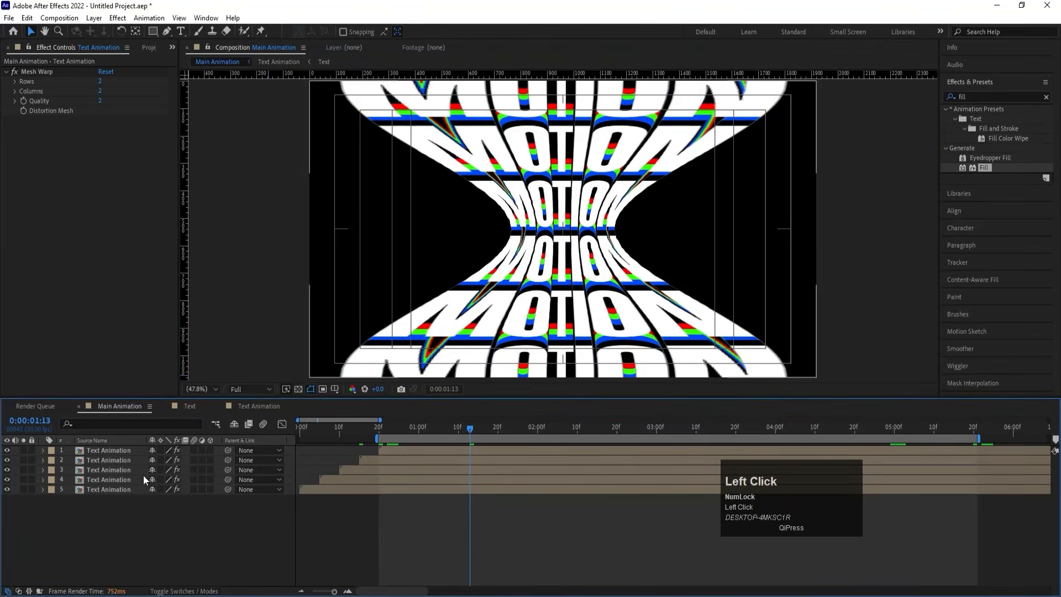
- Duplicate the topmost Text Animation layer and solo the copy
left_click(100, 449)
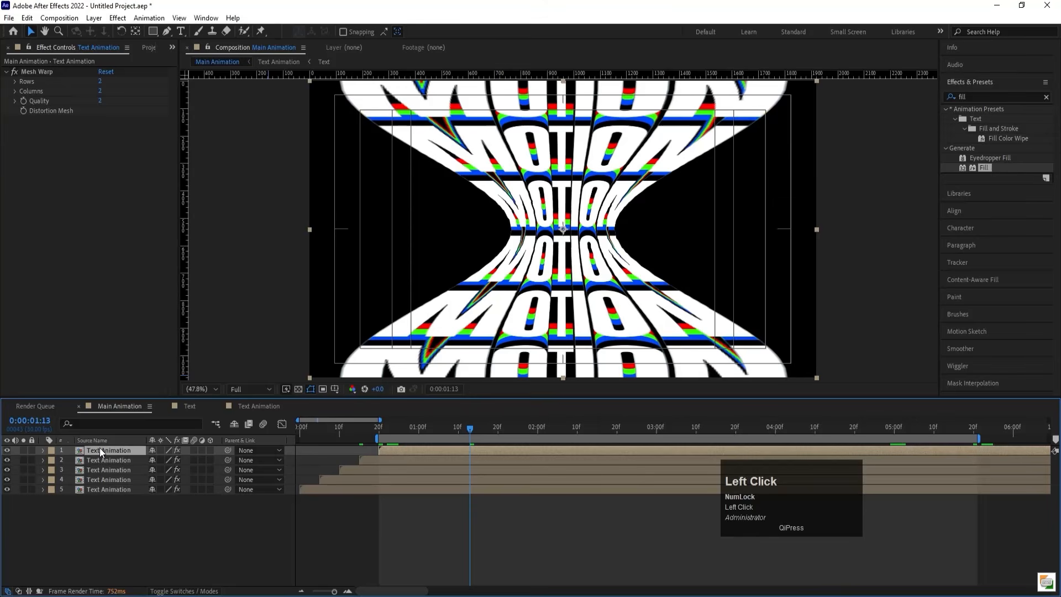
key("ctrl+d")
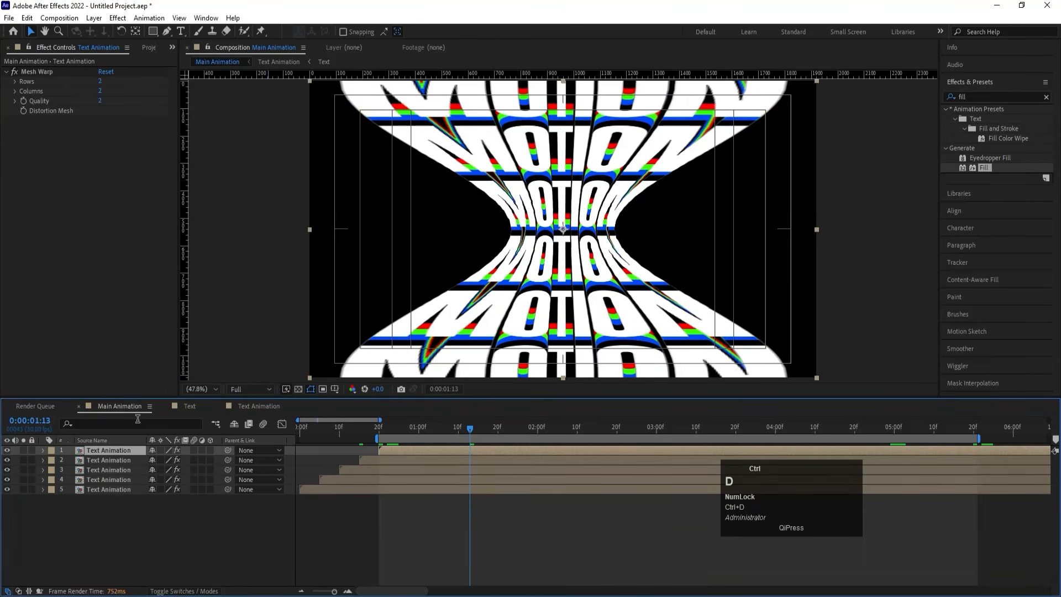
left_click(23, 450)
- Apply Find Edges to the soloed Text Animation copy with Invert enabled, and turn its solo off
left_click(982, 97)
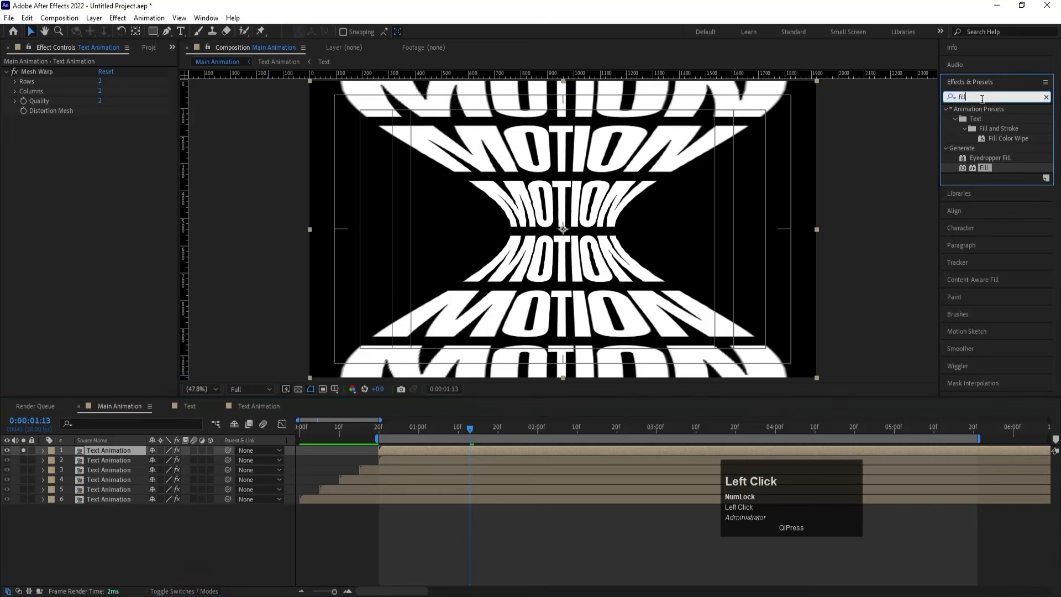
key("ctrl+a")
type("fin")
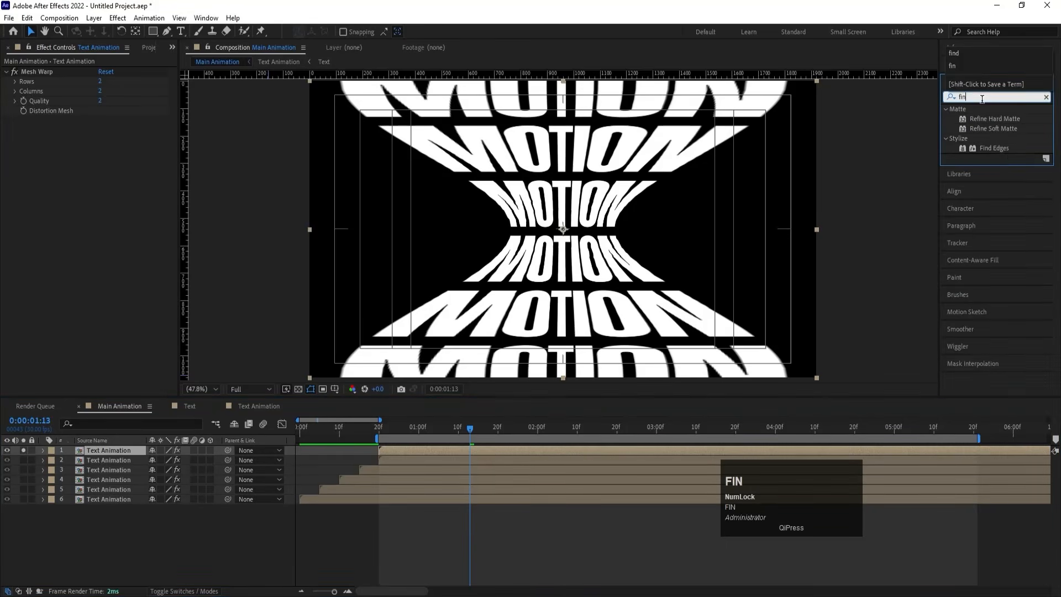
double_click(999, 150)
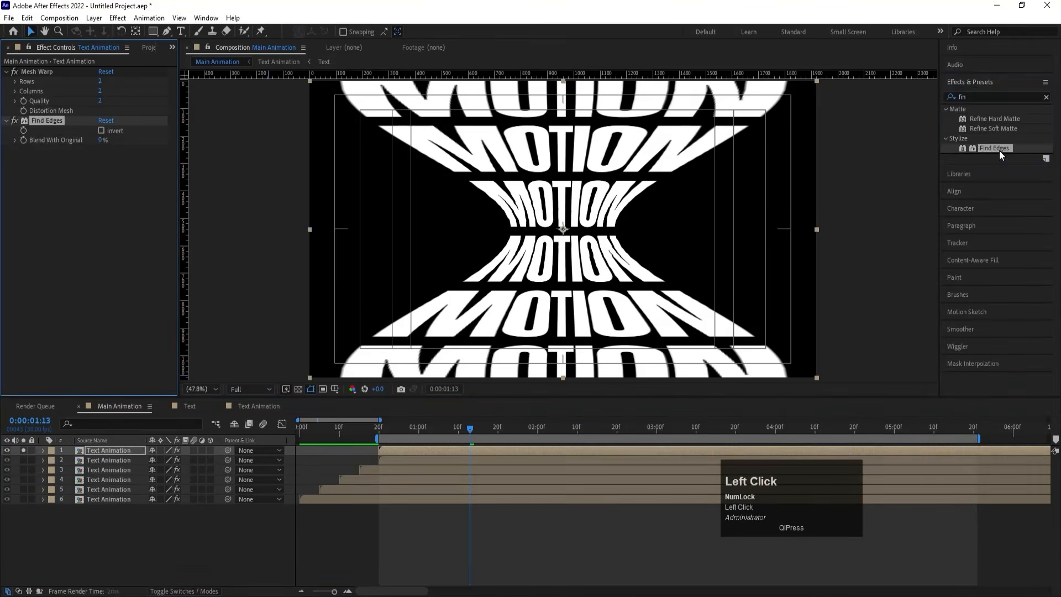
left_click(101, 131)
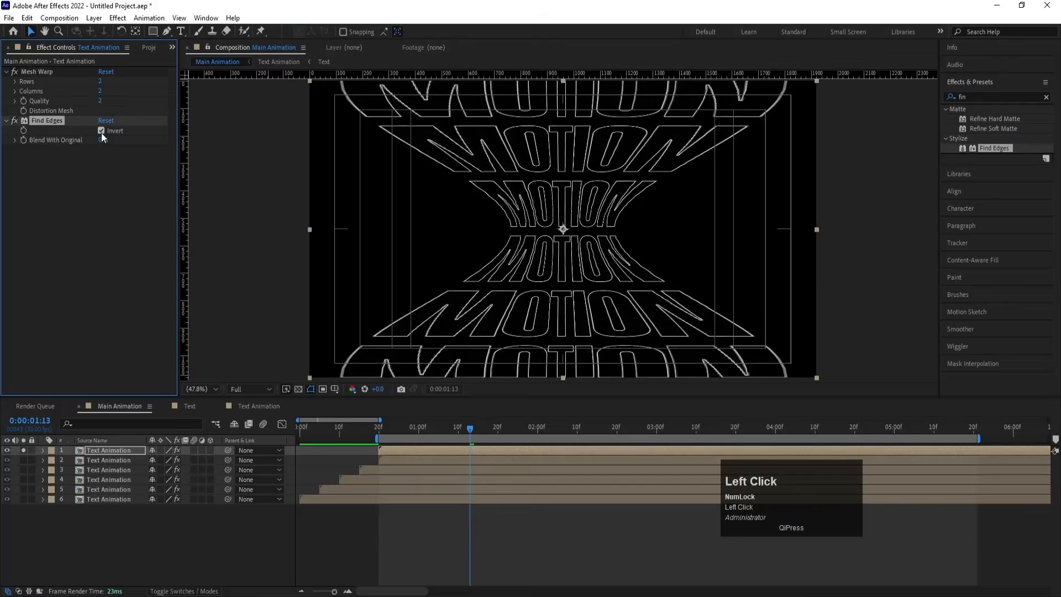
left_click(24, 450)
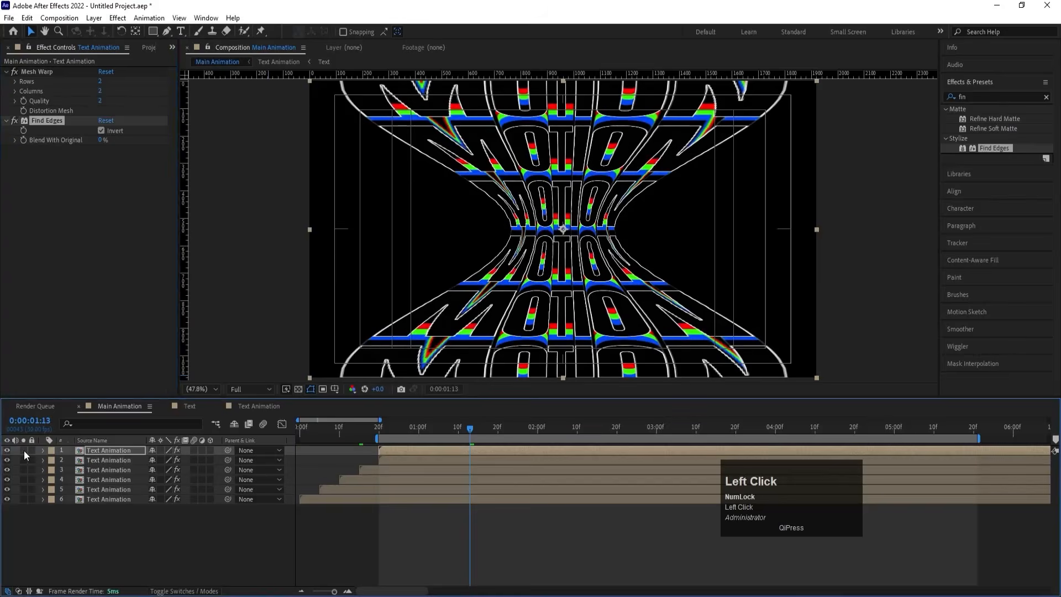
- Set the blending mode of the Find Edges layer to Screen
left_click(95, 451)
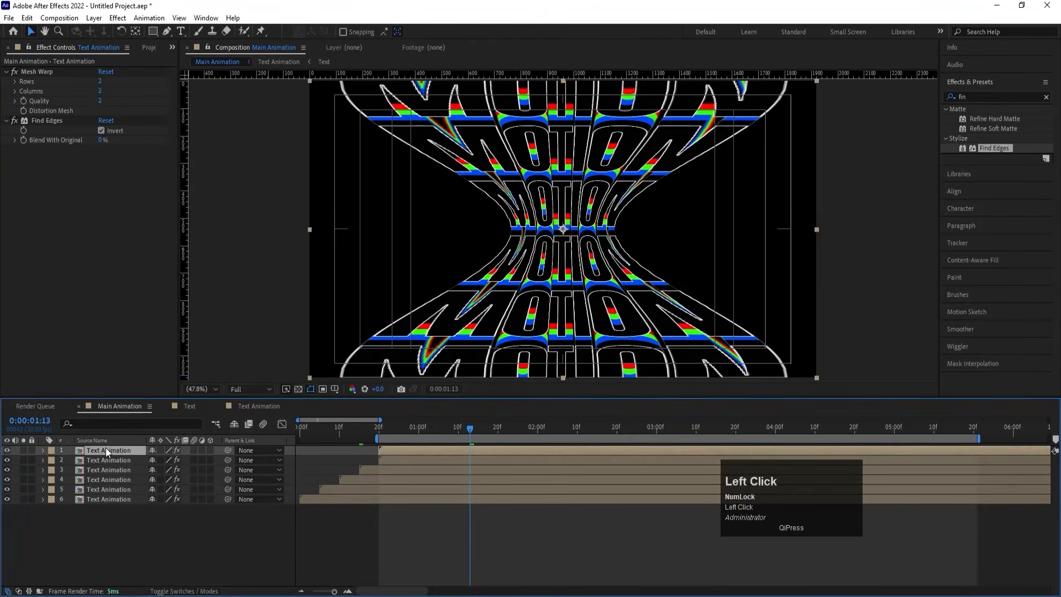
key("F4")
left_click(173, 448)
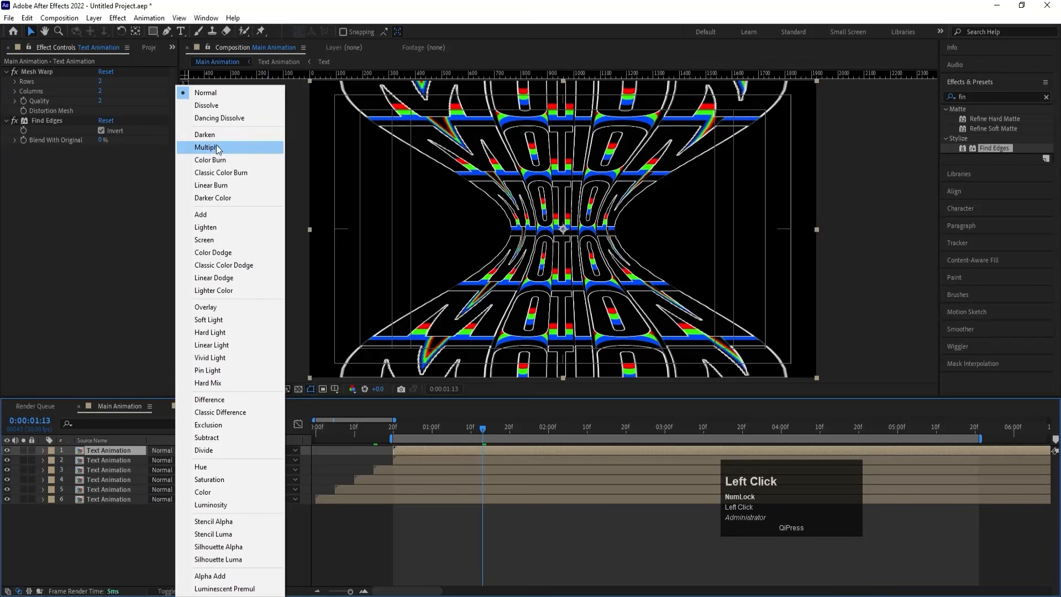
left_click(204, 240)
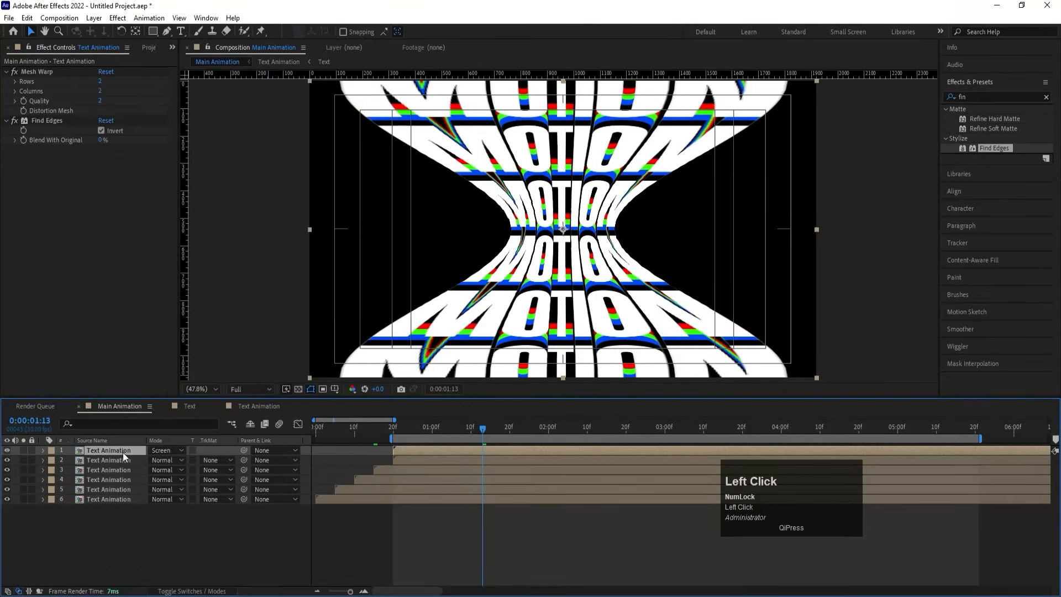
- Nudge the Find Edges layer about 50 pixels to the left so its outline is offset from the white text
key("Left")
key("Left")
key("Left")
key("Left")
key("Left")
key("Left")
key("Left")
key("Left")
key("Left")
key("Left")
key("Left")
key("Left")
key("Left")
key("Left")
key("Left")
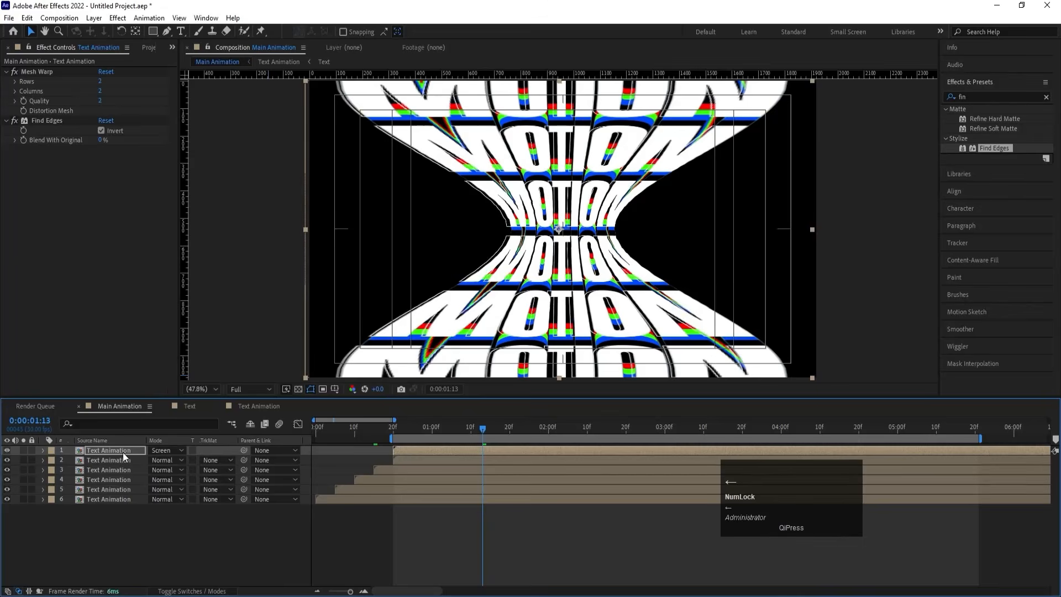
key("Left")
key("Left")
key("Left")
key("Left")
key("Left")
key("Left")
key("Left")
key("Left")
key("Left")
key("Left")
key("Left")
key("Left")
key("Left")
key("Left")
key("Left")
key("Left")
key("Left")
key("Left")
key("Left")
key("Left")
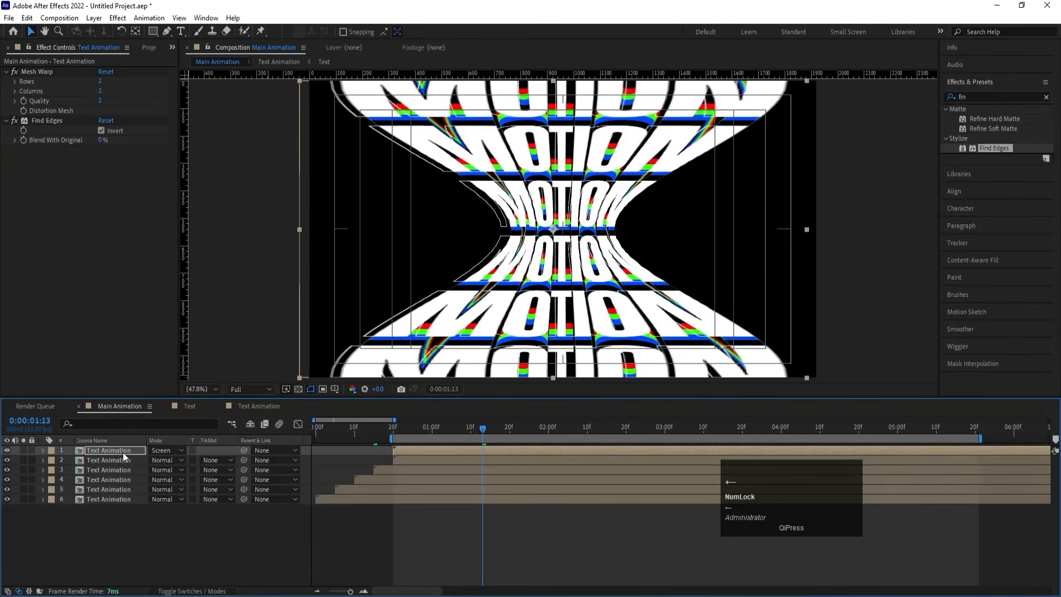
key("Left")
key("Left")
key("Left")
key("Left")
key("Left")
key("Left")
key("Left")
key("Left")
key("Left")
key("Left")
key("Left")
key("Left")
key("Left")
key("Left")
key("Left")
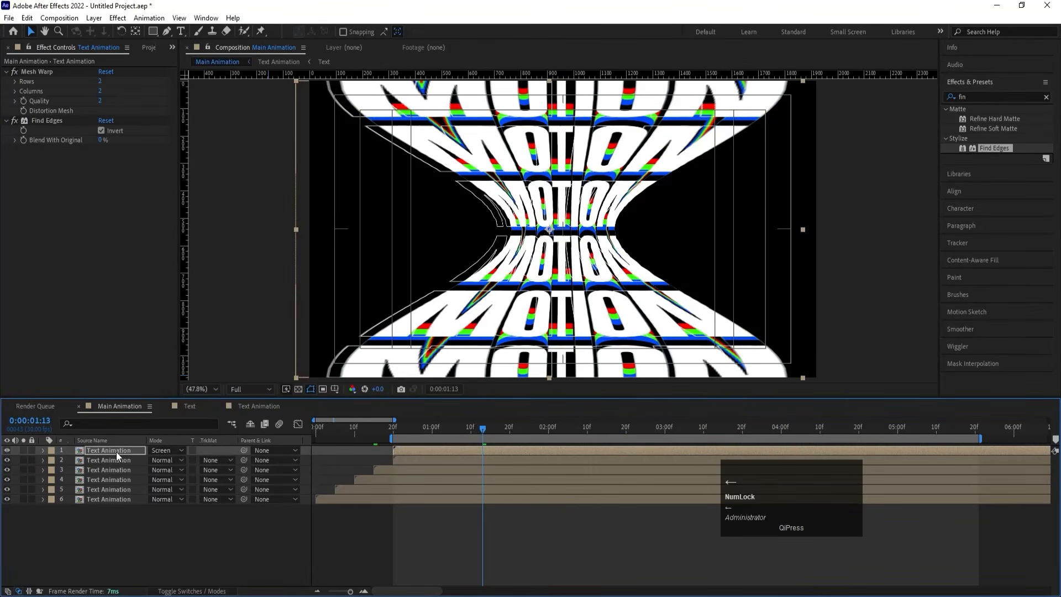
- Duplicate the outline layer, nudge the copy right until it sits slightly right of the white text, and preview briefly
key("ctrl+d")
key("Right")
key("Right")
key("Right")
key("Right")
key("Right")
key("Right")
key("Right")
key("Right")
key("Right")
key("Right")
key("Right")
key("Right")
key("Right")
key("Right")
key("Right")
key("Right")
key("Right")
key("Right")
key("Right")
key("Right")
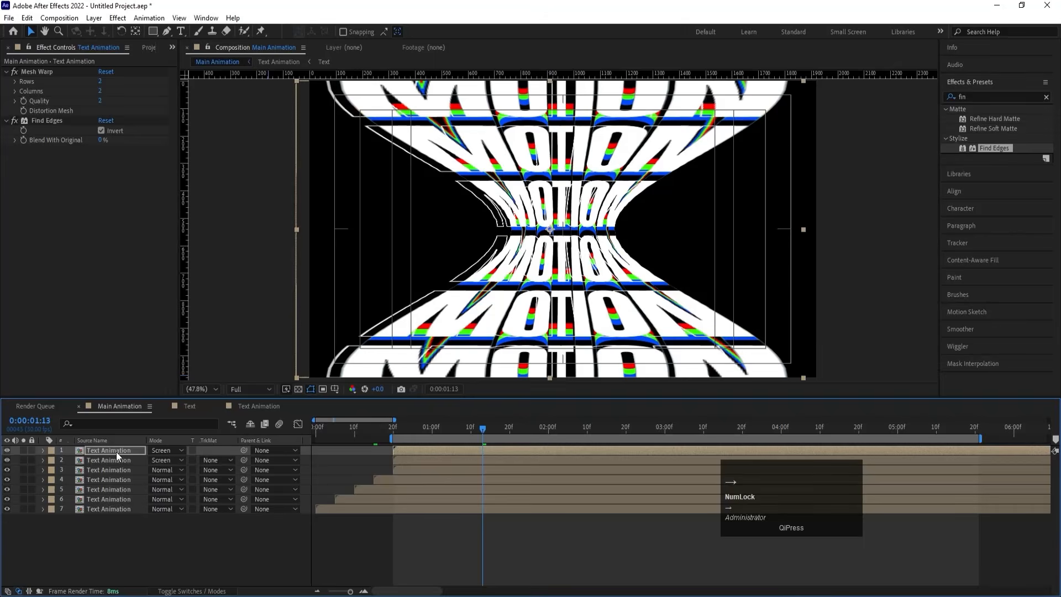
key("Right")
key("Right")
key("Right")
key("Right")
key("Right")
key("Right")
key("Right")
key("Right")
key("Right")
key("Right")
key("Right")
key("Right")
key("Right")
key("Right")
key("Right")
key("Right")
key("Right")
key("Right")
key("Right")
key("Right")
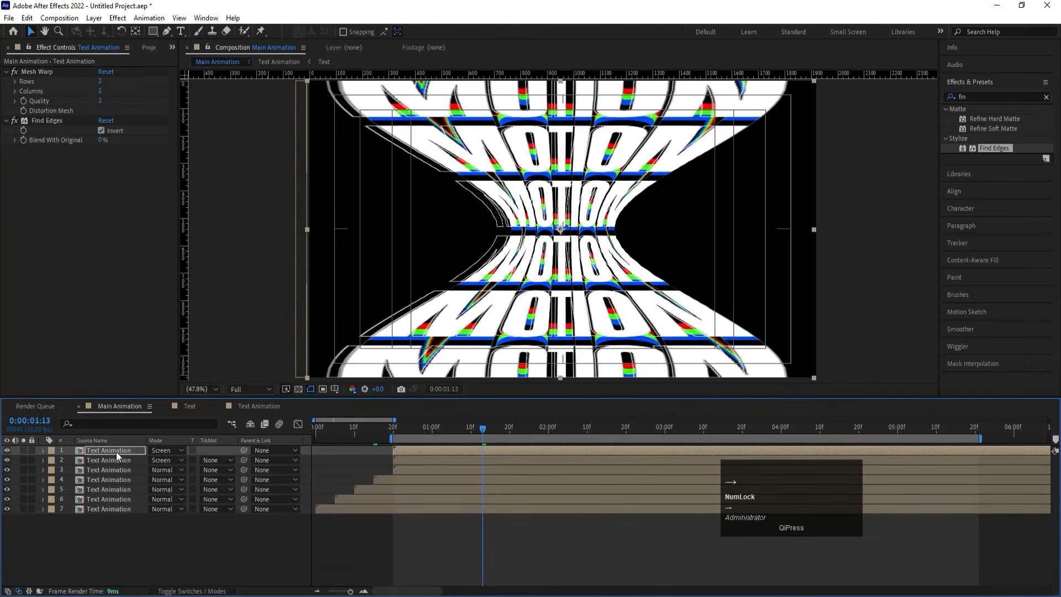
key("Right")
key("Right")
key("Right")
key("Right")
key("Right")
key("Right")
key("Right")
key("Right")
key("Right")
key("Right")
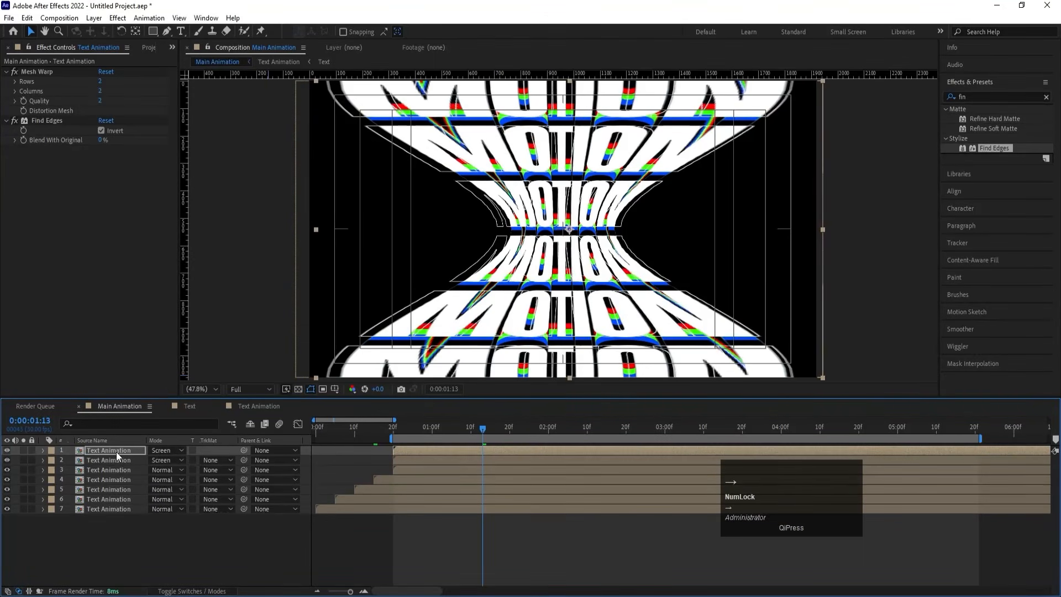
key("space")
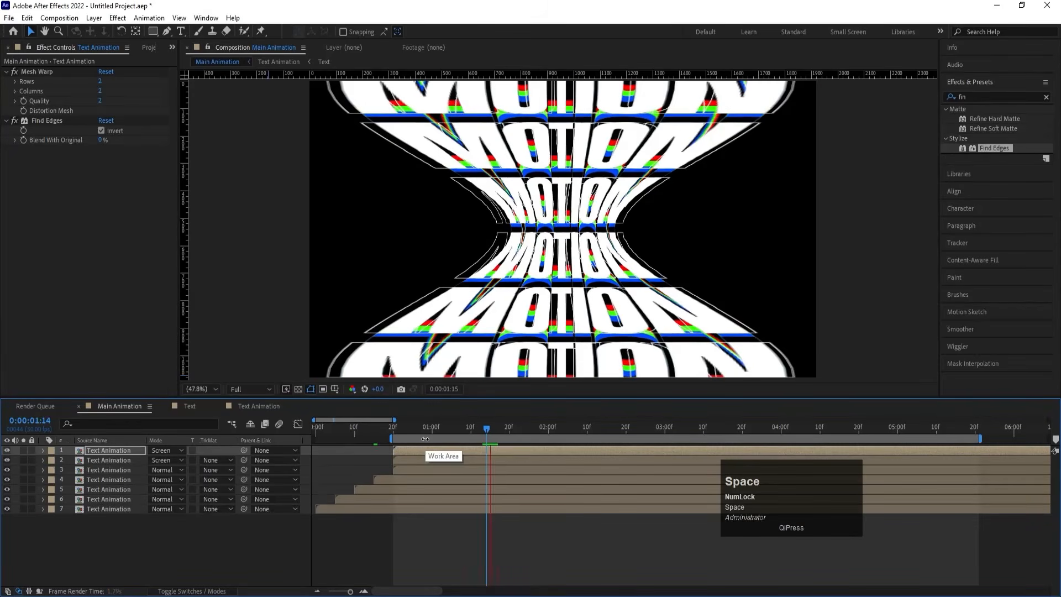
key("space")
- Create a black solid layer and place it beneath all the Text Animation layers
left_click(189, 546)
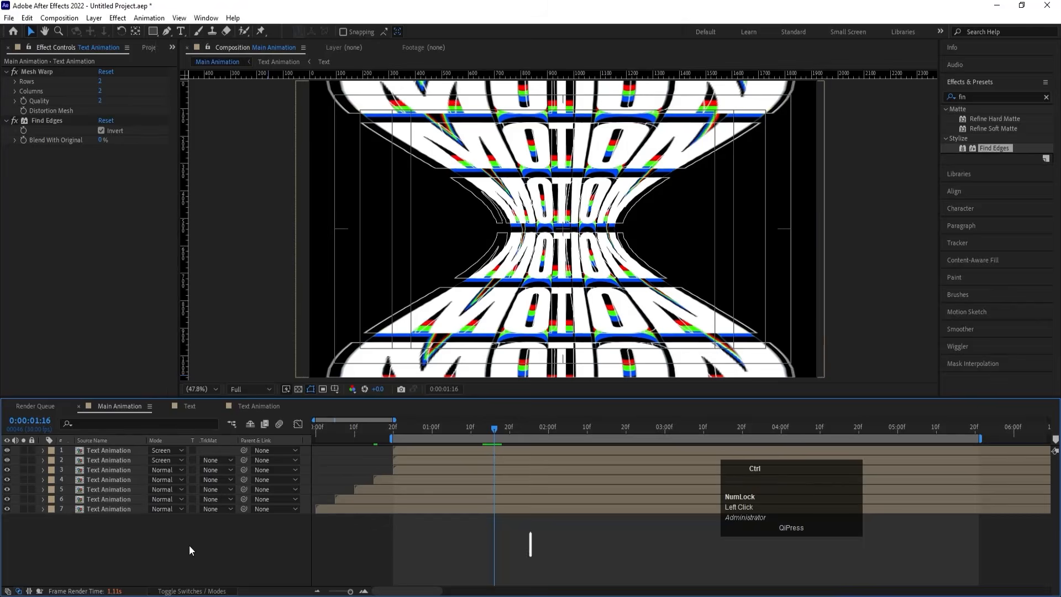
key("ctrl+y")
left_click(508, 398)
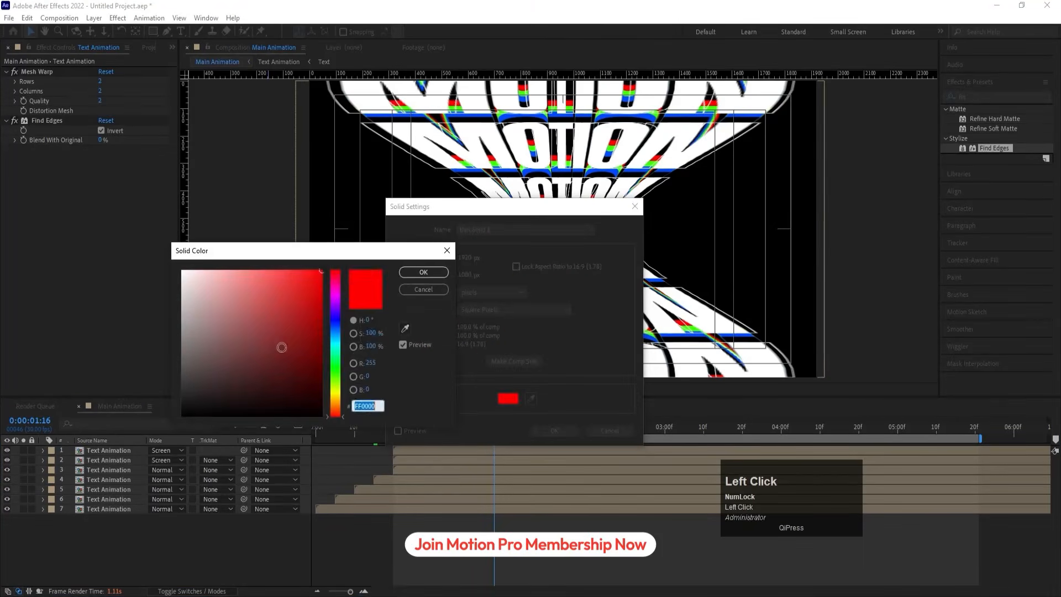
left_click_drag(282, 347, 158, 477)
key("Return")
key("Return")
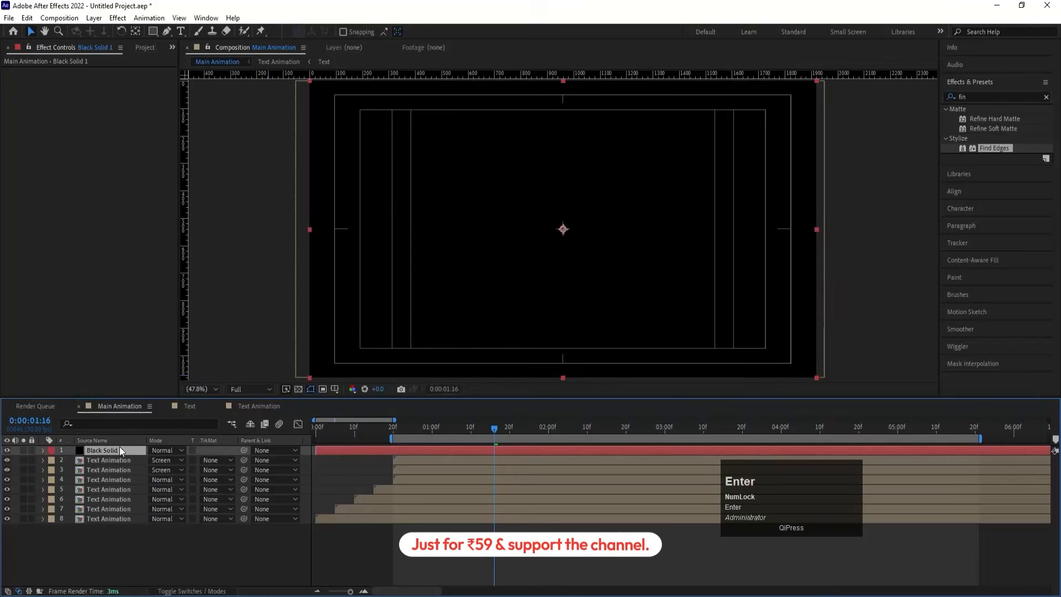
left_click_drag(113, 450, 121, 525)
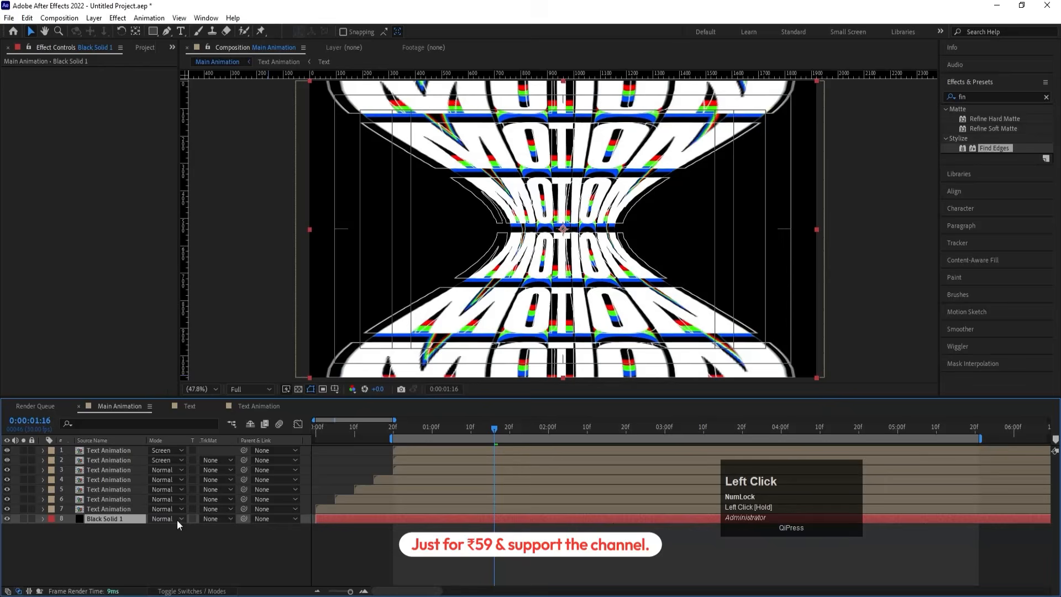
- Try Multiply and Screen blending on the three colored Fill copies, preview the result, and undo both blending changes
left_click(370, 490)
left_click(326, 509, "shift")
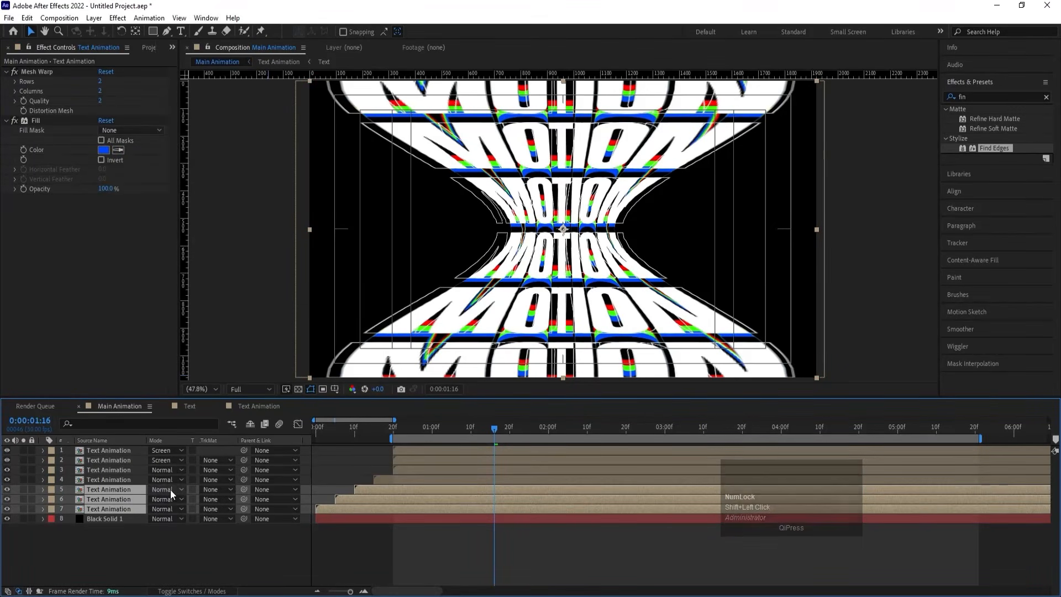
left_click(171, 489)
left_click(208, 152)
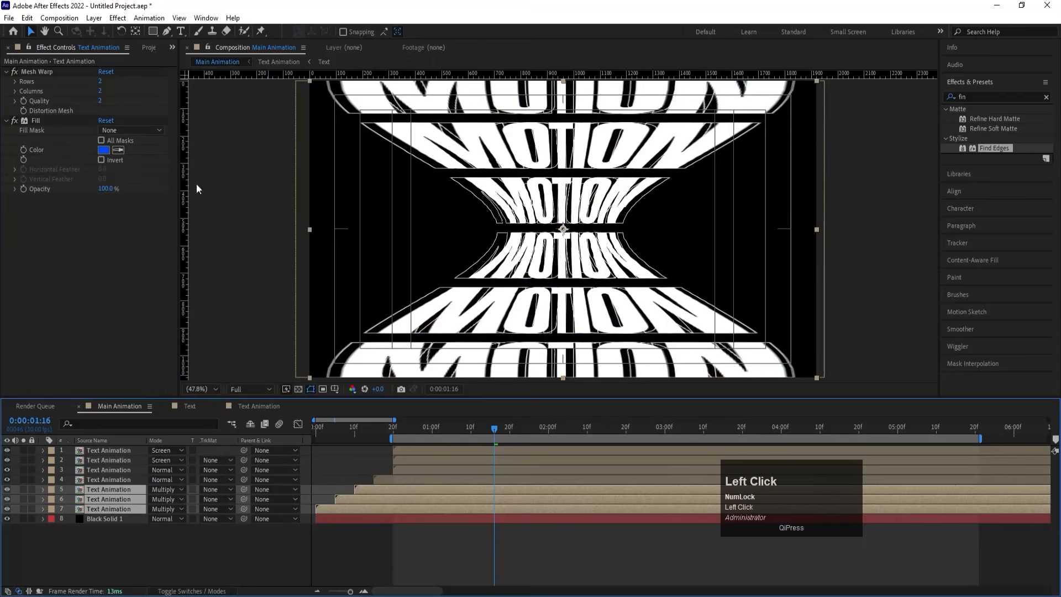
left_click(161, 488)
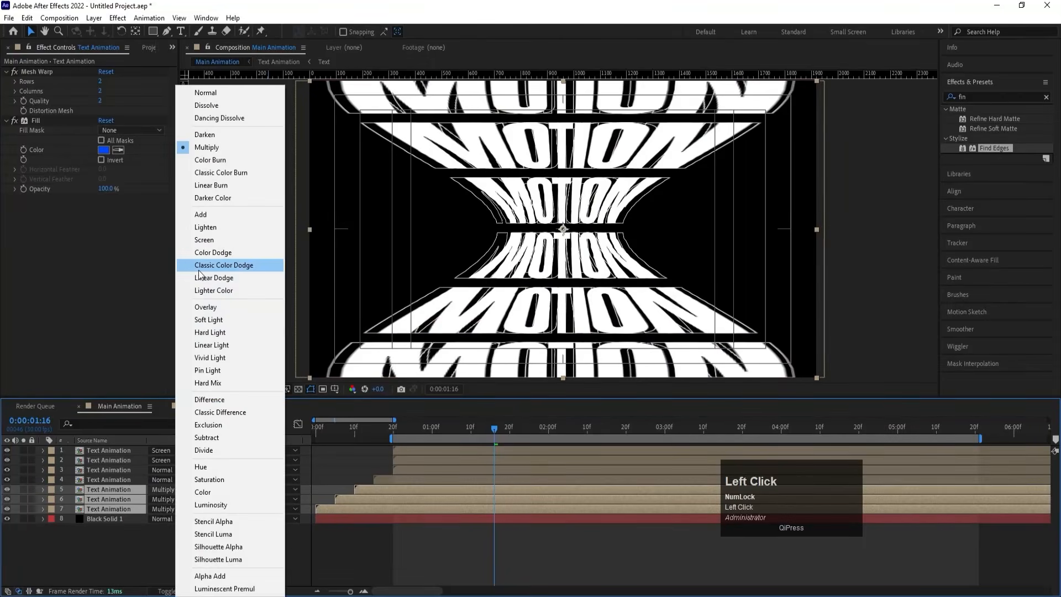
left_click(200, 240)
key("space")
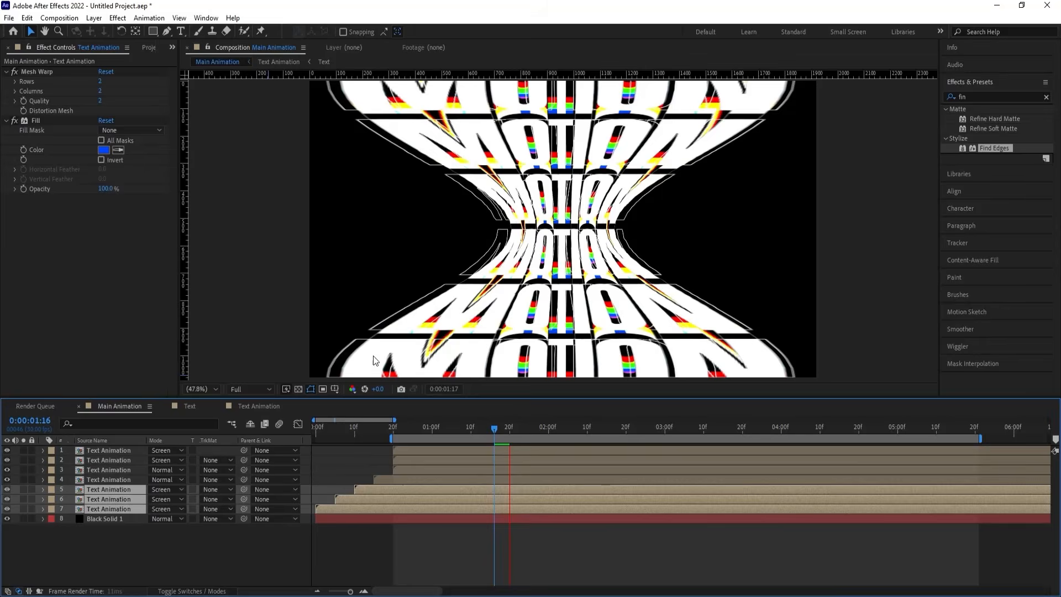
key("space")
key("ctrl+z")
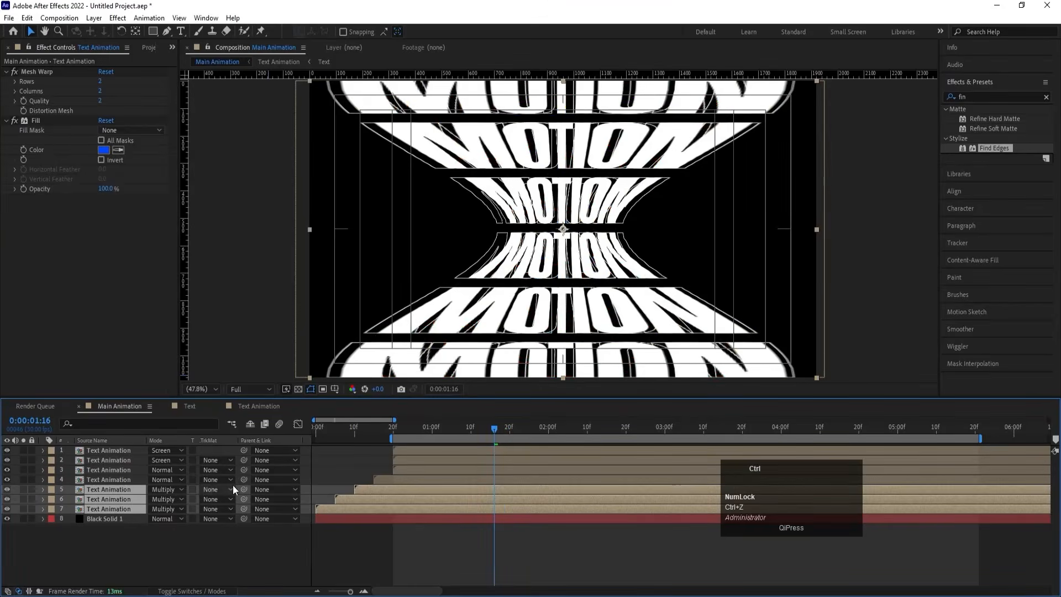
key("ctrl+z")
- Preview the layered MOTION animation, including at Quarter resolution, and return the preview resolution to Full
key("space")
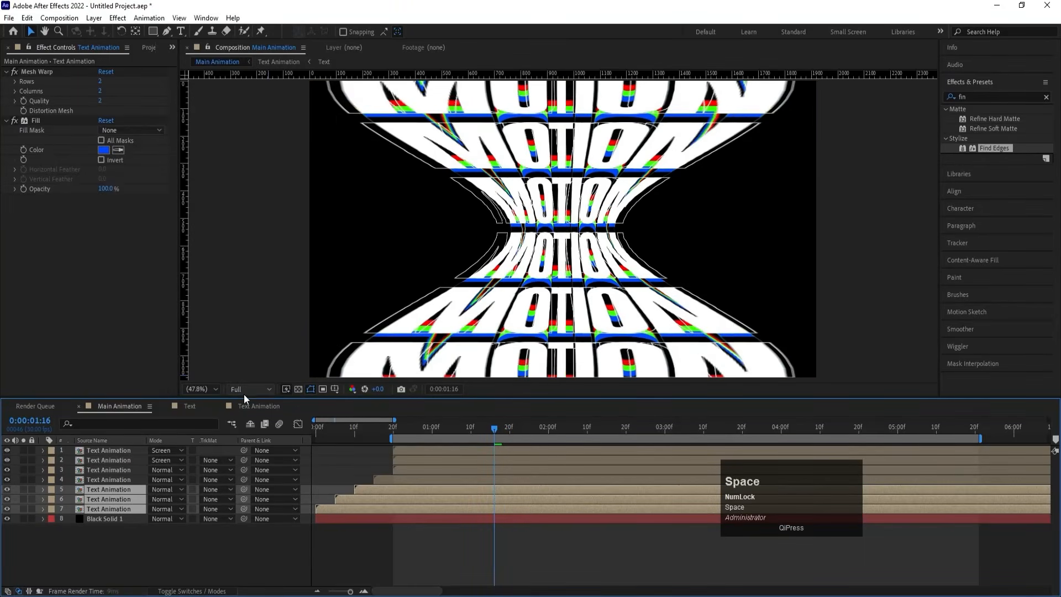
key("minus")
key("minus")
key("minus")
key("minus")
key("space")
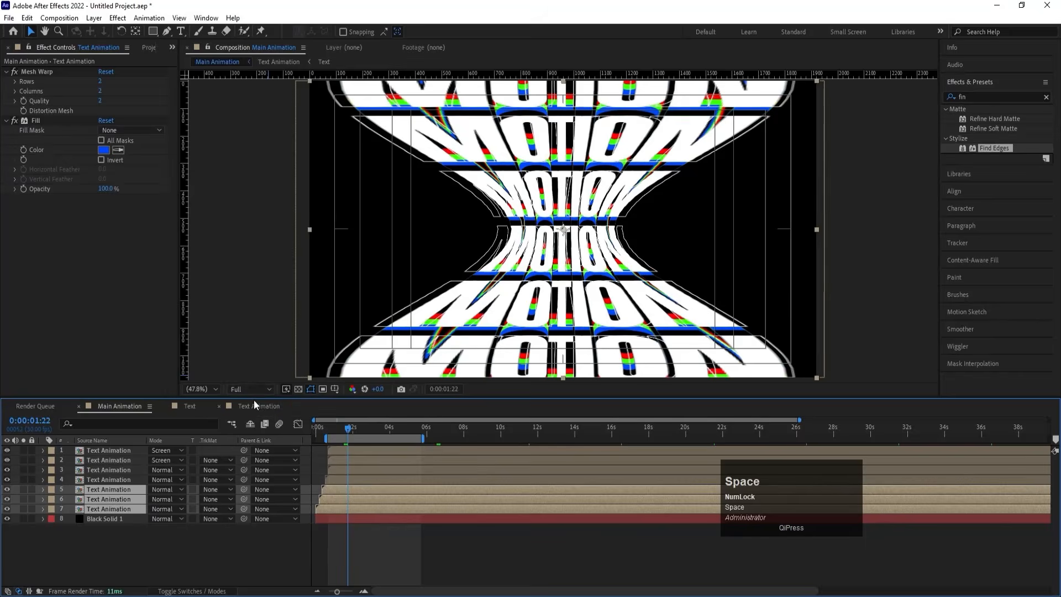
left_click(251, 389)
left_click(248, 466)
key("space")
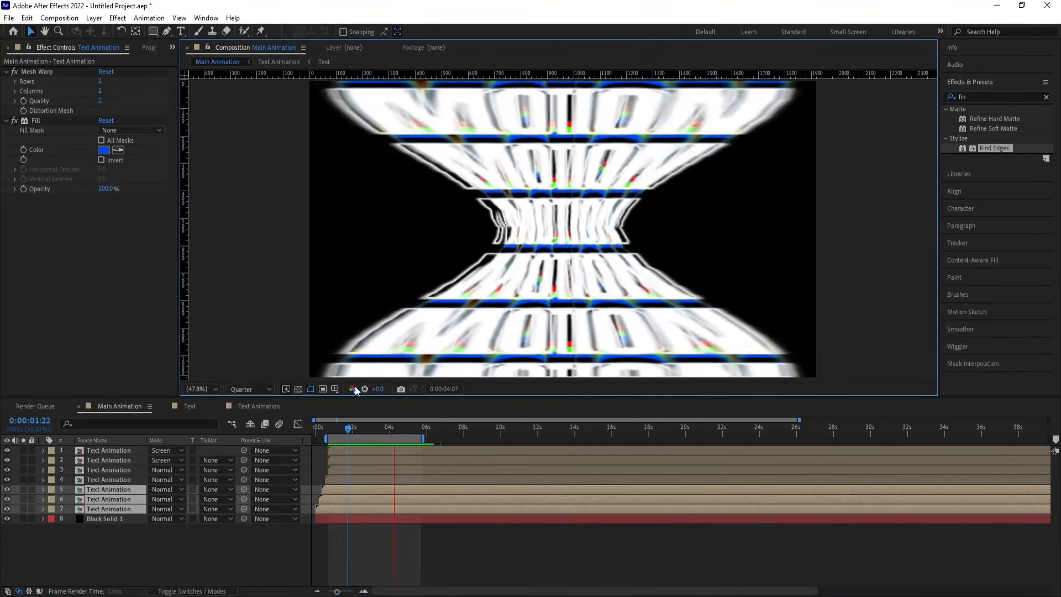
key("space")
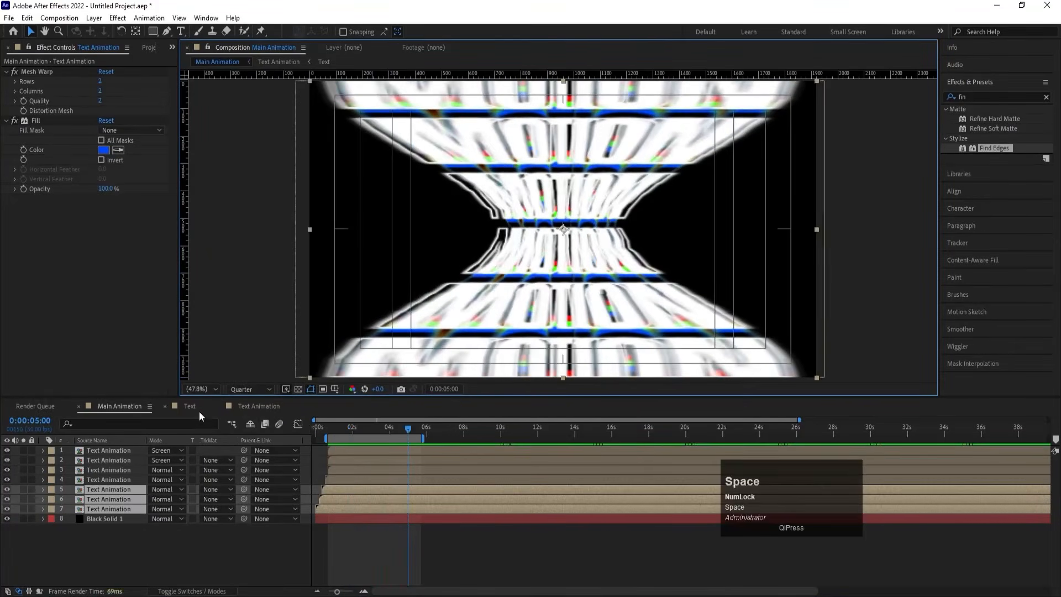
left_click(246, 387)
left_click(248, 437)
key("grave")
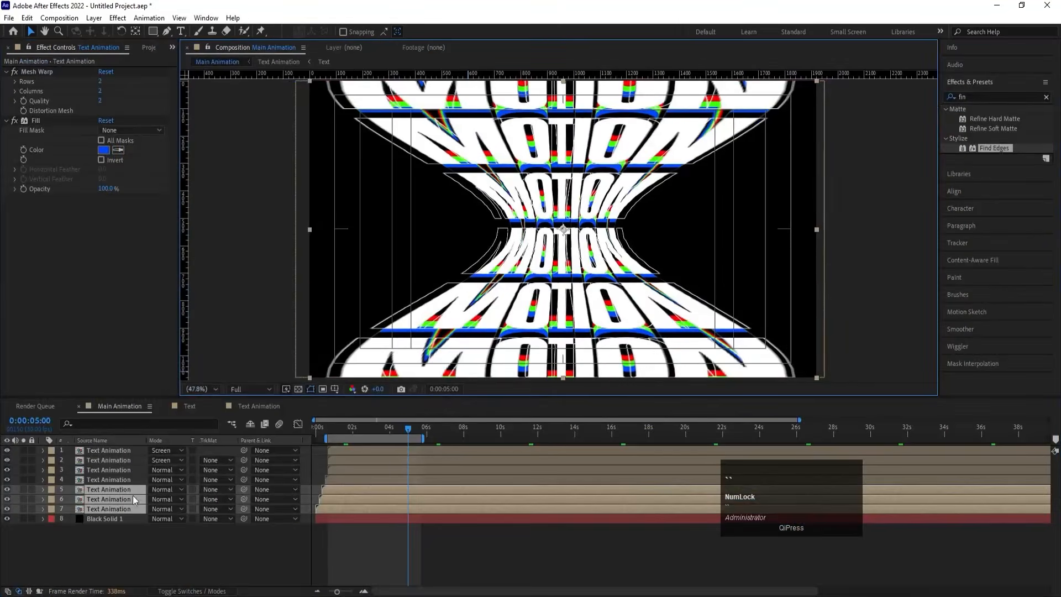
- Set the Mesh Warp quality of the white Text Animation layer (layer 3) to 10
left_click(123, 549)
left_click(121, 450)
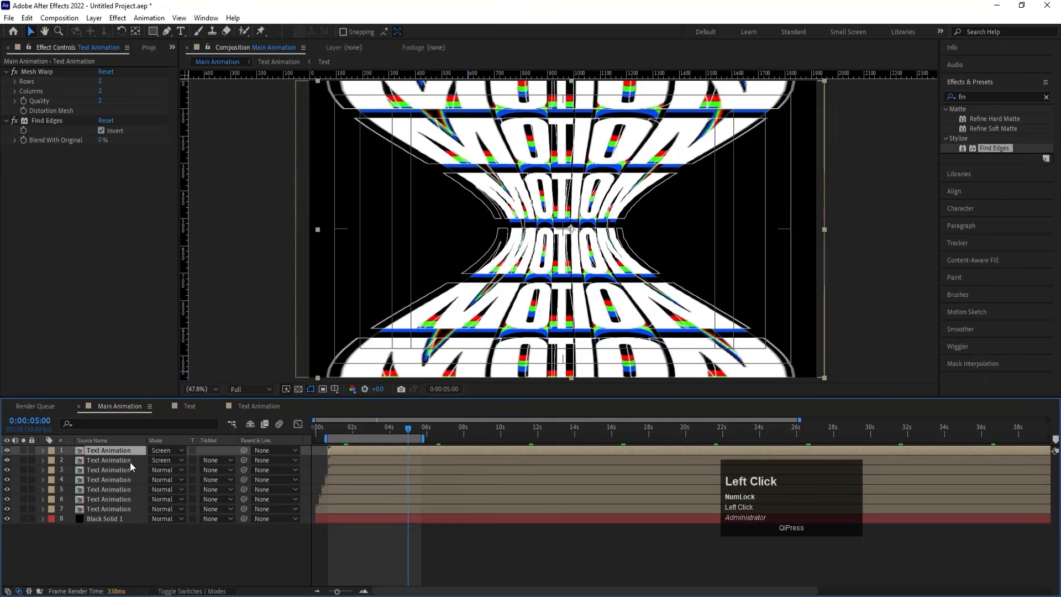
scroll(464, 448, "up", 1)
left_click(98, 470)
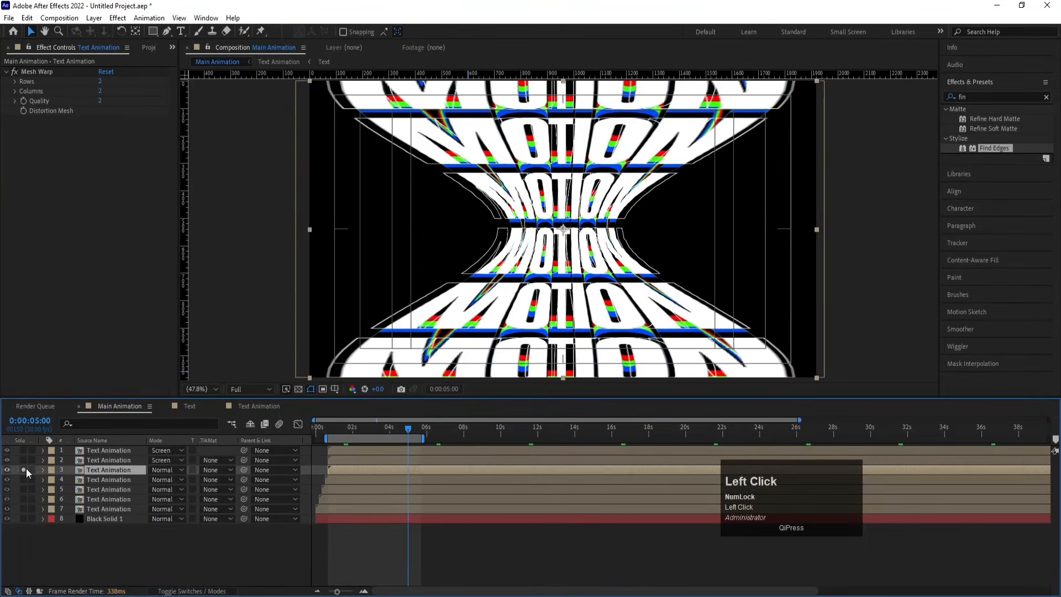
left_click(25, 469)
left_click(25, 468)
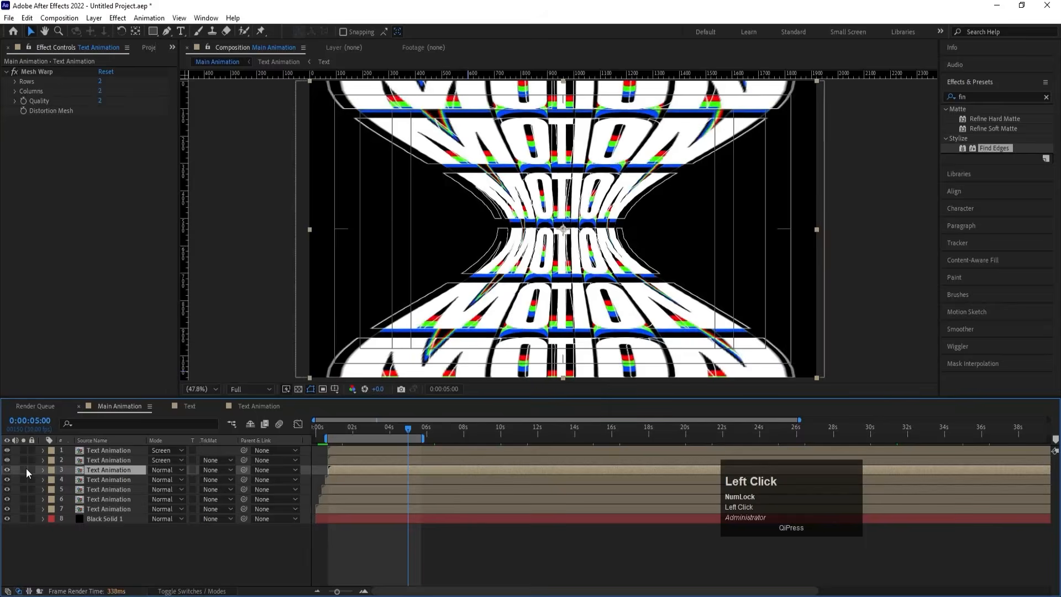
left_click(101, 101)
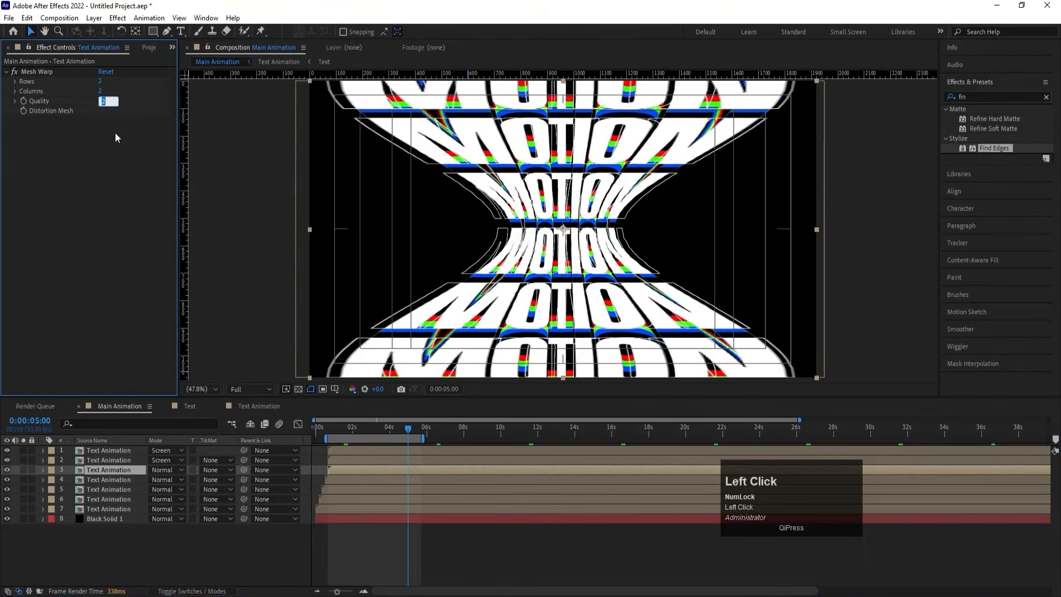
type("10")
key("Return")
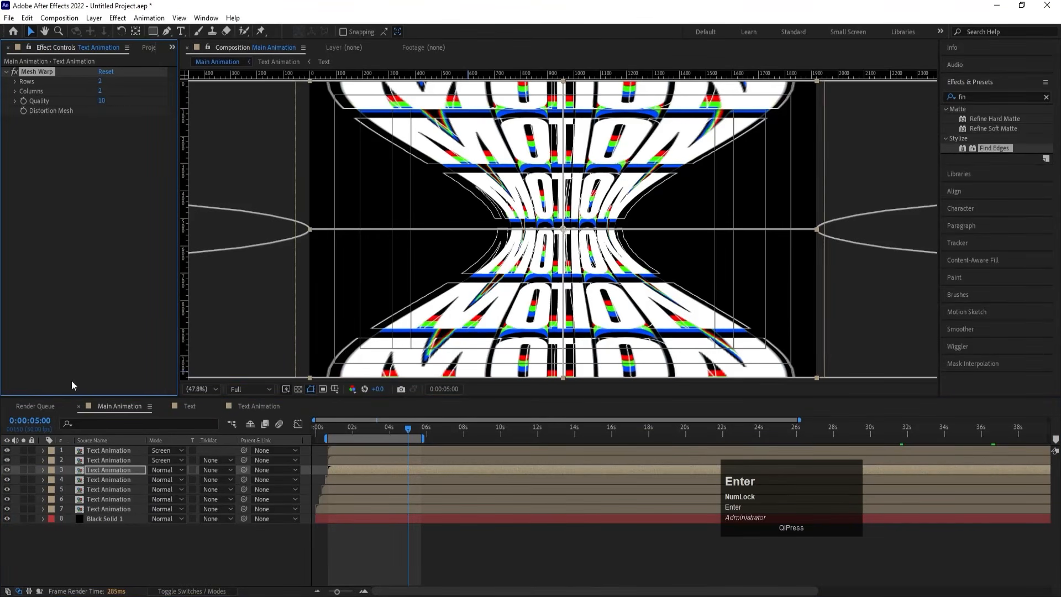
- Solo the white text layer to compare its Mesh Warp at quality 2 and 10, keep 10, and end the solo
left_click(22, 471)
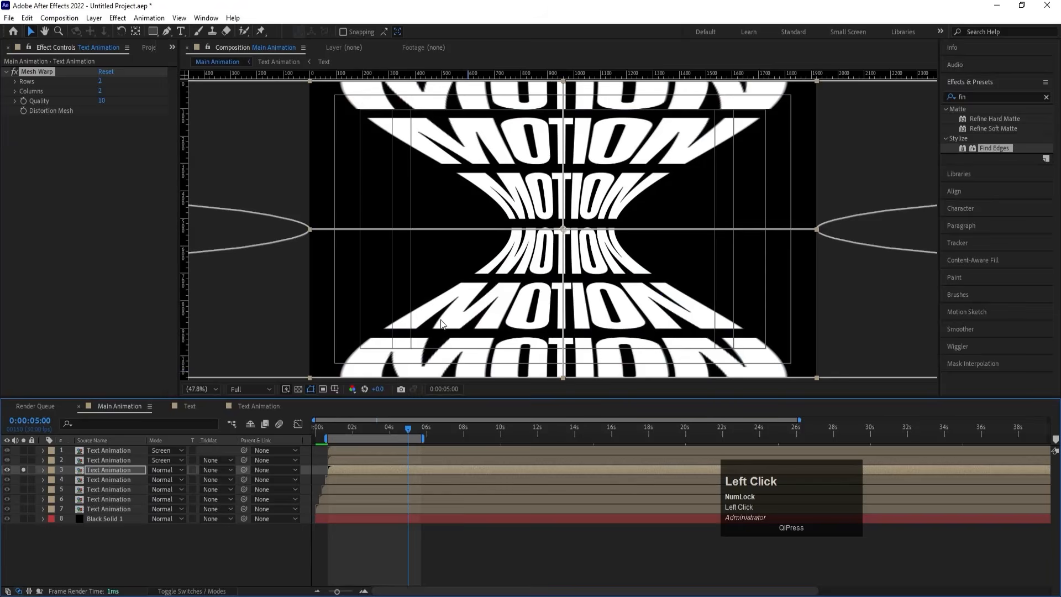
scroll(483, 239, "up", 3)
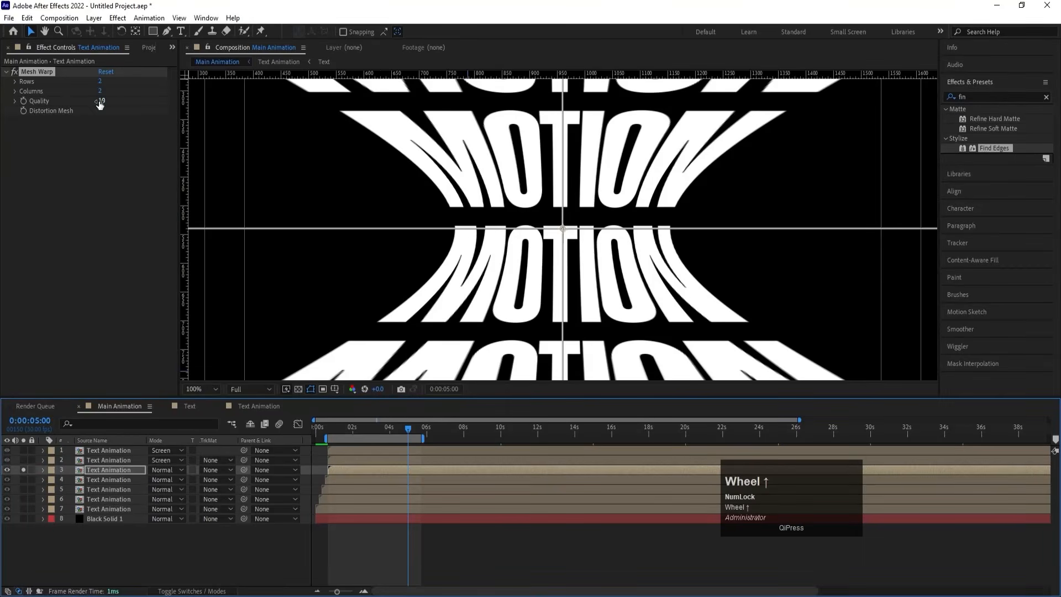
left_click(100, 102)
type("2")
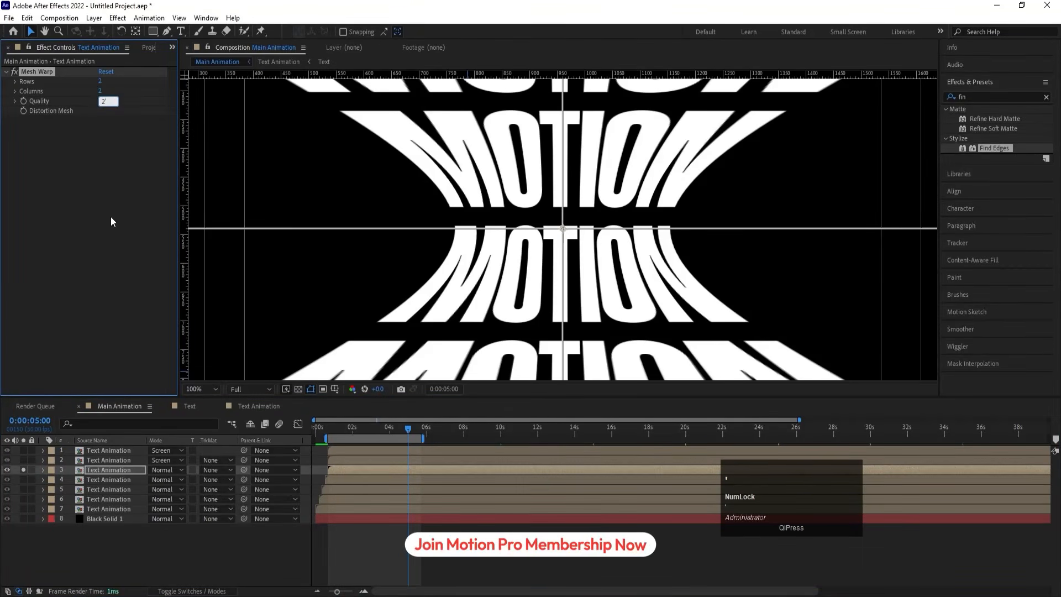
left_click(125, 238)
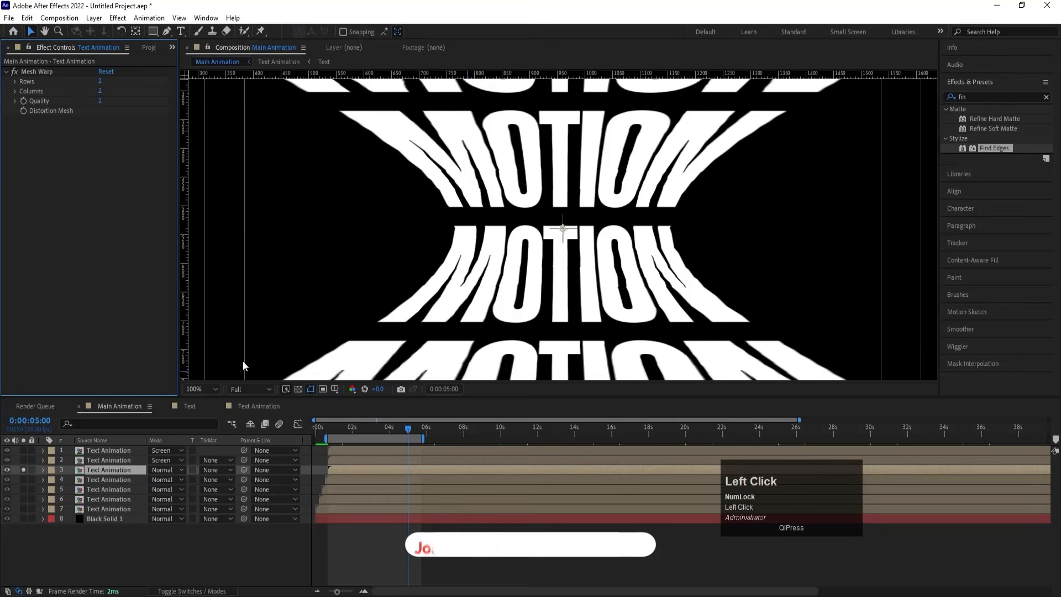
left_click(100, 101)
type("10")
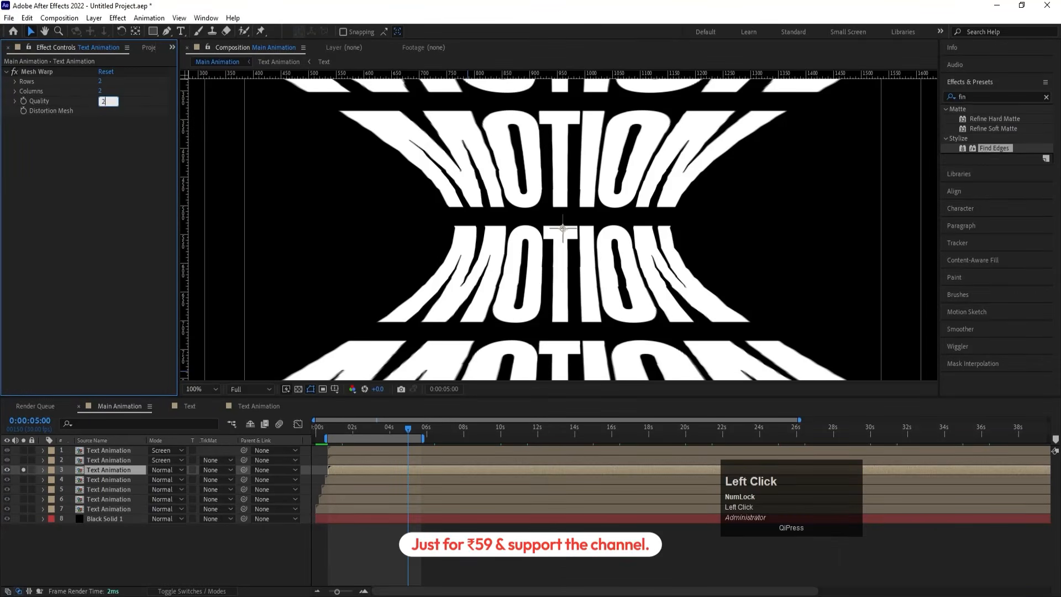
key("Return")
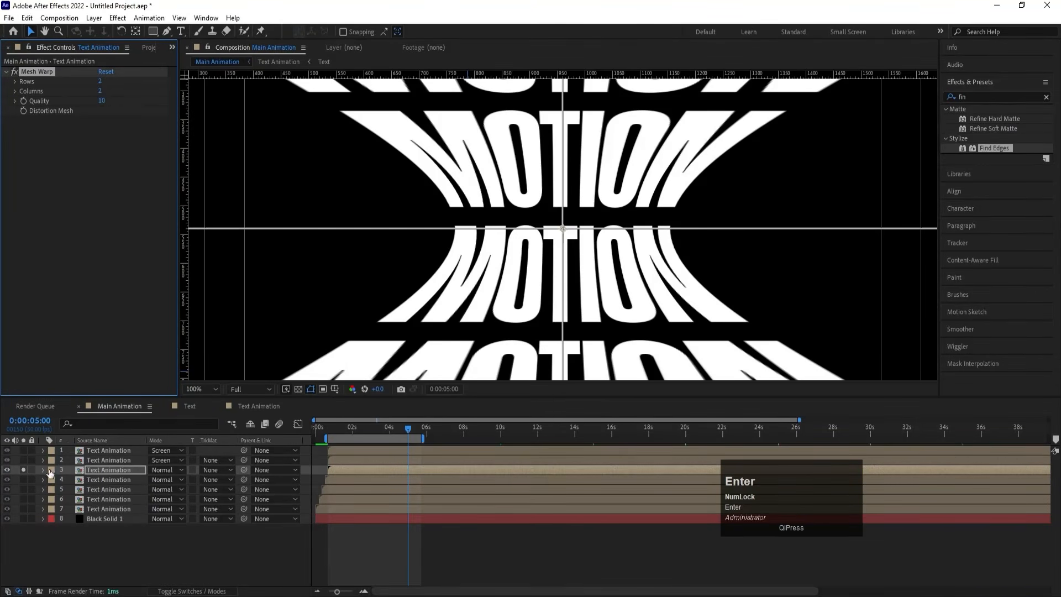
left_click(23, 469)
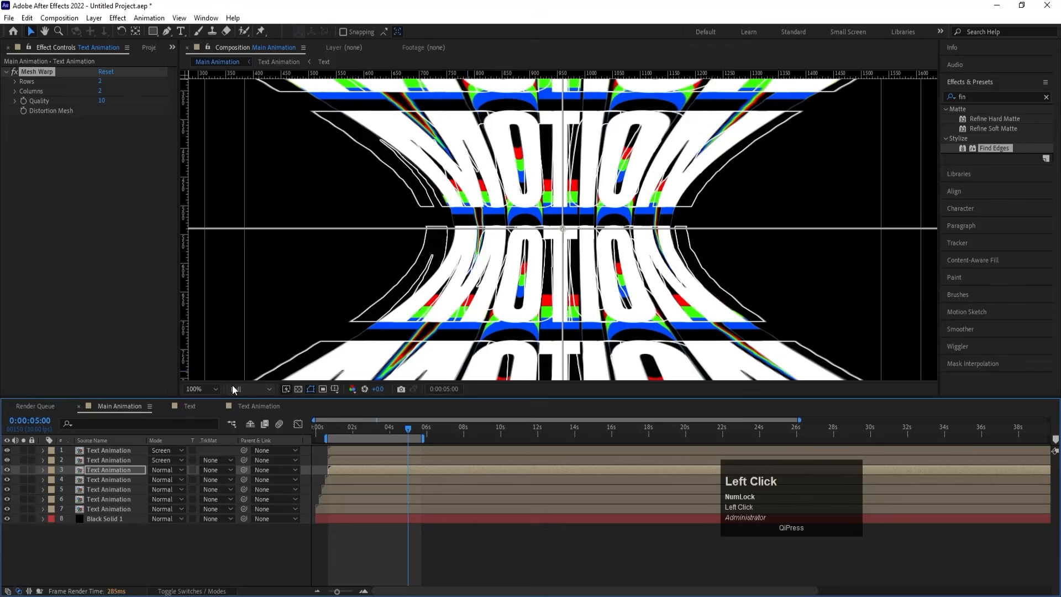
- Raise the Mesh Warp quality of both Find Edges outline layers to 10
left_click(108, 459)
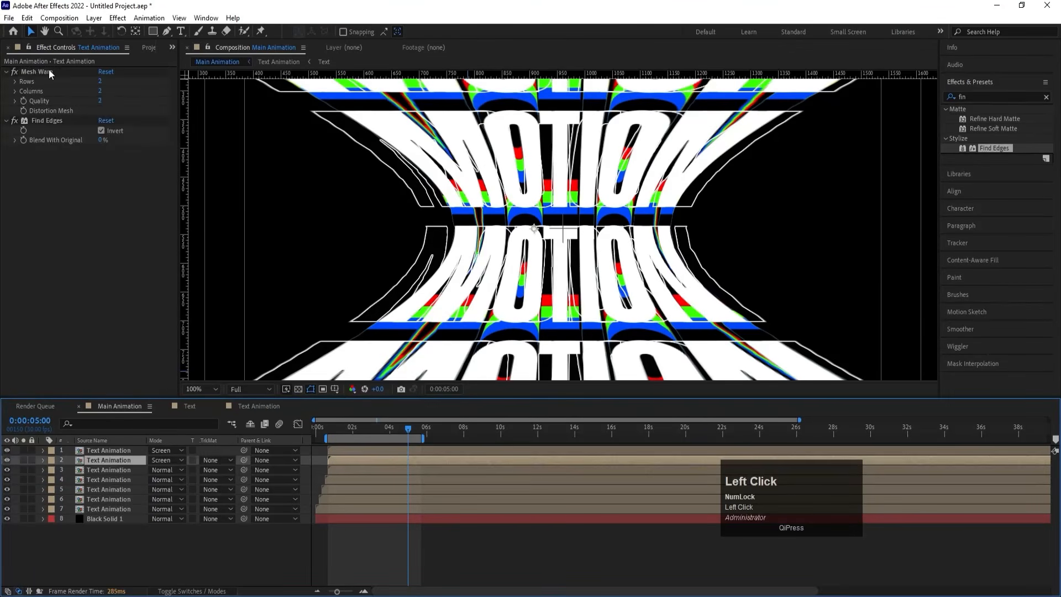
left_click(100, 102)
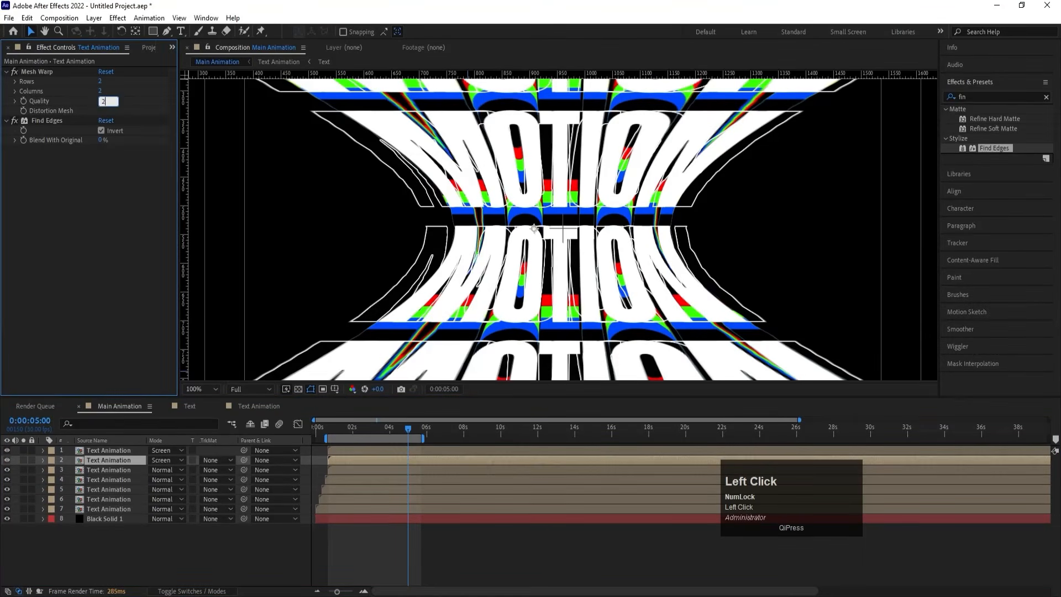
type("20")
left_click(112, 450)
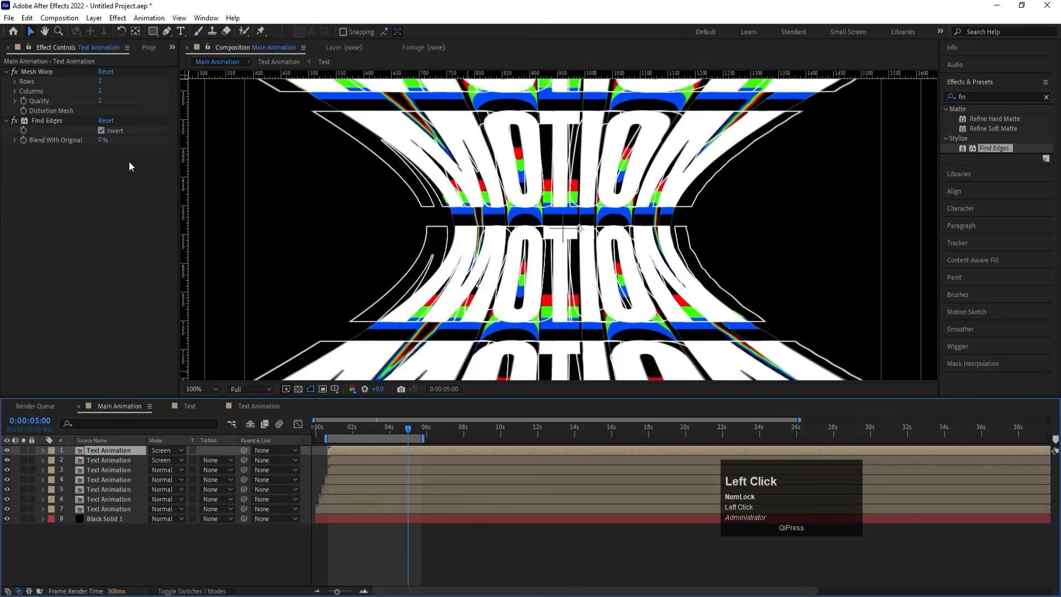
left_click(100, 101)
type("20")
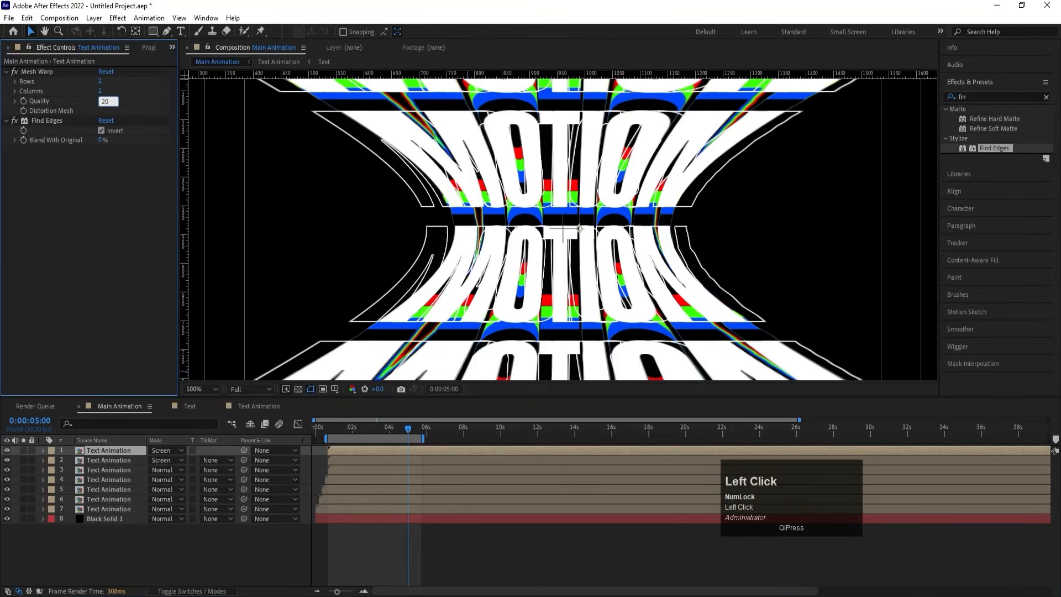
key("Return")
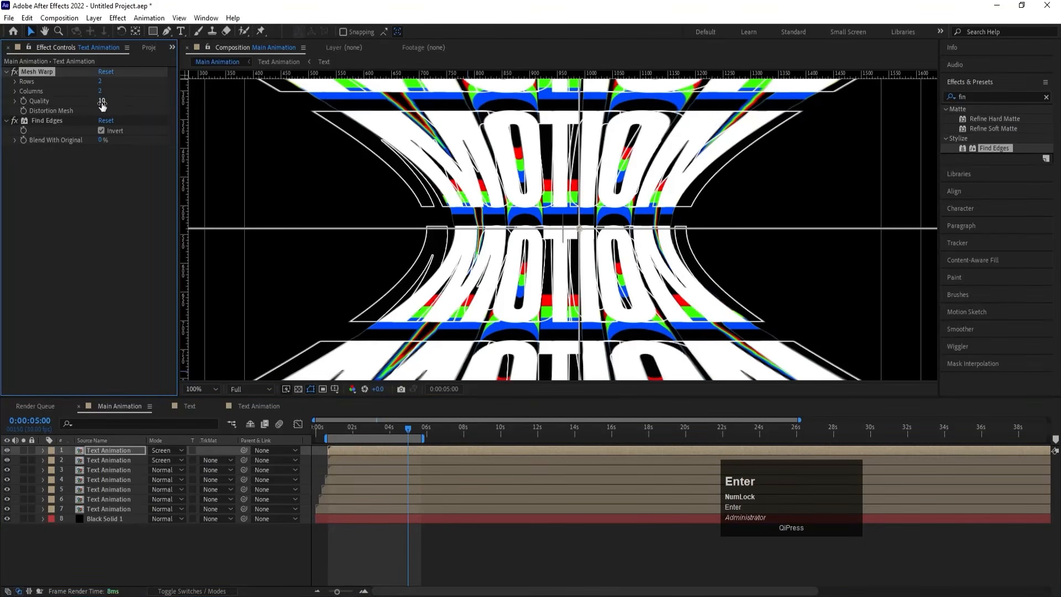
left_click(220, 386)
left_click(212, 188)
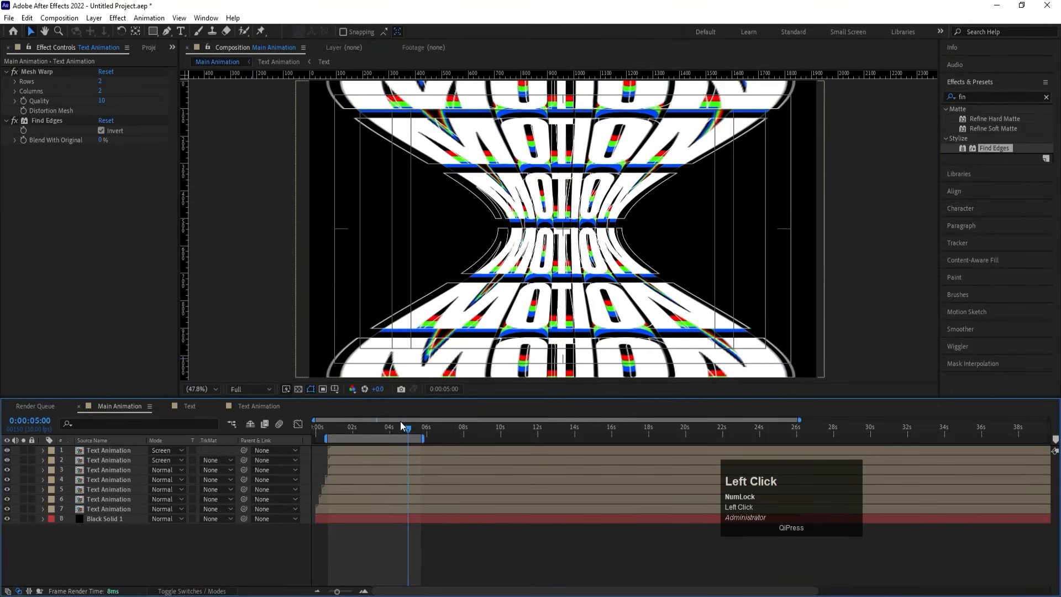
left_click(381, 428)
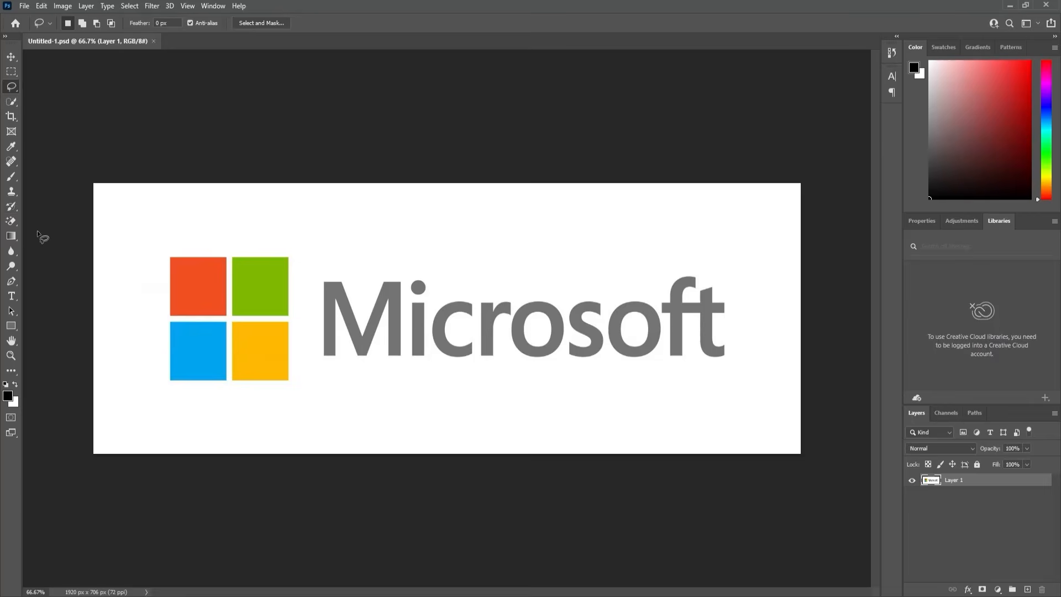
- In Photoshop, erase the white background around the Microsoft logo and inside both o's with the Magic Eraser tool
left_click(11, 221)
right_click(13, 220)
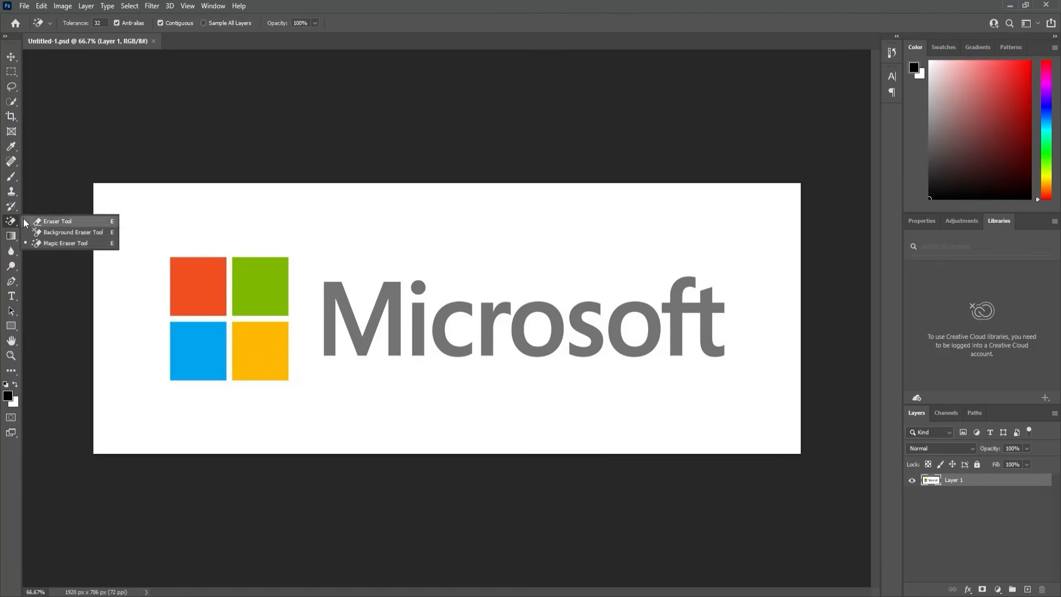
left_click(73, 245)
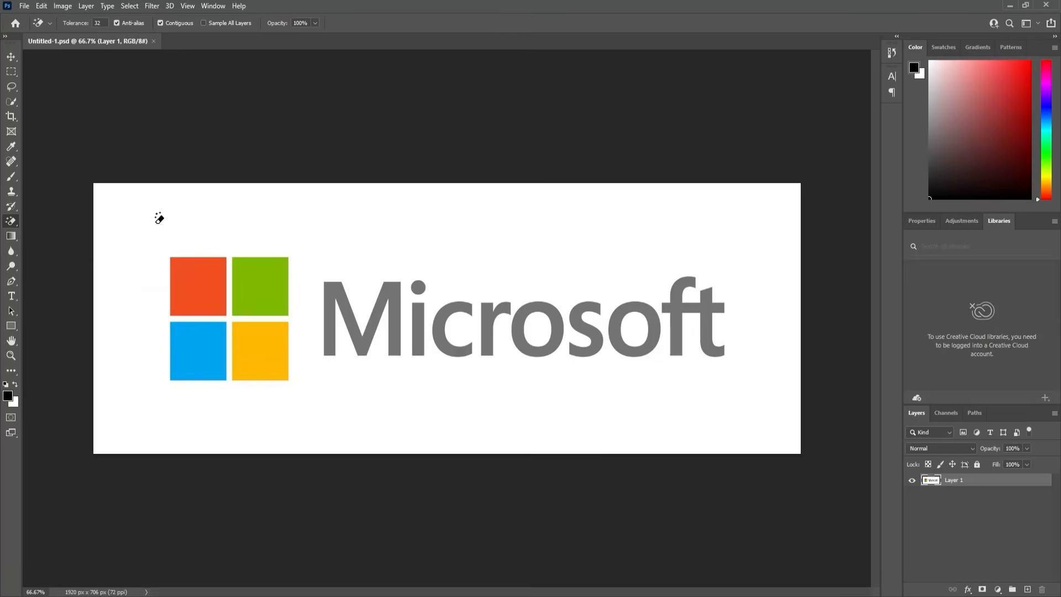
left_click(158, 220)
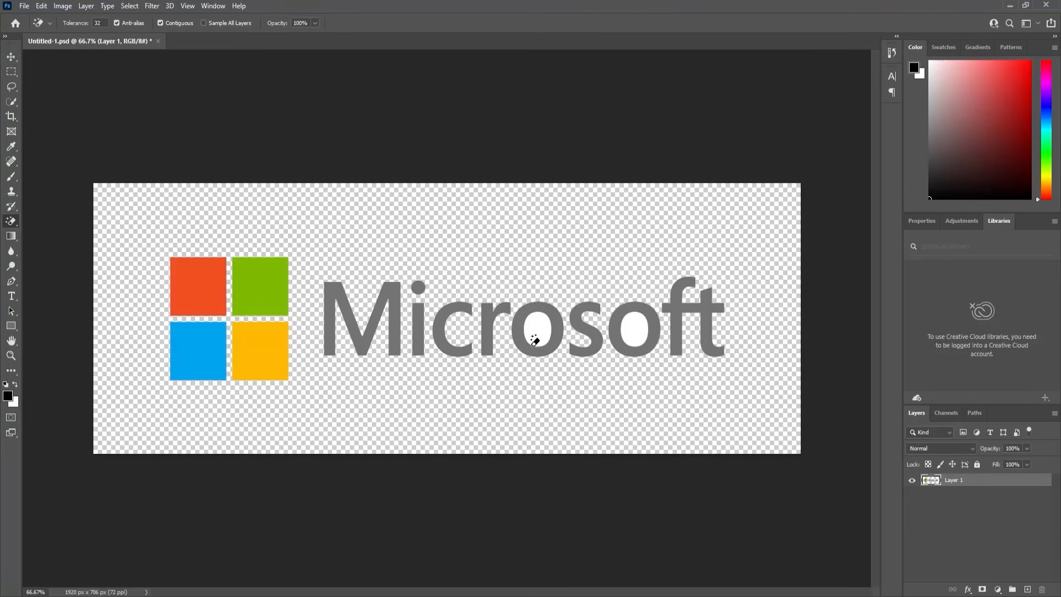
left_click(537, 325)
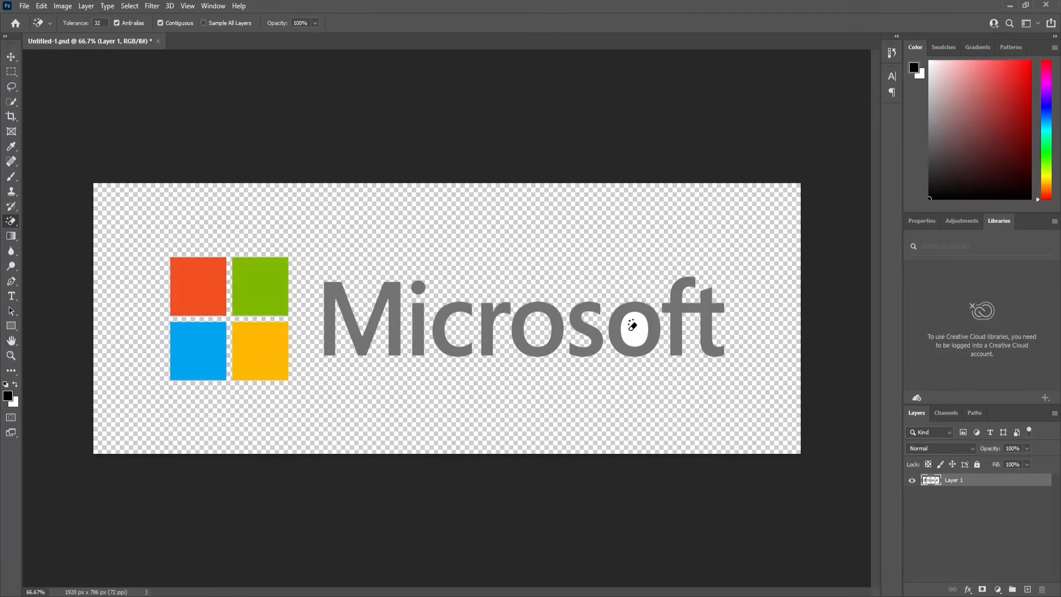
left_click(634, 327)
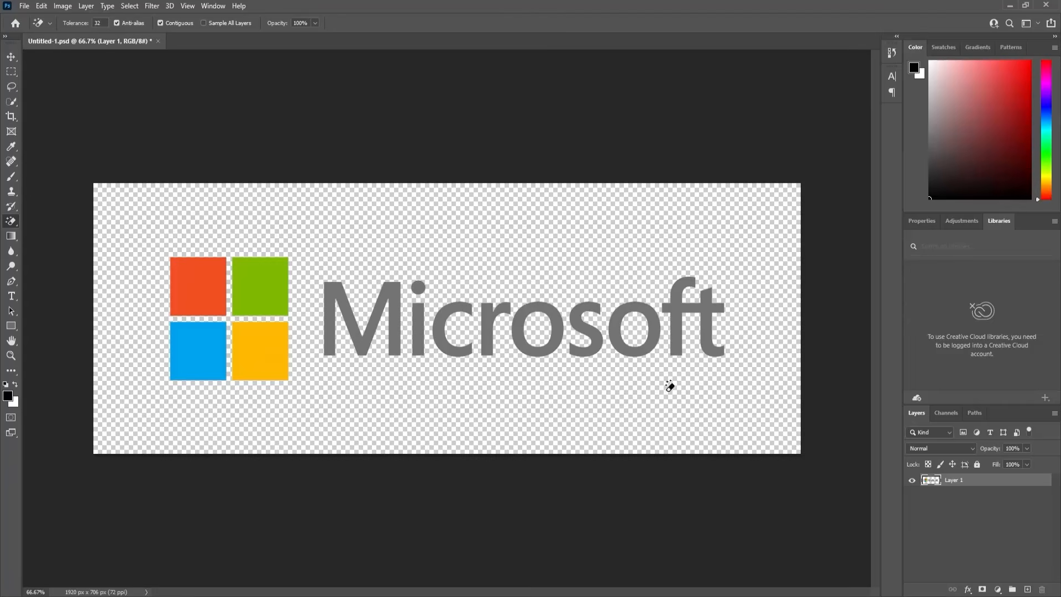
- Cut the Microsoft wordmark out of Layer 1 with a rectangular selection and paste it onto a new layer
left_click(12, 72)
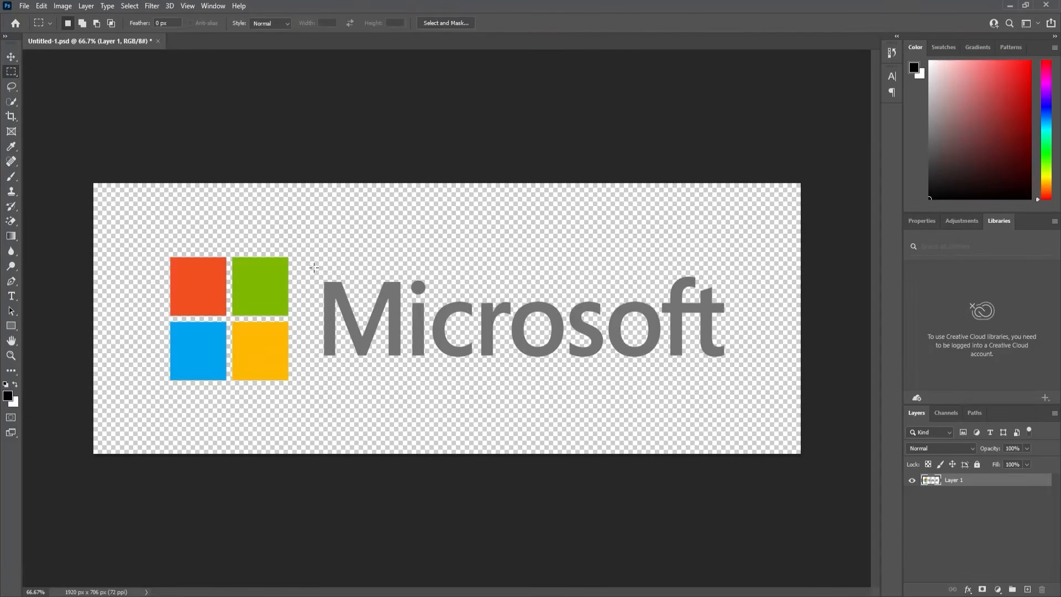
left_click_drag(313, 250, 737, 372)
key("ctrl+x")
left_click(1027, 589)
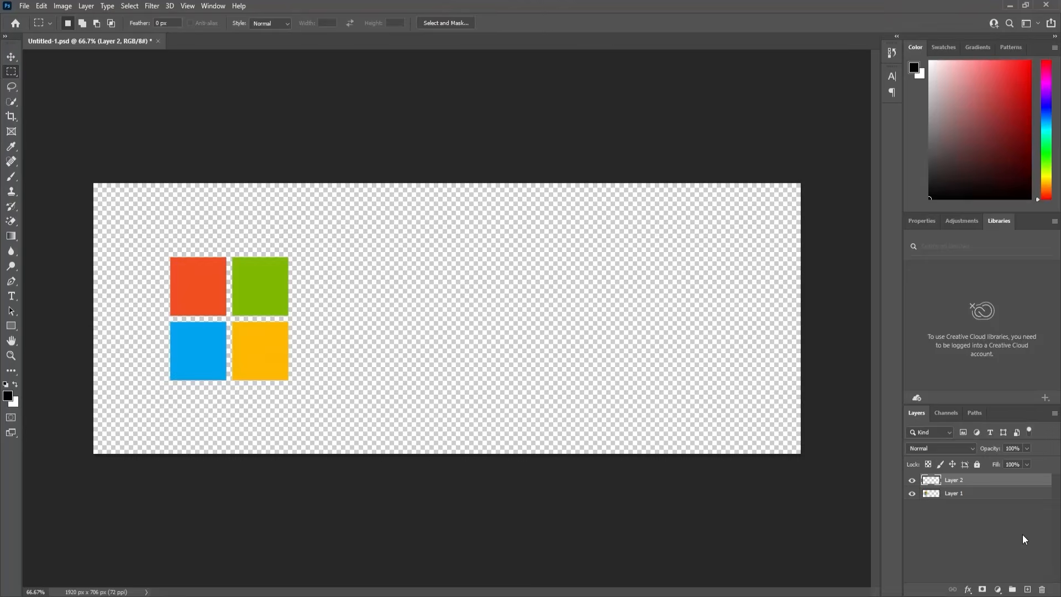
key("ctrl+v")
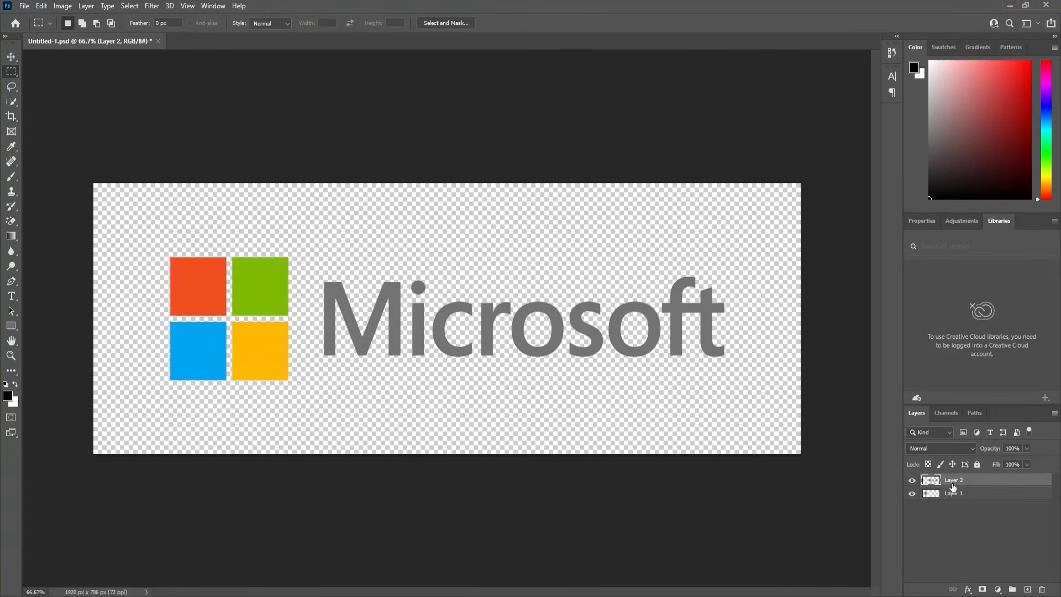
- Rename the wordmark's layer Text and hide it
double_click(953, 482)
type("Text")
key("Return")
left_click(950, 530)
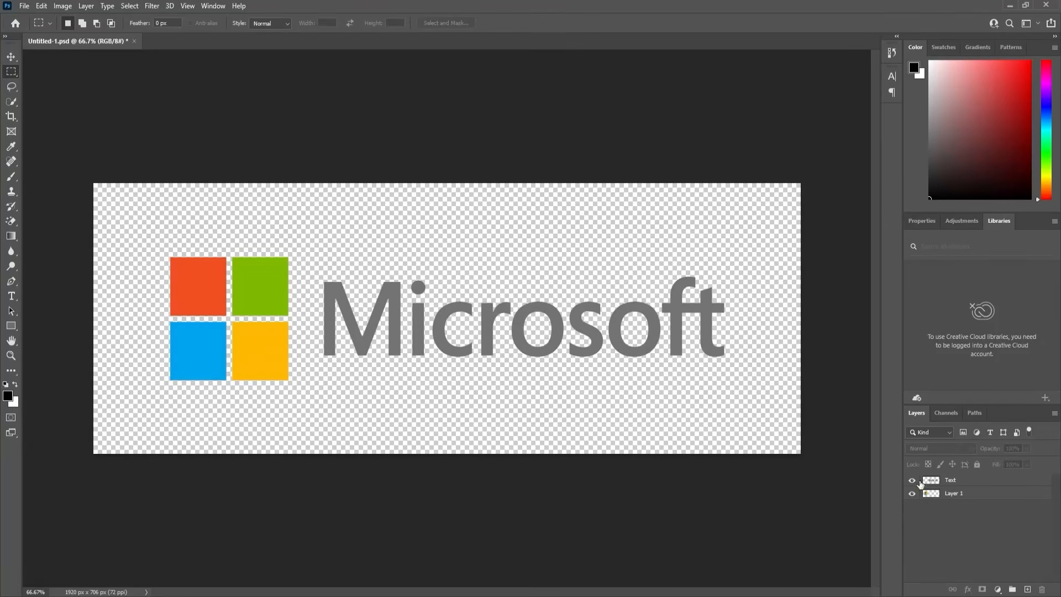
left_click(911, 480)
- Cut the green square out of Layer 1 and paste it onto a new layer
left_click(939, 496)
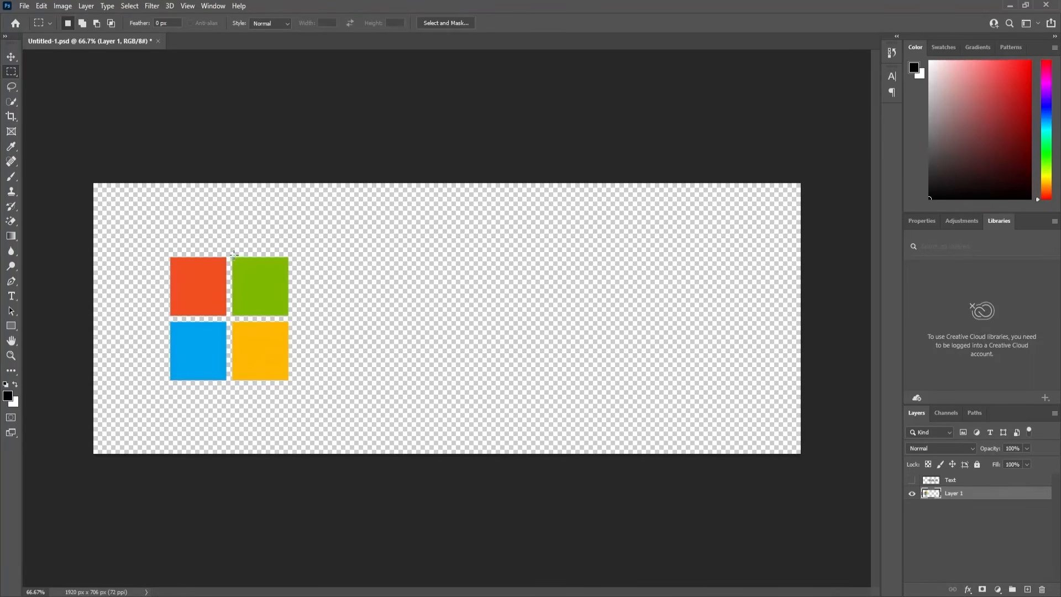
left_click_drag(230, 248, 304, 309)
key("ctrl+x")
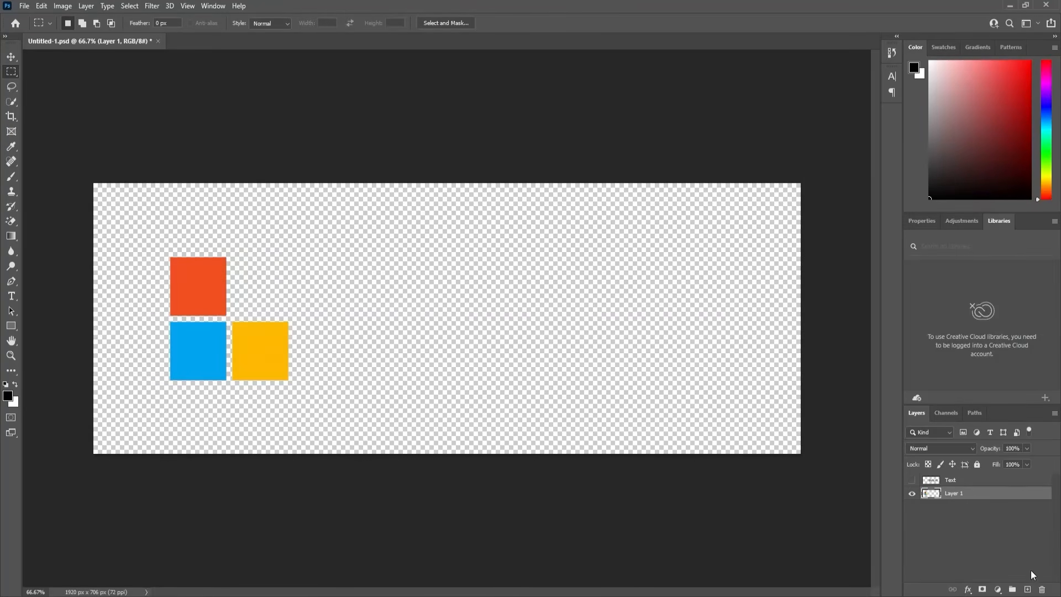
left_click(1027, 589)
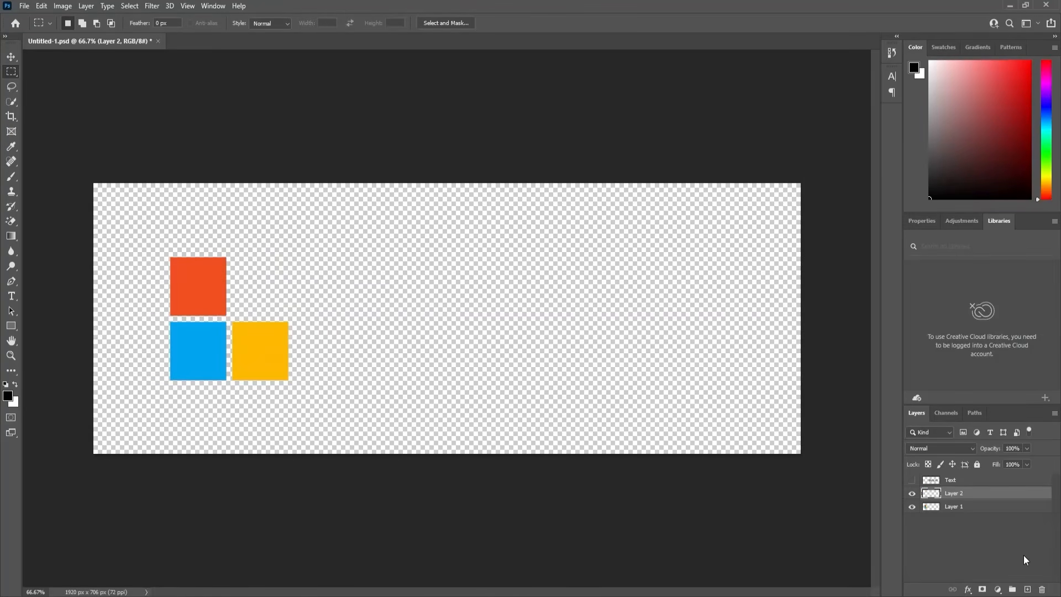
key("ctrl+v")
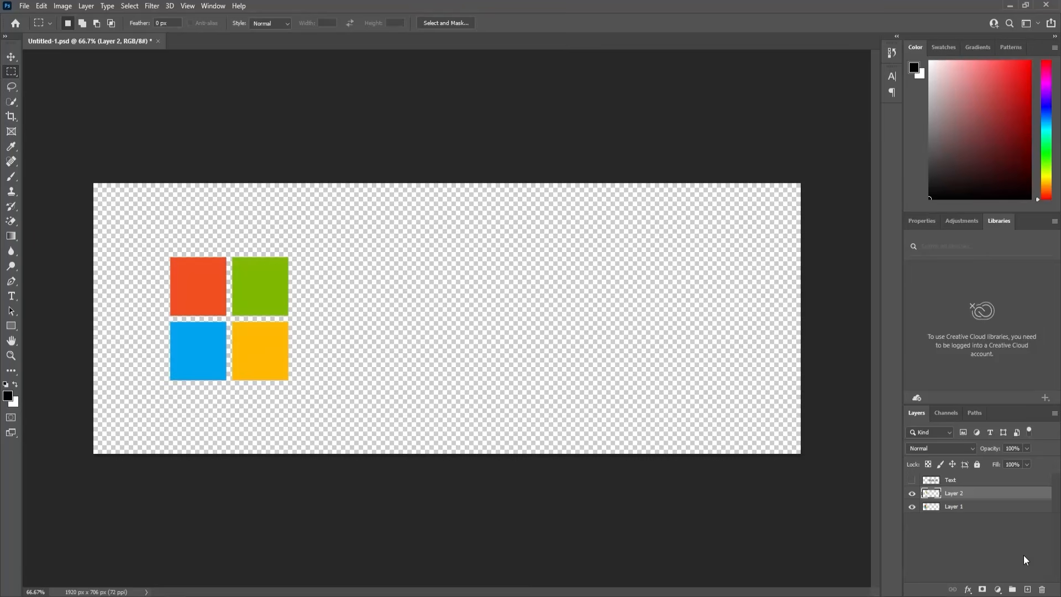
- Rename the green square's layer 01 and hide it
double_click(953, 497)
type("01")
key("Return")
left_click(911, 493)
- Move the yellow square from Layer 1 onto a new layer, keeping it in the same place
left_click(947, 506)
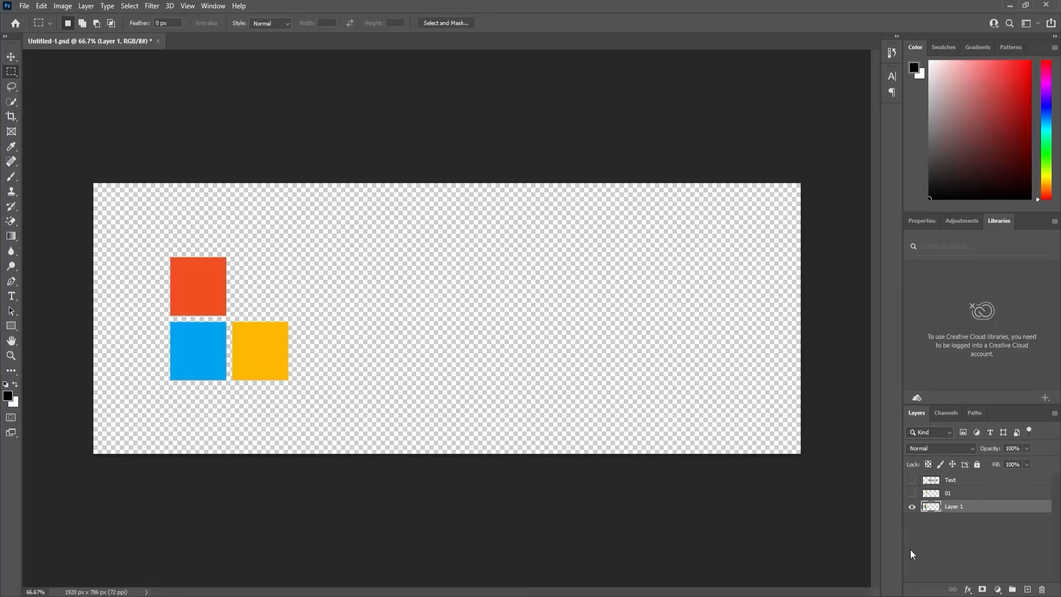
left_click_drag(230, 315, 319, 400)
key("Delete")
key("ctrl+d")
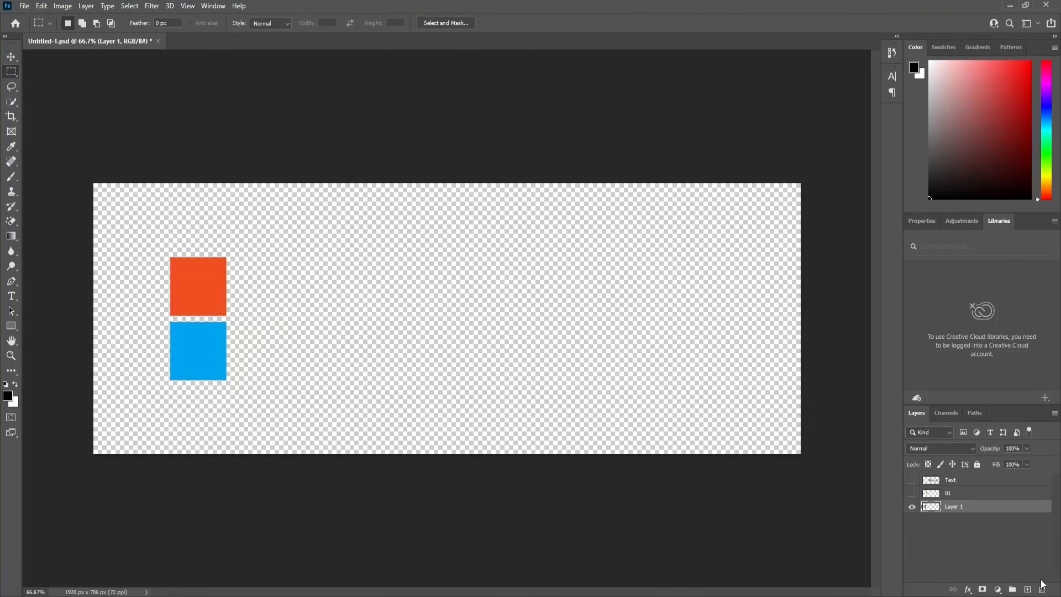
left_click(1026, 588)
key("ctrl+shift+v")
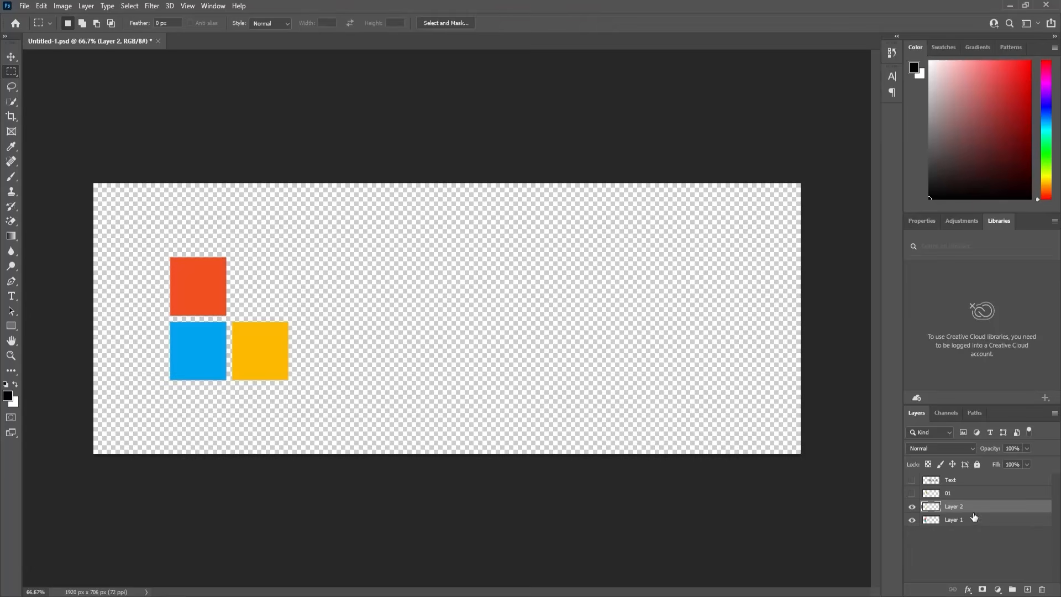
- Rename the yellow square's layer 02 and hide it
double_click(964, 508)
type("02")
key("Return")
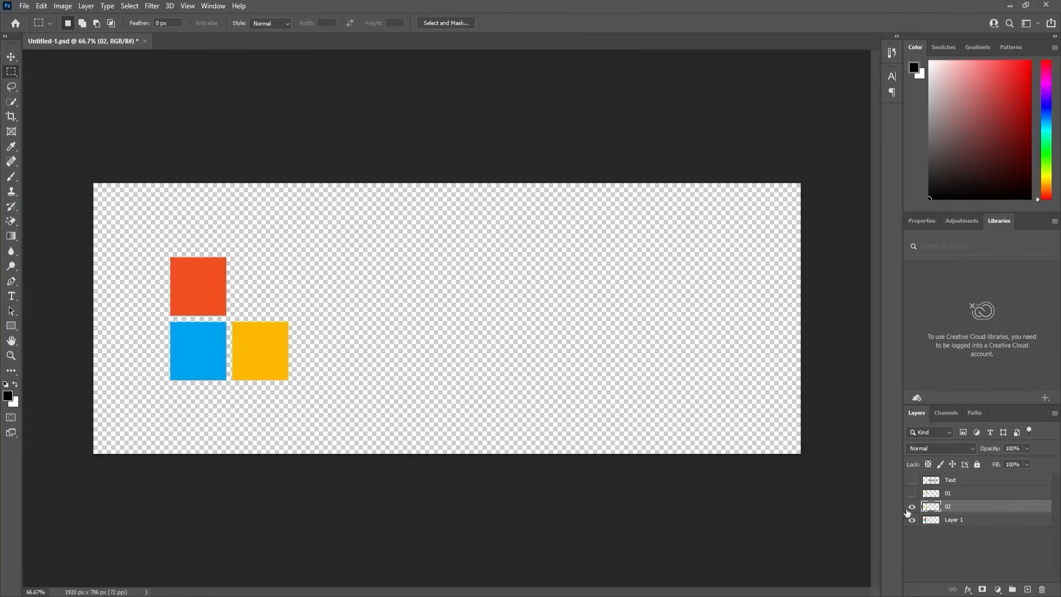
left_click(911, 507)
- Cut the blue square out of Layer 1 and paste it onto a new layer
left_click(938, 520)
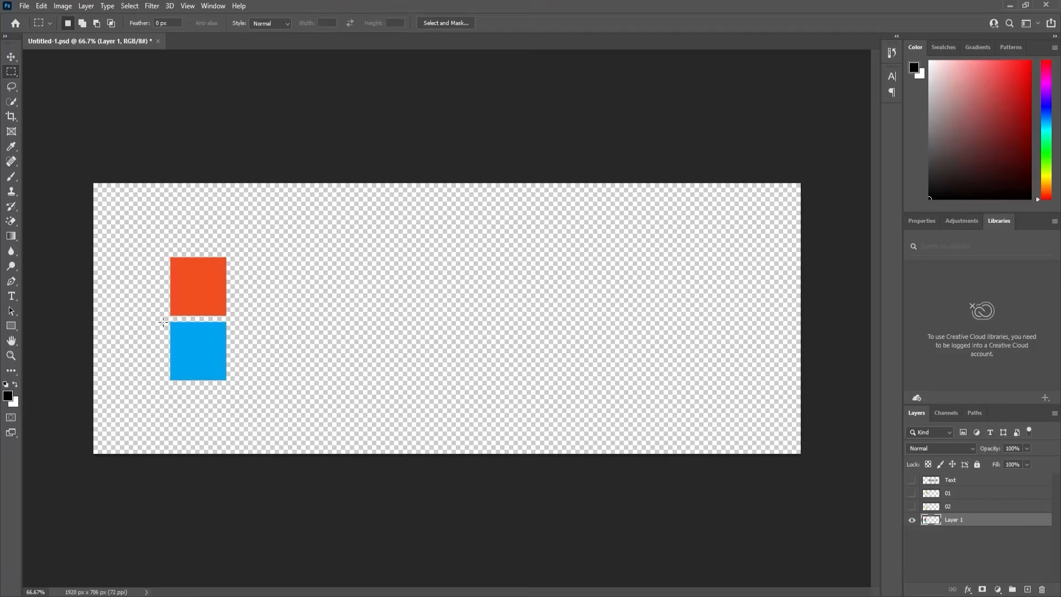
left_click_drag(156, 319, 253, 389)
key("ctrl+x")
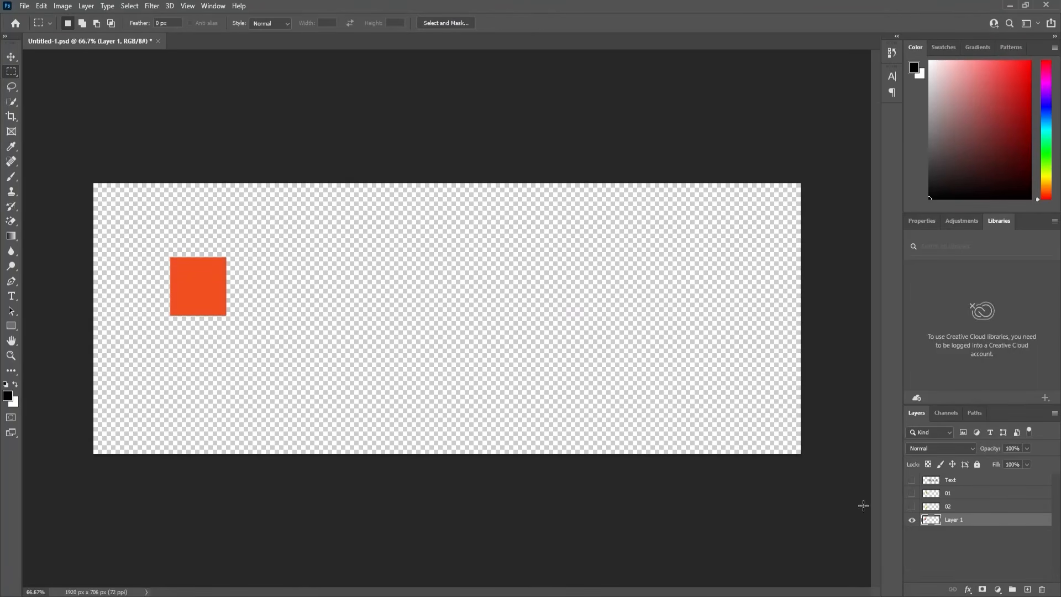
left_click(1027, 589)
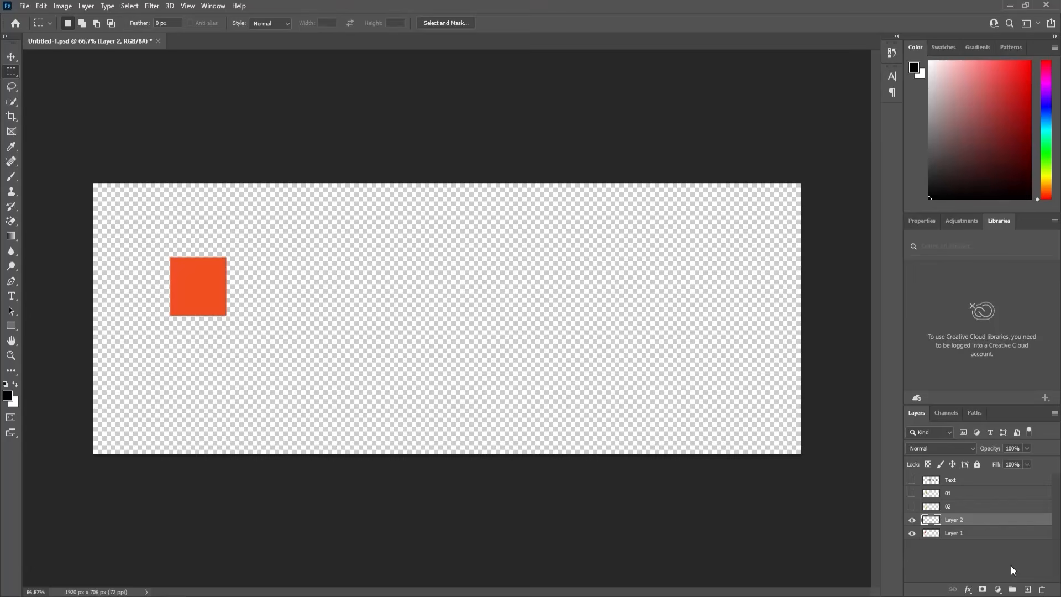
key("ctrl+v")
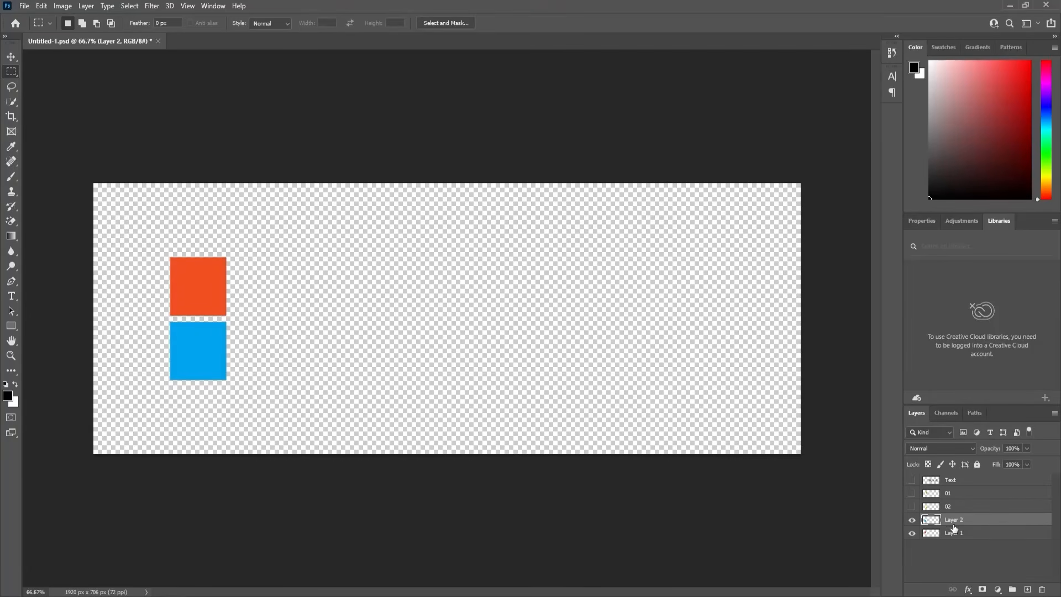
- Rename the blue square's layer 03 and hide it
double_click(954, 523)
type("03")
key("Return")
left_click(912, 520)
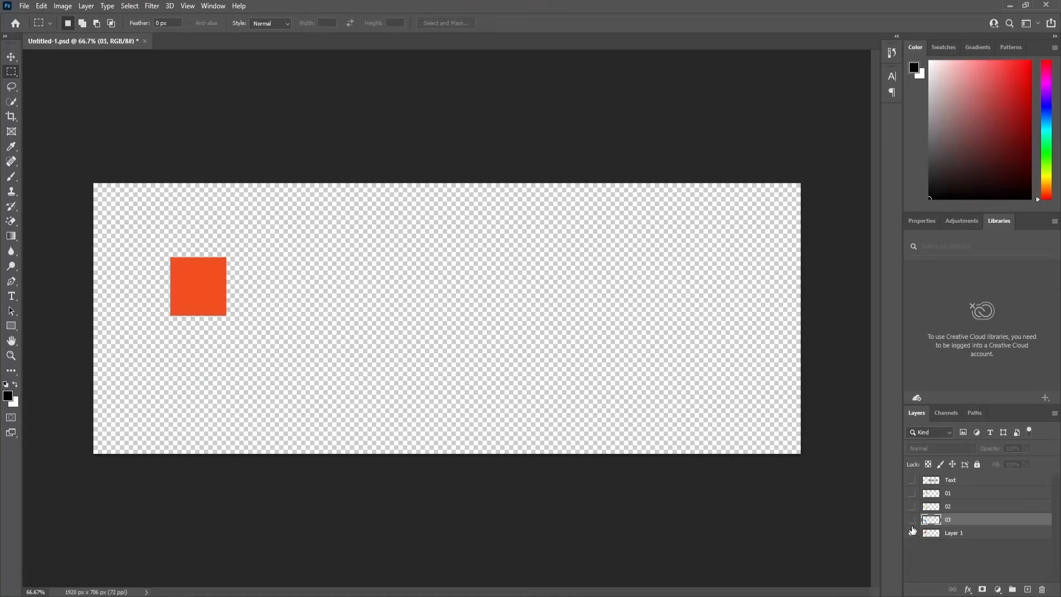
- Check which shape remains on Layer 1 by toggling its visibility, and rename this red square layer 04
left_click(911, 532)
left_click(911, 533)
double_click(953, 533)
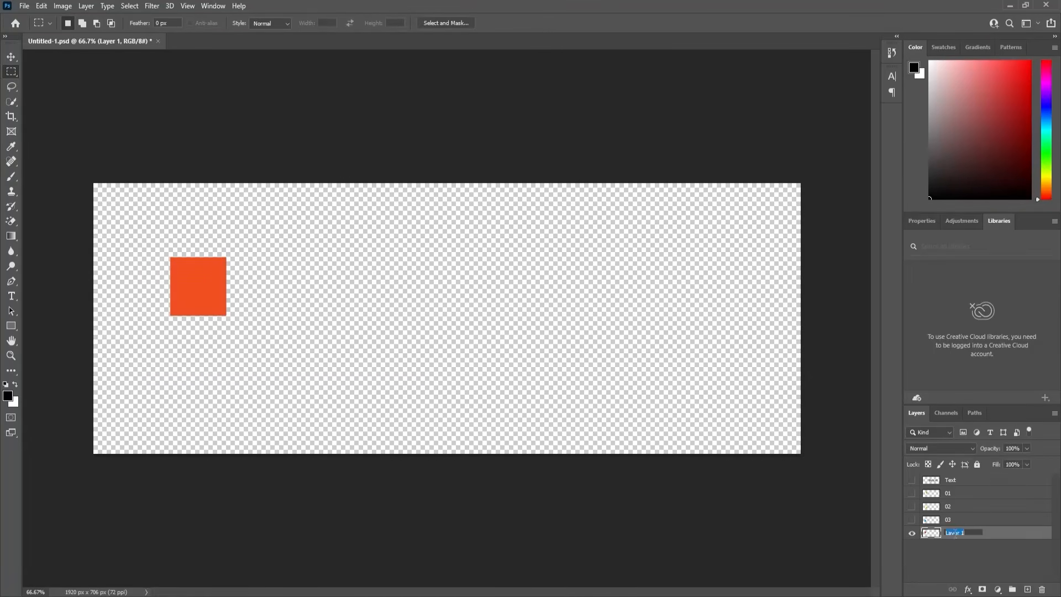
type("04")
key("Return")
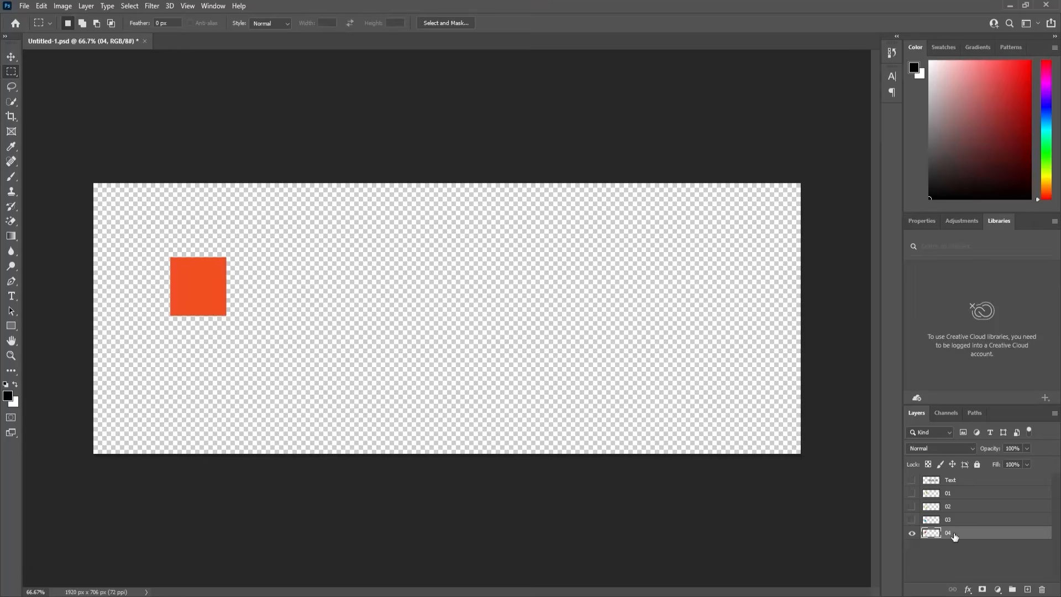
- Make the hidden Text, 01, 02 and 03 layers visible again and save the Photoshop document
left_click_drag(911, 479, 894, 541)
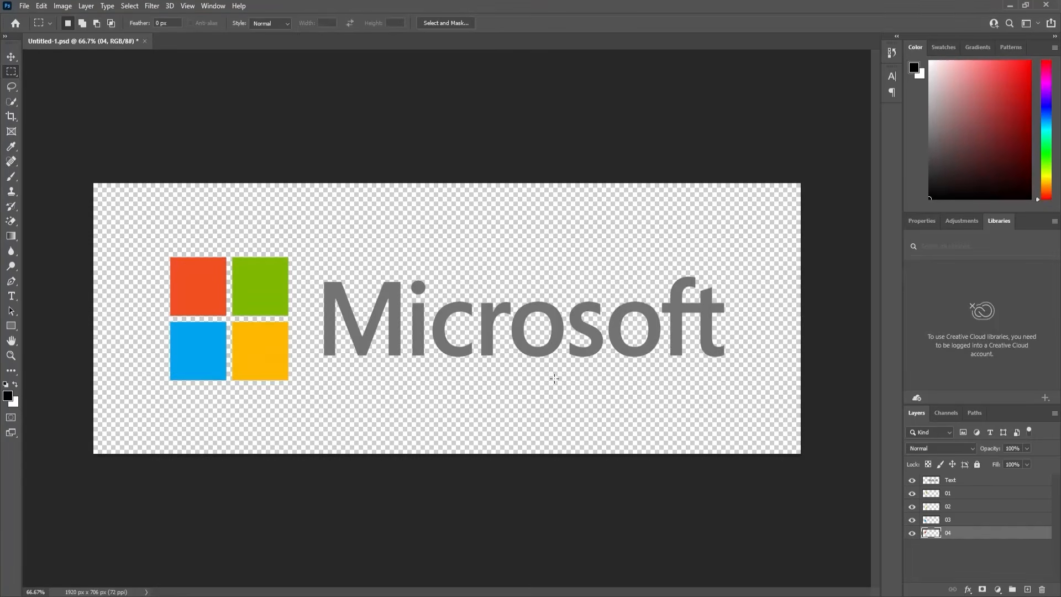
key("ctrl+s")
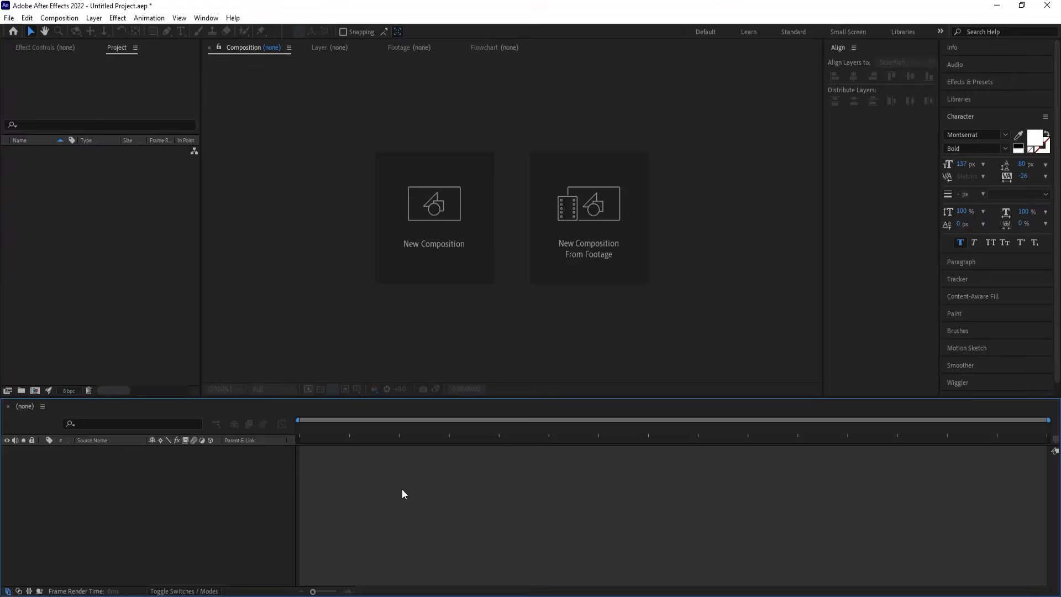
- In After Effects, create a composition named Main Animation with a duration of 0:01:00:00 and show its Title/Action Safe guides
left_click(463, 214)
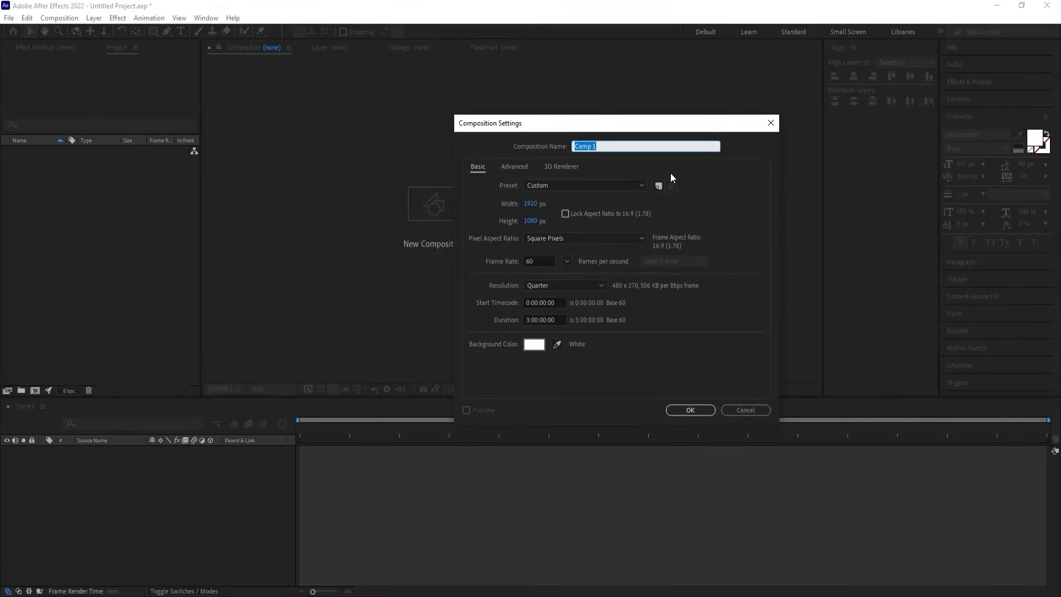
type("Main Animation")
left_click_drag(579, 124, 545, 120)
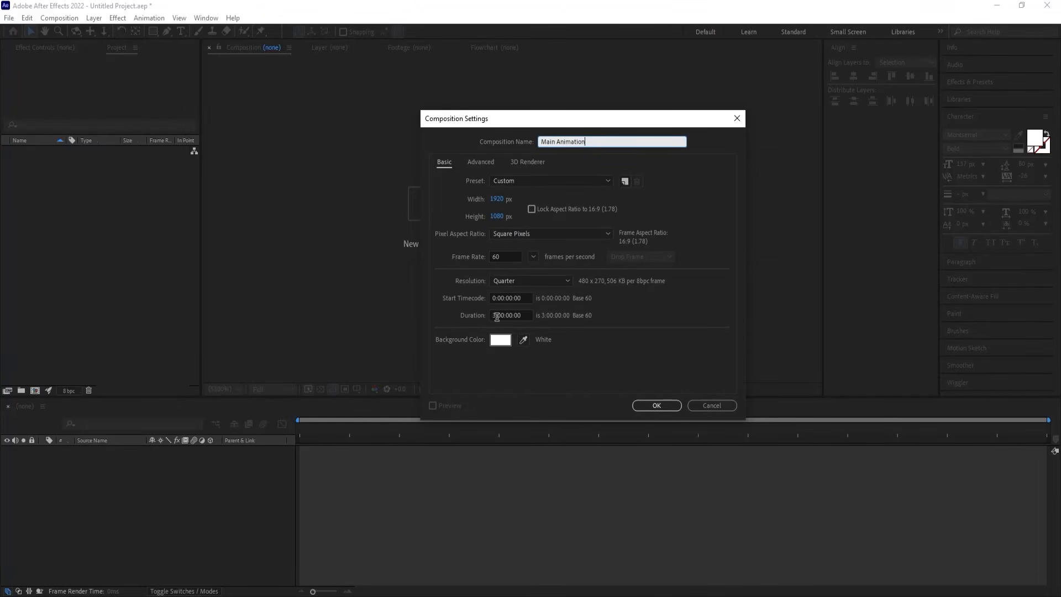
left_click_drag(497, 316, 485, 315)
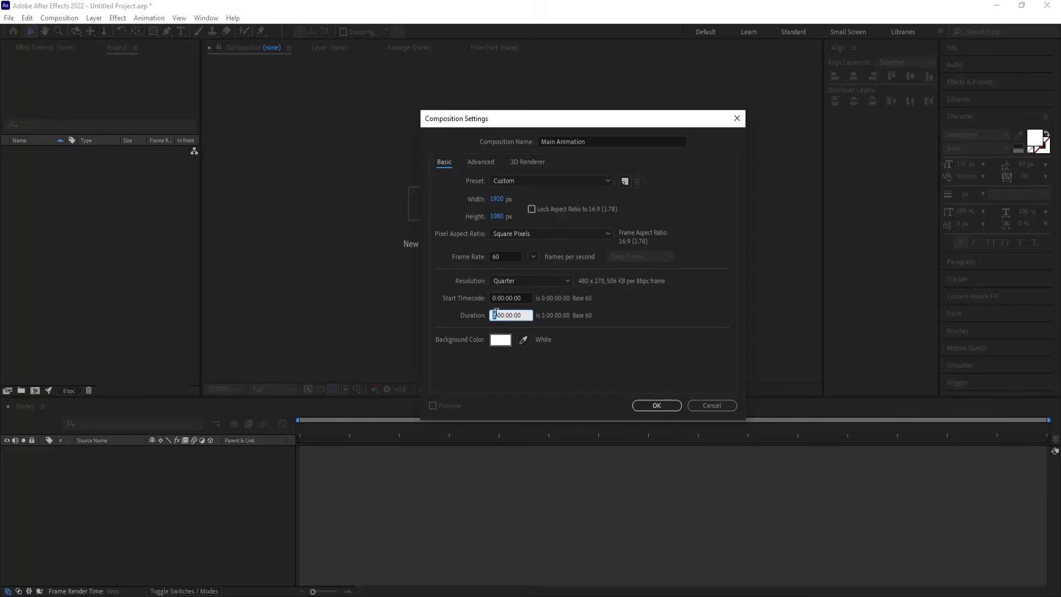
type("0:01")
left_click(675, 405)
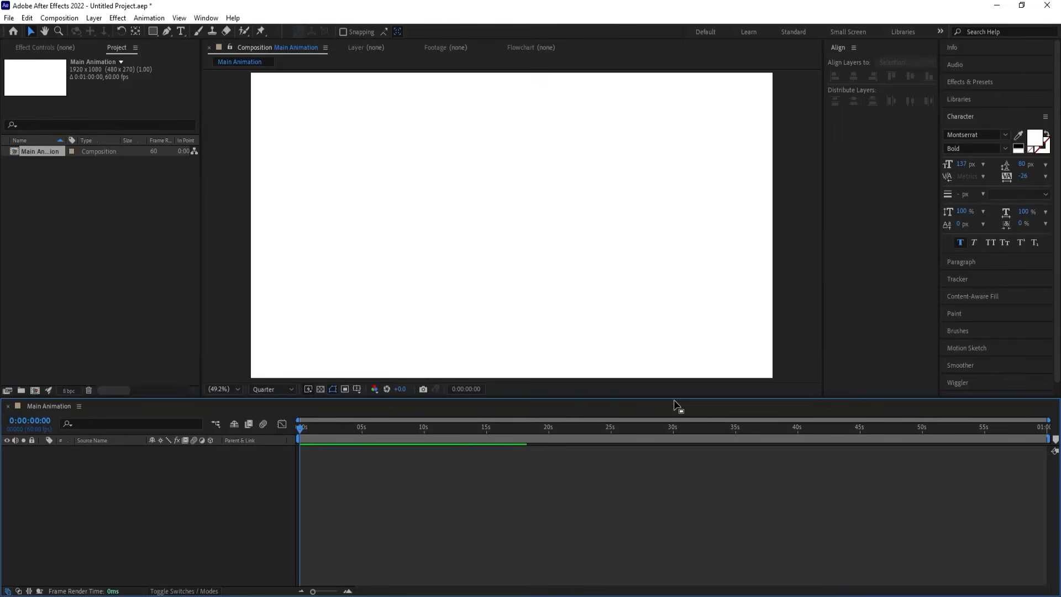
left_click(357, 388)
left_click(388, 403)
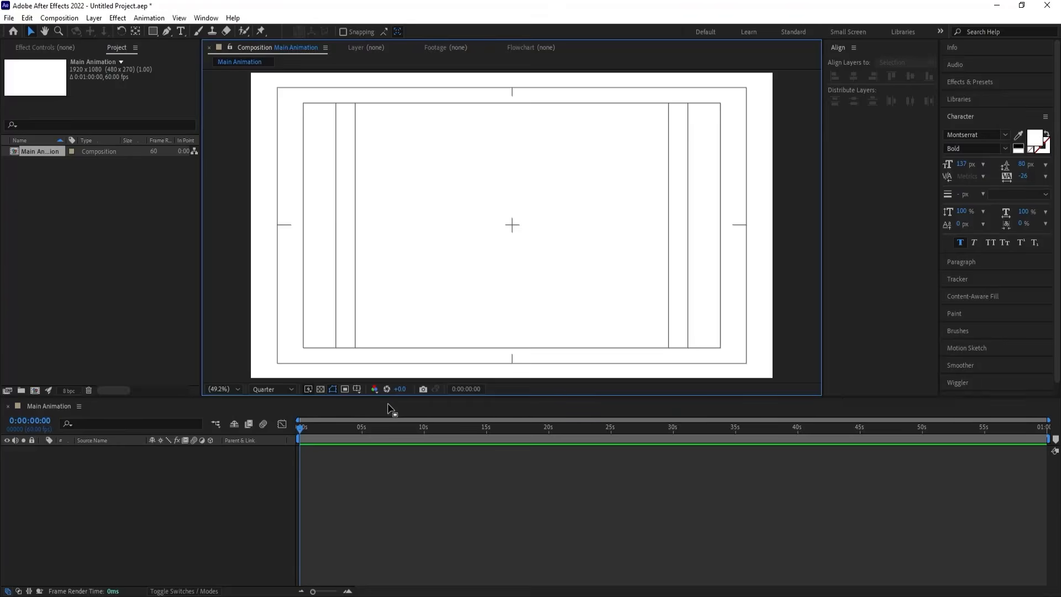
- Import the Untitled-1 PSD file as Composition - Retain Layer Sizes
key("ctrl+i")
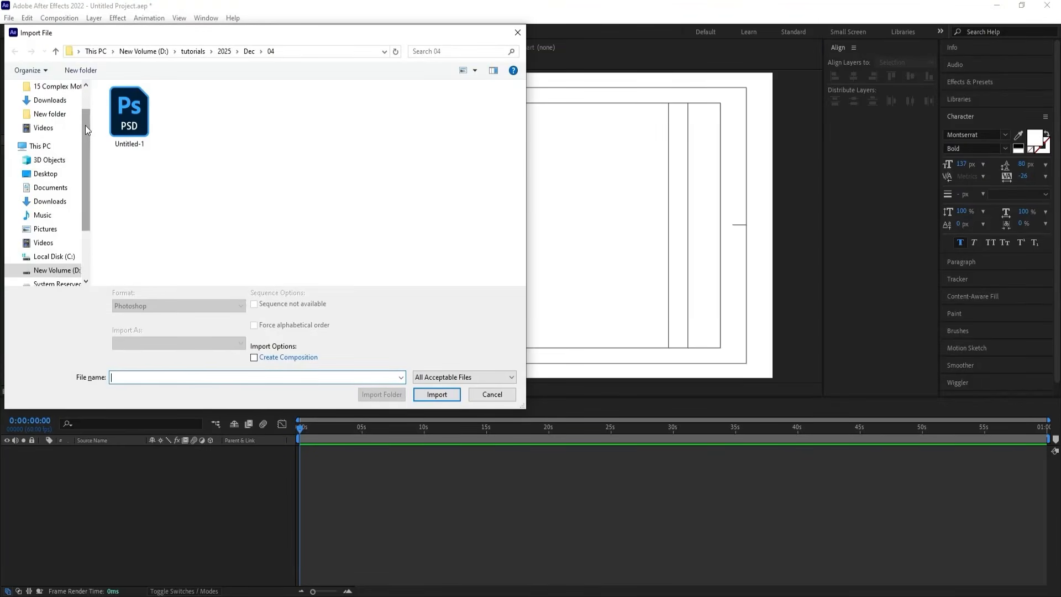
left_click(121, 145)
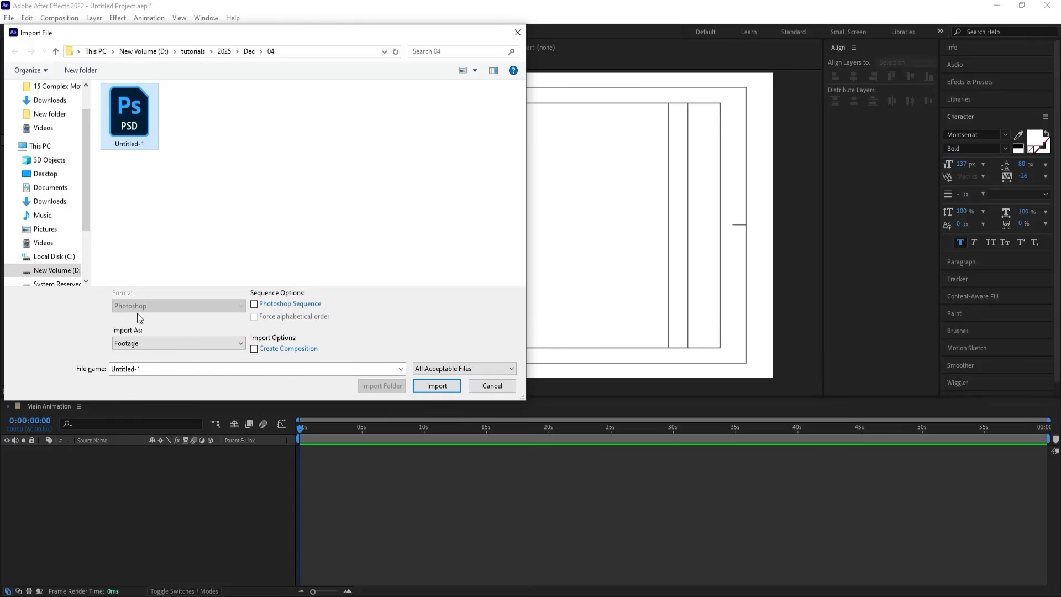
left_click(125, 345)
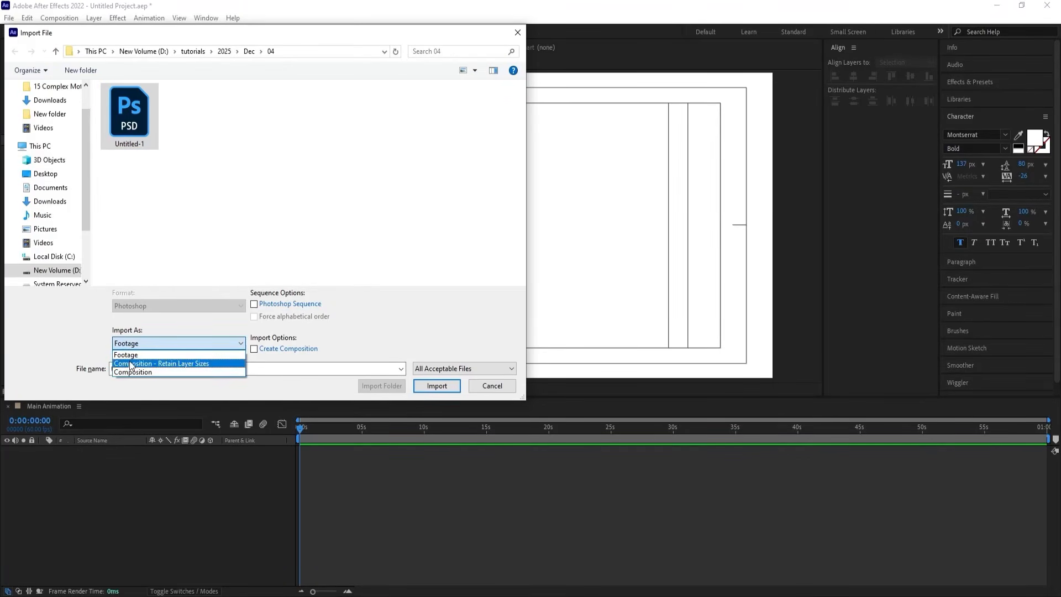
left_click(131, 366)
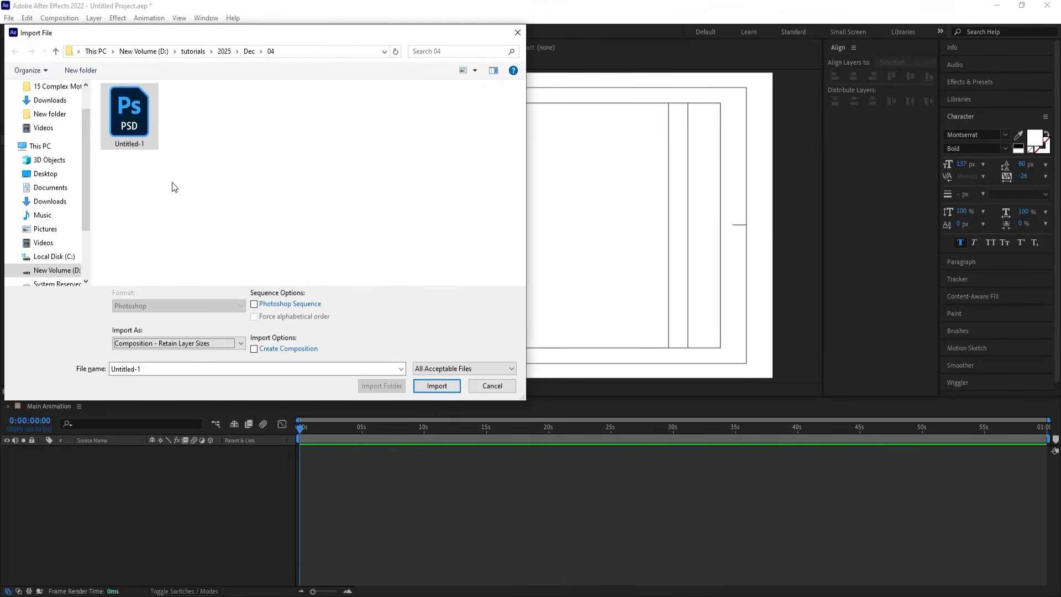
left_click(431, 385)
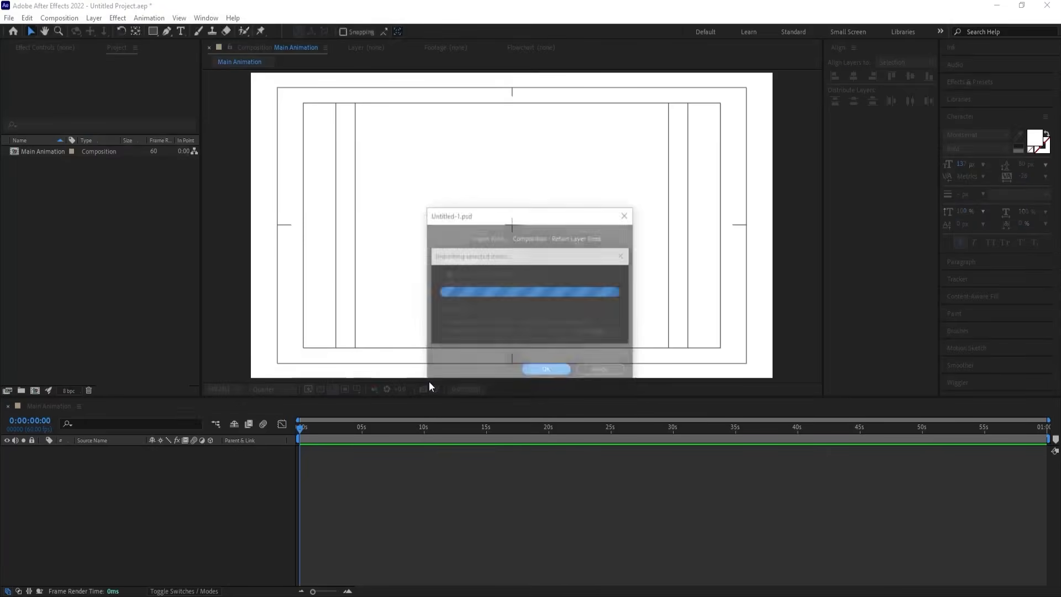
left_click(534, 370)
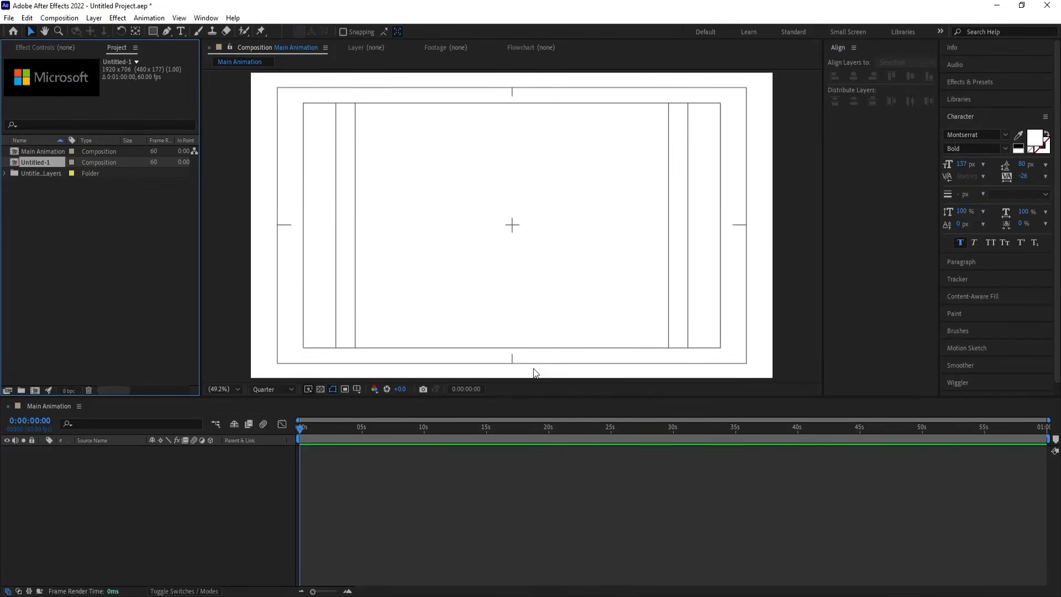
- Copy the Text, 01, 02, 03 and 04 layers from the Untitled-1 composition into Main Animation and centre the logo vertically in the frame
double_click(38, 159)
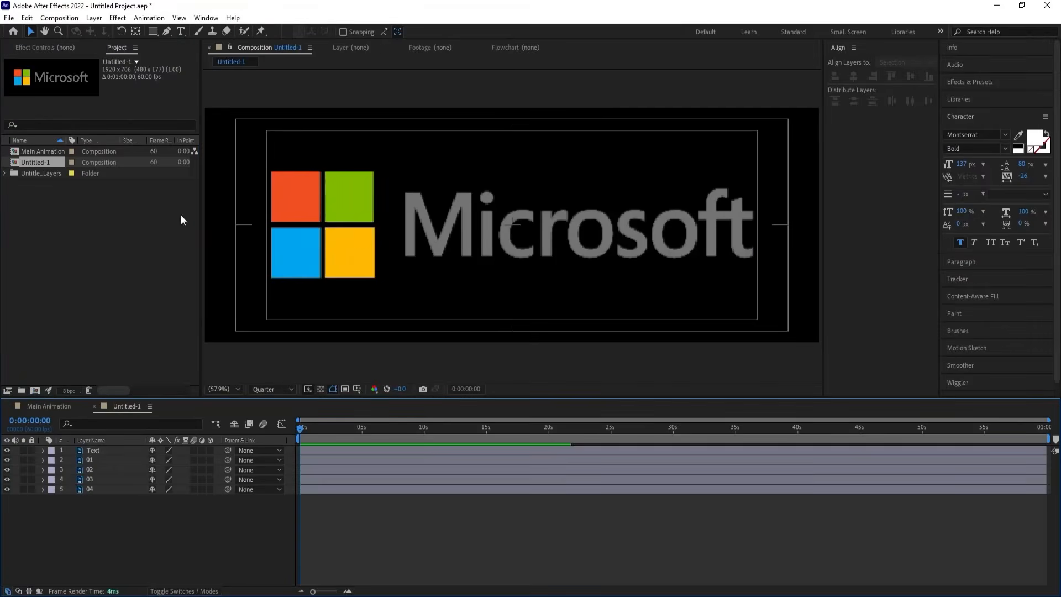
left_click_drag(129, 549, 85, 452)
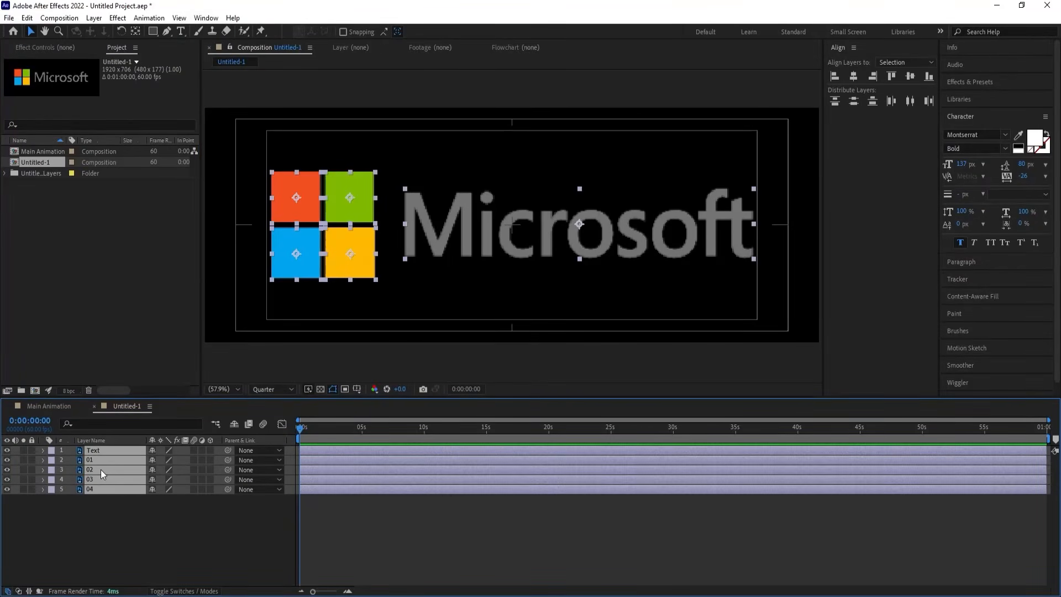
left_click(45, 406)
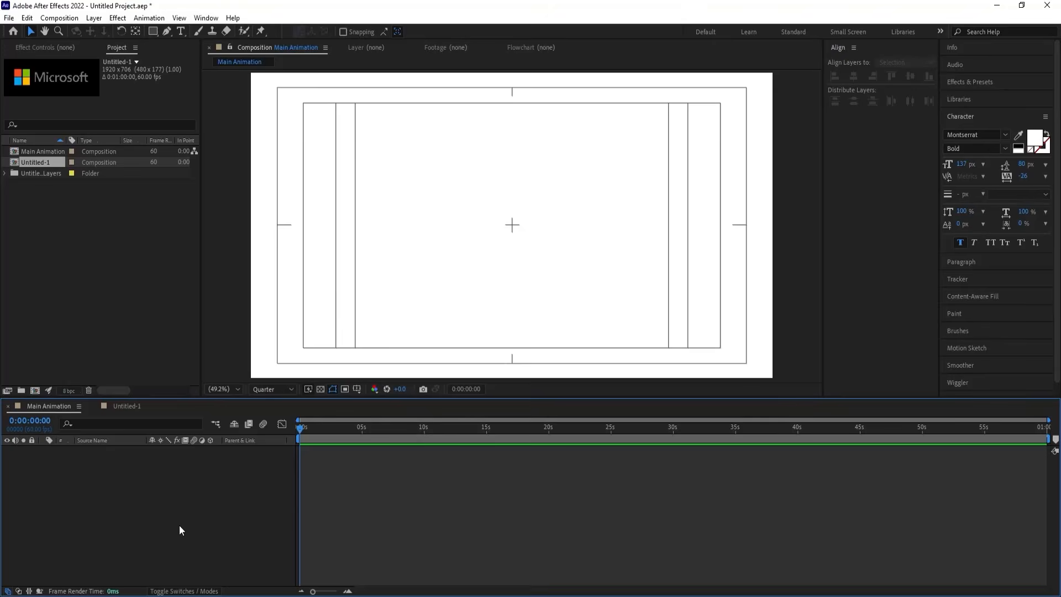
key("ctrl+v")
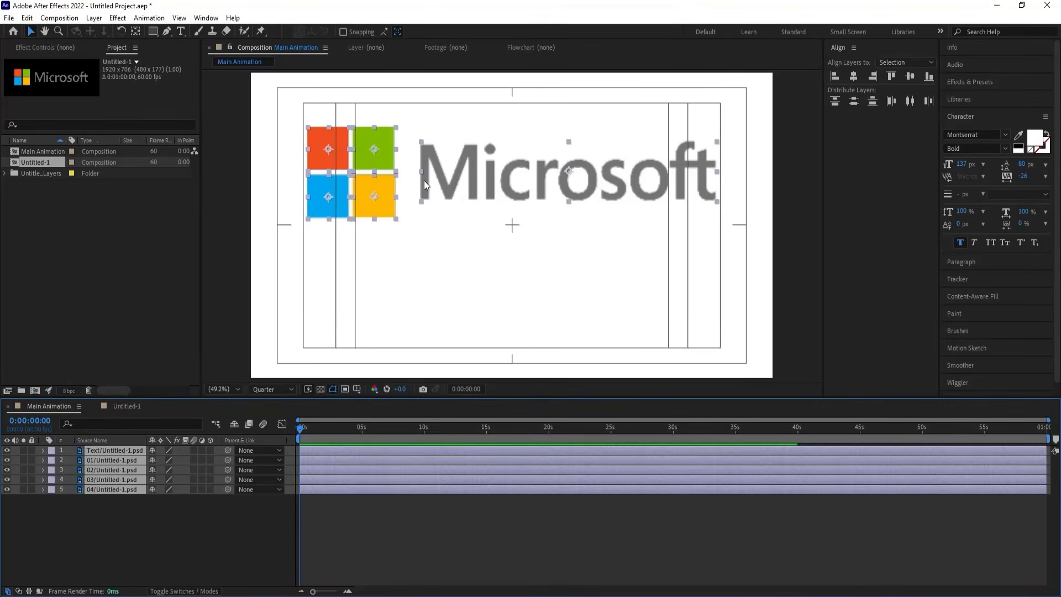
left_click_drag(437, 172, 437, 227)
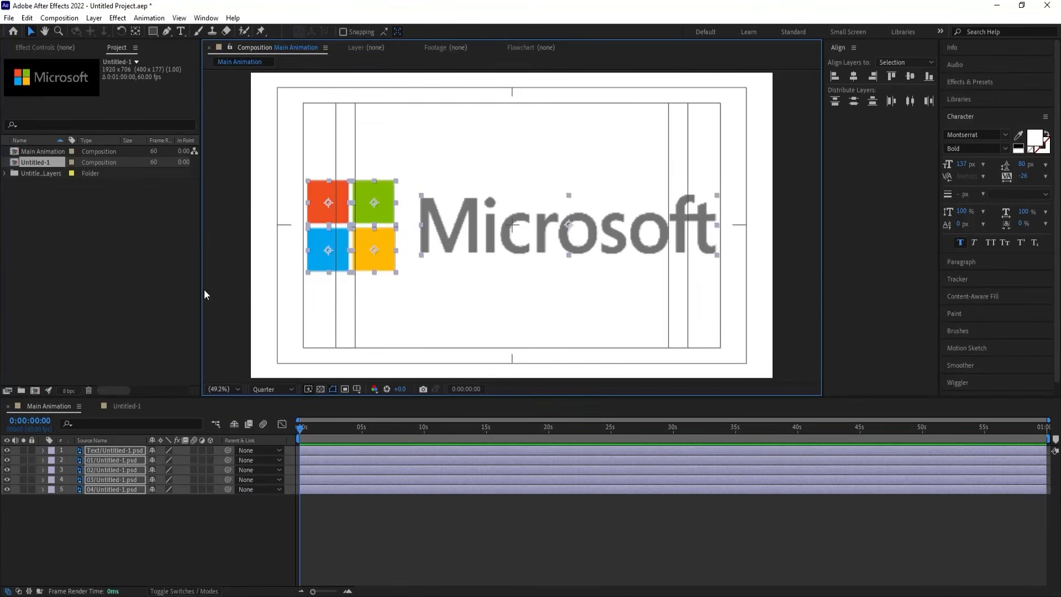
left_click(173, 494)
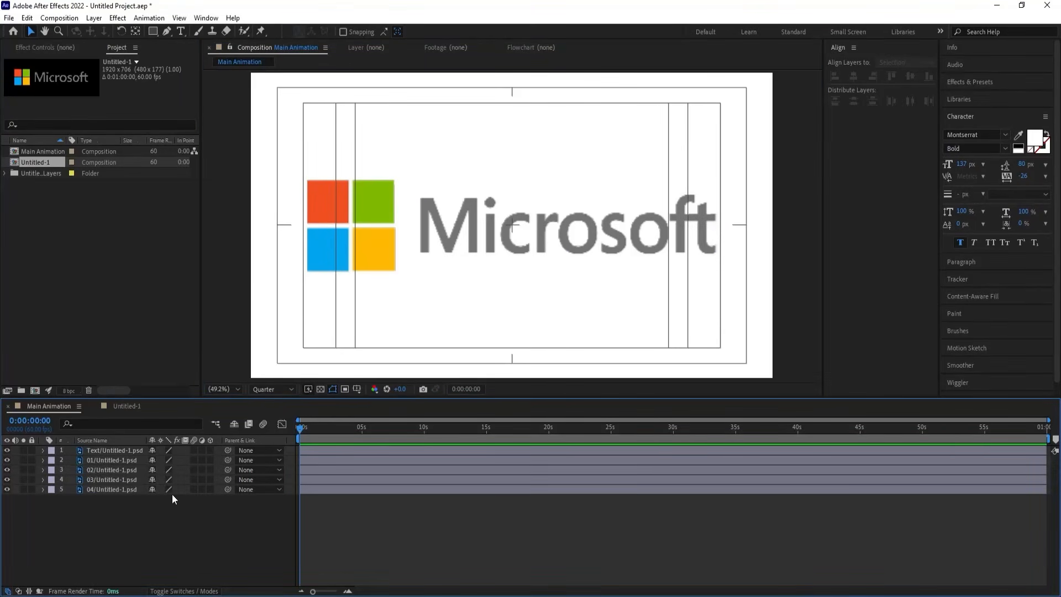
- Create a null object in Main Animation, parent the Text and 01 to 04 layers to it, and select the null
right_click(155, 526)
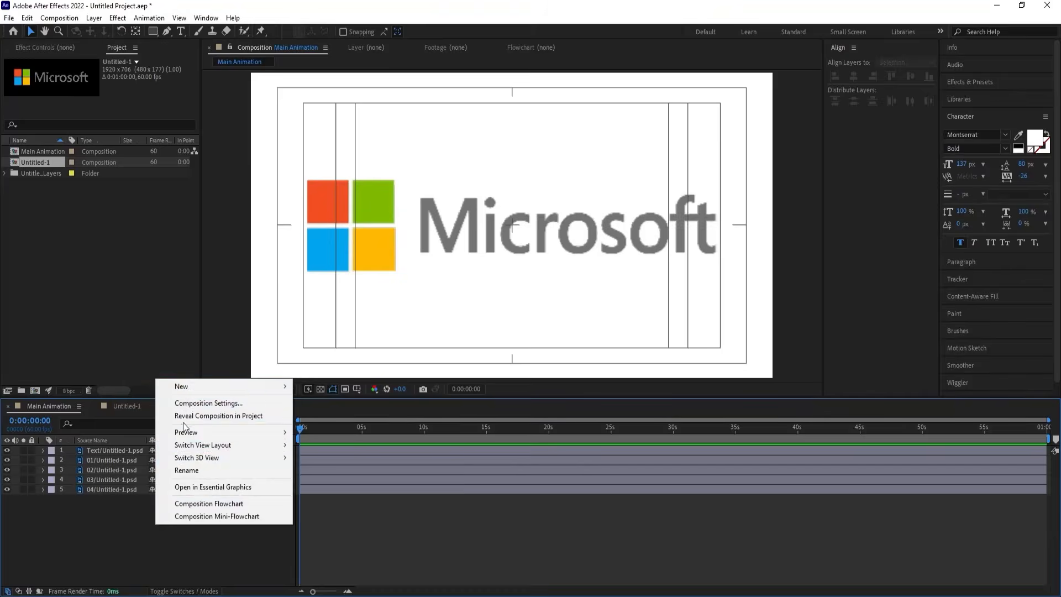
mouse_move(189, 386)
left_click(315, 454)
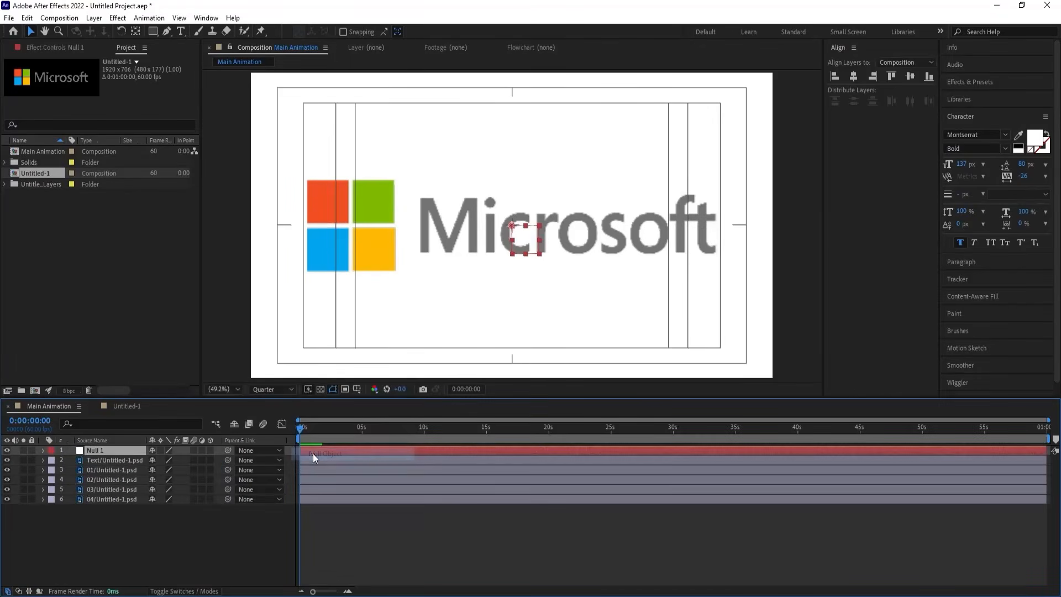
left_click(122, 462)
left_click(107, 498, "shift")
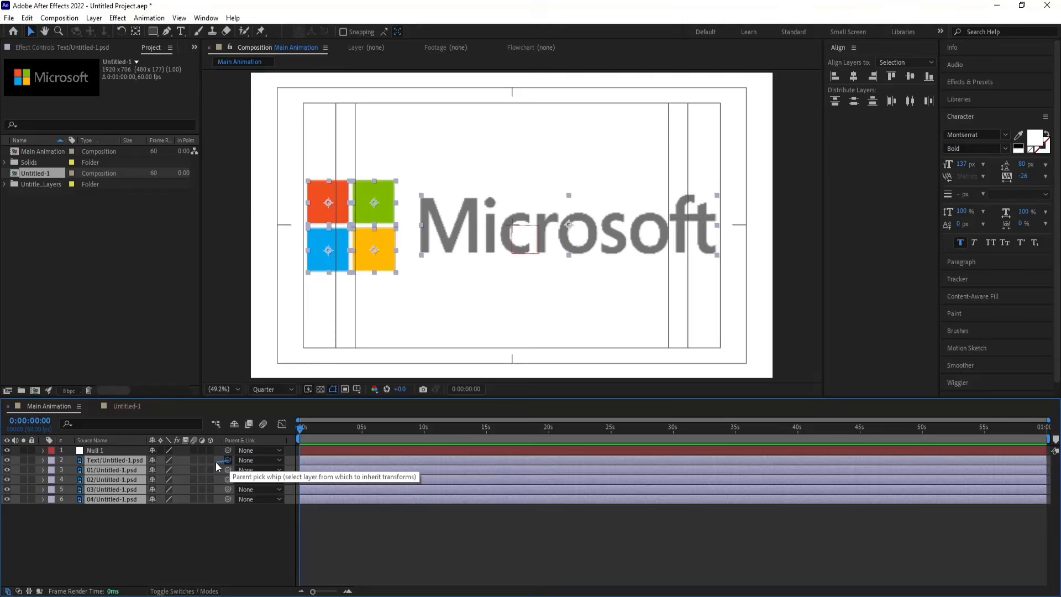
left_click_drag(216, 462, 125, 449)
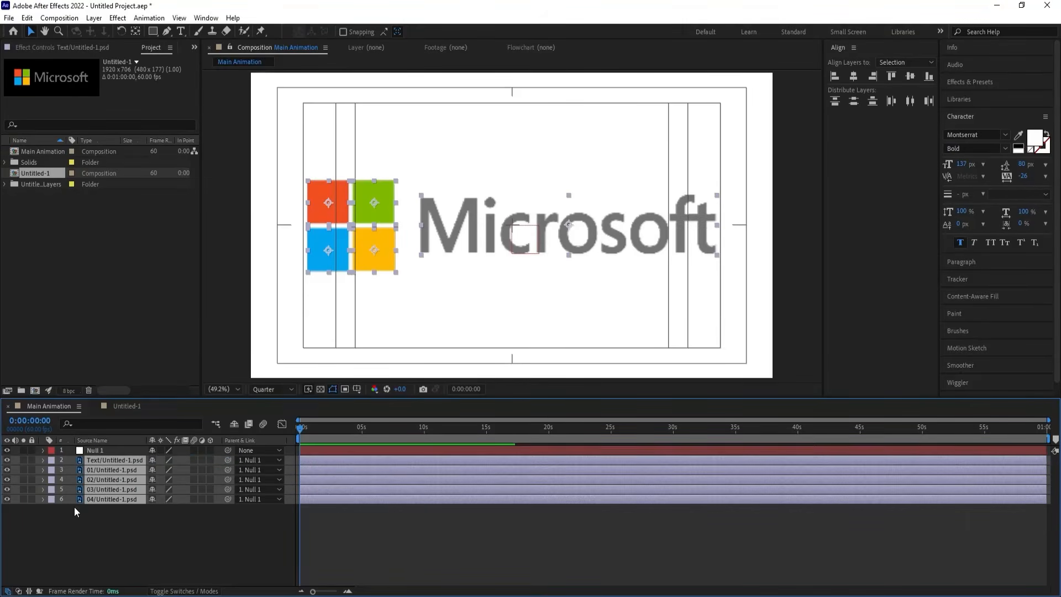
left_click(118, 522)
left_click(130, 452)
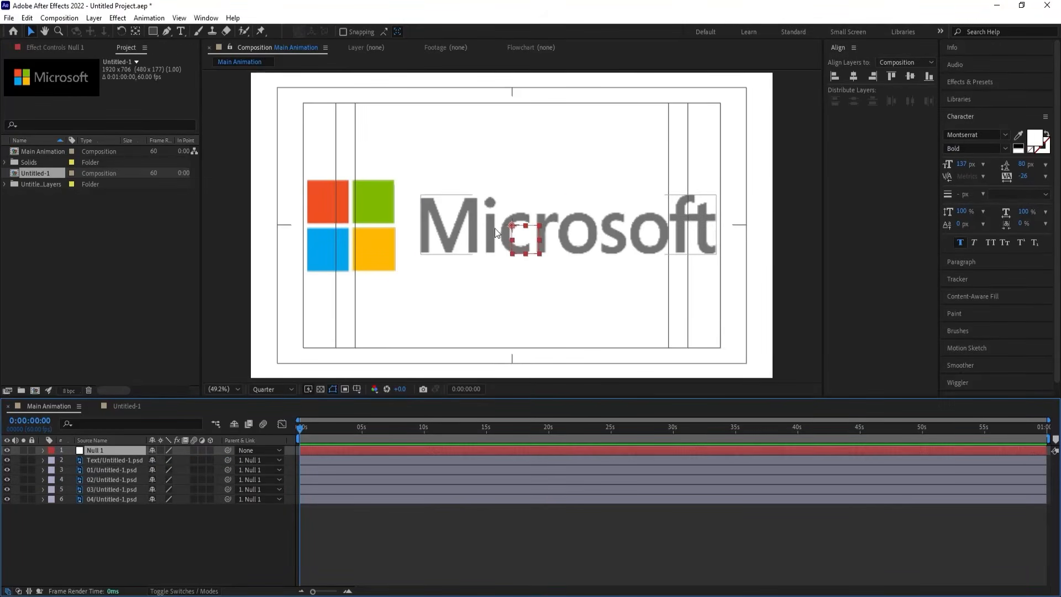
- Try moving the null together with its parented logo layers, and undo the move
mouse_move(513, 241)
left_mouse_down()
mouse_move(525, 199)
mouse_move(526, 228)
mouse_move(511, 221)
left_mouse_up()
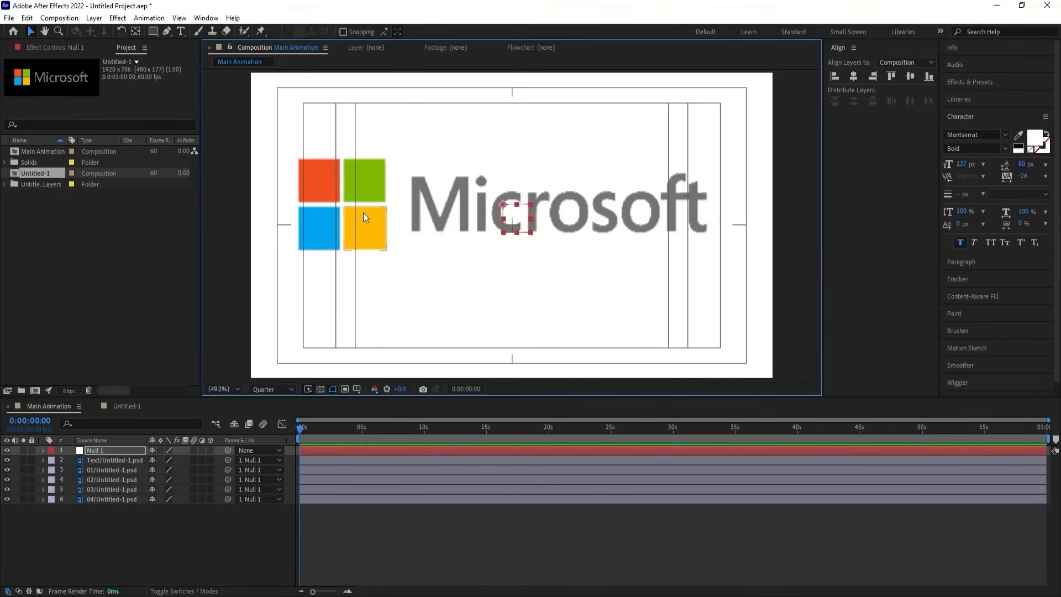
key("ctrl+z")
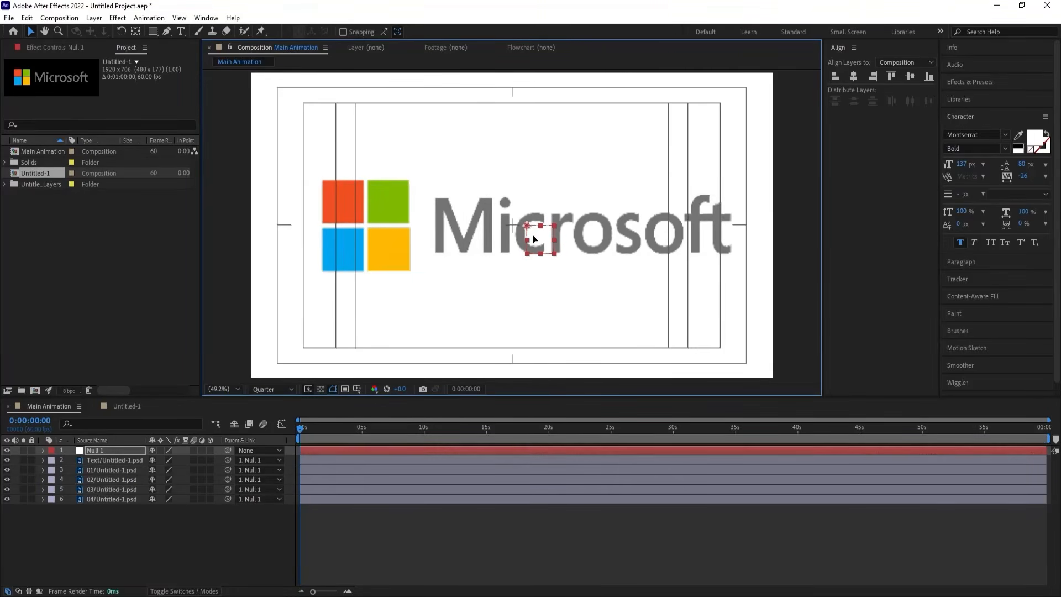
key("ctrl+shift+z")
key("ctrl+z")
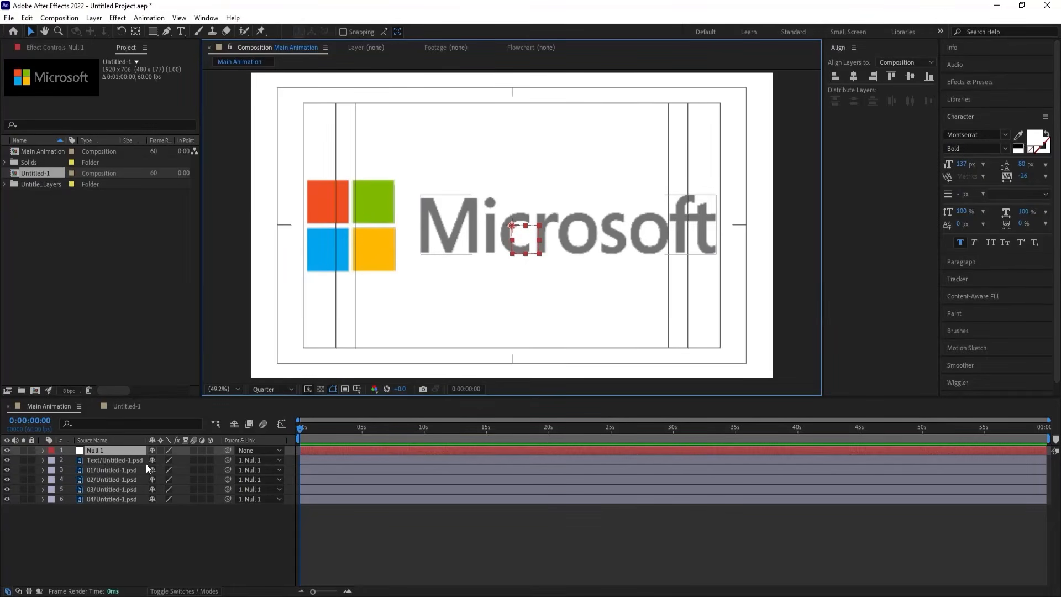
- Scale the logo down by setting the null's Scale to 60%, and delete the null layer
key("s")
left_click_drag(169, 461, 148, 466)
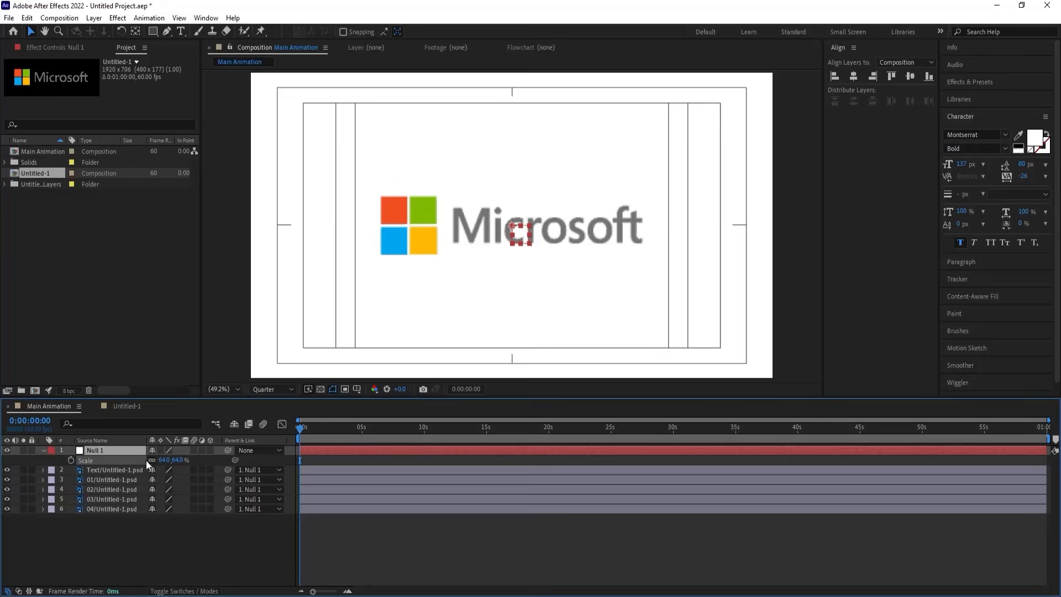
left_click(163, 461)
type("60")
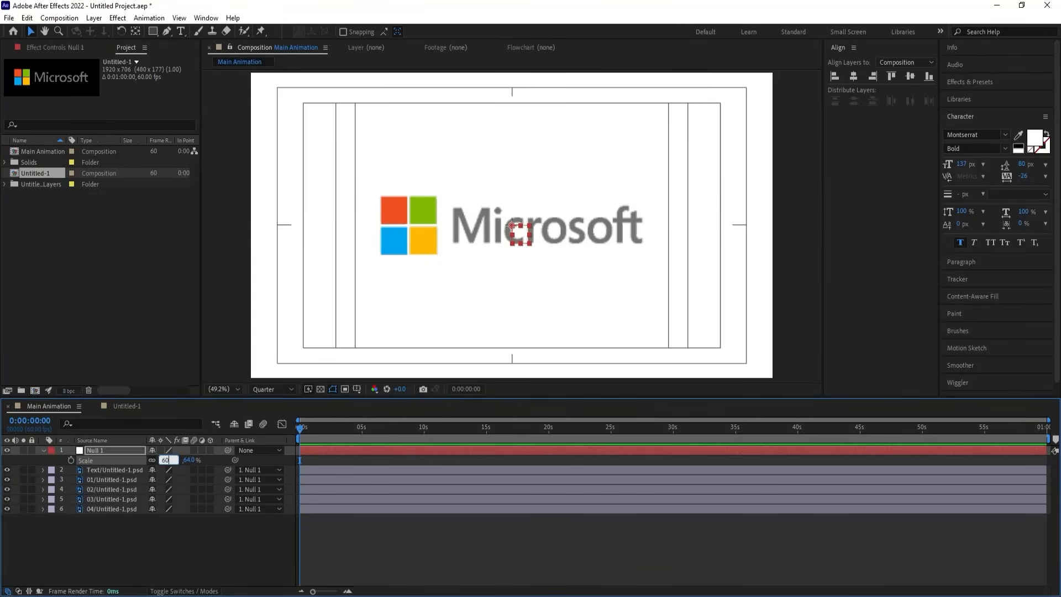
key("Return")
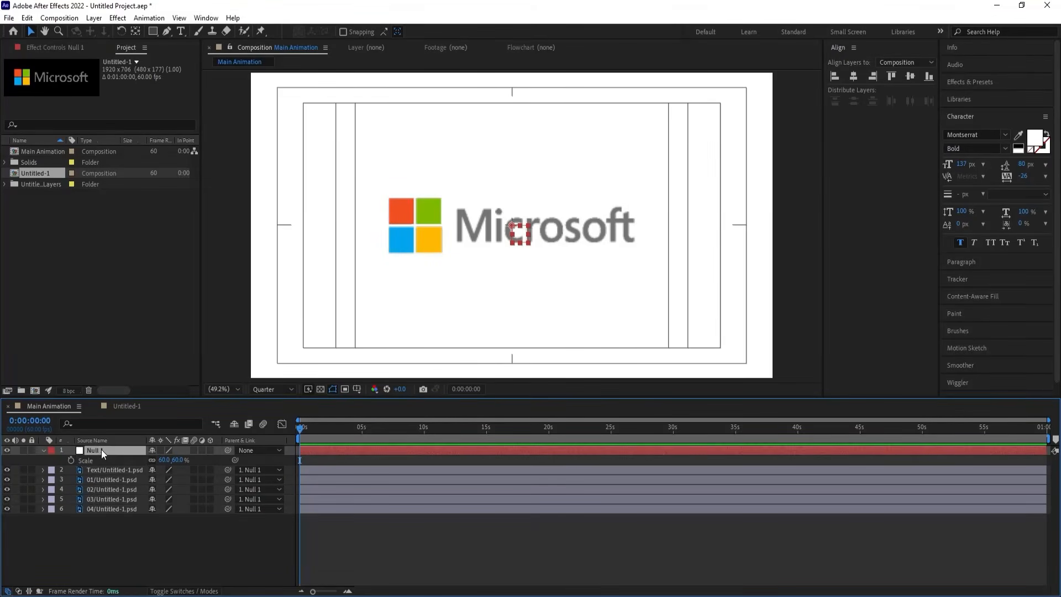
key("Delete")
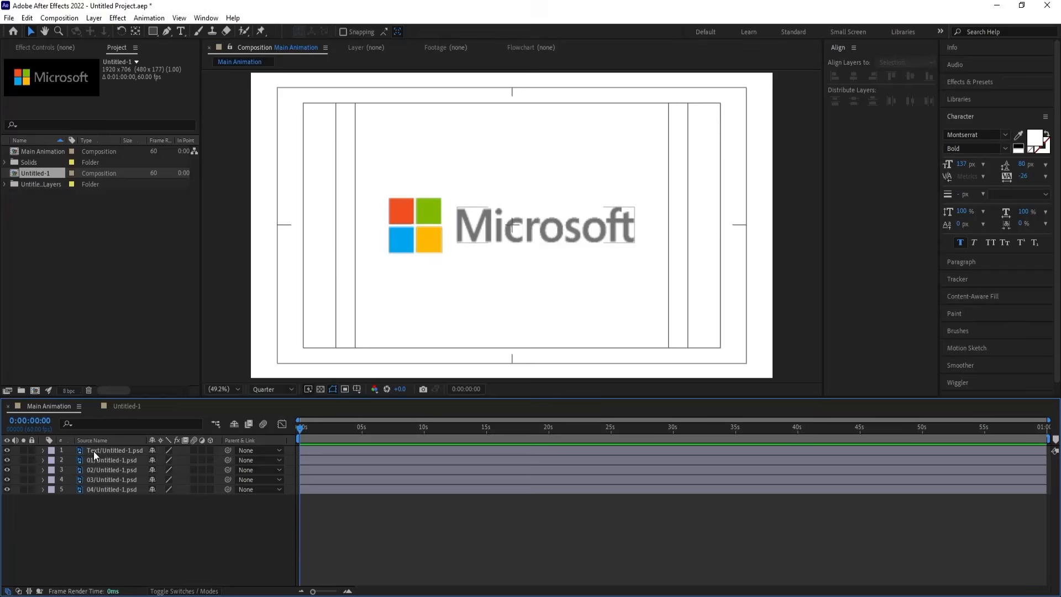
- Hide the Text layer, and show the rulers to frame the four logo squares with two vertical and two horizontal guides along their outer edges
left_click(94, 451)
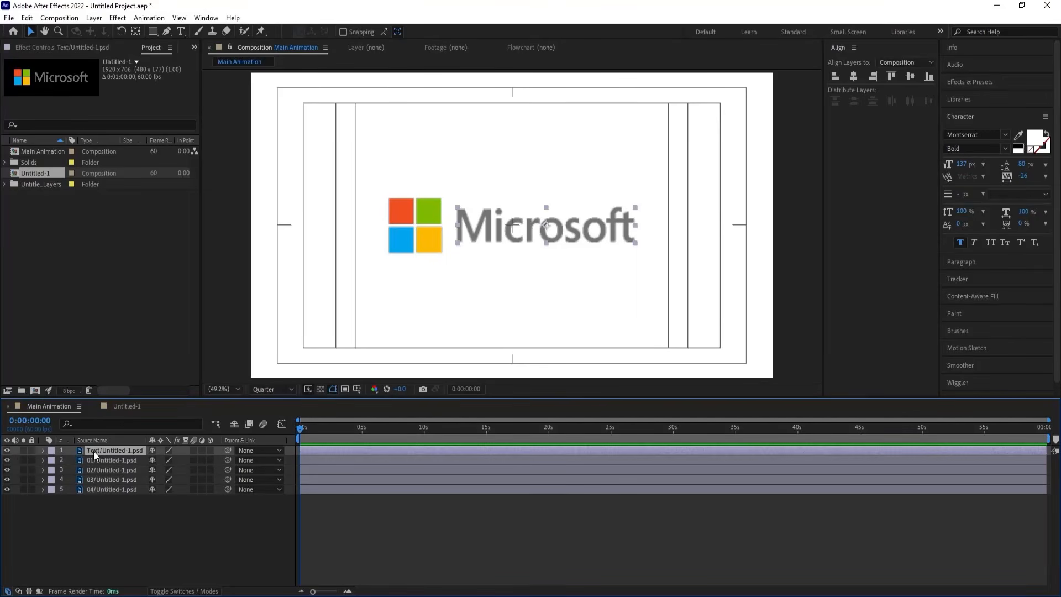
left_click(7, 451)
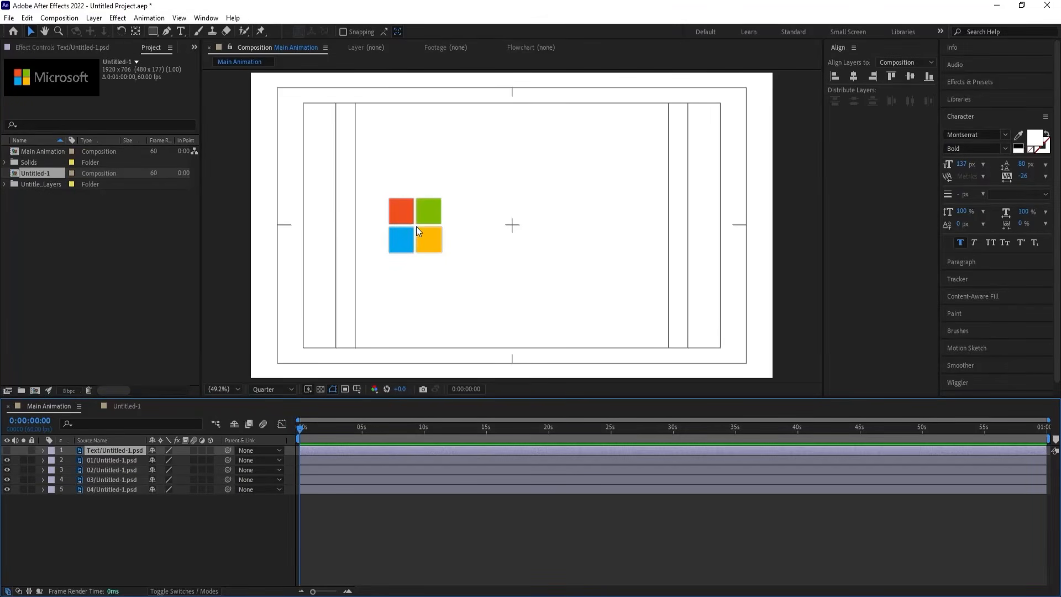
key("ctrl+r")
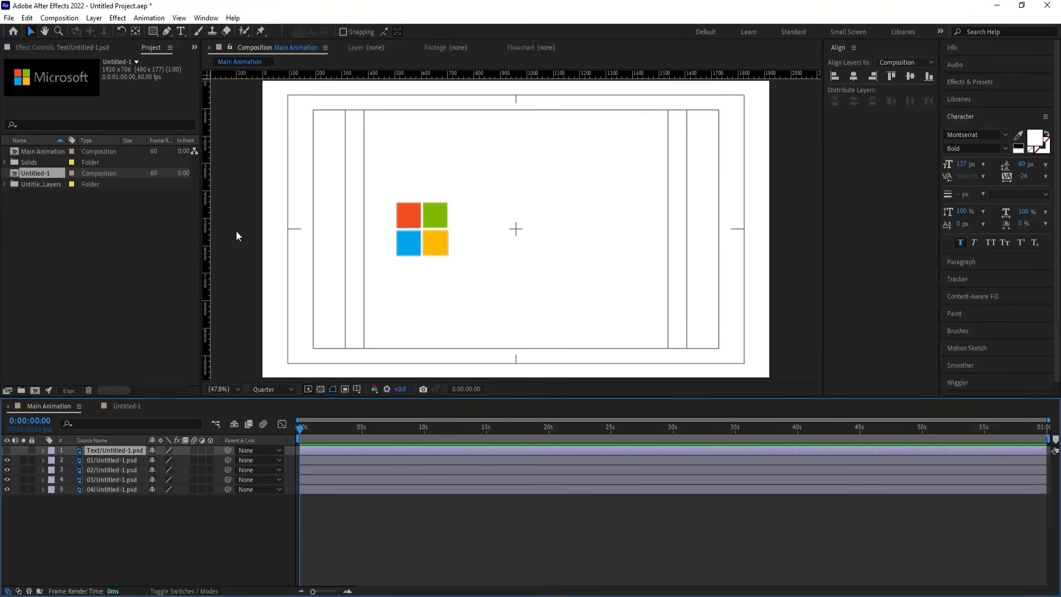
left_click_drag(208, 224, 395, 238)
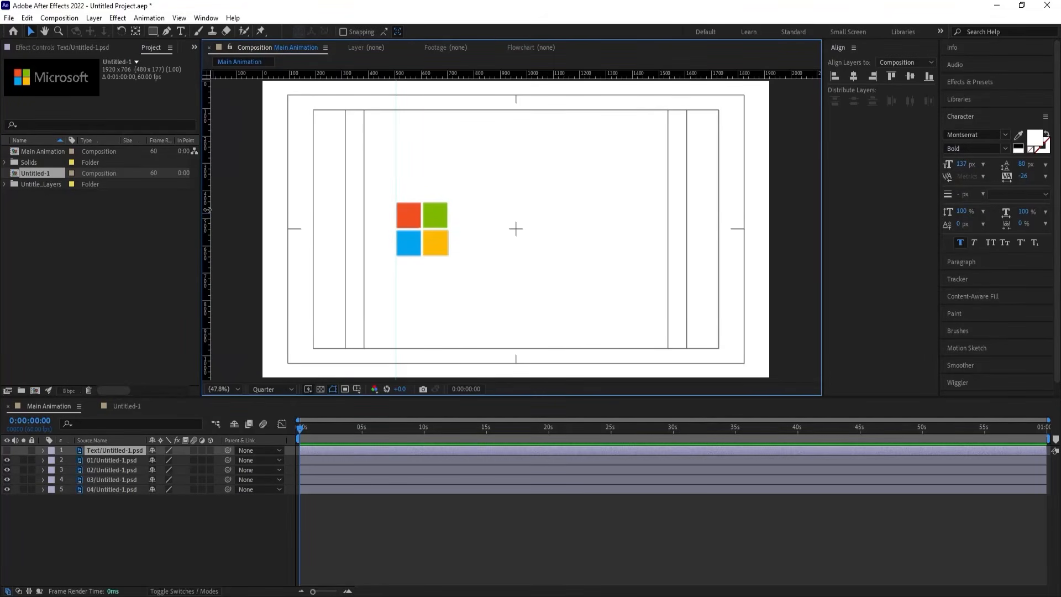
left_click_drag(208, 211, 447, 219)
left_click_drag(475, 74, 505, 202)
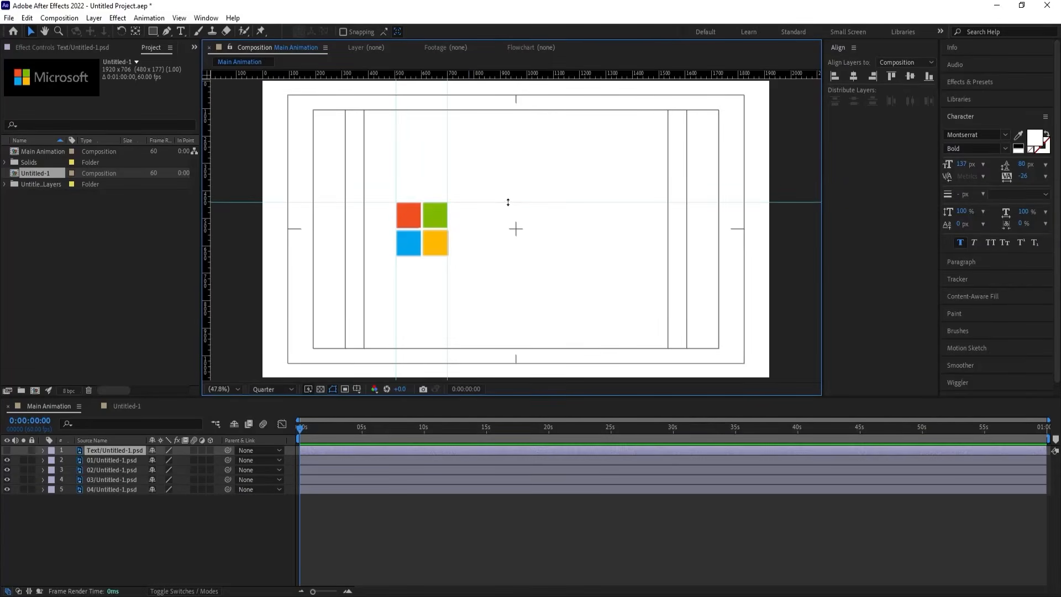
left_click_drag(504, 74, 561, 256)
- Create a new null object in Main Animation and name it Controller
left_click(162, 520)
right_click(161, 520)
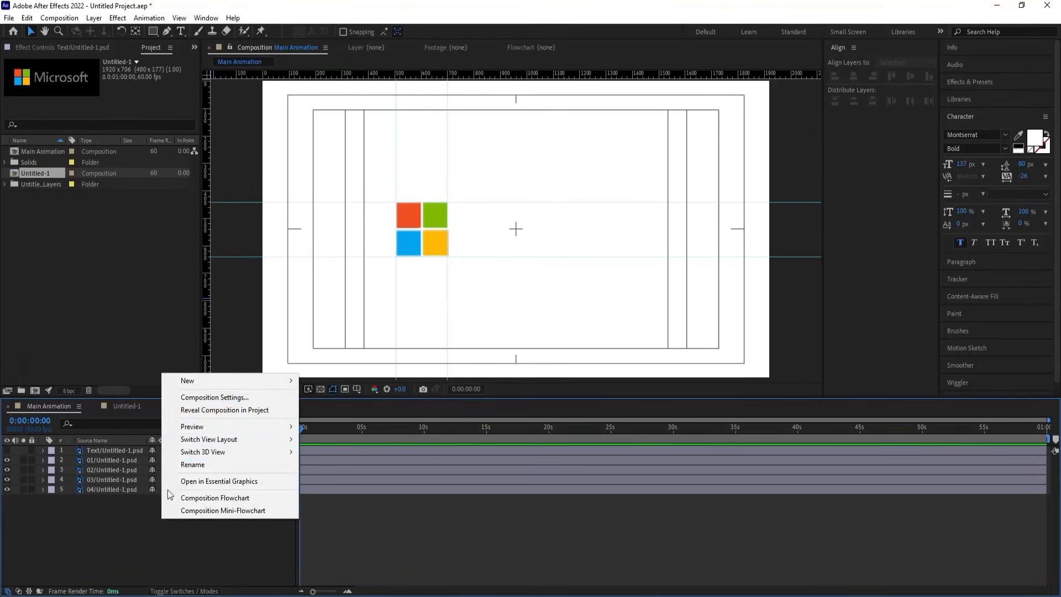
mouse_move(191, 381)
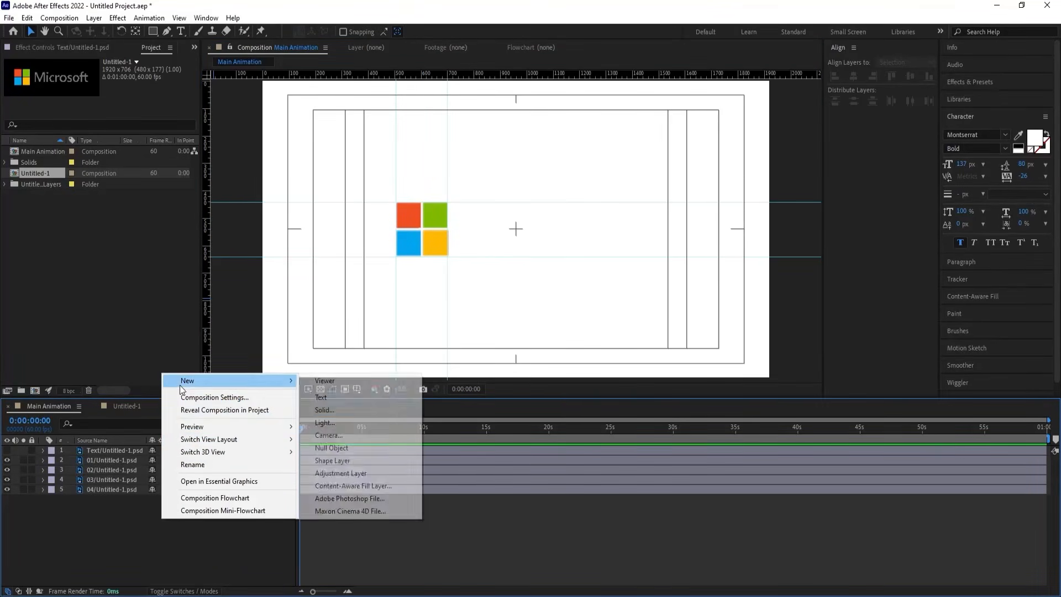
left_click(330, 449)
key("Return")
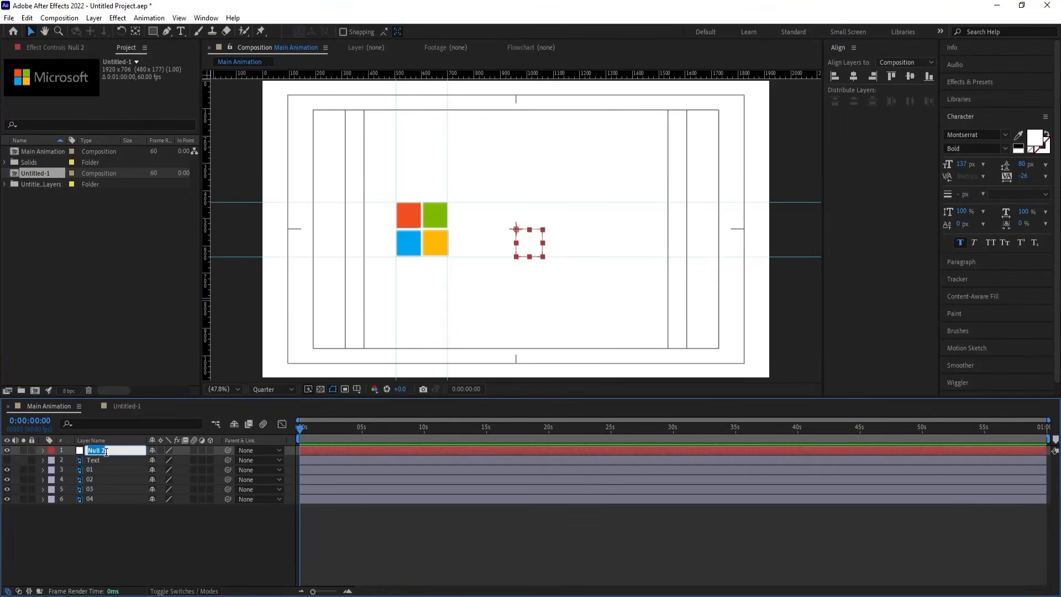
type("Controlle")
key("Return")
key("Return")
left_click(120, 452)
key("Return")
- Centre the Controller null's anchor point within it and align the null horizontally and vertically to the centre of the composition
key("ctrl+alt+Home")
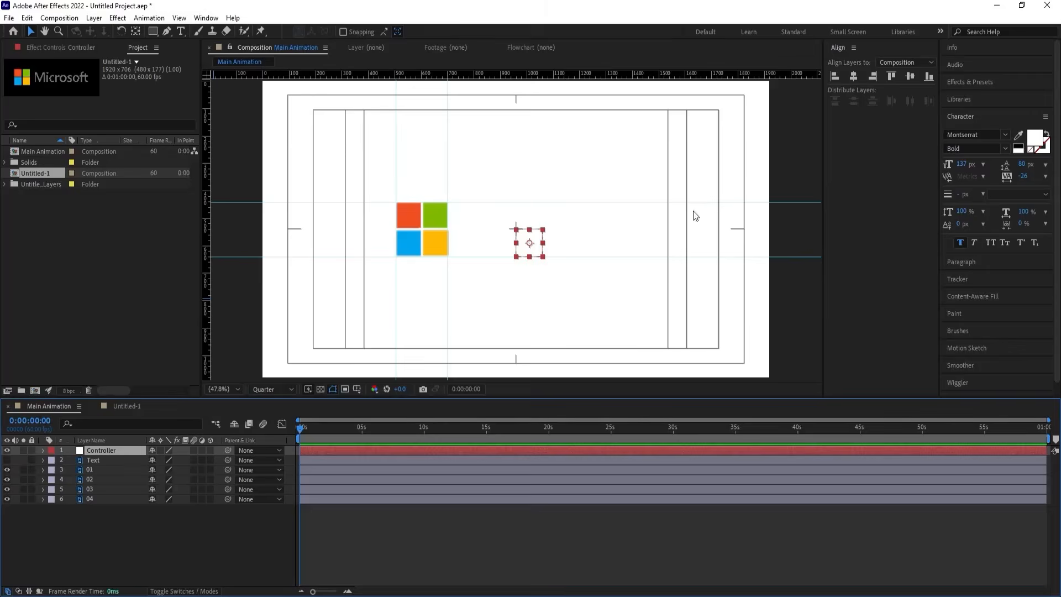
left_click(963, 118)
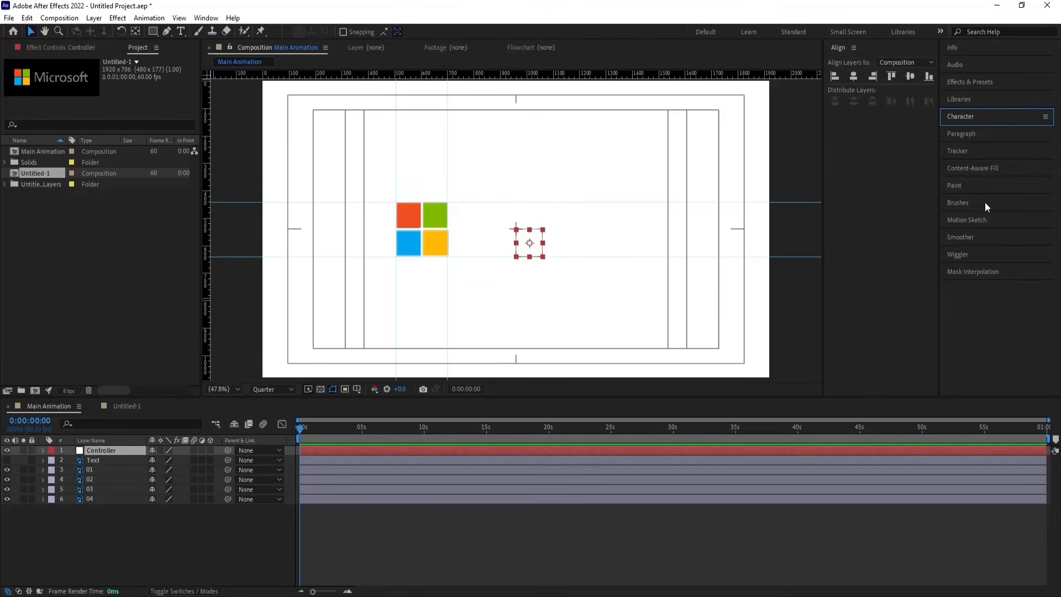
left_click(209, 18)
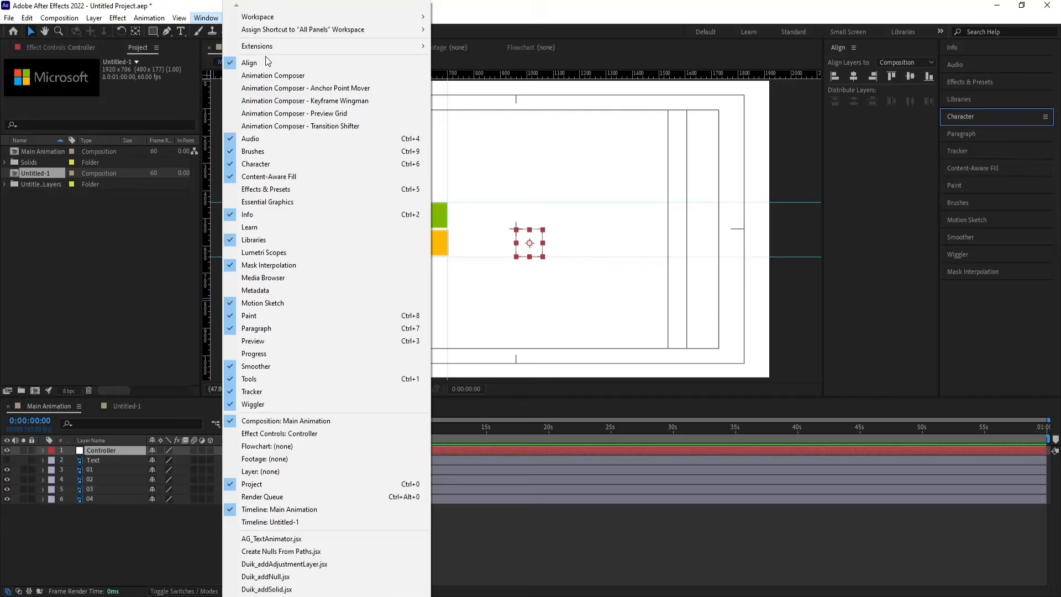
left_click(1027, 323)
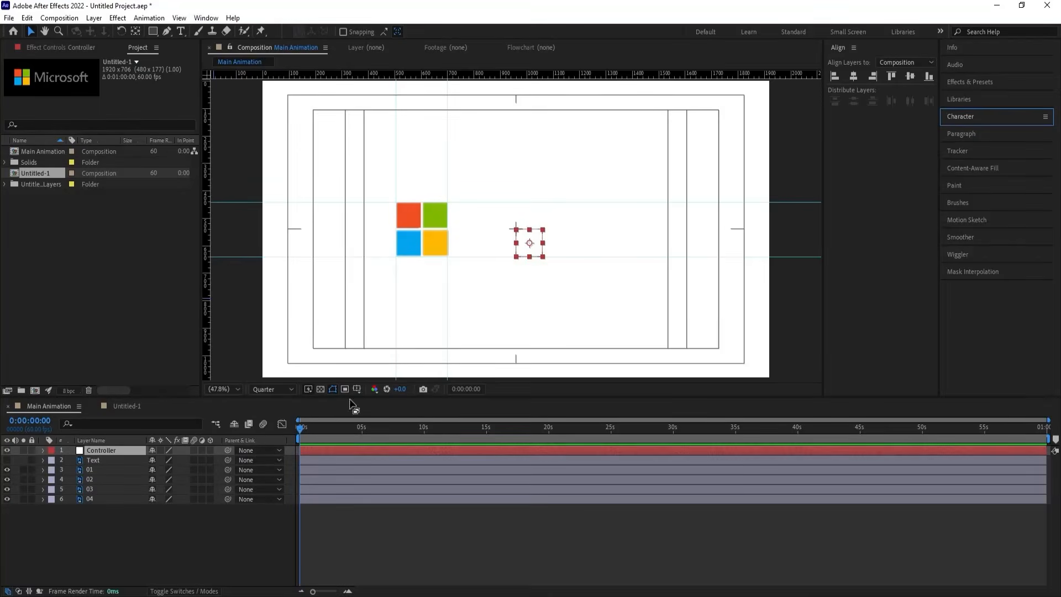
left_click(854, 78)
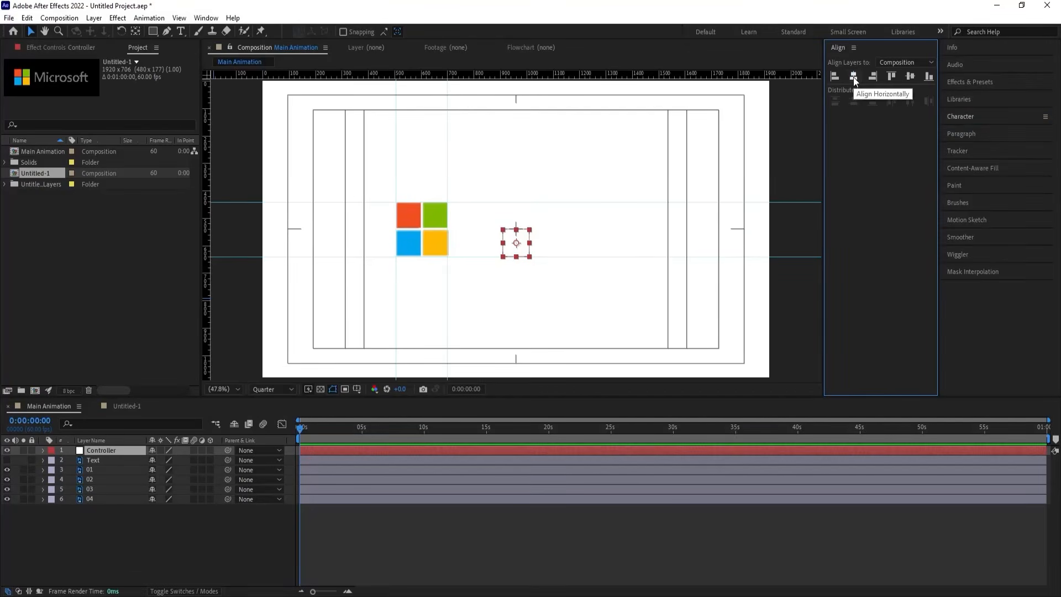
left_click(906, 78)
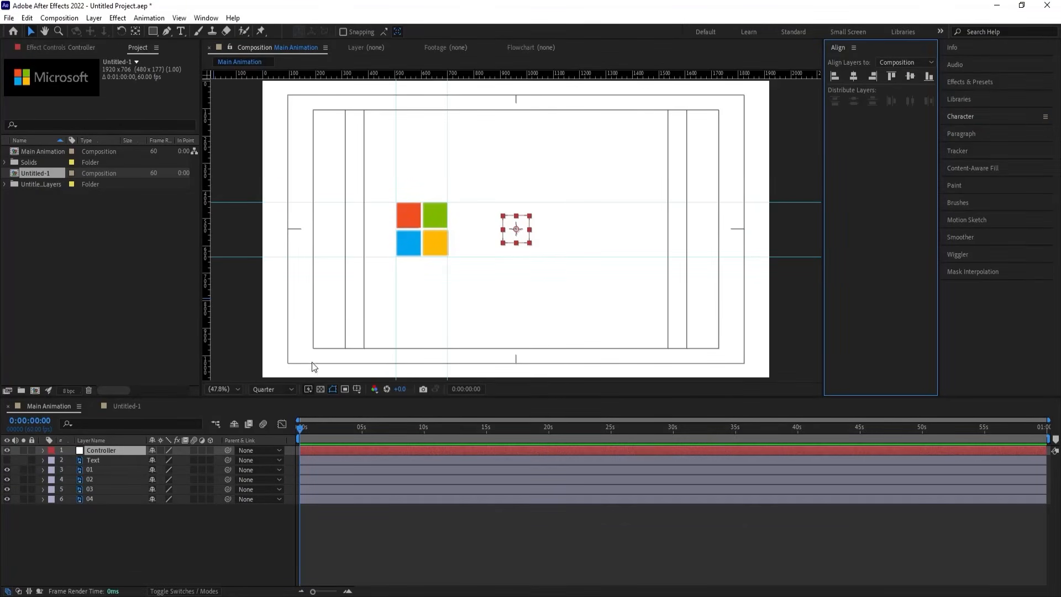
- Shift layers 01 to 04 horizontally together so the squares centre on the Controller null, with Position X about 1011 for the right pair and 910 for the left
left_click(88, 470)
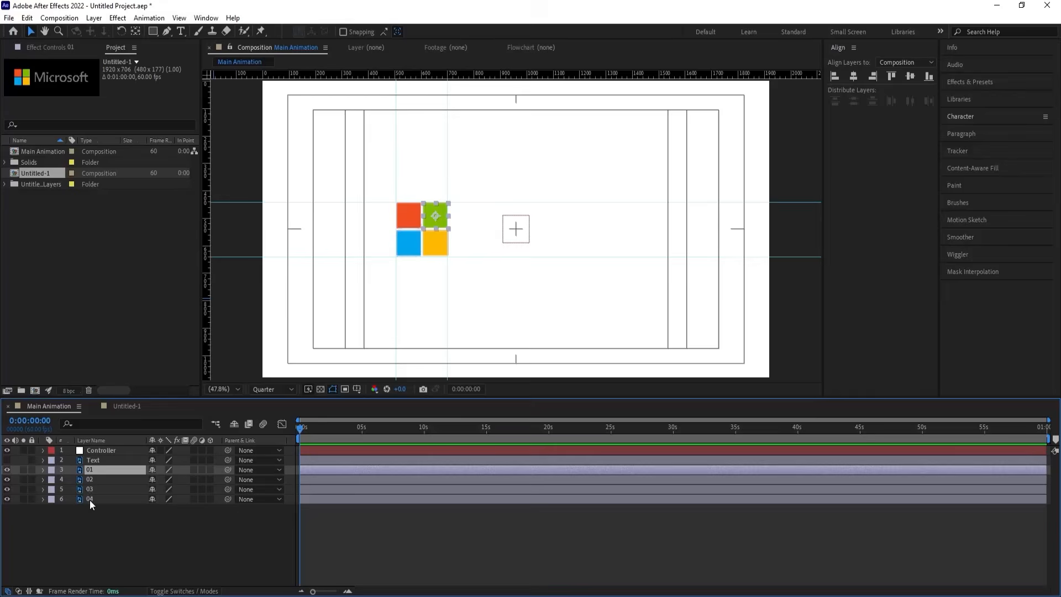
left_click(89, 499, "shift")
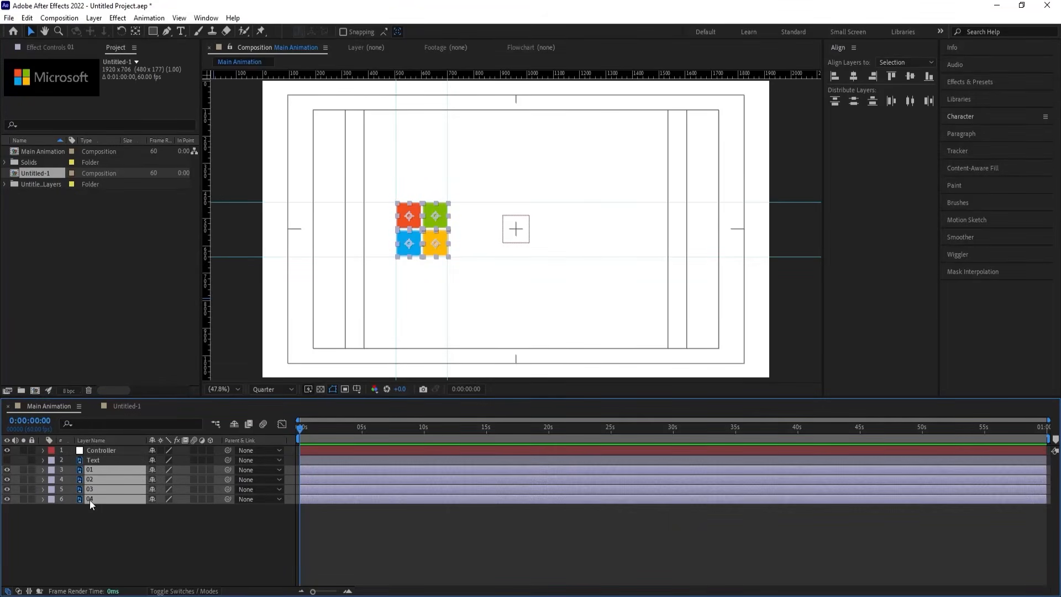
key("p")
key("equal")
key("equal")
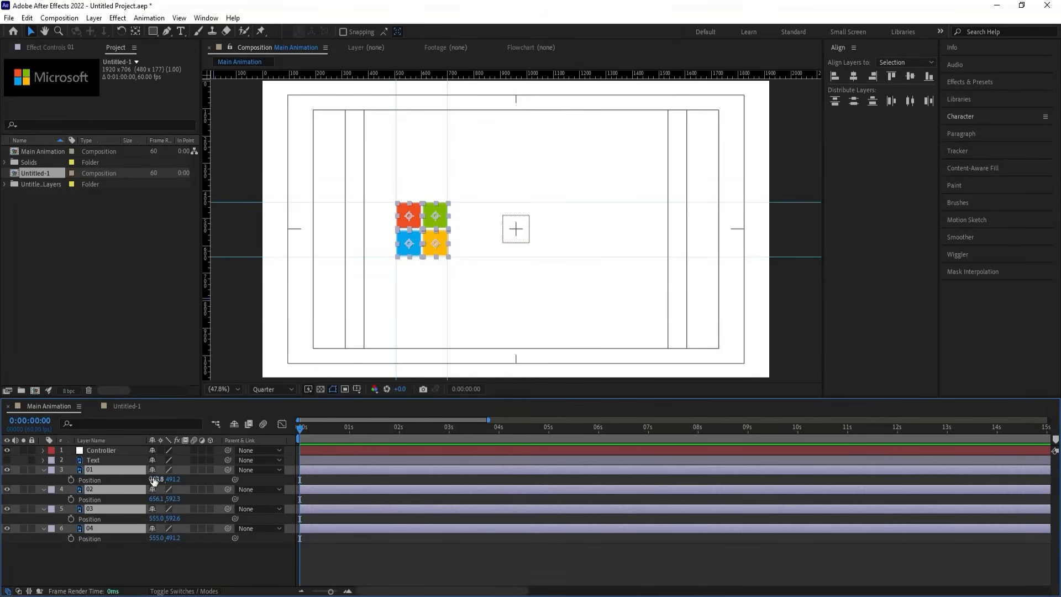
left_click_drag(157, 479, 315, 449)
scroll(519, 278, "up", 2)
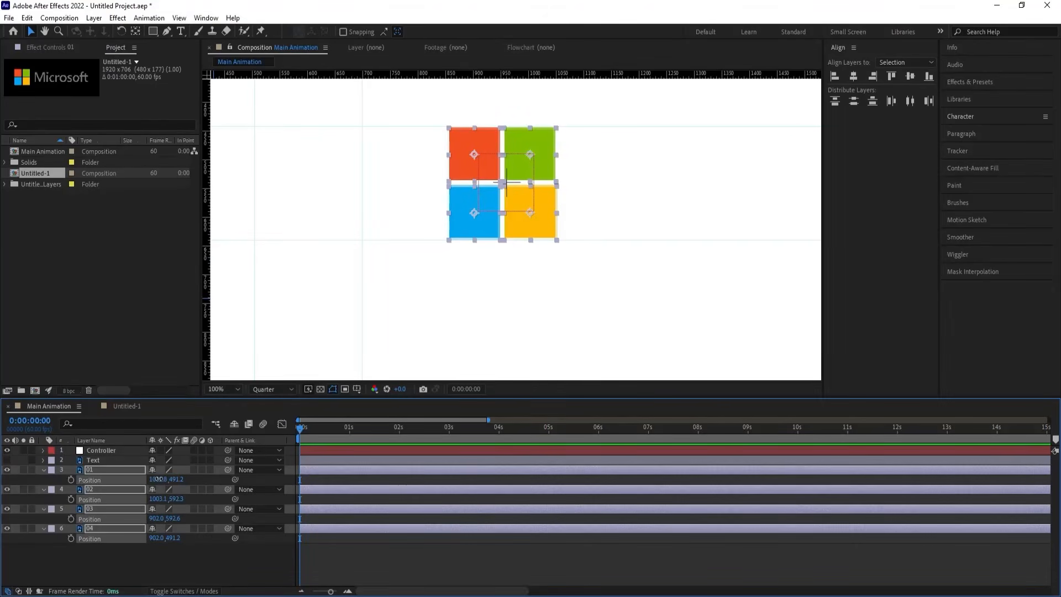
left_click_drag(159, 479, 164, 479)
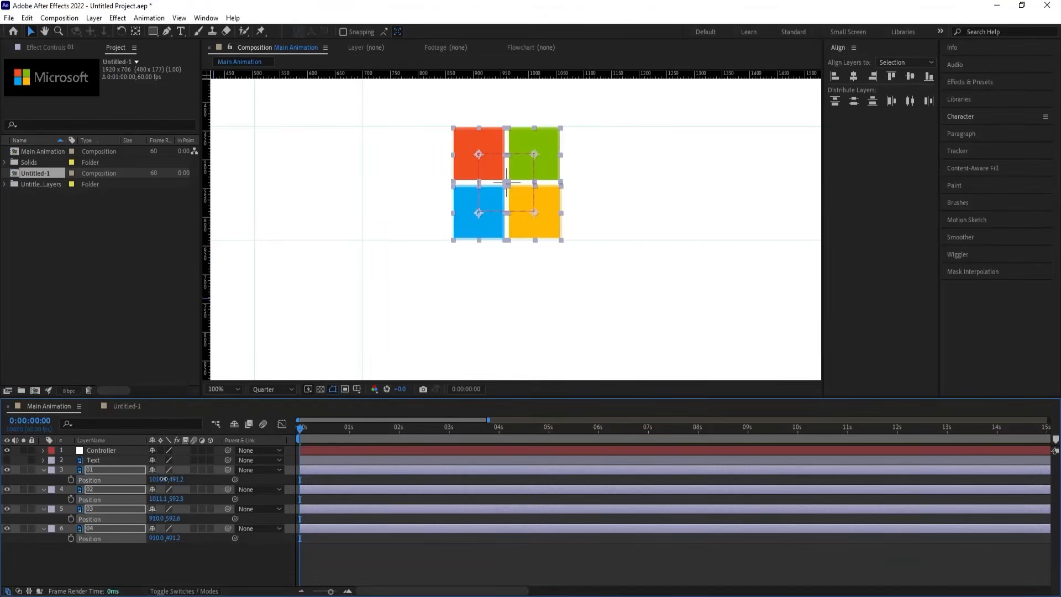
left_click(238, 389)
left_click(230, 186)
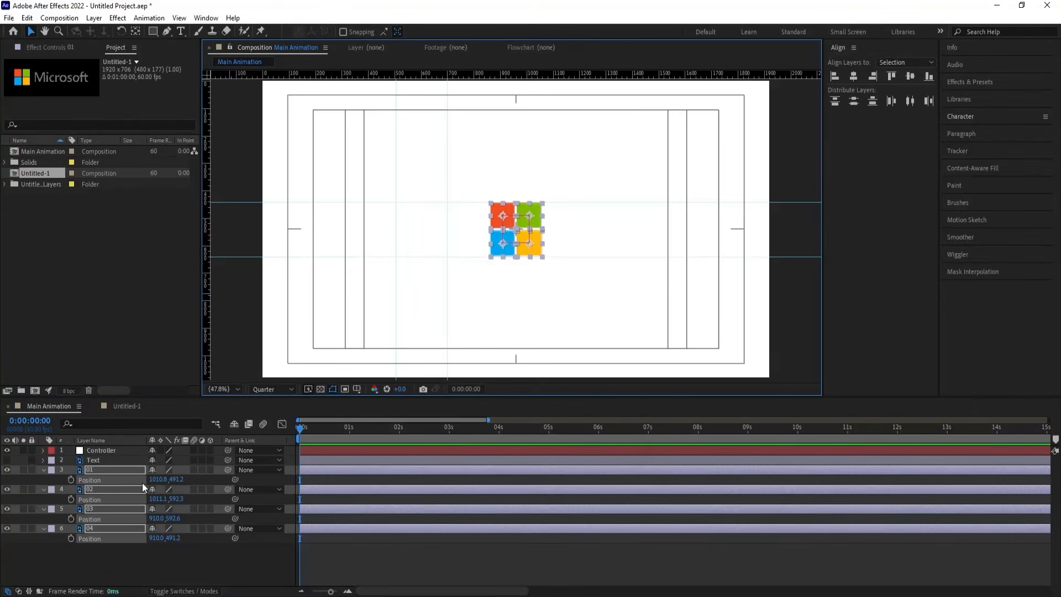
- Add Position keyframes to layers 01 to 04 at 0:00 and at 1:30 with the squares in their assembled positions
key("p")
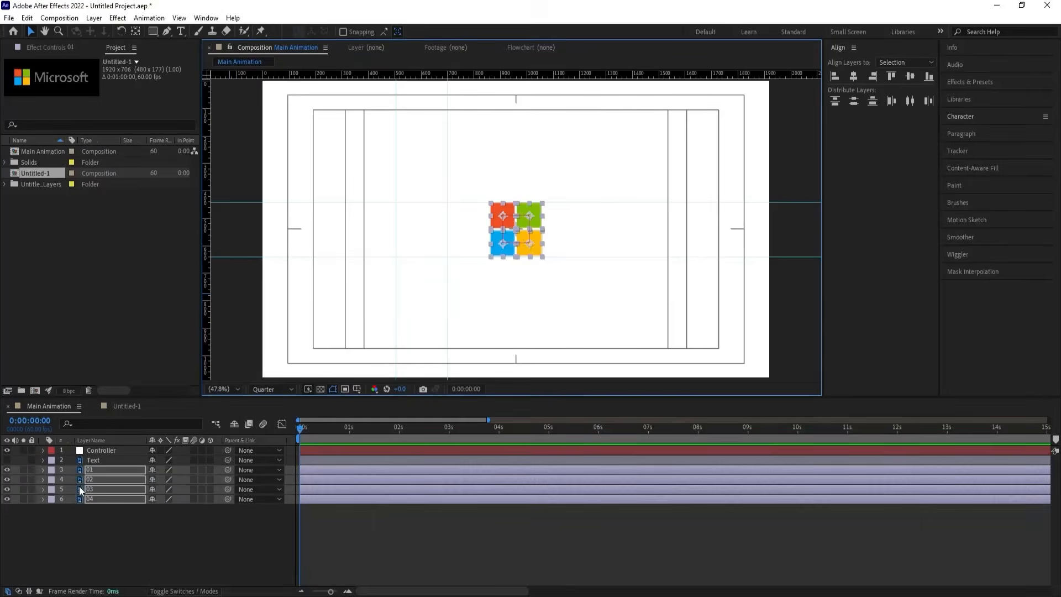
key("p")
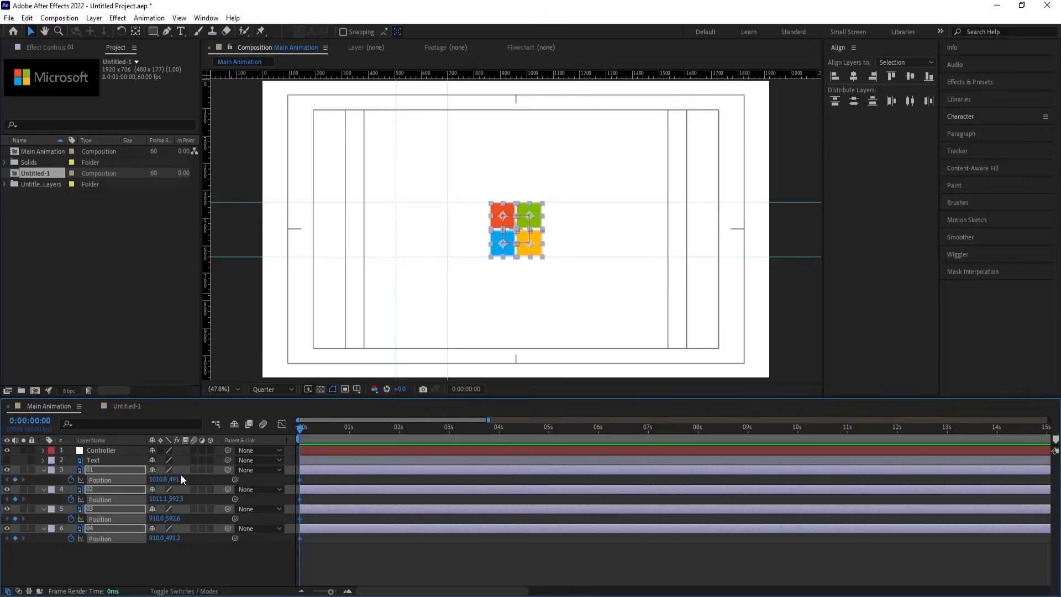
key("equal")
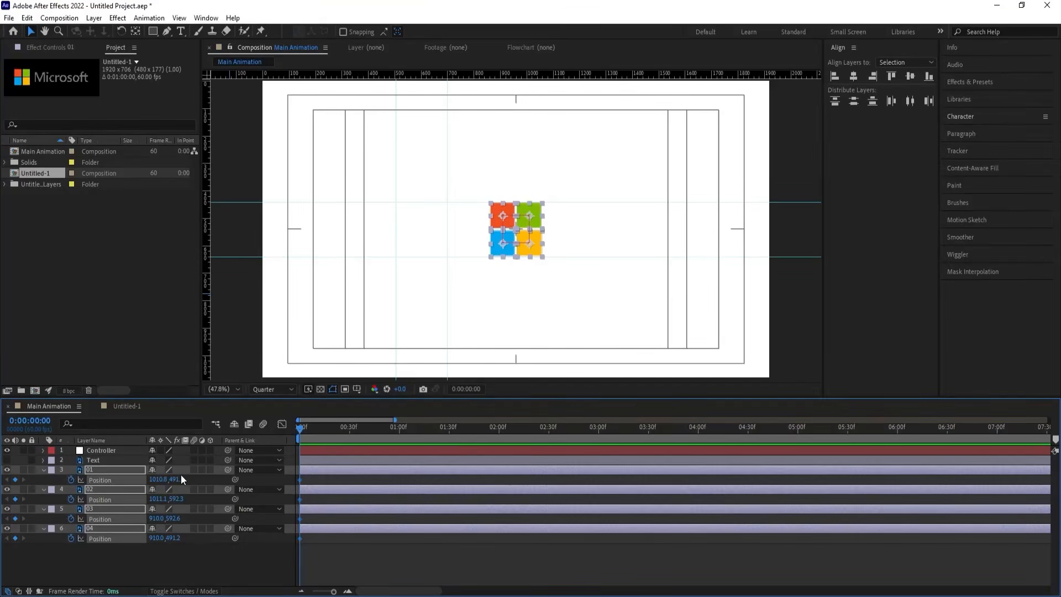
left_click(448, 430)
left_click(15, 480)
key("Home")
left_click(197, 566)
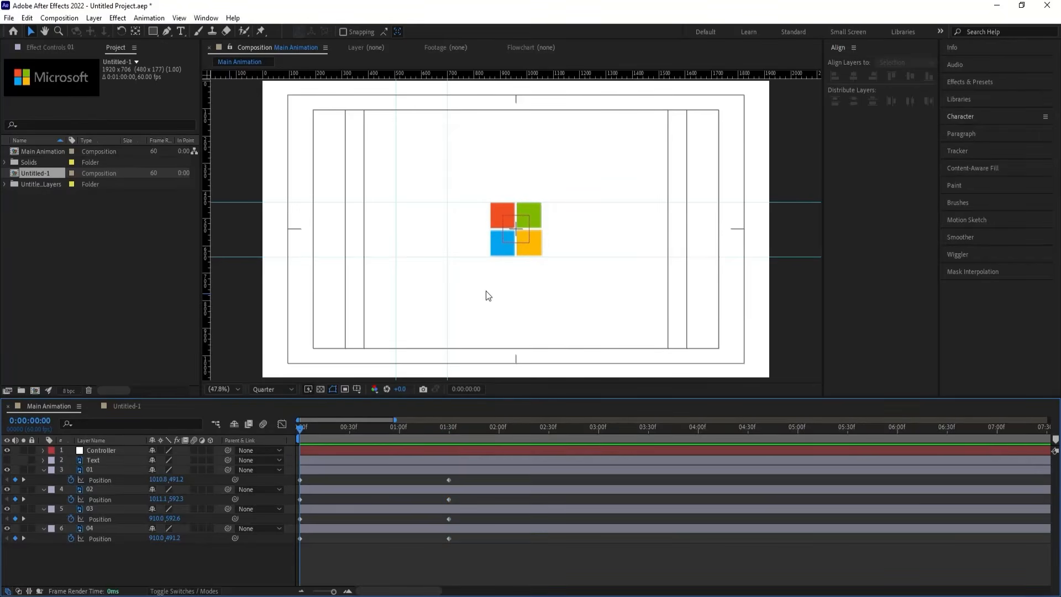
- At 0:00, move the squares off-frame: yellow down to about Y 1191, blue left to X -145, red up to Y -143, green right to X 1982
left_click(534, 249)
left_click_drag(534, 237, 525, 405)
left_click(507, 253)
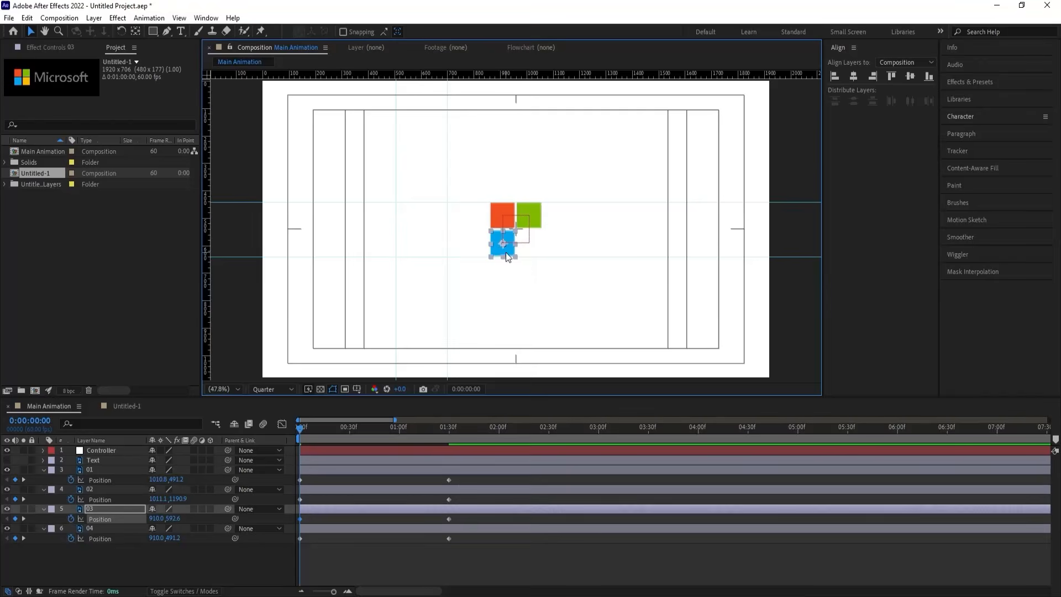
left_click_drag(500, 249, 215, 244)
left_click_drag(501, 207, 504, 34)
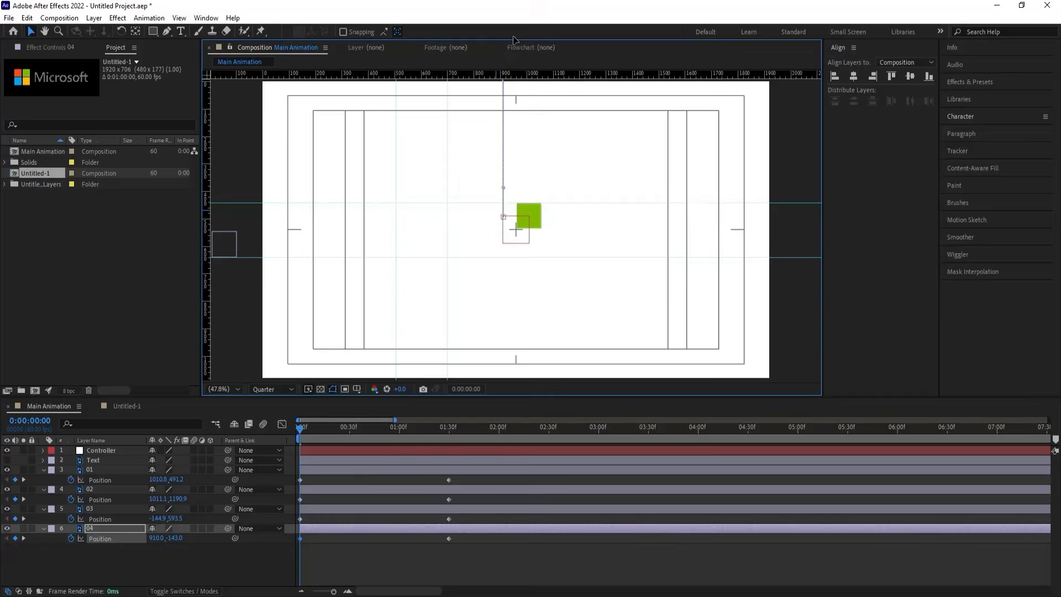
left_click(539, 216)
left_click_drag(544, 210, 801, 210)
- Apply Easy Ease to all the squares' Position keyframes and stretch the end keyframes' influence in the speed graph so the motion peaks early and slows in
left_click_drag(490, 558, 290, 445)
key("F9")
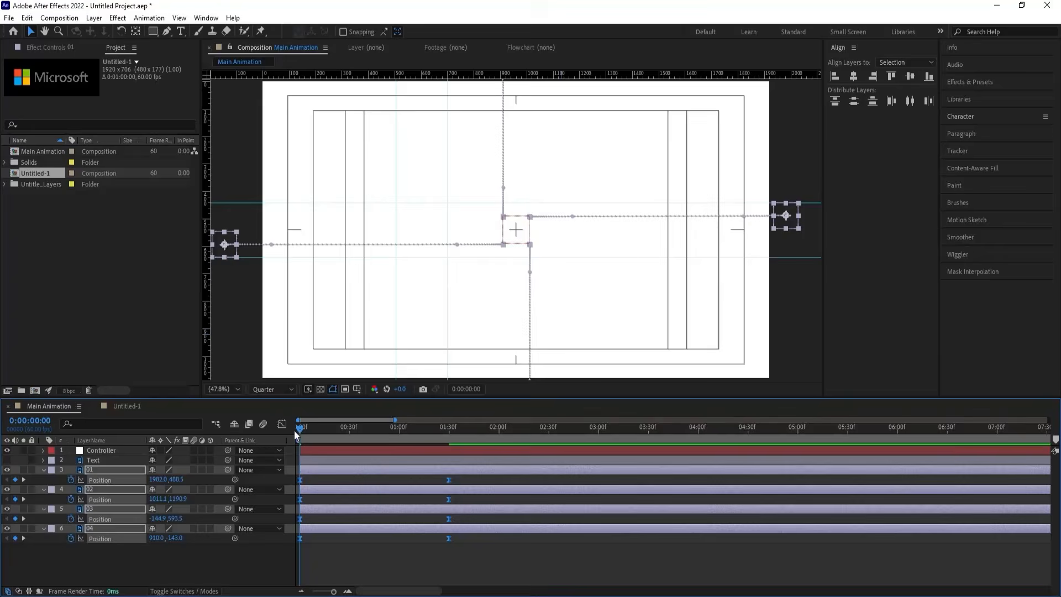
left_click(282, 425)
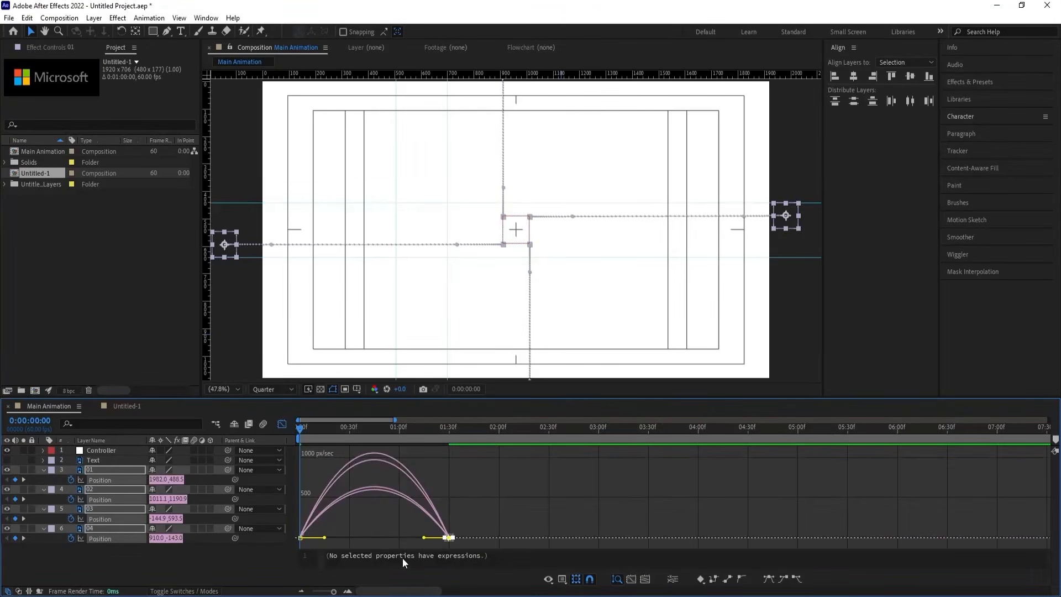
left_click_drag(424, 538, 293, 538)
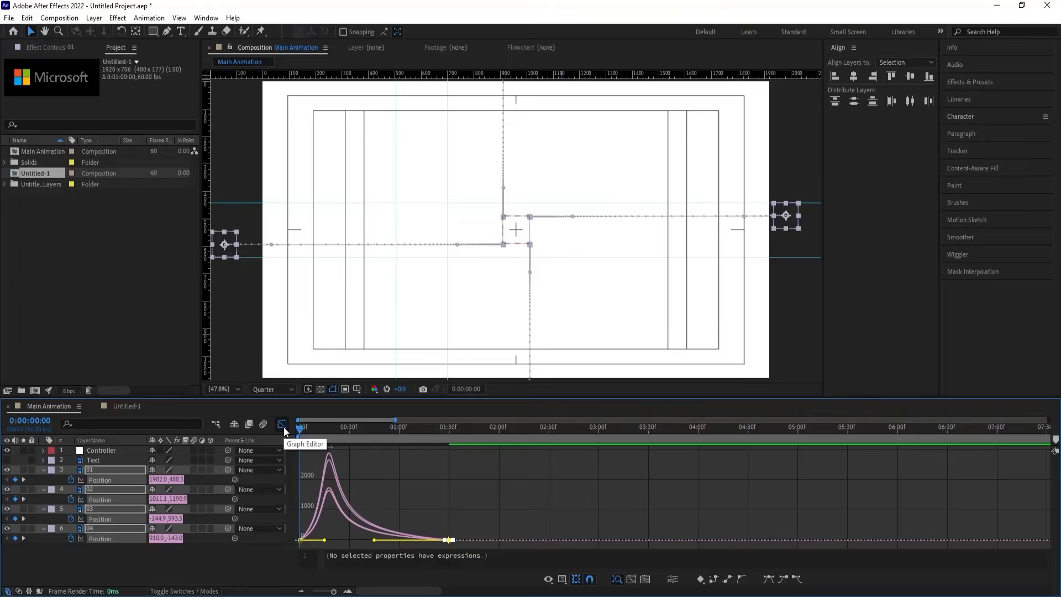
left_click(284, 426)
left_click(340, 555)
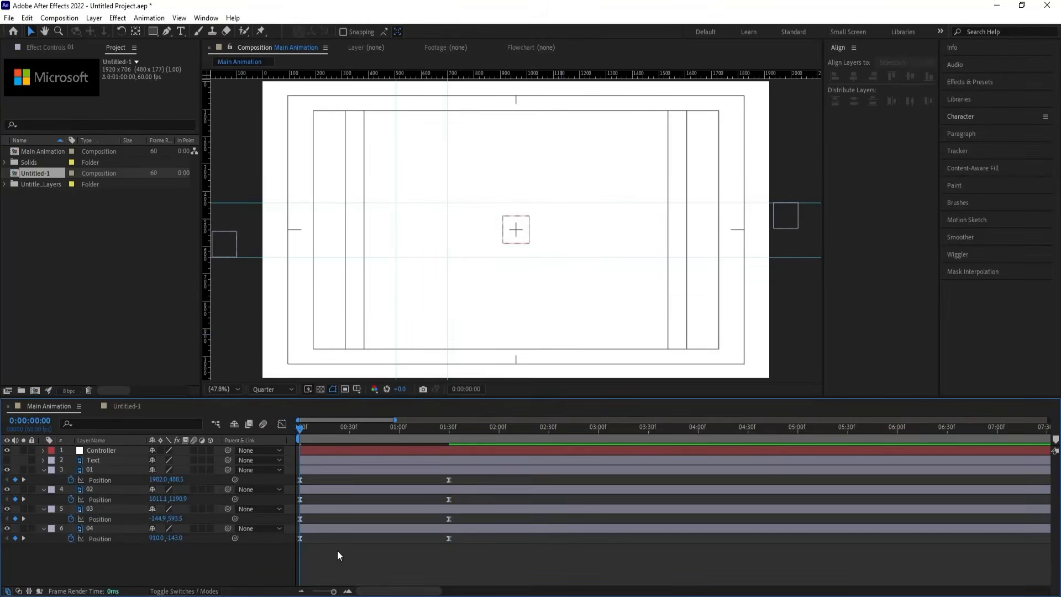
- Try staggering the squares' entrances by starting layer 03 at frame 10, layer 02 at frame 20 and layer 01 at frame 30
key("equal")
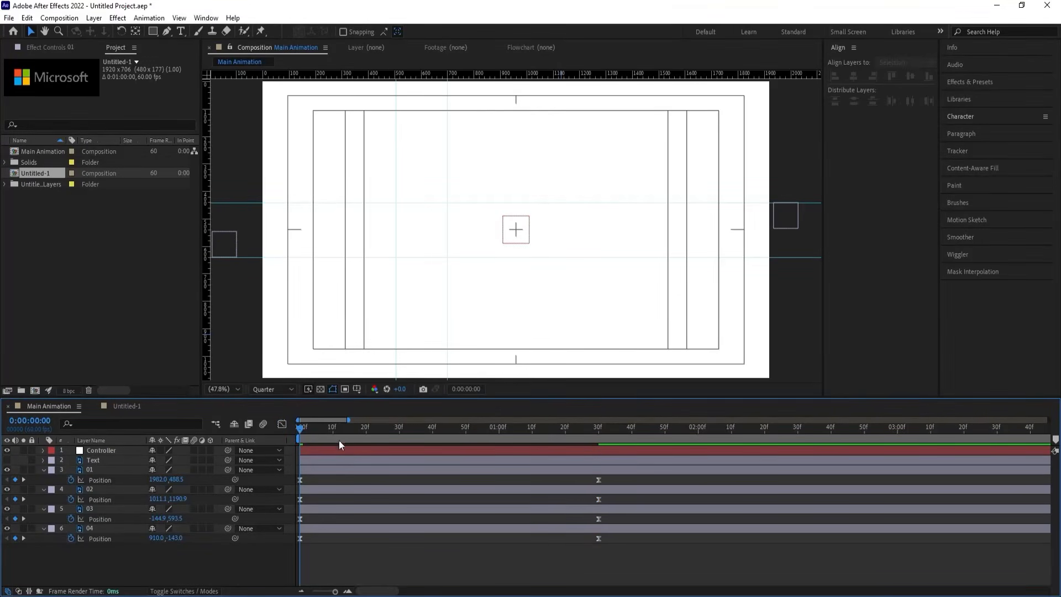
left_click(332, 430)
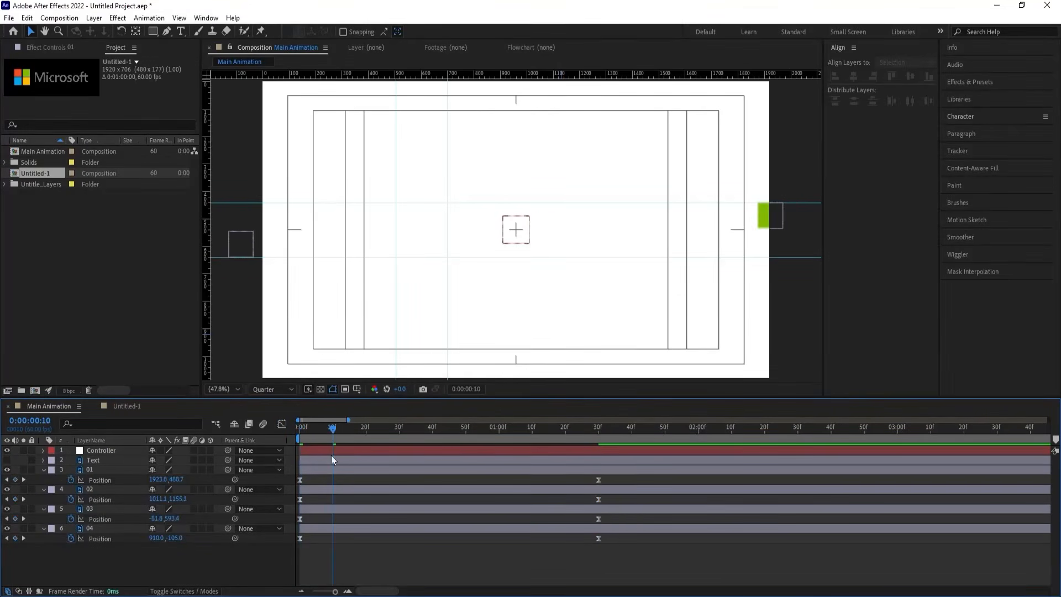
left_click(331, 508)
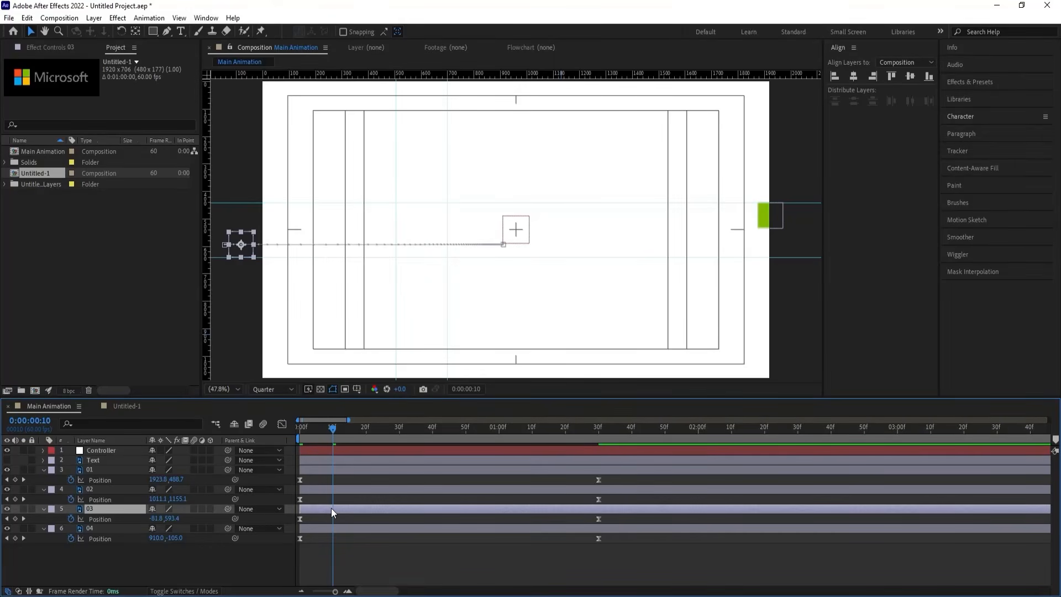
key("bracketleft")
left_click(365, 430)
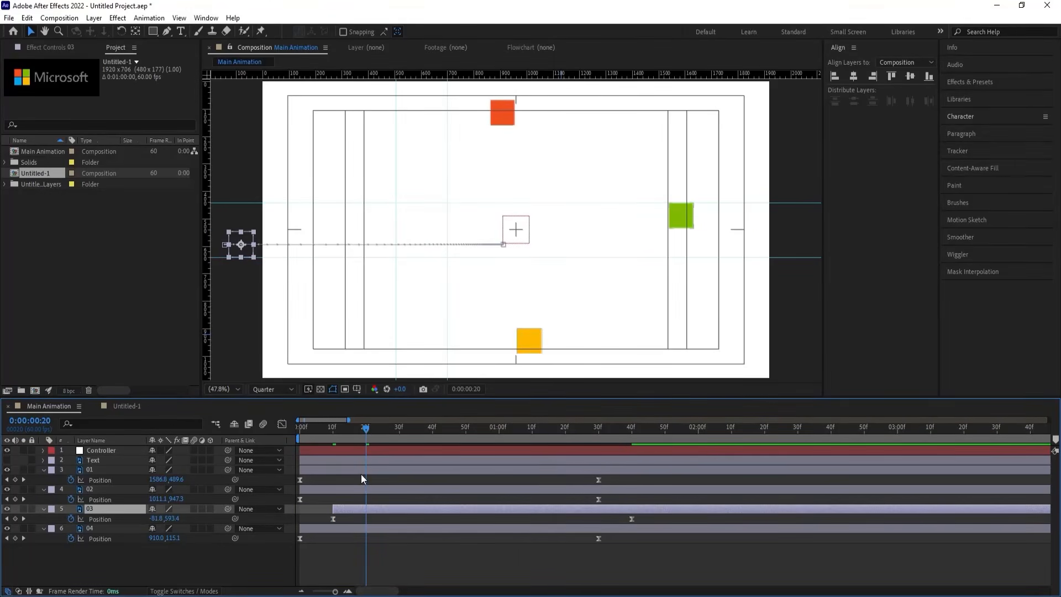
left_click(362, 496)
left_click(366, 488)
key("bracketleft")
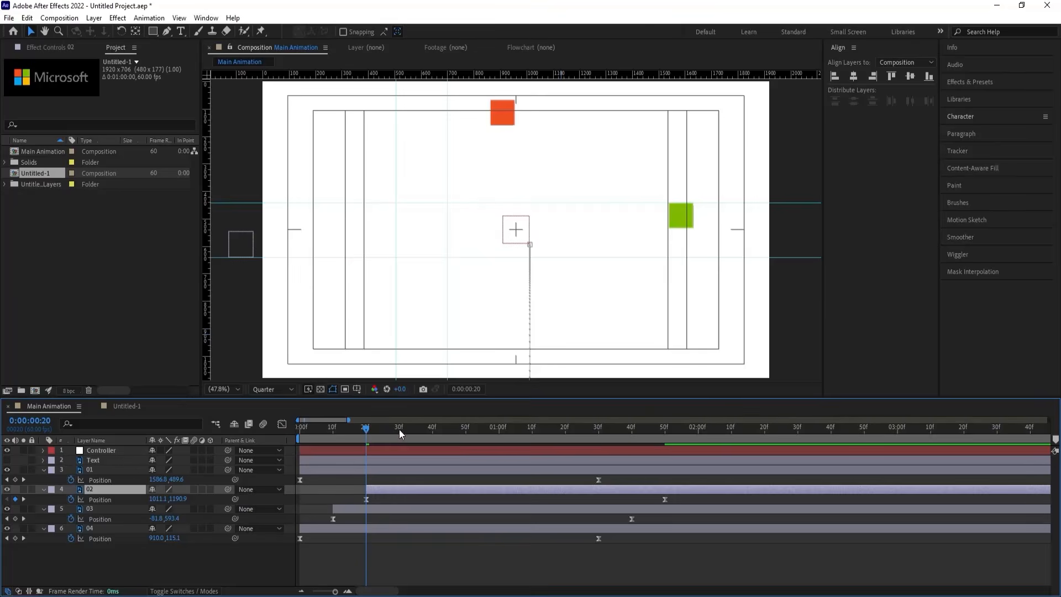
left_click(399, 434)
left_click(399, 470)
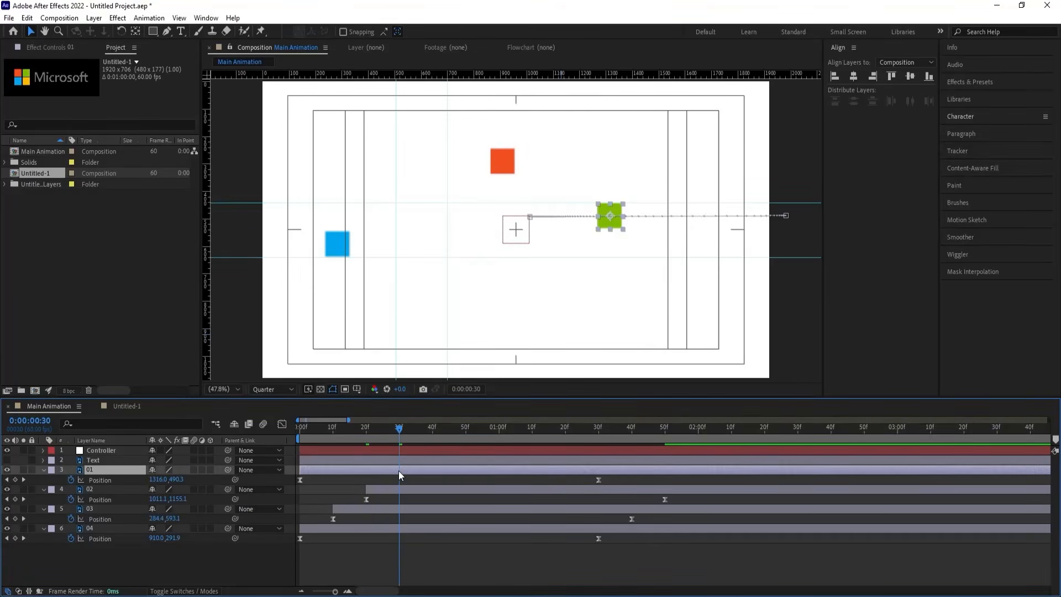
key("bracketleft")
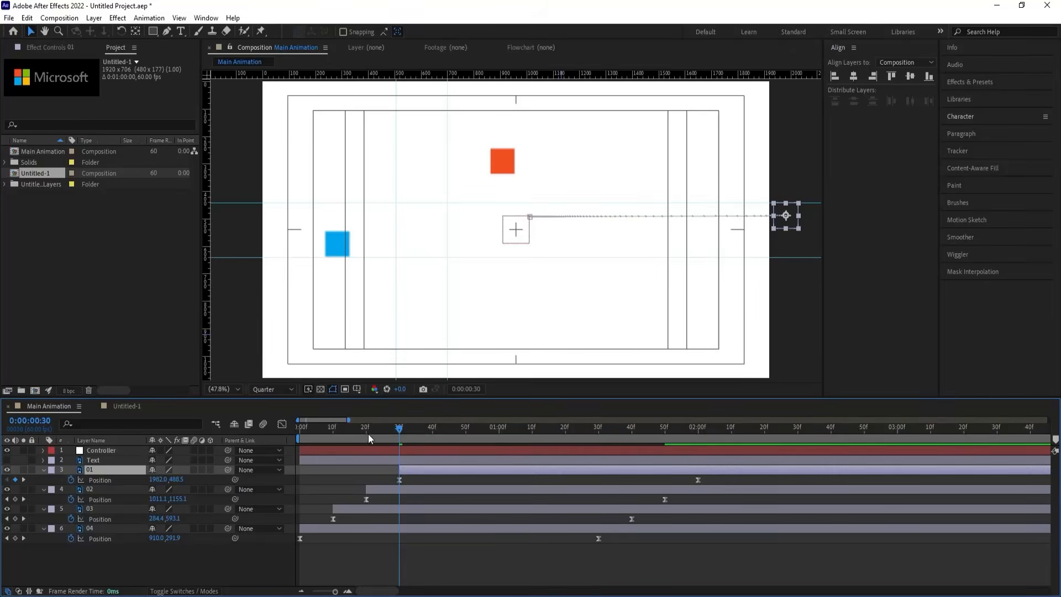
- Preview the staggered entrance of the four squares from the start of the composition
key("Home")
key("space")
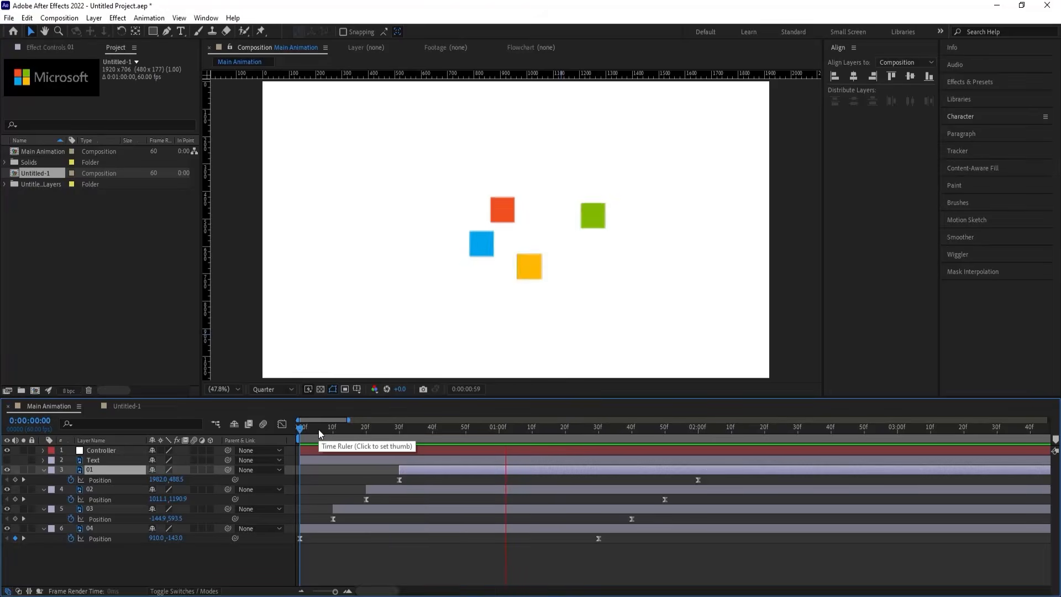
key("space")
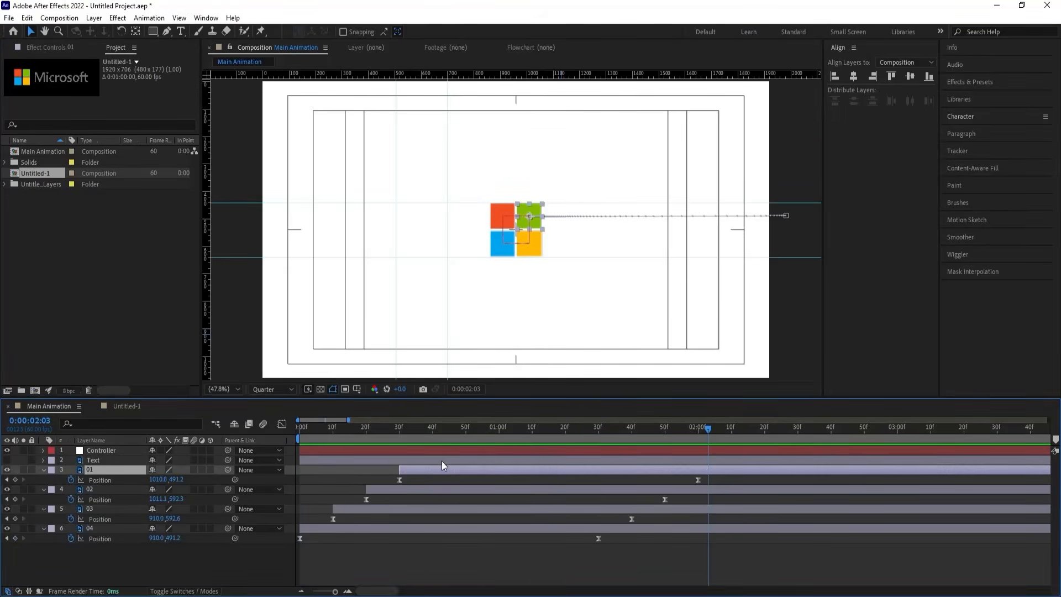
- Realign the starts of layers 01 to 04 to 0:00 so all the squares enter together
key("minus")
key("Home")
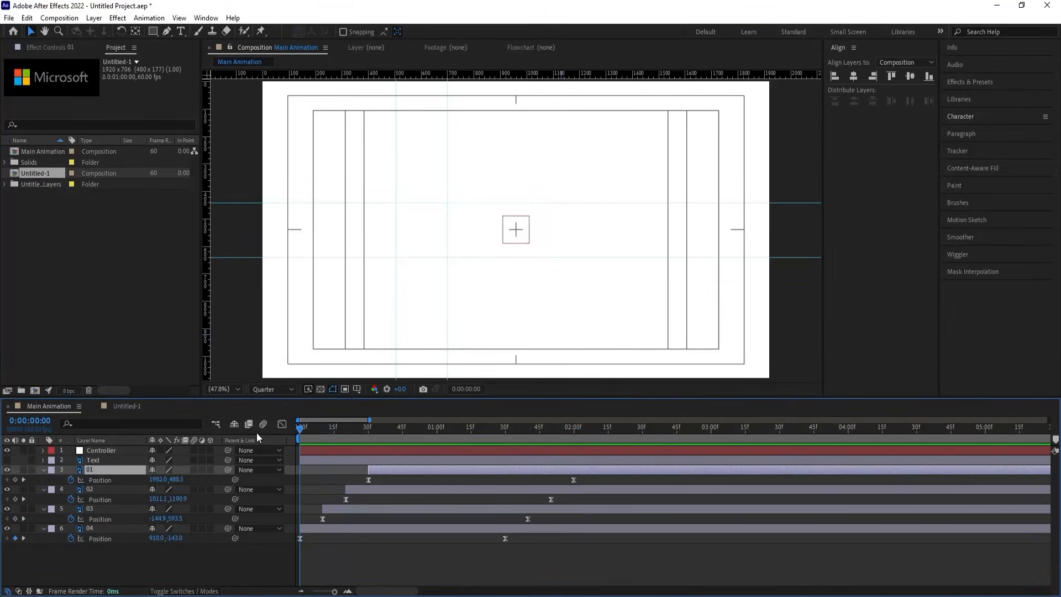
left_click(95, 527, "shift")
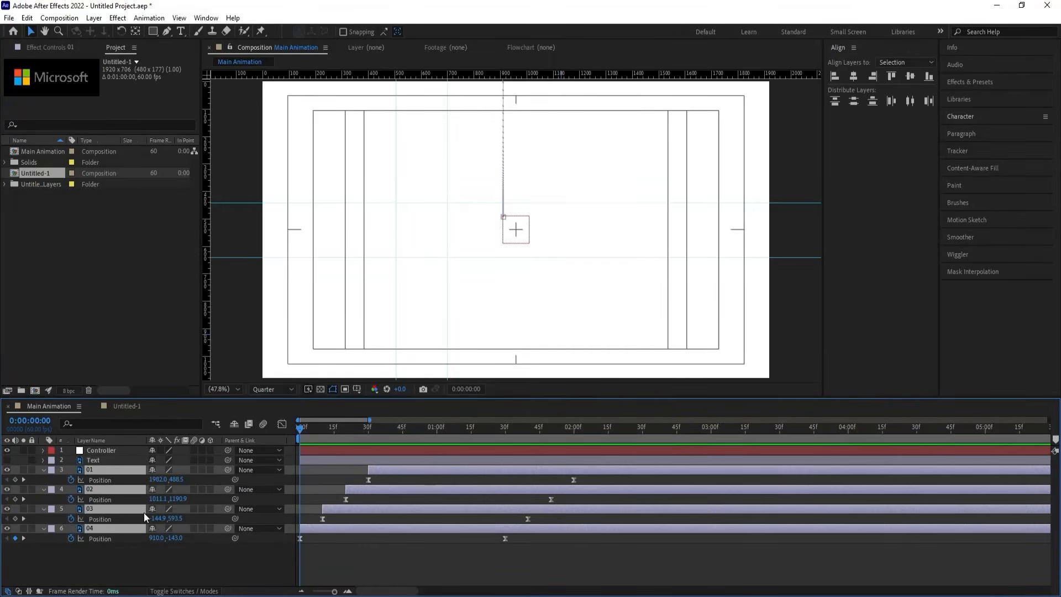
key("bracketleft")
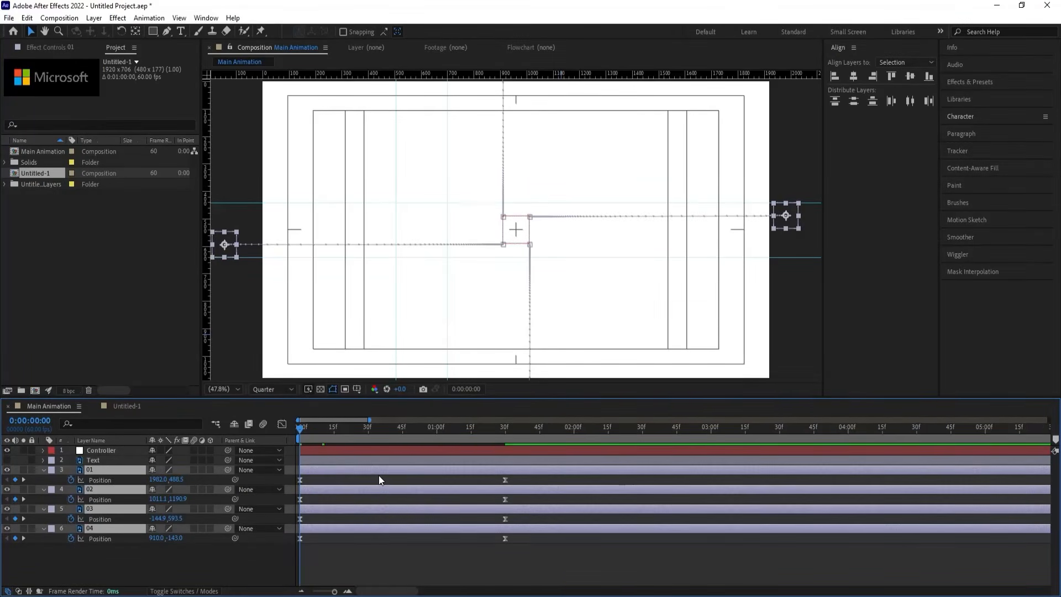
- Preview the simultaneous entrance of the four squares until they assemble into the logo
key("minus")
key("space")
key("space")
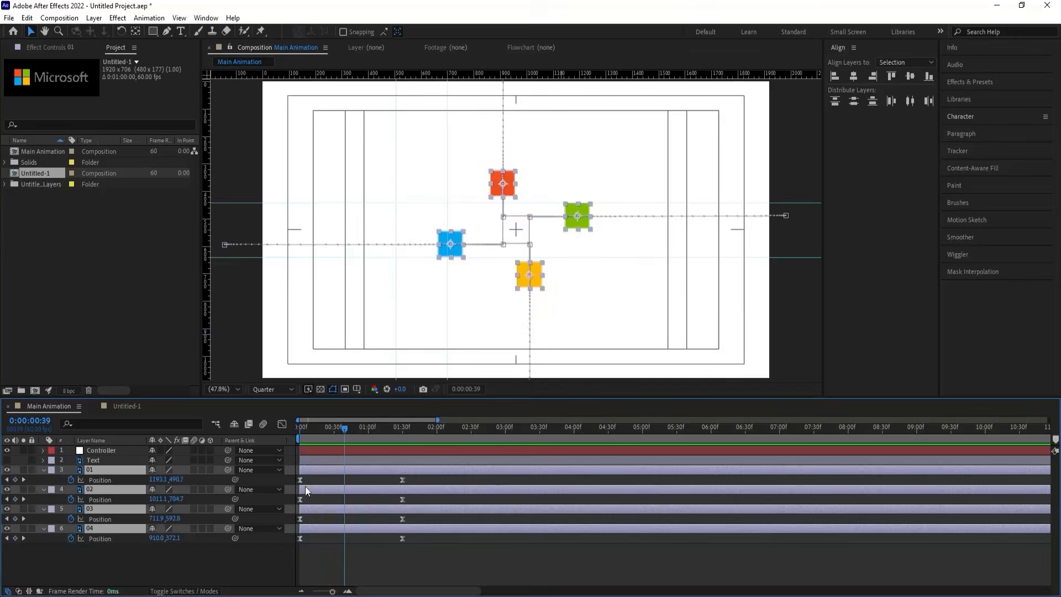
key("space")
key("space")
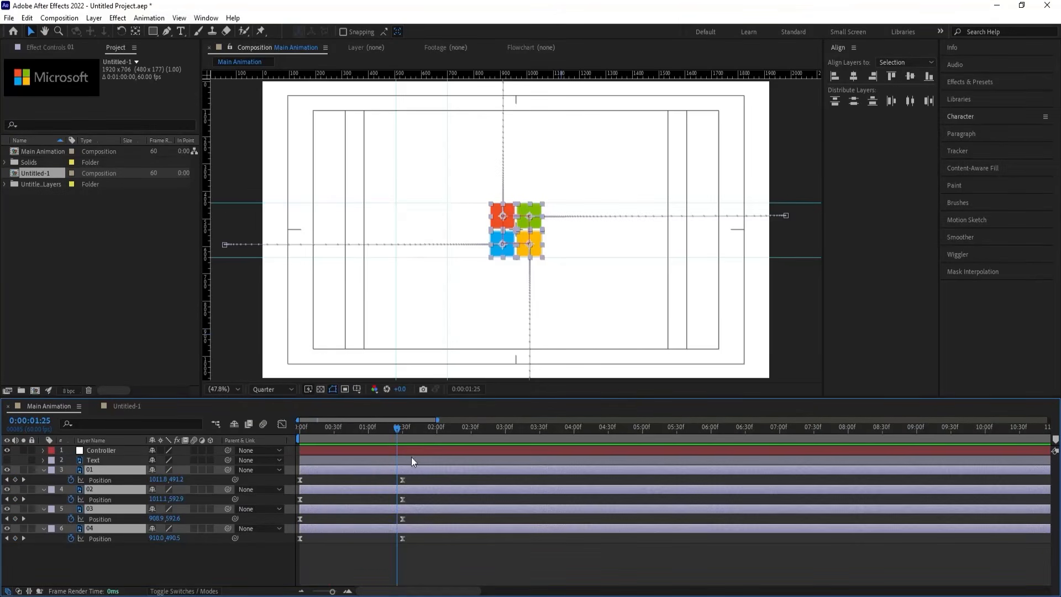
key("Home")
key("space")
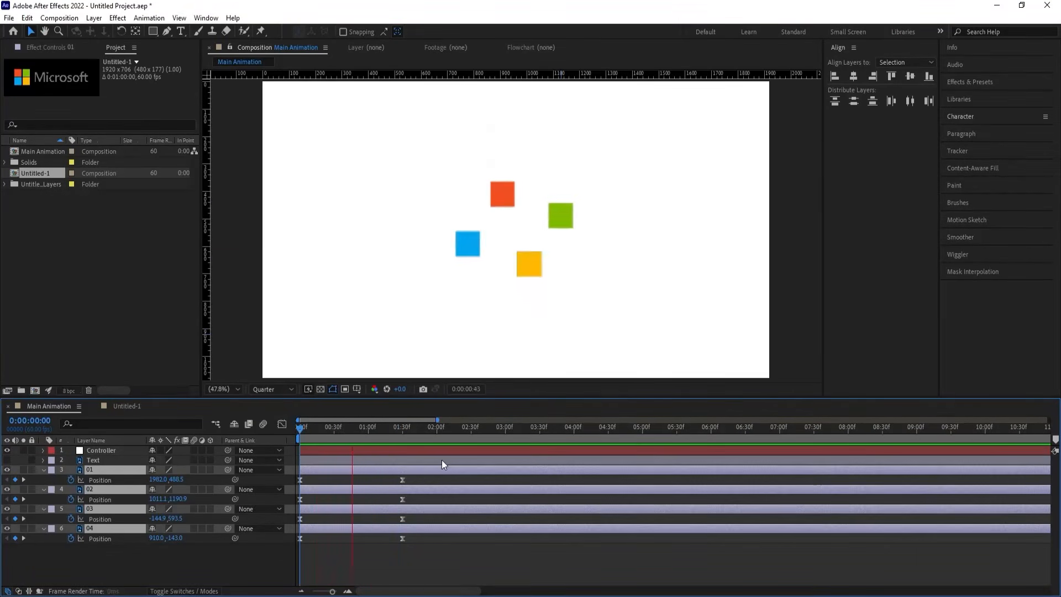
key("space")
- Set a Rotation keyframe of 0° on the Controller null at 1:30, in line with the squares' final Position keyframes
left_click_drag(407, 432, 402, 430)
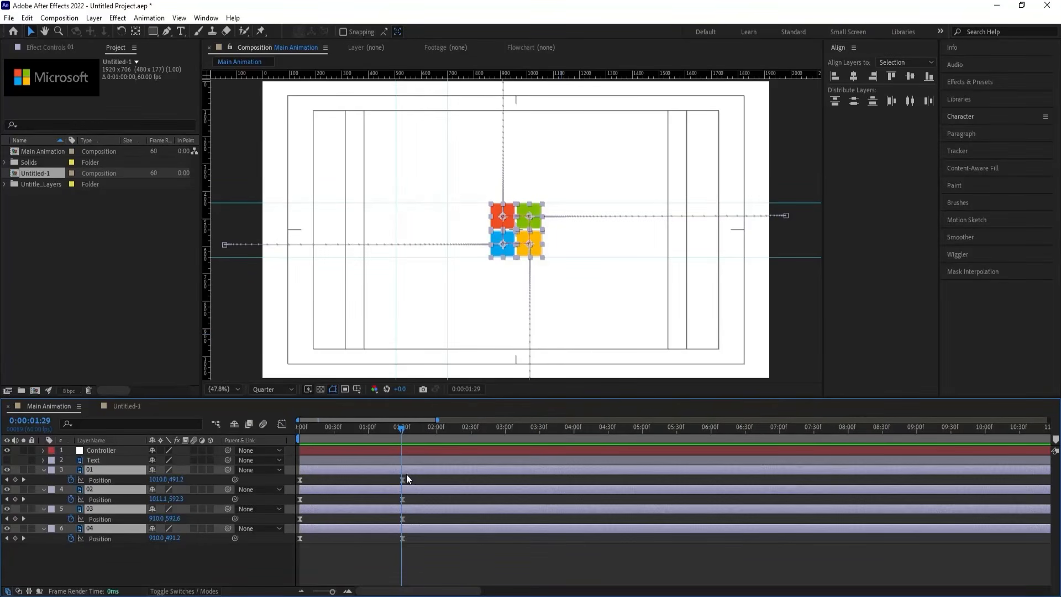
key("Page_Down")
left_click(406, 559)
left_click(112, 452)
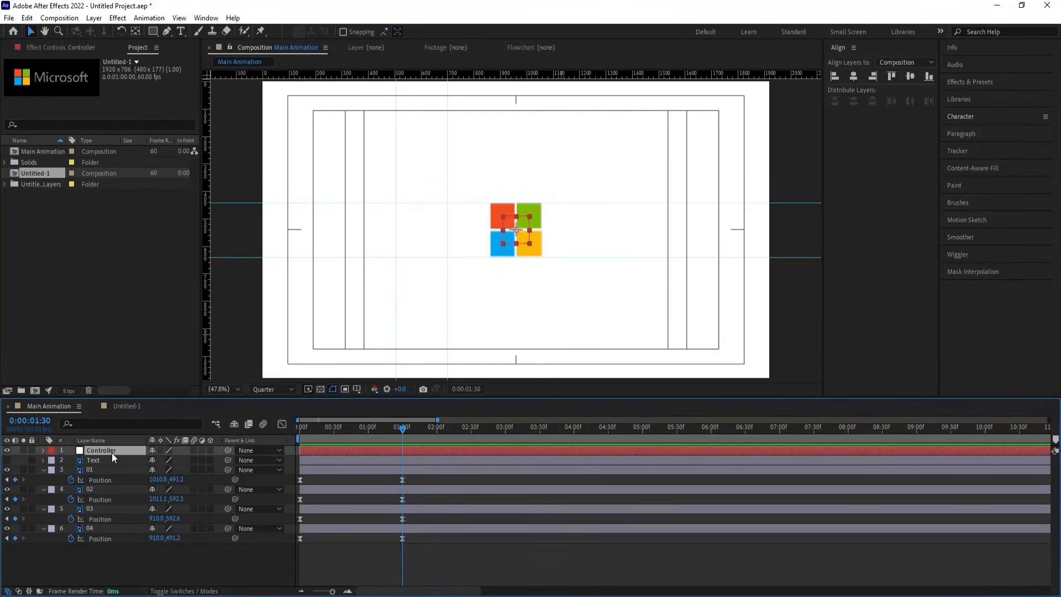
key("r")
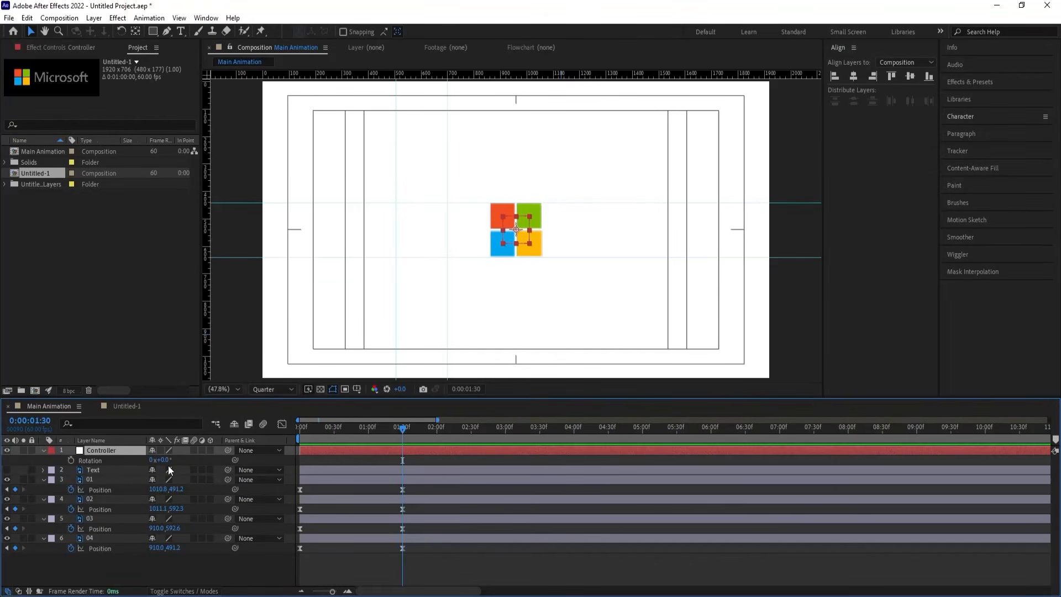
left_click(69, 461)
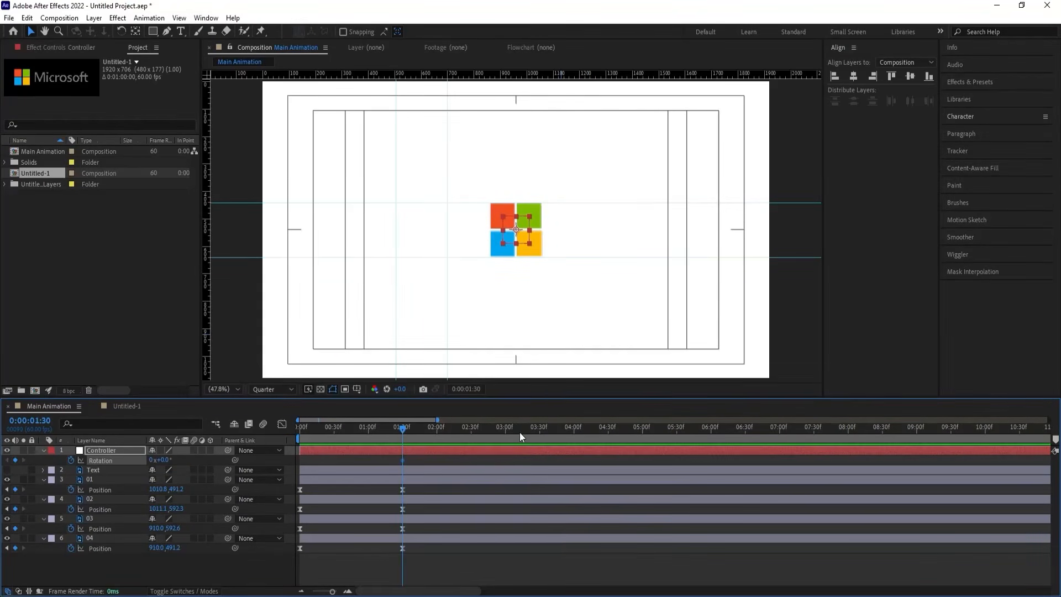
- Set the Controller null's Rotation to 1 full revolution (1x+0.0°) at 3:30
left_click_drag(522, 432, 539, 431)
left_click(151, 461)
type("1")
key("Return")
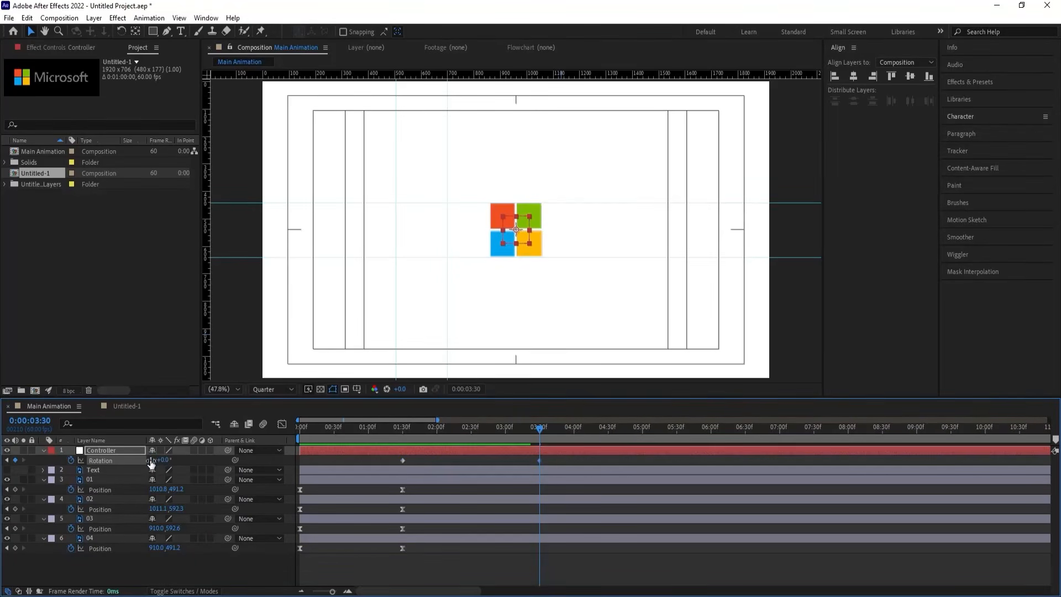
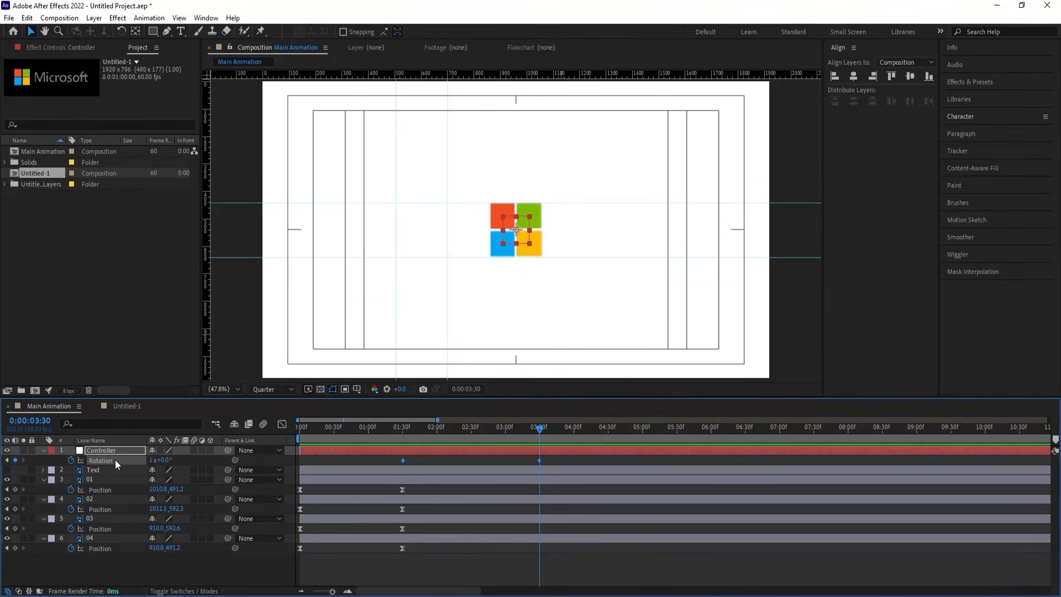
- Reshape the speed graph of the Controller's two Rotation keyframes into a steep central peak with long ease-out and ease-in
left_click(282, 424)
left_click_drag(596, 505, 388, 557)
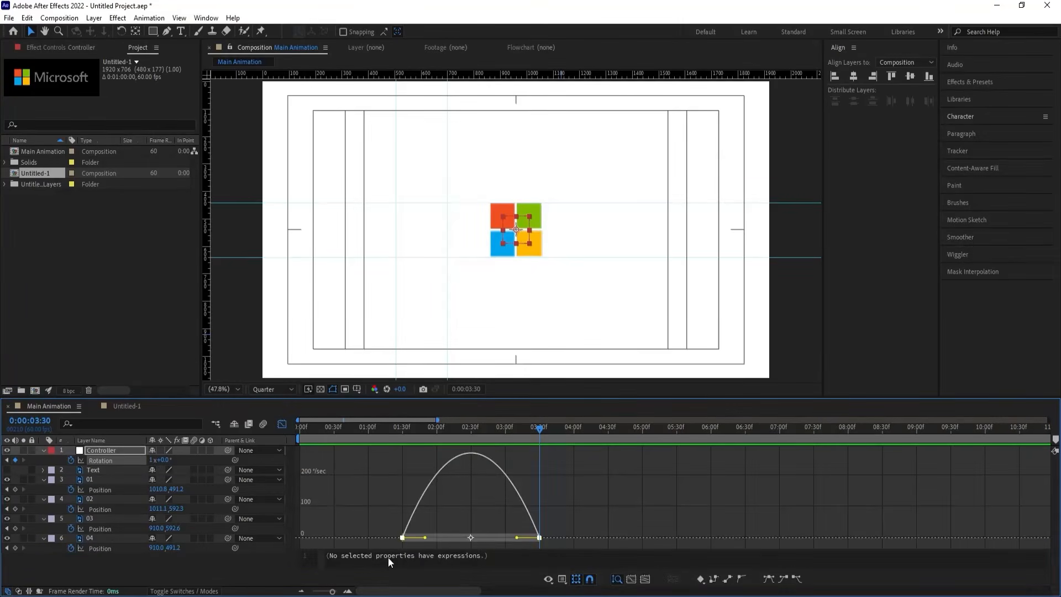
left_click_drag(516, 537, 449, 538)
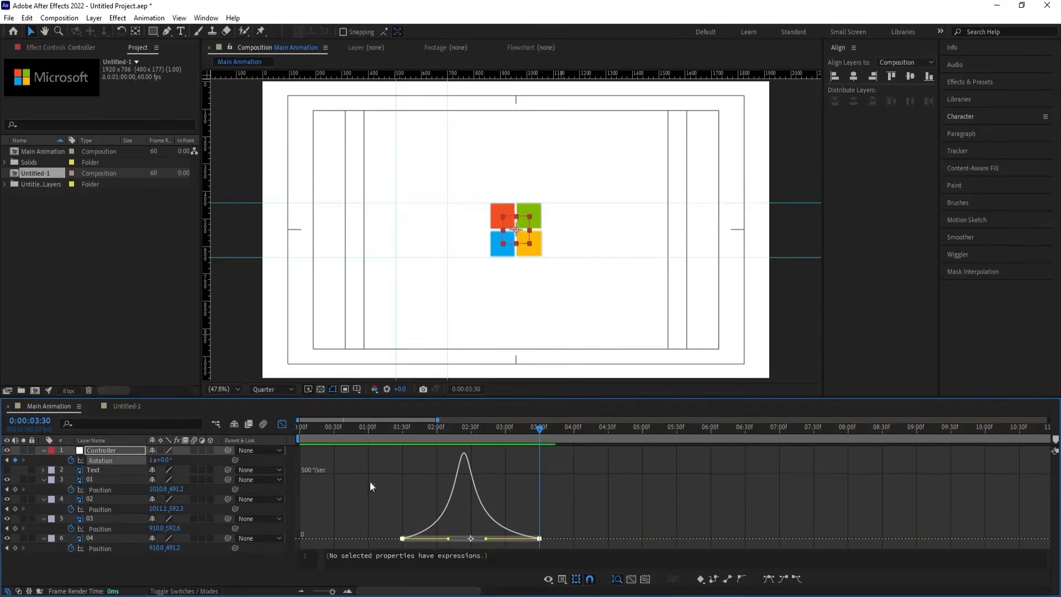
left_click(281, 424)
- Preview the Controller's rotation together with the assembling squares, starting from about 0:49
left_click_drag(410, 436, 355, 434)
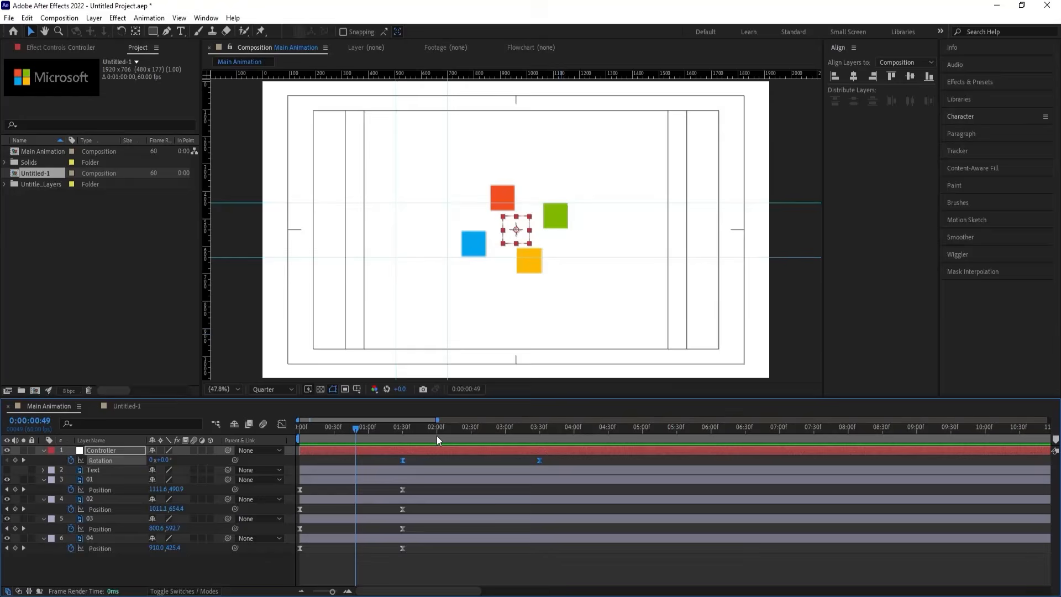
key("space")
key("space")
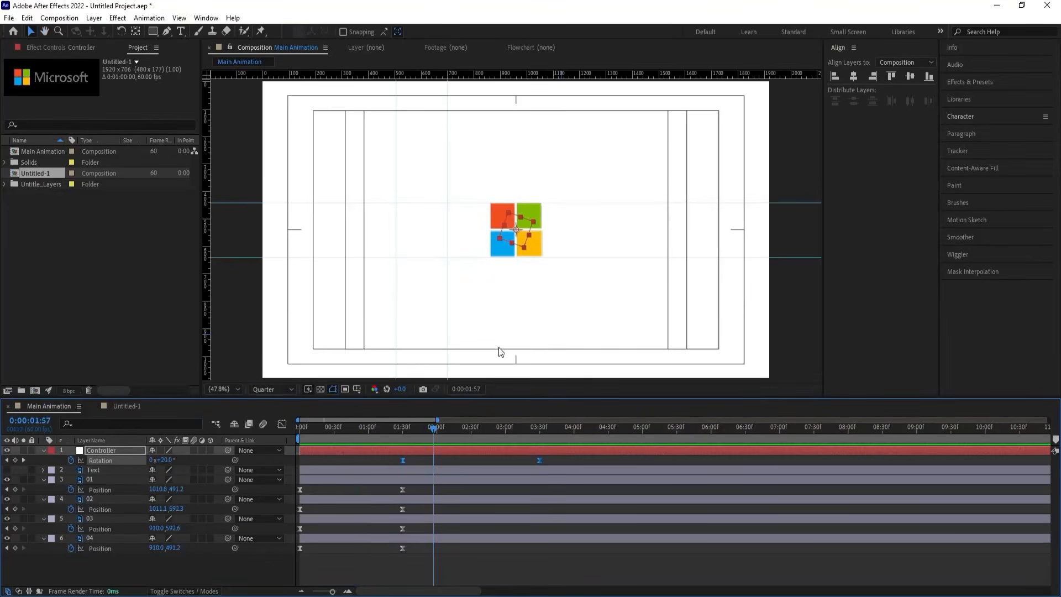
- Parent layers 01 to 04 to the Controller null at 0:00 and preview the assembled logo rotating with it
left_click_drag(437, 432, 270, 439)
left_click(90, 479)
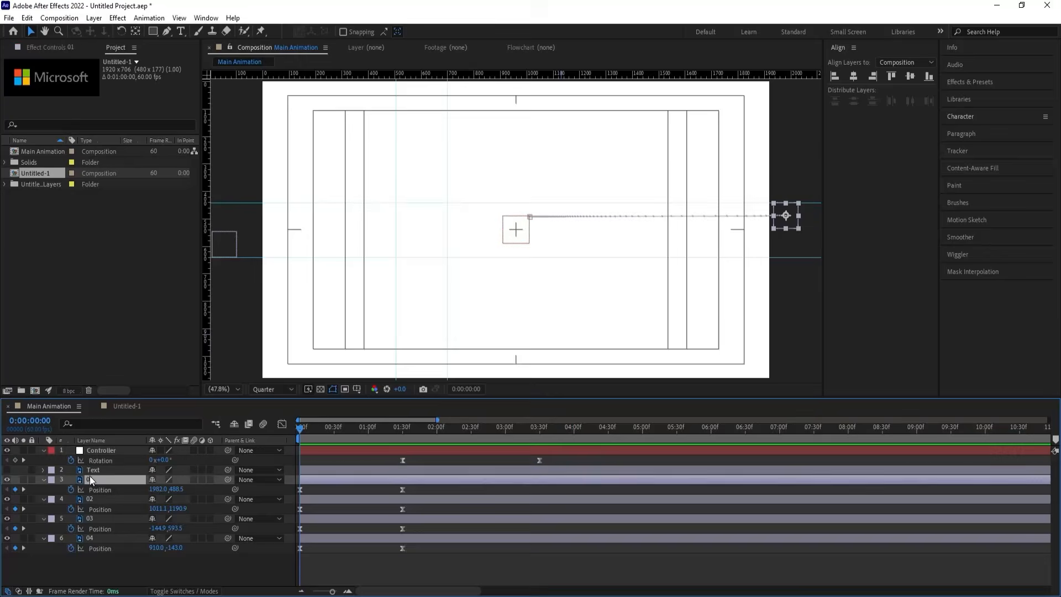
left_click(94, 534, "shift")
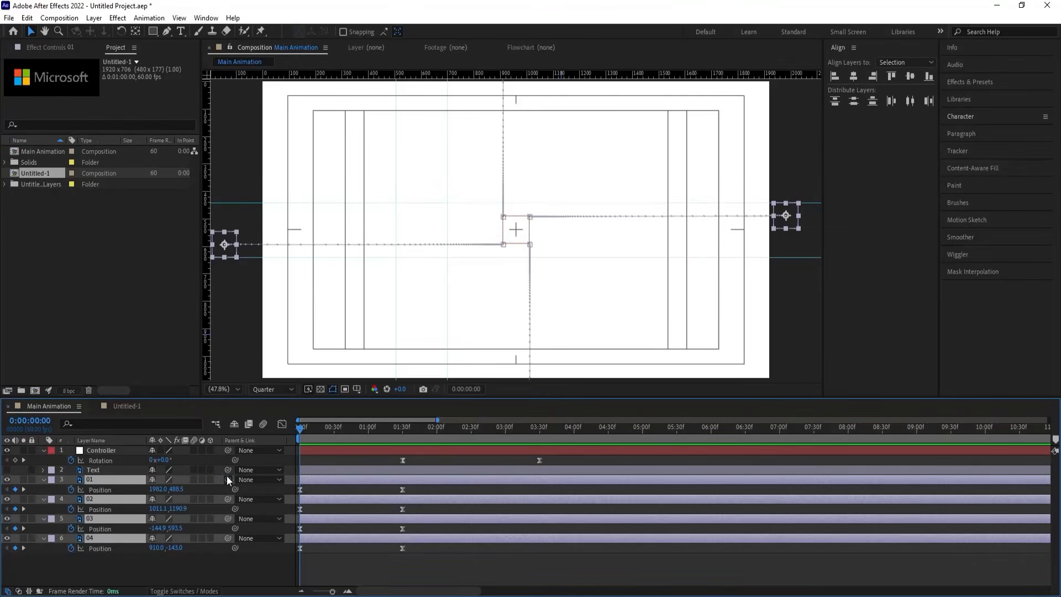
left_click_drag(227, 479, 113, 452)
left_click(325, 453)
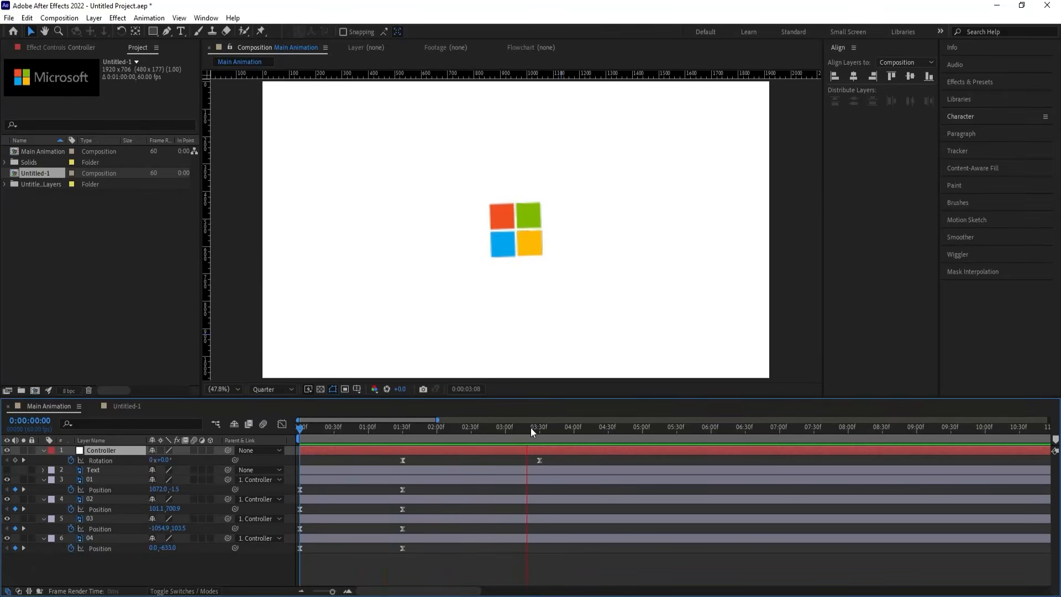
- Add Position keyframes to layers 01 to 04 at 3:30, in line with the Controller's final Rotation keyframe
left_click_drag(546, 429, 541, 428)
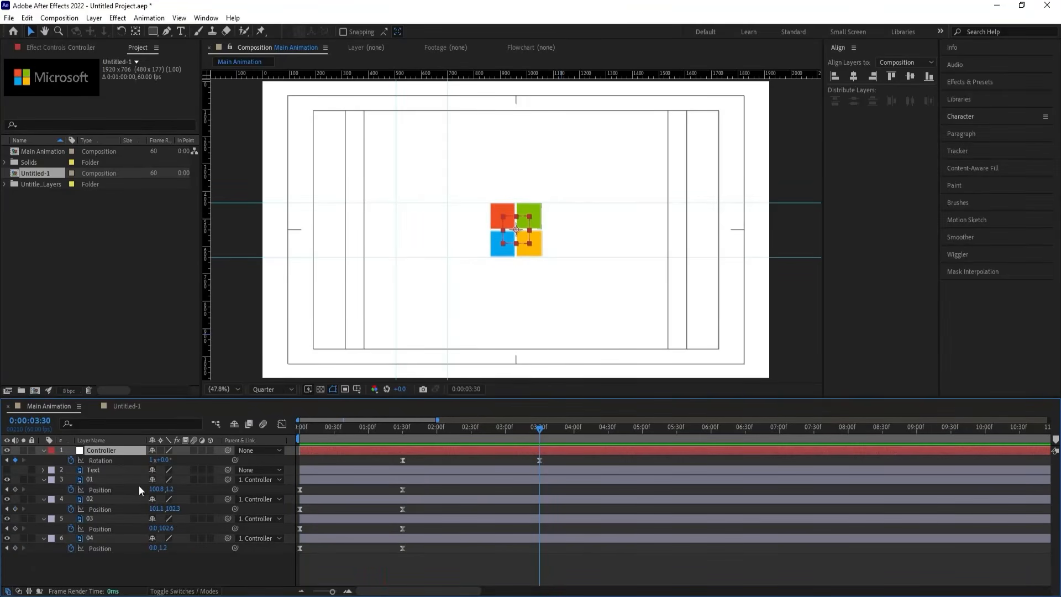
left_click(104, 479)
left_click(98, 537, "shift")
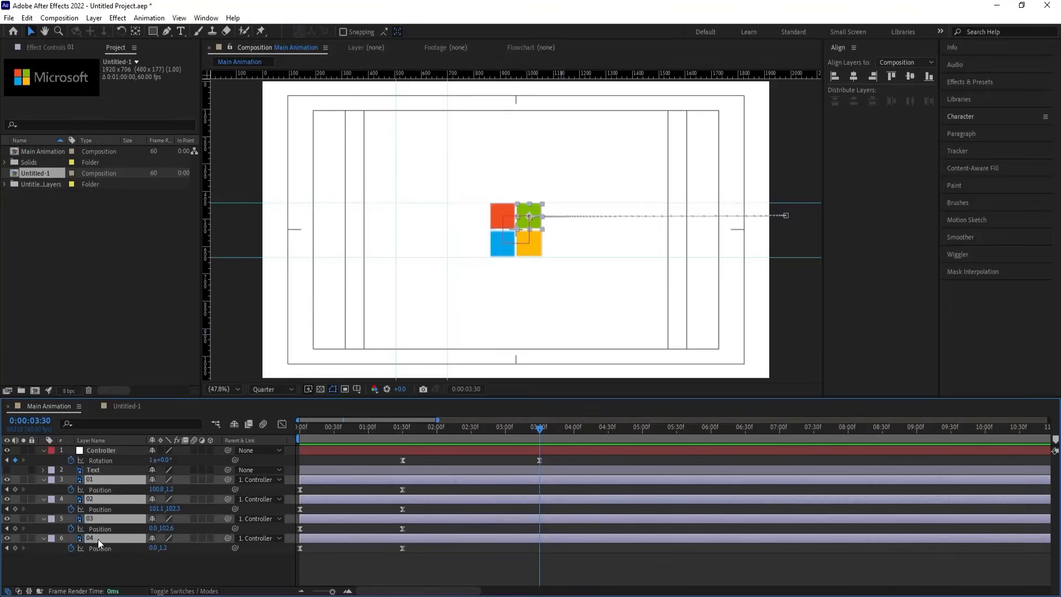
left_click(15, 489)
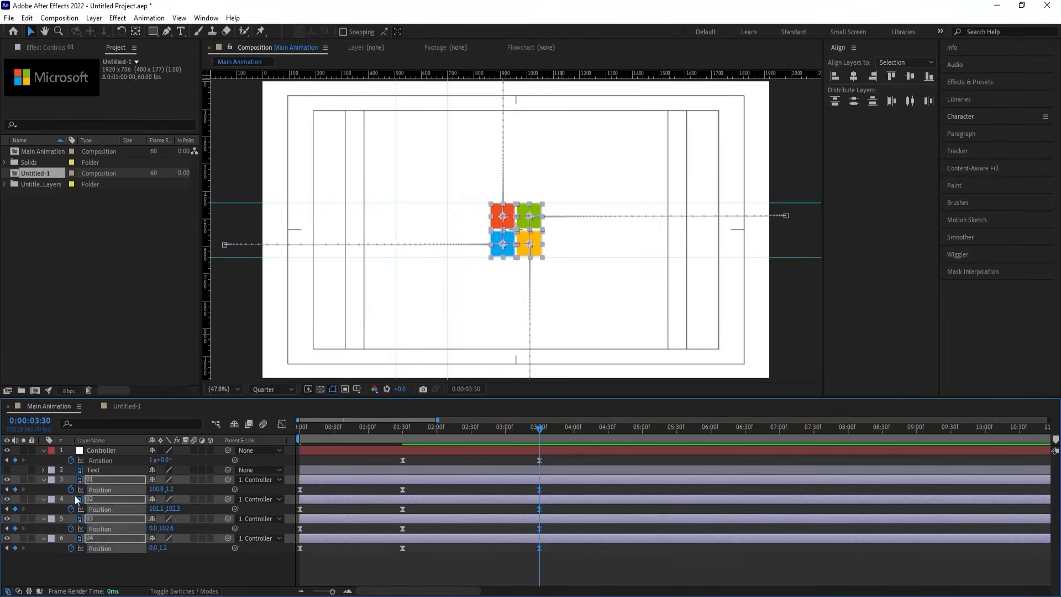
- At 5:00, shift layers 01 to 04 left together between the vertical guides, with layer 01's X position at -256.2
left_click_drag(592, 426, 642, 436)
left_click_drag(155, 490, 90, 490)
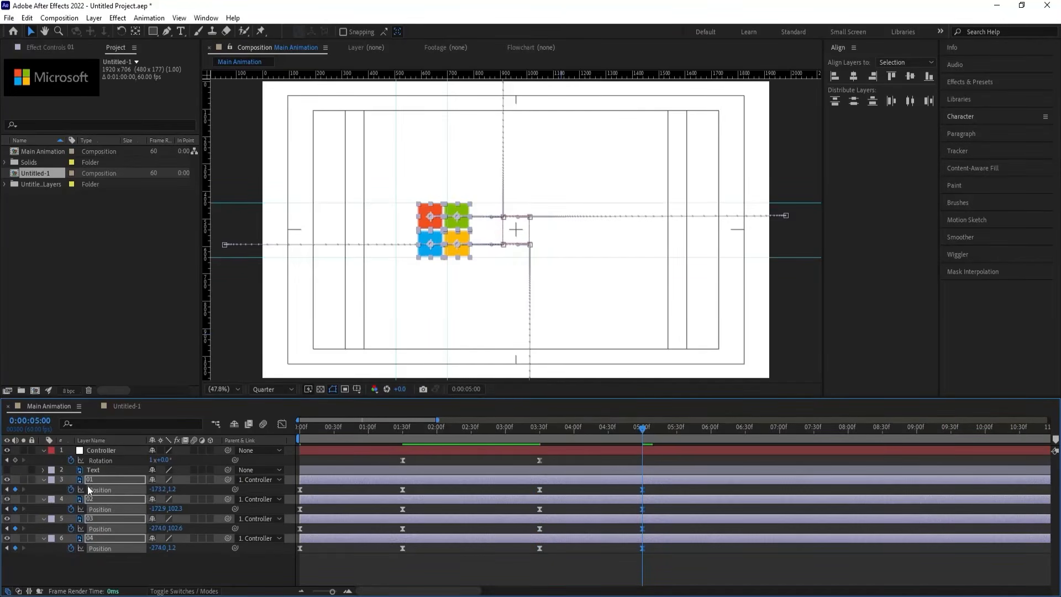
left_click_drag(154, 489, 117, 489)
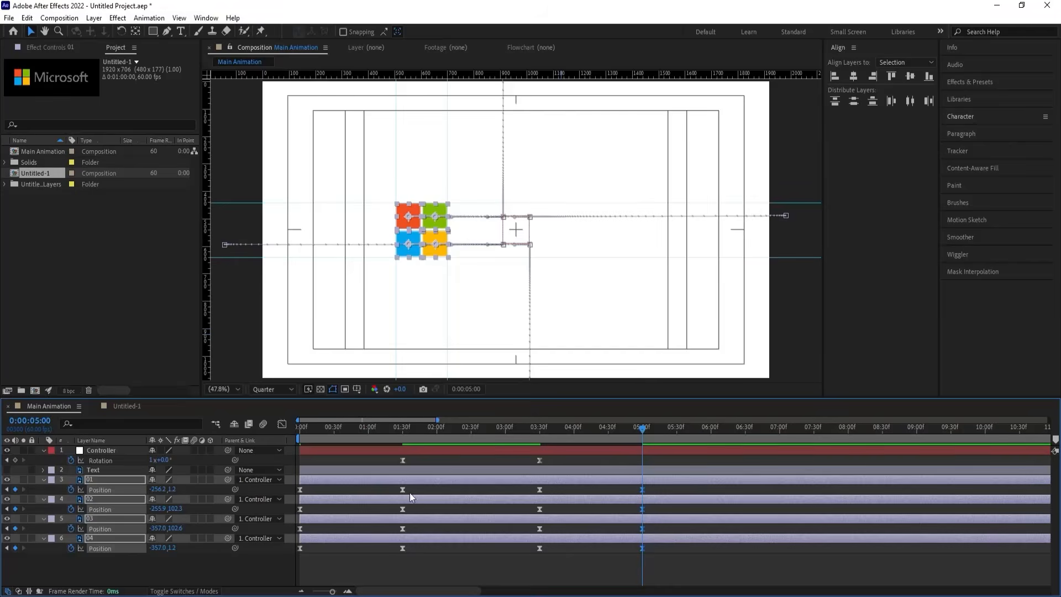
- Reshape the speed graph of the squares' Position keyframes between 3:30 and 5:00 into a steep central peak
left_click_drag(529, 490, 662, 556)
left_click(282, 425)
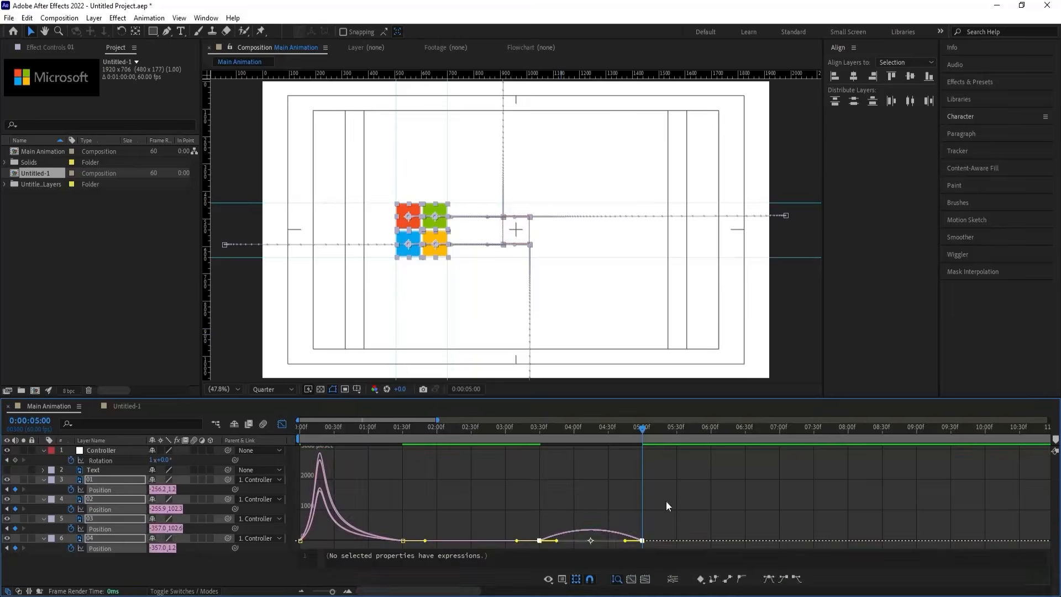
left_click_drag(689, 496, 552, 557)
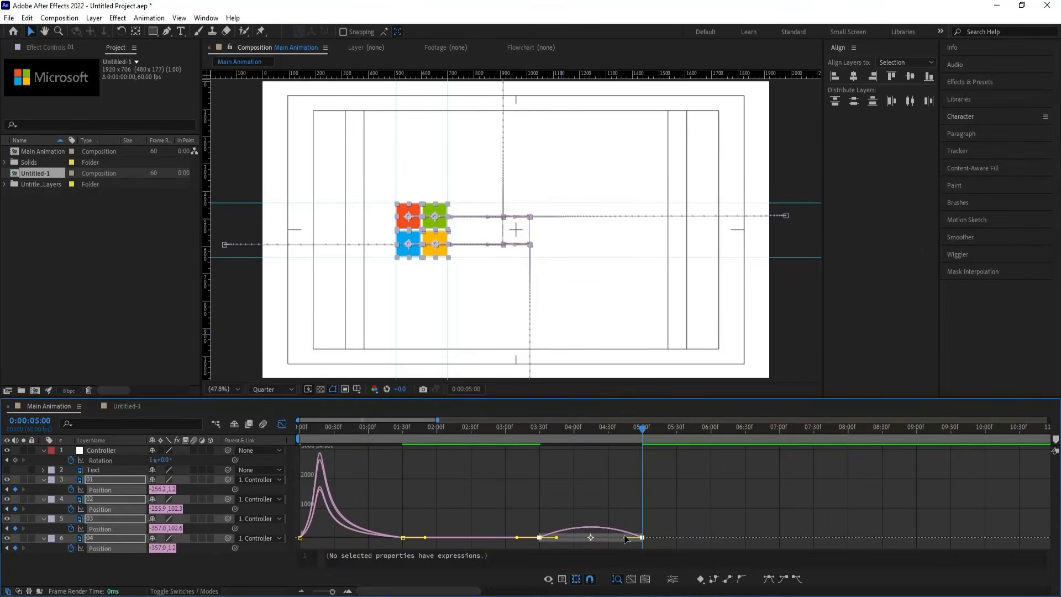
left_click_drag(625, 536, 578, 536)
- Leave the graph view and preview the entrance, rotation and leftward slide from the start of the composition
left_click_drag(501, 429, 217, 443)
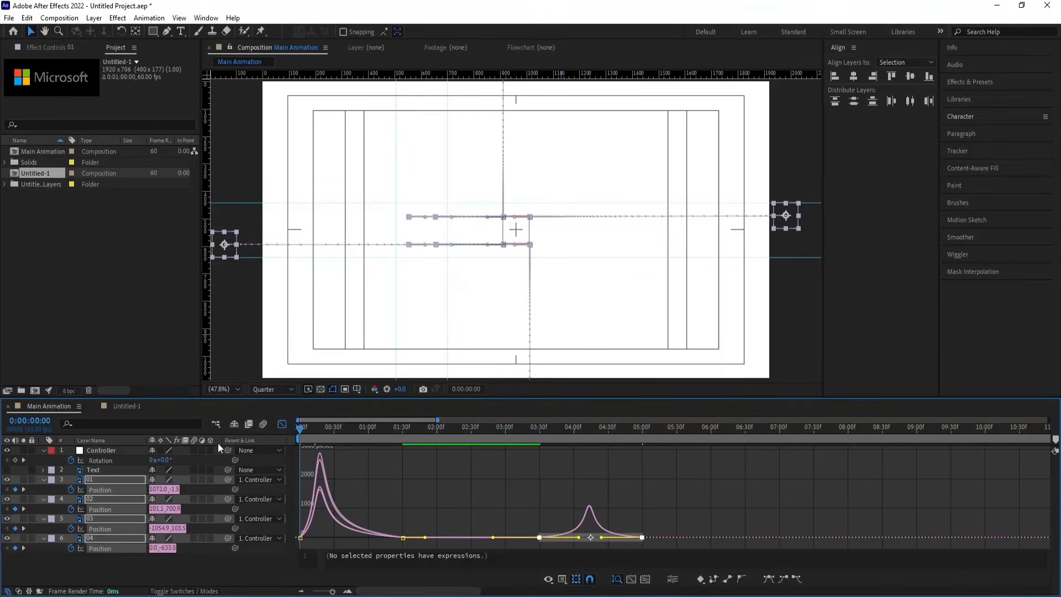
left_click(284, 426)
key("space")
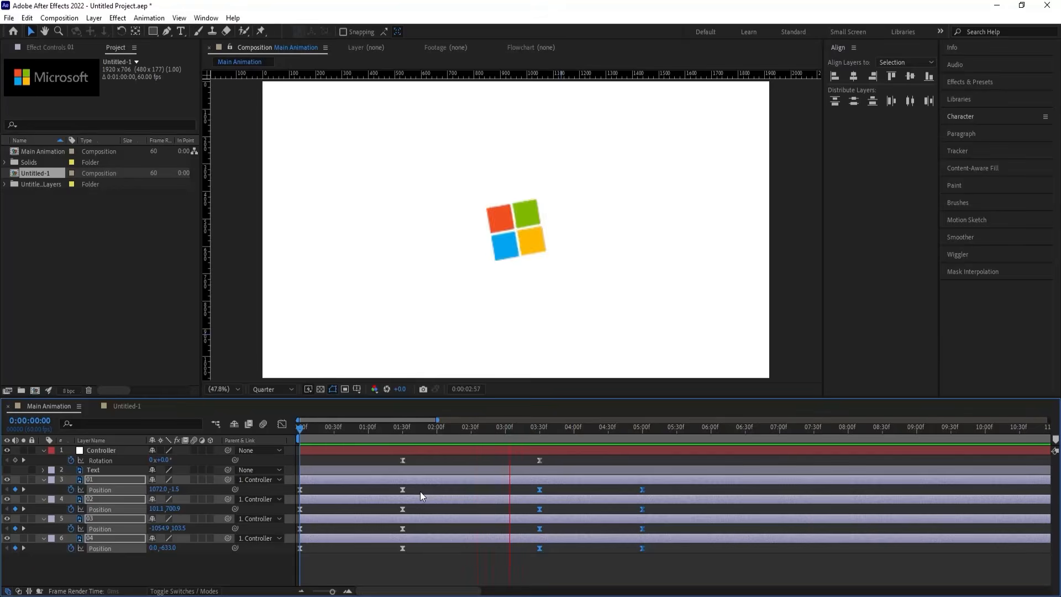
key("space")
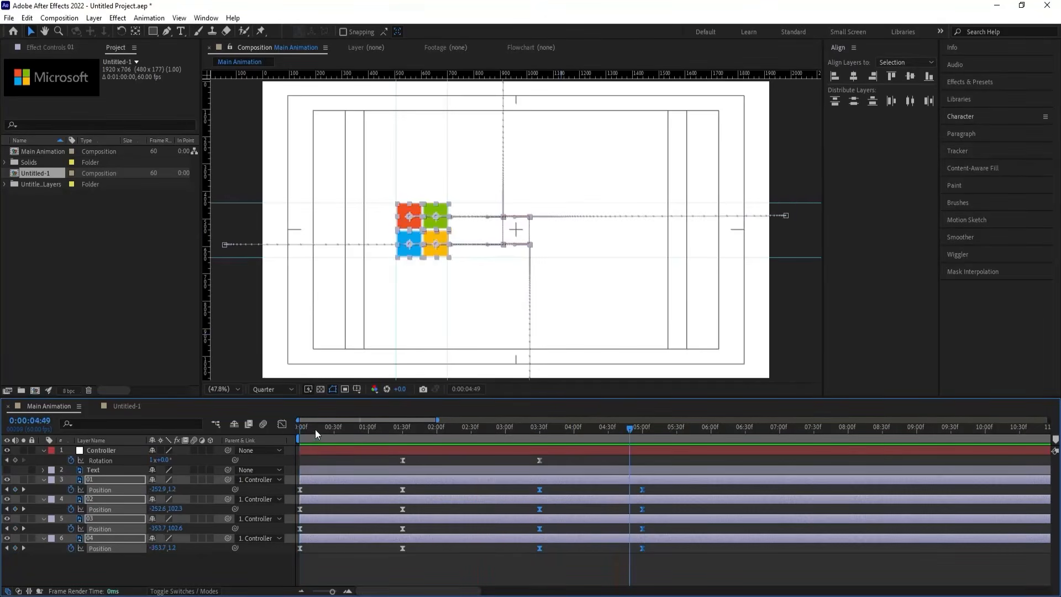
- Move the start of layer 02 to 0:10
left_click(336, 577)
key("equal")
key("equal")
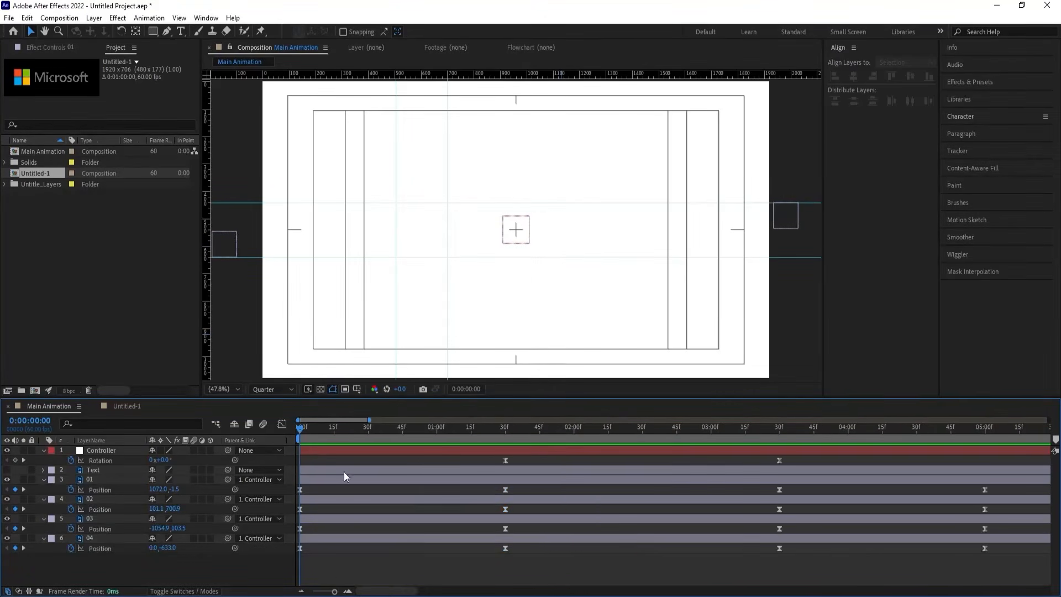
left_click(346, 429)
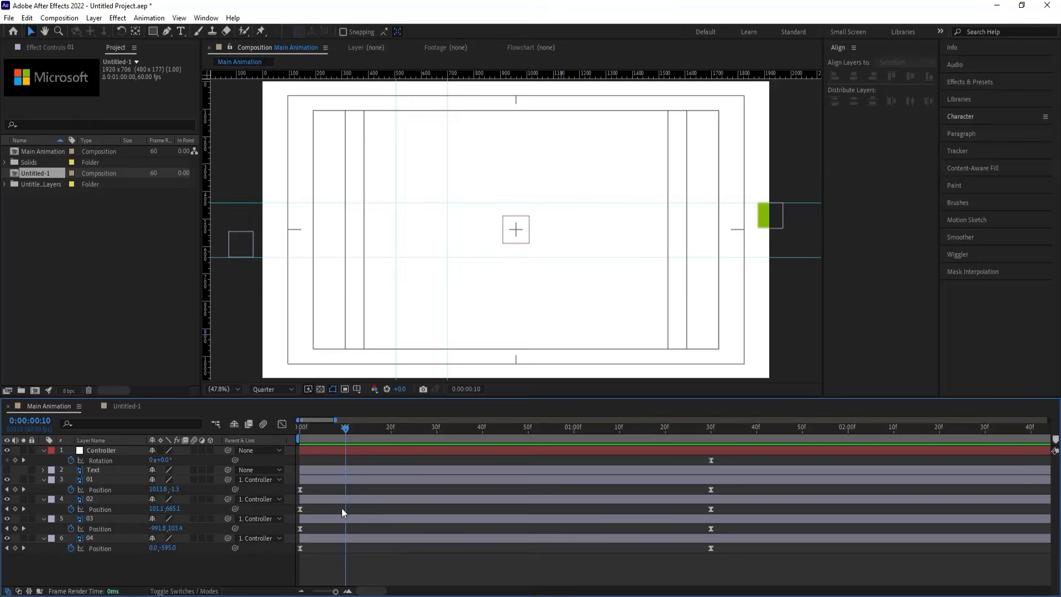
left_click(323, 520)
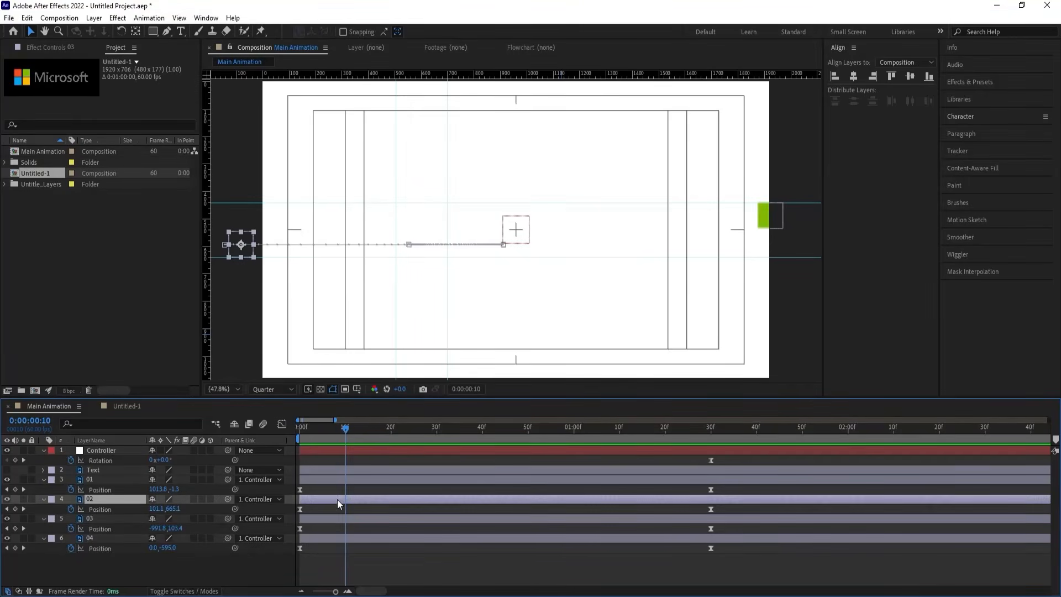
left_click(339, 500)
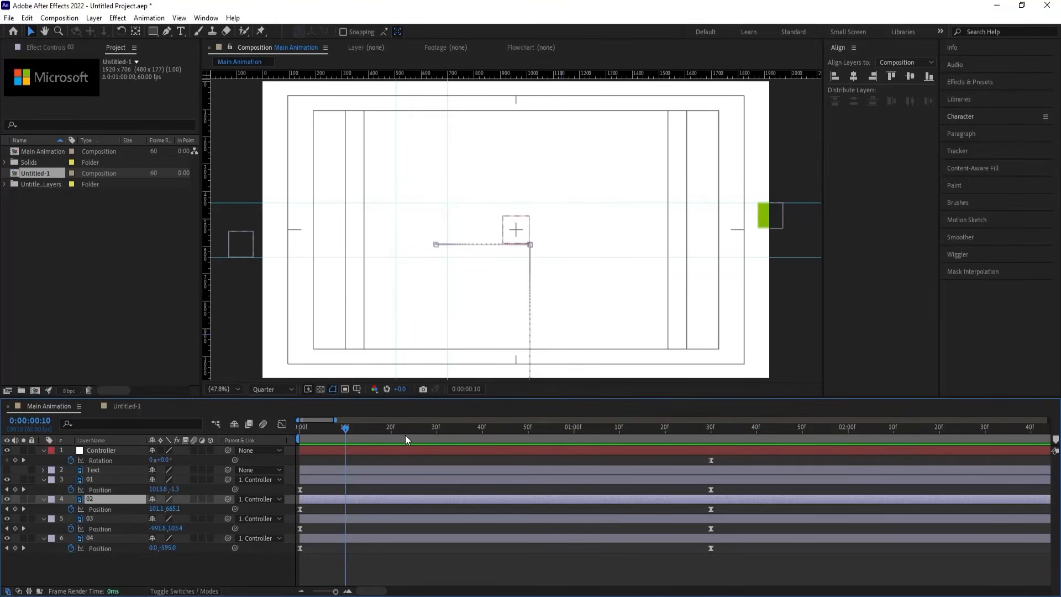
key("bracketleft")
- Move the start of layer 03 to 0:20 and the start of layer 04 to 0:30
left_click(390, 432)
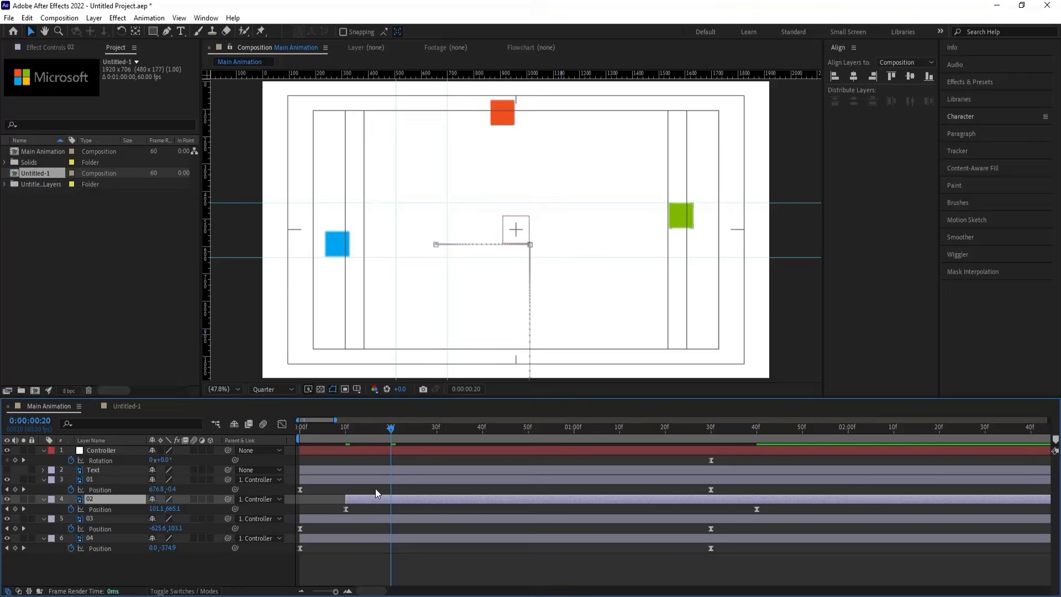
left_click(376, 522)
key("bracketleft")
left_click(436, 429)
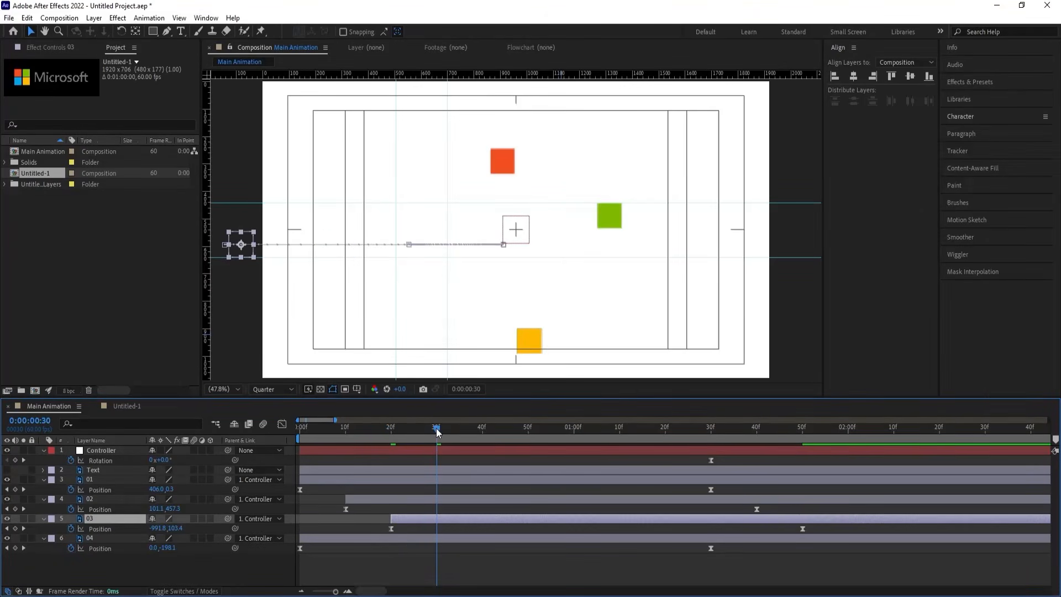
left_click(409, 538)
key("bracketleft")
- Preview the staggered entrance, rotation and slide of the four squares over the first five seconds
key("minus")
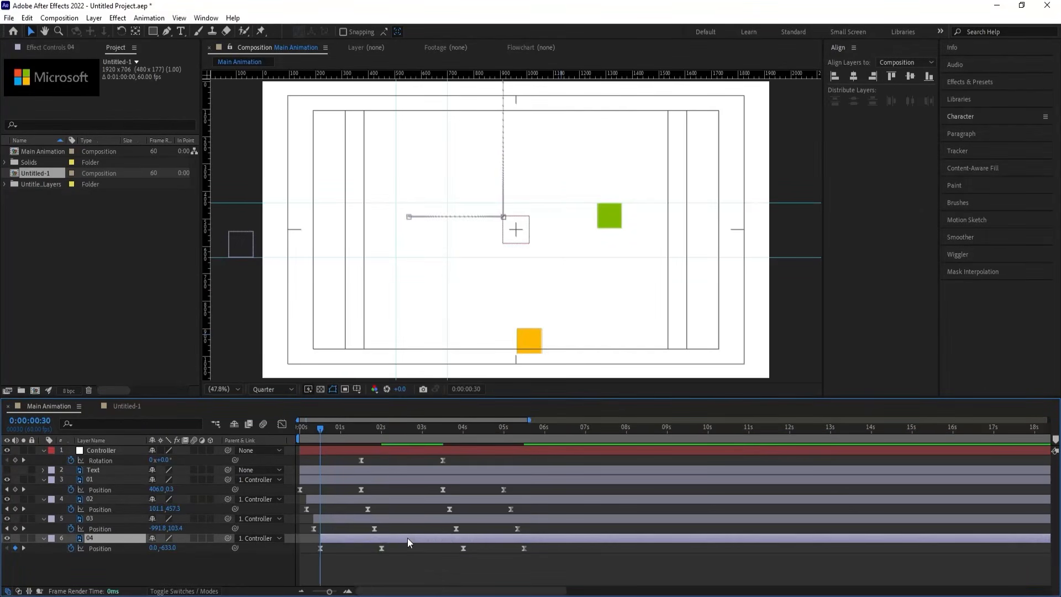
key("space")
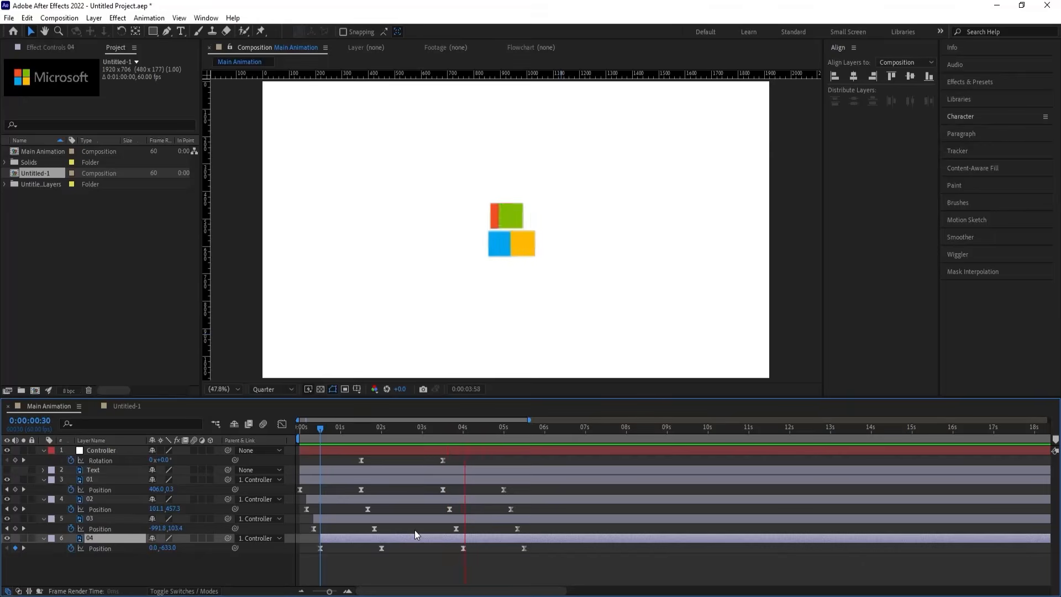
key("space")
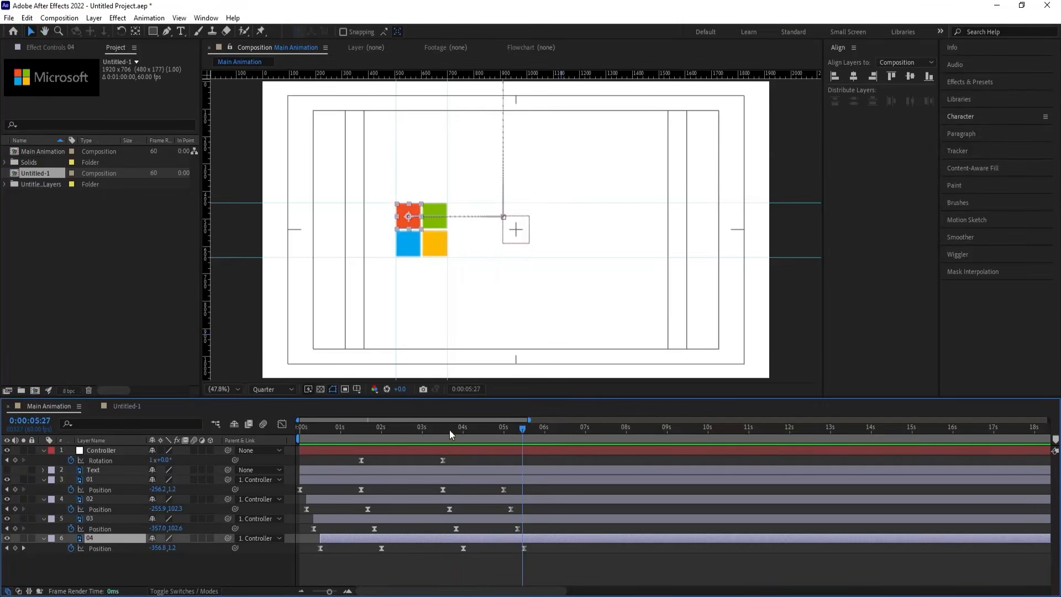
- Turn on the visibility of the Text layer with the time at about 3:31
mouse_move(449, 429)
left_mouse_down()
mouse_move(466, 424)
mouse_move(439, 422)
mouse_move(478, 426)
mouse_move(443, 426)
left_mouse_up()
left_click(106, 469)
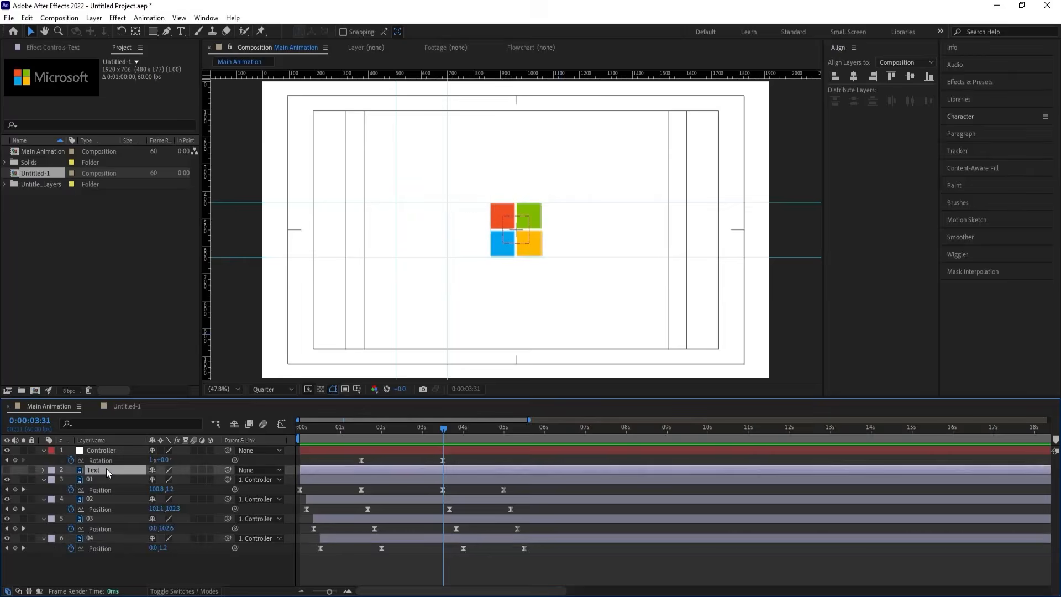
left_click(6, 470)
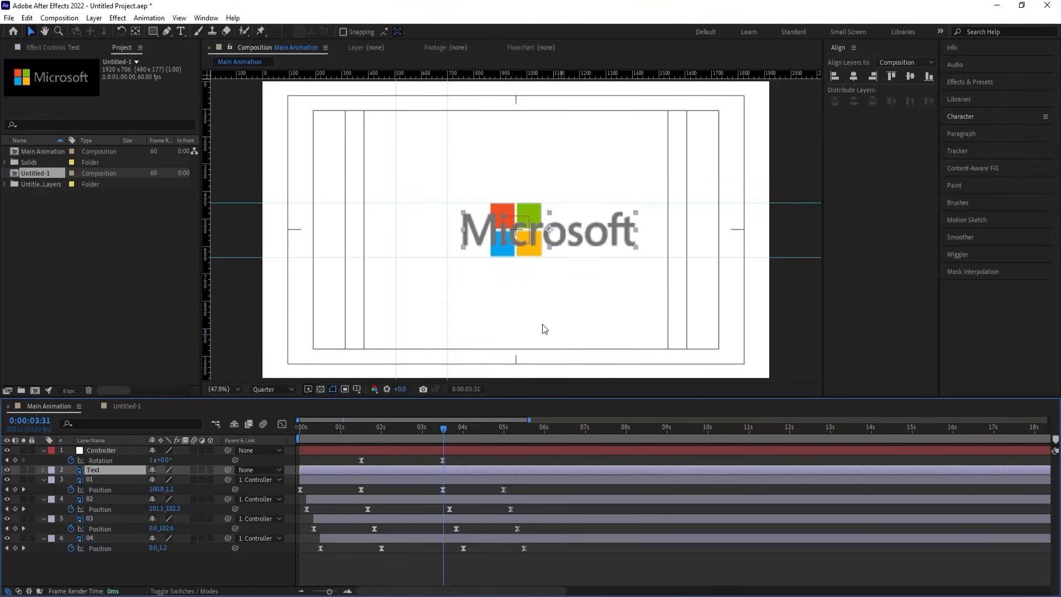
- Preview the squares sliding left with the Microsoft text visible
key("space")
key("space")
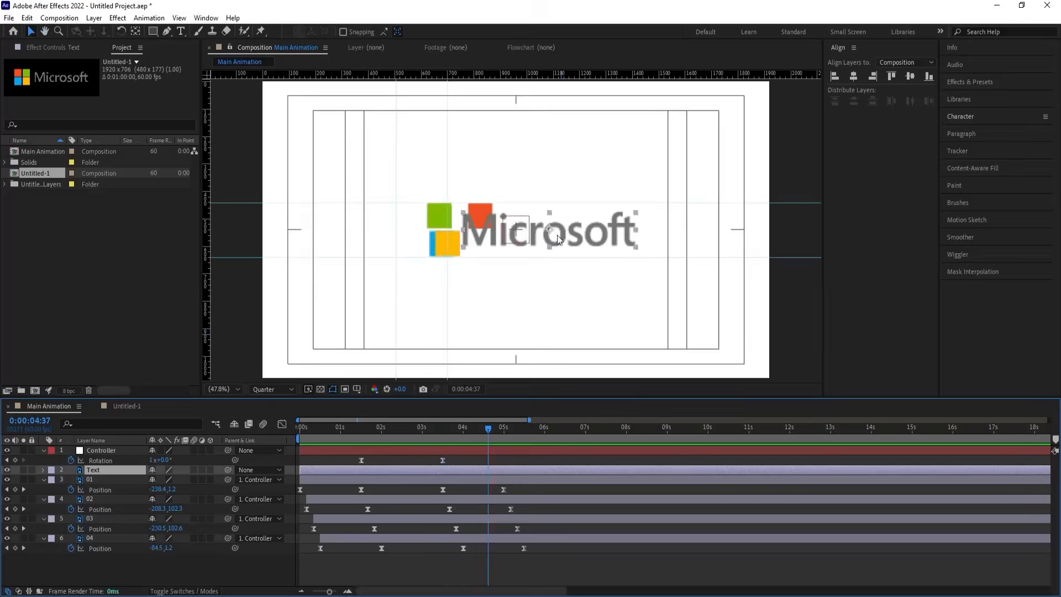
key("space")
key("space")
- Trim the start of the Text layer to 3:30 and set a Position keyframe on it there
left_click_drag(447, 436, 443, 436)
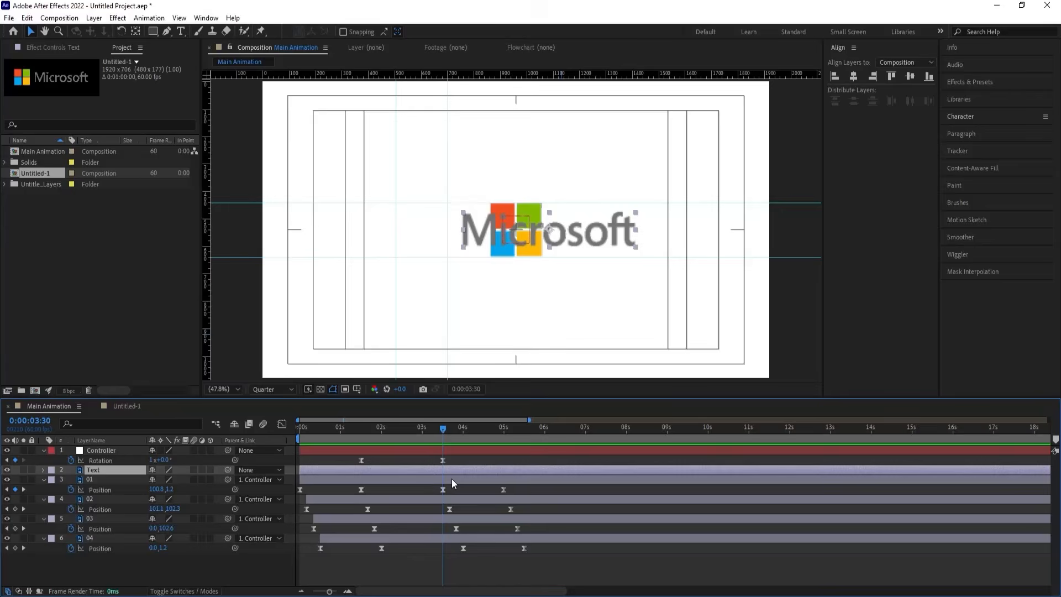
key("alt+bracketleft")
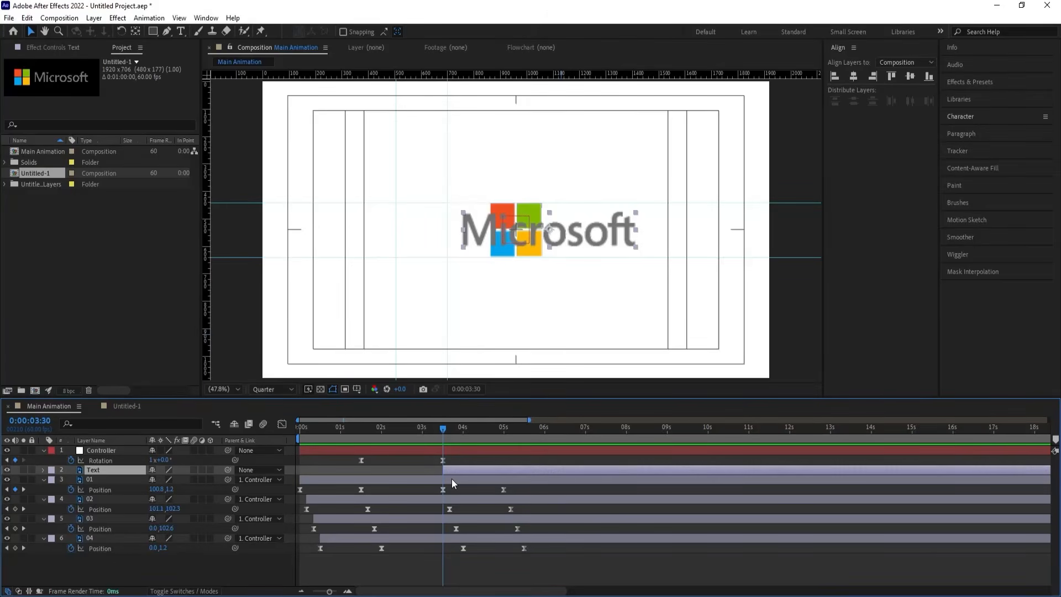
key("p")
left_click(71, 481)
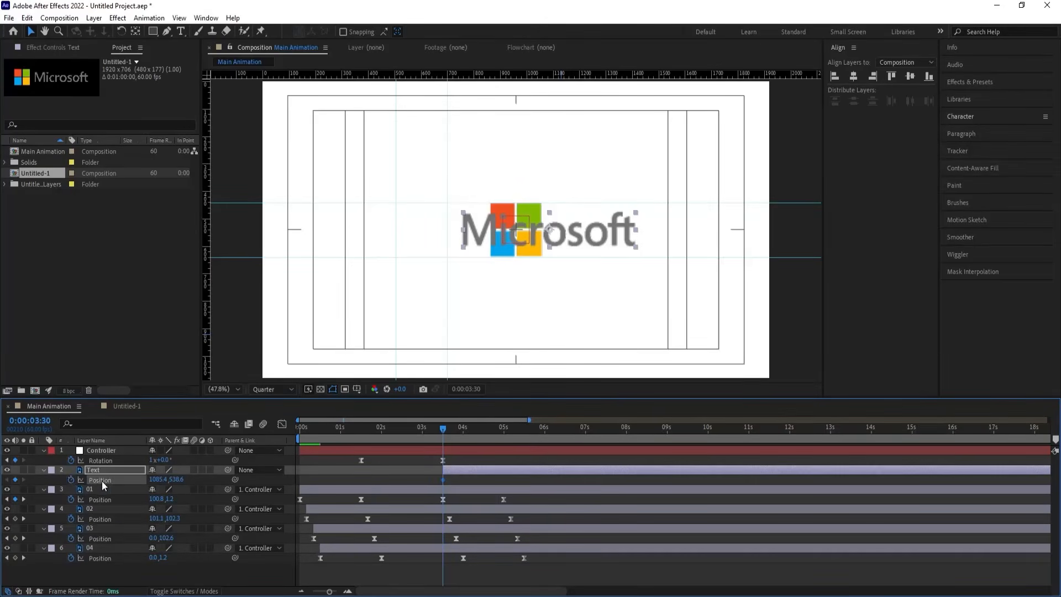
- Add a Position keyframe to the Text layer at 0:00:05:30, and shift the text left to 504.0, 538.6 at its 0:00:03:30 keyframe
left_click(516, 432)
left_click_drag(516, 433, 524, 433)
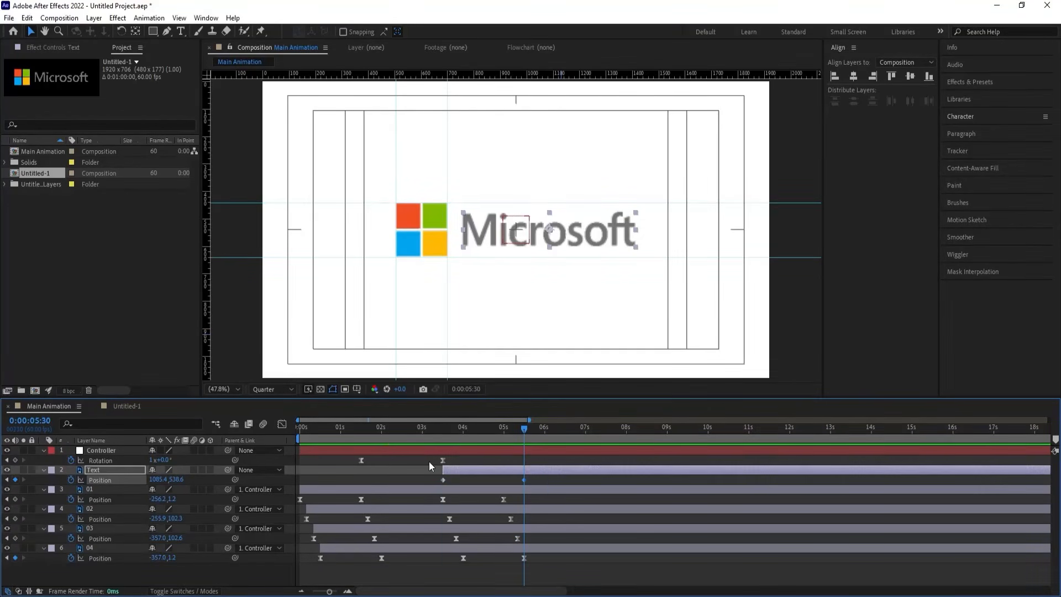
key("i")
left_click_drag(610, 244, 457, 240)
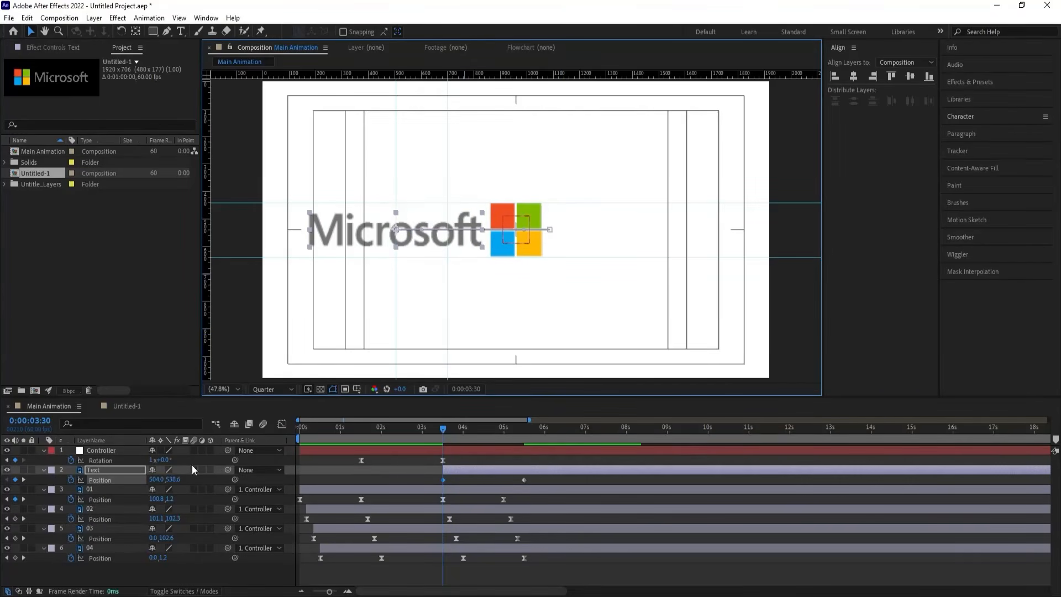
- Apply Easy Ease to both Position keyframes of the Text layer and preview the text's slide
left_click(123, 477)
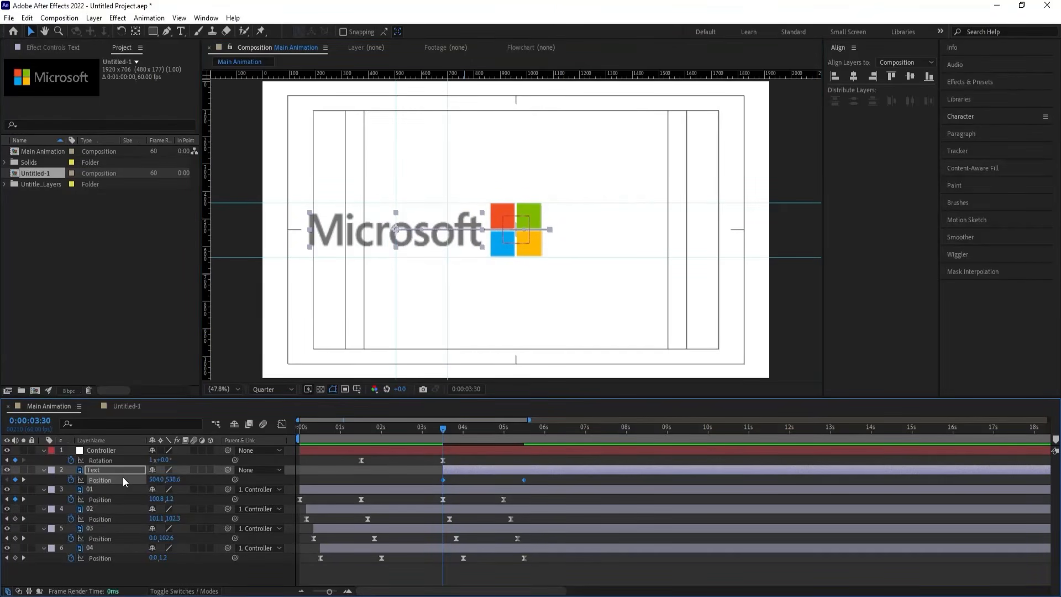
key("space")
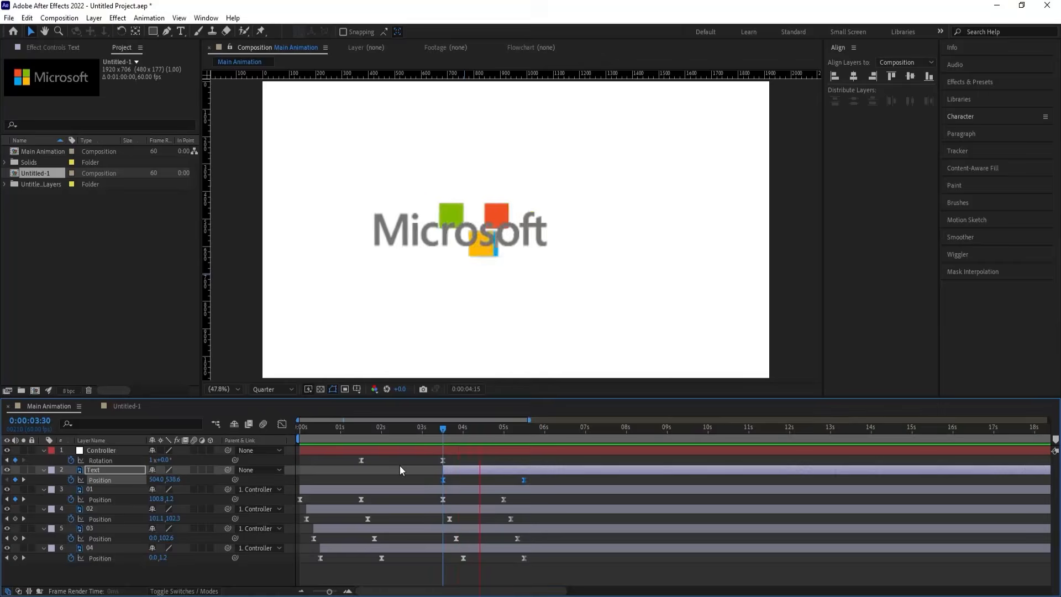
key("space")
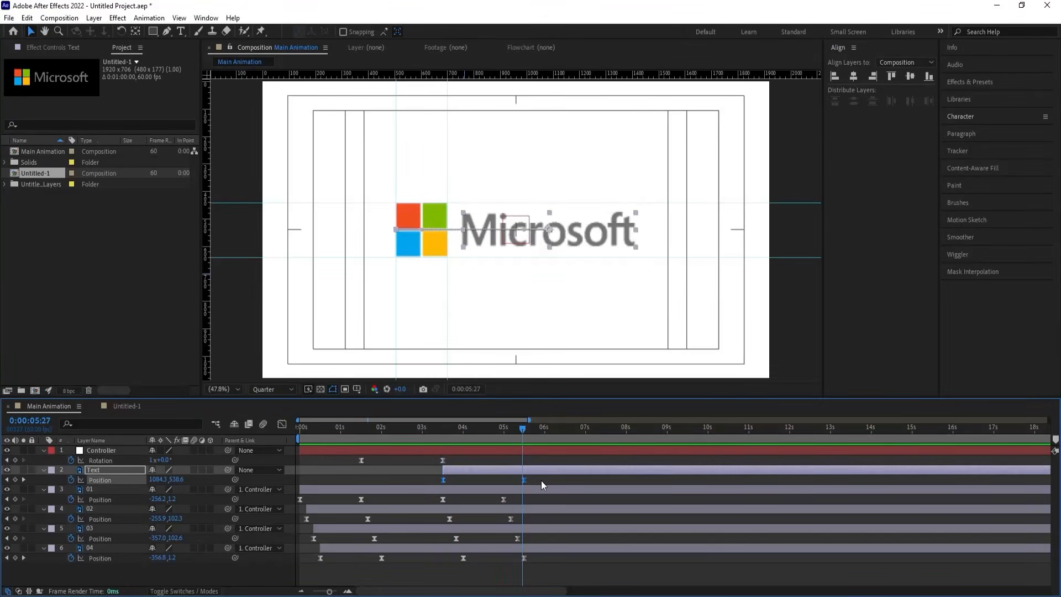
- With no layer selected at 0:00:05:30, set up the Rectangle tool with no stroke and a blue 0059FF fill
left_click(542, 480)
key("k")
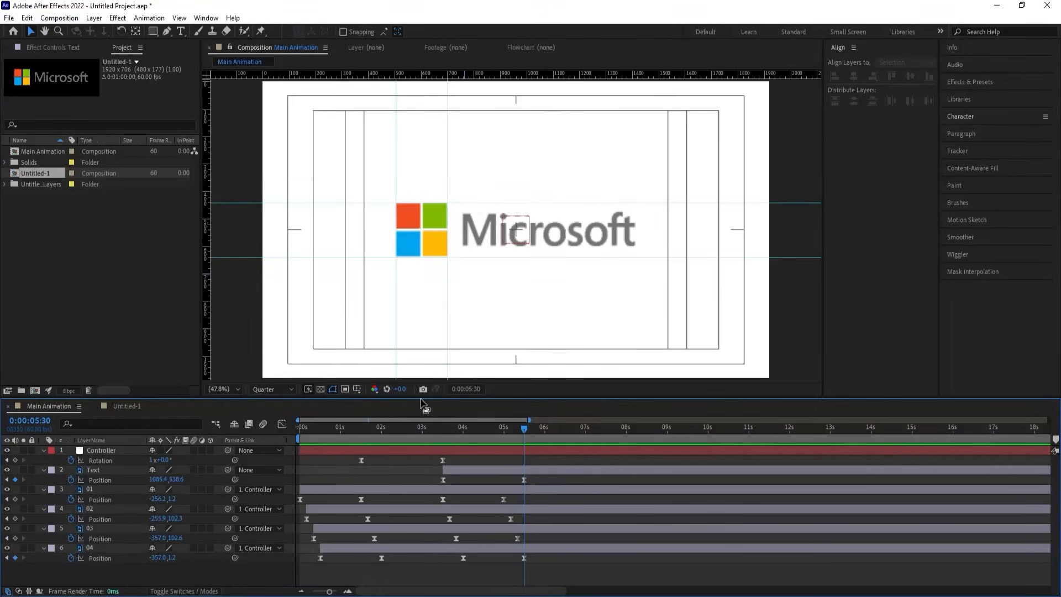
left_click(154, 31)
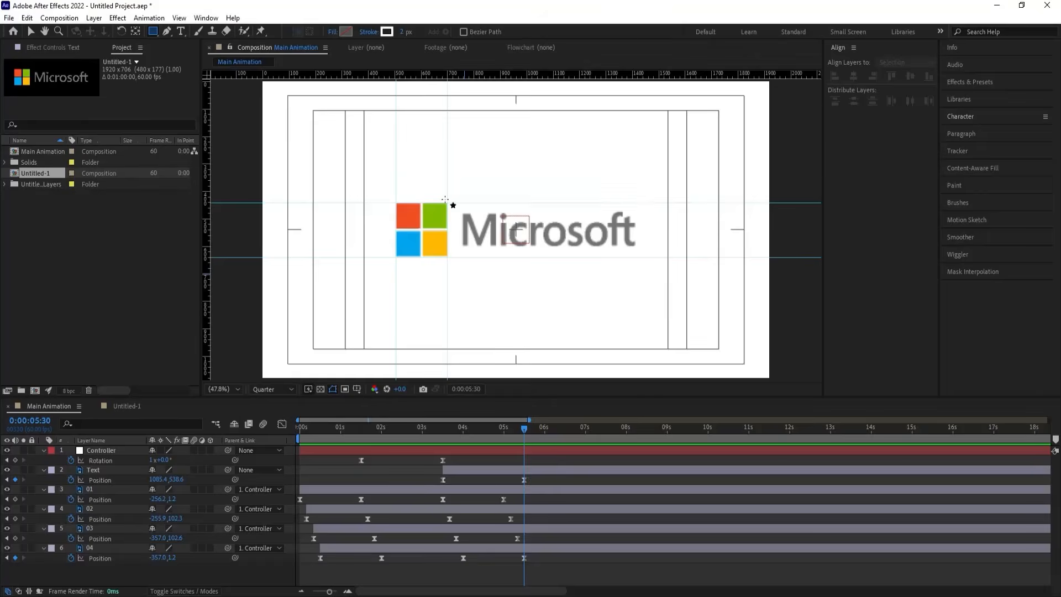
left_click(368, 31)
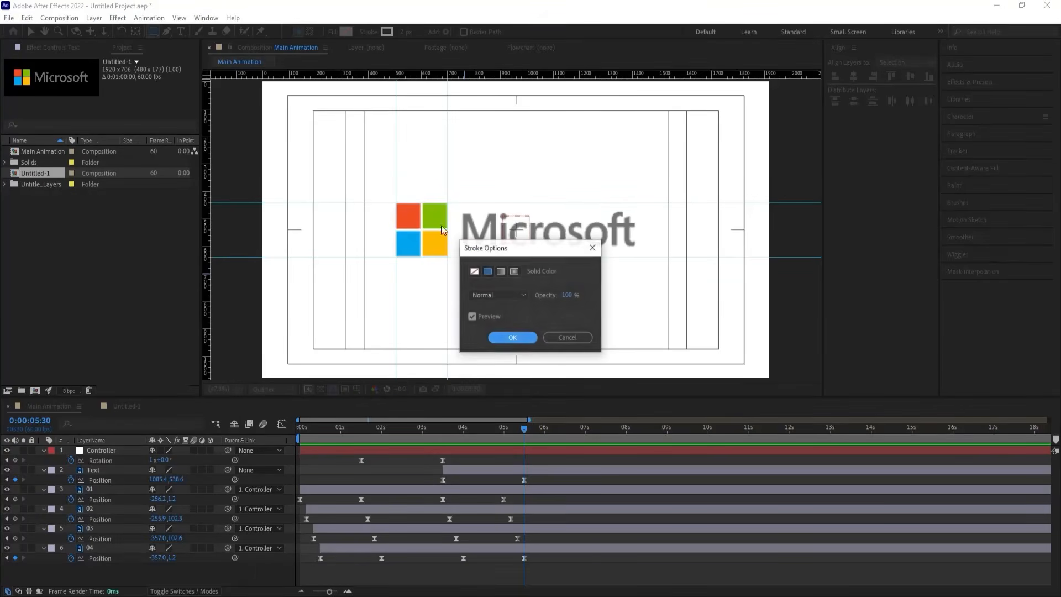
left_click(474, 270)
left_click(513, 338)
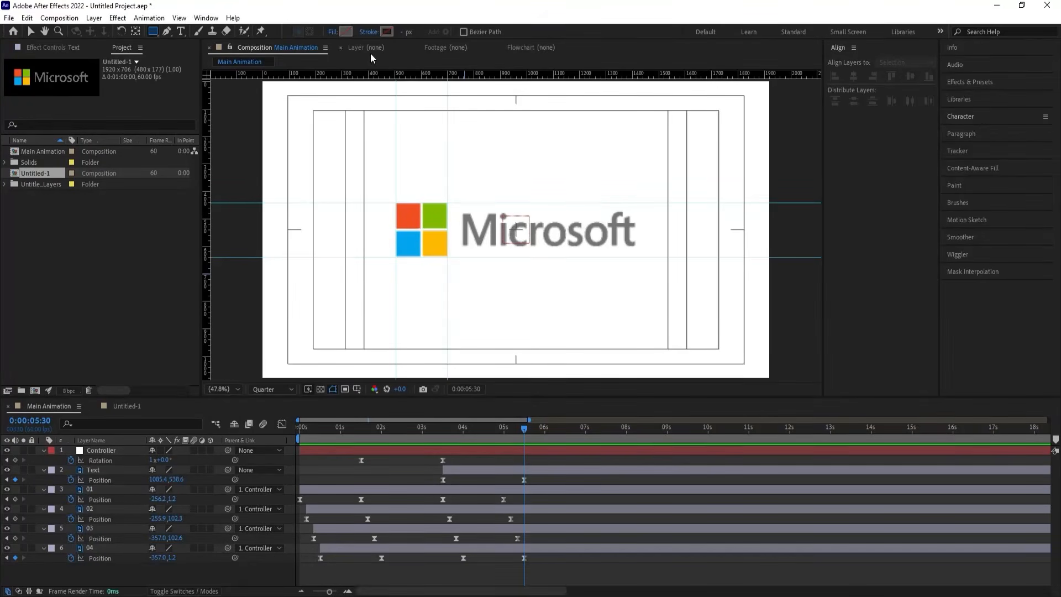
left_click(346, 31)
left_click_drag(186, 306, 248, 228)
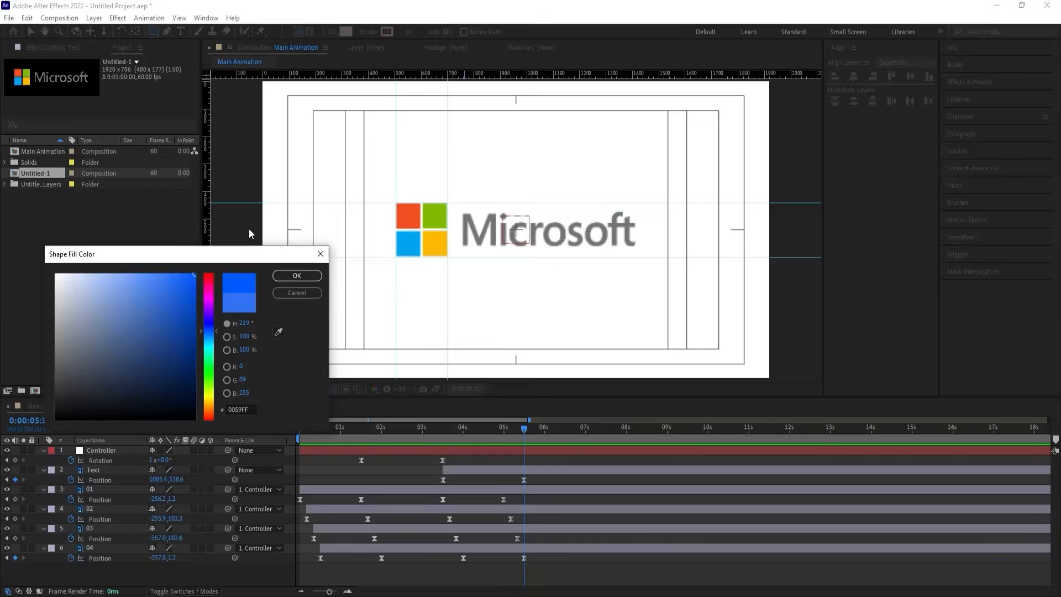
key("Return")
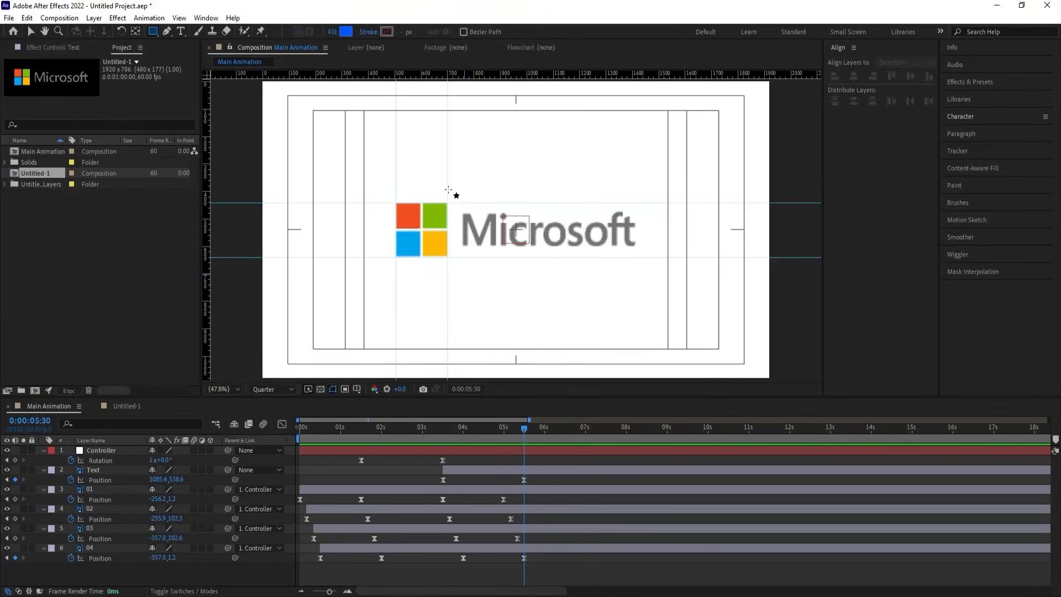
- Draw a rectangle covering the Microsoft wordmark from the squares' right edge outward, and rename its shape layer Mask
left_click_drag(448, 190, 686, 271)
left_click(98, 450)
key("Return")
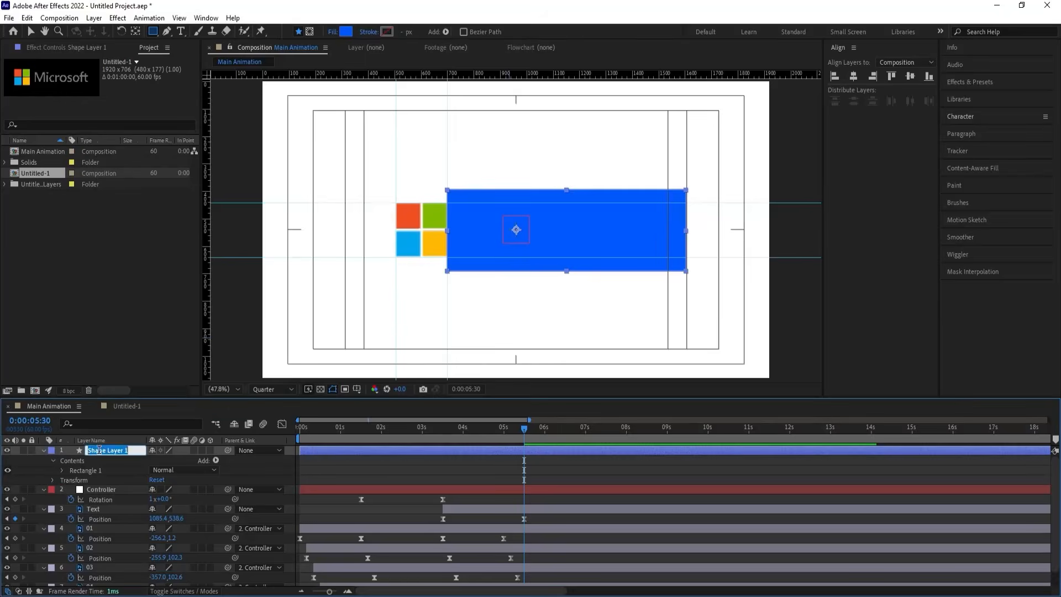
type("Mask")
key("Return")
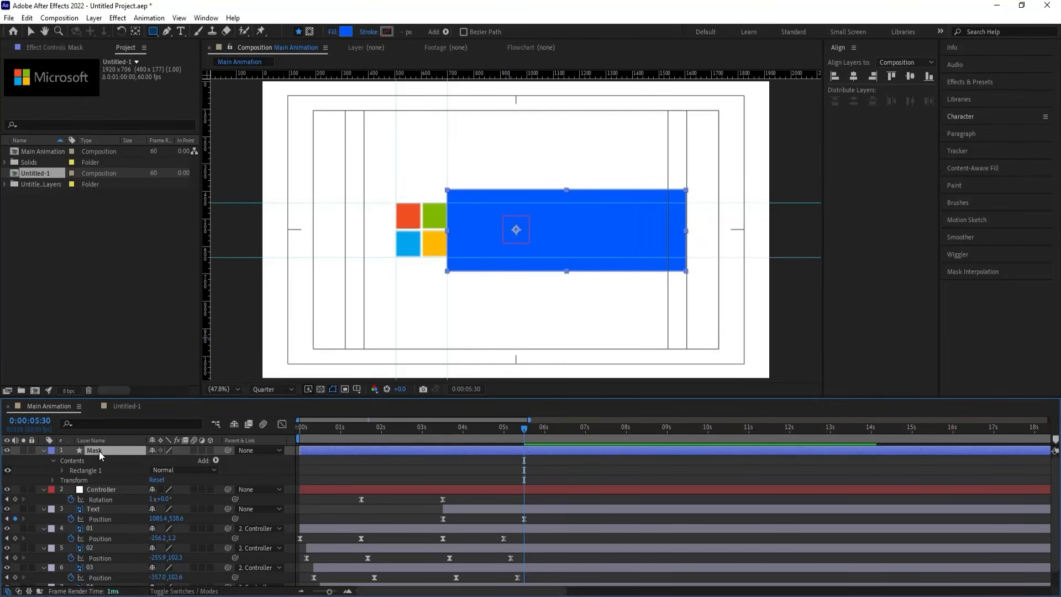
- Place the Mask layer directly above the Text layer and set the Text layer's track matte to Alpha
left_click_drag(98, 451, 126, 507)
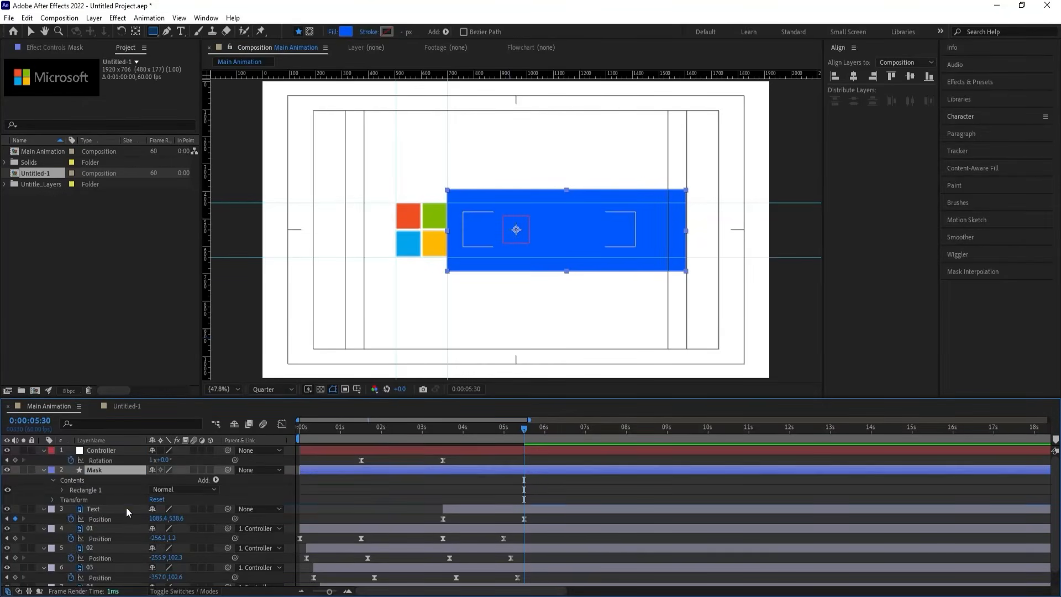
left_click(113, 512)
key("F4")
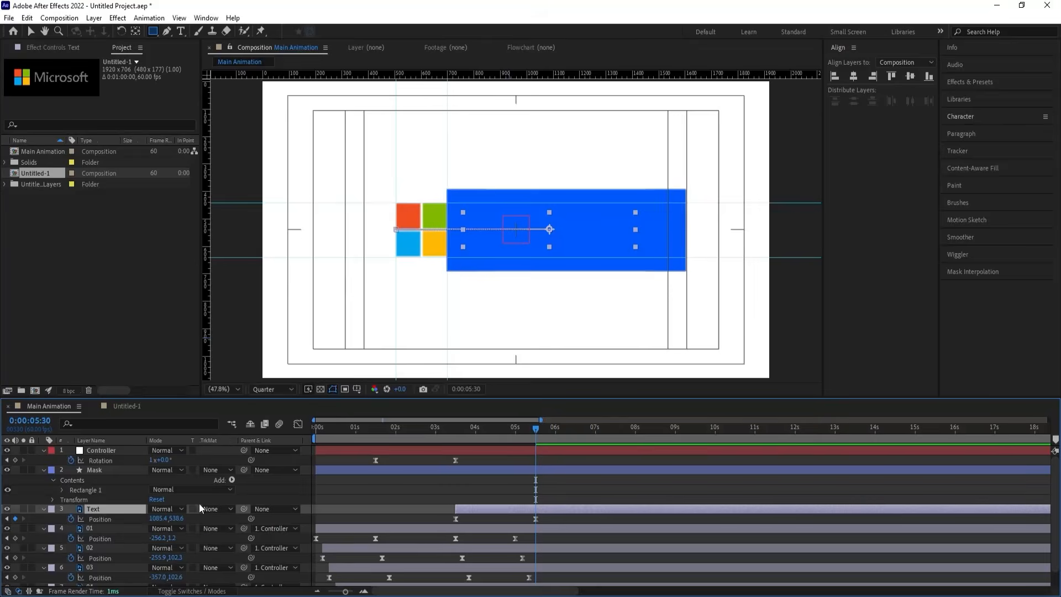
left_click(216, 507)
left_click(238, 531)
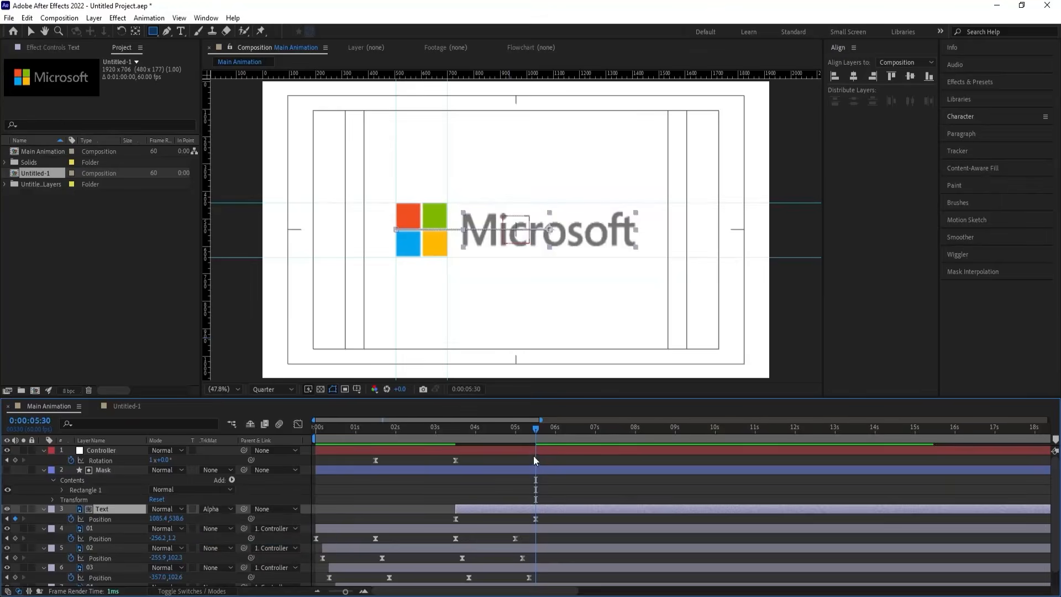
- Scrub through the text's slide to check how the matte reveals it, ending at 0:00:05:30
left_click_drag(527, 432, 503, 432)
left_click_drag(465, 435, 535, 446)
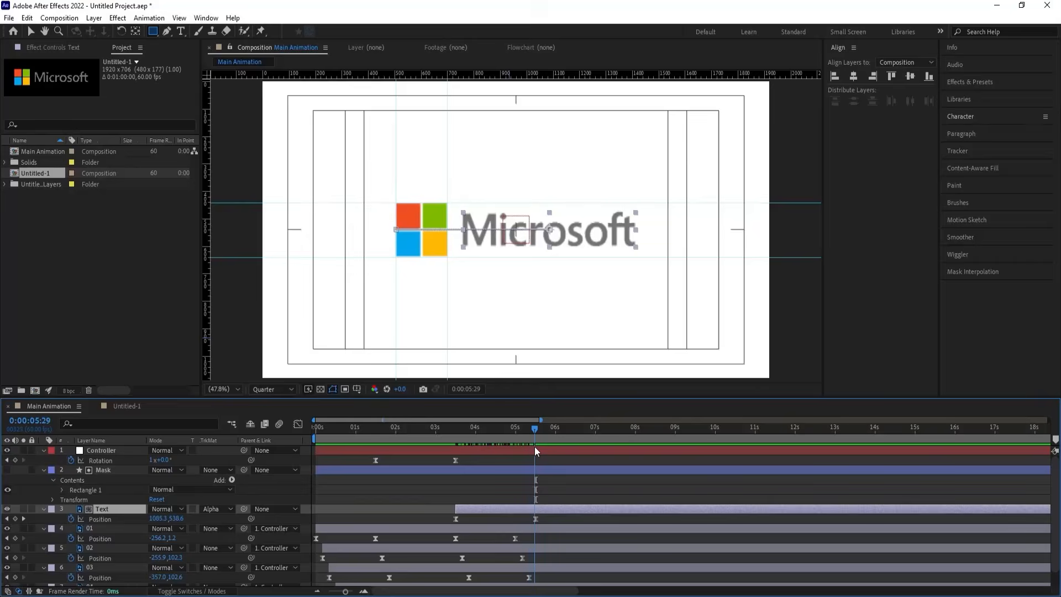
left_click(534, 493)
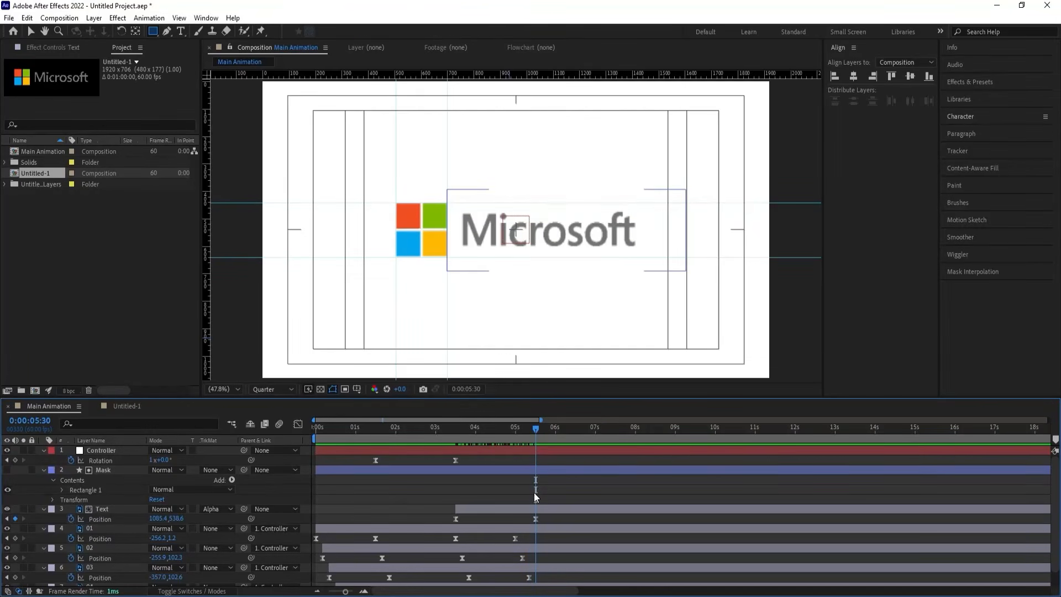
- Identify the yellow square's layer, collapse all layer properties, and parent the Mask layer to layer 02
left_click(123, 469)
scroll(459, 490, "down", 1)
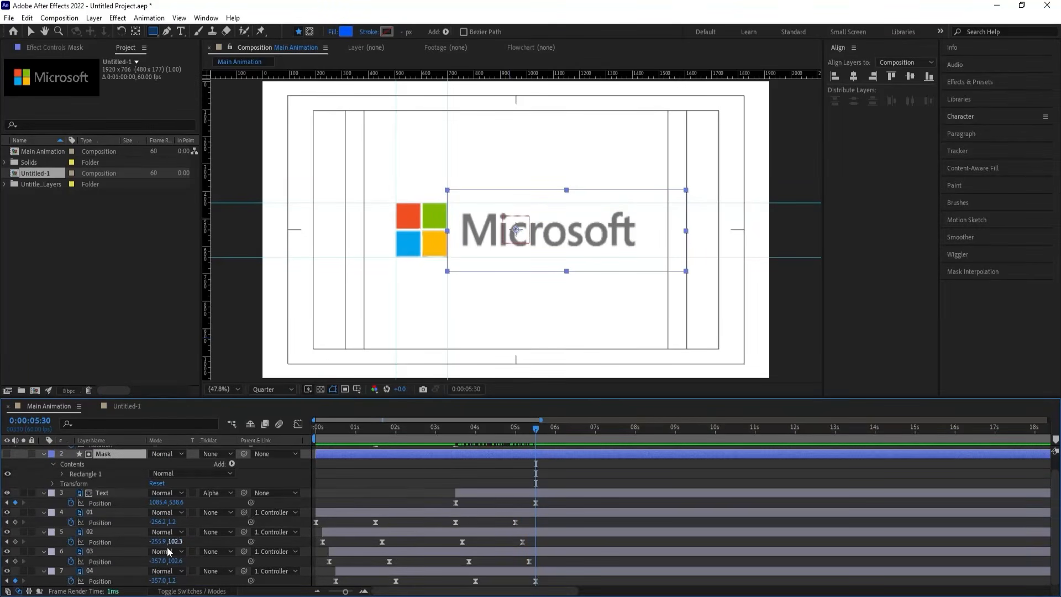
left_click(403, 569)
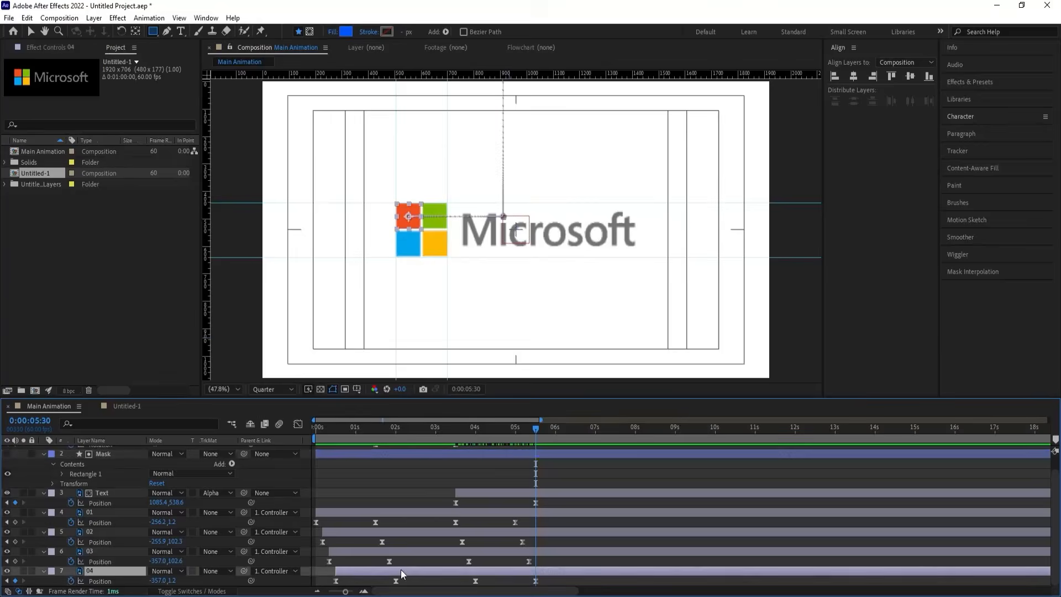
key("v")
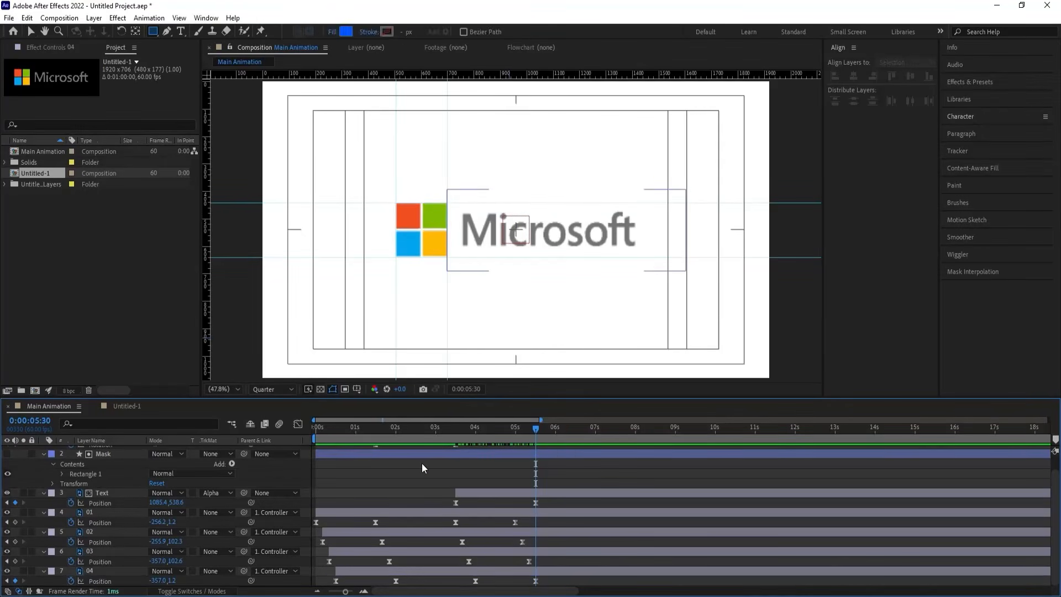
left_click(436, 242)
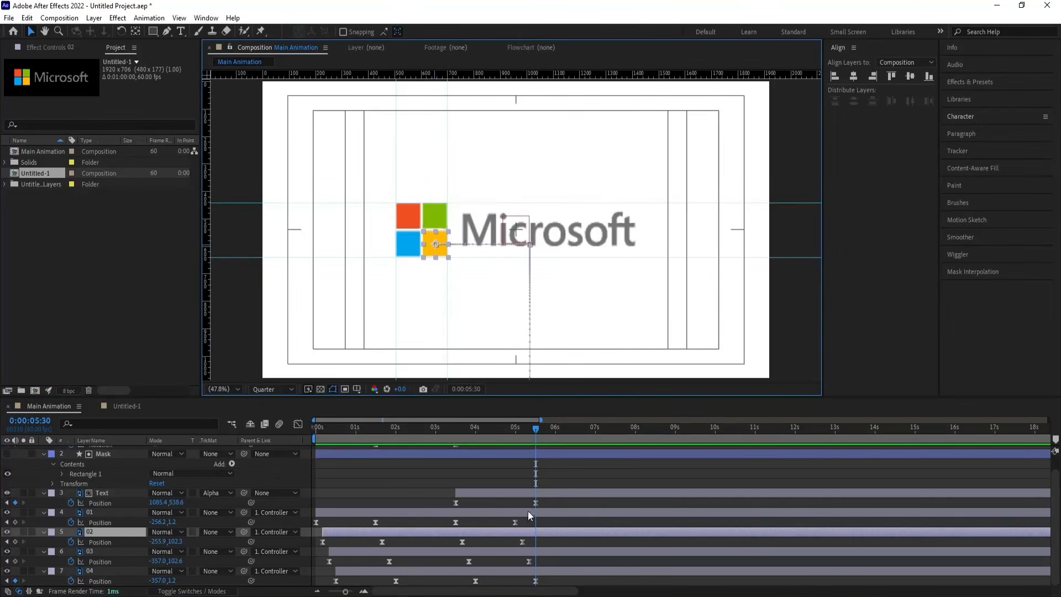
scroll(482, 491, "up", 1)
left_click(454, 494)
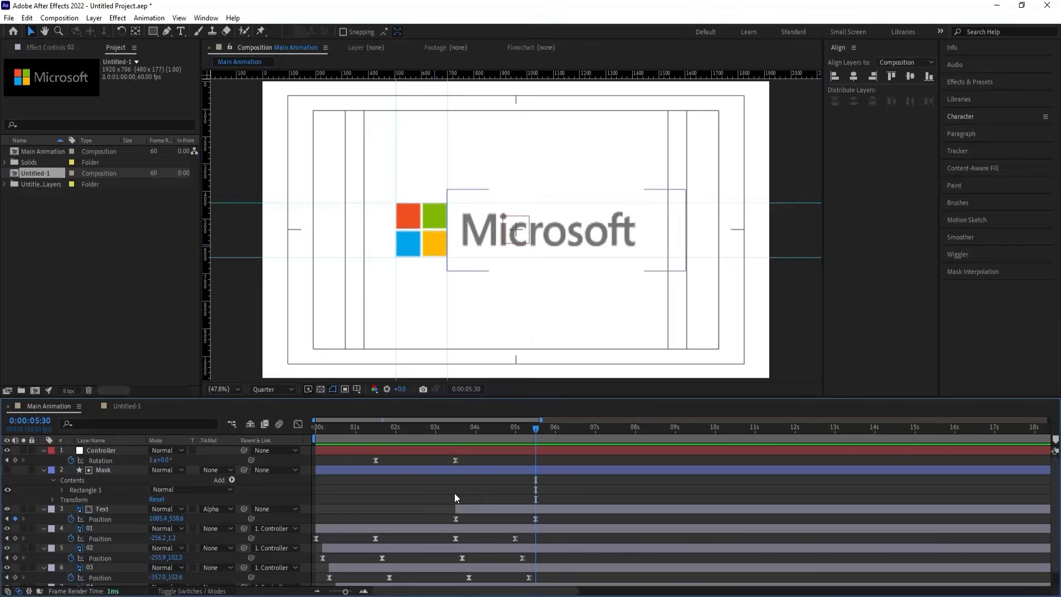
key("u")
left_click(124, 460)
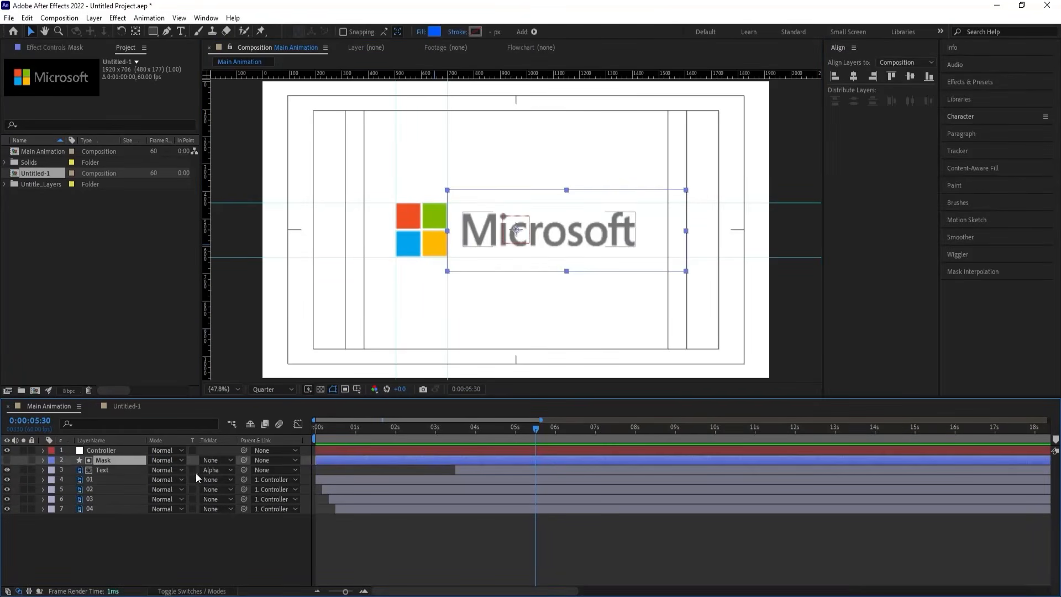
left_click_drag(244, 460, 121, 489)
- Preview the masked text reveal from about 0:00:03:28, and play the whole logo animation from the start
left_click_drag(464, 438, 455, 435)
key("space")
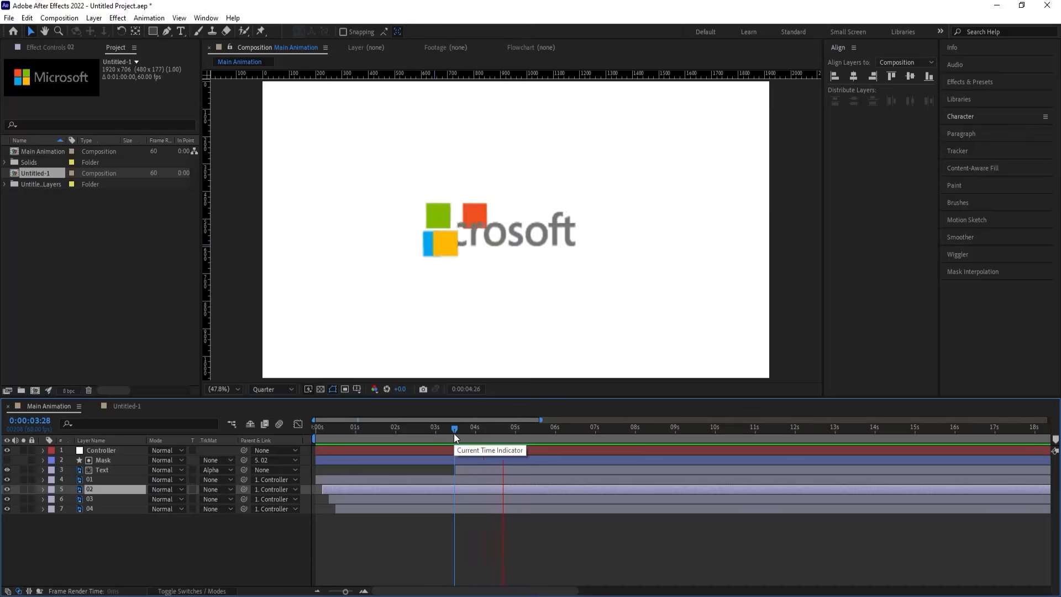
key("space")
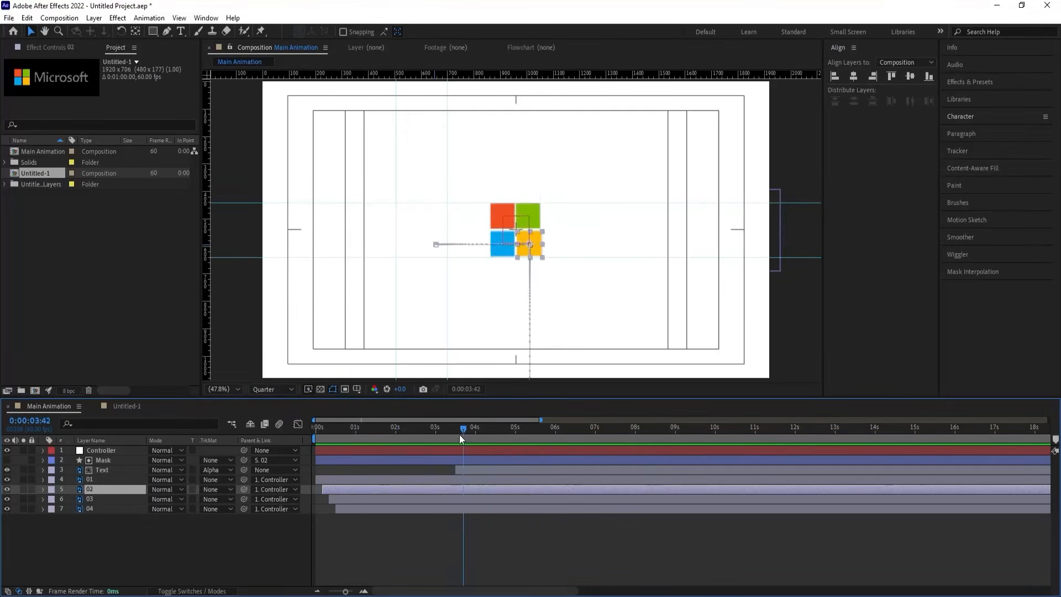
left_click_drag(459, 434, 240, 442)
key("space")
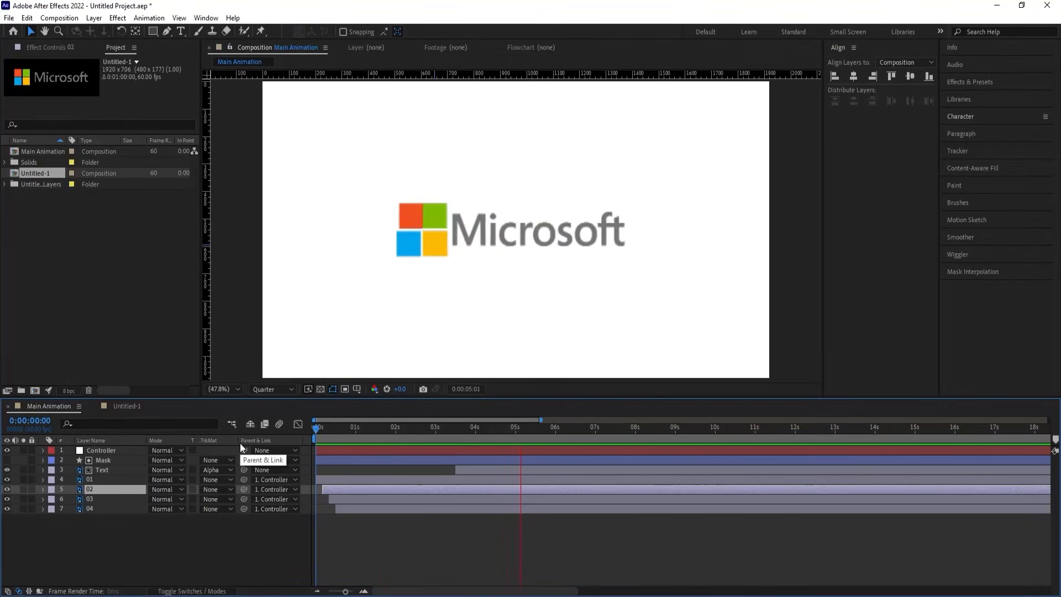
key("space")
left_click(545, 549)
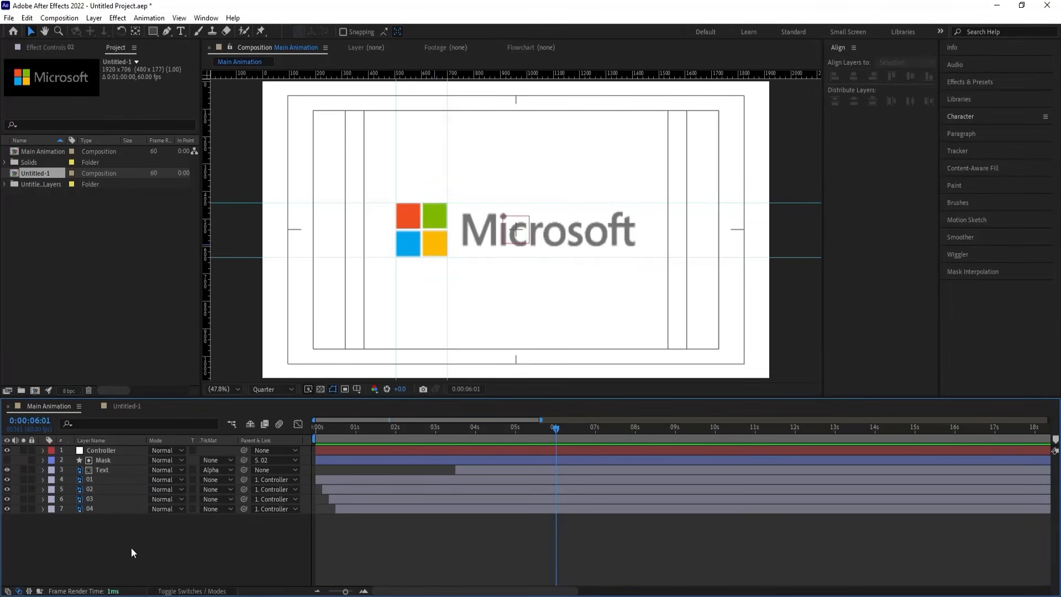
- Replace the Mode and TrkMat columns in the timeline with the layer switches
key("F4")
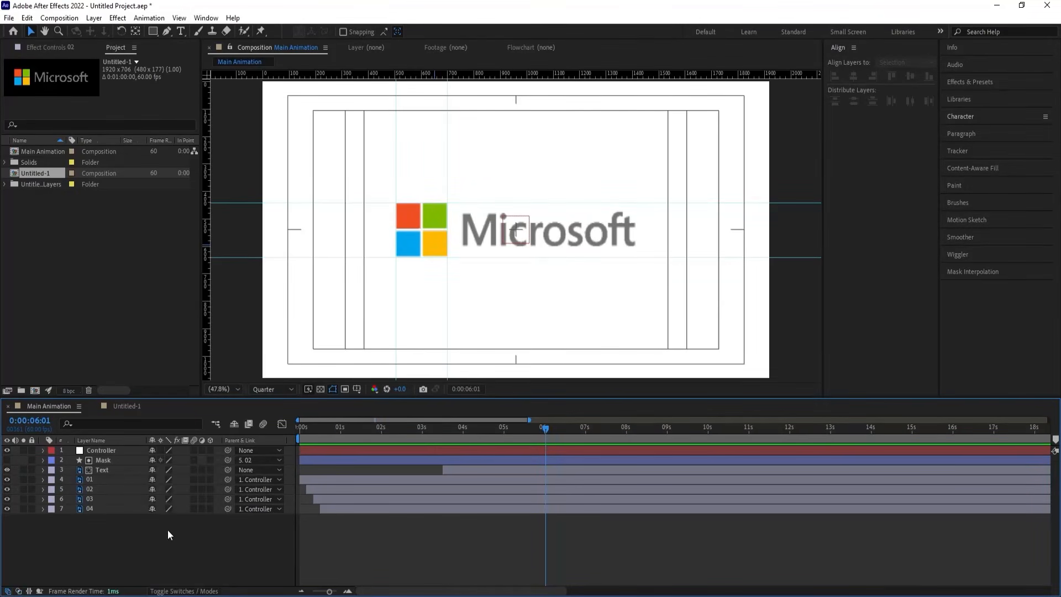
key("F4")
key("F4")
key("F4")
key("F4")
key("F4")
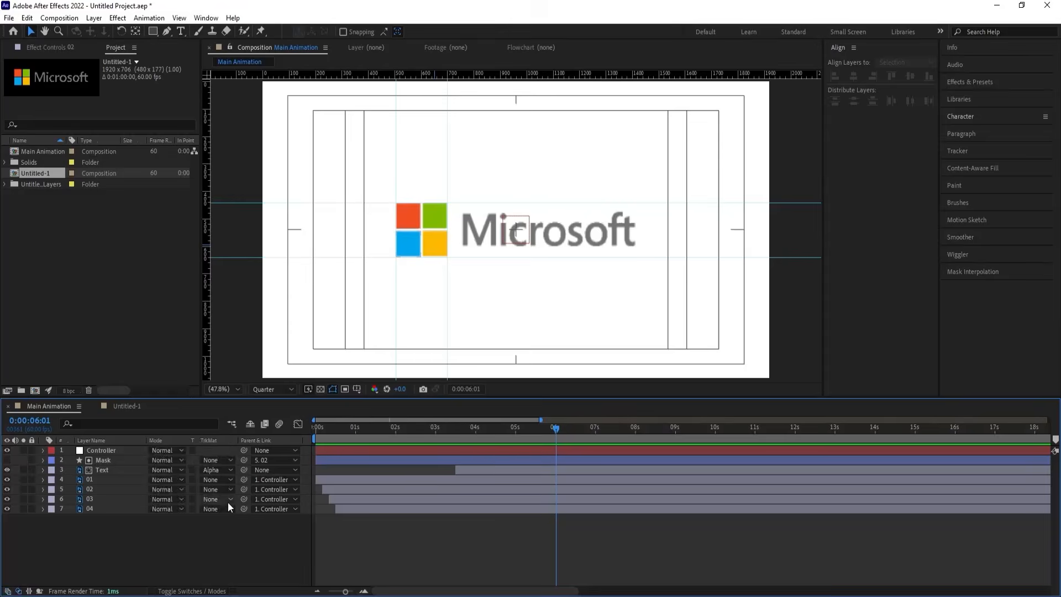
key("F4")
key("F4")
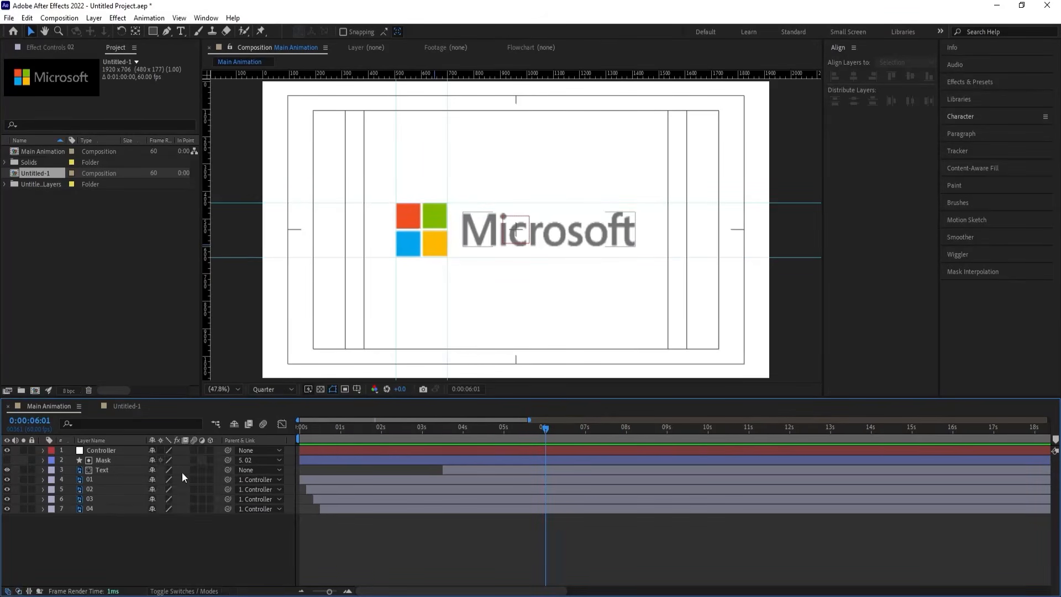
key("F4")
- Enable motion blur for all layers of the composition and preview the animation from the start
key("ctrl+a")
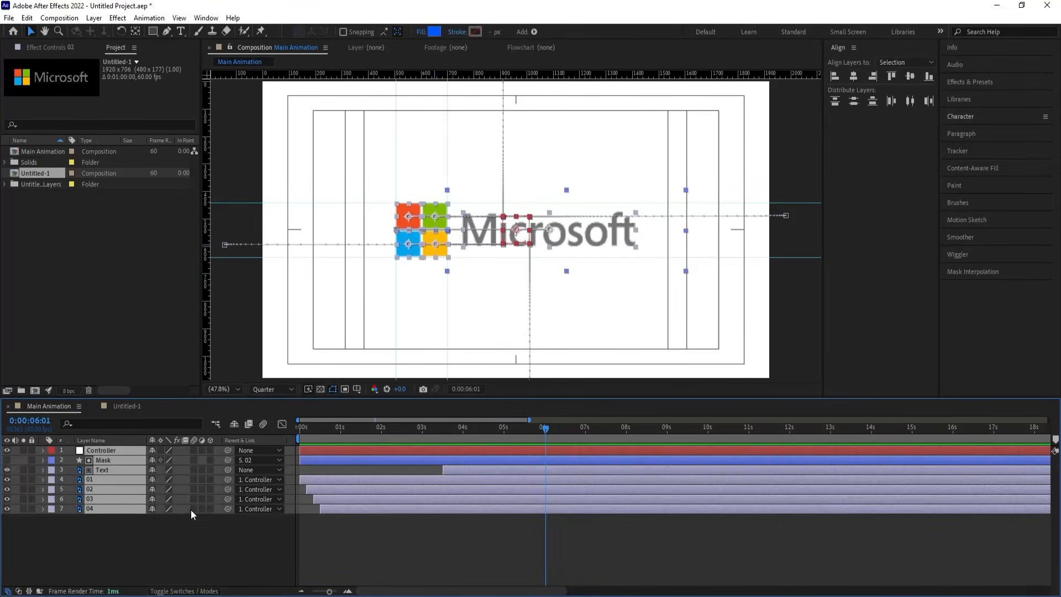
left_click(191, 509)
left_click(303, 428)
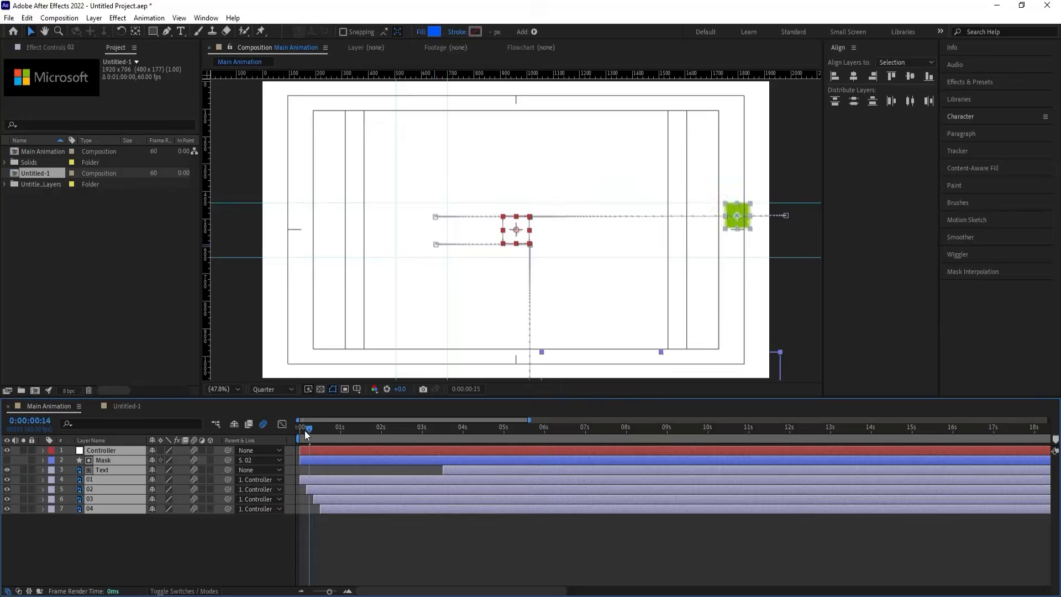
key("space")
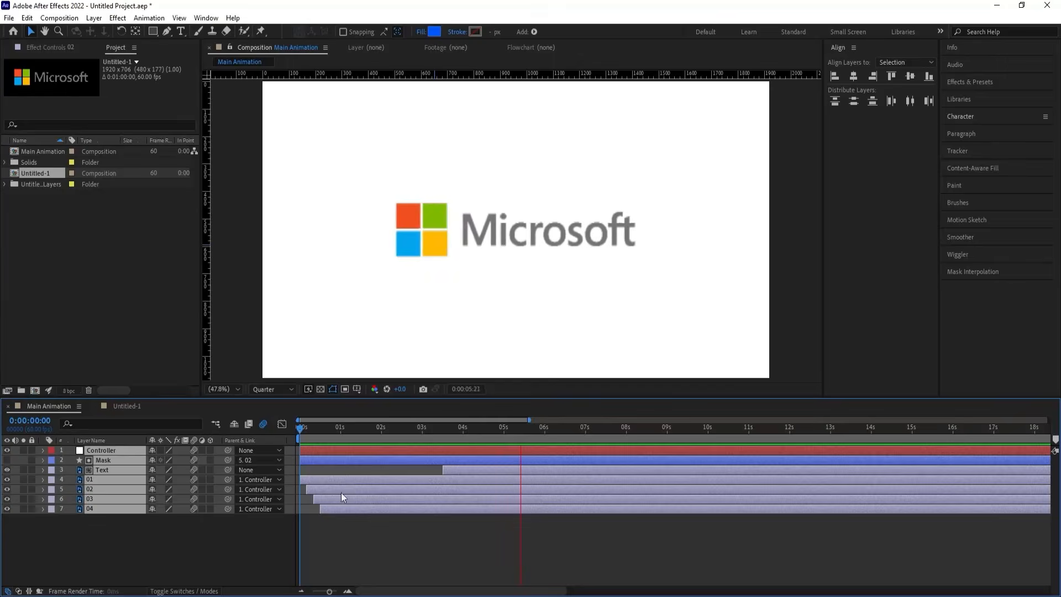
key("space")
- Pre-compose all layers of the logo composition into a new composition named Animation
left_click(147, 542)
left_click_drag(141, 544, 112, 436)
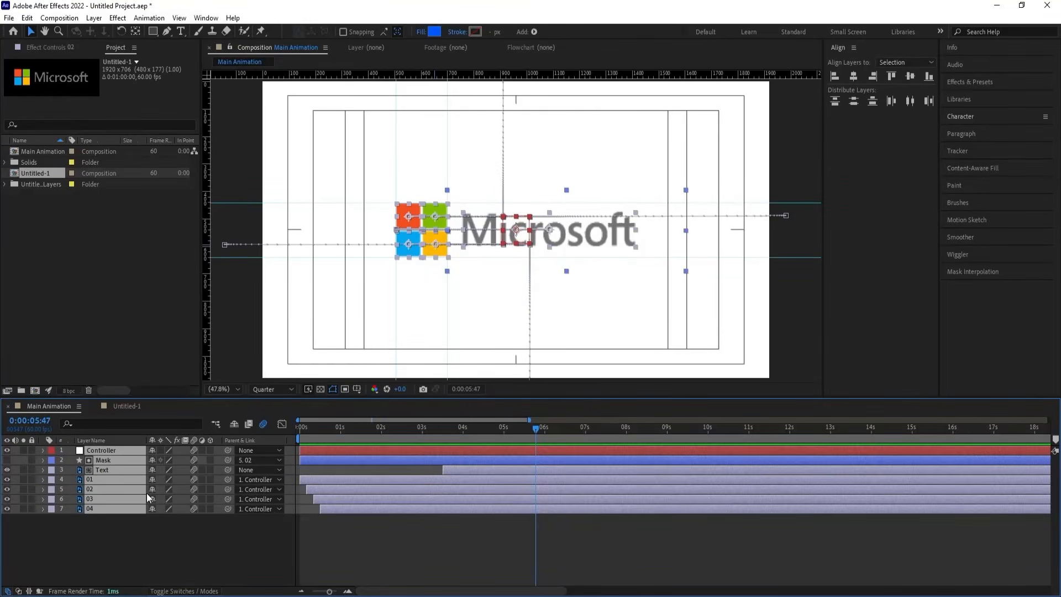
key("ctrl+shift+c")
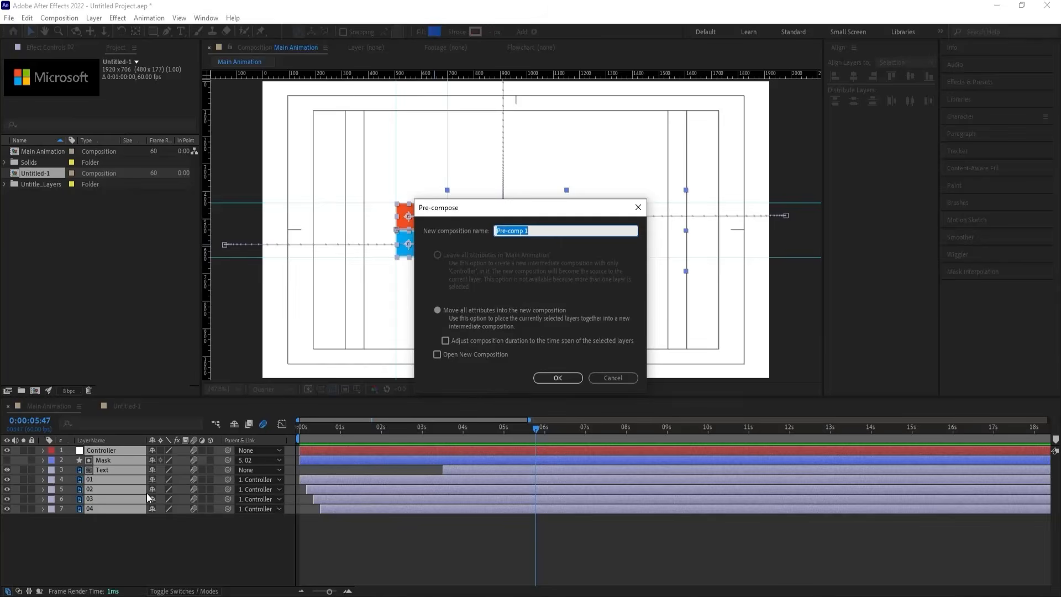
type("Animation")
key("Return")
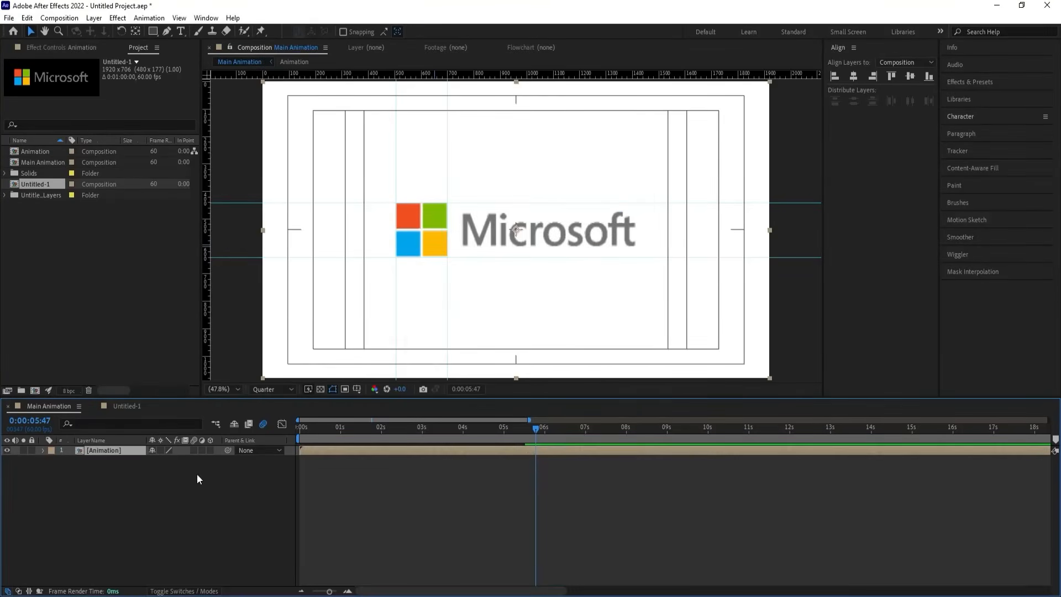
- Set a Scale keyframe of 110% on the Animation layer at the start of the timeline
left_click_drag(312, 426, 92, 452)
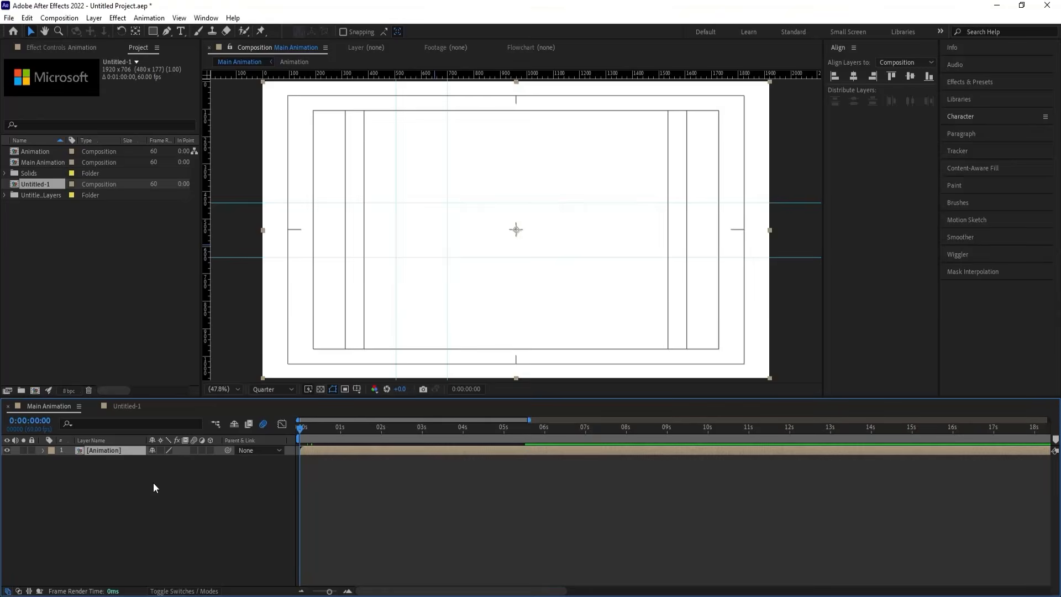
key("s")
left_click(167, 460)
key("Return")
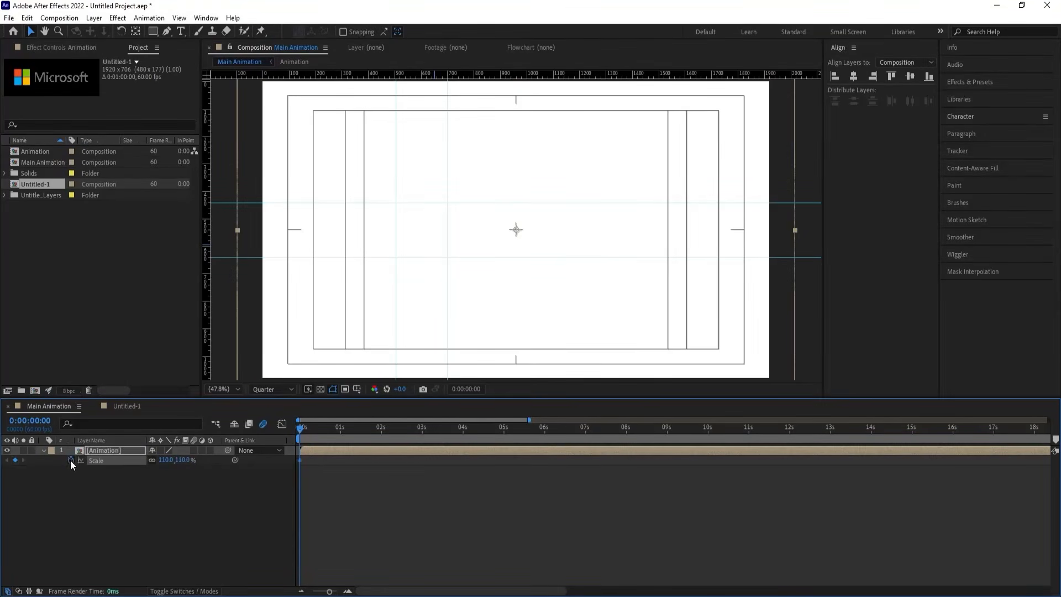
- Set the Animation layer's Scale to 100% at 0:00:06:58 and preview the slow zoom-out
left_click_drag(384, 433, 585, 442)
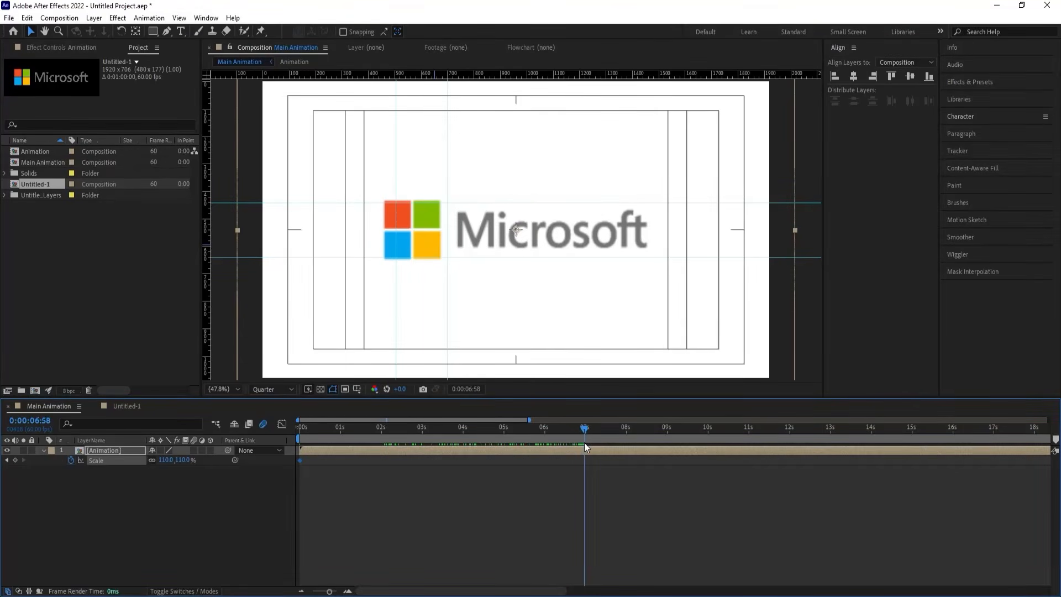
left_click(165, 459)
type("10")
key("Return")
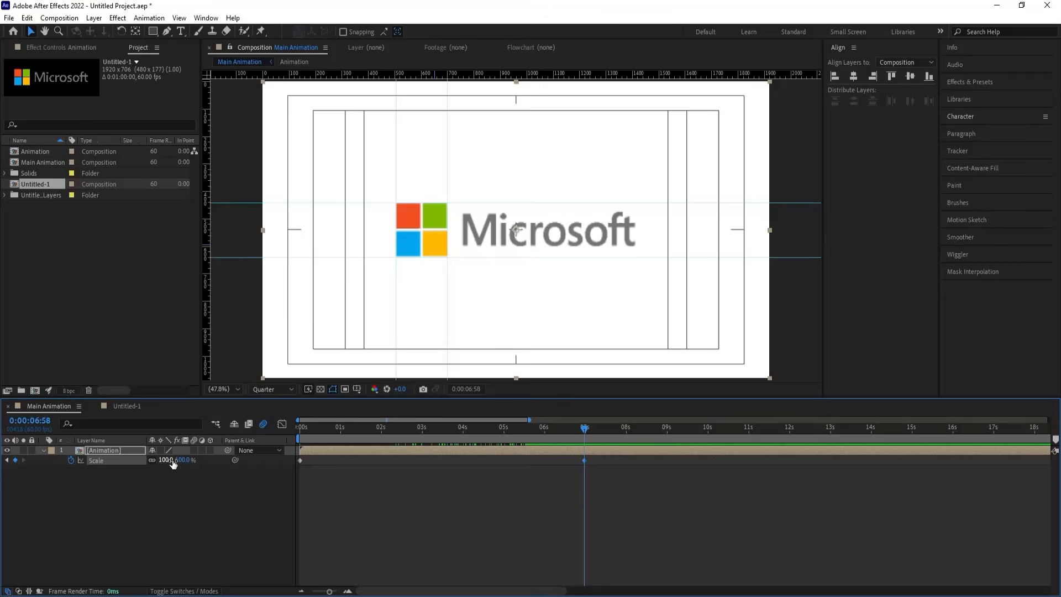
key("space")
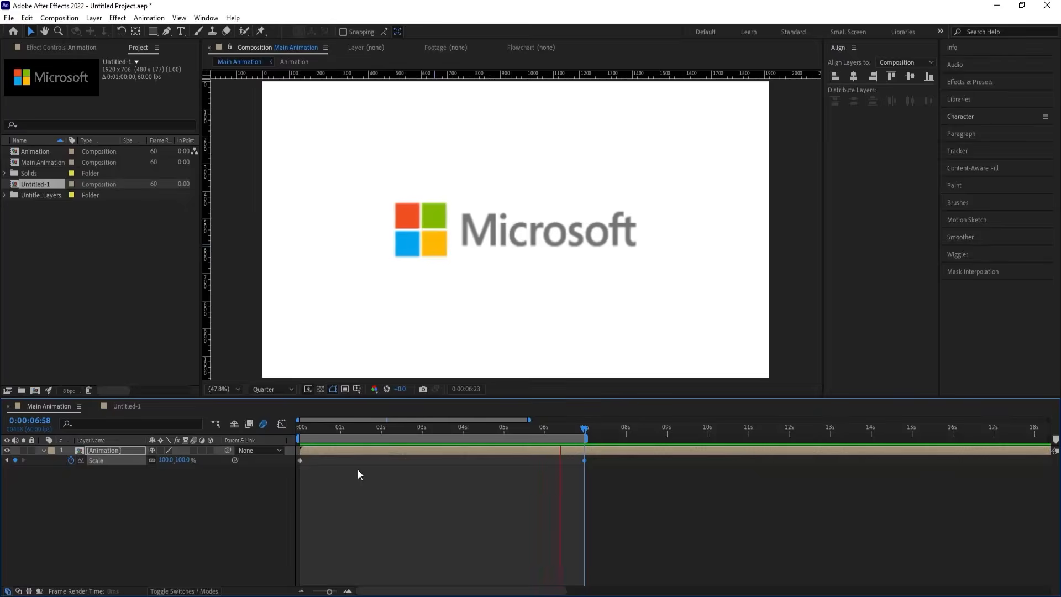
key("space")
- Add a white (FFFFFF) solid beneath the Animation layer and play the composition from the start
key("ctrl+y")
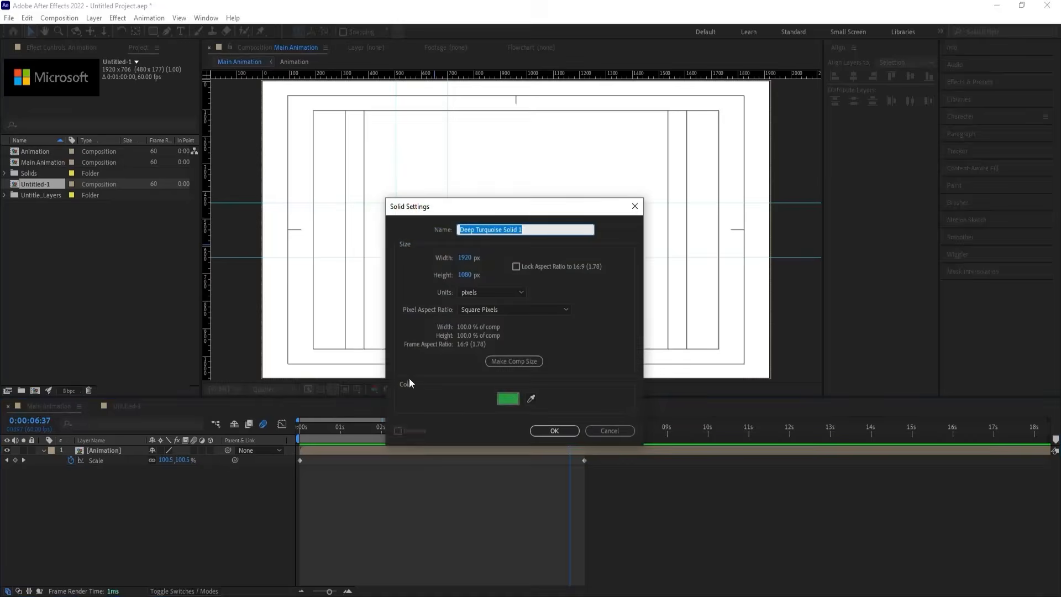
left_click(507, 398)
type("ffffff")
key("Return")
key("Return")
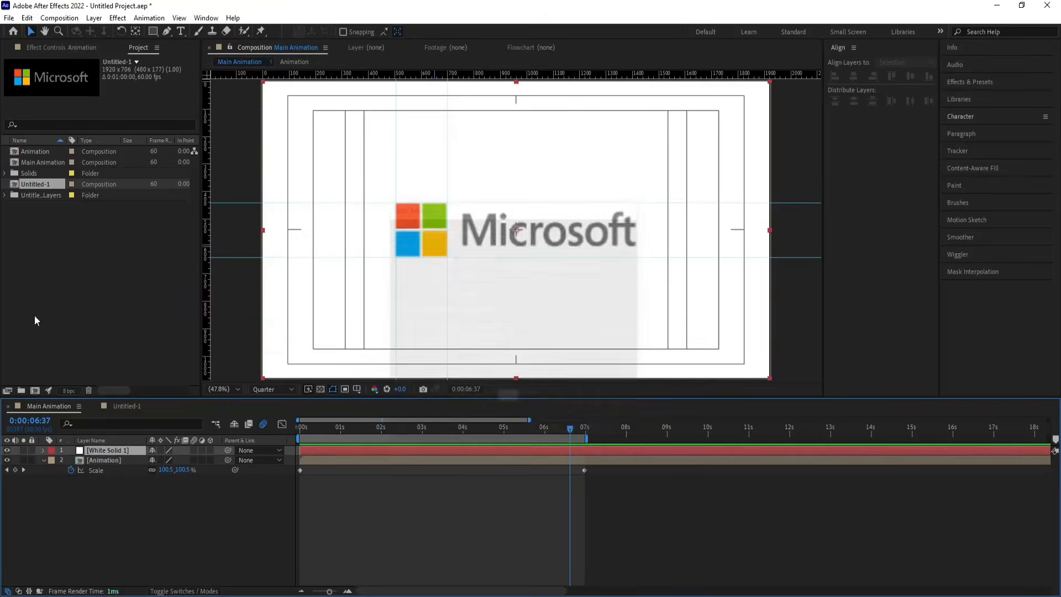
left_click_drag(102, 449, 110, 471)
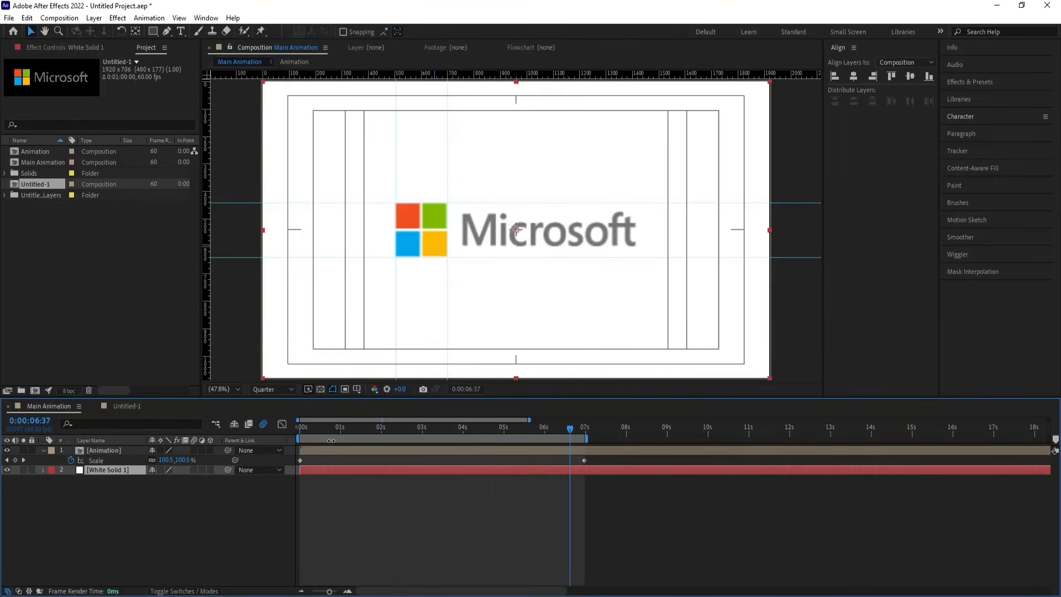
left_click_drag(321, 426, 268, 436)
key("space")
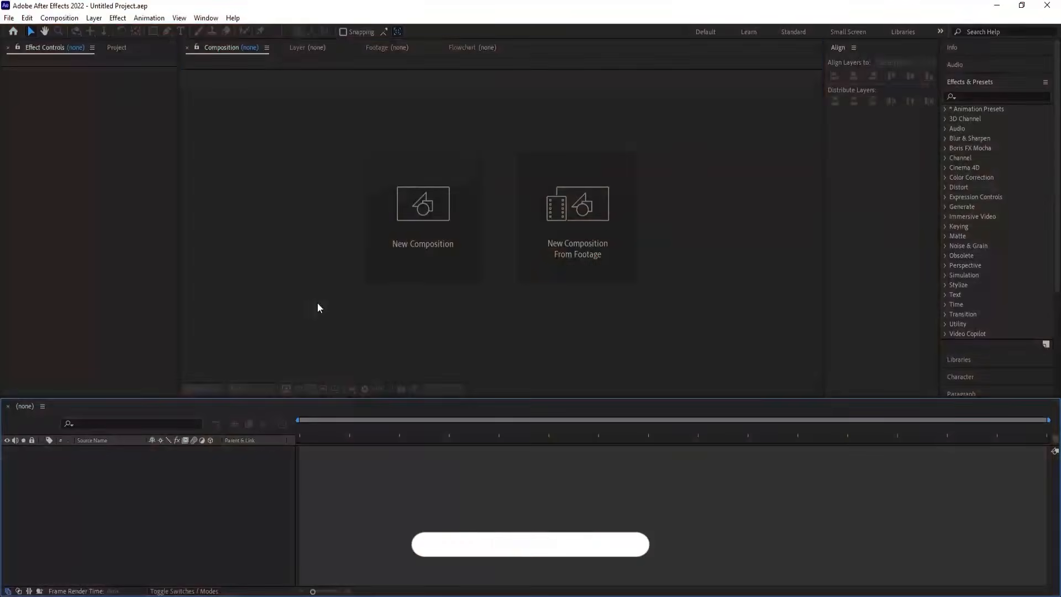
- Create a one-minute composition named Main Animation and show its title/action safe guides
left_click(416, 247)
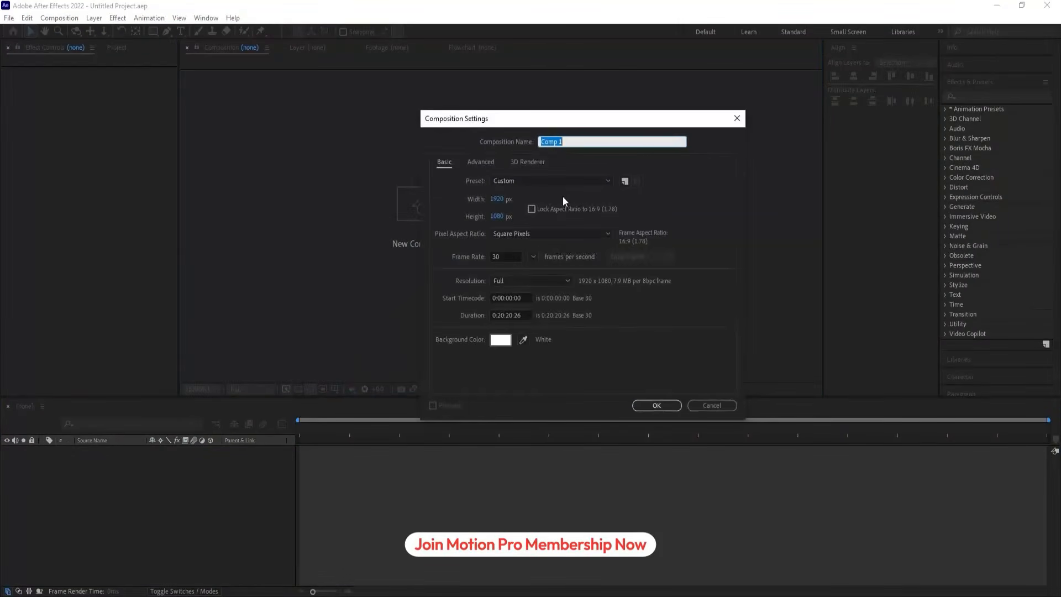
type("Mai")
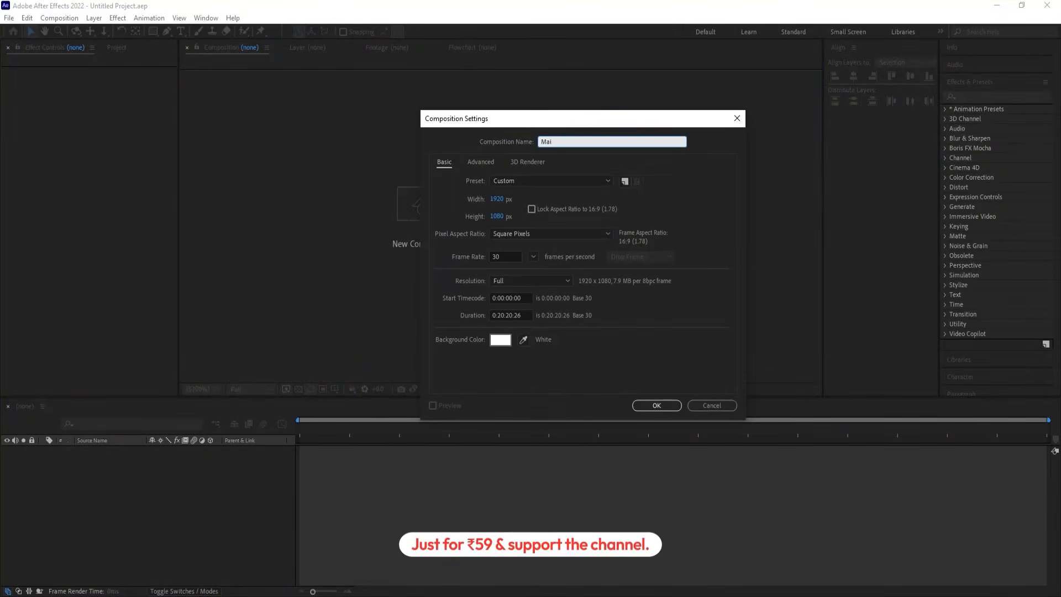
type("n Animation")
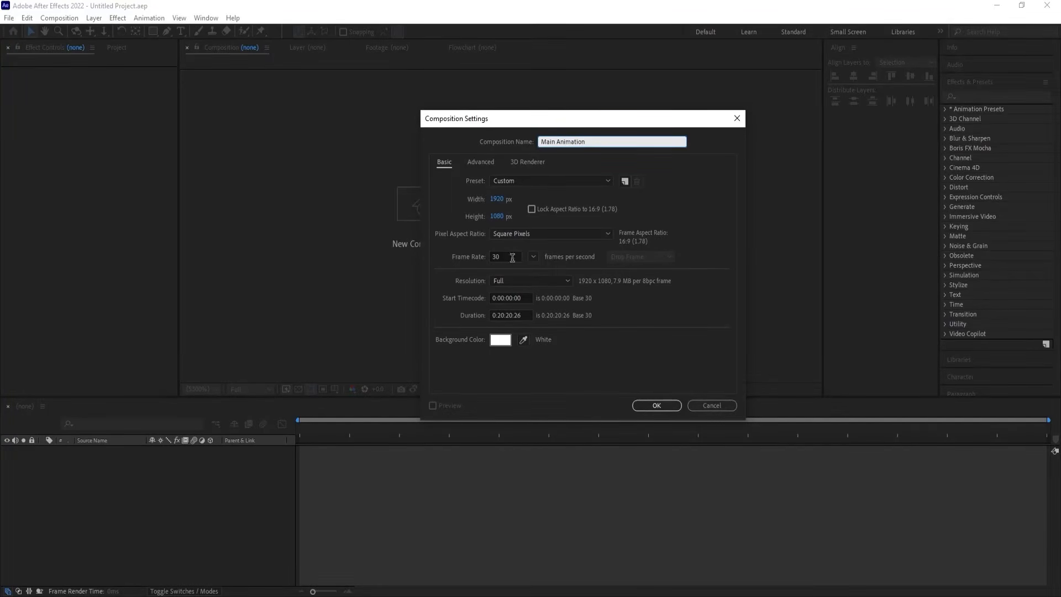
left_click(501, 315)
key("BackSpace")
type("0:0")
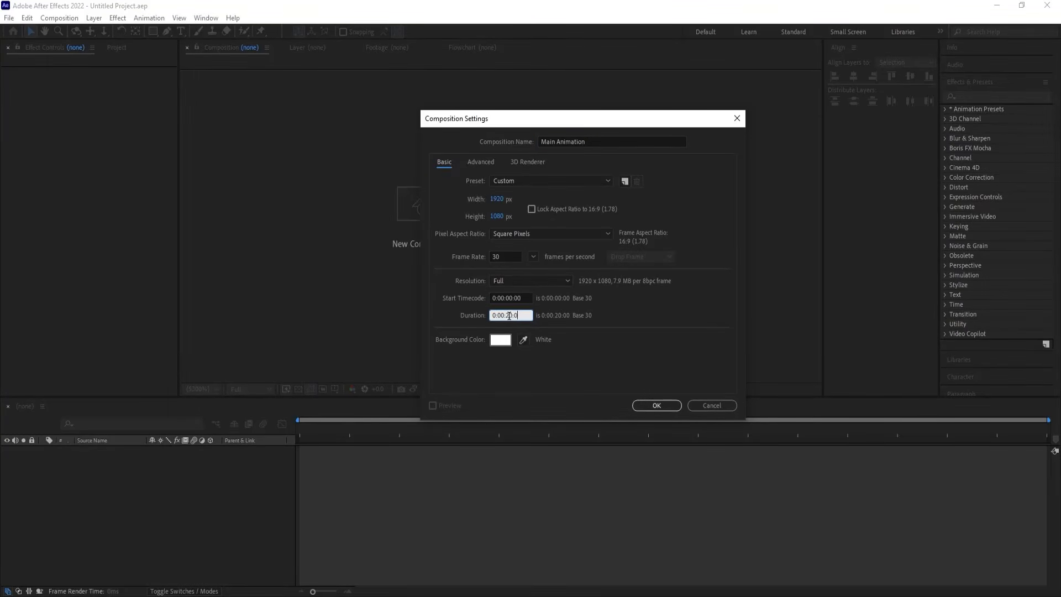
type("6")
left_click(582, 343)
left_click(655, 405)
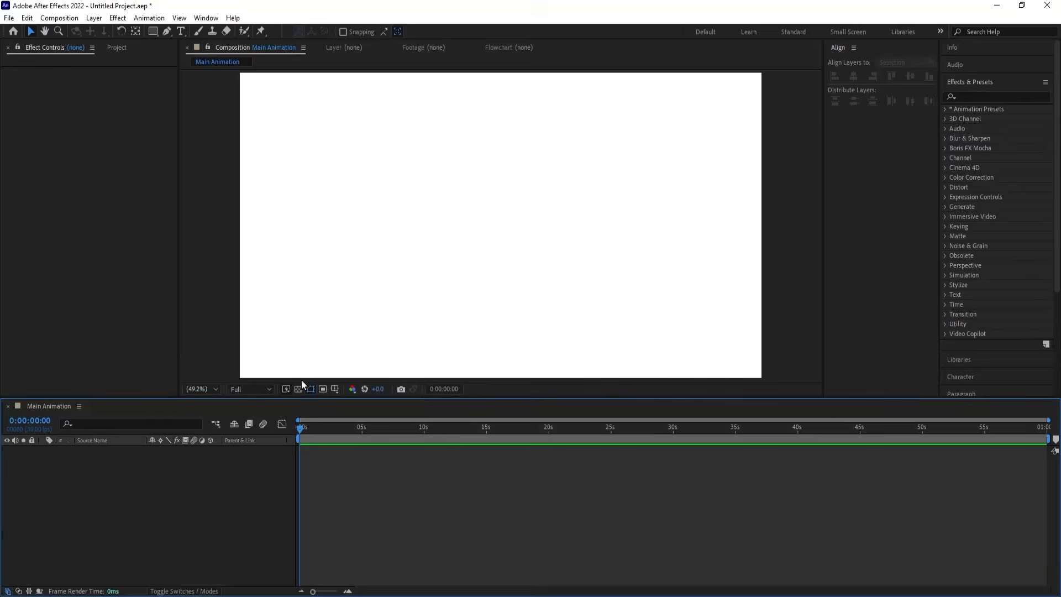
left_click(336, 389)
left_click(350, 400)
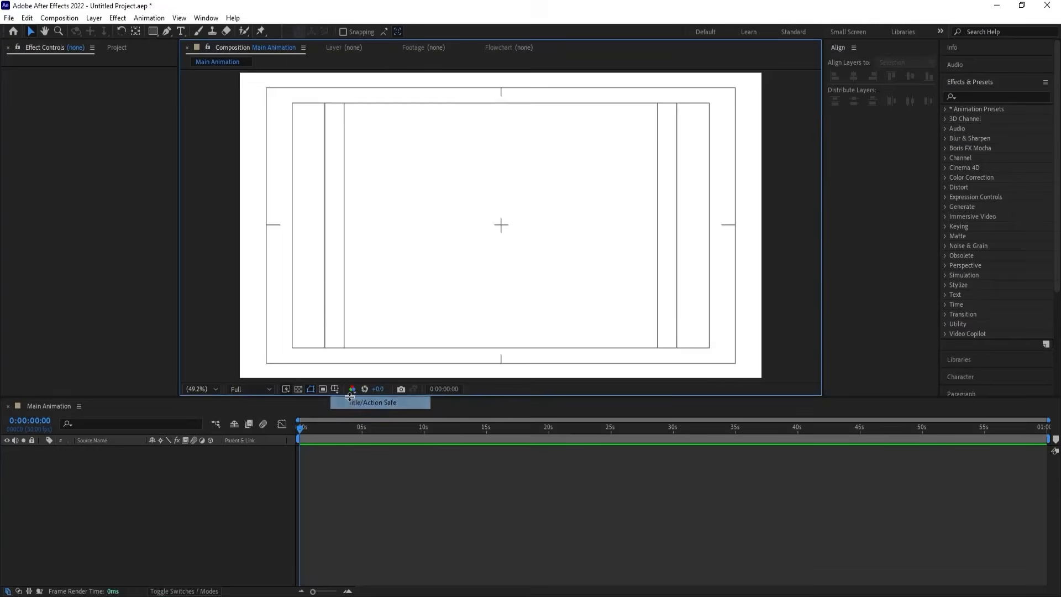
- Add the text "Graphics" with a pure red fill near the middle of the composition
left_click(181, 32)
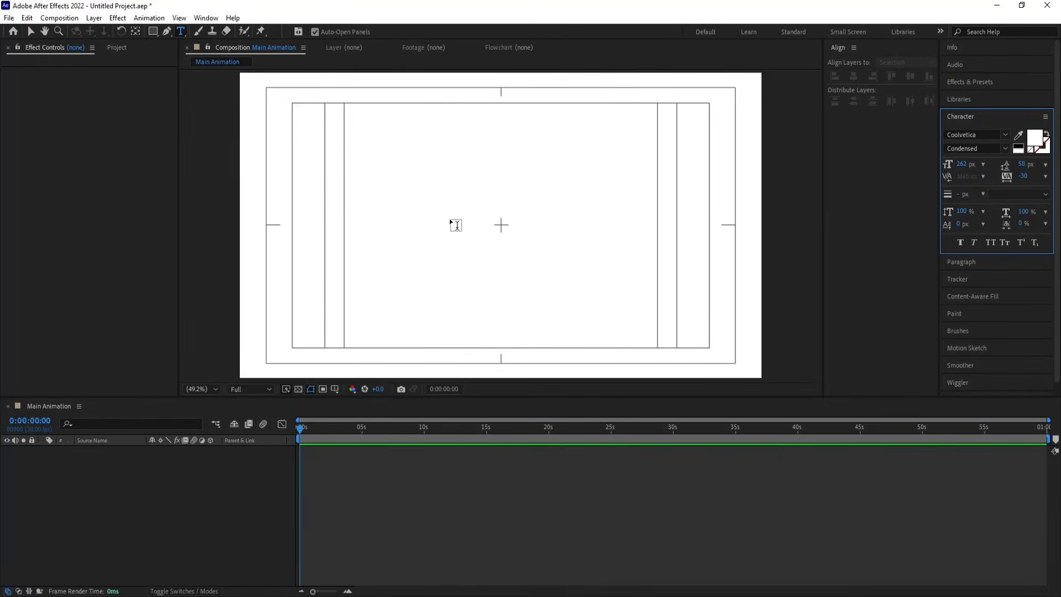
left_click(1035, 138)
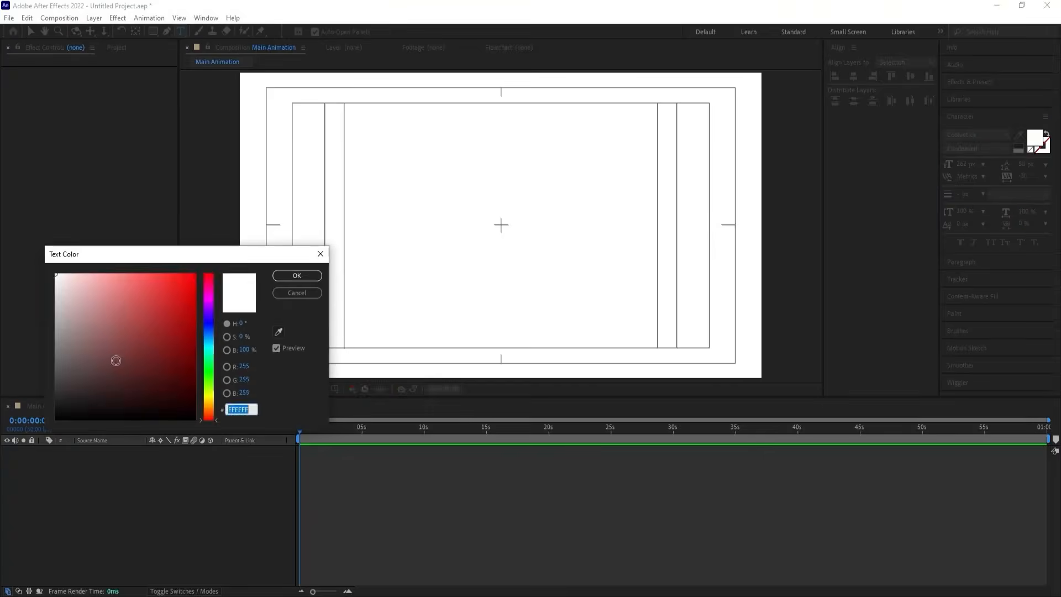
left_click_drag(81, 353, 293, 251)
left_click(279, 276)
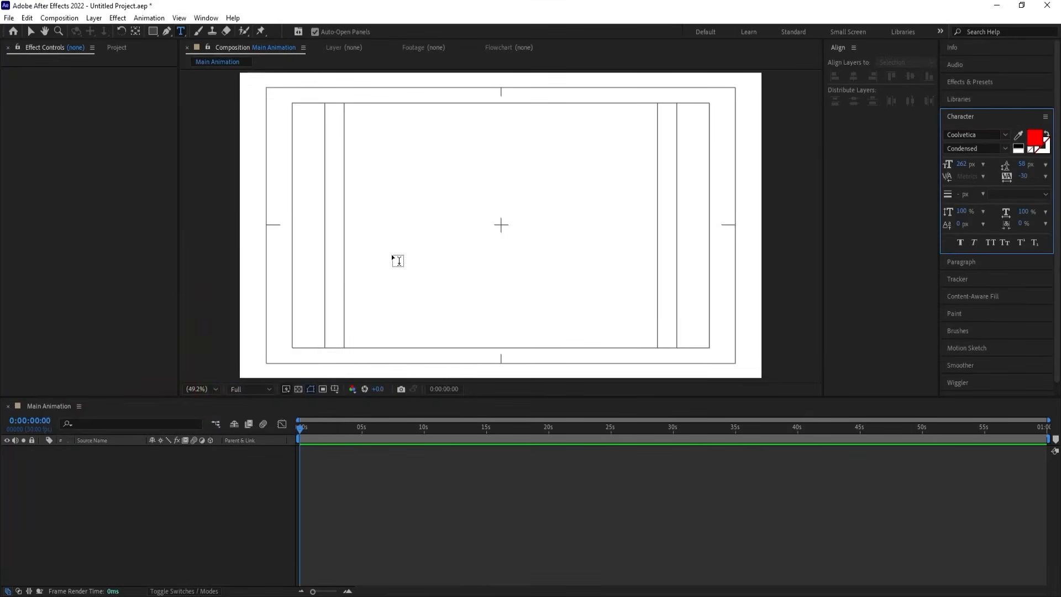
left_click(436, 238)
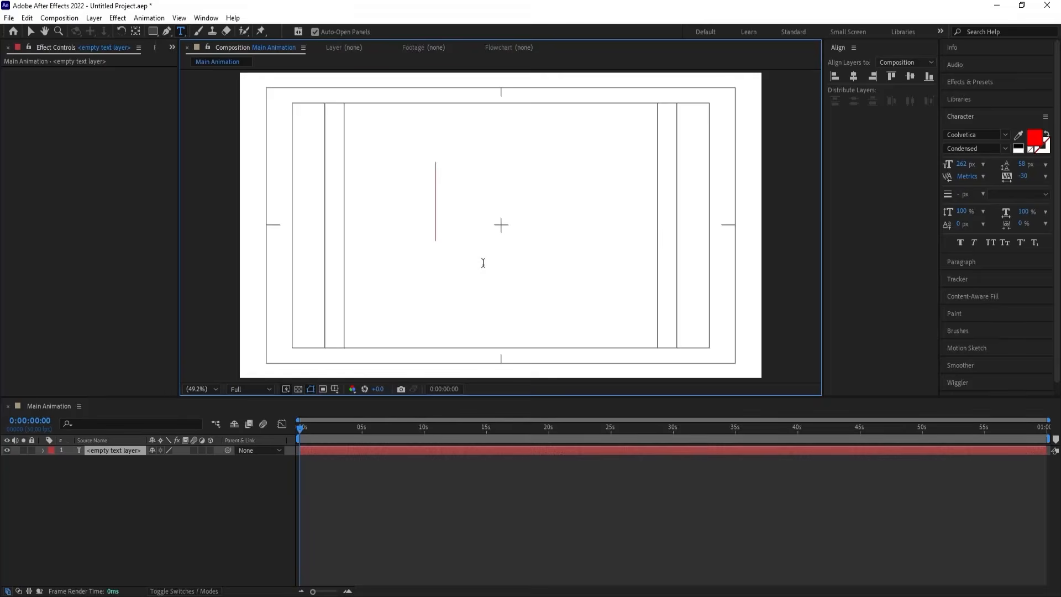
type("Graphics")
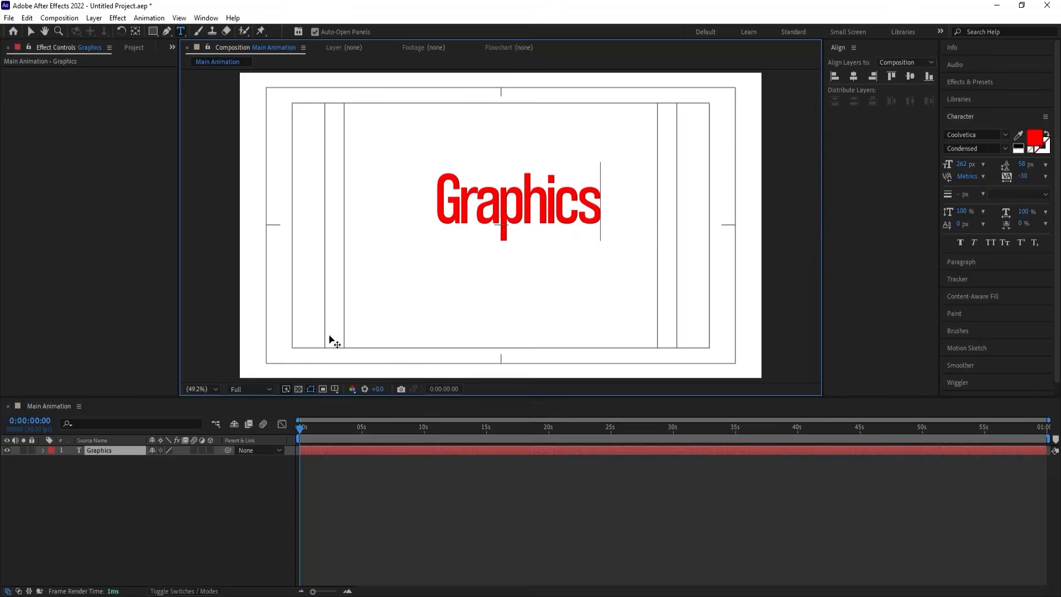
left_click(141, 483)
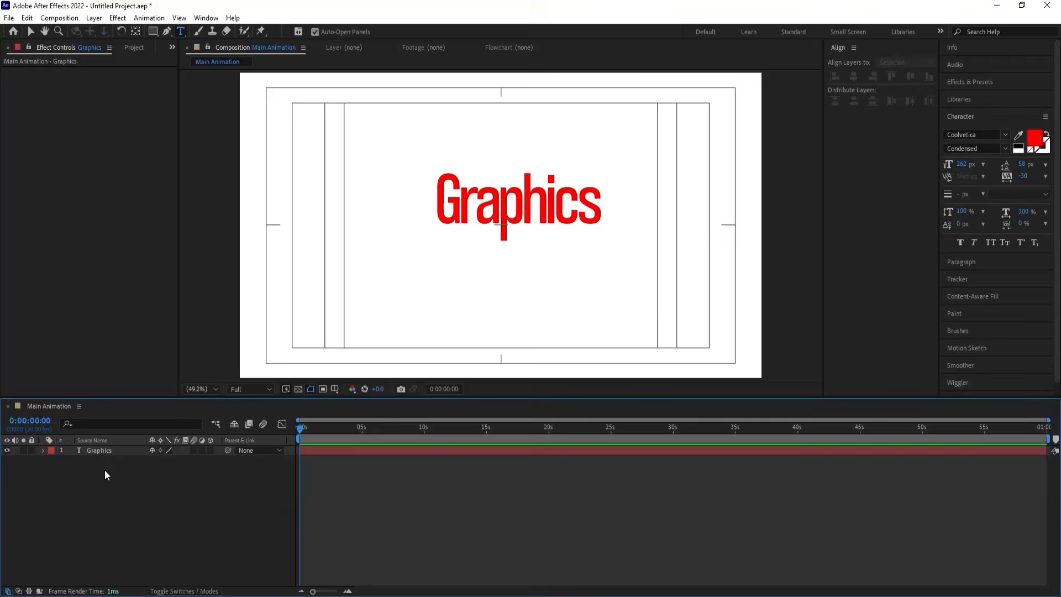
- Center the Graphics text's anchor point and align the layer to the composition's horizontal and vertical center
left_click(103, 453)
key("Return")
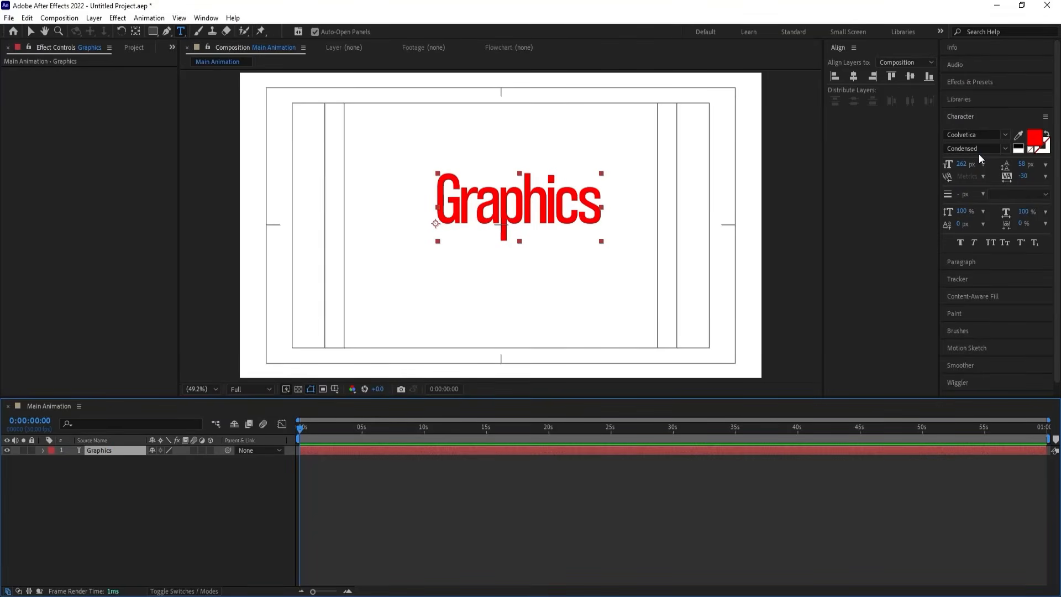
key("ctrl+alt+Home")
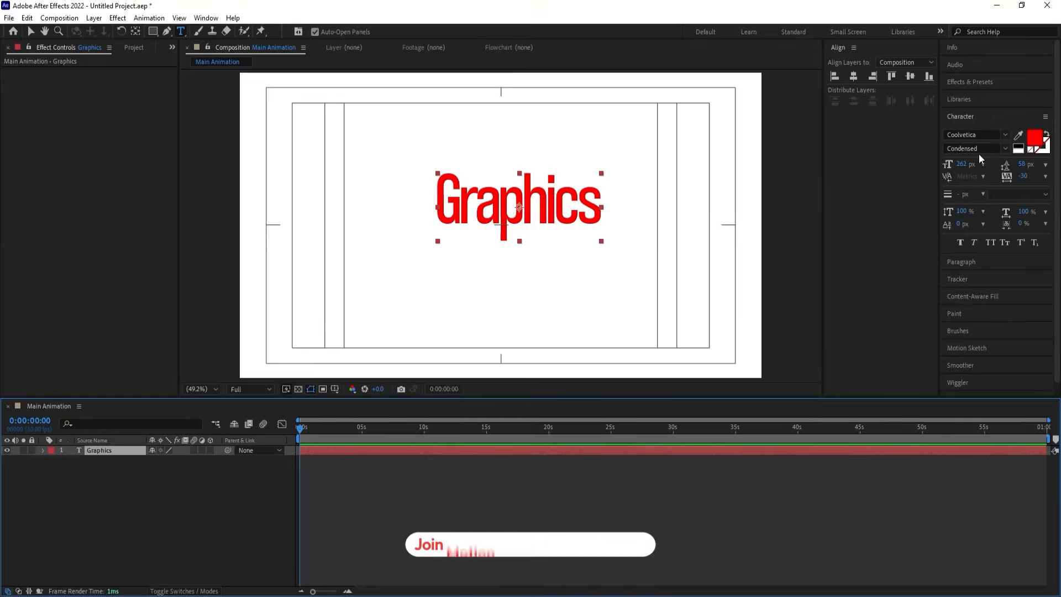
left_click(854, 77)
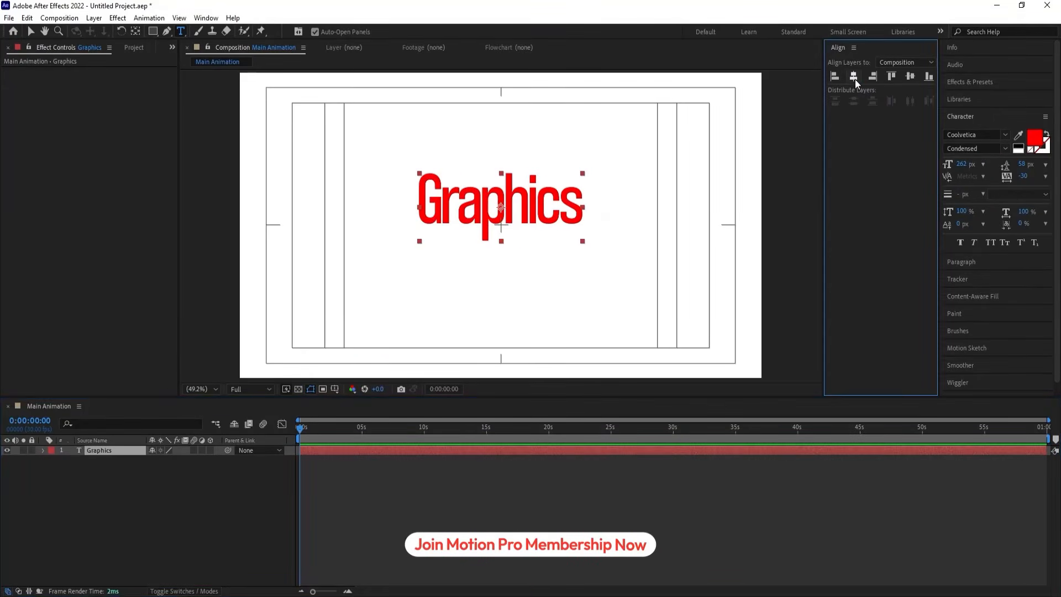
left_click(908, 77)
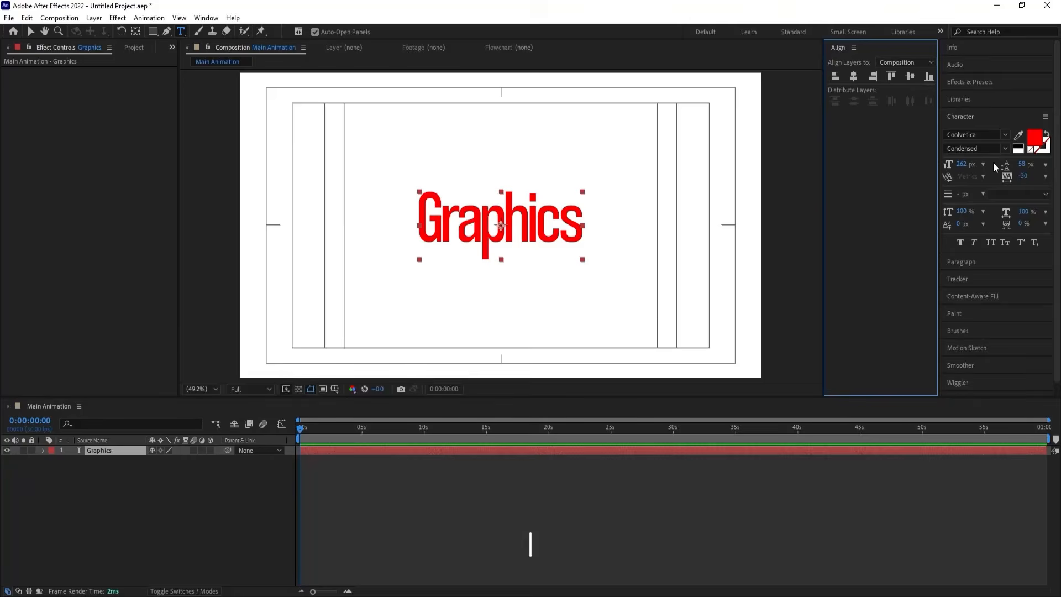
- Set the tracking of the Graphics text to 0
left_click(1023, 176)
type("0")
key("Return")
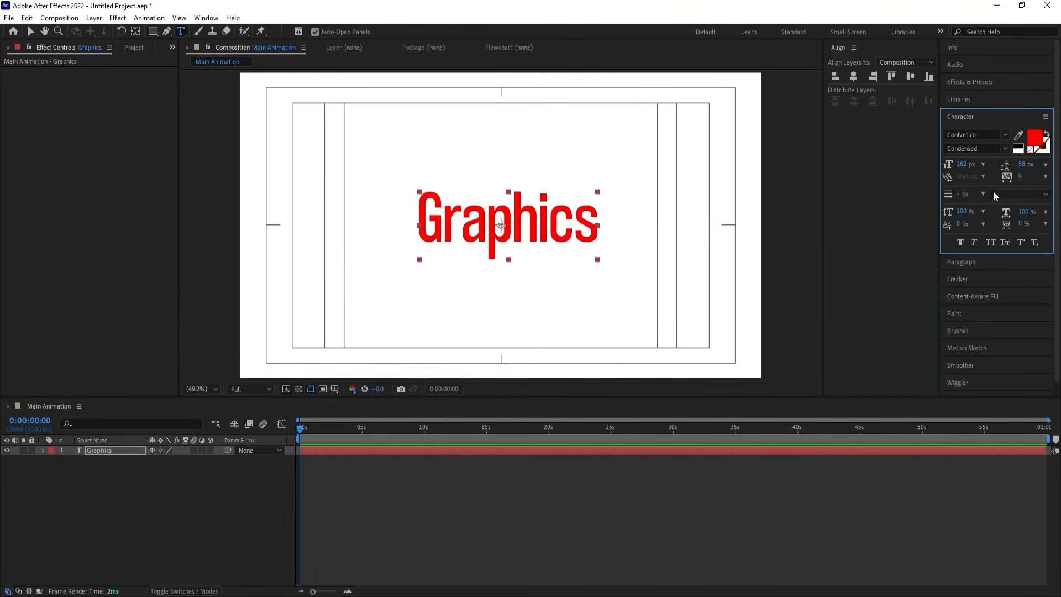
left_click(131, 512)
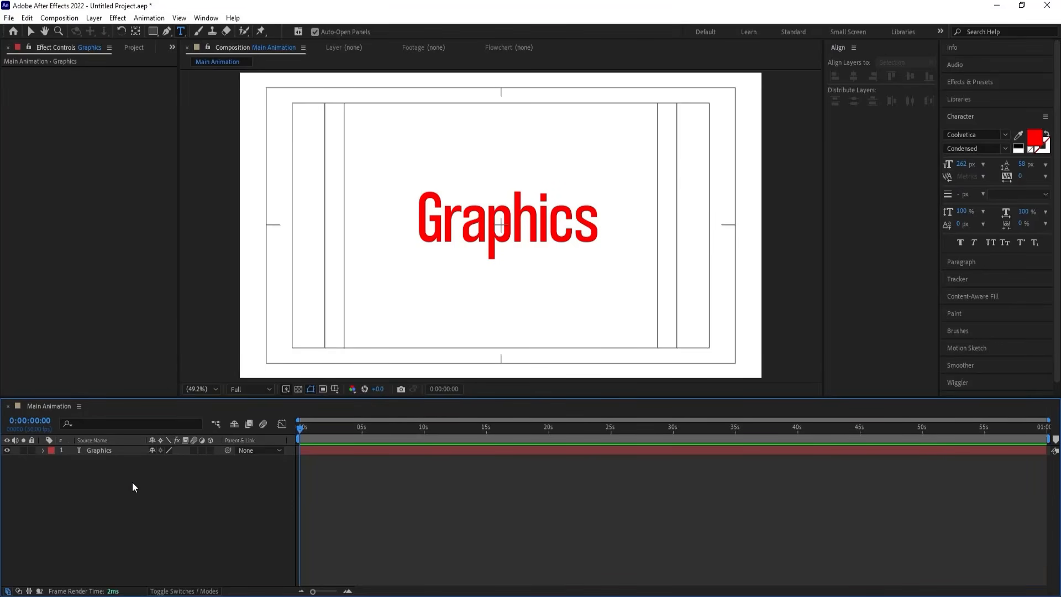
- Duplicate the Graphics text layer and lock the original
left_click(114, 454)
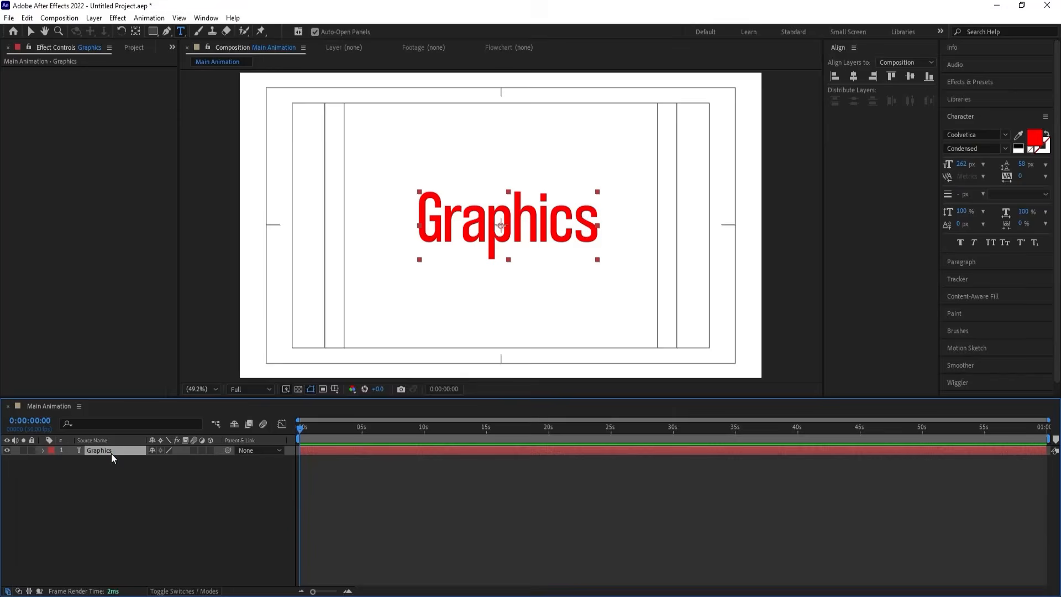
key("ctrl+d")
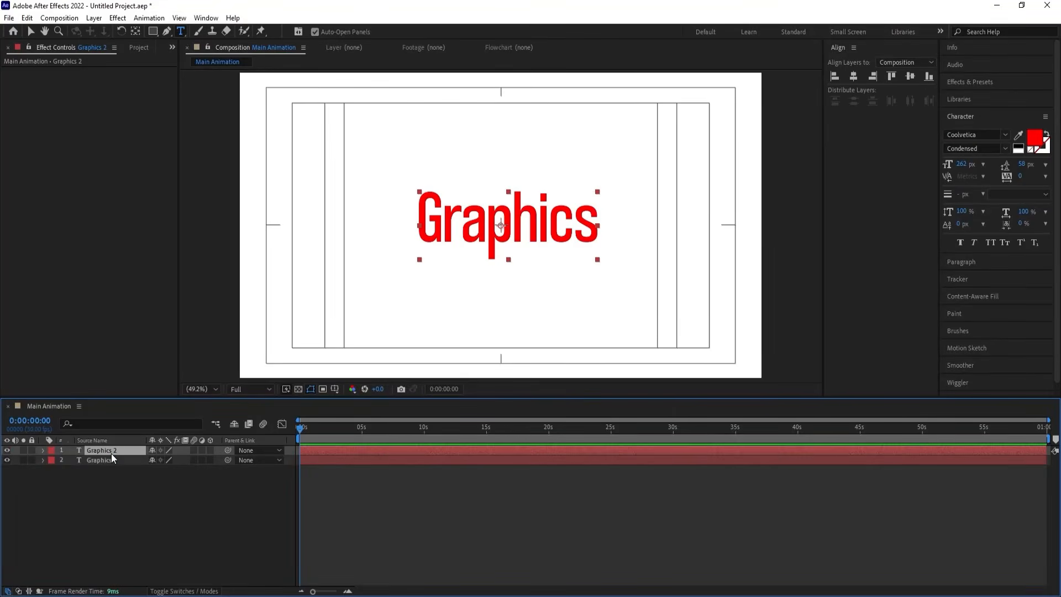
left_click(33, 459)
- Fill the duplicated text with black and delete all its letters except the G
left_click(1018, 147)
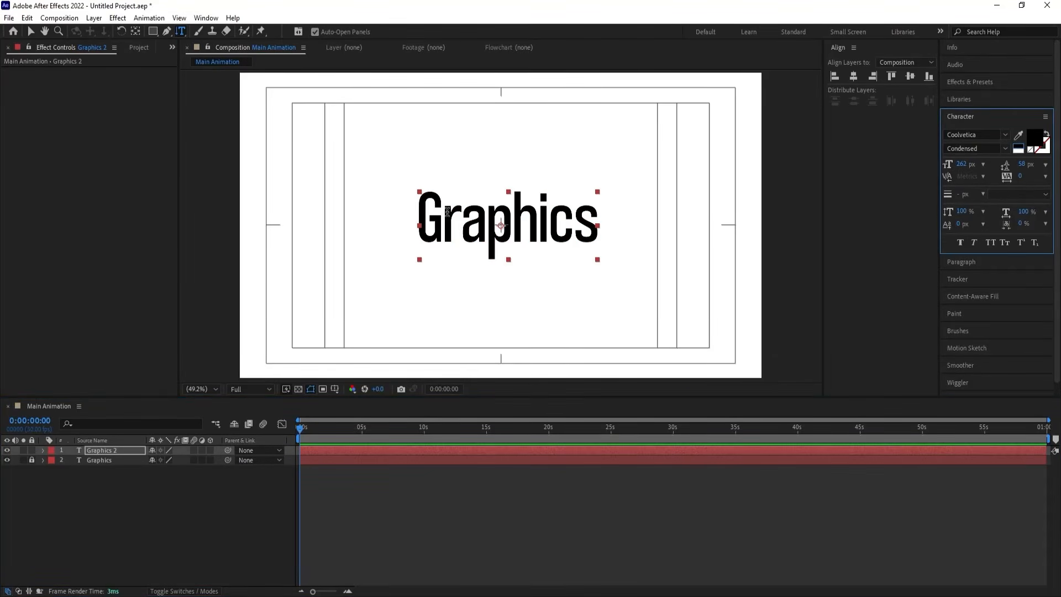
left_click_drag(447, 210, 620, 204)
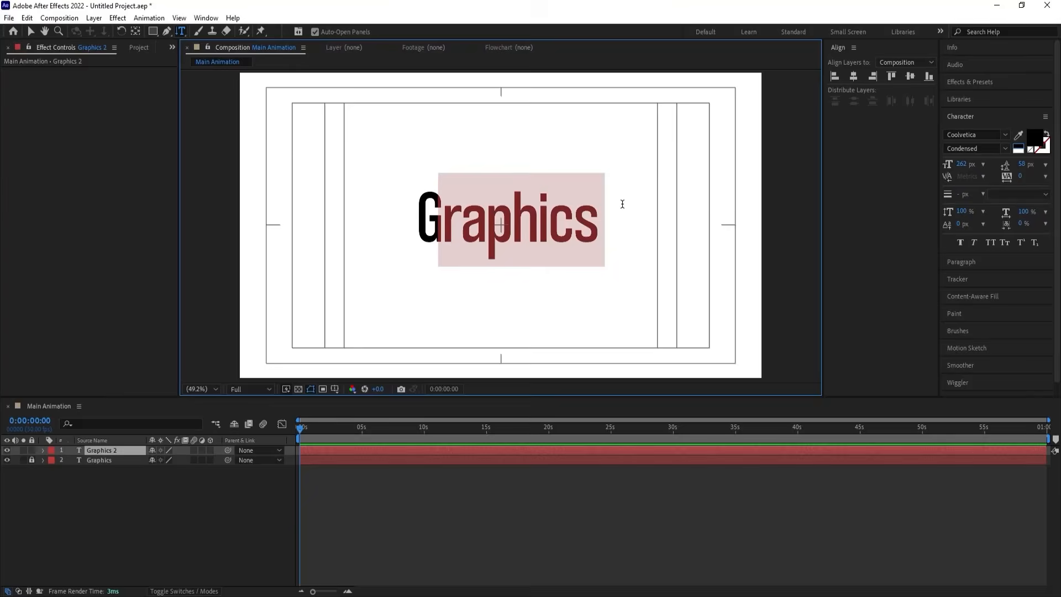
key("BackSpace")
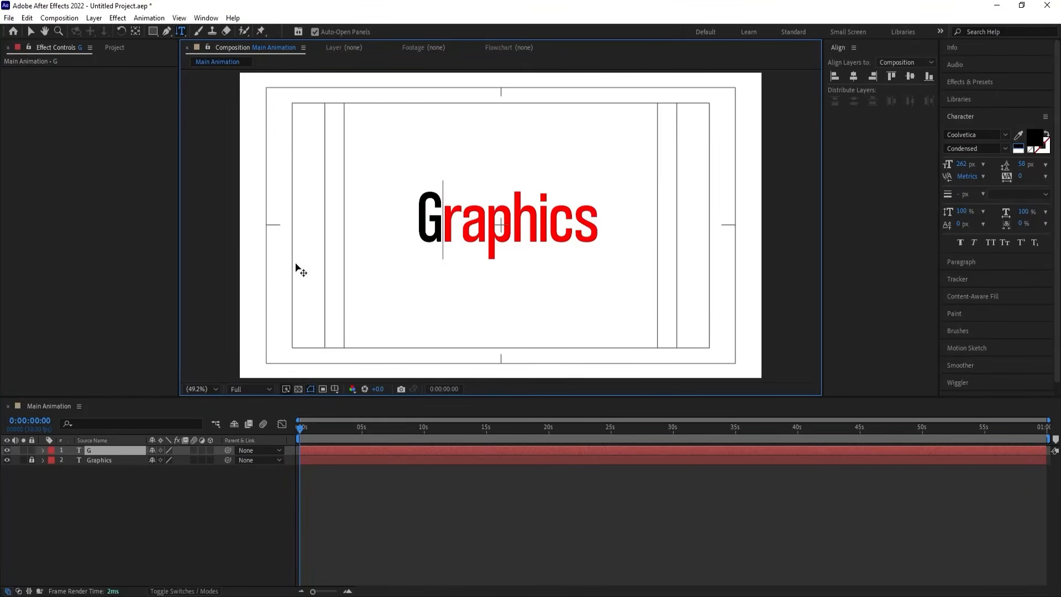
- Duplicate the black G text layer and change the copy's text to r
left_click(104, 448)
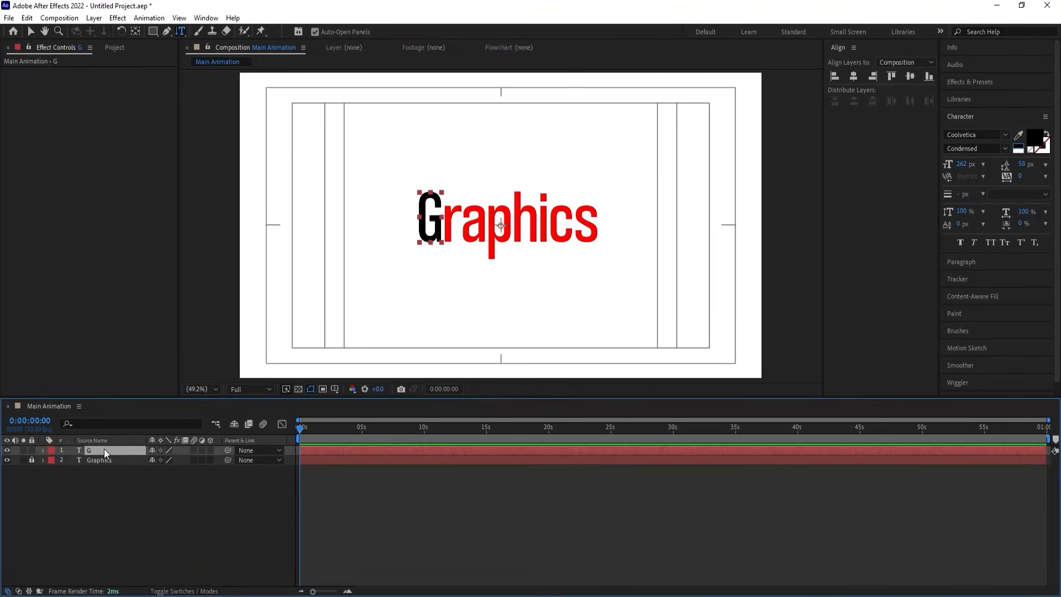
key("ctrl+d")
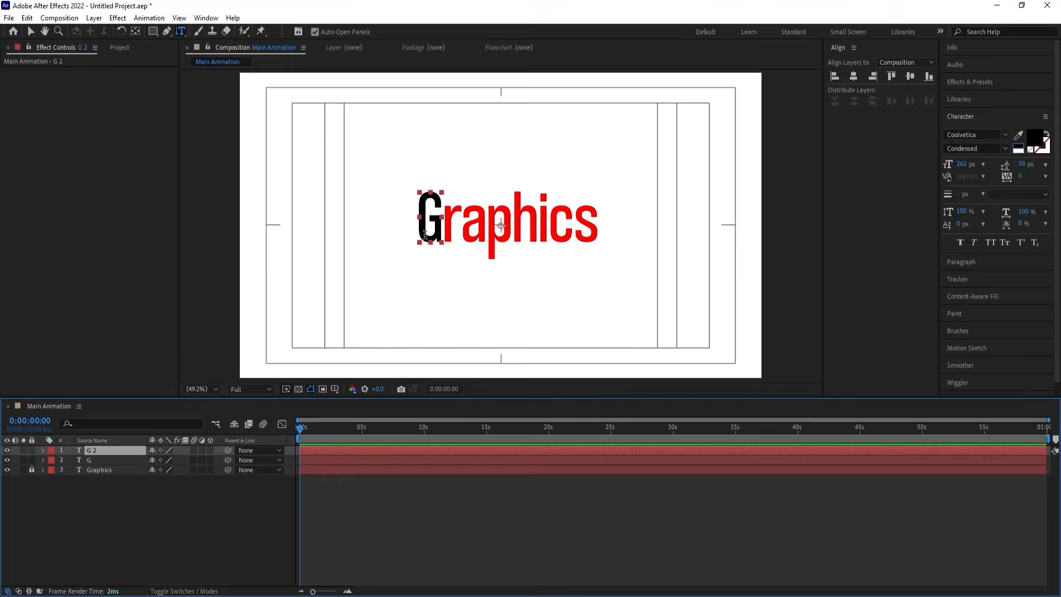
scroll(424, 234, "up", 5)
scroll(241, 134, "down", 2)
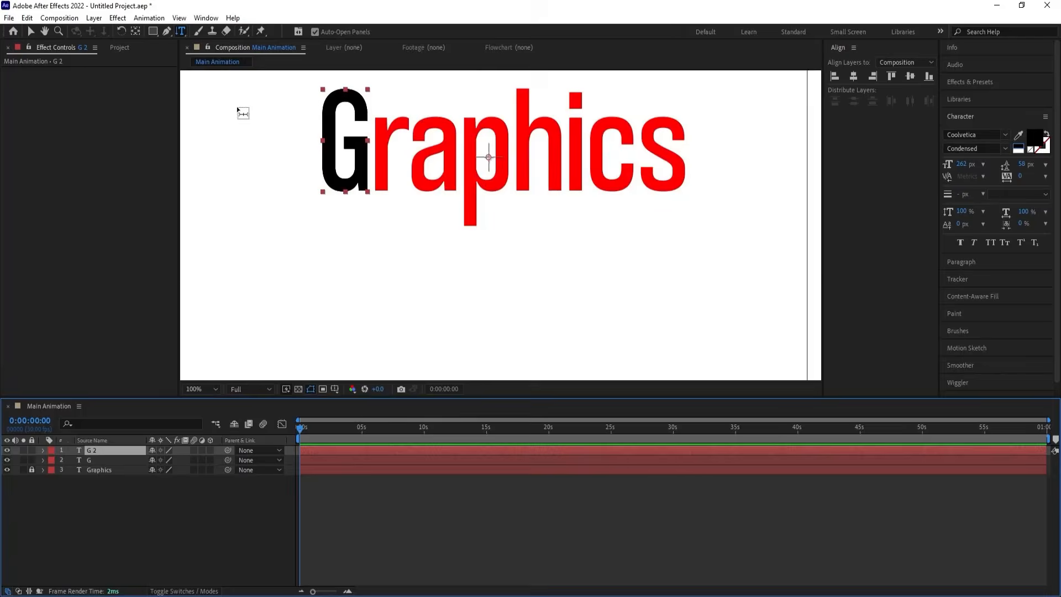
left_click(330, 148)
key("ctrl+a")
type("r")
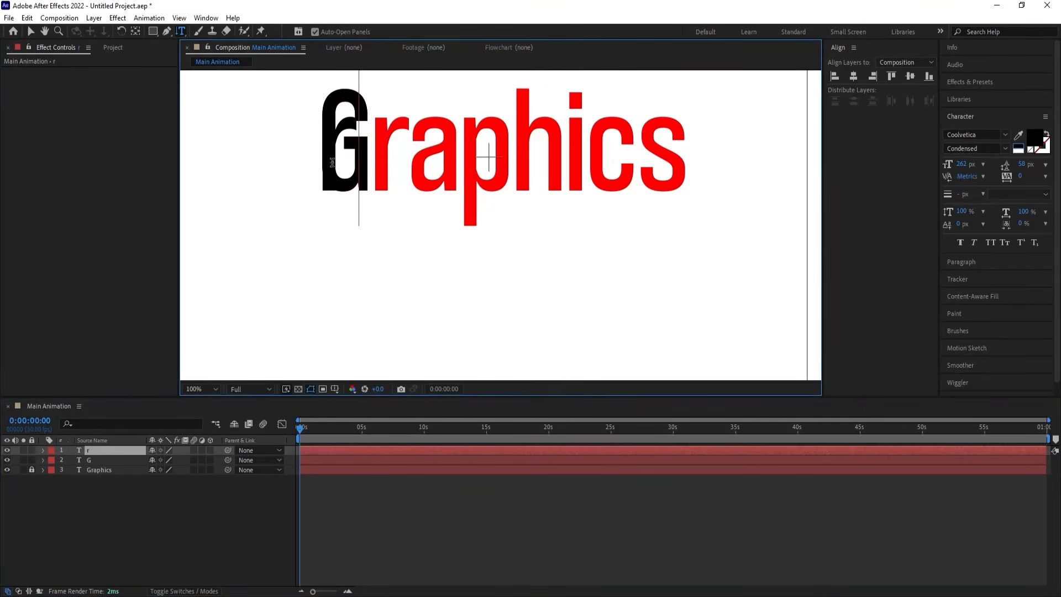
- Move the black r layer horizontally so it covers the red r of the Graphics text
left_click(133, 529)
left_click(110, 452)
key("v")
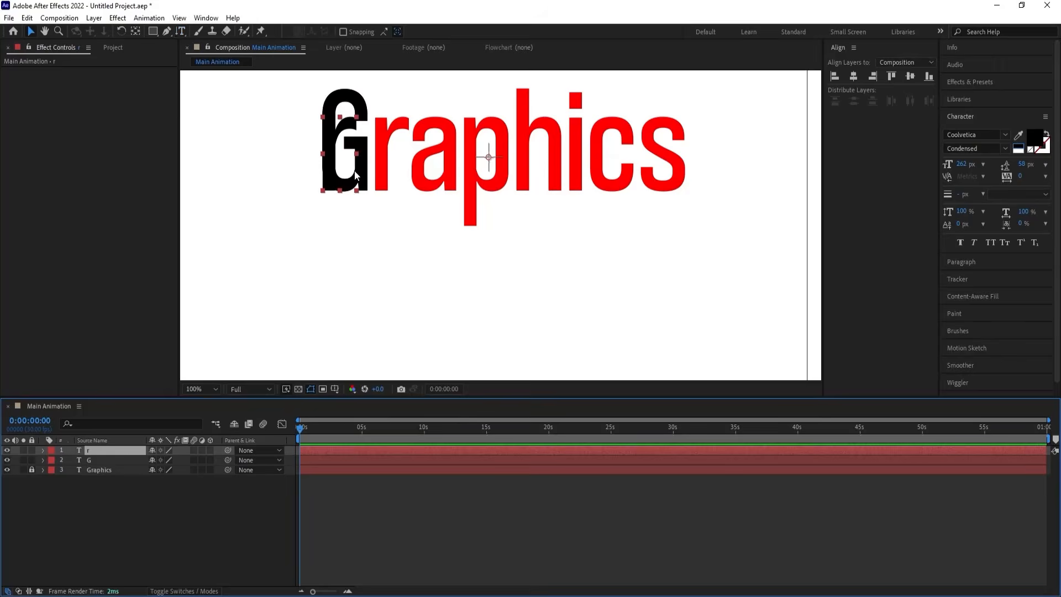
left_click_drag(339, 160, 388, 156)
key("Return")
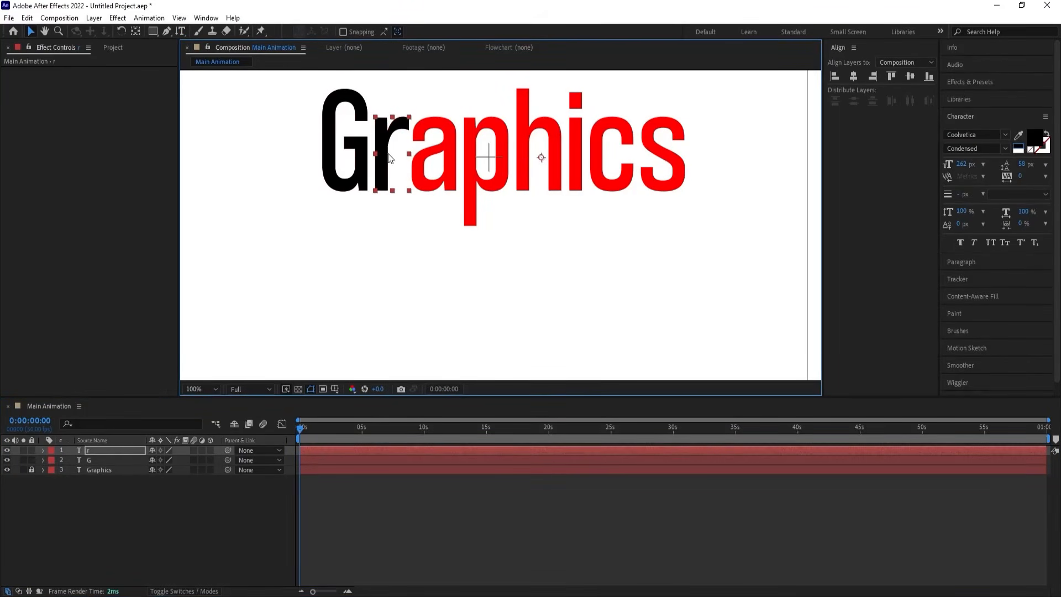
- Duplicate the r layer, change the copy's text to a, and place it over the red a
left_click(99, 450)
key("ctrl+d")
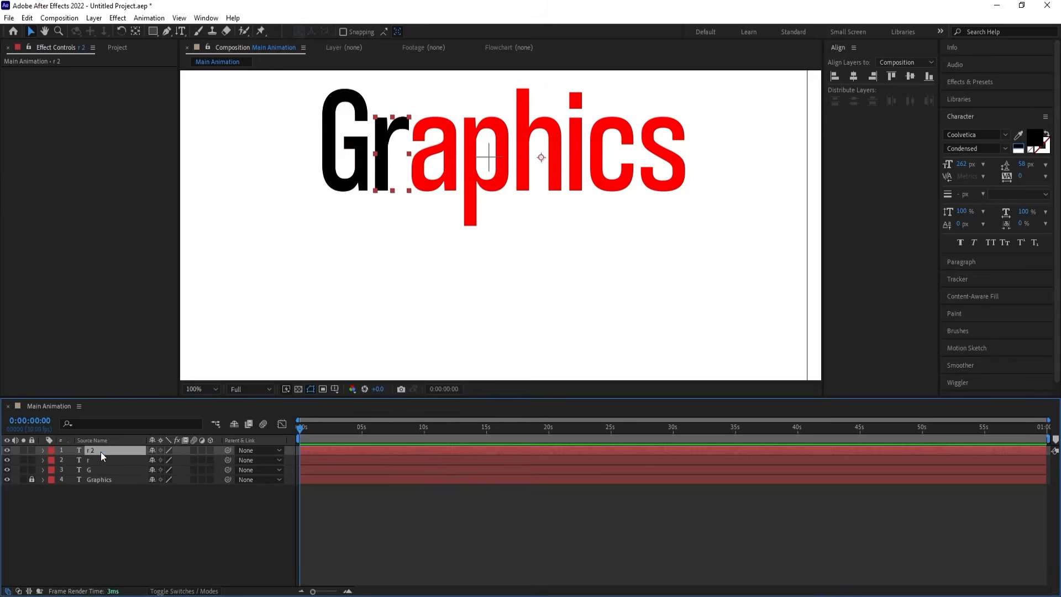
key("ctrl+t")
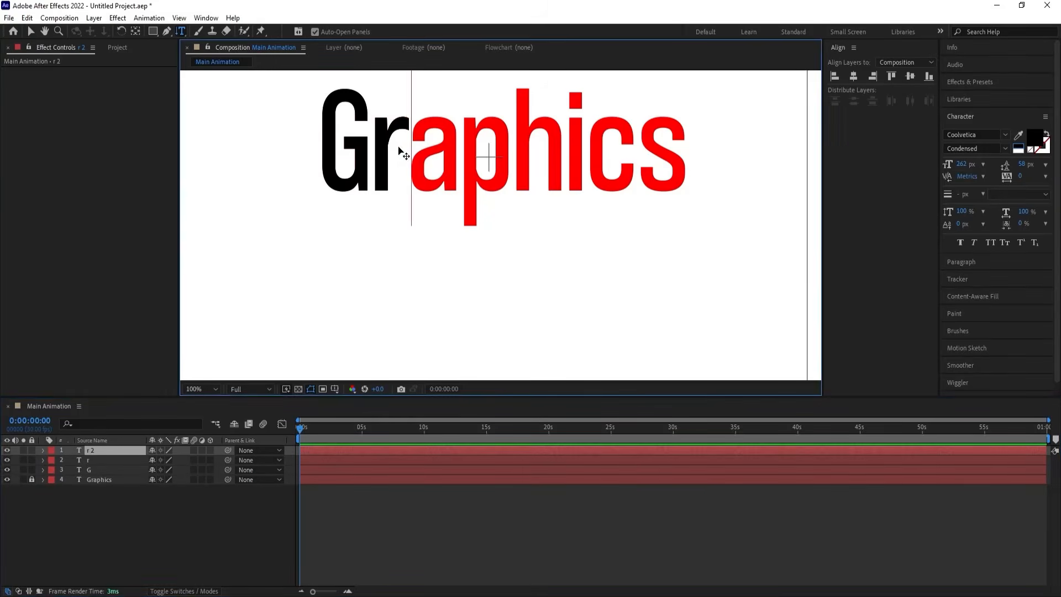
double_click(398, 147)
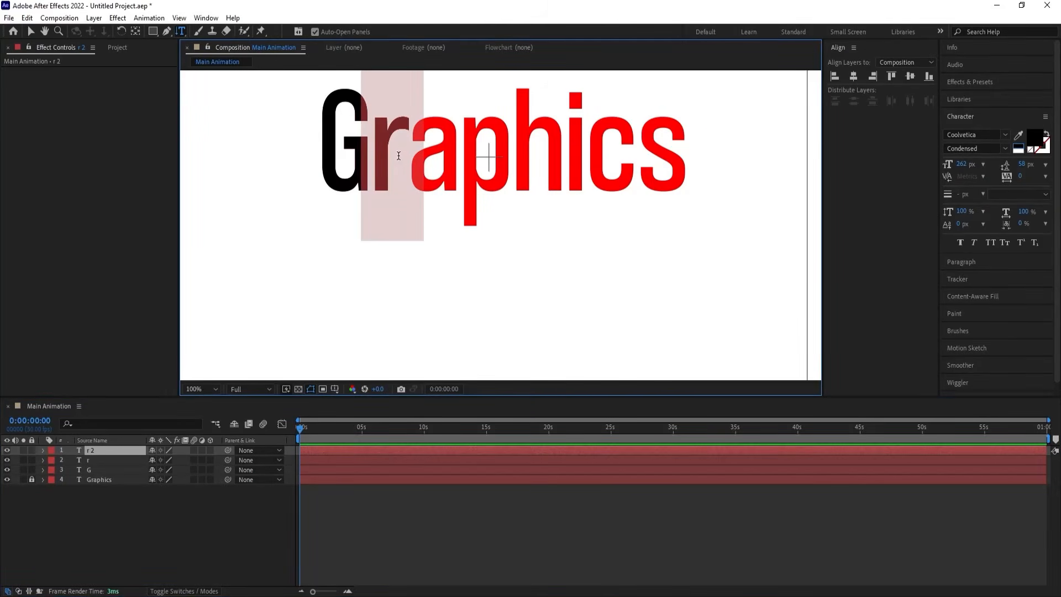
type("a")
key("Escape")
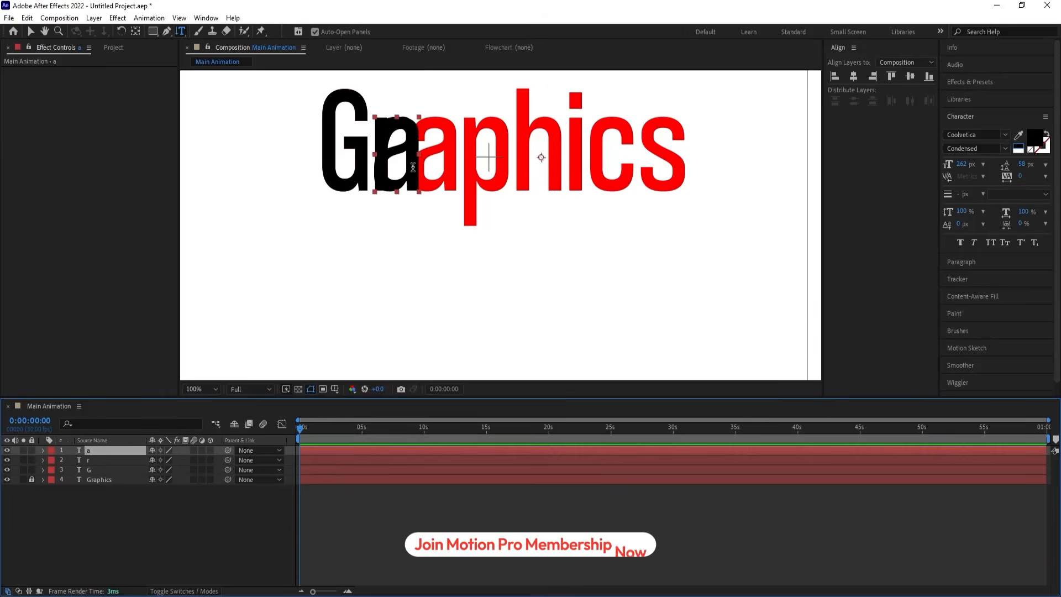
key("v")
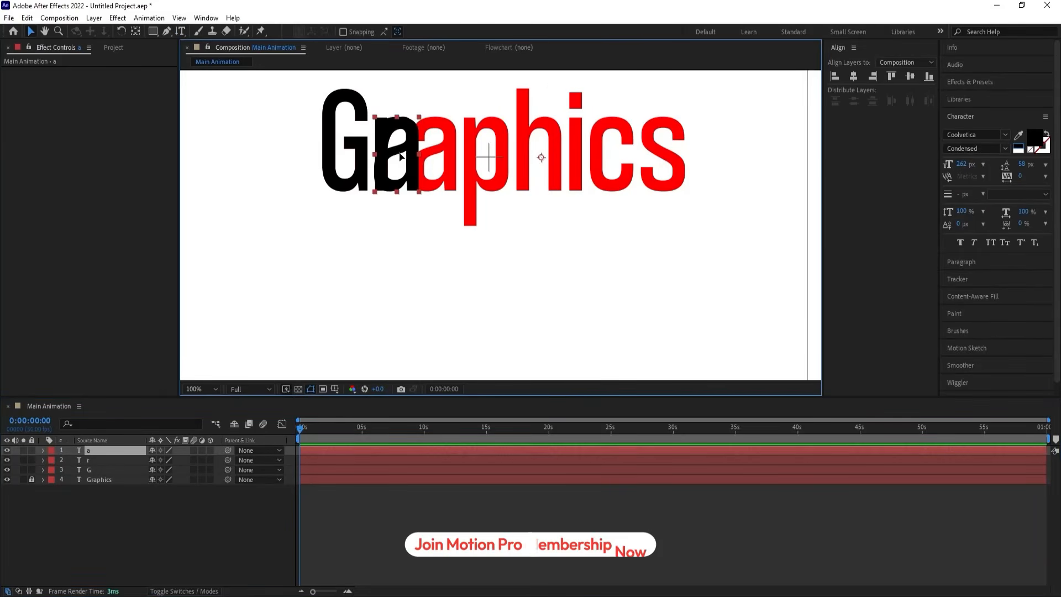
left_click_drag(399, 159, 456, 236)
key("space")
- Duplicate the a layer, place the copy over the red p, and change its text to p
left_click(88, 451)
key("ctrl+d")
key("ctrl+t")
double_click(456, 236)
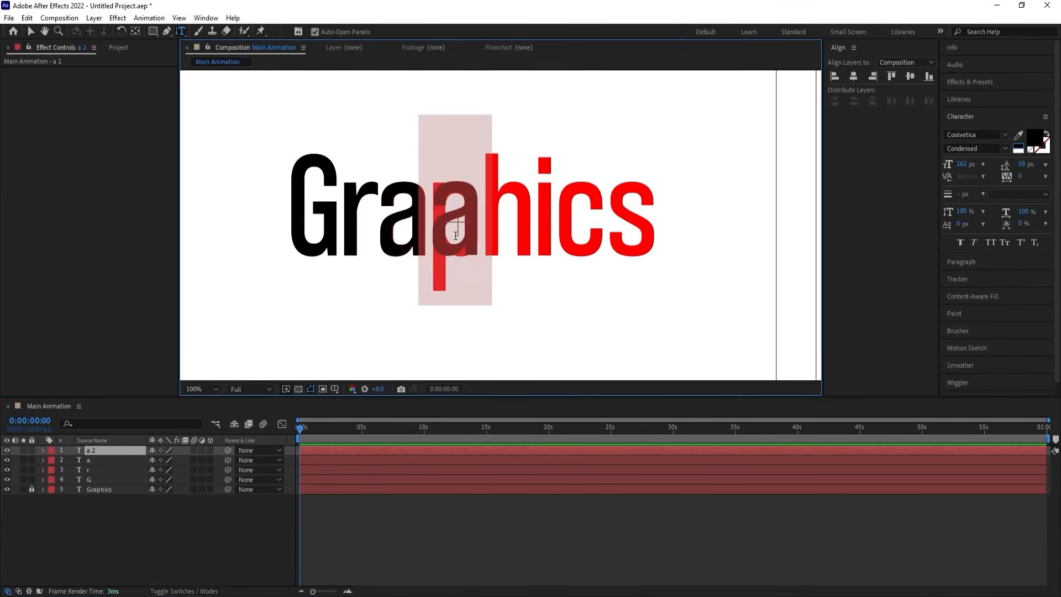
type("p")
left_click(91, 450)
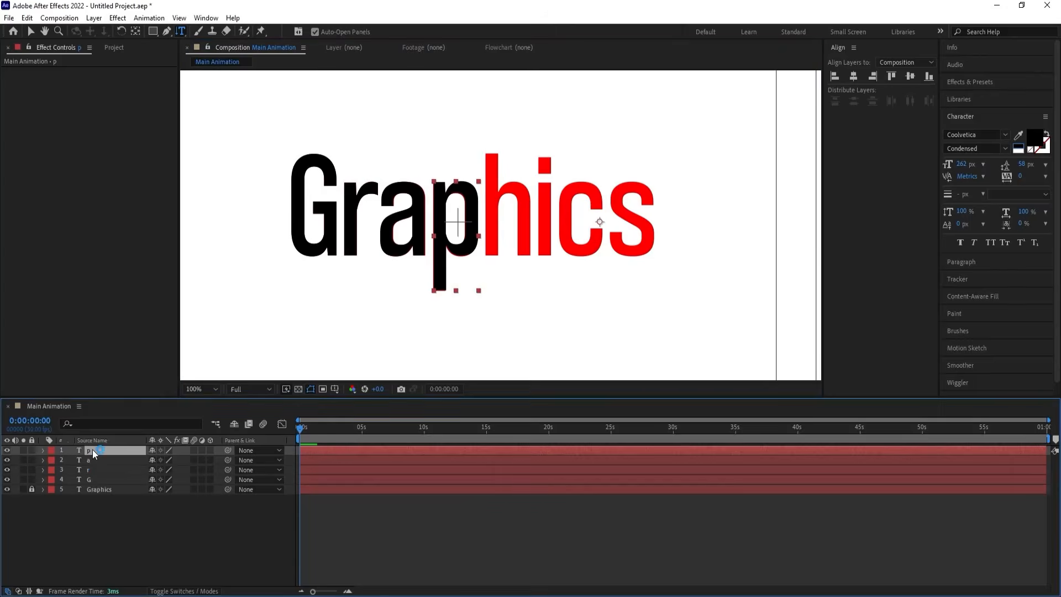
- Duplicate the p layer, place the copy over the red h, and change its text to h
key("ctrl+d")
key("v")
left_click_drag(453, 213, 500, 214)
double_click(515, 220)
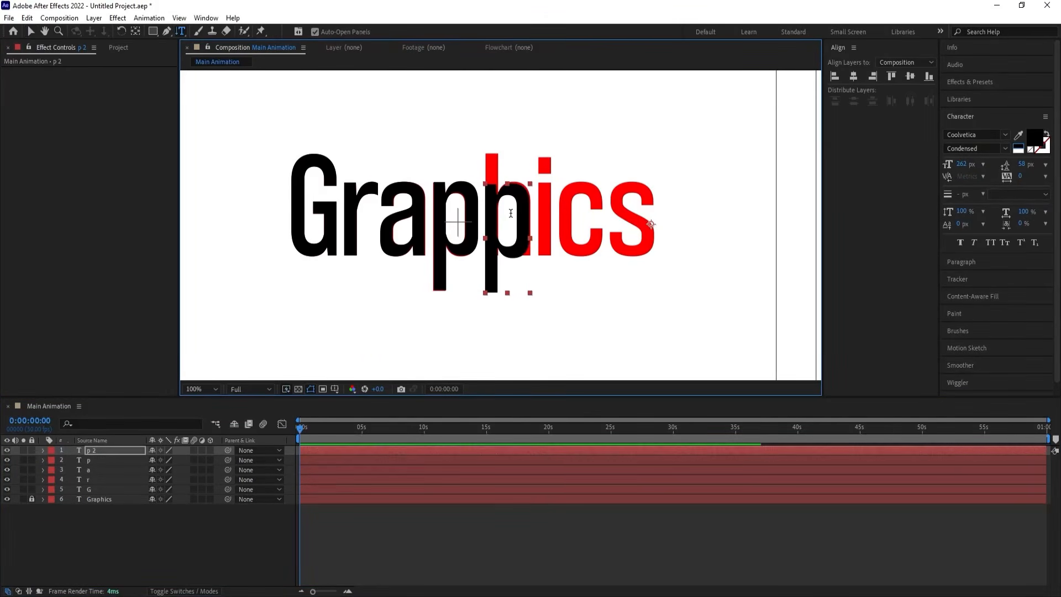
type("h")
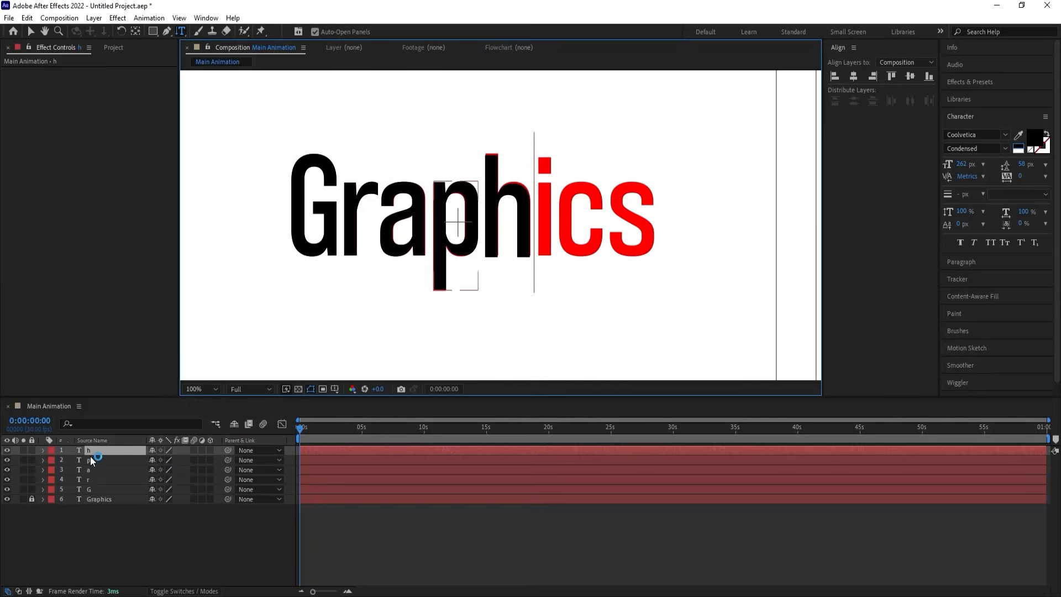
left_click(88, 450)
key("Return")
key("Return")
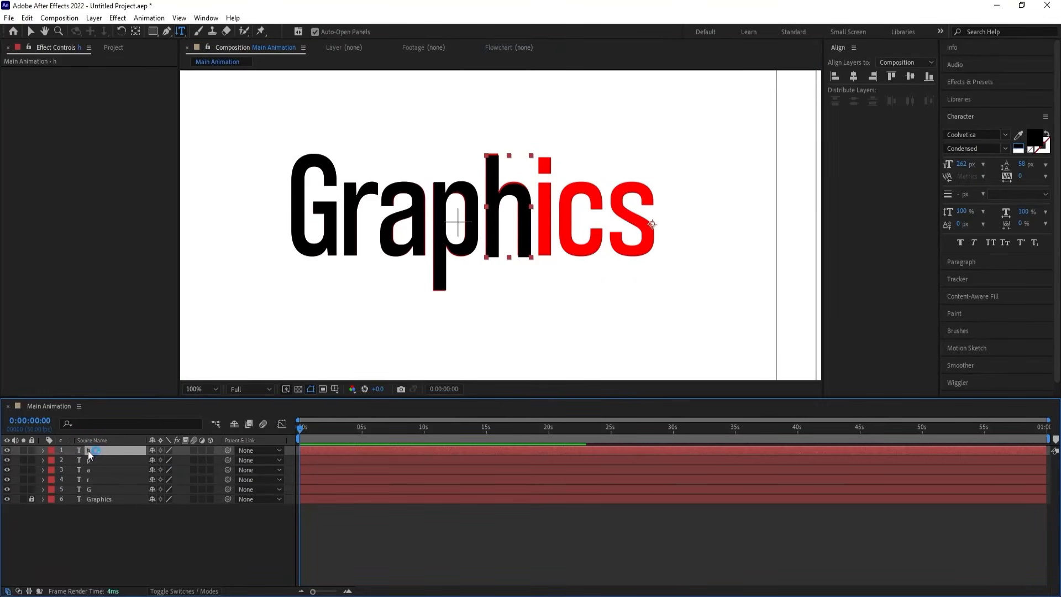
- Duplicate the h layer, shift the copy toward the red i, and change its text to i
key("ctrl+d")
key("v")
left_click_drag(500, 208, 546, 208)
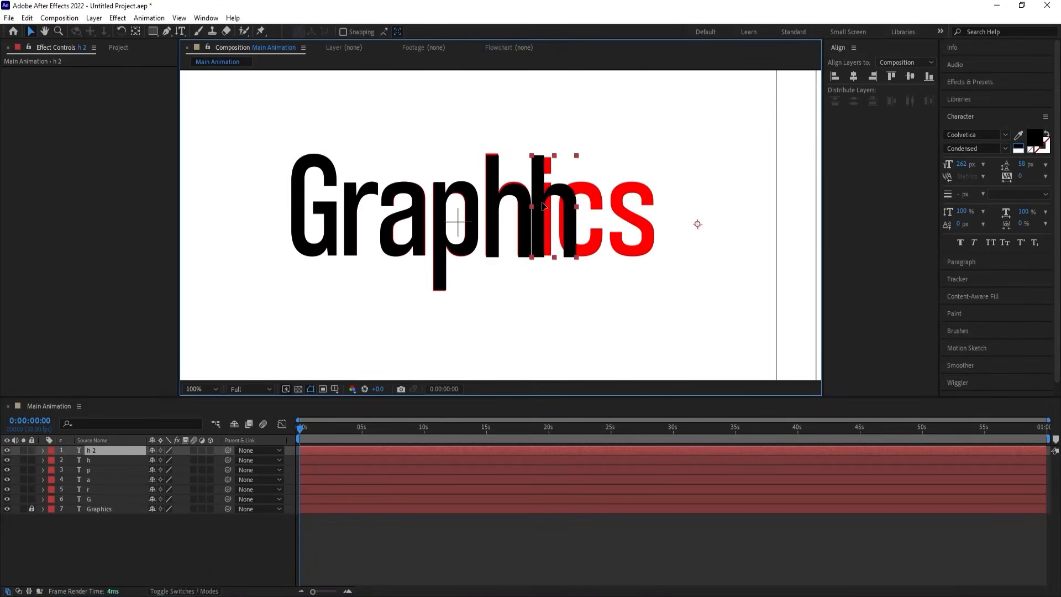
key("ctrl+t")
double_click(556, 206)
type("i")
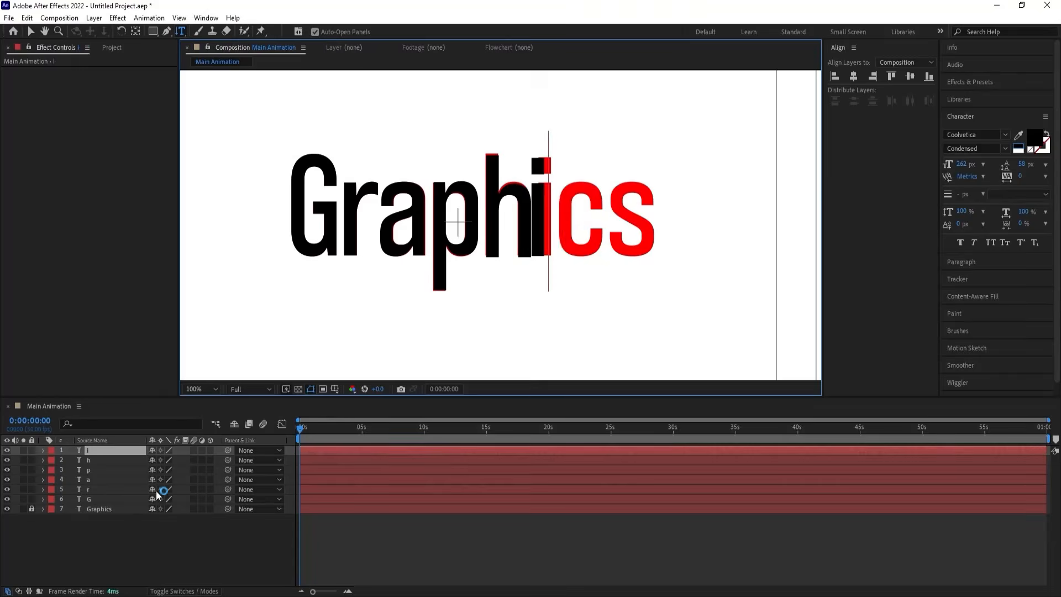
- Nudge the black i layer rightward until it covers the red i
left_click(111, 447)
key("Right")
key("Right")
key("Right")
key("Right")
key("Right")
key("Right")
key("Right")
key("Right")
key("Right")
key("Right")
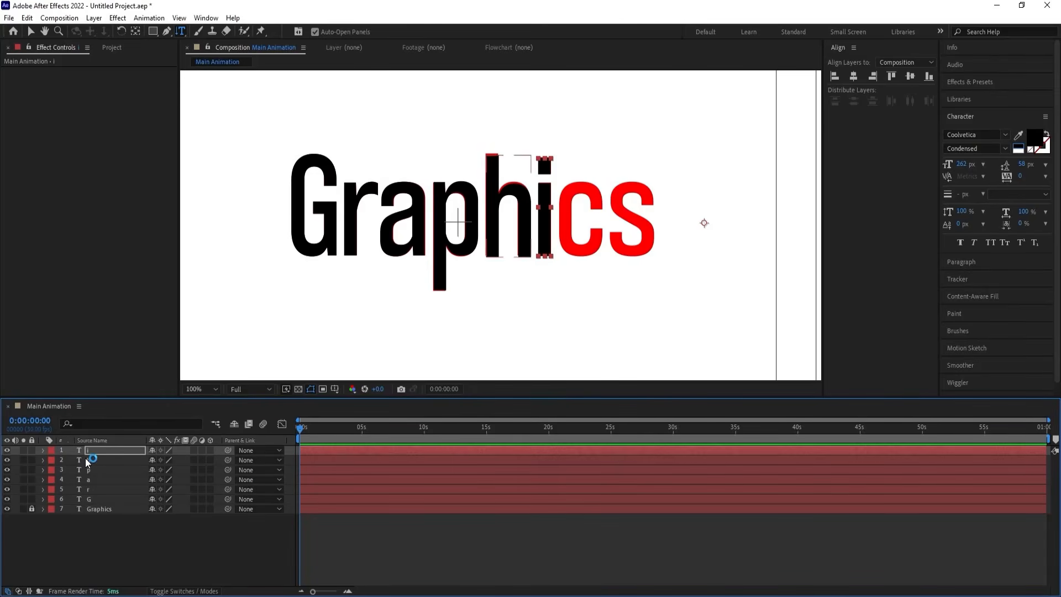
- Duplicate the i layer, shift the copy onto the red c, and change its text to c
key("ctrl+d")
key("v")
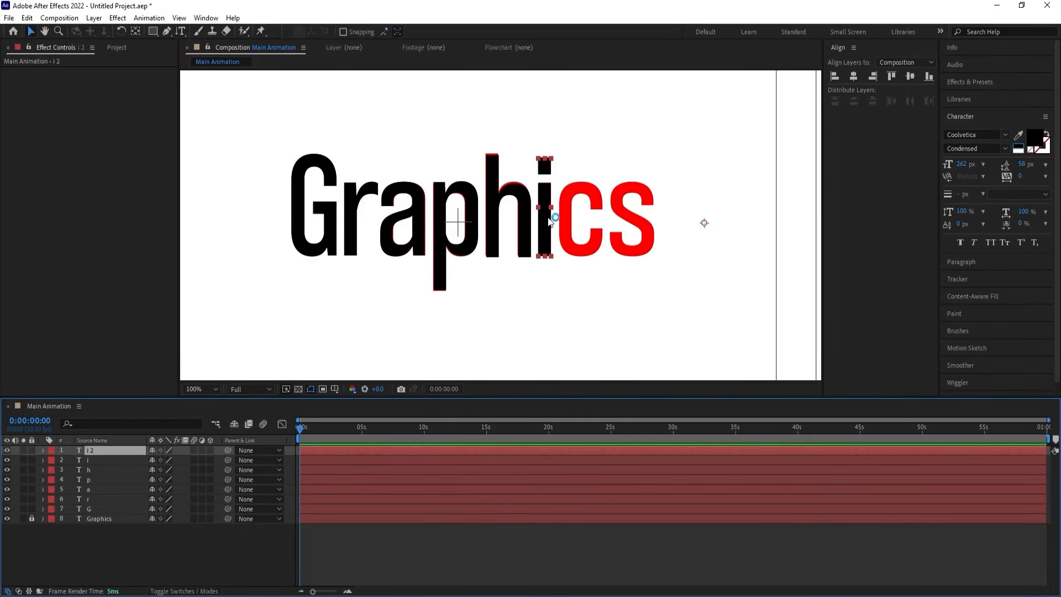
left_click_drag(543, 221, 580, 221)
key("ctrl+t")
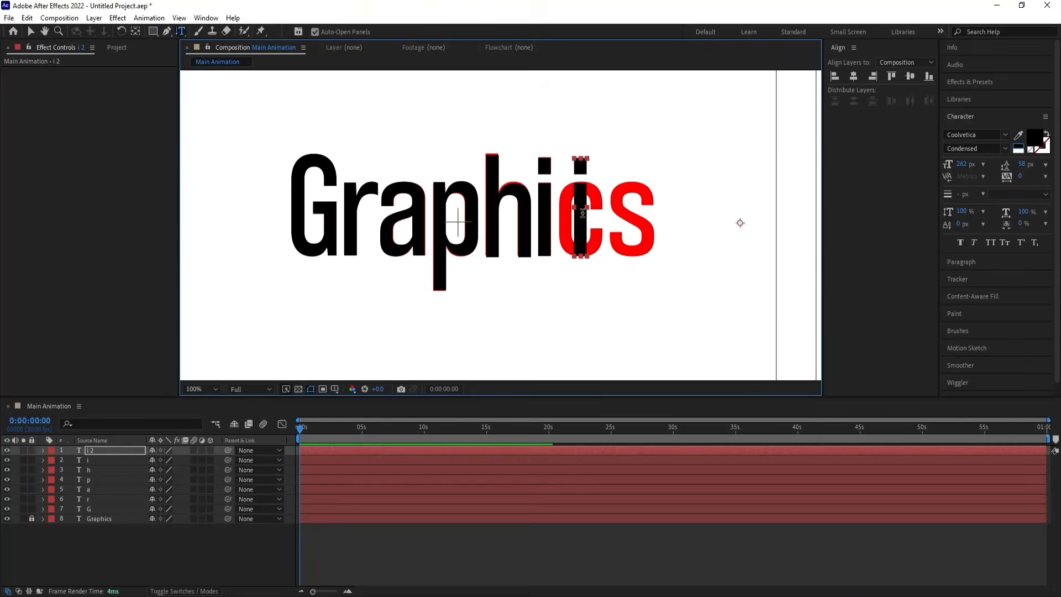
type("c")
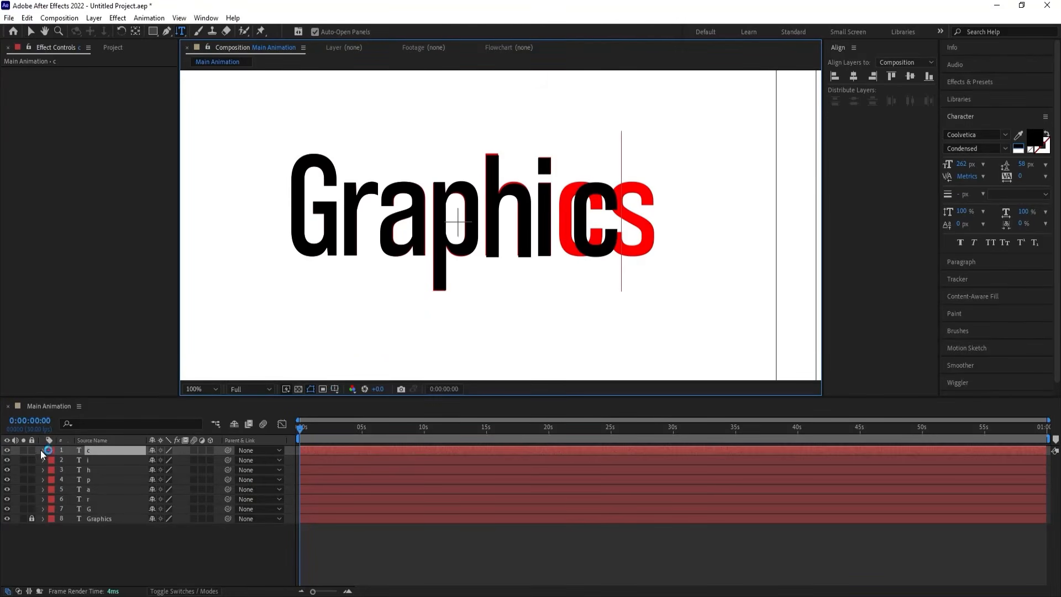
- Nudge the black c layer leftward until it lines up with the red c
left_click(86, 452)
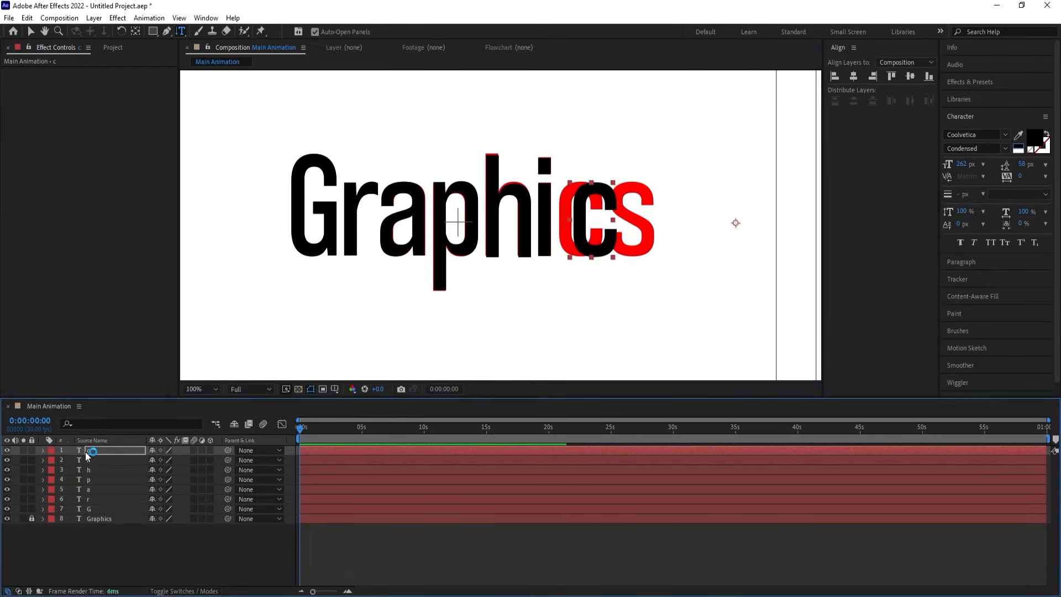
key("Left")
key("Left")
key("Left")
key("Left")
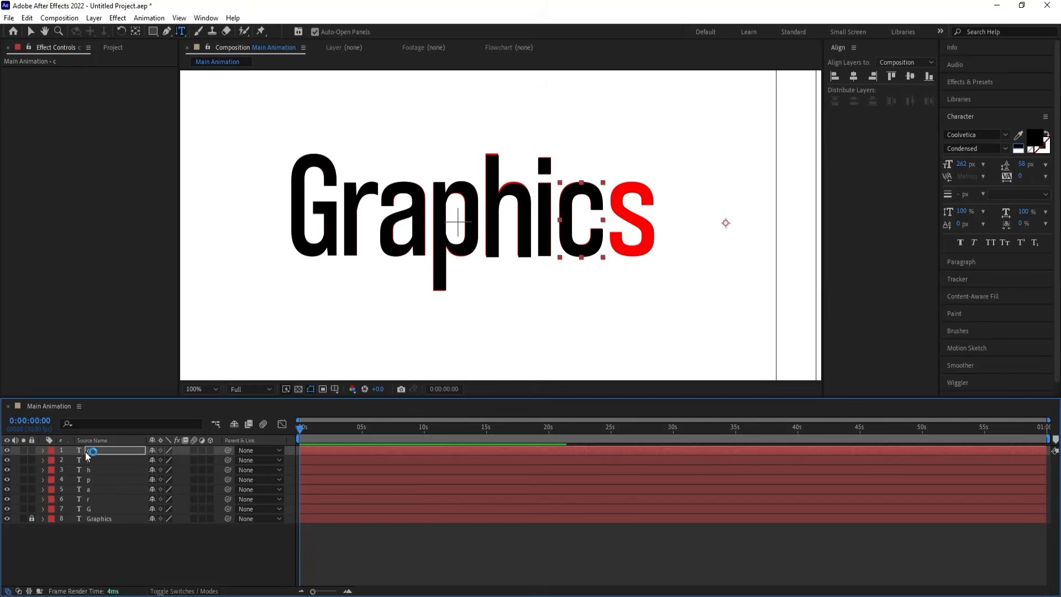
- Duplicate the c layer, place the copy over the red s, and change its text to s
key("ctrl+d")
key("v")
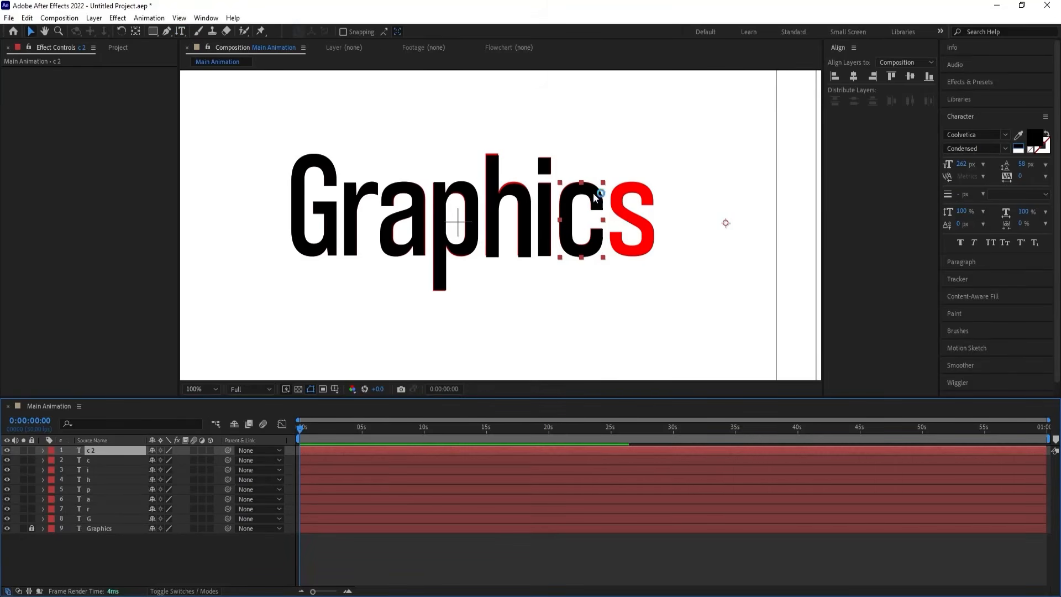
left_click_drag(582, 222, 636, 221)
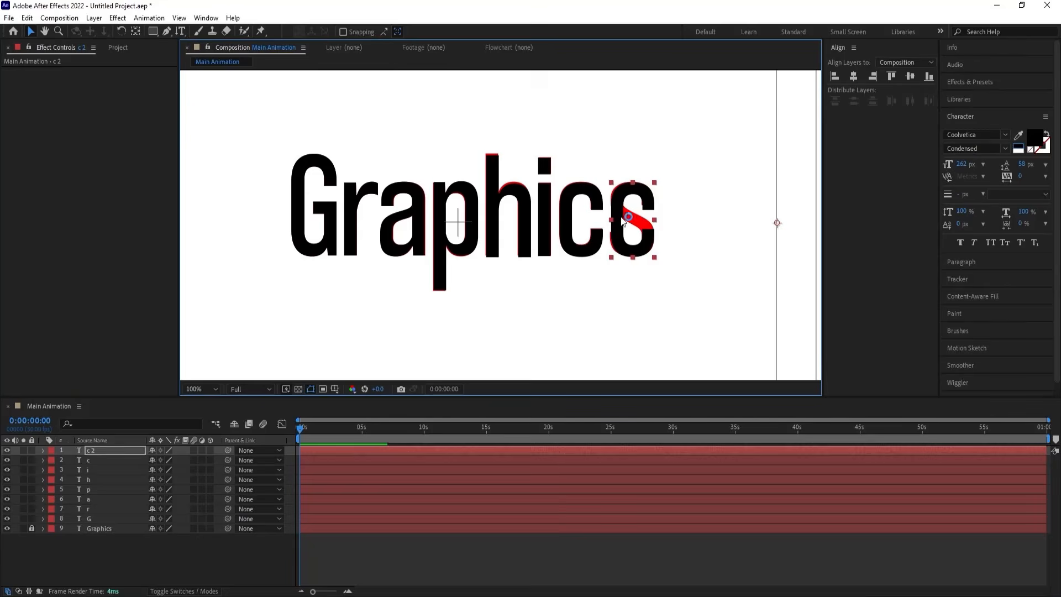
double_click(639, 212)
type("s")
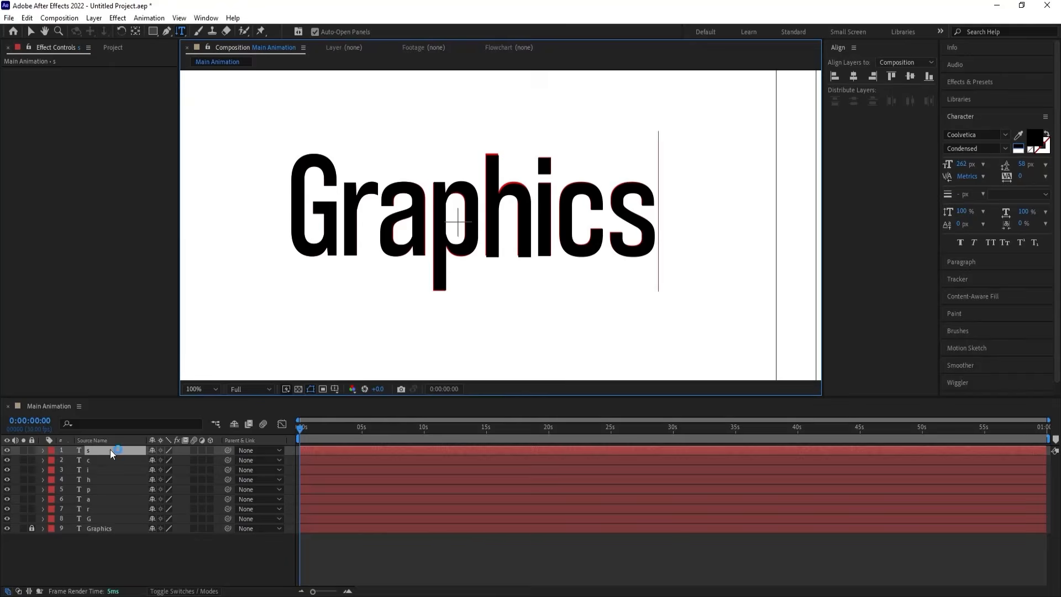
left_click(95, 454)
- Unlock the original red Graphics text layer and delete it
left_click(91, 552)
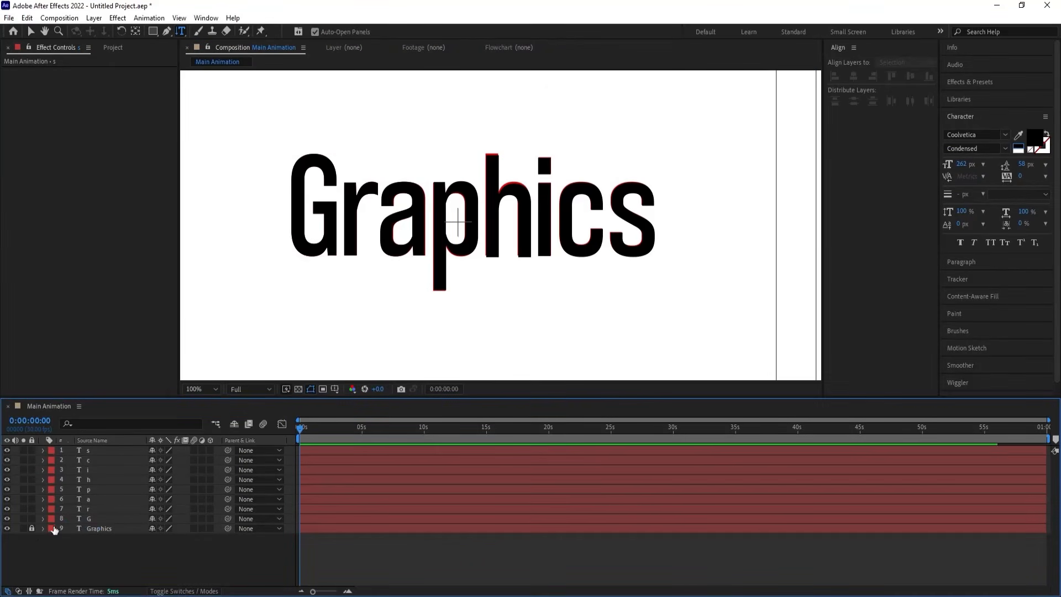
left_click(32, 529)
left_click(93, 528)
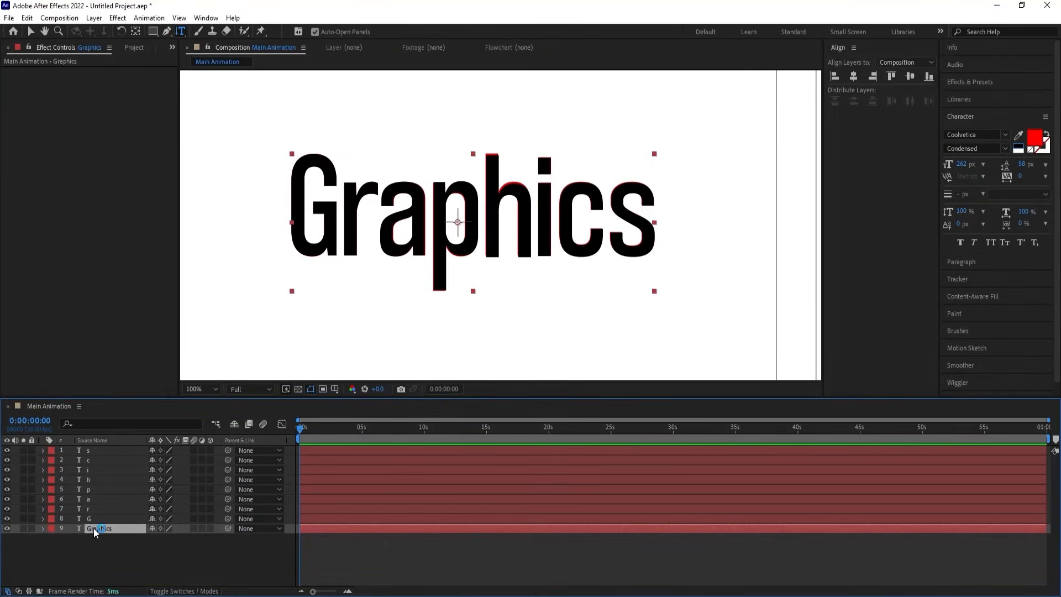
key("Delete")
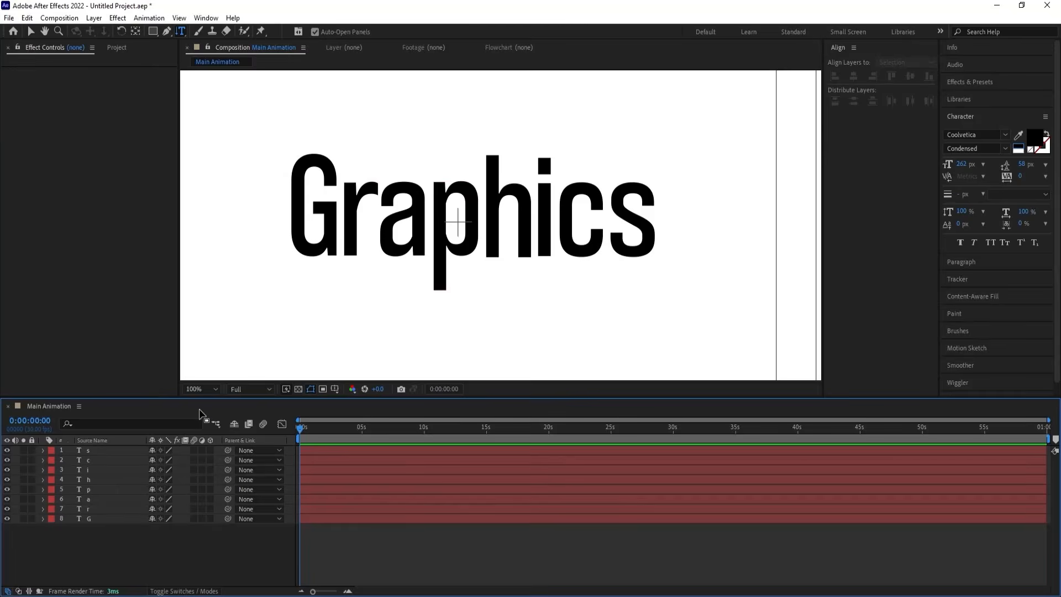
- Duplicate all eight letter layers and group the copies together above the originals in the layer stack
left_click(210, 389)
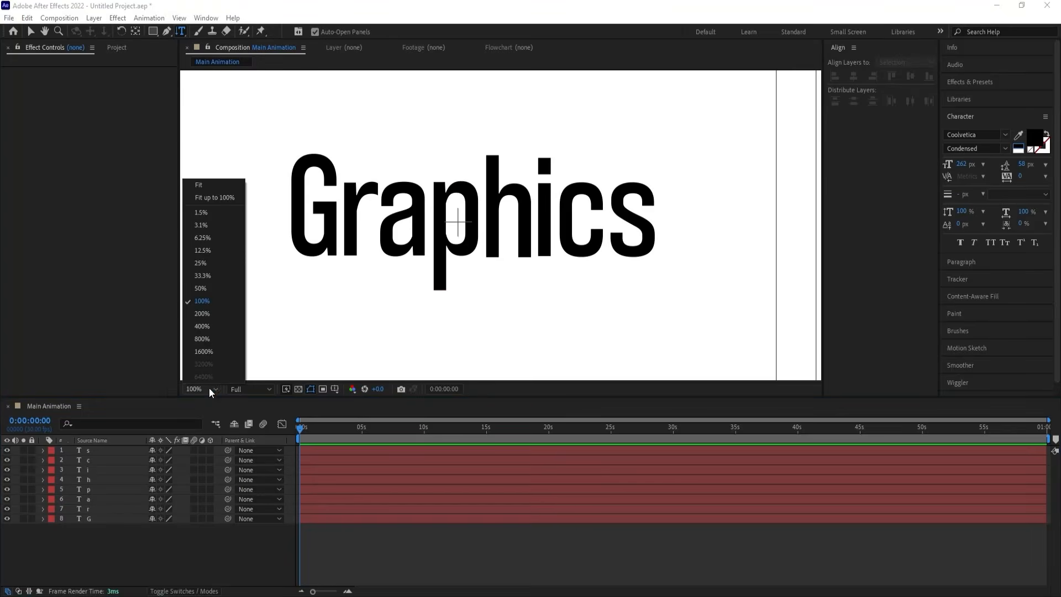
left_click(202, 186)
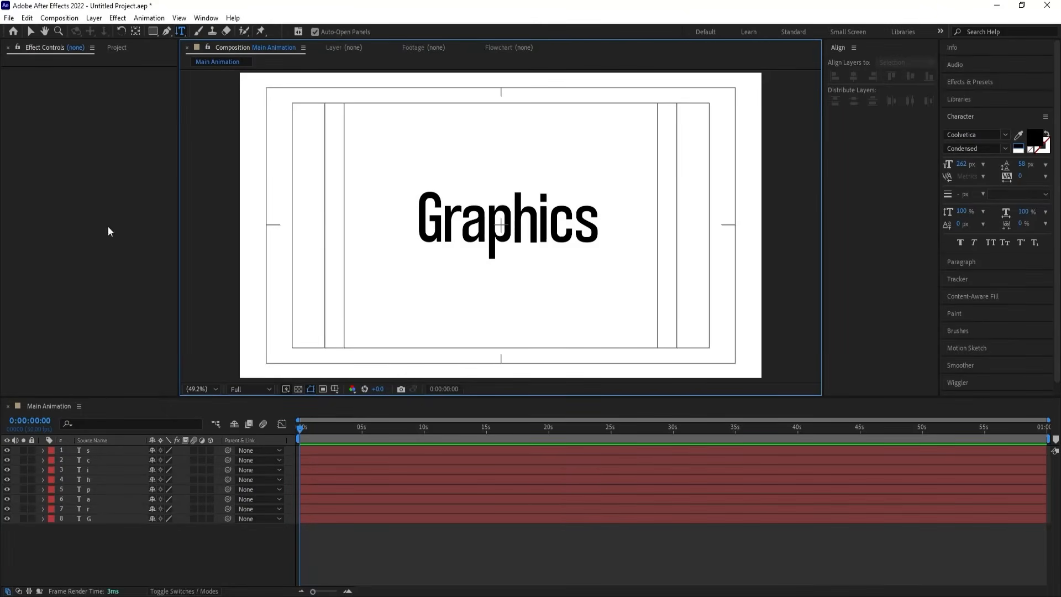
left_click(31, 30)
left_click_drag(107, 546, 94, 450)
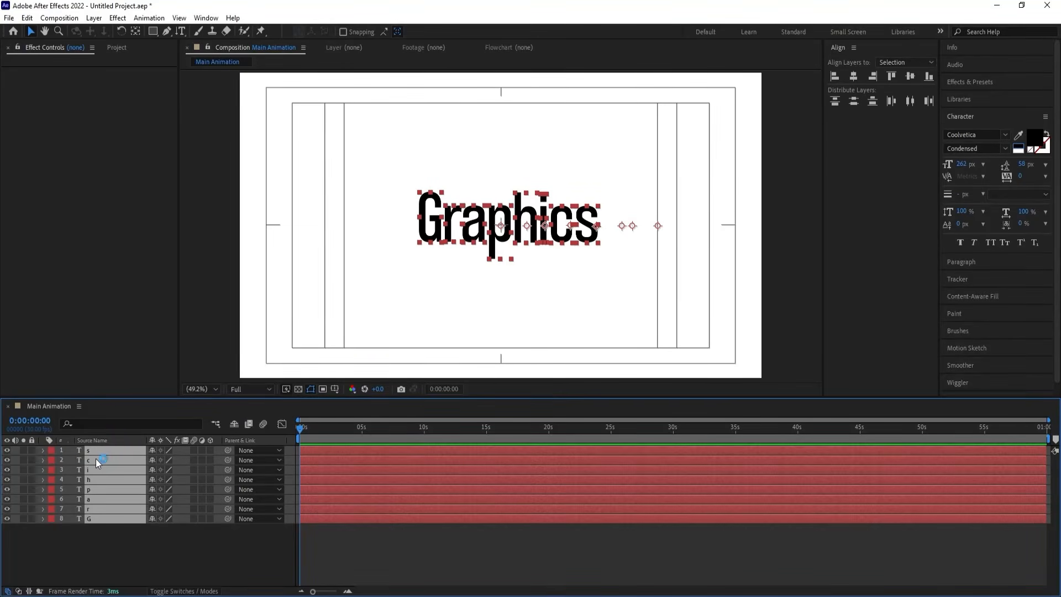
key("ctrl+d")
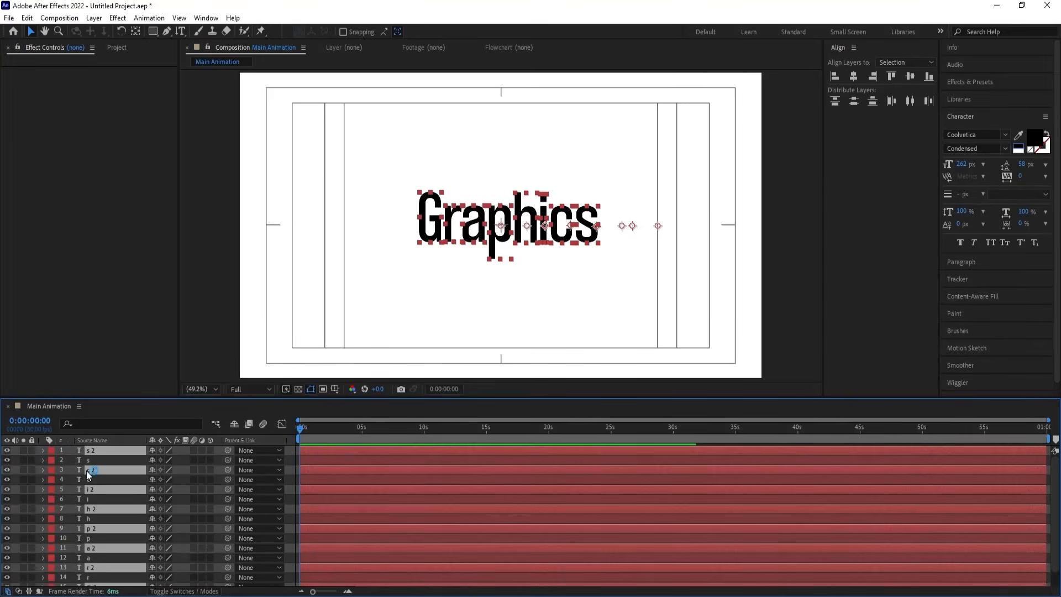
left_click_drag(92, 470, 89, 459)
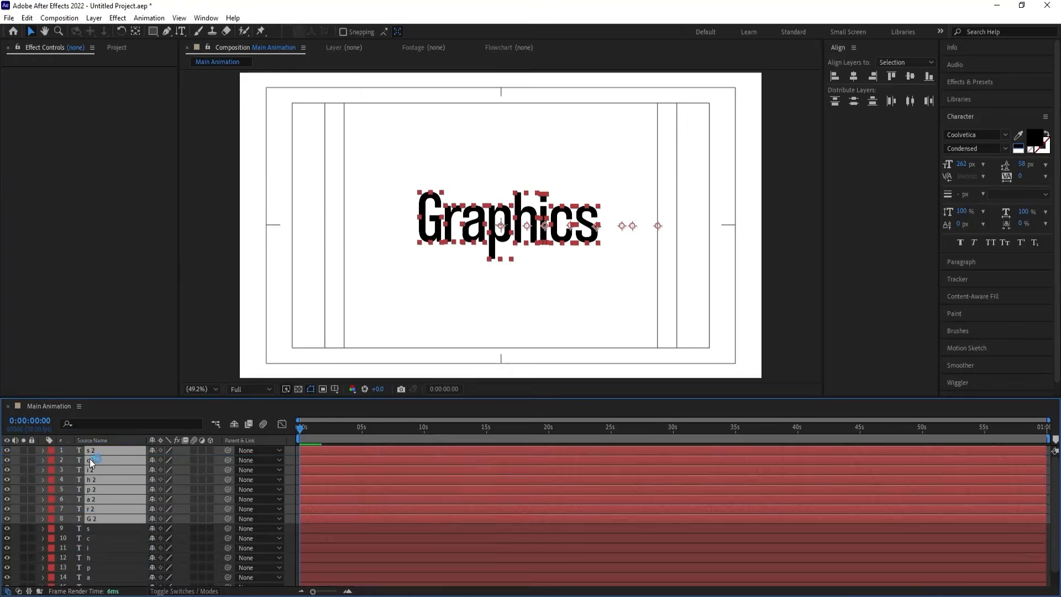
- Label the eight duplicated letter layers Yellow and center the anchor points of all letter layers on their letters
left_click(51, 451)
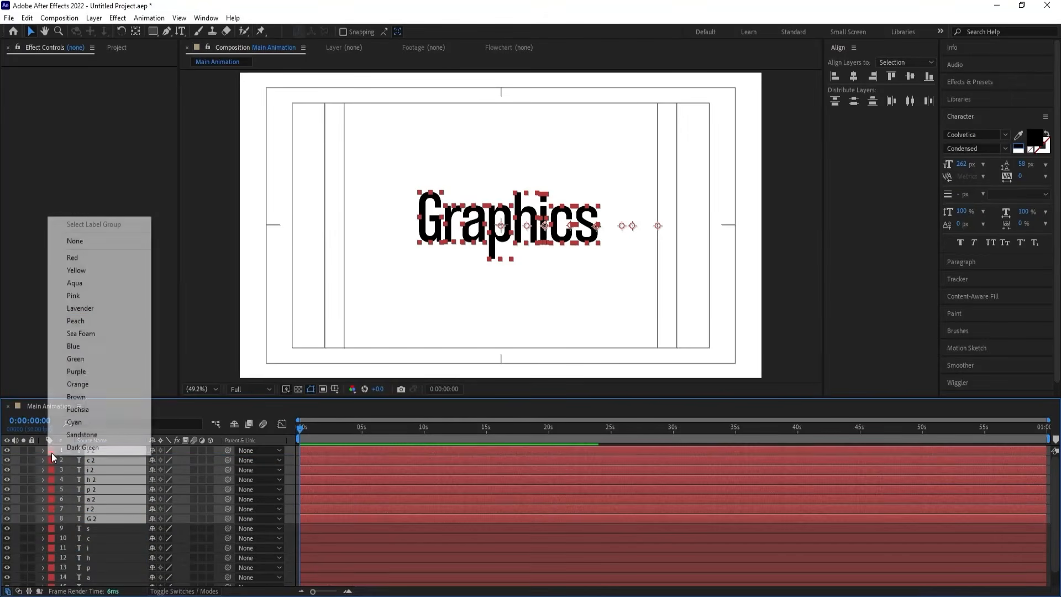
left_click(91, 271)
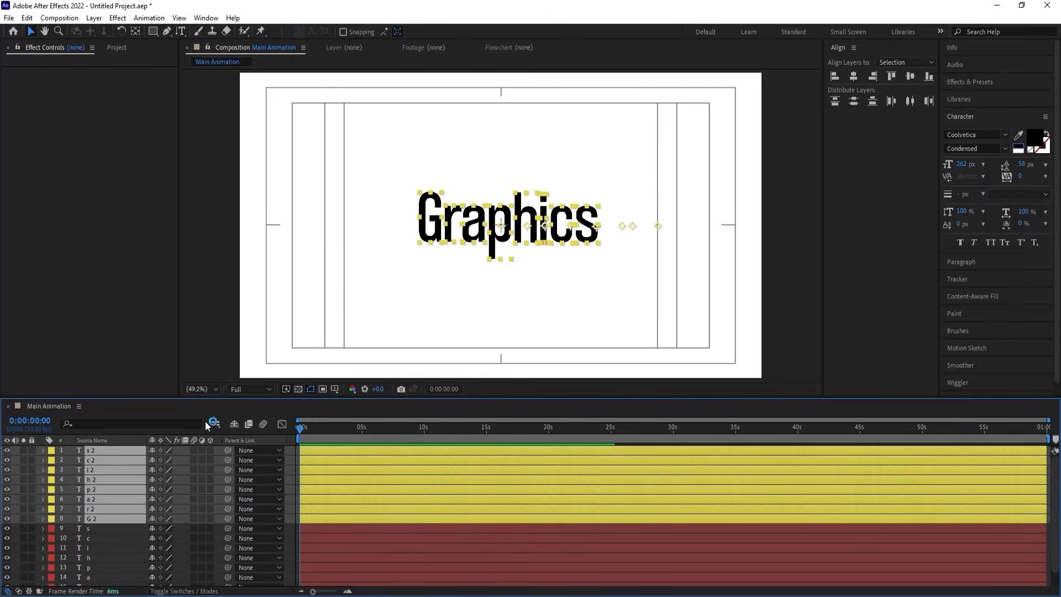
key("ctrl+a")
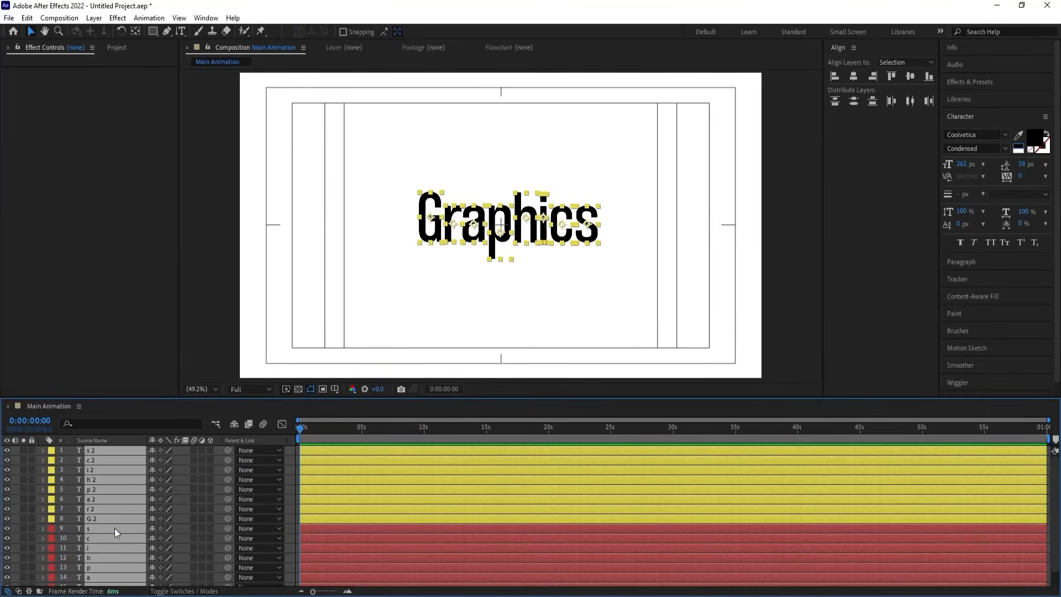
key("F2")
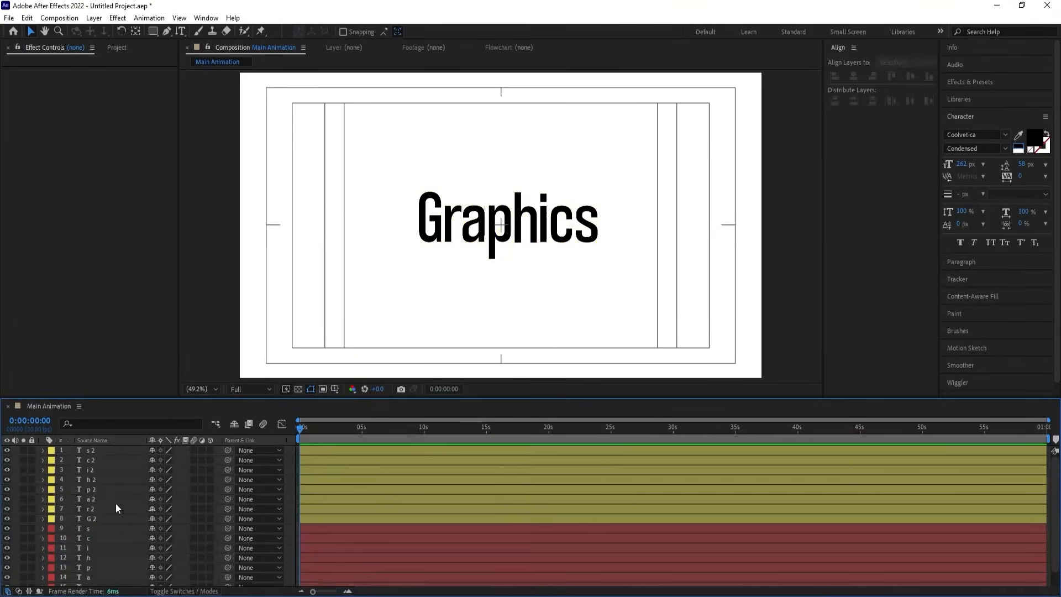
- Lock the eight yellow letter layers, from s 2 through G 2
left_click(99, 518)
left_click(97, 450, "shift")
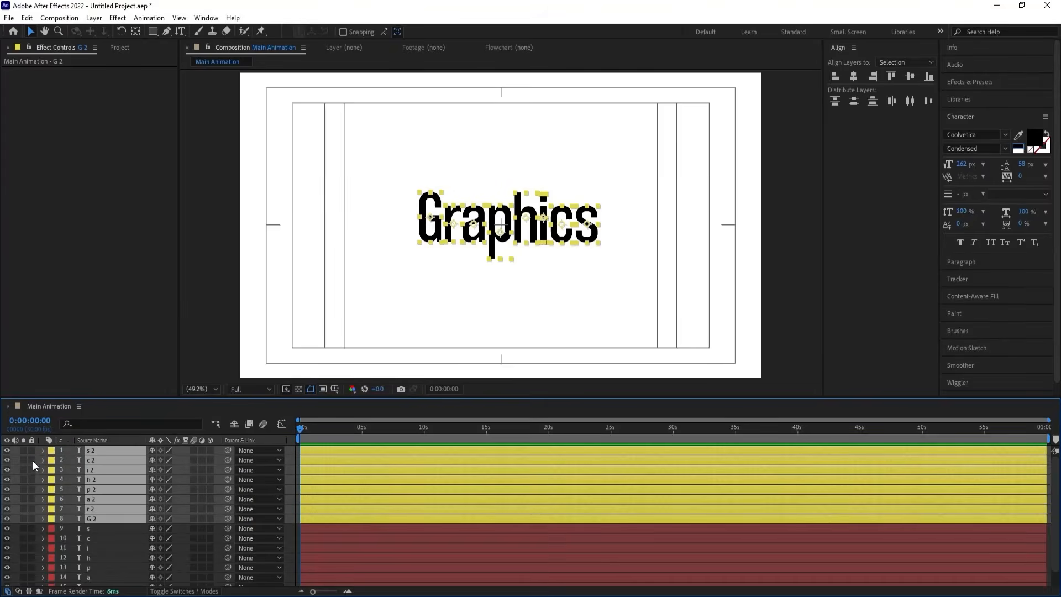
left_click_drag(31, 452, 32, 519)
- Give the eight red letter layers a black stroke and no fill
left_click(87, 530)
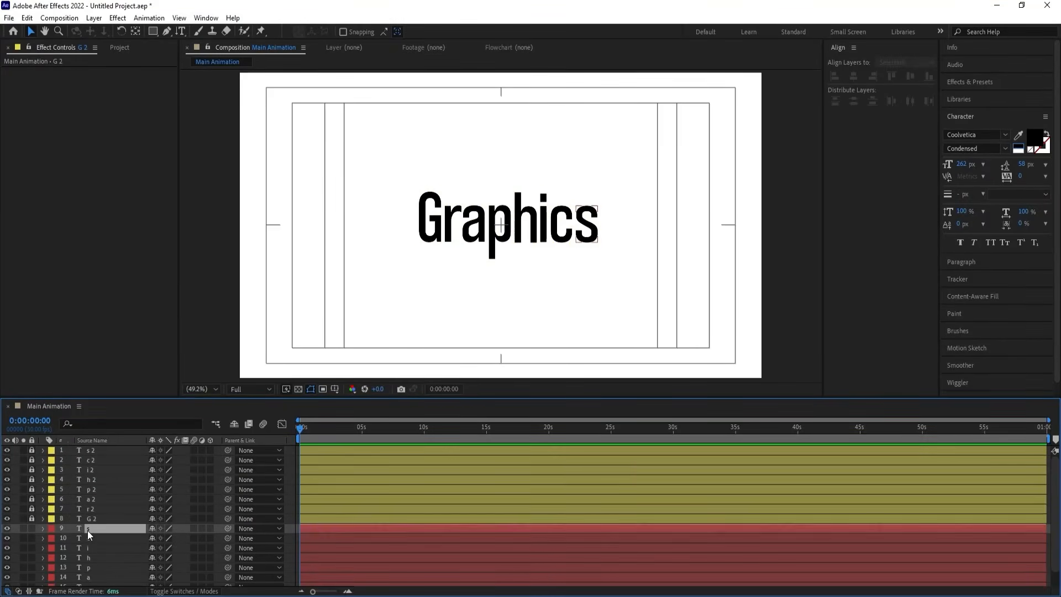
scroll(98, 552, "down", 1)
left_click(91, 581, "shift")
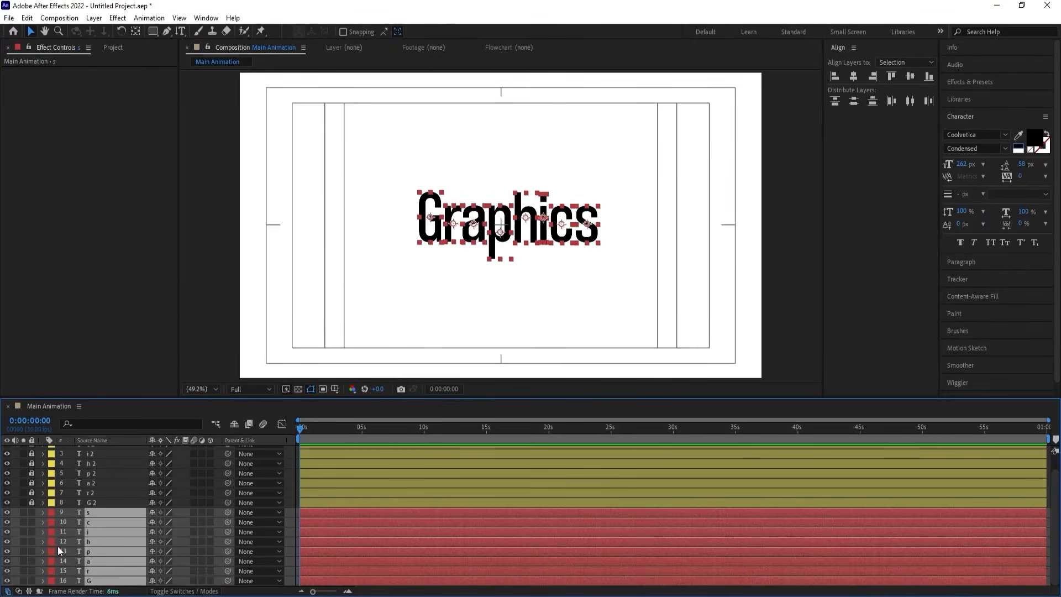
left_click(961, 123)
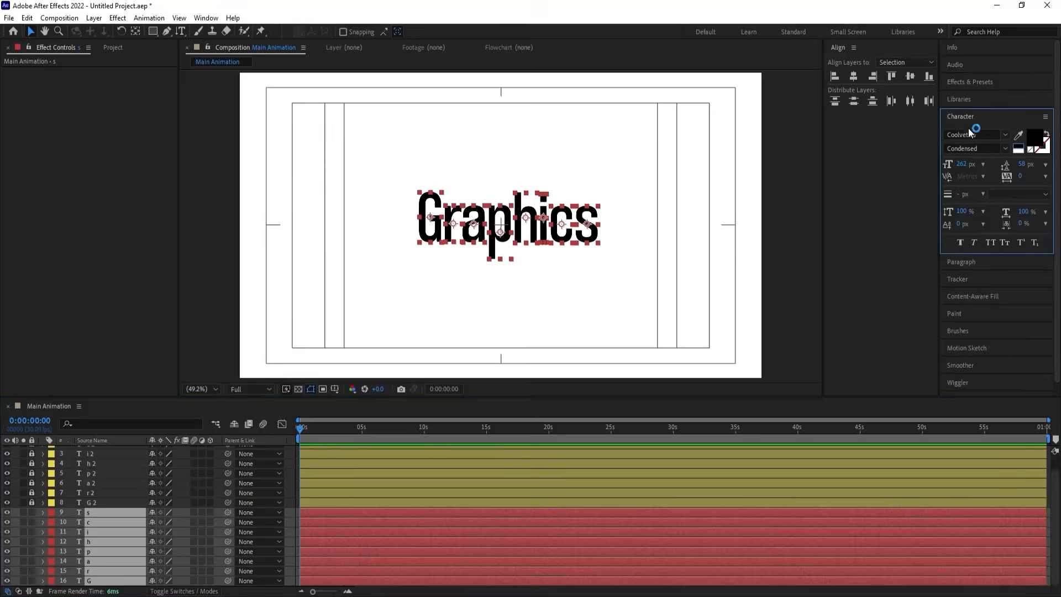
left_click(1031, 152)
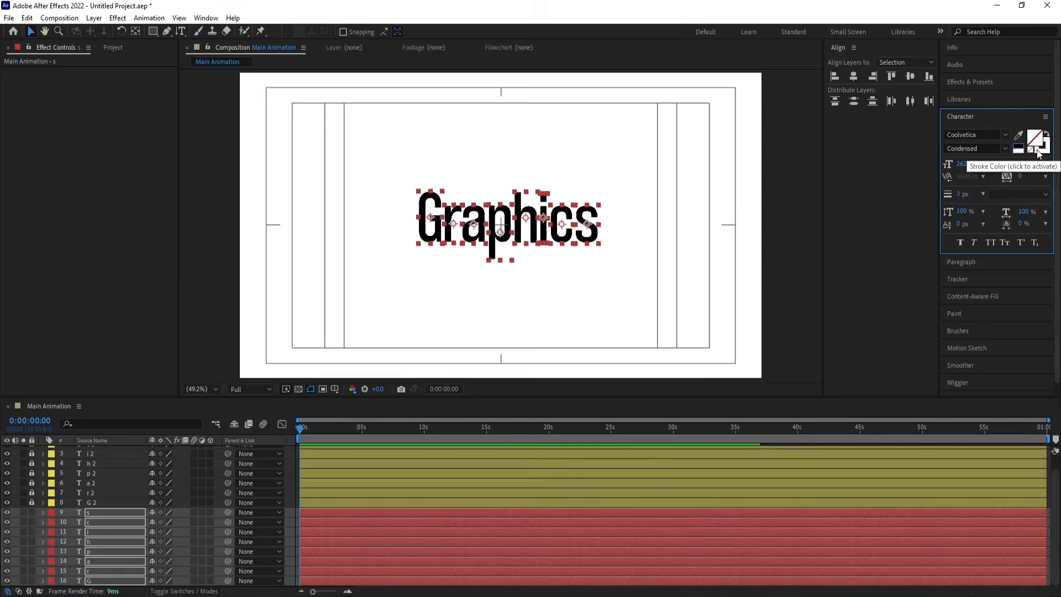
left_click(1039, 147)
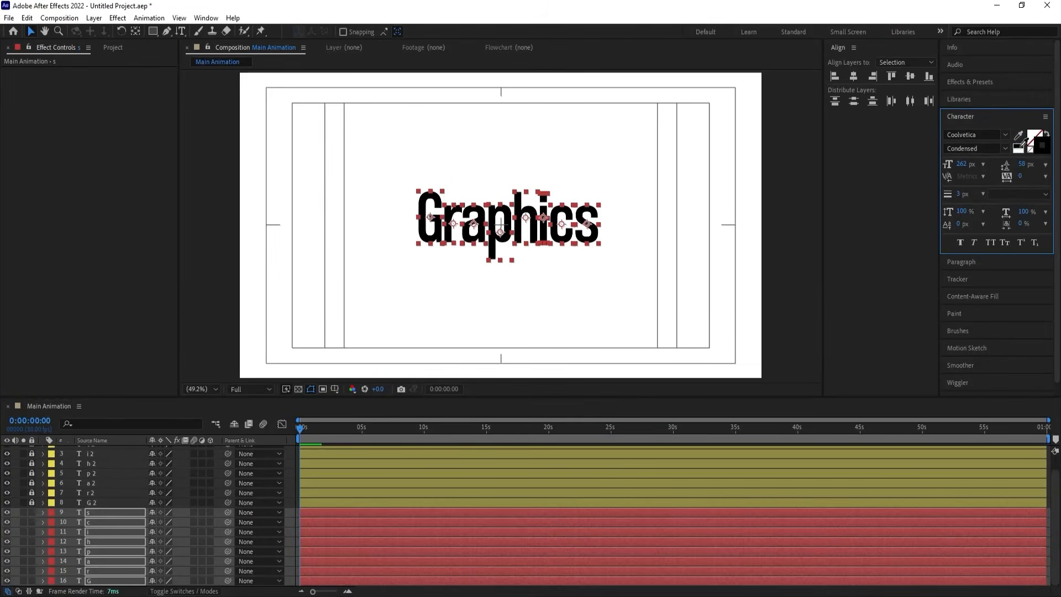
- Hide the eight yellow letter layers and set the stroke width of the red letters to 2 px
left_click_drag(7, 502, 19, 468)
left_click(8, 452)
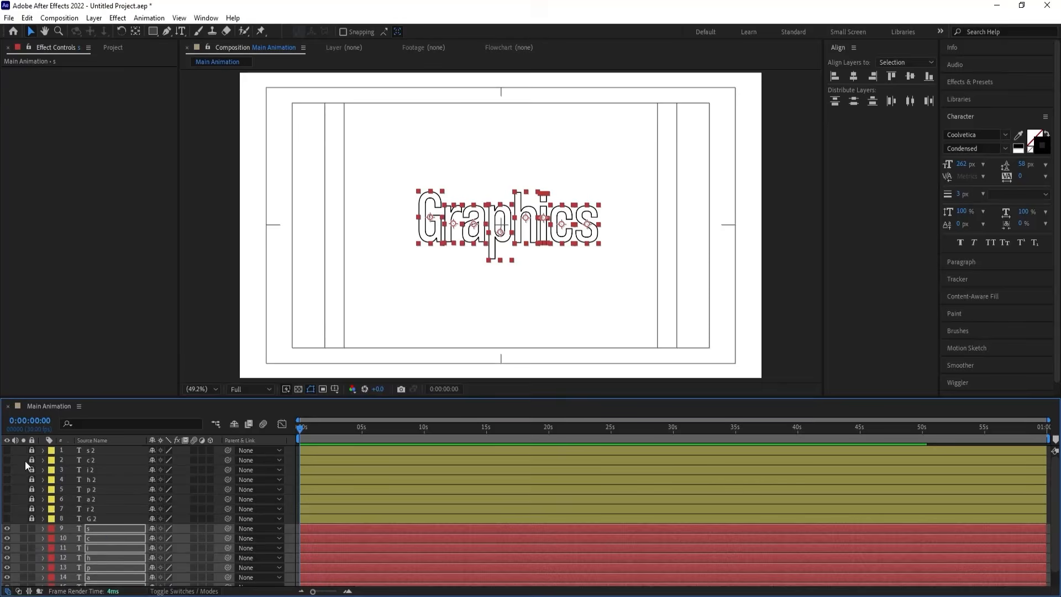
scroll(97, 537, "down", 1)
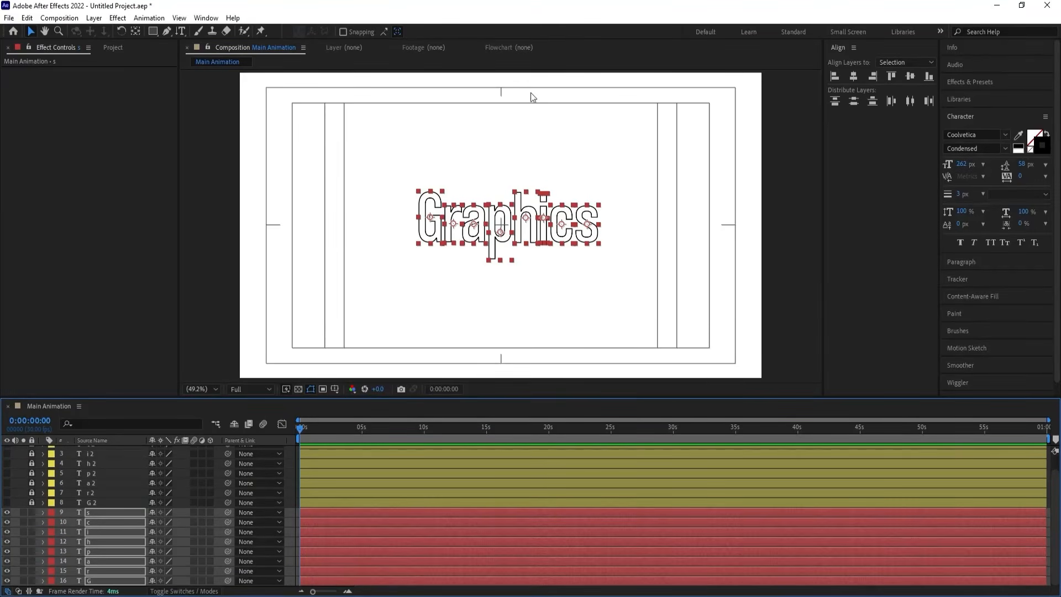
left_click(963, 193)
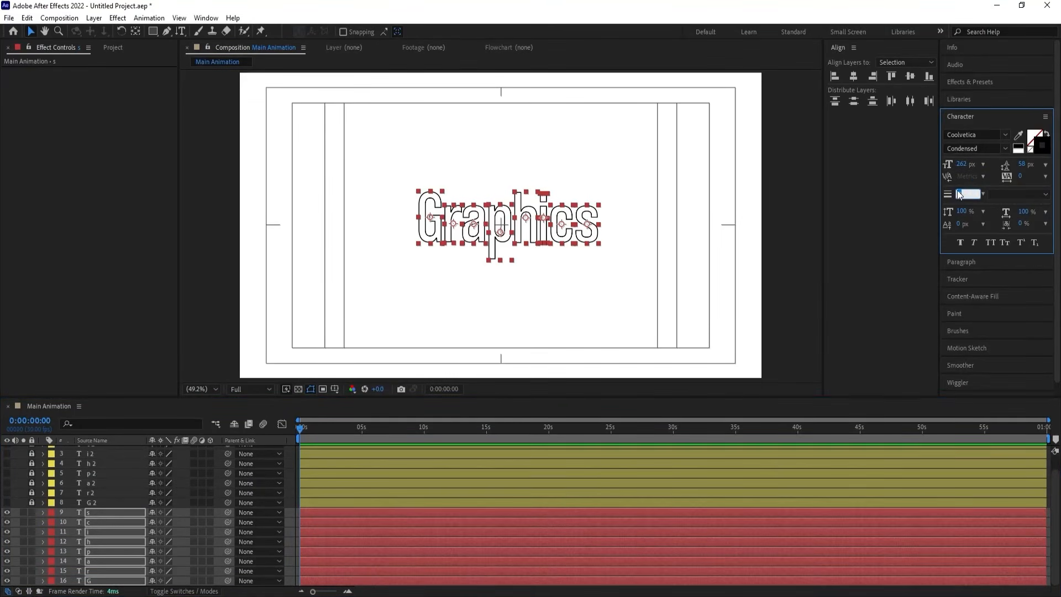
type("2")
key("Return")
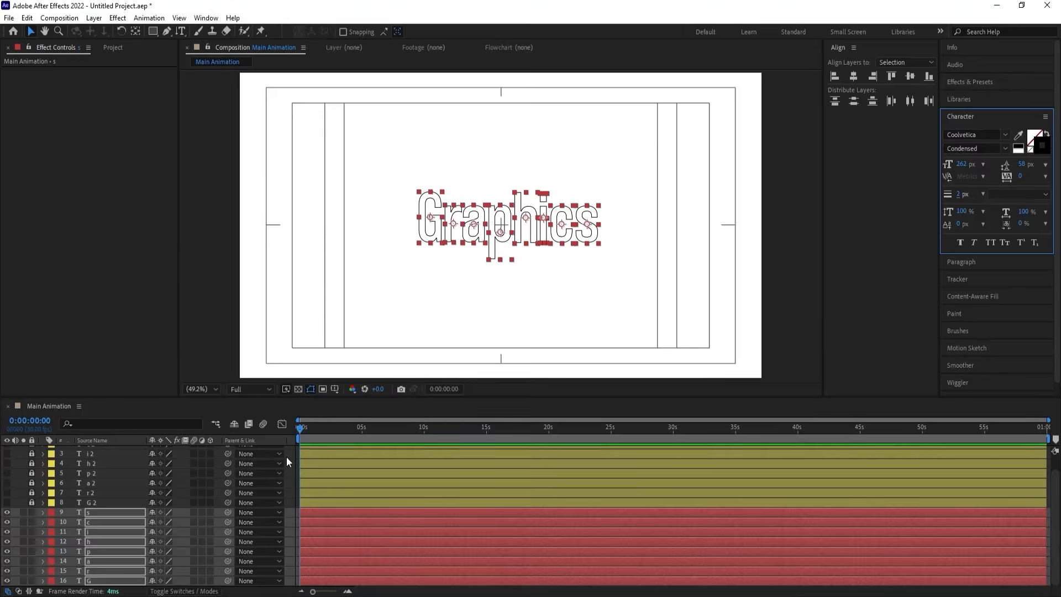
left_click(286, 457)
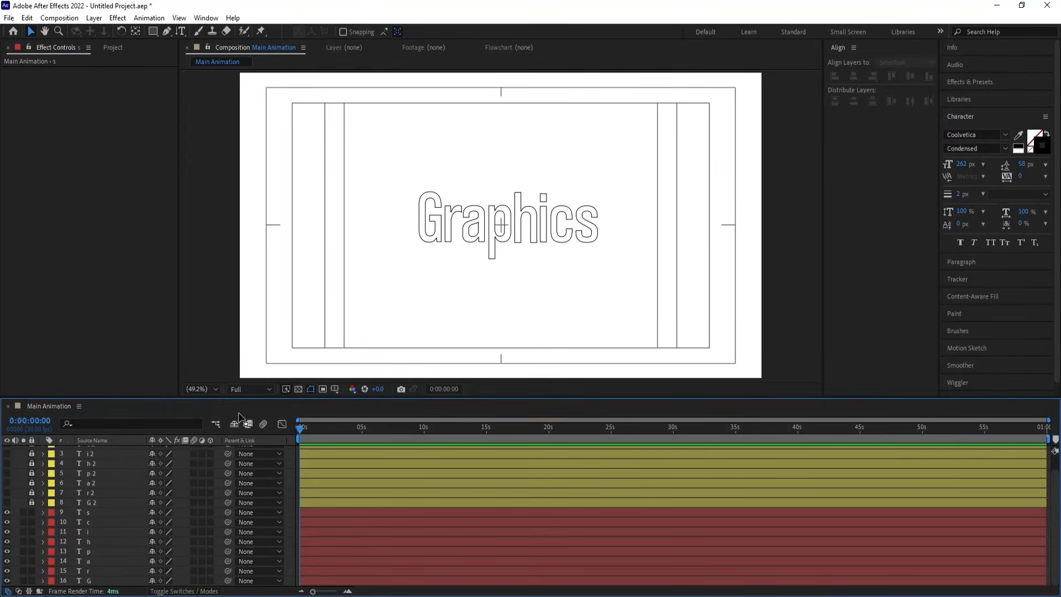
left_click(89, 580)
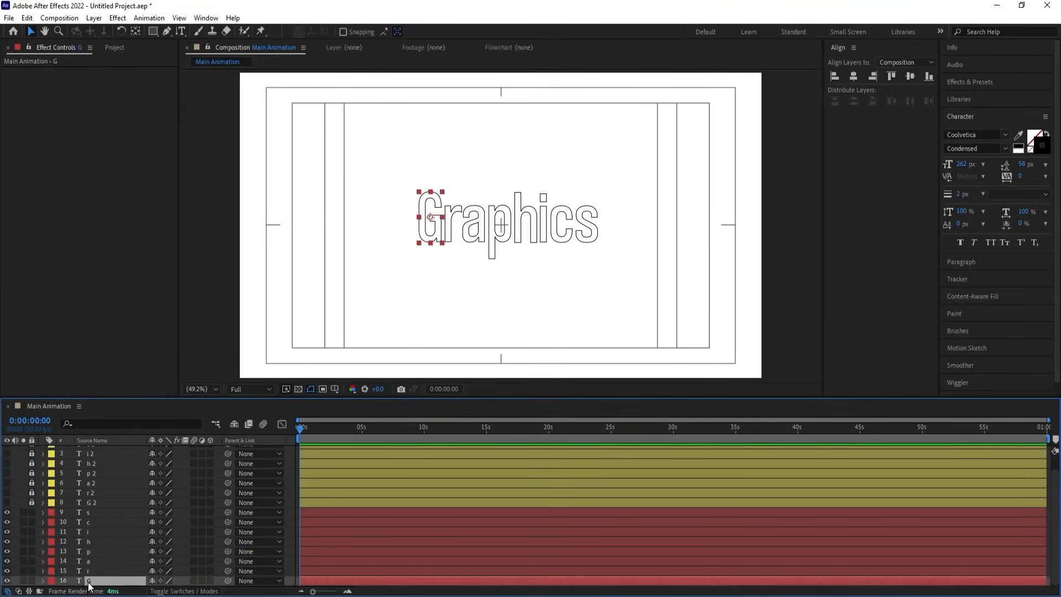
left_click(42, 581)
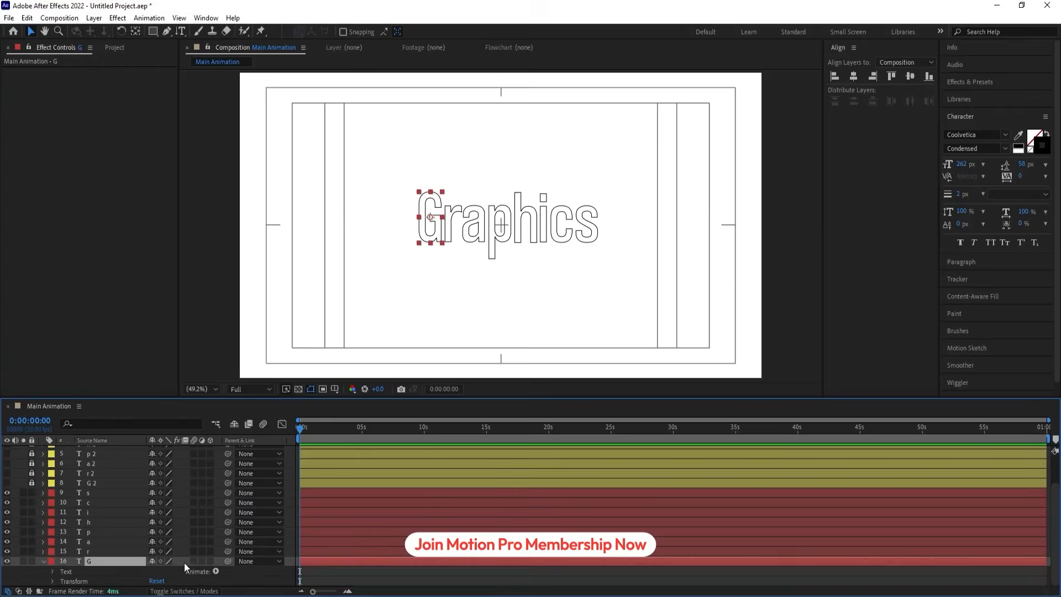
left_click(216, 572)
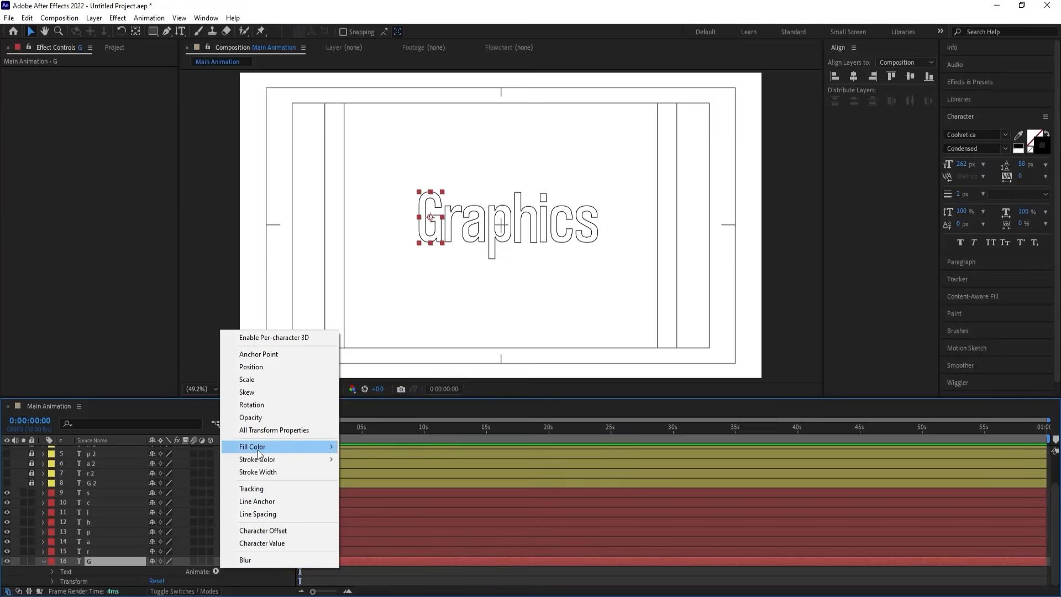
left_click(100, 561)
left_click(43, 562)
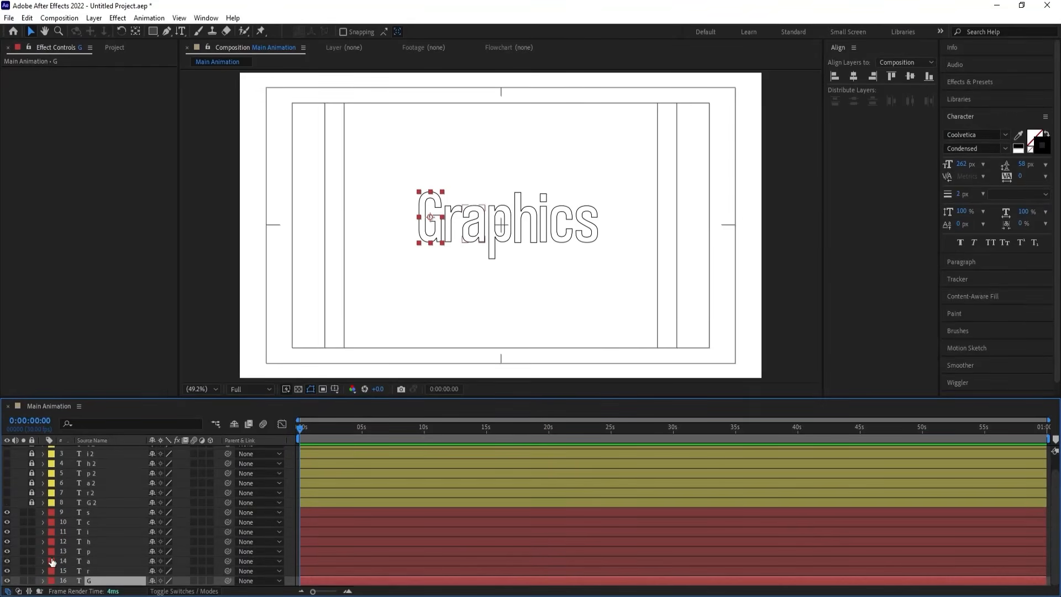
- Try to create shapes from text for all eight red letter layers at once
left_click(101, 515, "shift")
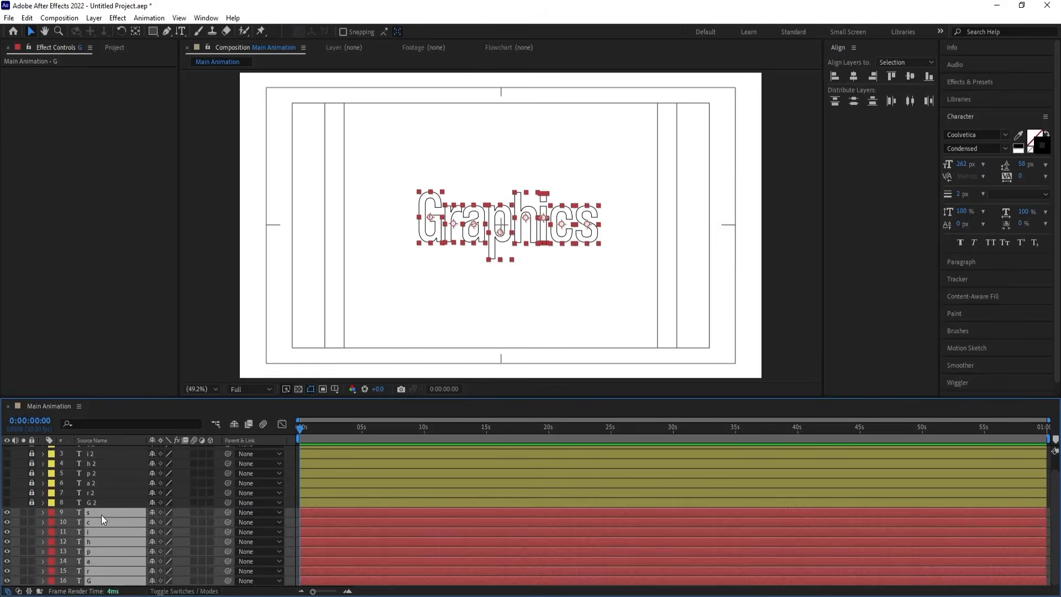
right_click(101, 515)
mouse_move(137, 422)
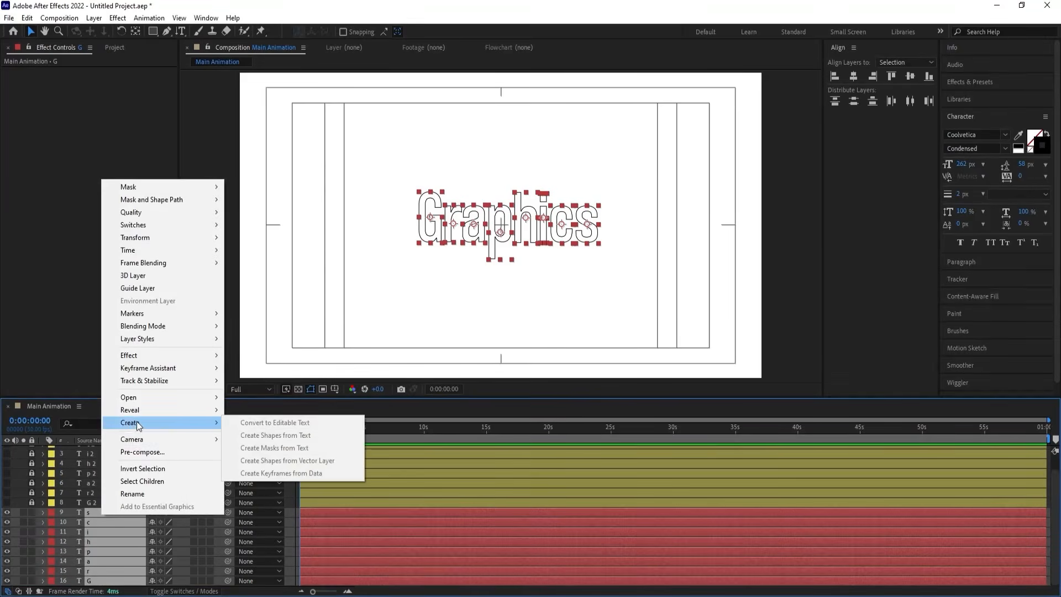
left_click(187, 534)
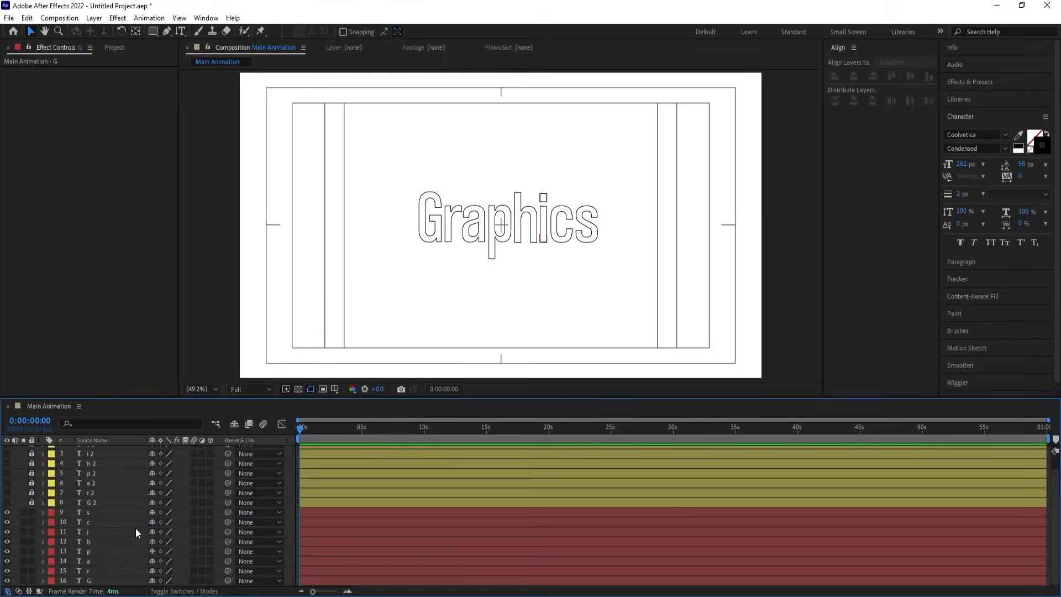
- Create shapes from the text of the red G layer
left_click(95, 580)
right_click(95, 580)
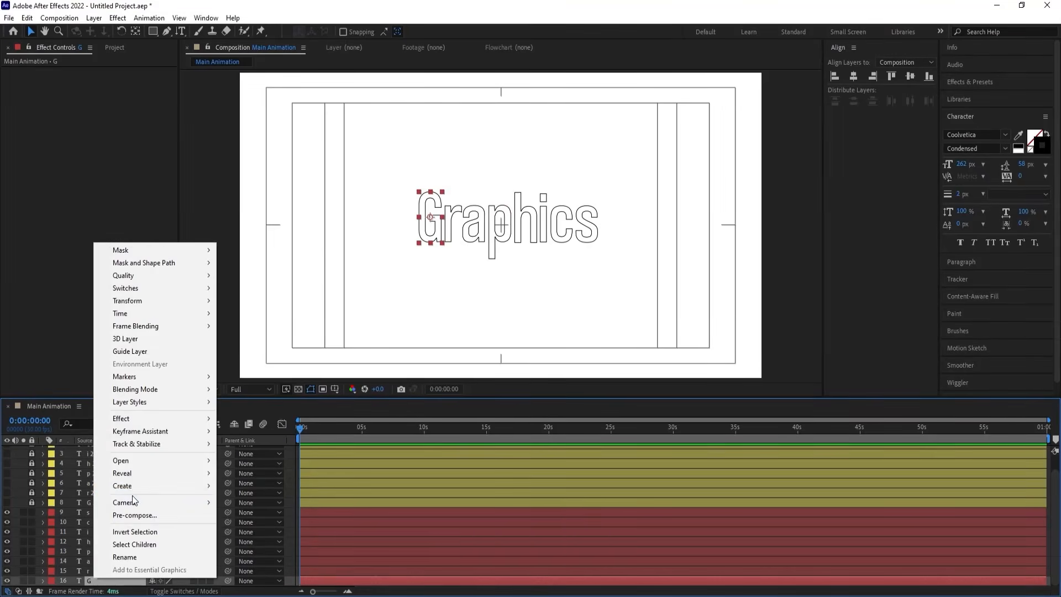
mouse_move(136, 486)
left_click(239, 498)
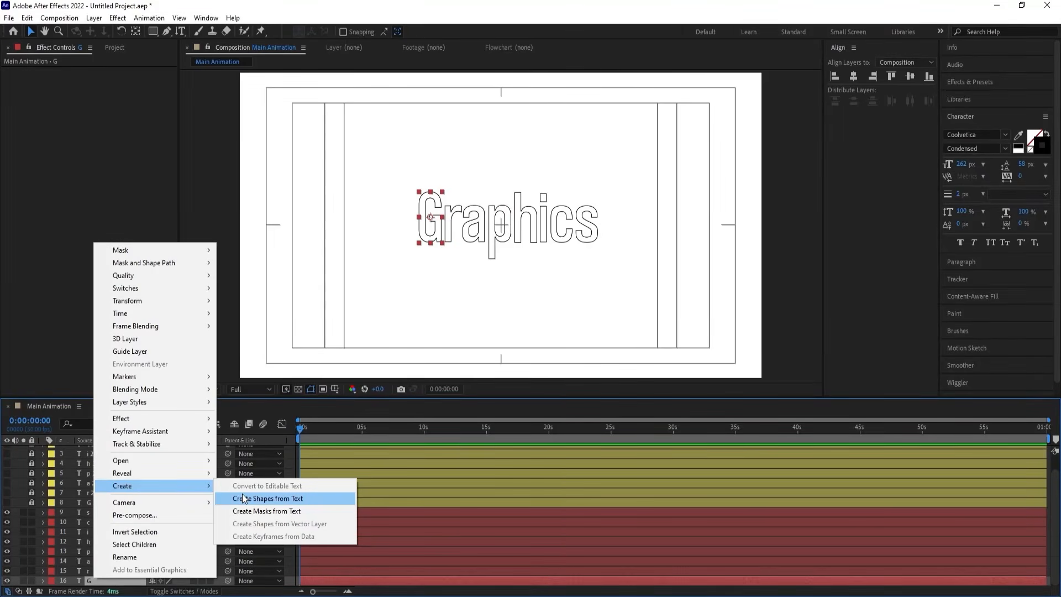
- Try to create shapes from text for the red r and a layers together
left_click(97, 571)
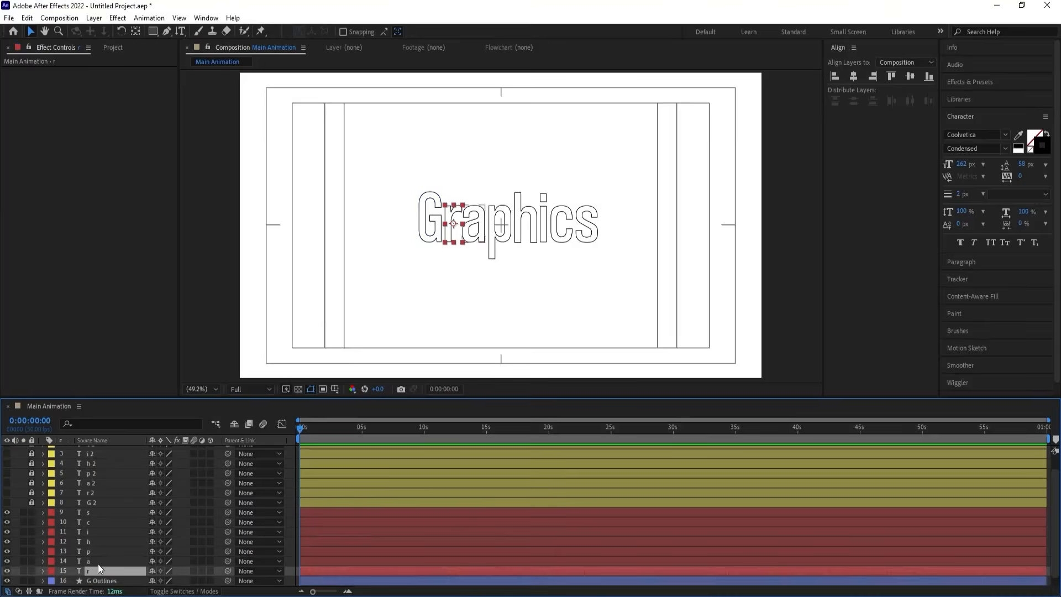
left_click(97, 561, "shift")
right_click(98, 562)
mouse_move(145, 474)
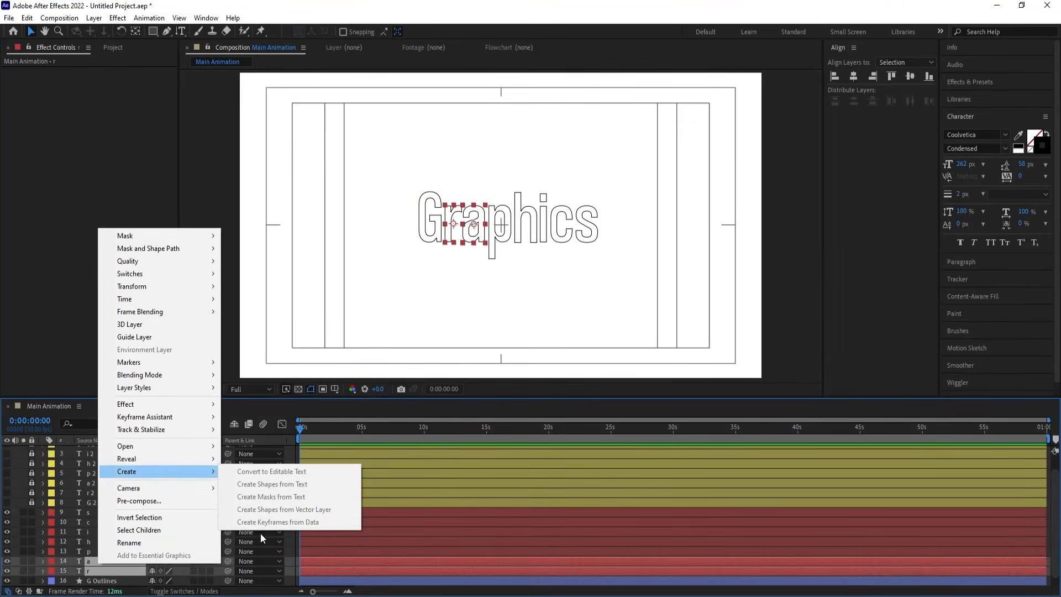
- Delete the original red G text layer beneath its outlines layer
scroll(83, 572, "down", 1)
left_click(95, 572)
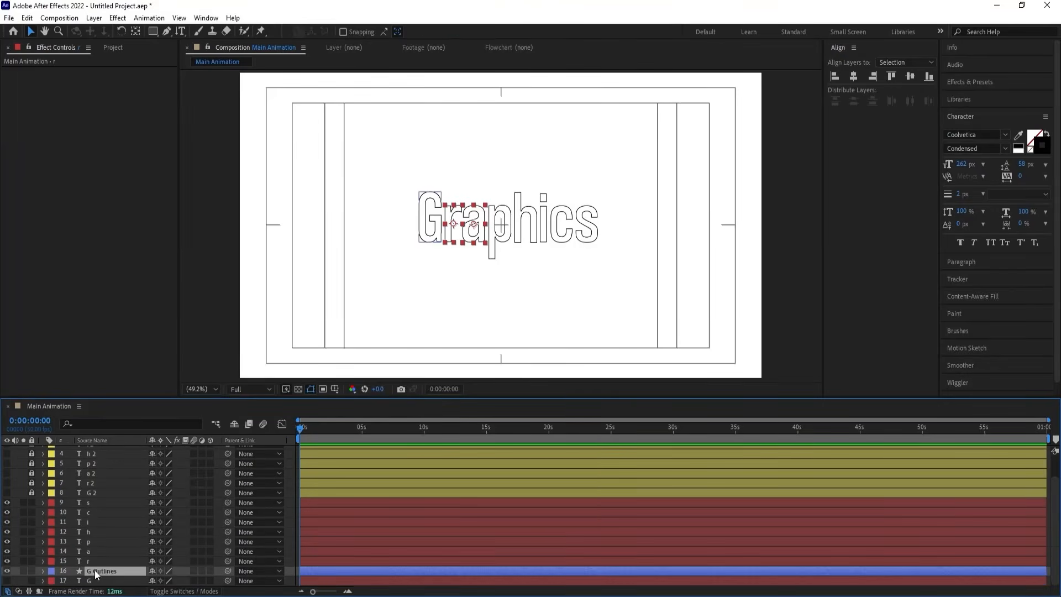
left_click(92, 581)
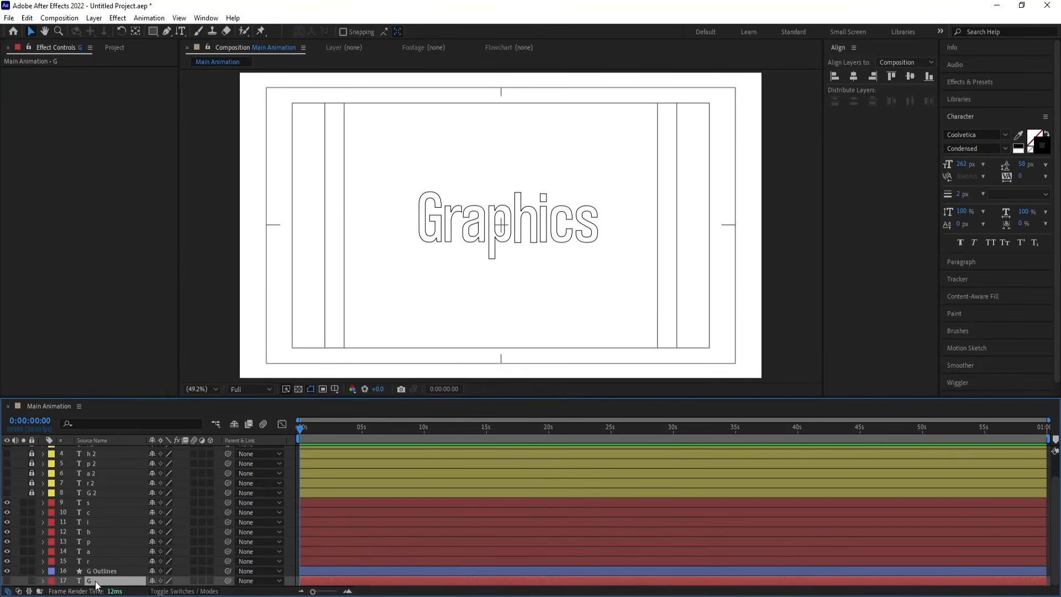
key("Delete")
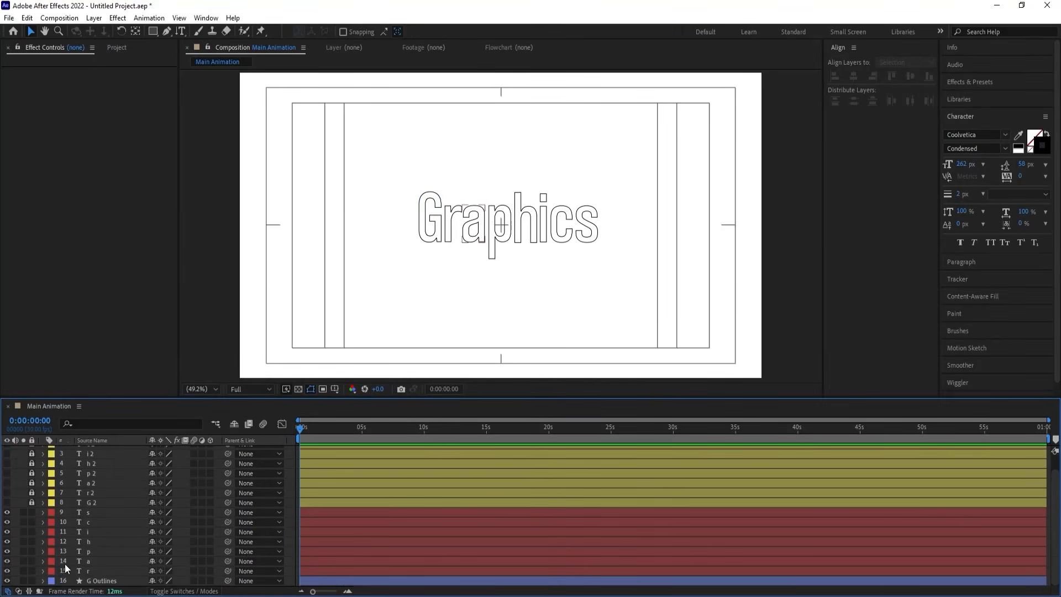
- Create shapes from the text of the red r layer and delete the original r text layer
left_click(91, 571)
right_click(91, 572)
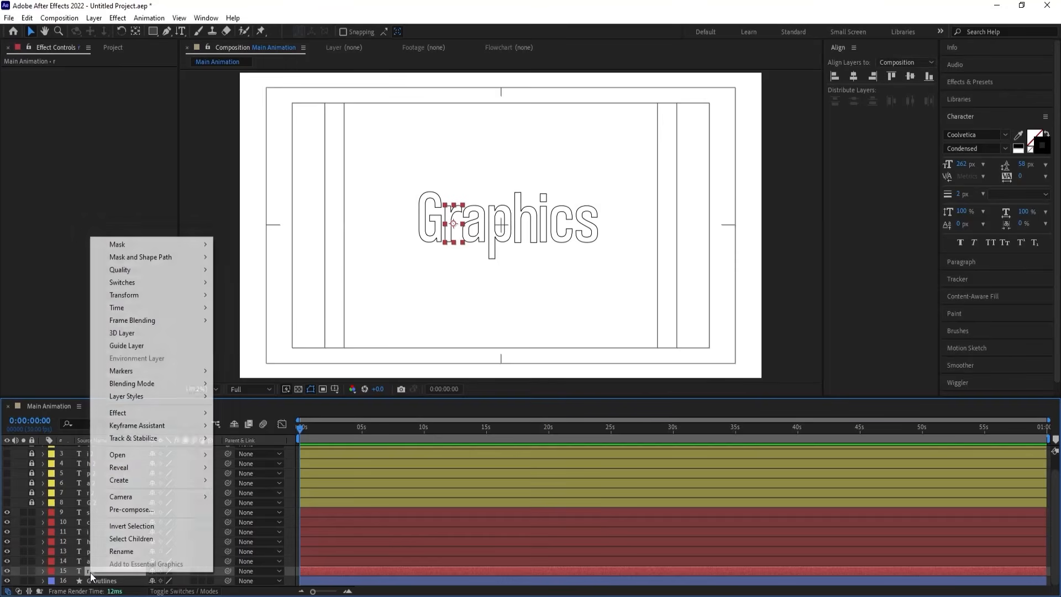
mouse_move(121, 481)
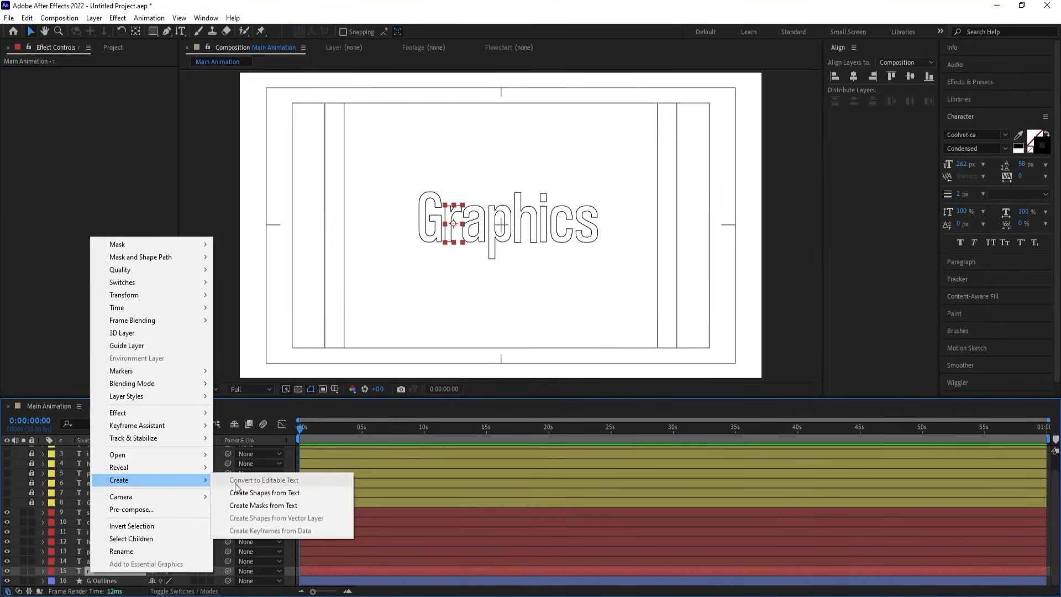
left_click(246, 494)
left_click(93, 581)
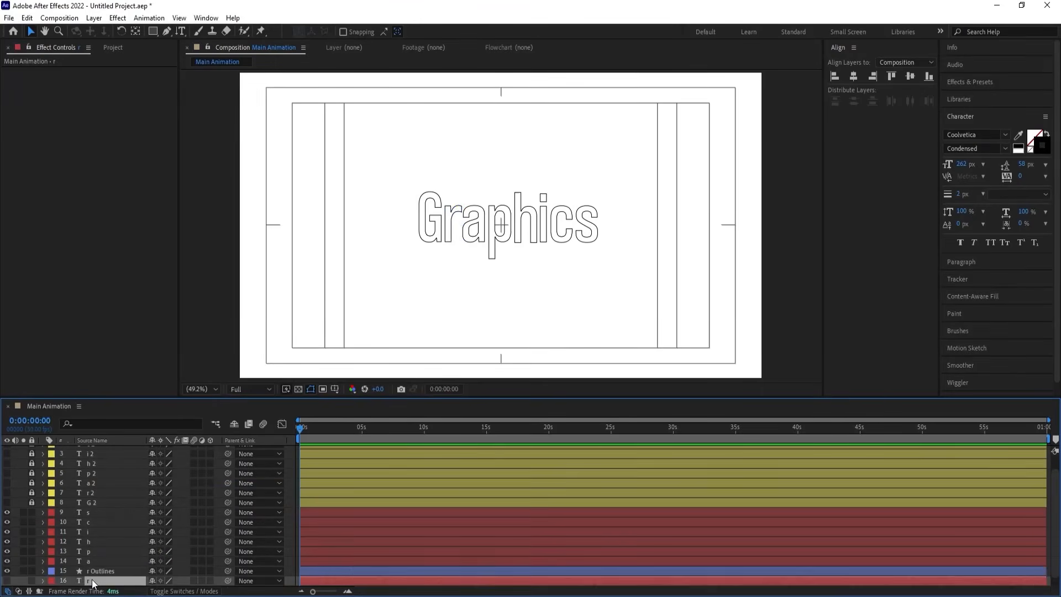
key("Delete")
- Create shapes from the text of the red a layer and delete the original a text layer
left_click(95, 563)
right_click(95, 564)
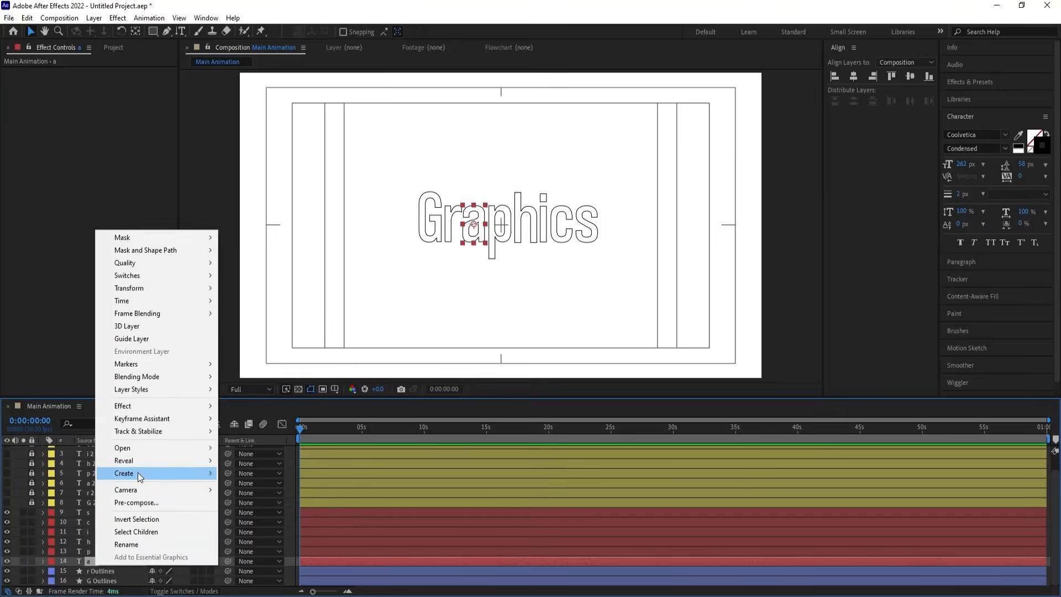
mouse_move(137, 473)
left_click(246, 486)
left_click(90, 570)
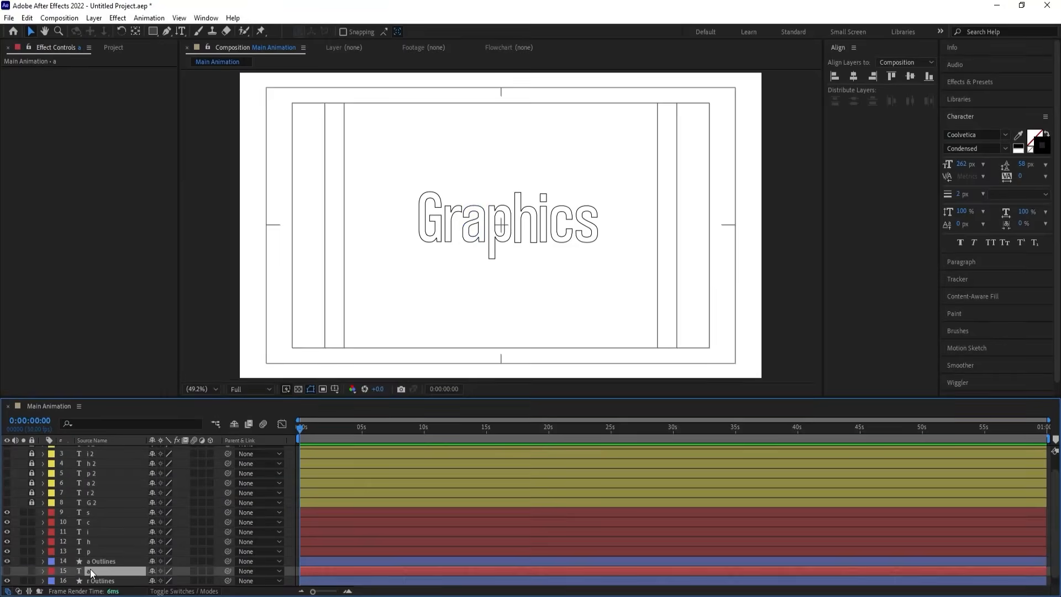
key("Delete")
- Create shapes from the text of the red p layer and delete the original p text layer
left_click(91, 553)
right_click(92, 553)
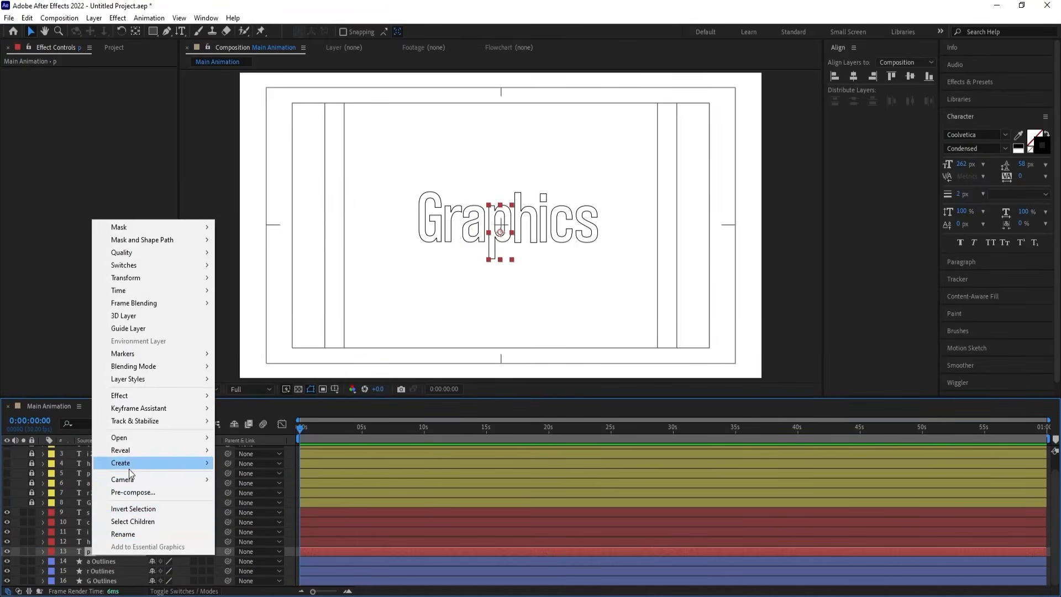
mouse_move(128, 463)
left_click(249, 475)
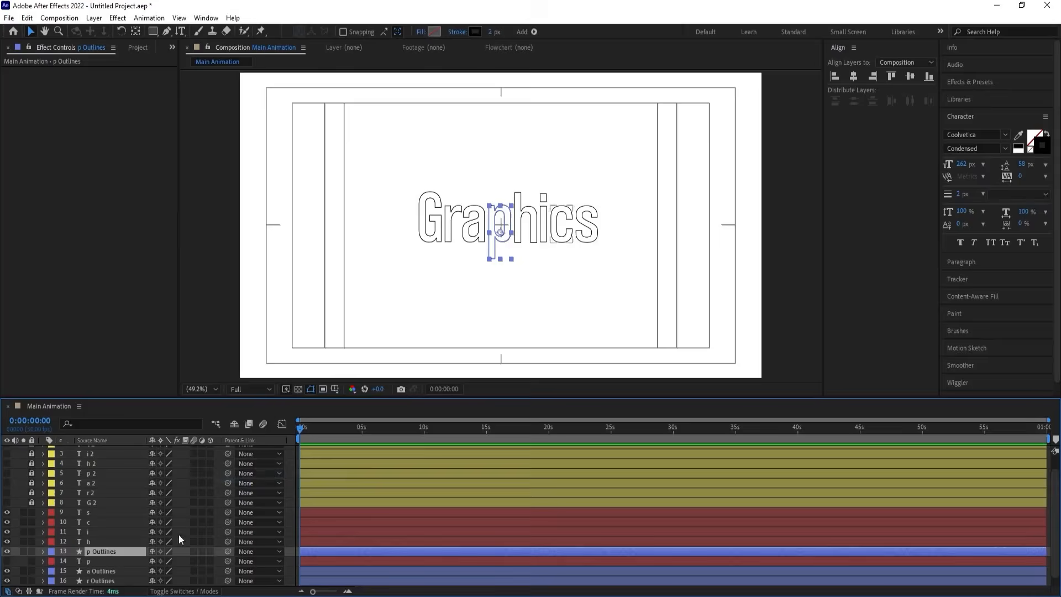
left_click(89, 563)
key("Delete")
- Create shapes from the text of the red h layer and delete the original h text layer
left_click(98, 539)
right_click(99, 539)
mouse_move(134, 447)
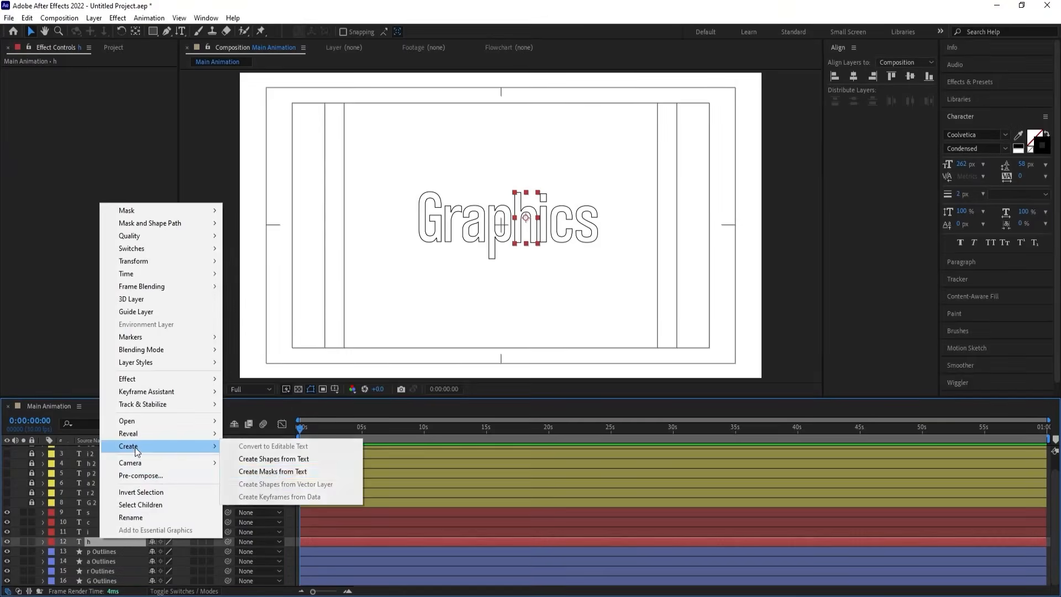
left_click(273, 459)
left_click(83, 551)
key("Delete")
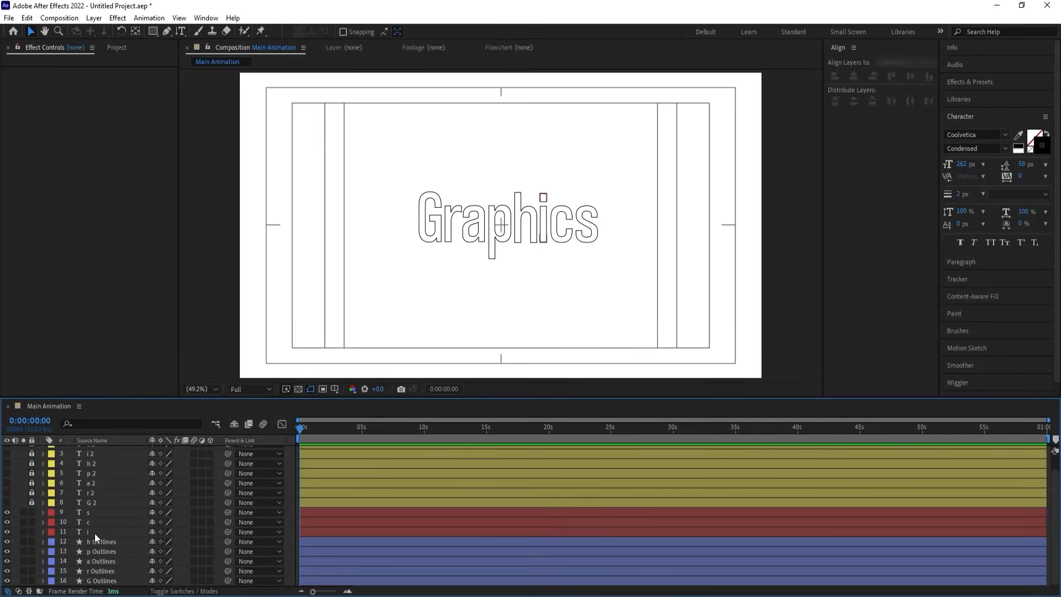
- Create shapes from the text of the red i layer and delete the original i text layer
right_click(95, 532)
mouse_move(137, 435)
left_click(237, 454)
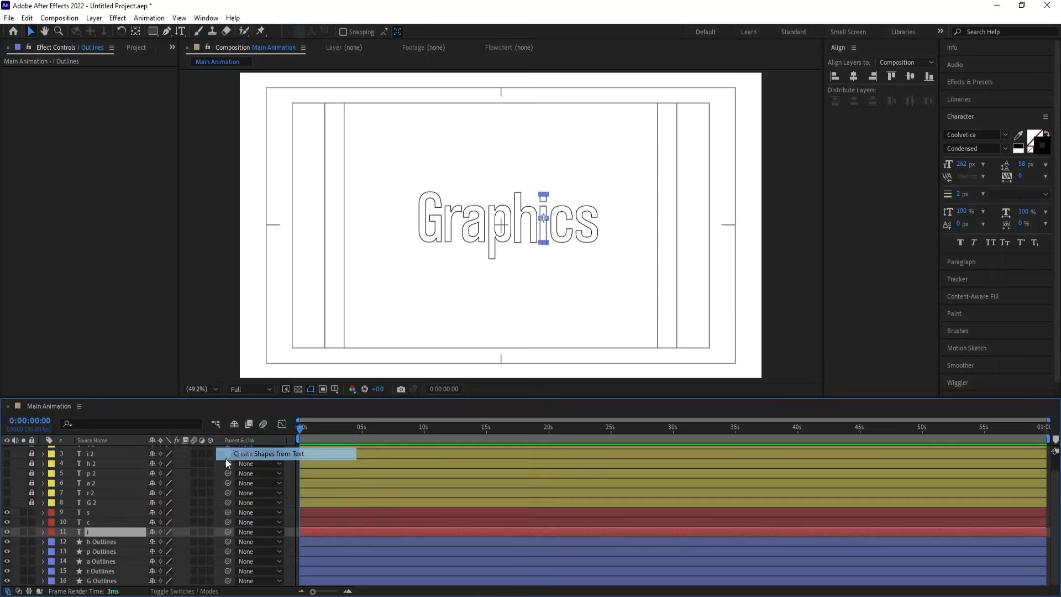
left_click(86, 544)
key("Delete")
- Create shapes from the text of the red c layer and delete the original c text layer
right_click(88, 523)
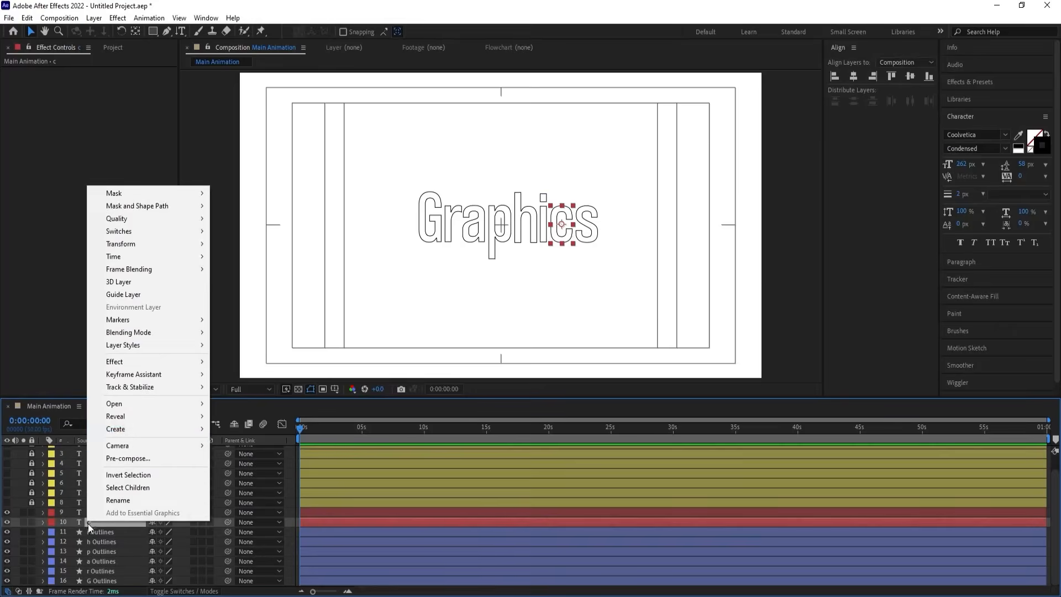
mouse_move(124, 429)
left_click(248, 439)
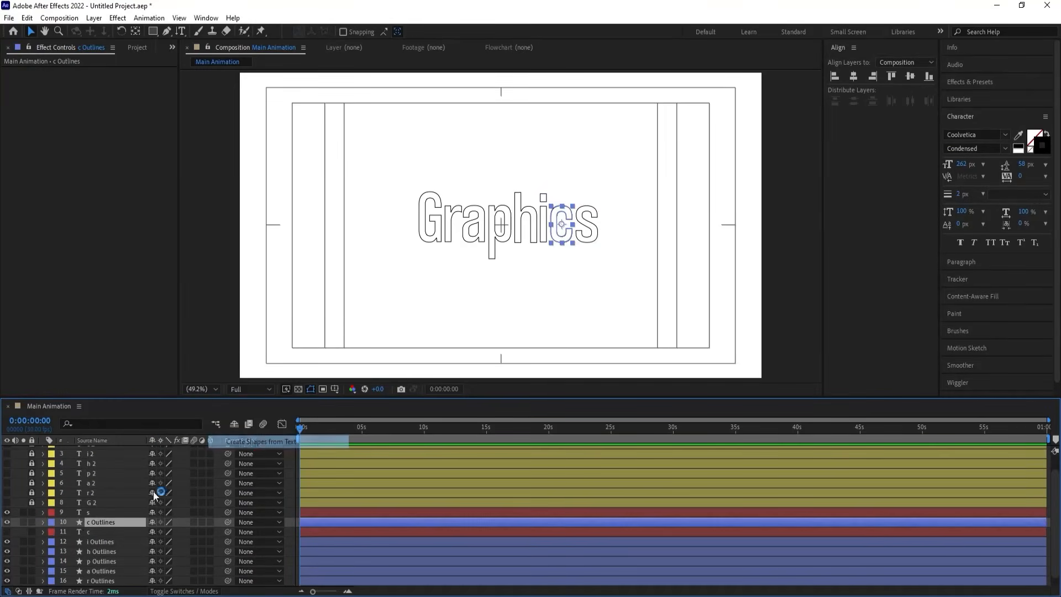
left_click(83, 531)
key("Delete")
- Create shapes from the text of the red s layer and delete the original s text layer
right_click(91, 514)
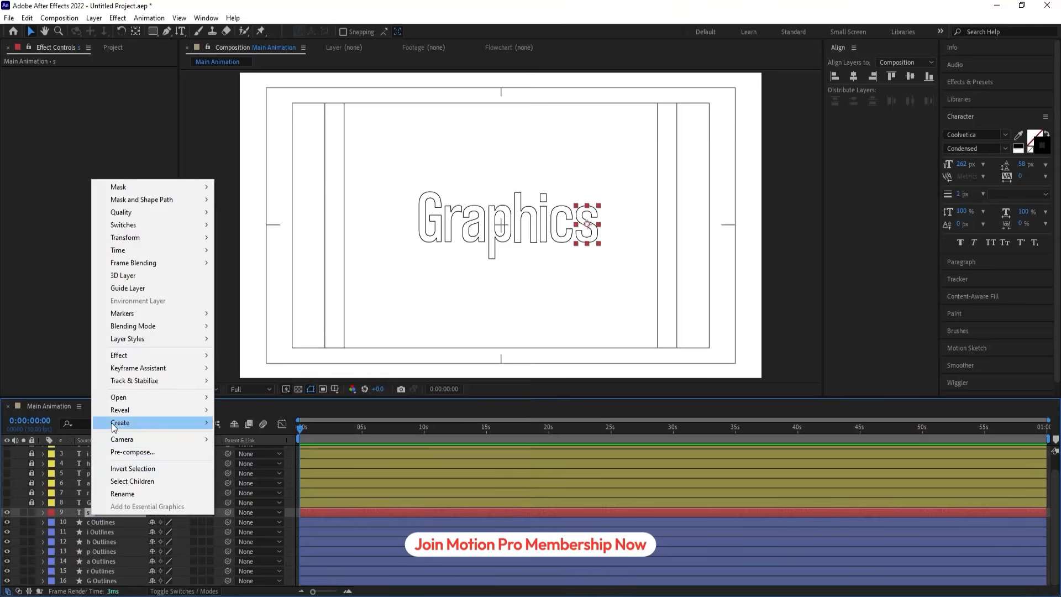
mouse_move(122, 422)
left_click(249, 435)
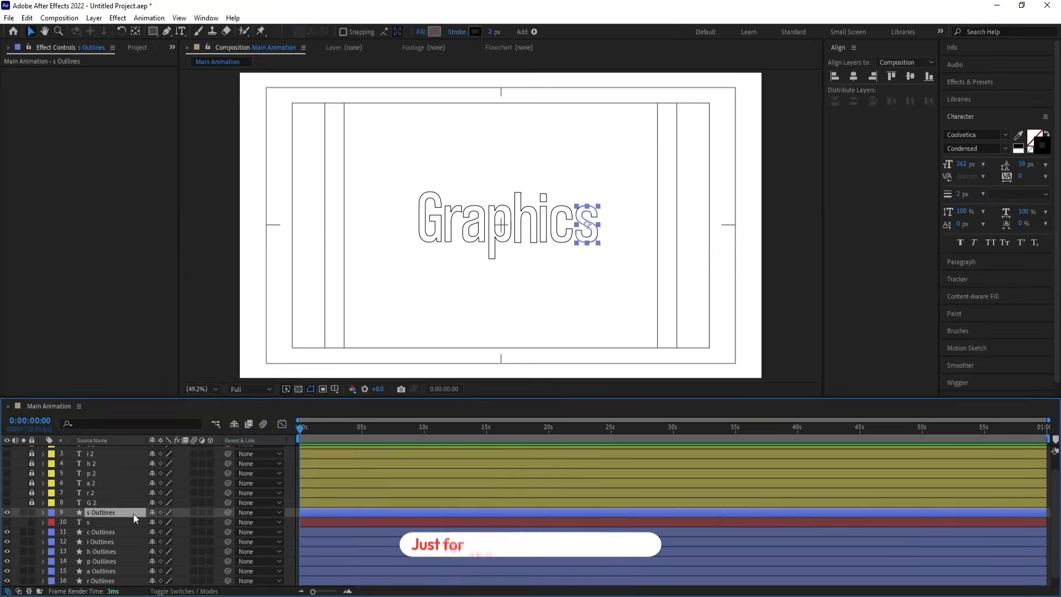
left_click(96, 523)
key("Delete")
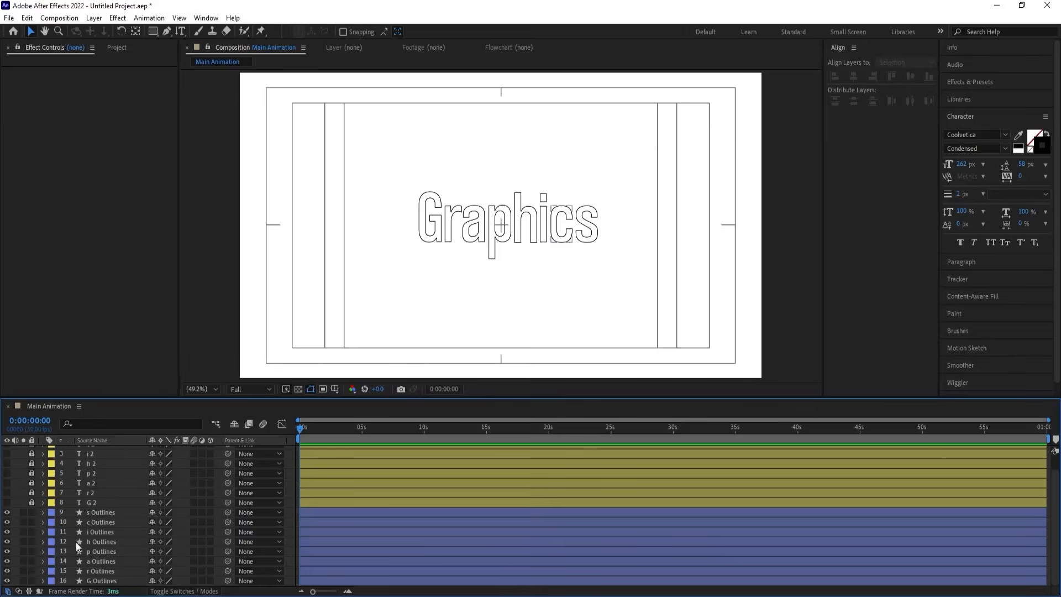
left_click(103, 580)
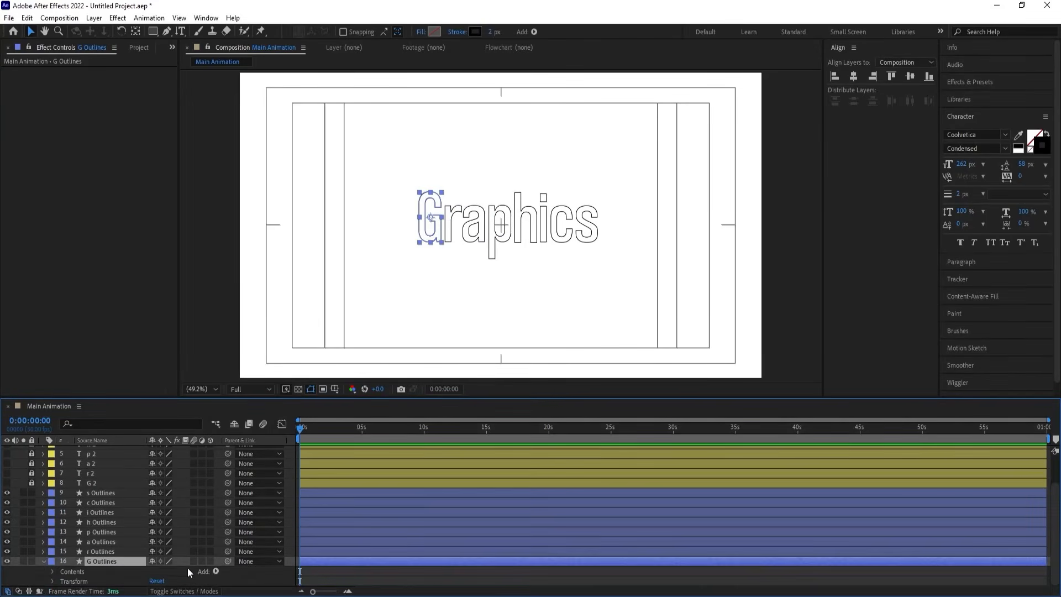
left_click(216, 572)
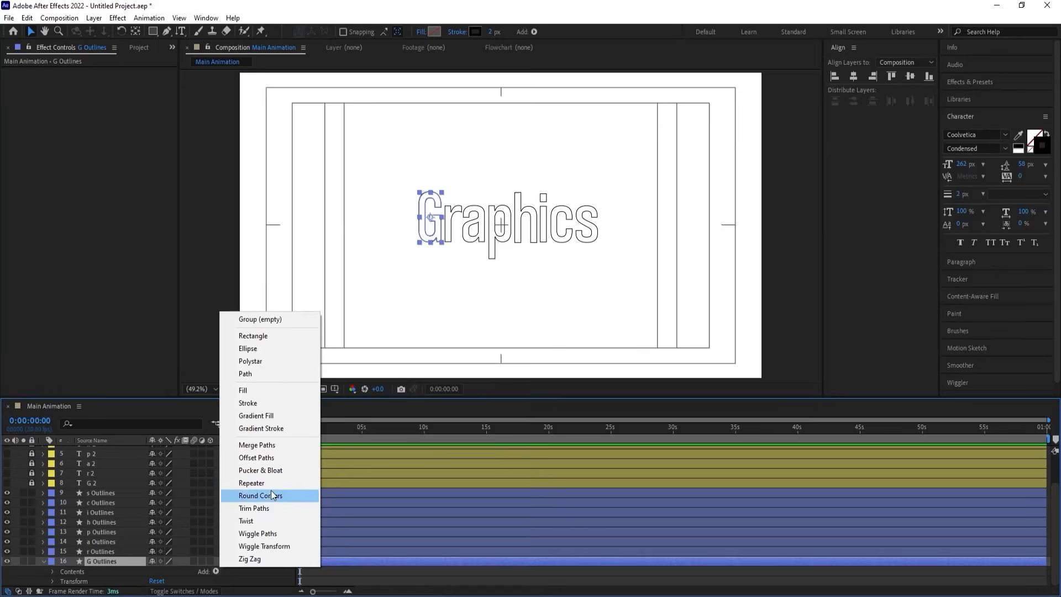
left_click(281, 580)
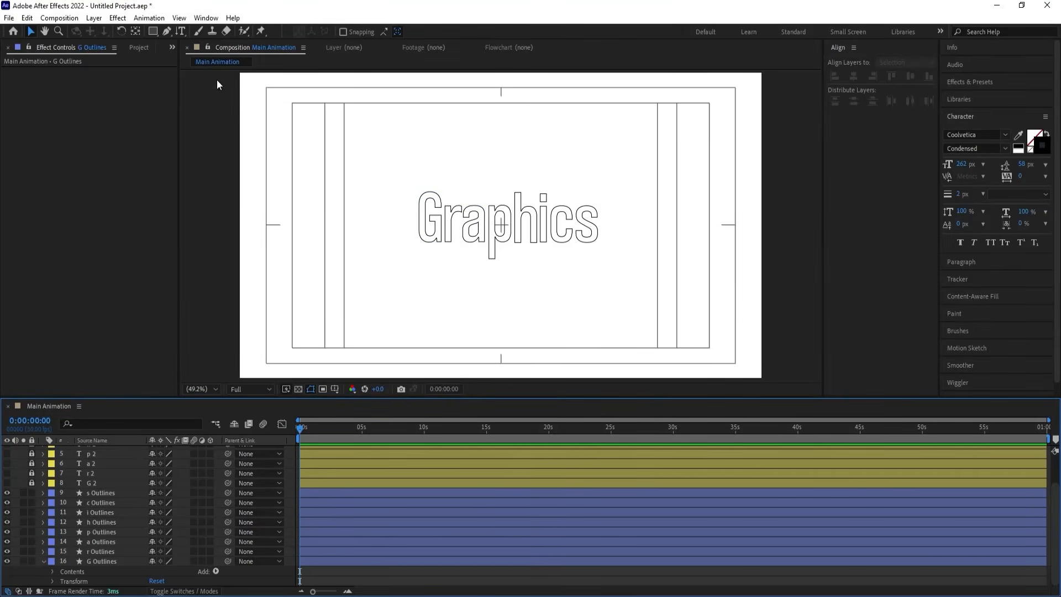
- Set up the Pen tool with no fill and a black (000000) stroke 2 px wide
left_click(166, 31)
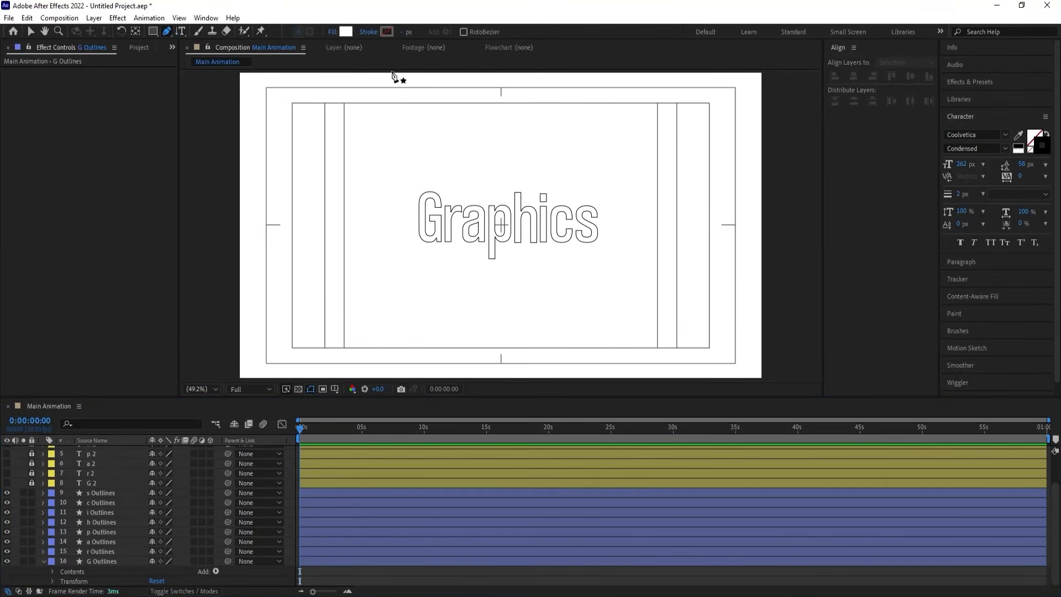
left_click(335, 32)
left_click(474, 271)
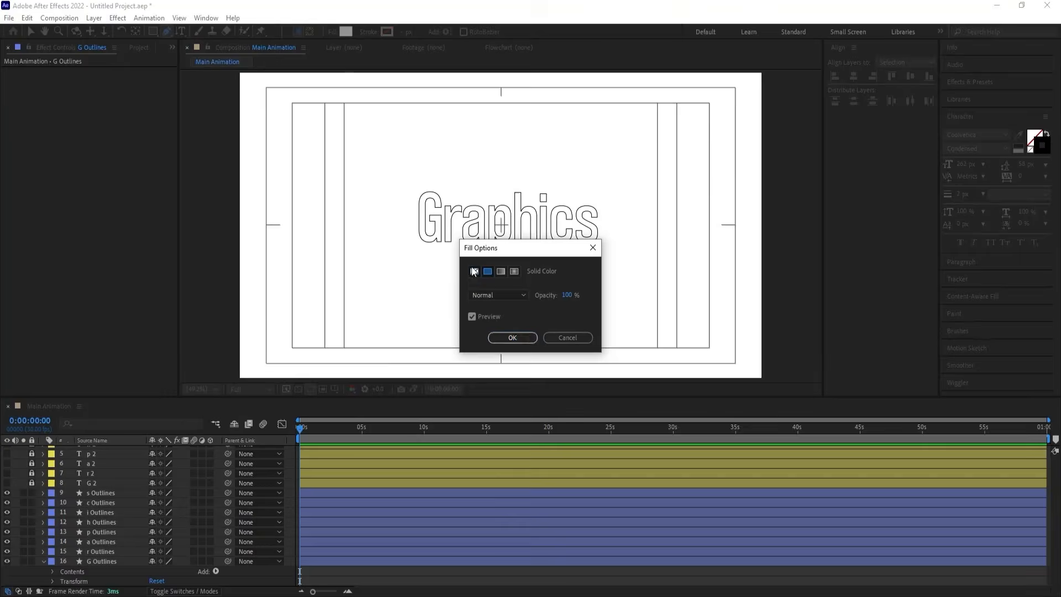
left_click(512, 337)
left_click(387, 32)
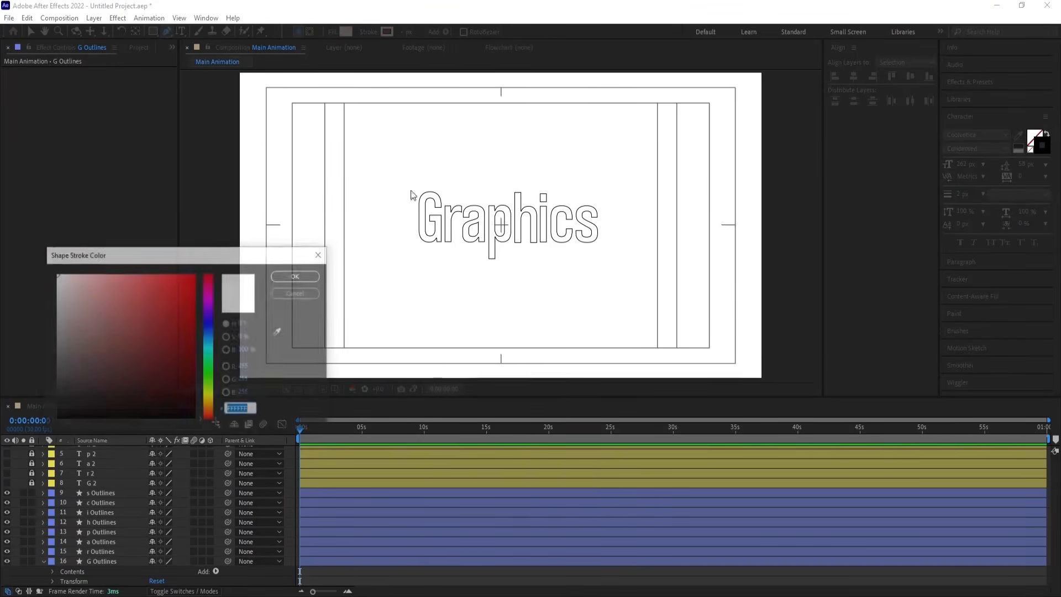
type("000000")
key("Return")
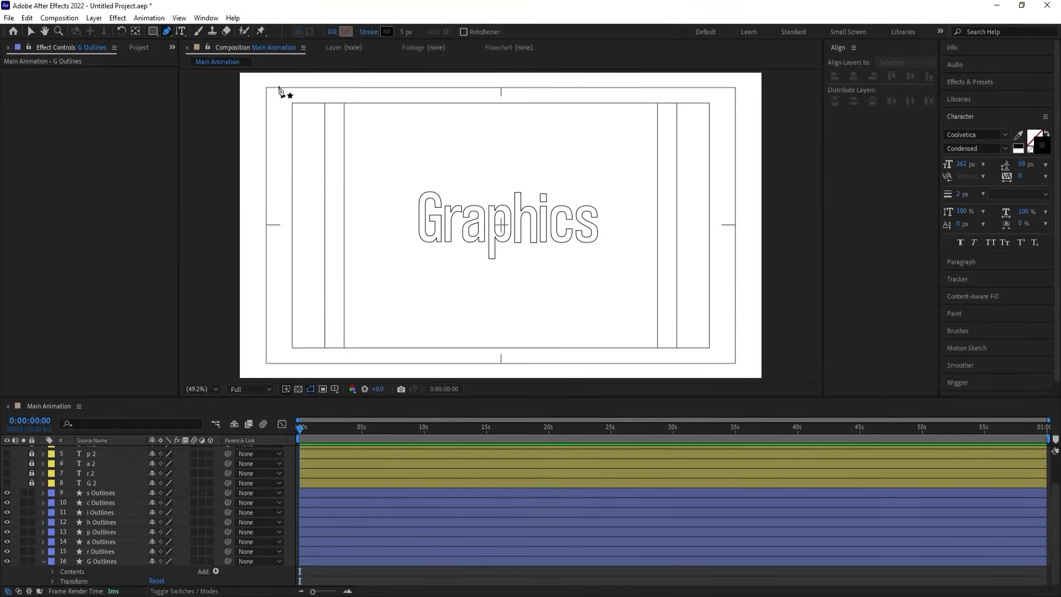
left_click(402, 32)
key("Return")
- Draw a straight horizontal line from the bottom of the G to beyond the left edge of the composition, and deselect it
scroll(436, 256, "up", 5)
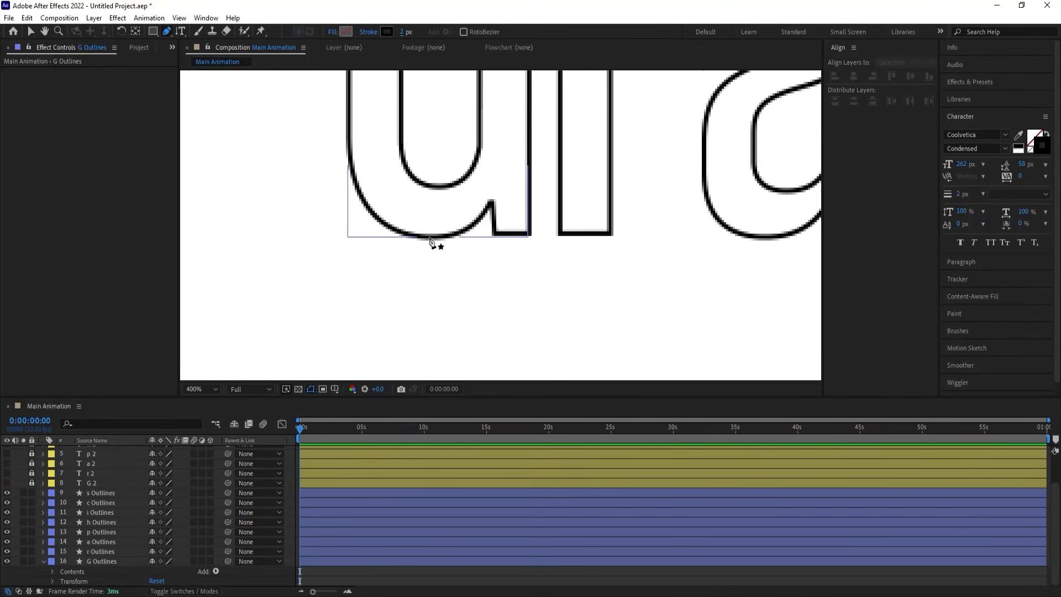
left_click(431, 240)
scroll(434, 262, "down", 6)
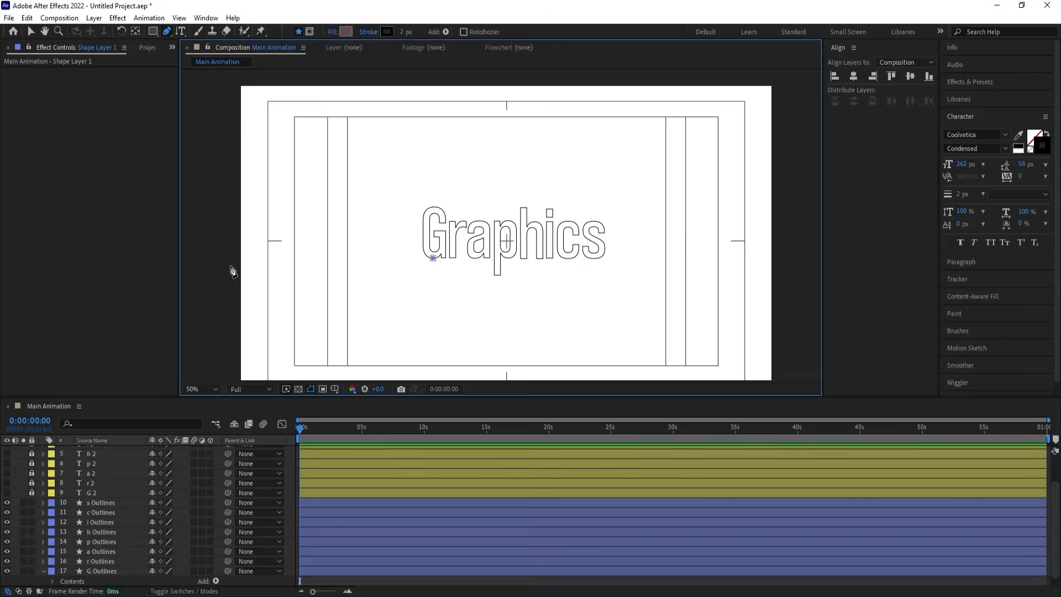
left_click(228, 264, "shift")
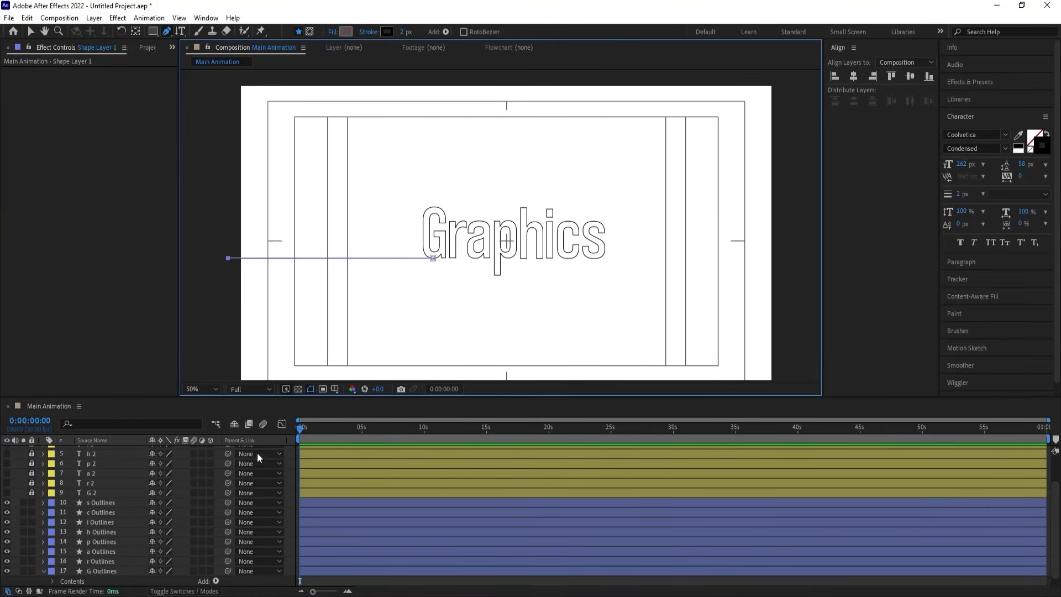
left_click(288, 453)
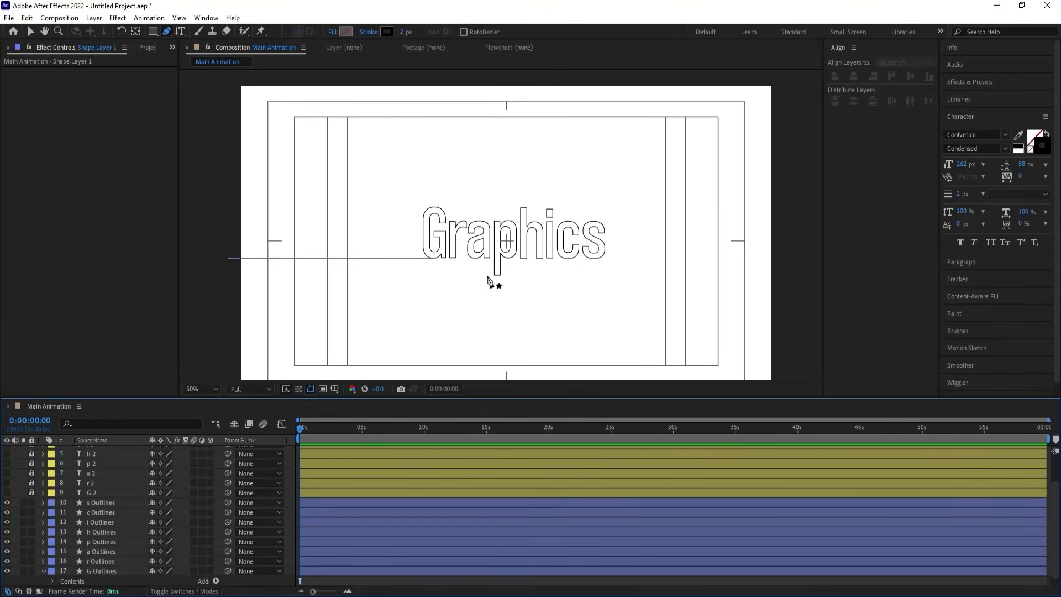
- Rename the new line's shape layer as Stroke
scroll(97, 500, "up", 2)
left_click(106, 451)
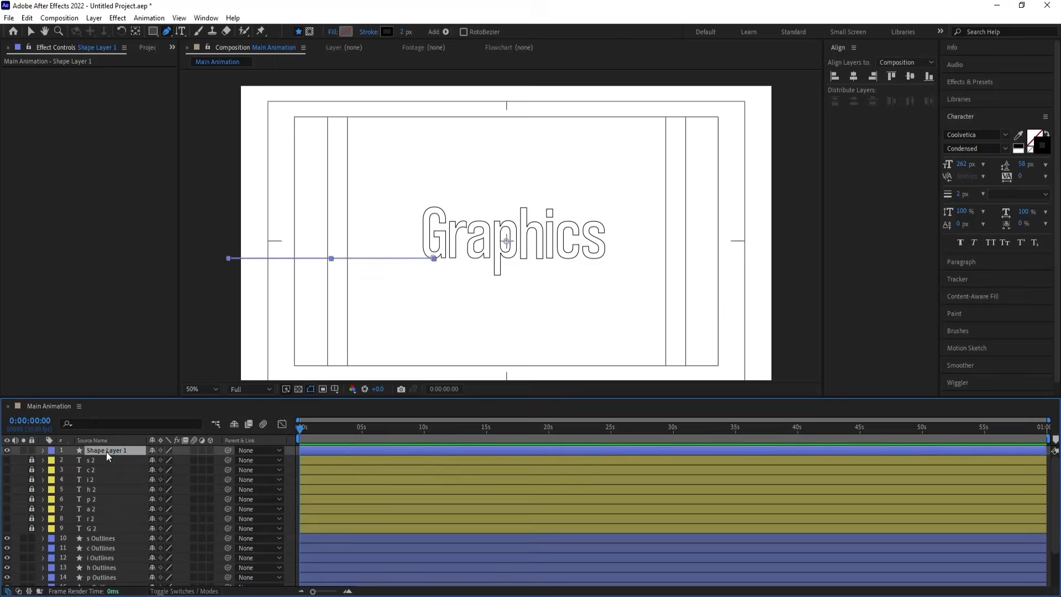
key("Return")
type("Stroke")
key("Return")
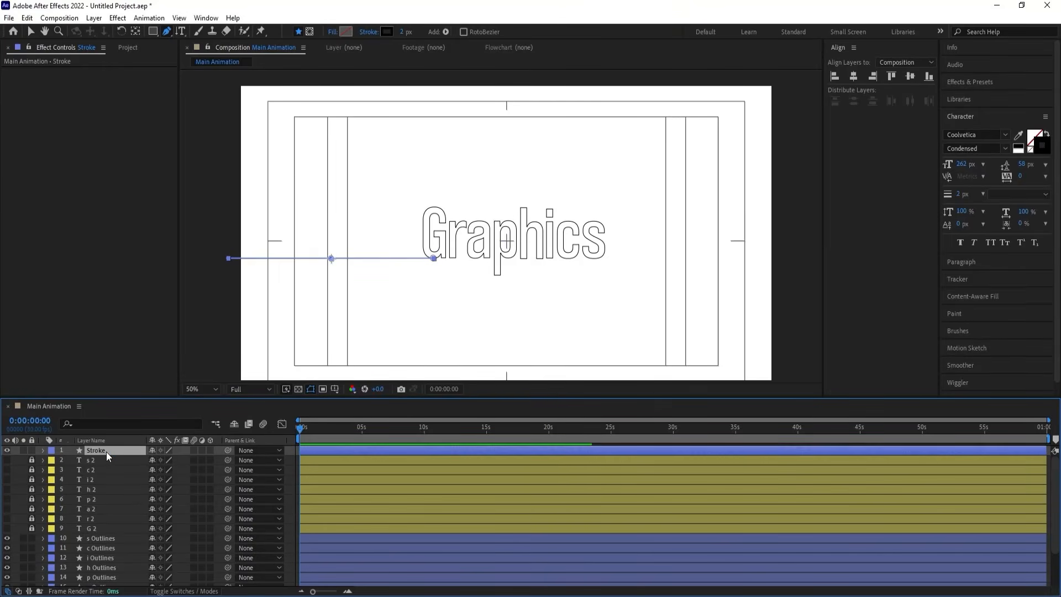
- Add Trim Paths to the Stroke layer and expand its properties
left_click(43, 450)
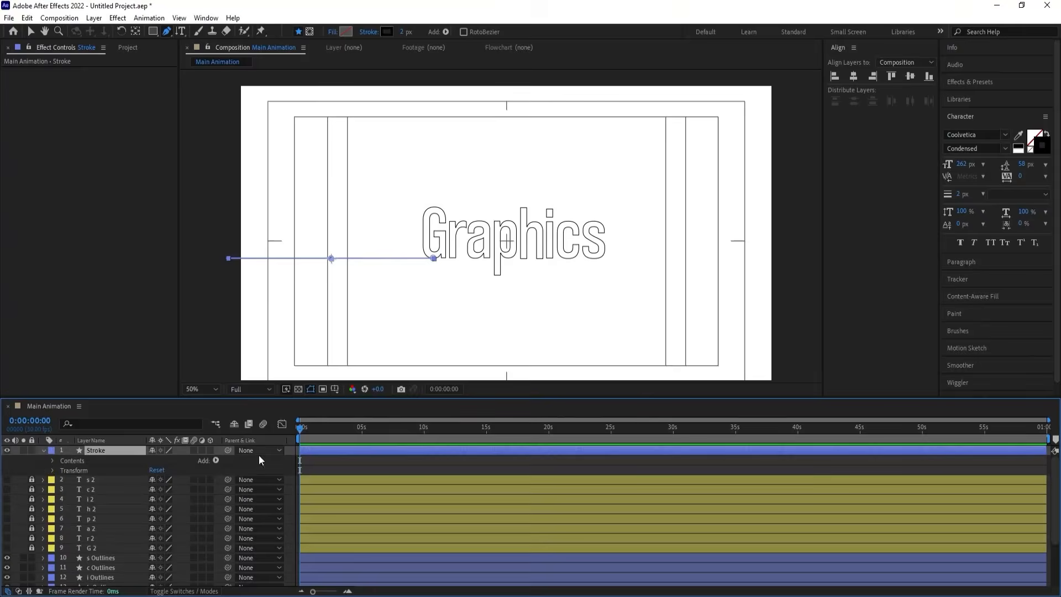
left_click(218, 459)
left_click(254, 398)
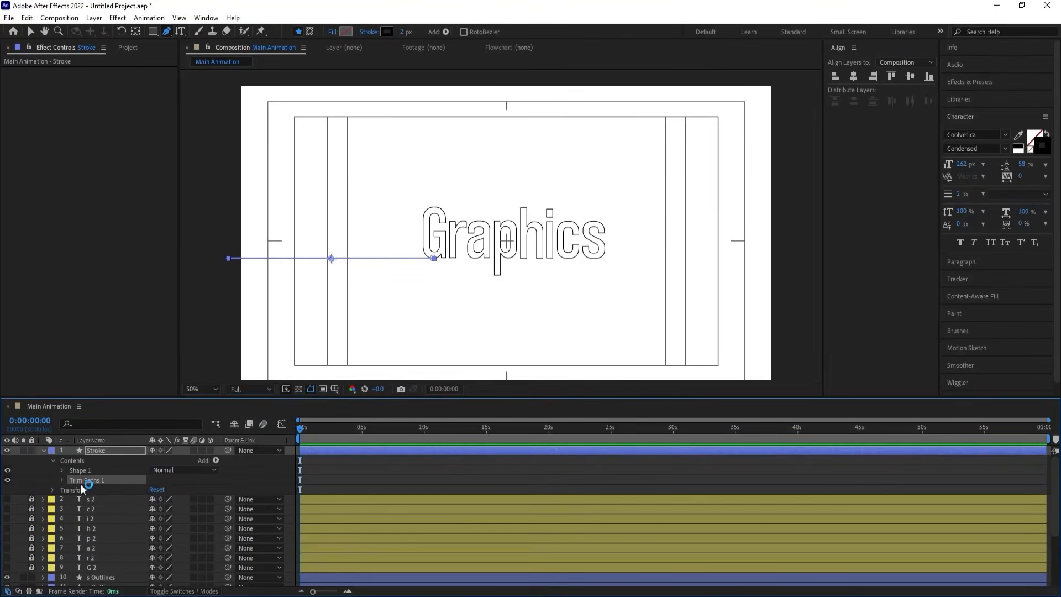
left_click(62, 480)
- Animate the Stroke layer's Trim Paths Start from 100% at frame 0 to 0% at frame 20
left_click_drag(152, 489, 223, 477)
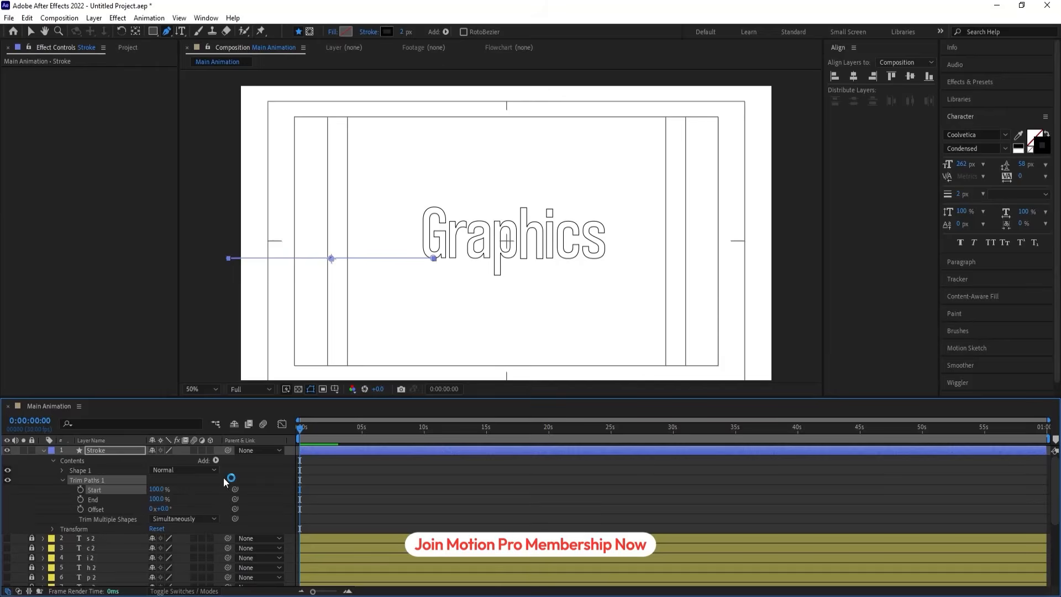
left_click(80, 490)
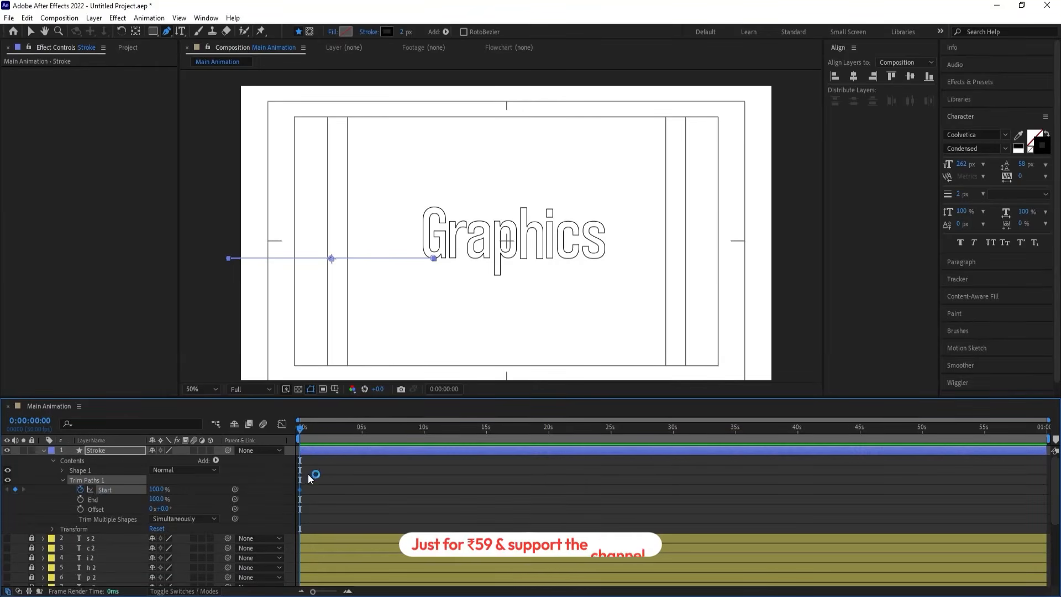
key("equal")
key("equal")
key("equal")
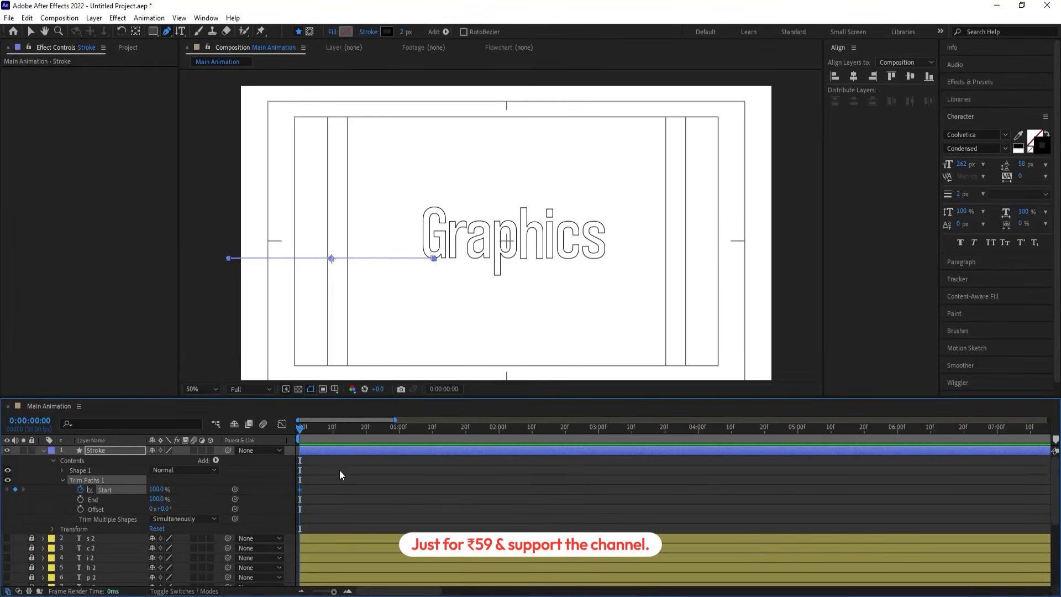
left_click(365, 429)
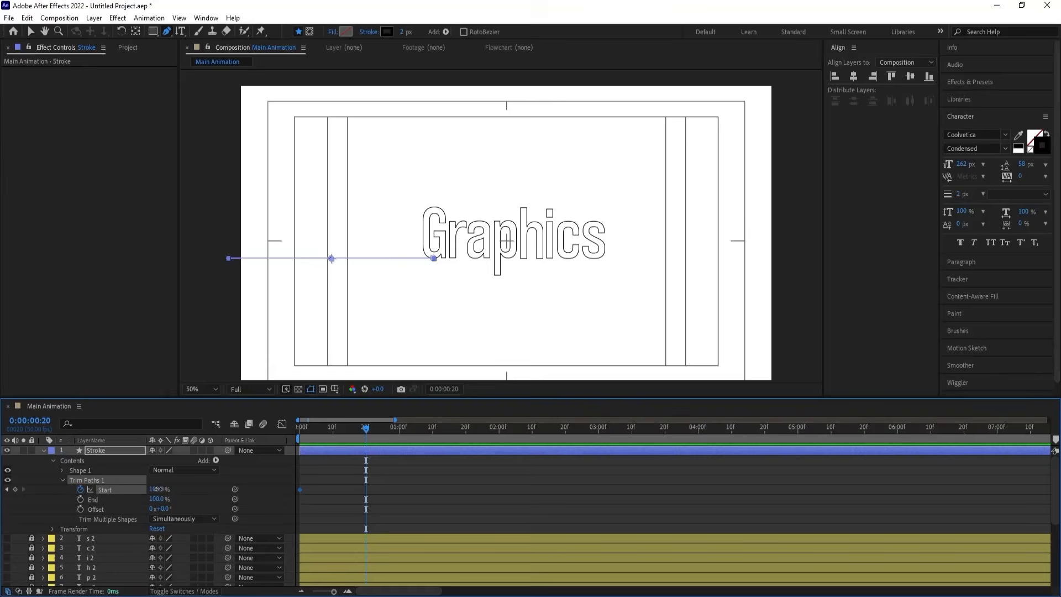
left_click_drag(158, 490, 48, 489)
- Apply Easy Ease to both Trim Paths Start keyframes and preview the line animation from the beginning
left_click_drag(370, 511, 296, 478)
key("F9")
left_click(298, 429)
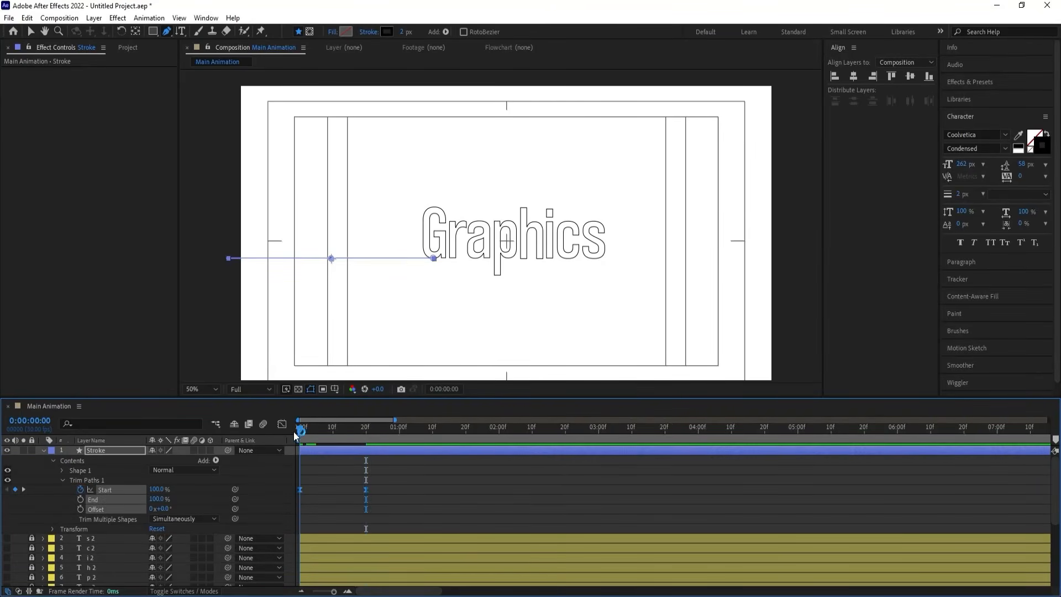
key("space")
key("space")
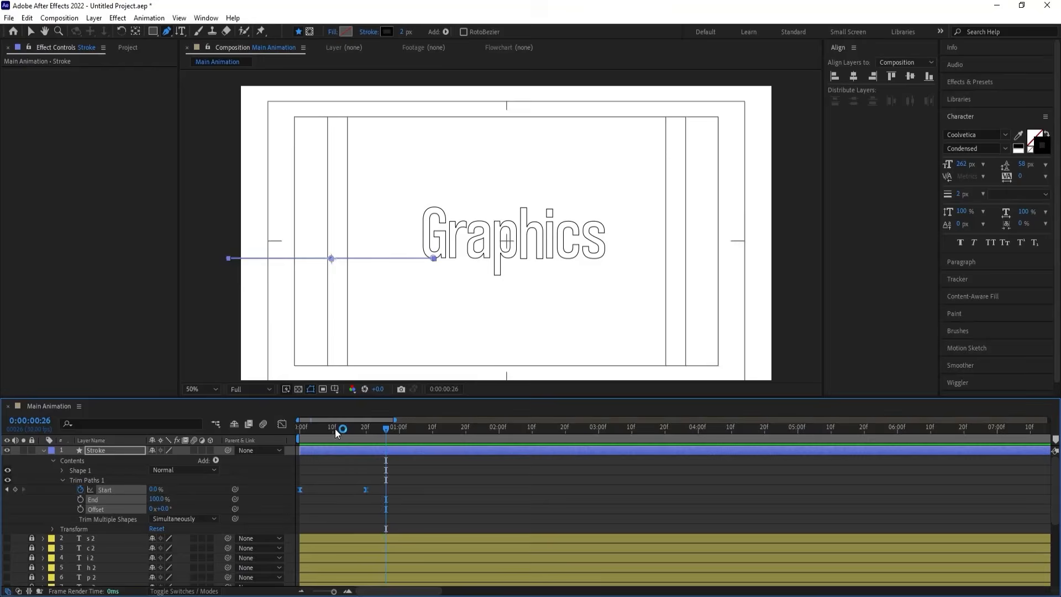
left_click_drag(335, 429, 286, 436)
key("space")
key("space")
- Move the second Trim Paths Start keyframe to 0:00:01:20 and preview the slower line animation
left_click(389, 471)
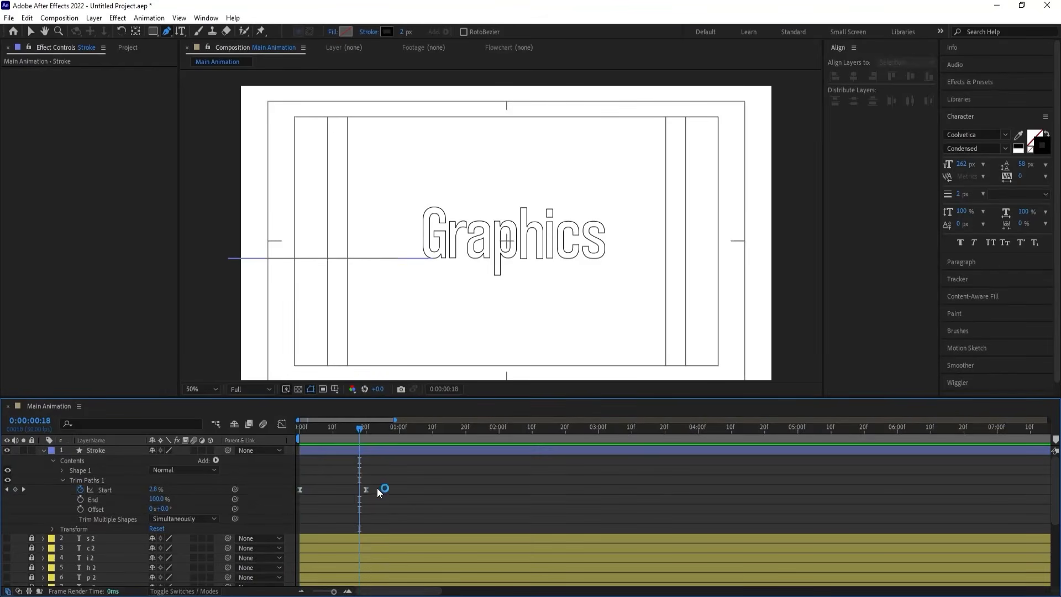
left_click_drag(366, 486, 464, 487)
key("space")
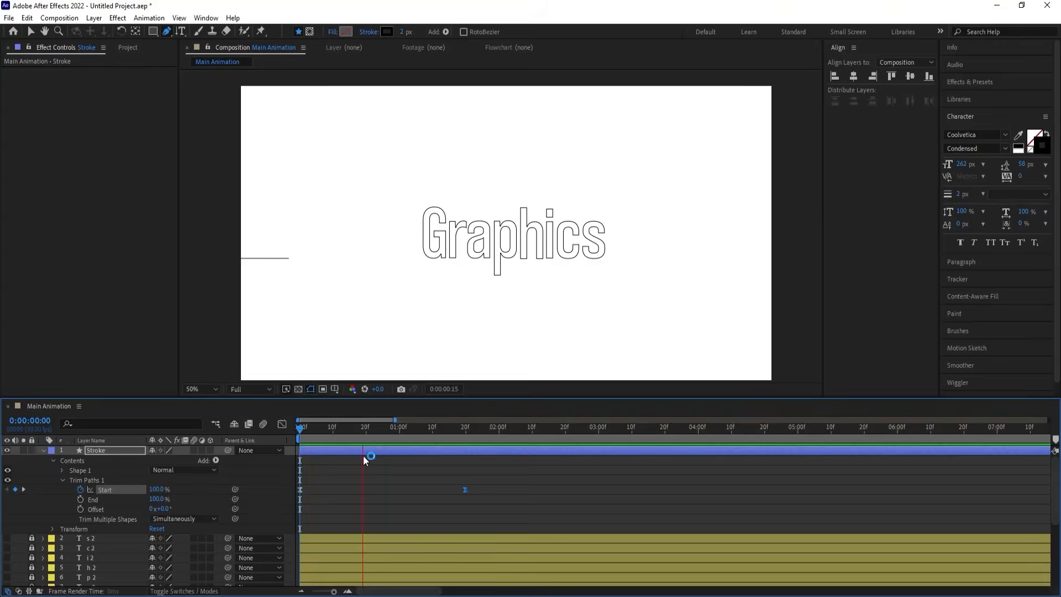
key("space")
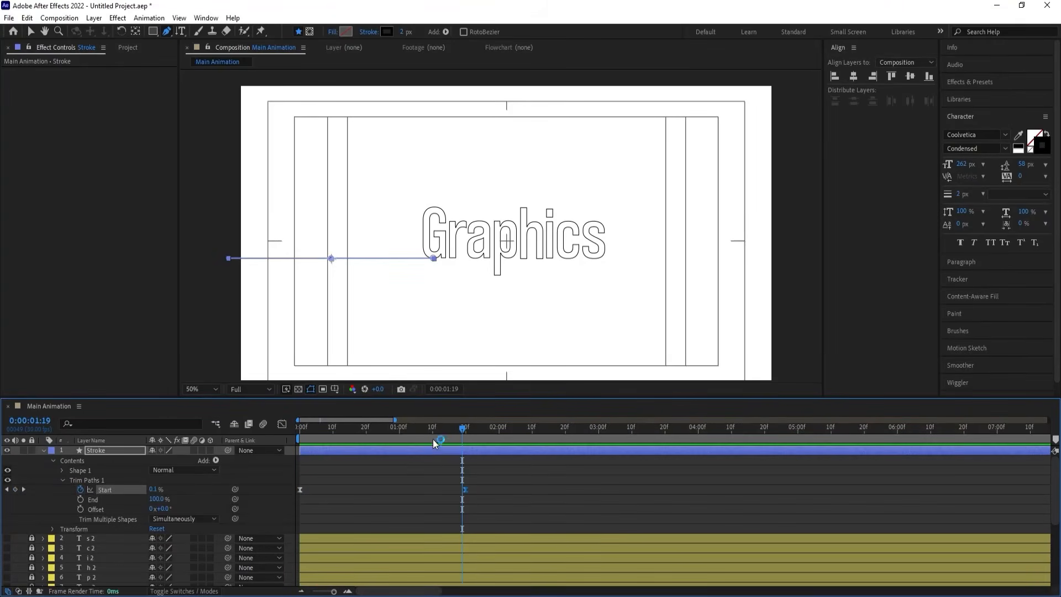
left_click_drag(427, 432, 333, 440)
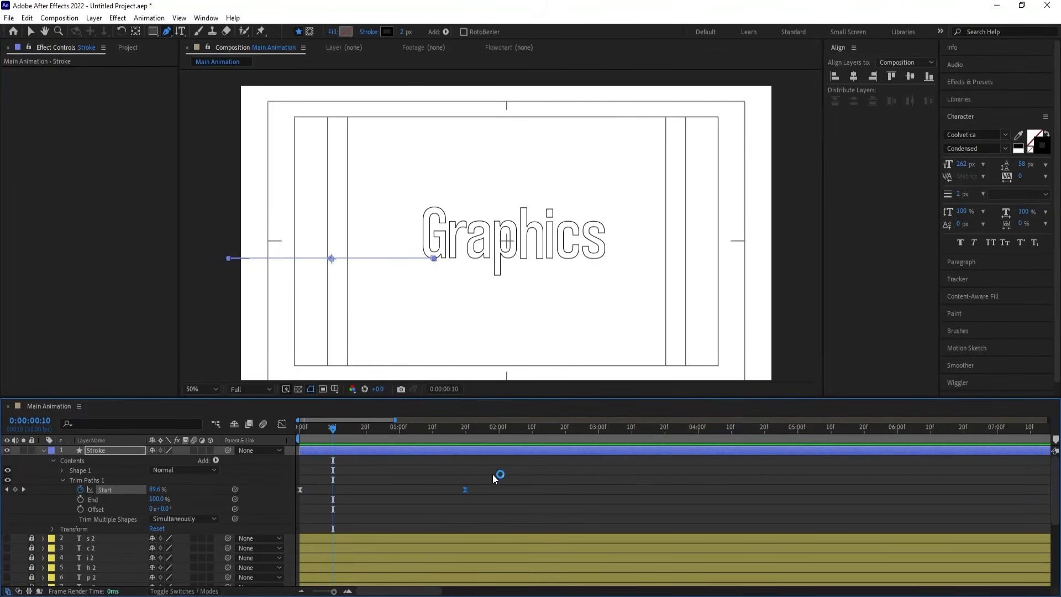
- Reshape the speed curve of the Stroke layer's Trim Paths Start keyframes in the Graph Editor so the speed peaks late
left_click_drag(494, 474, 288, 512)
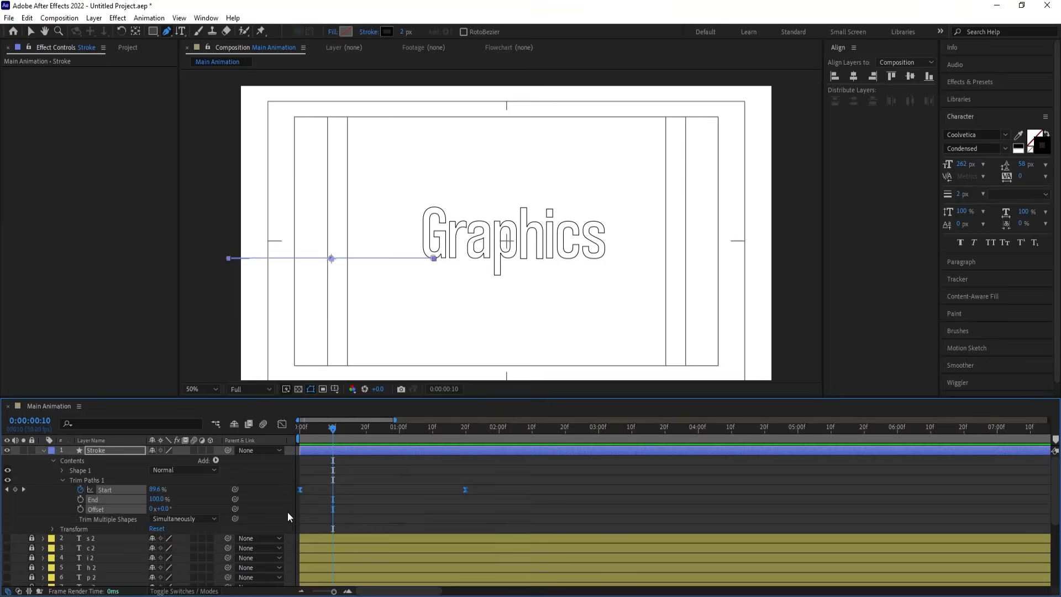
left_click(281, 425)
left_click_drag(364, 483, 277, 450)
left_click_drag(334, 488, 356, 454)
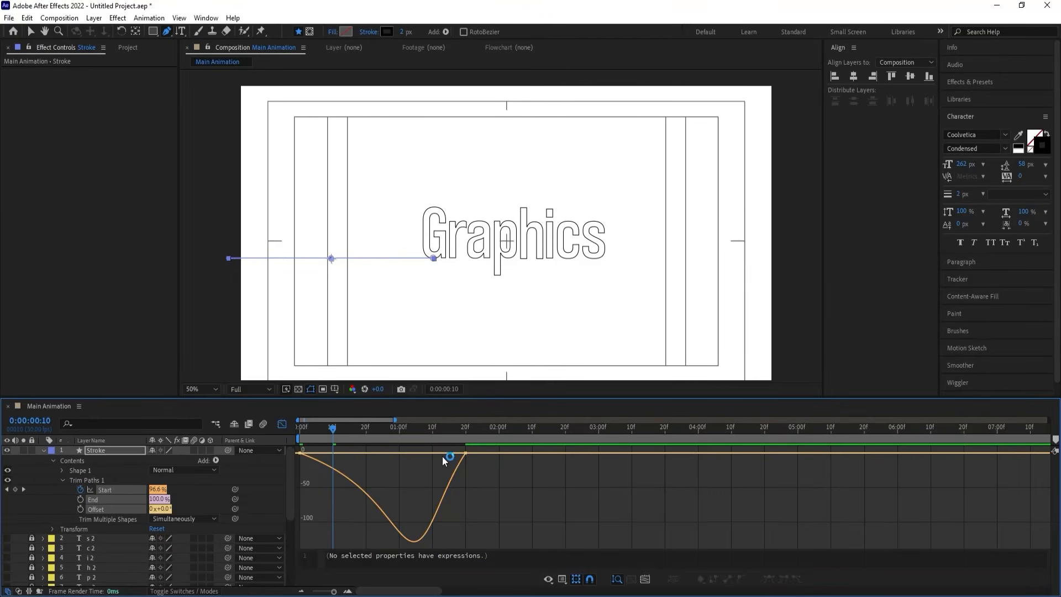
left_click_drag(486, 480, 453, 454)
- Preview the eased line animation from the beginning, then leave the Graph Editor and collapse the Stroke layer
left_click(326, 434)
left_click_drag(326, 435, 298, 436)
key("space")
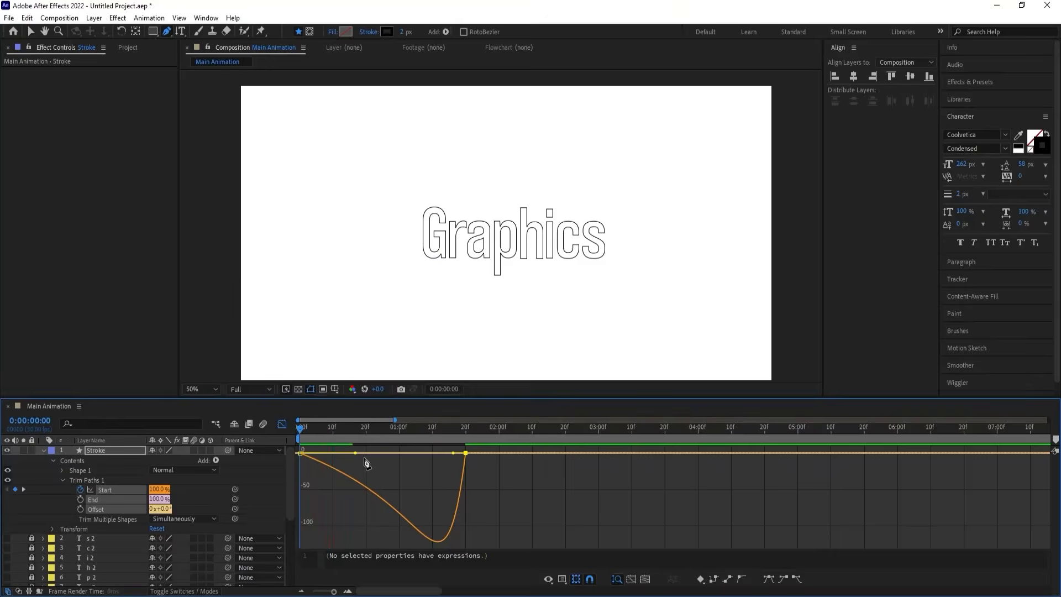
key("space")
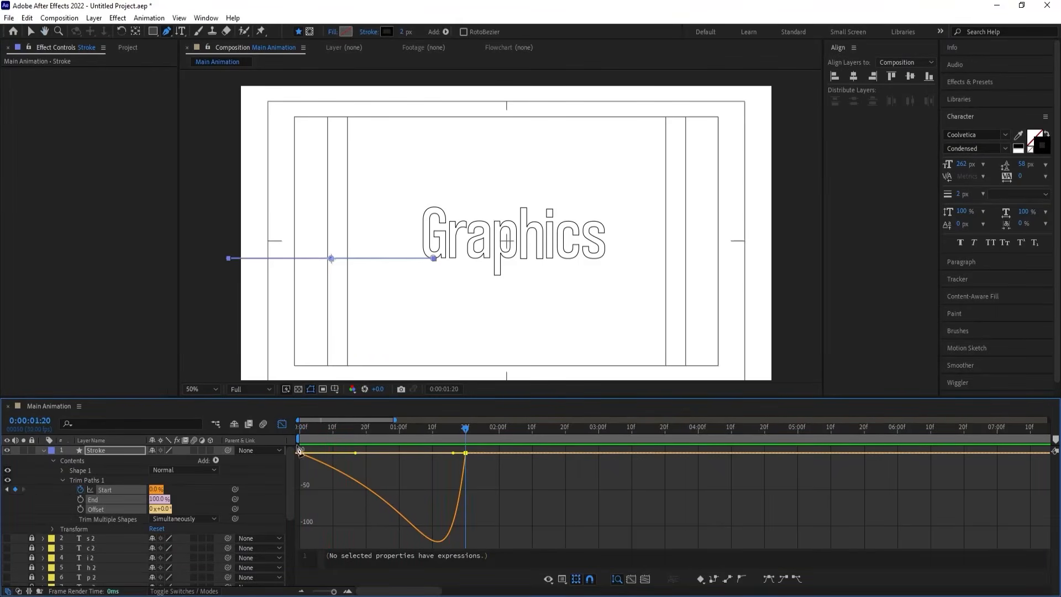
key("ctrl+s")
left_click(282, 424)
left_click(43, 450)
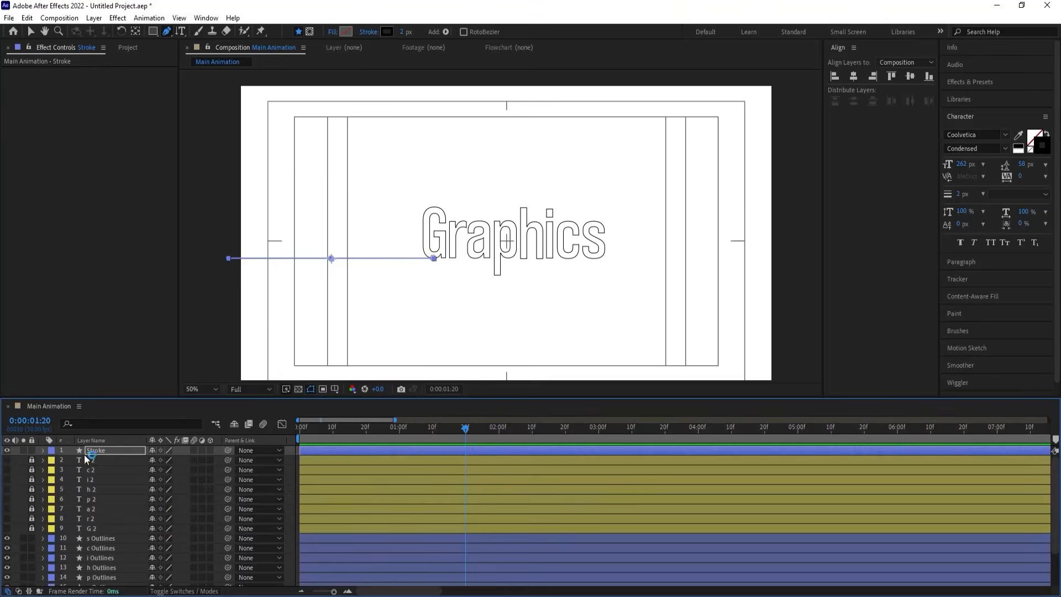
- Trim the start of all eight letter Outlines layers to the Stroke layer's second Start keyframe at 0:00:01:20
scroll(446, 467, "down", 3)
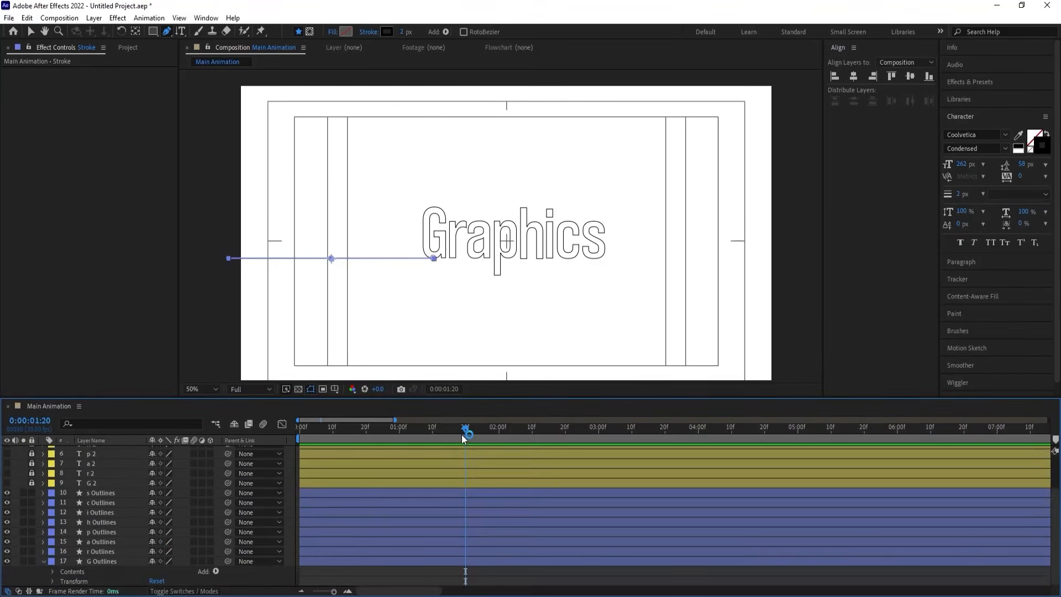
mouse_move(465, 429)
left_mouse_down()
mouse_move(453, 430)
mouse_move(465, 428)
left_mouse_up()
scroll(466, 475, "up", 3)
key("u")
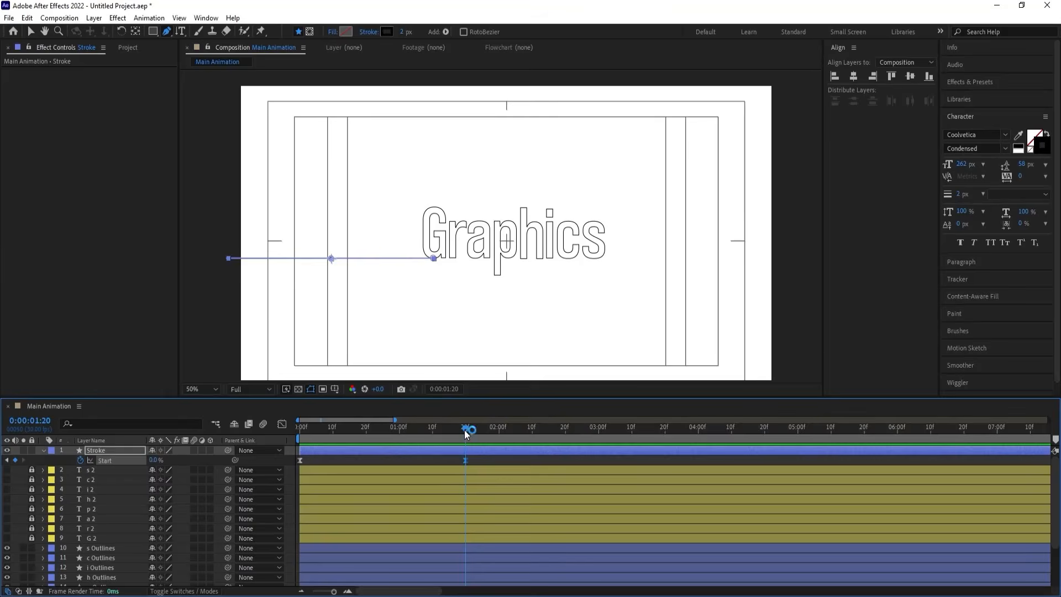
scroll(452, 483, "down", 3)
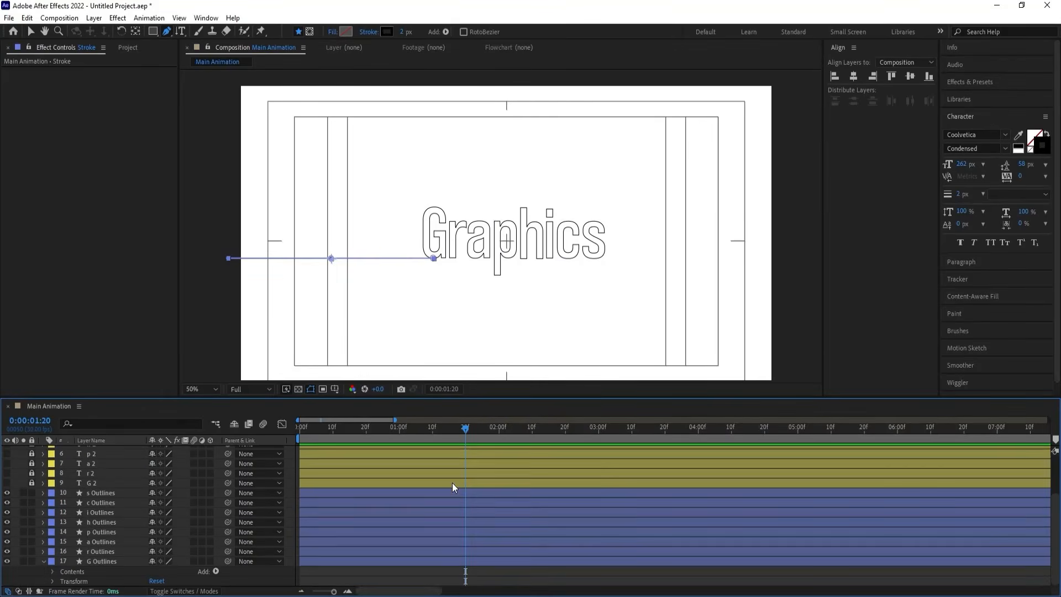
left_click(102, 560)
left_click(91, 495, "shift")
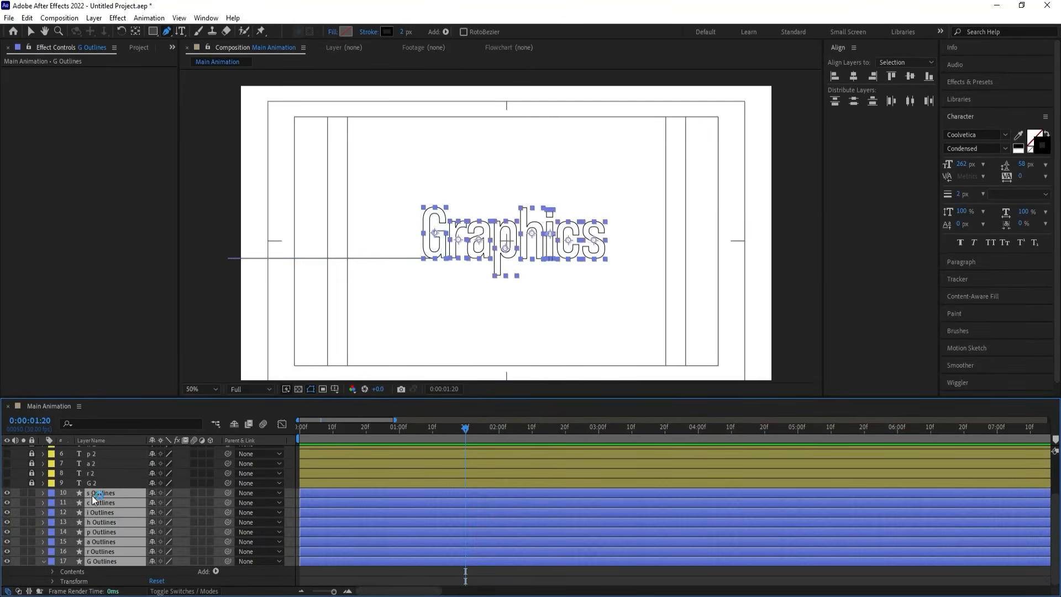
key("alt+bracketleft")
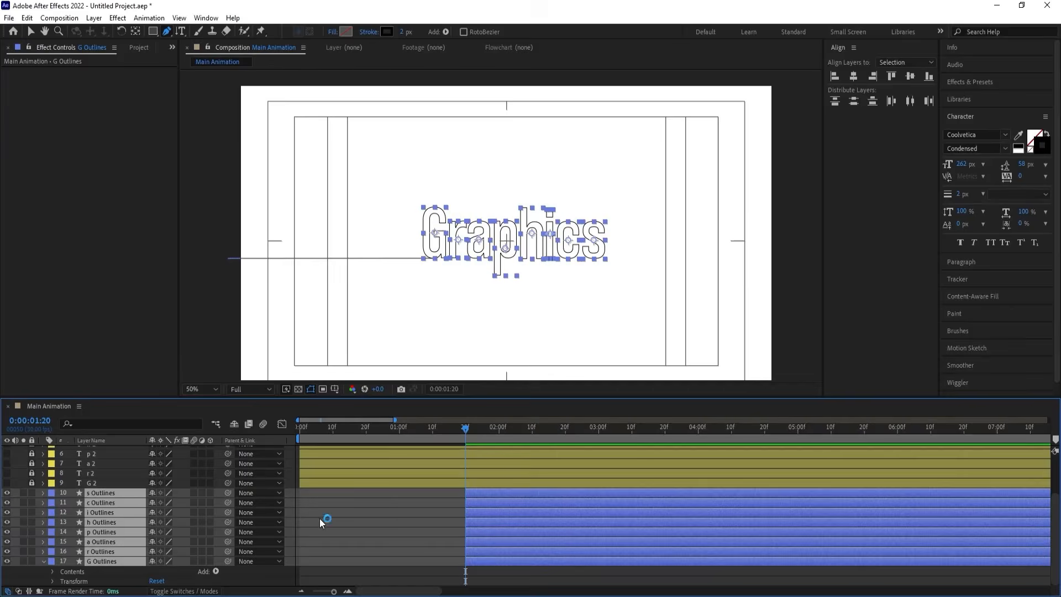
left_click(319, 519)
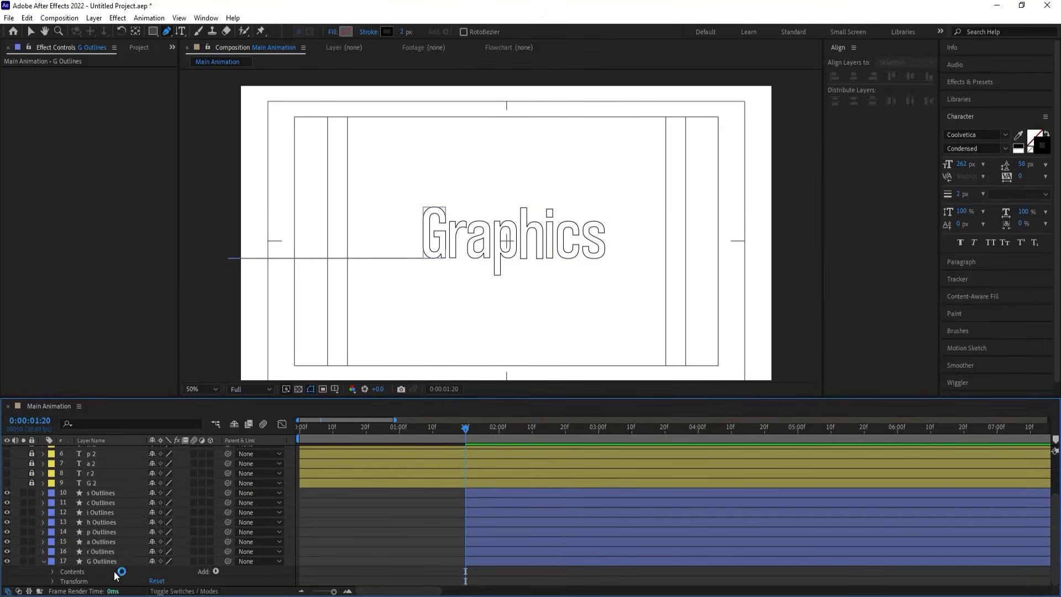
- Add Trim Paths to the G Outlines layer and expand its properties
left_click(101, 560)
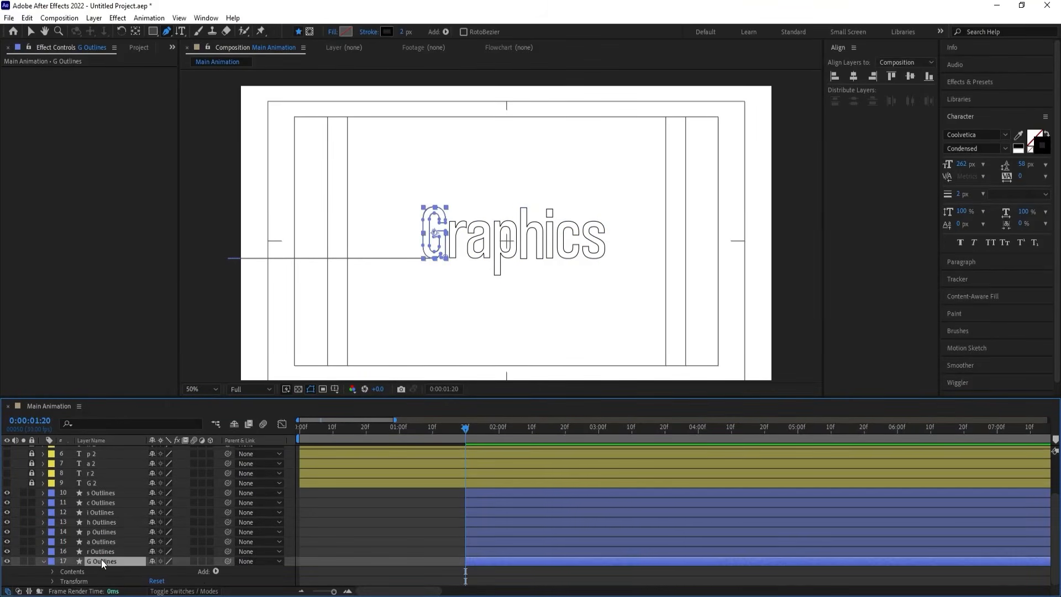
left_click(216, 573)
left_click(250, 511)
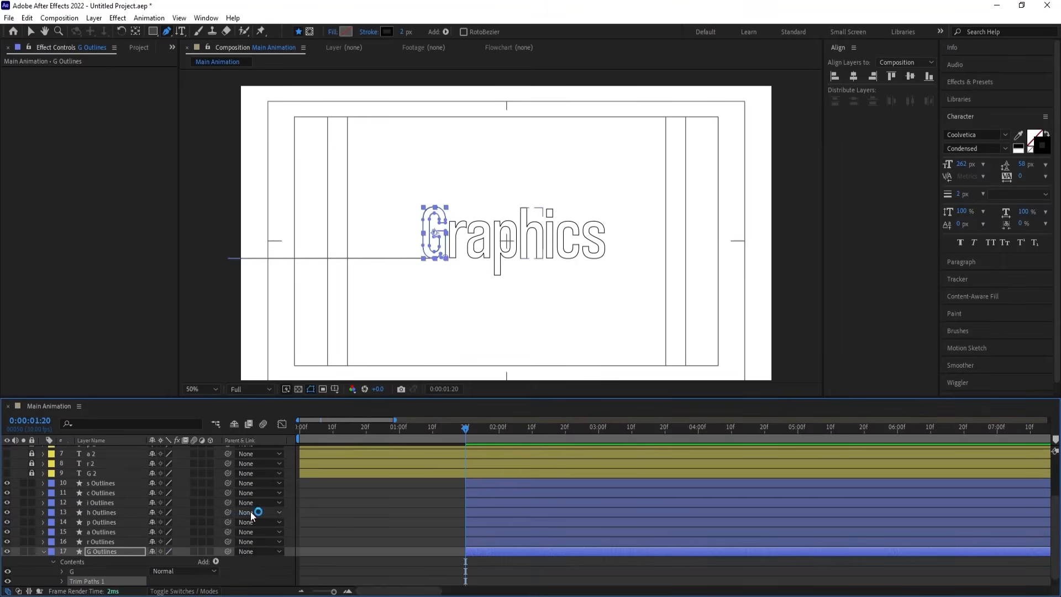
left_click(62, 580)
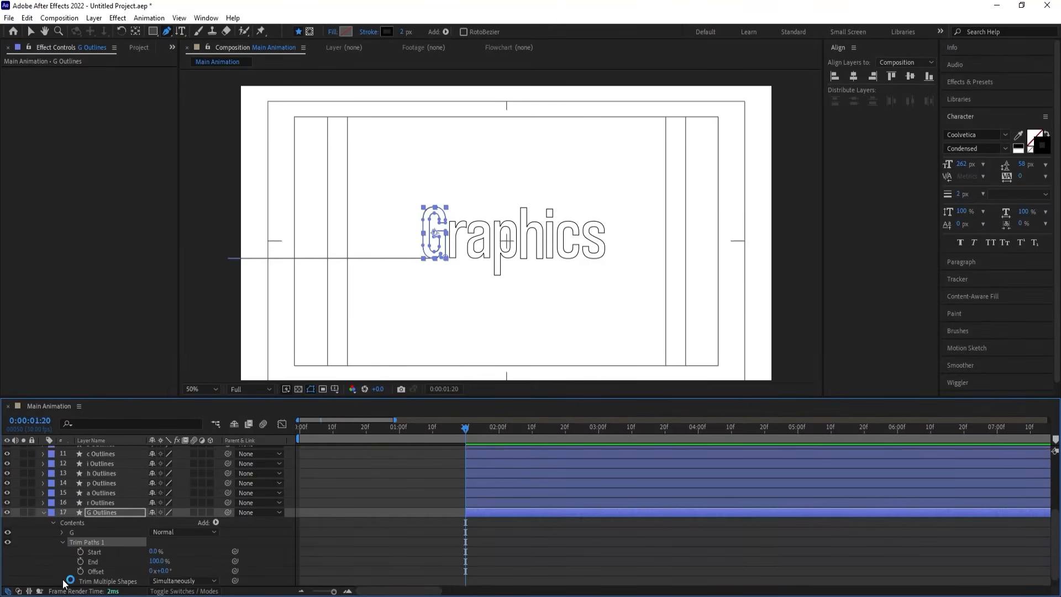
- Test the drawing direction with the G Outlines Trim Paths Start and End, and set both to 0%
mouse_move(158, 564)
left_mouse_down()
mouse_move(168, 564)
mouse_move(157, 551)
mouse_move(206, 541)
mouse_move(146, 562)
mouse_move(75, 554)
left_mouse_up()
scroll(400, 260, "up", 2)
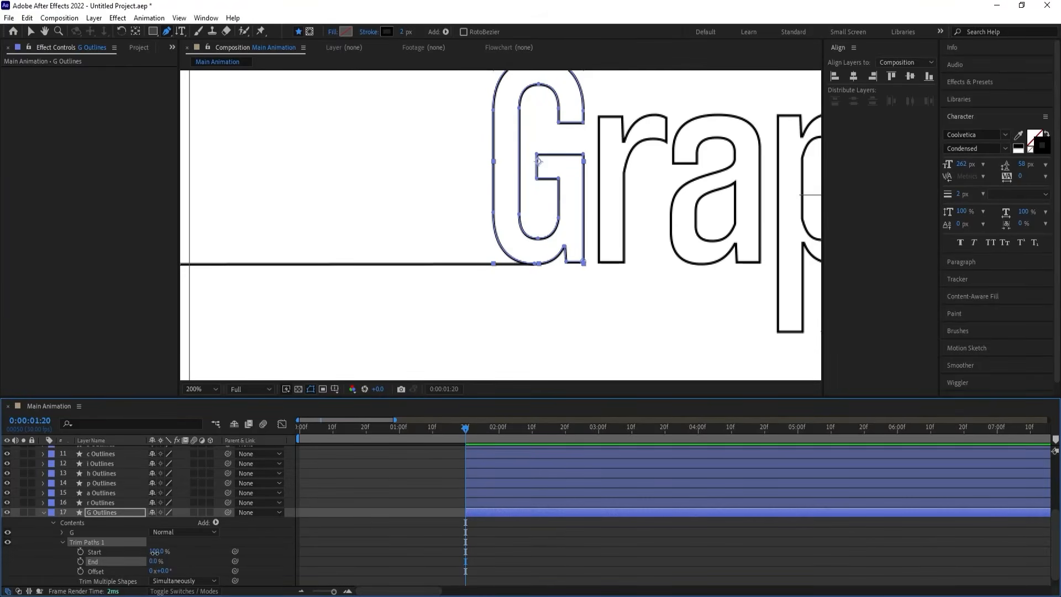
mouse_move(169, 551)
left_mouse_down()
mouse_move(157, 552)
mouse_move(222, 548)
left_mouse_up()
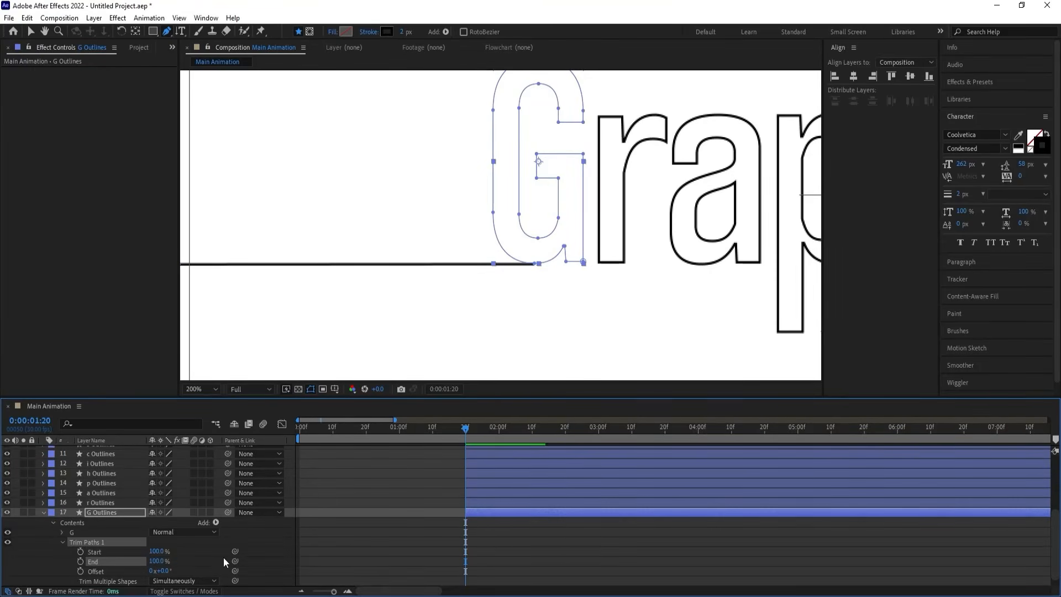
left_click(174, 553)
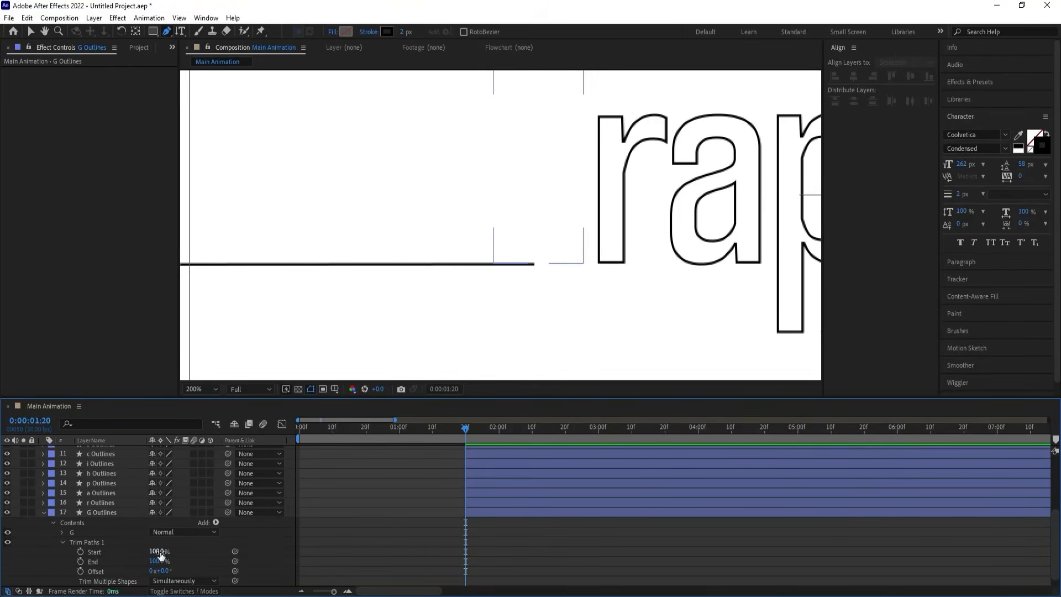
left_click(162, 552)
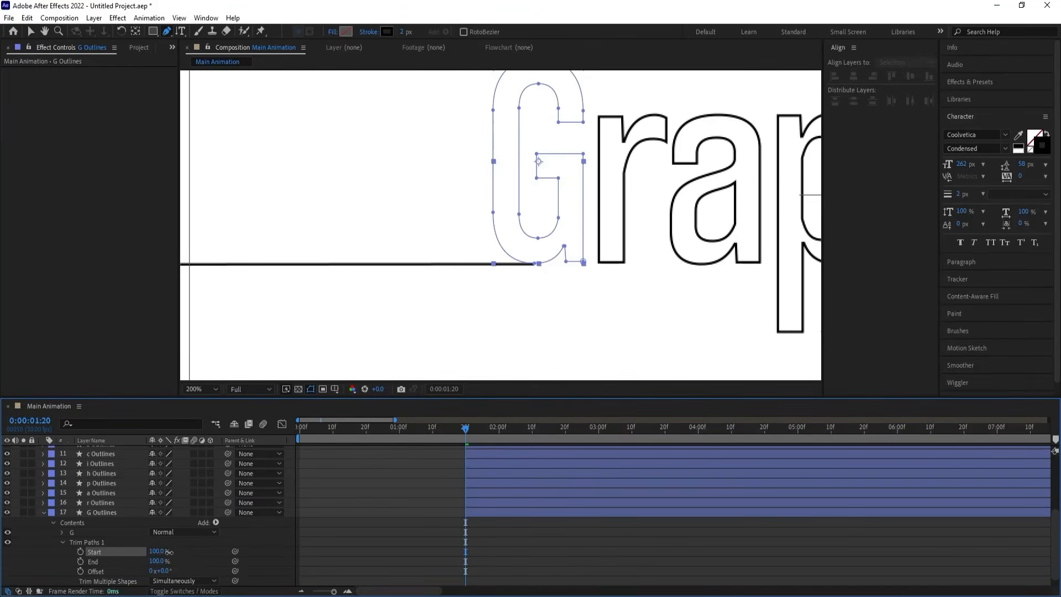
left_click_drag(169, 552, 152, 561)
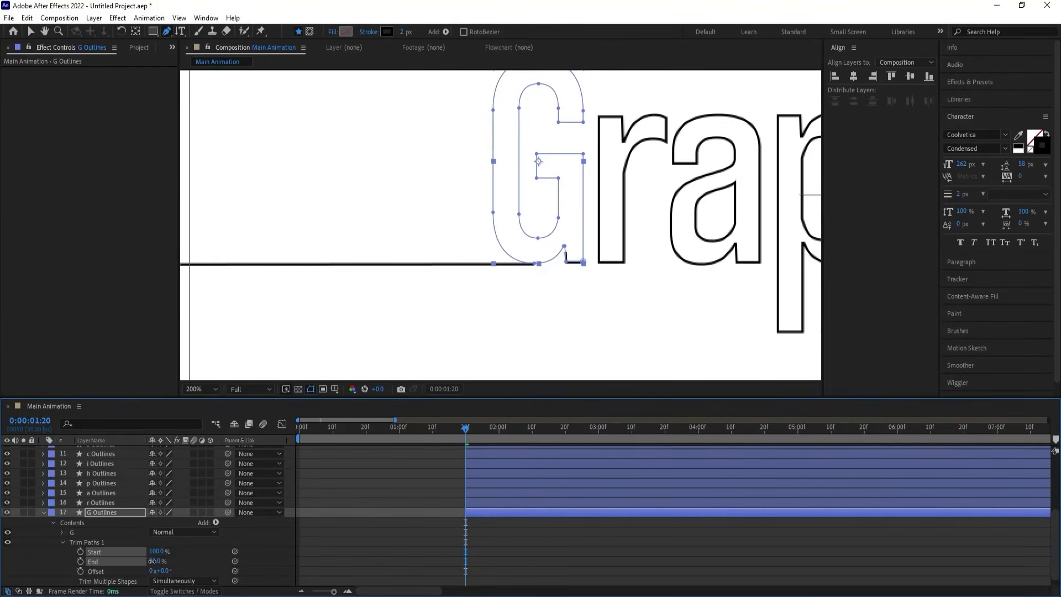
mouse_move(150, 560)
left_mouse_down()
mouse_move(161, 551)
mouse_move(165, 560)
mouse_move(64, 552)
left_mouse_up()
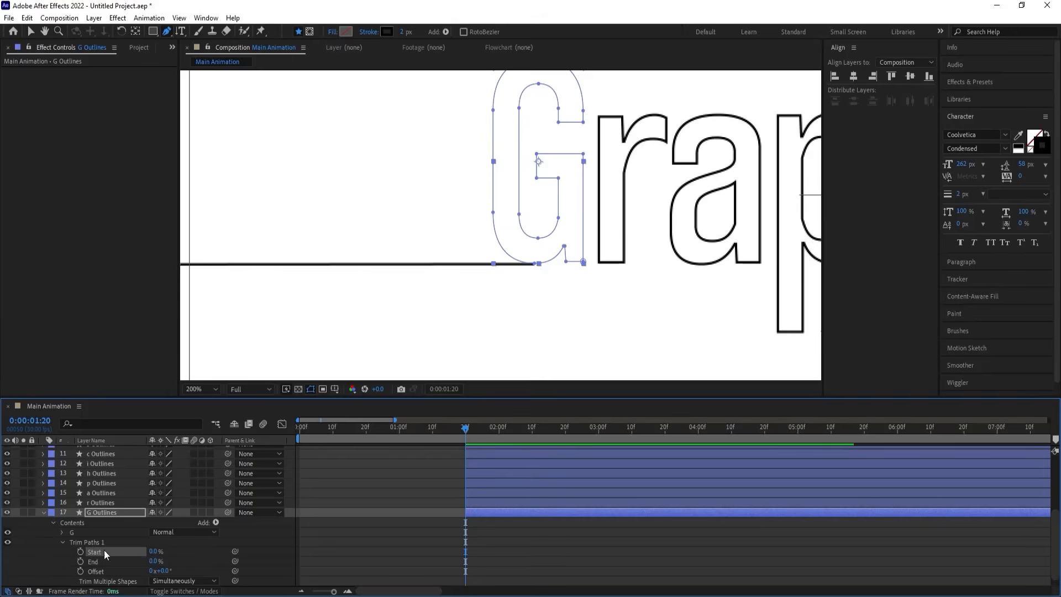
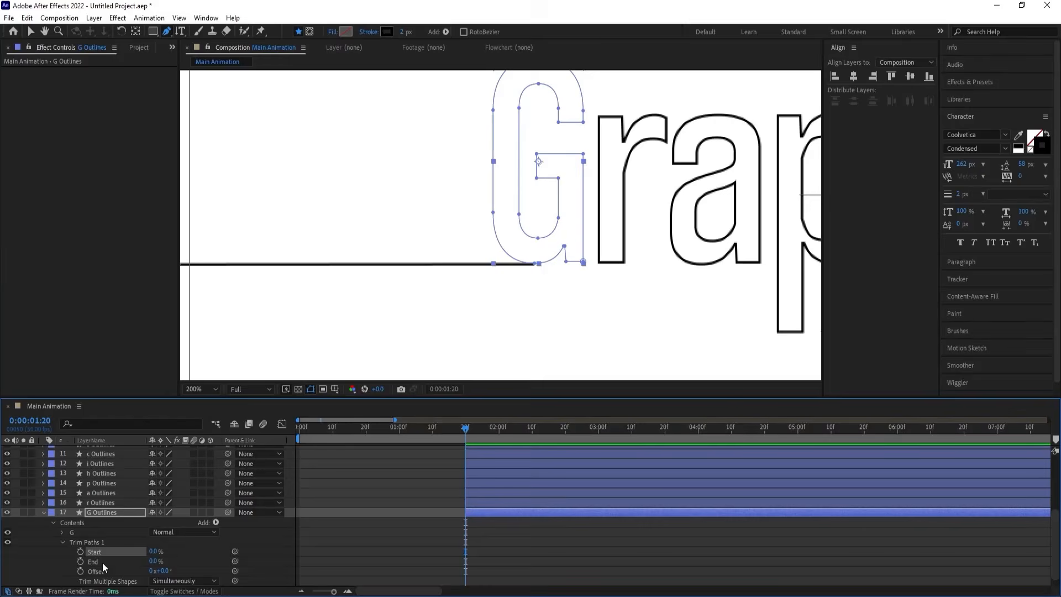
- Animate the G Outlines Trim Paths Start from 0% at 0:00:01:20 to 100% with a second keyframe near 0:00:03:25
left_click(81, 552)
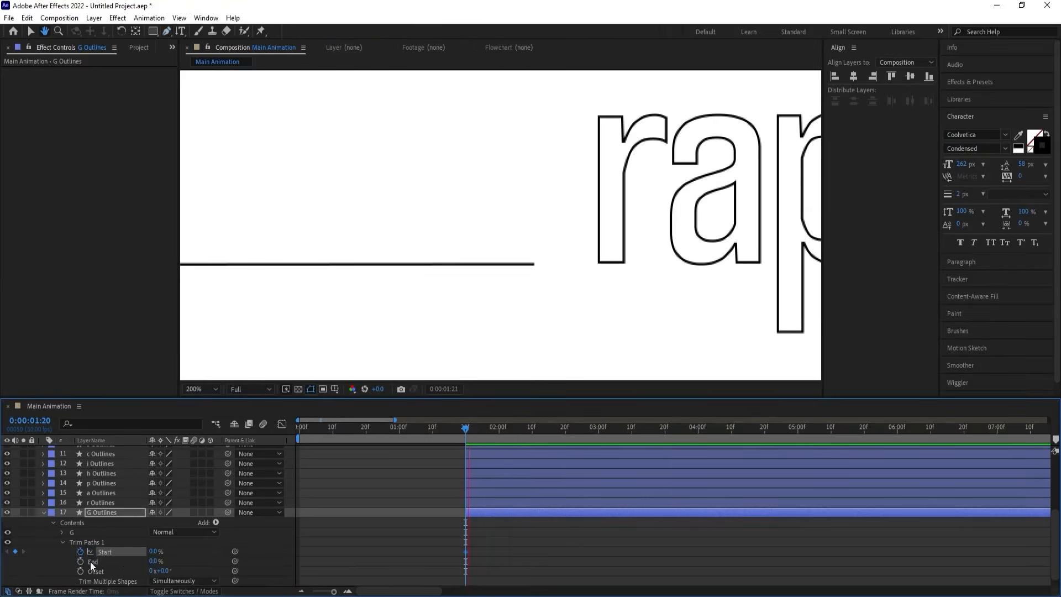
key("space")
left_click_drag(156, 552, 214, 542)
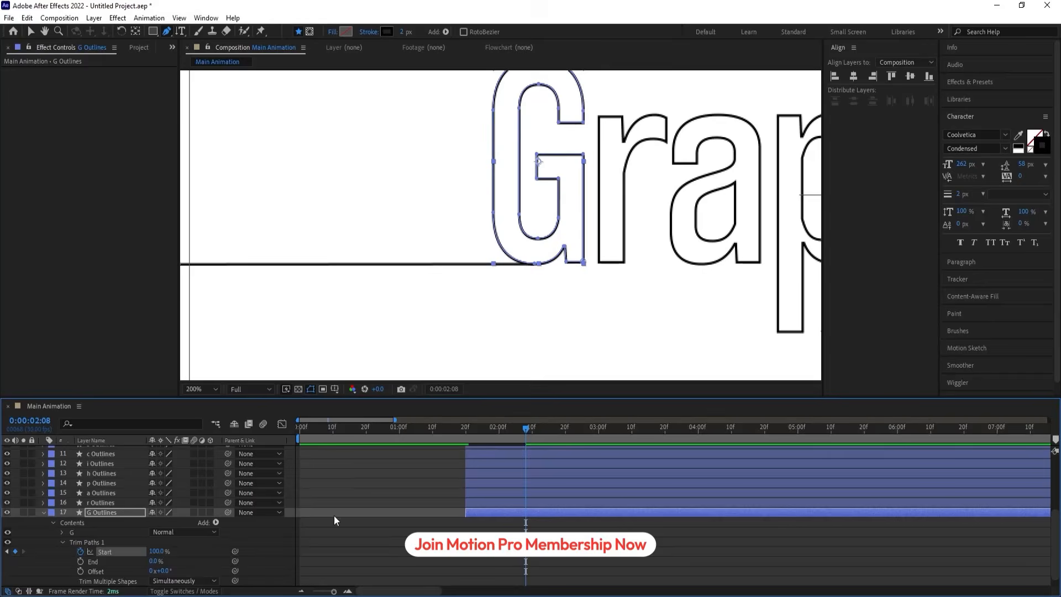
left_click(464, 437)
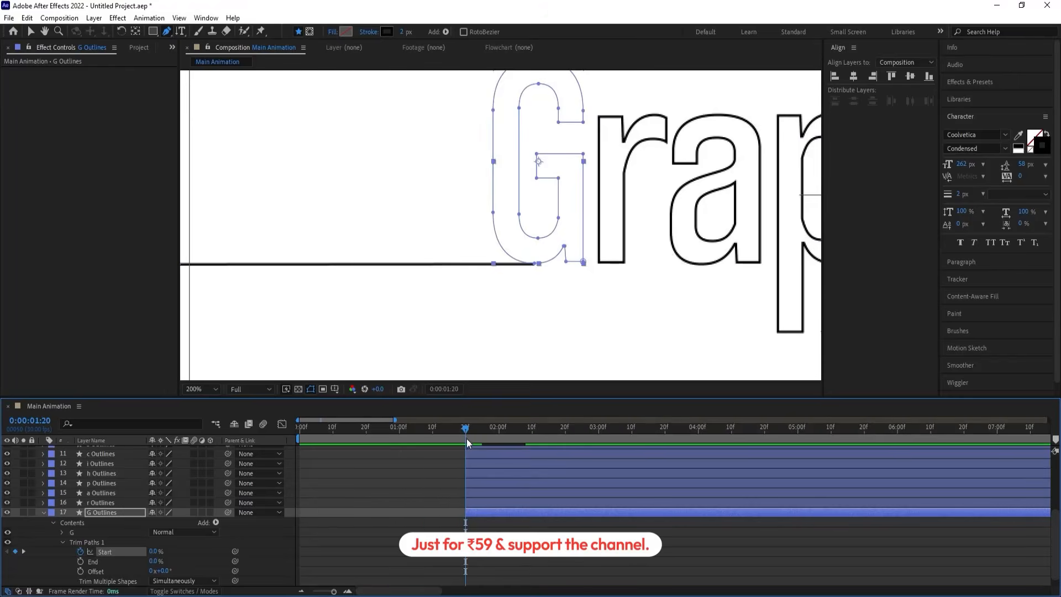
key("minus")
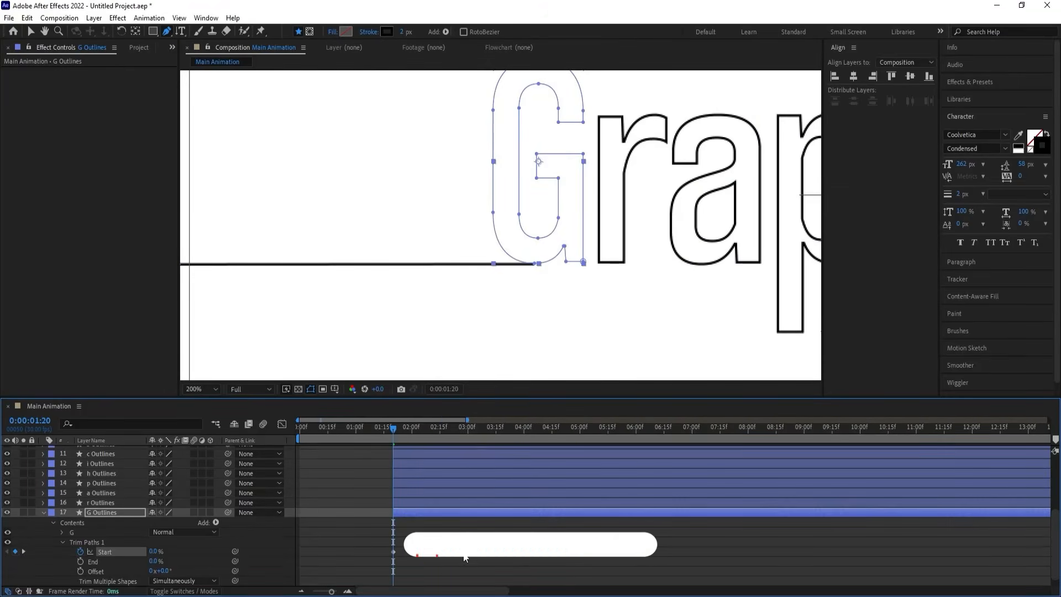
- Apply Easy Ease to both G Outlines Start keyframes, preview the drawing, and move the playhead to 0:00:01:26
left_click_drag(513, 545, 390, 577)
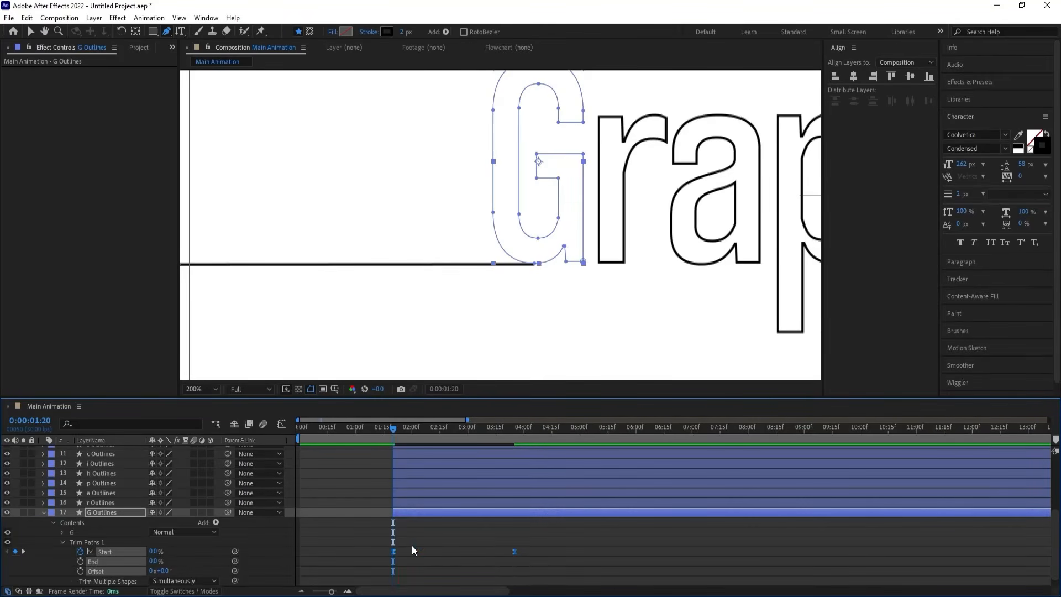
key("space")
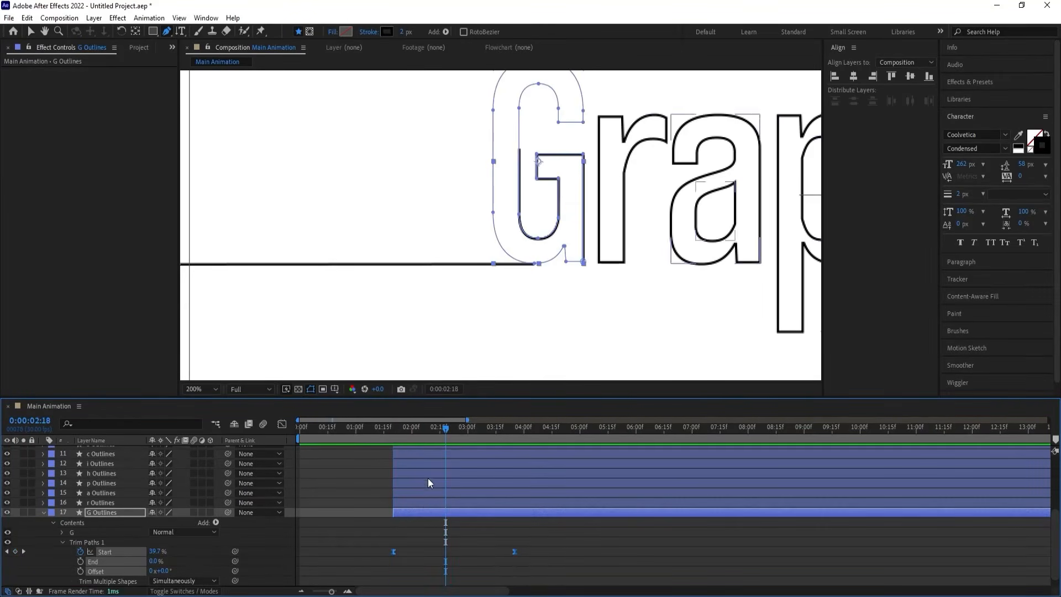
left_click_drag(419, 436, 404, 436)
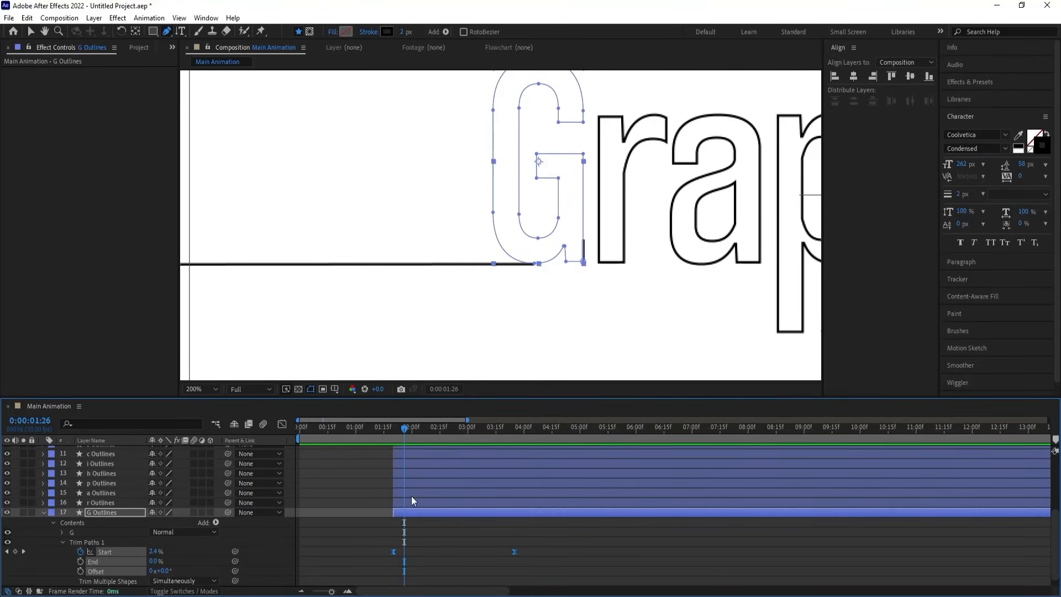
- Try a Trim Paths Offset of -27° on G Outlines and preview how the outline meets the stroke line
scroll(407, 483, "down", 1)
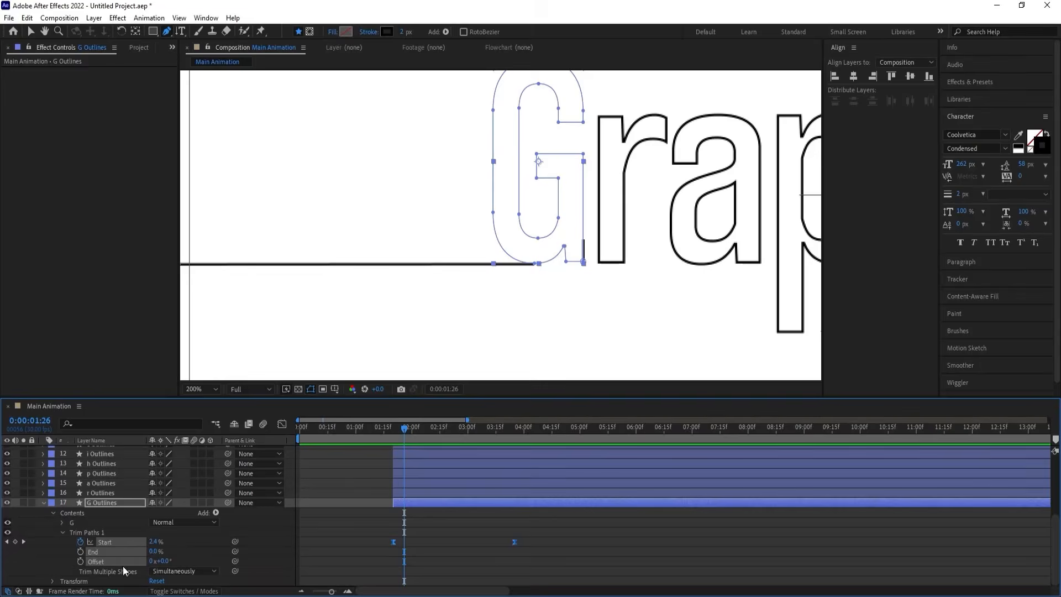
left_click(176, 547)
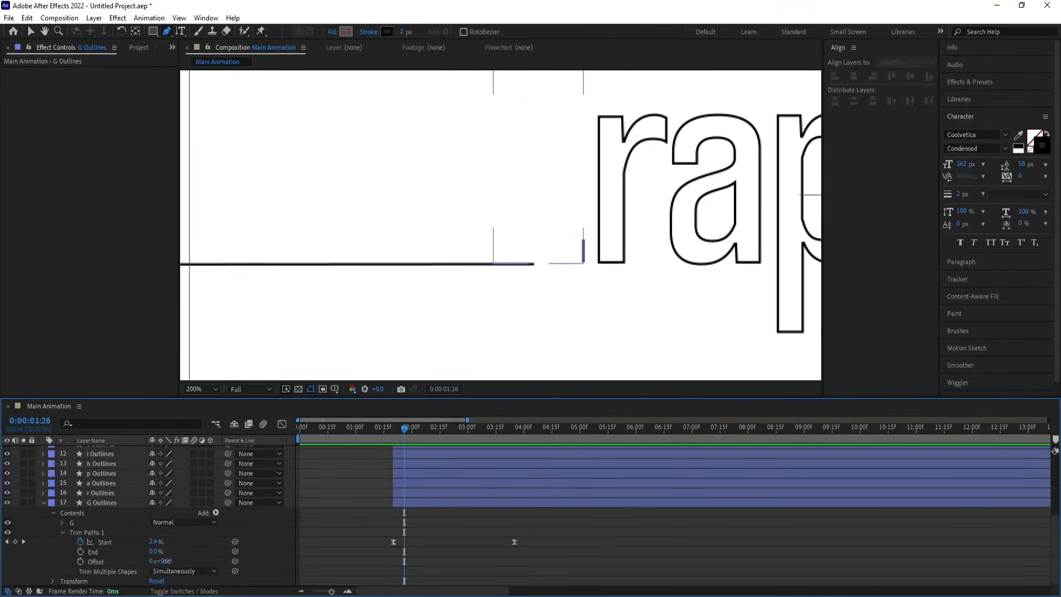
left_click(165, 560)
left_click_drag(163, 561, 160, 561)
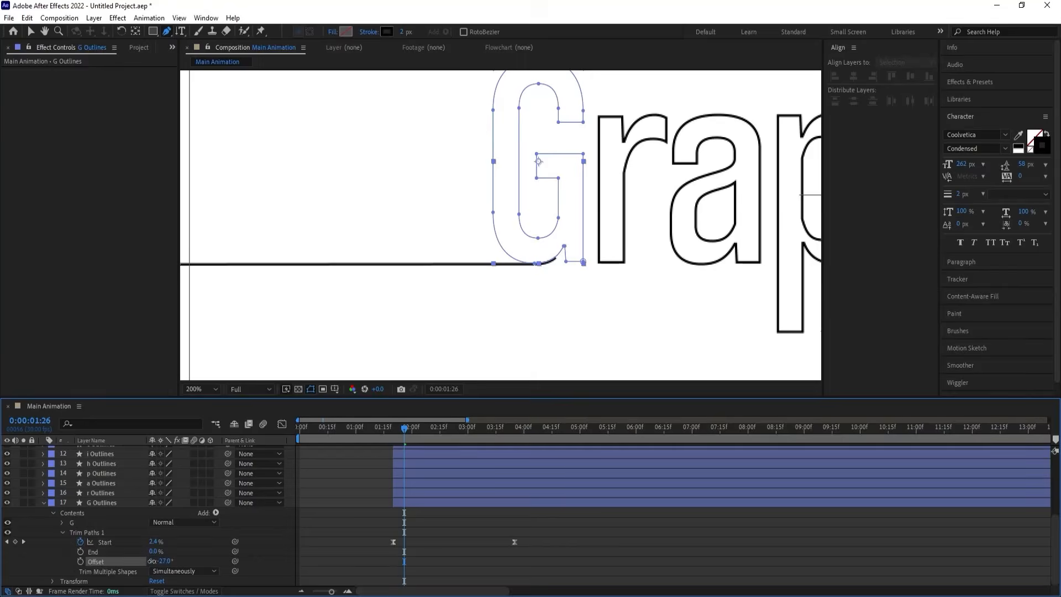
left_click_drag(152, 563, 153, 563)
left_click(375, 433)
key("space")
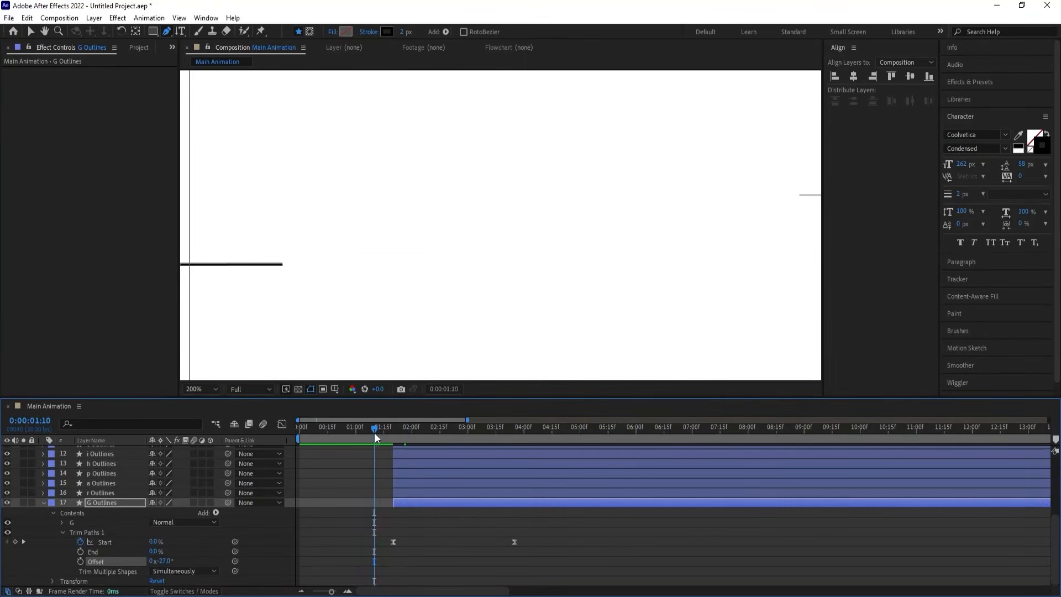
- Set the G Outlines Trim Paths Offset to -33° and preview the transition from the line into the letter
left_click(451, 429)
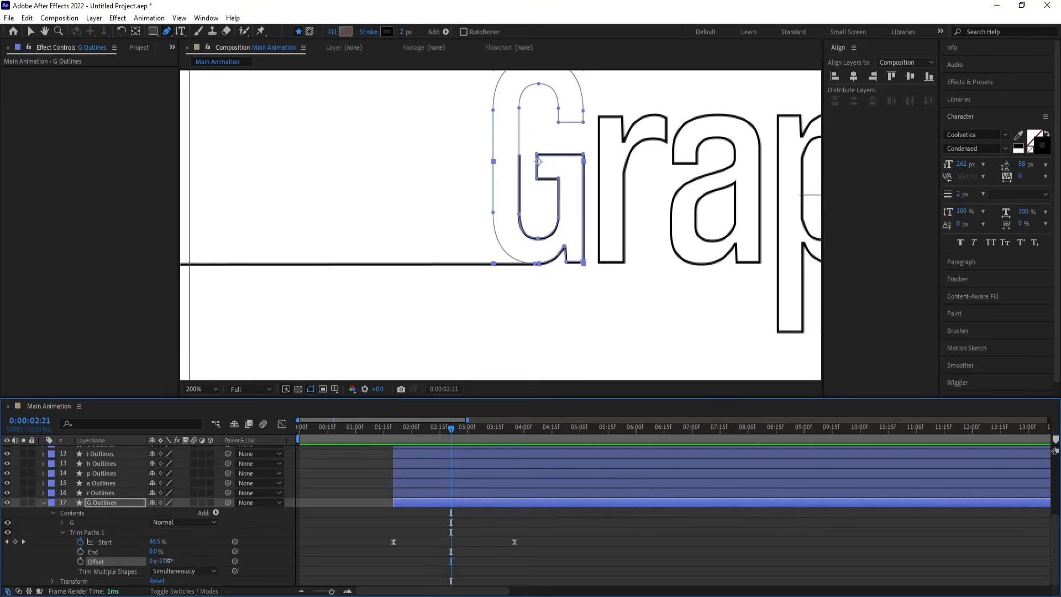
left_click_drag(166, 560, 177, 583)
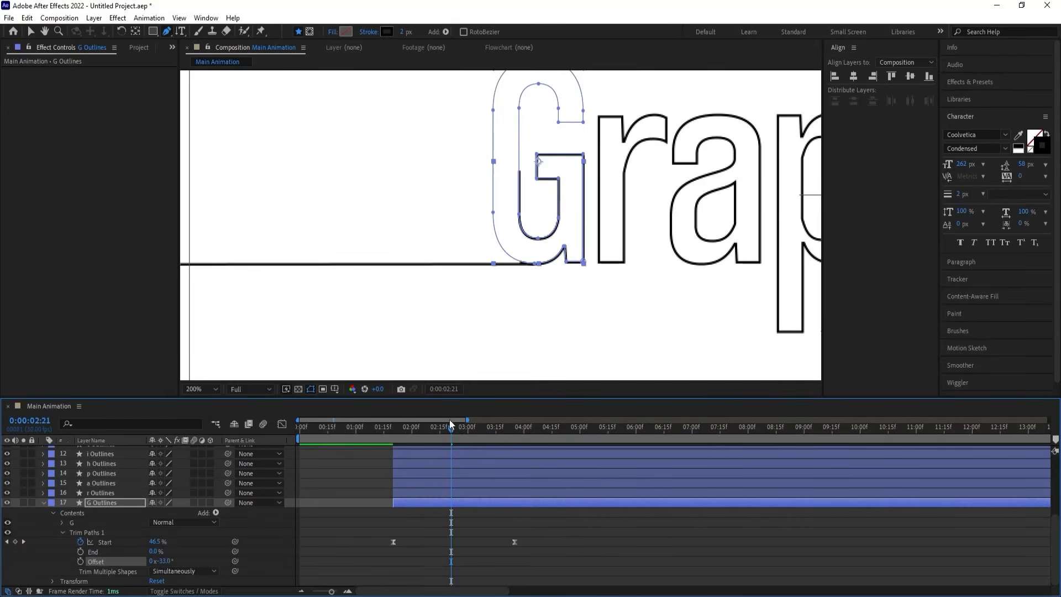
left_click(388, 433)
key("space")
key("space")
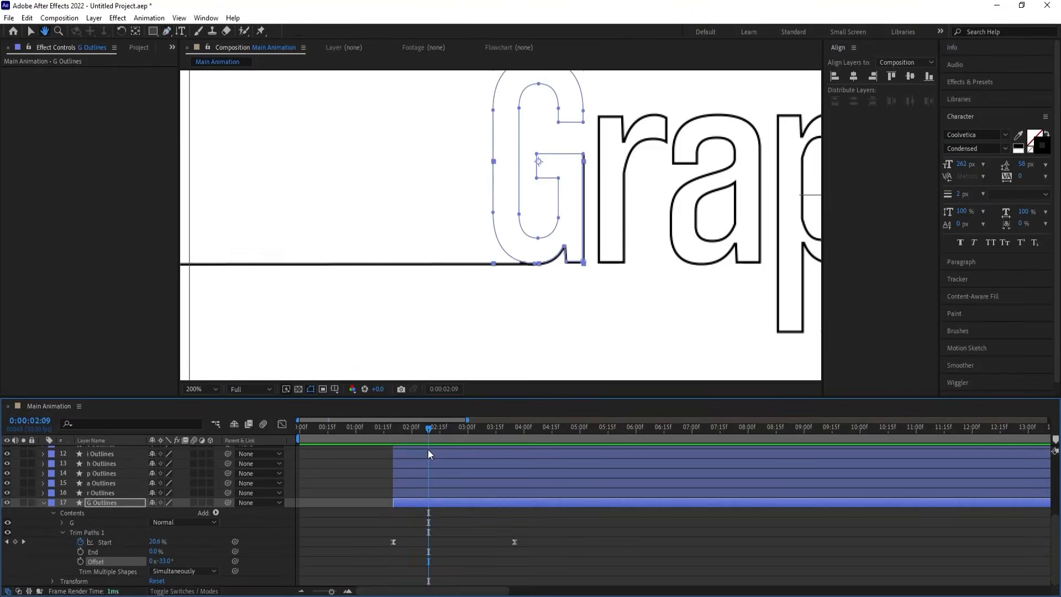
- Set the G Outlines Trim Paths Offset to -30° and preview how the stroke line runs into the letter
left_click(165, 561)
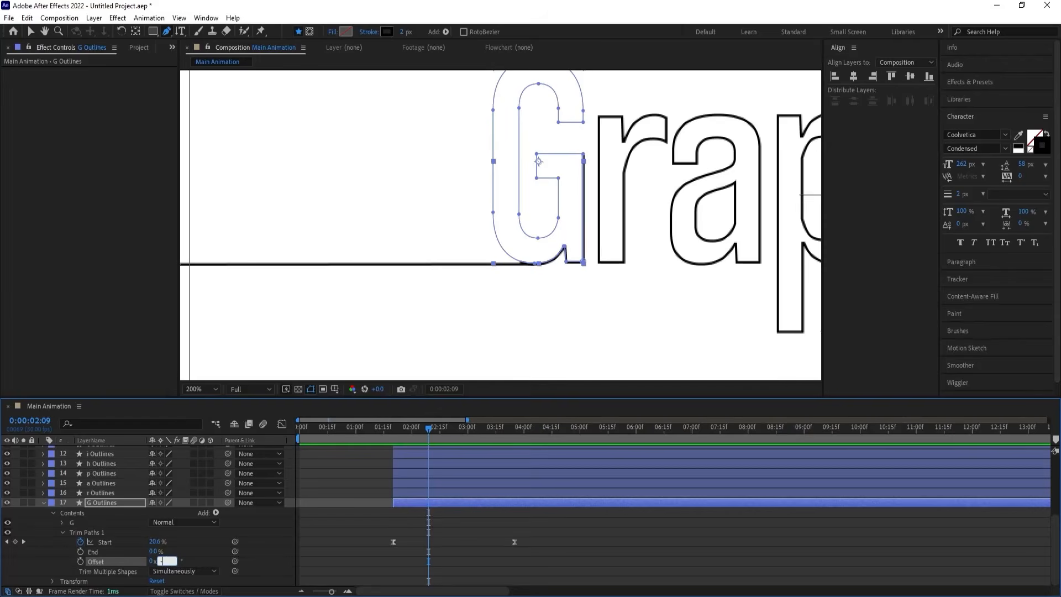
type("-30")
key("Return")
left_click(392, 430)
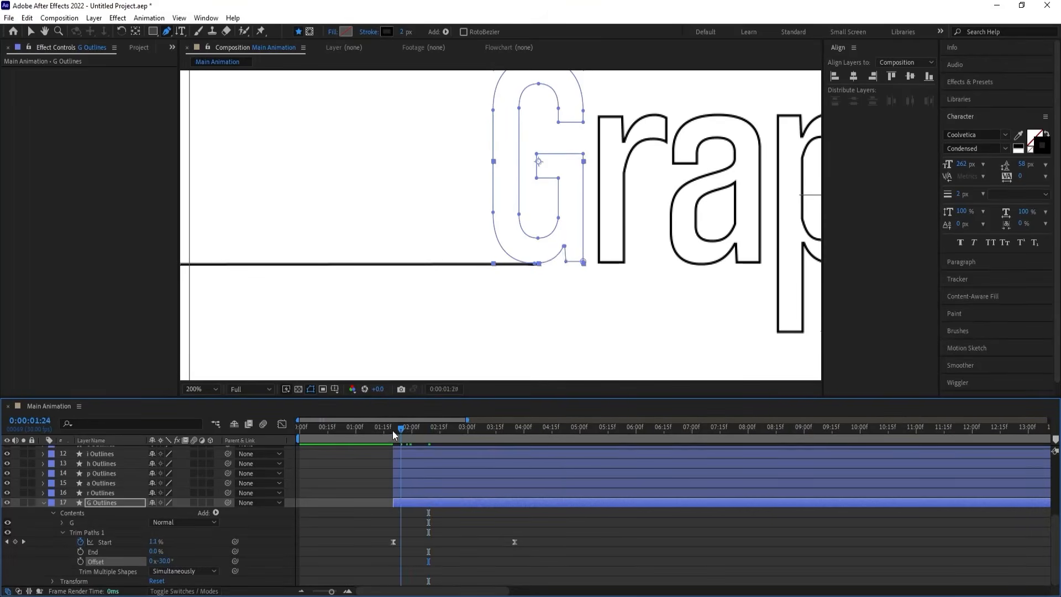
key("space")
left_click(379, 427)
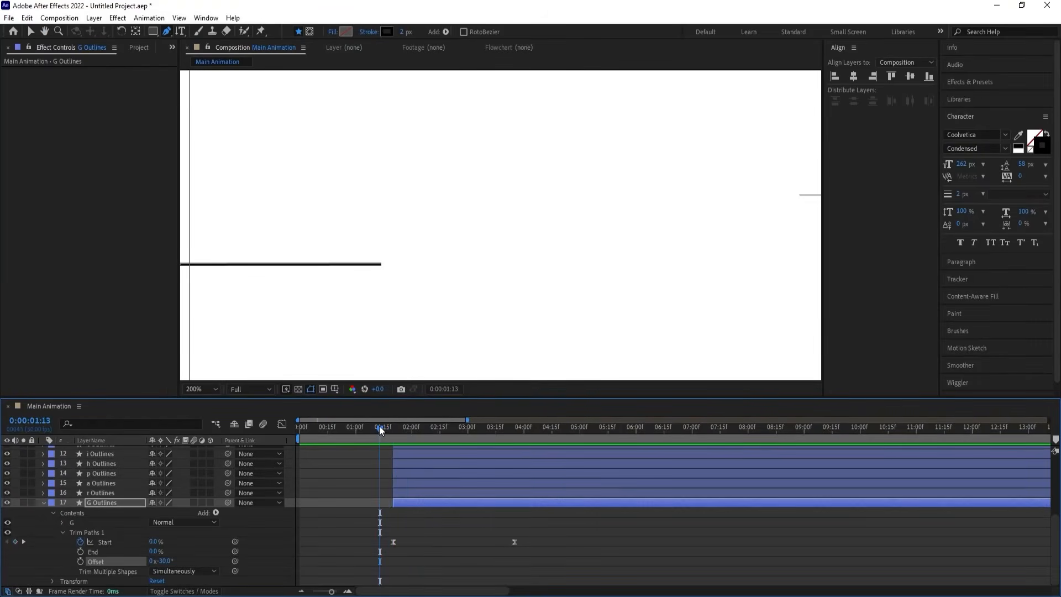
key("space")
left_click(380, 429)
left_click(411, 426)
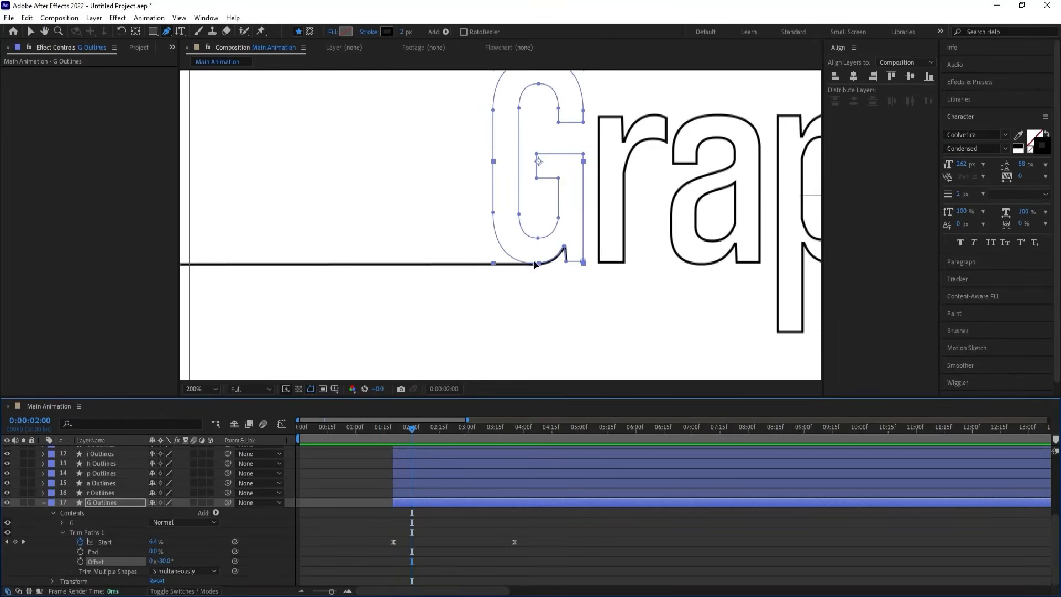
- Reshape the speed curve of the G Outlines Start keyframes to peak early and ease out slowly, and preview the motion
left_click_drag(371, 535, 547, 545)
left_click(281, 425)
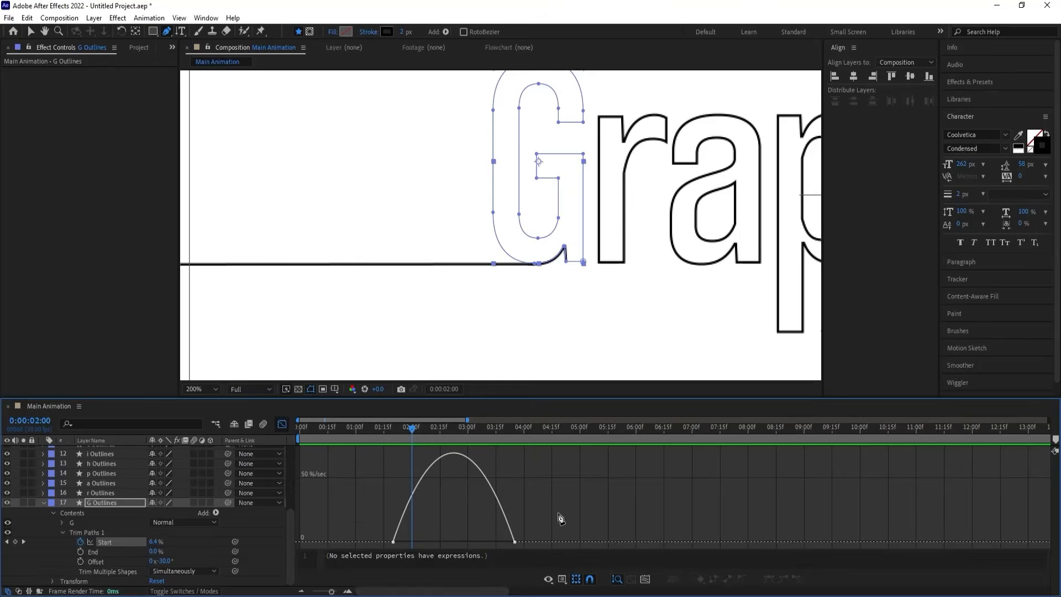
left_click_drag(495, 542, 401, 541)
left_click(389, 438)
key("space")
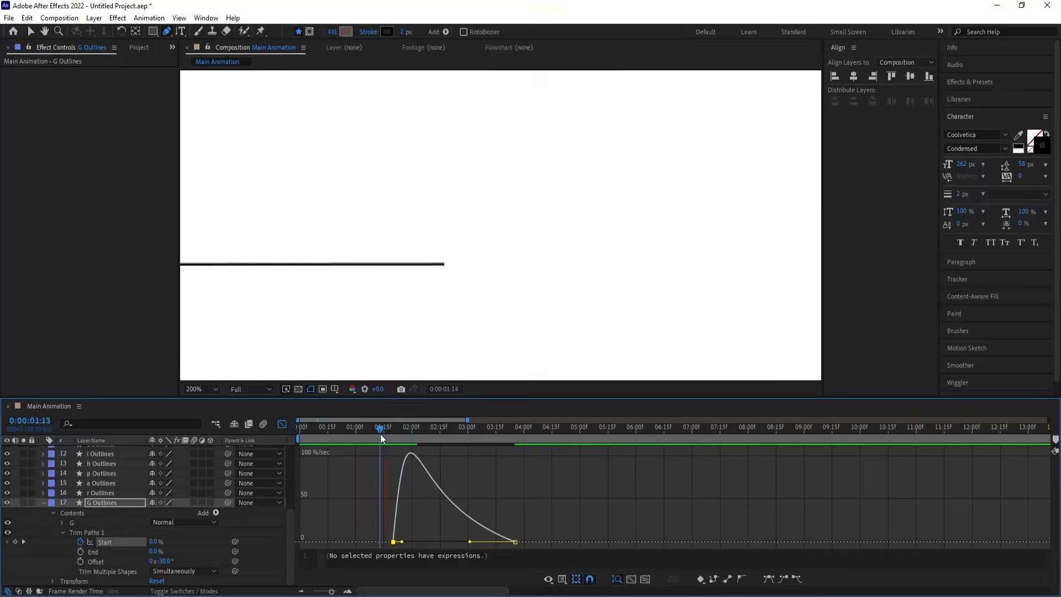
left_click(282, 424)
- Fit the whole composition in the viewer, preview the animation from the beginning, and move the playhead to 0:00:01:22
key("Home")
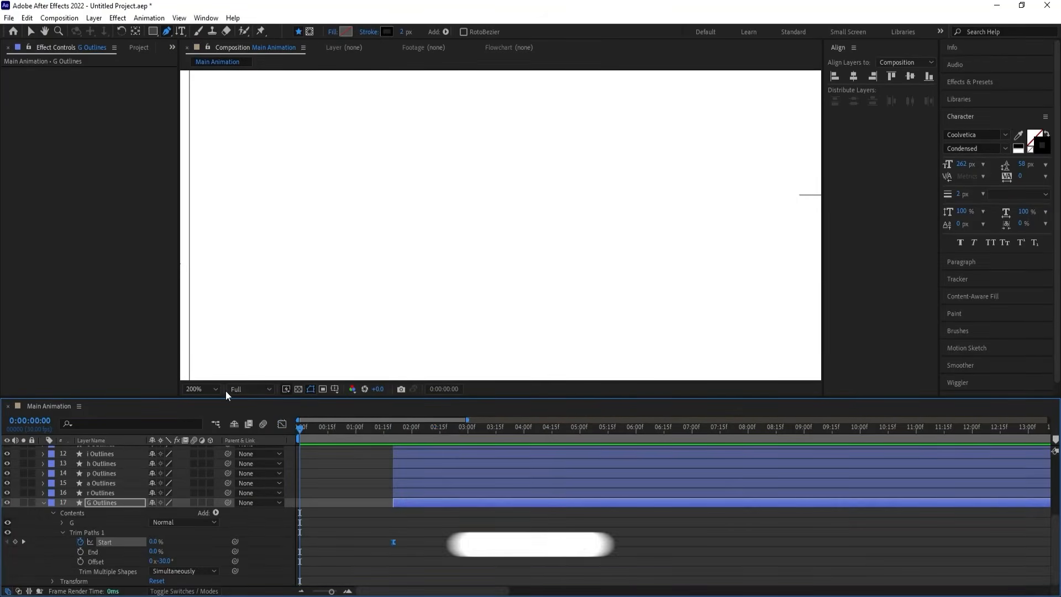
left_click(216, 389)
left_click(204, 185)
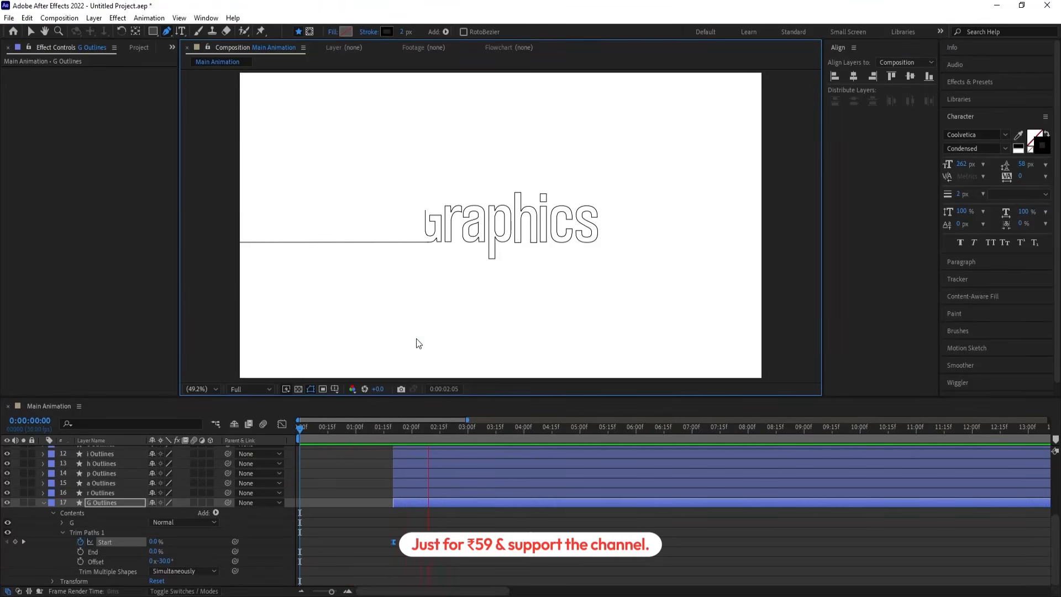
mouse_move(412, 427)
left_mouse_down()
mouse_move(381, 433)
mouse_move(396, 434)
left_mouse_up()
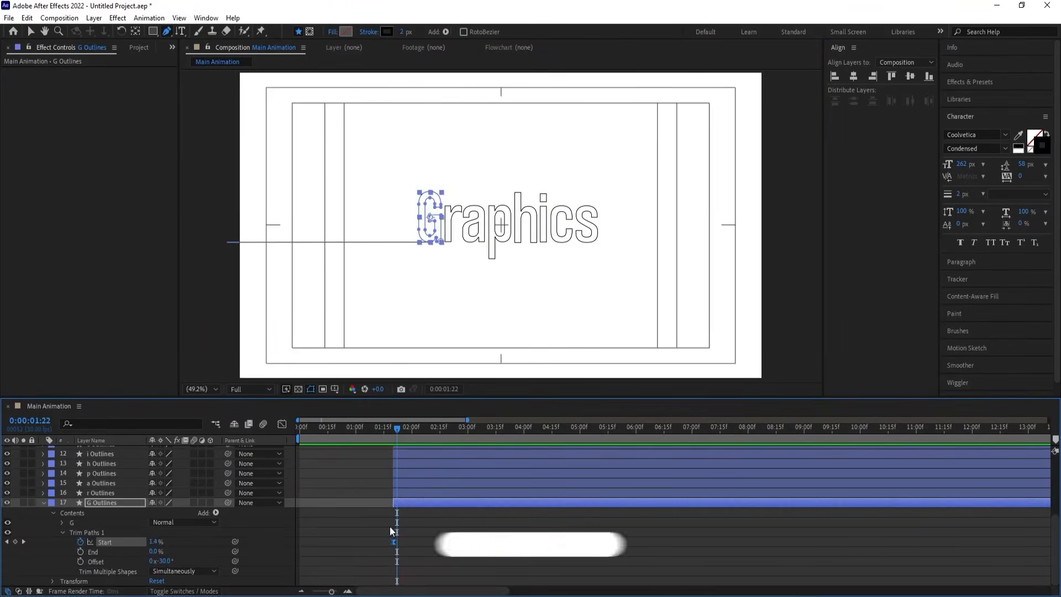
- Shorten the incoming ease of the Stroke layer's Start keyframe at 0:00:01:20 in the speed graph
scroll(397, 521, "up", 4)
left_click(392, 460)
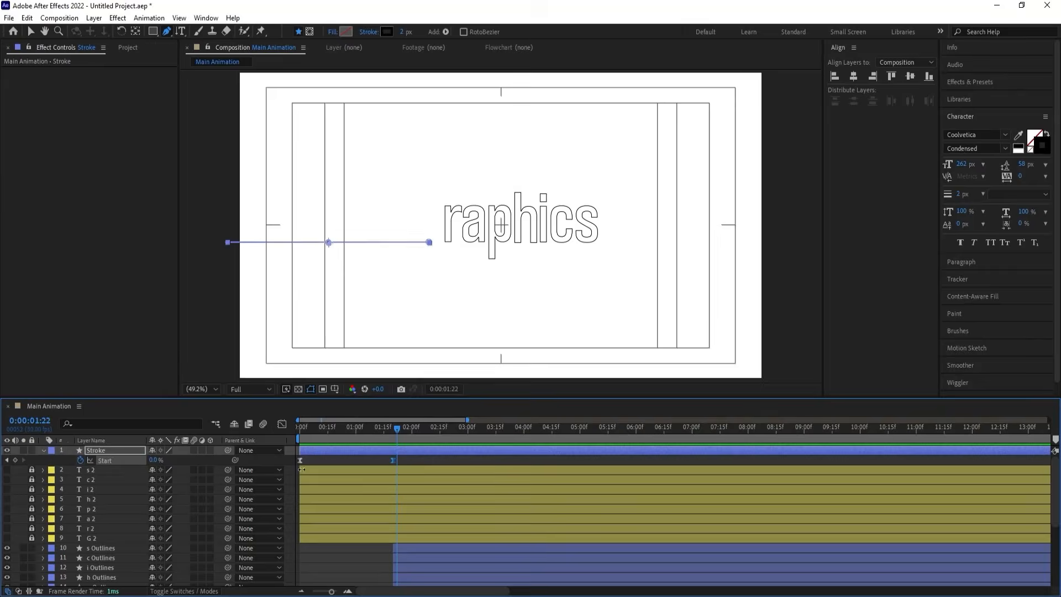
left_click(281, 423)
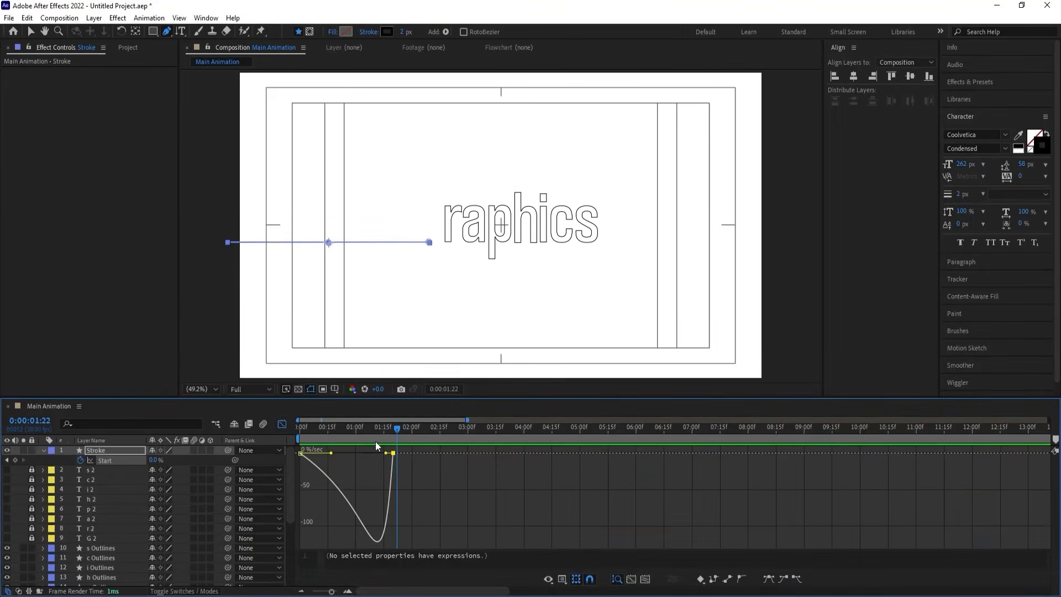
key("equal")
key("equal")
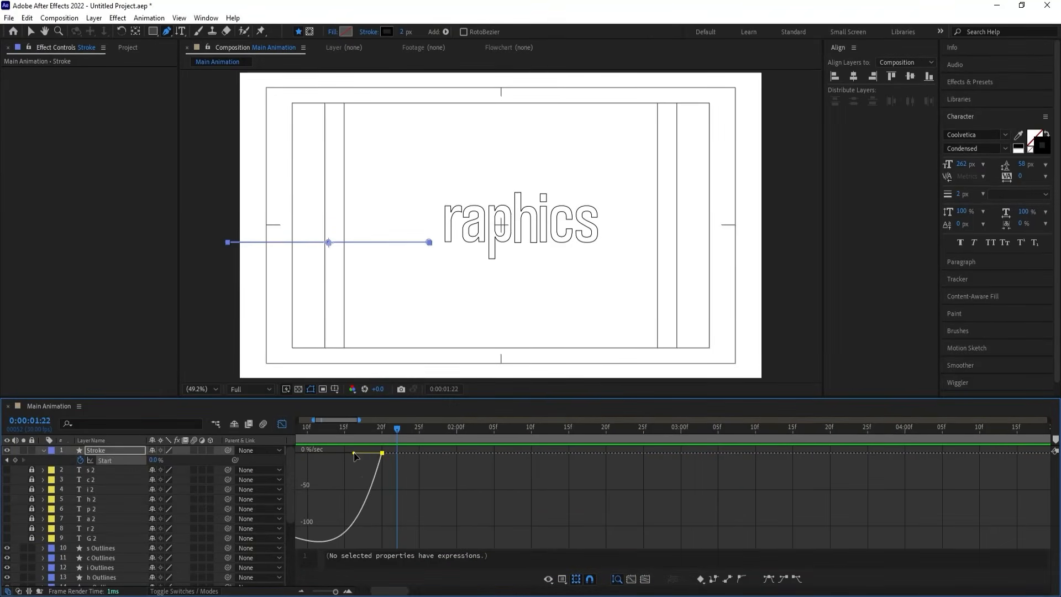
left_click_drag(354, 452, 365, 453)
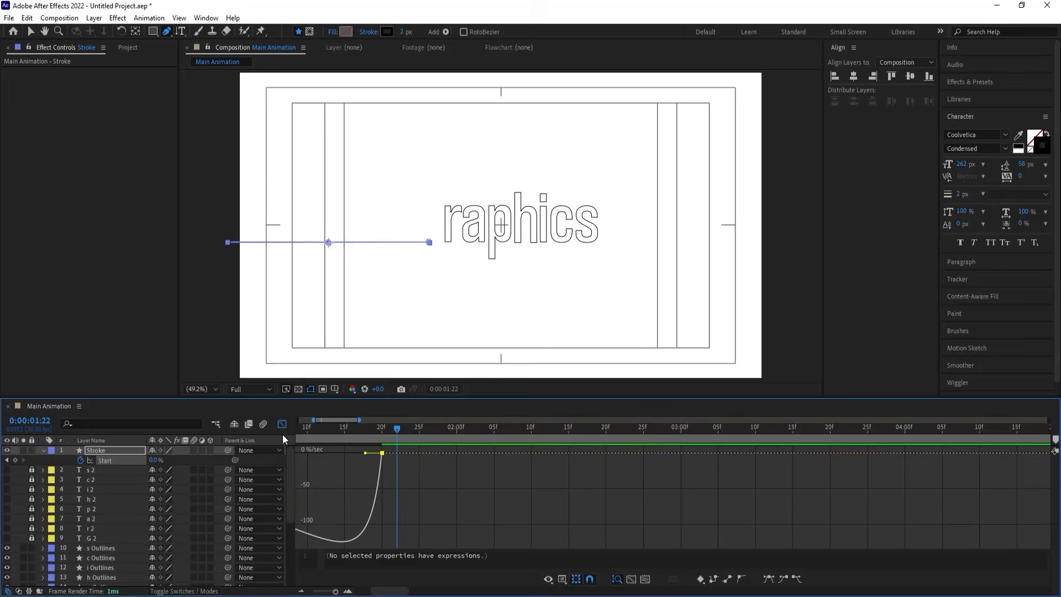
left_click(281, 424)
- Reduce the outgoing influence of the first G Outlines Start keyframe to about 6% in the speed graph and preview the transition
scroll(423, 540, "down", 5)
left_click(382, 542)
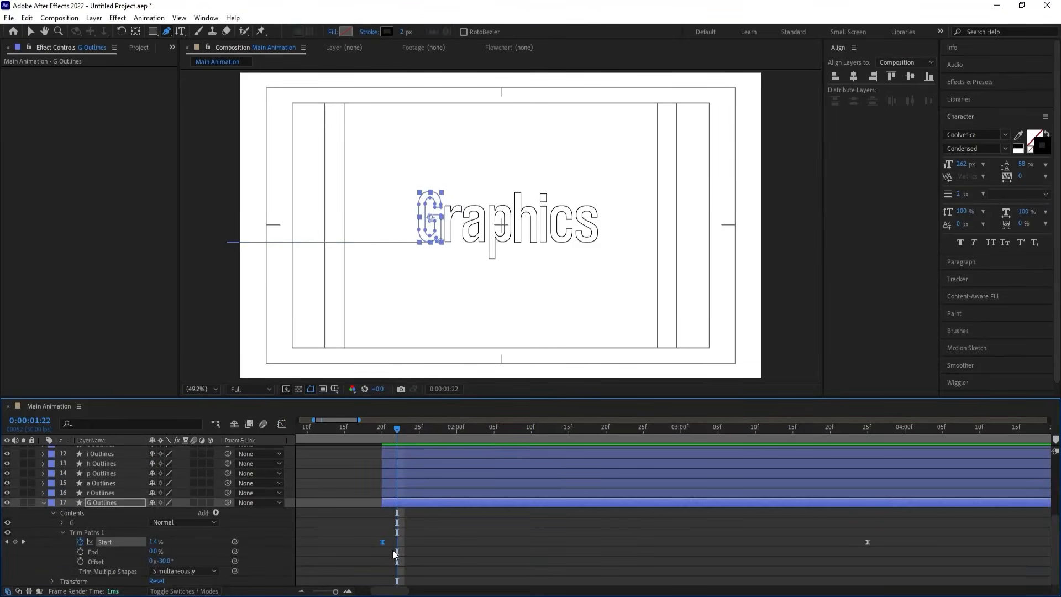
left_click(283, 424)
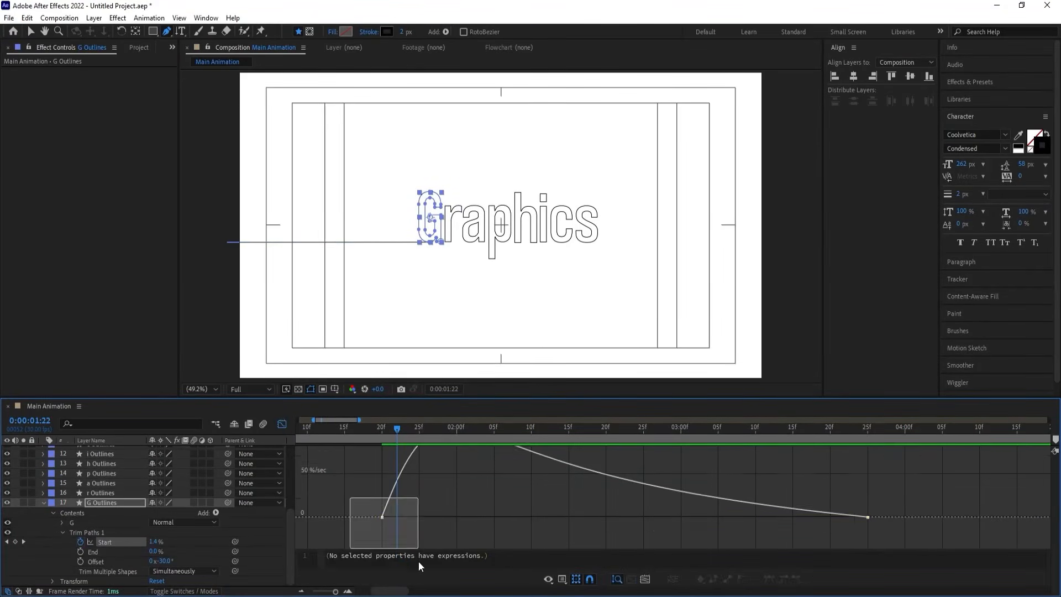
left_click_drag(415, 542, 396, 542)
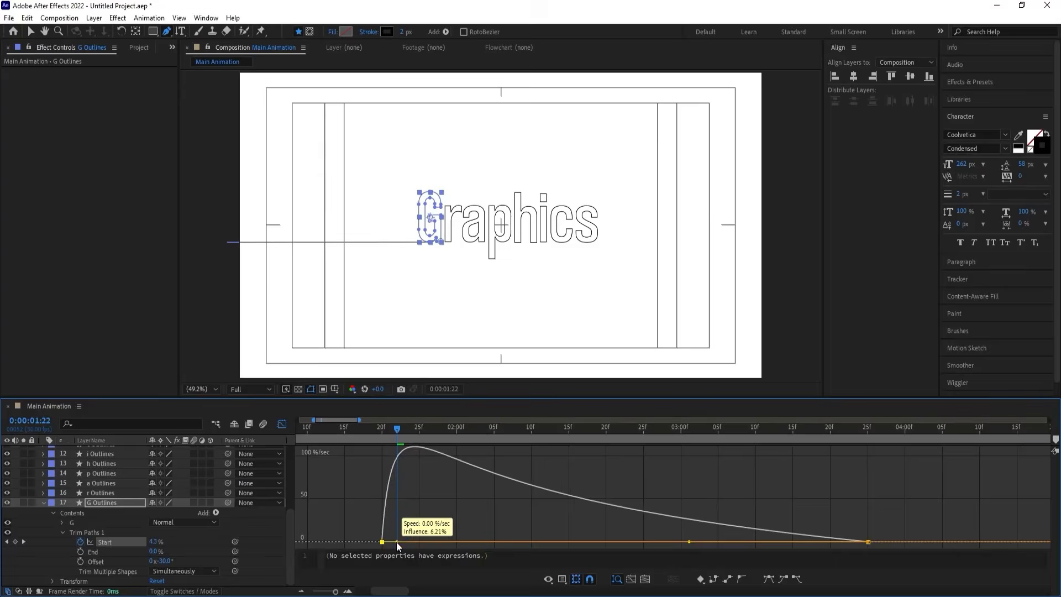
left_click(364, 430)
key("space")
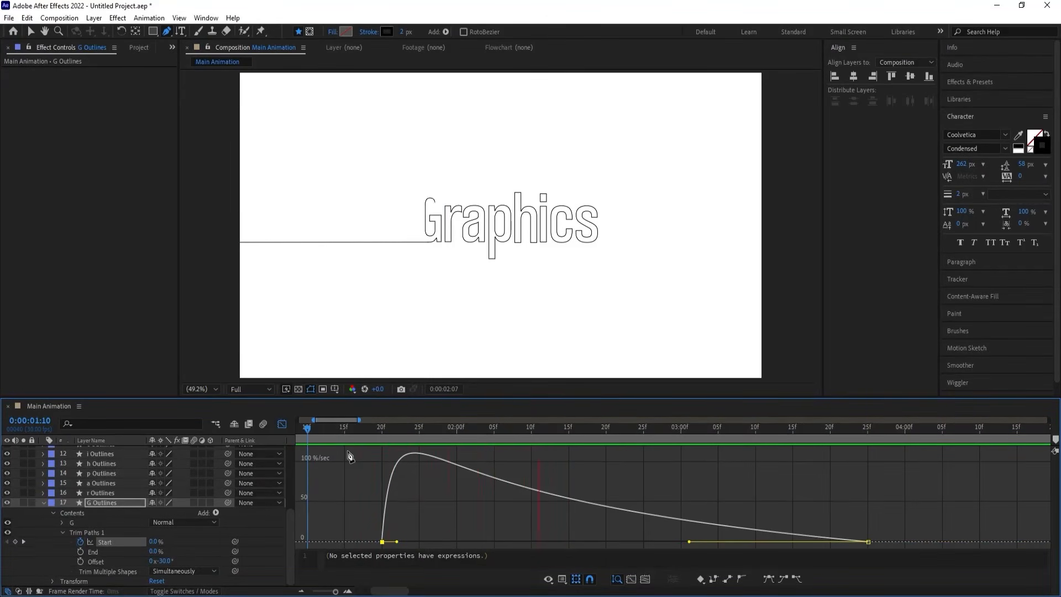
key("space")
left_click(283, 425)
key("minus")
key("minus")
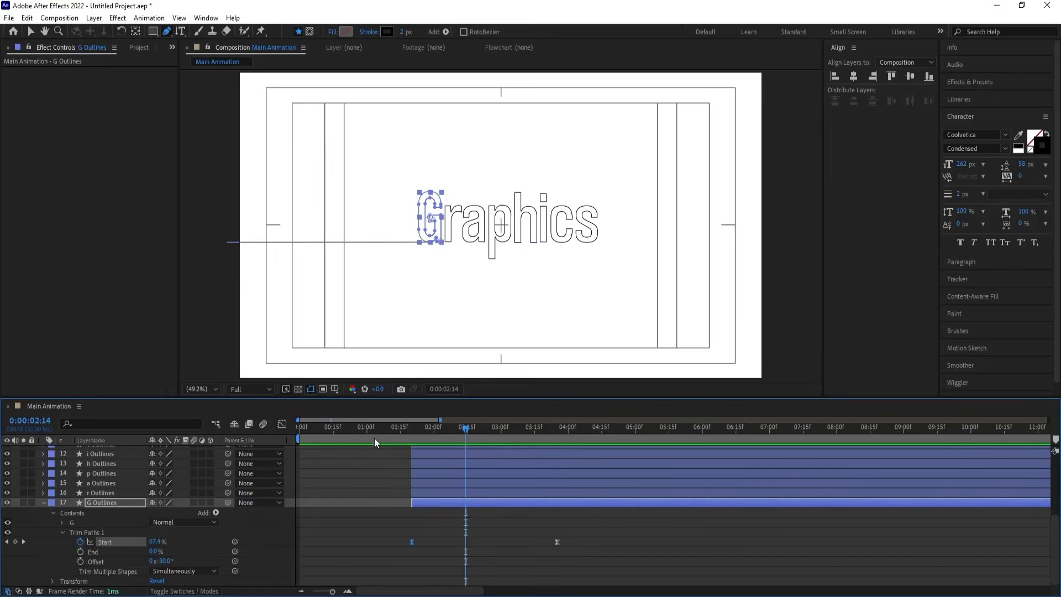
key("Home")
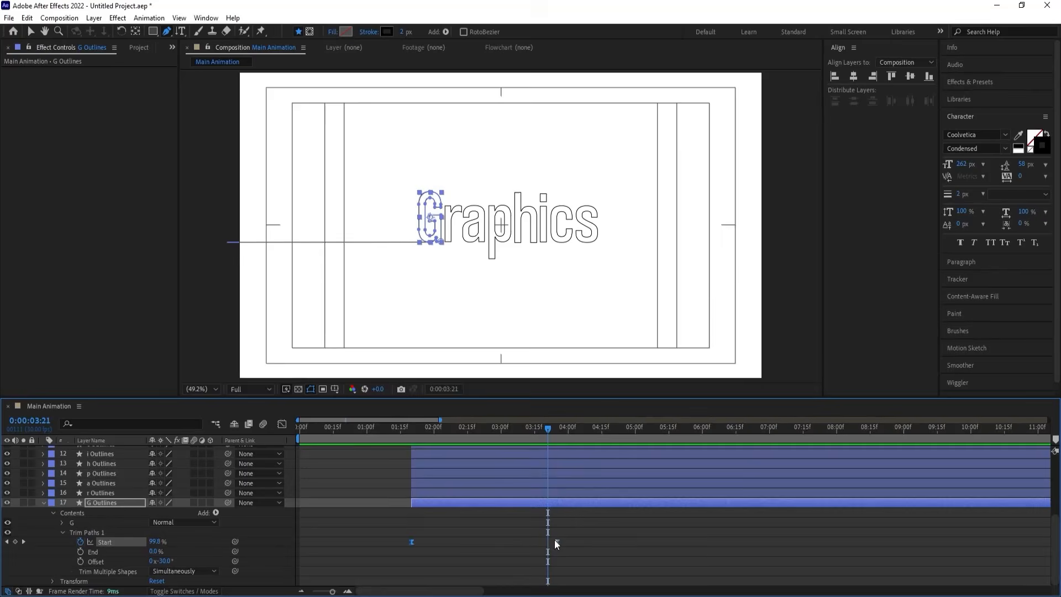
- Move the second G Outlines Start keyframe earlier to about 0:00:03:03 and preview from 0:00:01:20
left_click_drag(552, 541, 507, 540)
mouse_move(414, 430)
left_mouse_down()
mouse_move(388, 430)
mouse_move(412, 432)
left_mouse_up()
key("space")
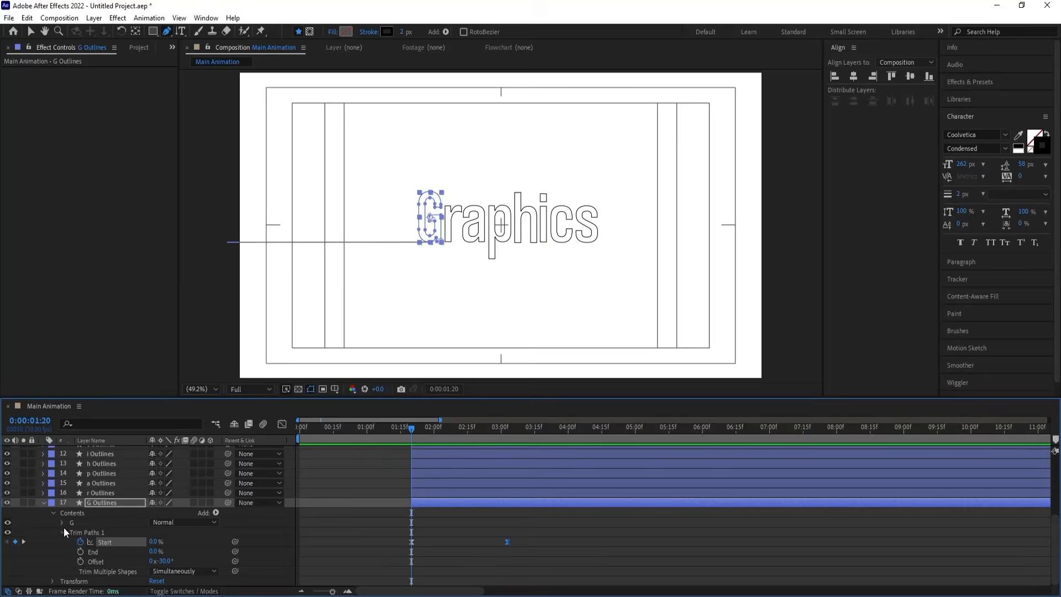
- Copy Trim Paths 1 from G Outlines to the r through s Outlines layers at 0:00:01:20 and reveal their keyframes
left_click(98, 534)
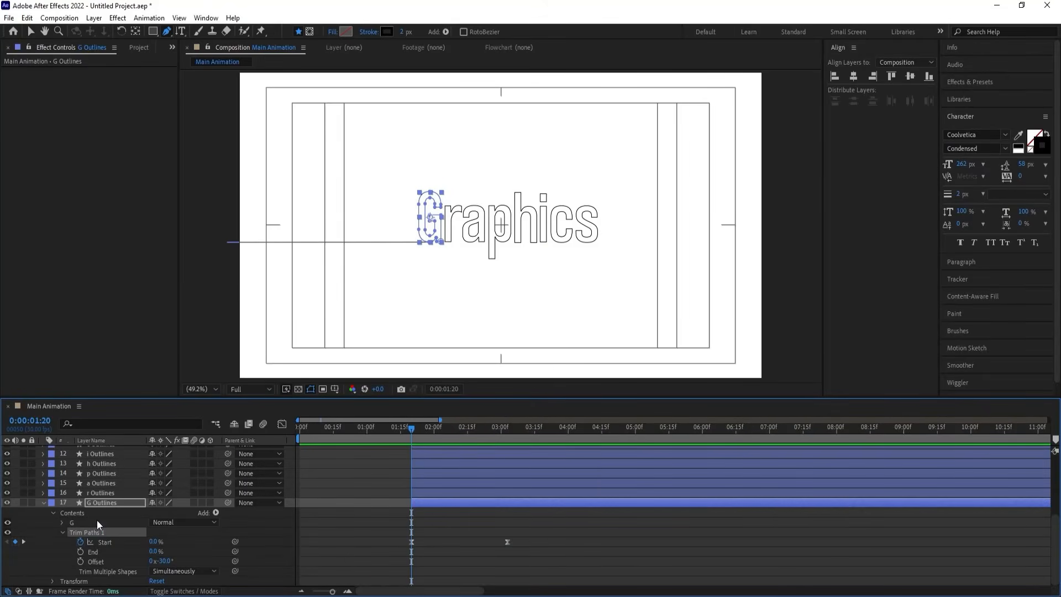
left_click(97, 495)
scroll(96, 495, "up", 4)
scroll(94, 528, "down", 2)
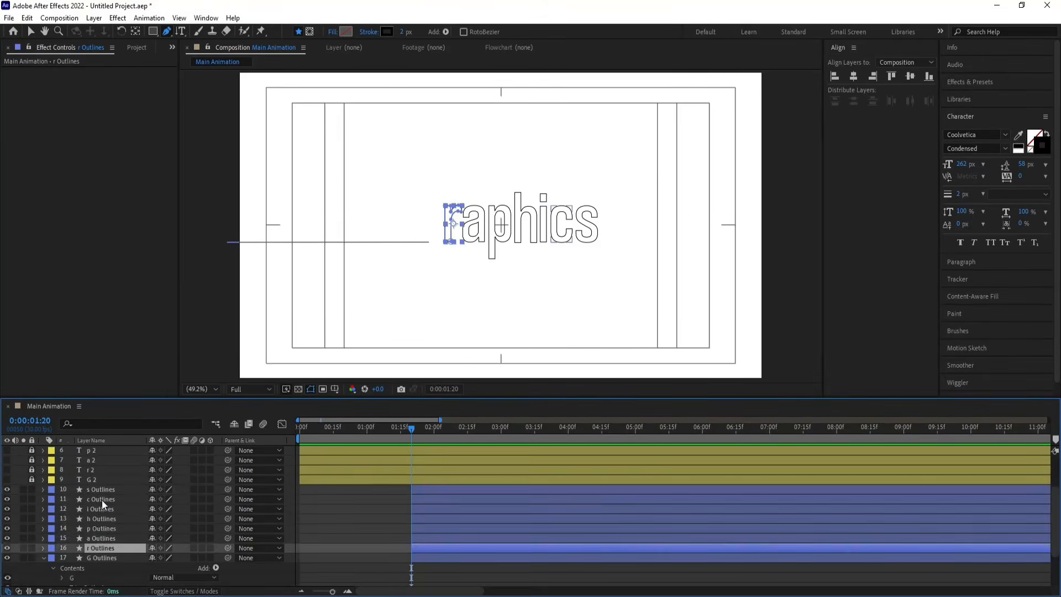
left_click(102, 488, "shift")
key("ctrl+v")
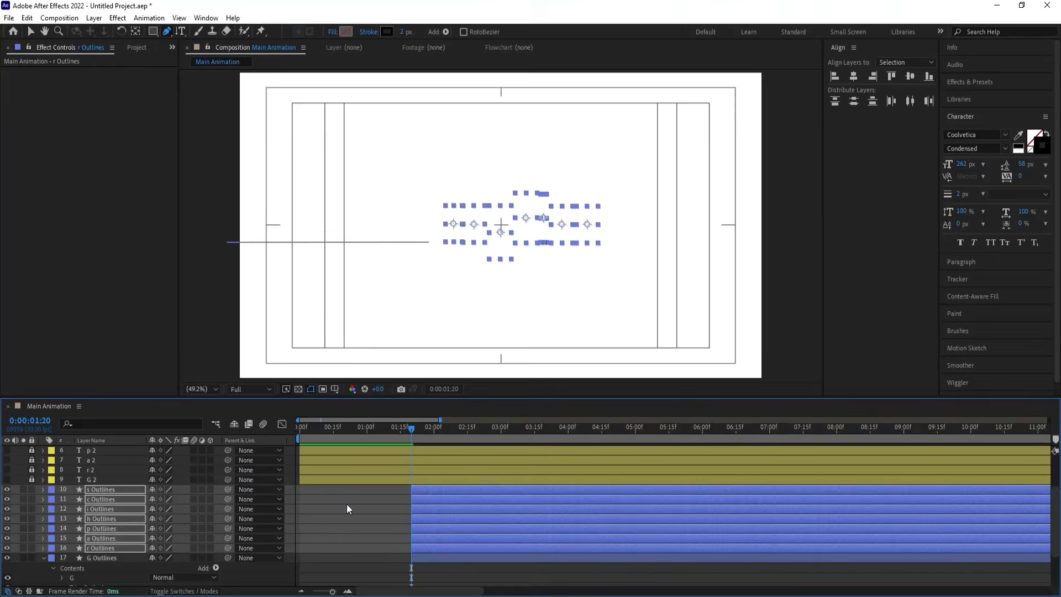
key("u")
scroll(450, 509, "down", 3)
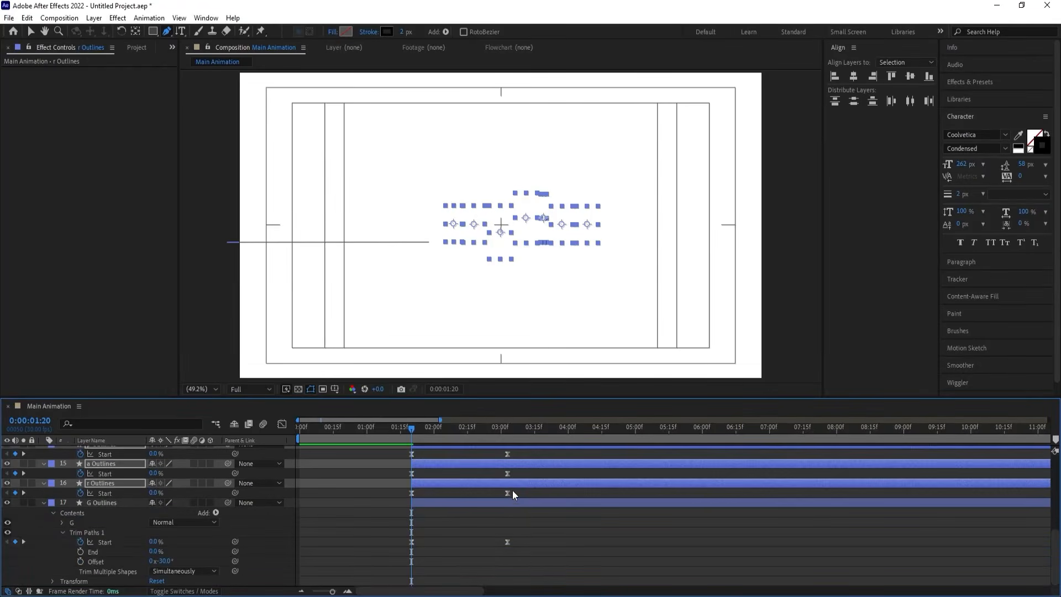
- Stagger the r through s Outlines layers so each letter starts about 6 or 7 frames after the previous one, and preview
left_click_drag(518, 492, 385, 412)
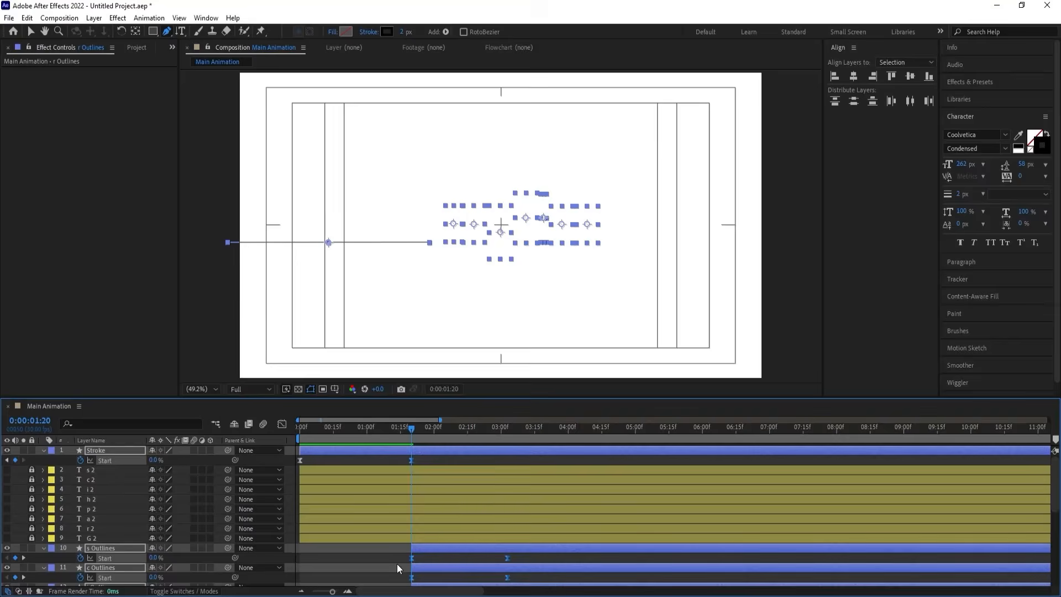
left_click_drag(392, 563, 531, 497)
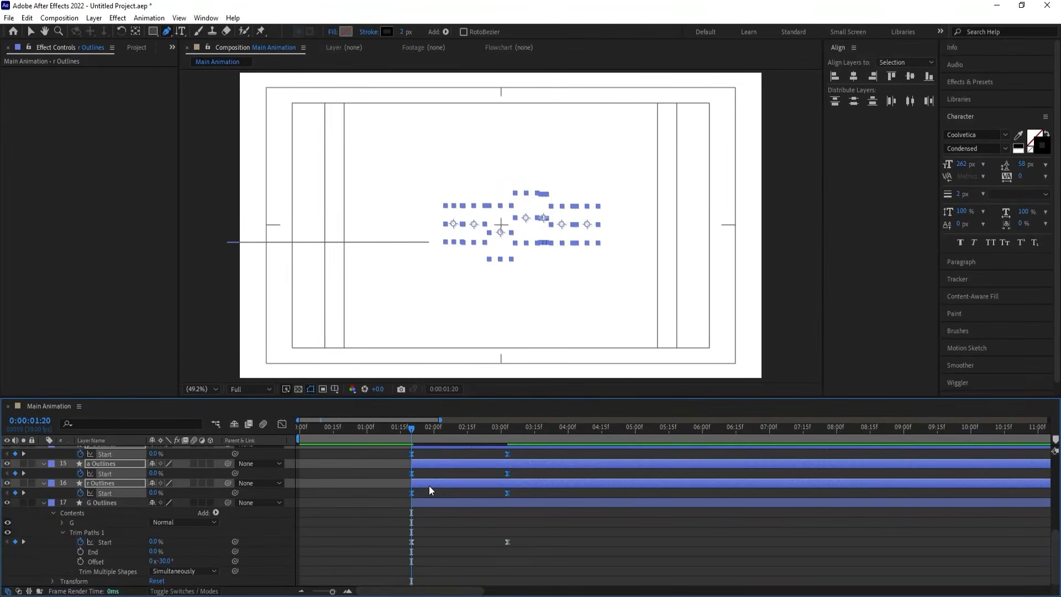
left_click_drag(429, 485, 456, 462)
left_click(413, 482)
scroll(435, 536, "up", 3)
left_click(440, 506)
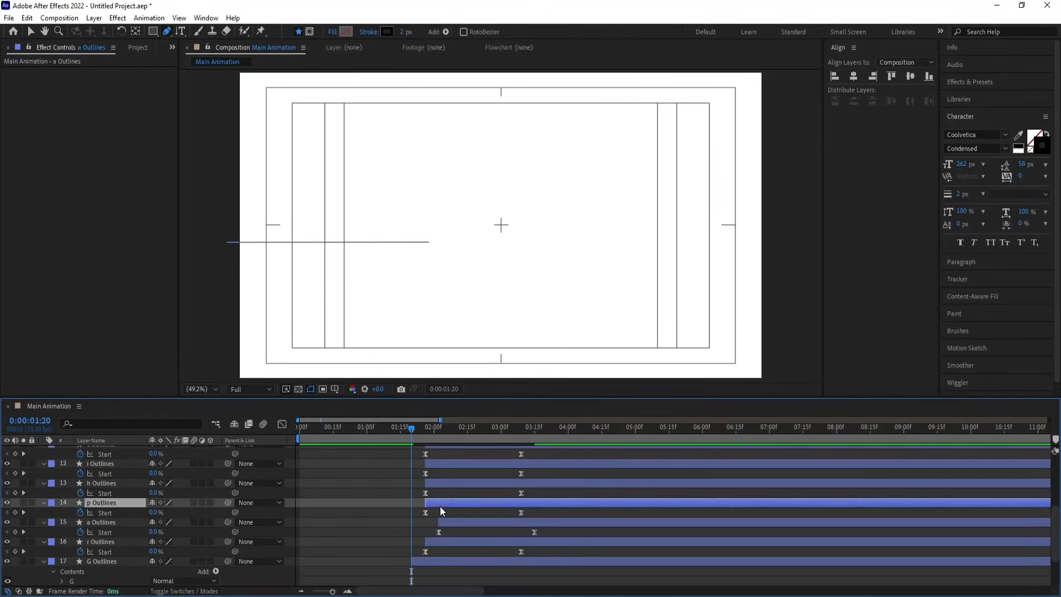
left_click_drag(440, 506, 526, 472)
scroll(442, 483, "up", 2)
left_click_drag(449, 455, 532, 459)
key("space")
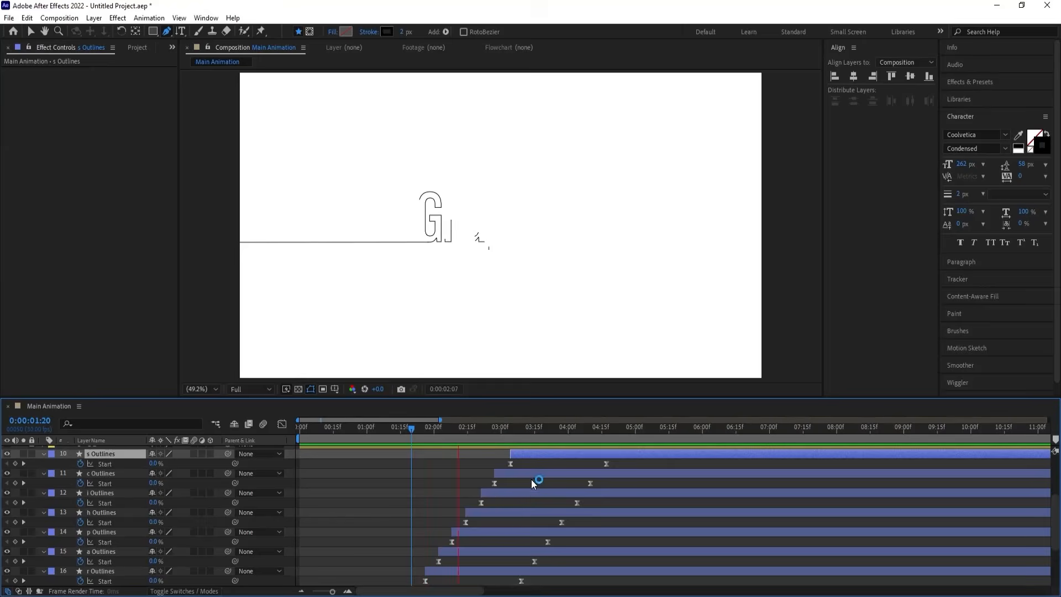
key("space")
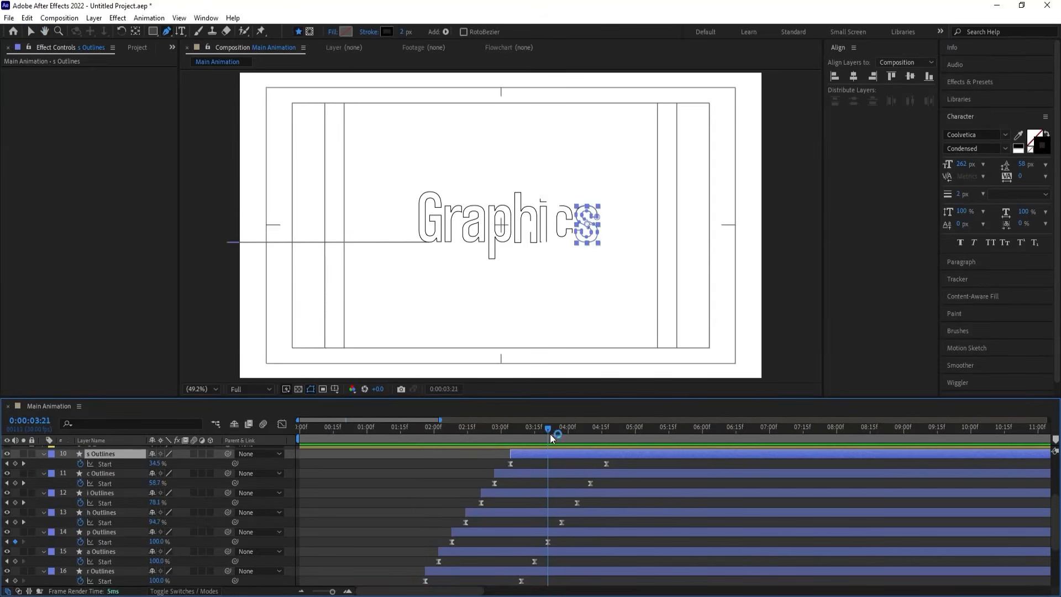
- Try to retract the Stroke line with Start keyframes at 0:00:03:23 and 100% at 0:00:04:17, and undo them
mouse_move(549, 433)
left_mouse_down()
mouse_move(581, 436)
mouse_move(555, 427)
left_mouse_up()
scroll(561, 488, "up", 5)
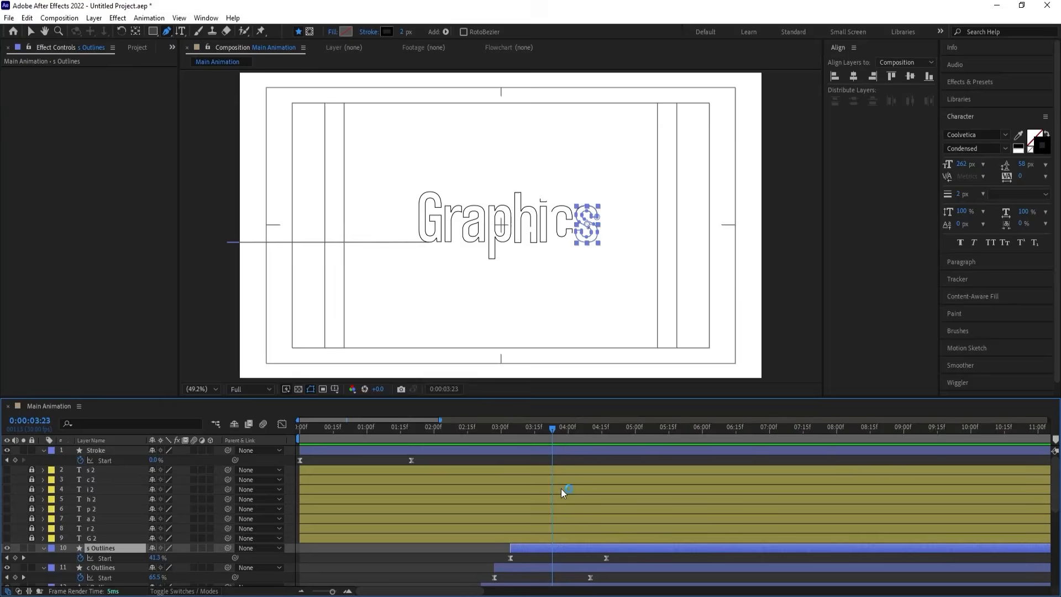
left_click(95, 451)
left_click(15, 461)
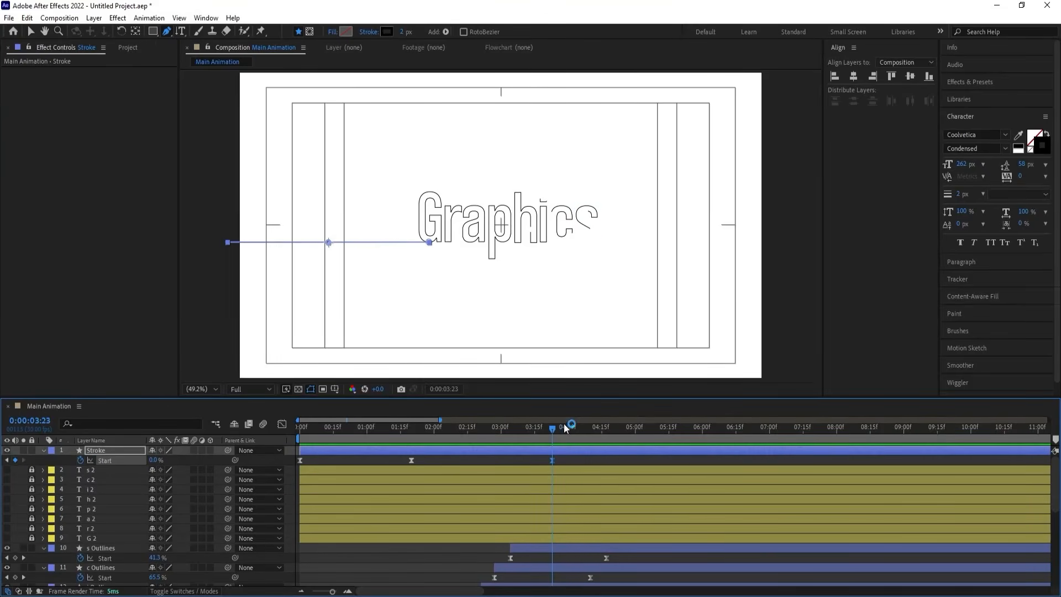
left_click_drag(587, 434, 606, 437)
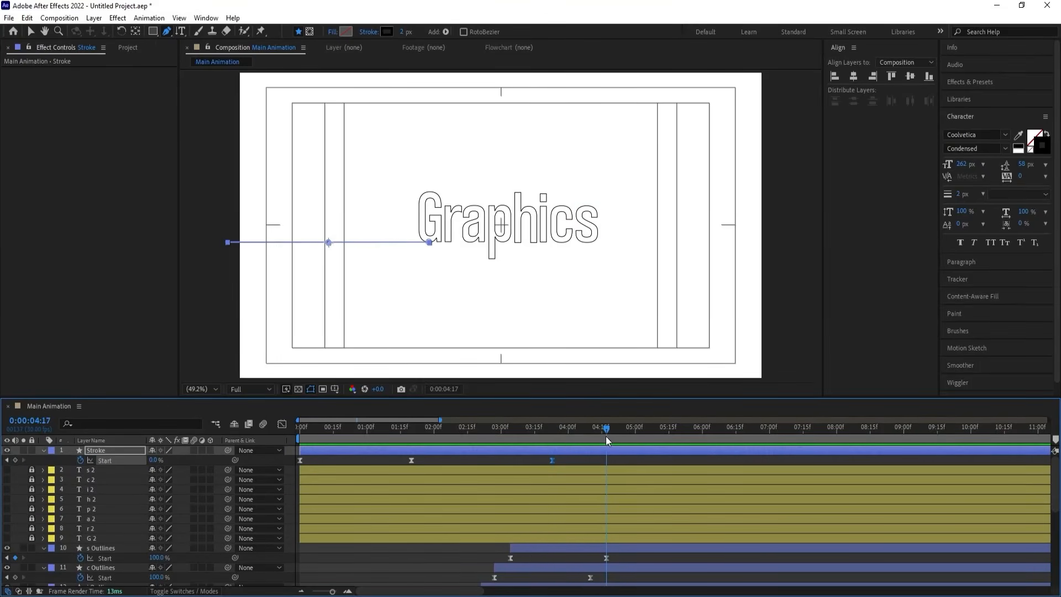
left_click(155, 460)
key("Return")
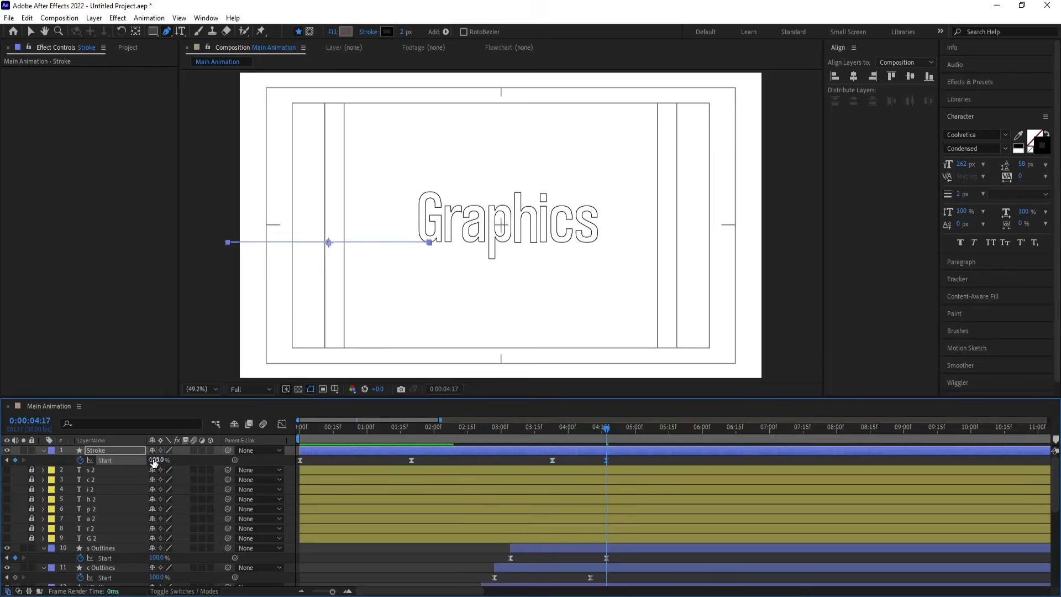
mouse_move(594, 427)
left_mouse_down()
mouse_move(558, 427)
mouse_move(597, 427)
left_mouse_up()
key("ctrl+z")
key("ctrl+z")
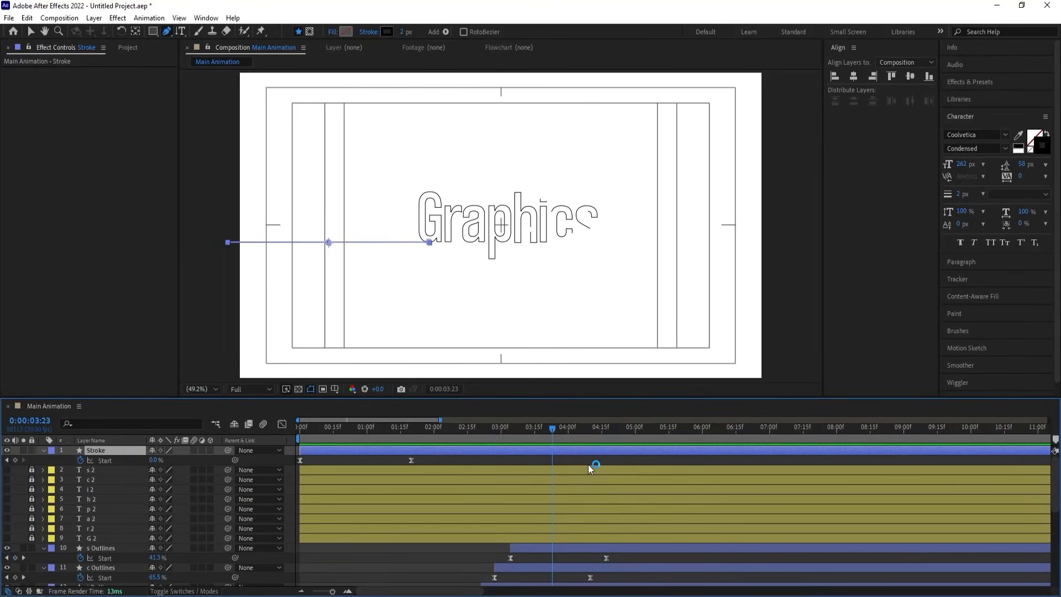
- Collapse the Stroke layer's revealed keyframe properties
left_click(43, 450)
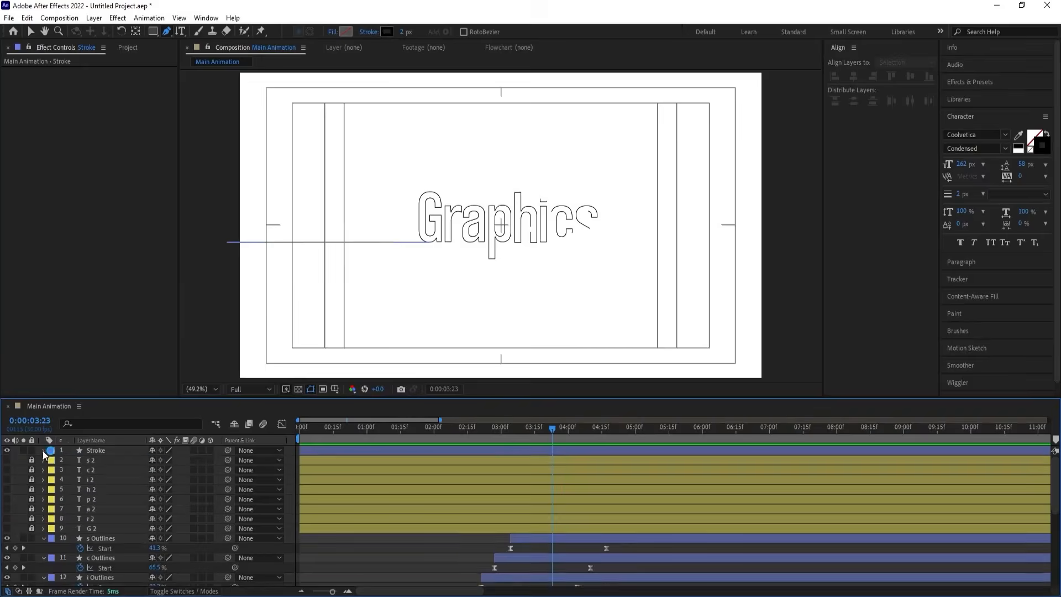
- Animate the Stroke layer's Trim Paths End from 100% at 0:00:03:23 to 0% at 0:00:04:17 and apply Easy Ease to the keyframes
left_click(43, 450)
left_click(81, 499)
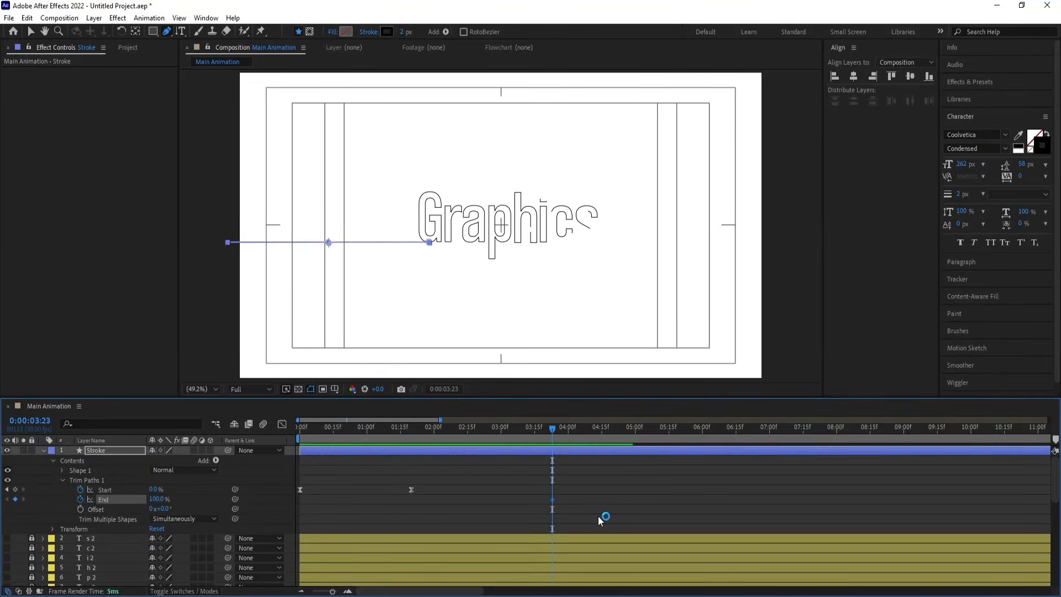
scroll(598, 515, "down", 3)
left_click(606, 429)
scroll(357, 526, "up", 3)
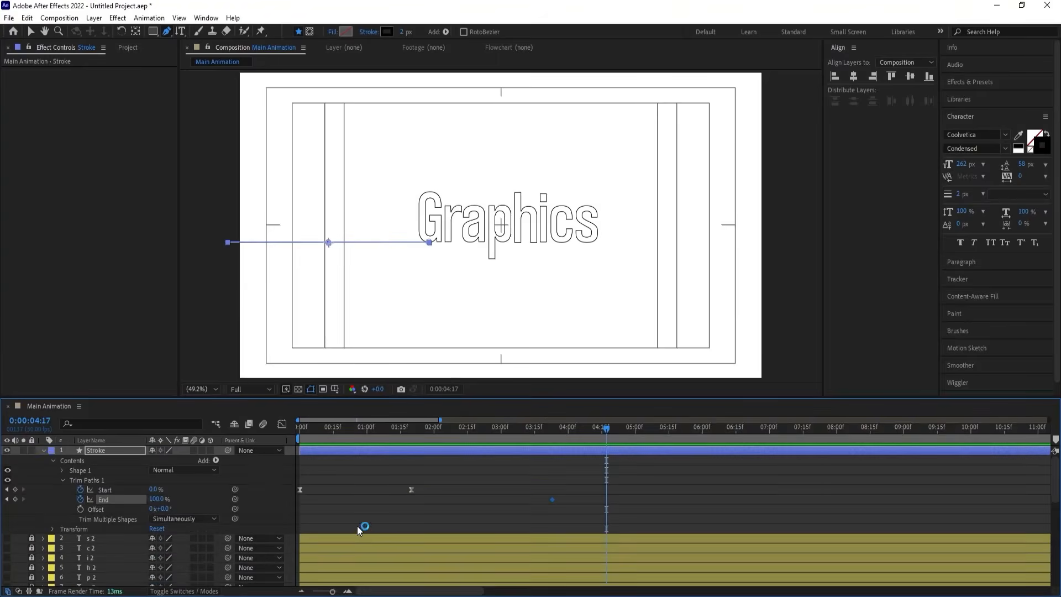
left_click_drag(152, 503, 39, 502)
left_click_drag(514, 491, 667, 517)
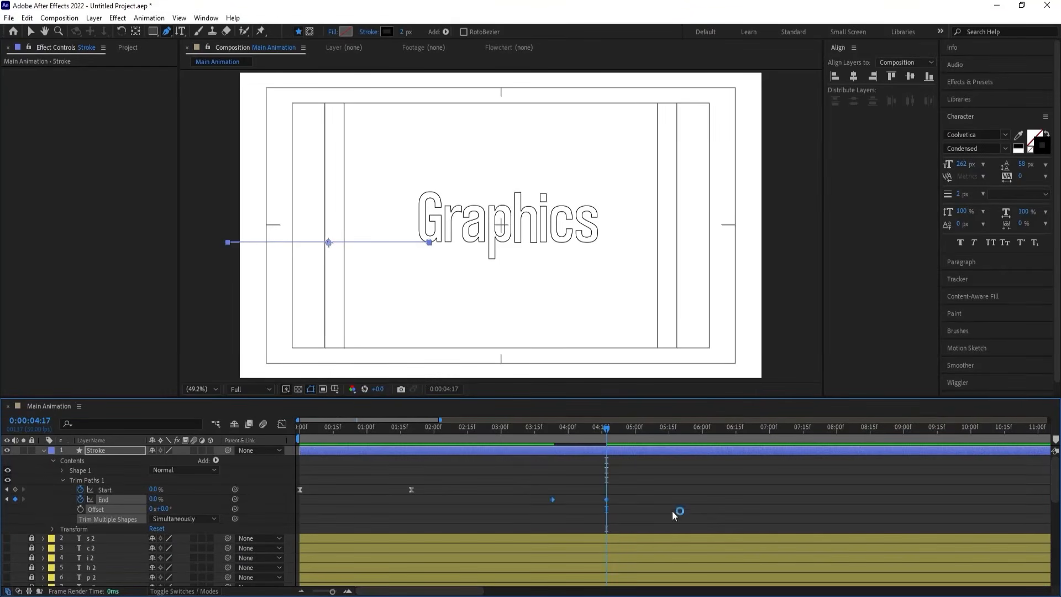
key("F9")
- Preview the retracting stroke line, first from 0:00:03:19 and again from the start of the composition
left_click(543, 437)
key("space")
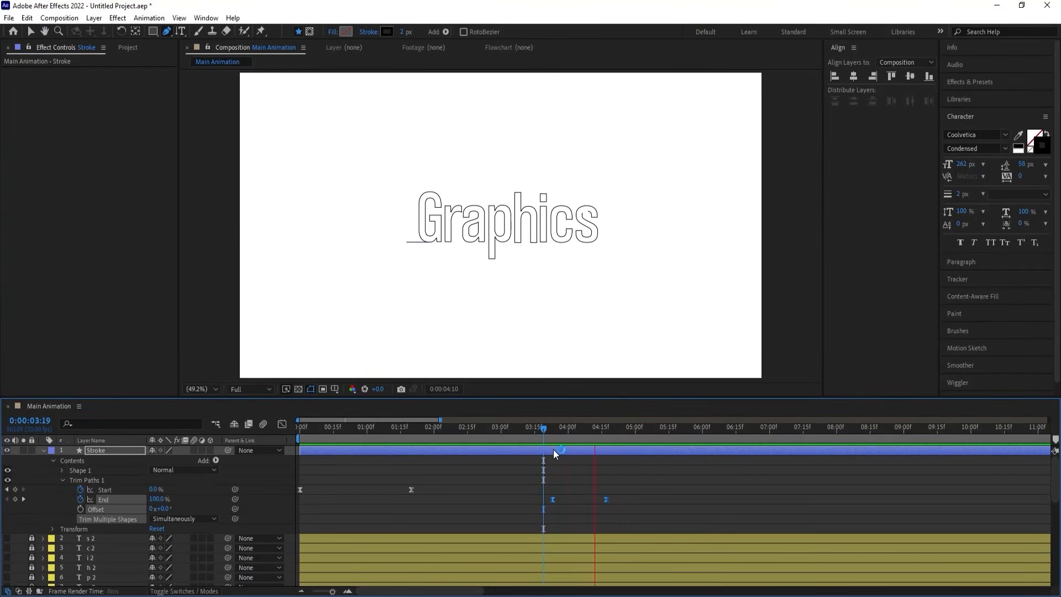
key("space")
key("Home")
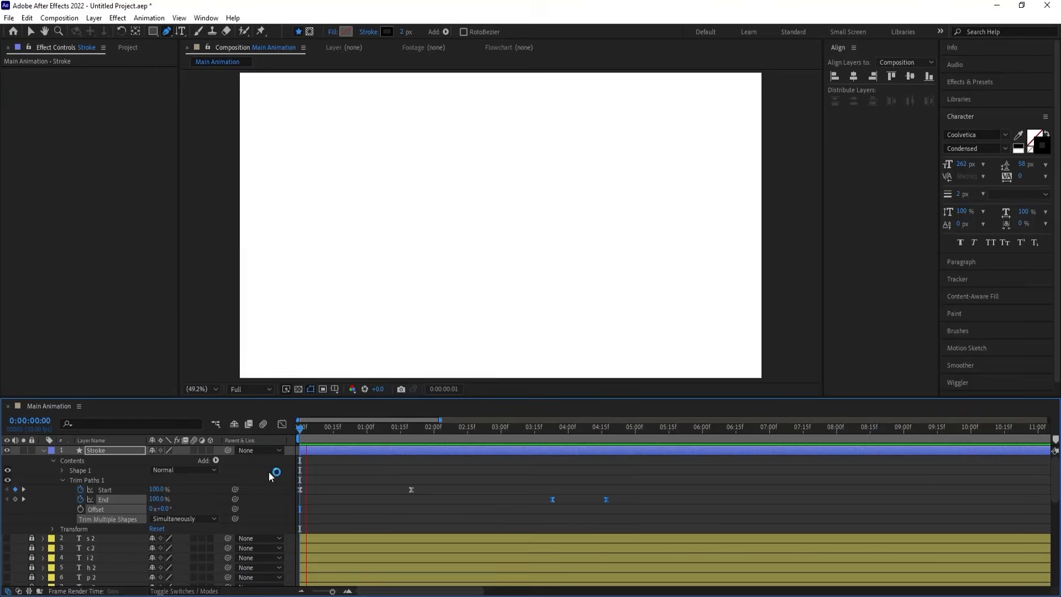
key("space")
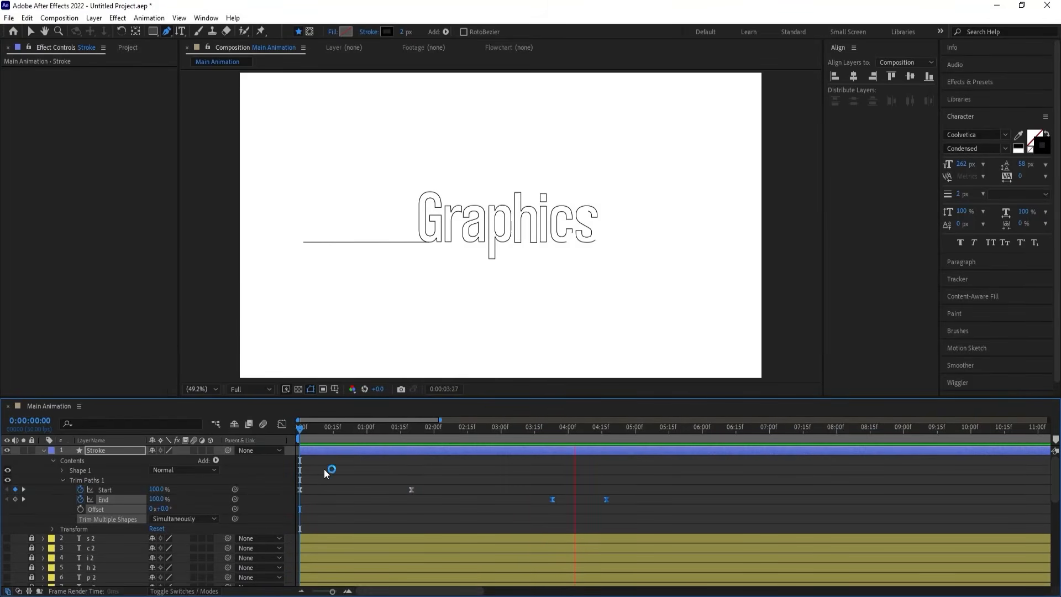
key("space")
left_click(368, 470)
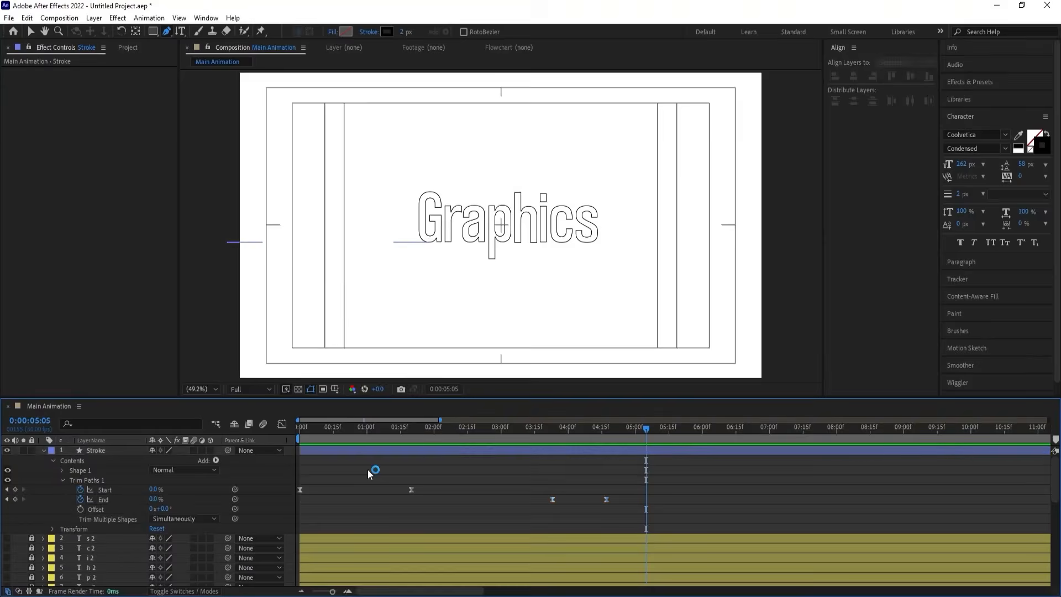
- Move the Stroke layer directly above s Outlines, and lock Stroke together with all the letter Outlines layers
key("u")
key("u")
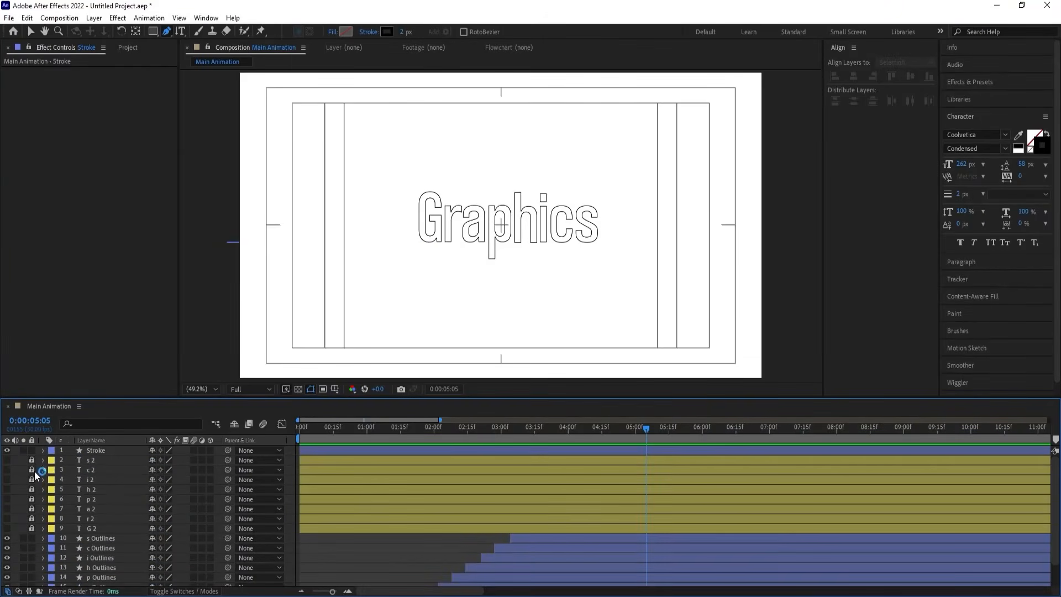
left_click(87, 451)
mouse_move(88, 451)
left_mouse_down()
mouse_move(115, 532)
mouse_move(102, 536)
left_mouse_up()
scroll(106, 552, "down", 2)
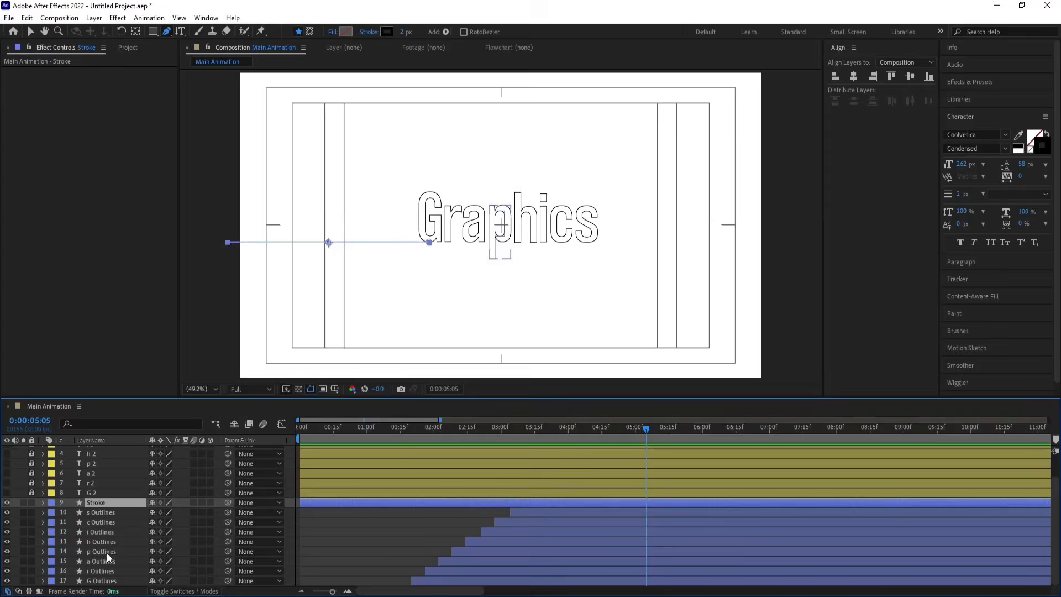
left_click(96, 582, "shift")
key("ctrl+l")
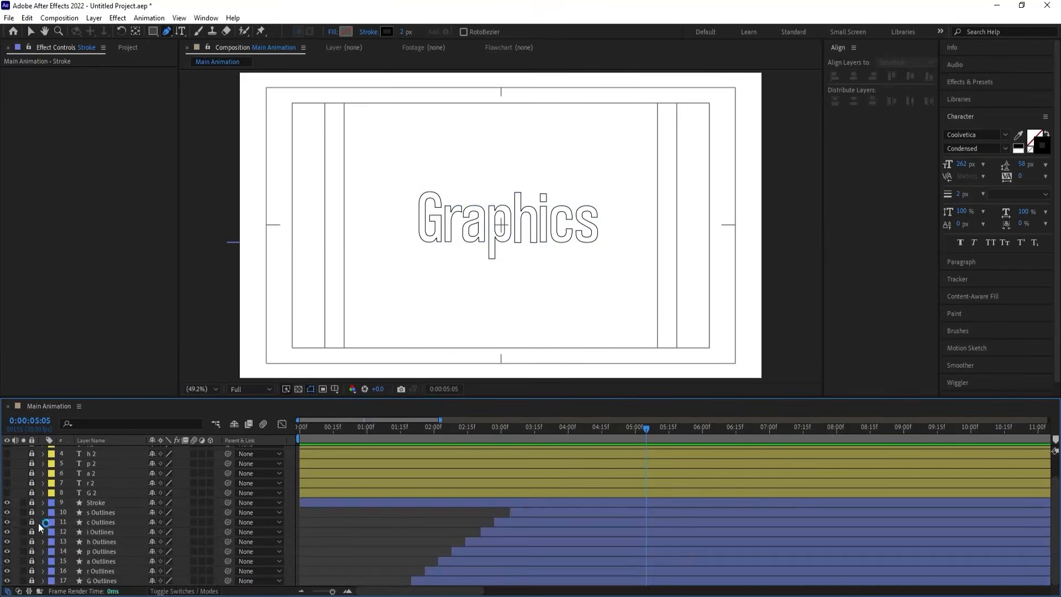
- Unlock the text layers s 2 through G 2 and turn on their visibility
scroll(36, 442, "up", 2)
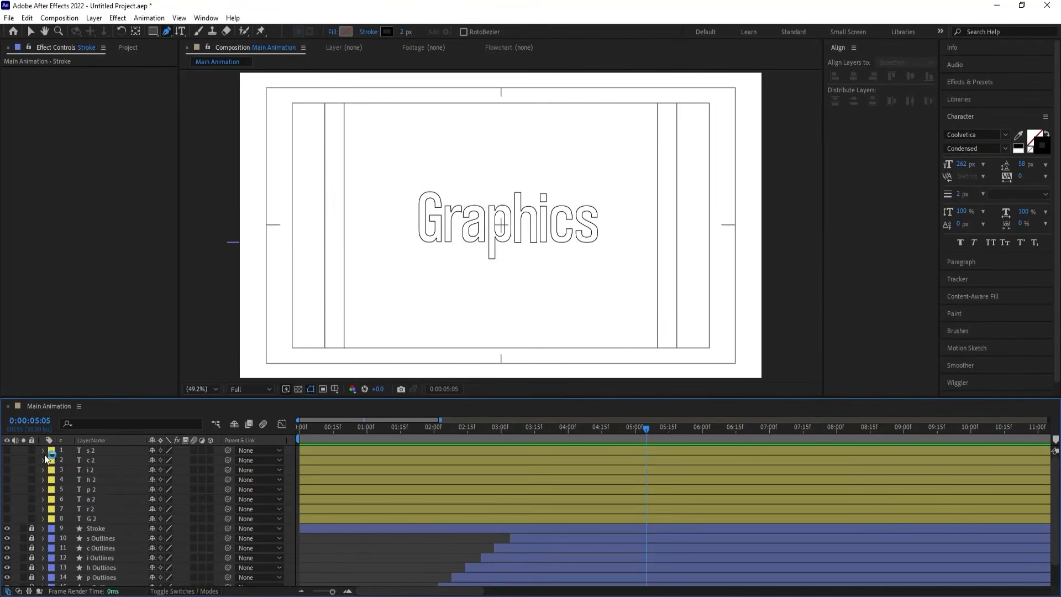
left_click(89, 520)
left_click(101, 450, "shift")
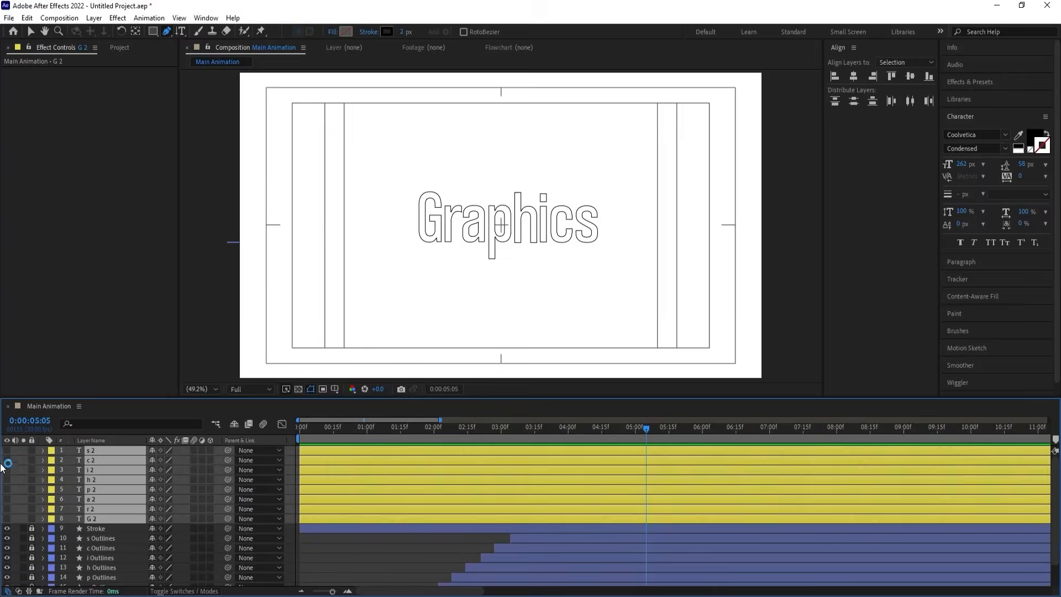
left_click_drag(6, 450, 7, 518)
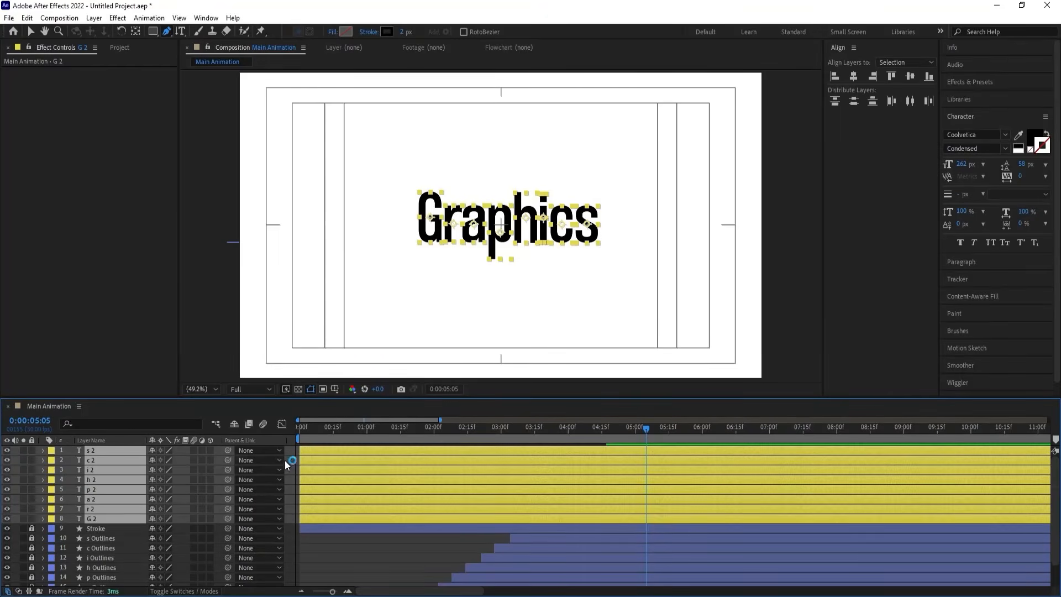
left_click(287, 458)
- Trim the start of the G 2 layer to 0:00:02:15
left_click(104, 517)
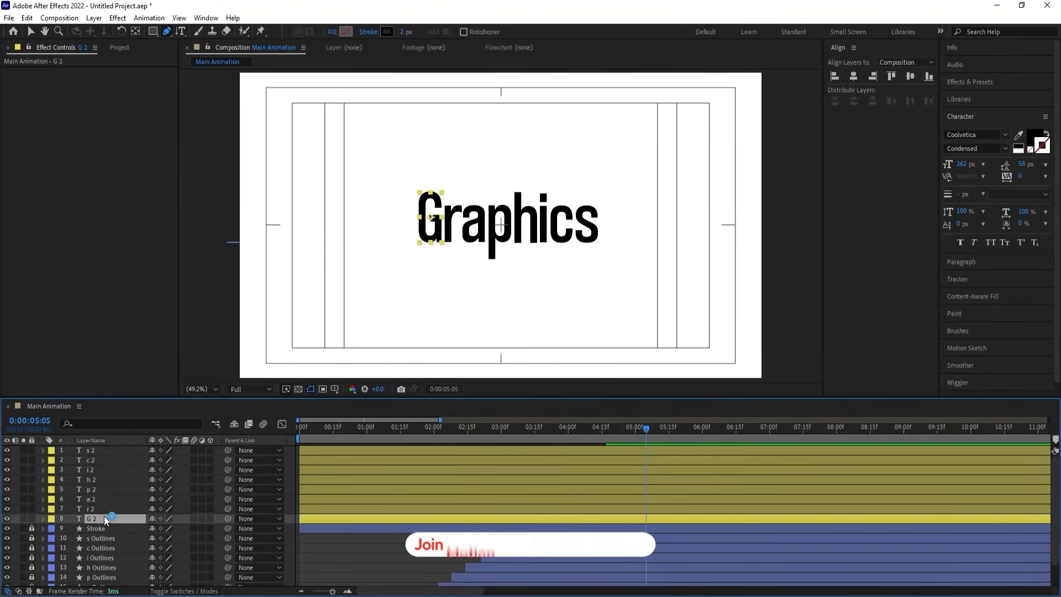
left_click_drag(378, 430, 469, 429)
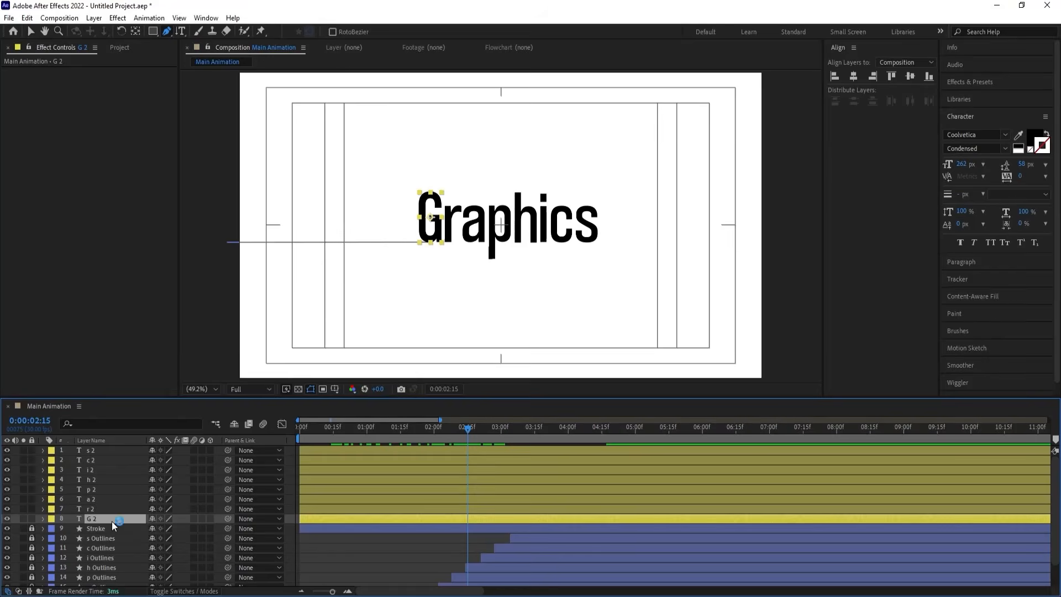
key("alt+bracketleft")
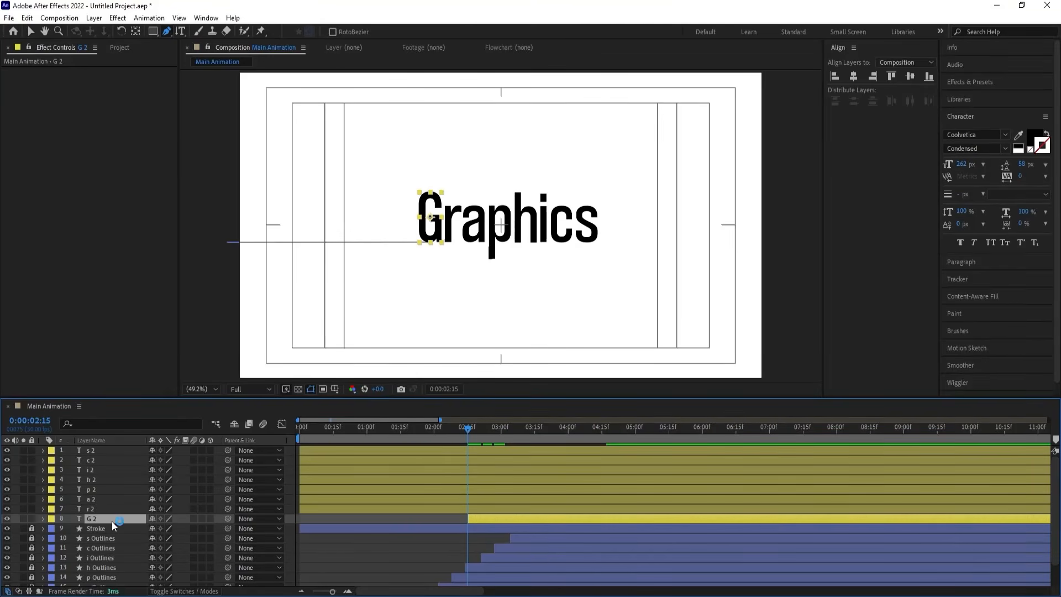
- Separate the G 2 layer's Position into X and Y dimensions
key("p")
left_click(98, 530)
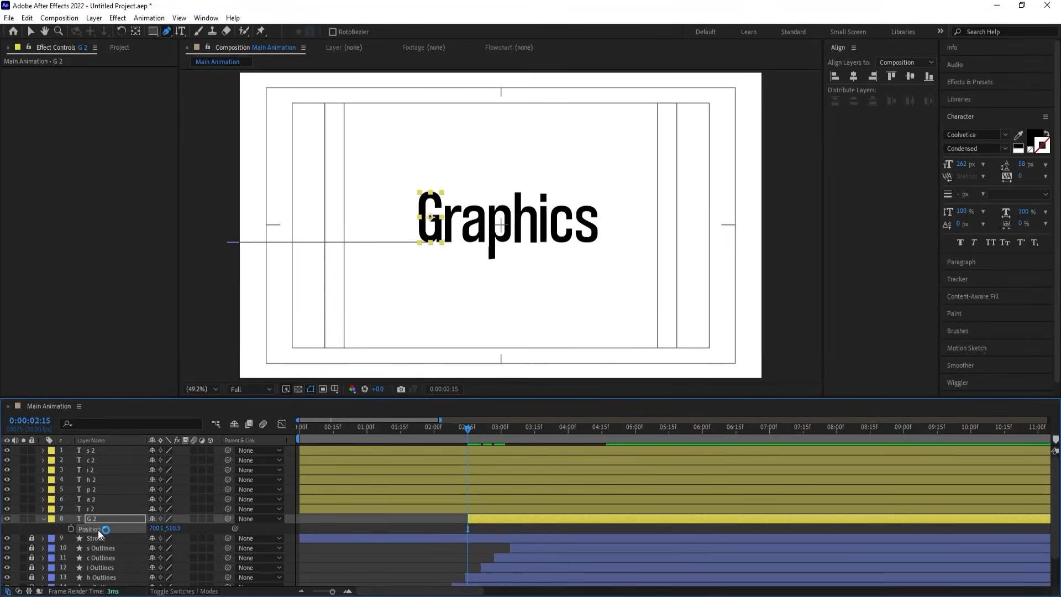
right_click(98, 530)
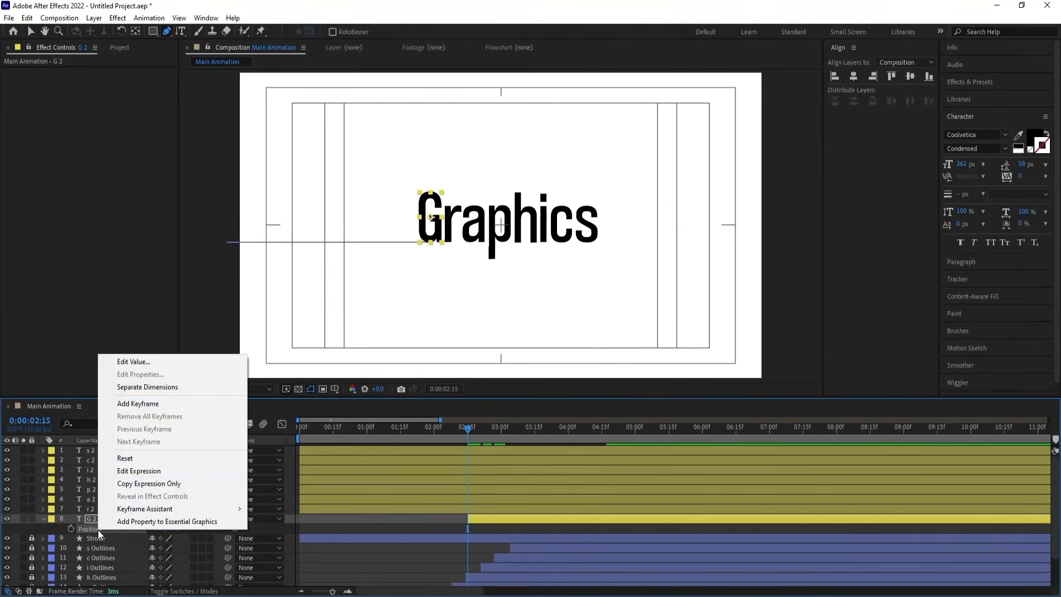
left_click(134, 388)
left_click(207, 532)
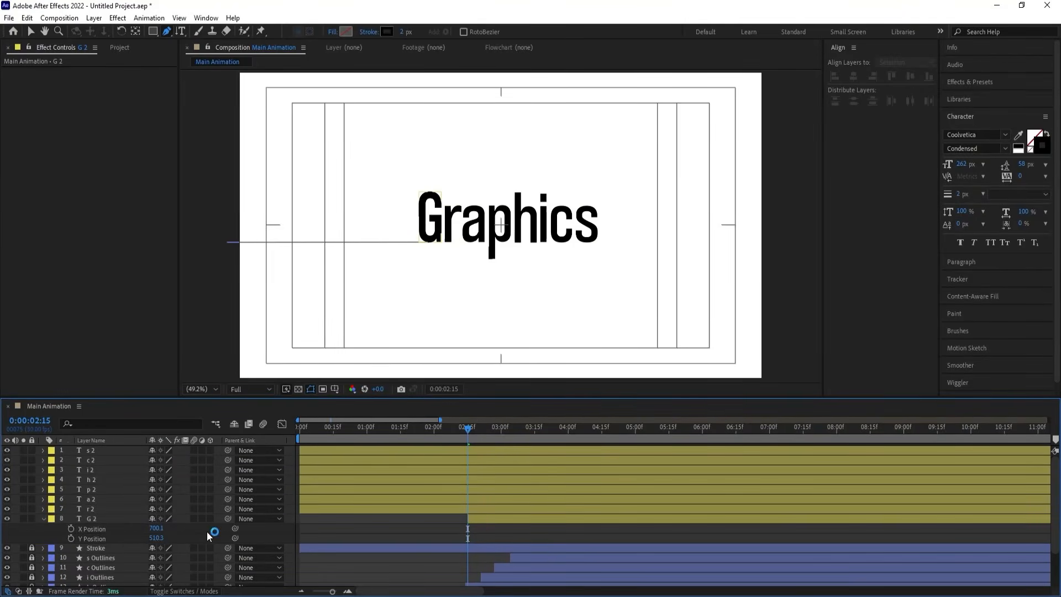
- Scale G 2 to 50% and move it above the letter r, at X Position 773.1 and Y Position 423.3
left_click(98, 520)
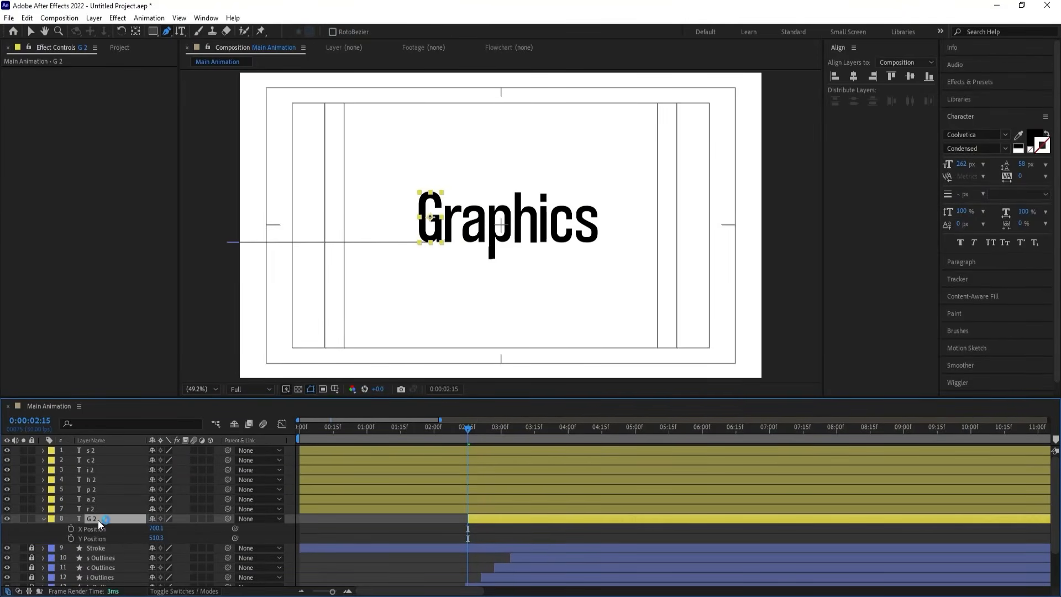
key("s")
mouse_move(168, 530)
left_mouse_down()
mouse_move(144, 531)
mouse_move(153, 542)
left_mouse_up()
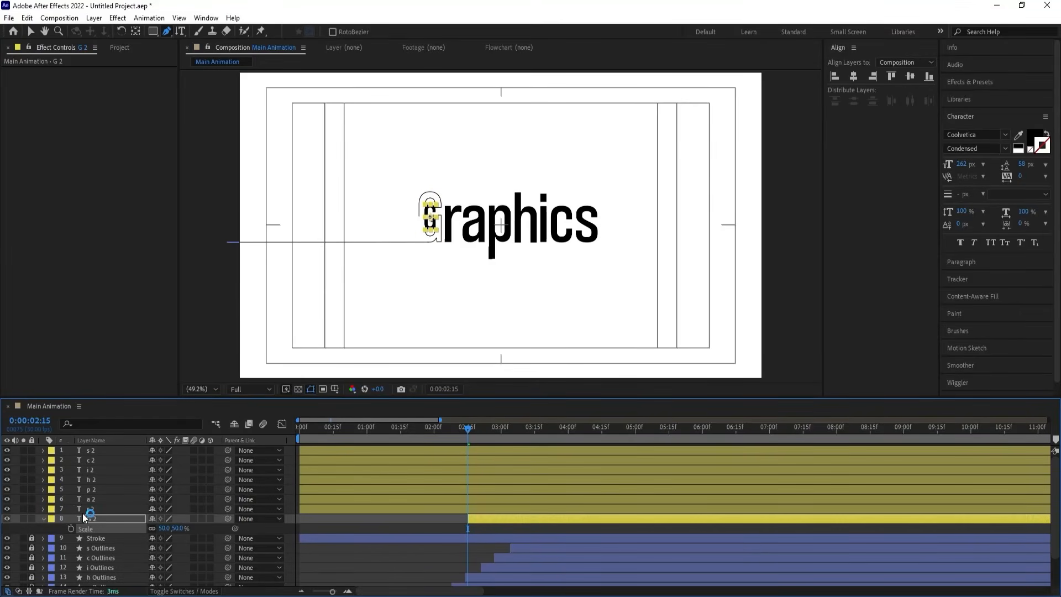
key("p")
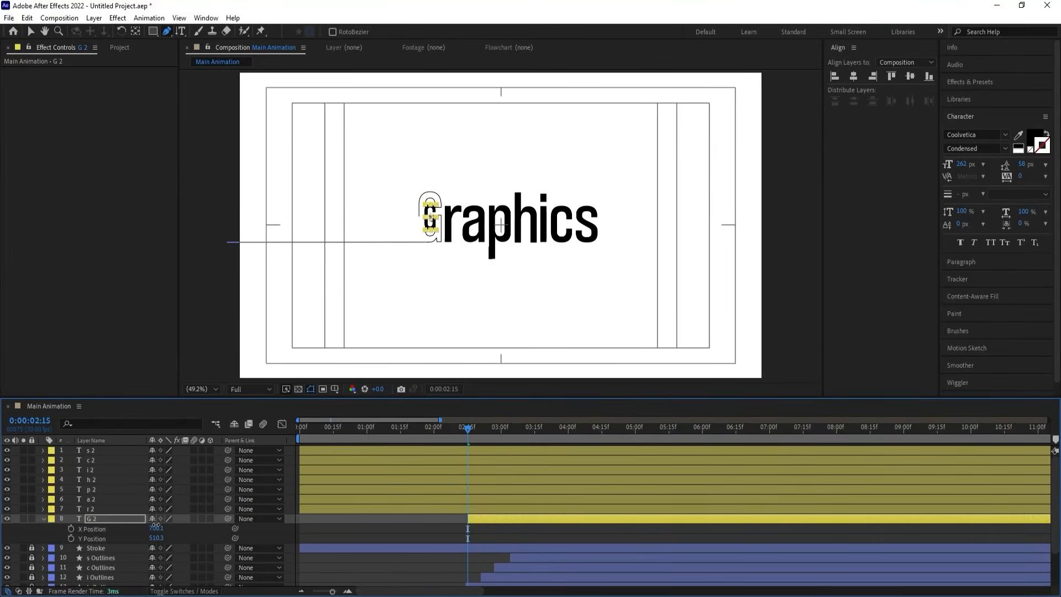
left_click_drag(156, 526, 74, 503)
- Keyframe G 2's Y Position to drop from -70.9 above the frame at 0:00:02:15 to 423.3 at 0:00:03:00
key("equal")
key("equal")
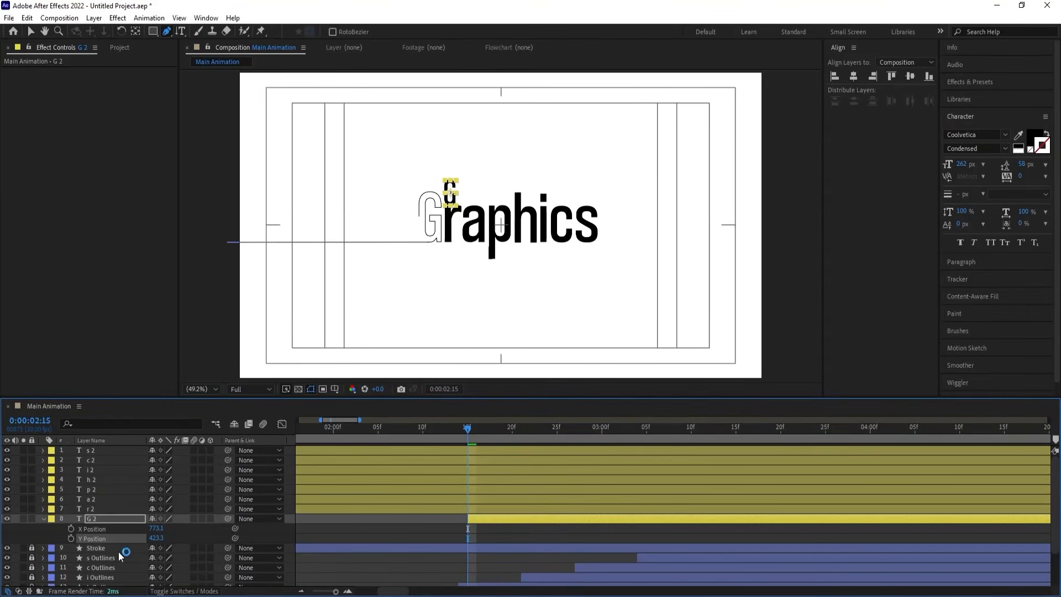
left_click(71, 538)
left_click_drag(500, 431, 600, 436)
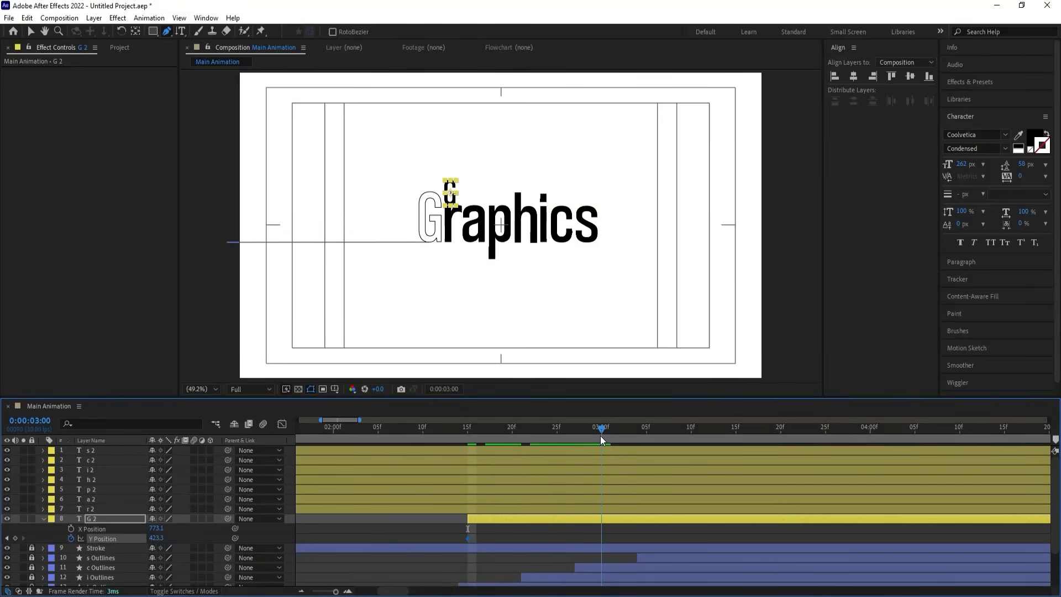
key("minus")
key("minus")
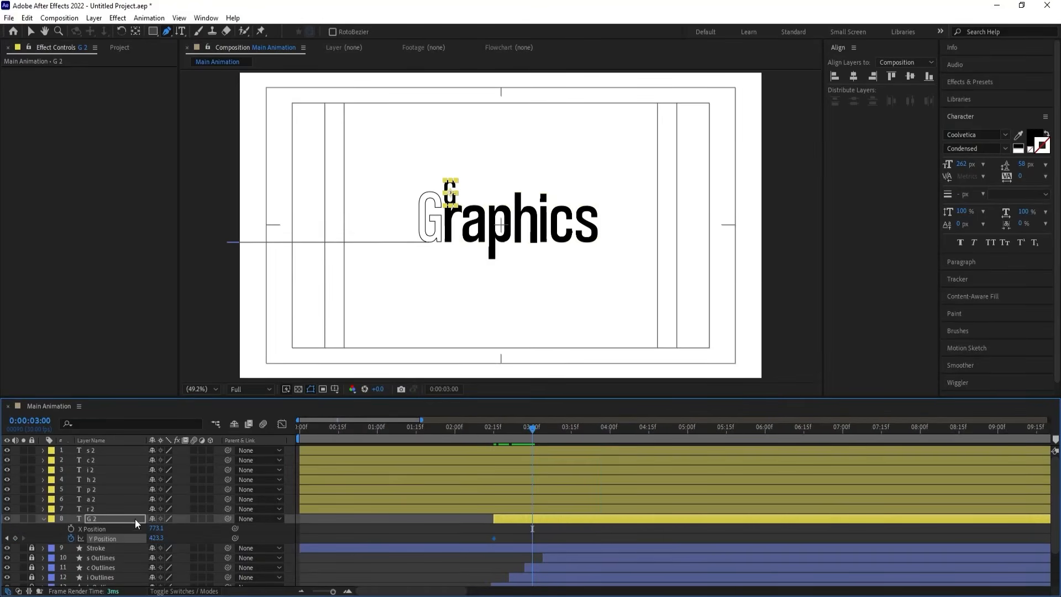
left_click(16, 537)
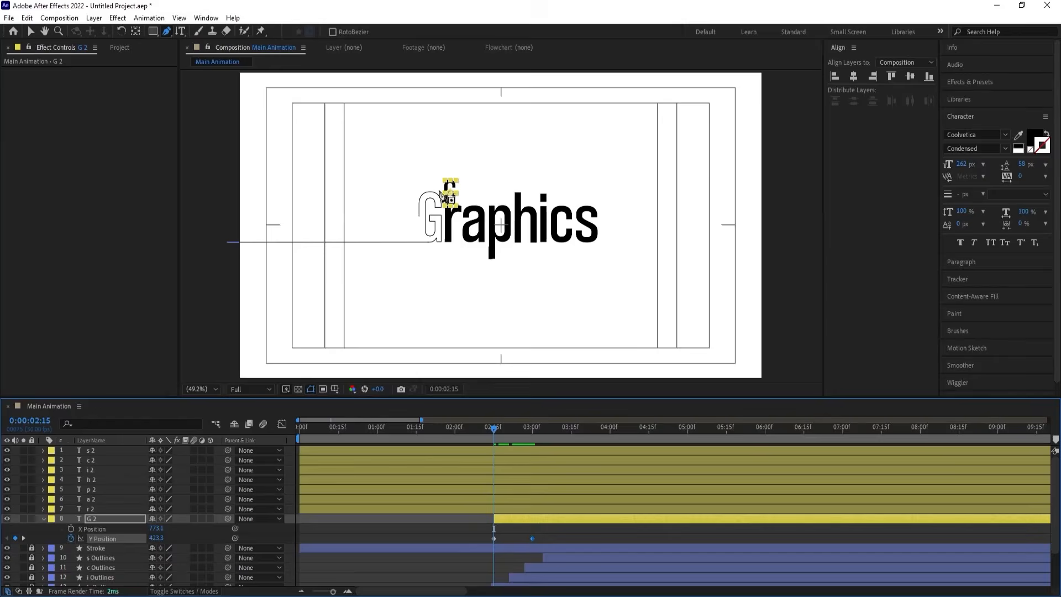
key("v")
left_click_drag(450, 202, 458, 63)
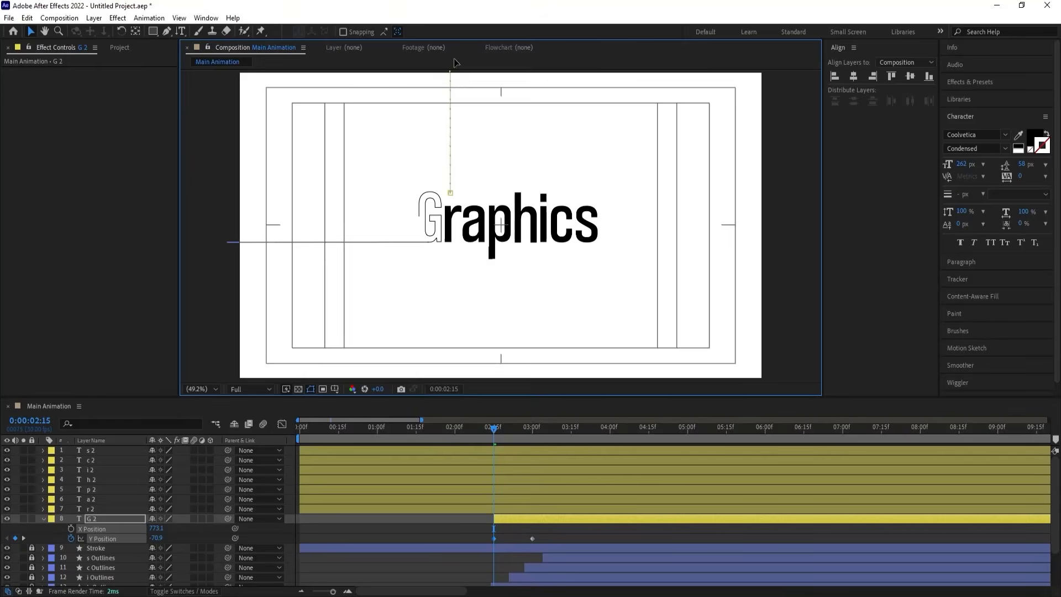
- Keyframe G 2's X Position at 773.1 at 0:00:03:00, 862.1 at 0:00:03:16, 951.1 at 0:00:04:02 and 1050.1 at 0:00:04:17
key("k")
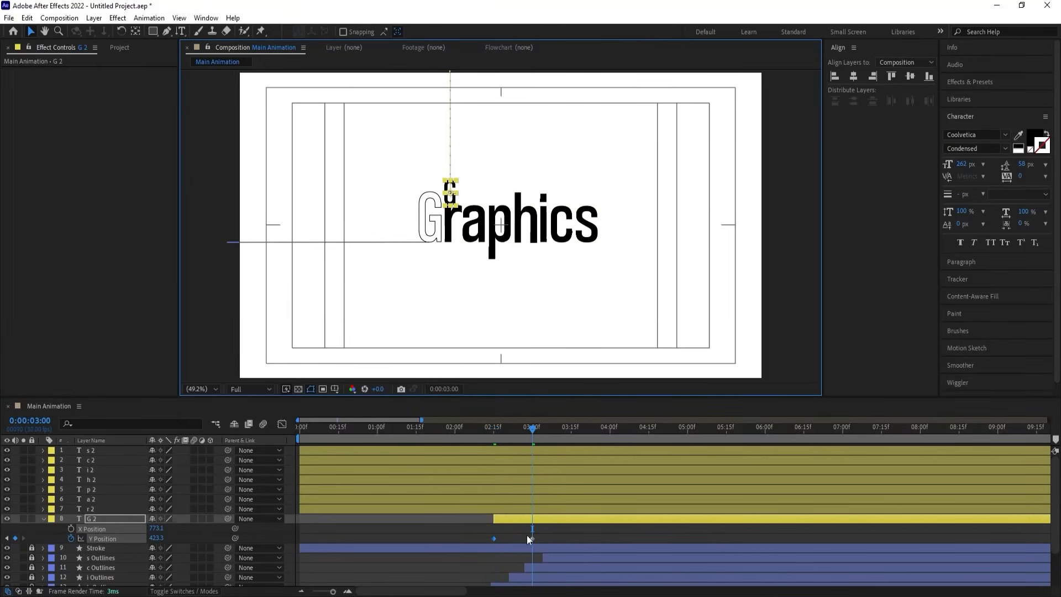
left_click(71, 528)
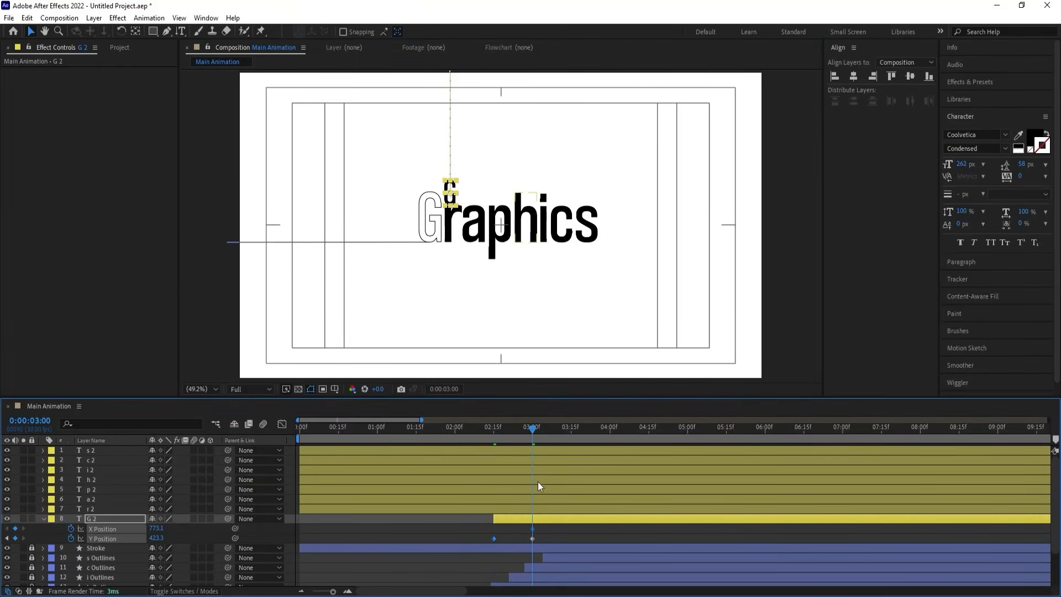
left_click_drag(547, 432, 573, 432)
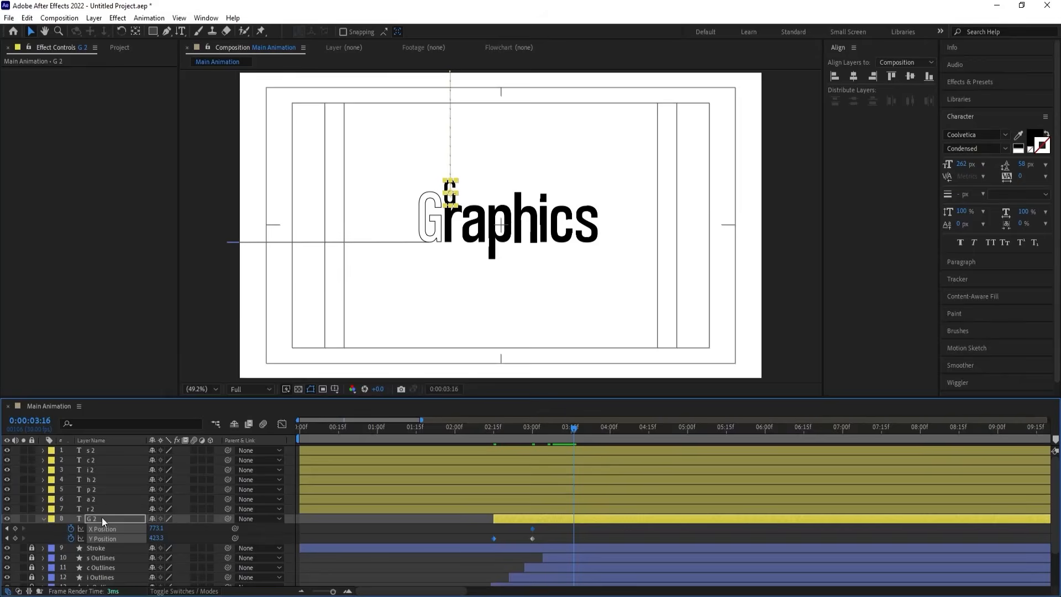
left_click_drag(157, 531, 200, 526)
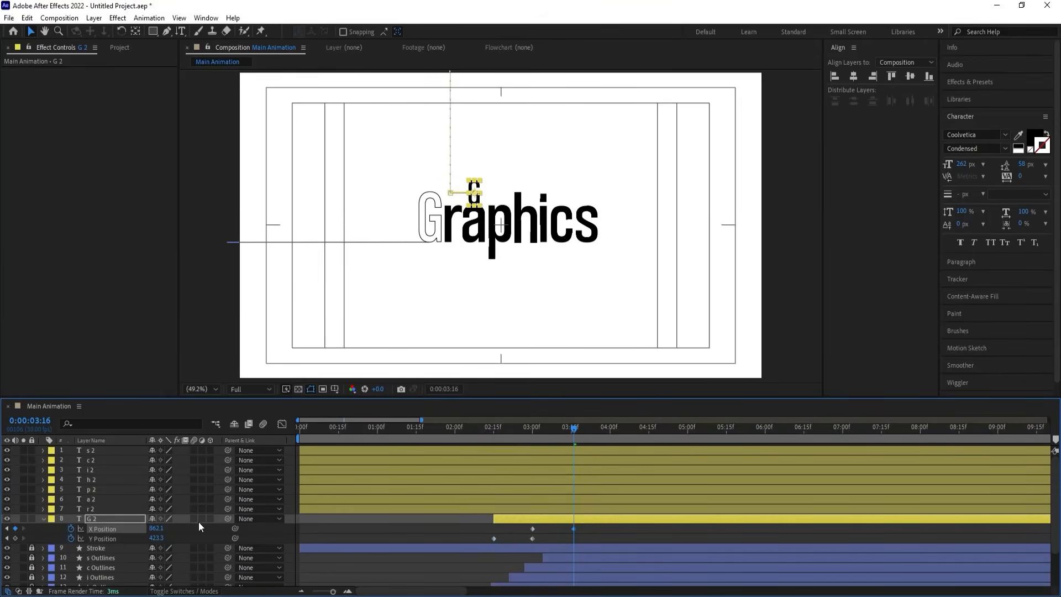
left_click_drag(583, 434, 614, 438)
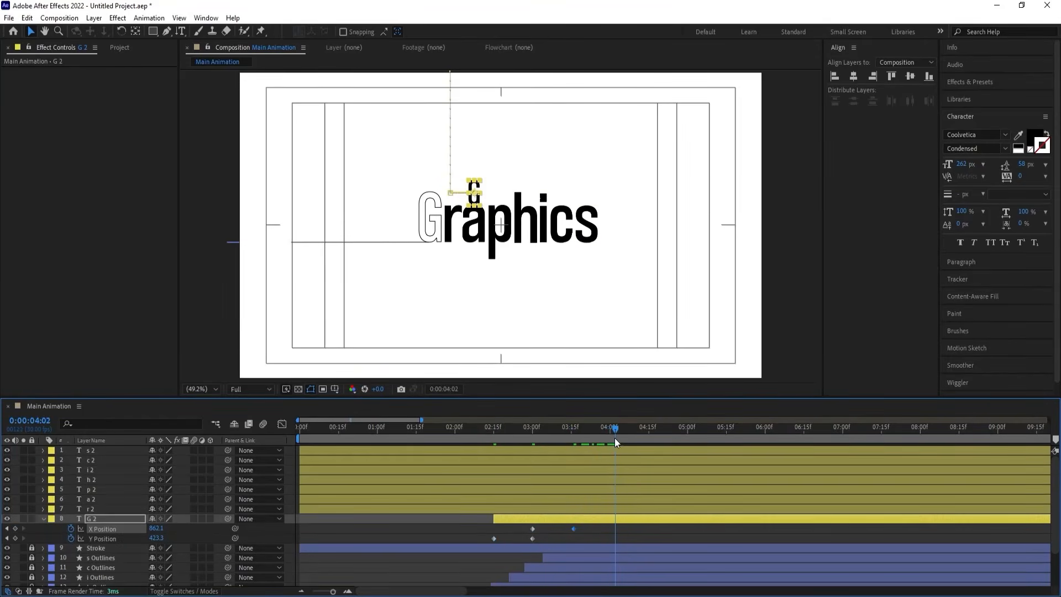
left_click_drag(157, 529, 206, 532)
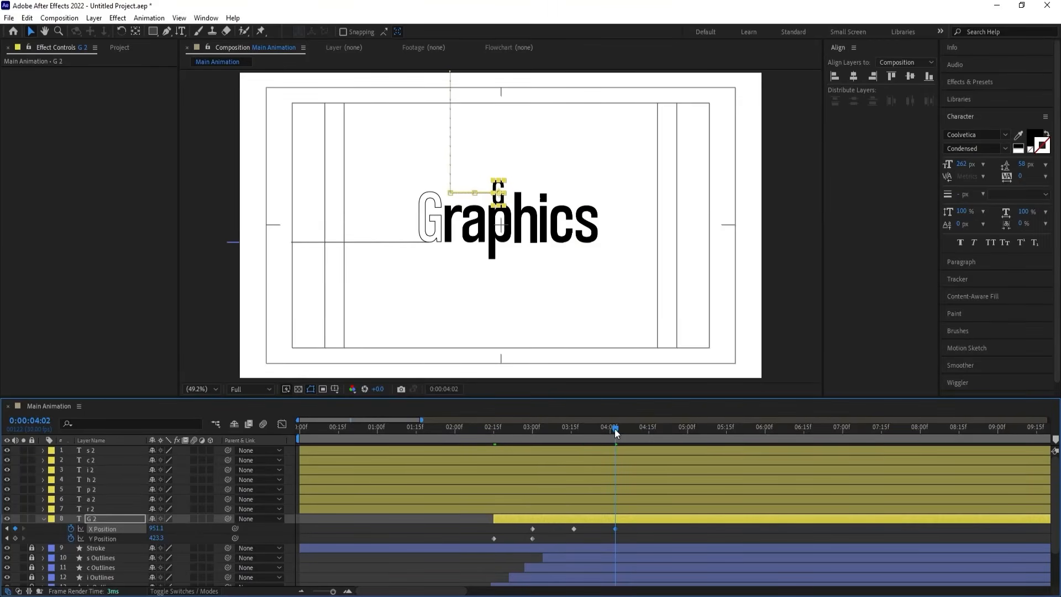
left_click_drag(617, 432, 652, 430)
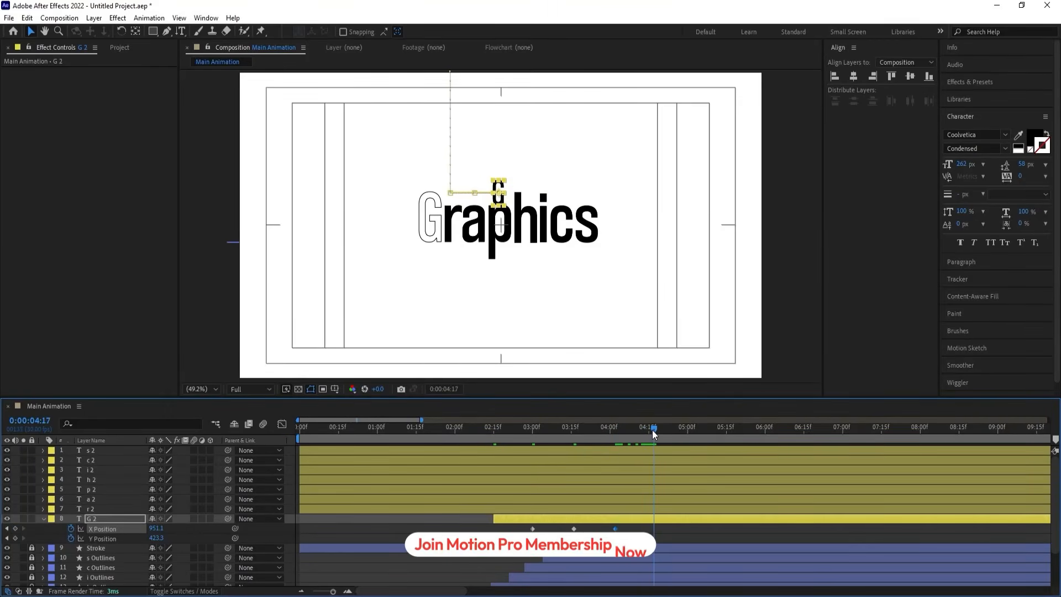
left_click_drag(157, 528, 227, 522)
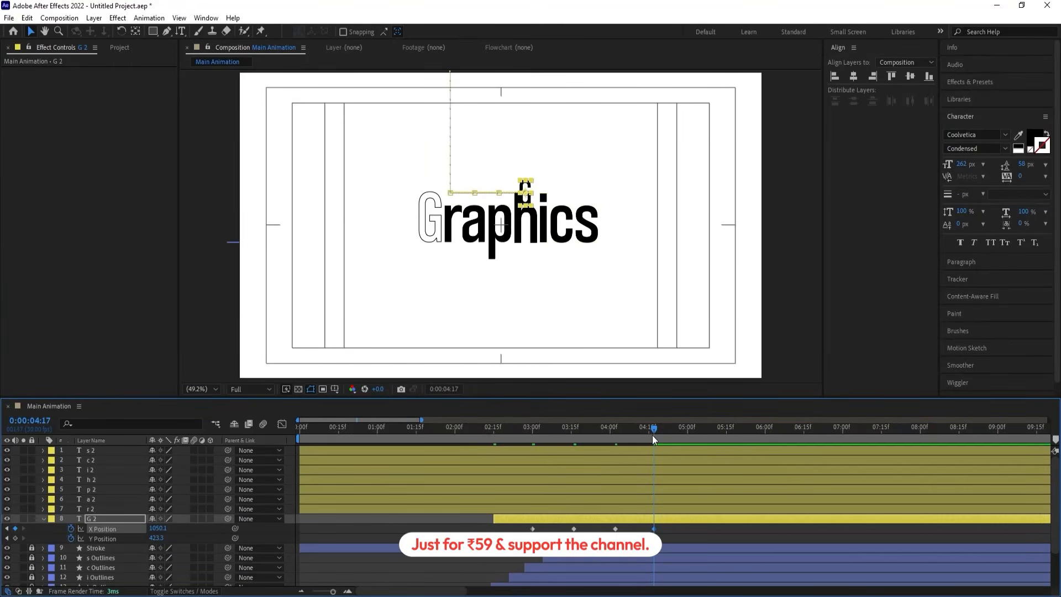
- Keyframe G 2's X Position at 1119.1 at 0:00:05:01, 1189.1 at 0:00:05:15, 1274.1 at 0:00:05:28 and 699.1 at 0:00:07:04
left_click_drag(678, 436, 692, 438)
left_click_drag(157, 528, 196, 531)
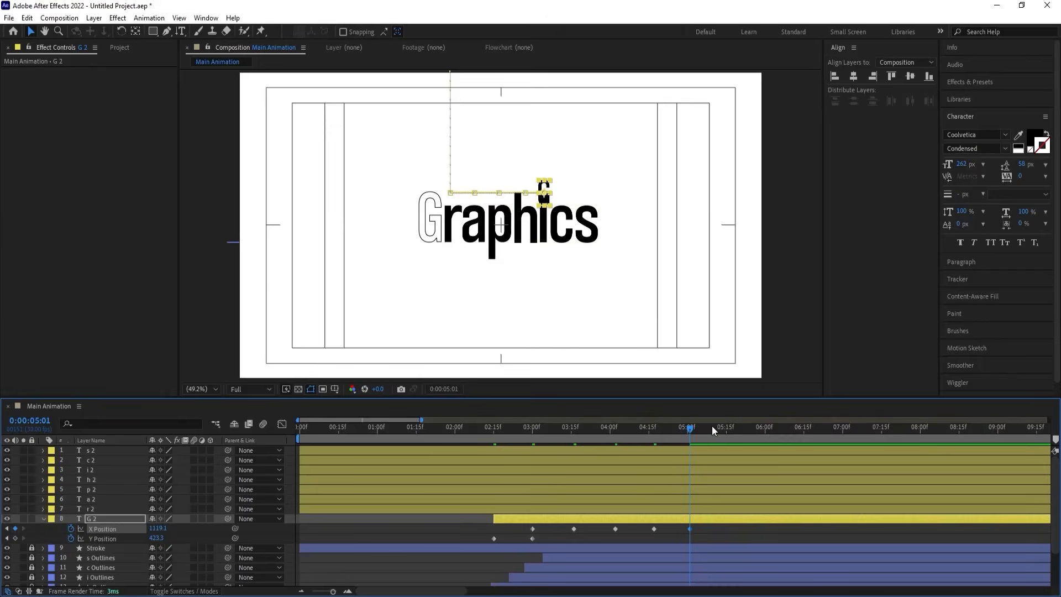
left_click_drag(712, 425, 726, 426)
left_click_drag(159, 531, 194, 529)
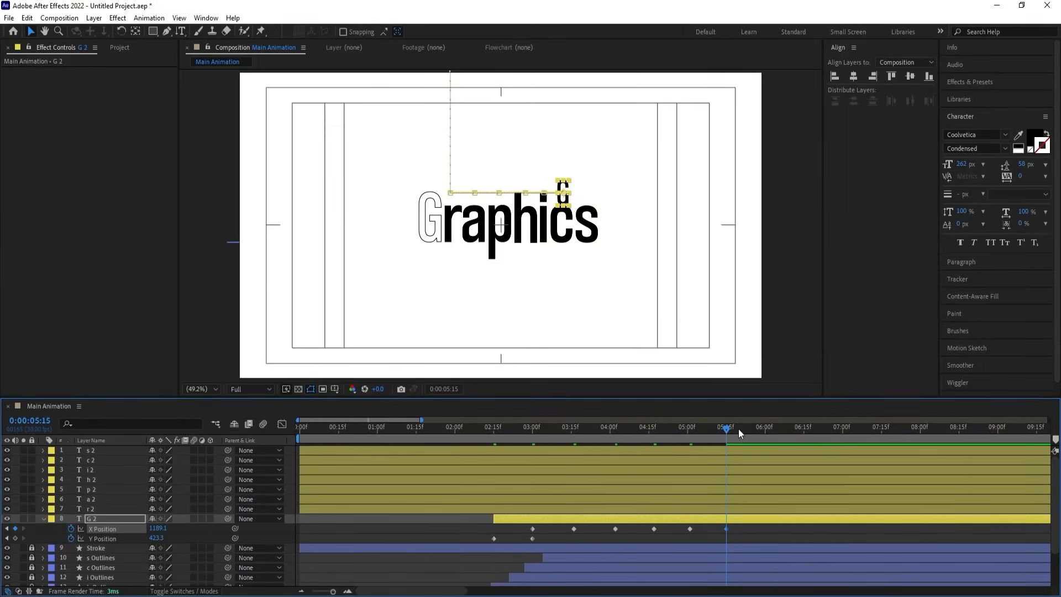
left_click_drag(738, 429, 760, 434)
left_click_drag(158, 529, 197, 523)
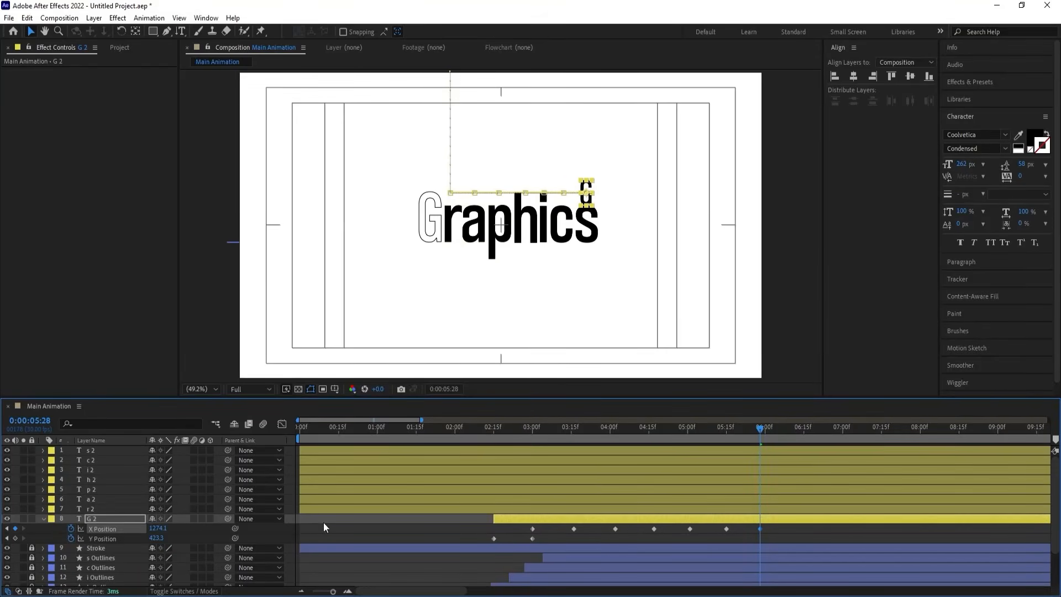
left_click_drag(770, 429, 851, 444)
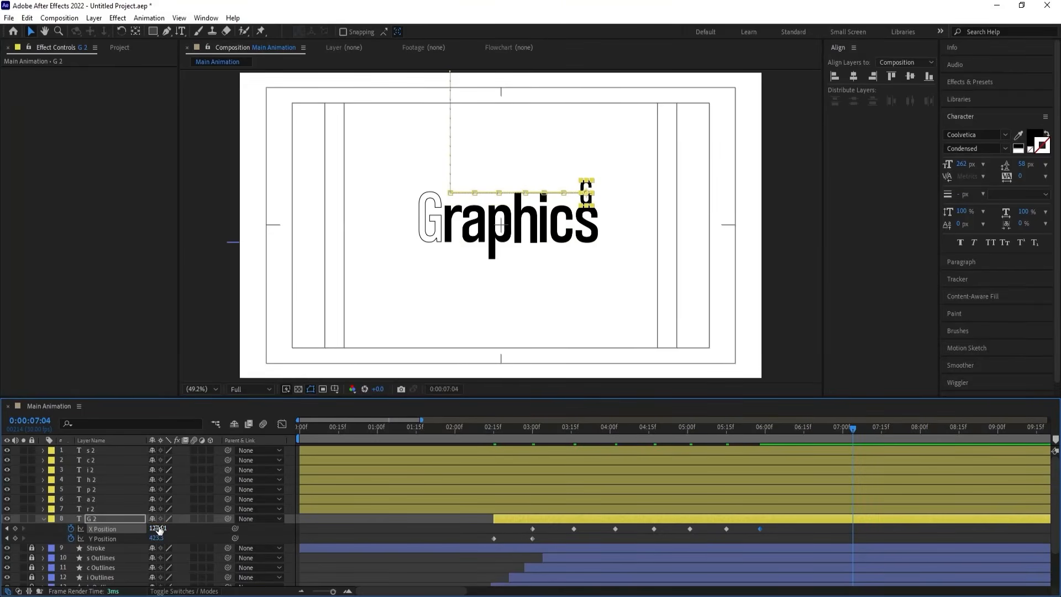
left_click_drag(159, 531, 98, 521)
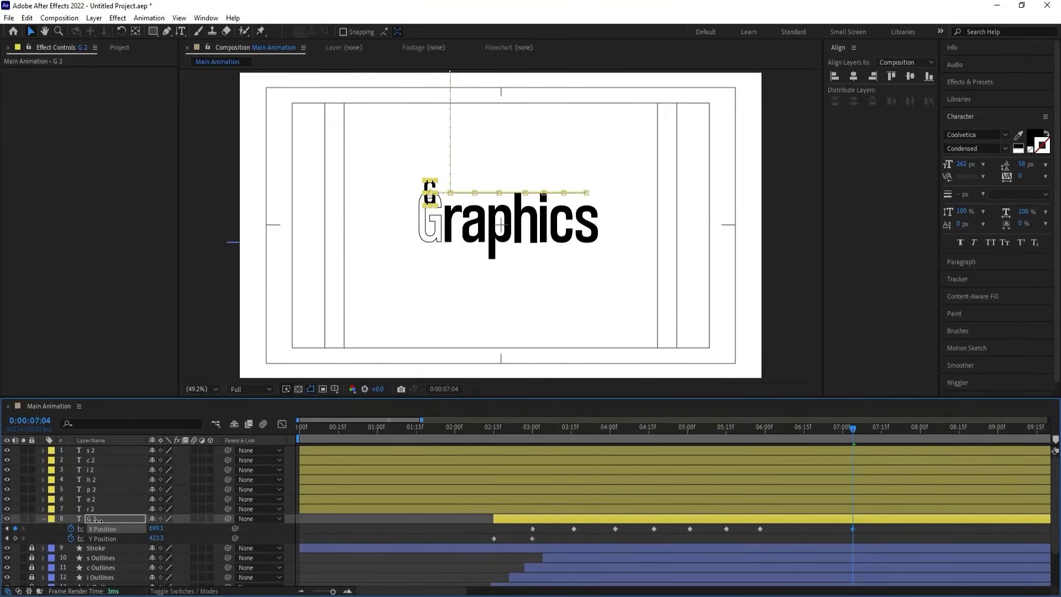
- Add a Y Position keyframe of 423.3 to G 2 at every X Position keyframe from 0:00:03:16 through 0:00:07:04
left_click_drag(566, 437, 573, 469)
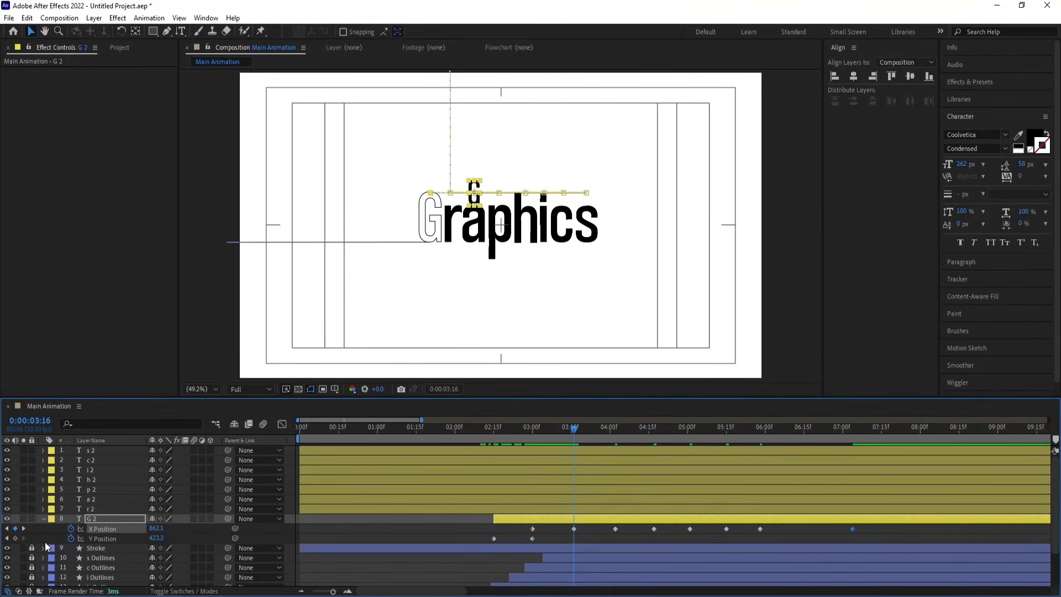
left_click(17, 539)
key("k")
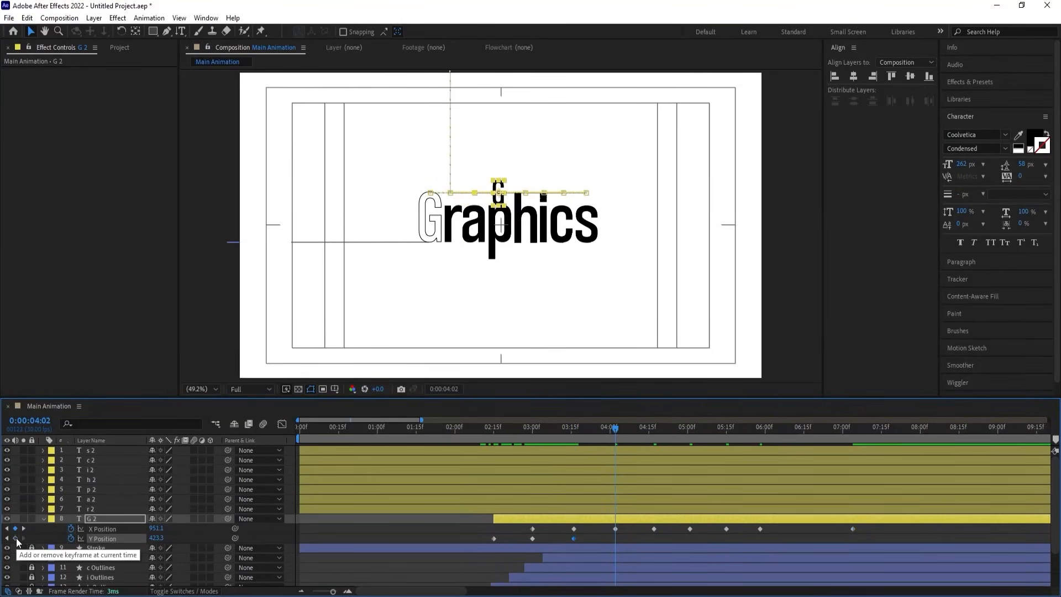
left_click(17, 539)
key("k")
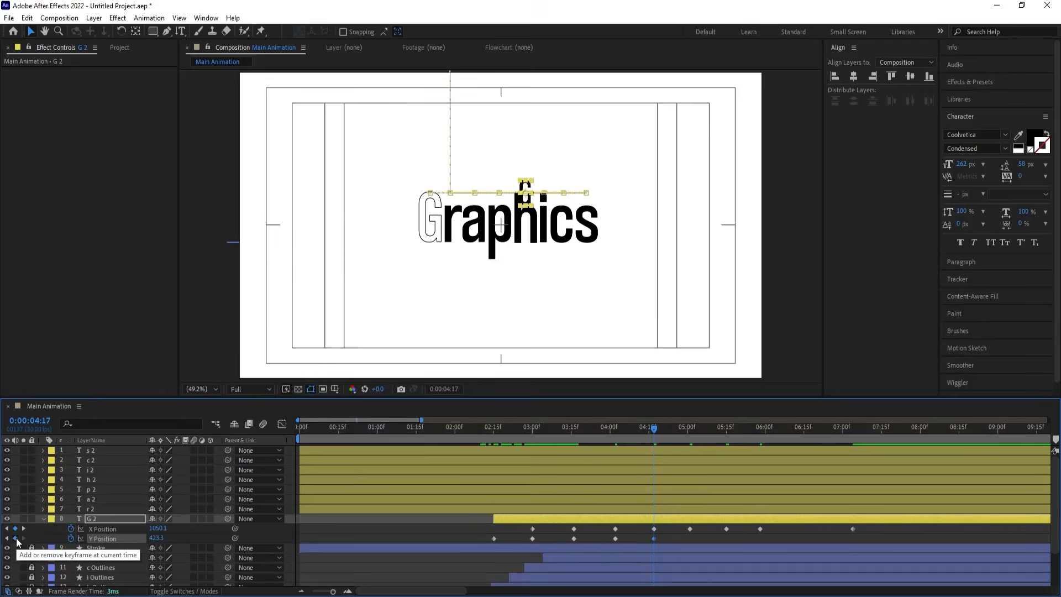
key("k")
left_click(17, 539)
key("k")
left_click(17, 539)
key("k")
left_click(17, 540)
key("k")
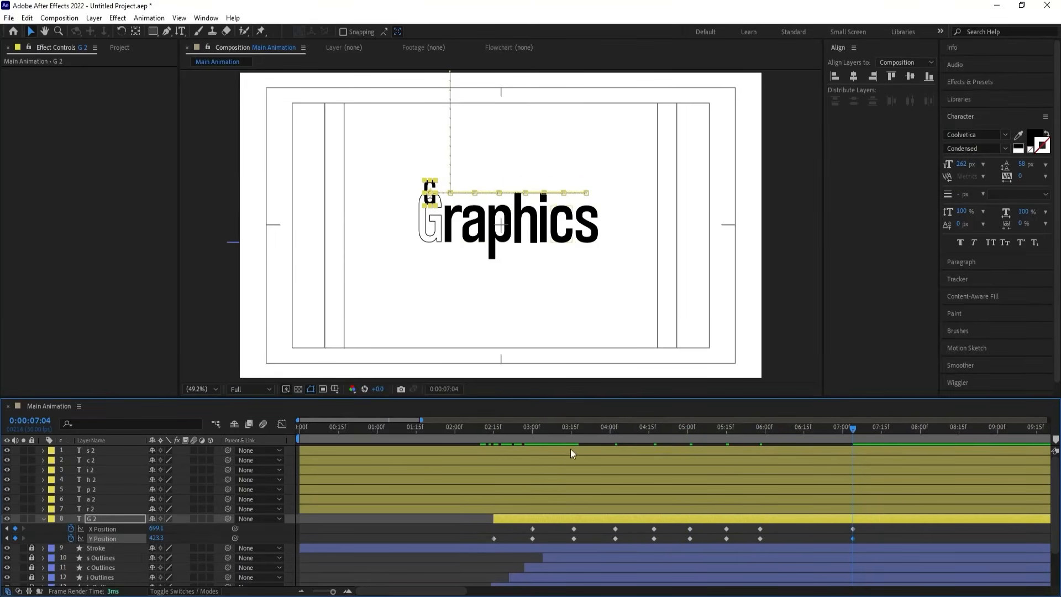
- Keyframe G 2's Y Position at 235.3 at 0:00:03:08, and paste that peak at 0:00:03:24 and midway between the p and h landings
left_click_drag(566, 435, 554, 435)
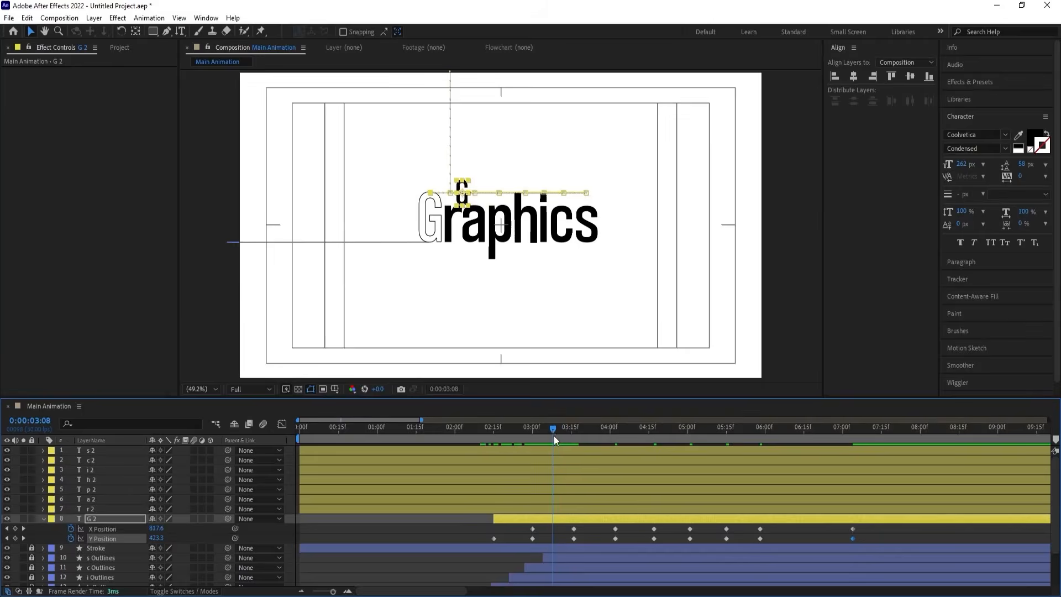
left_click_drag(148, 541, 30, 520)
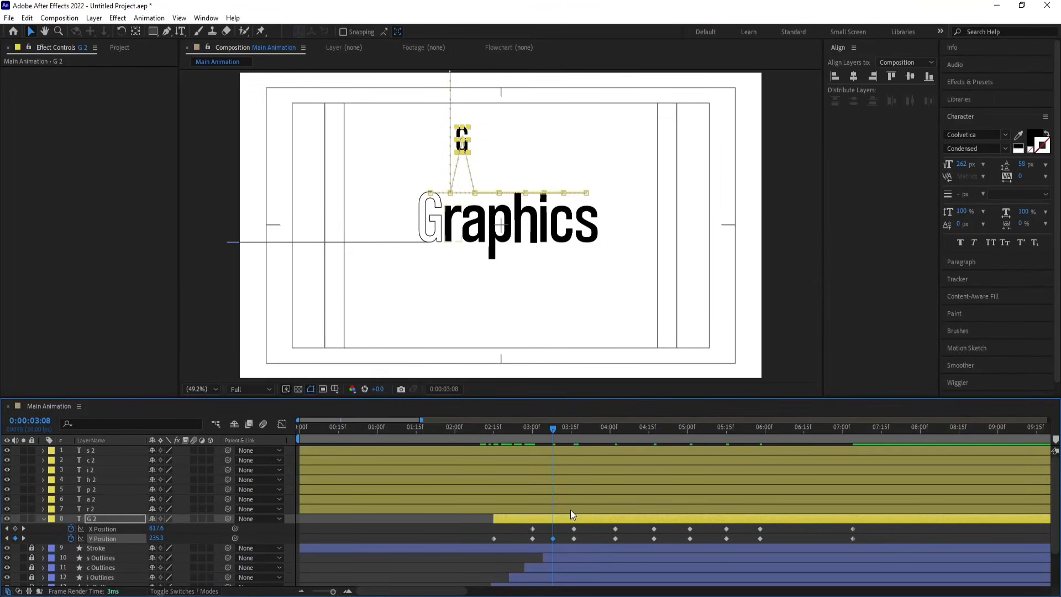
key("k")
scroll(498, 215, "up", 3)
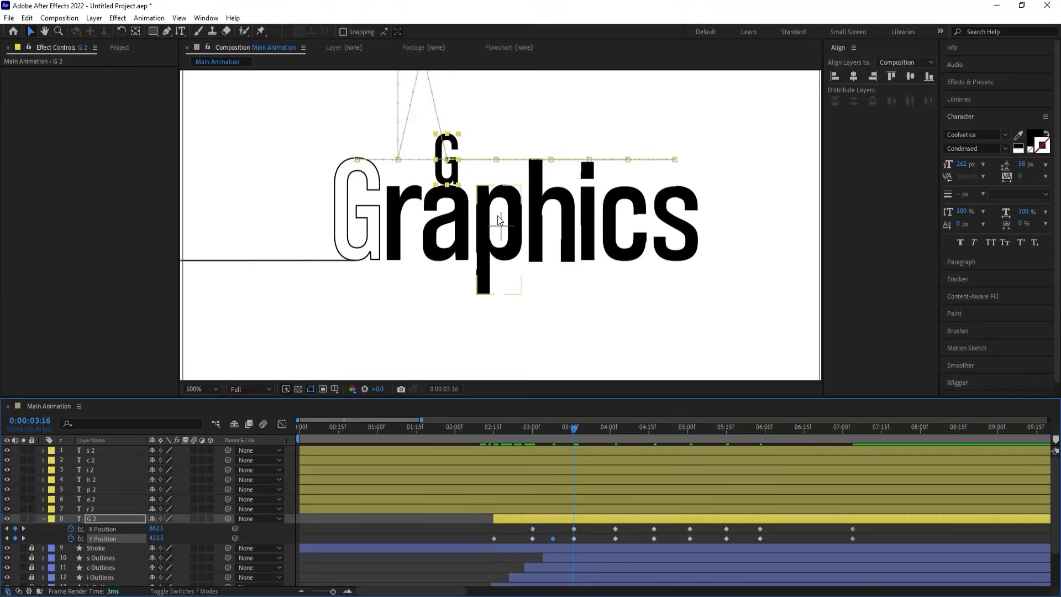
left_click(598, 429)
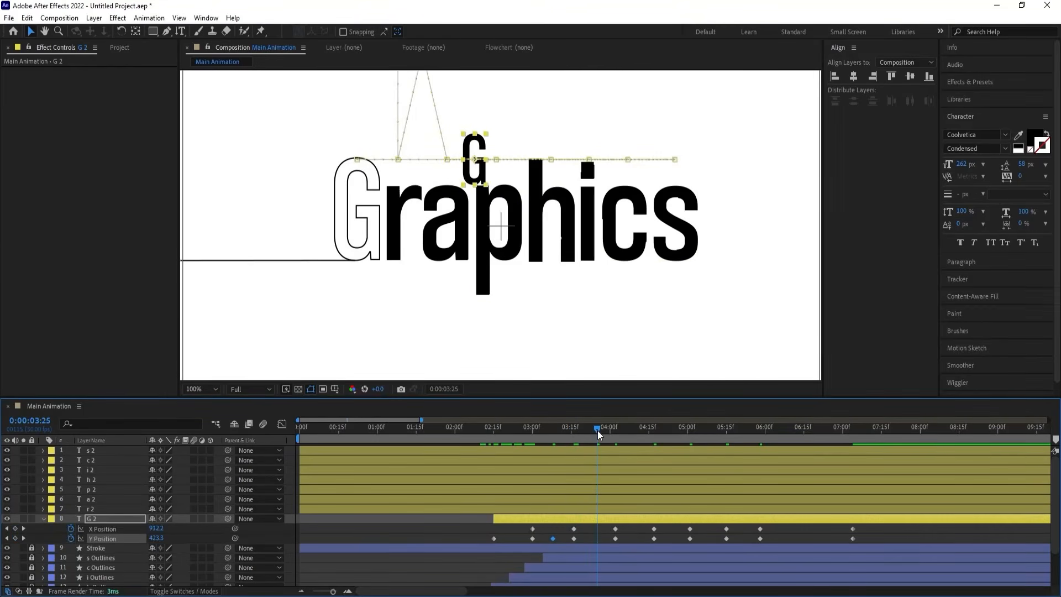
left_click(595, 430)
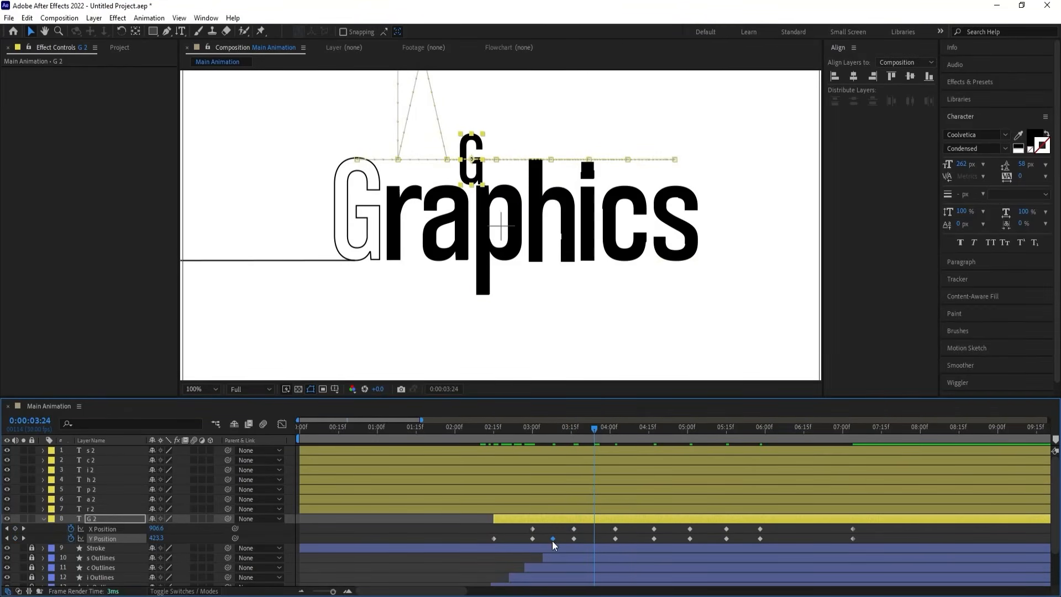
key("ctrl+v")
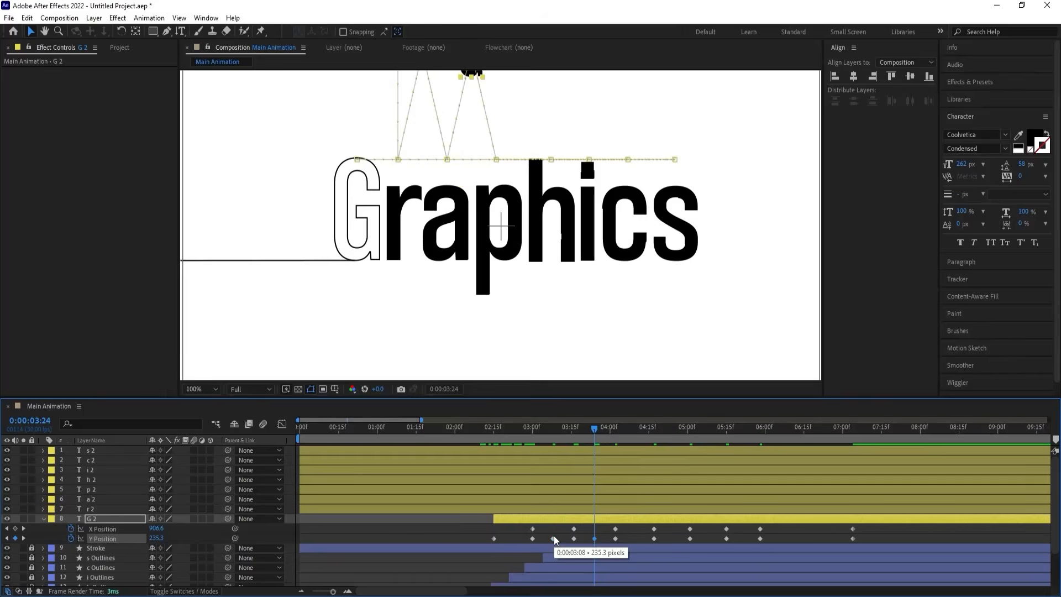
key("k")
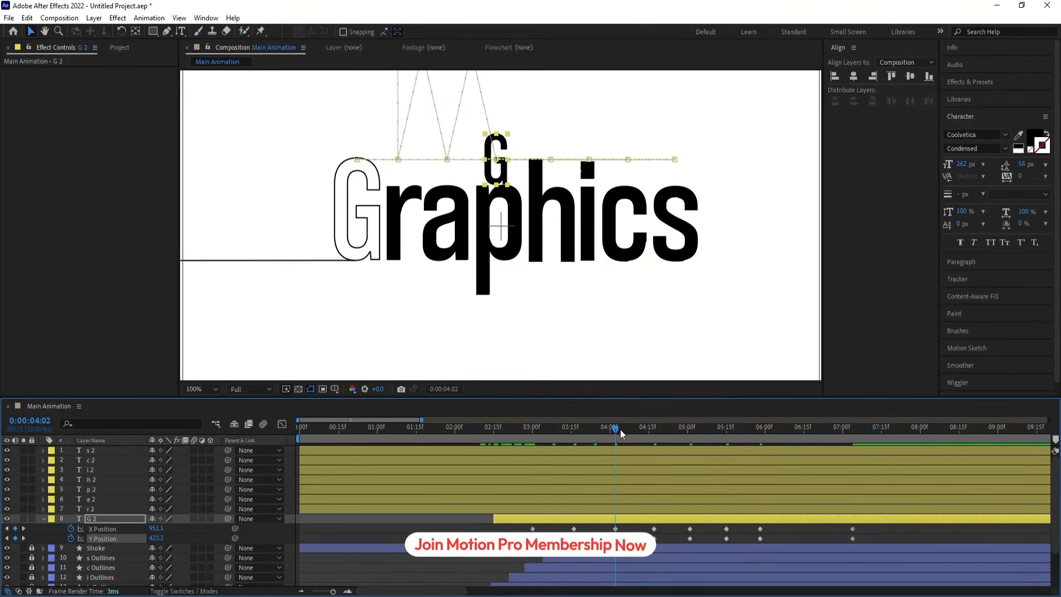
left_click_drag(620, 429, 650, 435)
key("ctrl+v")
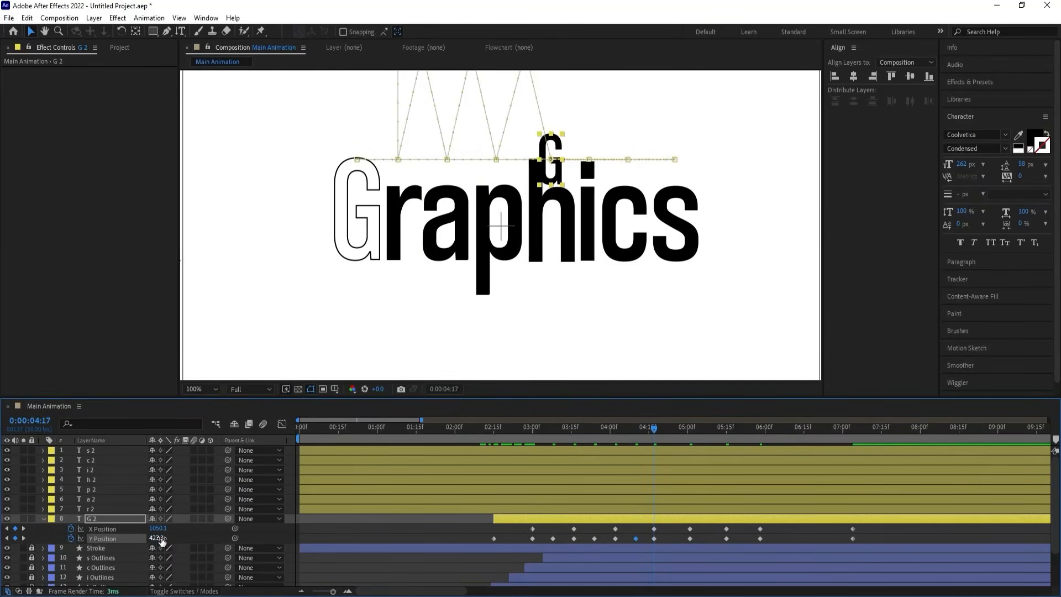
- Set G 2's landing on the h at 0:00:04:17 to X Position 1026.1 and Y Position 382.3, and paste the 235.3 Y Position peak at 0:00:04:24
left_click_drag(159, 538, 142, 532)
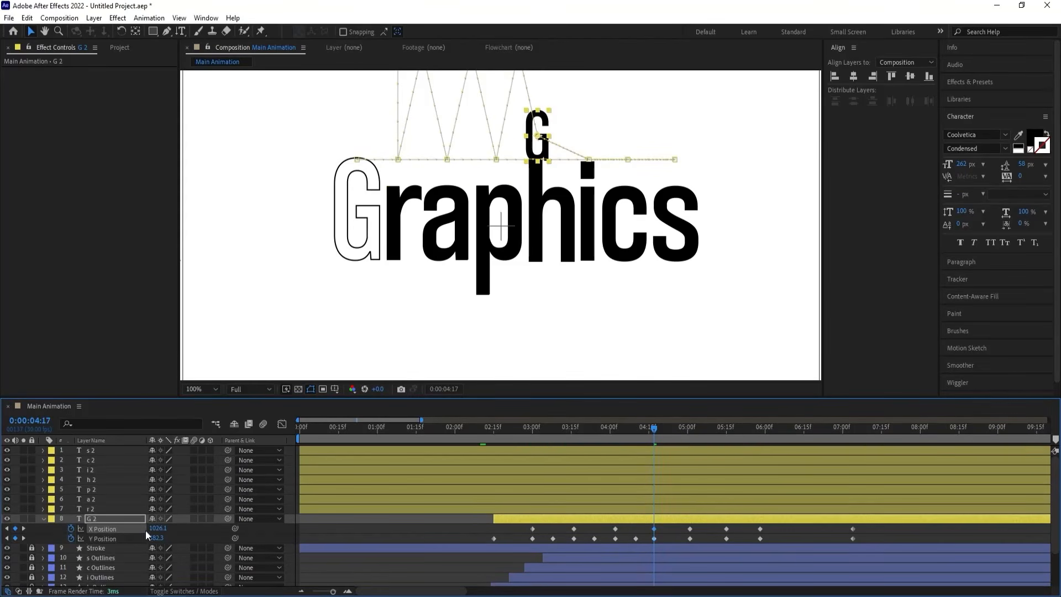
left_click(671, 431)
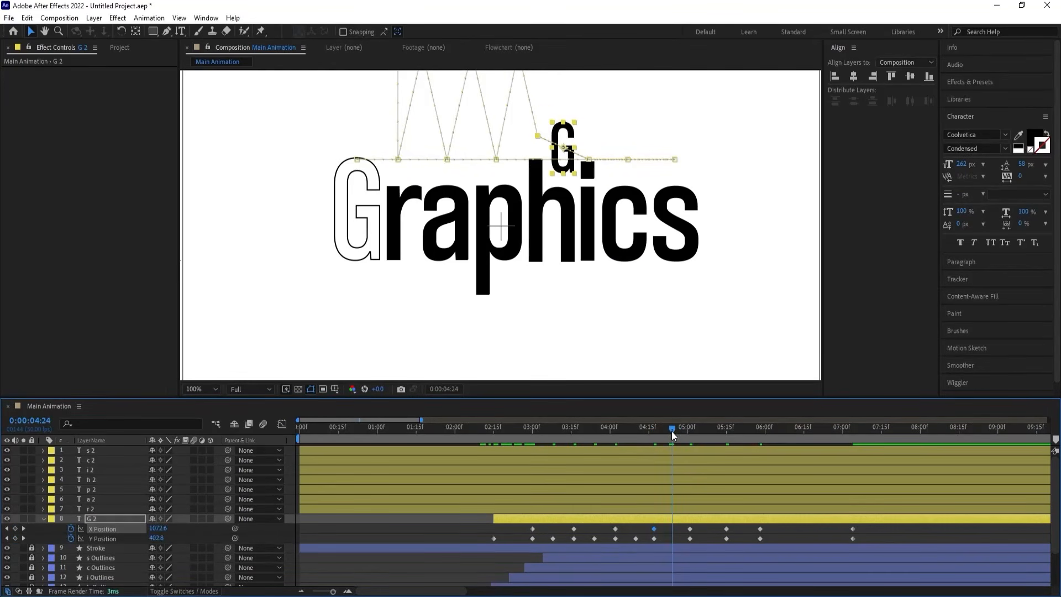
key("ctrl+v")
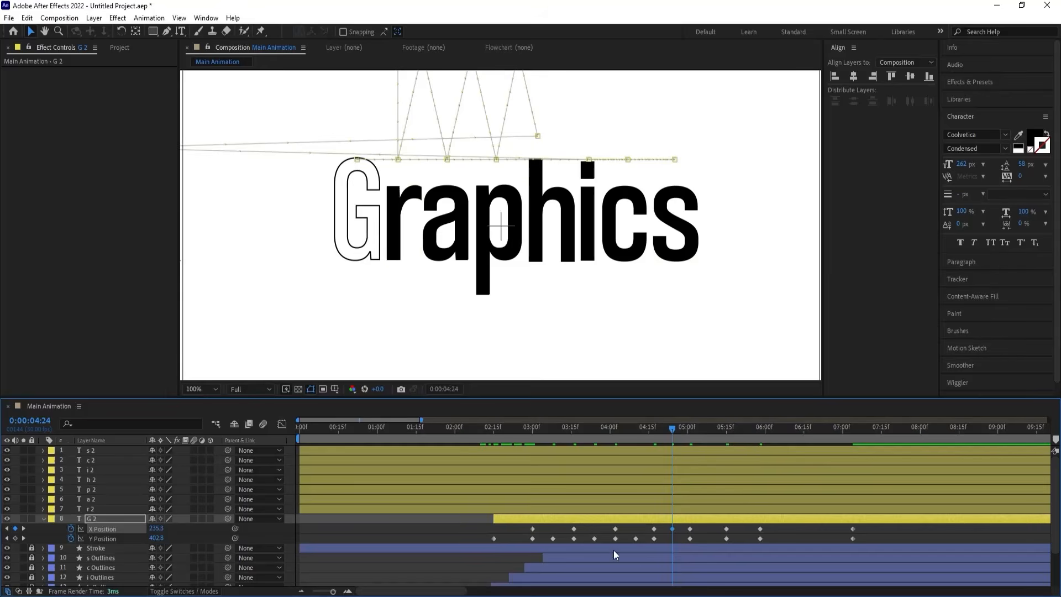
key("ctrl+z")
left_click(635, 542)
key("ctrl+v")
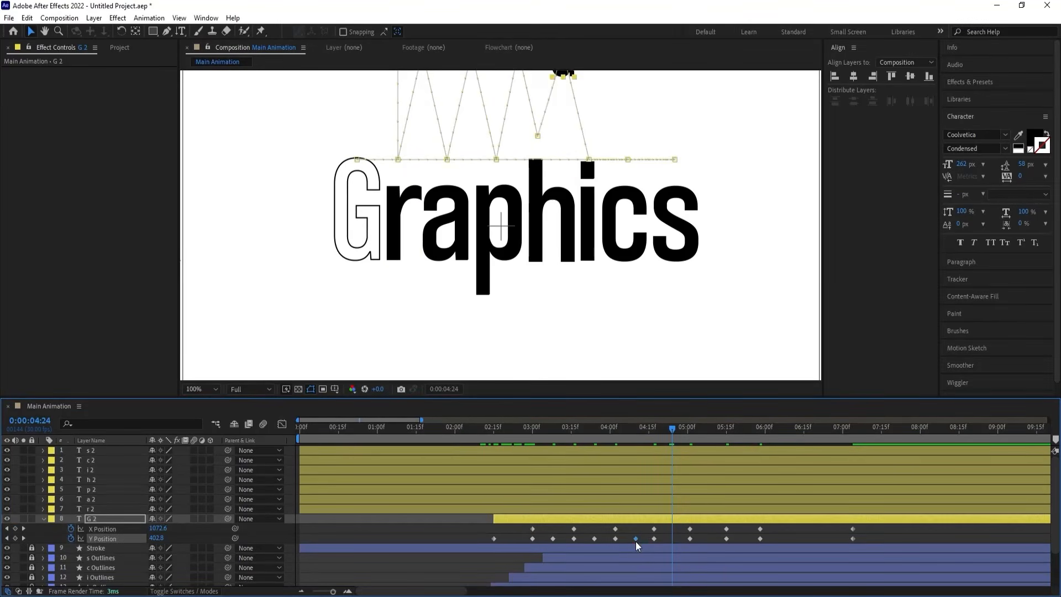
- Set G 2's Y Position to 384.3 for the landing on the i at 0:00:05:01, and paste the 235.3 peak at 0:00:05:08
key("k")
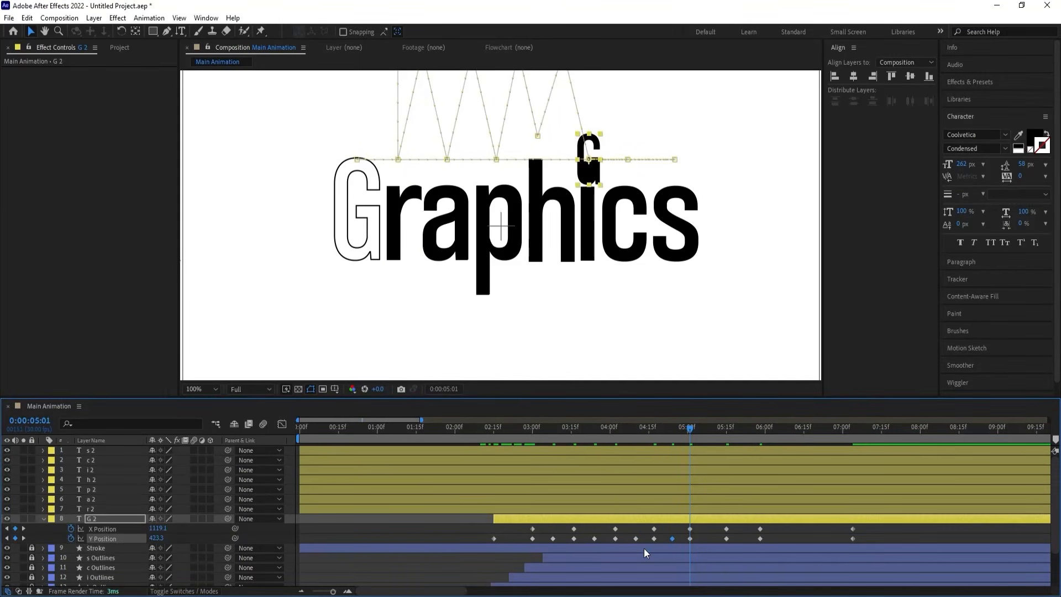
left_click_drag(152, 543, 132, 540)
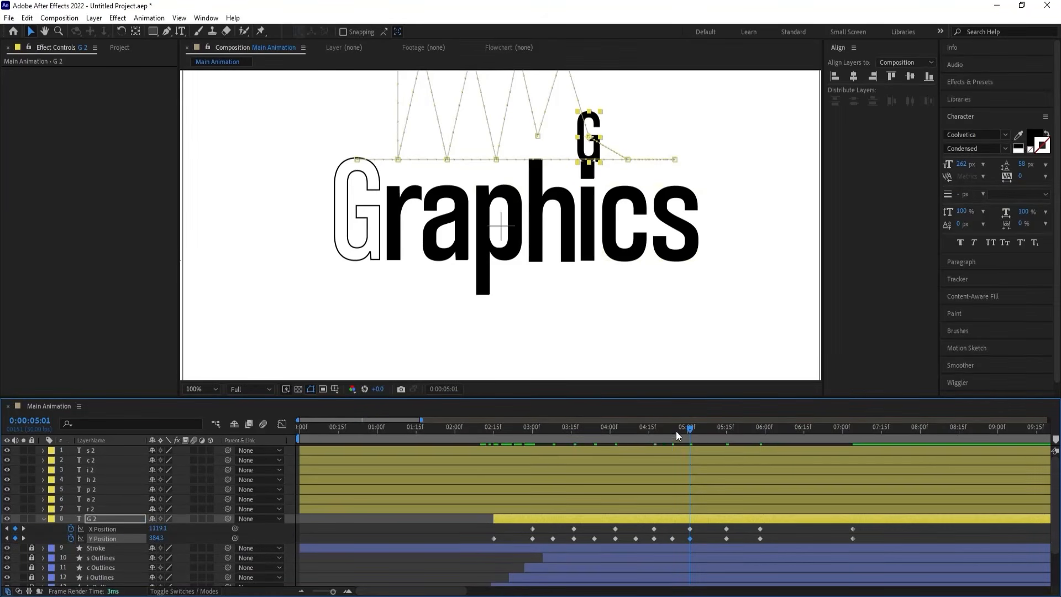
left_click(707, 428)
key("ctrl+v")
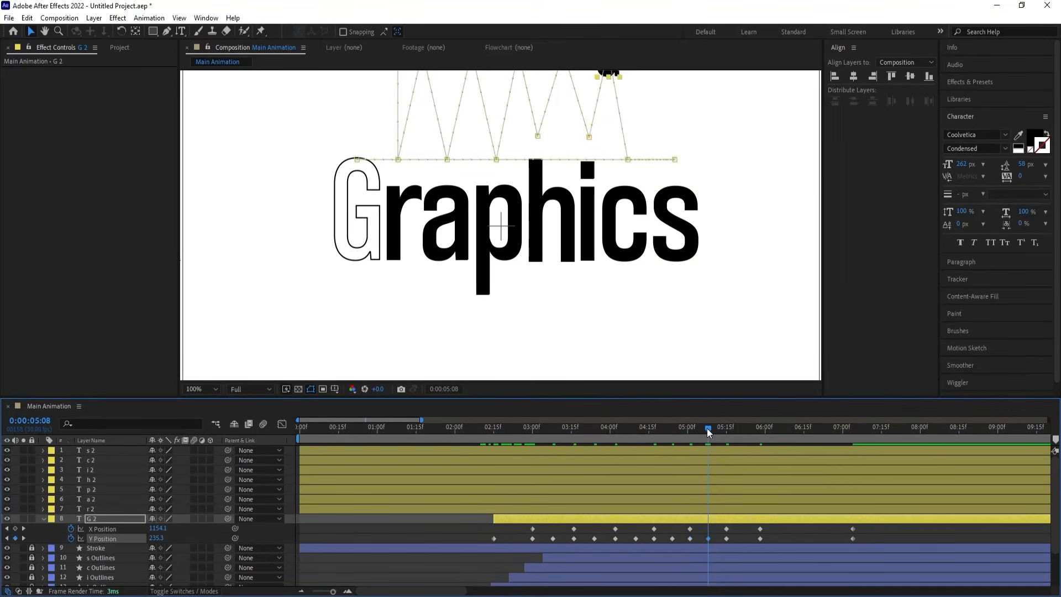
- Reduce G 2's X Position slightly for the landing on the c at 0:00:05:15, and paste the 235.3 Y Position peak at 0:00:05:22
key("k")
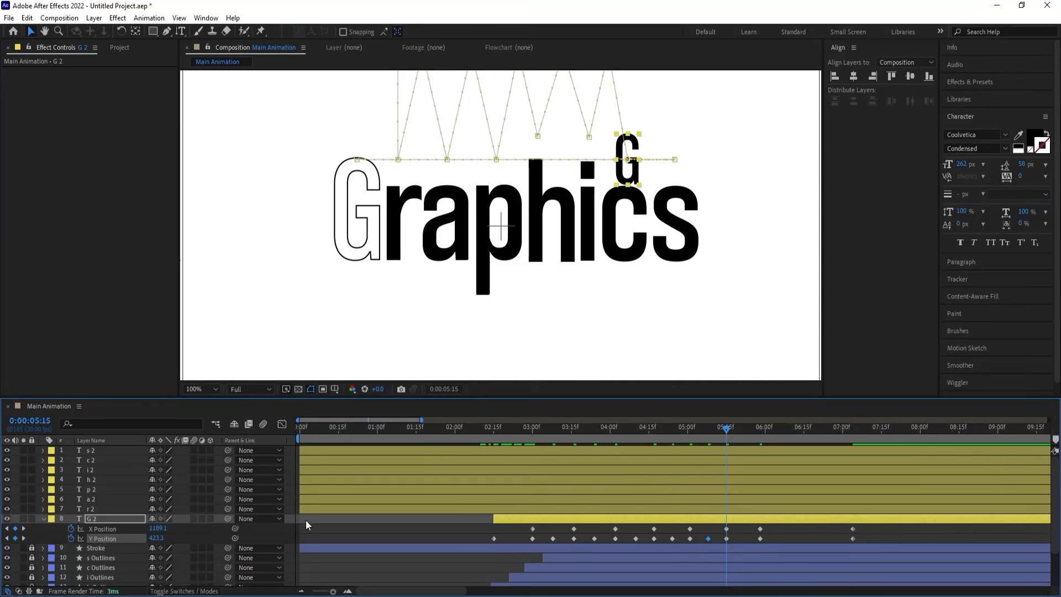
left_click_drag(157, 528, 153, 531)
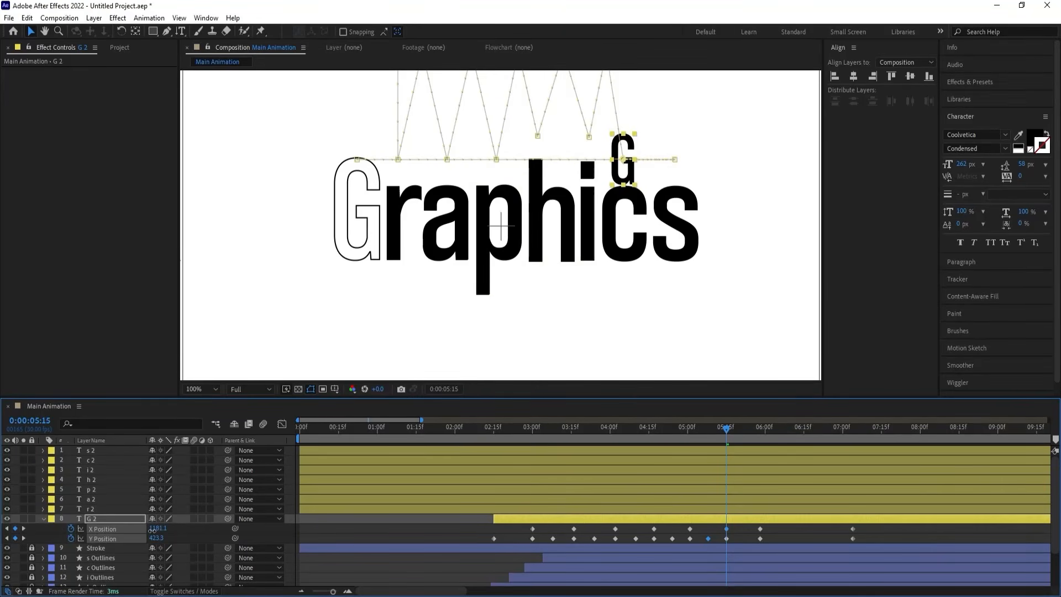
left_click_drag(746, 432, 744, 430)
key("ctrl+v")
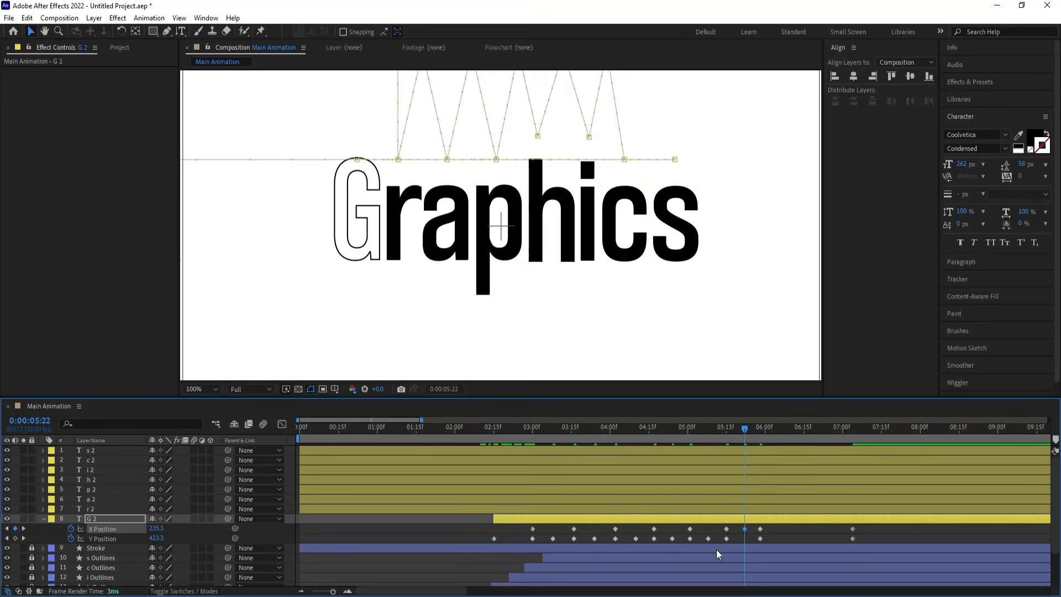
key("ctrl+z")
left_click(711, 536)
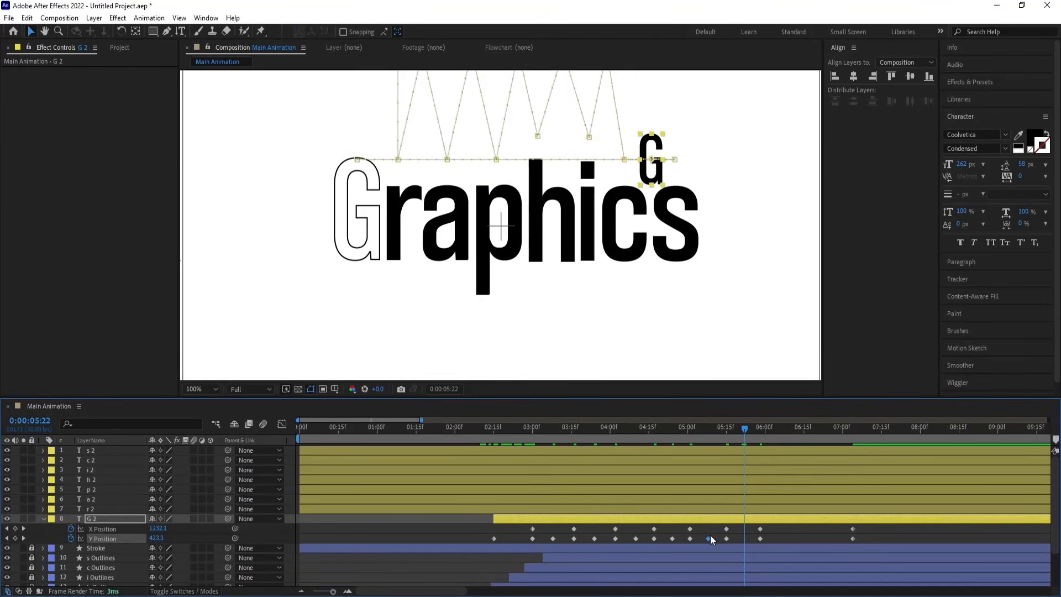
key("ctrl+v")
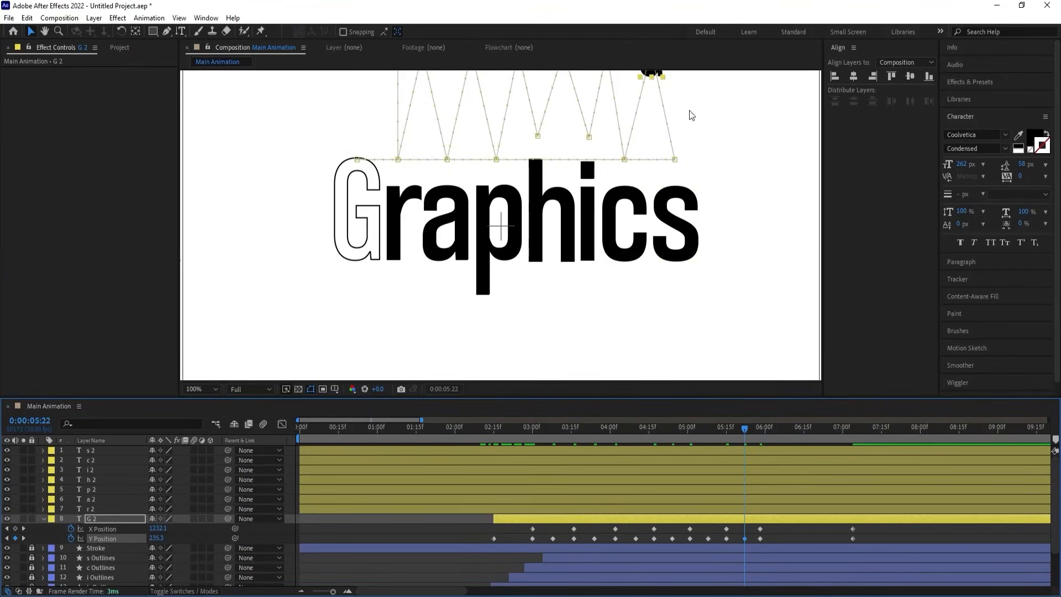
- Keyframe a higher peak for G 2's return jump at 0:00:06:16, with Y Position 133.3
left_click_drag(764, 89, 748, 165)
left_click_drag(784, 437, 807, 436)
key("ctrl+v")
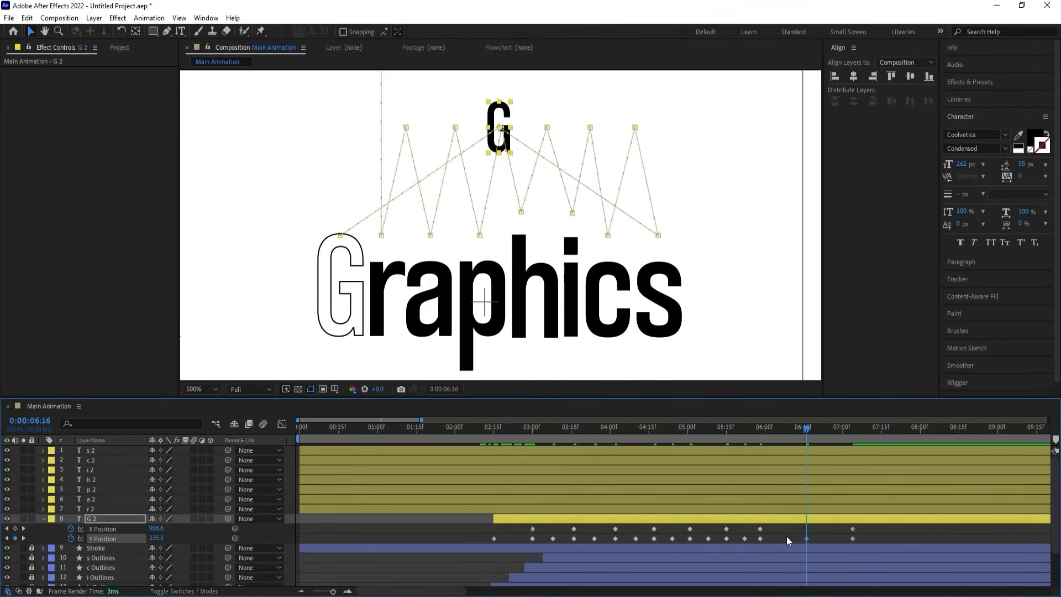
left_click_drag(155, 538, 65, 499)
scroll(505, 208, "down", 2)
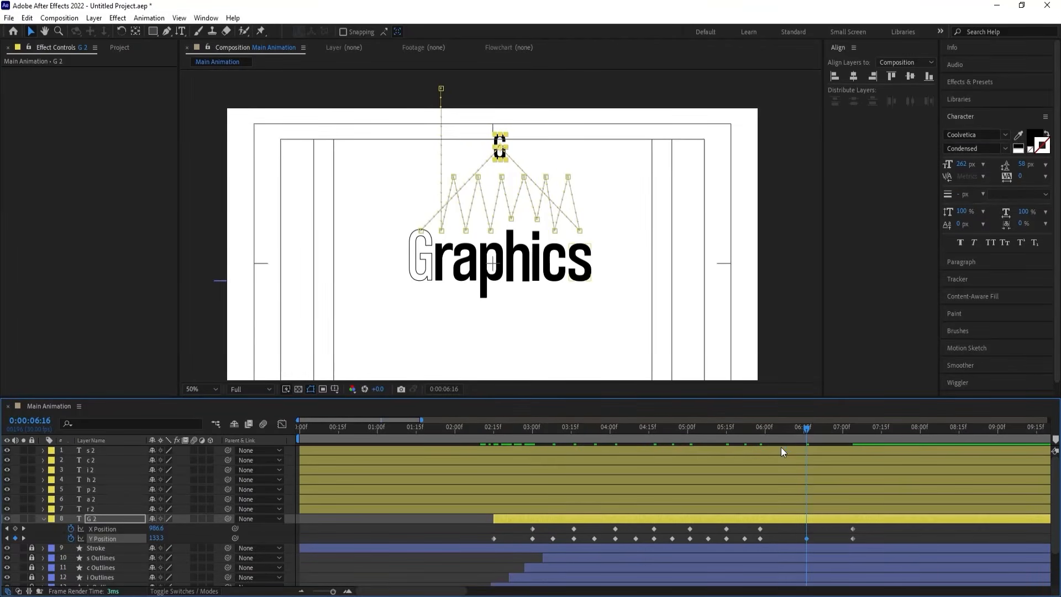
- Keyframe G 2's Scale from 50% at 0:00:05:28 to 100% at 0:00:07:04, and set its final Y Position to 513.3 over the outlined G
key("j")
key("s")
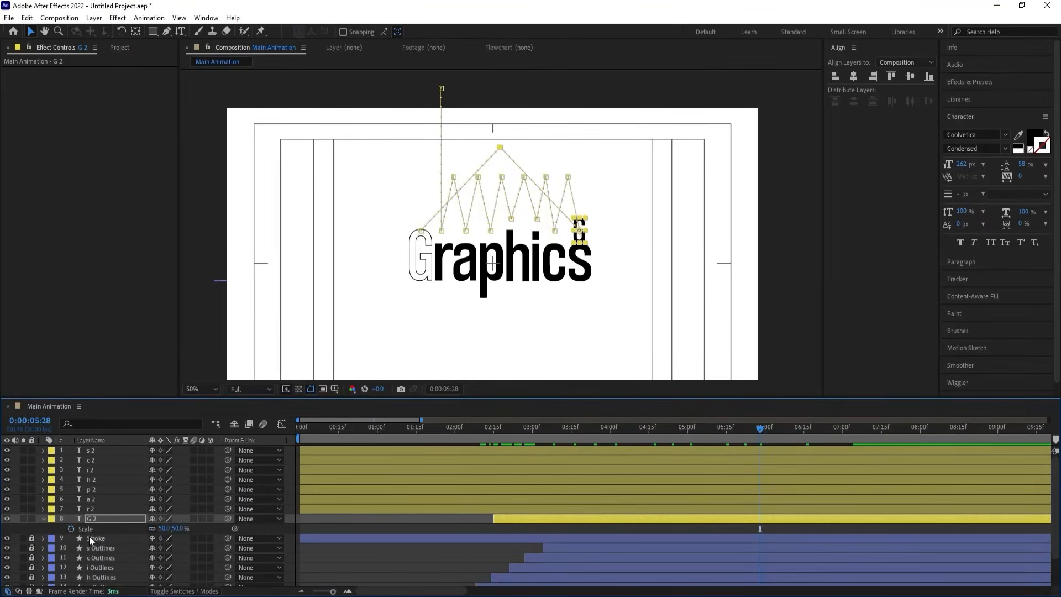
left_click(70, 529)
key("shift+p")
key("space")
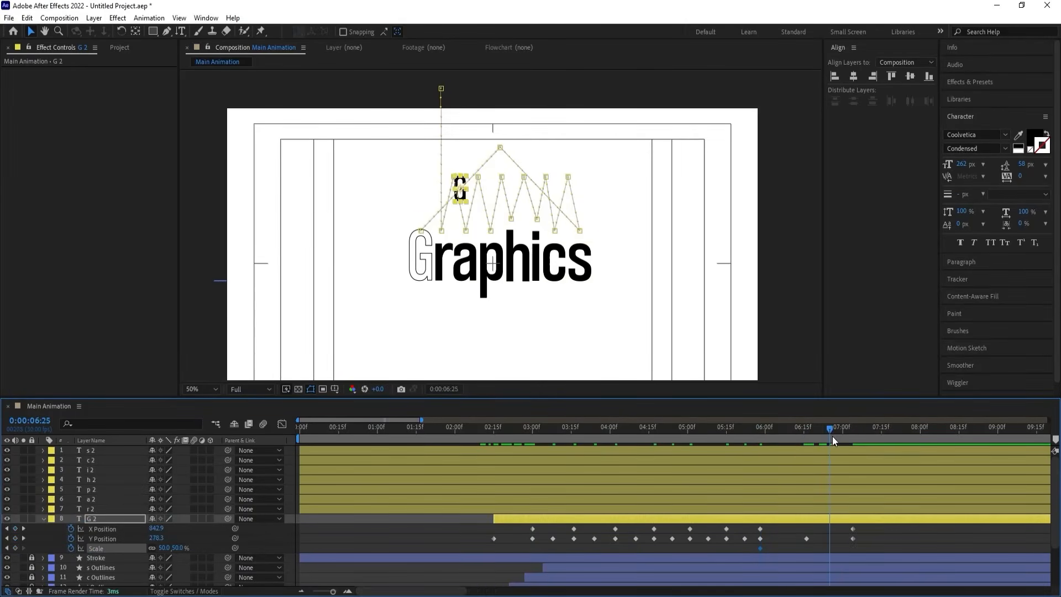
left_click(164, 547)
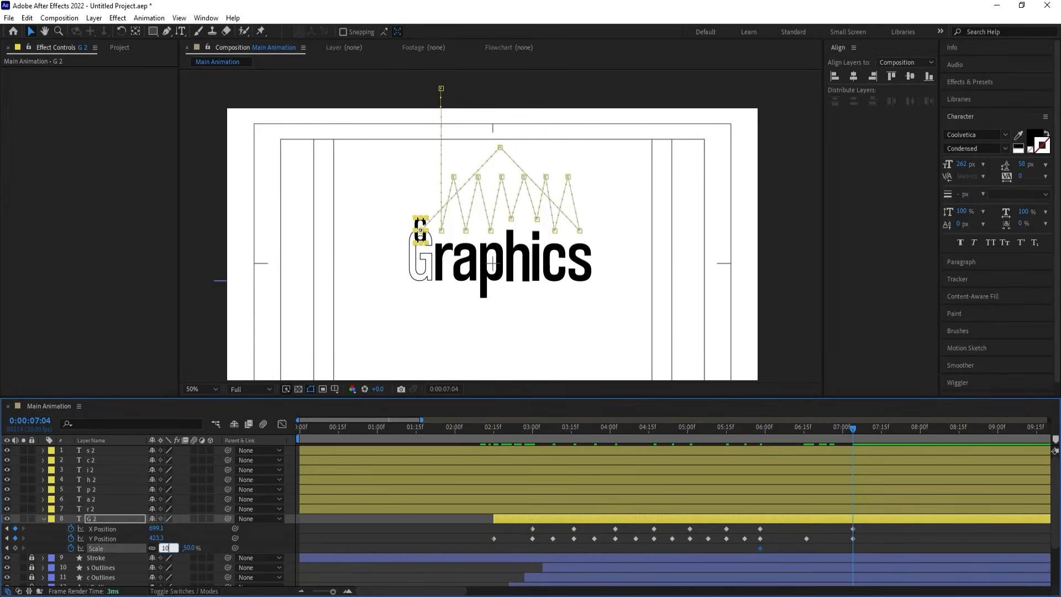
type("100")
key("Return")
left_click_drag(156, 538, 211, 543)
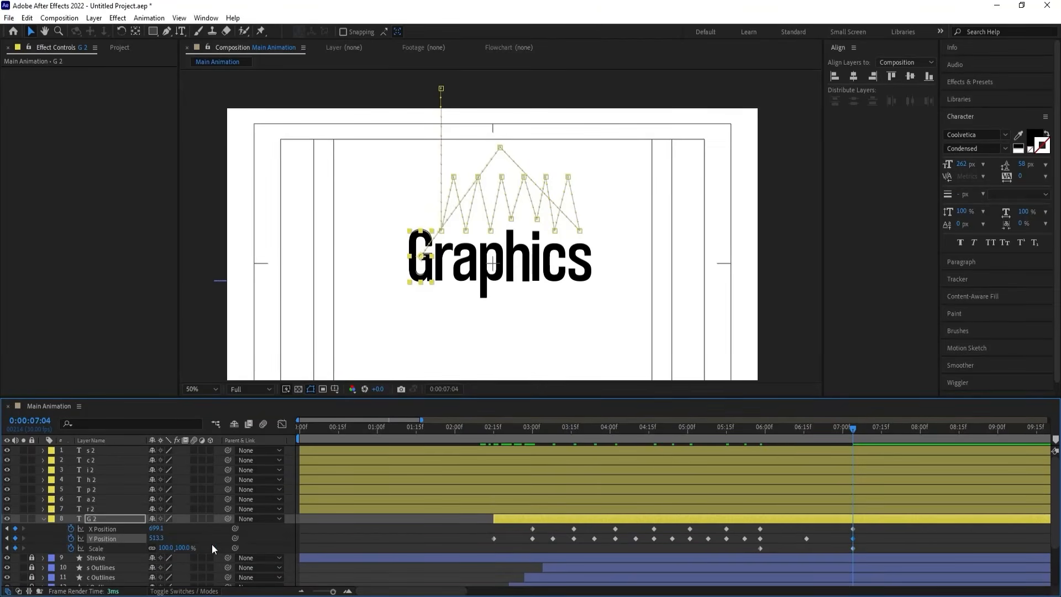
- Fine-tune G 2's final Y Position to 511.3 at 0:00:07:04 and apply Easy Ease to all its Y Position keyframes
key("Down")
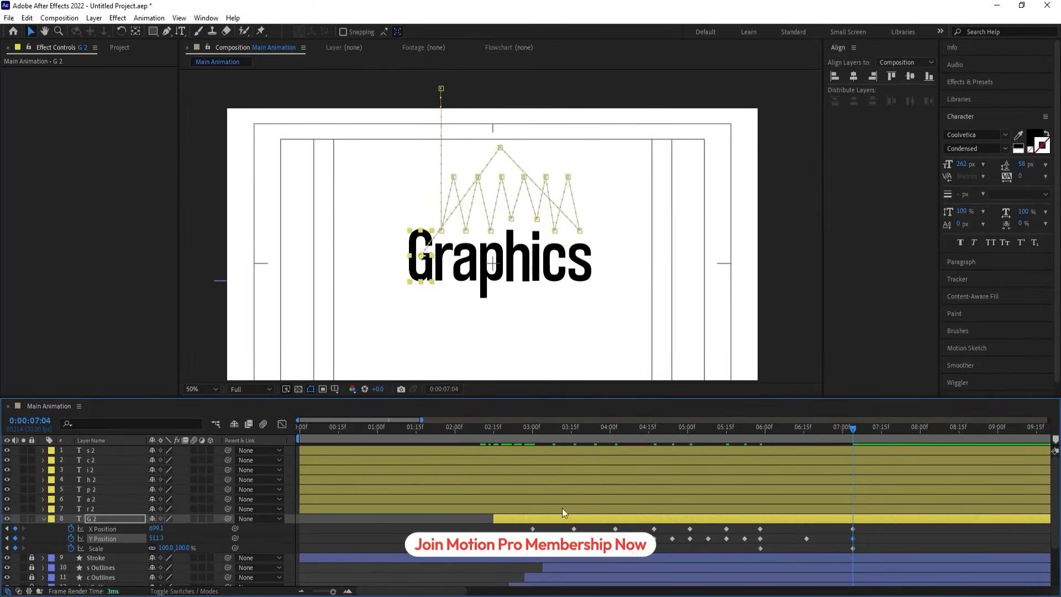
left_click(495, 433)
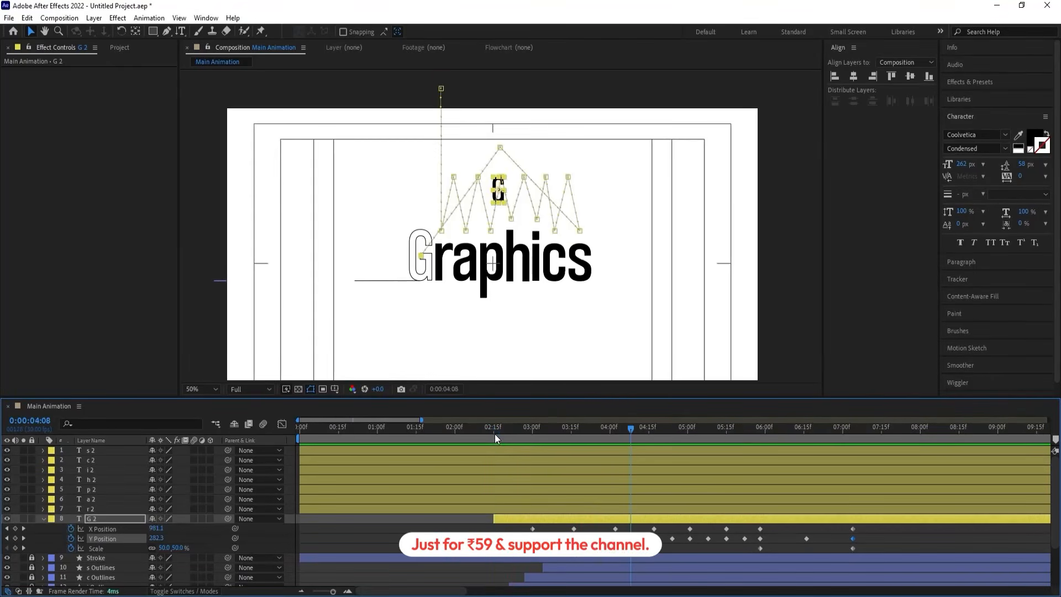
left_click(494, 433)
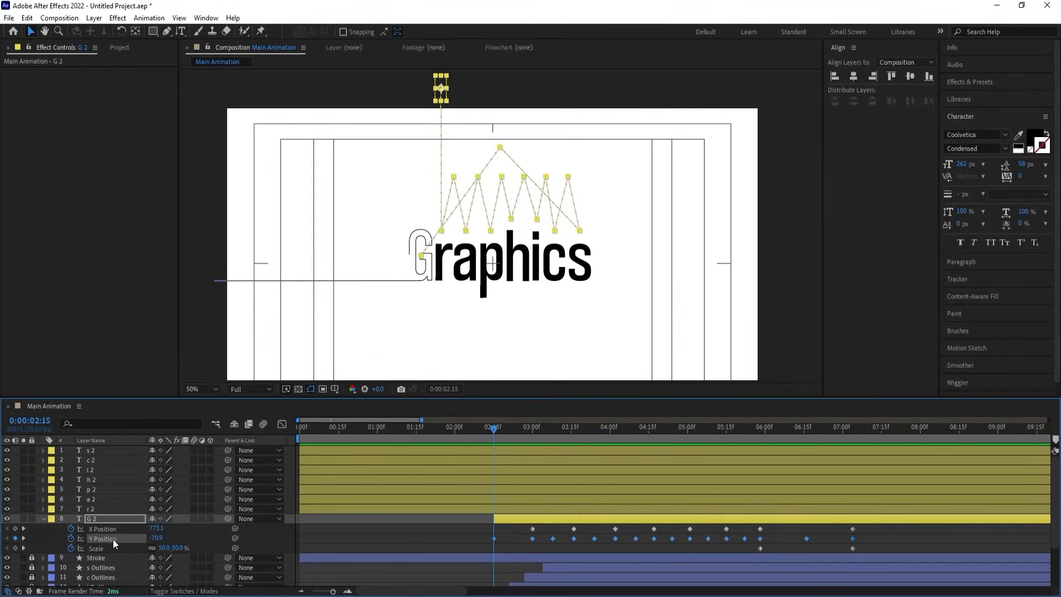
key("F9")
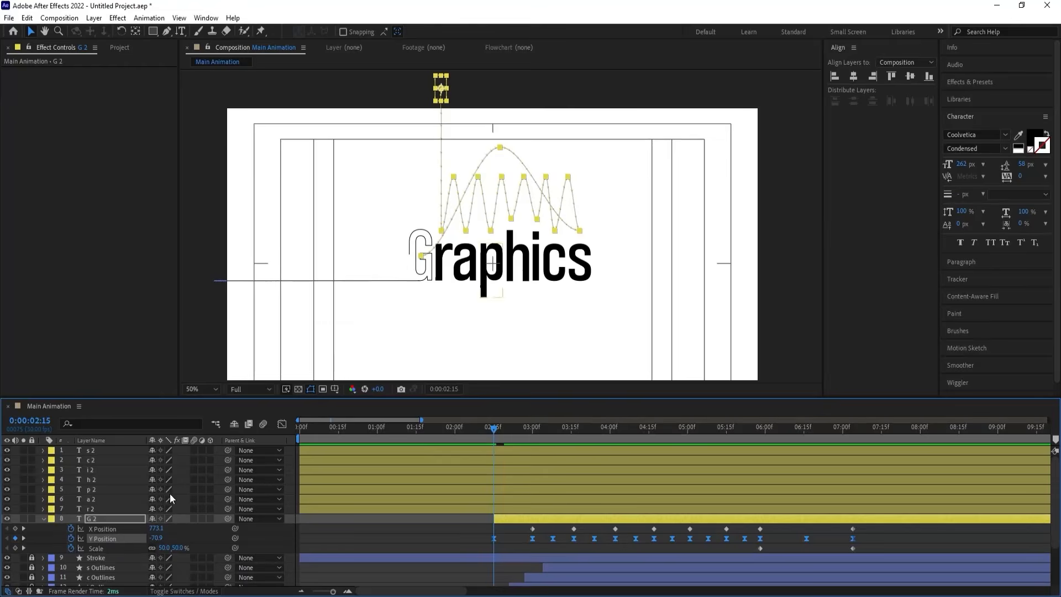
- Reshape G 2's Y Position speed graph so the first fall accelerates sharply into the landing at 0:00:03:00
left_click(280, 424)
key("=")
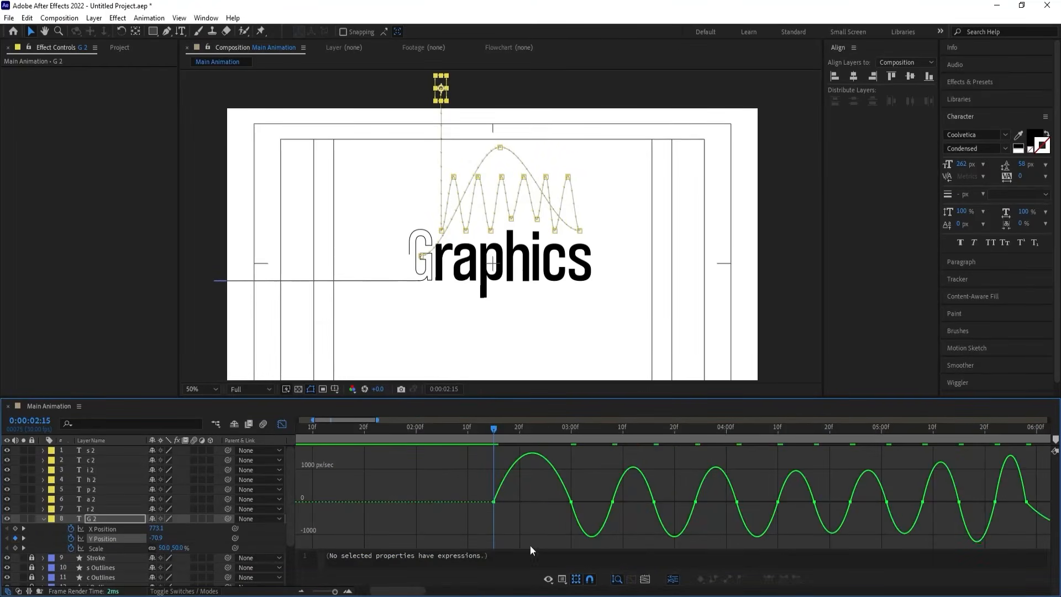
right_click(540, 516)
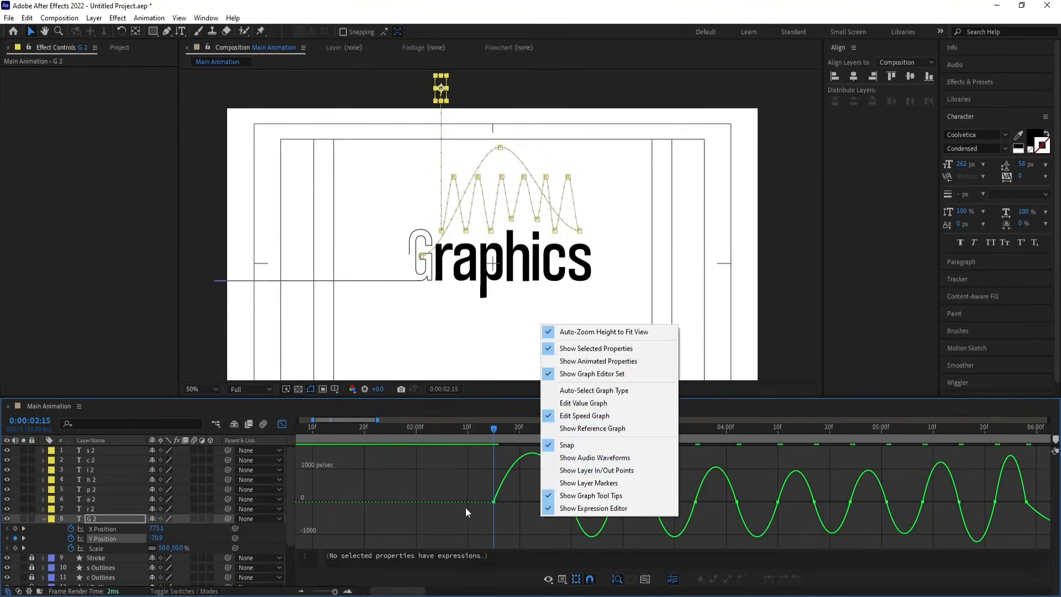
left_click_drag(468, 474, 569, 497)
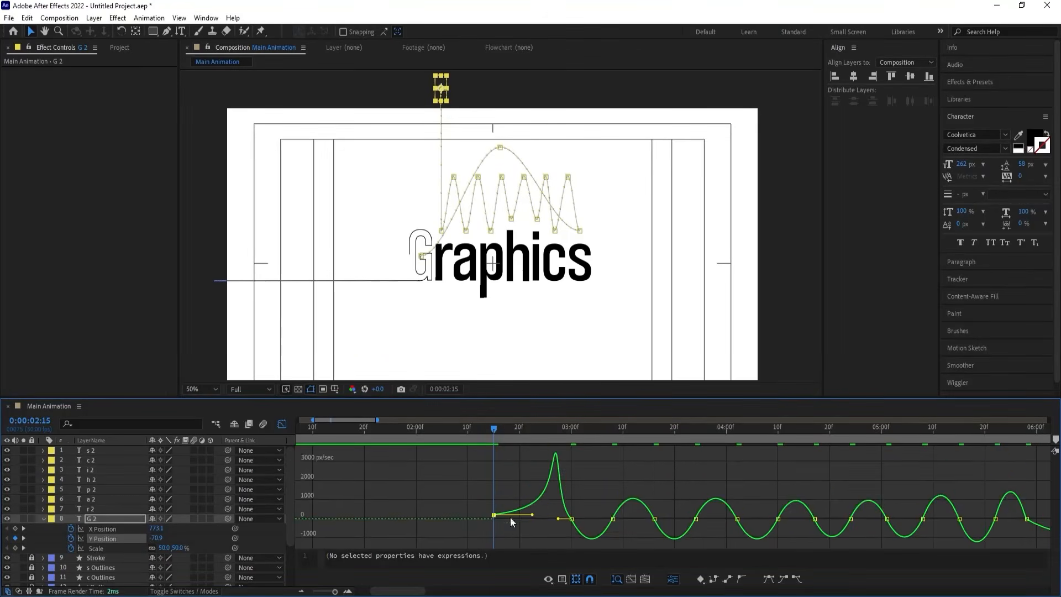
key("ctrl+z")
left_click_drag(470, 496, 568, 523)
key("space")
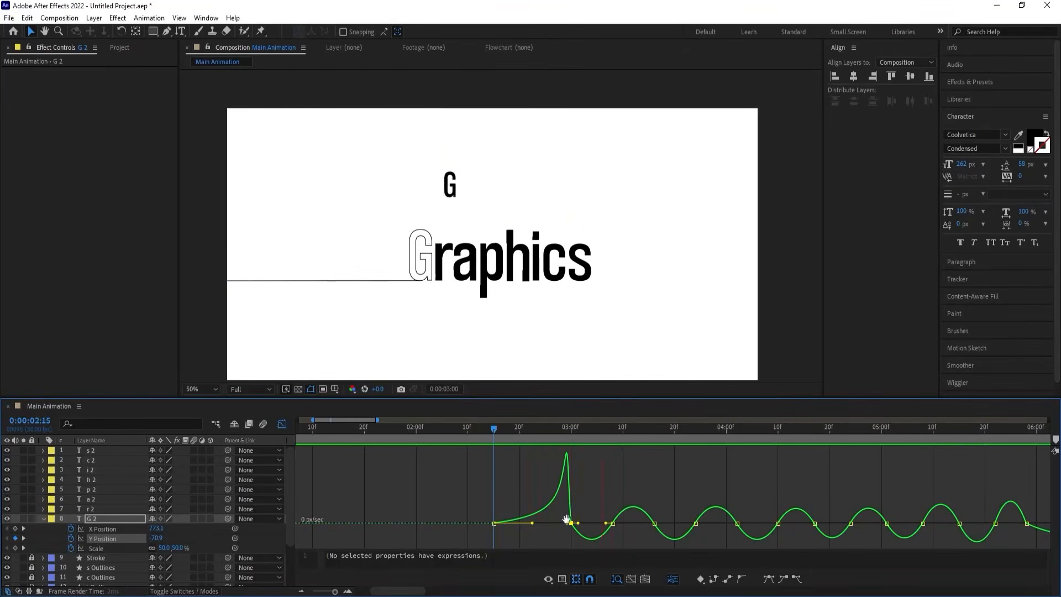
- Lengthen both speed influences of the 0:00:03:08 peak, and shorten the outgoing one at 0:00:03:00 and the incoming one at 0:00:03:16
key("equal")
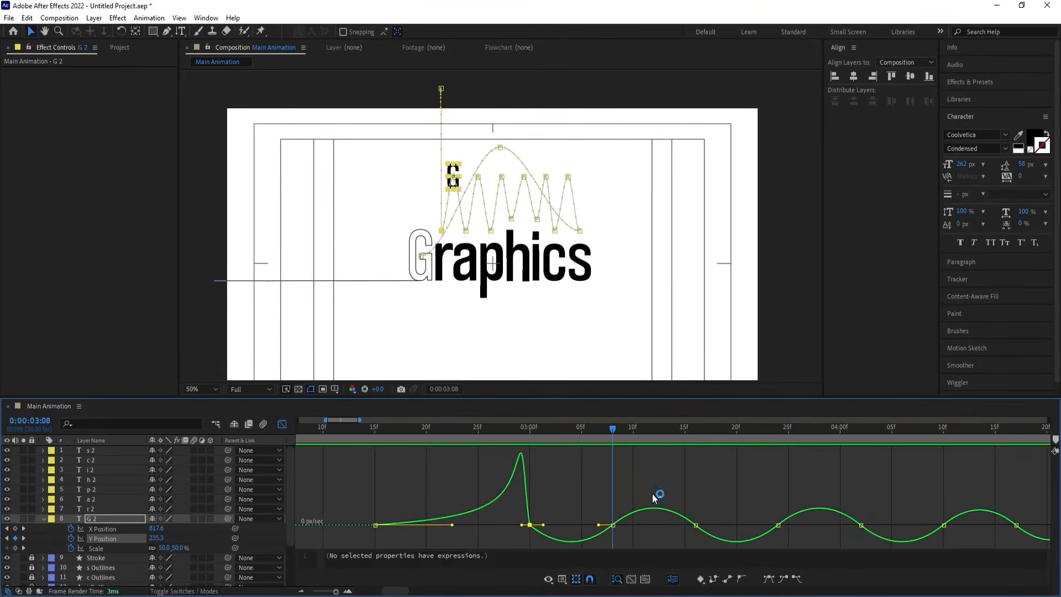
left_click_drag(576, 500, 572, 528)
left_click_drag(627, 506, 672, 504)
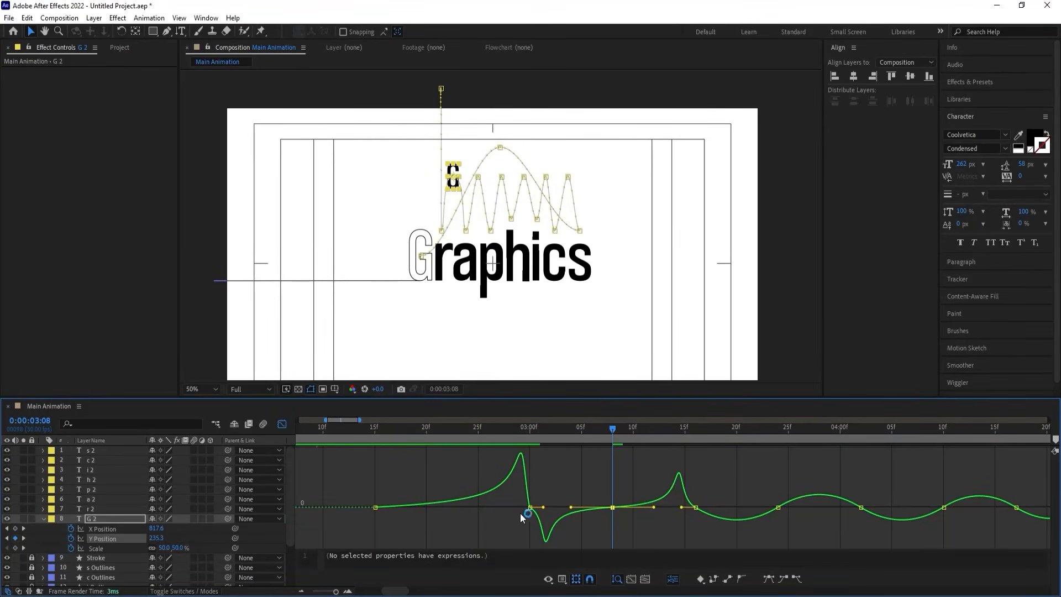
left_click_drag(543, 508, 535, 507)
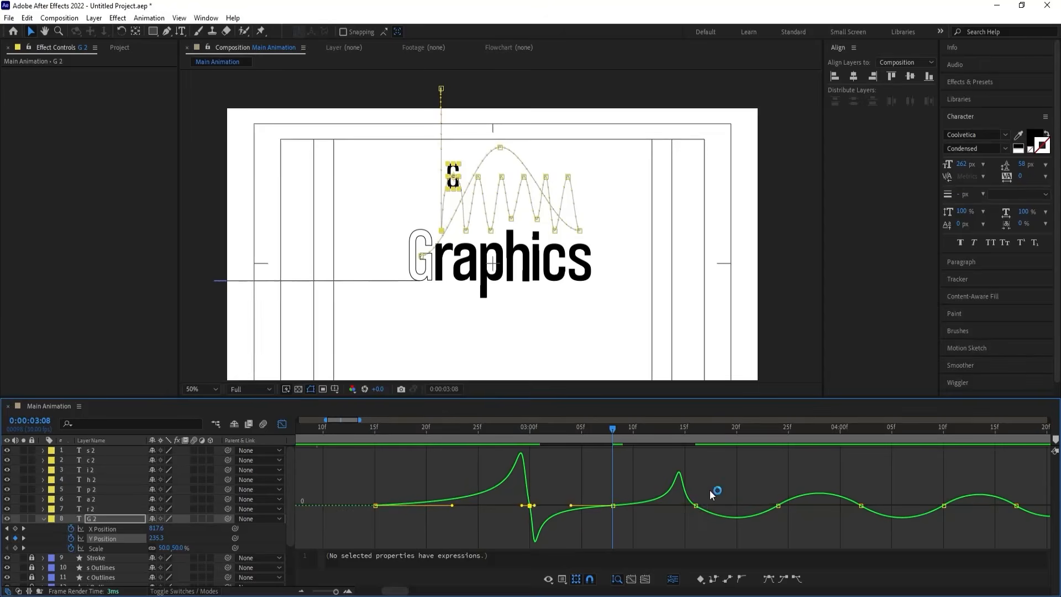
left_click_drag(709, 489, 687, 505)
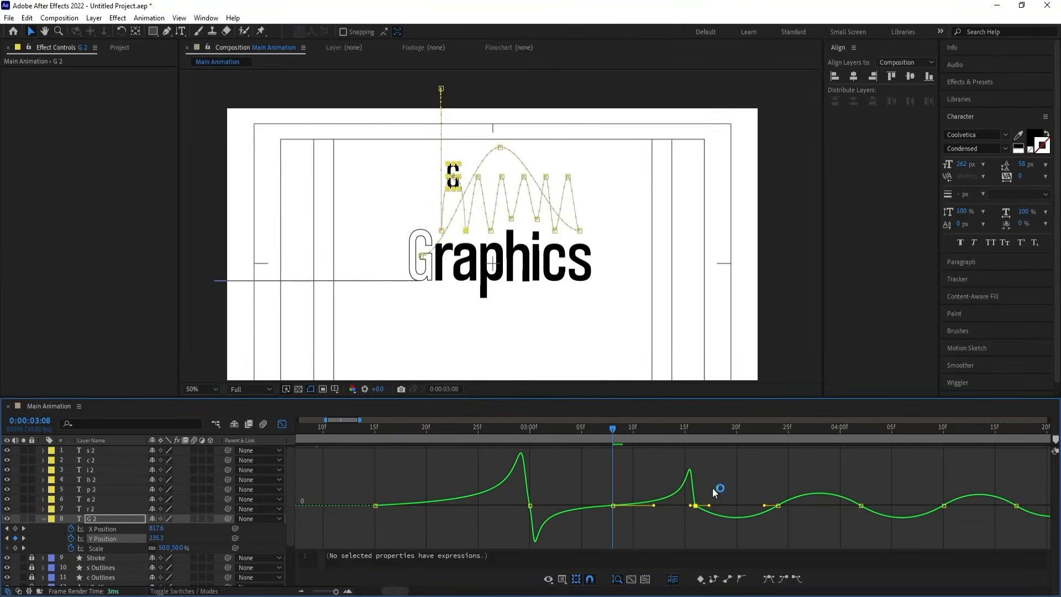
- Shape the second bounce with long influences at the 0:00:03:24 peak and short ones out of 0:00:03:16 and into 0:00:04:02
left_click(737, 430)
left_click(742, 432)
left_click_drag(761, 479, 800, 542)
left_click_drag(765, 505, 819, 506)
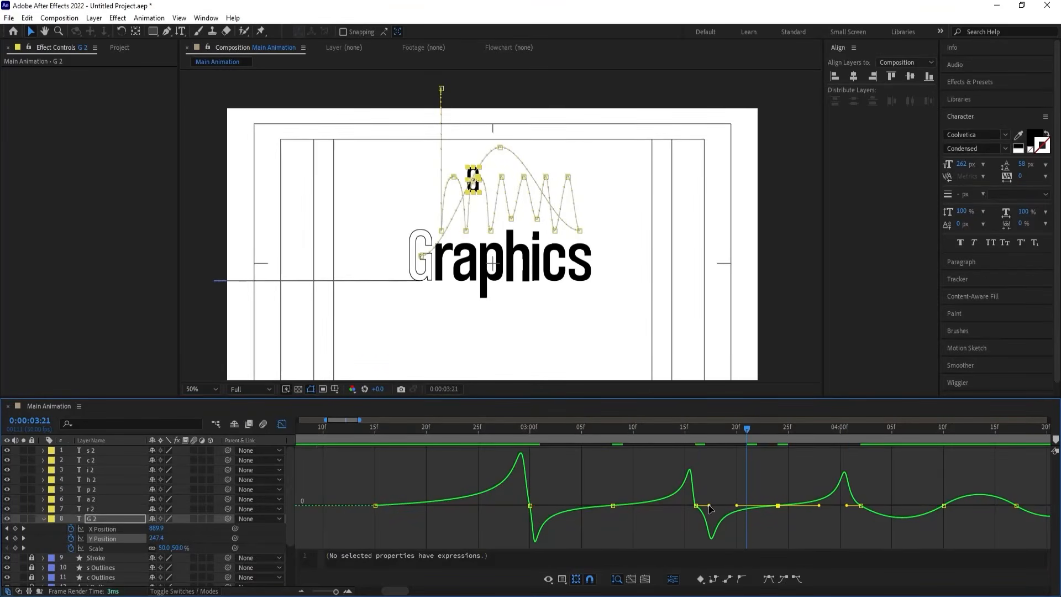
left_click_drag(709, 505, 698, 506)
left_click_drag(869, 482, 854, 505)
scroll(805, 519, "down", 3)
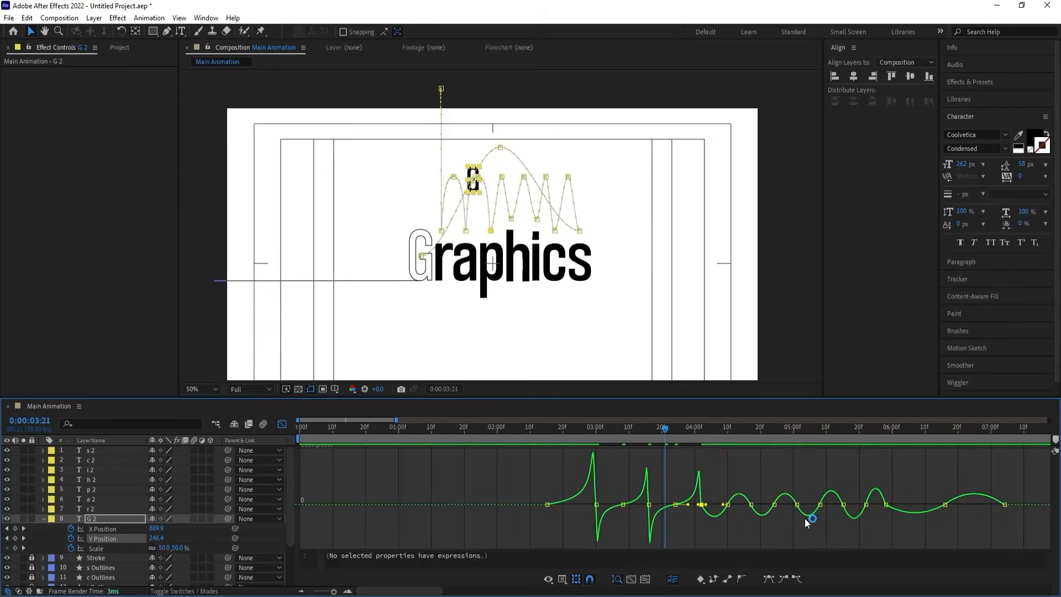
- Lengthen both speed influences of the peak at 0:00:04:10 and shorten the outgoing influence of the landing at 0:00:04:02
key("minus")
key("minus")
key("minus")
key("equal")
key("equal")
key("equal")
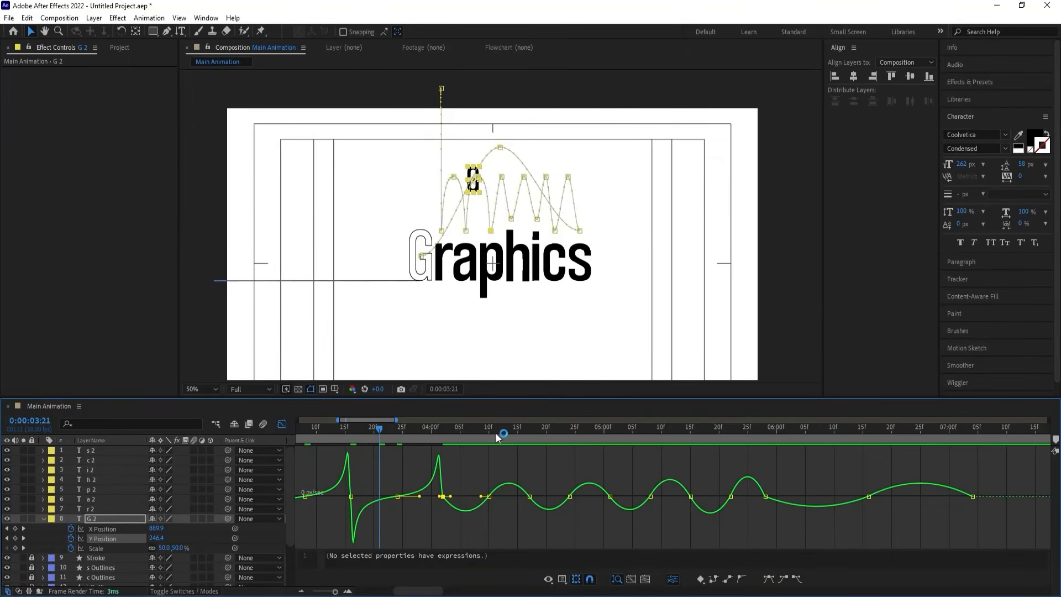
left_click_drag(496, 433, 486, 428)
left_click(489, 496)
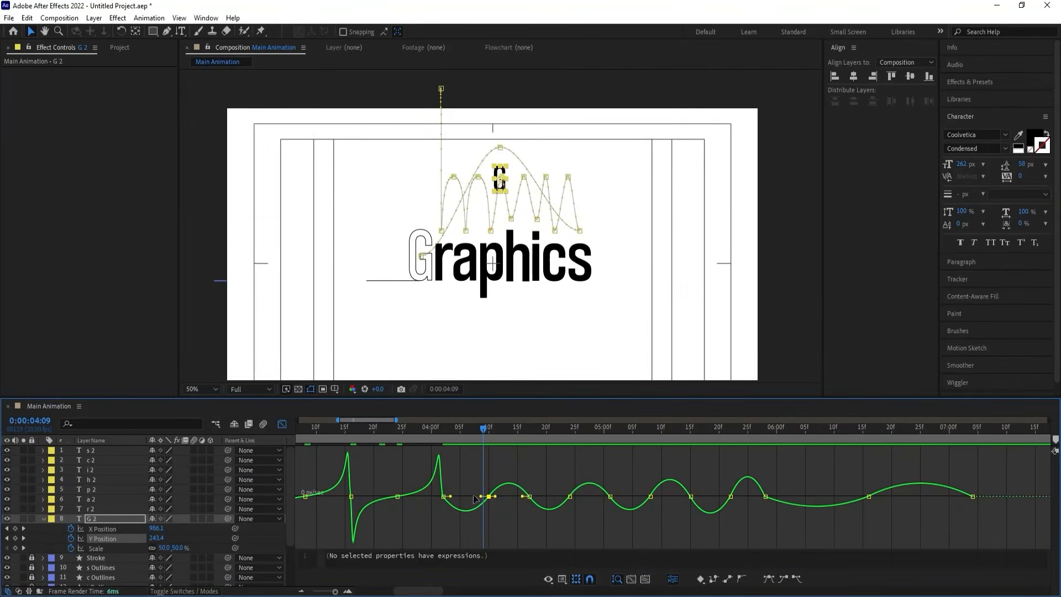
left_click_drag(495, 496, 530, 495)
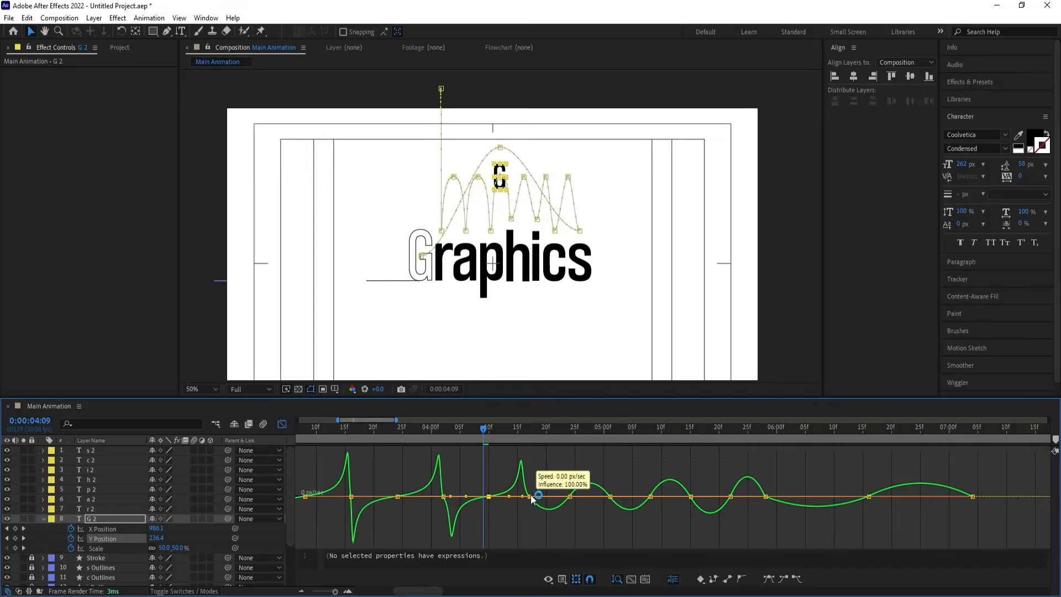
left_click_drag(450, 496, 446, 496)
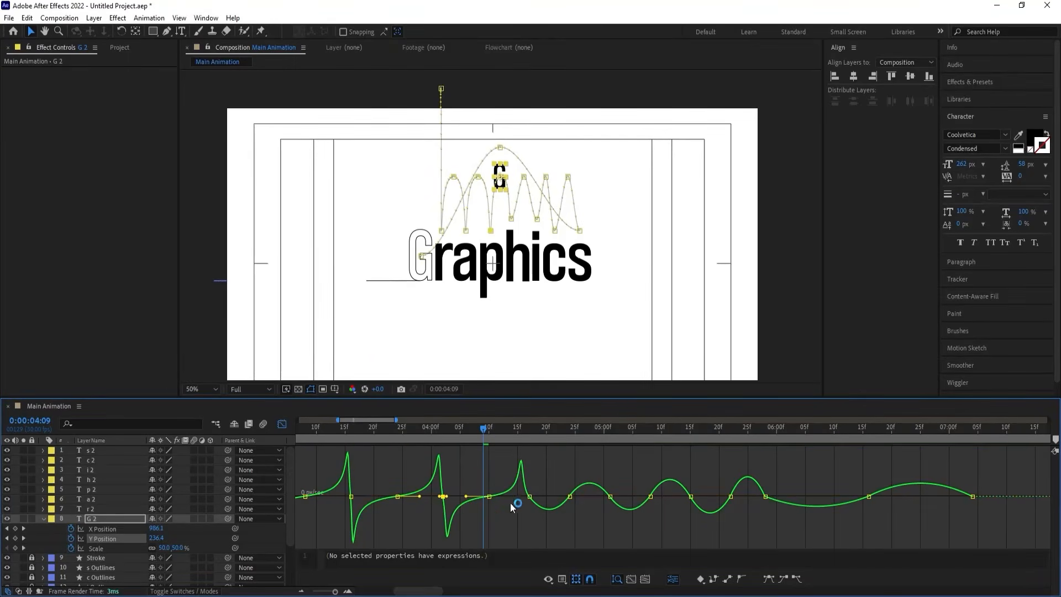
- Stretch the speed influences of the 0:00:04:24 peak, and tighten those leaving the 0:00:04:17 landing and entering the 0:00:05:01 landing
left_click_drag(544, 484, 581, 518)
left_click(564, 428)
key("equal")
left_click_drag(545, 500, 515, 500)
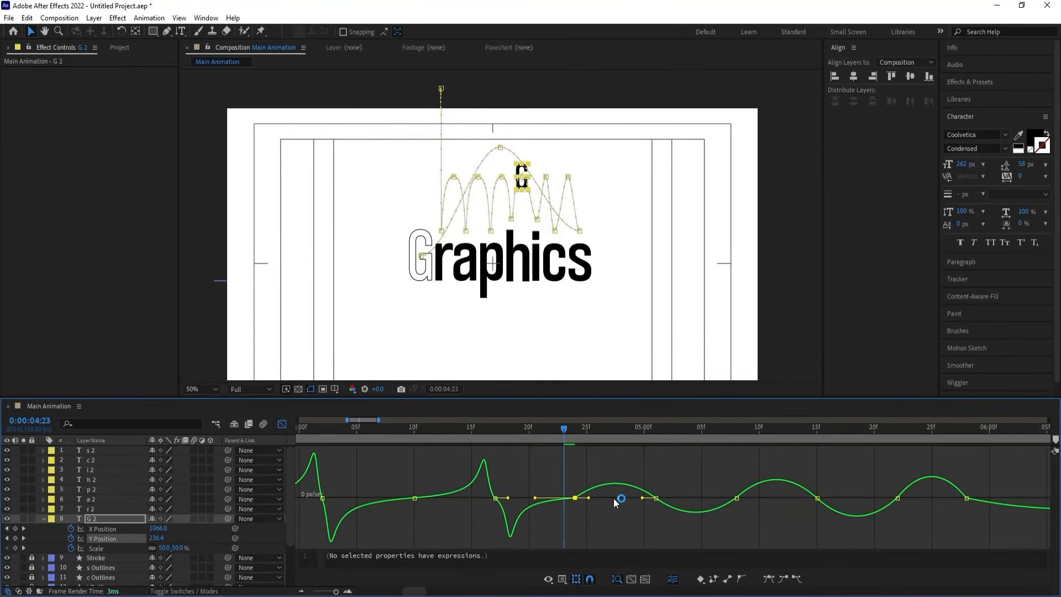
left_click_drag(589, 498, 632, 496)
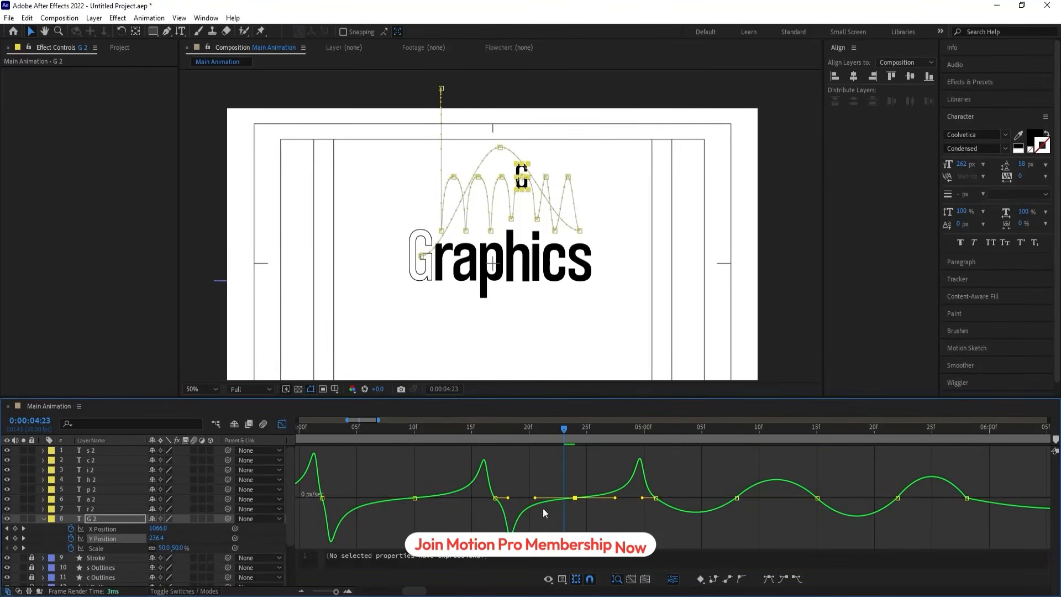
left_click_drag(508, 499, 492, 499)
left_click(495, 499)
left_click_drag(670, 482, 649, 499)
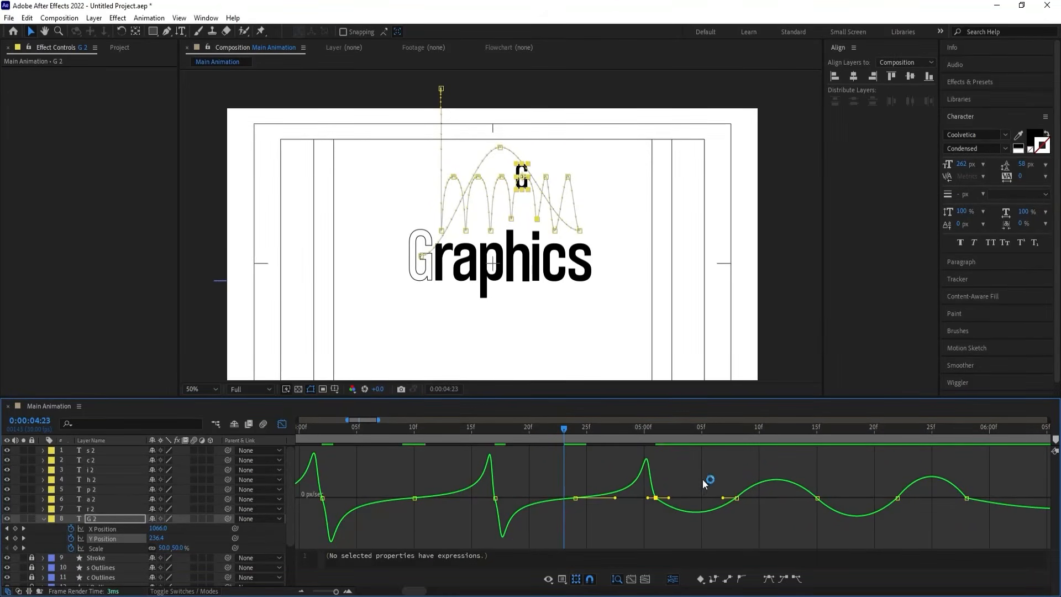
- Give the 0:00:05:08 peak long speed influences and the adjoining landings at 0:00:05:01 and 0:00:05:15 short ones, and preview the bounces
left_click_drag(744, 475, 676, 499)
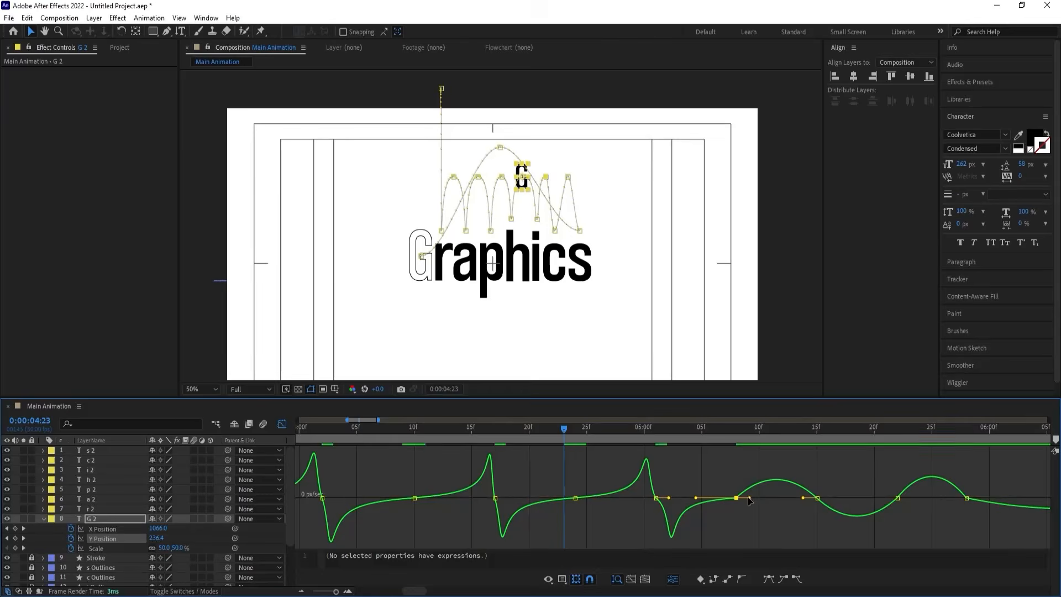
left_click_drag(750, 498, 800, 499)
left_click_drag(669, 500, 661, 499)
left_click_drag(834, 481, 808, 500)
key("minus")
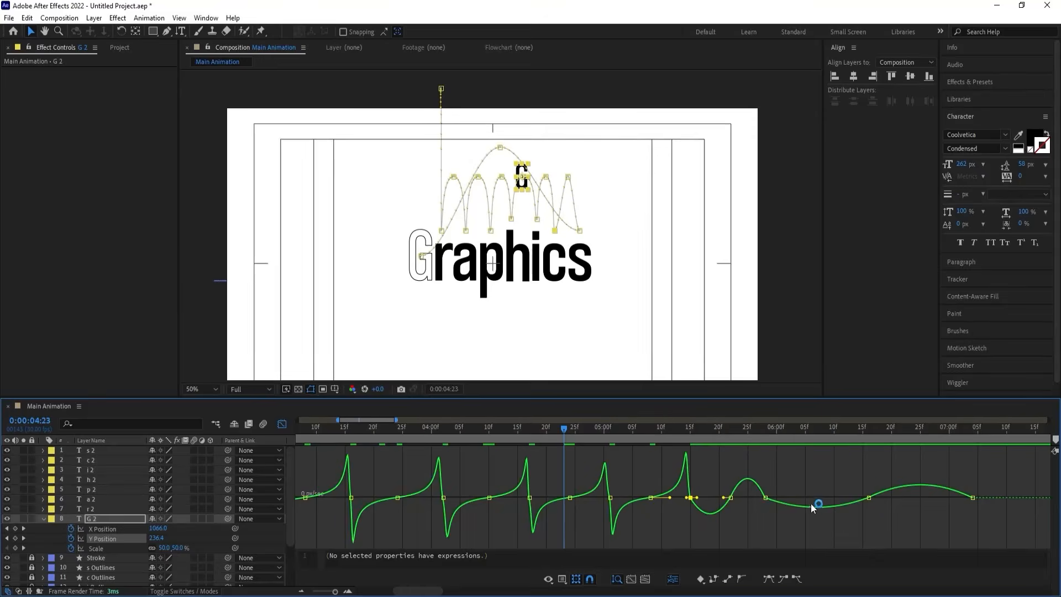
key("space")
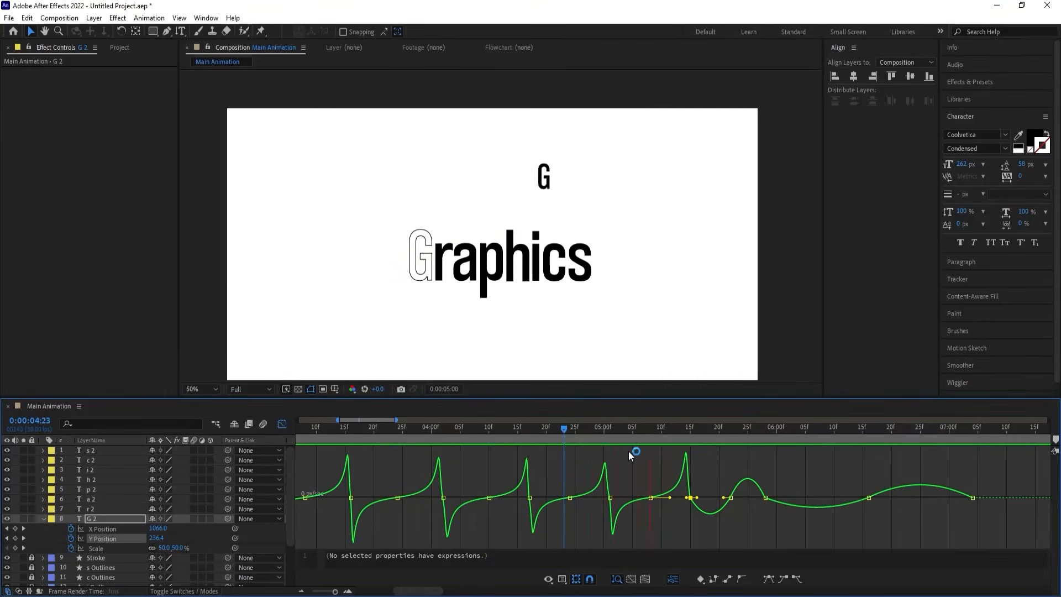
key("space")
key("space")
key("space")
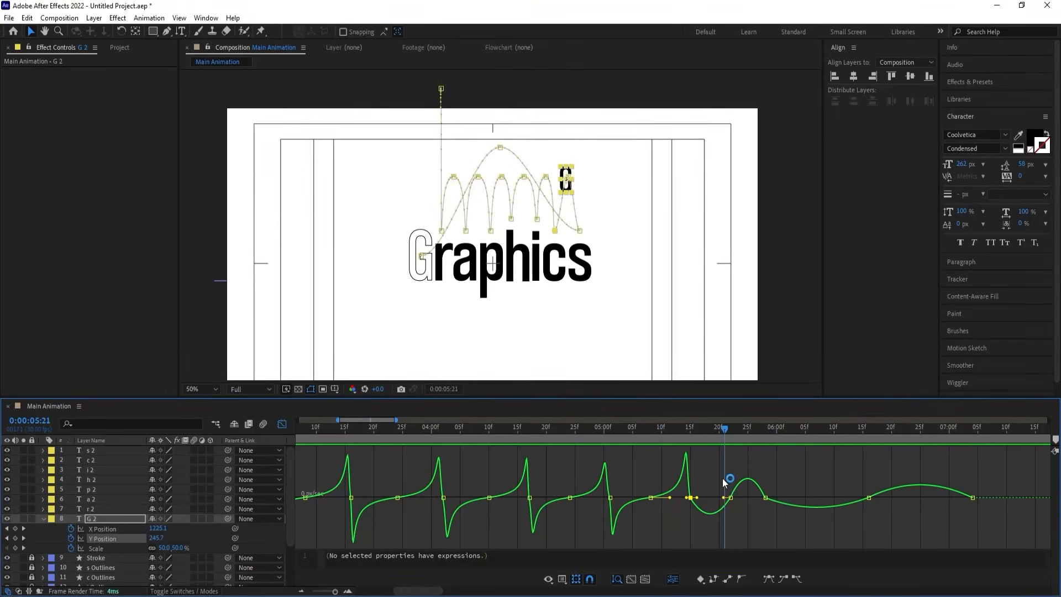
- Ease the 0:00:05:22 peak with long influences, and shorten those leaving 0:00:05:15 and entering the 0:00:05:28 and 0:00:05:01 landings
left_click(731, 497)
key("equal")
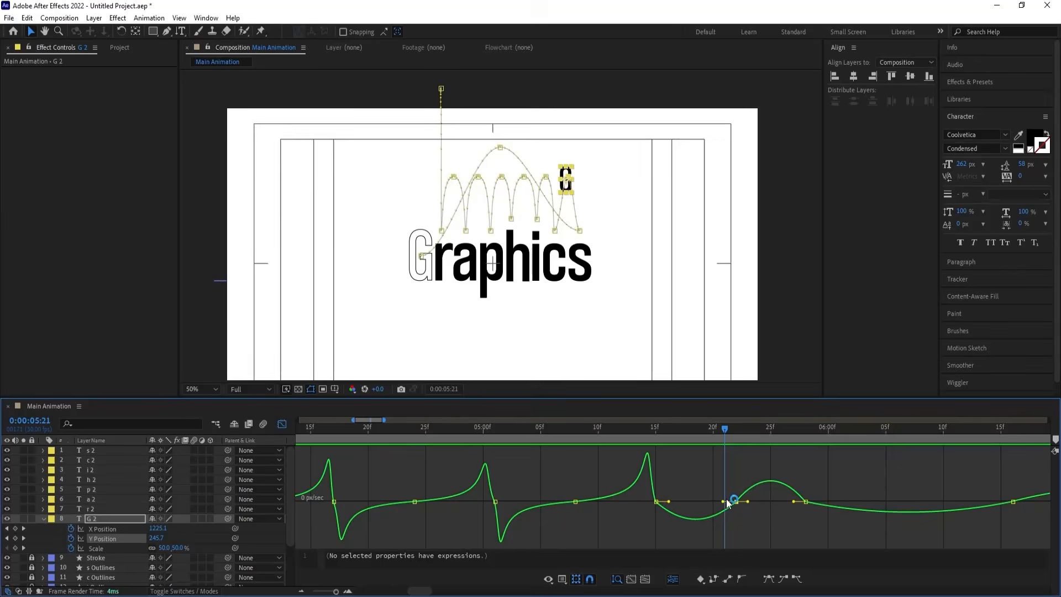
left_click_drag(723, 503, 784, 493)
left_click_drag(670, 500, 661, 499)
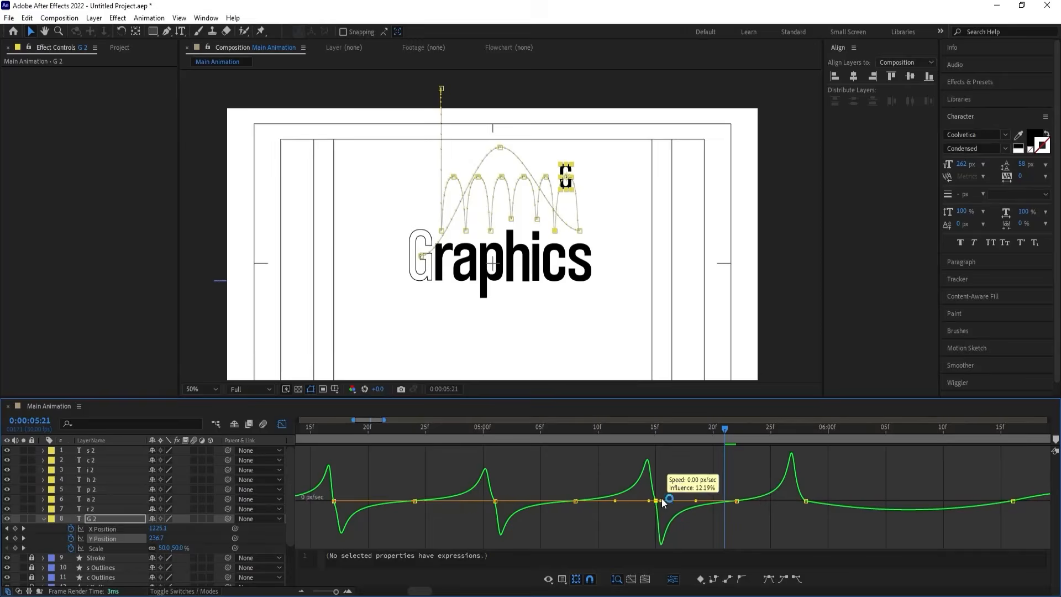
left_click_drag(834, 477, 803, 502)
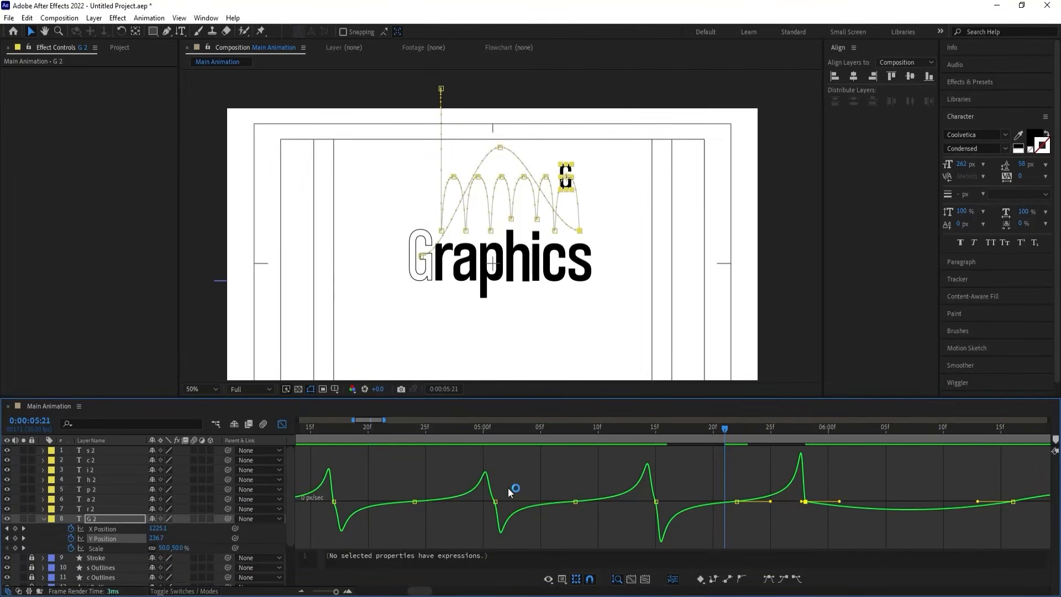
left_click_drag(508, 488, 490, 500)
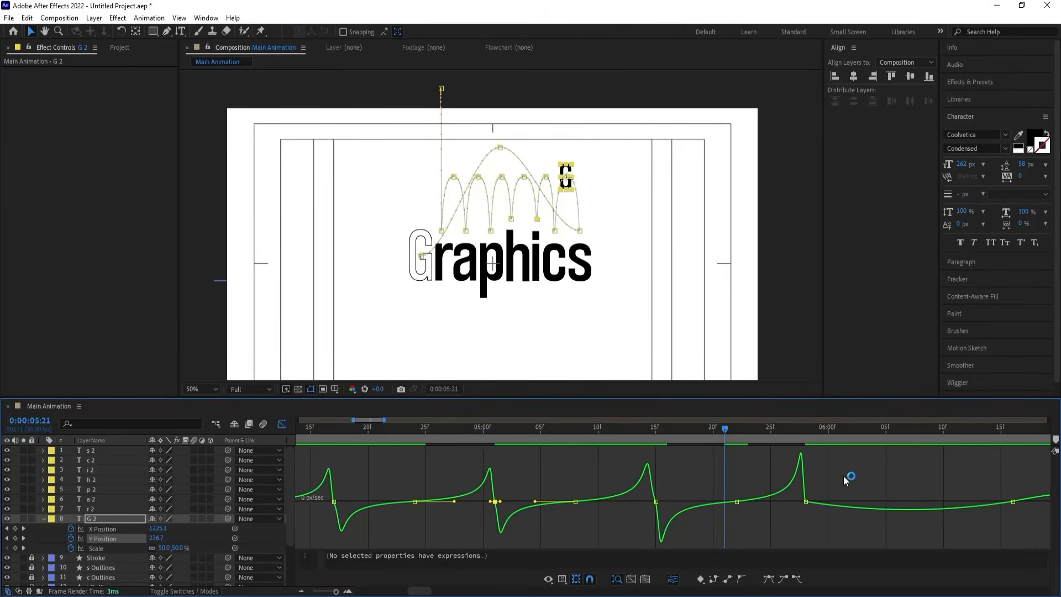
- Shape the return jump's speed graph with a slow peak at 0:00:06:16 and sharp takeoff and landing at 0:00:07:04, and preview the motion
key("minus")
key("minus")
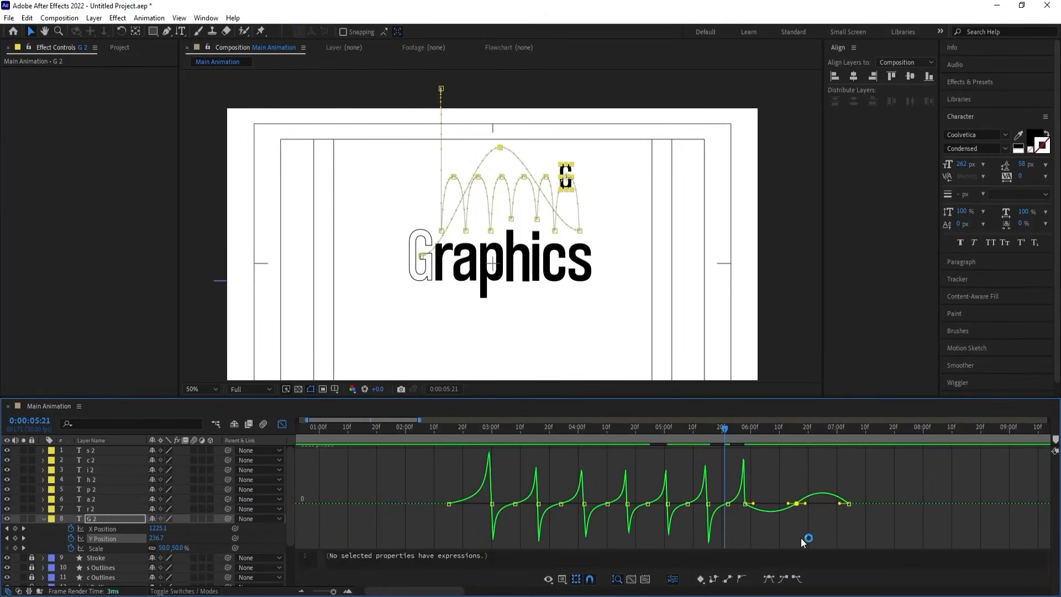
mouse_move(788, 504)
left_mouse_down()
mouse_move(771, 503)
mouse_move(826, 503)
mouse_move(767, 502)
left_mouse_up()
key("equal")
left_click_drag(986, 485, 970, 501)
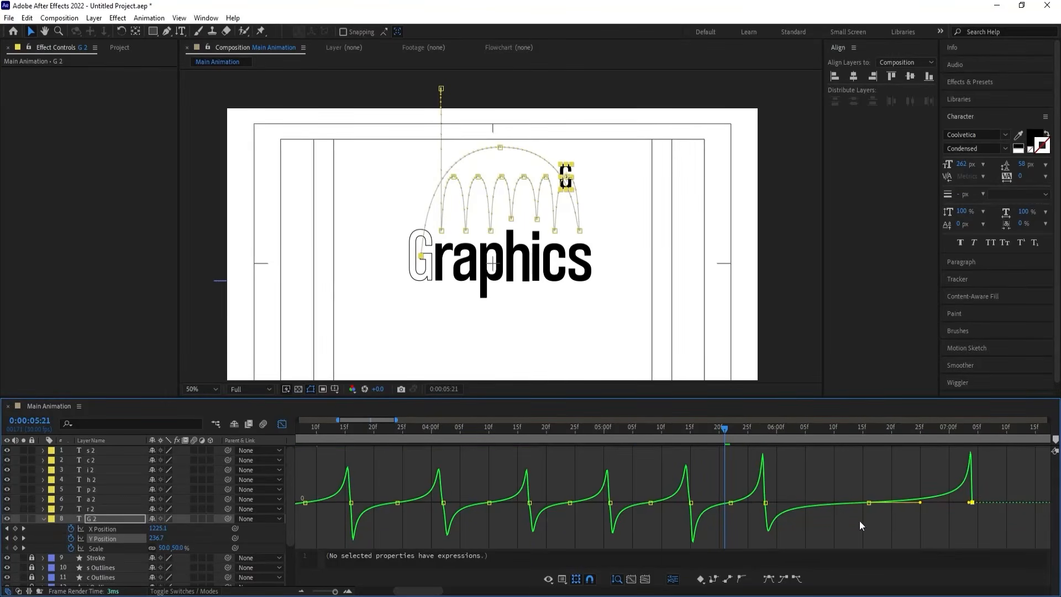
key("minus")
key("minus")
left_click(450, 432)
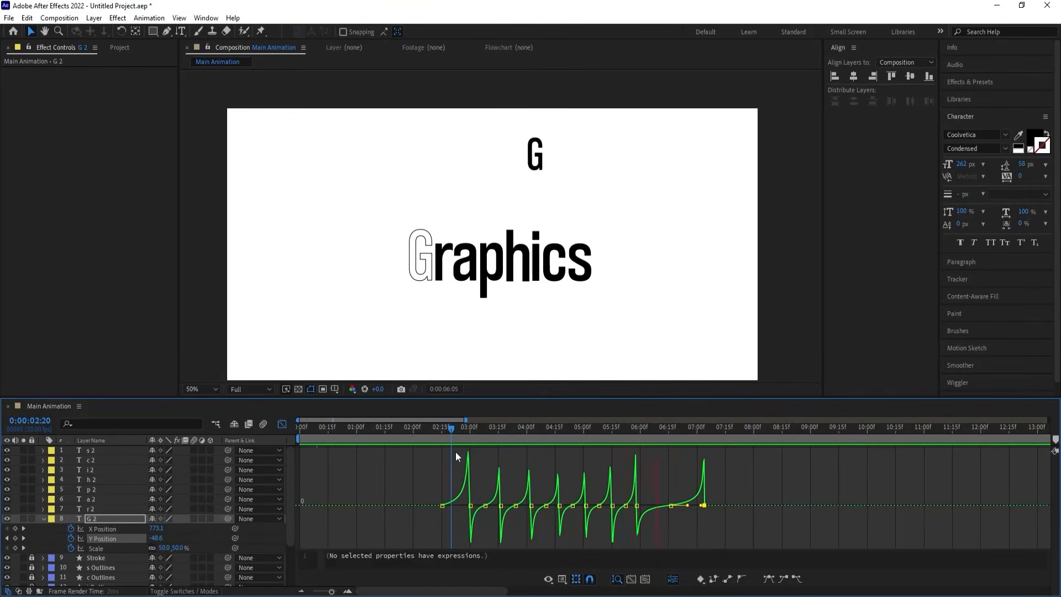
key("space")
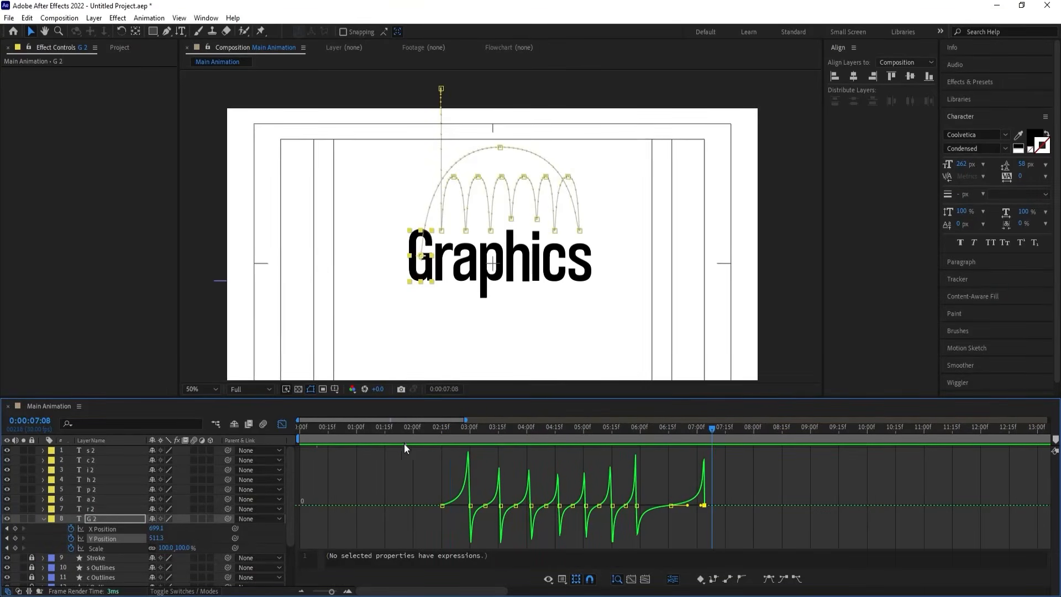
- Leave the graph view and set a first Rotation keyframe of 0° on G 2 at 0:00:03:00
left_click(282, 425)
left_click(469, 429)
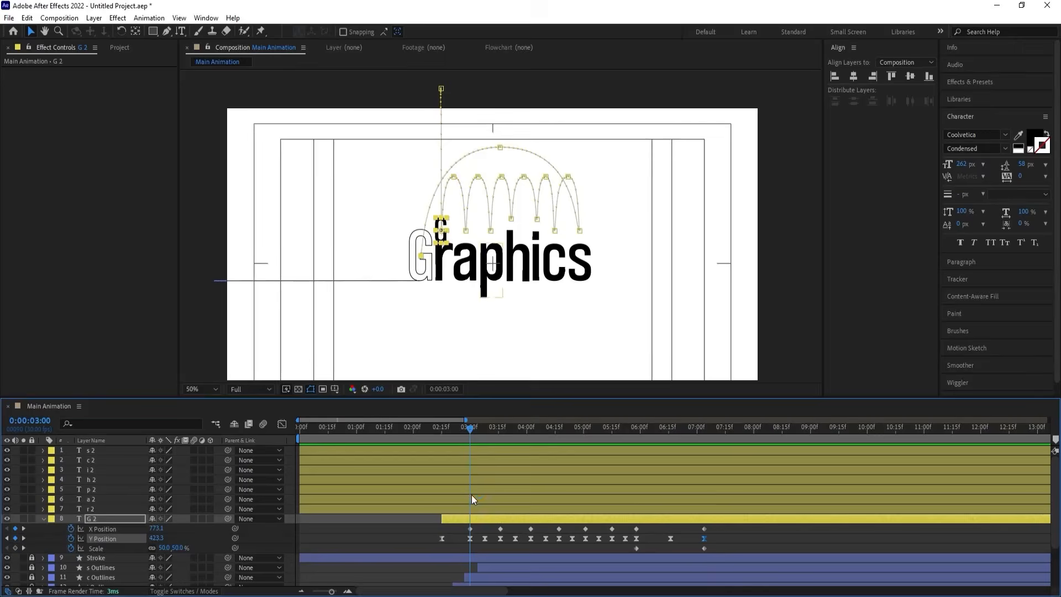
key("r")
left_click(71, 529)
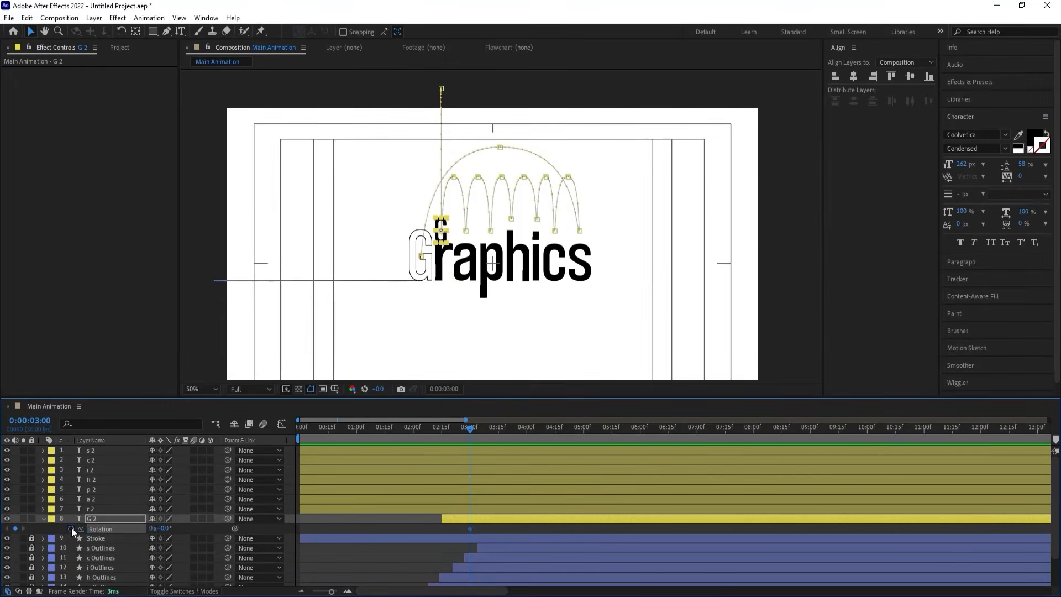
- Reveal G 2's keyframed properties and set its Rotation to 180° at the 0:00:03:16 landing
key("u")
scroll(487, 498, "down", 3)
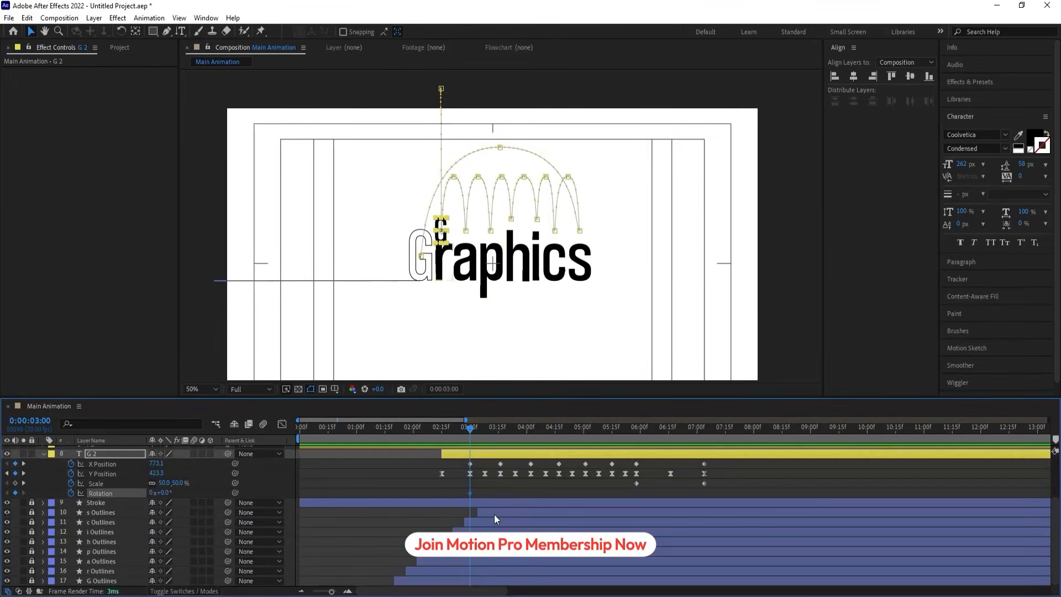
key("k")
key("k")
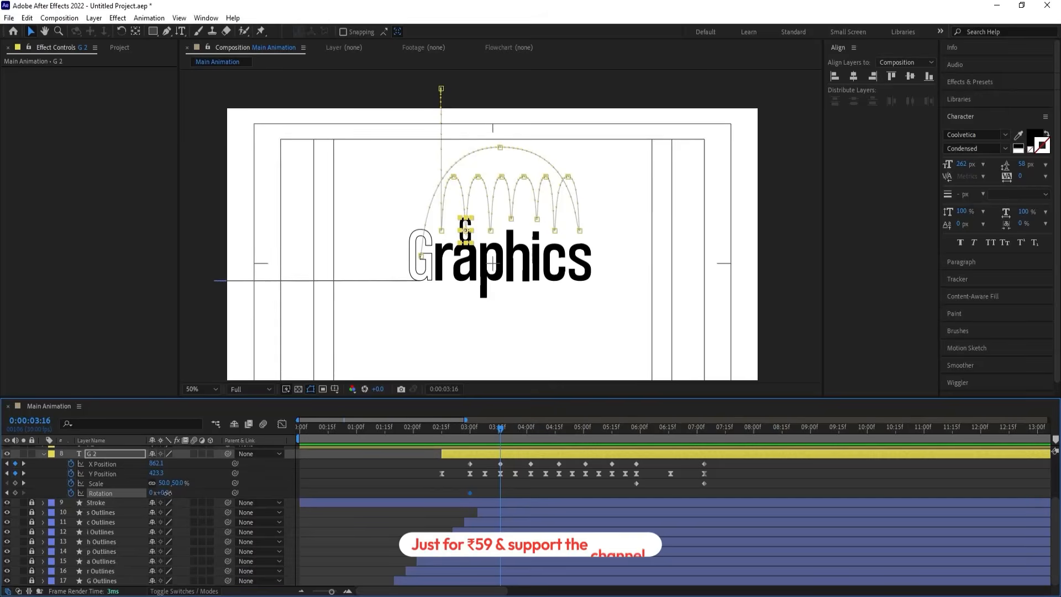
left_click(166, 492)
type("180")
key("Return")
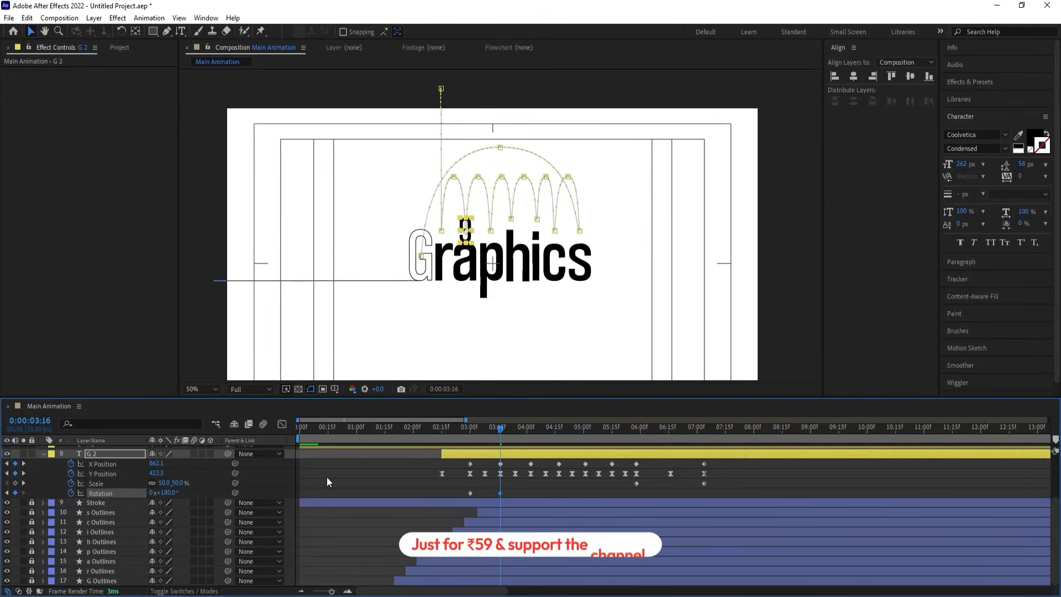
- Keyframe G 2's Rotation at 1x+0° on the 0:00:04:02 landing and 1x+180° on the 0:00:04:17 landing
key("k")
key("k")
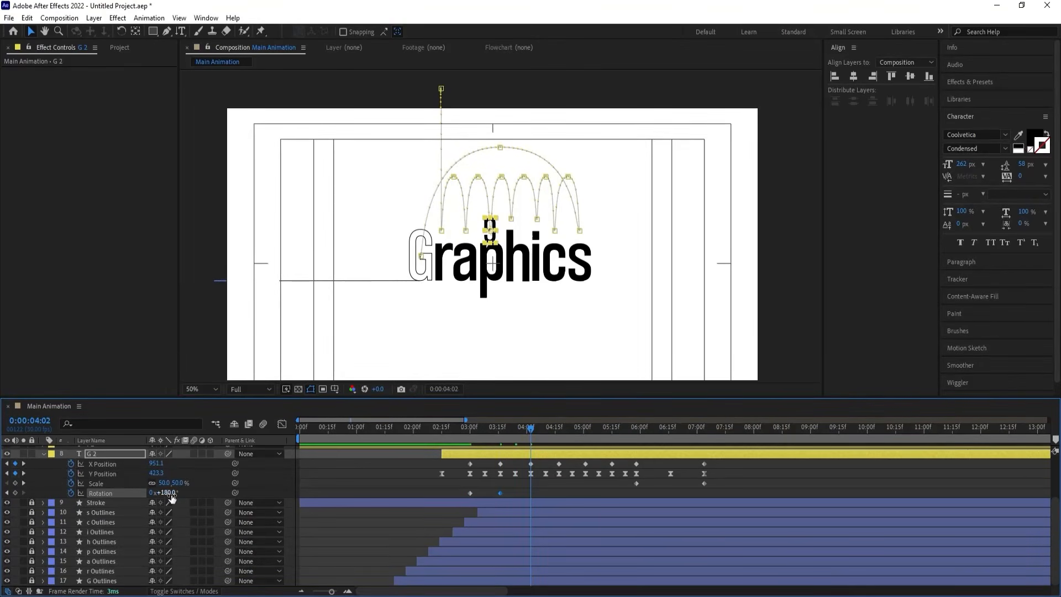
key("Return")
key("k")
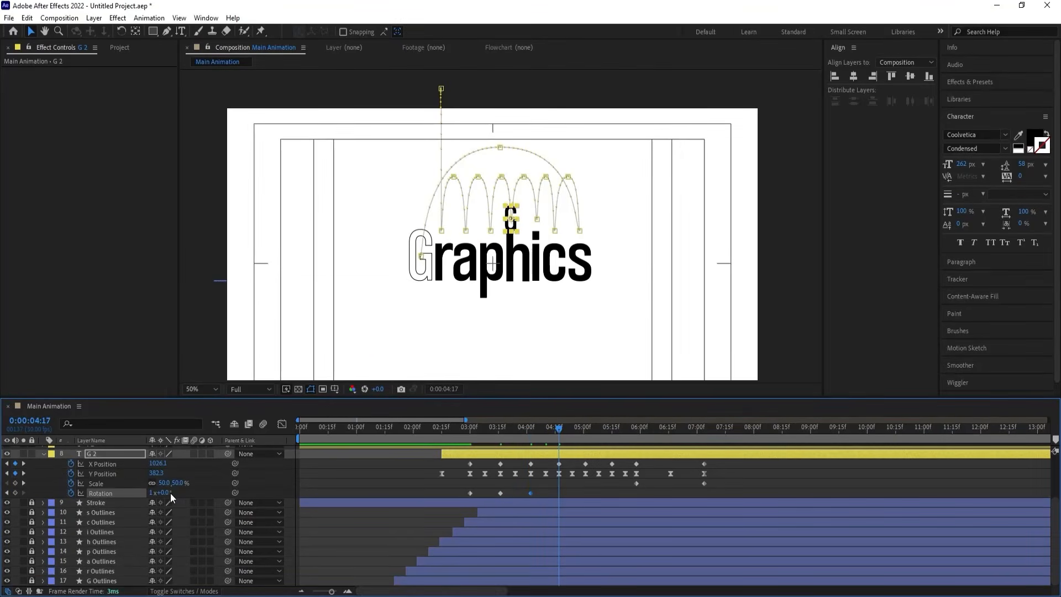
left_click(168, 493)
key("Return")
- Keyframe G 2's Rotation at 2x+0° at 0:00:05:01, 2x+180° at 0:00:05:15 and 2x+360° at 0:00:05:28
key("k")
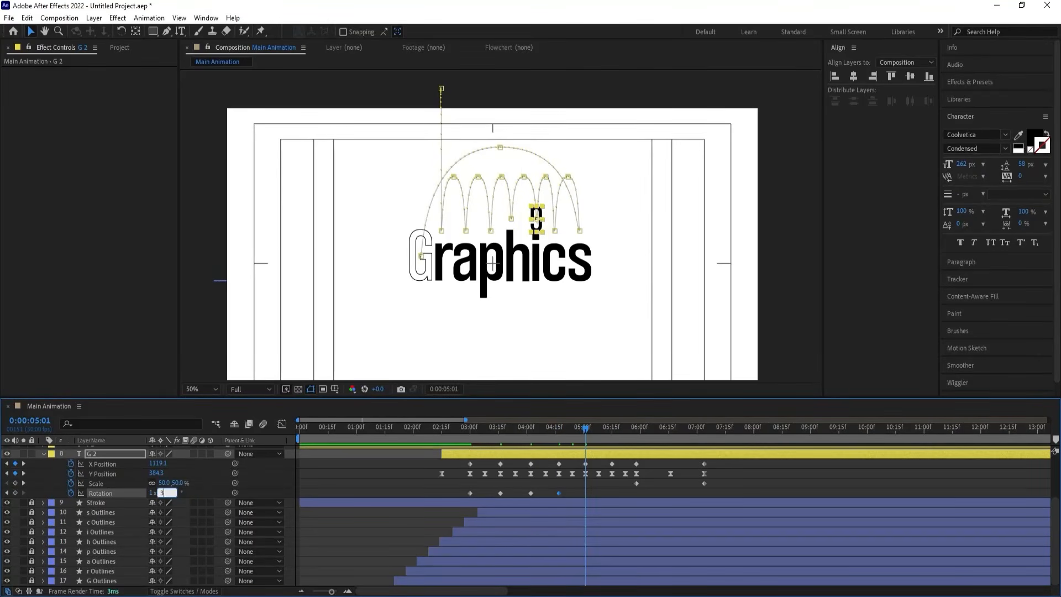
key("Return")
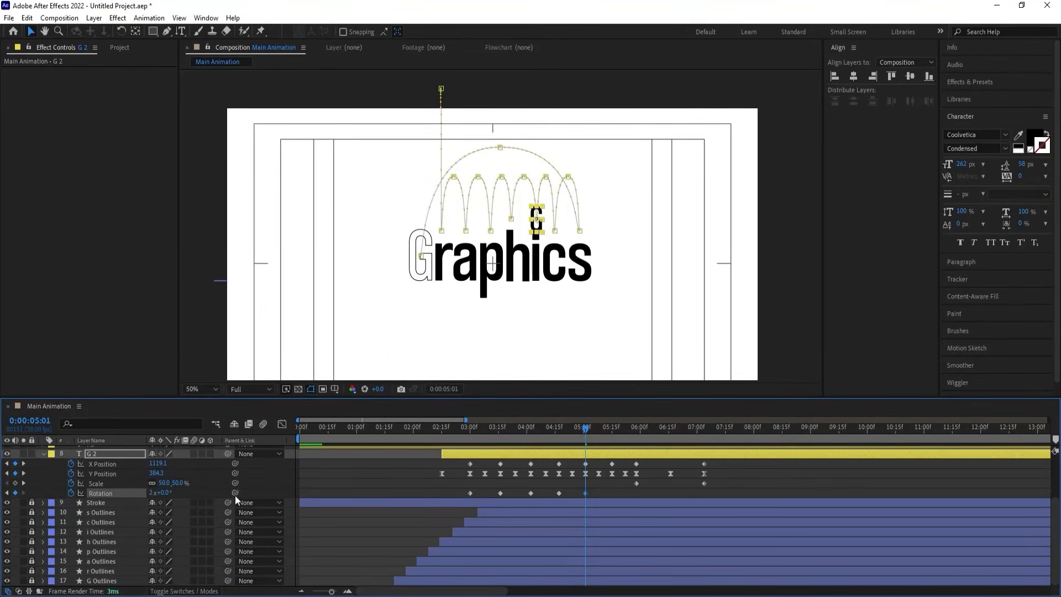
key("k")
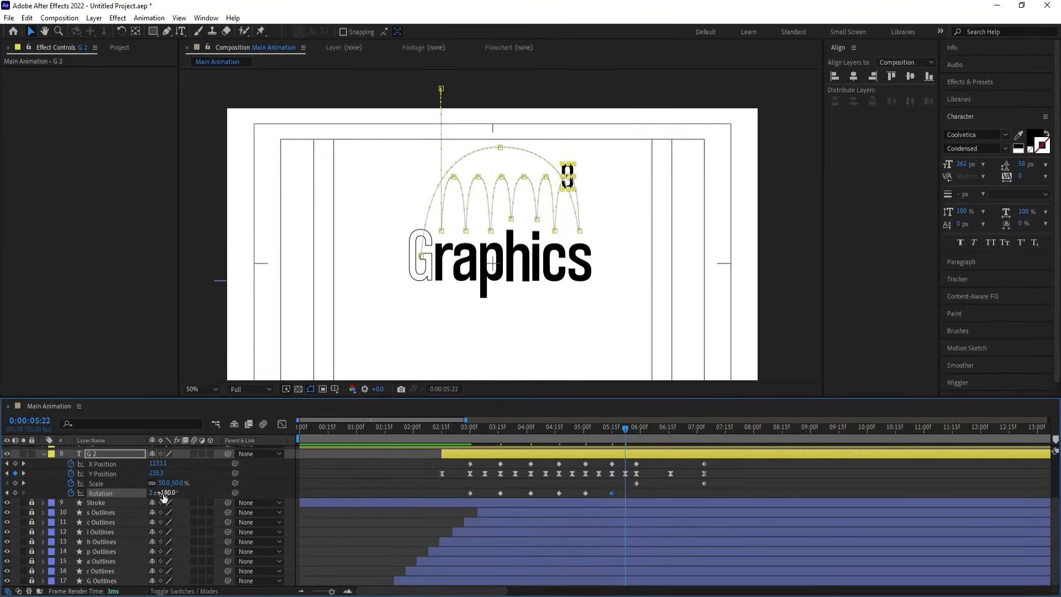
key("k")
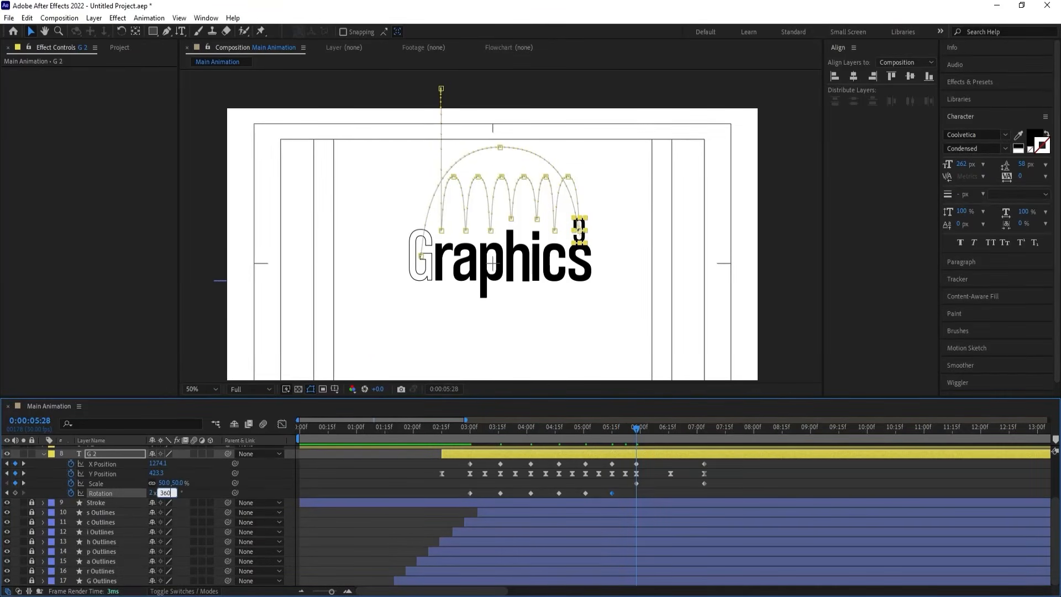
key("Return")
- Set G 2's Rotation to 2x+0° at the final 0:00:07:04 landing and preview the spin
key("k")
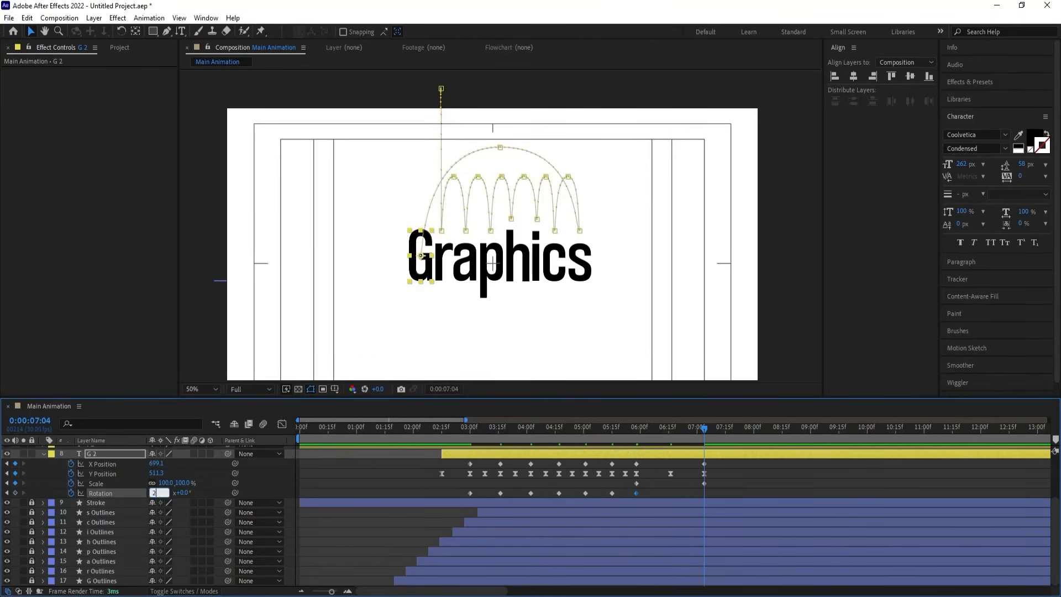
left_click_drag(516, 441, 453, 436)
key("space")
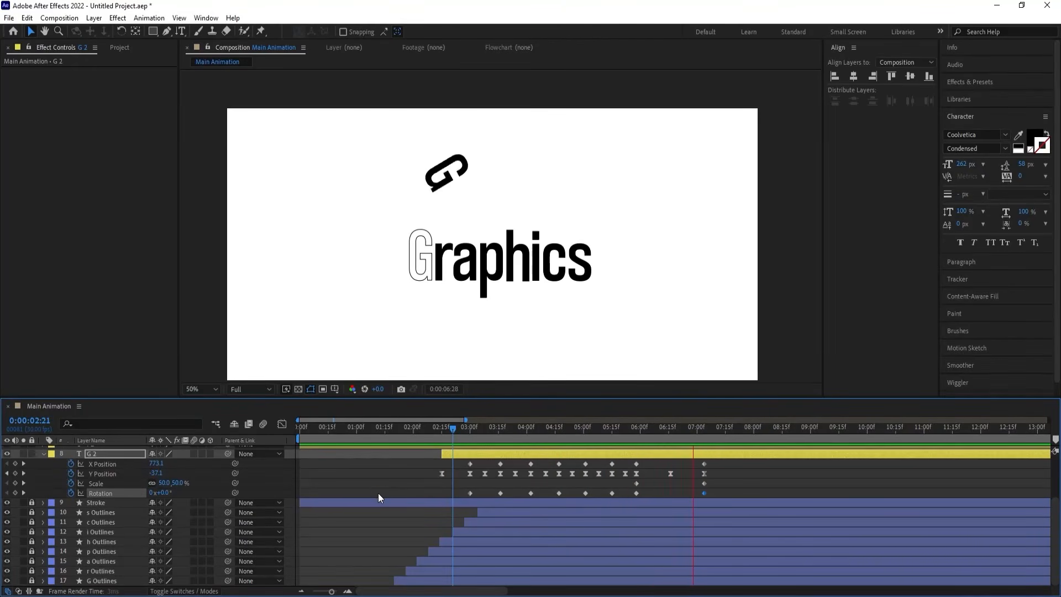
- Apply Easy Ease to all of G 2's Rotation keyframes and preview the bounces from 0:00:02:28
key("space")
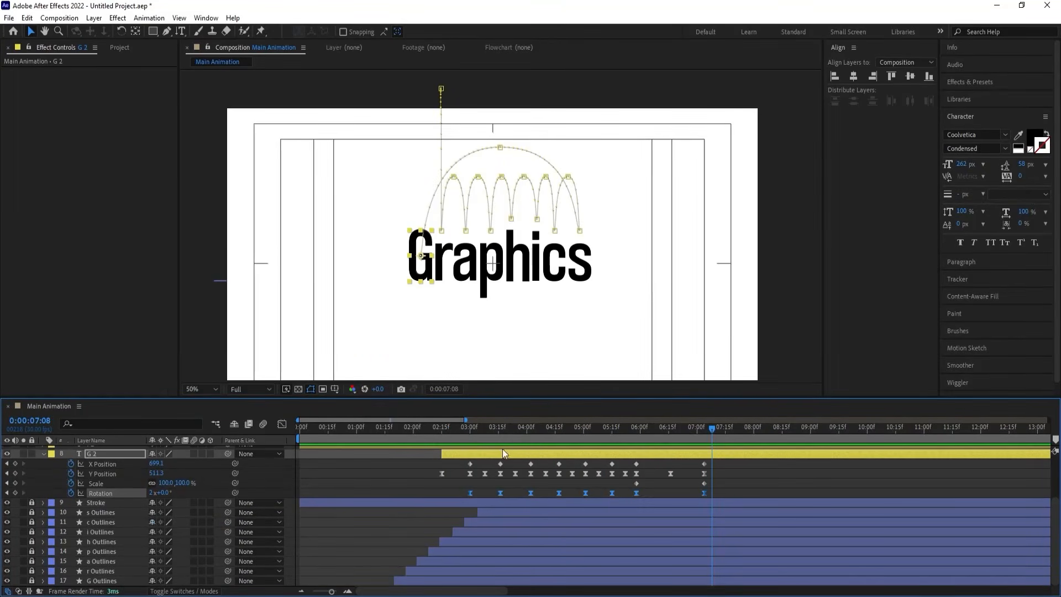
left_click(466, 433)
key("space")
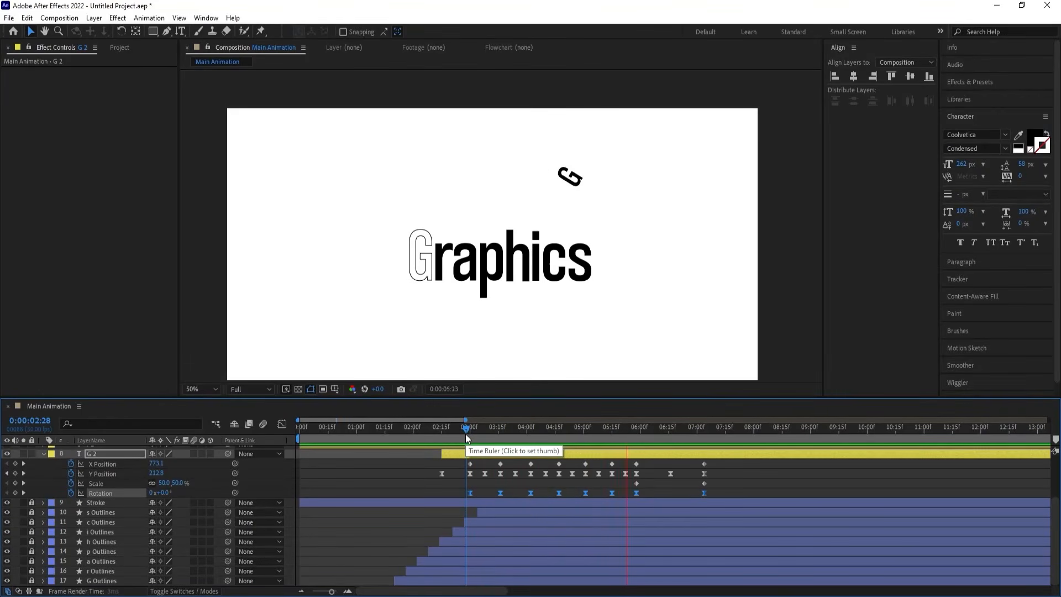
key("space")
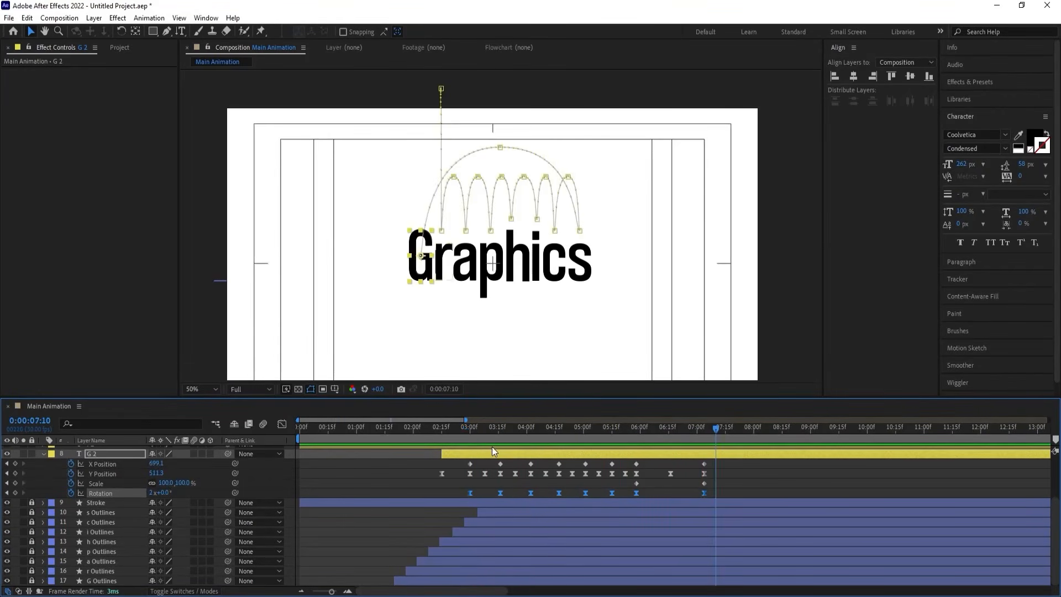
- Trim the start of the r 2 layer to G 2's first landing at 0:00:03:00
mouse_move(466, 437)
left_mouse_down()
mouse_move(416, 438)
mouse_move(466, 446)
left_mouse_up()
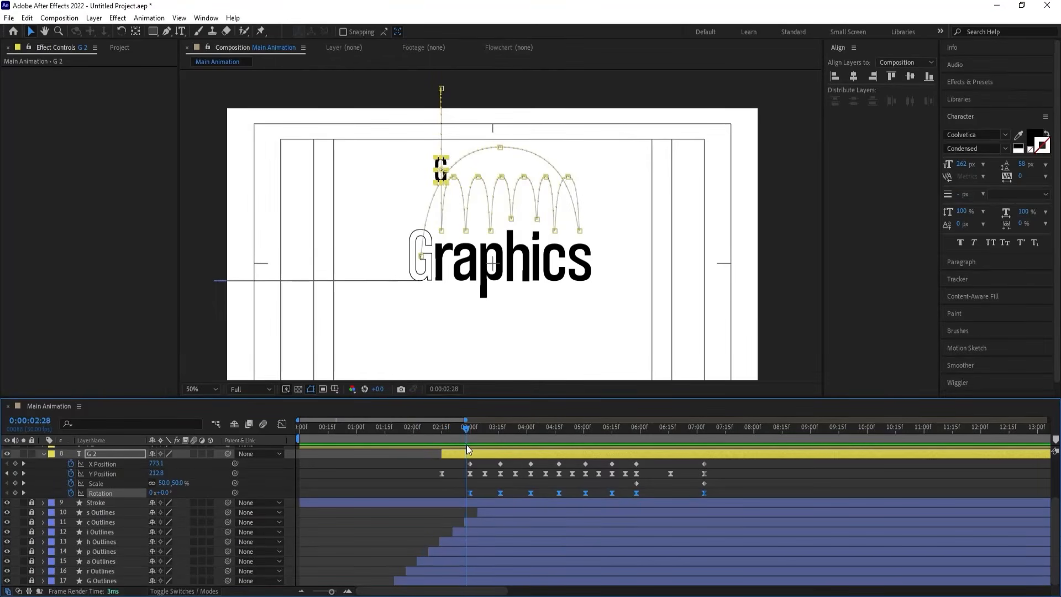
key("j")
key("k")
scroll(492, 484, "up", 3)
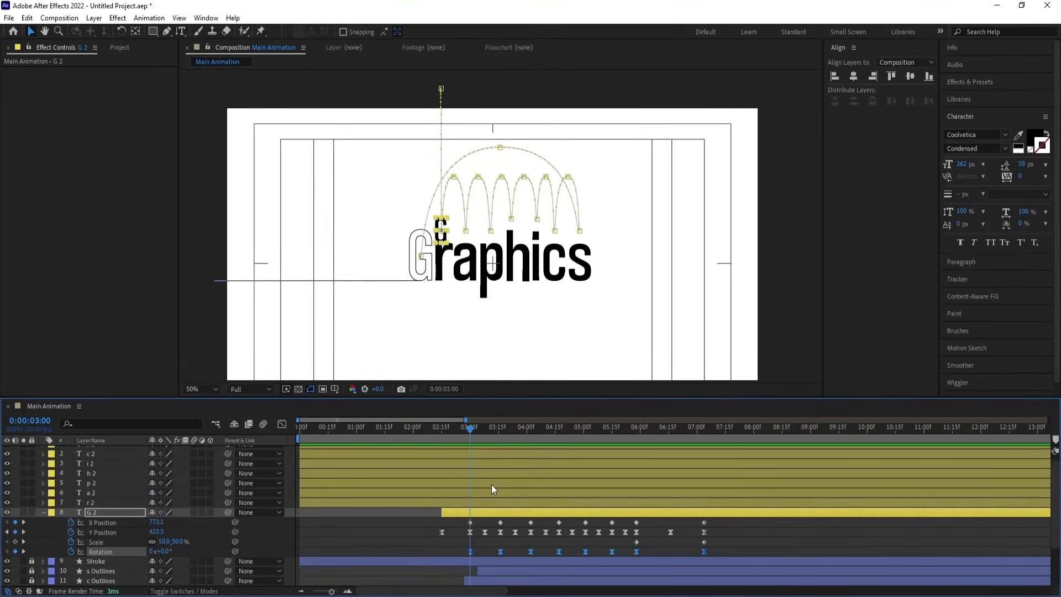
left_click(96, 505)
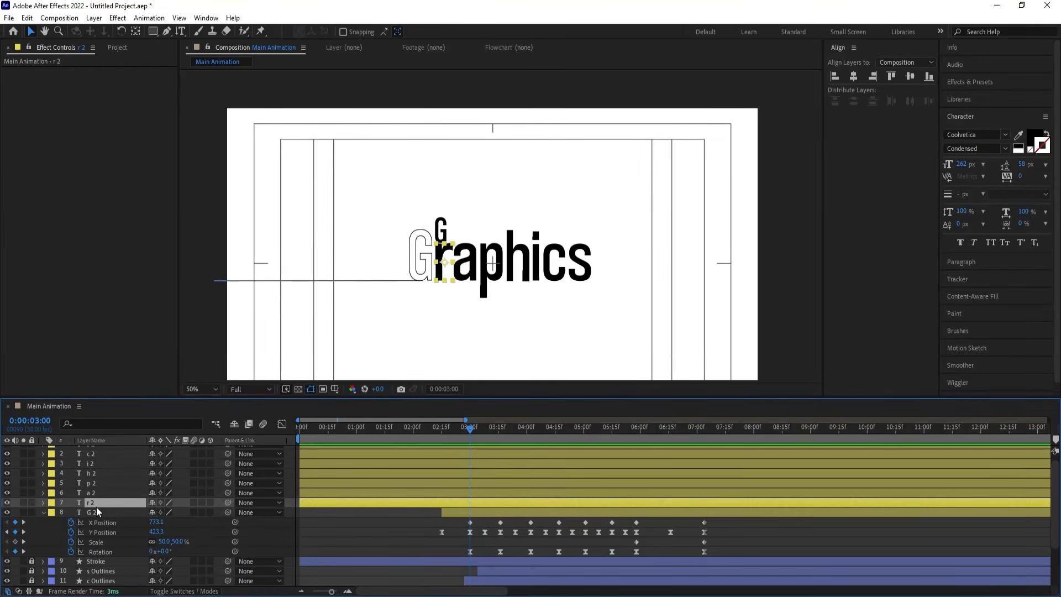
key("alt+bracketleft")
- Trim the start of the a 2 layer to 0:00:03:16 and of the p 2 layer to 0:00:04:02
key("space")
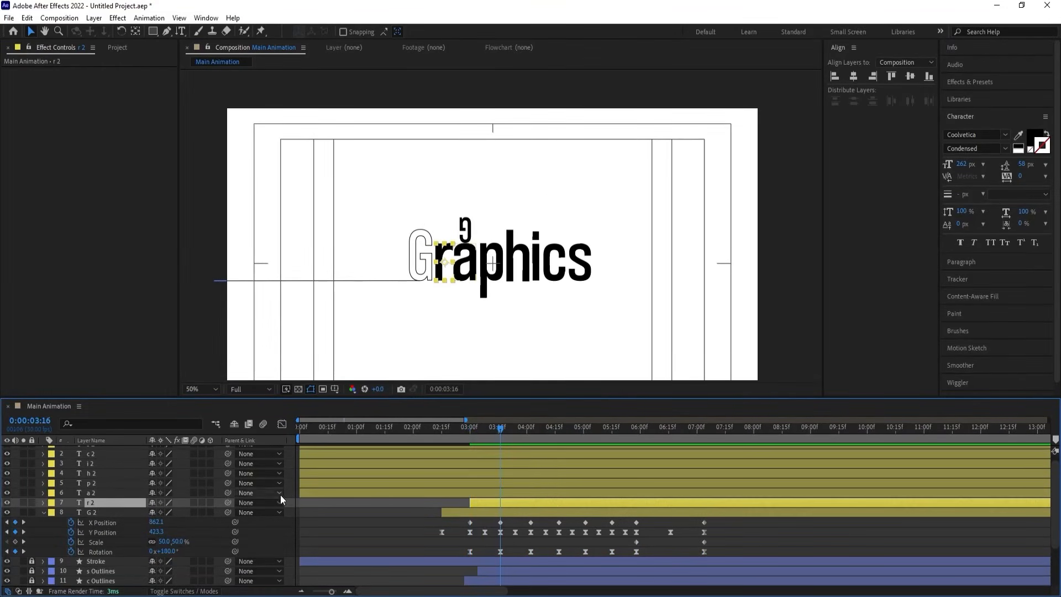
left_click(419, 492)
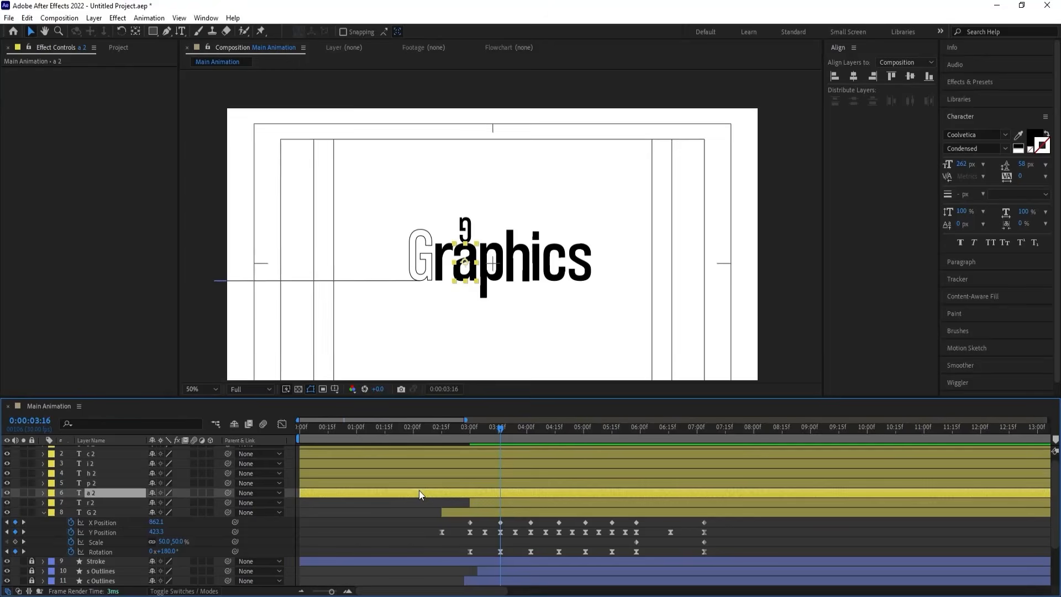
key("alt+bracketleft")
key("space")
key("space")
left_click(576, 482)
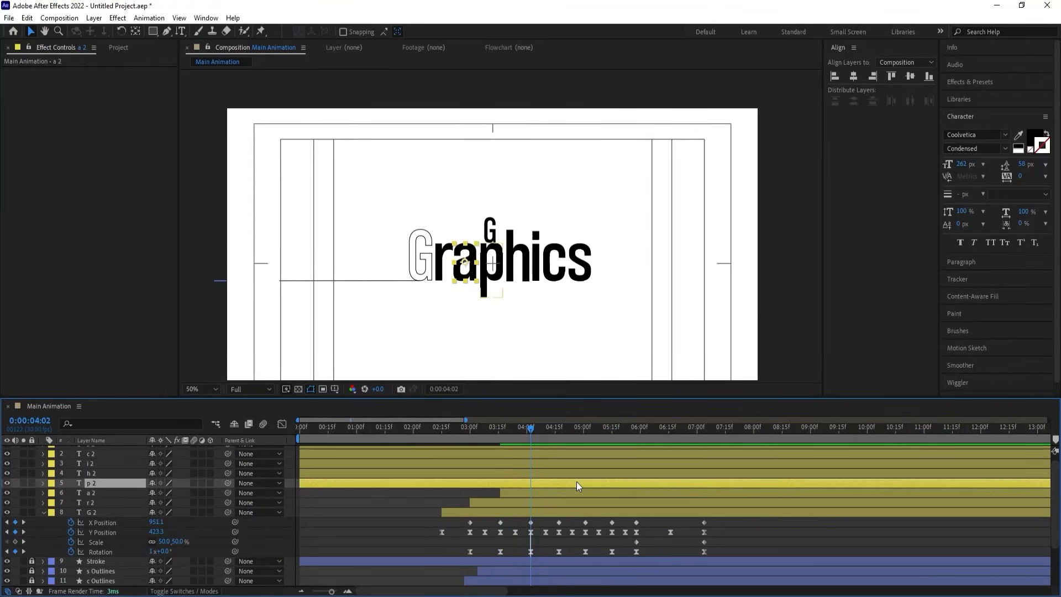
key("alt+bracketleft")
key("space")
key("space")
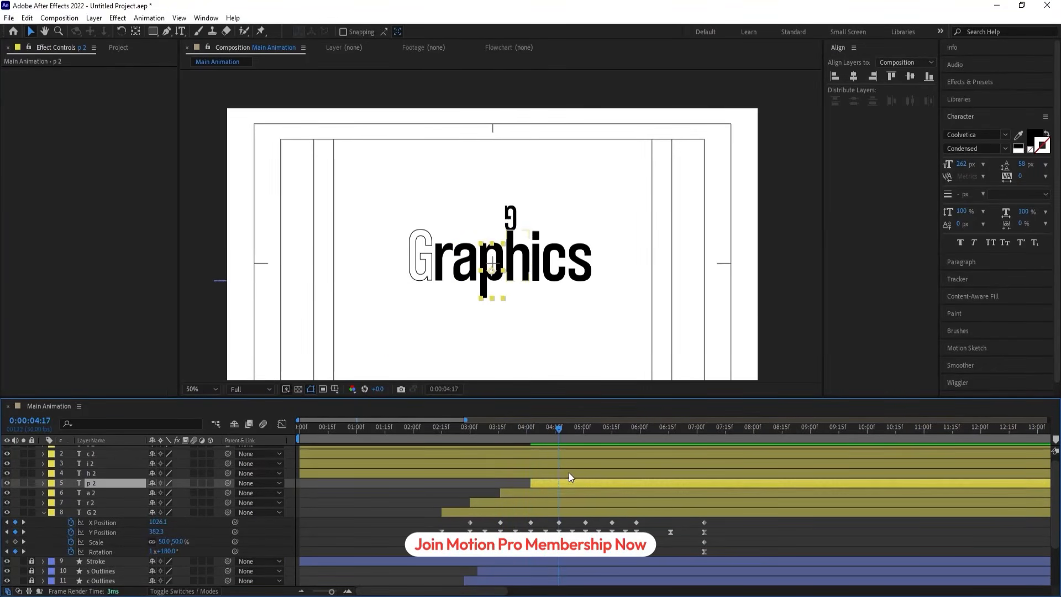
- Trim the start of the h 2 layer to 0:00:04:17 and the start of the i 2 layer to 0:00:05:01
left_click(568, 472)
key("alt+bracketleft")
key("space")
key("space")
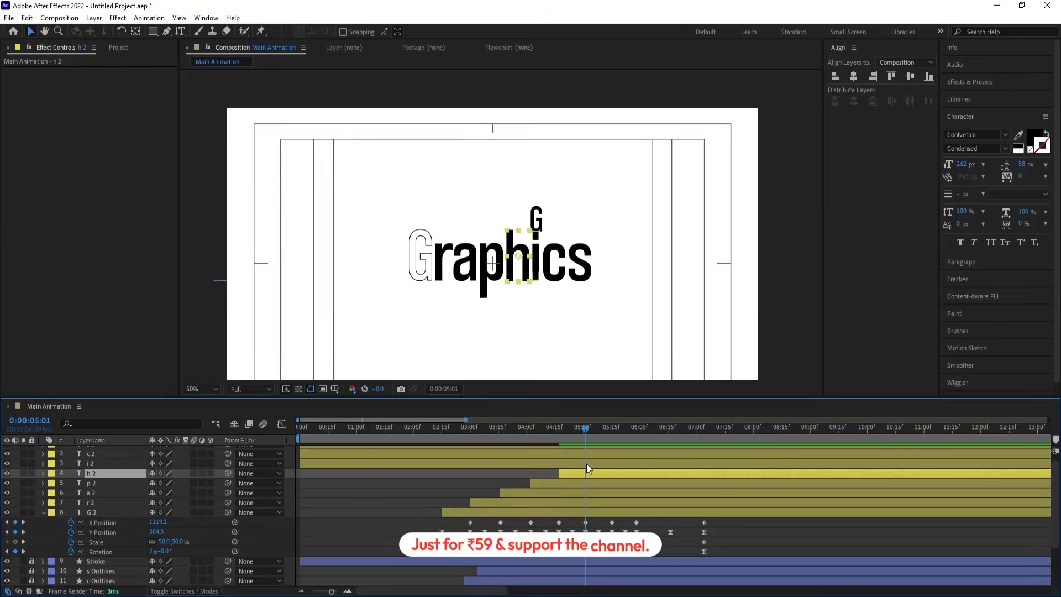
left_click(586, 463)
key("alt+bracketleft")
scroll(622, 477, "up", 1)
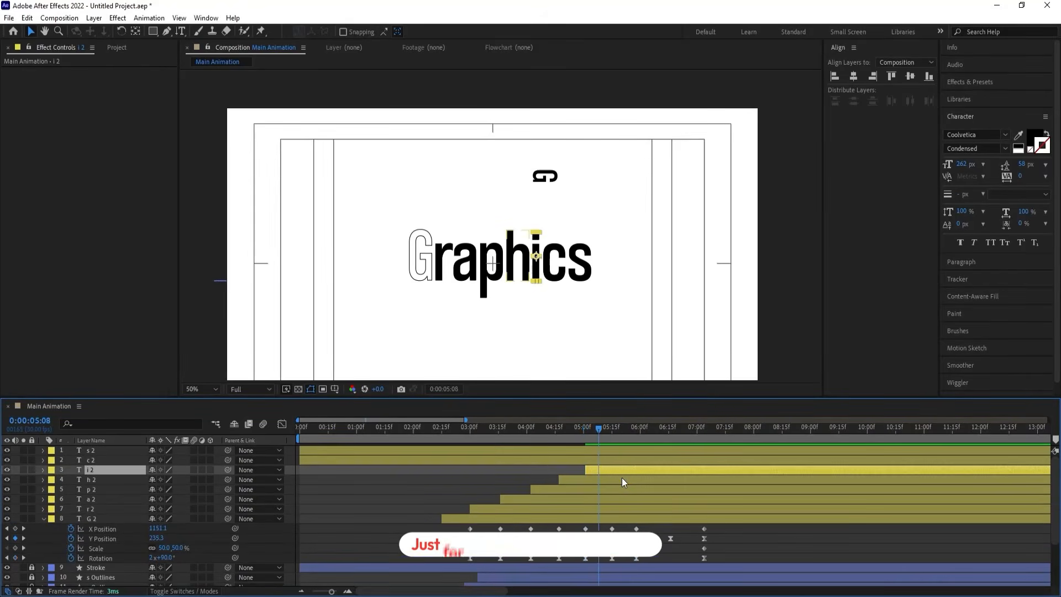
- Trim the start of the c 2 layer to 0:00:05:15 and the start of the s 2 layer to 0:00:05:28
key("space")
left_click(617, 463)
key("alt+bracketleft")
key("space")
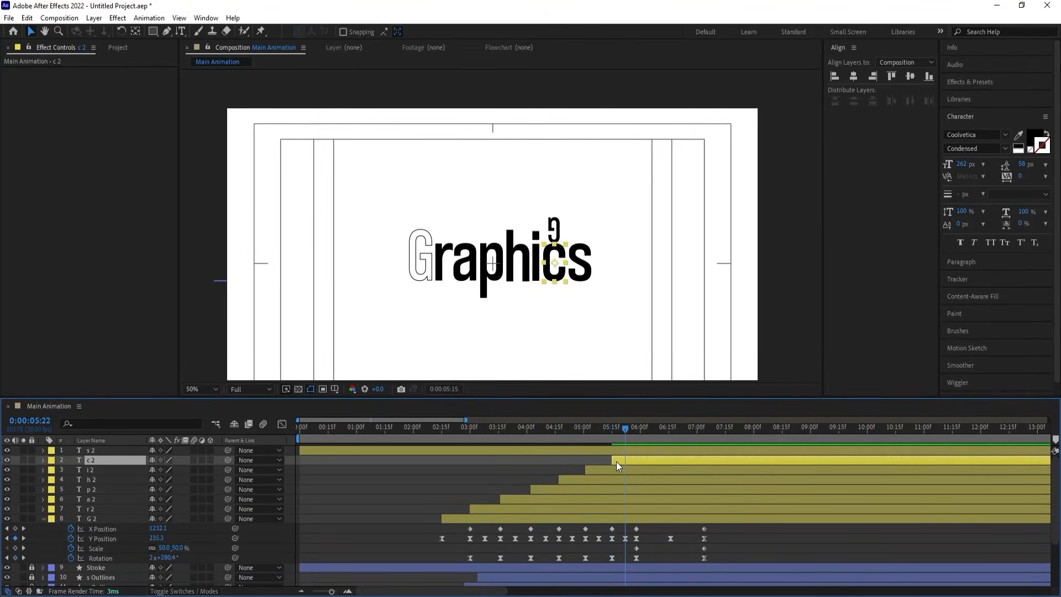
left_click(631, 449)
key("alt+bracketleft")
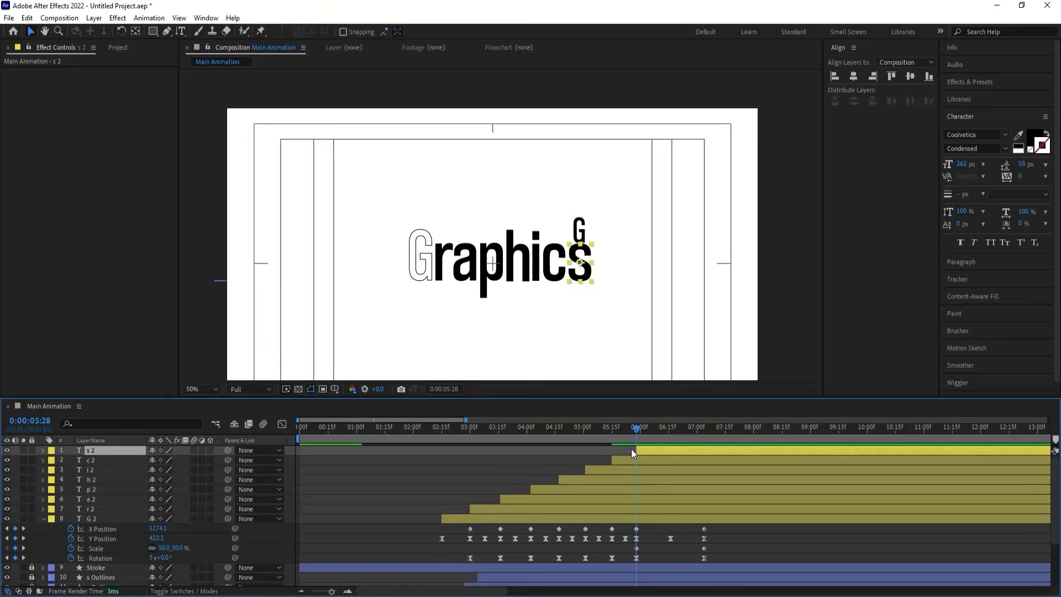
- Preview the G's final jump back to its outline, and return to the first frame
key("space")
key("space")
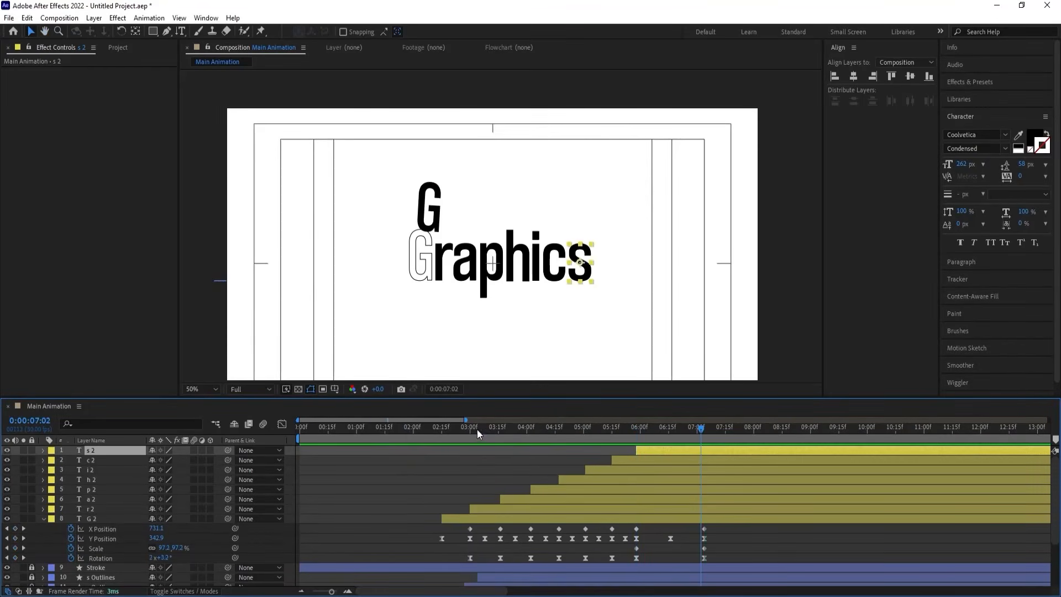
left_click_drag(475, 429, 177, 468)
- Unlock the Stroke and letter outline layers, enable motion blur for all layers and the composition, and collapse the keyframed properties
scroll(201, 482, "down", 3)
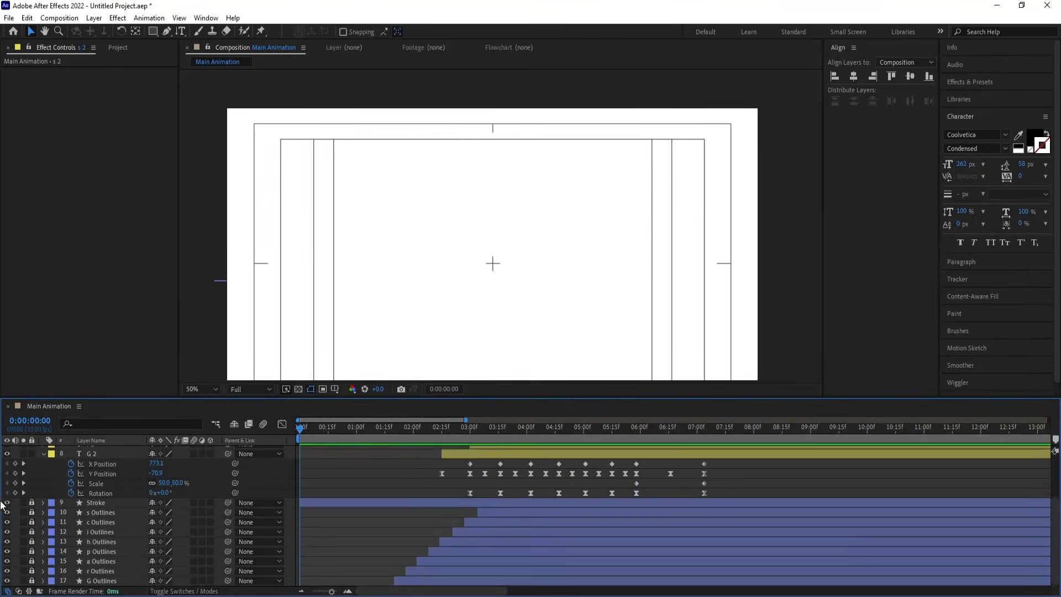
left_click_drag(30, 507, 33, 581)
key("ctrl+a")
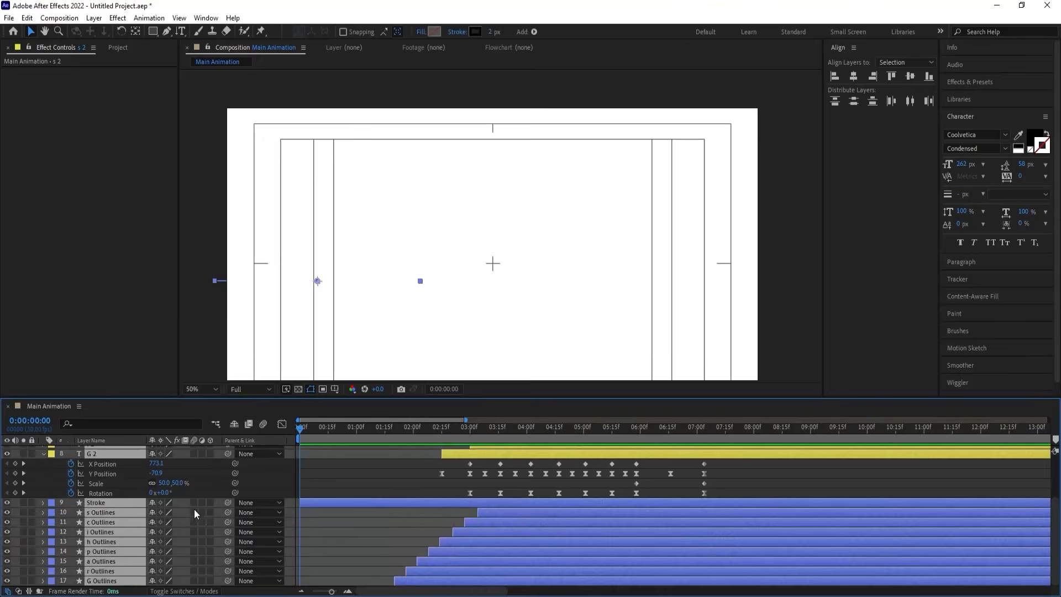
left_click(195, 503)
left_click(333, 464)
key("u")
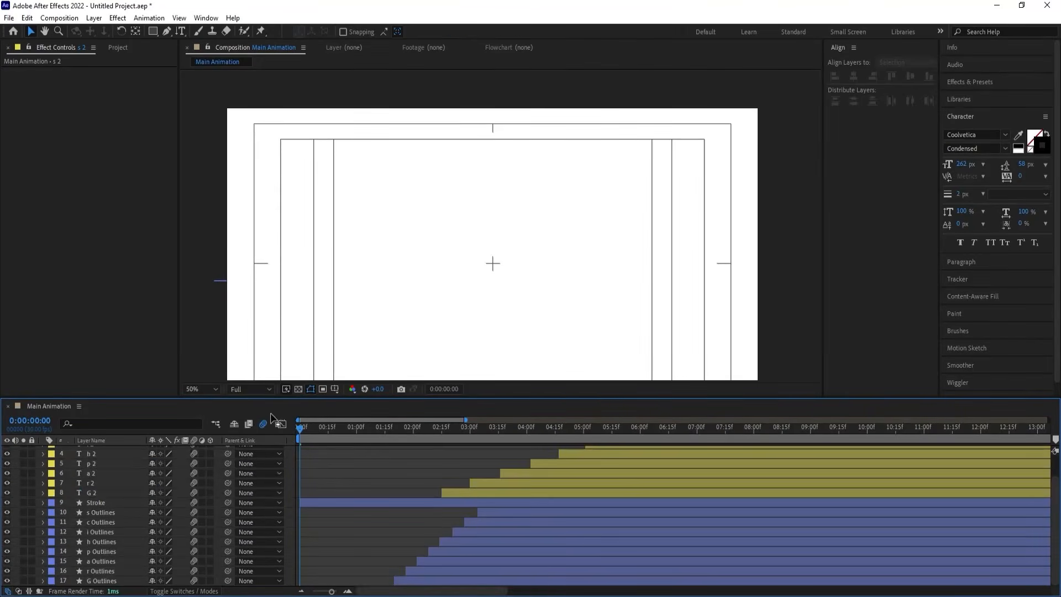
- Fit the whole composition in the viewer and preview the Graphics animation with motion blur
left_click(215, 389)
left_click(227, 190)
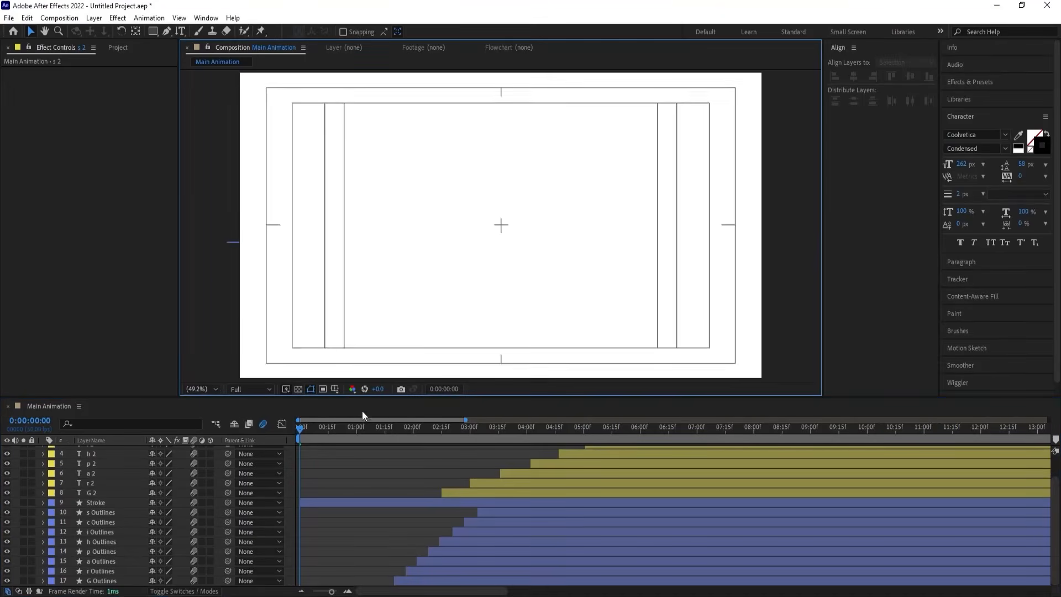
key("space")
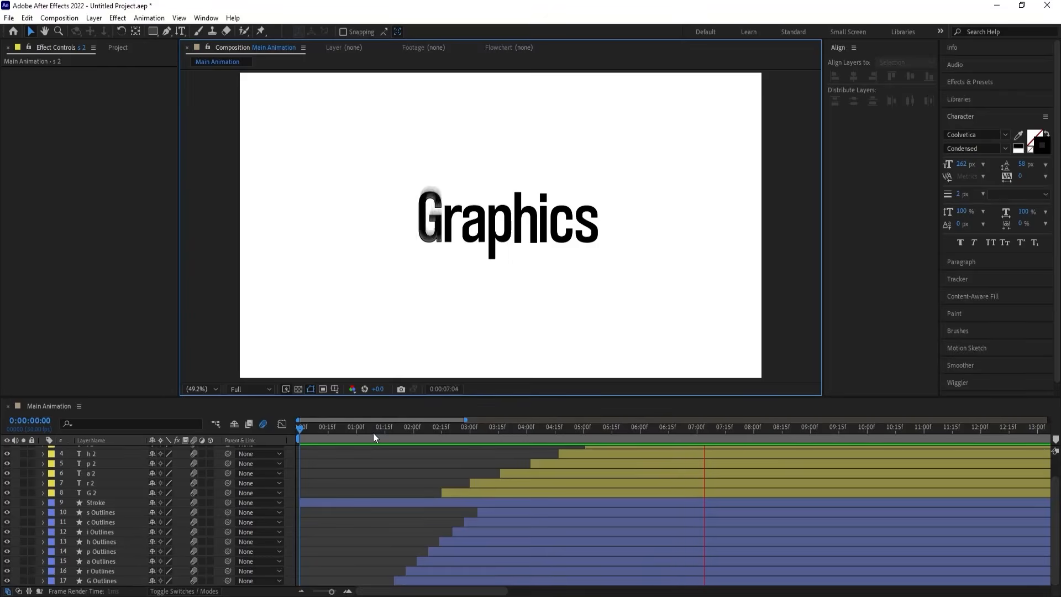
key("space")
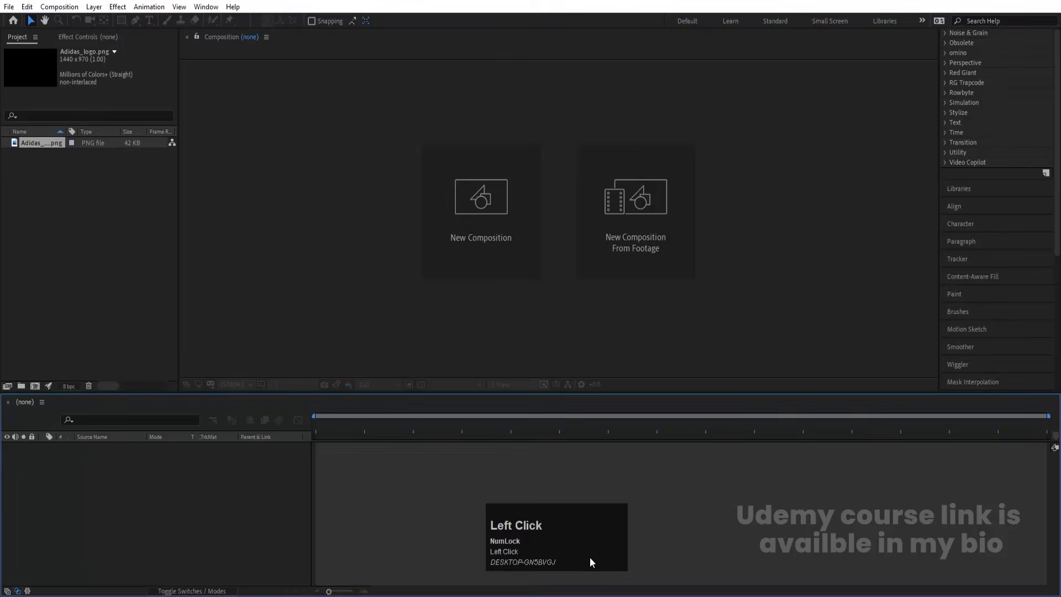
- Start a new composition in the Adidas logo project, name it Main Animation and set its width to 1920 px
left_click(523, 254)
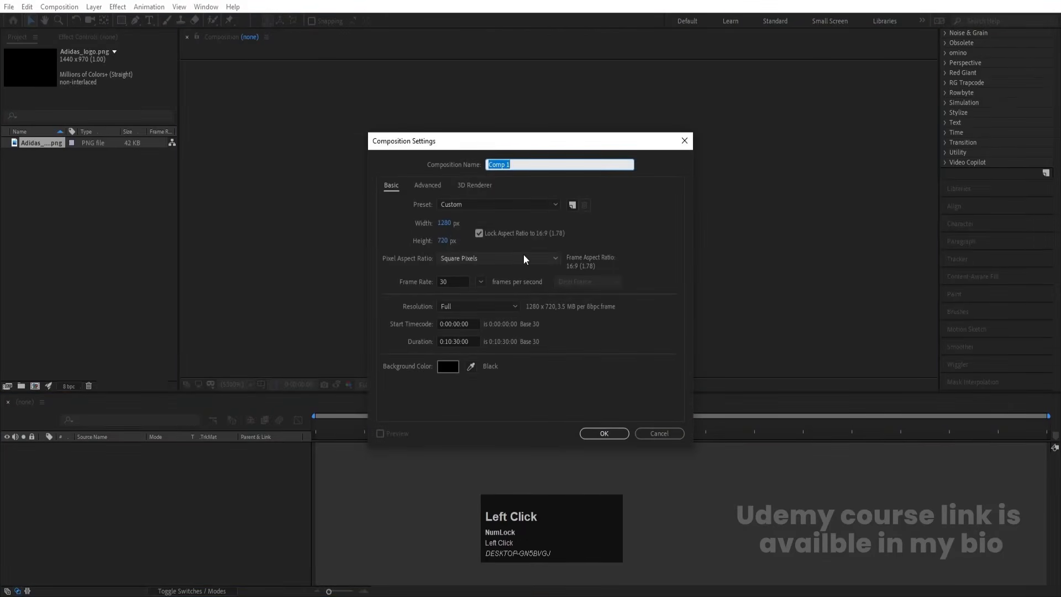
type("Main Animation")
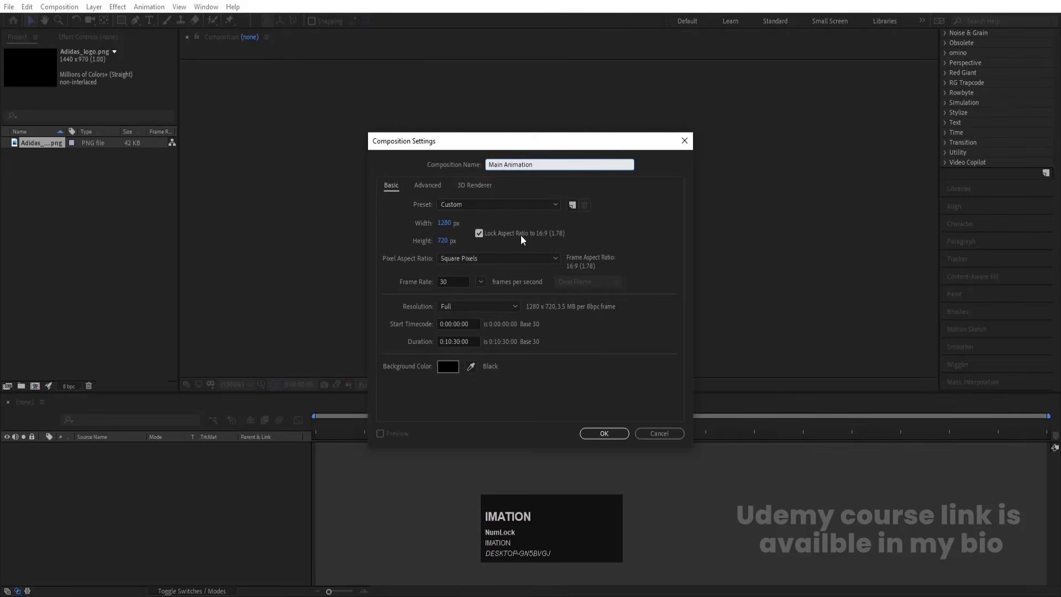
left_click(449, 224)
type("19202")
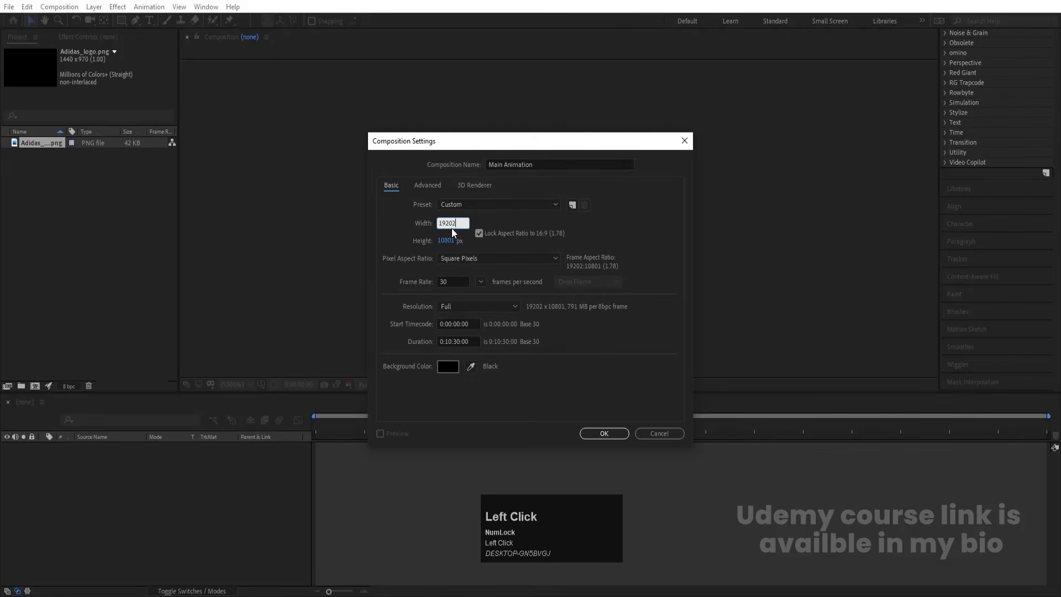
key("BackSpace")
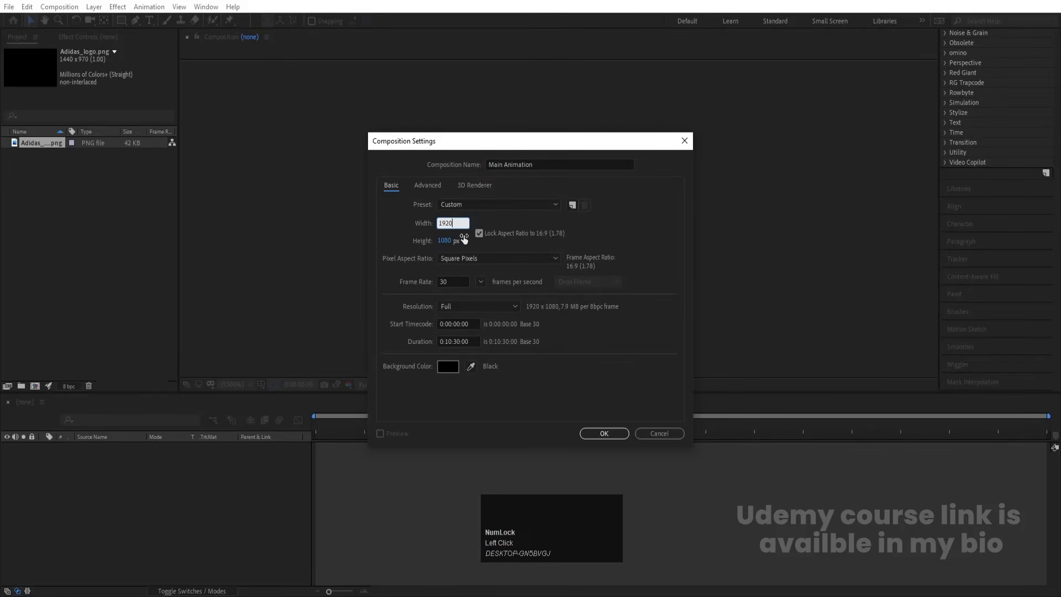
- Set the composition's duration to 0:00:30:00, re-enter its width as 1920 px, and create it with the black background
left_click(553, 219)
key("Num_Lock")
left_click(449, 341)
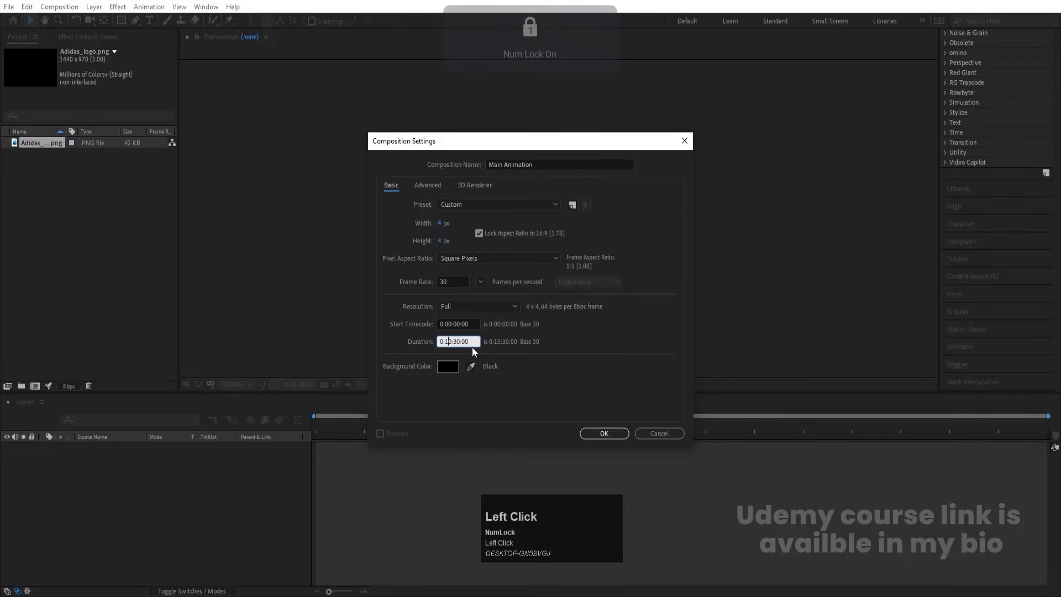
left_click(440, 223)
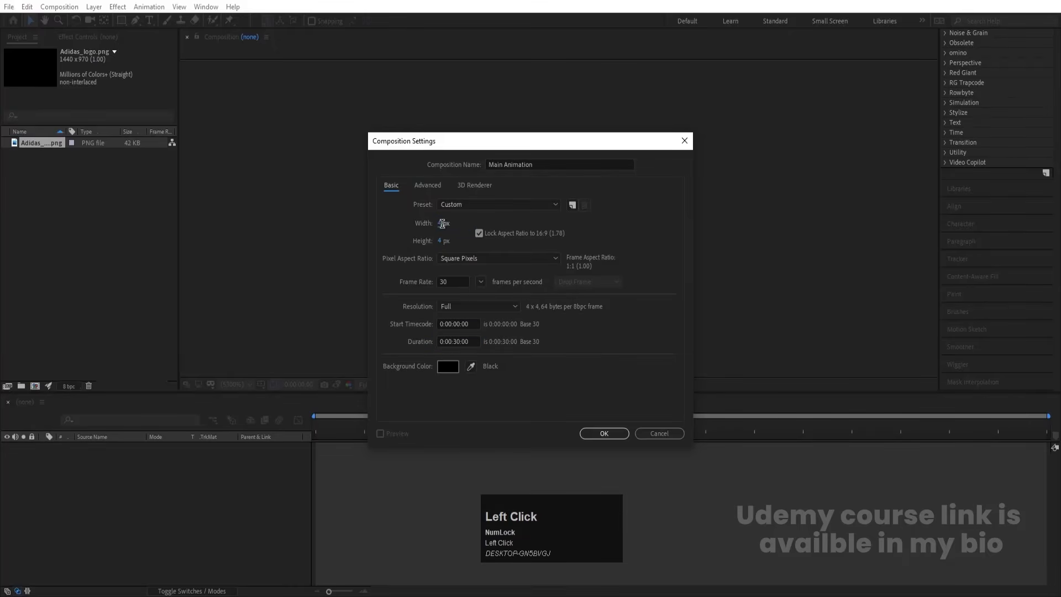
type("1920")
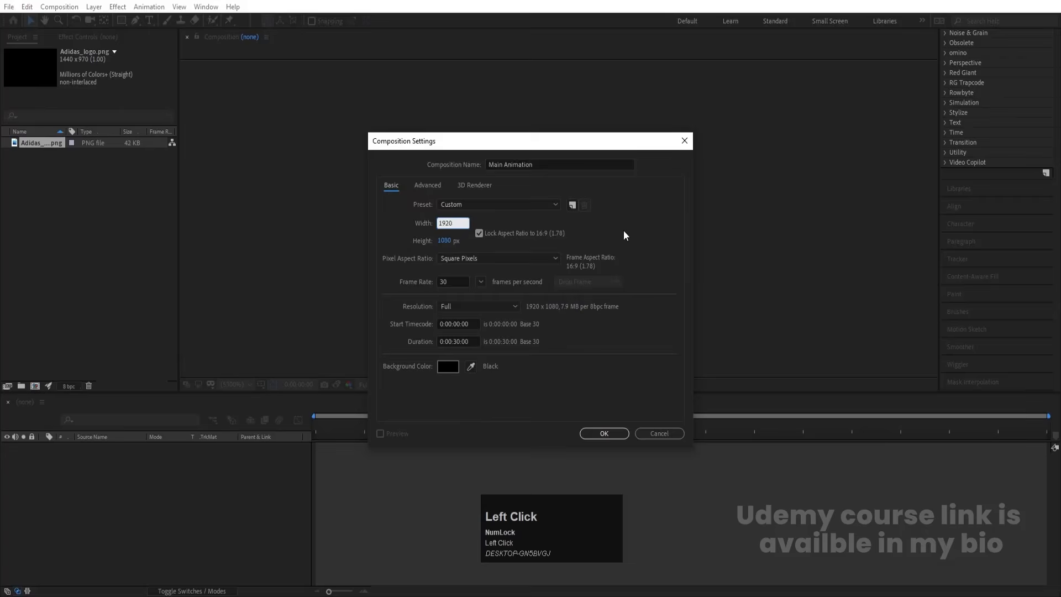
left_click(449, 367)
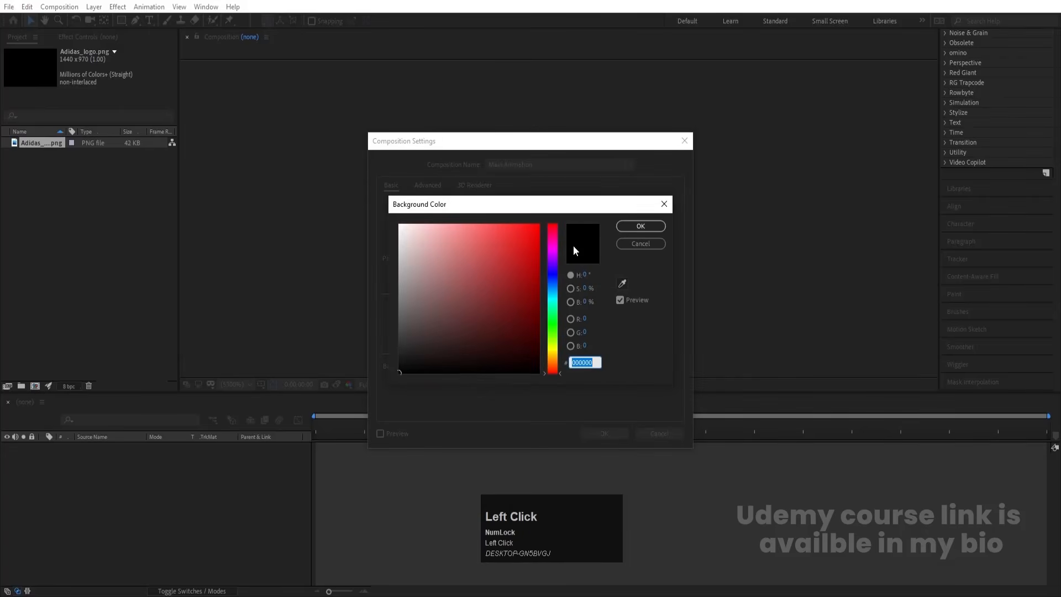
left_click(636, 227)
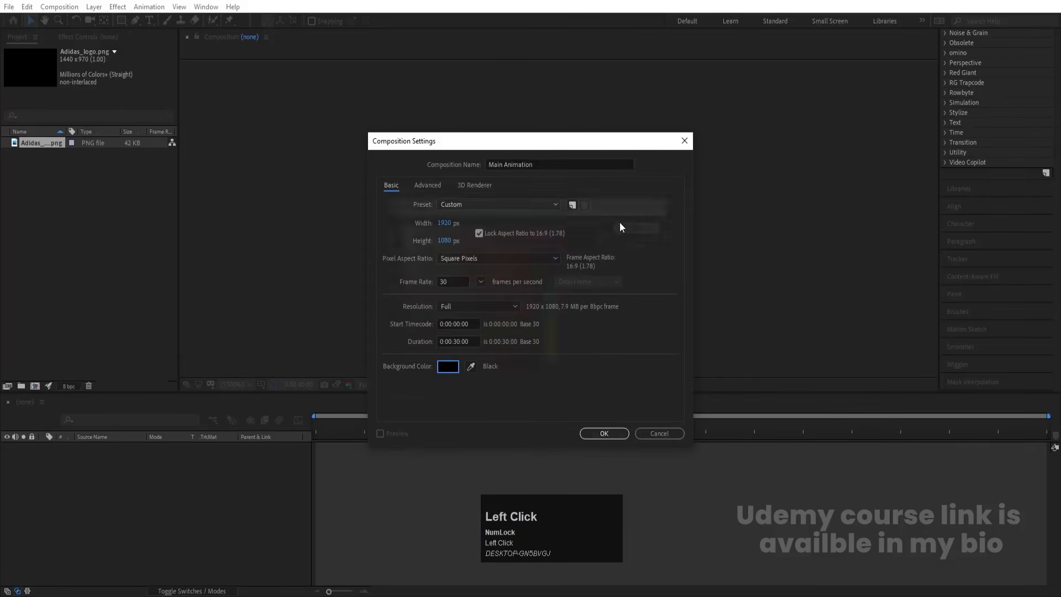
left_click(604, 433)
- Show the Title/Action Safe guides over the Main Animation composition
left_click(261, 383)
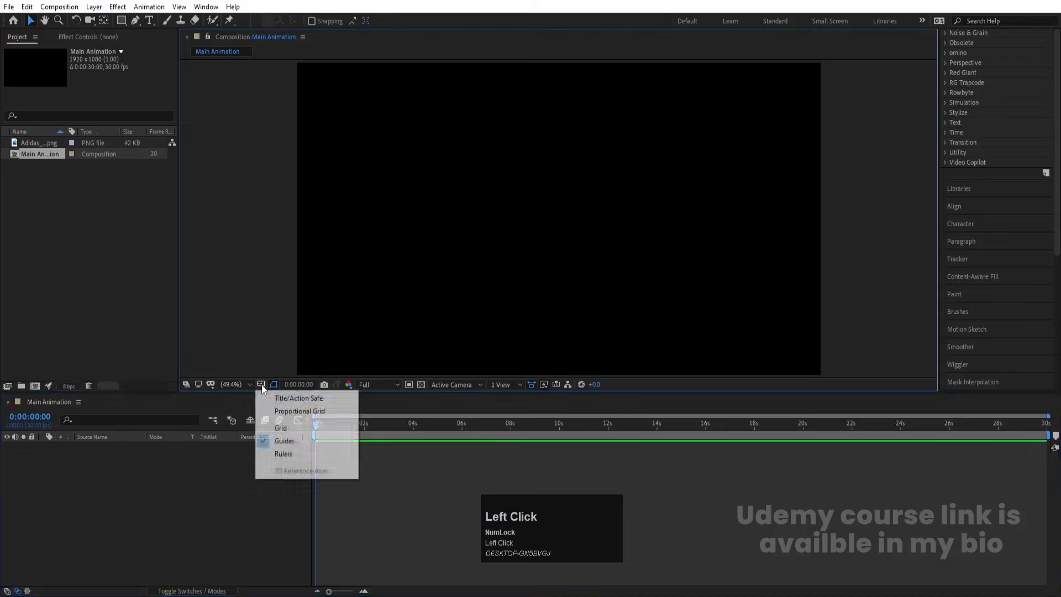
left_click(297, 398)
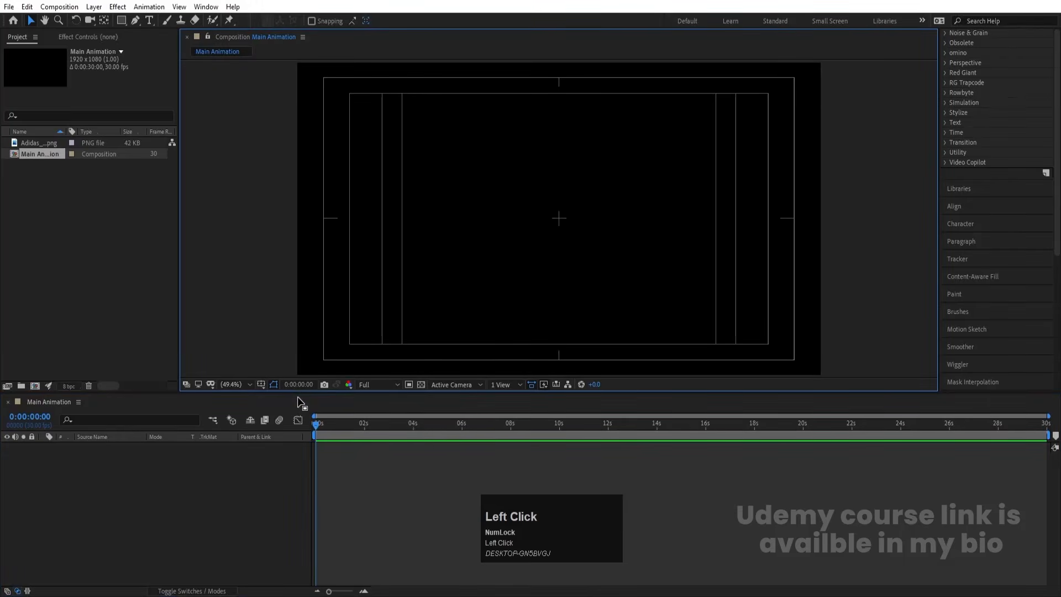
left_click(226, 464)
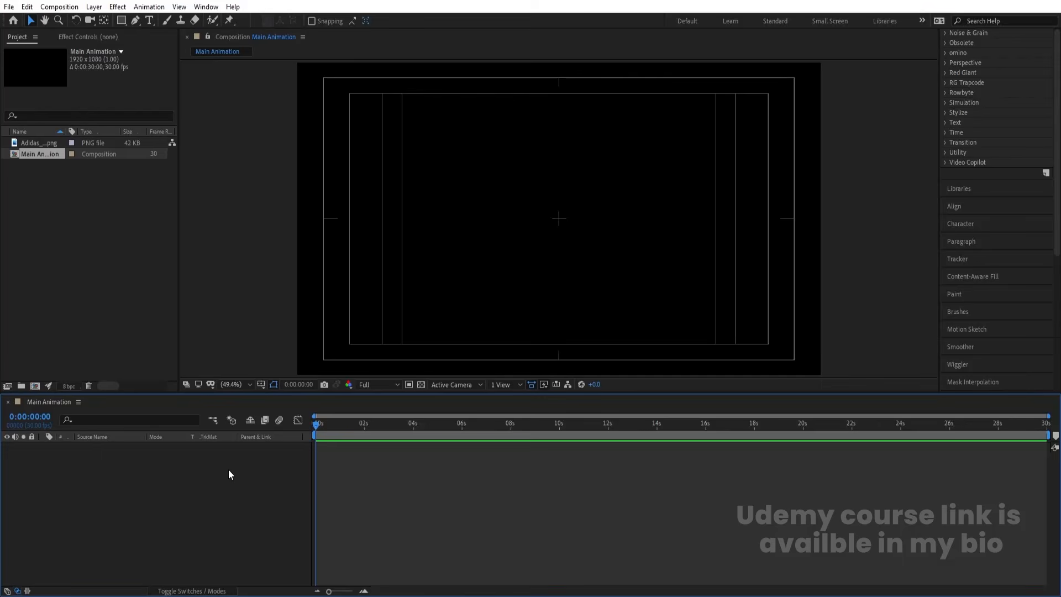
- Add a black (000000) solid at the composition's size and lock its layer
key("ctrl+y")
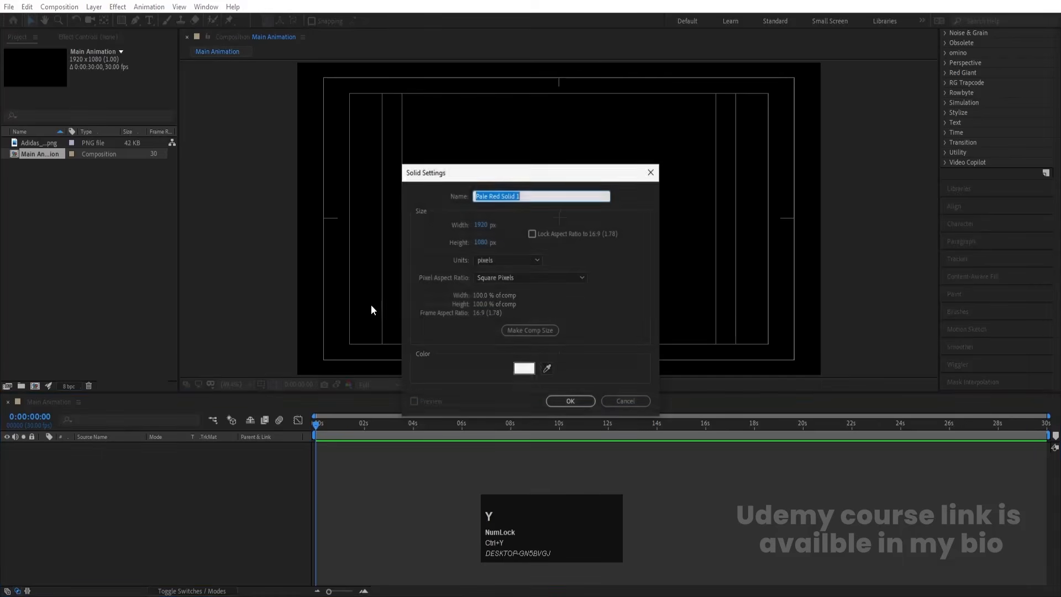
left_click(523, 371)
left_click_drag(514, 330, 394, 410)
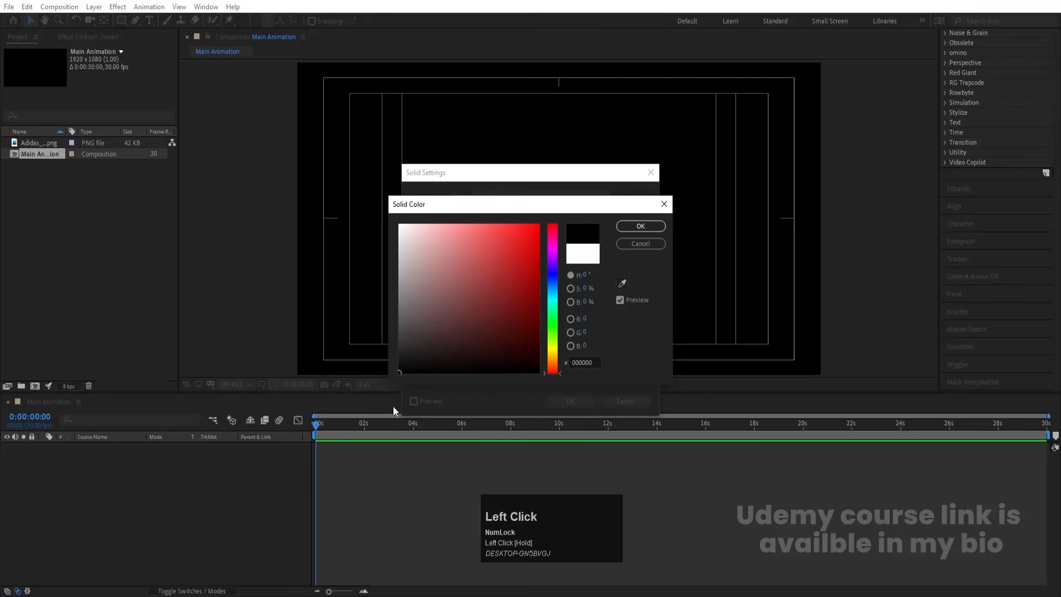
left_click(633, 226)
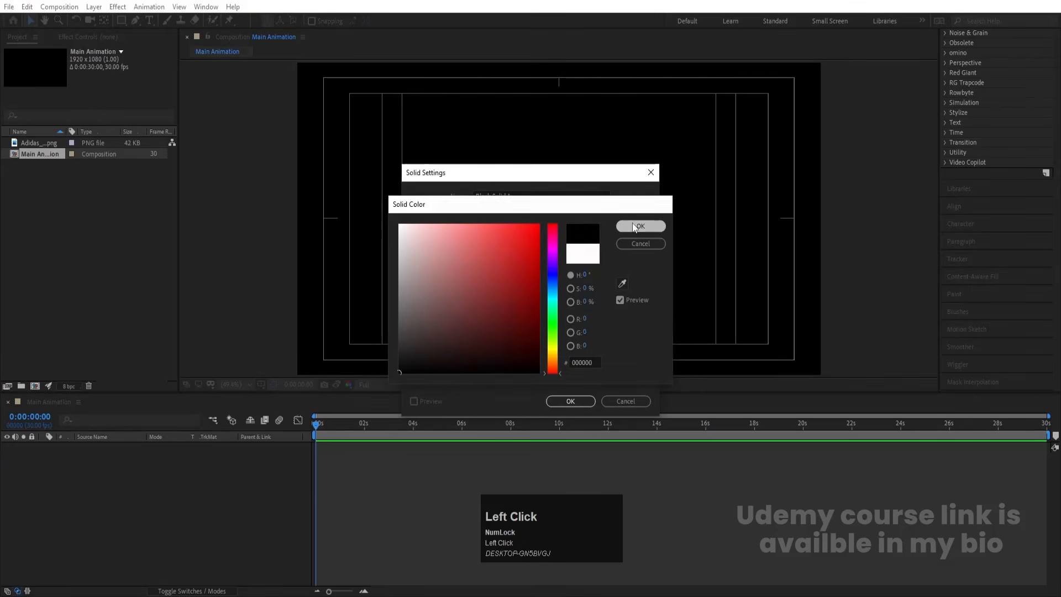
left_click(566, 405)
left_click(32, 447)
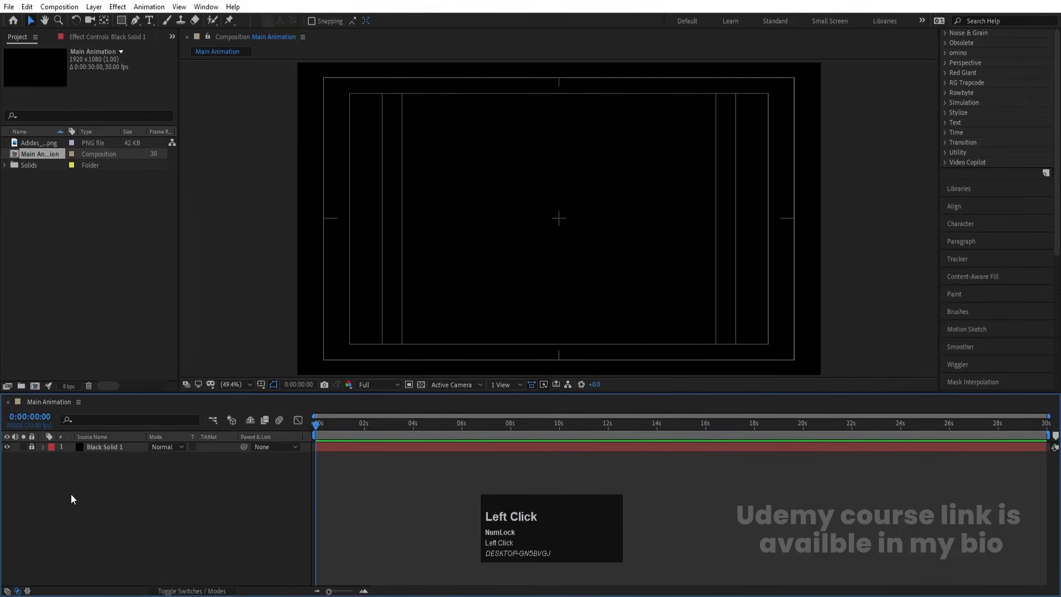
- Draw a nearly circular ellipse near the centre of the composition with a white fill and no stroke
left_click_drag(120, 21, 157, 44)
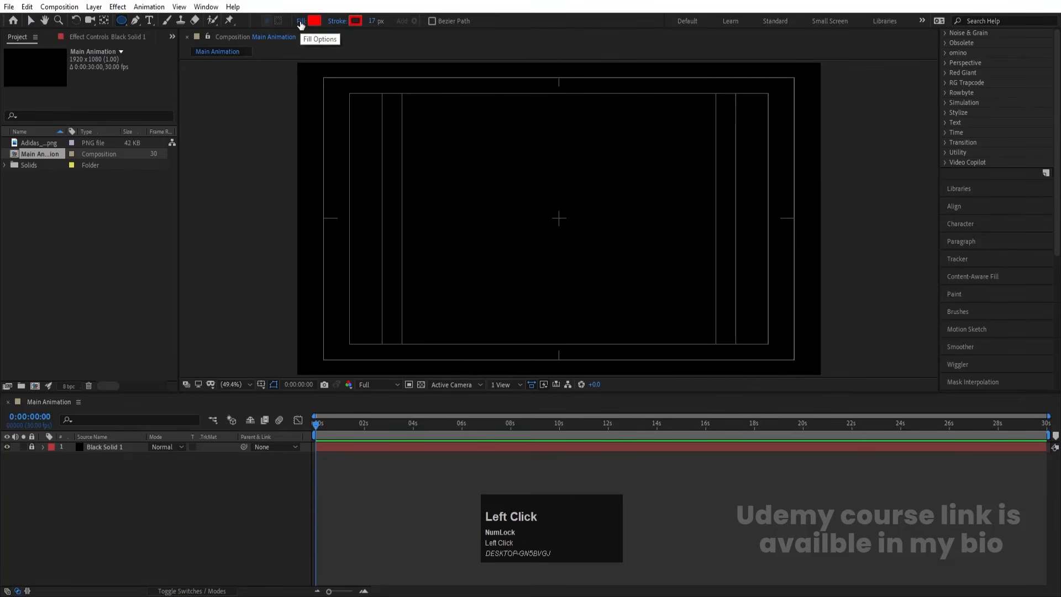
left_click(337, 21)
left_click(474, 264)
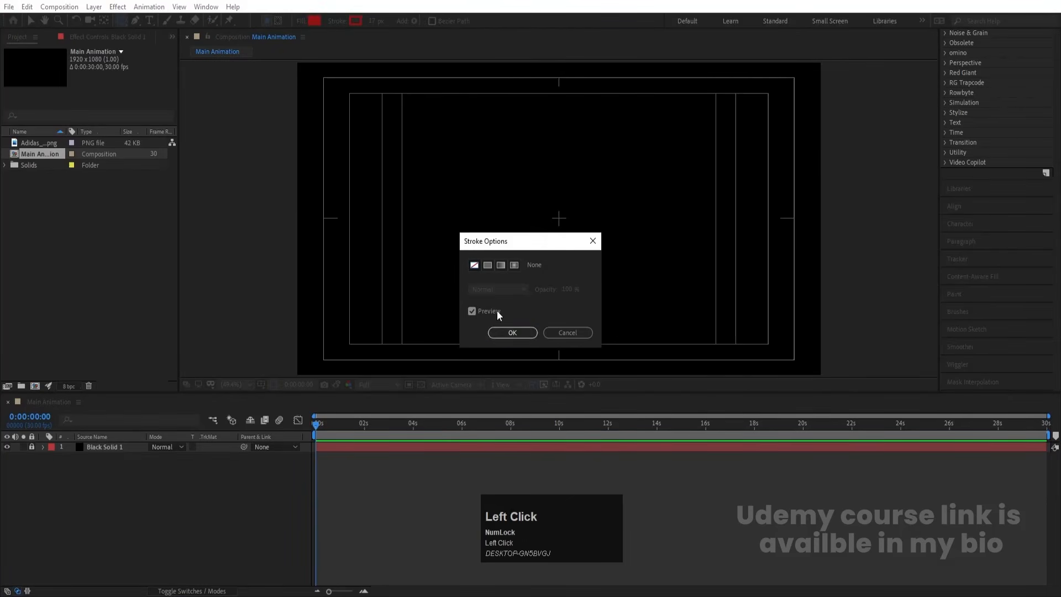
left_click(511, 332)
left_click(317, 21)
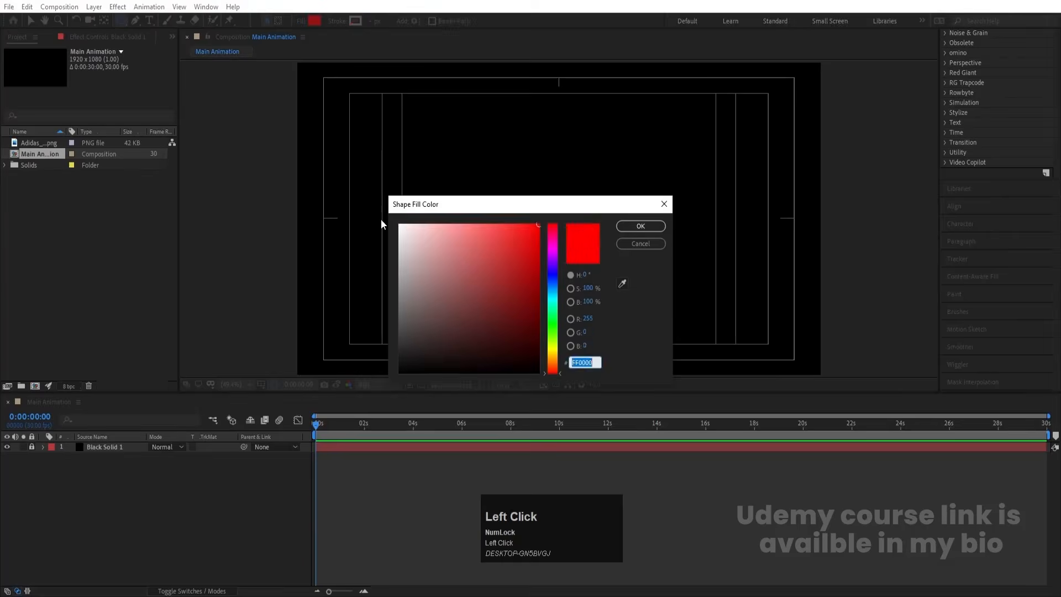
left_click_drag(418, 287, 375, 204)
key("Return")
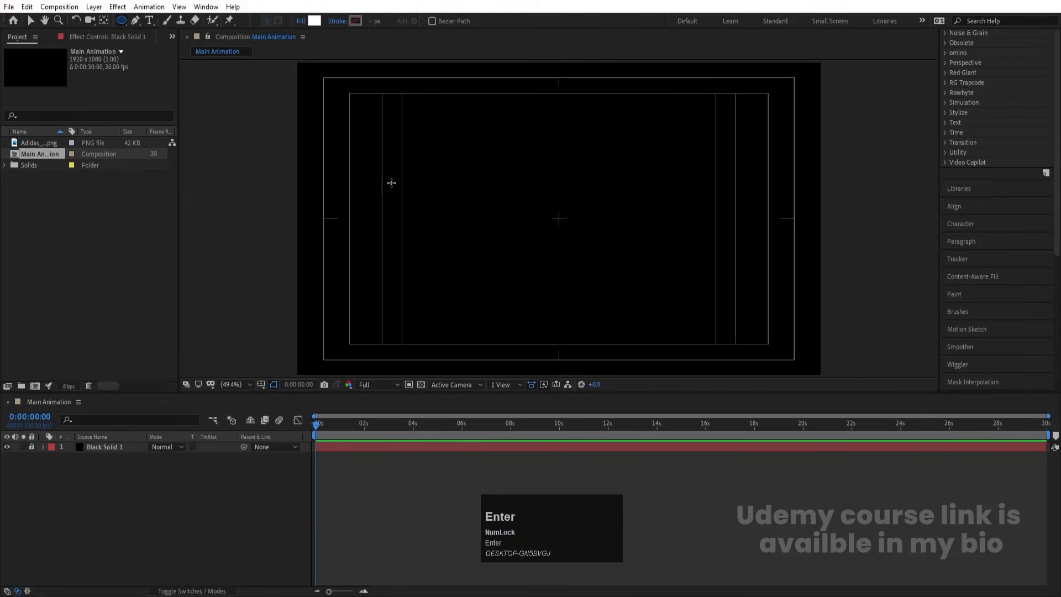
left_click_drag(490, 154, 593, 267)
- Centre the ellipse layer's anchor point and align the layer horizontally and vertically to the composition's centre
left_click(105, 448)
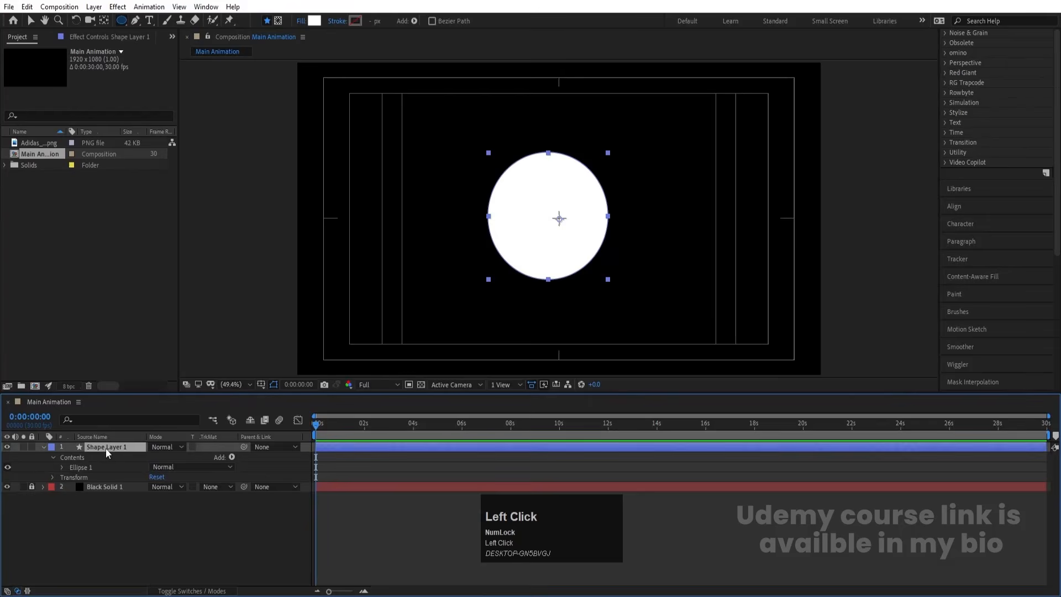
key("ctrl")
key("ctrl+alt+Home")
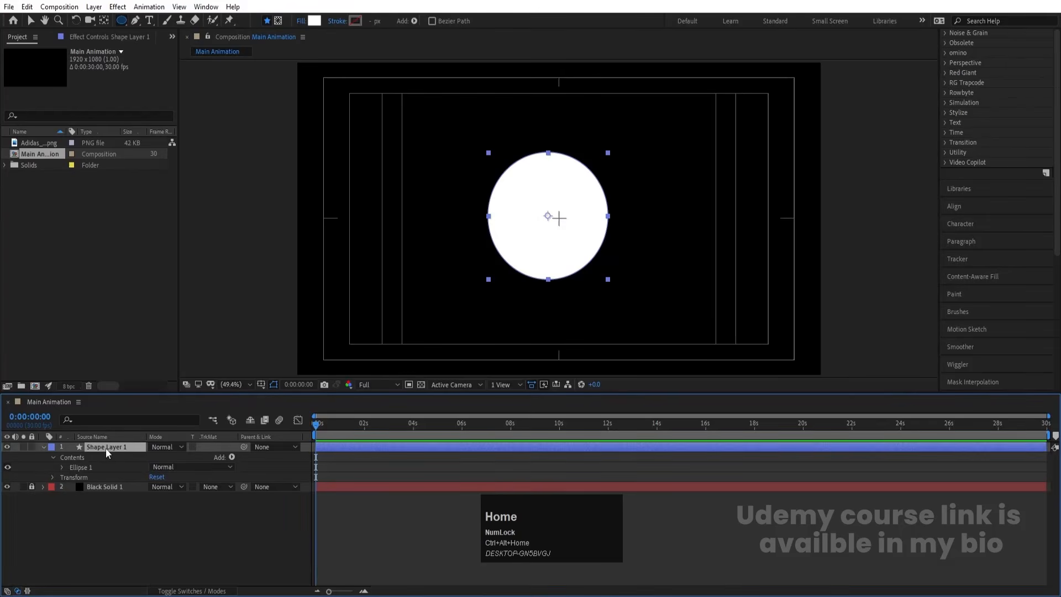
left_click(955, 207)
left_click(975, 135)
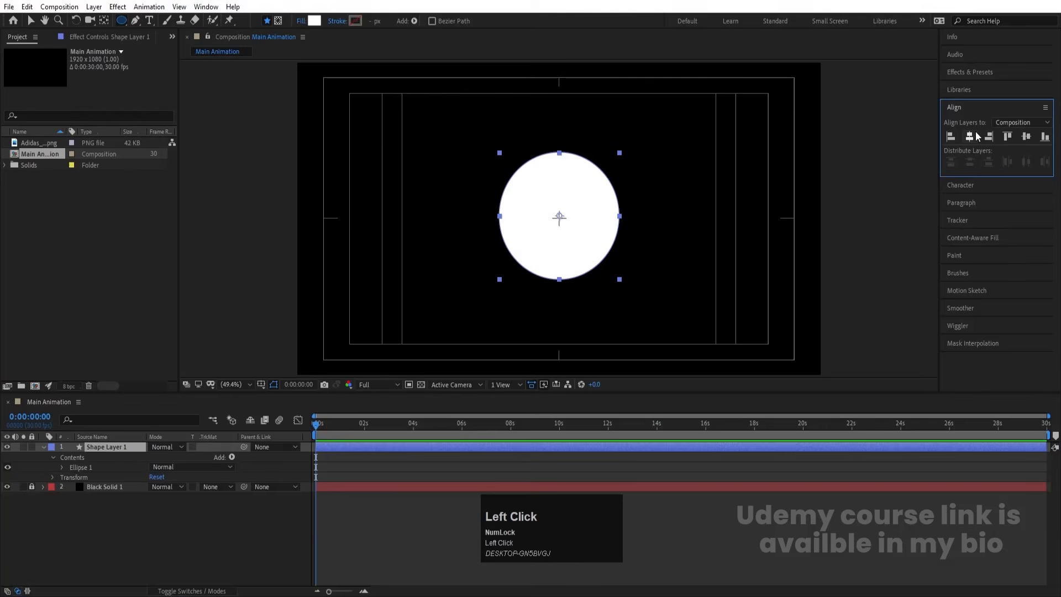
left_click(1028, 138)
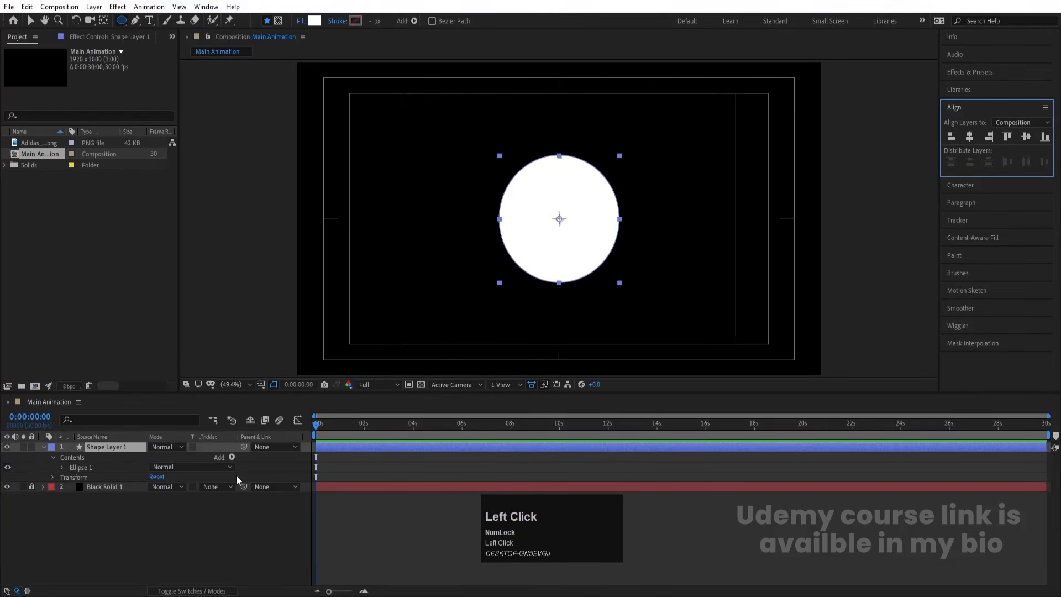
- Set the white circle layer's Scale to 0% and start keyframing it at 0:00:00:00
left_click(196, 484)
key("s")
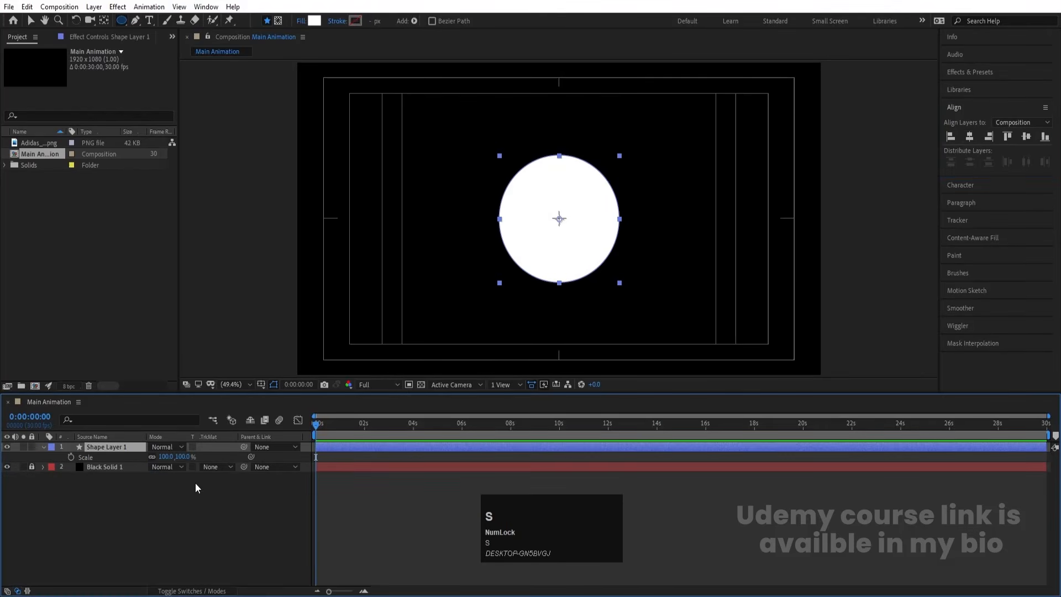
left_click(166, 457)
type("0")
key("Return")
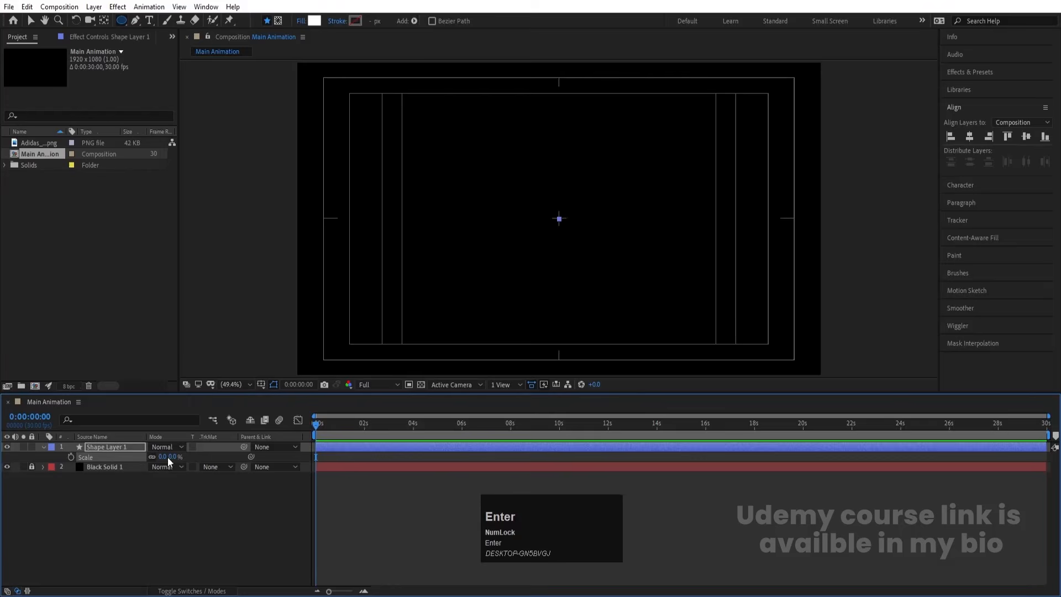
left_click(72, 457)
- Keyframe the white circle's Scale at about 507% at 0:00:01:20 so it covers the whole composition
key("equal")
key("equal")
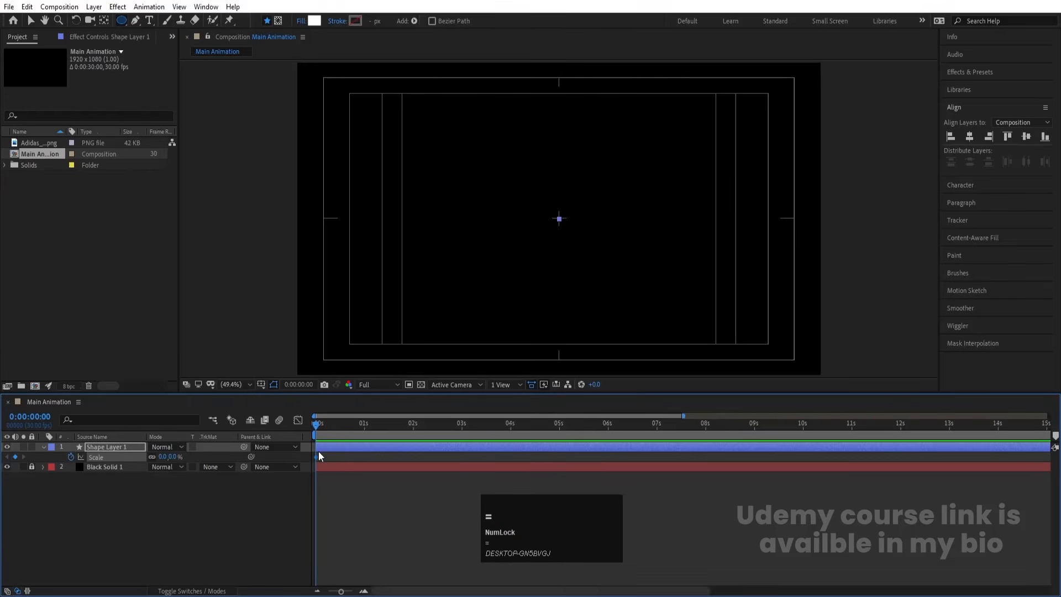
left_click(477, 425)
left_click_drag(164, 459, 351, 359)
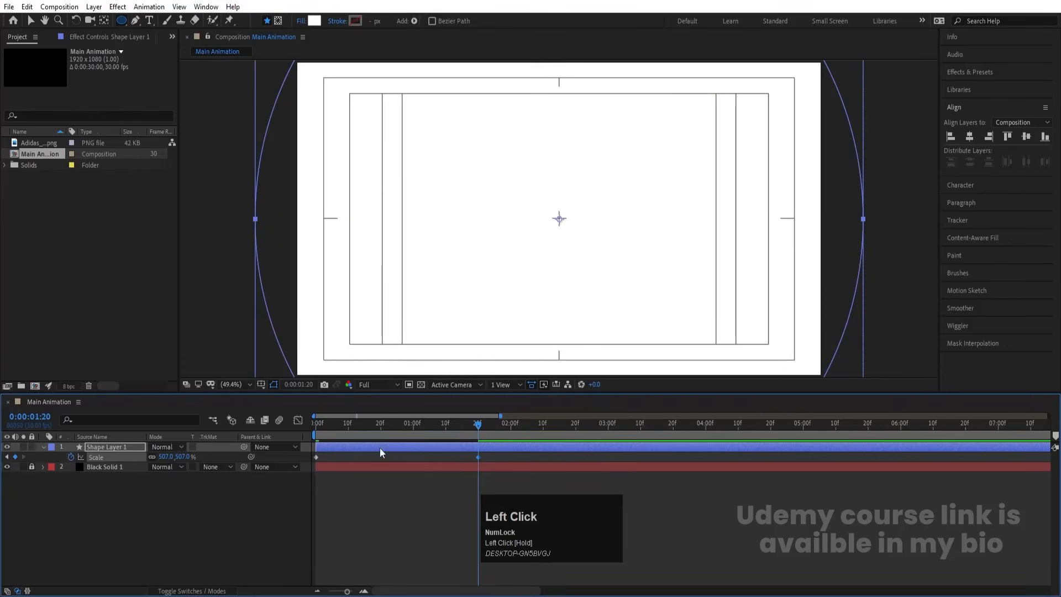
left_click(144, 482)
- Duplicate the white circle layer and reduce the copy's Scale keyframe at 0:00:01:20 to about 169%
left_click(107, 452)
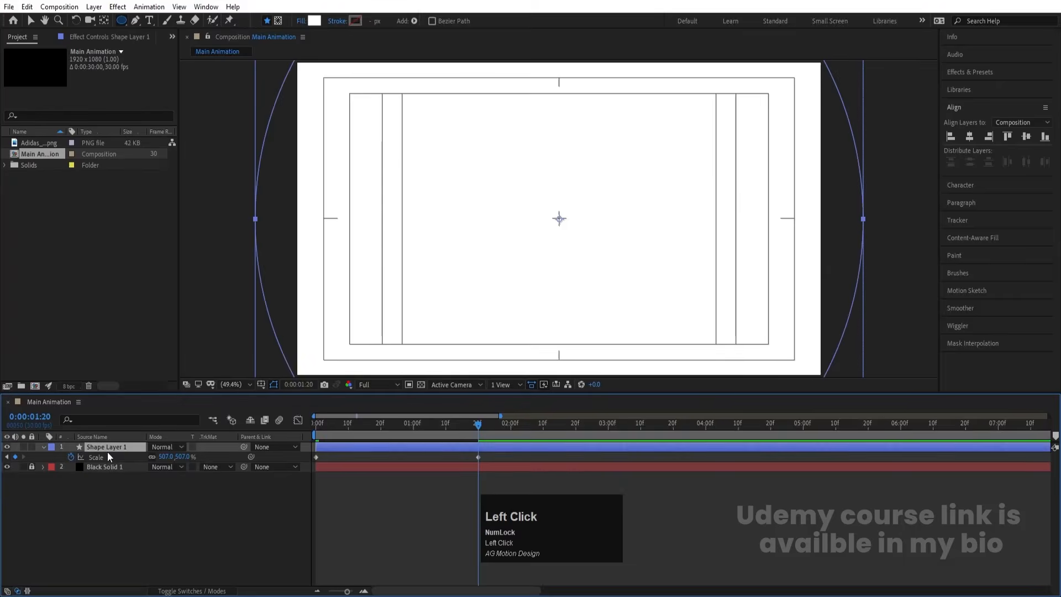
key("ctrl+d")
key("s")
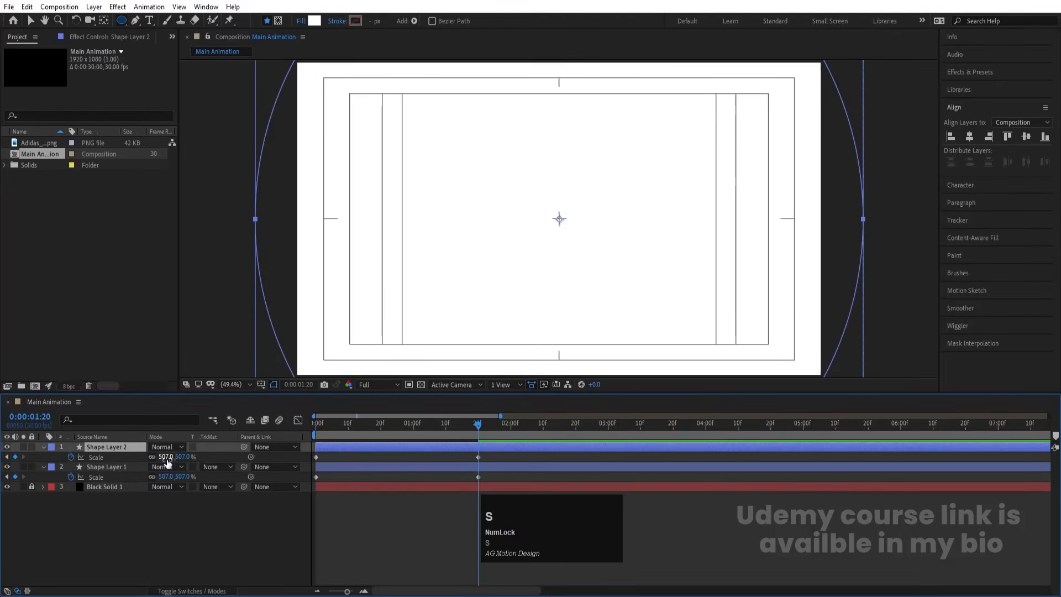
left_click_drag(171, 456, 6, 479)
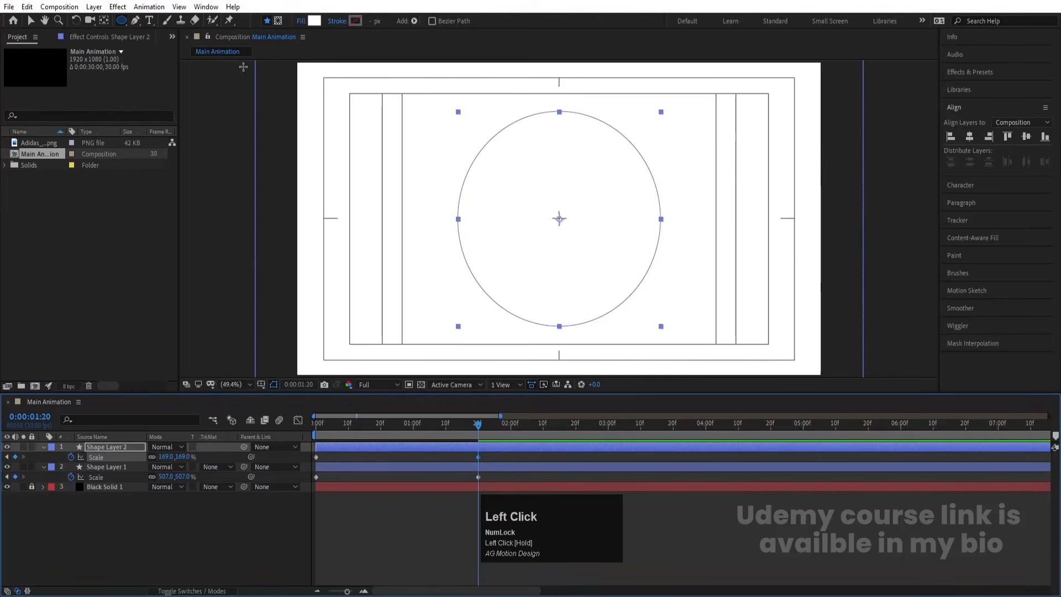
- Remove the duplicate circle's fill and give it a black (000000) stroke
left_click(301, 21)
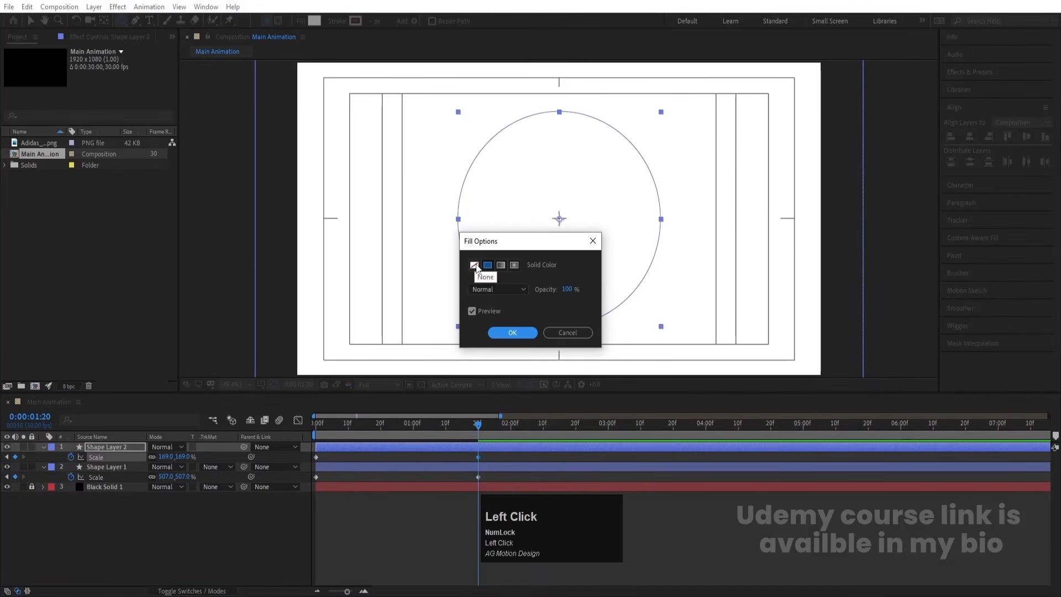
left_click(474, 265)
left_click(512, 332)
left_click(357, 23)
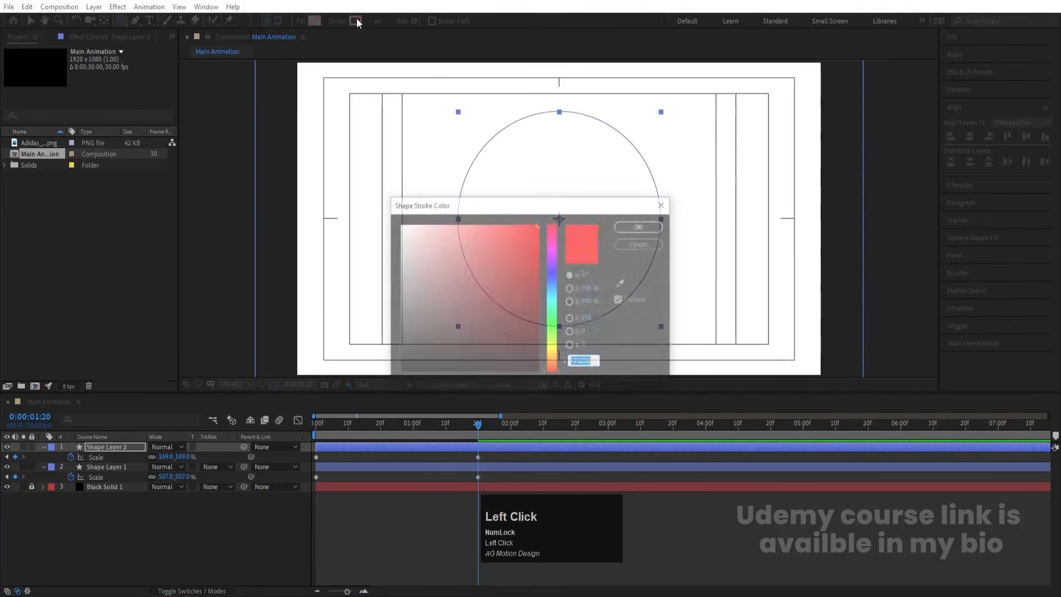
left_click_drag(420, 354, 379, 407)
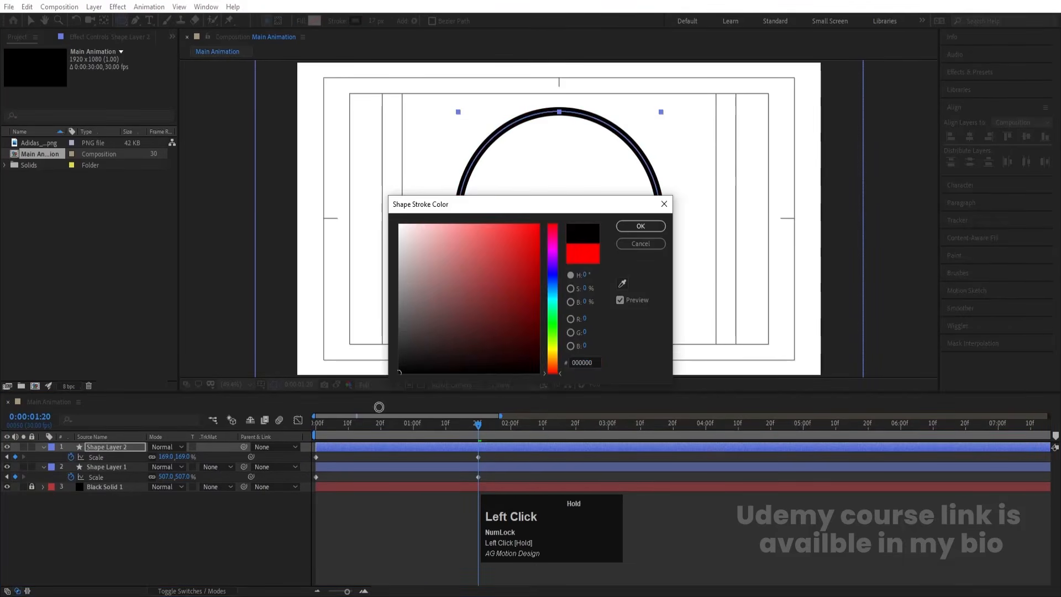
left_click(643, 230)
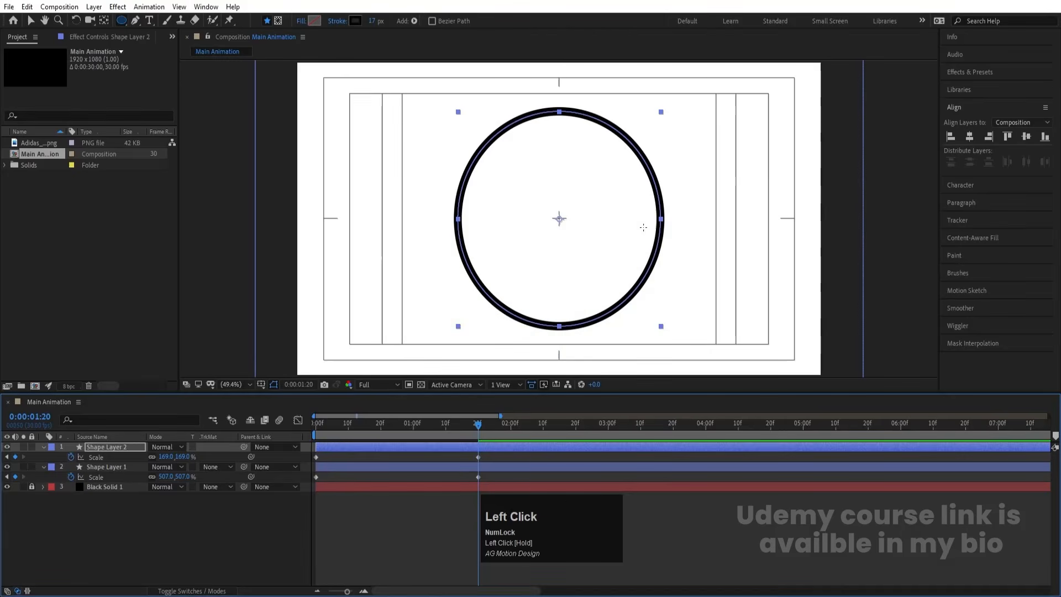
- Set the outline circle's stroke width to 2 px
left_click(374, 21)
type("2")
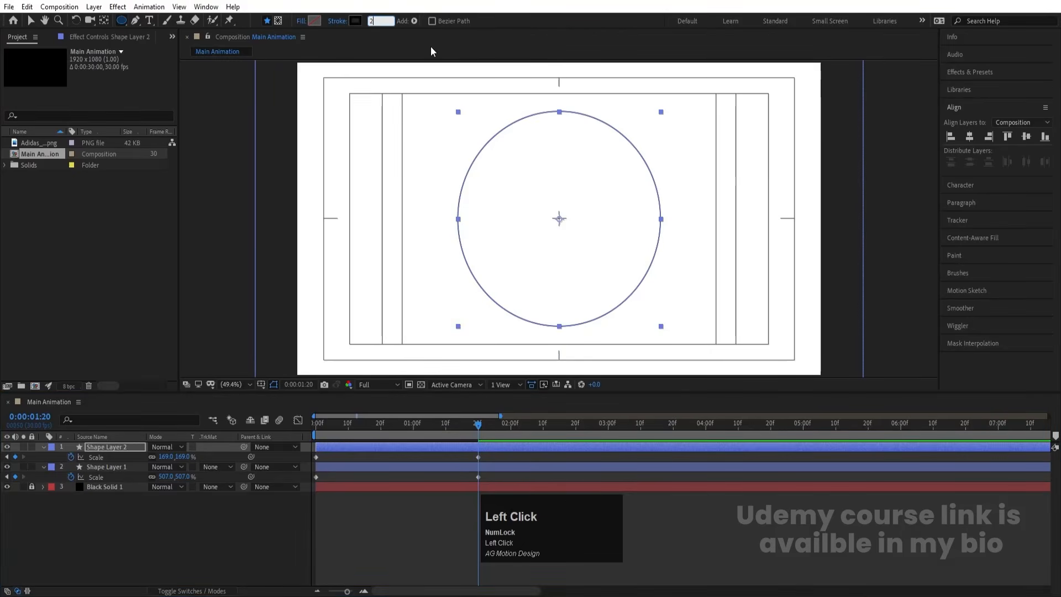
key("Return")
left_click(215, 531)
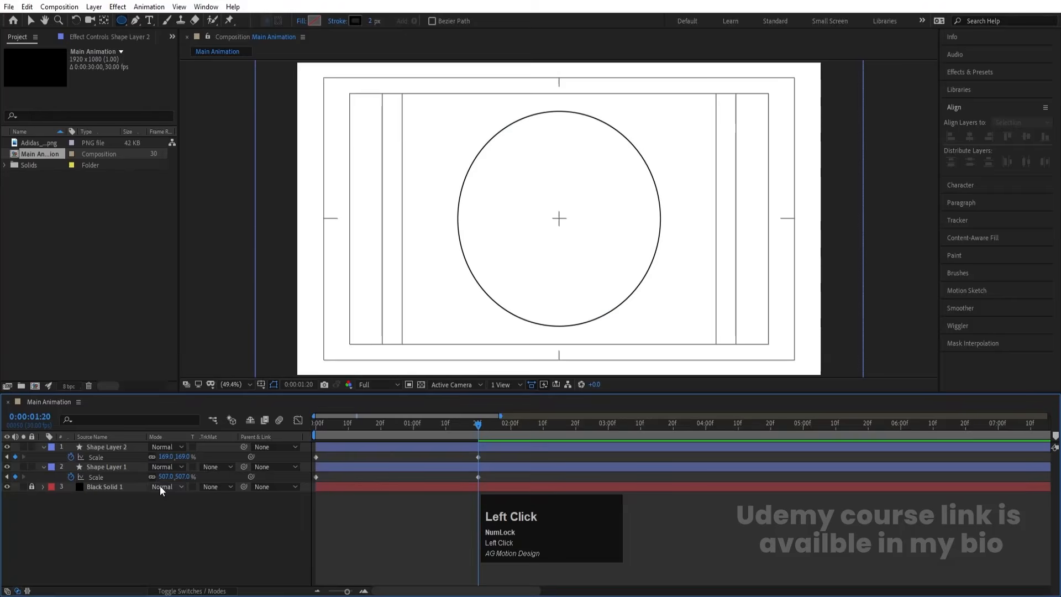
- Thin the outline circle's stroke to 1 px
left_click(124, 447)
left_click(375, 21)
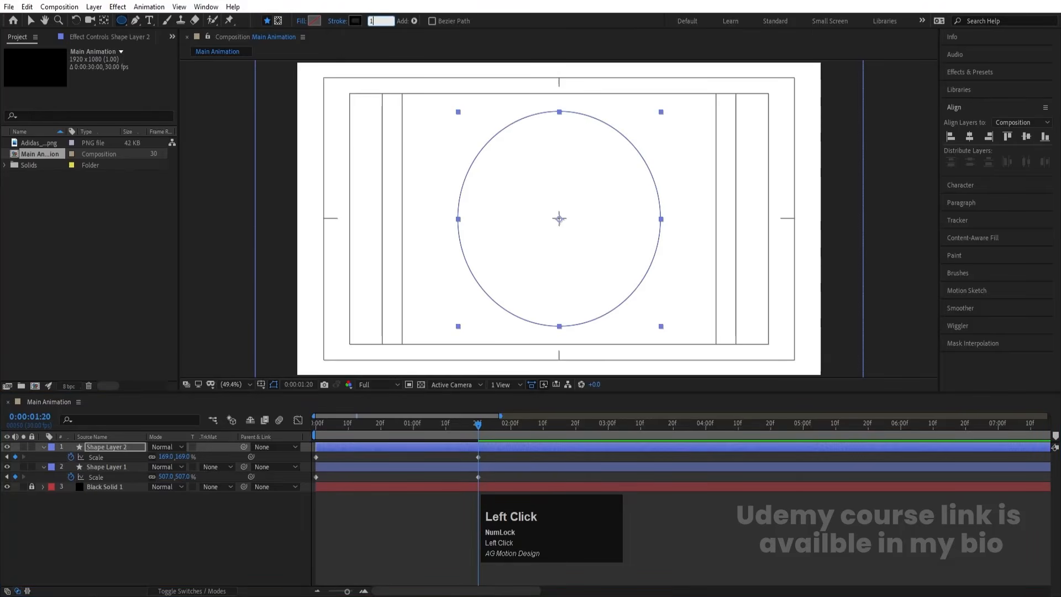
type("1")
key("Return")
left_click(192, 533)
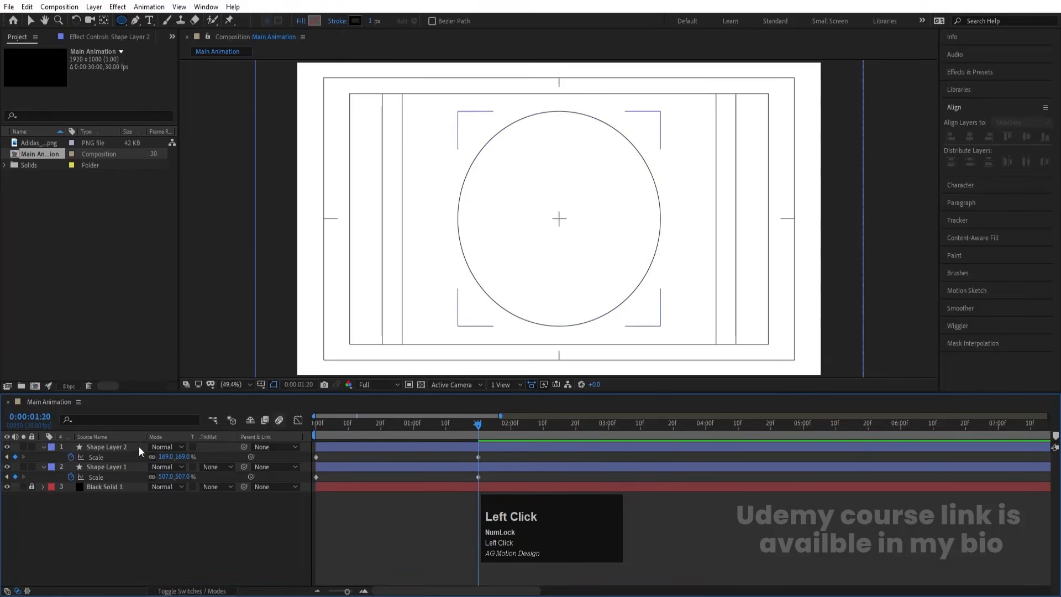
- Add a dash pattern to Stroke 1 of the outline circle's Ellipse 1, keeping the default dash length of 10
left_click(124, 448)
left_click(41, 448)
left_click(44, 449)
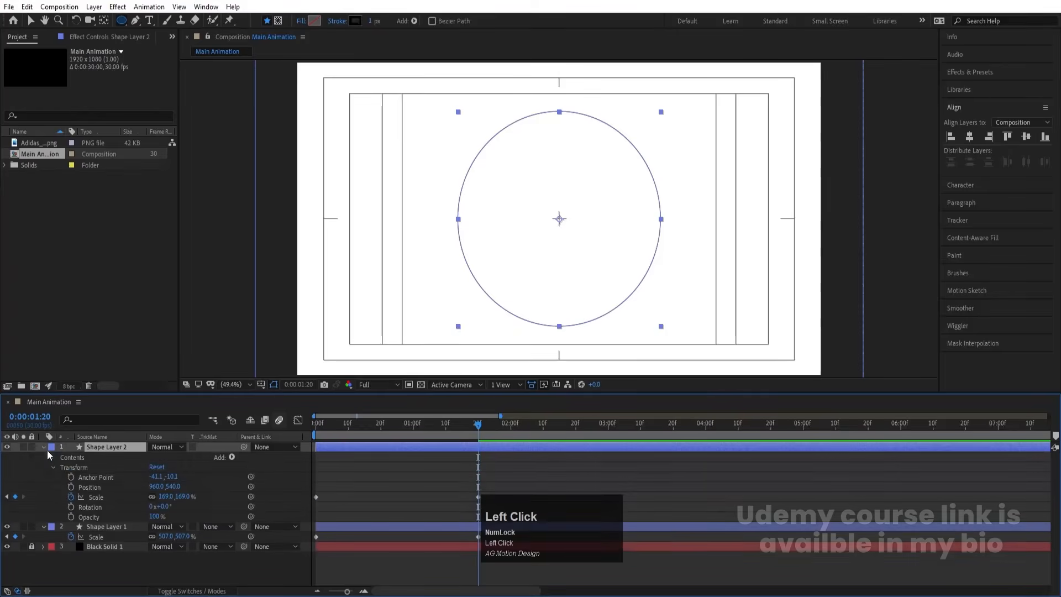
left_click(54, 458)
left_click(62, 467)
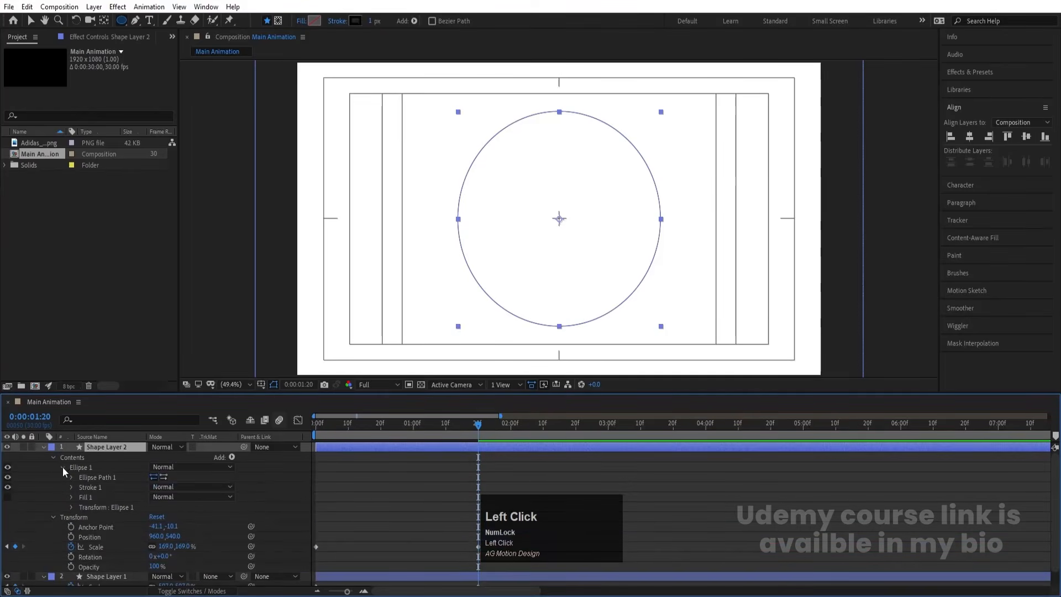
left_click(98, 483)
left_click(70, 487)
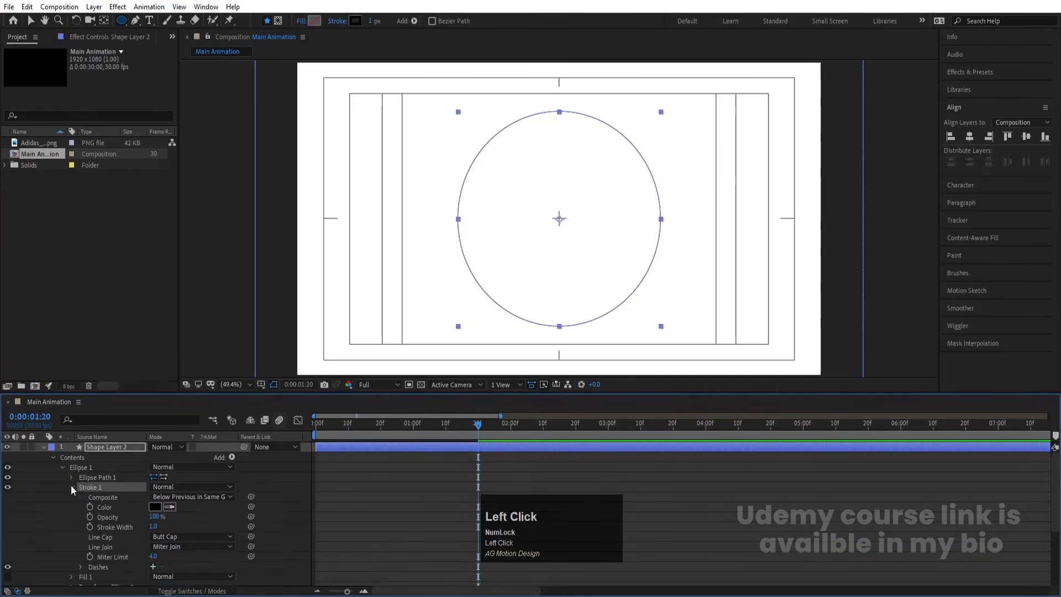
left_click(153, 566)
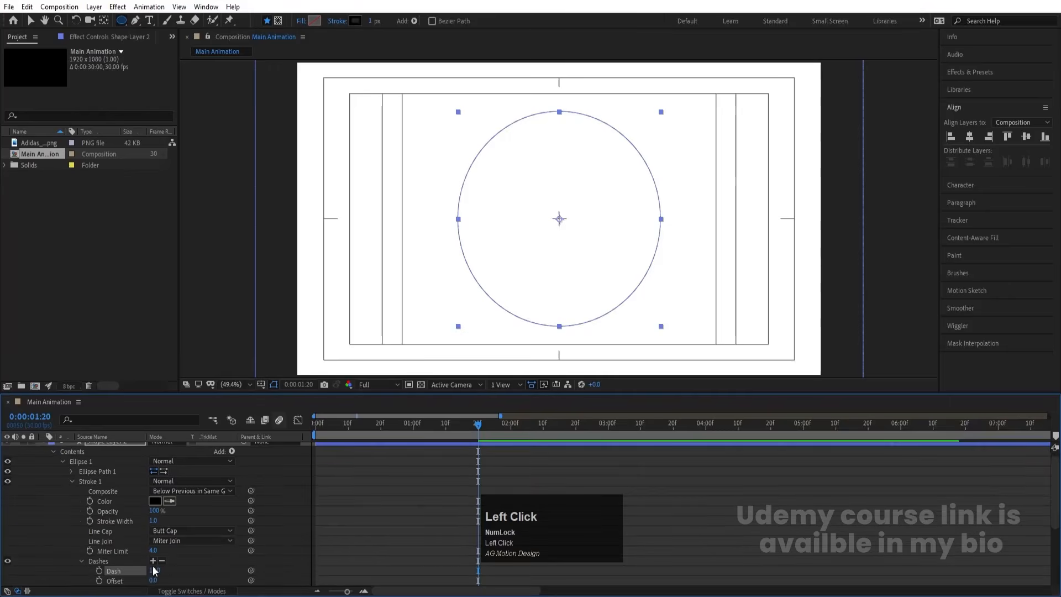
left_click(368, 483)
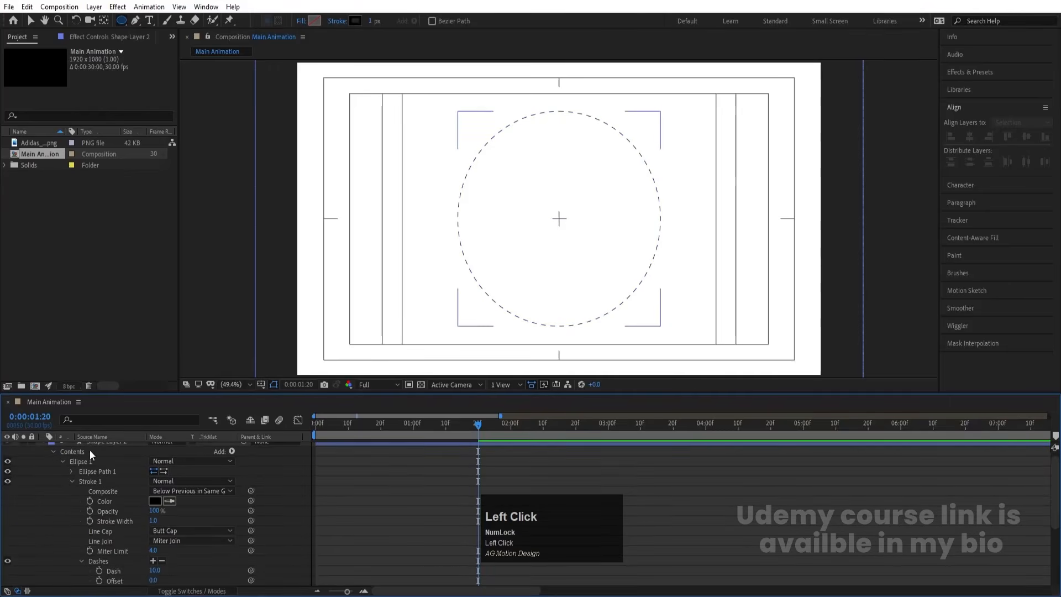
- Collapse the shape layers' properties and preview the circle animation from the start of the composition
scroll(90, 450, "up", 1)
left_click(42, 445)
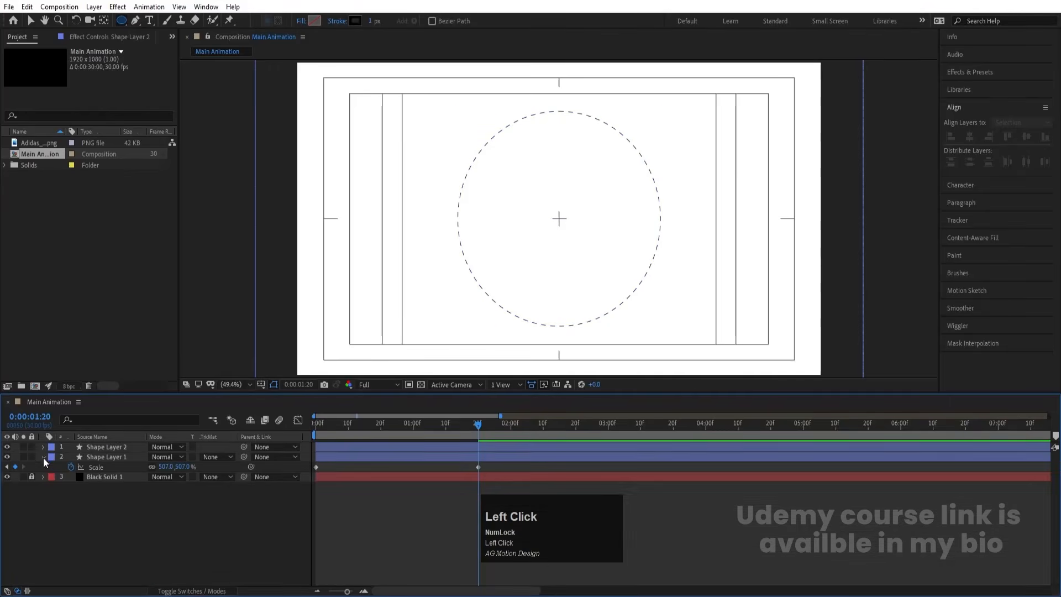
left_click_drag(349, 419, 253, 427)
key("space")
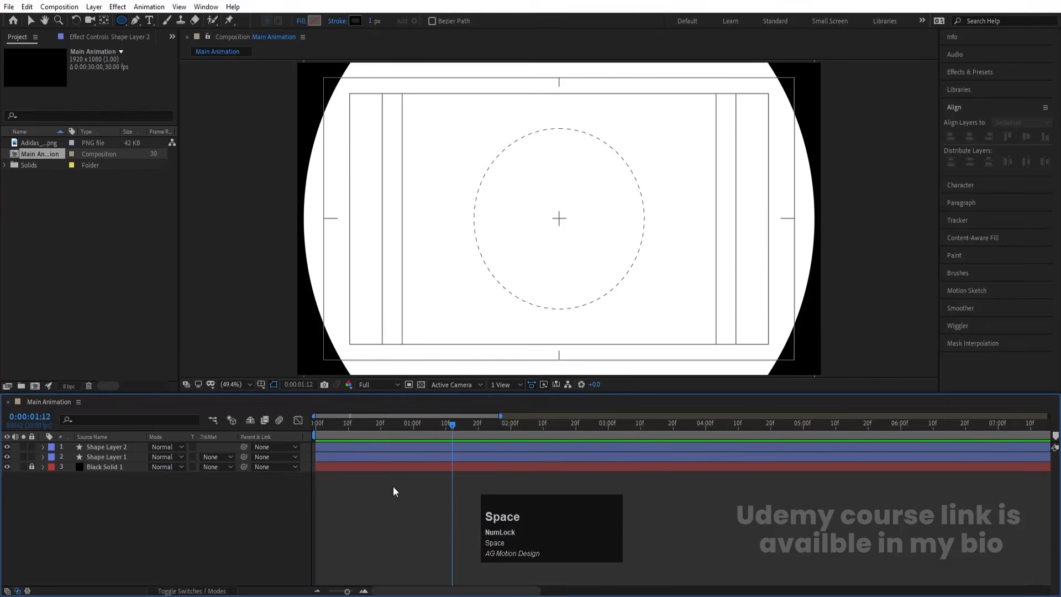
- Duplicate the dashed circle layer and reduce the copy's Scale keyframe at 0:00:01:20 to about 52%
key("u")
key("k")
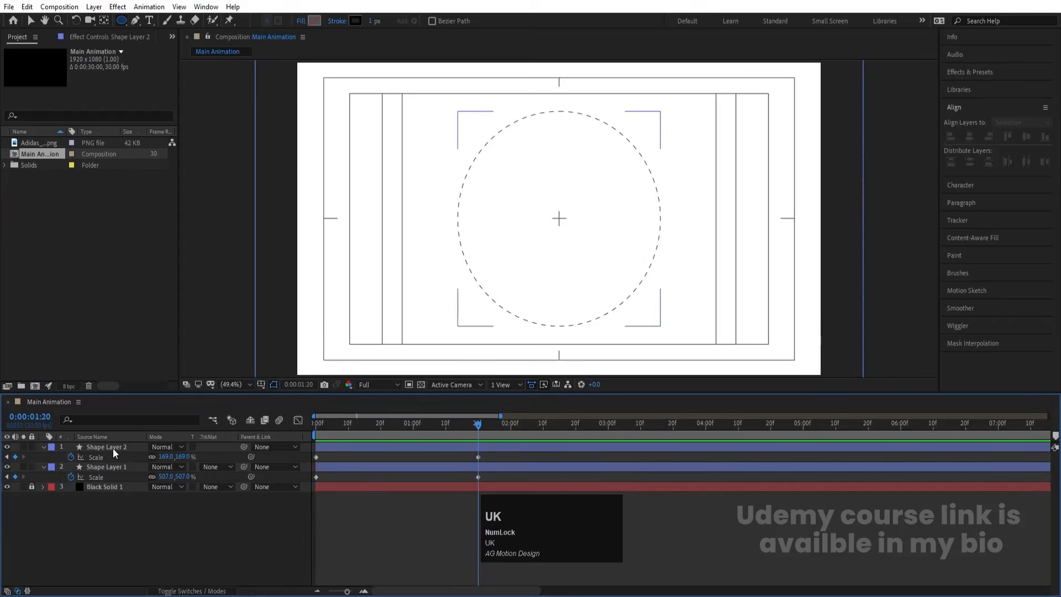
left_click(112, 449)
key("ctrl+d")
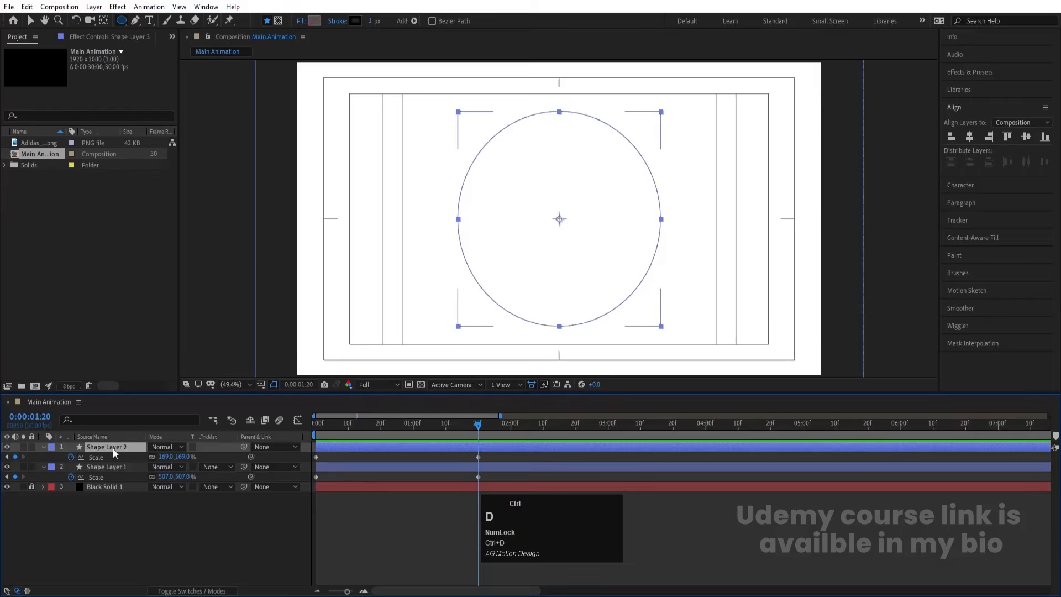
key("u")
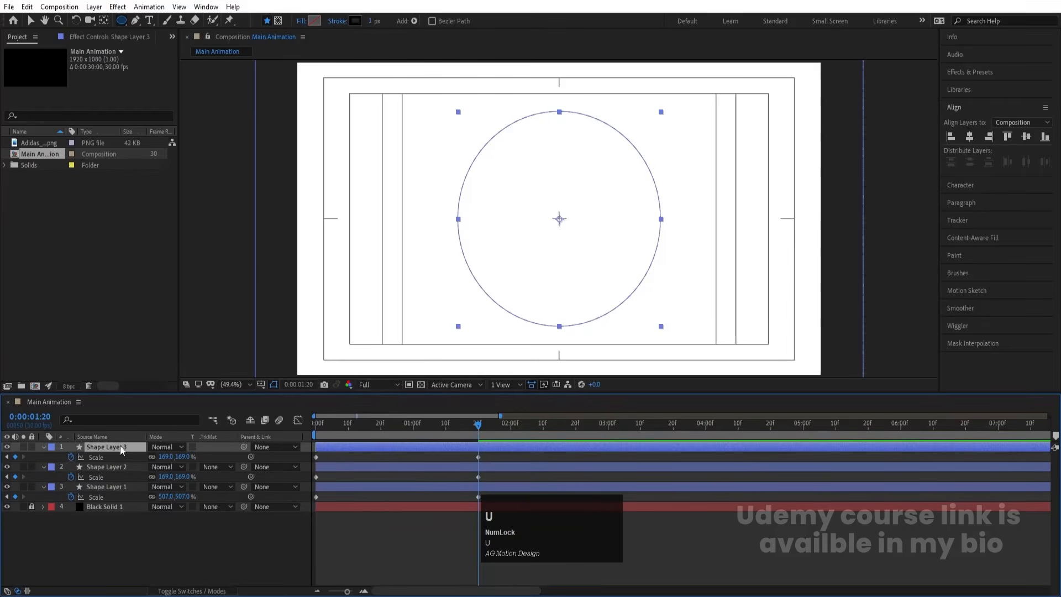
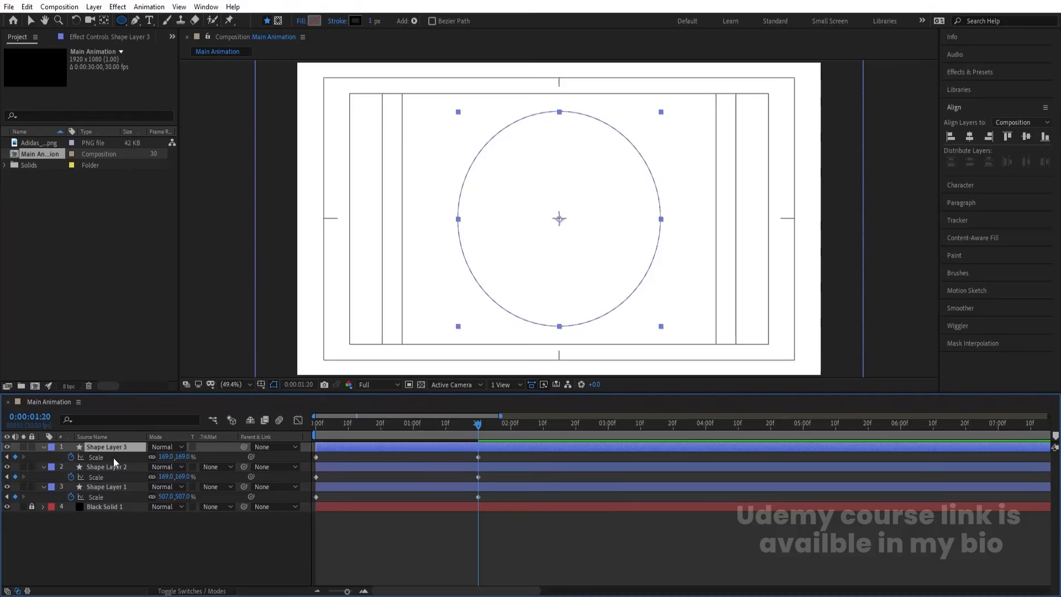
left_click_drag(170, 457, 102, 455)
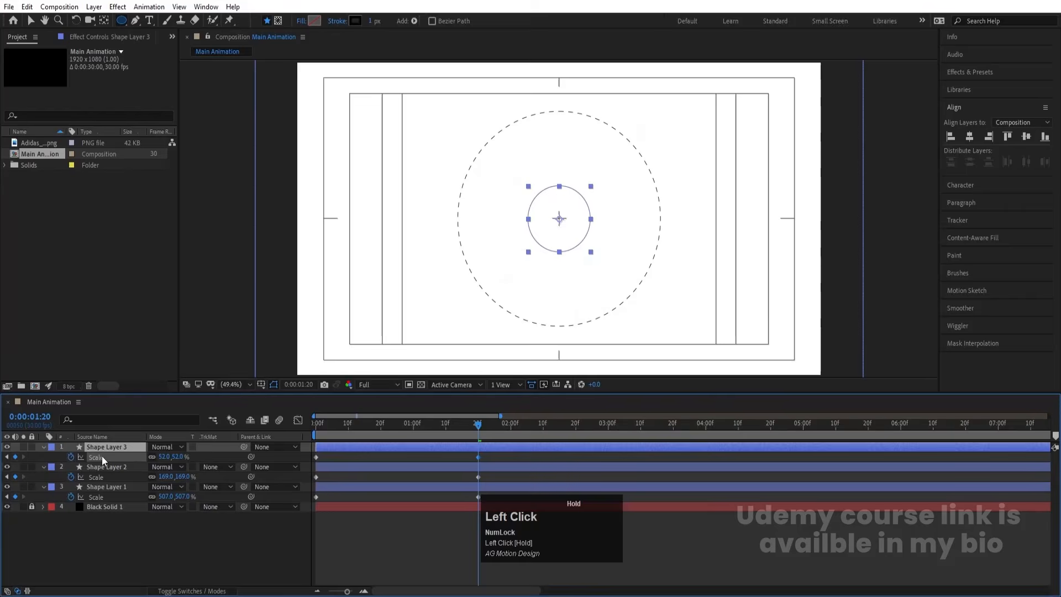
left_click(112, 526)
- Start keyframing the small dashed circle's Position at 0:00:00:00, at the composition's centre
left_click_drag(349, 423, 133, 431)
left_click(90, 449)
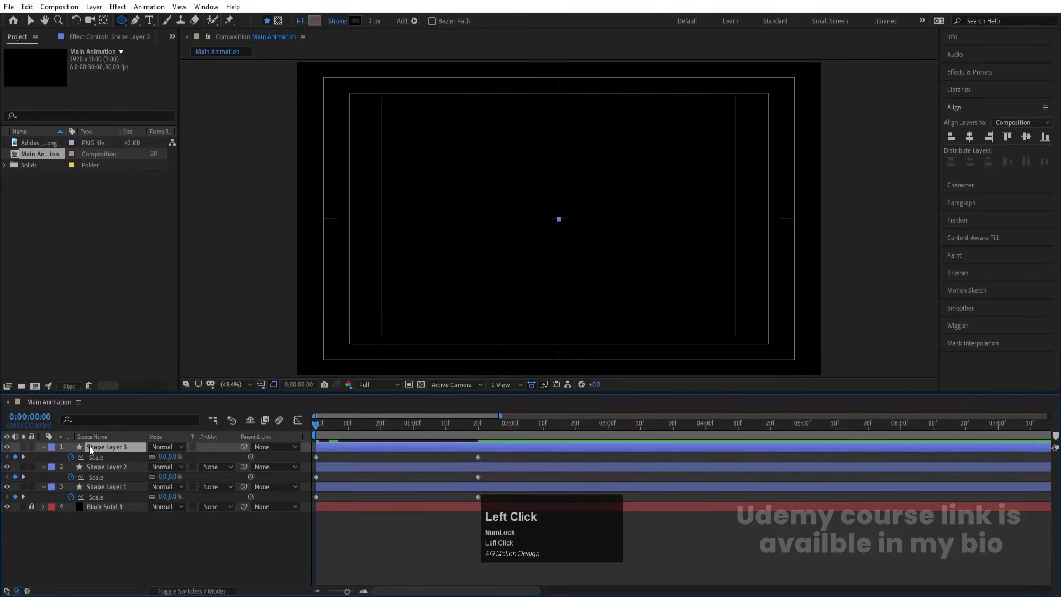
key("p")
left_click(71, 456)
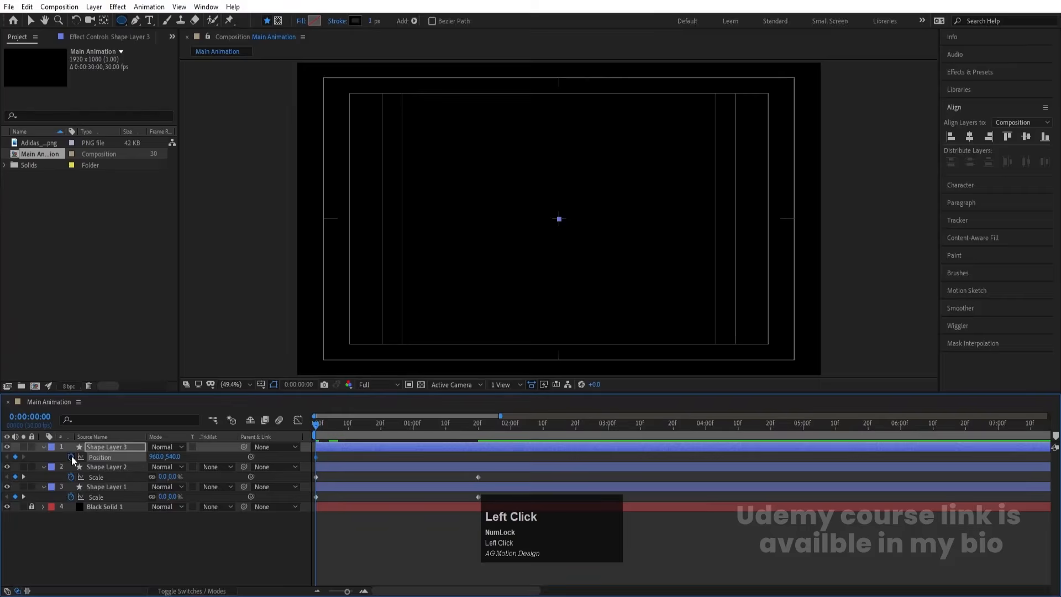
- Reveal the small circle's keyframed properties and keyframe its X Position at about 1927 at 0:00:01:20, keeping its height
key("u")
key("u")
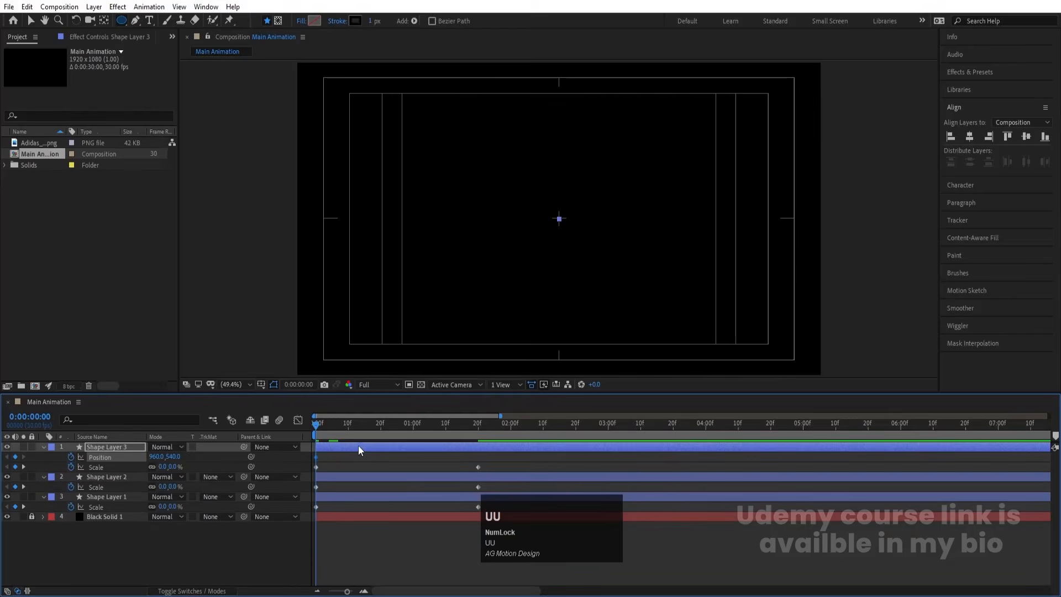
left_click(475, 431)
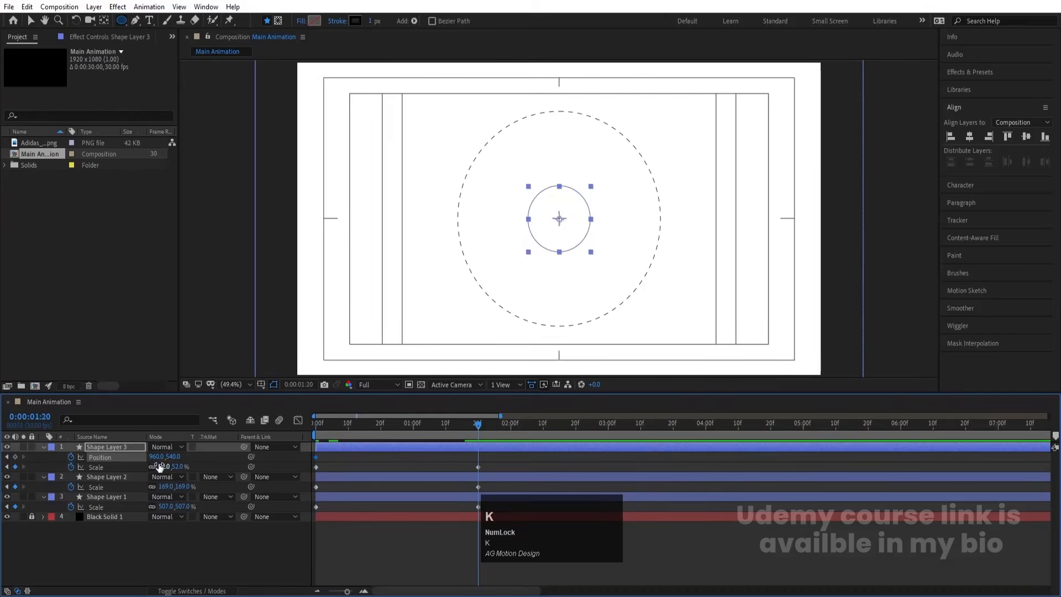
left_click_drag(163, 459, 621, 382)
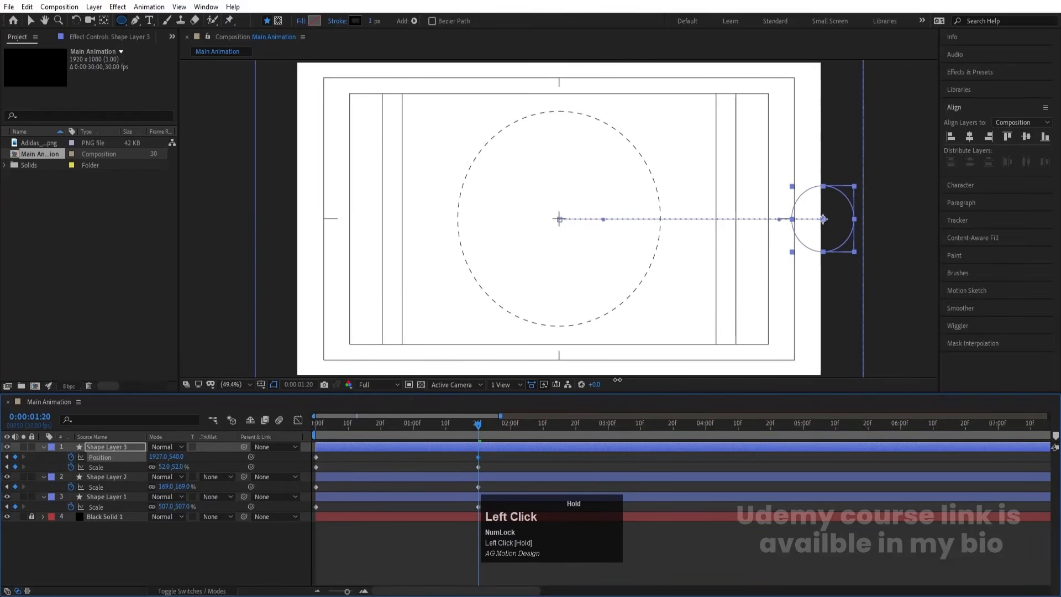
- Preview the animation of the expanding circles from the start of the composition
left_click(319, 435)
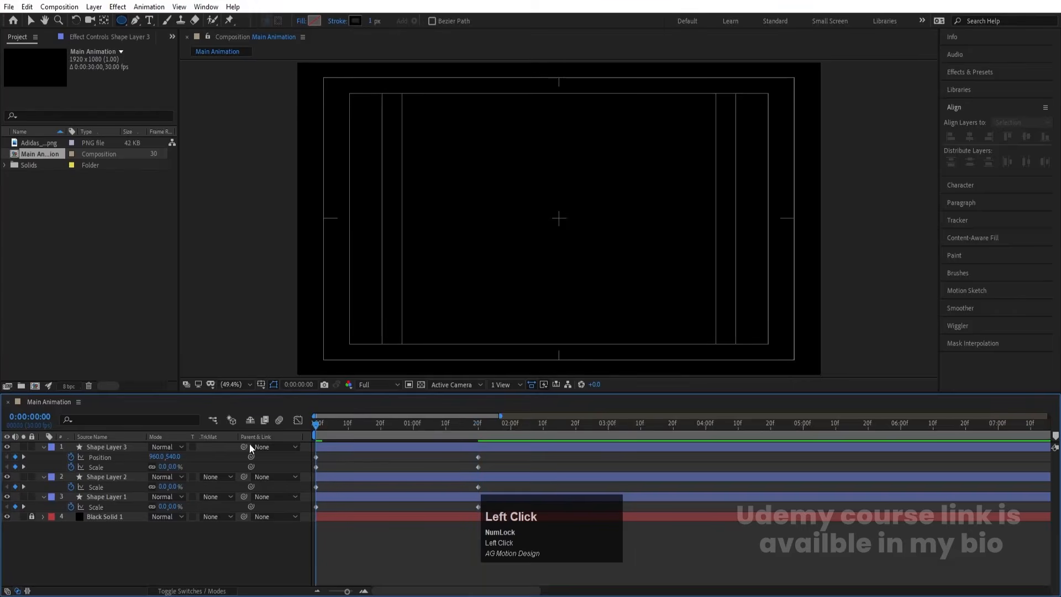
key("space")
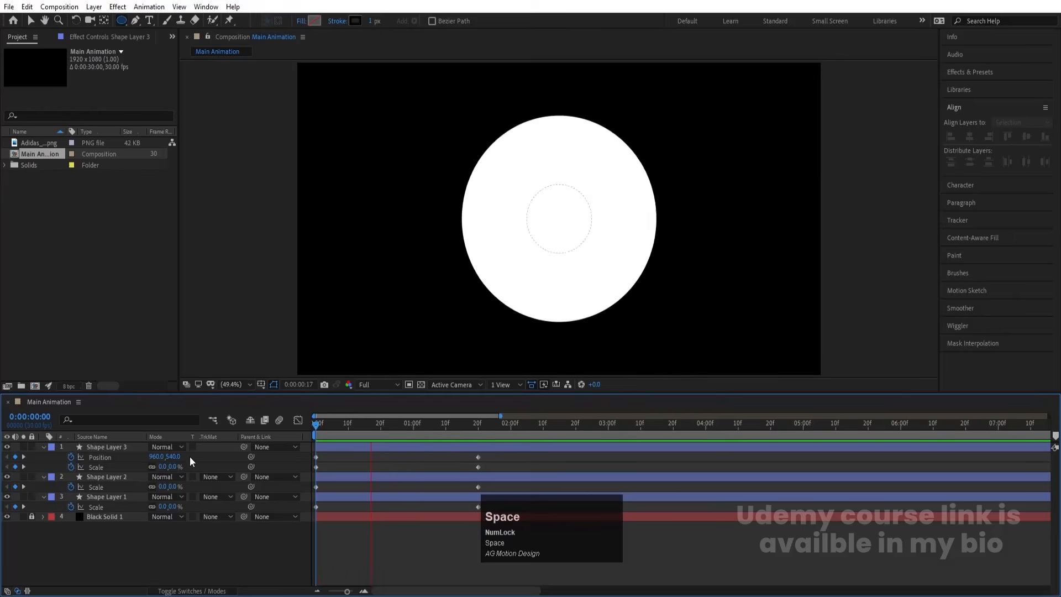
key("space")
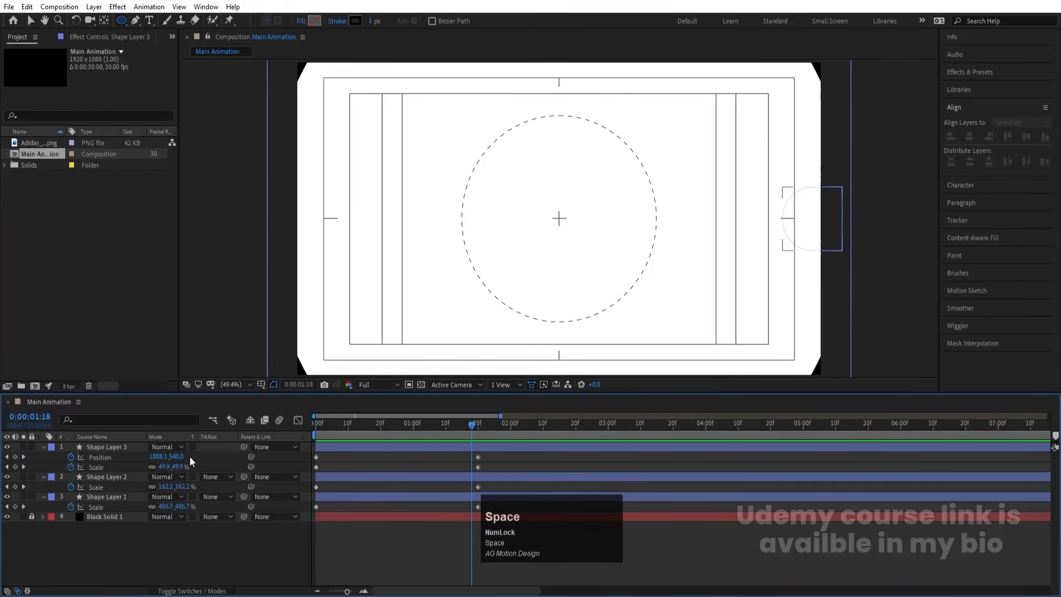
- Duplicate the small dashed circle layer, place the copy's 0:00:01:20 Position keyframe at X about 4 on the composition's left edge, and preview the motion
left_click(432, 448)
key("ctrl+d")
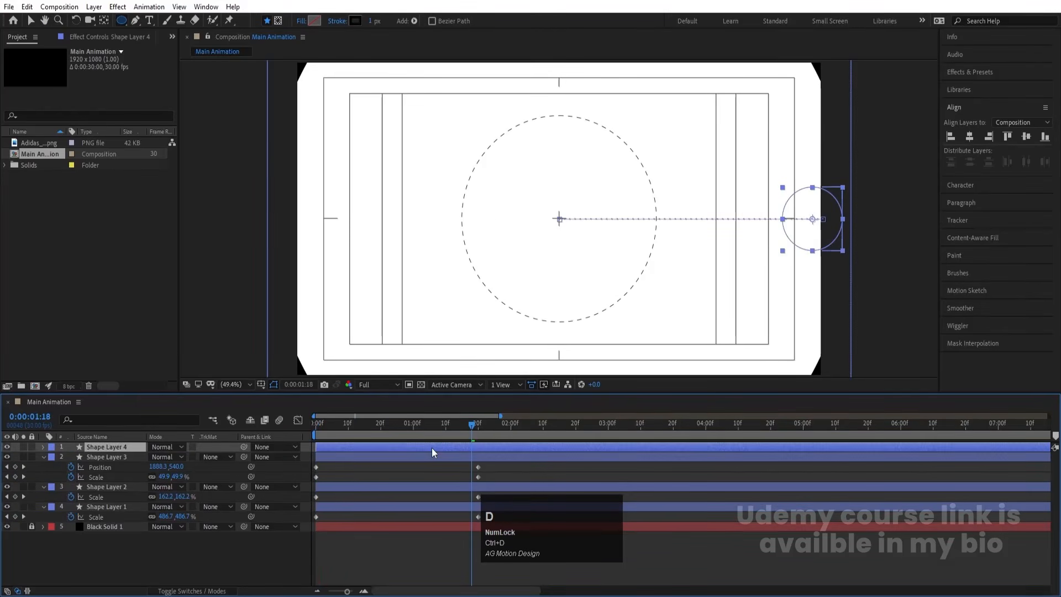
key("u")
key("k")
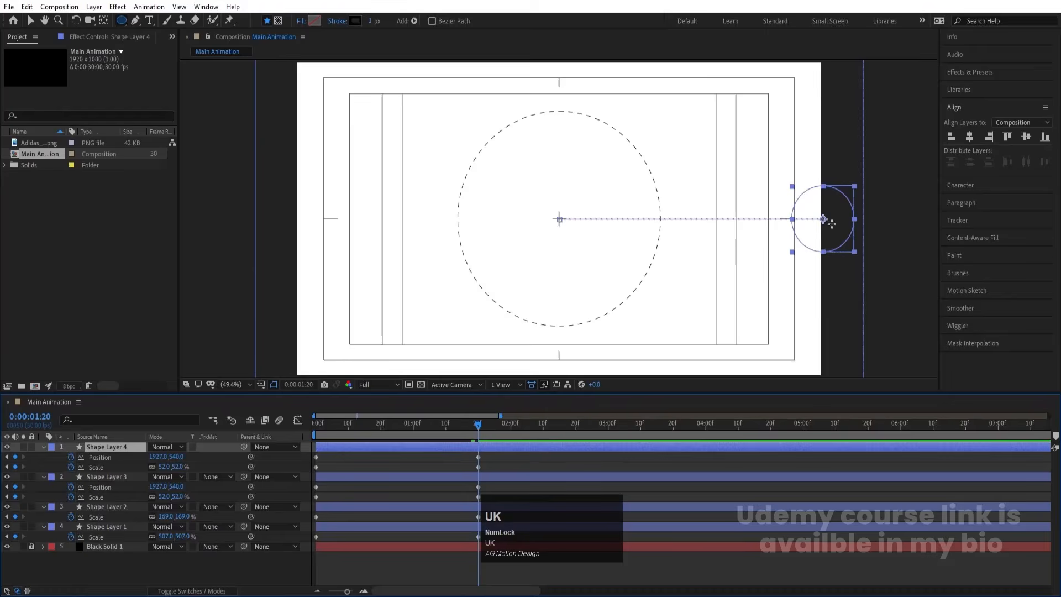
key("v")
left_click_drag(832, 236, 303, 234)
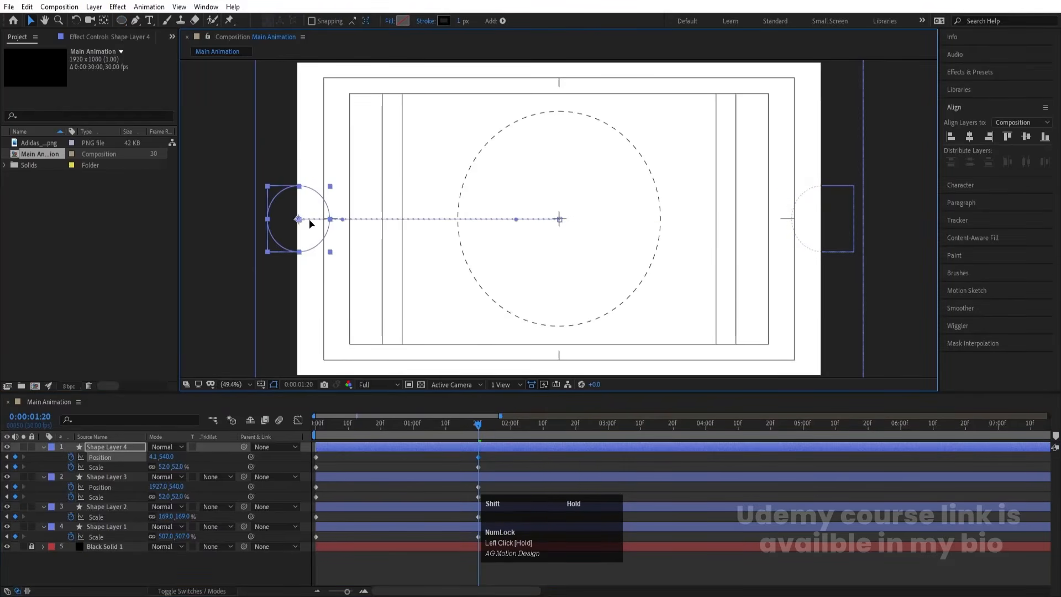
key("space")
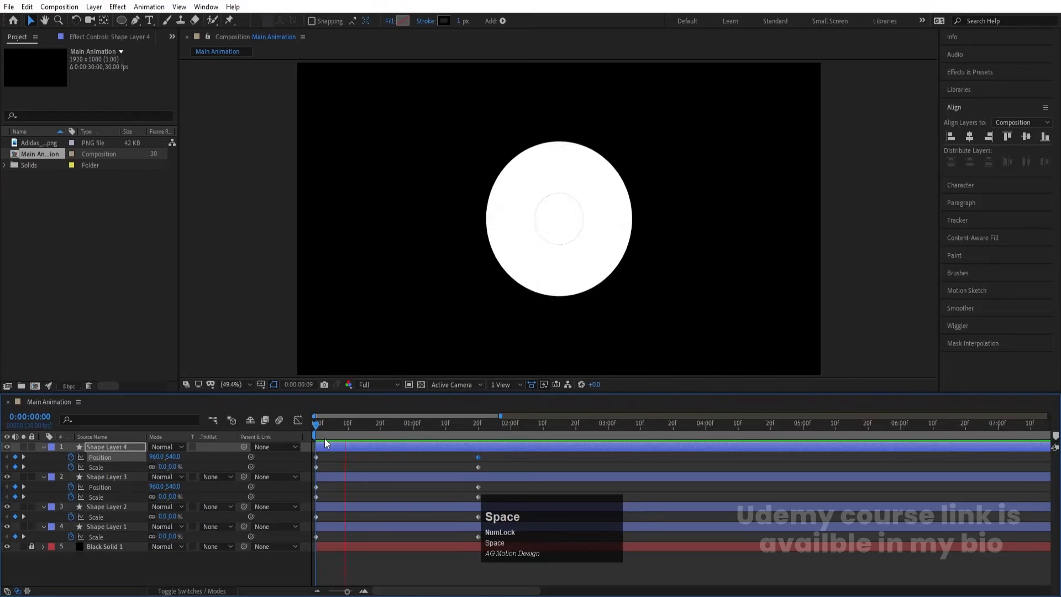
key("space")
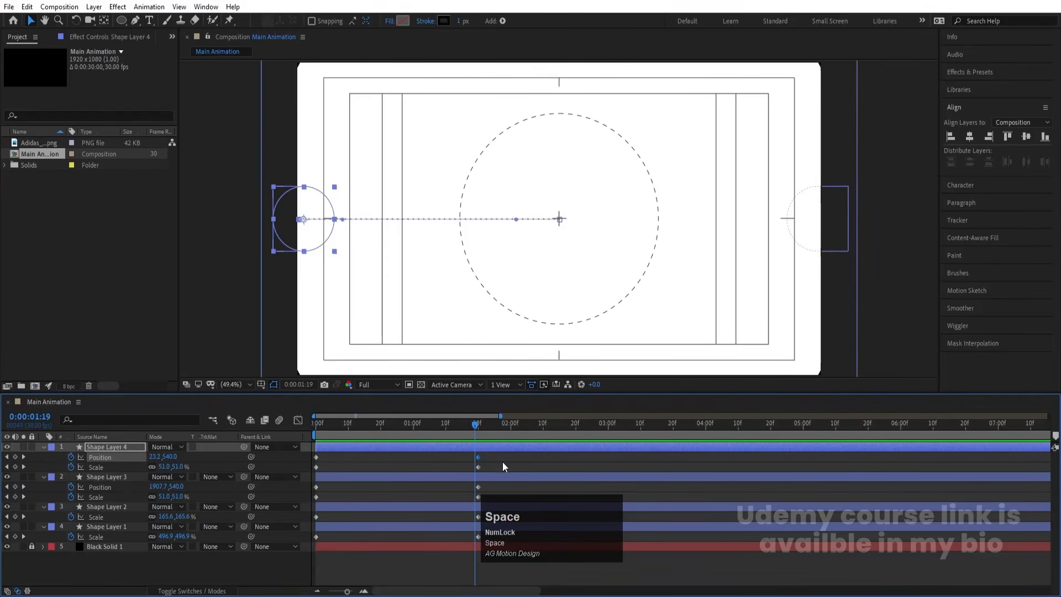
- Set the stroke width of both small dashed circles to 6 px
key("k")
left_click(475, 478)
left_click(456, 447, "shift")
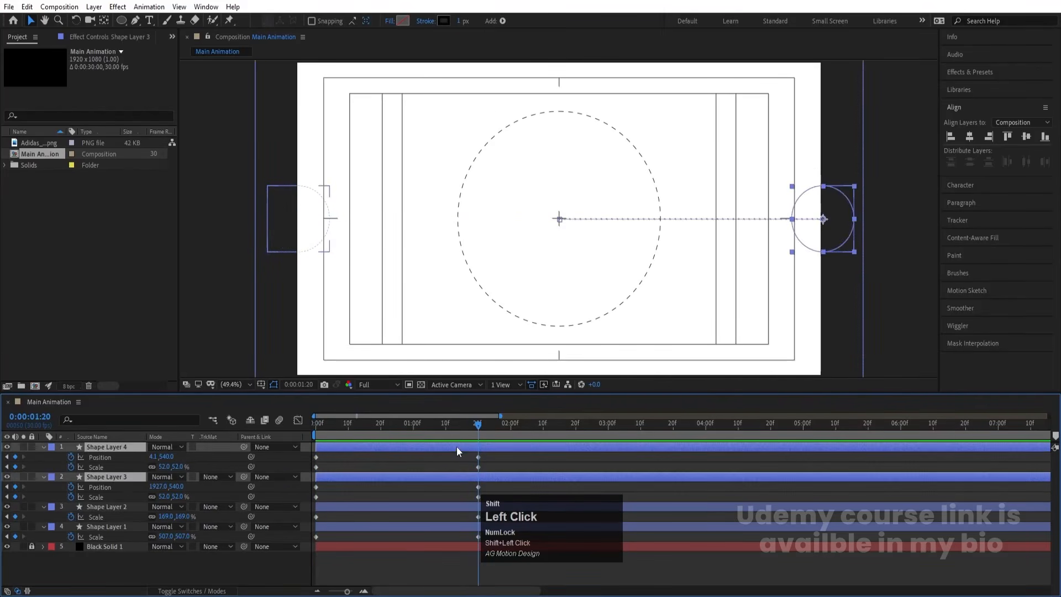
left_click(458, 21)
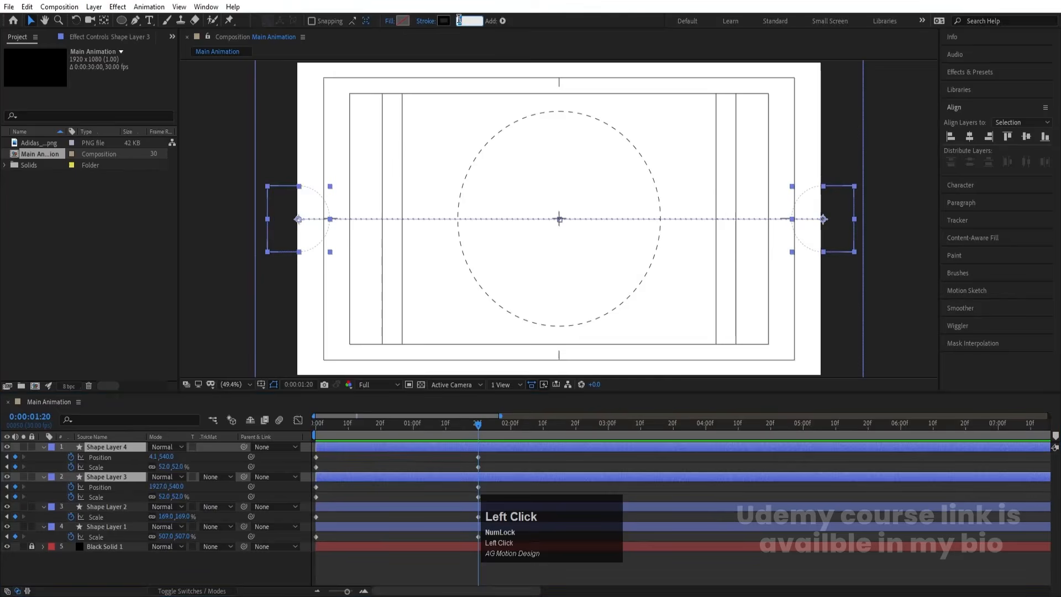
type("6")
key("Return")
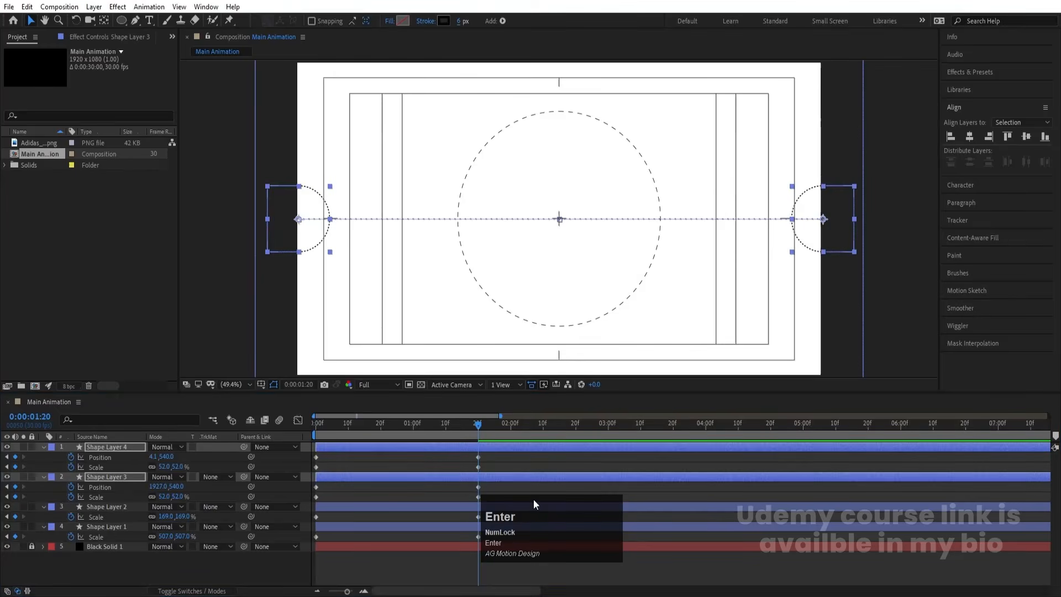
left_click(405, 465)
- Duplicate both small dashed circle layers and stack the two copies together above all other layers
left_click(120, 481)
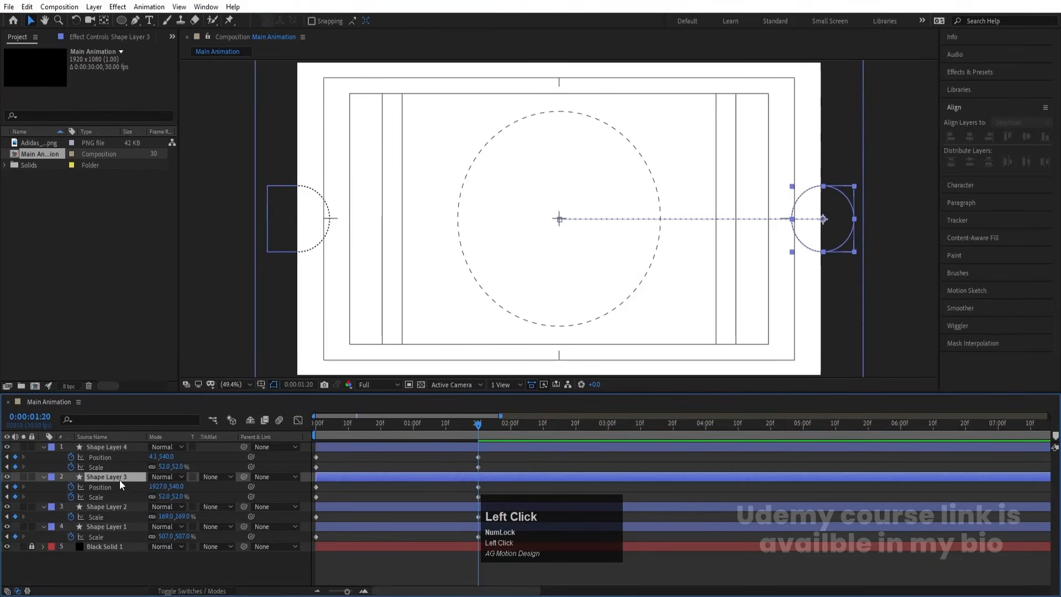
left_click(107, 447, "ctrl")
key("ctrl+d")
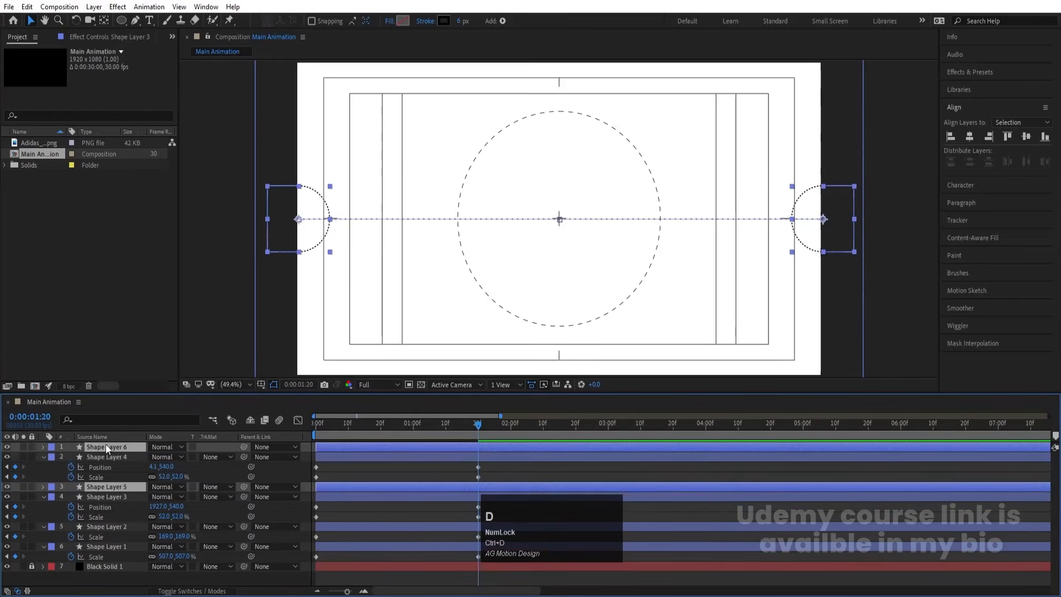
left_click_drag(109, 486, 104, 446)
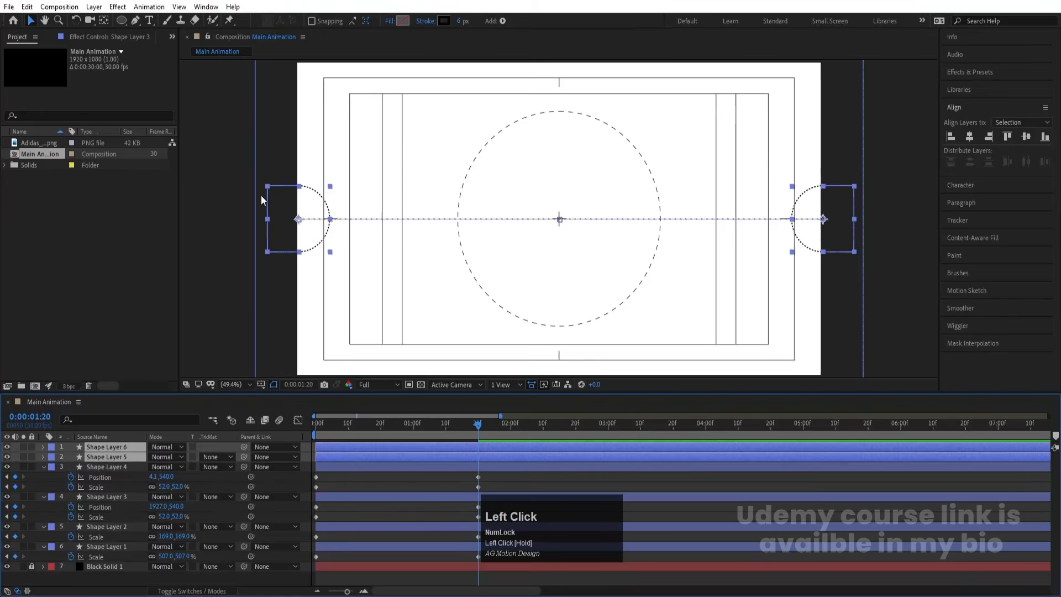
- Remove the stroke from the two copied circles and fill them with solid black (000000)
left_click(426, 21)
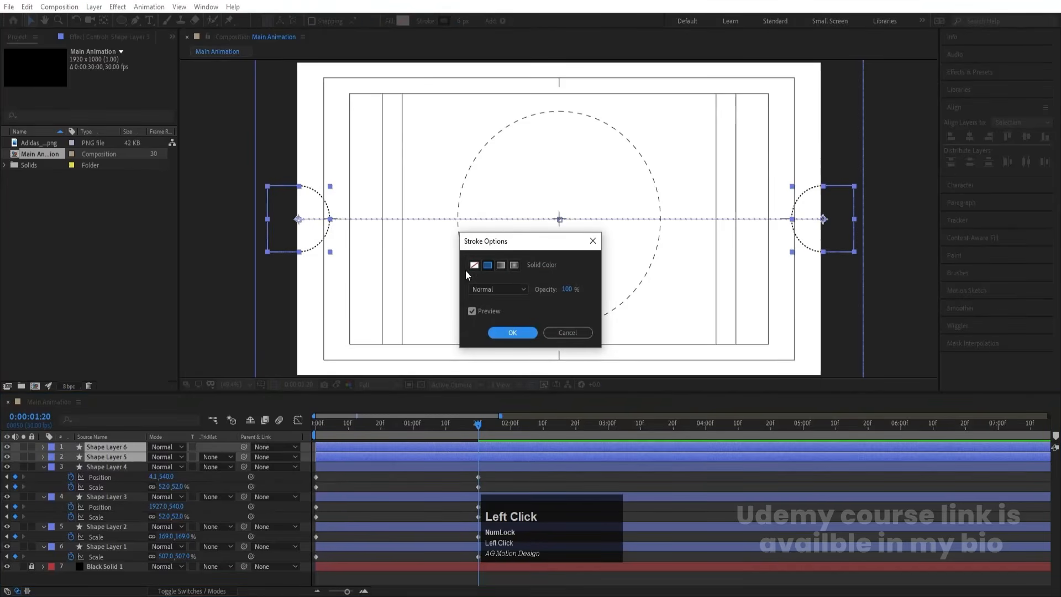
left_click(474, 265)
left_click(511, 332)
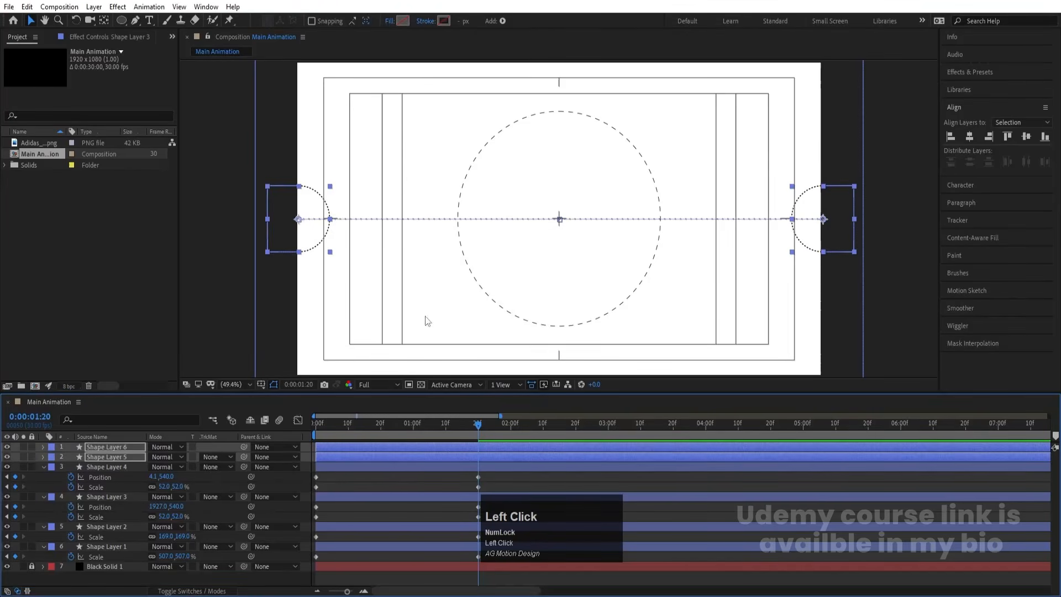
left_click(403, 21)
left_click_drag(433, 336, 378, 393)
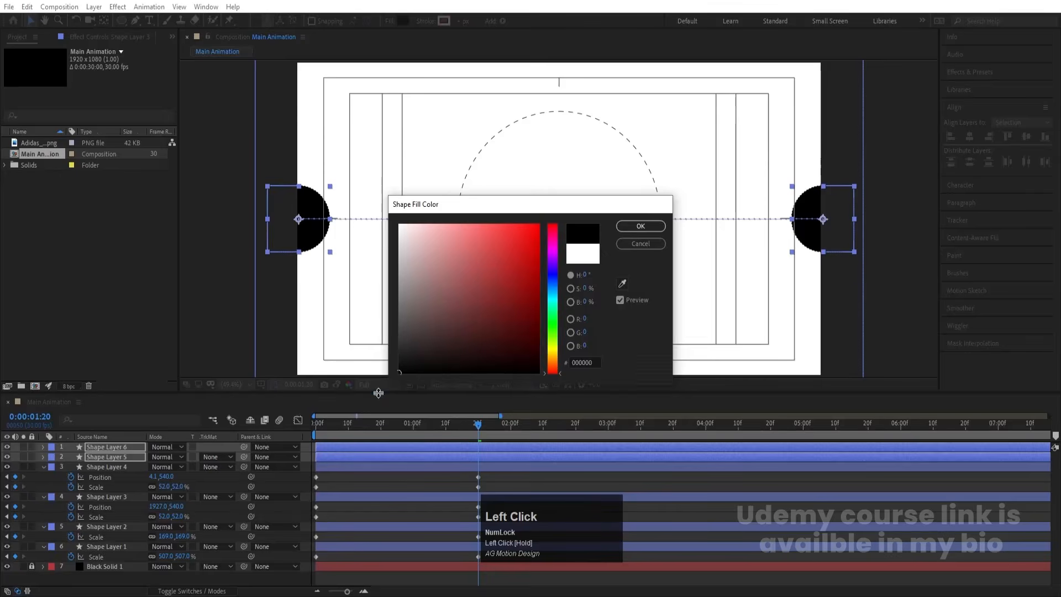
key("Return")
- Set the Scale keyframes of the two black circles at 0:00:01:20 to 30%
key("s")
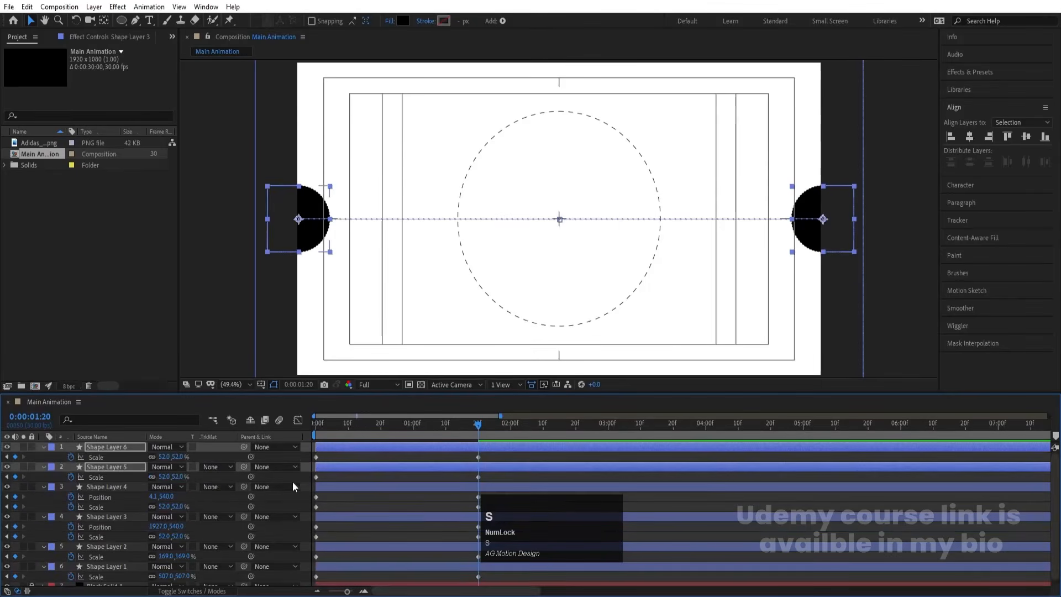
left_click_drag(164, 456, 154, 458)
left_click(443, 476)
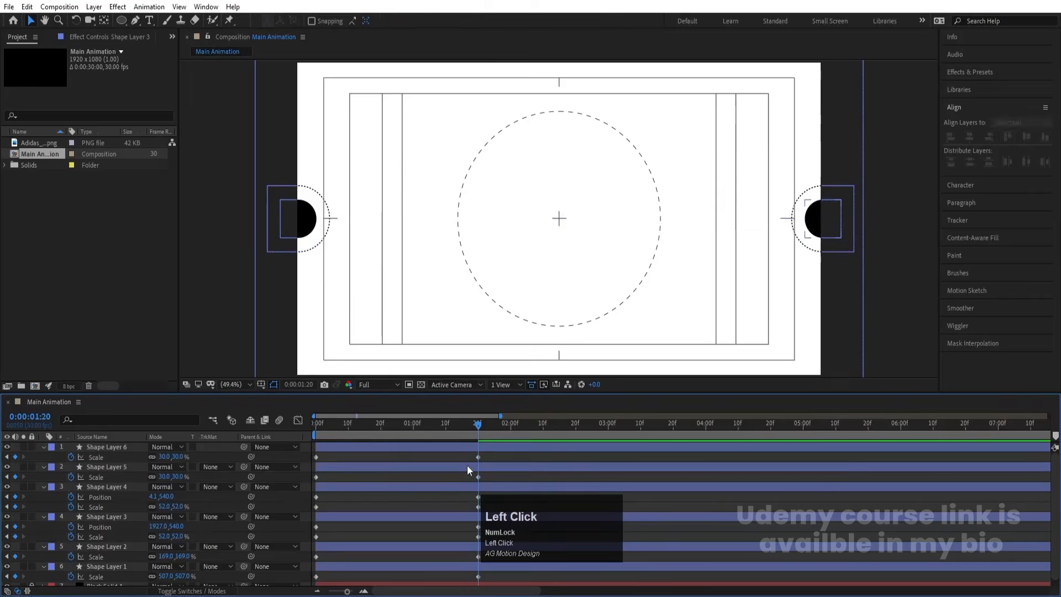
- Move the two black circles inward at 0:00:01:20, just inside the dashed ones, to X about 1745 and about 188
left_click(467, 466)
left_click_drag(818, 230, 768, 232)
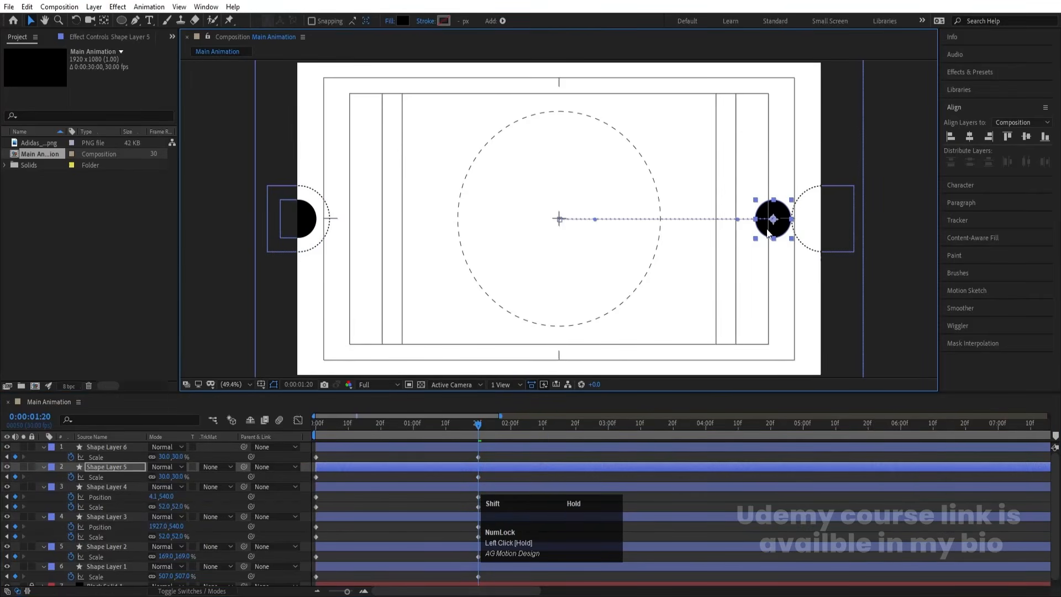
left_click(483, 443)
left_click_drag(302, 237, 356, 226)
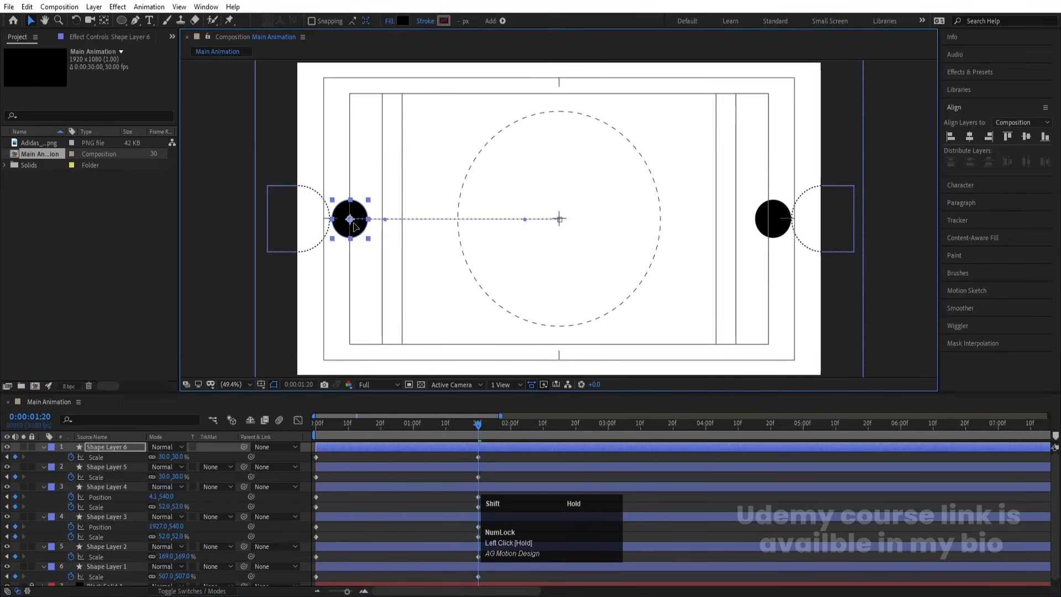
left_click(433, 482)
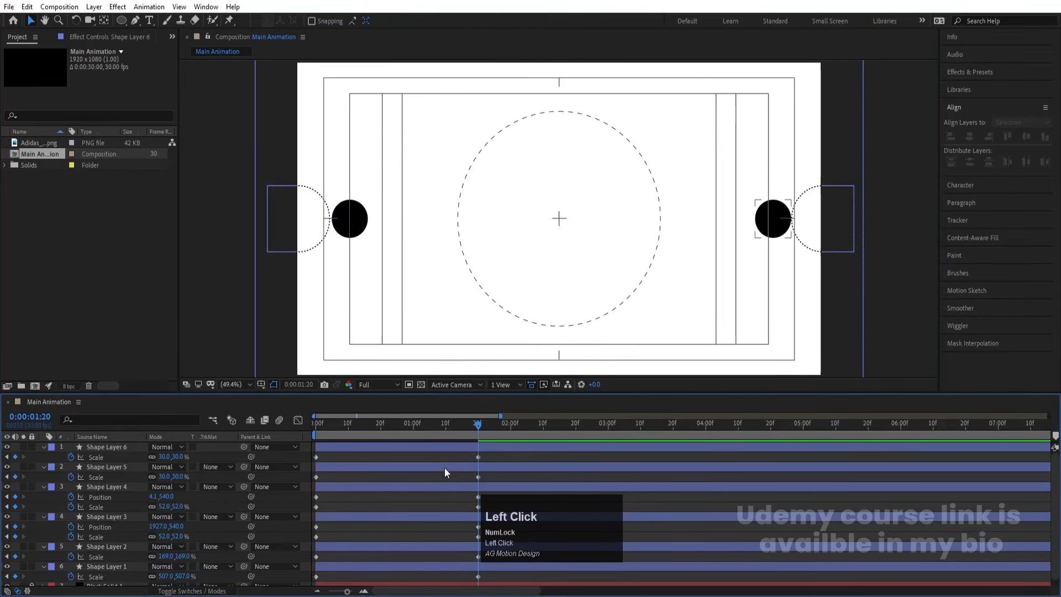
left_click(353, 211)
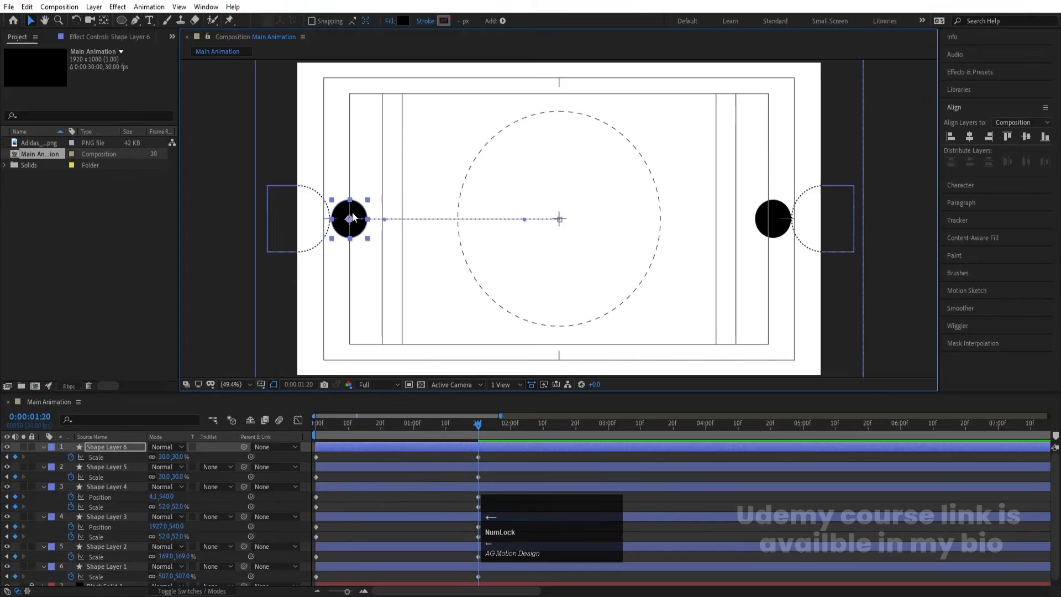
left_click(775, 220)
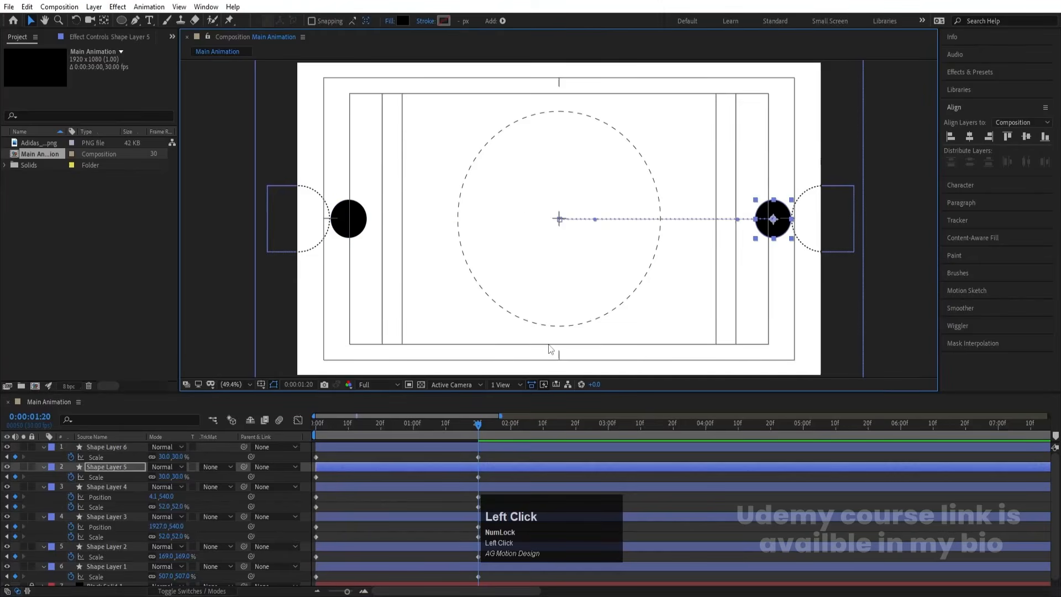
- Duplicate both black circle layers, stack the copies on top, and set their Scale keyframes at 0:00:01:20 to 10%
left_click(390, 473)
left_click(381, 444, "shift")
key("ctrl+d")
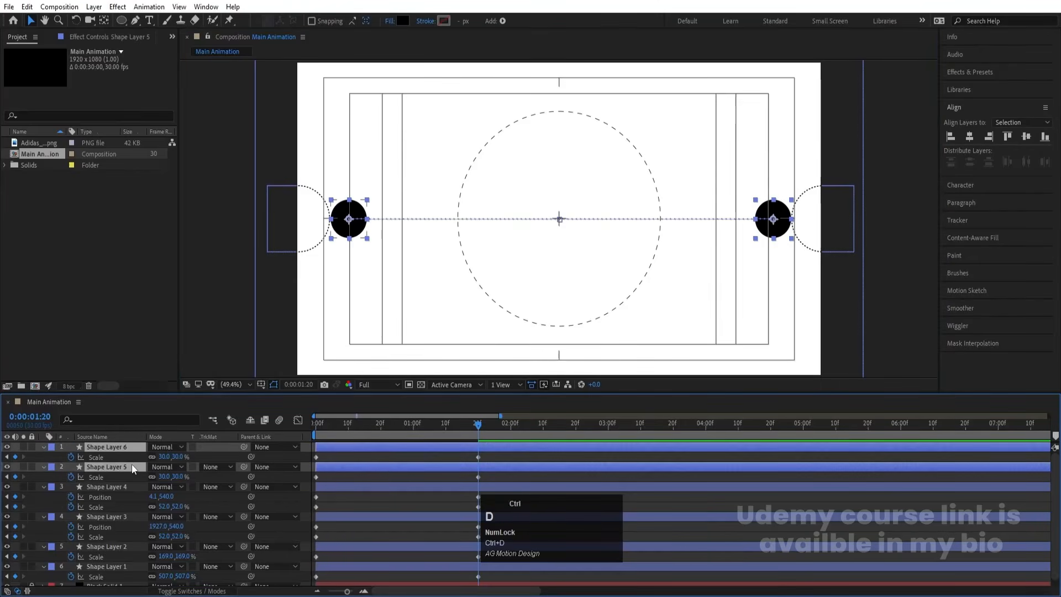
left_click_drag(109, 475, 102, 456)
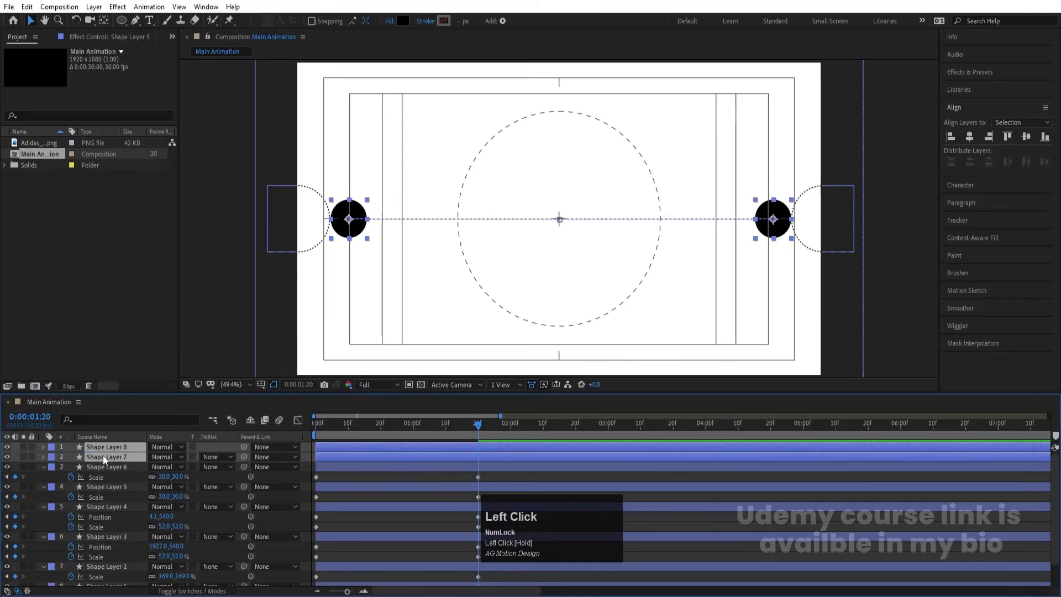
key("u")
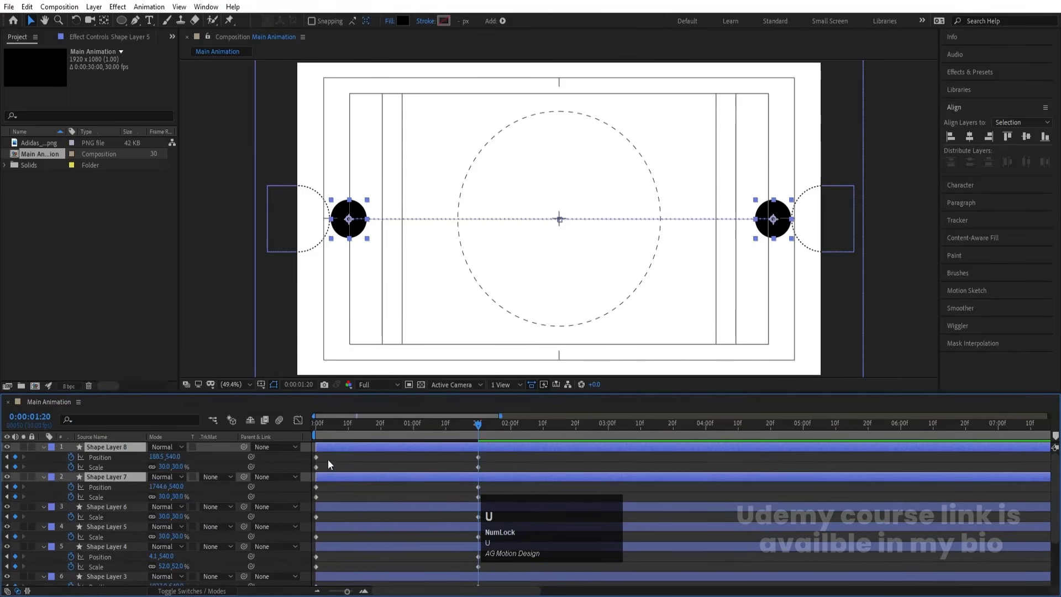
left_click(163, 467)
key("Return")
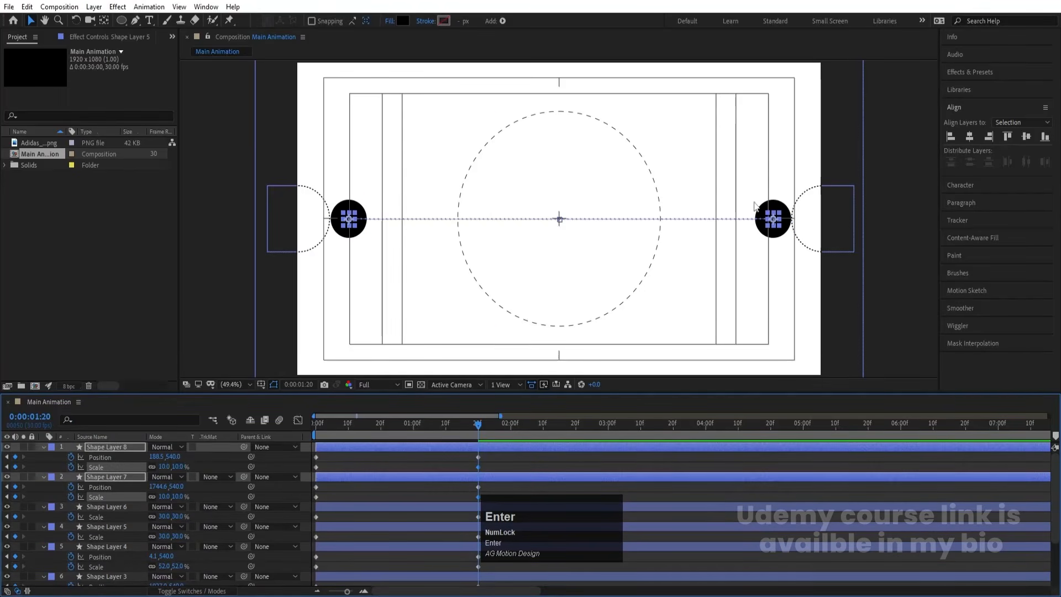
left_click(458, 471)
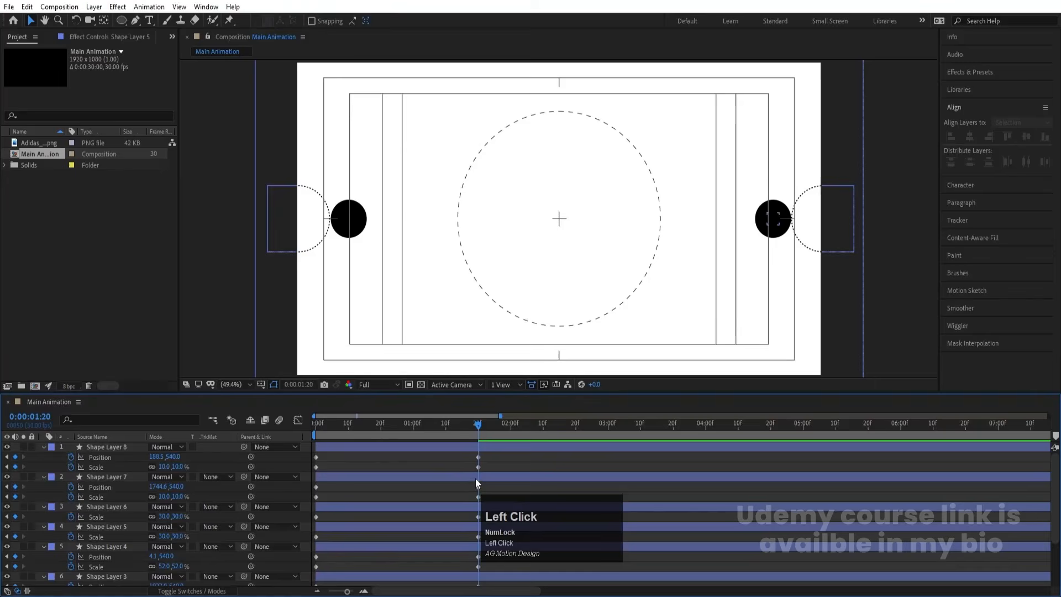
- Move the two smallest black circles inward at 0:00:01:20, to X about 1550 and about 336, keeping their height
left_click(476, 478)
left_click_drag(767, 226, 721, 220)
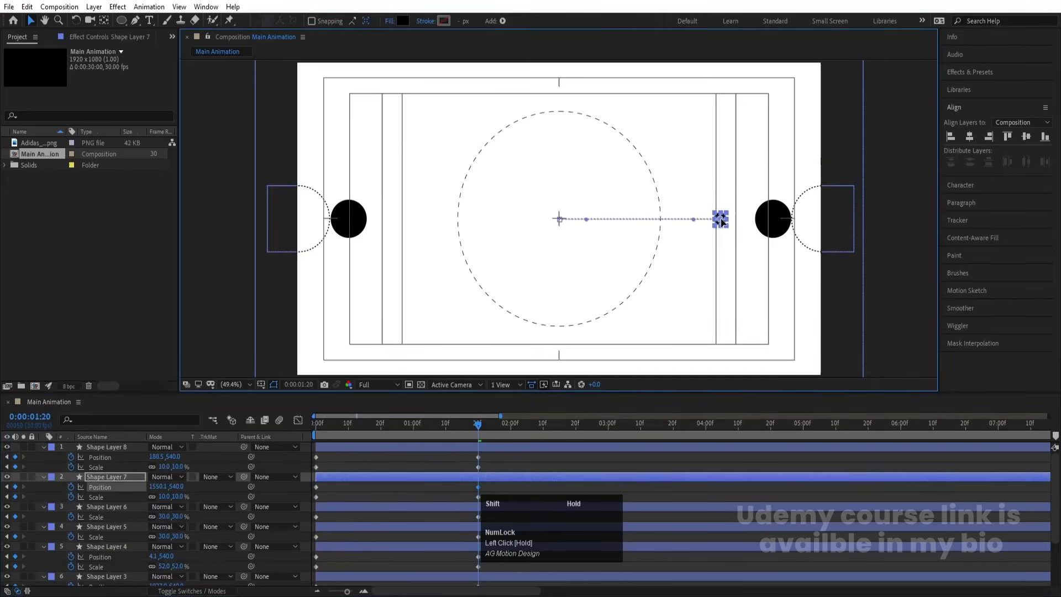
left_click(491, 448)
left_click_drag(347, 221, 390, 219)
left_click(399, 469)
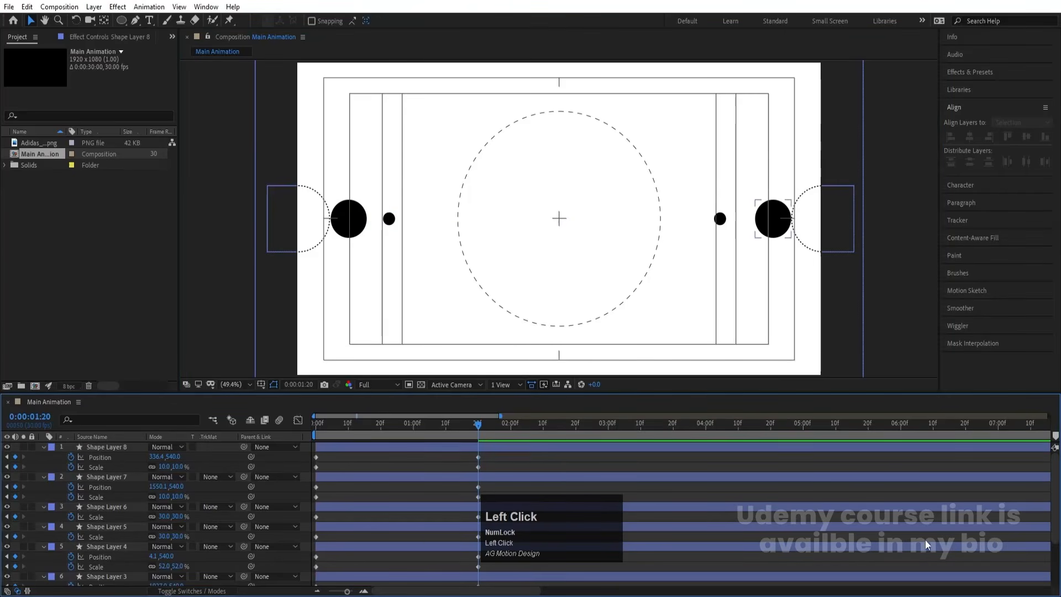
- Duplicate the large dashed circle layer and raise the original's Scale keyframe at 0:00:01:20 to about 323%
key("u")
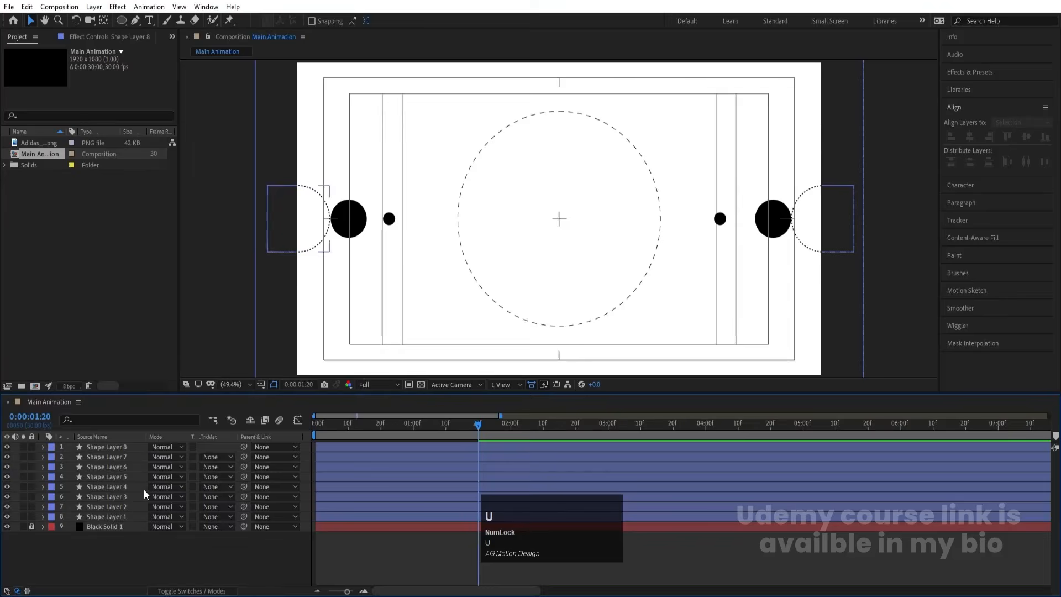
left_click(104, 515)
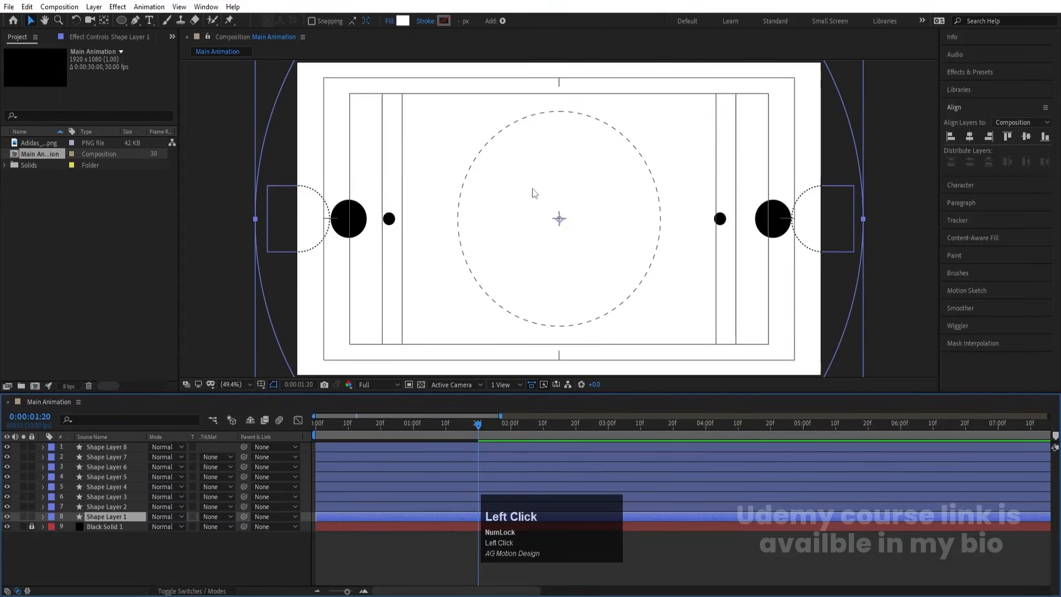
left_click(99, 507)
key("ctrl+d")
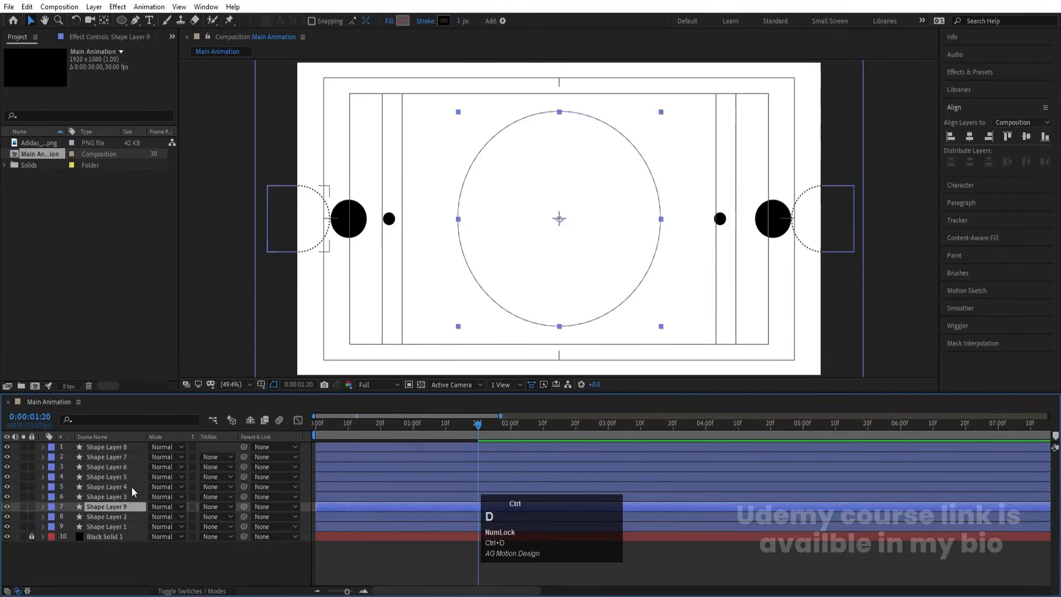
left_click(113, 519)
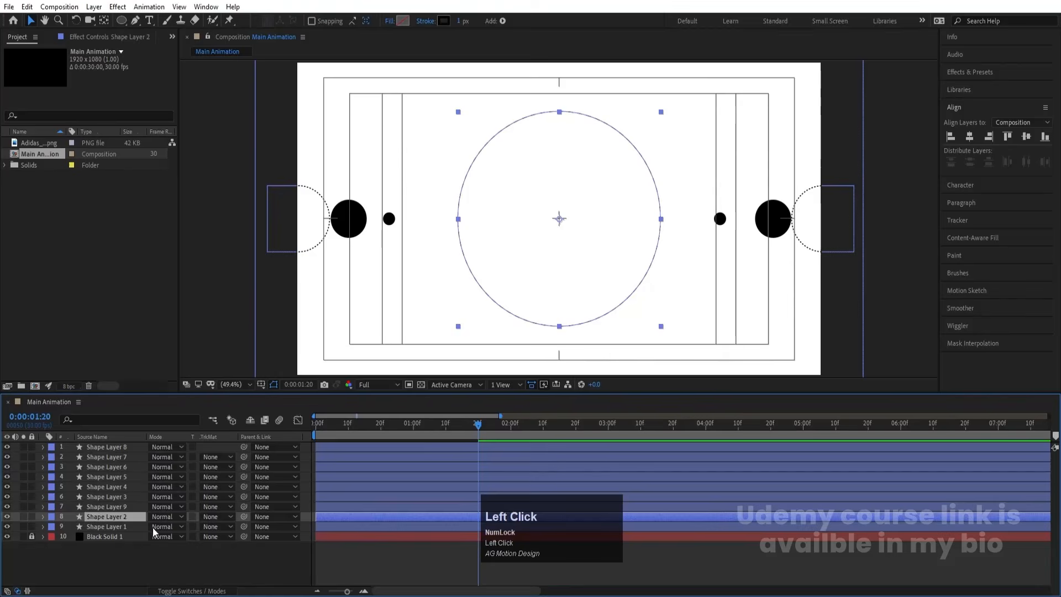
key("s")
left_click_drag(168, 526, 227, 496)
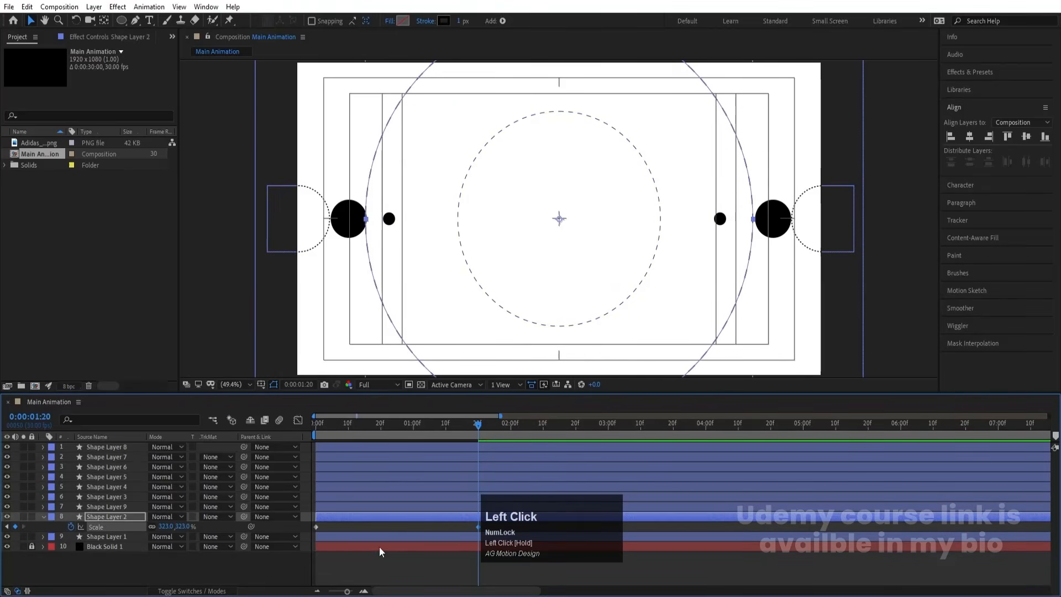
- Preview the animation of all the dashed and black circles from the start of the composition
left_click(352, 568)
left_click_drag(365, 426, 287, 423)
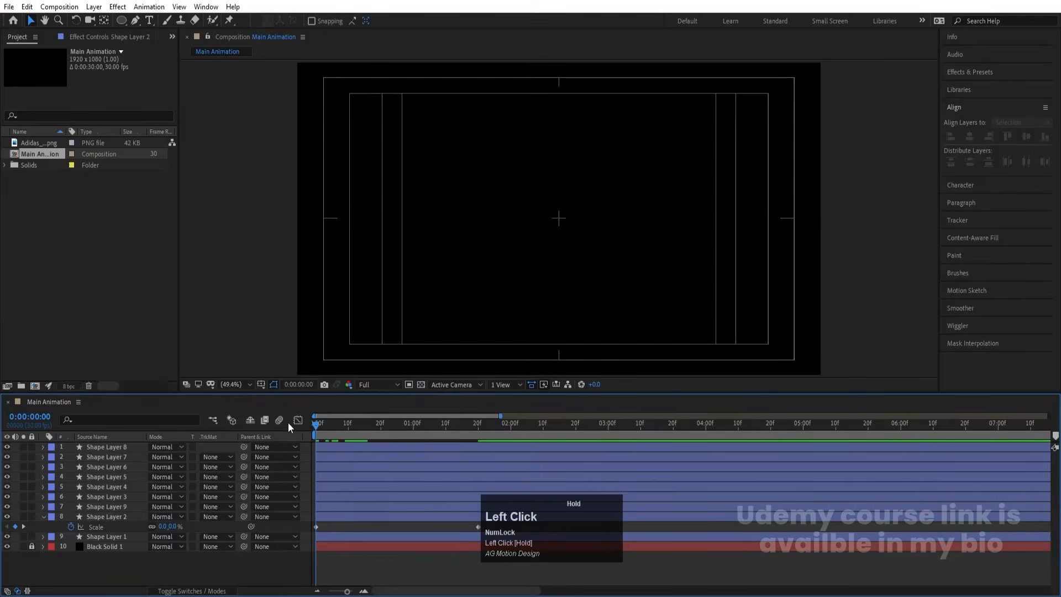
key("space")
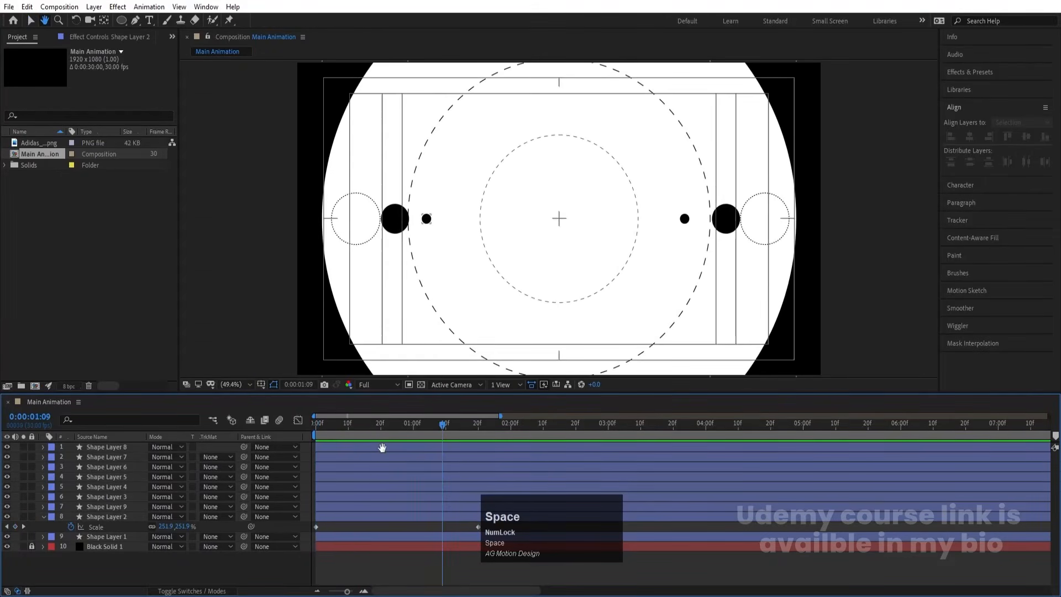
- Apply Easy Ease to all the Position and Scale keyframes of the nine circle layers
key("space")
left_click_drag(512, 537, 619, 498)
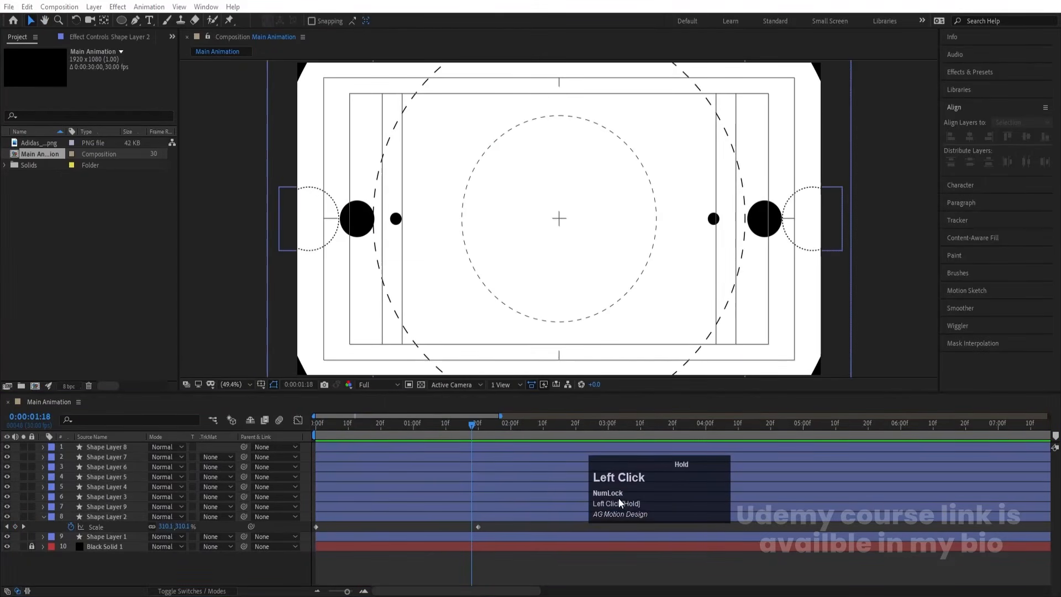
left_click(452, 590)
scroll(474, 570, "down", 3)
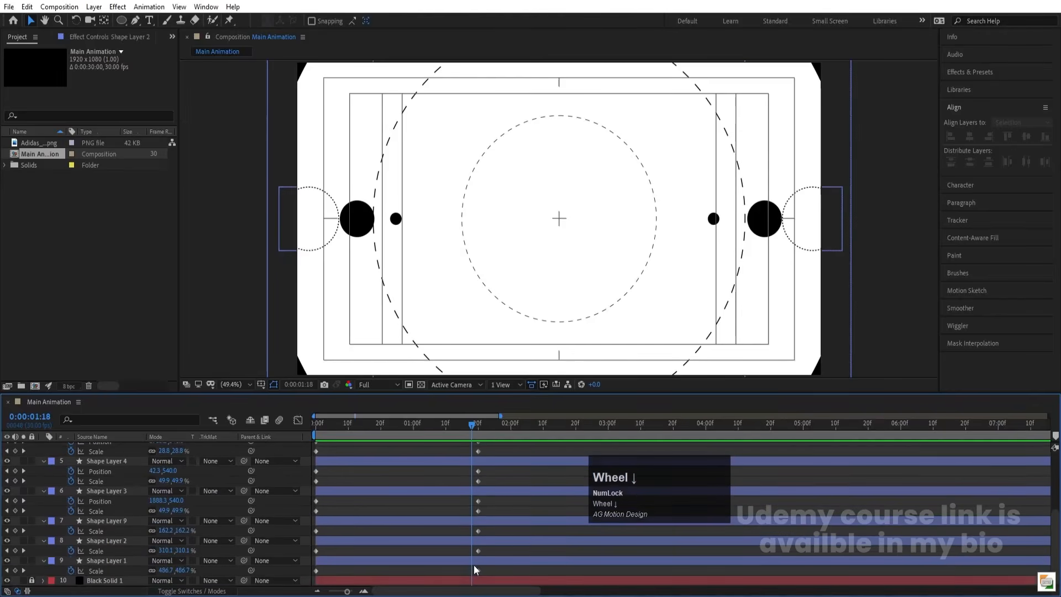
left_click(498, 576)
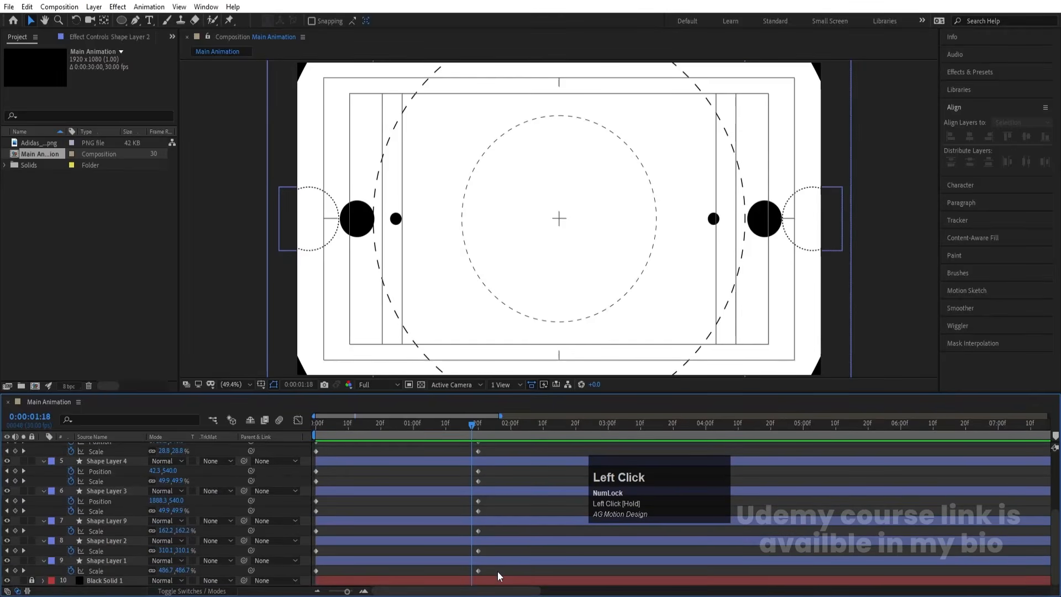
left_click_drag(498, 576, 273, 257)
key("F9")
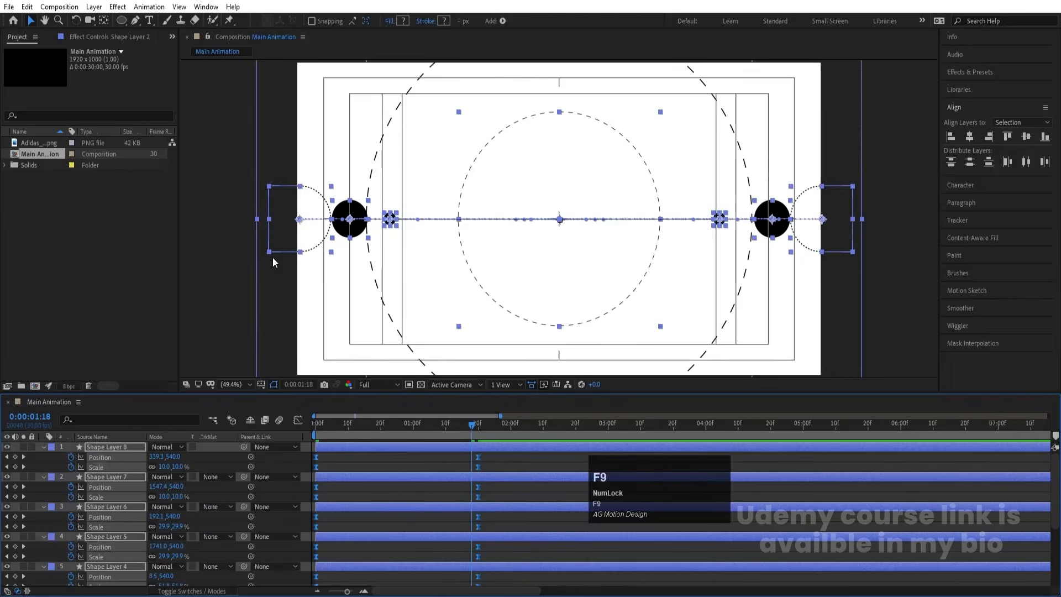
- Reshape the speed curves of all circle keyframes for a fast start and a long slow-down, and preview the motion
left_click(298, 420)
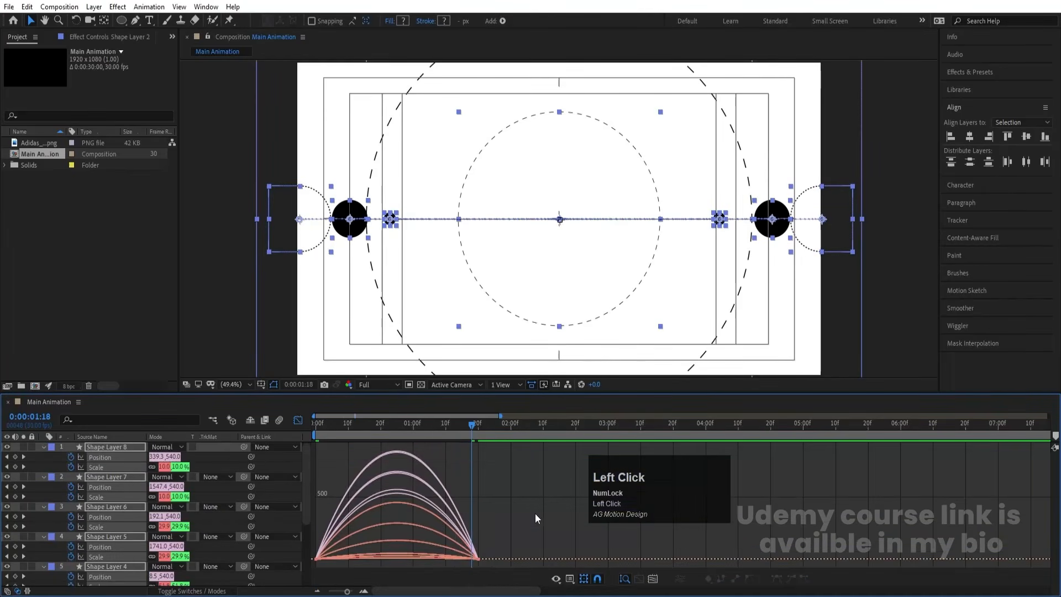
left_click_drag(521, 536, 328, 555)
key("ctrl+z")
left_click(313, 430)
left_click(298, 421)
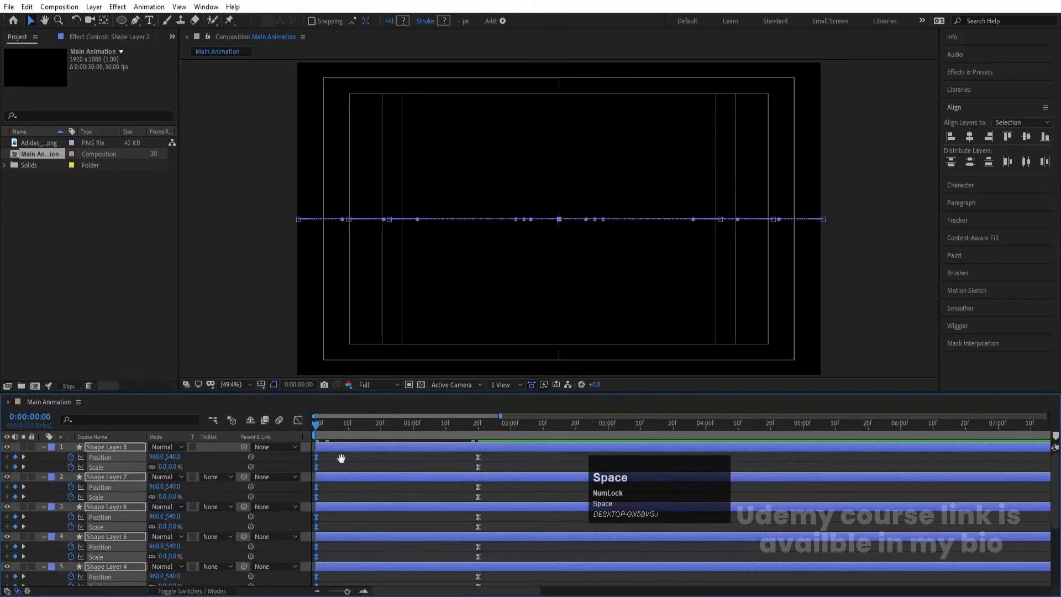
scroll(353, 492, "down", 3)
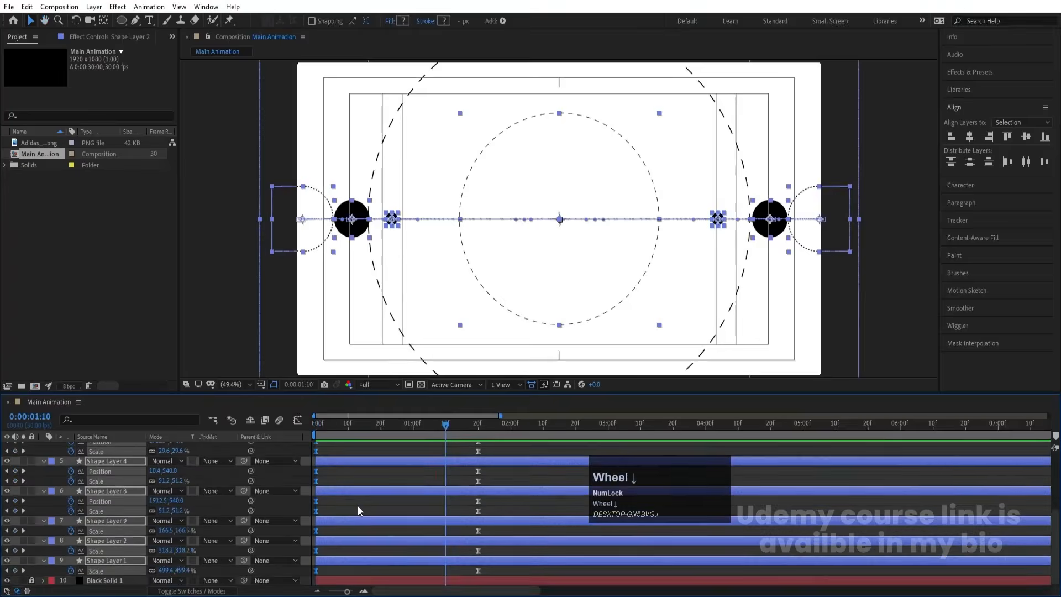
left_click(330, 554)
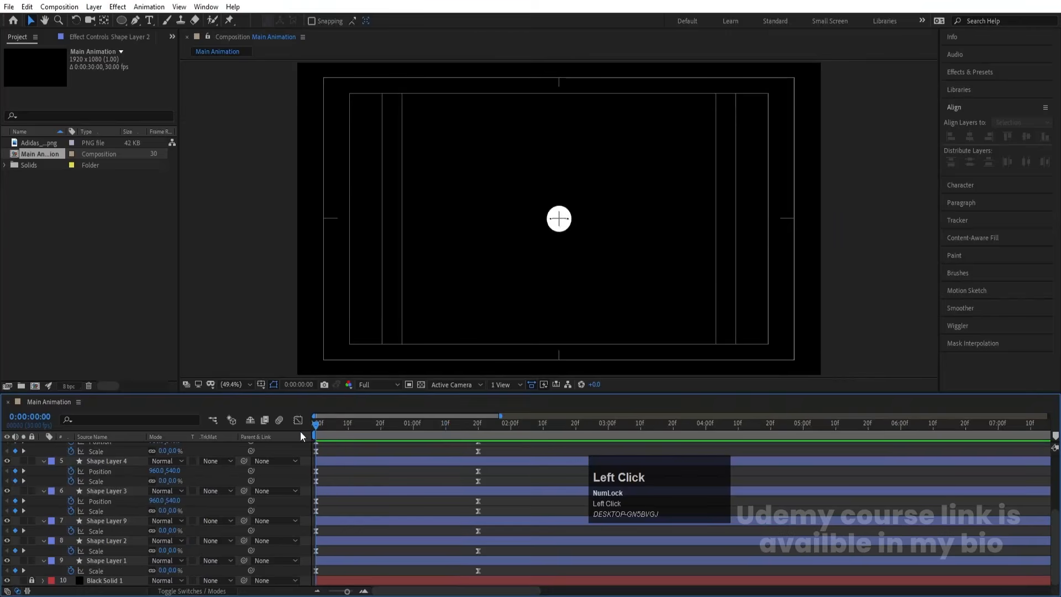
- Start the large dashed circle layer at 0:00:00:05 and the smaller central dashed circle layer at 0:00:00:10
key("equal")
left_click(347, 427)
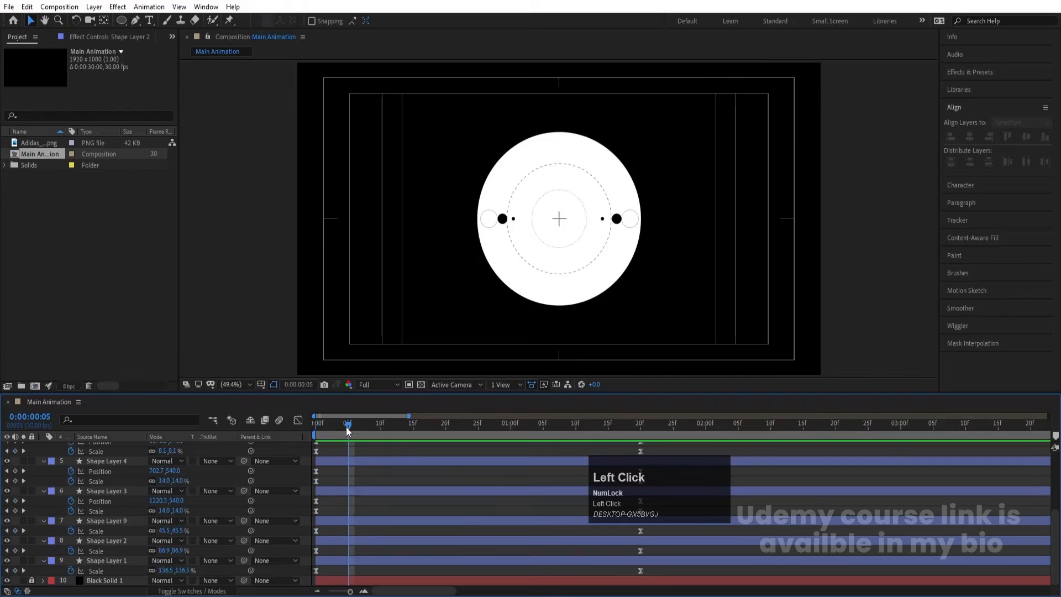
left_click(345, 544)
key("bracketleft")
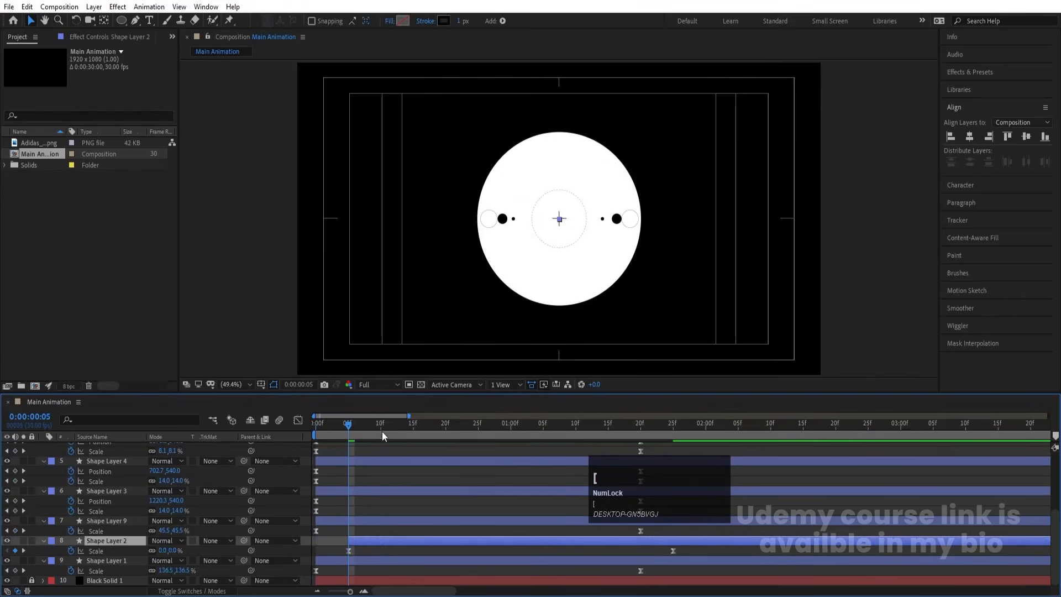
left_click(382, 431)
left_click(372, 520)
key("bracketleft")
- Start the right-moving dotted circle layer at 0:00:00:15 and the left-moving dotted circle layer at 0:00:00:20
left_click(414, 428)
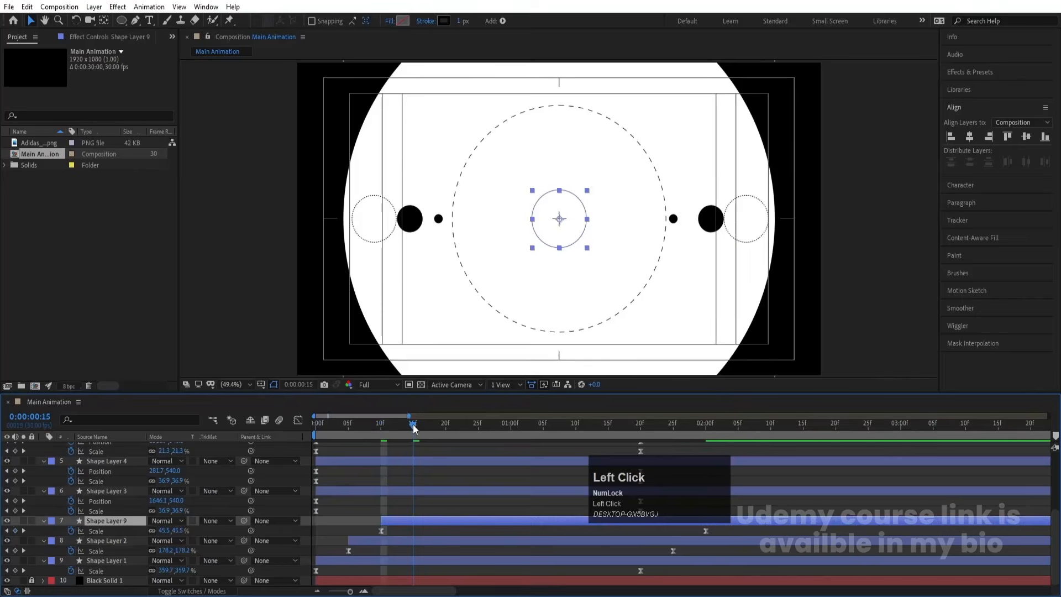
left_click(409, 492)
key("bracketleft")
left_click(445, 427)
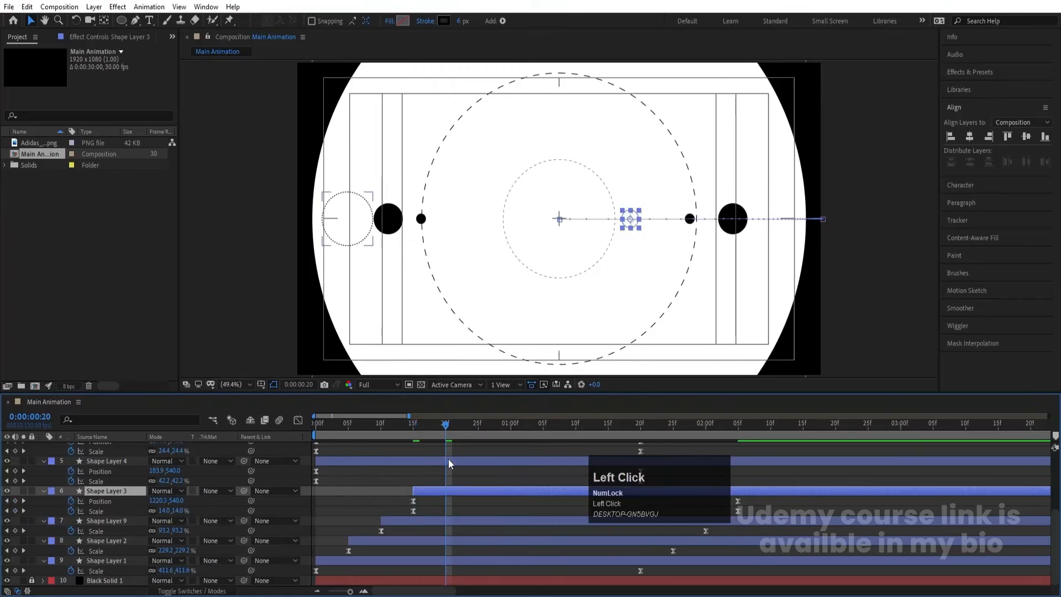
left_click(447, 462)
key("bracketleft")
- Start the larger right-moving black circle layer at 0:00:00:25 and its left-moving counterpart at 0:00:01:00
left_click(478, 432)
scroll(478, 480, "up", 3)
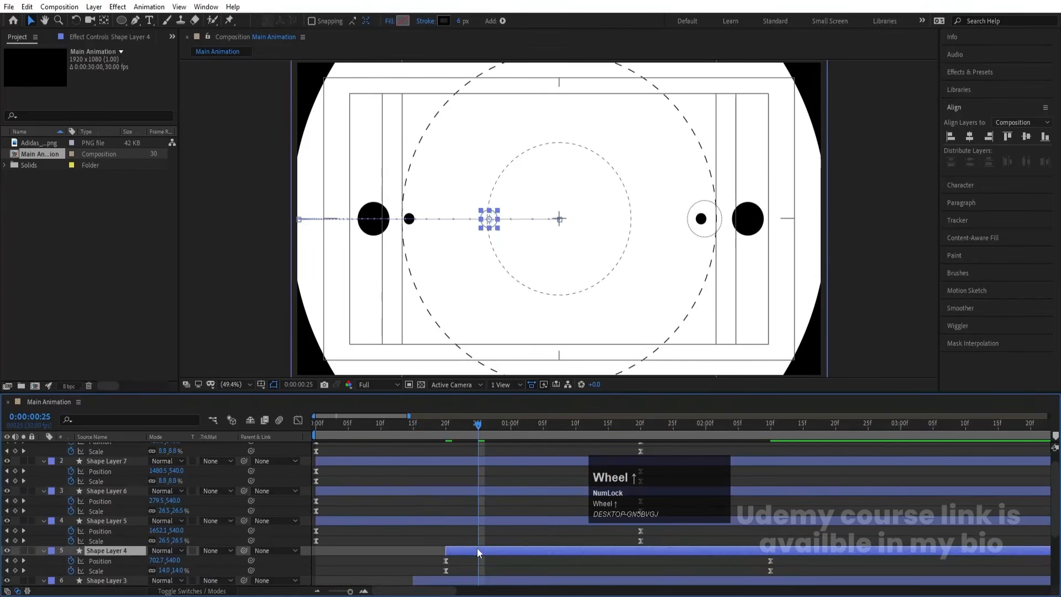
left_click(466, 525)
key("bracketleft")
left_click(512, 431)
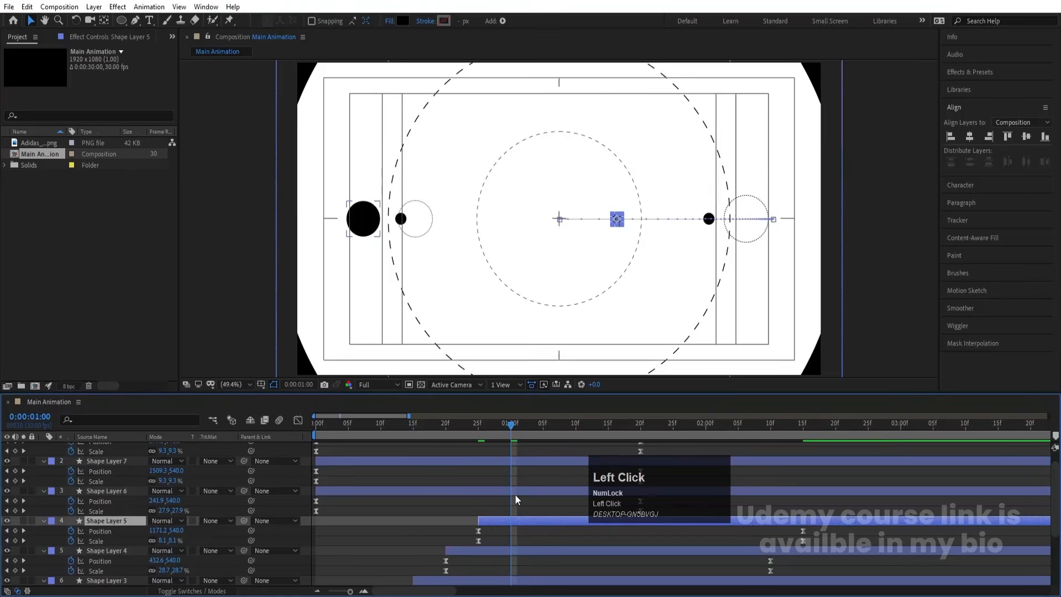
left_click(515, 493)
key("bracketleft")
- Start the smallest right-moving black circle layer at 0:00:01:05 and the smallest left-moving one at 0:00:01:10
left_click(543, 431)
left_click(545, 461)
scroll(559, 470, "up", 1)
key("bracketleft")
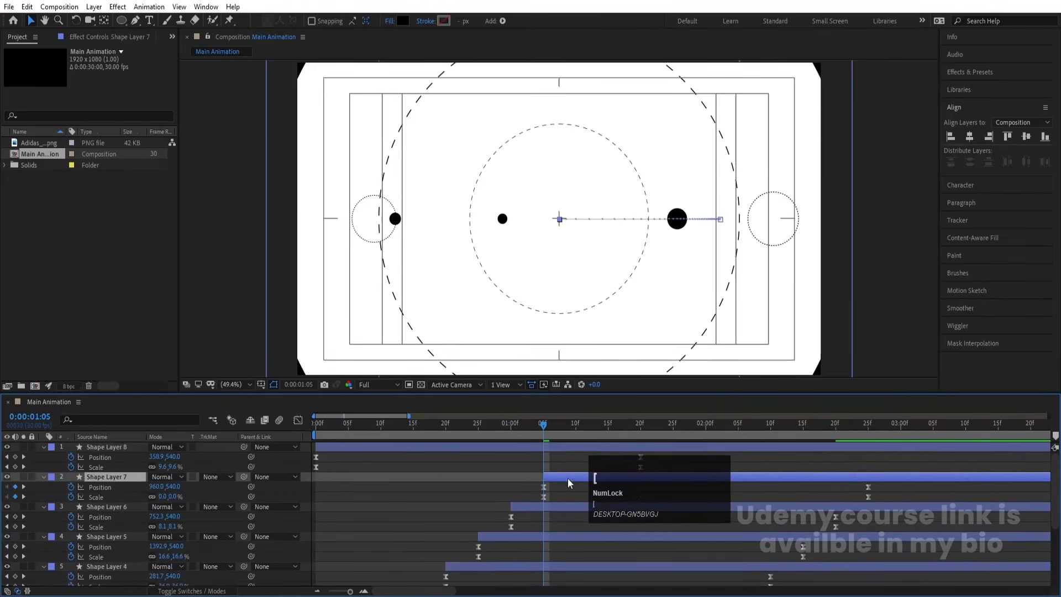
left_click(576, 426)
left_click(578, 447)
key("bracketleft")
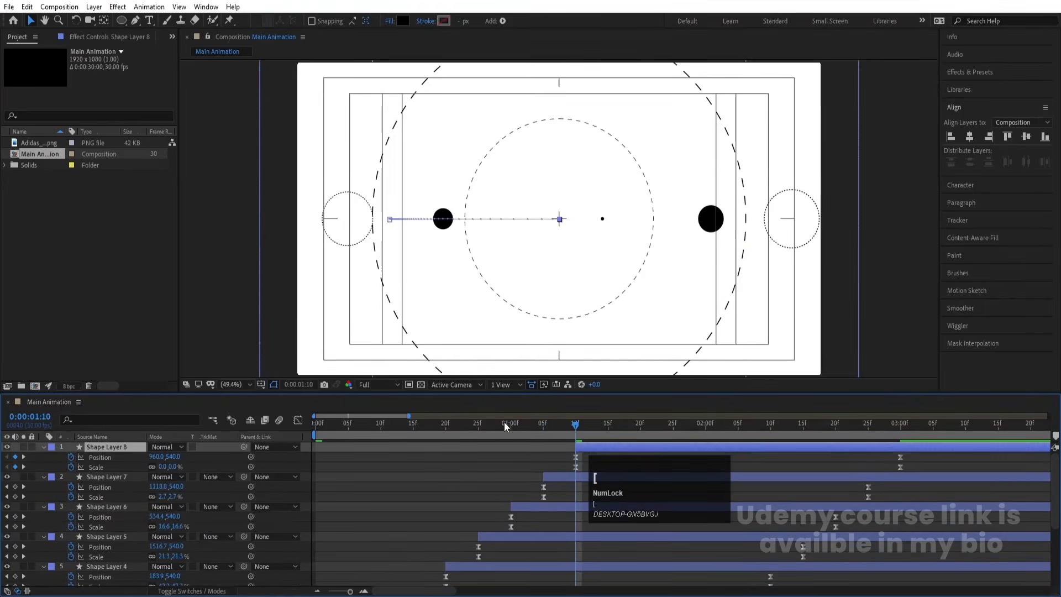
- Preview the staggered circle animation from the start of the composition and collapse the layers' keyframed properties
left_click_drag(504, 424, 348, 425)
key("space")
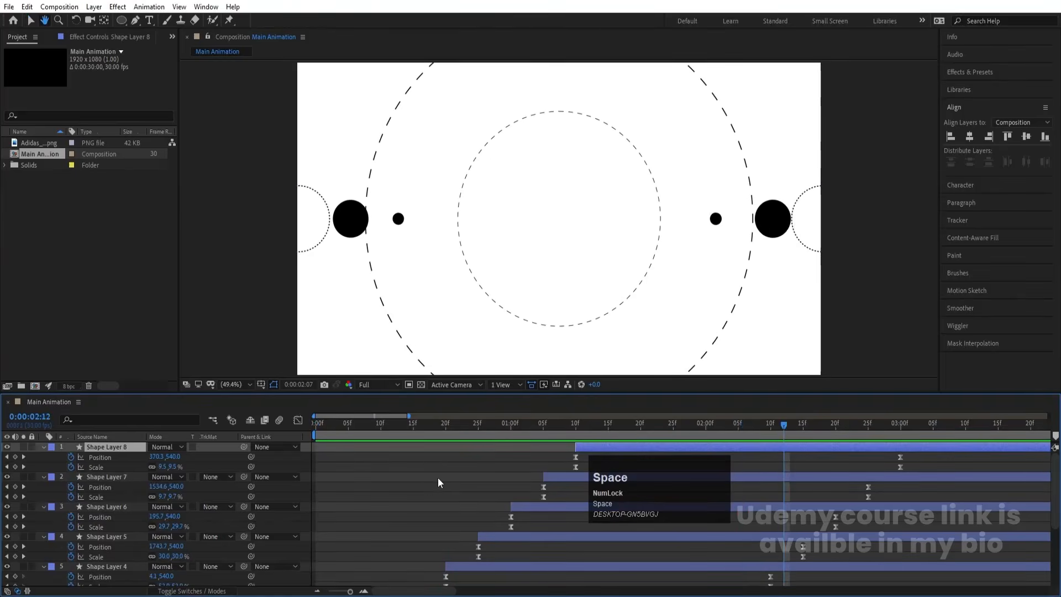
key("space")
key("minus")
key("minus")
key("minus")
left_click(349, 467)
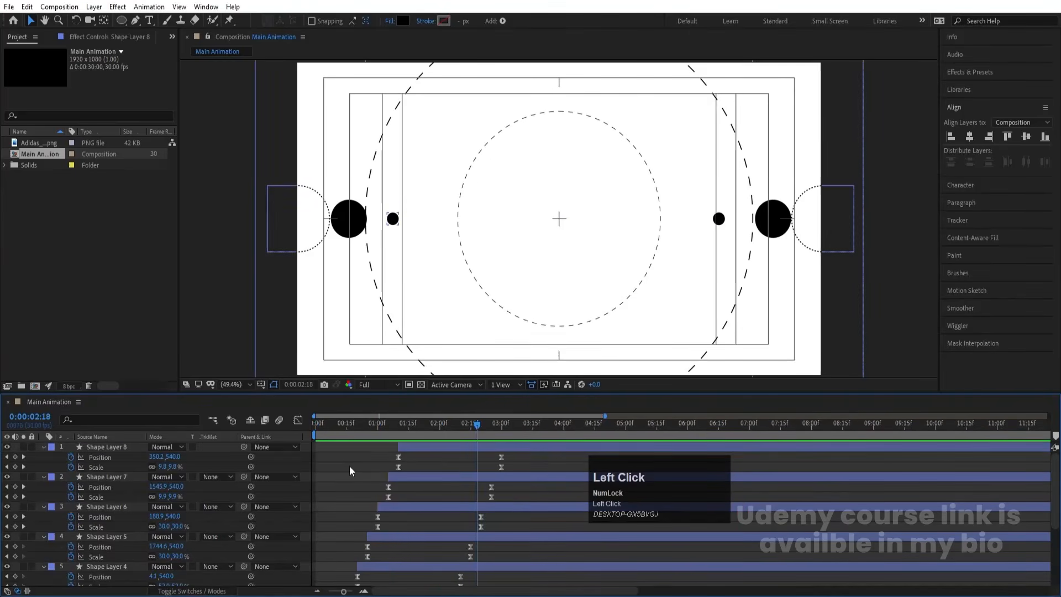
key("u")
left_click_drag(365, 424, 298, 433)
key("space")
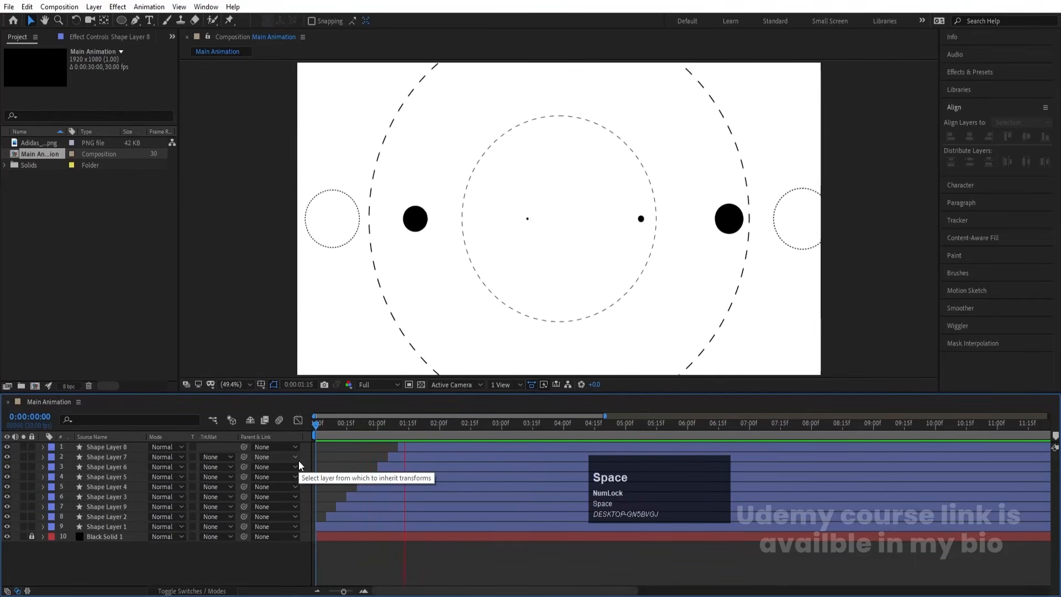
key("space")
left_click_drag(357, 427, 270, 435)
key("space")
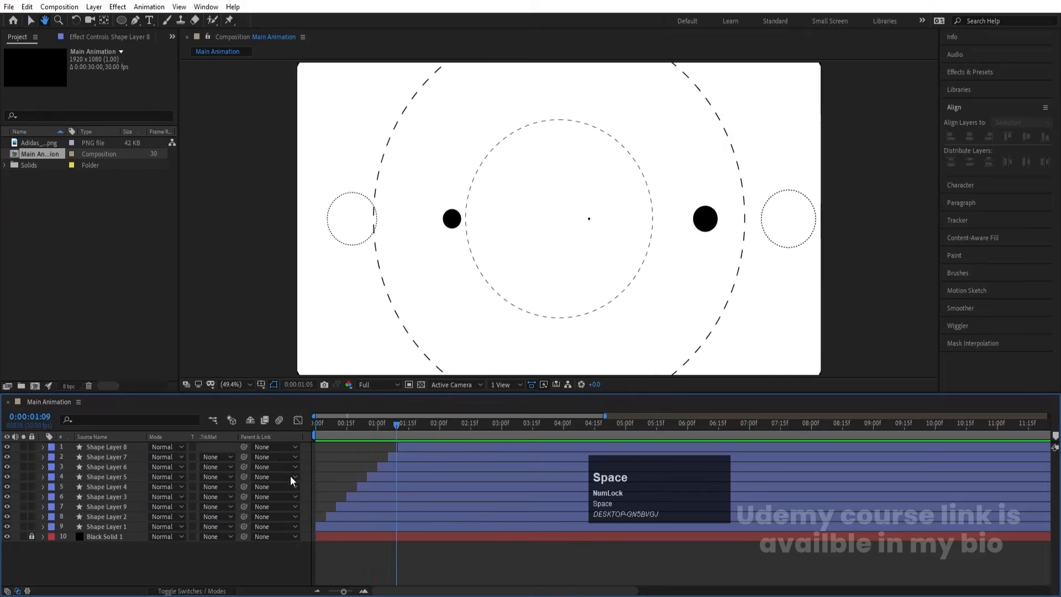
left_click(140, 559)
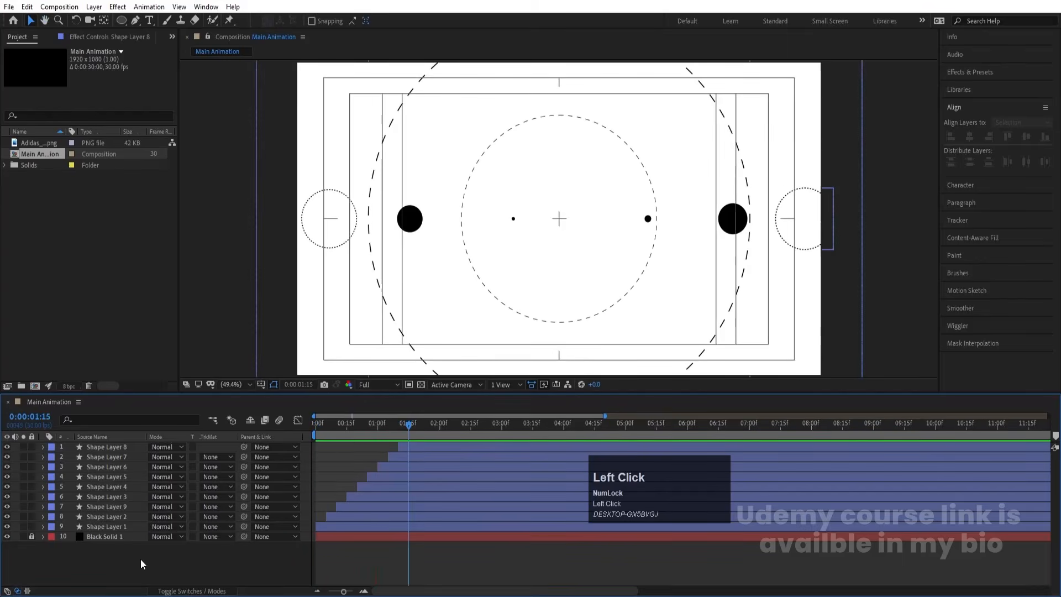
- Draw a small black circle on a new shape layer, centre its anchor point and align it to the composition's centre
left_click(121, 23)
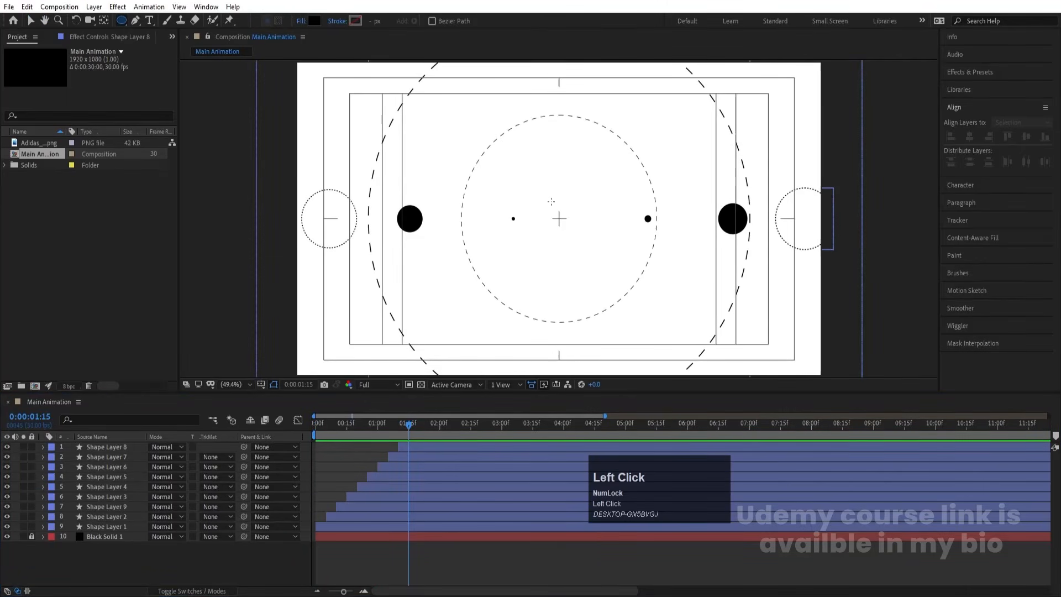
left_click_drag(551, 201, 567, 218)
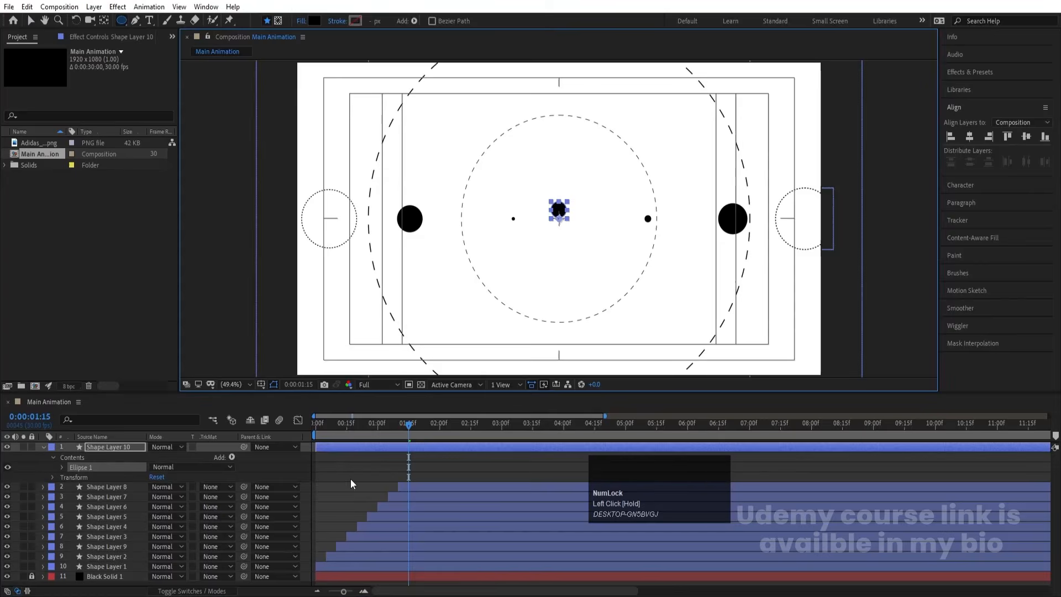
left_click(343, 445)
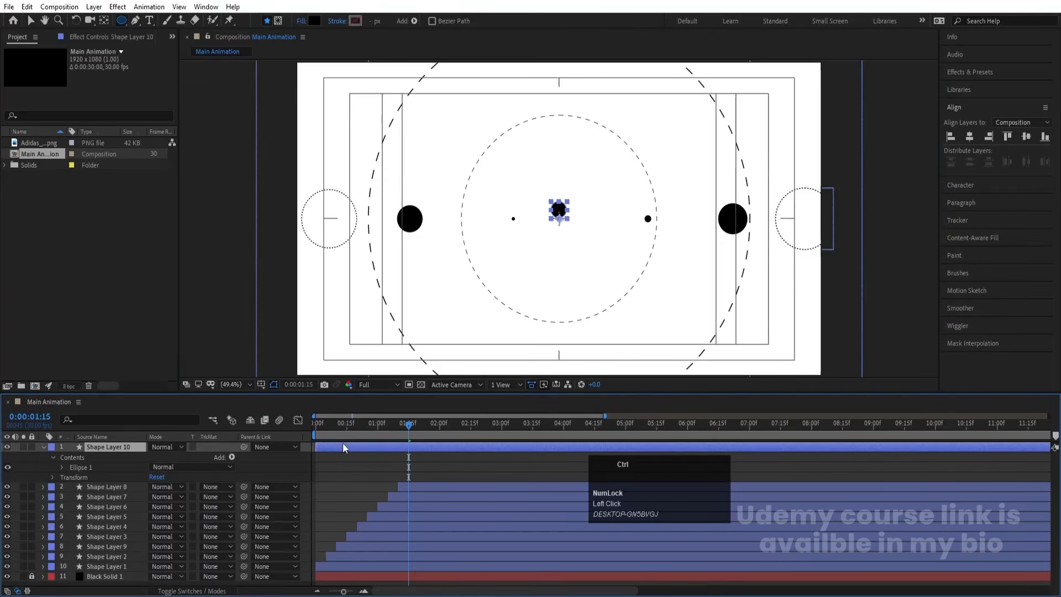
key("ctrl+alt+Home")
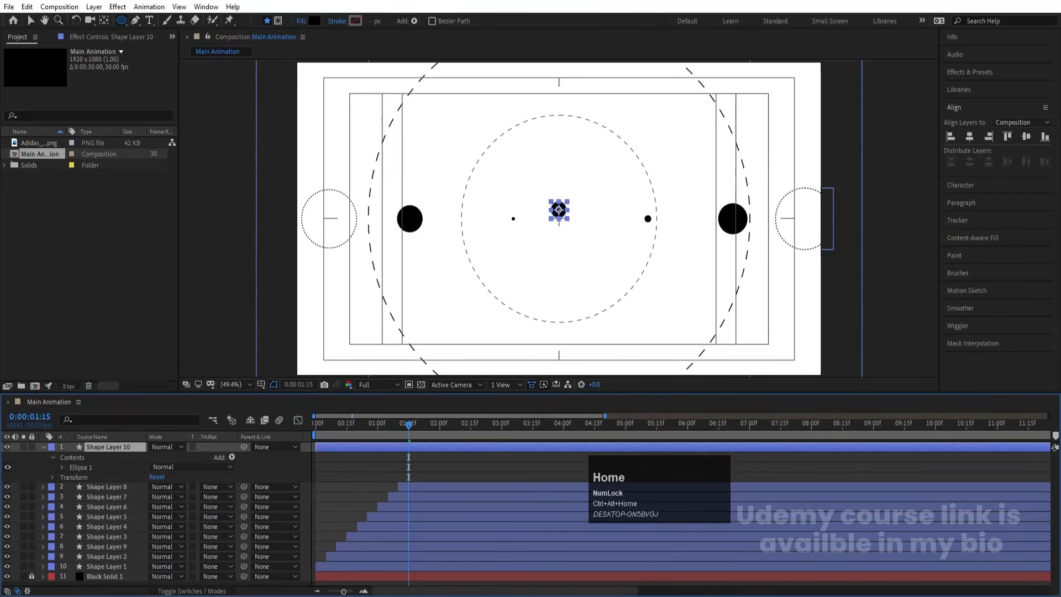
left_click(971, 137)
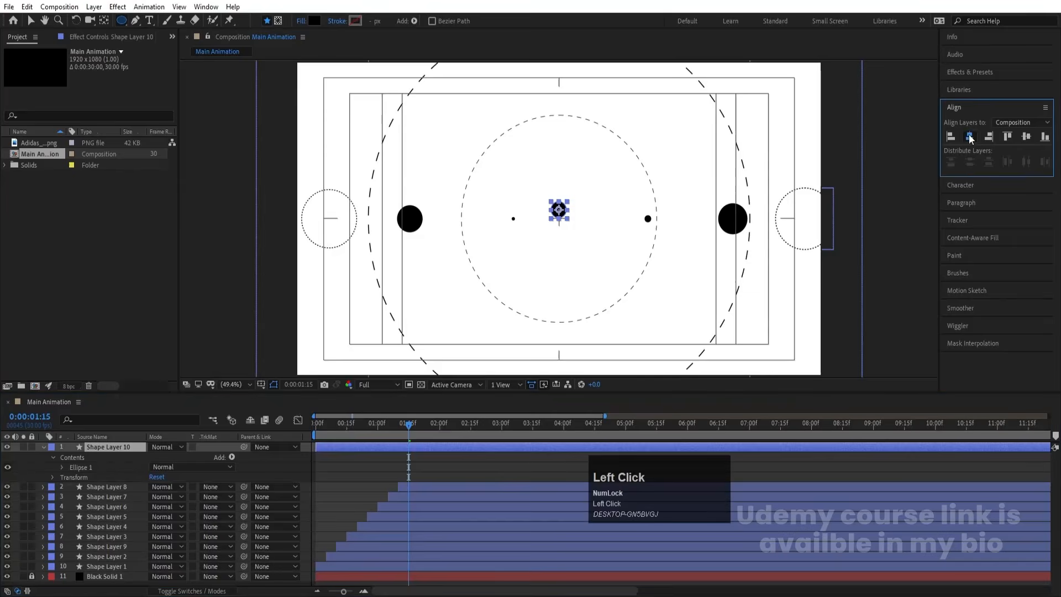
left_click(1027, 137)
- Enlarge the new central black circle by raising its Scale proportionally
key("Num_Lock")
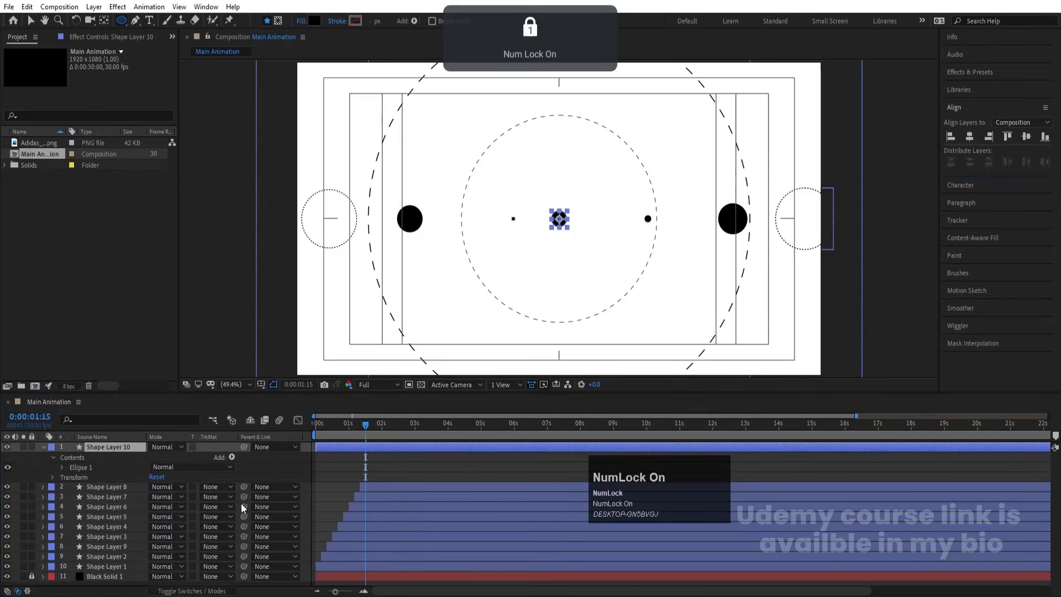
key("s")
left_click_drag(164, 456, 177, 458)
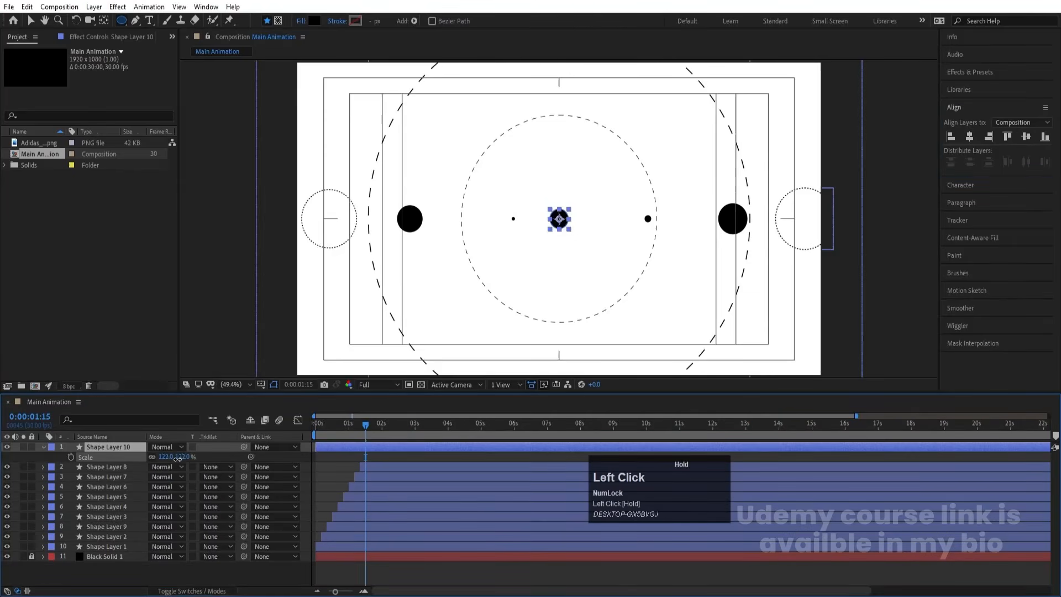
- Keyframe the new black circle's Position from 960, -57 at 0:00:00:00 to the centre at 0:00:02:00
left_click_drag(366, 429, 214, 442)
key("p")
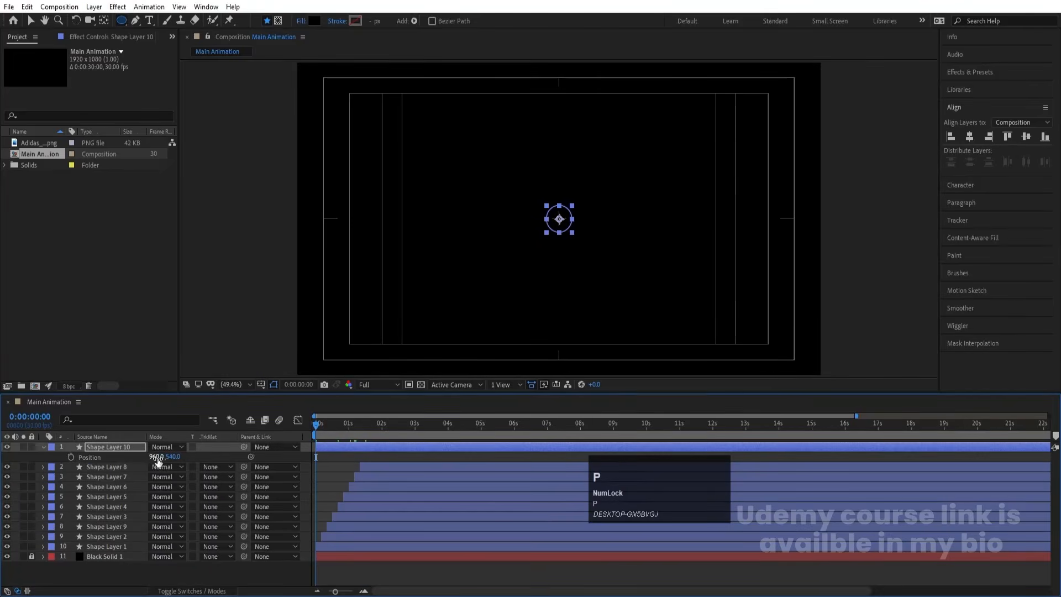
left_click(72, 456)
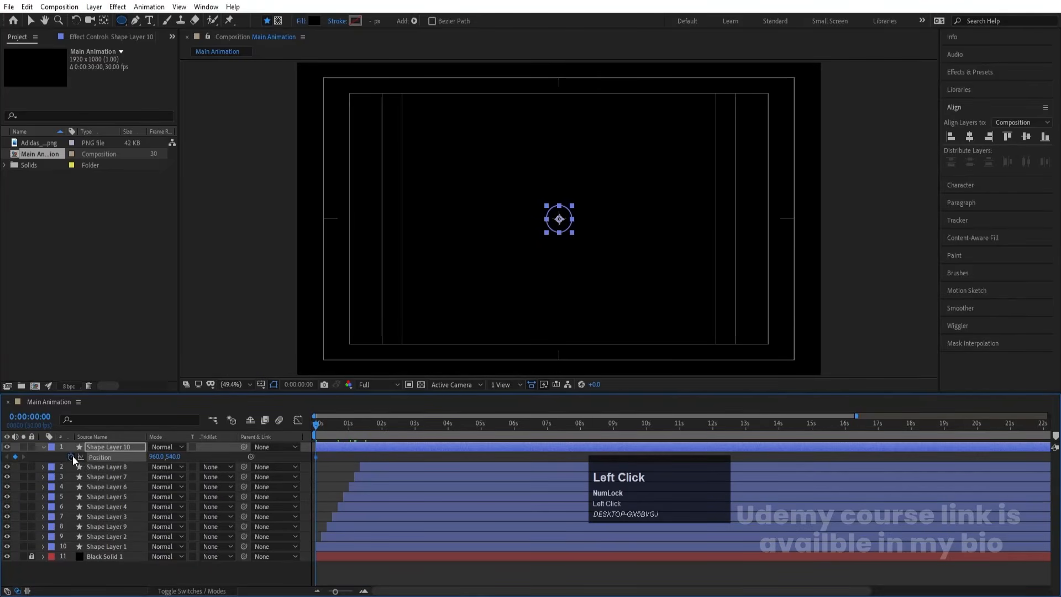
left_click(381, 425)
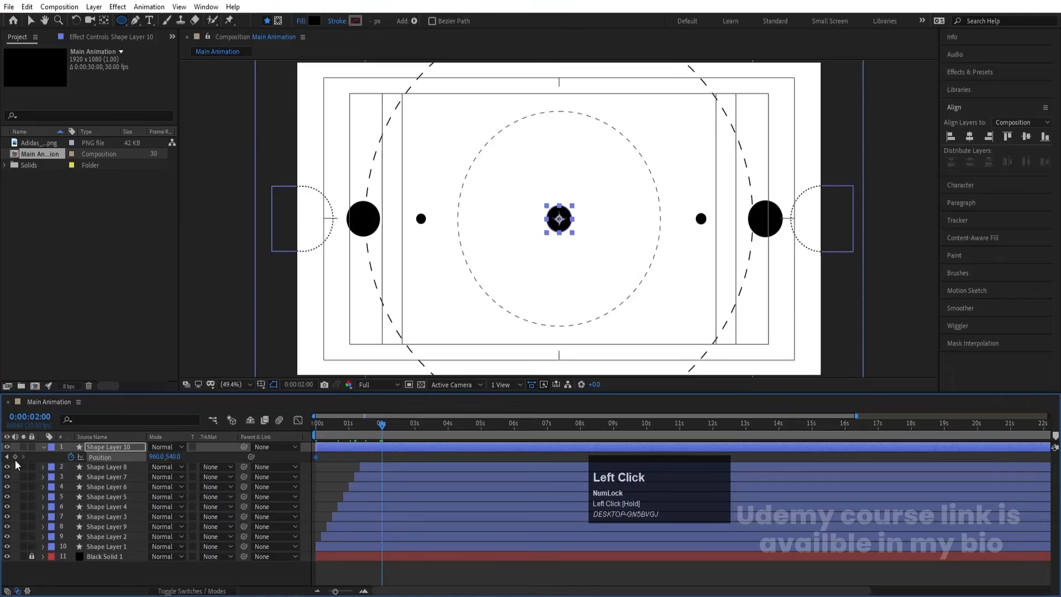
left_click(317, 424)
left_click_drag(173, 457, 89, 422)
left_click_drag(173, 456, 48, 428)
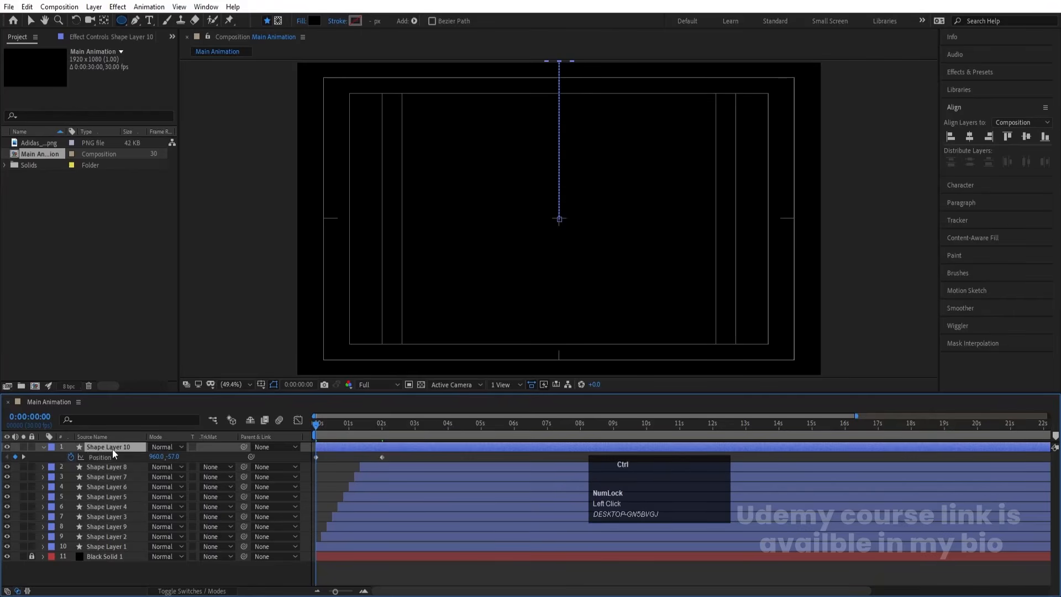
- Duplicate the descending circle layer, set the copy's Position at 0:00:00:00 to 960, 1131, and preview both circles
key("ctrl+d")
key("p")
left_click_drag(174, 457, 804, 463)
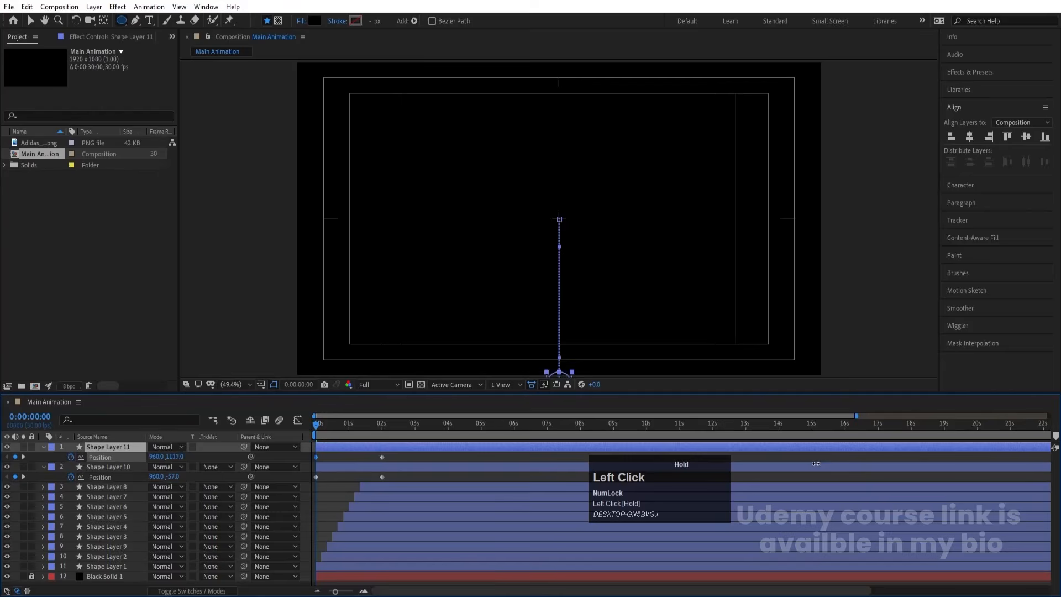
key("space")
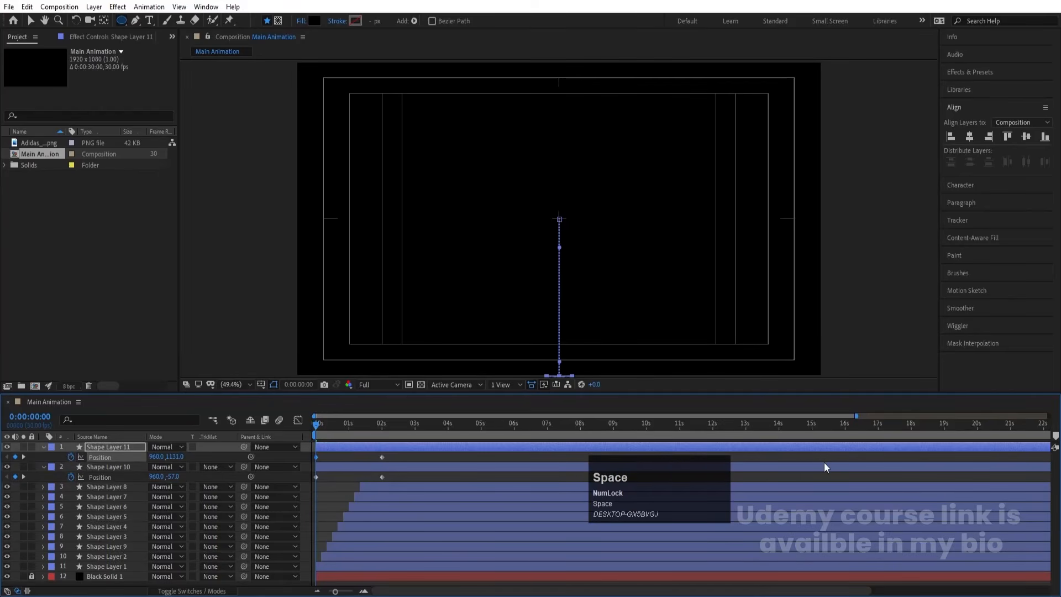
key("space")
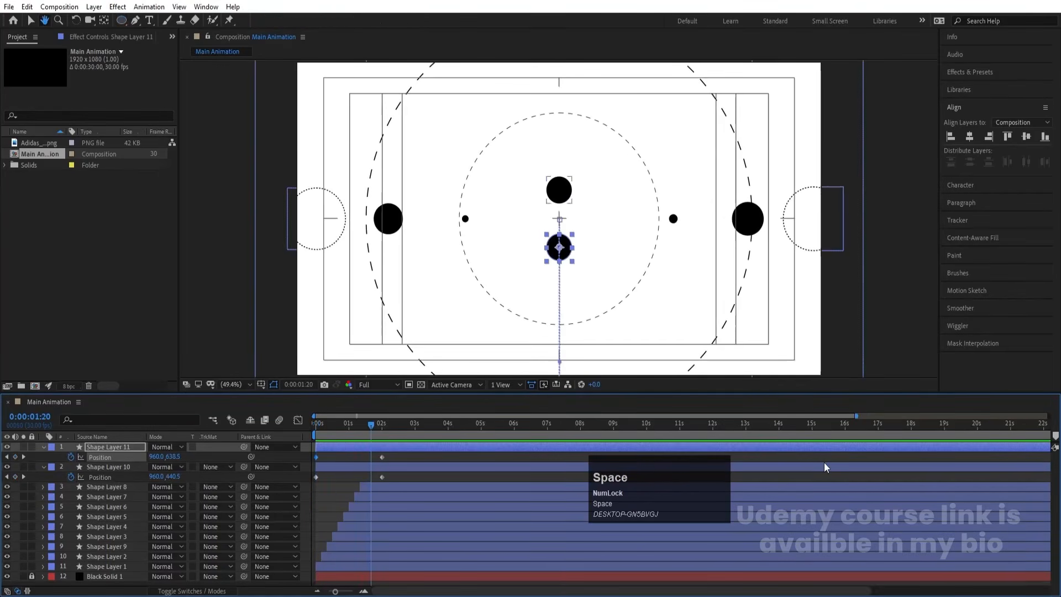
- Apply Easy Ease to both vertical circles' Position keyframes, reshape the speed graph to peak just before 0:00:02:00, and preview the motion
left_click_drag(393, 479, 246, 416)
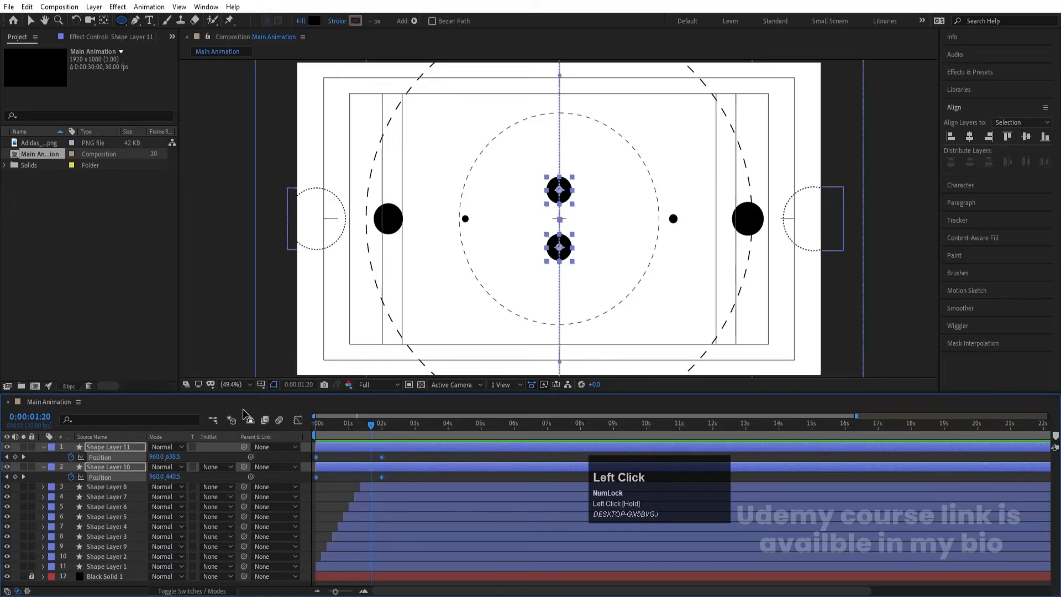
key("F9")
left_click(298, 421)
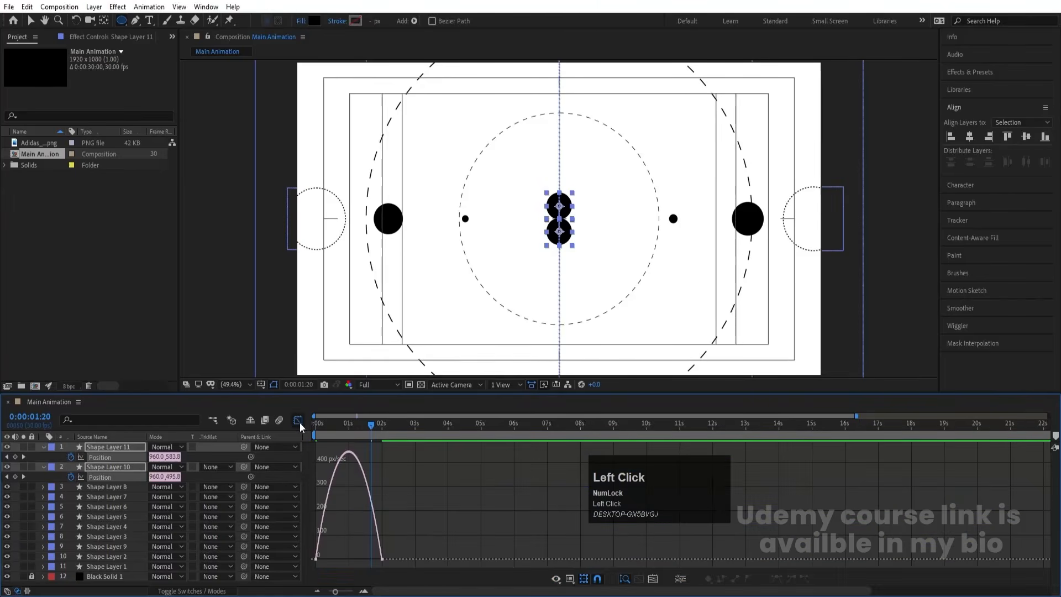
left_click_drag(346, 524, 349, 557)
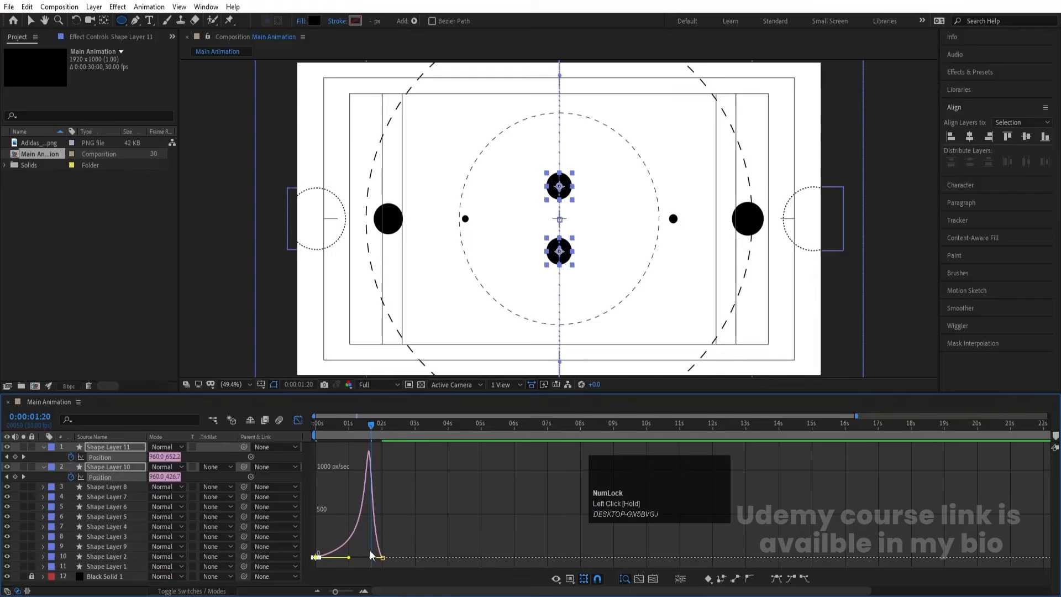
key("equal")
key("equal")
left_click_drag(444, 541, 406, 556)
left_click_drag(354, 427, 260, 428)
key("space")
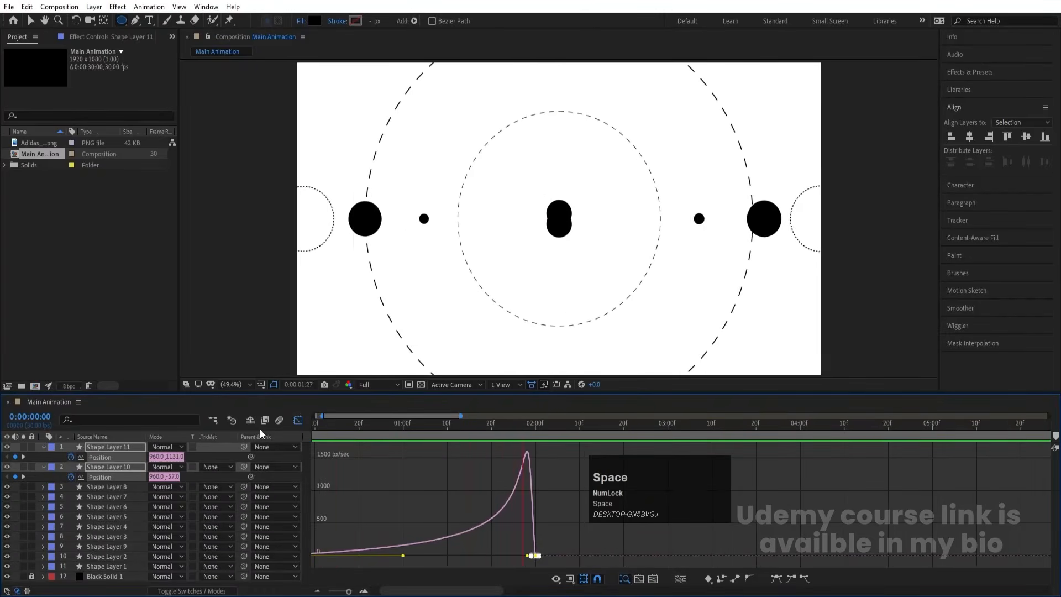
key("space")
- Shorten both vertical circles' Position animation to about one second and start both layers at 0:00:00:29
left_click(297, 422)
key("minus")
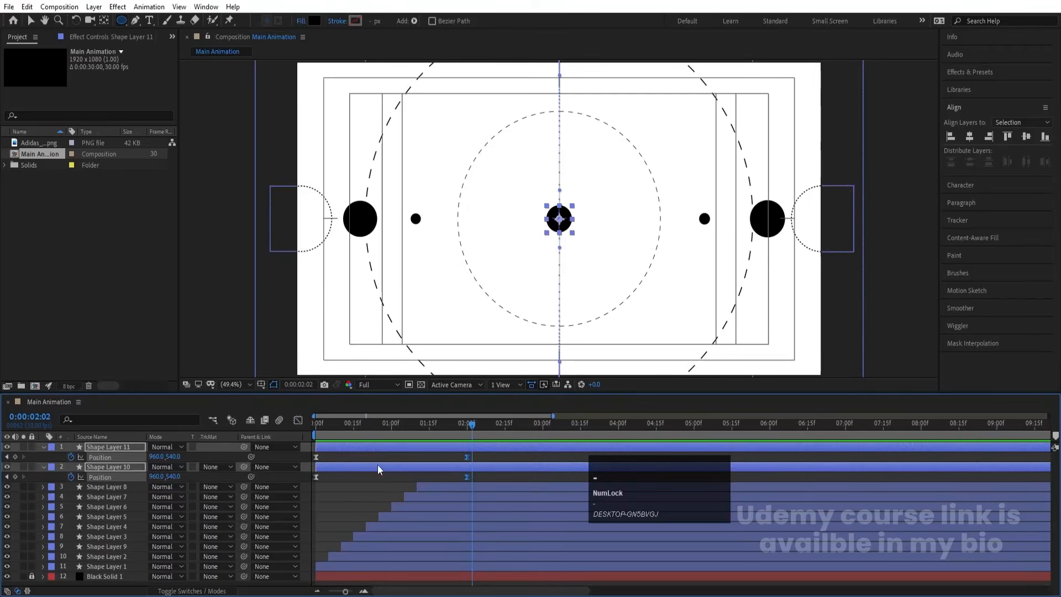
left_click(352, 453)
left_click_drag(353, 453, 310, 478)
left_click_drag(448, 454, 303, 430)
key("space")
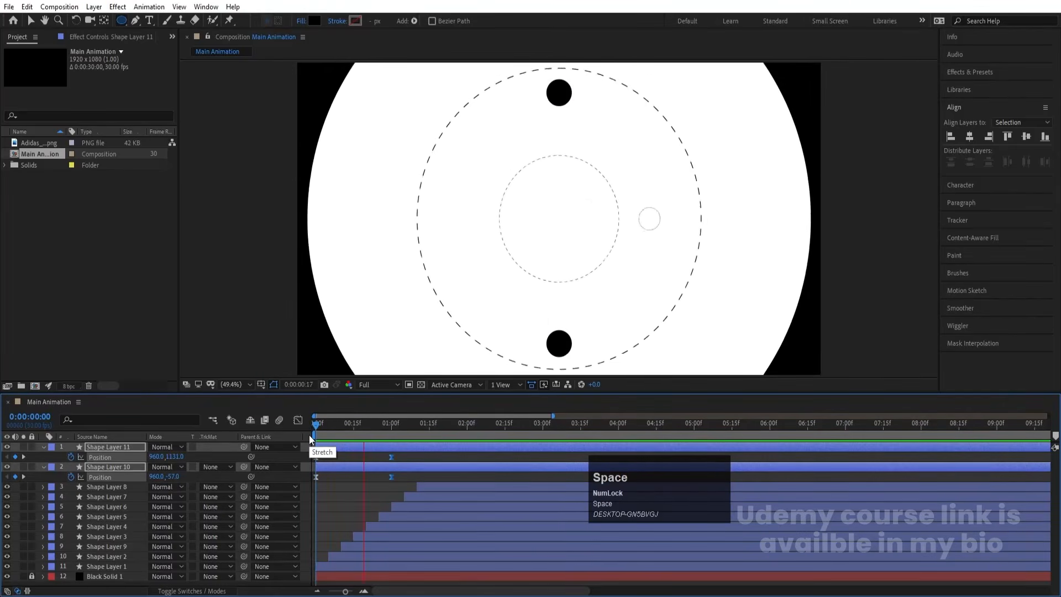
key("bracketleft")
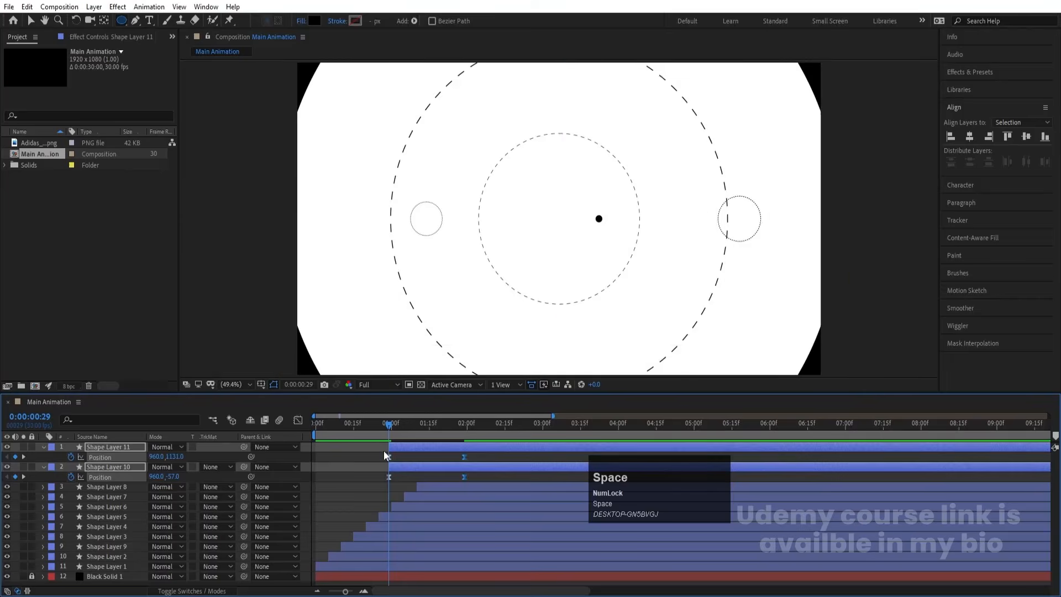
- Duplicate the ascending circle layer at 0:00:01:29, delete the copy's Position keyframes and start the copy at that time
left_click(485, 456)
left_click(462, 433)
left_click_drag(462, 432, 464, 432)
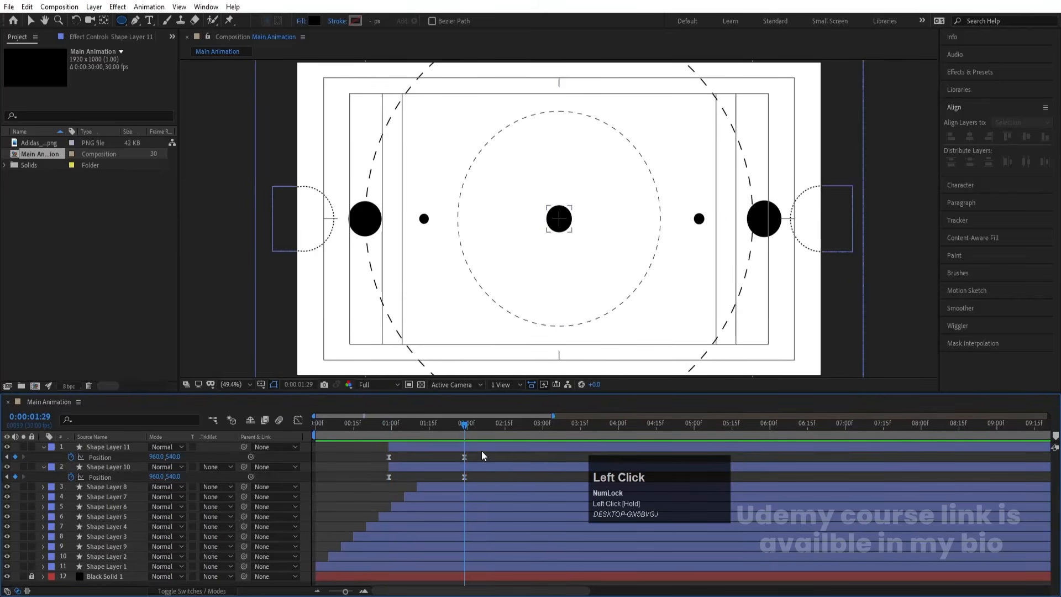
left_click(467, 447)
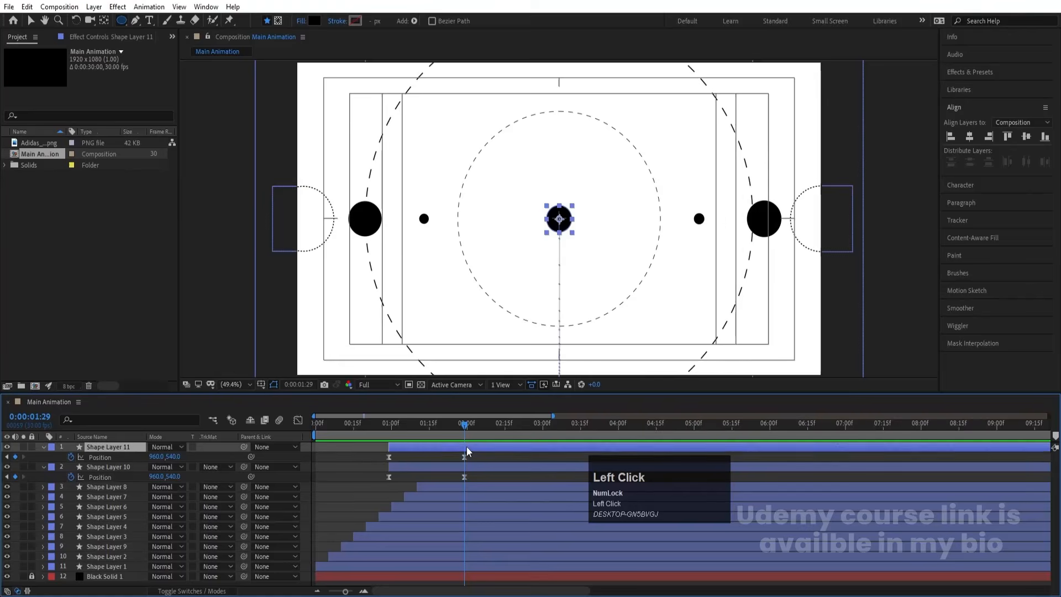
key("ctrl+d")
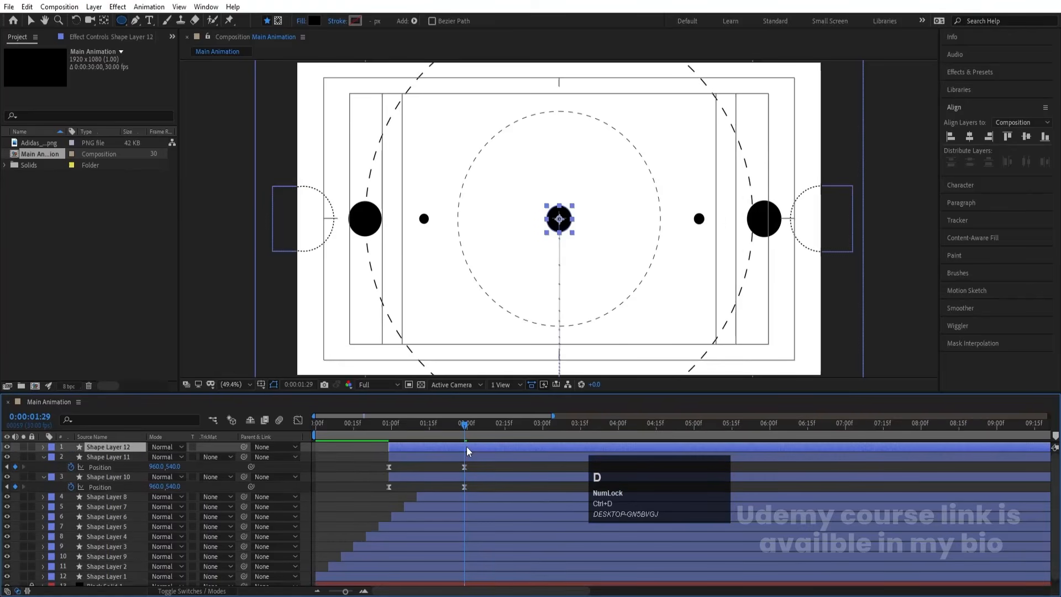
key("u")
left_click_drag(473, 454, 353, 464)
key("Delete")
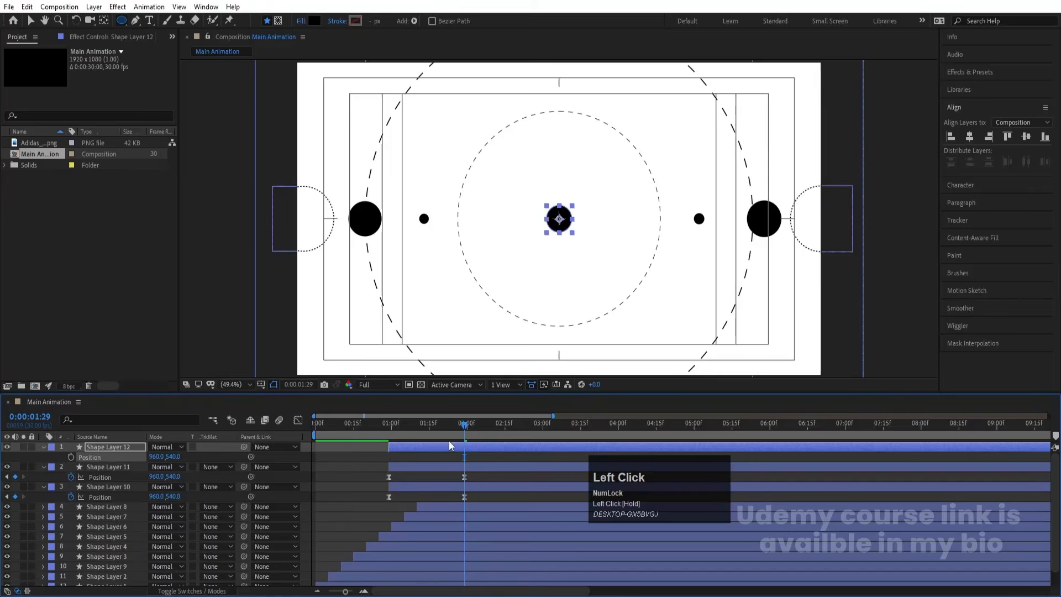
key("bracketleft")
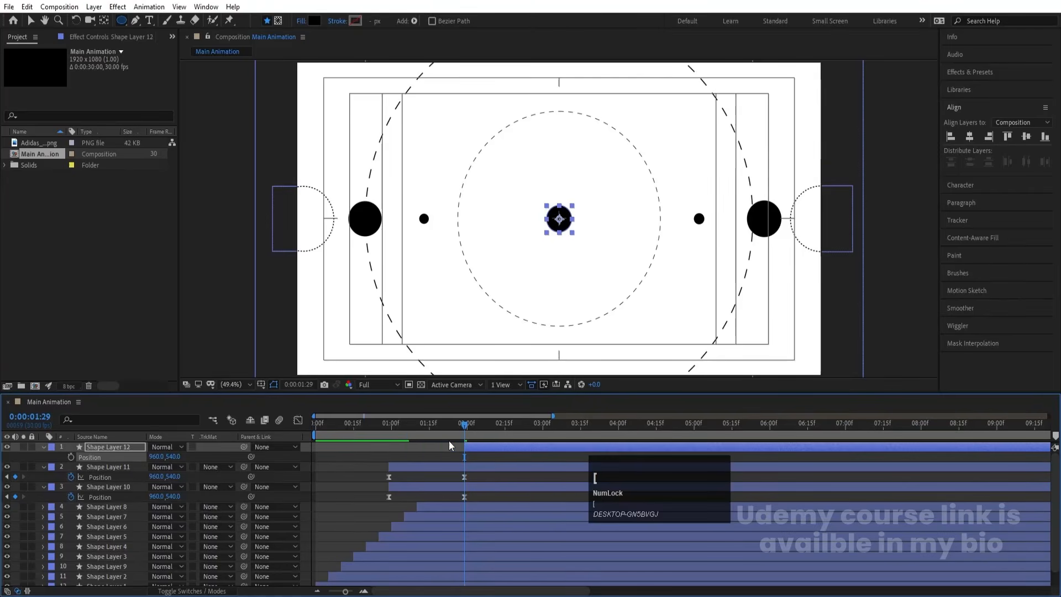
- Keyframe the copied central circle's Scale from 164% at 0:00:01:29 to 3949% at 0:00:03:08, covering the frame
key("s")
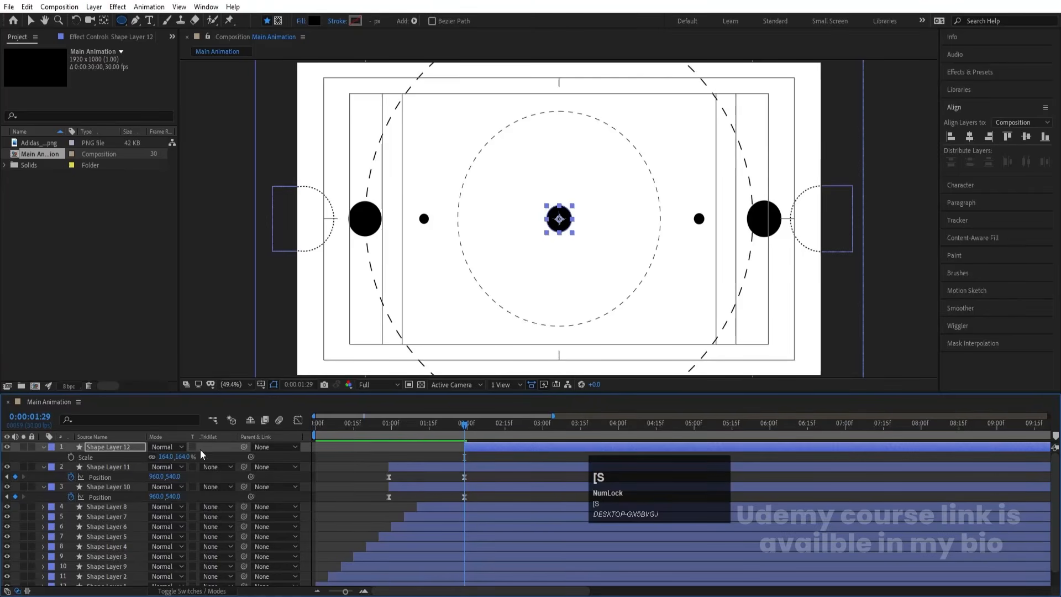
left_click(72, 456)
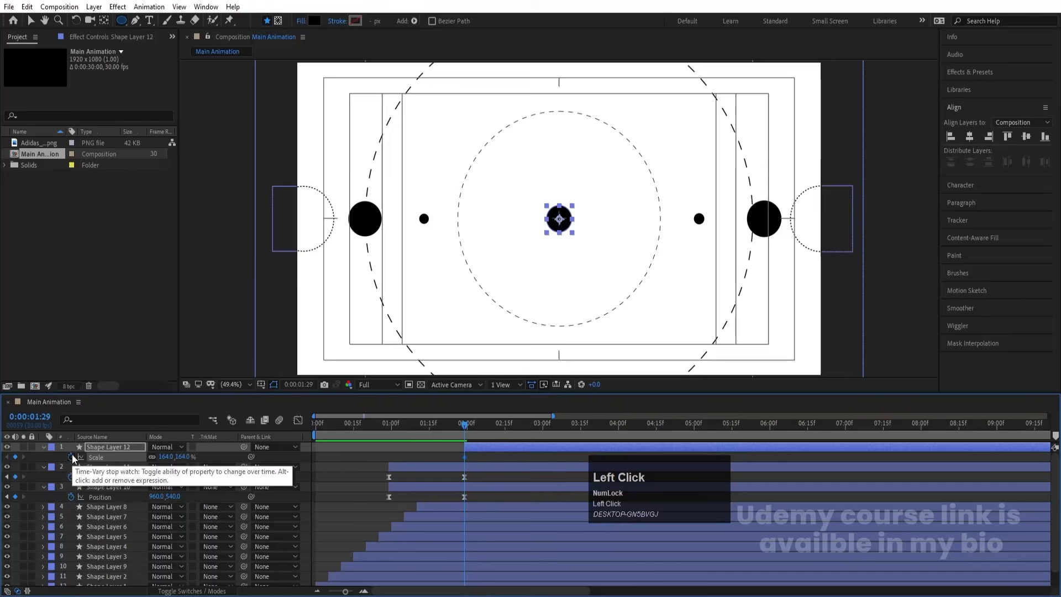
key("space")
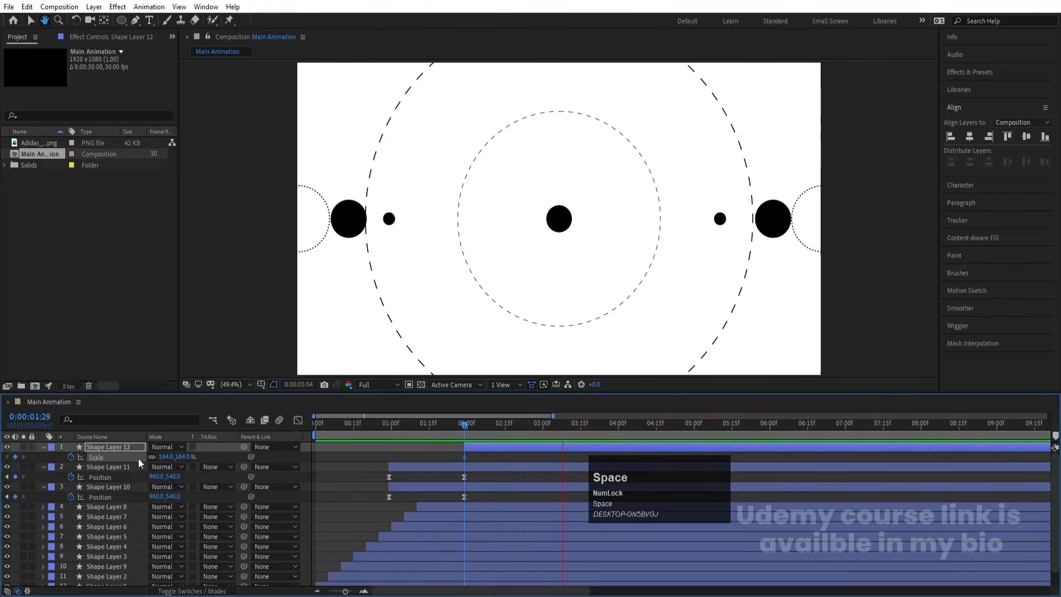
left_click_drag(165, 456, 276, 447)
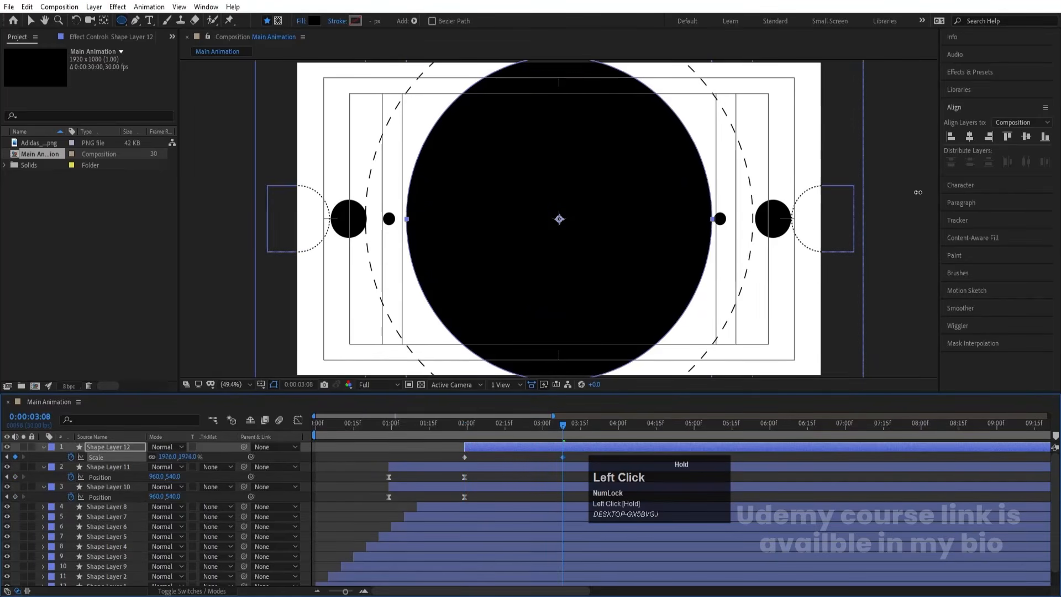
left_click_drag(177, 456, 928, 191)
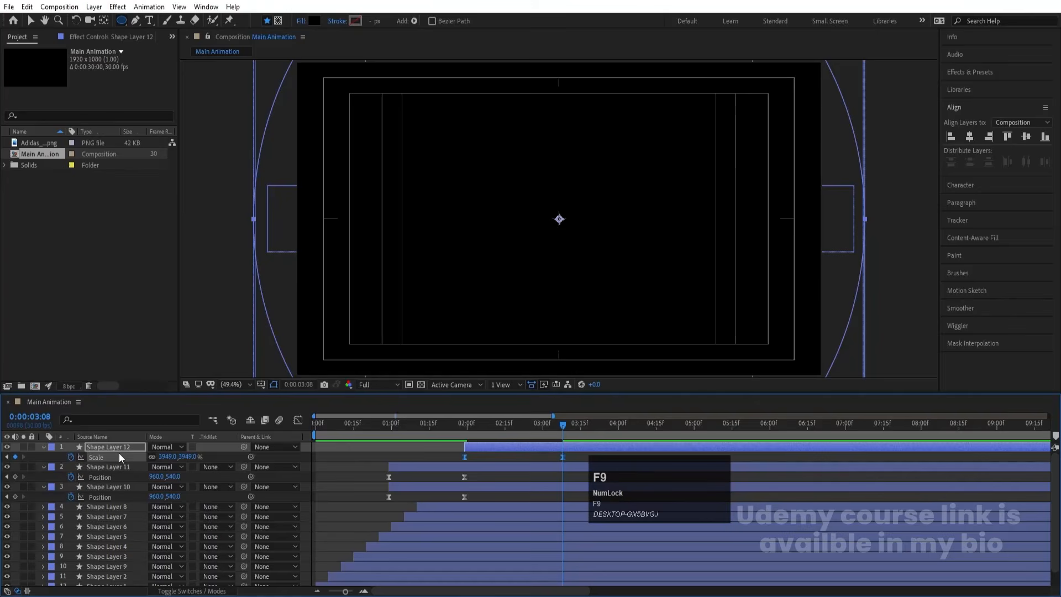
- Reshape the expanding circle's Scale speed graph to peak right after its first keyframe, and preview the animation from the start
left_click(298, 420)
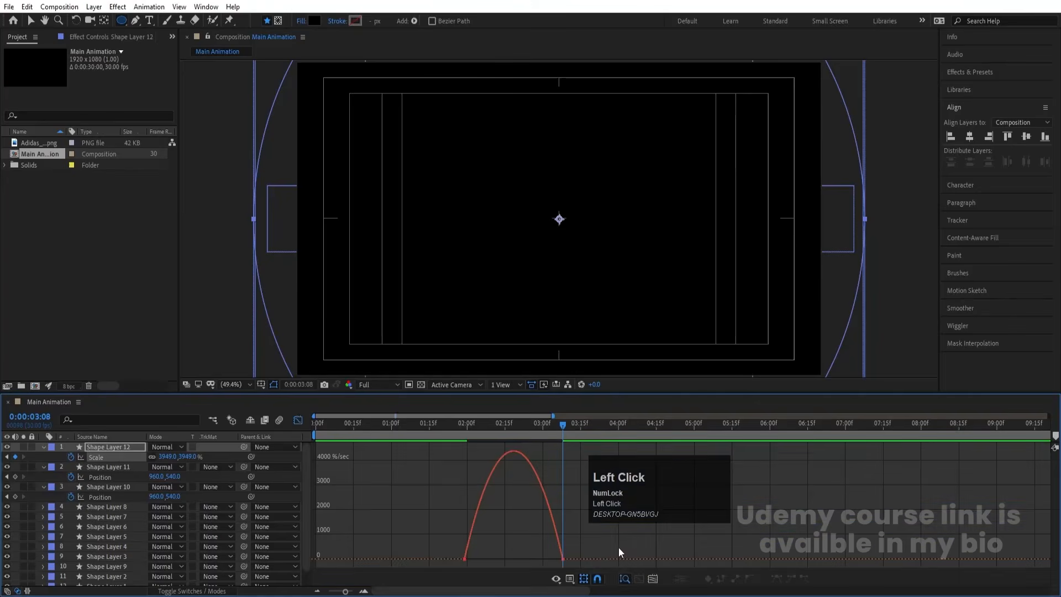
left_click_drag(619, 547, 467, 559)
left_click(460, 422)
key("space")
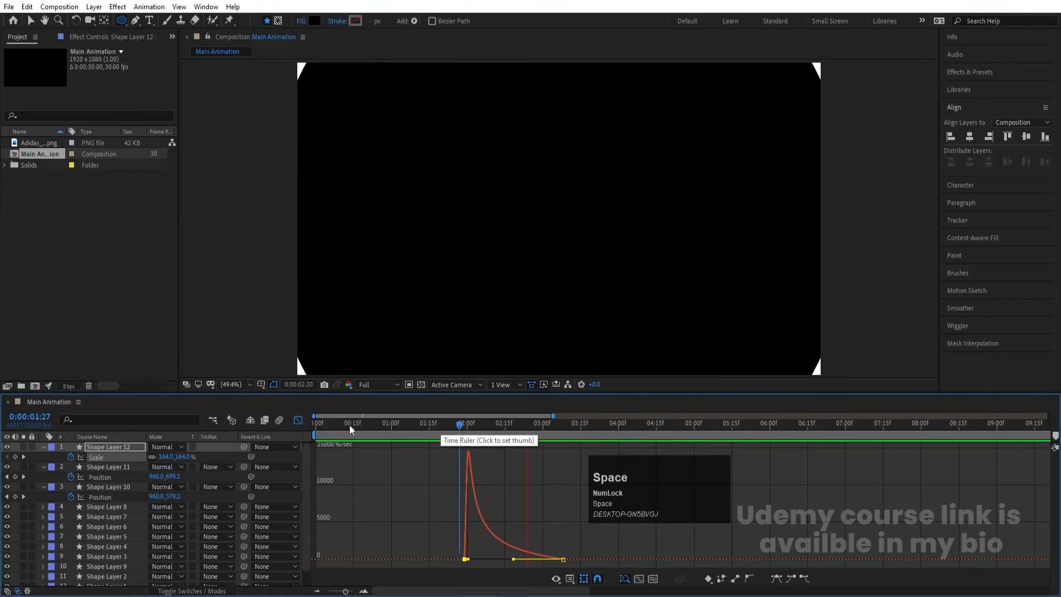
left_click(298, 420)
left_click(321, 432)
key("space")
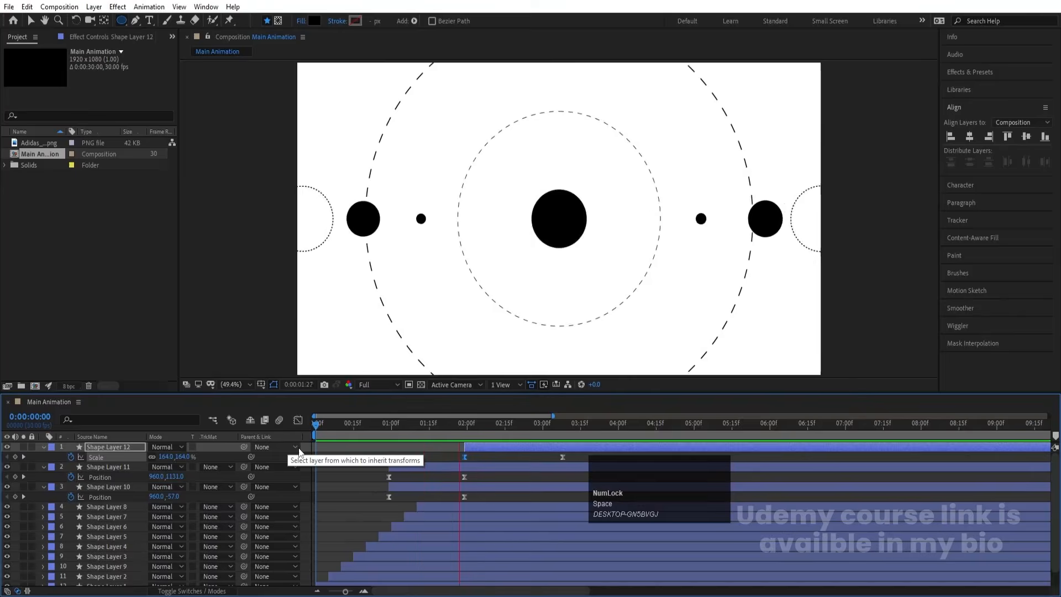
- Review the circles' approach and keyframe the ascending circle's Opacity at 0% on its first frame, 0:00:00:29
left_click_drag(426, 424, 421, 425)
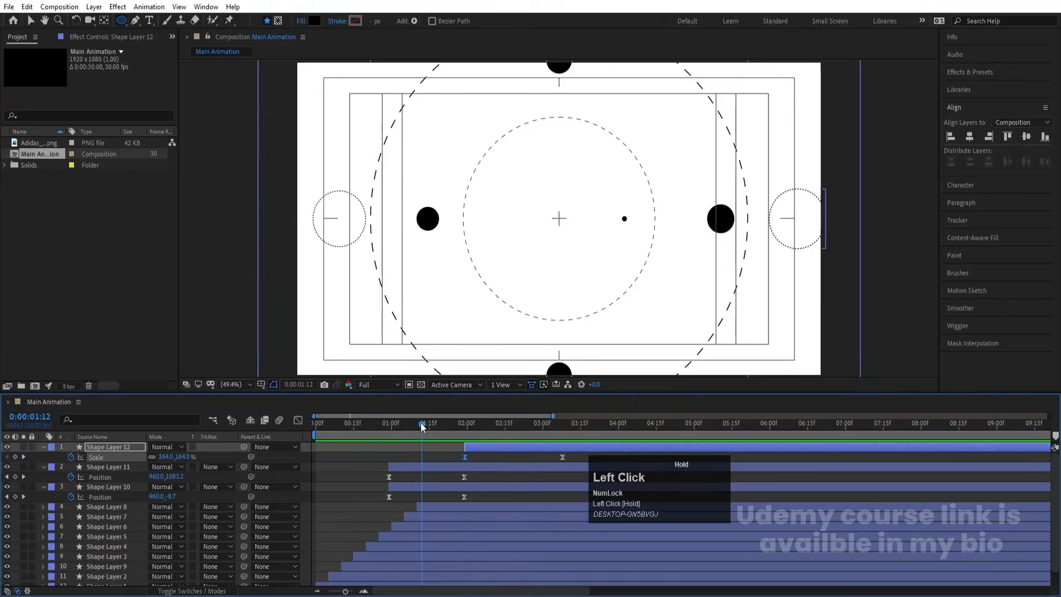
key("space")
left_click(452, 467)
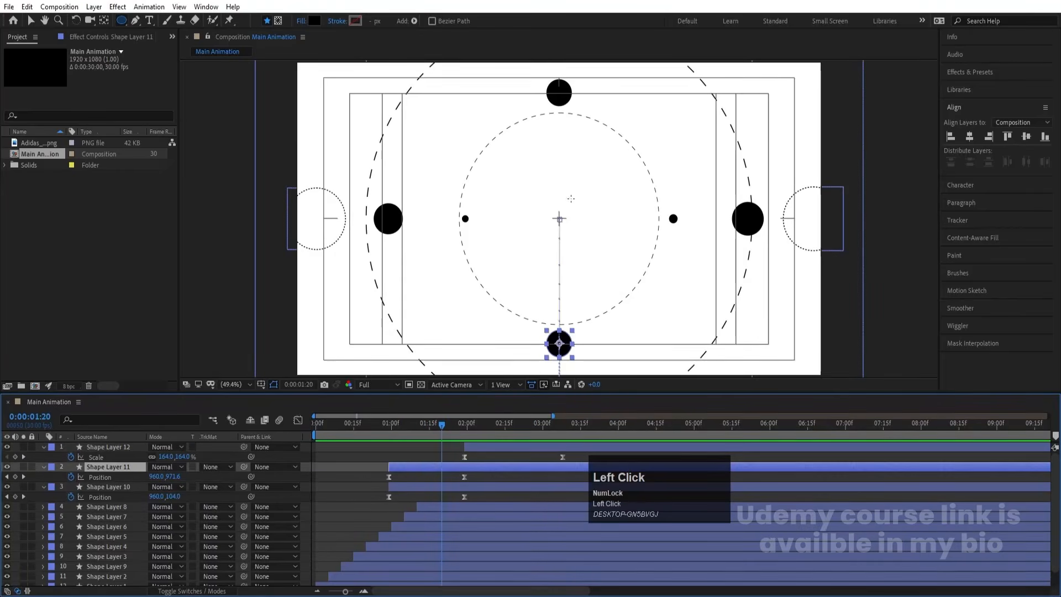
key("j")
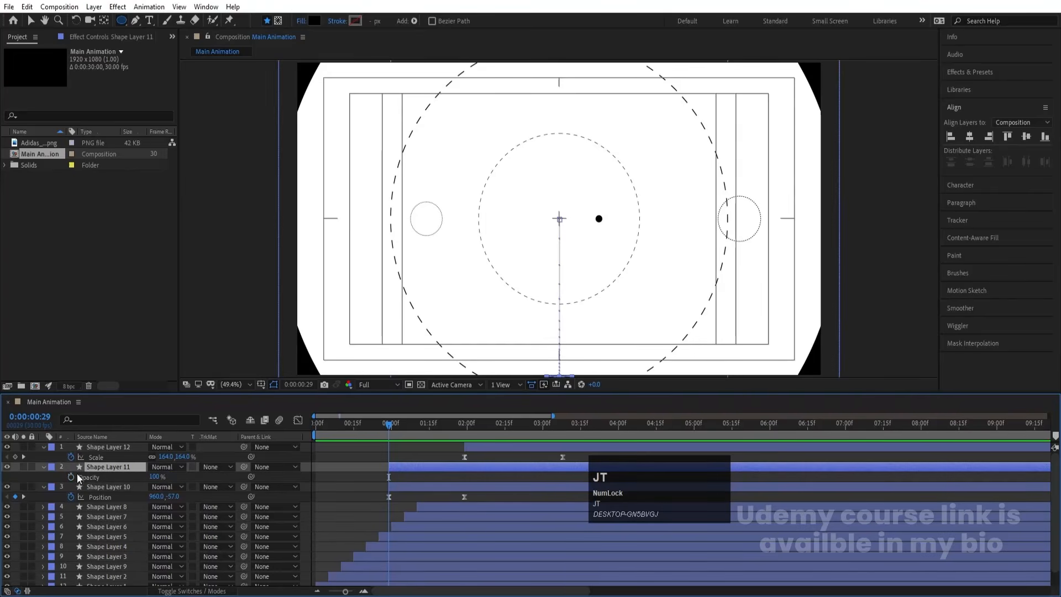
left_click(71, 477)
left_click(156, 477)
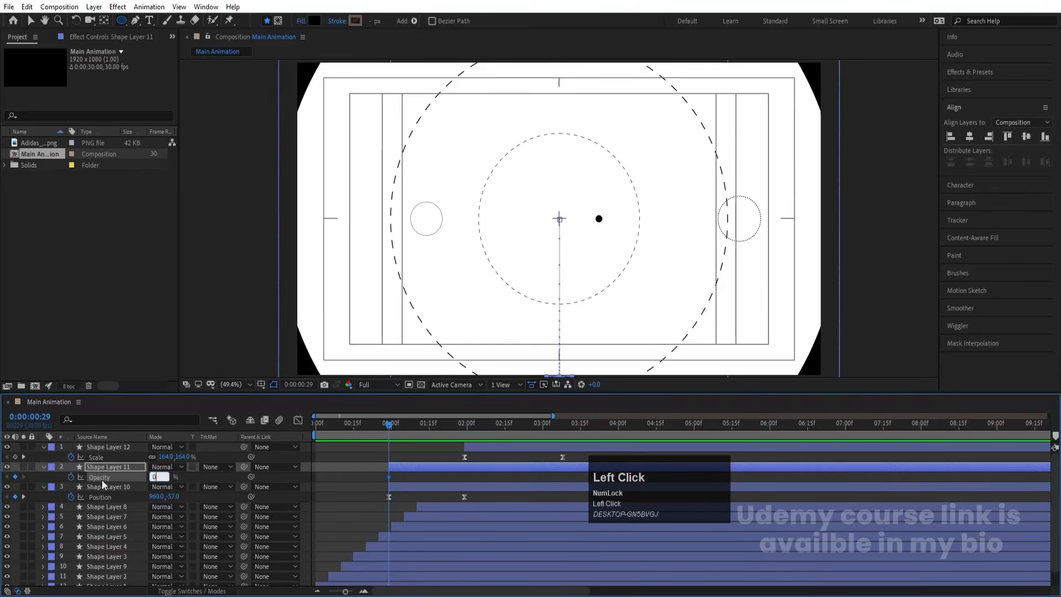
key("Return")
- Add Opacity keyframes to the ascending circle of 100% at 0:00:01:01 and 0% at 0:00:01:03
key("equal")
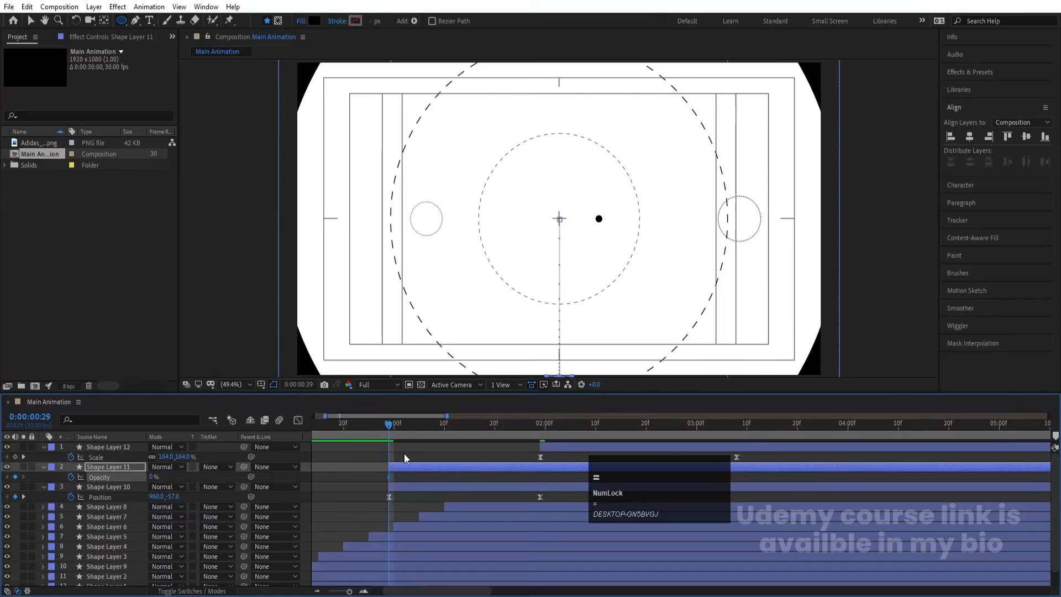
key("Page_Down")
key("Page_Down")
left_click(151, 479)
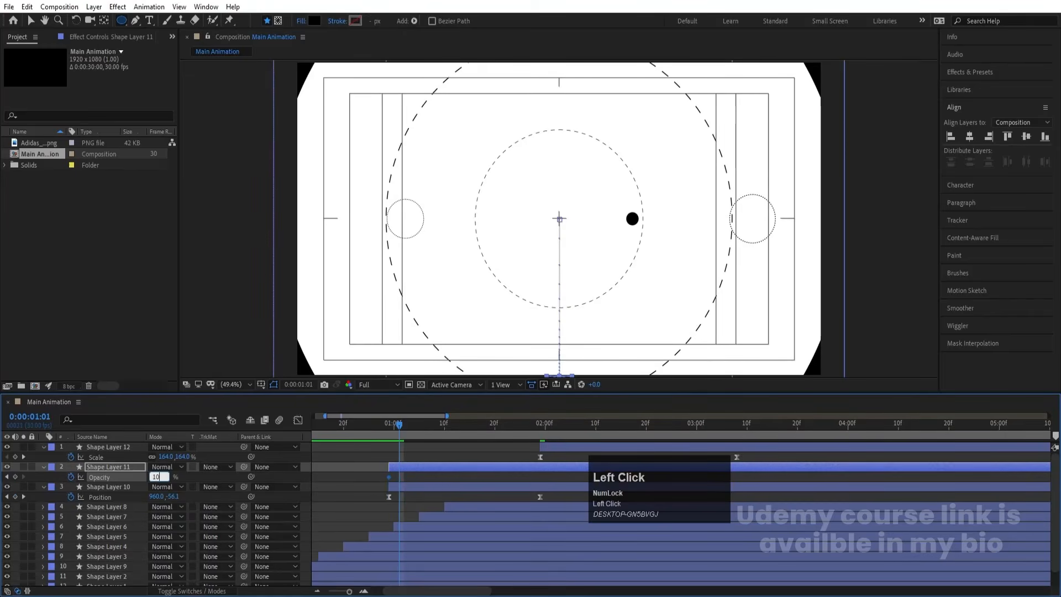
type("100")
key("Return")
key("Page_Down")
key("Page_Down")
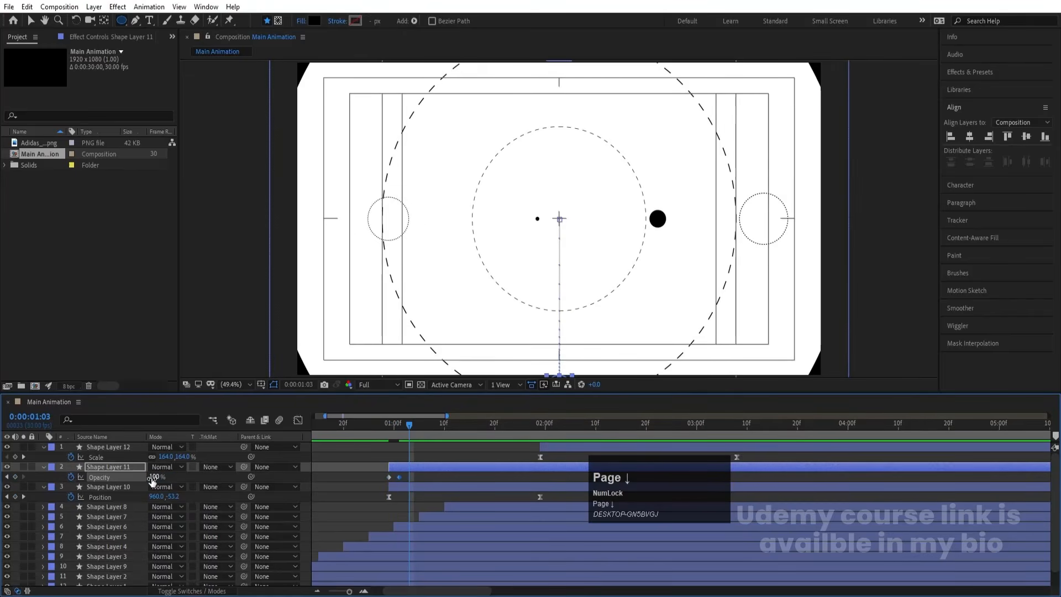
left_click(157, 476)
type("0")
key("Return")
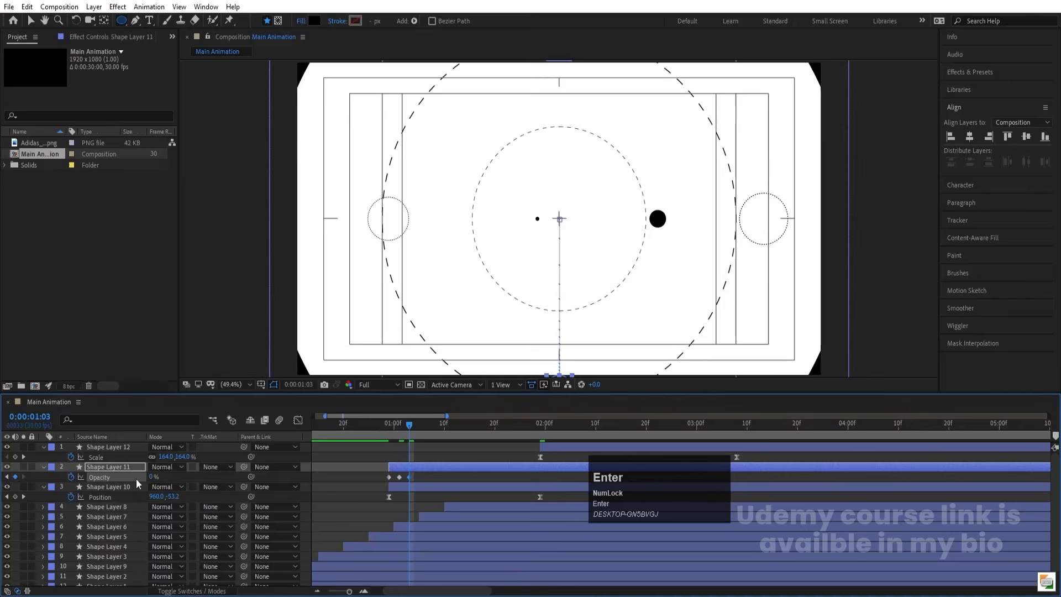
- Add the expression loopOut() to the ascending circle's Opacity so the flicker repeats
left_click(107, 476)
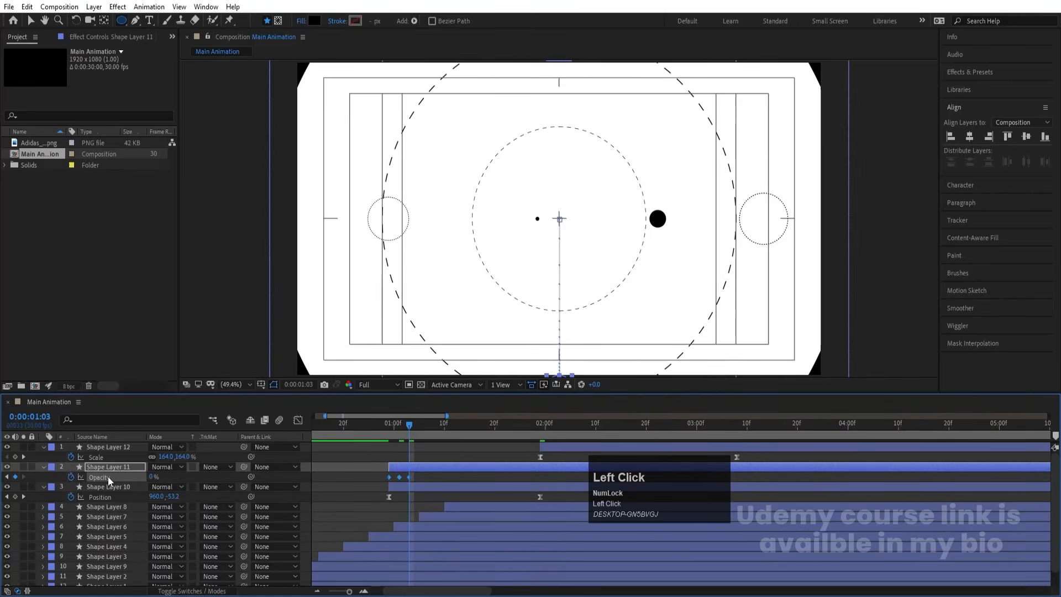
left_click(72, 476, "alt")
type("loo")
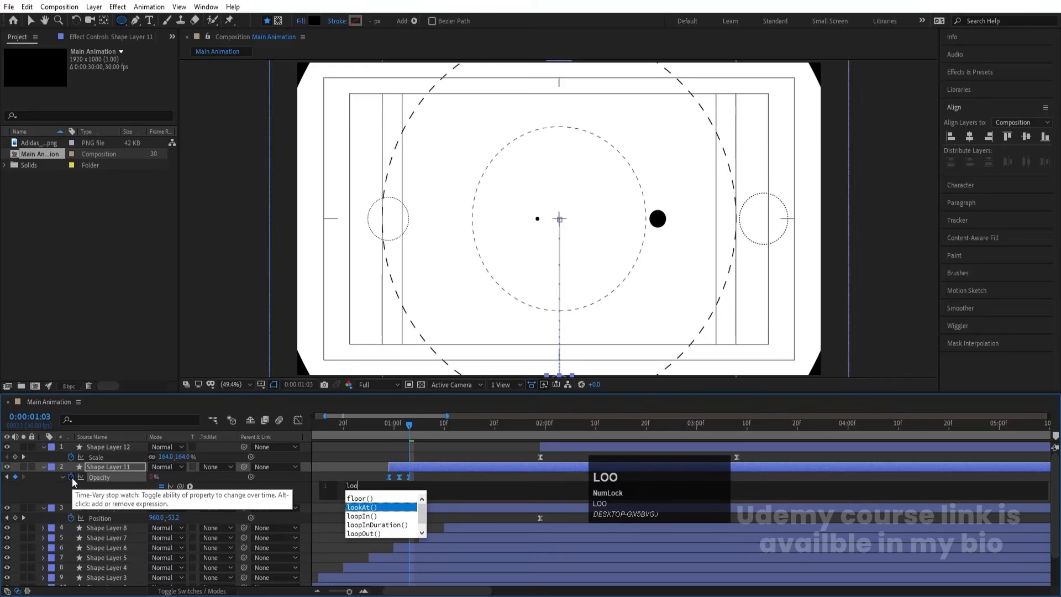
key("Down")
key("Down")
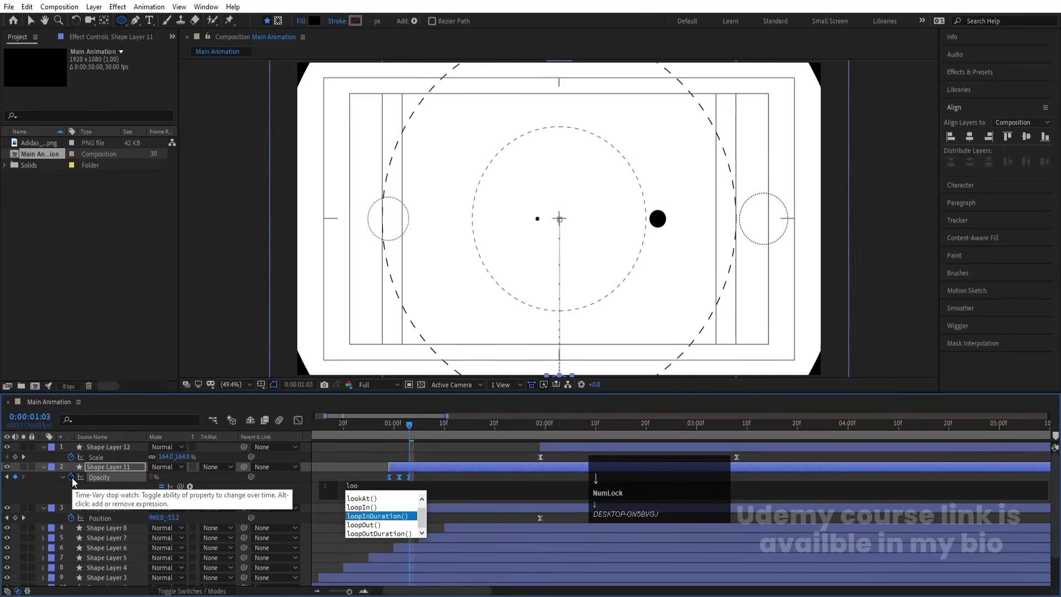
key("Down")
key("Return")
key("ctrl+a")
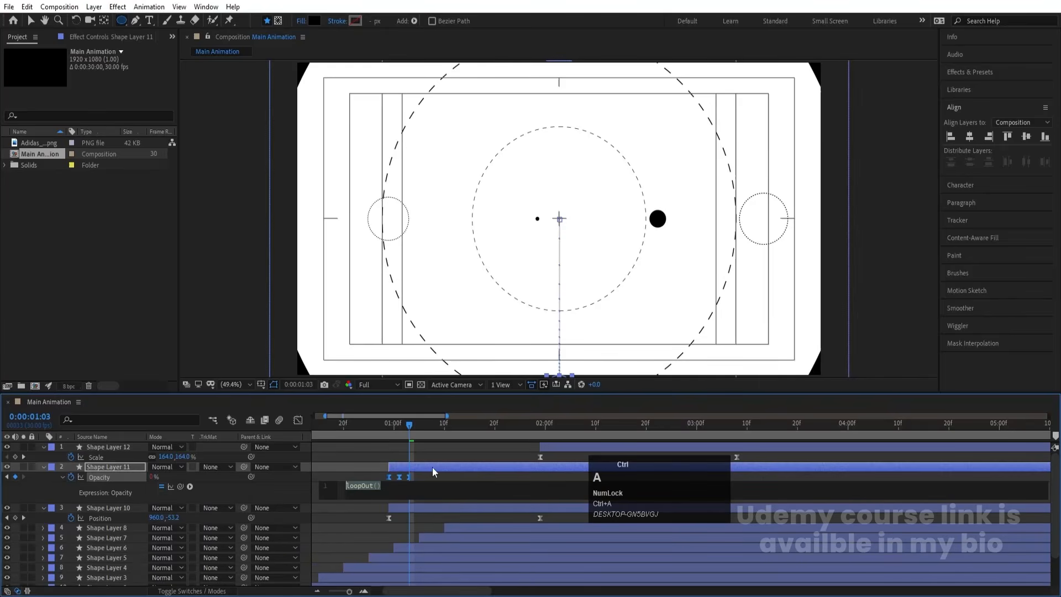
left_click(354, 465)
- Copy the ascending circle's flickering Opacity keyframes onto the descending circle, Shape Layer 10, at 0:00:00:29, and preview the flicker
left_click_drag(379, 473, 437, 484)
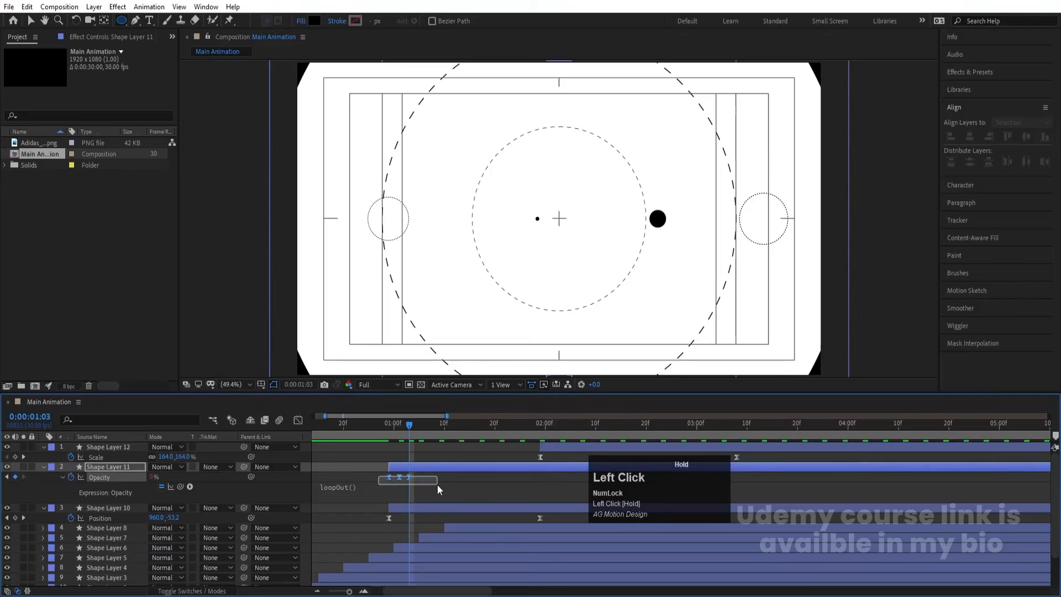
key("ctrl+c")
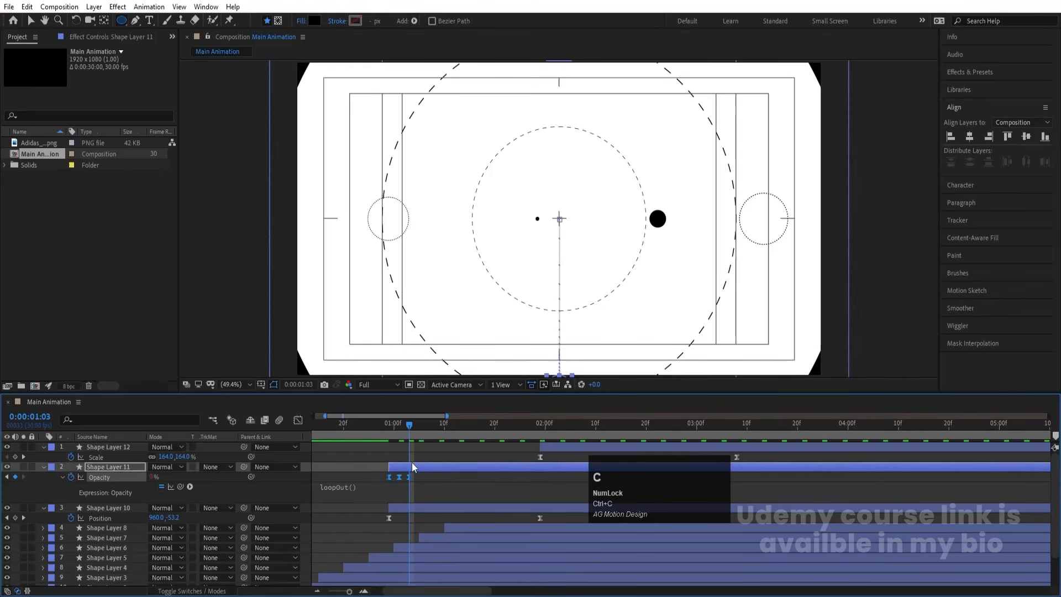
key("j")
key("j")
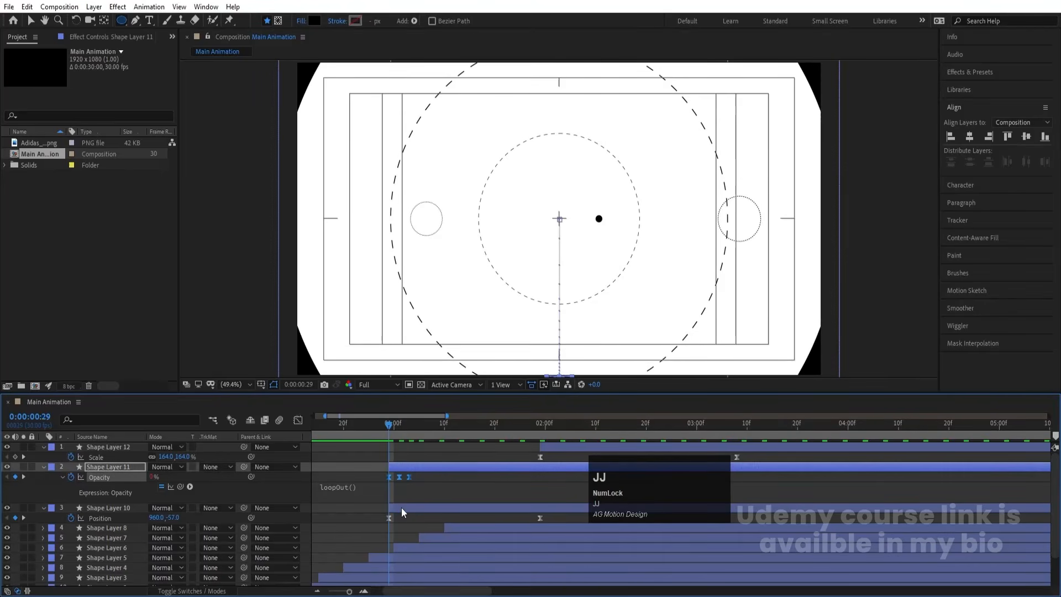
left_click(401, 507)
key("ctrl+v")
key("space")
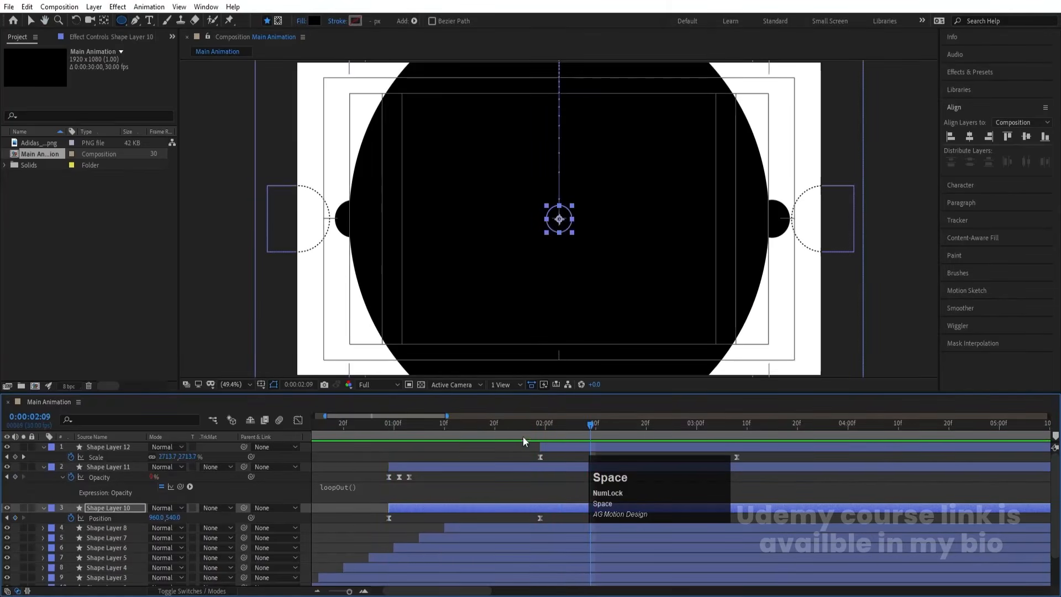
left_click_drag(504, 426, 486, 423)
key("space")
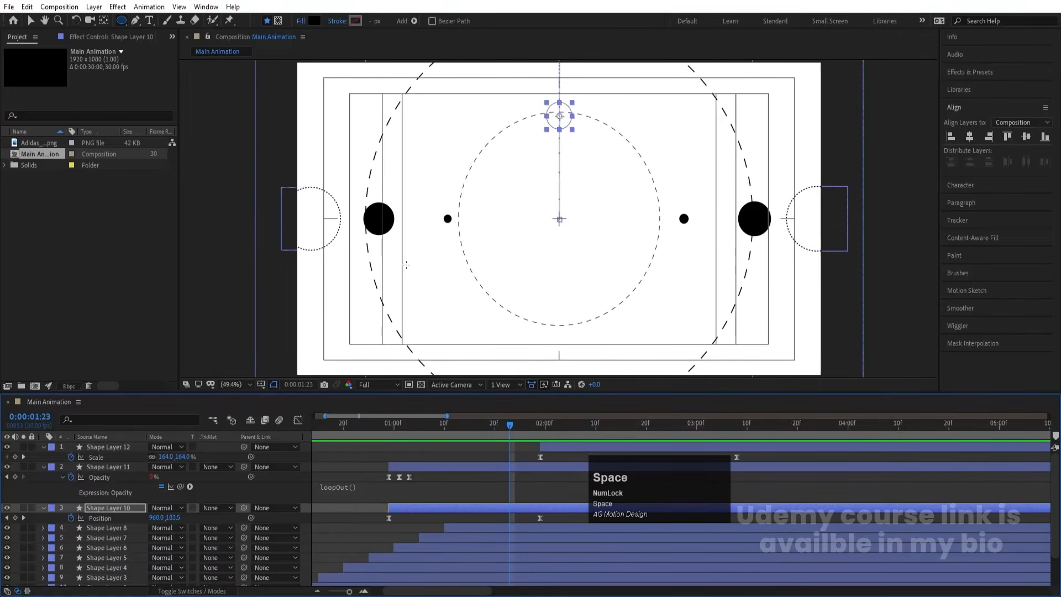
- Paste the flickering Opacity onto the two outer dotted circles, Shape Layers 3 and 4, at 0:00:00:15, and preview it
left_click(352, 453)
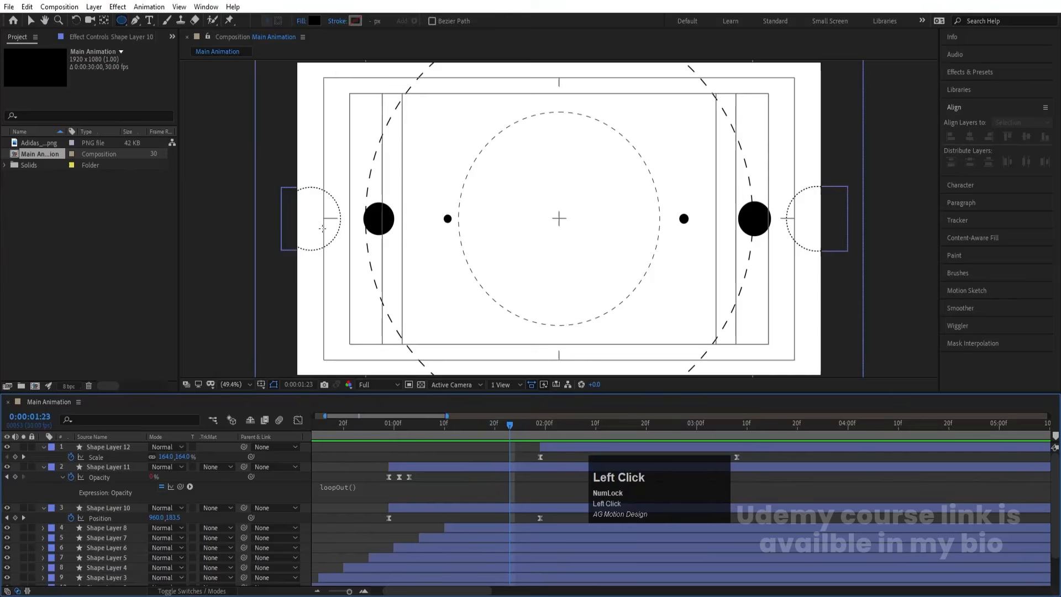
key("v")
left_click(323, 229)
left_click(818, 221, "shift")
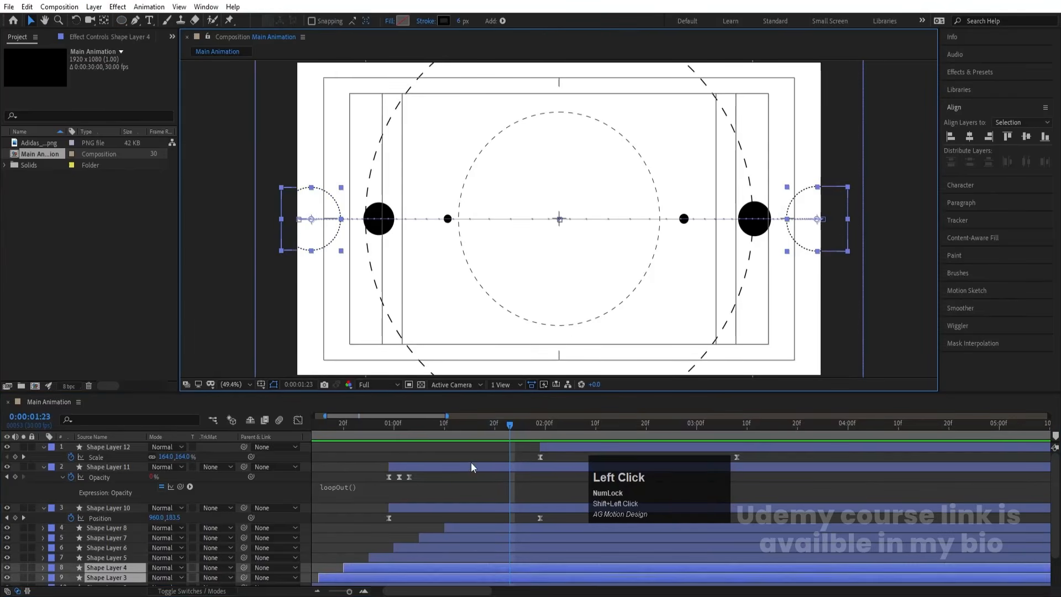
scroll(442, 470, "down", 2)
left_click_drag(344, 430, 319, 425)
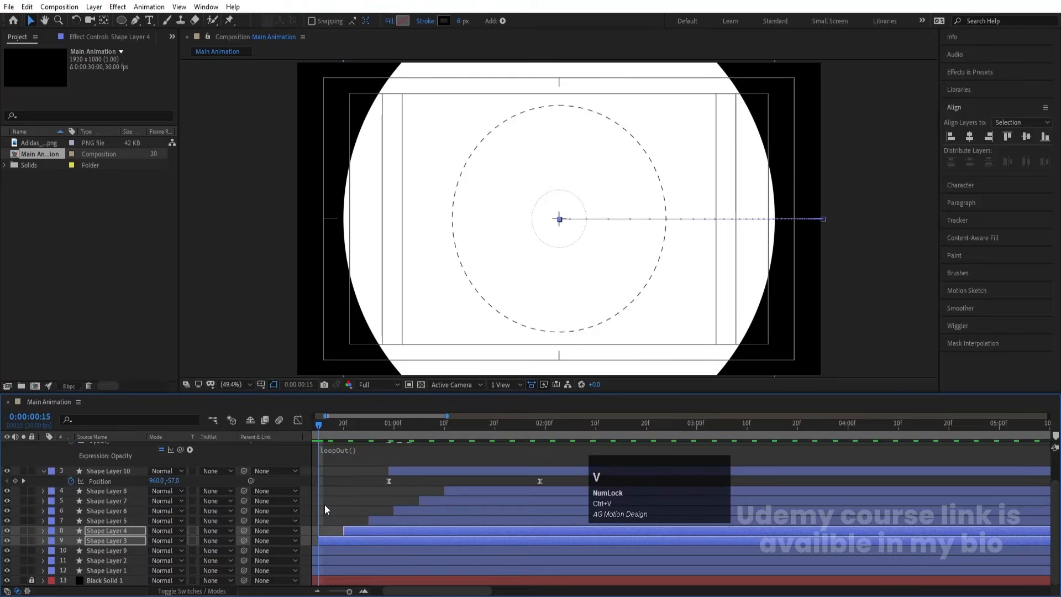
key("space")
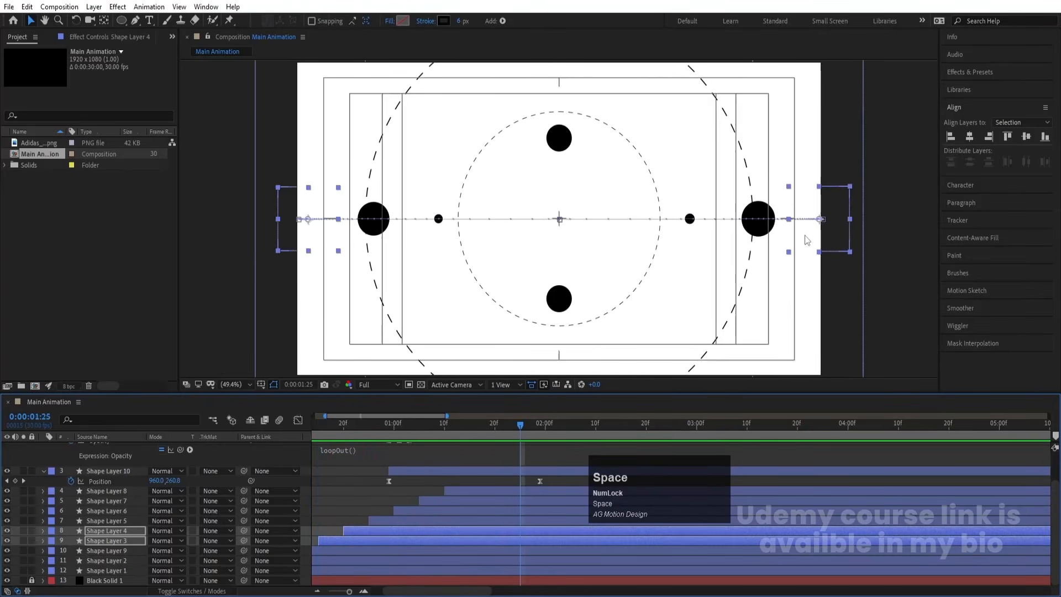
- Paste the flickering Opacity onto the two small black circles, Shape Layers 7 and 8, at 0:00:01:05, and preview from the start
left_click(422, 219)
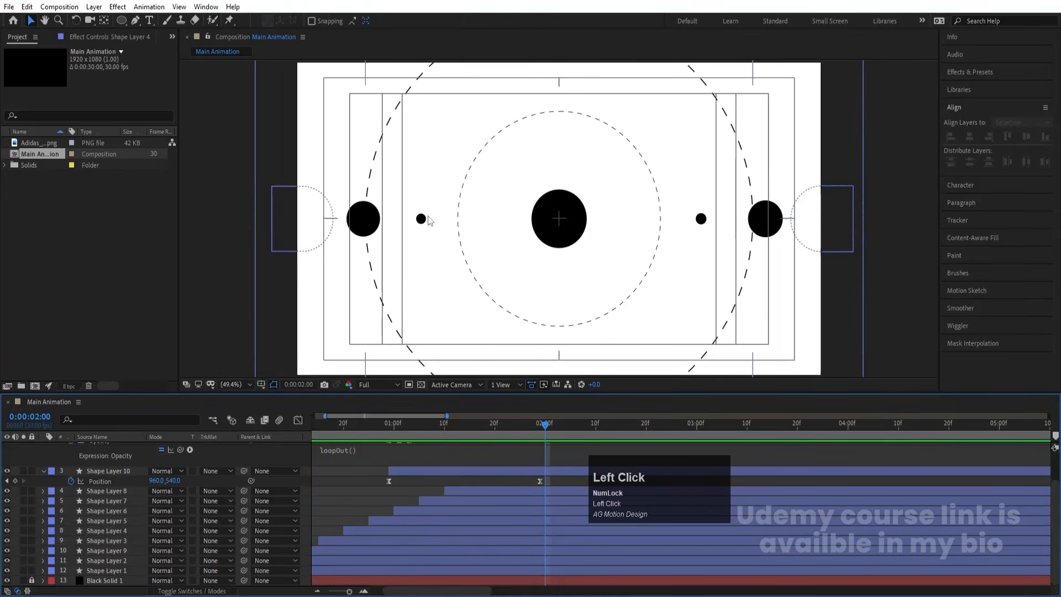
left_click(701, 219, "shift")
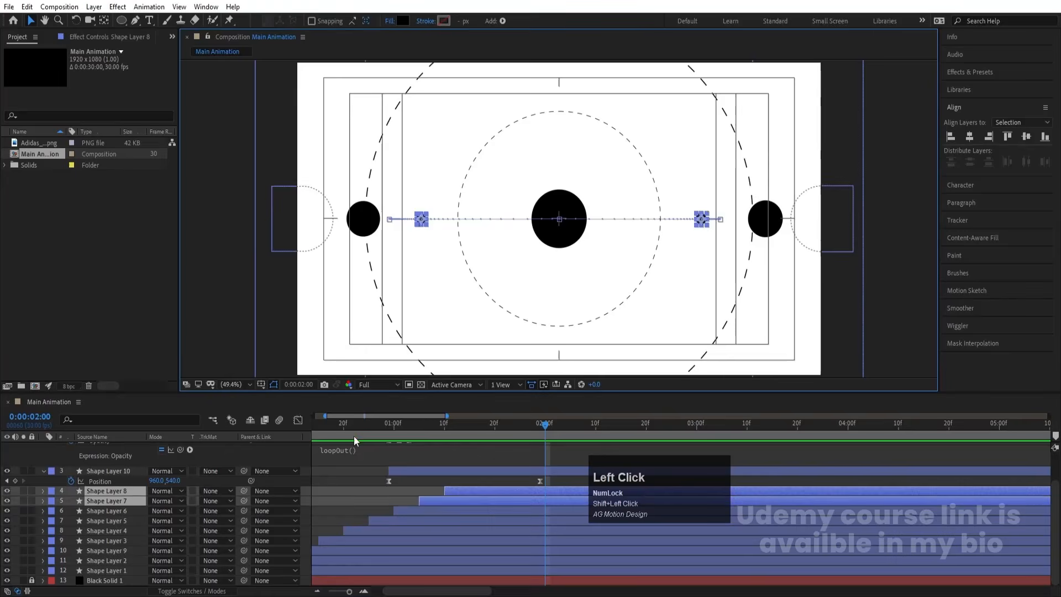
left_click(420, 429)
key("space")
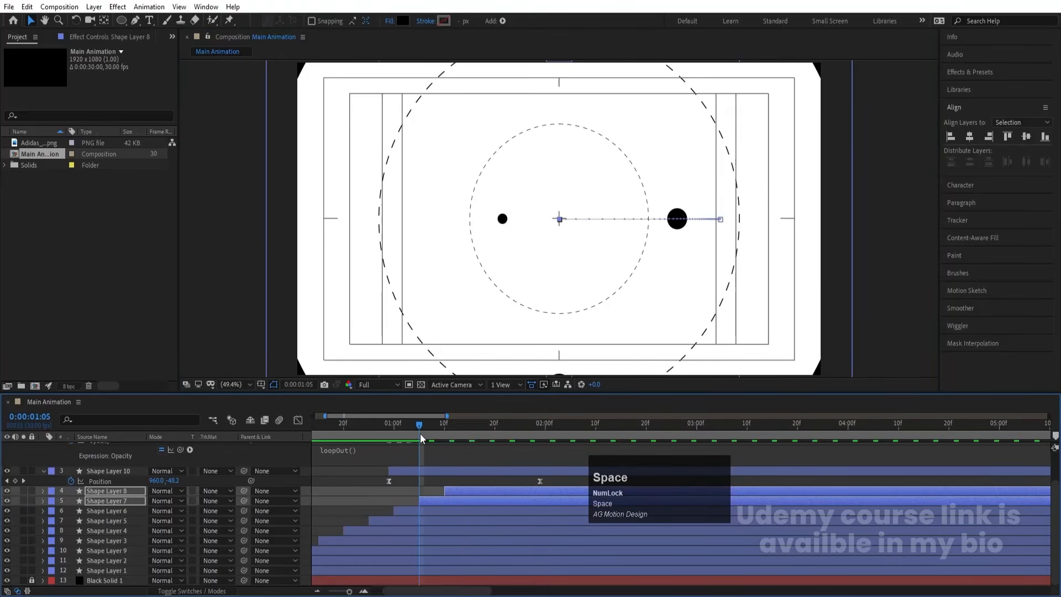
left_click_drag(434, 429, 200, 458)
key("space")
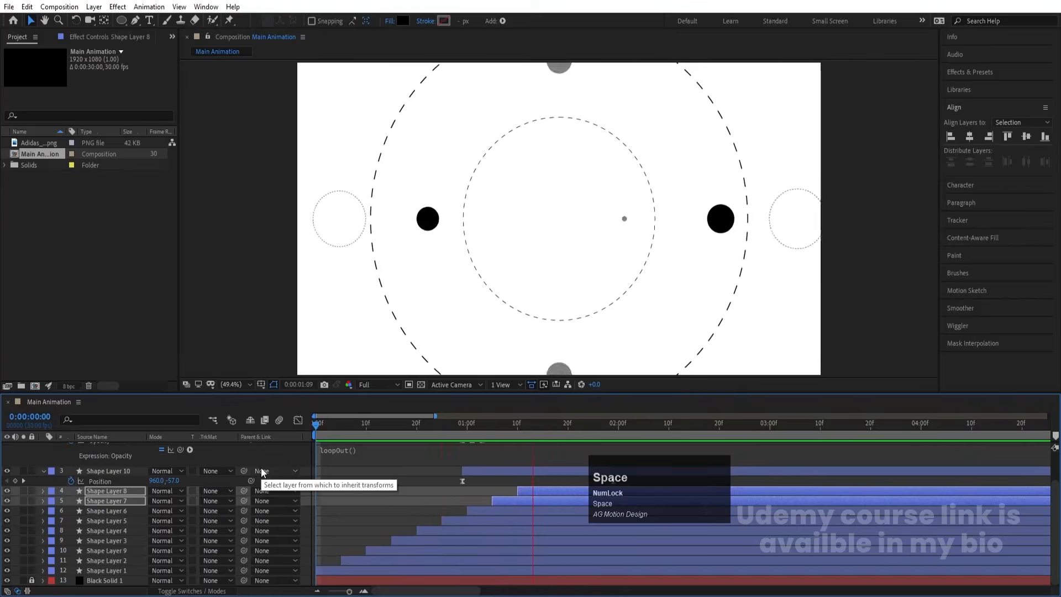
key("space")
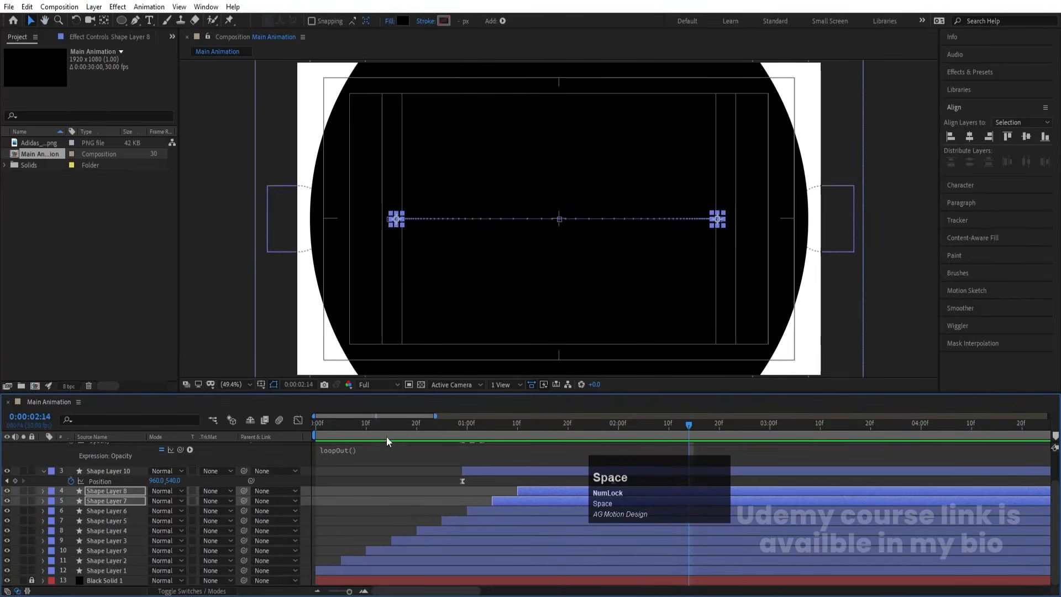
- Collapse the layers' properties and add a null object named "rotation" to the composition
left_click(306, 437)
scroll(328, 474, "up", 2)
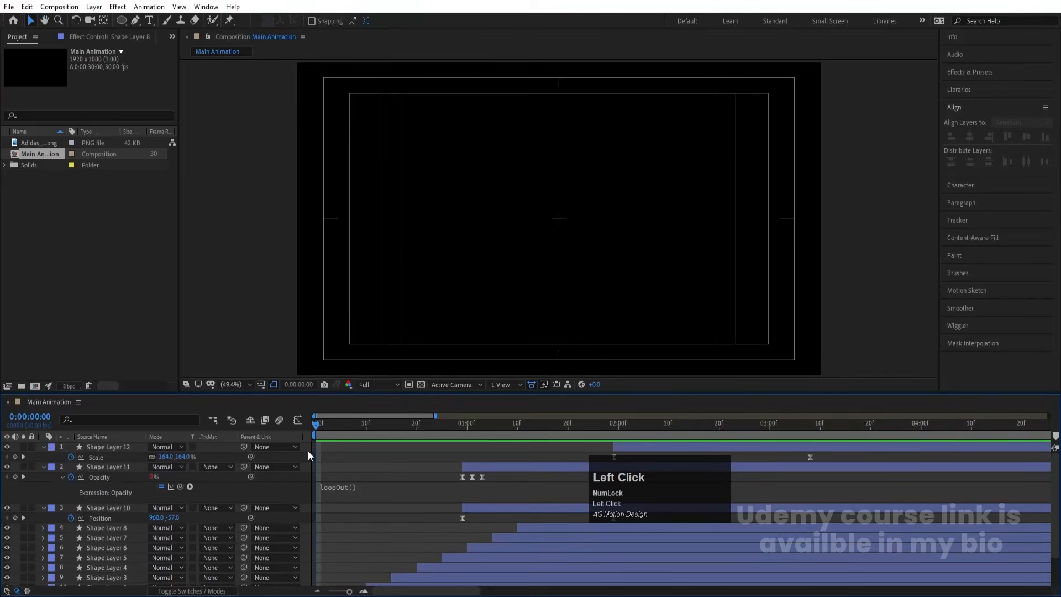
key("u")
right_click(152, 575)
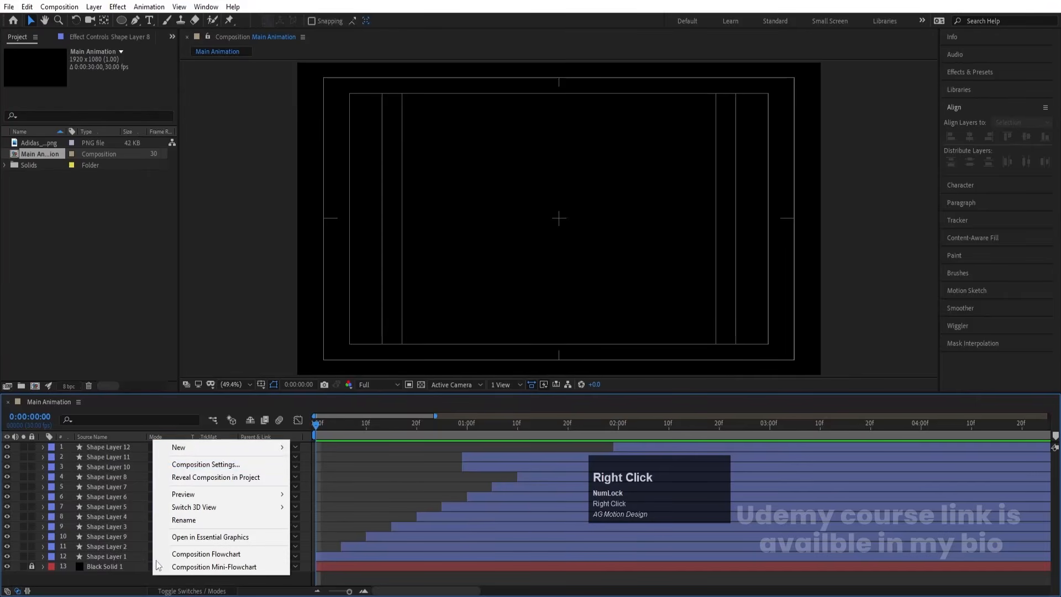
left_click(176, 449)
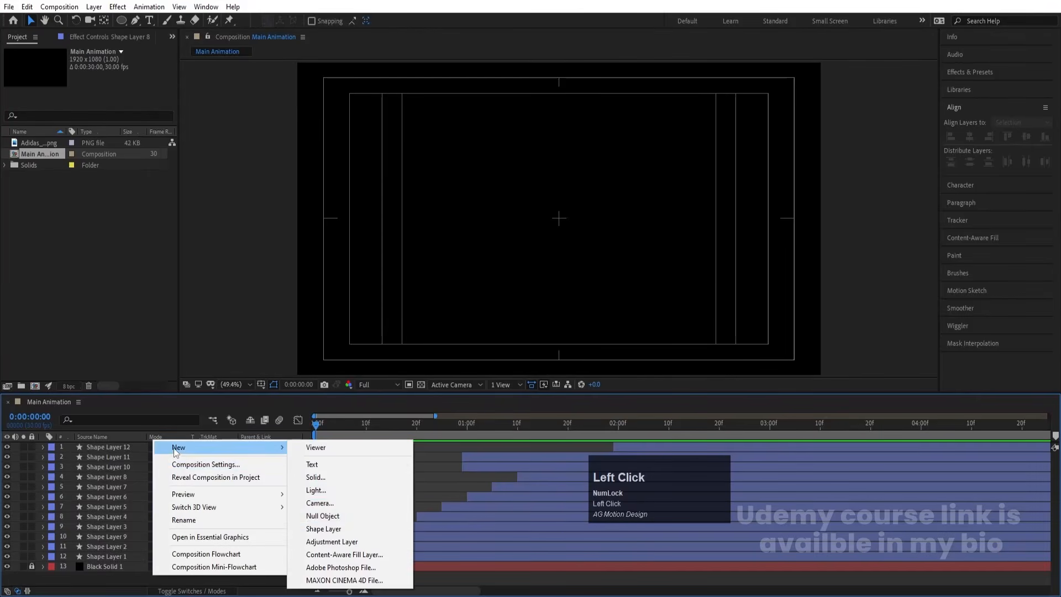
left_click(332, 515)
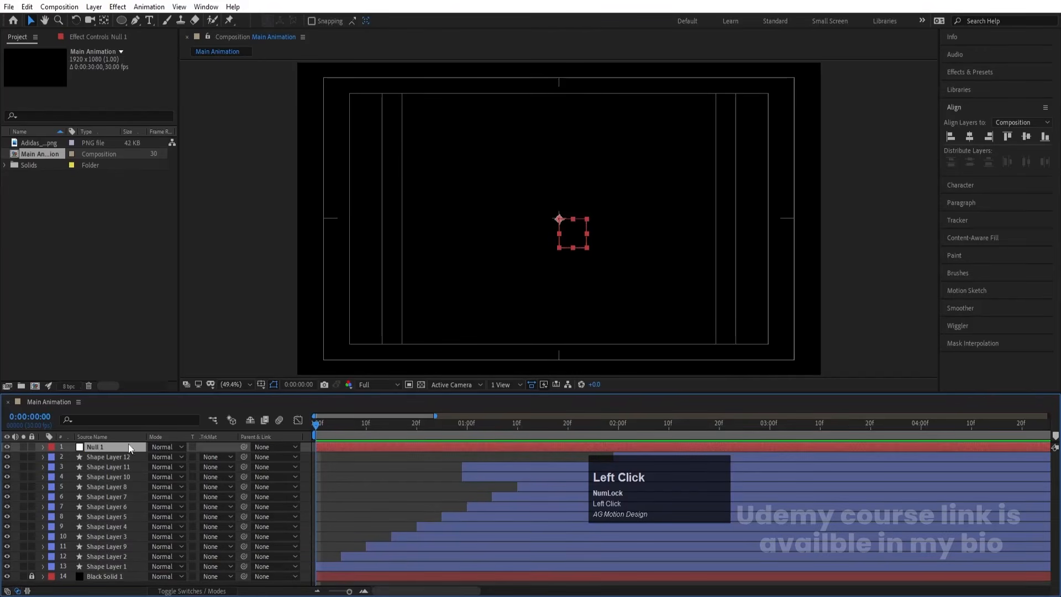
key("Return")
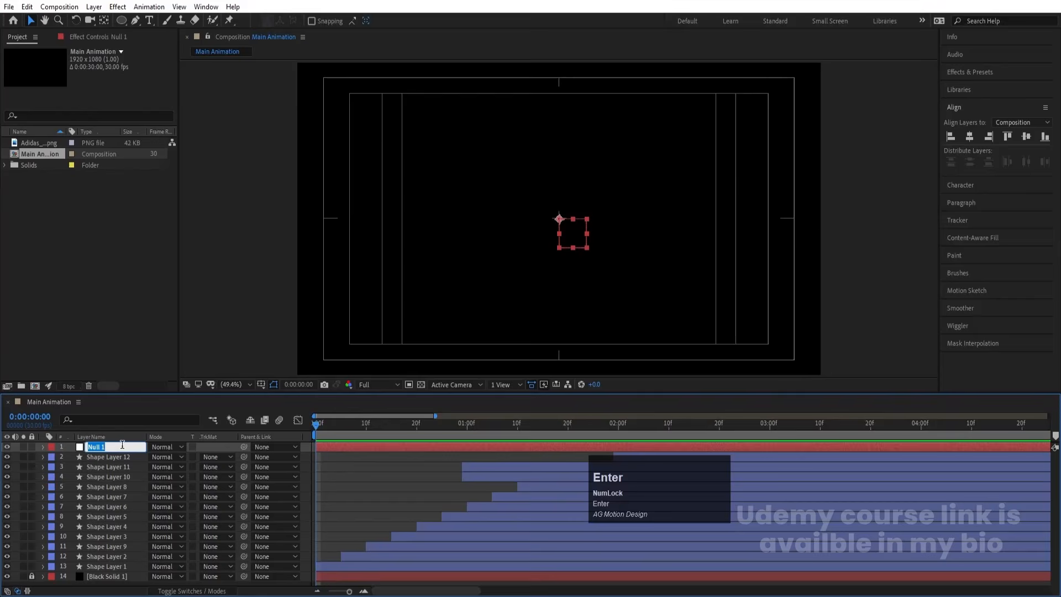
type("rotatio")
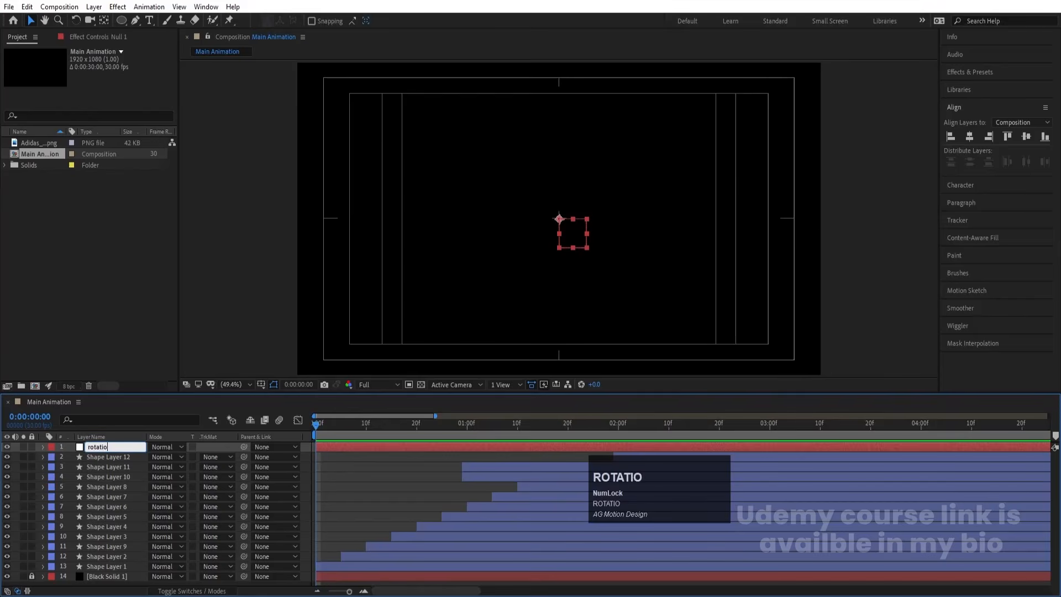
type("n")
key("Return")
- Check which layers hold the vertically moving circles and place the rotation null directly below Shape Layer 10
left_click_drag(536, 433, 598, 436)
left_click(524, 488)
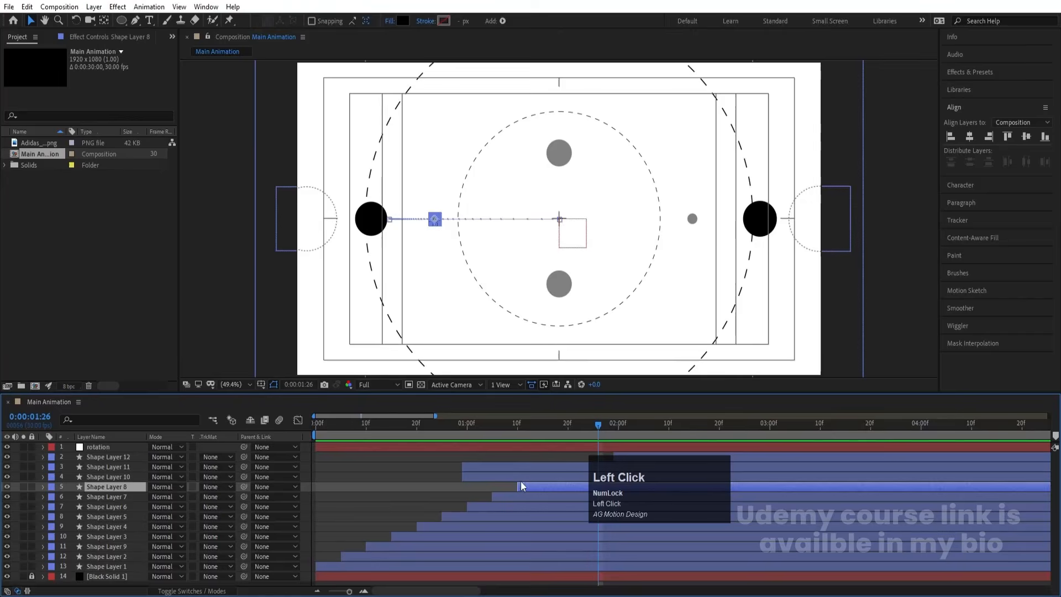
left_click(518, 478)
left_click(515, 466)
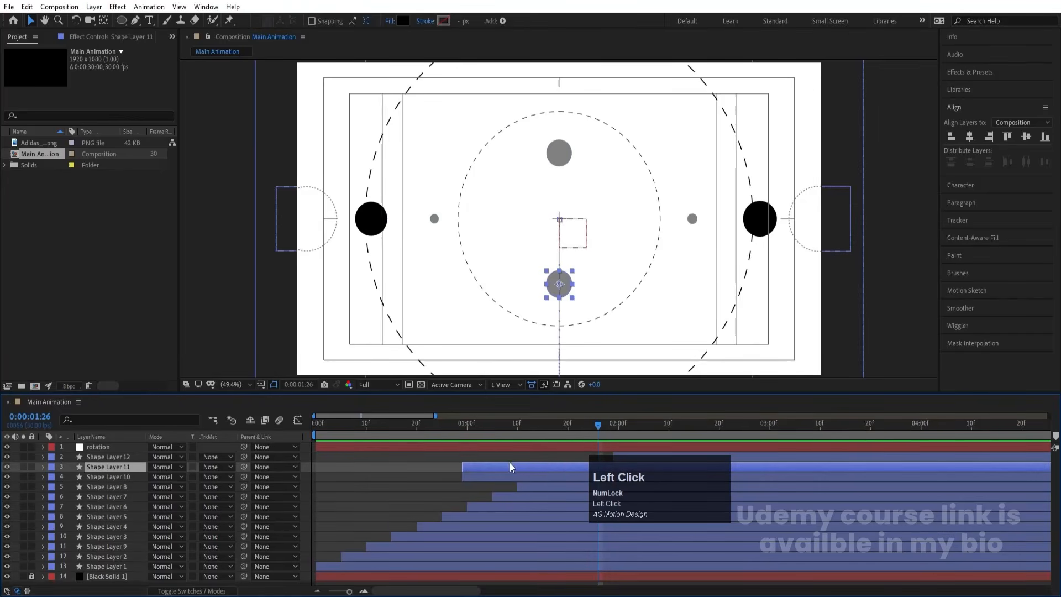
left_click(94, 456)
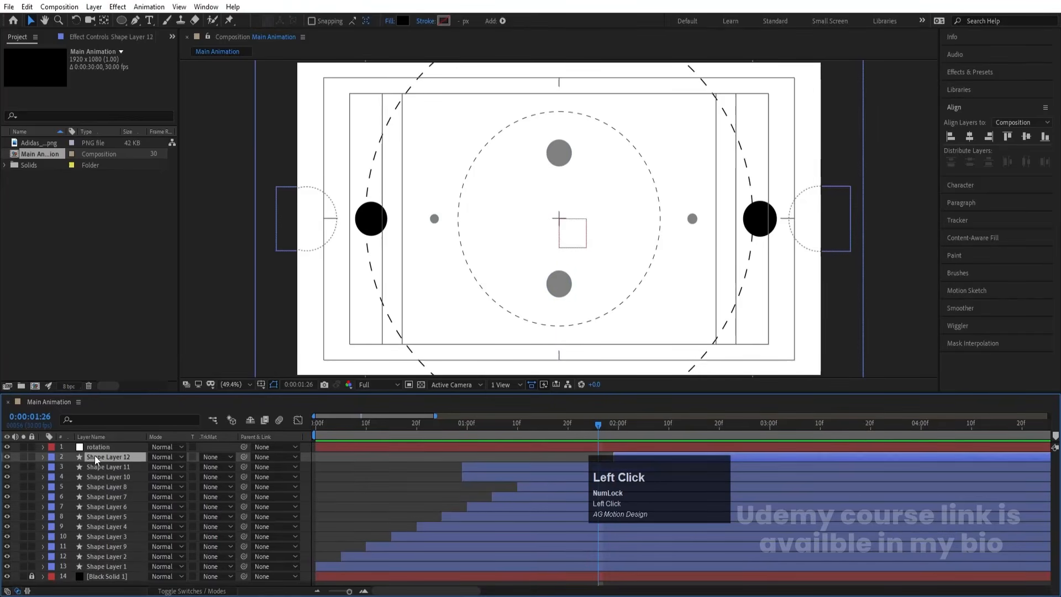
left_click(105, 475, "shift")
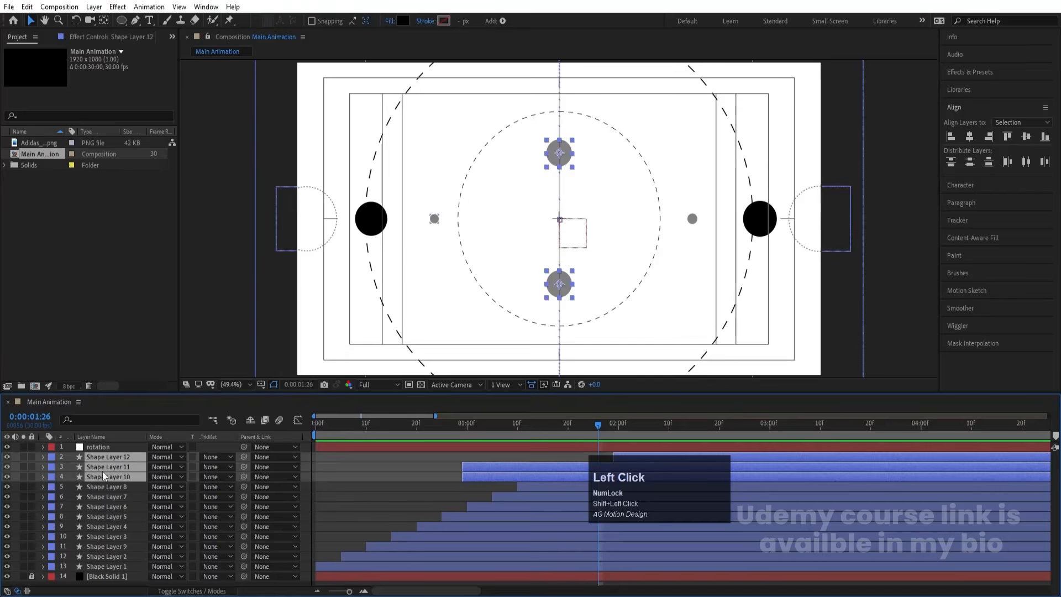
left_click_drag(101, 447, 119, 480)
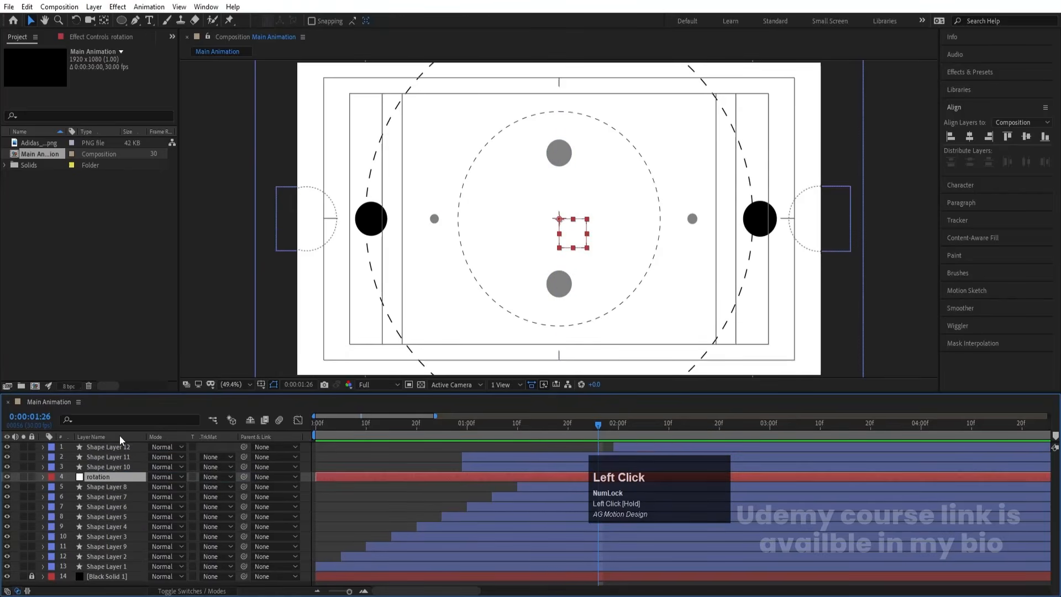
- Parent Shape Layers 2 through 9 to the rotation null, leaving out the white background circle and the three layers above the null
left_click(96, 468)
left_click(97, 457)
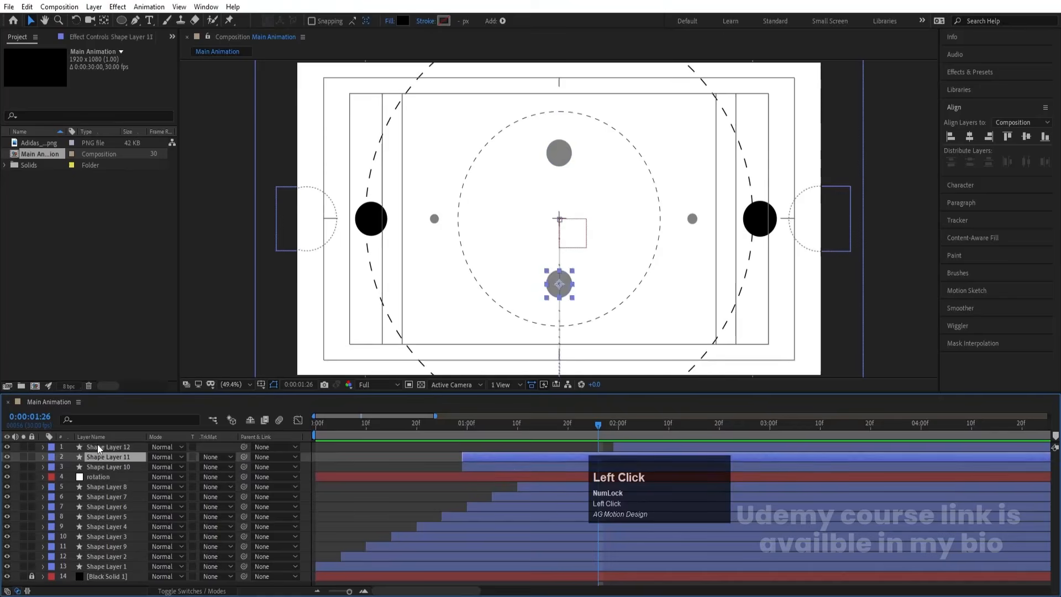
left_click(97, 446)
left_click(95, 560)
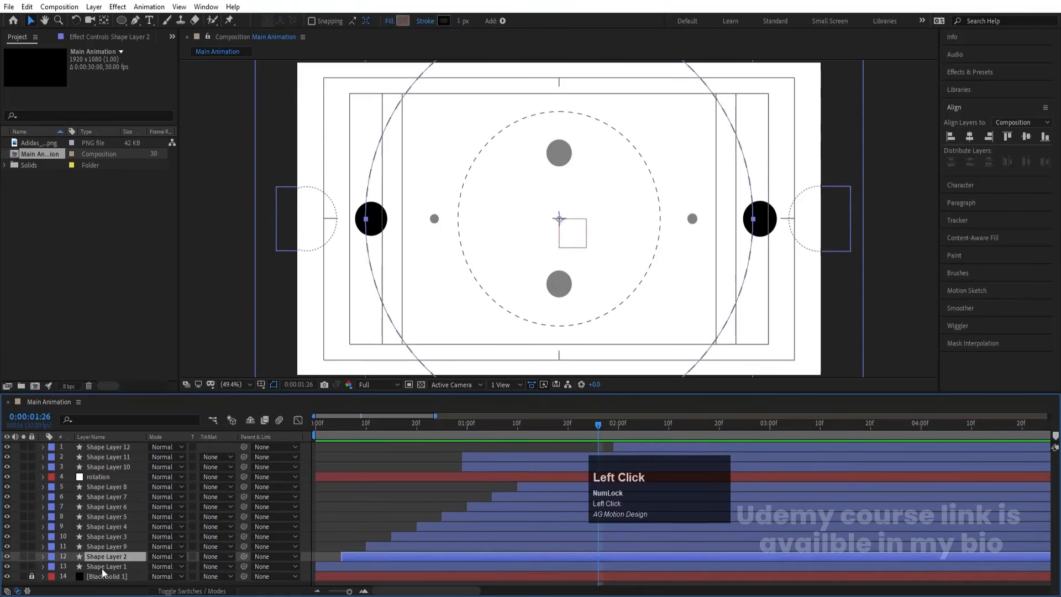
left_click(101, 567)
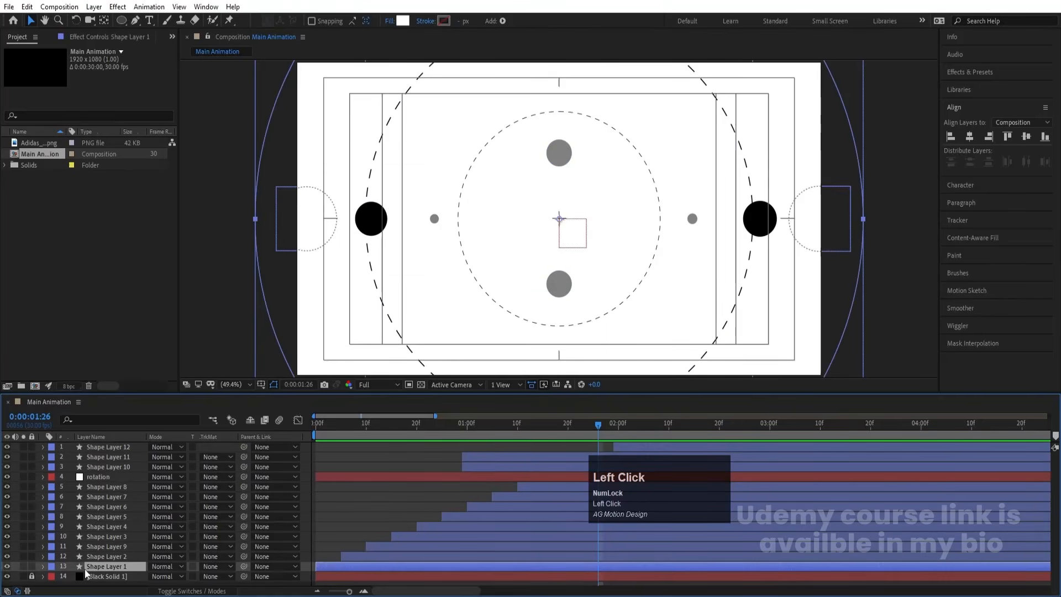
left_click(101, 559)
left_click(97, 489, "shift")
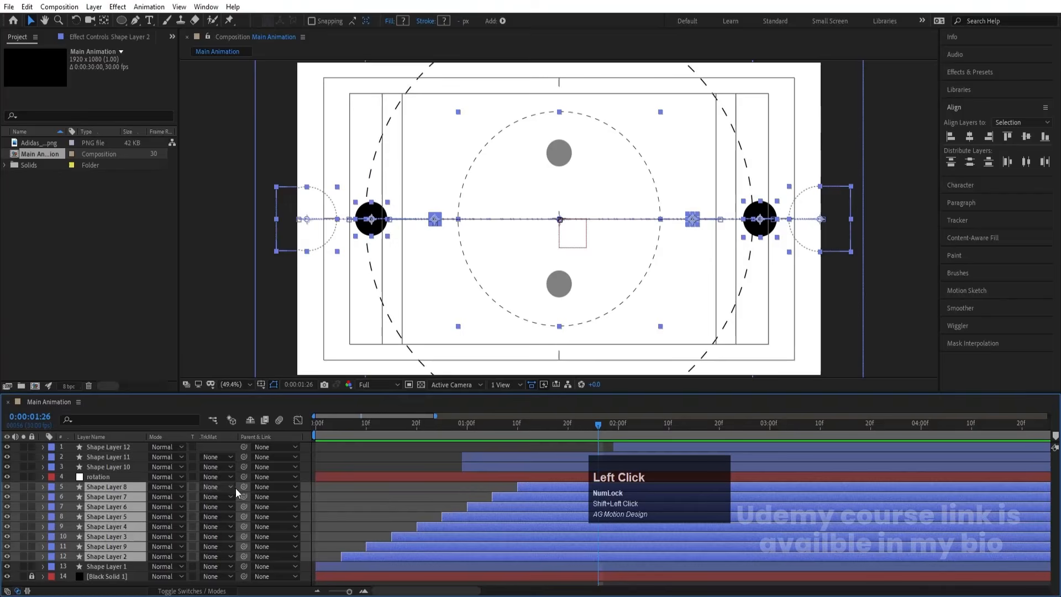
left_click_drag(246, 486, 114, 481)
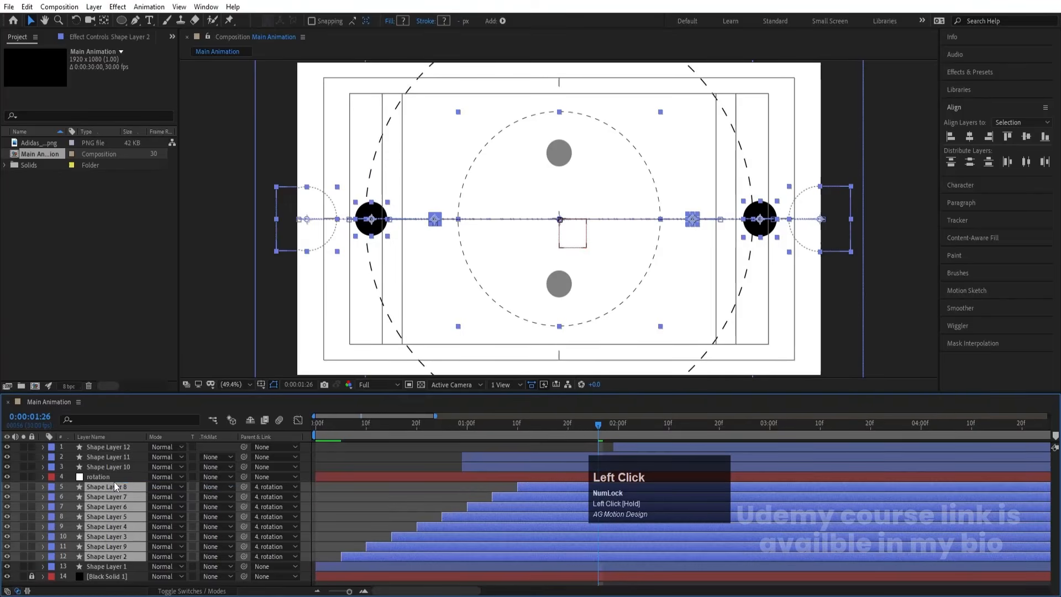
- Keyframe the rotation null's Rotation at 0° on the composition's first frame
left_click(112, 479)
left_click(316, 427)
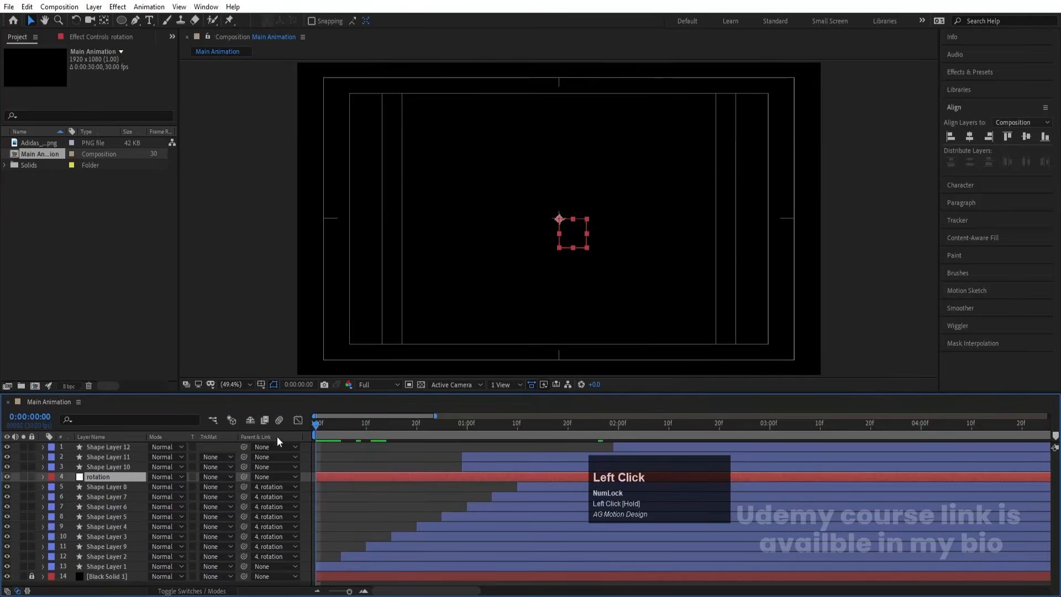
key("r")
left_click(68, 486)
- Set the rotation null's Rotation to 90° at 0:00:02:21 and preview the turning circles from the start
key("space")
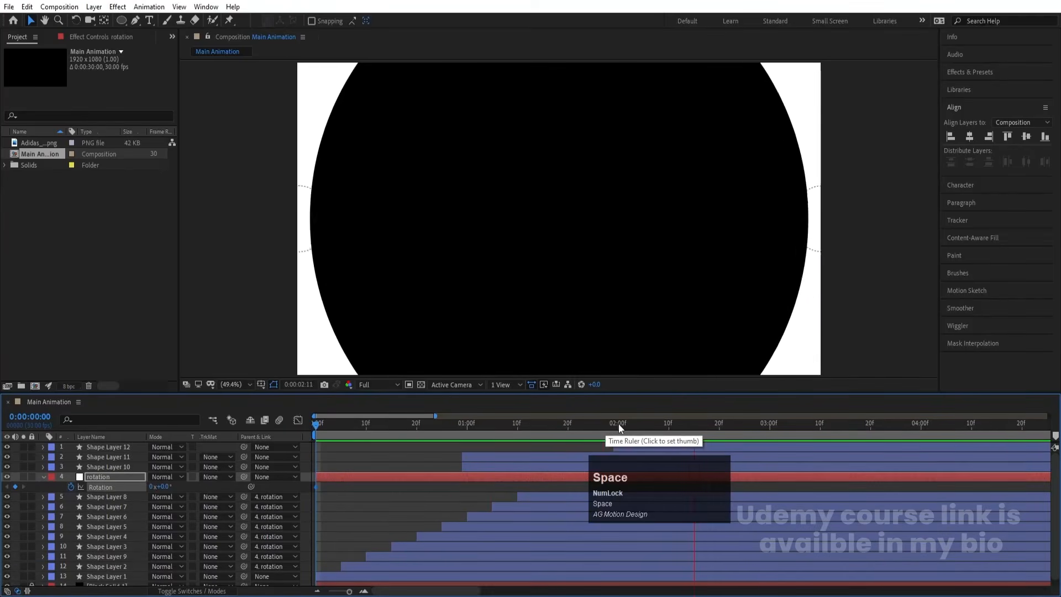
left_click(165, 487)
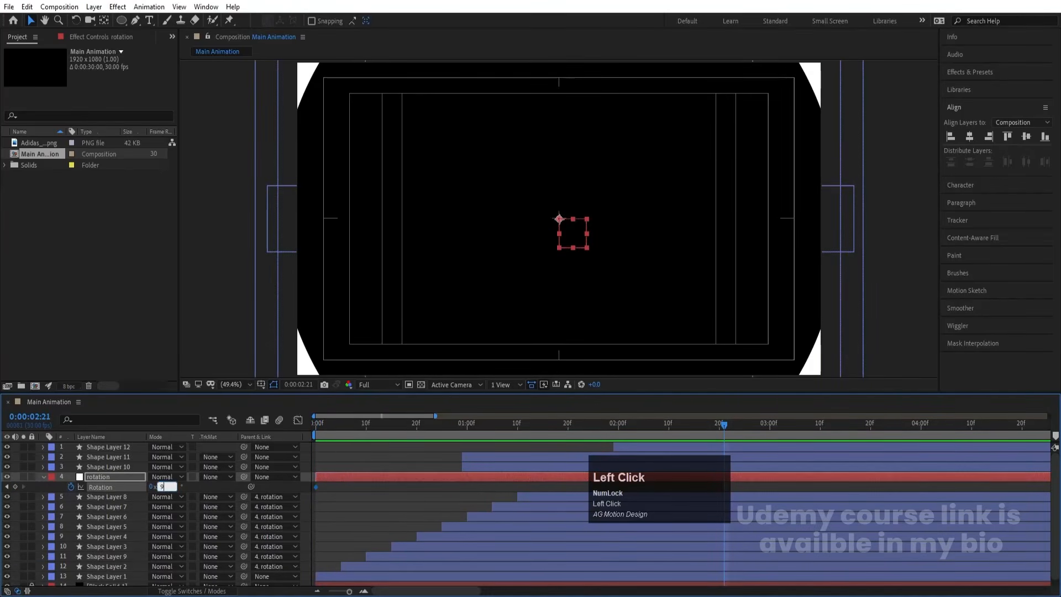
key("Return")
key("Home")
key("space")
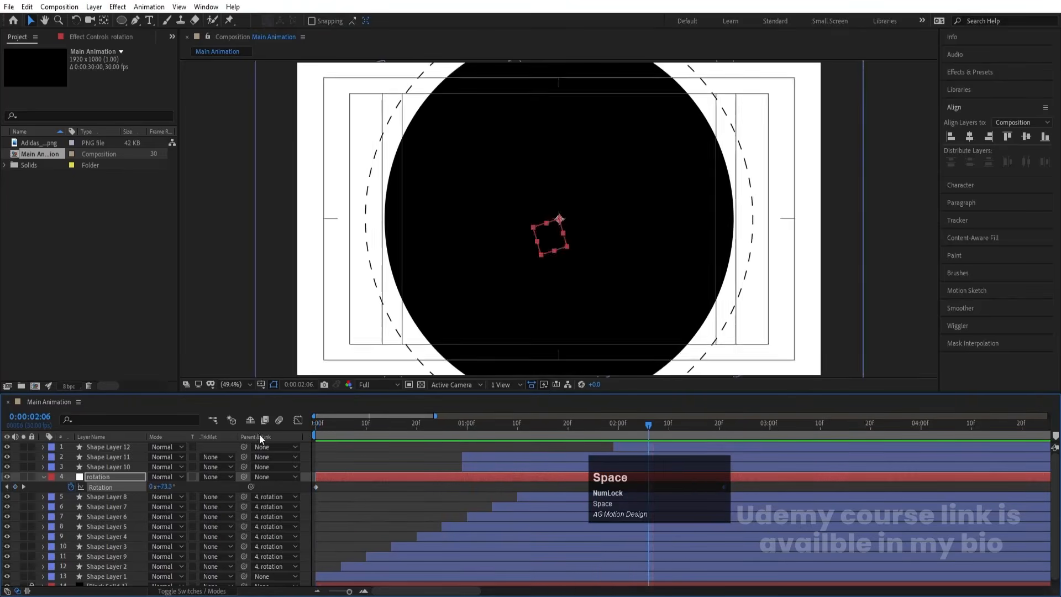
key("minus")
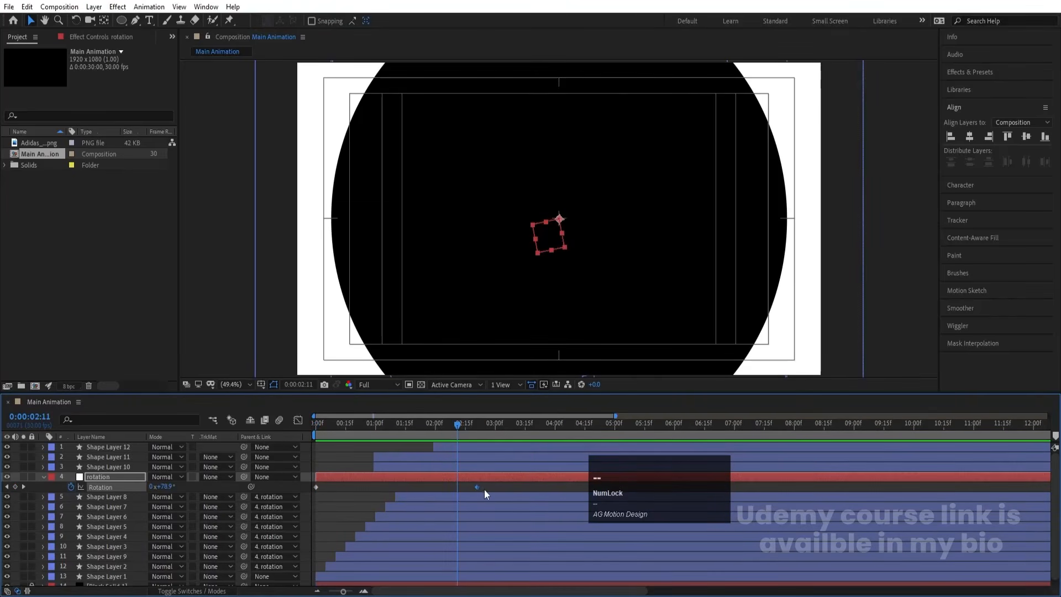
- Move the rotation null's second Rotation keyframe out to about 0:00:07:09 and preview the slower turn
left_click_drag(477, 487, 752, 486)
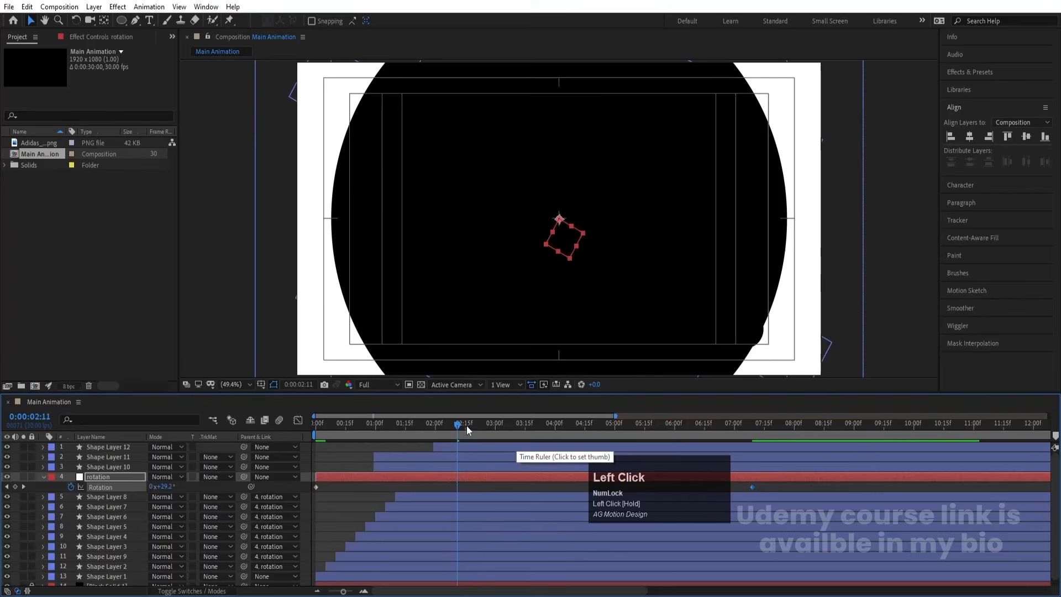
key("space")
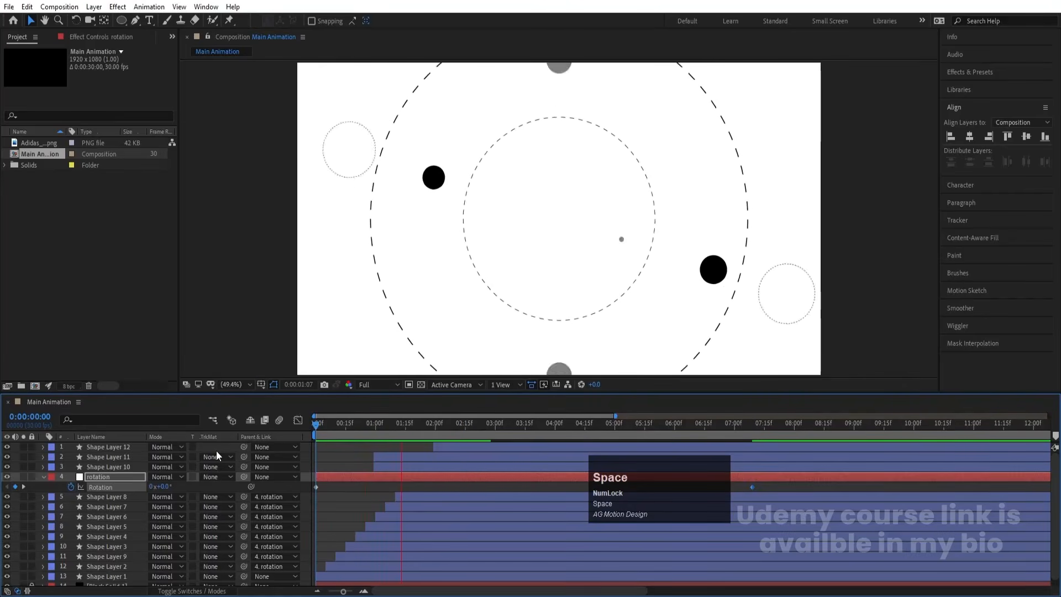
key("space")
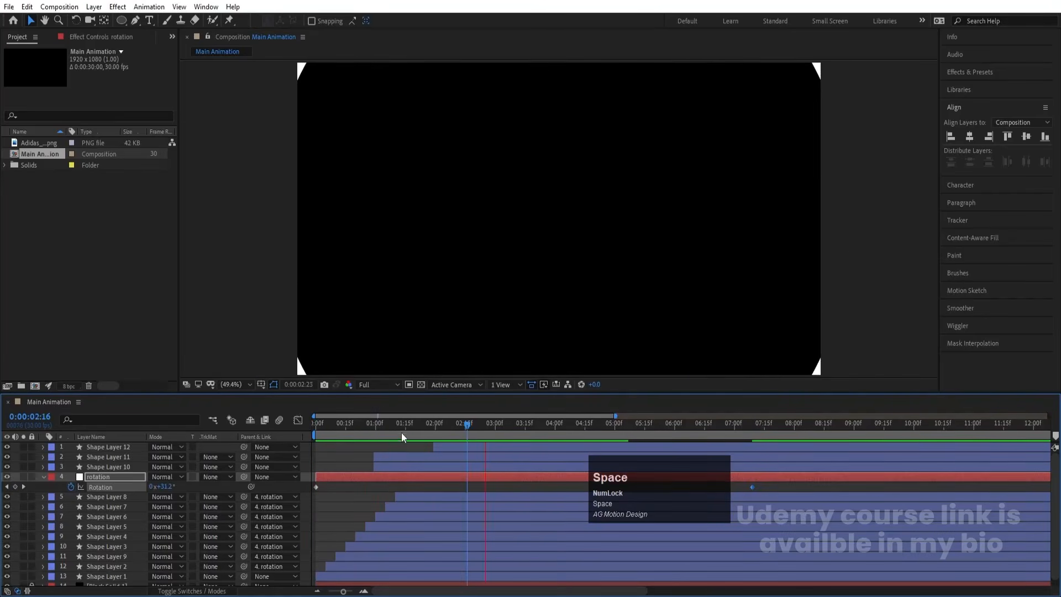
left_click_drag(402, 433, 263, 445)
key("space")
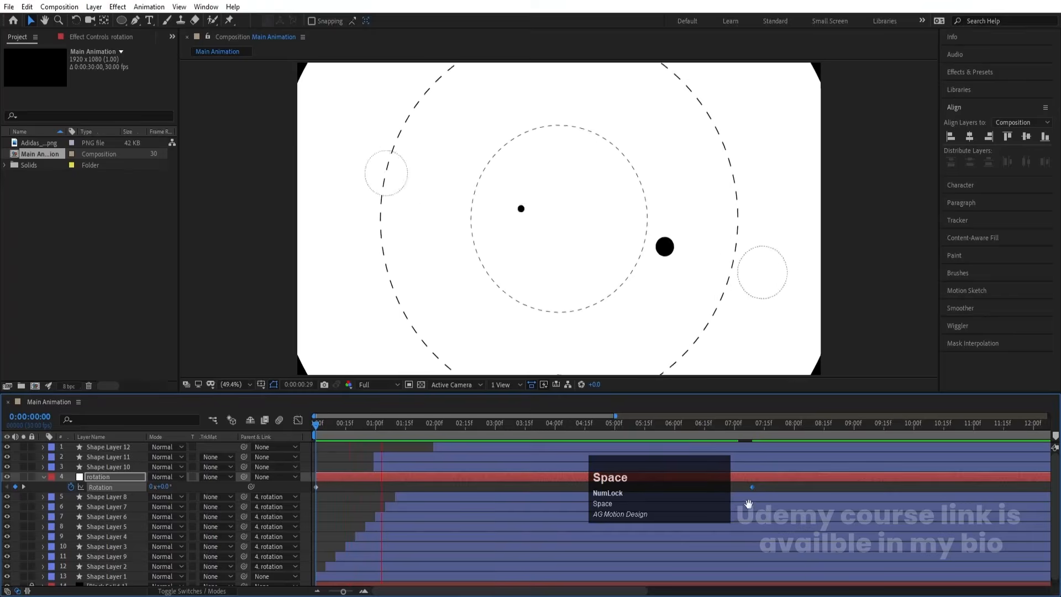
- Move the rotation null's second Rotation keyframe to about 0:00:10:00, preview the motion and collapse the null's keyframes
left_click_drag(752, 487, 913, 484)
left_click(312, 431)
key("space")
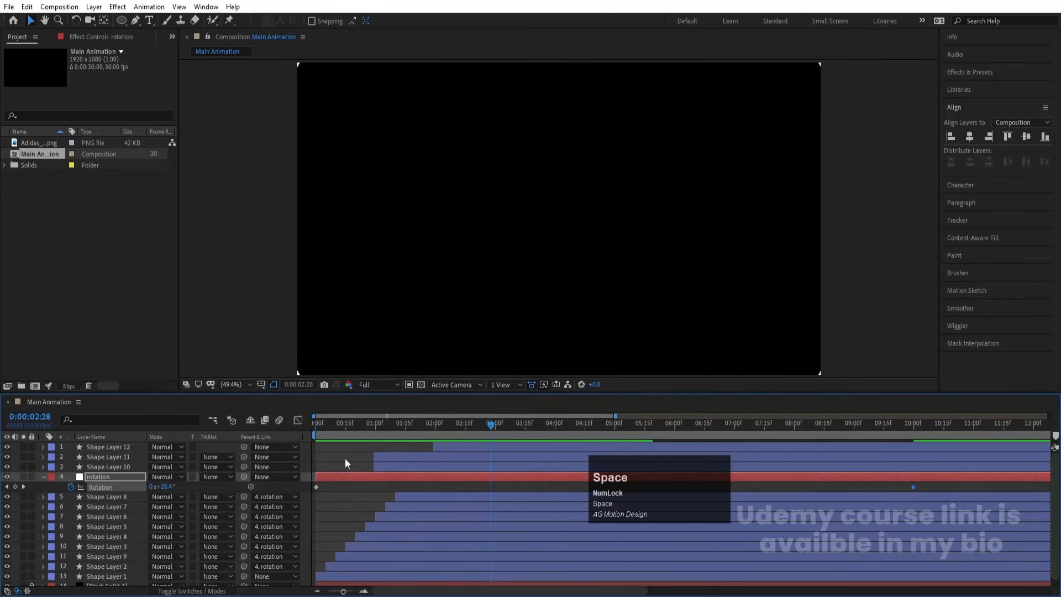
left_click(345, 459)
key("space")
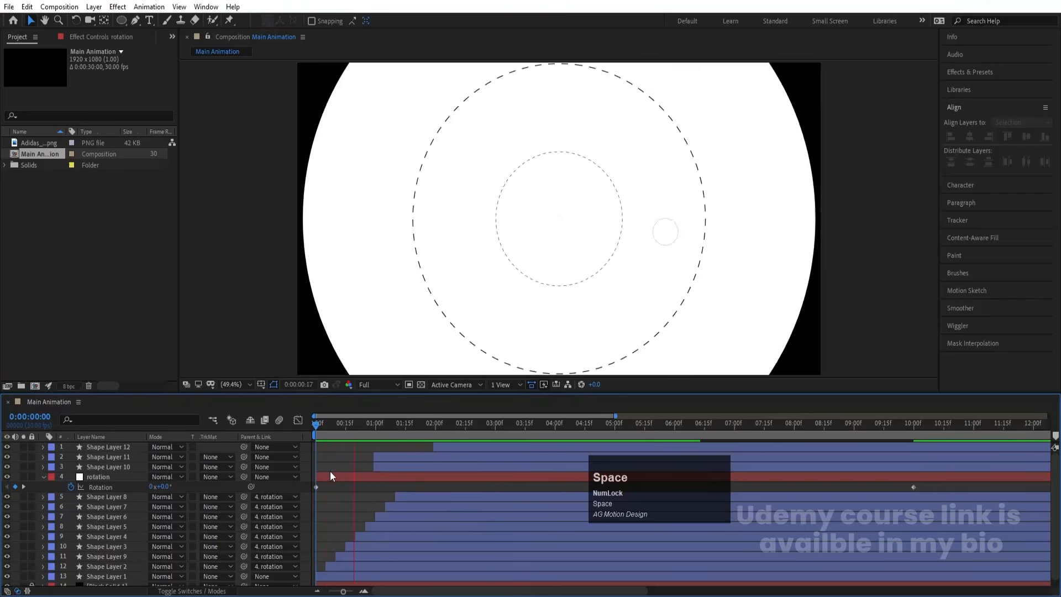
key("space")
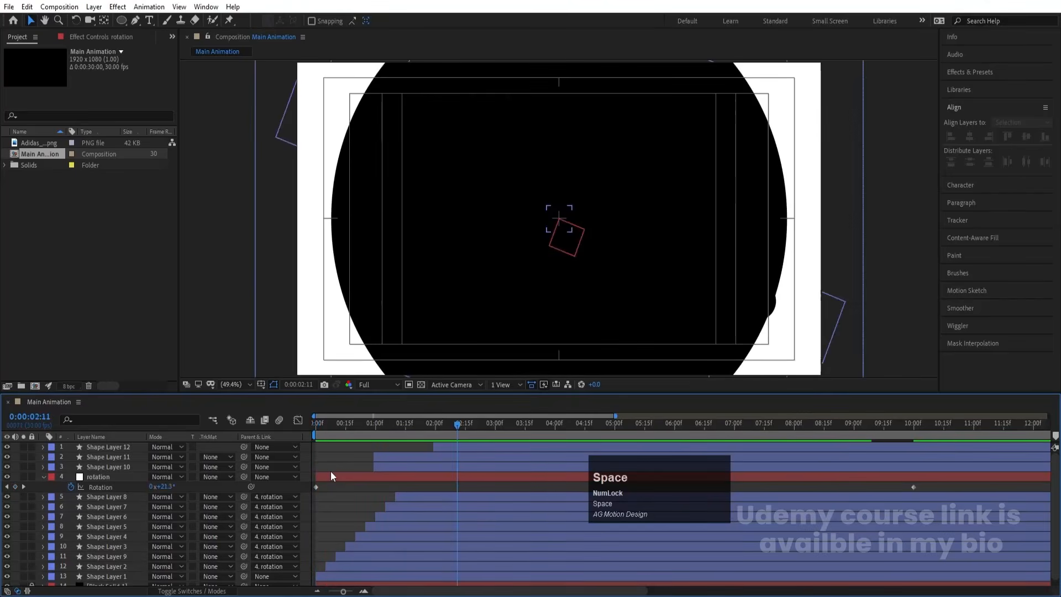
key("u")
key("u")
- Play the rotating circles from several points within the first three seconds to check the motion
key("space")
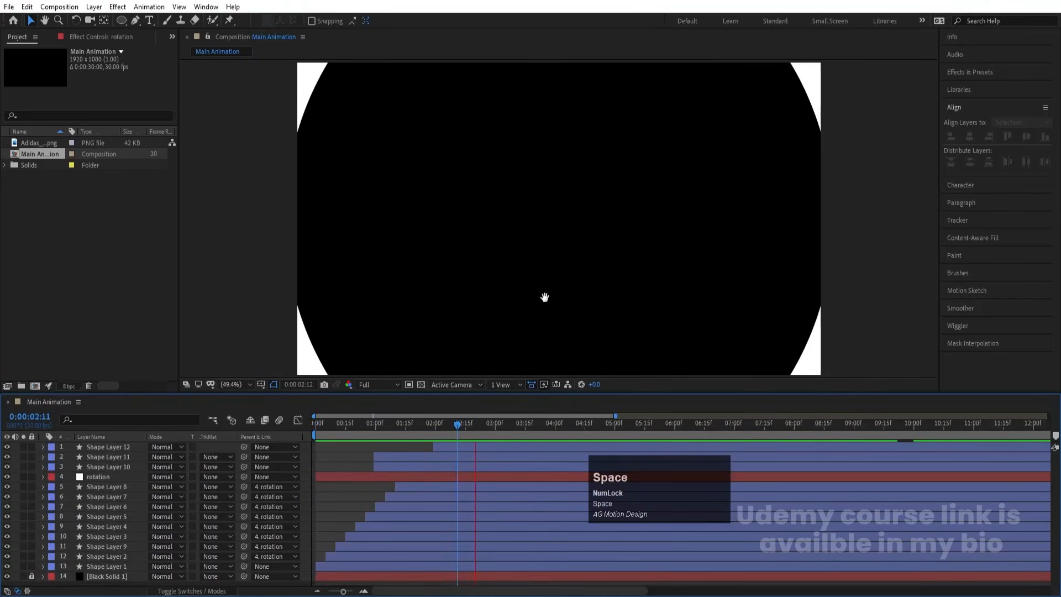
key("space")
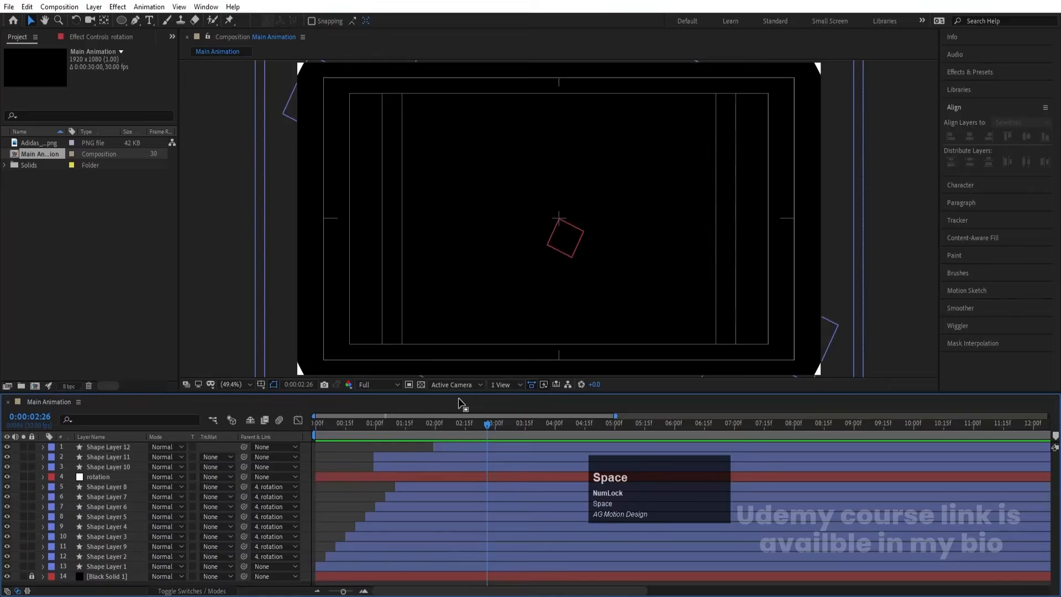
left_click(399, 424)
key("space")
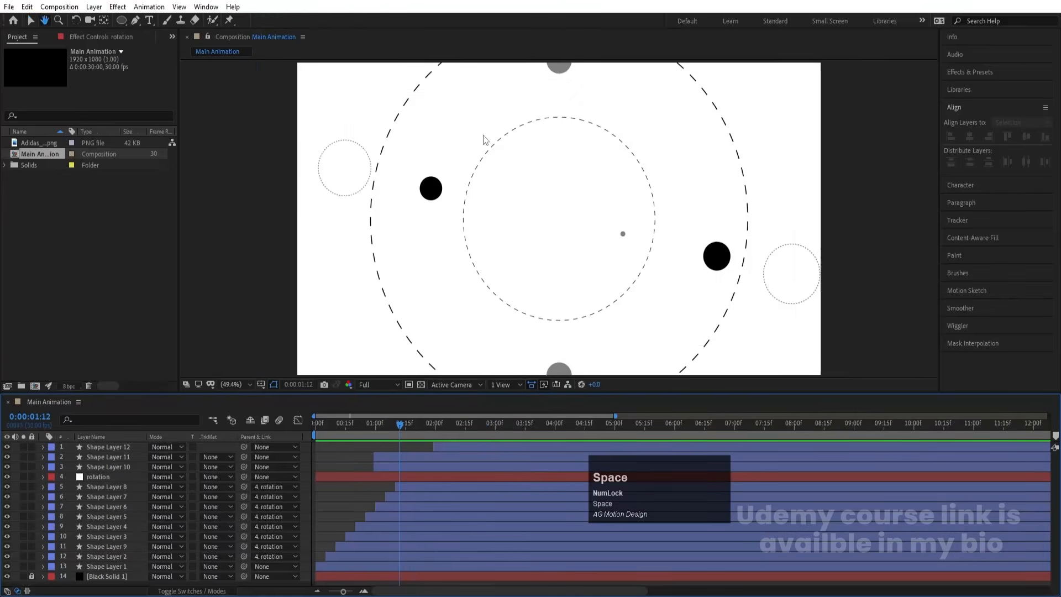
key("space")
left_click(358, 432)
key("space")
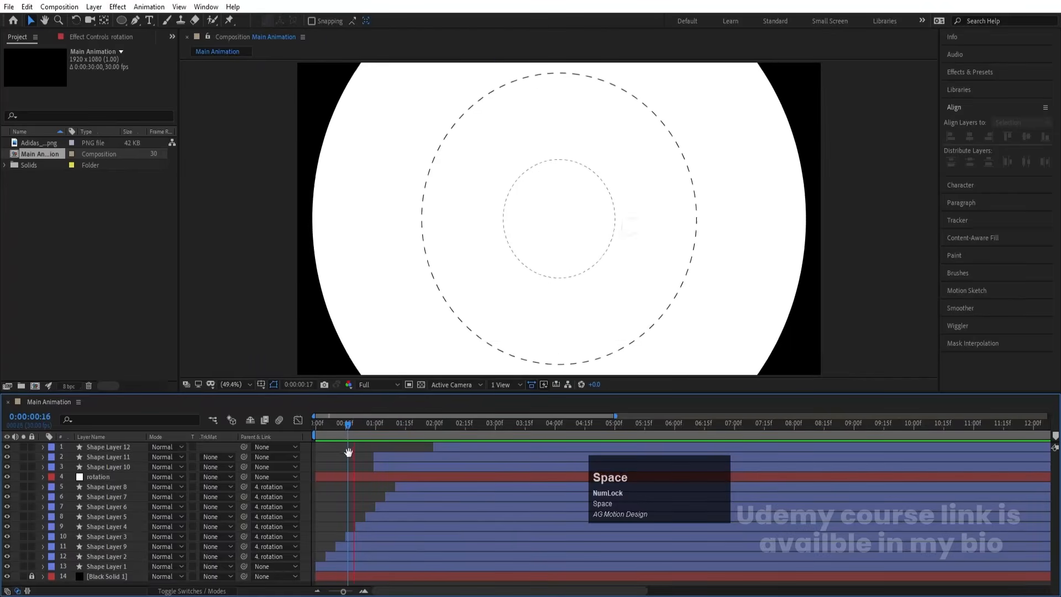
left_click(358, 432)
- At 0:00:01:02, draw a black circle about 16 px wide on a new layer at the upper-left title-safe corner
left_click(121, 21)
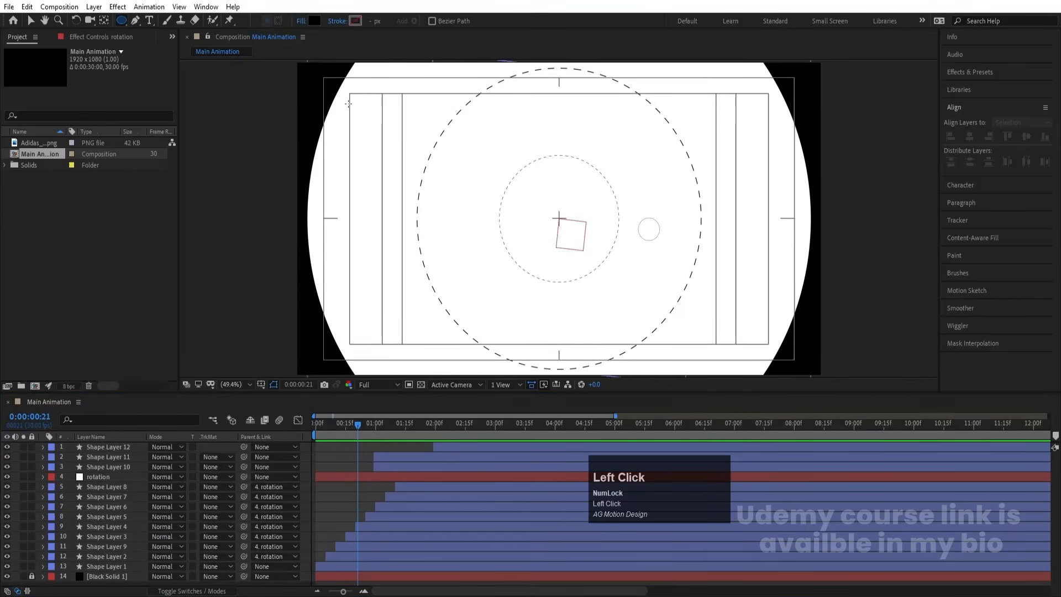
key("space")
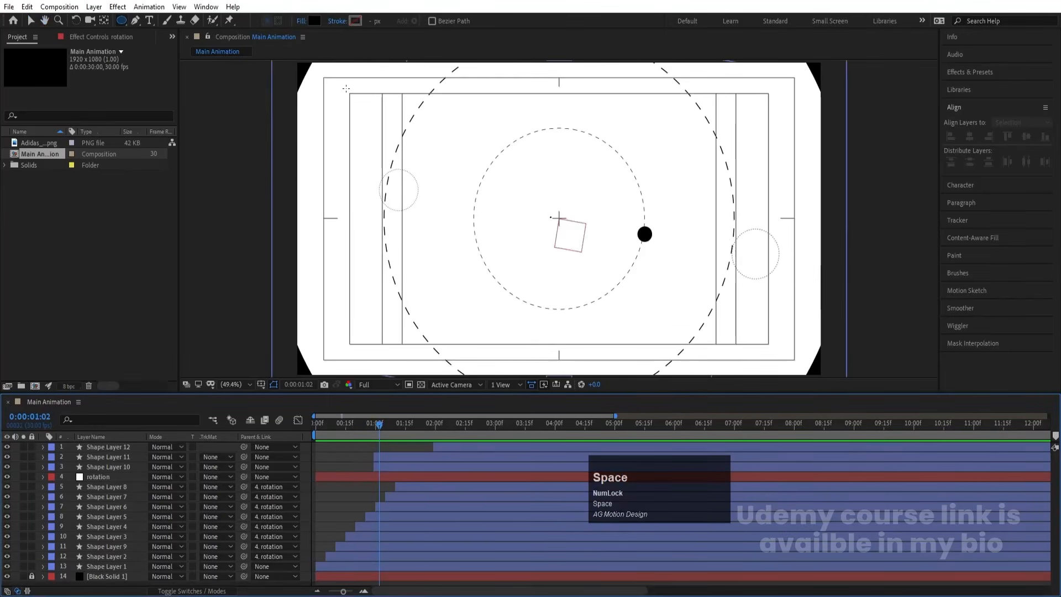
left_click(349, 92, "shift")
left_click(334, 480)
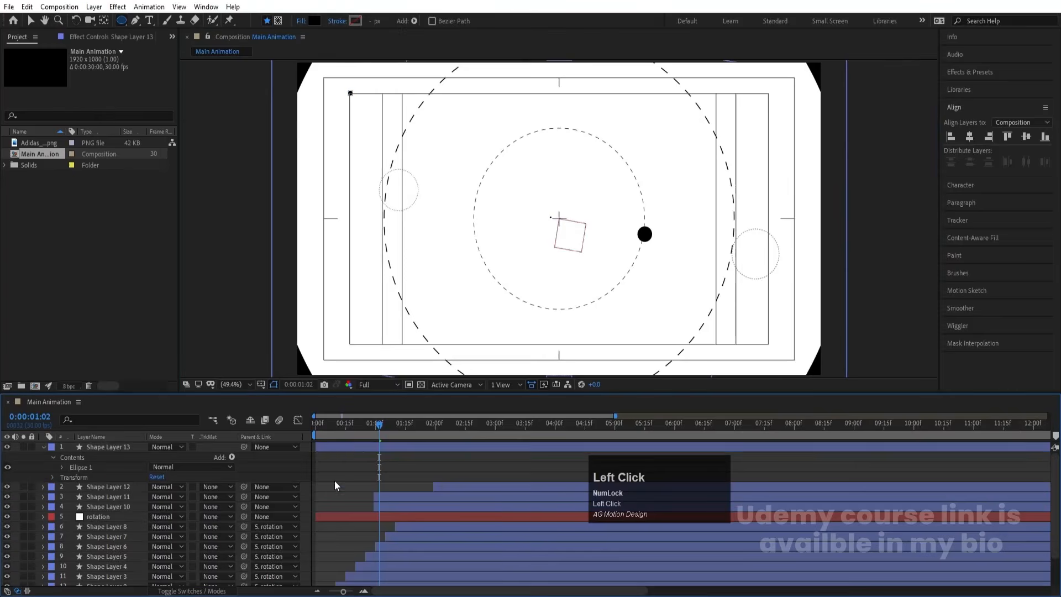
left_click(347, 446)
- Set the small circle's ellipse size to 5 and turn off the Title/Action Safe overlay
left_click(62, 468)
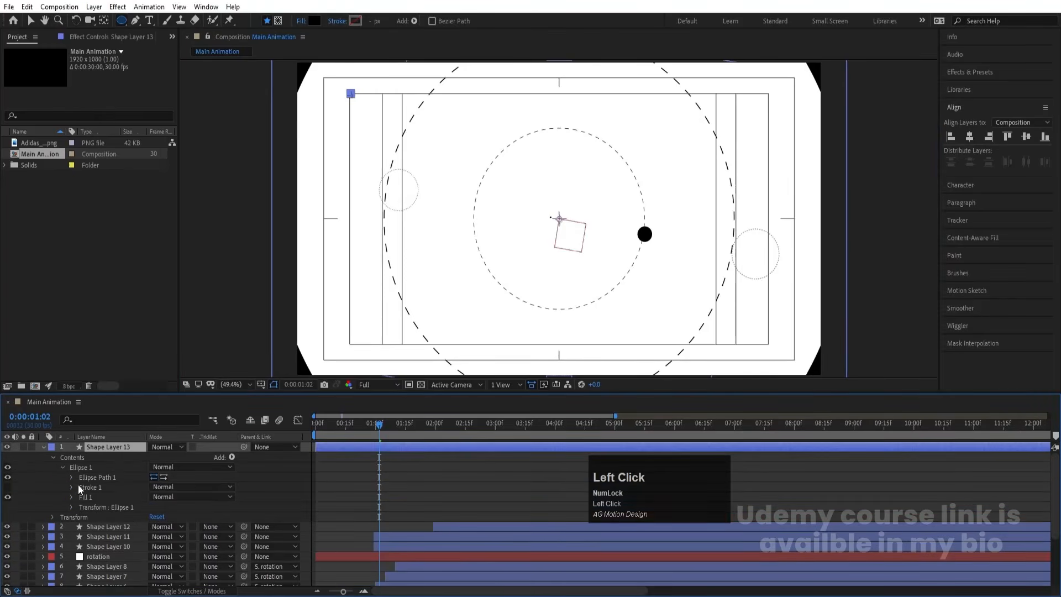
left_click(72, 478)
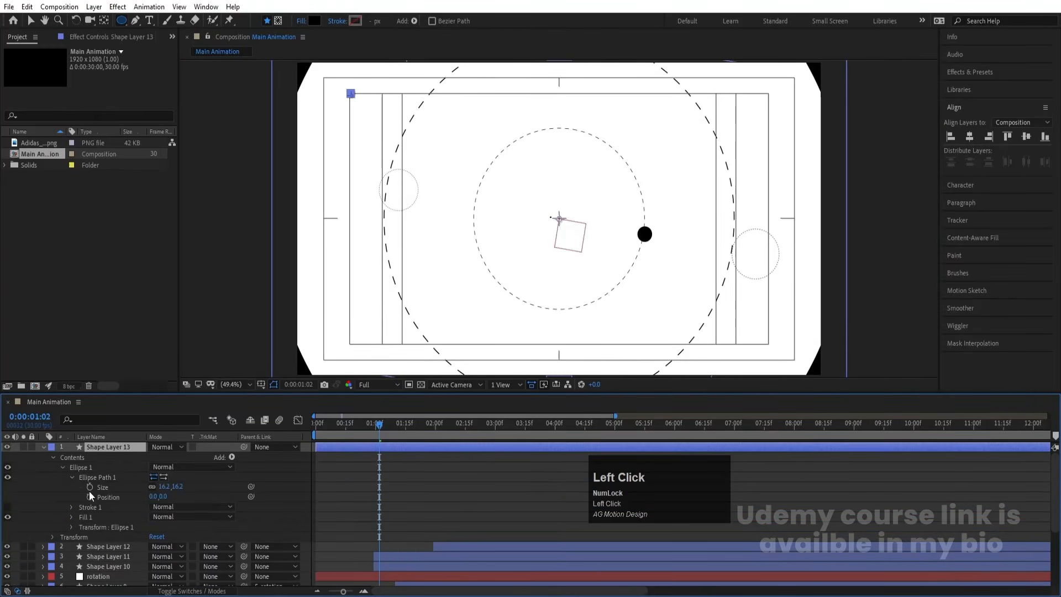
left_click(165, 486)
type("5")
key("Return")
left_click(299, 511)
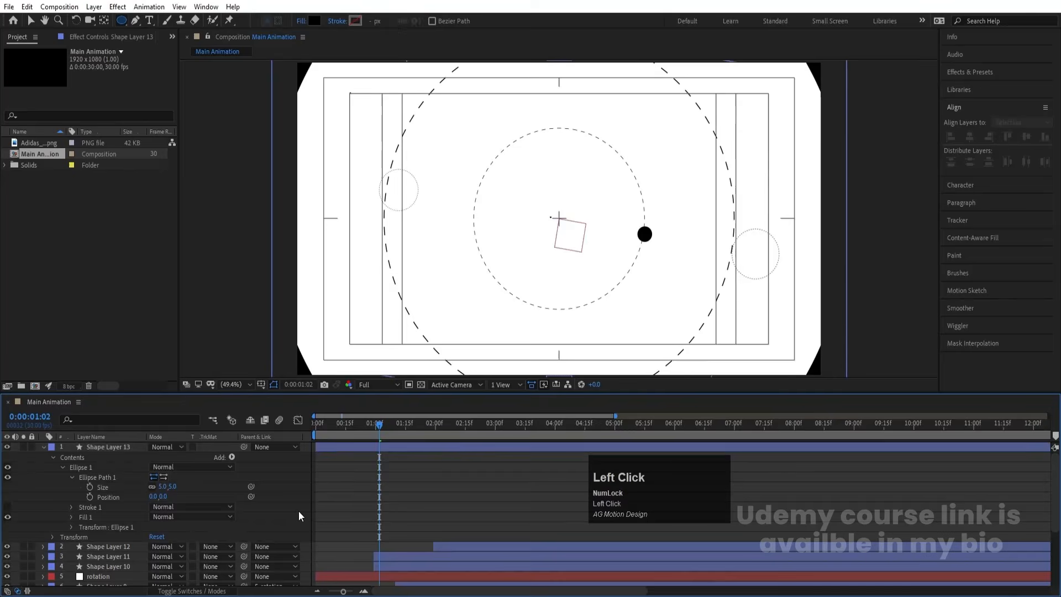
left_click(262, 384)
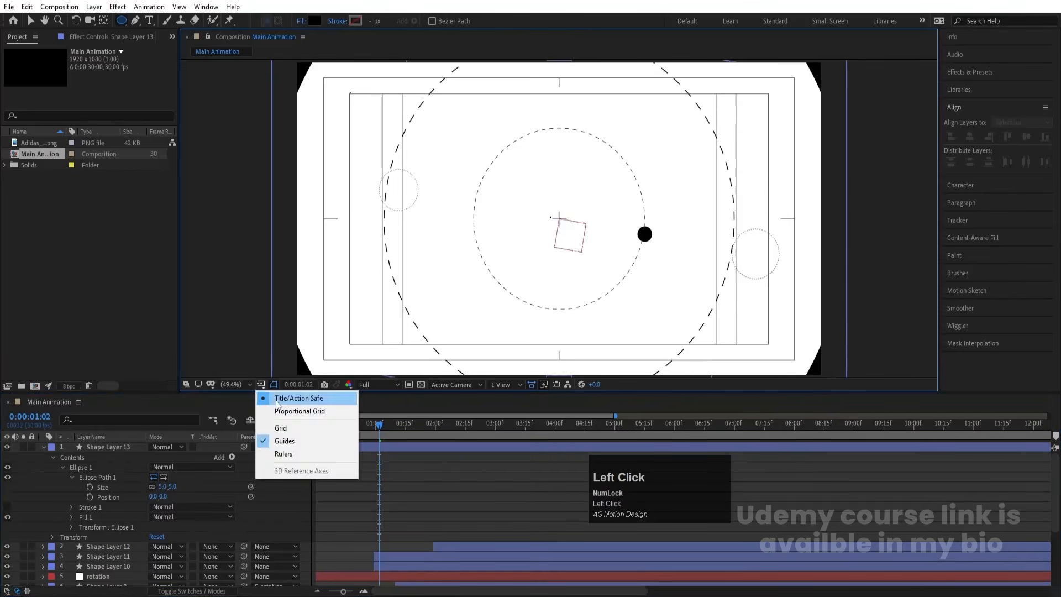
left_click(310, 398)
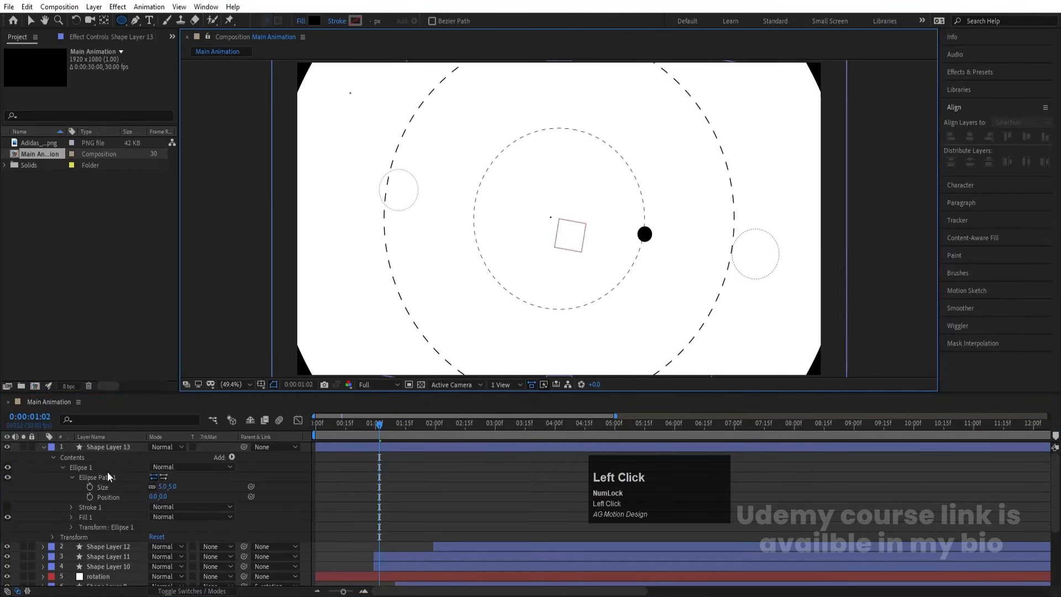
- Add a Repeater to the contents of Shape Layer 13
left_click(71, 476)
left_click(75, 467)
left_click(86, 458)
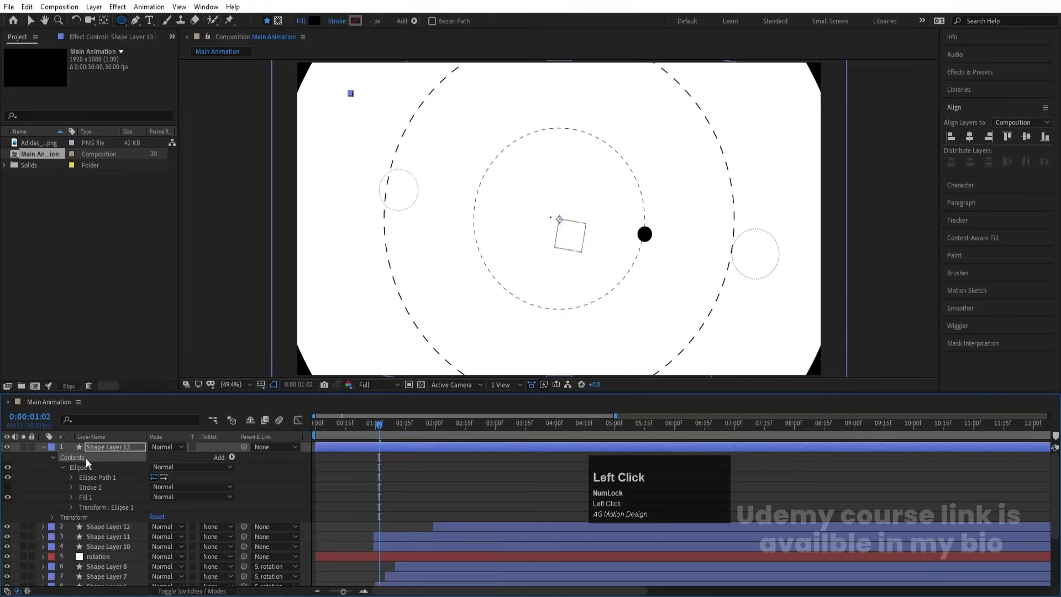
left_click(231, 457)
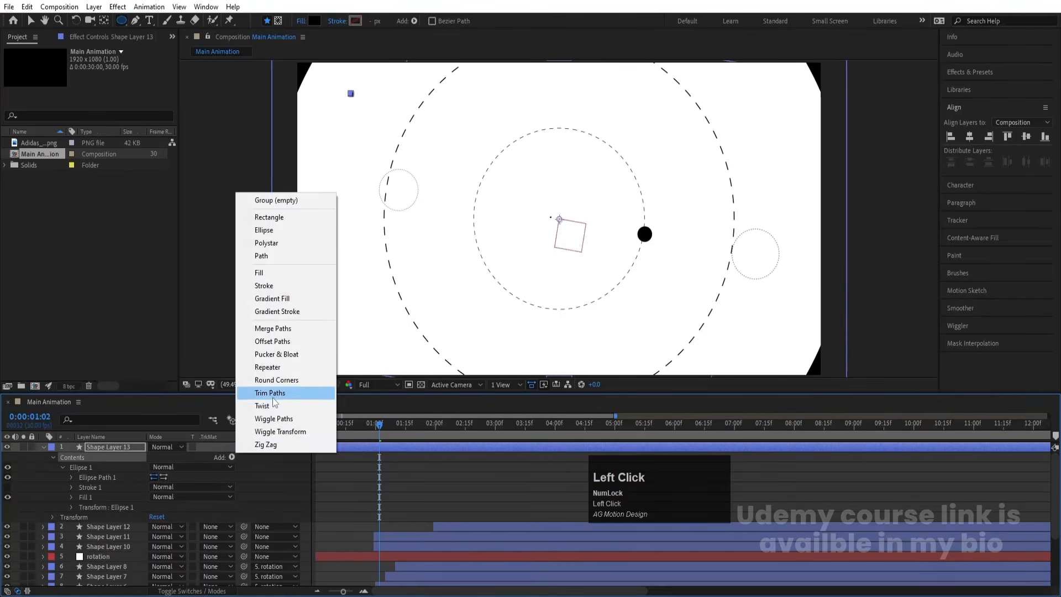
left_click(270, 368)
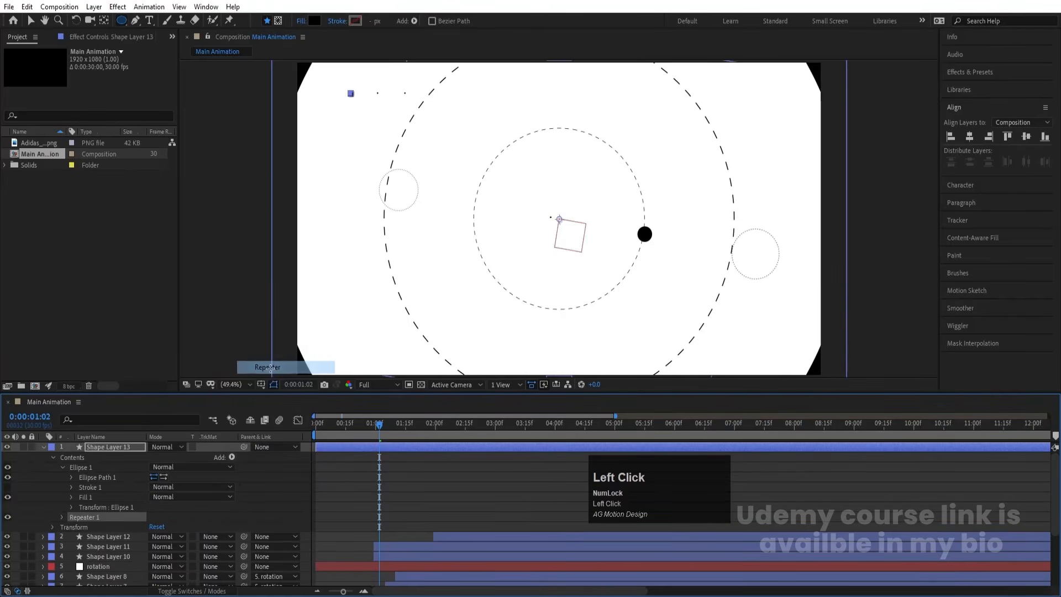
- Set the repeater's transform Position to 15, 0 and its Copies to 28 for a horizontal row of dots
left_click(60, 518)
left_click(72, 556)
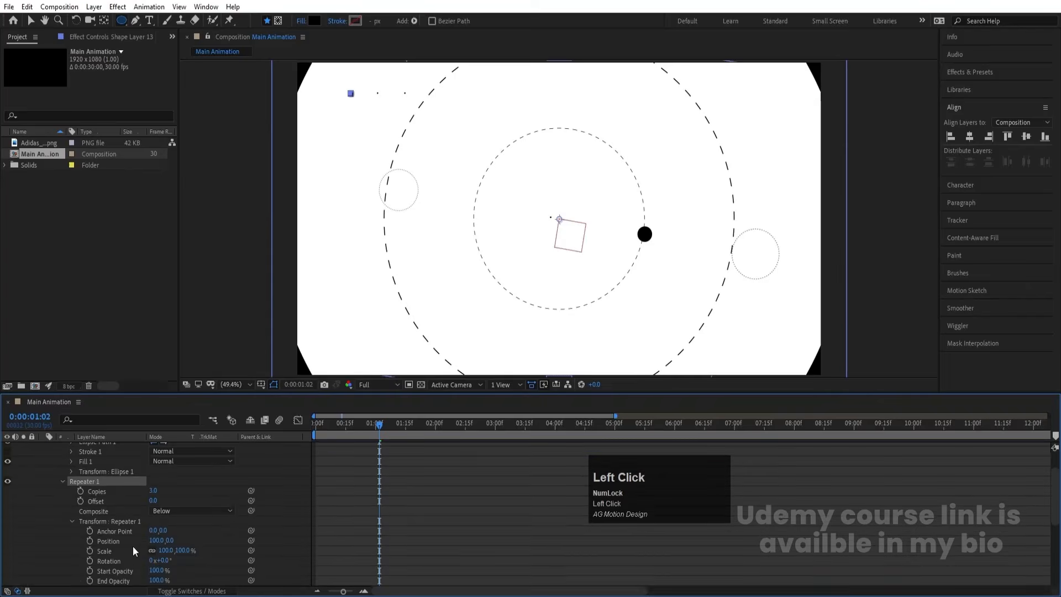
left_click_drag(155, 543, 151, 540)
left_click_drag(157, 487, 170, 488)
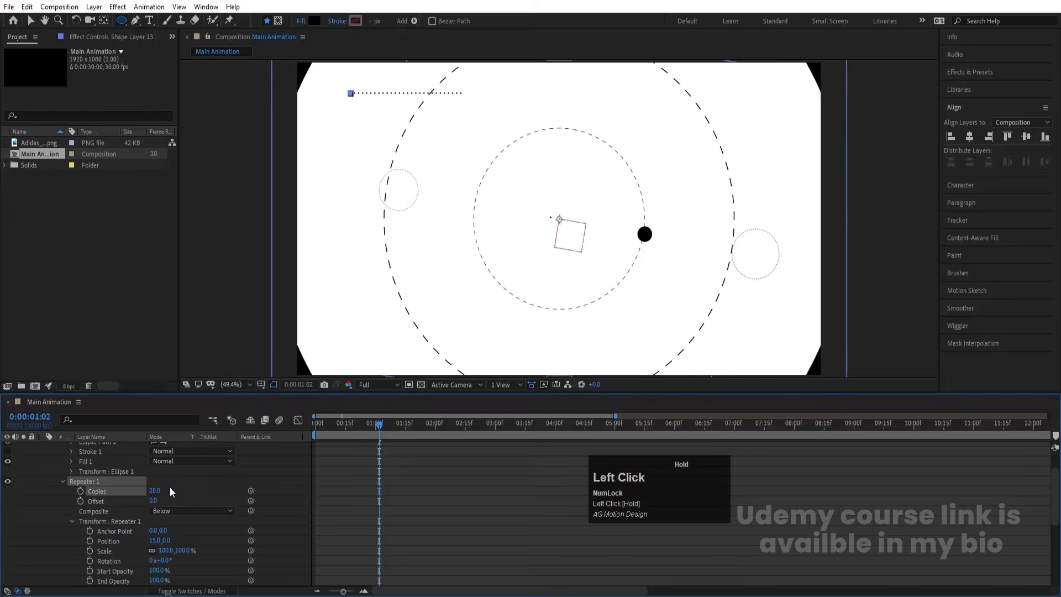
left_click(61, 480)
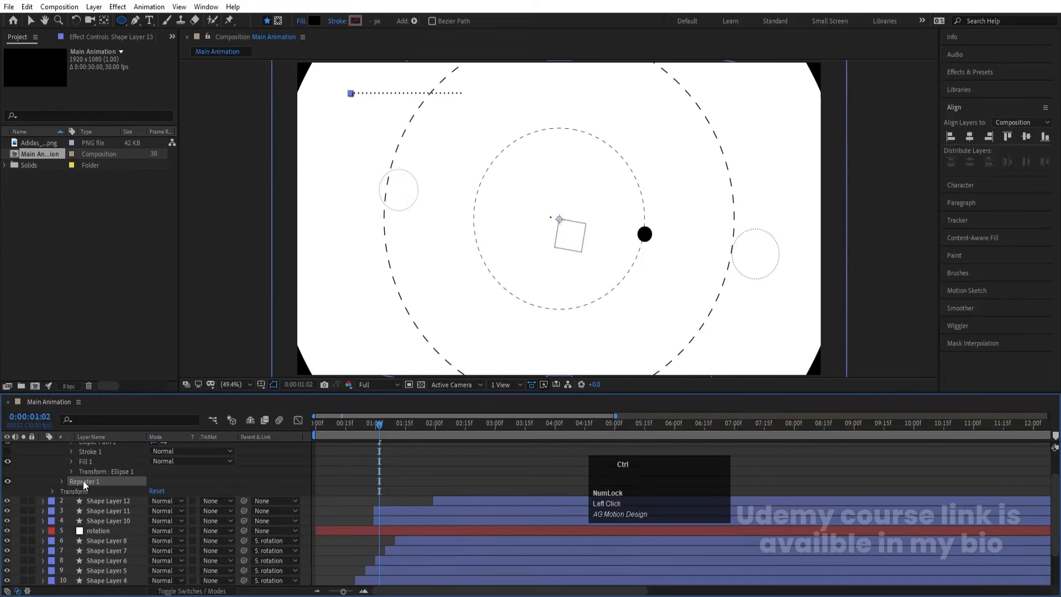
- Duplicate the repeater and give the duplicate Position 0, 16 and 16 copies to form a grid of dots
key("ctrl+d")
left_click(62, 491)
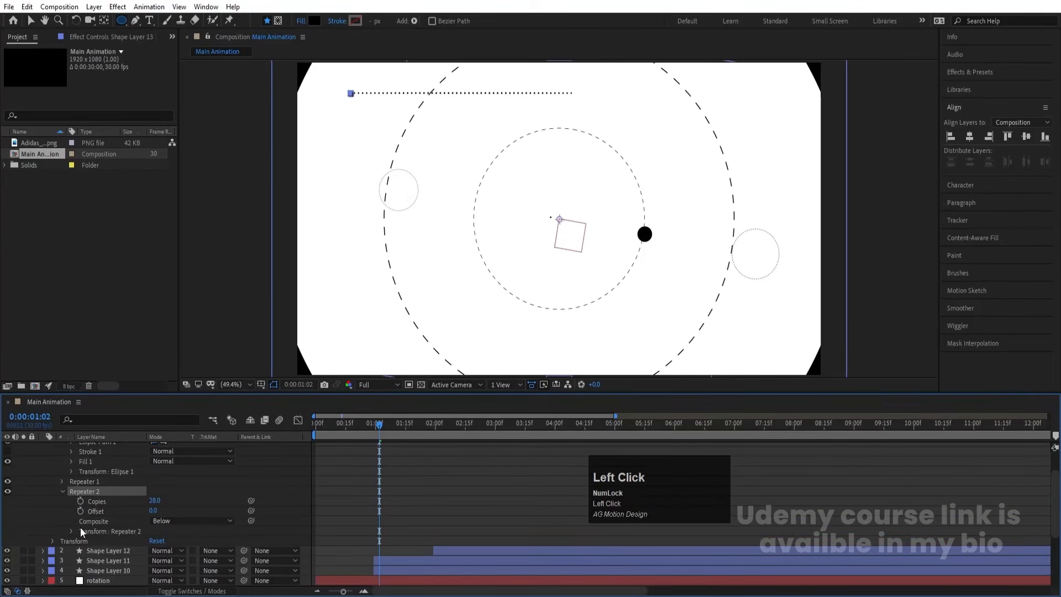
left_click(72, 530)
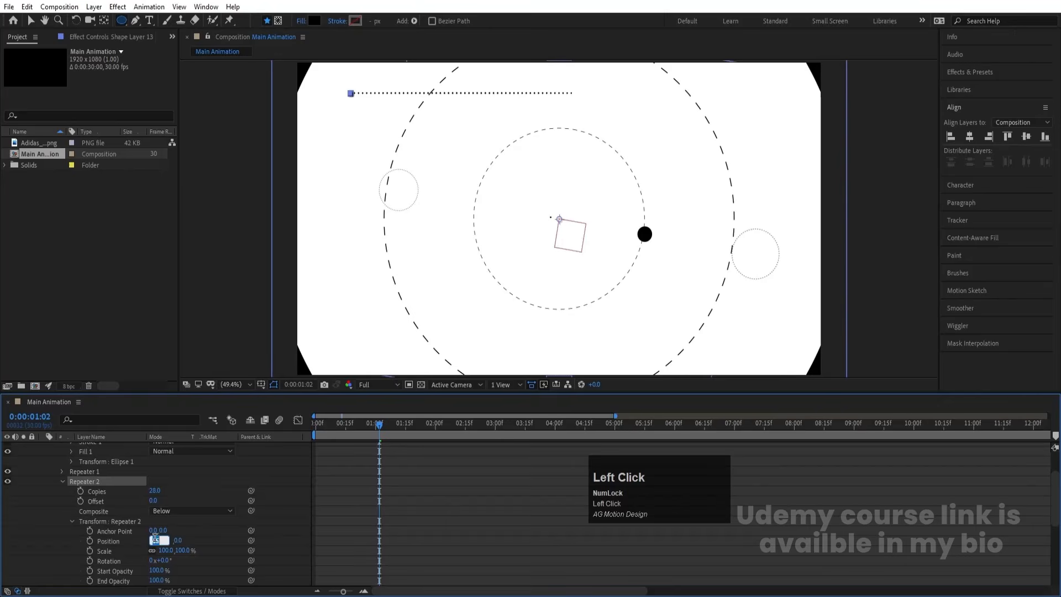
key("Return")
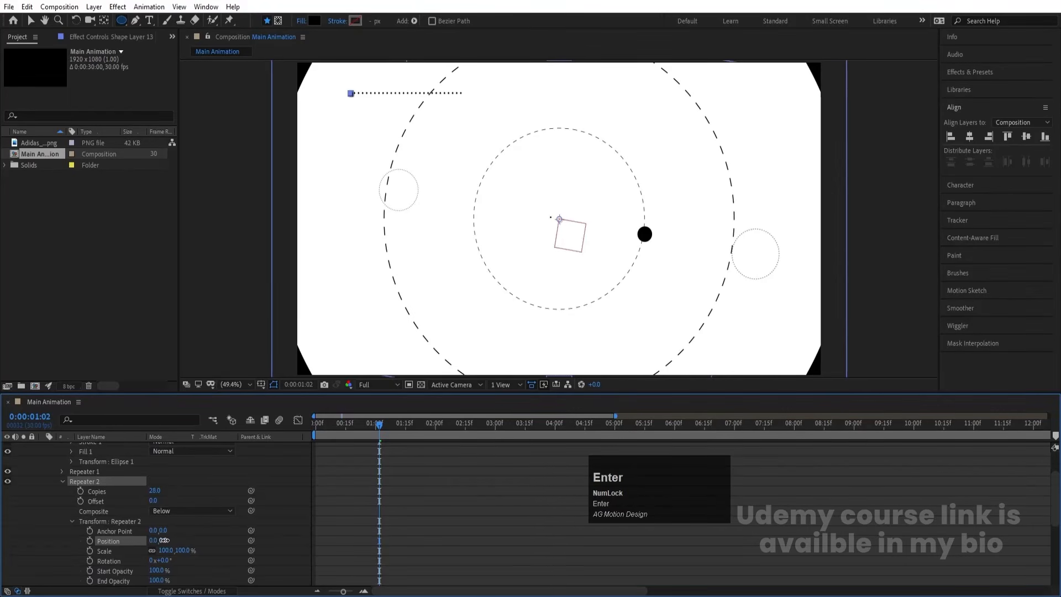
left_click_drag(164, 539, 172, 542)
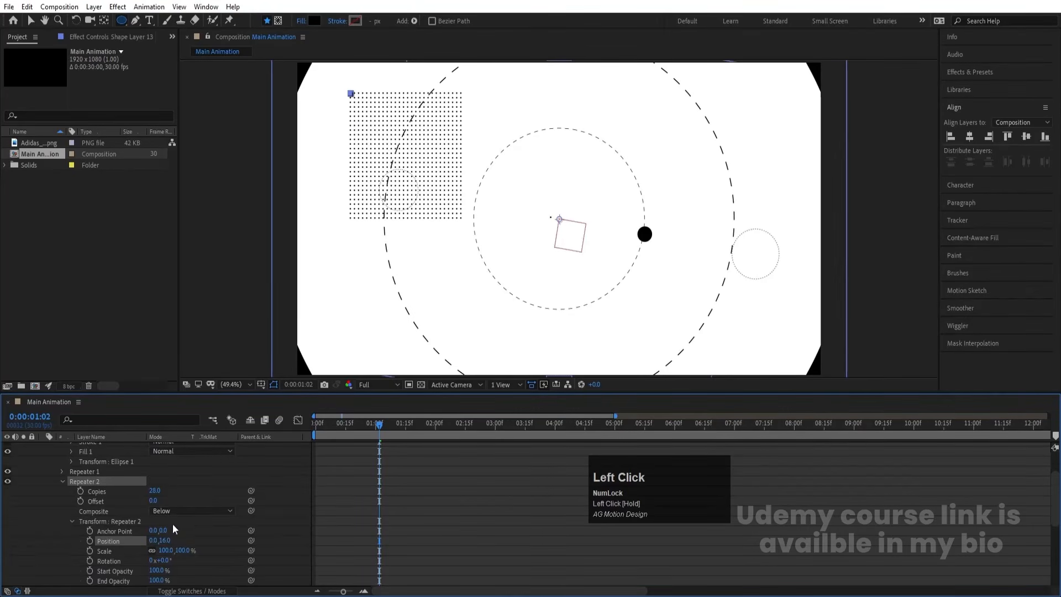
left_click_drag(149, 493, 146, 494)
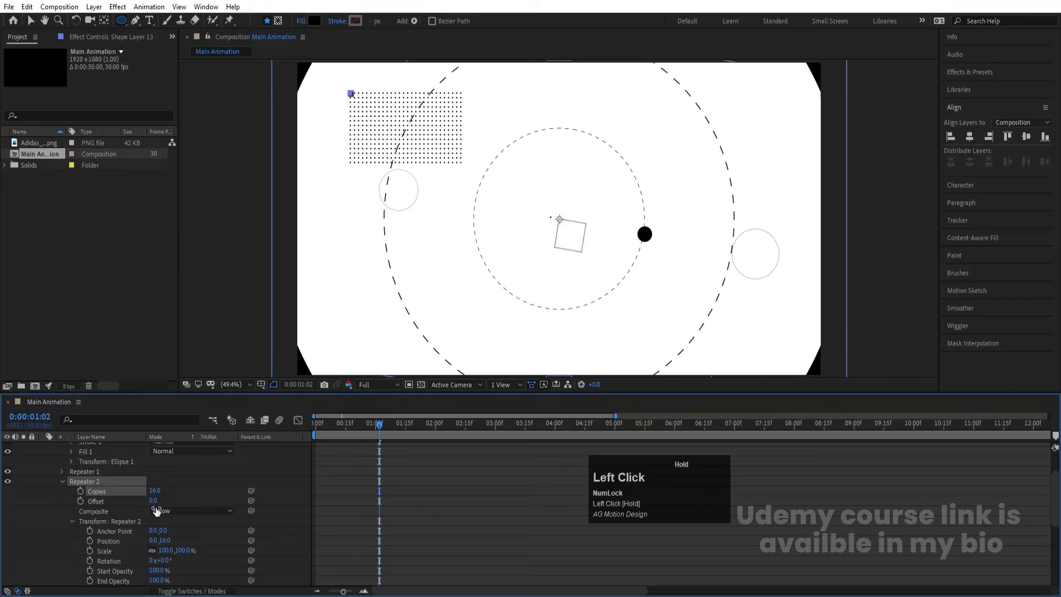
left_click(62, 482)
scroll(80, 502, "up", 3)
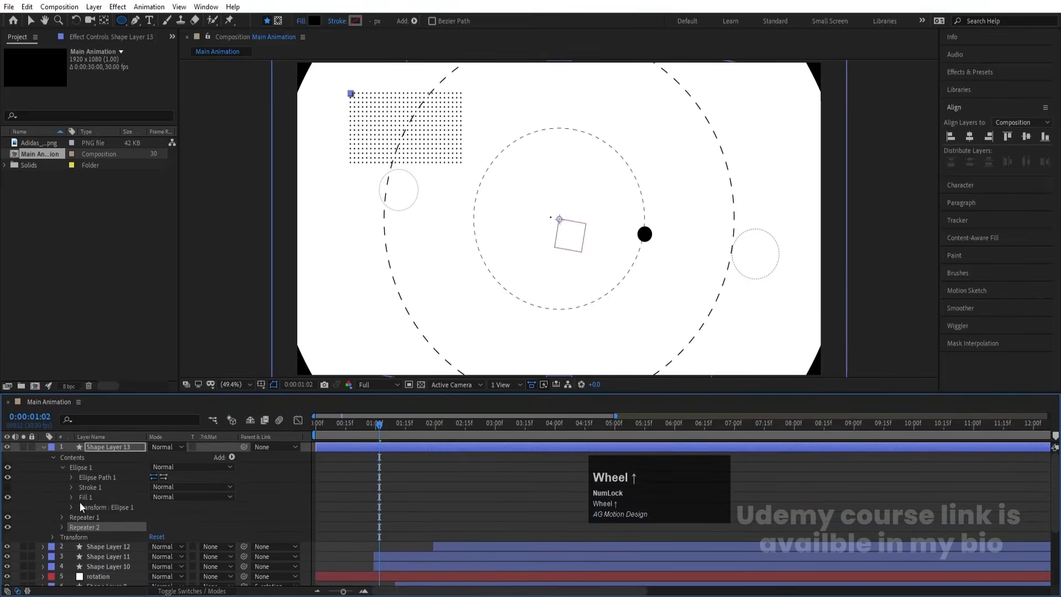
- Duplicate Shape Layer 13 and shift the copy's Position to X 2125 and downward so its grid sits in the frame's lower-right area
left_click(42, 447)
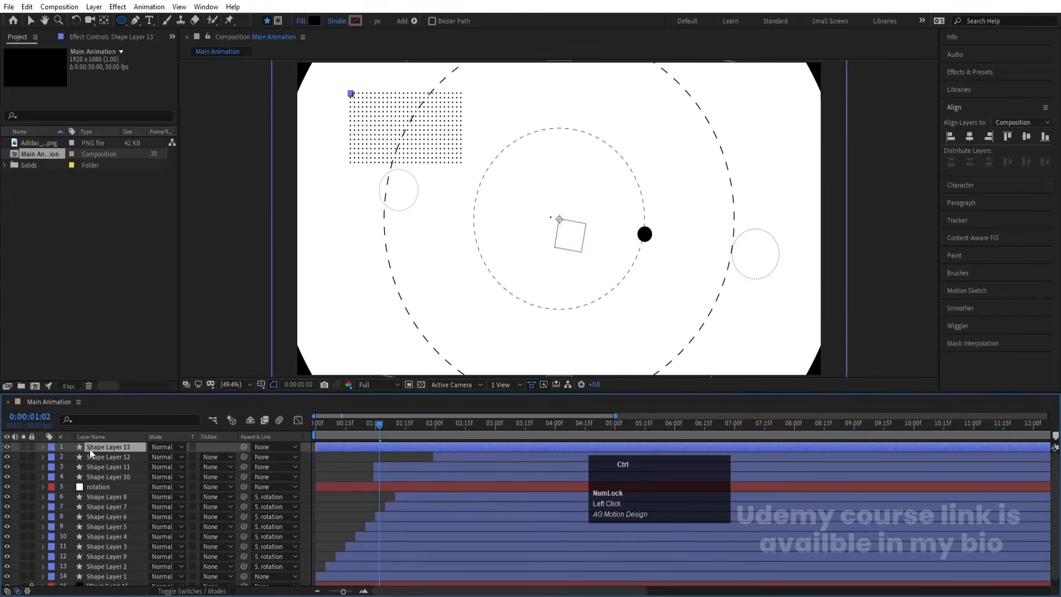
key("ctrl+d")
key("v")
left_click_drag(358, 97, 515, 231)
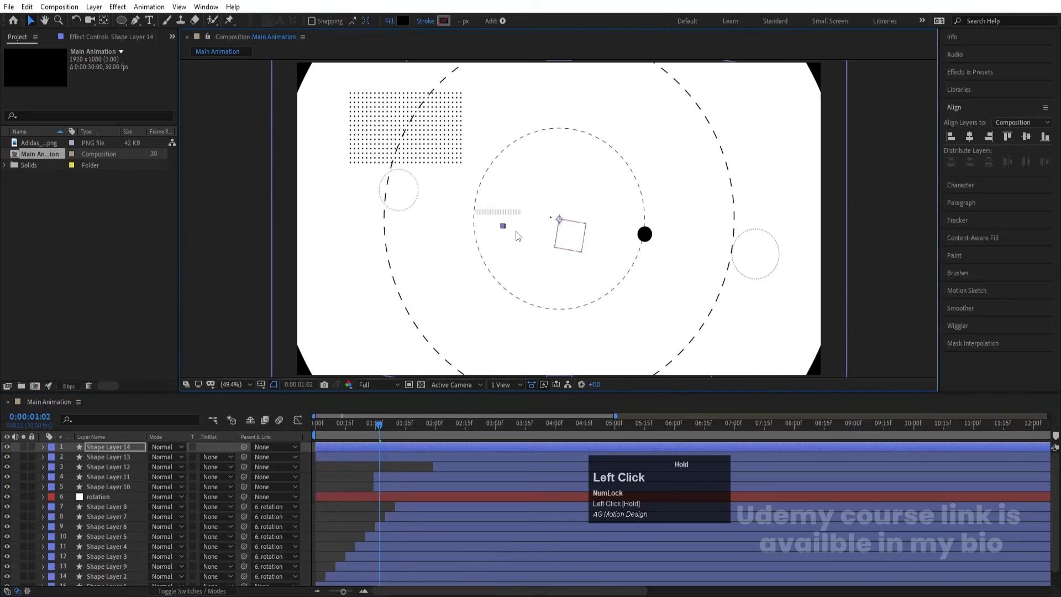
key("ctrl+z")
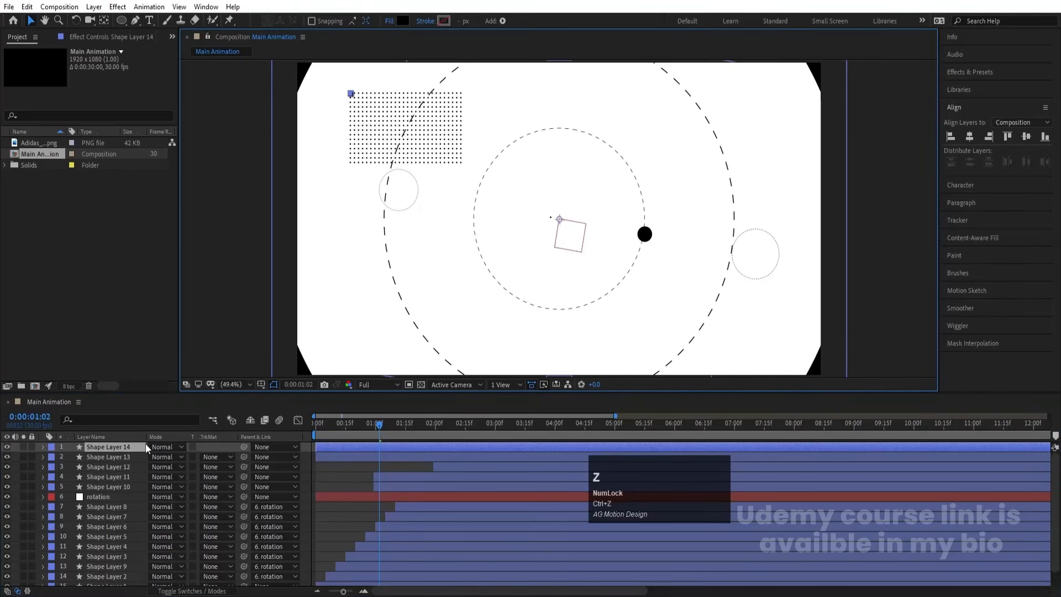
key("p")
left_click_drag(175, 457, 278, 459)
left_click_drag(157, 457, 788, 445)
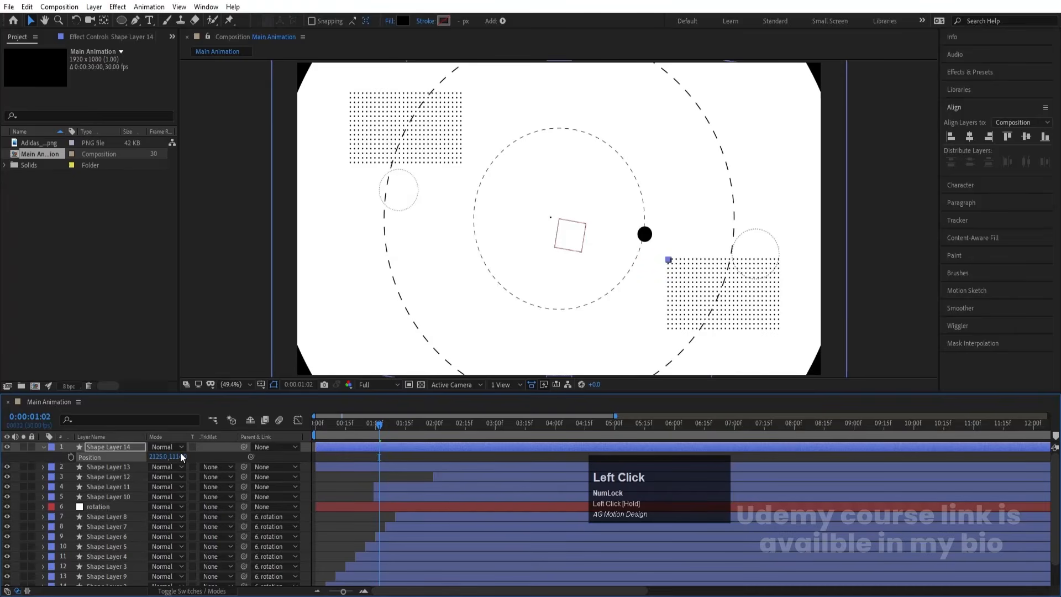
- Lower Shape Layer 14 to Position Y 1204 and start Position keyframes on Shape Layers 13 and 14 at 0:00:00:00
left_click_drag(180, 457, 232, 455)
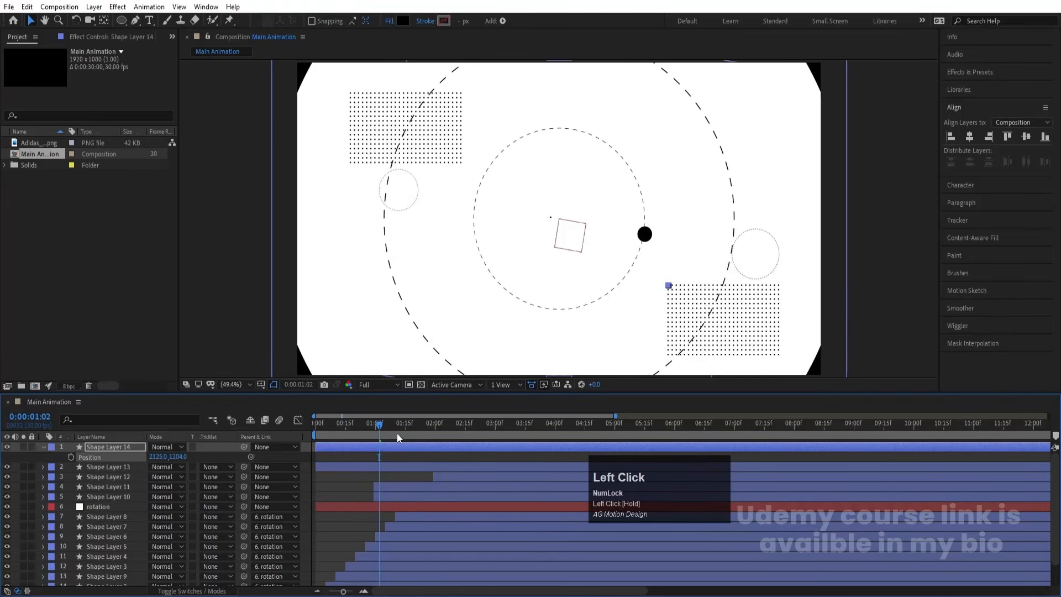
left_click_drag(396, 433, 254, 429)
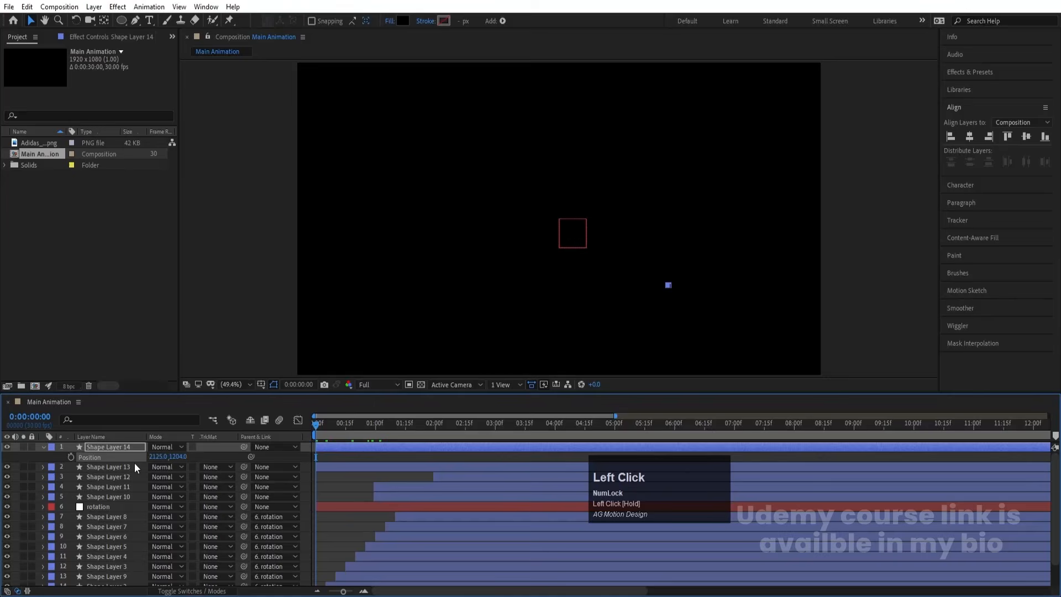
left_click(133, 464)
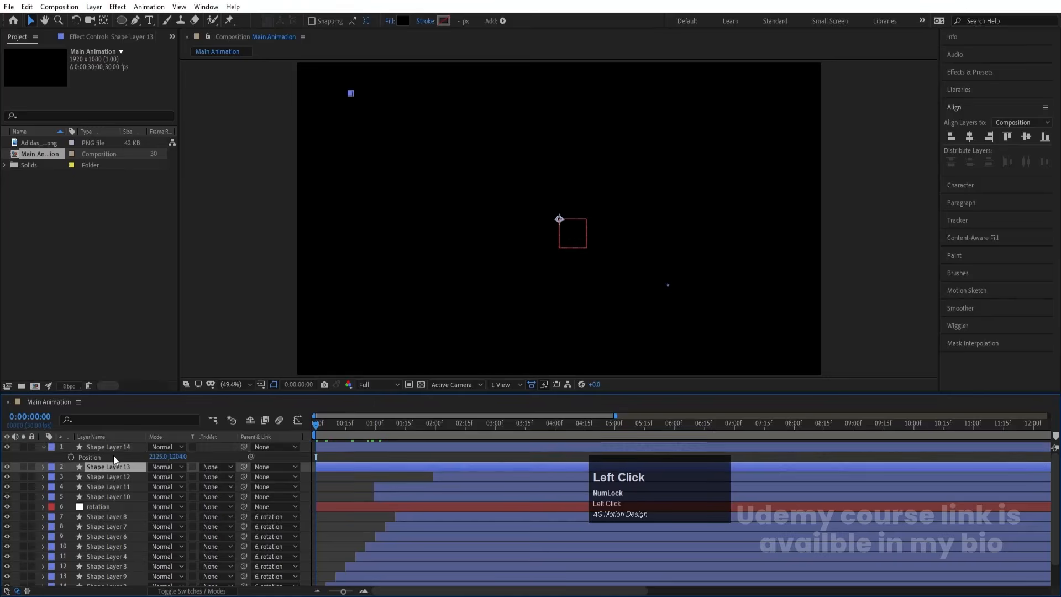
left_click(105, 446, "shift")
key("p")
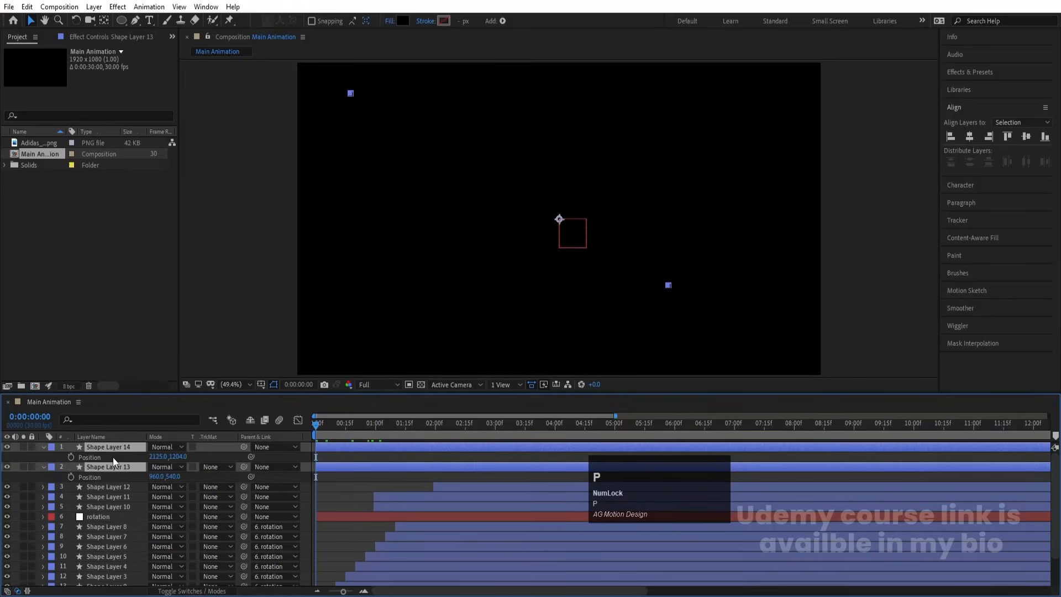
left_click(71, 458)
- At 0:00:02:04, set Position X to 1877 on Shape Layer 14 and 1178 on Shape Layer 13
key("Num_Lock")
scroll(429, 419, "down", 3)
left_click_drag(475, 423, 376, 426)
left_click(332, 455)
left_click(330, 449)
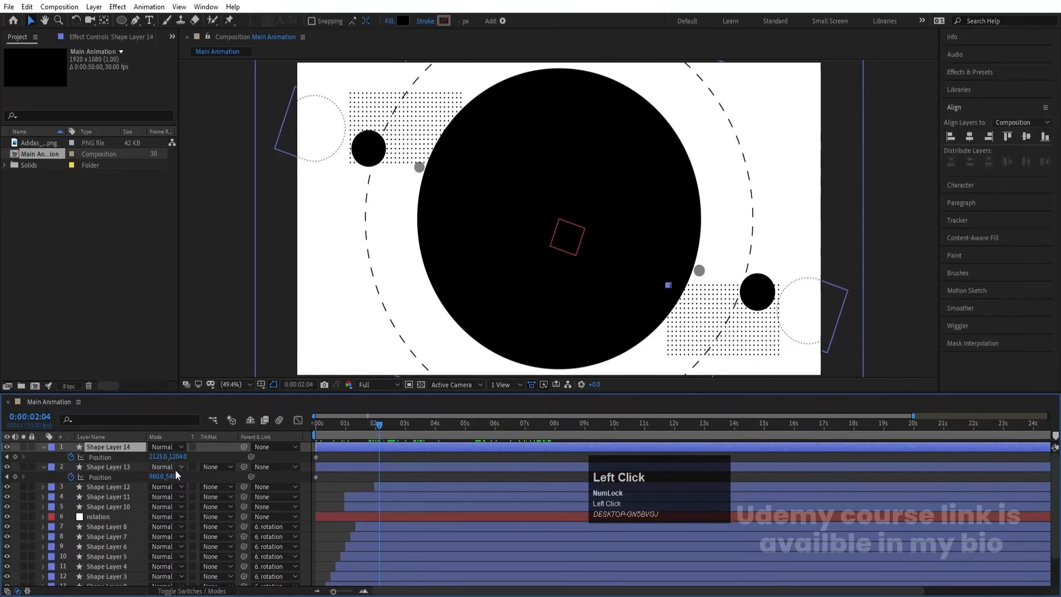
left_click_drag(166, 456, 216, 478)
left_click(116, 467)
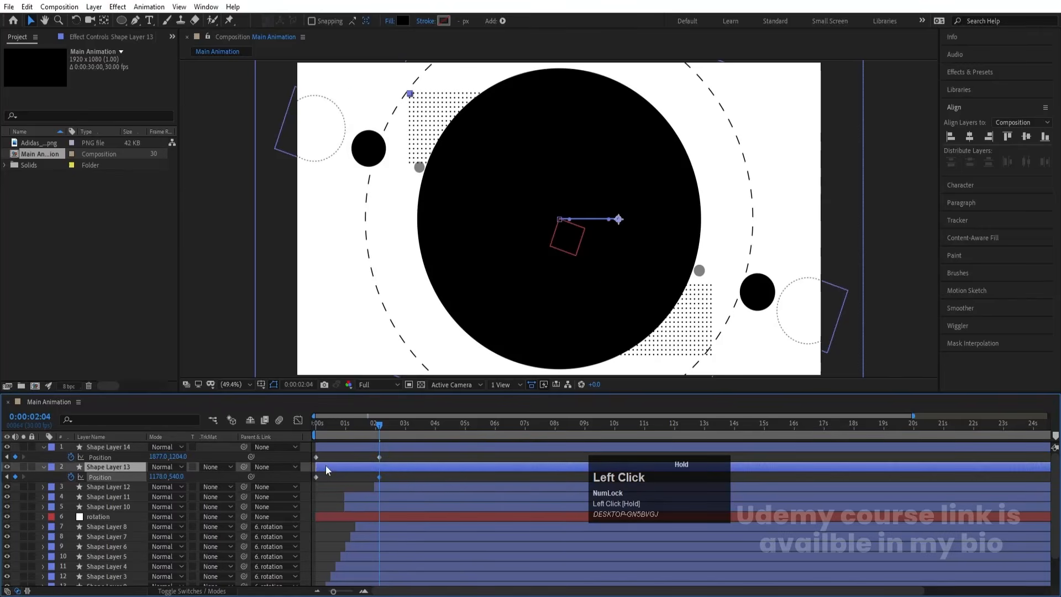
- Move the end Position keyframes of both dot grids to about the 5-second mark and preview the drift
left_click_drag(368, 456, 466, 466)
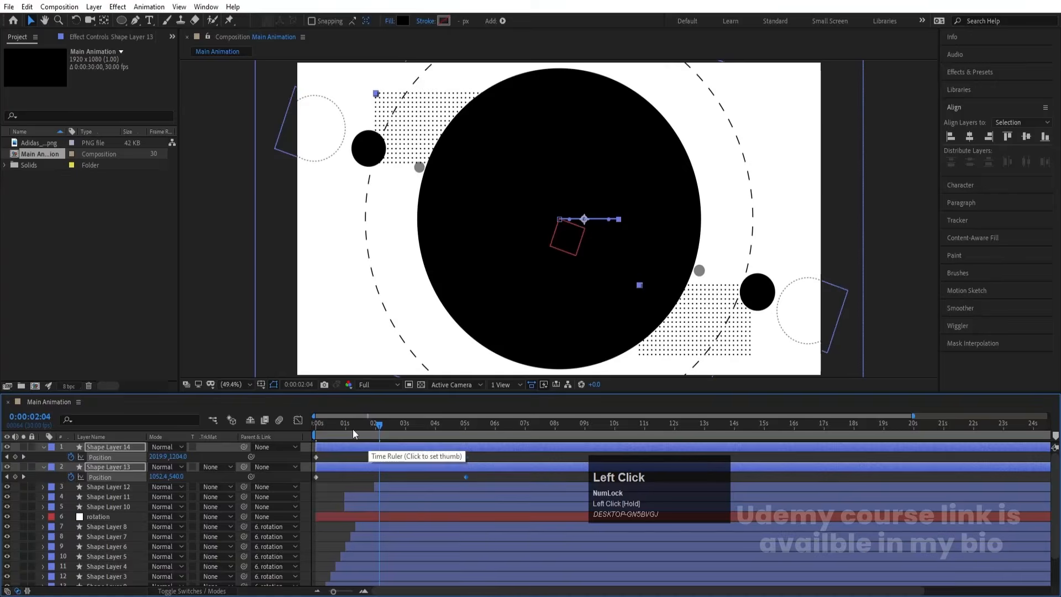
left_click(316, 429)
key("space")
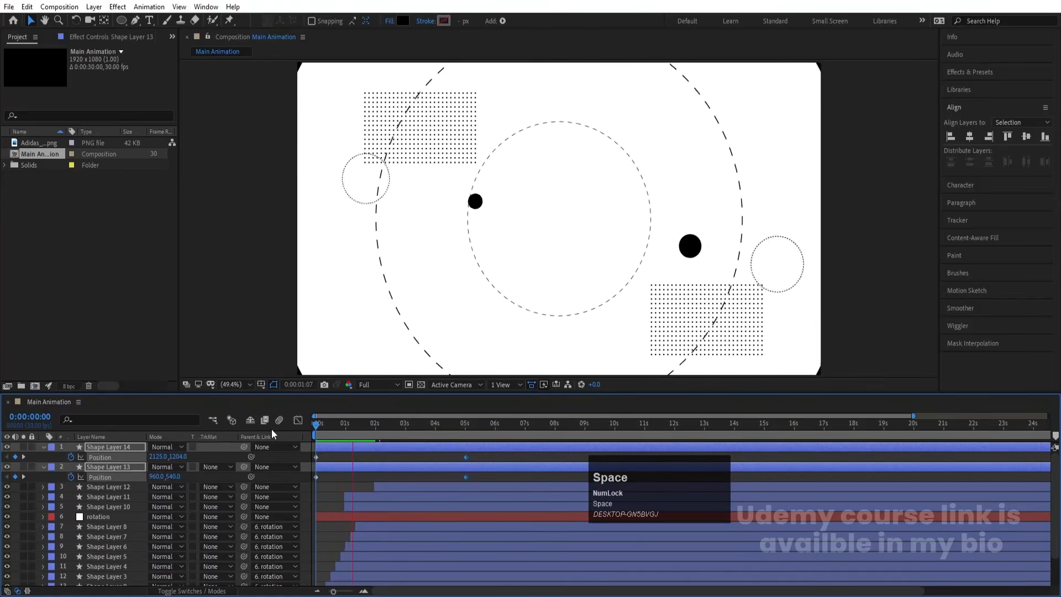
left_click(380, 456)
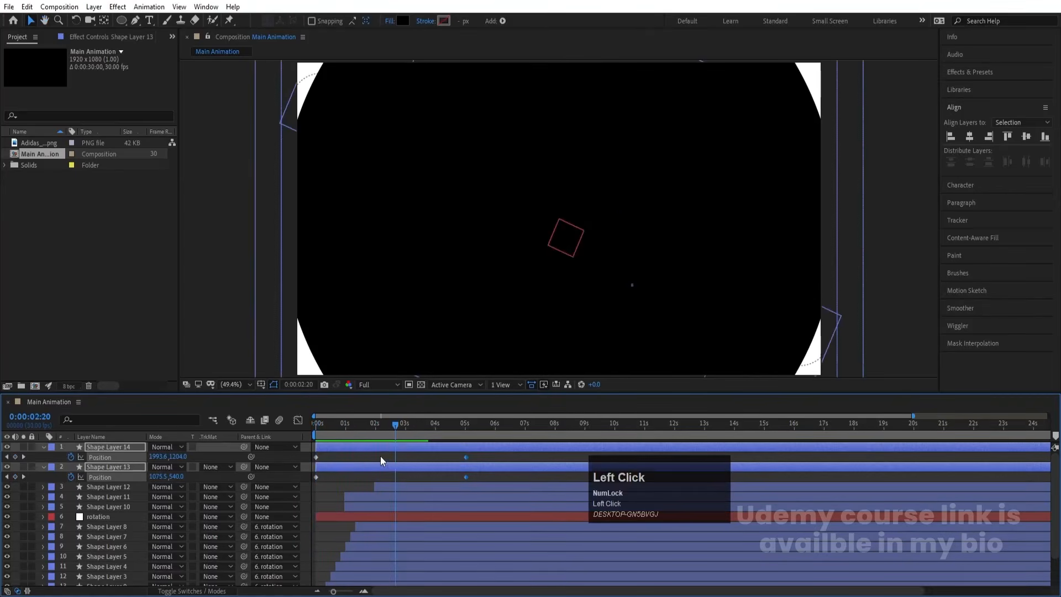
- At 0:00:01:18, enlarge the dot grid by raising Shape Layer 14's Scale
left_click(364, 436)
left_click(369, 443)
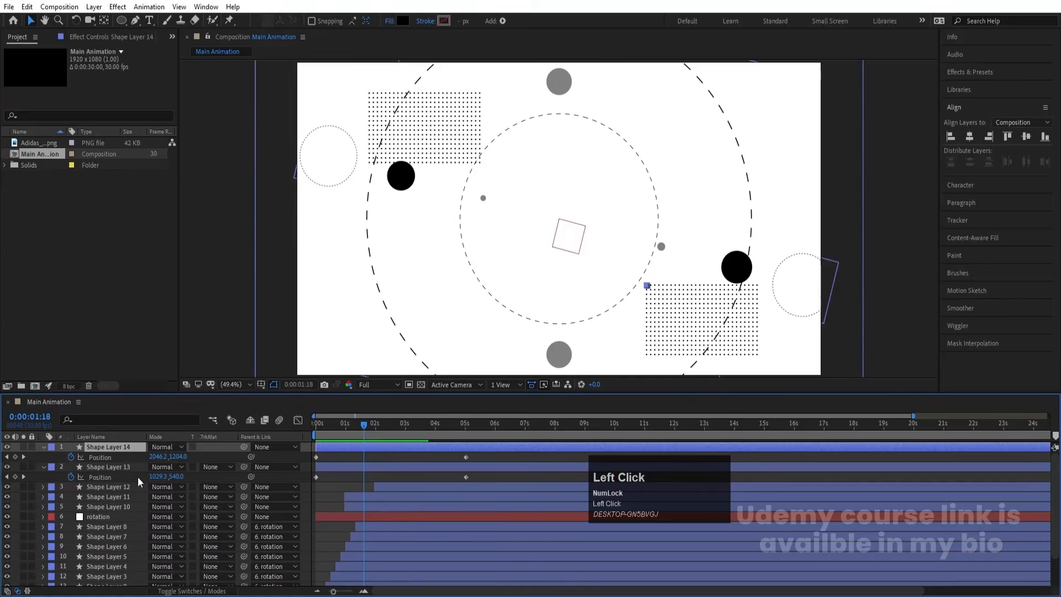
key("s")
left_click_drag(165, 457, 206, 456)
key("u")
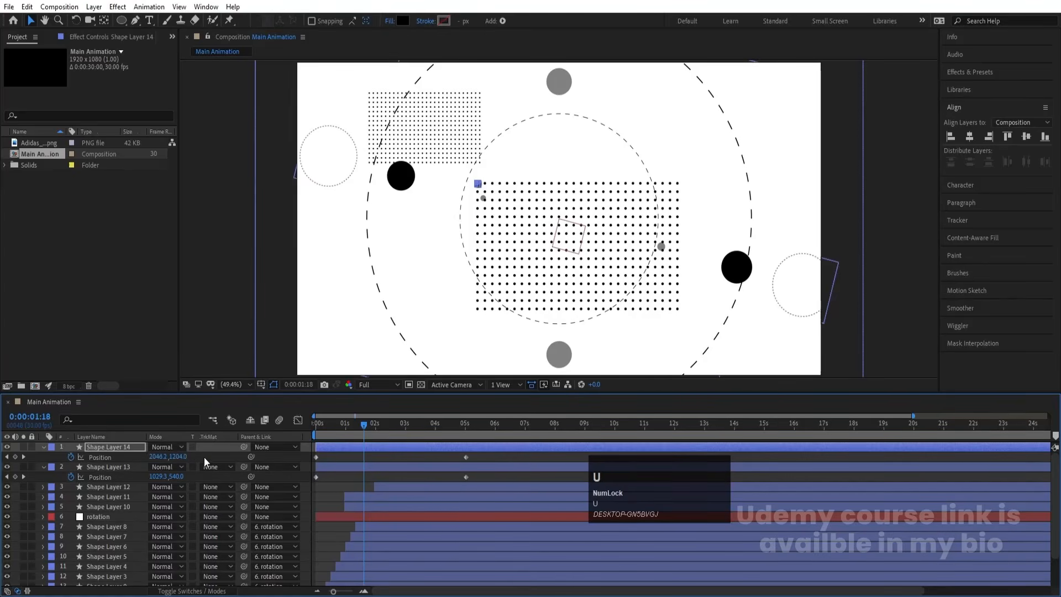
- From the first keyframe, shift both Shape Layer 14 Position keyframes so the path starts at 2621, 1474, and preview it
key("j")
left_click(100, 459)
left_click_drag(186, 457, 190, 457)
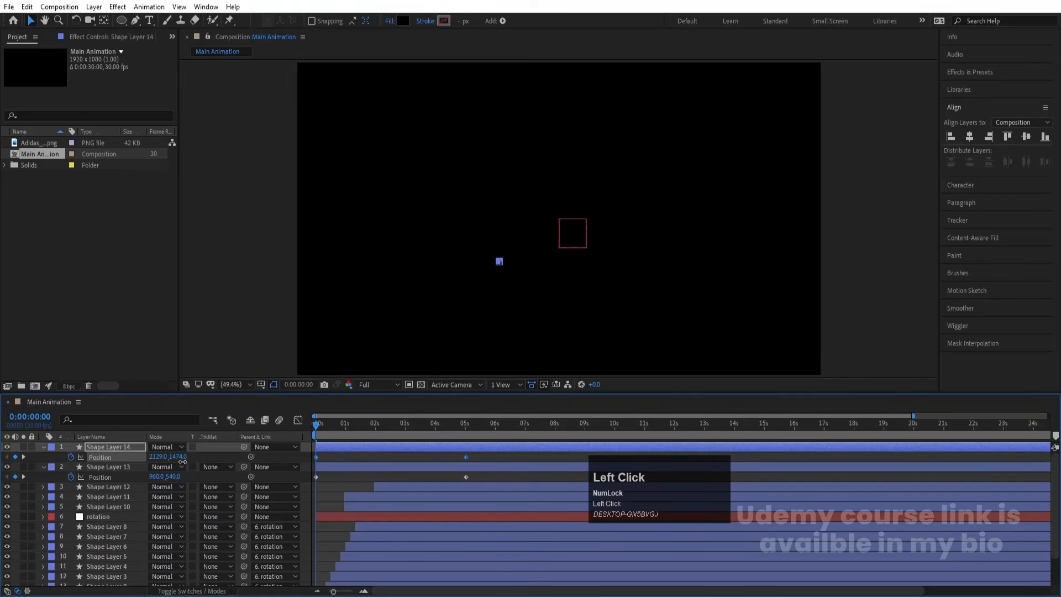
left_click_drag(371, 455, 431, 450)
key("space")
key("space")
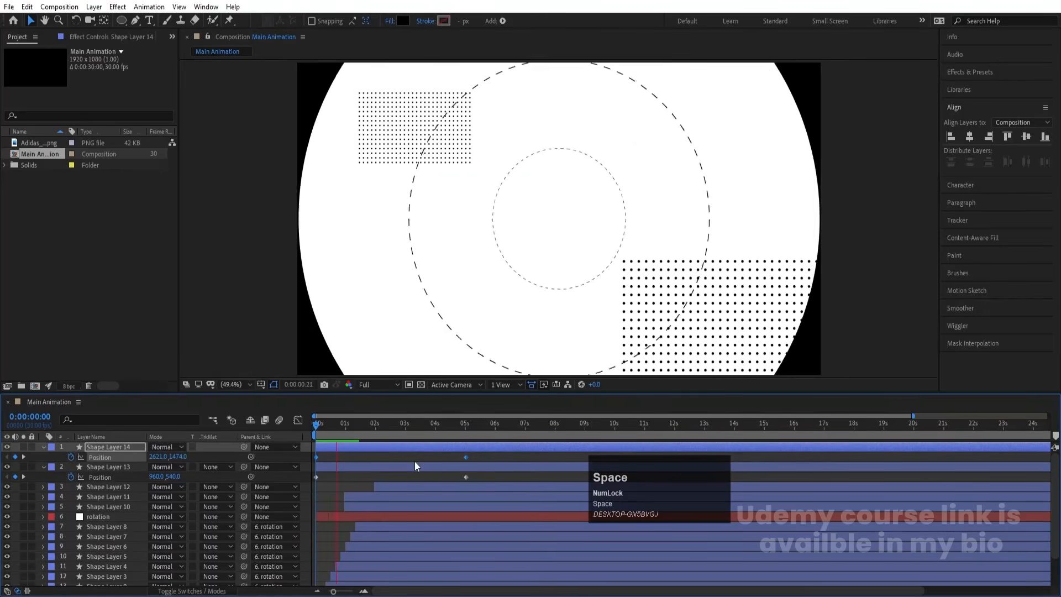
- Set Shape Layer 14's Opacity to 20% and preview the faded grid
key("t")
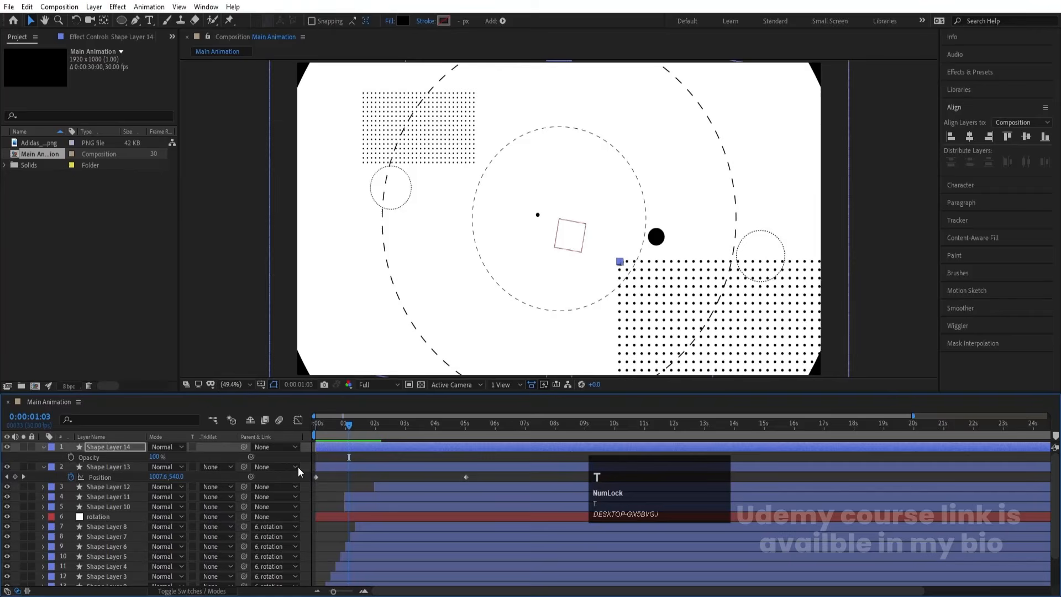
left_click(157, 457)
key("Return")
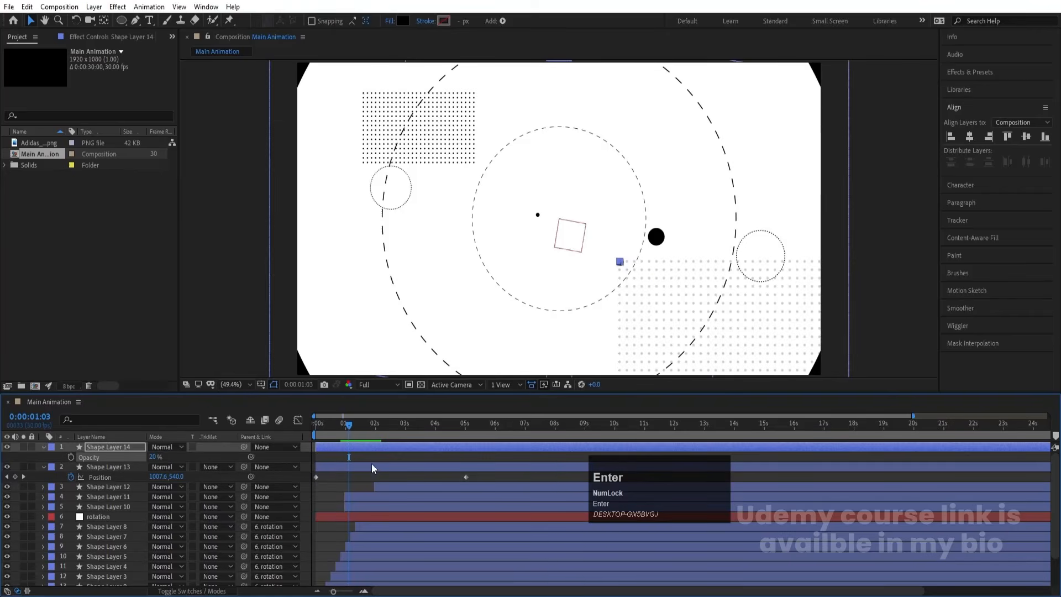
left_click(375, 456)
key("space")
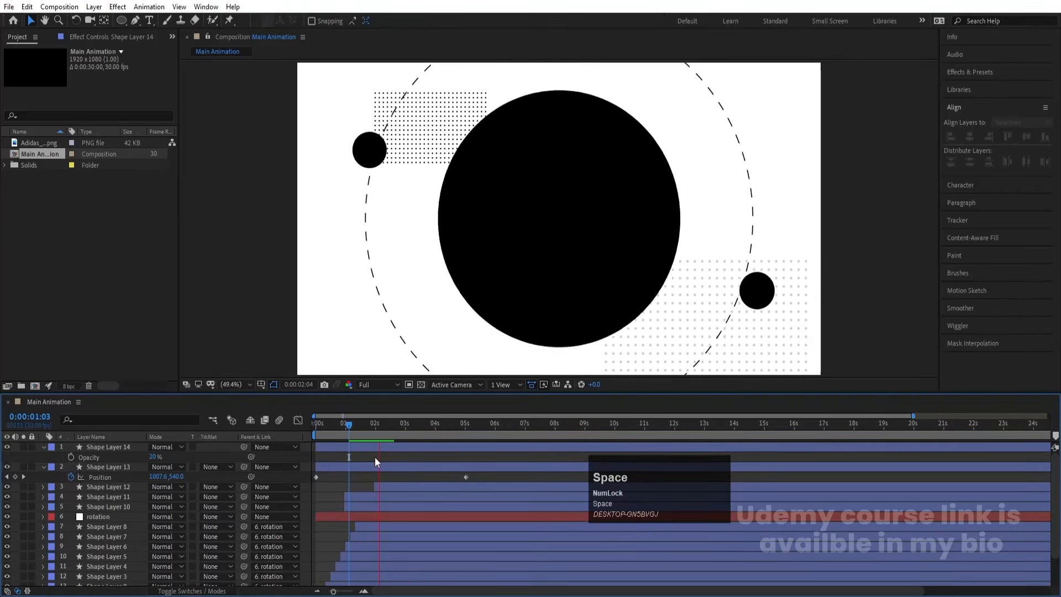
left_click(375, 456)
- Pre-compose all shape layers and the rotation null into a composition named Animation, leaving Black Solid 1 out, and preview it
key("u")
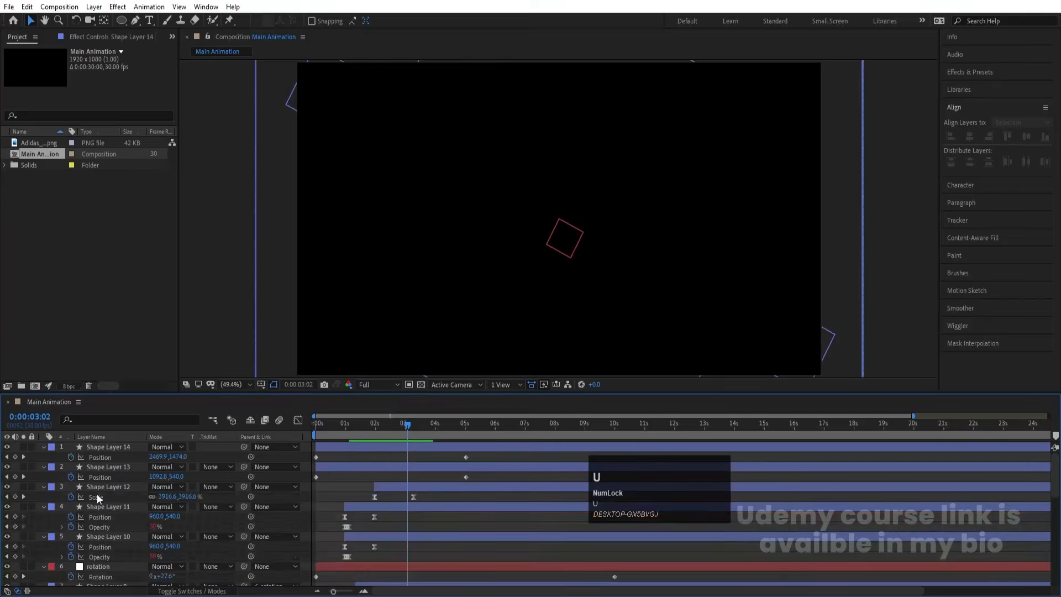
key("u")
scroll(98, 568, "down", 2)
left_click(98, 568)
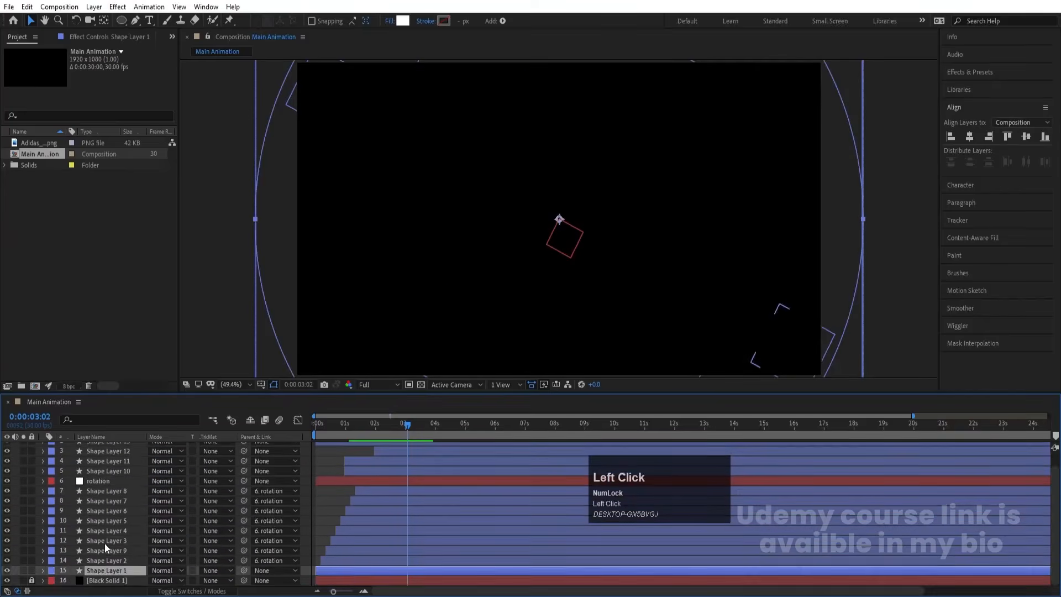
scroll(99, 445, "up", 2)
left_click(101, 444, "shift")
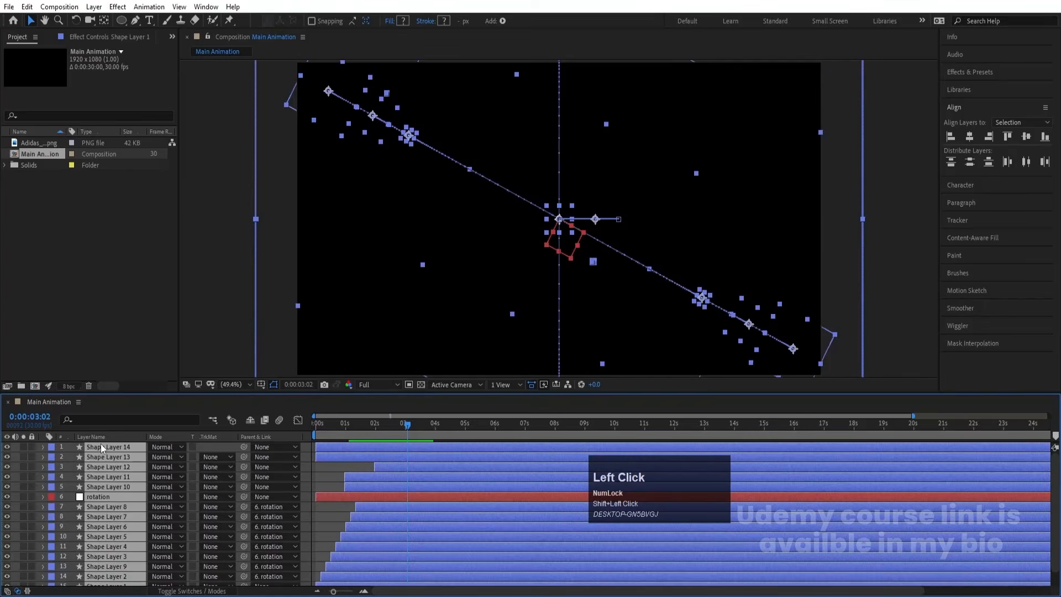
key("ctrl+shift+c")
type("A")
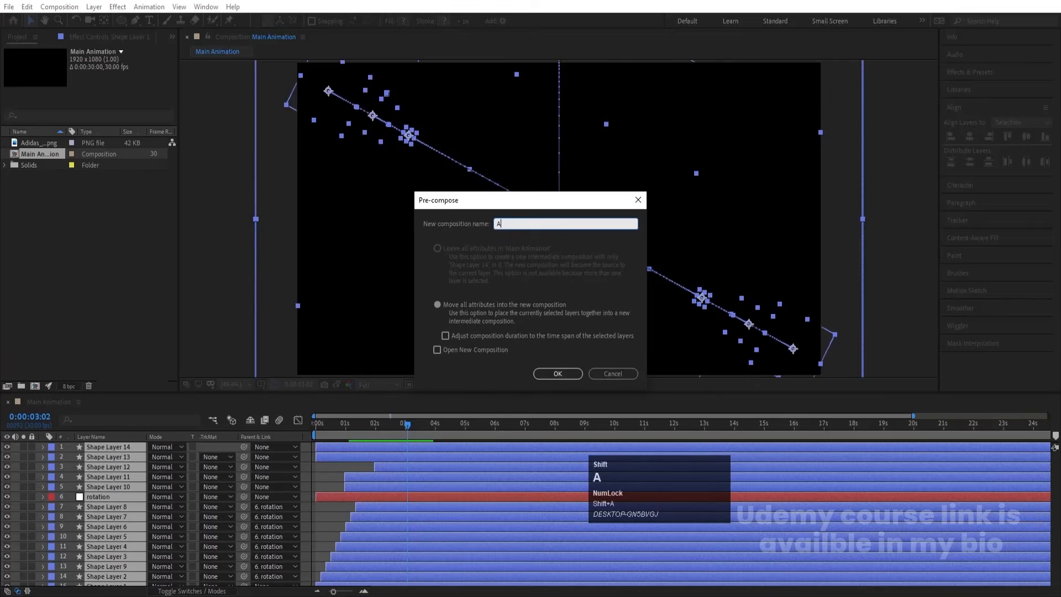
type("nimation")
key("Return")
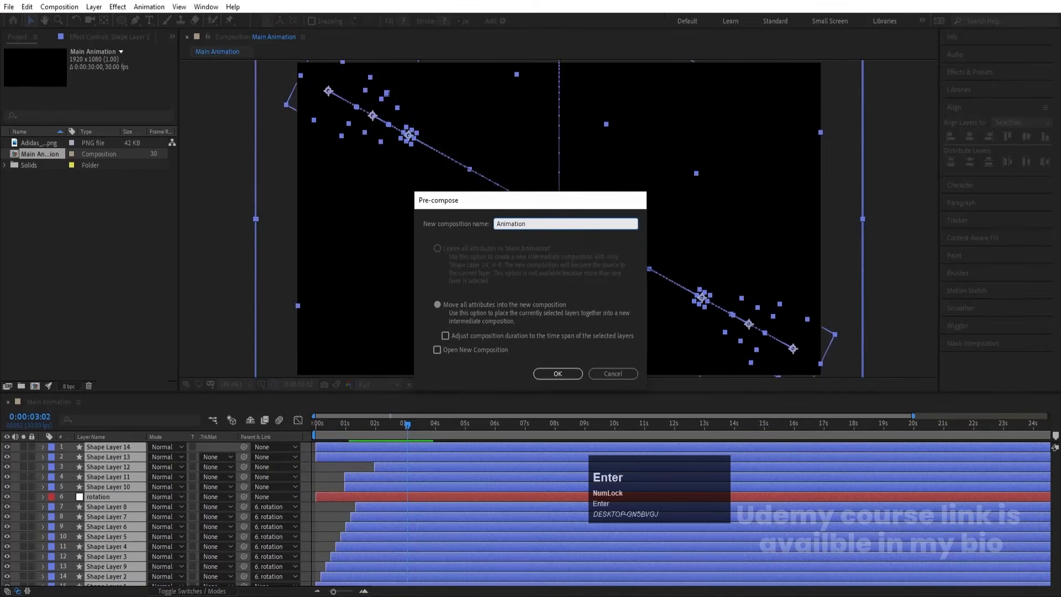
left_click_drag(366, 436, 309, 432)
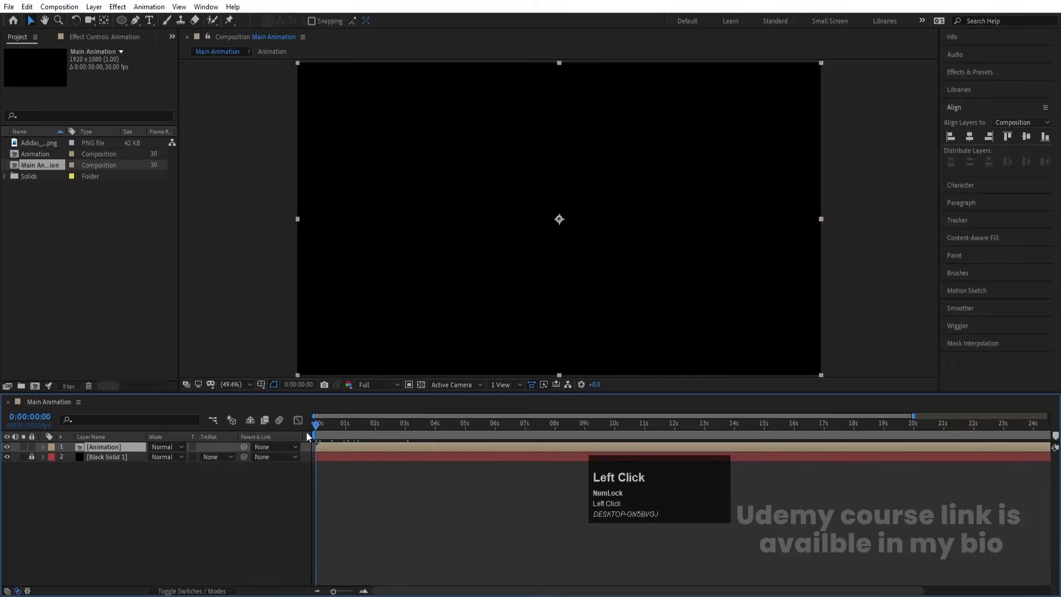
key("space")
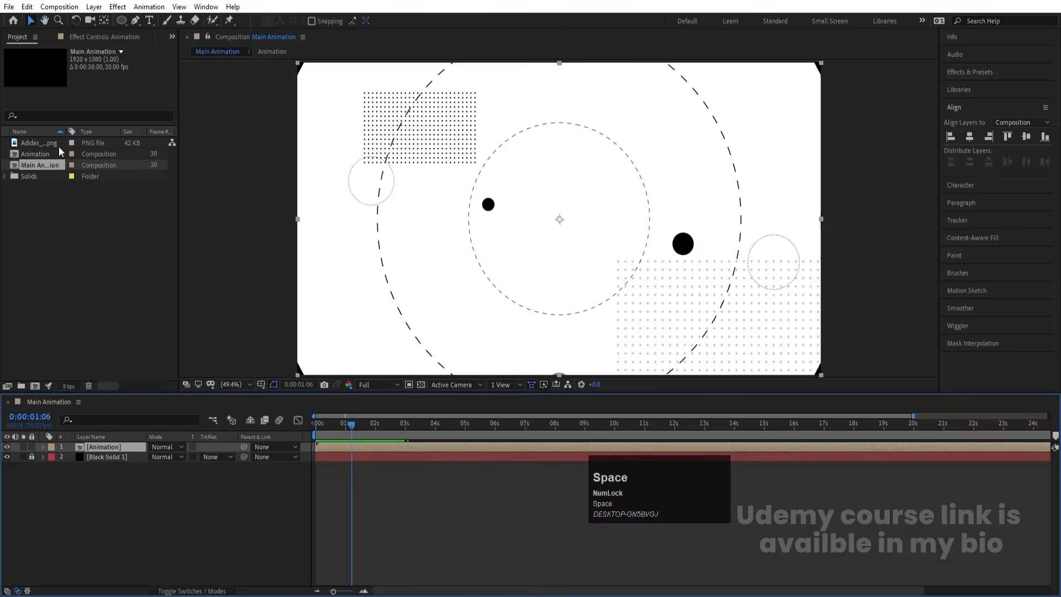
- Add Adidas_logo.png above the Animation layer and go to 0:00:01:15
left_click(50, 142)
left_click_drag(85, 213, 141, 446)
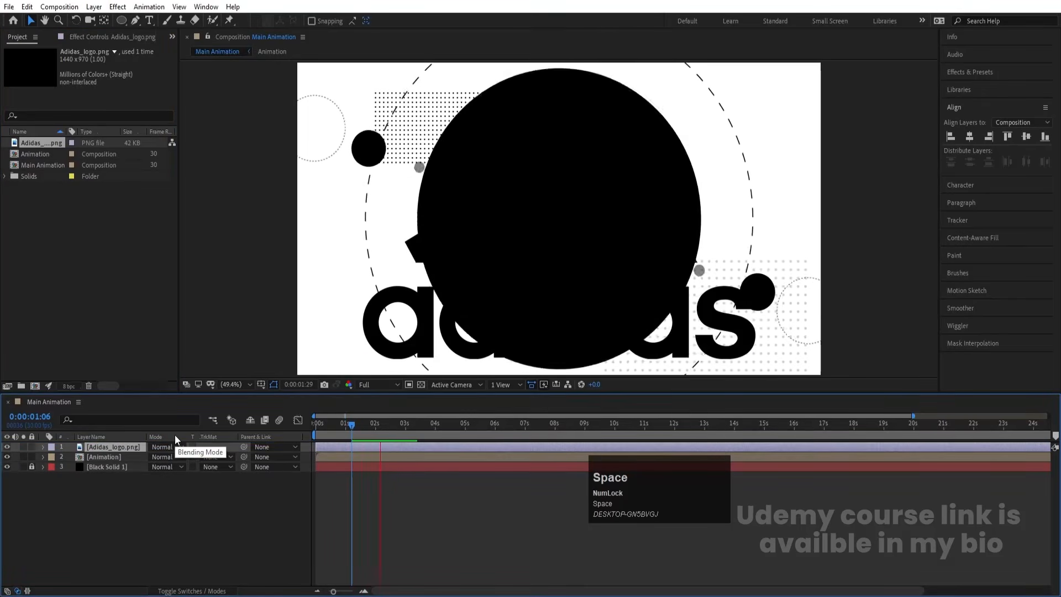
left_click(364, 424)
left_click_drag(363, 423, 360, 423)
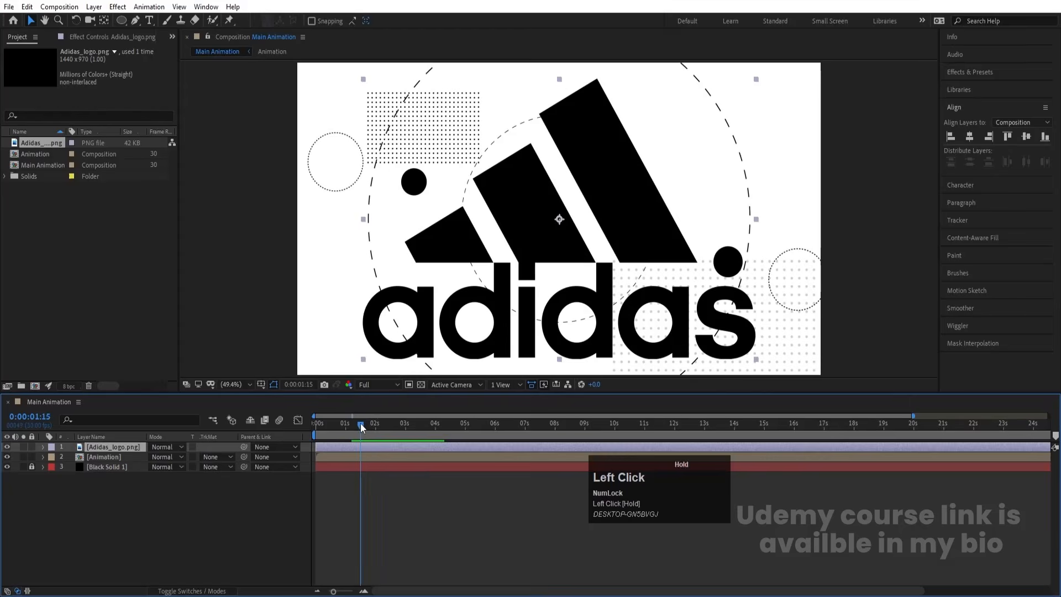
- Try the Find Edges effect with Invert on the Adidas logo layer and remove it
left_click(983, 72)
left_click(981, 86)
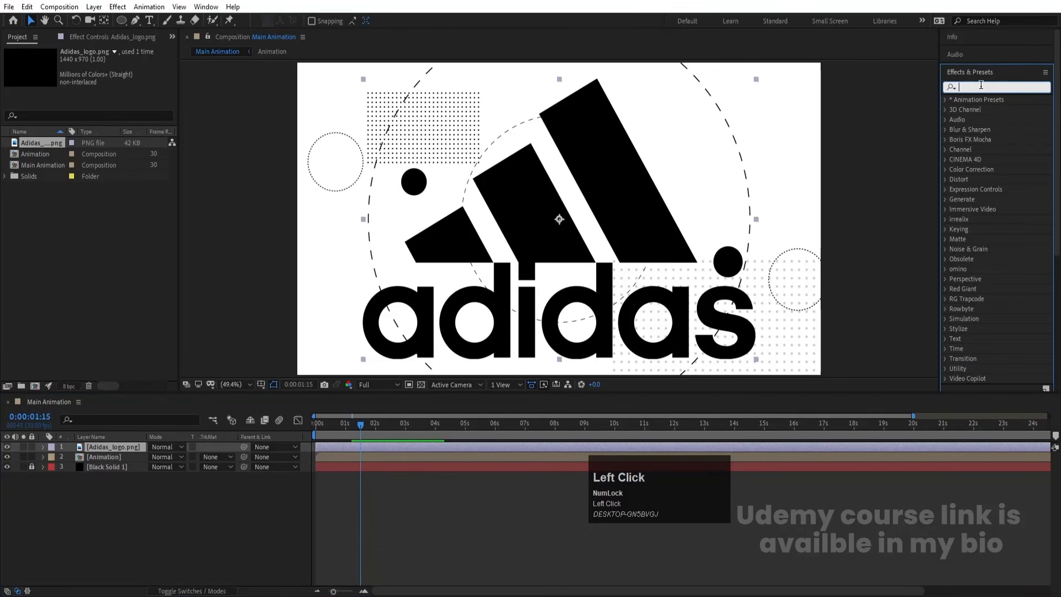
type("find")
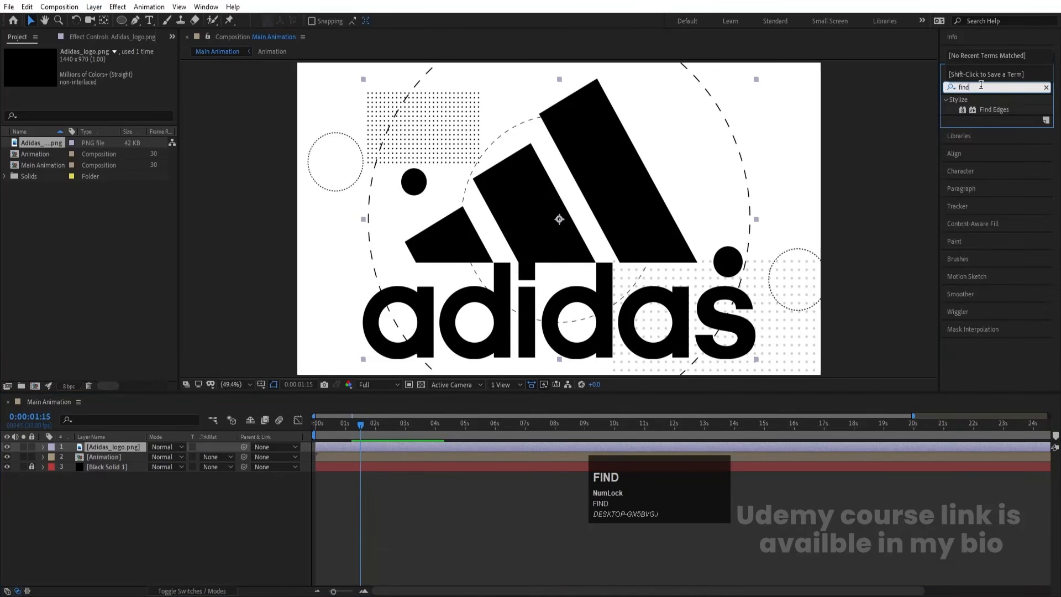
double_click(984, 110)
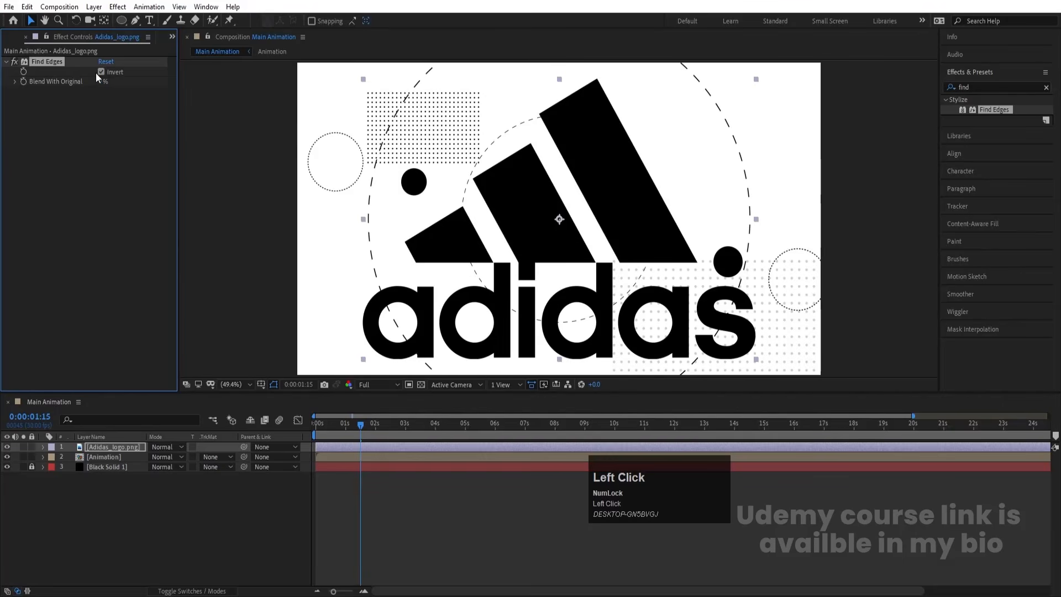
left_click(48, 65)
key("Delete")
- Apply a Fill effect to the Adidas logo layer with its Color sampled as white
left_click(981, 87)
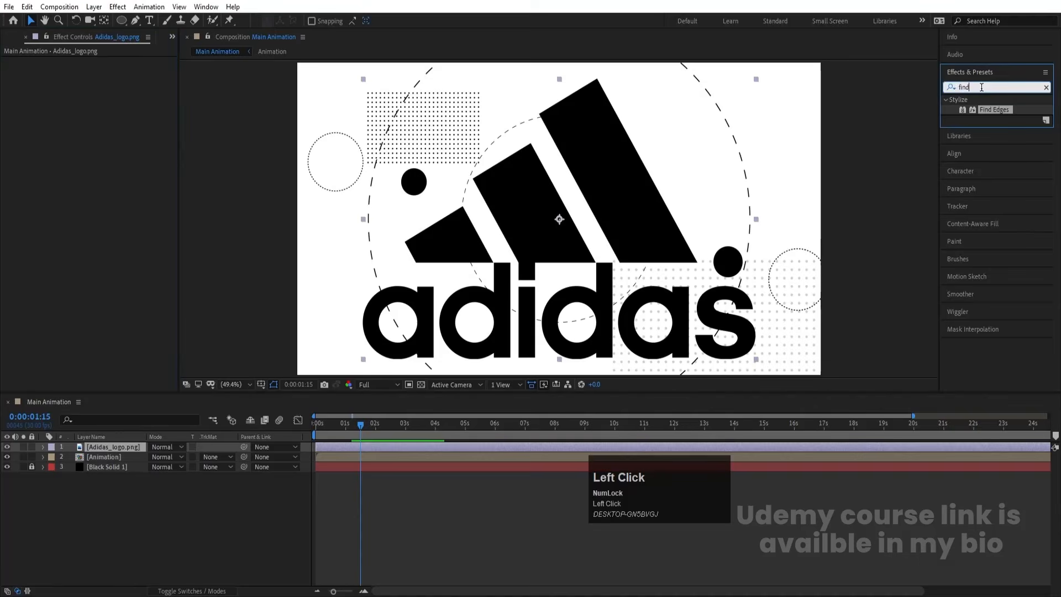
type("fill")
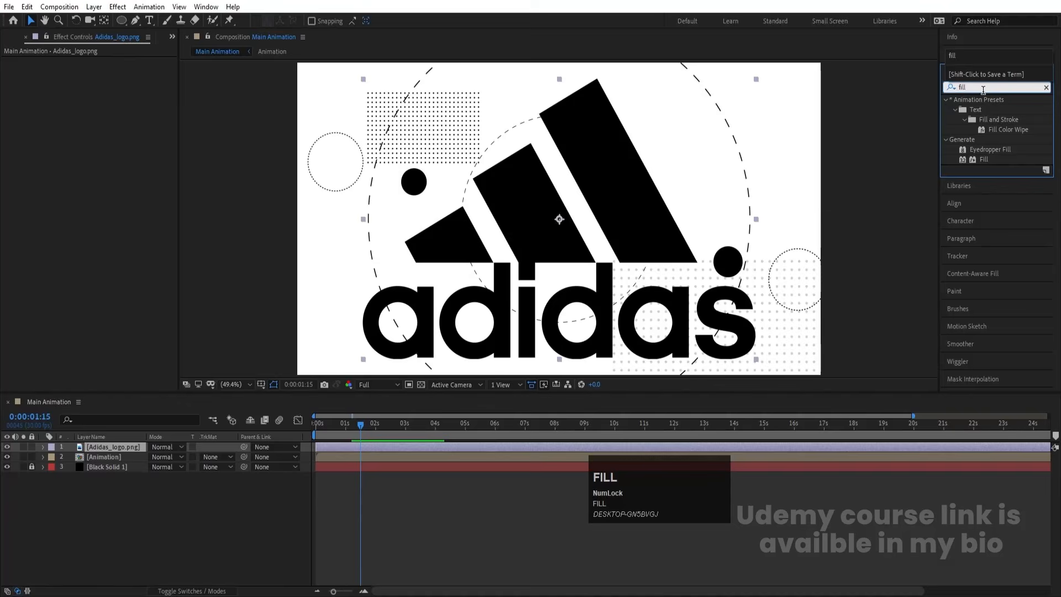
double_click(982, 159)
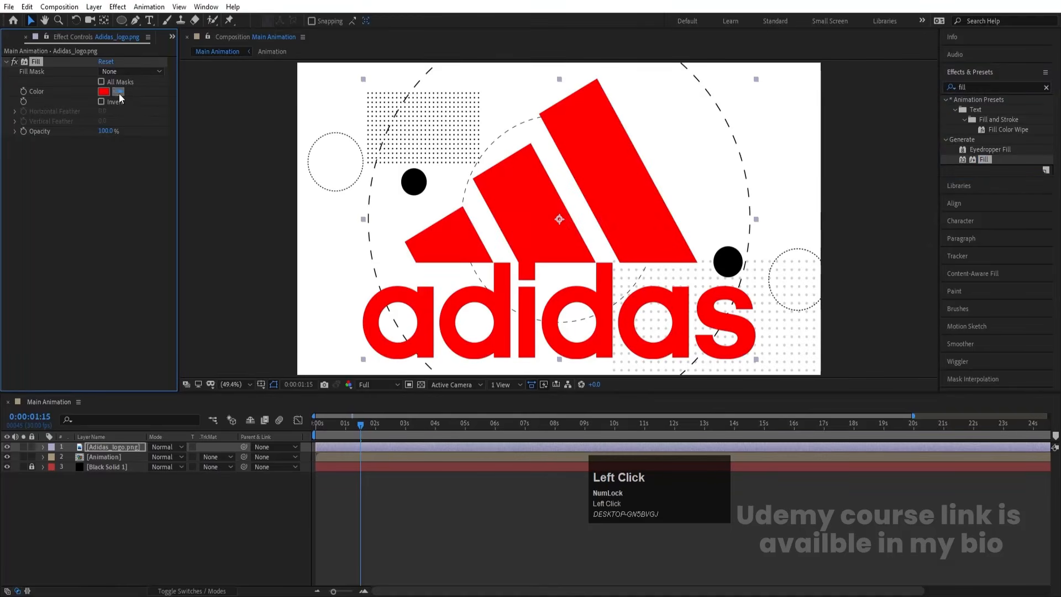
left_click(335, 102)
- Add Find Edges below the logo's Fill effect with Invert left off, and preview the outlined logo from the start
left_click(985, 87)
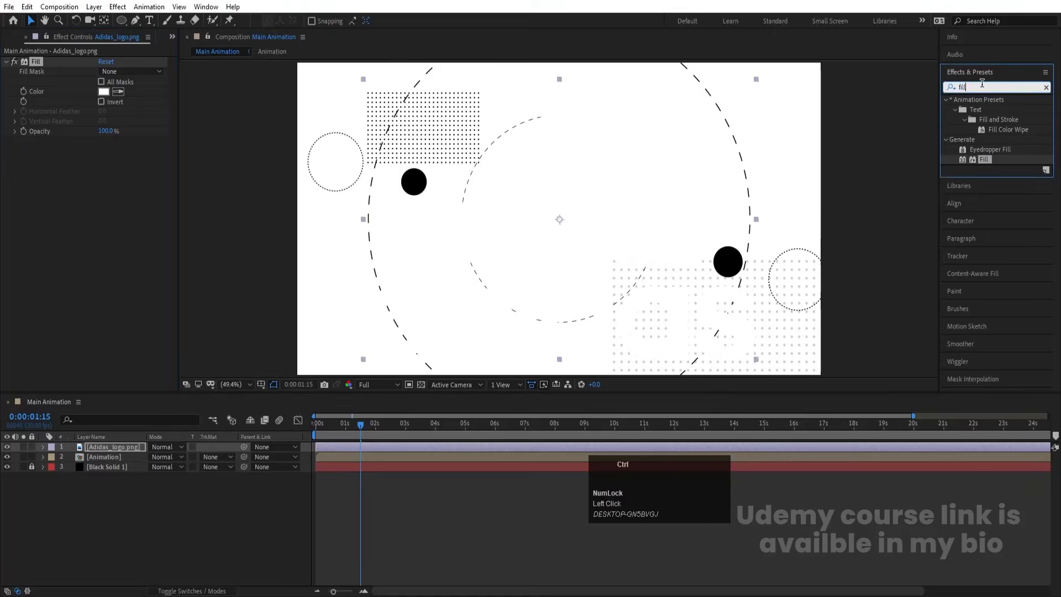
type("fin")
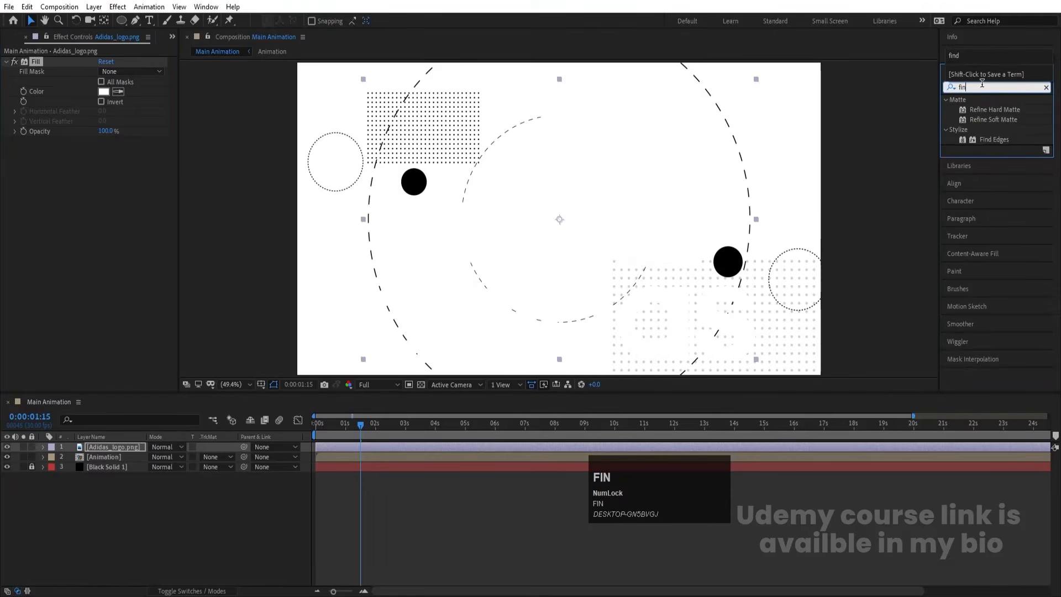
left_click(989, 143)
double_click(989, 141)
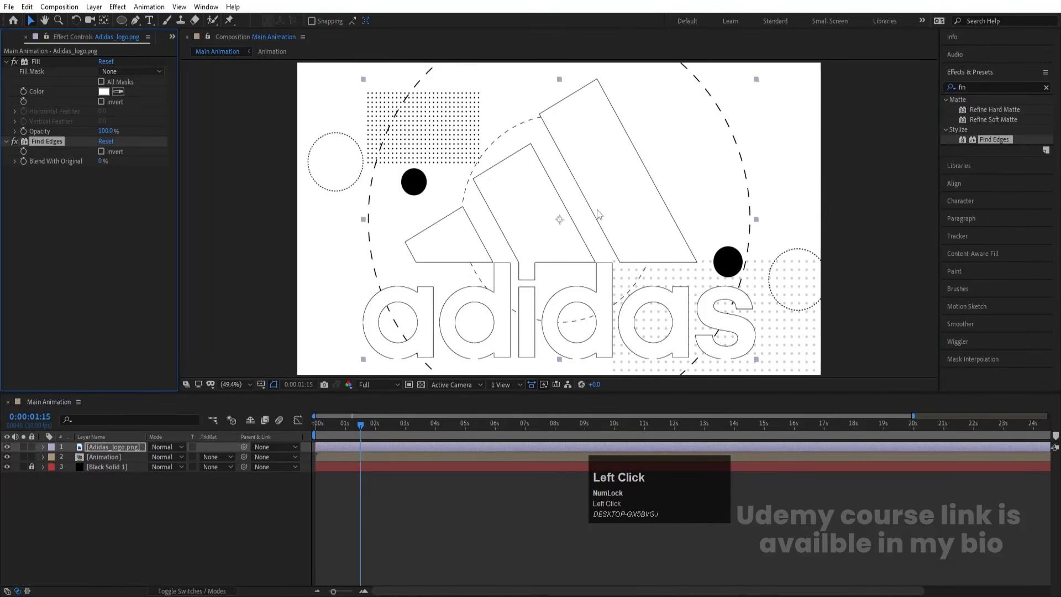
left_click(101, 152)
left_click(101, 152)
left_click_drag(359, 423, 243, 423)
key("space")
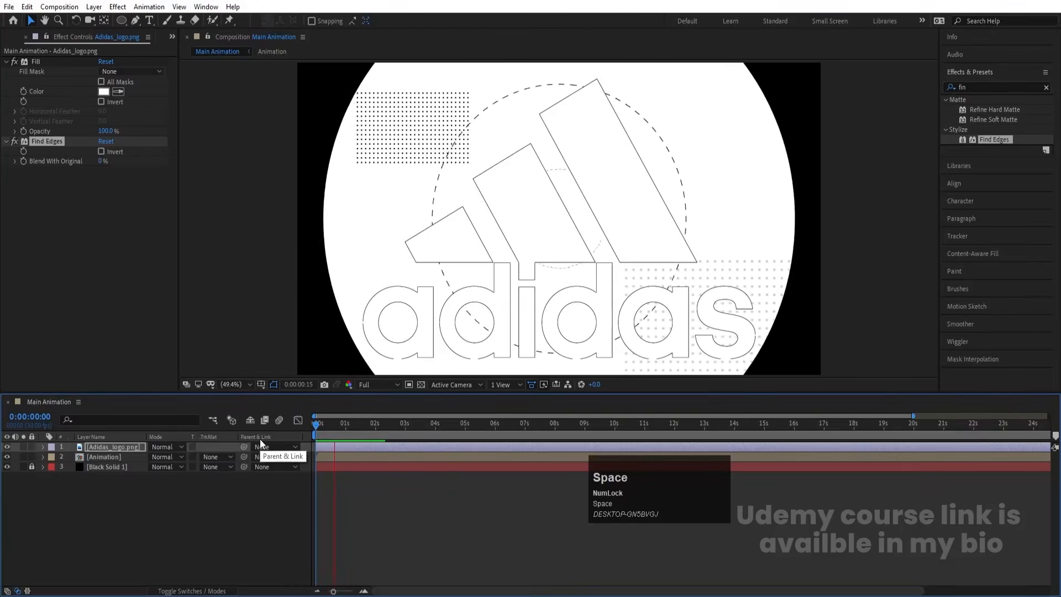
- Scale the outlined Adidas logo layer up to 108% and open the layer alignment options
key("s")
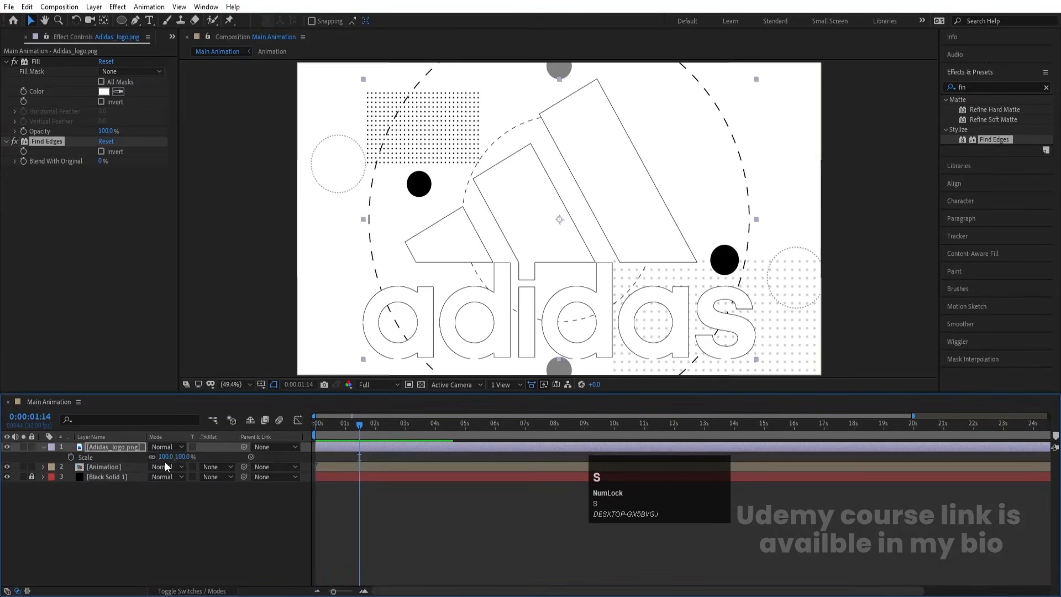
left_click_drag(166, 456, 956, 201)
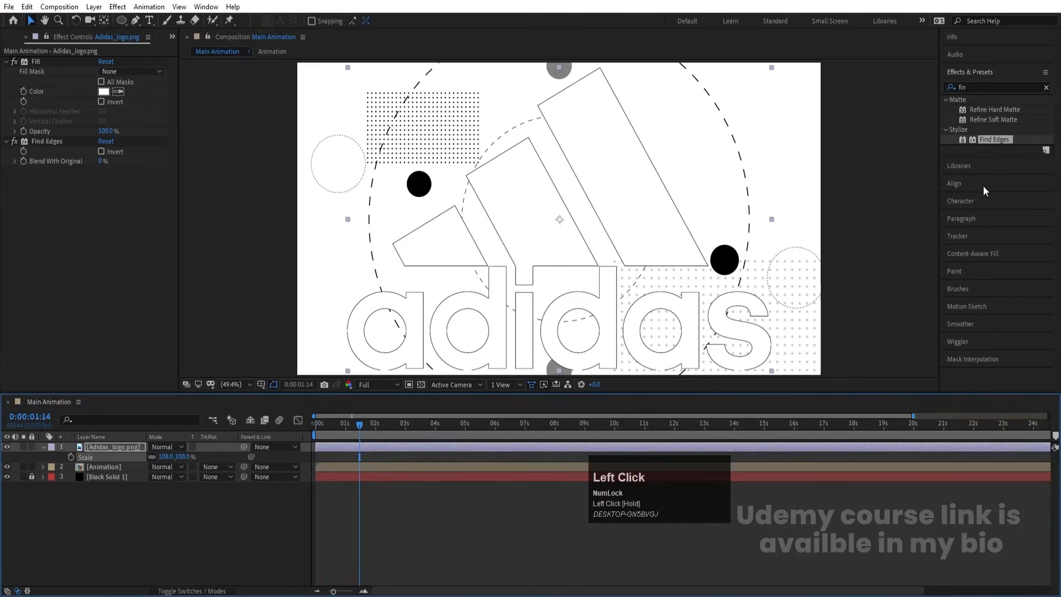
left_click(983, 186)
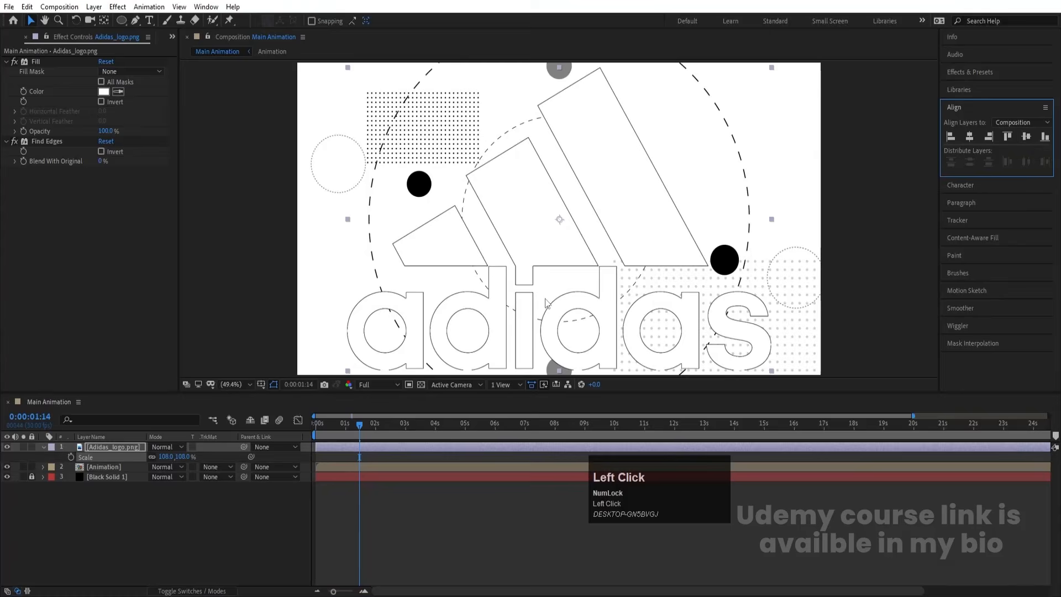
- Try the Screen blending mode on the Adidas logo layer, settle on Multiply, and preview from the start
left_click(166, 447)
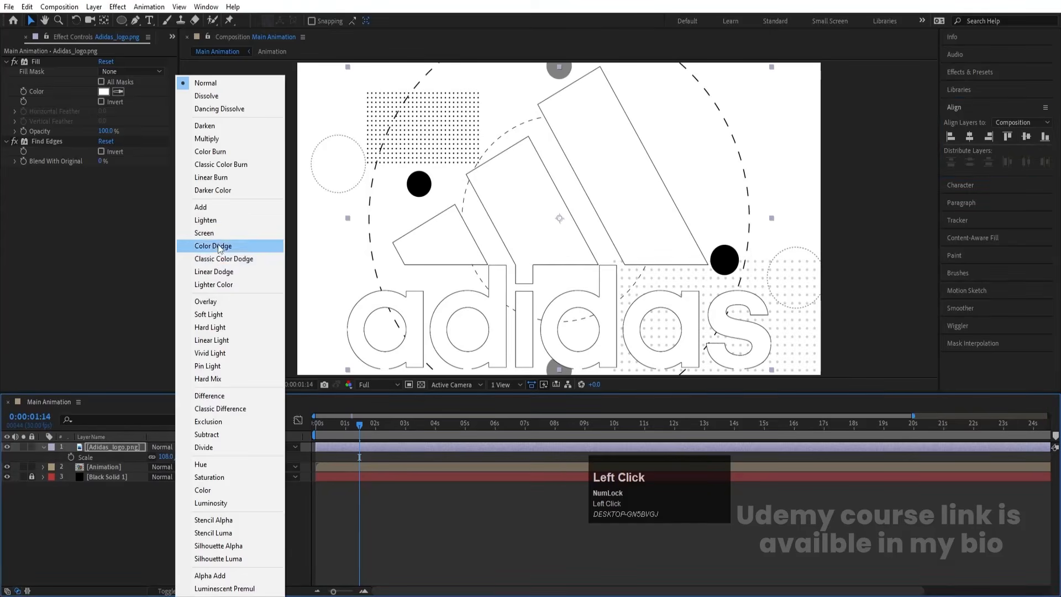
left_click(204, 233)
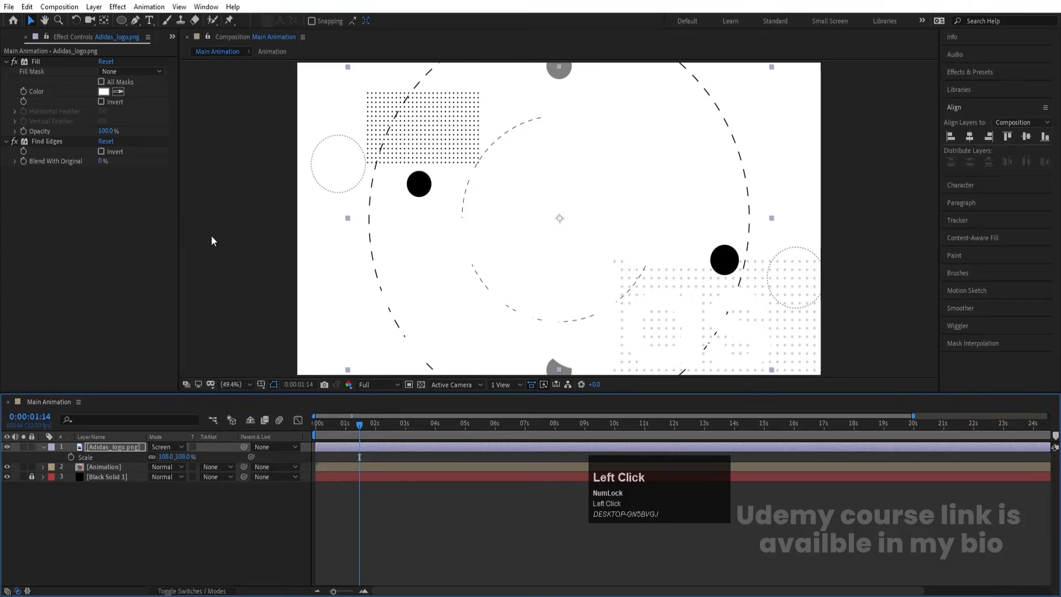
left_click(172, 446)
left_click(216, 139)
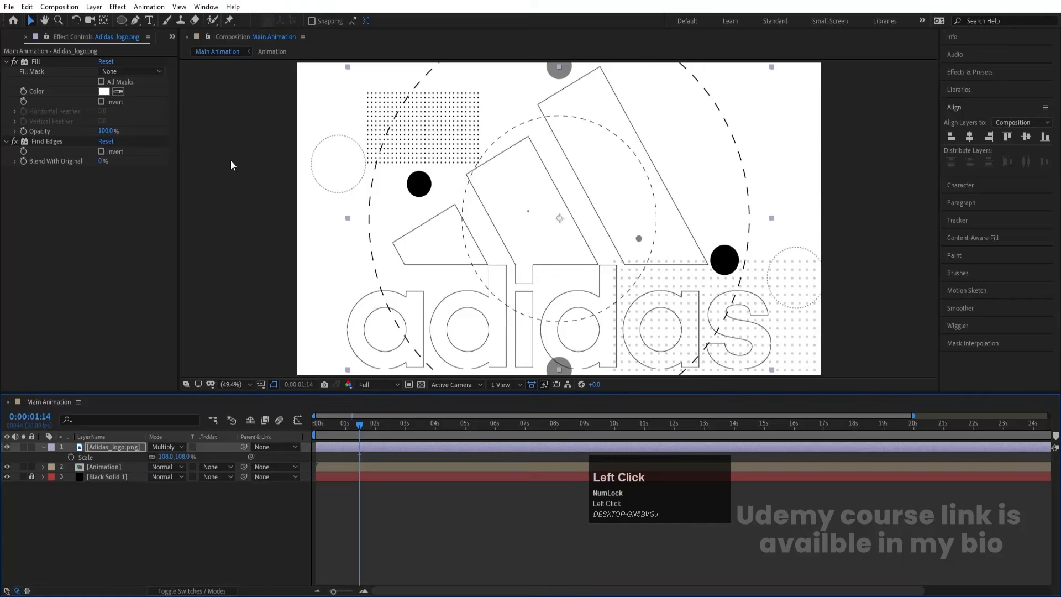
key("space")
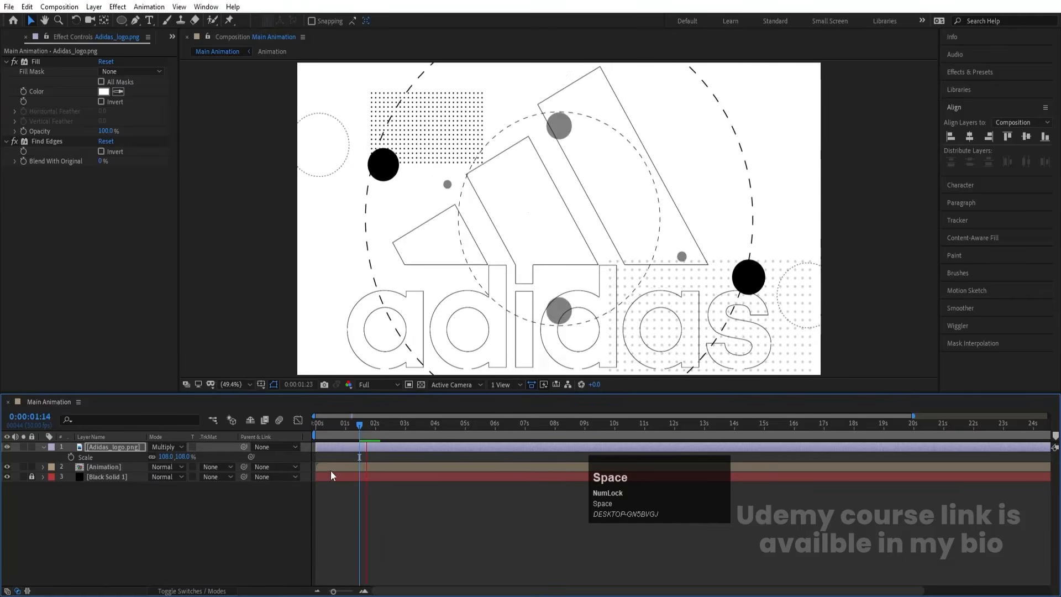
left_click_drag(385, 428, 300, 429)
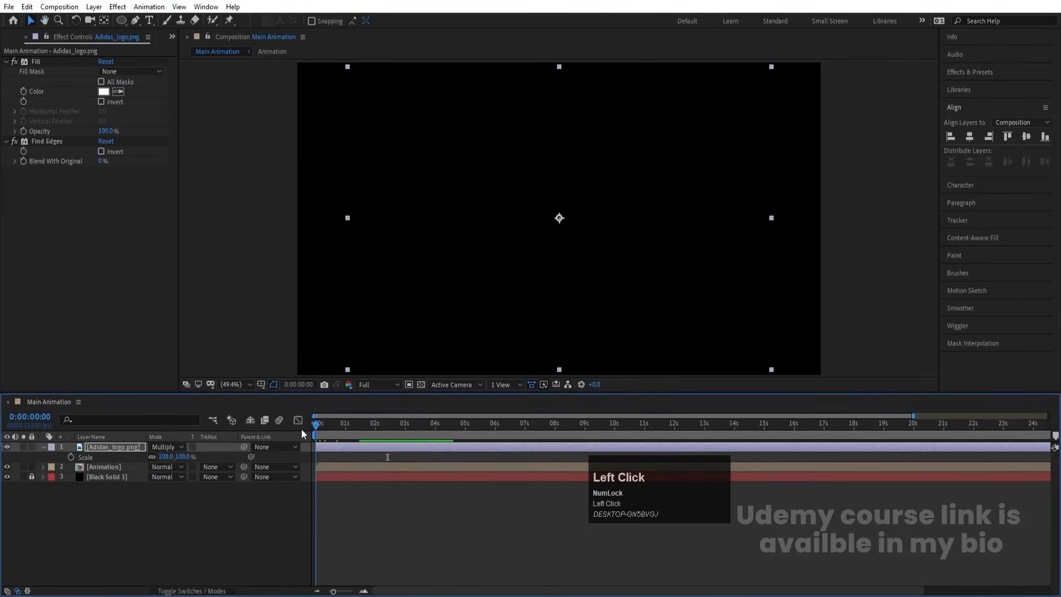
key("space")
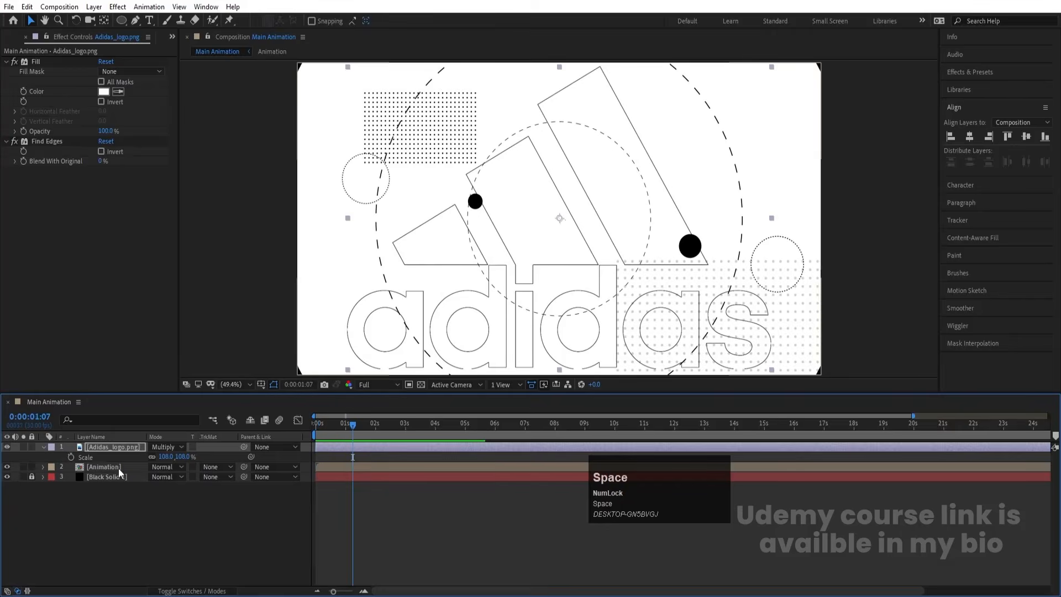
- Set the outlined Adidas logo layer's opacity to 30%
key("t")
left_click_drag(150, 462, 109, 457)
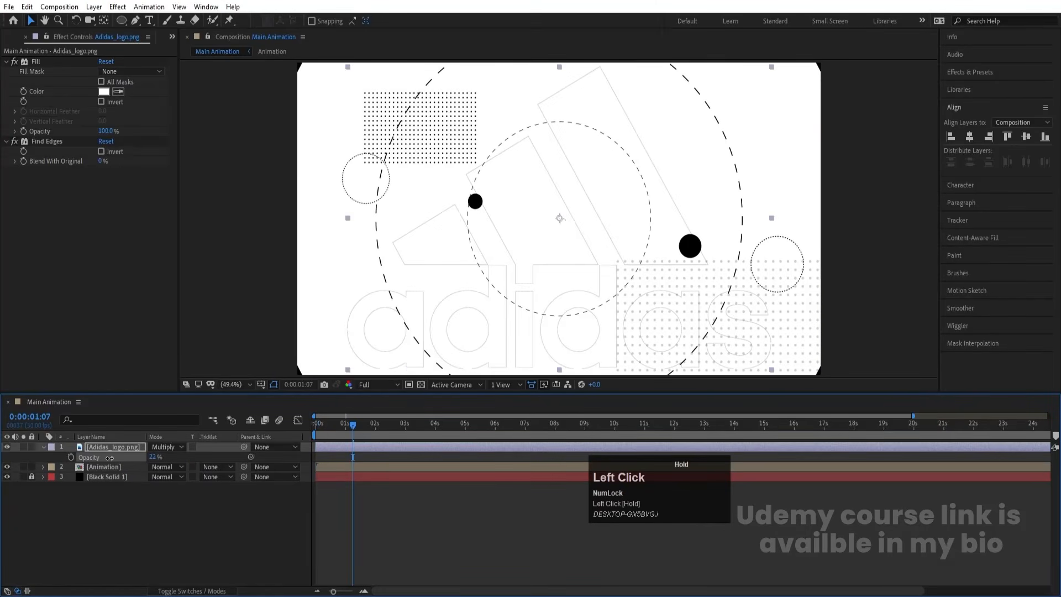
left_click(152, 456)
type("30")
key("Return")
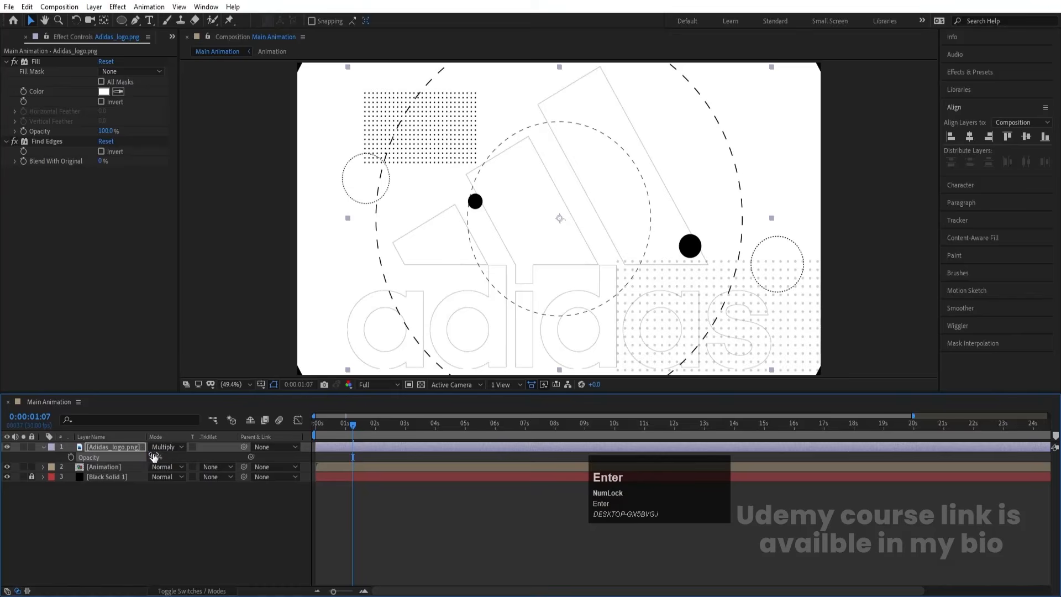
- Enlarge the outlined Adidas logo to 176% and move it up to a position of about 960, 359.7
key("s")
left_click_drag(165, 457, 197, 455)
left_click_drag(512, 266, 516, 217)
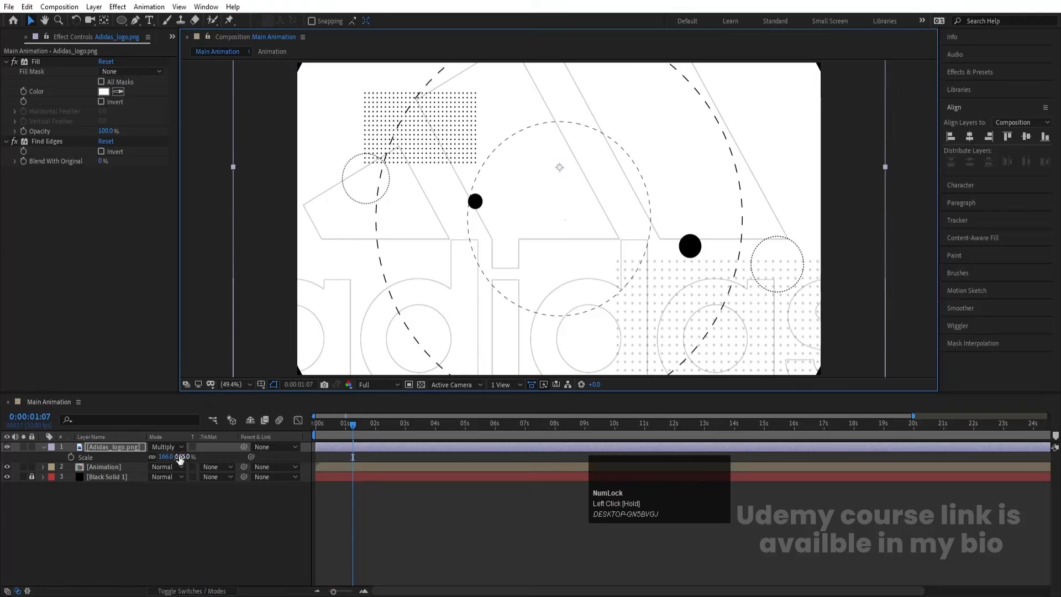
left_click_drag(169, 456, 166, 457)
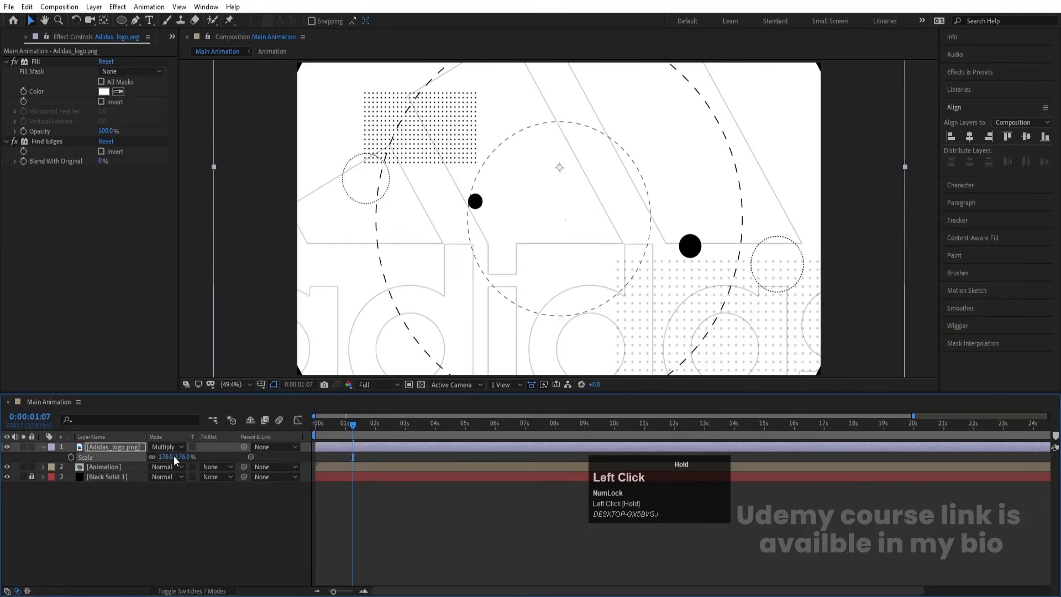
- Set the outlined Adidas logo layer's opacity to 25% and preview the result
key("t")
left_click(155, 457)
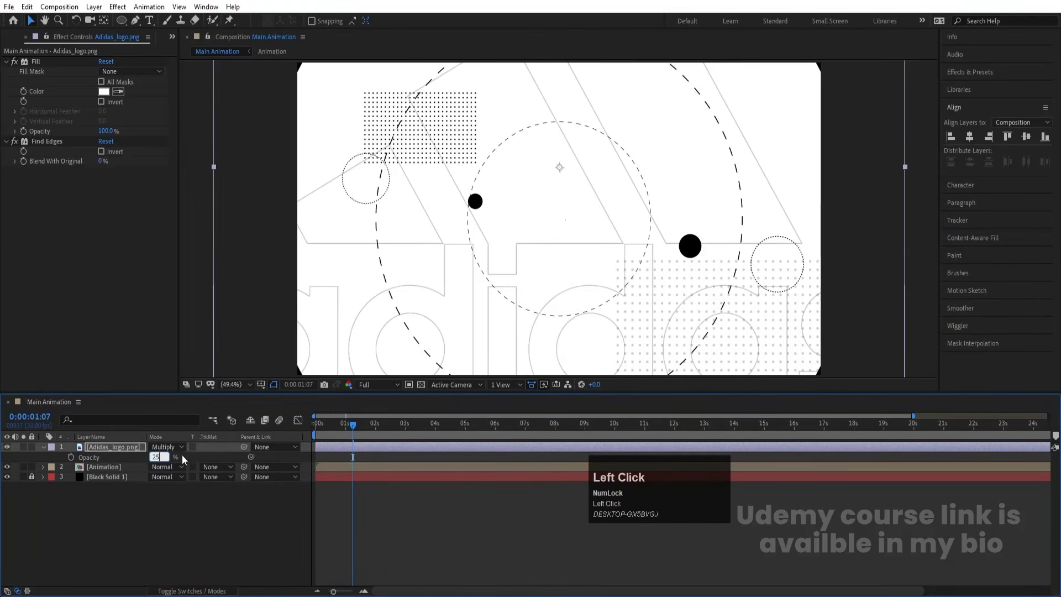
key("Return")
key("space")
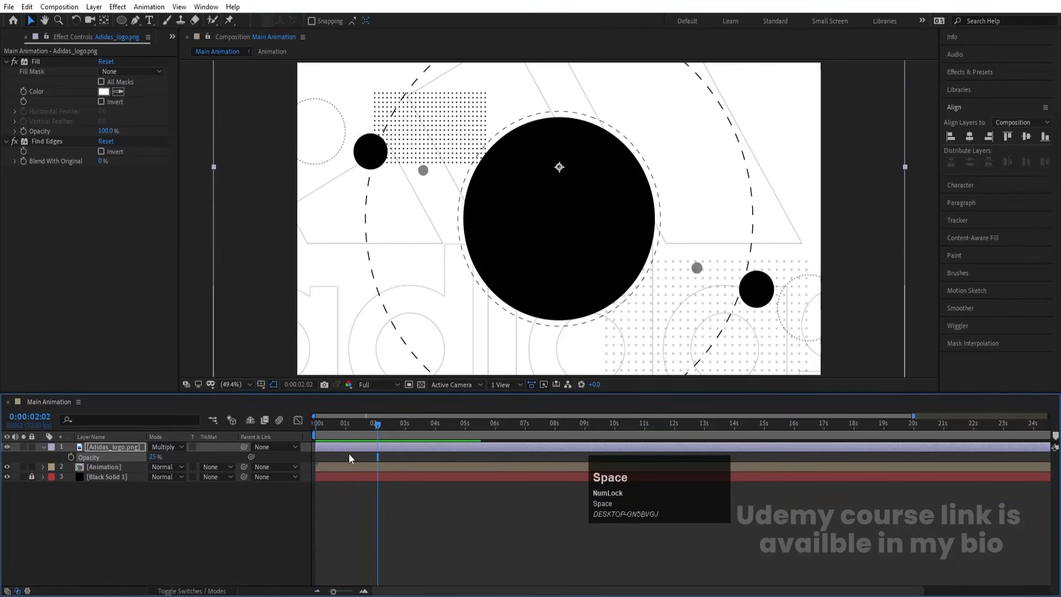
- Shift the outlined logo sideways to position 1240, 359.7 and keyframe its Position at 0:00:00:00
left_click(350, 431)
key("p")
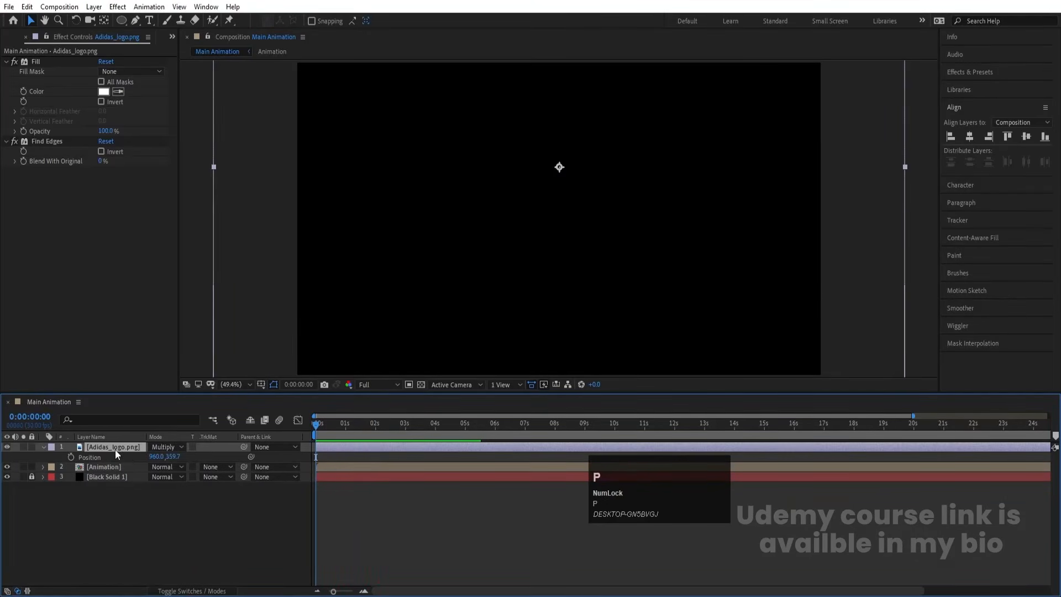
left_click_drag(166, 457, 311, 425)
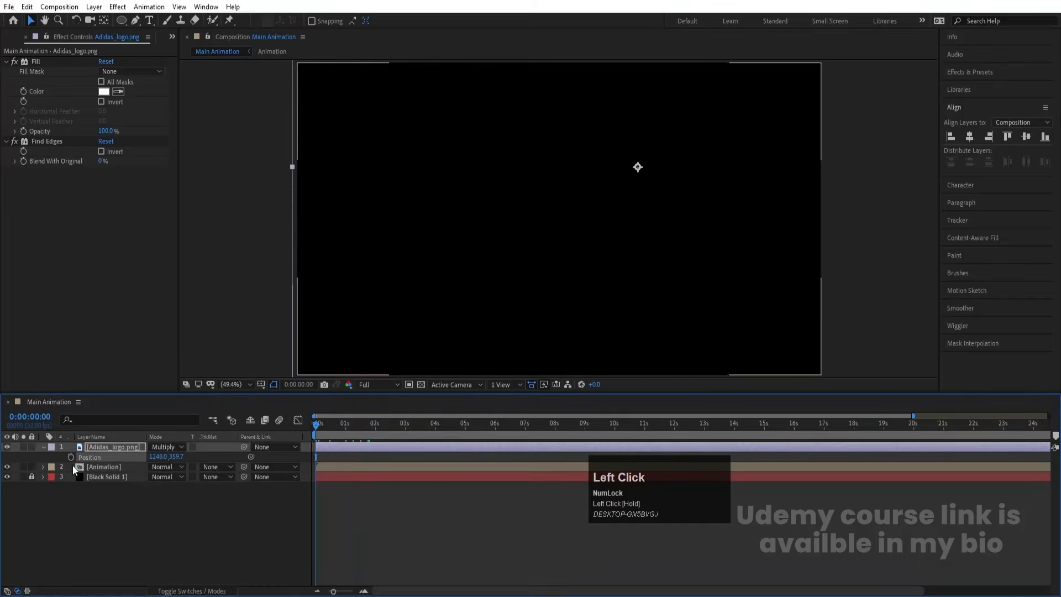
left_click(70, 457)
- Keyframe the outlined logo's Position at 936, 359.7, delay that keyframe to about 3 seconds, and preview the sideways drift
key("space")
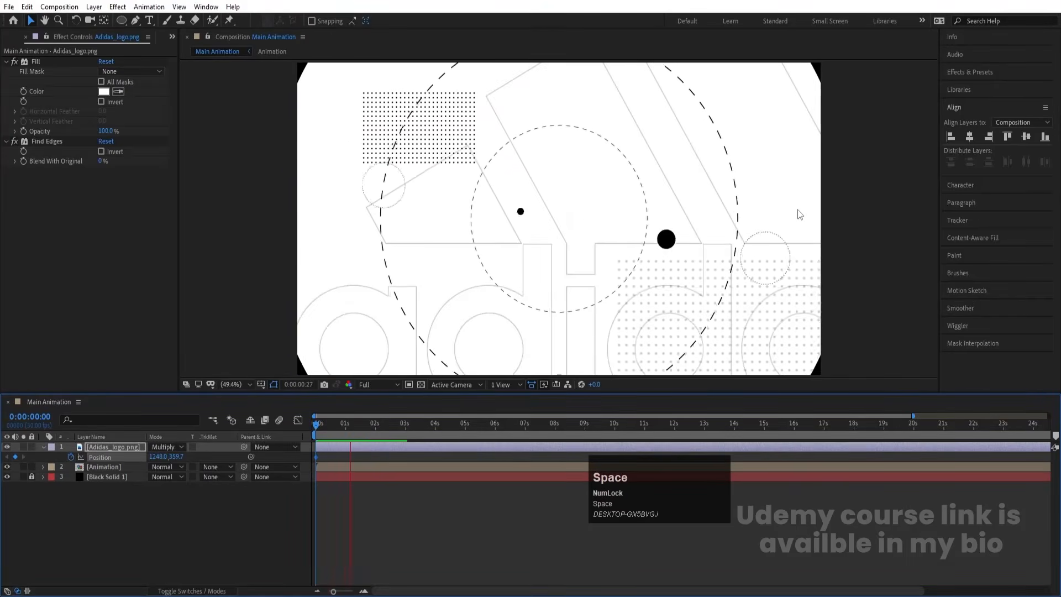
left_click_drag(806, 192, 720, 189)
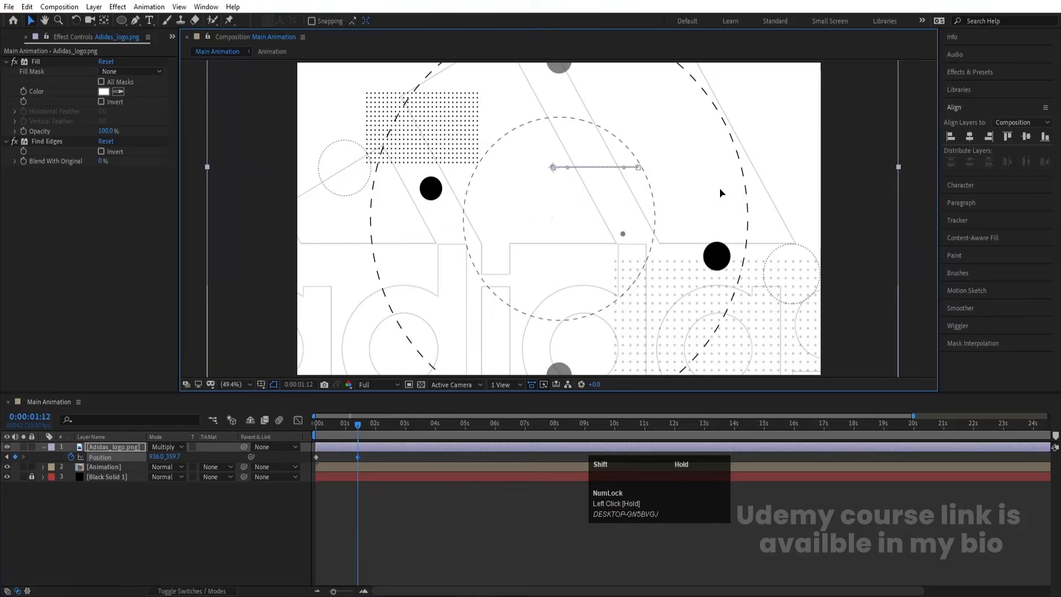
left_click_drag(362, 456, 410, 458)
key("space")
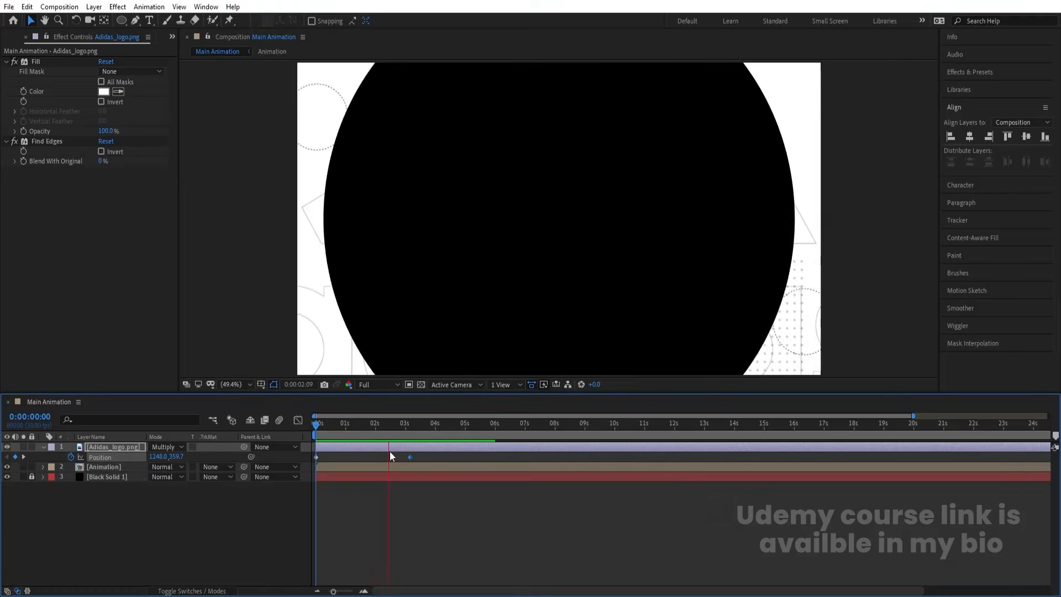
key("space")
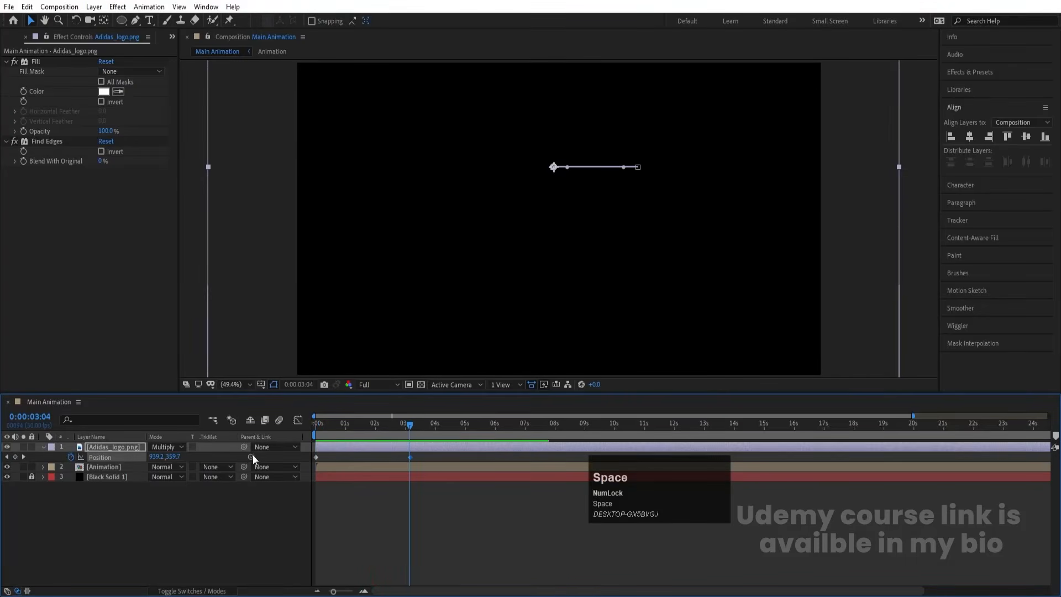
- Add Adidas_logo.png from the project to the composition again as the topmost layer
left_click(153, 485)
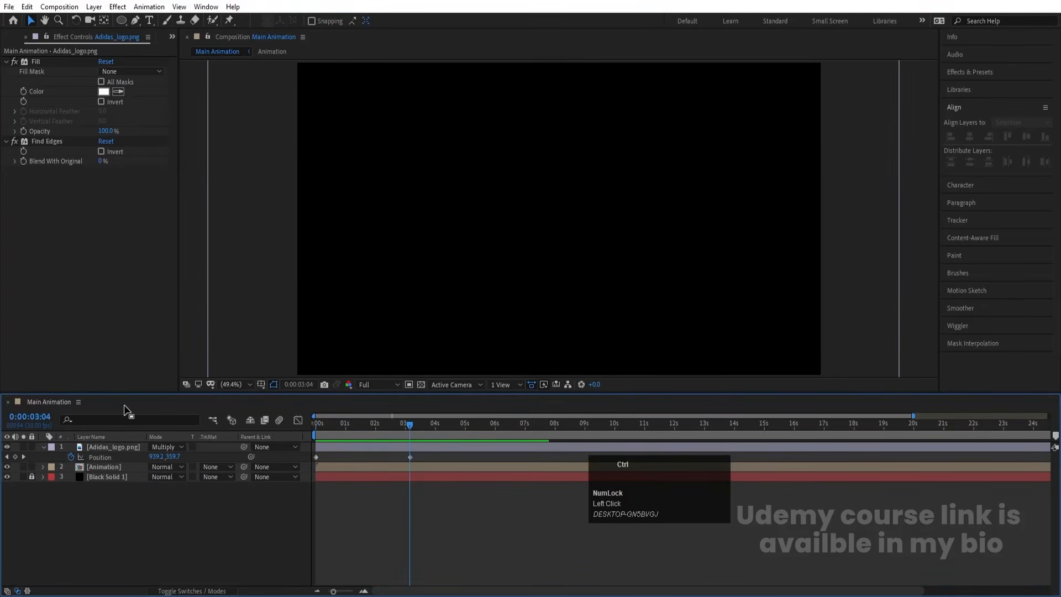
key("ctrl+0")
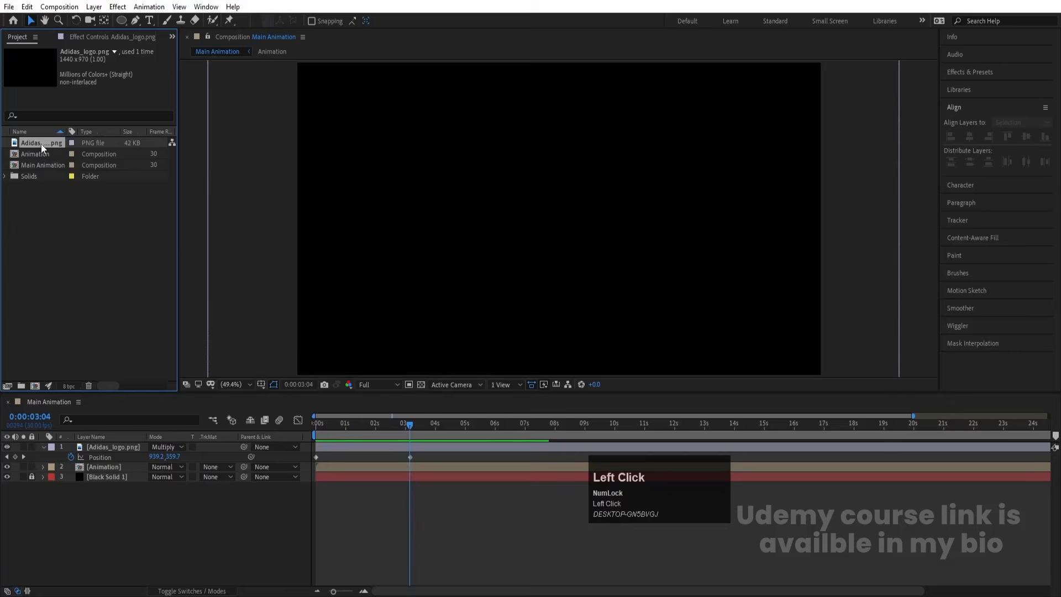
left_click_drag(41, 143, 128, 444)
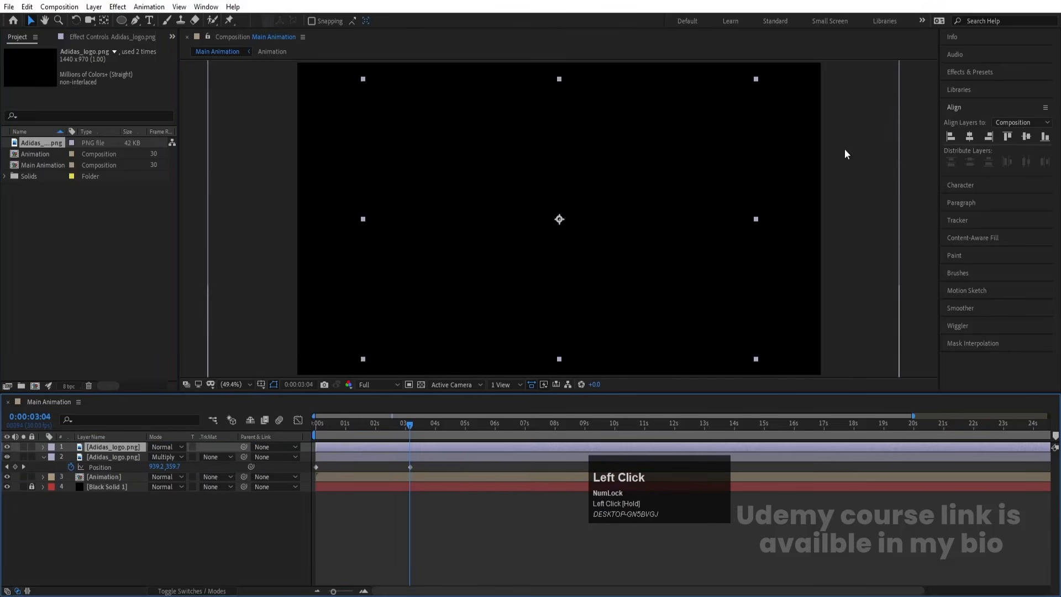
- Apply a Fill effect to the topmost Adidas logo layer and make its Color white
left_click(946, 72)
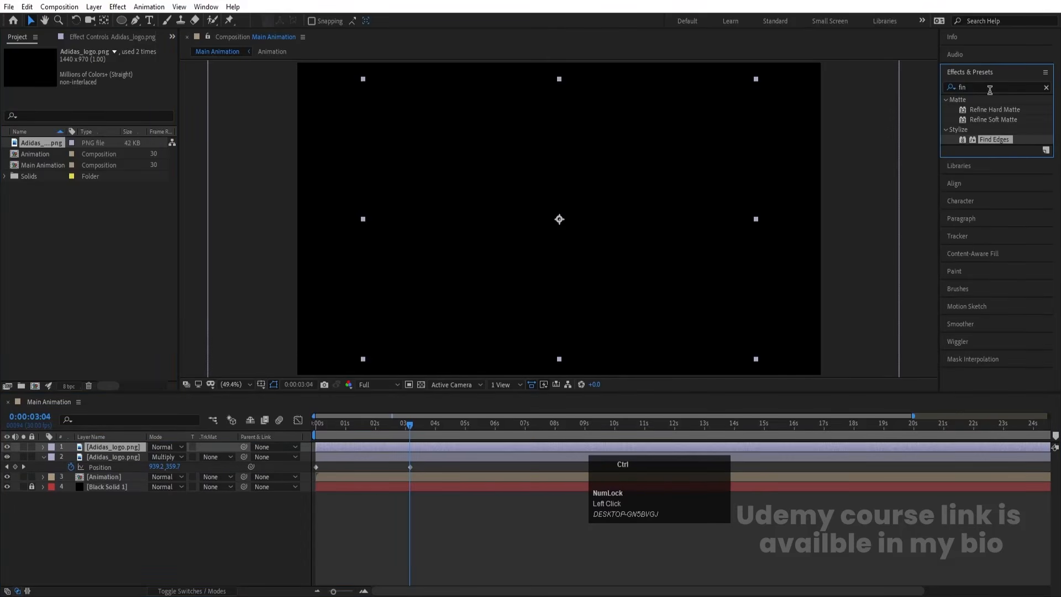
key("ctrl+a")
type("fill")
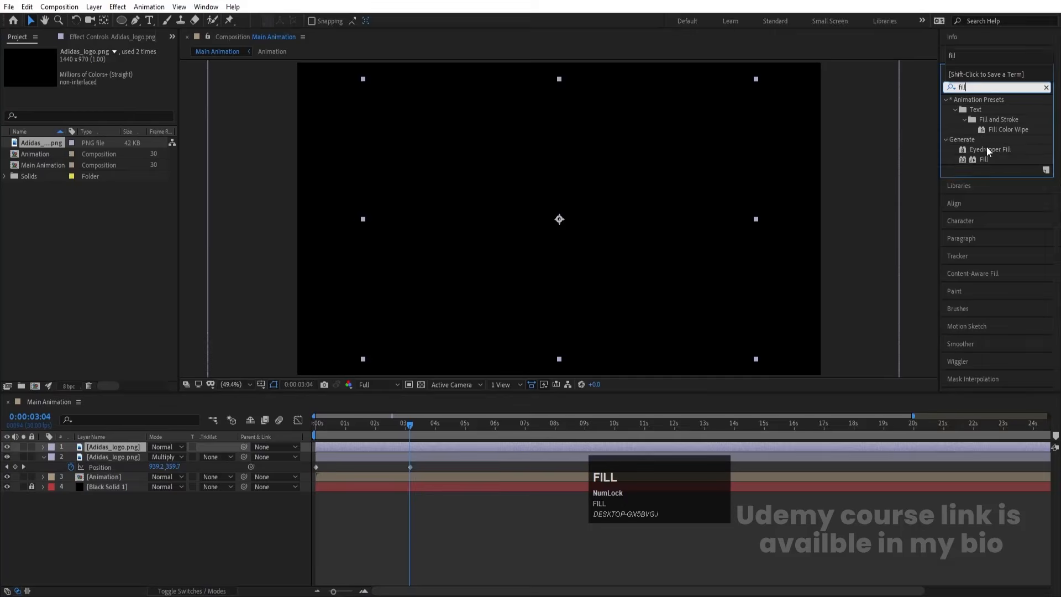
double_click(984, 158)
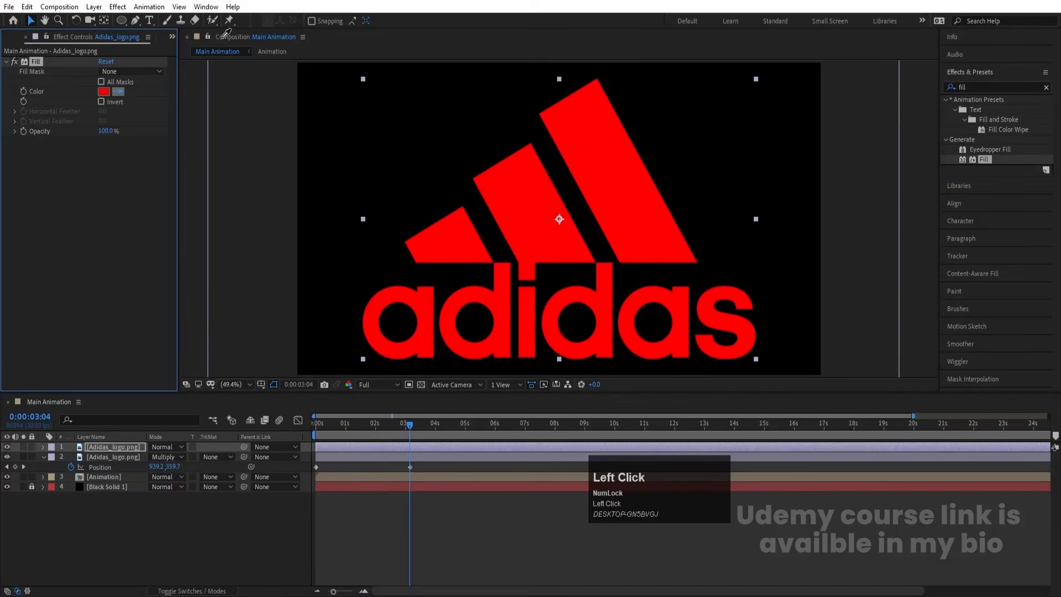
key("Return")
- Scale the white Adidas logo down to 37% and make its layer start at 0:00:02:03
left_click(102, 449)
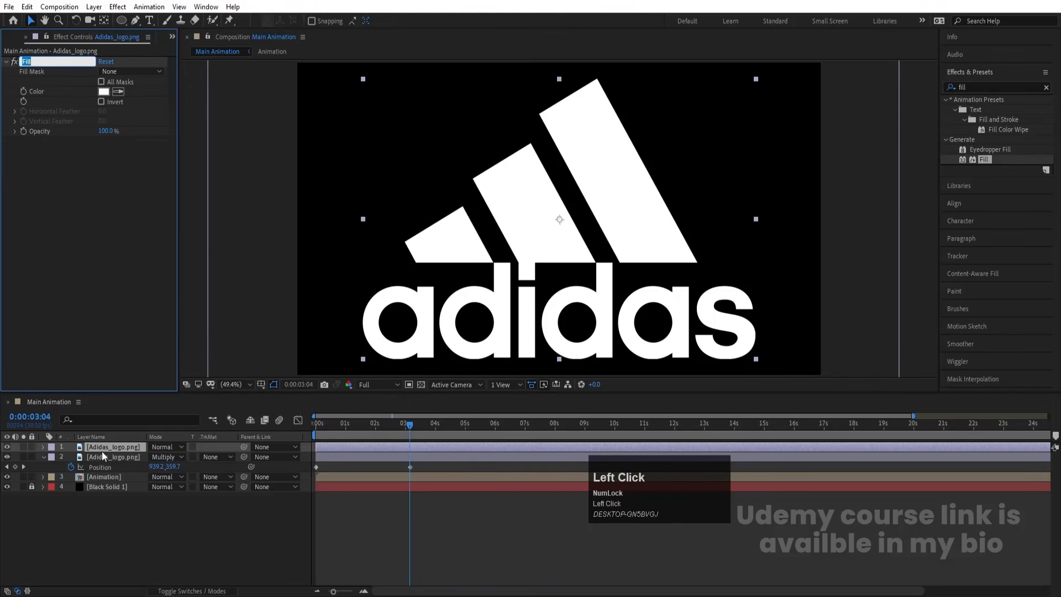
key("s")
left_click_drag(166, 457, 126, 452)
left_click_drag(402, 423, 378, 416)
left_click(376, 451)
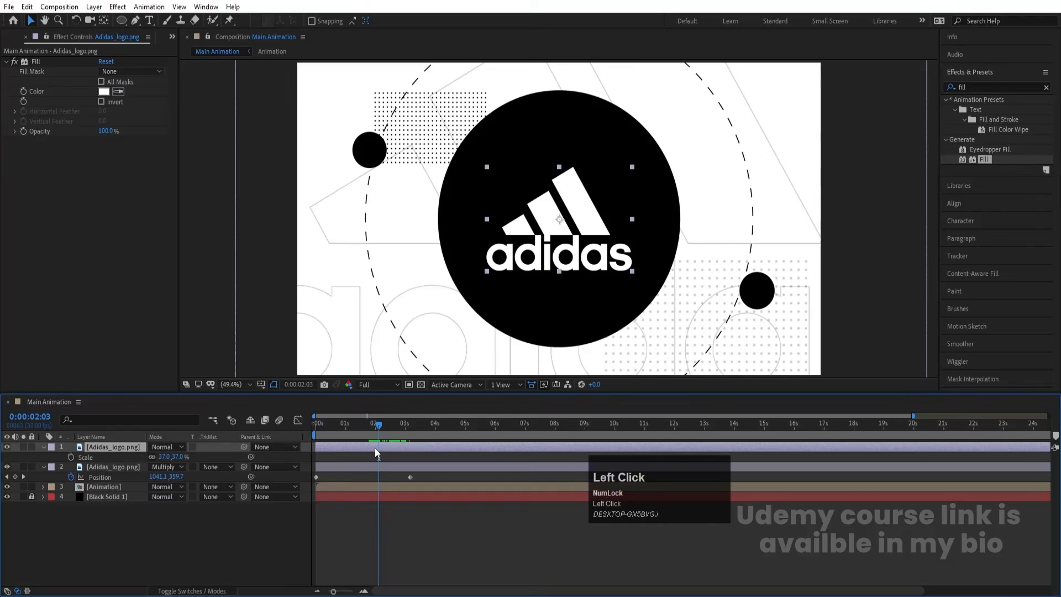
key("bracketleft")
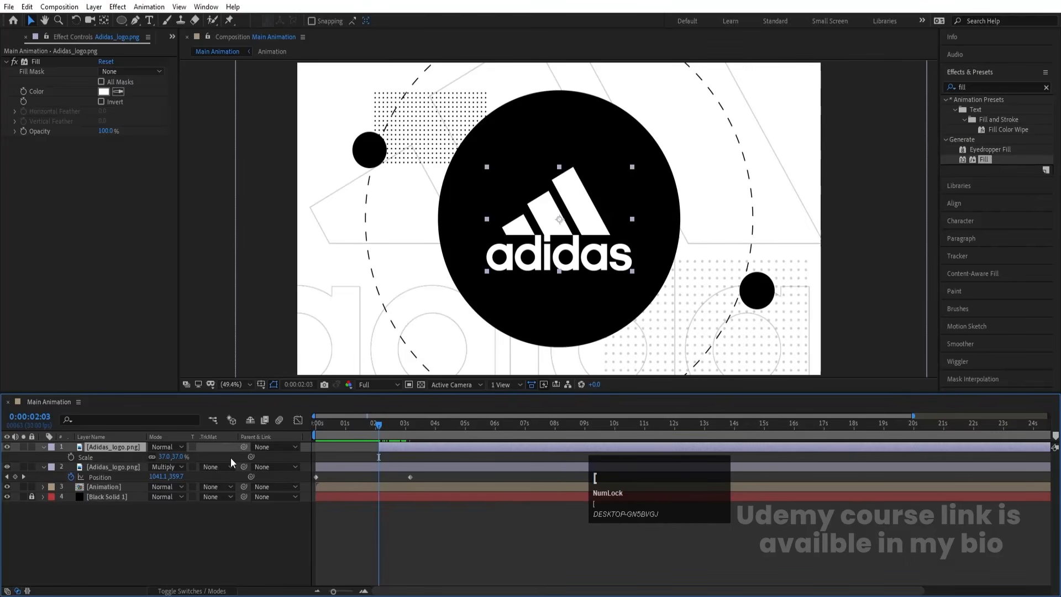
- Add Position and Opacity keyframes to the white Adidas logo at 0:00:02:03 and 0:00:03:01
key("p")
left_click(71, 457)
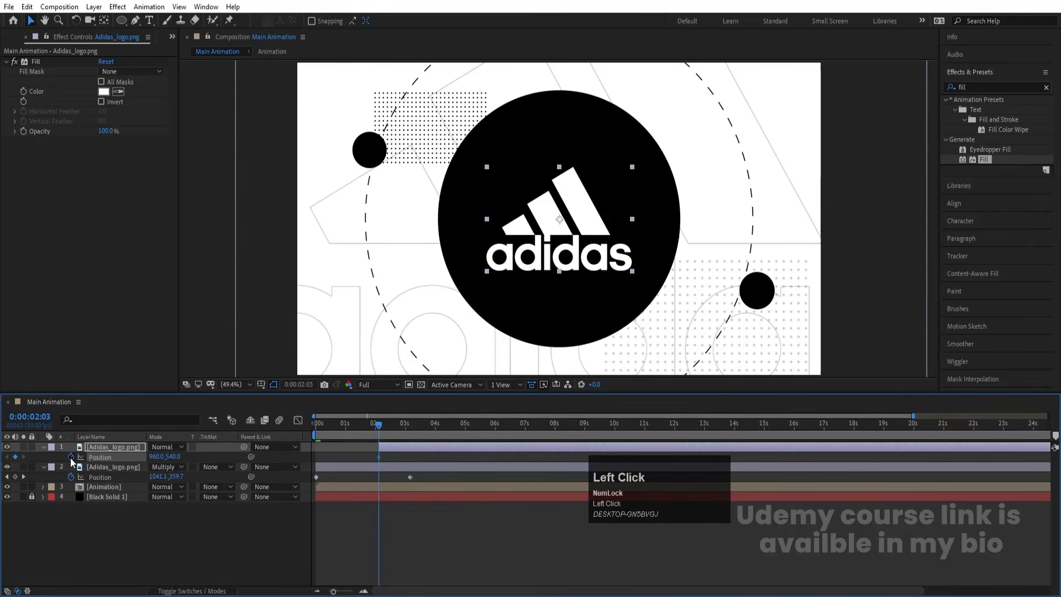
key("t")
left_click(71, 458)
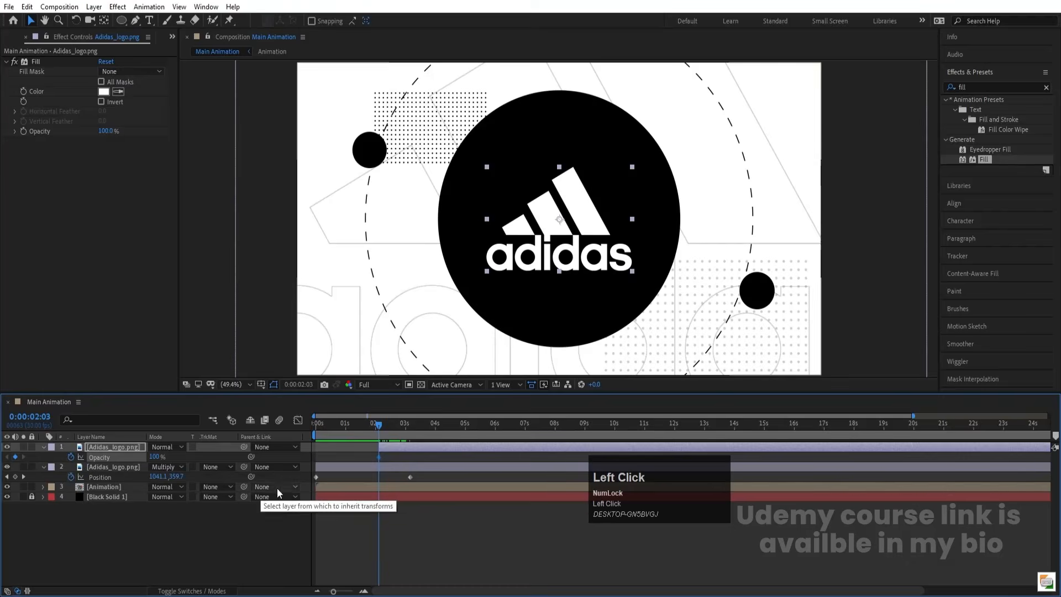
key("u")
key("space")
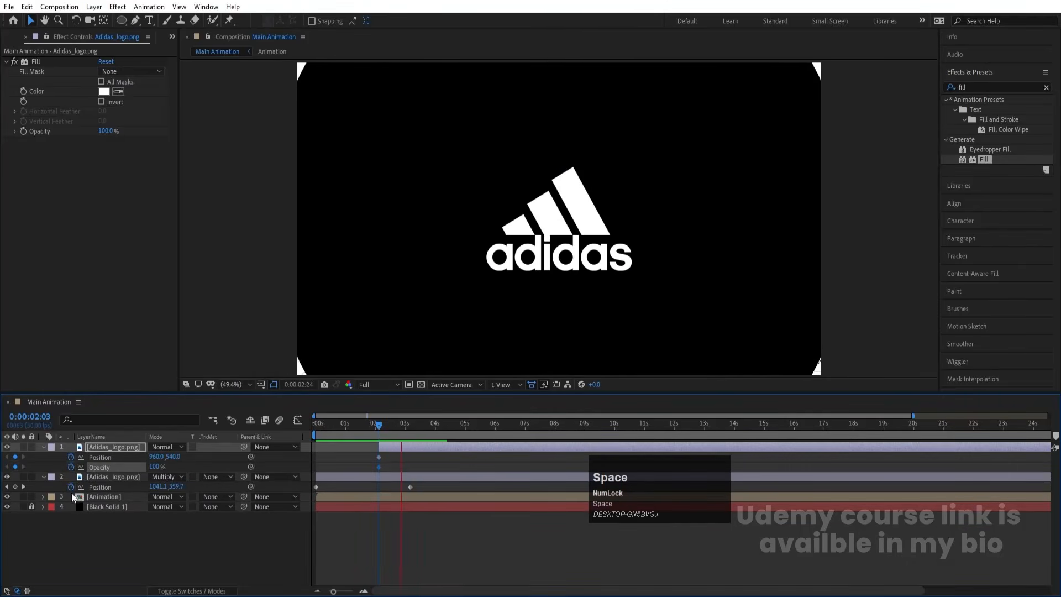
left_click(16, 458)
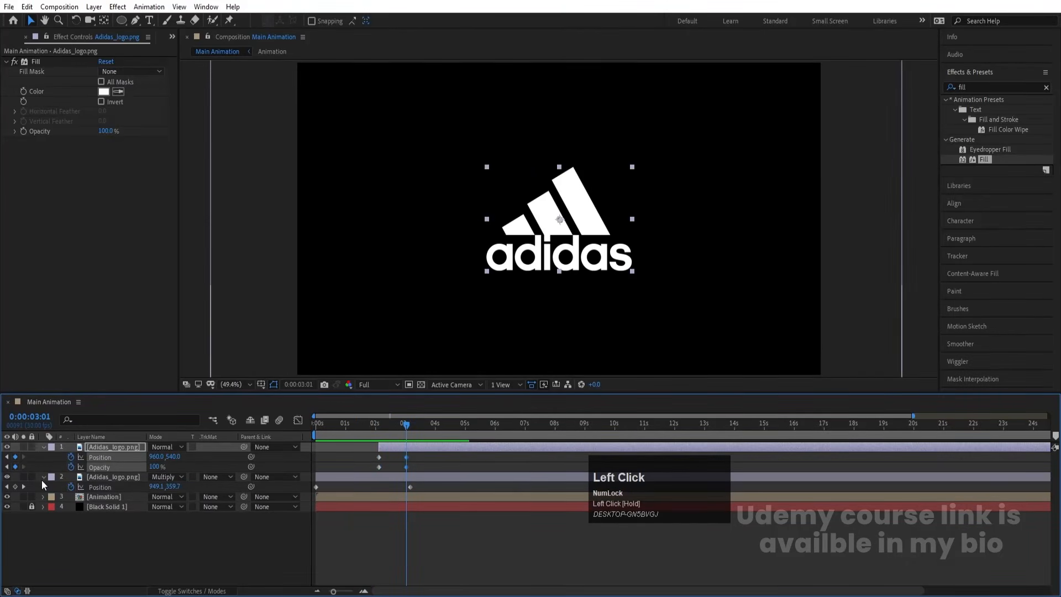
- At the white logo's first keyframes, set its Position to 960, 439 and its Opacity to 0%
key("j")
left_click_drag(172, 456, 144, 468)
type("0")
key("Return")
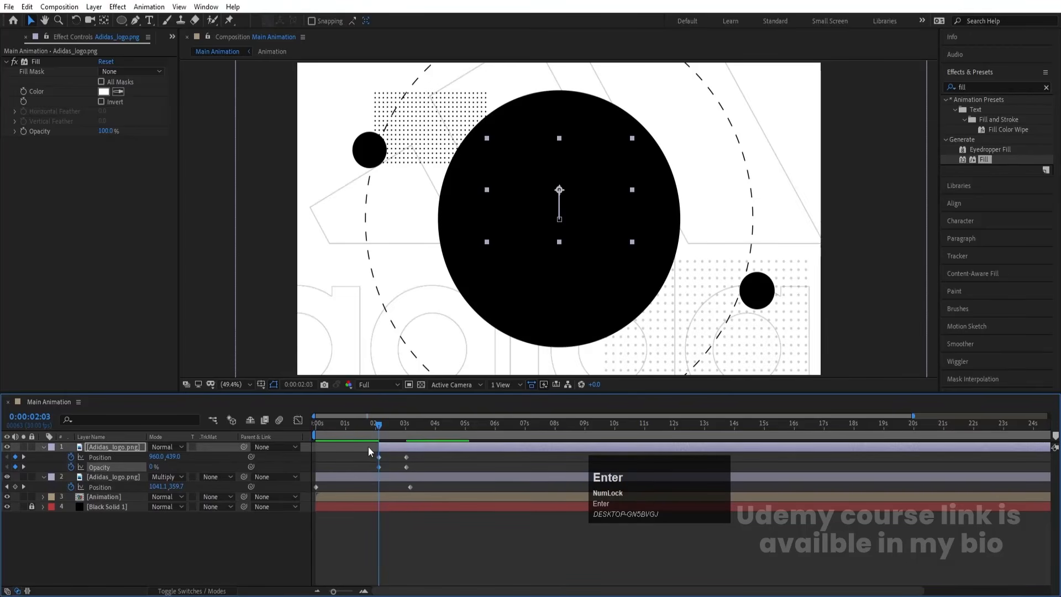
- Apply Easy Ease to the white logo's Position and Opacity keyframes and reshape their speed curve into an early, sharp peak with a long ease-out
left_click_drag(369, 456, 421, 469)
key("F9")
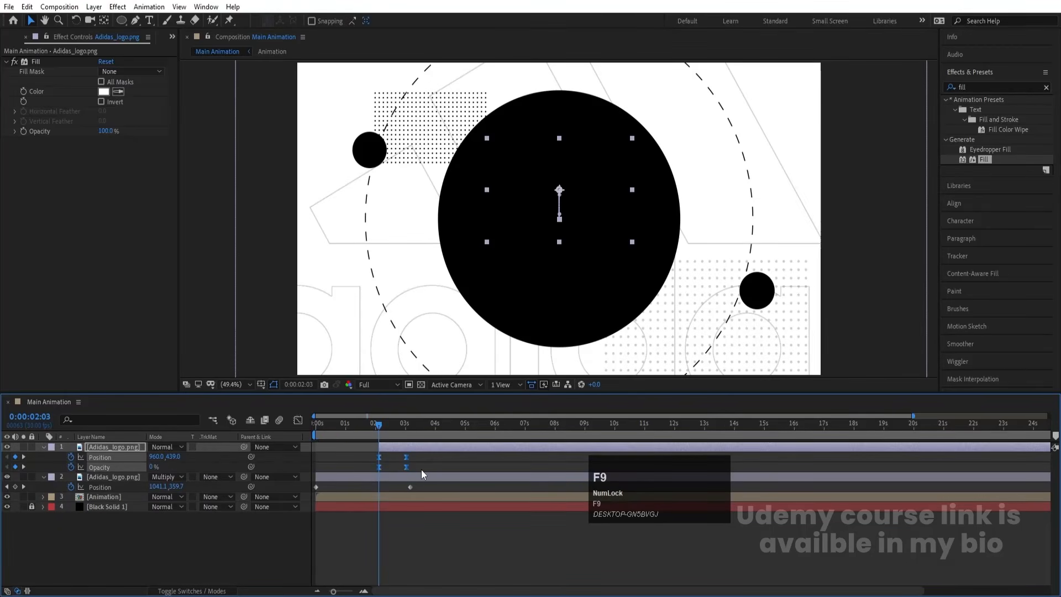
key("equal")
left_click(297, 420)
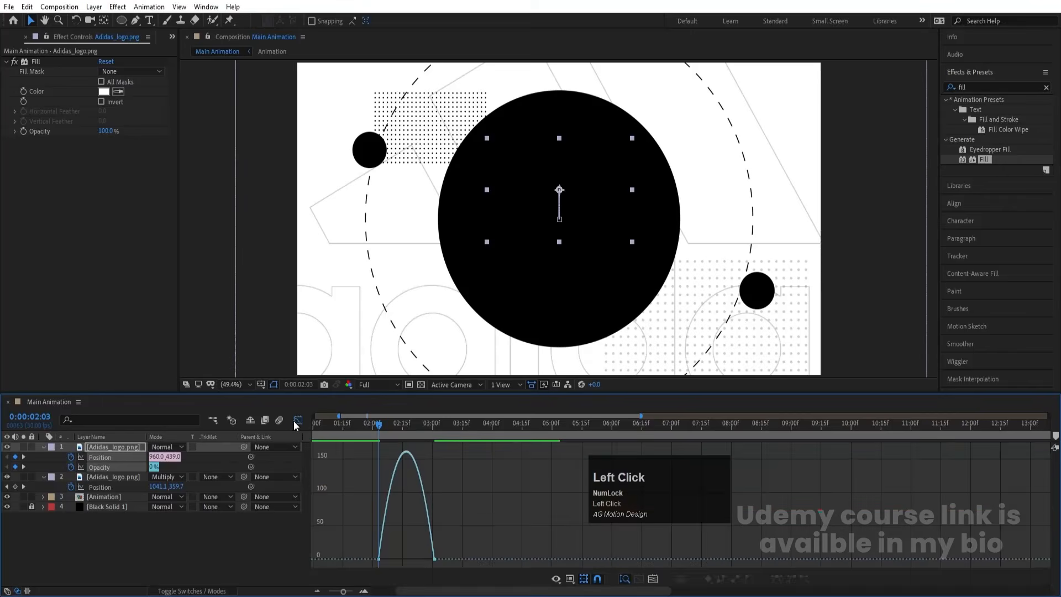
left_click_drag(472, 493, 393, 553)
key("space")
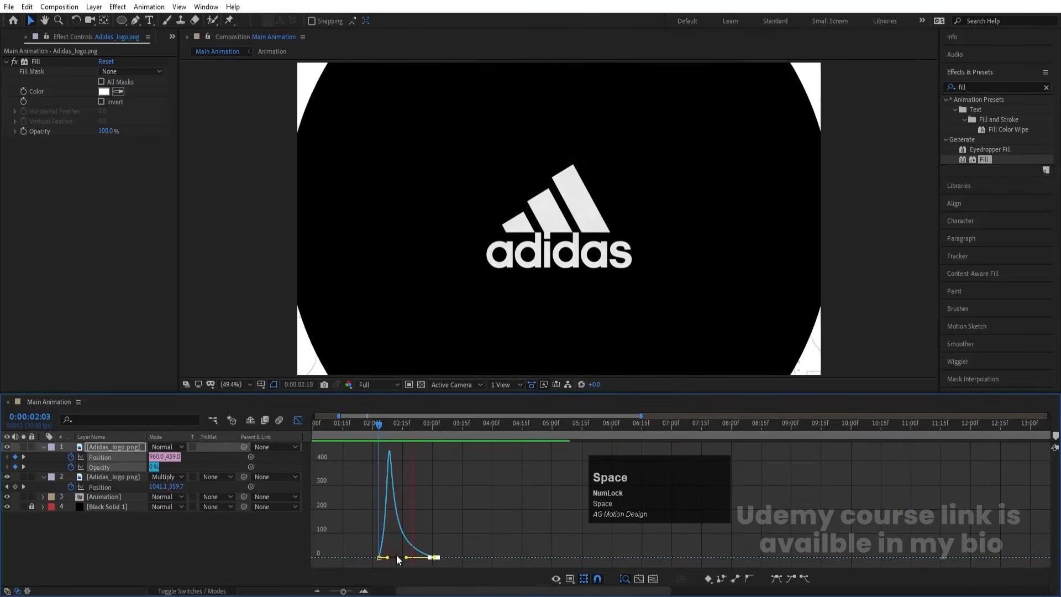
left_click(297, 420)
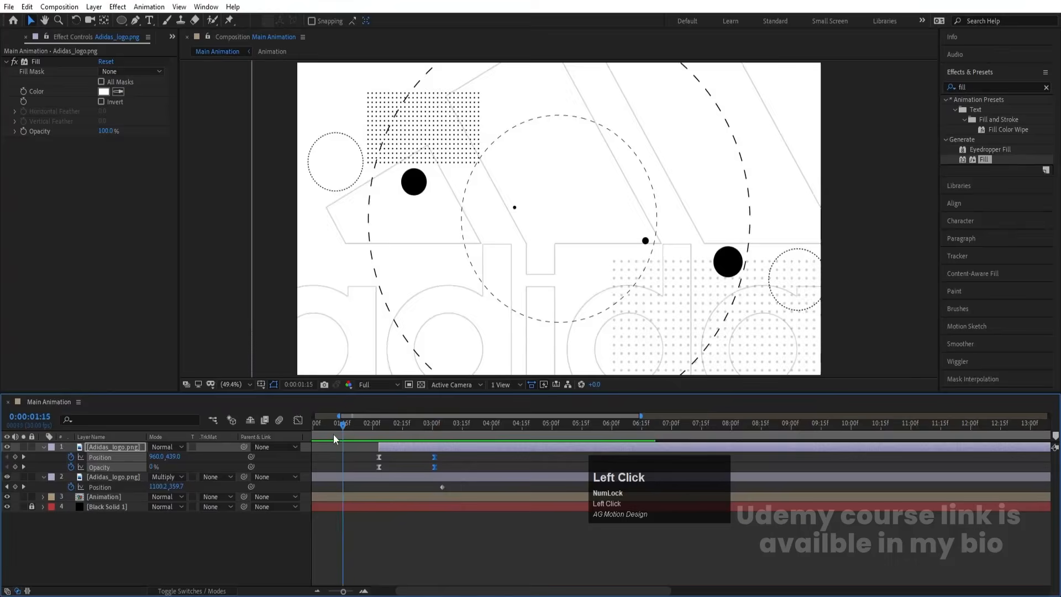
key("space")
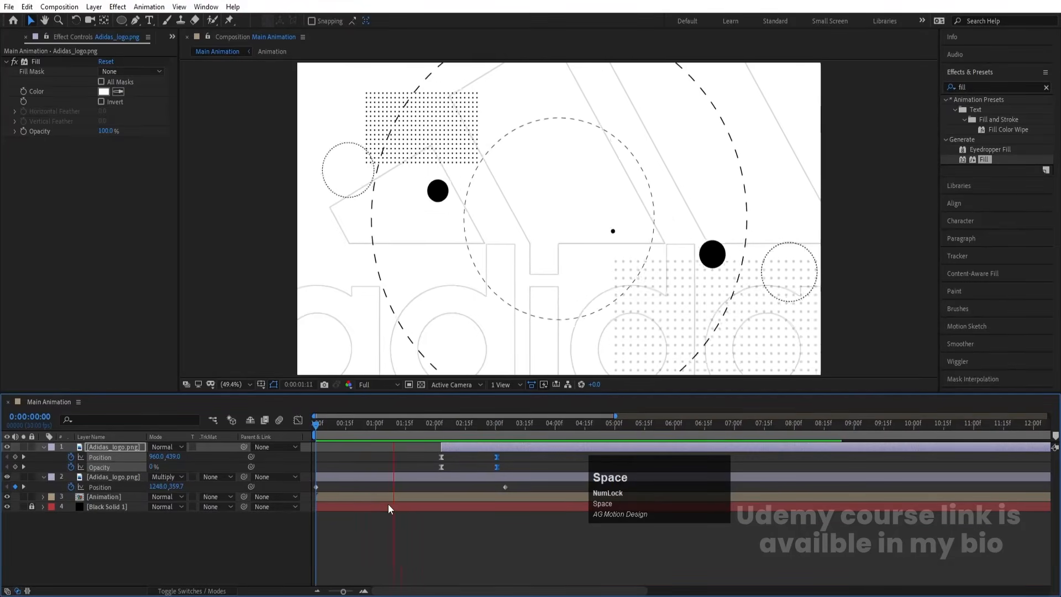
key("space")
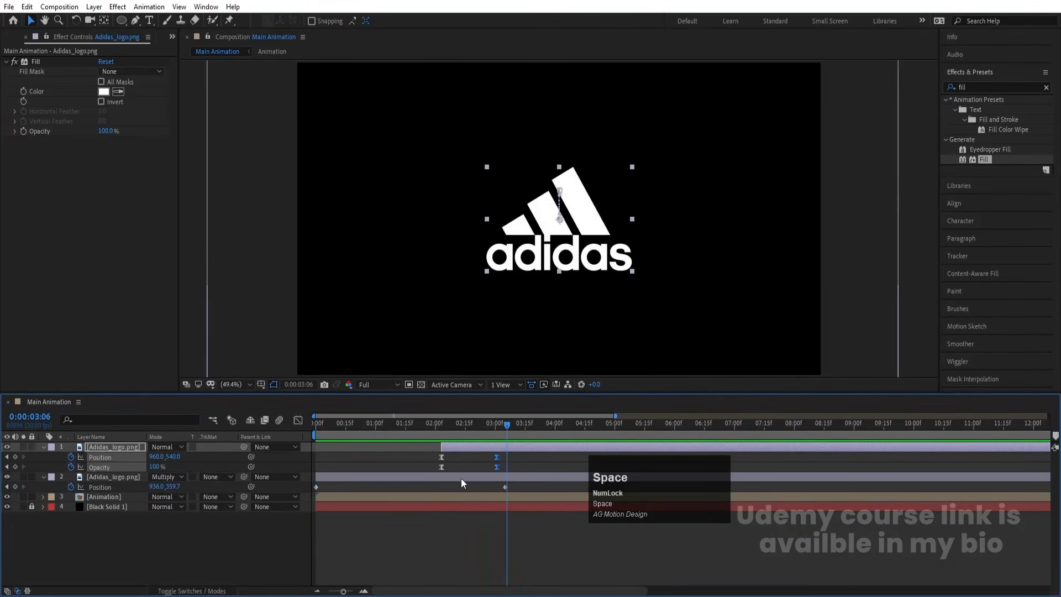
- Duplicate the Animation layer in the Main Animation composition and move the copy to the top of the layer stack
left_click(148, 539)
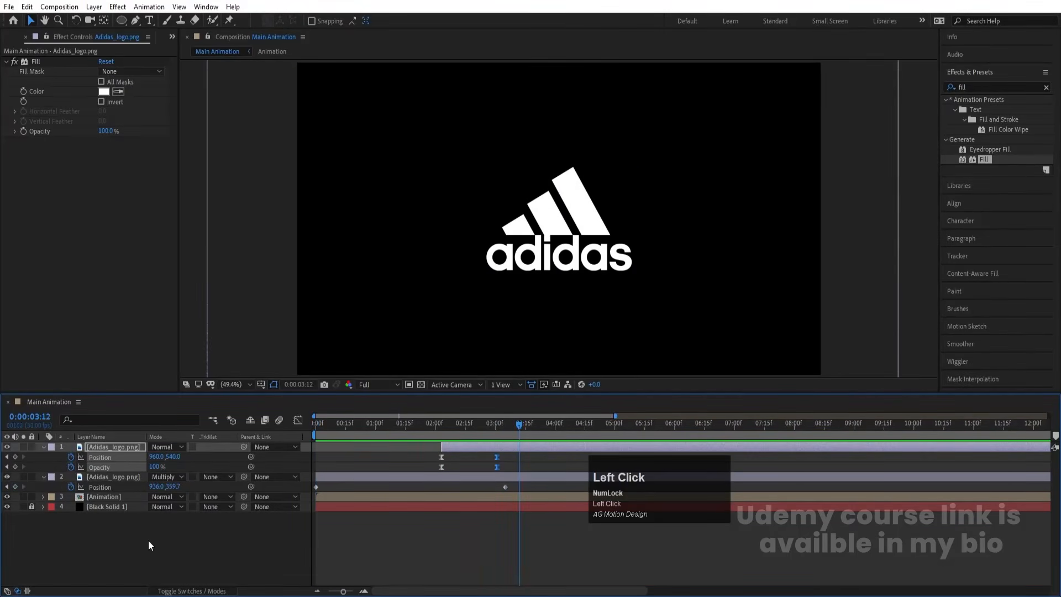
left_click(108, 498)
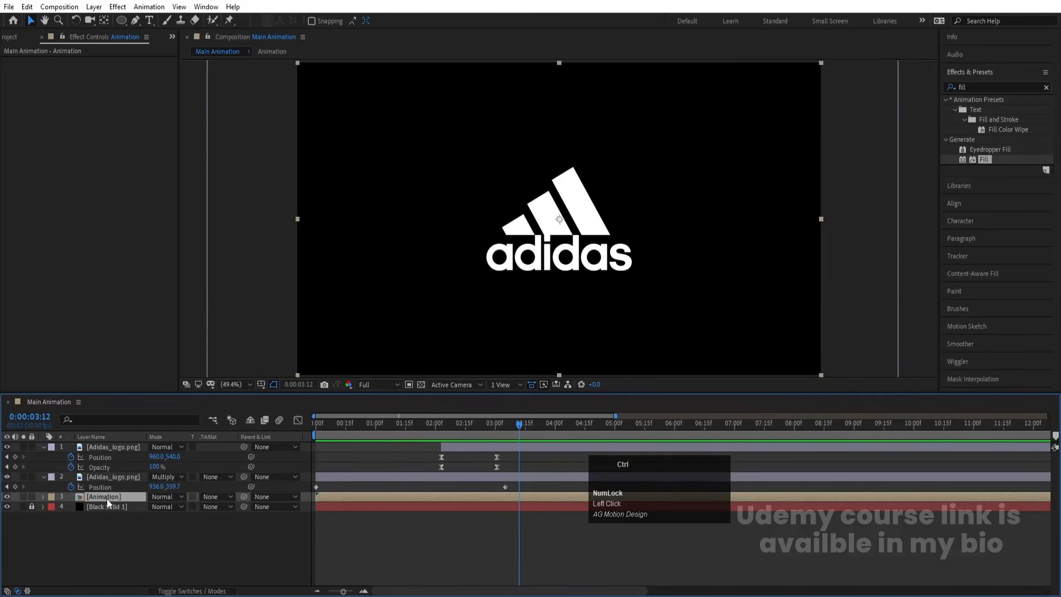
key("ctrl+d")
left_click_drag(107, 498, 105, 446)
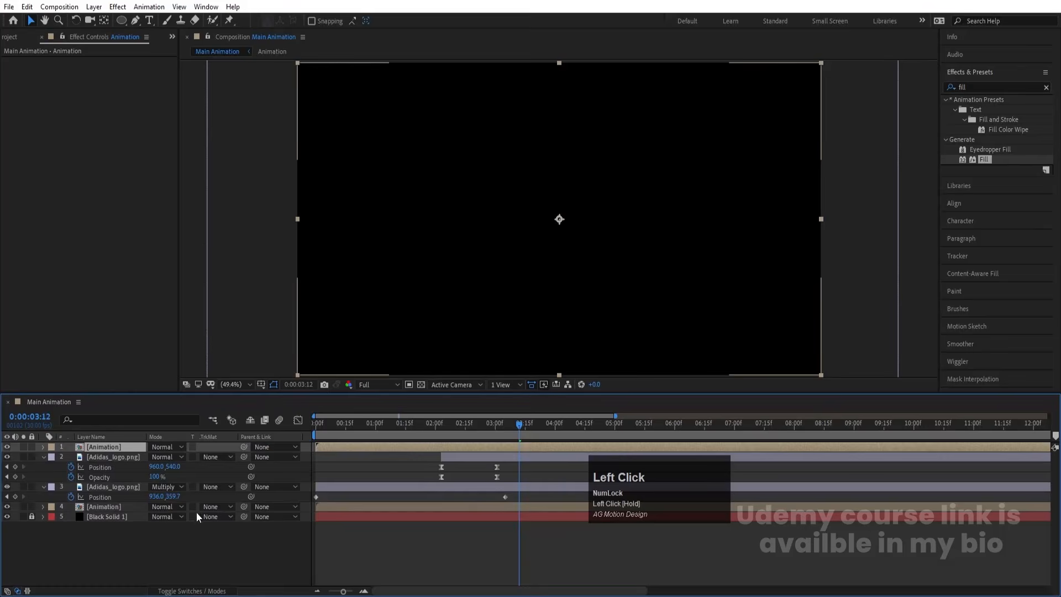
- Duplicate the Animation composition in the project as Animation 2 and replace the topmost Animation layer with it
right_click(98, 445)
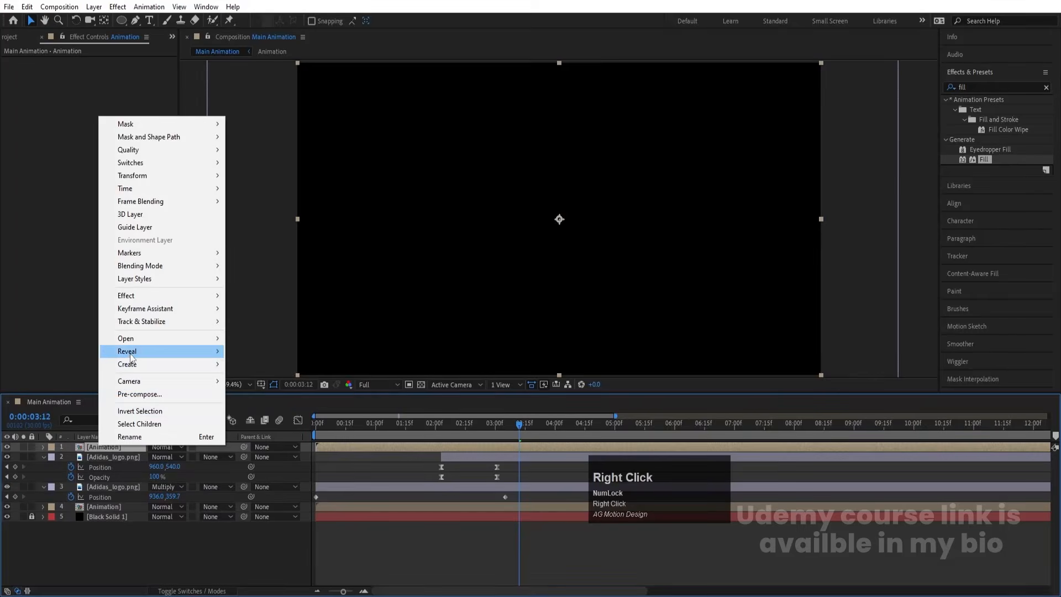
left_click(174, 354)
left_click(287, 364)
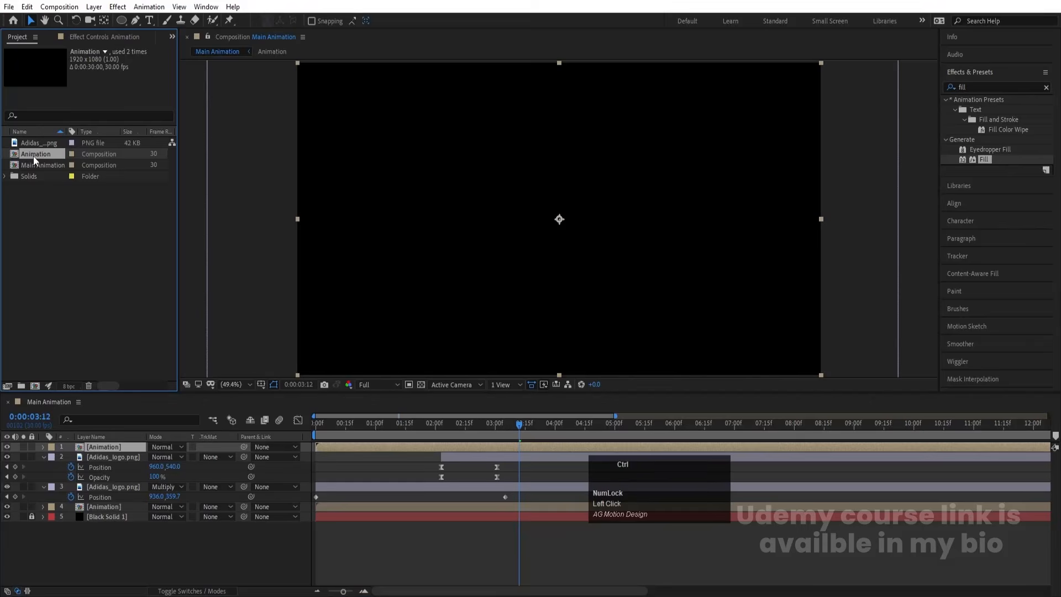
key("ctrl+d")
left_click_drag(42, 164, 137, 450, "alt")
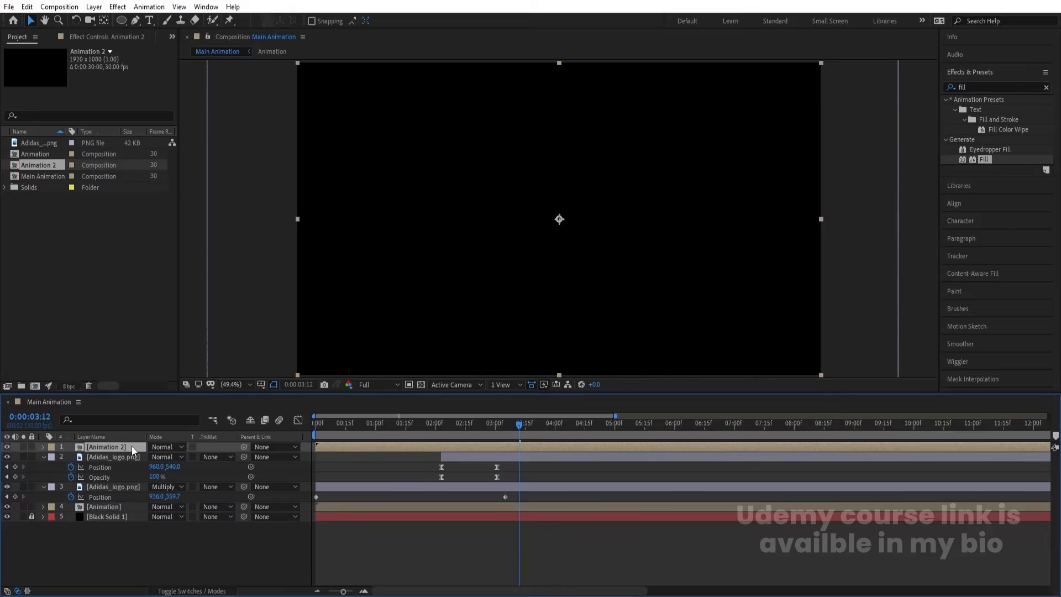
- Inside the Animation 2 composition, delete the central circle layers Shape Layer 12, Shape Layer 11 and Shape Layer 10
double_click(132, 446)
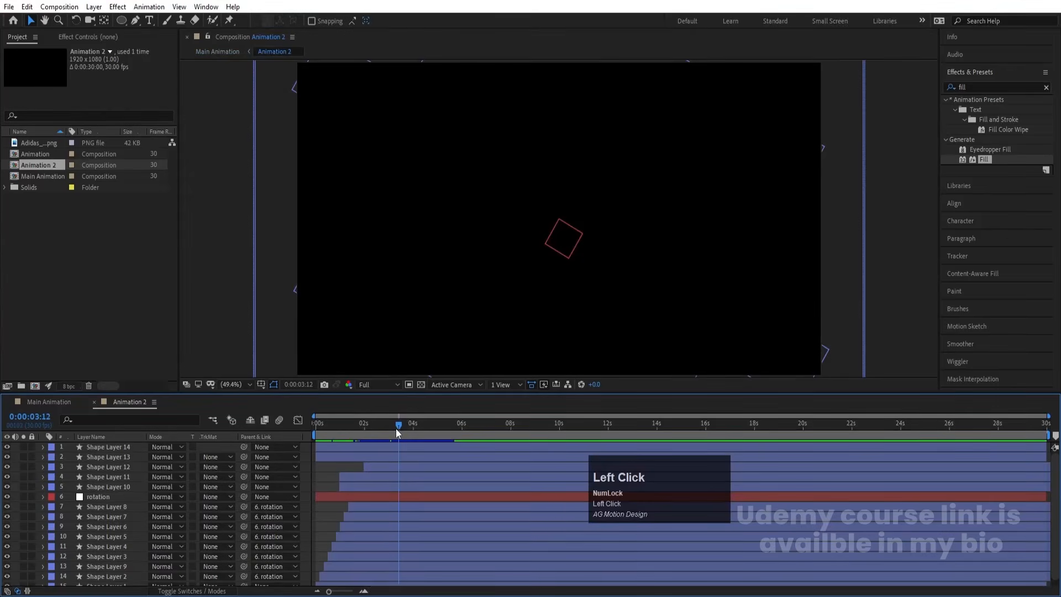
left_click_drag(396, 429, 360, 425)
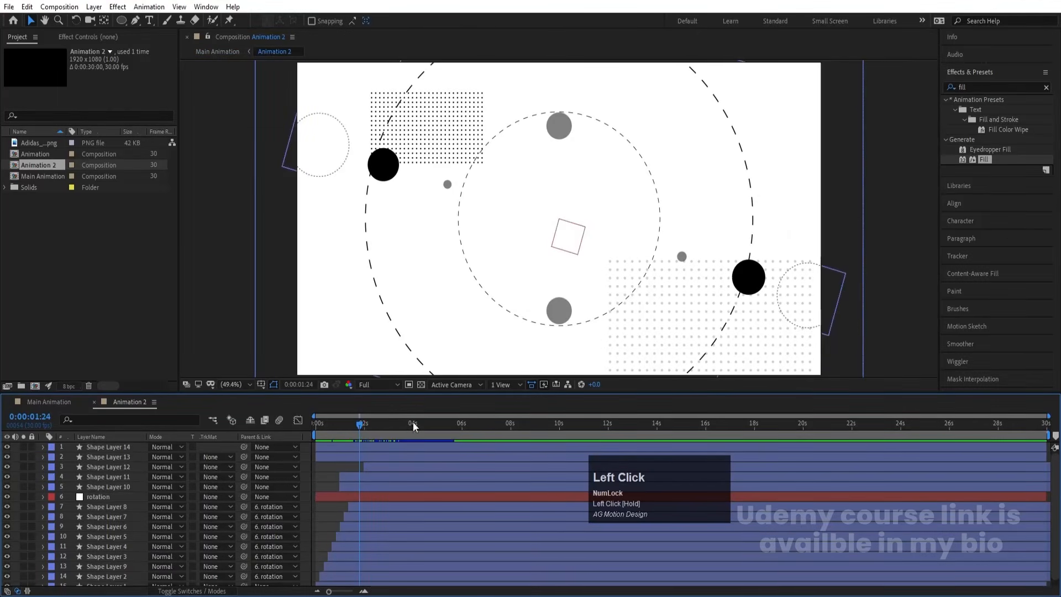
left_click(348, 448)
key("space")
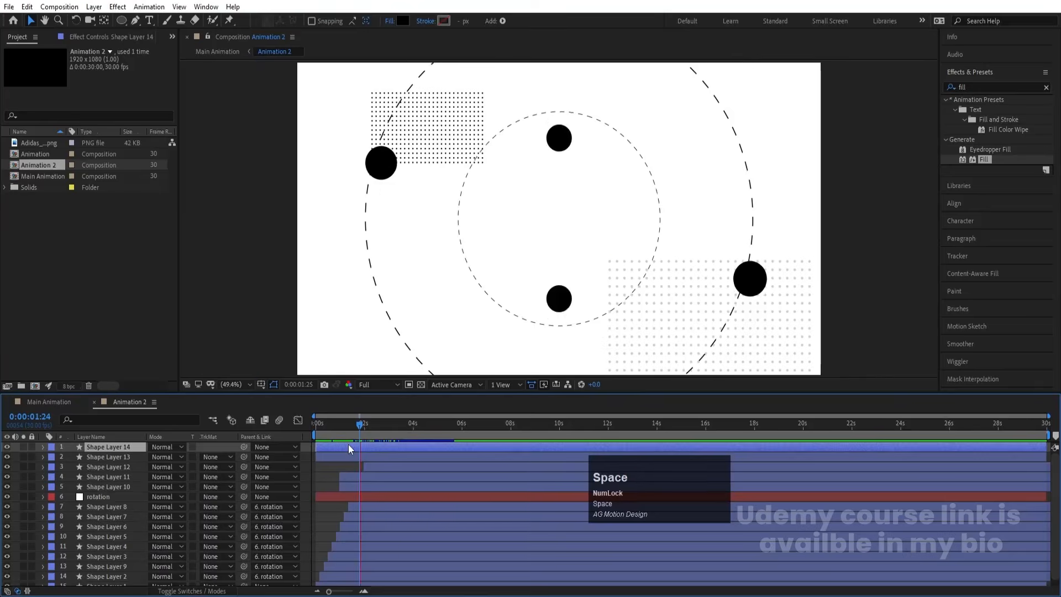
left_click(377, 466)
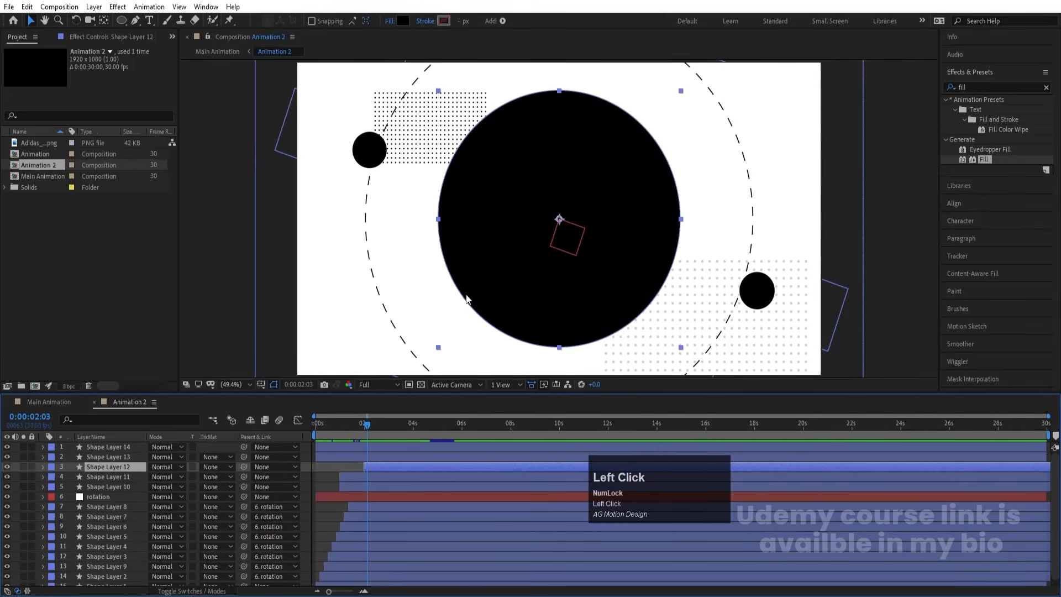
key("Delete")
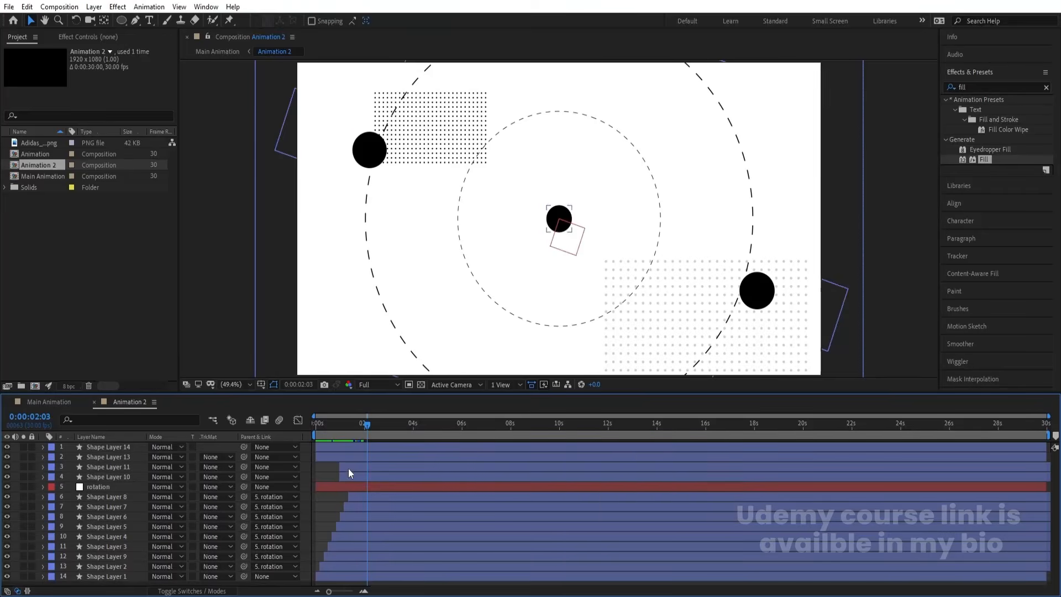
left_click(349, 469)
left_click(348, 479, "shift")
key("Delete")
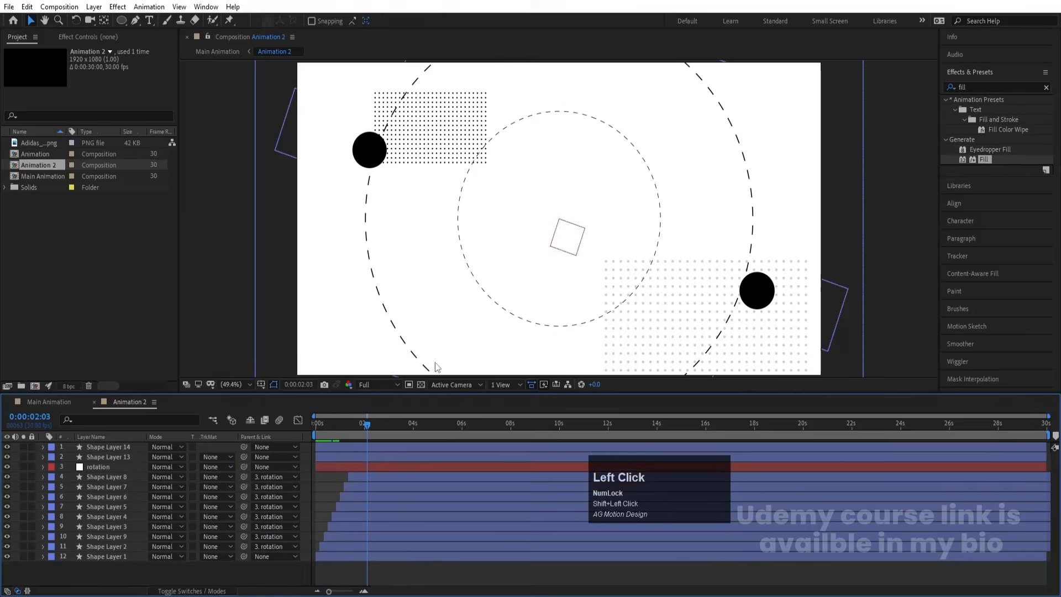
key("space")
- In Main Animation, apply a Tint effect to the Animation 2 layer and swap its black and white mapping colours
left_click(50, 402)
left_click(106, 447)
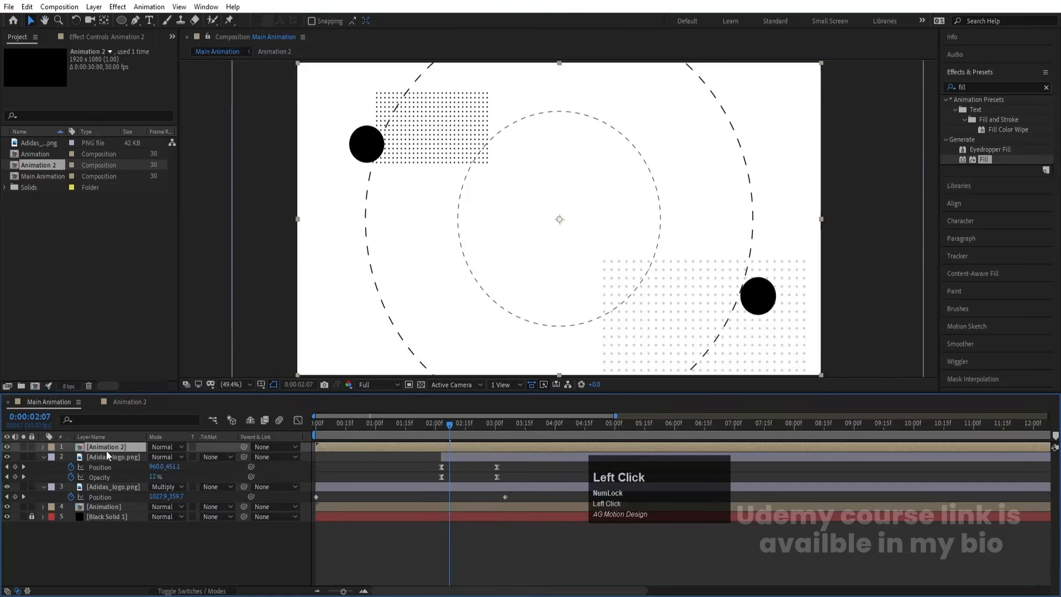
left_click(977, 88)
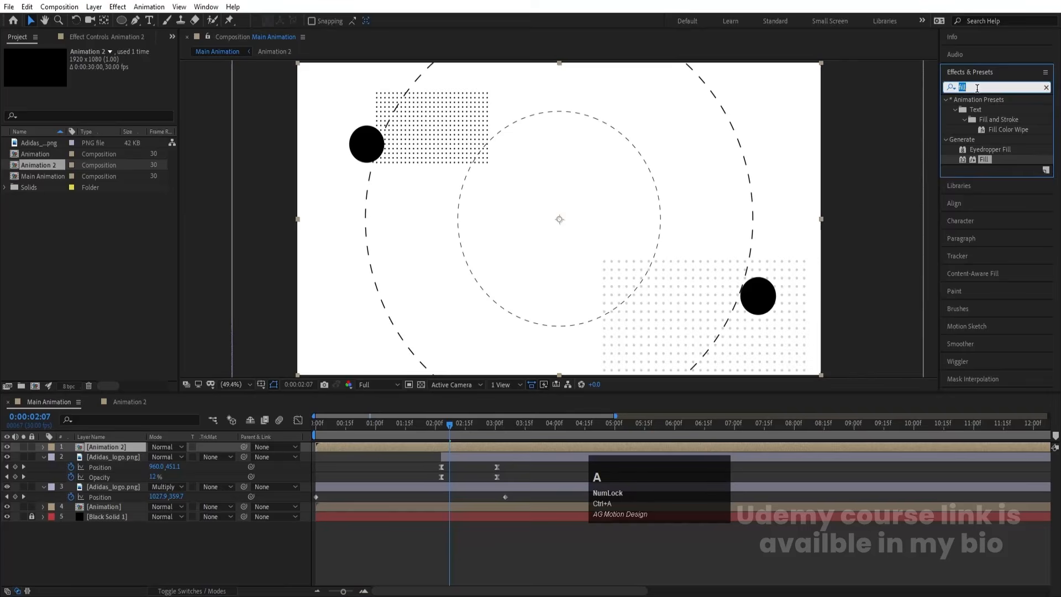
type("tint")
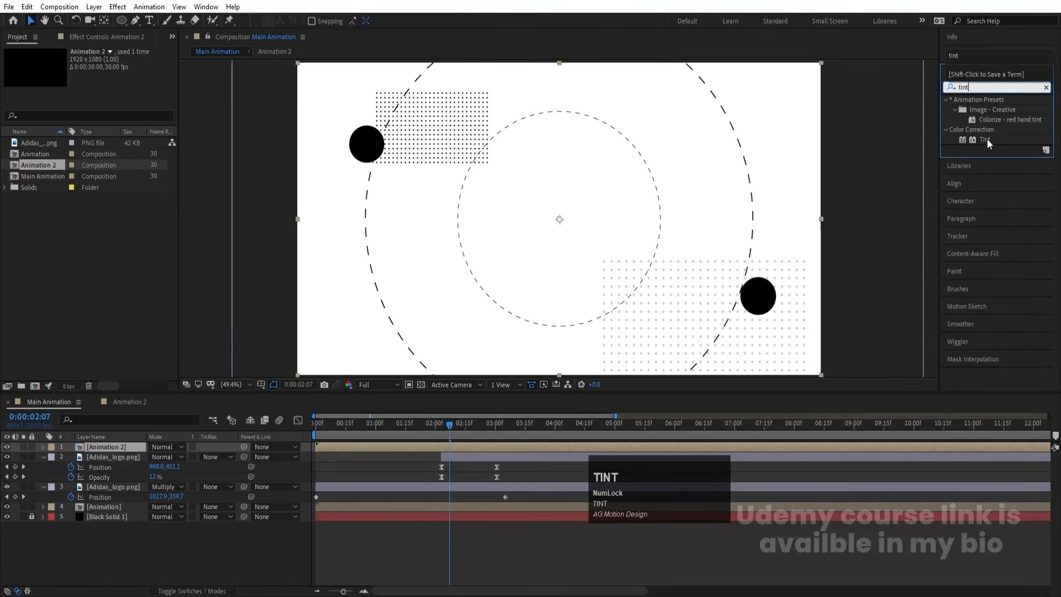
double_click(986, 140)
left_click(142, 102)
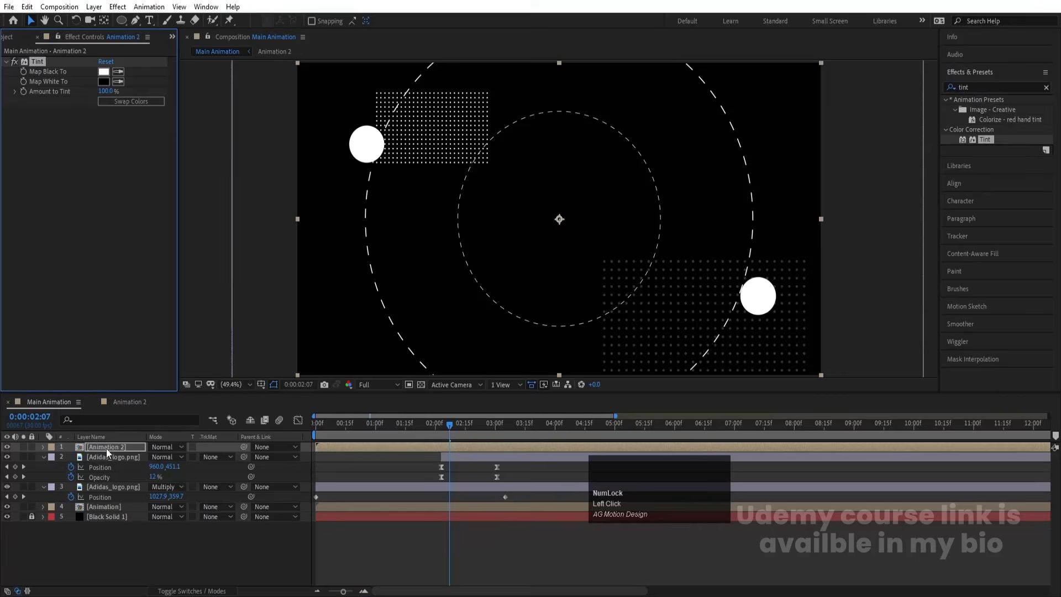
- Move the Animation 2 layer directly below the white Adidas logo, then hide it and preview the circle transition
left_click_drag(106, 449, 123, 476)
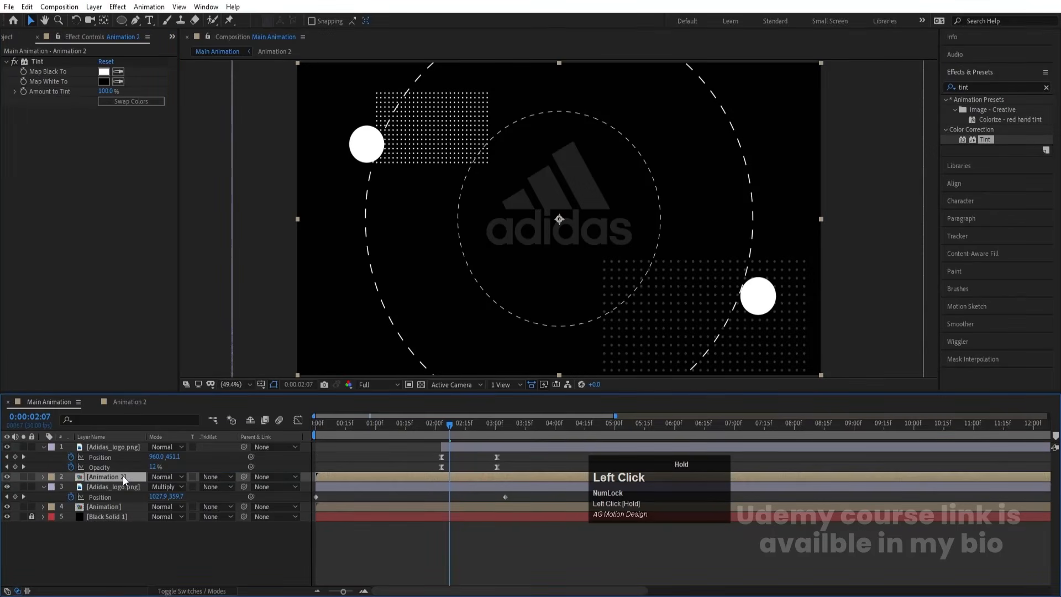
left_click(8, 477)
key("space")
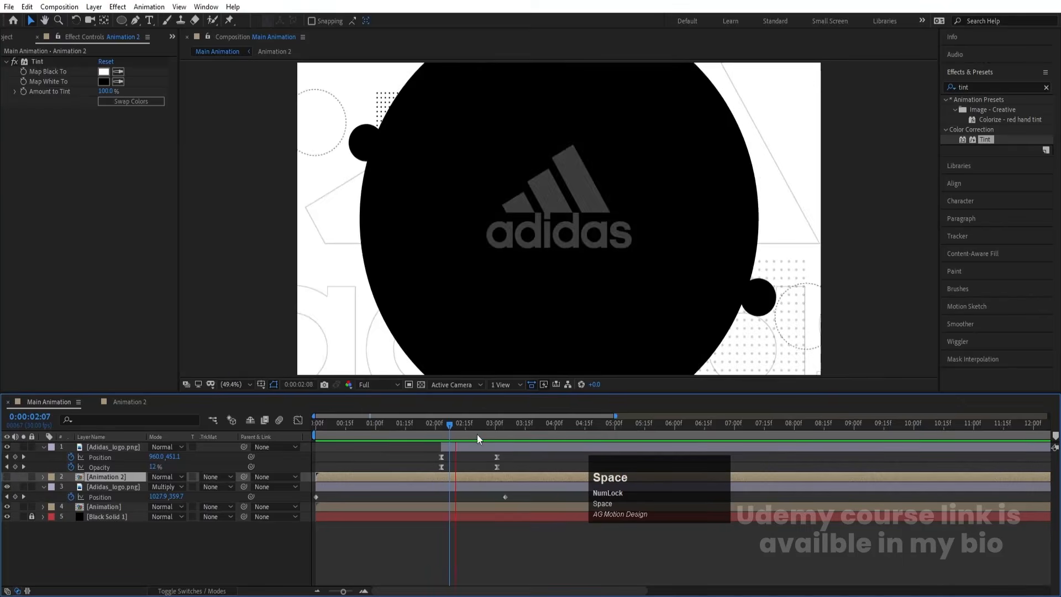
left_click_drag(445, 428, 318, 431)
key("space")
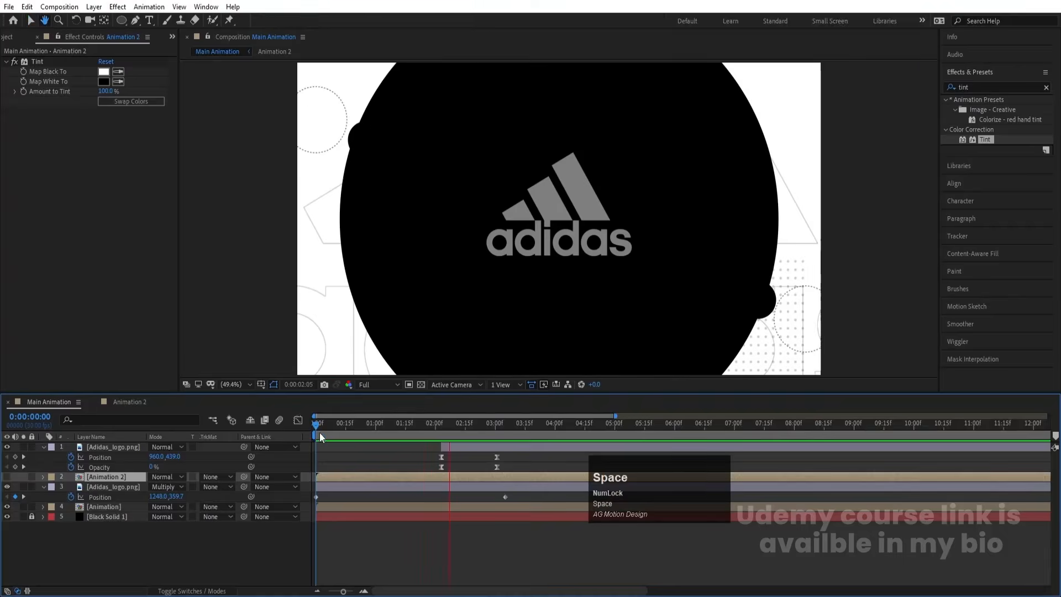
- Make the Animation 2 layer start at 0:00:02:08, turn its visibility back on and preview the result
left_click(451, 430)
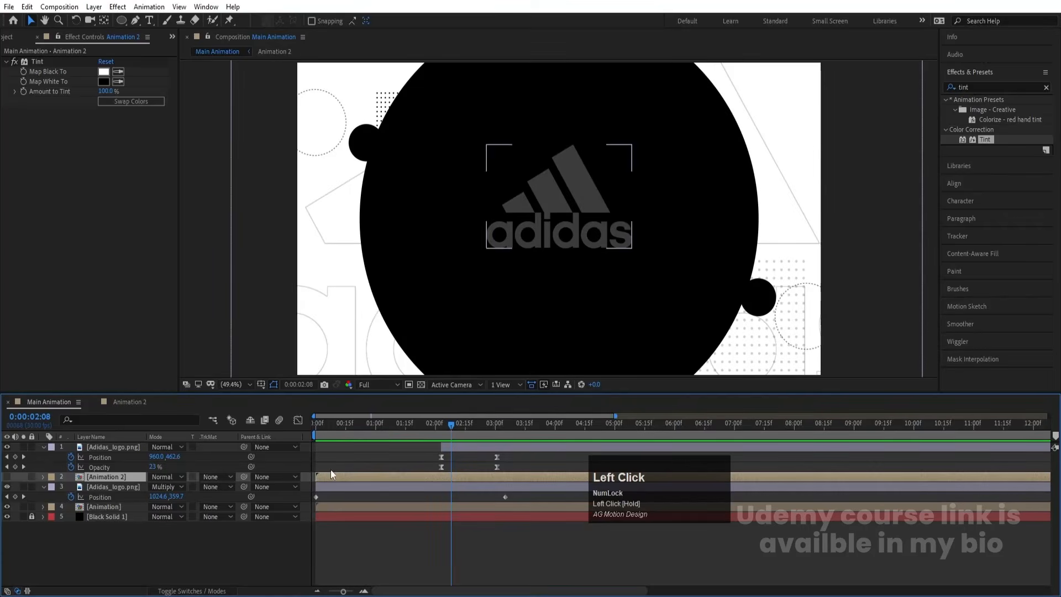
key("bracketleft")
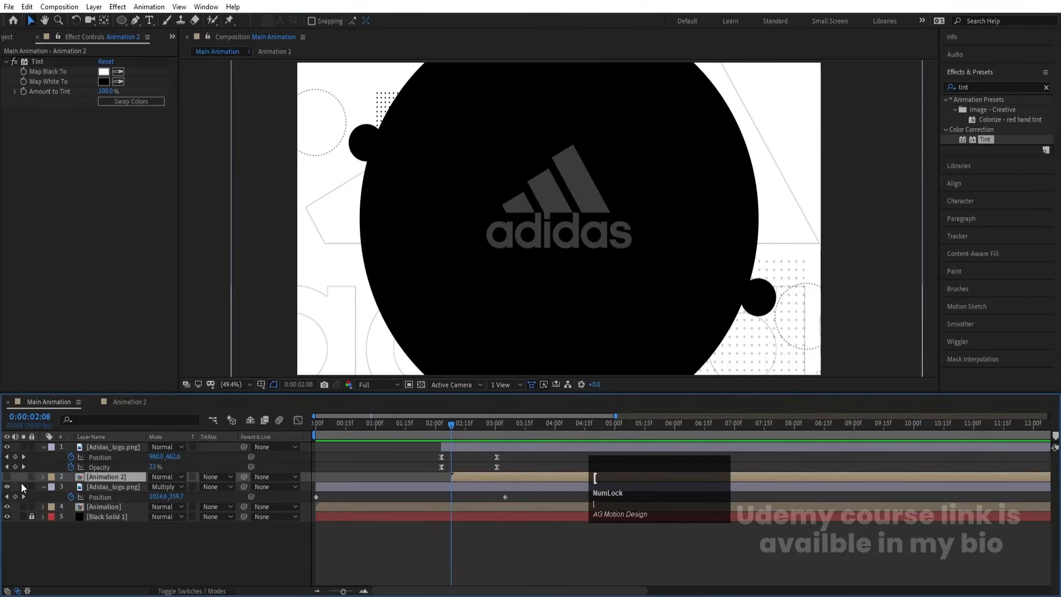
left_click(8, 478)
key("space")
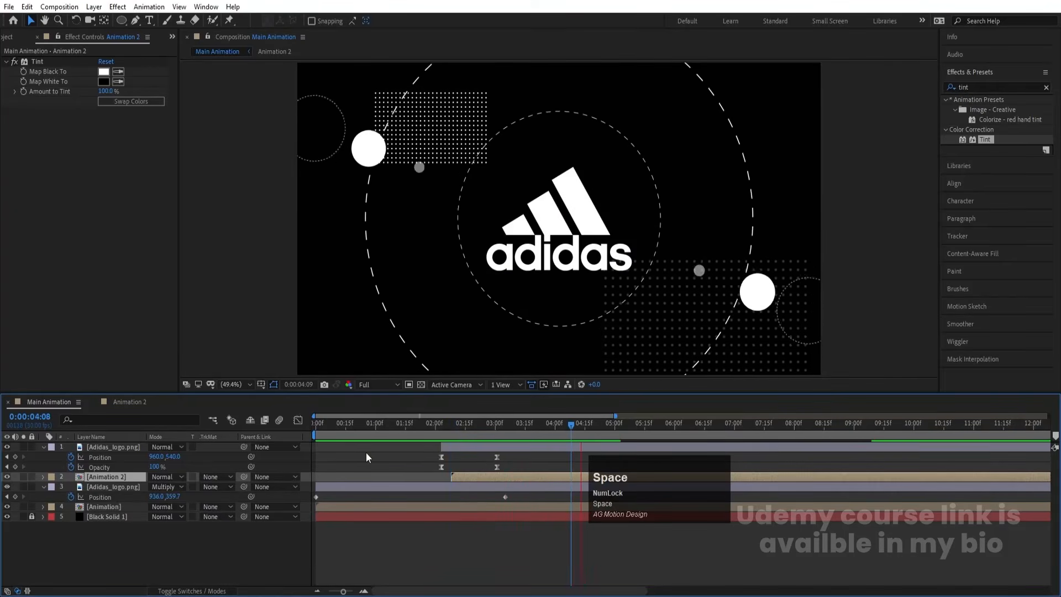
left_click(428, 425)
left_click(365, 426)
key("space")
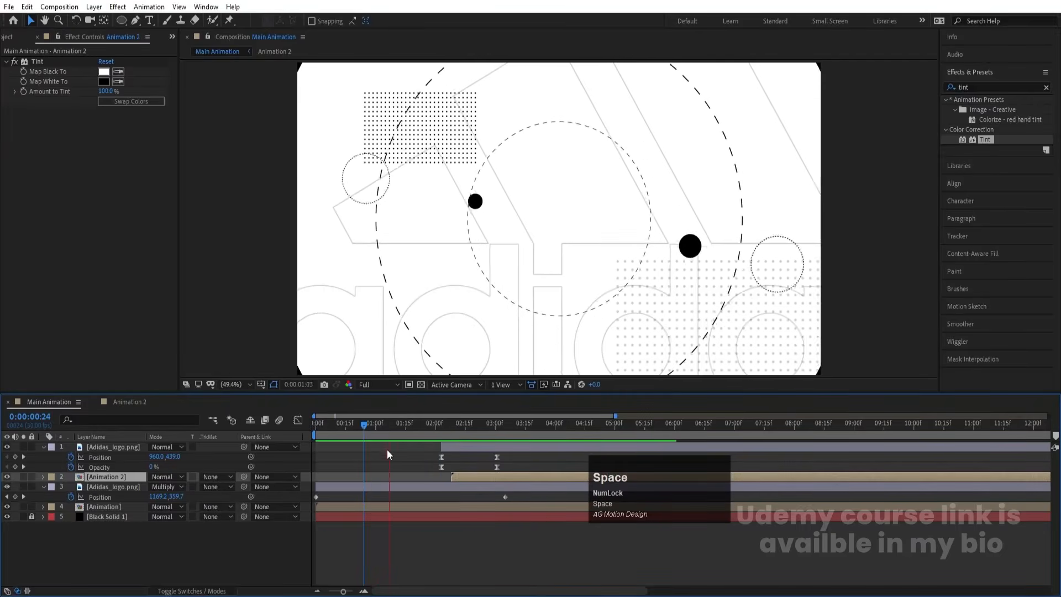
- Make the Animation 2 layer start at the white logo's first keyframes, 0:00:02:03, and preview it
key("j")
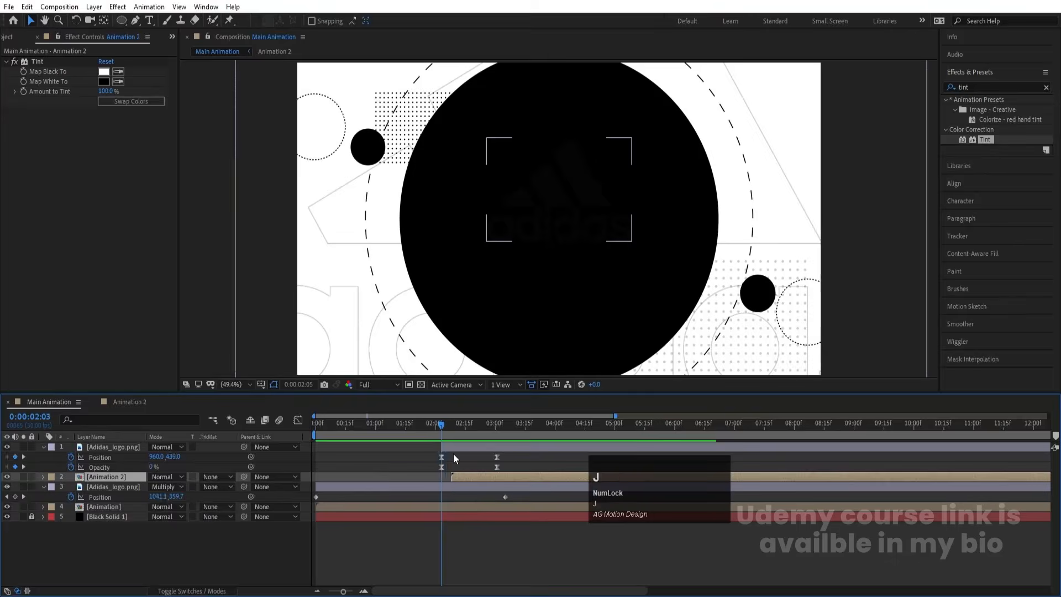
key("bracketleft")
key("space")
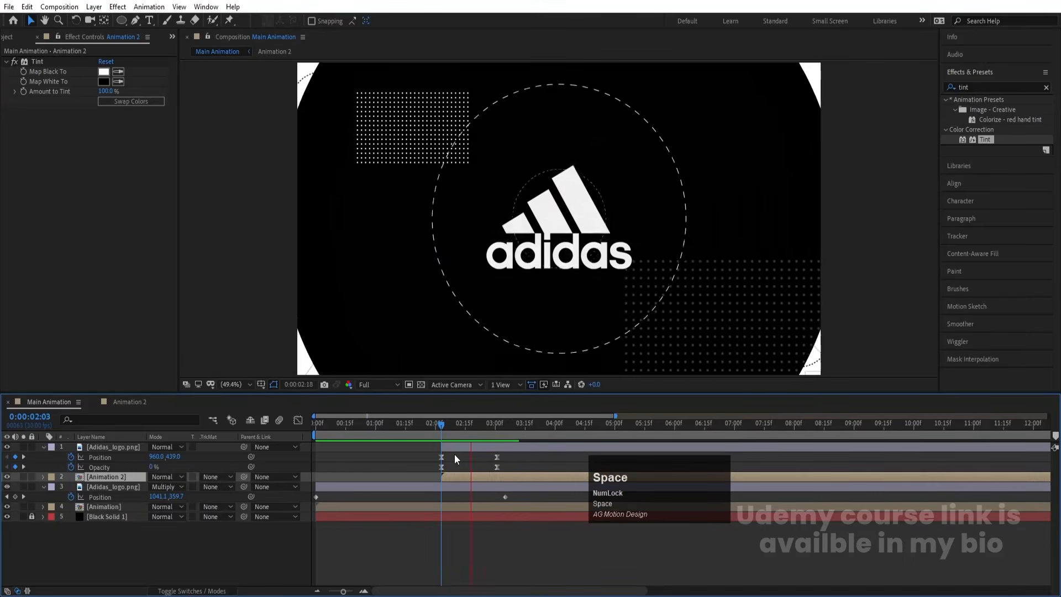
key("space")
- Lower the Animation 2 layer's Opacity to 33% and preview the composition from the beginning
key("t")
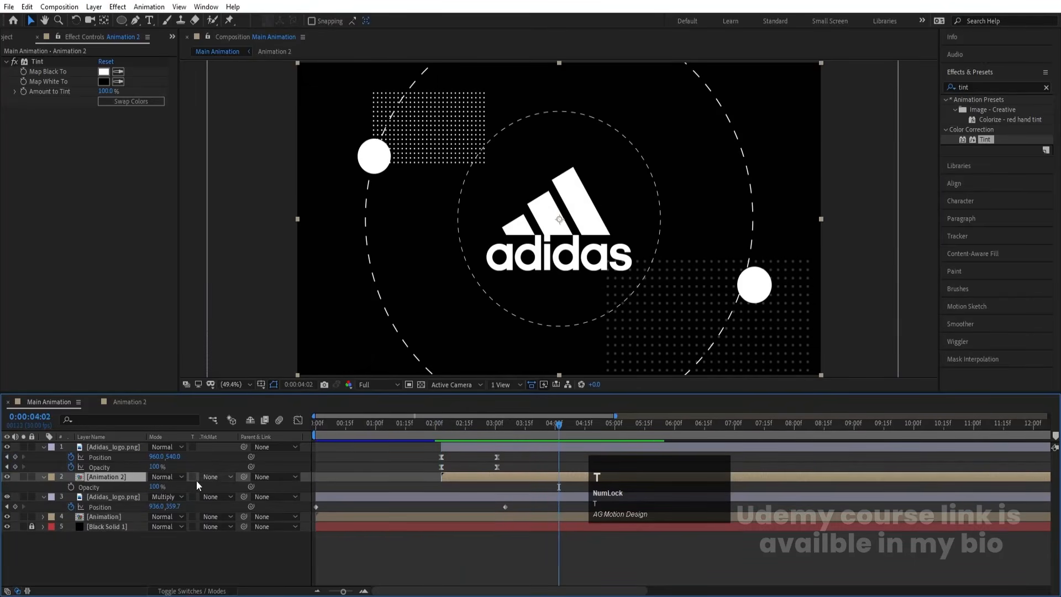
left_click_drag(160, 486, 130, 487)
key("space")
key("space")
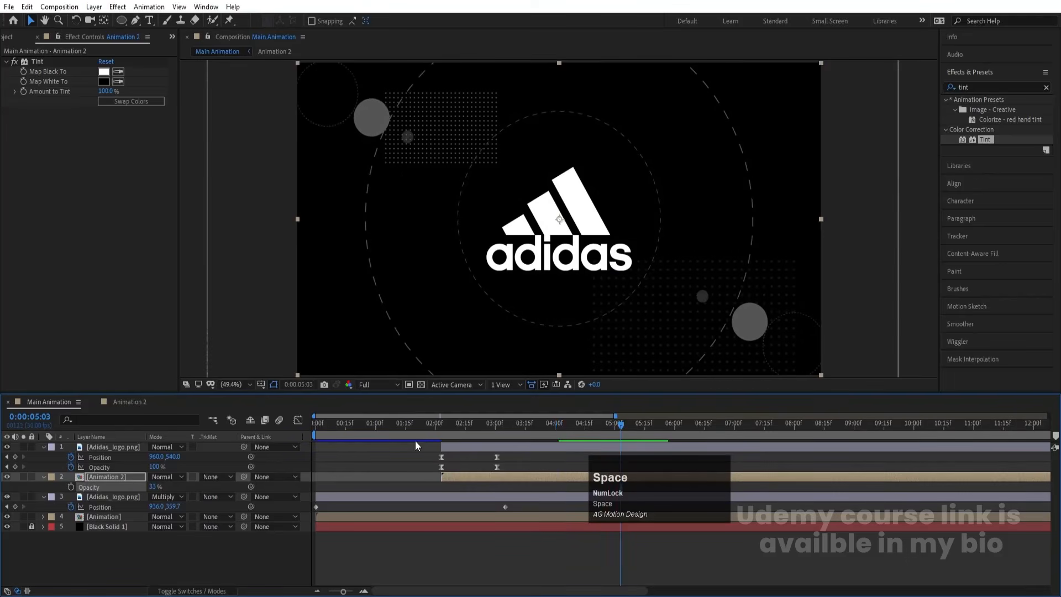
left_click_drag(390, 428, 191, 440)
key("space")
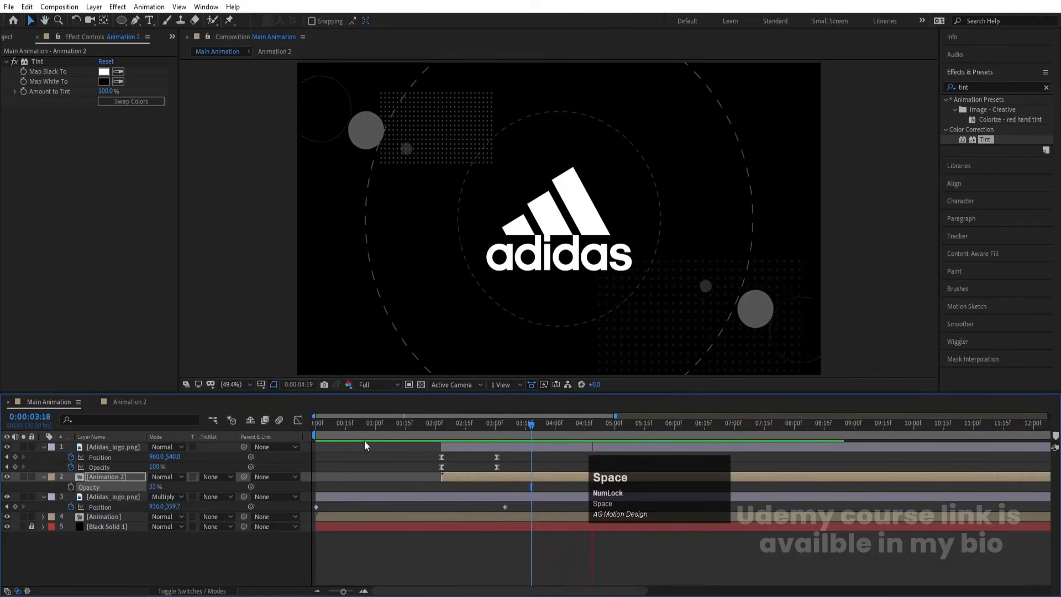
key("space")
- Collapse the layers' keyframe properties and add a null object to the Main Animation composition
left_click(230, 557)
key("u")
right_click(153, 536)
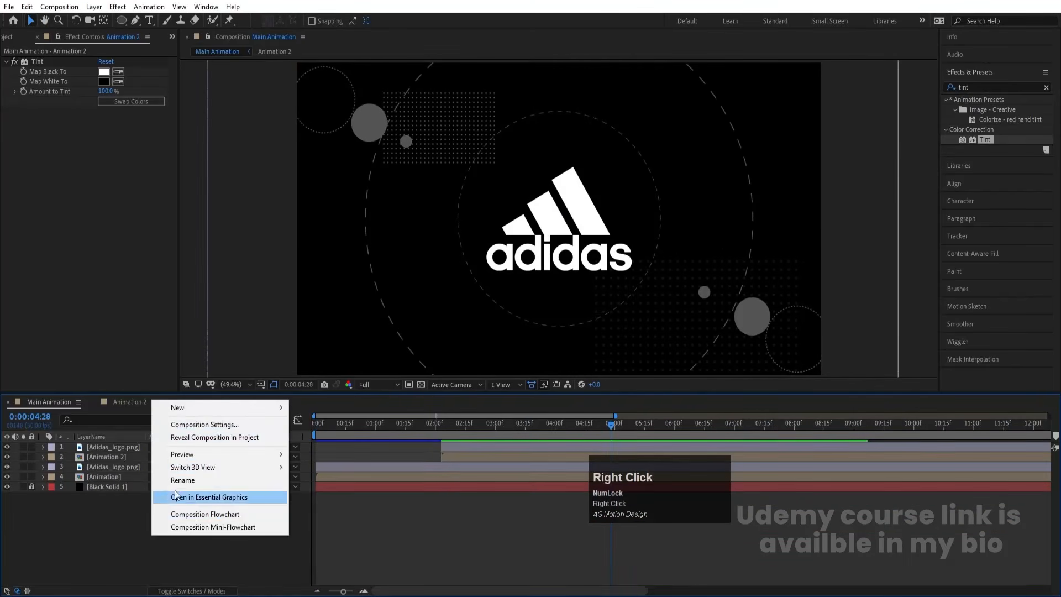
left_click(194, 410)
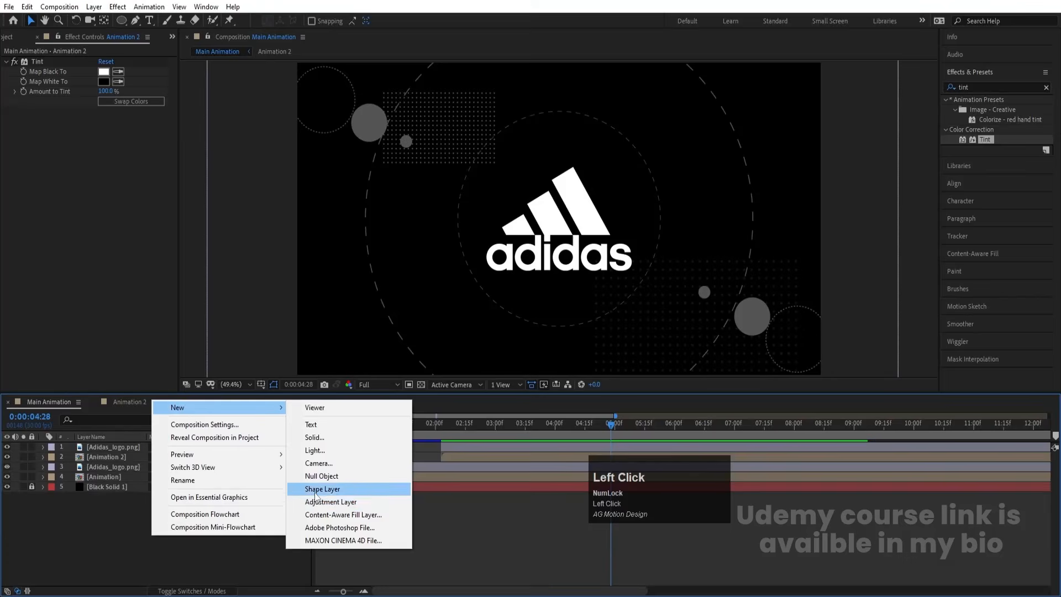
left_click(314, 475)
- Parent both Adidas logo layers, Animation 2 and Animation to the new null, leaving the black solid unparented
left_click(94, 456)
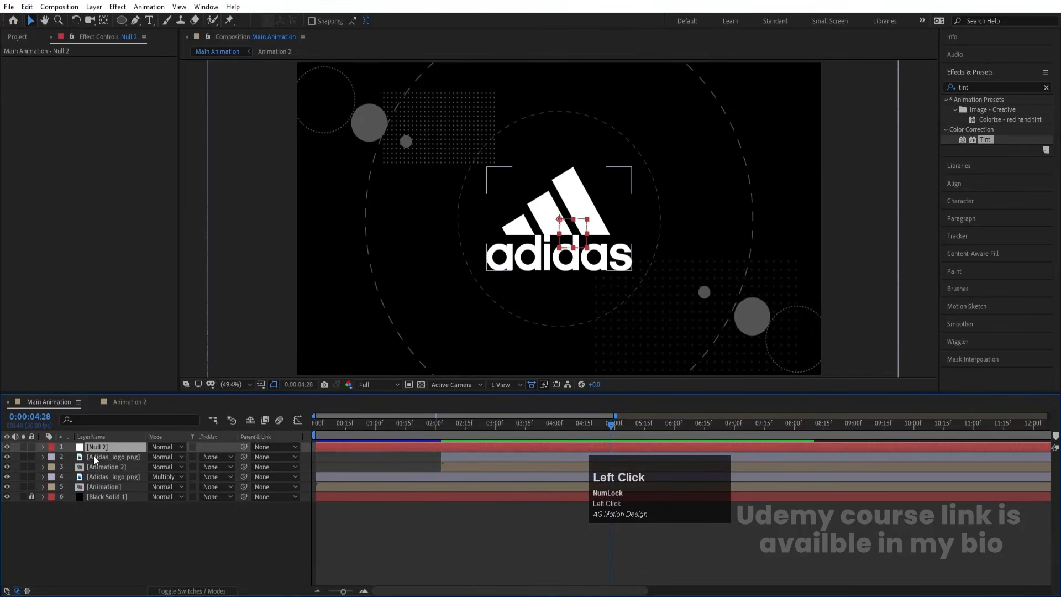
left_click(97, 486, "shift")
left_click_drag(244, 456, 107, 449)
left_click(140, 449)
- Keyframe the null's Scale at 110% at 0:00:00:00 and preview the composition up to 0:00:06:03
left_click_drag(349, 430, 176, 441)
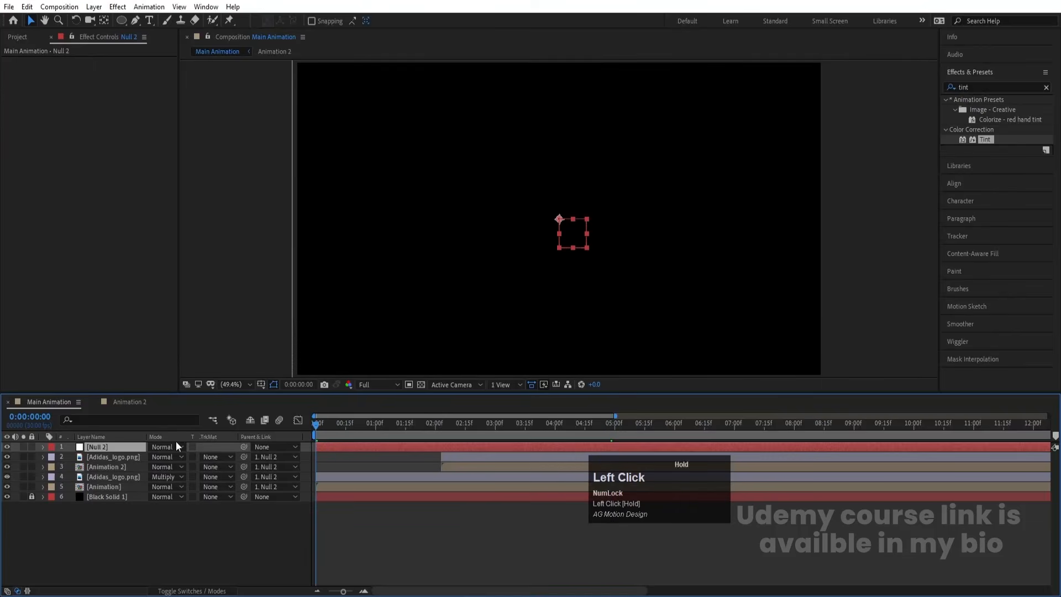
key("s")
left_click(165, 457)
type("1")
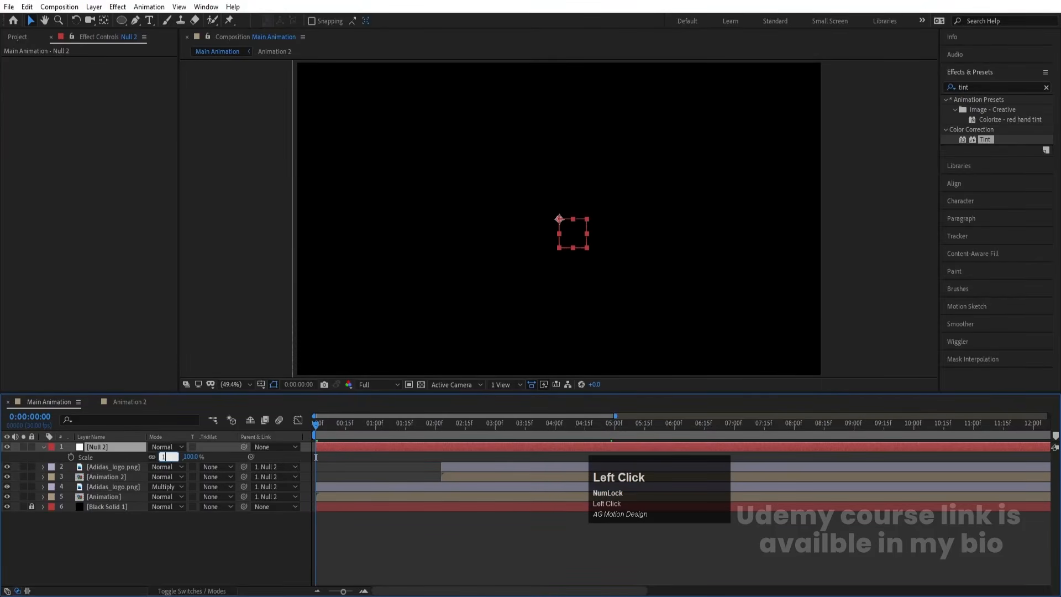
type("10")
key("Return")
key("space")
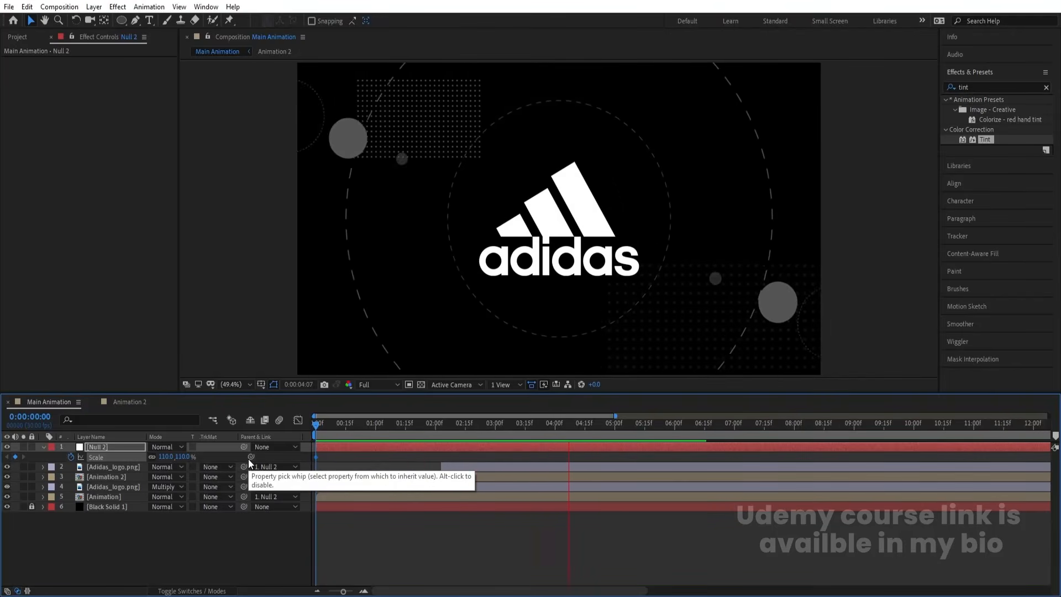
key("space")
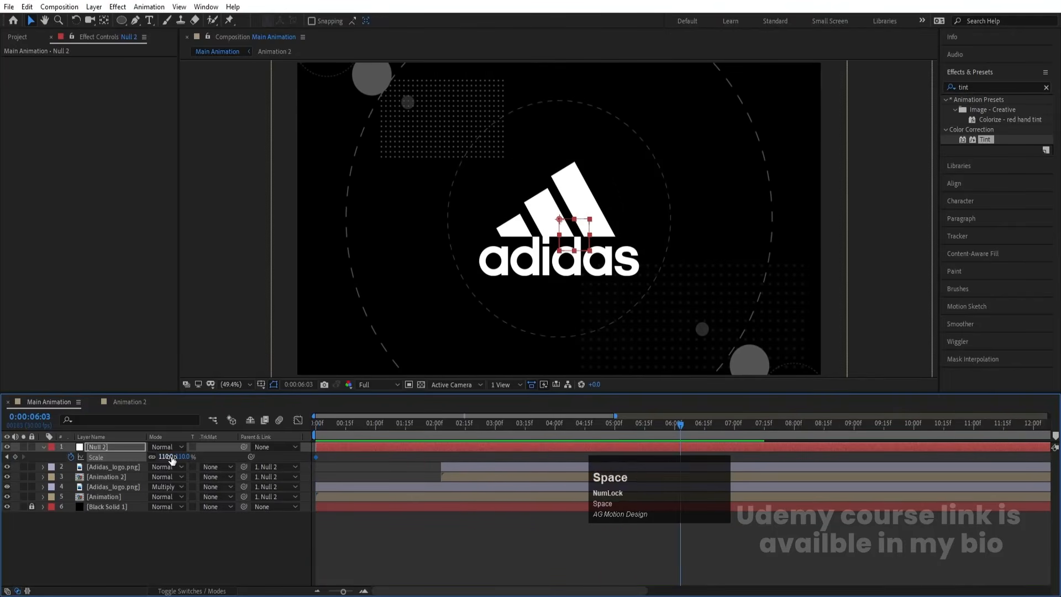
- Set the null's Scale to 90% at 0:00:06:03 to add a second keyframe for a slow zoom-out
left_click(166, 457)
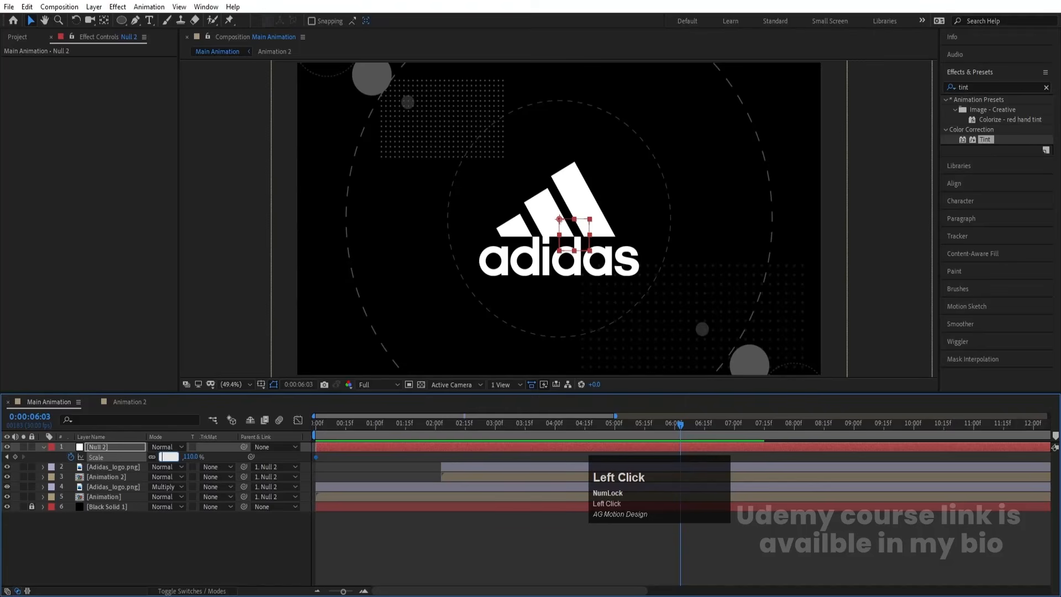
type("90")
key("Return")
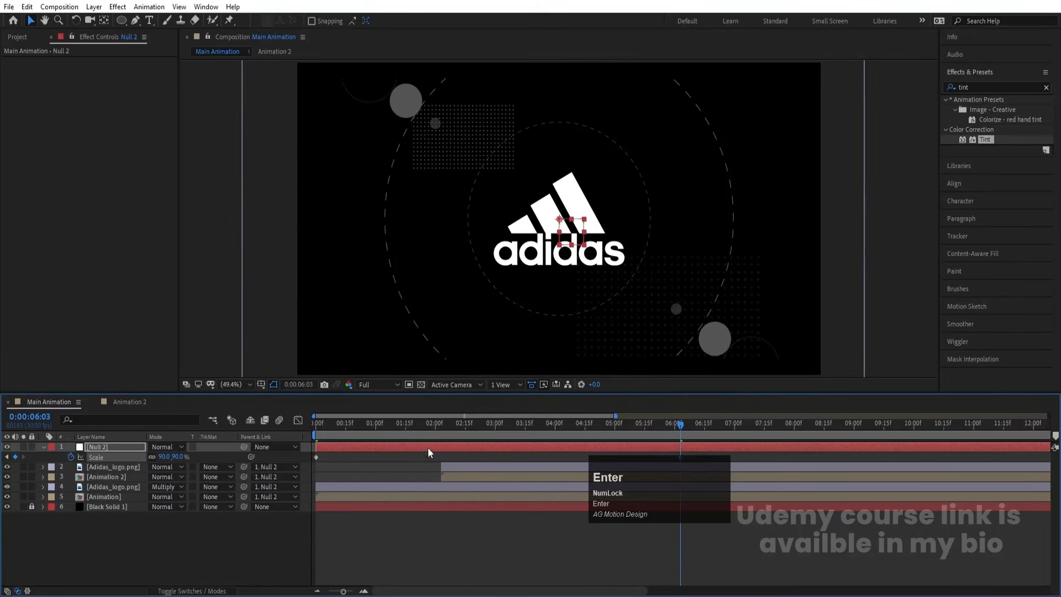
left_click(170, 457)
key("Num_Lock")
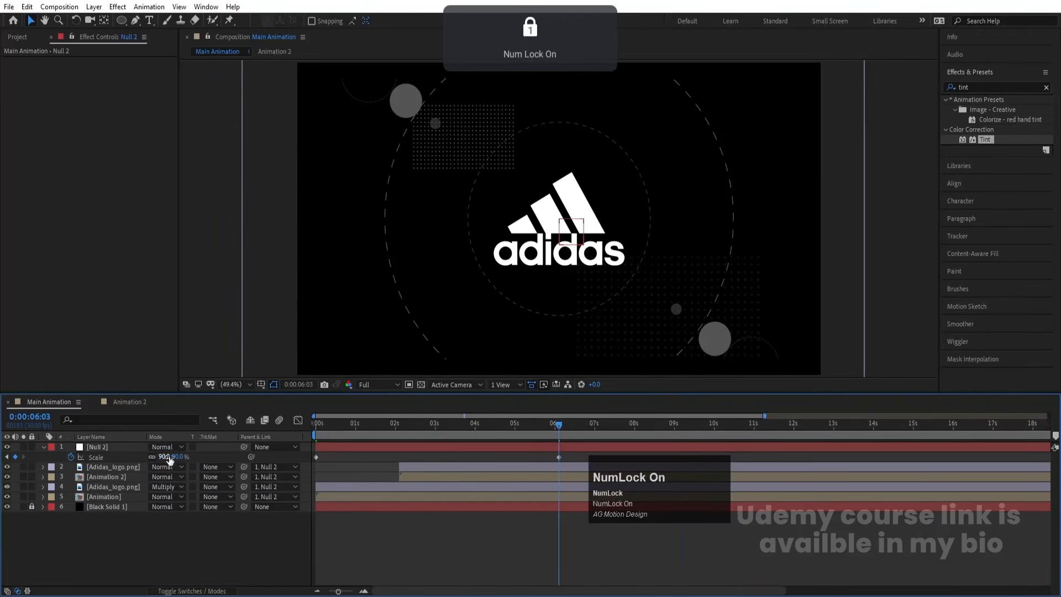
left_click(170, 457)
key("Return")
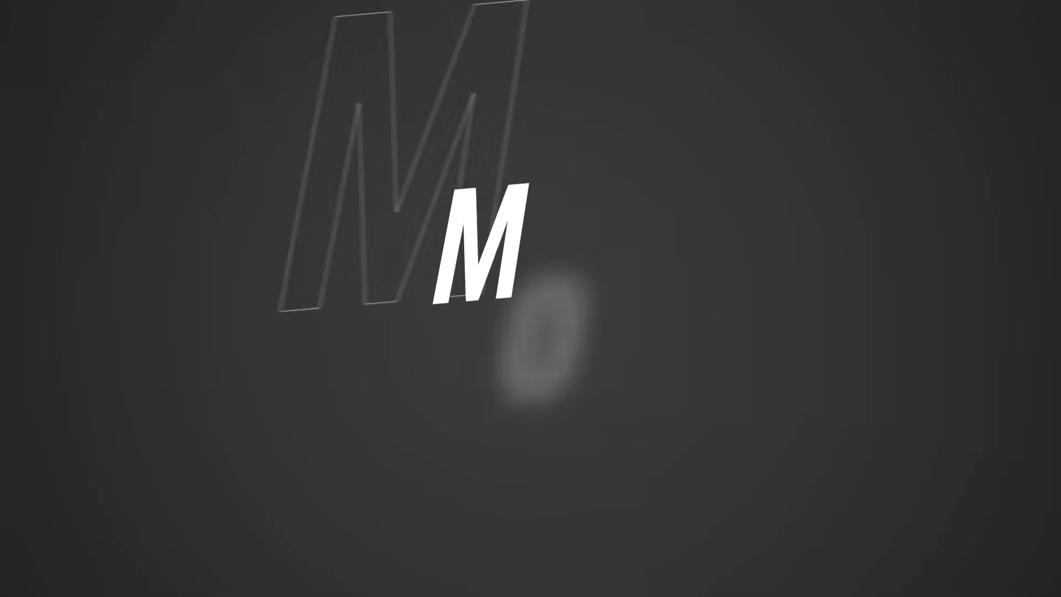
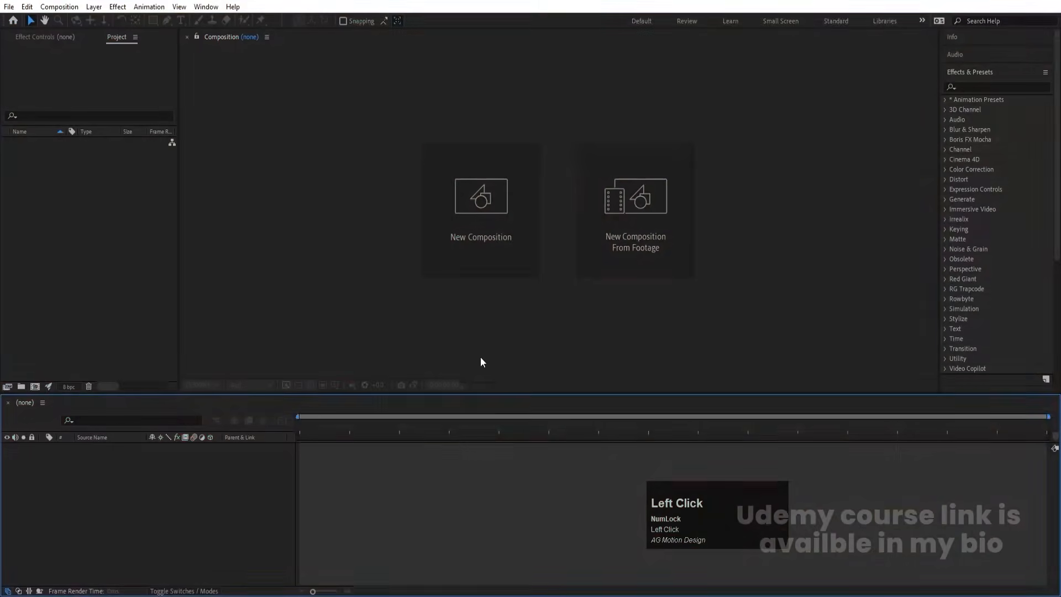
- In the new empty project, set up a composition named Main Animation with a duration of 0:00:30:00
left_click(476, 217)
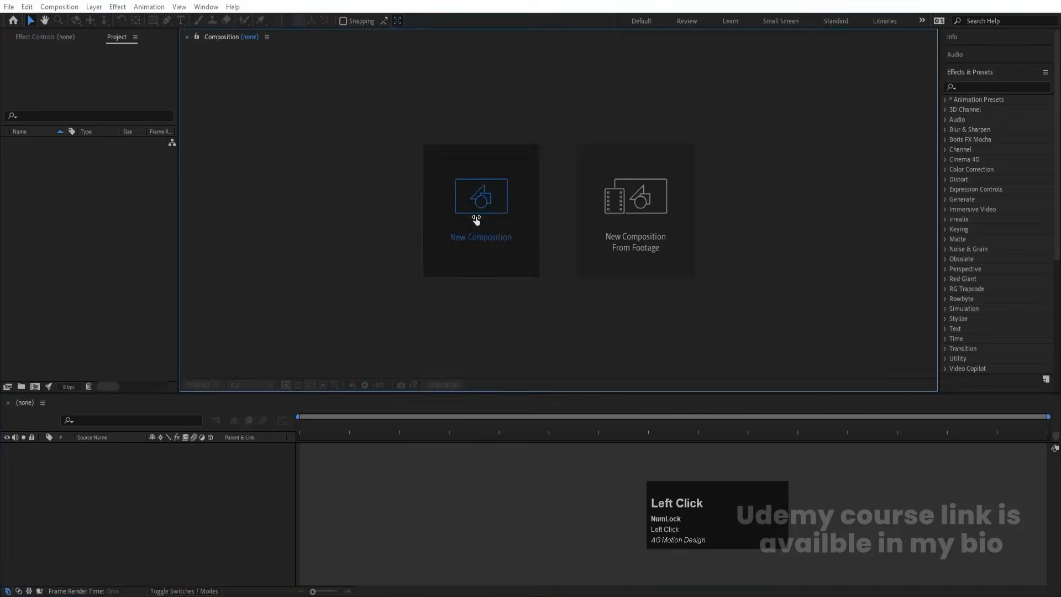
type("Main Animation")
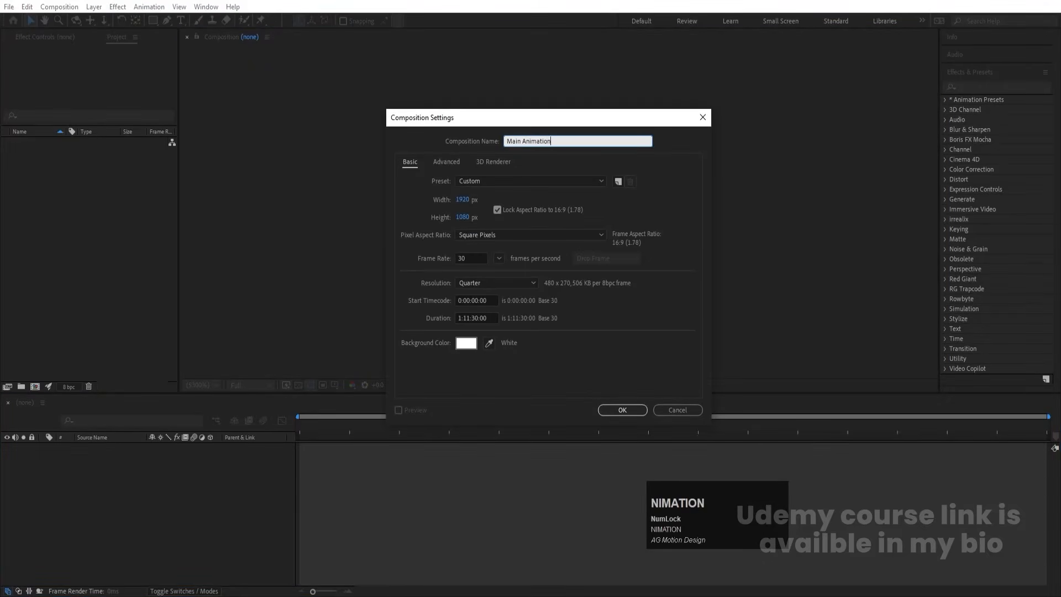
left_click(462, 317)
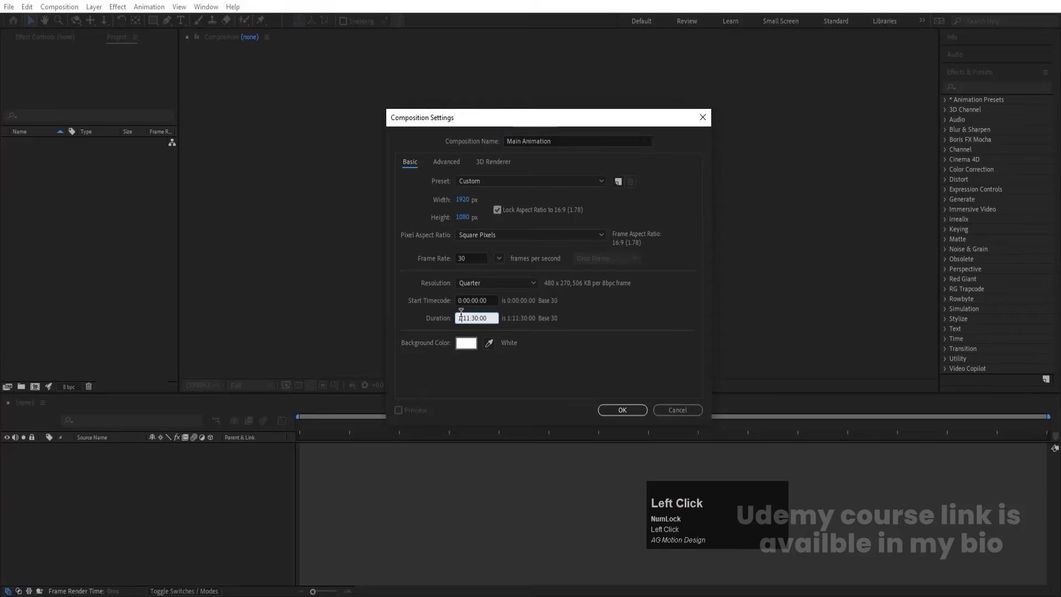
key("BackSpace")
type("0")
- Make the composition's background black, create it, and show the Title/Action Safe guides in the viewer
left_click(475, 341)
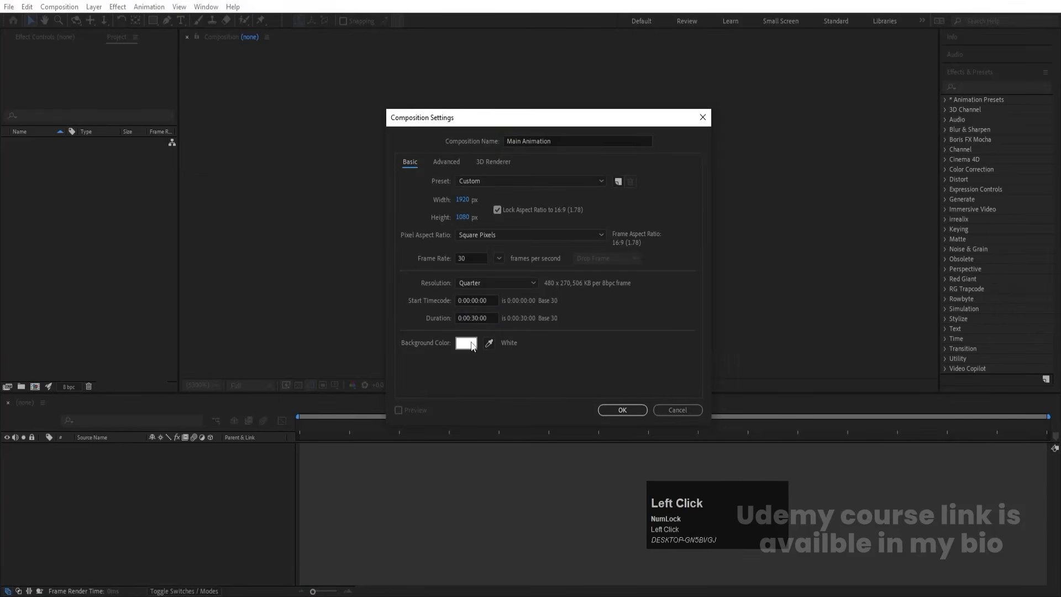
left_click_drag(291, 302, 97, 457)
key("Return")
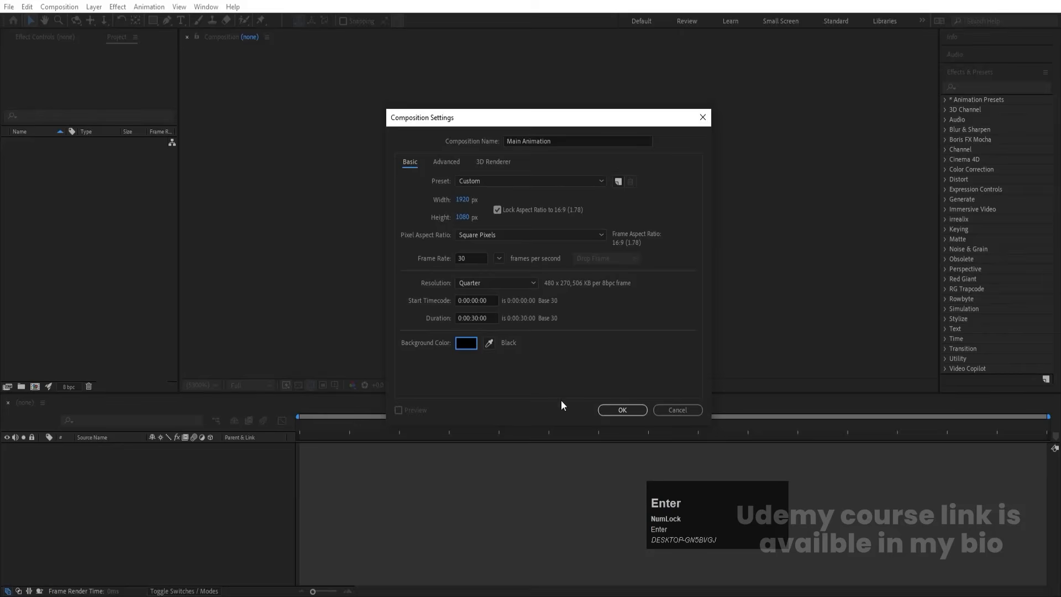
left_click(602, 409)
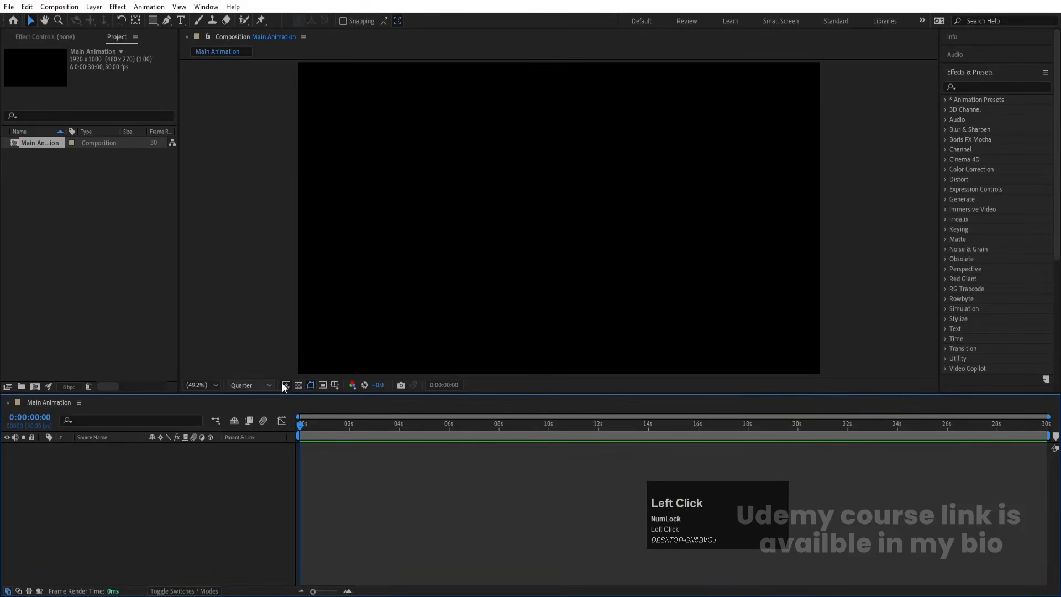
left_click(333, 385)
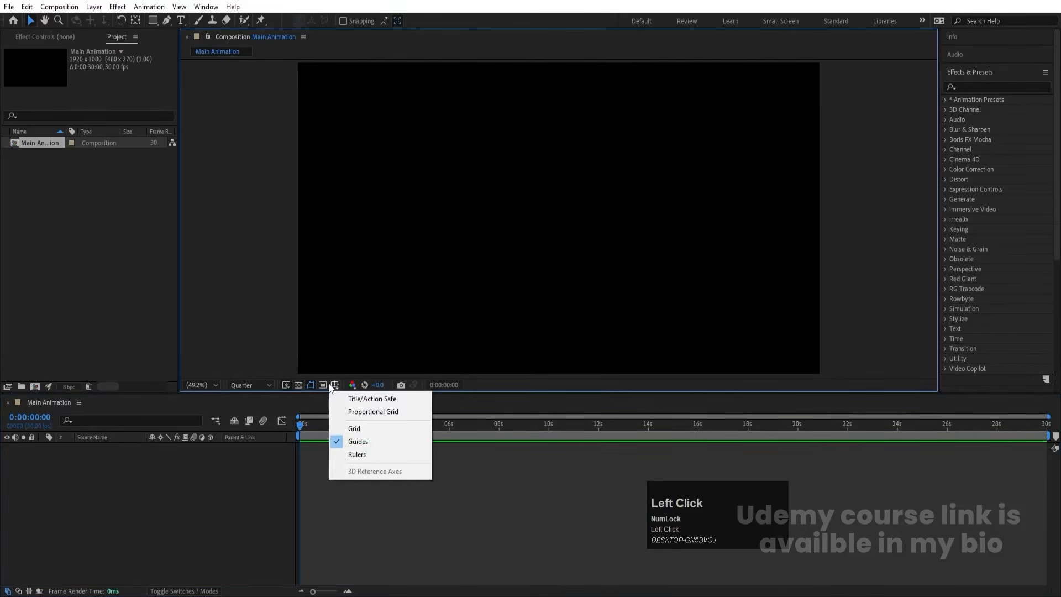
left_click(370, 398)
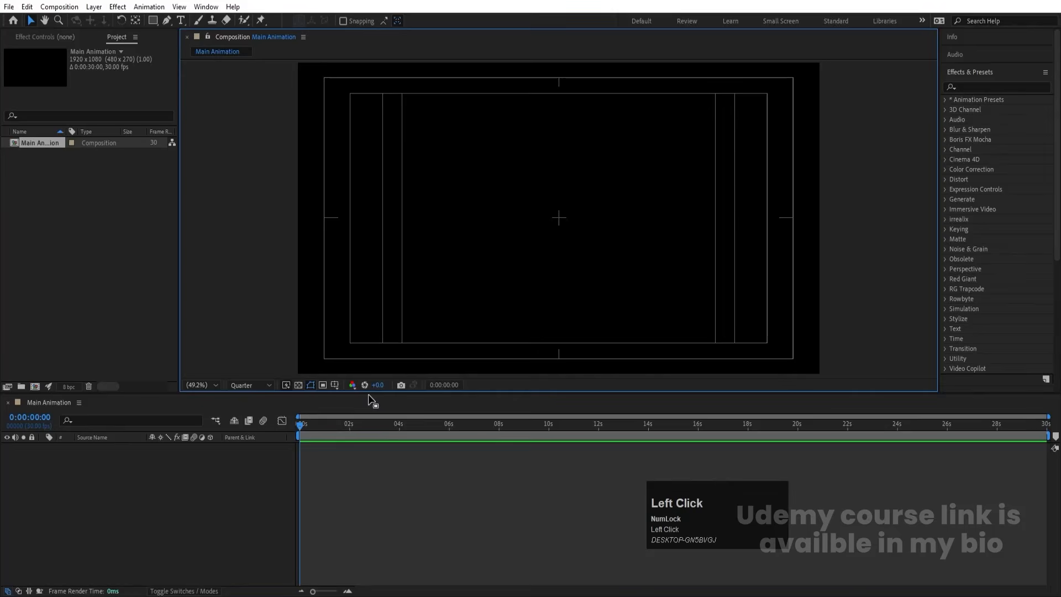
- Start a second composition and name it 01 Text
key("ctrl+n")
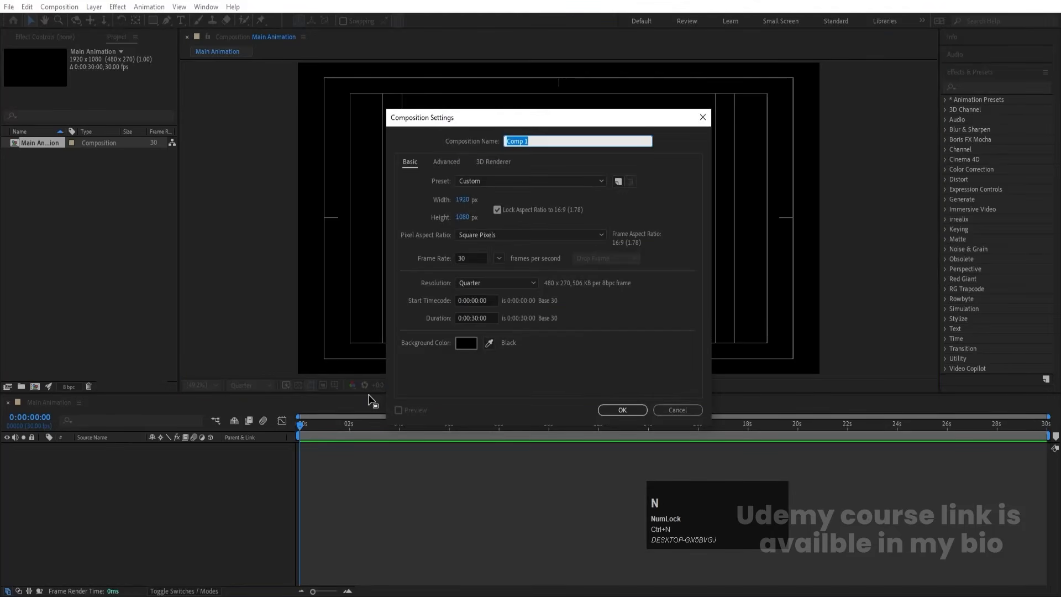
type("0")
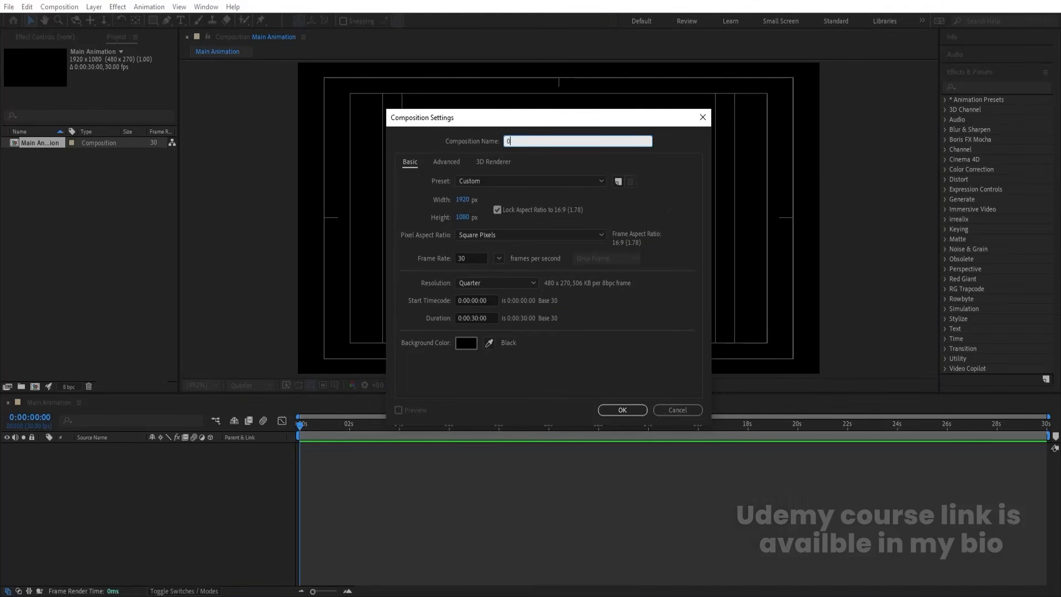
type("1 Te")
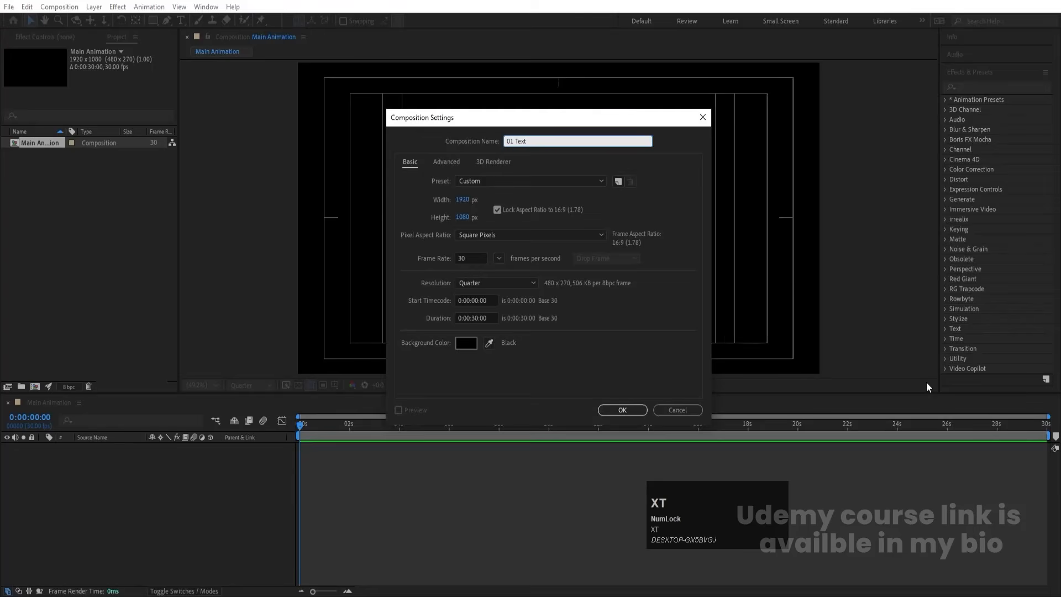
- Create the composition named 01 Text and add a text layer reading MOTION GRAPHICS on two lines
type("xt")
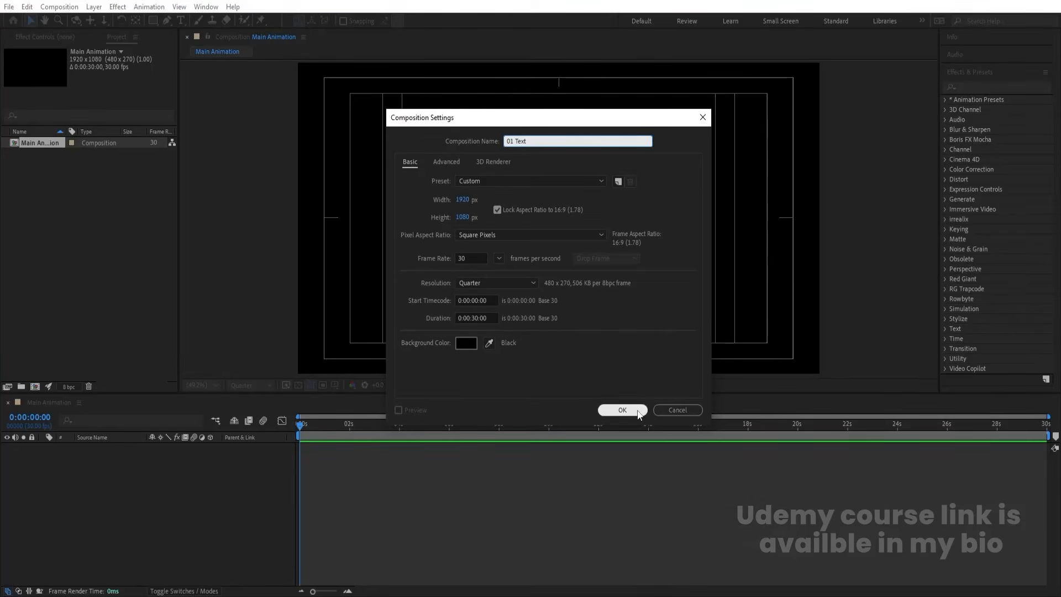
left_click(638, 411)
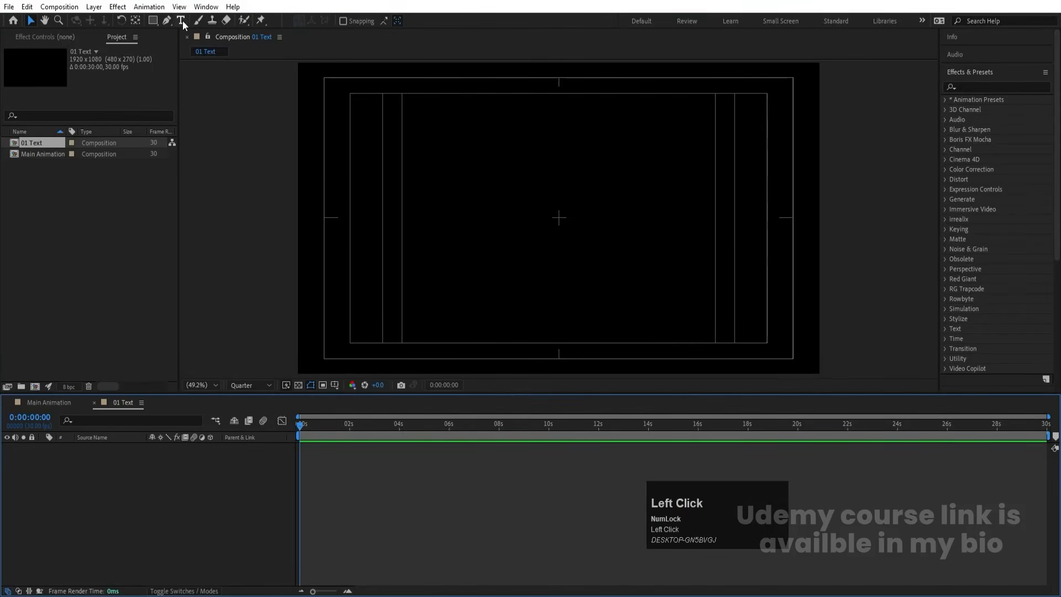
left_click(182, 21)
left_click(488, 243)
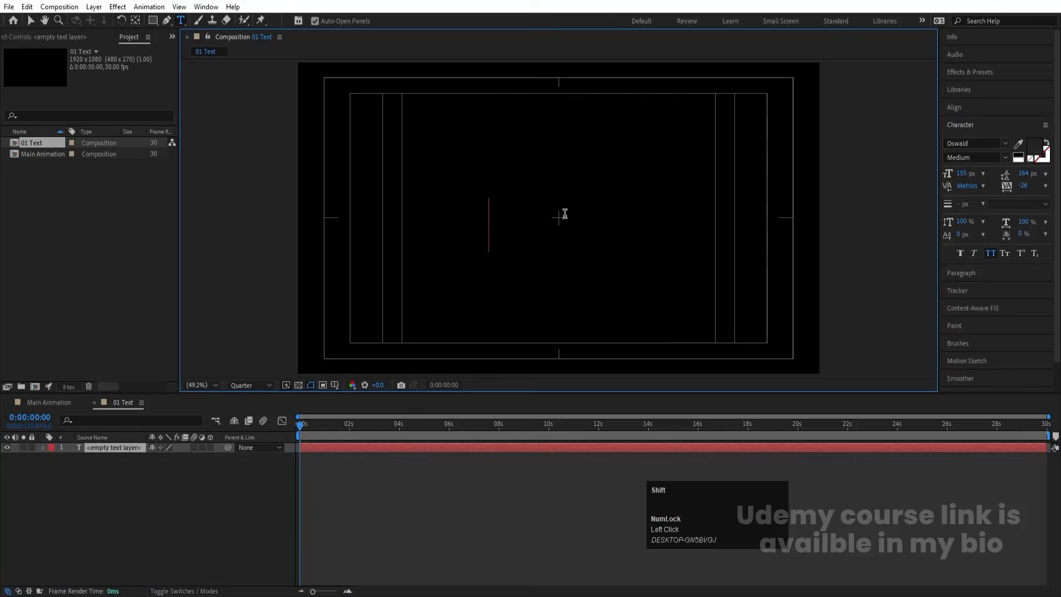
type("MOTION")
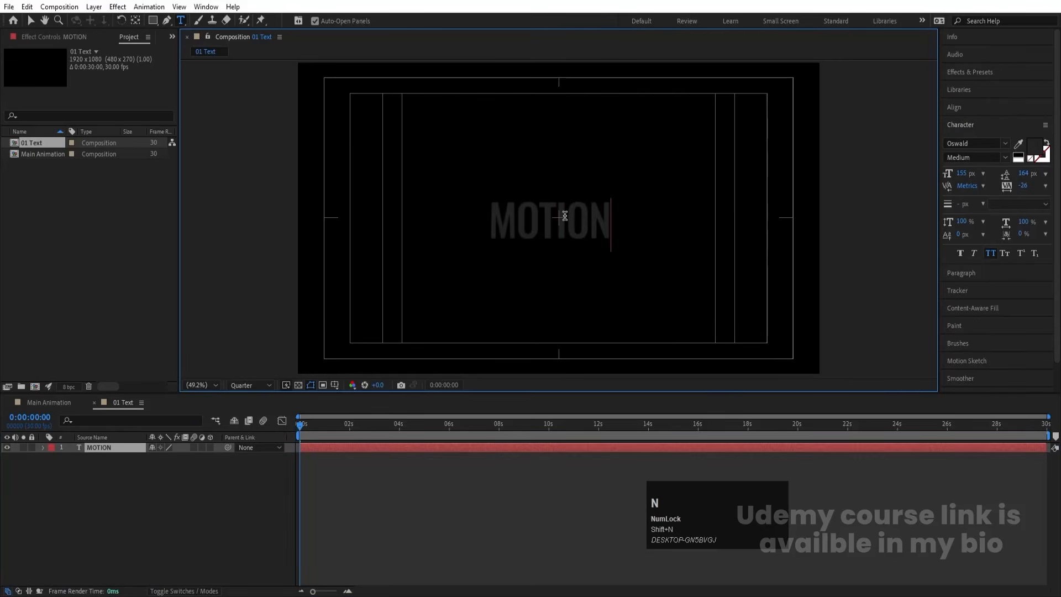
key("Return")
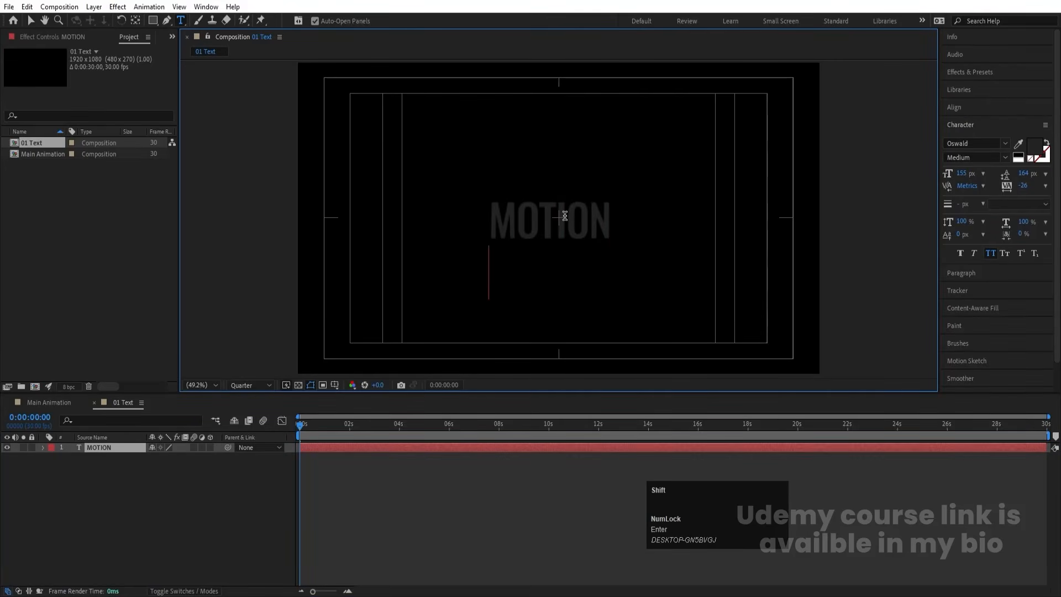
type("GRAPHICS")
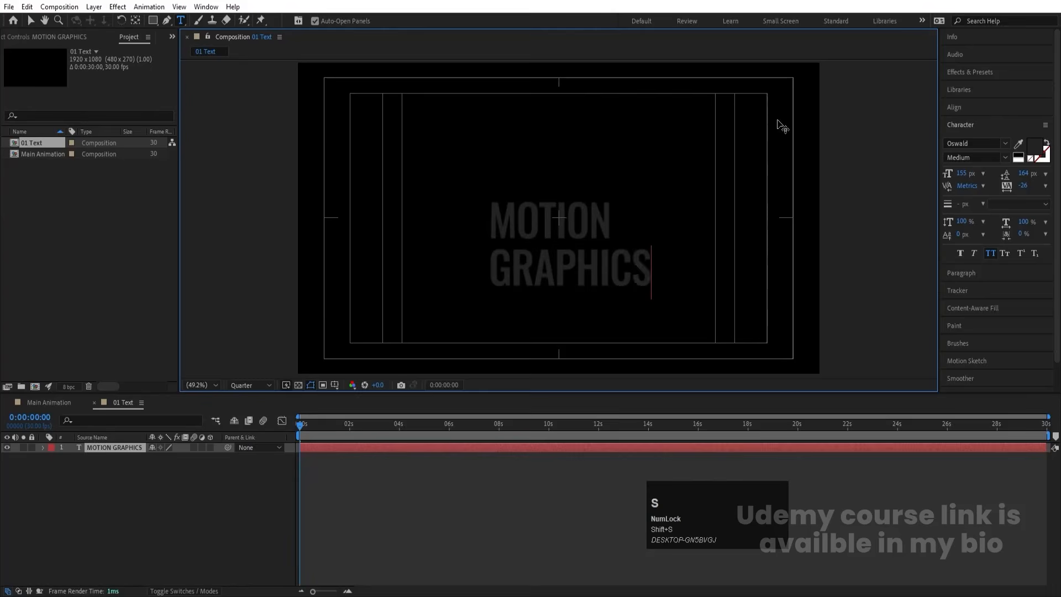
- Format the whole text as centre-aligned and white, with 132 px leading and -43 tracking
key("ctrl+a")
left_click(953, 273)
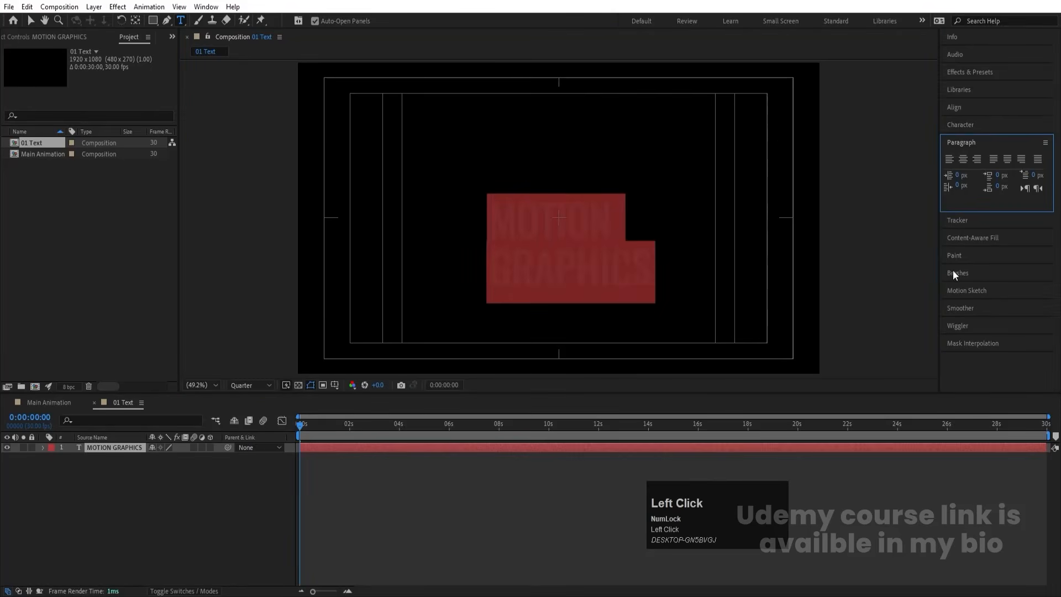
left_click(965, 161)
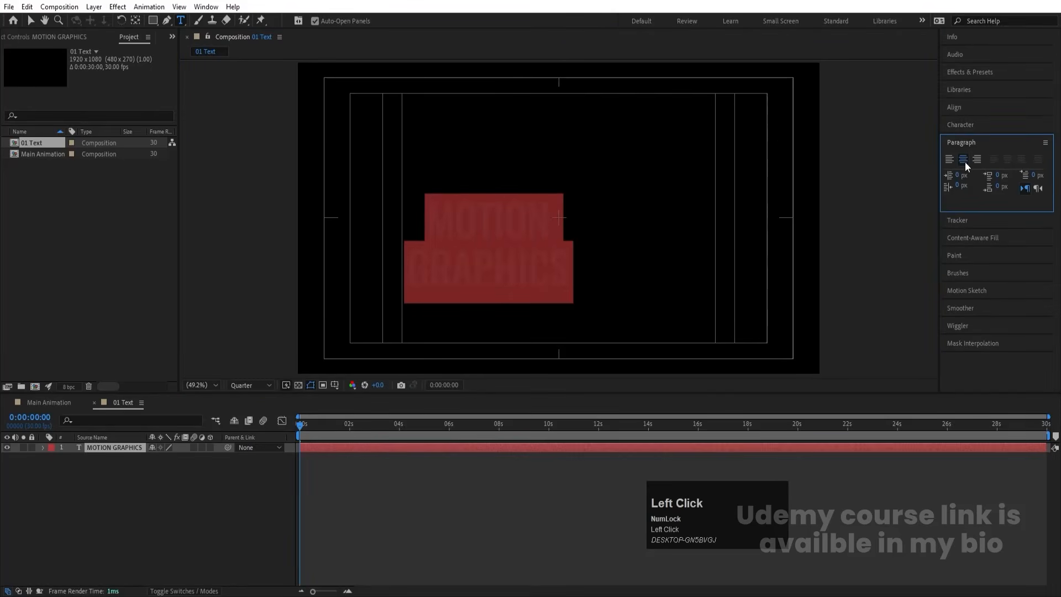
left_click(969, 125)
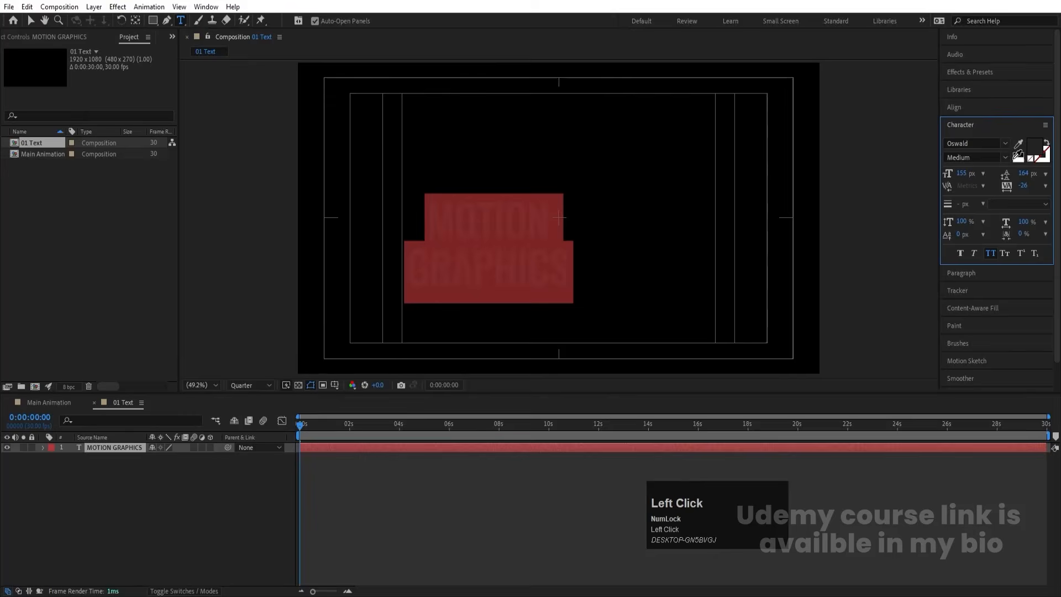
mouse_move(1024, 173)
left_mouse_down()
mouse_move(1005, 175)
mouse_move(1010, 187)
left_mouse_up()
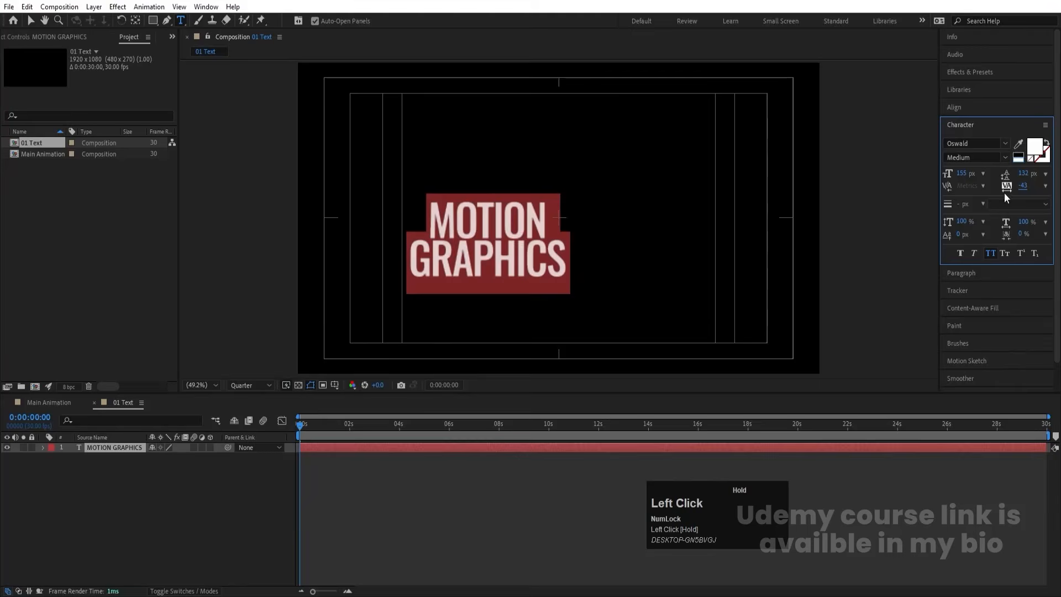
left_click(137, 500)
- Centre the text layer's anchor point within the text and align the layer to the composition's horizontal and vertical centre
left_click(123, 449)
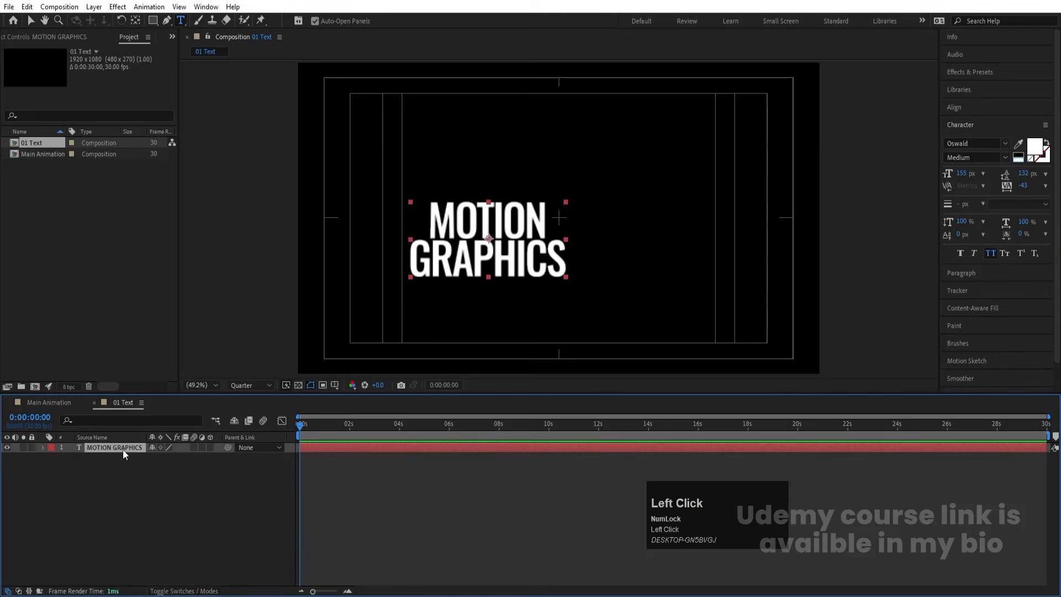
key("ctrl+alt+Home")
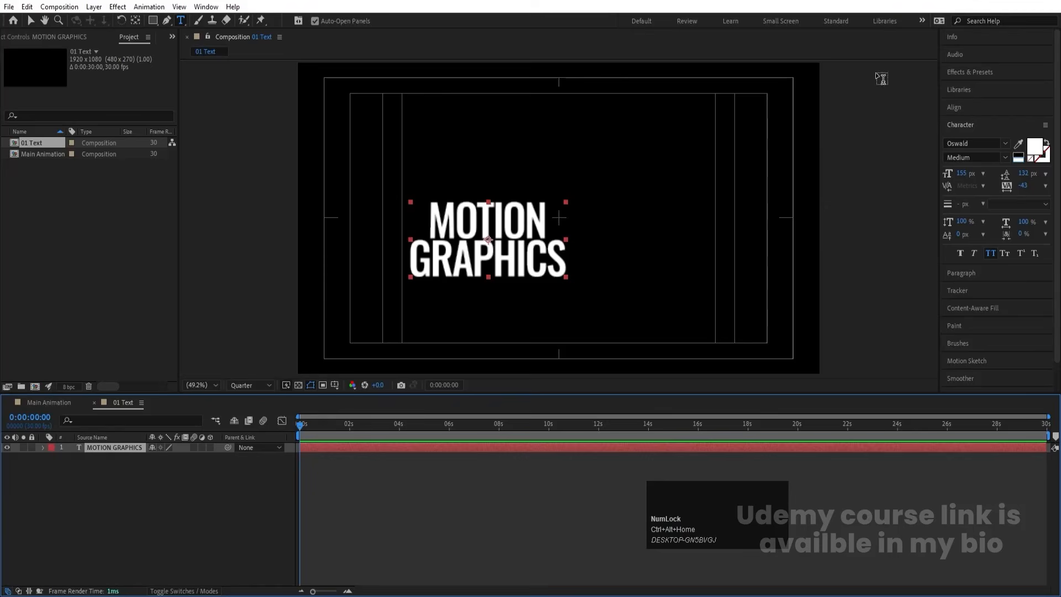
left_click(955, 107)
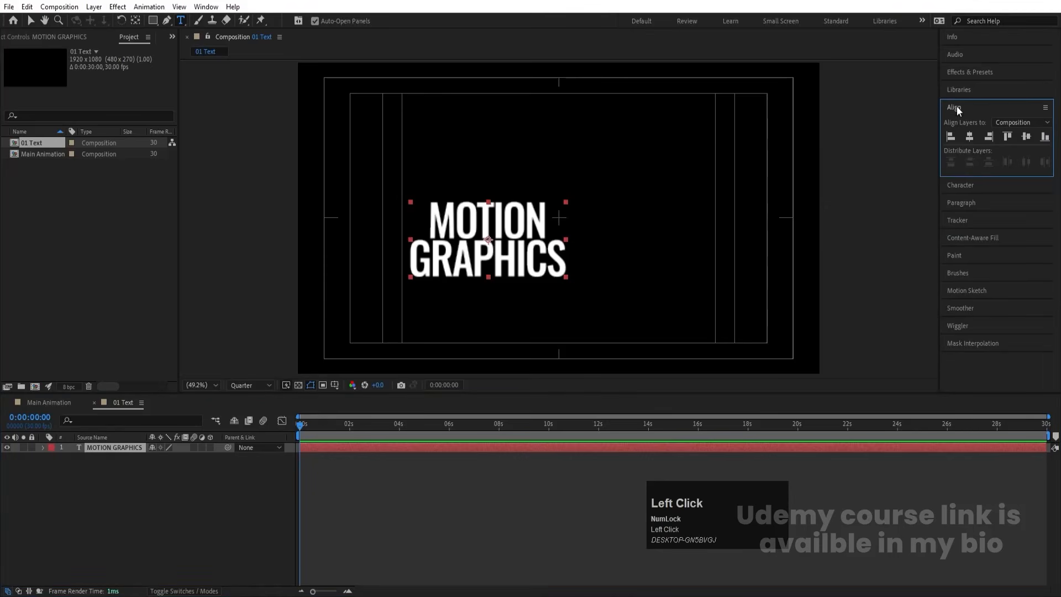
left_click(970, 138)
left_click(1025, 138)
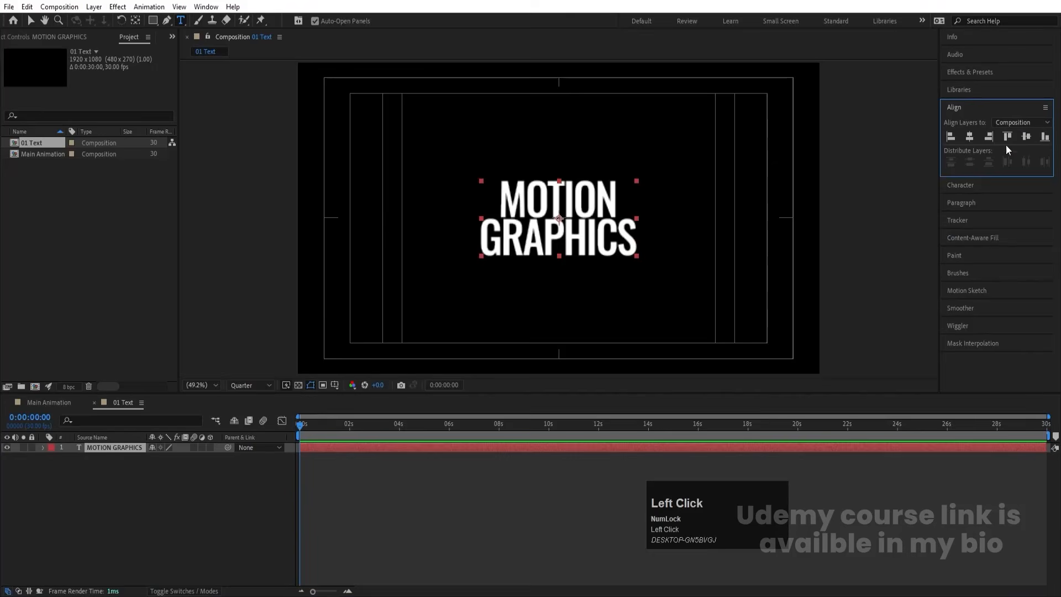
- Scale the MOTION GRAPHICS text layer to 162%
key("s")
left_click_drag(166, 458, 199, 448)
left_click(169, 484)
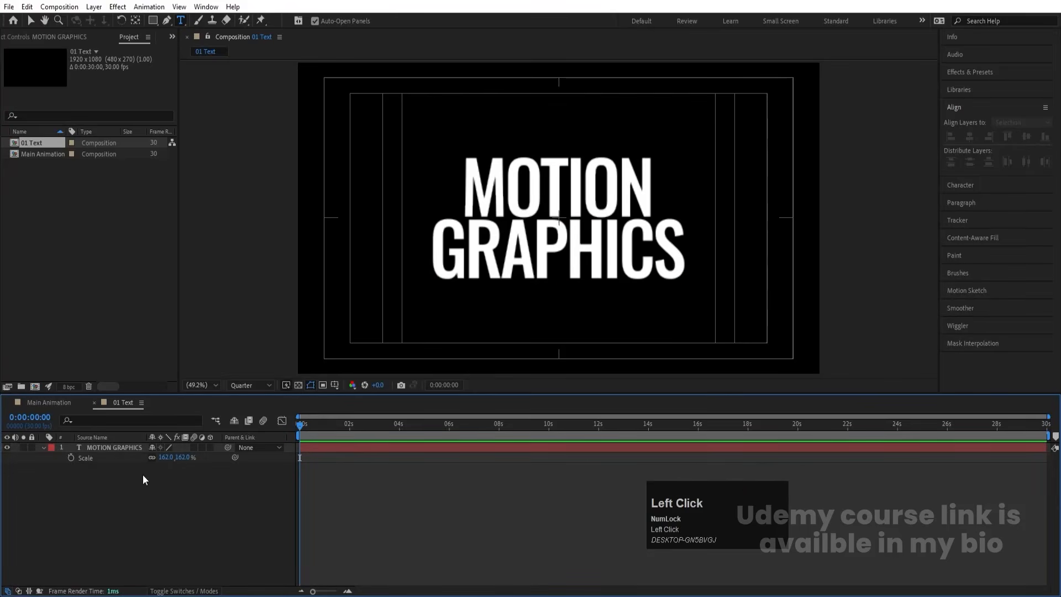
- Apply the Distort Transform effect to the MOTION GRAPHICS layer
left_click(114, 448)
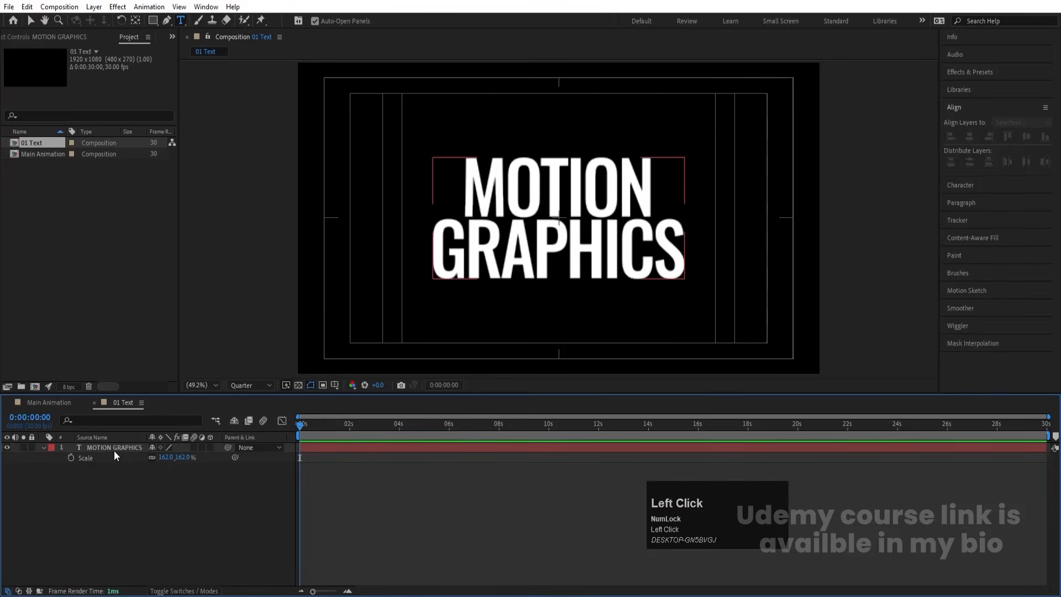
left_click(957, 73)
left_click(974, 86)
type("trna")
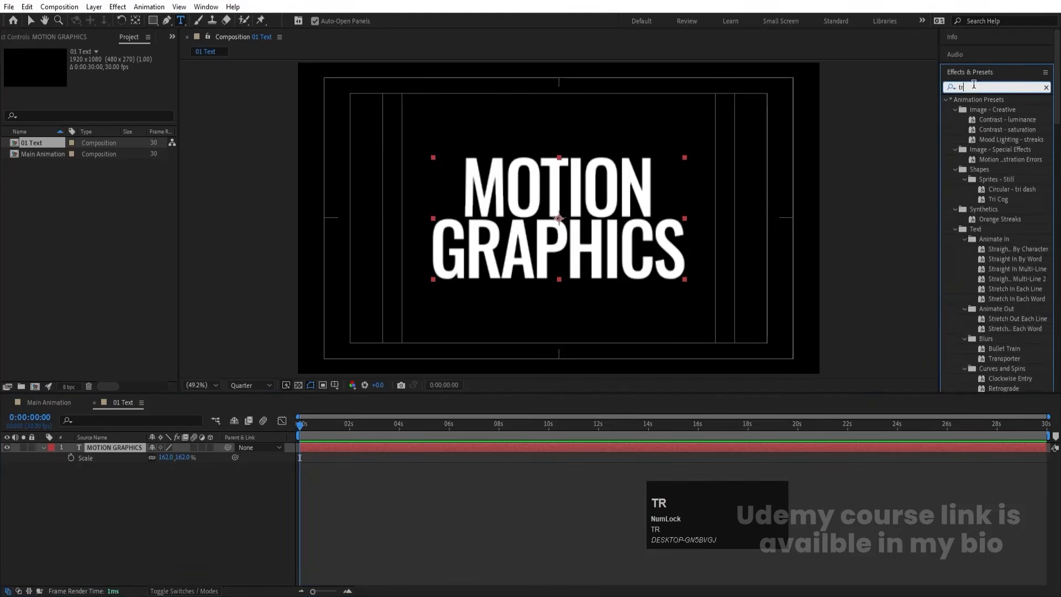
key("BackSpace")
key("BackSpace")
key("BackSpace")
key("BackSpace")
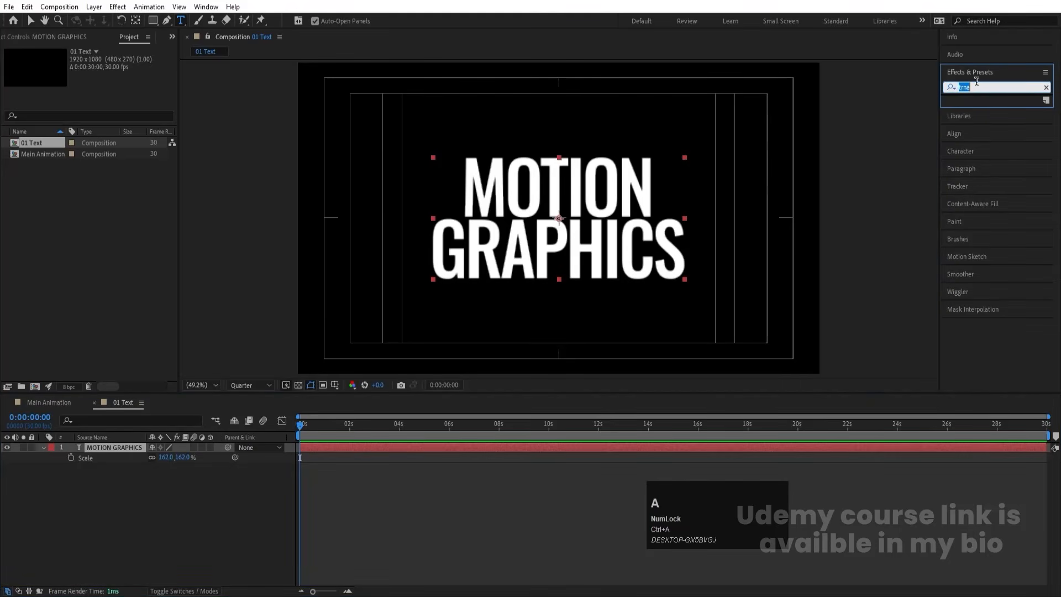
type("tran")
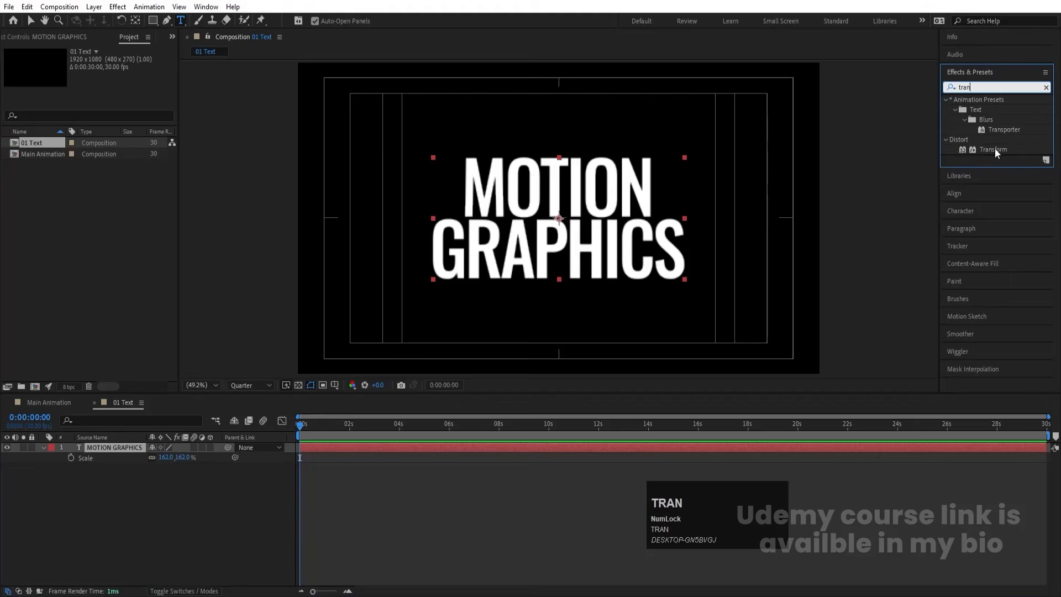
double_click(995, 148)
- Set the Transform effect's Skew to -5
mouse_move(100, 123)
left_mouse_down()
mouse_move(113, 121)
mouse_move(97, 121)
left_mouse_up()
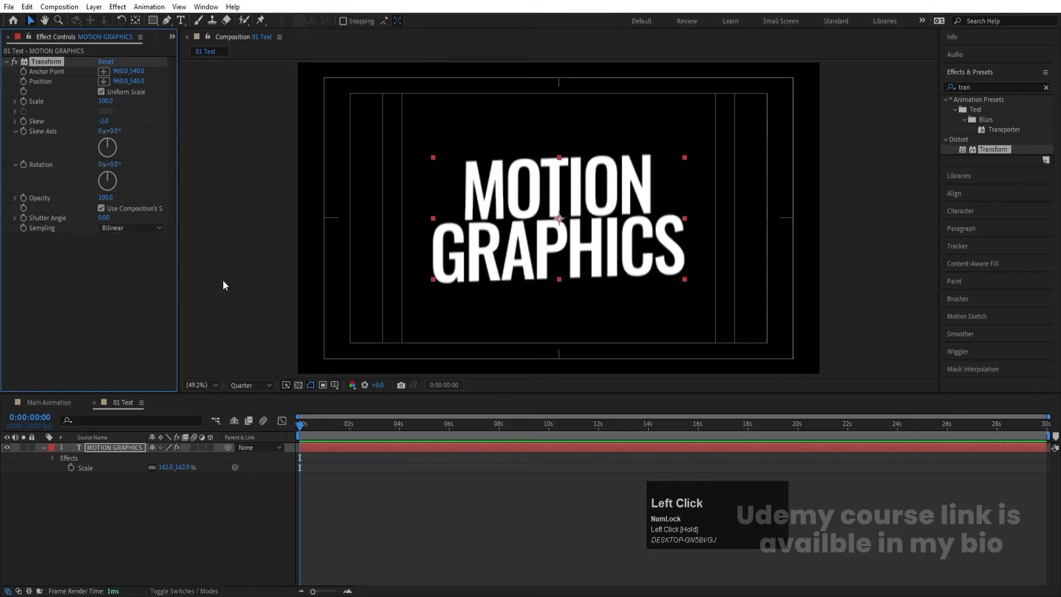
left_click(104, 121)
type("-5")
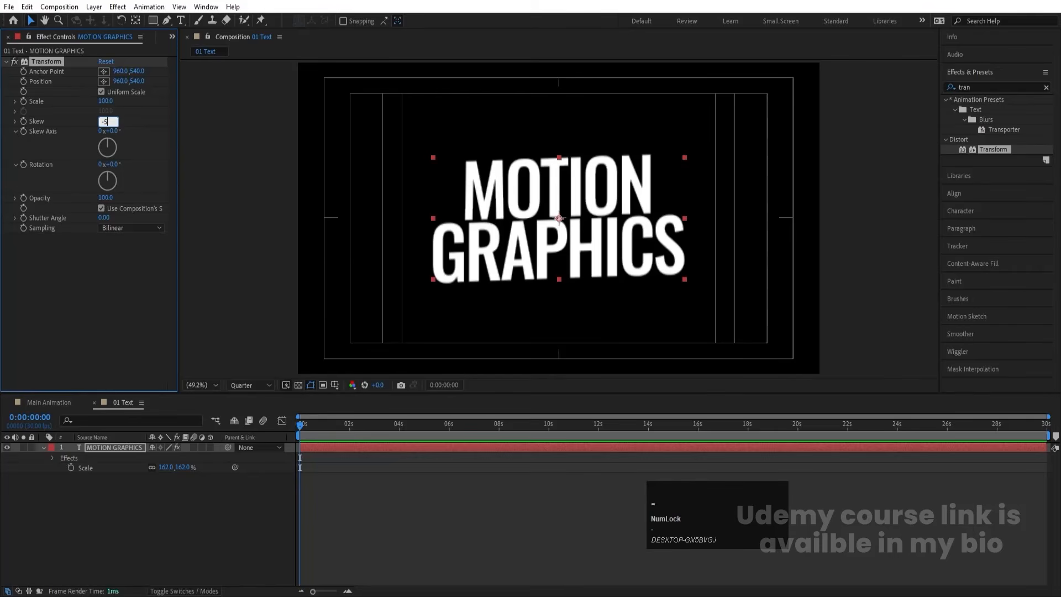
key("Return")
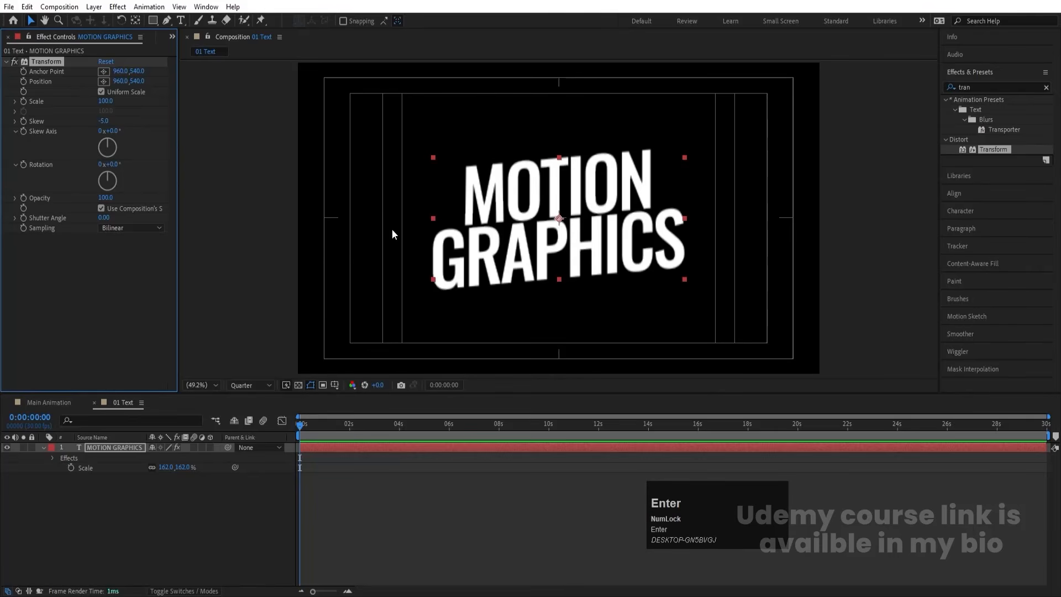
- Apply faux italic to the text, then recentre its anchor point and realign the layer to the composition's centre
left_click(958, 210)
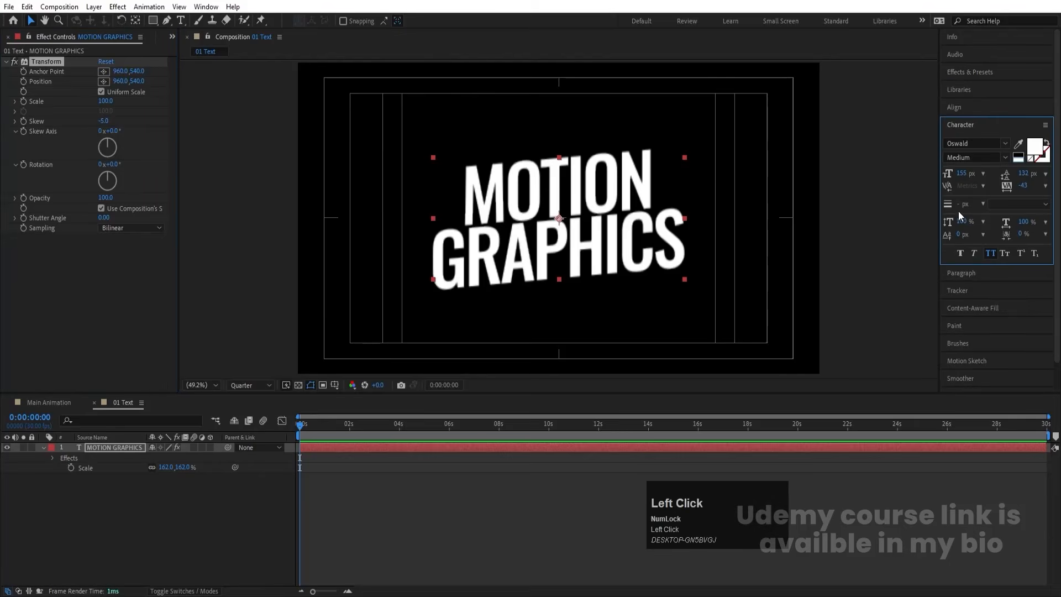
left_click(971, 253)
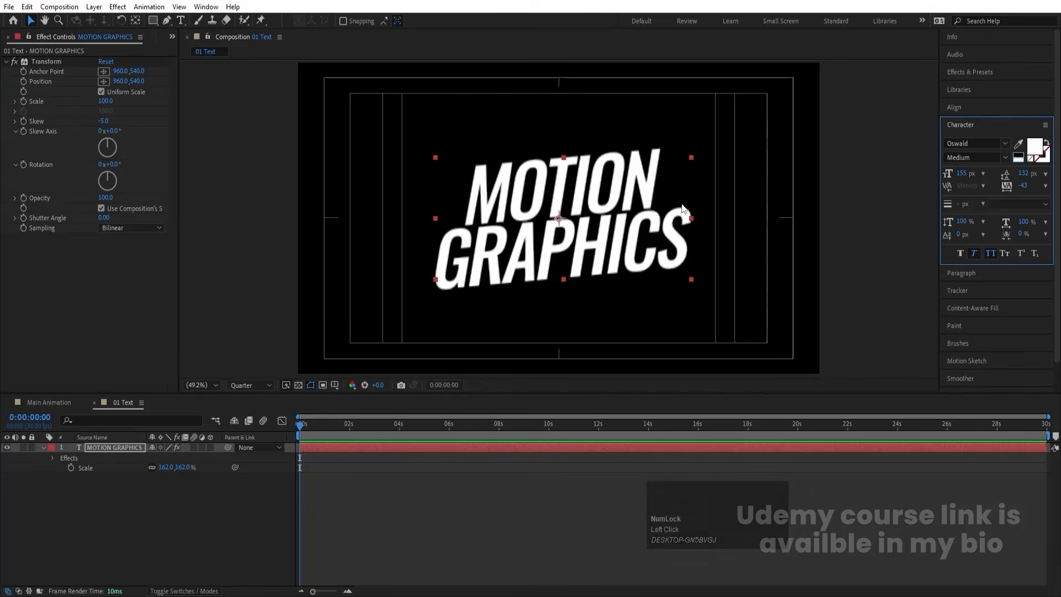
key("ctrl")
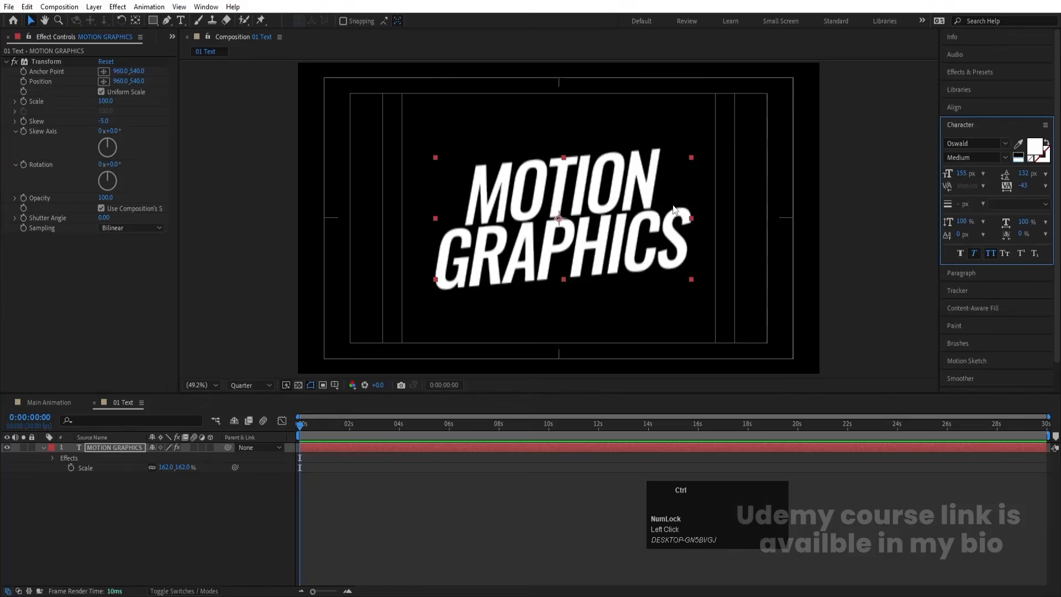
key("ctrl+alt+Home")
left_click(971, 109)
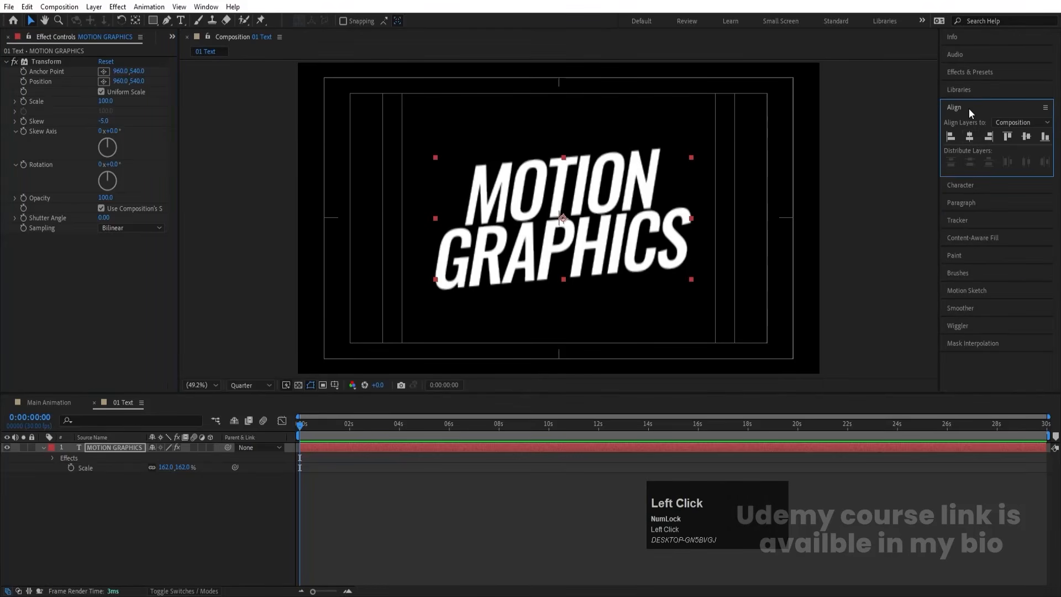
left_click(971, 139)
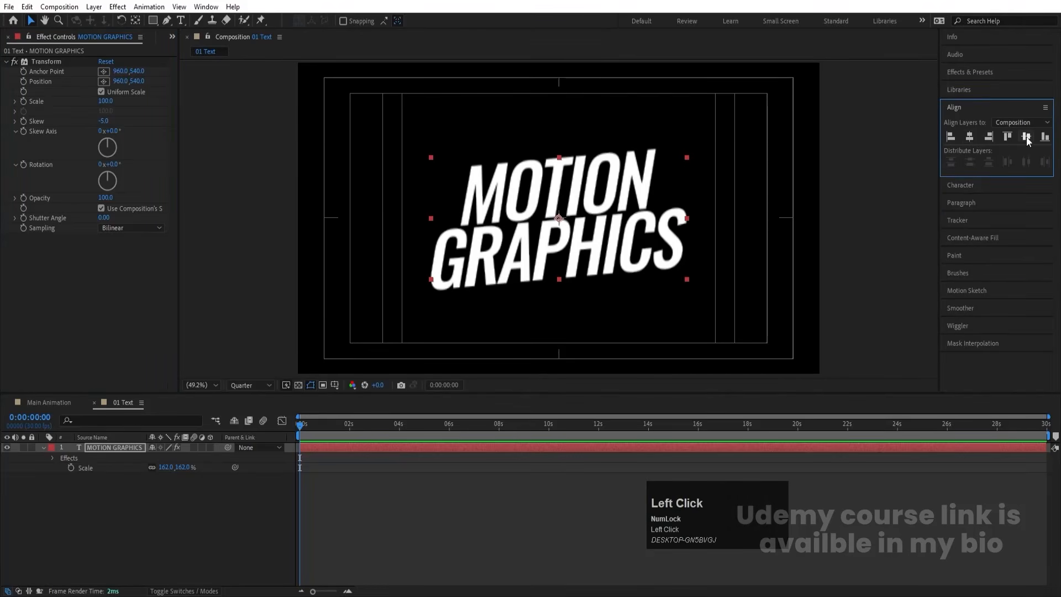
left_click(120, 519)
key("u")
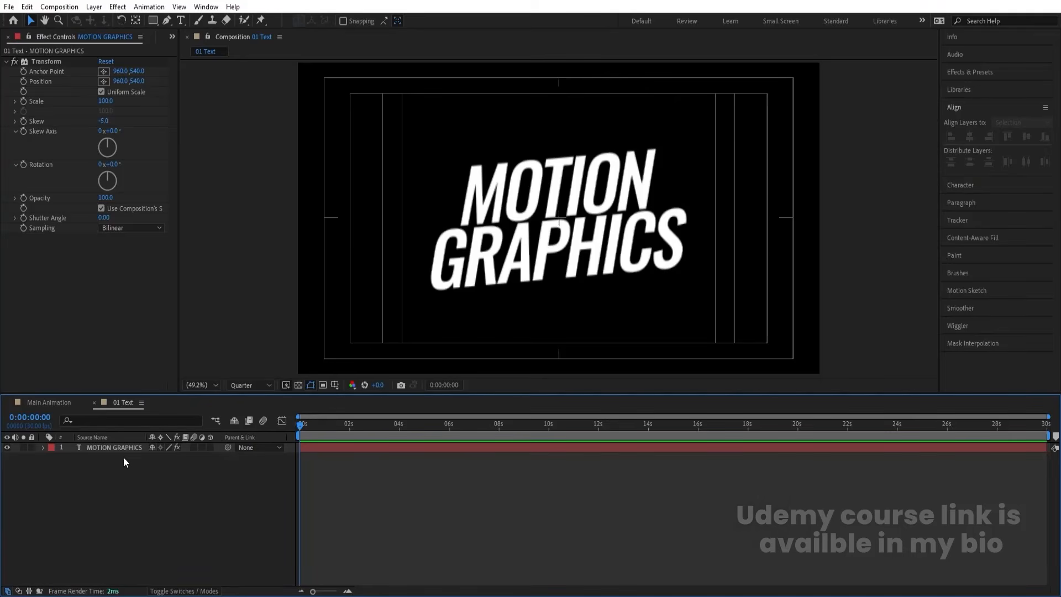
- Add the 01 Text composition as a layer in the Main Animation composition
left_click(46, 403)
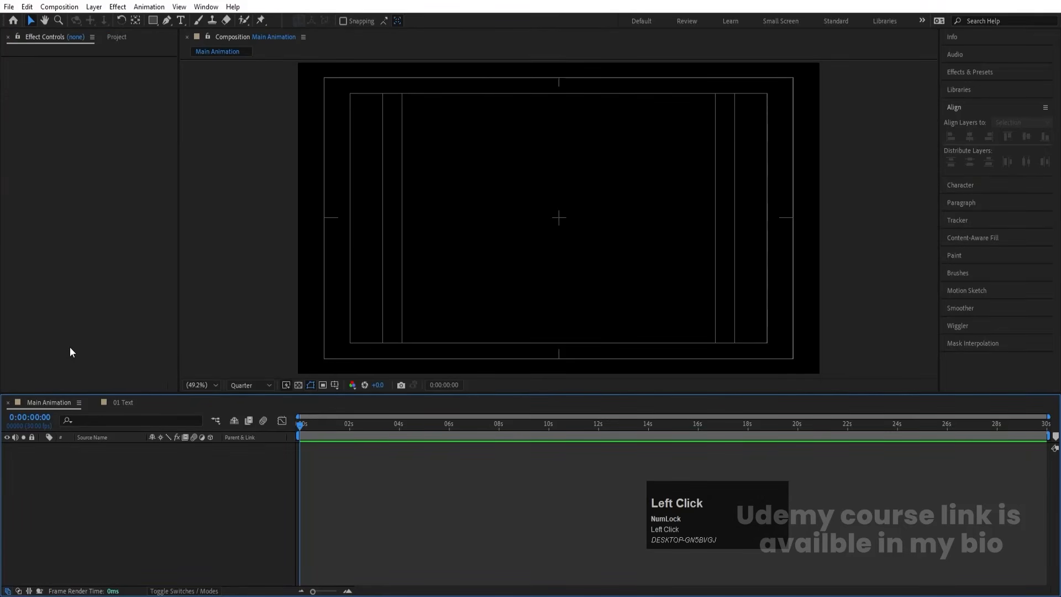
key("ctrl+0")
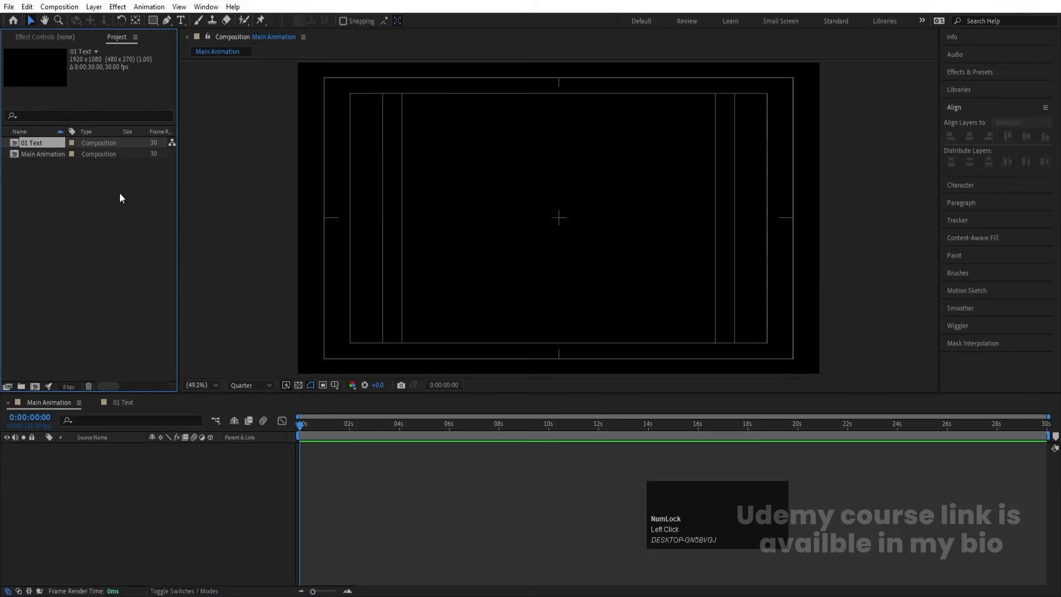
left_click_drag(40, 144, 180, 472)
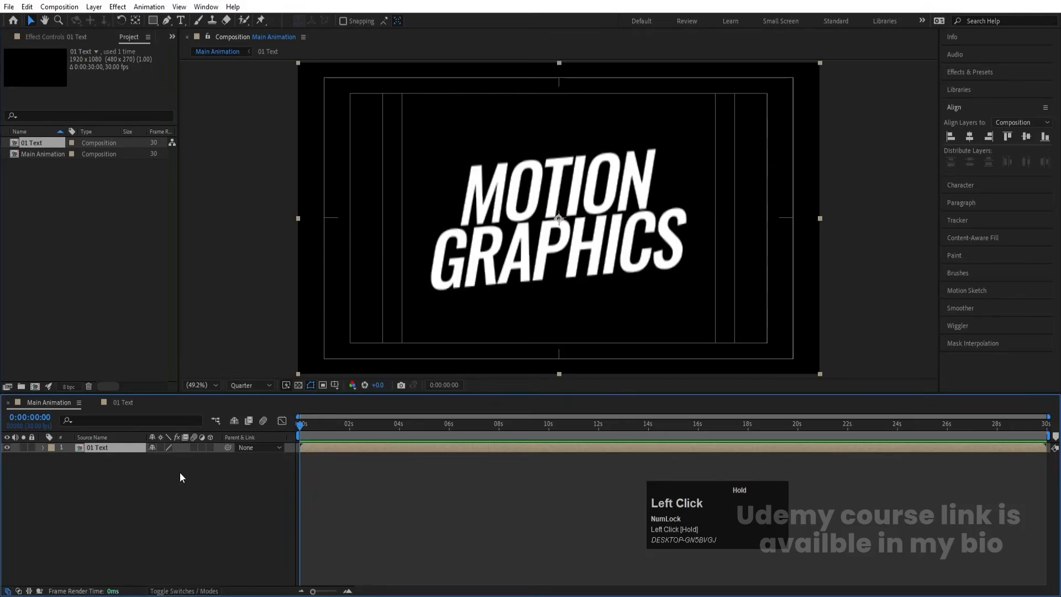
left_click(181, 477)
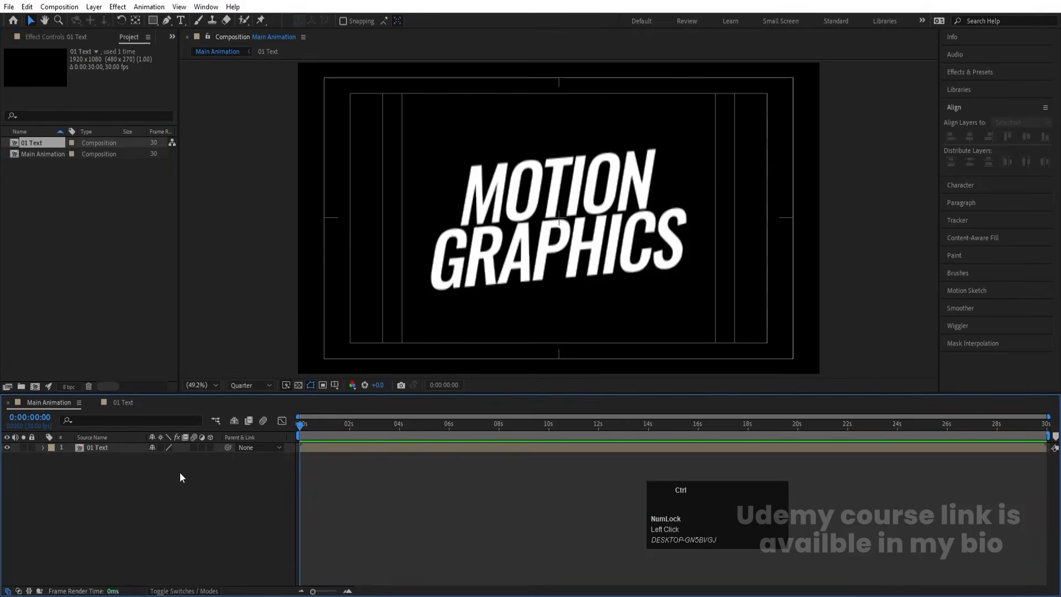
- Create a composition-sized solid in dark gray 3A3A3A and place it beneath the 01 Text layer
key("ctrl+y")
left_click(204, 374)
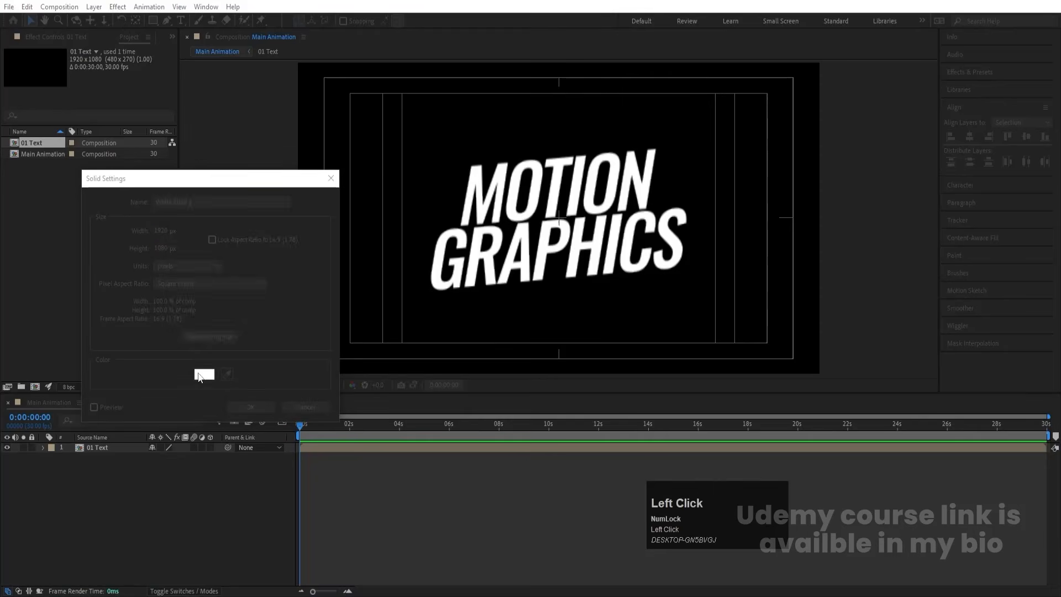
left_click_drag(184, 334, 172, 329)
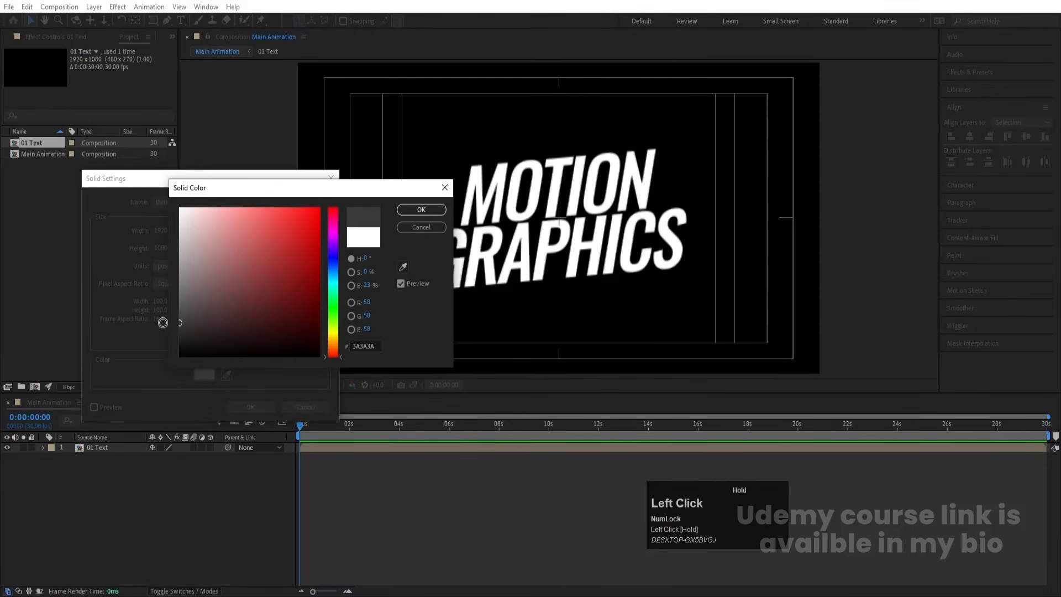
key("Return")
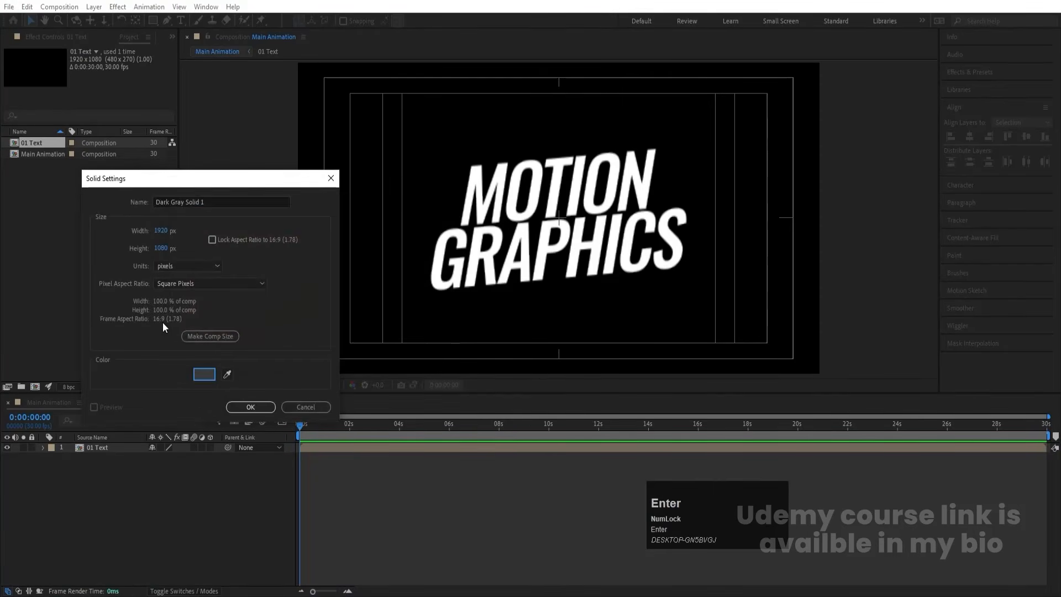
key("Return")
left_click(119, 450)
left_click_drag(119, 451, 125, 483)
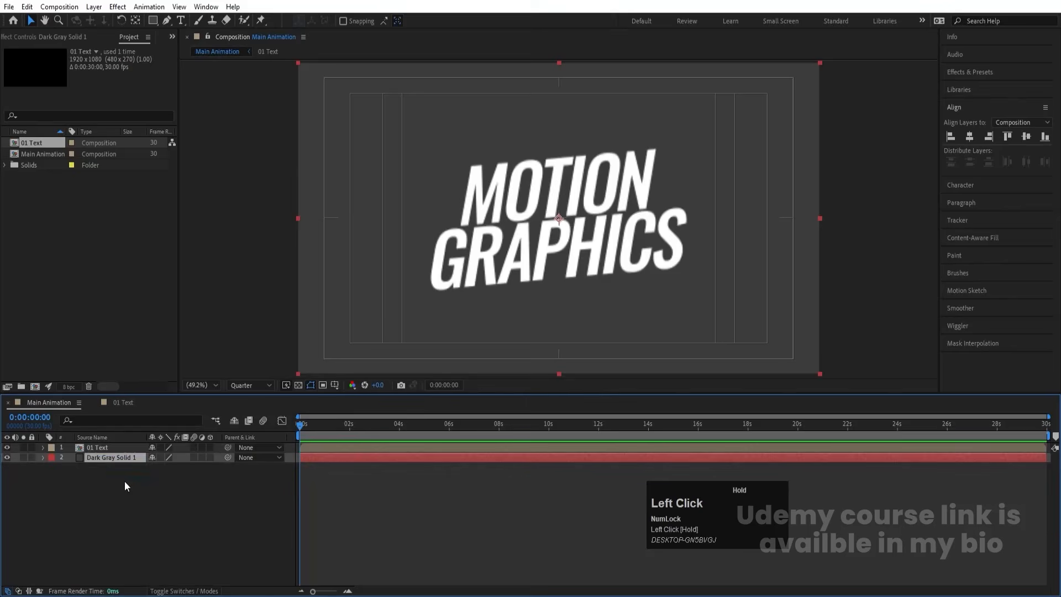
- Apply the CC Vignette effect to the dark gray solid and set its Amount to 120
left_click(982, 84)
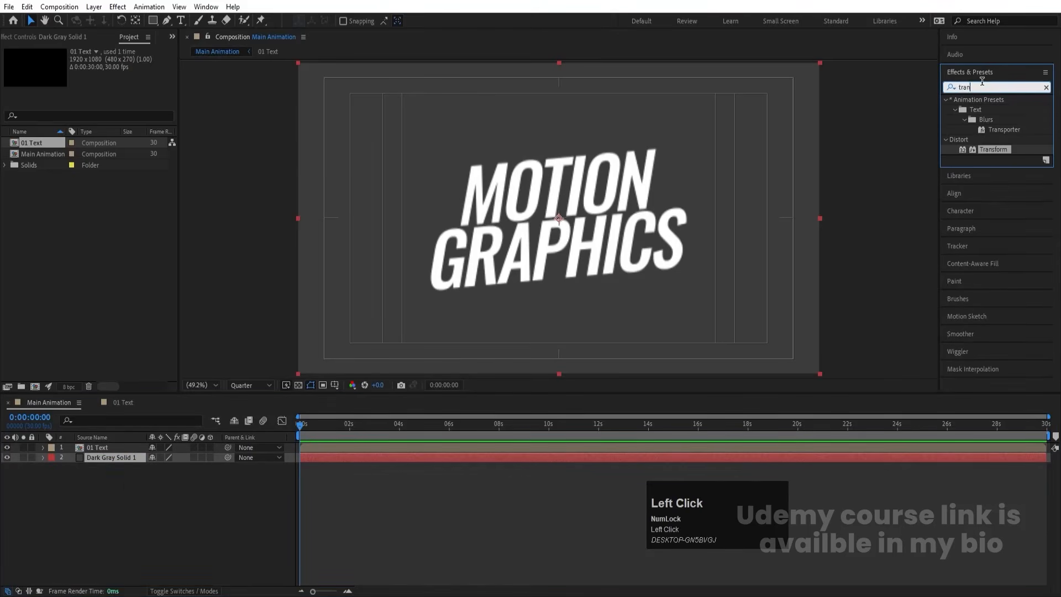
key("ctrl+a")
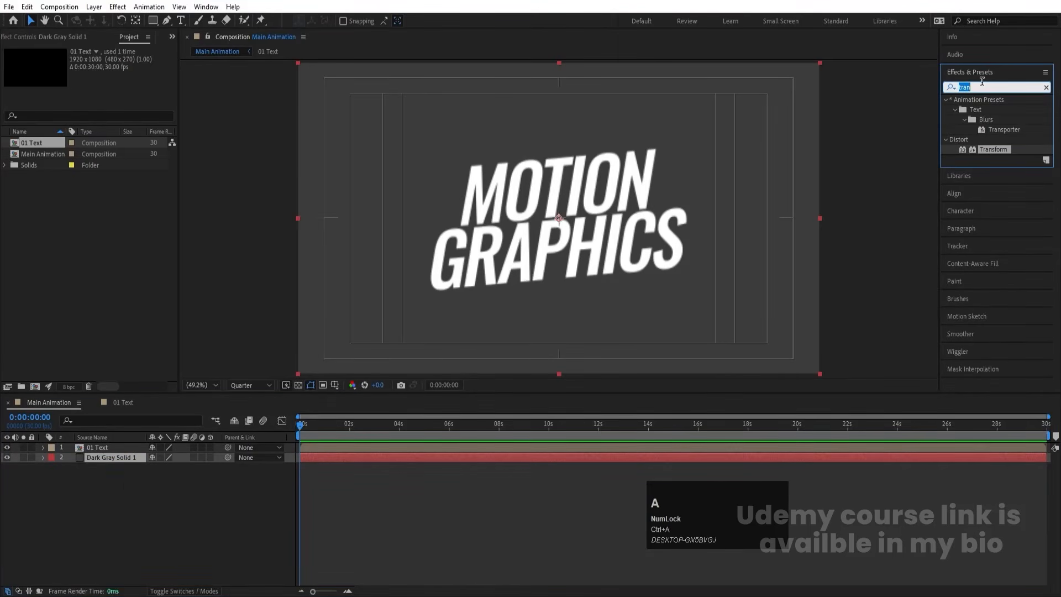
type("cc vin")
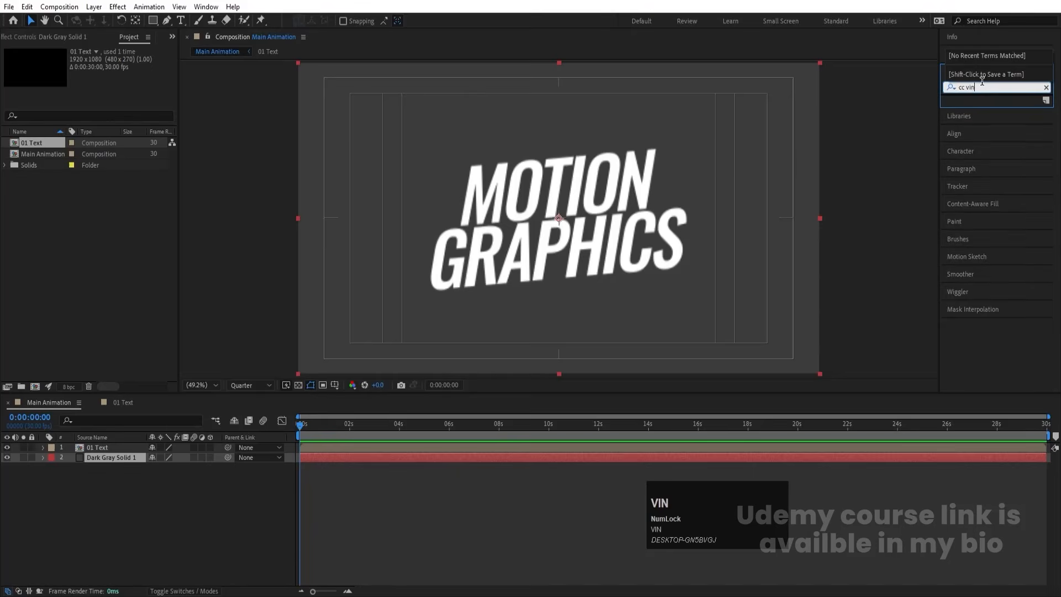
scroll(982, 81, "up", 1)
double_click(984, 109)
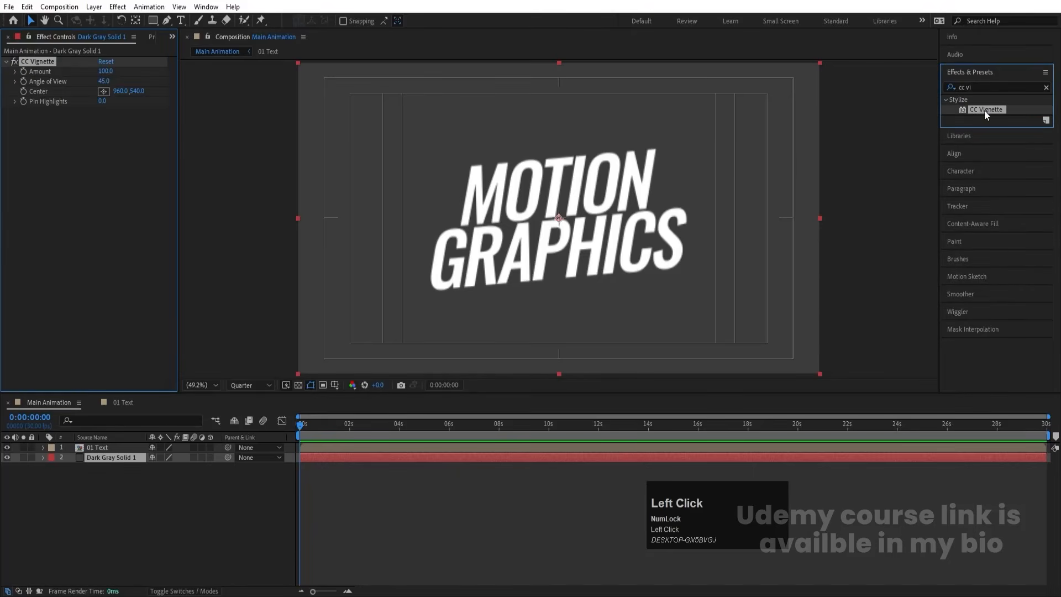
left_click(108, 71)
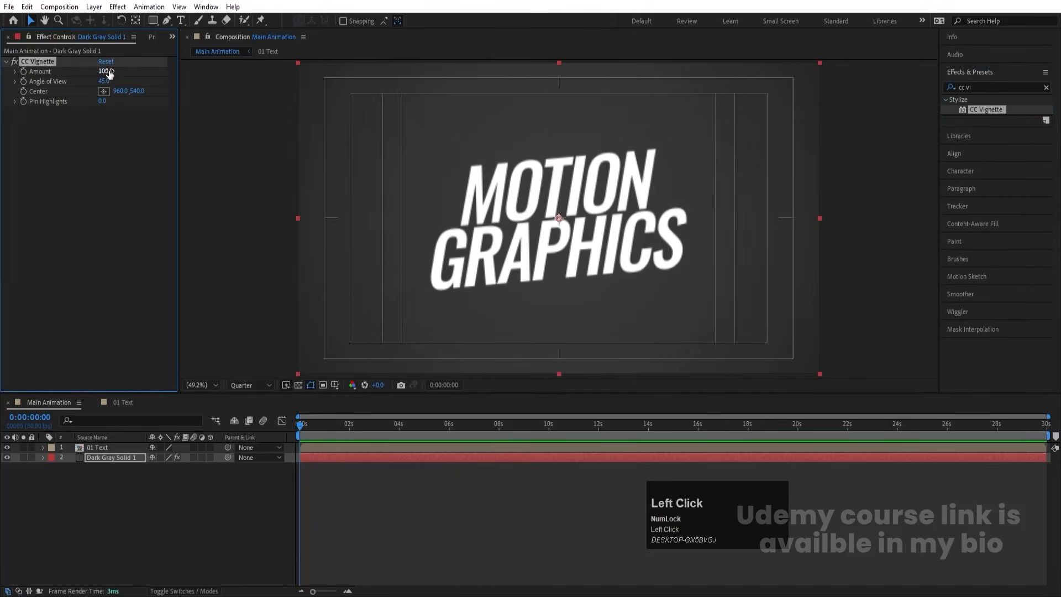
type("120")
key("Return")
- Lock the 01 Text and dark gray solid layers, and add an adjustment layer named Blur above them
left_click(61, 500)
left_click_drag(34, 449, 36, 473)
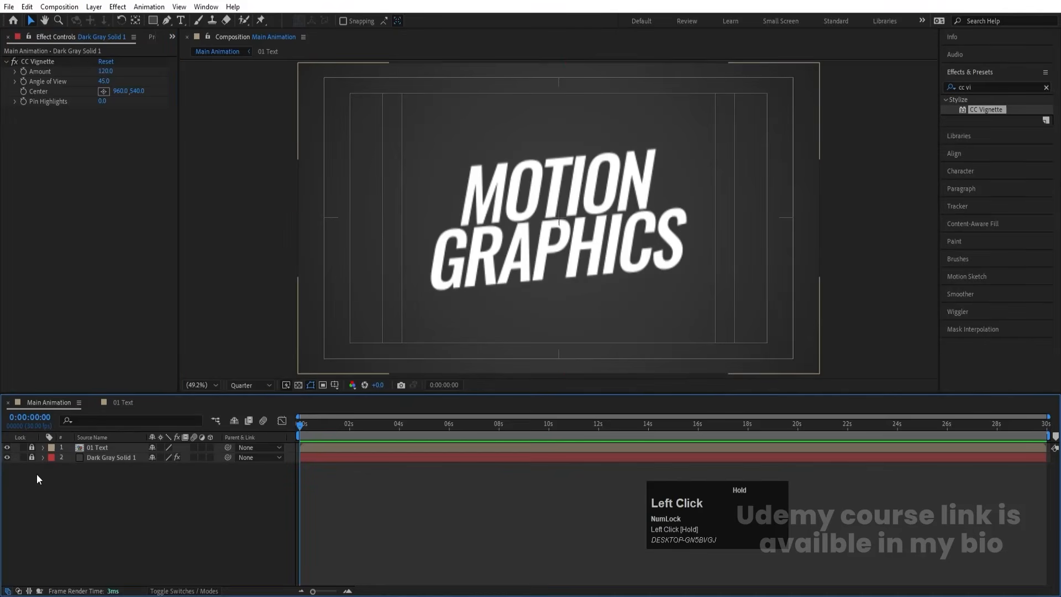
right_click(100, 492)
left_click(127, 349)
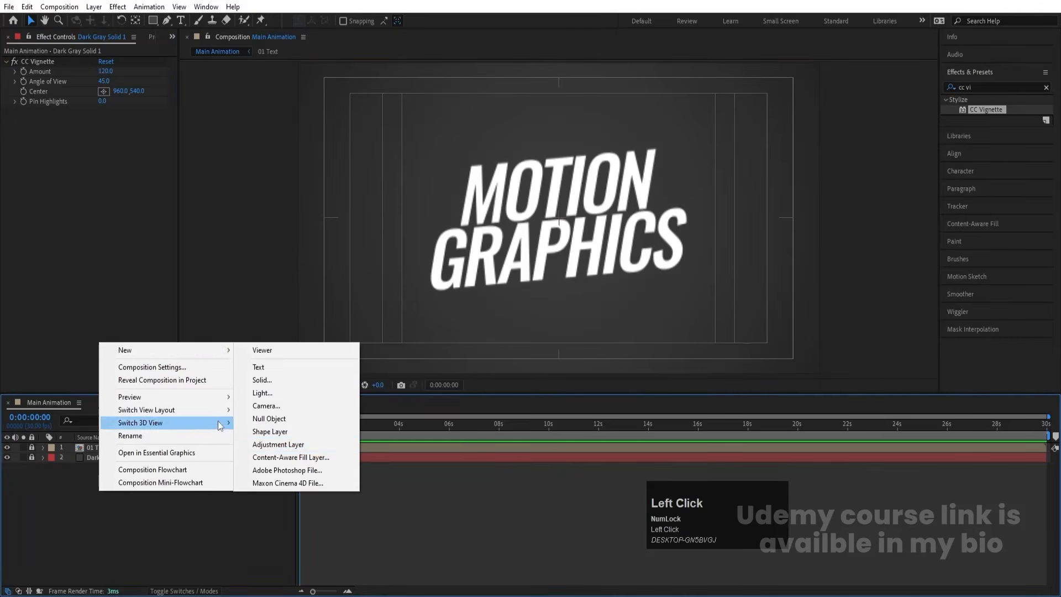
left_click(264, 445)
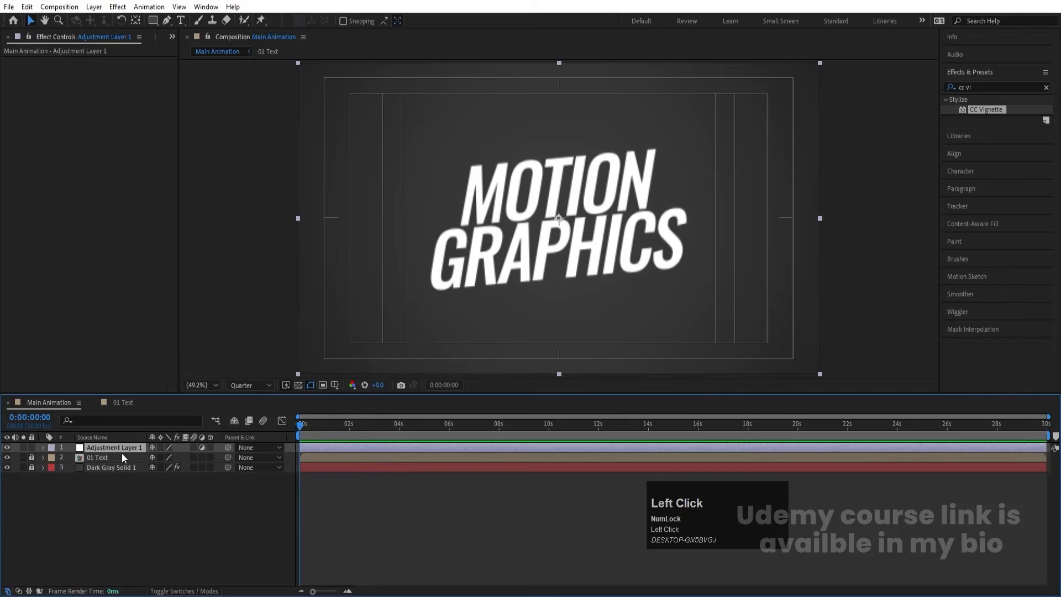
key("Return")
type("Blur")
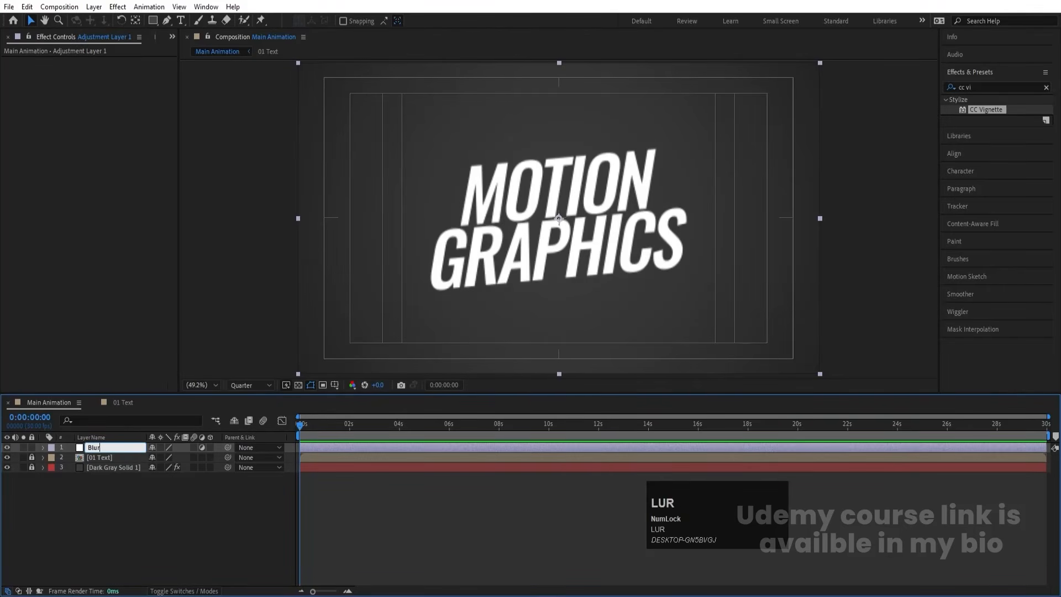
key("Return")
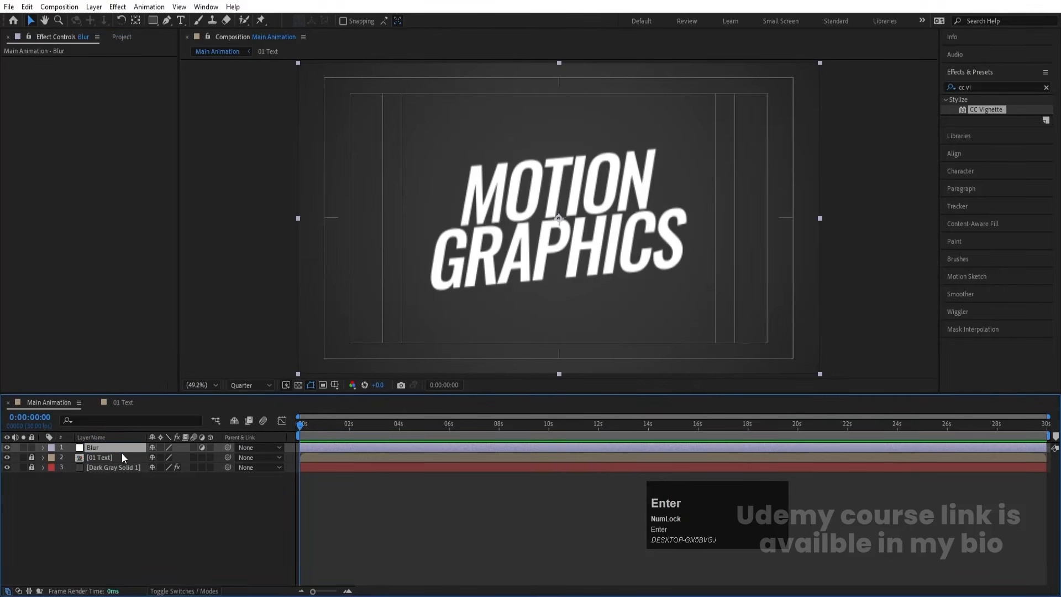
left_click(123, 509)
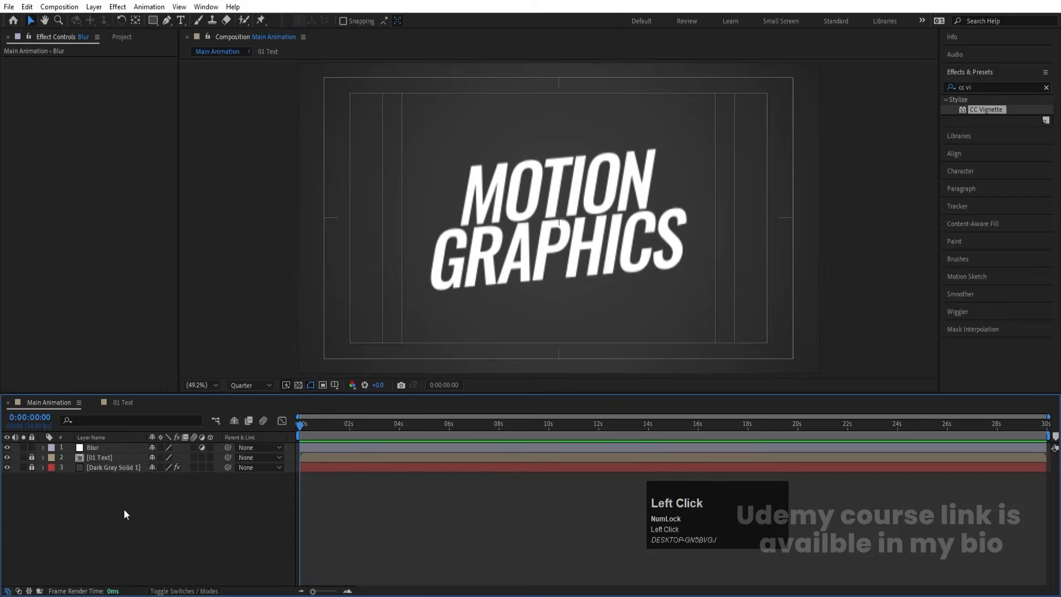
- Create a new composition named Aim with an unlocked aspect ratio, 500 px wide and 500 px high
key("ctrl+n")
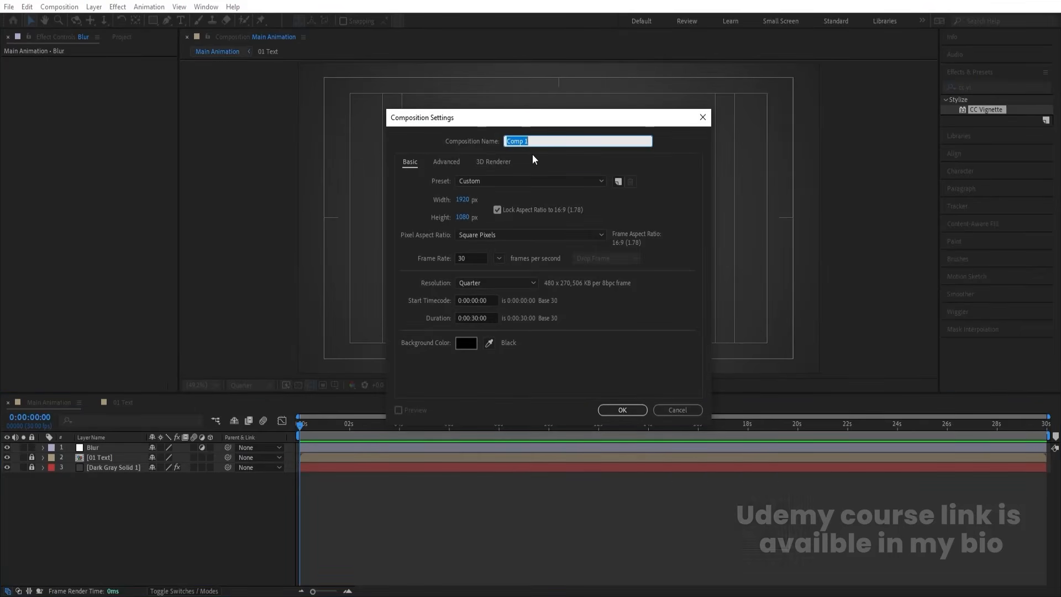
type("Aim")
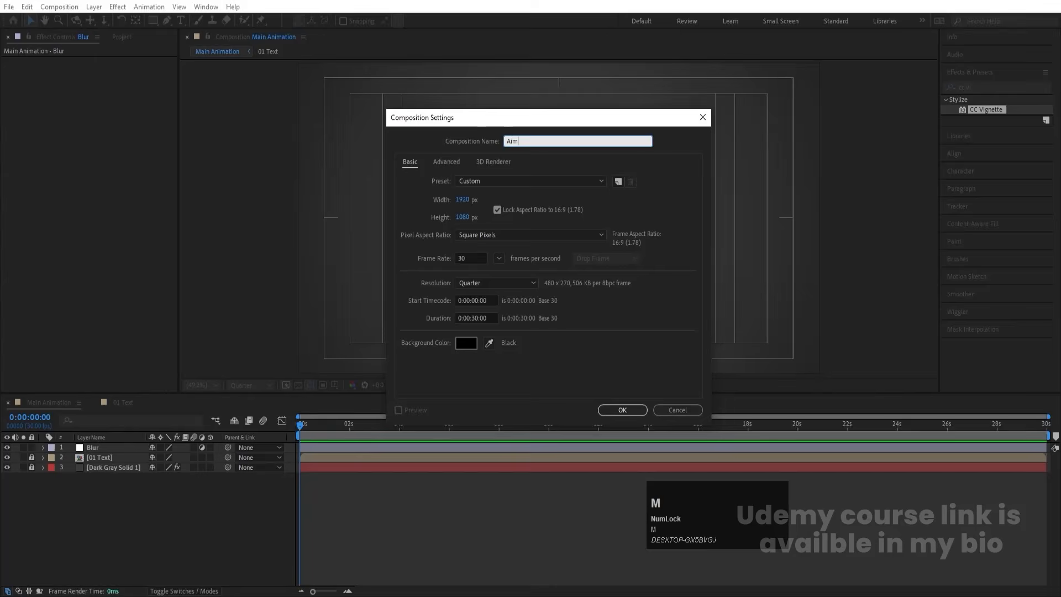
left_click(497, 210)
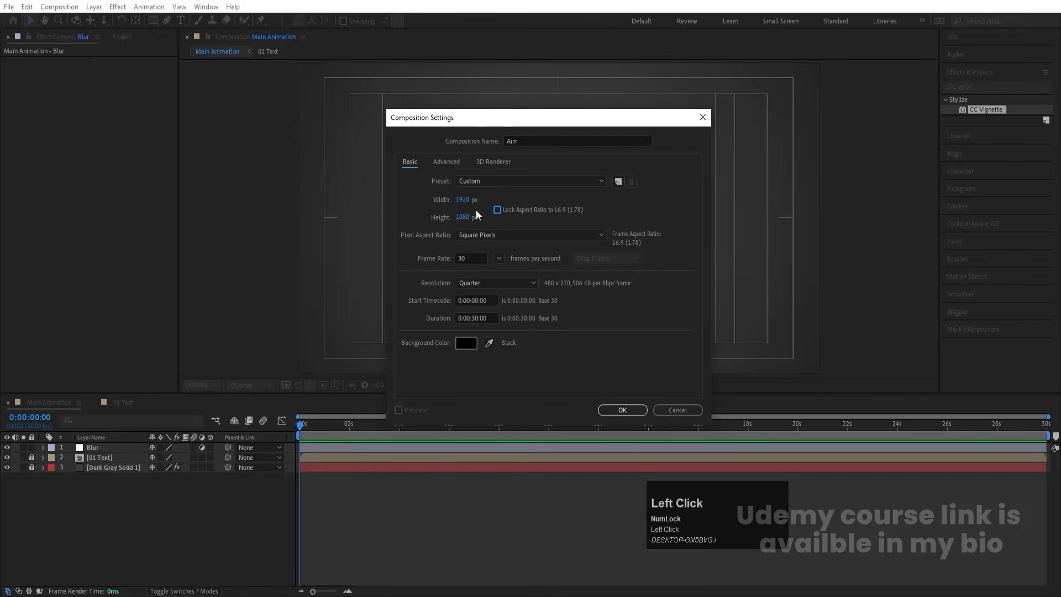
left_click(463, 199)
type("500")
left_click(467, 218)
type("500")
key("Return")
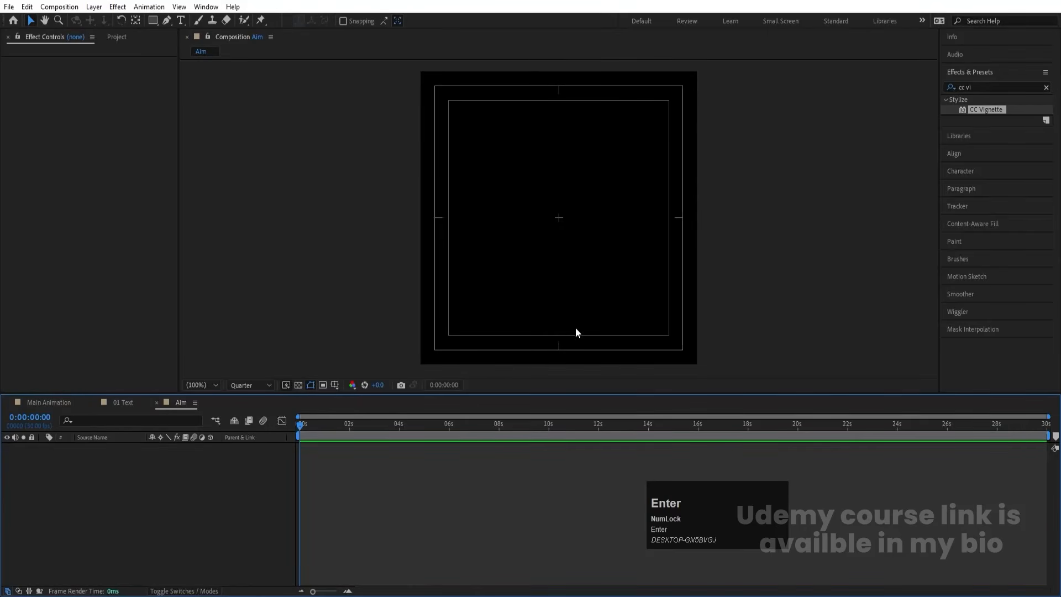
- Turn the Title/Action Safe guides off and back on in the Aim composition
left_click(336, 385)
left_click(359, 398)
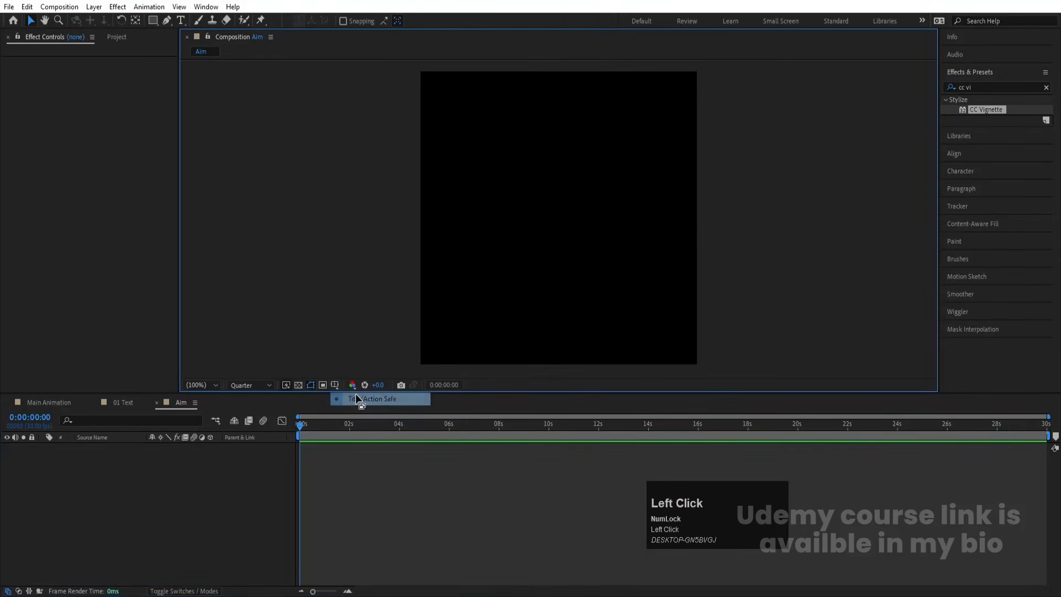
left_click(337, 386)
left_click(359, 398)
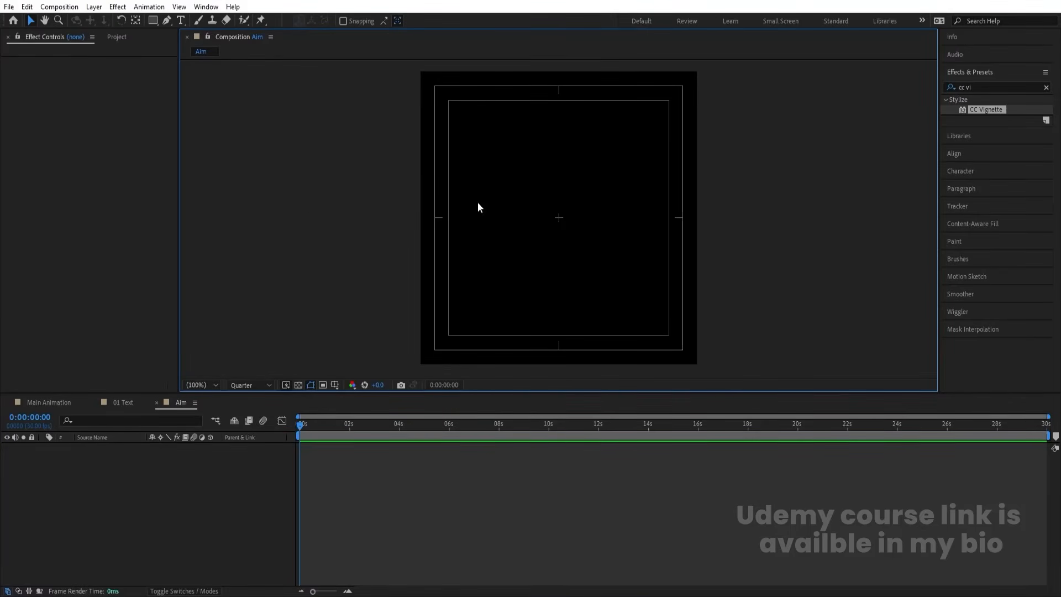
- Add a rectangle shape filling the Aim composition, with no fill and a white FFFFFF stroke
left_click(153, 21)
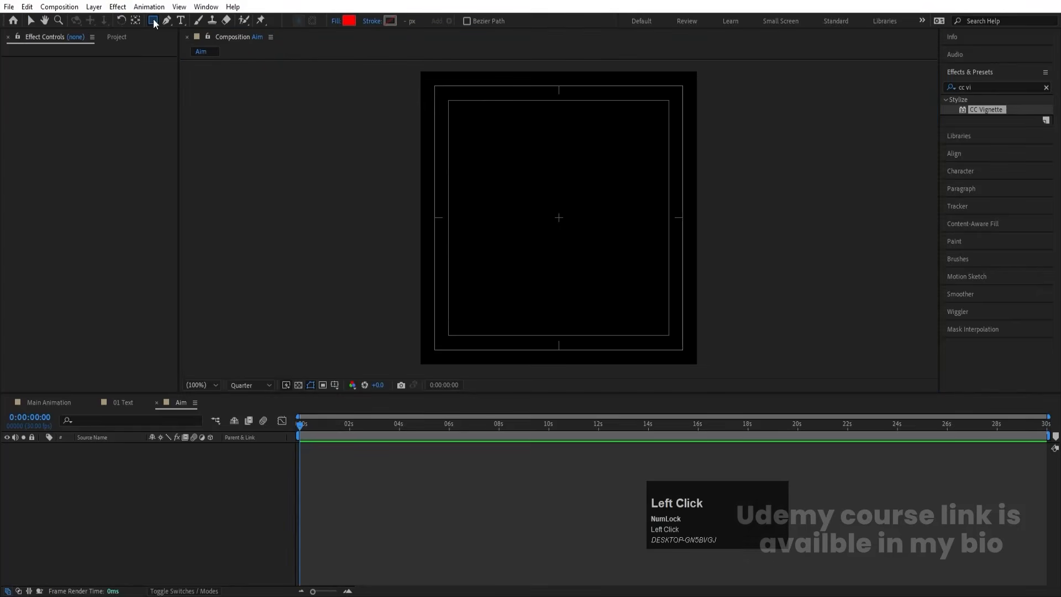
left_click(336, 21)
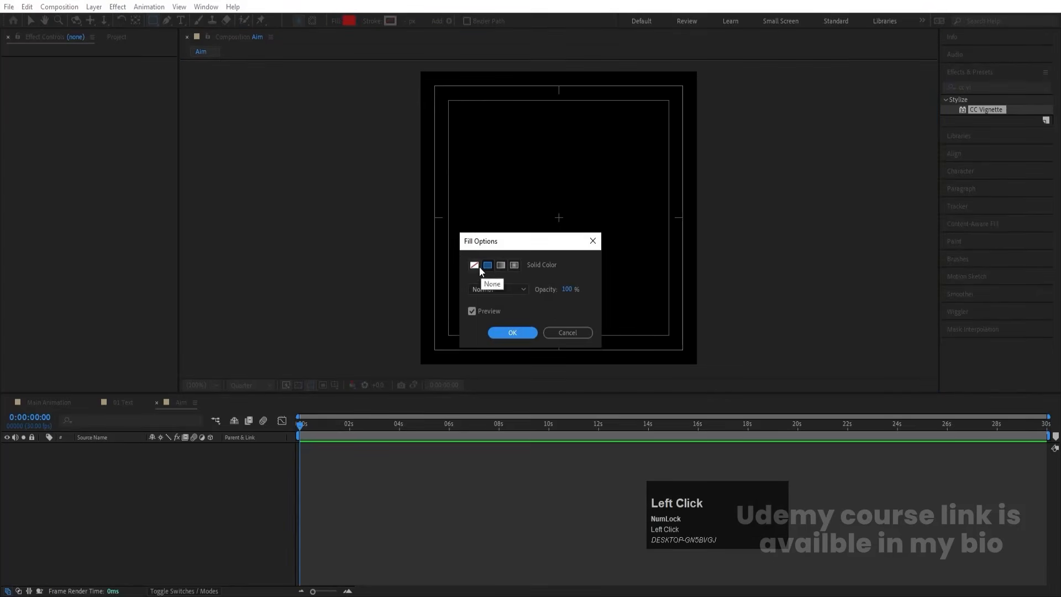
left_click(476, 266)
left_click(509, 332)
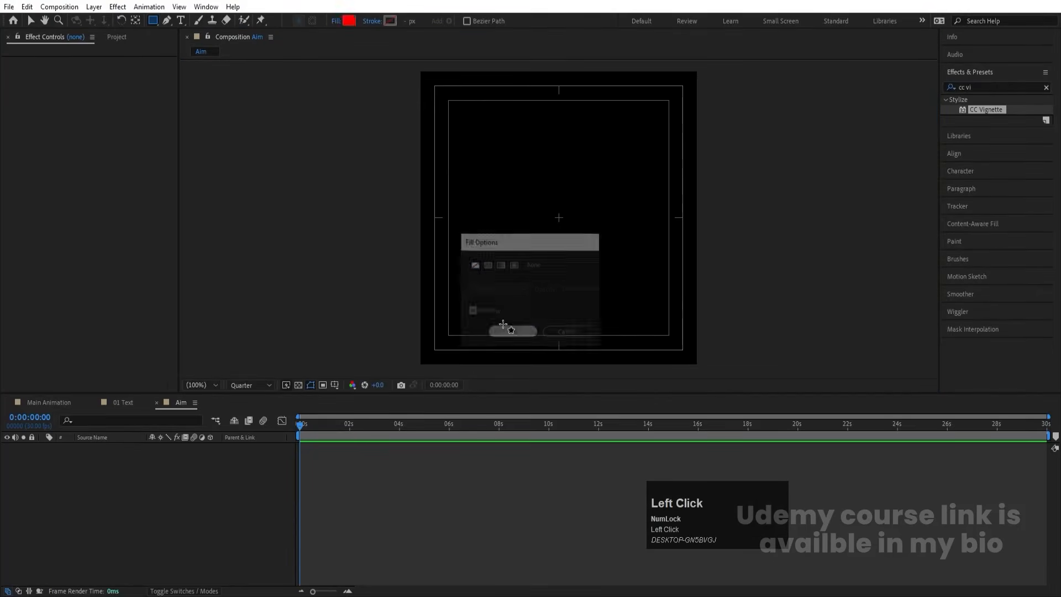
left_click(389, 21)
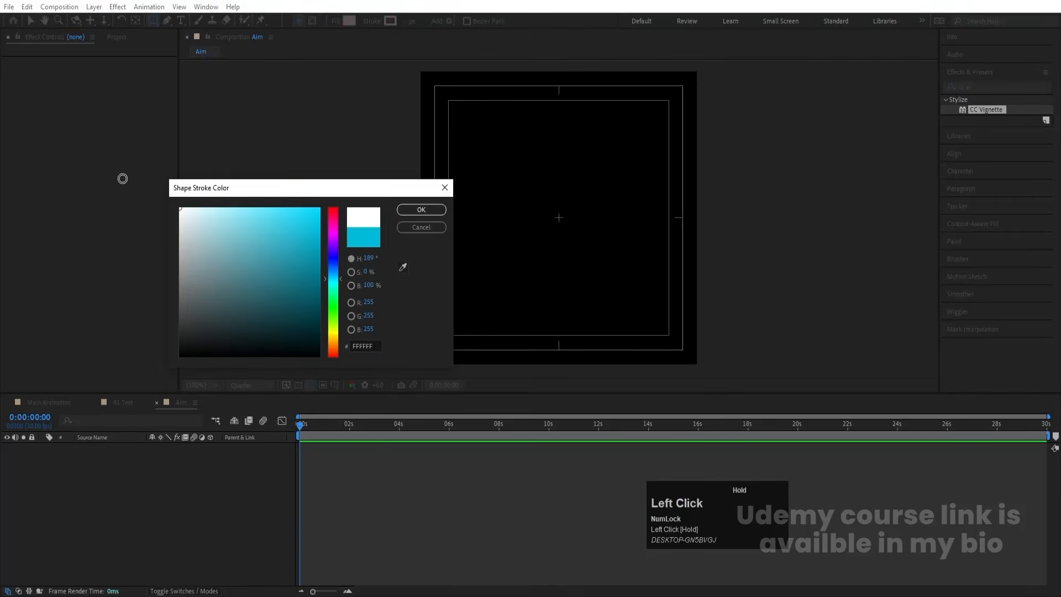
left_click(415, 212)
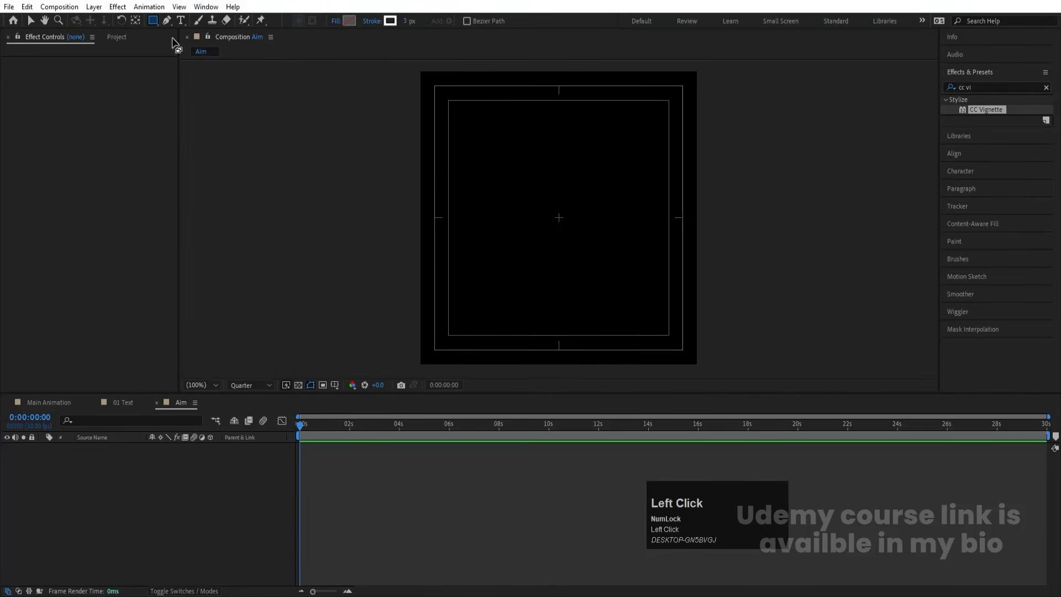
double_click(154, 21)
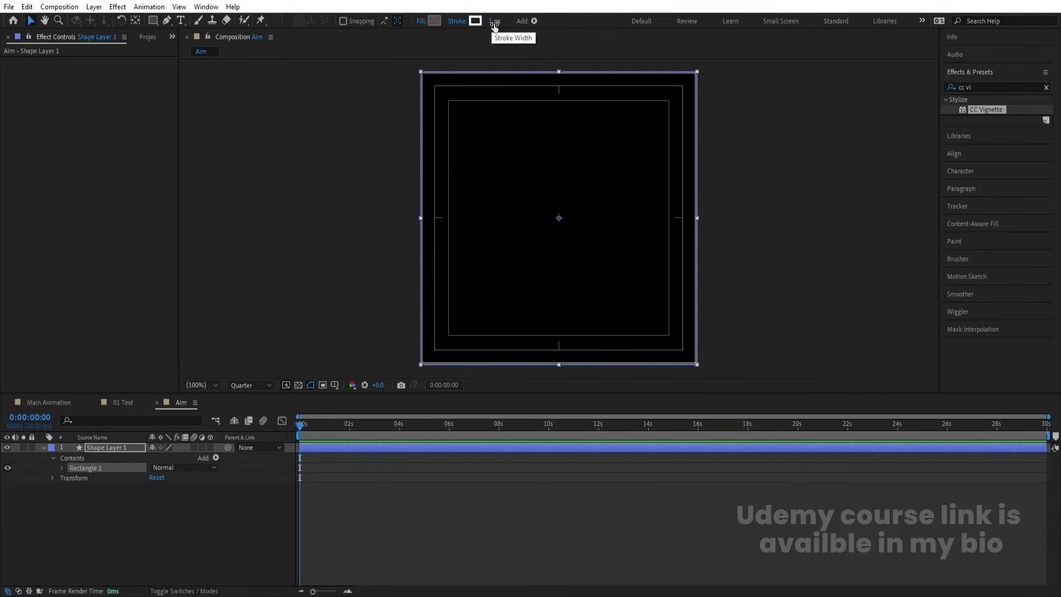
- Duplicate the rectangle shape layer and scale the copy to 91%
left_click(43, 447)
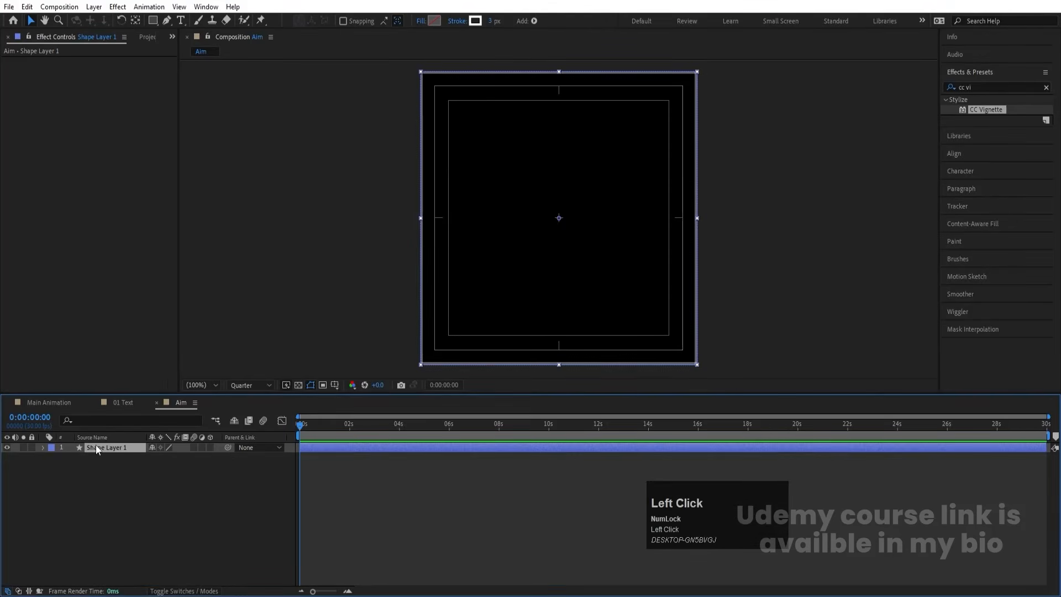
key("ctrl+d")
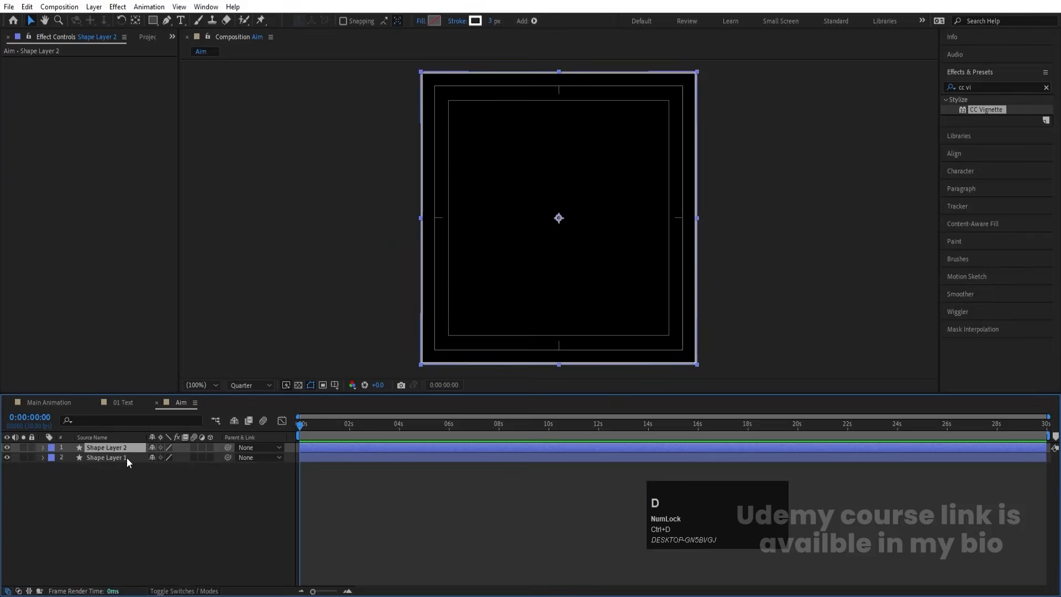
key("s")
left_click_drag(167, 461, 163, 458)
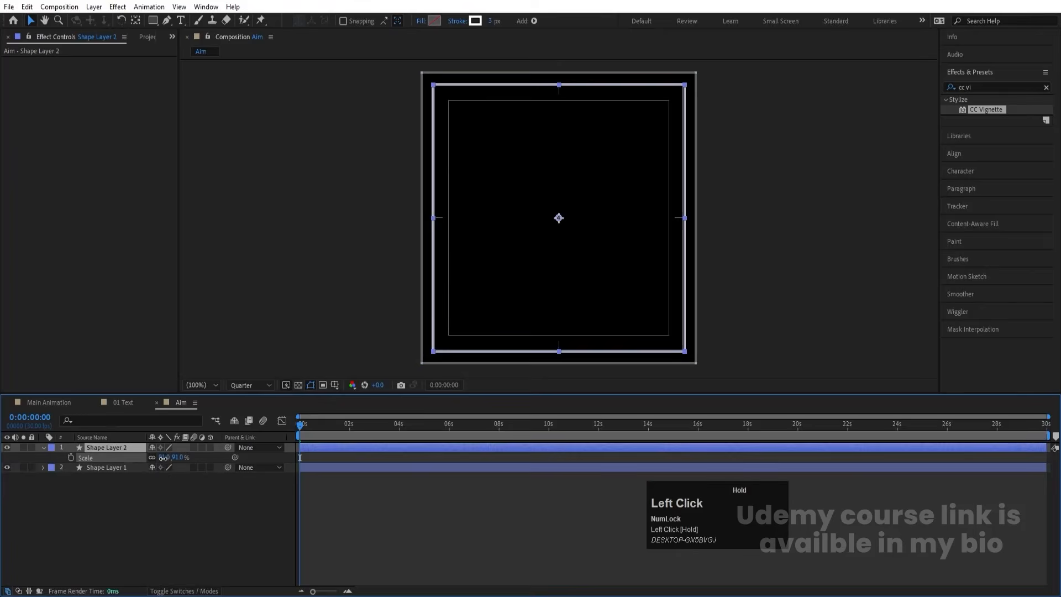
- Duplicate the 91% rectangle layer and scale the new copy to 79%
key("ctrl+d")
key("s")
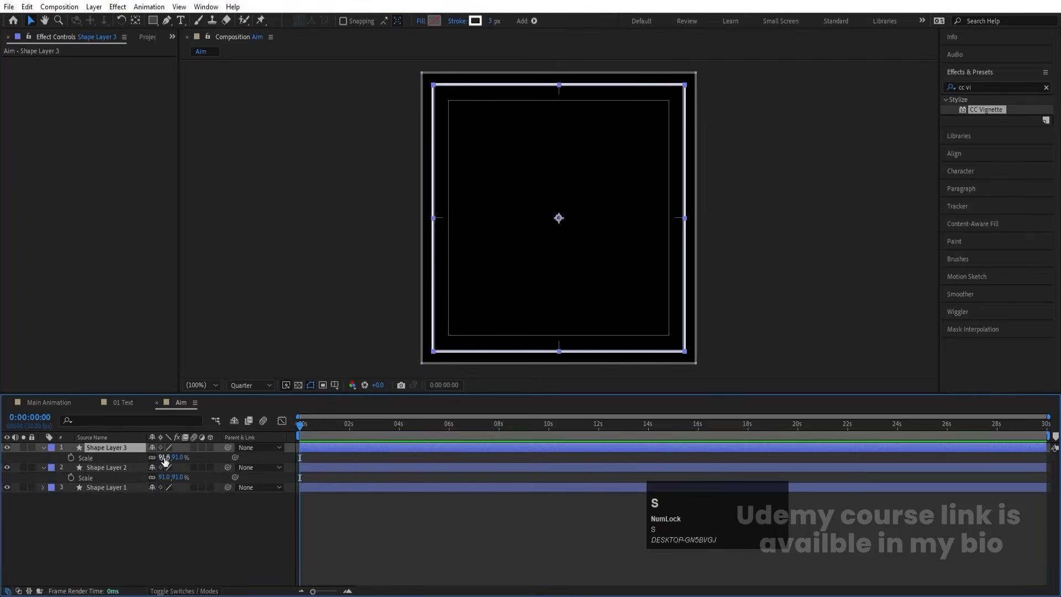
left_click_drag(165, 460, 158, 461)
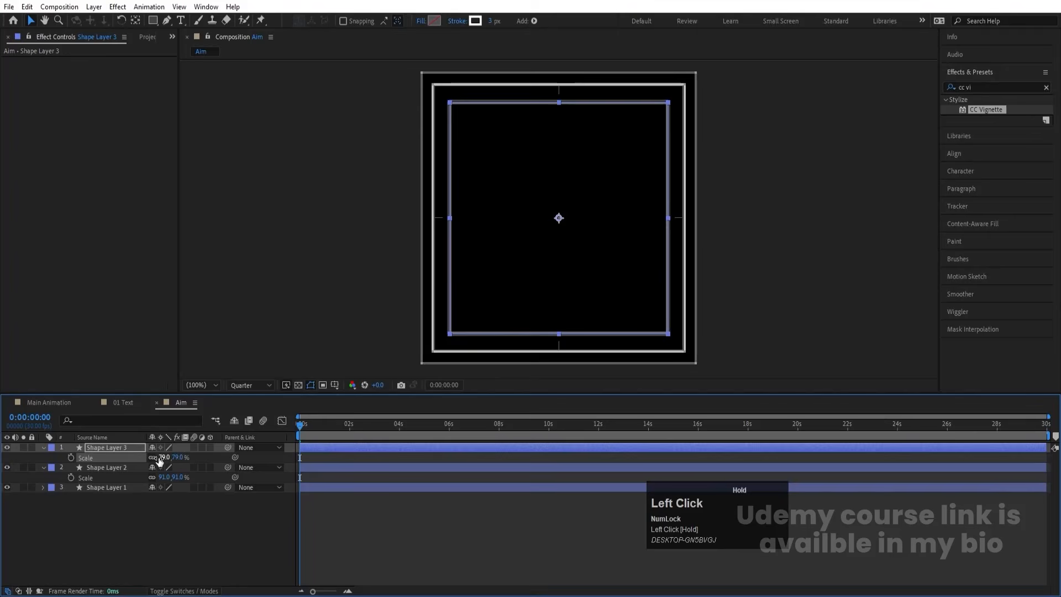
left_click(139, 522)
- Set the composition preview resolution to Full and inspect the rectangle outlines up close
left_click(237, 381)
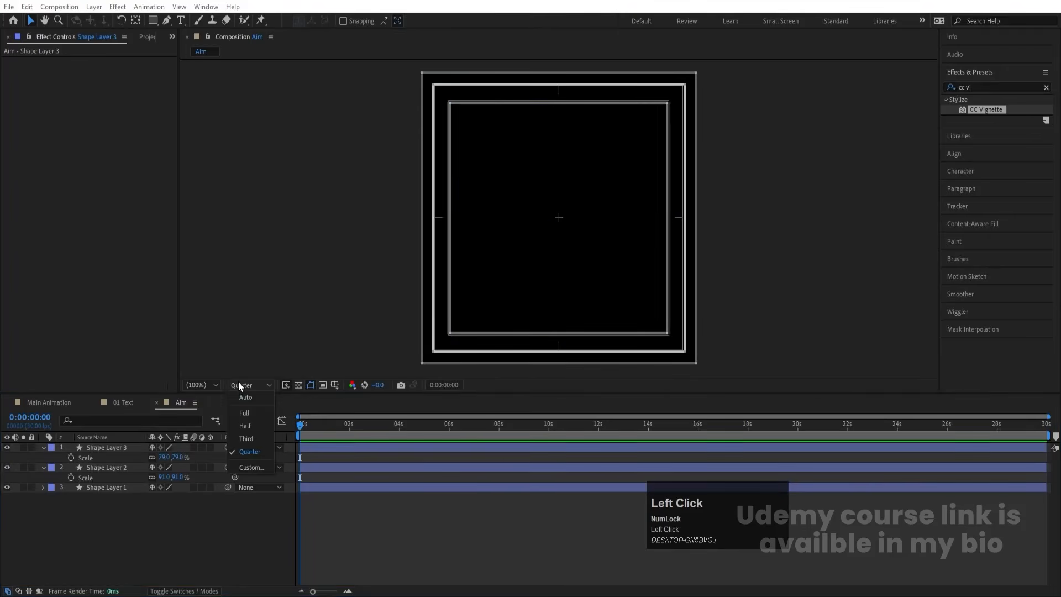
left_click(247, 412)
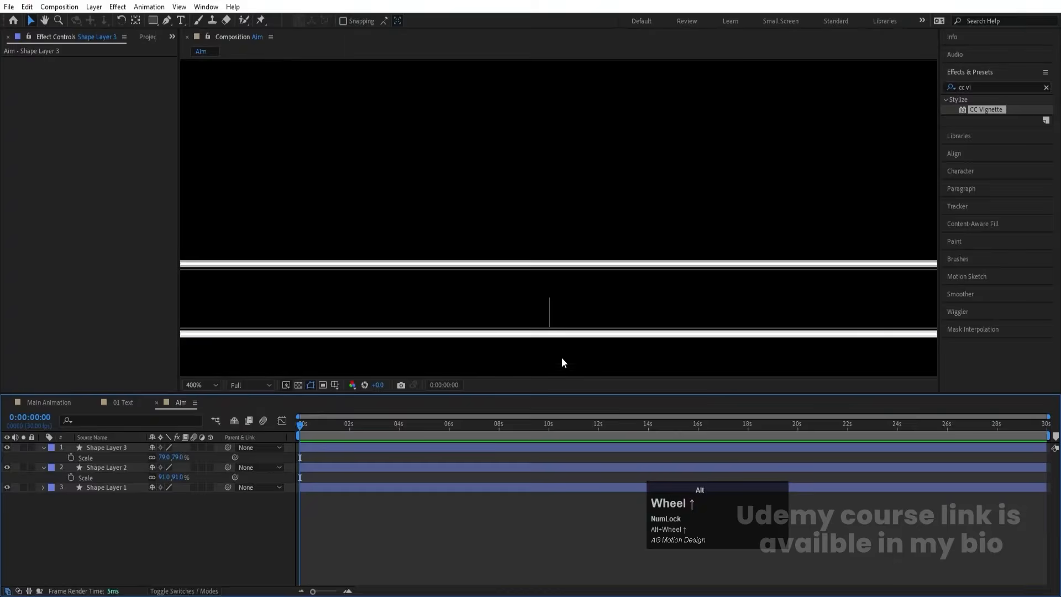
scroll(561, 357, "up", 4)
scroll(545, 349, "down", 4, "alt")
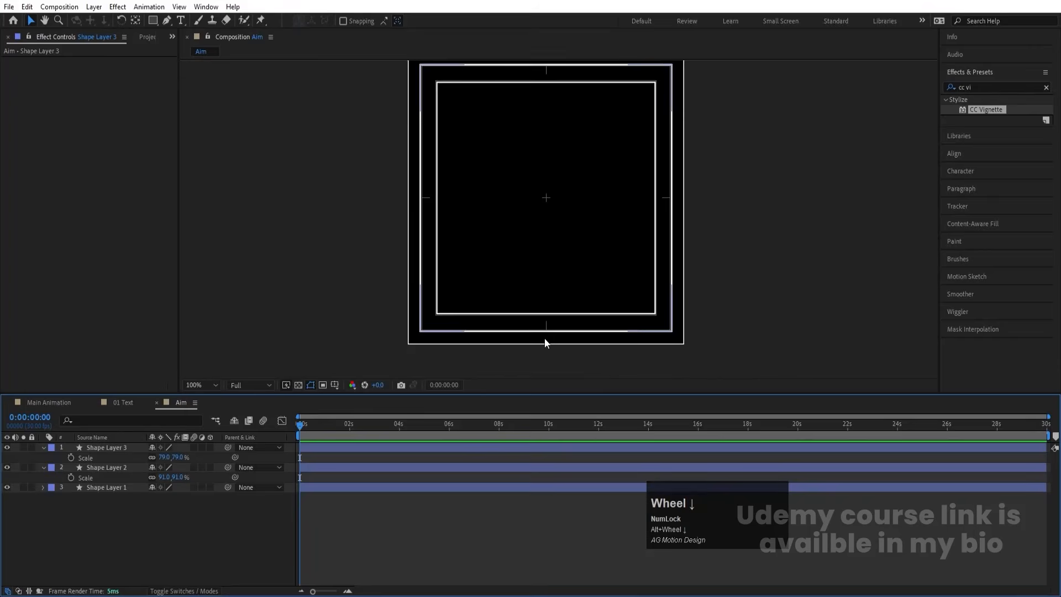
- Draw a short vertical tick with the Pen tool upward from the bottom centre of the 91% rectangle and centre its anchor point
key("g")
scroll(547, 338, "up", 5)
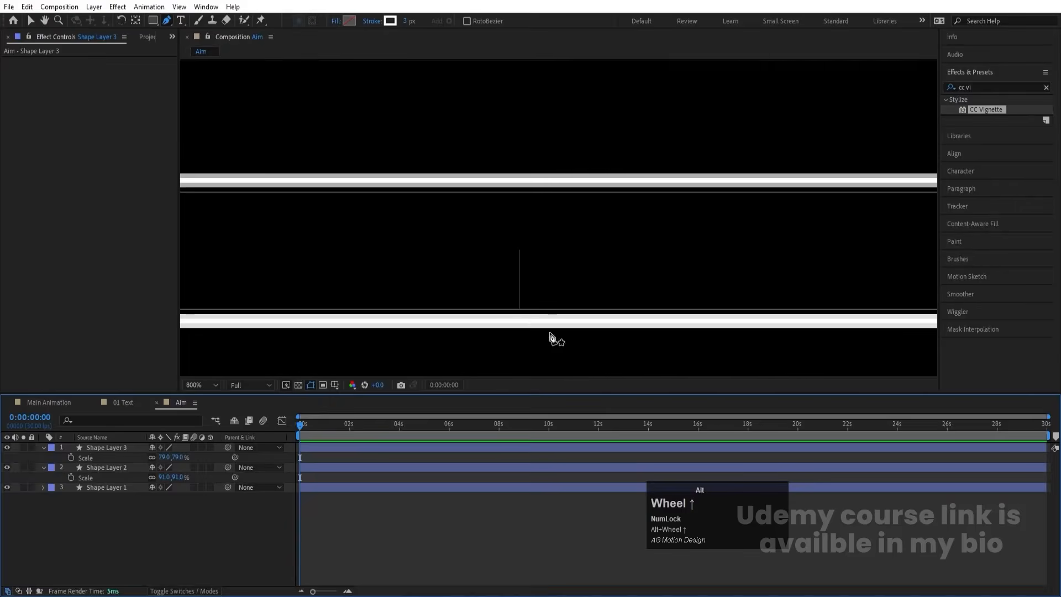
left_click(519, 322)
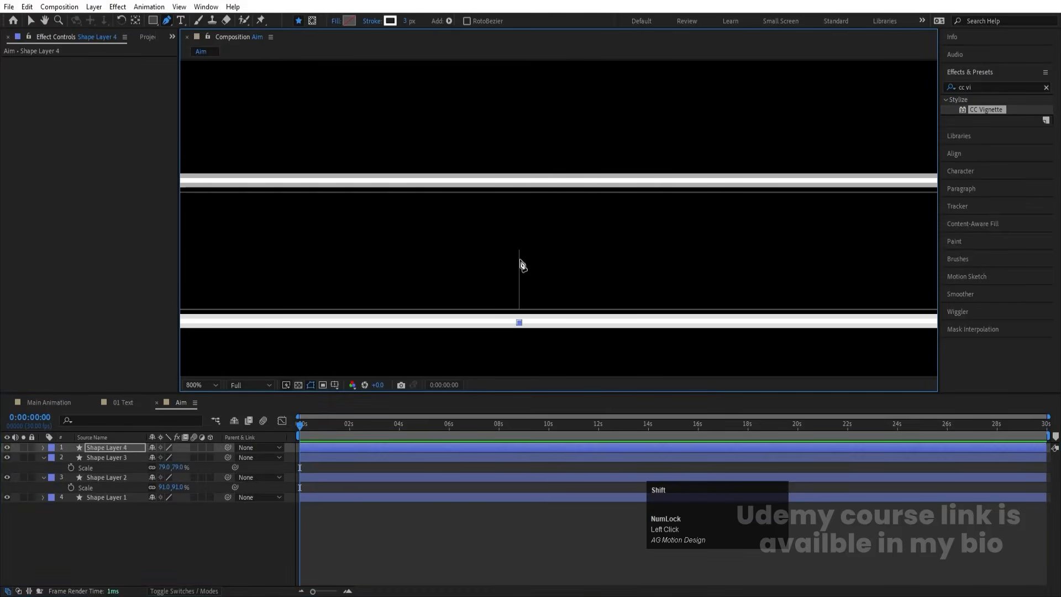
left_click(519, 246)
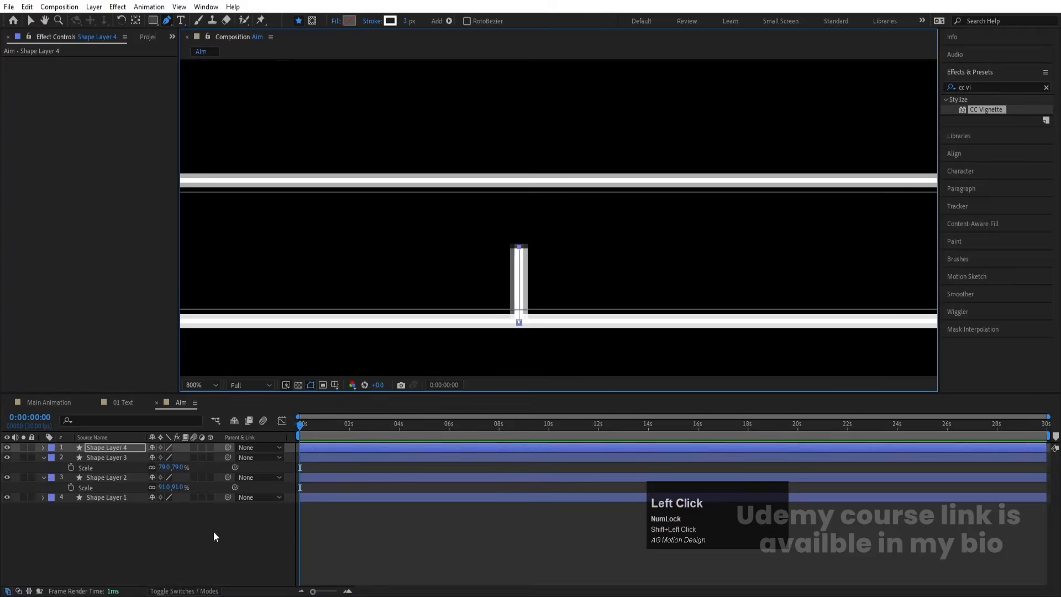
left_click(124, 449)
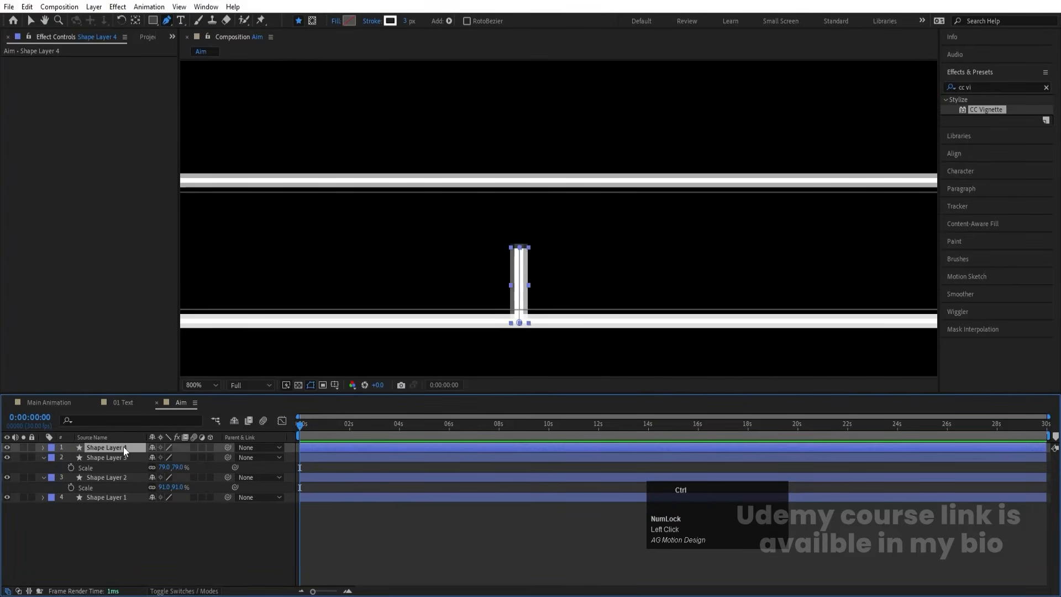
key("ctrl+alt+Home")
left_click(207, 385)
left_click(200, 180)
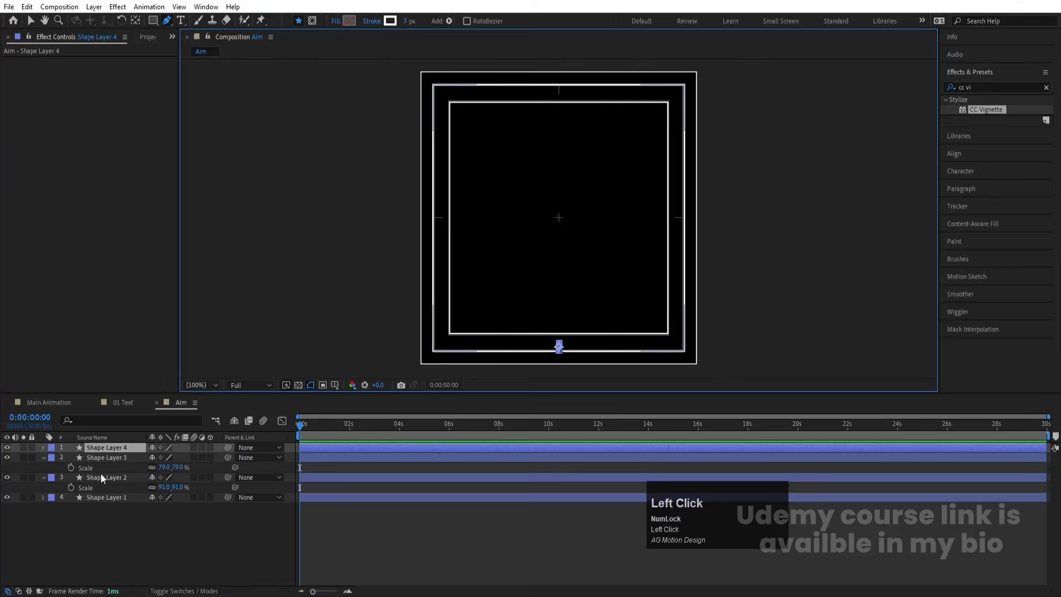
- Rename the tick's shape layer as Arrow and set its label colour to Yellow
left_click(107, 445)
key("Return")
type("Arrow")
key("Return")
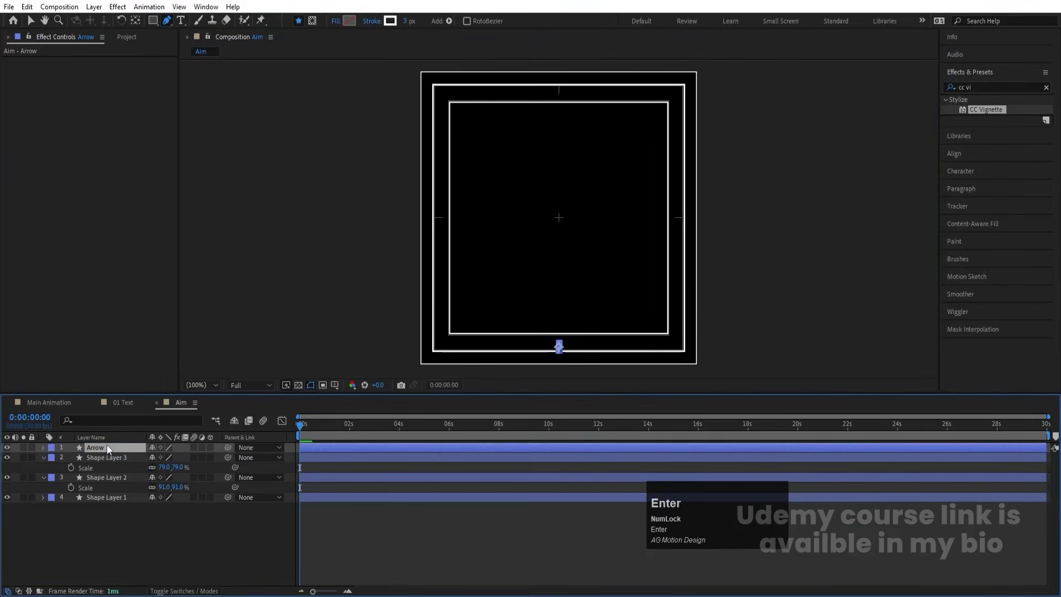
left_click(51, 448)
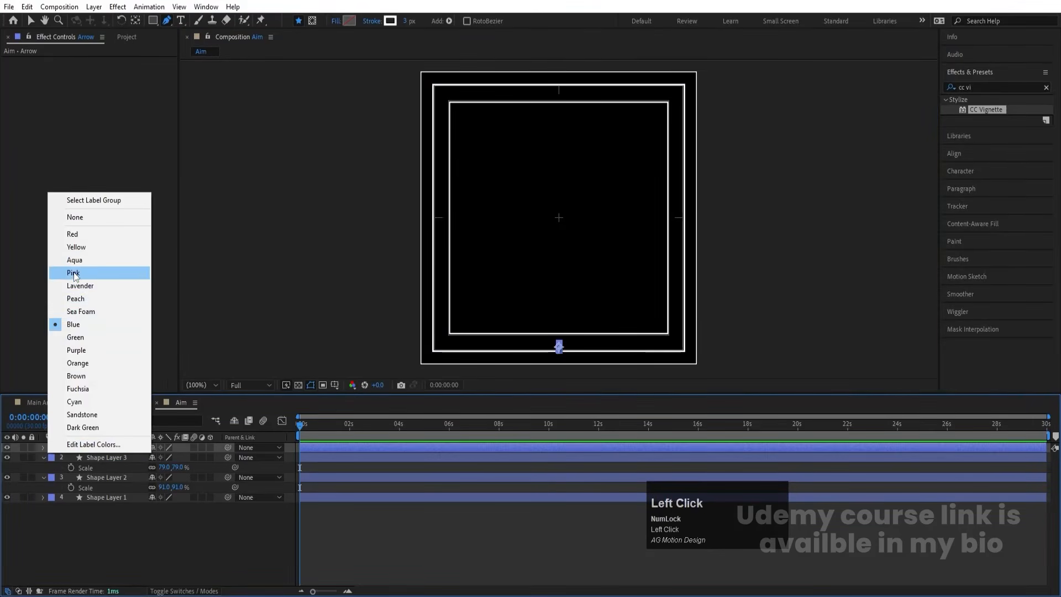
left_click(76, 247)
key("u")
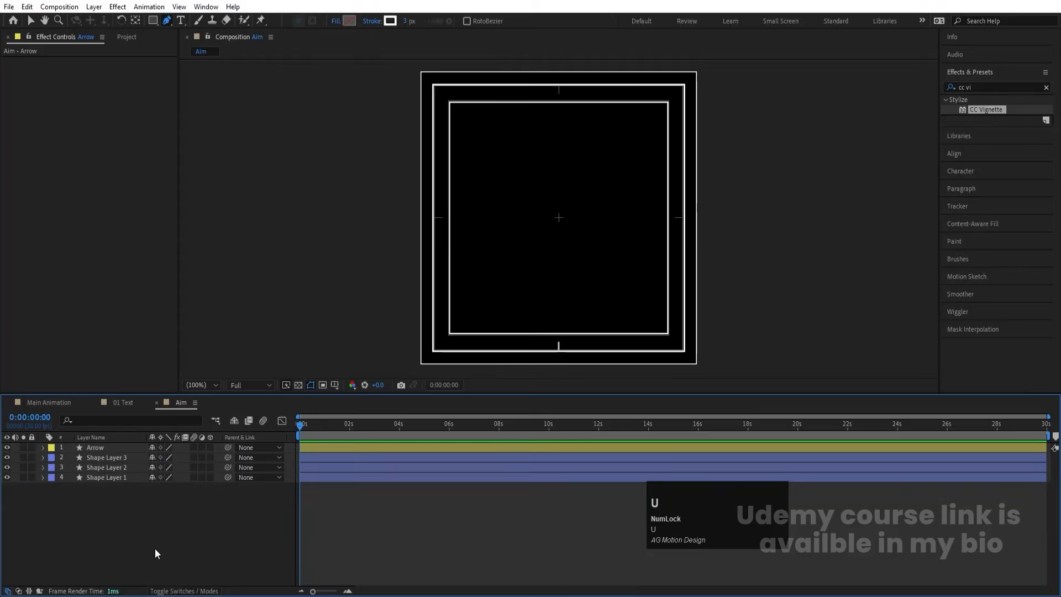
- Add a null object, duplicate the Arrow layer and parent the copy to the null
right_click(155, 549)
left_click(182, 407)
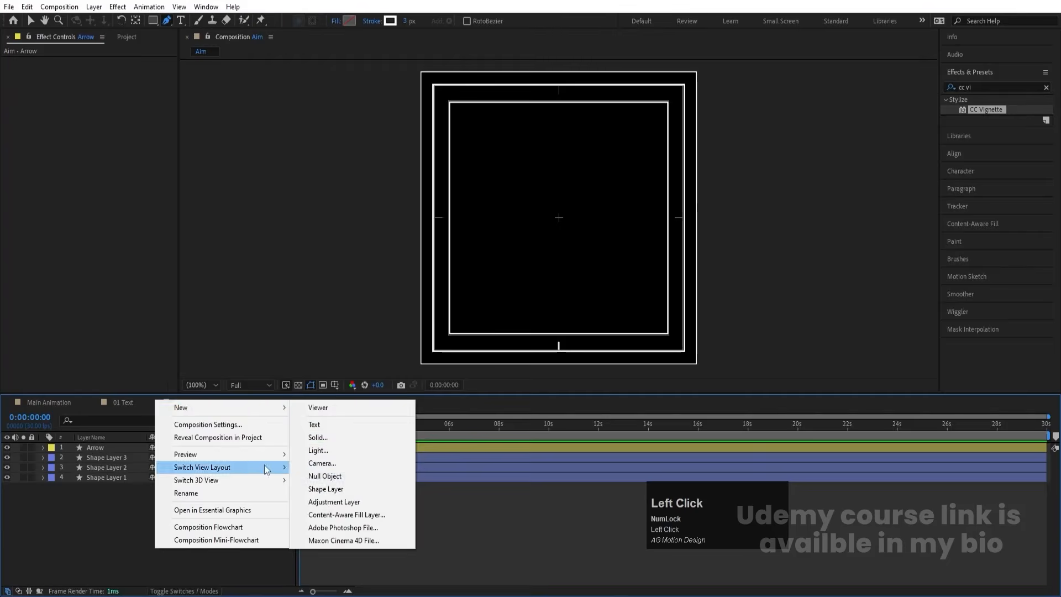
left_click(312, 477)
left_click(121, 459)
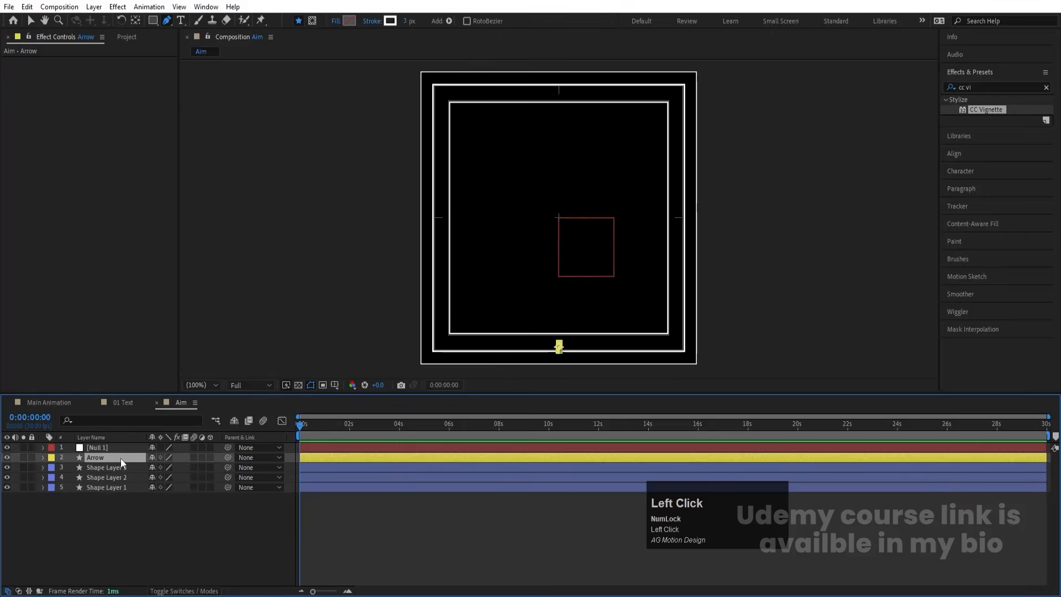
key("ctrl+d")
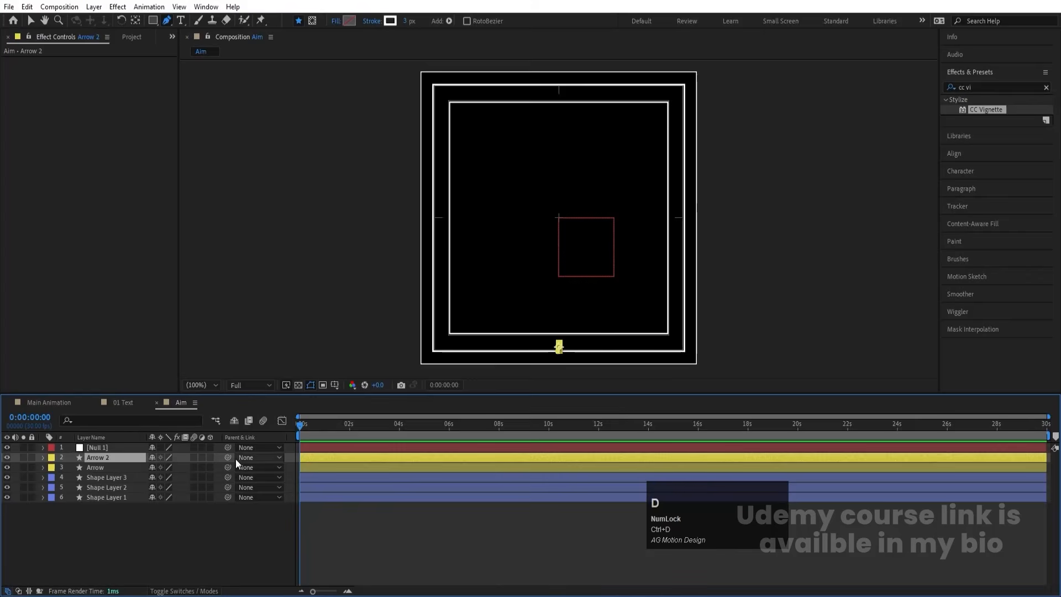
left_click_drag(233, 456, 141, 446)
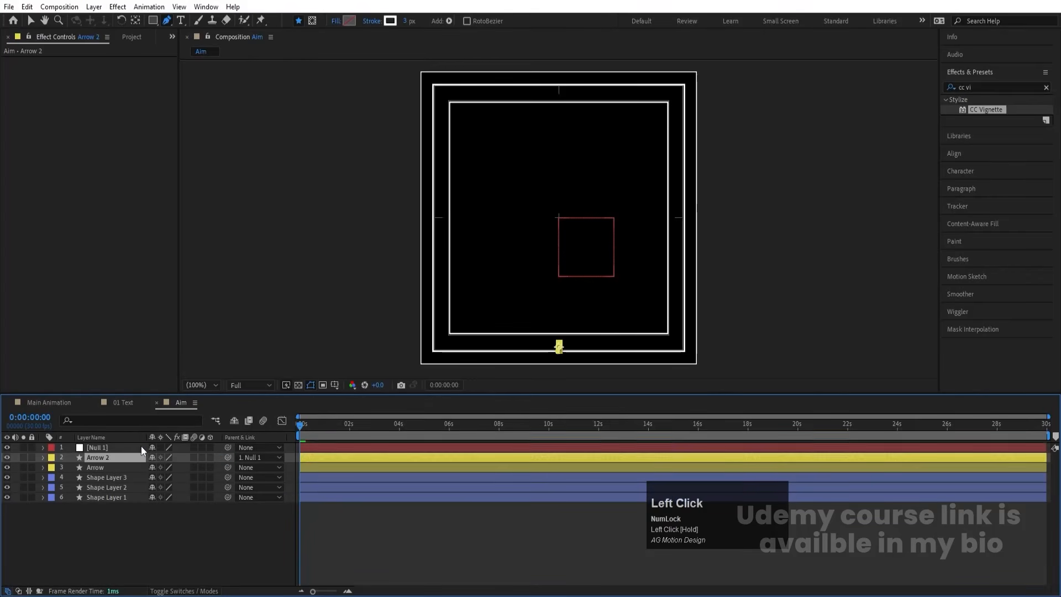
- Set the null's rotation to 90° to swing the parented tick to the left side of the frame
left_click(141, 446)
key("r")
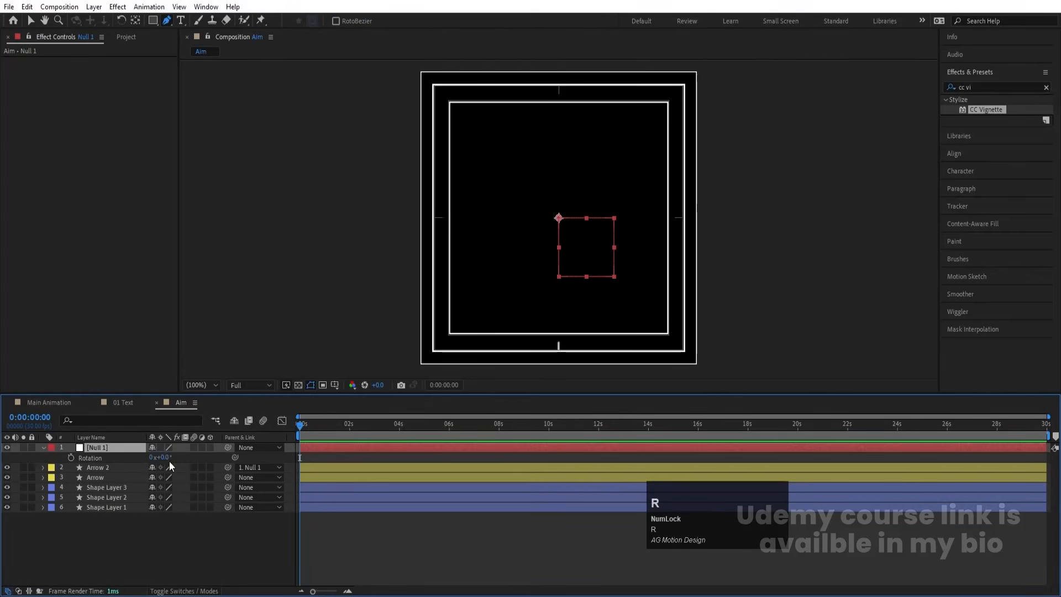
key("Num_Lock")
left_click(165, 458)
type("90")
key("Return")
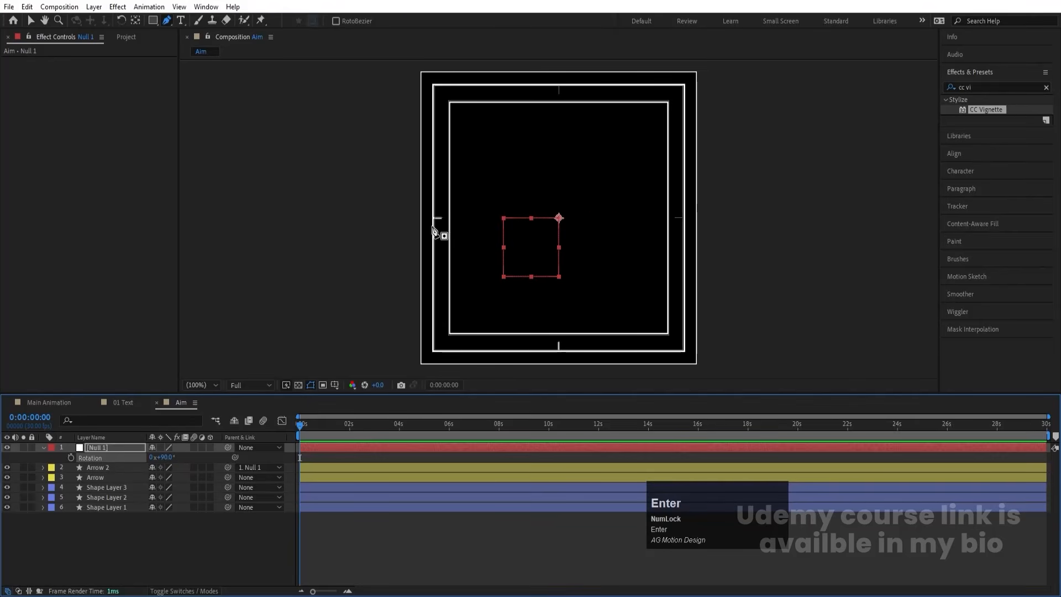
- Duplicate the Arrow 2 layer and set the original Arrow 2's parent to None
left_click(108, 467)
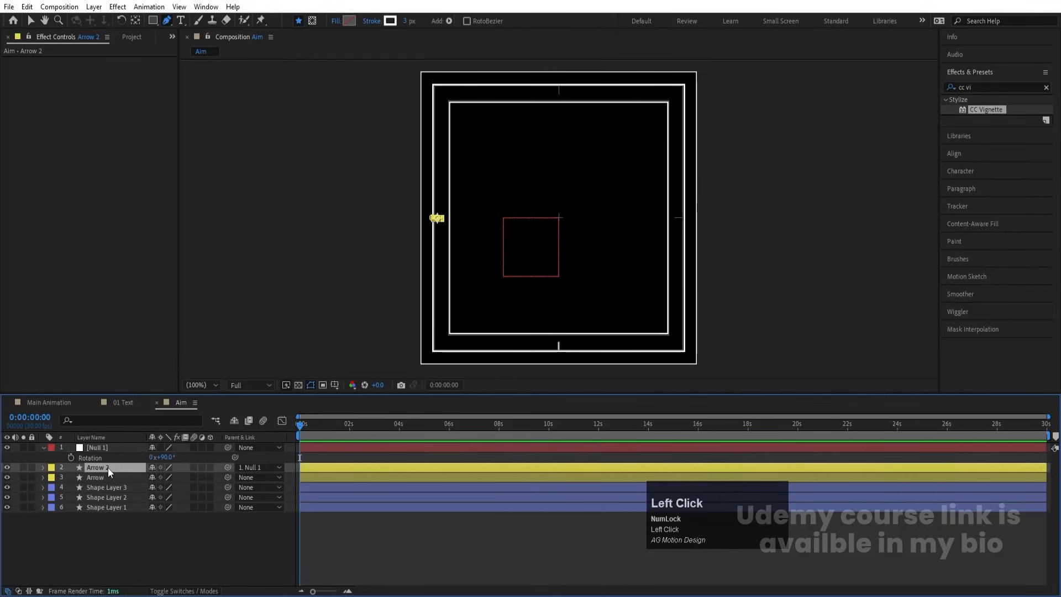
key("ctrl+d")
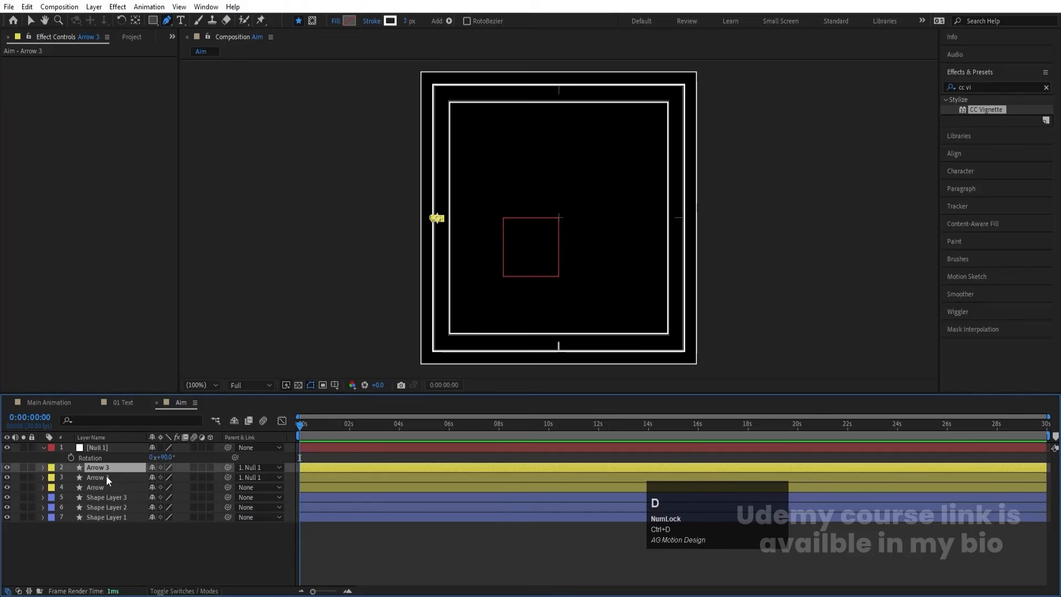
left_click(106, 478)
left_click(259, 477)
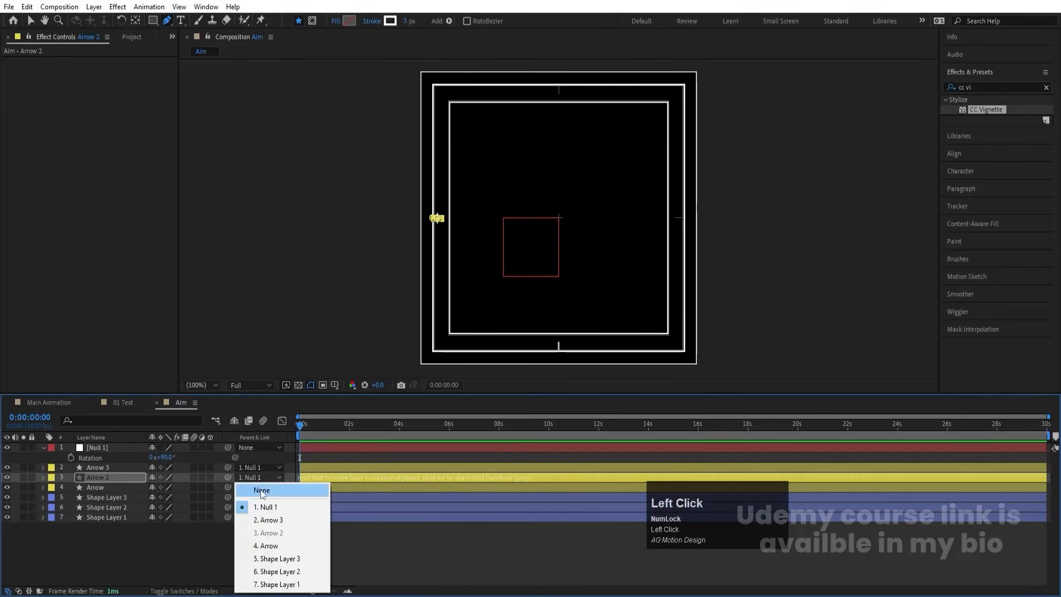
left_click(261, 491)
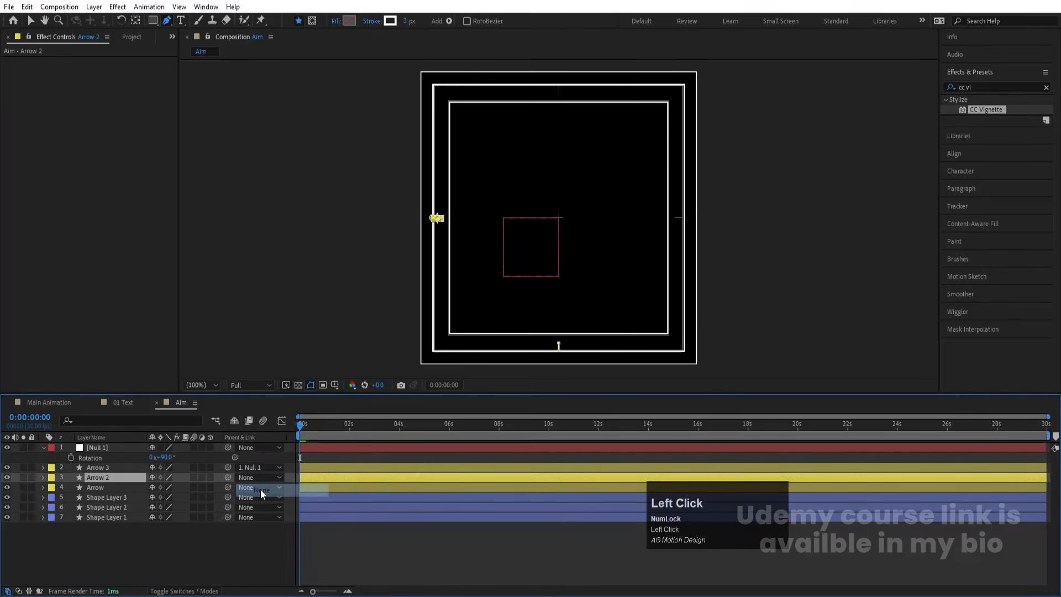
- Set the null's rotation to 180° to swing the parented copy to the top of the frame
left_click(121, 449)
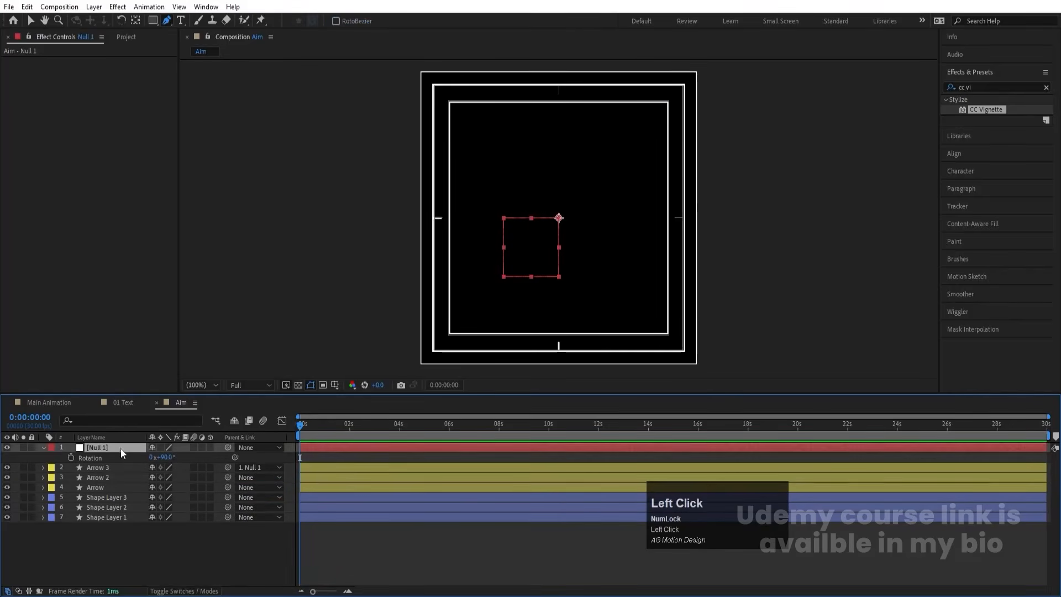
left_click(166, 457)
type("180")
key("Return")
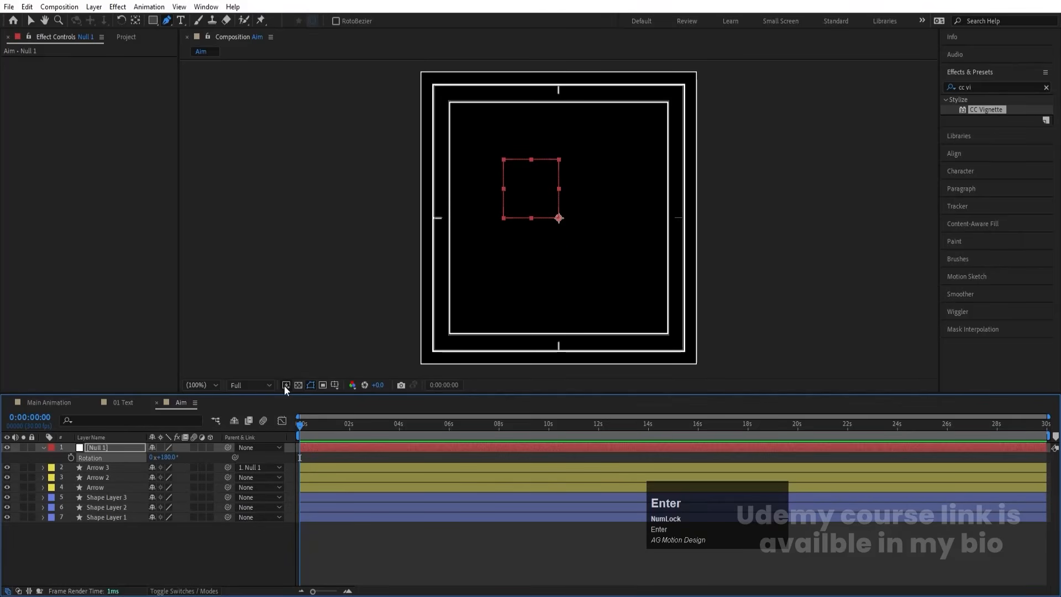
- Duplicate the Arrow 3 layer and set the original Arrow 3's parent to None
left_click(89, 467)
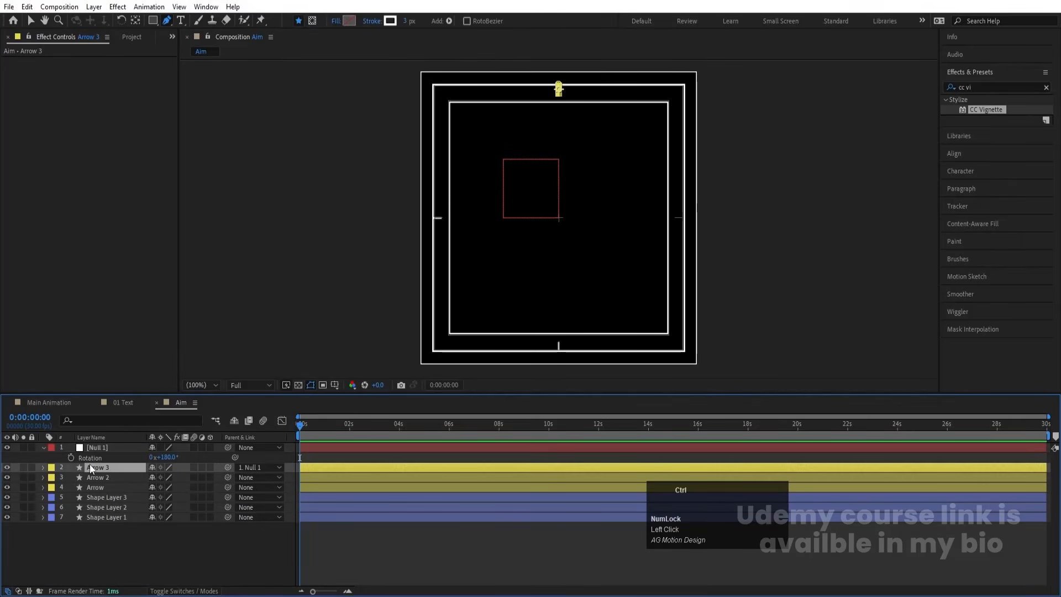
key("ctrl+d")
left_click(96, 477)
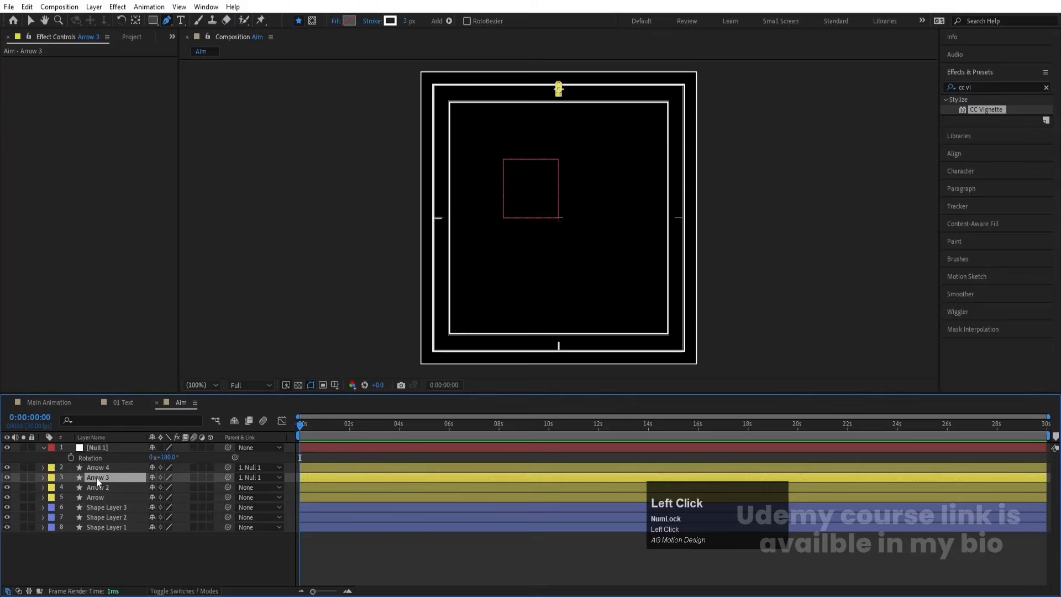
left_click(270, 477)
left_click(256, 357)
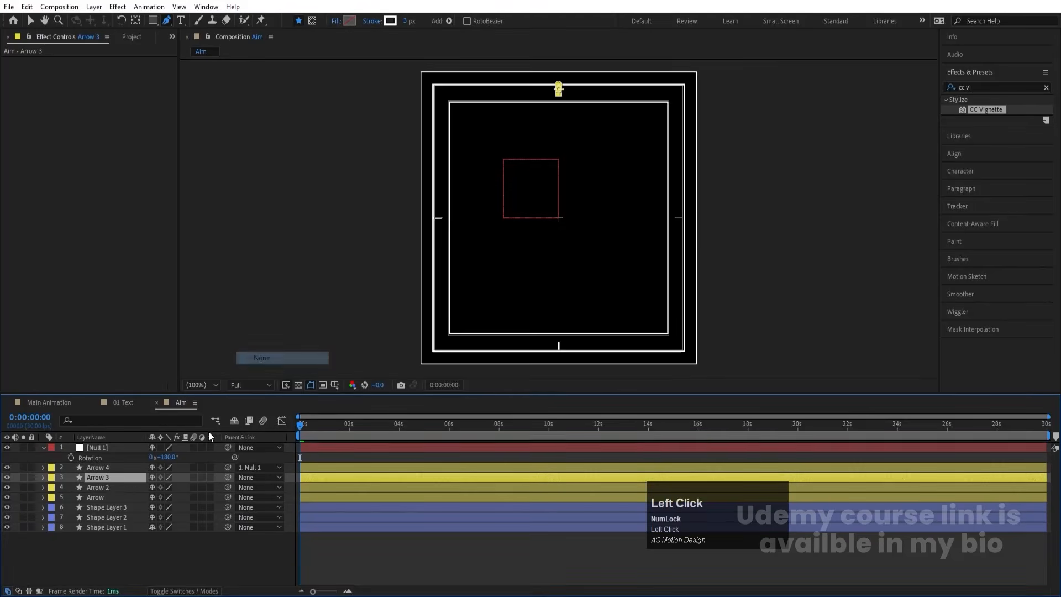
- Set the null's rotation to 270° for the fourth tick and delete the null layer
left_click(172, 457)
type("270")
key("Return")
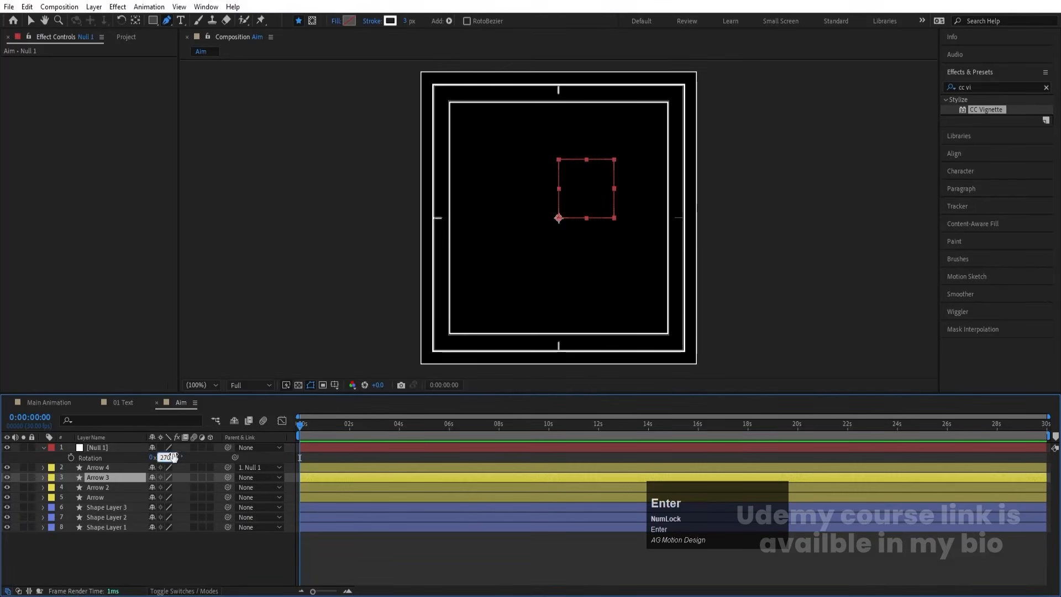
left_click(124, 445)
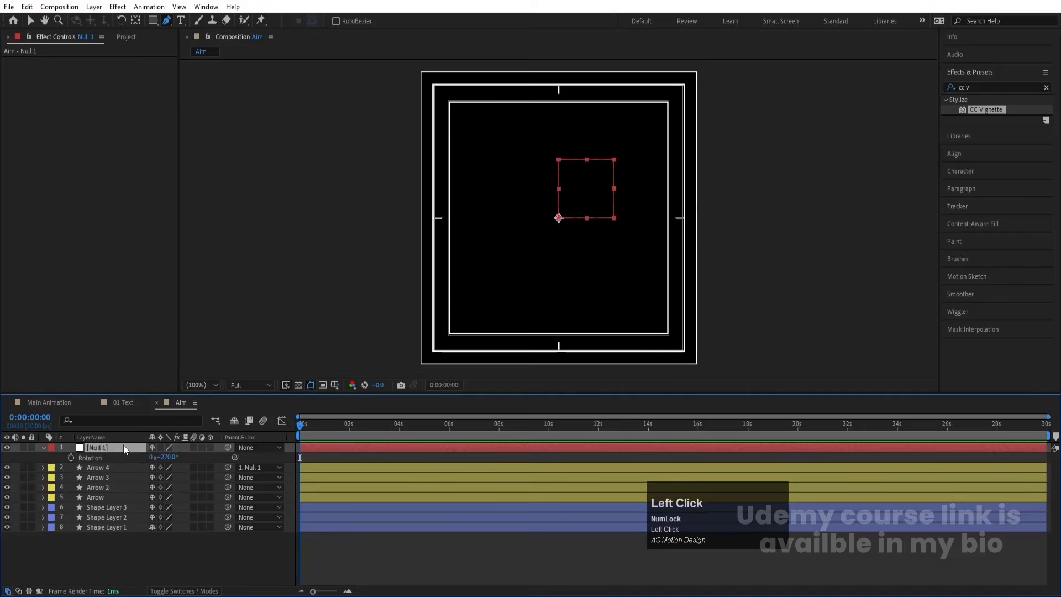
key("Delete")
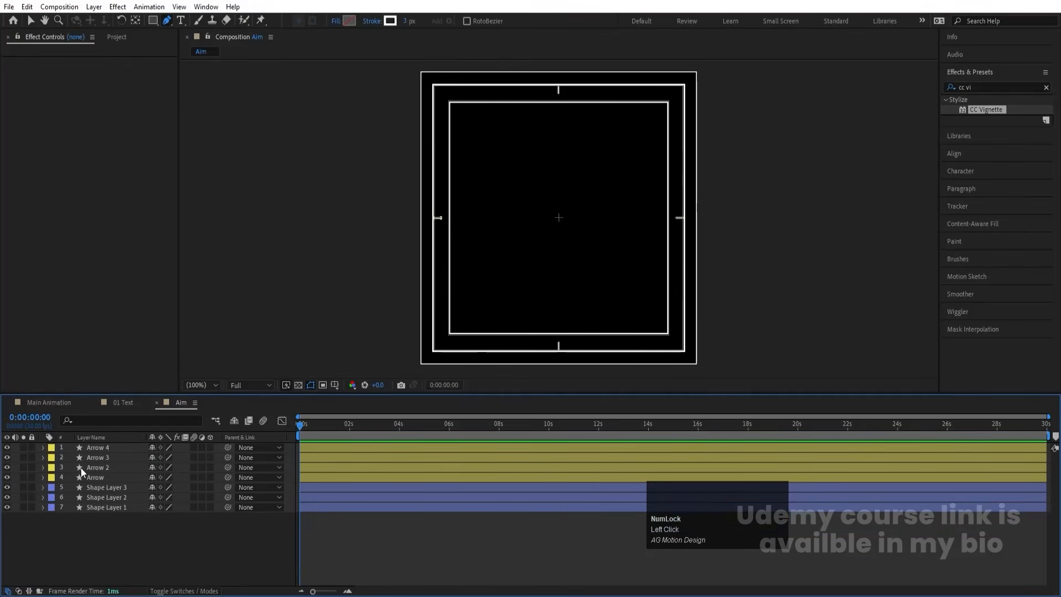
- Draw a short vertical line with the Pen tool through the composition's centre and centre its anchor point
scroll(558, 221, "up", 4)
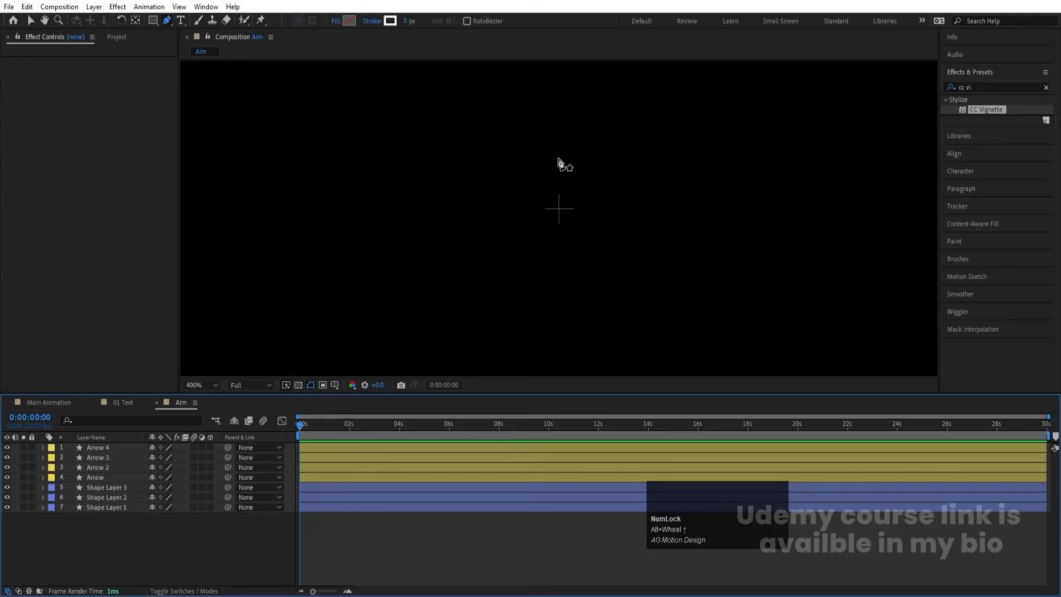
left_click(557, 157)
left_click(557, 264, "shift")
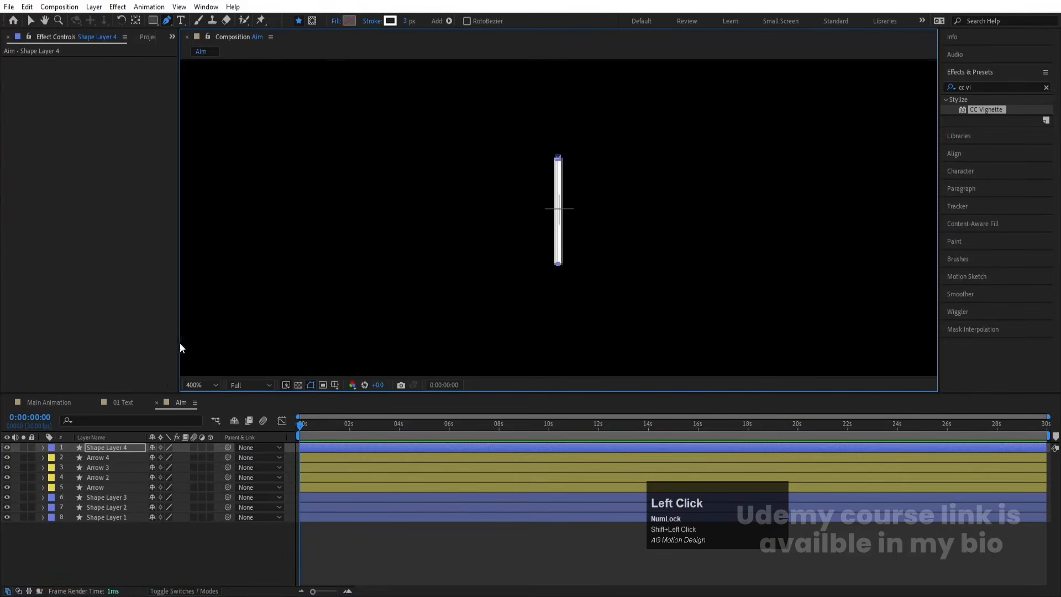
left_click(105, 443)
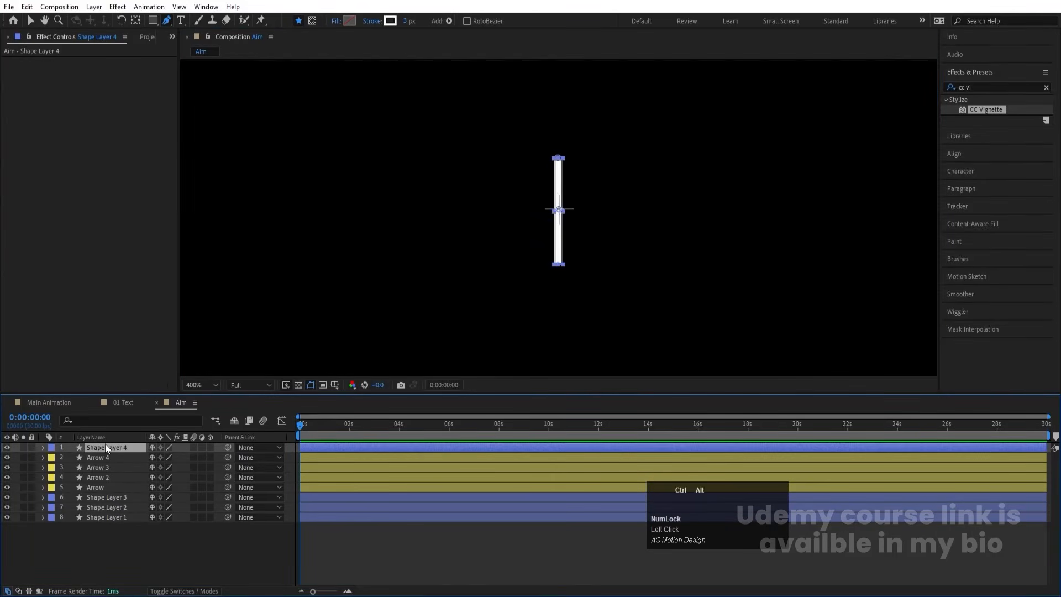
key("ctrl+alt+Home")
- Align the new line horizontally and vertically to the centre of the composition
left_click(963, 151)
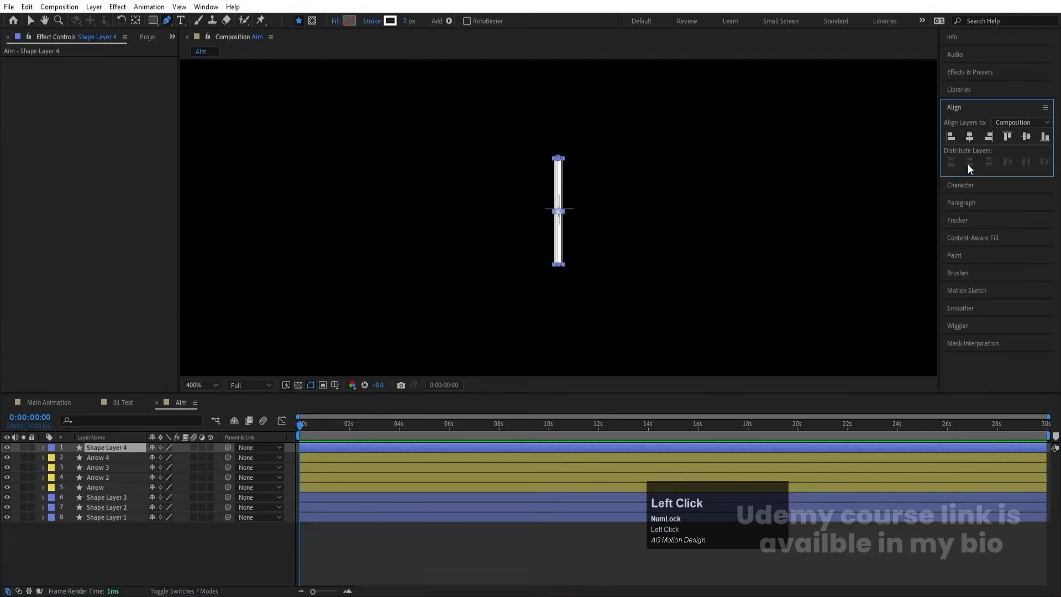
left_click(969, 136)
left_click(1025, 139)
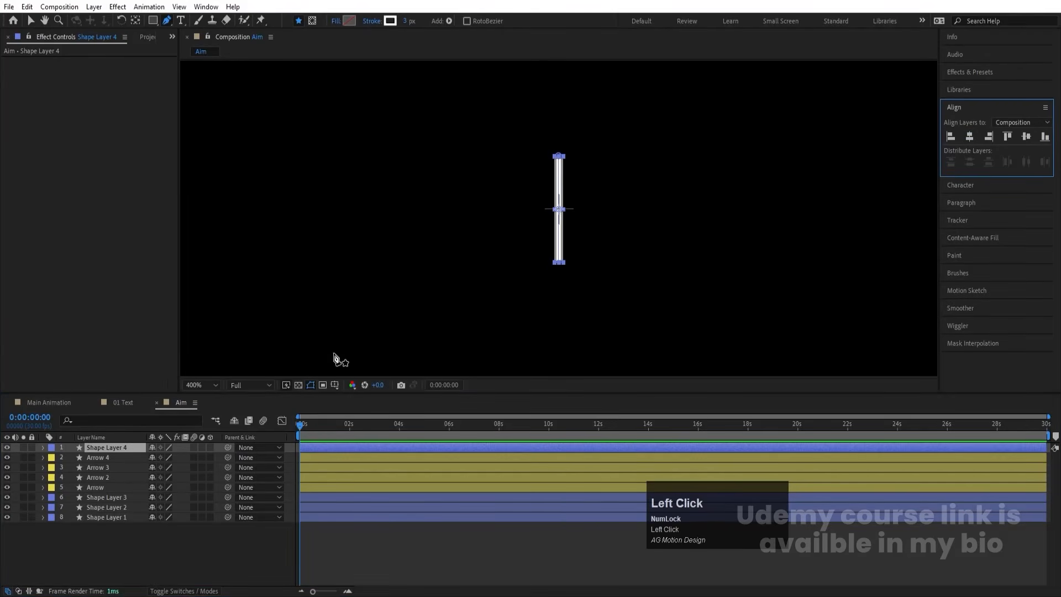
- Rename the centre line's shape layer as Line
left_click(100, 449)
key("Return")
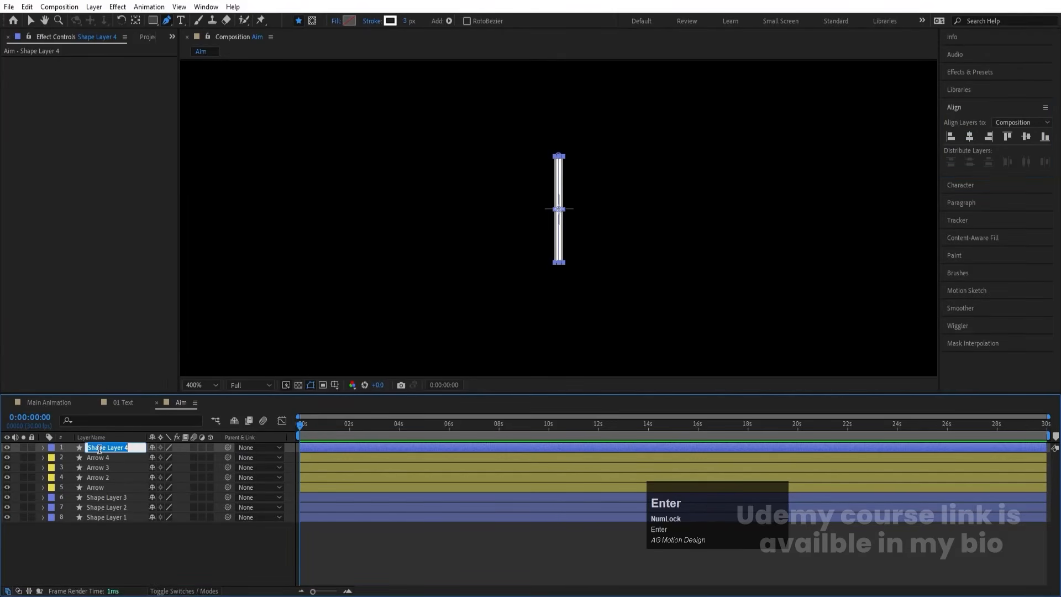
type("Line")
key("Return")
- Duplicate the Line layer and rotate the copy to 90° to form a centre cross
key("ctrl+d")
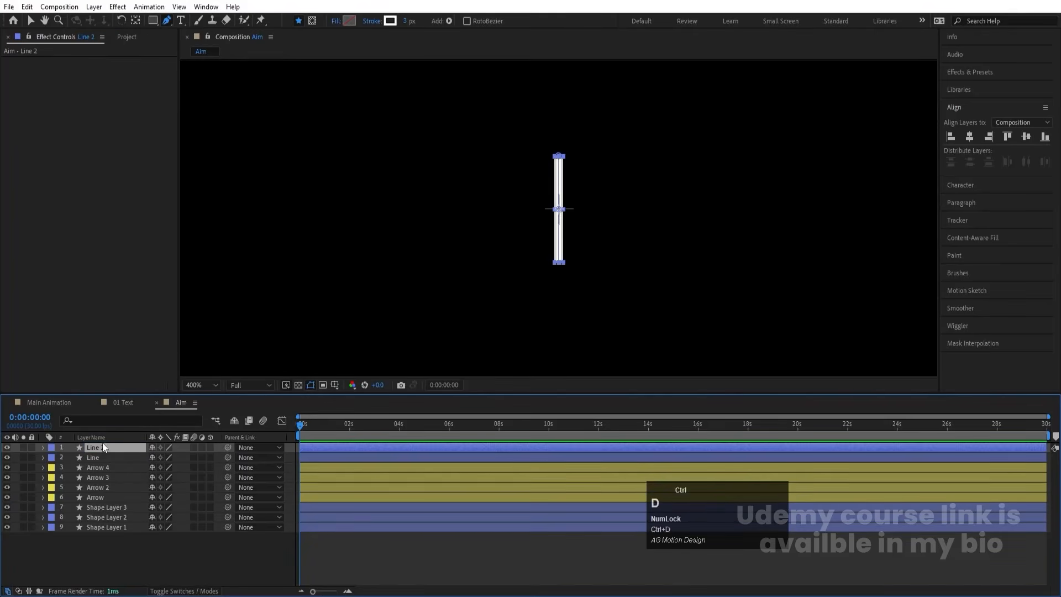
key("r")
left_click(168, 457)
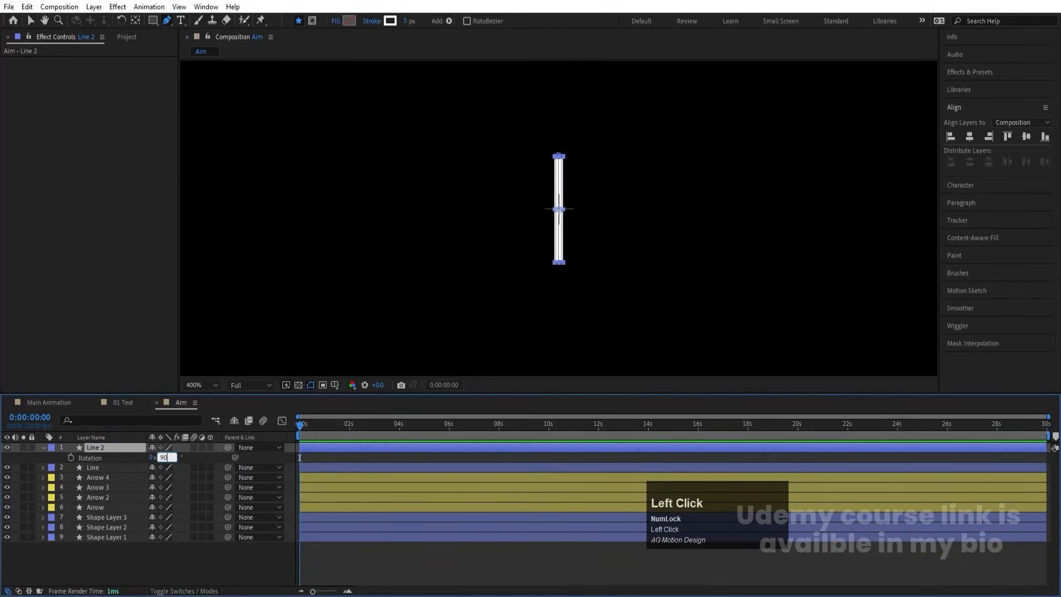
key("Return")
left_click(222, 384)
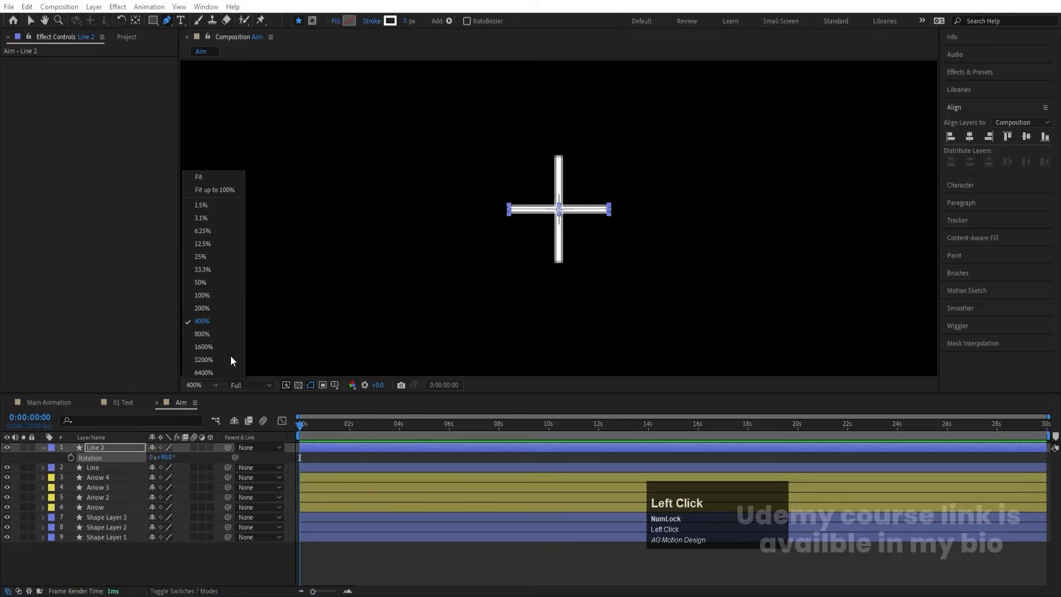
- Duplicate the Aim composition in the project and rename the copy as Aim Mask
left_click(228, 190)
left_click(224, 550)
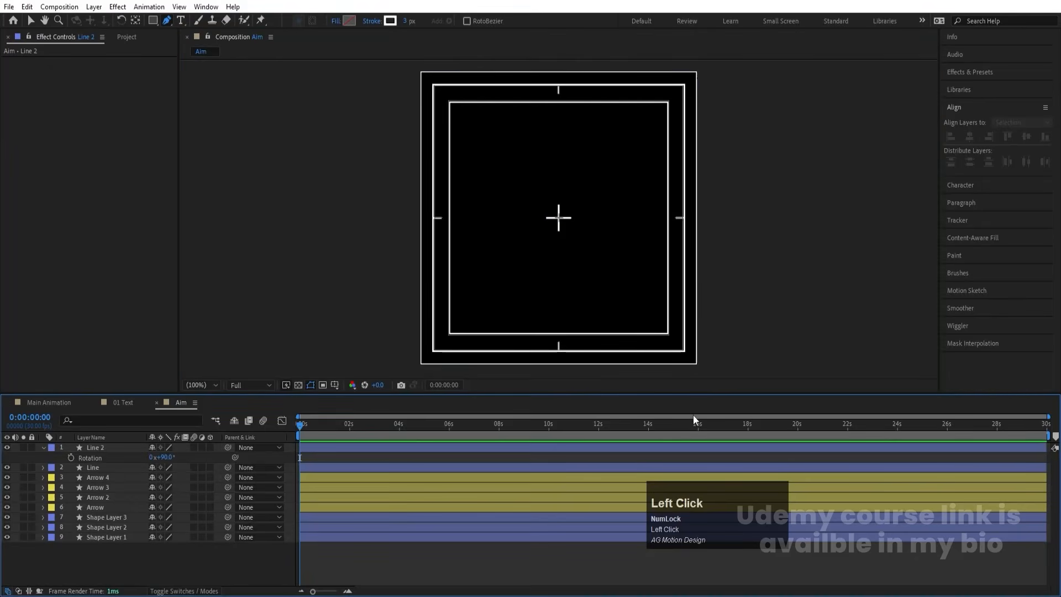
key("ctrl+0")
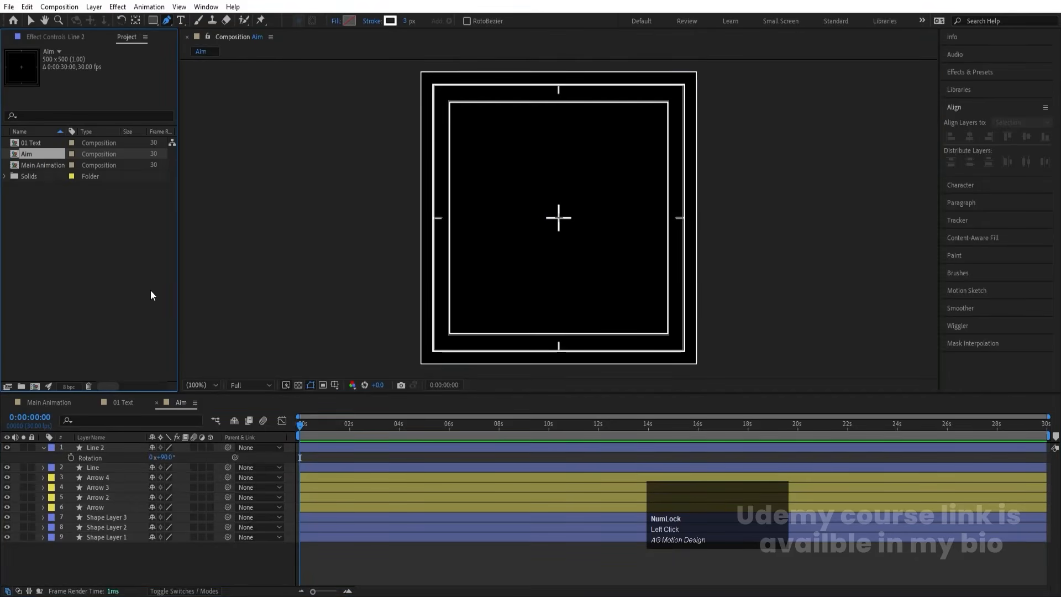
left_click(42, 154)
key("ctrl+d")
key("Return")
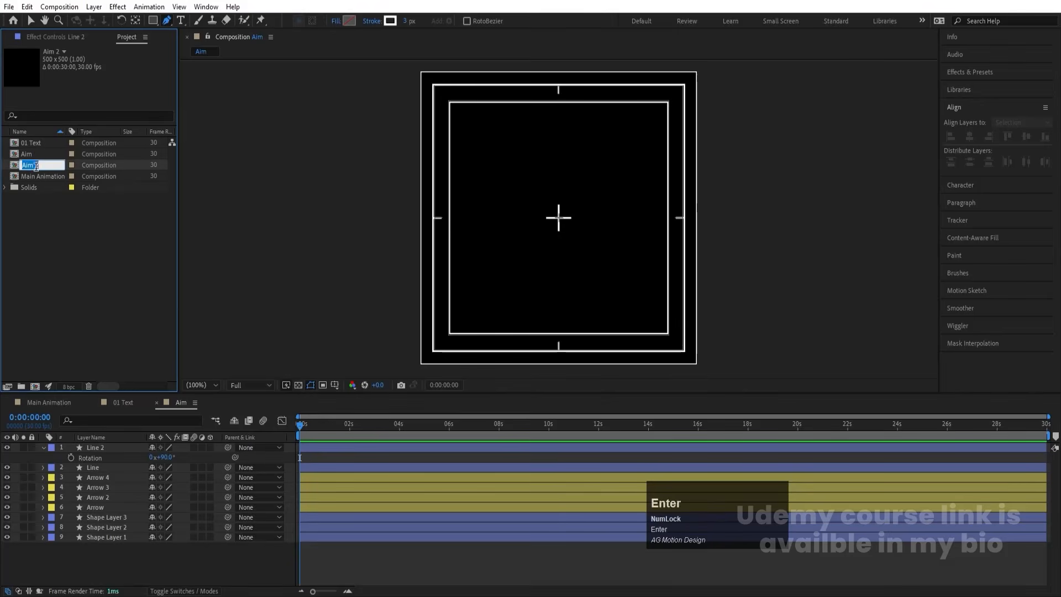
left_click(36, 166)
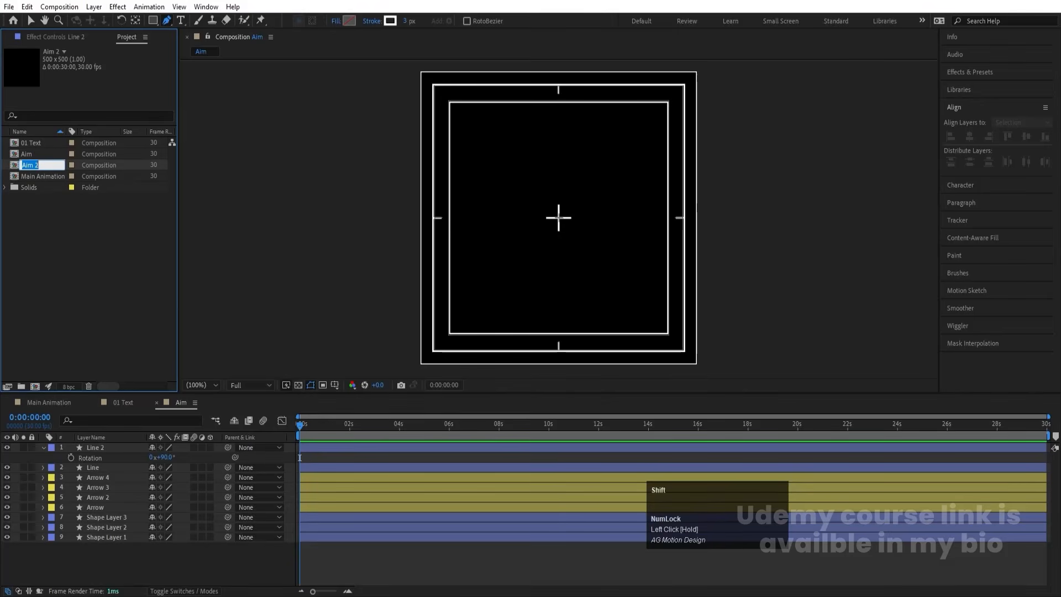
type("Aim Mask")
key("Return")
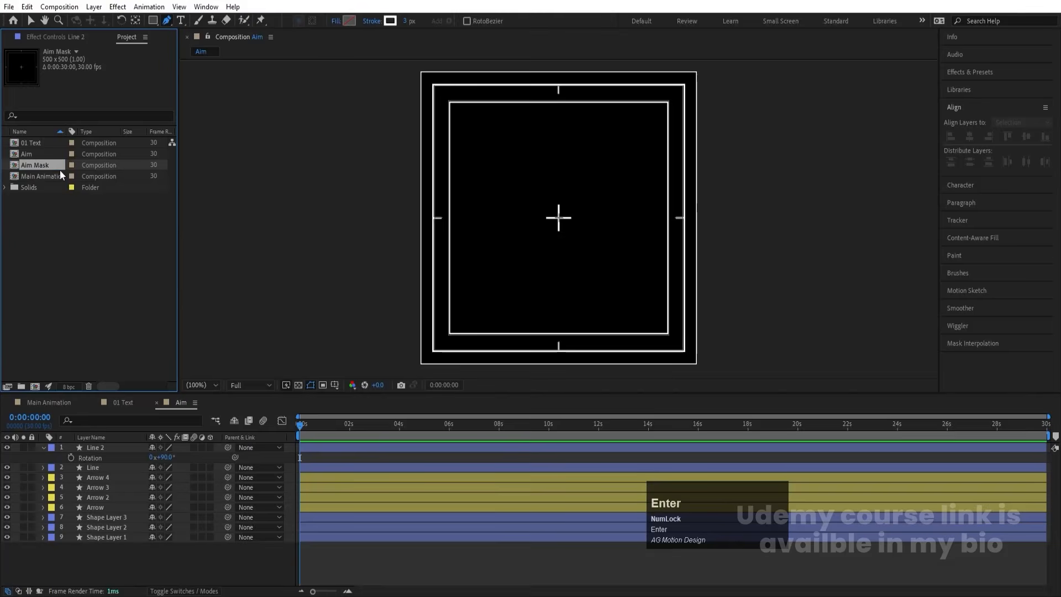
- In the Aim Mask composition, delete all the layers and add a composition-sized dark gray solid
double_click(52, 167)
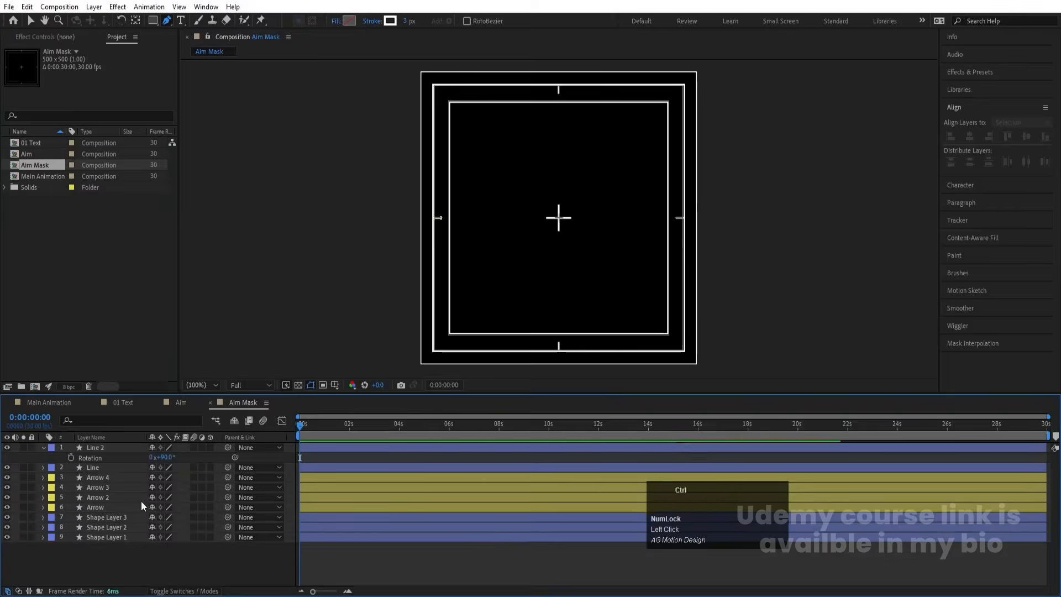
key("ctrl+a")
key("Delete")
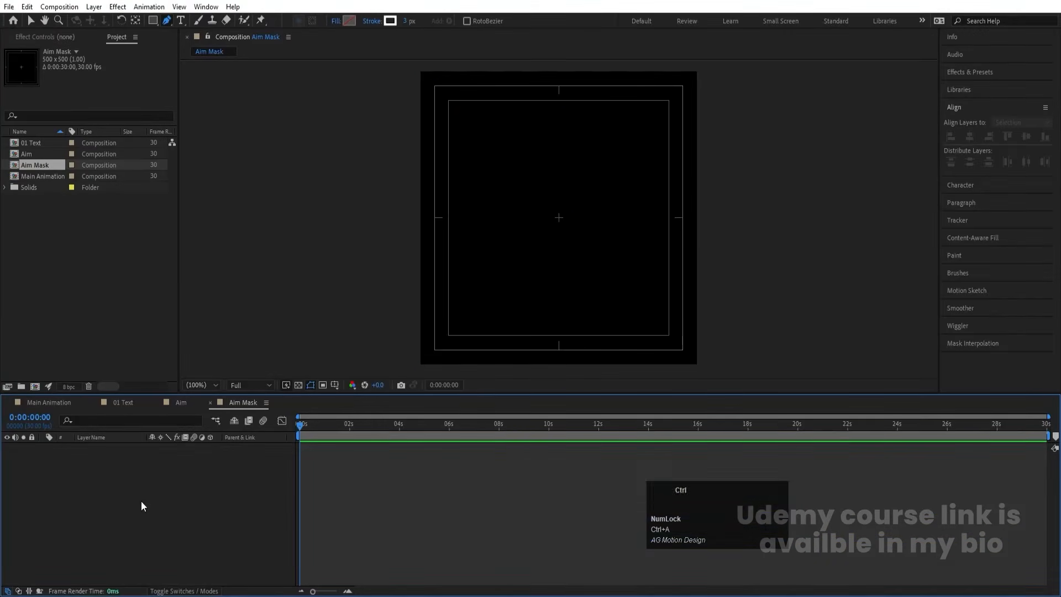
key("ctrl+y")
key("Return")
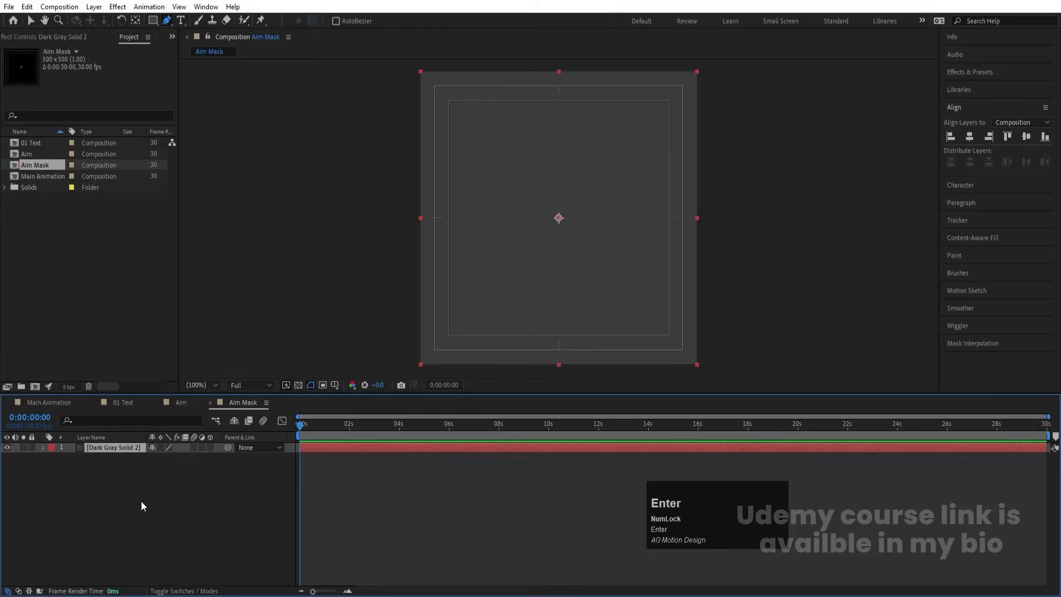
left_click(141, 500)
- Add the Aim and Aim Mask compositions to Main Animation above the Blur layer, with Aim on top
left_click(55, 409)
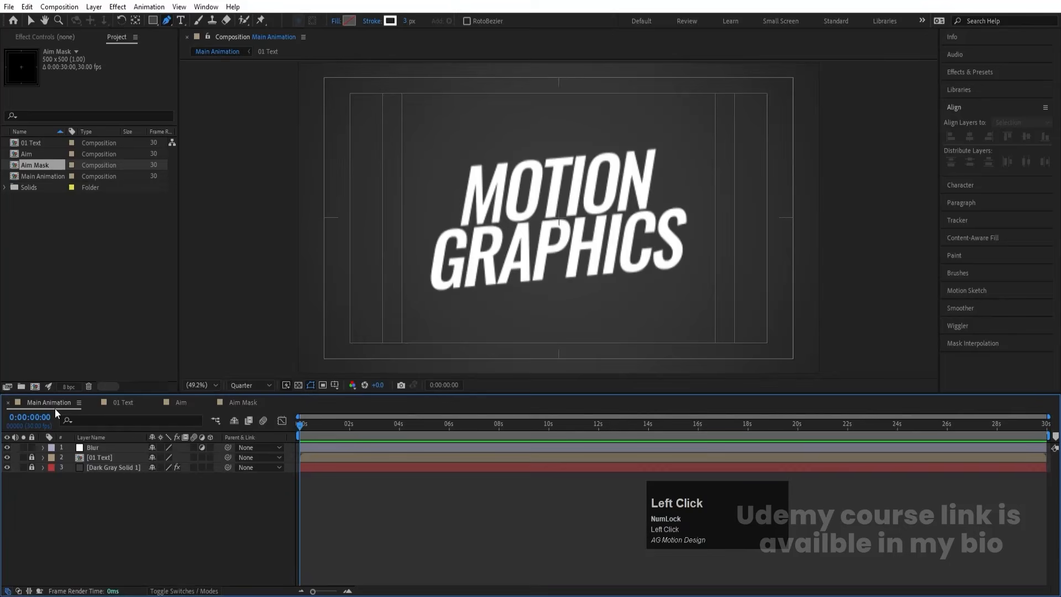
key("ctrl+0")
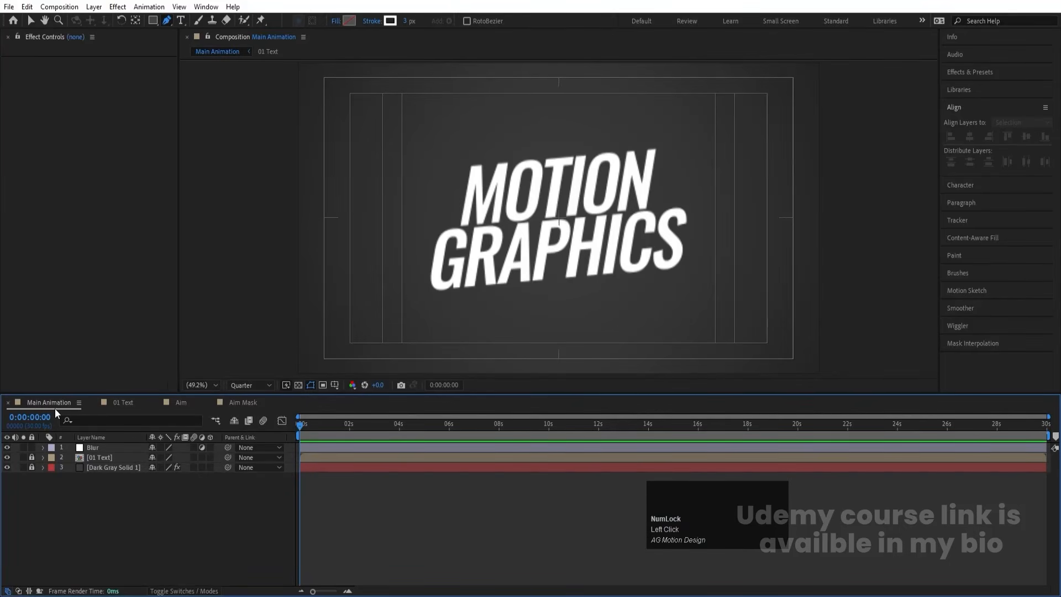
key("ctrl+0")
left_click(33, 157)
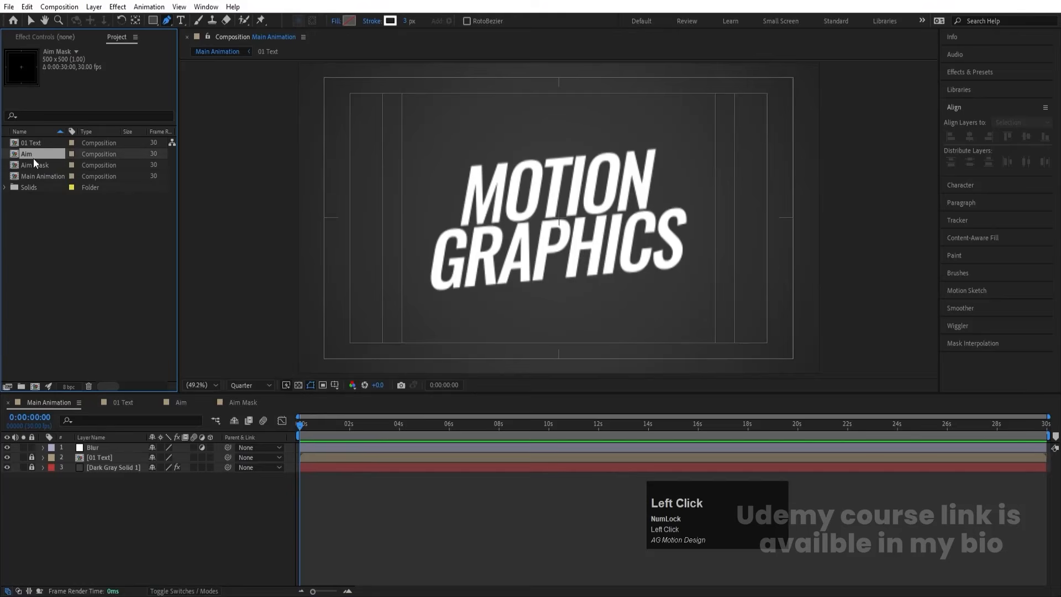
left_click_drag(33, 155, 131, 446)
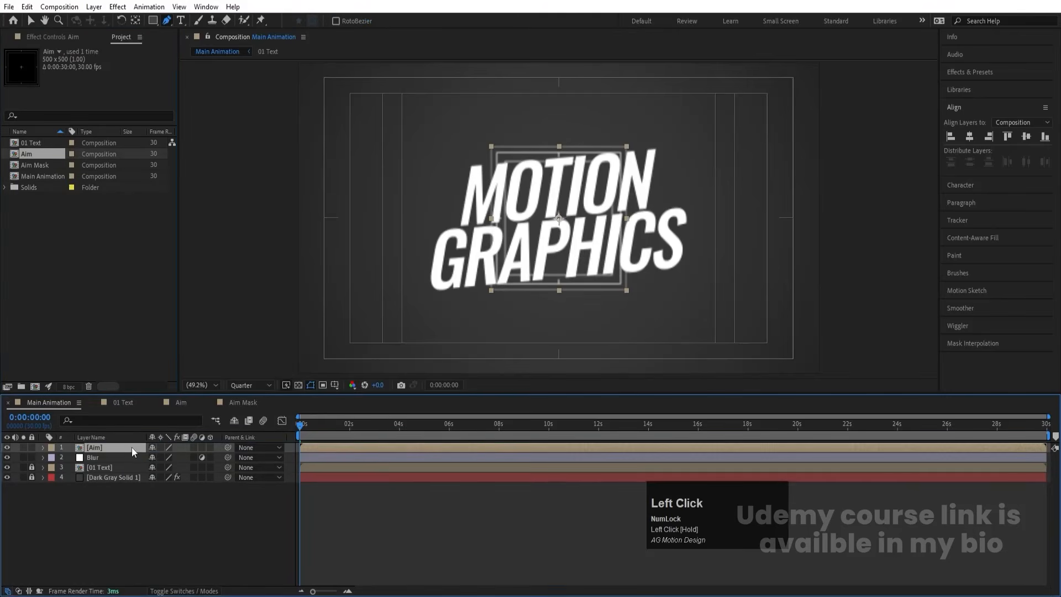
left_click_drag(31, 167, 141, 457)
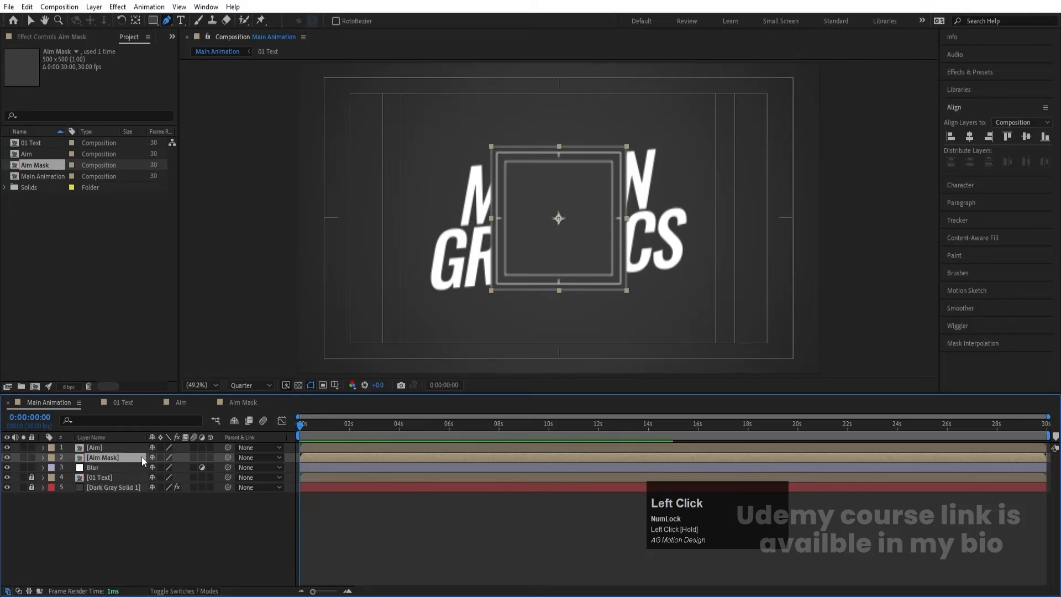
- Parent the Aim Mask layer to the Aim layer and hide Aim Mask
left_click(95, 460)
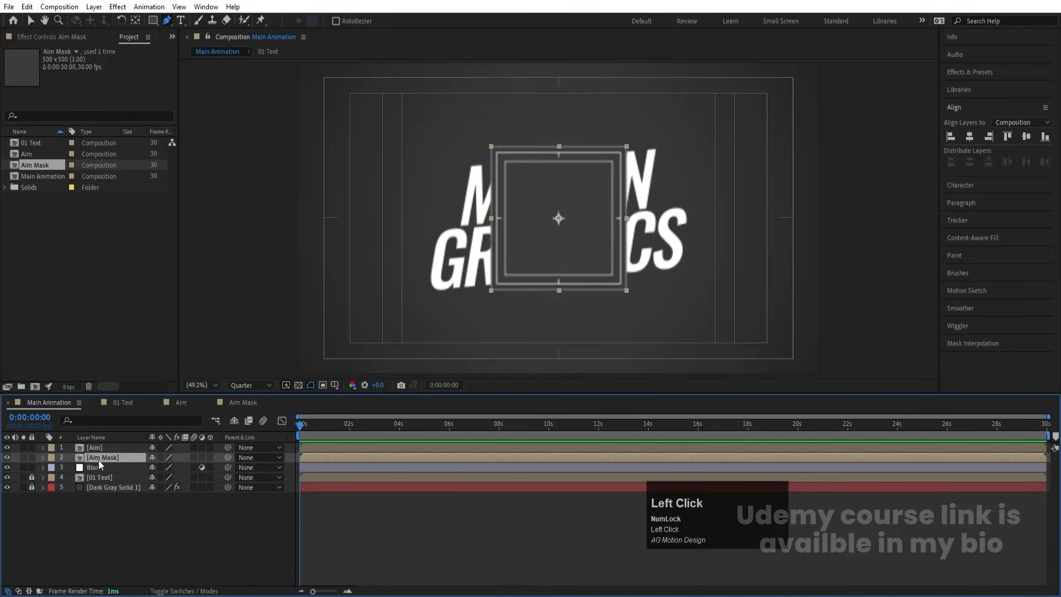
left_click_drag(227, 457, 130, 445)
left_click(129, 446)
left_click(7, 457)
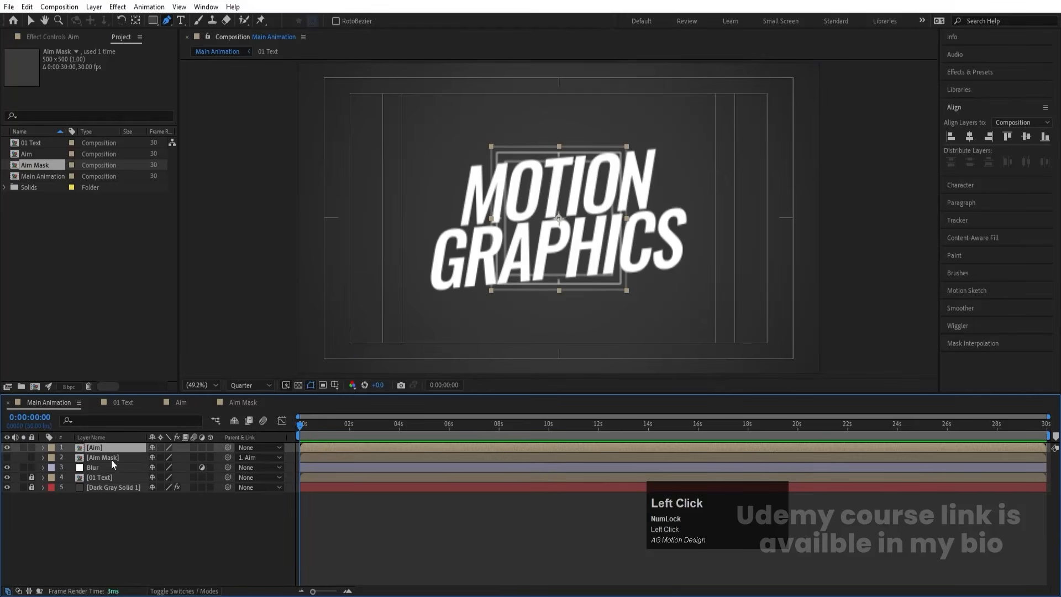
- Scale the Aim layer down to 45%
key("s")
left_click_drag(164, 457, 133, 458)
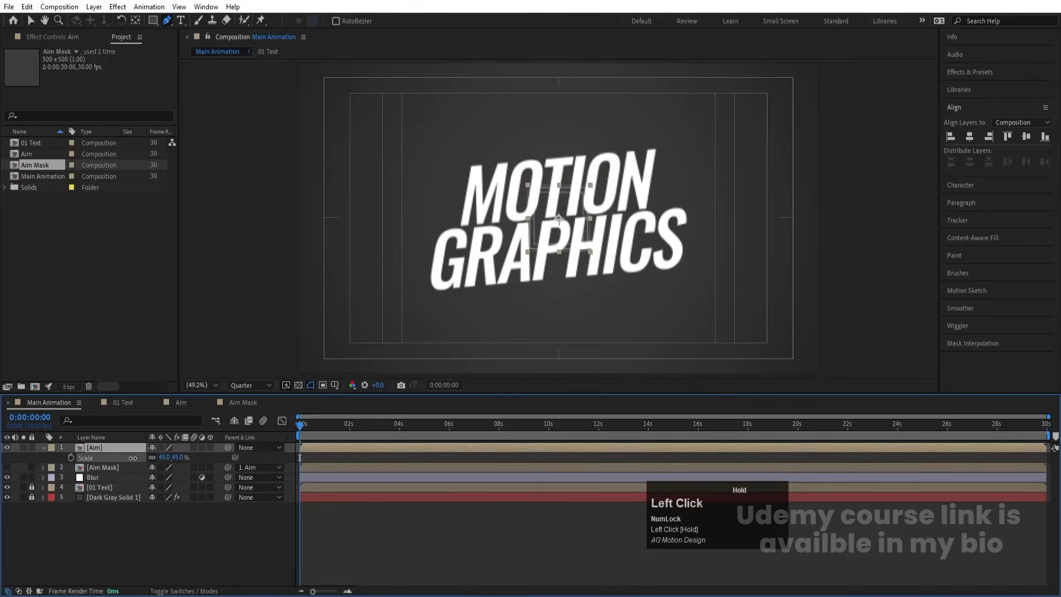
key("v")
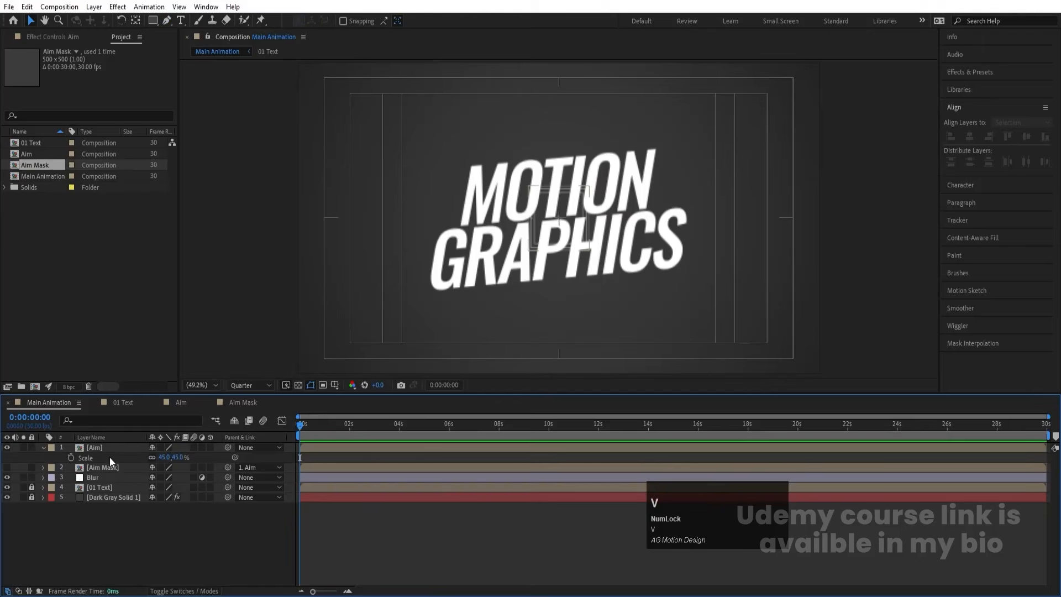
- Set the composition preview resolution to Full and collapse the Aim layer's properties
left_click(105, 448)
left_click(250, 383)
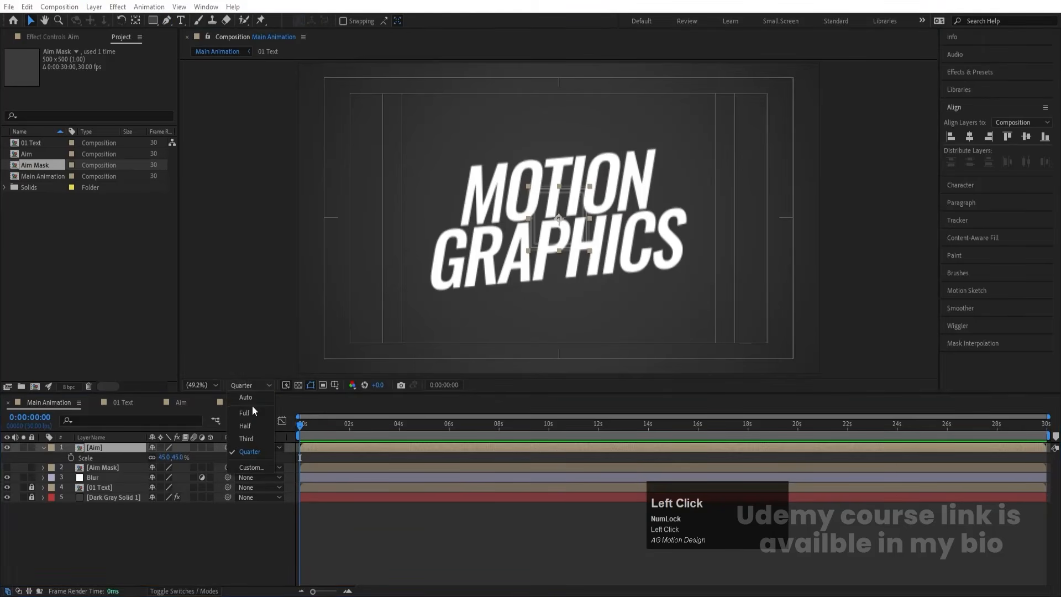
left_click(251, 409)
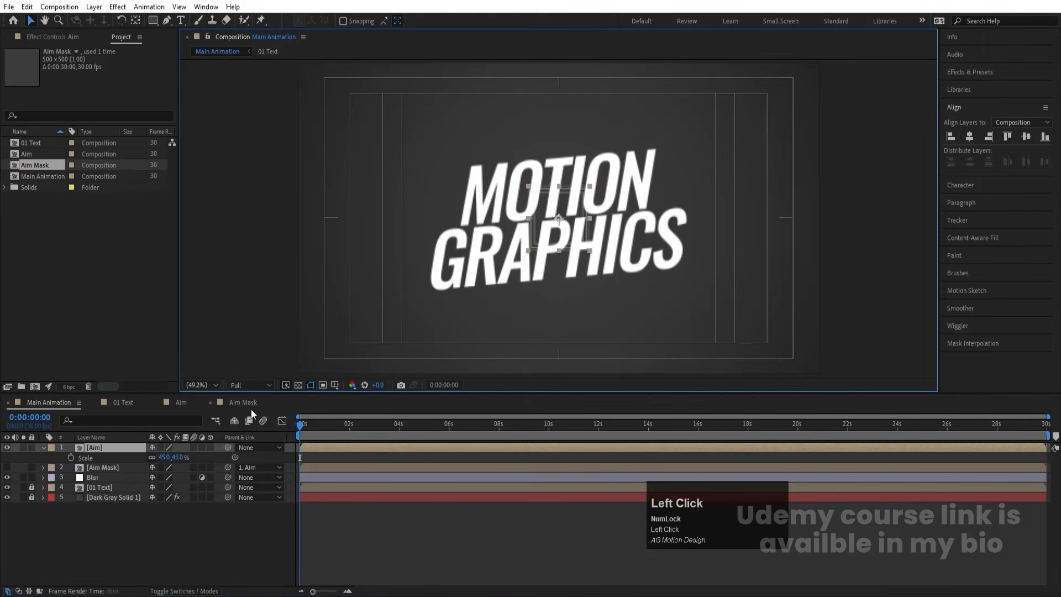
left_click(138, 546)
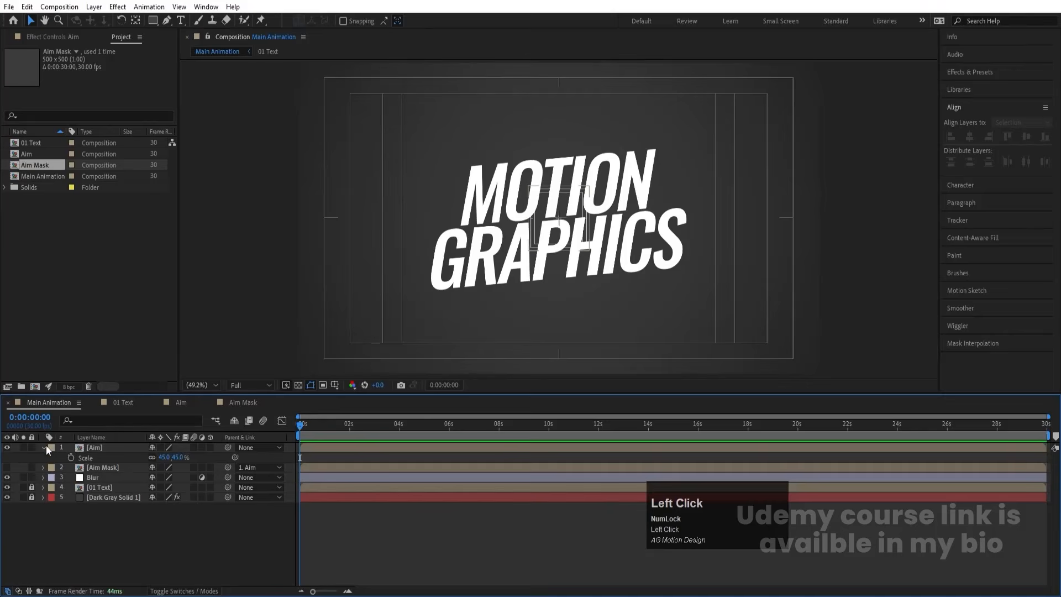
left_click(44, 447)
- Find the Gaussian Blur effect by searching for blur and apply it to the Blur adjustment layer
left_click(94, 468)
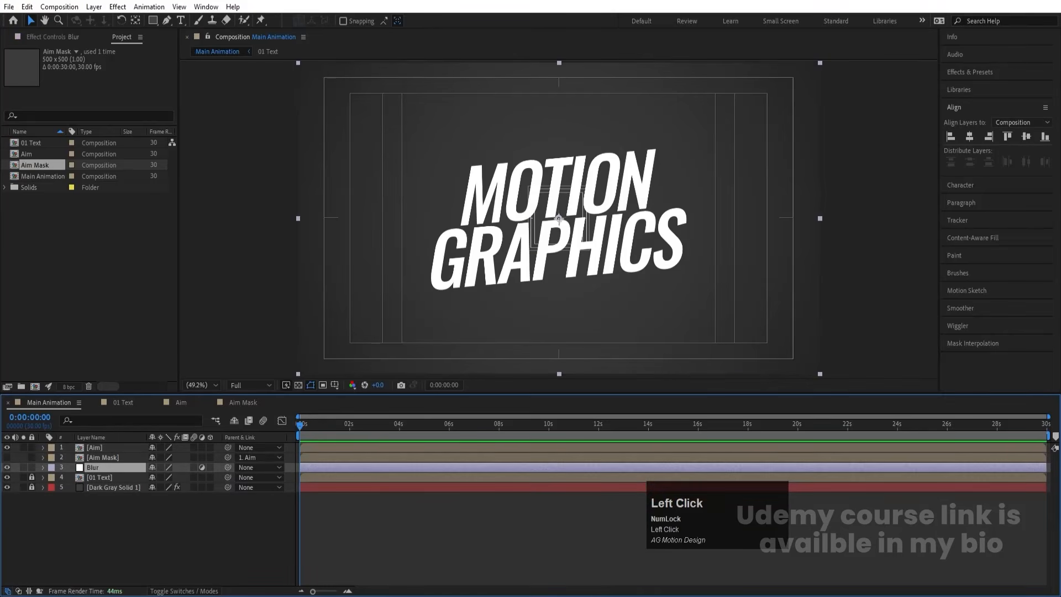
left_click(995, 70)
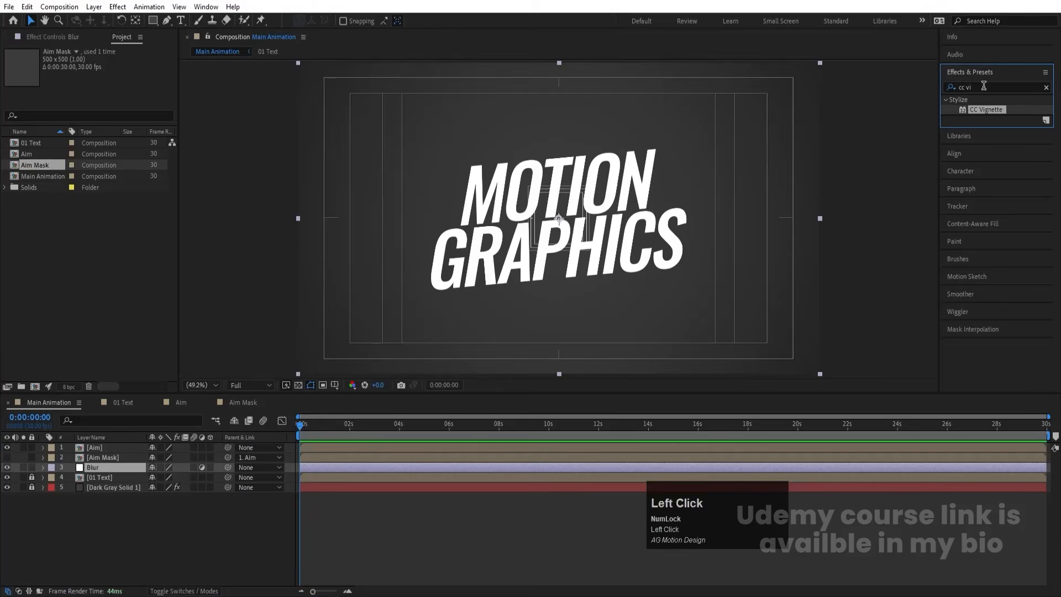
left_click(982, 91)
key("ctrl+a")
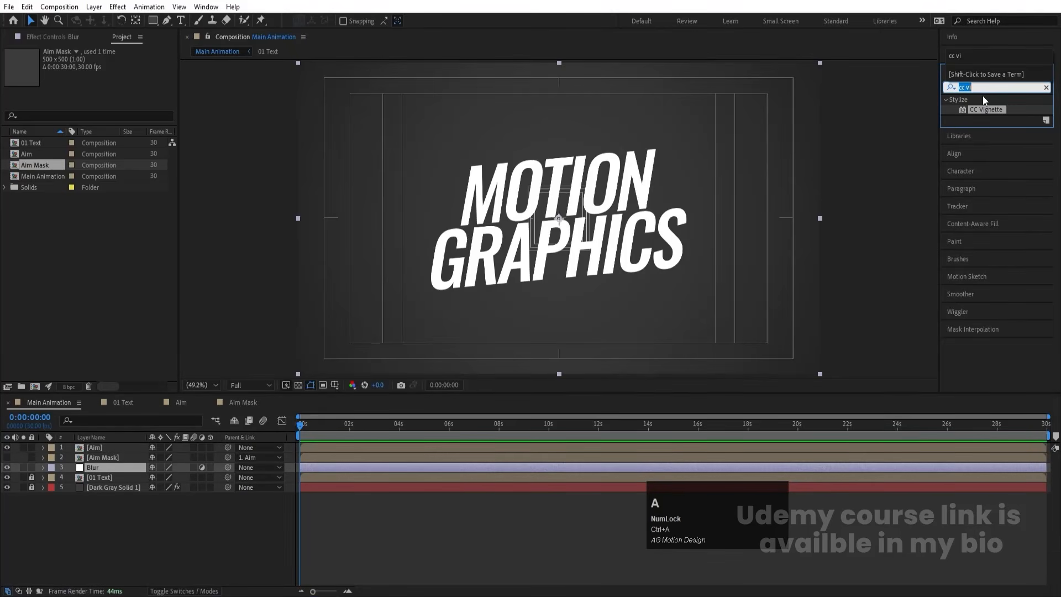
type("blur")
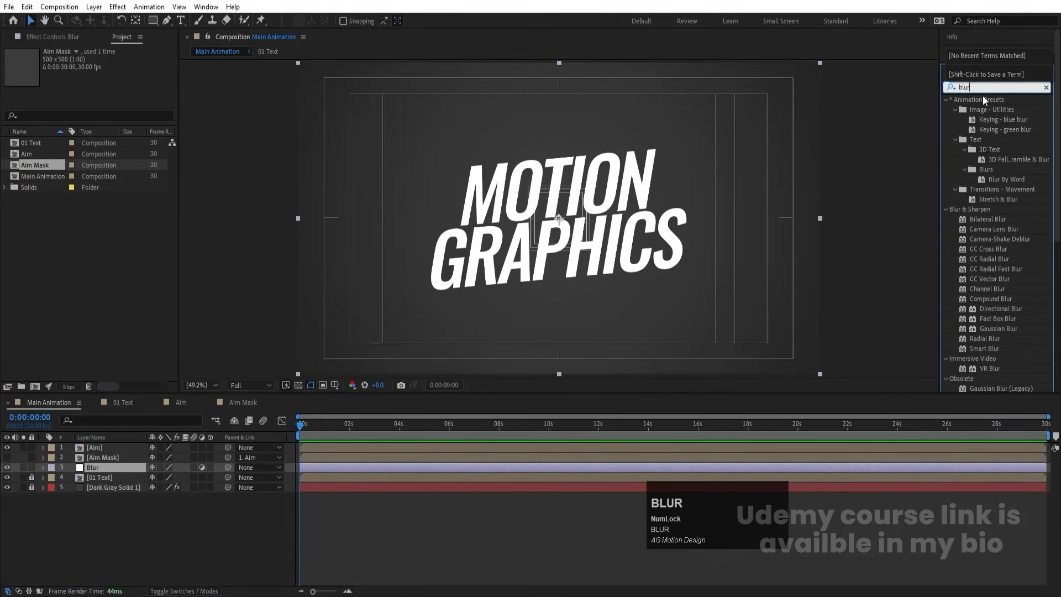
double_click(1002, 328)
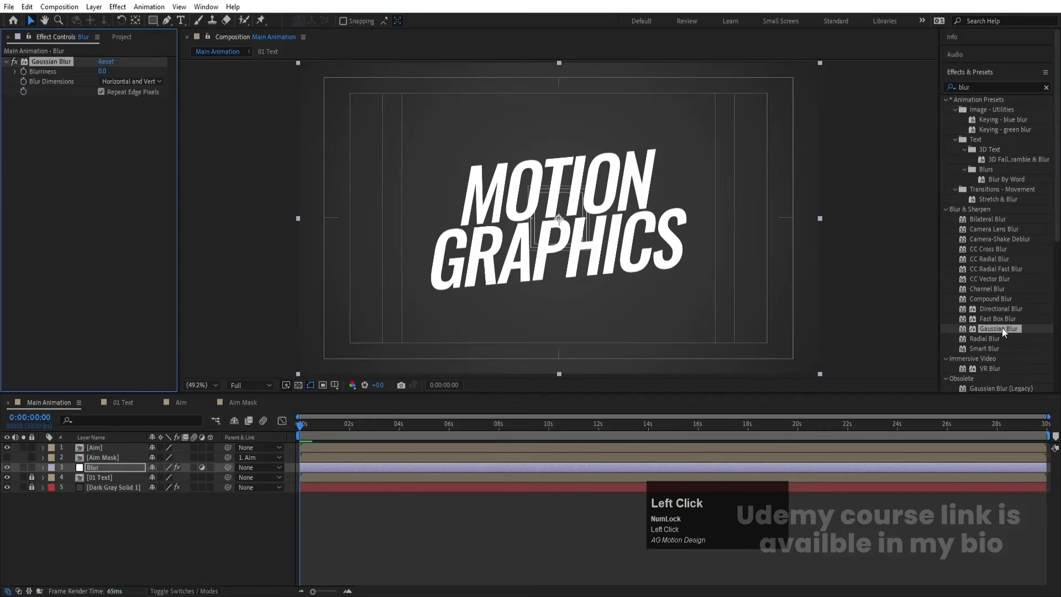
- Try Gaussian Blur Blurriness values of 150 and 100 on the Blur layer
left_click(104, 71)
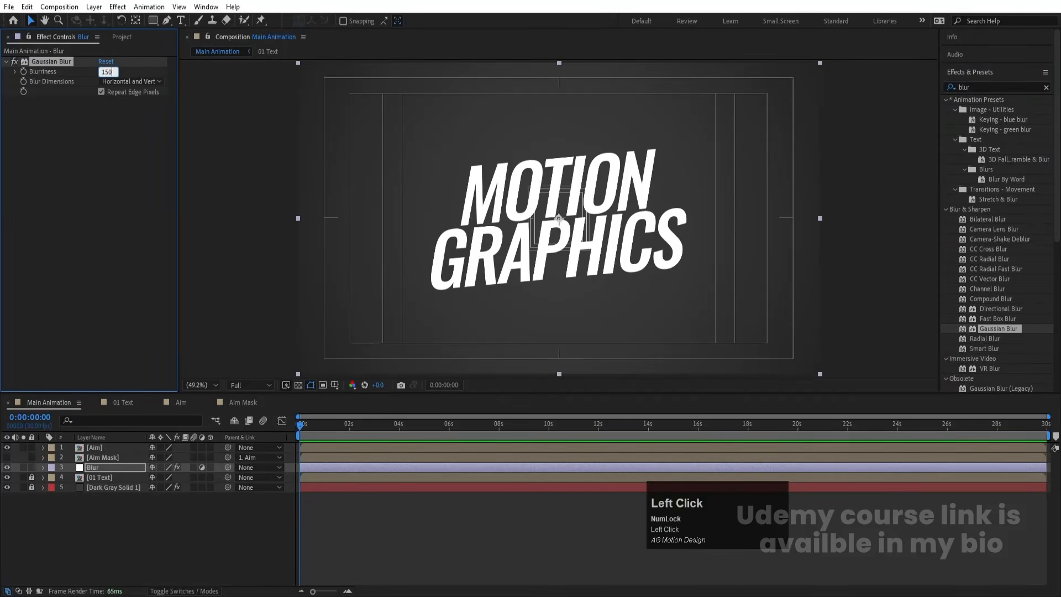
key("Return")
left_click(105, 70)
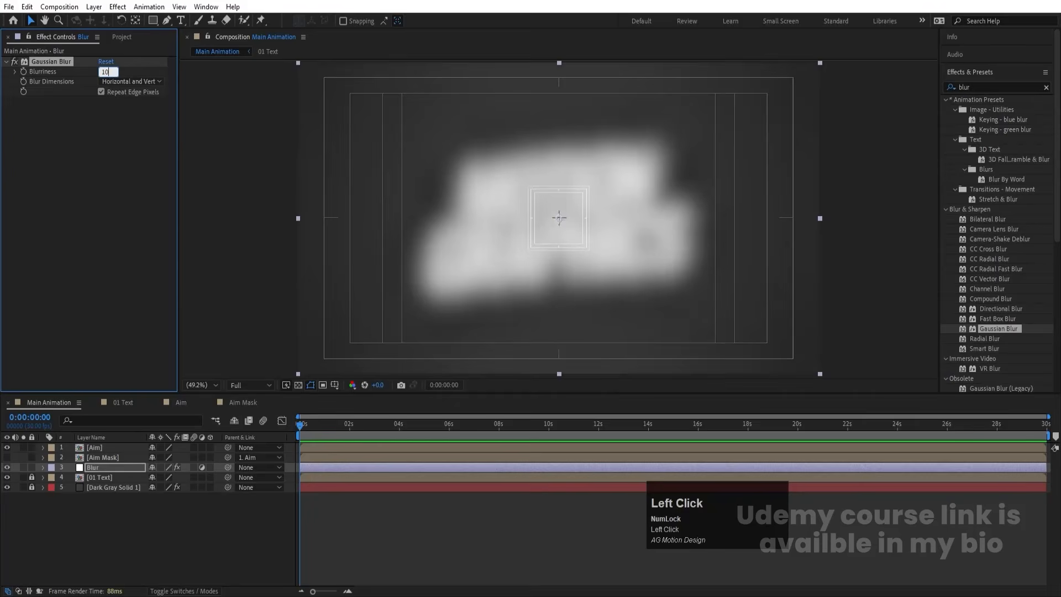
type("100")
key("Return")
- Set the Blurriness of the Blur layer's Gaussian Blur to 50
left_click(107, 72)
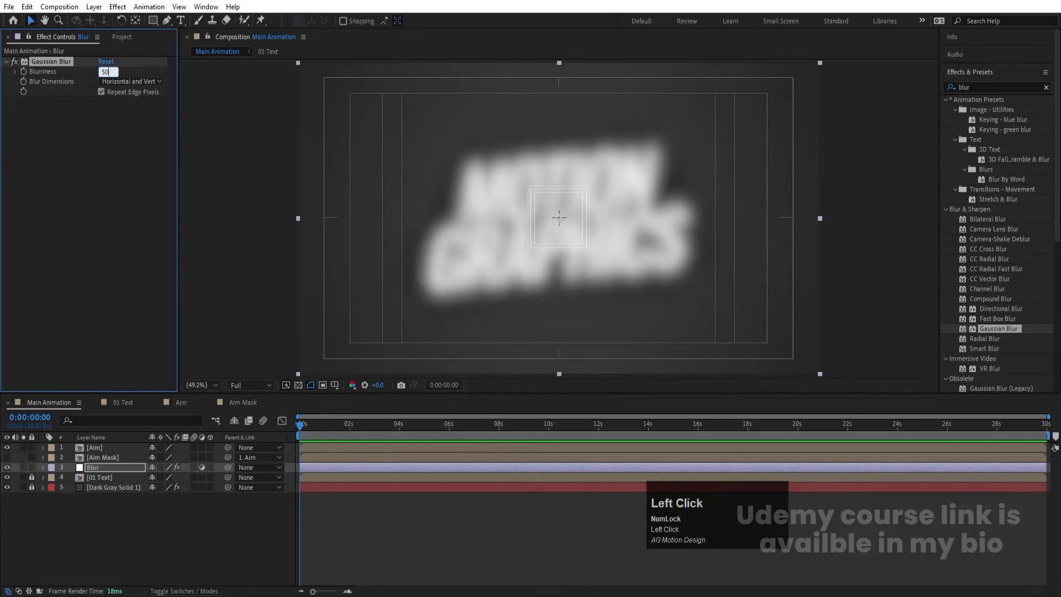
type("50")
key("Return")
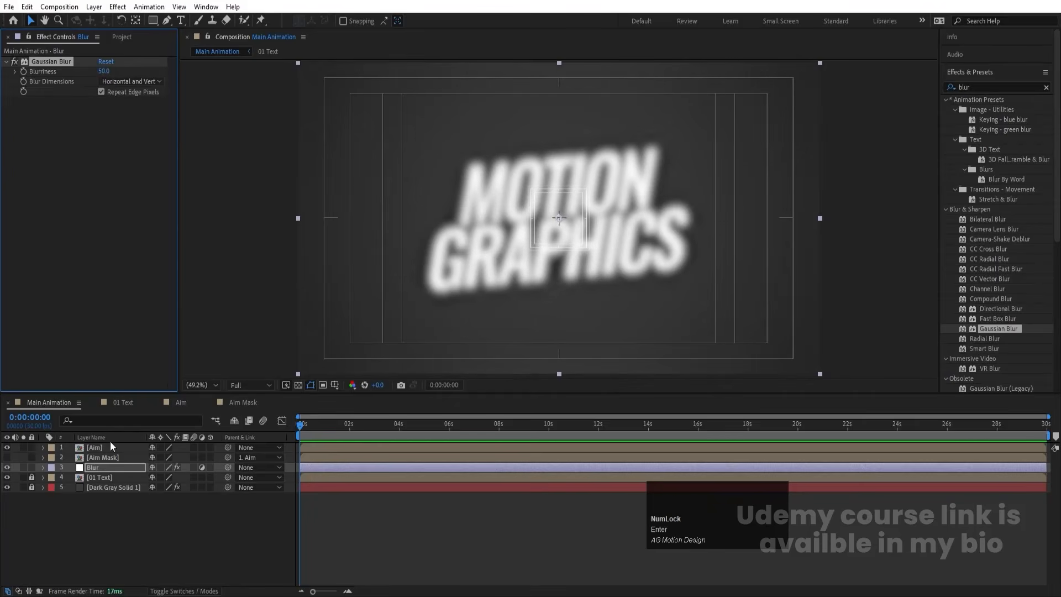
left_click(124, 530)
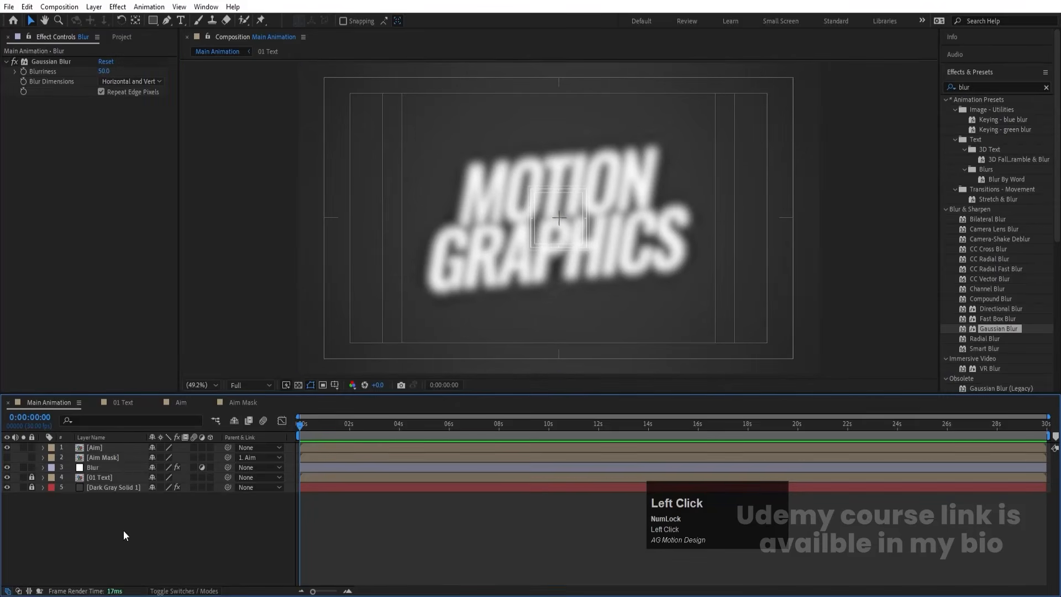
- Set the Blur layer's track matte to Alpha Inverted Matte using Aim Mask
left_click(99, 467)
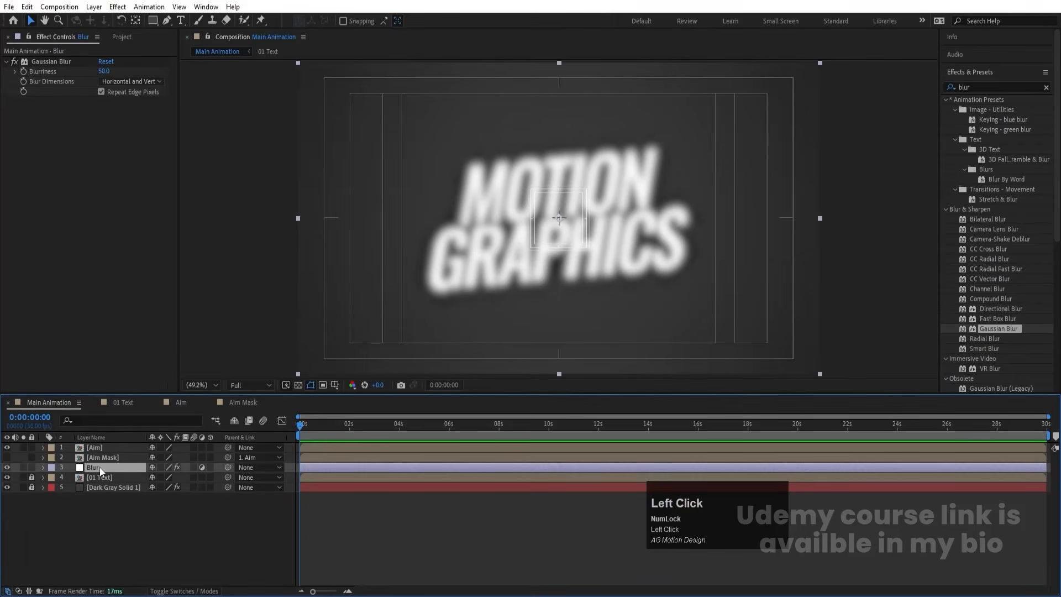
key("F4")
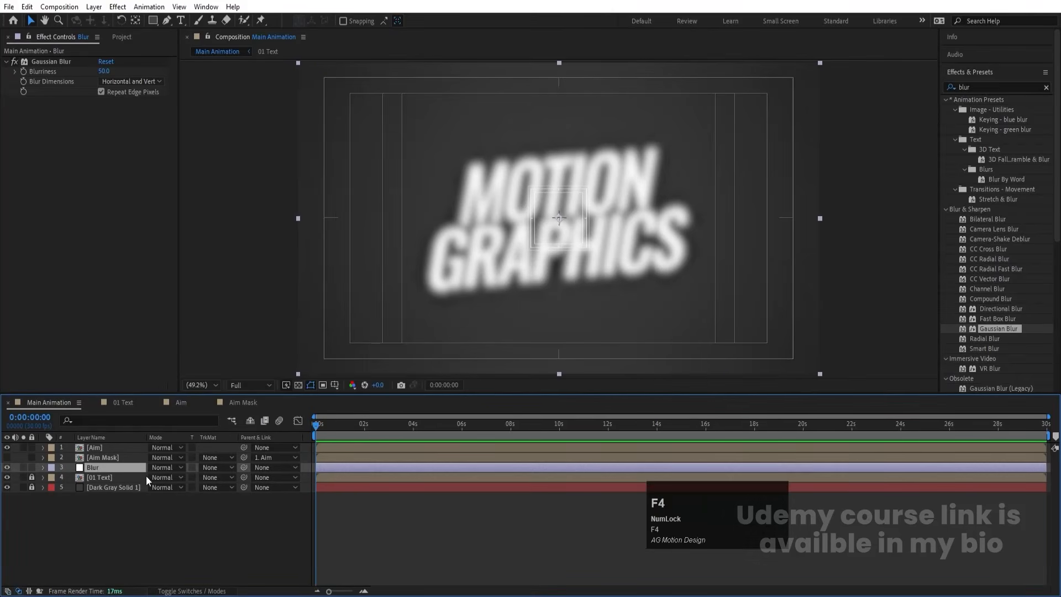
left_click(204, 470)
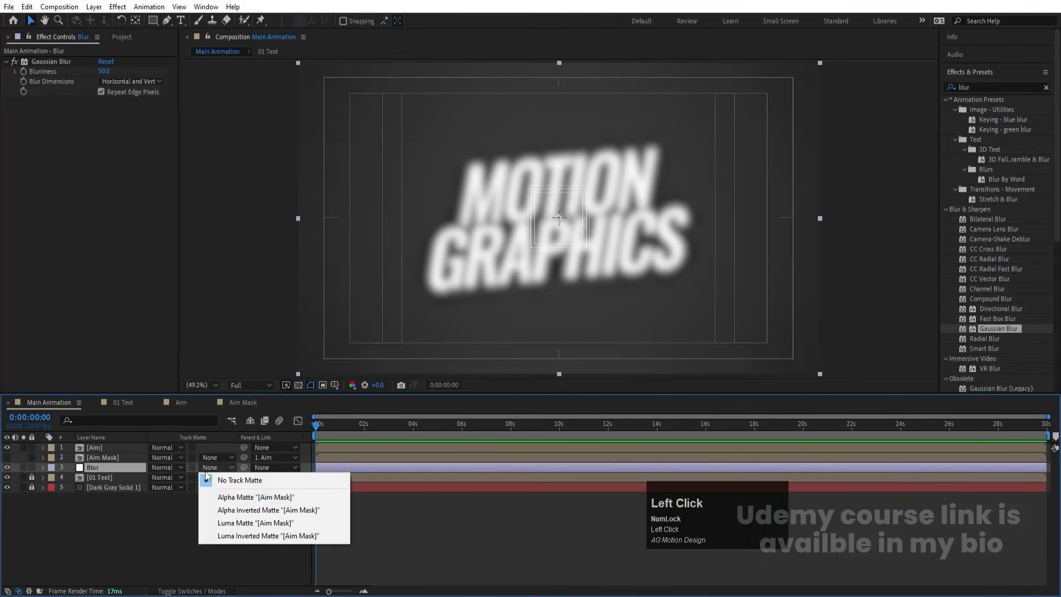
left_click(224, 506)
left_click(197, 535)
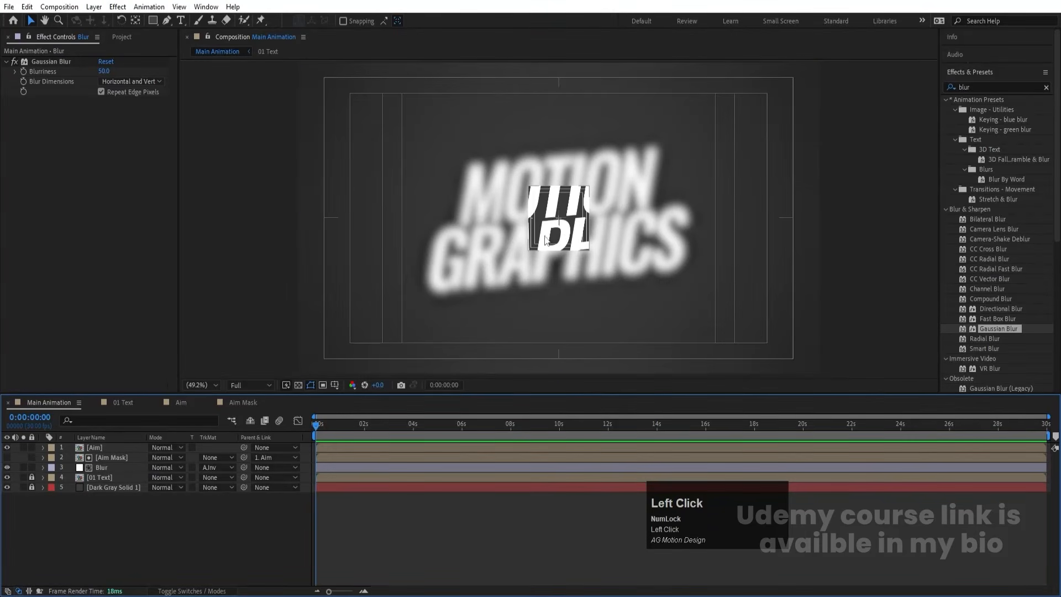
- Set the stroke width of all shape layers in the Aim composition to 8 px and return to Main Animation
double_click(104, 449)
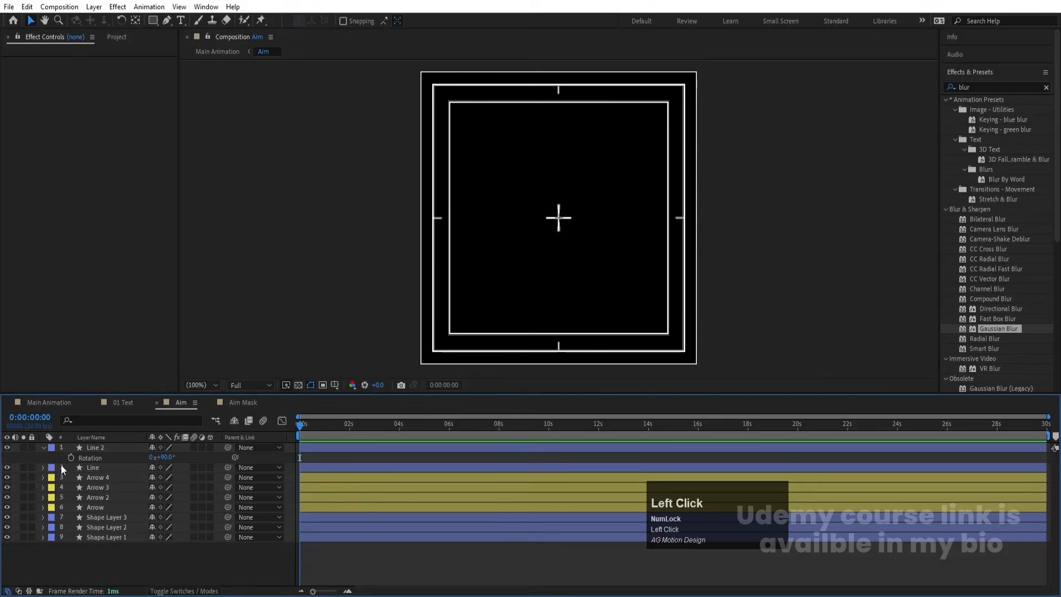
left_click(43, 447)
key("ctrl")
key("ctrl+a")
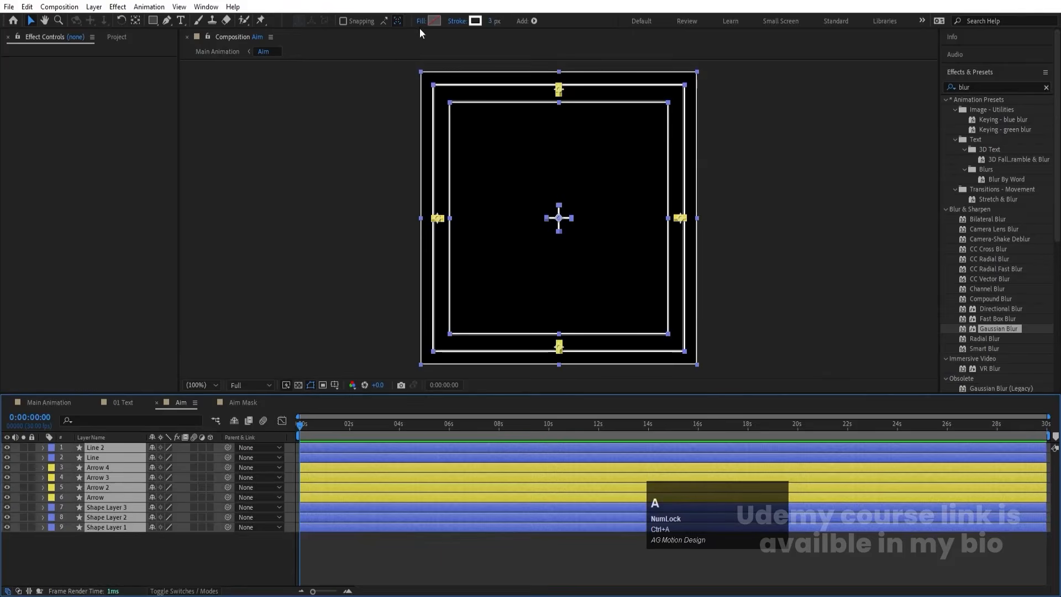
left_click_drag(492, 21, 500, 21)
key("Return")
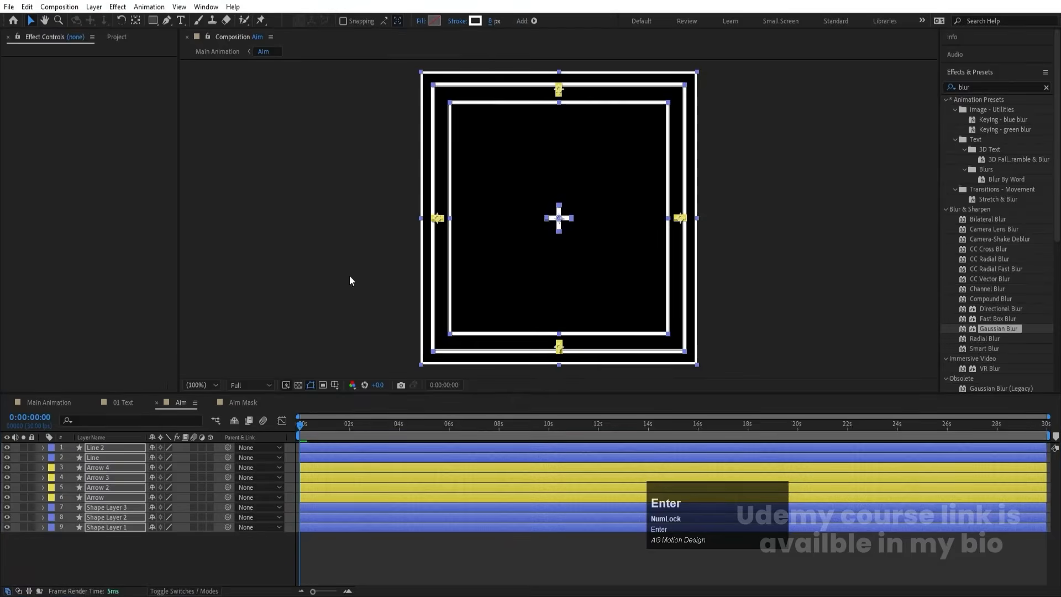
left_click(68, 406)
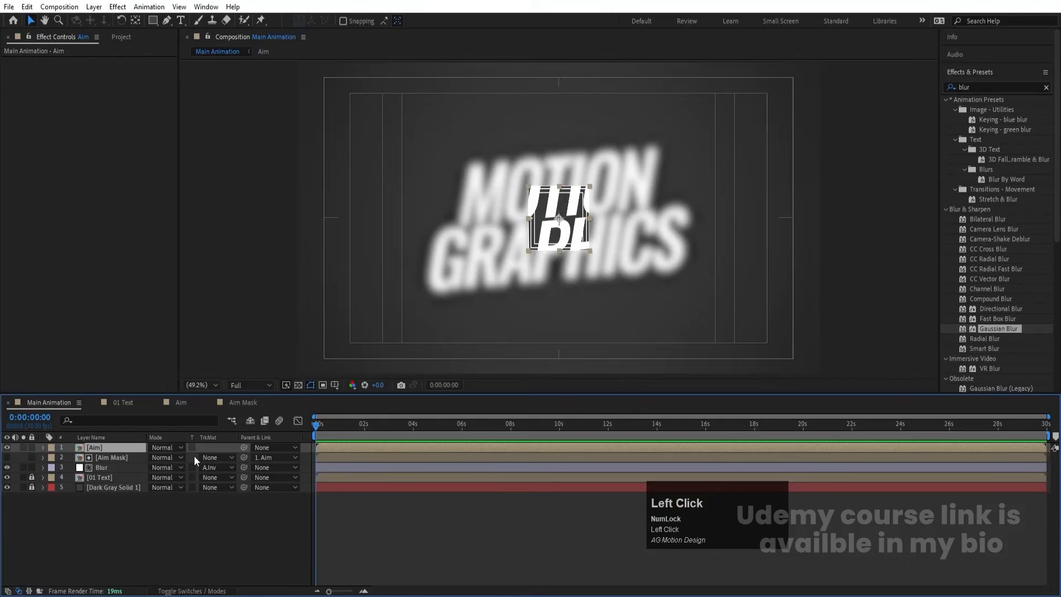
- Centre the Aim layer horizontally and vertically in the Main Animation composition
left_click(70, 562)
left_click(102, 449)
mouse_move(567, 232)
left_mouse_down()
mouse_move(610, 243)
mouse_move(658, 171)
mouse_move(451, 223)
mouse_move(553, 174)
mouse_move(647, 223)
mouse_move(569, 232)
left_mouse_up()
left_click(963, 71)
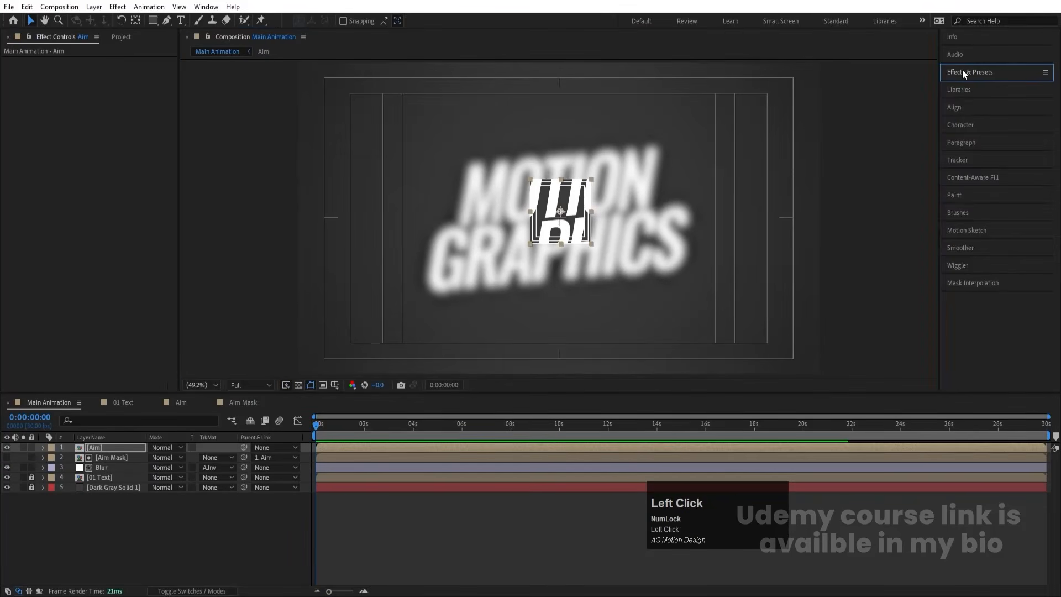
left_click(960, 104)
left_click(971, 137)
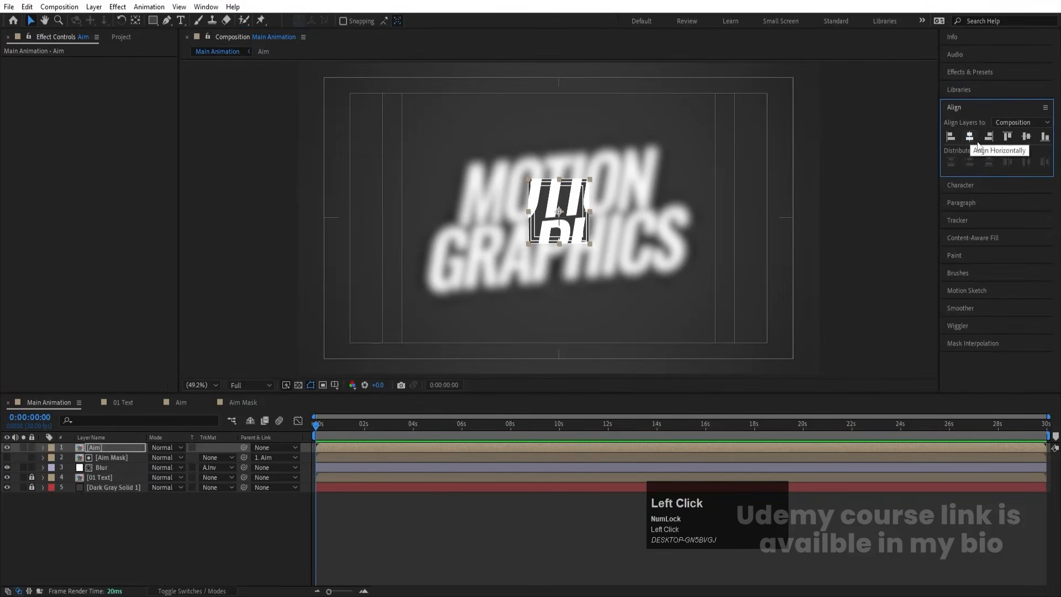
left_click(1026, 137)
- Keyframe the Aim layer's Scale from 502% at 0:00:00:00 to 45% at 0:00:01:20
left_click(108, 446)
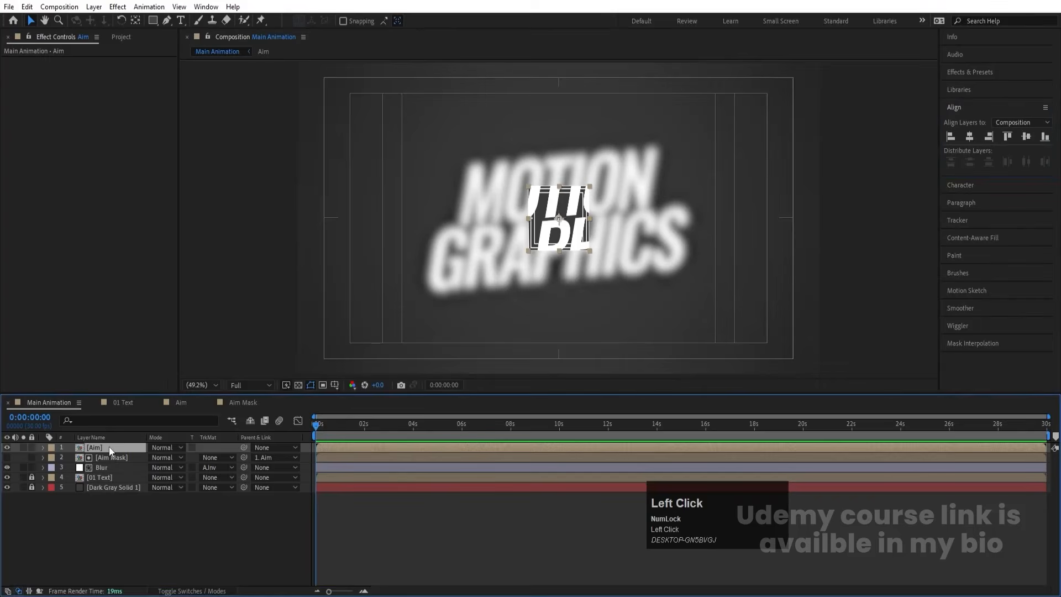
key("s")
left_click(71, 458)
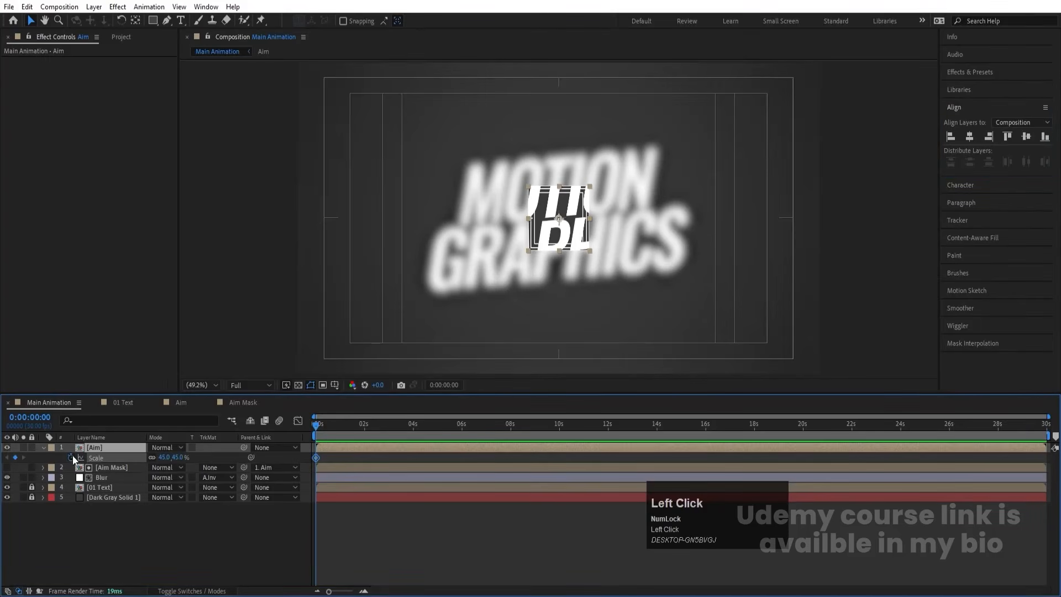
key("equal")
key("equal")
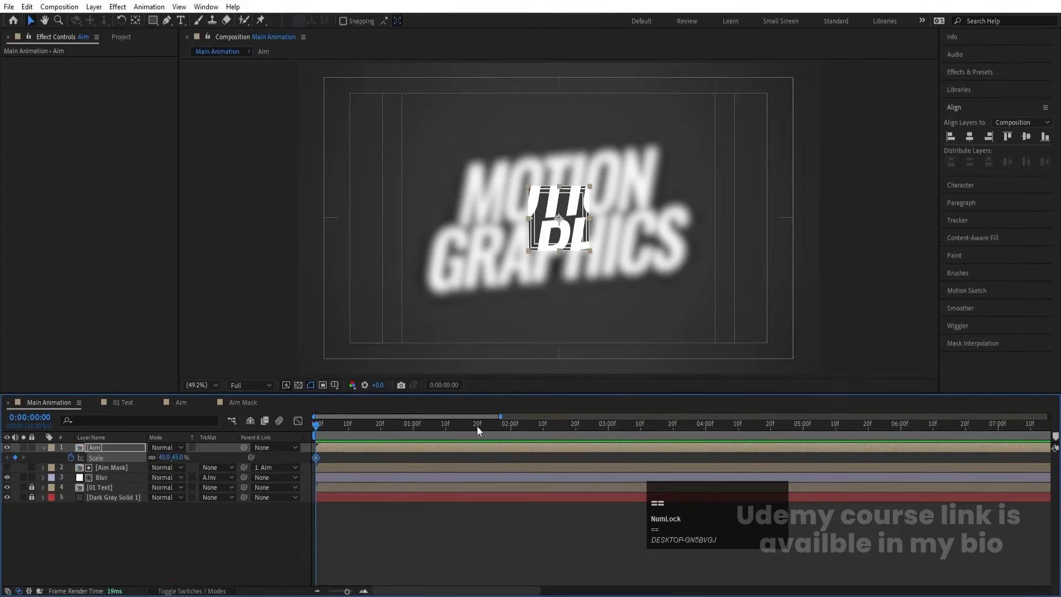
left_click(478, 426)
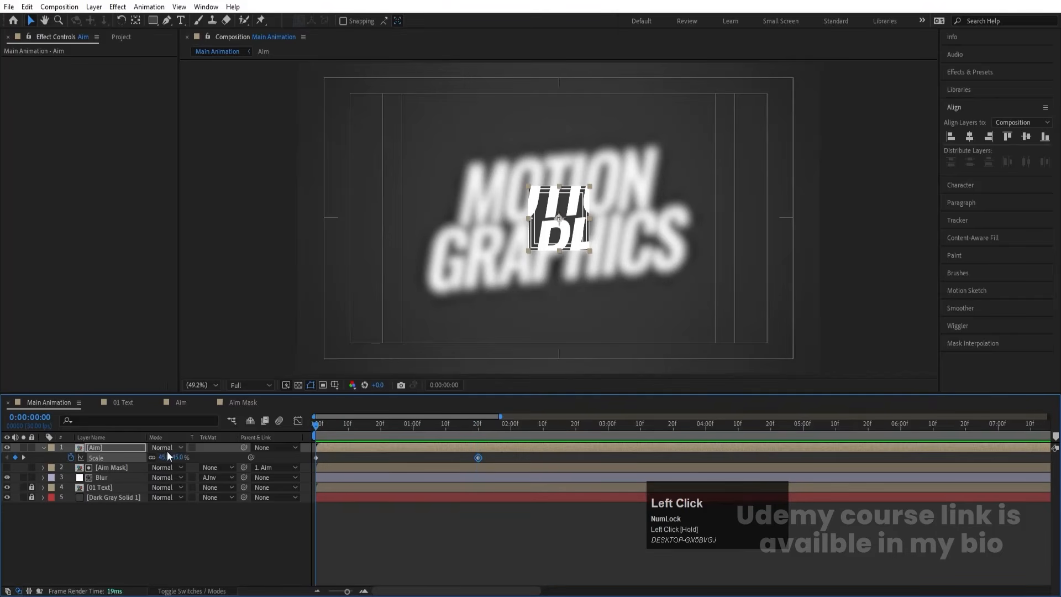
left_click_drag(163, 456, 216, 450)
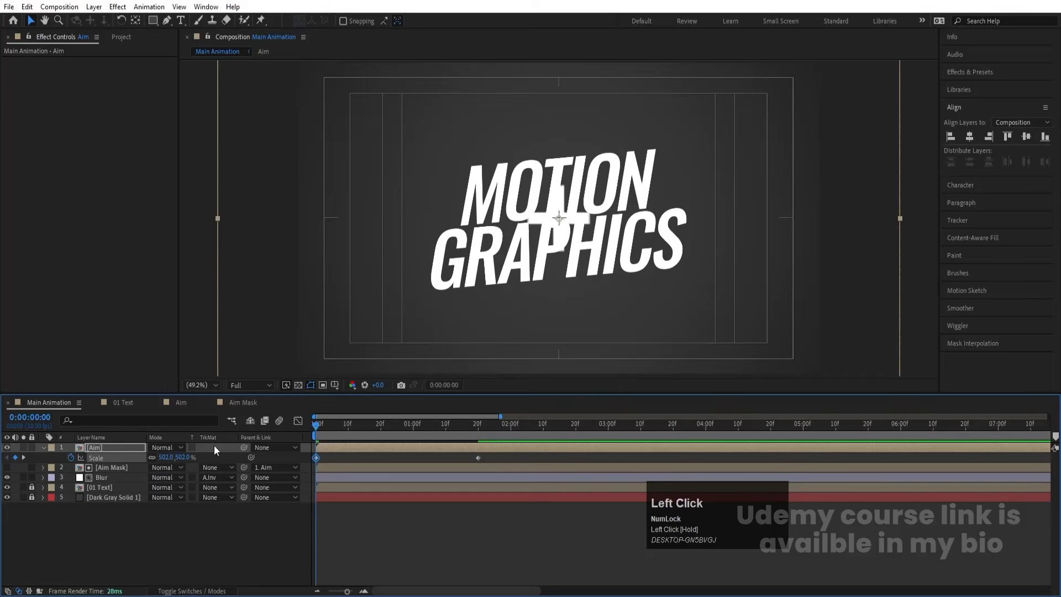
- Apply Easy Ease to both Aim Scale keyframes and select them in the speed graph
left_click_drag(495, 460, 290, 444)
key("F9")
left_click(298, 421)
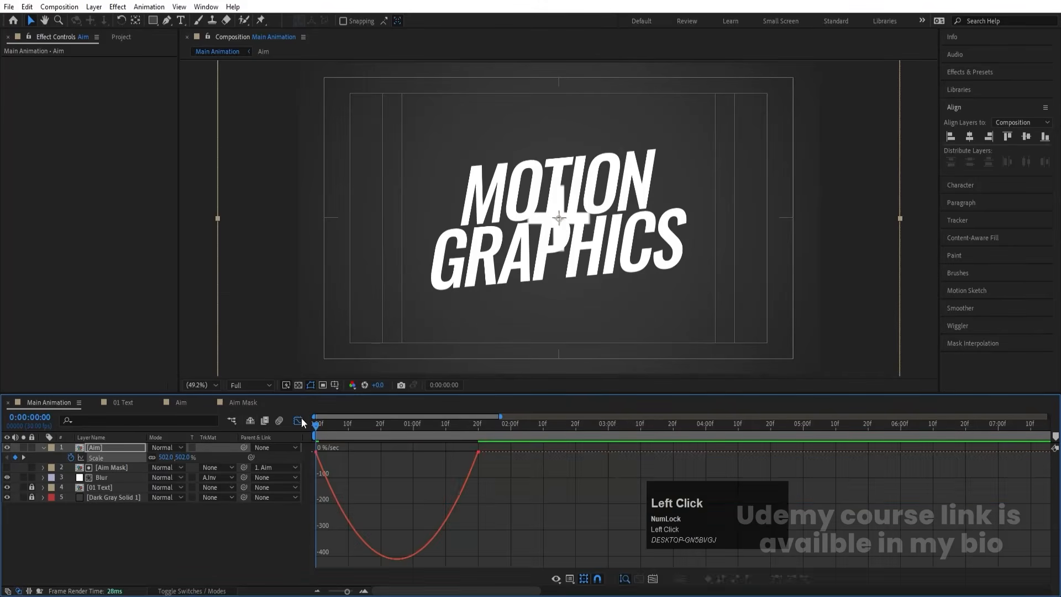
left_click_drag(530, 502, 311, 443)
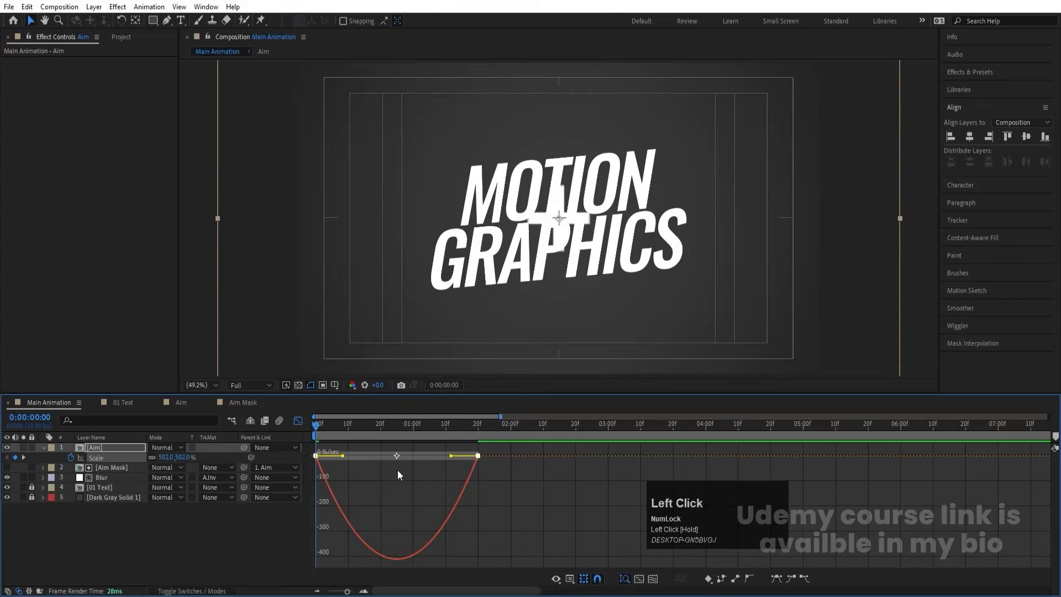
right_click(425, 483)
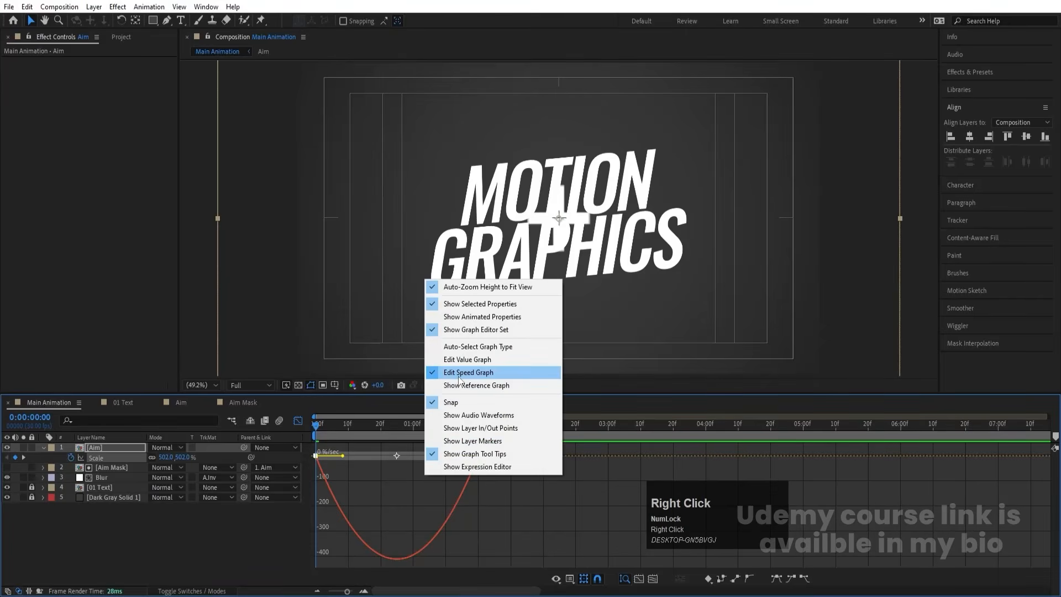
left_click(524, 513)
left_click_drag(546, 516, 193, 426)
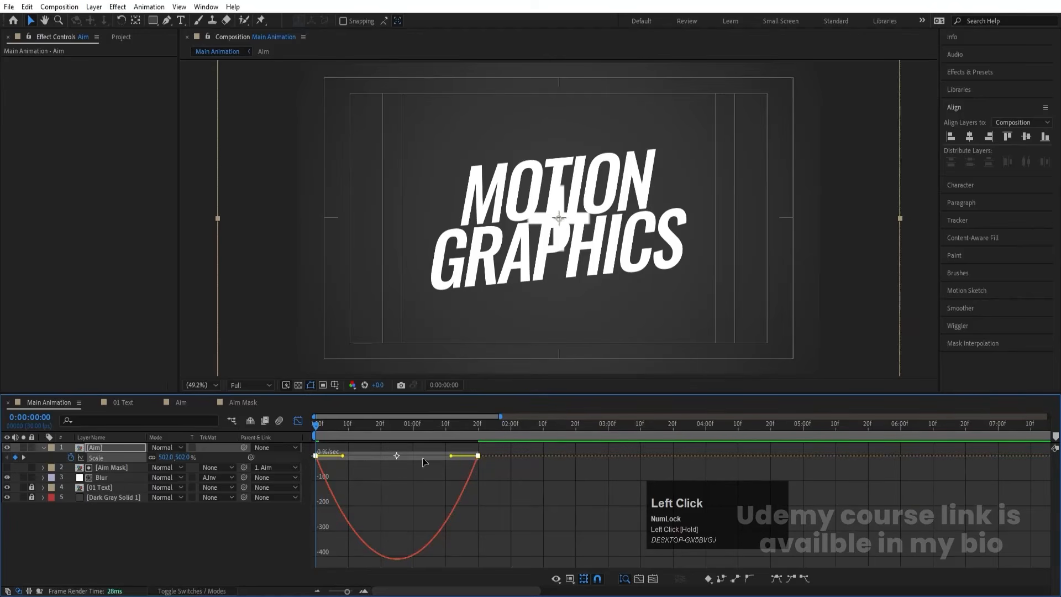
- Lengthen the influence handles of both Aim Scale keyframes to sharpen the speed curve, and preview the animation
left_click_drag(452, 458, 411, 455)
left_click_drag(343, 453, 379, 453)
left_click(297, 420)
key("space")
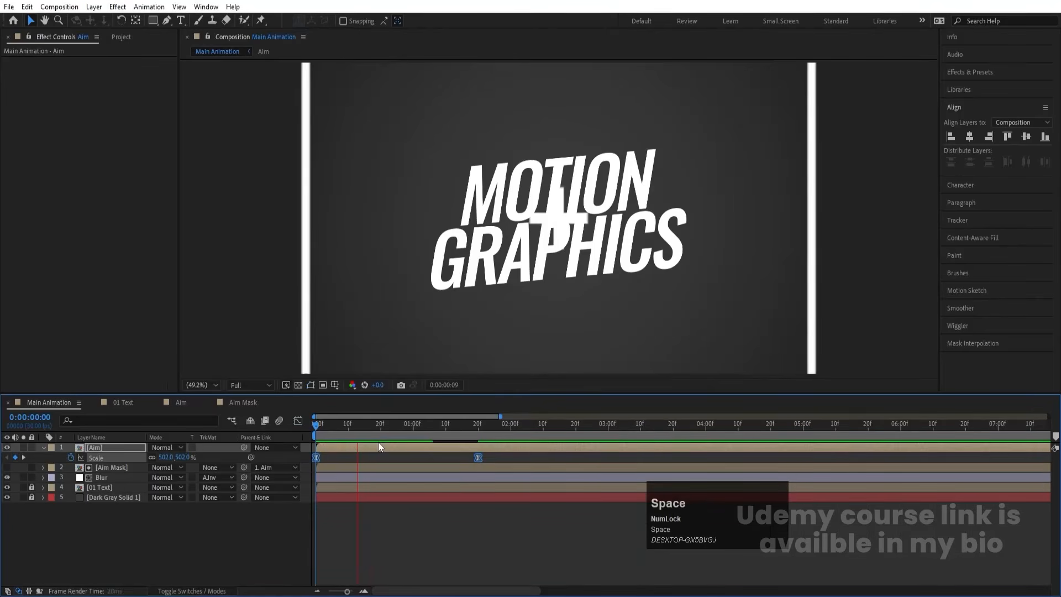
key("space")
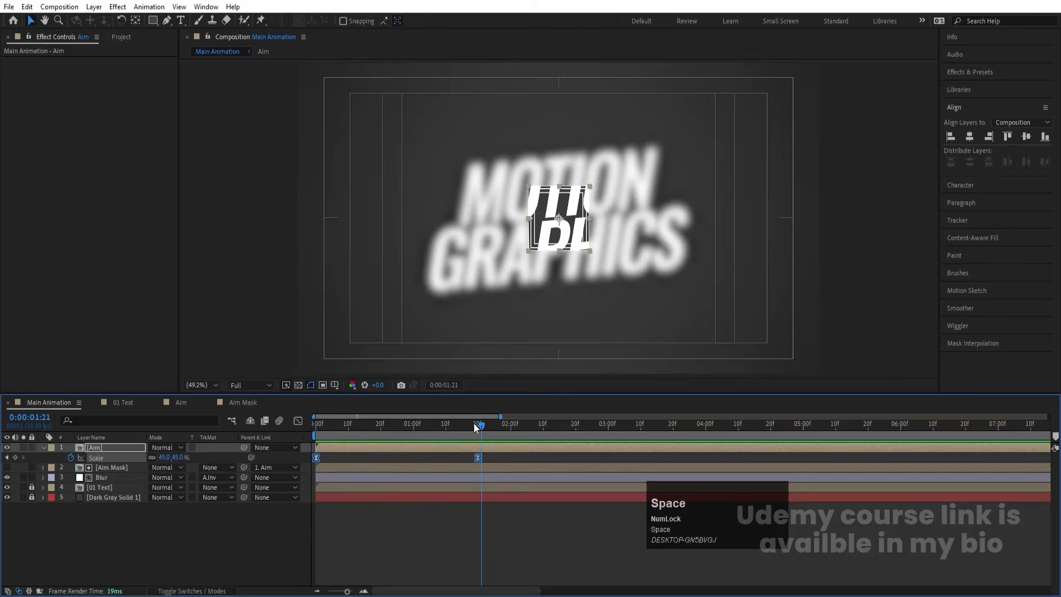
left_click_drag(474, 424, 275, 435)
key("space")
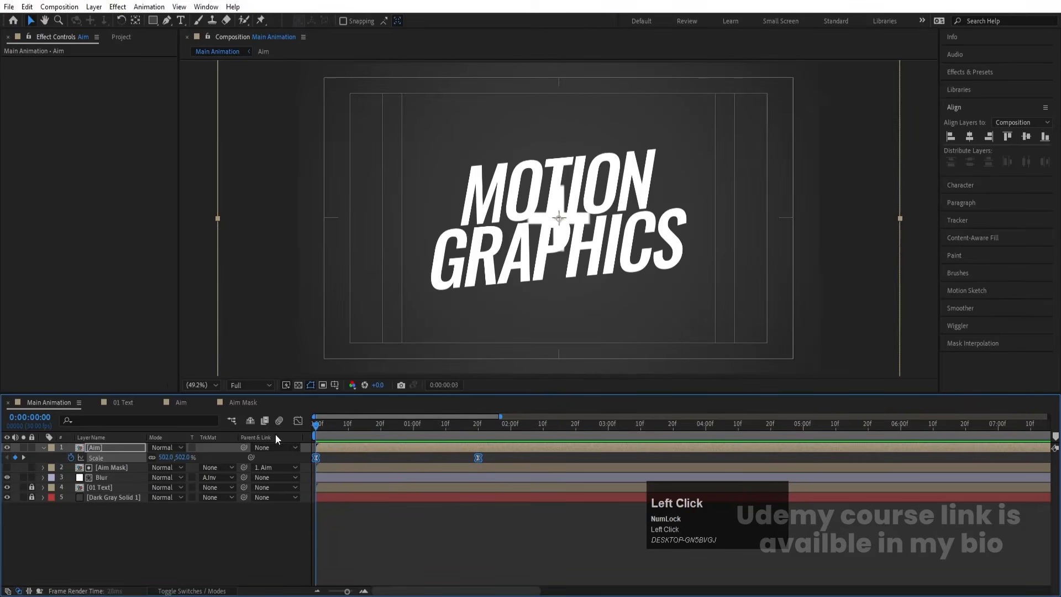
- Shift the Aim, Aim Mask and Blur layers together to start at 0:00:02:00 and preview the timing
left_click(135, 476)
left_click(92, 444, "shift")
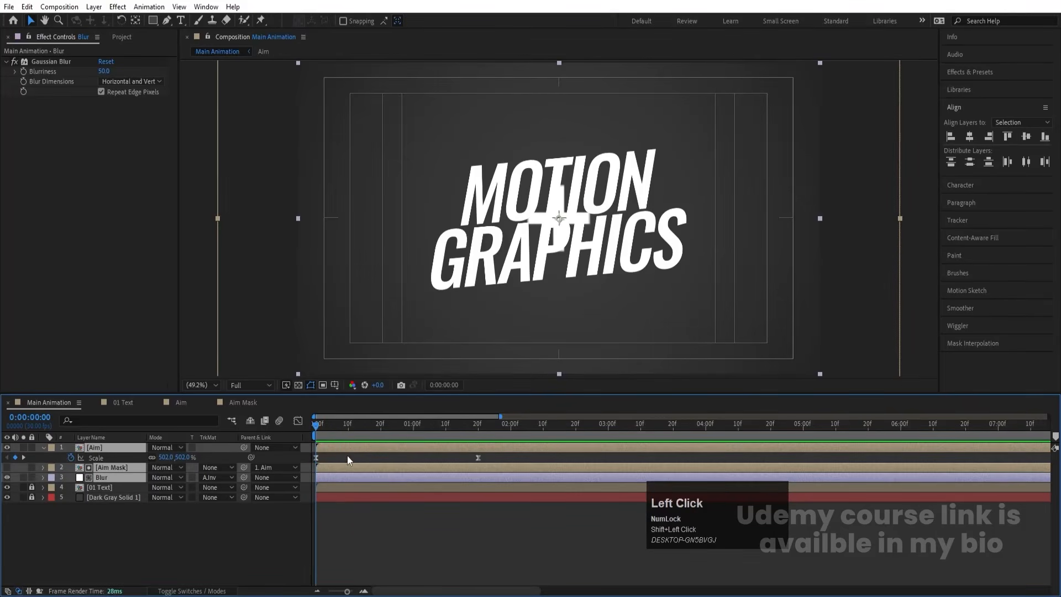
left_click_drag(355, 451, 536, 446)
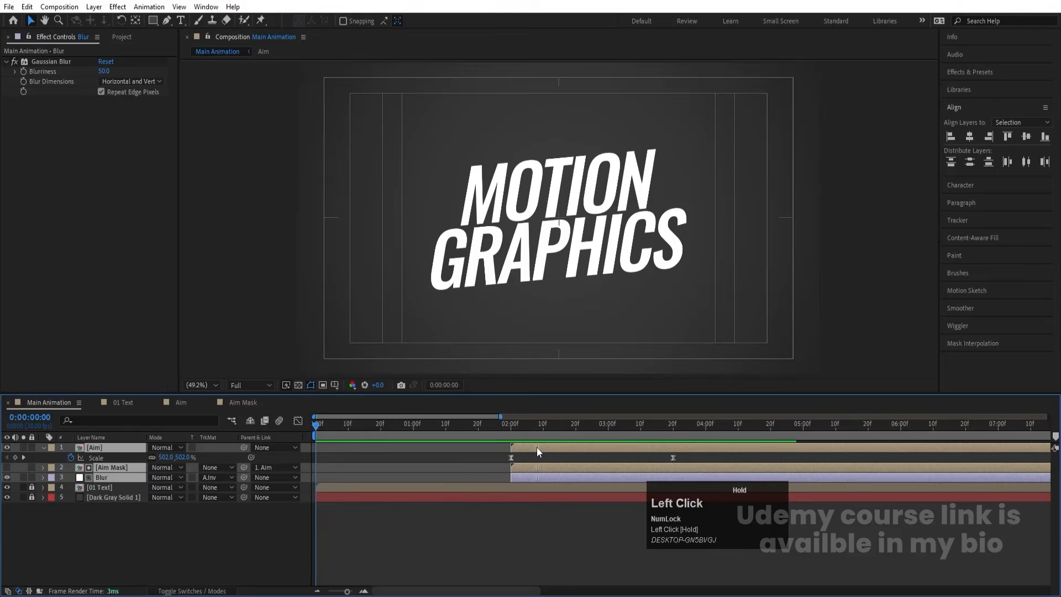
key("space")
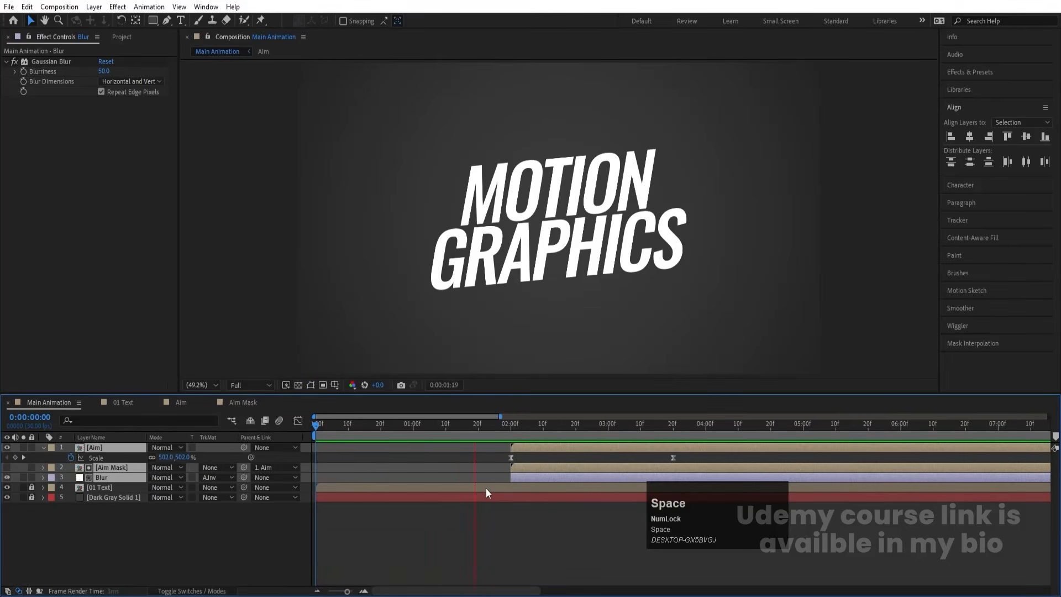
key("space")
- In the Aim composition, move the start of the Line and Line 2 layers to 0:00:00:23
left_click(602, 447)
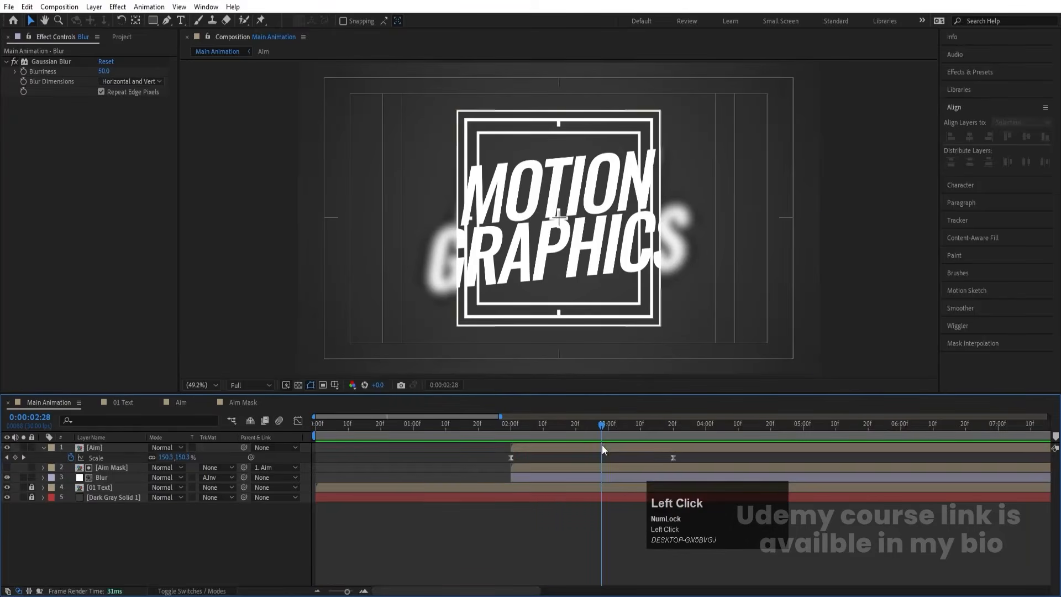
left_click_drag(601, 423, 587, 441)
double_click(588, 443)
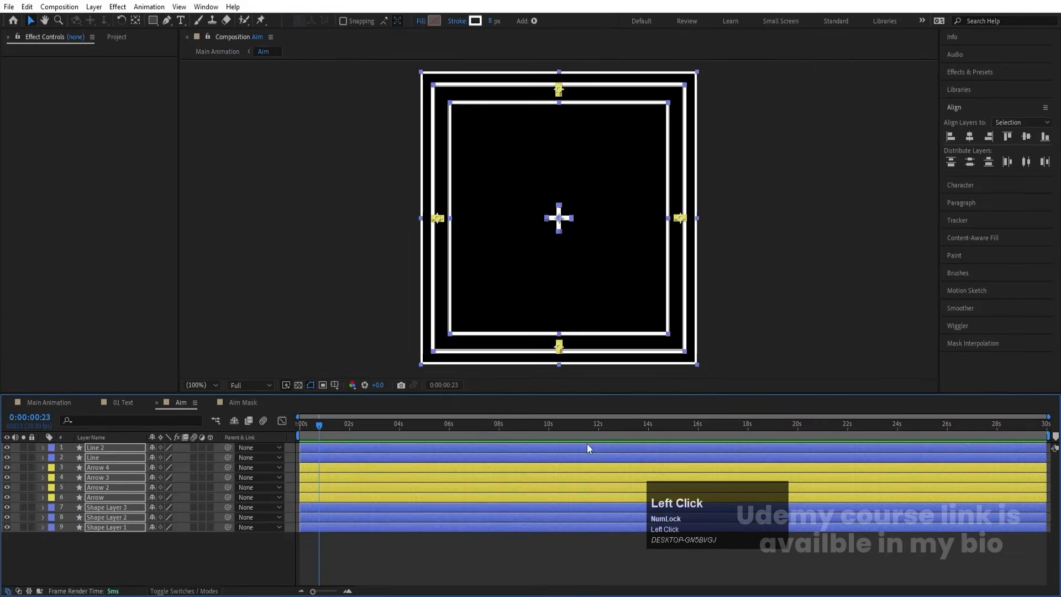
left_click(151, 559)
left_click_drag(512, 197, 569, 235)
key("ctrl+z")
left_click(91, 457, "shift")
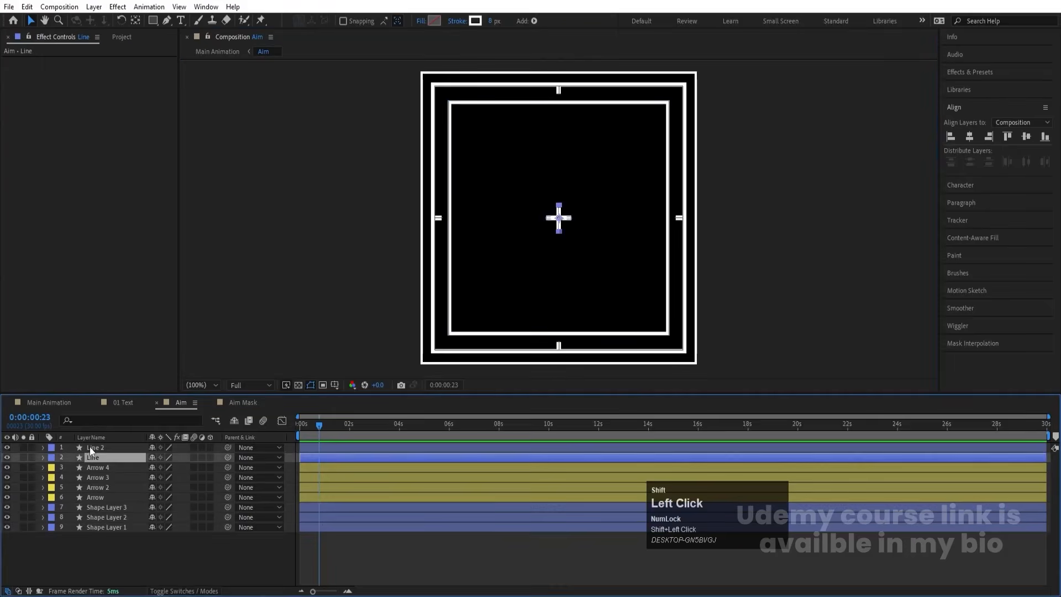
left_click(89, 446, "shift")
key("bracketleft")
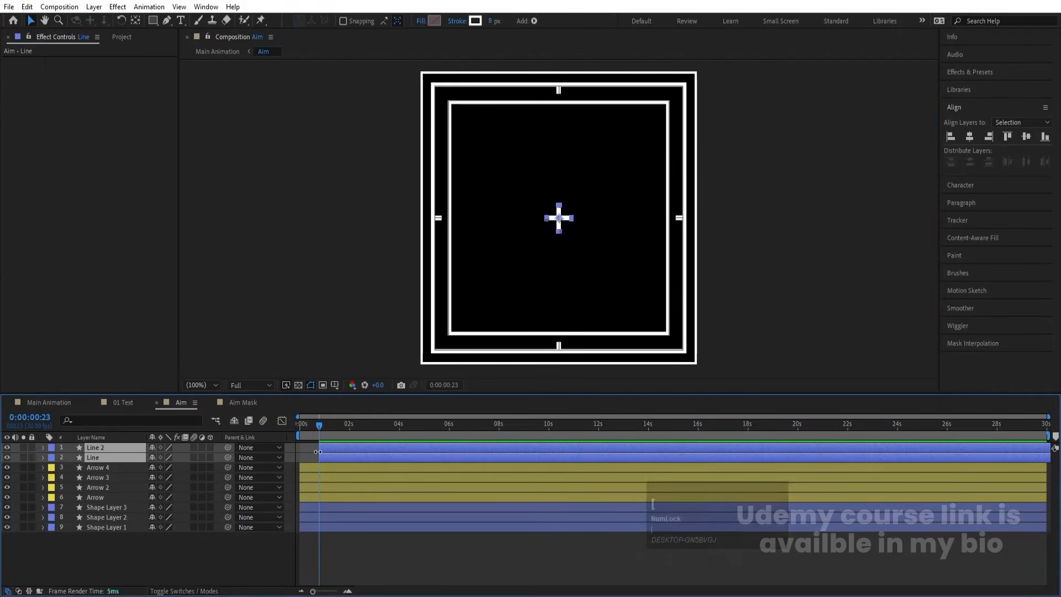
- Play Main Animation from the start to check the Aim graphic's entrance and the timing of its centre cross
left_click(50, 403)
key("space")
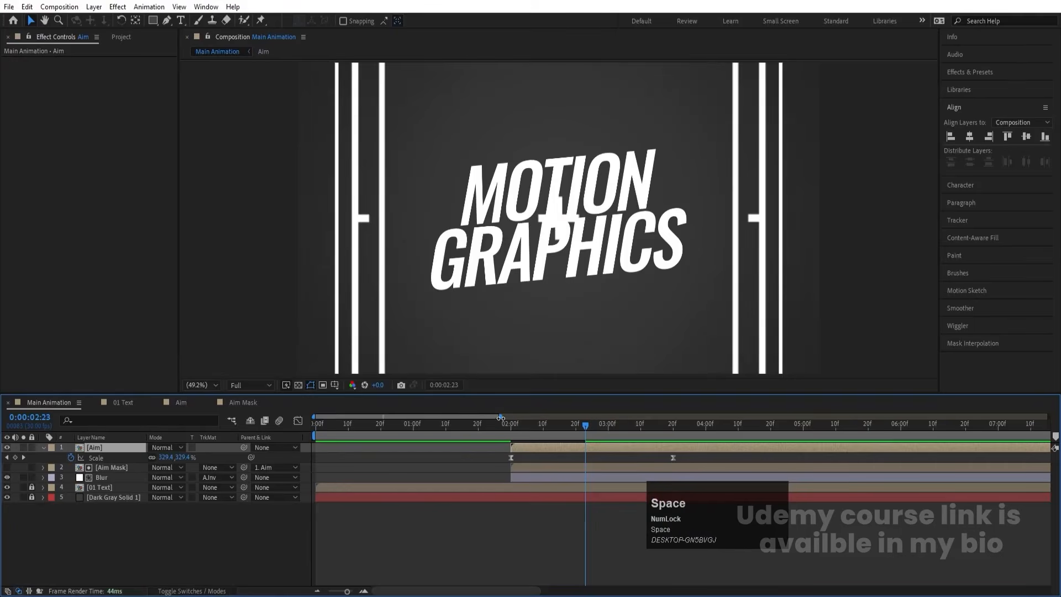
left_click(512, 416)
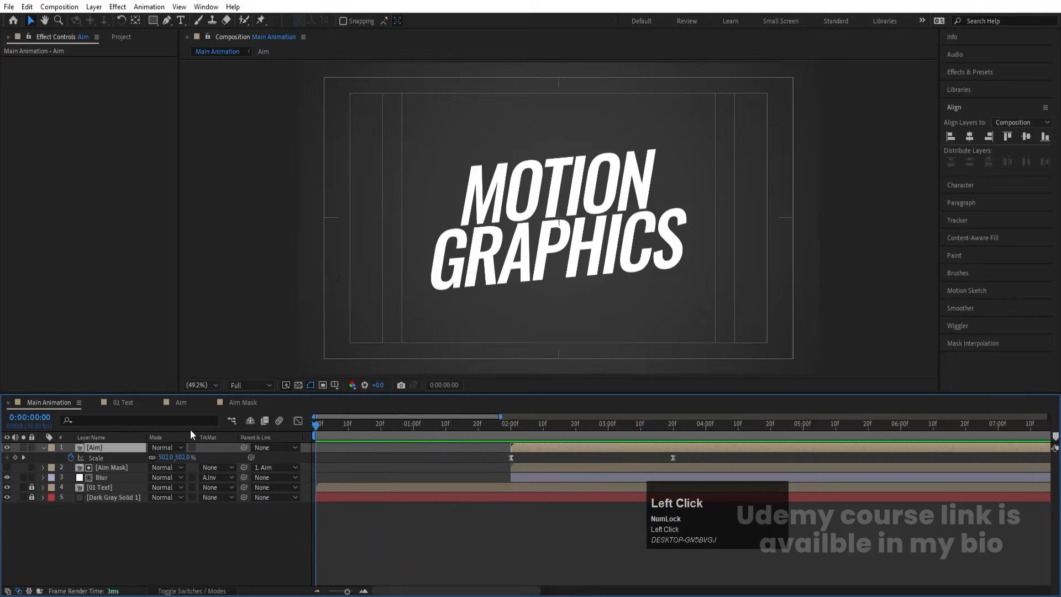
key("space")
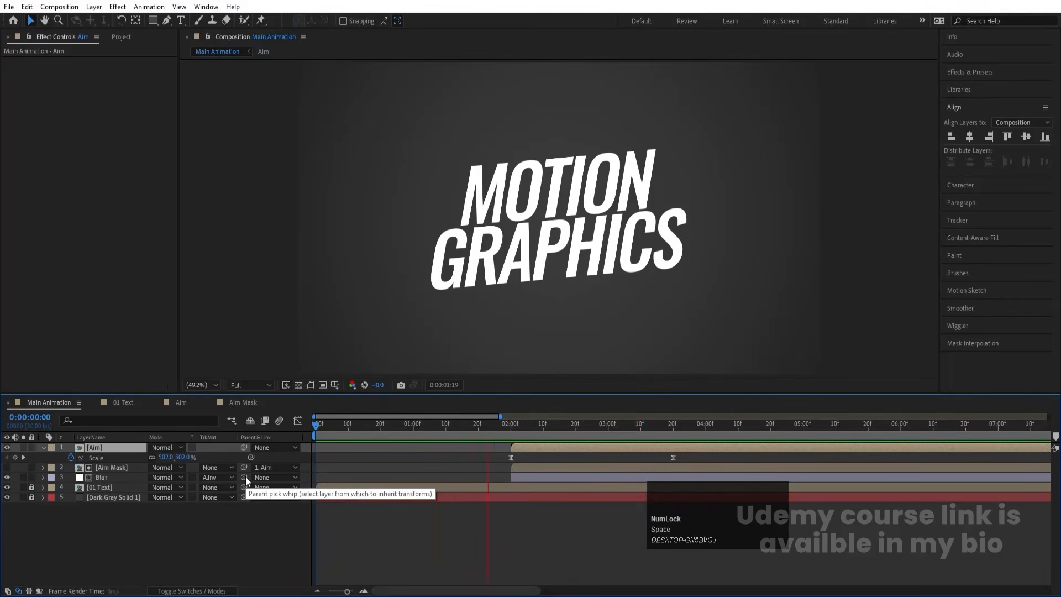
key("space")
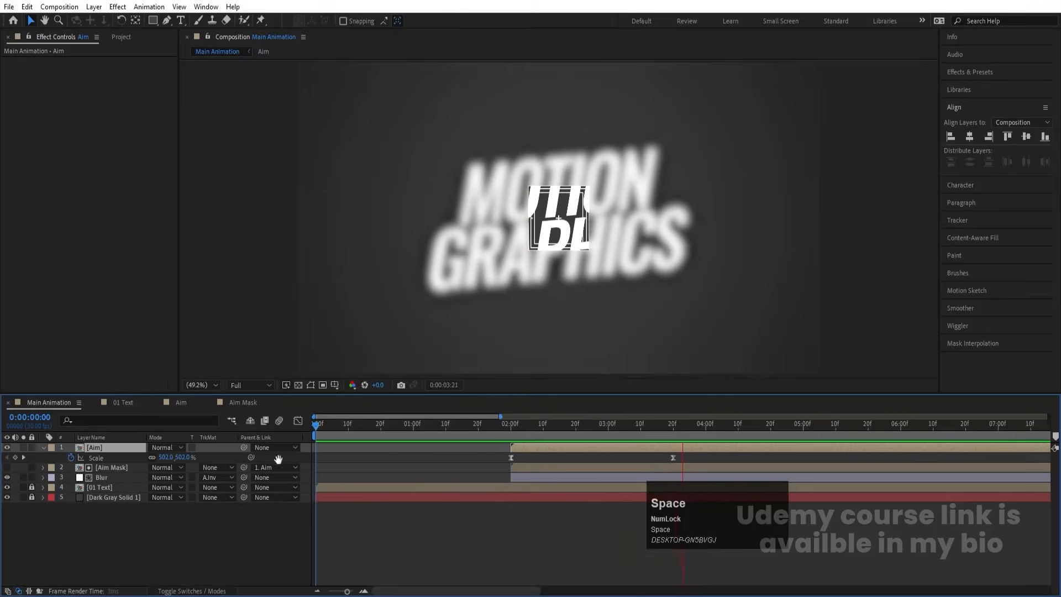
left_click(308, 433)
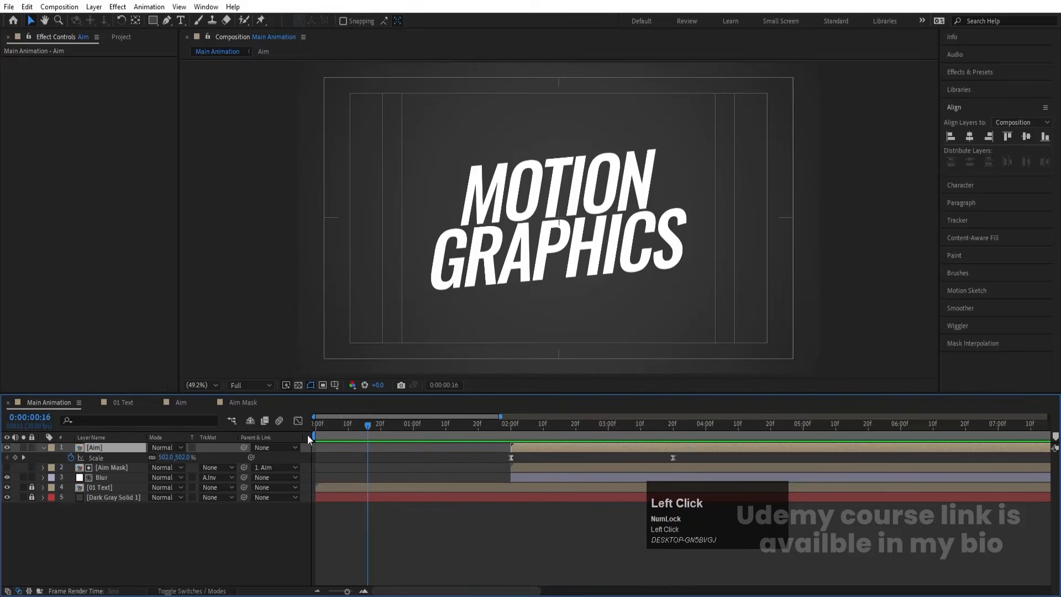
- Unlock the 01 Text layer, open its composition, and add a Position animator to the MOTION GRAPHICS text
left_click(35, 486)
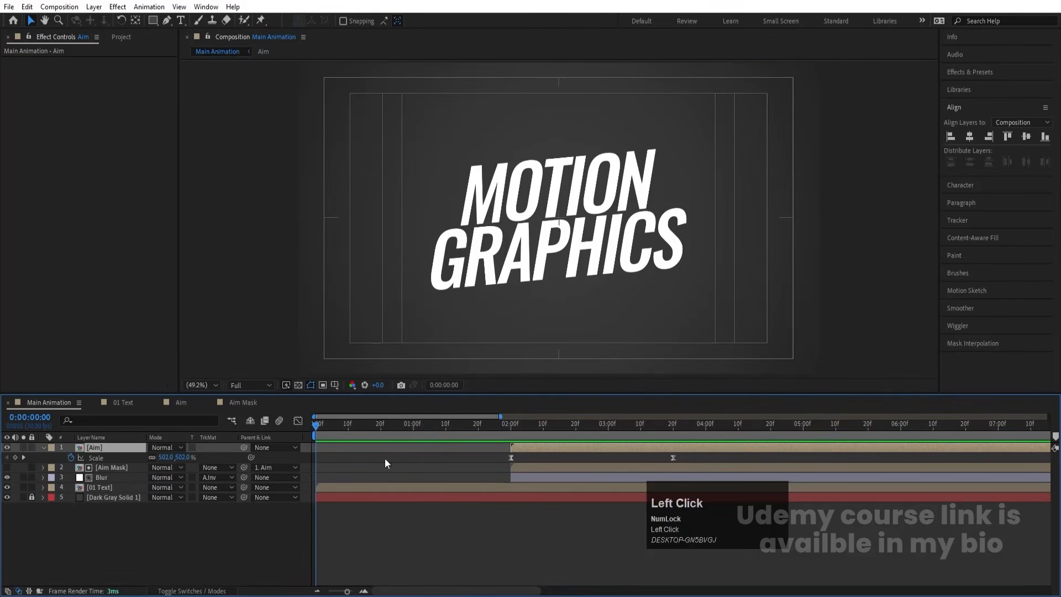
double_click(121, 486)
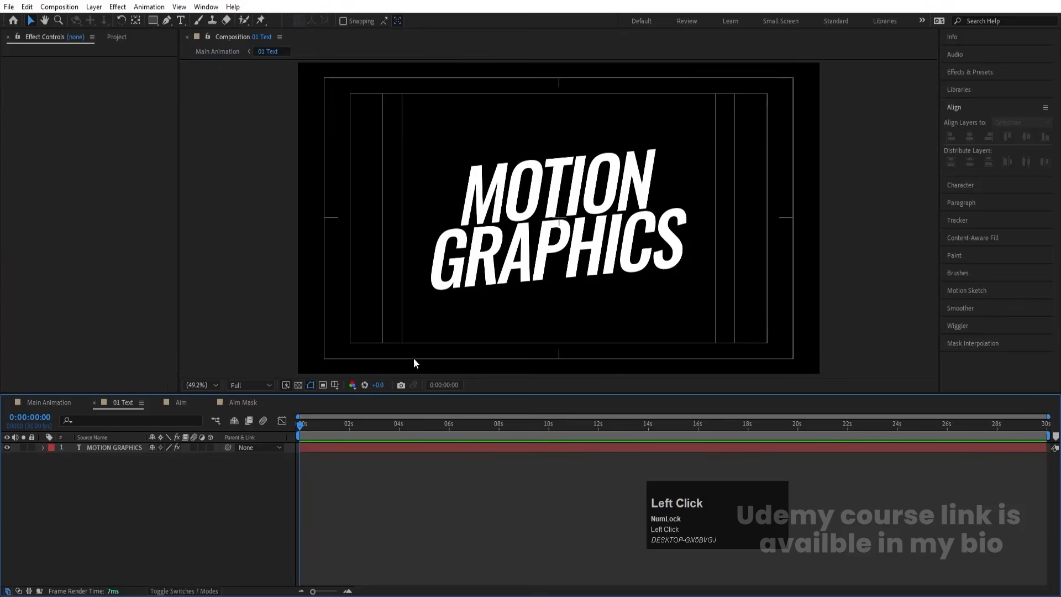
left_click(83, 446)
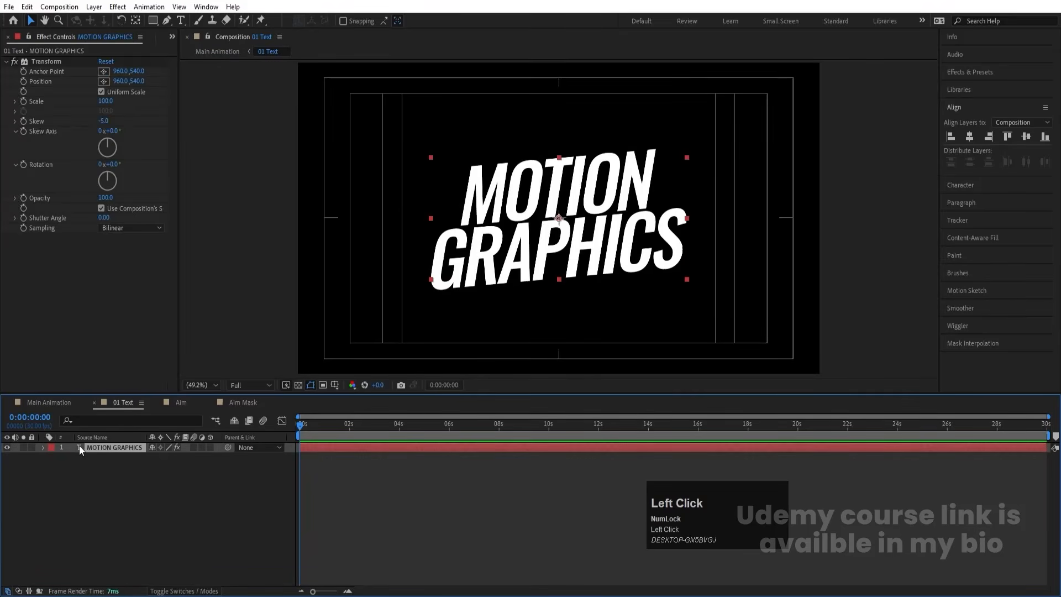
left_click(43, 447)
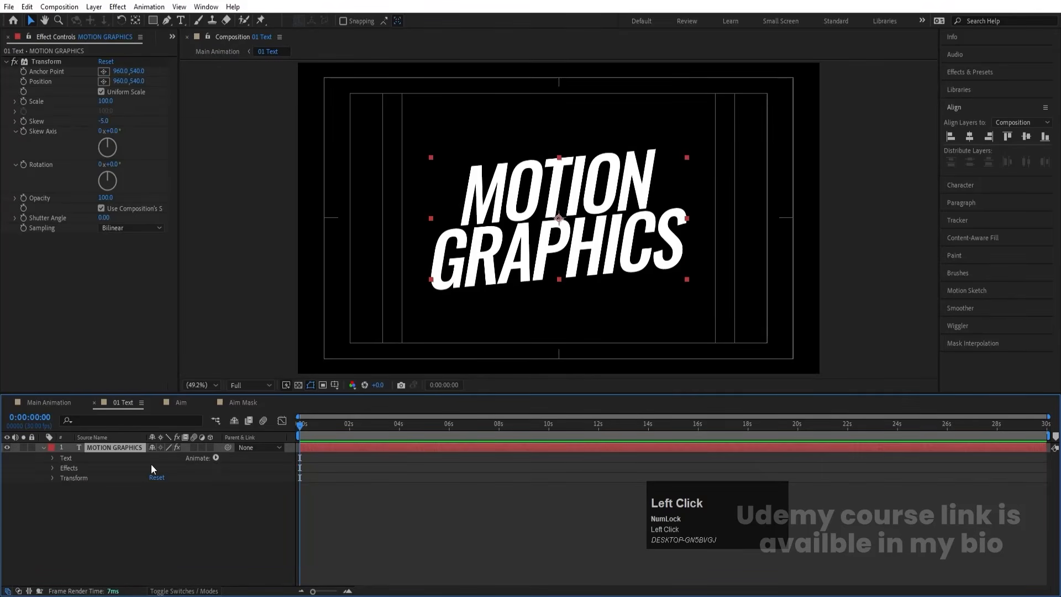
left_click(216, 459)
left_click(257, 253)
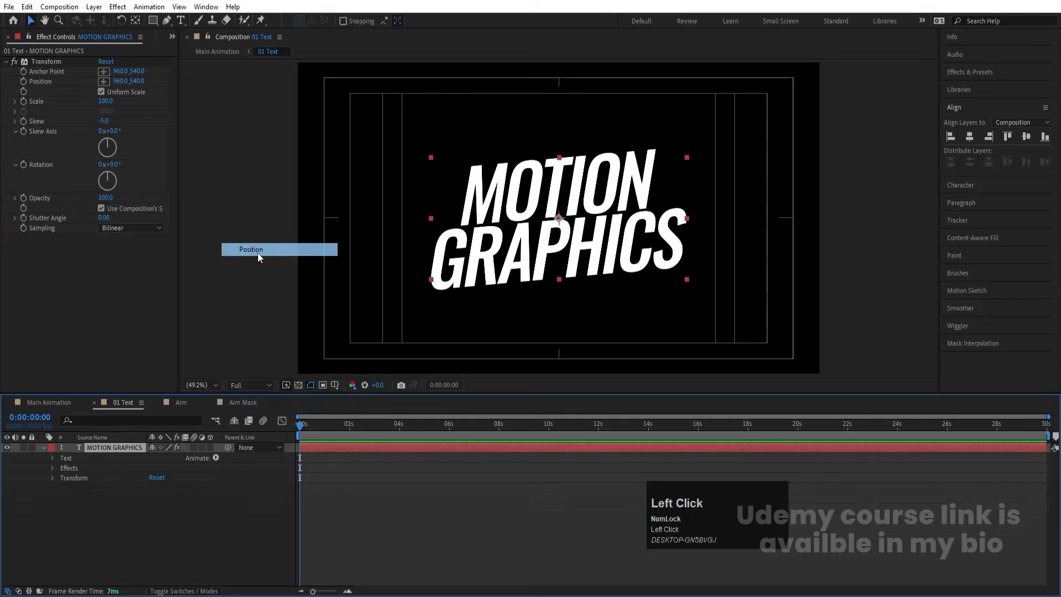
- Set the text animator's Position to 0, 142 and keyframe the range selector's Start from 0% at 0:00:00:00 to 100% at 0:00:02:00
left_click(72, 507)
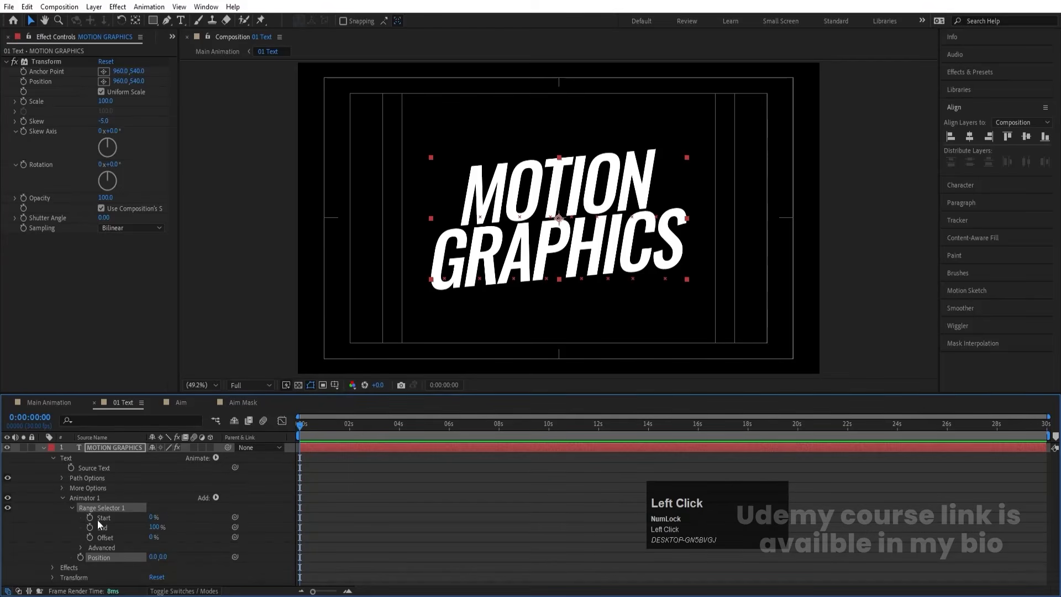
left_click_drag(165, 557, 247, 553)
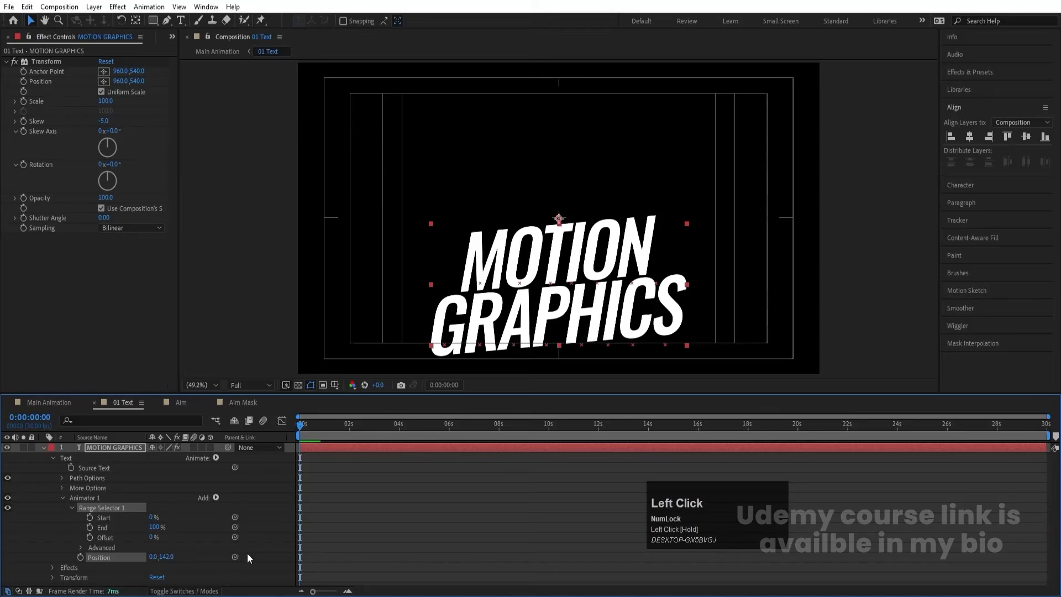
left_click(88, 518)
key("equal")
key("equal")
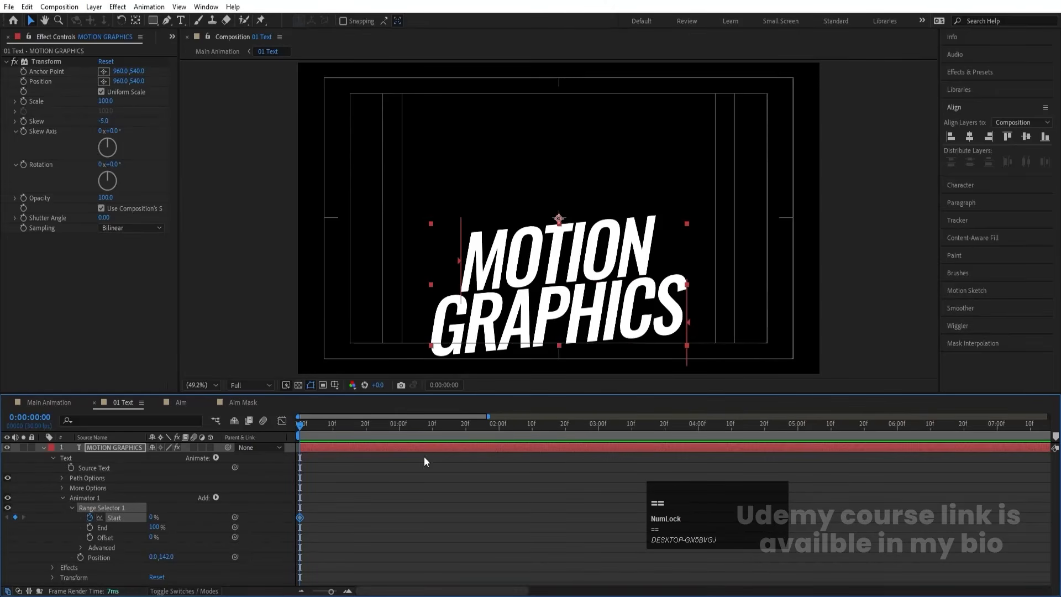
left_click(498, 424)
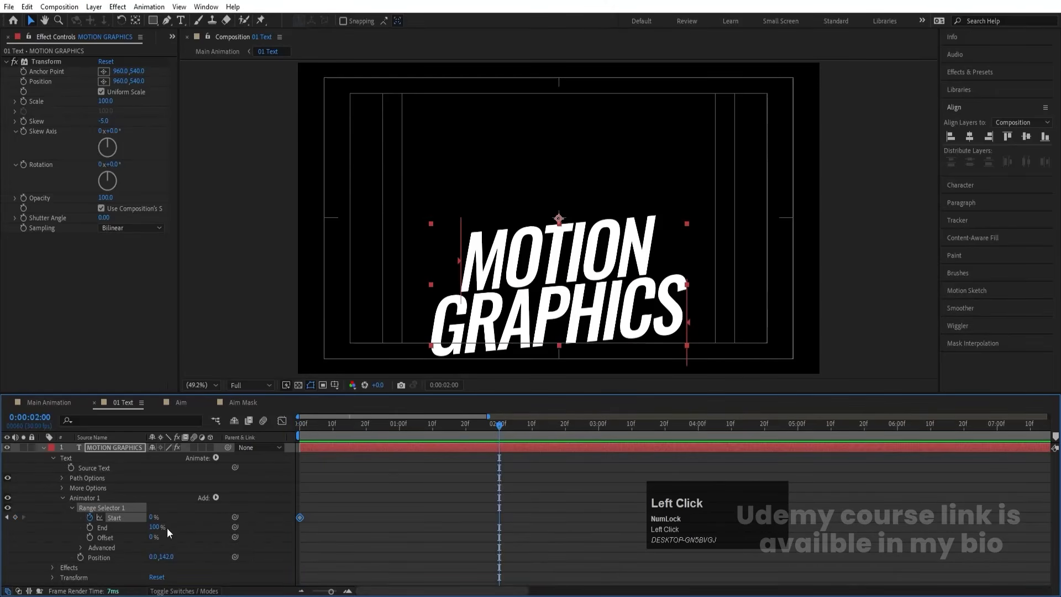
left_click_drag(153, 518, 223, 516)
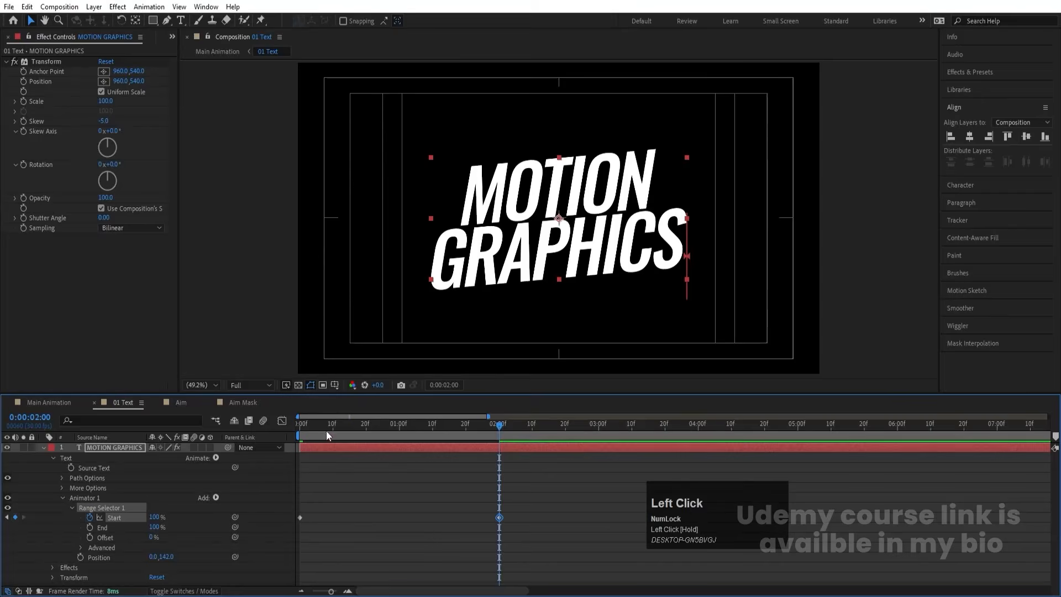
- Add a Tracking property to Animator 1 and set its Tracking Amount to -53
left_click_drag(326, 428, 293, 430)
left_click(215, 498)
mouse_move(240, 502)
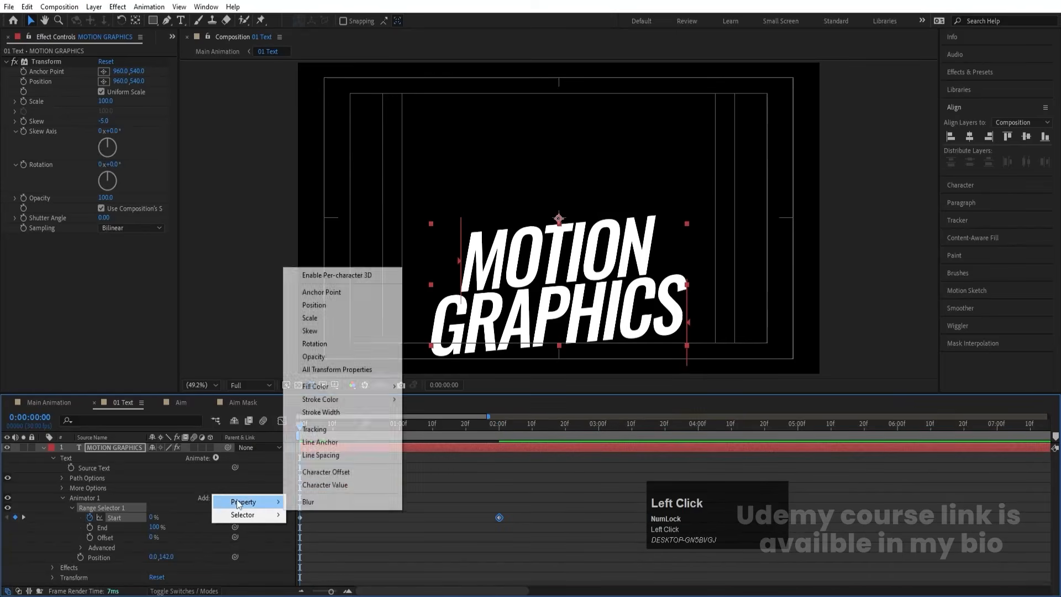
left_click(319, 430)
scroll(129, 542, "down", 1)
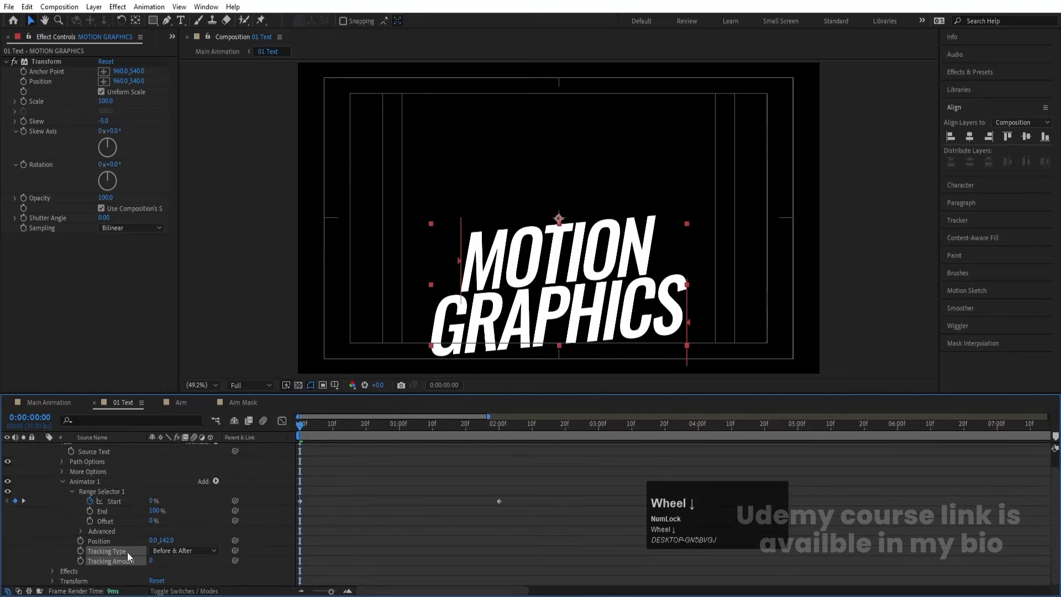
left_click_drag(153, 563, 122, 559)
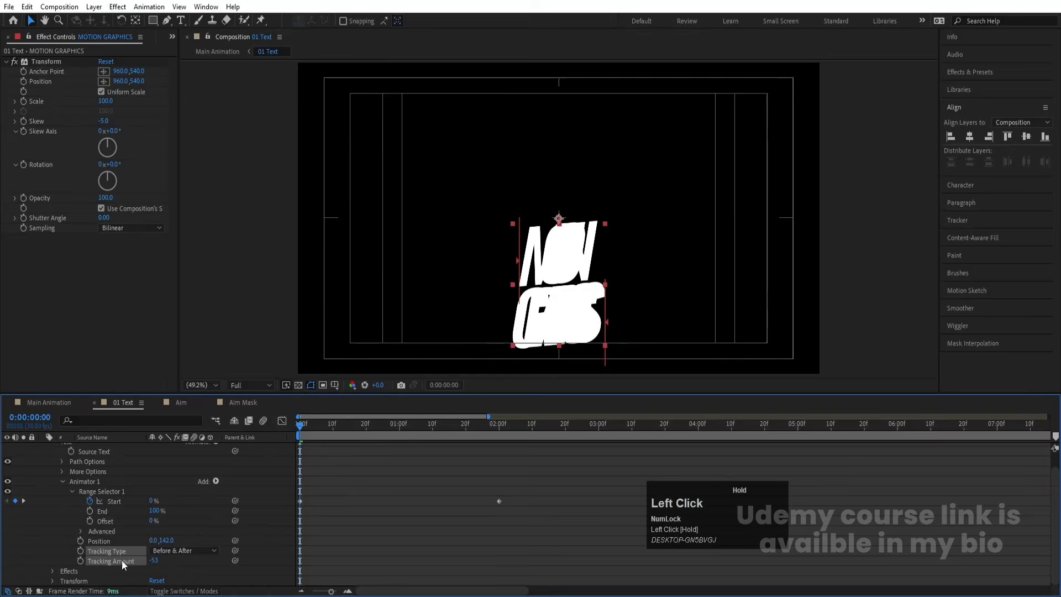
- Add an Opacity property to Animator 1 and set it to 0%
left_click(215, 481)
mouse_move(238, 485)
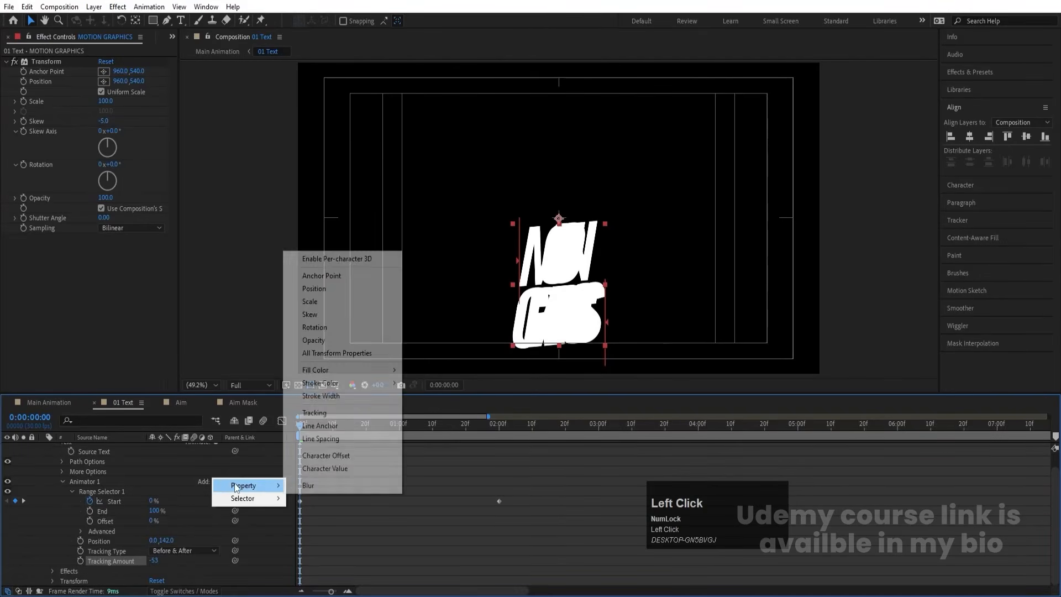
left_click(314, 339)
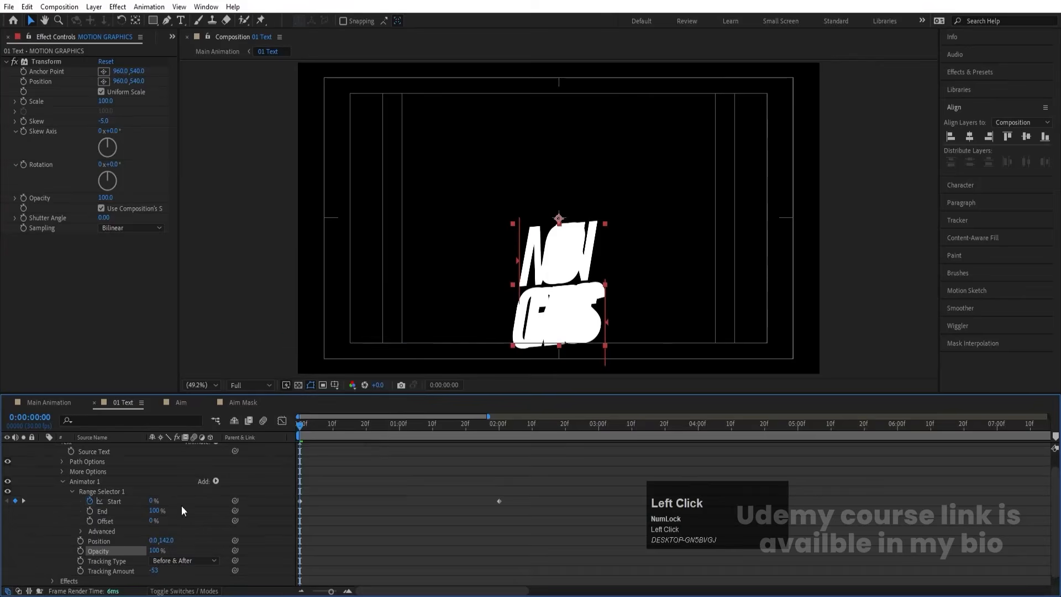
left_click(156, 550)
type("0")
key("Return")
- Add a Blur property to Animator 1, set it to 50, and preview the letter reveal
left_click(216, 482)
mouse_move(264, 487)
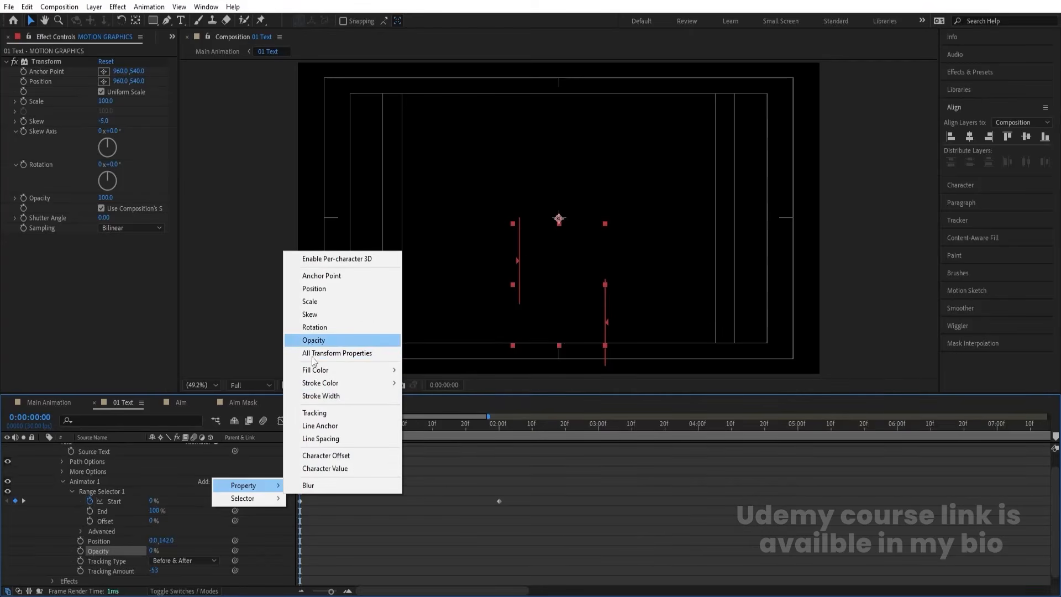
left_click(321, 485)
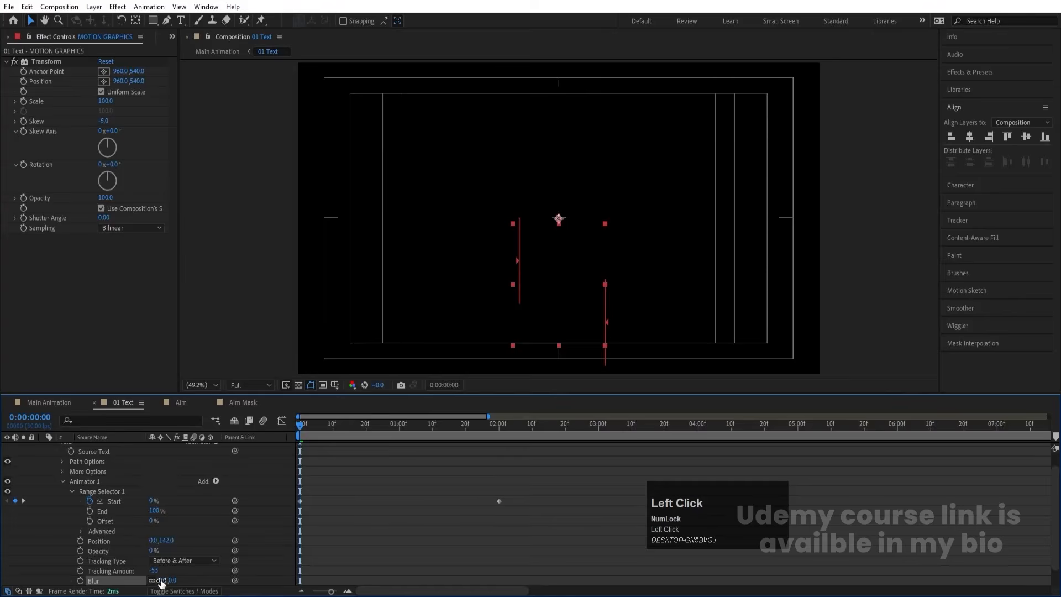
type("50")
key("Return")
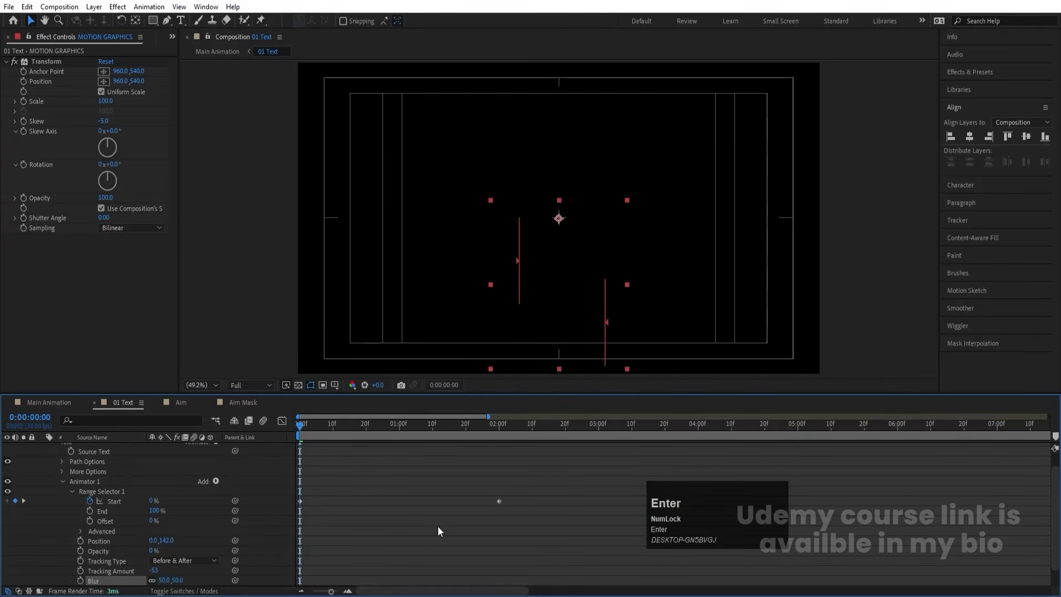
key("space")
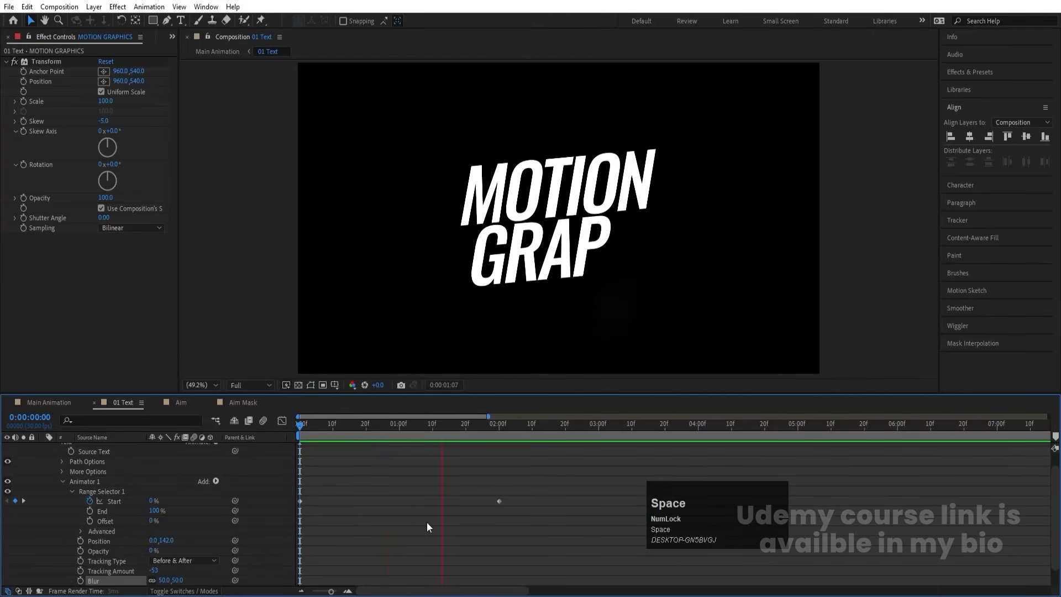
- Easy-ease the range selector's Start keyframes, steepen their speed curve from both ends, and preview the text reveal from the beginning
left_click_drag(559, 539, 293, 461)
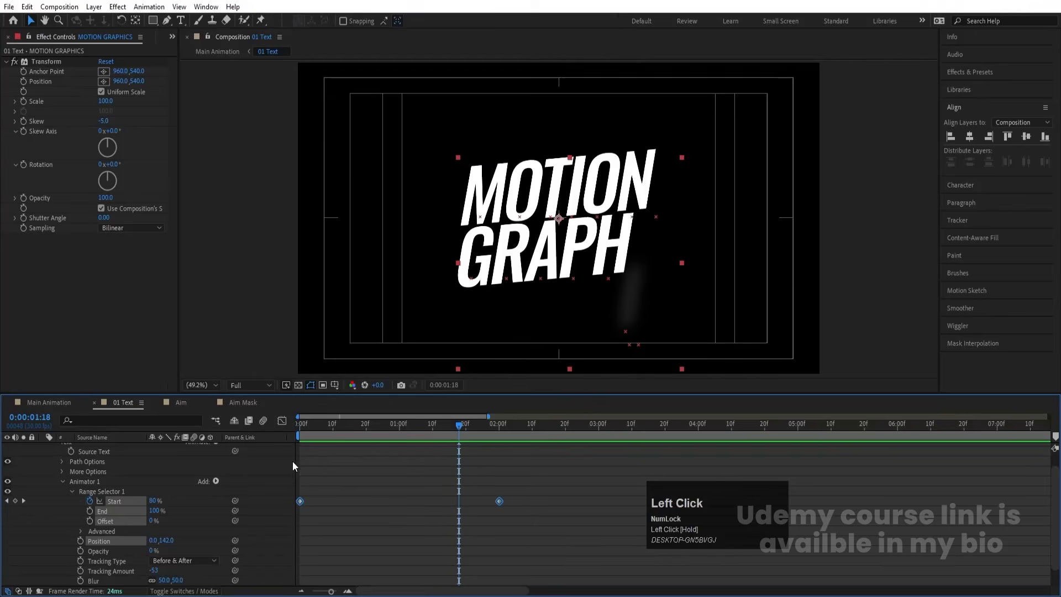
key("F9")
left_click(282, 420)
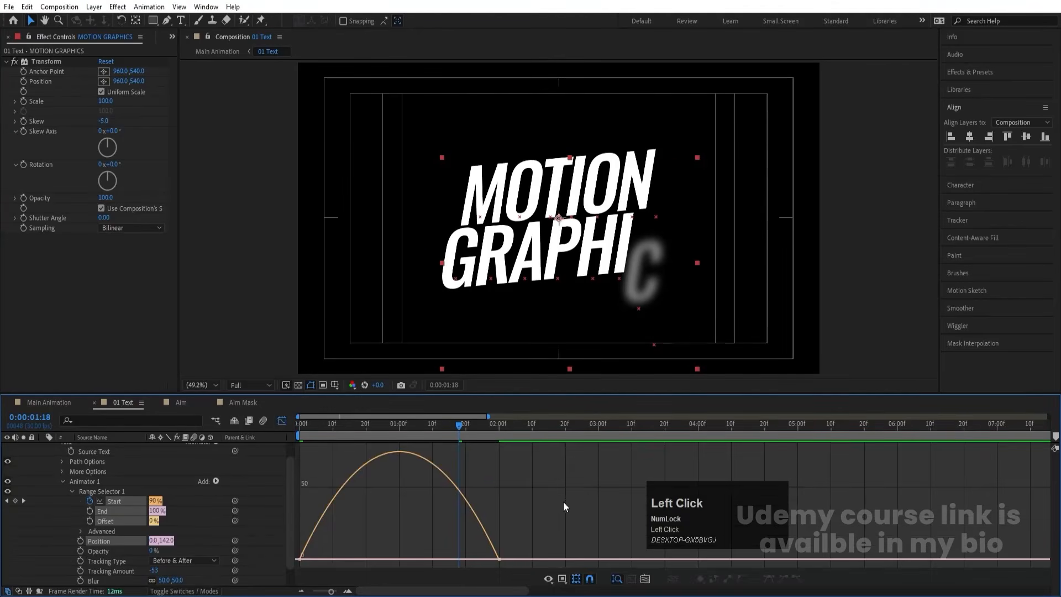
left_click_drag(588, 504, 187, 568)
left_click_drag(466, 557, 420, 557)
left_click_drag(334, 556, 377, 558)
left_click_drag(342, 428, 267, 429)
left_click(281, 423)
key("space")
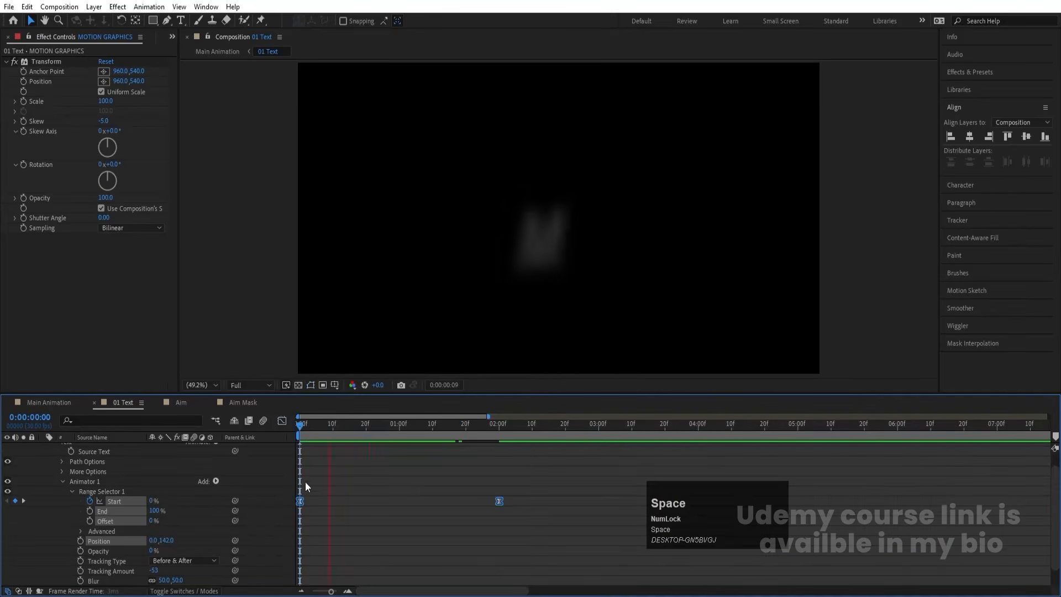
key("space")
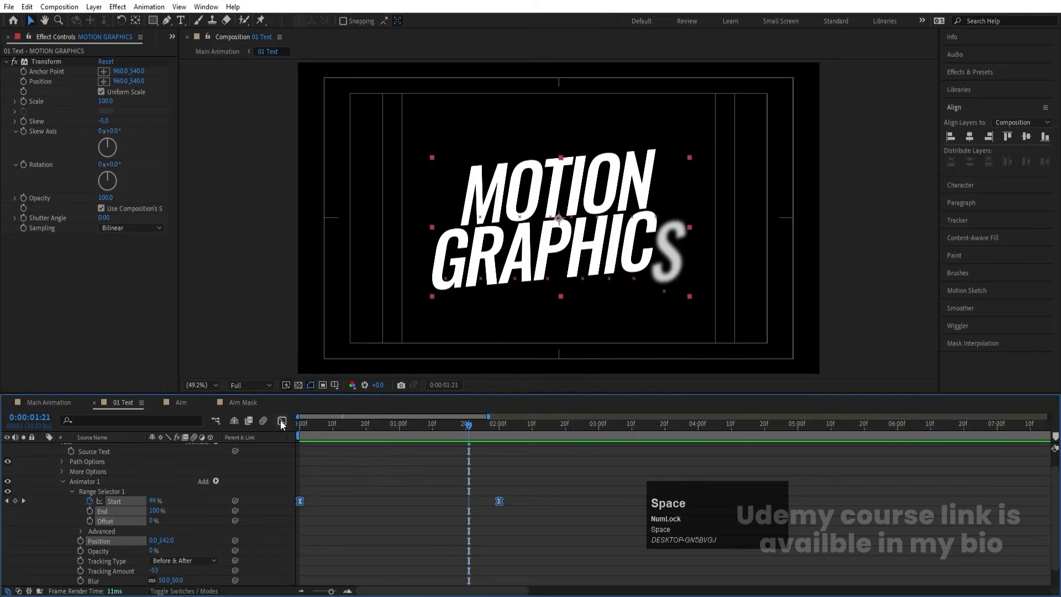
left_click(282, 421)
- In Main Animation, move the Aim, Aim Mask and Blur layers together to start at 0:00:01:00 and preview the timing
left_click(60, 403)
left_click(445, 423)
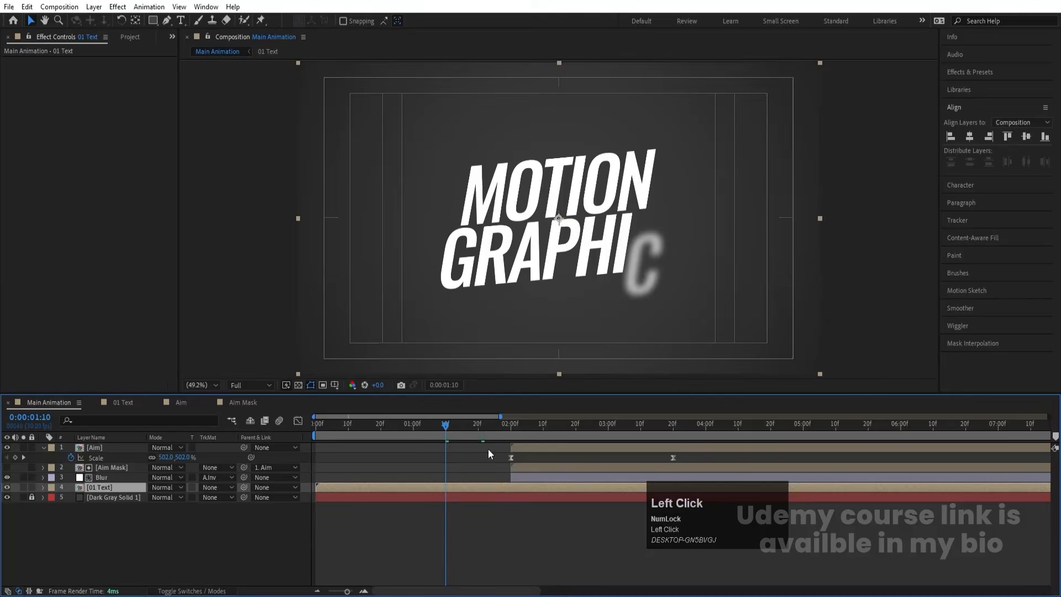
left_click(527, 477)
left_click(525, 448, "shift")
left_click_drag(525, 448, 444, 428)
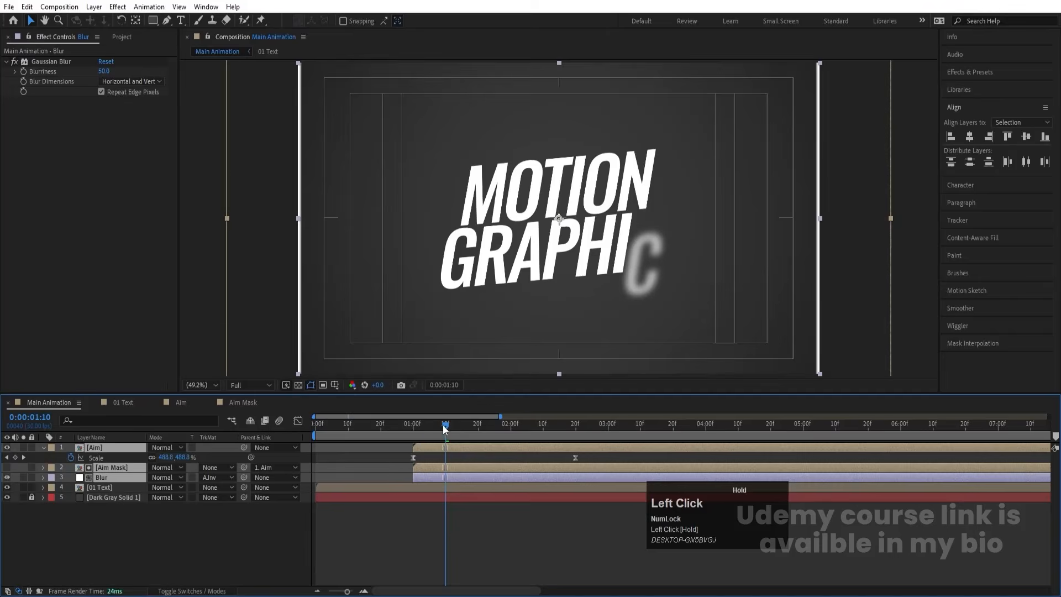
key("space")
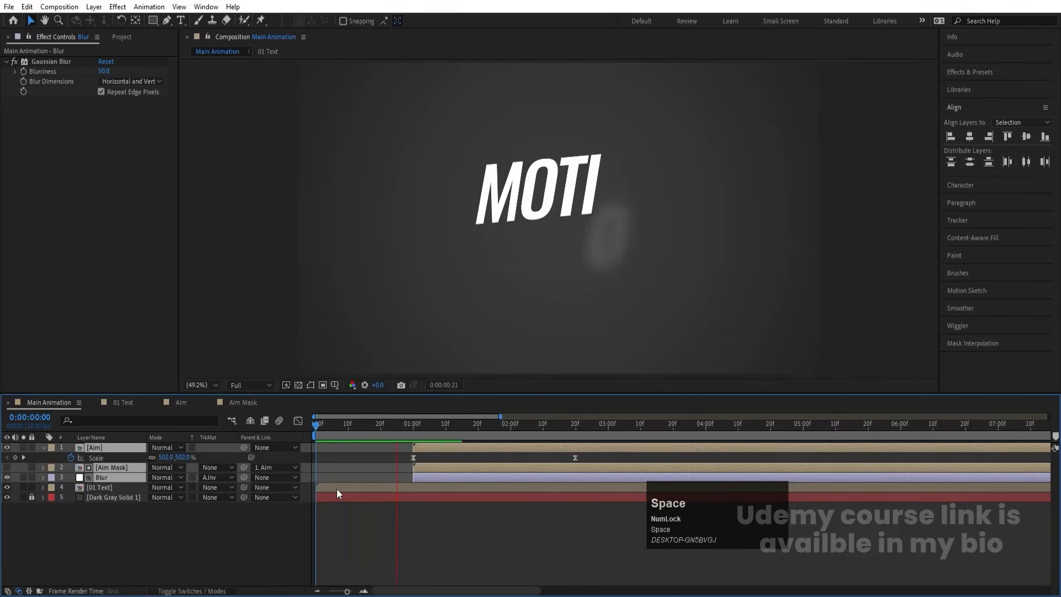
left_click(511, 551)
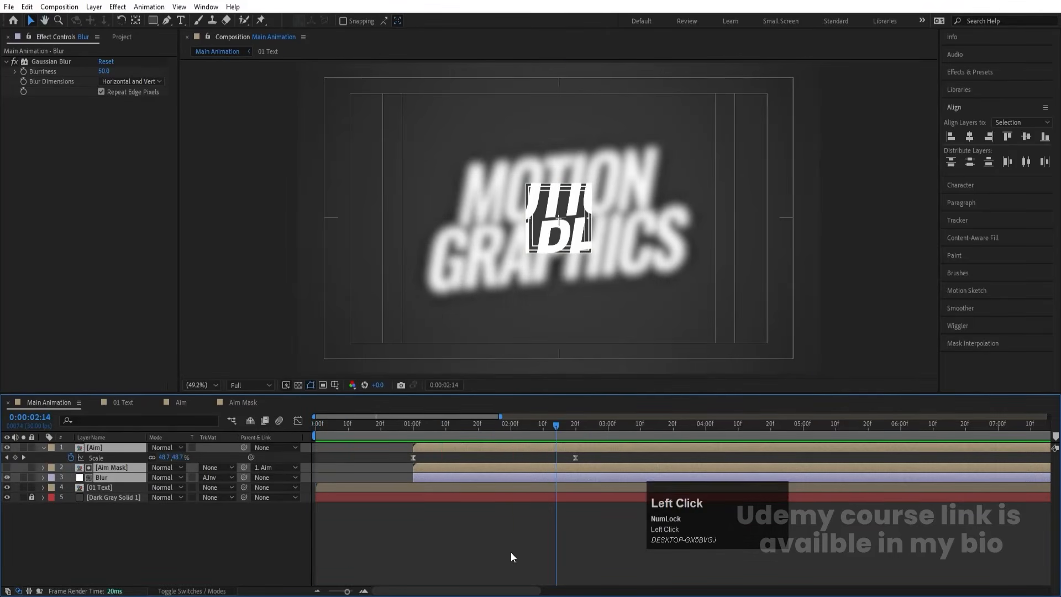
- Start Position keyframing on the Aim layer at 0:00:02:14 with the graphic centred
left_click(117, 449)
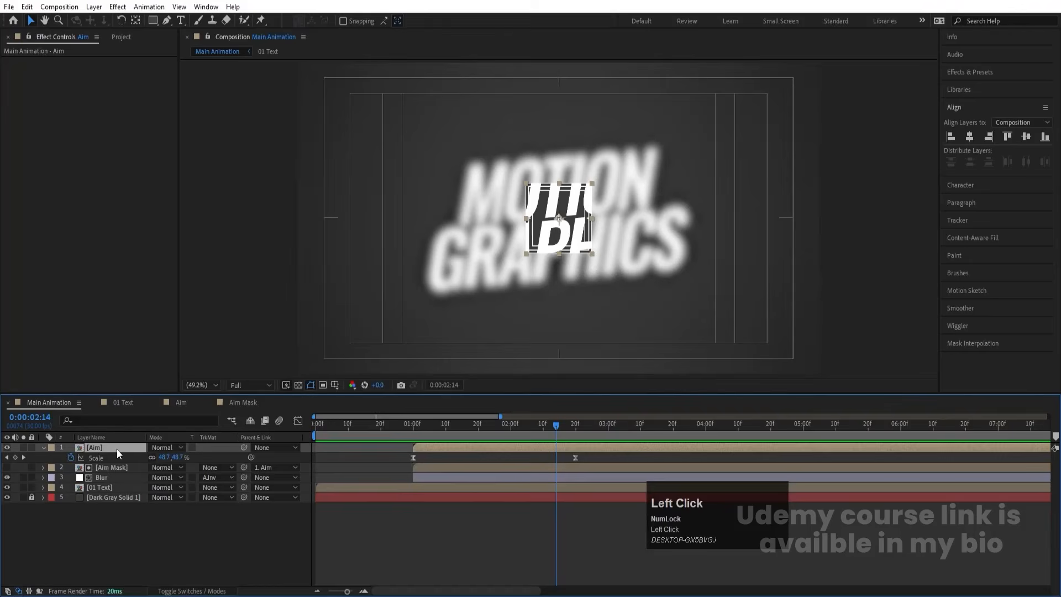
key("p")
left_click(72, 458)
key("minus")
- Keyframe the Aim graphic's Position through the end of GRAPHICS, start of MOTION, start of GRAPHICS and end of MOTION by 0:00:05:19, and preview it
key("space")
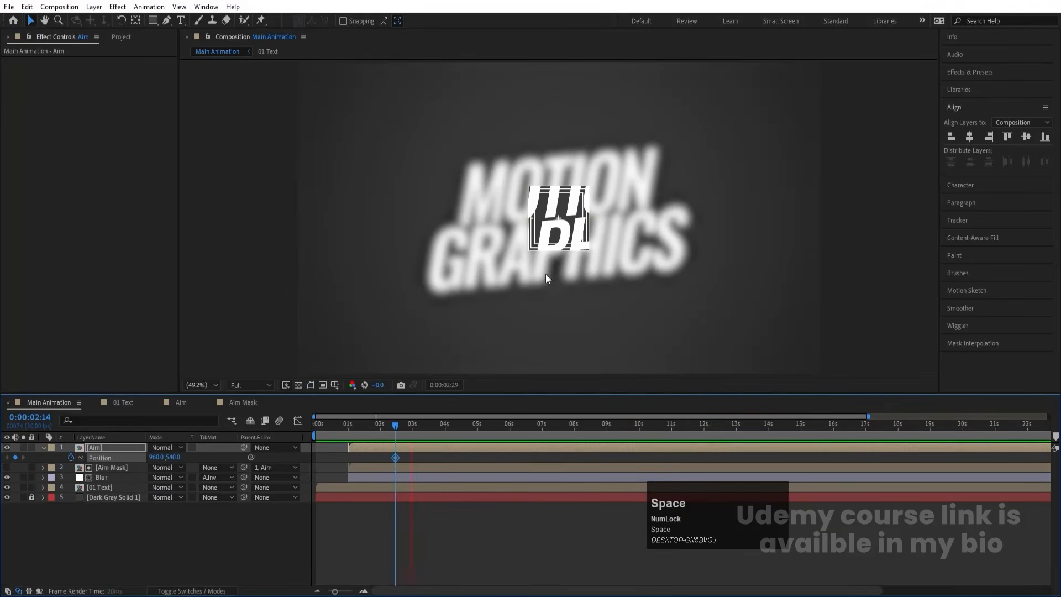
left_click_drag(569, 237, 453, 299)
key("space")
key("space")
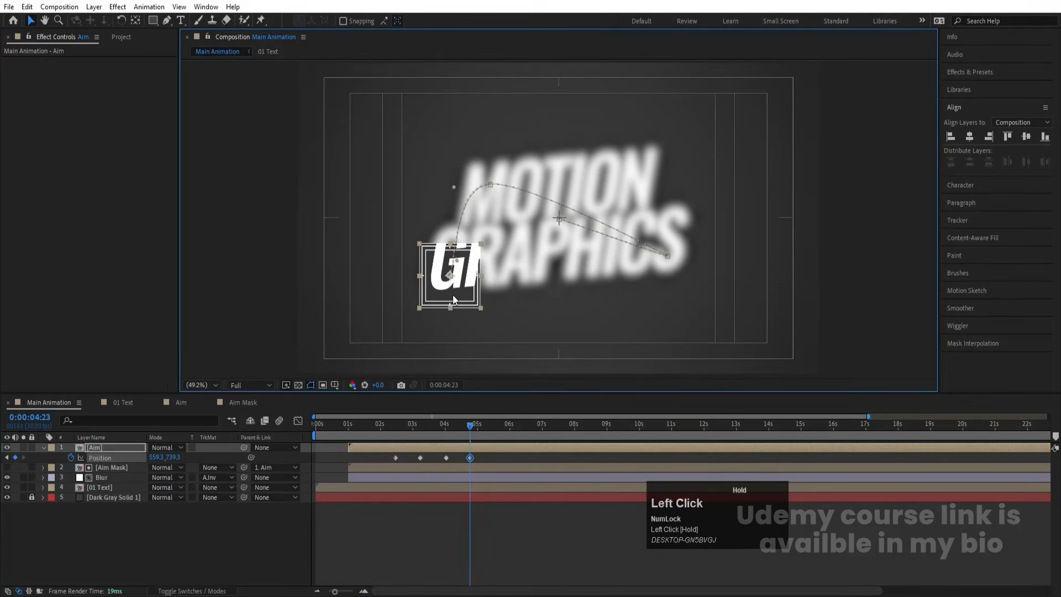
key("space")
left_click_drag(452, 299, 625, 205)
left_click(446, 458)
left_click_drag(359, 428, 306, 441)
key("space")
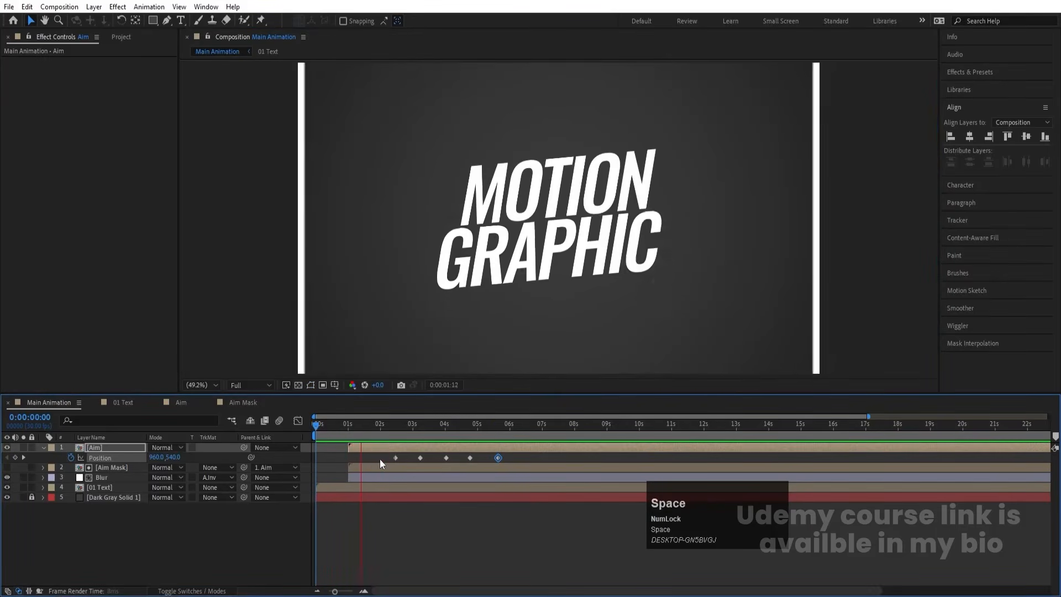
- Apply Easy Ease to all five Aim Position keyframes and preview the movement
key("Num_Lock")
left_click_drag(379, 458, 522, 463)
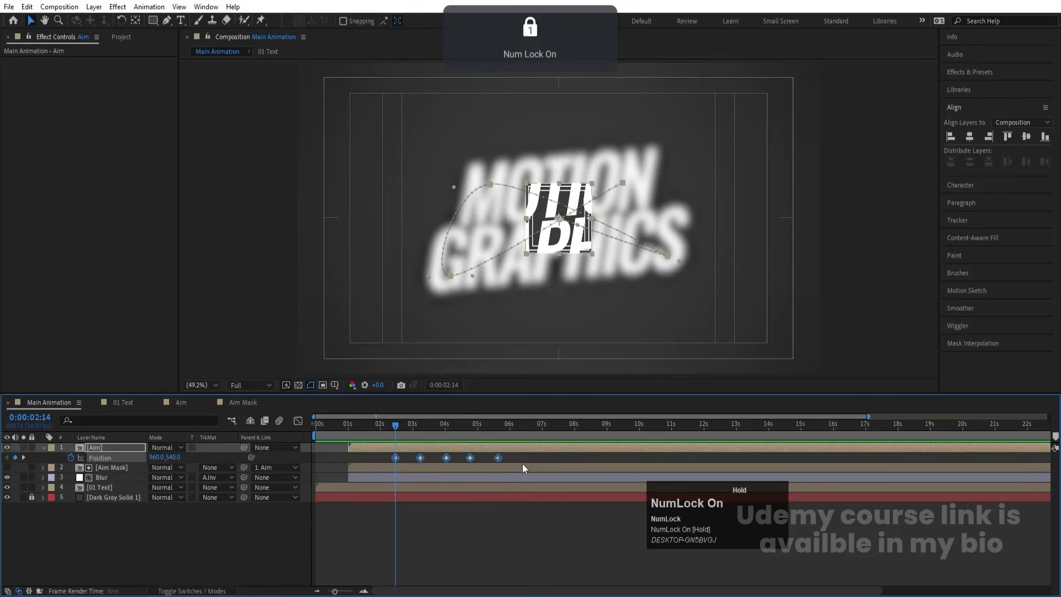
key("F9")
scroll(522, 463, "up", 2)
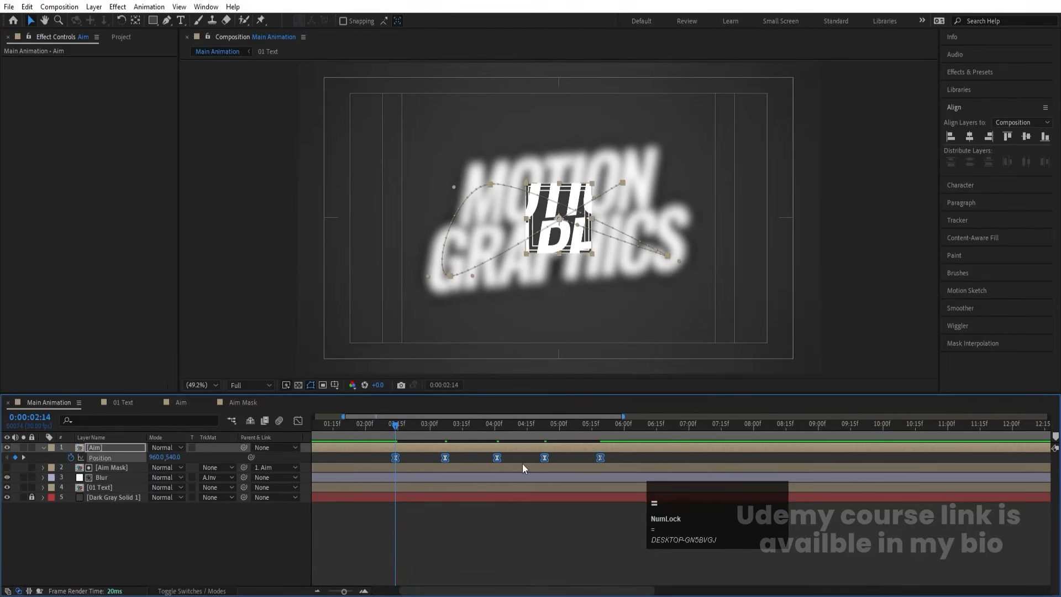
key("space")
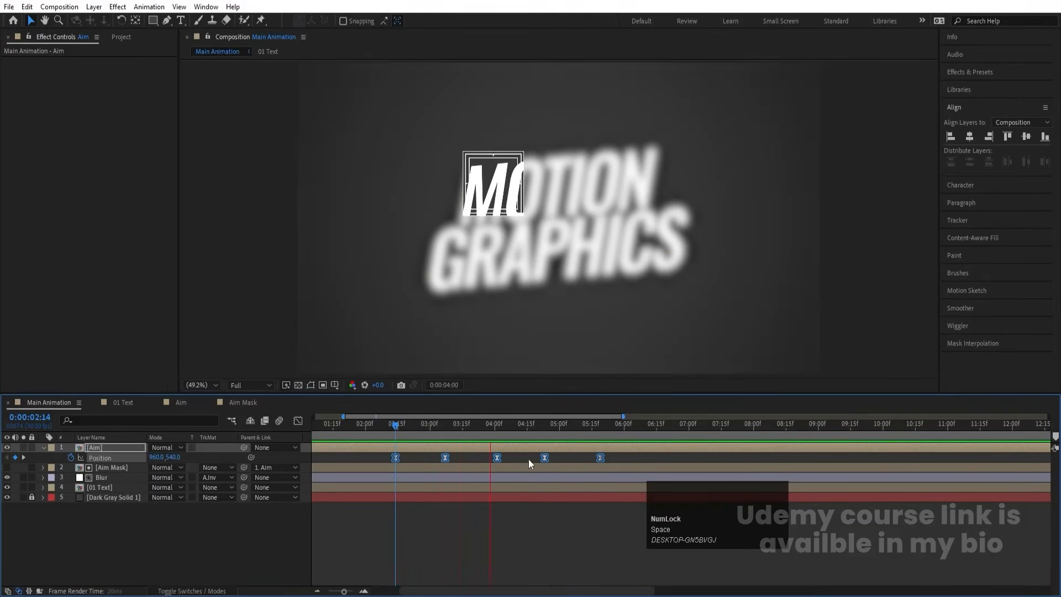
key("space")
- Steepen the Aim Position speed curve to about 75% influence on all keyframes and preview the eased movement
left_click(297, 420)
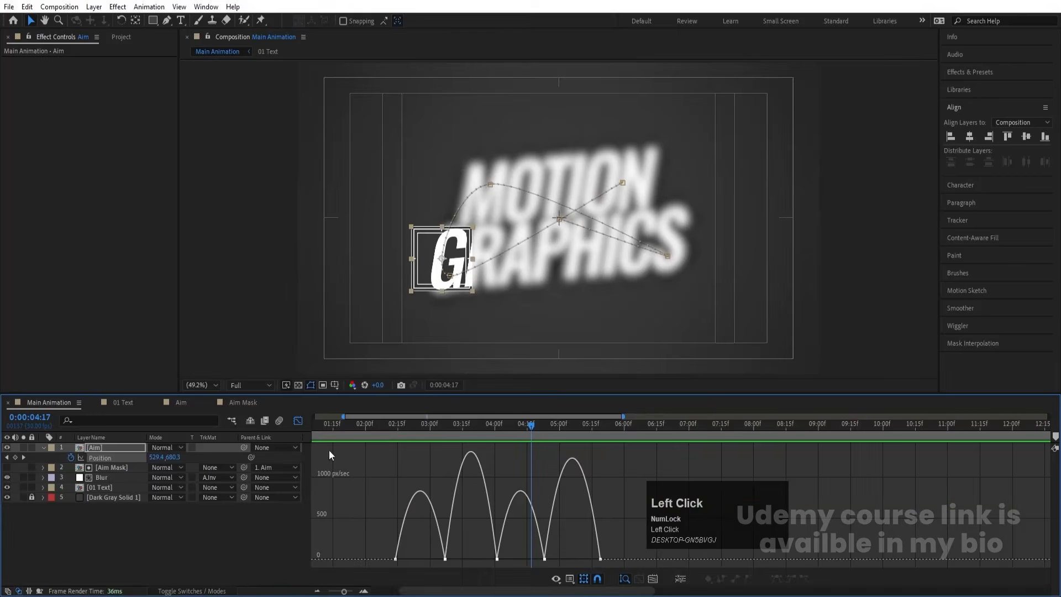
left_click_drag(589, 555, 566, 556)
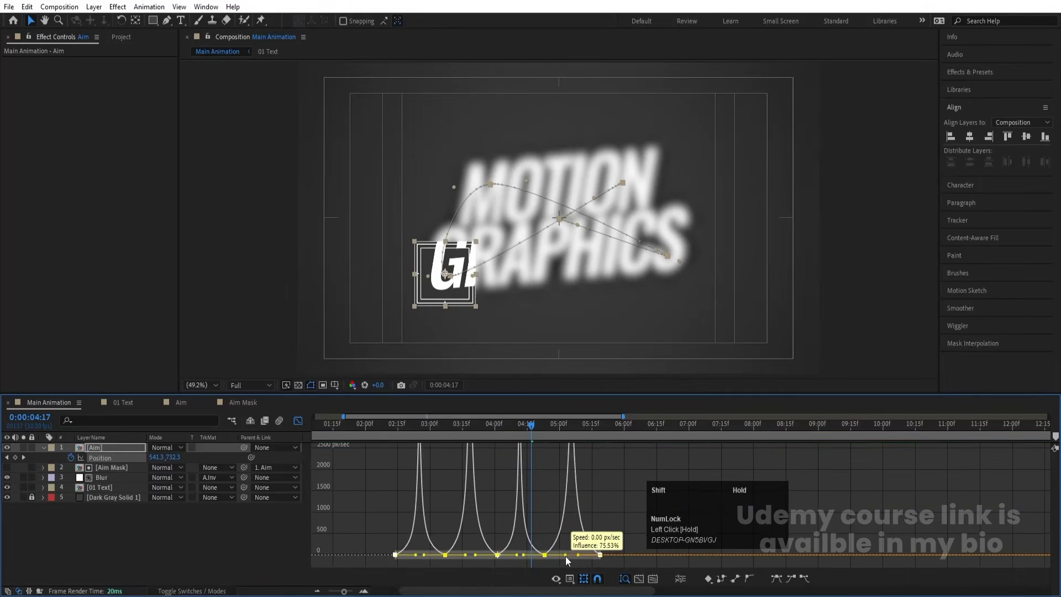
left_click(297, 421)
left_click(413, 424)
left_click(393, 430)
key("space")
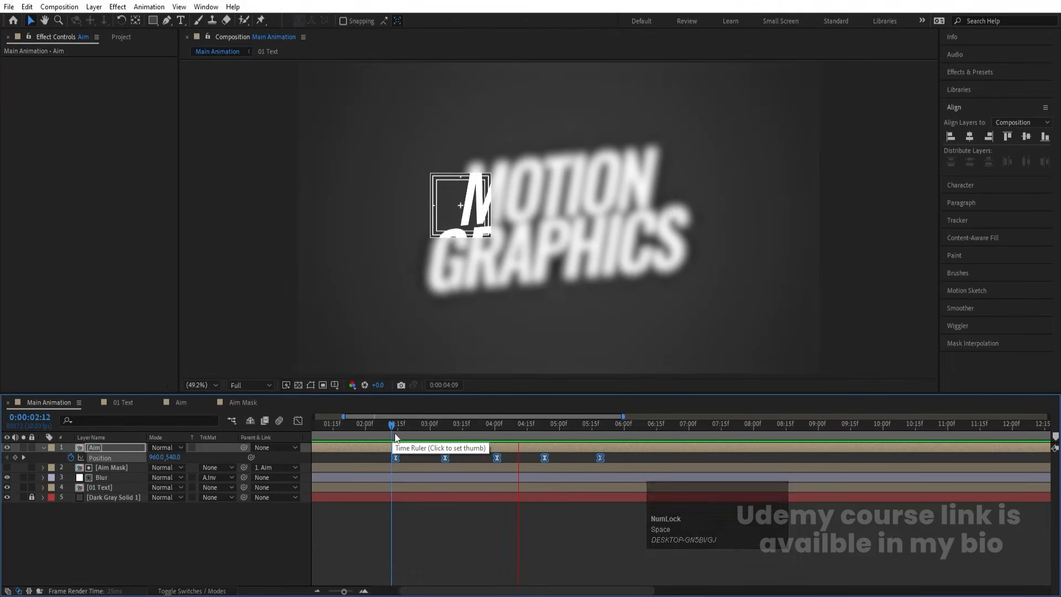
key("space")
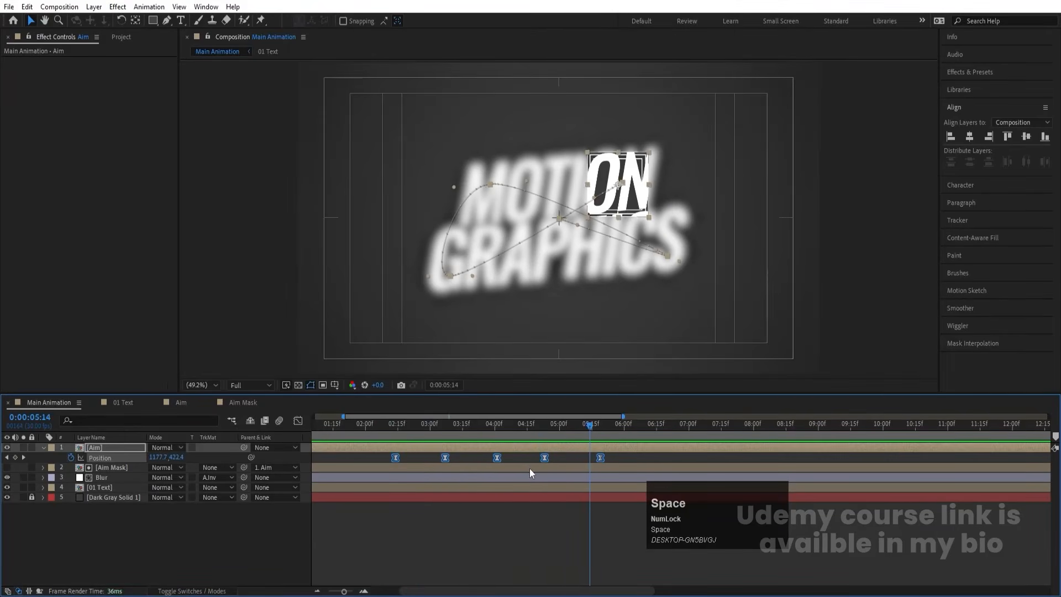
- Play Main Animation from the start to check the text reveal together with the Aim movement
left_click(564, 499)
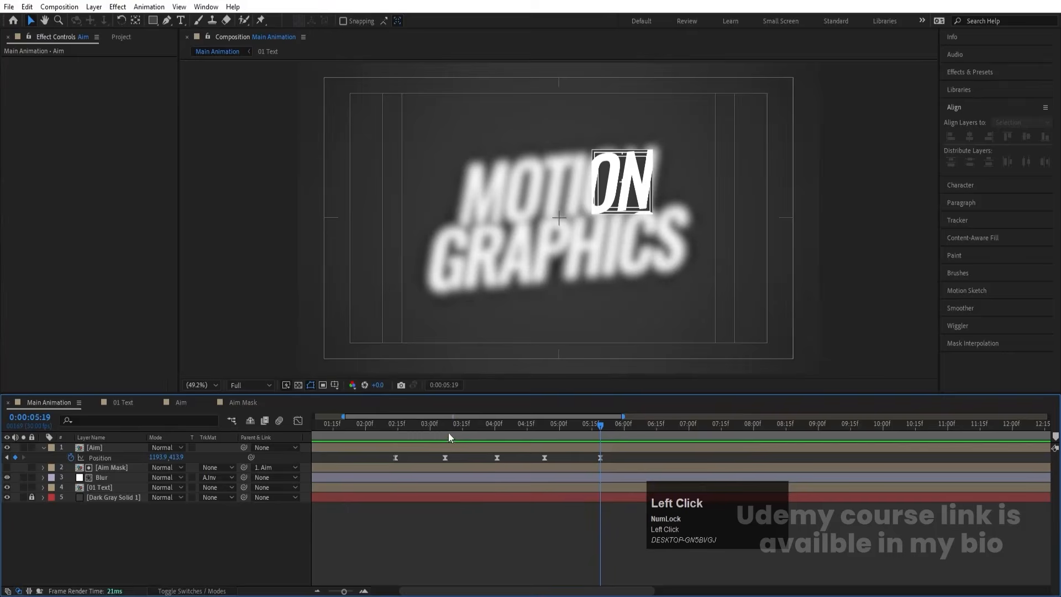
left_click_drag(445, 429, 283, 426)
key("space")
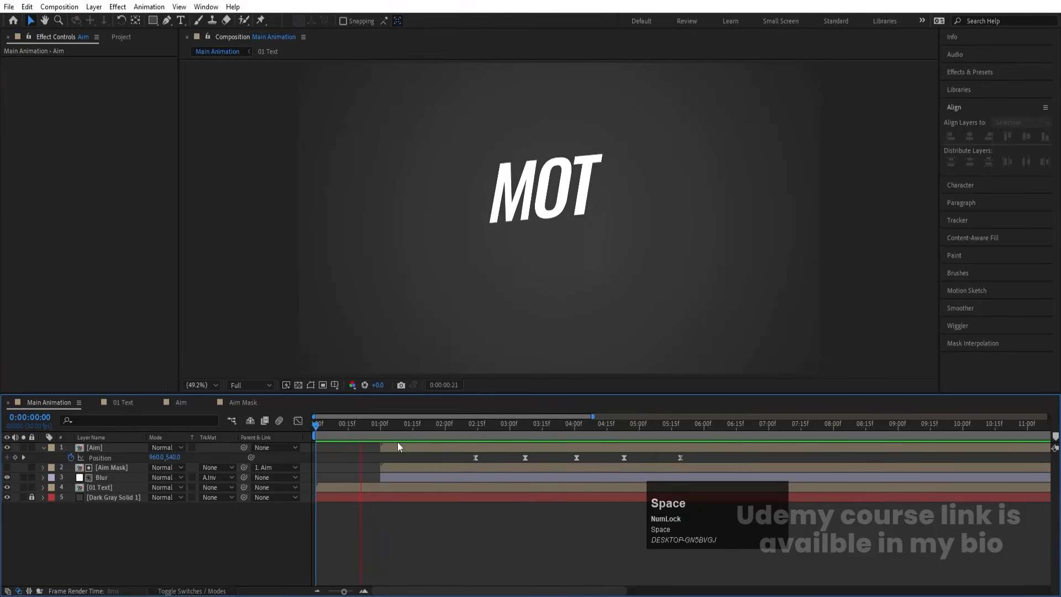
- Play Main Animation through the Aim's full path to check the timing of its movement
key("space")
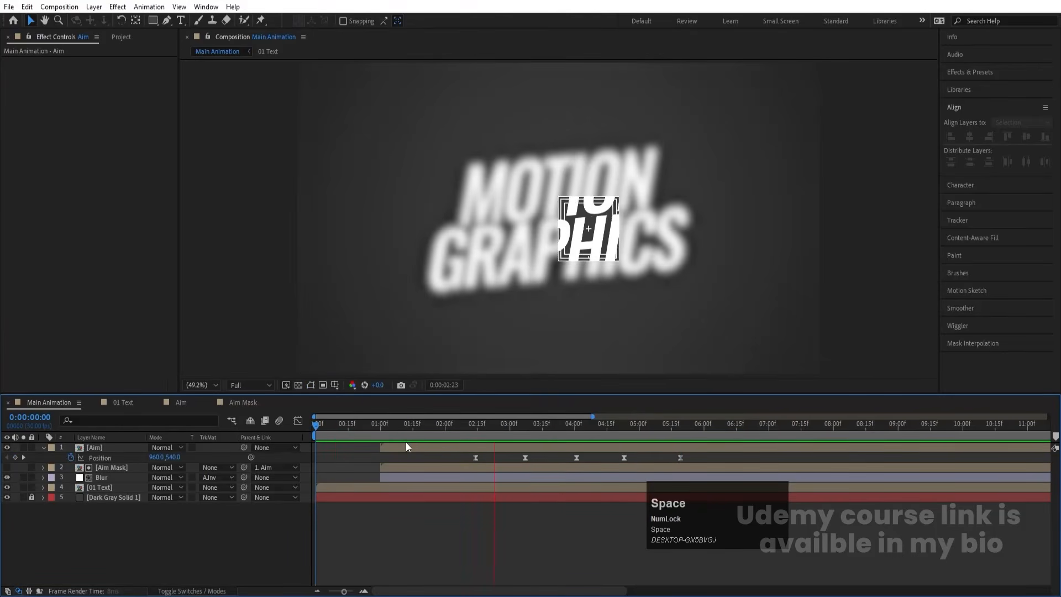
key("space")
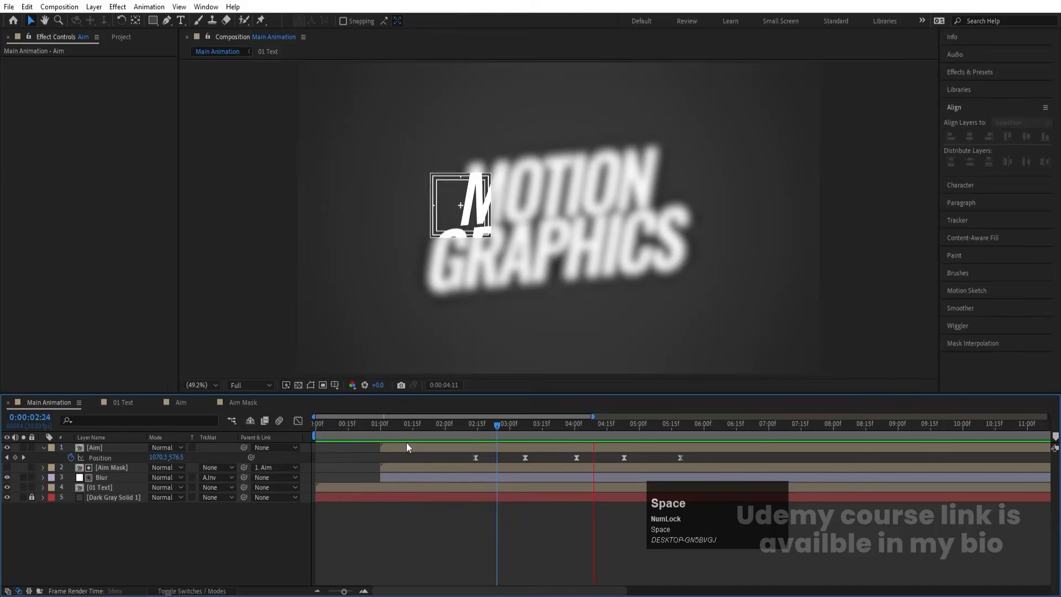
key("space")
key("space")
key("space")
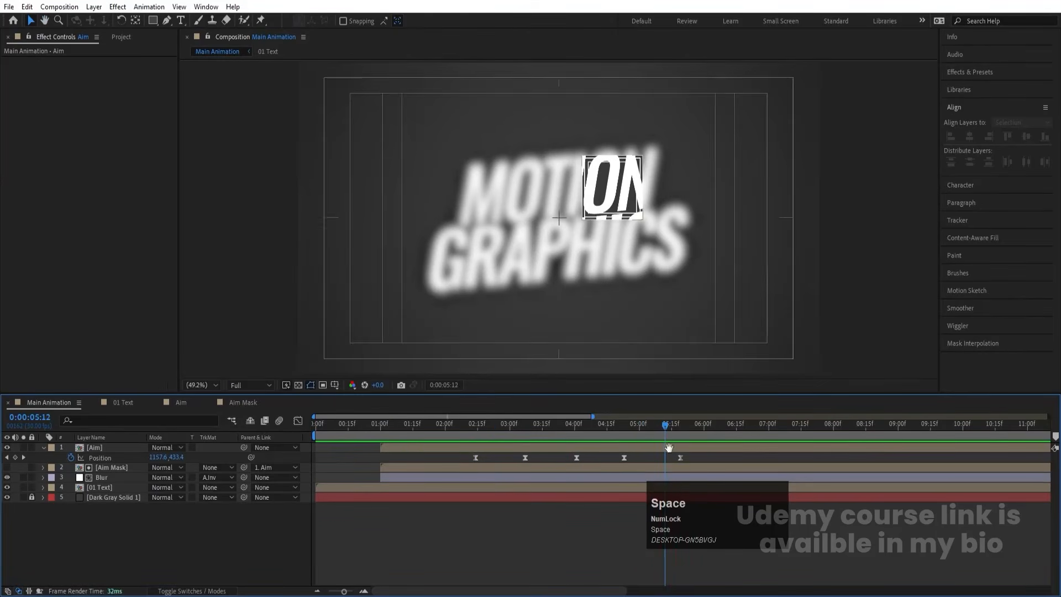
key("space")
key("space")
left_click(702, 436)
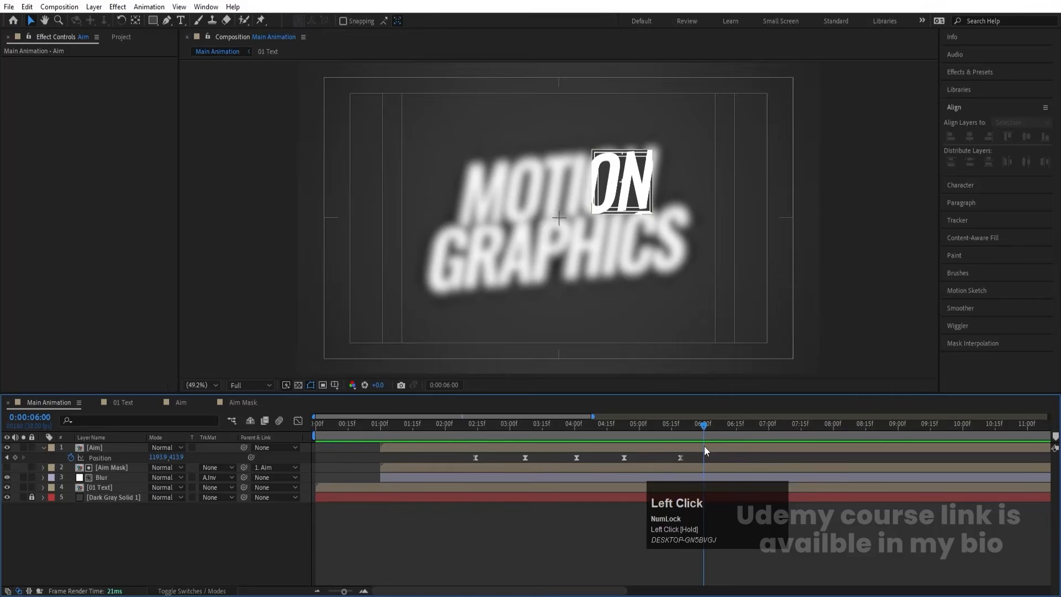
- Delete the Aim's second and fourth Position keyframes and preview the shortened path
left_click_drag(614, 426, 521, 426)
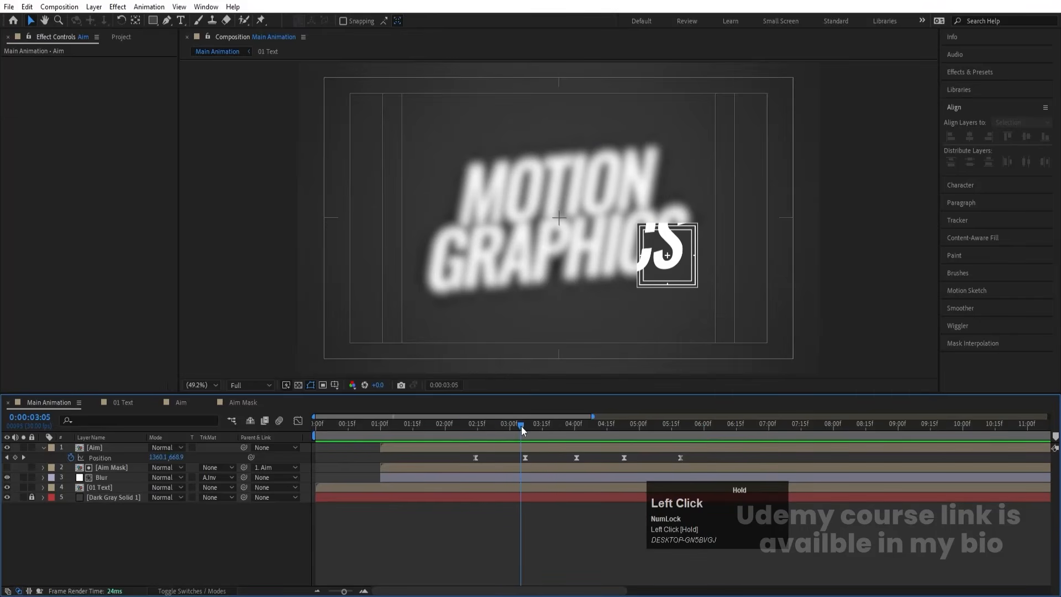
left_click(525, 458)
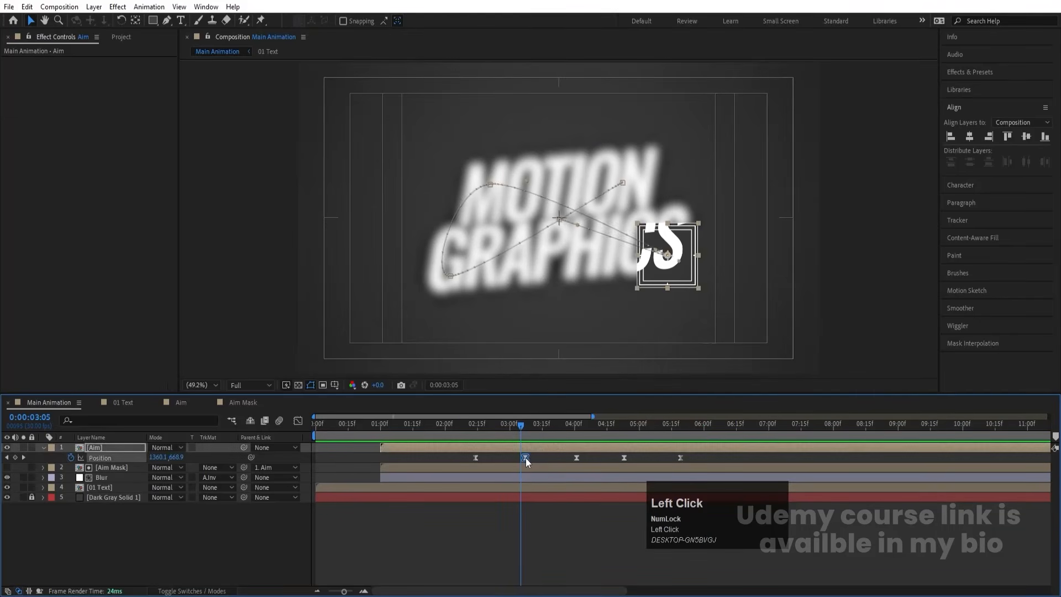
key("Delete")
left_click(623, 458)
key("Delete")
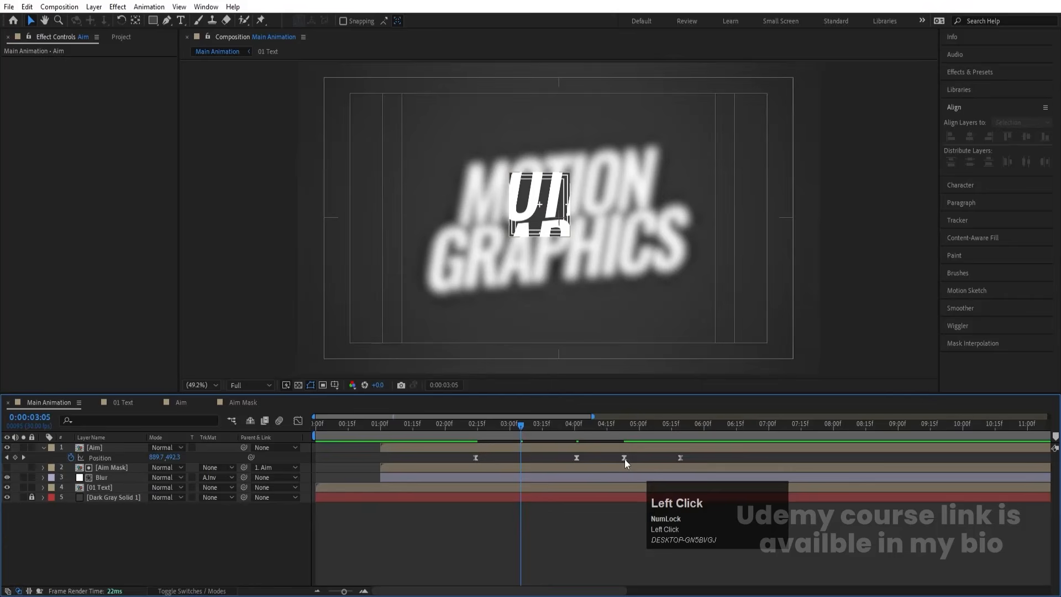
left_click_drag(520, 426, 460, 426)
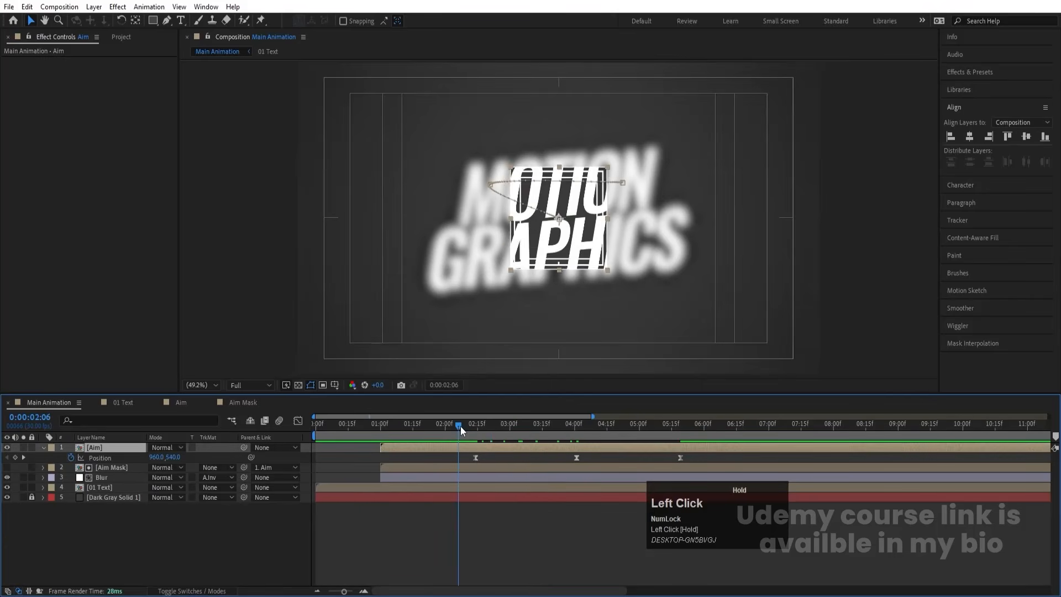
key("space")
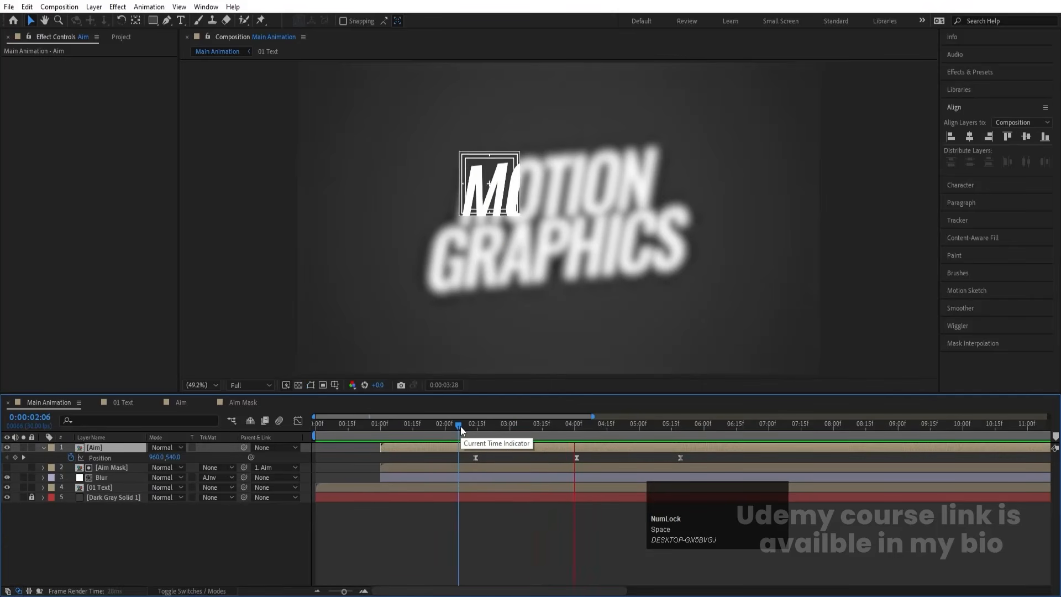
key("space")
left_click(603, 460)
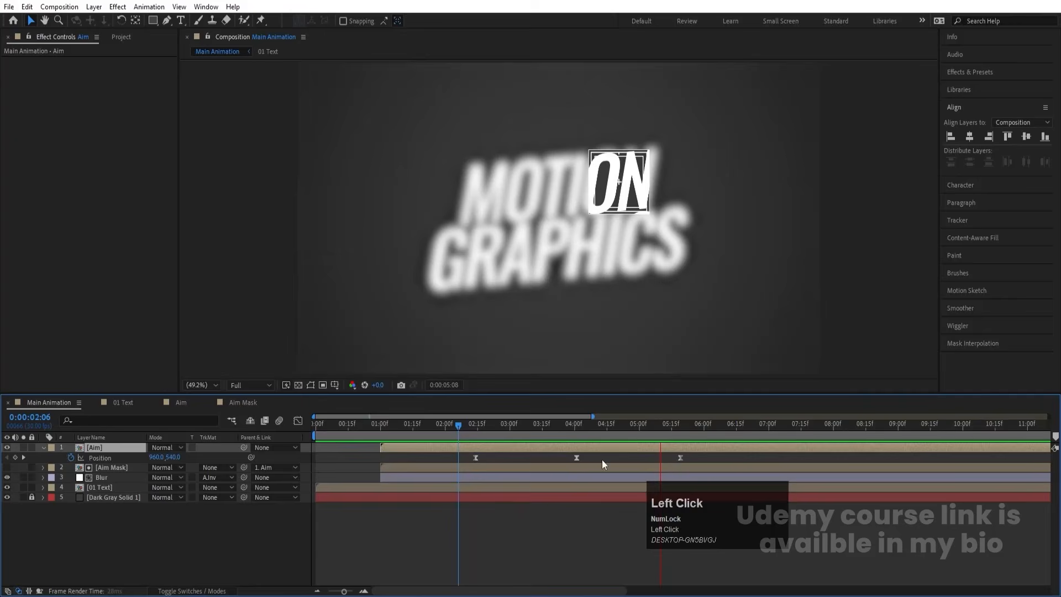
- Compress the three Aim Position keyframes proportionally so the last falls at about 0:00:04:07, and preview from the start
left_click_drag(688, 463, 445, 461)
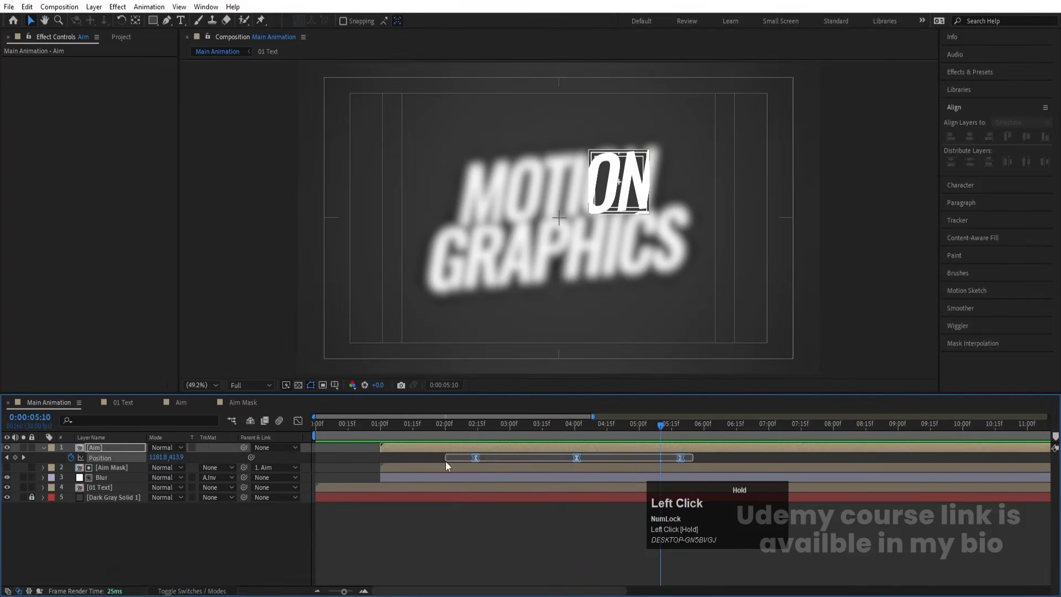
left_click(664, 459)
left_click_drag(664, 459, 426, 459)
key("alt")
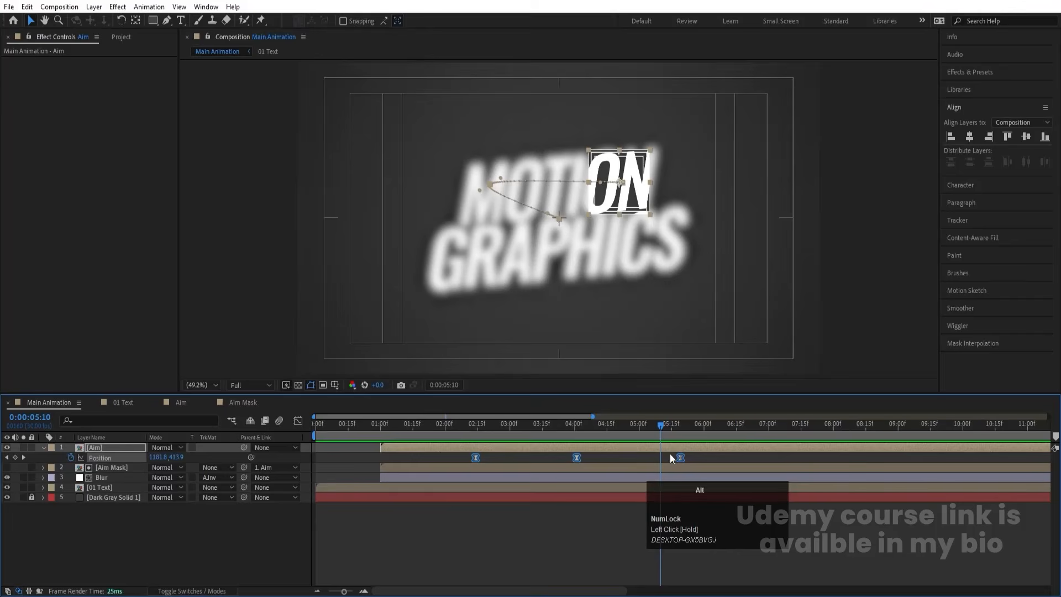
left_click_drag(680, 457, 137, 436)
key("space")
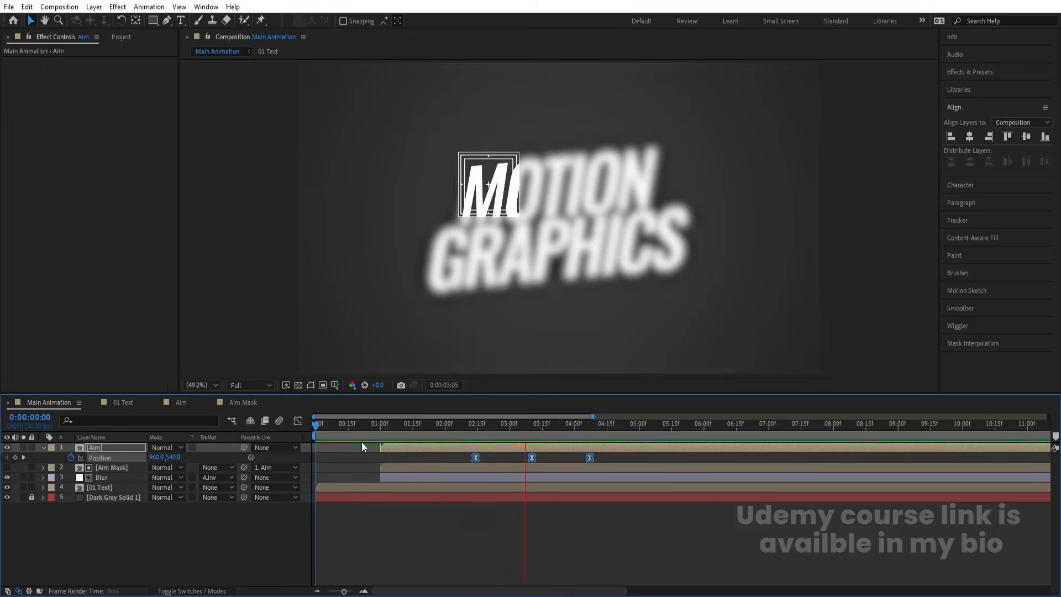
key("space")
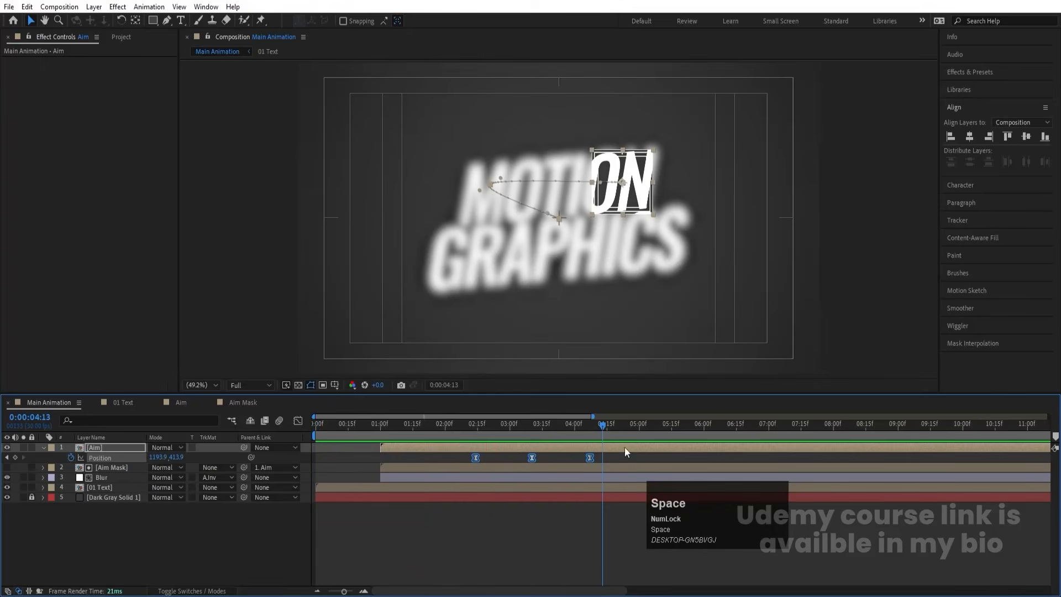
- Add Aim Scale keyframes holding 45% at 0:00:05:00 and 0:00:05:18
left_click(640, 424)
left_click(128, 520)
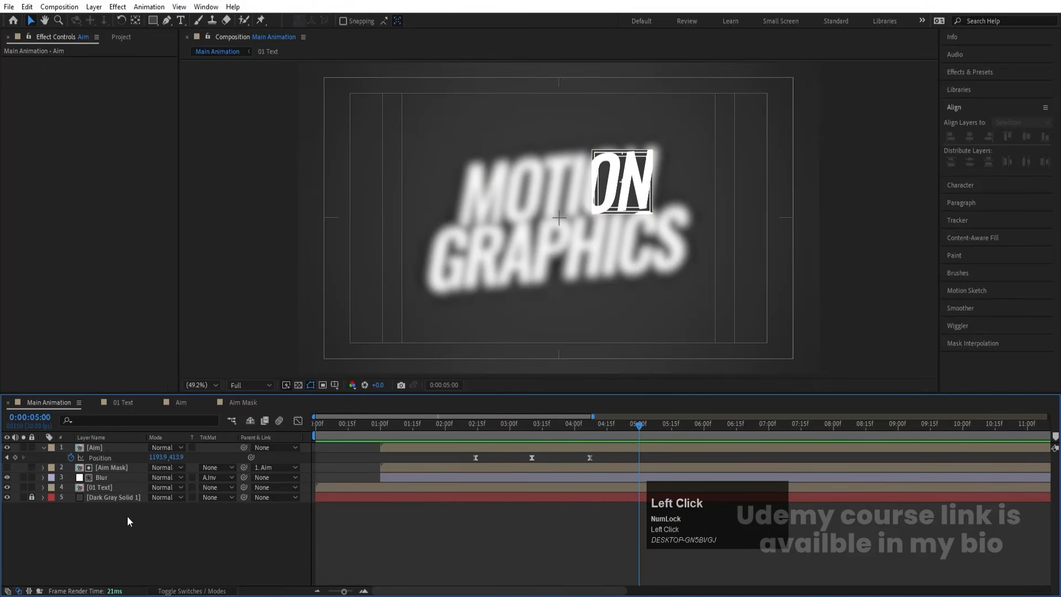
left_click(106, 448)
key("s")
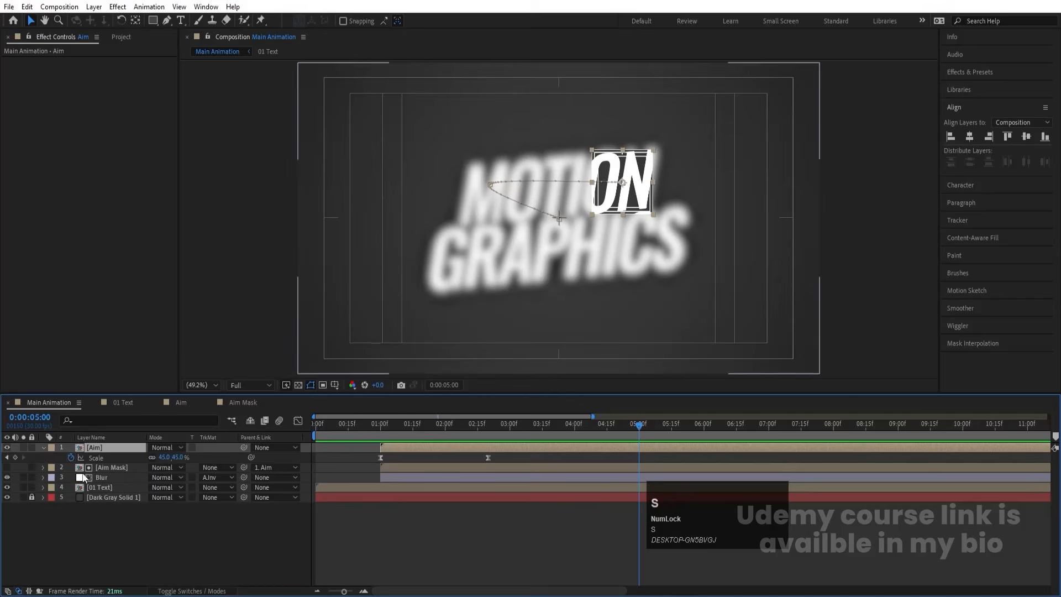
left_click(15, 457)
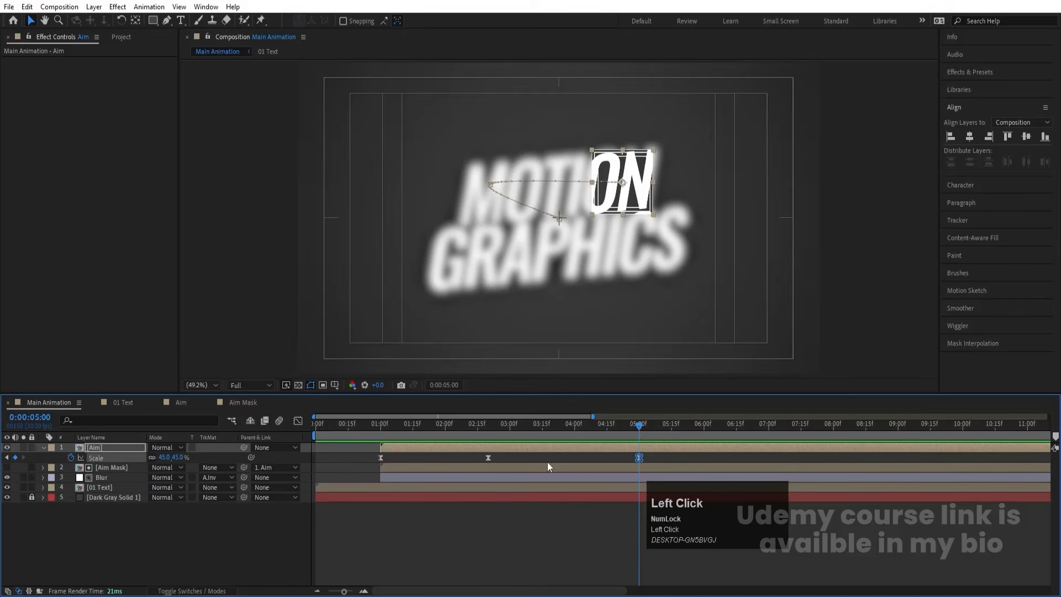
left_click(677, 425)
left_click(15, 457)
key("equal")
- Keyframe the Aim's Scale to 30% at 0:00:05:09, midway between the two new keyframes
left_click(638, 425)
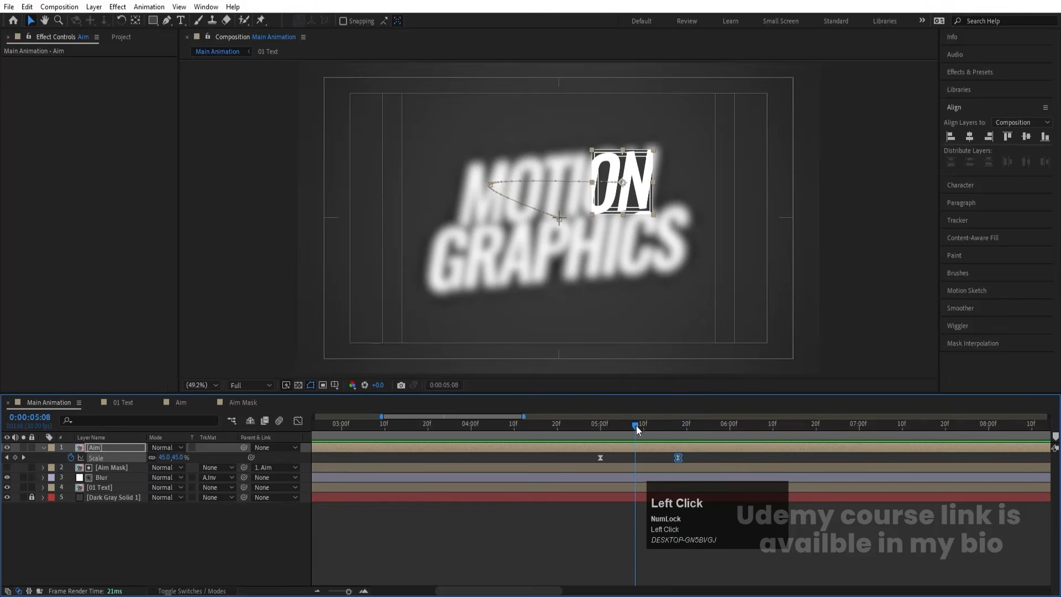
left_click(163, 458)
type("30")
key("Return")
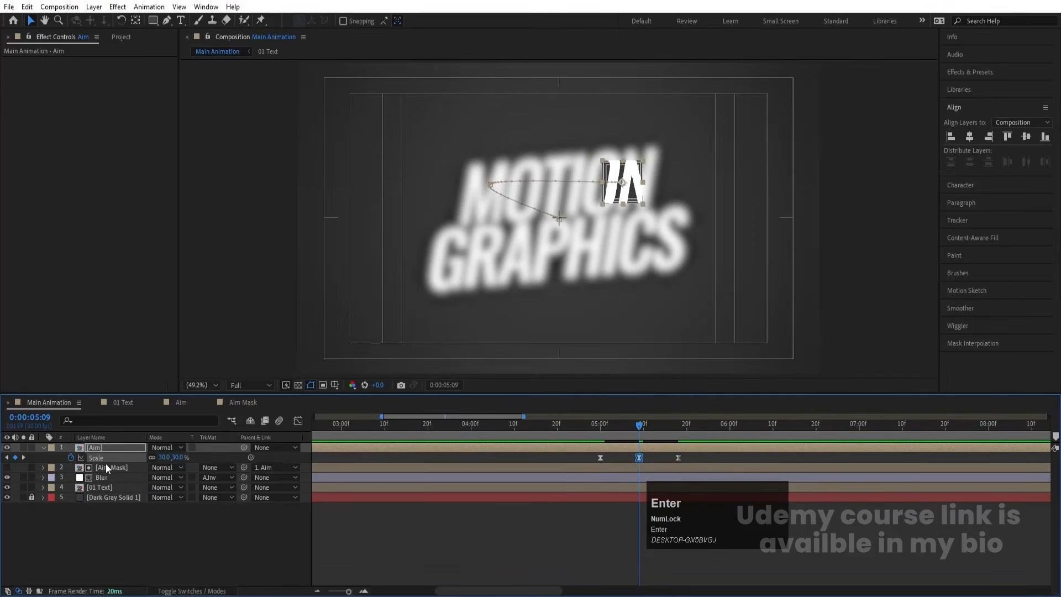
- Change the Aim's Scale at 0:00:05:09 to -25%
left_click(163, 457)
type("-2")
key("Num_Lock")
type("5")
key("Return")
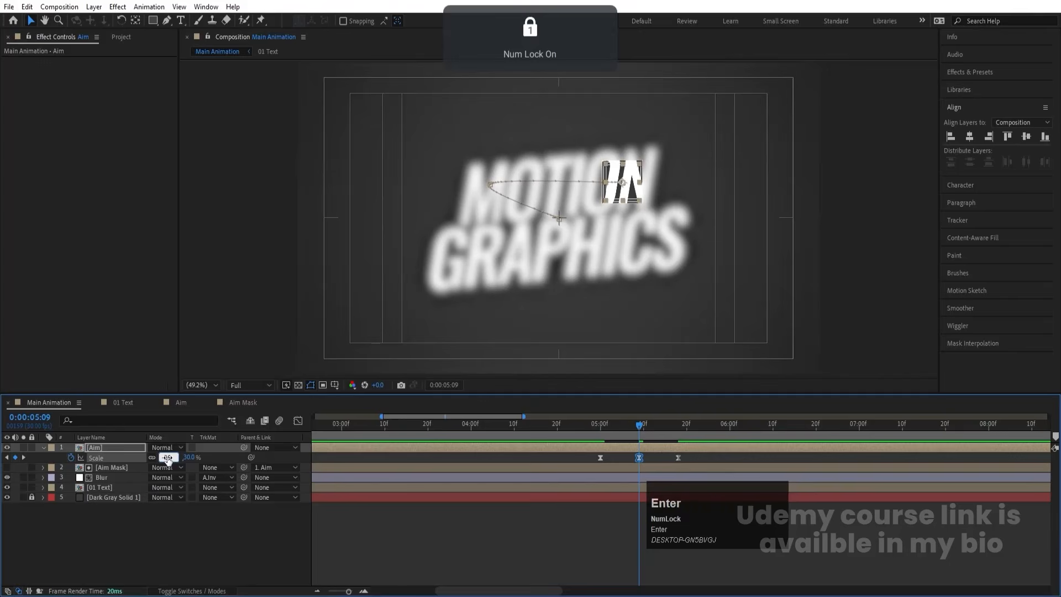
- Apply Easy Ease to the three new Aim Scale keyframes and preview the scaling around 0:00:05:00
left_click_drag(594, 457, 794, 465)
key("F9")
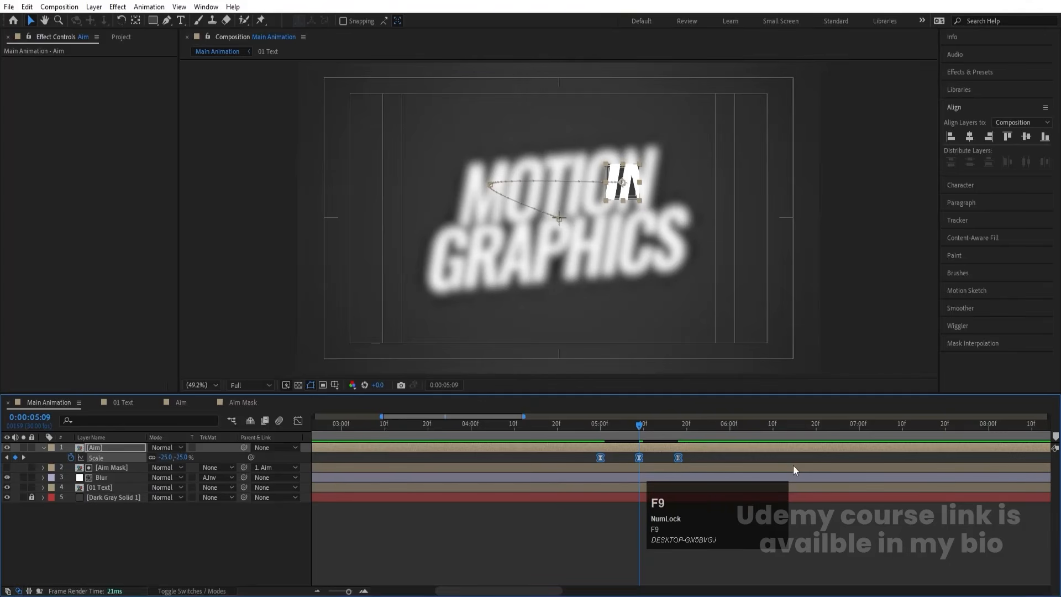
key("space")
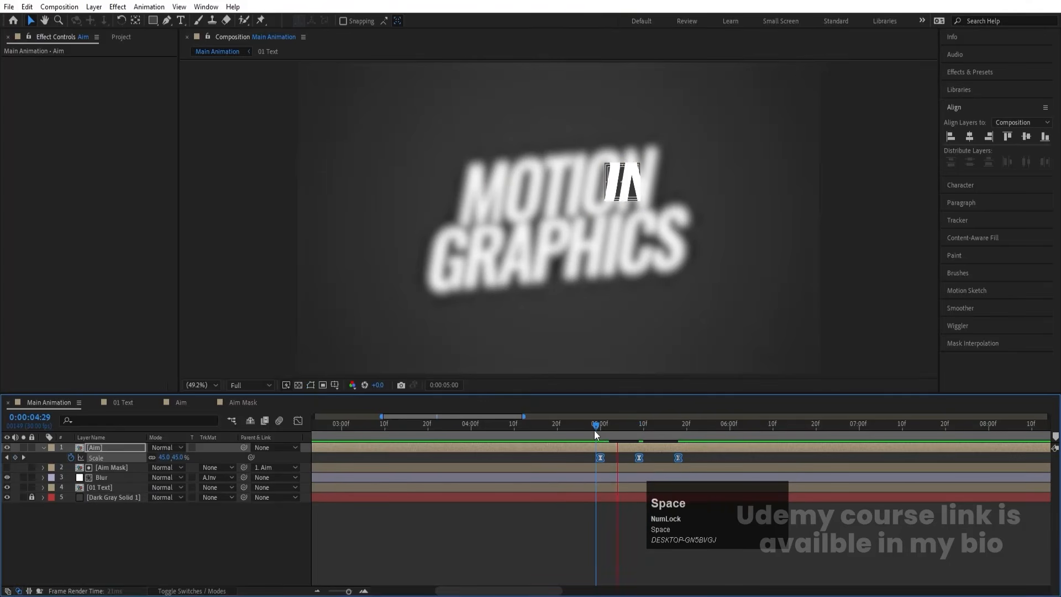
mouse_move(637, 436)
left_mouse_down()
mouse_move(617, 429)
mouse_move(636, 432)
left_mouse_up()
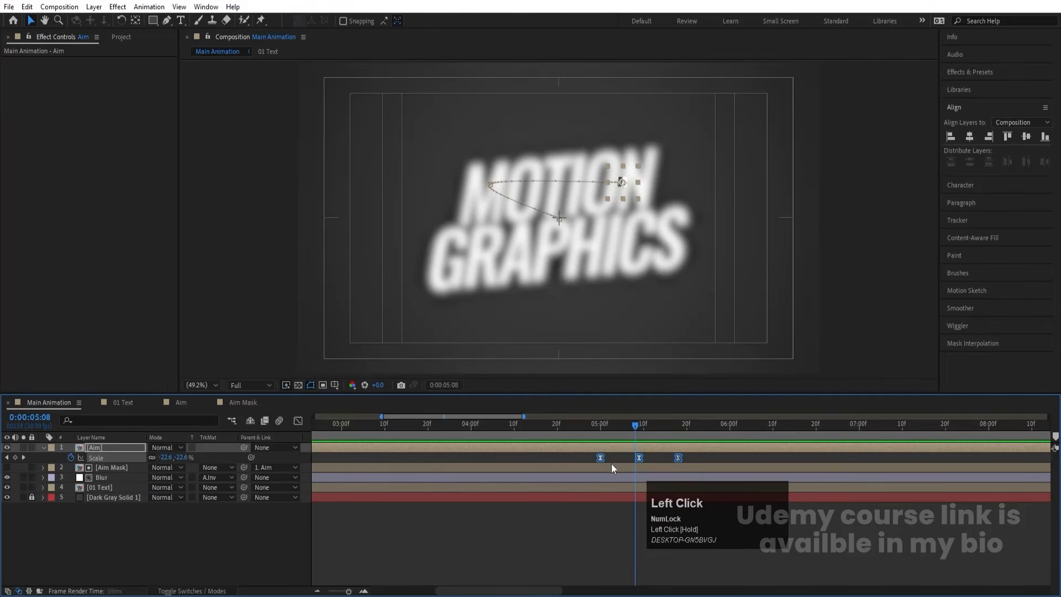
- Set the temporal interpolation of the three new Aim Scale keyframes to Linear
right_click(601, 457)
left_click(641, 411)
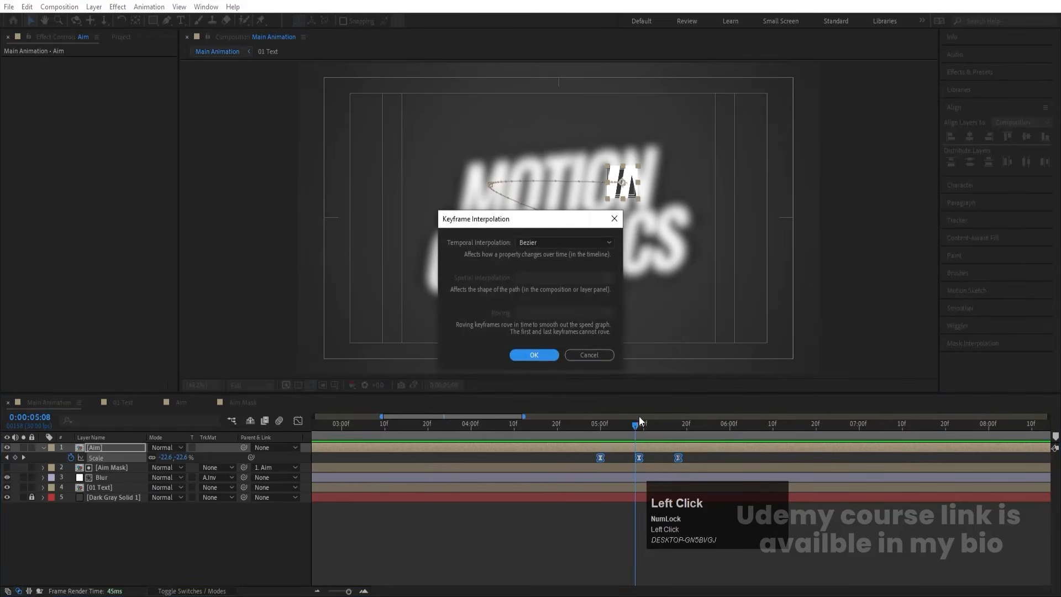
left_click(533, 240)
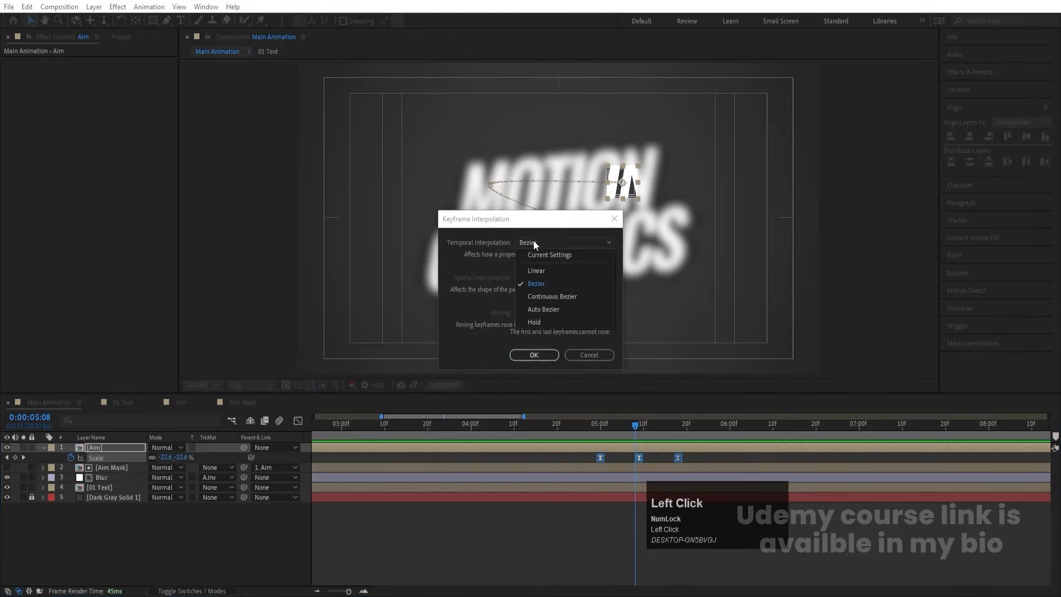
left_click(532, 270)
left_click(534, 355)
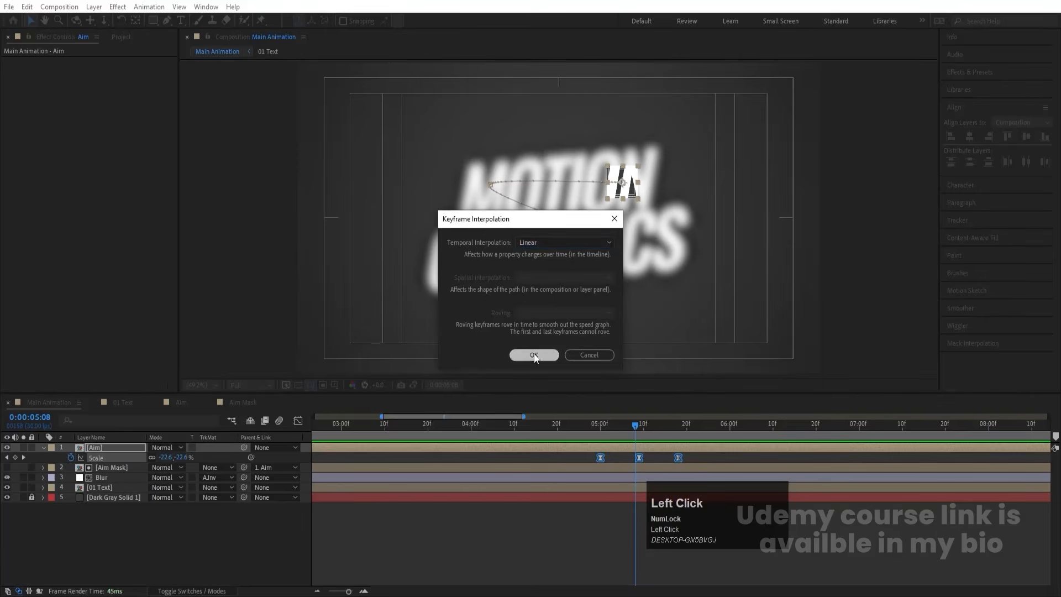
- Set the Aim's Scale at the 0:00:05:09 keyframe to 25%
key("j")
left_click(651, 456)
key("k")
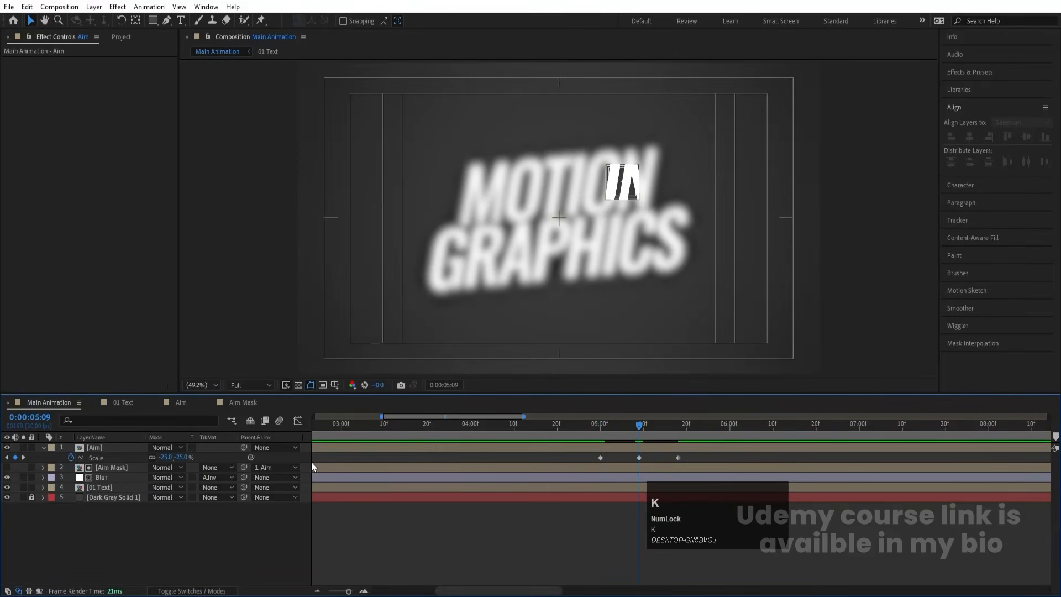
left_click(165, 457)
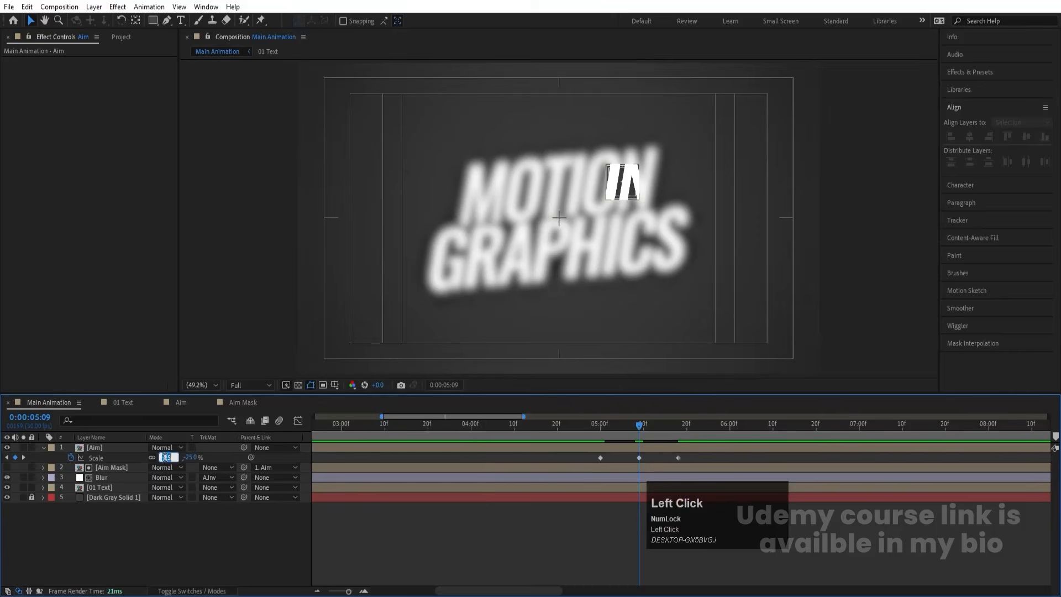
type("25")
key("Return")
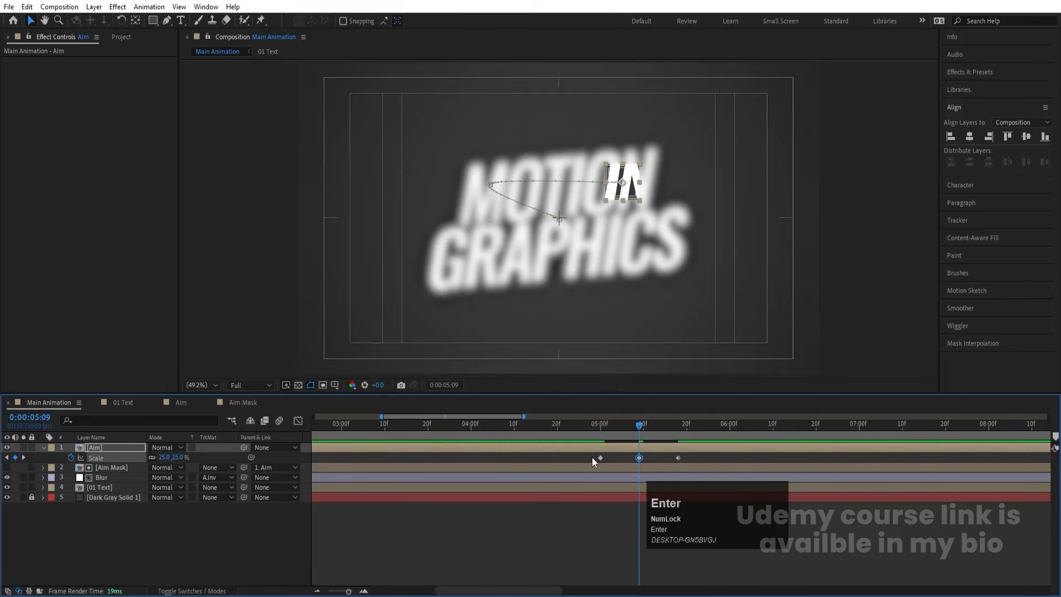
- Apply Easy Ease to the Scale keyframes from 0:00:05:00 to 0:00:05:18 and preview the 25% pulse
left_click_drag(592, 455, 700, 459)
key("F9")
key("j")
key("space")
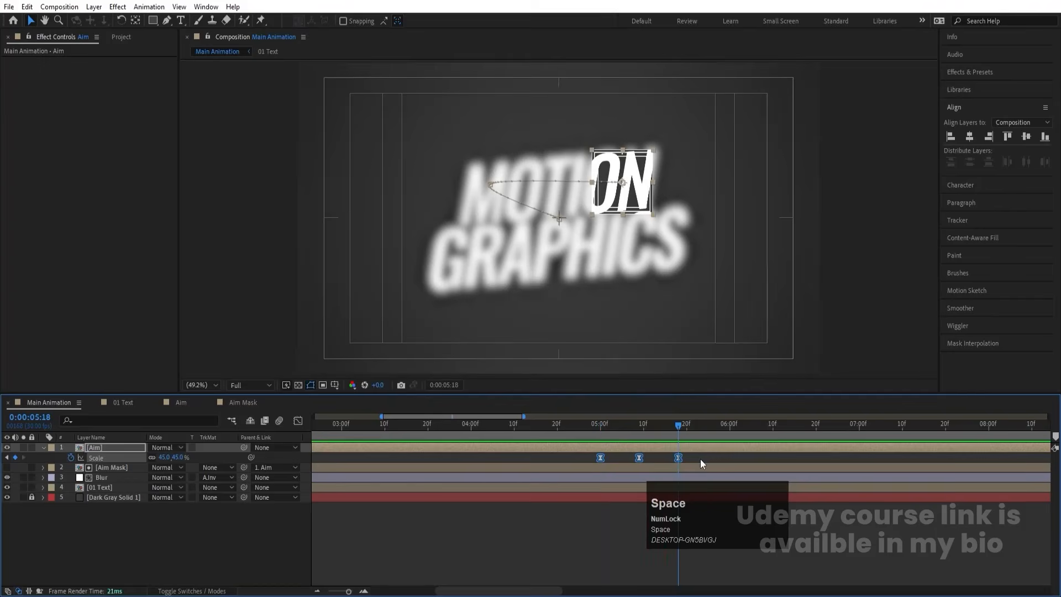
- Compress the three Scale pulse keyframes proportionally so they end at about 0:00:05:07
left_click(626, 429)
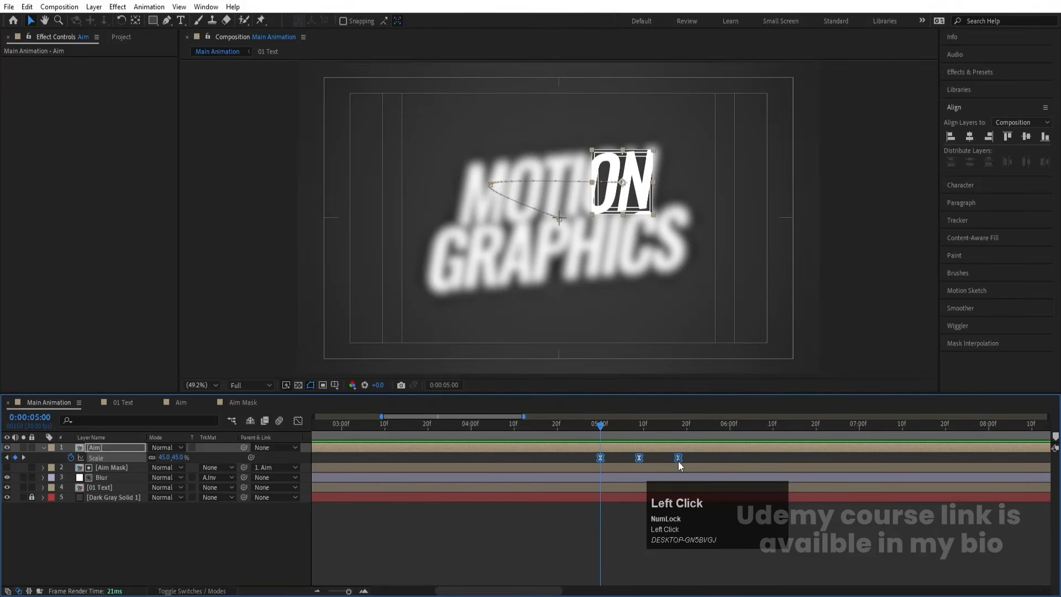
left_click_drag(678, 459, 632, 461)
key("minus")
key("minus")
key("minus")
- Play Main Animation from the start to check the Aim movement and its Scale pulse
left_click(316, 424)
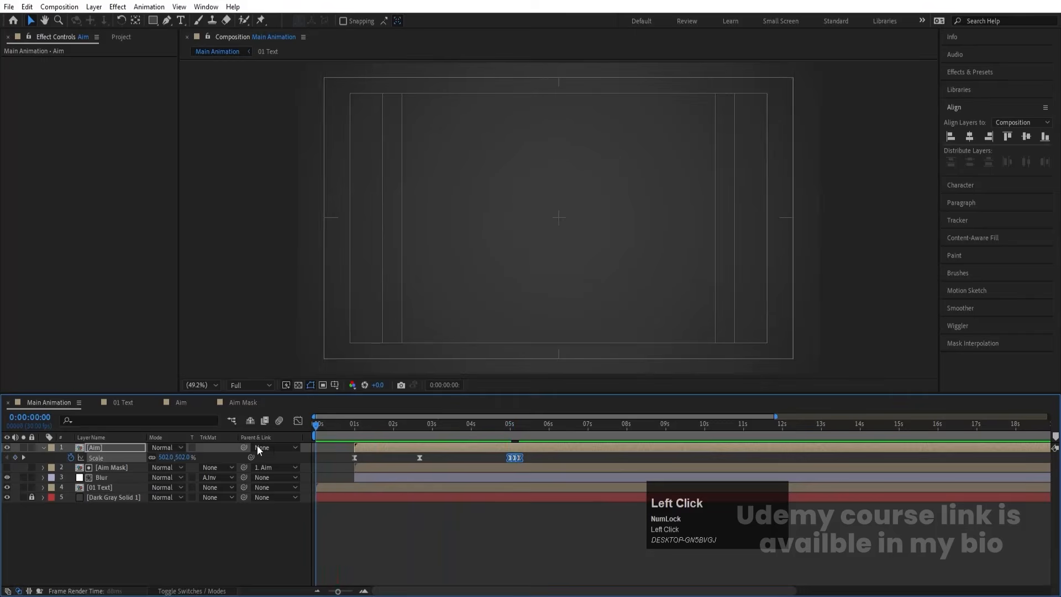
key("space")
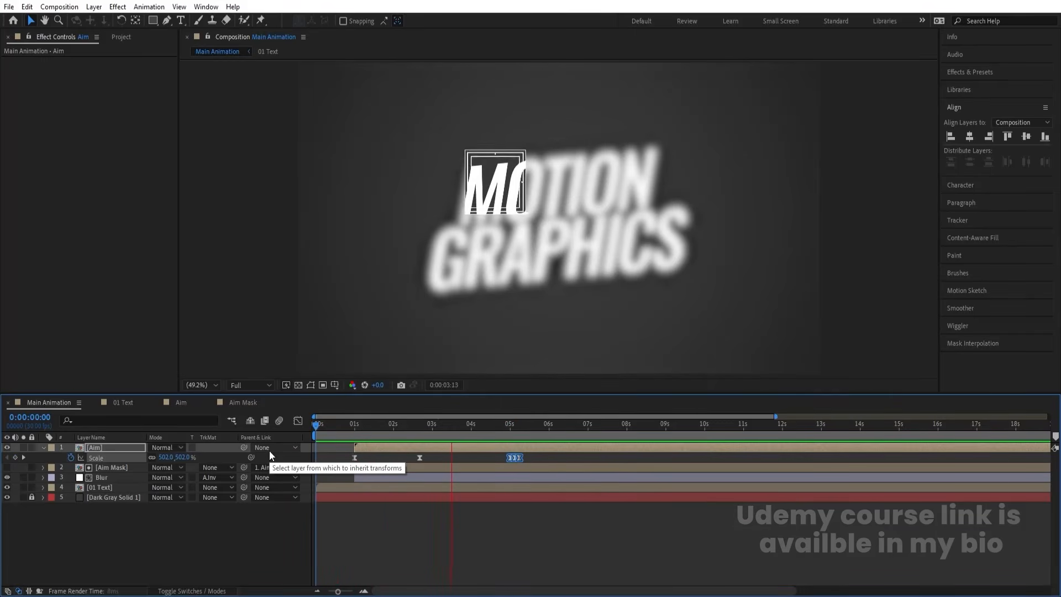
key("space")
key("space")
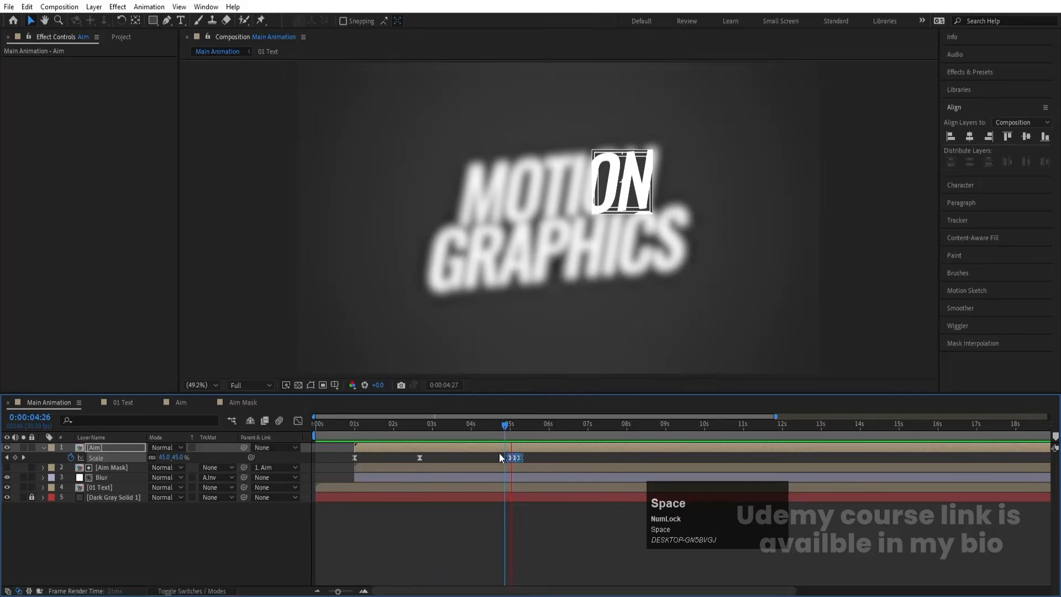
key("space")
key("=")
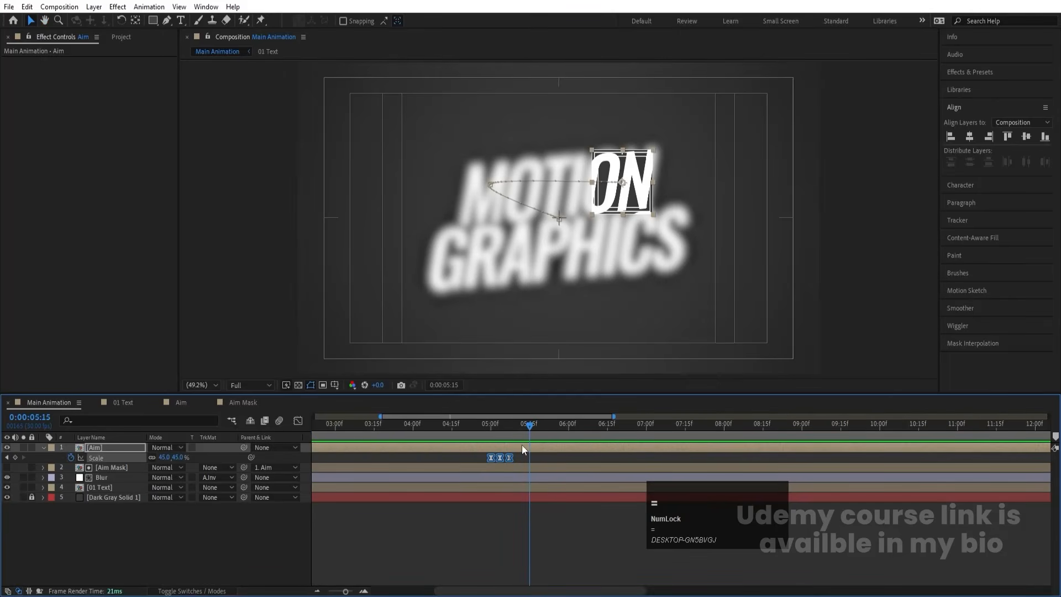
- Add a Position keyframe to the Aim layer at 0:00:06:00, keeping its current position over the end of MOTION
key("space")
key("space")
left_click(568, 430)
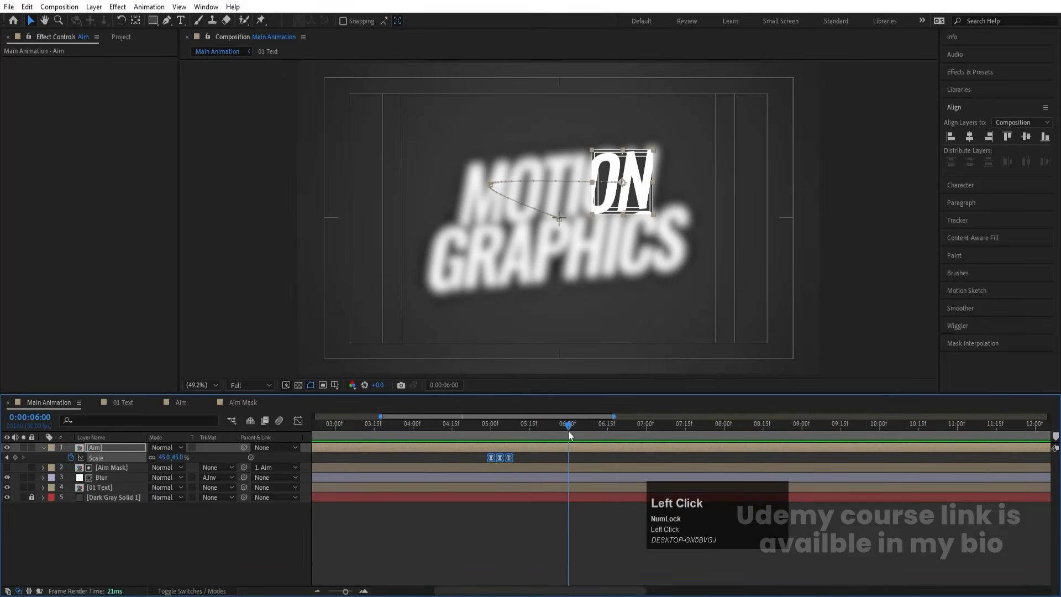
left_click(115, 447)
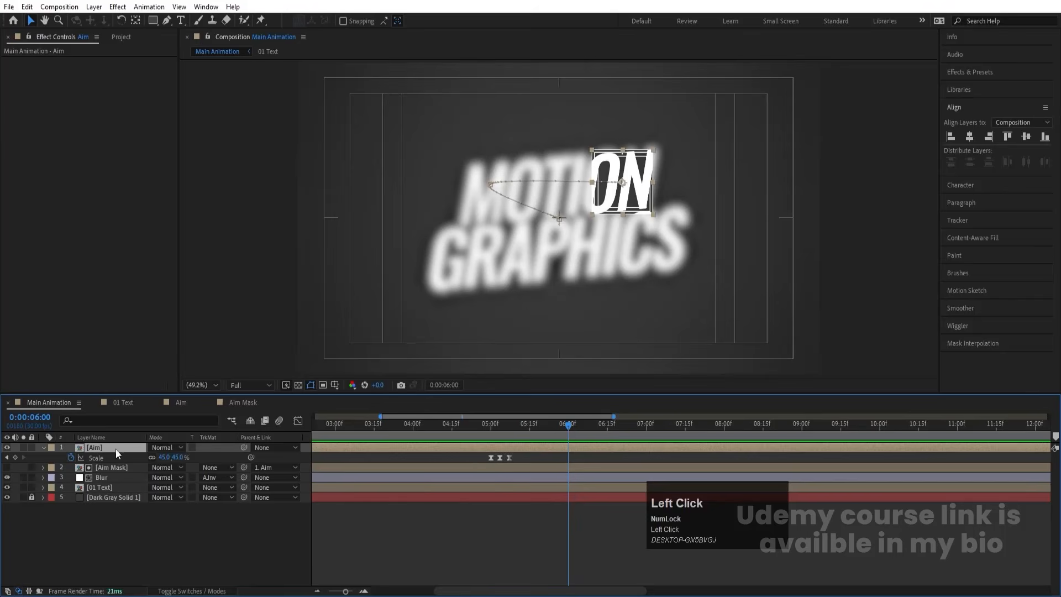
key("p")
left_click(15, 457)
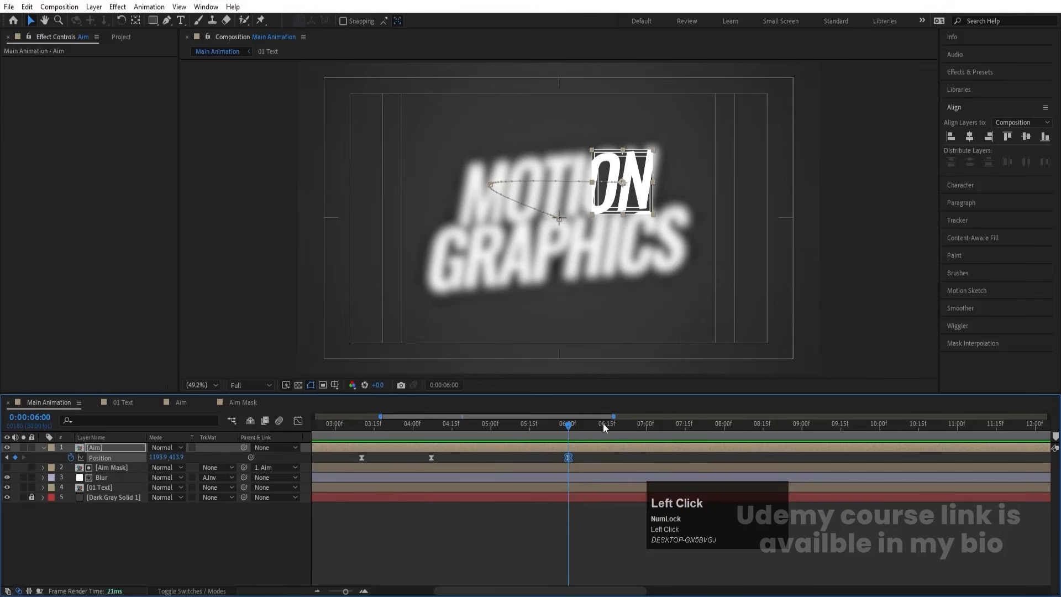
- At 0:00:07:15 move the Aim onto the first letters of GRAPHICS and apply Easy Ease to the last two Position keyframes
left_click_drag(641, 430, 685, 432)
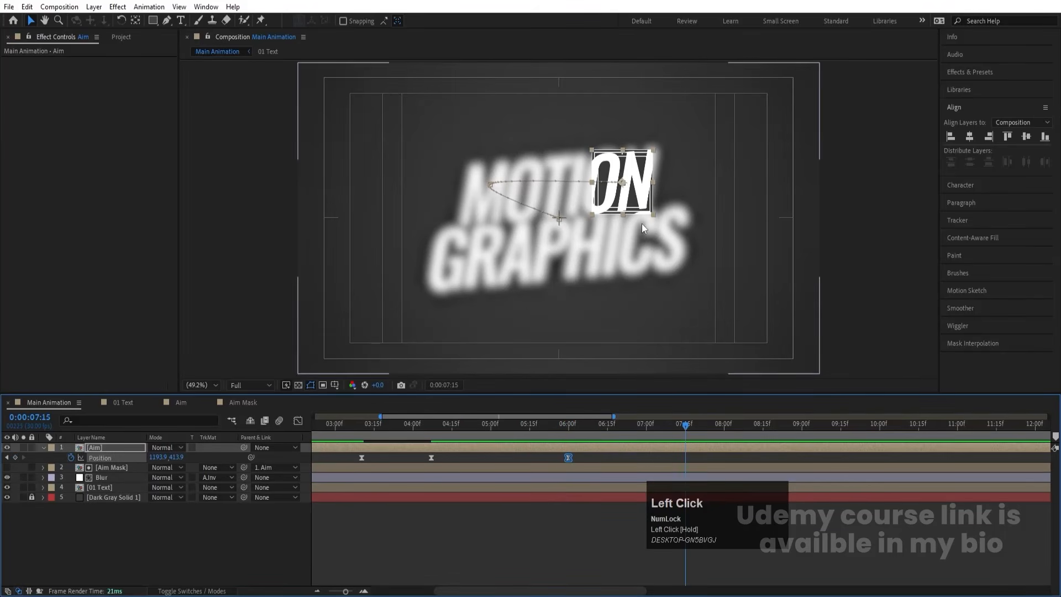
left_click_drag(623, 202, 468, 292)
left_click_drag(556, 455, 689, 462)
key("F9")
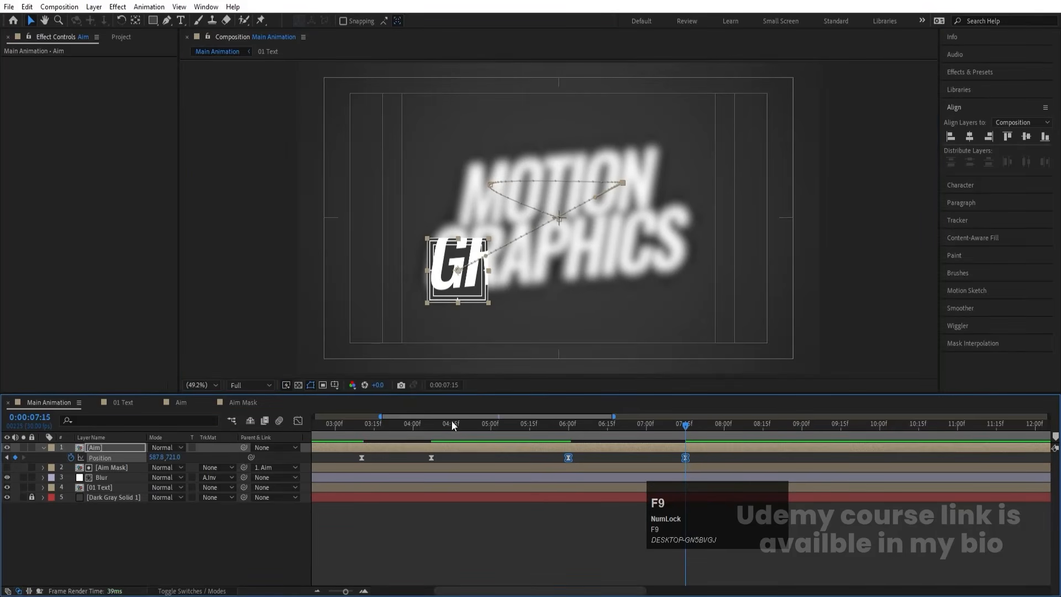
- Shape the Position speed curve between 0:00:06:00 and 0:00:07:15 into a sharp mid-move peak and preview the movement
left_click(297, 419)
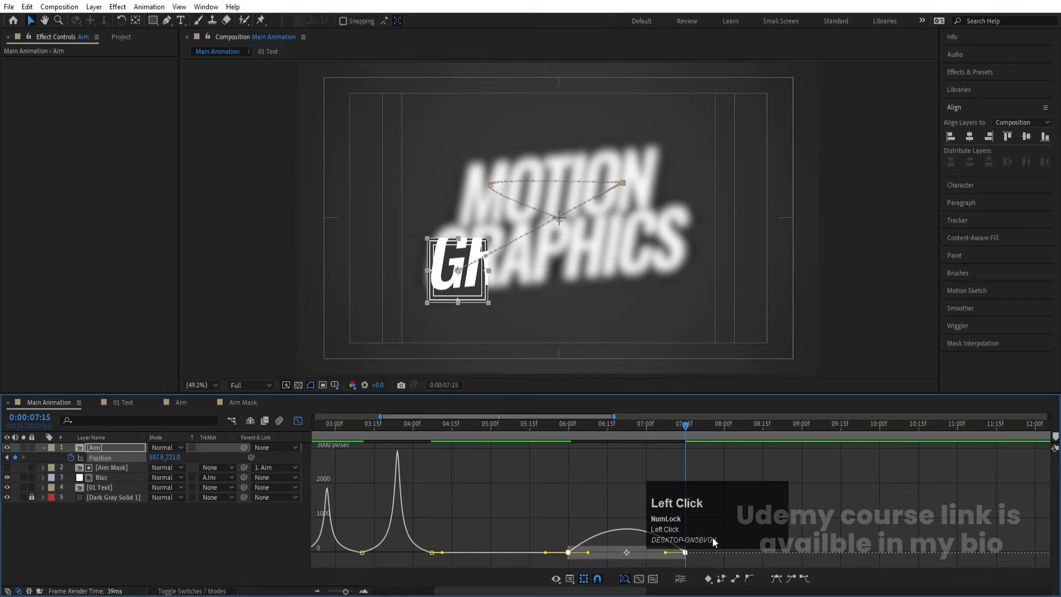
left_click_drag(549, 479, 612, 556)
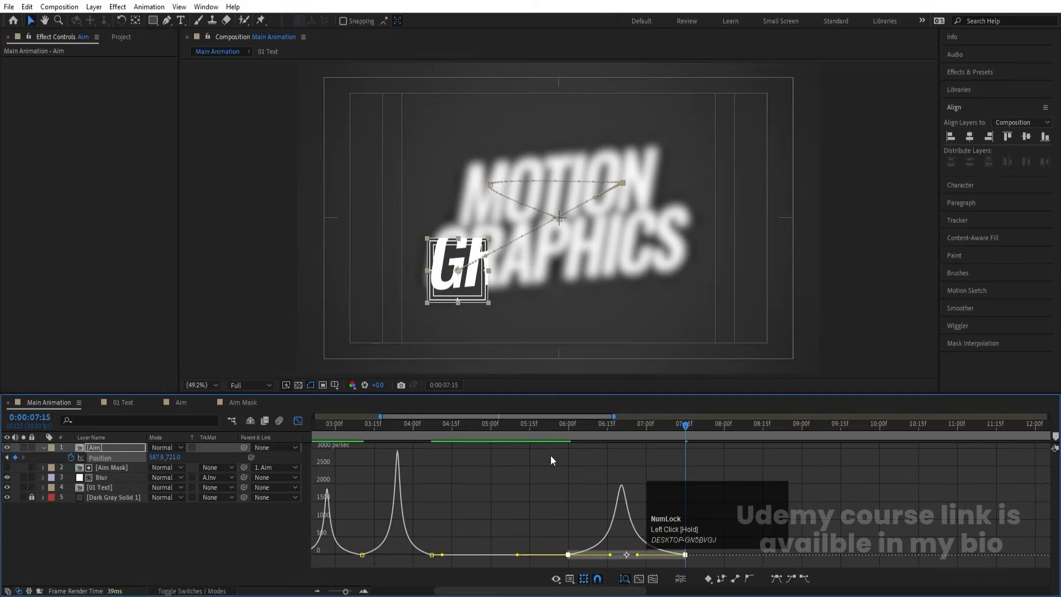
left_click(553, 425)
left_click(298, 420)
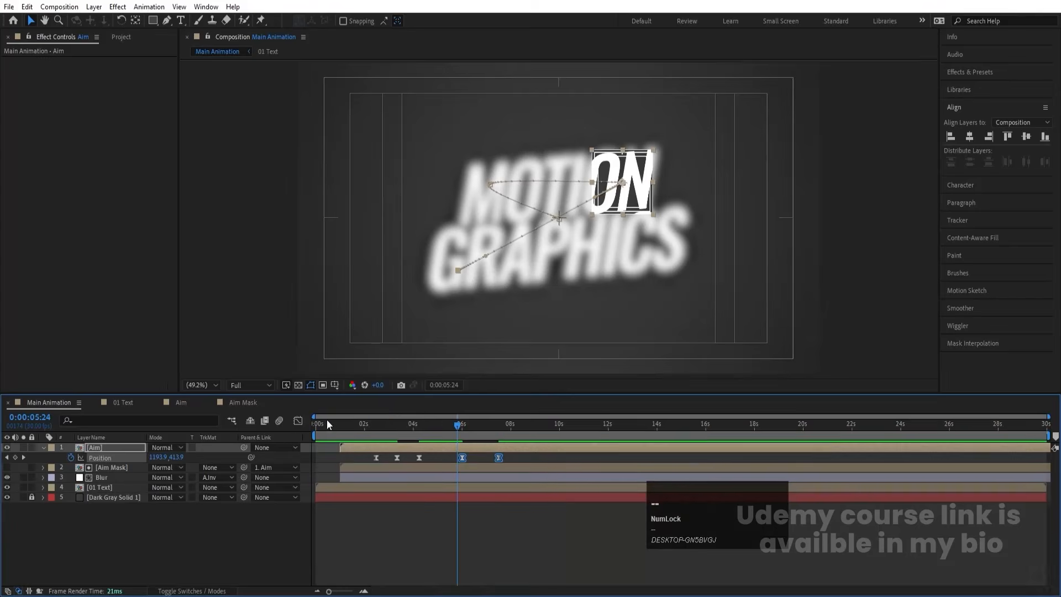
key("space")
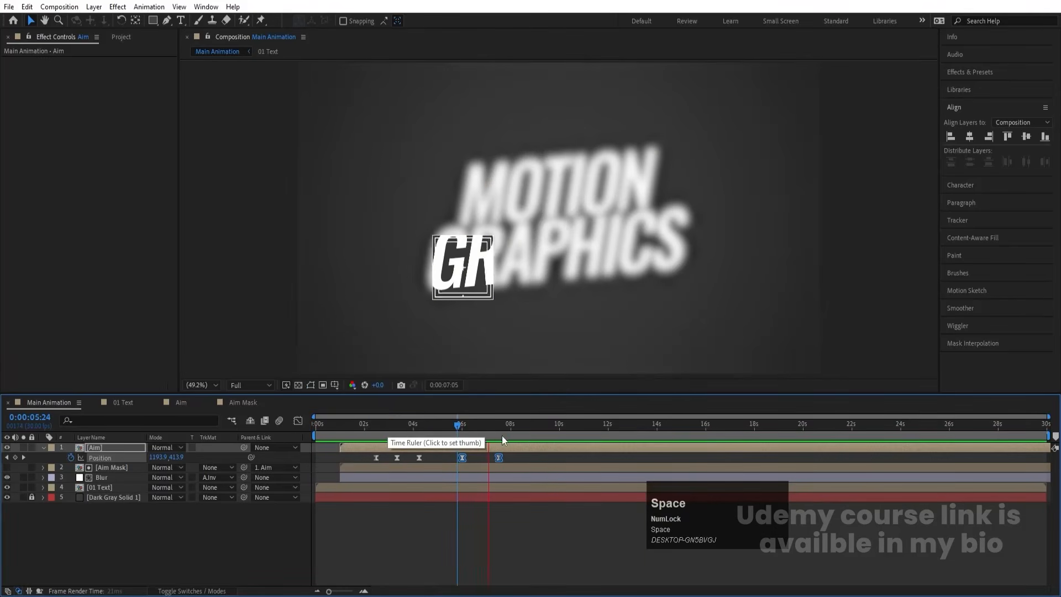
key("space")
- Copy the Aim's three Scale pulse keyframes starting at 0:00:05:00 and paste them at 0:00:07:22
key("u")
key("u")
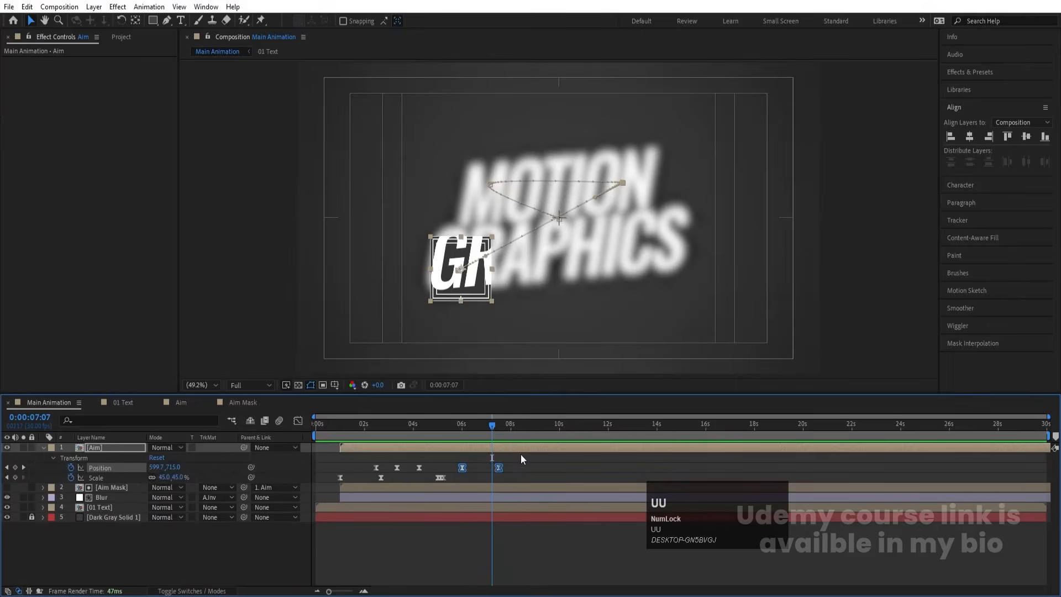
key("k")
left_click(518, 475)
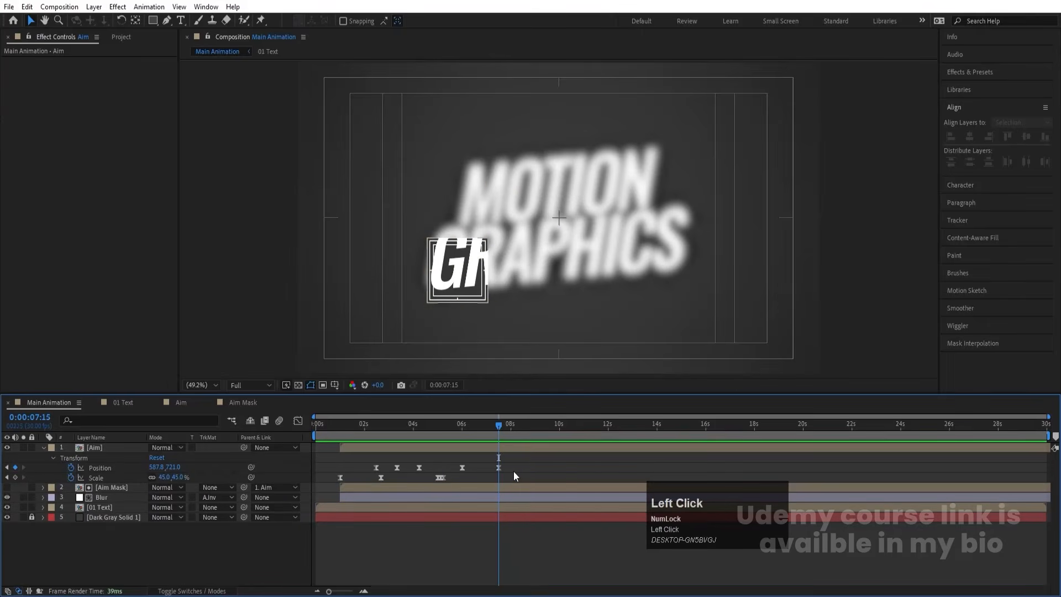
key("equal")
key("space")
key("space")
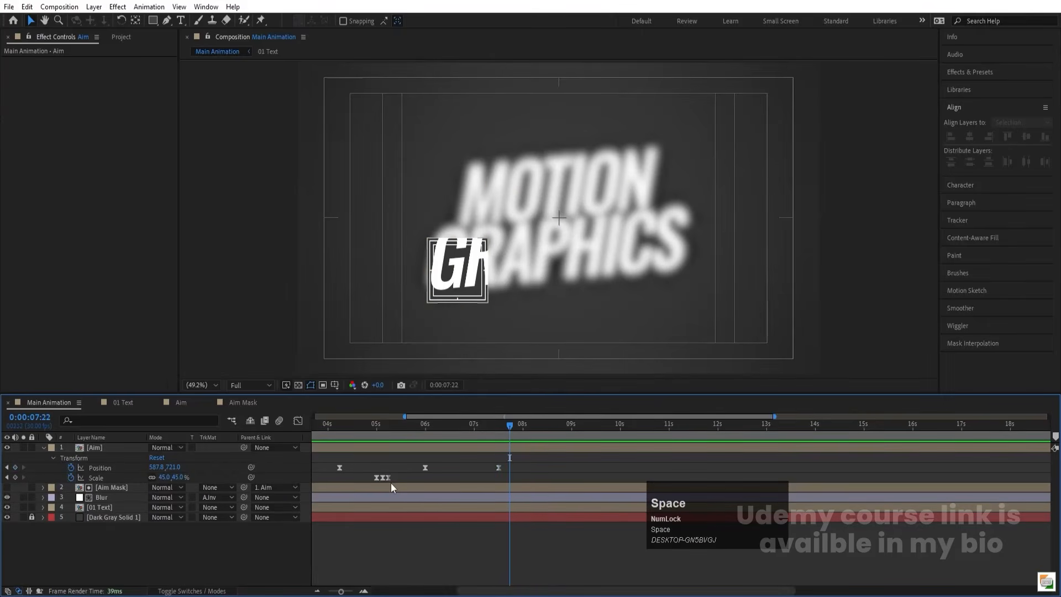
left_click_drag(390, 482, 364, 483)
key("ctrl+c")
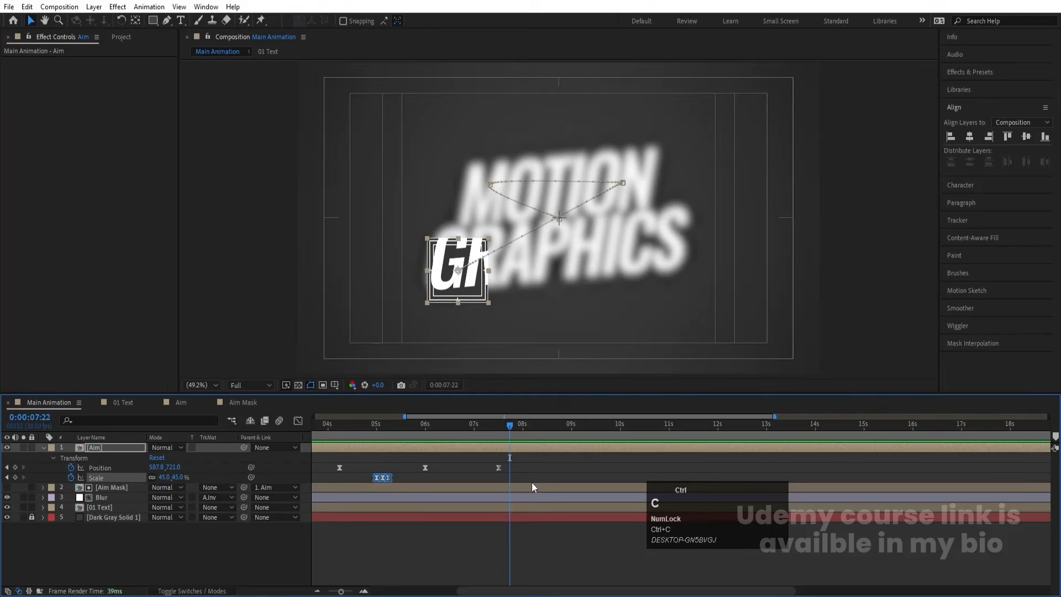
key("ctrl+v")
- Play Main Animation from the start to check the Aim's movement and pulse timing
left_click_drag(384, 429, 209, 424)
key("space")
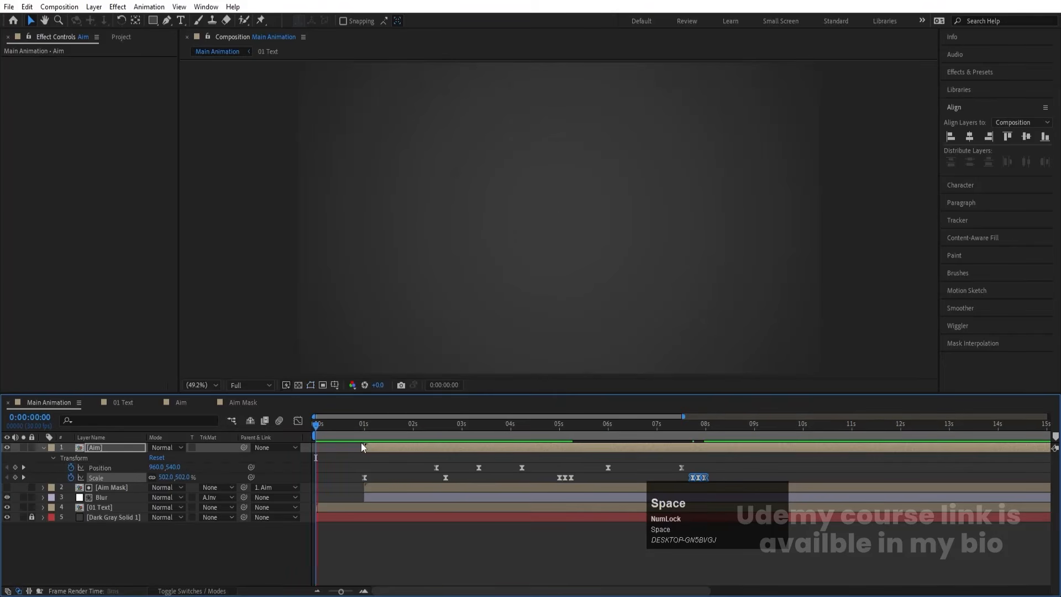
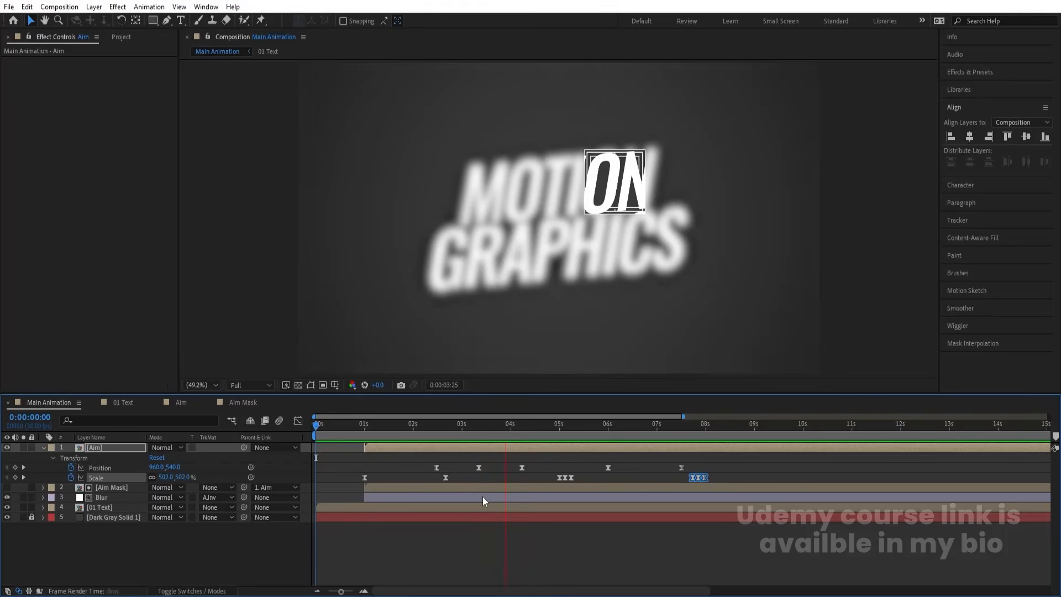
key("space")
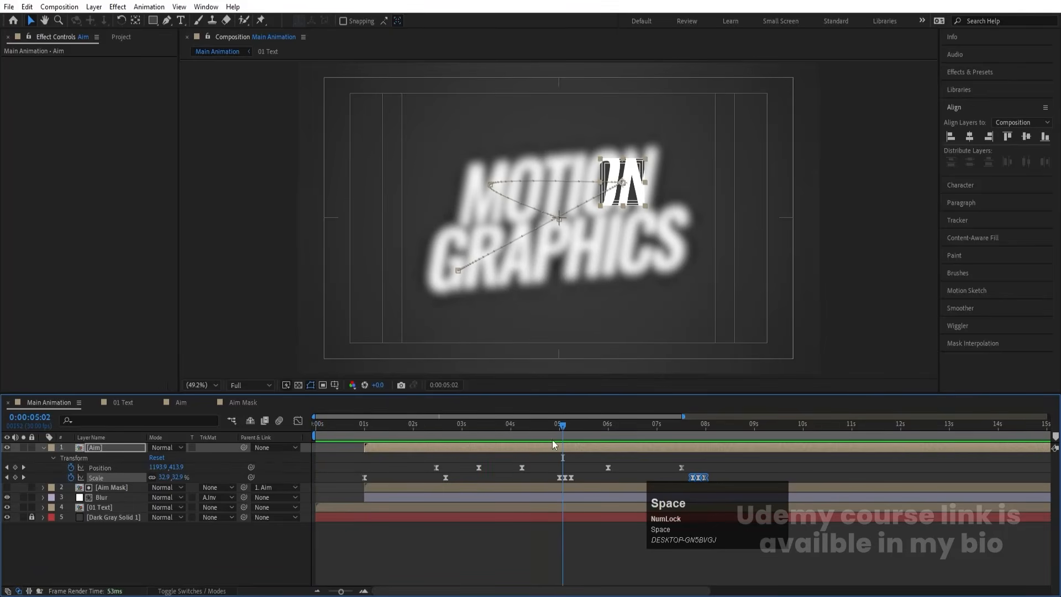
- Reduce the Blur layer's Gaussian Blur Blurriness, trying 25 first and settling on 35
key("k")
left_click(104, 498)
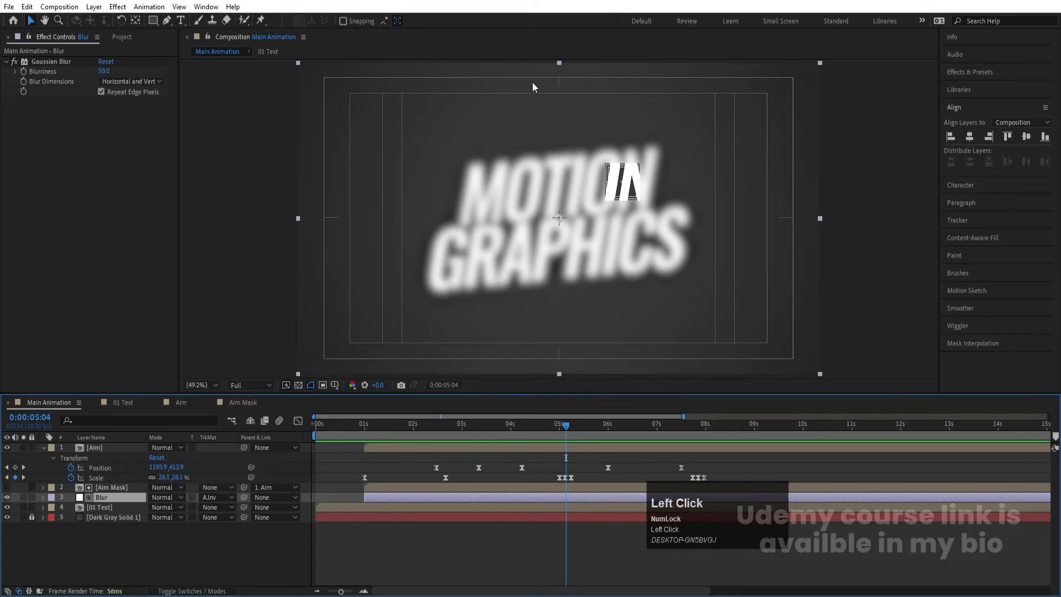
left_click(104, 71)
type("2")
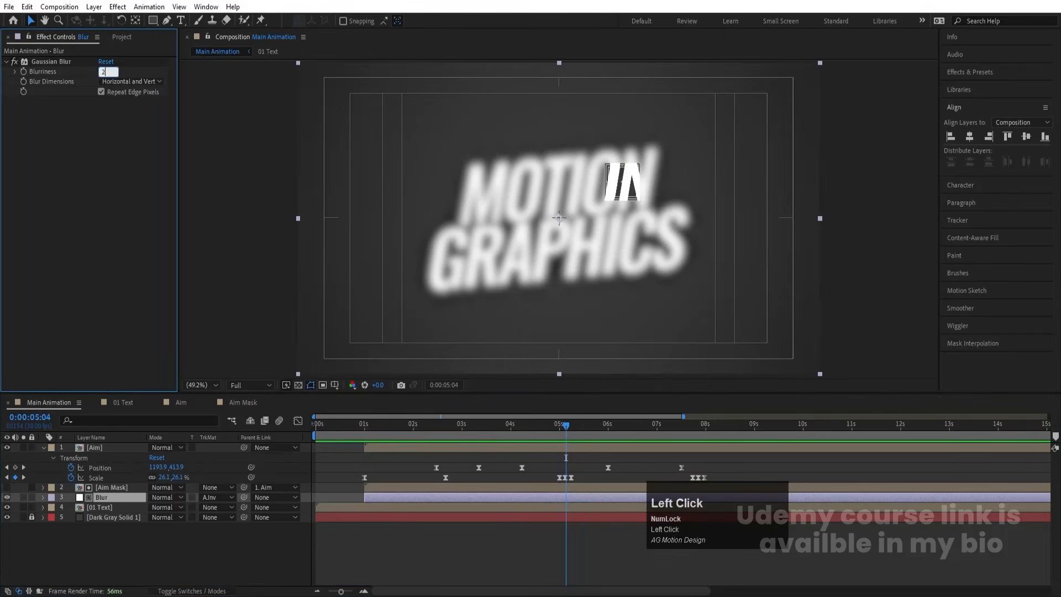
type("5")
key("Return")
left_click(104, 71)
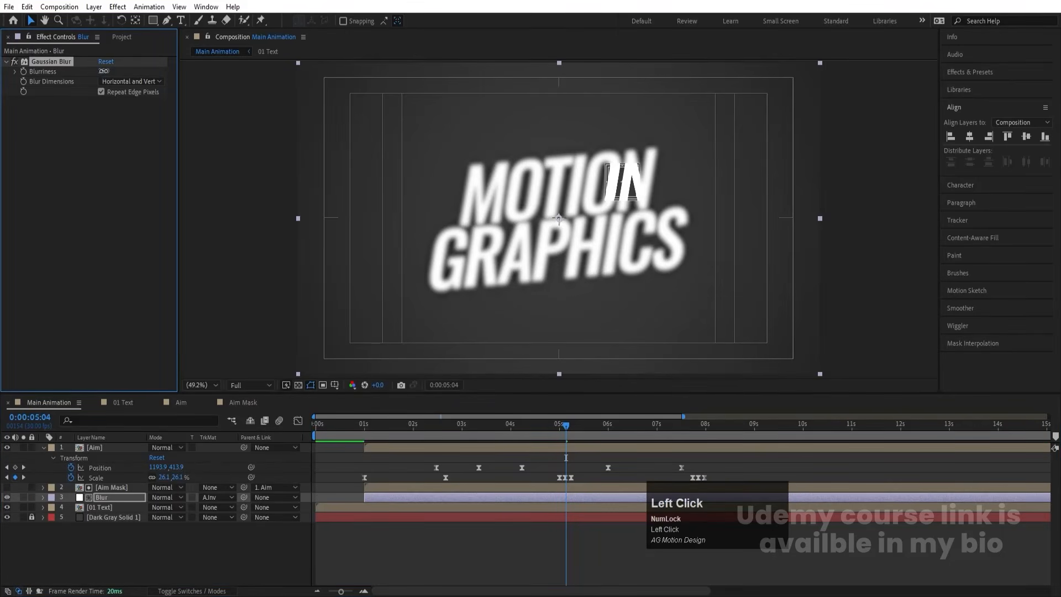
key("Return")
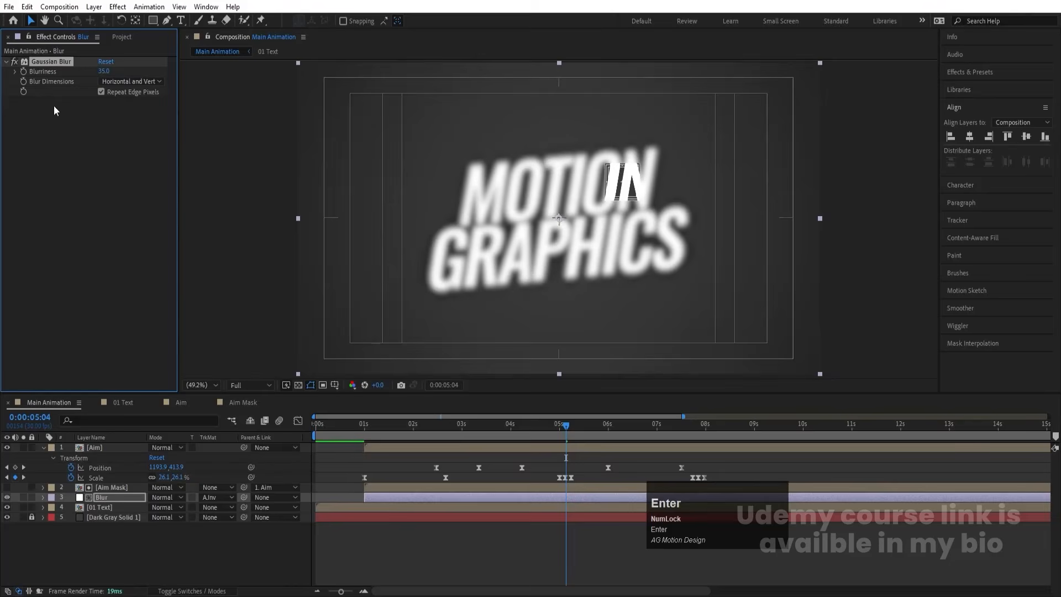
- Add a Blurriness keyframe to the Blur layer's Gaussian Blur at 0:00:05:00 and reveal it in the timeline
key("equal")
key("equal")
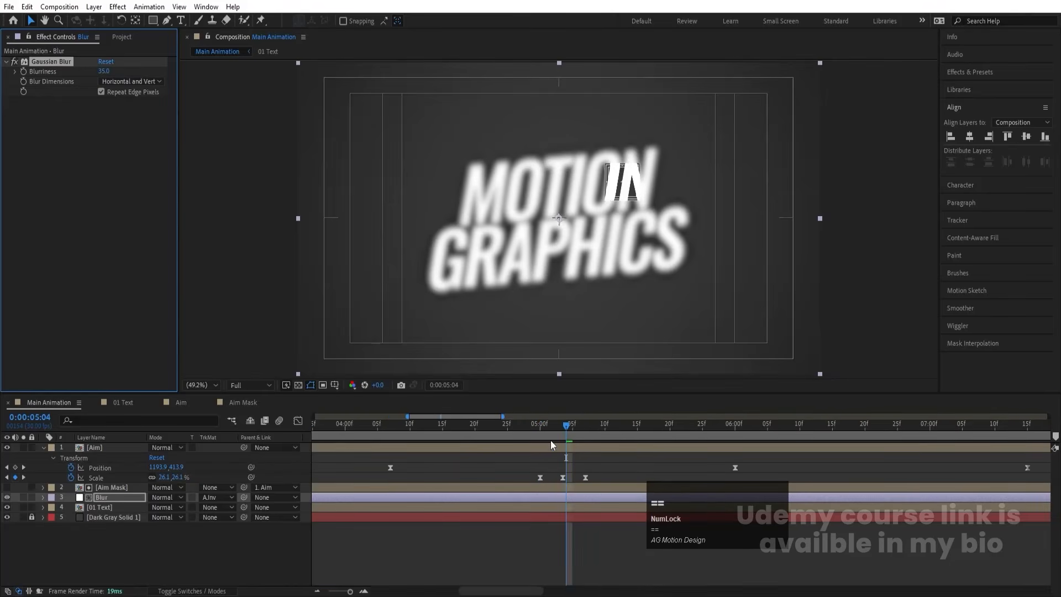
left_click(542, 424)
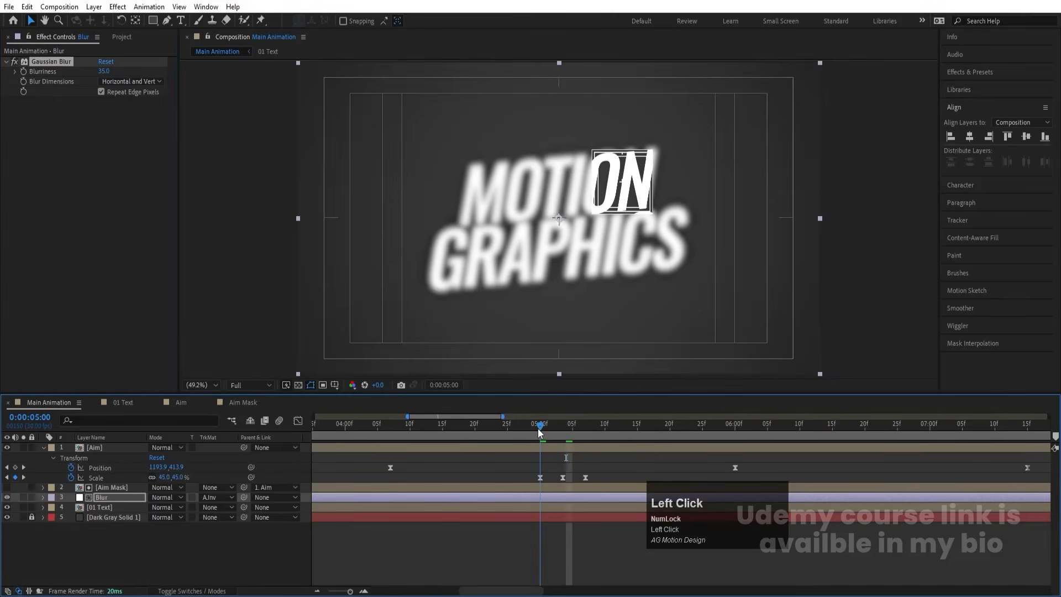
left_click(25, 73)
key("u")
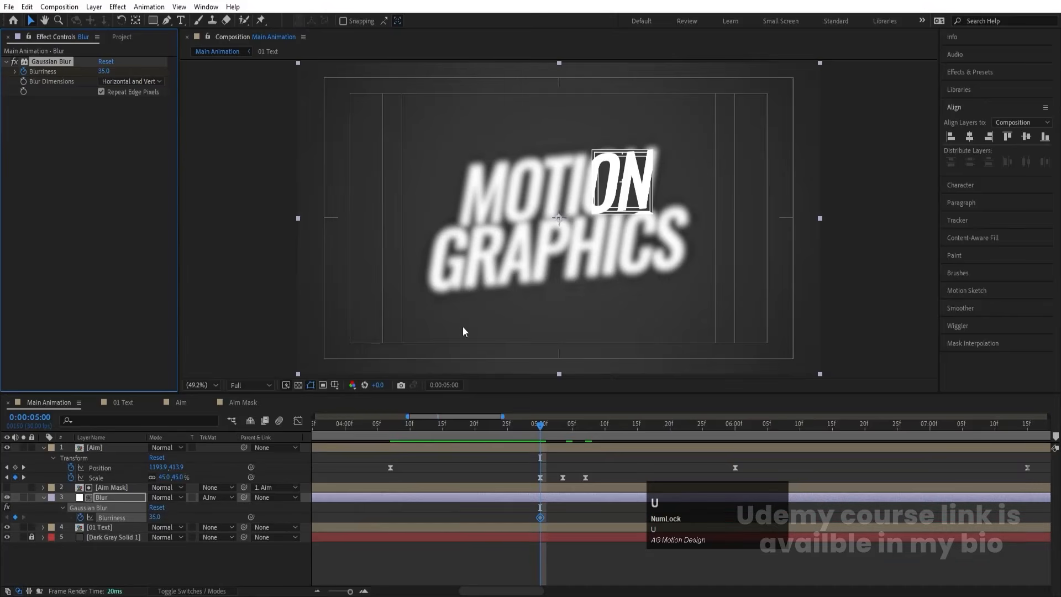
- Set the Blurriness to 0 at 0:00:05:04 and preview the text coming into focus during the pulse
key("k")
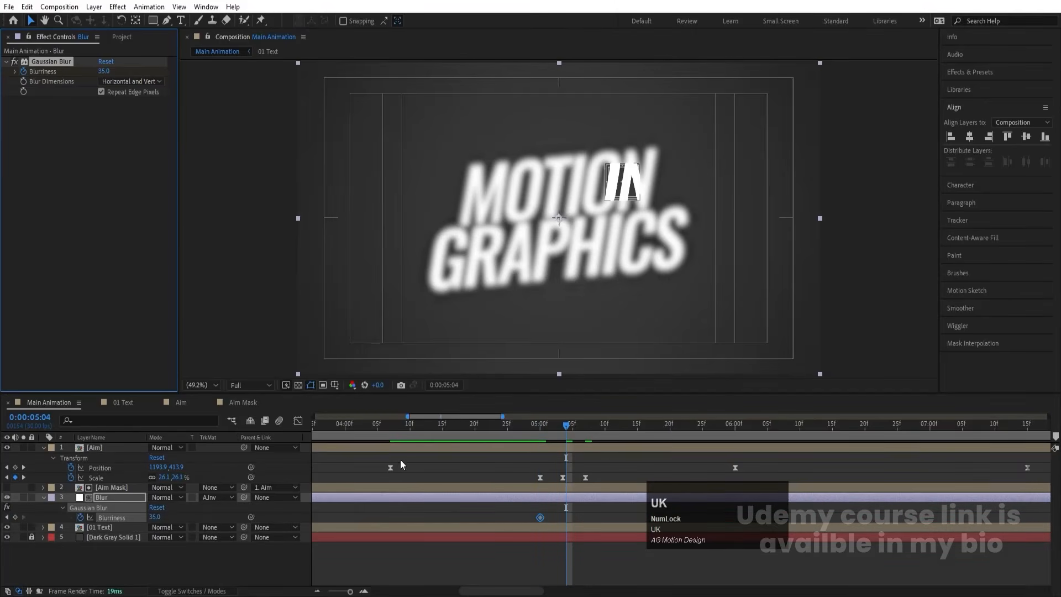
left_click(154, 517)
type("0")
key("Return")
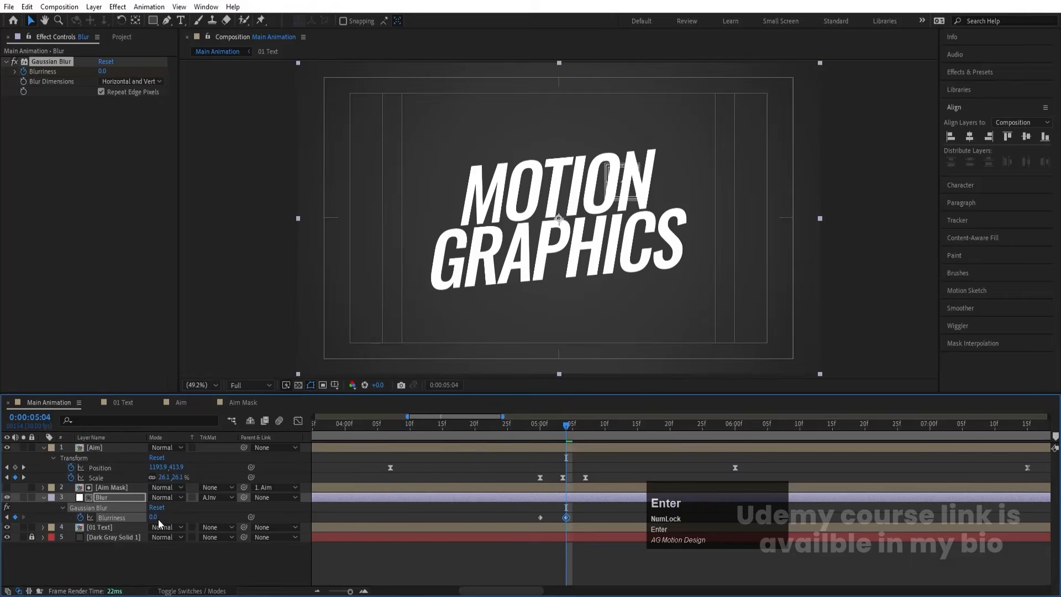
key("space")
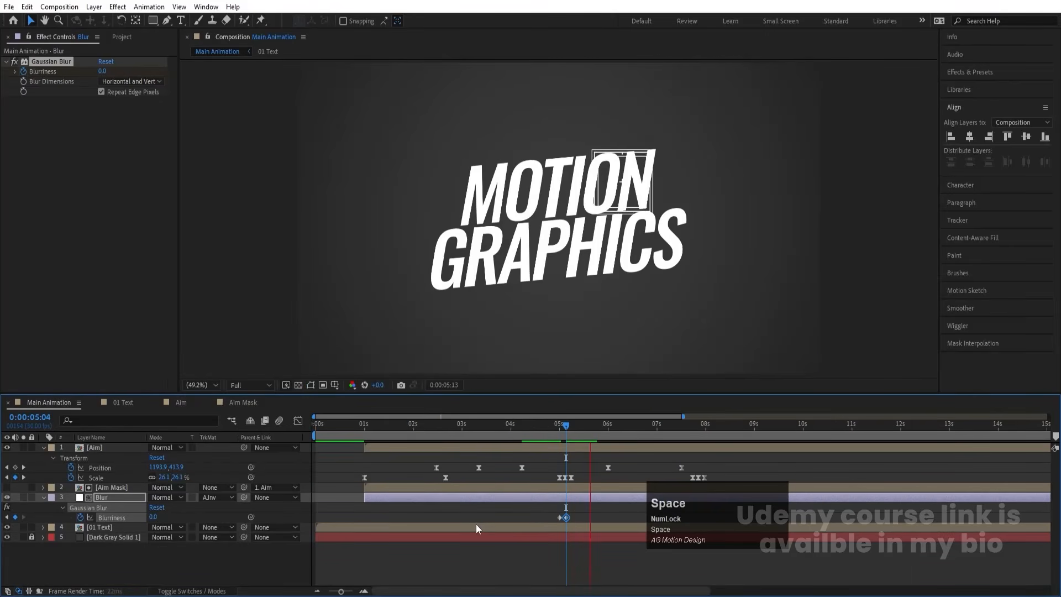
key("space")
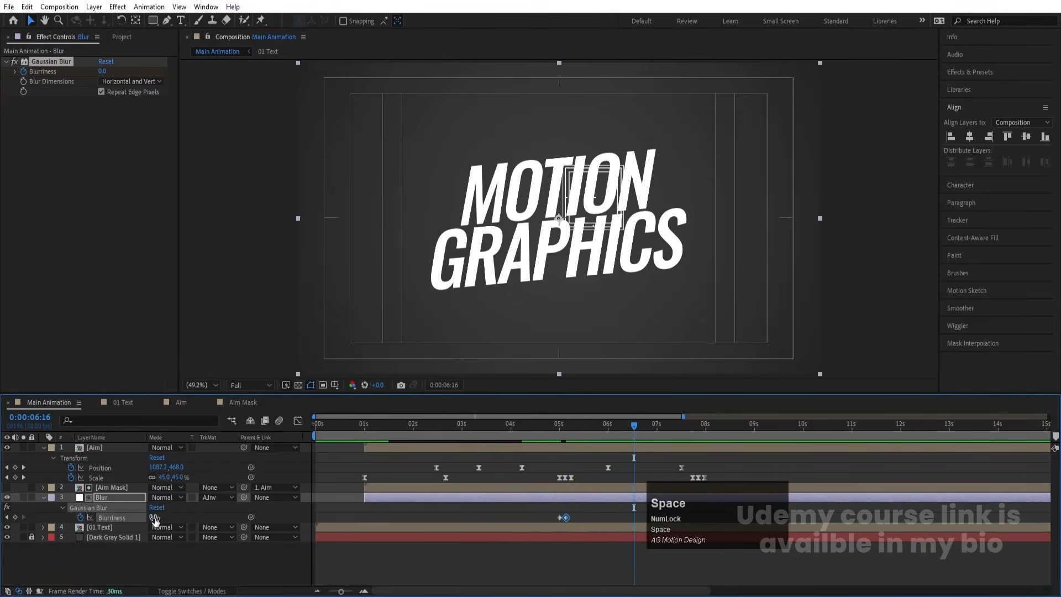
- Set the Blurriness to 35 at 0:00:06:16 and preview the blur change from 0:00:04:25
left_click(155, 518)
type("35")
key("Return")
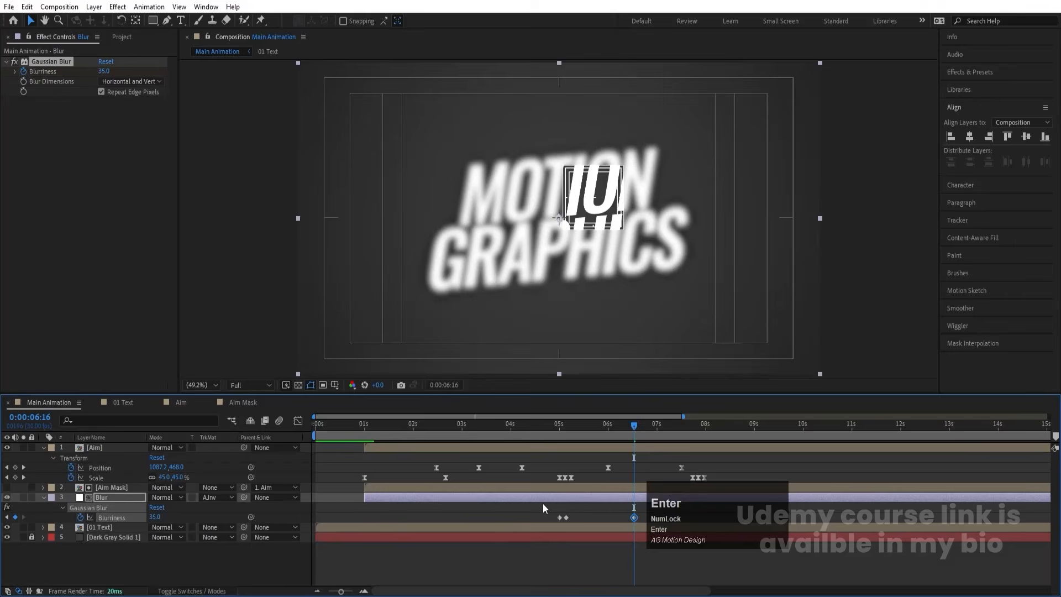
left_click(551, 431)
key("space")
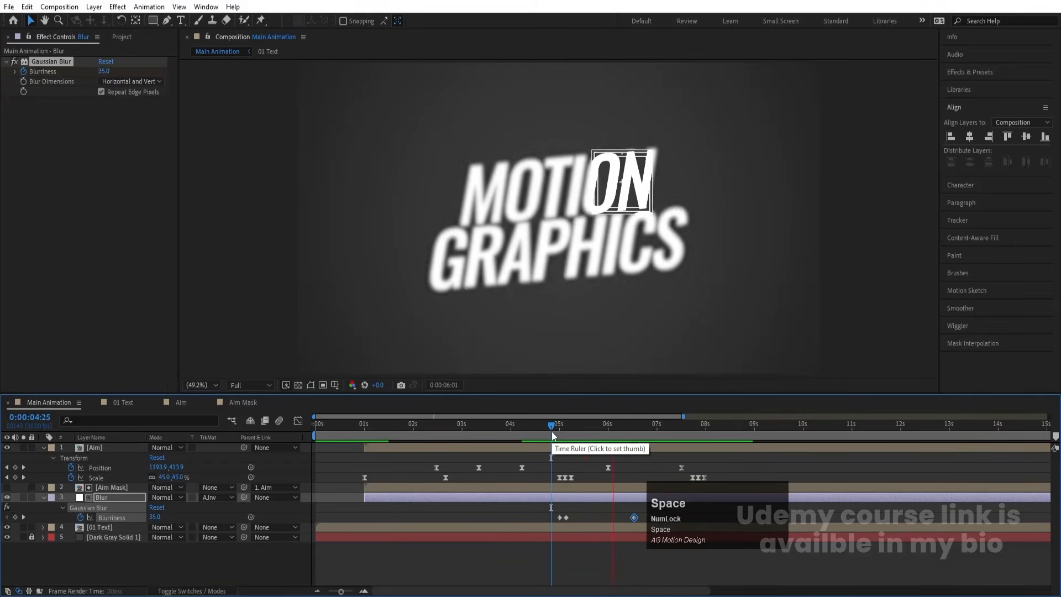
key("space")
key("minus")
key("minus")
key("space")
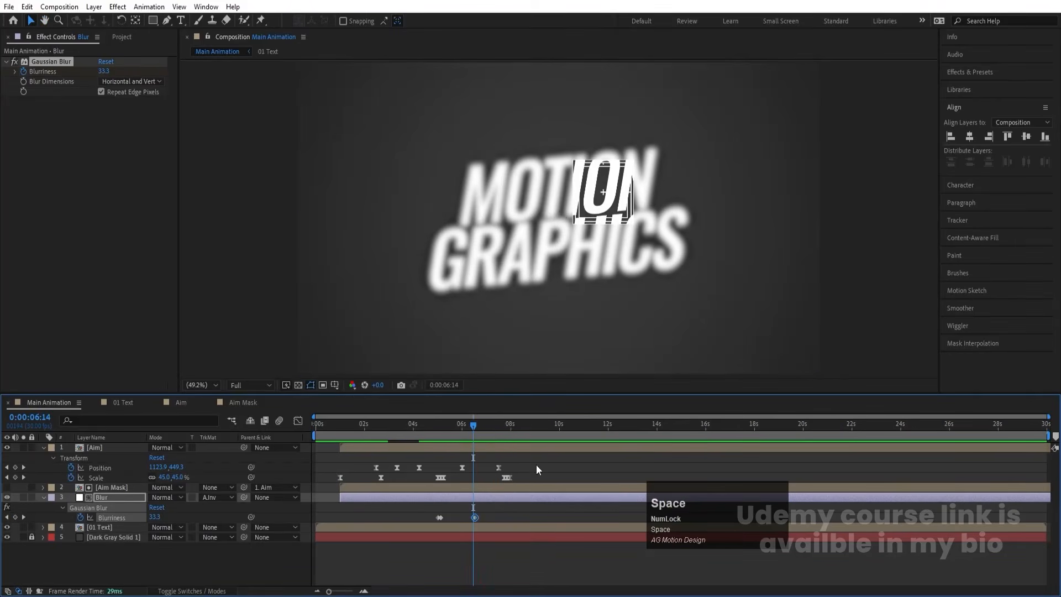
key("space")
- Copy the three Blurriness keyframes and paste them at 0:00:07:22, where the second Scale pulse starts
key("equal")
key("equal")
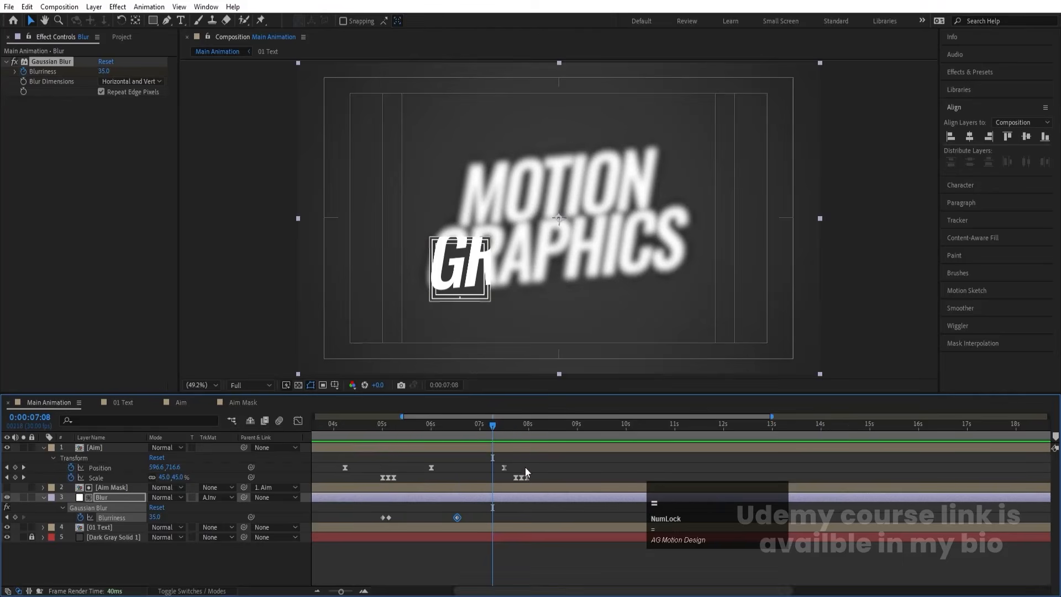
left_click(515, 430)
left_click_drag(485, 516, 366, 519)
key("ctrl+c")
key("ctrl+v")
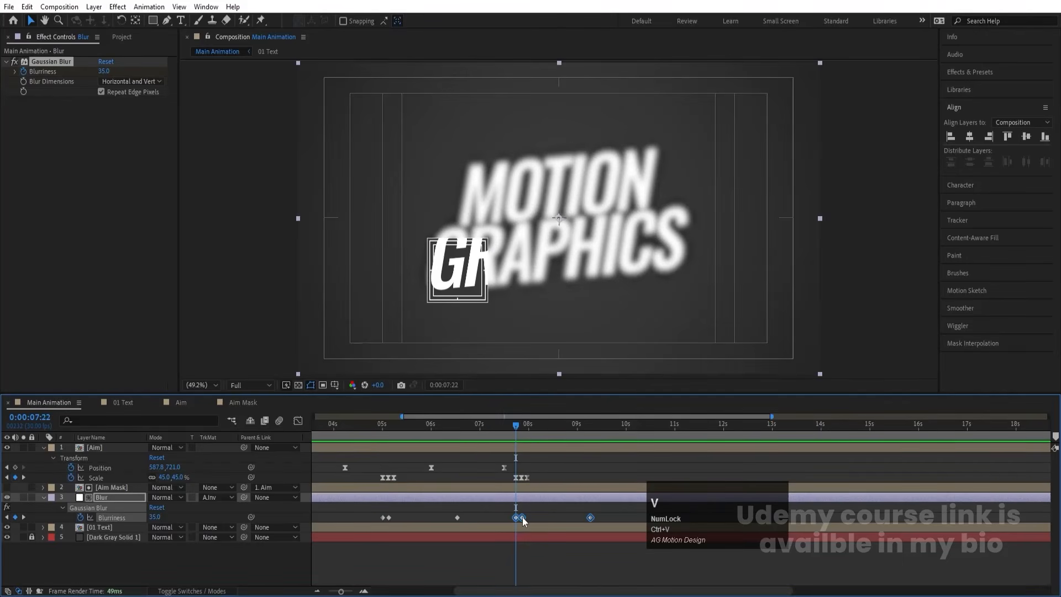
- Apply Easy Ease to both the pasted and the original Blurriness keyframes and preview the second pulse
key("F9")
key("space")
left_click_drag(483, 519, 330, 529)
key("F9")
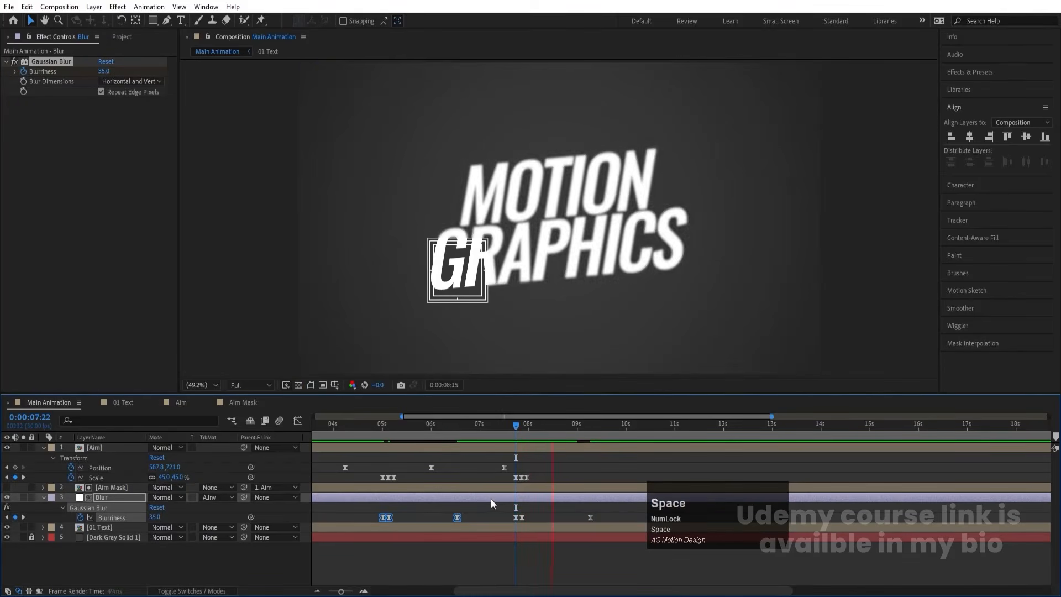
key("space")
- Play Main Animation from the start to check the blur changes against both Aim pulses
left_click_drag(537, 427, 185, 443)
key("space")
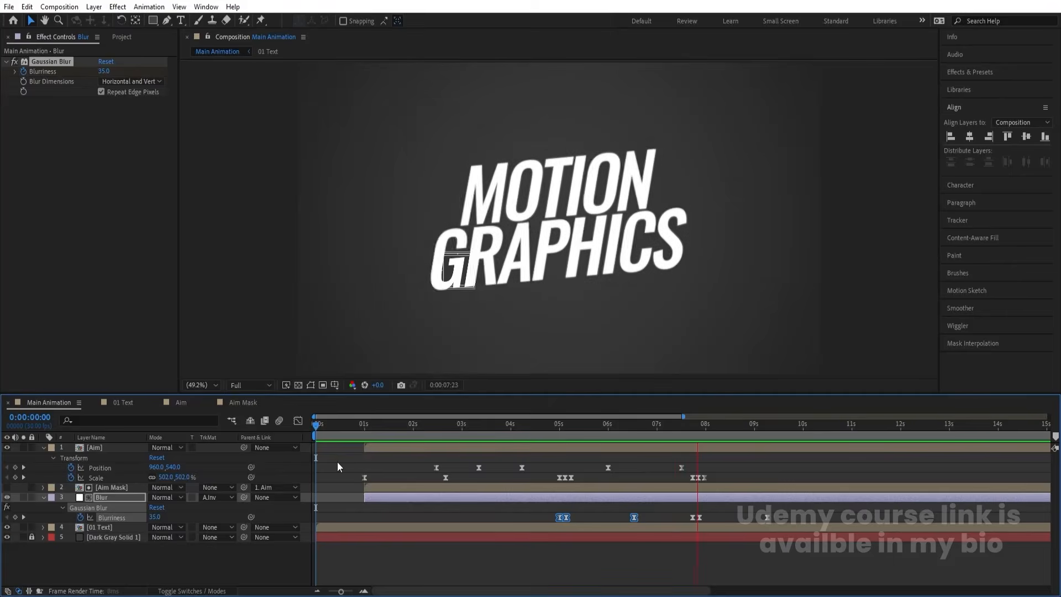
key("space")
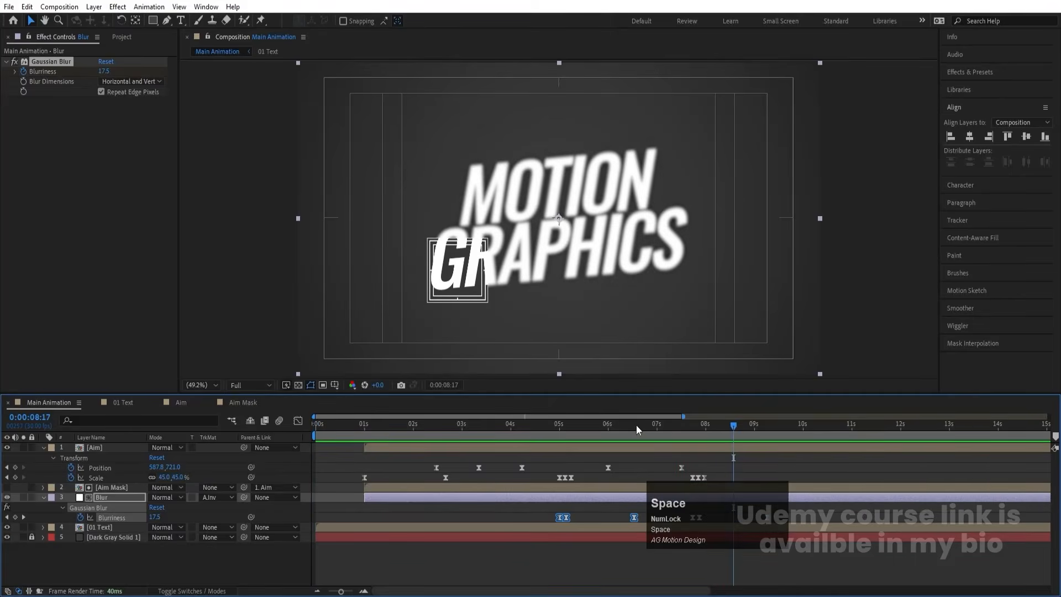
- Review the blur around the first Aim pulse and split the 01 Text layer at 0:00:02:07
left_click_drag(637, 426, 568, 427)
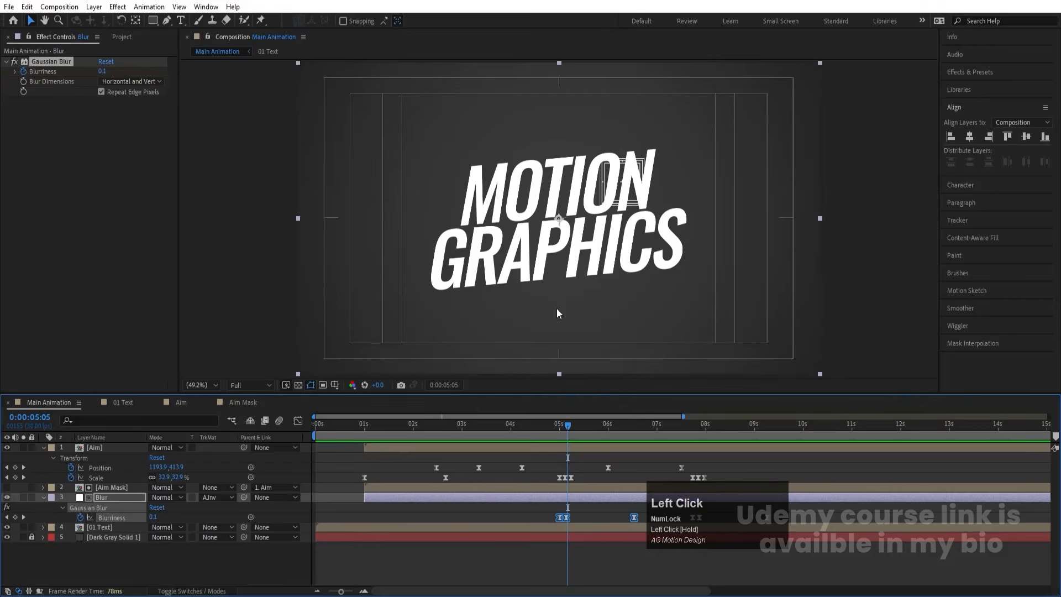
key("equal")
left_click_drag(561, 428, 563, 429)
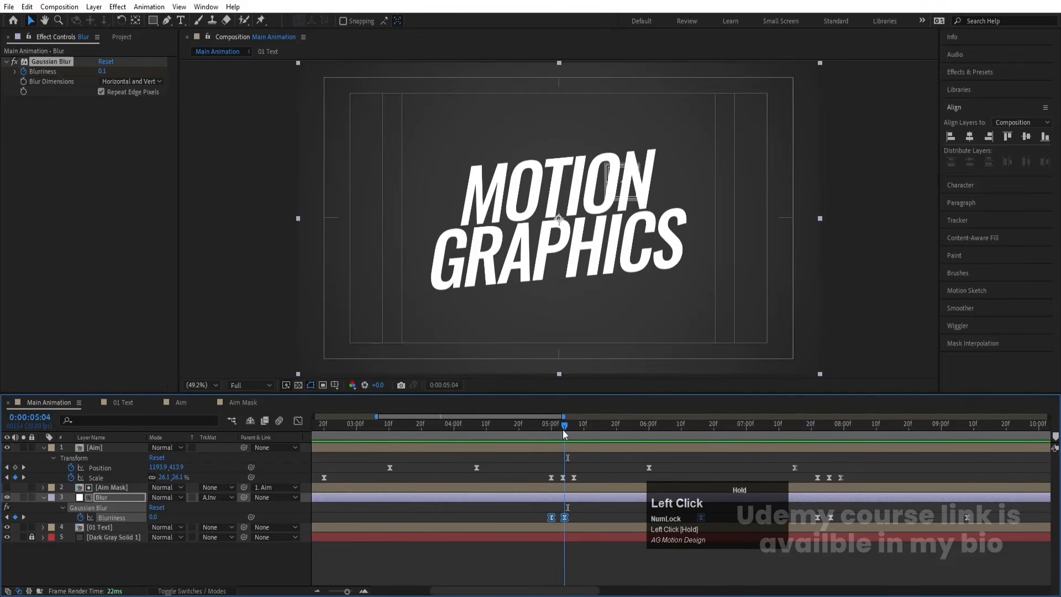
left_click(126, 578)
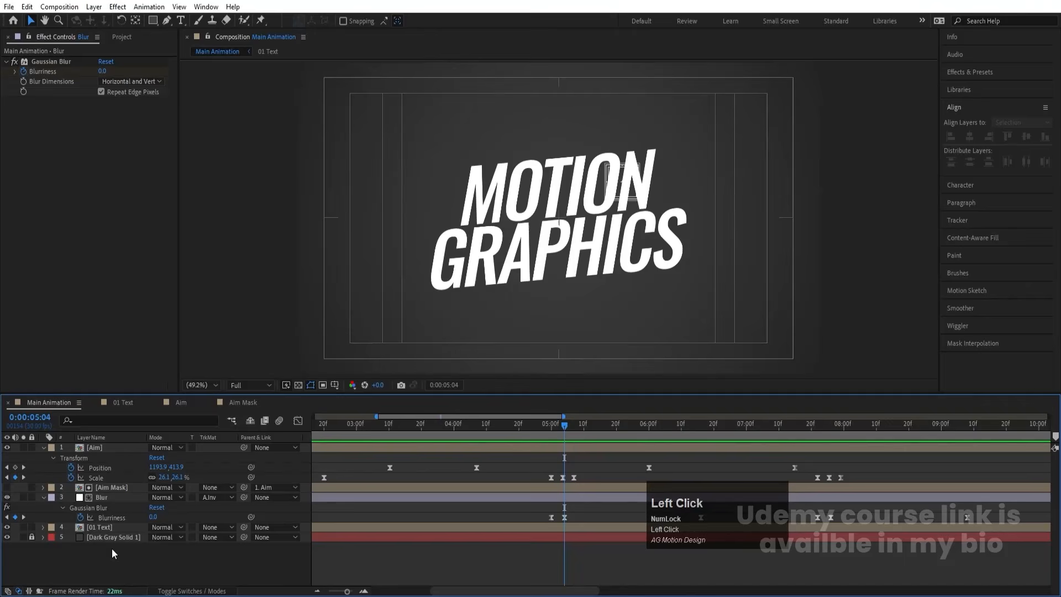
left_click(102, 527)
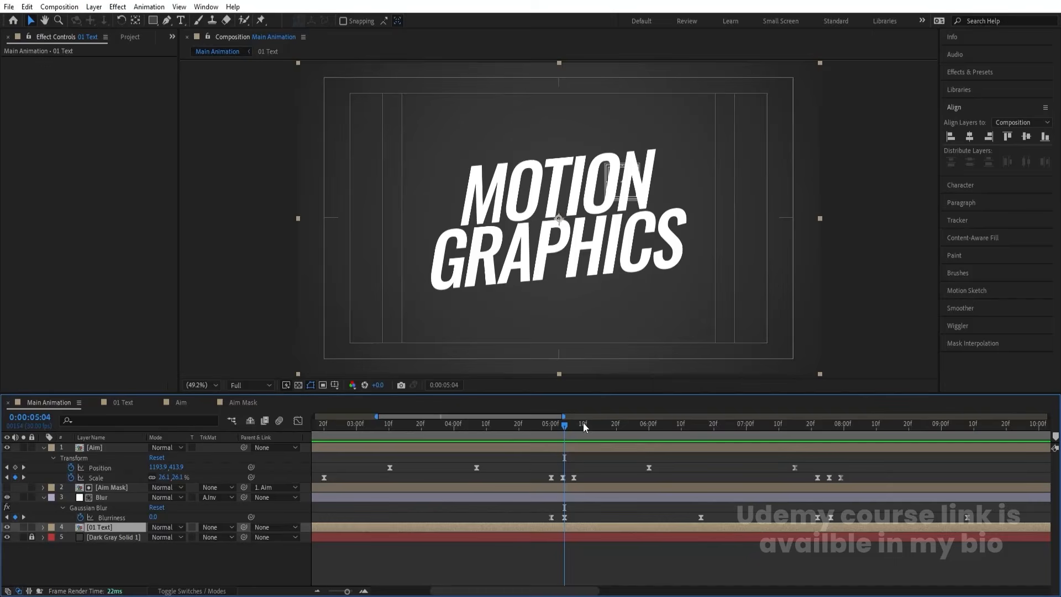
left_click_drag(585, 427, 534, 449)
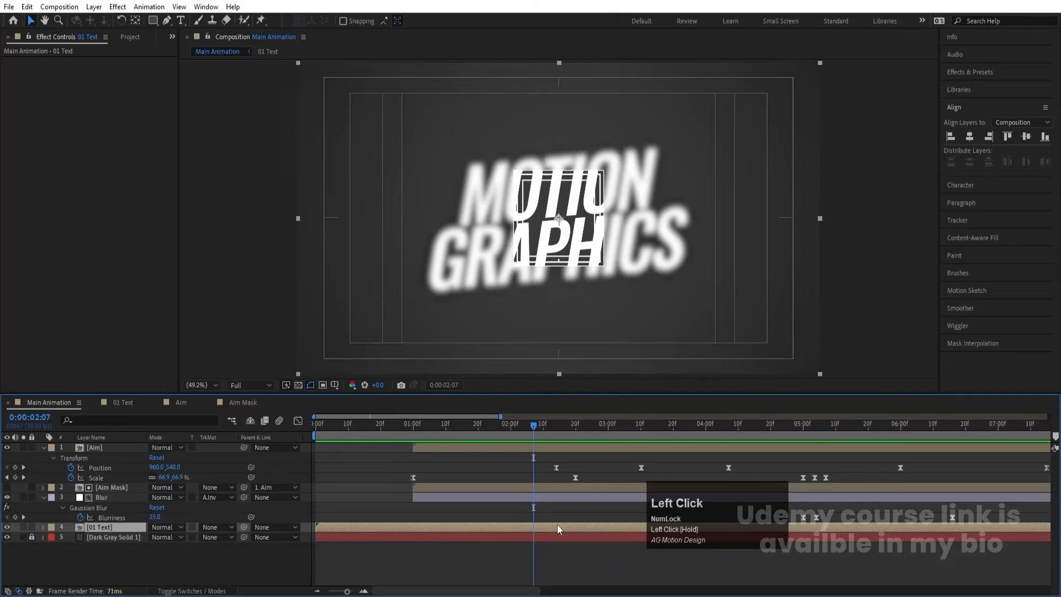
left_click(541, 526)
key("ctrl+shift+d")
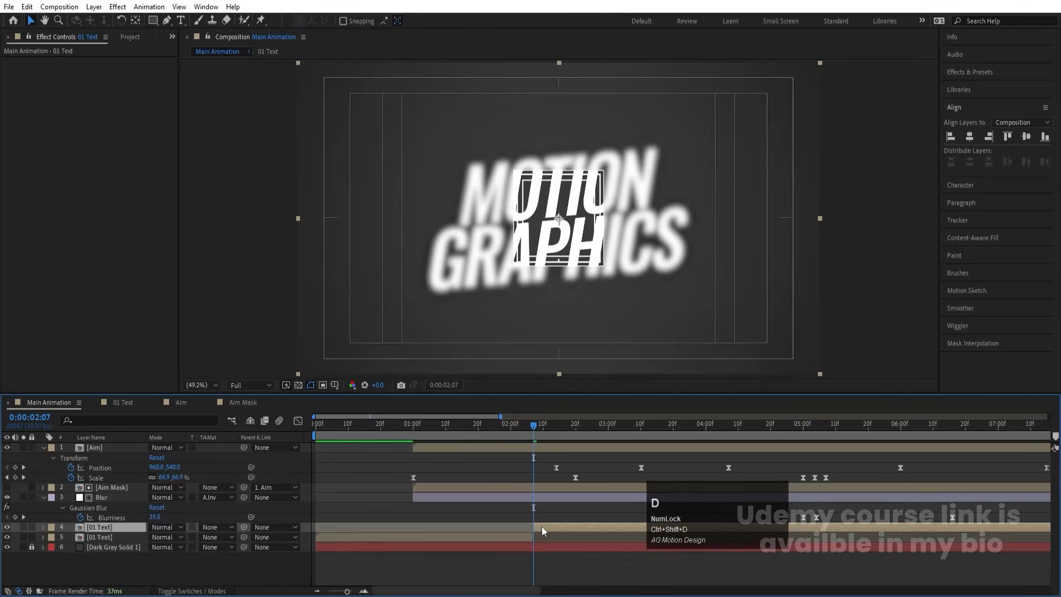
- Go to 0:00:05:00 and set the label color of the second part of the split 01 Text layer to yellow
key("minus")
key("minus")
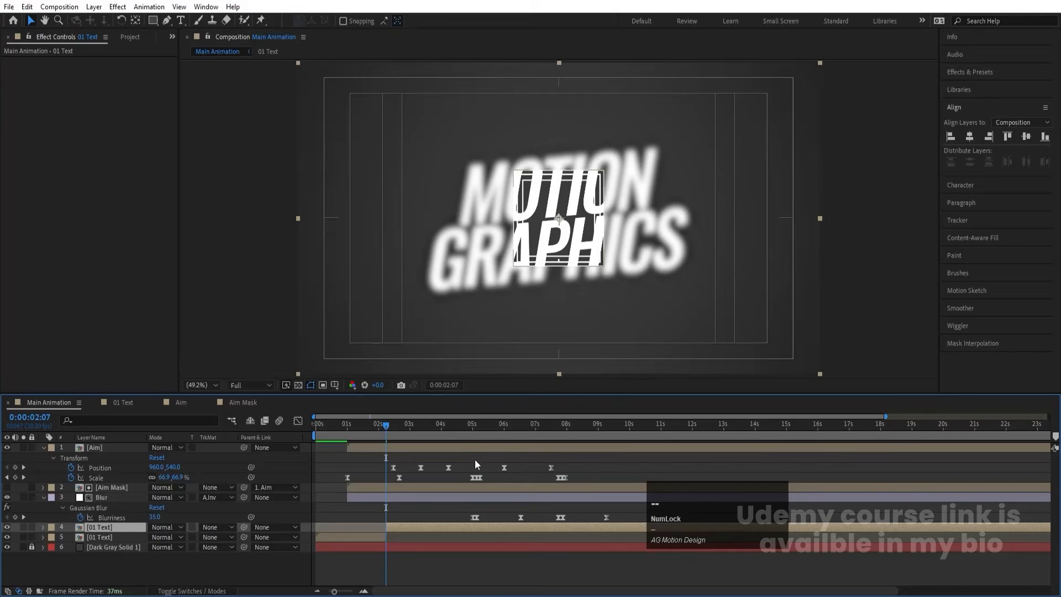
left_click_drag(474, 426, 473, 426)
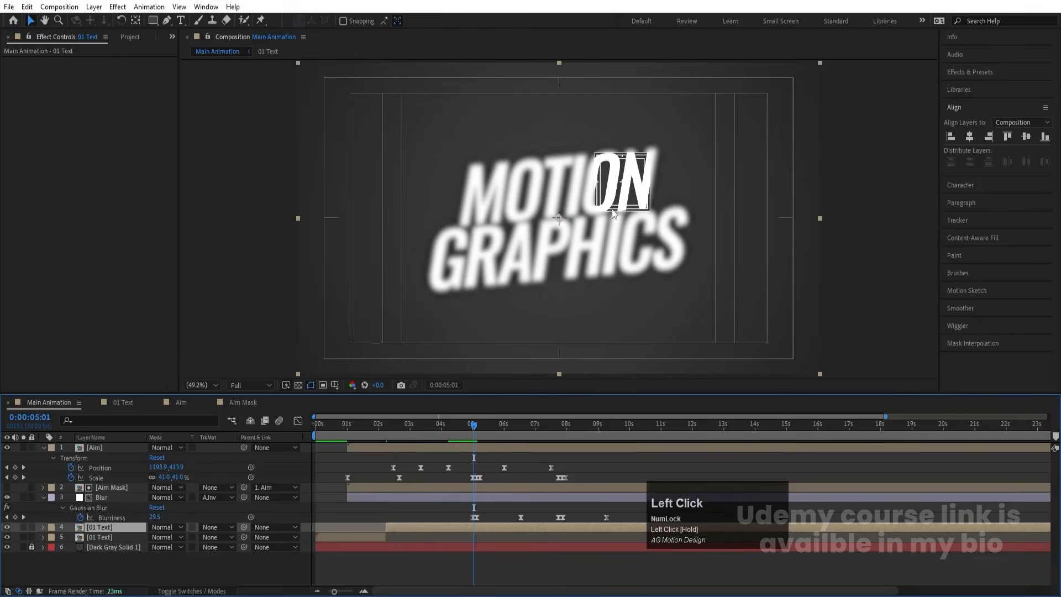
key("equal")
key("equal")
left_click(472, 427)
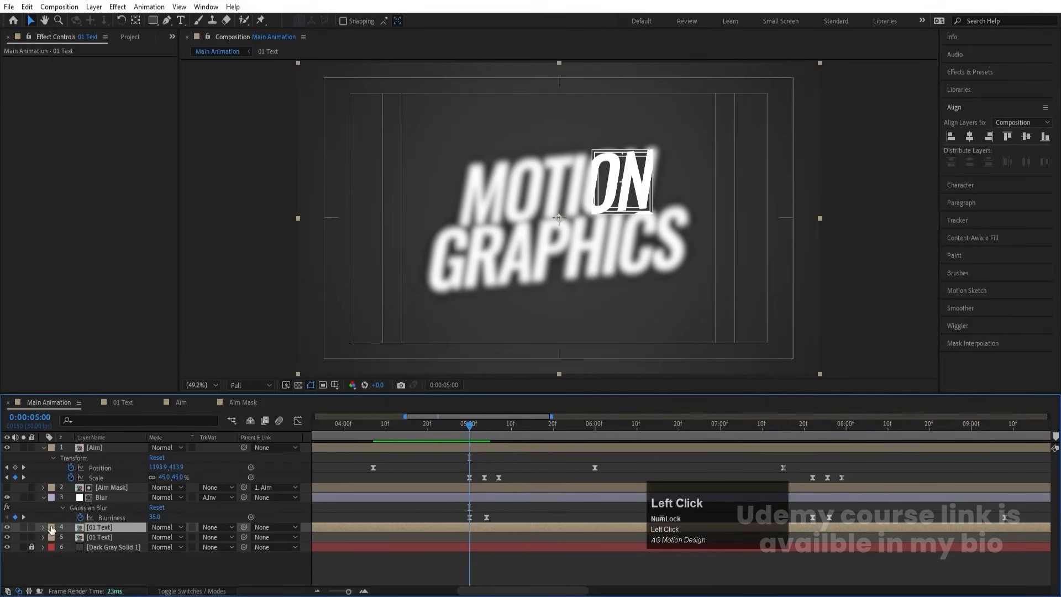
left_click(51, 528)
left_click(72, 332)
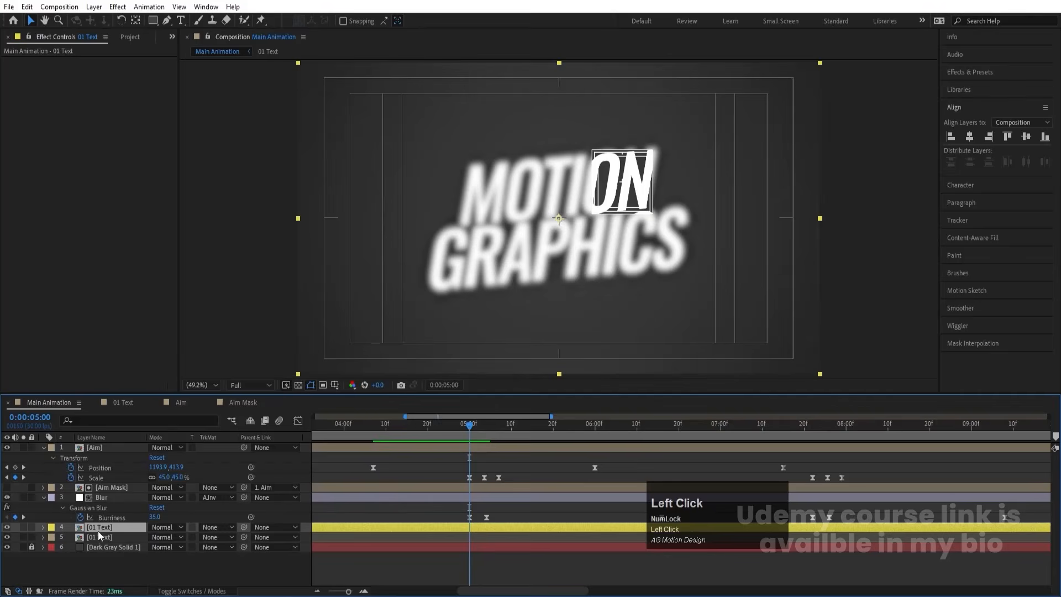
- Draw a six-point Pen mask around the letters ON of MOTION on the yellow 01 Text layer and center its anchor point in the masked area
left_click(168, 21)
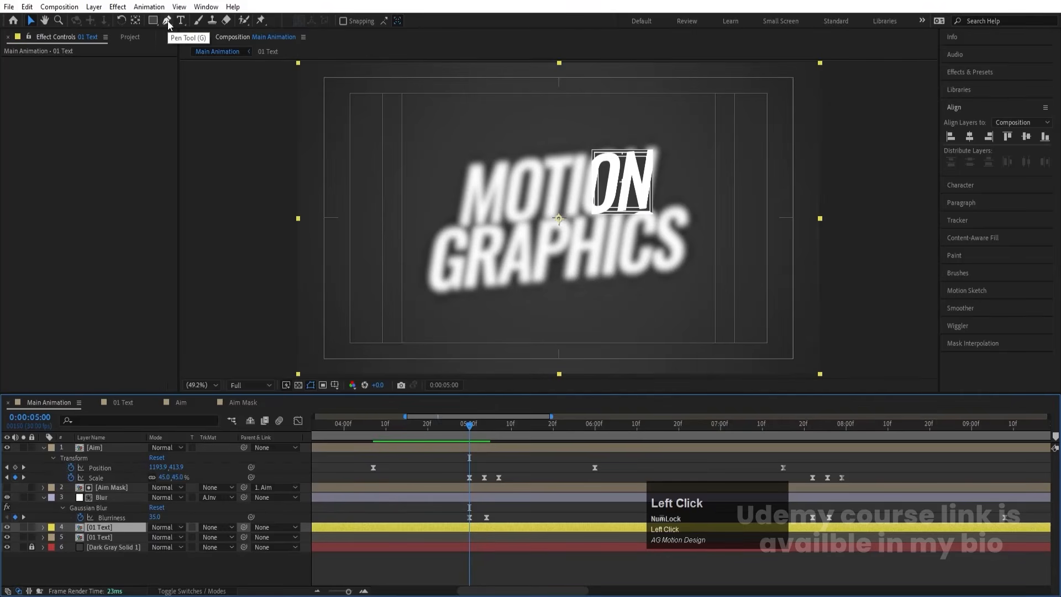
left_click(588, 127)
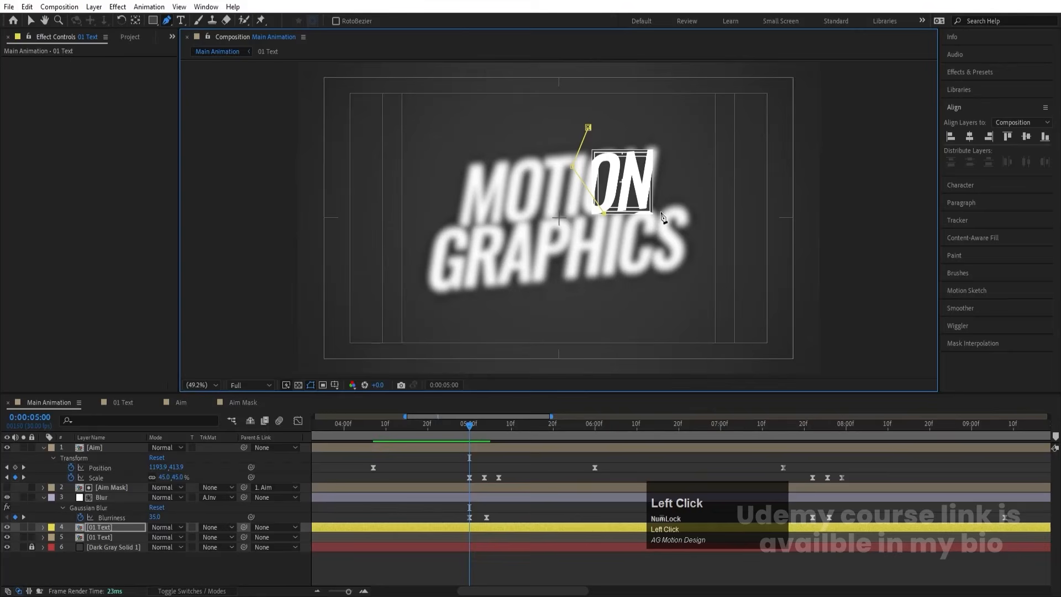
left_click(688, 161)
left_click(661, 128)
left_click(588, 127)
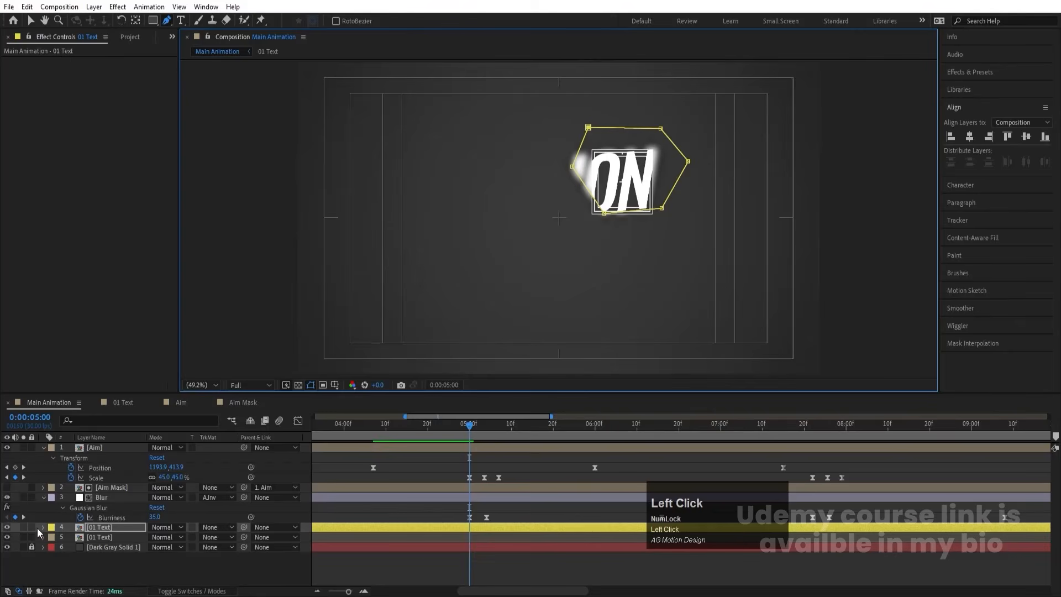
left_click(97, 525)
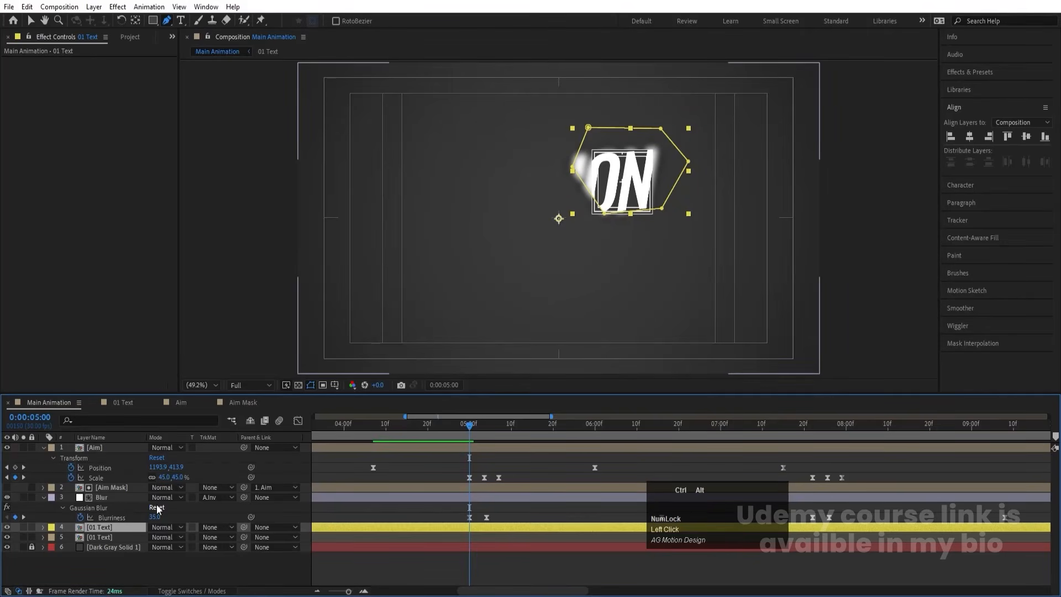
key("ctrl+alt+Home")
- Duplicate the masked 01 Text layer and delete Mask 1 from the upper copy
left_click(111, 526)
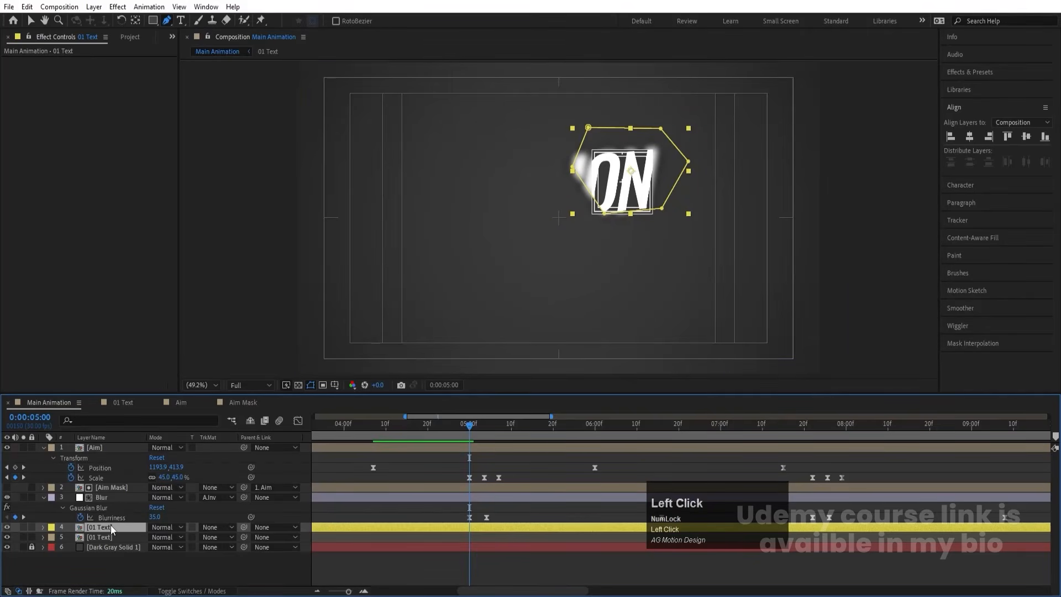
key("ctrl+d")
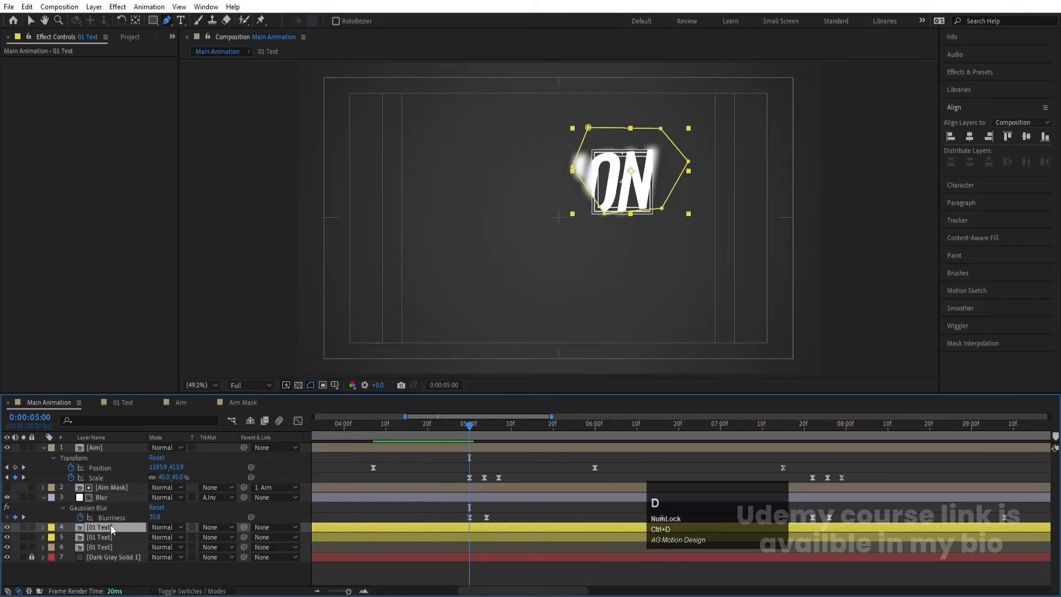
key("m")
left_click(99, 538)
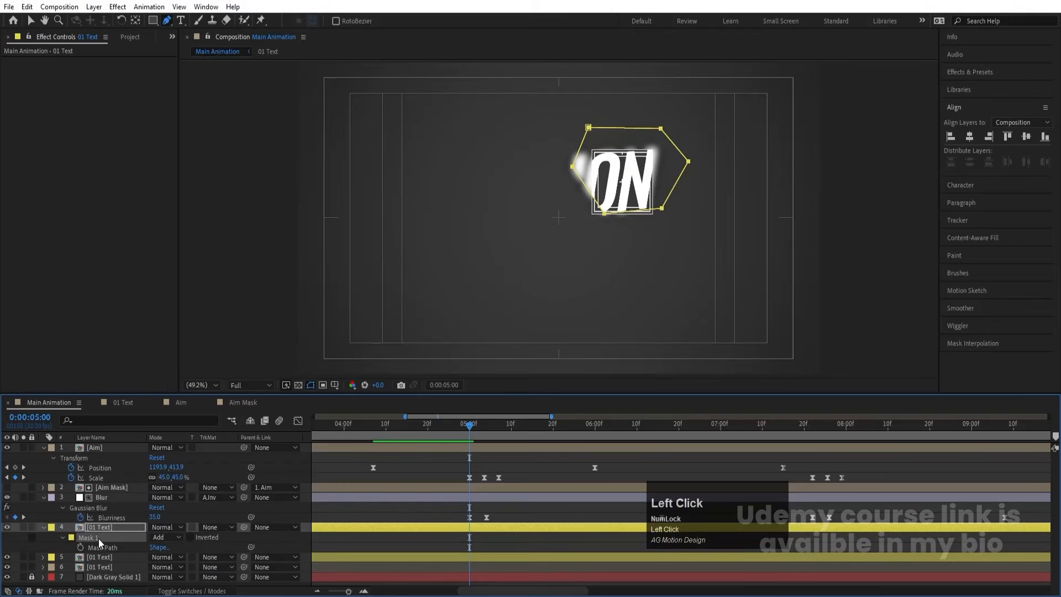
key("Delete")
- At 0:00:07:15, draw a six-point Pen mask around the letters GR on the unmasked yellow 01 Text copy and center its anchor point there
left_click_drag(488, 430, 627, 449)
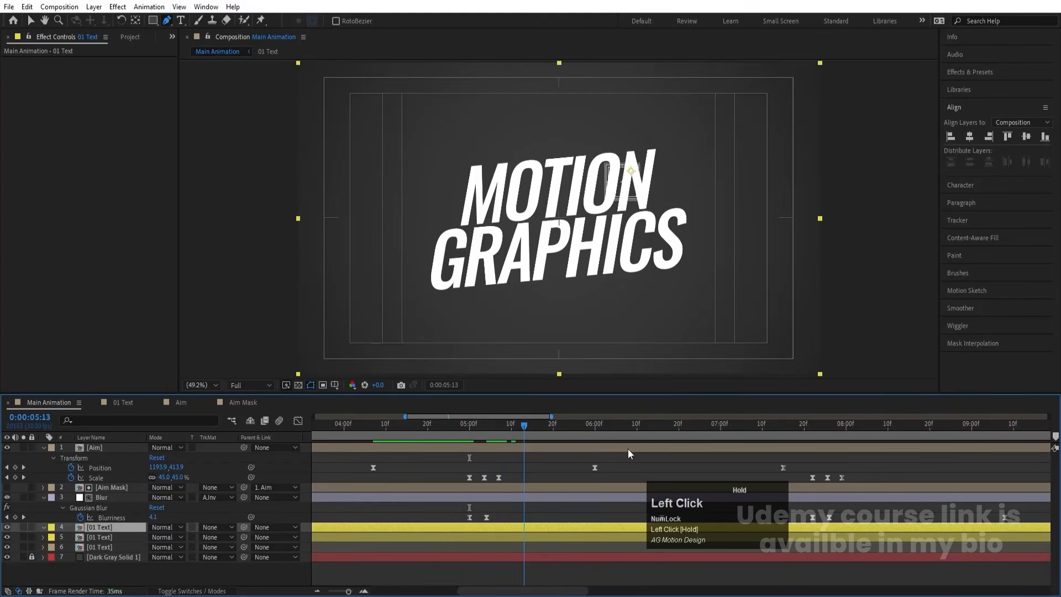
left_click_drag(777, 487, 779, 486)
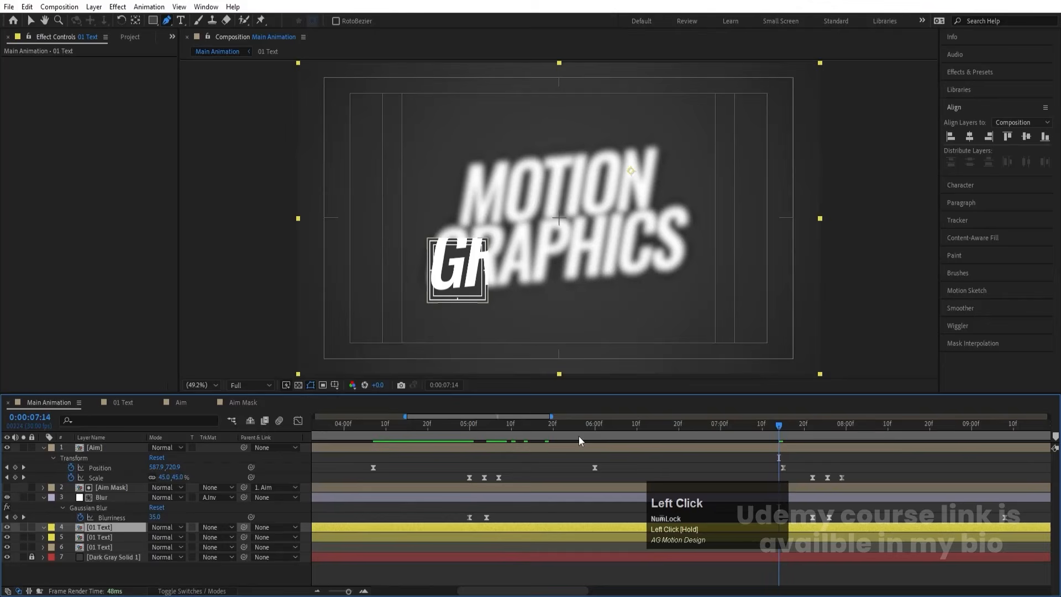
left_click(784, 426)
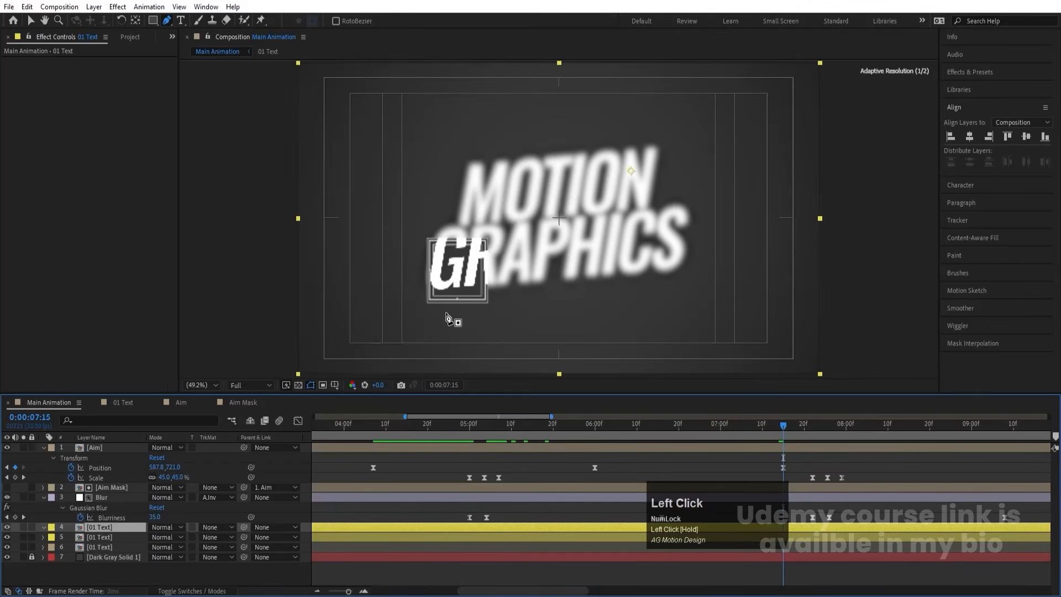
left_click(487, 231)
left_click(446, 217)
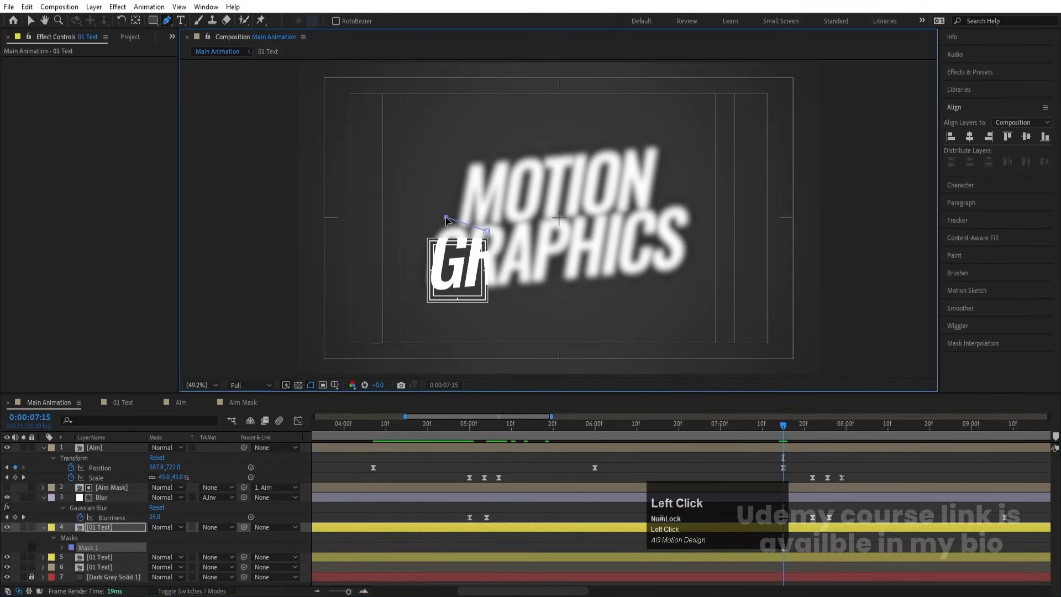
left_click(392, 238)
left_click(421, 319)
left_click(501, 323)
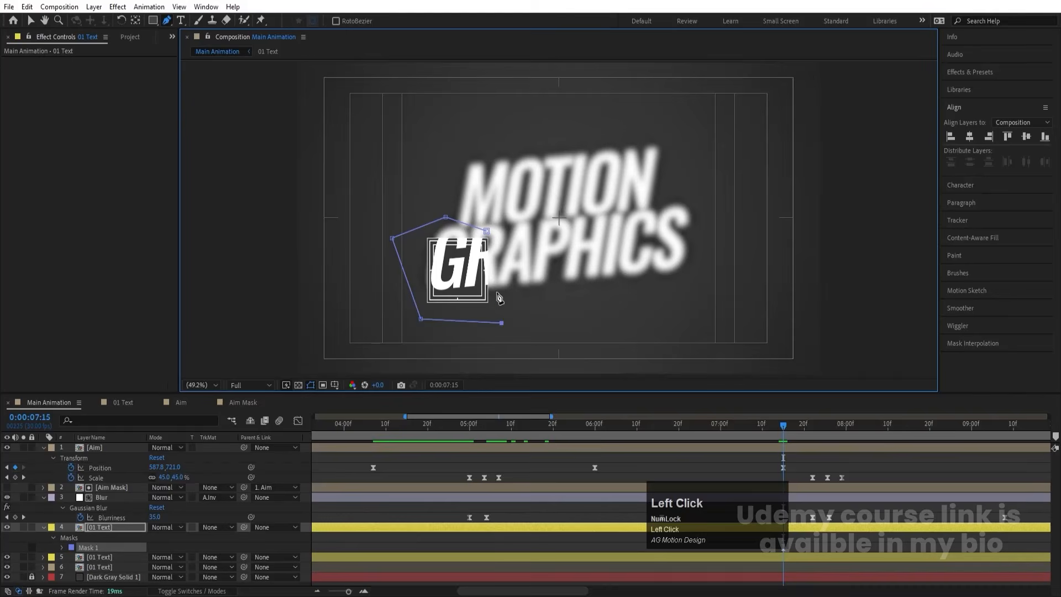
left_click(492, 252)
left_click(487, 231)
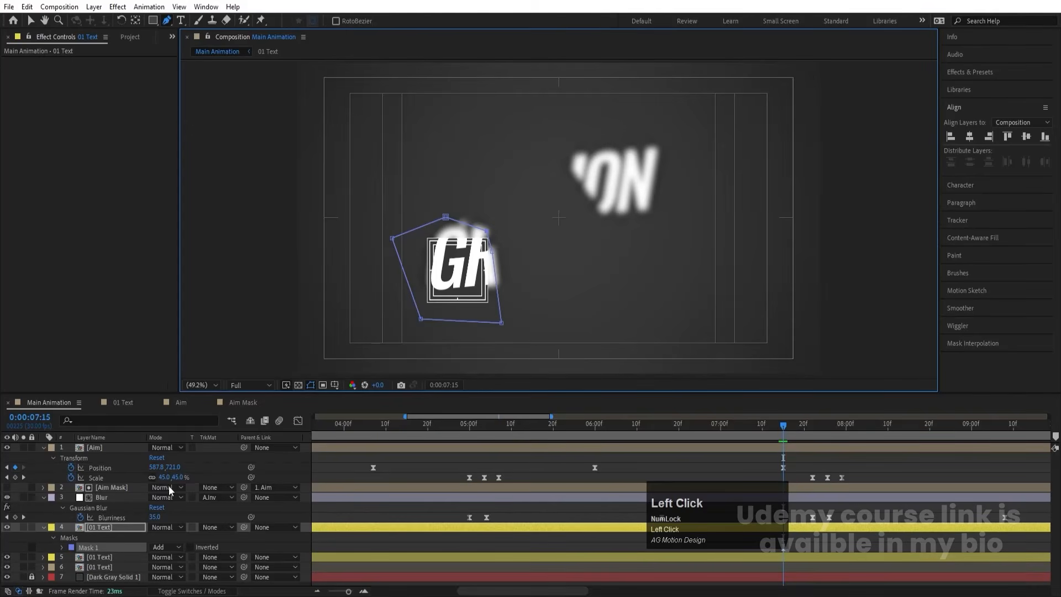
left_click(106, 526)
key("ctrl+alt+Home")
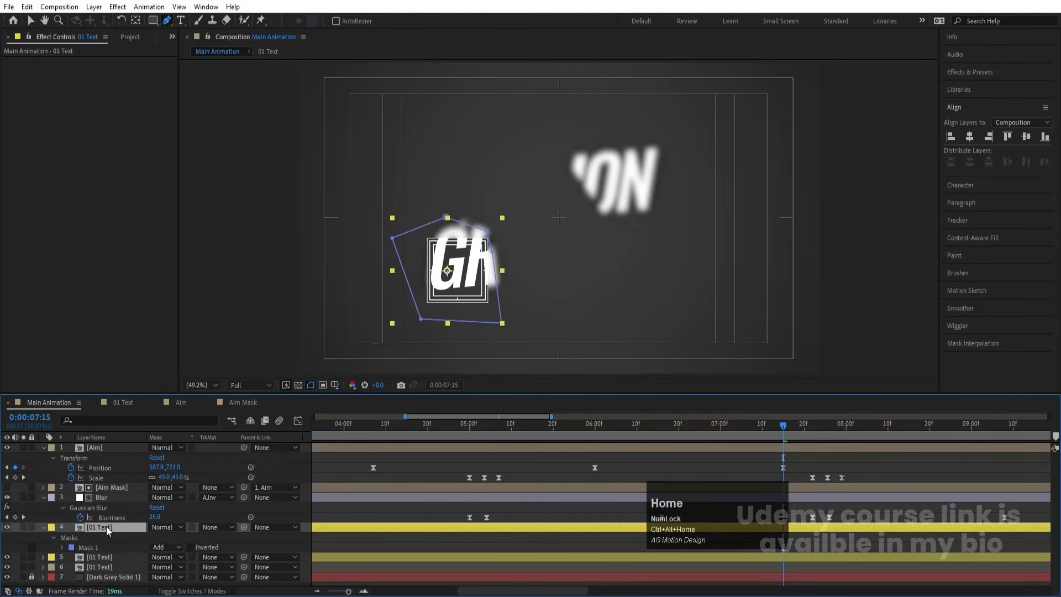
- Duplicate the 01 Text layer masked around GR and delete Mask 1 from the new copy
key("minus")
key("minus")
key("minus")
key("minus")
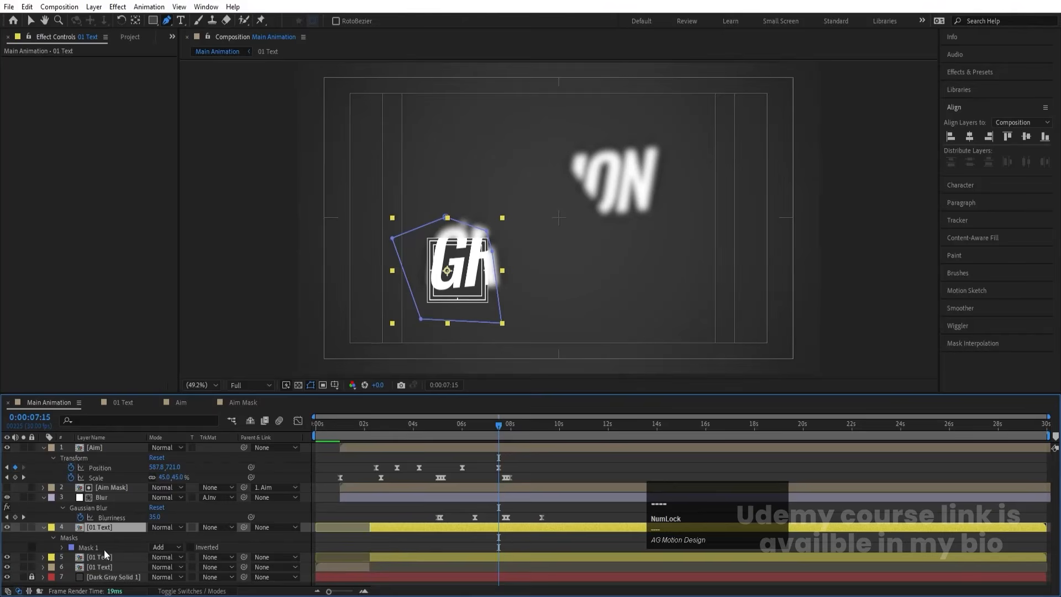
left_click(44, 527)
left_click(88, 538)
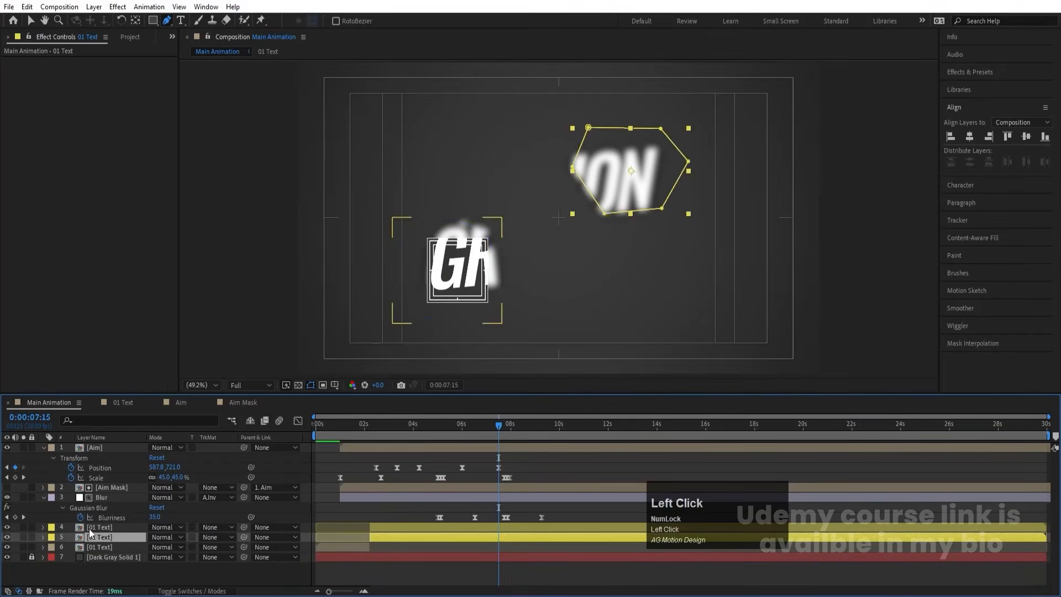
left_click(88, 528)
key("ctrl+d")
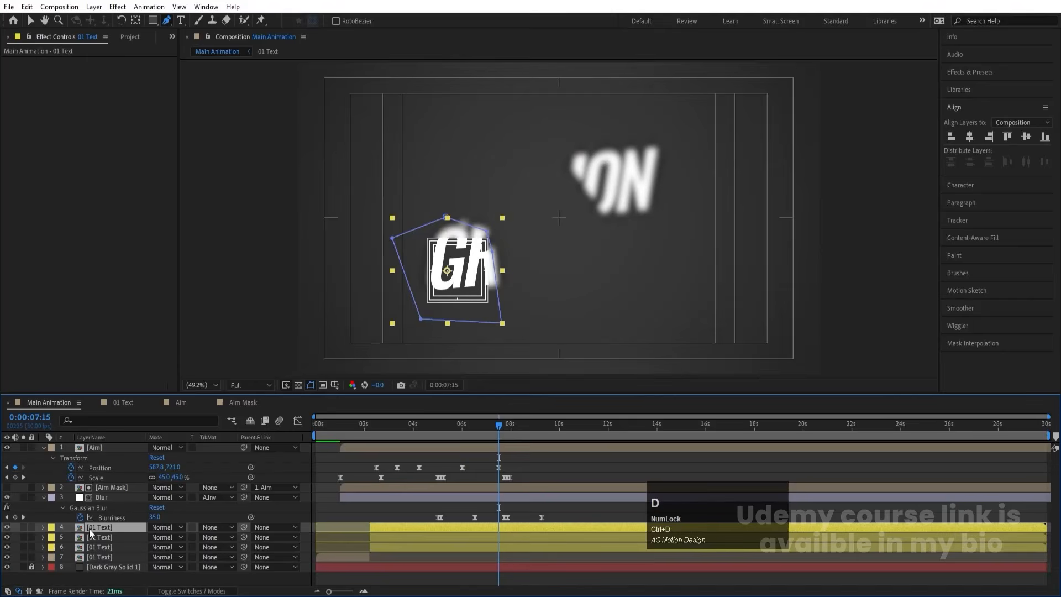
key("m")
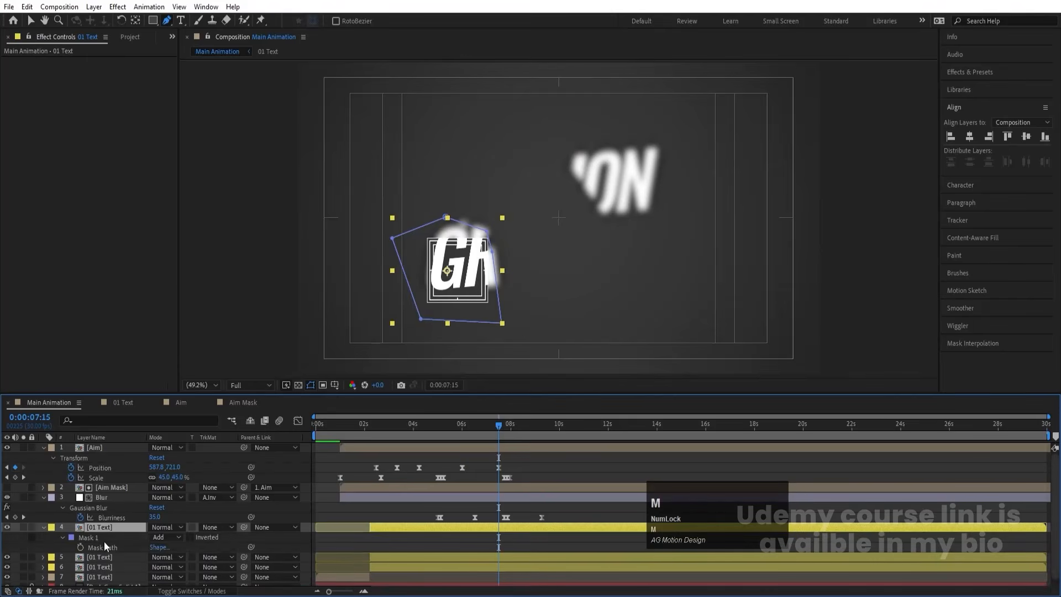
left_click(104, 535)
key("Delete")
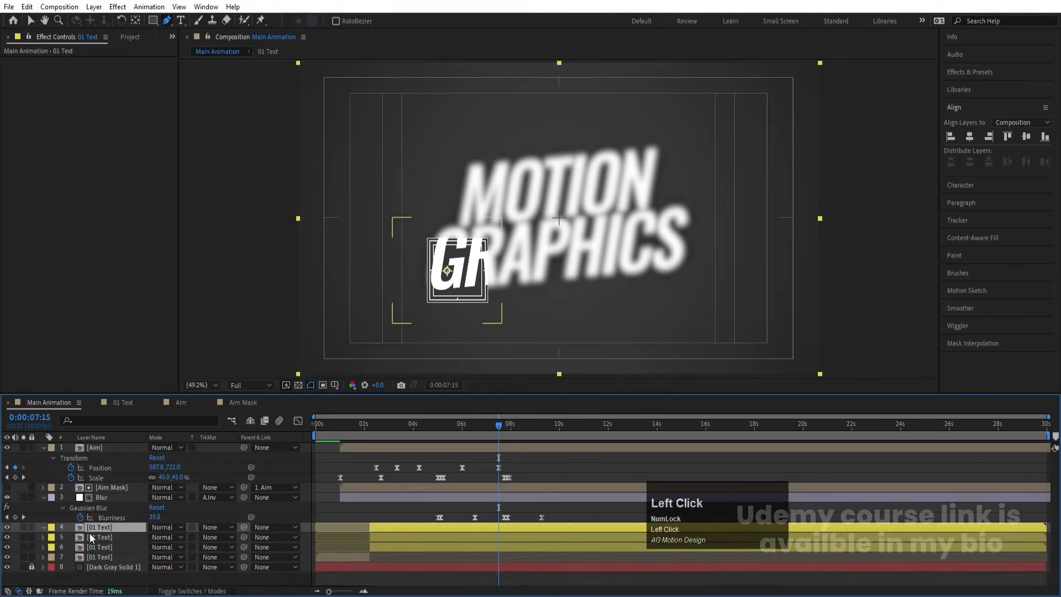
- Solo the three yellow 01 Text layers and rename the one masked around ON as Explode
left_click_drag(23, 527, 24, 547)
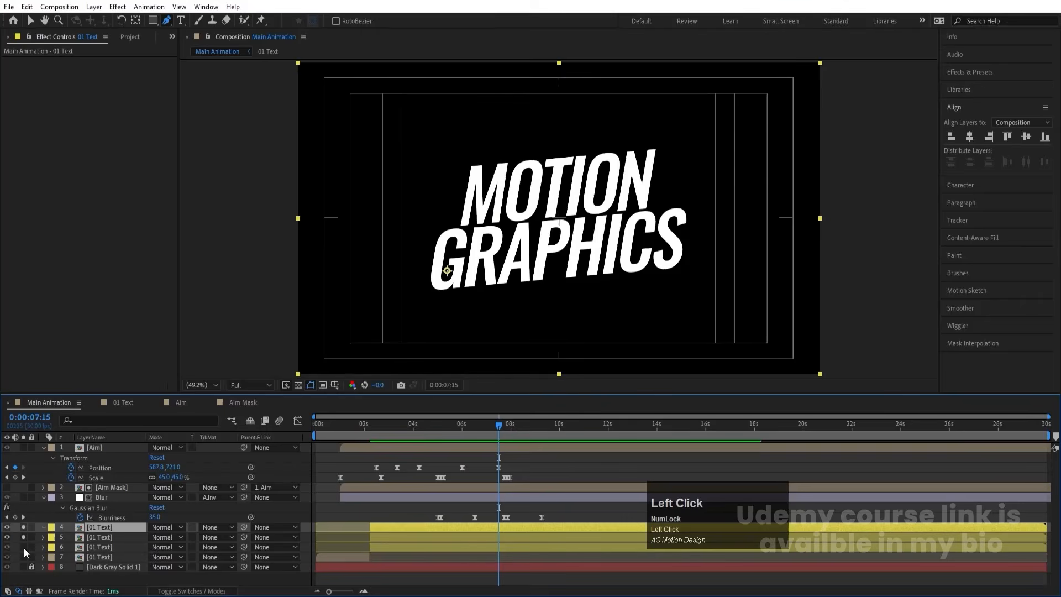
left_click(102, 546)
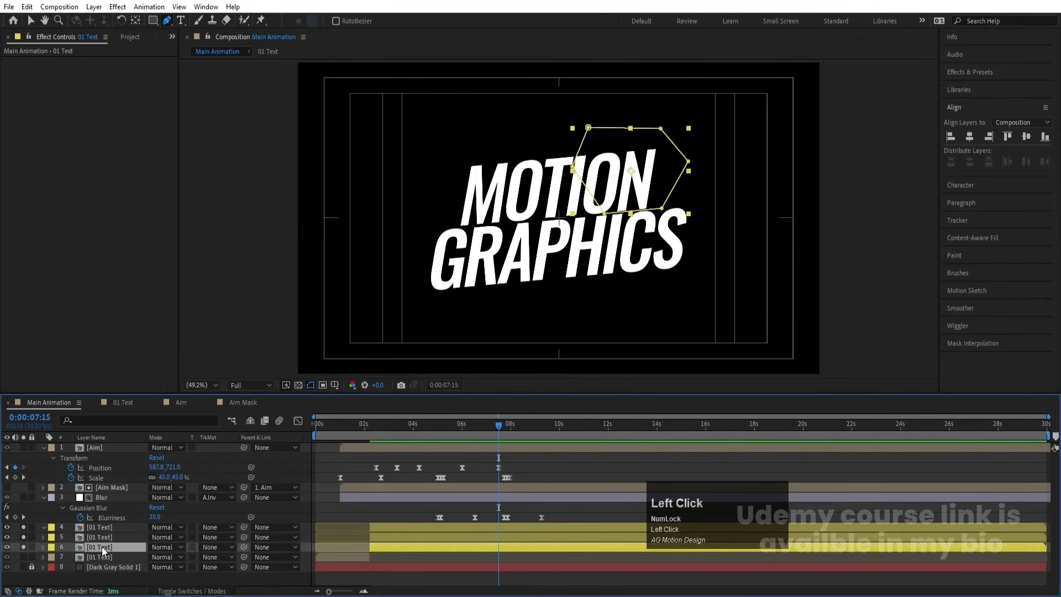
key("Return")
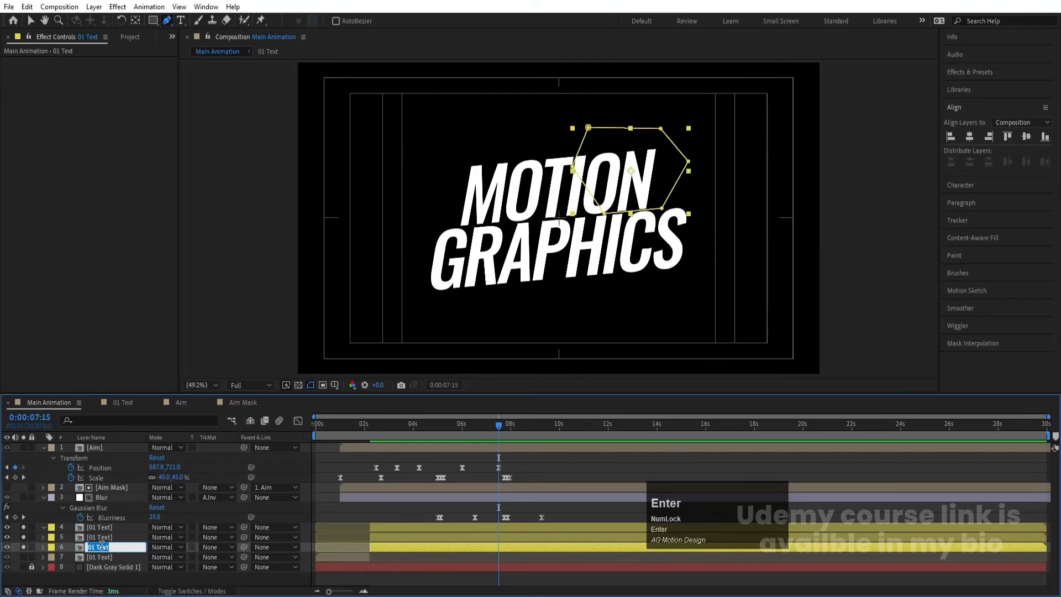
type("Explode")
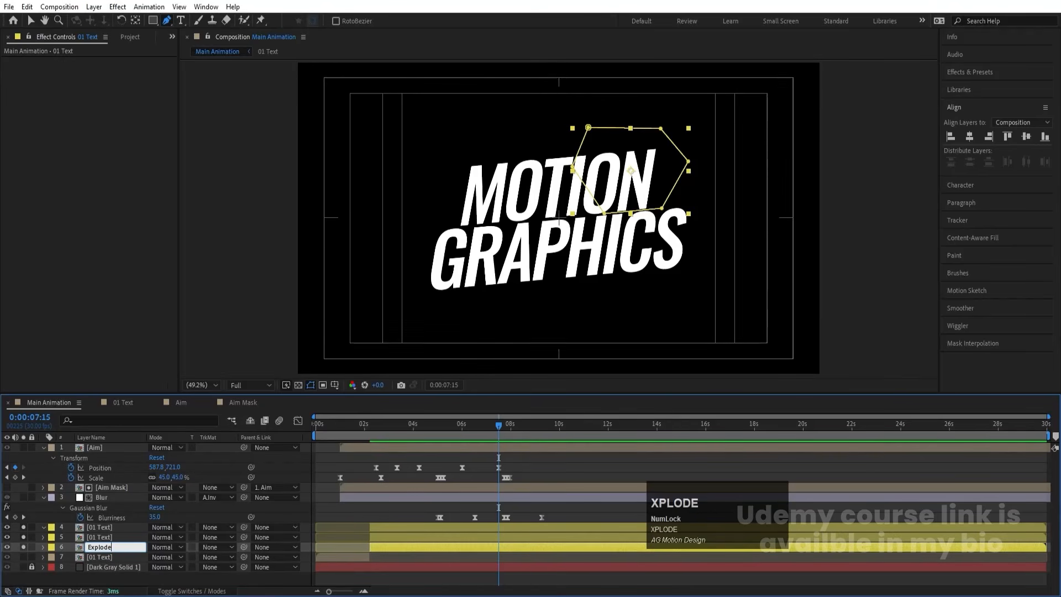
key("Return")
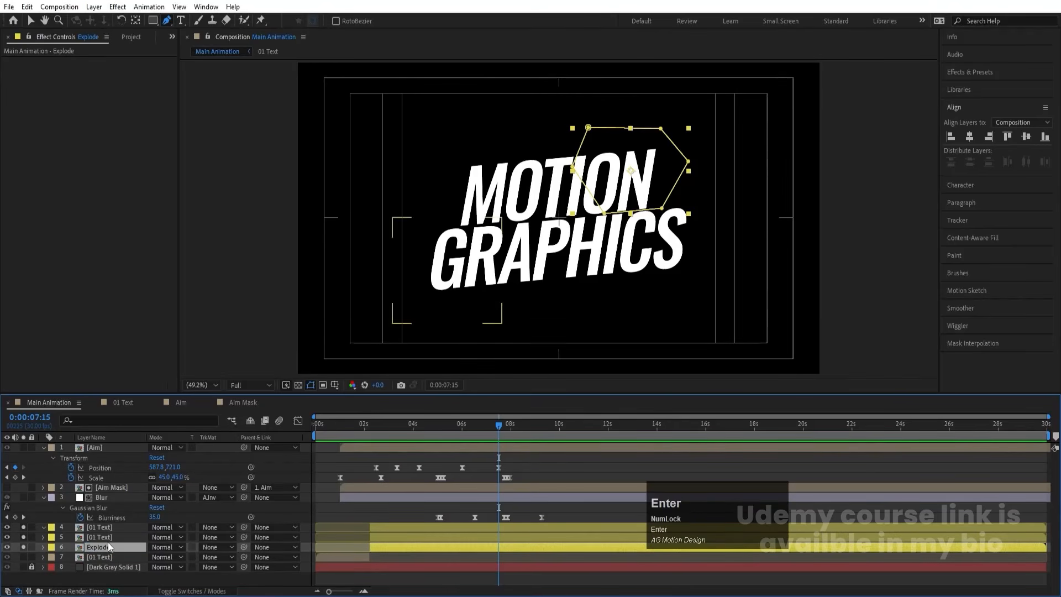
- Rename the 01 Text layer masked around the letters GR as Explode
left_click(112, 545)
key("Return")
key("Escape")
left_click(104, 536)
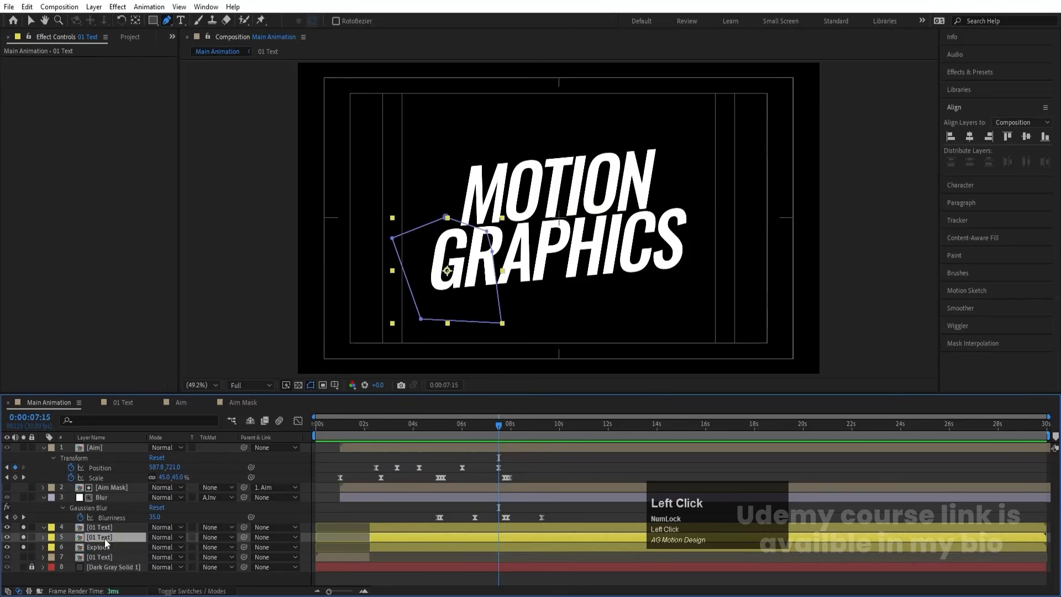
key("Return")
type("Explode")
key("Return")
- Rename the remaining unmasked yellow 01 Text layer as Still
left_click(101, 528)
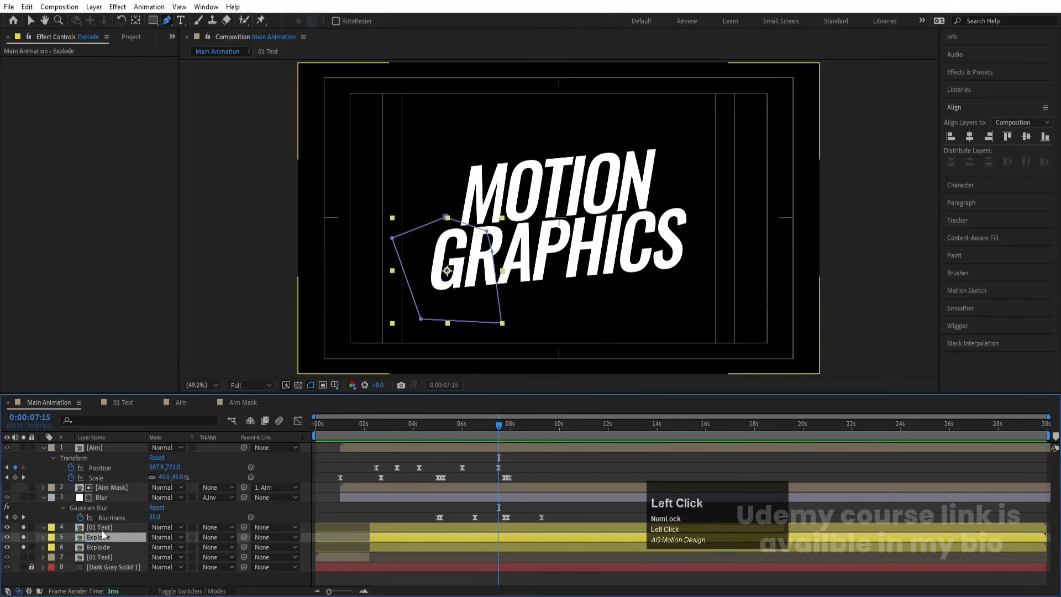
key("Return")
type("Still")
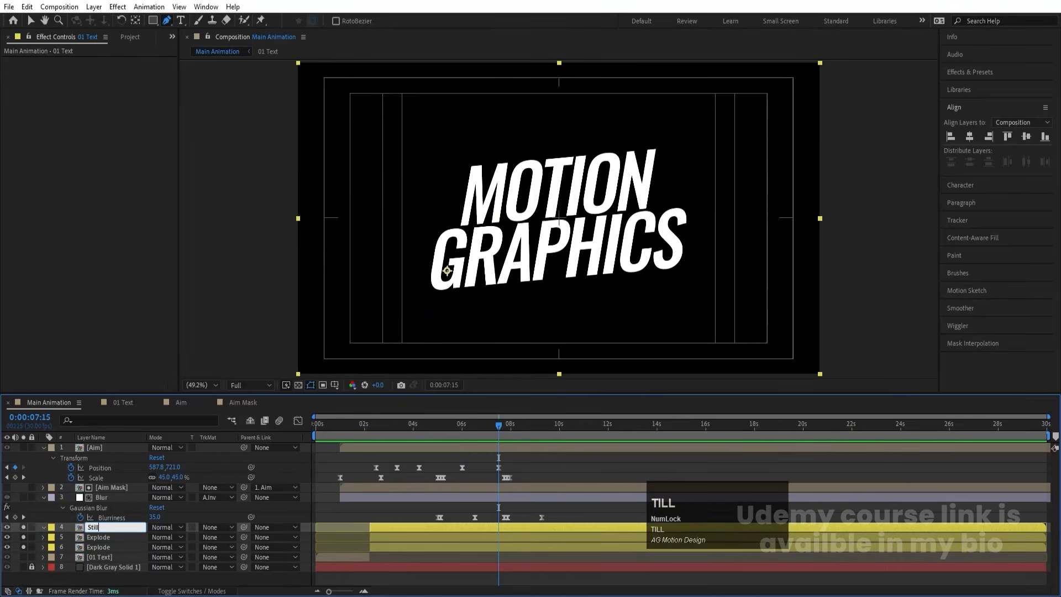
key("Return")
- Move both Explode layers above the Still layer and collapse the properties of the Aim and Blur layers
left_click(104, 536)
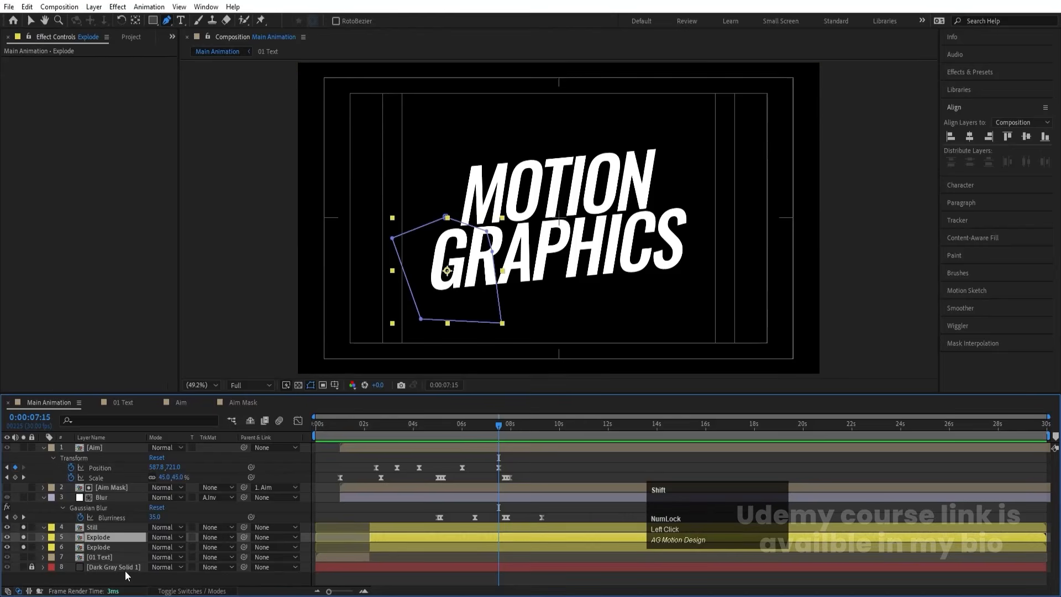
left_click(103, 546, "shift")
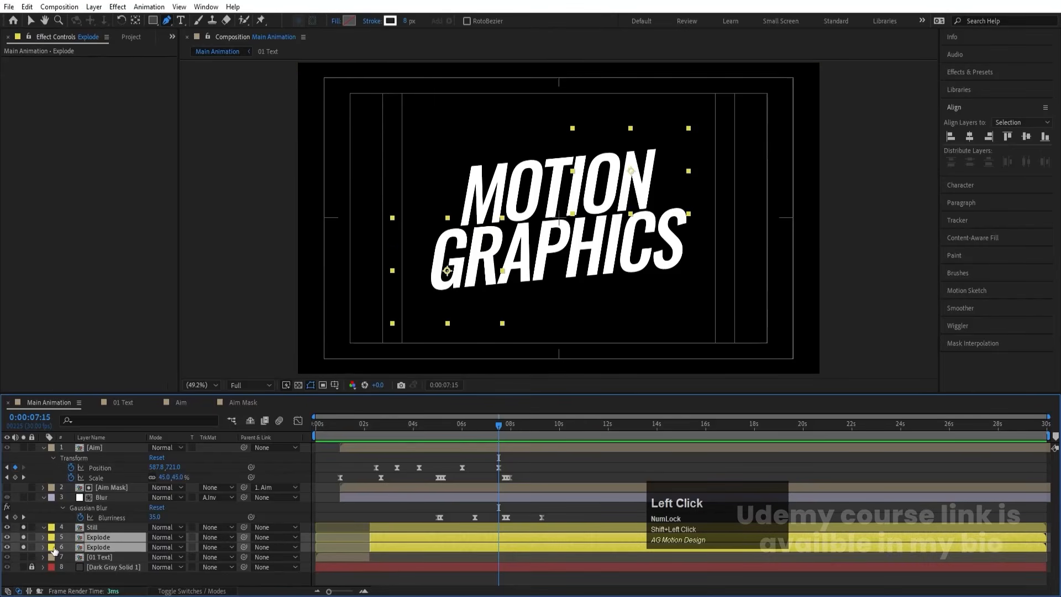
left_click_drag(93, 539, 93, 522)
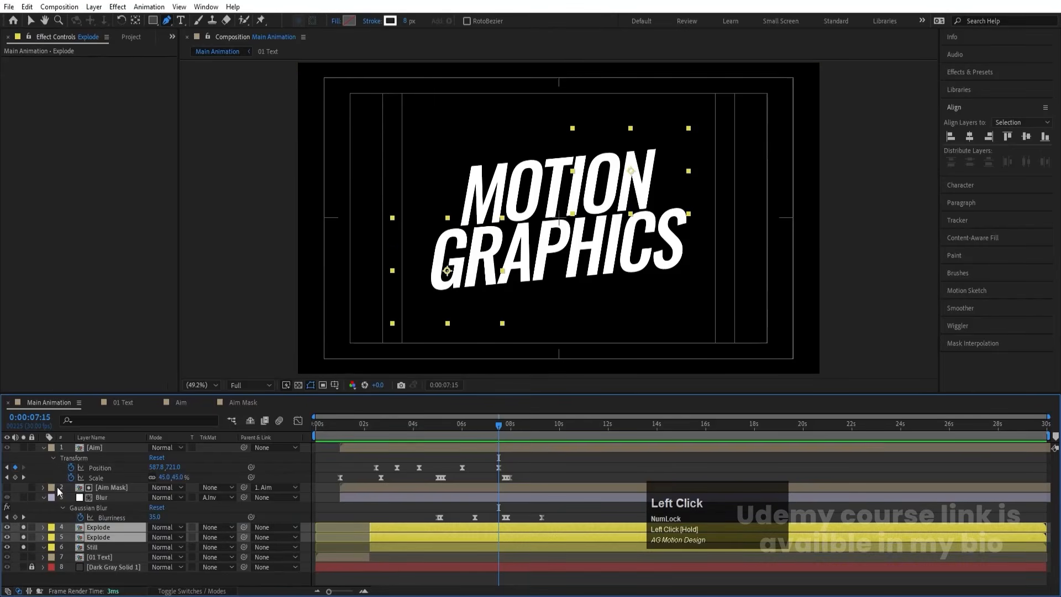
left_click(42, 448)
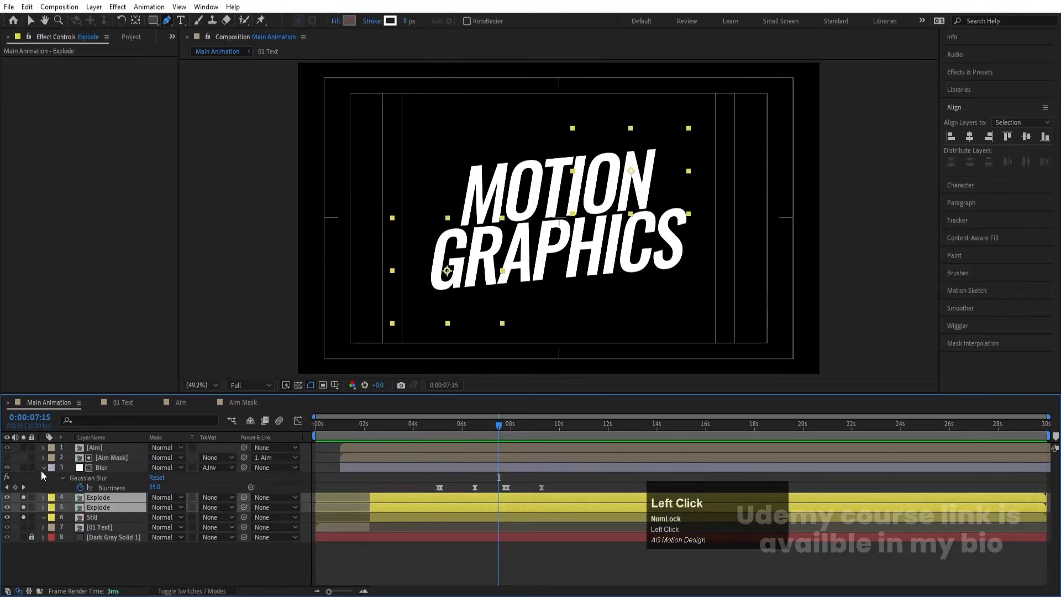
left_click(40, 468)
left_click(85, 542)
- Apply the default red Fill effect to both Explode layers to distinguish the ON and GR pieces
left_click(91, 488)
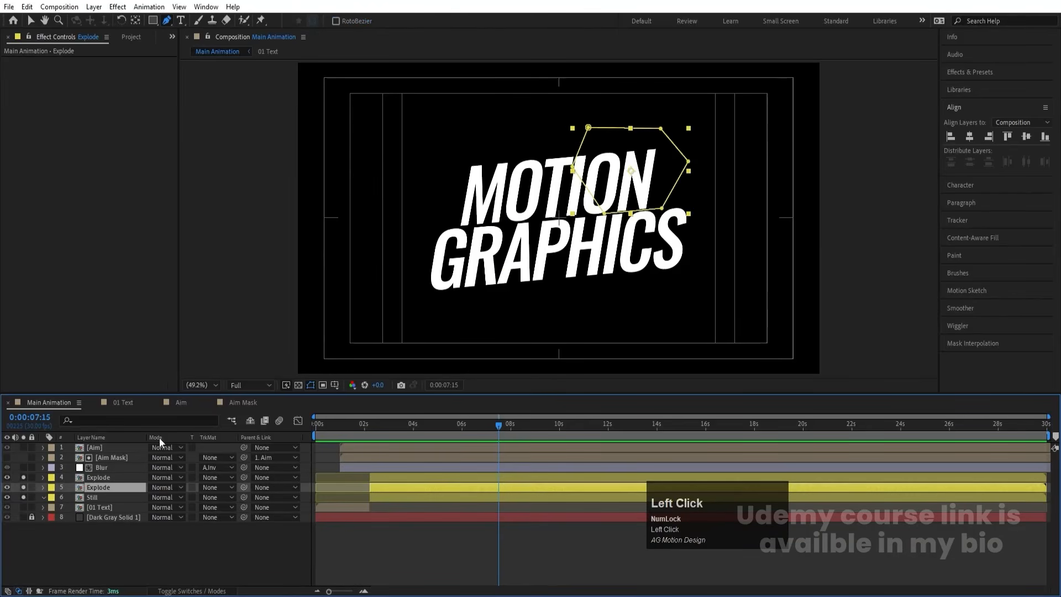
left_click(966, 74)
type("fil")
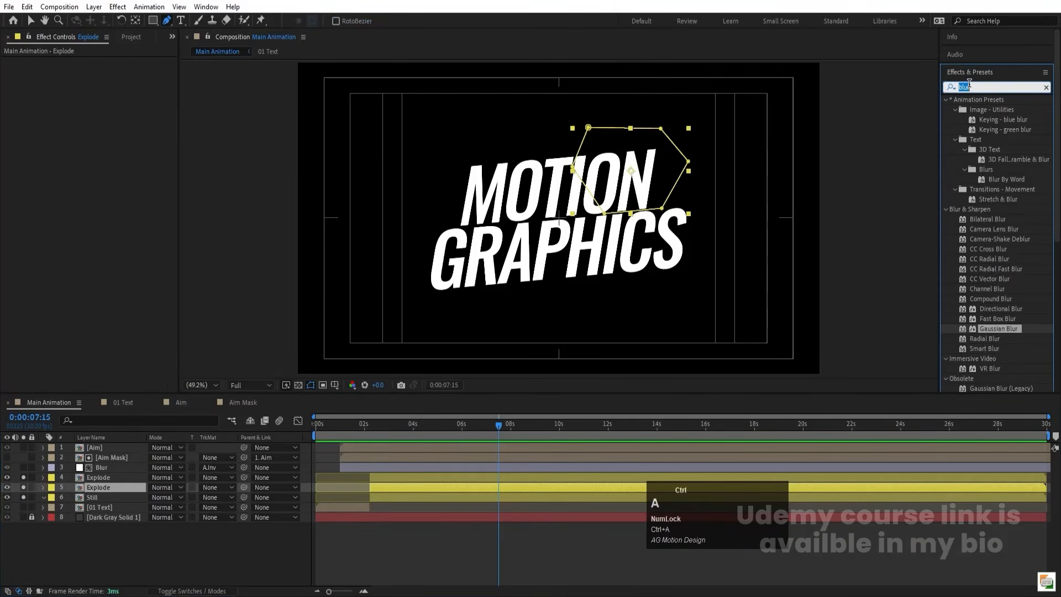
type("l")
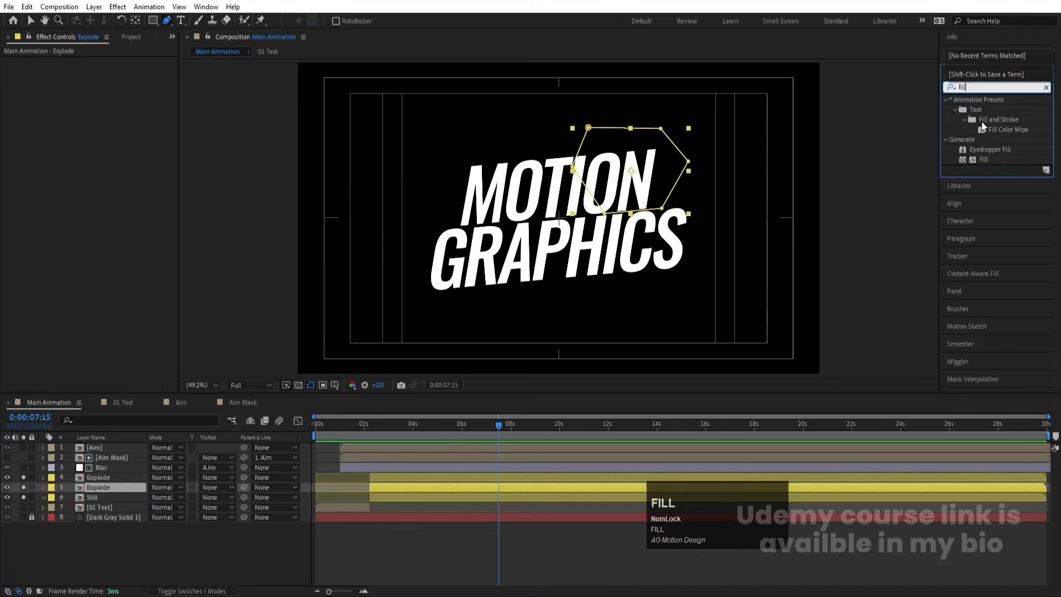
double_click(979, 158)
left_click(103, 478)
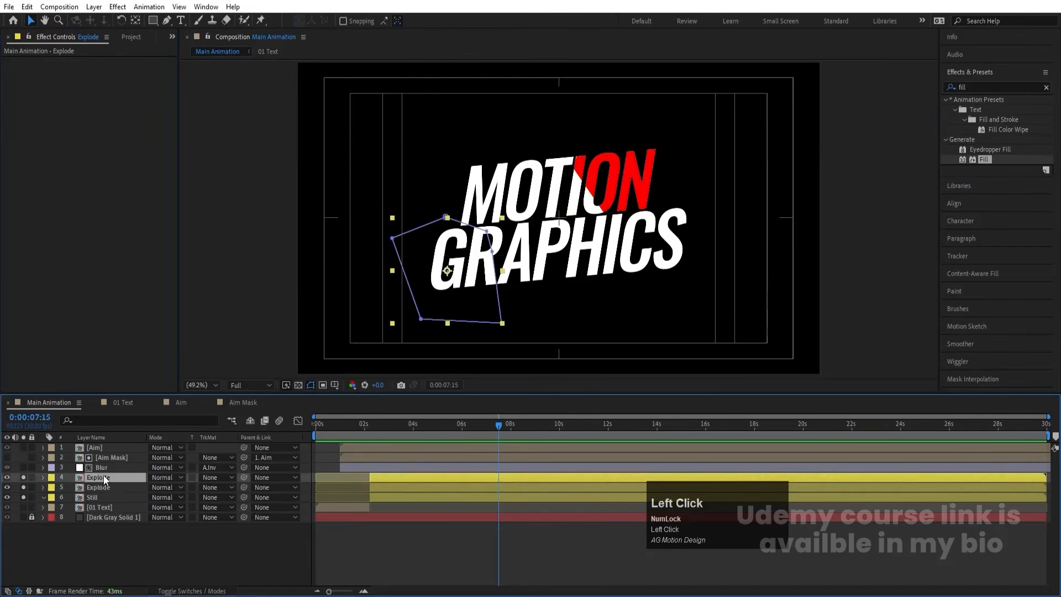
double_click(982, 159)
key("ctrl+shift+a")
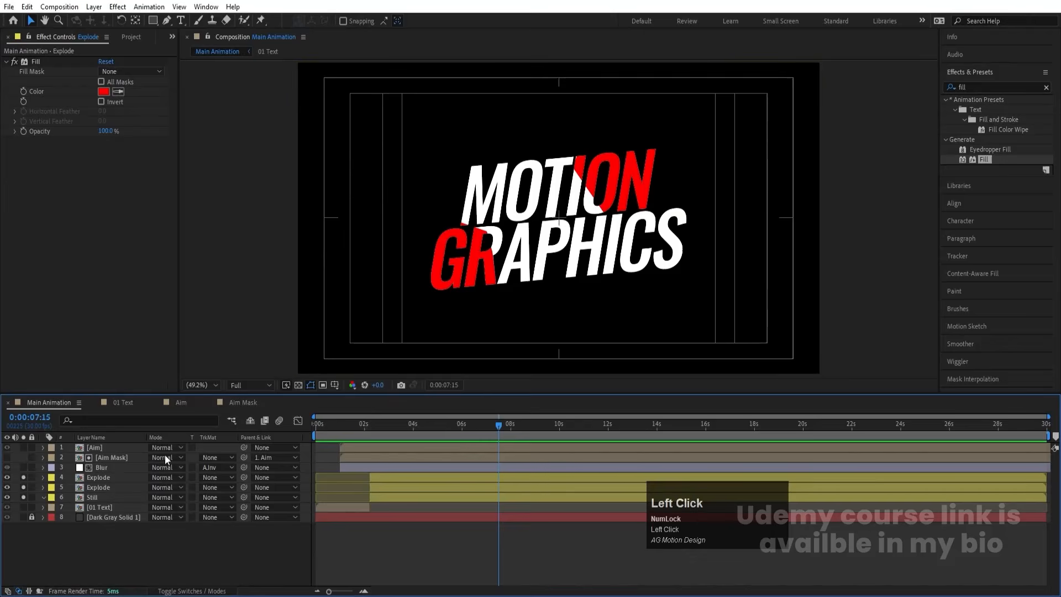
- Start a Pen mask on the Still layer, tracing the cut edge of the red GR piece down to its base
left_click(88, 497)
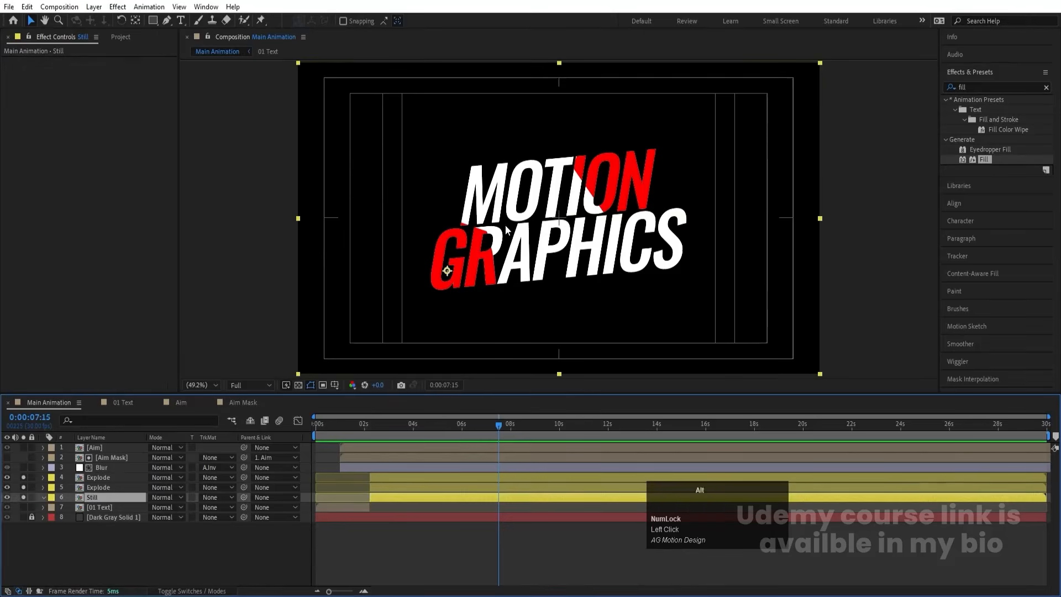
scroll(505, 230, "up", 2, "alt")
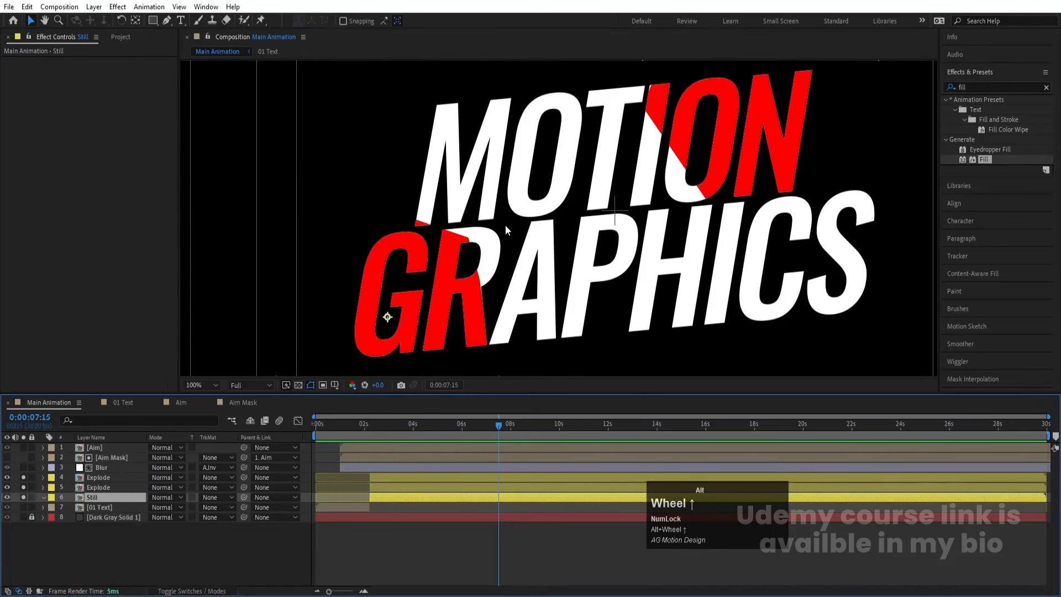
left_click(164, 23)
scroll(455, 307, "up", 2, "alt")
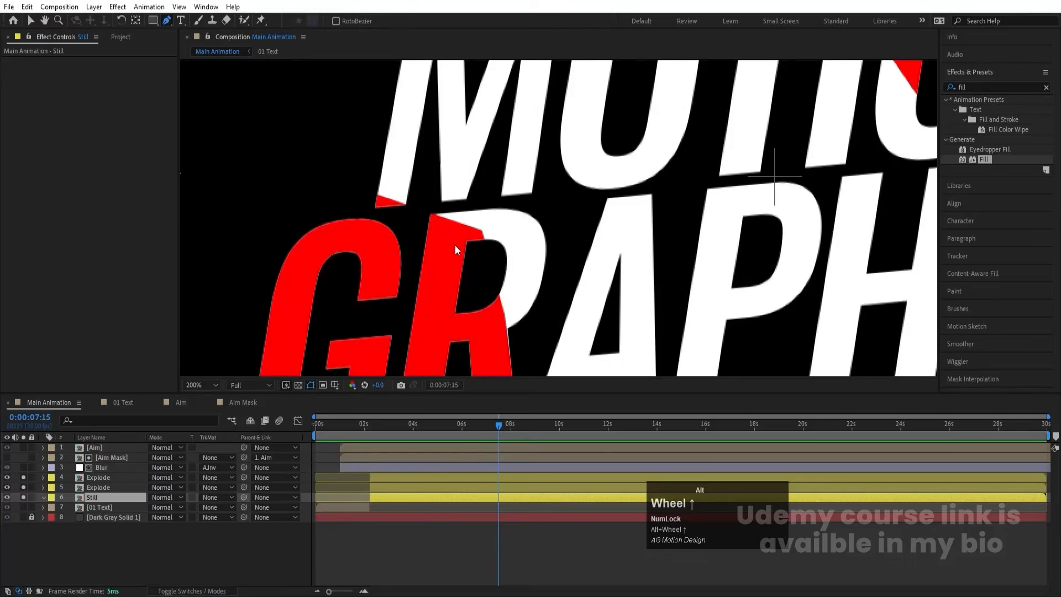
left_click(374, 193)
left_click(479, 231)
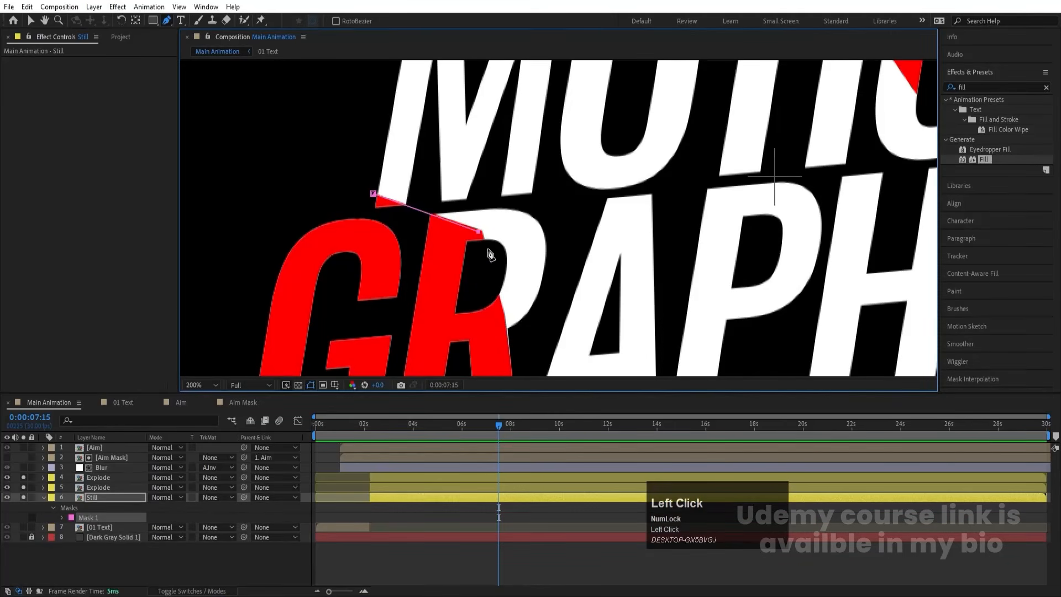
left_click_drag(496, 300, 457, 170)
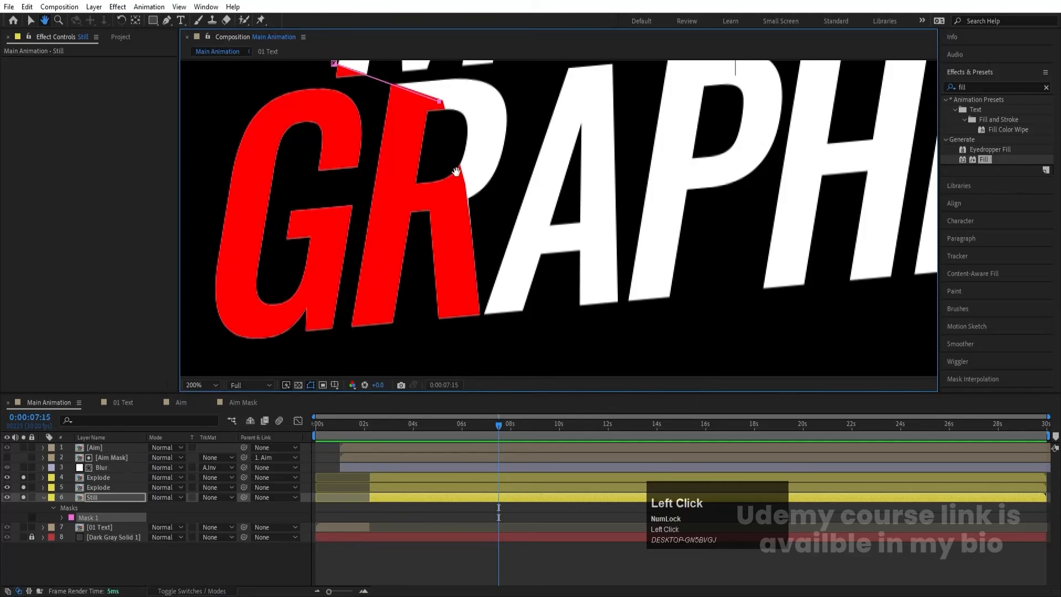
left_click(479, 319)
- Extend the Still layer's mask below GRAPHICS and up around the outside of its final letter S
scroll(485, 332, "down", 4, "alt")
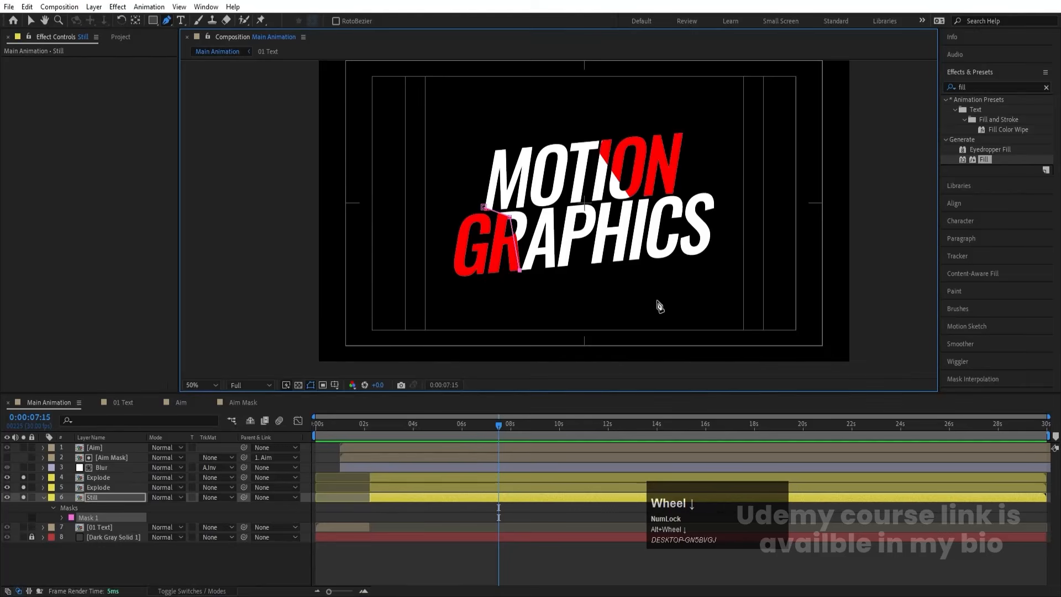
left_click(731, 253)
key("ctrl+z")
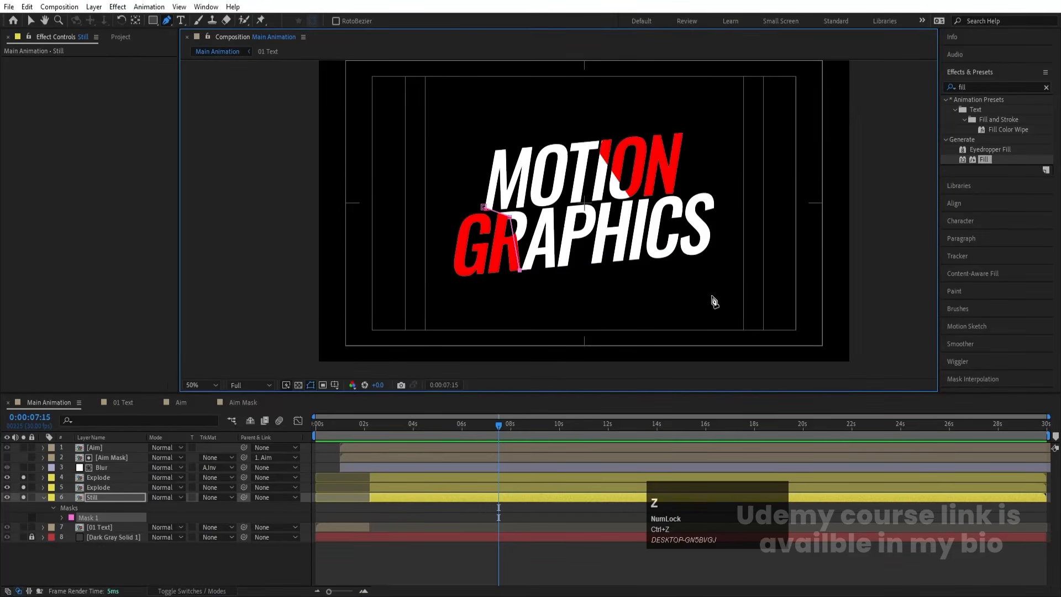
left_click(711, 295)
left_click(736, 210)
left_click(722, 180)
- Continue the Still layer's mask beneath the red ON piece and up along its slanted cut edge
scroll(713, 180, "up", 4, "alt")
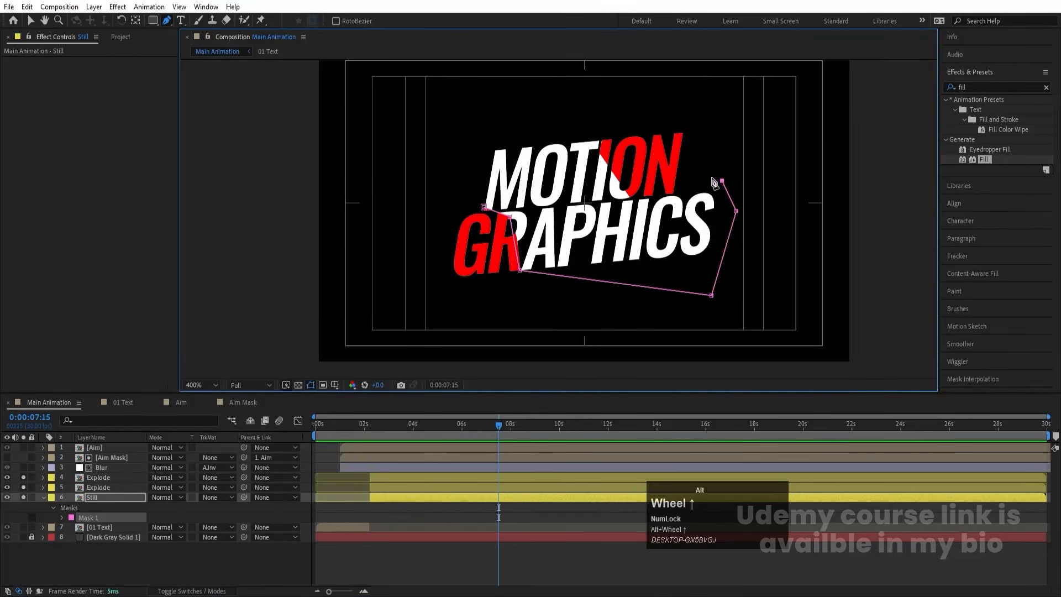
scroll(702, 189, "up", 2)
scroll(689, 210, "down", 3)
key("space")
left_click_drag(505, 239, 743, 159)
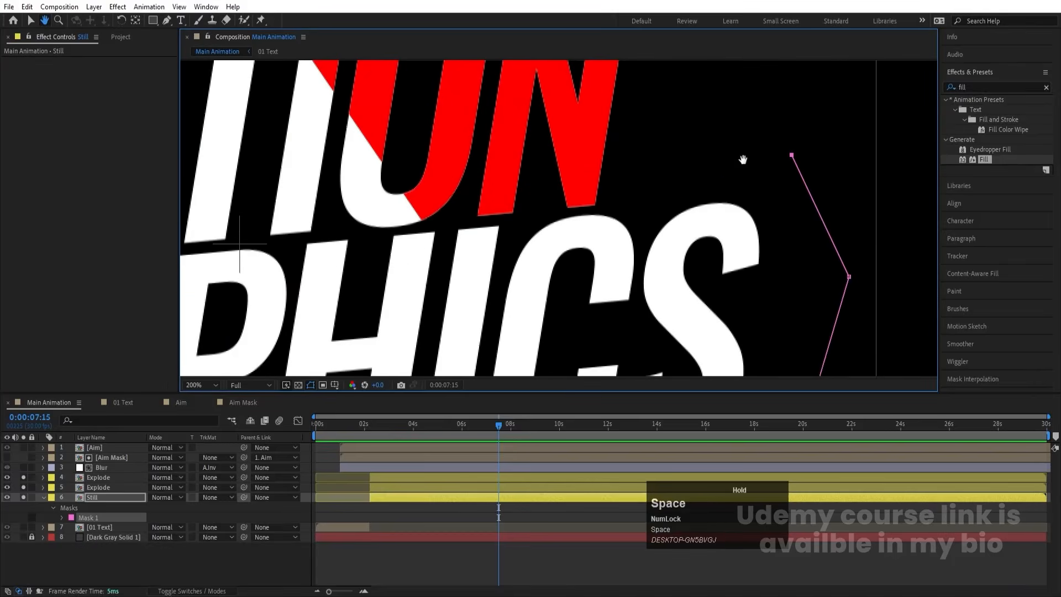
left_click(645, 205)
left_click(562, 212)
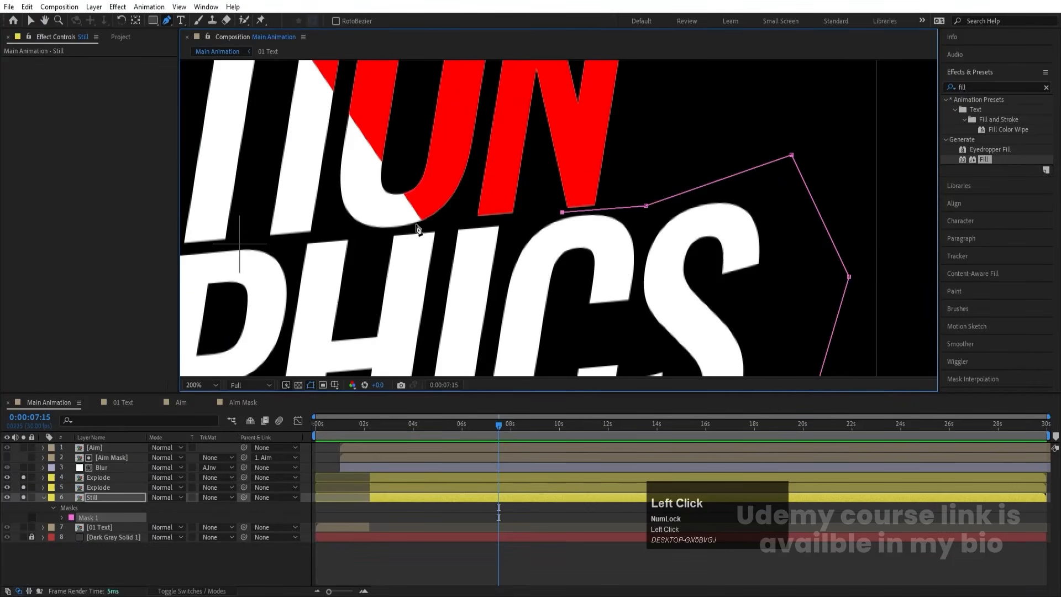
key("space")
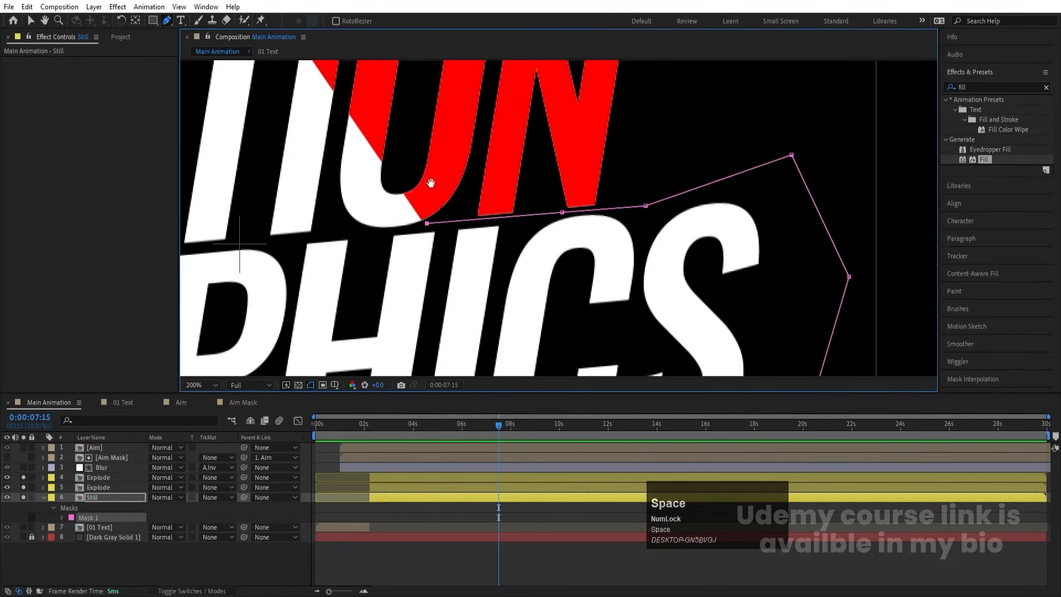
left_click_drag(433, 187, 528, 363)
left_click(401, 218)
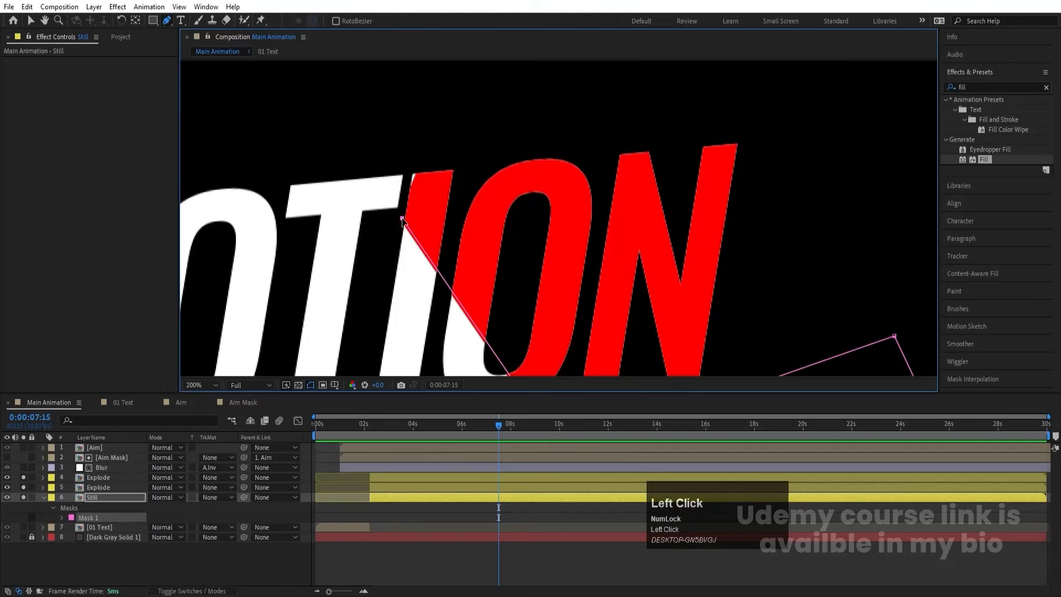
- Close the Still layer's mask by going around the top and outer side of MOTI, and fit the composition in the viewer
scroll(427, 175, "down", 4)
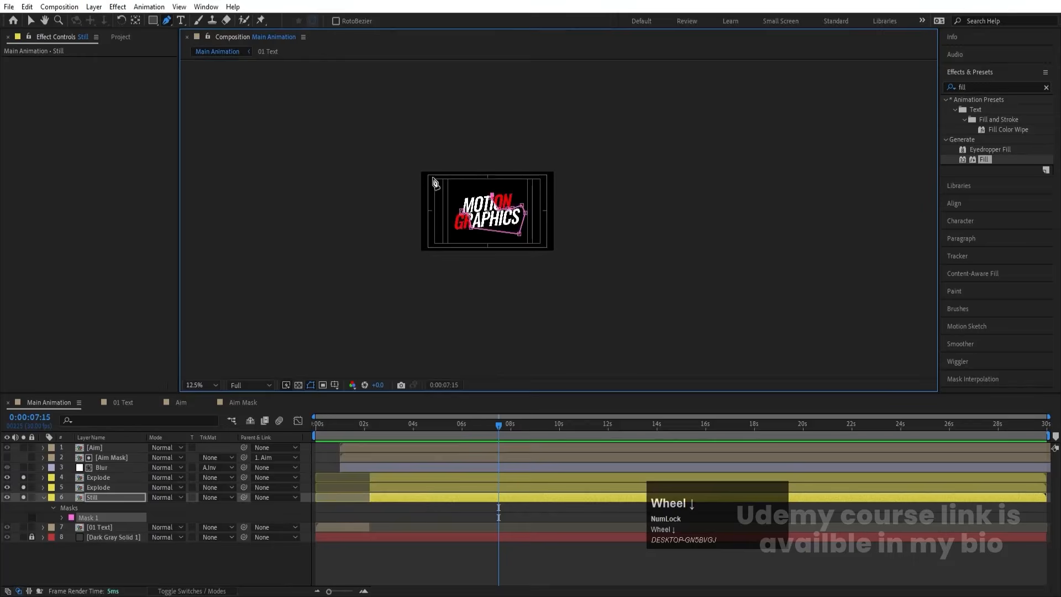
scroll(475, 185, "up", 2)
left_click(499, 218)
left_click(434, 235)
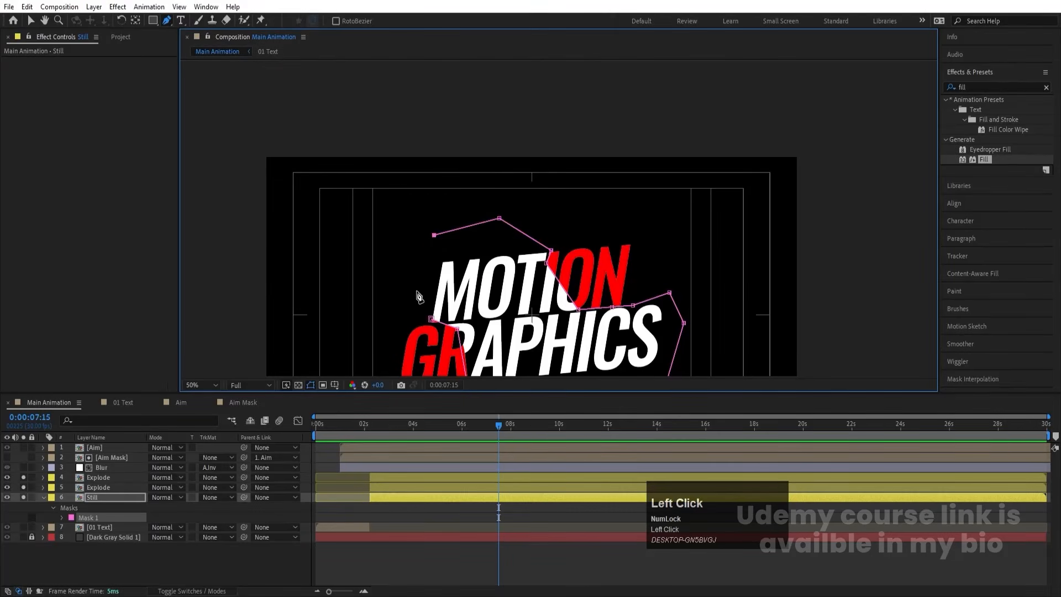
left_click(412, 293)
left_click(432, 319)
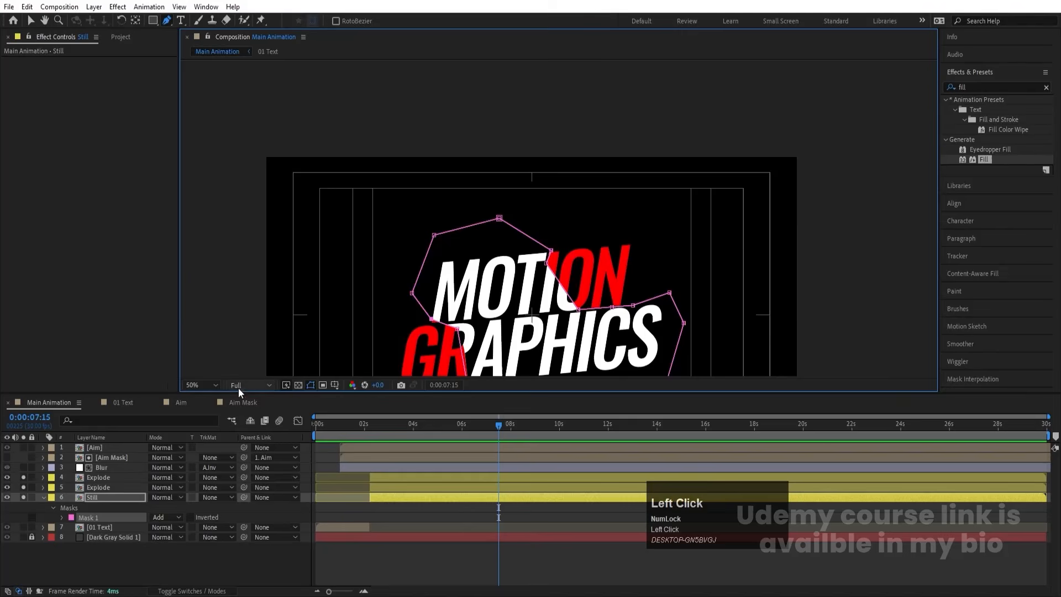
left_click(215, 385)
left_click(218, 177)
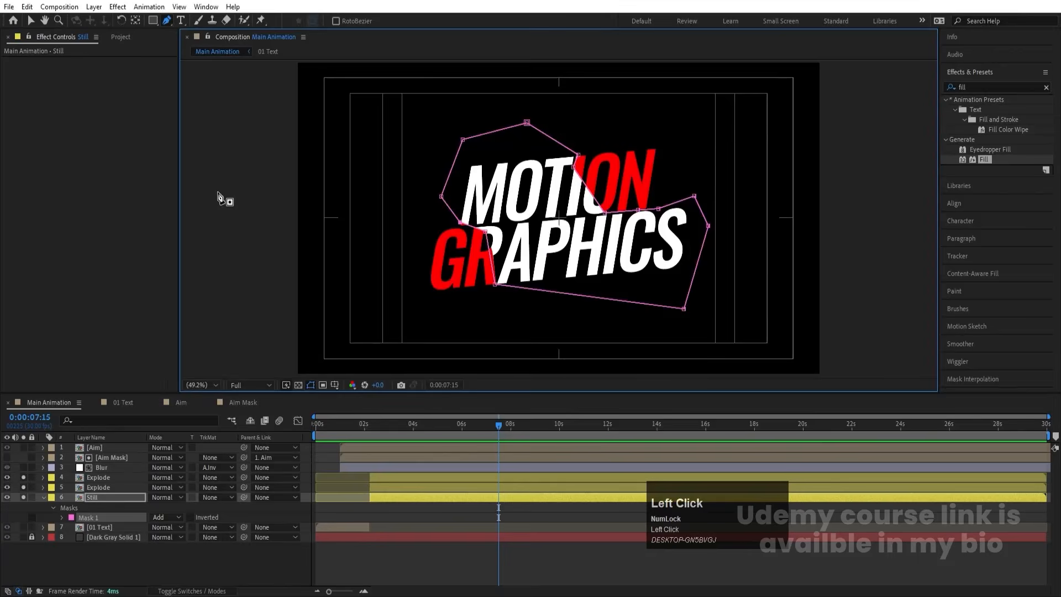
- Unsolo both Explode layers to check the masked Still layer alone, and unsolo Still to show the full composition
scroll(471, 231, "down", 4)
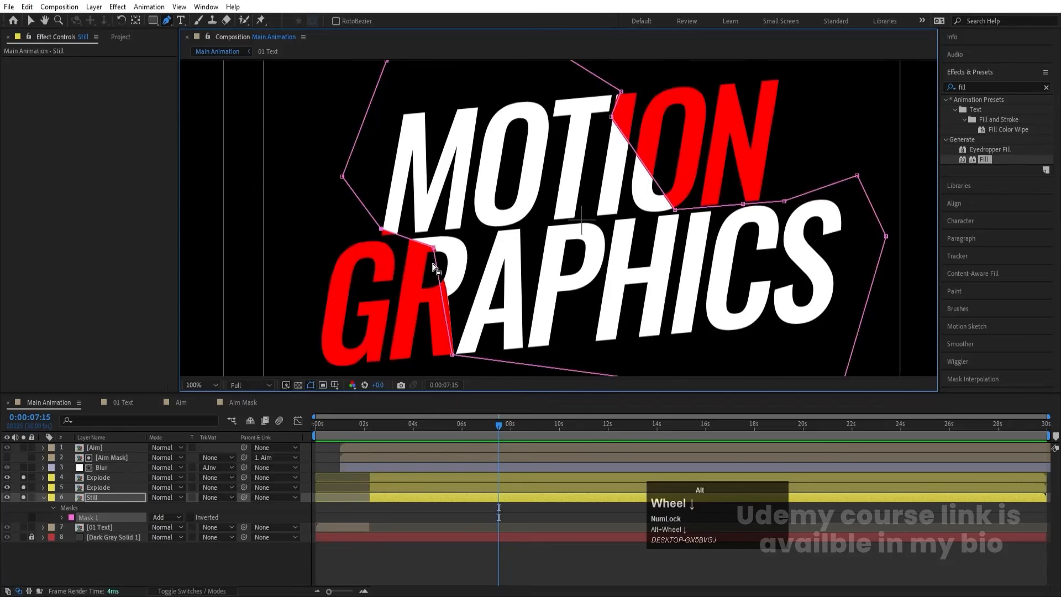
left_click(88, 498)
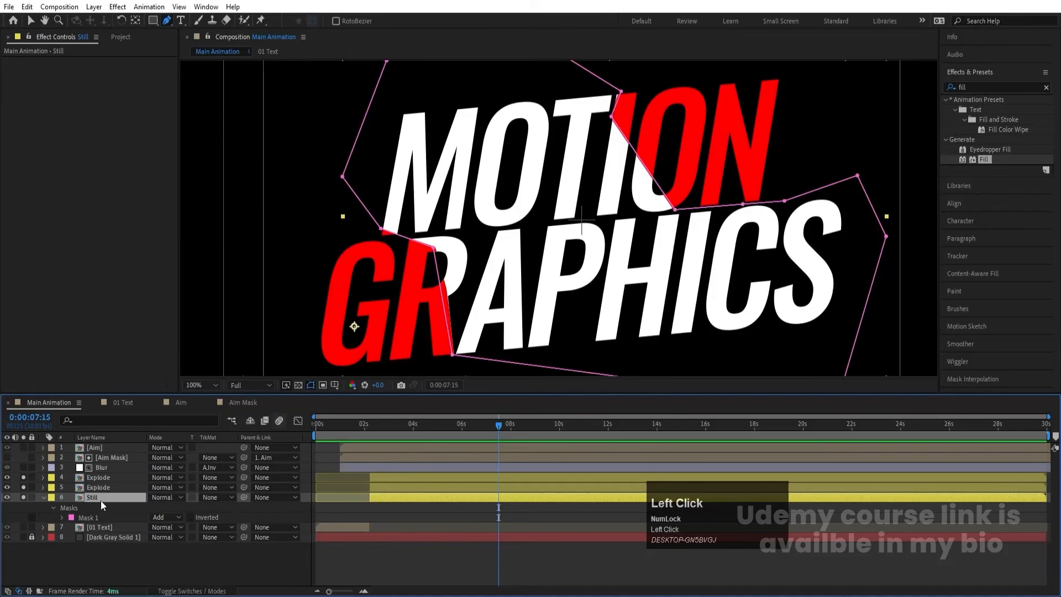
left_click(23, 488)
left_click(23, 477)
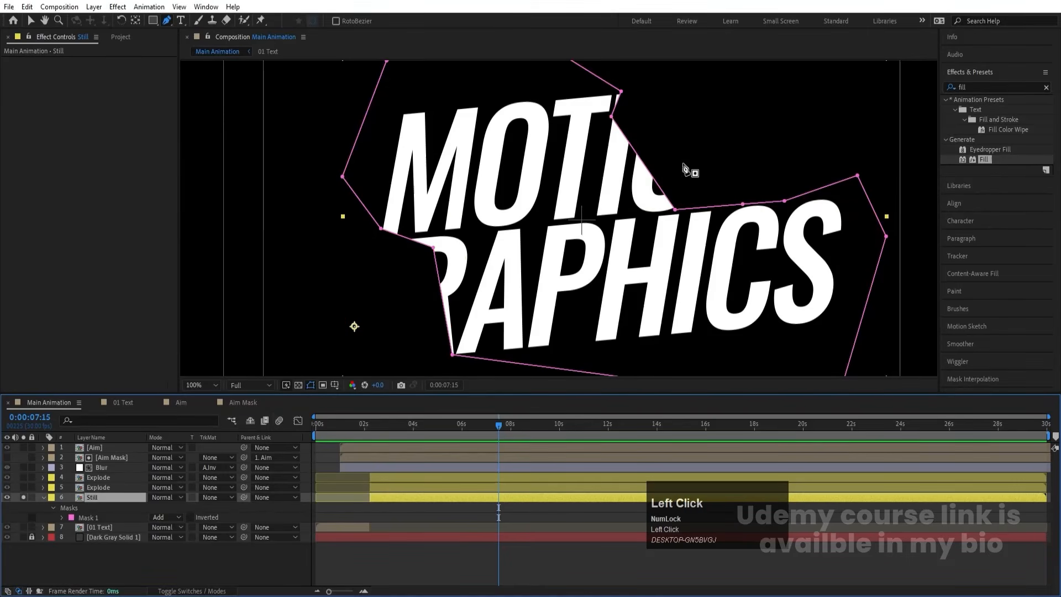
left_click(202, 384)
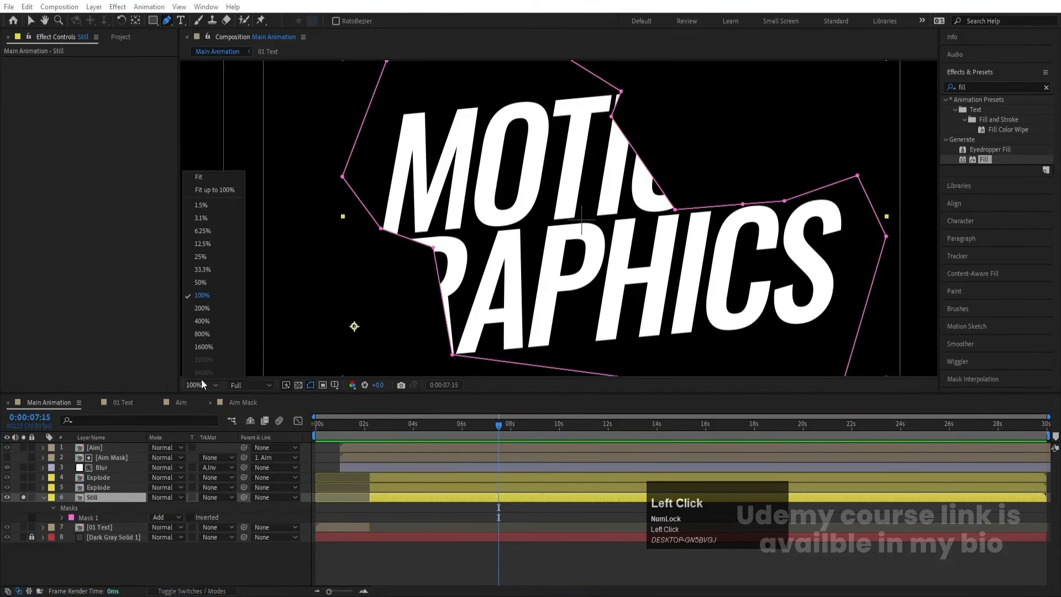
left_click(210, 176)
left_click(23, 497)
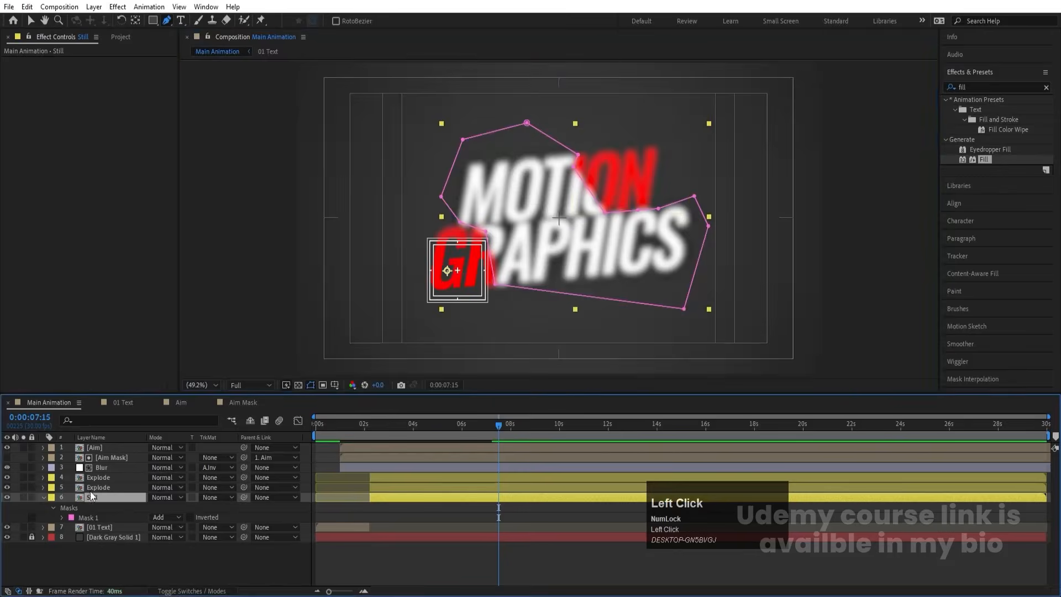
- Delete the Fill effect from the Explode layer masked around ON
left_click(95, 487)
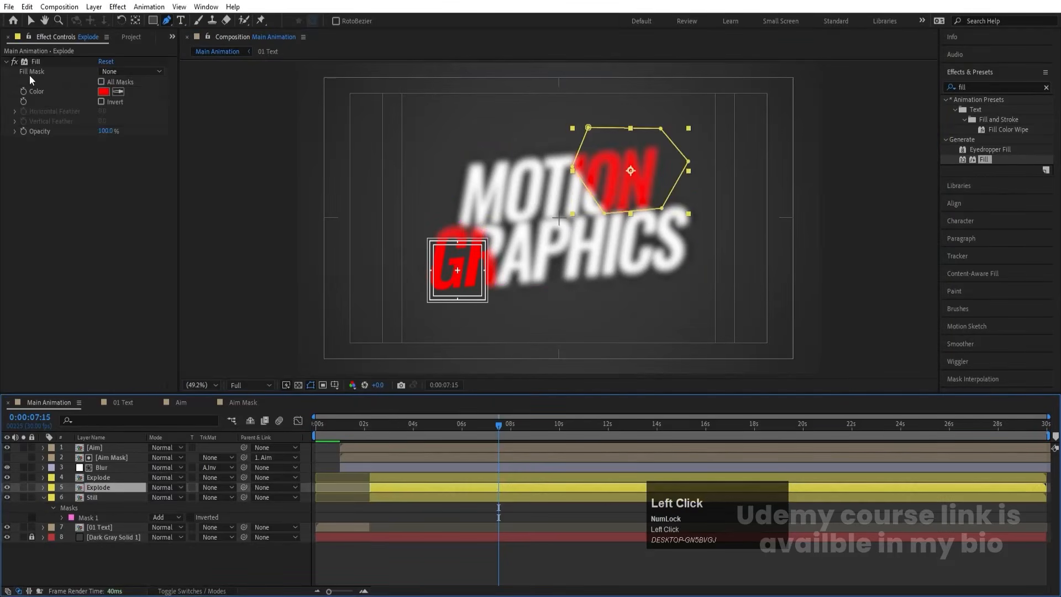
left_click(39, 61)
key("Delete")
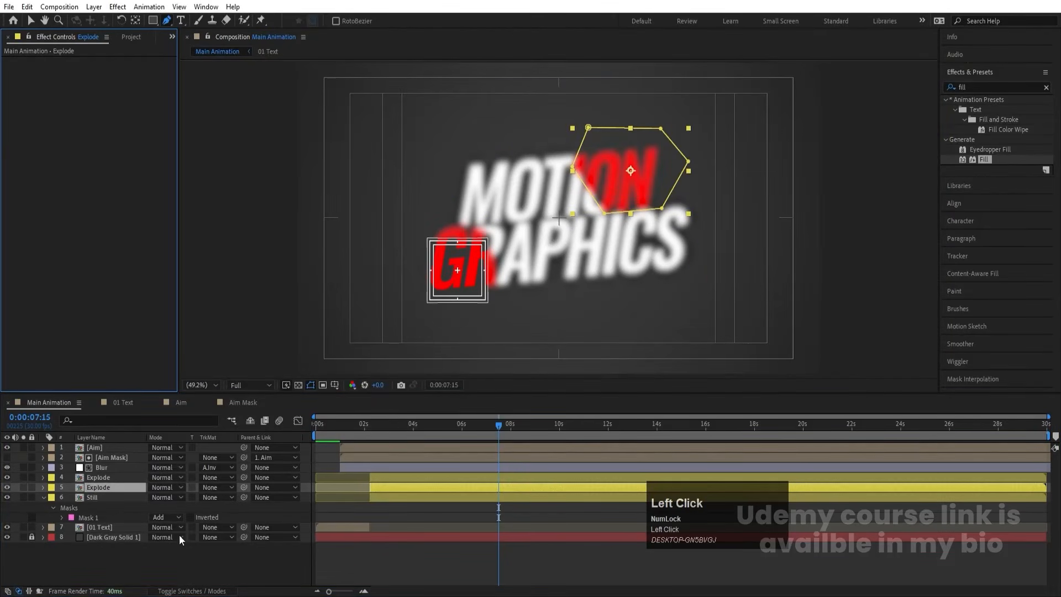
- Delete the Fill effect from the Explode layer masked around GR
left_click(107, 477)
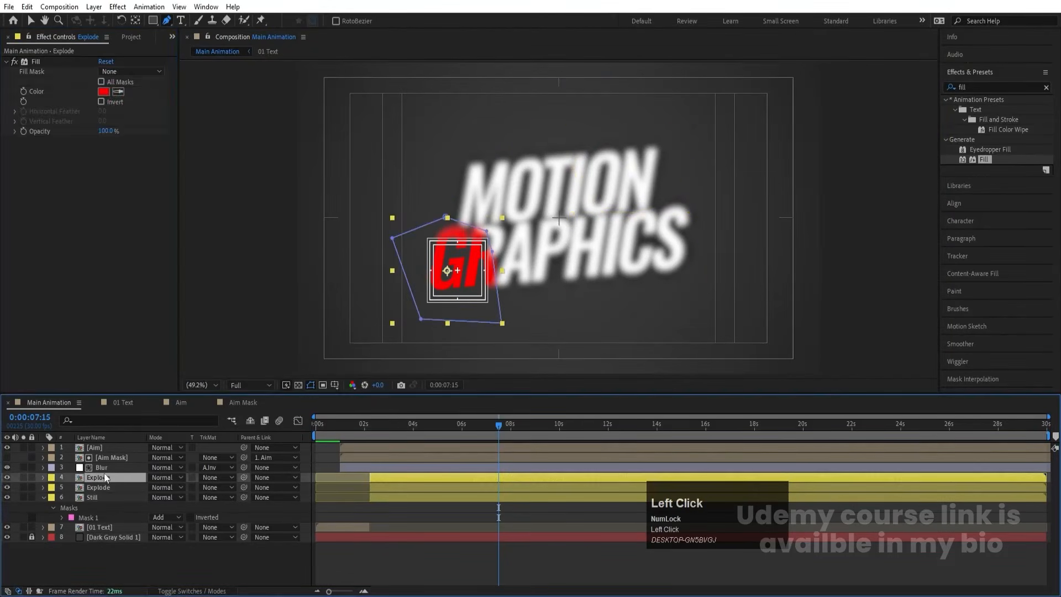
left_click(40, 62)
key("Delete")
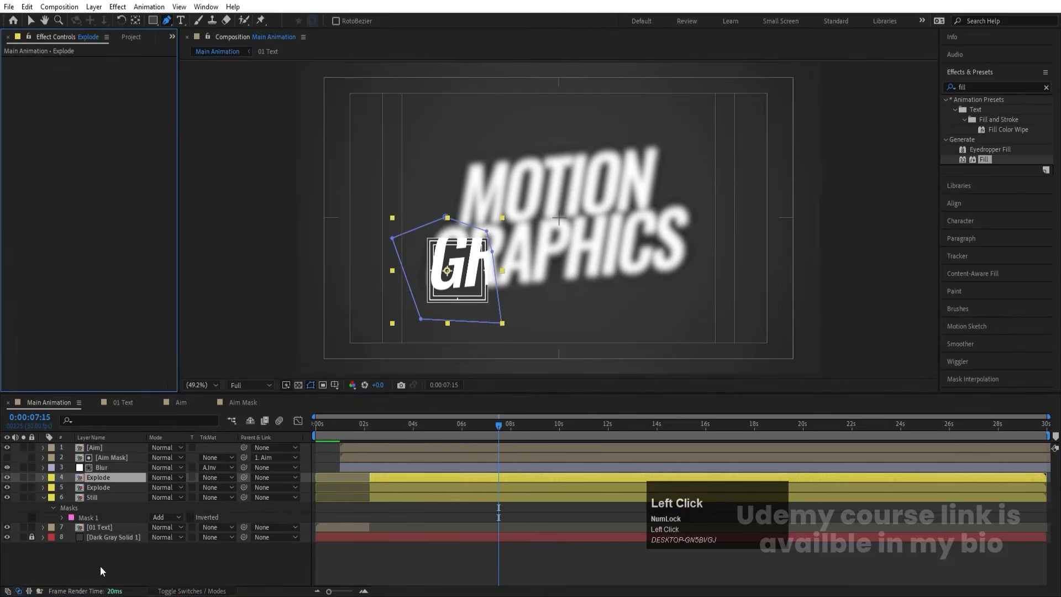
- Extend the starts of both Explode layers and the Still layer back to 0:00, and preview the opening up to 0:00:02:05
left_click(95, 487)
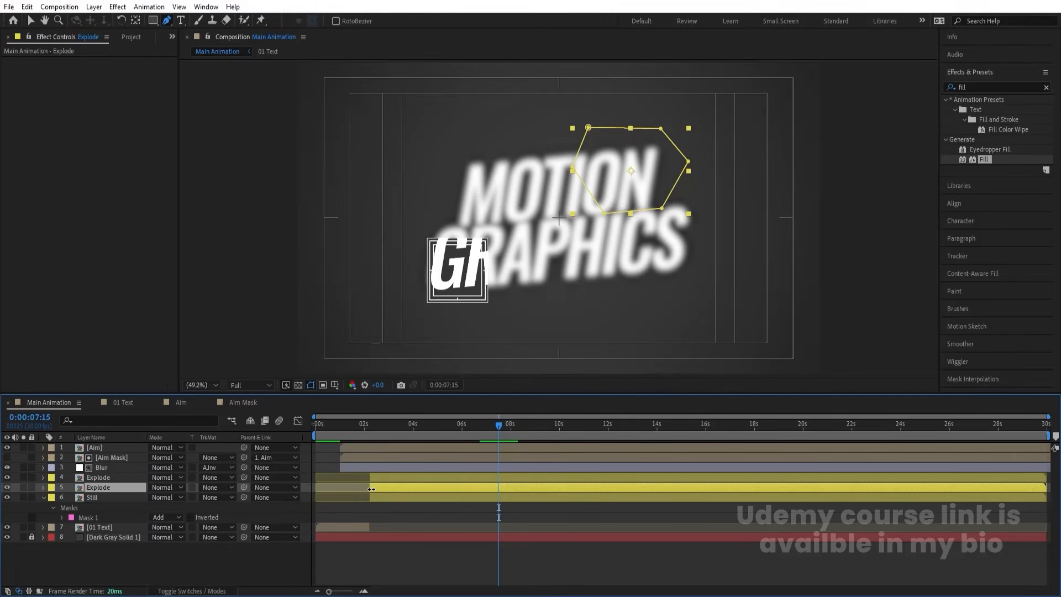
left_click(94, 497)
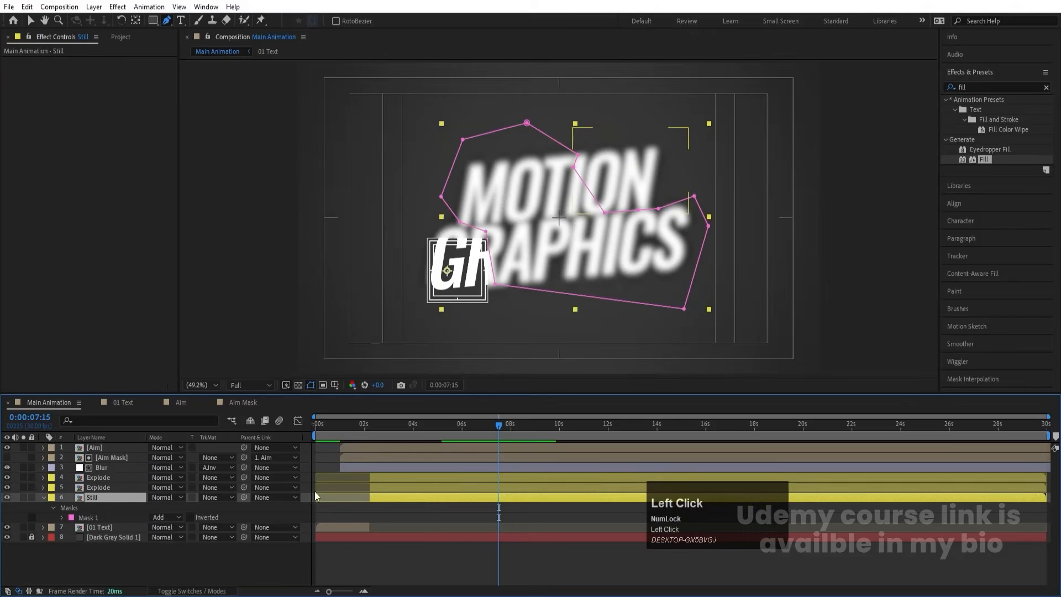
left_click(363, 477, "shift")
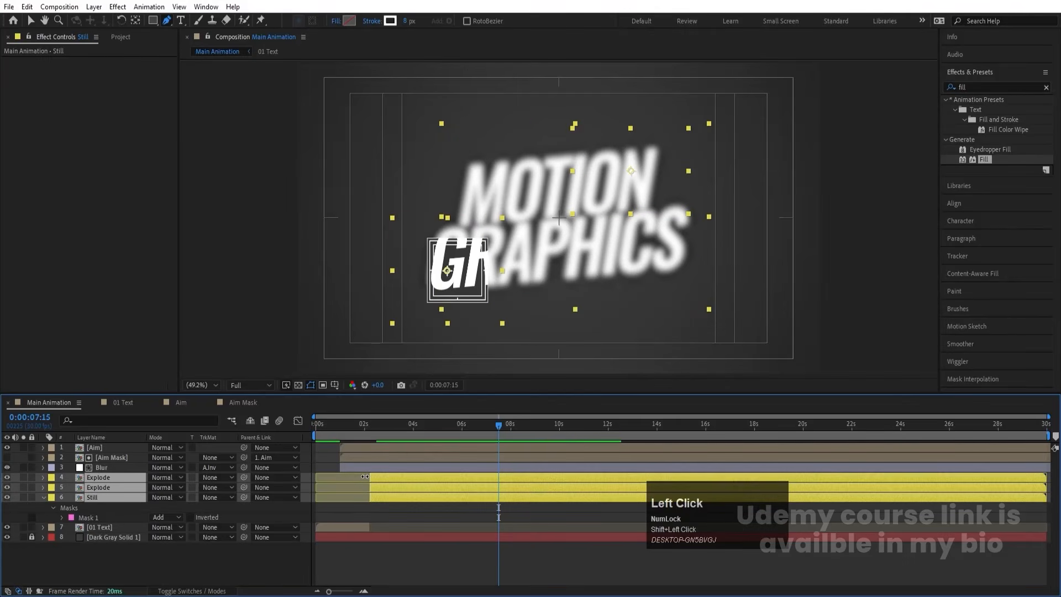
left_click_drag(364, 476, 252, 478)
left_click_drag(332, 434, 253, 422)
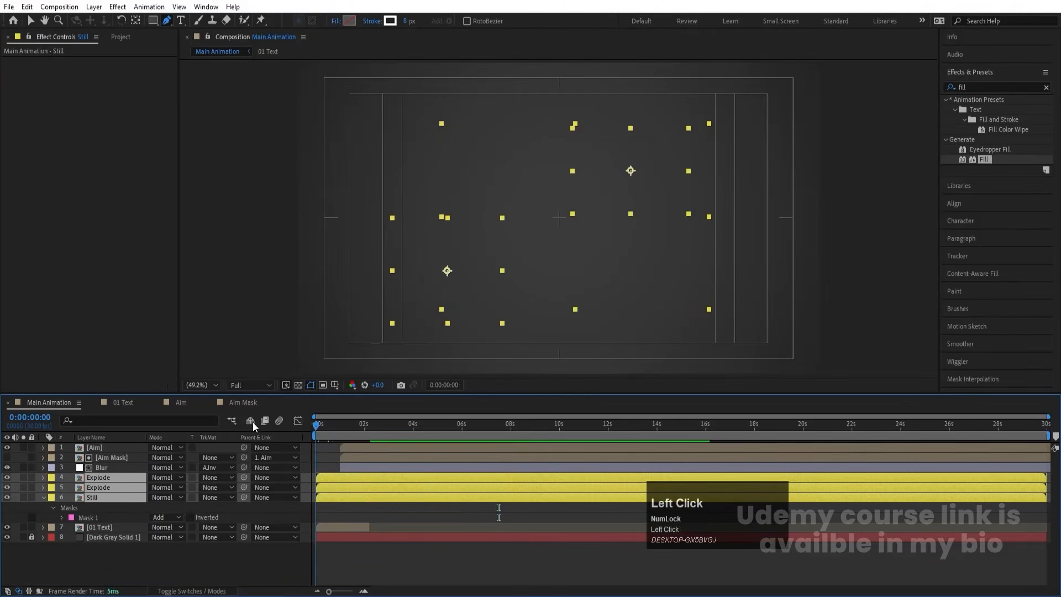
key("space")
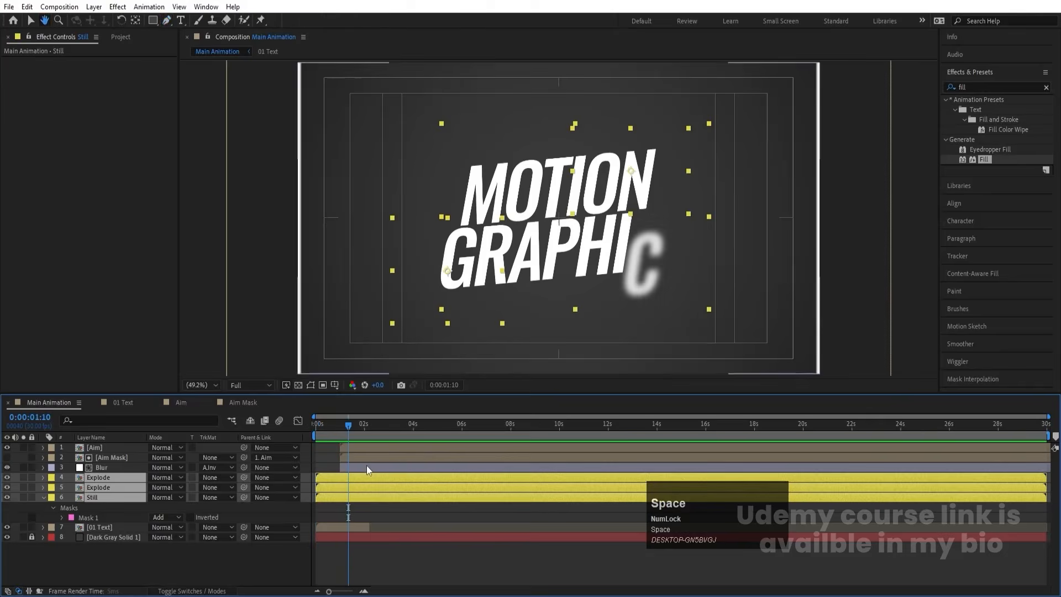
left_click_drag(364, 426, 368, 430)
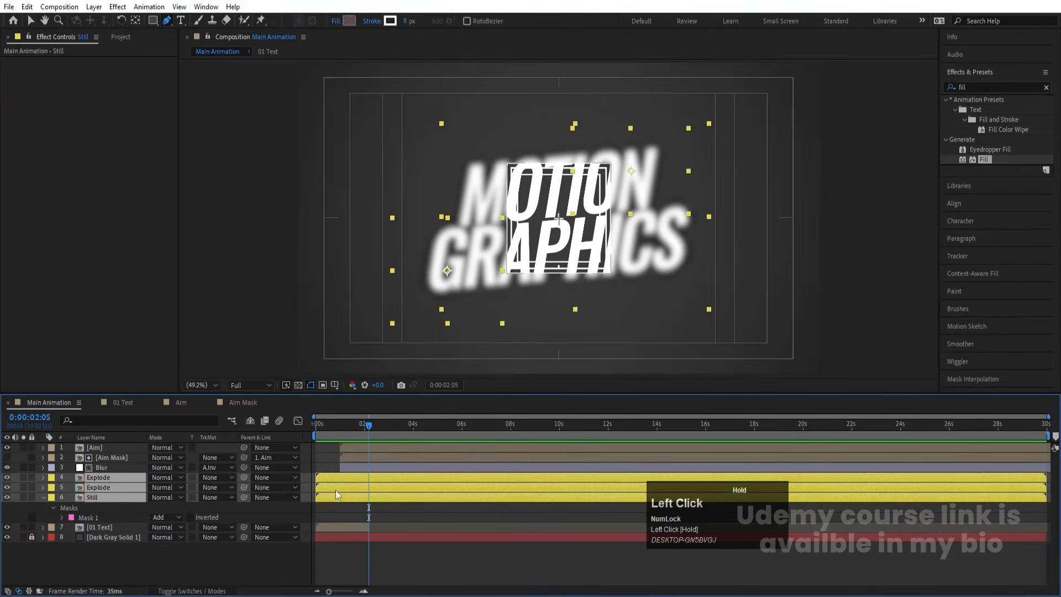
left_click(114, 528)
key("Delete")
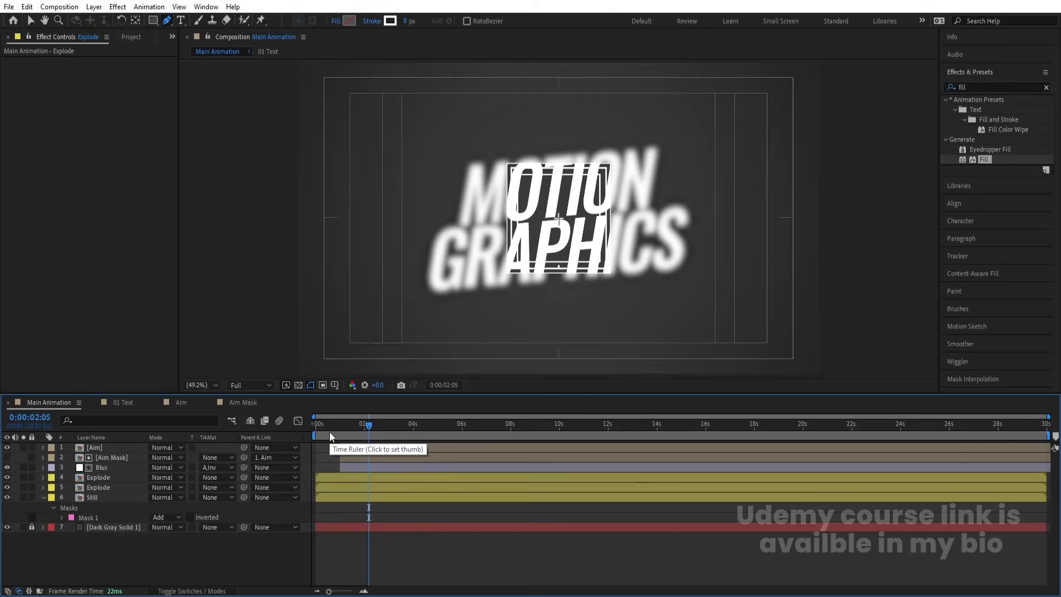
key("ctrl+z")
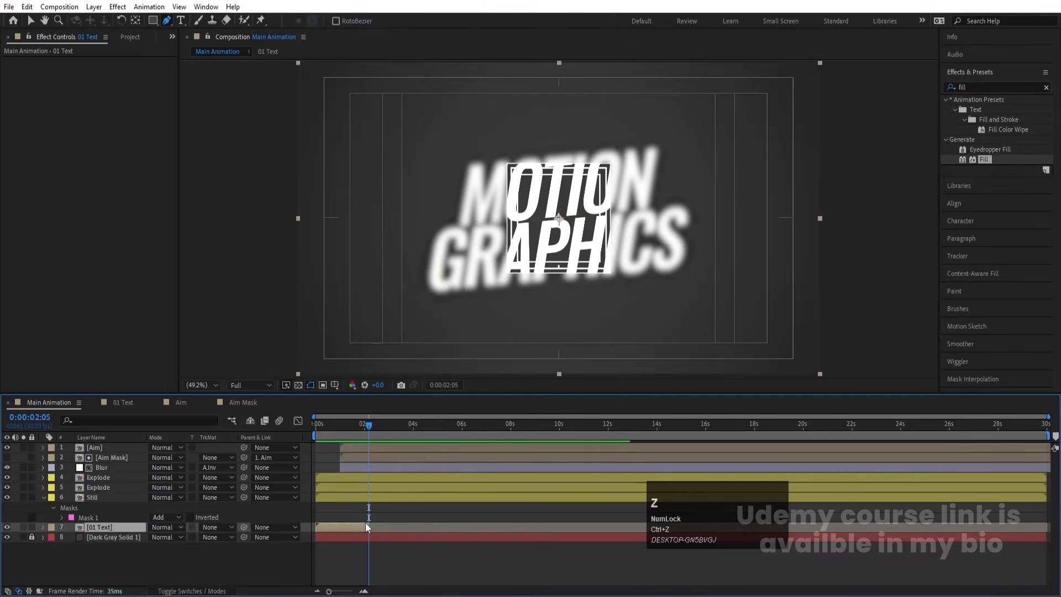
- Preview the animation from 0:00:02:05 to 0:00:05:04, and reveal the Aim and Blur keyframes to examine their timing
key("space")
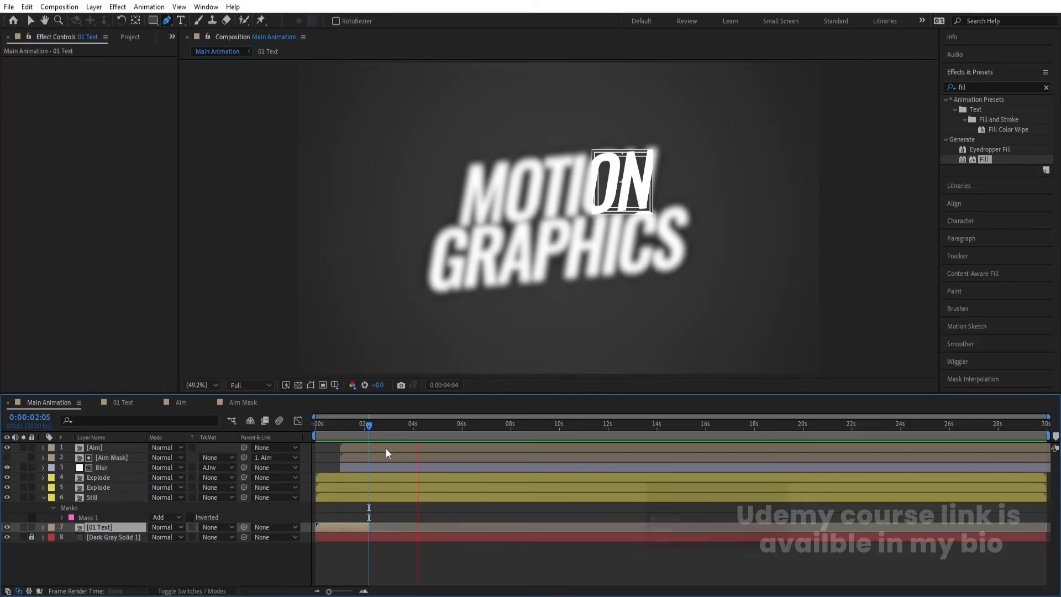
key("space")
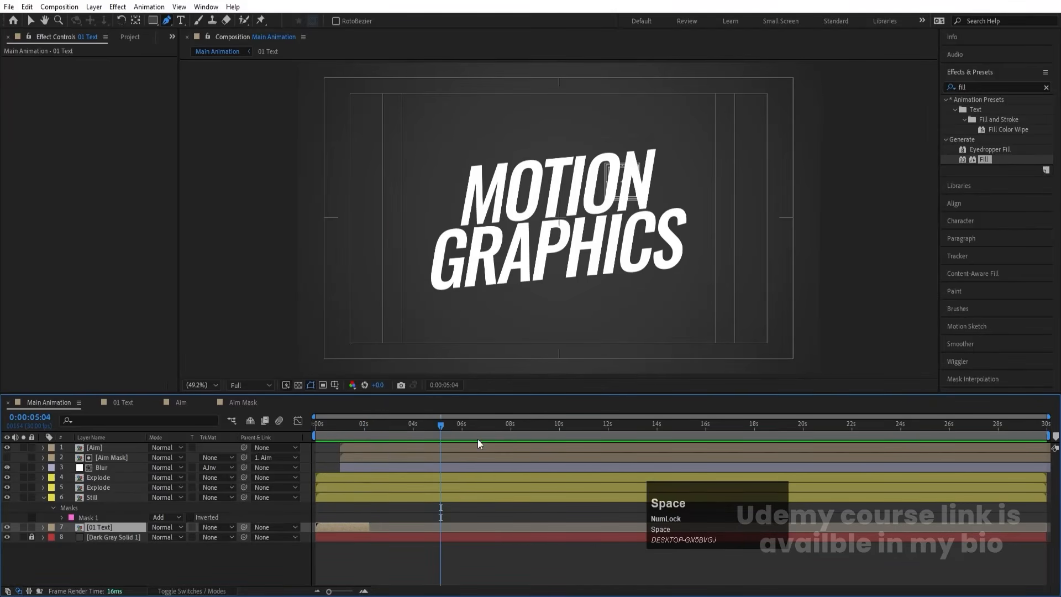
left_click(474, 449)
left_click(451, 516)
key("u")
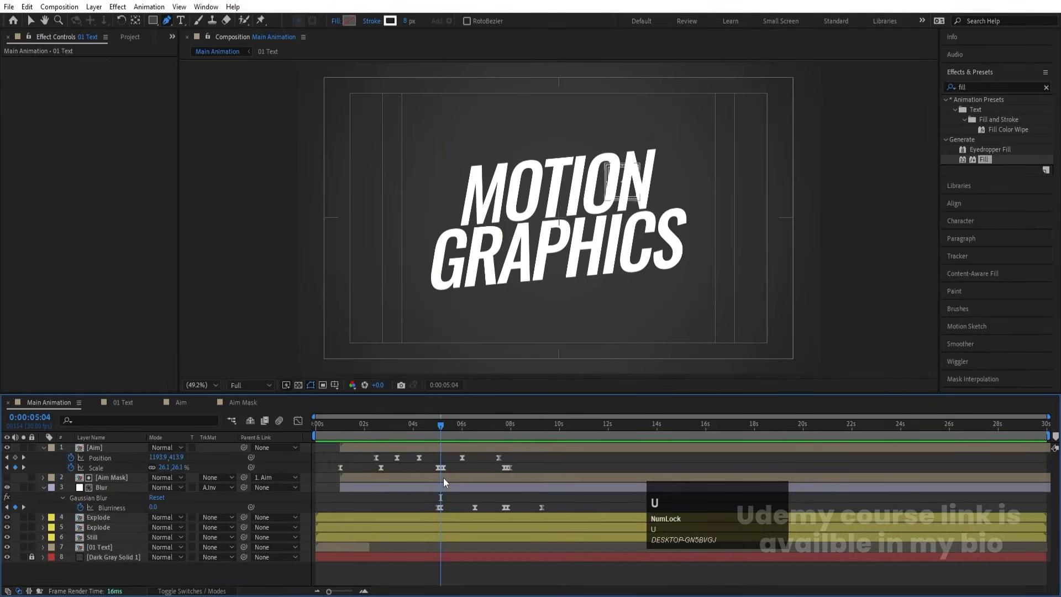
key("equal")
key("equal")
key("equal")
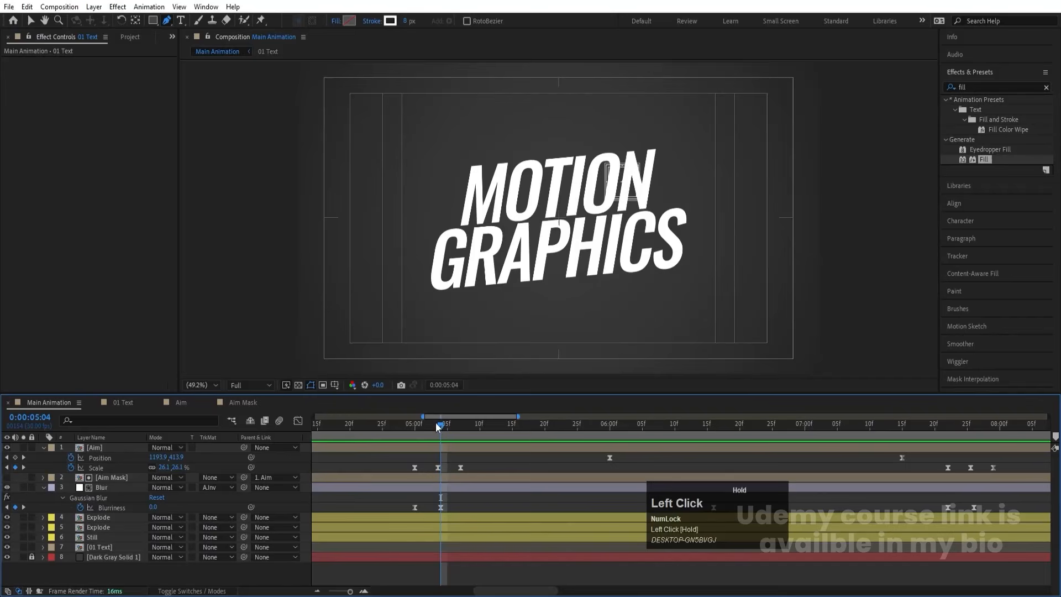
- Pre-compose the Explode layer masked around GR as Explode 01, moving all attributes into the new composition
left_click(108, 517)
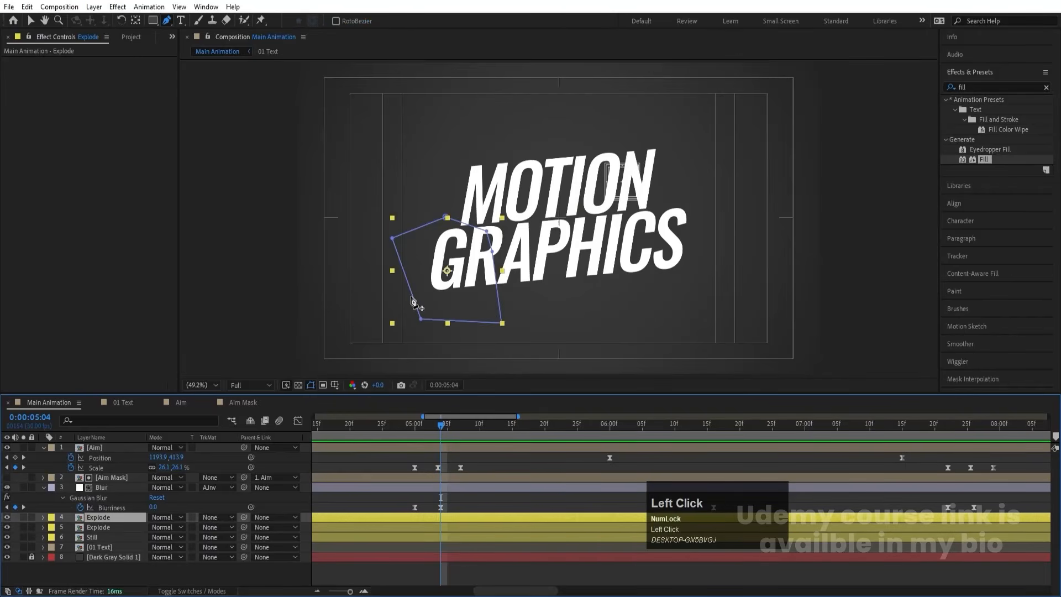
key("minus")
key("minus")
key("minus")
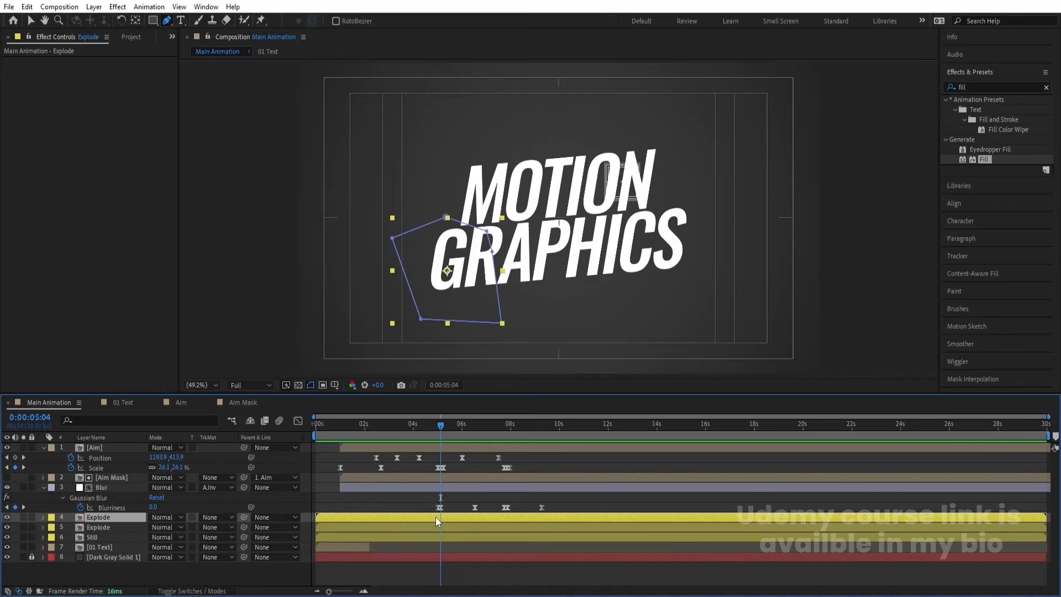
key("ctrl+shift+c")
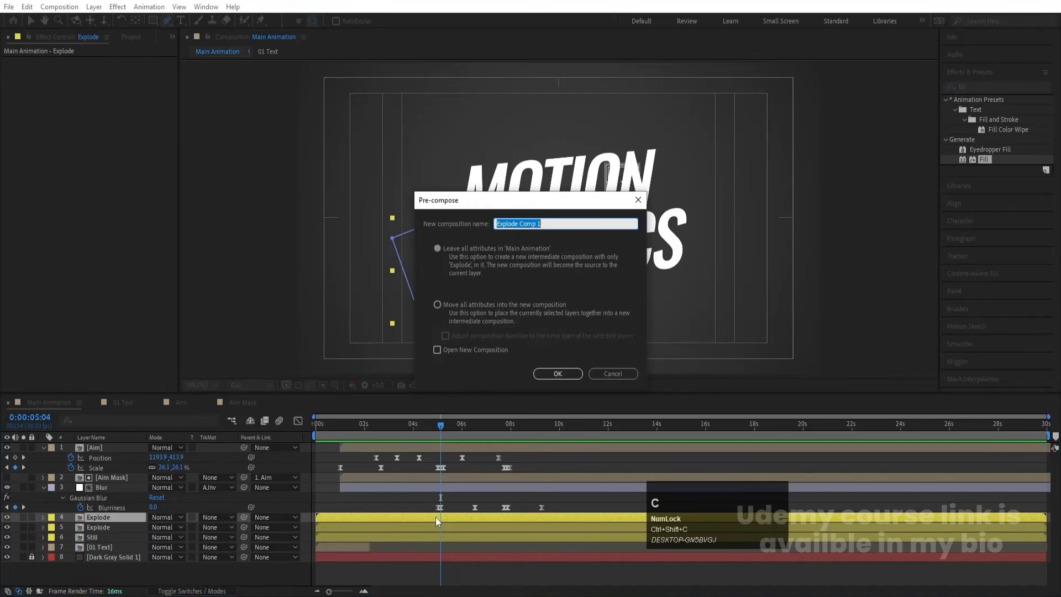
left_click(439, 303)
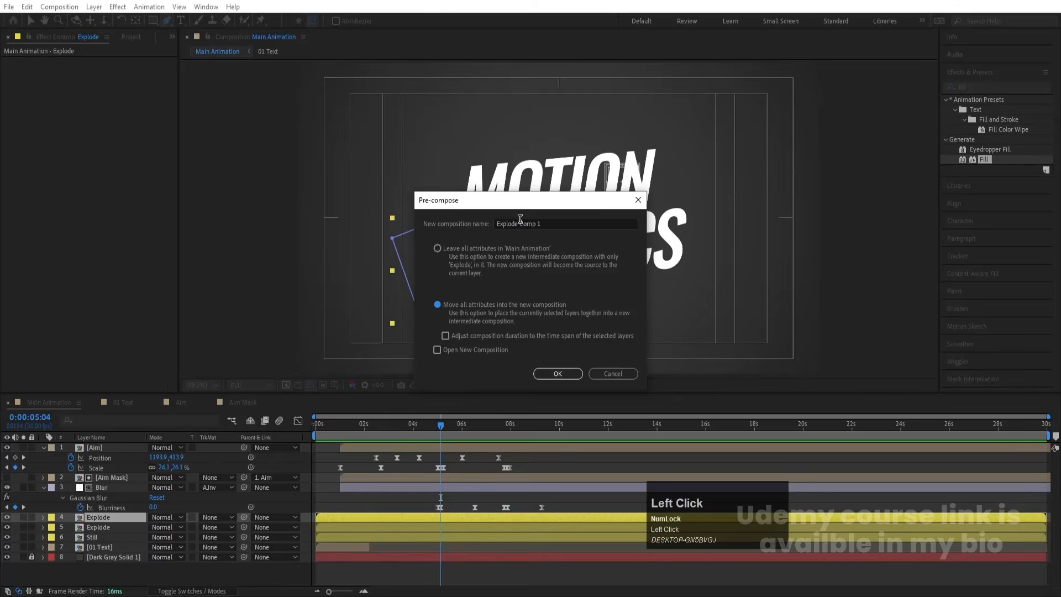
left_click_drag(520, 219, 563, 223)
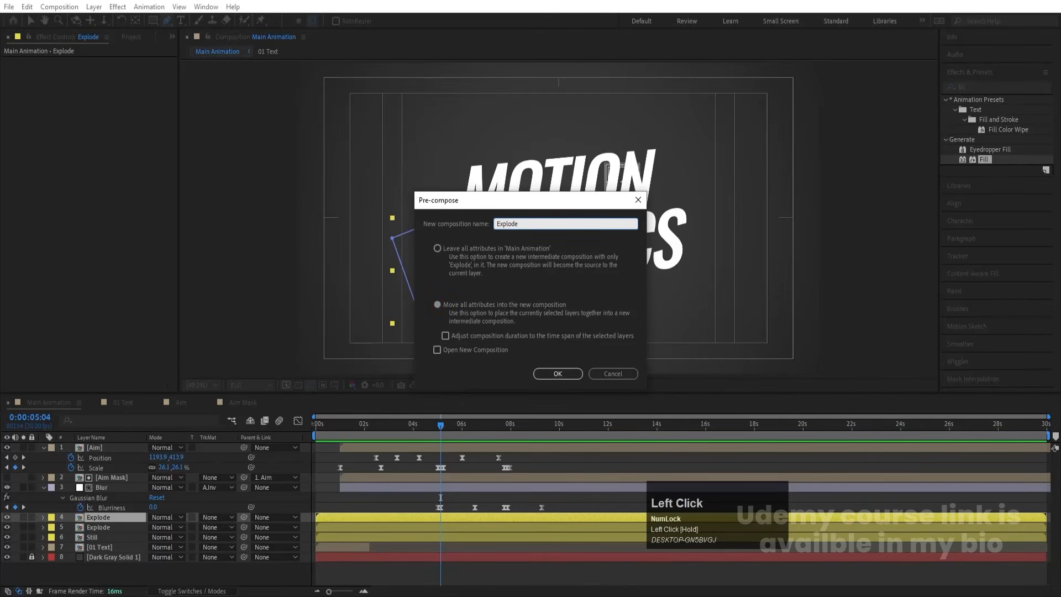
type("Explode 01")
key("Return")
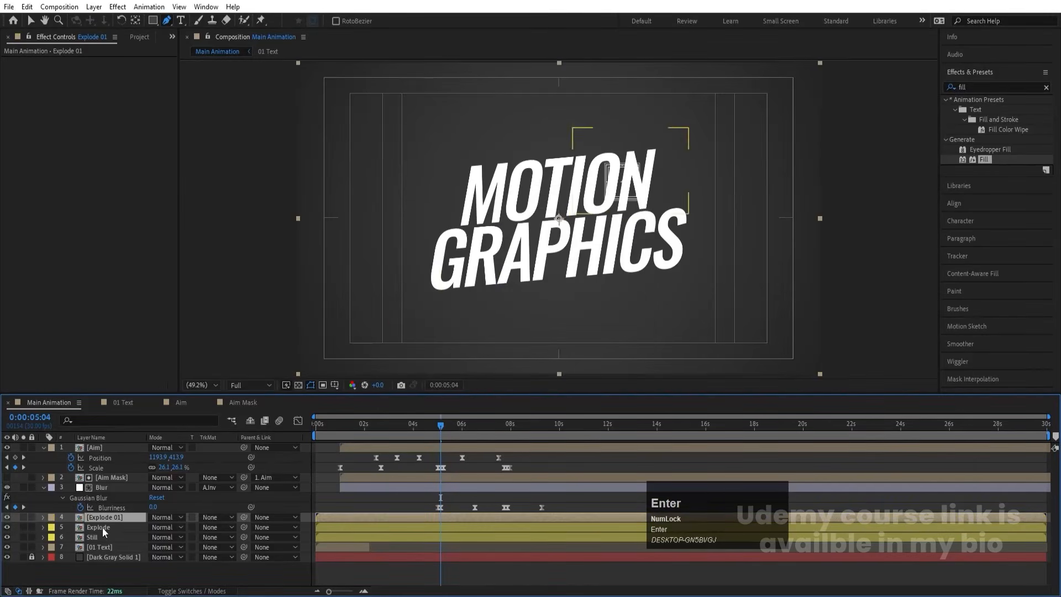
- Pre-compose the Explode layer masked around ON as Explode 02, moving all attributes into the new composition
left_click(102, 527)
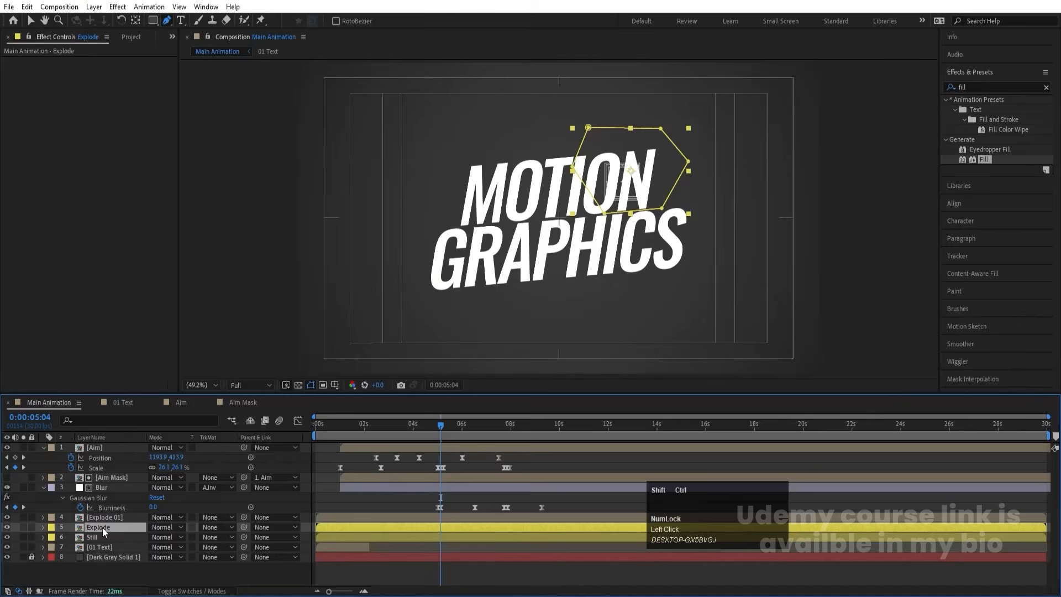
key("ctrl+shift+c")
left_click(521, 222)
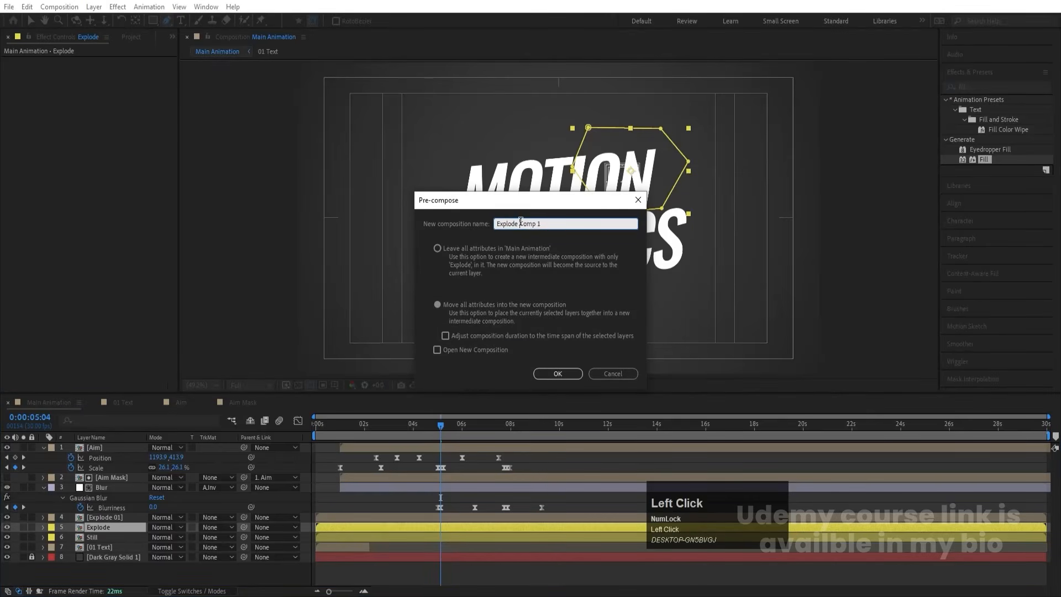
type("02")
key("Return")
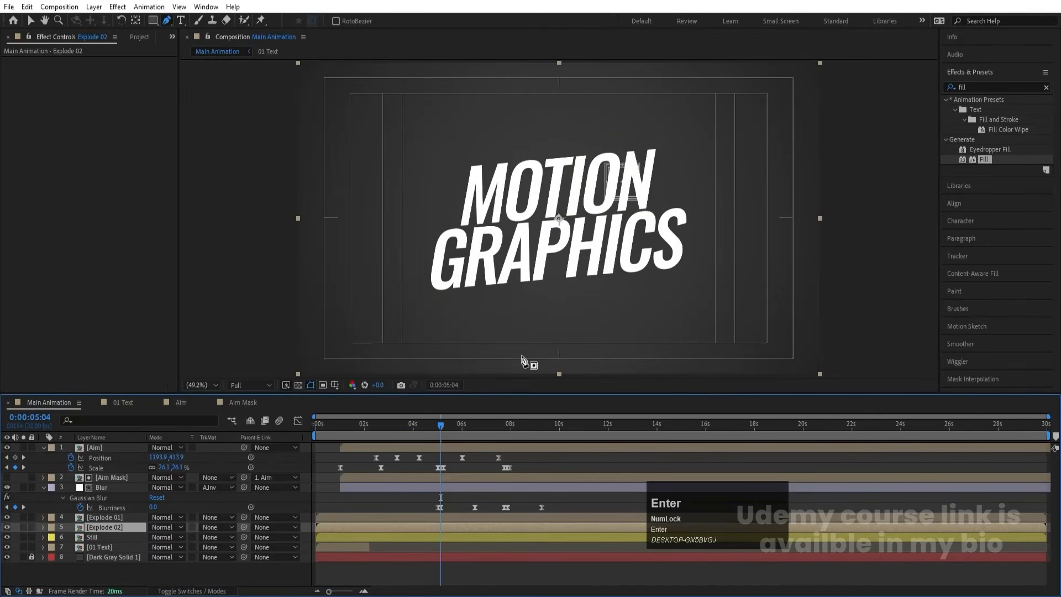
- Open the Time commands for the Explode 02 layer
right_click(109, 526)
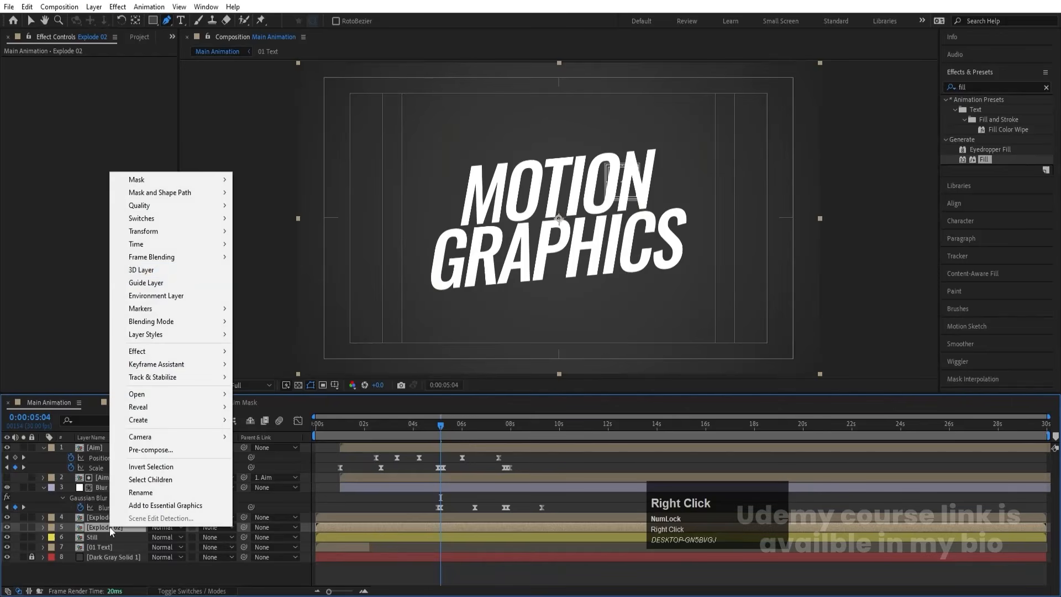
left_click(151, 243)
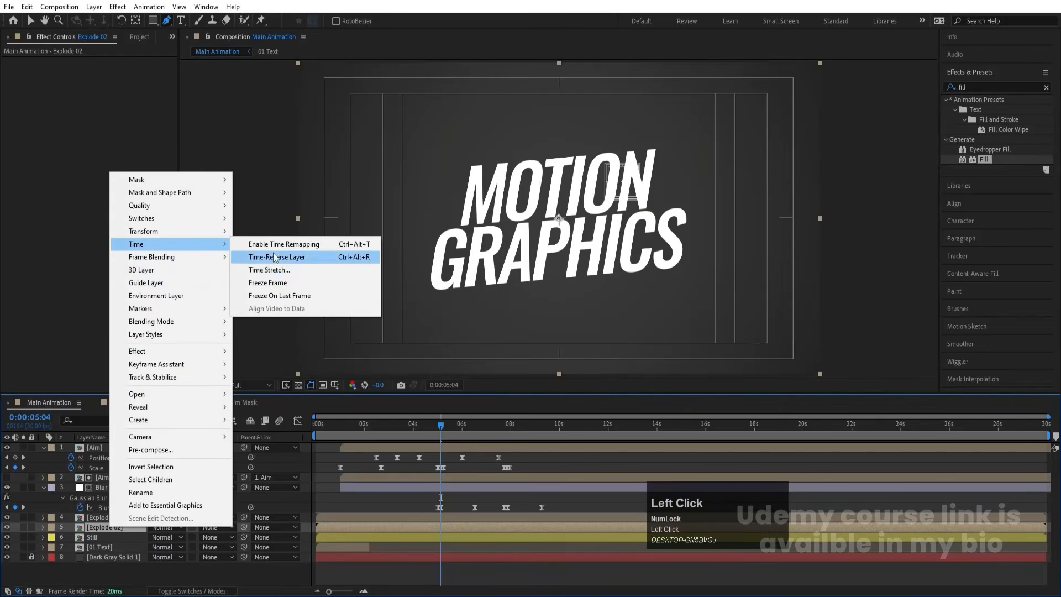
- Apply Freeze Frame to the Explode 02 and Explode 01 layers at 0:00:05:04
left_click(267, 283)
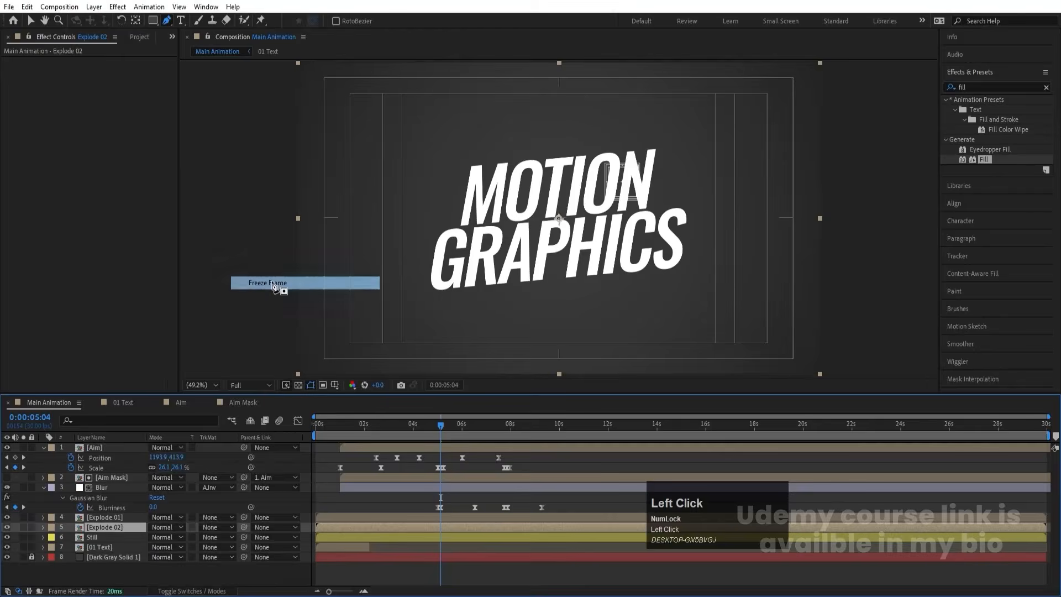
left_click(115, 517)
right_click(115, 518)
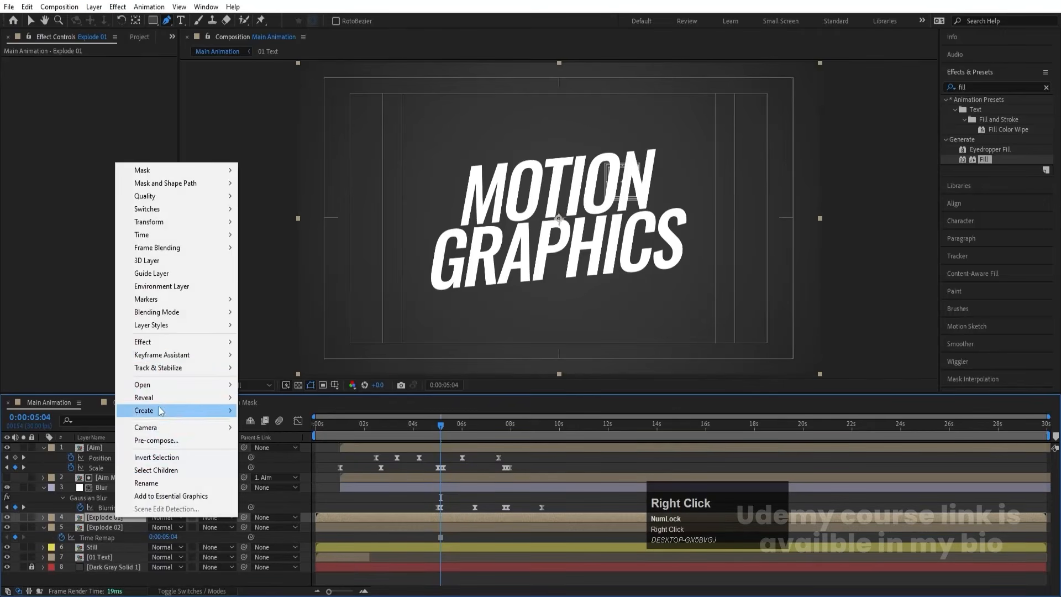
left_click(152, 235)
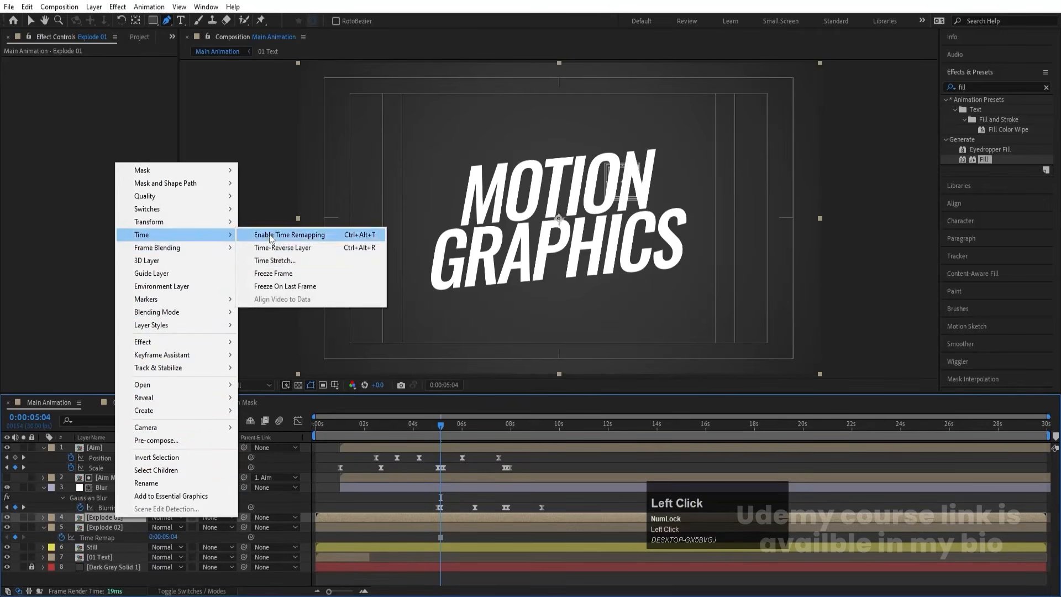
left_click(303, 273)
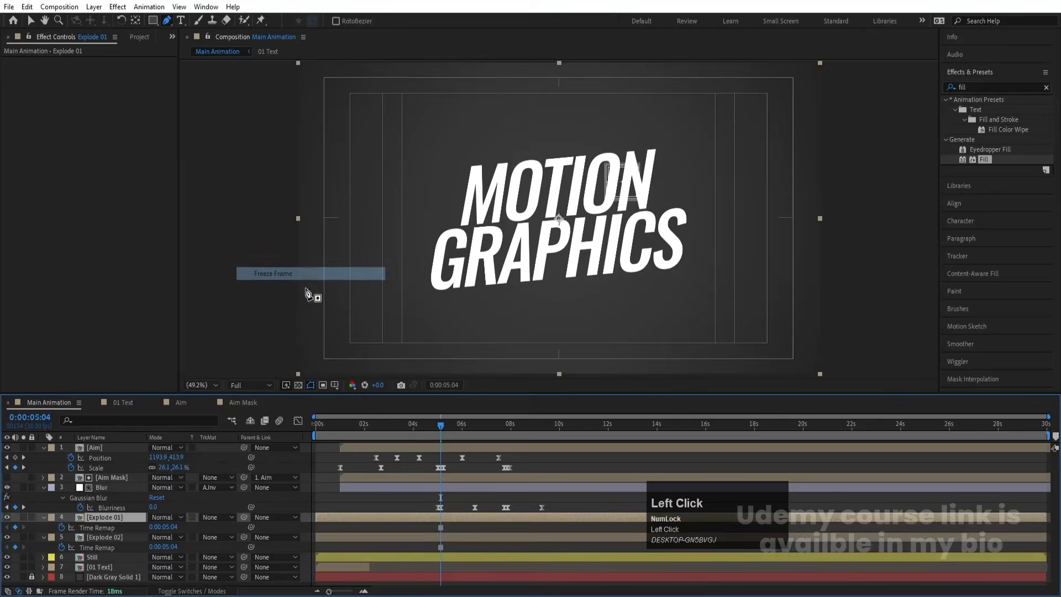
- Move the start of both the Explode 01 and Explode 02 layers to 0:00:05:04
left_click(348, 538)
left_click(339, 517, "shift")
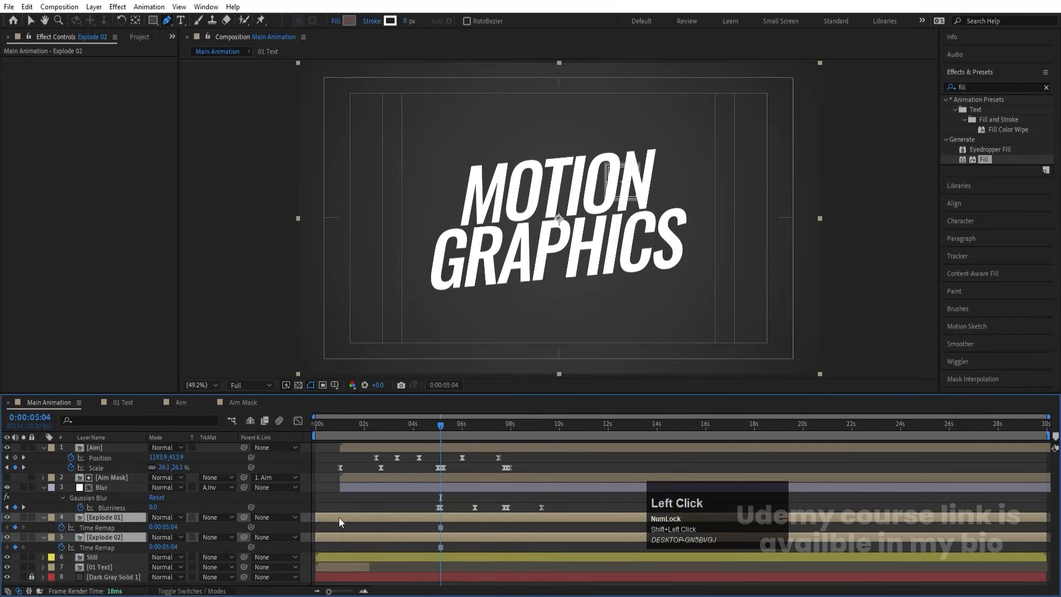
key("bracketleft")
left_click(376, 513)
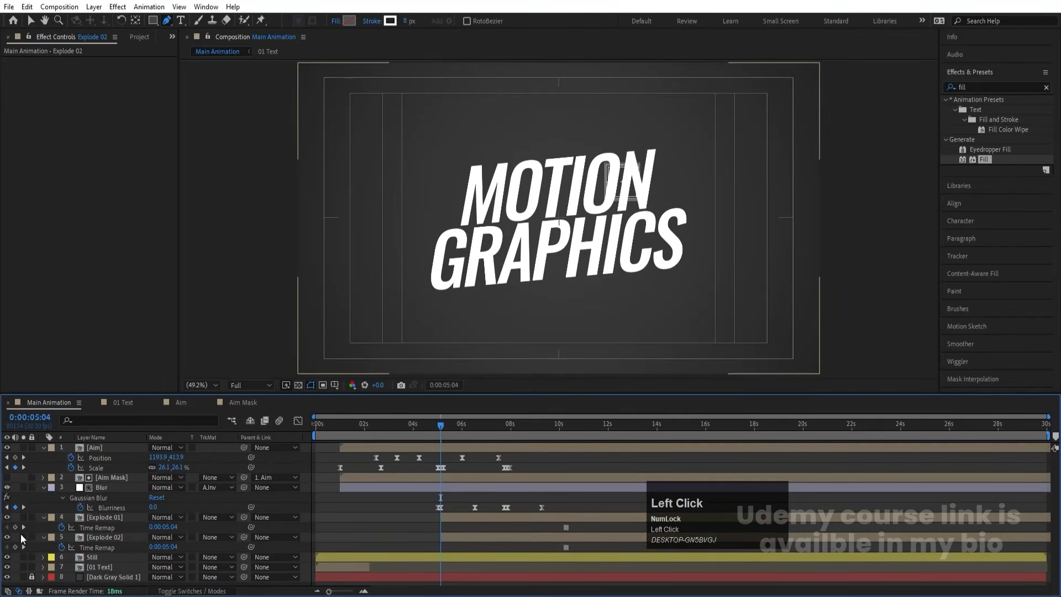
- Move the start of the Explode 01 and Explode 02 layers to 0:00:05:00, at the first blur keyframe
key("equal")
key("equal")
key("equal")
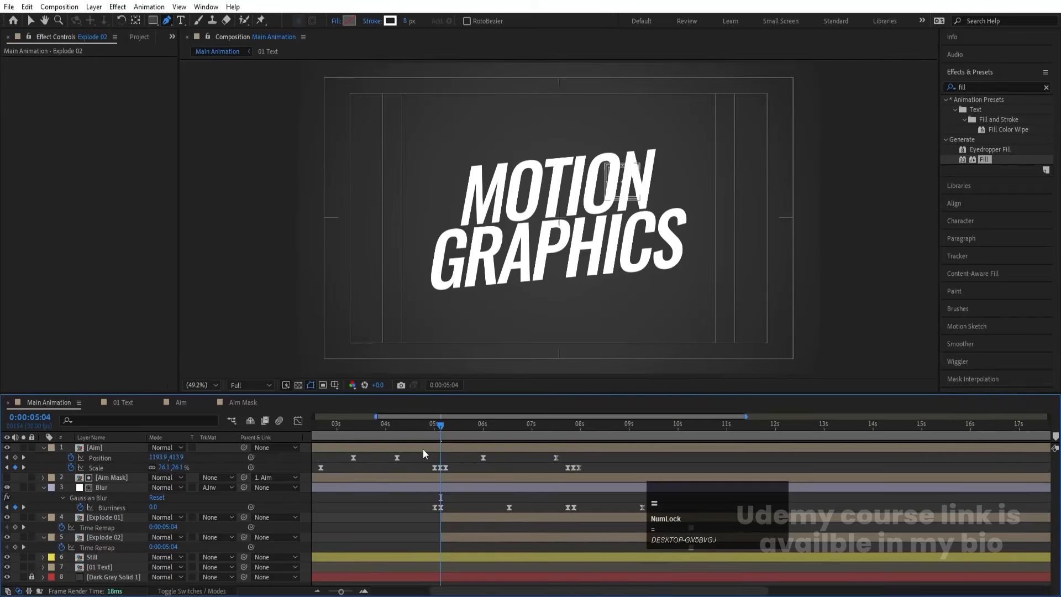
left_click_drag(435, 427, 427, 428)
left_click(449, 515)
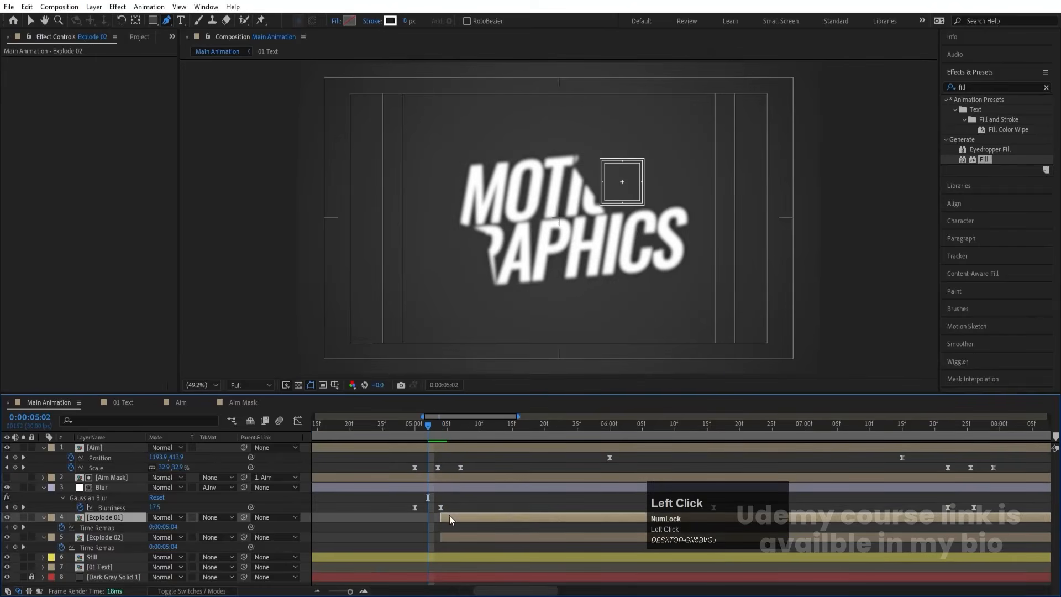
left_click(421, 429, "shift")
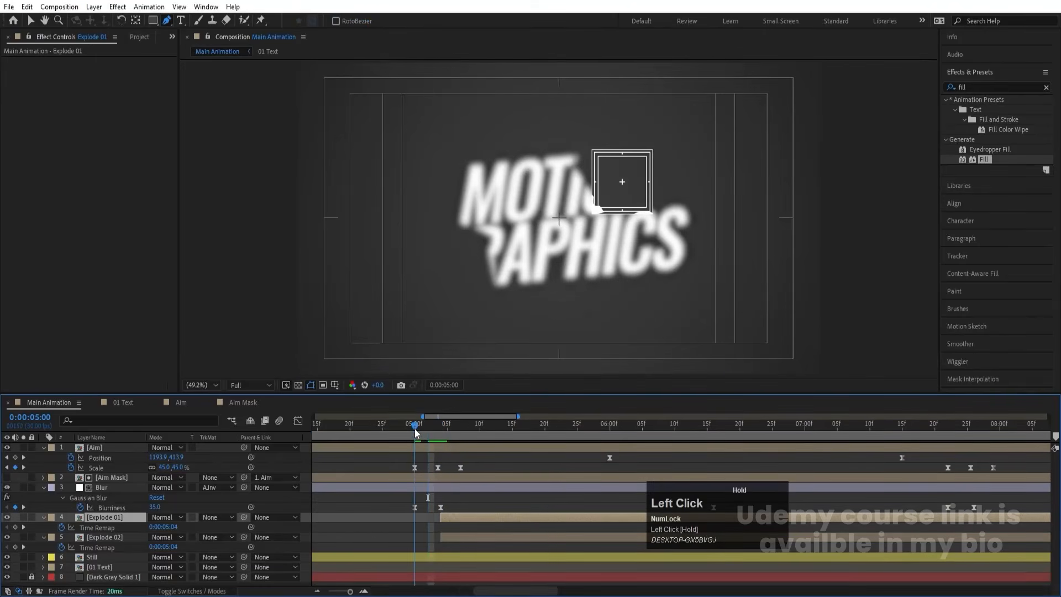
left_click(457, 535, "shift")
key("bracketleft")
left_click_drag(419, 432, 414, 427)
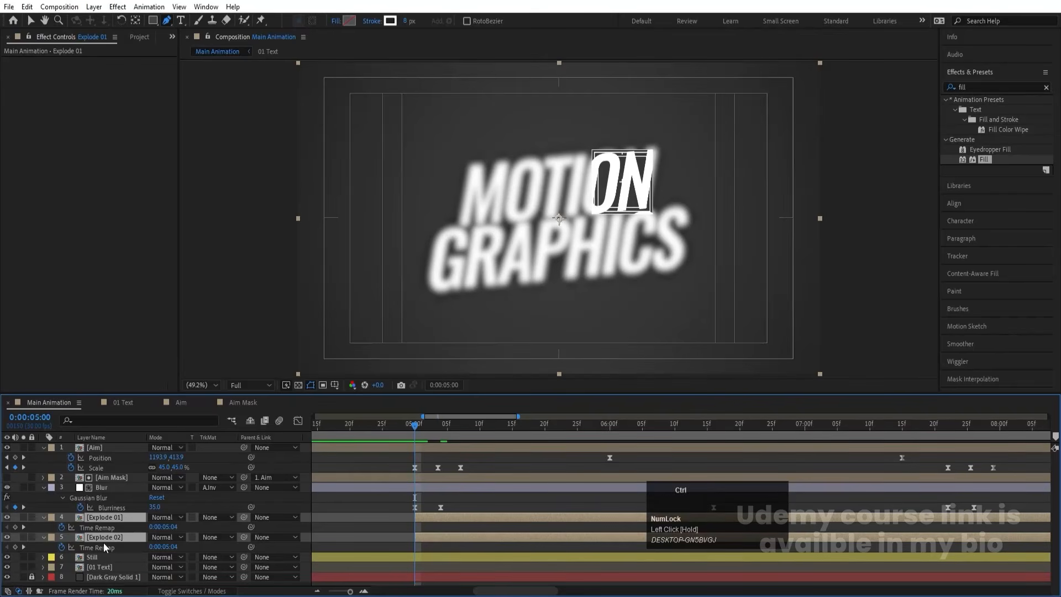
- Duplicate the Explode 01 and Explode 02 layers and give the lower pair a yellow label color
key("ctrl+d")
left_click_drag(100, 545, 85, 525)
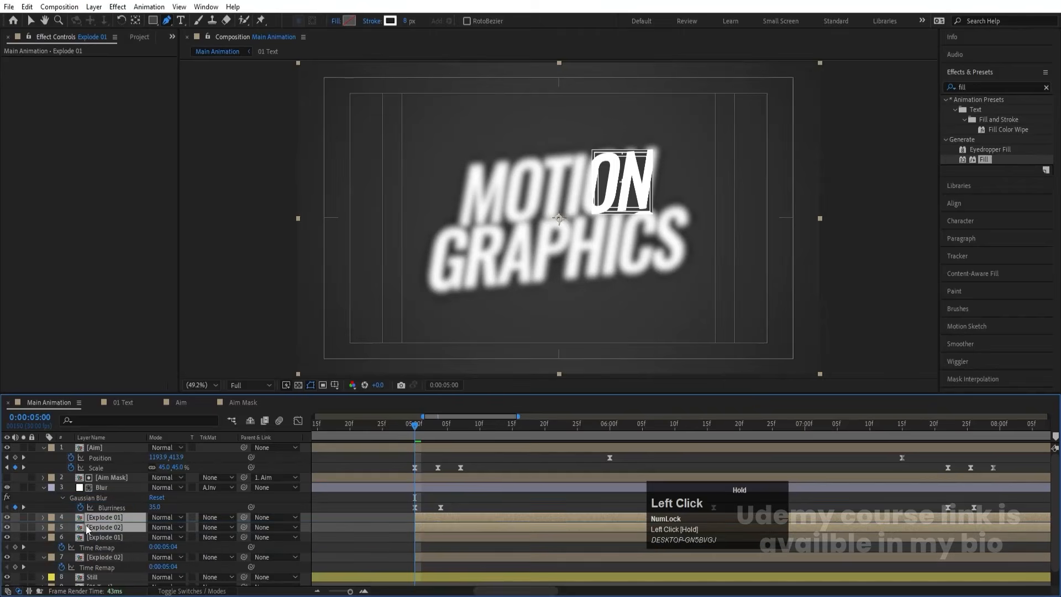
left_click(418, 536)
left_click(423, 559, "shift")
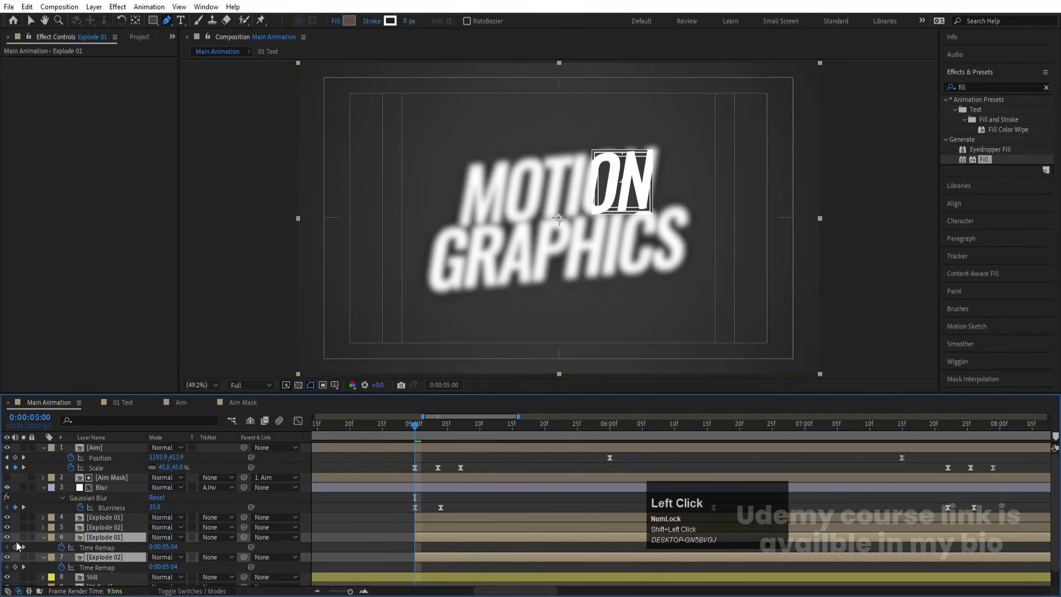
left_click(50, 540)
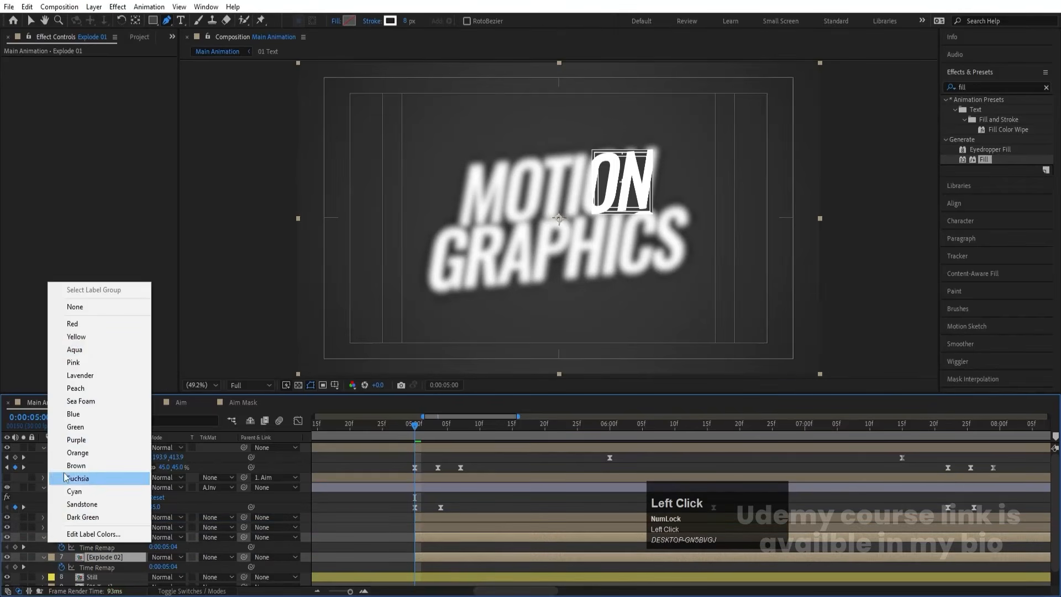
left_click(84, 346)
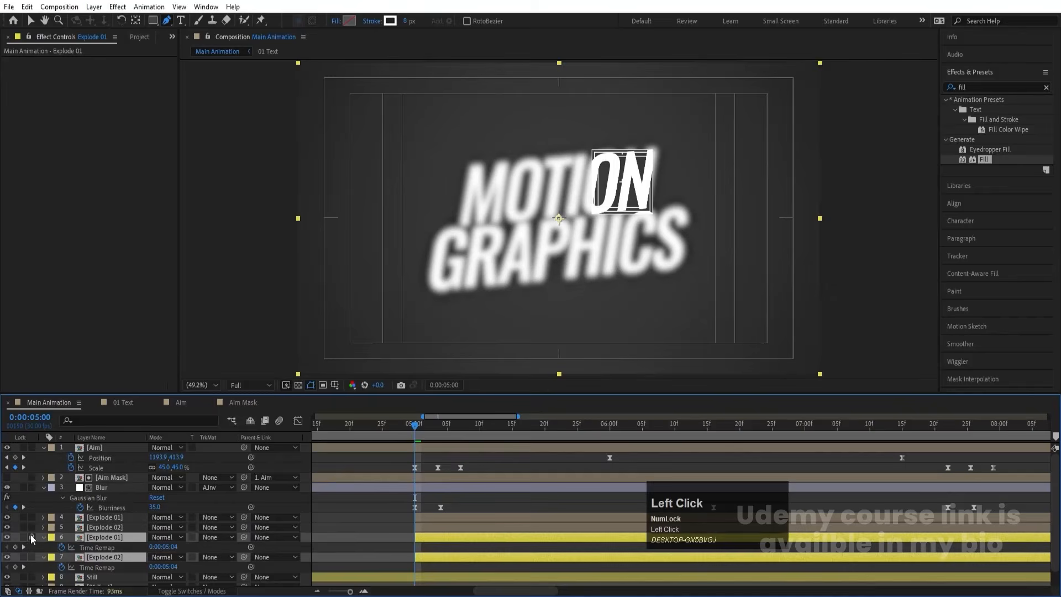
- Lock and hide the yellow Explode pair, and collapse the expanded keyframe properties of all layers
left_click(31, 536)
left_click(453, 524)
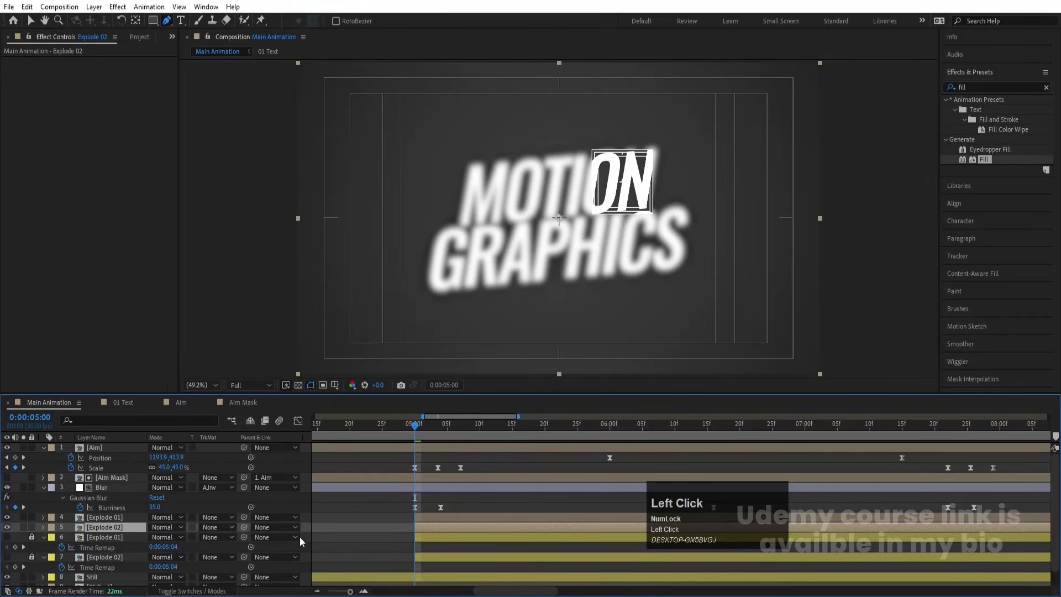
left_click(321, 526)
key("u")
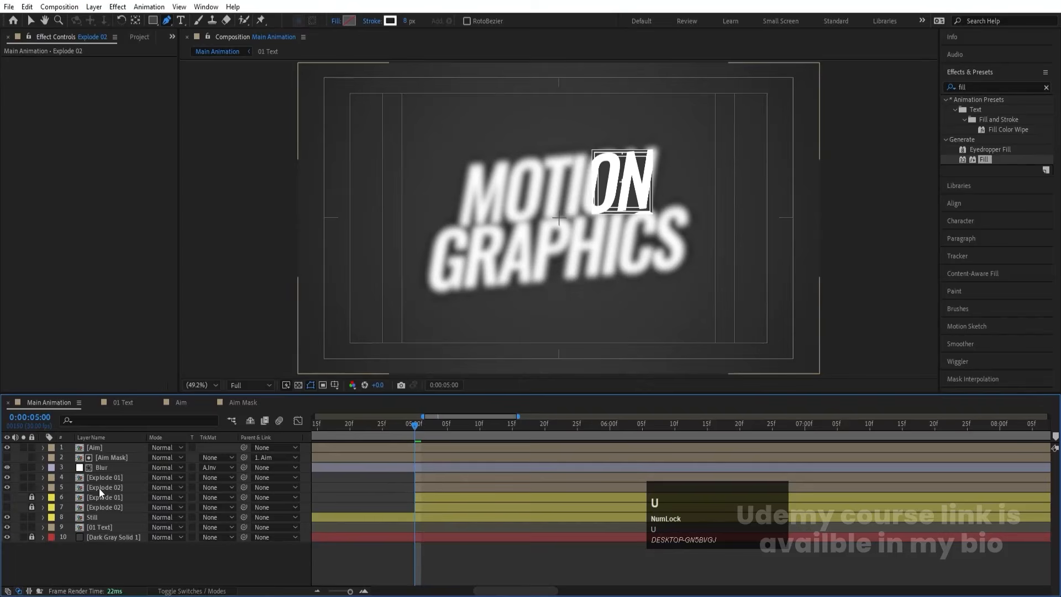
- Apply the CC Pixel Polly effect to the upper Explode 02 layer and preview the explosion
left_click(100, 488)
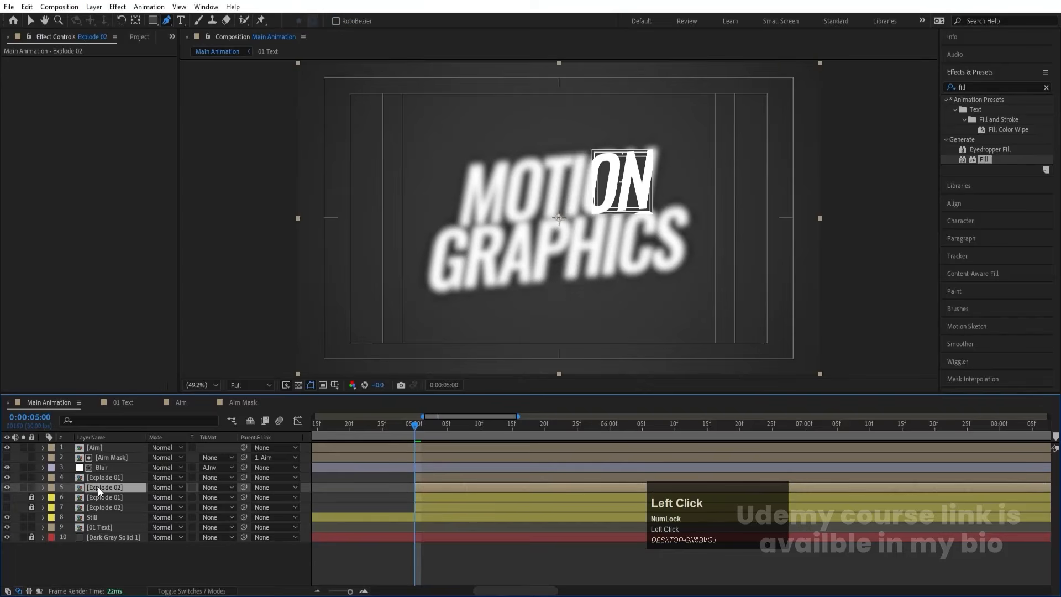
left_click(967, 87)
type("cc ")
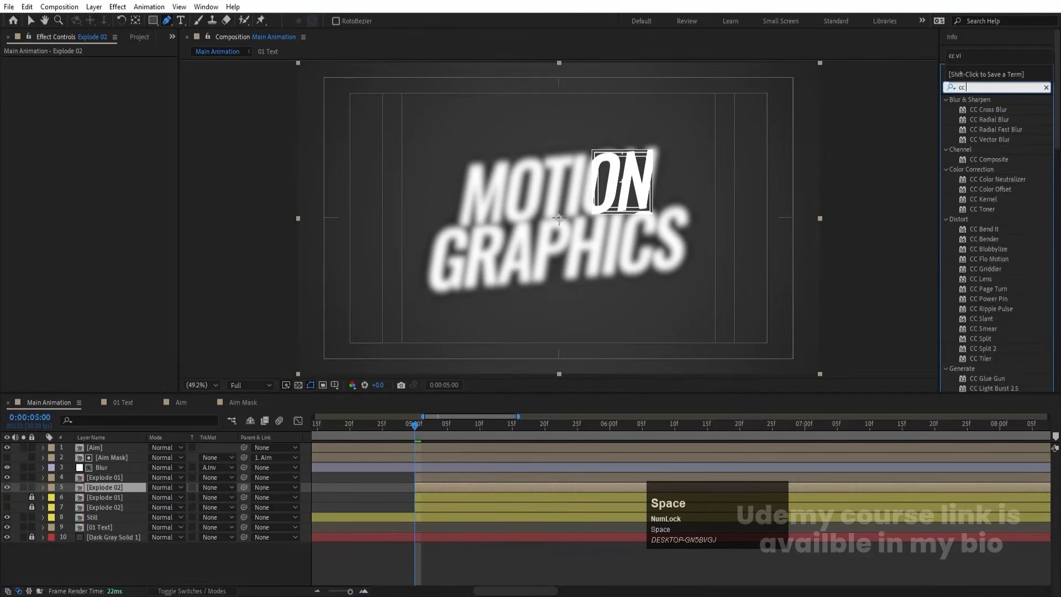
type("pi")
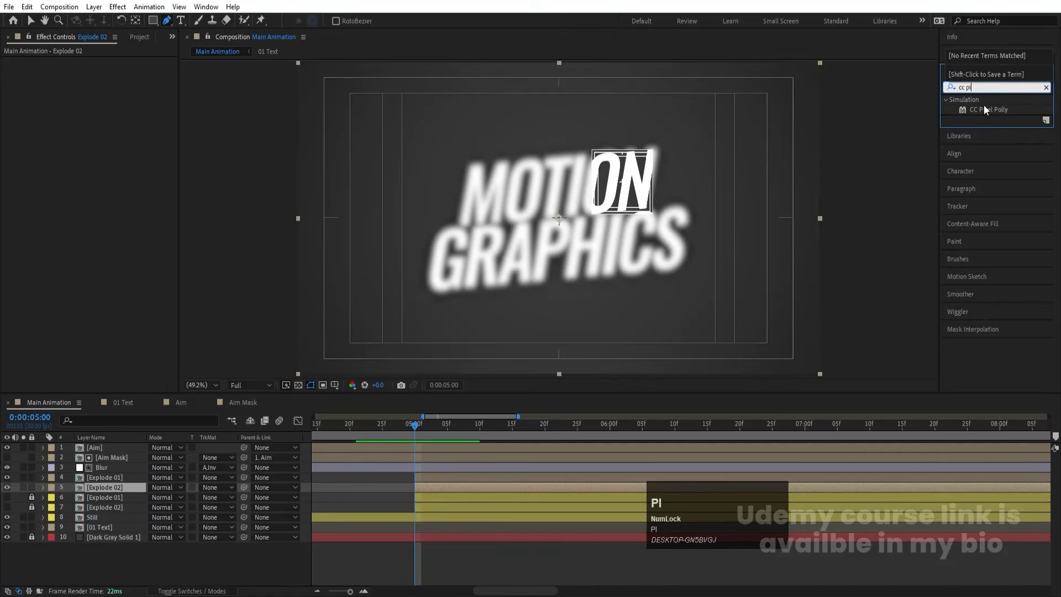
double_click(987, 109)
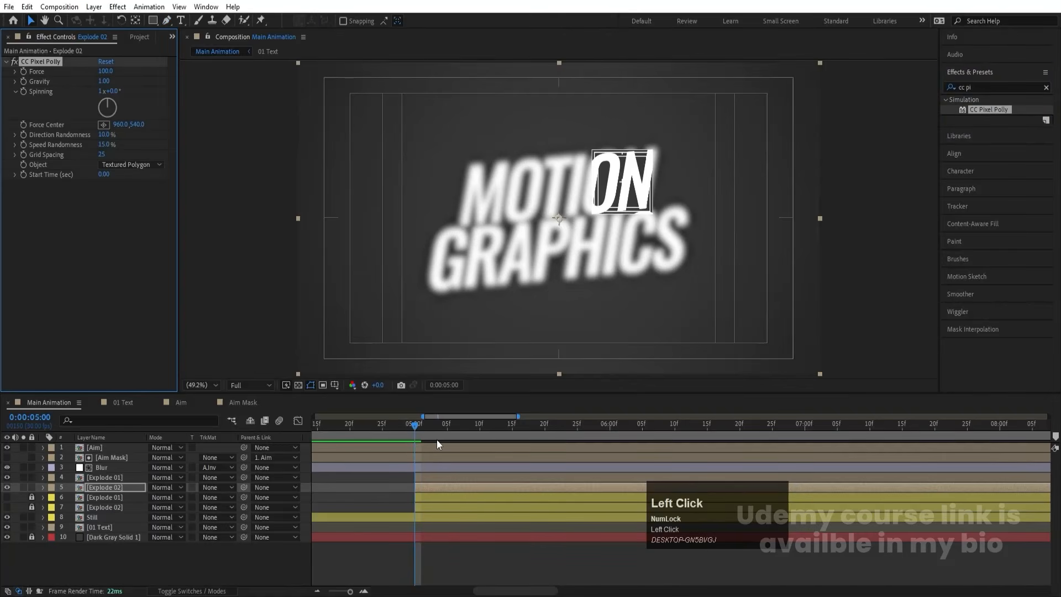
key("space")
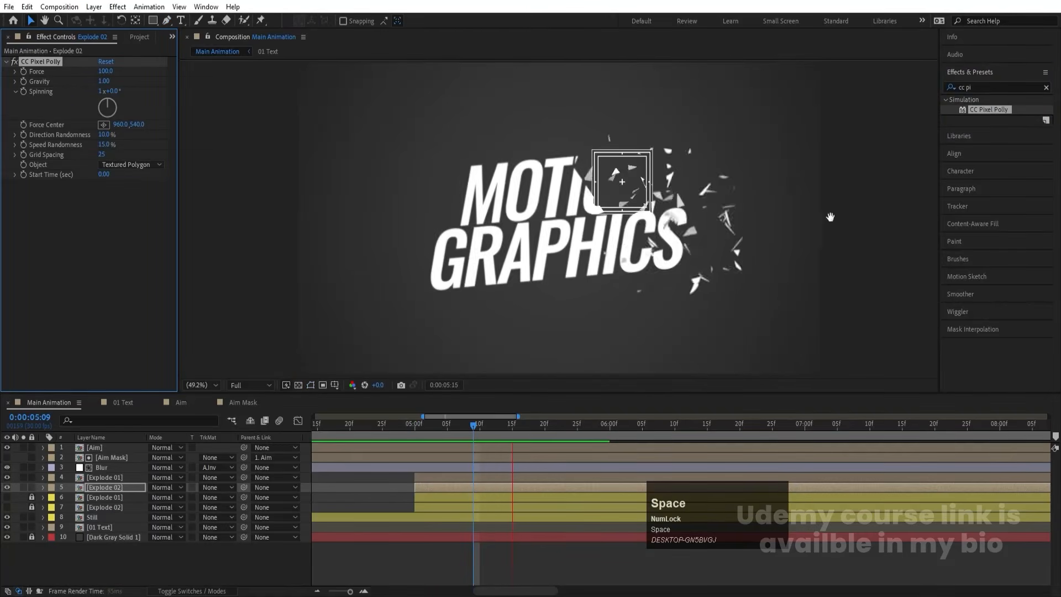
key("space")
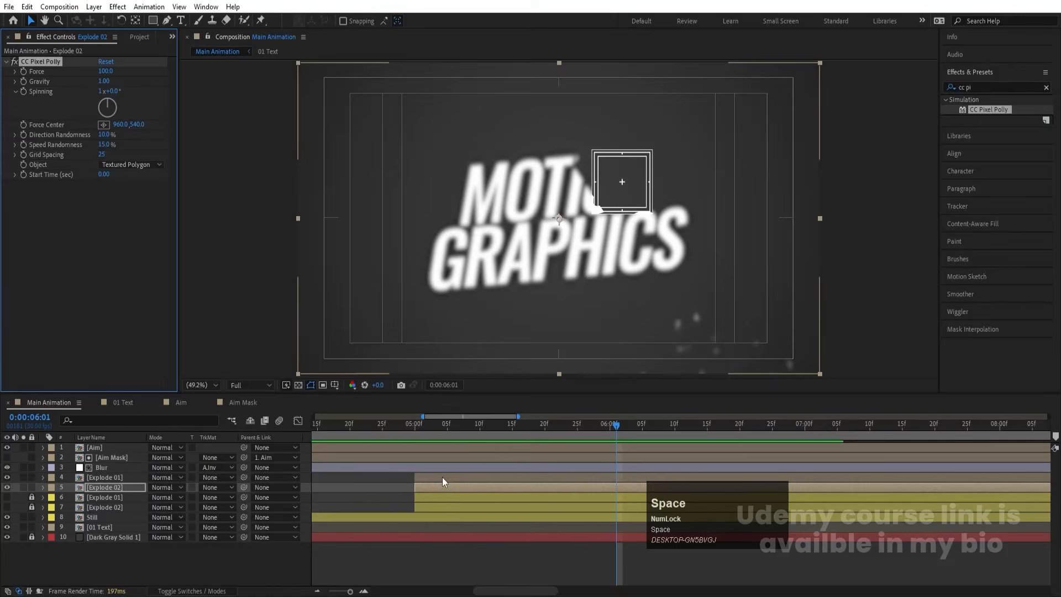
- Start the upper Explode 01 layer at 0:00:07:25, apply CC Pixel Polly to it and preview the result
key("minus")
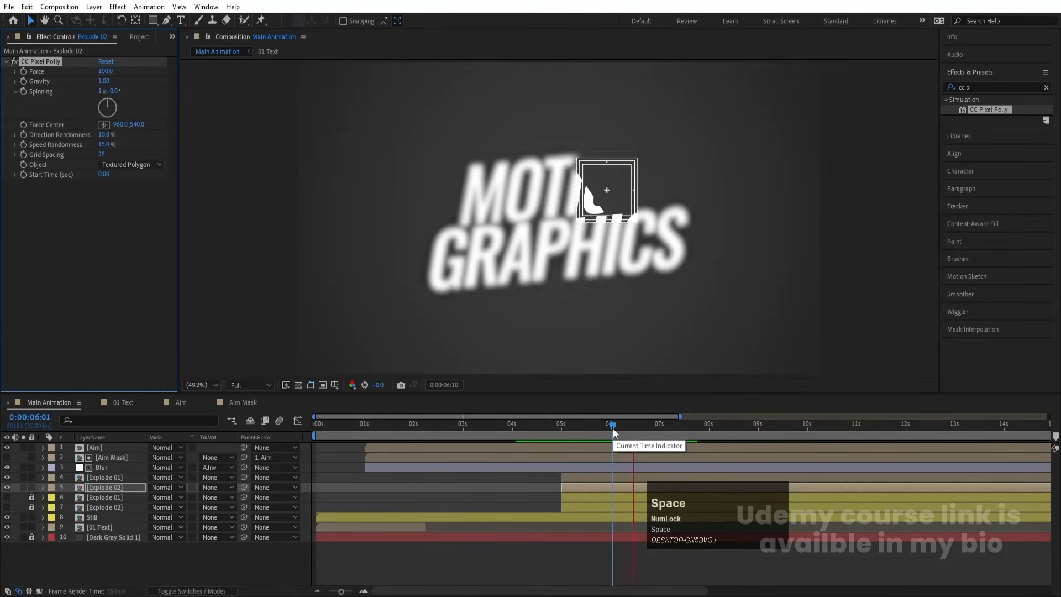
key("space")
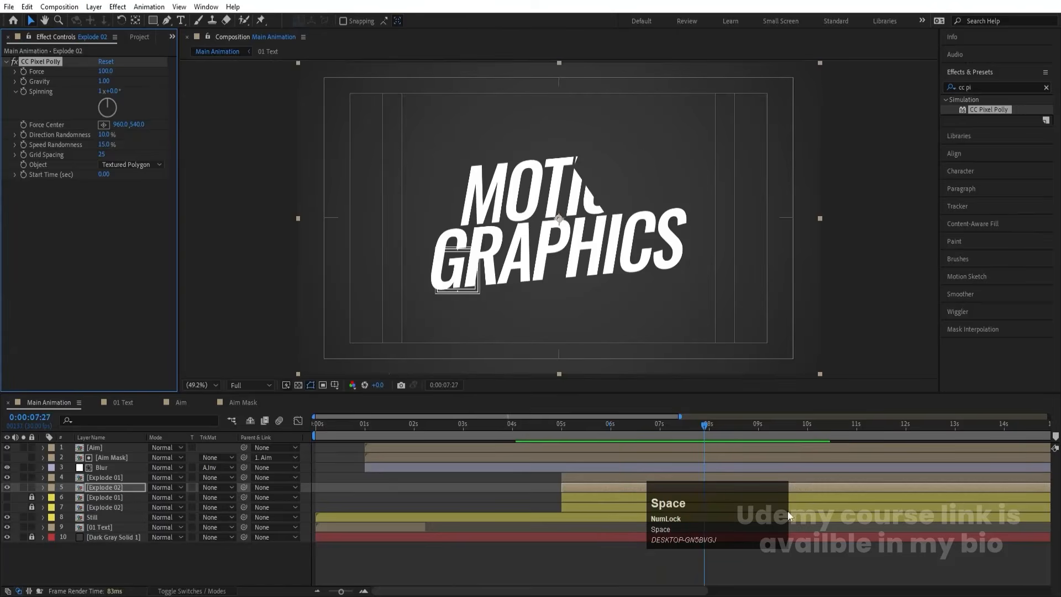
left_click_drag(705, 427, 702, 427)
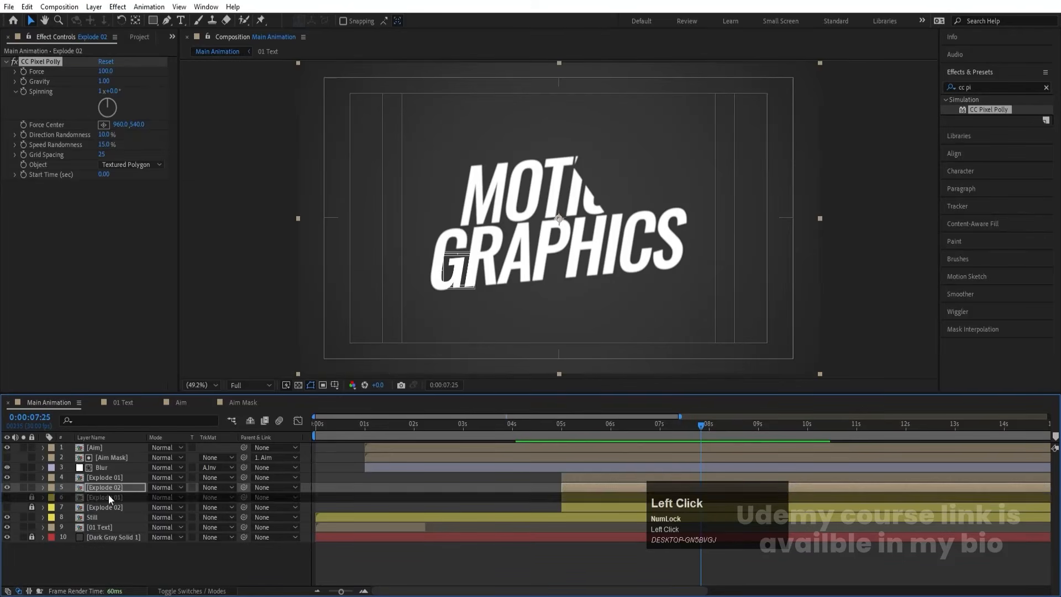
left_click(101, 479)
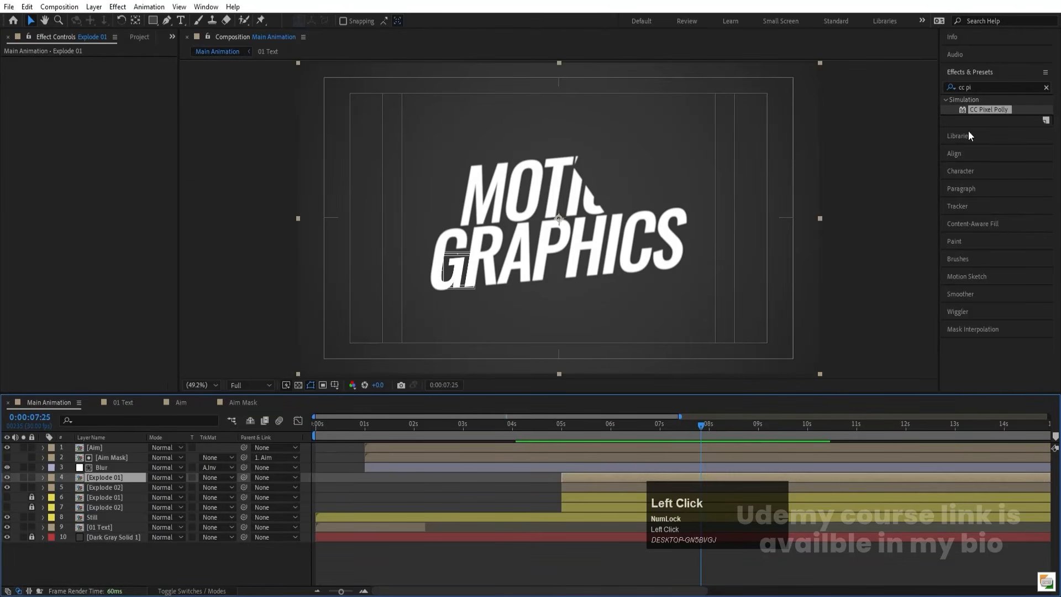
key("bracketleft")
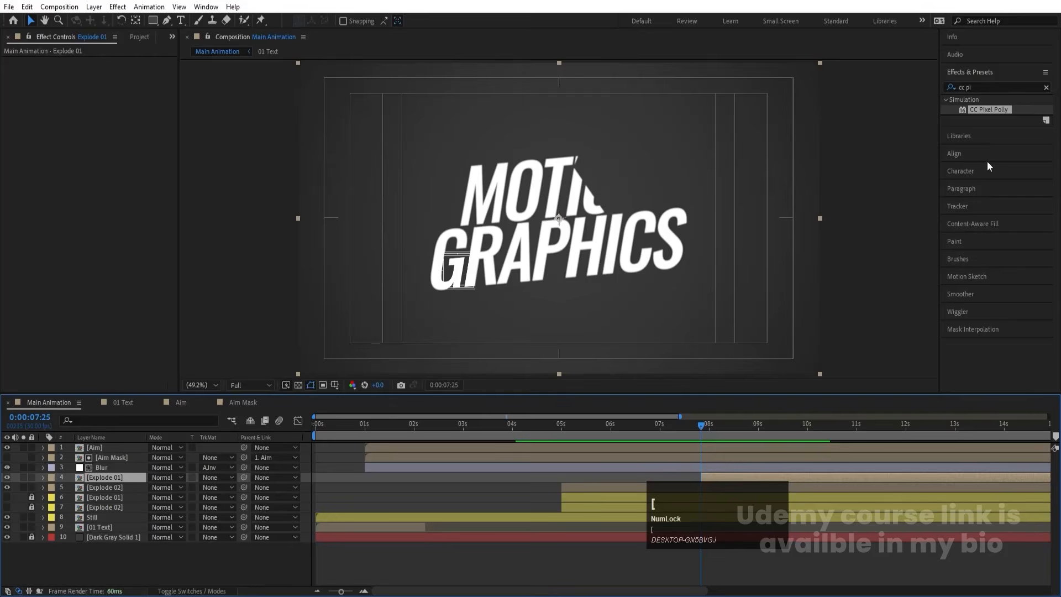
double_click(989, 109)
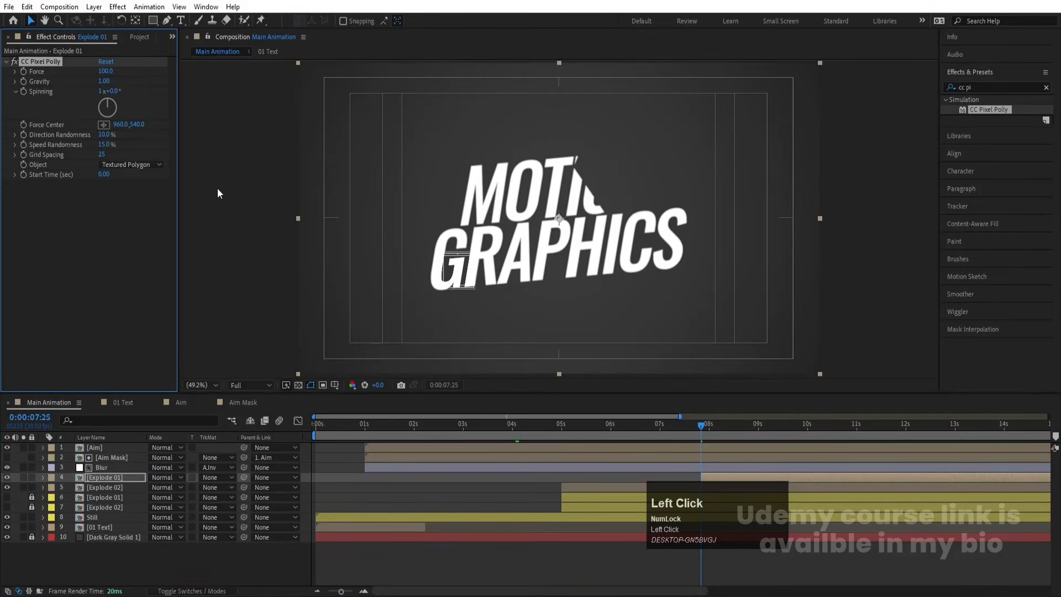
key("space")
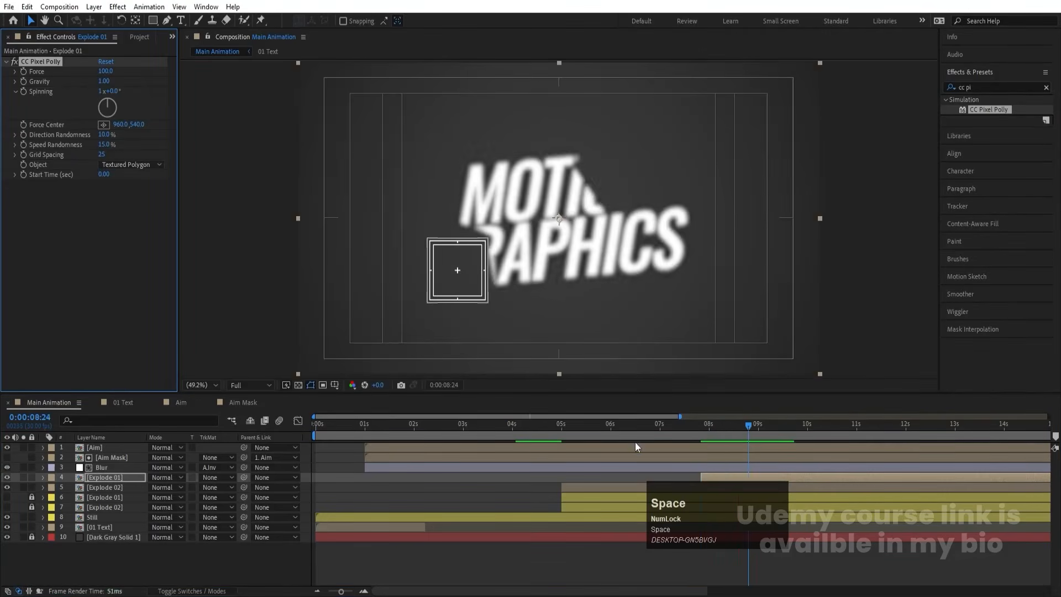
mouse_move(588, 427)
left_mouse_down()
mouse_move(512, 428)
mouse_move(705, 431)
mouse_move(572, 428)
left_mouse_up()
key("space")
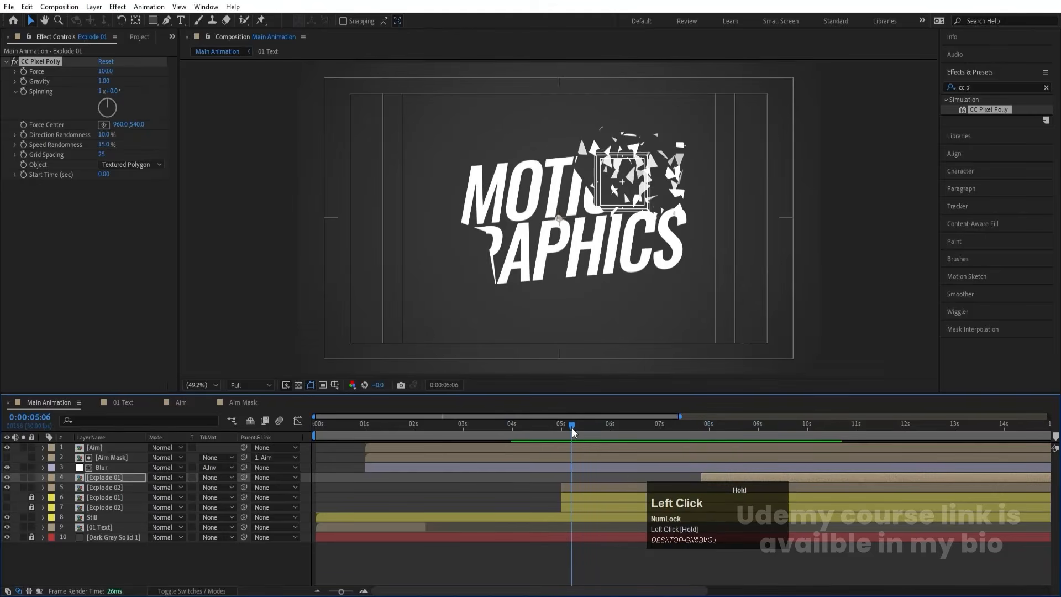
- Show and unlock the yellow Explode 01 and Explode 02 layers and move their start to 0:00:02:07
left_click_drag(418, 434, 425, 426)
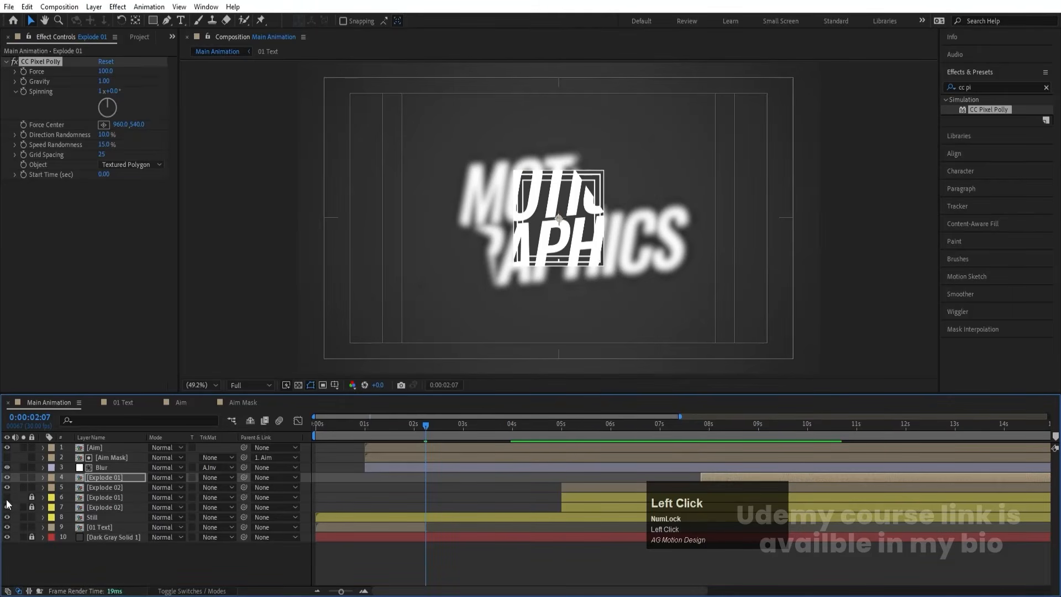
left_click(30, 499)
left_click(31, 504)
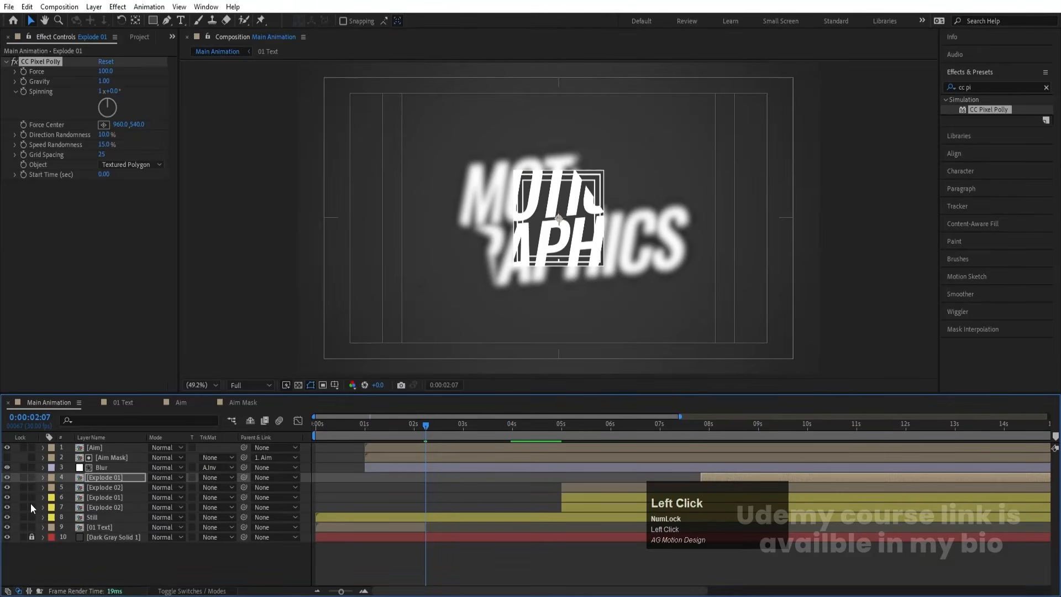
left_click(96, 507)
left_click(89, 496, "shift")
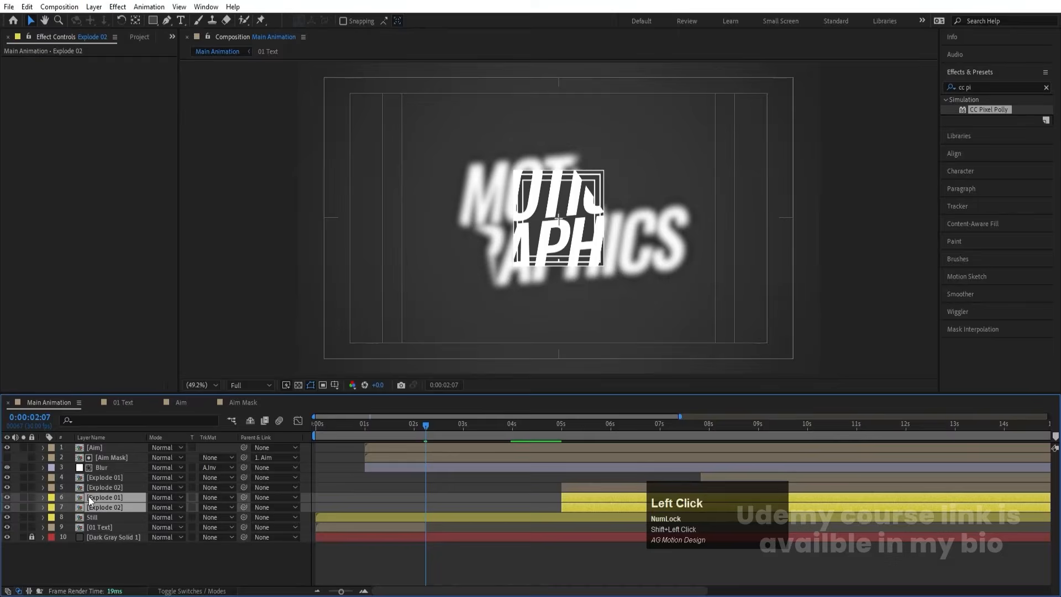
key("bracketleft")
left_click(530, 479)
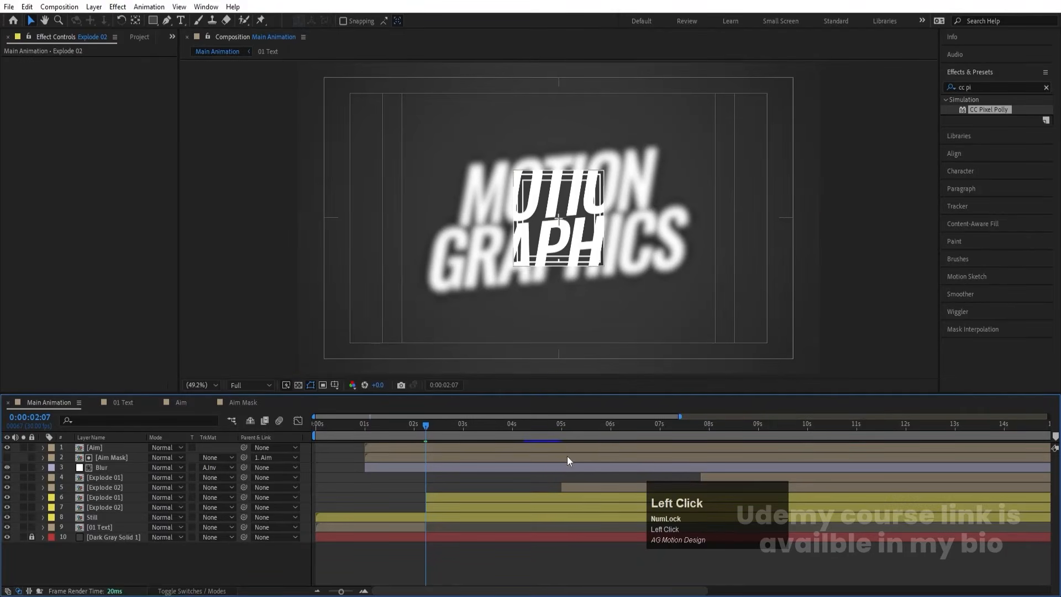
- Split the yellow Explode 02 layer at 0:00:05:00, where the upper Explode 02 begins, and delete its later part
left_click_drag(560, 432, 561, 436)
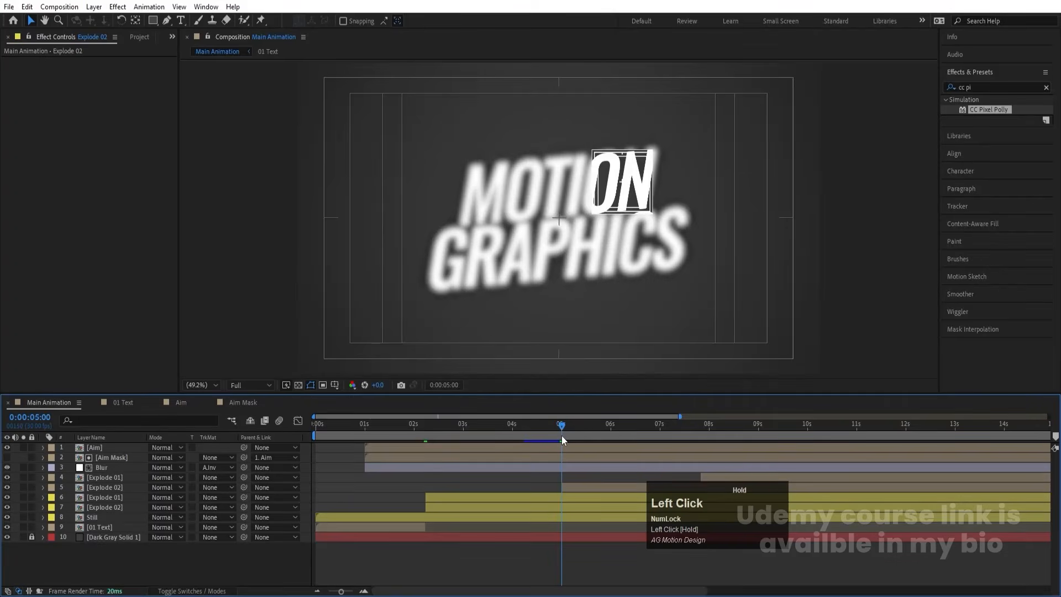
left_click(568, 486)
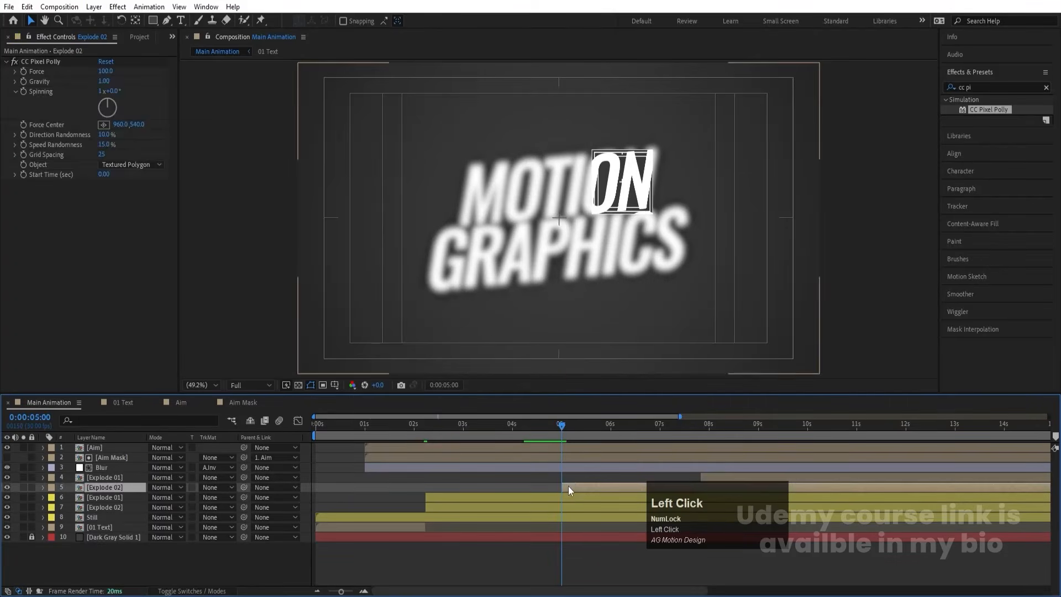
left_click(100, 507)
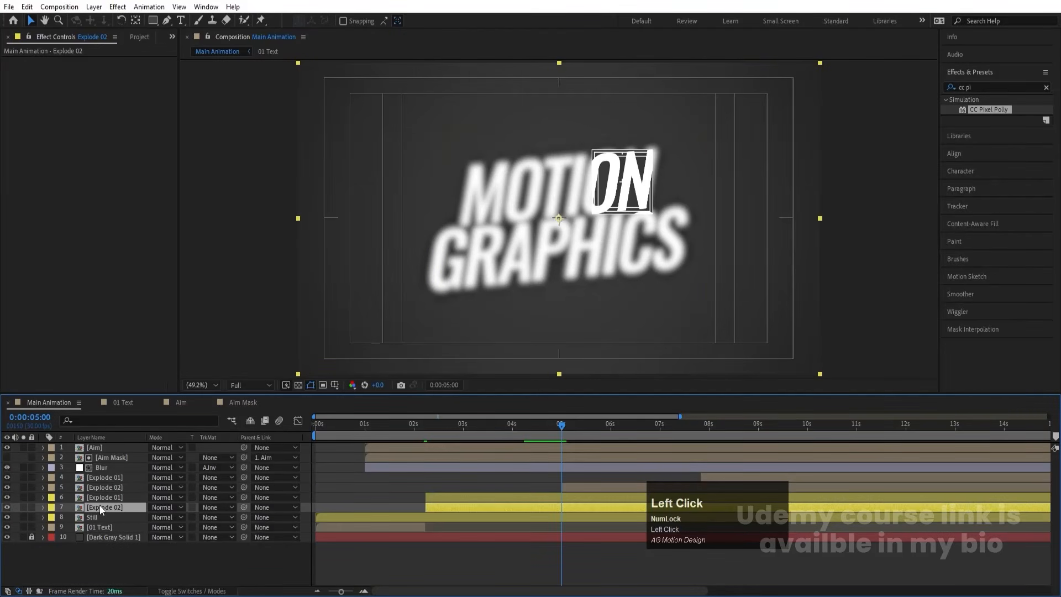
key("ctrl+shift+d")
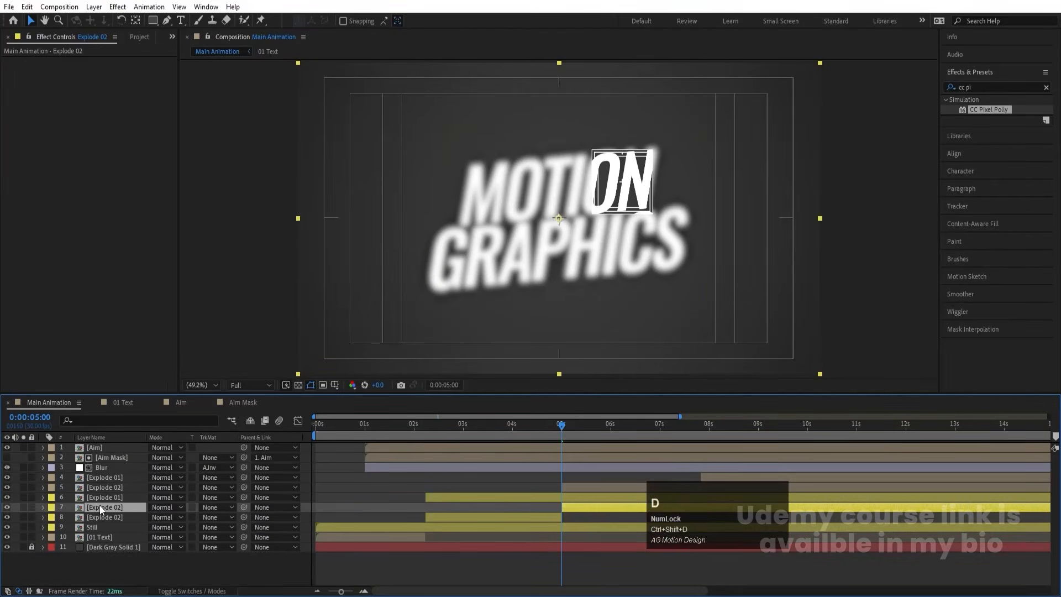
key("Delete")
- Split the yellow Explode 01 layer at 0:00:07:25, where the upper Explode 01 begins, and delete its later part
key("equal")
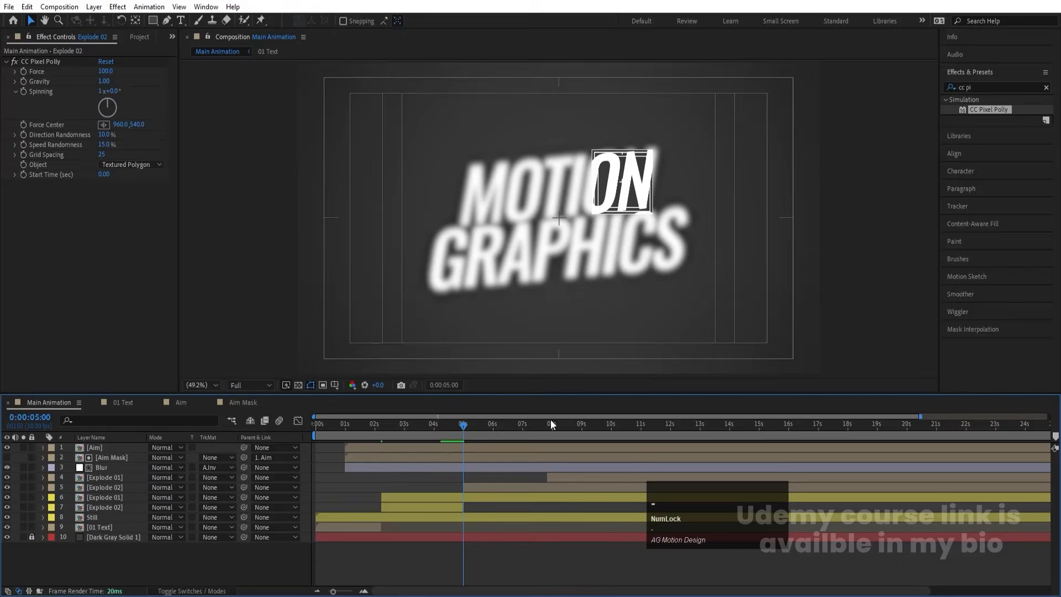
left_click(547, 424)
key("equal")
key("minus")
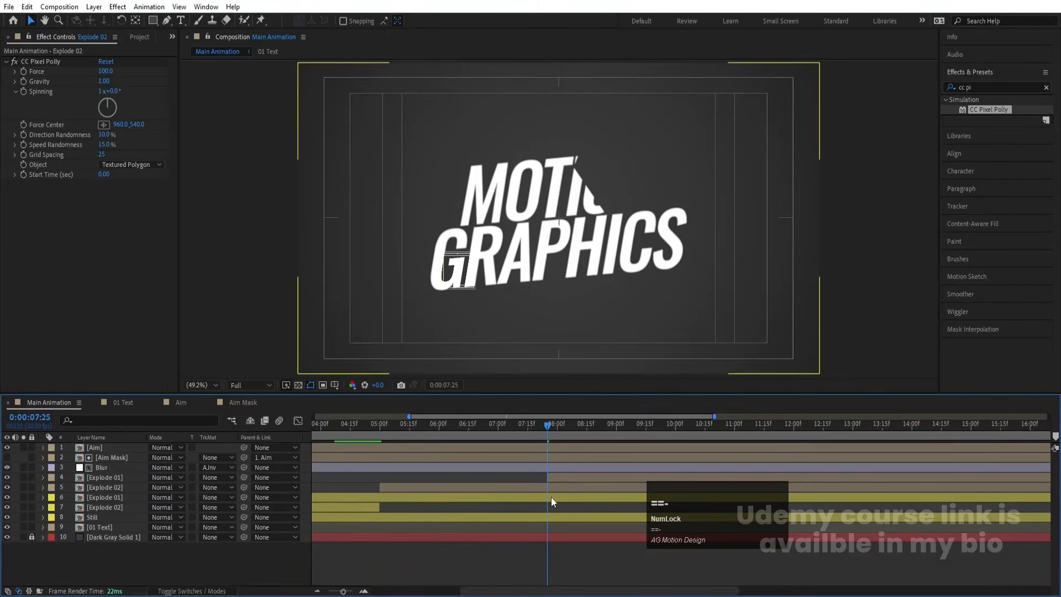
left_click(552, 496)
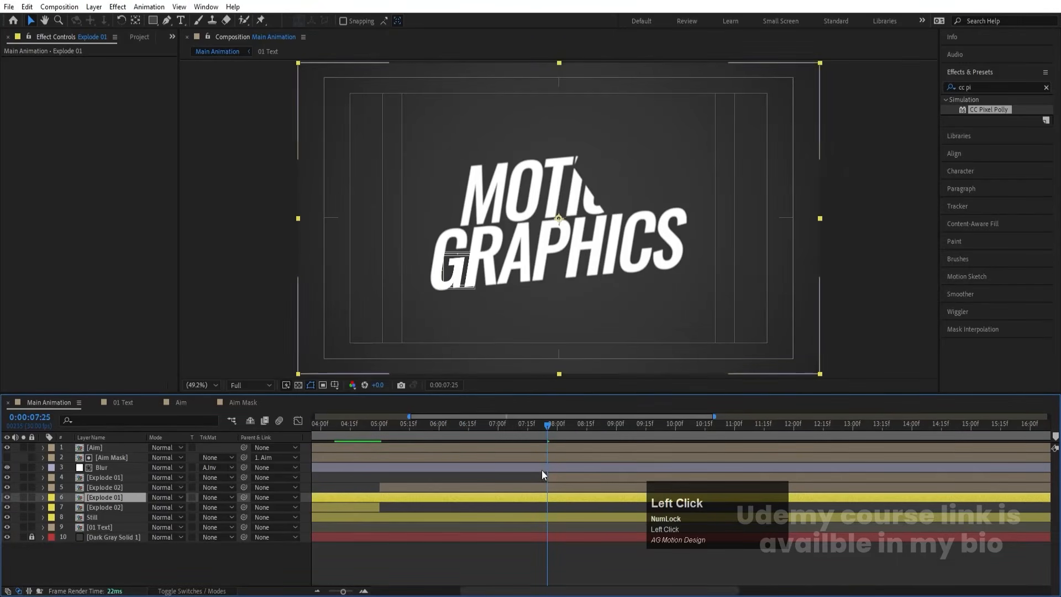
key("ctrl+shift+d")
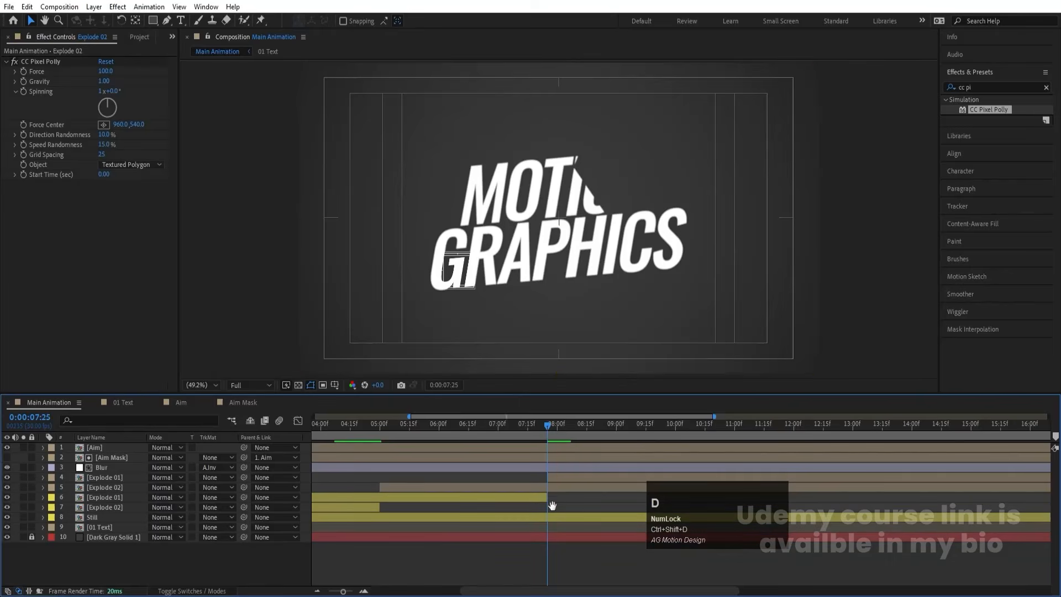
- Preview the second explosion and play the whole animation from 0:00:00:00
key("space")
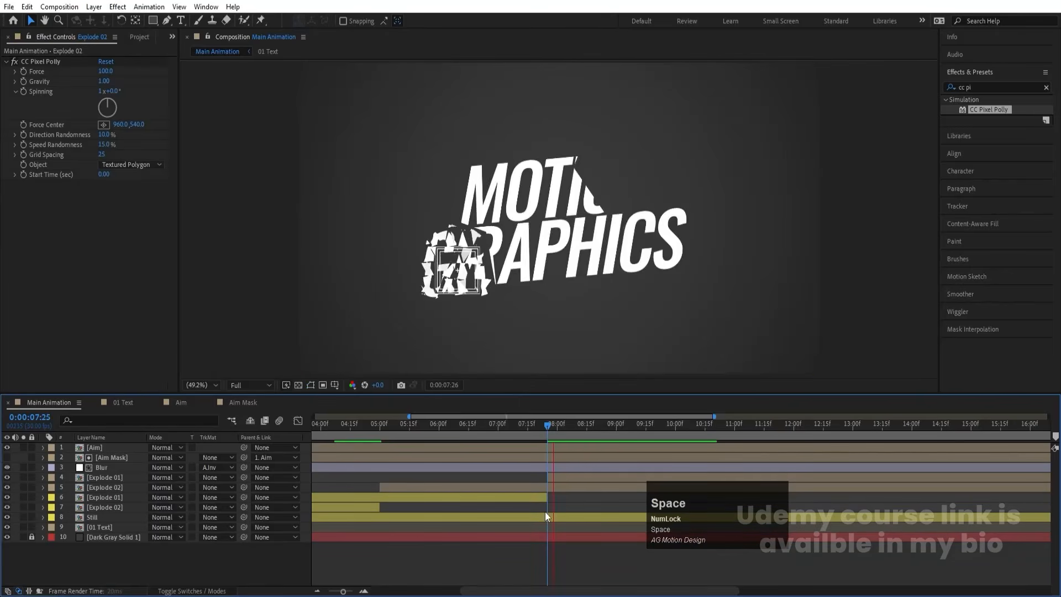
left_click(531, 427)
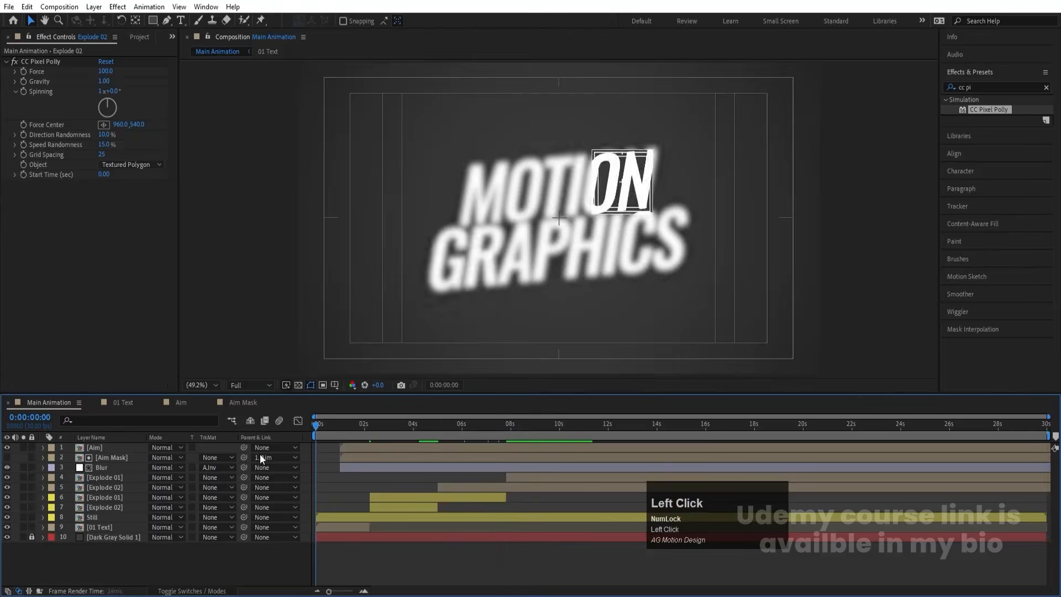
key("space")
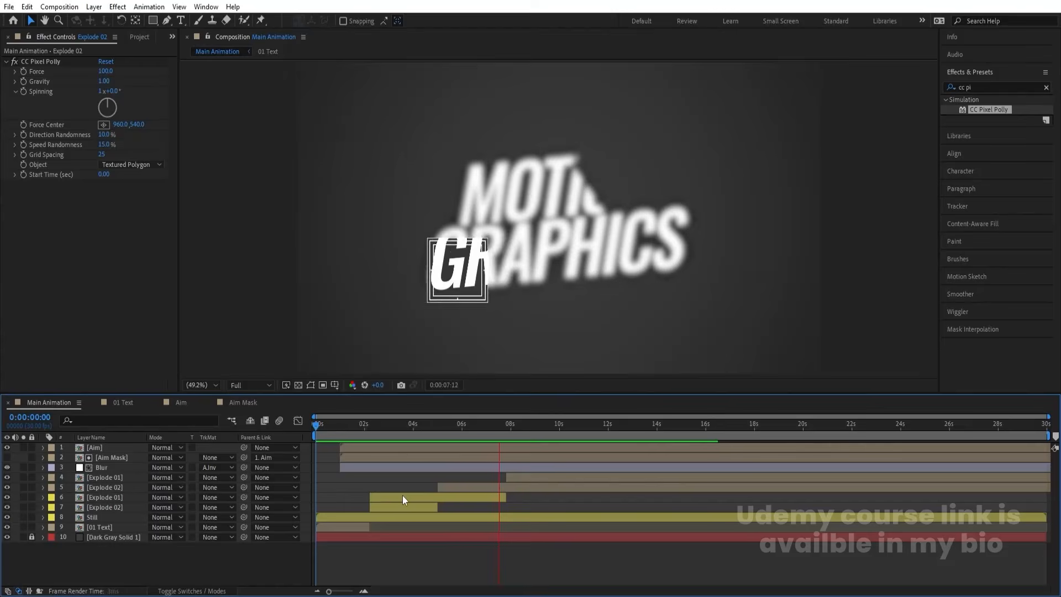
key("space")
key("equal")
key("equal")
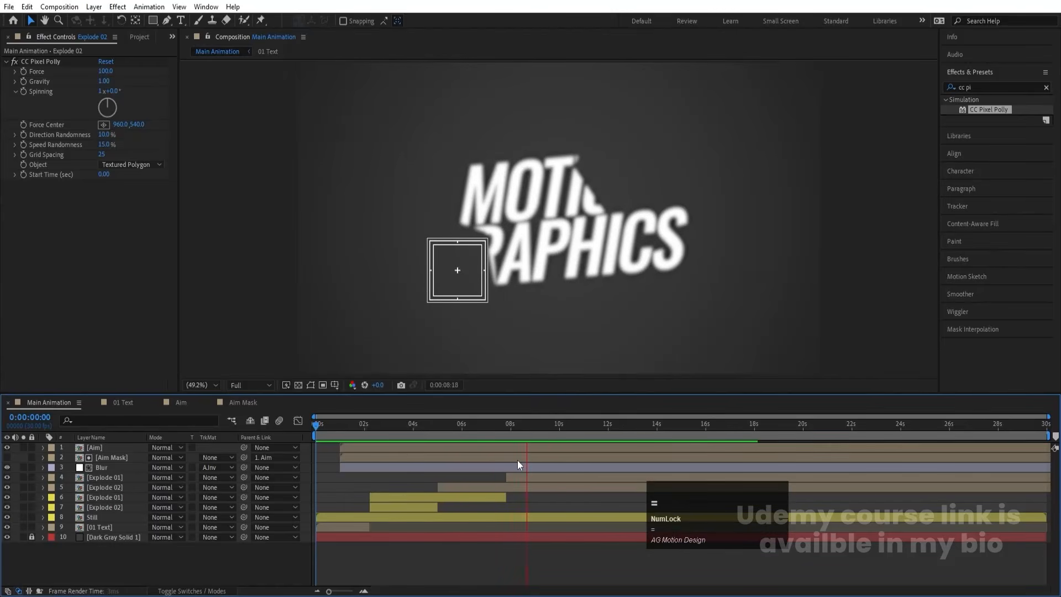
key("space")
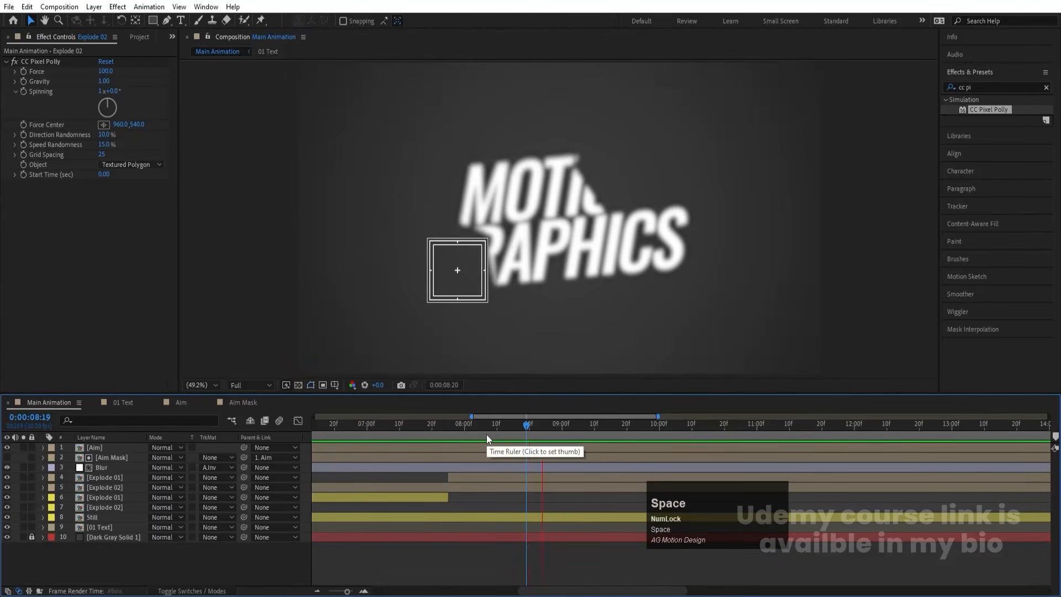
- Reveal the Blur layer's keyframes, delete its last Blurriness keyframe and preview the result
left_click_drag(489, 429, 438, 421)
left_click(459, 466)
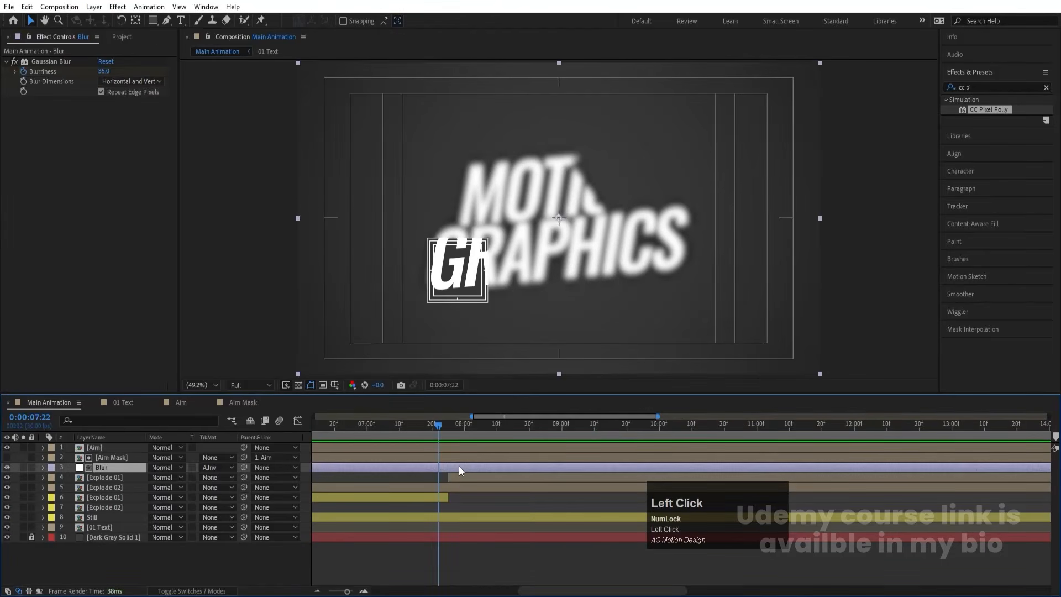
key("u")
key("space")
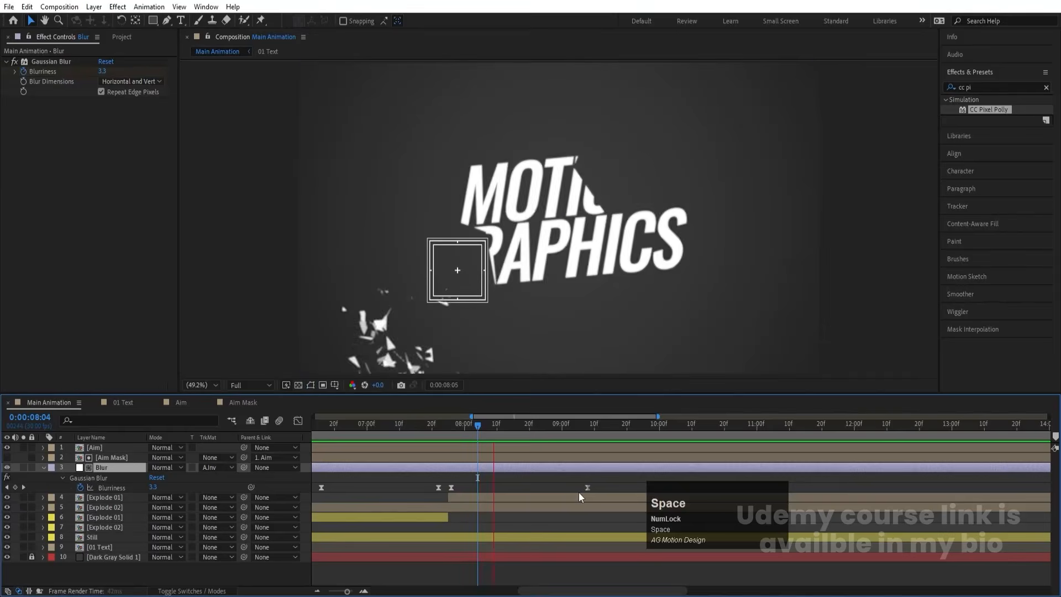
left_click(587, 488)
key("Delete")
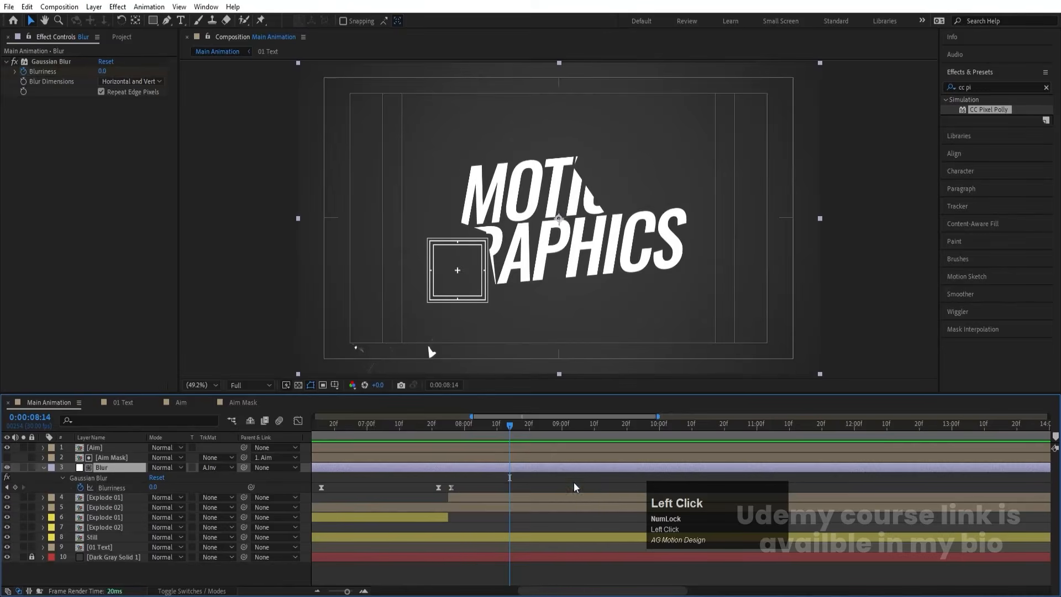
key("space")
- Try CC Pixel Polly Grid Spacing values of 1 and 3 on the upper Explode 02 layer
left_click_drag(468, 430, 379, 425)
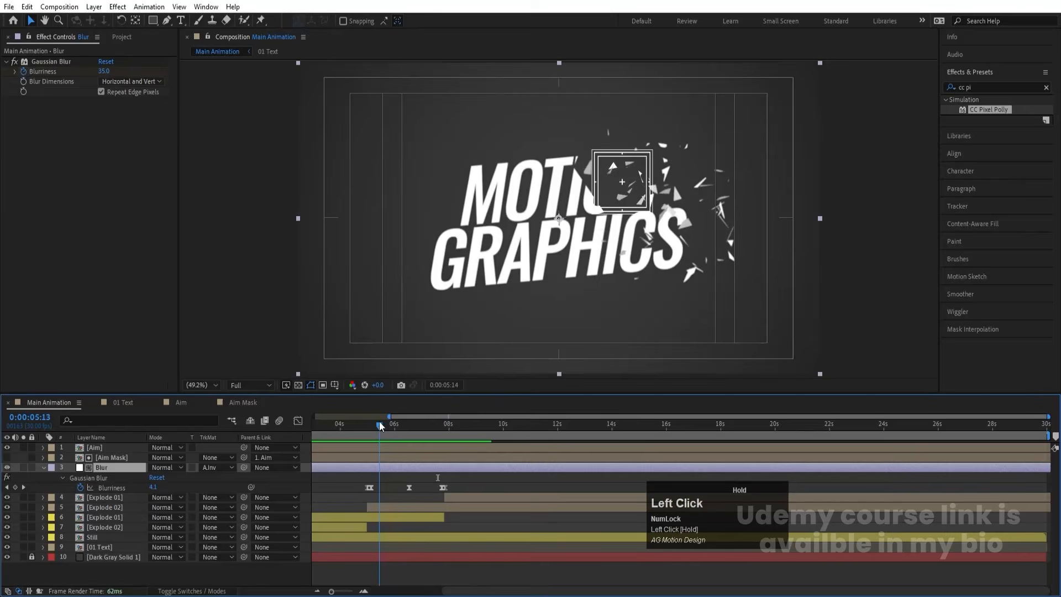
left_click(400, 505)
key("space")
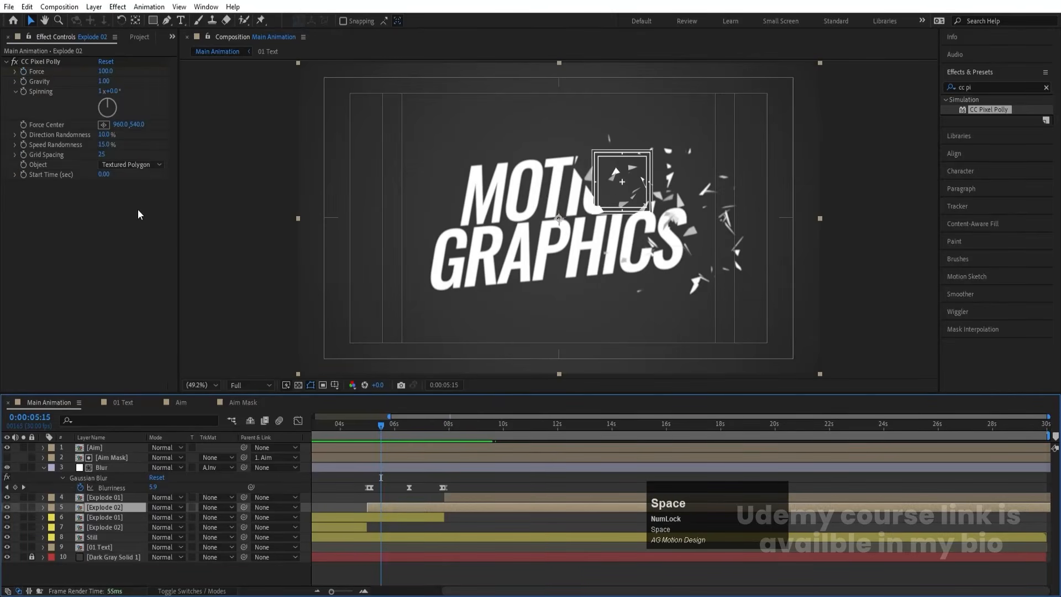
left_click(102, 155)
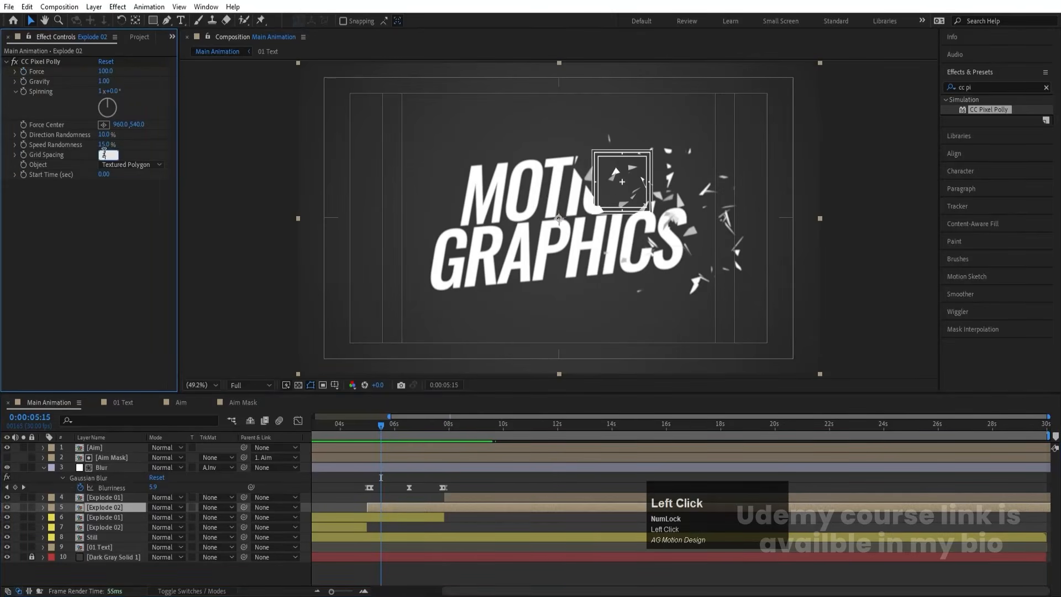
type("1")
key("Return")
left_click(104, 154)
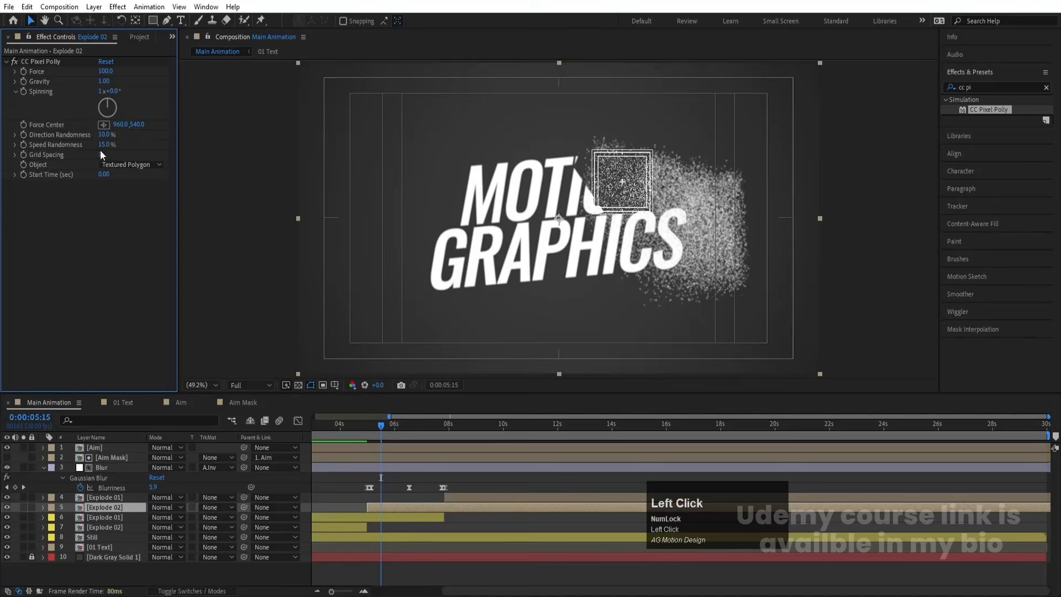
left_click(102, 155)
type("3")
key("Return")
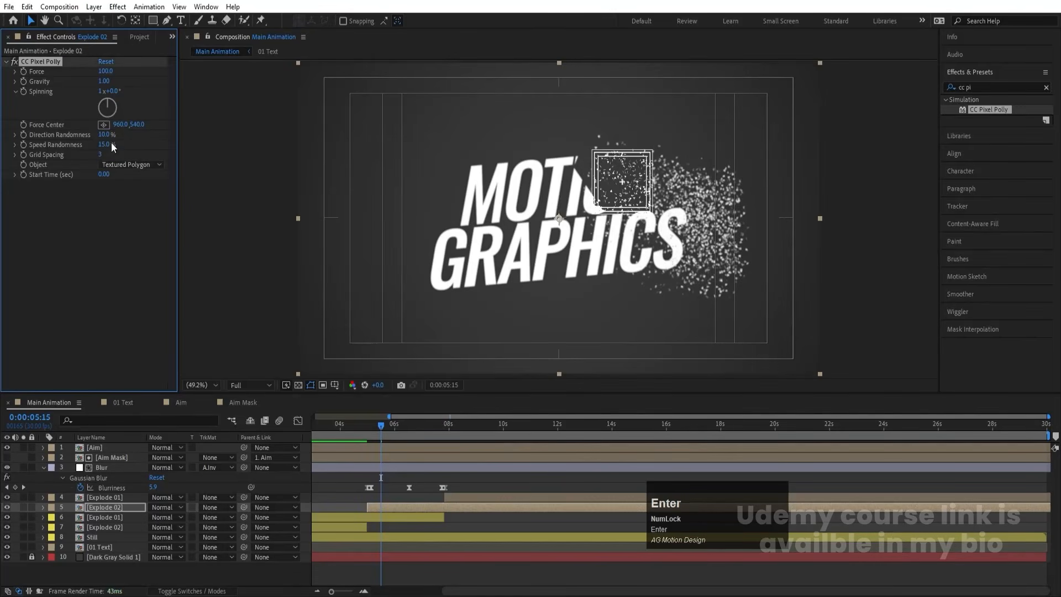
- Set Direction Randomness and Speed Randomness to 100% on the upper Explode 02 layer and preview the explosion
left_click_drag(104, 134, 186, 137)
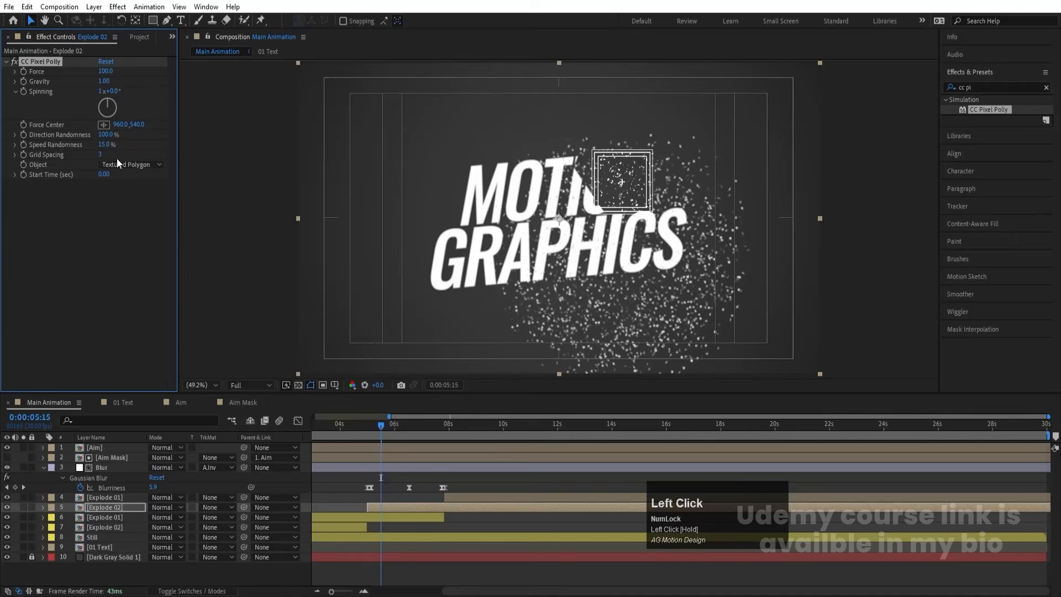
left_click_drag(107, 147, 206, 147)
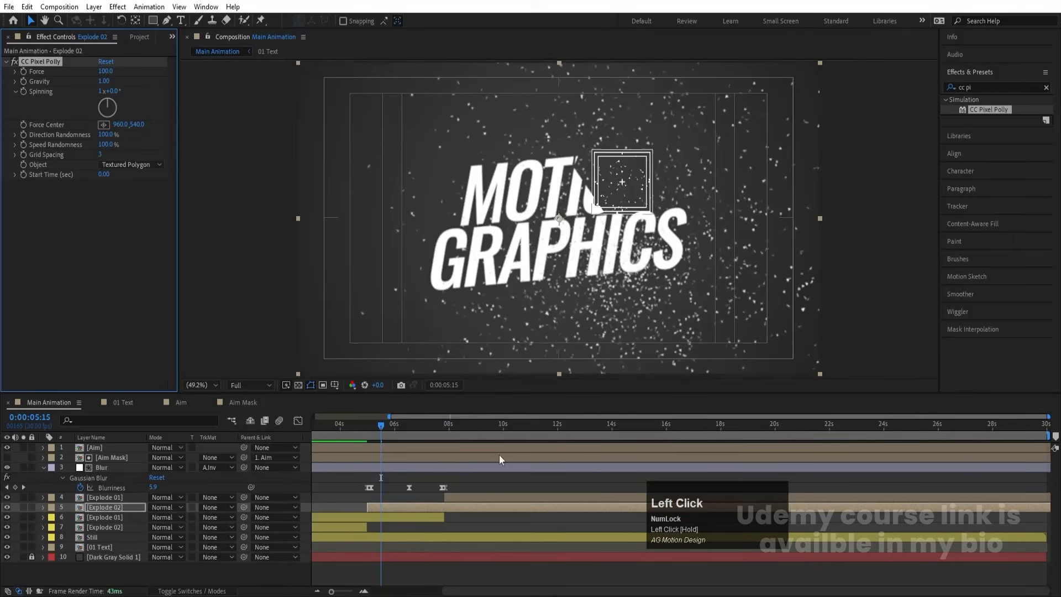
left_click(364, 427)
key("space")
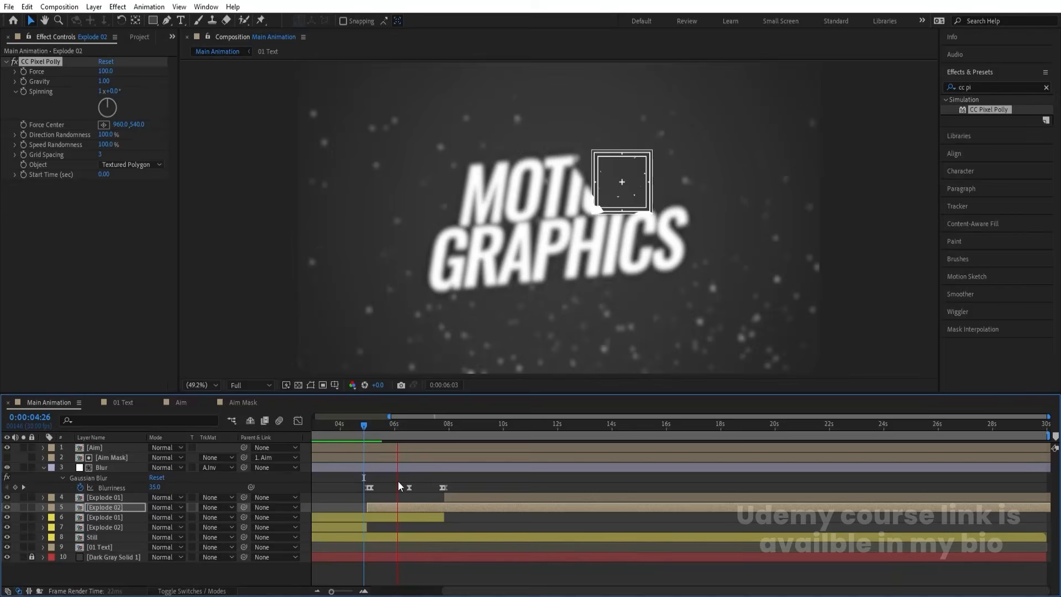
left_click(469, 425)
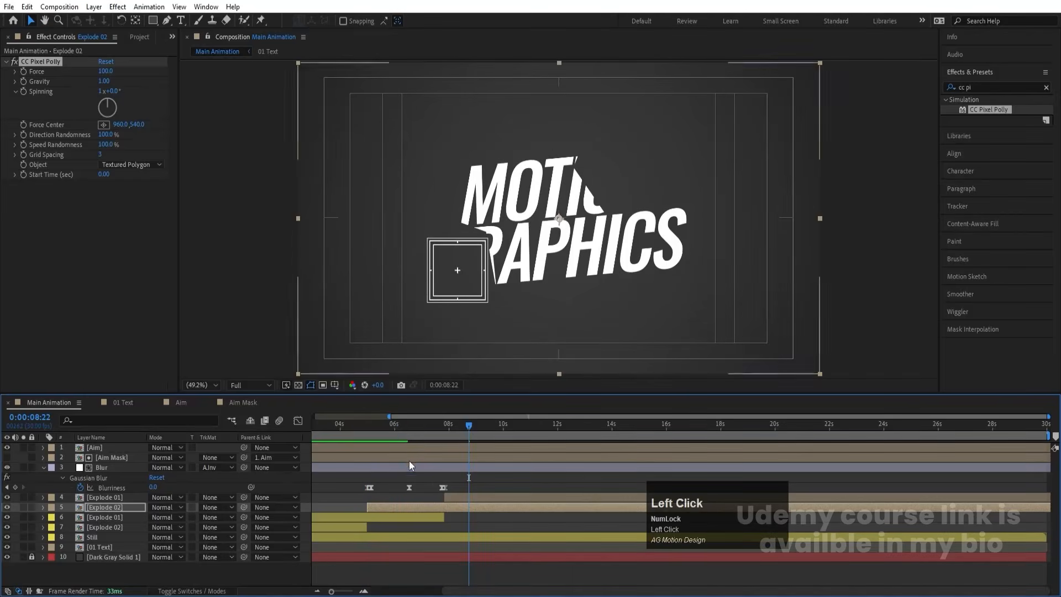
left_click(398, 427)
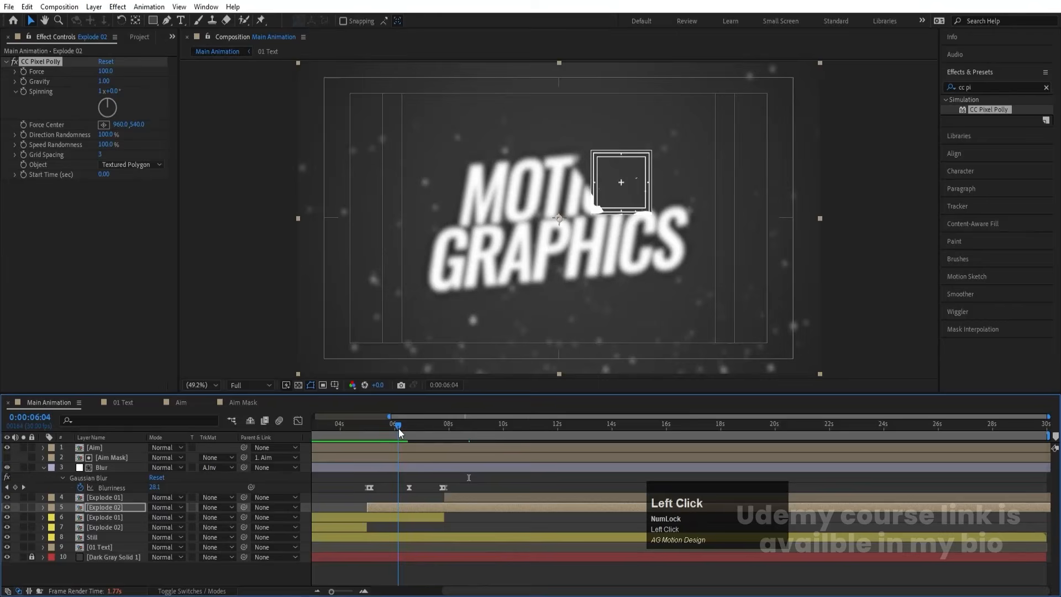
- Set the upper Explode 02 layer's Grid Spacing to 10 and preview the explosion from 0:00:04:26
left_click(100, 155)
type("10")
key("Return")
left_click(363, 427)
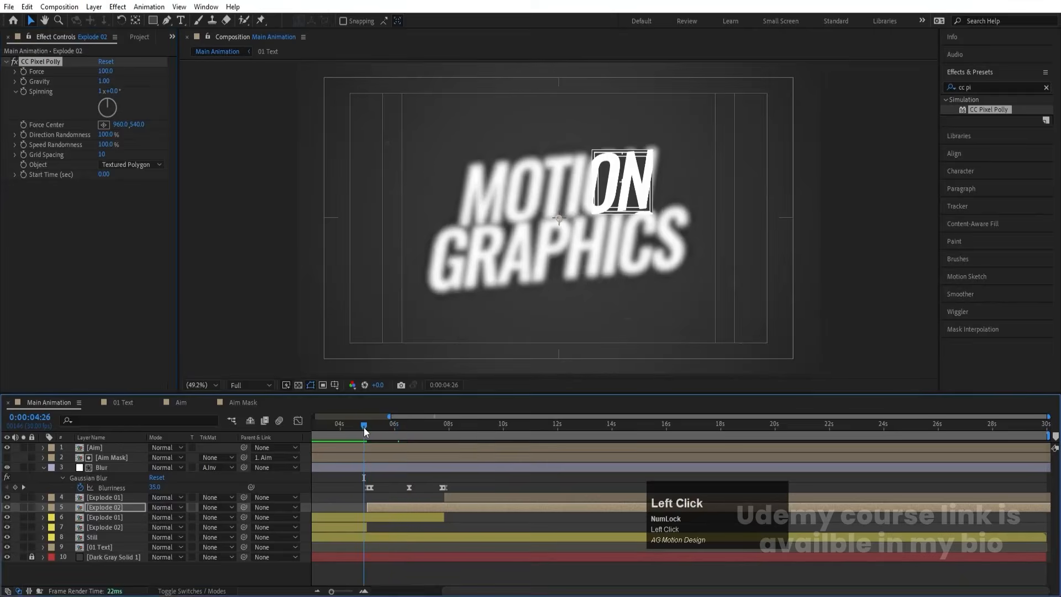
key("space")
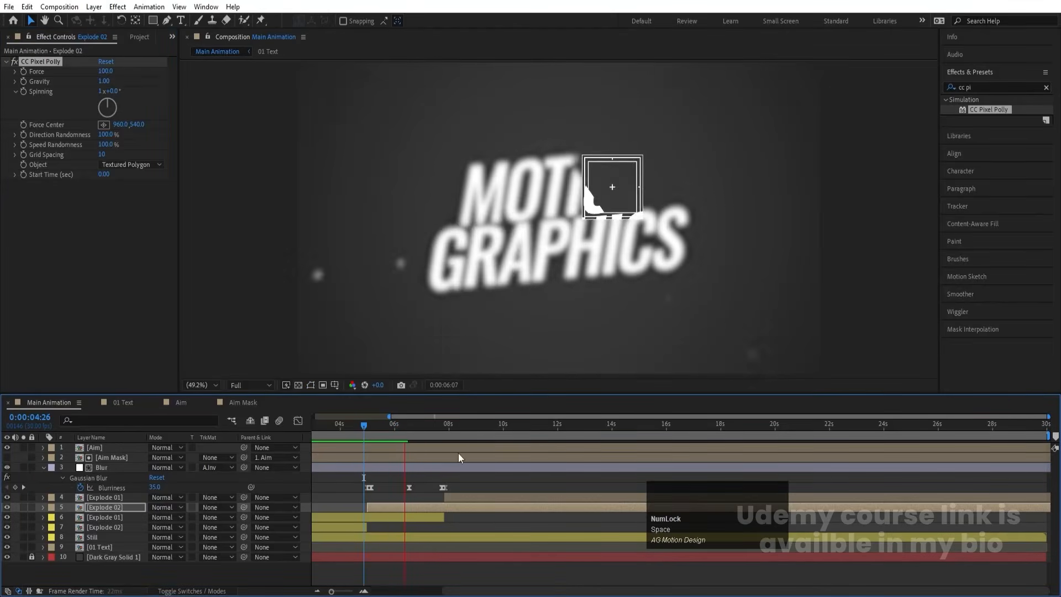
key("space")
- Give the upper Explode 01 layer's CC Pixel Polly a Grid Spacing of 10 and 100% Direction and Speed Randomness
left_click(455, 496)
key("space")
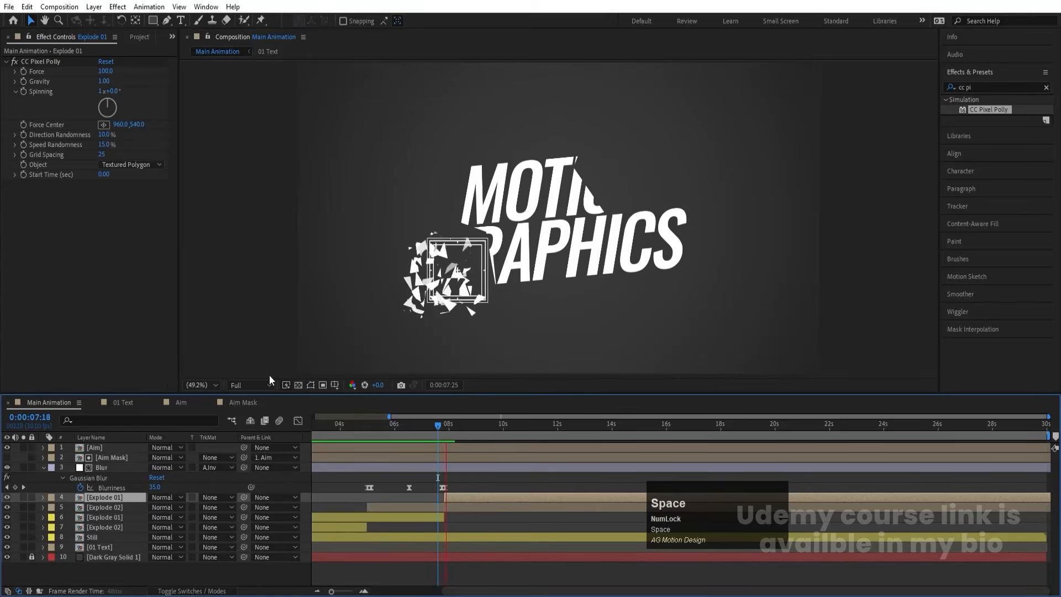
left_click(102, 155)
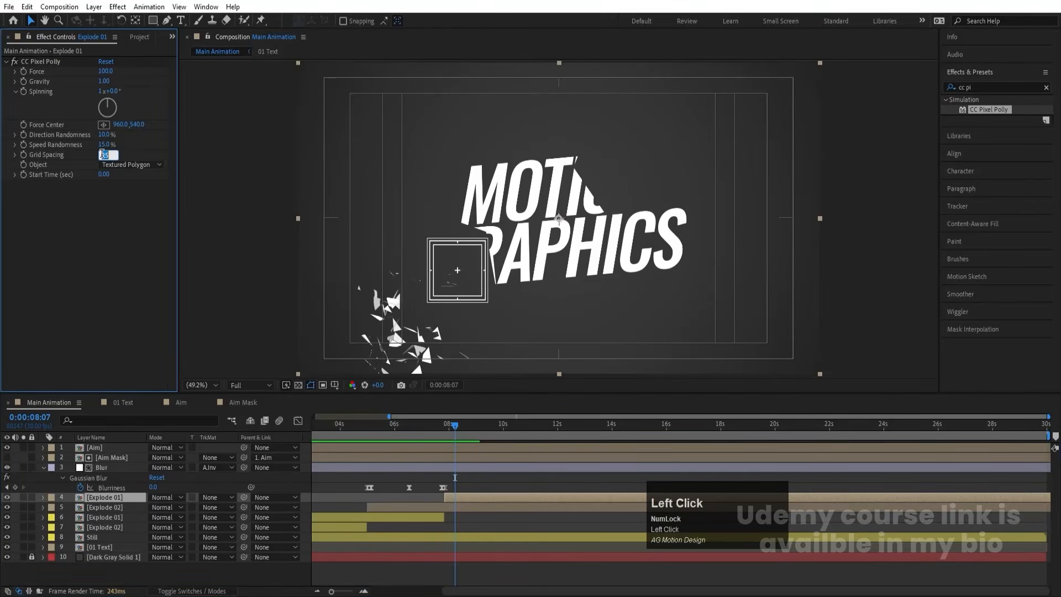
type("10")
key("Return")
left_click(112, 156)
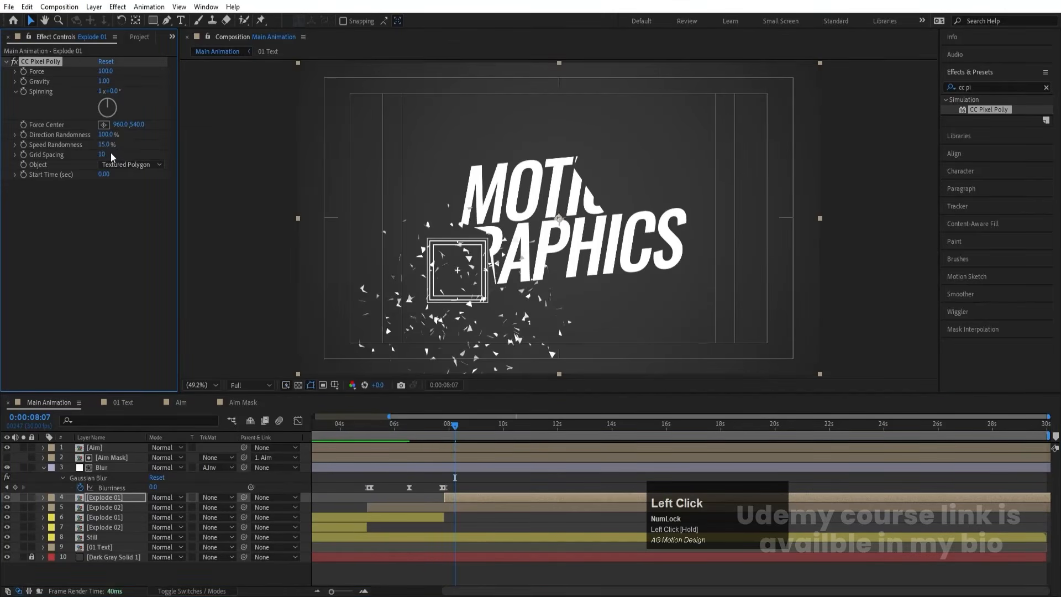
left_click_drag(107, 150, 478, 461)
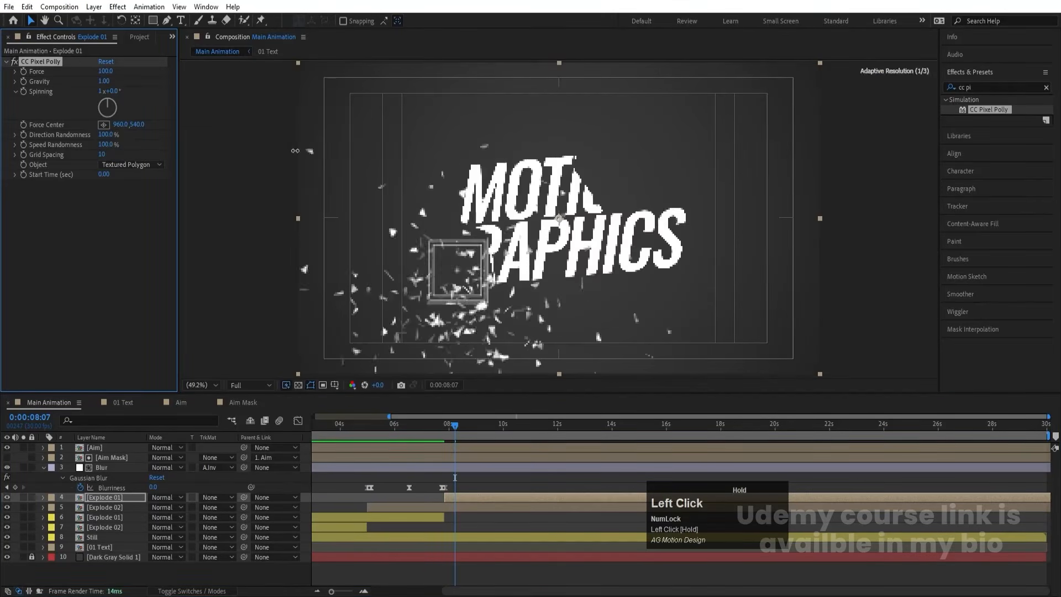
- Preview the Explode 01 shatter from 0:00:07:17 and replay the whole animation from 0:00:00:00
left_click(437, 434)
key("space")
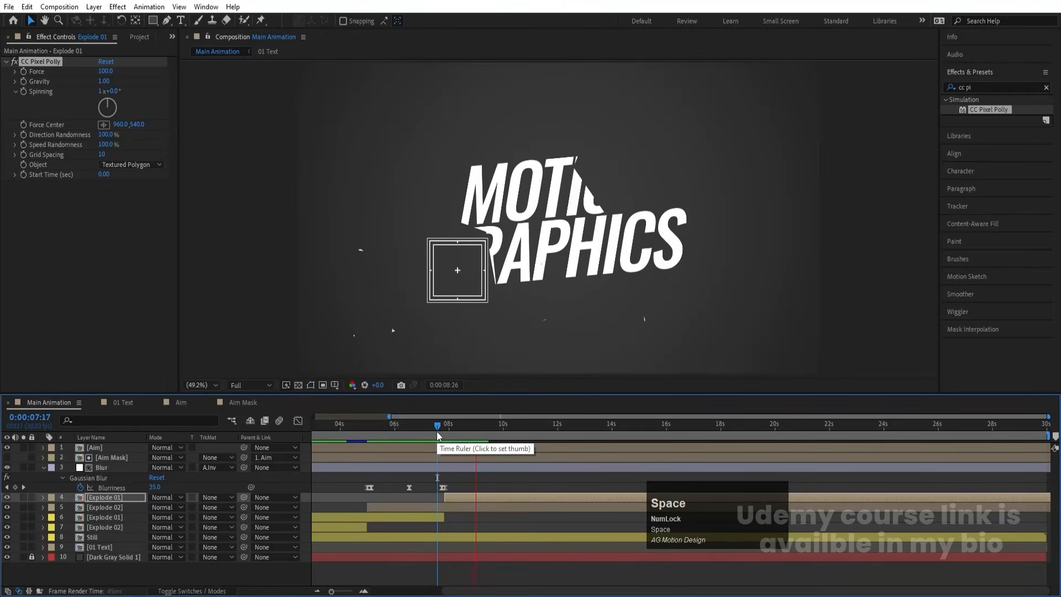
key("space")
key("minus")
left_click(407, 476)
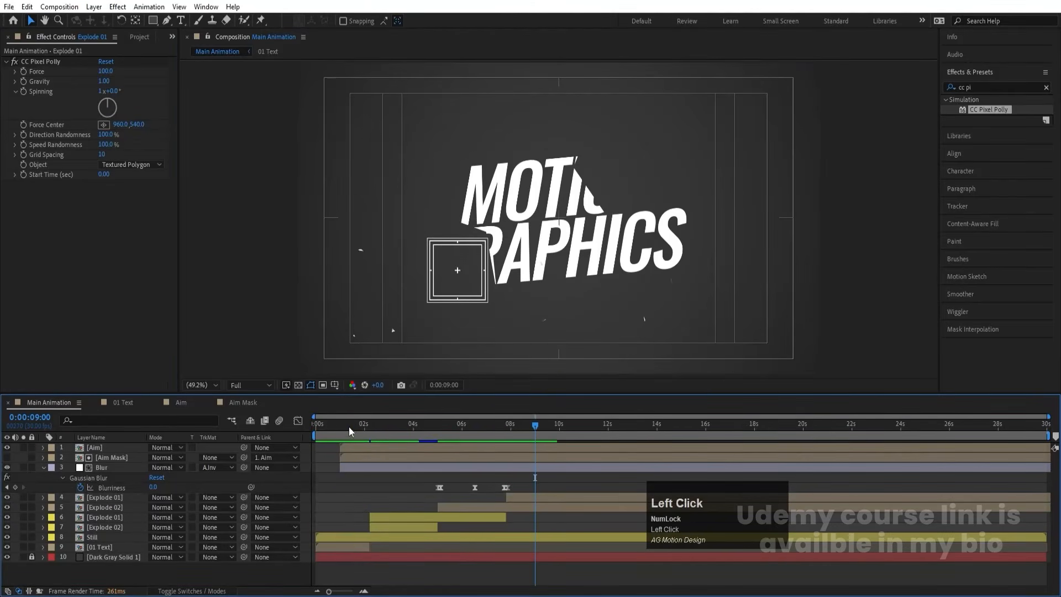
left_click_drag(350, 427, 277, 432)
key("space")
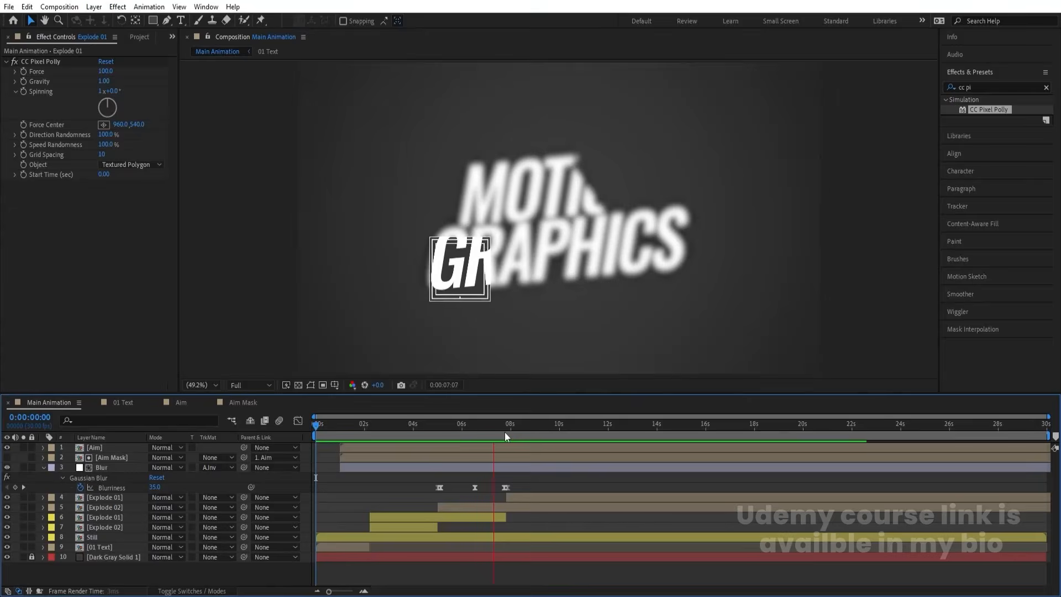
- Scrub back through the shatter animation to 0:00:02:16 and inspect the Aim layer soloed and enlarged
key("space")
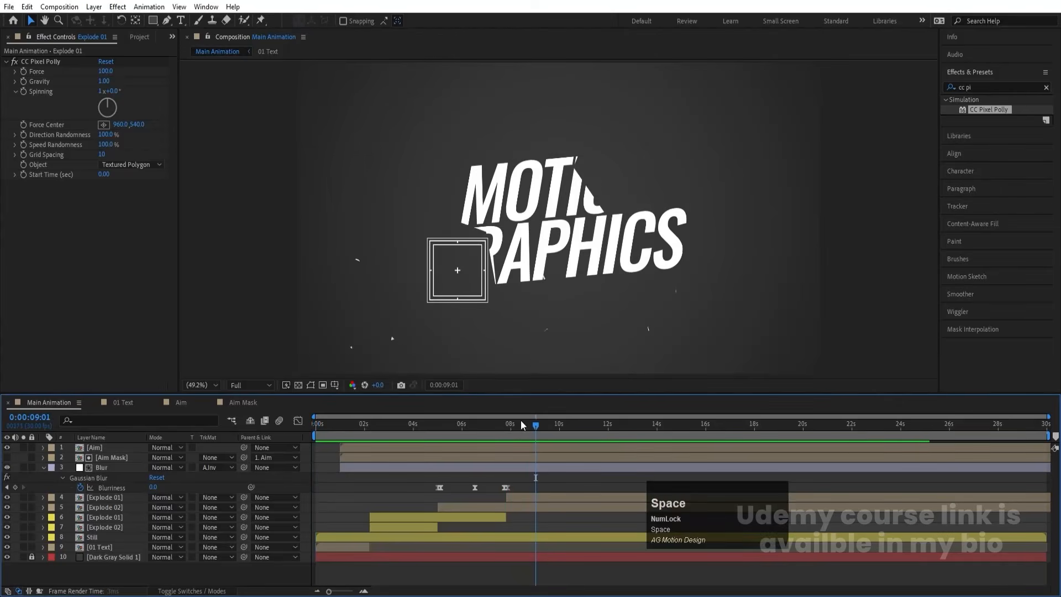
left_click_drag(520, 424, 470, 429)
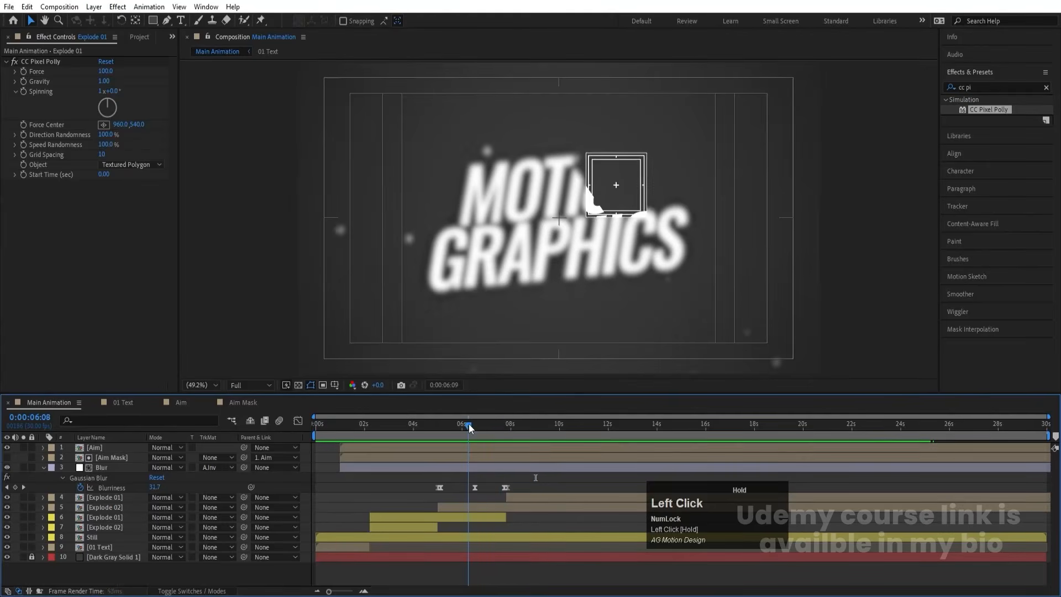
left_click(382, 428)
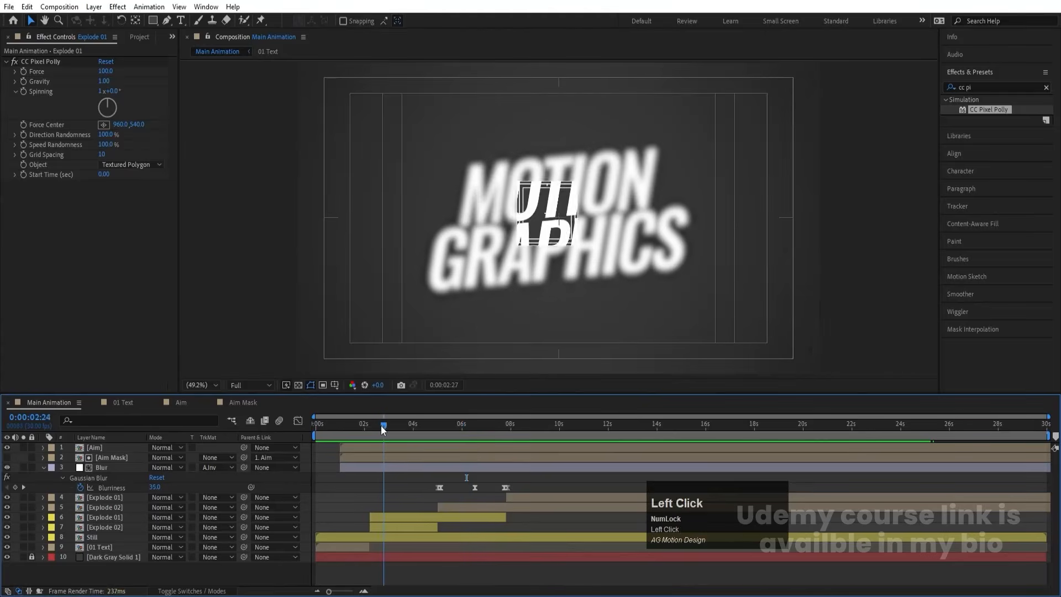
mouse_move(382, 428)
left_mouse_down()
mouse_move(391, 428)
mouse_move(379, 429)
left_mouse_up()
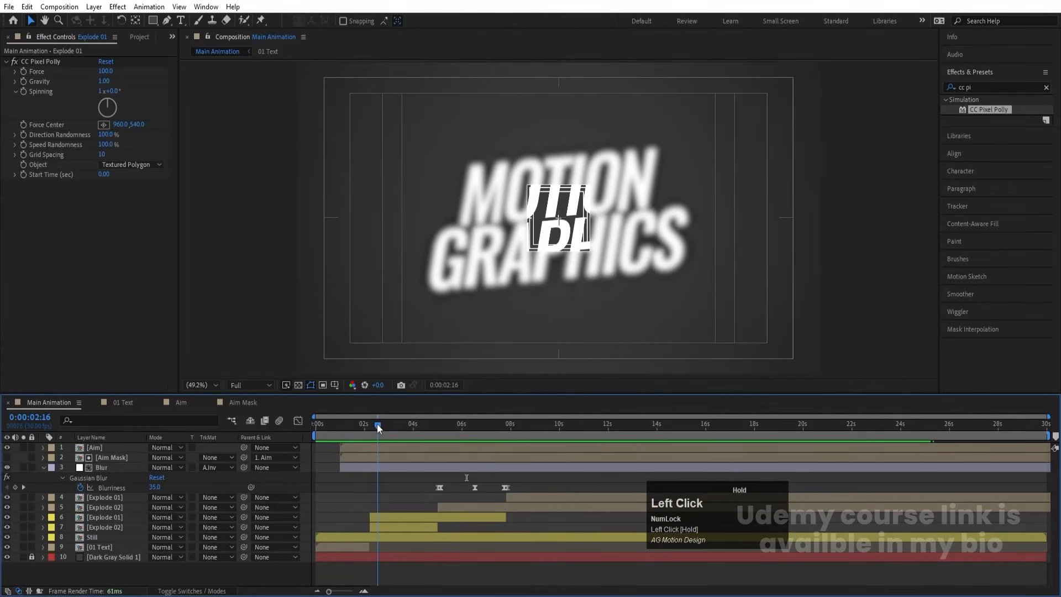
left_click(24, 448)
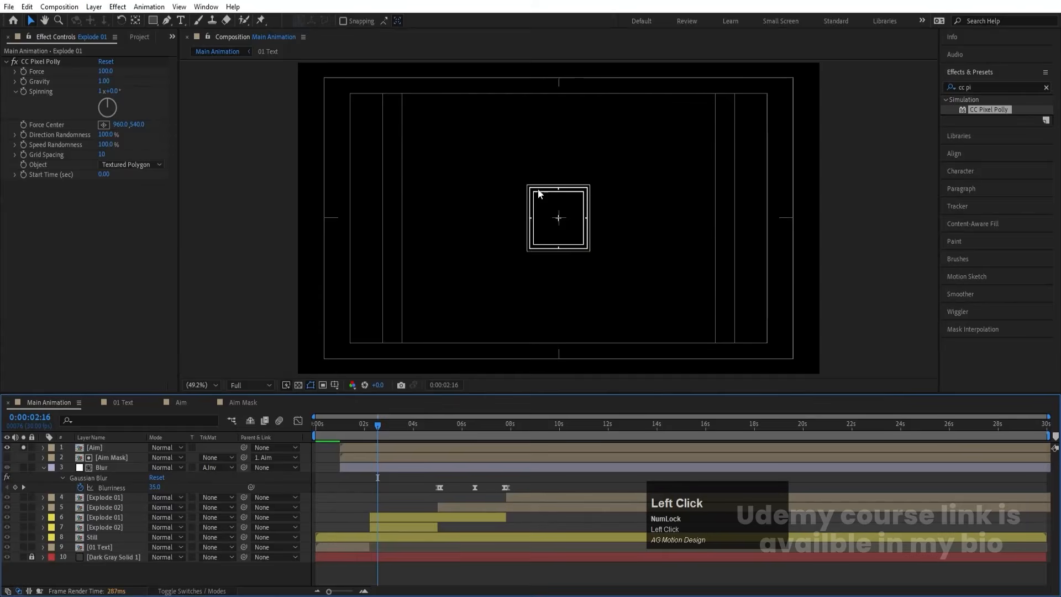
scroll(562, 221, "up", 2, "alt")
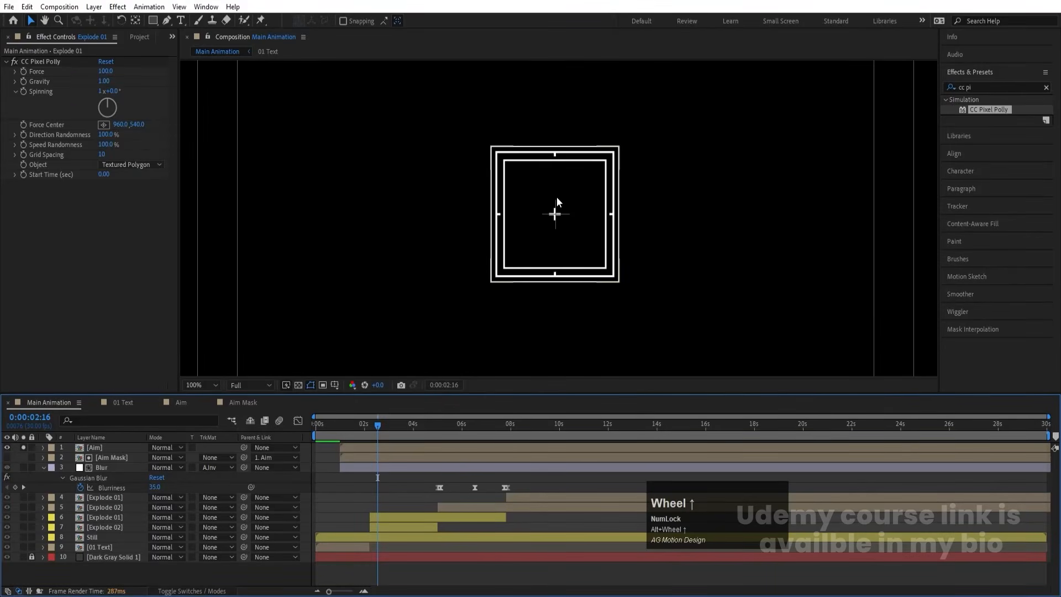
left_click(23, 447)
- Enable Collapse Transformations on the Aim layer in the Main Animation composition
left_click(91, 447)
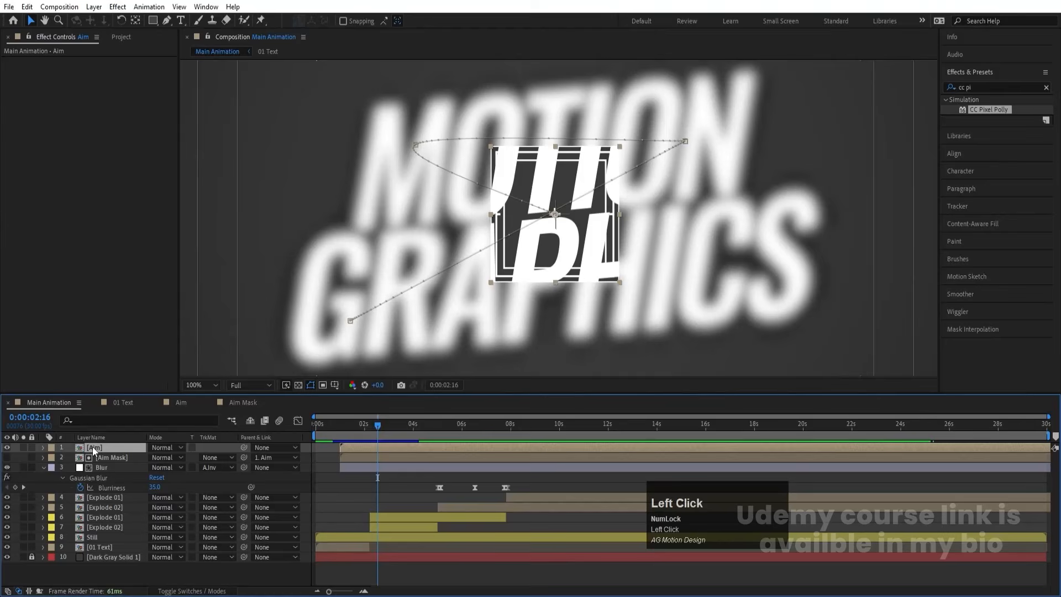
key("F4")
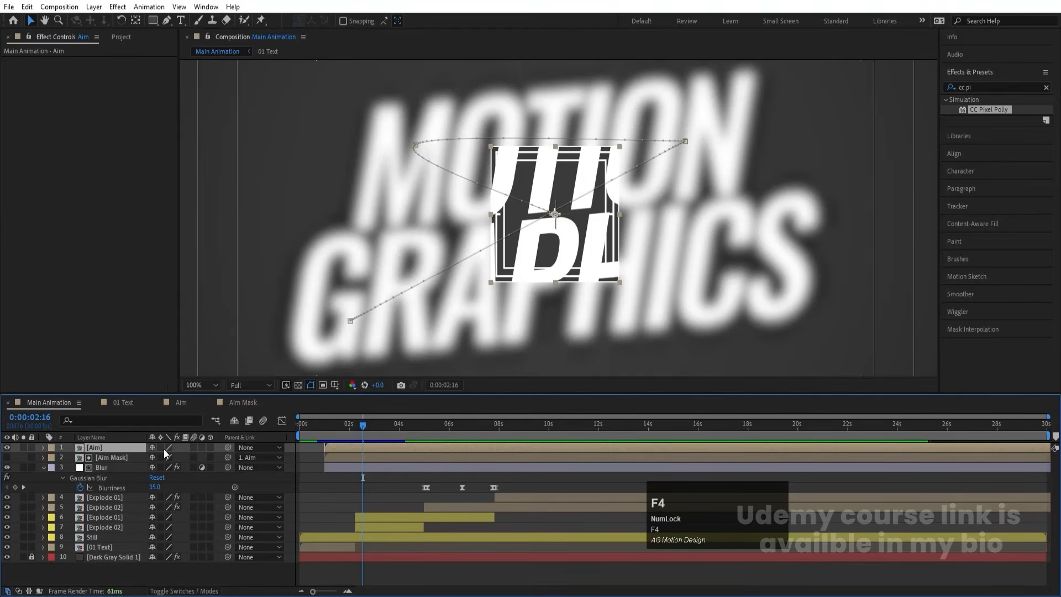
left_click(161, 447)
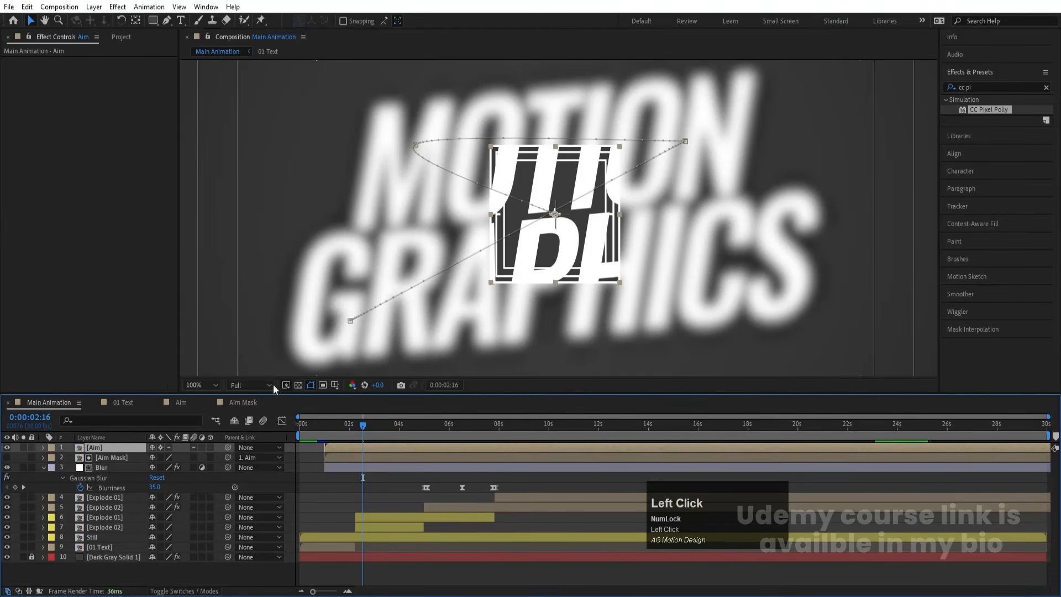
- Open the Aim composition, unlink Line 2's Scale dimensions and stretch its Y scale to about 609%
double_click(107, 447)
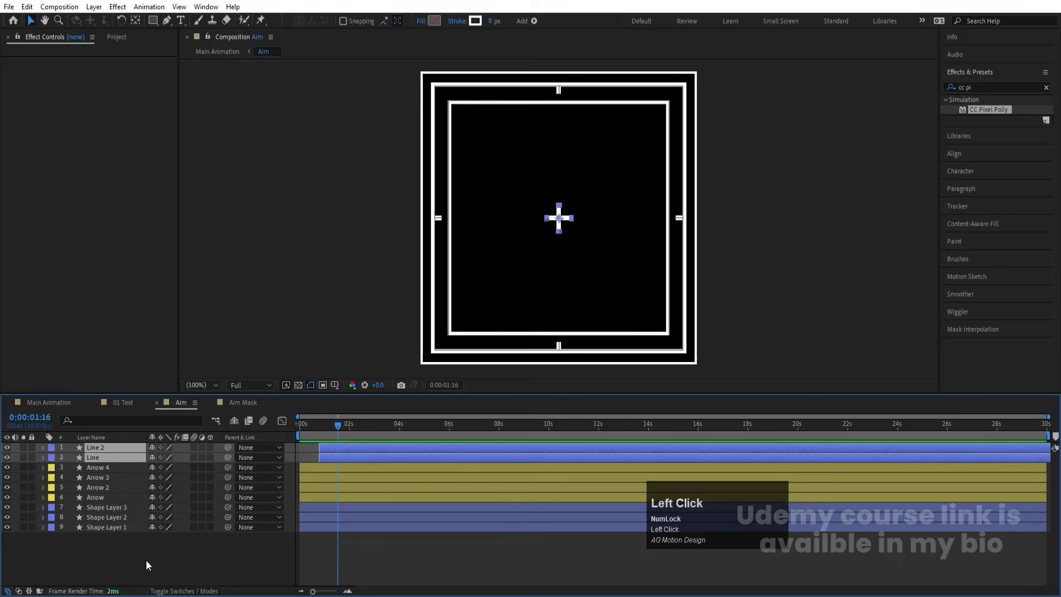
left_click(146, 559)
left_click(108, 448)
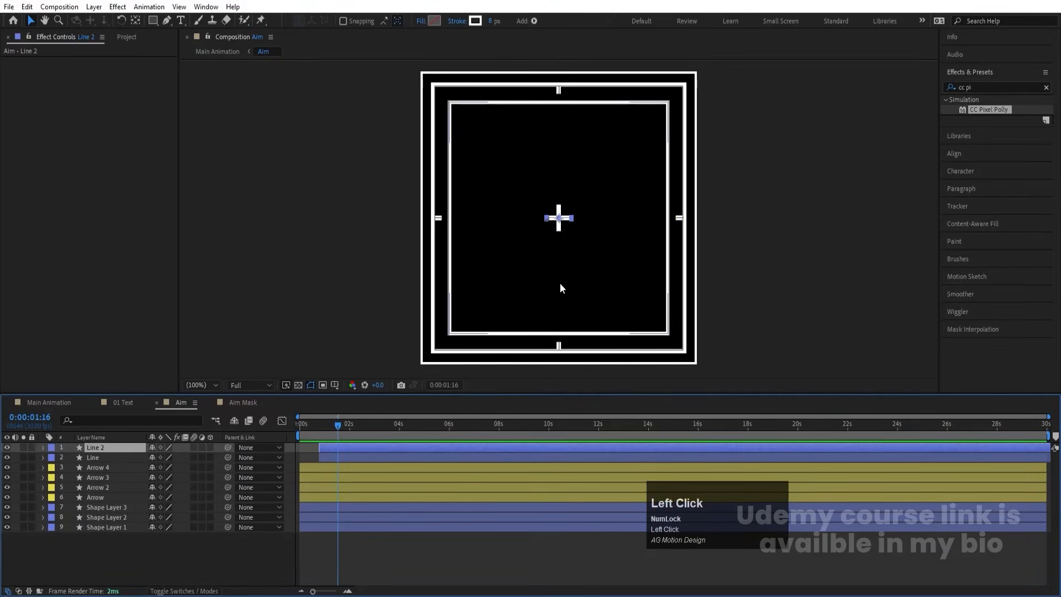
scroll(560, 283, "down", 4)
key("s")
left_click(152, 457)
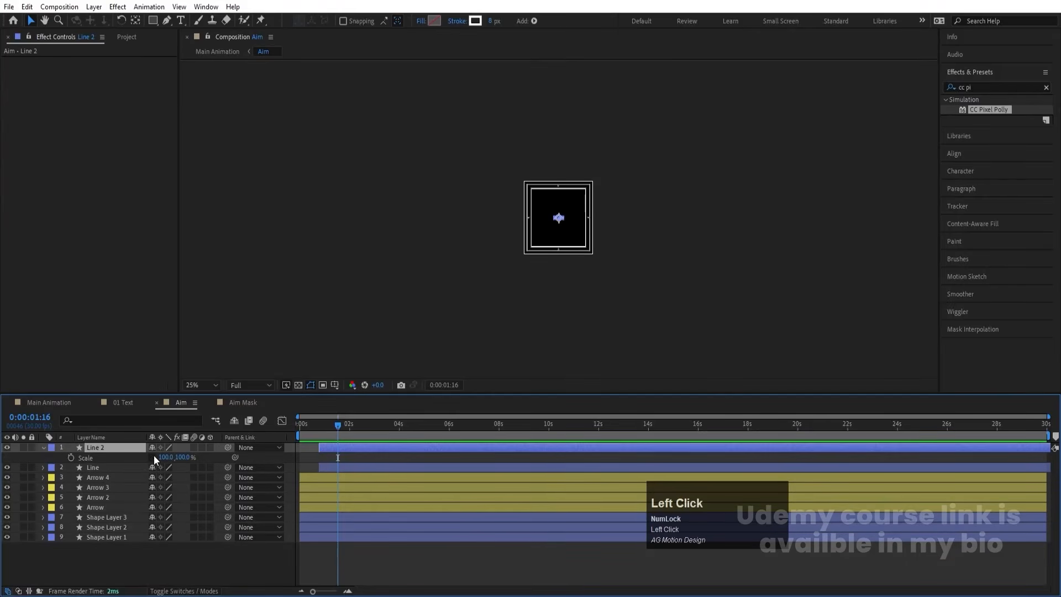
left_click_drag(184, 457, 245, 459)
key("ctrl+z")
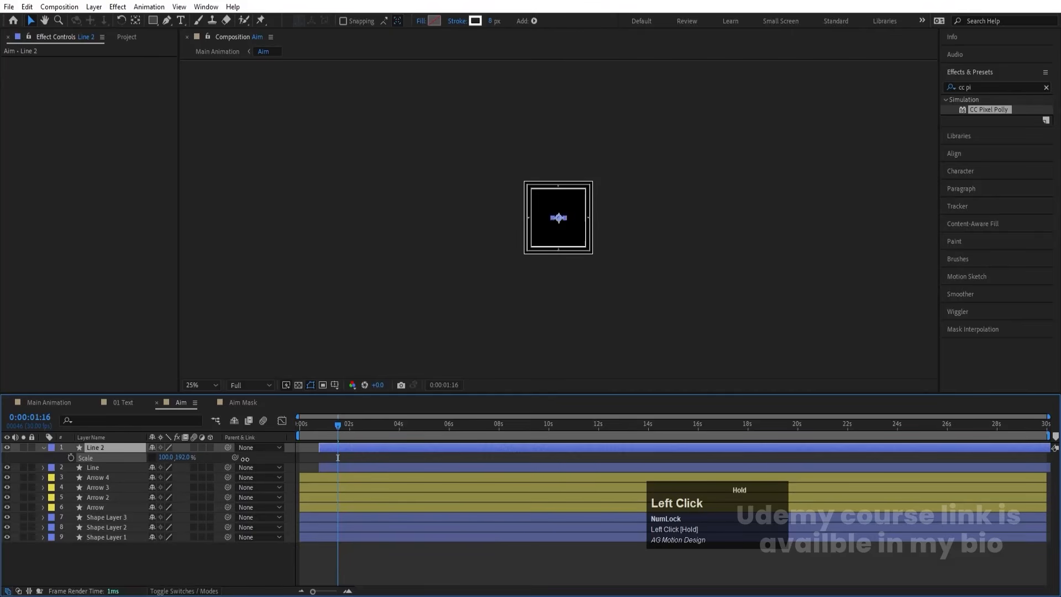
left_click_drag(462, 454, 462, 455)
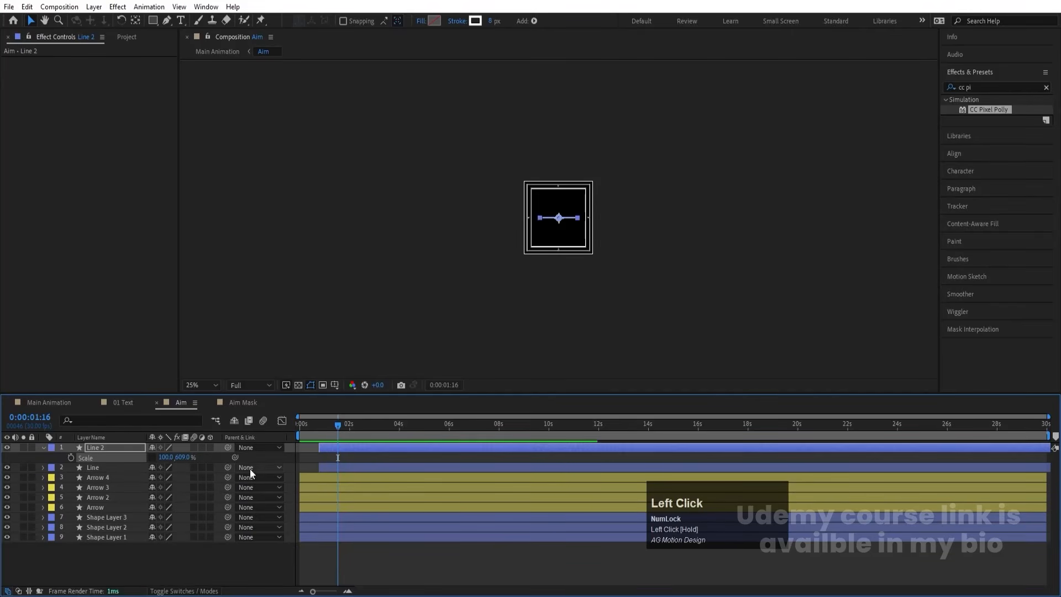
- Set Line 2's Y scale to 10000% to extend the horizontal crosshair line
left_click(184, 457)
type("8000")
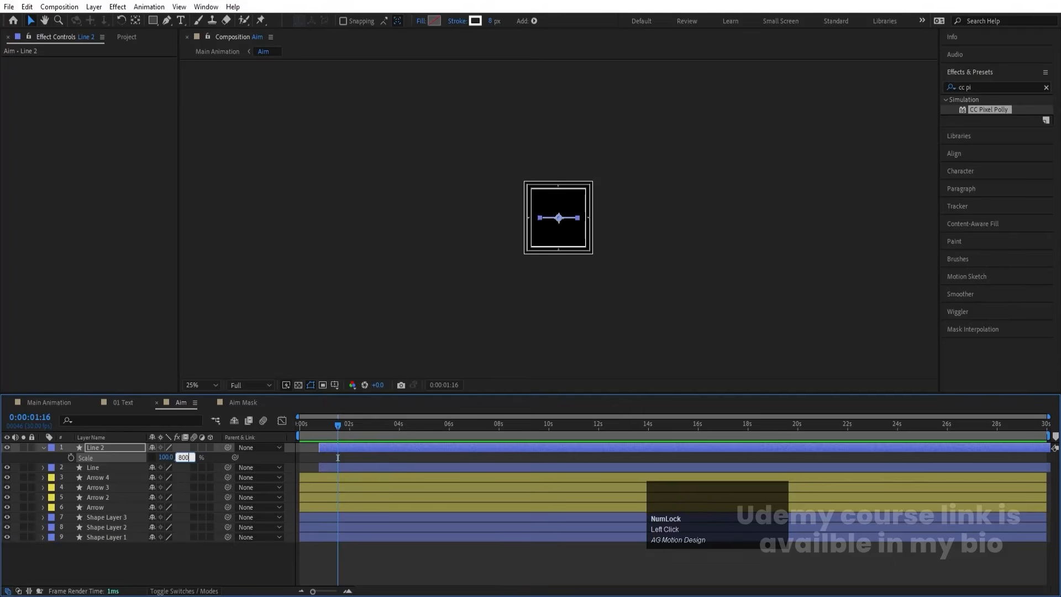
key("Return")
left_click(186, 458)
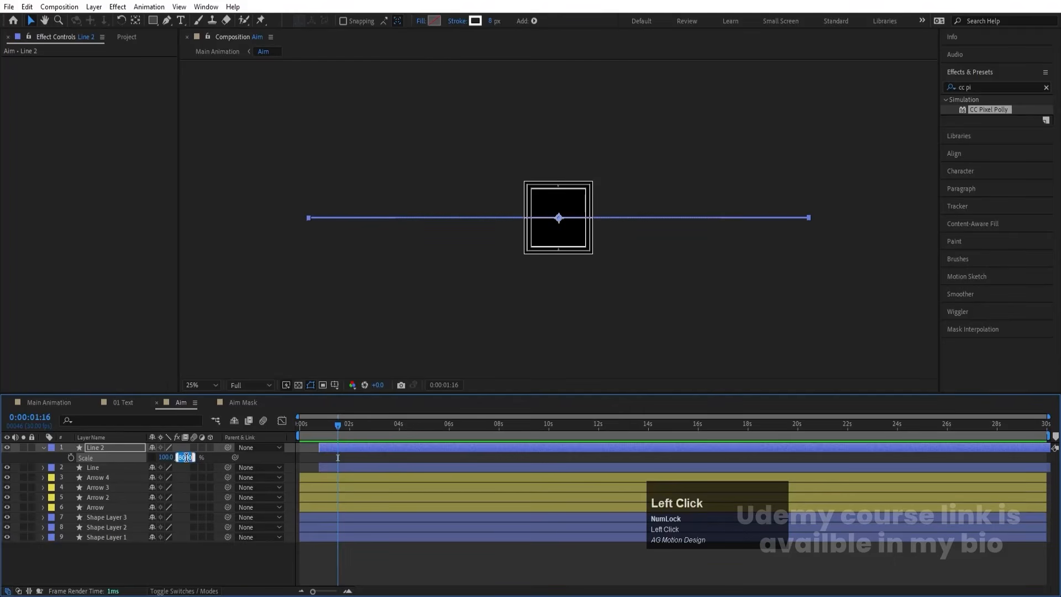
type("10000")
key("Return")
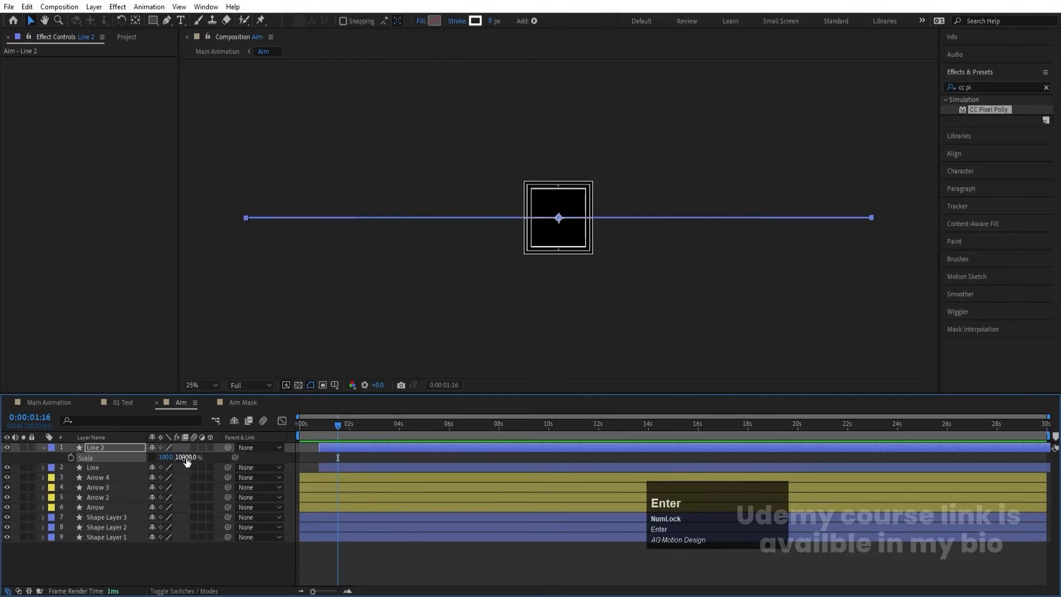
- Unlink the Line layer's Scale dimensions and set its Y scale to 10000% to extend the vertical crosshair line
left_click(111, 468)
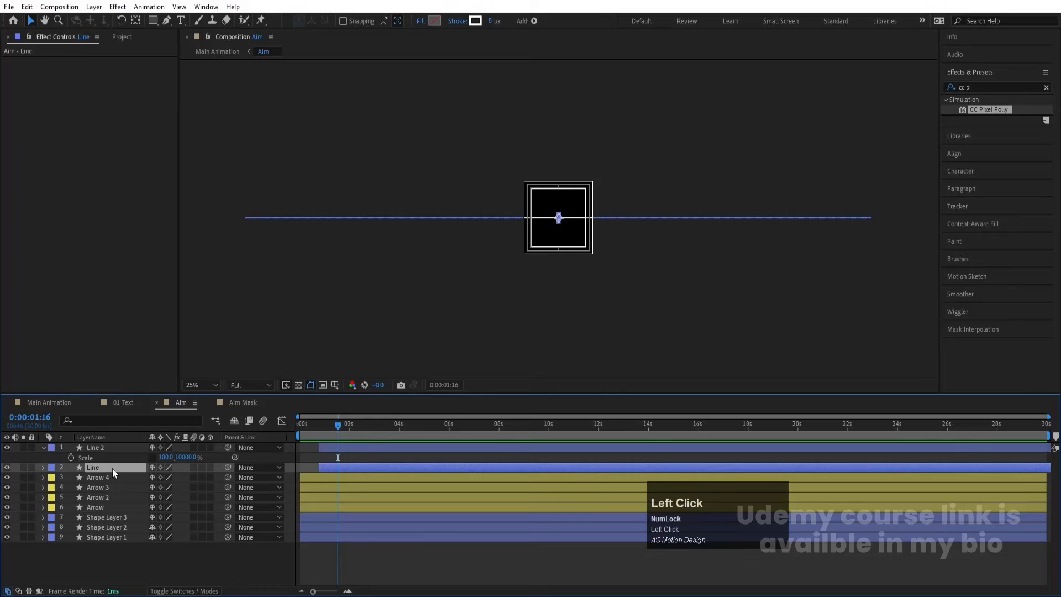
key("s")
left_click(152, 477)
left_click(165, 477)
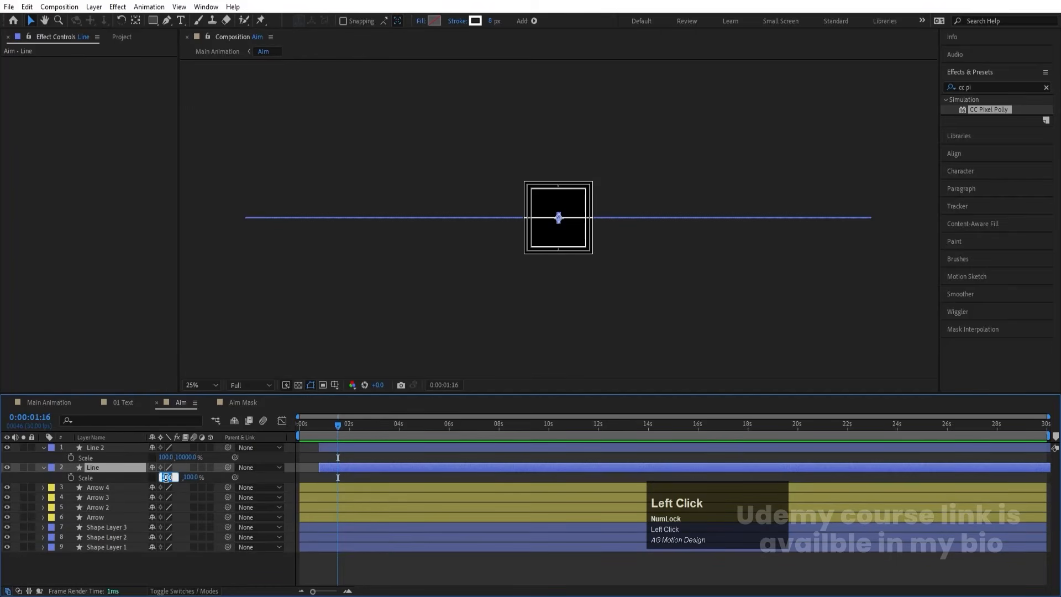
type("10000")
key("Return")
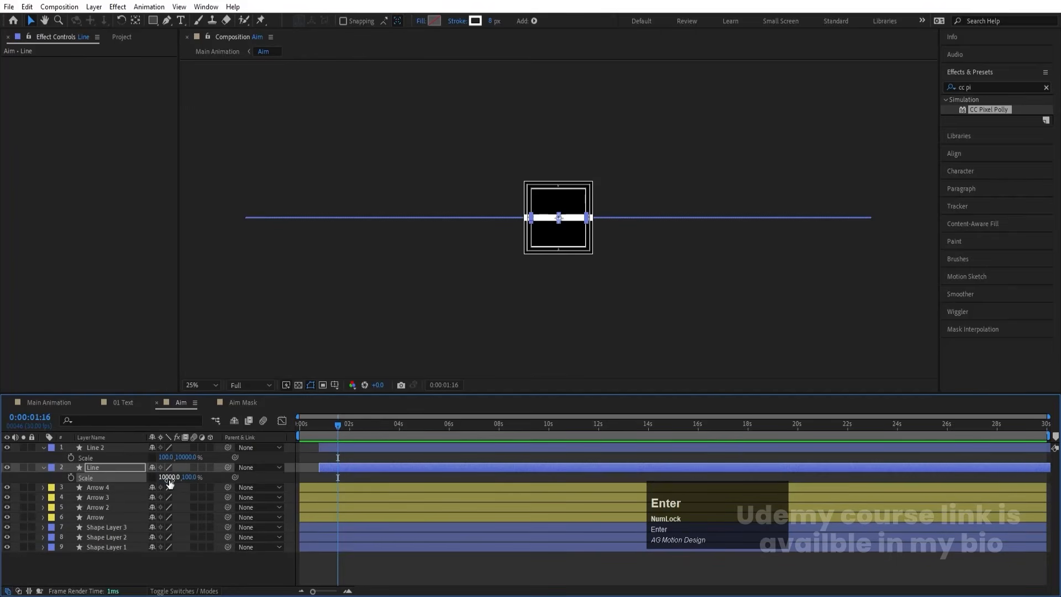
key("ctrl+z")
left_click(186, 478)
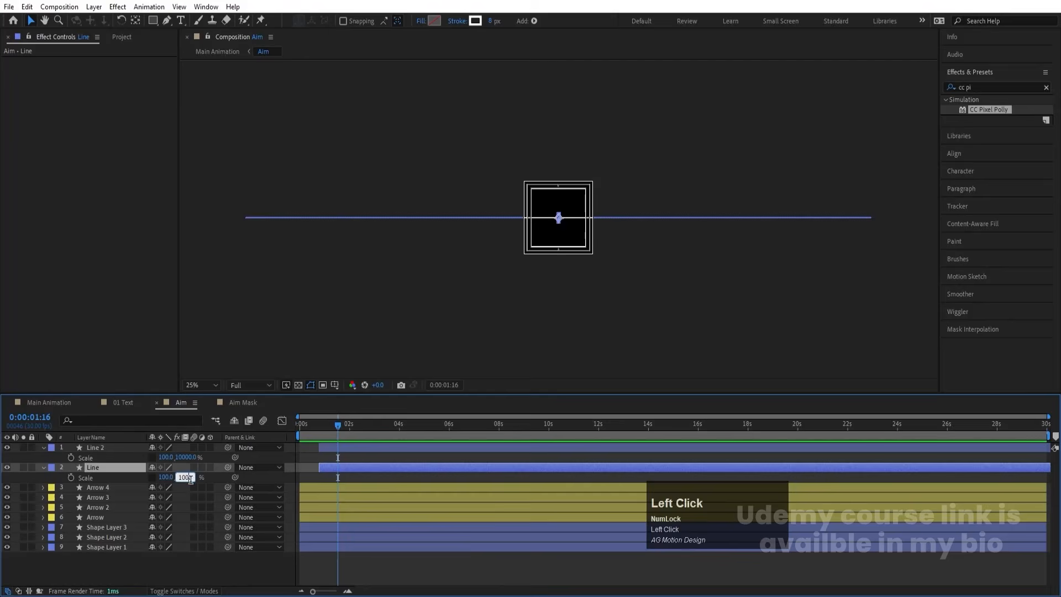
type("10000")
key("Return")
- Return to the Main Animation composition and preview the extended crosshair from 0:00:02:16
left_click(66, 403)
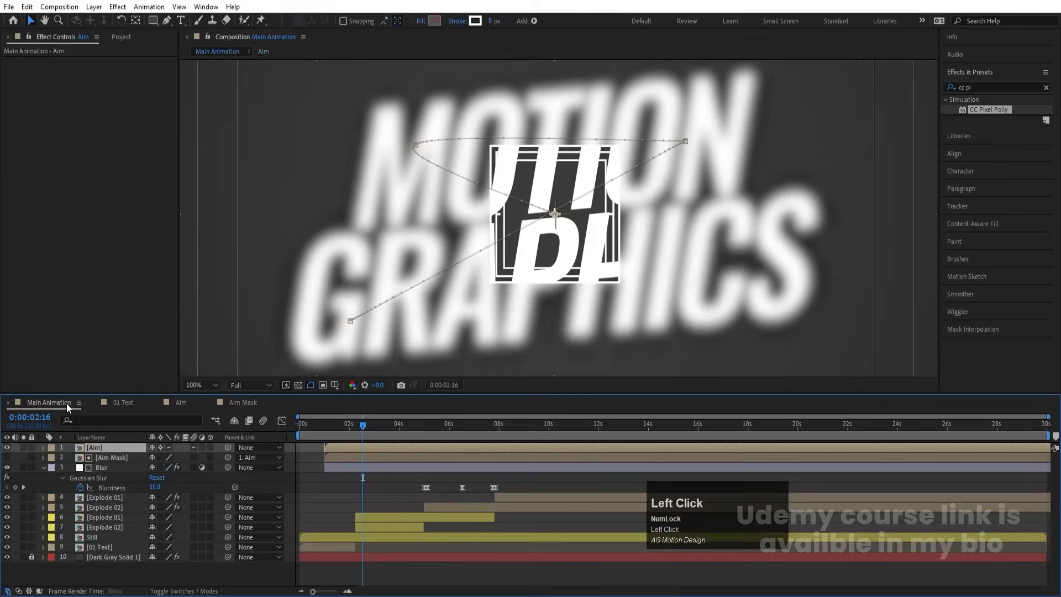
scroll(453, 270, "down", 1)
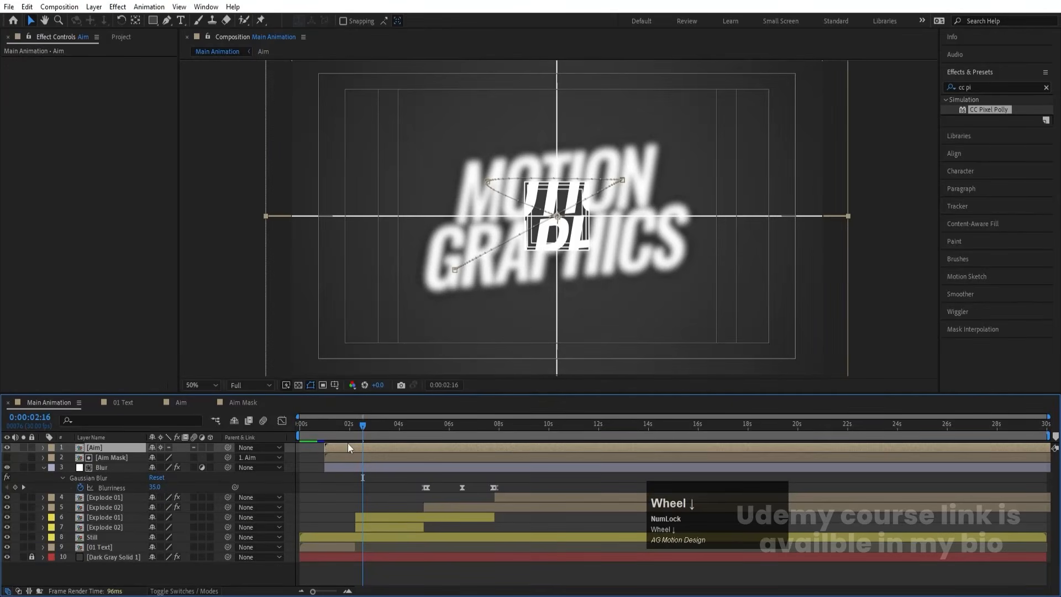
key("space")
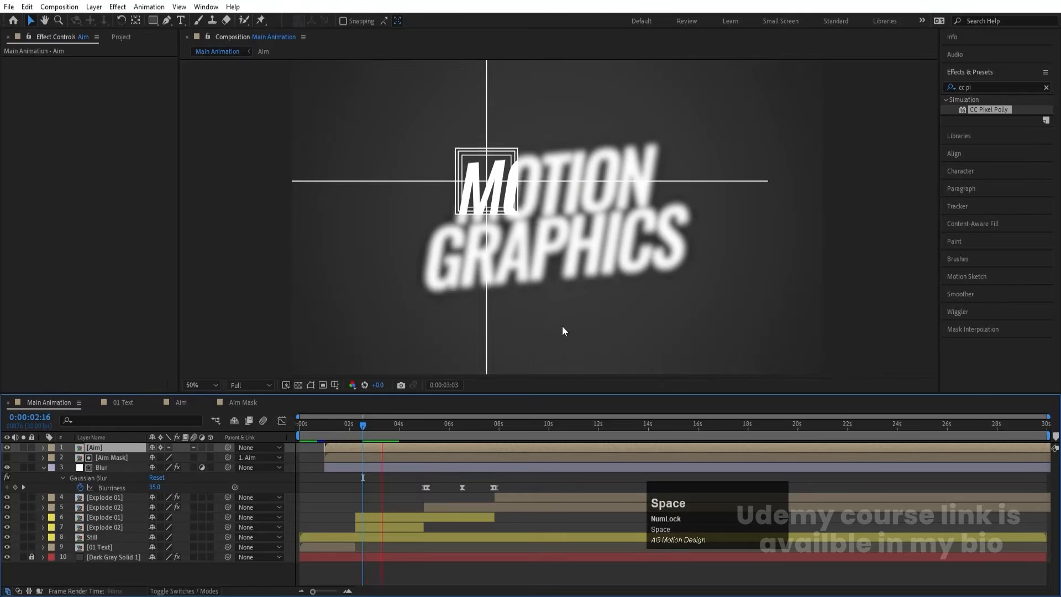
key("Num_Lock")
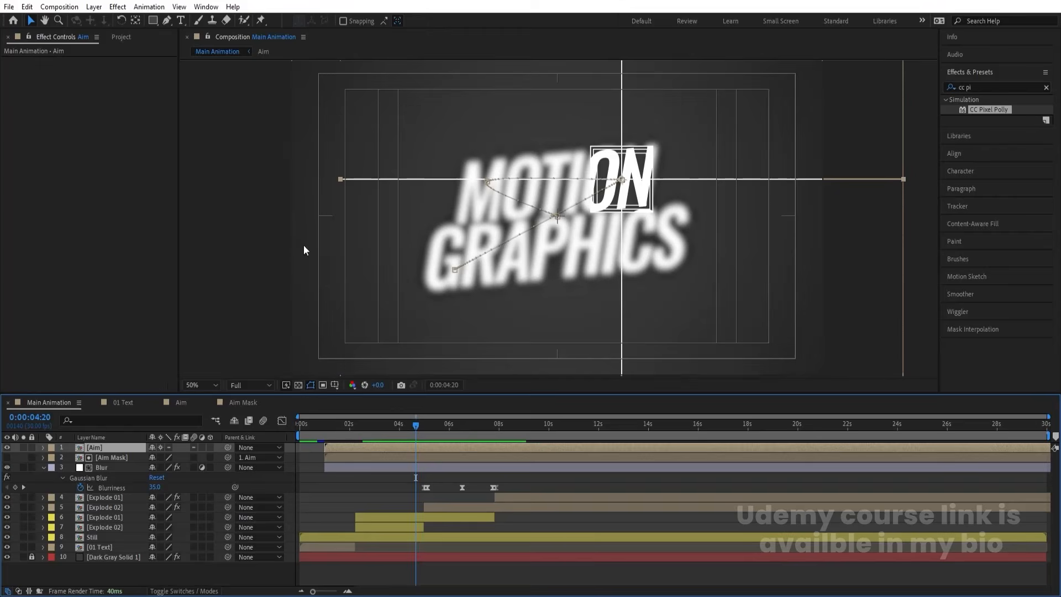
- In the Aim composition, raise Line's Y scale to 10188% and lengthen Line 2 enough to span the whole frame at every aim position
left_click(243, 401)
left_click(176, 403)
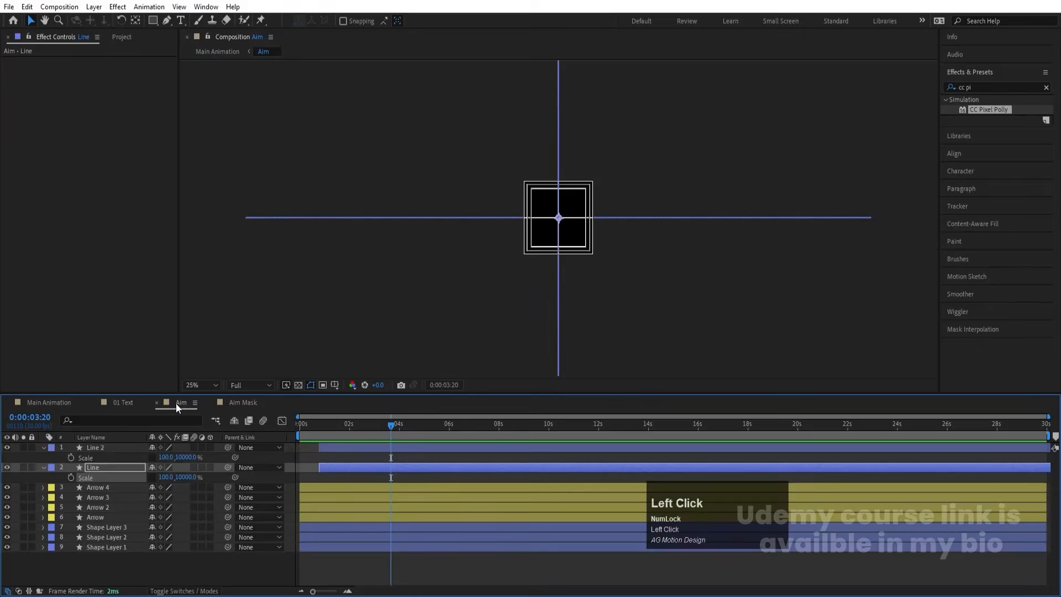
left_click_drag(186, 478, 290, 480)
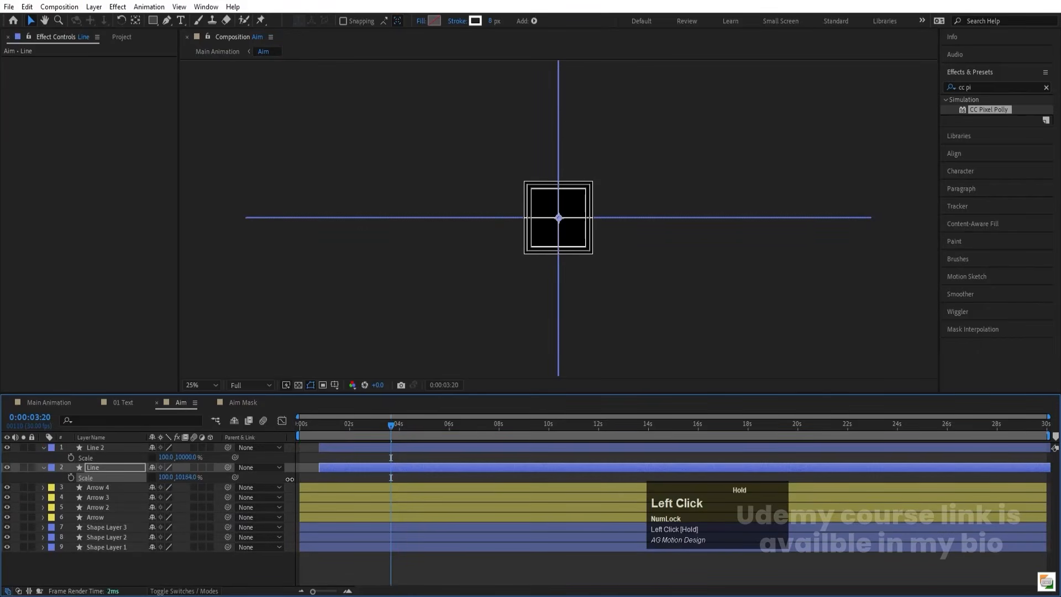
scroll(610, 243, "down", 4)
left_click(185, 452)
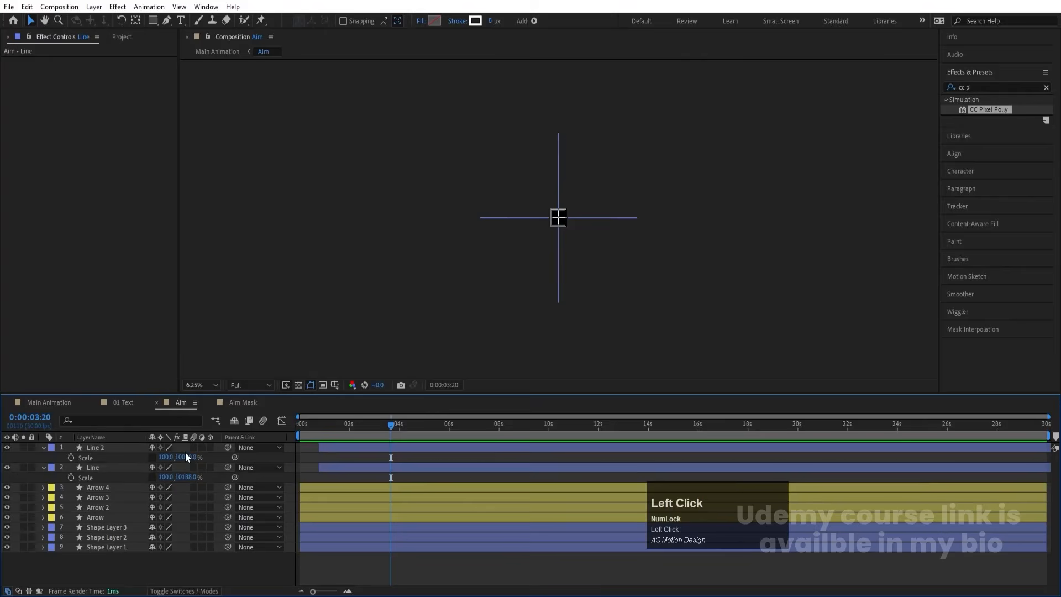
left_click_drag(238, 457, 697, 424)
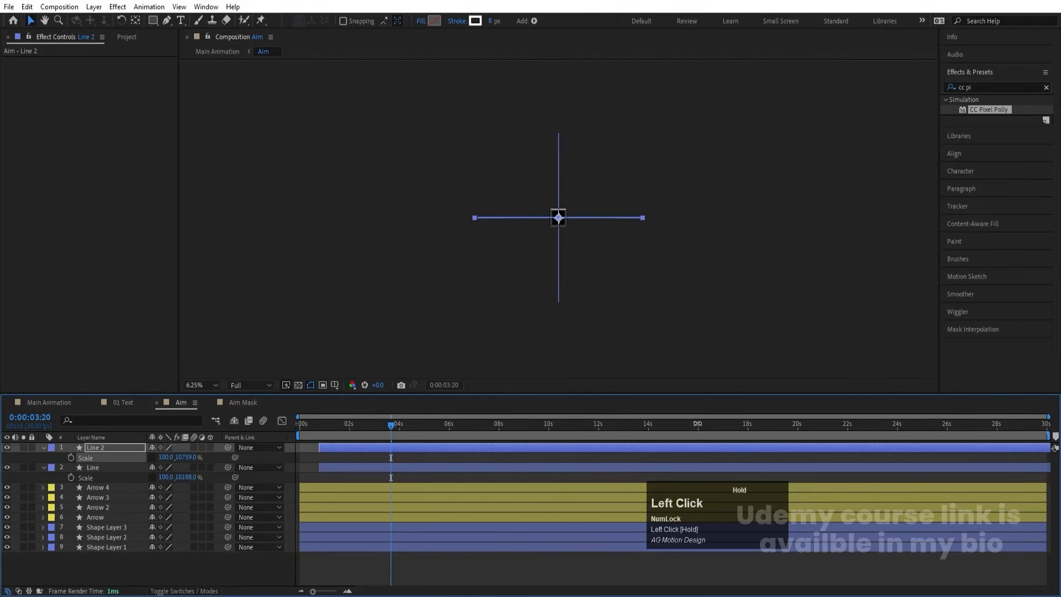
left_click_drag(875, 365, 971, 380)
left_click_drag(184, 457, 731, 430)
- Return to the Main Animation composition and preview the lengthened crosshair from 0:00:04:20
left_click(48, 402)
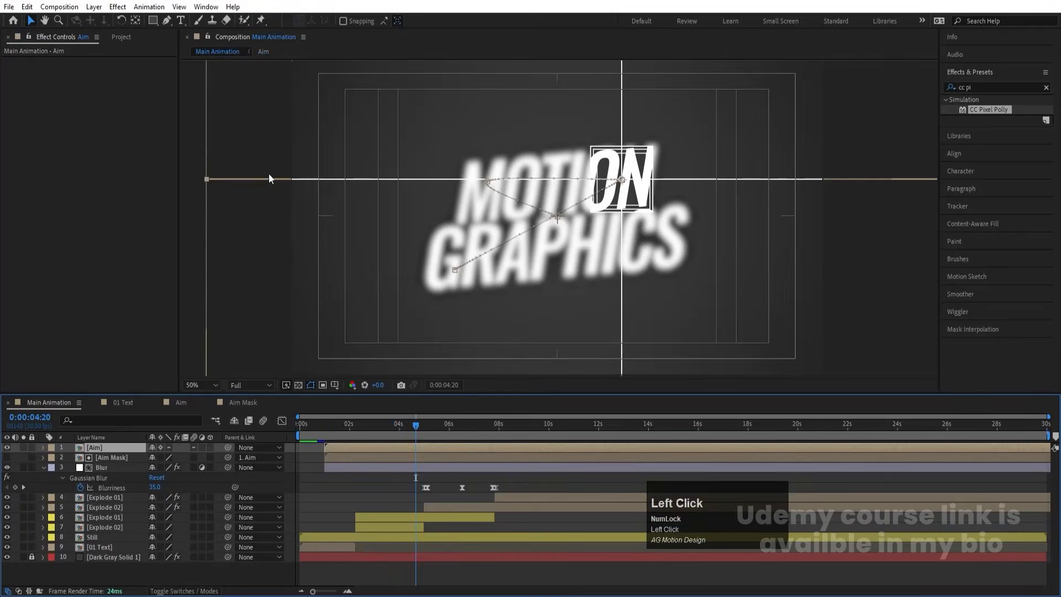
key("space")
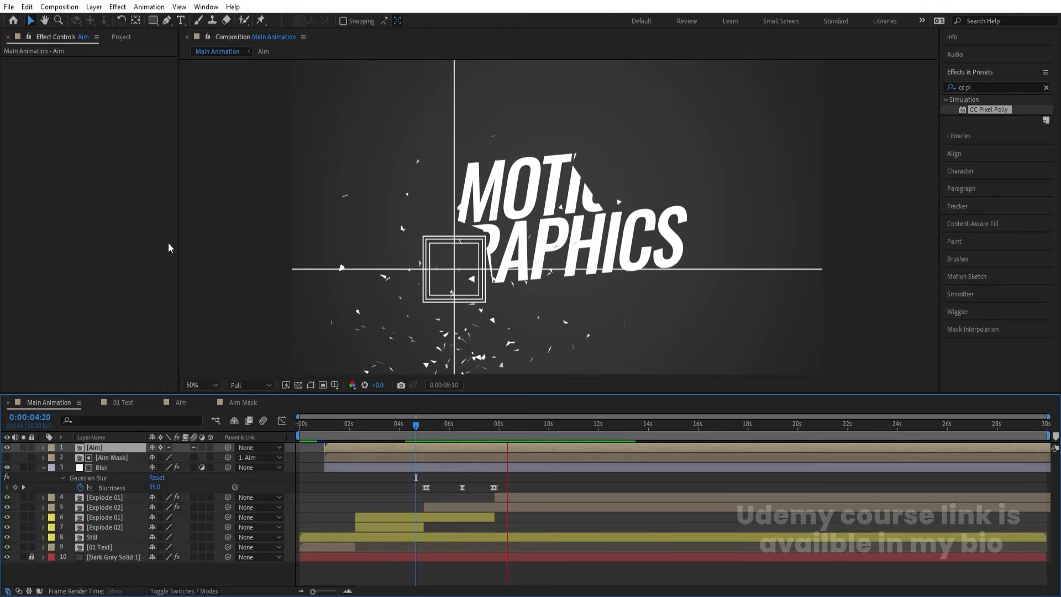
key("space")
- Replay the whole animation from 0:00:00:00 and deselect the Aim layer
left_click(314, 423)
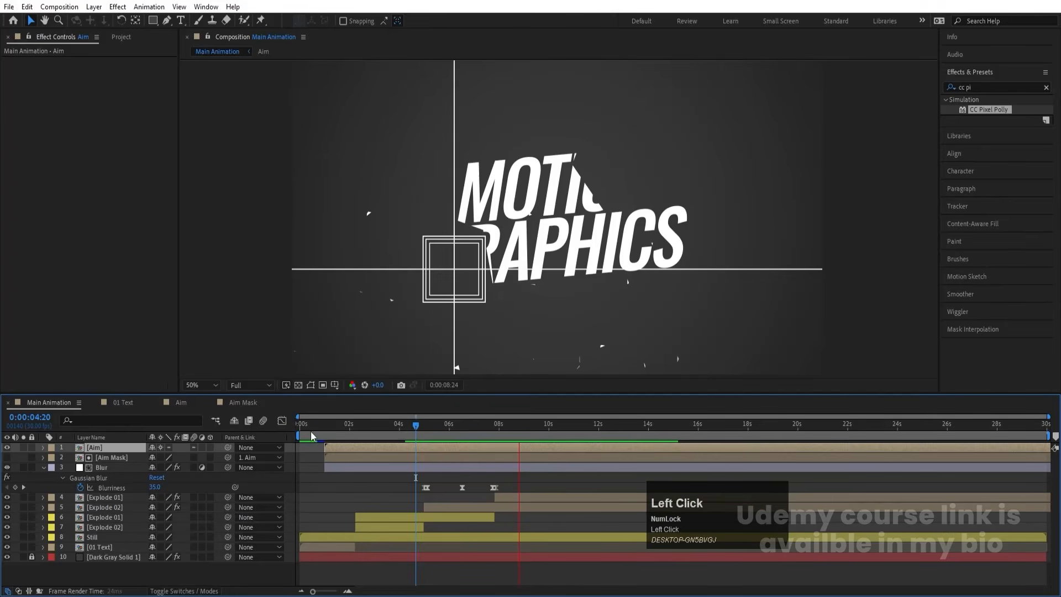
left_click(347, 429)
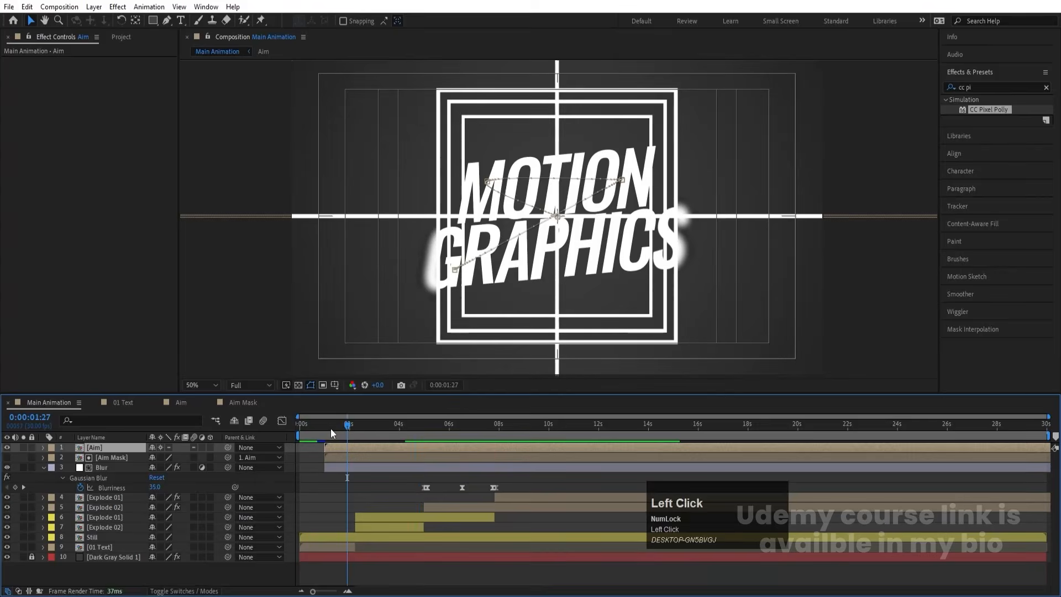
left_click_drag(330, 429, 288, 430)
key("space")
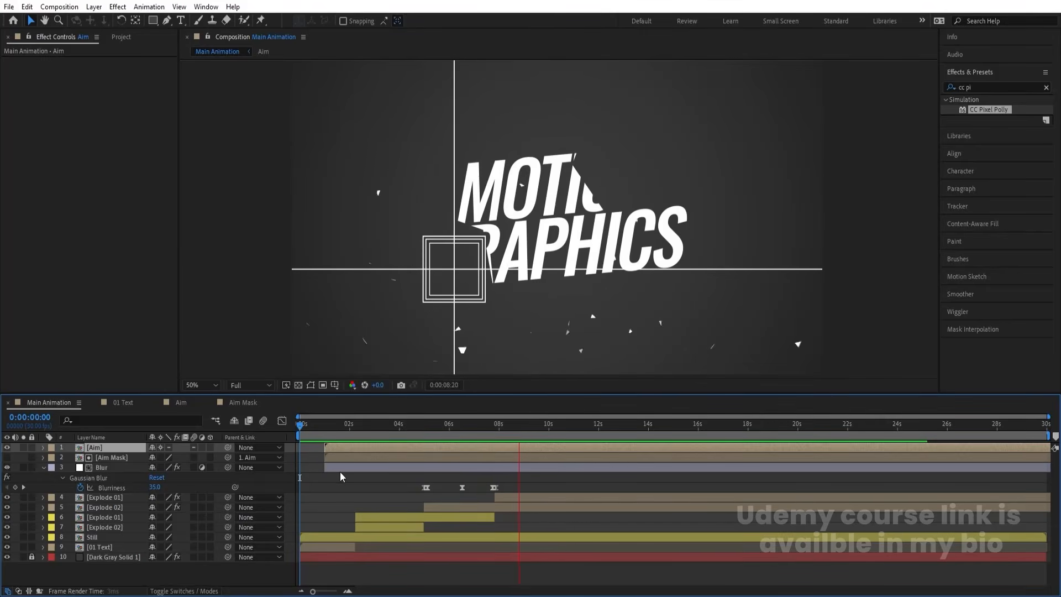
key("space")
left_click(339, 489)
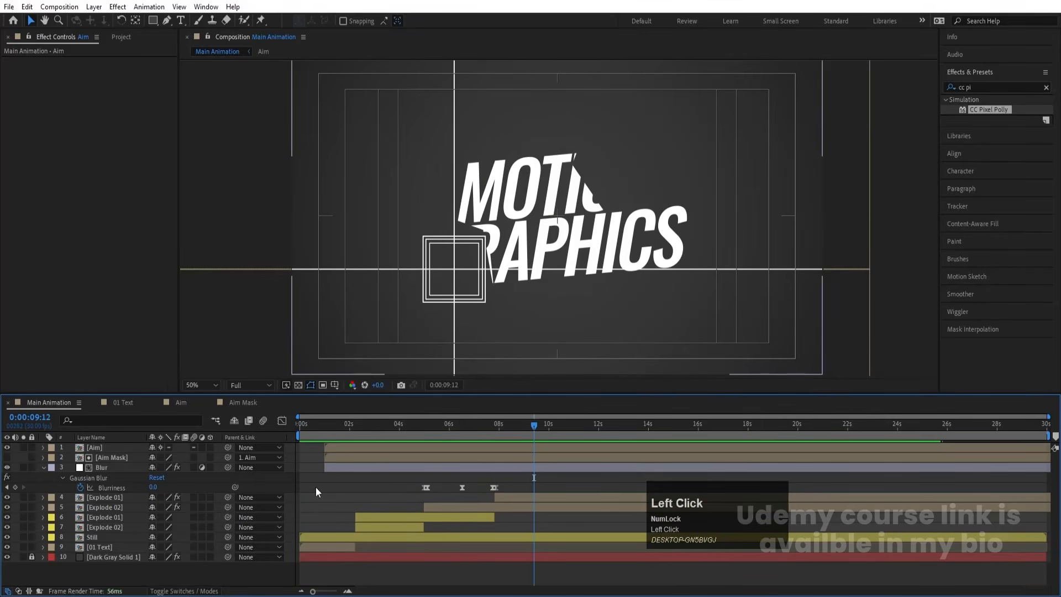
- Collapse the revealed layer properties and add a new null object to the Main Animation composition
key("u")
key("u")
key("u")
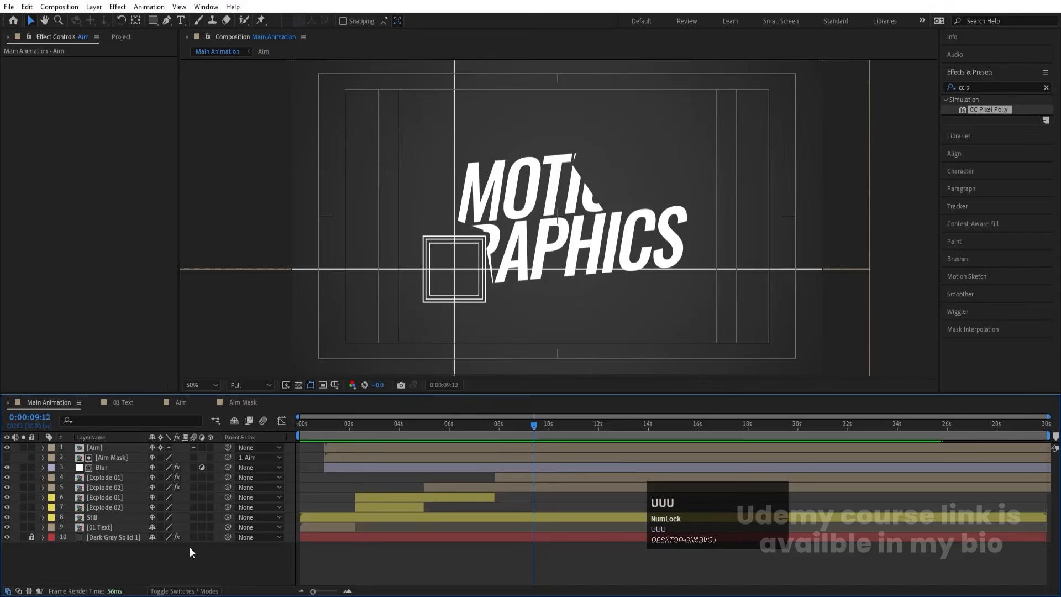
right_click(144, 552)
left_click(171, 435)
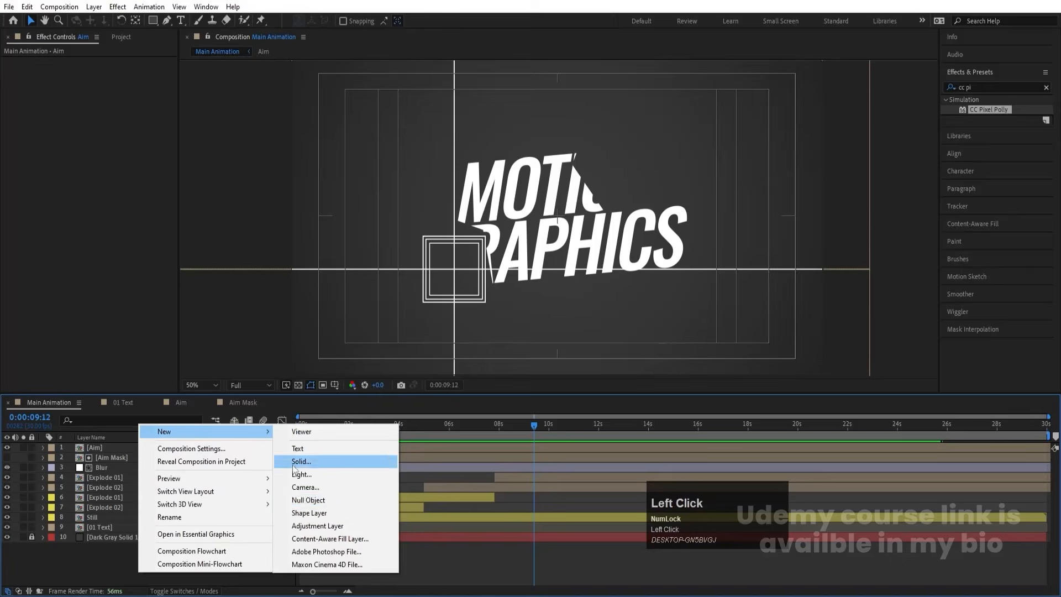
left_click(301, 501)
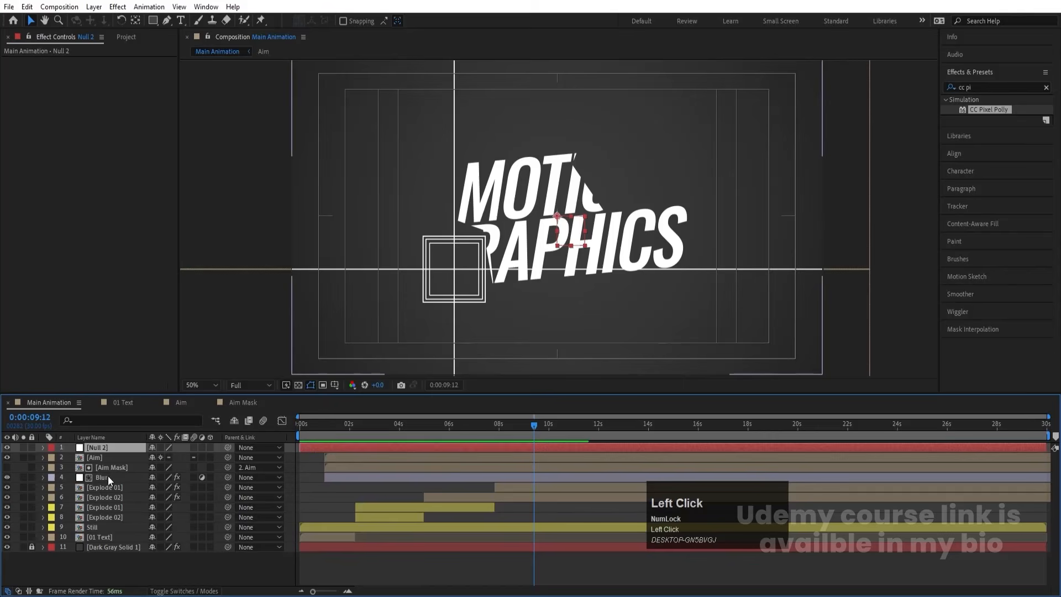
- Parent the Aim, Blur, Explode 01, Explode 02 and Still layers to Null 2, leaving out Aim Mask
left_click(98, 461)
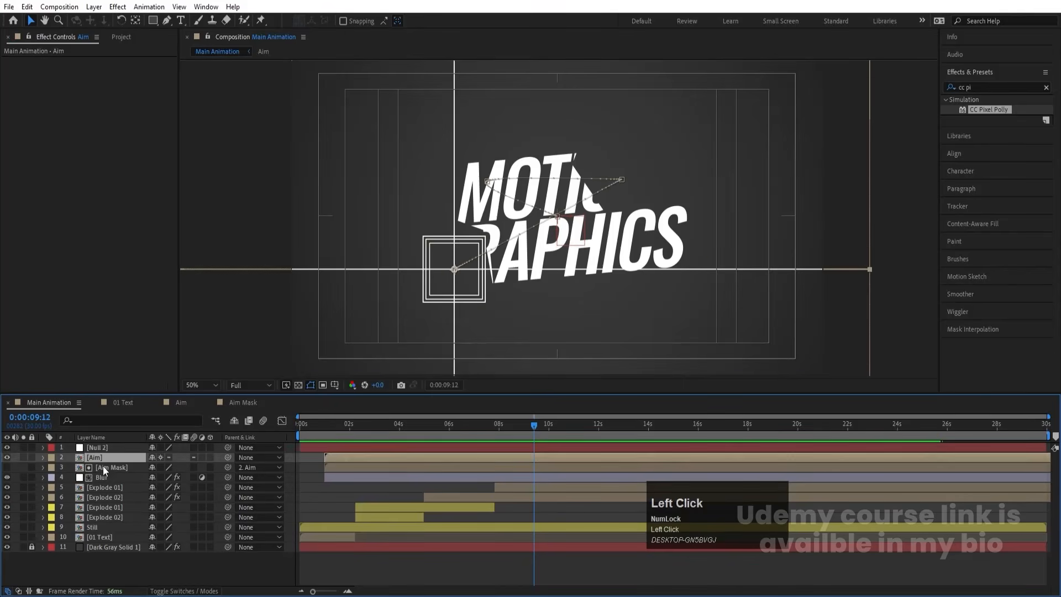
left_click(101, 530, "shift")
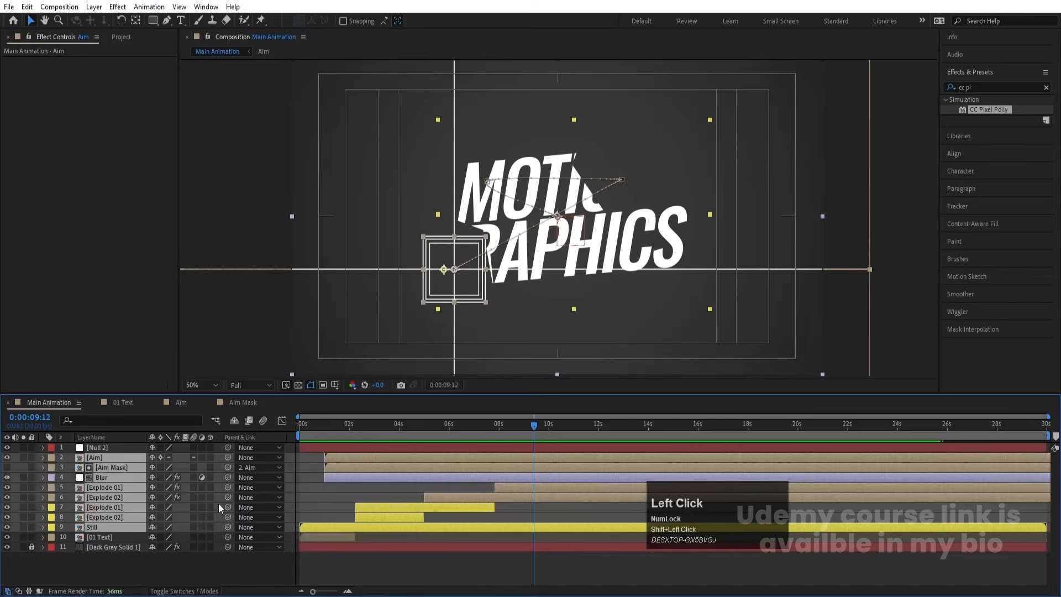
left_click(123, 469, "ctrl")
left_click_drag(227, 459, 109, 448)
- Reveal Null 2's Position property and set the Blur adjustment layer's parent to None
left_click(108, 448)
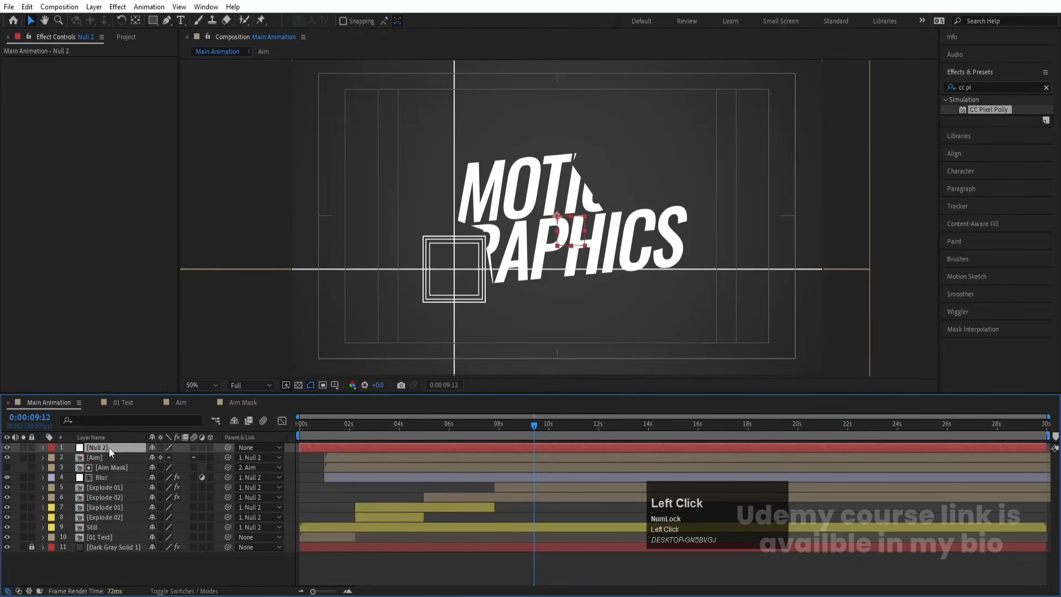
key("p")
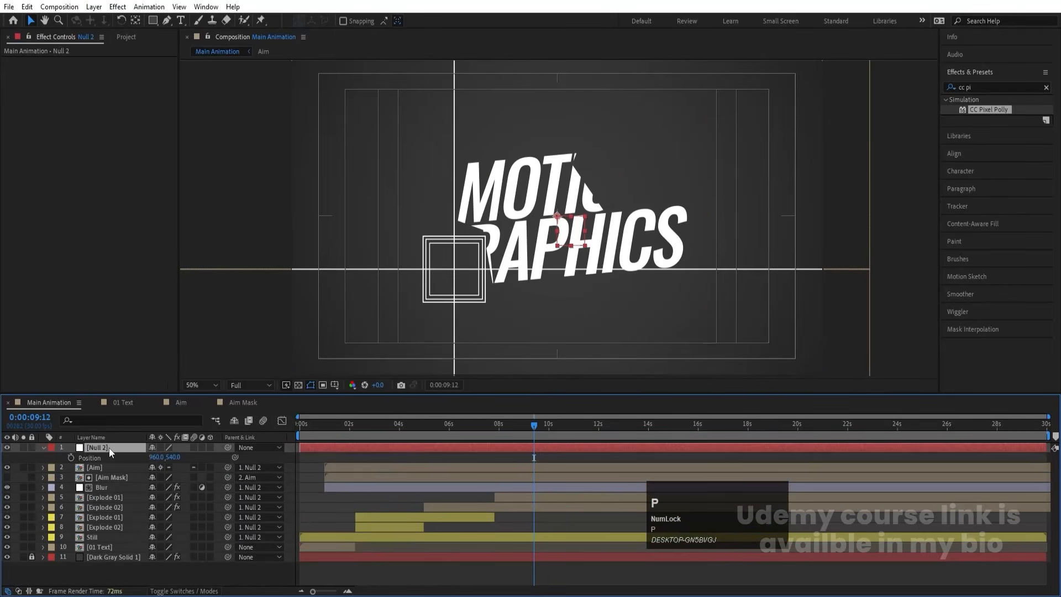
left_click(97, 485)
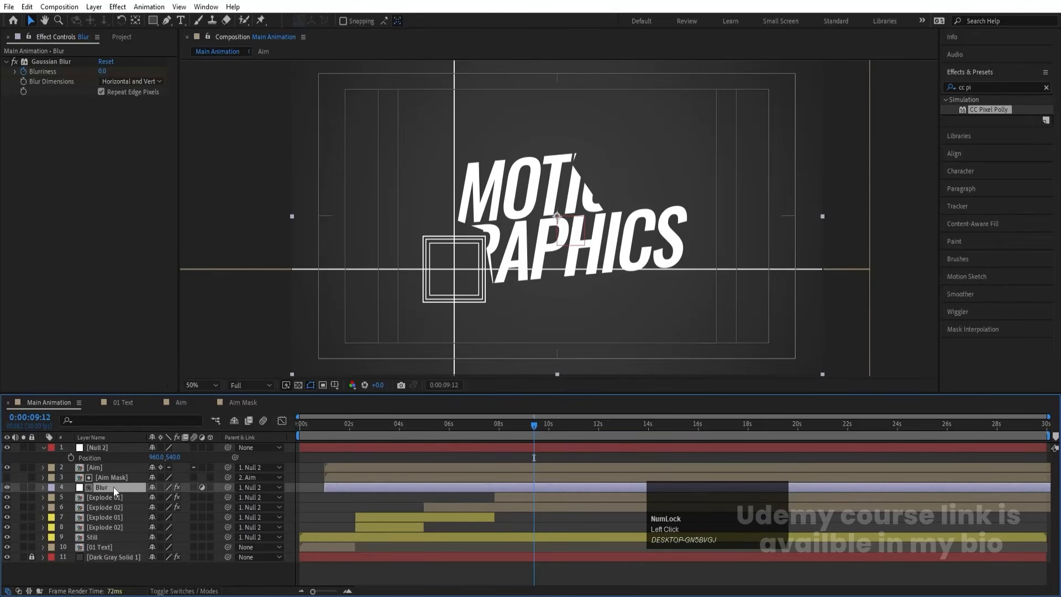
left_click(268, 487)
left_click(264, 330)
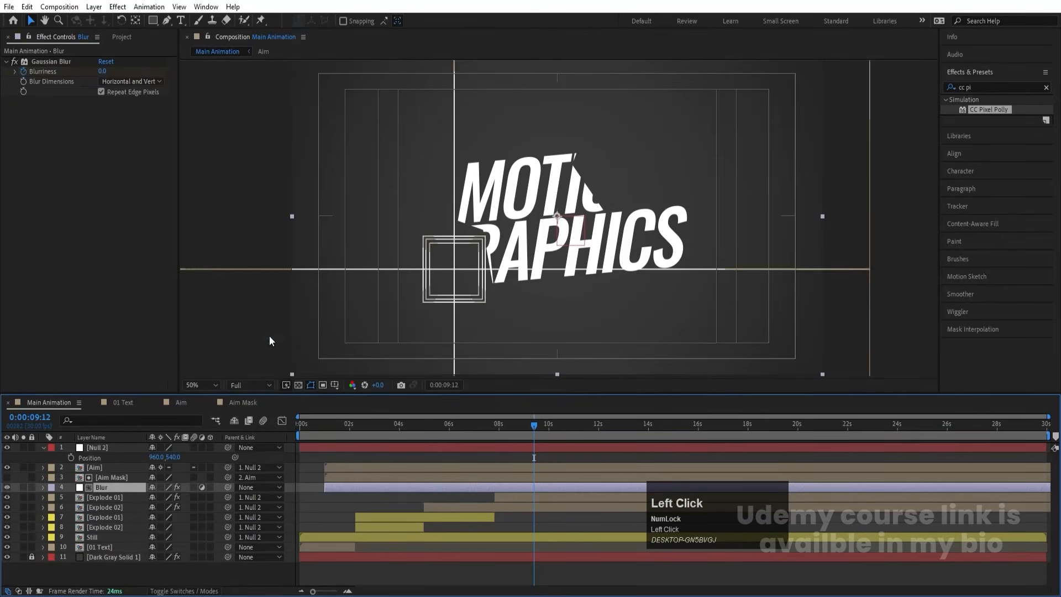
left_click(113, 478)
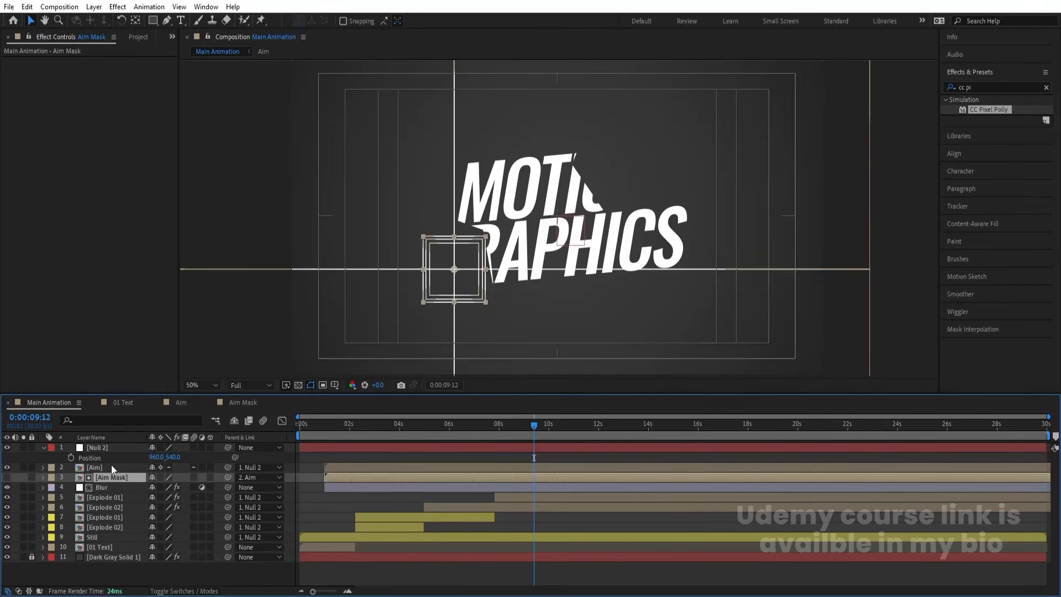
left_click(102, 467)
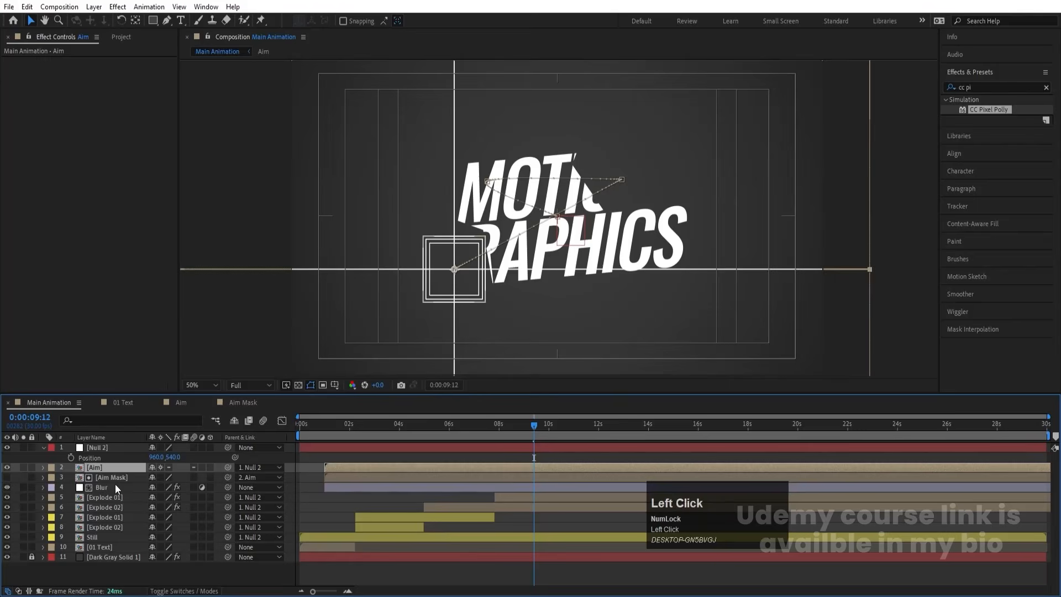
- Add the expression wiggle(3,3) to Null 2's Position property
left_click(94, 446)
left_click(72, 457, "alt")
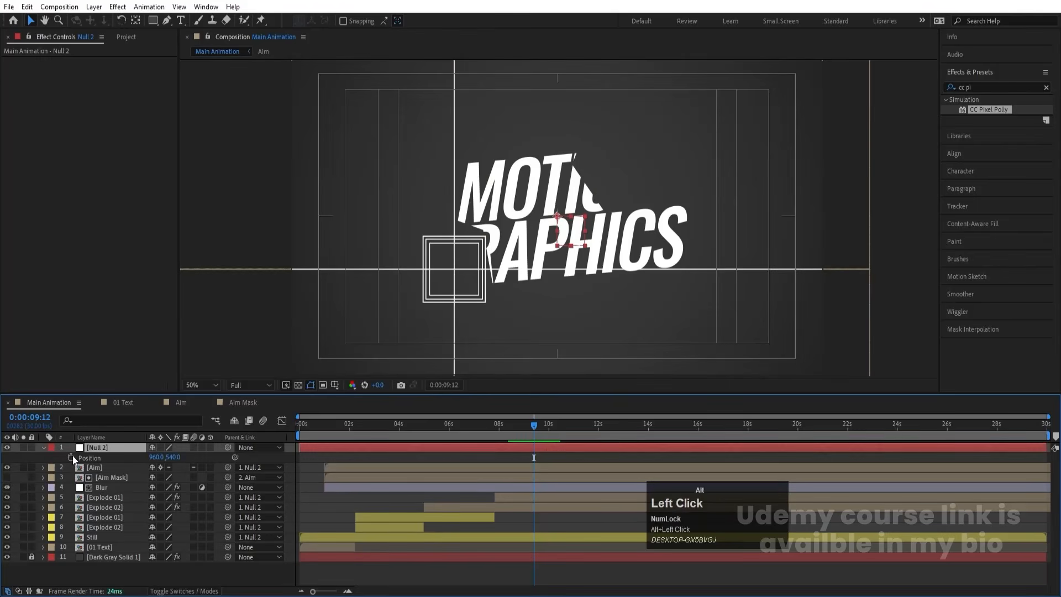
type("wig")
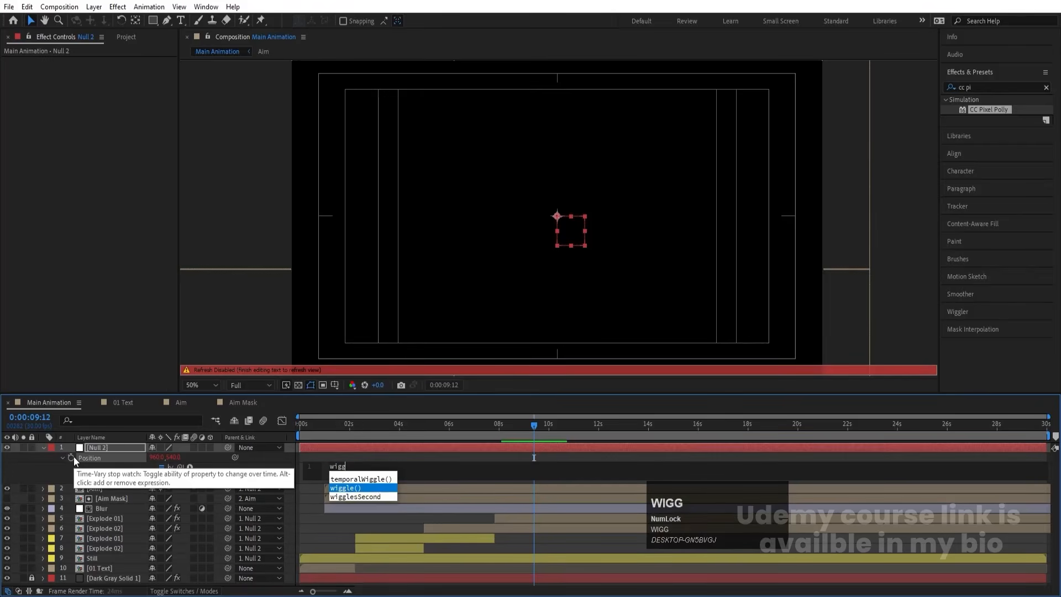
type("g")
key("Return")
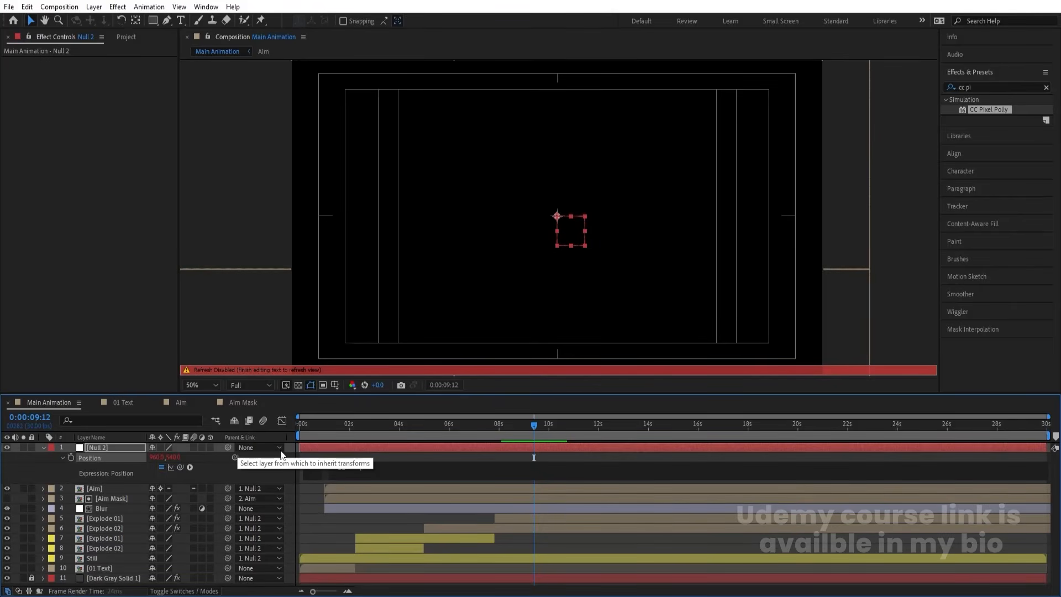
type(",3")
key("Return")
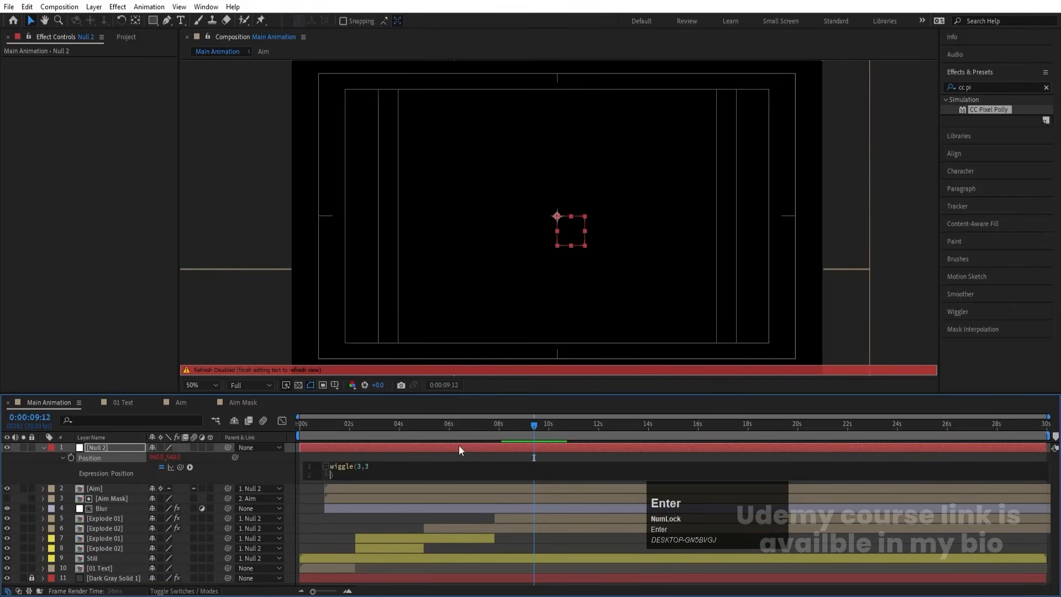
left_click(393, 458)
left_click(311, 471)
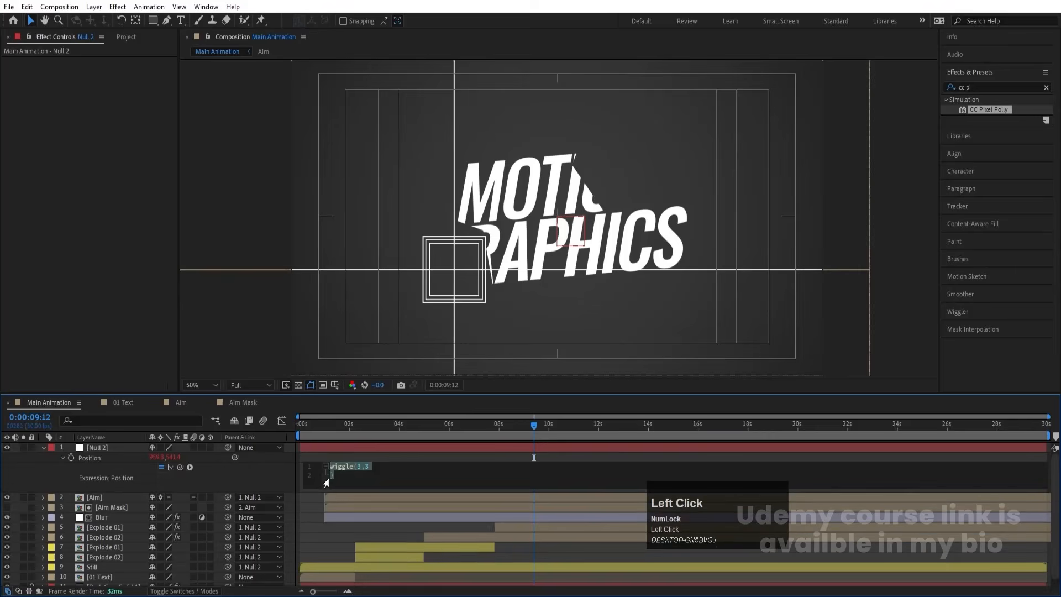
left_click(367, 459)
- Preview the wiggling animation from 0:00:00:00
left_click_drag(326, 425, 225, 423)
key("space")
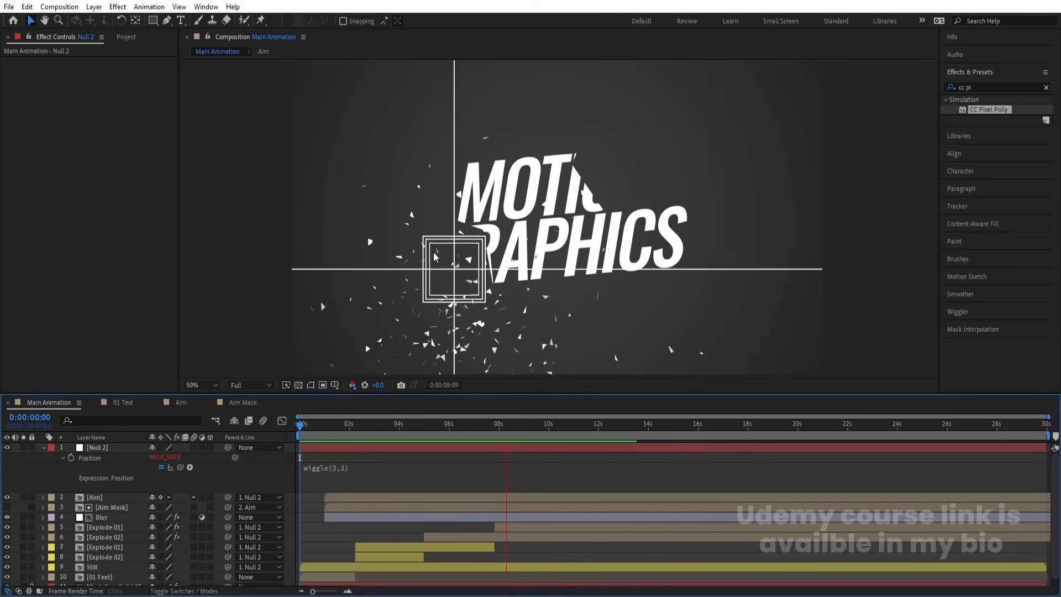
key("space")
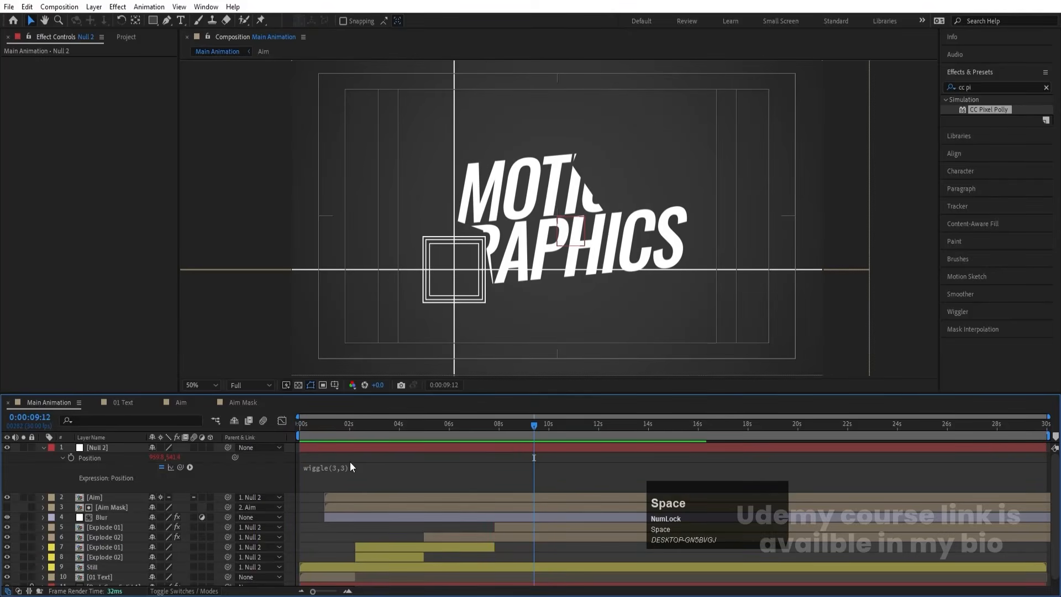
- Collapse Null 2's properties and move the current time to 0:00:05:00, where the aimed letters ON explode
key("u")
key("u")
left_click_drag(447, 427, 400, 428)
key("equal")
key("equal")
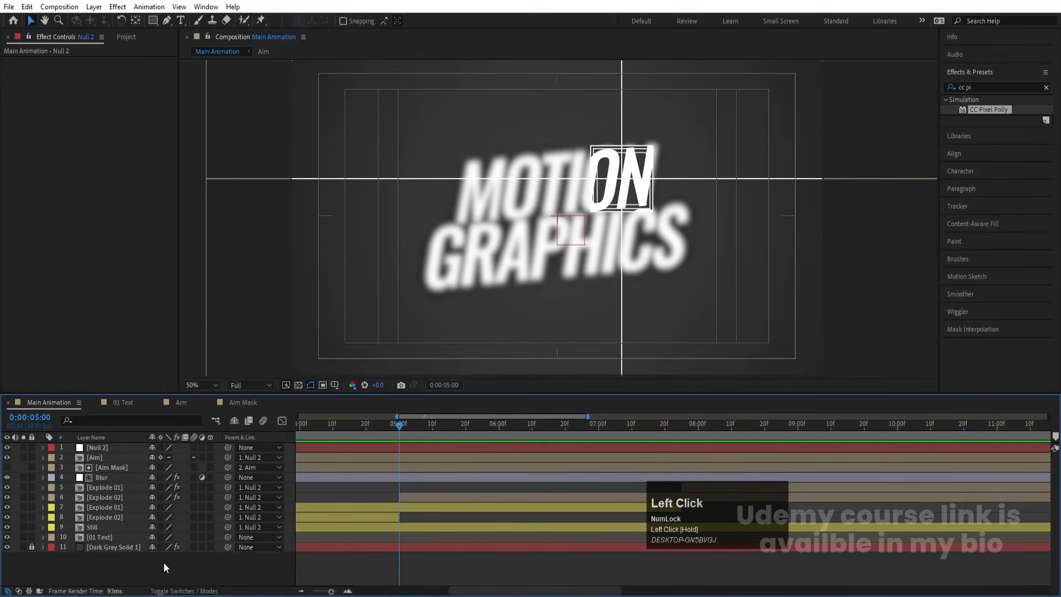
right_click(137, 568)
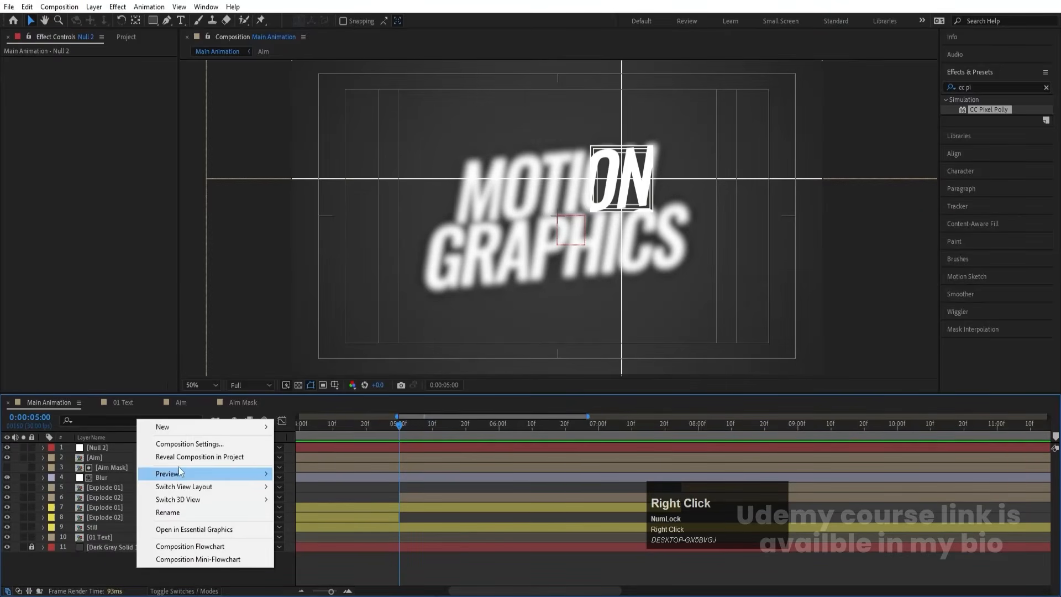
left_click(168, 428)
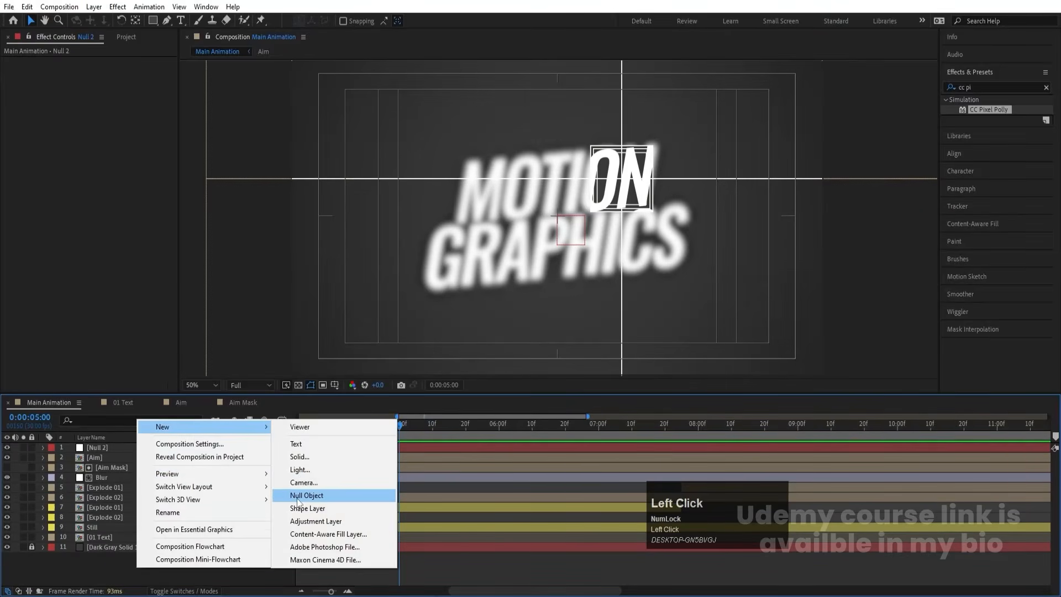
left_click(324, 523)
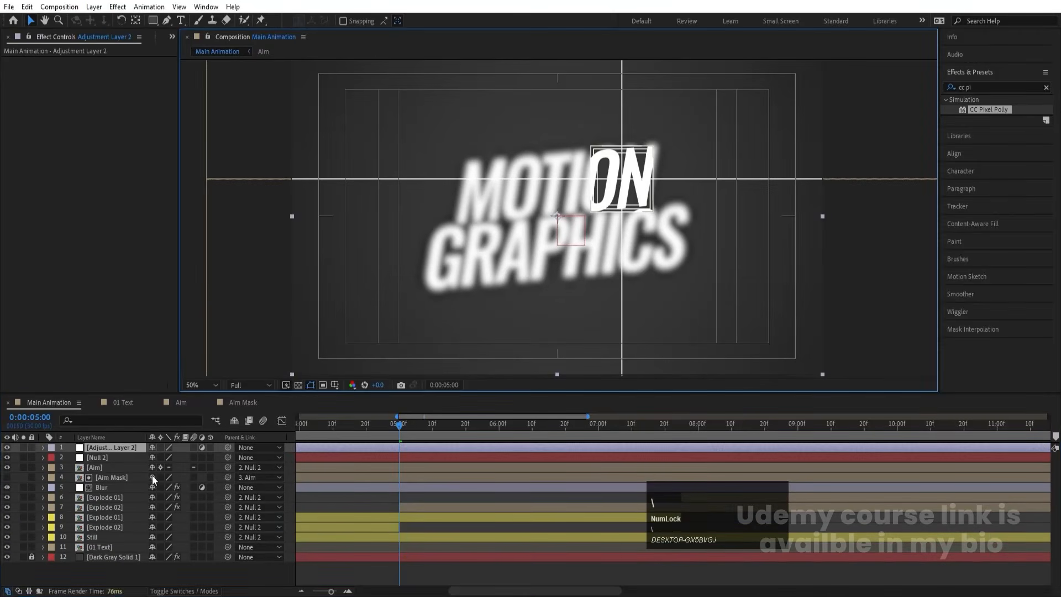
key("Delete")
- Add a null object named shake and parent Null 2 to it
right_click(146, 577)
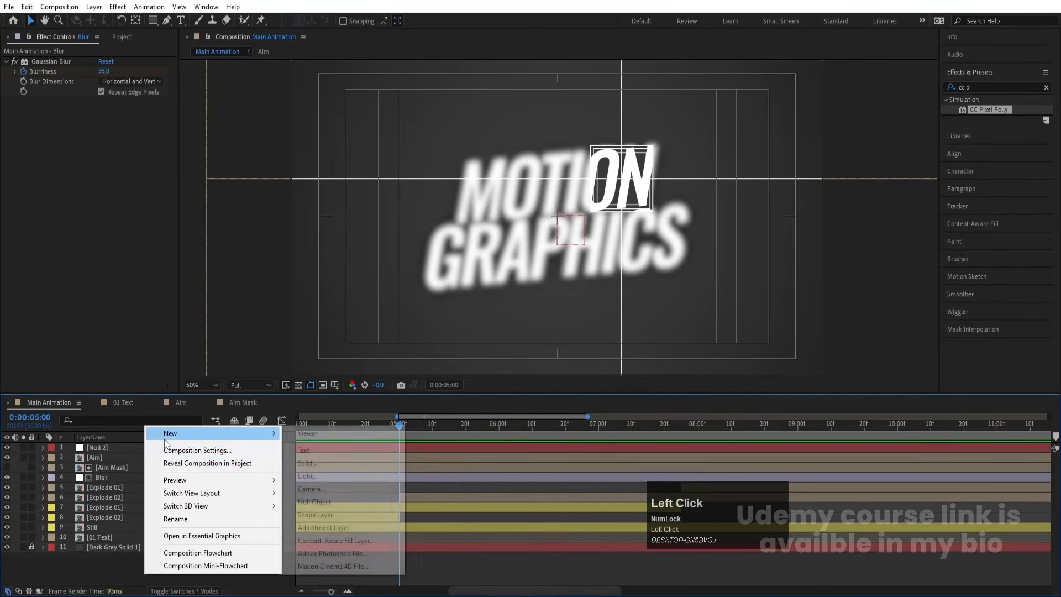
mouse_move(171, 433)
left_click(301, 502)
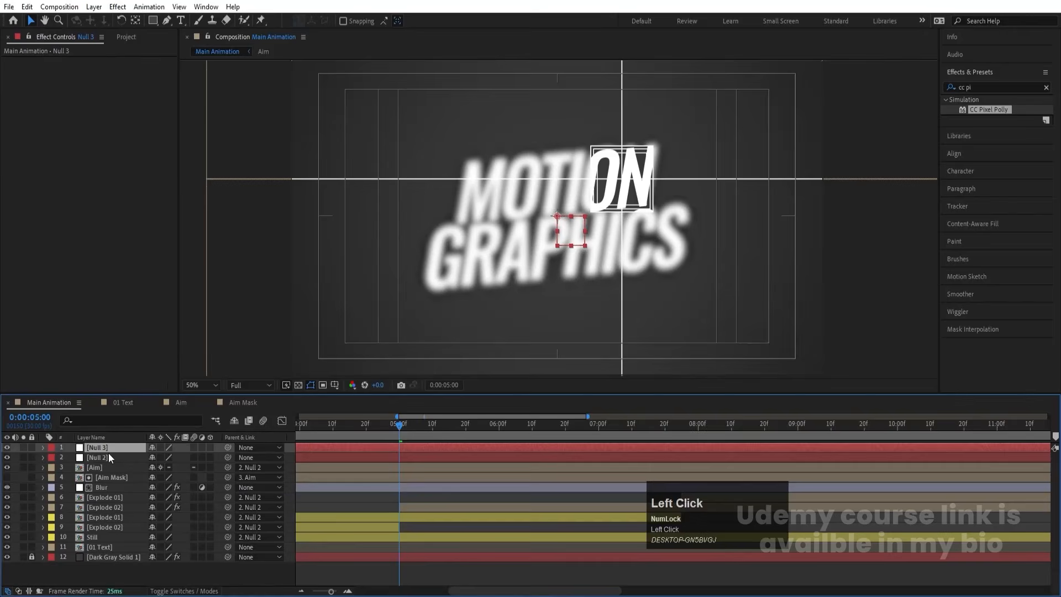
key("Return")
type("shake")
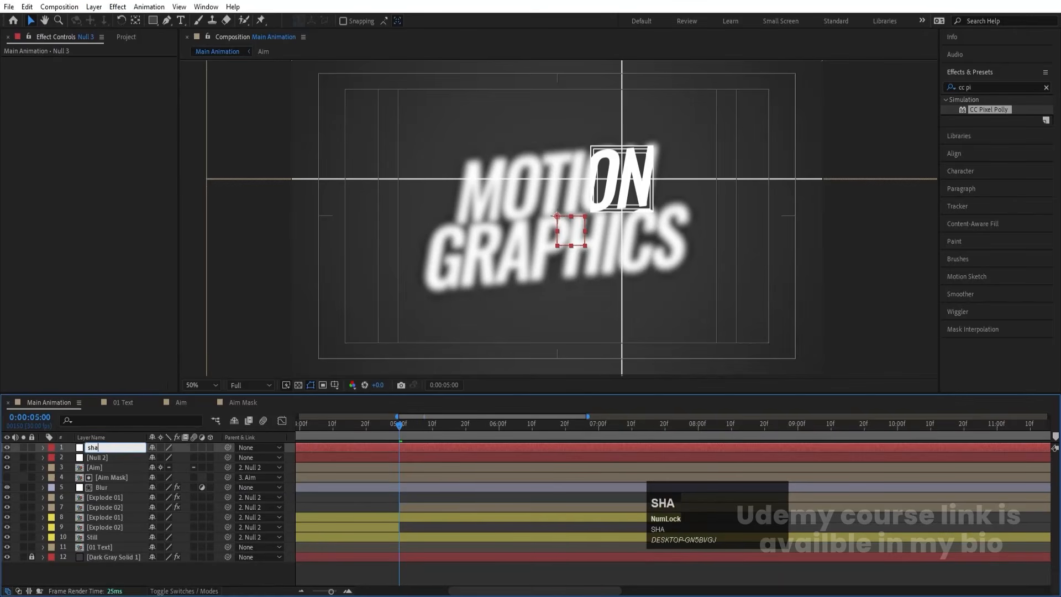
key("Return")
left_click(107, 457)
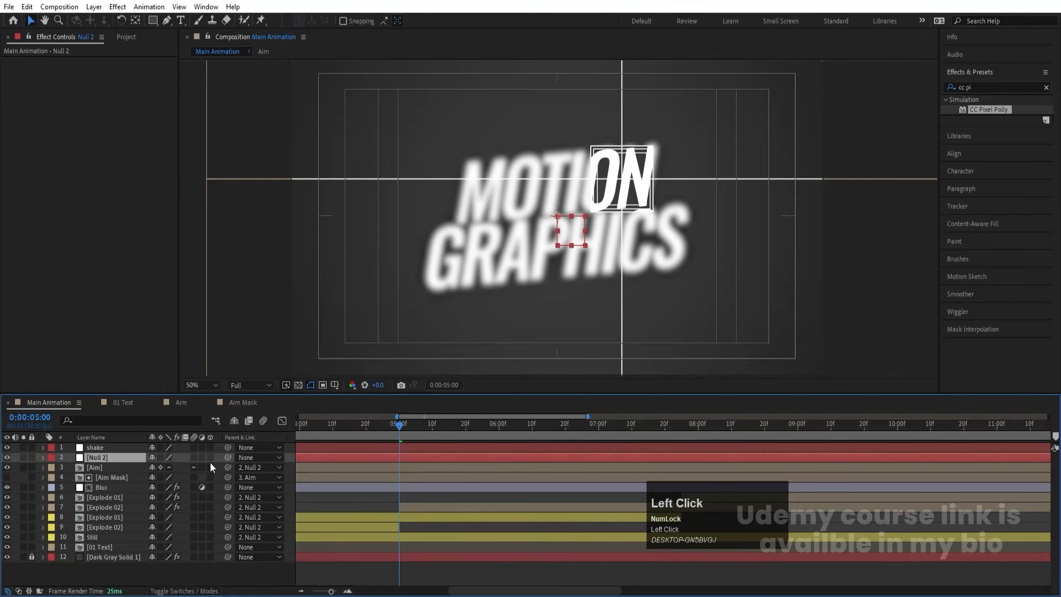
left_click_drag(154, 473, 92, 446)
- Keyframe the shake null's Position at 0:00:05:00, and one frame further shift it horizontally to 980, 540
left_click(104, 449)
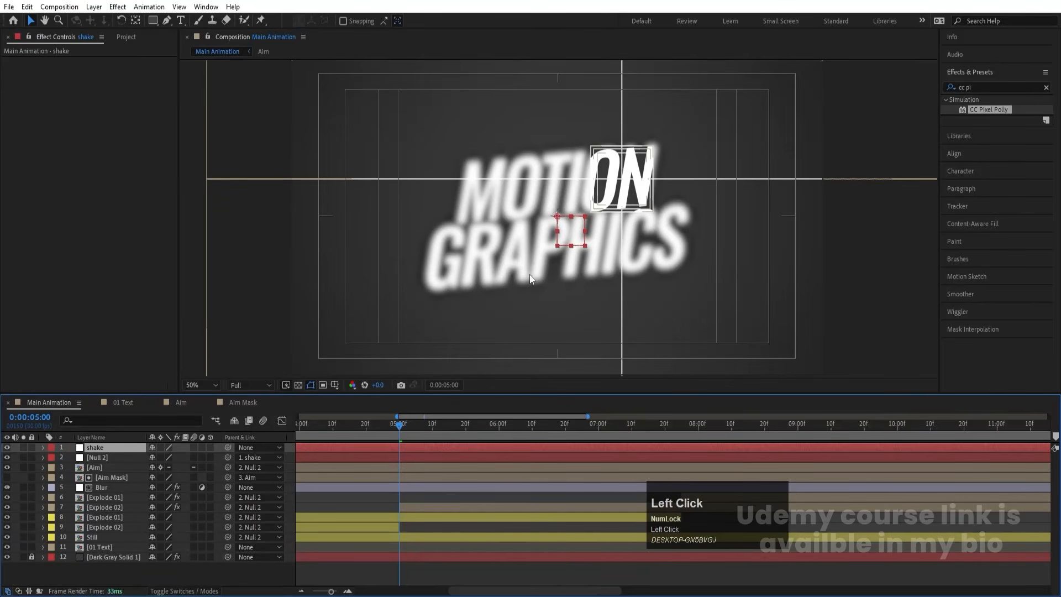
key("p")
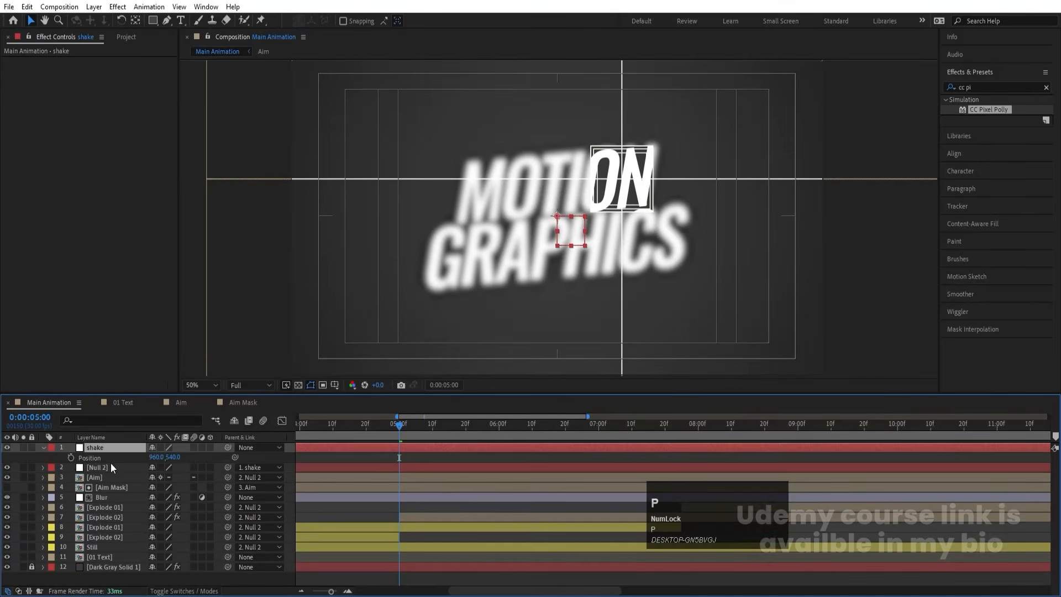
left_click(71, 458)
key("Page_Down")
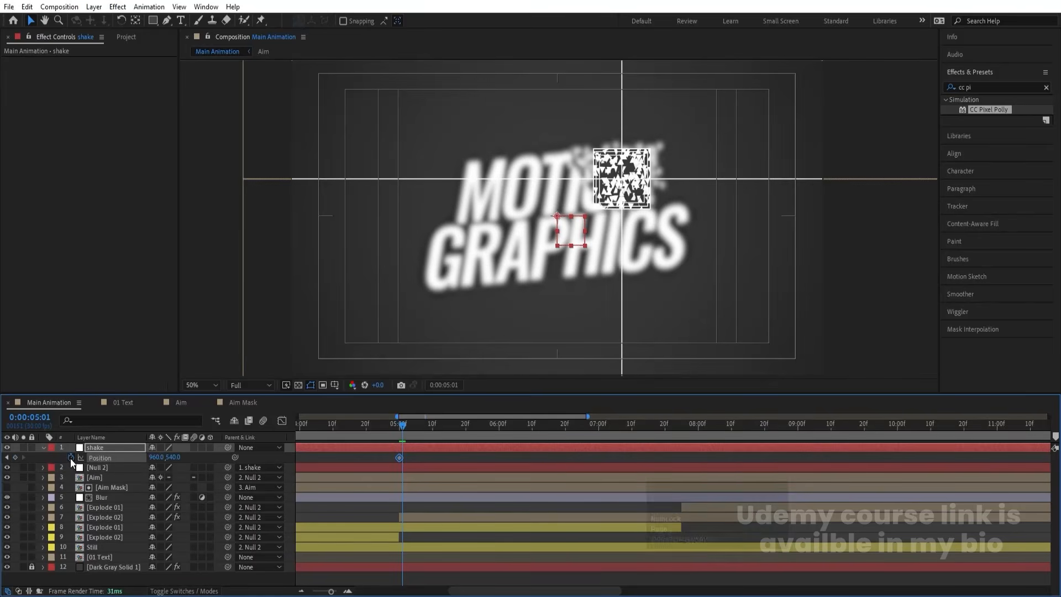
key("Right")
key("Right")
key("Right")
key("Right")
key("Right")
key("Right")
key("Right")
key("Right")
key("Right")
key("Right")
key("Right")
key("Right")
key("Right")
key("Right")
key("Right")
key("Right")
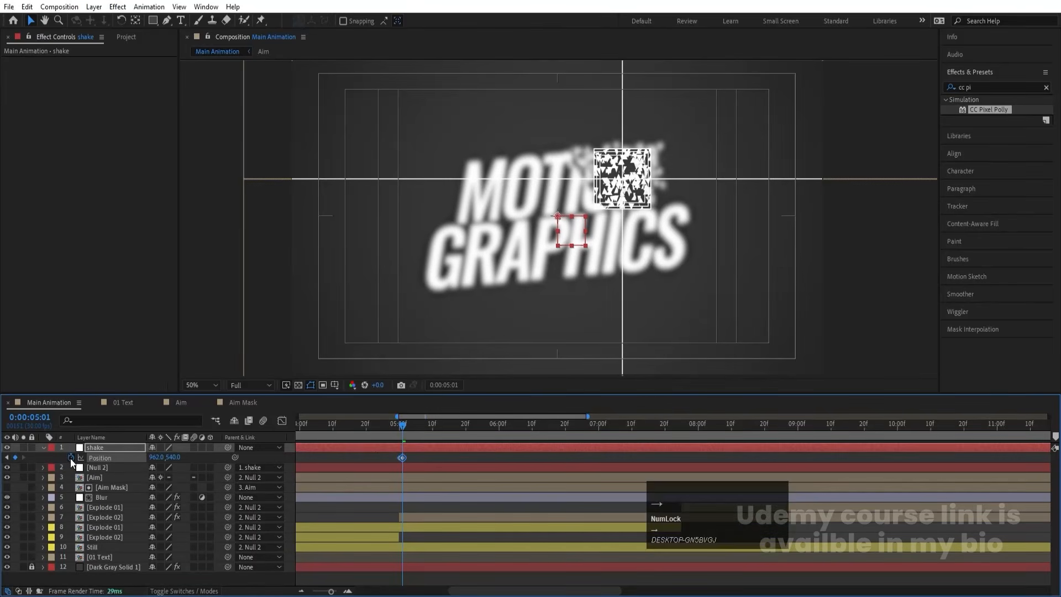
key("Right")
key("Right")
key("Right")
key("Right")
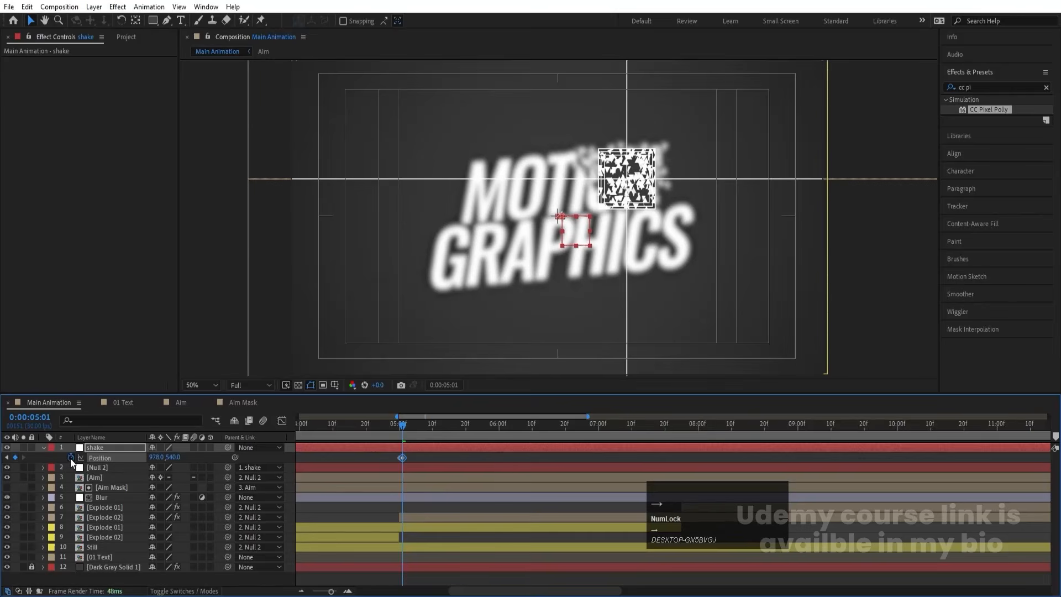
- Copy the shake null's first Position keyframe (960, 540) to 0:00:05:02
key("equal")
key("equal")
key("Page_Down")
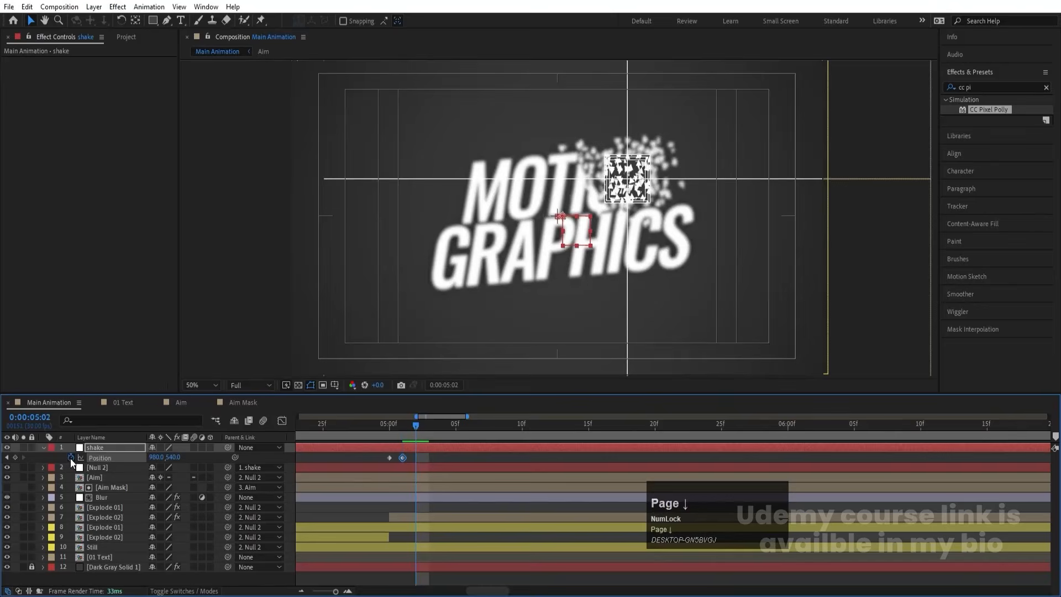
mouse_move(390, 458)
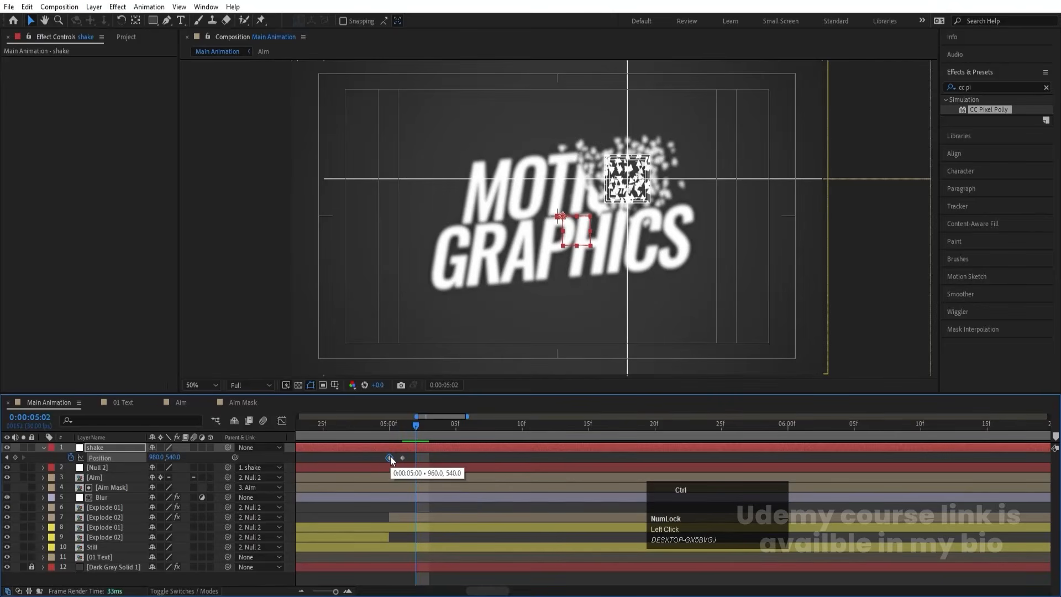
key("ctrl+v")
- Preview the shake at the explosion, starting from 0:00:05:00 and again from 0:00:04:29
left_click(384, 434)
key("space")
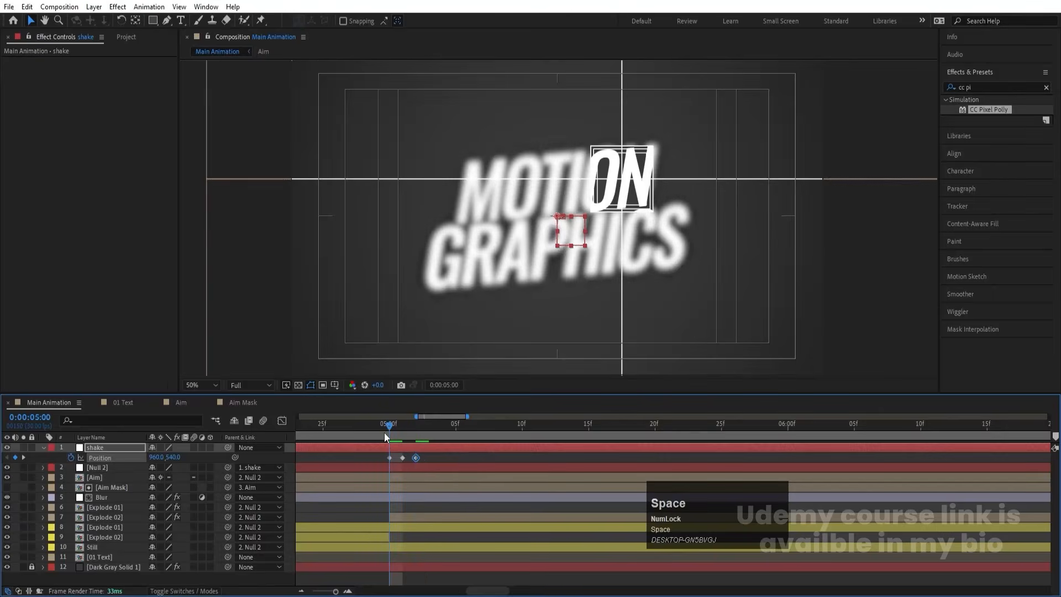
left_click(379, 432)
key("space")
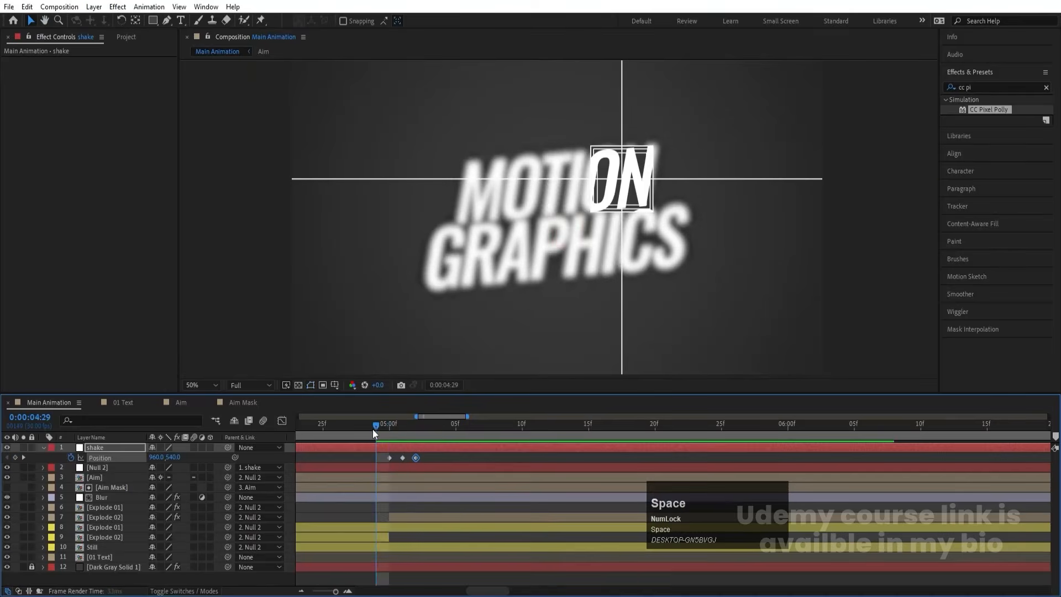
- Keyframe the shake null's Scale at 0:00:05:00 and set it to 125% one frame further
left_click(390, 433)
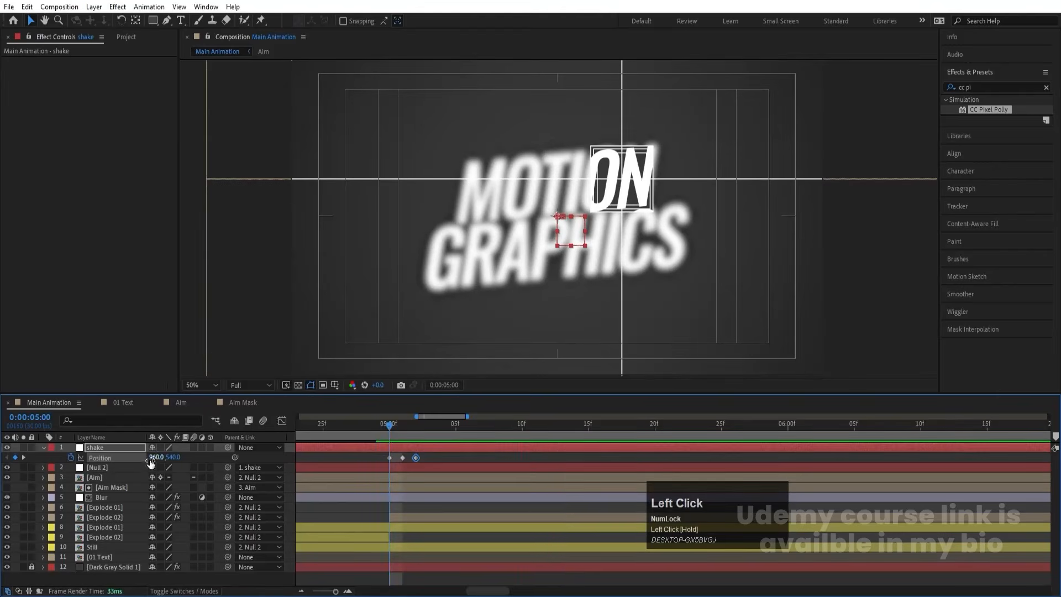
key("s")
left_click(72, 457)
key("u")
key("Page_Down")
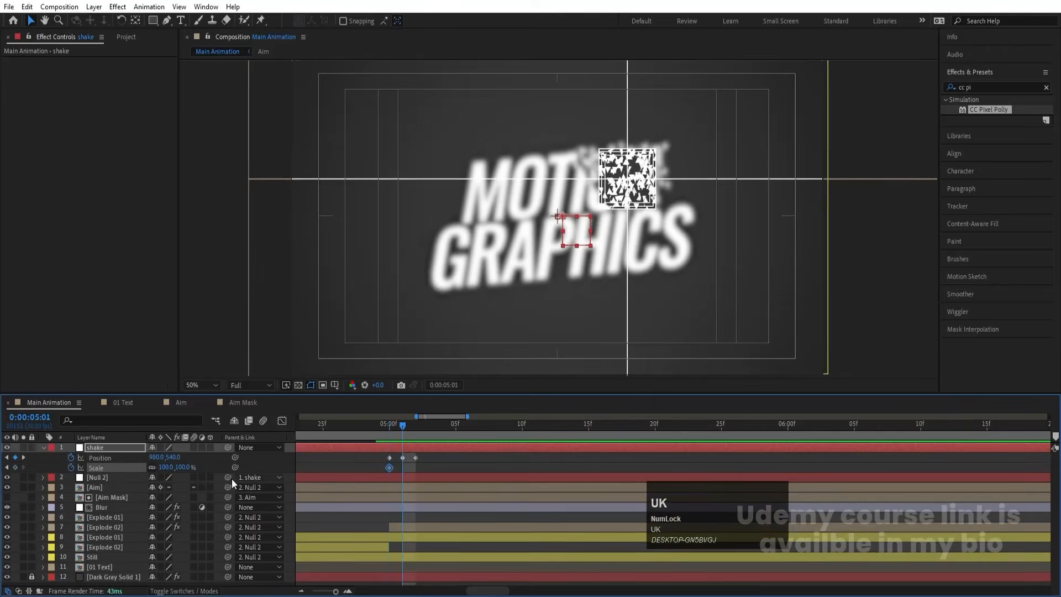
left_click(165, 467)
type("125")
key("Return")
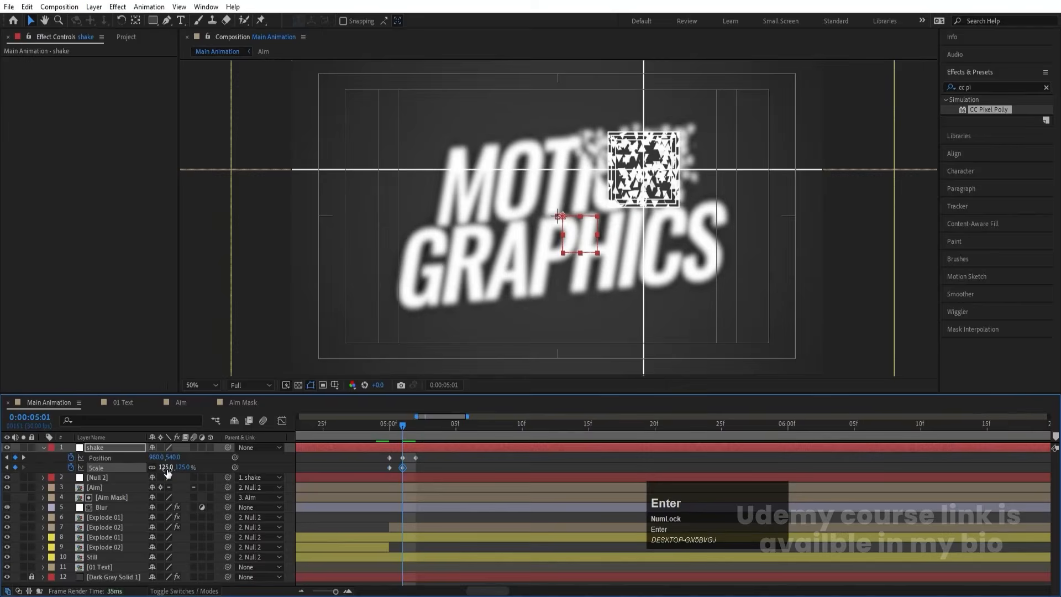
- Copy the shake null's first Scale keyframe to 0:00:05:02
key("k")
key("ctrl+c")
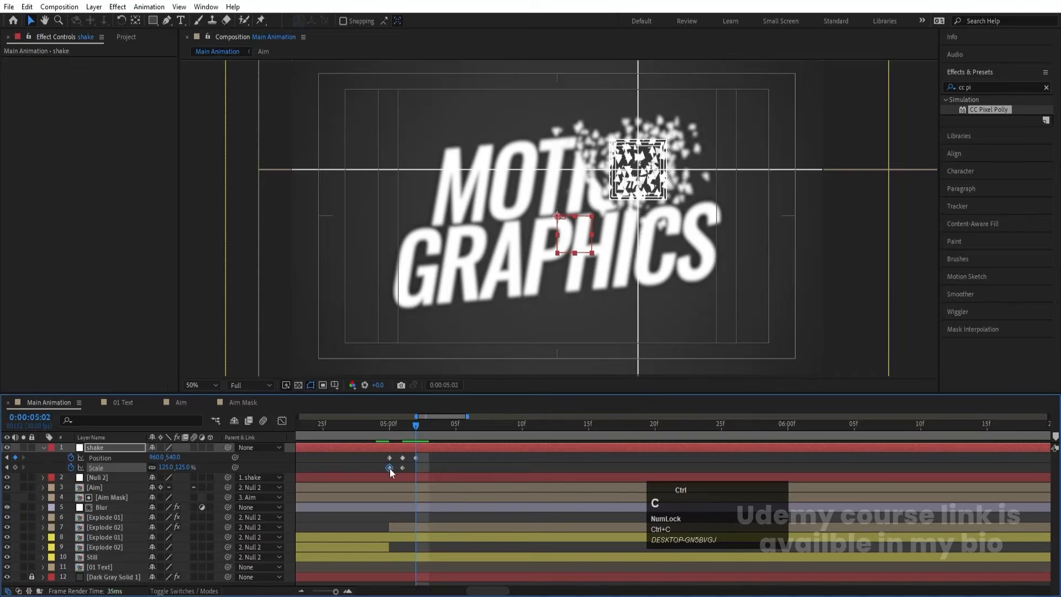
key("ctrl+v")
- Preview the combined position and scale shake around the first explosion, starting from 0:00:05:00 and again from 0:00:04:28
left_click(386, 429)
key("space")
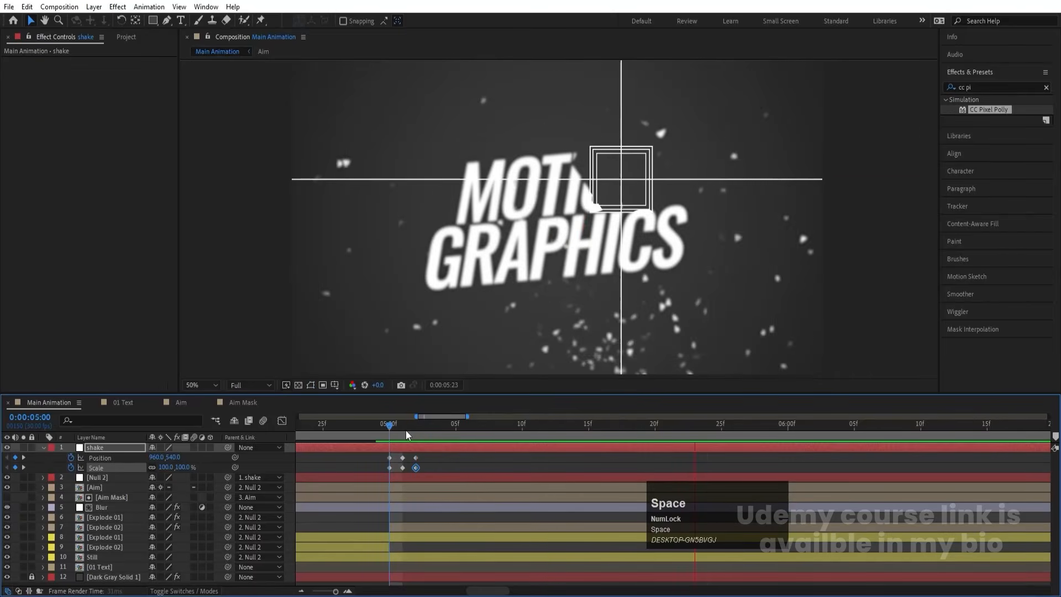
key("minus")
left_click(612, 430)
key("space")
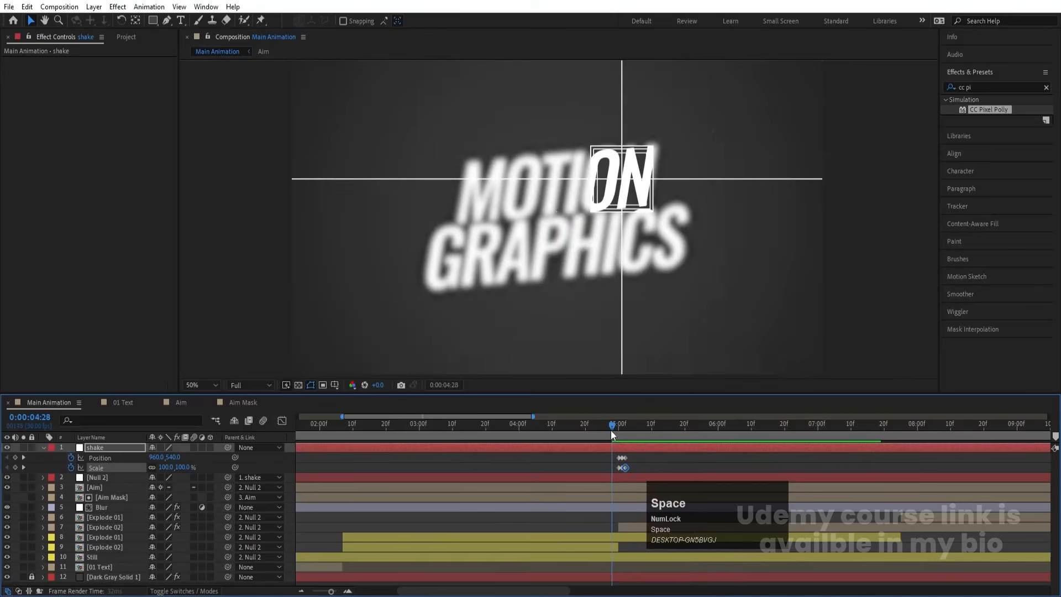
left_click(620, 429)
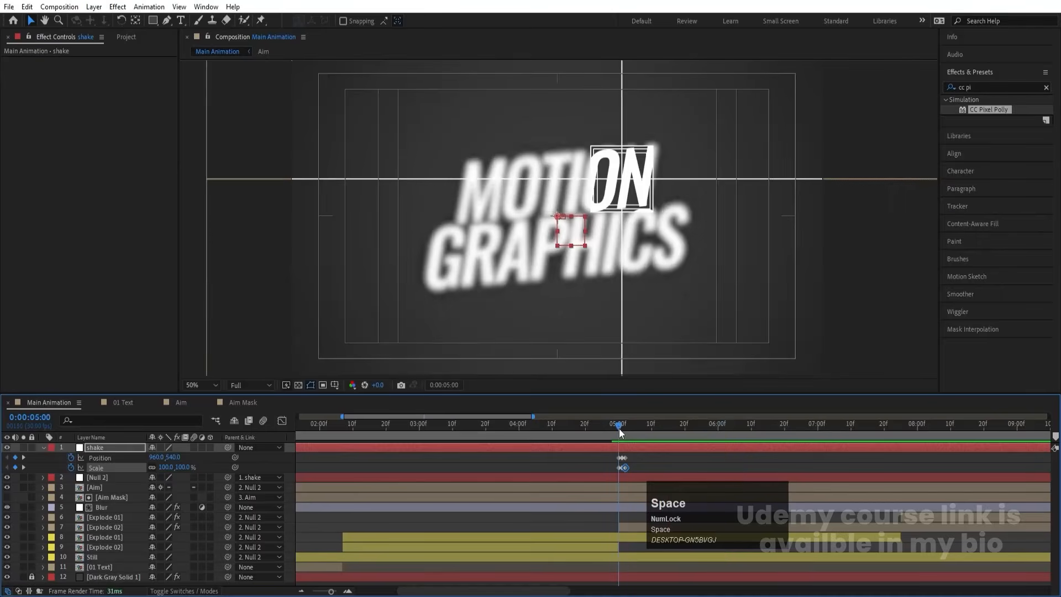
key("minus")
key("minus")
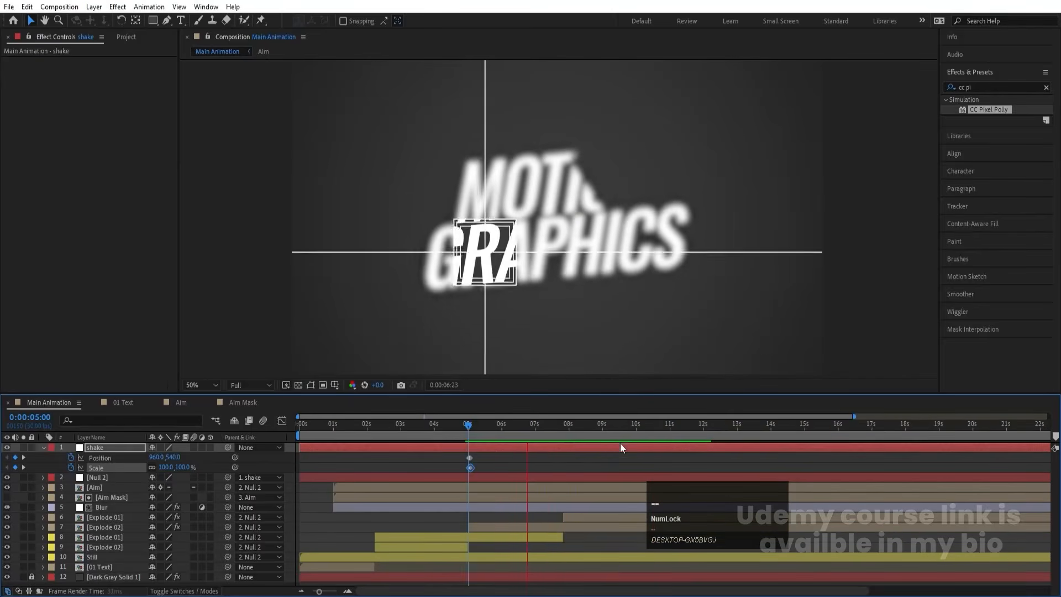
key("space")
left_click(562, 429)
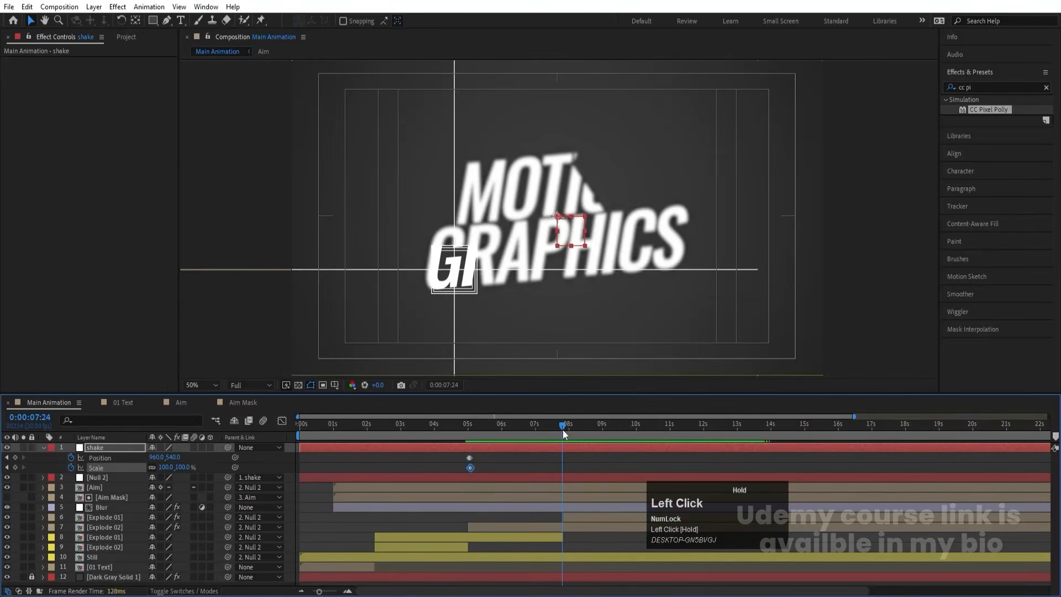
- Set the shake null's Scale at 0:00:05:01 to 115% and preview the explosion from 0:00:04:29
left_click(470, 429)
key("equal")
key("equal")
key("equal")
key("equal")
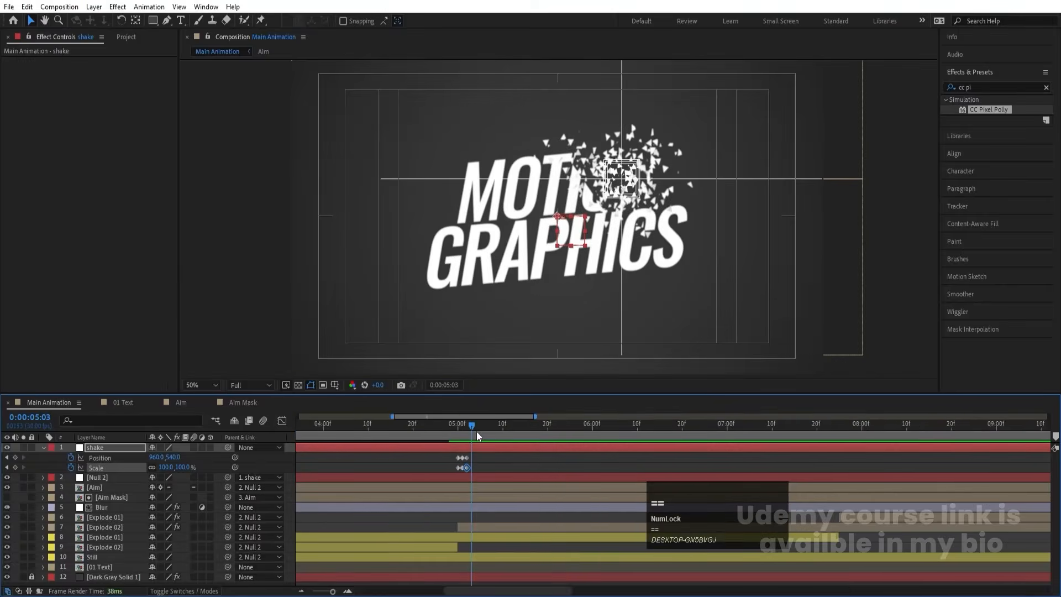
left_click_drag(455, 435, 436, 434)
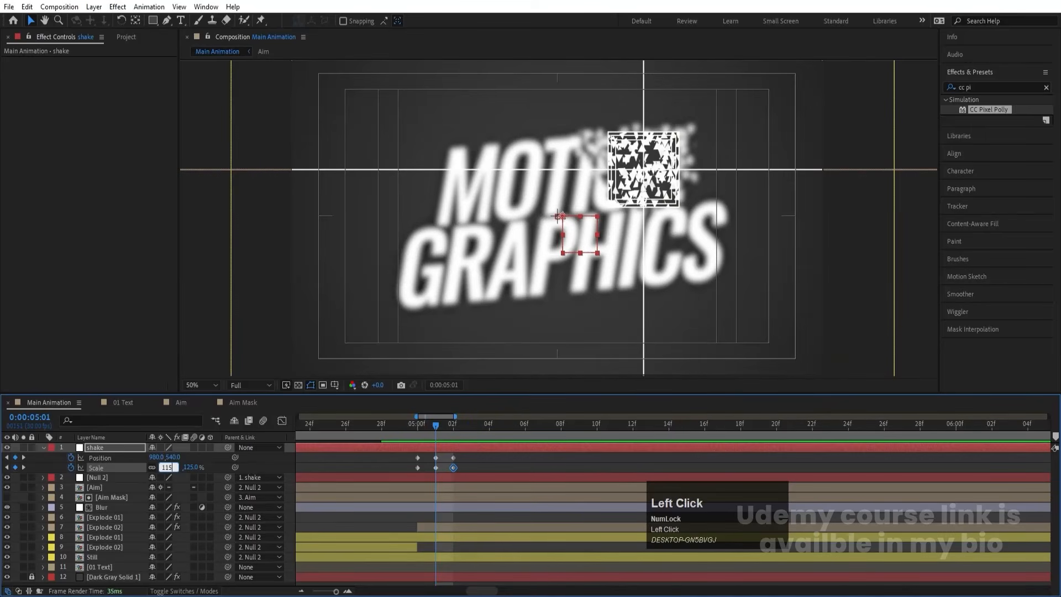
key("Return")
left_click(397, 433)
key("space")
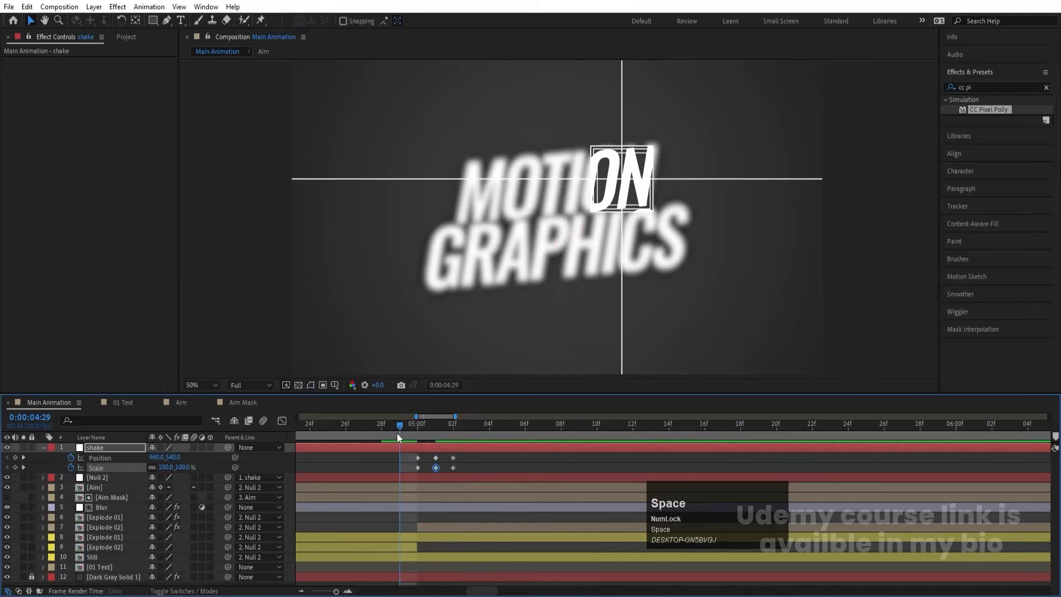
key("apostrophe")
- Copy the shake null's Position and Scale keyframes to the second explosion at 0:00:07:25
key("minus")
key("minus")
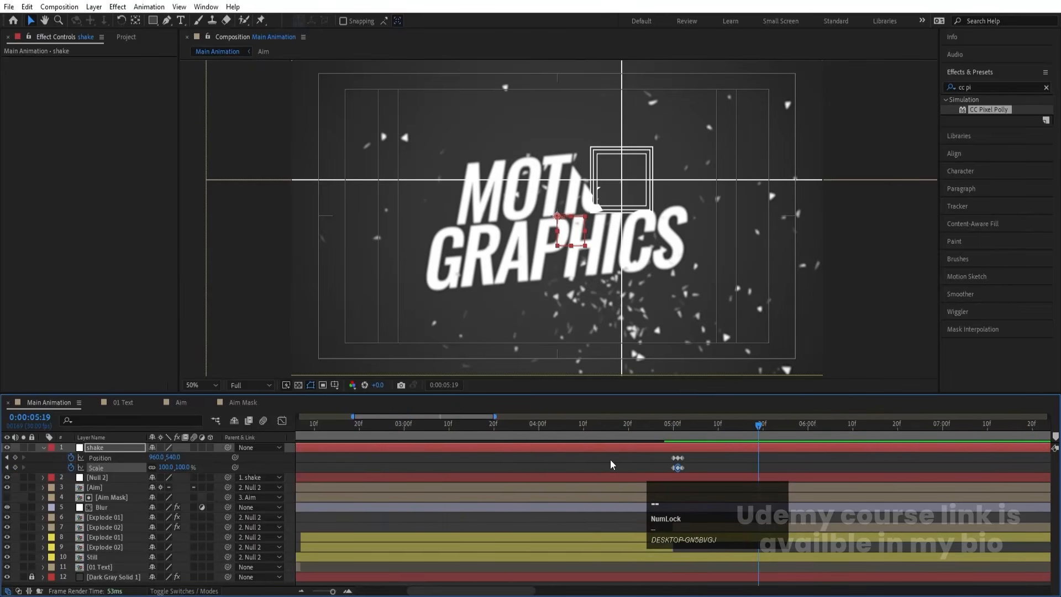
key("minus")
left_click(548, 426)
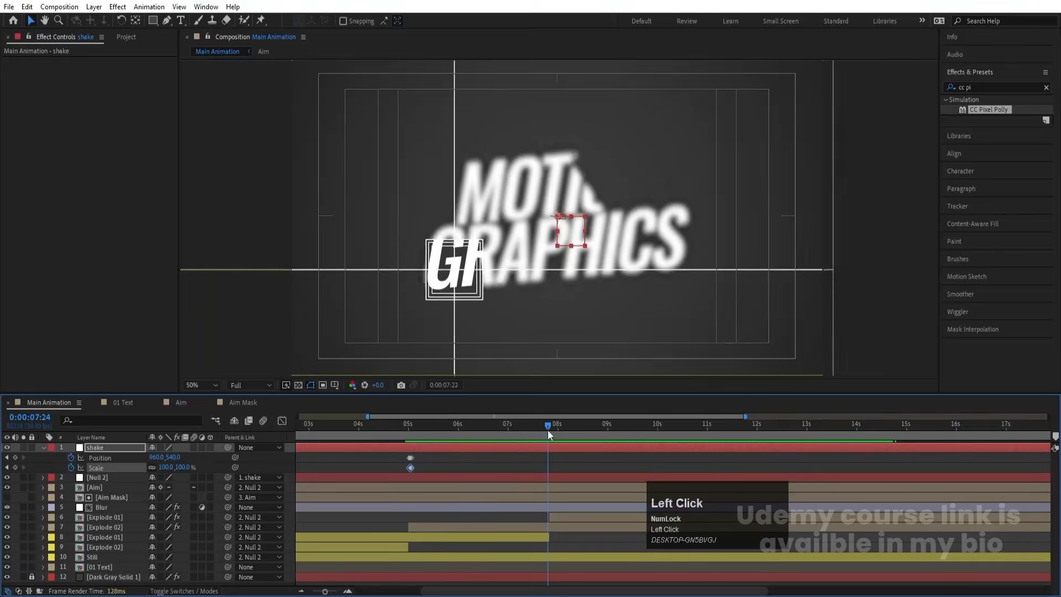
left_click_drag(549, 430, 550, 429)
left_click_drag(442, 456, 396, 466)
key("ctrl+c")
key("ctrl+v")
- Preview the second shake, end the work area at 0:00:09:29, and play back both explosions
key("space")
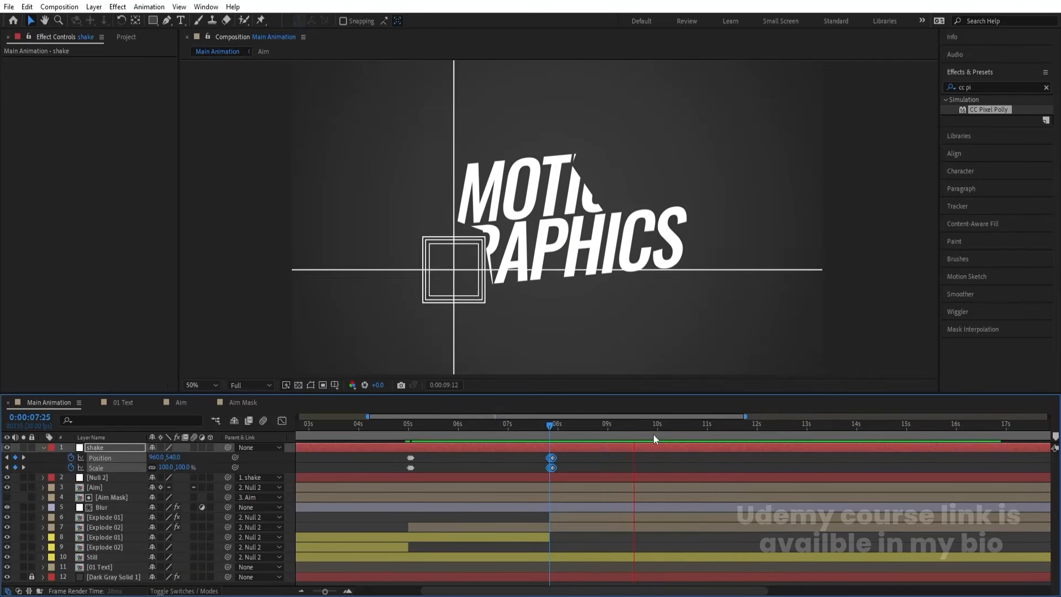
key("space")
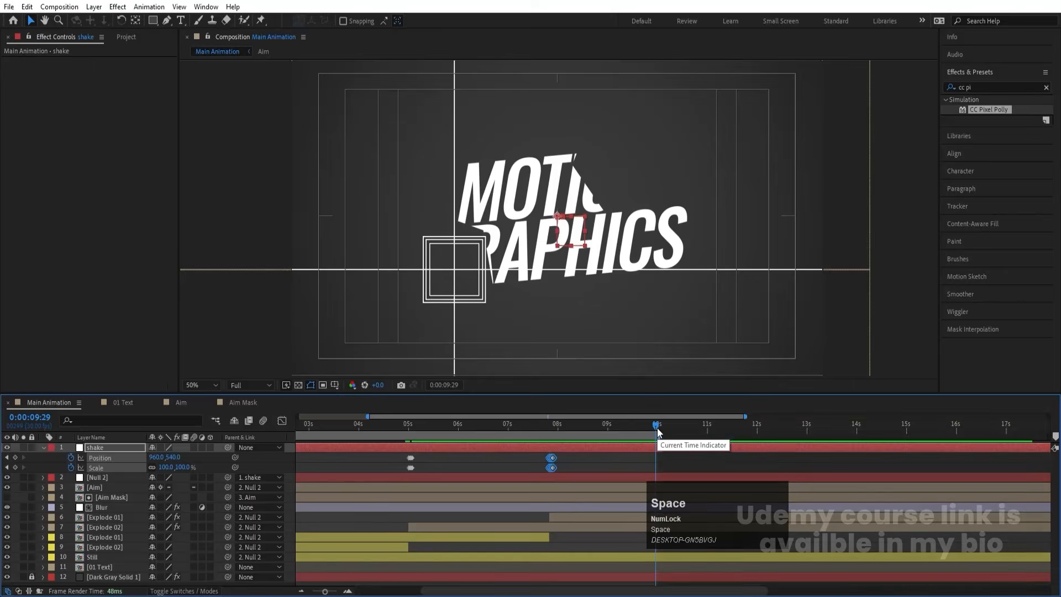
key("space")
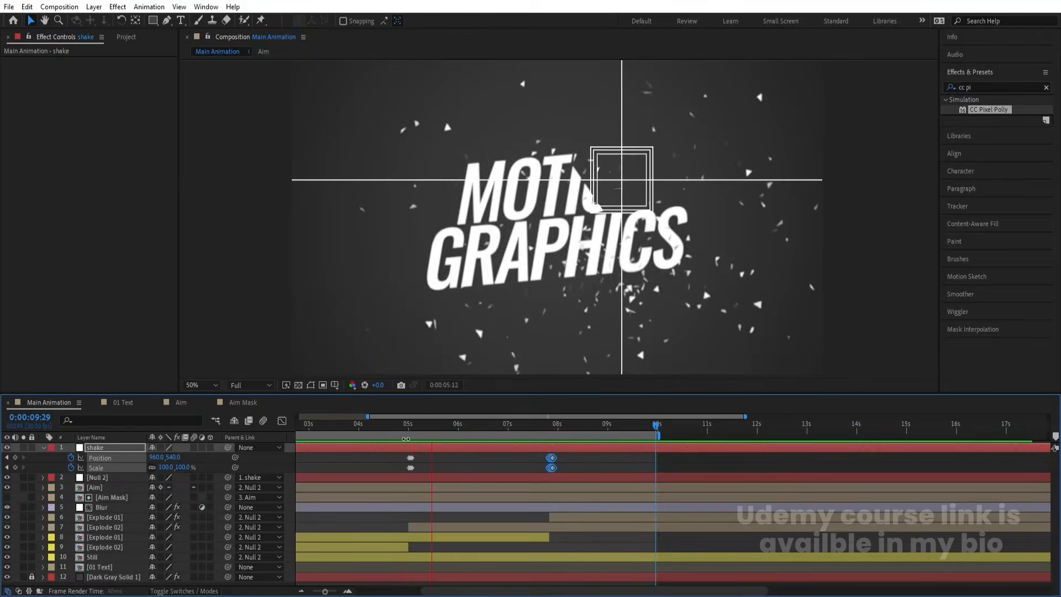
key("space")
left_click(336, 523)
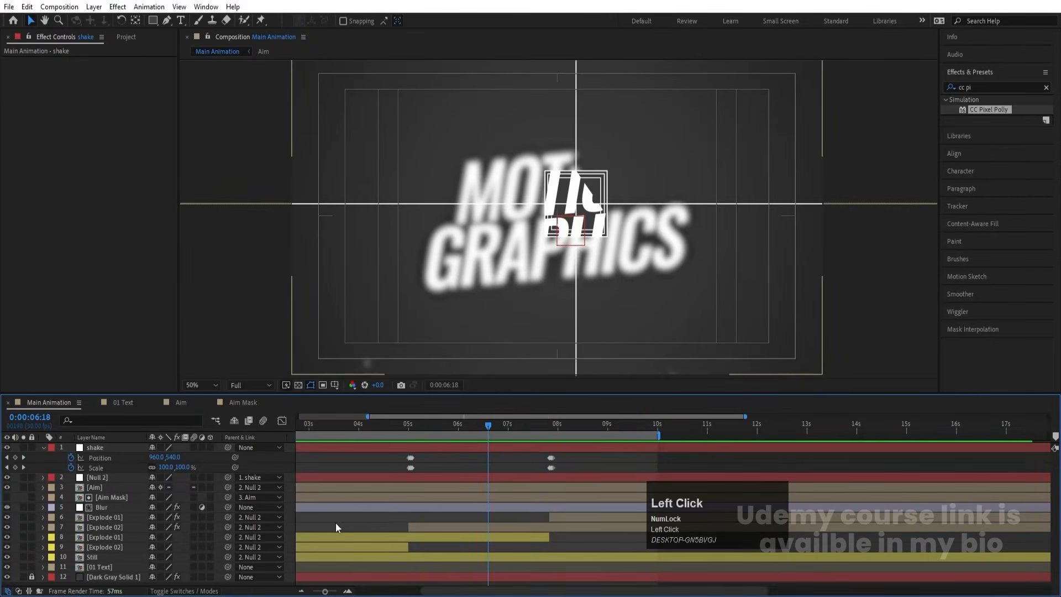
- Open the 01 Text composition, duplicate the MOTION GRAPHICS text layer, and close the graph editor
double_click(102, 557)
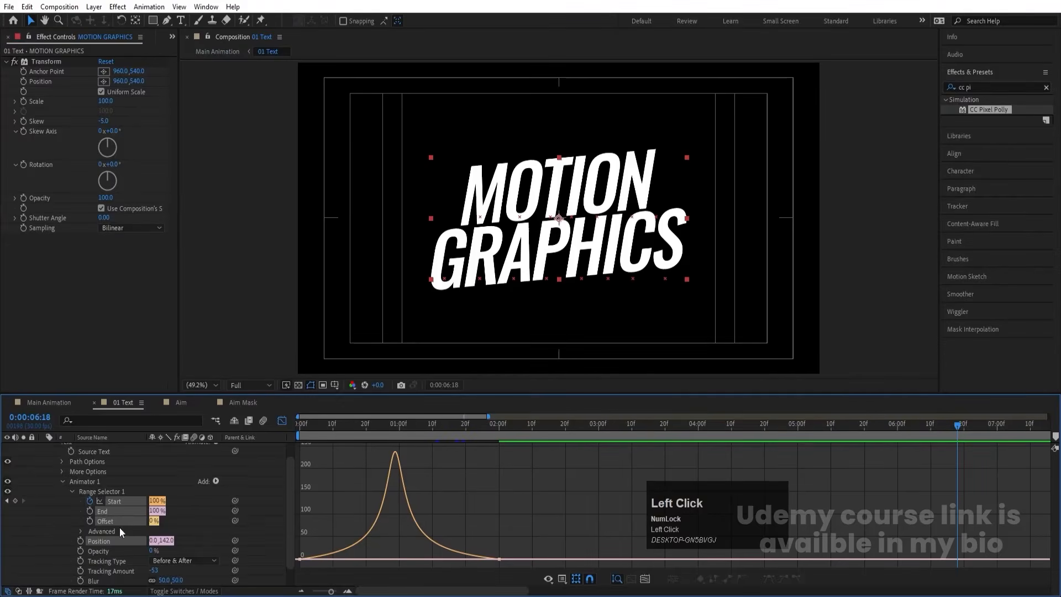
scroll(91, 489, "up", 3)
left_click(44, 447)
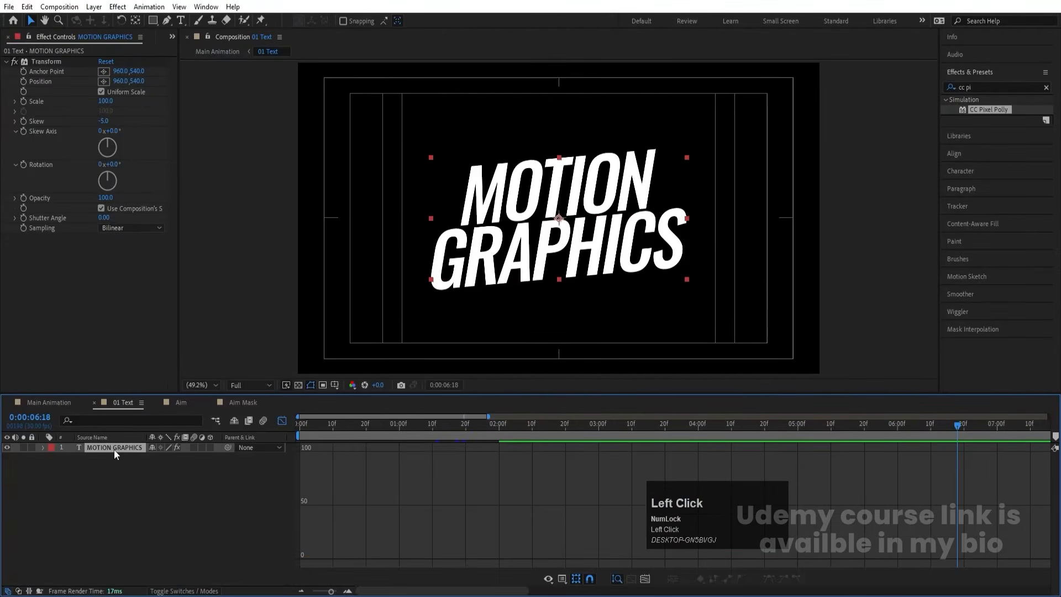
key("ctrl+d")
left_click(282, 421)
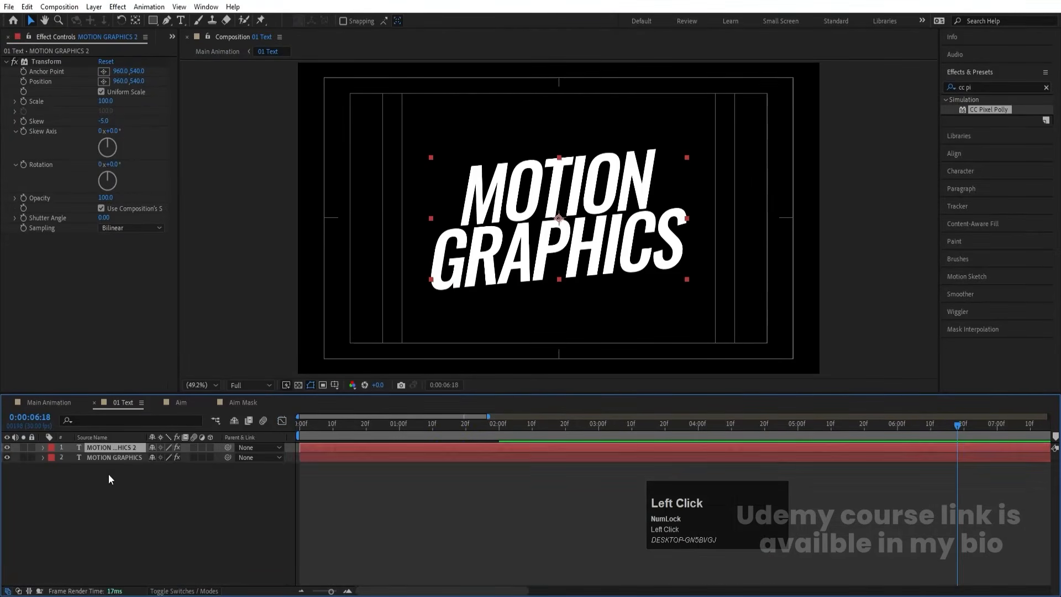
- Scale the lower MOTION GRAPHICS text layer up to about 418%
left_click(110, 459)
key("s")
left_click_drag(166, 470, 271, 434)
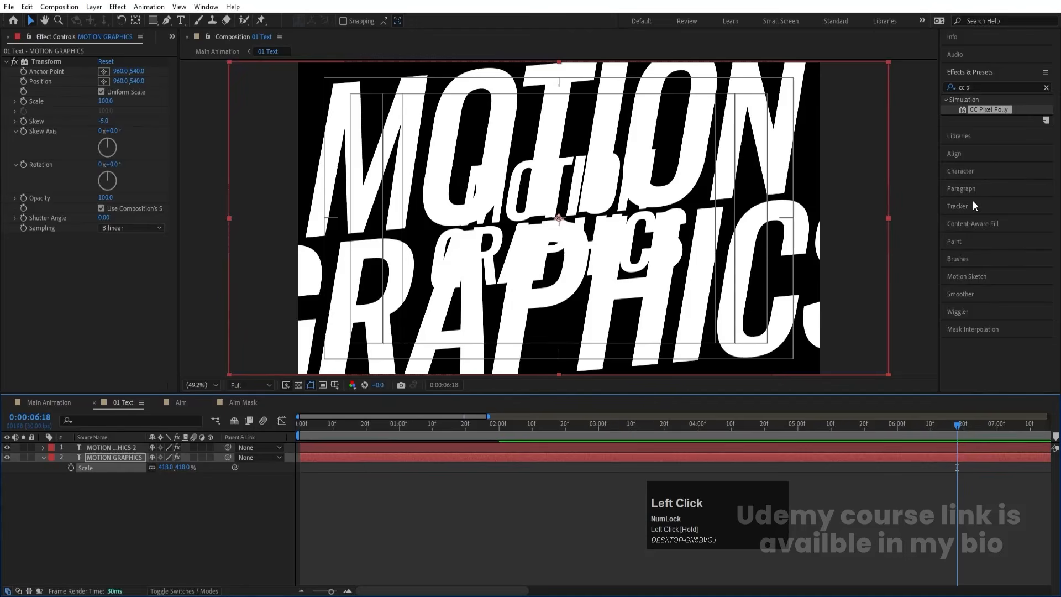
- Swap the enlarged text's fill for a white outline with a stroke width of 1 px
left_click(964, 170)
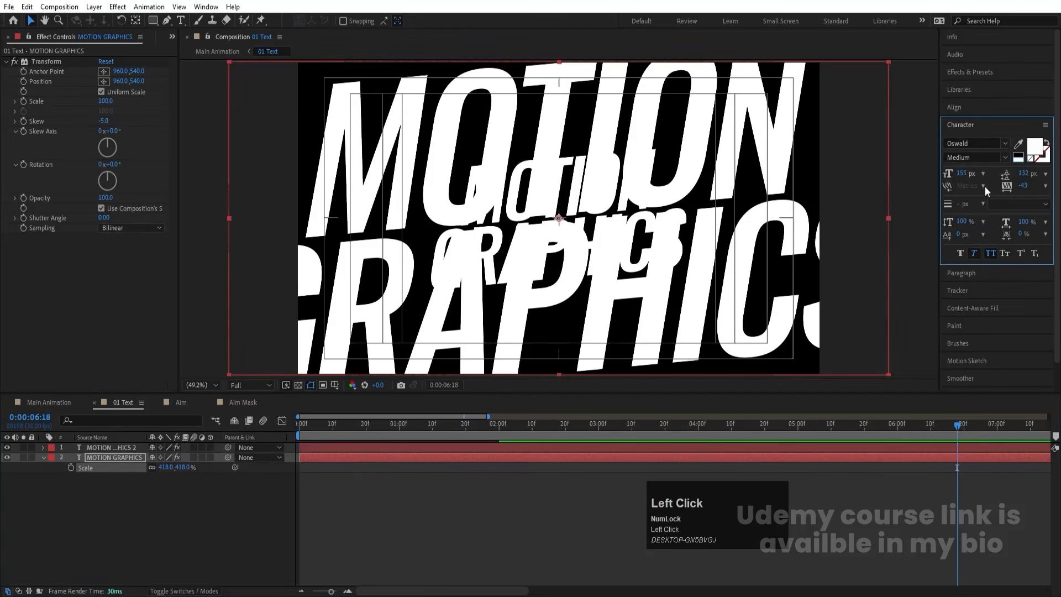
left_click(1030, 159)
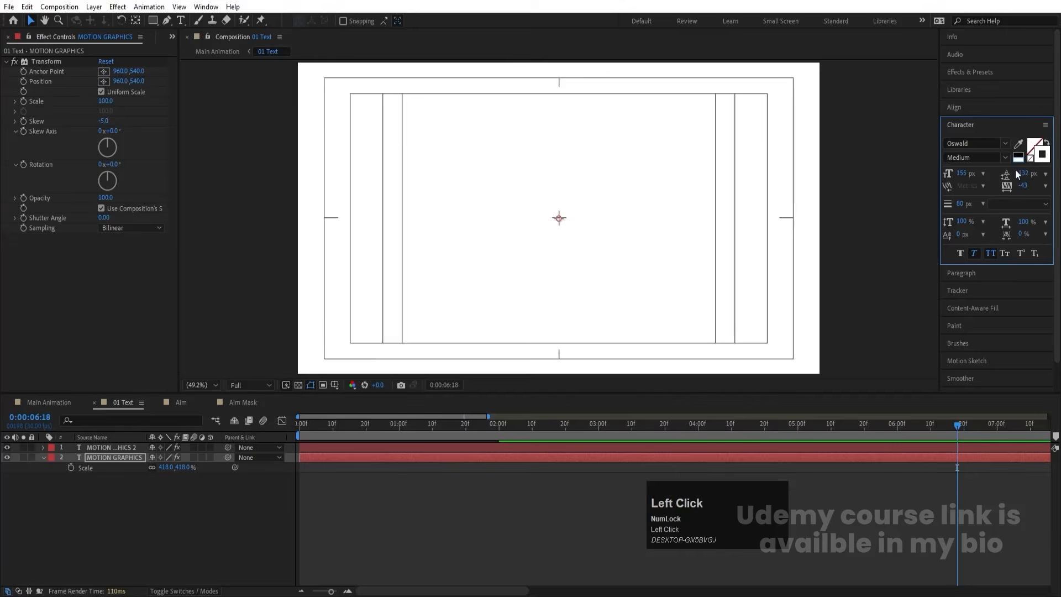
left_click(965, 203)
type("1")
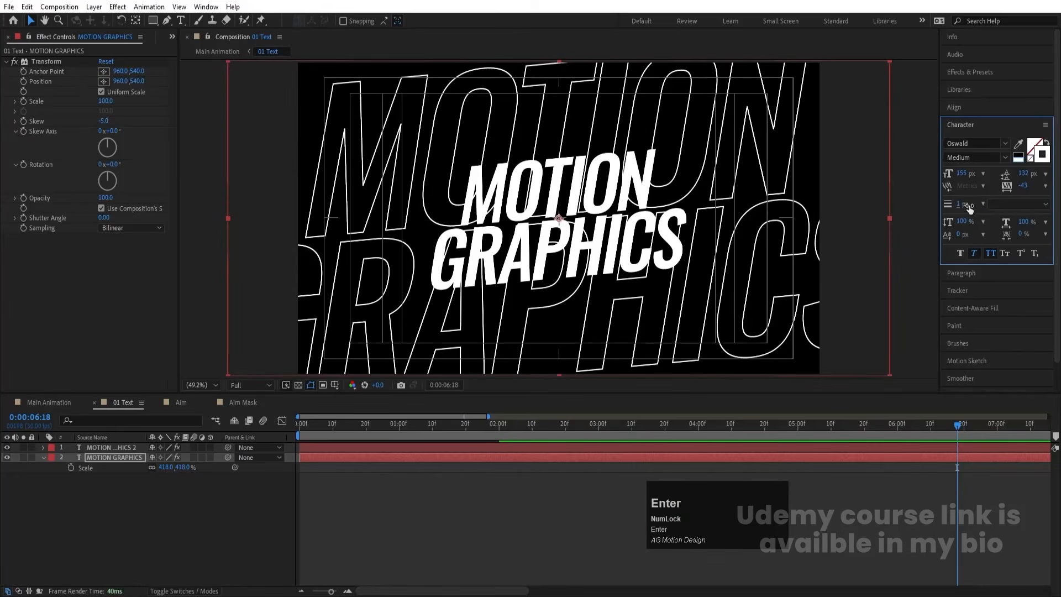
- Set the enlarged text's stroke width to 0.2 px after trying 0.5 px and 2 px
left_click(965, 205)
type(".5")
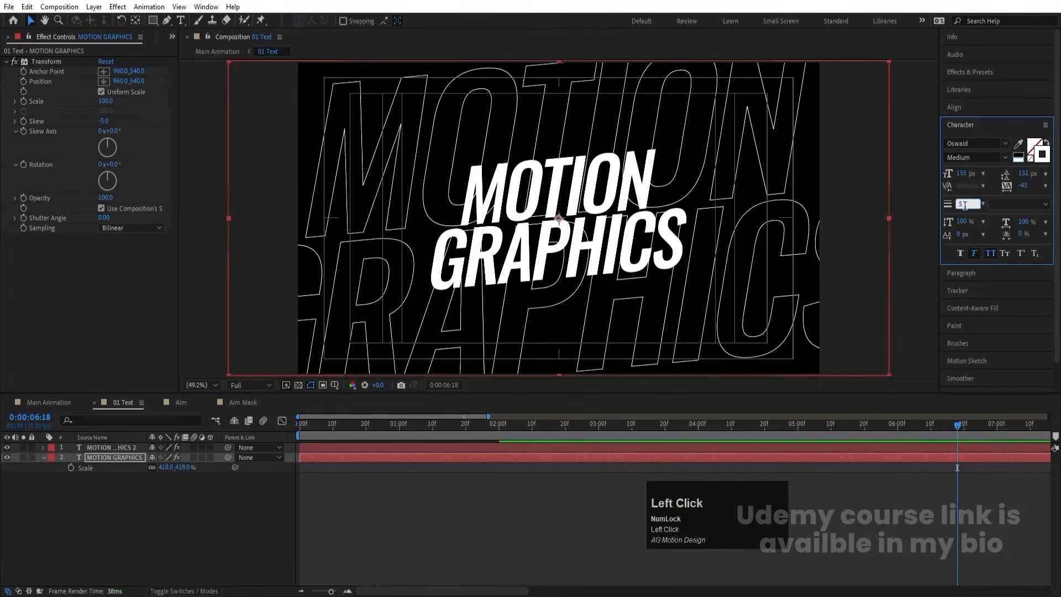
type("2")
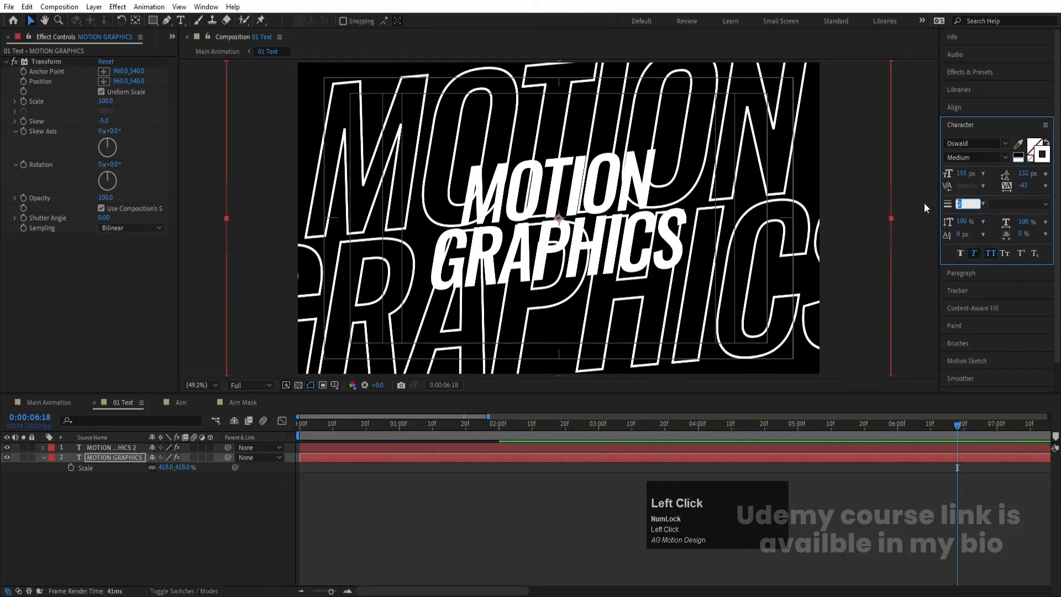
type(".2")
key("Return")
left_click(44, 529)
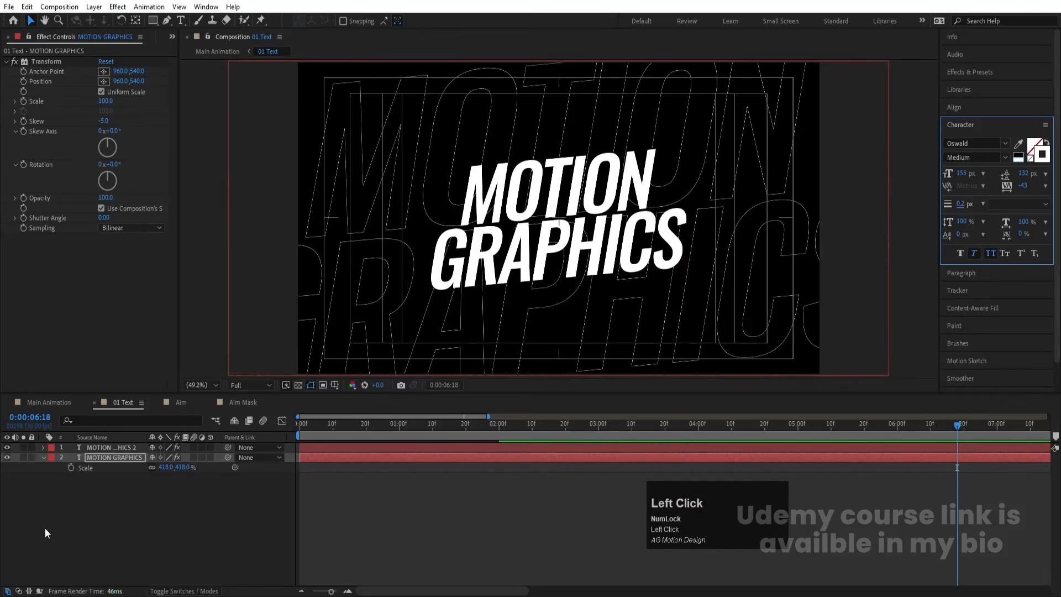
- Return to the Main Animation composition and preview the animation from the start
left_click(49, 403)
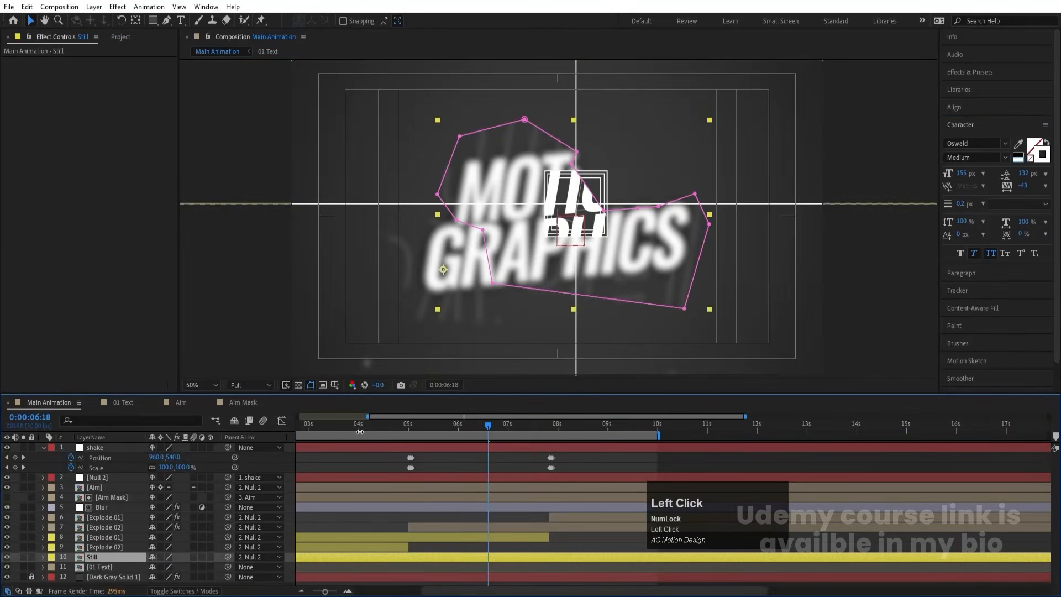
left_click_drag(354, 423, 183, 429)
key("space")
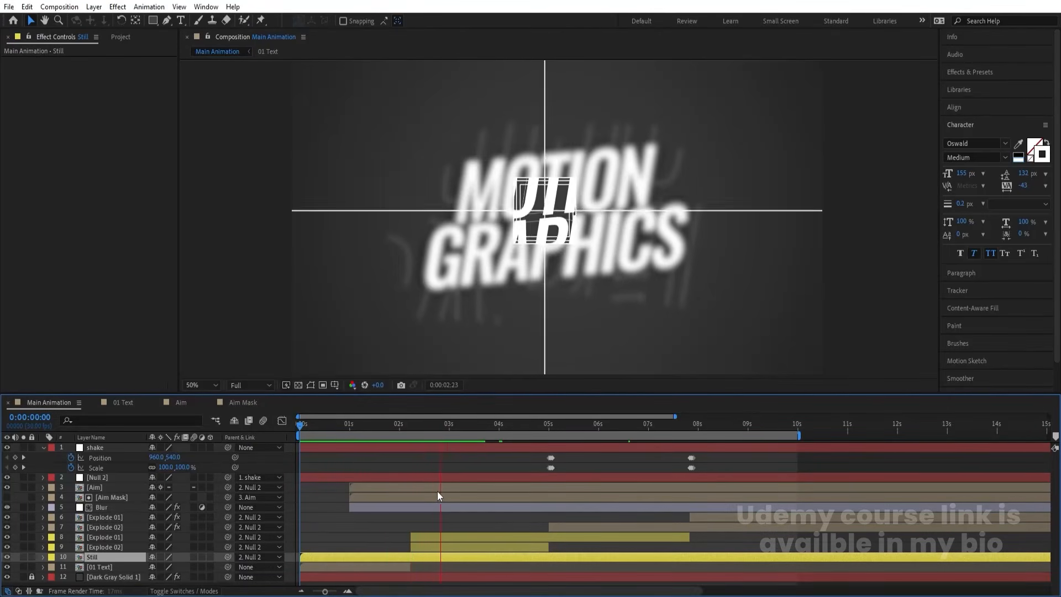
key("space")
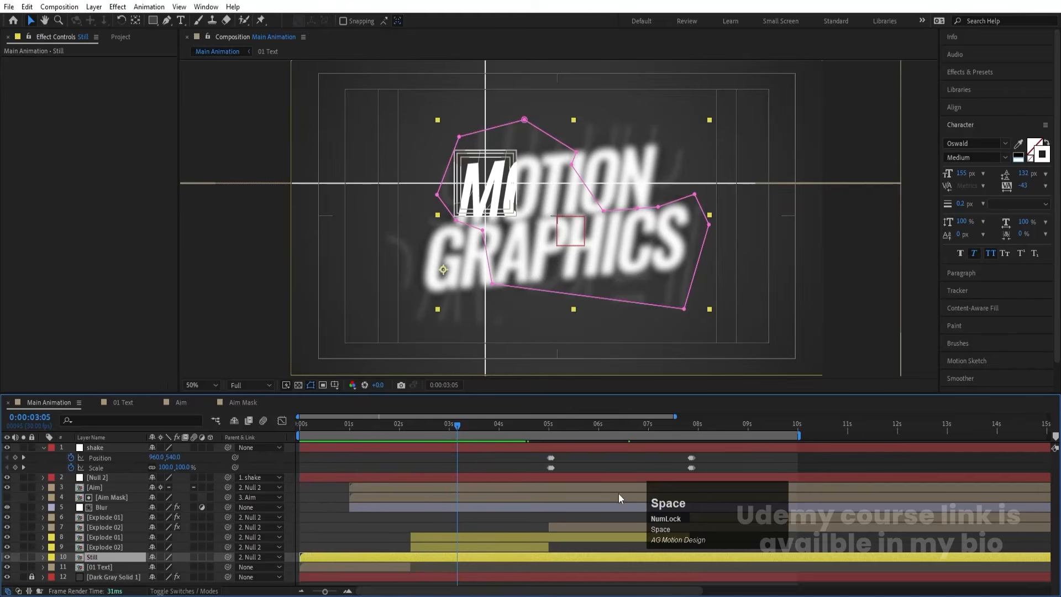
- Cut the enlarged outline text layer from the 01 Text composition and paste it into Main Animation
double_click(393, 567)
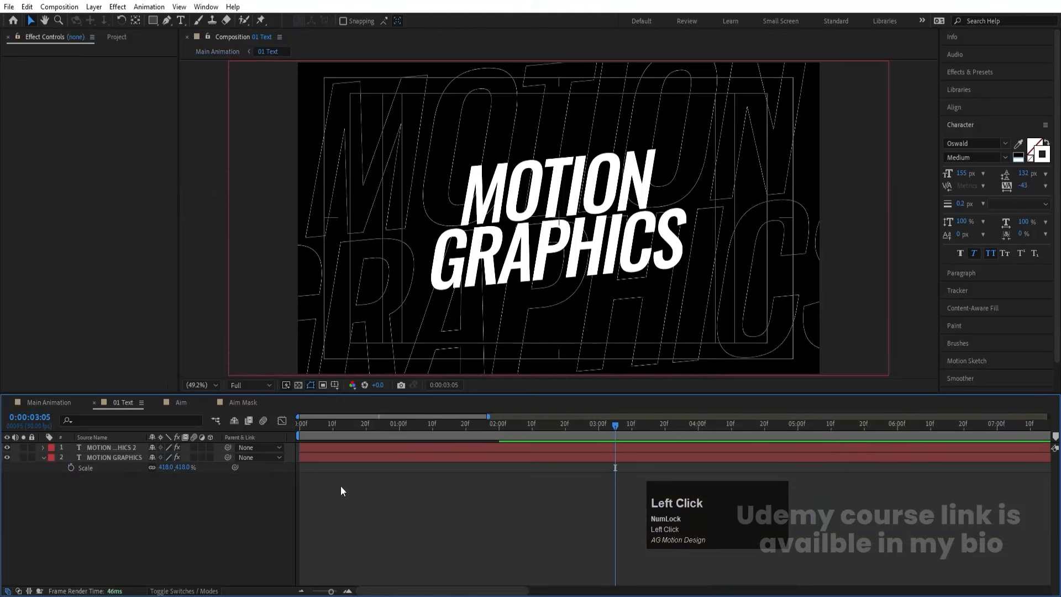
left_click(114, 458)
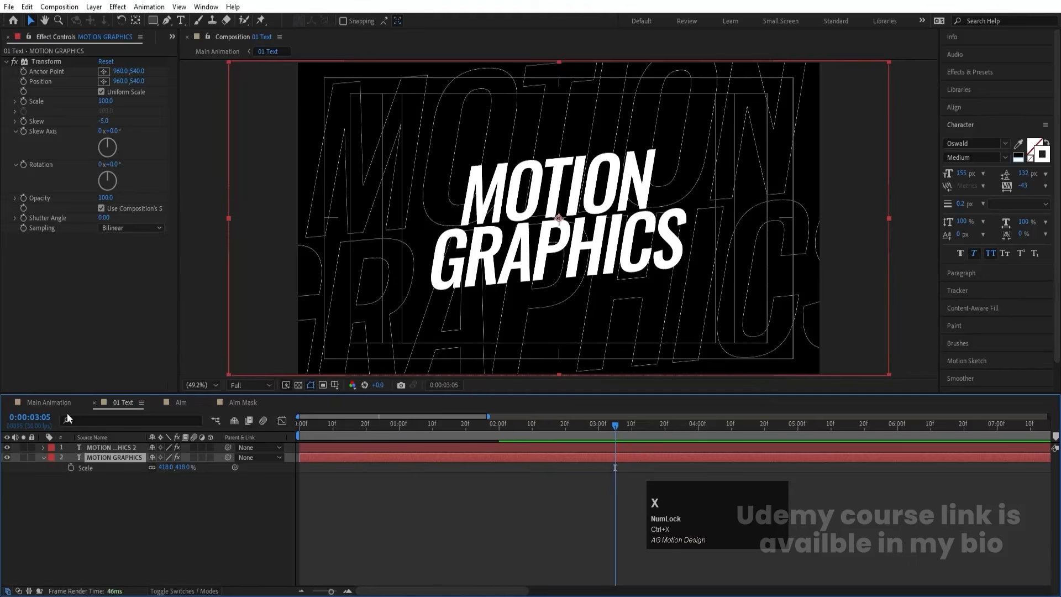
left_click(121, 522)
left_click(49, 403)
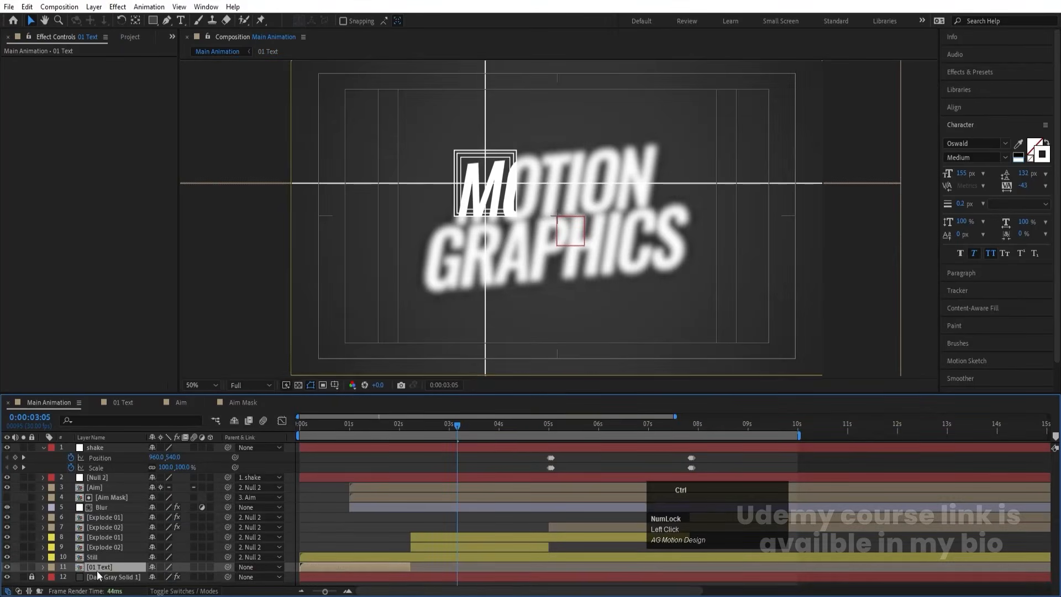
key("ctrl+v")
- Place the outline text layer just above Dark Gray Solid 1, parented to Null 2, and preview the animation
scroll(98, 570, "down", 3)
left_click_drag(101, 559, 115, 574)
left_click(254, 573)
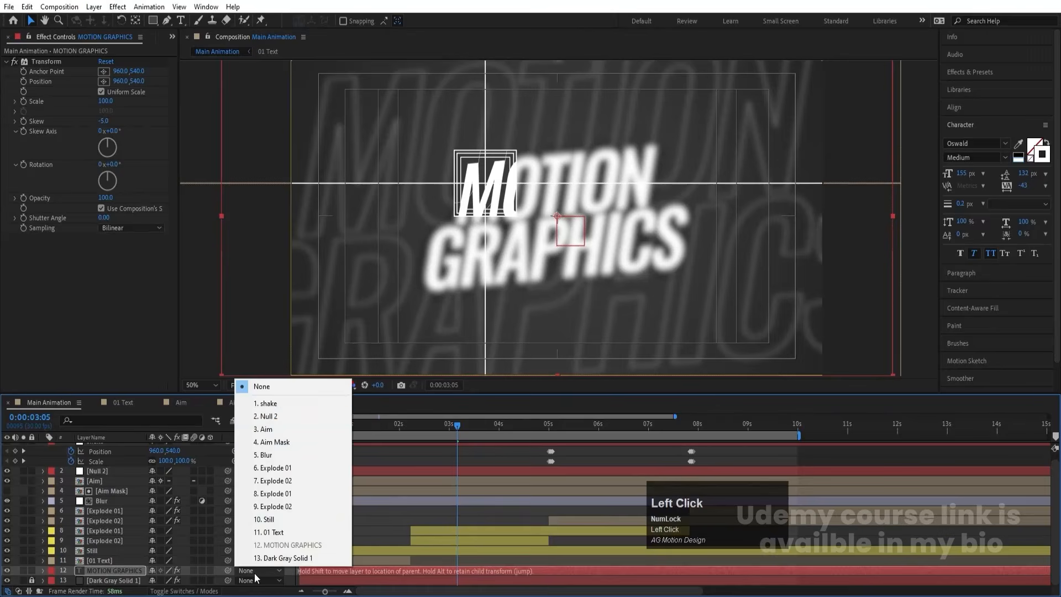
left_click(265, 415)
key("space")
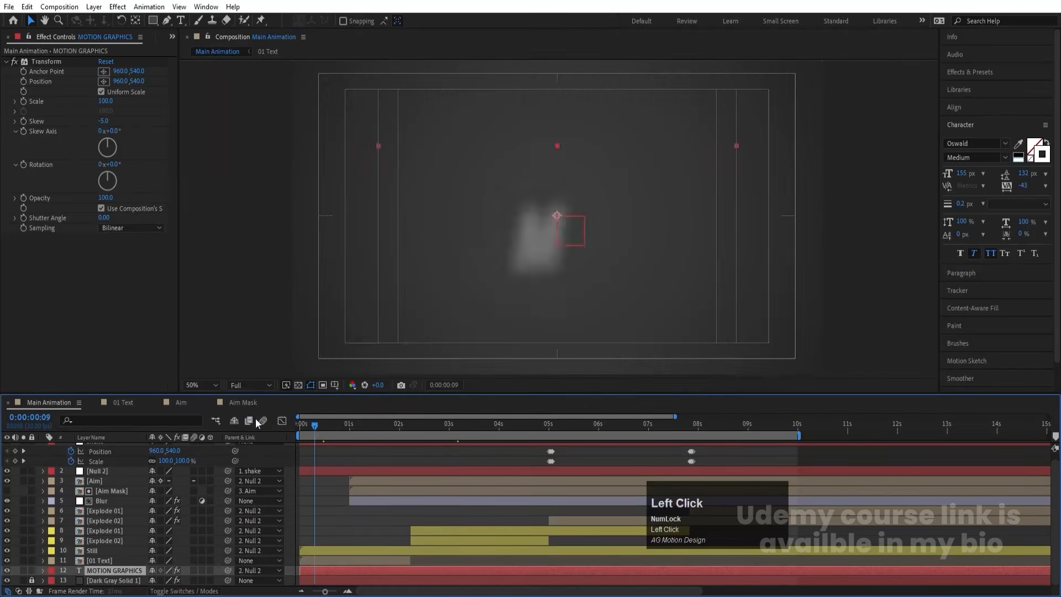
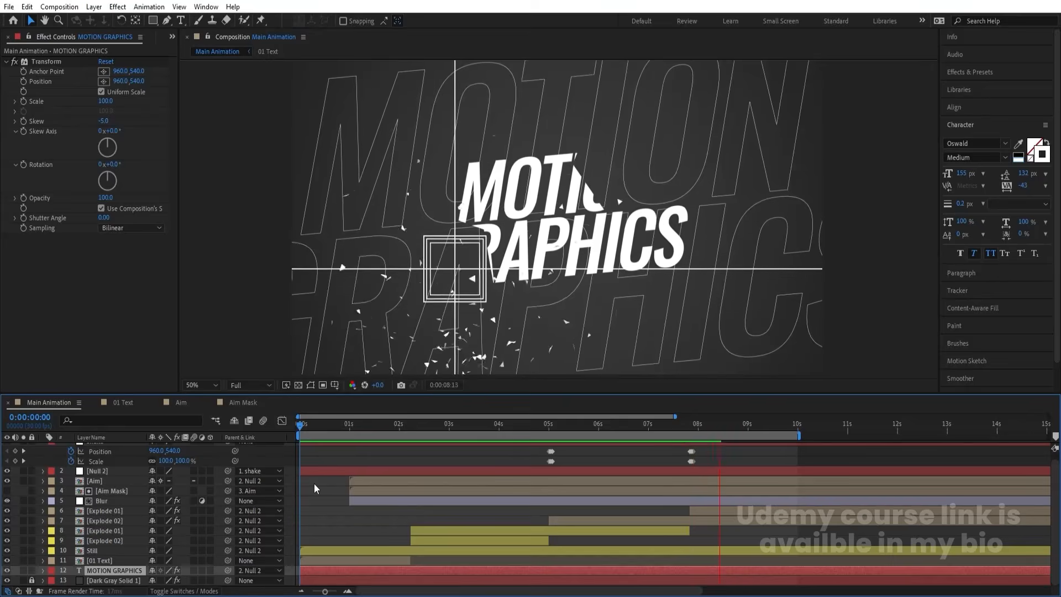
key("space")
- Enable motion blur on all unlocked layers of Main Animation and preview the composition from the start
scroll(194, 519, "up", 1)
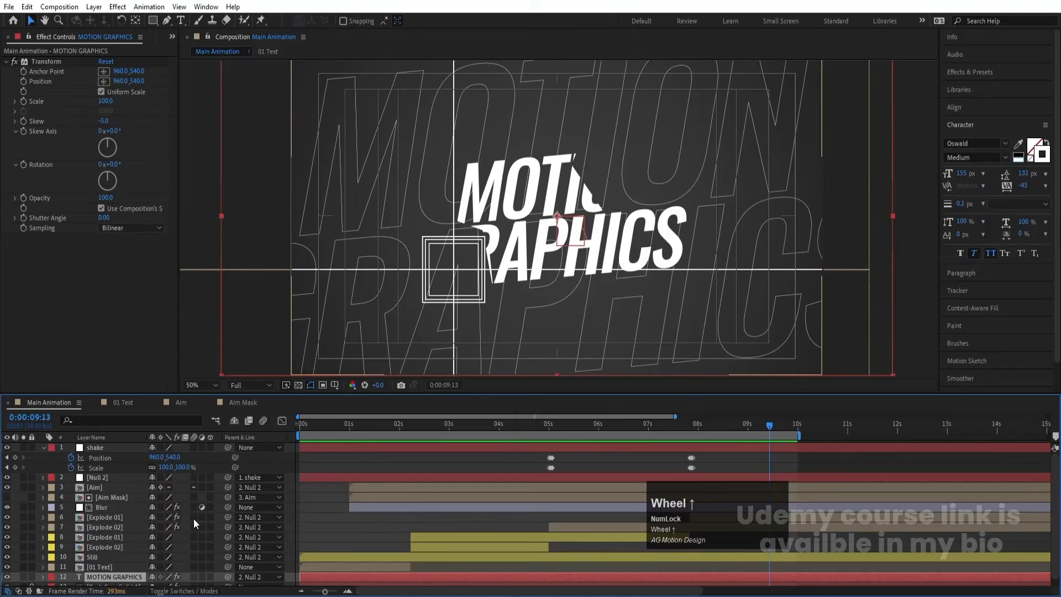
key("ctrl+a")
left_click(193, 477)
left_click(313, 465)
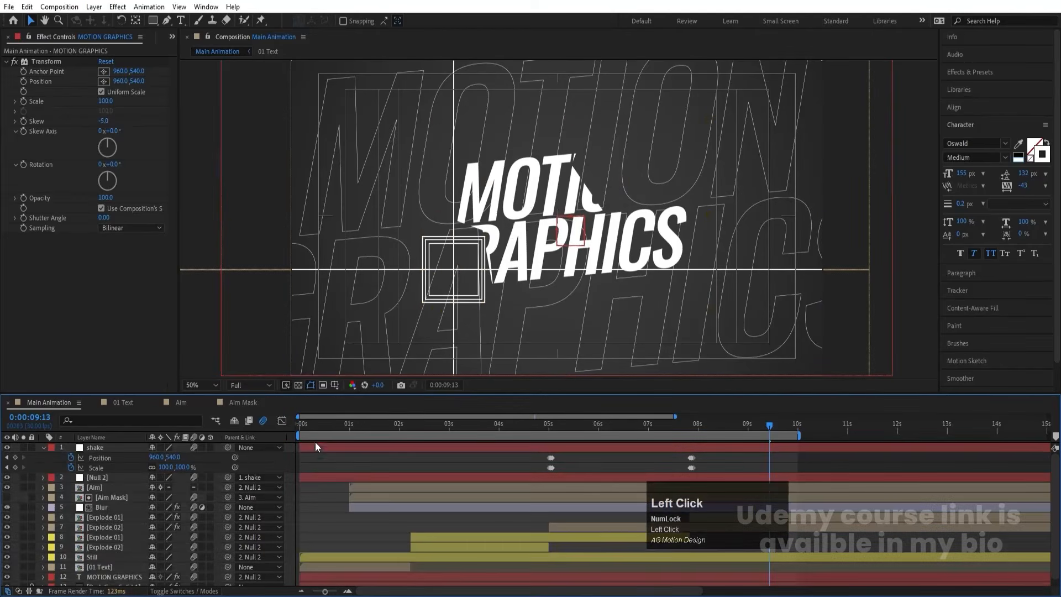
left_click(301, 430)
key("space")
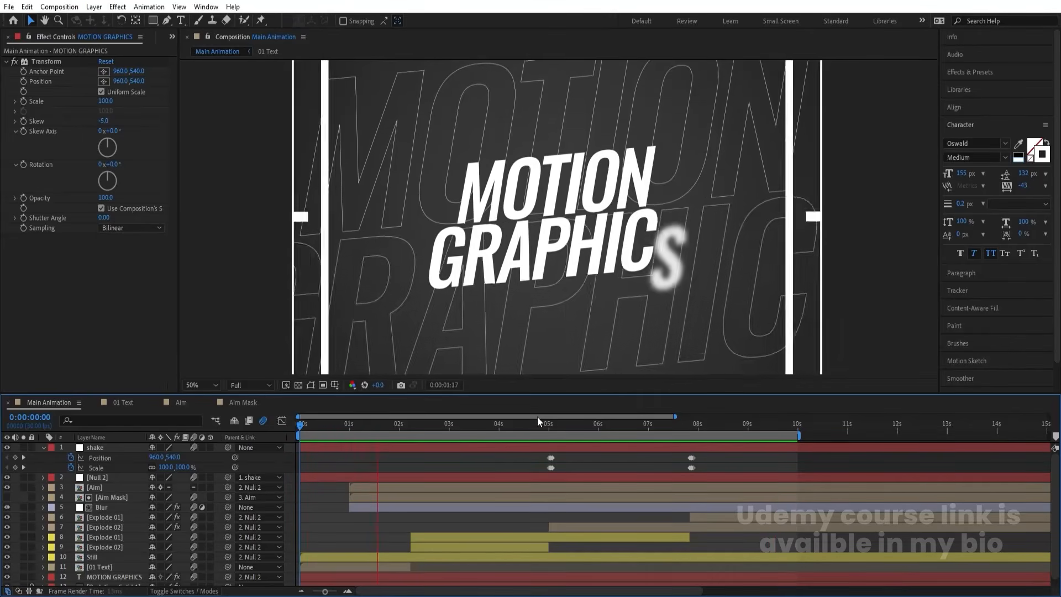
key("space")
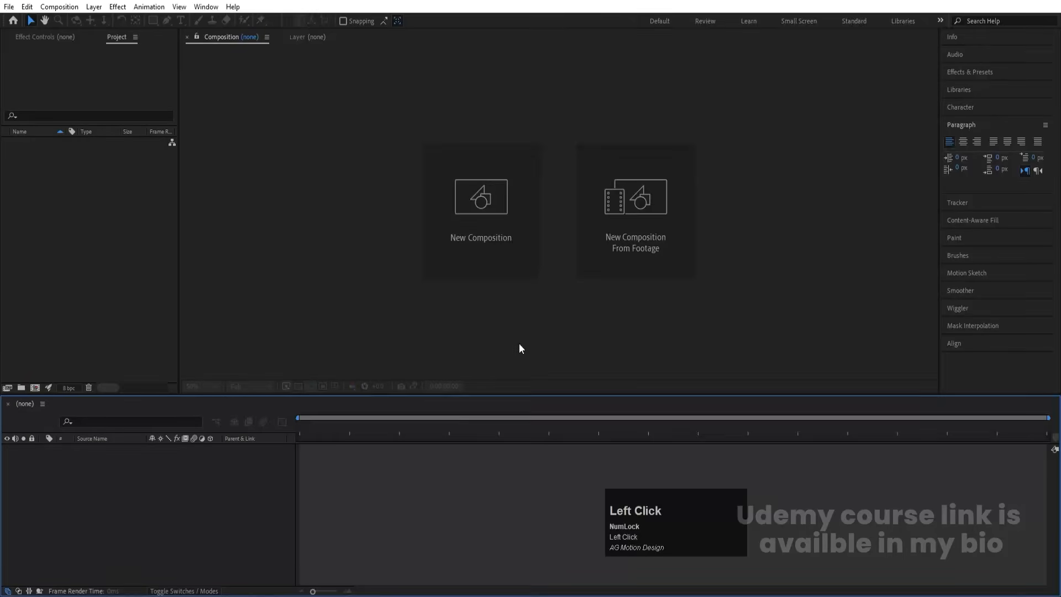
- Create a 1920 x 1080 px, 30 fps, 30-second composition named Main Animation with a white background and show its title/action safe guides
left_click(493, 220)
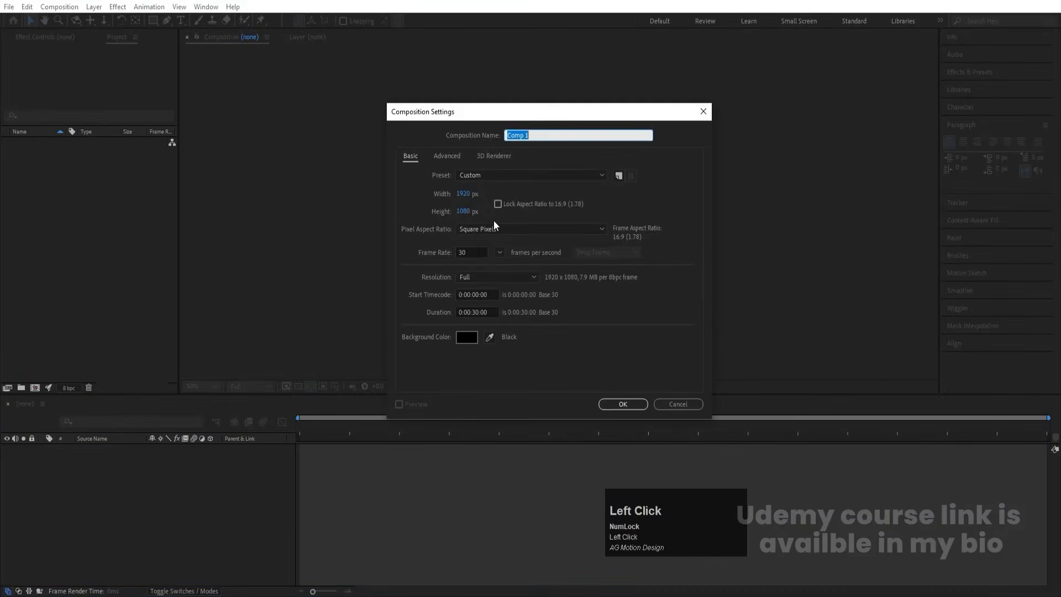
type("Main Animation")
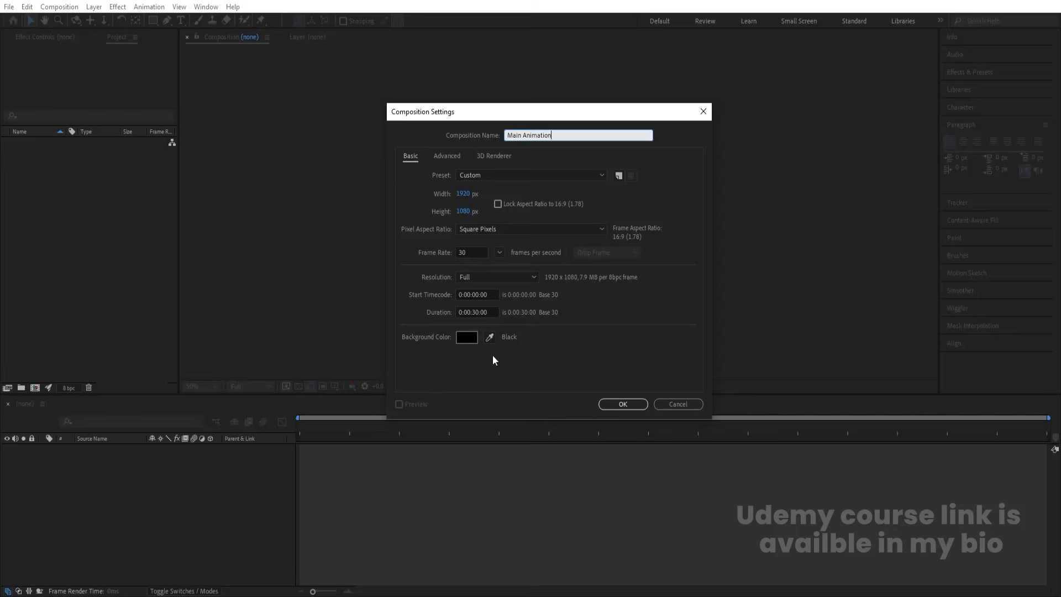
left_click(467, 337)
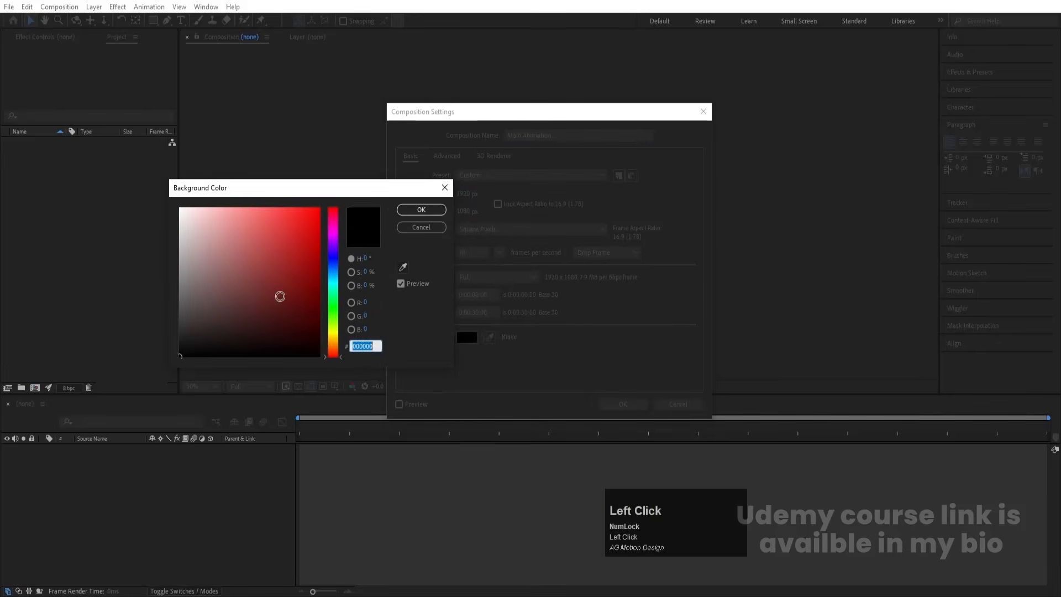
left_click(421, 213)
left_click(623, 404)
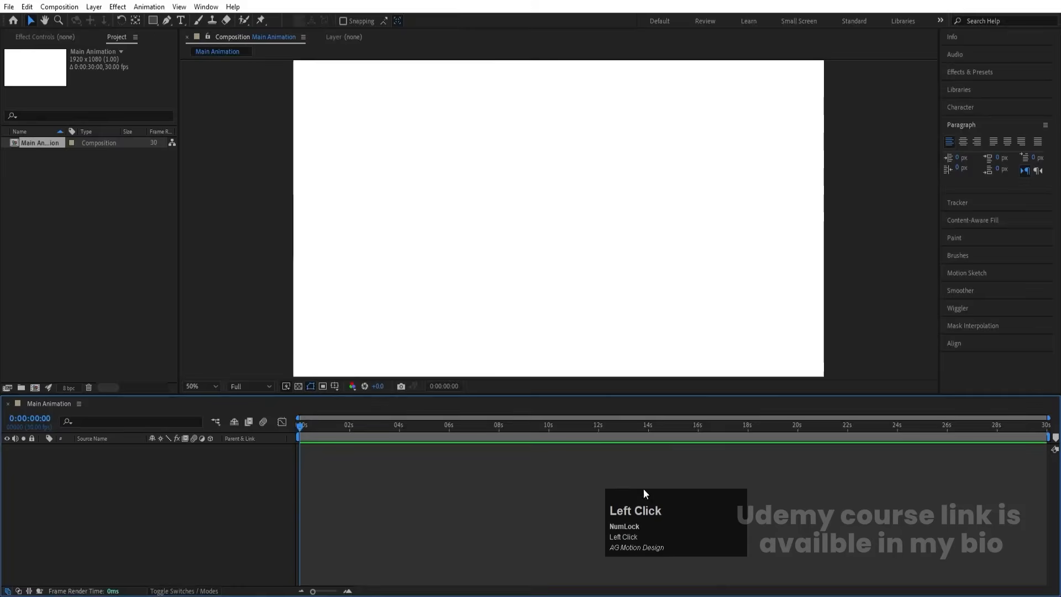
left_click(335, 386)
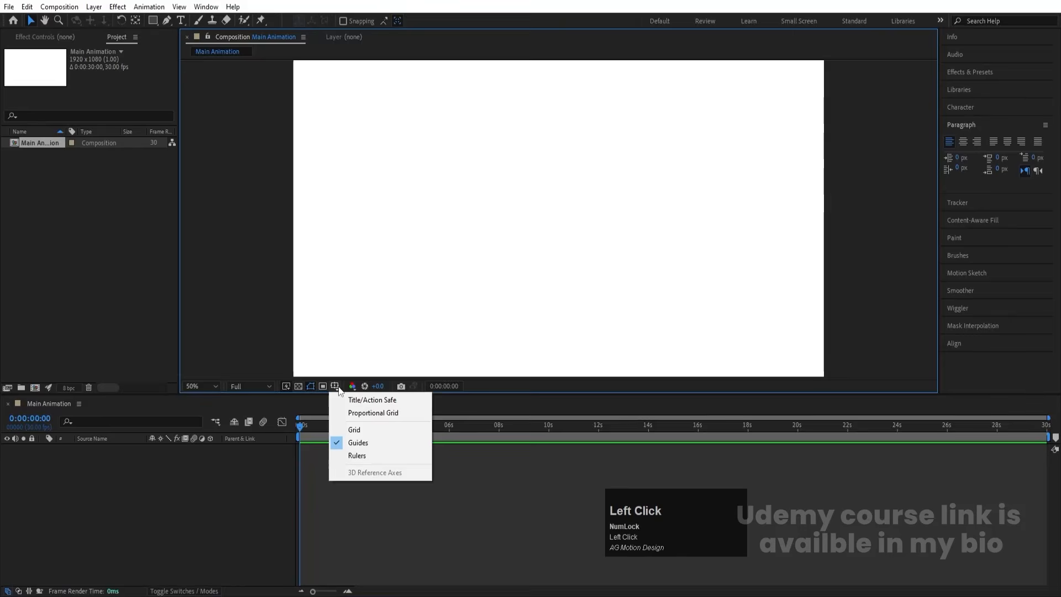
left_click(365, 399)
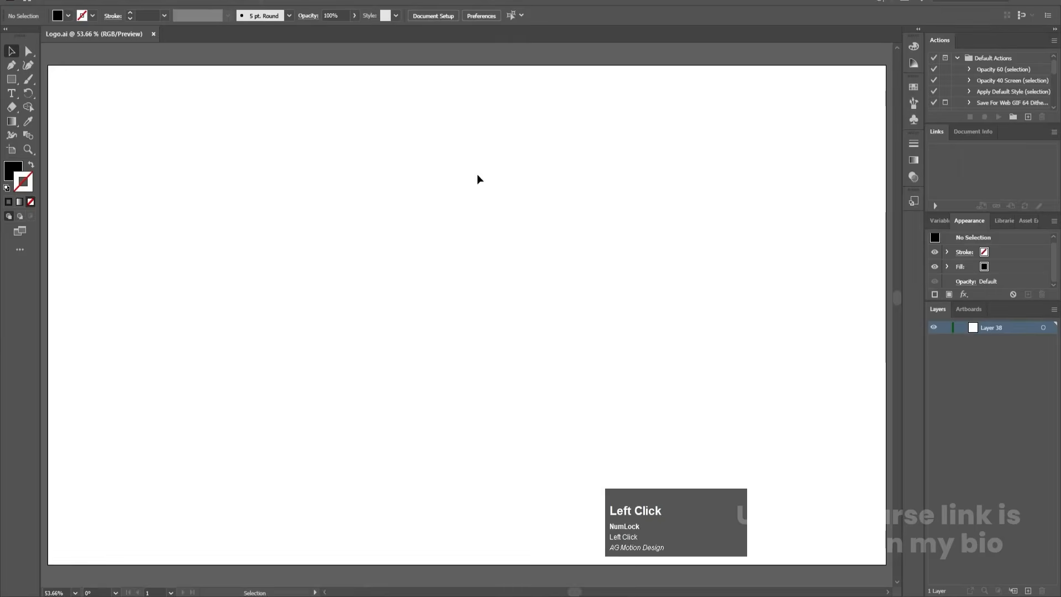
left_click(58, 1)
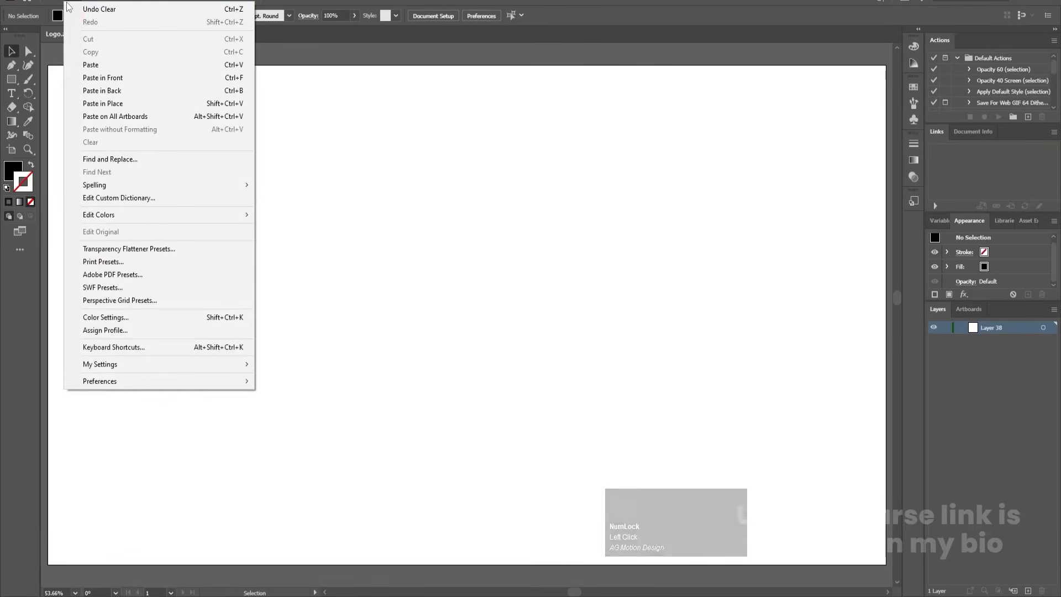
left_click(68, 9)
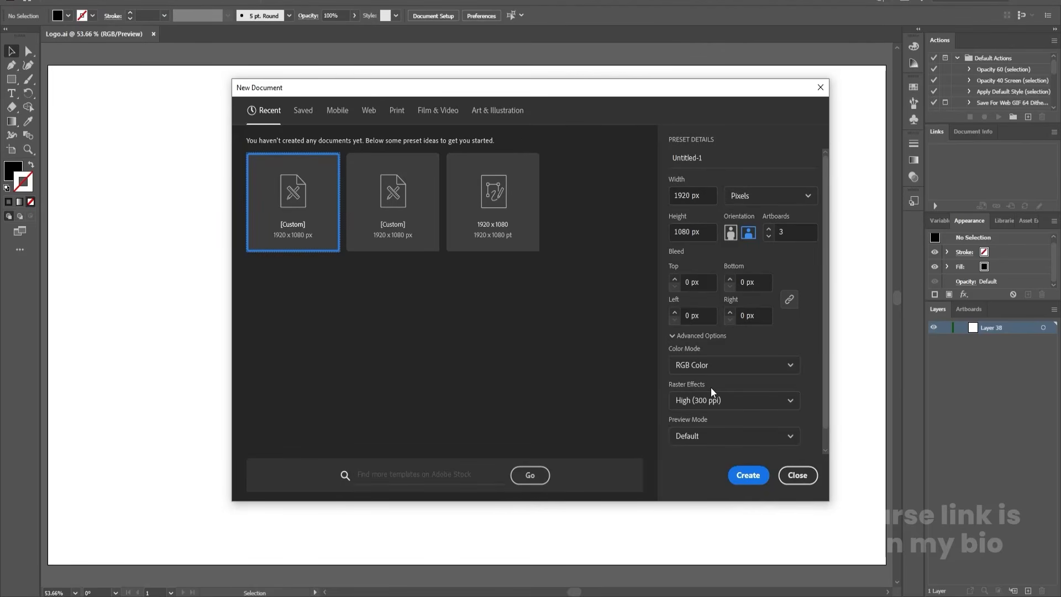
left_click(785, 481)
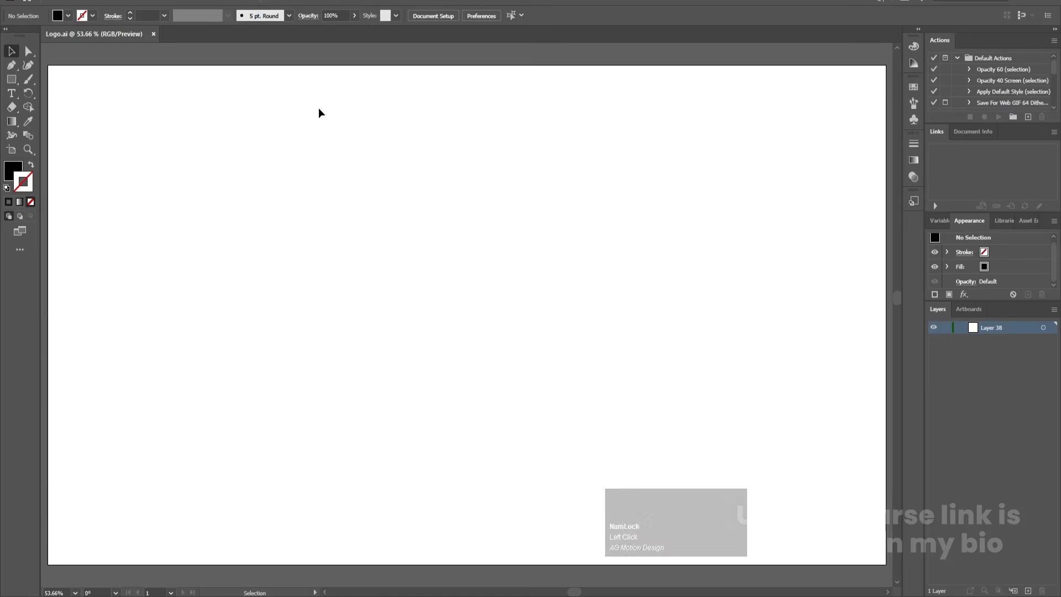
- Place Adidas-Logo.png from the file folder onto the Illustrator artboard of Logo.ai and shift it horizontally to about X 948 px
left_click(289, 589)
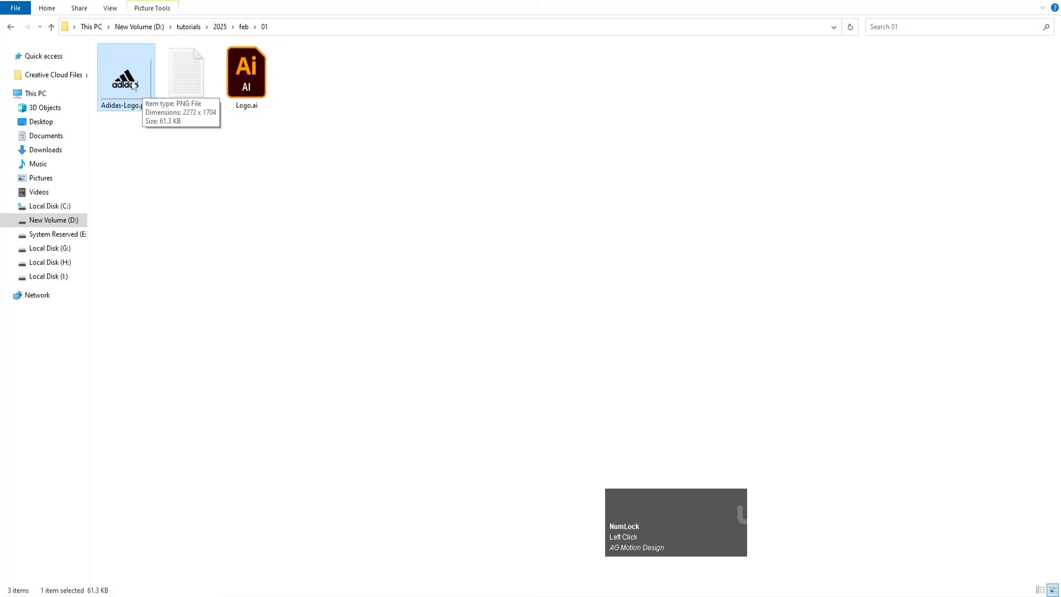
left_click_drag(133, 83, 503, 301)
scroll(502, 301, "down", 3)
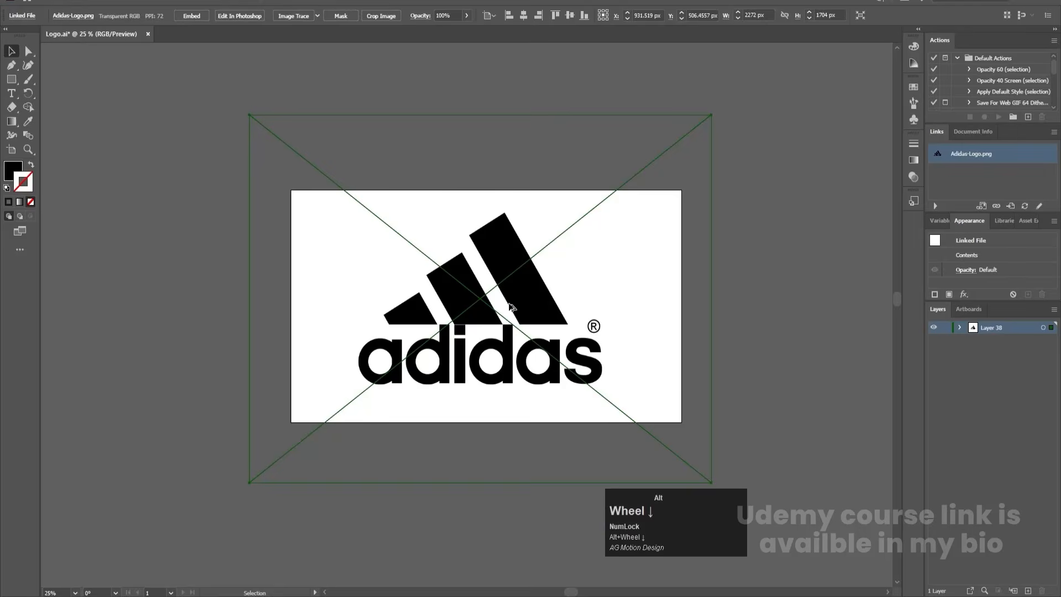
scroll(510, 306, "up", 3)
scroll(510, 306, "down", 5)
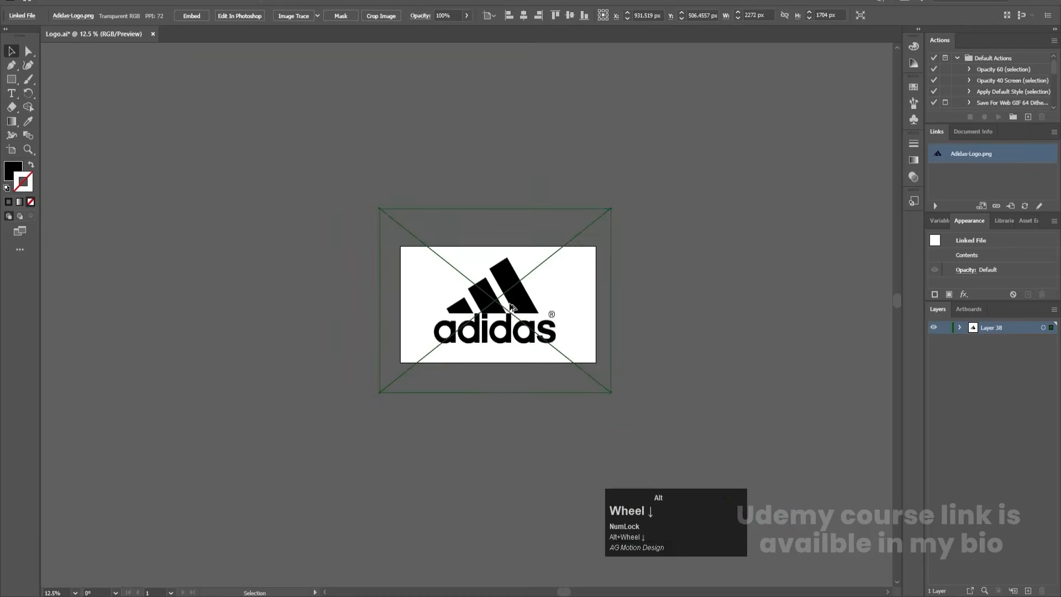
scroll(511, 308, "up", 3)
scroll(510, 308, "up", 2)
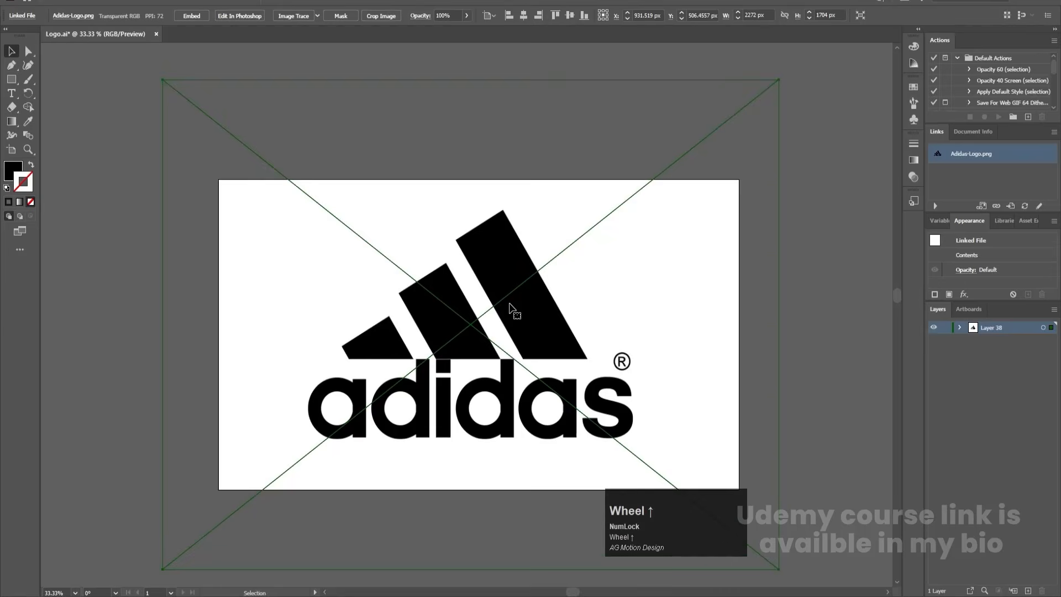
scroll(509, 303, "up", 1)
left_click_drag(520, 332, 525, 334)
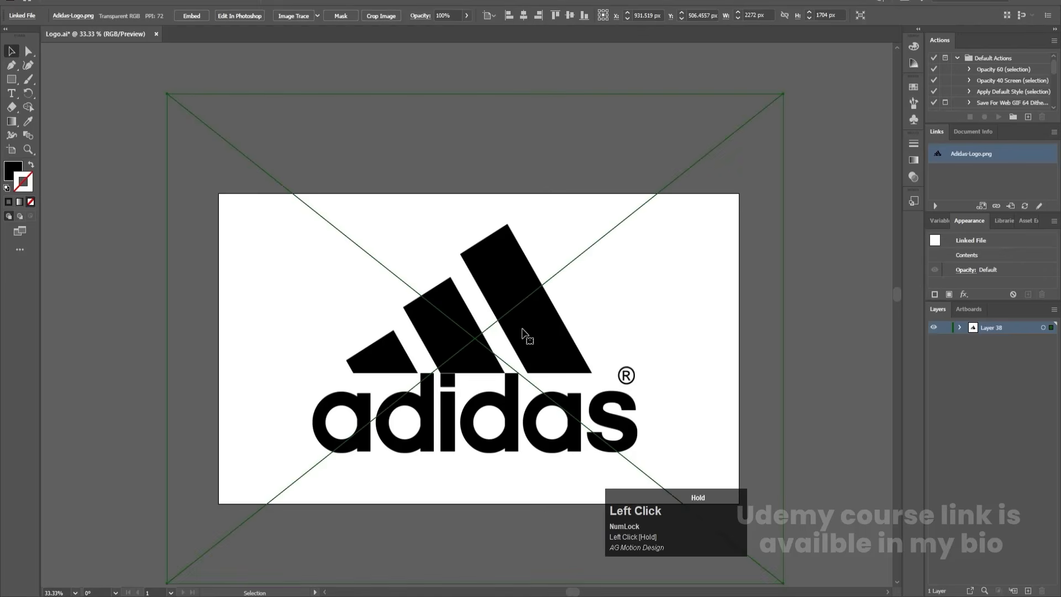
- Image-trace the placed adidas logo with the default preset and expand the tracing into vector paths
left_click(289, 15)
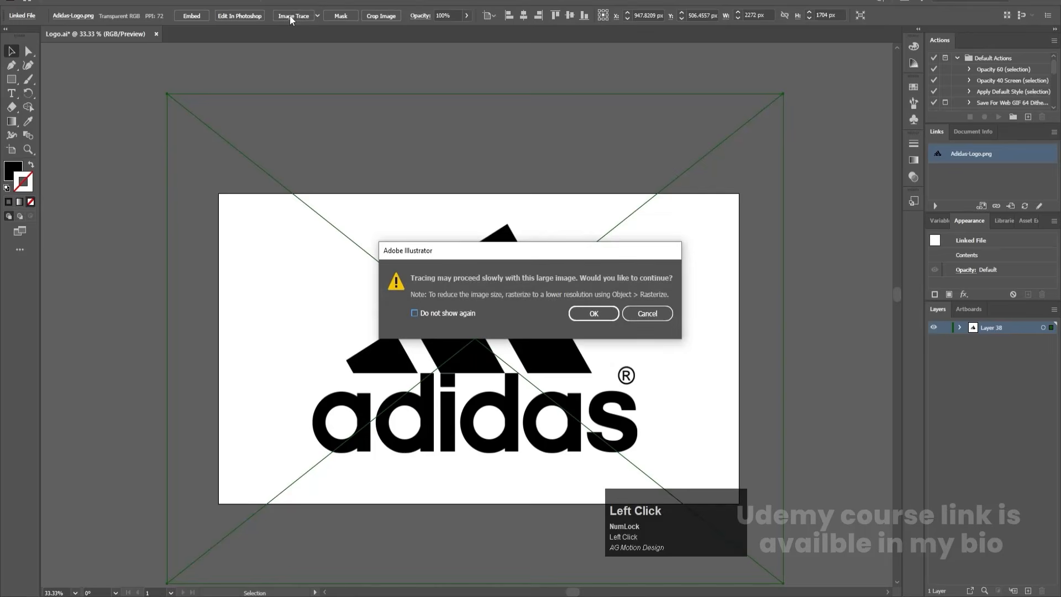
left_click(605, 319)
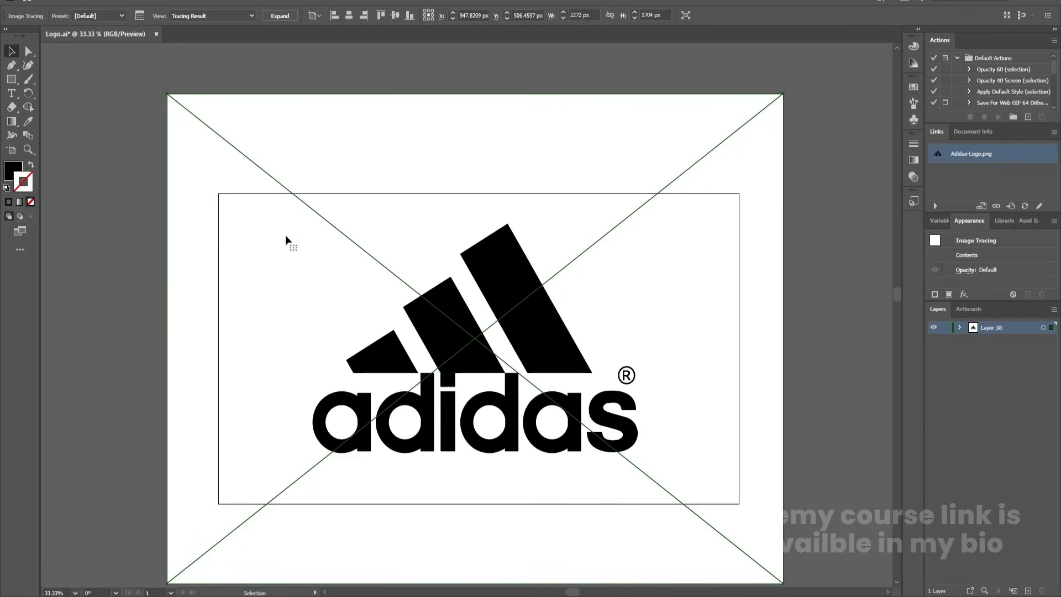
left_click(273, 17)
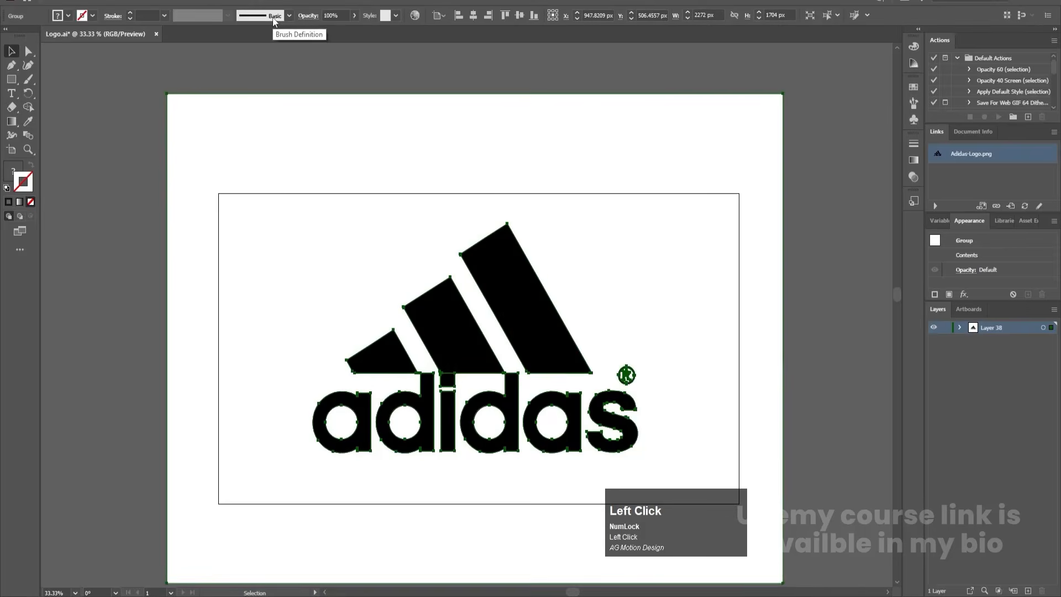
left_click(636, 90)
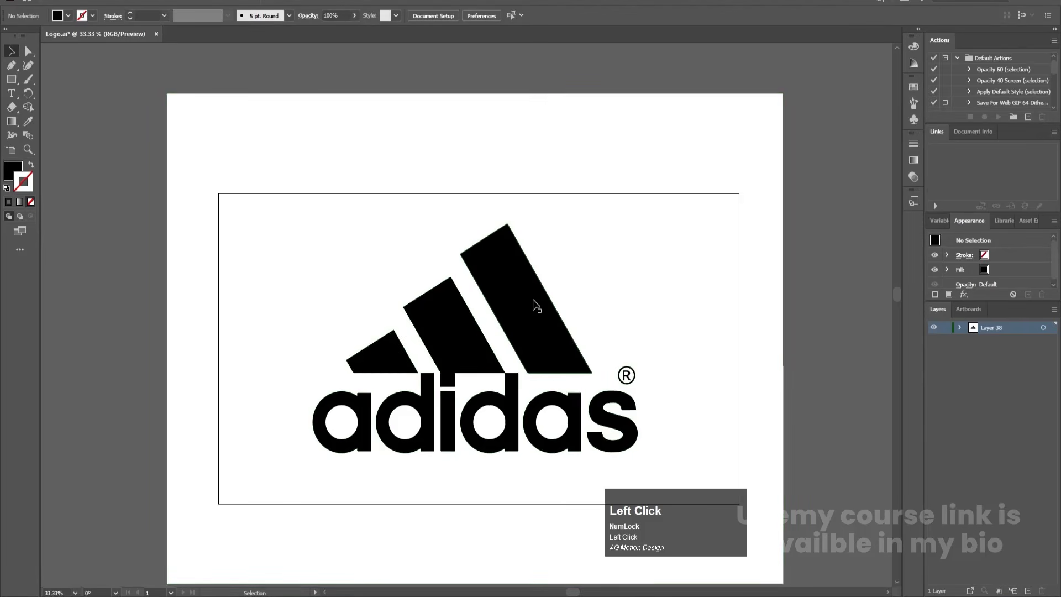
- Ungroup the expanded logo tracing into separate shapes and clear the selection
left_click(628, 262)
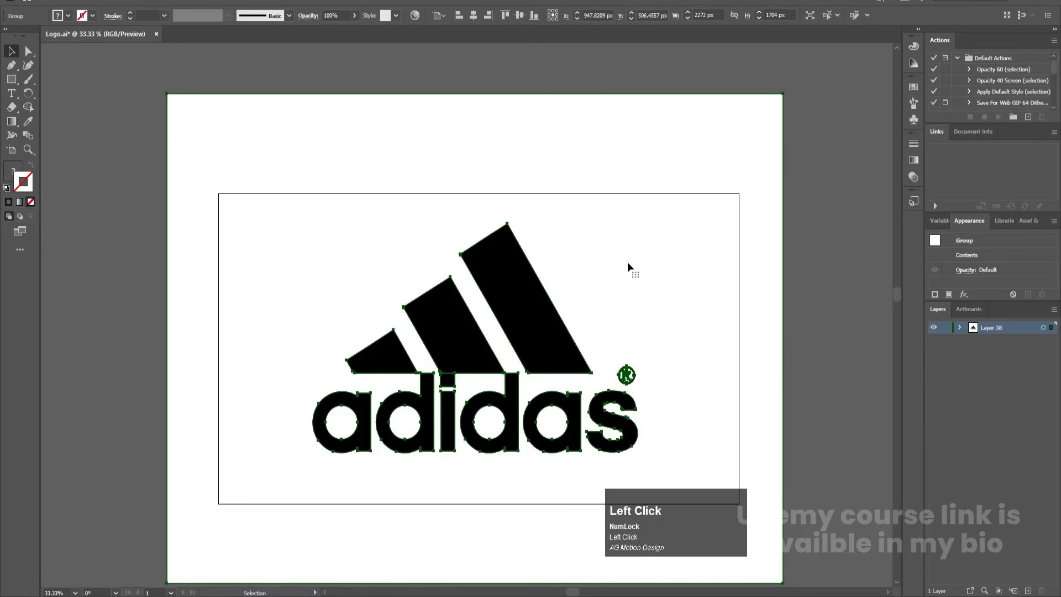
right_click(628, 262)
left_click(663, 360)
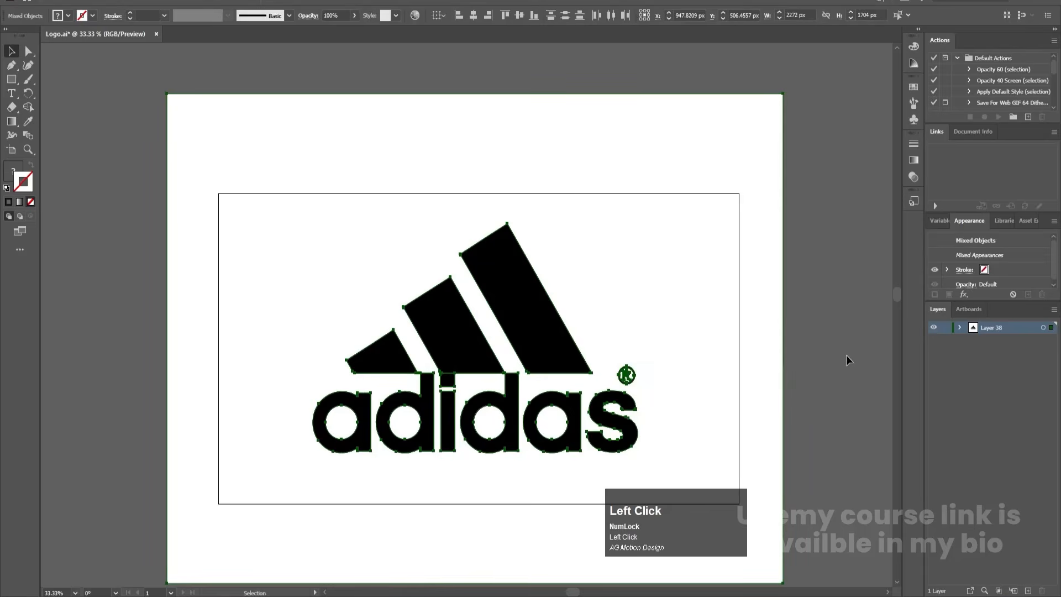
left_click(846, 354)
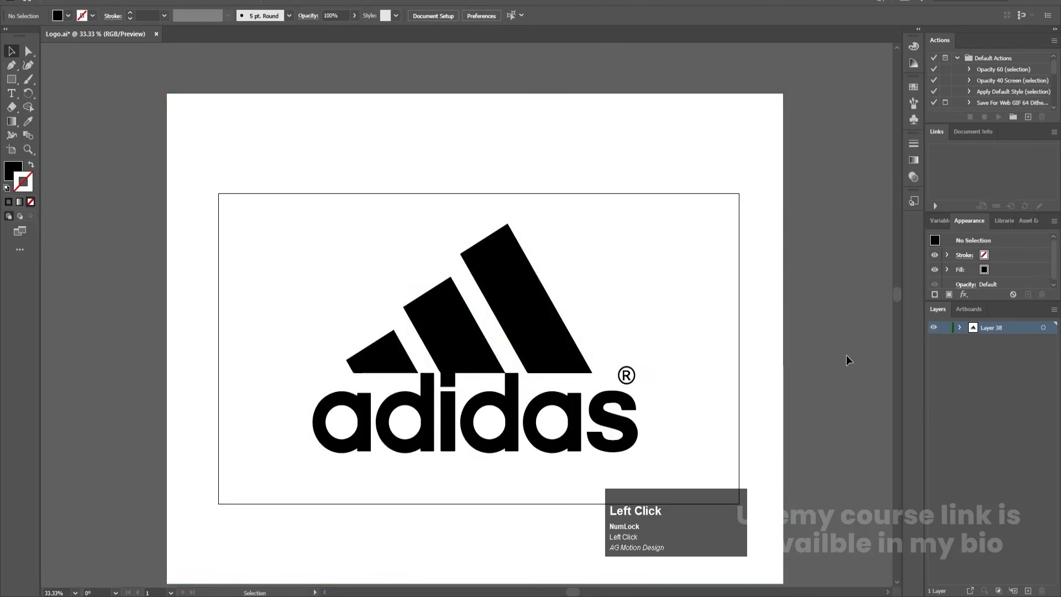
- Delete the white background shape and the white fills inside the letters of the adidas wordmark
left_click(673, 204)
key("Delete")
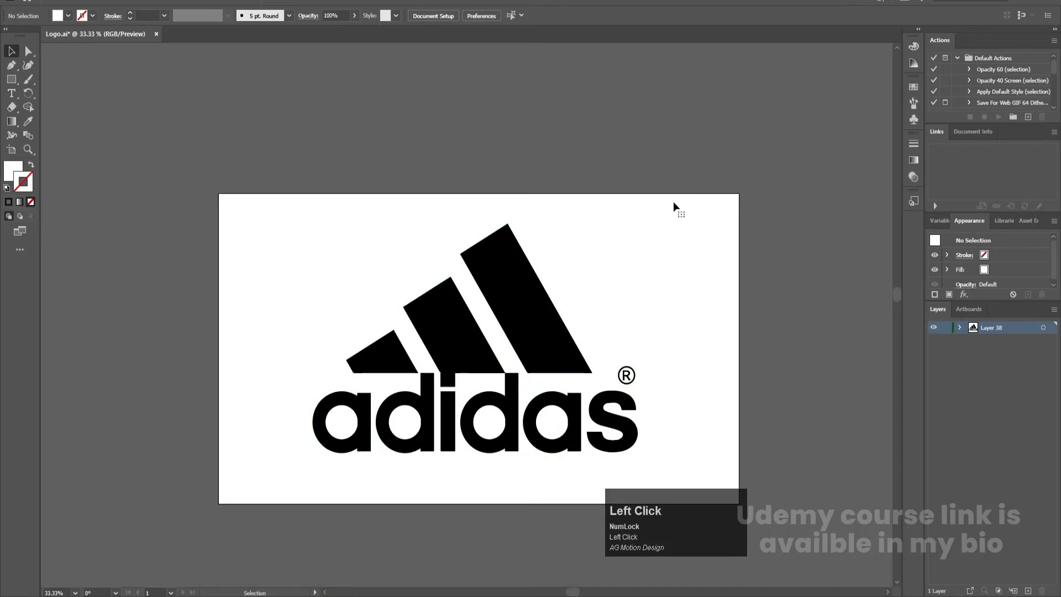
left_click(357, 424)
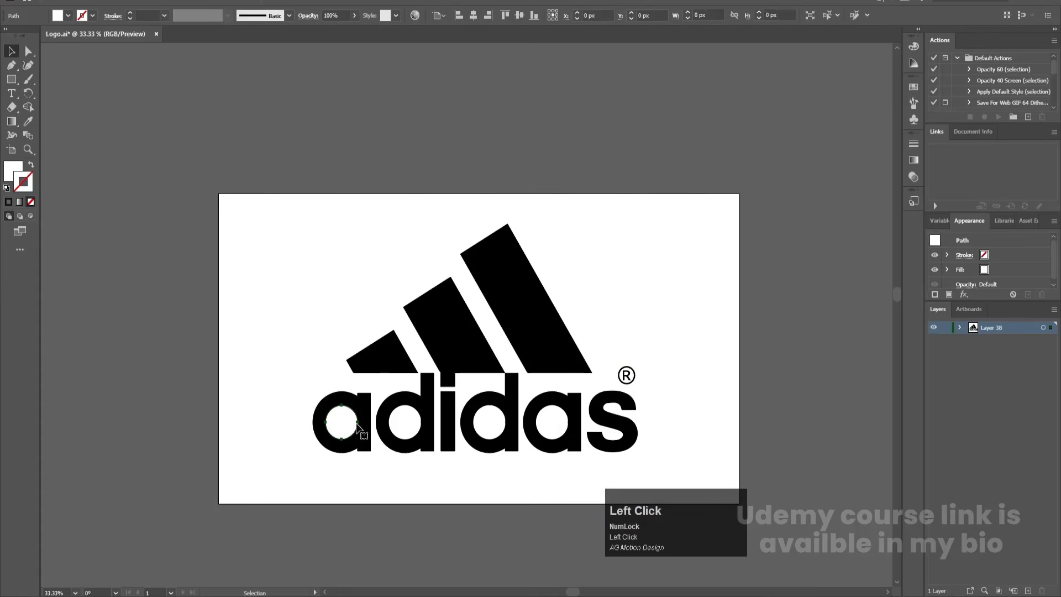
key("Delete")
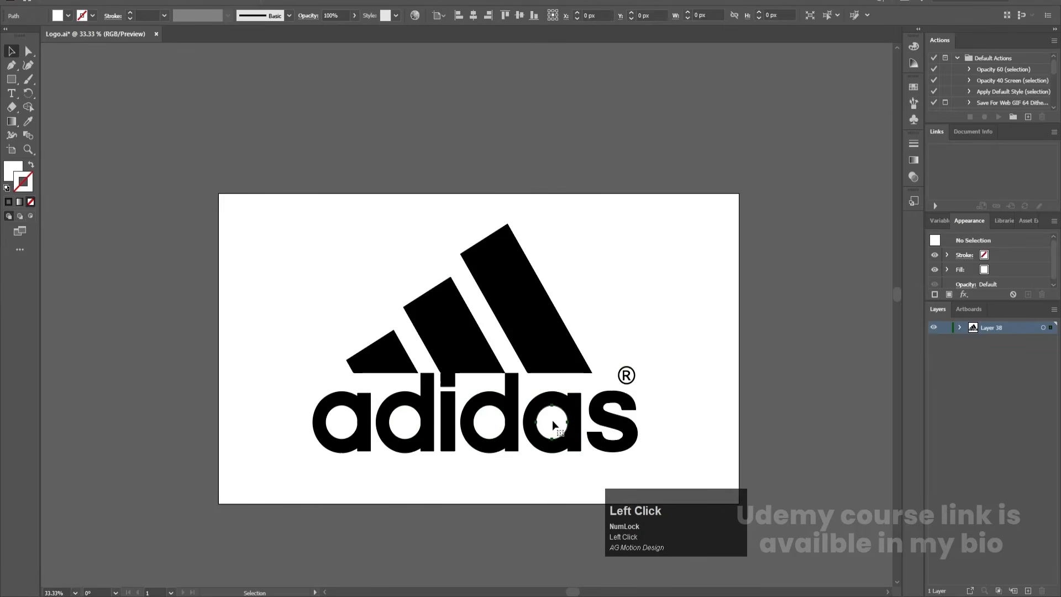
- Delete the white shapes inside the registered trademark symbol and fit the artboard in view
scroll(639, 393, "up", 1)
scroll(638, 450, "up", 3)
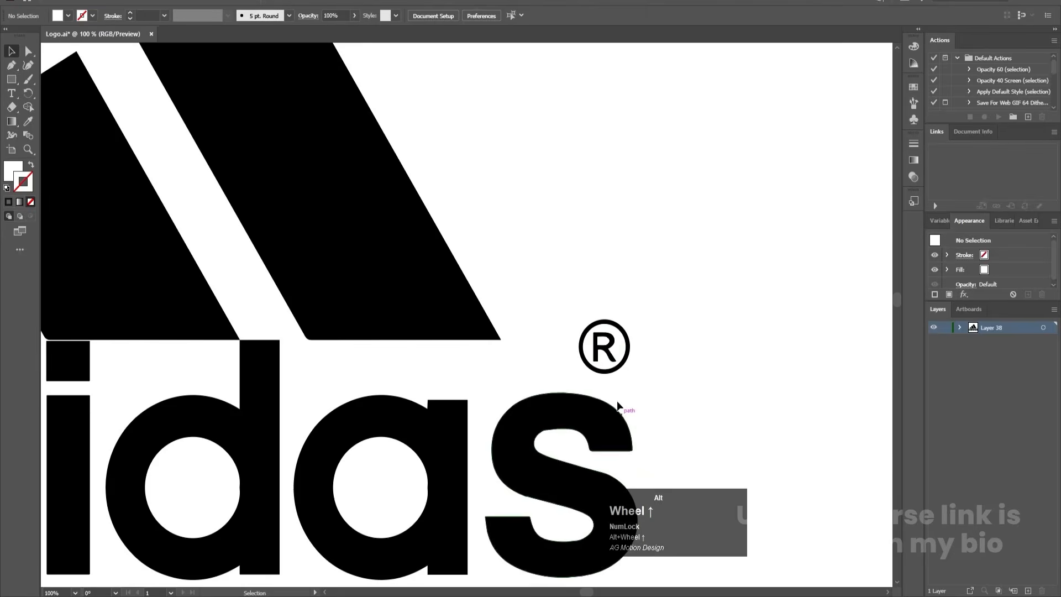
left_click(606, 344)
key("Delete")
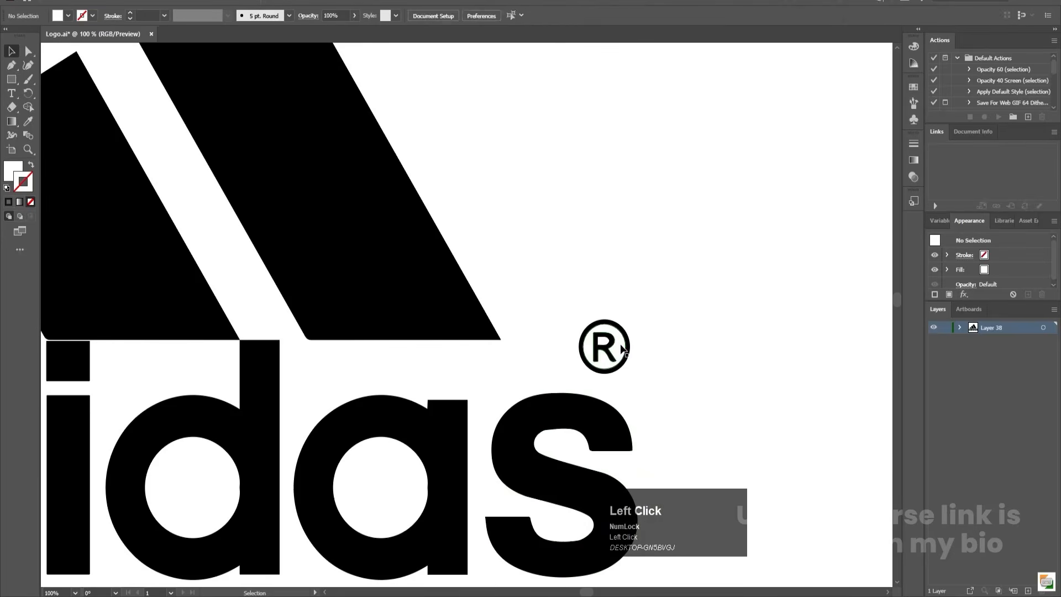
left_click(620, 345)
key("Delete")
key("ctrl+0")
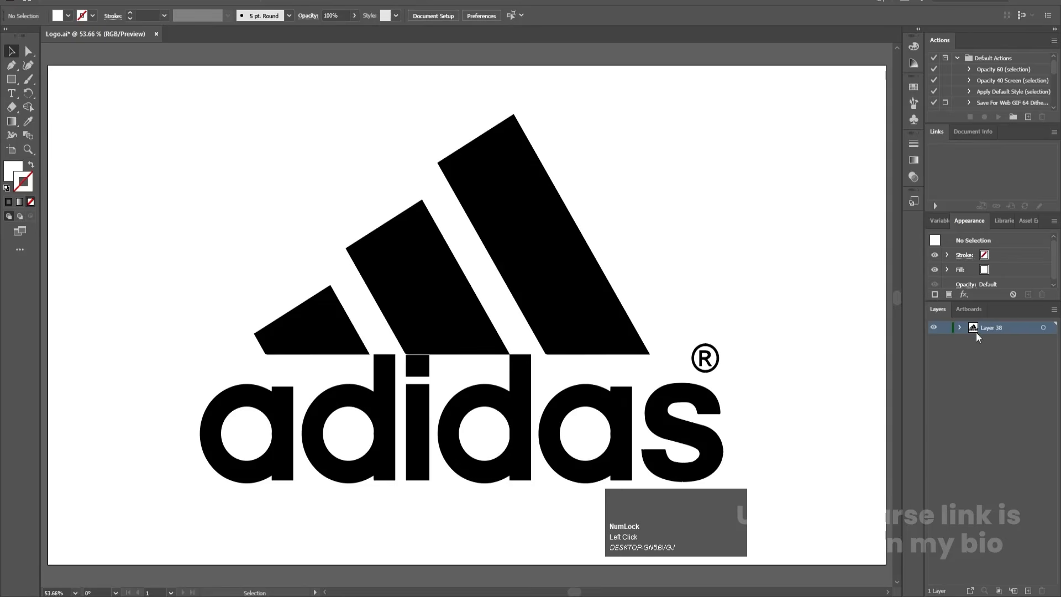
- Move the smallest stripe of the logo, kept in place, onto a new layer named 1
left_click(960, 328)
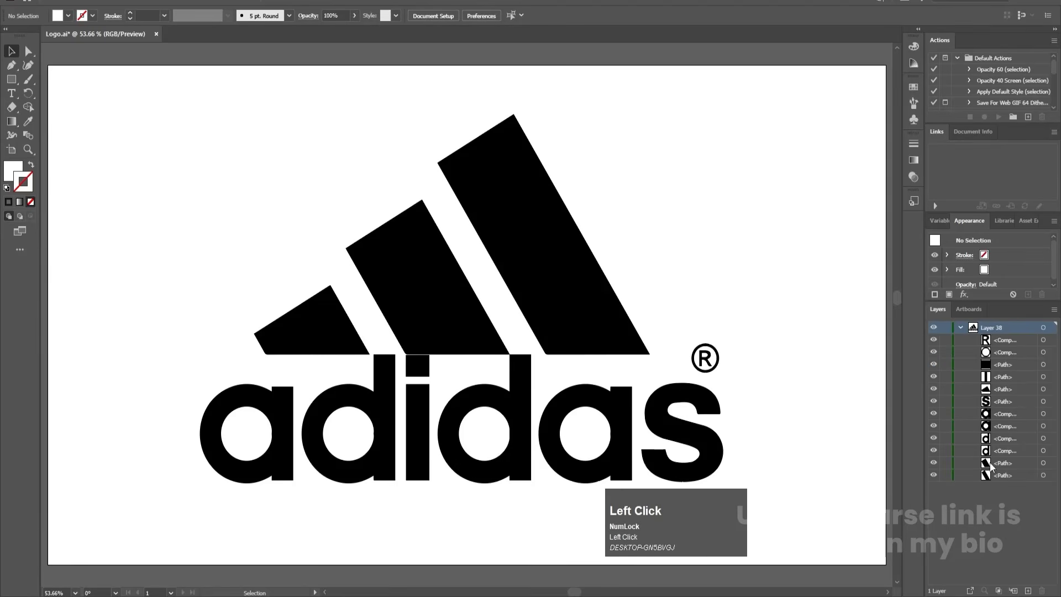
left_click(964, 328)
left_click(345, 318, "ctrl")
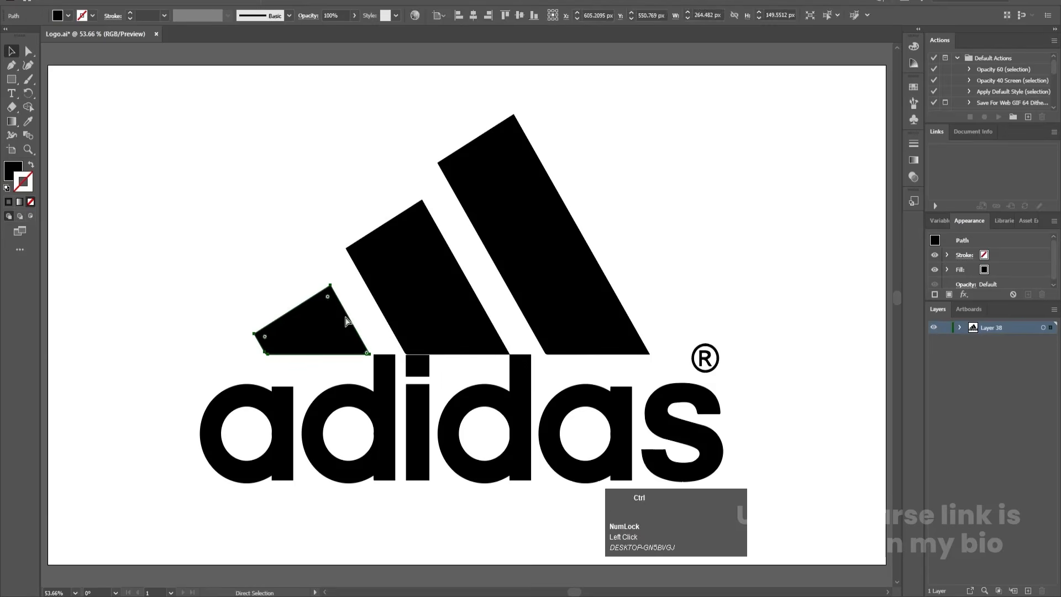
key("ctrl+x")
left_click(1028, 591)
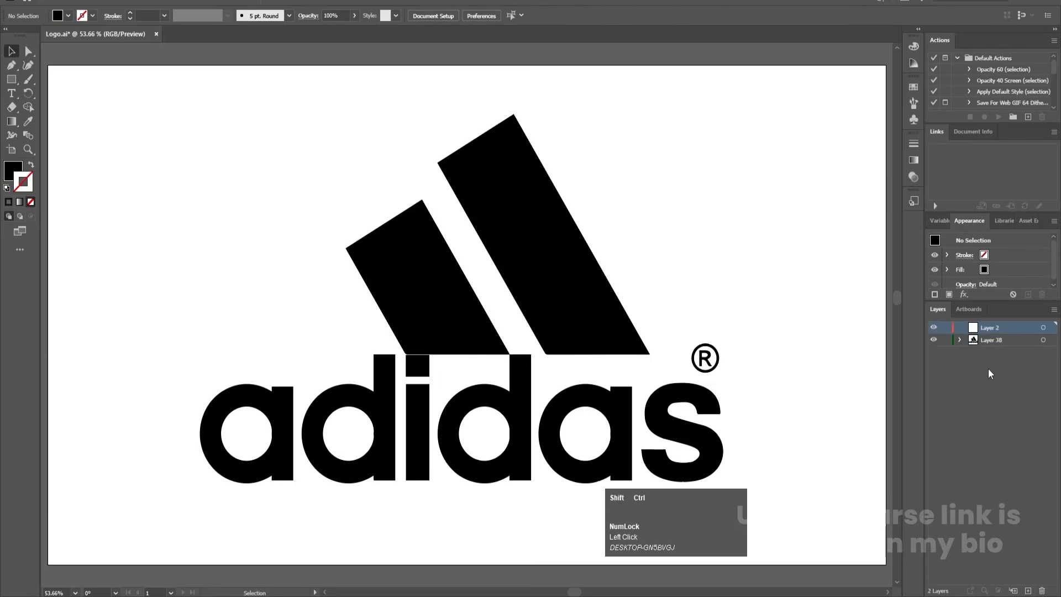
key("ctrl+shift+v")
double_click(989, 328)
type("1")
key("Return")
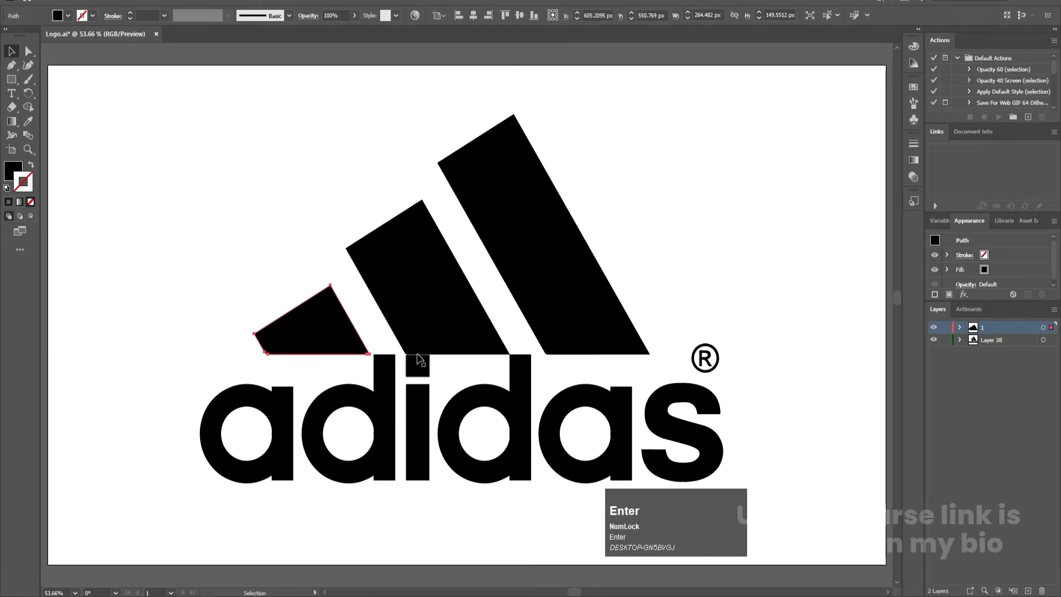
- Move the middle stripe, kept in place, onto a new layer named 2
left_click(421, 326)
key("ctrl+x")
left_click(1028, 591)
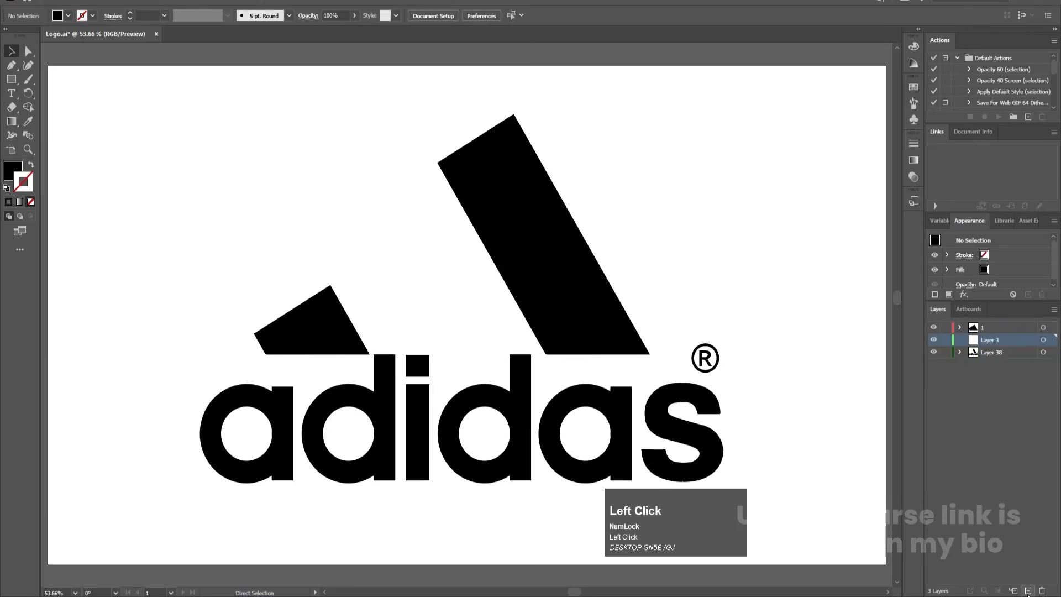
key("ctrl+shift+v")
left_click(991, 345)
double_click(991, 344)
type("2")
key("Return")
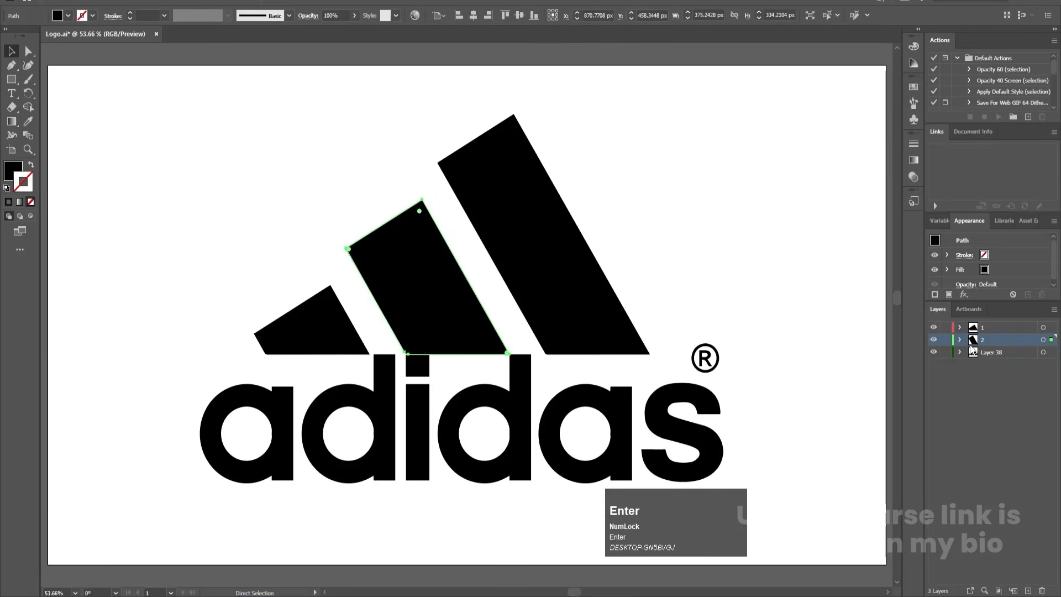
- Move the tallest stripe in place onto a new layer named 3 and toggle that layer's visibility to check it
left_click(542, 310)
key("ctrl+x")
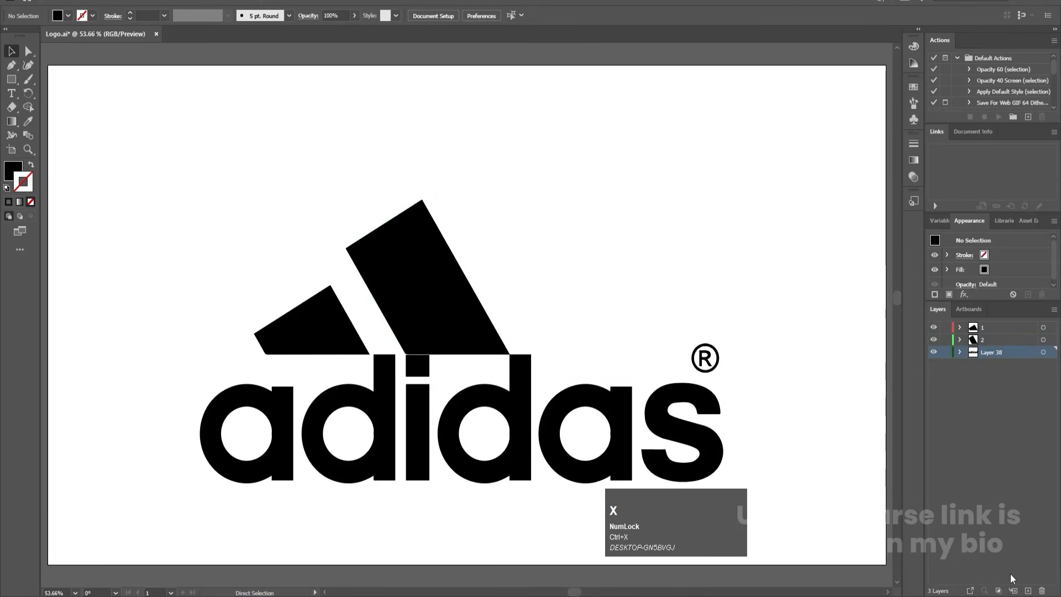
left_click(1028, 591)
key("ctrl+shift+v")
left_click(993, 356)
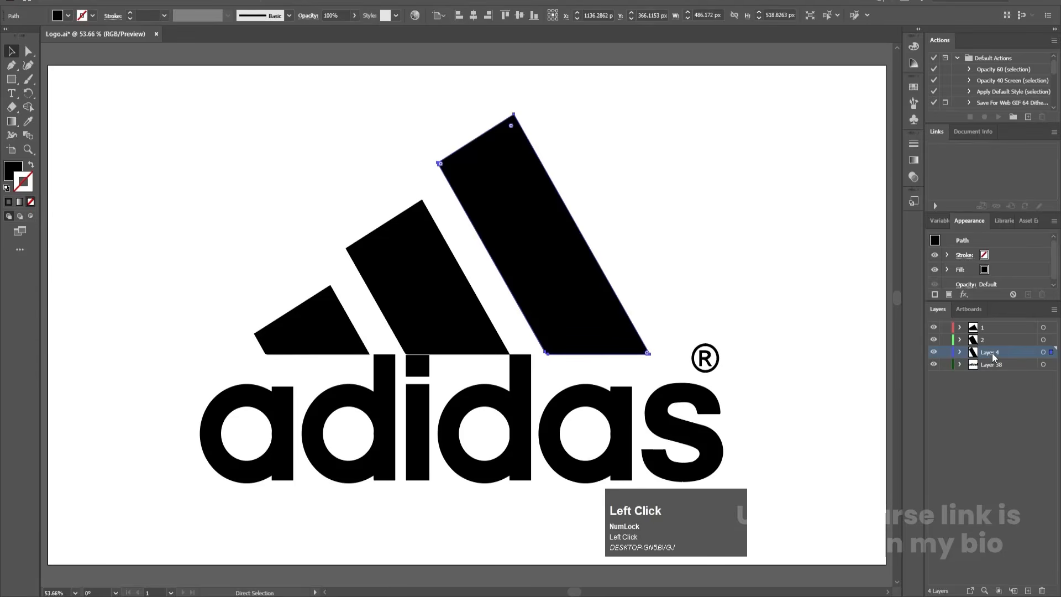
type("3")
key("Return")
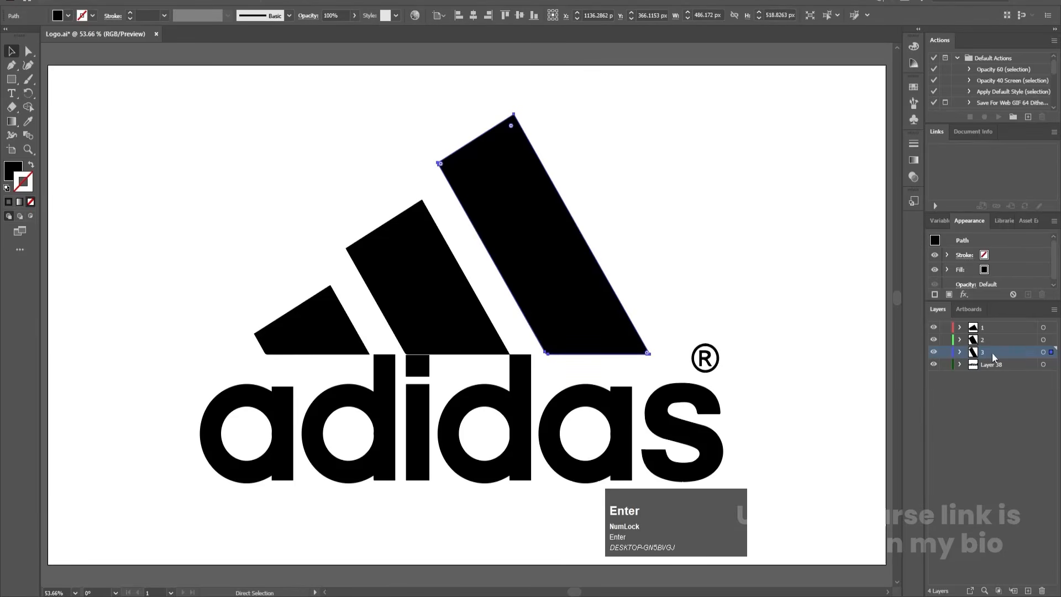
left_click(934, 352)
left_click(934, 352)
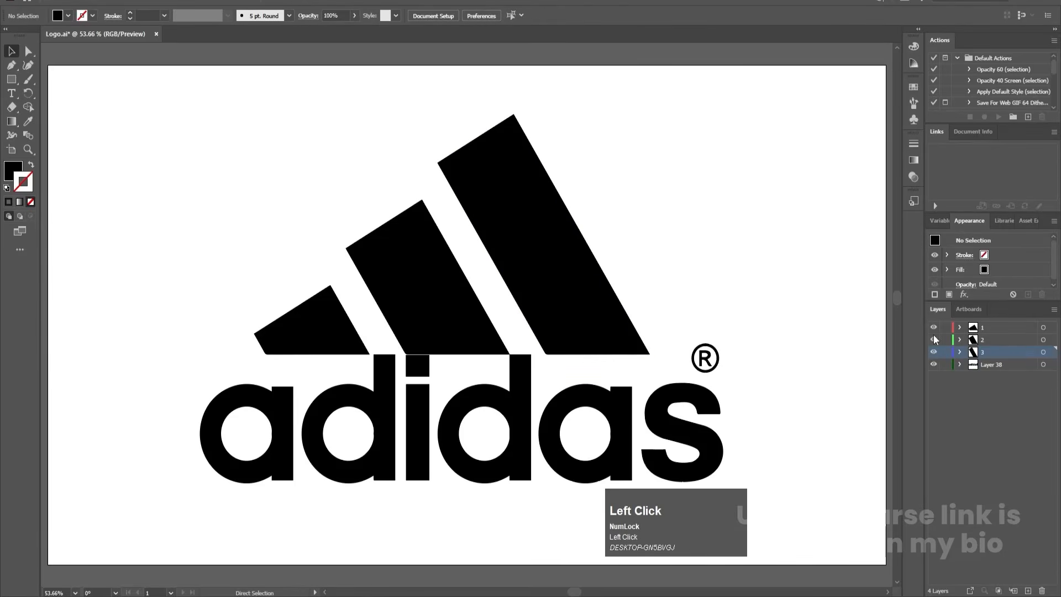
- Move the first letter a of the wordmark in place onto a new layer named a, and hide layers 1, 2, 3 and a
left_click(273, 396)
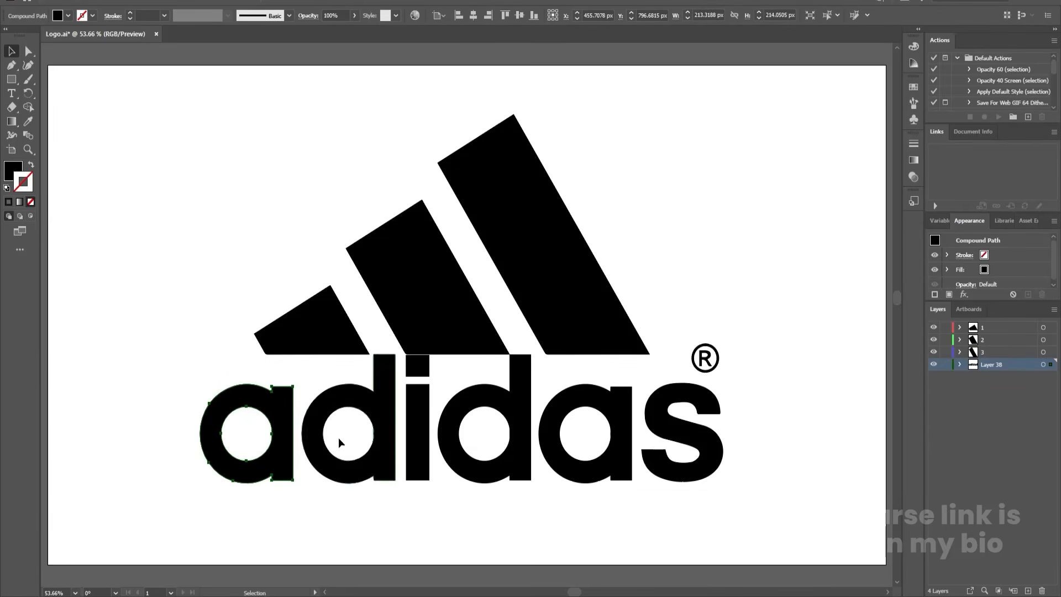
key("ctrl+x")
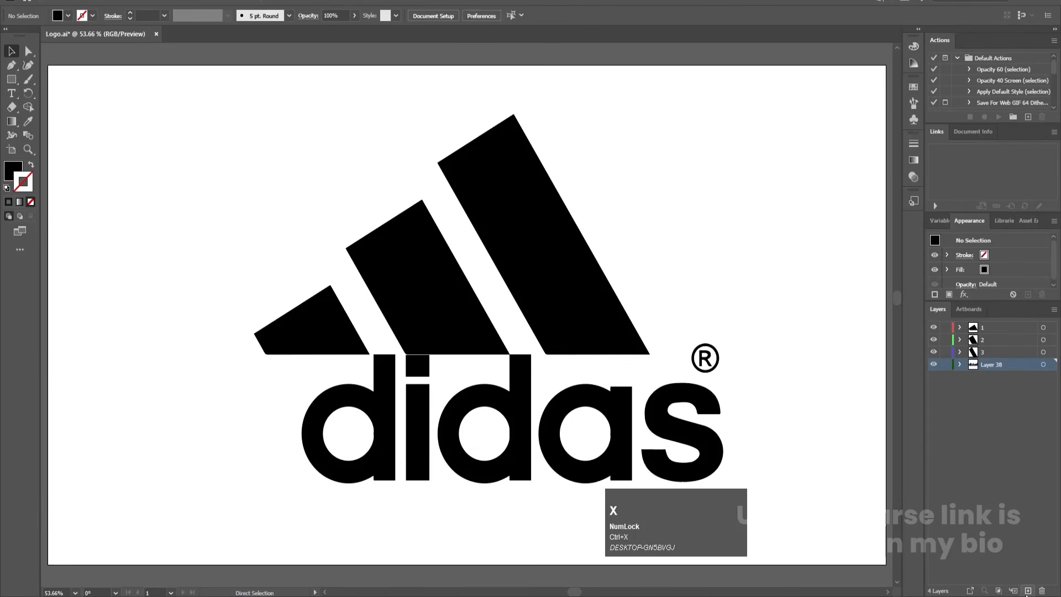
left_click(1027, 590)
key("ctrl+shift+v")
double_click(990, 370)
type("a")
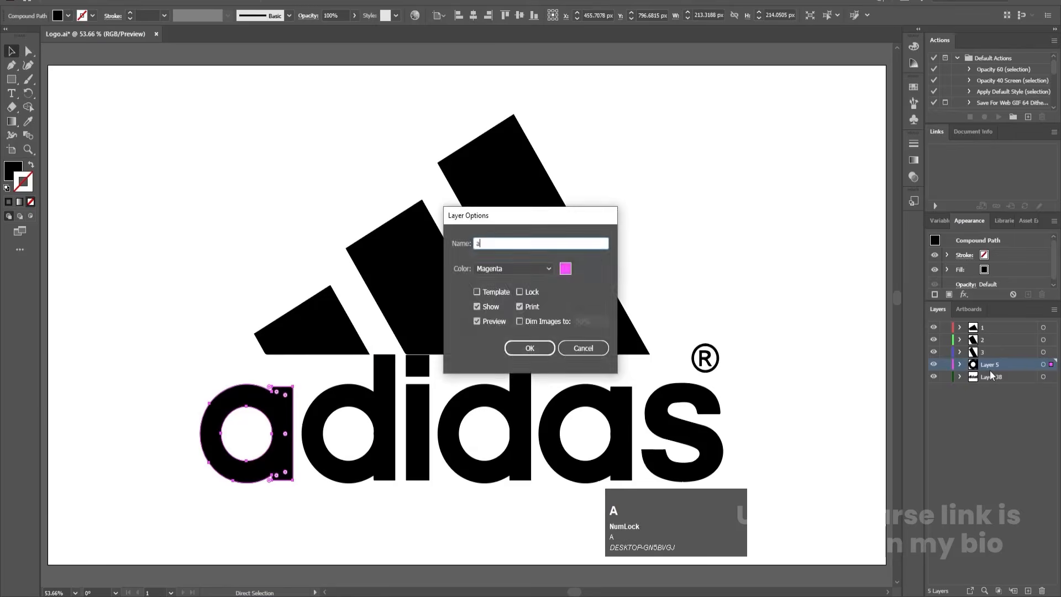
key("Return")
left_click_drag(933, 327, 933, 365)
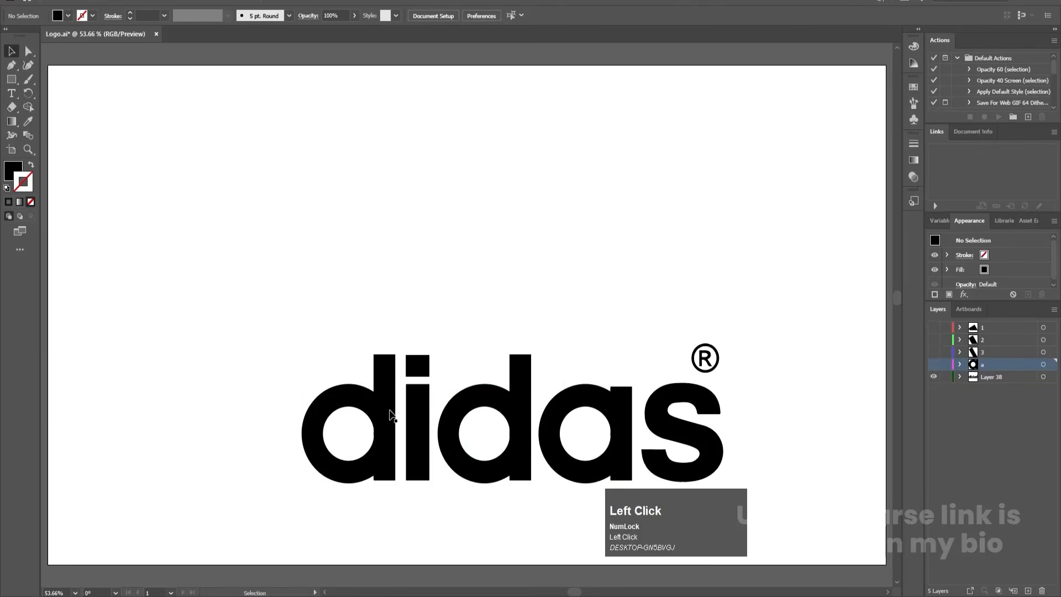
- Move the first letter d of the wordmark, kept in place, onto a new layer named d
left_click(387, 412)
key("ctrl+x")
left_click(1028, 590)
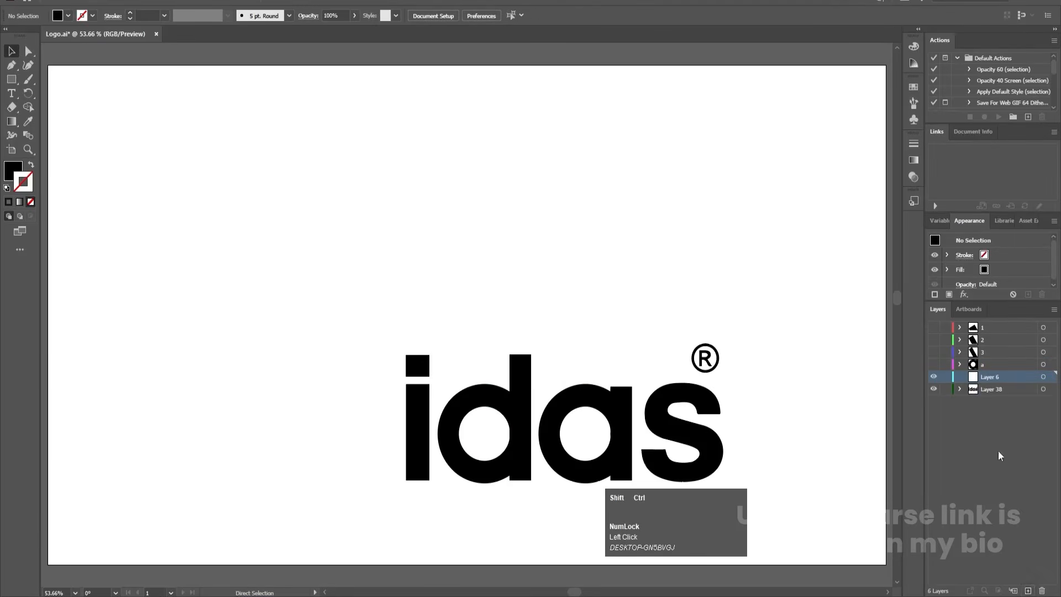
key("ctrl+shift+v")
double_click(992, 377)
type("d")
key("Return")
- Move the stem and dot of the letter i together, kept in place, onto a new layer named i
left_click(418, 420)
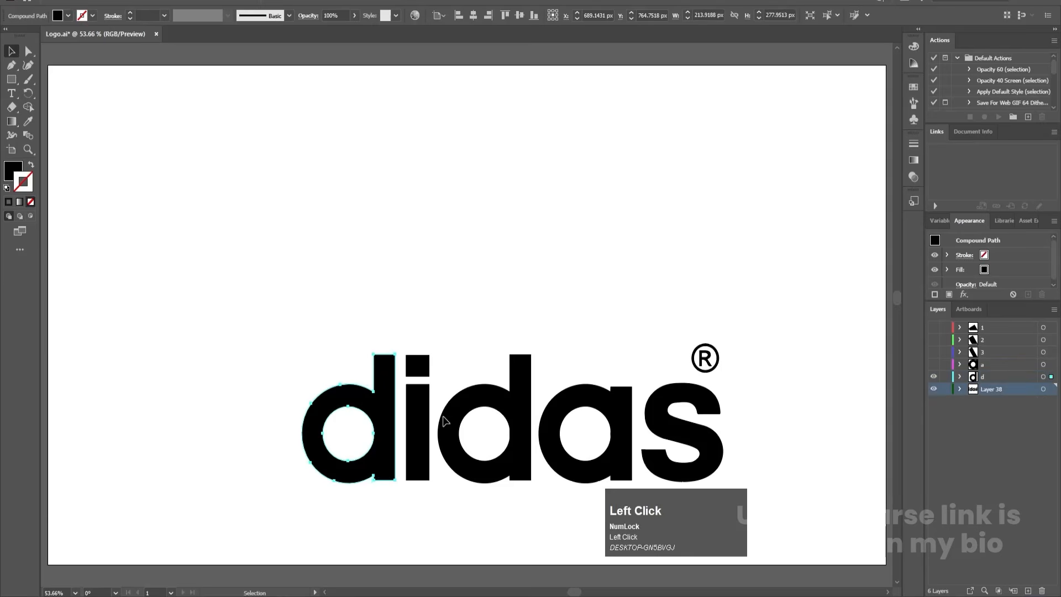
left_click(418, 365, "shift")
key("ctrl+x")
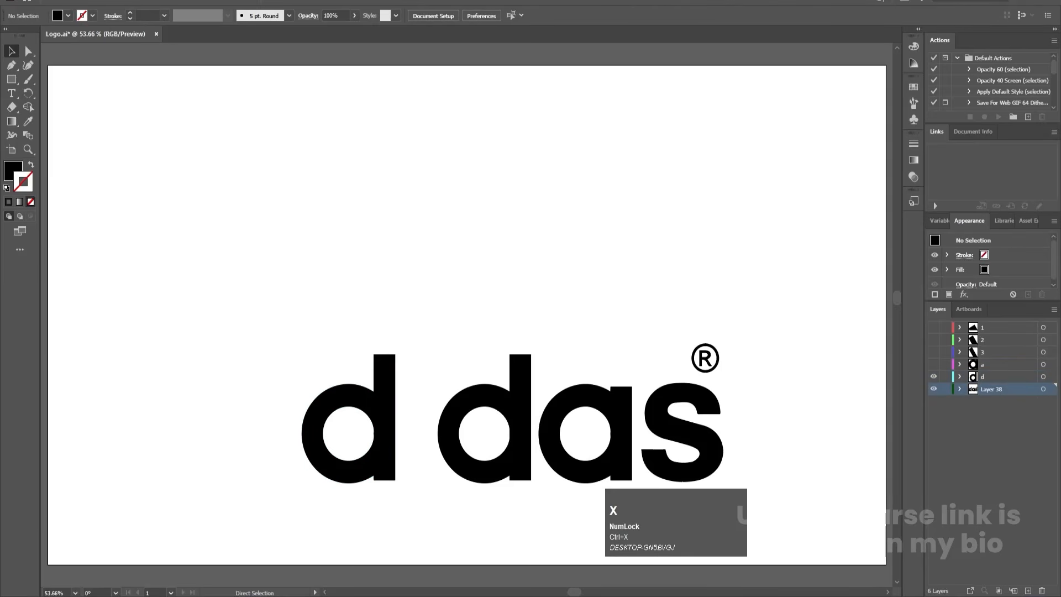
left_click(1028, 590)
key("ctrl+shift+v")
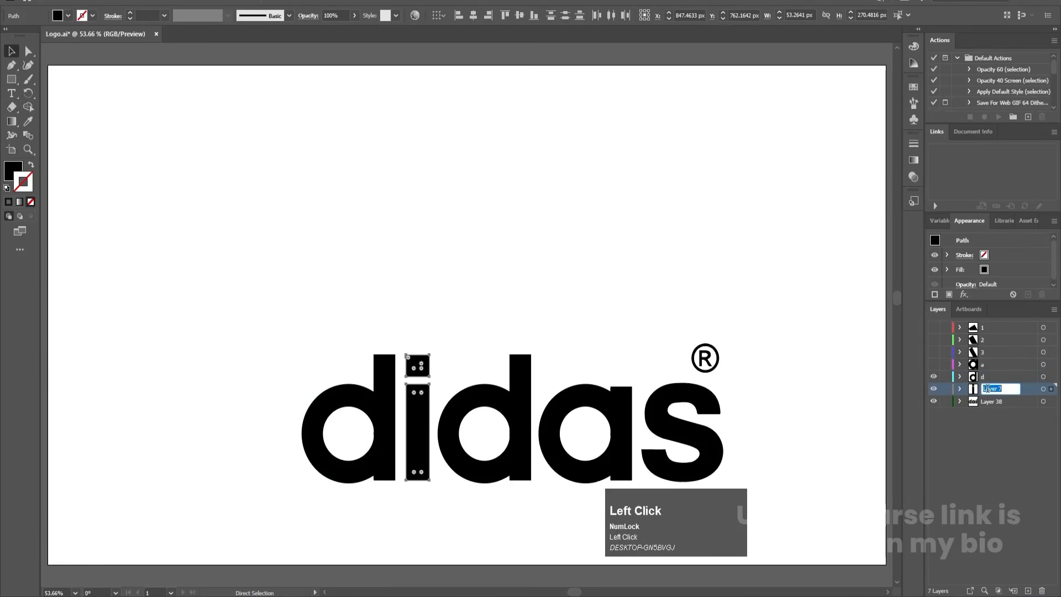
key("Return")
- Move the second letter d of the wordmark, kept in place, onto its own new layer named d
left_click(515, 415)
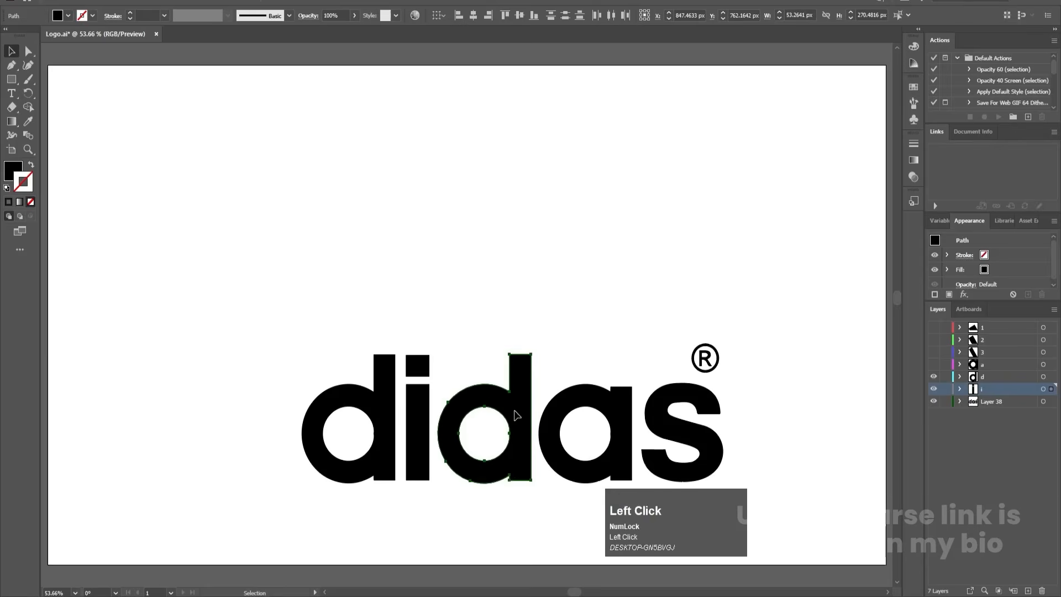
key("ctrl+x")
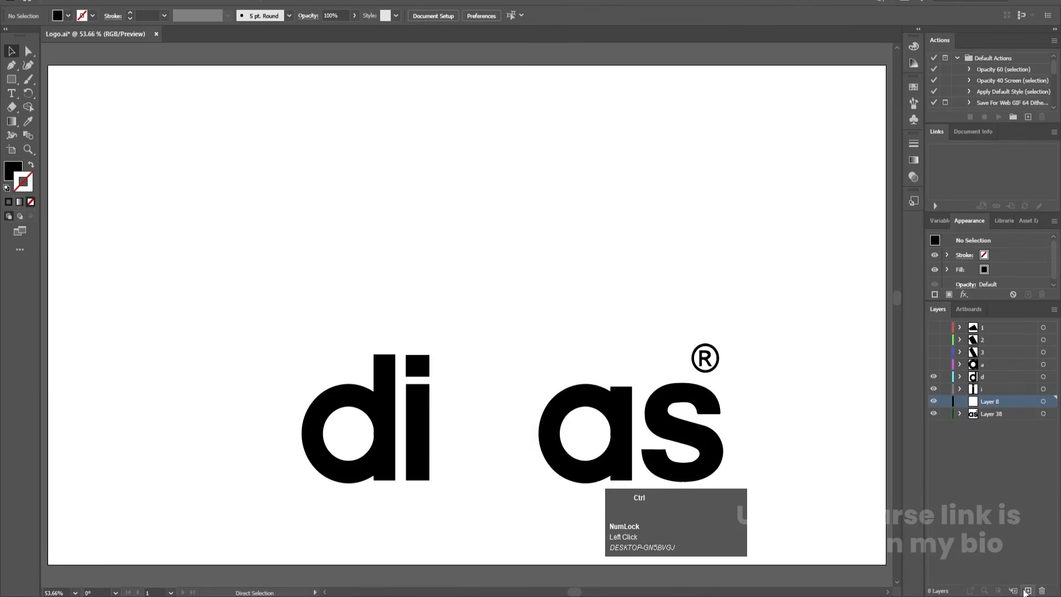
key("ctrl+shift+v")
double_click(984, 401)
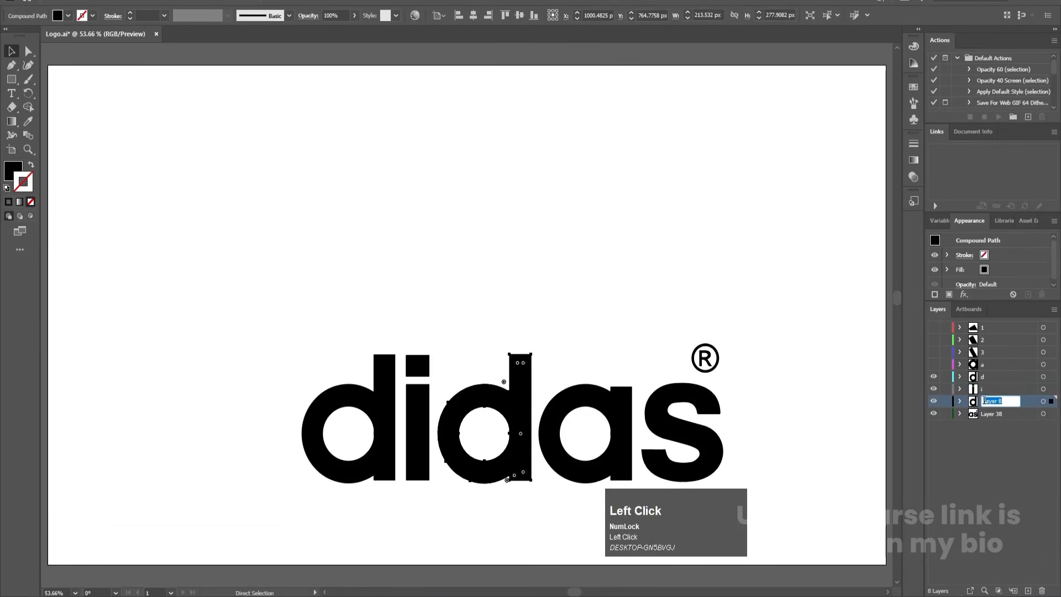
key("Return")
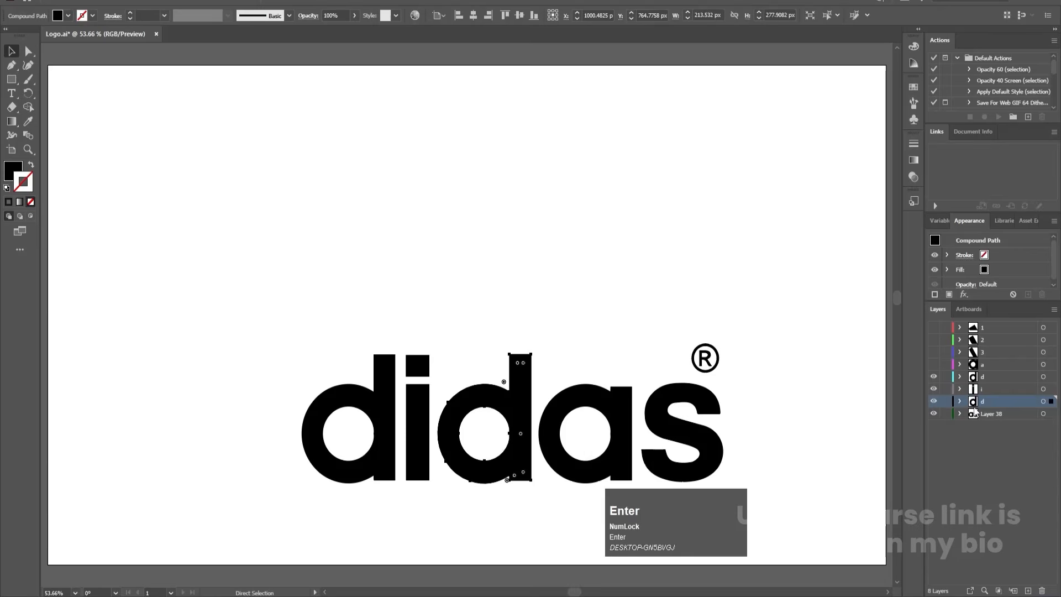
- Move the second letter a of the wordmark, kept in place, onto its own new layer named a
left_click(633, 404)
key("ctrl+x")
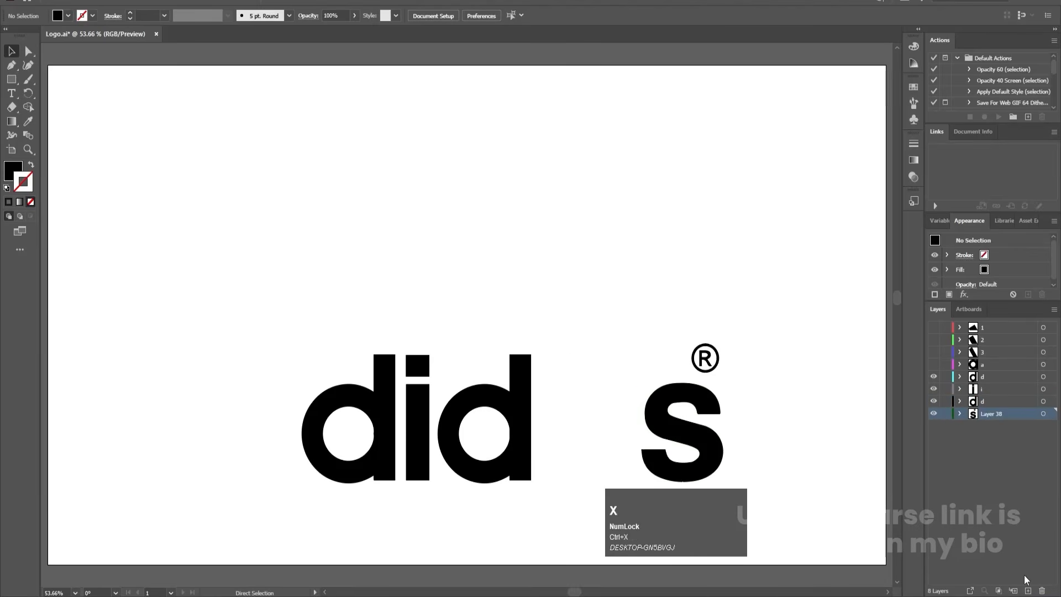
left_click(1028, 590)
key("ctrl+shift+v")
double_click(1012, 413)
type("a")
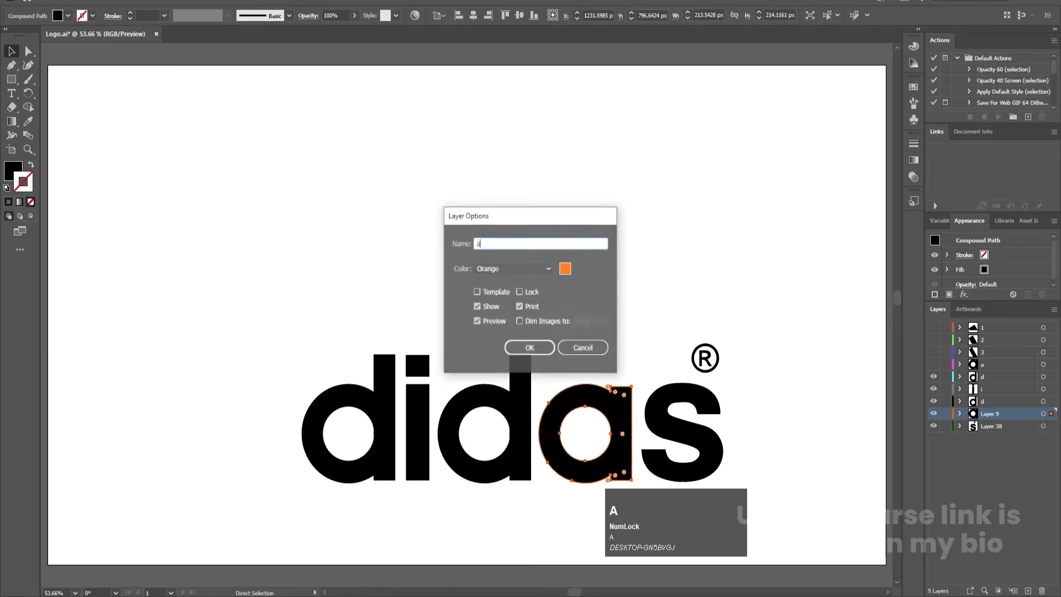
key("Return")
- Move the letter s from Layer 38, kept in place, onto a new layer named s
left_click(990, 426)
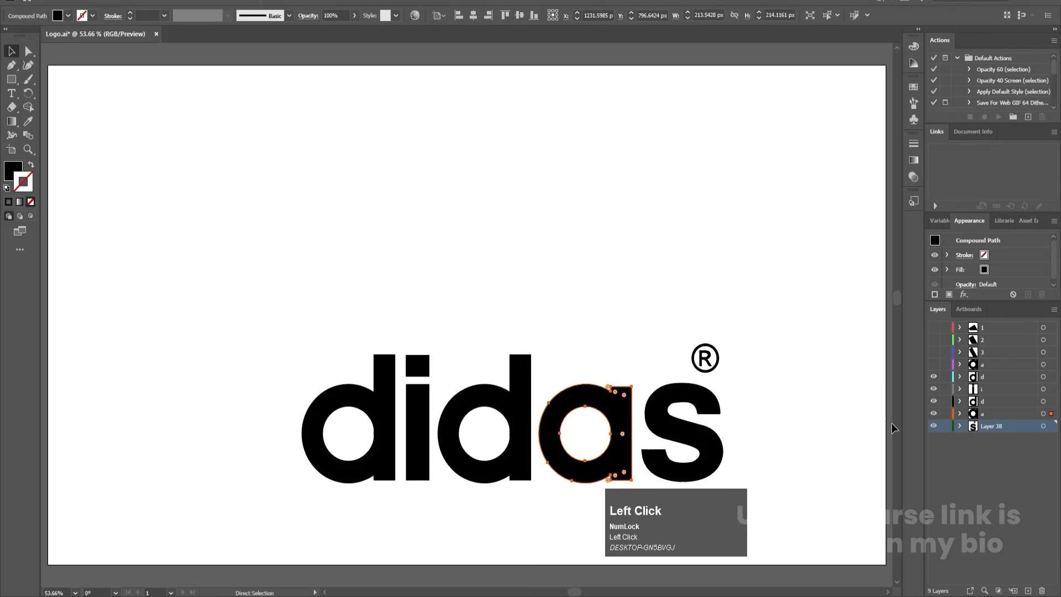
left_click(702, 431)
key("ctrl+x")
left_click(1028, 590)
key("ctrl+shift+v")
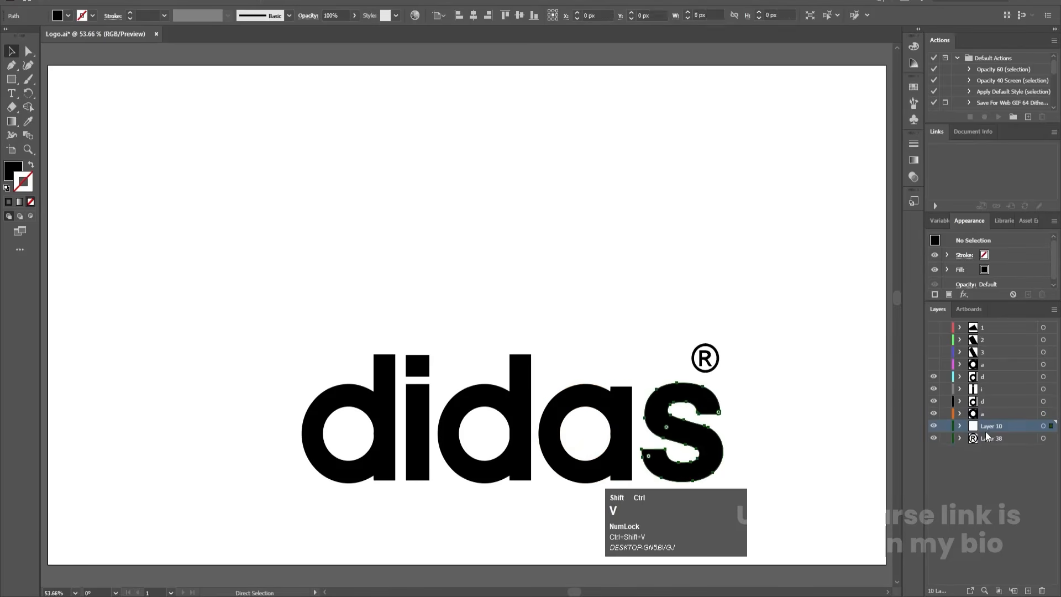
double_click(990, 426)
type("s")
key("Return")
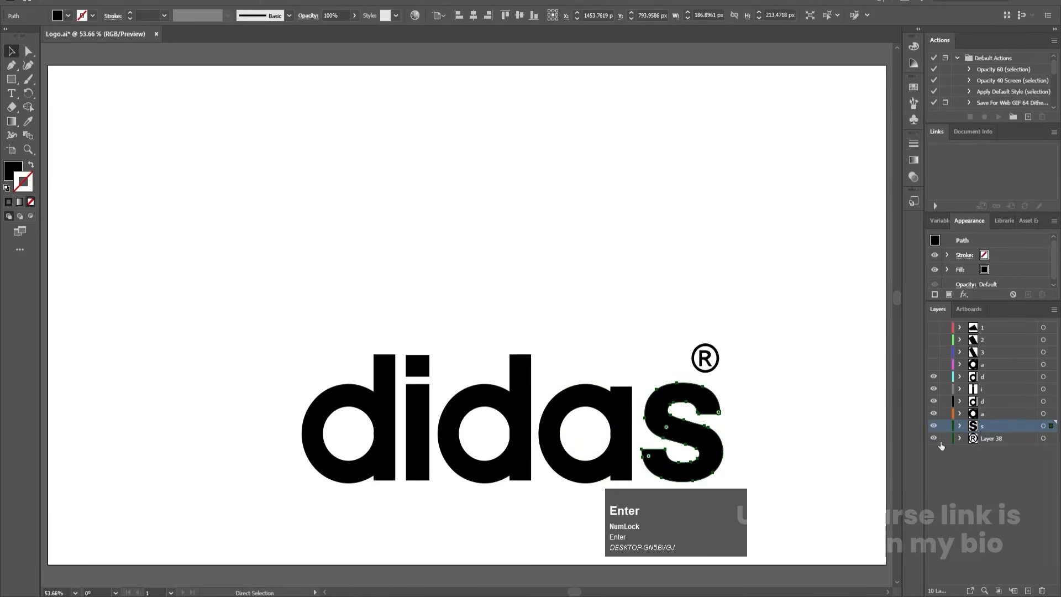
- Rename the remaining layer with the registered trademark symbol to r, show all hidden layers and clear the selection
double_click(982, 437)
type("r")
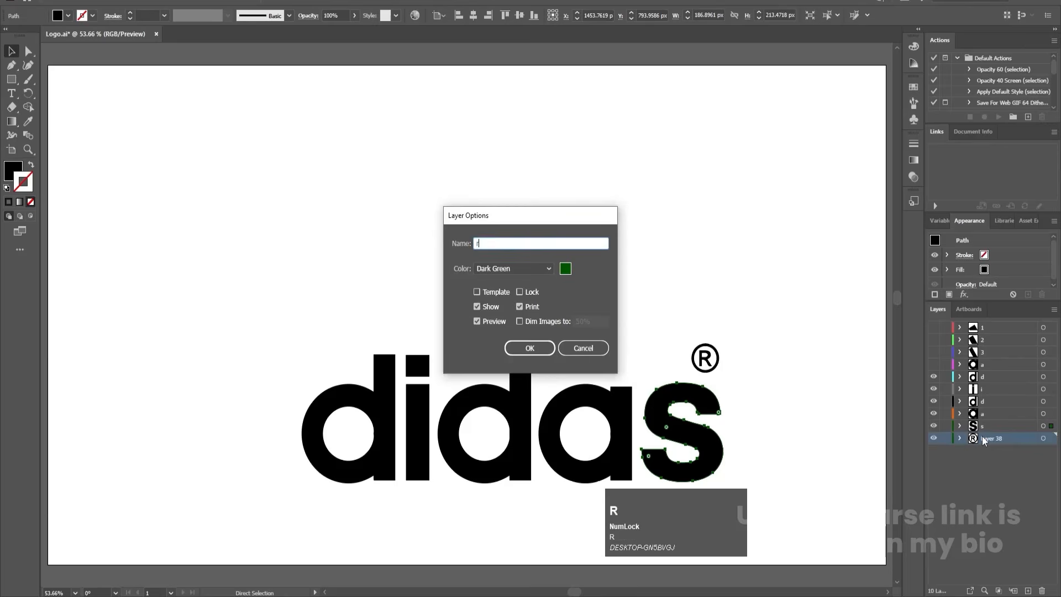
key("Return")
left_click_drag(933, 365, 933, 327)
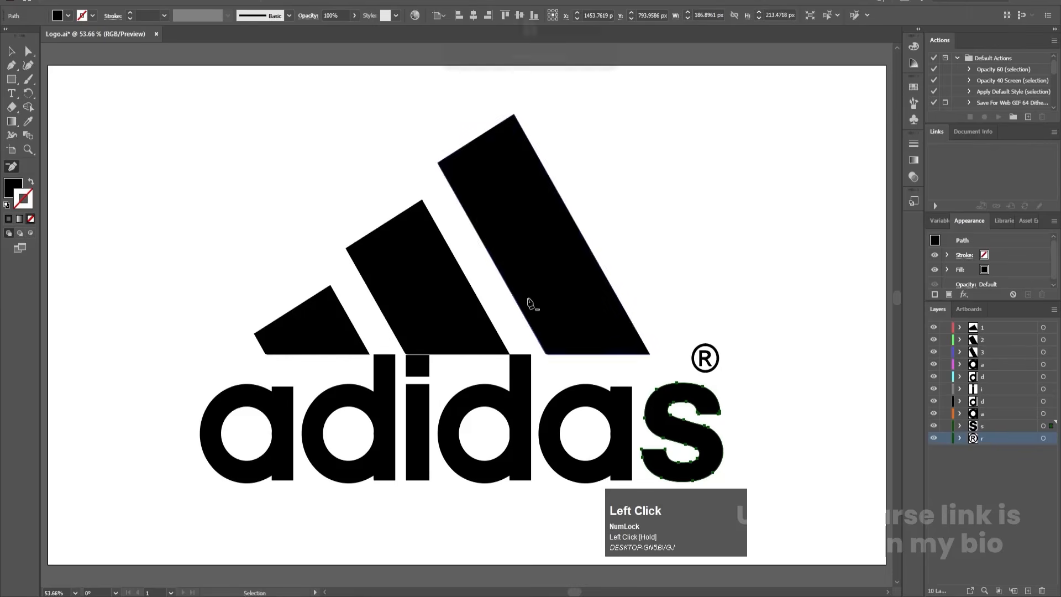
key("v")
left_click(388, 205)
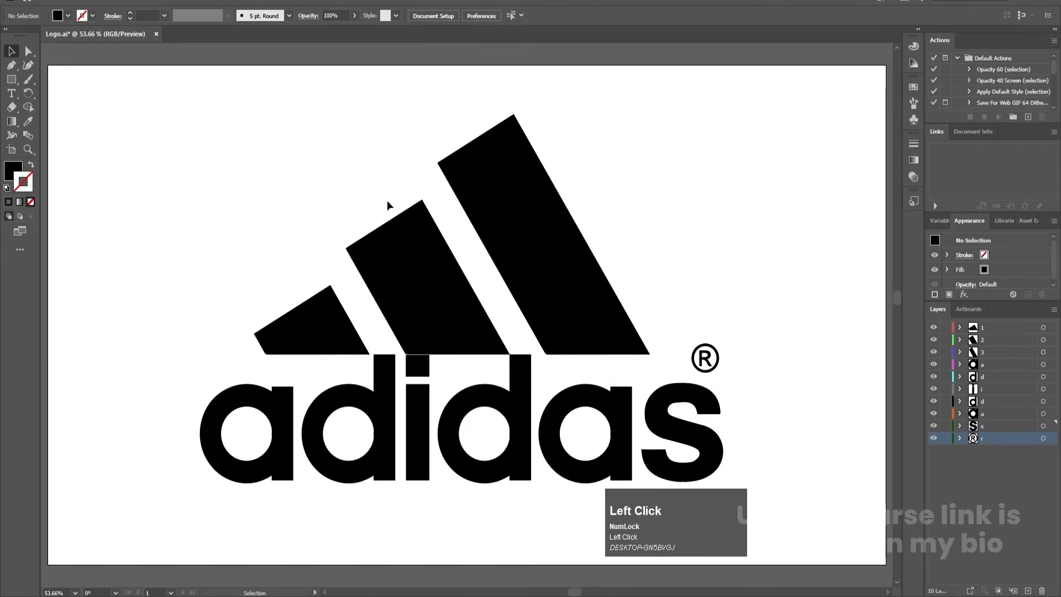
- Scale the whole logo proportionally about its centre to roughly three quarters of its size, and select the smaller stripes to check their layers
key("ctrl+a")
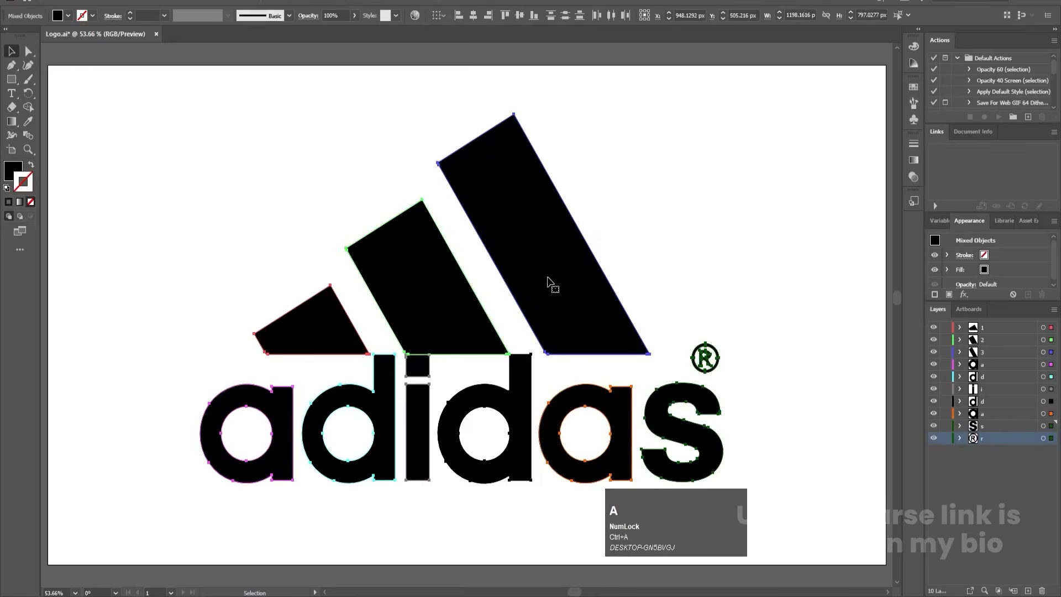
key("e")
left_click_drag(722, 115, 657, 161)
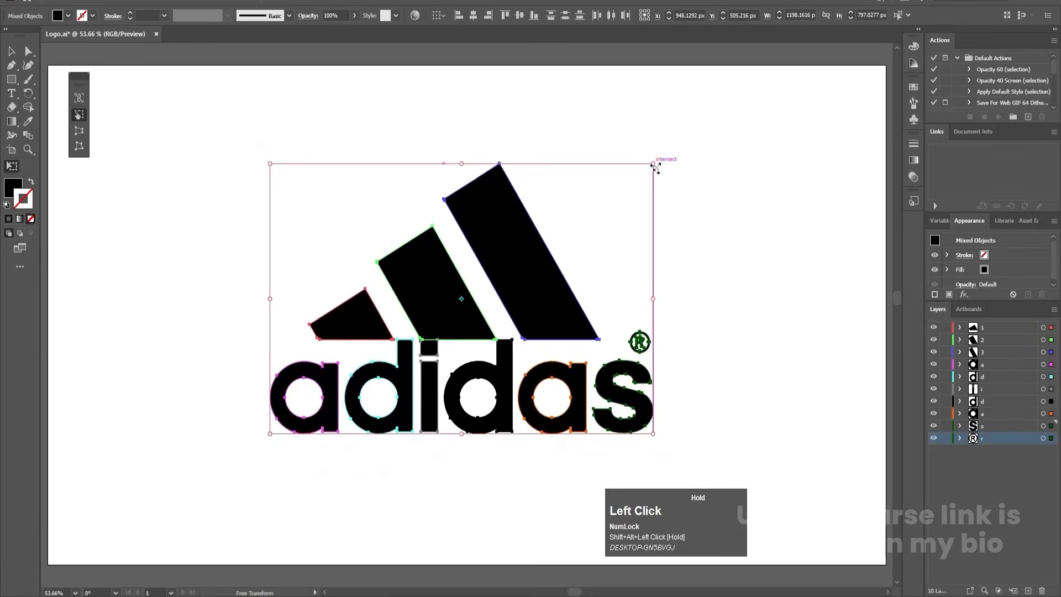
key("v")
left_click(719, 201)
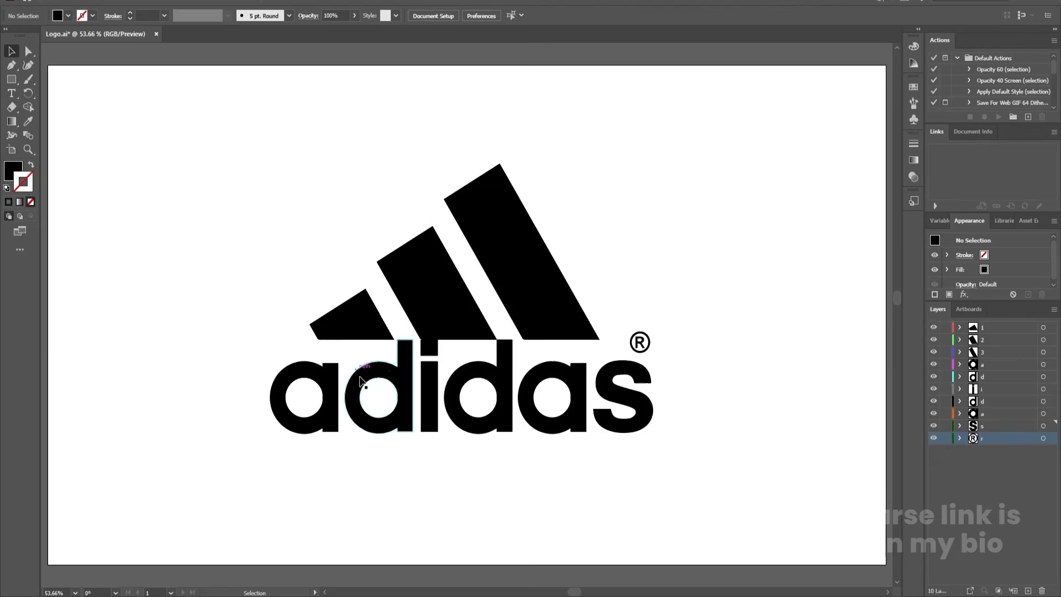
left_click(450, 295)
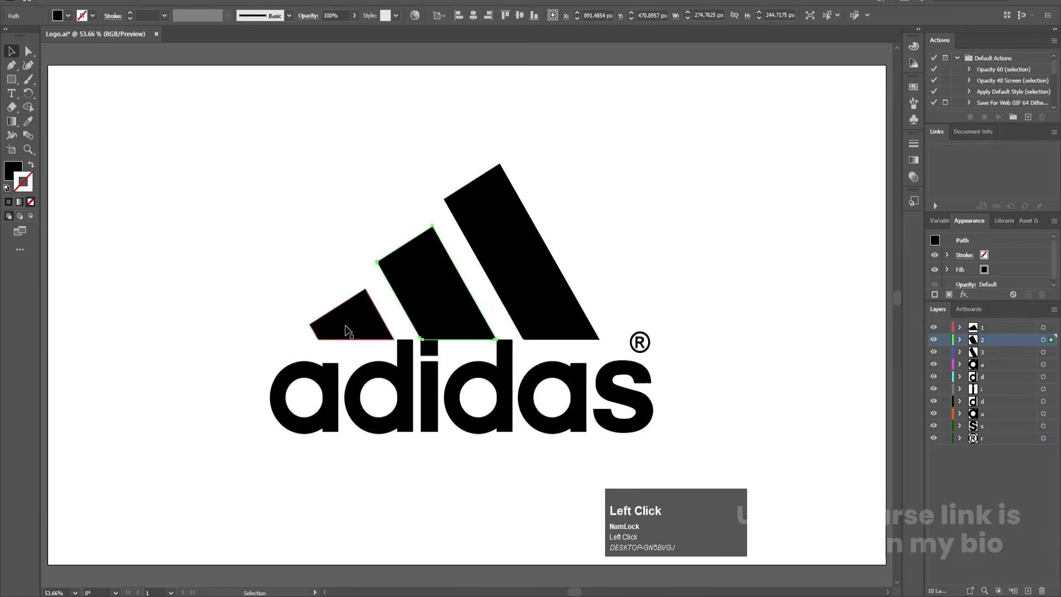
left_click(347, 331)
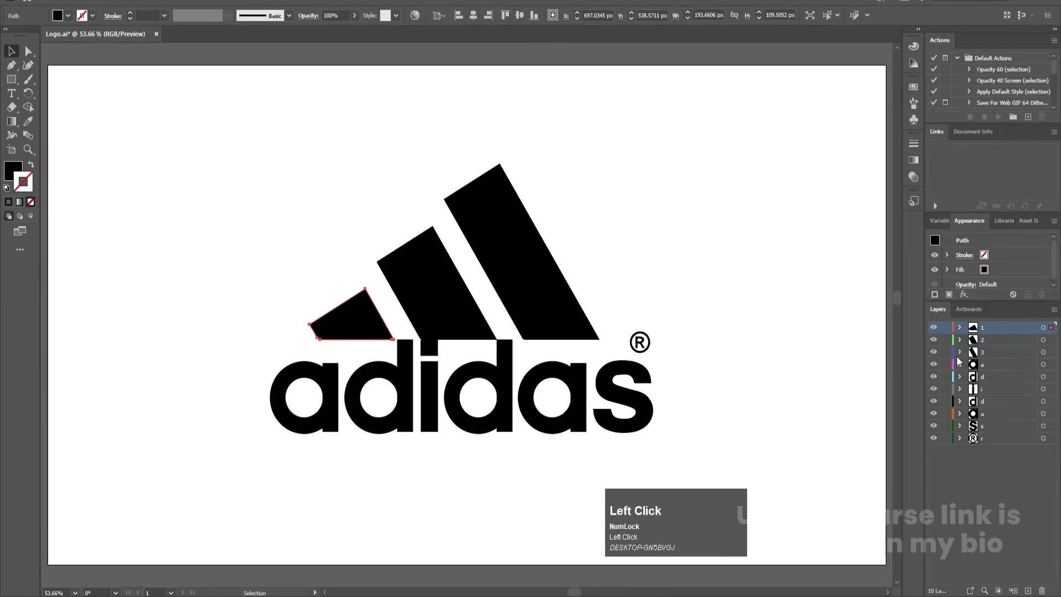
- Hide the stripe layers 1, 2 and 3, add a new layer above them, and lock all the other layers
left_click_drag(934, 327, 934, 354)
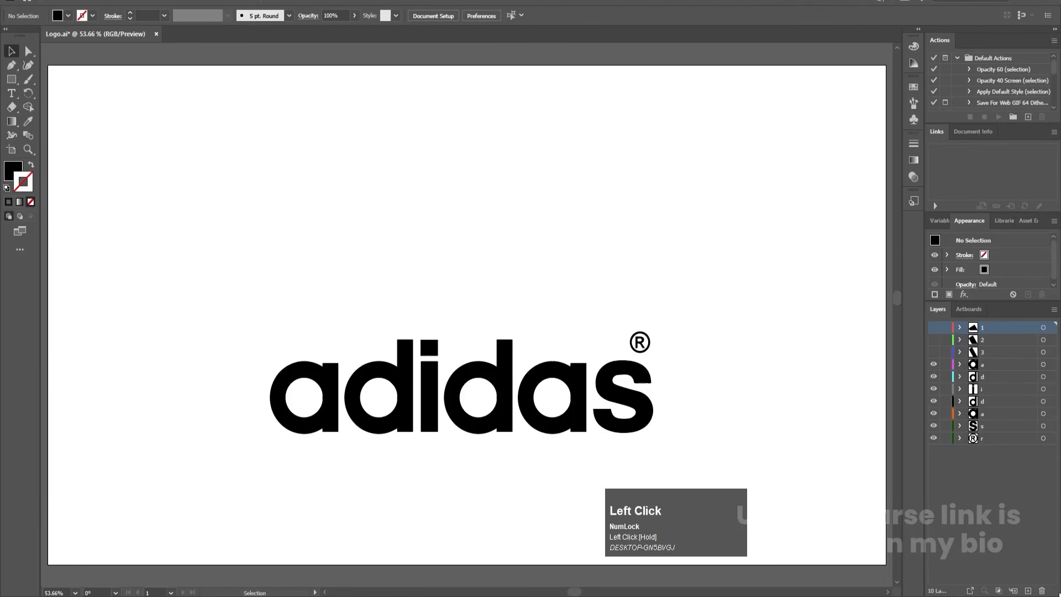
left_click(1028, 590)
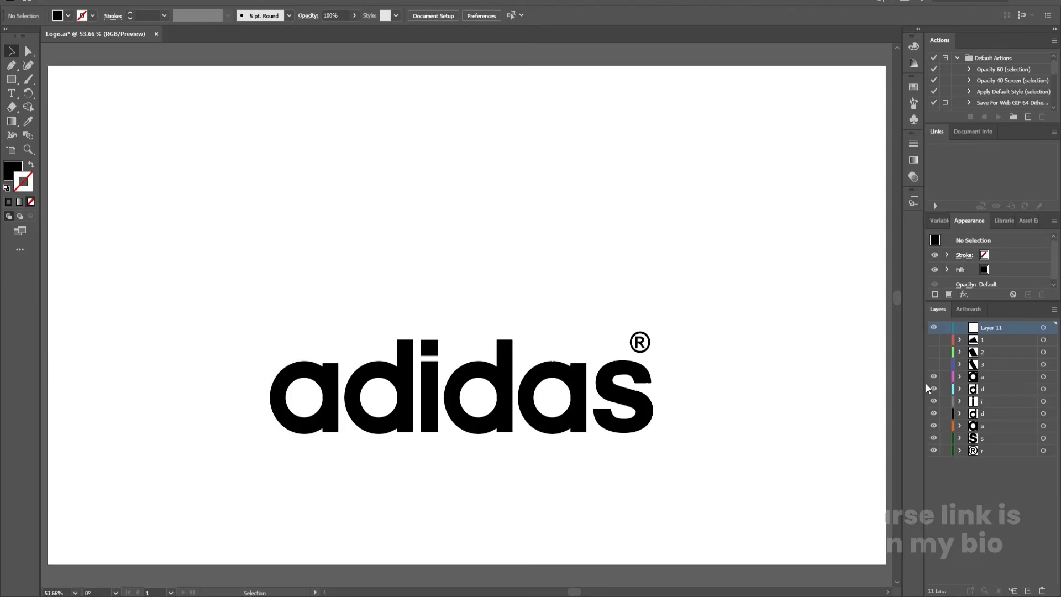
left_click_drag(945, 340, 945, 451)
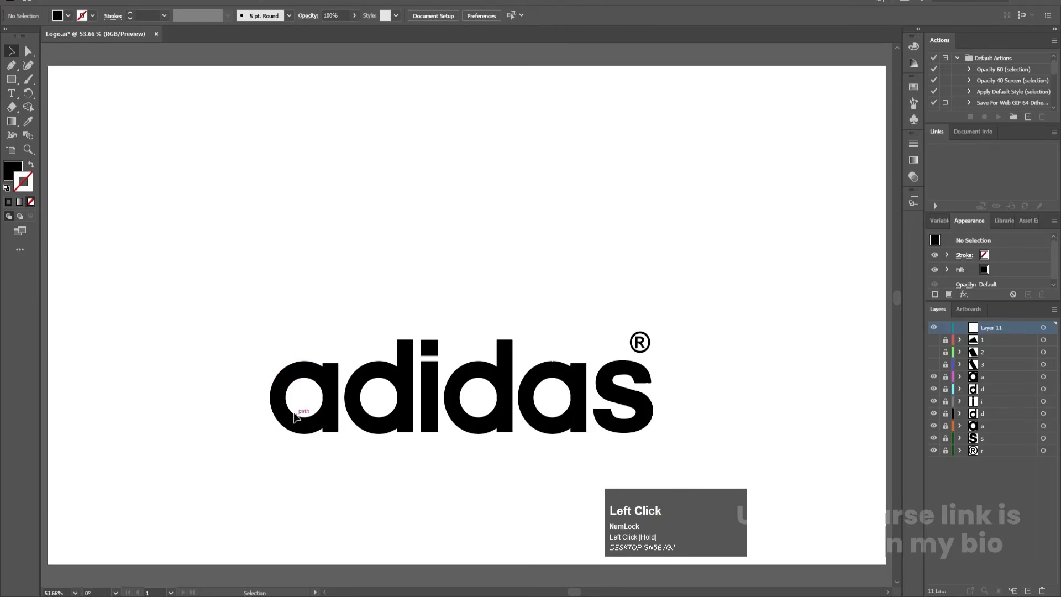
- Draw a straight vertical path about 148 px long down the centre of the first a's stem with the Pen tool
scroll(320, 476, "up", 1)
scroll(321, 475, "up", 3)
left_click_drag(373, 270, 432, 313)
key("g")
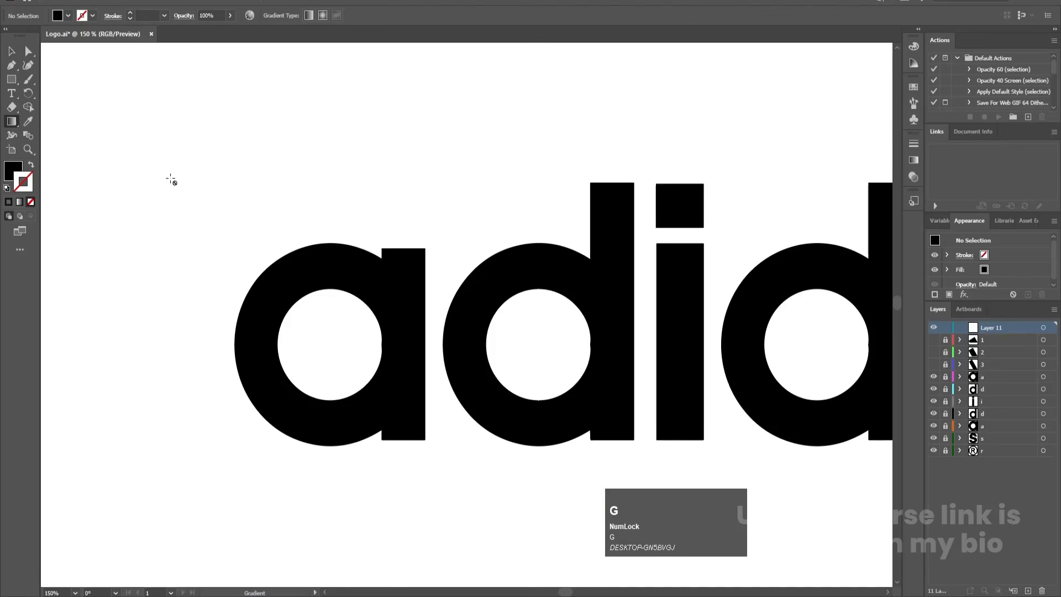
key("p")
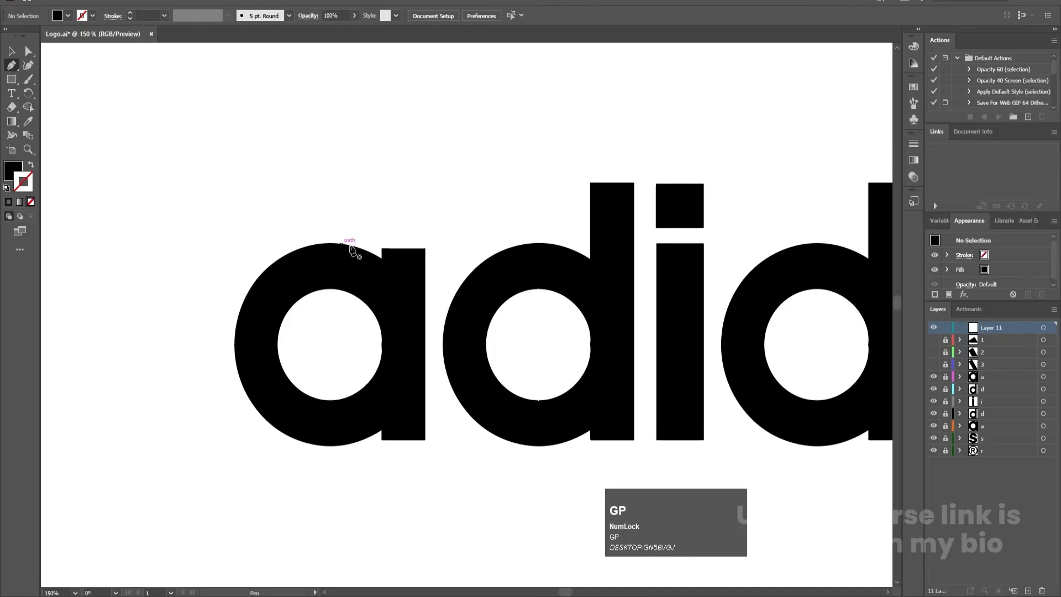
left_click(404, 249)
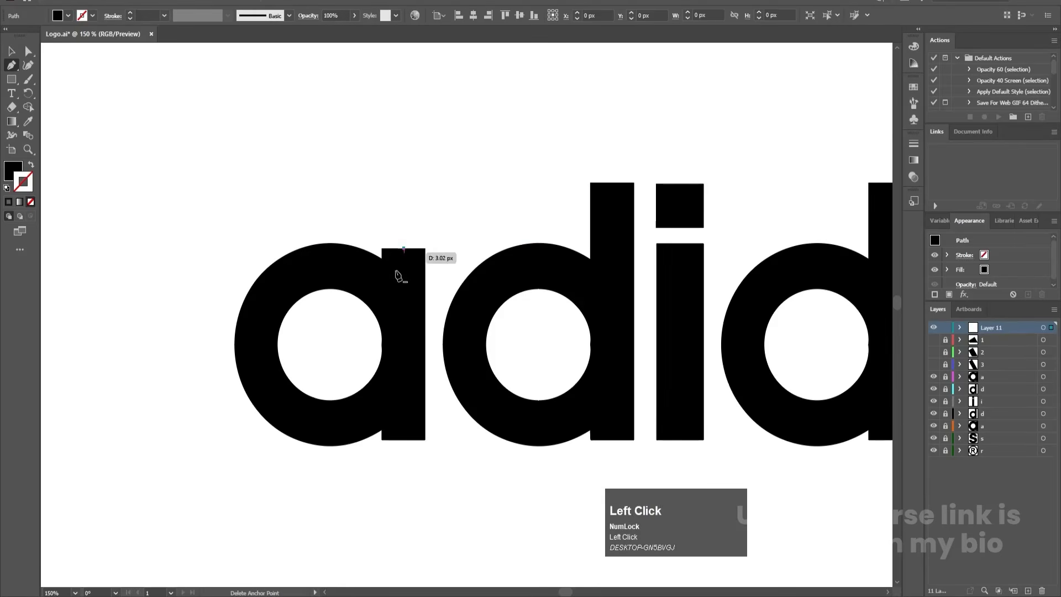
left_click(409, 445, "shift")
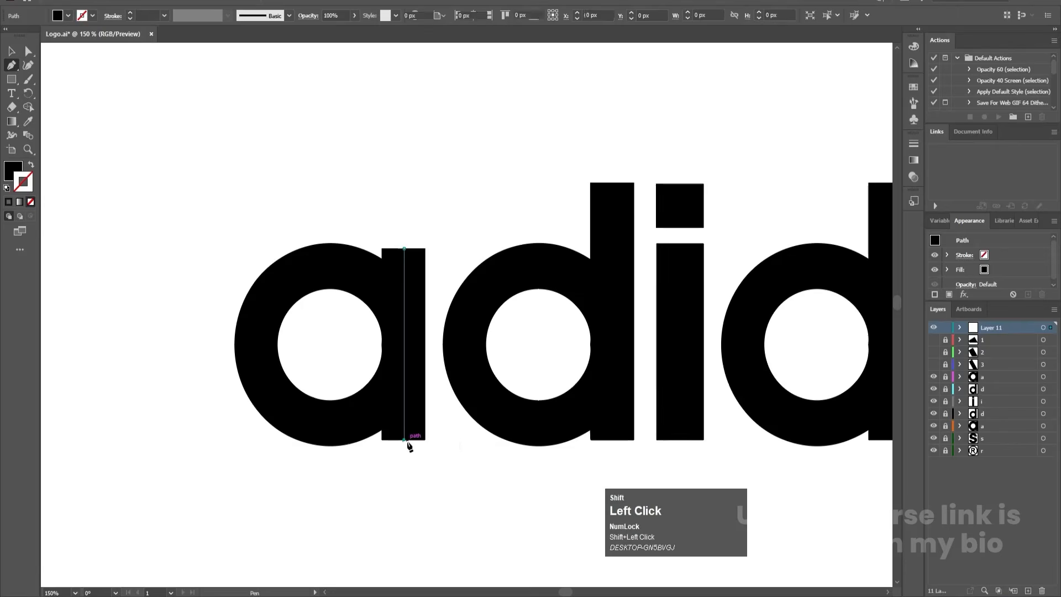
key("v")
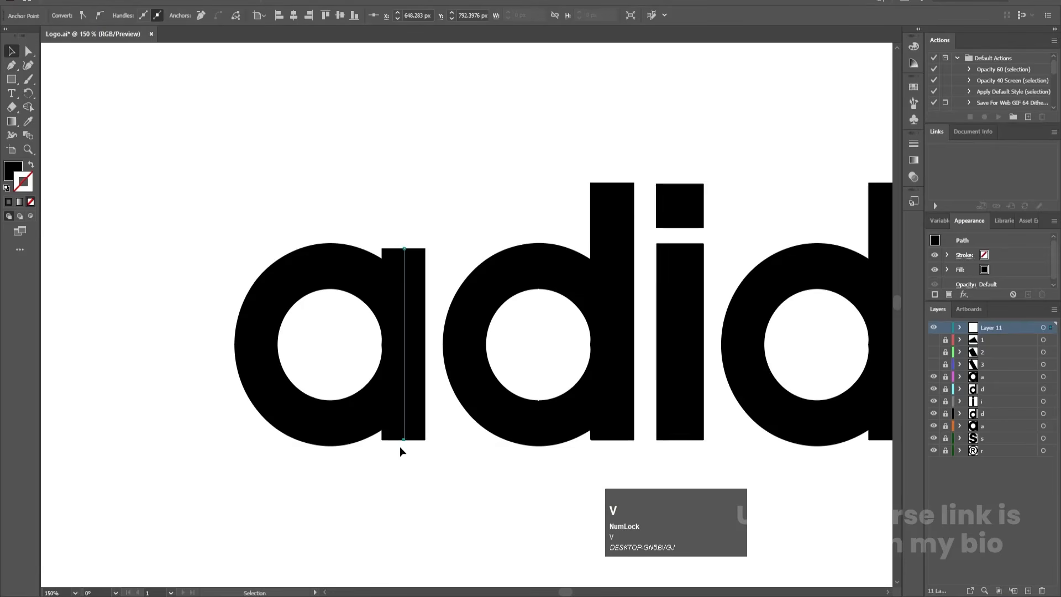
- Remove the stem path's fill and give it a red FF0000 stroke
left_click(11, 175)
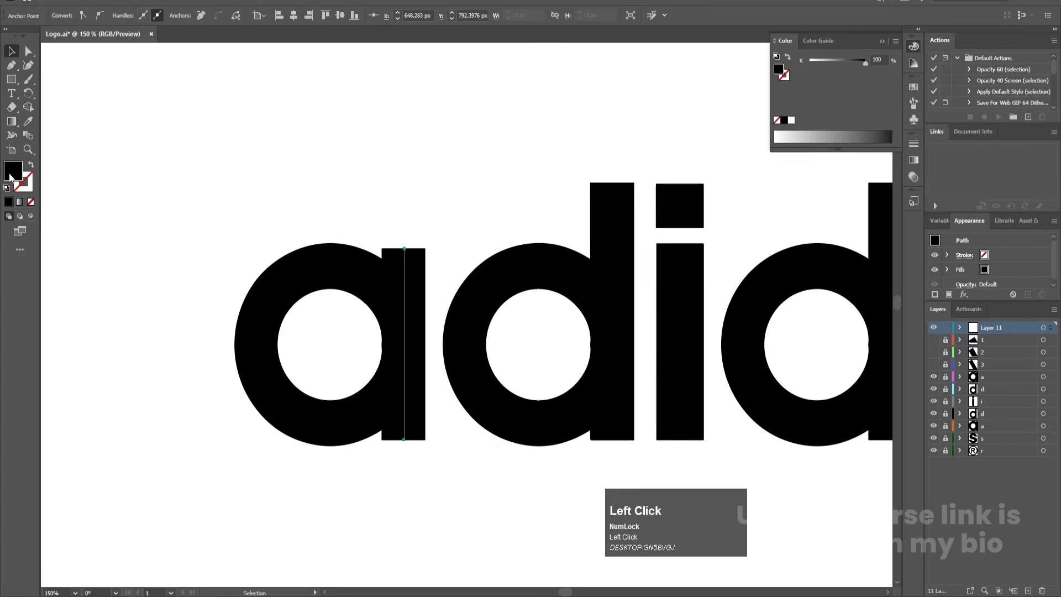
left_click(32, 203)
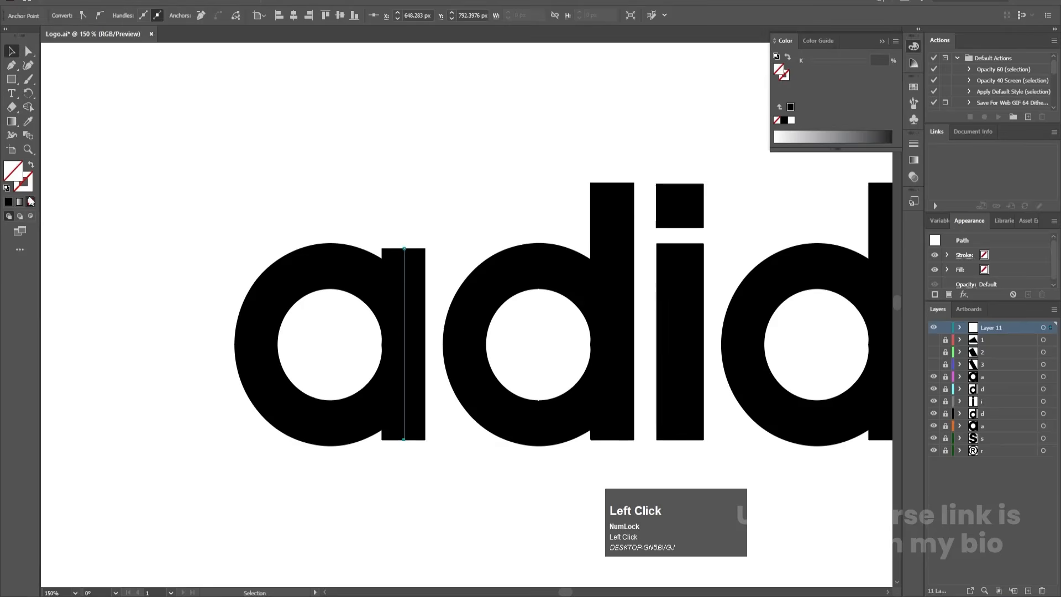
double_click(26, 187)
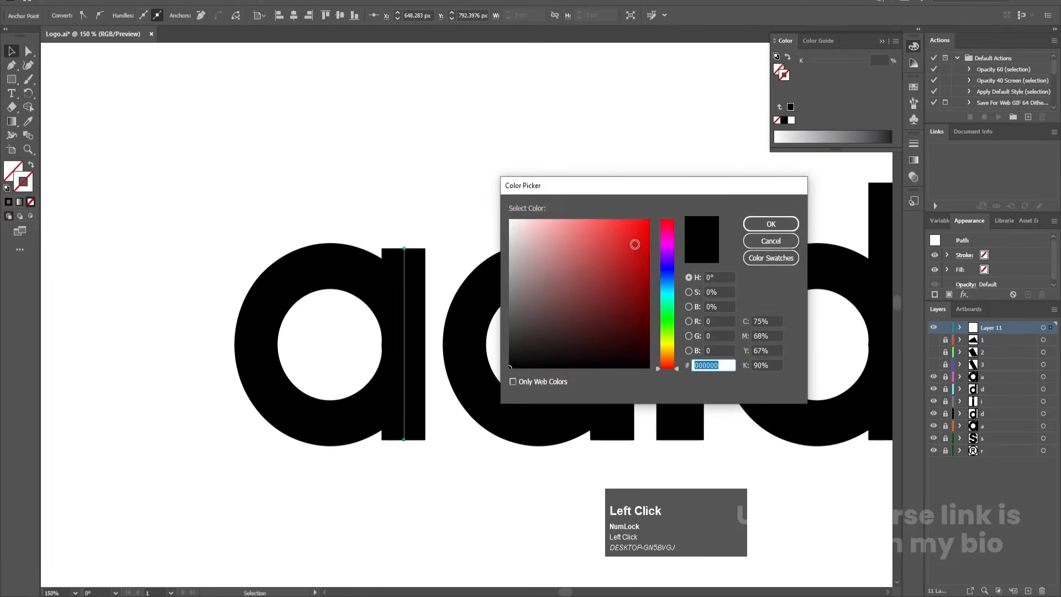
left_click_drag(653, 223, 650, 223)
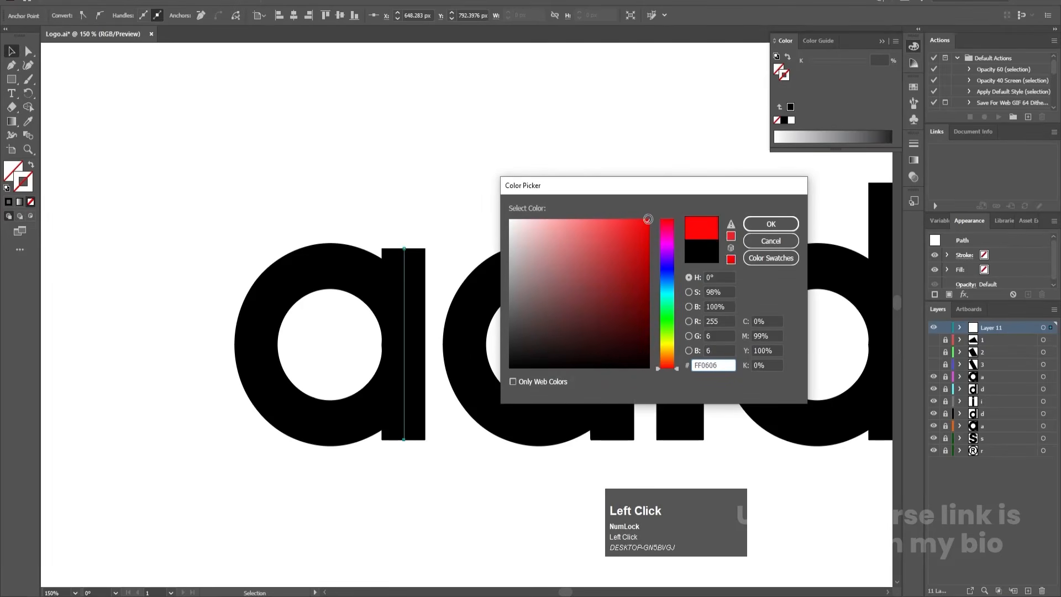
left_click(759, 224)
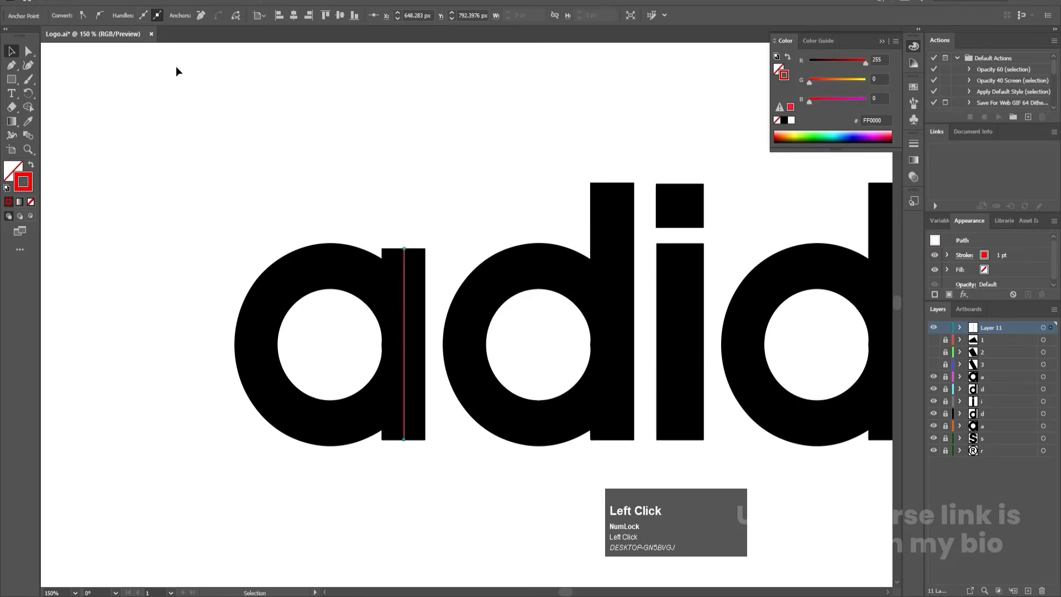
- Raise the stem path's stroke weight to 37 pt so it covers the first a's stem, and clear the selection
left_click(322, 126)
left_click_drag(336, 163, 419, 473)
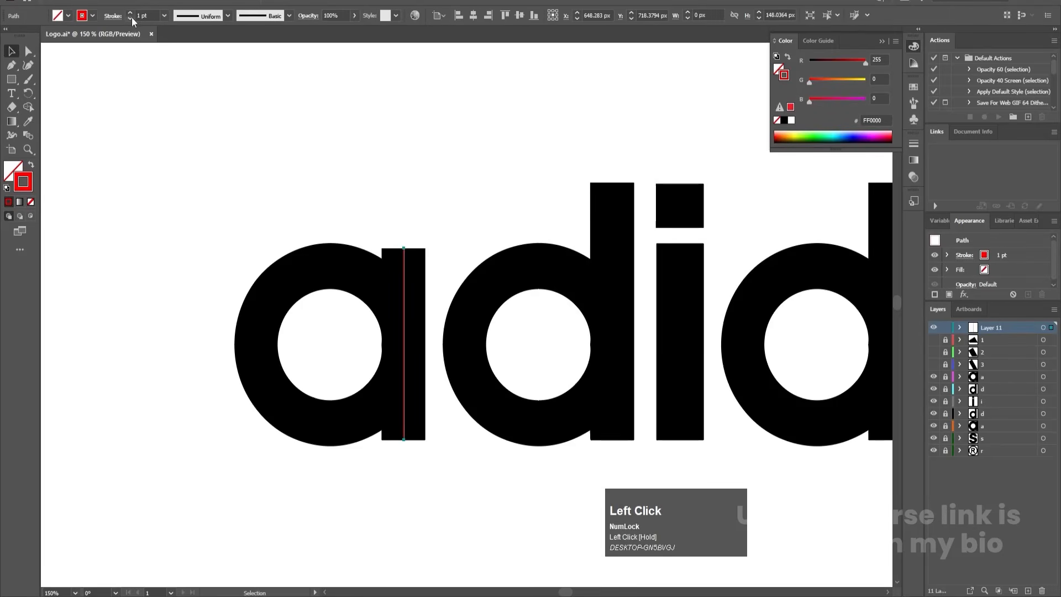
left_click_drag(131, 17, 131, 16)
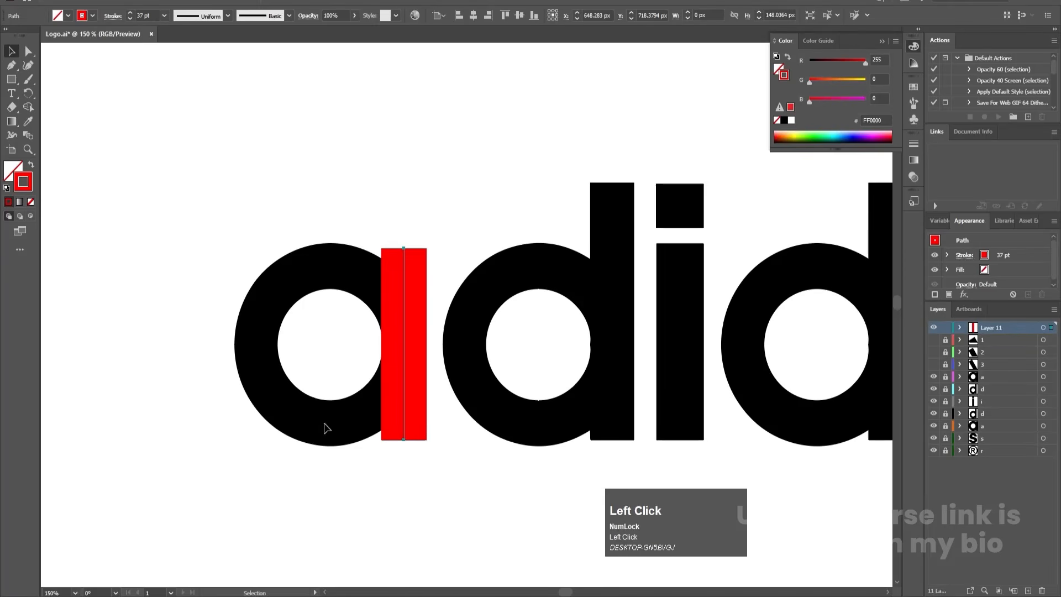
left_click(343, 461)
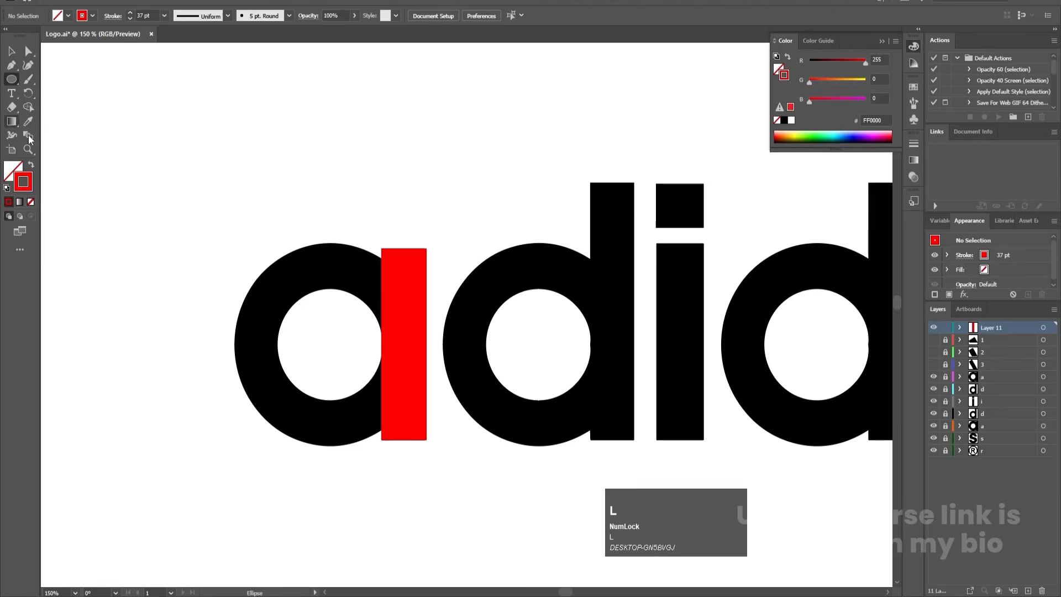
- Draw a red-stroked circle about 115 px across and centre it over the bowl of the first a
left_click_drag(270, 279, 404, 427)
key("v")
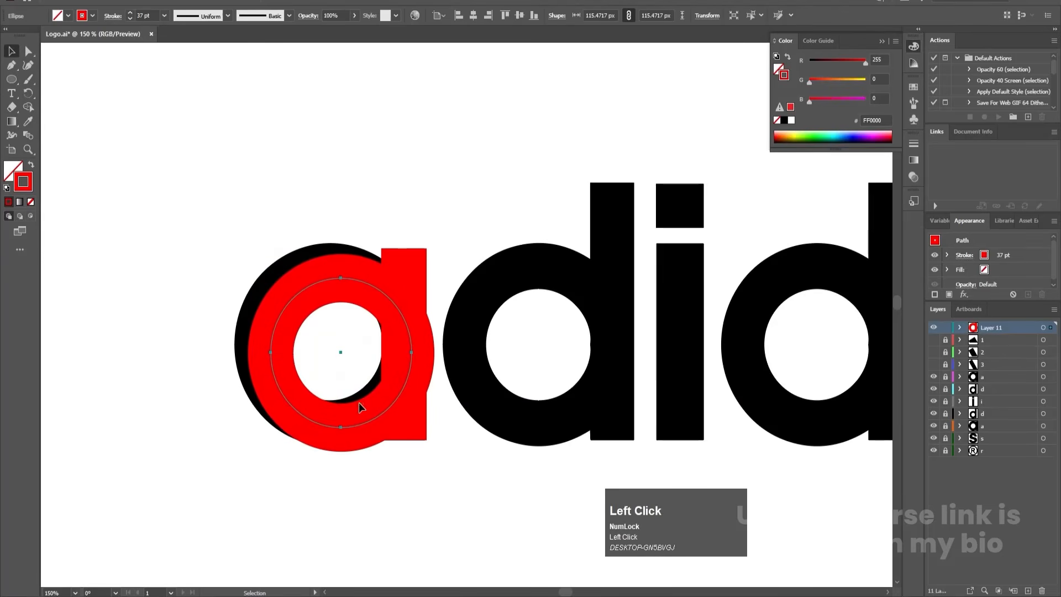
left_click(346, 360)
left_click(289, 351)
left_click_drag(273, 334, 262, 323)
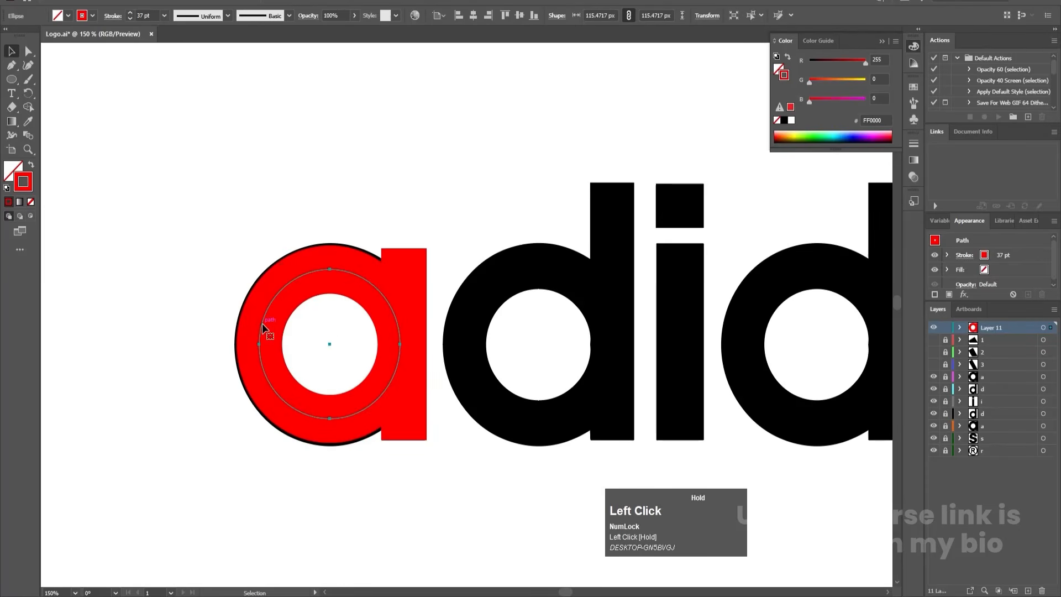
- Enlarge the red circle proportionally about its centre to about 122 px so it covers the first a's bowl
key("e")
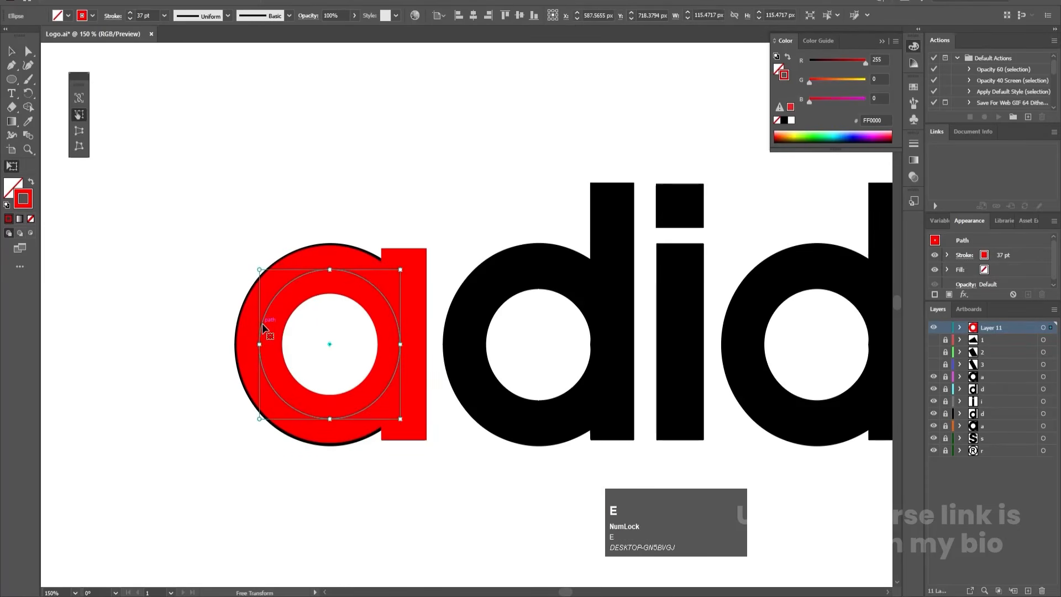
left_click_drag(400, 420, 407, 422)
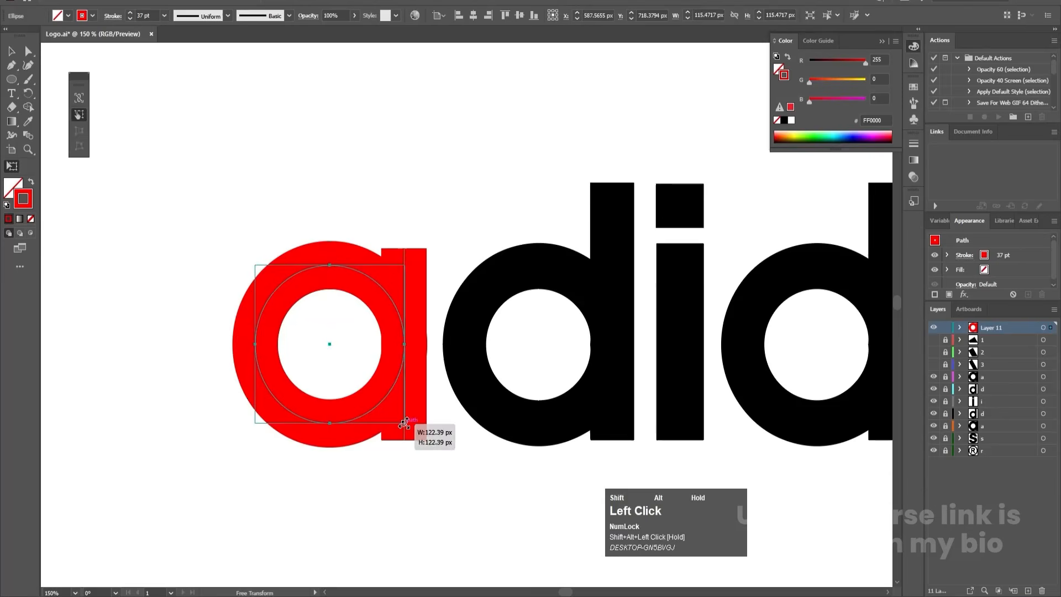
key("v")
left_click(402, 501)
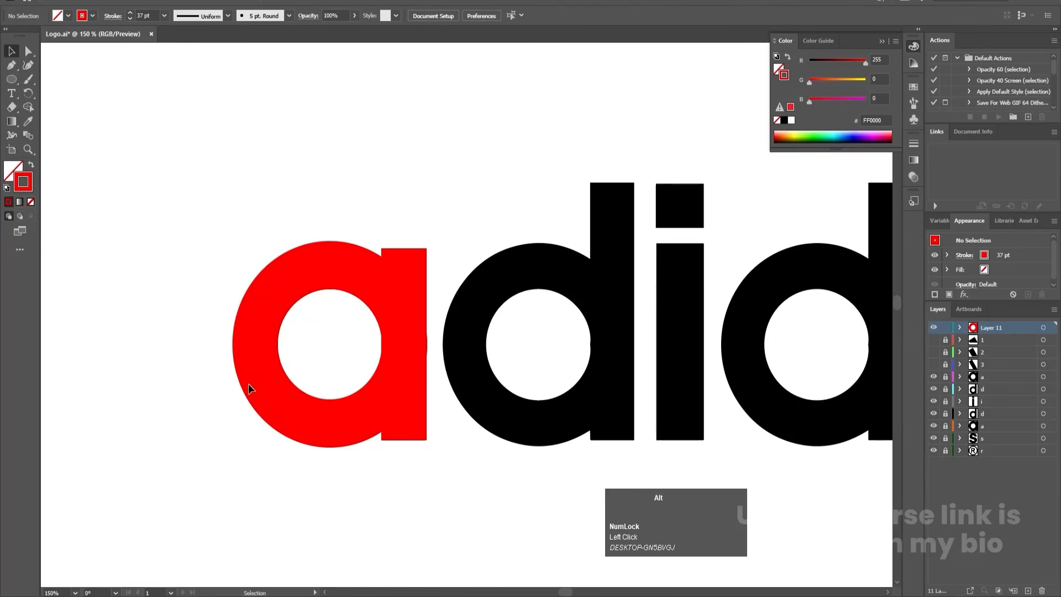
scroll(248, 389, "down", 1)
scroll(335, 445, "up", 1)
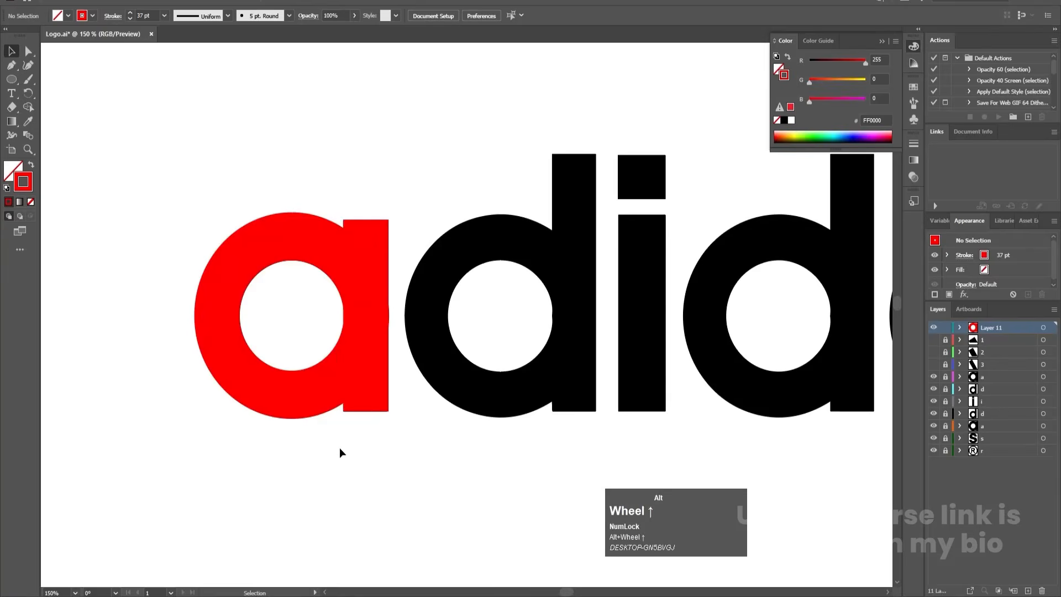
- Select the red circle and stem of the first a together and place a copy exactly over the first d
left_click(300, 391)
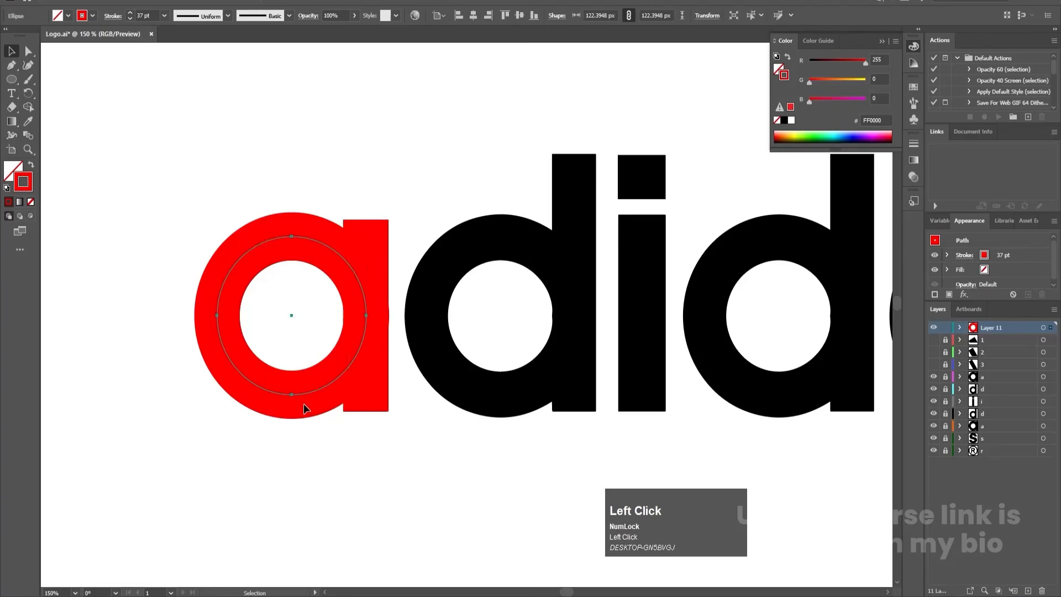
left_click(321, 223)
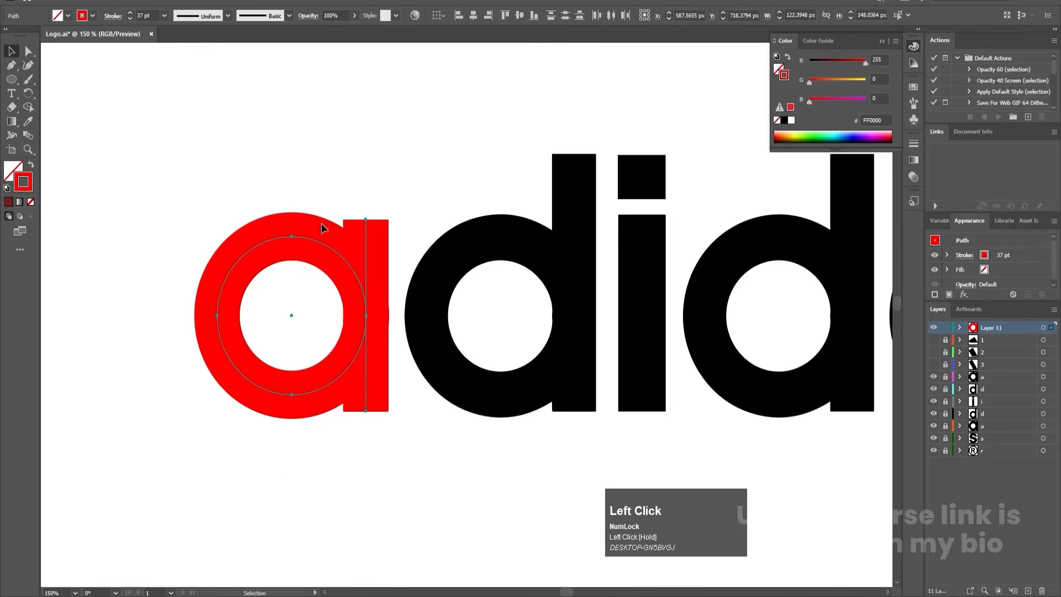
left_click_drag(344, 260, 541, 264)
left_click_drag(546, 264, 605, 265)
left_click(623, 474)
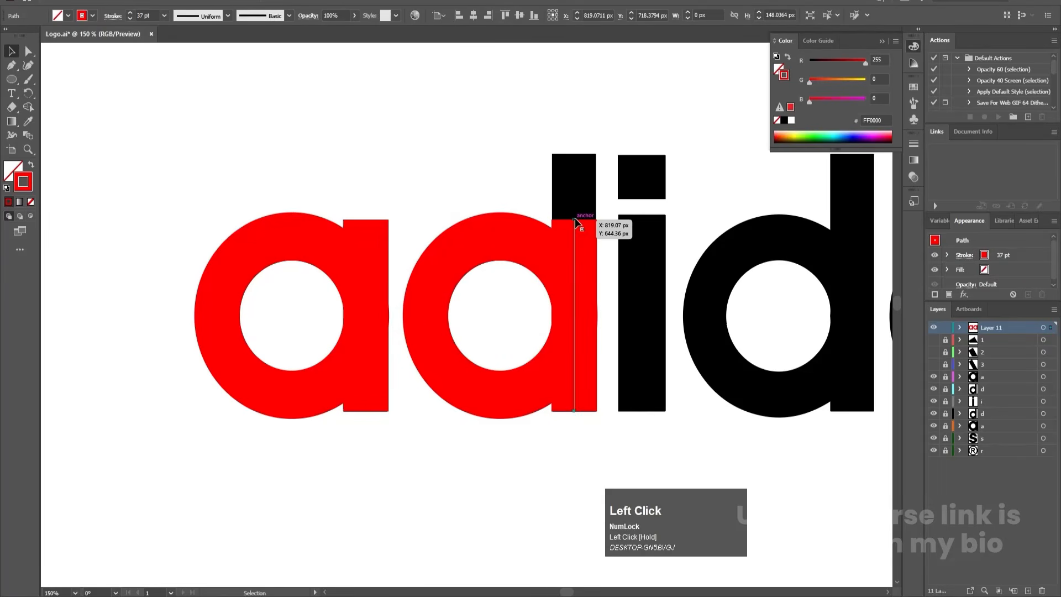
- Extend the copied stem's upper anchor point straight up to the top of the first d
key("a")
left_click_drag(575, 221, 296, 221)
key("v")
- Copy the first d's red stem over the letter i and set the copy's stroke weight to 40 pt
left_click(620, 150)
key("space")
mouse_move(194, 204)
left_mouse_down()
mouse_move(256, 265)
mouse_move(318, 260)
left_mouse_up()
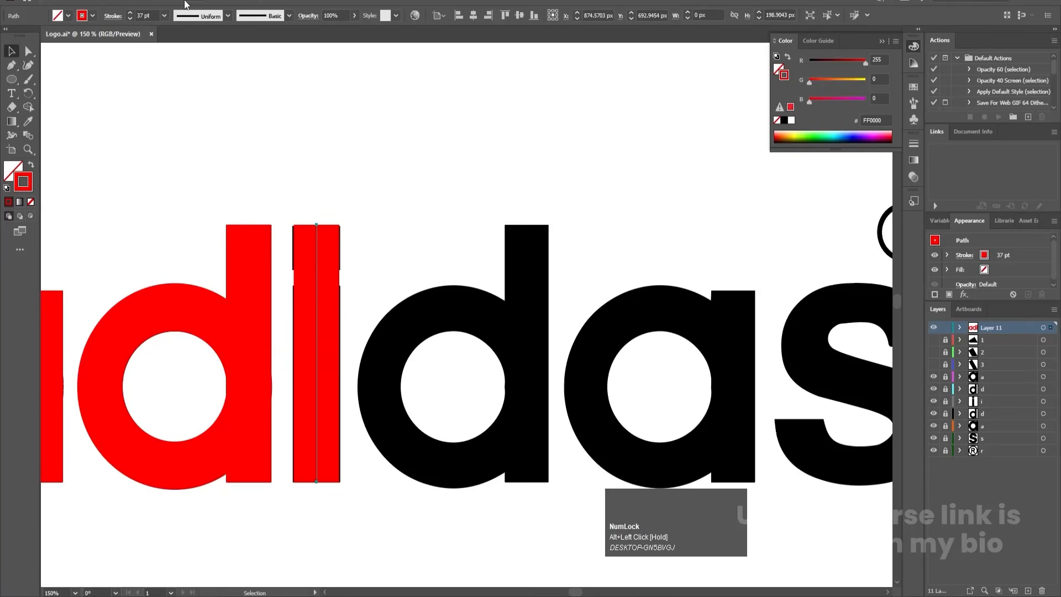
left_click(132, 13)
left_click(131, 14)
left_click(132, 13)
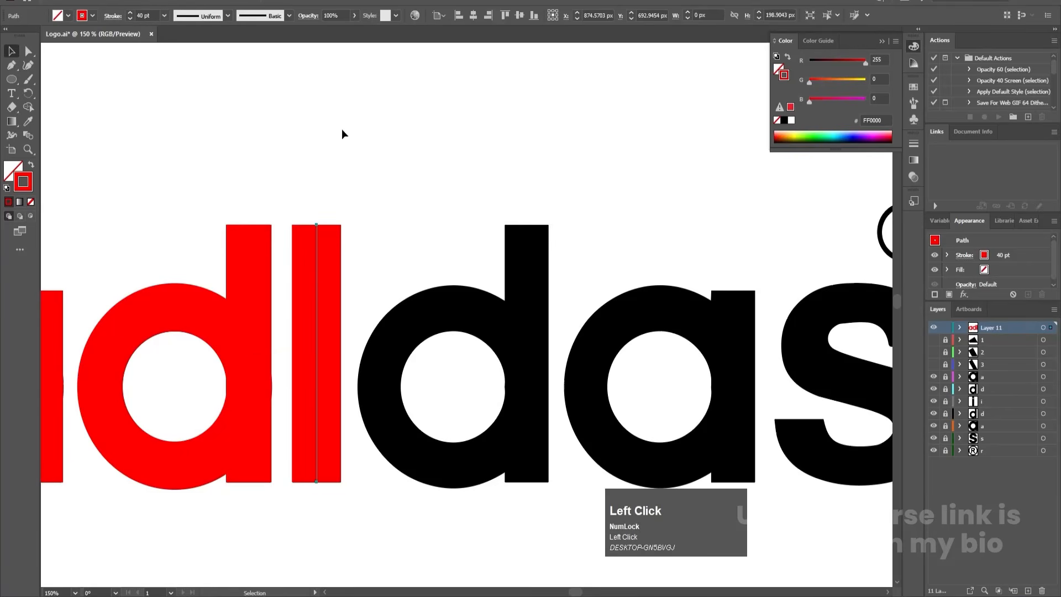
- Copy the first d's red circle and stem over the second d of the wordmark
left_click_drag(142, 181, 249, 460)
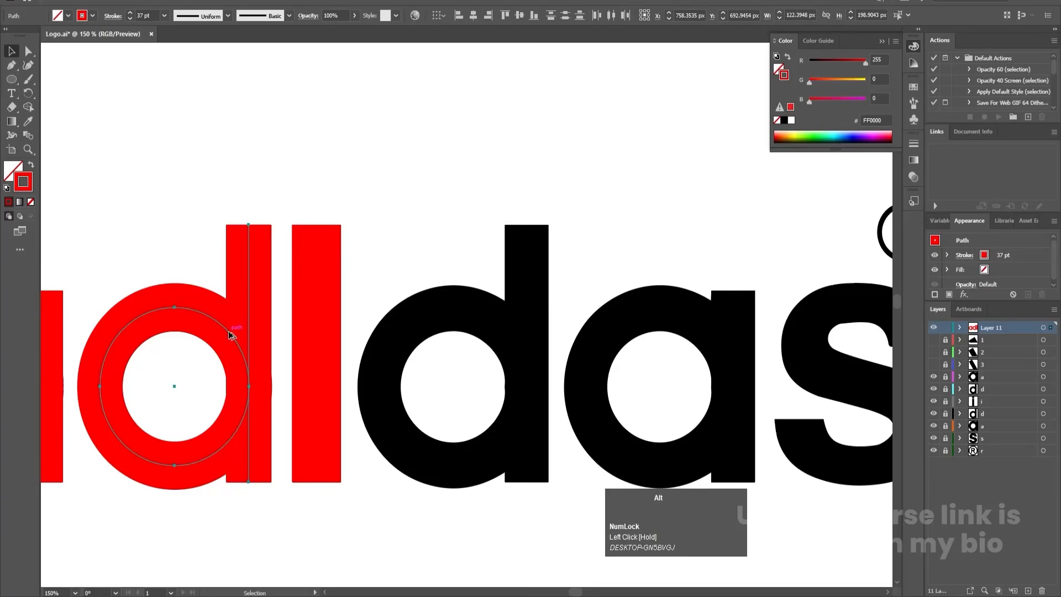
left_click_drag(231, 335, 508, 326)
left_click(454, 230)
- Copy the first a's red circle and stem over the second a of the wordmark
scroll(427, 268, "down", 1)
left_click_drag(105, 225, 189, 431)
left_click_drag(155, 311, 620, 330)
left_click(794, 349)
- Draw an open, straight-segmented s-shaped path with the Pen tool along the wordmark's letter s, from its upper terminal to its lower one
scroll(756, 287, "up", 2, "alt")
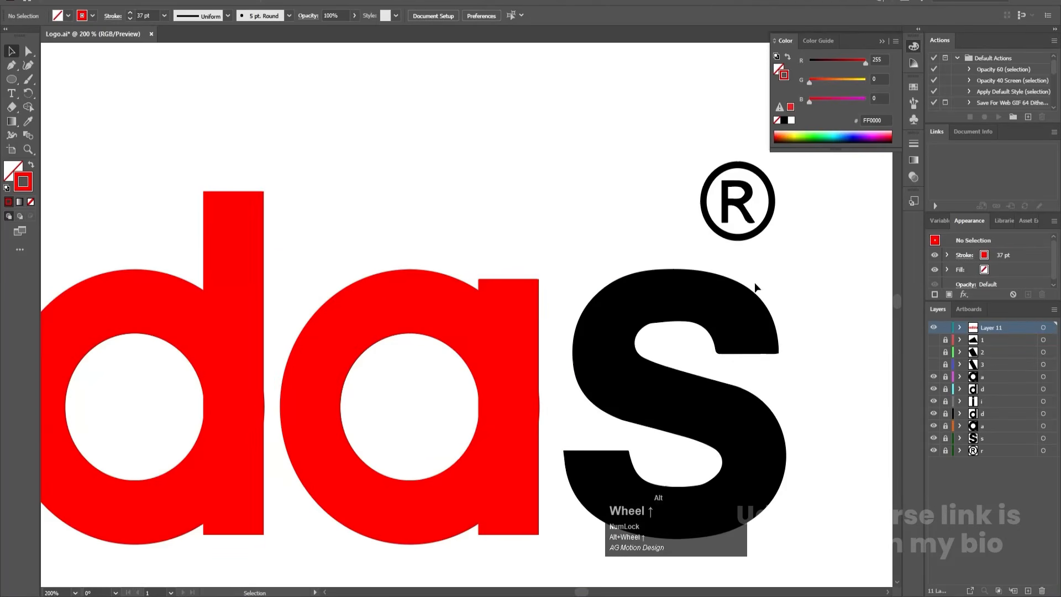
left_click_drag(697, 370, 618, 329)
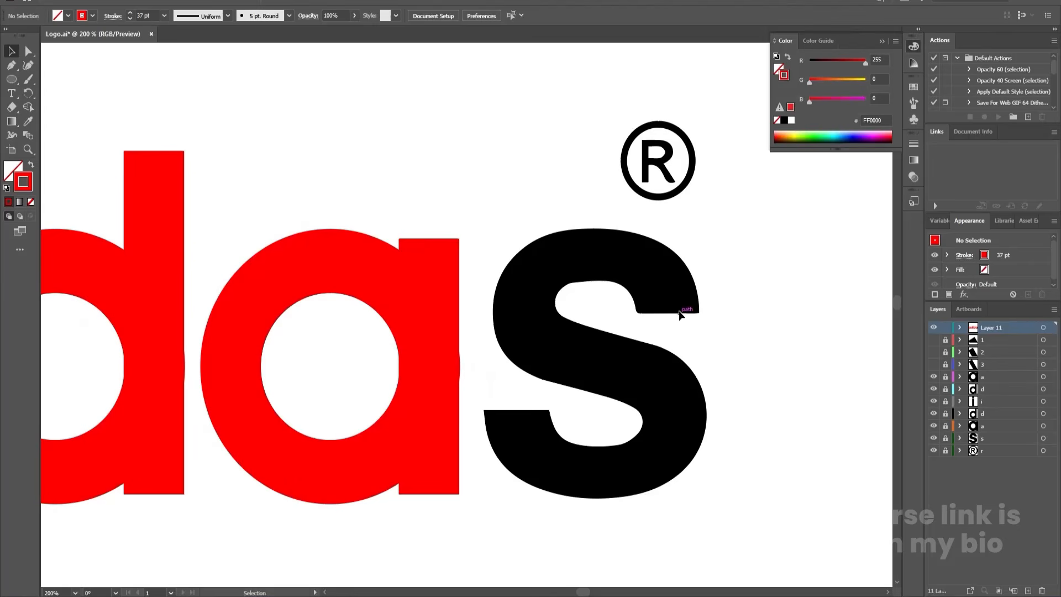
key("p")
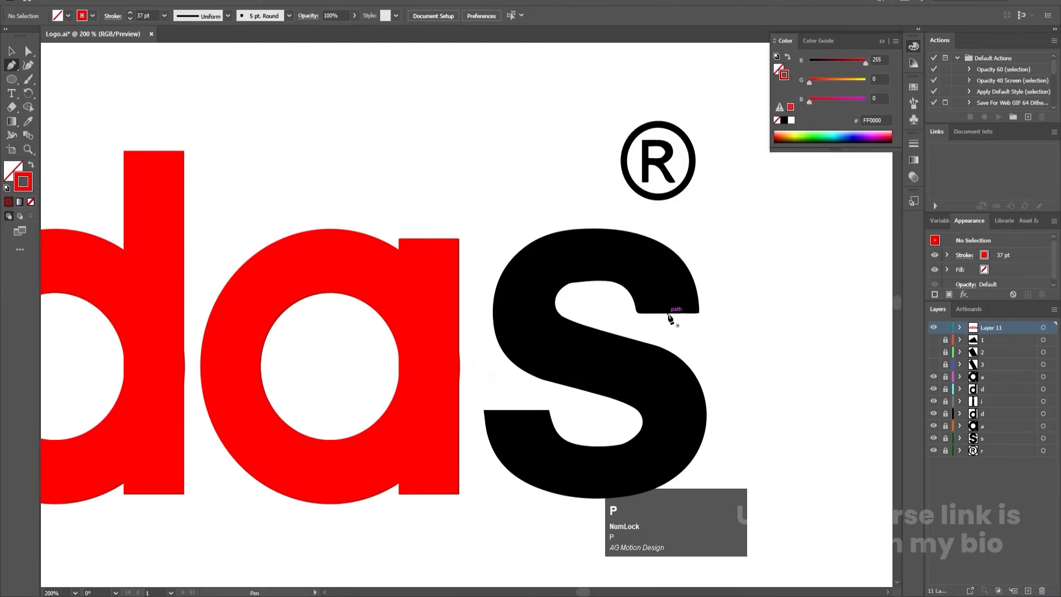
left_click(667, 314)
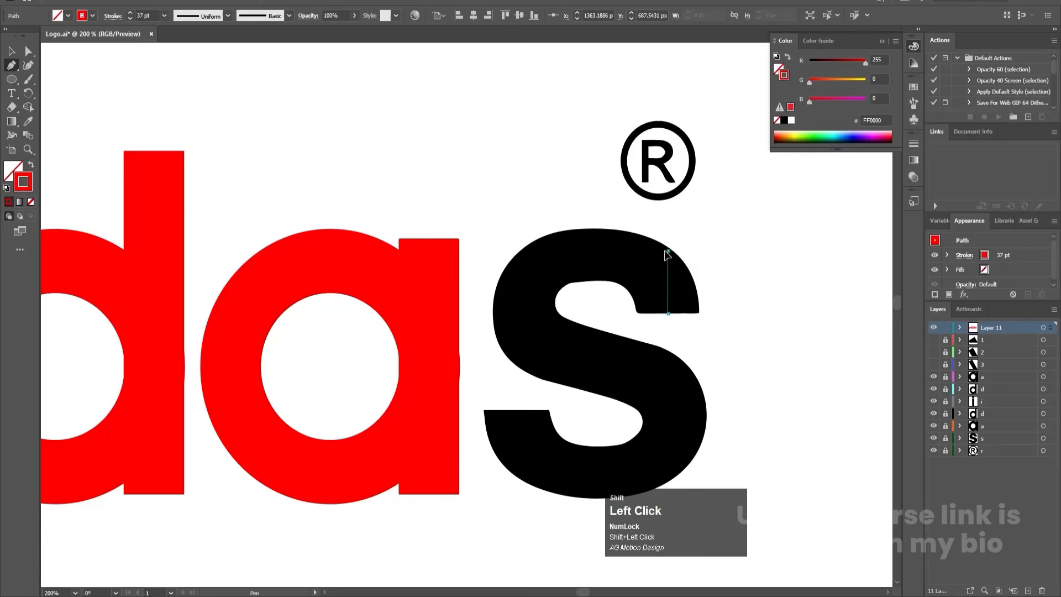
left_click(668, 250, "shift")
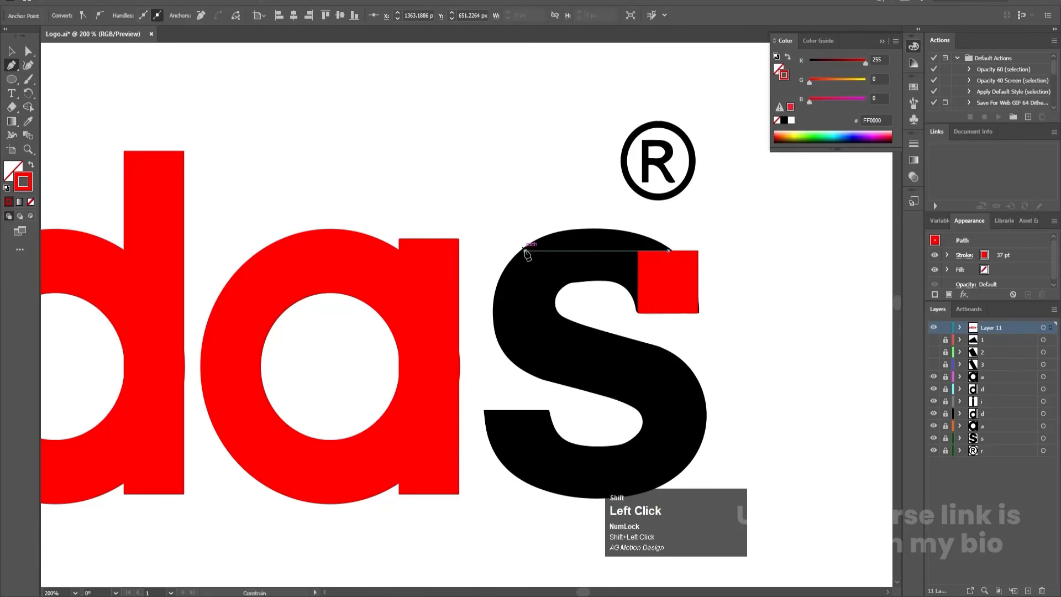
left_click(525, 250, "shift")
left_click(525, 363, "shift")
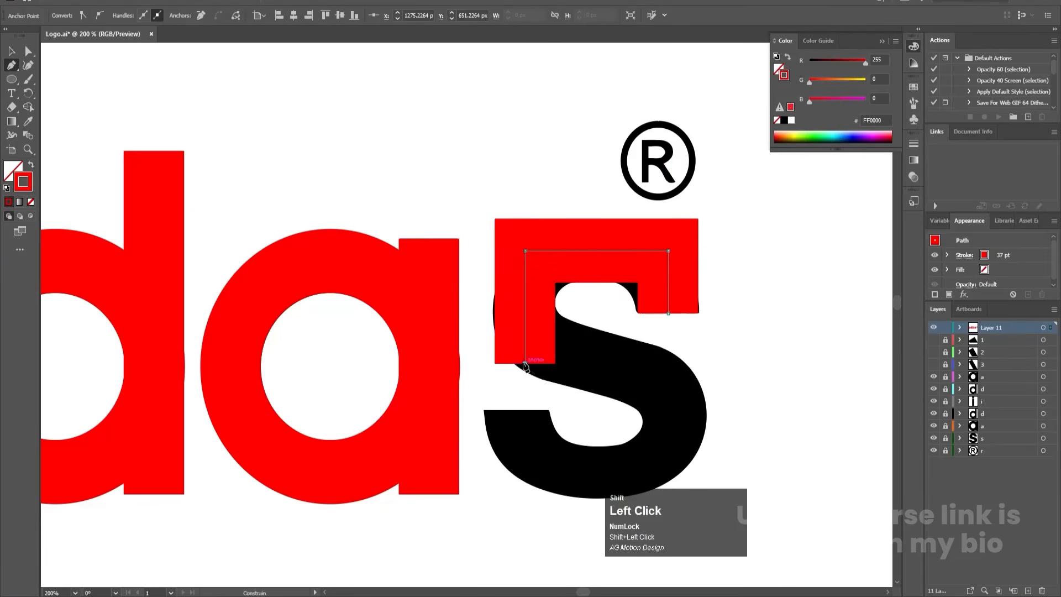
left_click(668, 364, "shift")
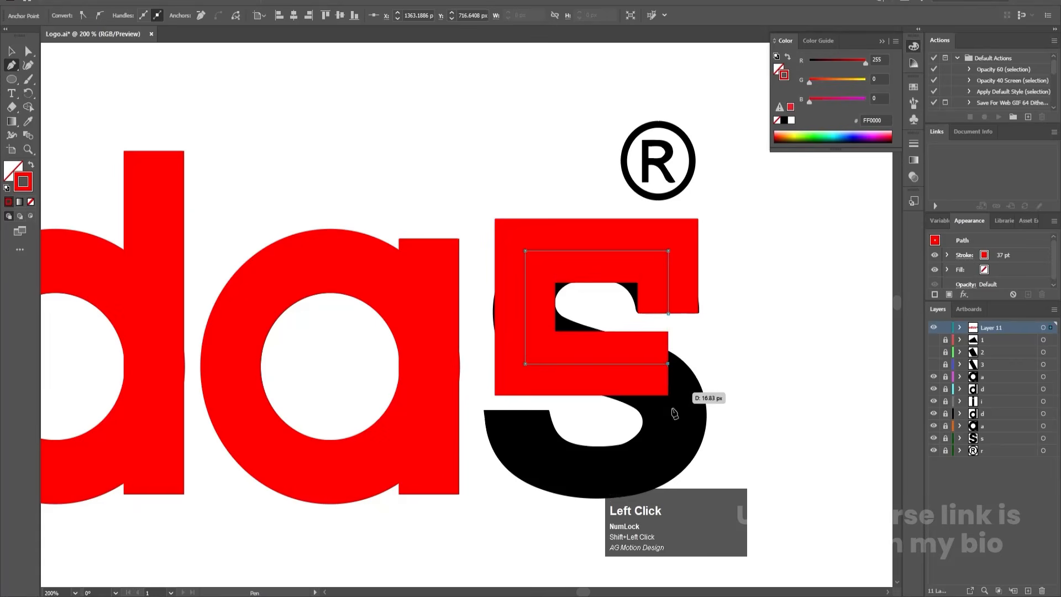
left_click(667, 473, "shift")
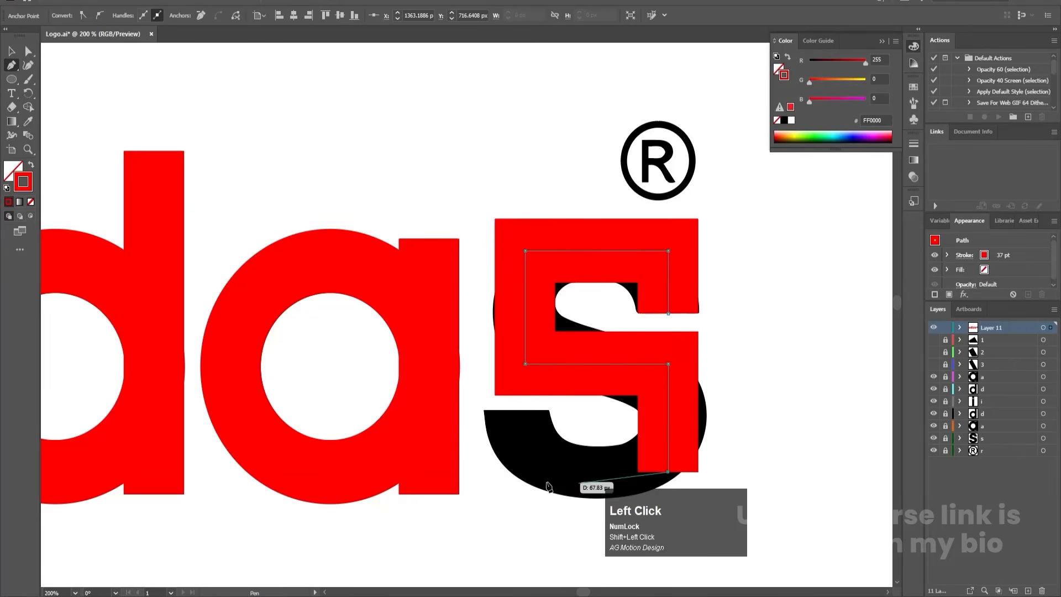
left_click(520, 472)
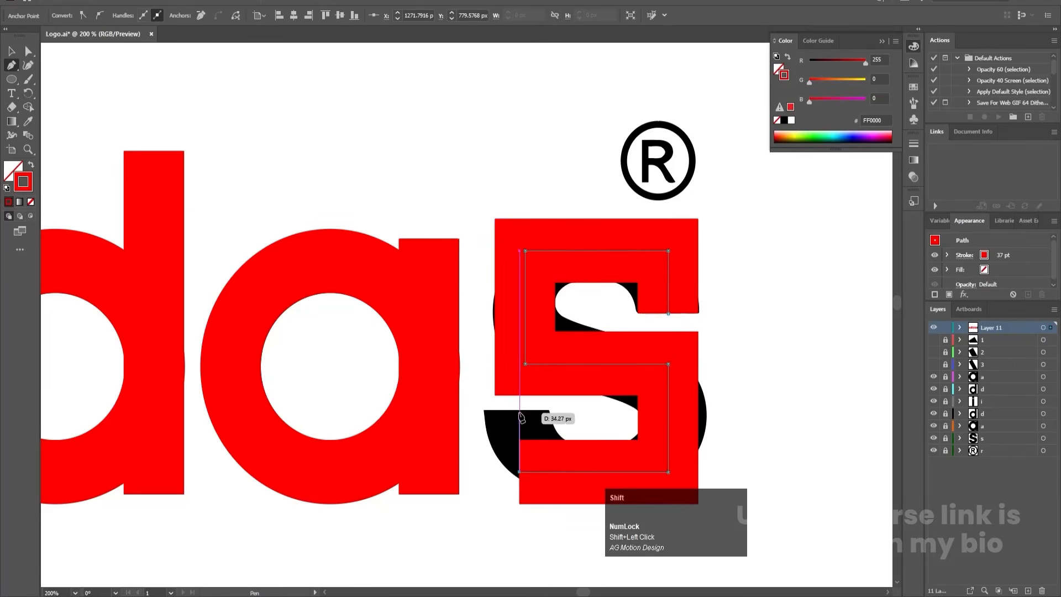
left_click(519, 410)
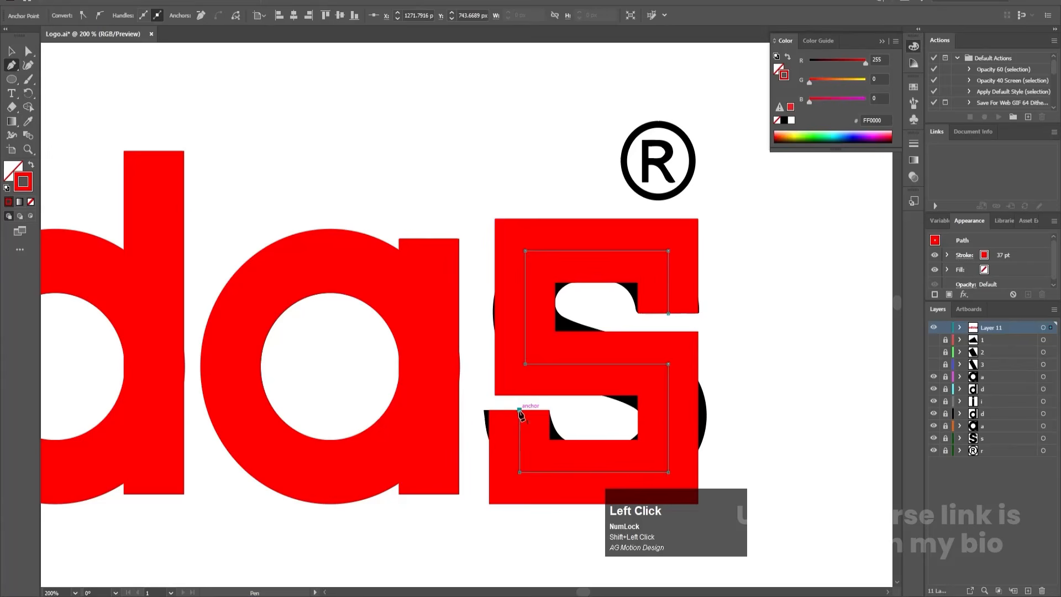
- Round the s path's corners, with radii of about 34 px for the upper pair, 31 px for the middle pair and 32 px for the lower pair
key("a")
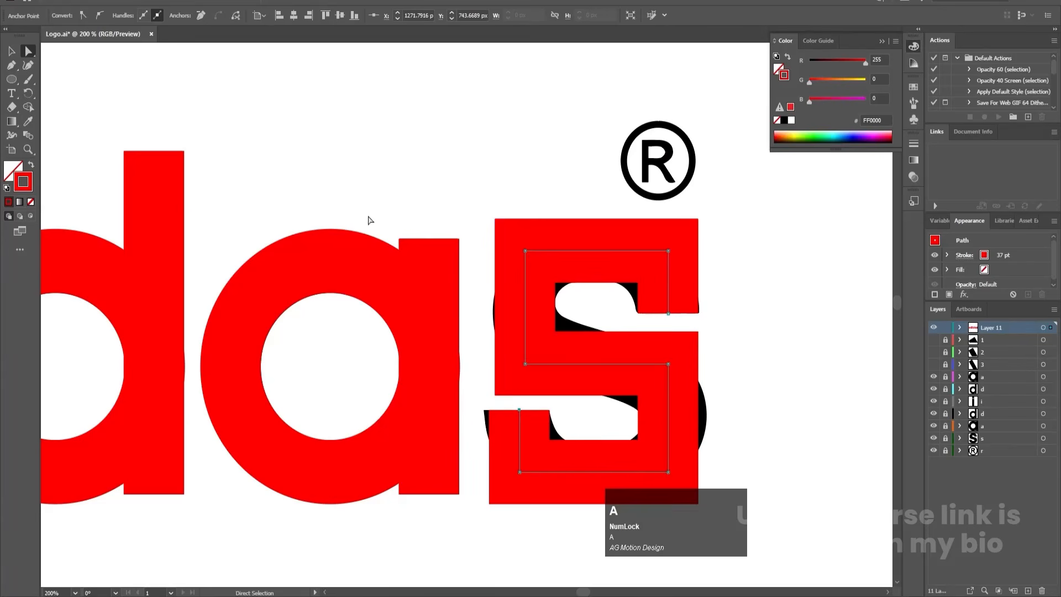
left_click_drag(467, 221, 597, 298)
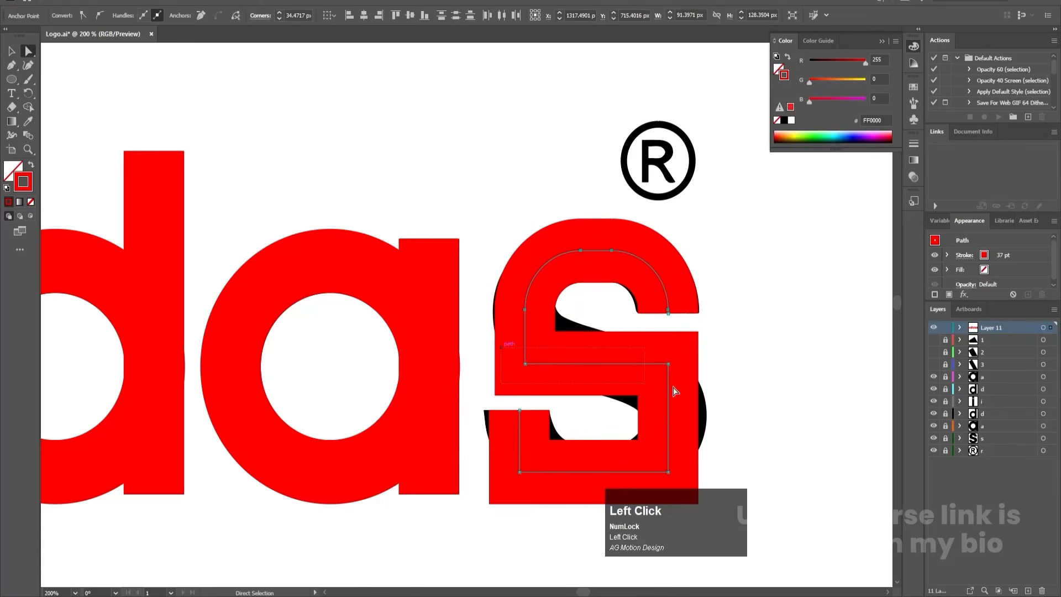
left_click_drag(534, 358, 603, 322)
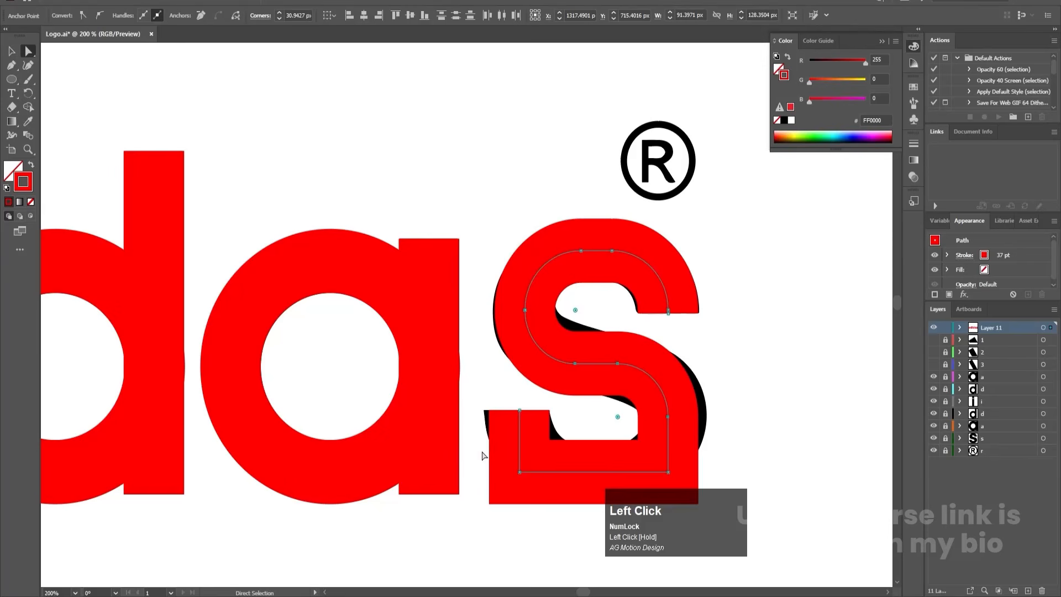
left_click_drag(483, 455, 677, 512)
left_click(496, 461)
left_click(525, 465)
left_click_drag(660, 464, 559, 440)
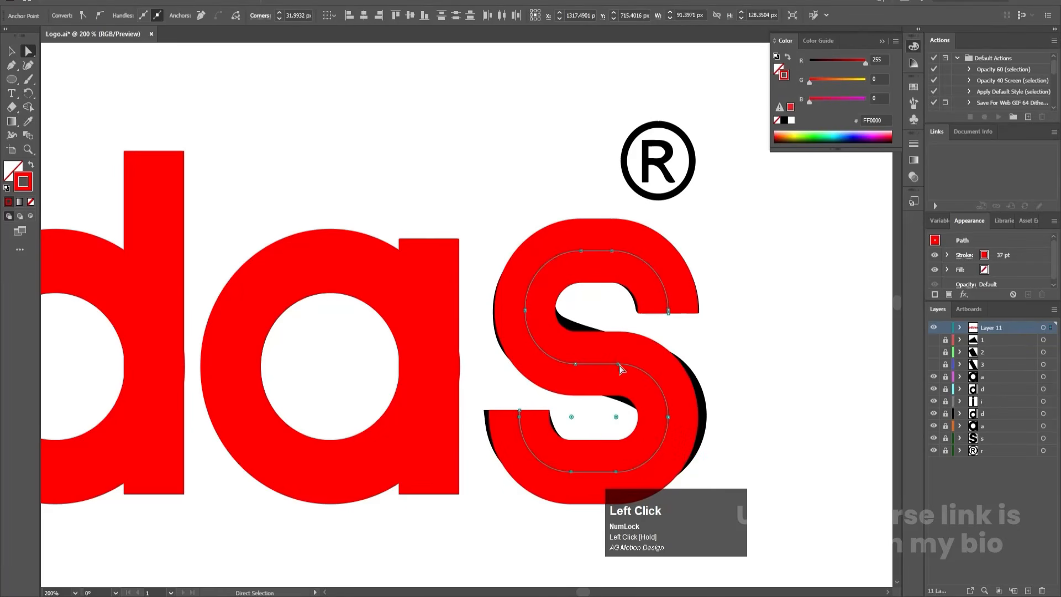
- Nudge the anchor points of the s path's lower-right curve right to match the letter's outer edge
left_click_drag(685, 500, 687, 503)
key("Right")
key("Right")
key("Right")
key("Right")
key("Right")
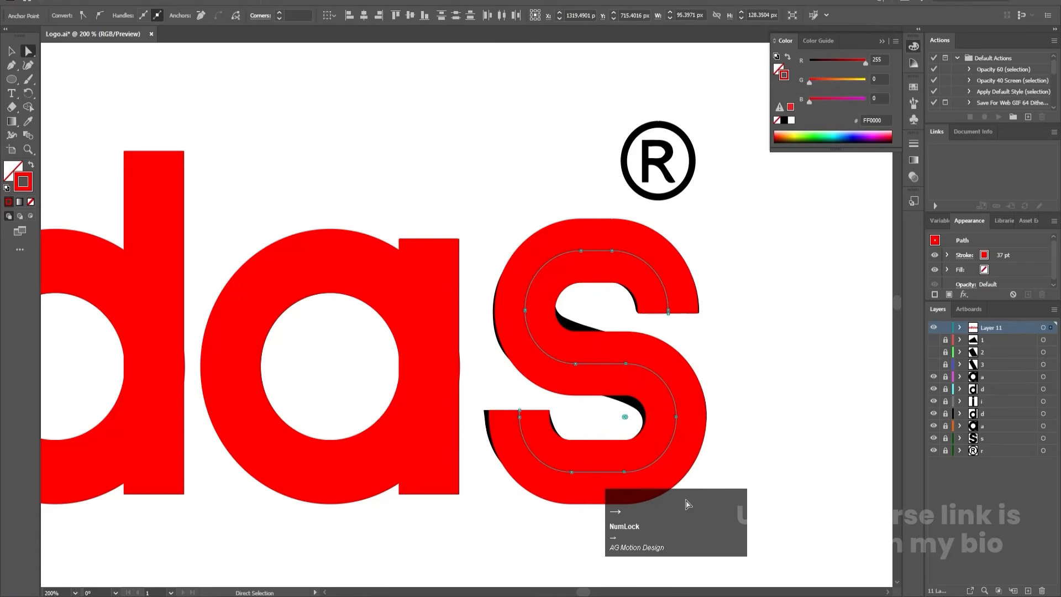
key("Left")
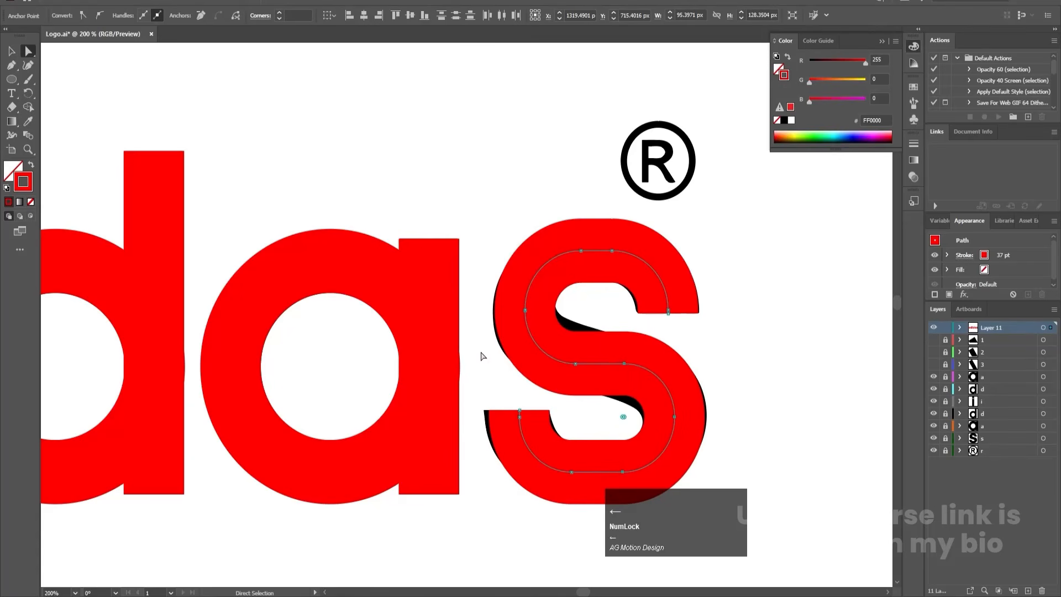
- Nudge the s path's upper-left curve two increments left, and shift its middle segment down and back up
left_click(651, 375)
key("Down")
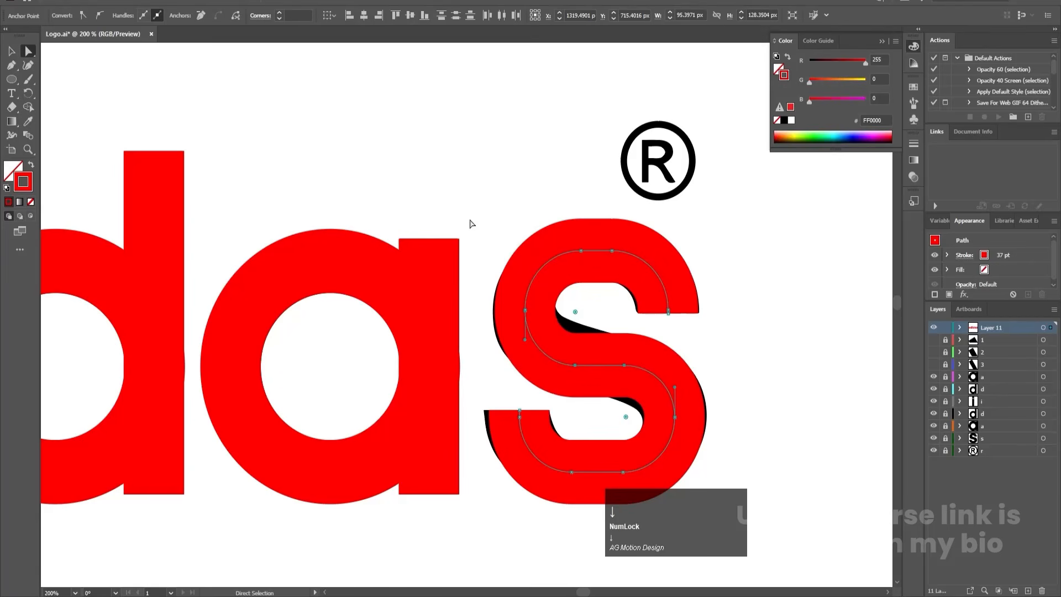
left_click_drag(470, 219, 588, 398)
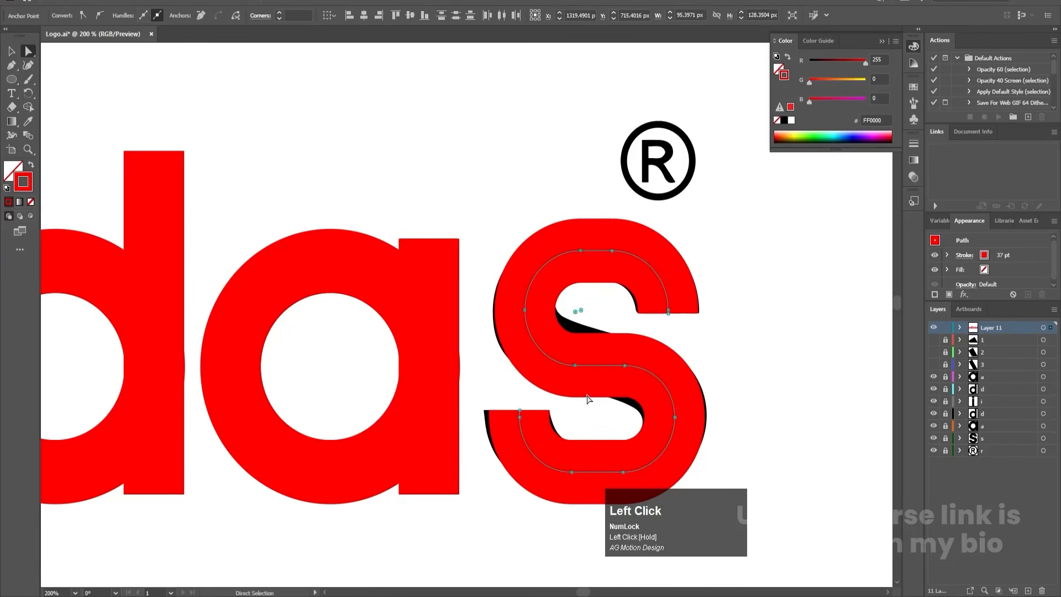
key("Left")
key("Left")
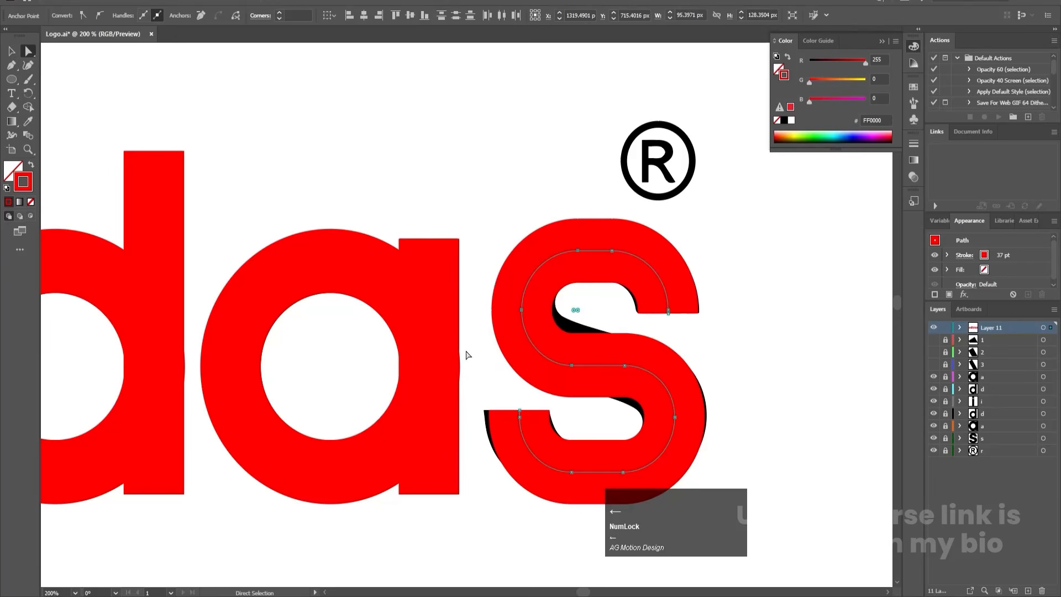
left_click(679, 380)
key("Up")
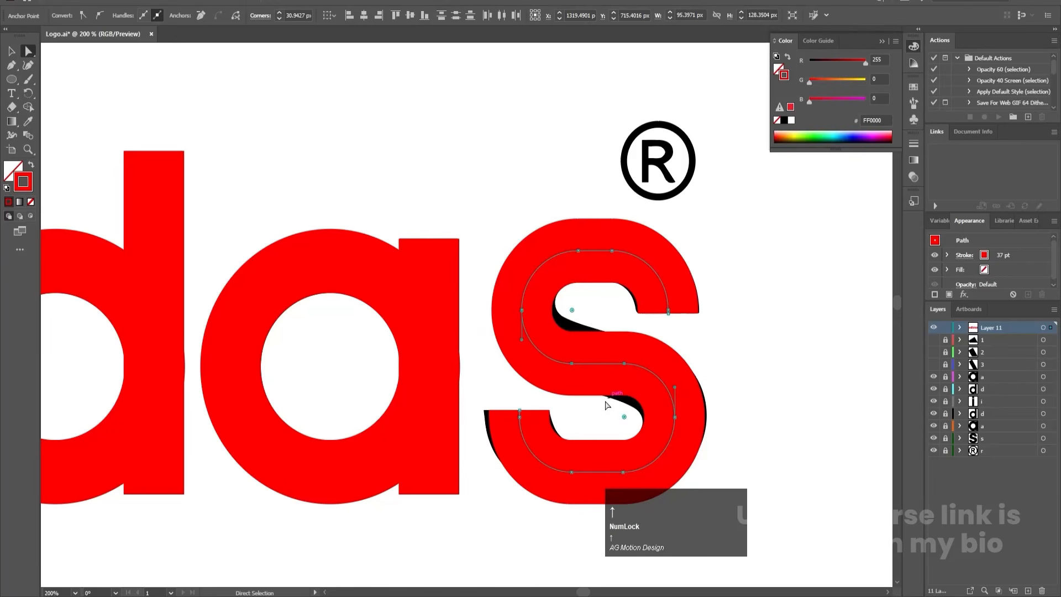
left_click(582, 406)
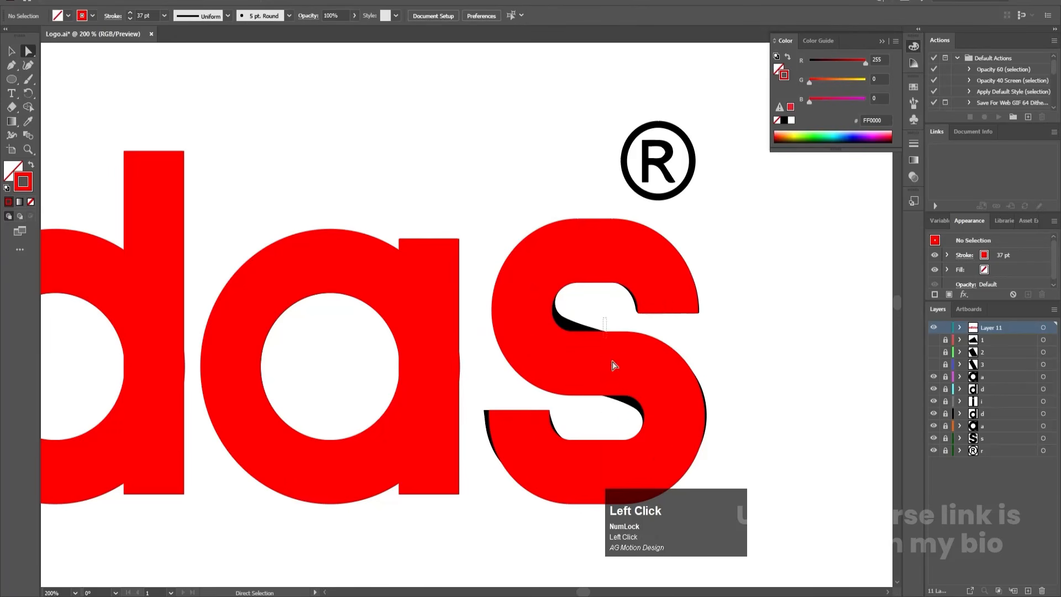
left_click_drag(603, 318, 714, 509)
left_click_drag(647, 437, 696, 519)
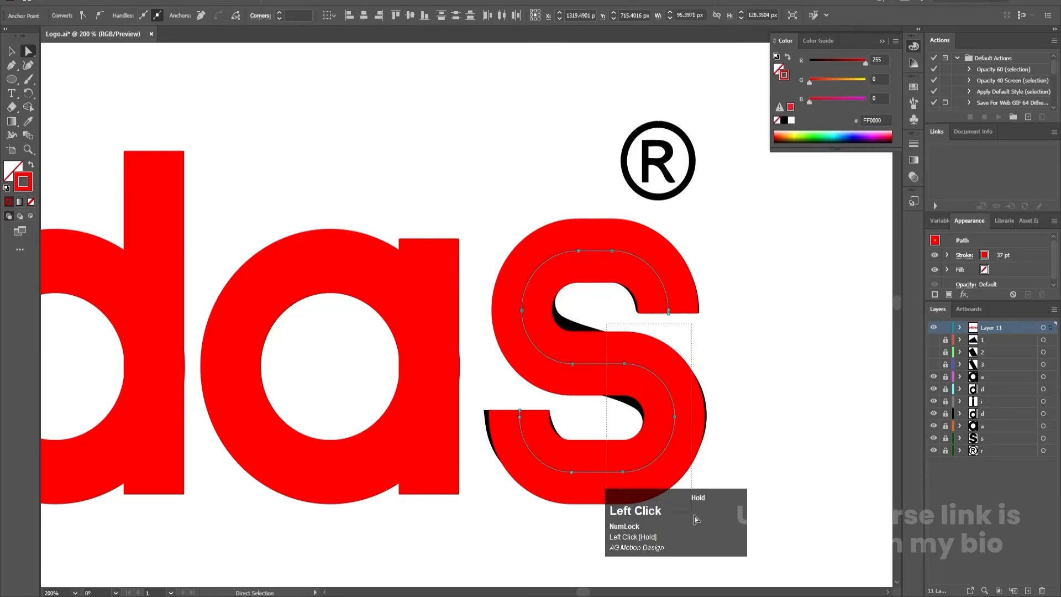
key("Right")
key("Left")
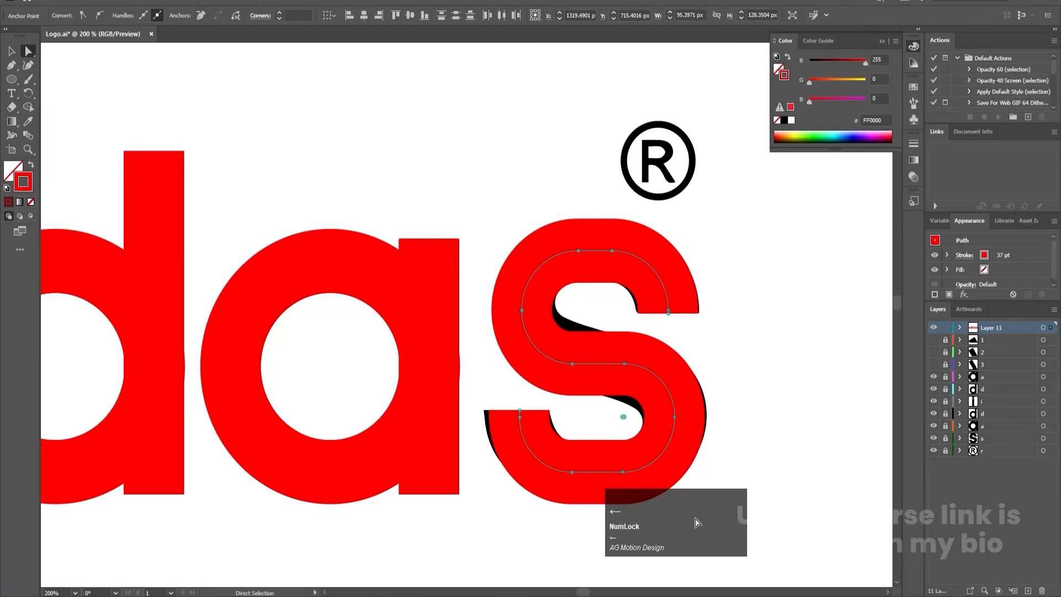
left_click(731, 346)
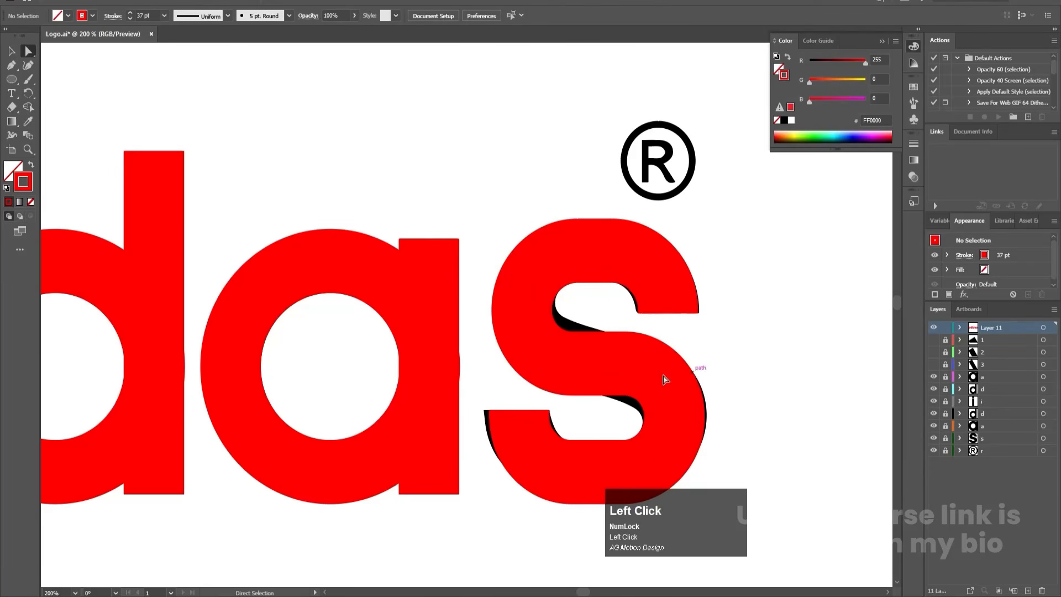
- Increase the s path's stroke weight to 50 pt so that the red stroke covers the whole letter
key("v")
left_click(611, 427)
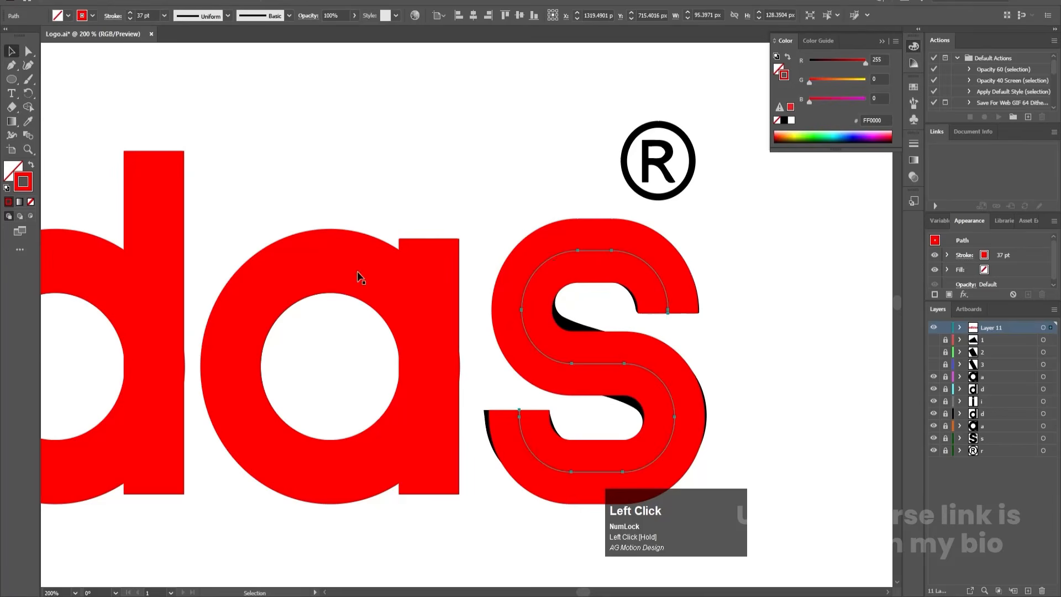
left_click(131, 15)
left_click(131, 15)
left_click(132, 14)
left_click(132, 15)
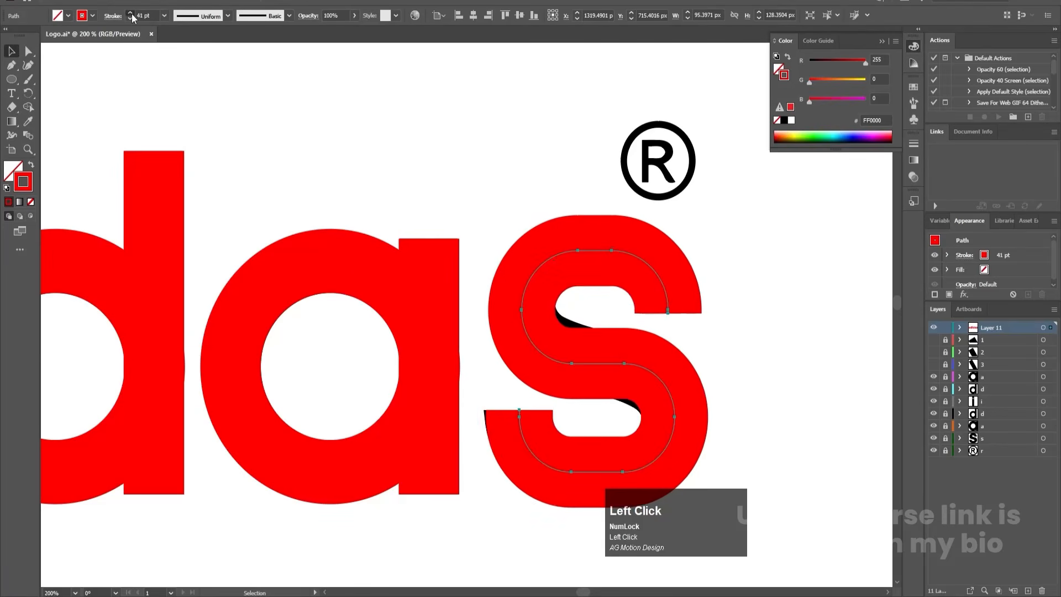
left_click(131, 15)
left_click(131, 15)
left_click(132, 15)
left_click(132, 15)
left_click(131, 15)
left_click(131, 15)
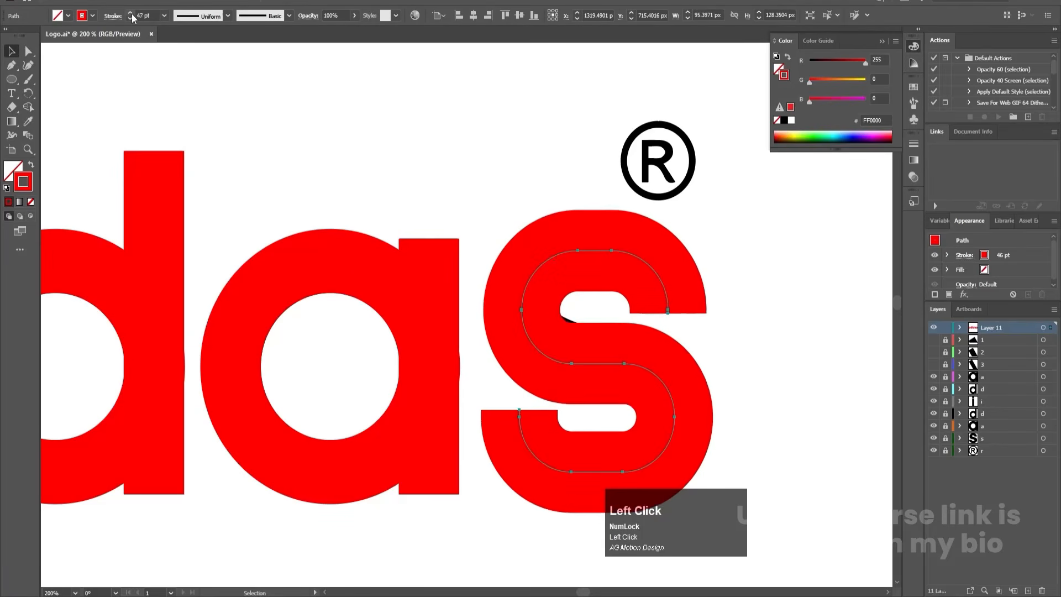
left_click(132, 15)
left_click(132, 15)
left_click(131, 15)
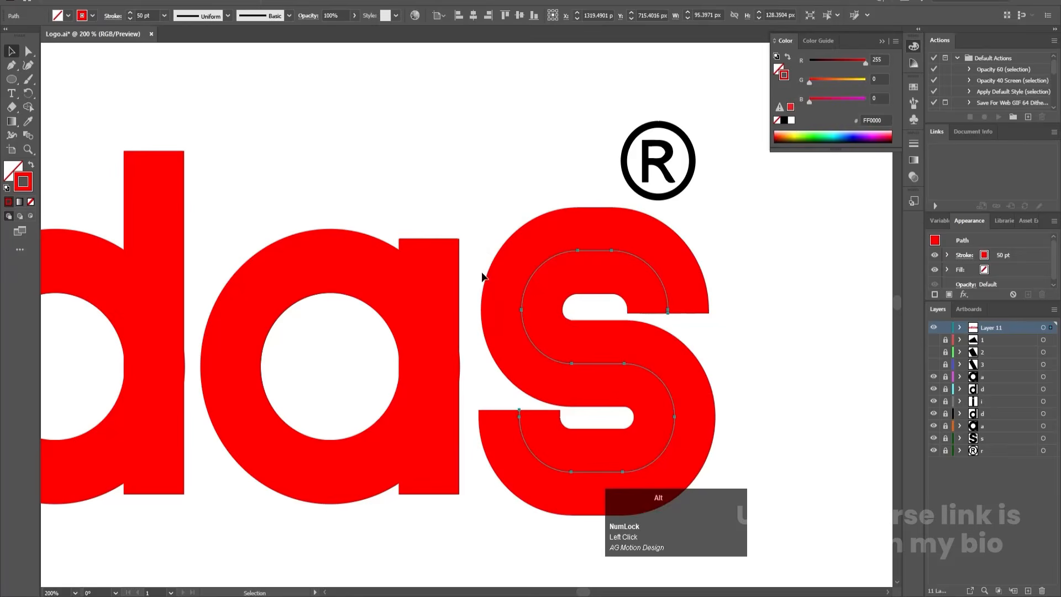
scroll(630, 389, "down", 2)
left_click(715, 357)
- Release all the red paths in Layer 11 to separate layers in sequence
scroll(715, 358, "down", 2)
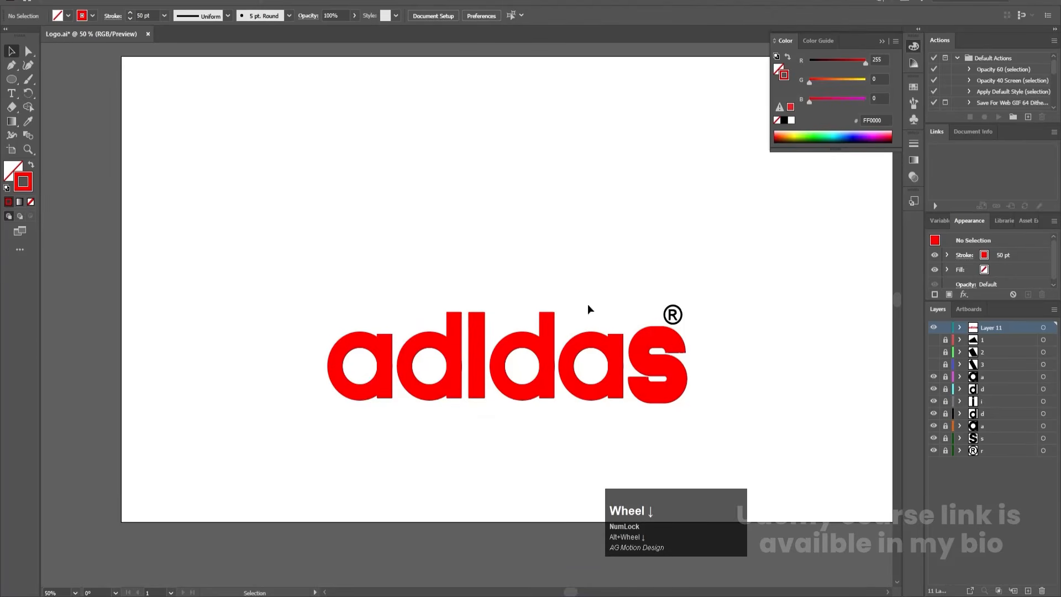
left_click(961, 328)
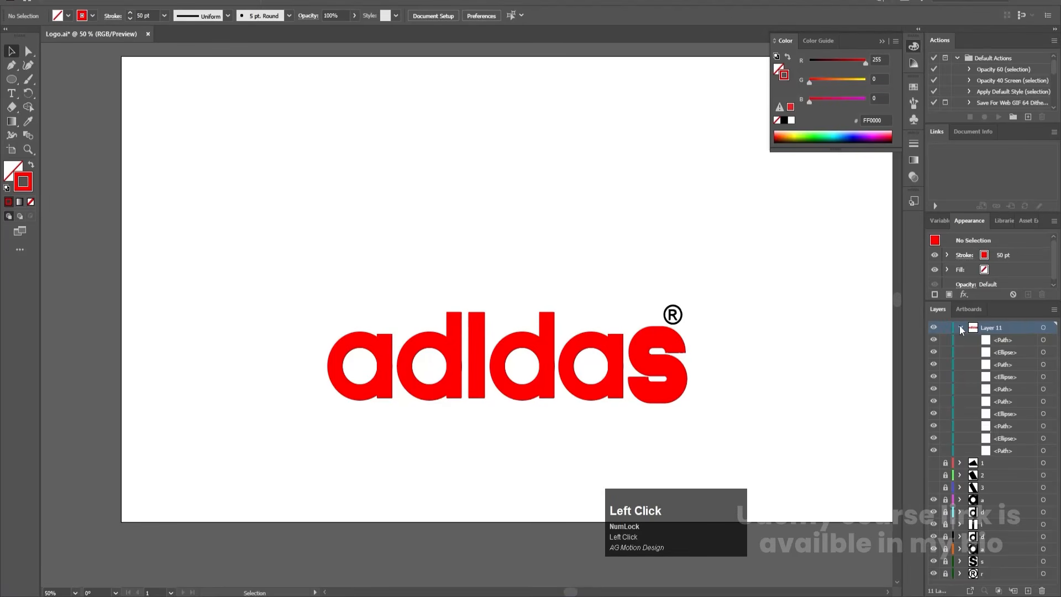
left_click(1044, 328)
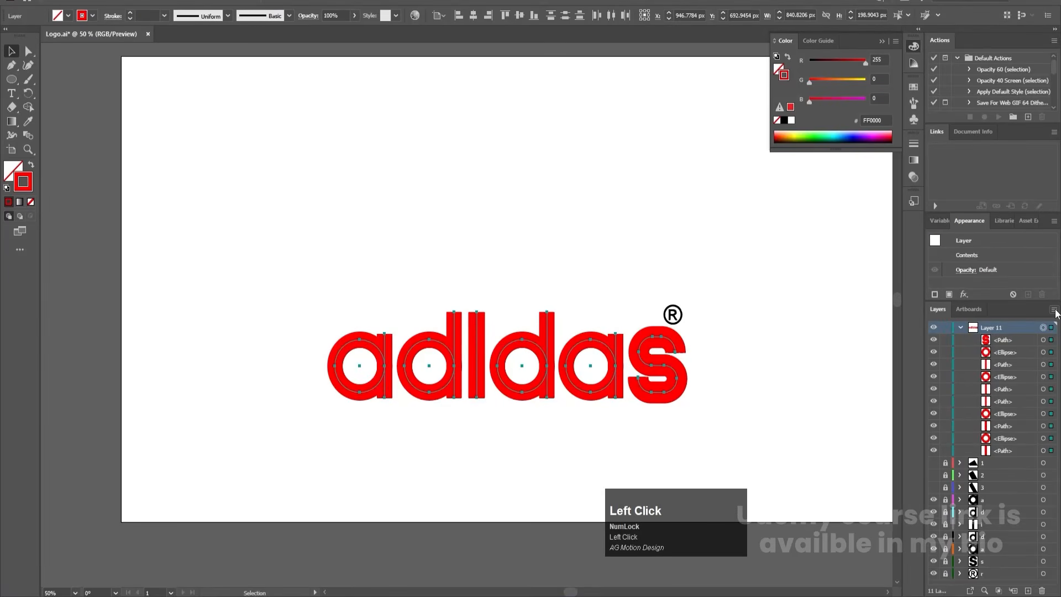
left_click(1055, 310)
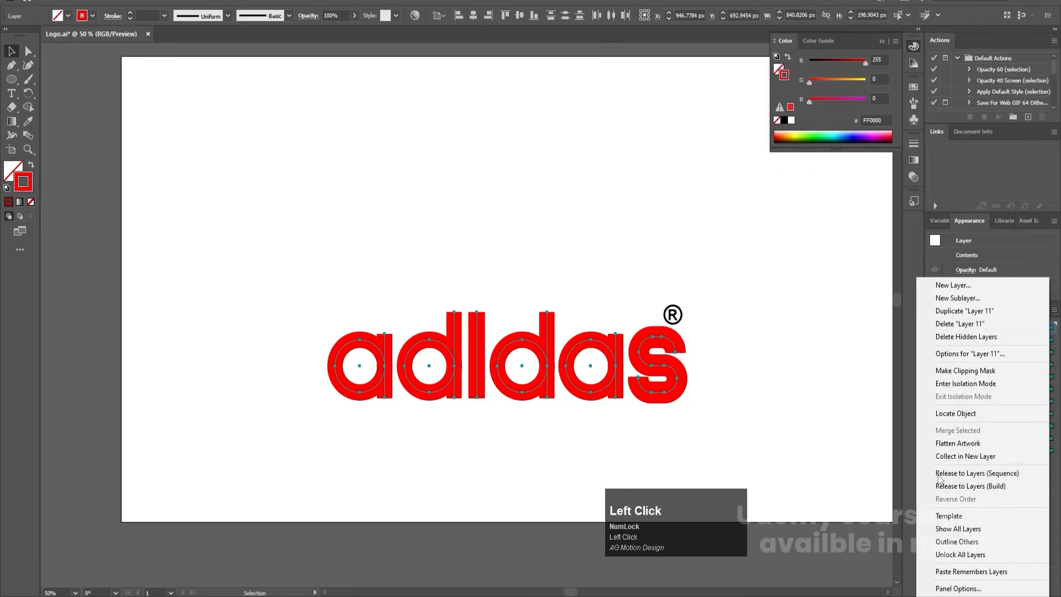
left_click(944, 474)
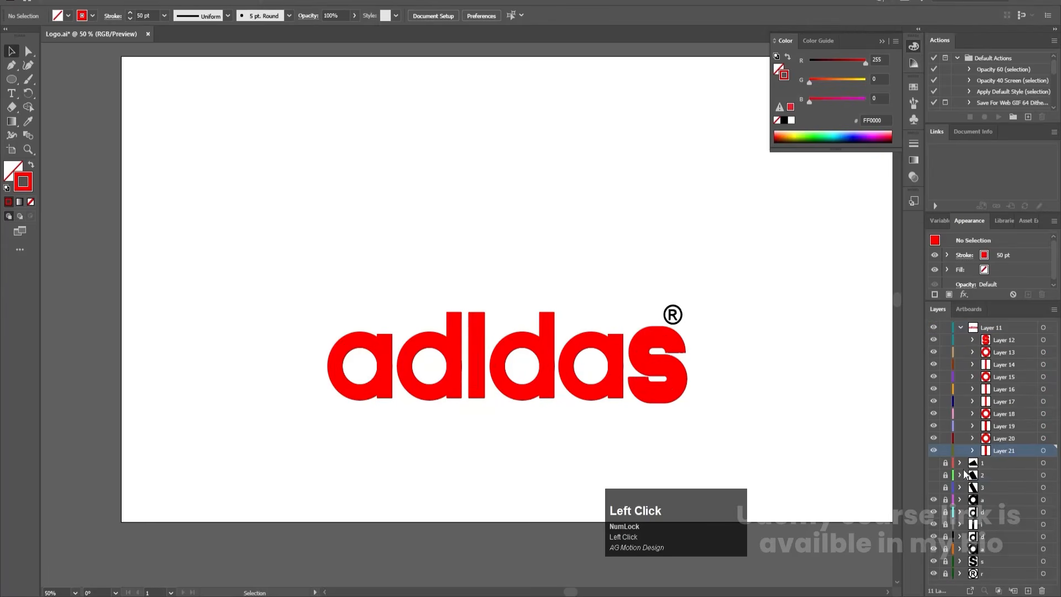
- Move Layers 12 through 21 out of Layer 11 to the top level of the layer stack, and select Layer 11
left_click(1004, 341, "shift")
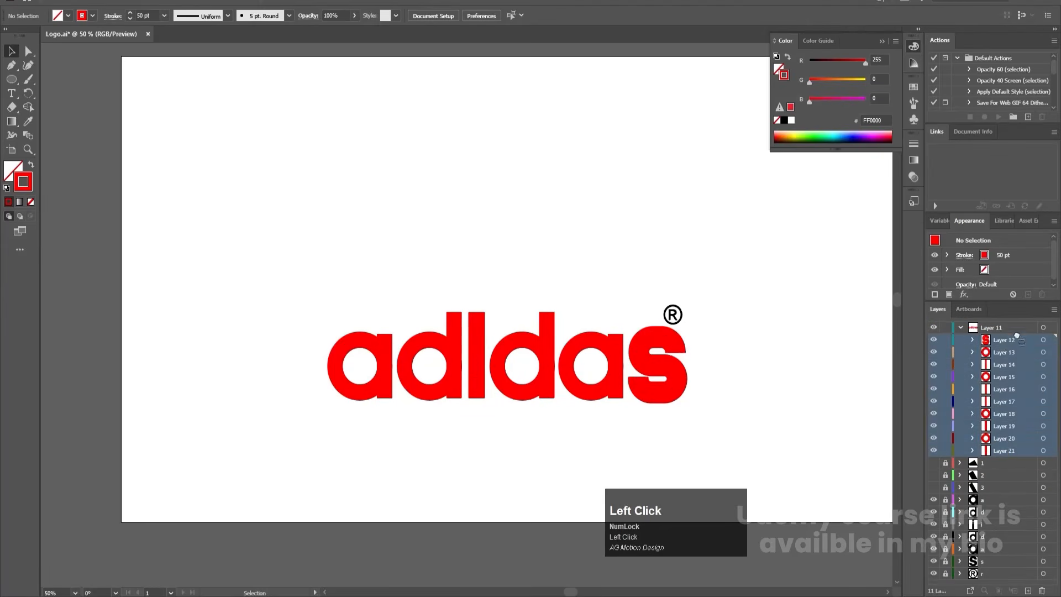
left_click_drag(1017, 335, 1006, 323)
left_click(988, 452)
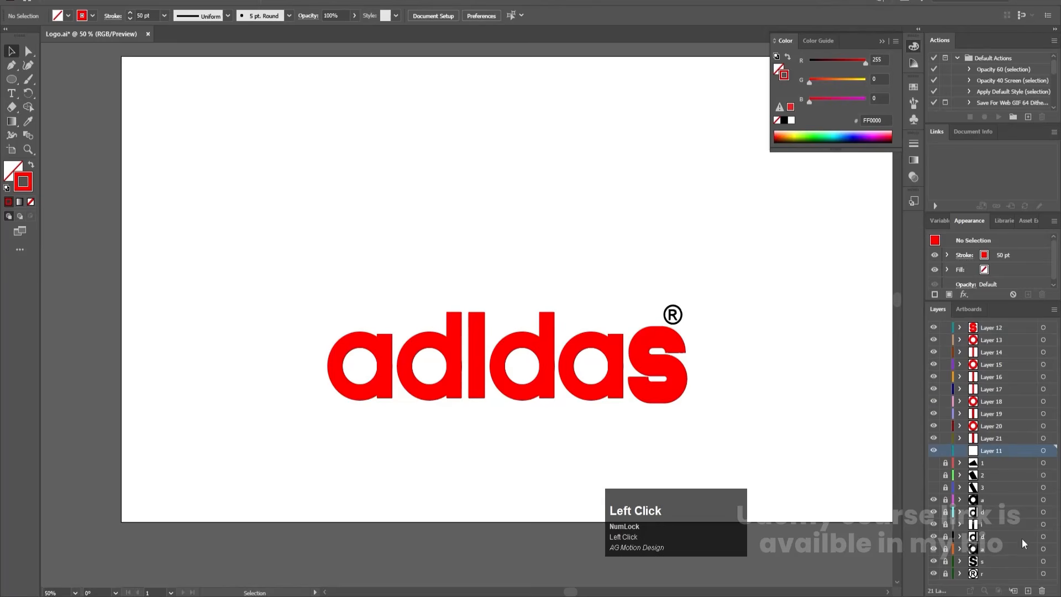
- Add a new layer above Layer 11, and delete it together with the empty Layer 11
left_click(1029, 590)
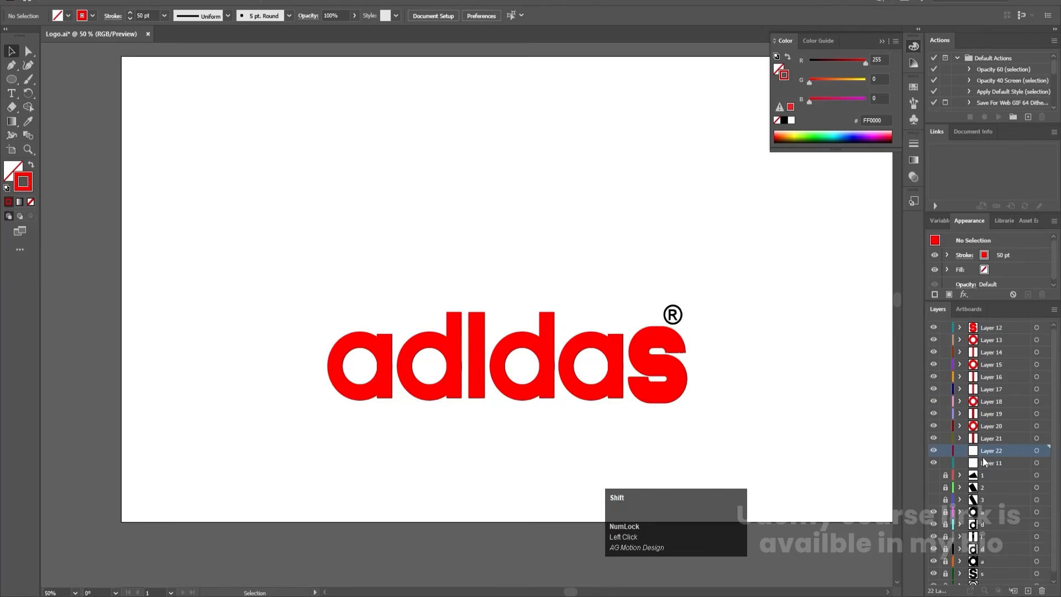
left_click(1017, 463, "shift")
left_click(1043, 590)
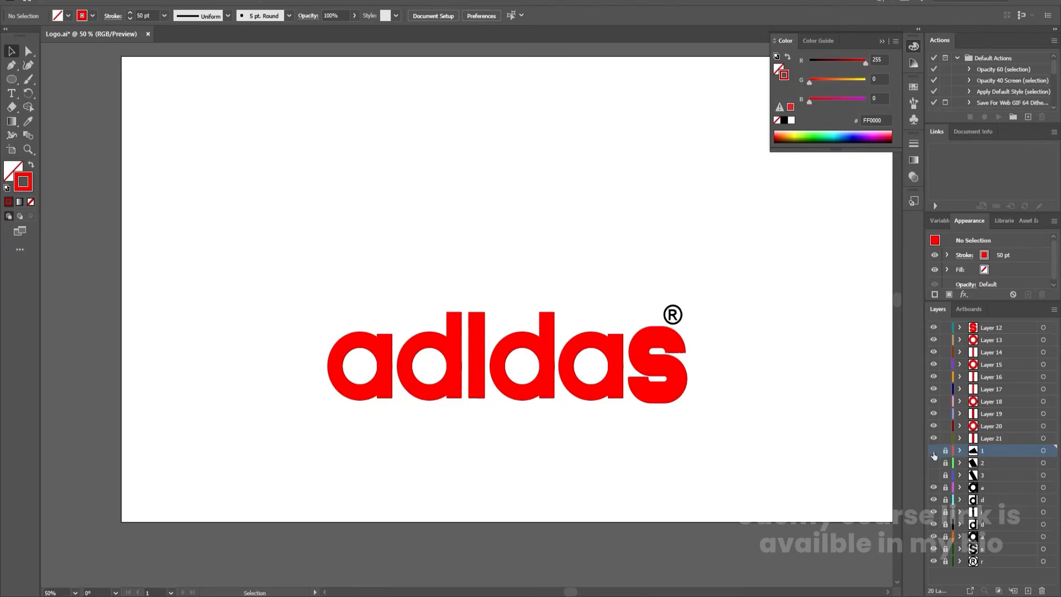
- Make the stripe layers 1, 2 and 3 visible and save the logo file
left_click_drag(934, 450, 934, 483)
key("ctrl")
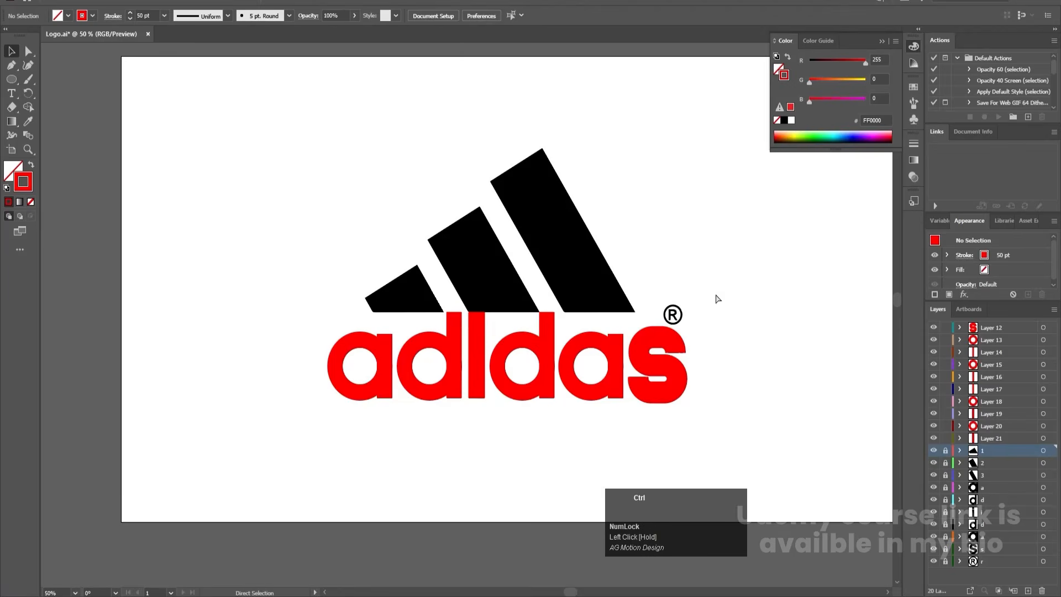
key("ctrl+s")
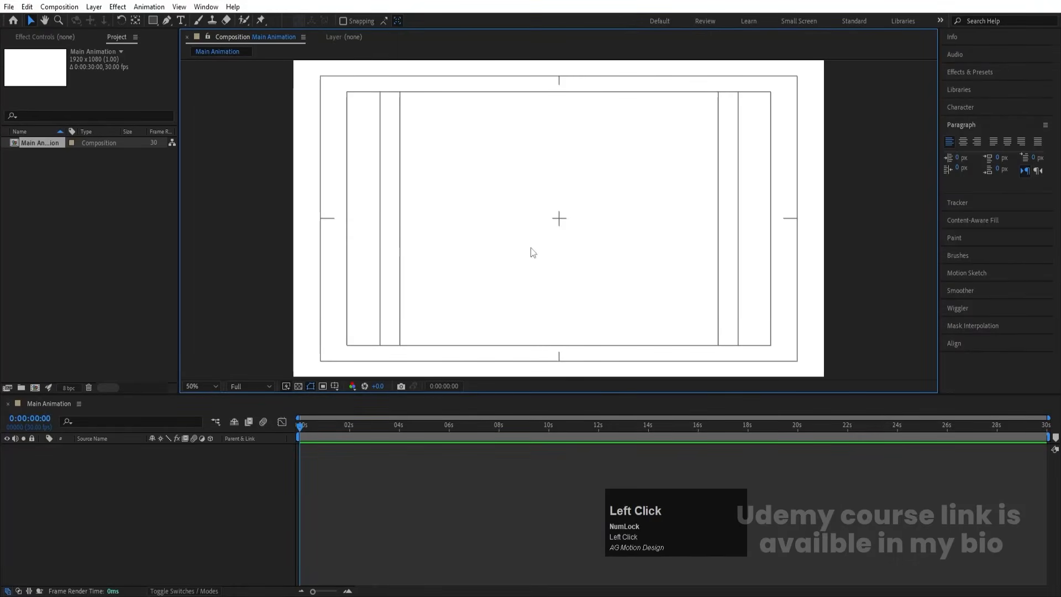
- In After Effects, import Logo.ai as Composition - Retain Layer Sizes and place the Logo composition in the Main Animation timeline
key("ctrl+i")
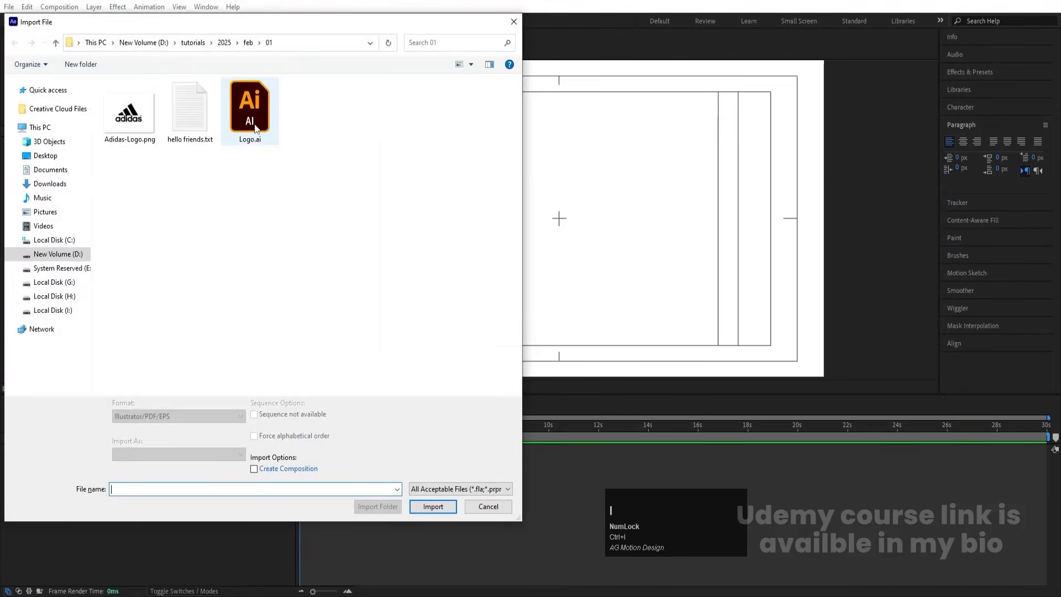
left_click(255, 129)
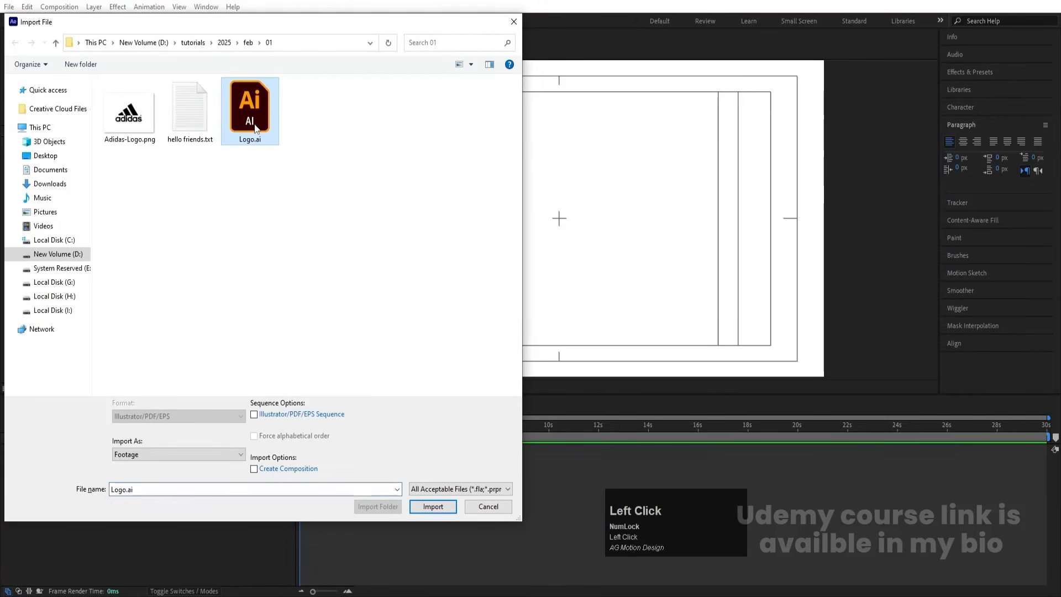
left_click(136, 452)
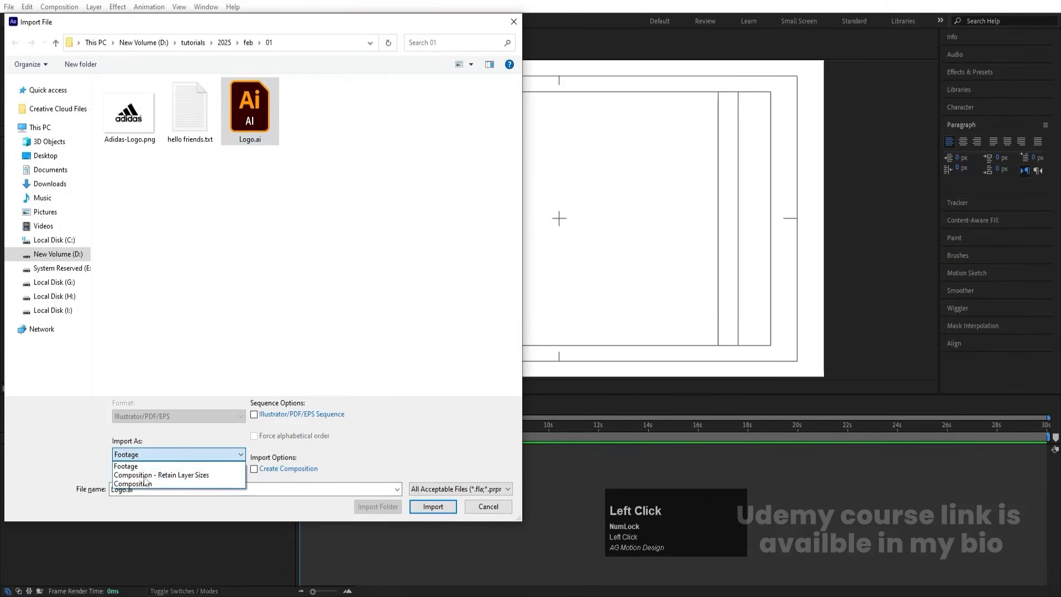
left_click(147, 476)
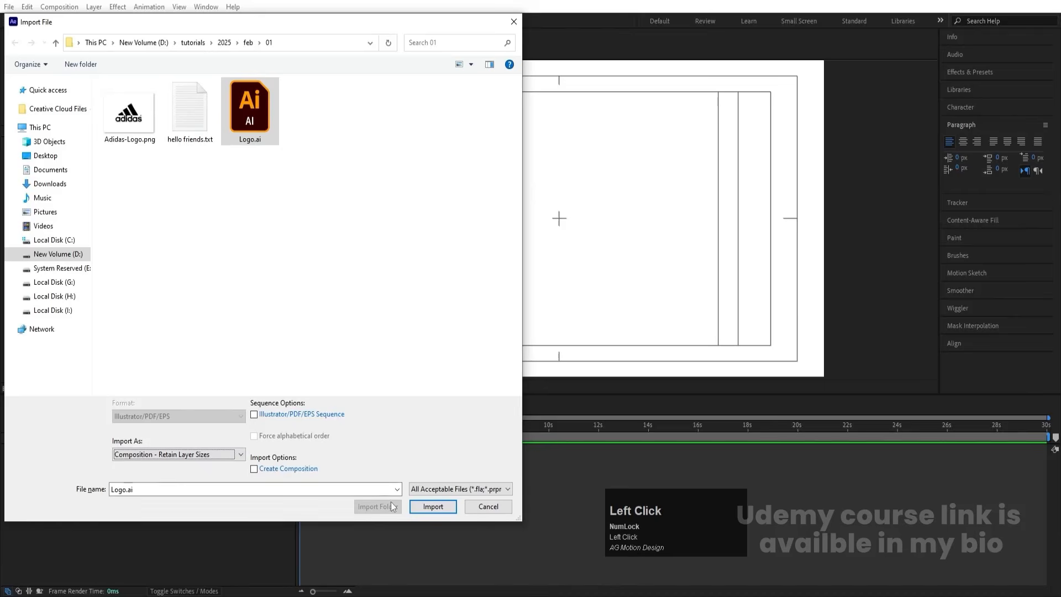
left_click(431, 506)
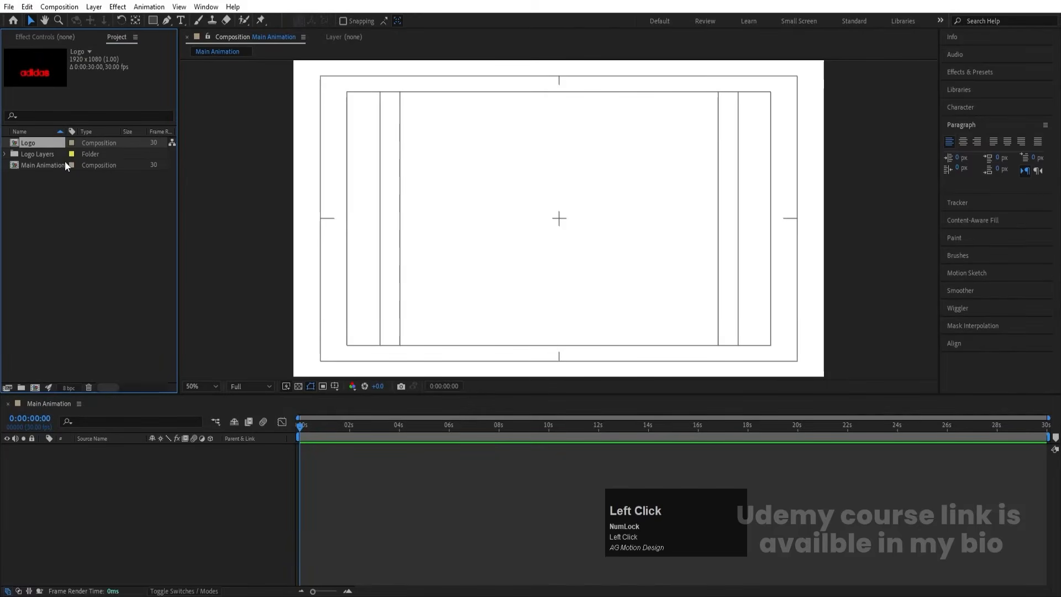
left_click_drag(45, 143, 181, 511)
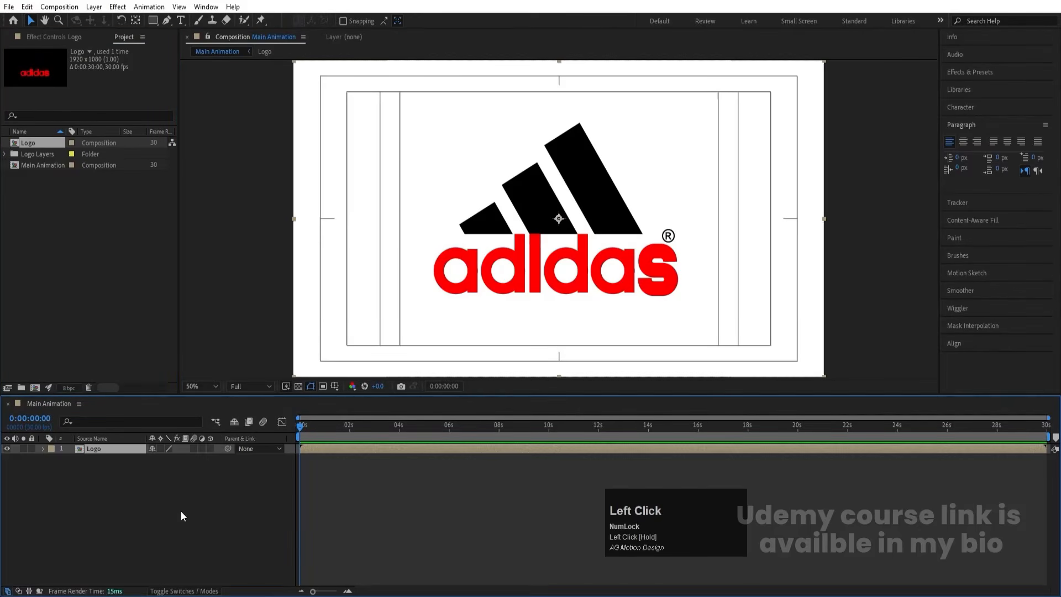
- Open the nested Logo composition and set its background color to white
double_click(104, 449)
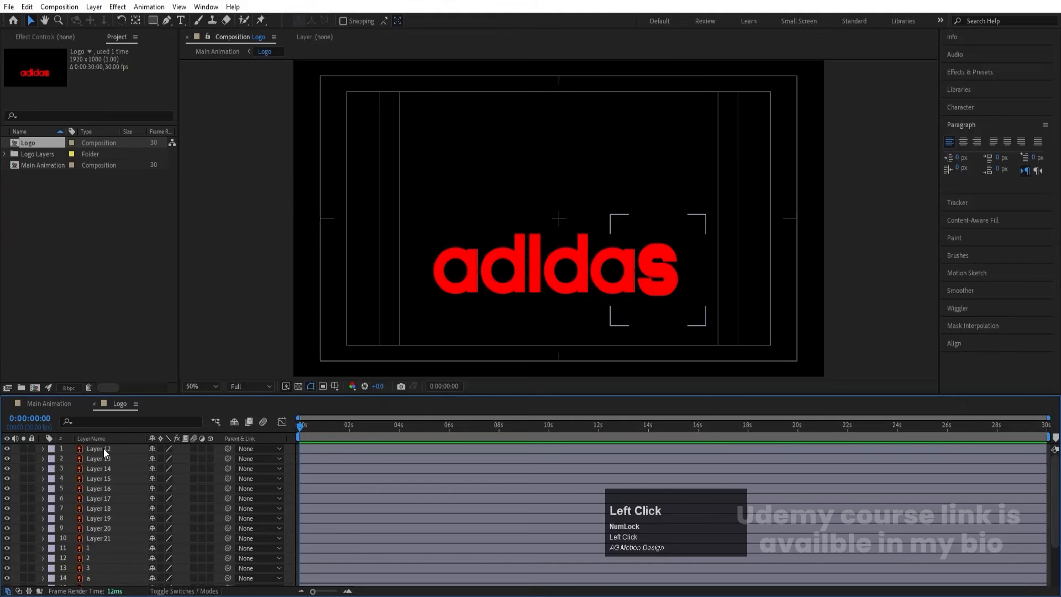
key("ctrl+k")
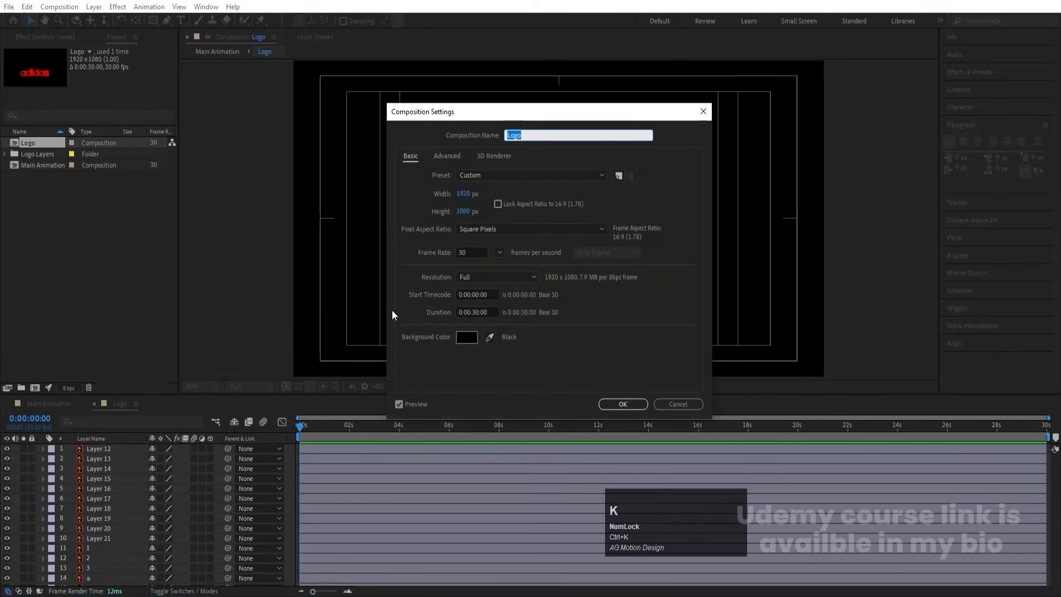
left_click(470, 338)
left_click_drag(213, 296, 122, 118)
key("Return")
key("Return")
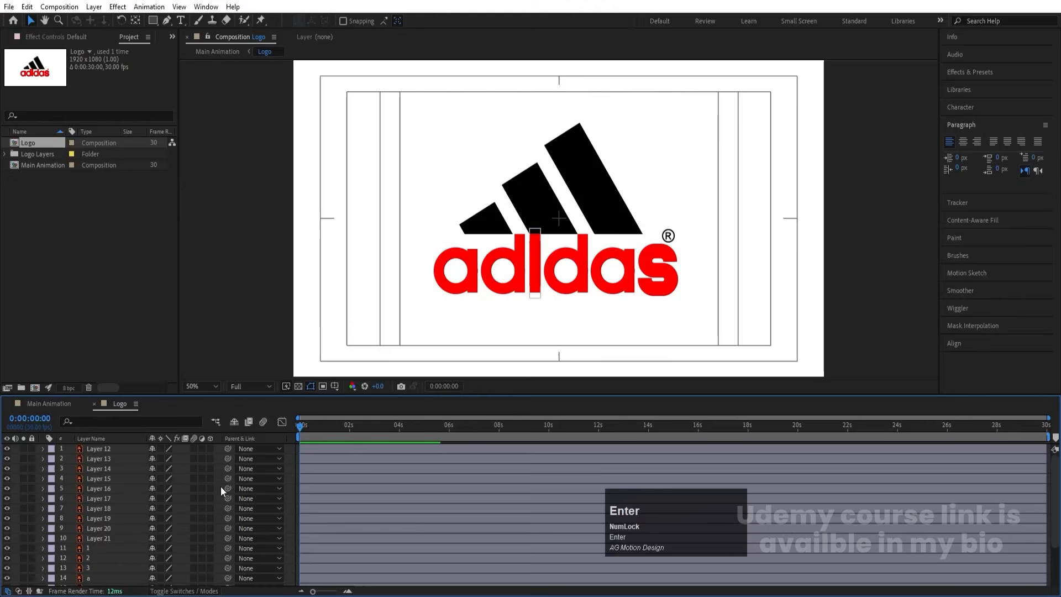
- Hide Layers 12 through 21 and move the black letter and ® layers above layers 1, 2 and 3
left_click(100, 450)
left_click(103, 538, "shift")
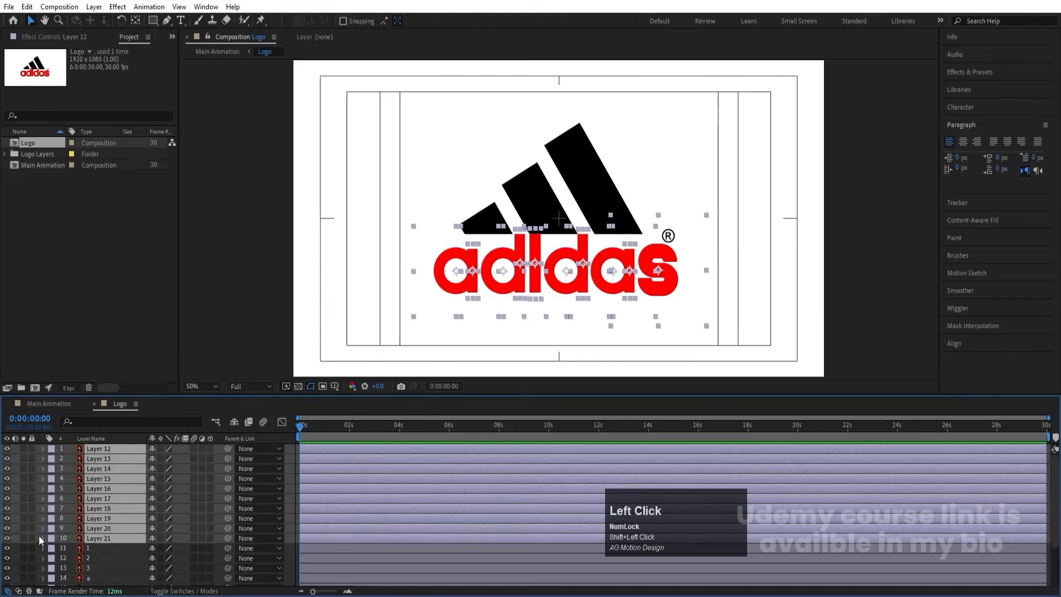
left_click(8, 538)
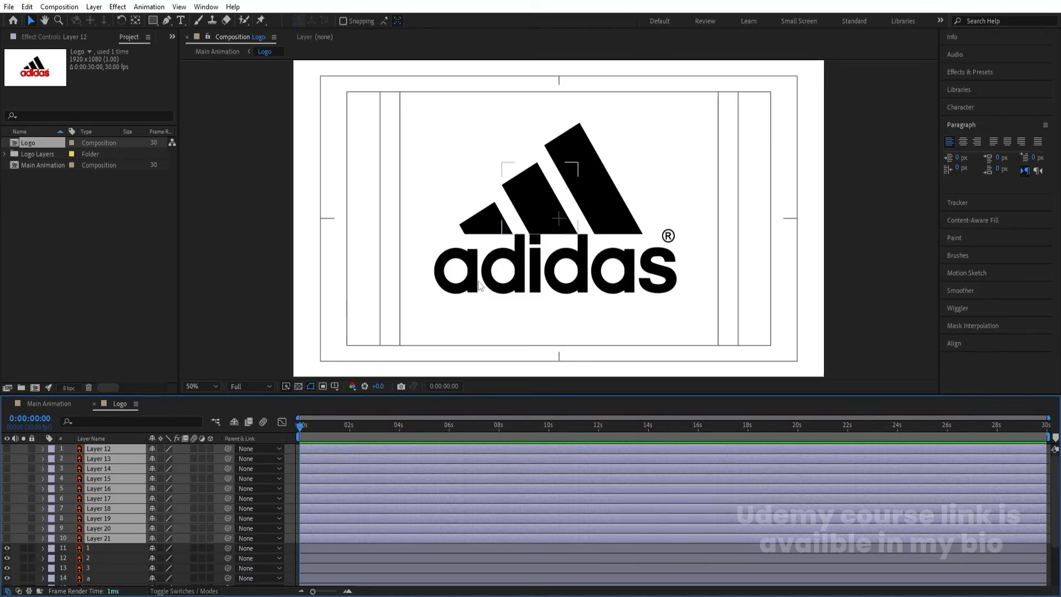
left_click_drag(426, 279, 711, 271)
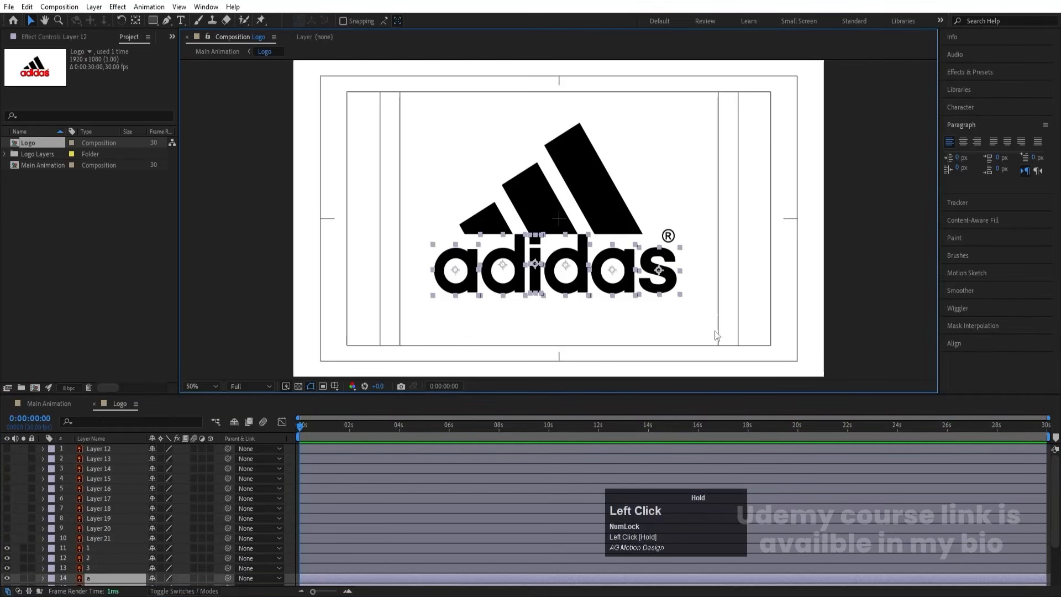
left_click(670, 238, "shift")
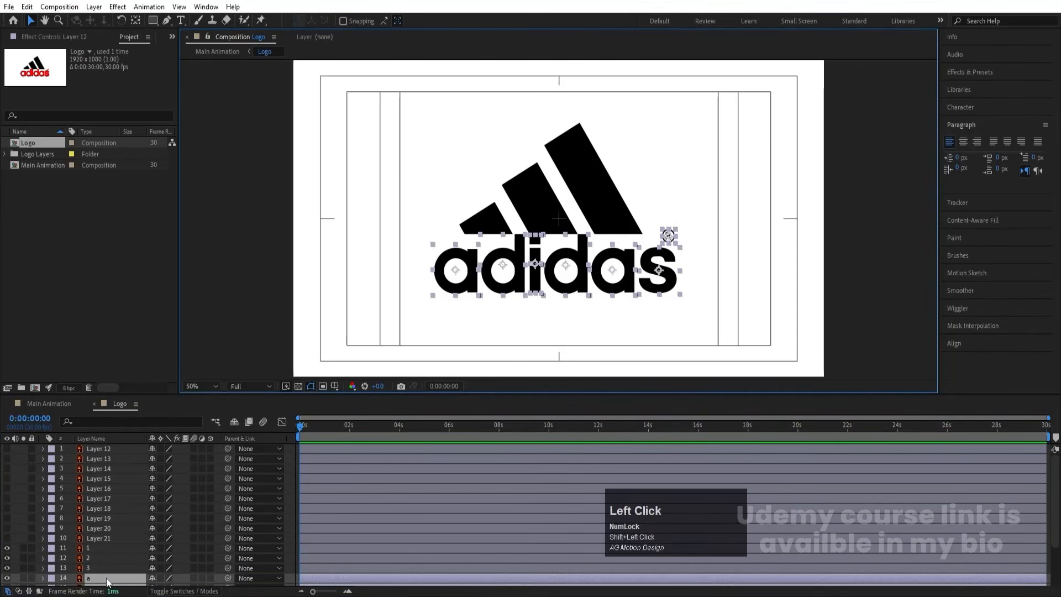
left_click_drag(108, 582, 103, 541)
- Hide the stripe layers 1, 2 and 3 in the Logo composition
scroll(107, 552, "down", 3)
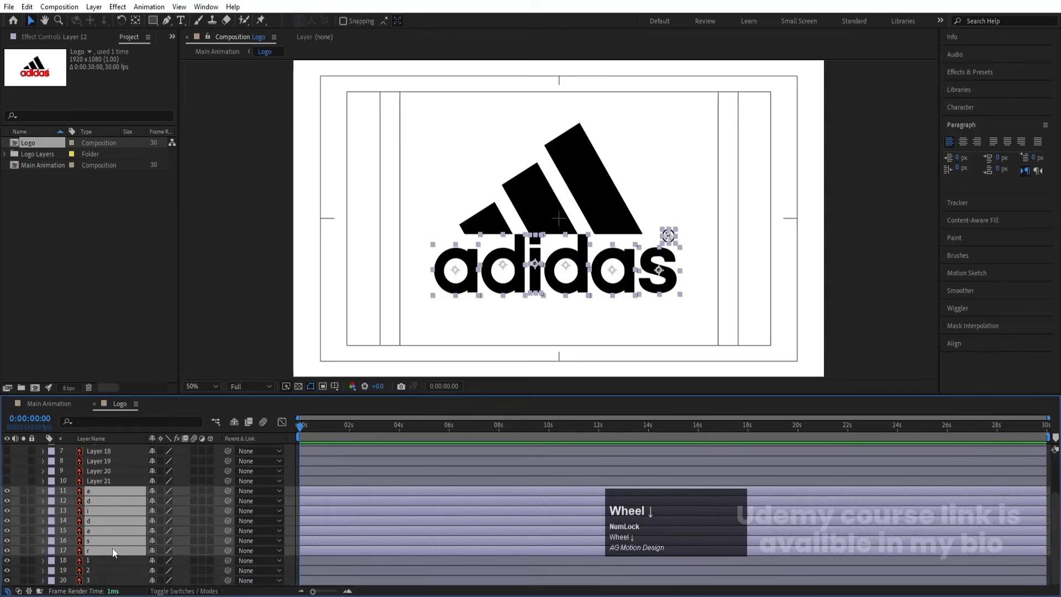
left_click(91, 562)
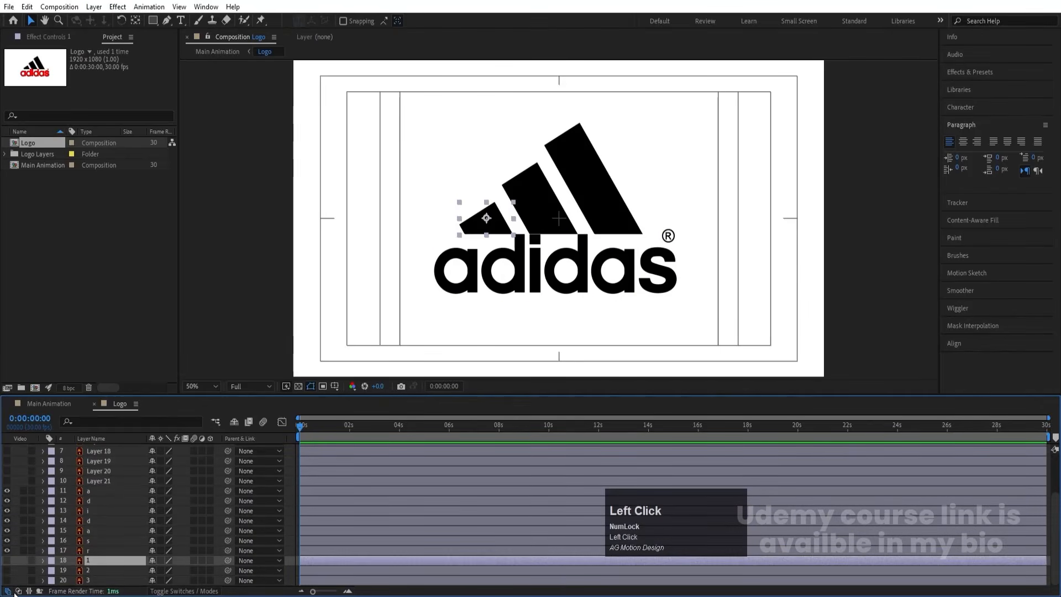
left_click_drag(15, 594, 15, 593)
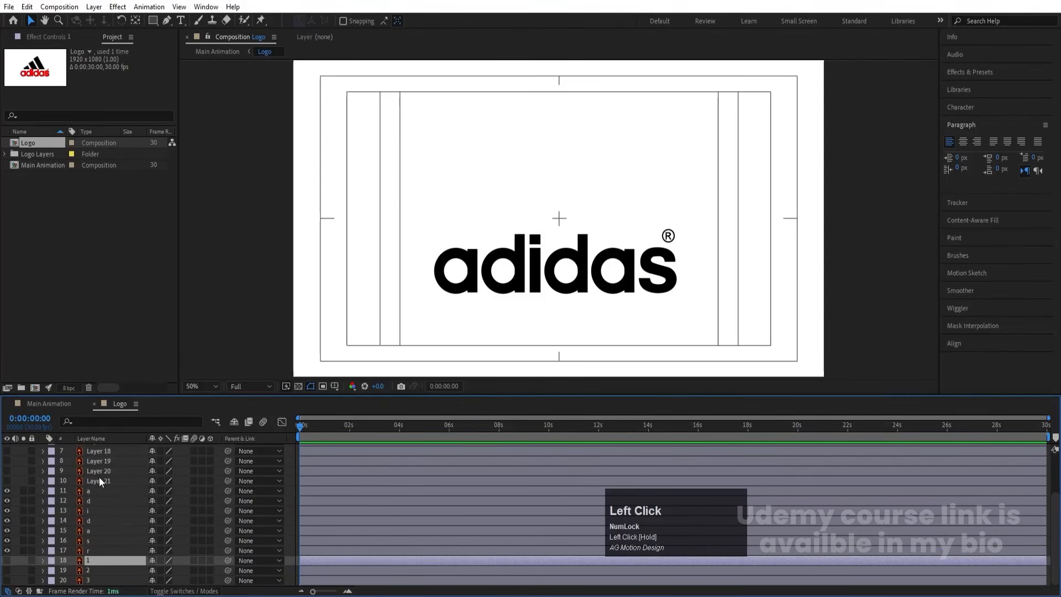
- Show Layers 12 through 21 again and create shapes from these vector layers
left_click(81, 491)
left_click(87, 550, "shift")
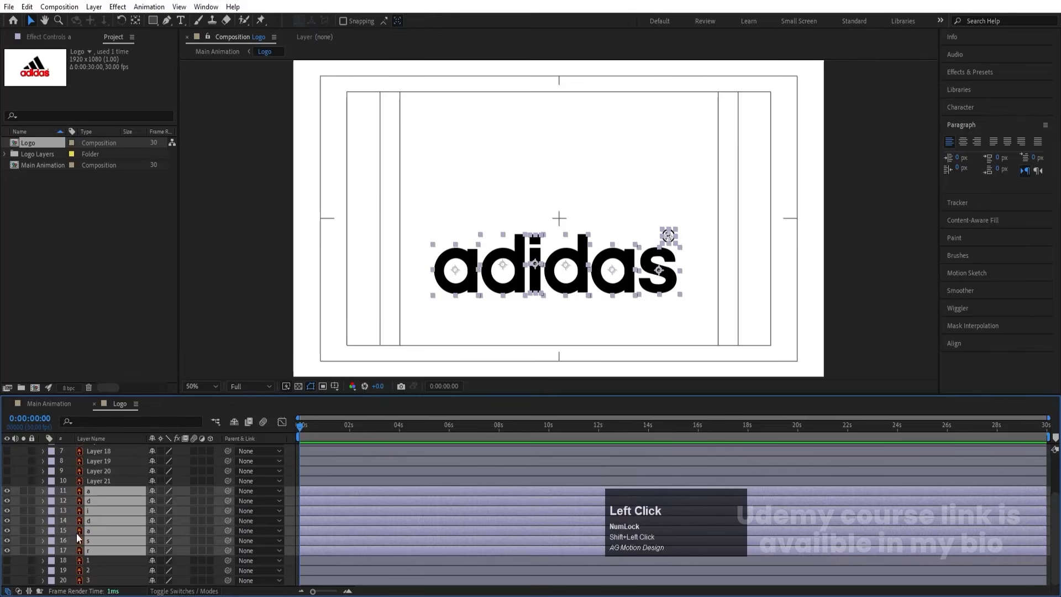
left_click(109, 480)
scroll(115, 479, "up", 2)
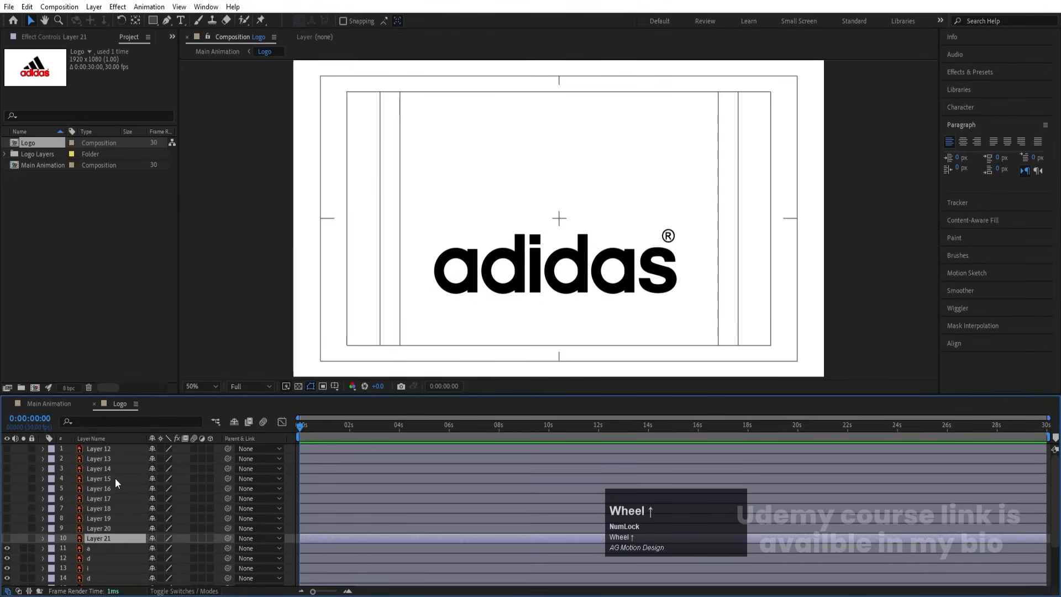
left_click(97, 449, "shift")
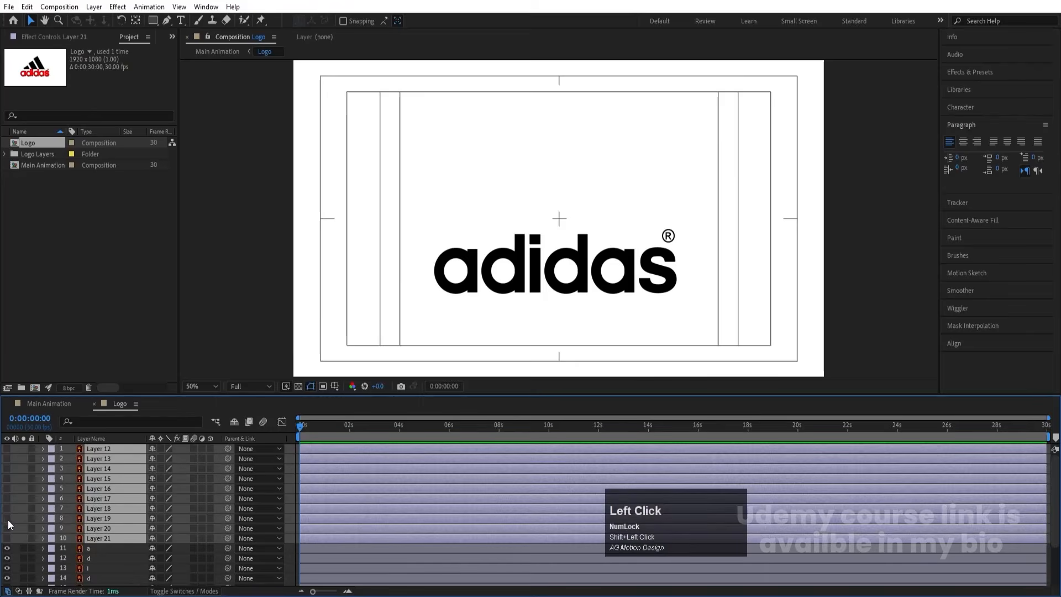
left_click(8, 520)
right_click(113, 449)
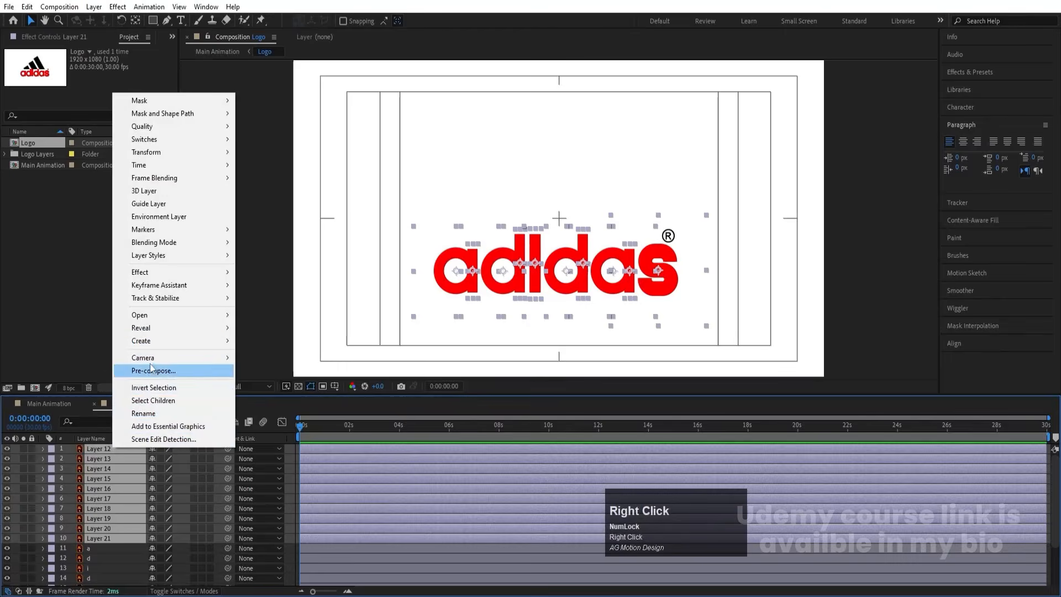
left_click(147, 341)
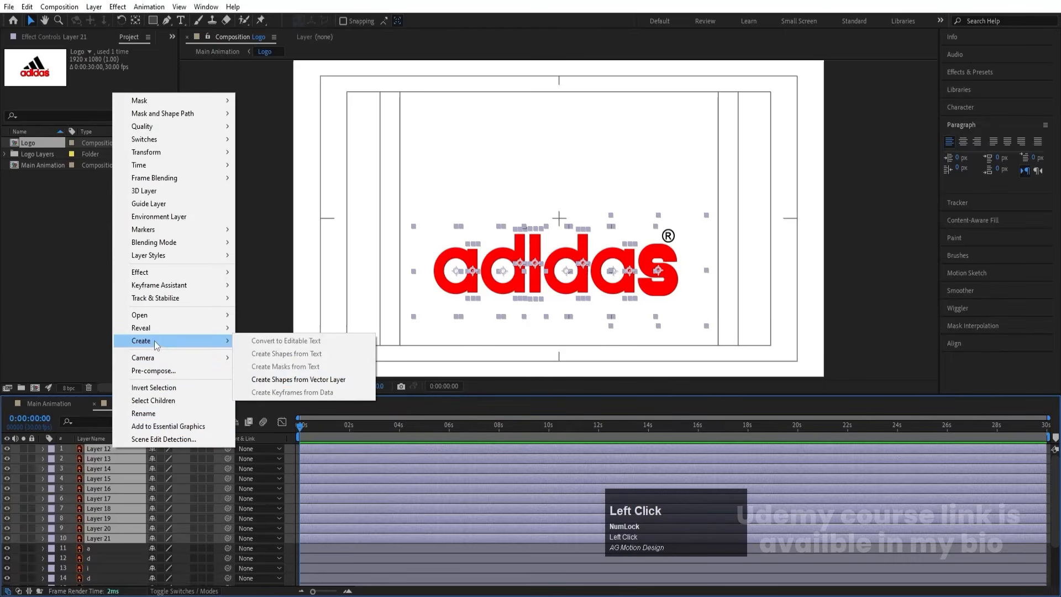
left_click(271, 379)
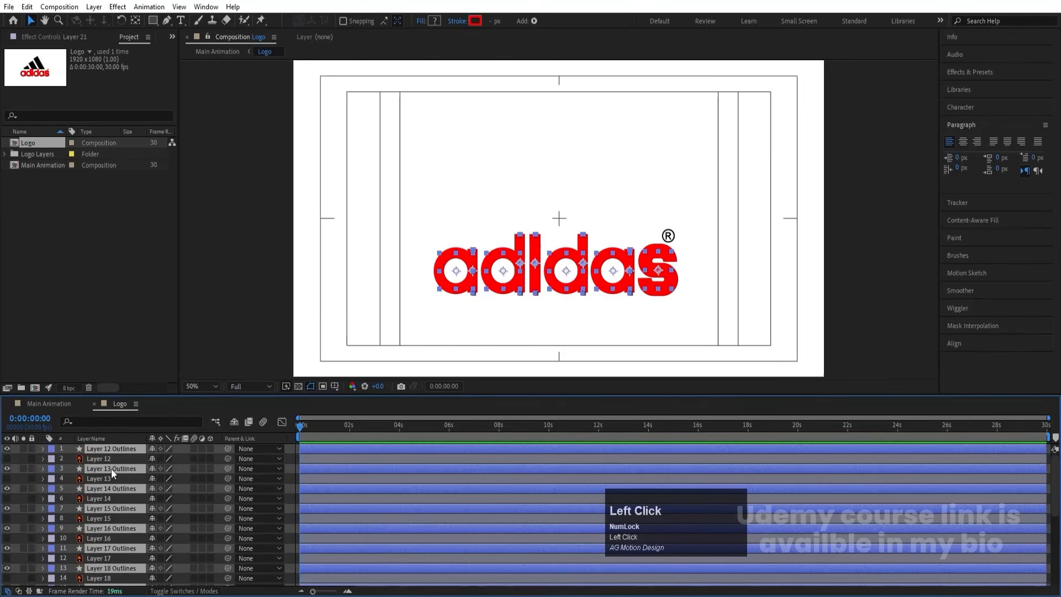
- Delete the original Illustrator Layers 12 through 21, keeping their outline shape layers
scroll(114, 475, "down", 5)
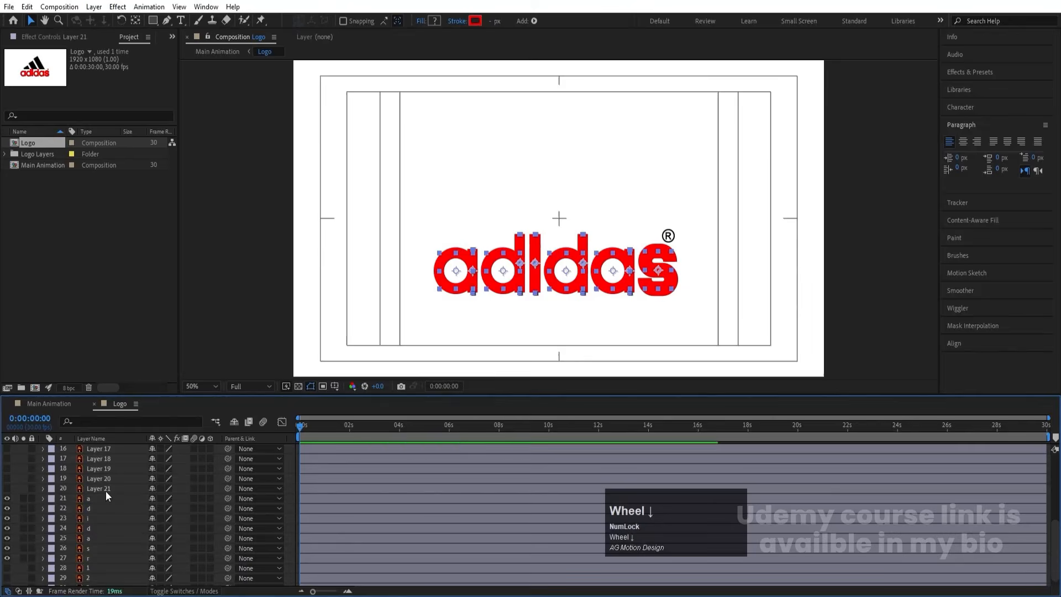
left_click(105, 491)
scroll(105, 491, "up", 3)
left_click(93, 489, "shift")
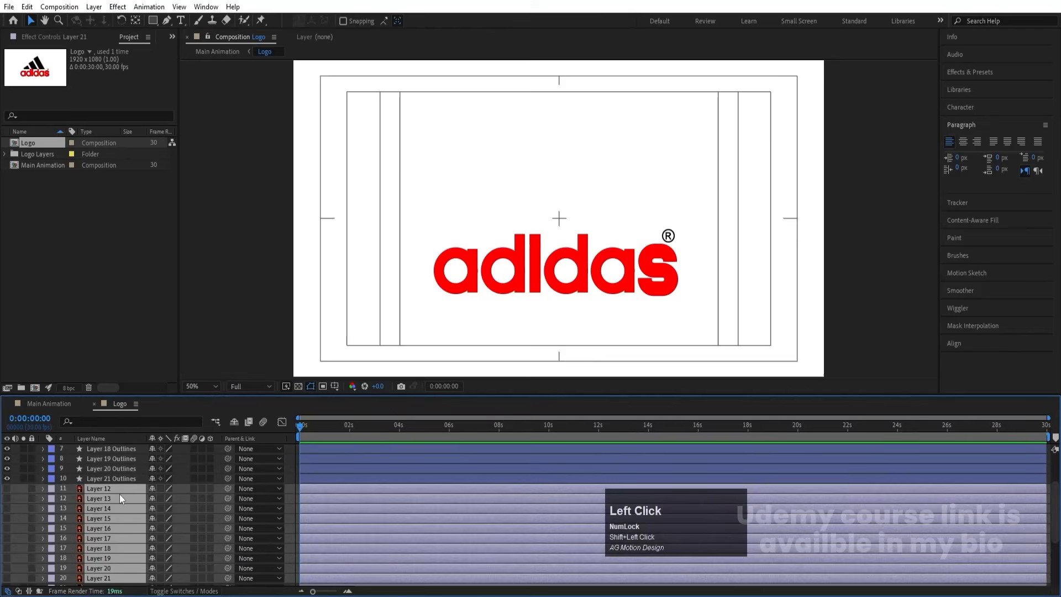
key("Delete")
- Add Trim Paths to Layer 21 Outlines, the stem of the first letter a
left_click(115, 475)
left_click(117, 478)
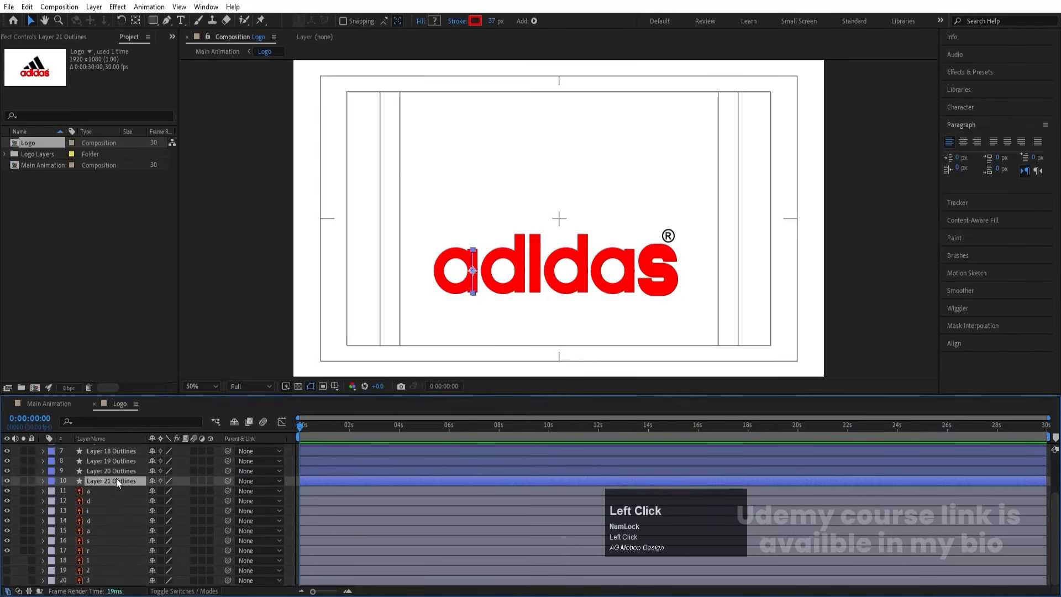
scroll(121, 481, "up", 2)
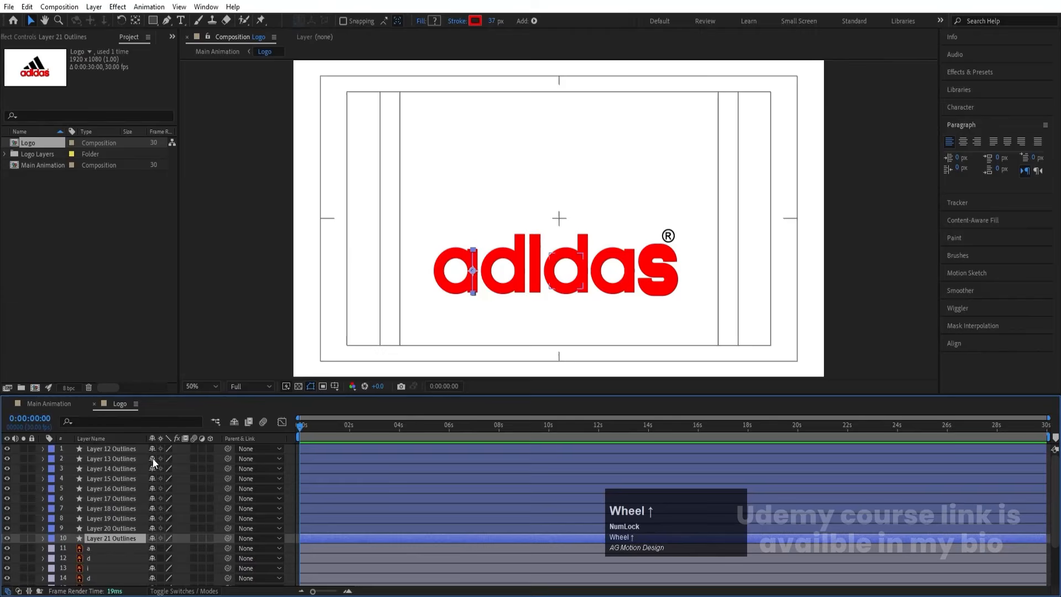
key("equal")
key("equal")
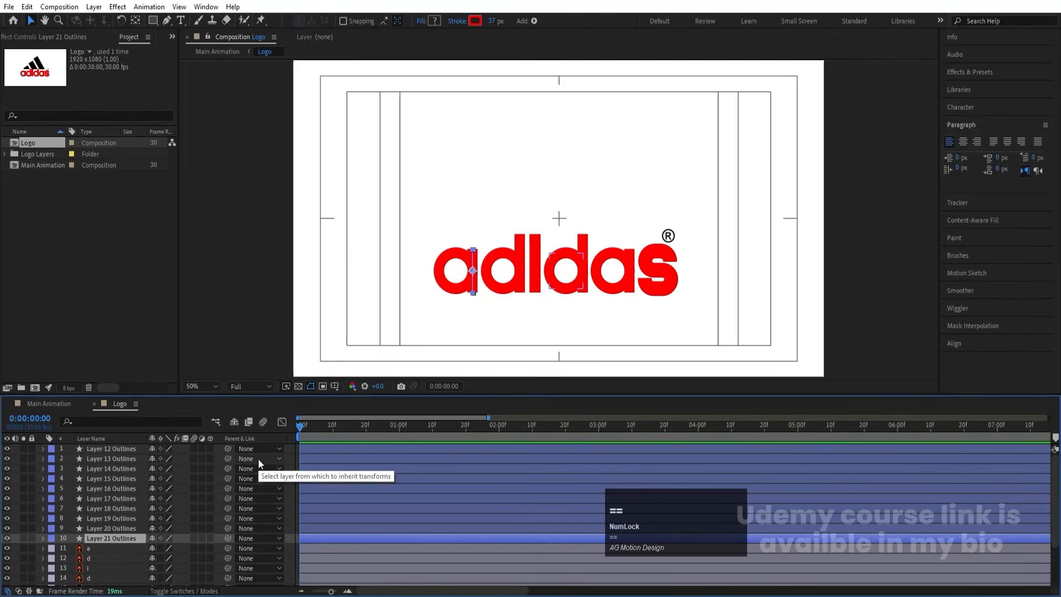
left_click(42, 537)
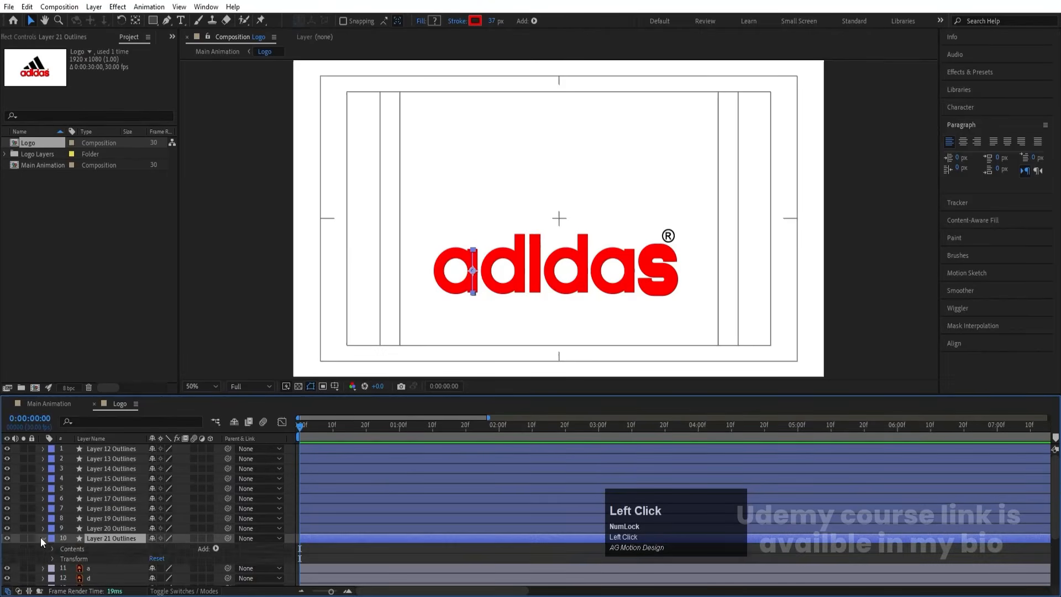
left_click(216, 548)
left_click(250, 486)
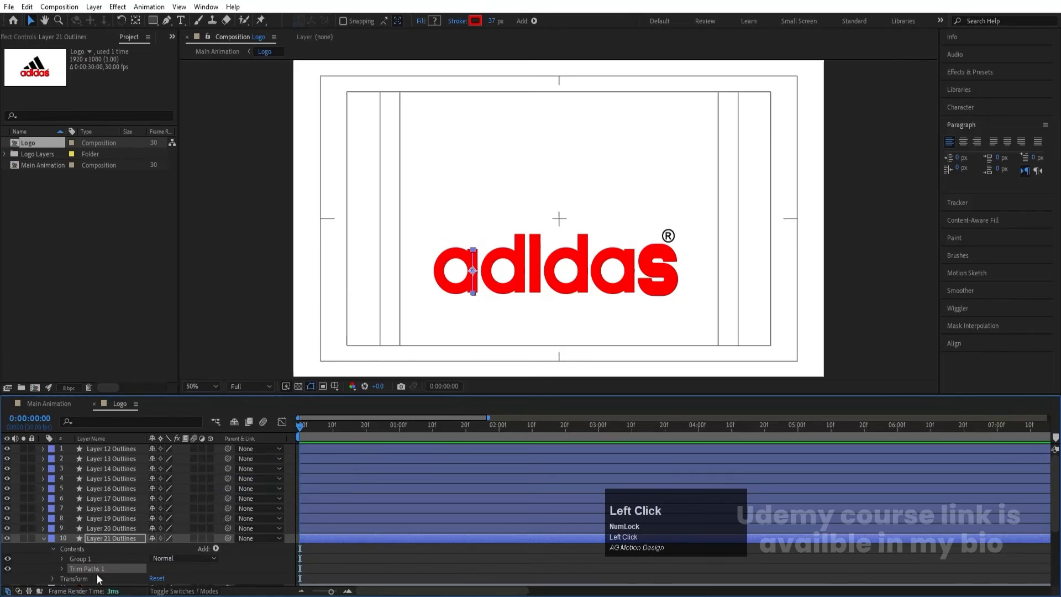
- Set the End of Layer 21 Outlines' Trim Paths to 0% and keyframe it at the start of the timeline
left_click(61, 569)
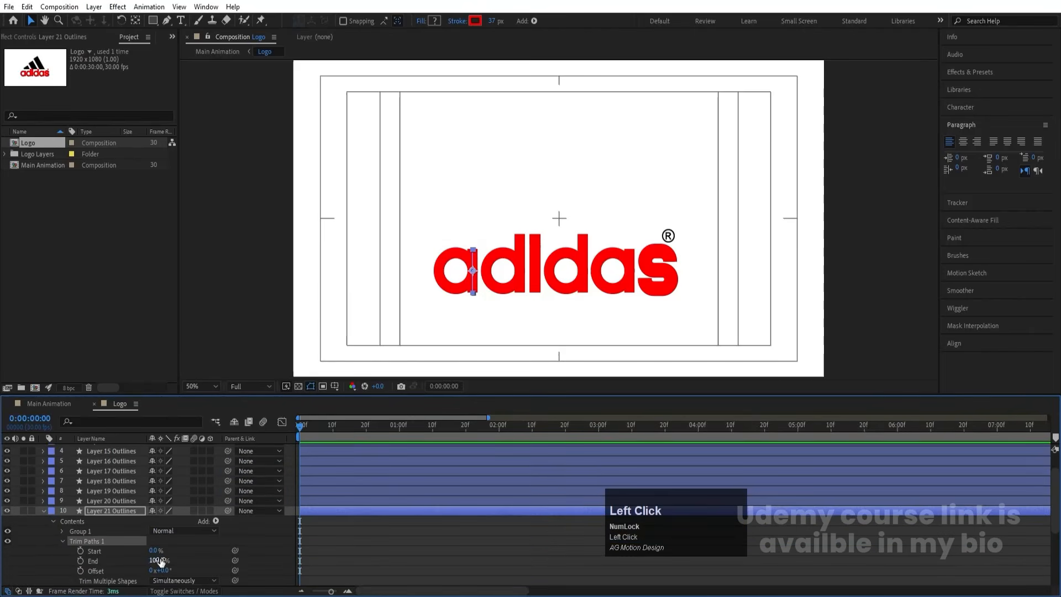
left_click_drag(152, 559, 78, 561)
left_click(80, 561)
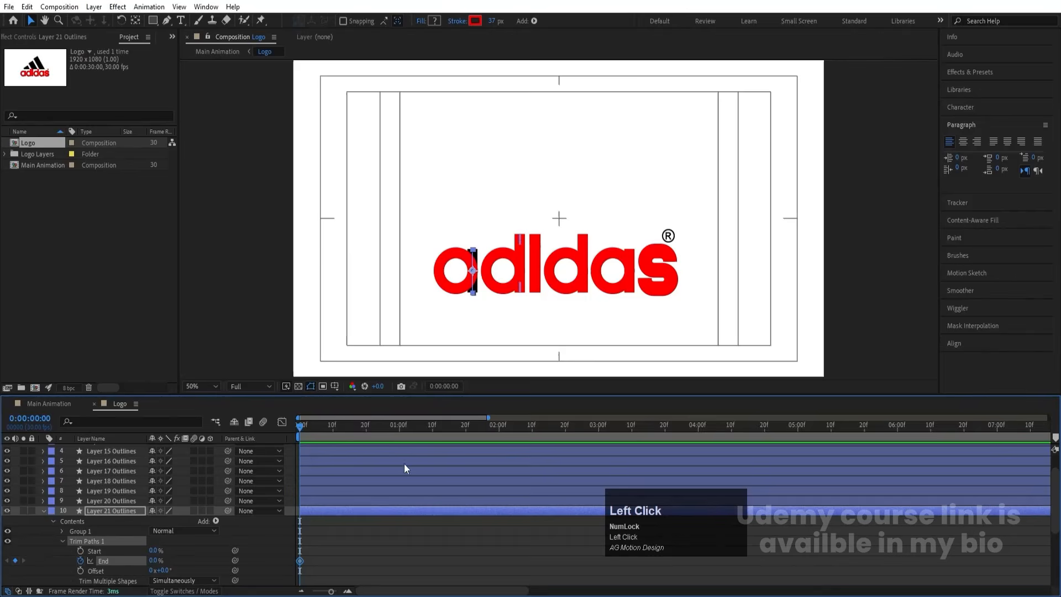
- Keyframe Layer 21 Outlines' Trim Paths with End 100% and Start 0% at frame 20, and Start 100% at 0:00:01:10
left_click(366, 424)
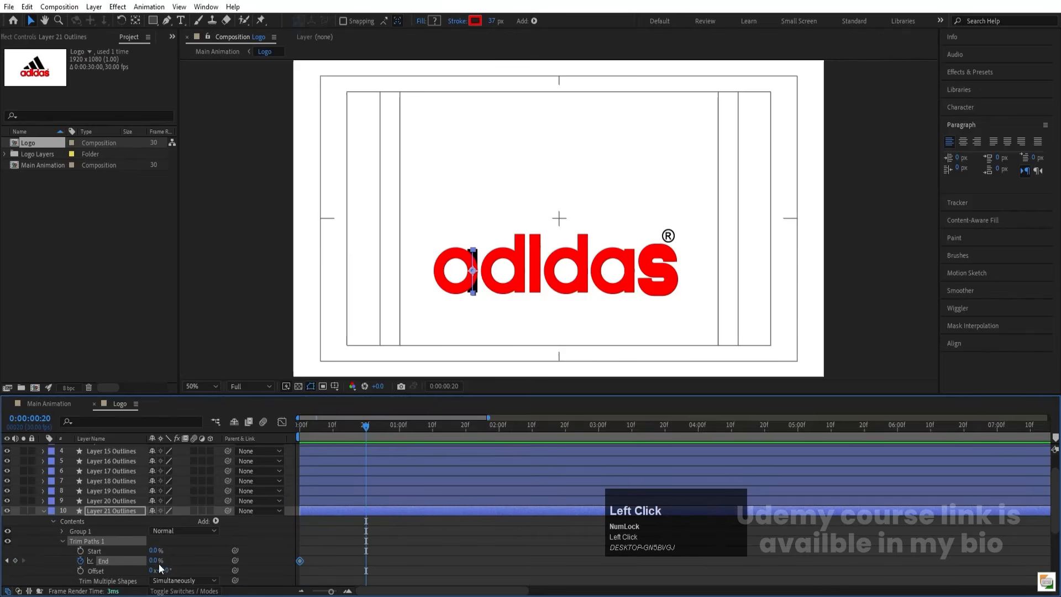
left_click_drag(156, 561, 326, 562)
left_click(80, 551)
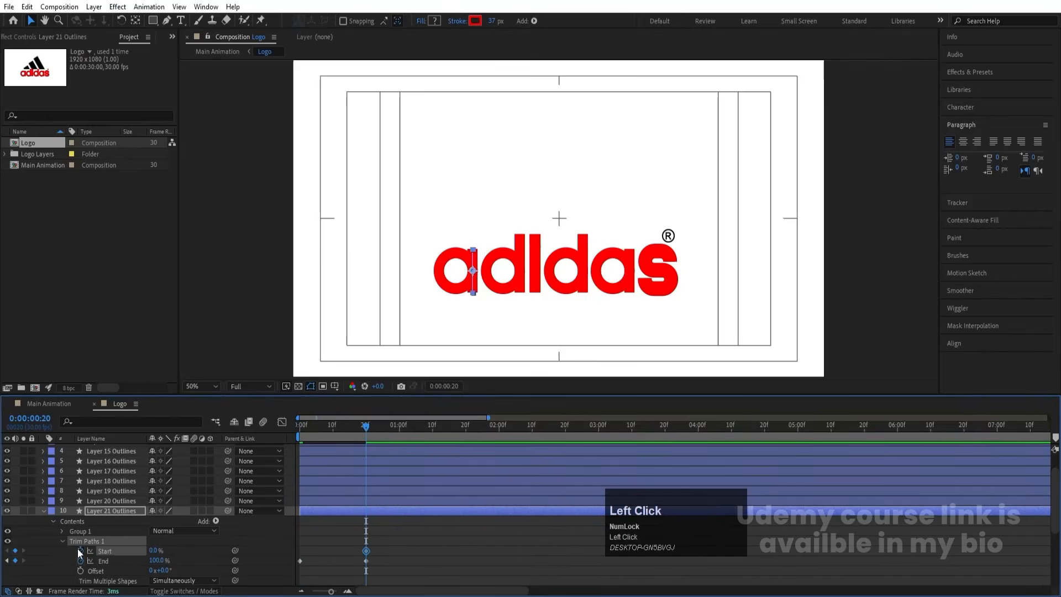
left_click(432, 424)
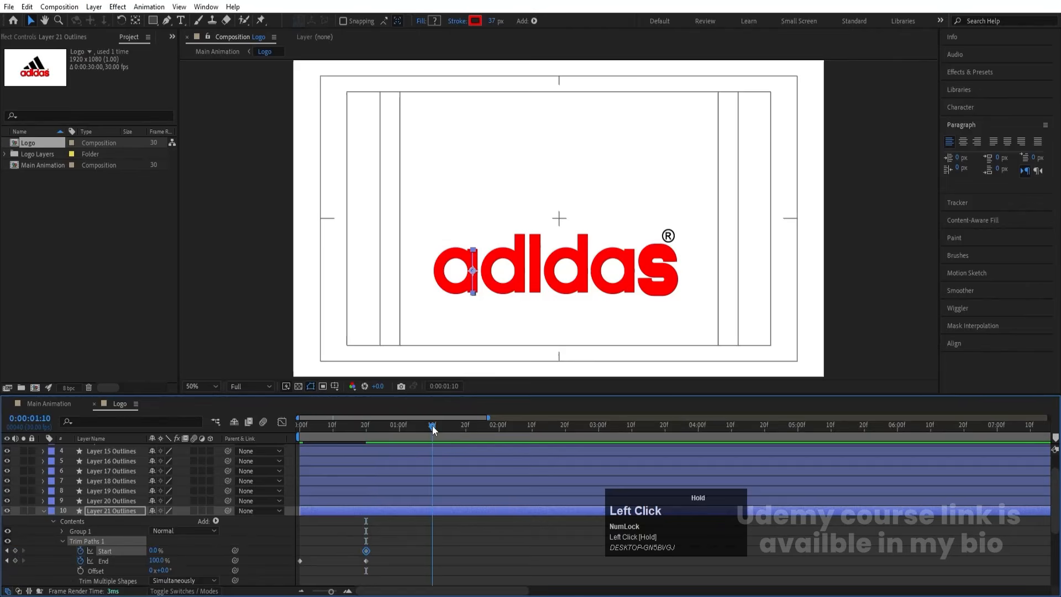
left_click_drag(154, 551, 276, 550)
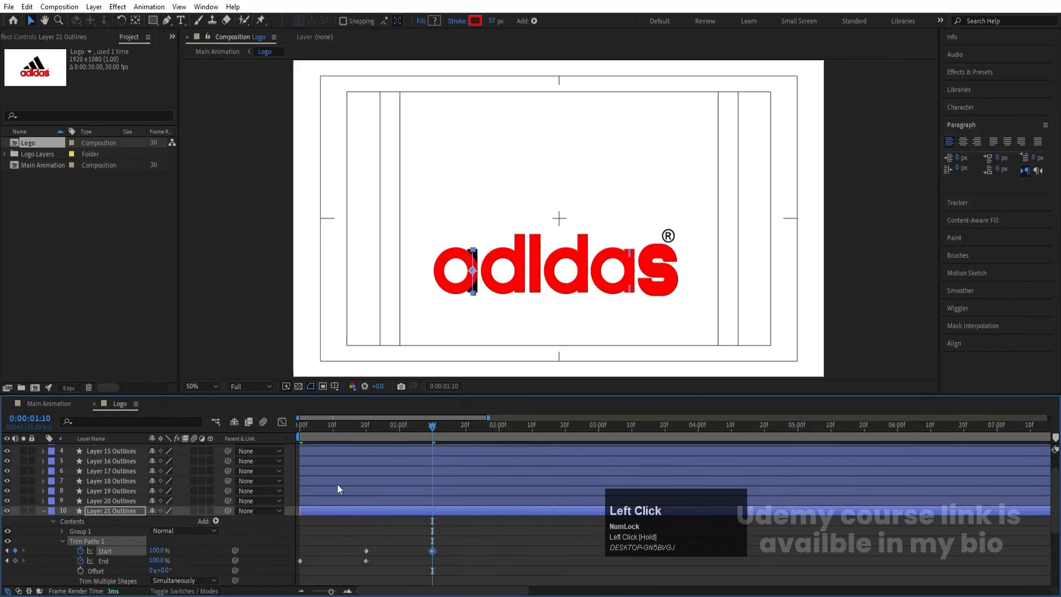
- Apply Easy Ease to all Start and End keyframes of Layer 21 Outlines' Trim Paths
left_click_drag(327, 427, 294, 432)
key("minus")
key("Num_Lock")
left_click_drag(441, 530, 277, 572)
key("F9")
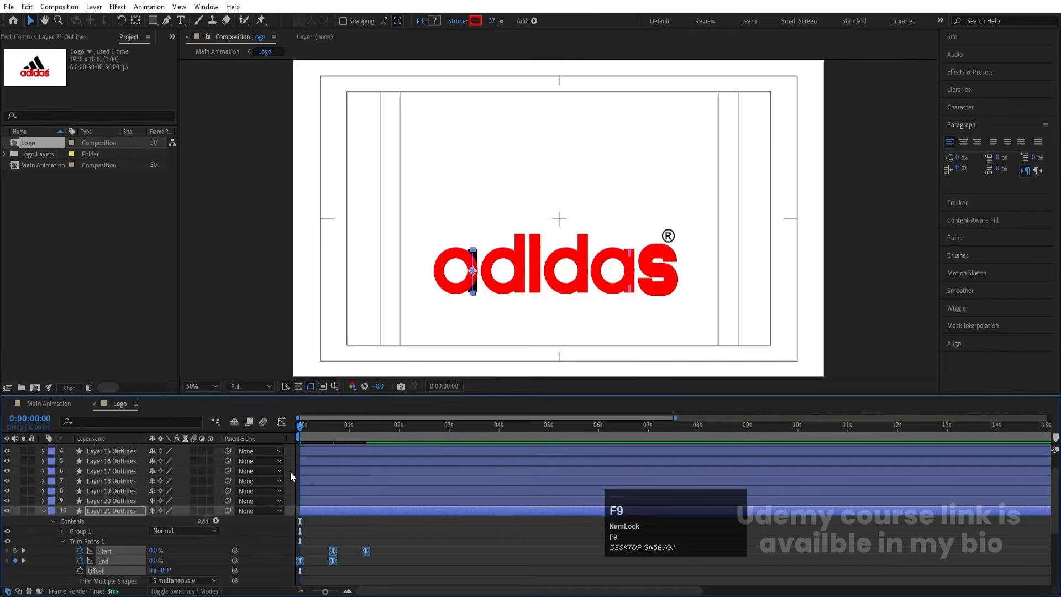
- Sharpen the speed curves of the Trim Paths keyframes into steep peaks in the Graph Editor and preview the stem animation
left_click(282, 422)
key("equal")
key("equal")
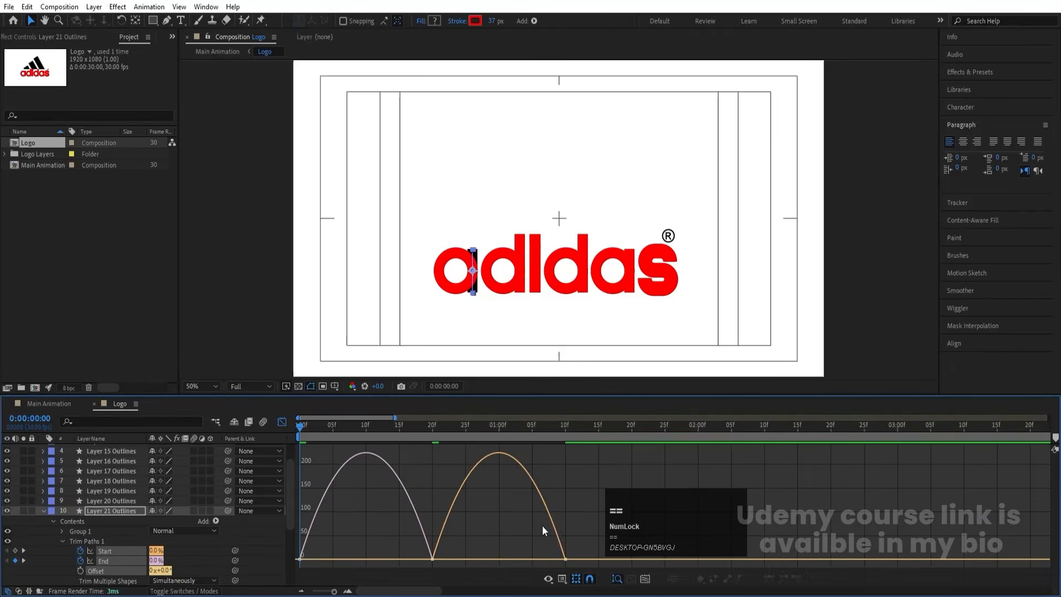
left_click_drag(585, 506, 295, 572)
right_click(487, 504)
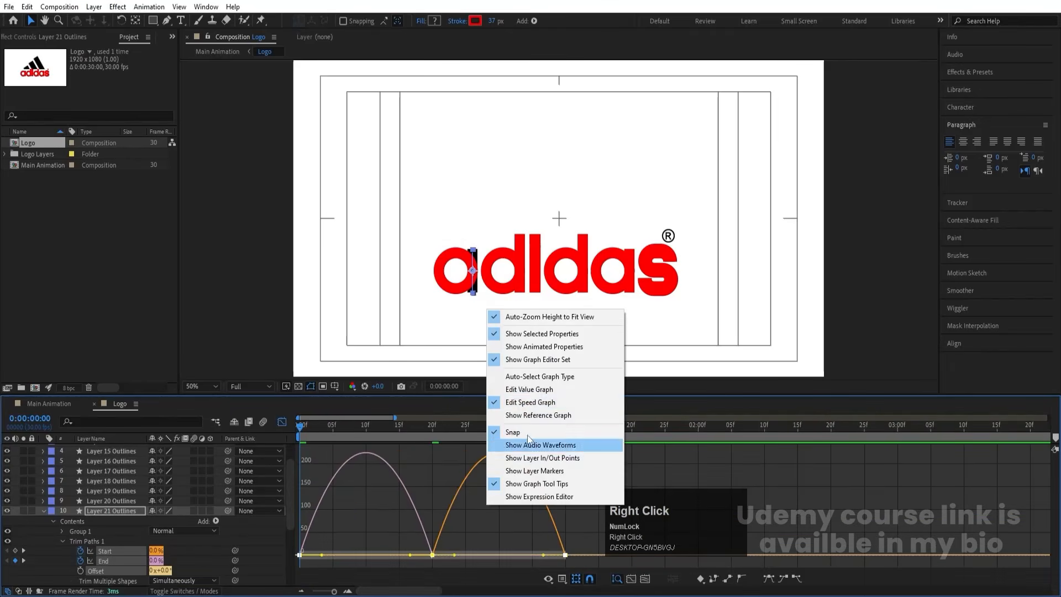
left_click(575, 535)
left_click(548, 557)
left_click_drag(548, 557, 476, 557)
key("space")
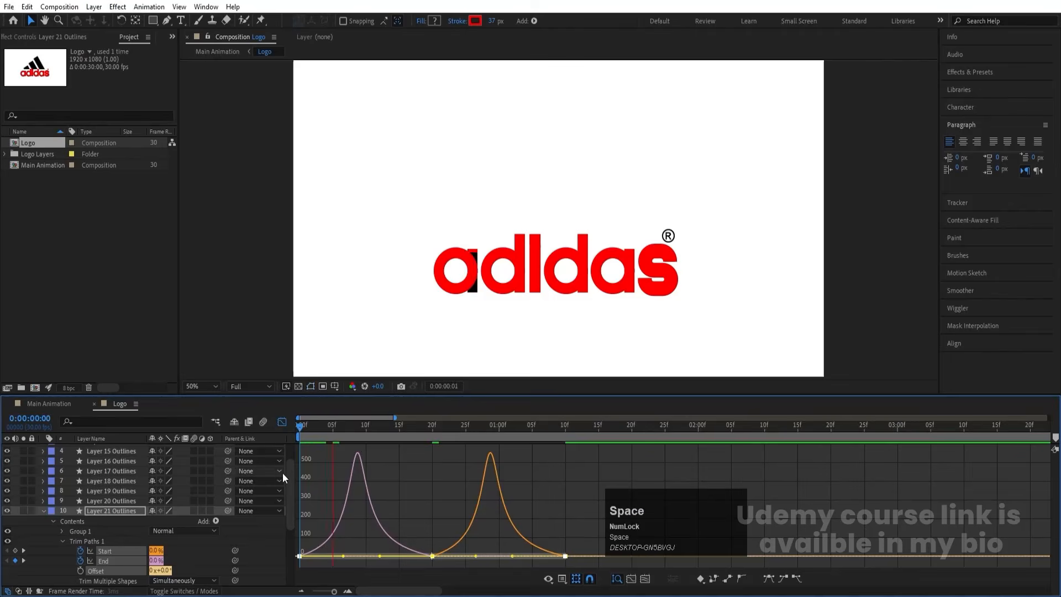
key("space")
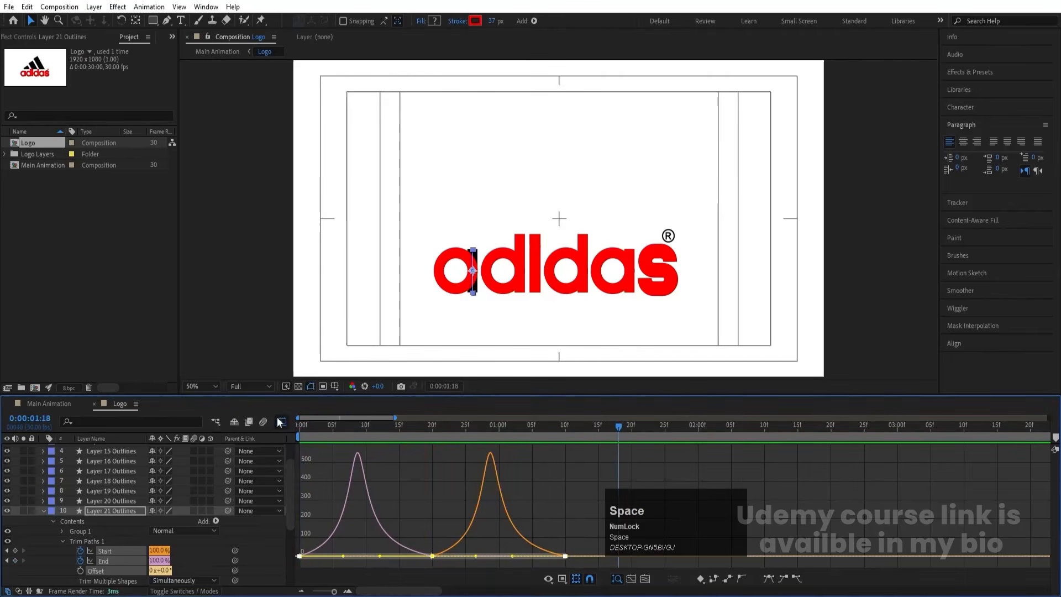
left_click(281, 420)
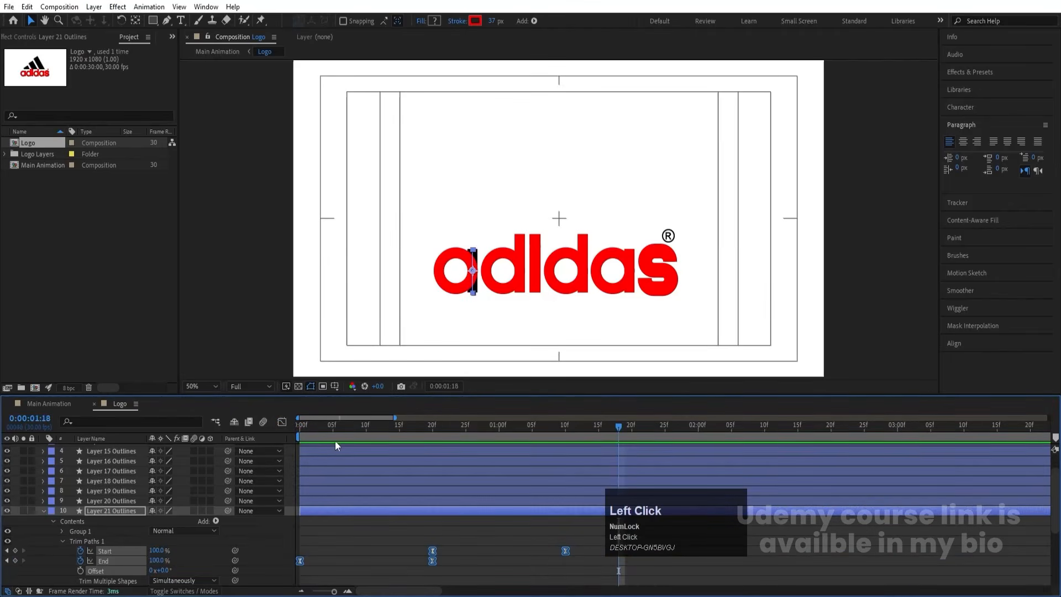
- Copy the animated Trim Paths from Layer 21 Outlines onto Layers 12 through 20 Outlines at the start and check the keyframes
left_click(81, 542)
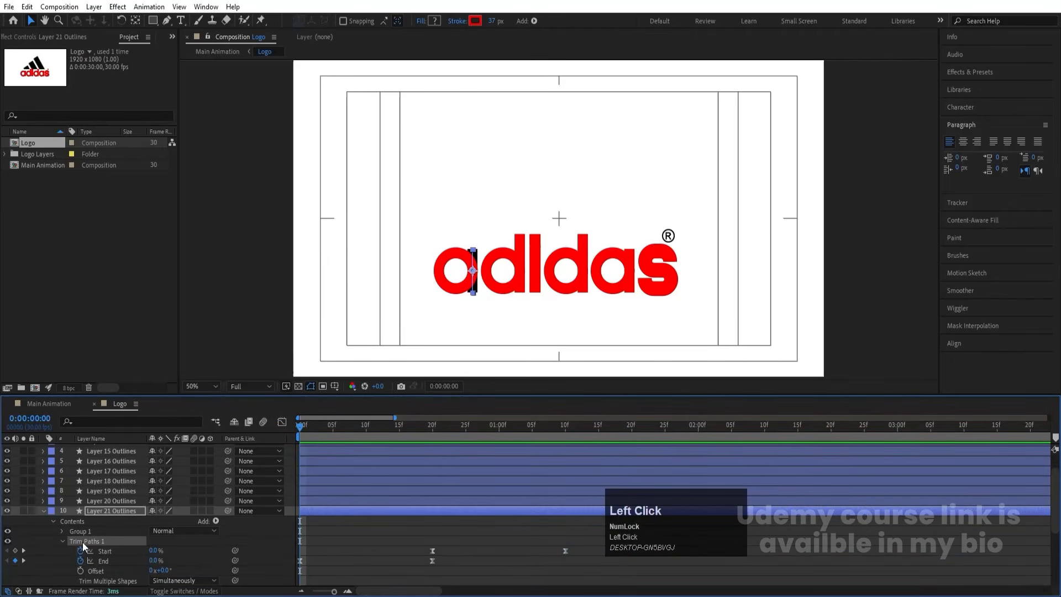
left_click(103, 500)
scroll(104, 499, "up", 3)
left_click(98, 447, "shift")
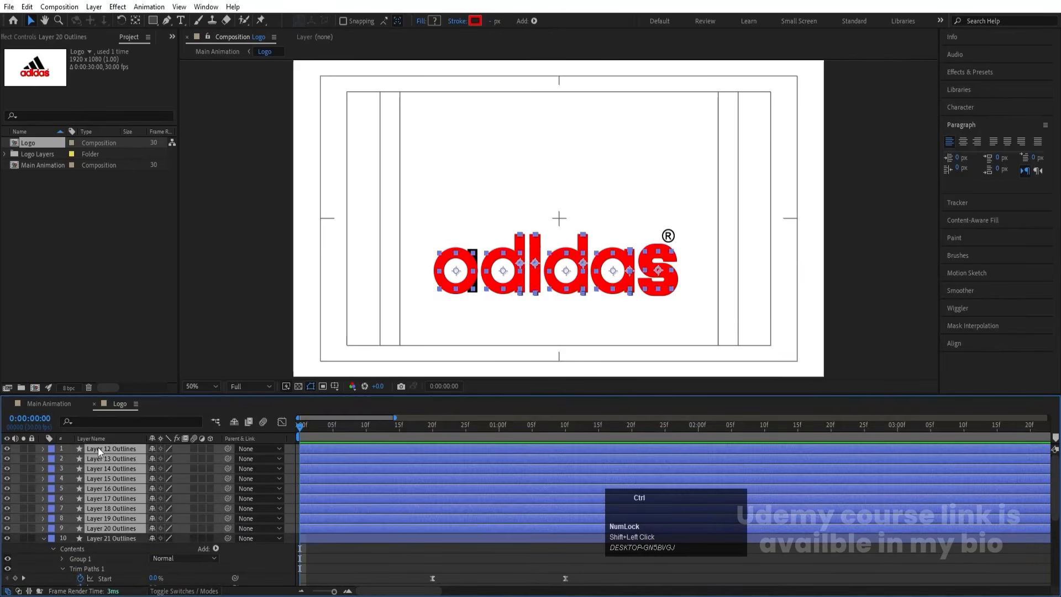
key("ctrl+v")
left_click(292, 467)
key("y")
key("u")
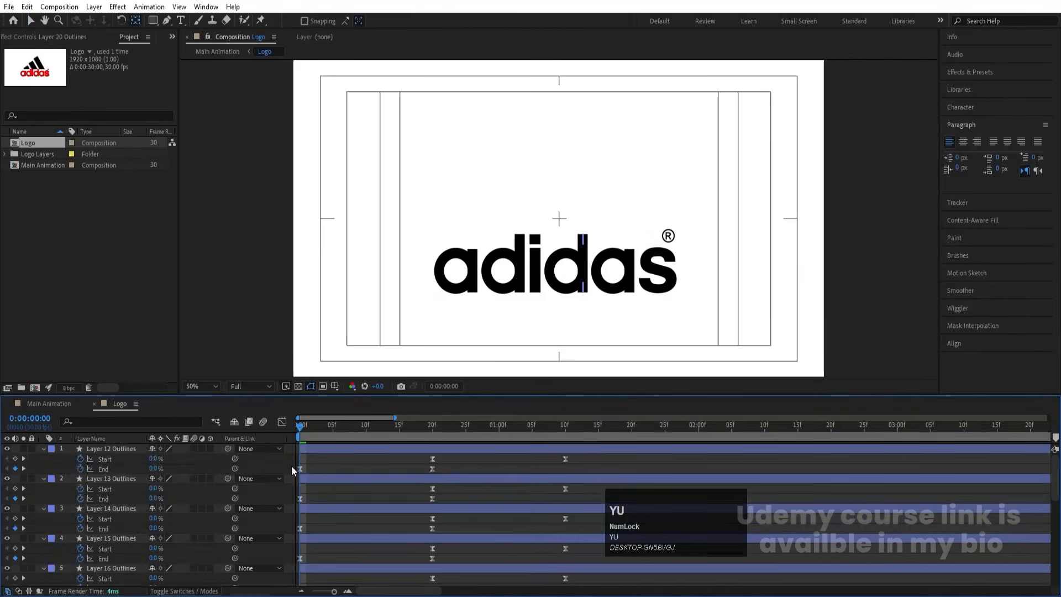
key("u")
- Shift Layer 20 Outlines to start at frame 5 and hide Layers 12 through 19 Outlines
left_click(333, 427)
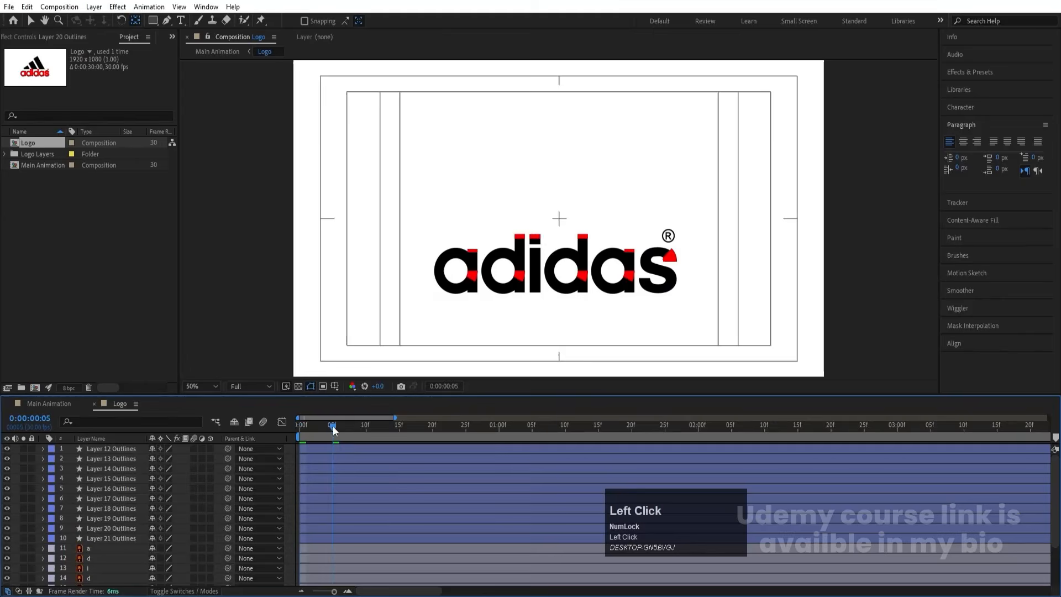
left_click(114, 530)
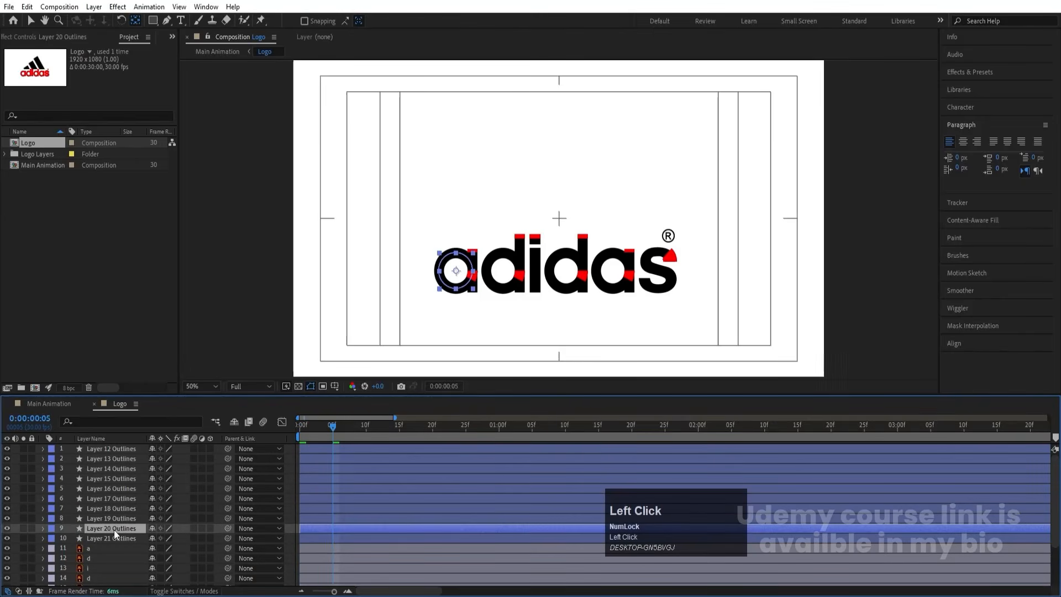
key("bracketleft")
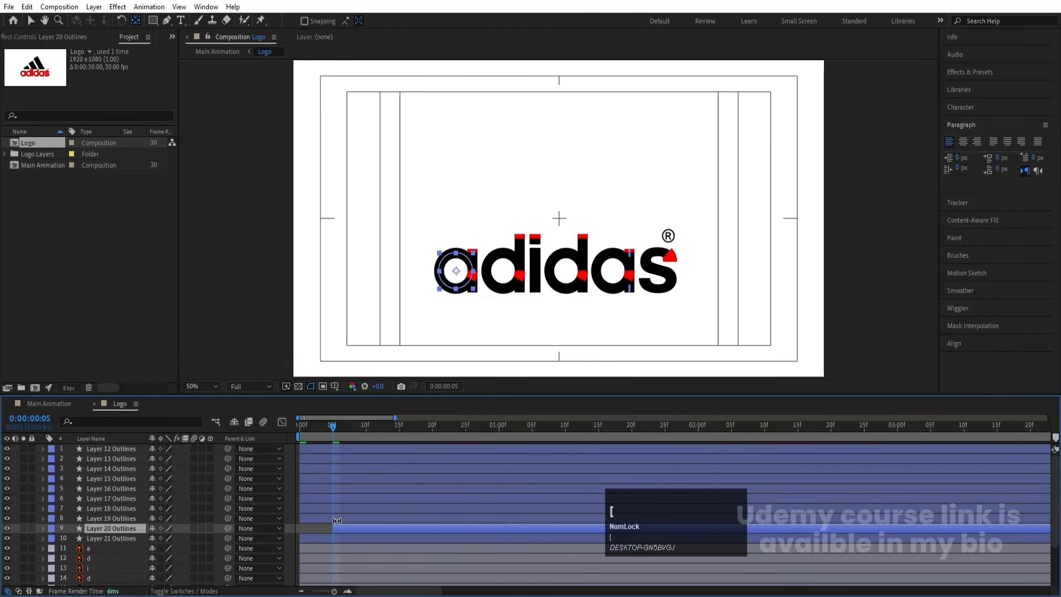
left_click_drag(334, 425, 9, 443)
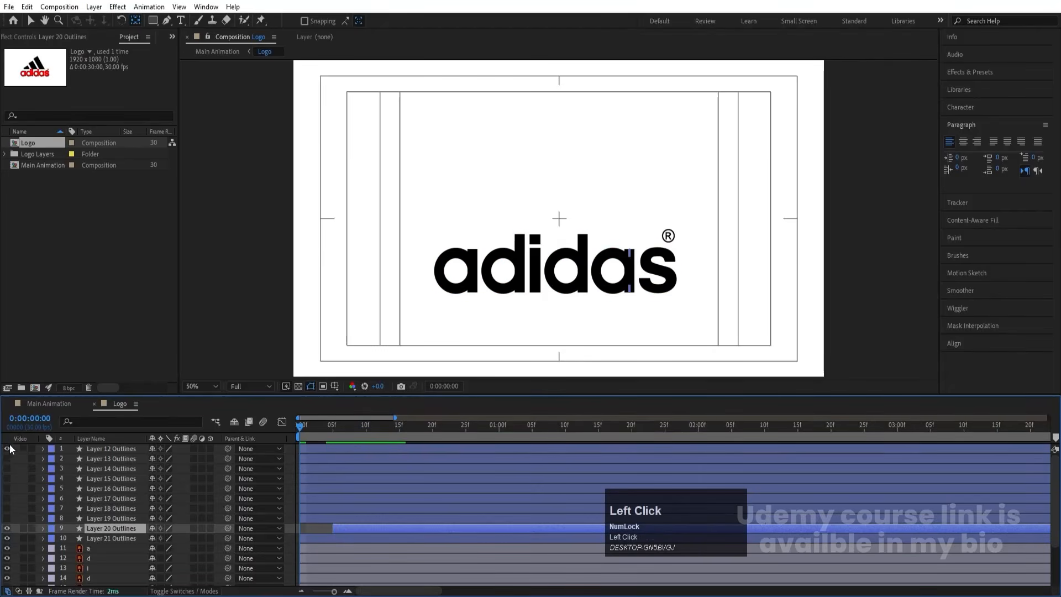
scroll(135, 529, "down", 2)
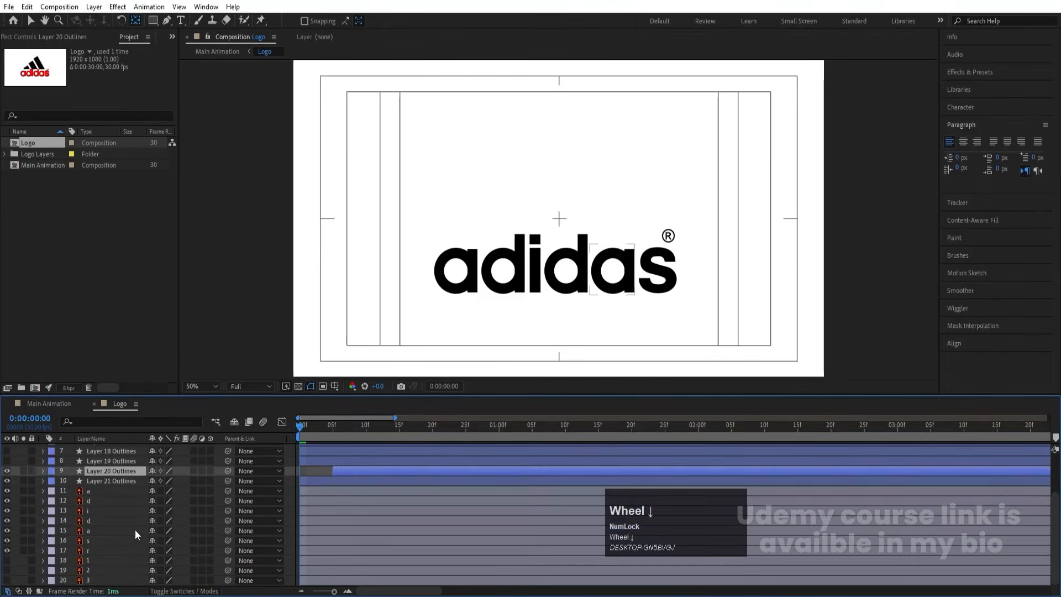
- Trim the first black letter layer a to begin at frame 20 and preview its reveal
left_click(105, 492)
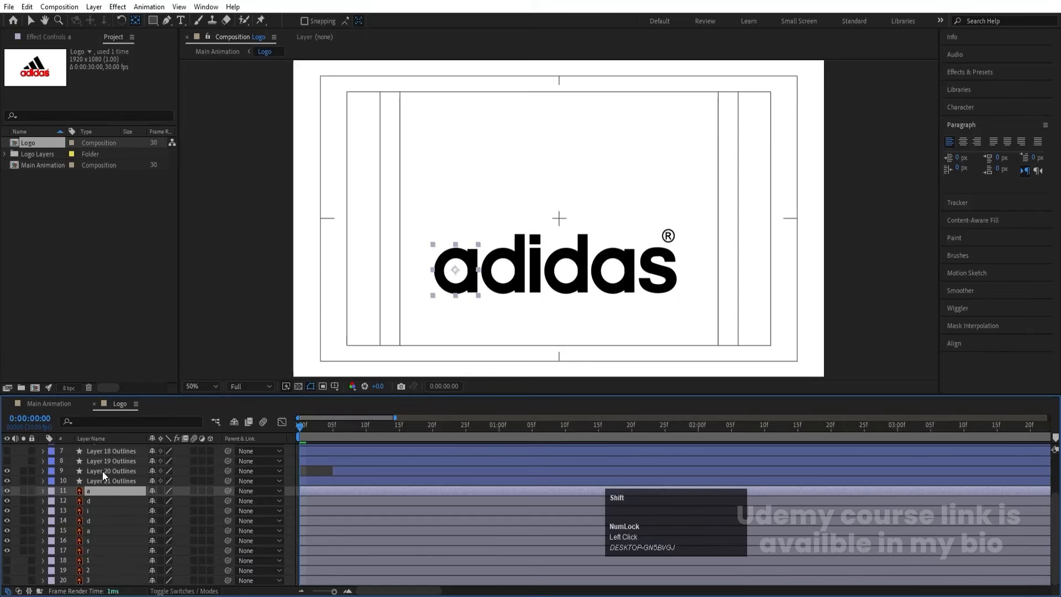
left_click(102, 471, "shift")
left_click(306, 473)
left_click_drag(299, 429, 432, 432)
left_click(114, 492)
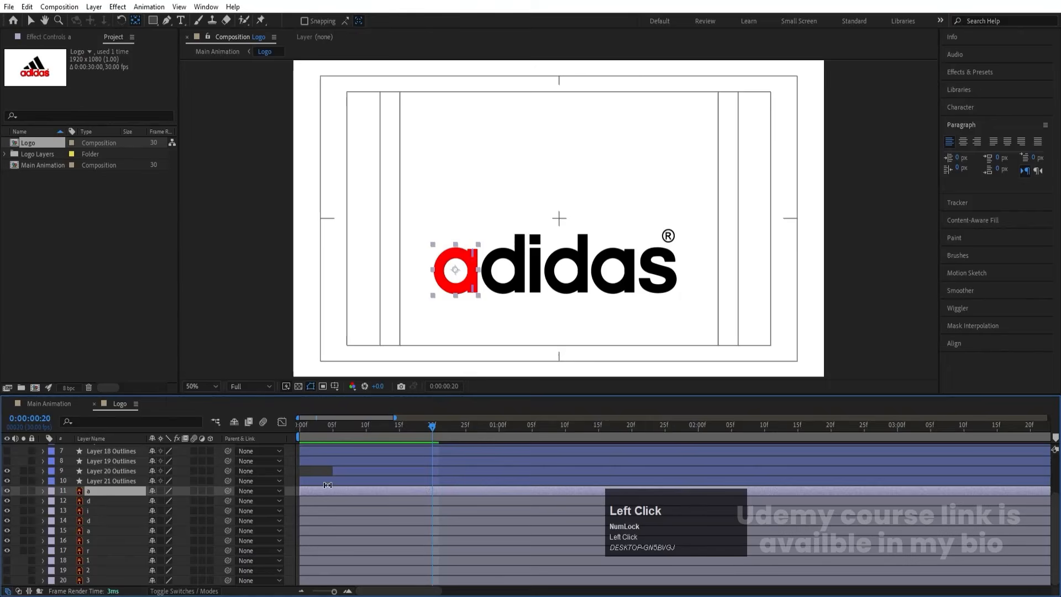
left_click_drag(321, 490, 432, 498)
key("space")
key("space")
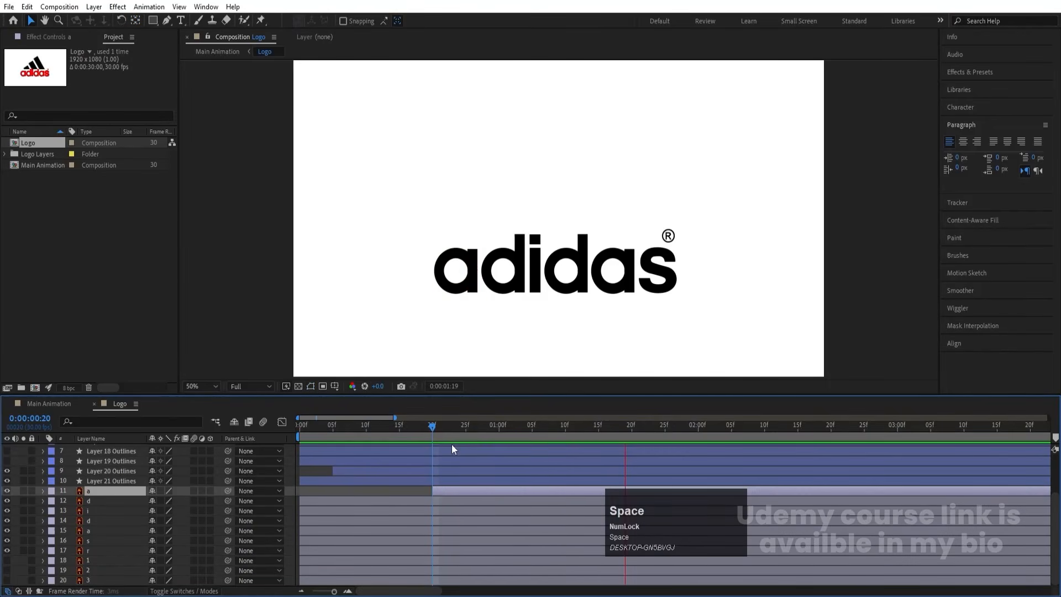
- Pre-compose Layers 20 and 21 Outlines with the first letter layer a as "a", and hide and lock the precomp
left_click_drag(432, 428, 111, 471)
left_click(111, 471, "shift")
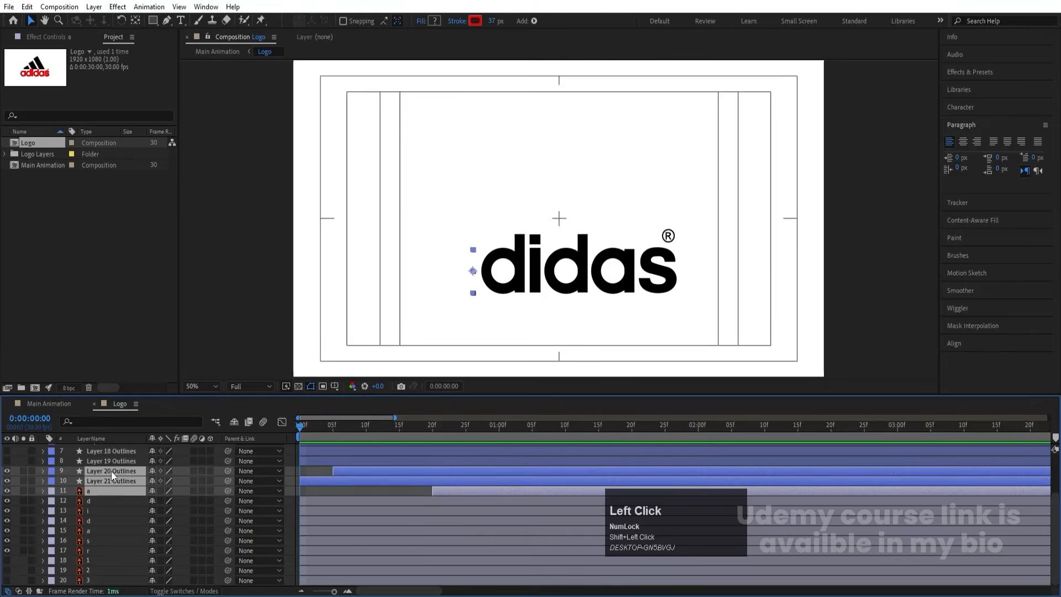
key("ctrl+shift+c")
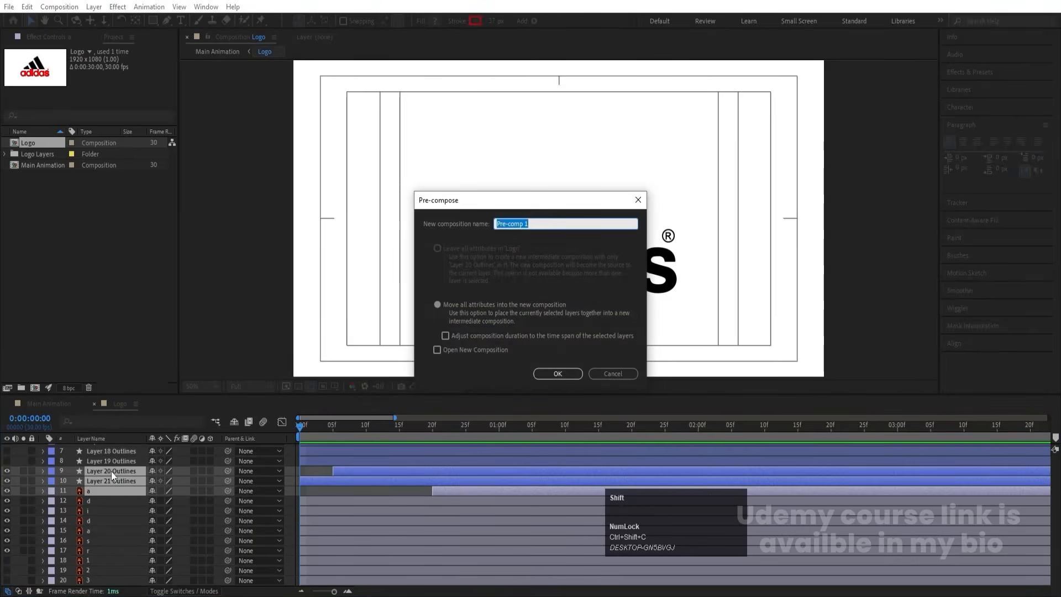
type("a")
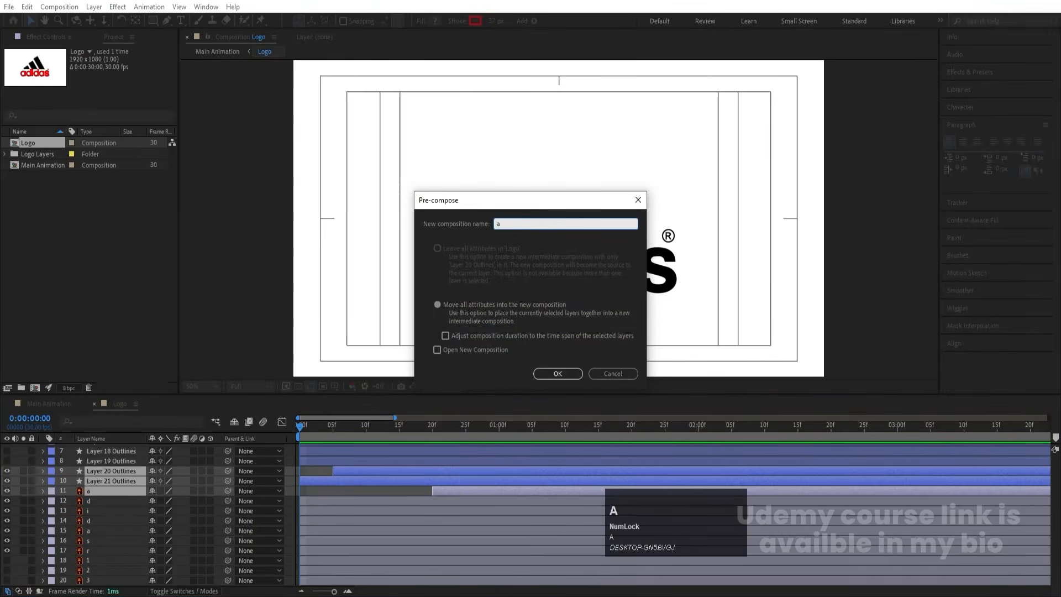
key("Return")
left_click(5, 492)
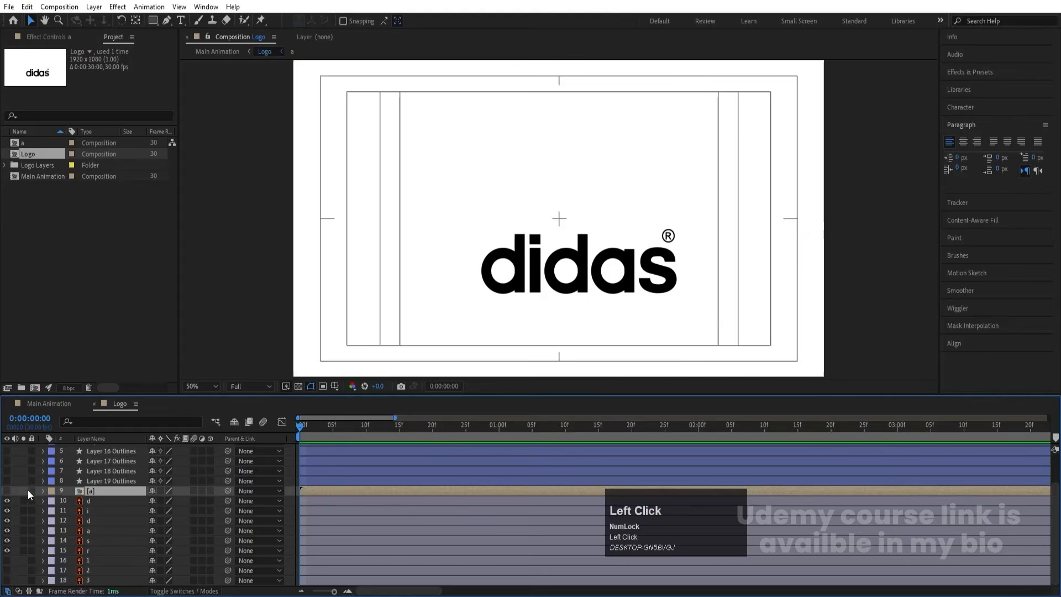
left_click(32, 491)
- Show Layers 18 and 19 Outlines, reveal their keyframes and preview the second letter a's stroke animation
left_click(100, 480)
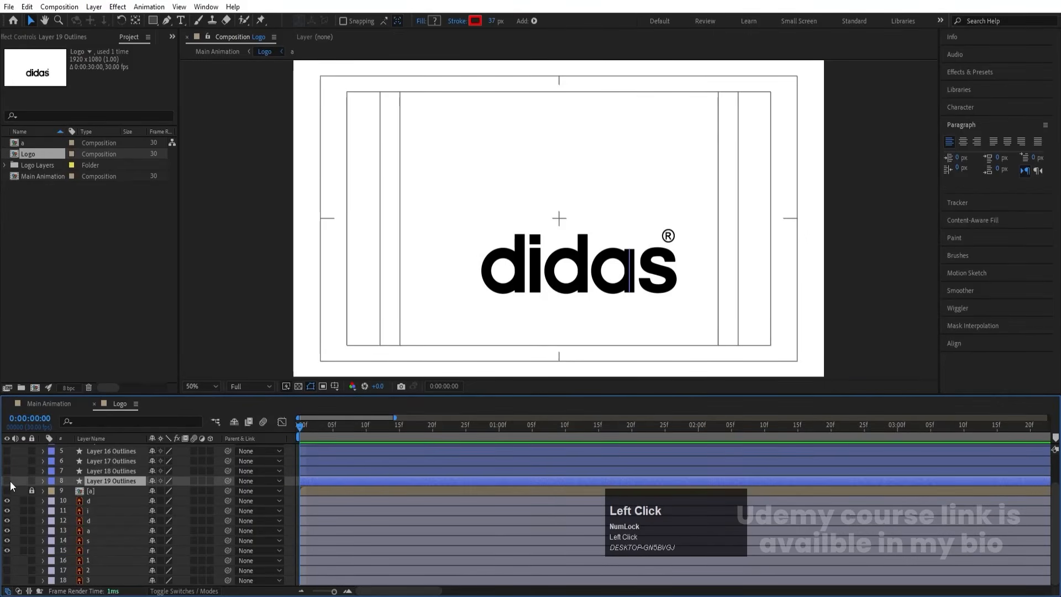
left_click(10, 480)
left_click(8, 470)
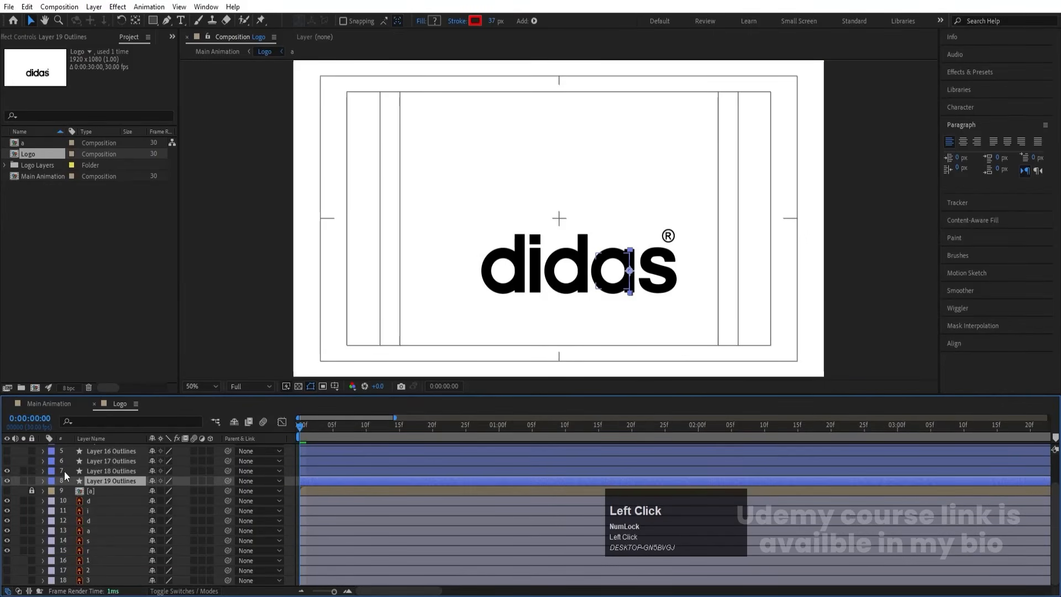
left_click(101, 469)
left_click(122, 483, "shift")
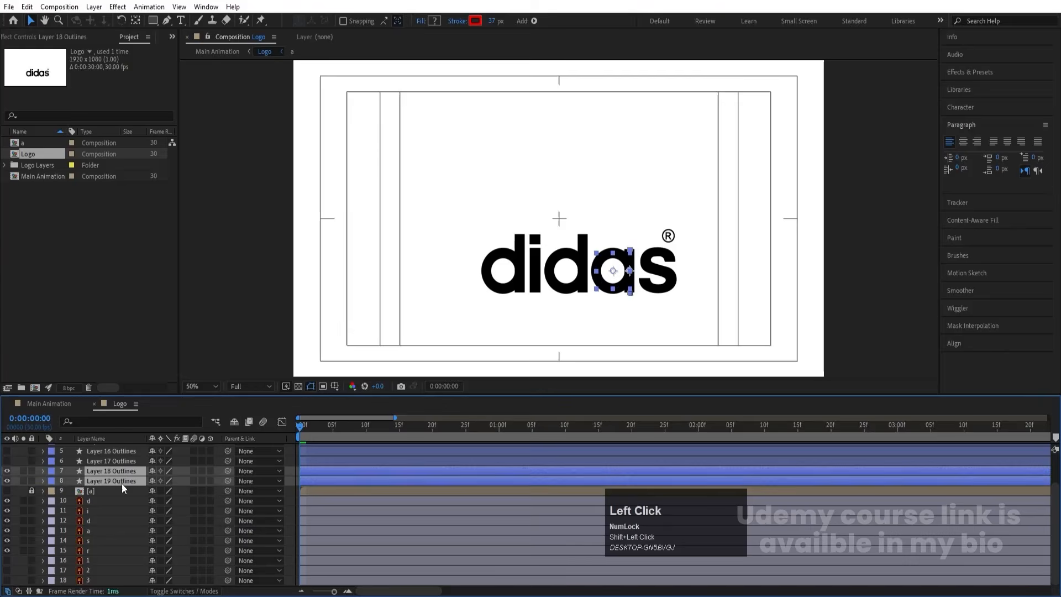
key("u")
key("space")
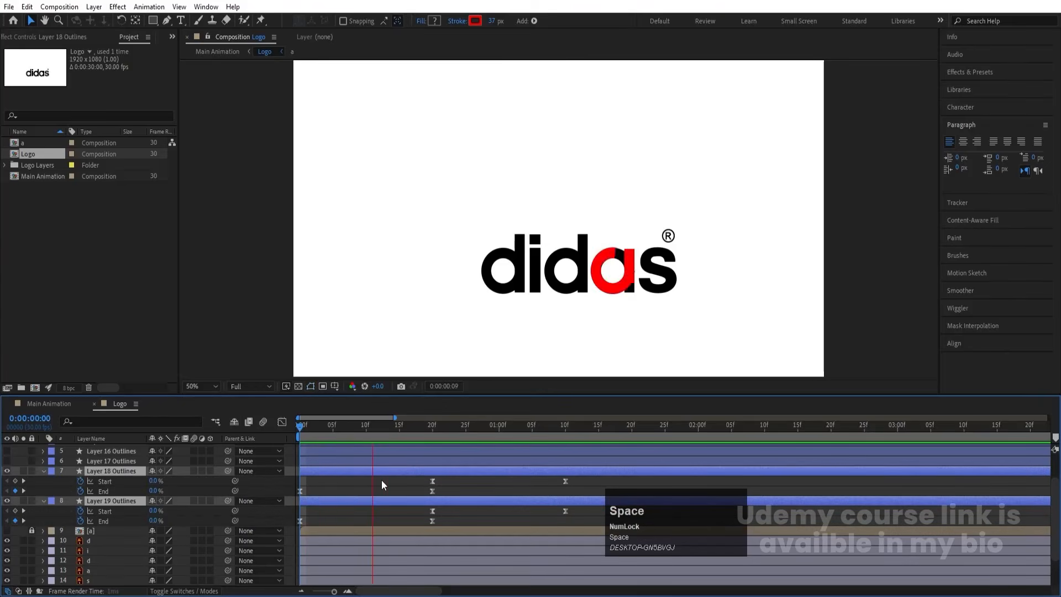
- Place the artwork layer for the second letter a directly below Layer 19 Outlines
key("space")
left_click_drag(467, 430, 102, 500)
scroll(111, 523, "down", 3)
left_click(102, 542)
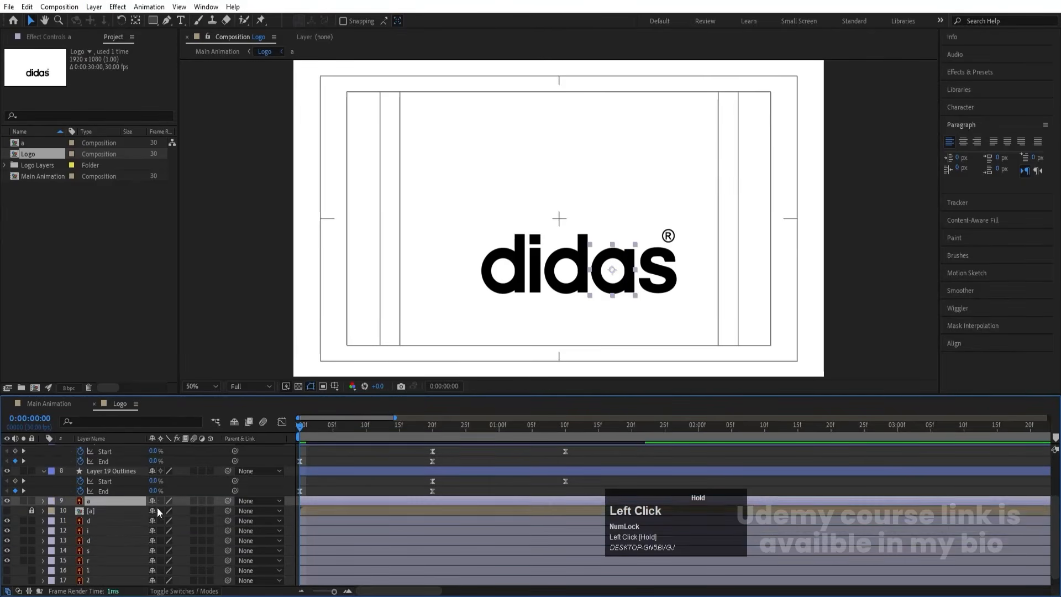
- Trim the start of that a artwork layer to 0:00:00:20, where the outlines reach full length
scroll(367, 491, "up", 3)
scroll(367, 492, "up", 3)
left_click_drag(311, 429, 432, 452)
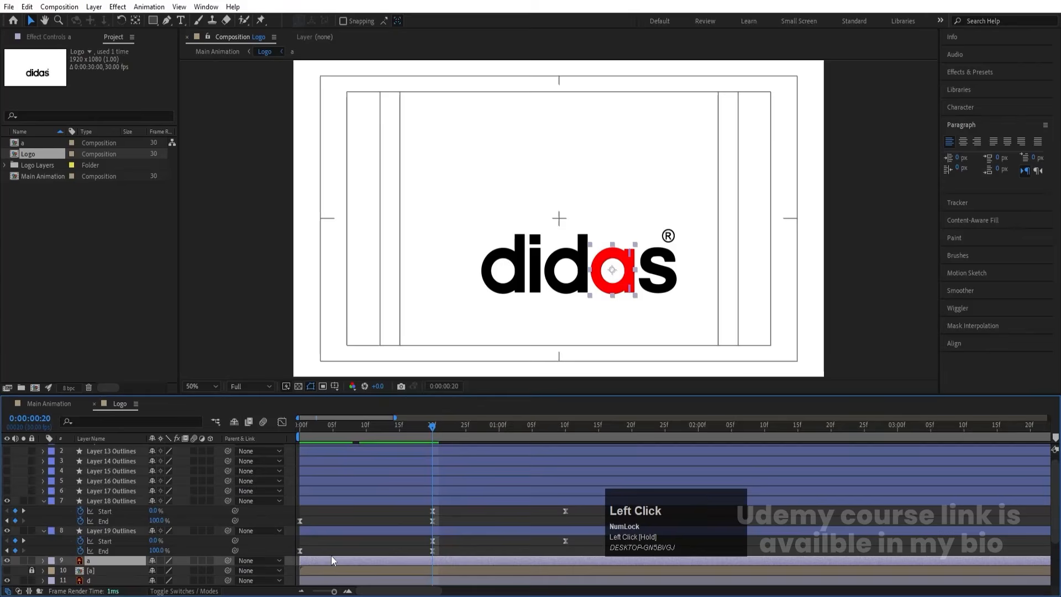
key("alt+bracketleft")
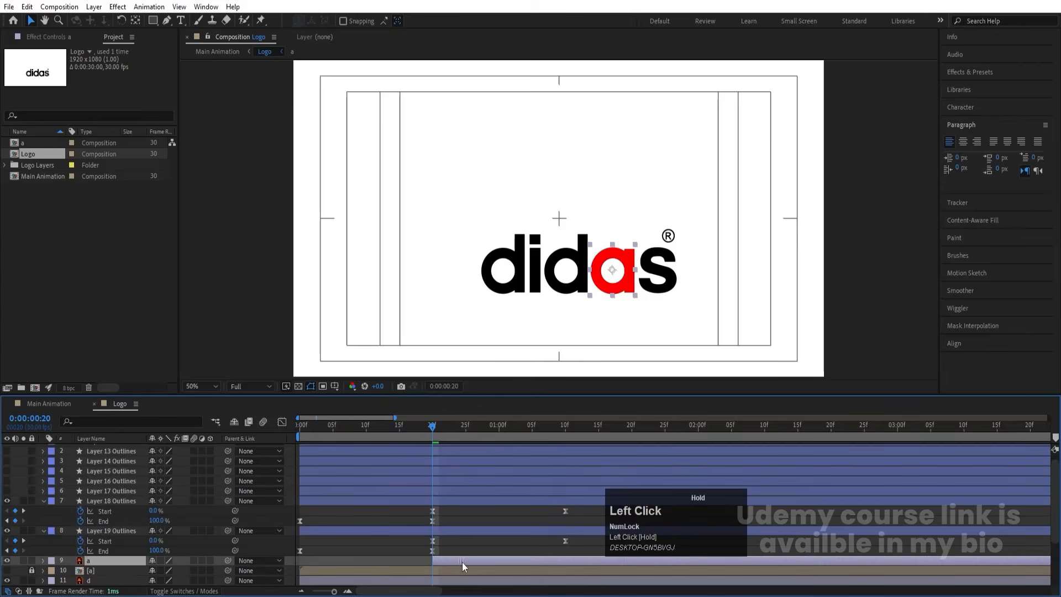
- Pre-compose Layer 18 Outlines, Layer 19 Outlines and the trimmed a artwork as "a", and place it below the locked [a] layer
left_click(99, 501, "shift")
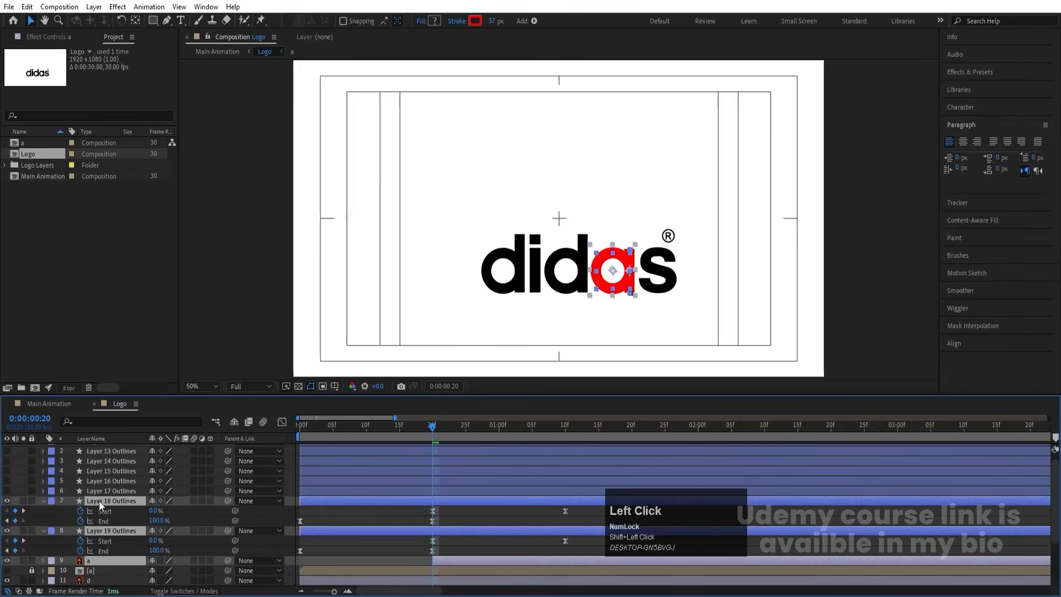
key("ctrl+shift+c")
type("a")
key("Return")
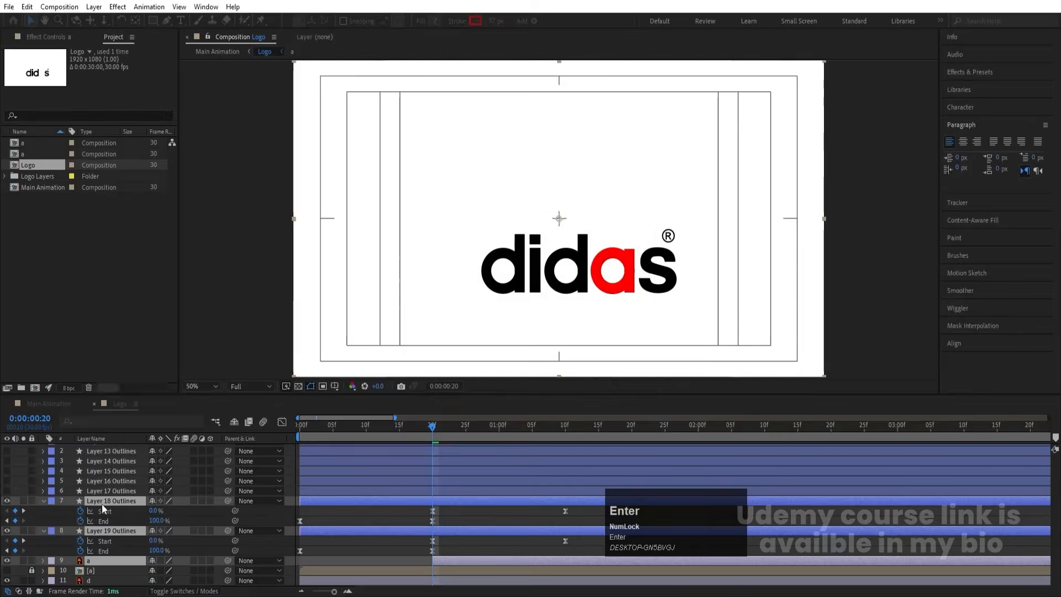
left_click_drag(98, 506, 108, 513)
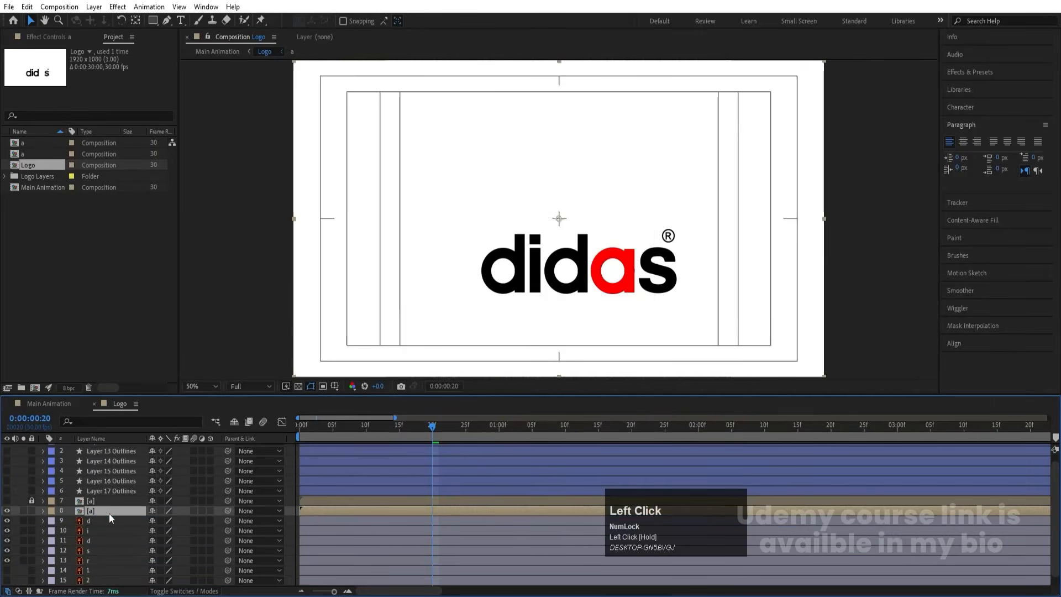
- Preview the new a pre-composition's reveal, return to the first frame and hide its layer
key("space")
key("space")
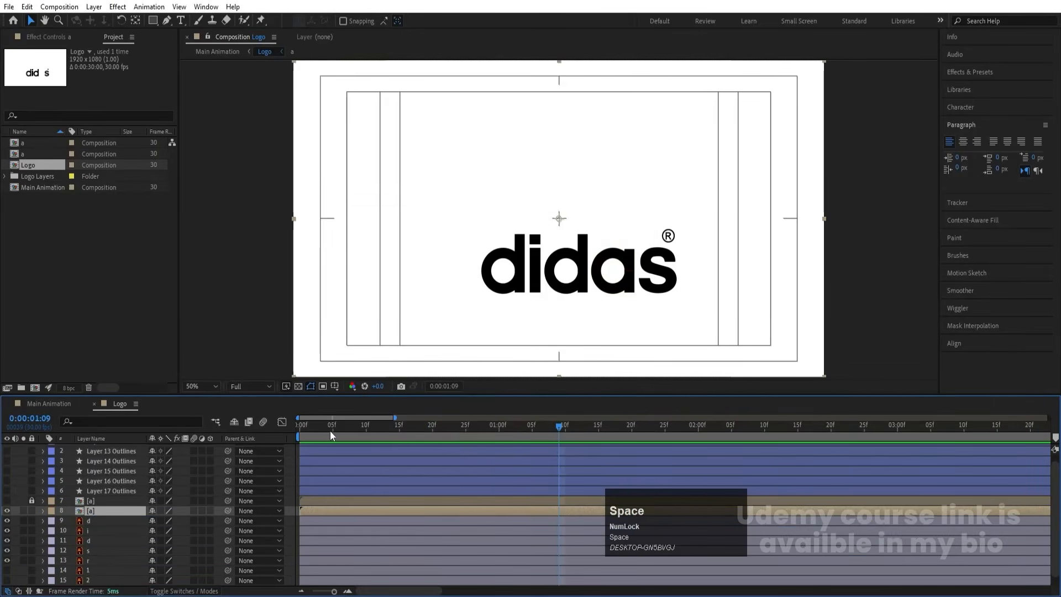
left_click_drag(329, 429, 73, 463)
left_click(7, 510)
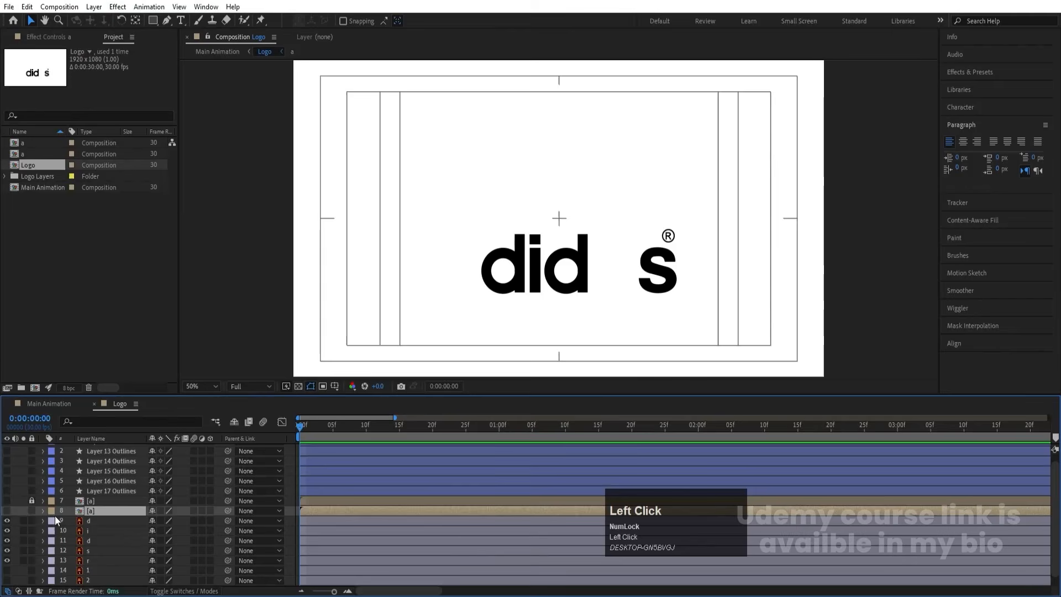
- In the earlier a pre-composition, change the stroke colour of Layer 20 Outlines and Layer 21 Outlines, then return to the Logo composition
double_click(100, 504)
left_click(107, 459)
left_click(104, 446, "shift")
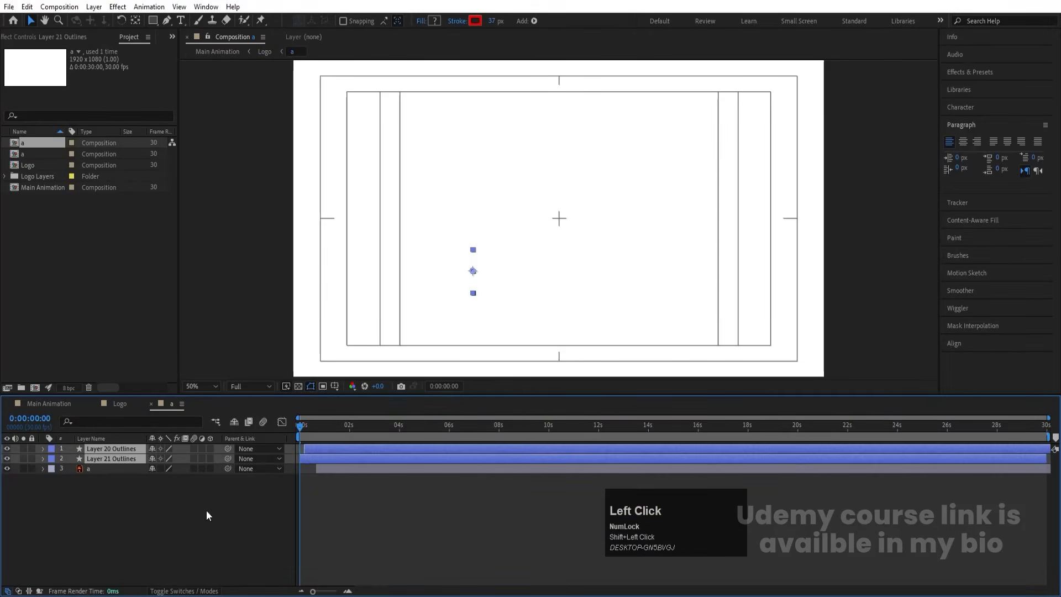
left_click(331, 436)
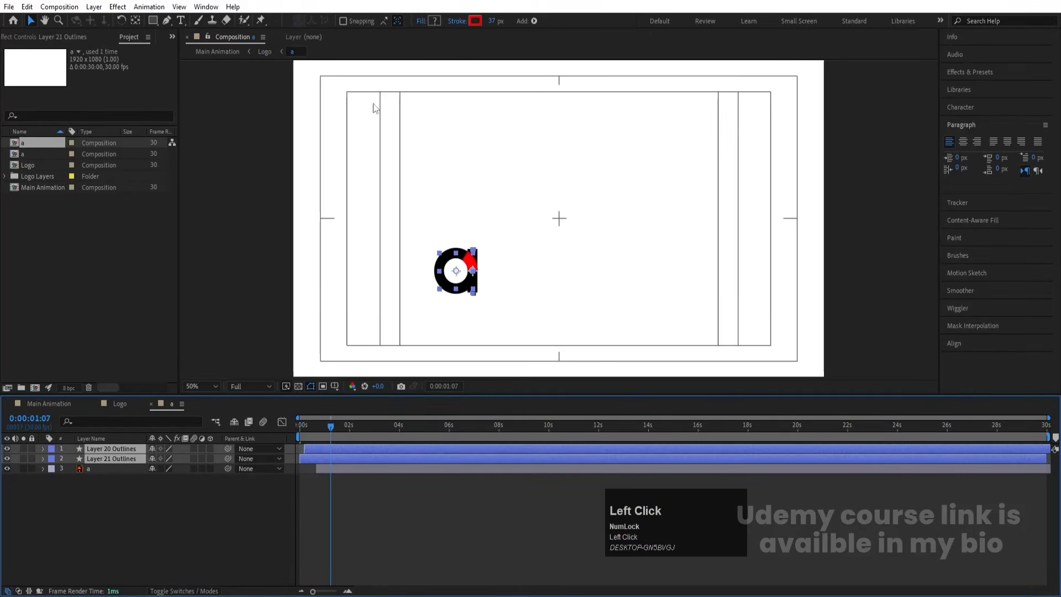
left_click(475, 20)
key("Return")
left_click(122, 403)
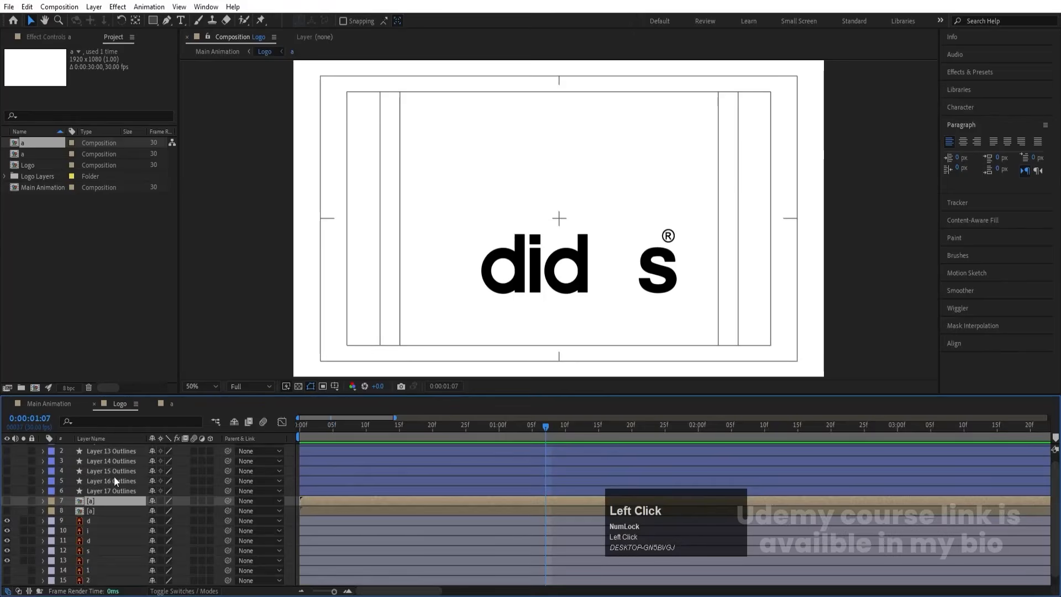
- In the newer a pre-composition, set the stroke colour of Layer 18 Outlines and Layer 19 Outlines to 000000, then return to Logo
double_click(90, 510)
left_click(90, 459)
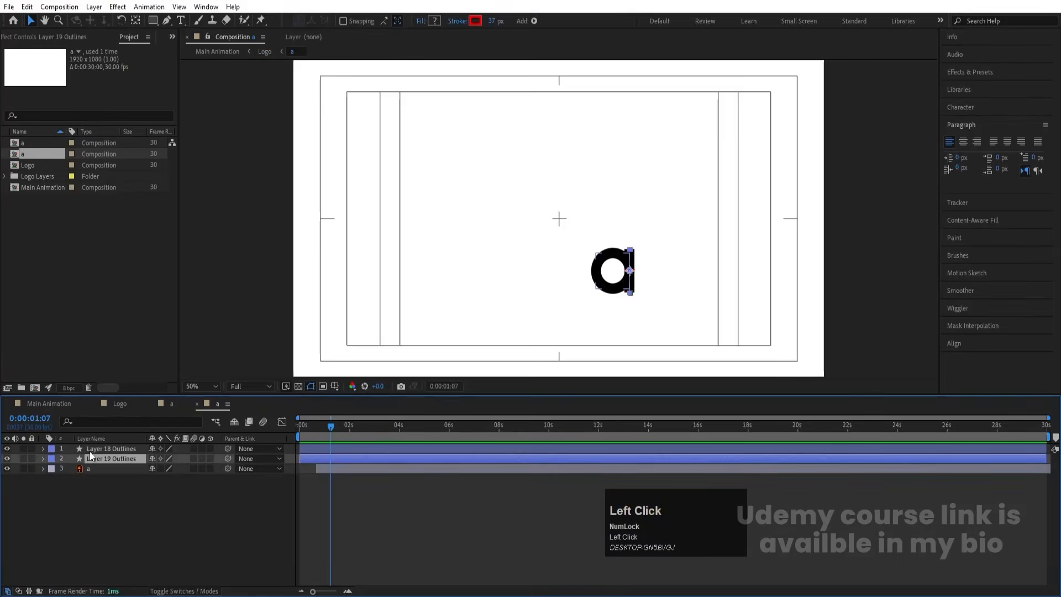
left_click(90, 449, "shift")
left_click(475, 20)
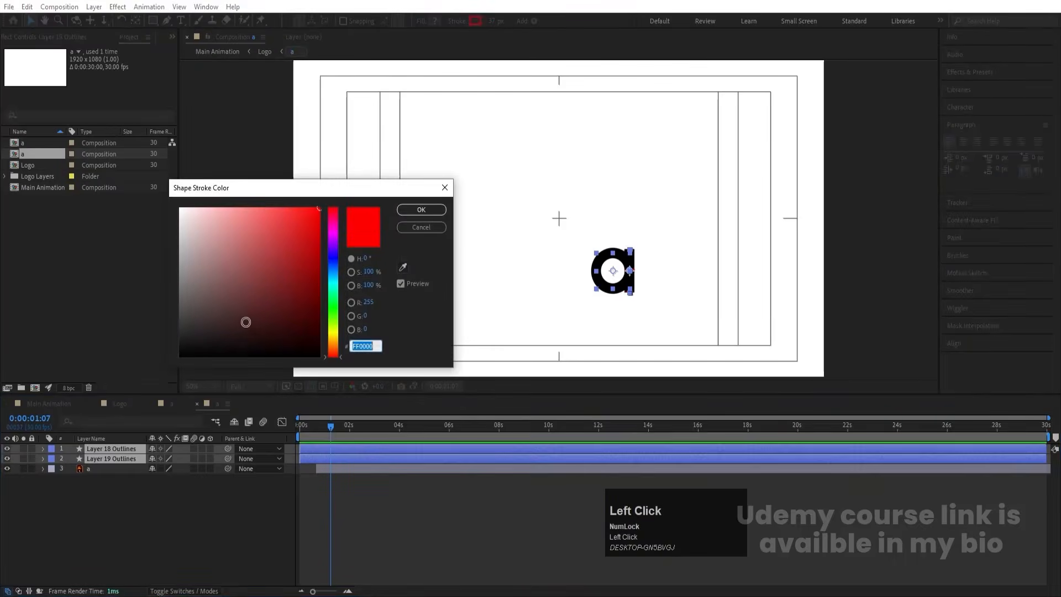
type("000000")
key("Return")
left_click(122, 402)
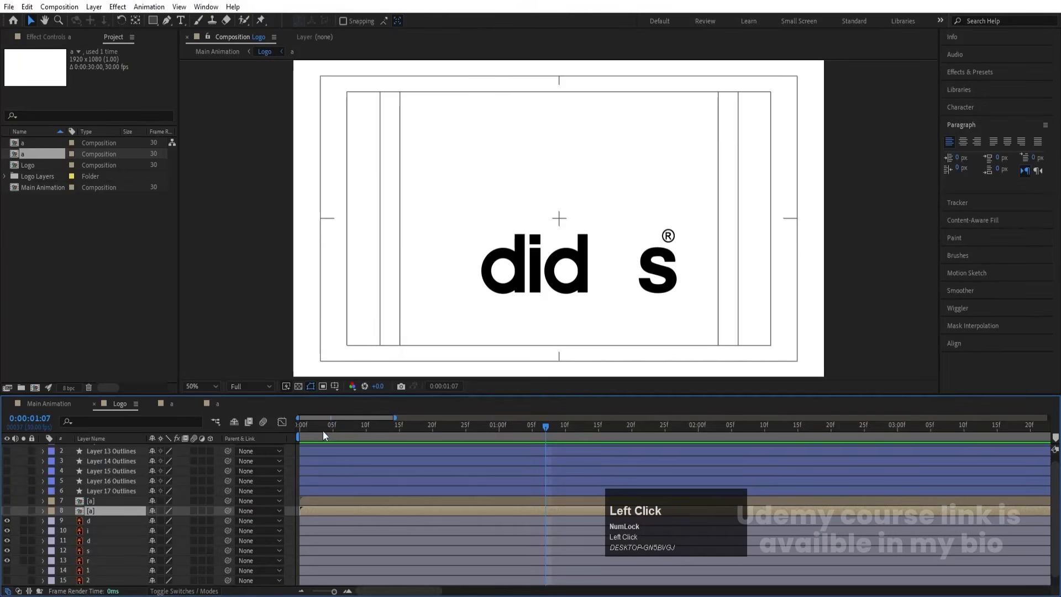
- Return the Logo timeline to the first frame and lock both [a] pre-composition layers
left_click_drag(322, 430, 62, 472)
left_click(32, 510)
left_click(31, 500)
- Make Layers 12 through 17 Outlines visible, previewing Layers 16 and 17 to identify which letters they trace
left_click(92, 491)
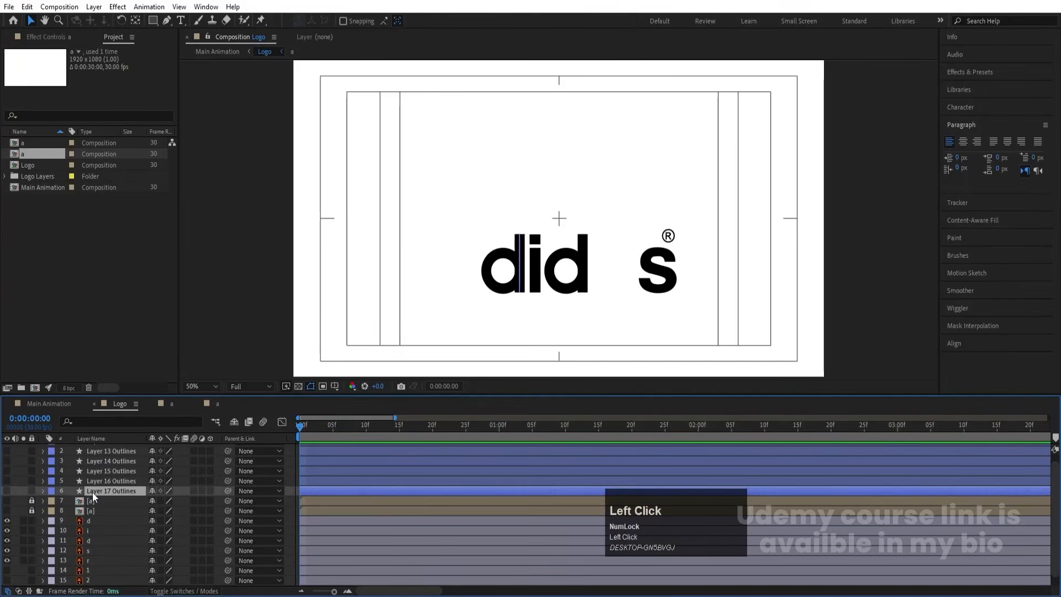
left_click(6, 490)
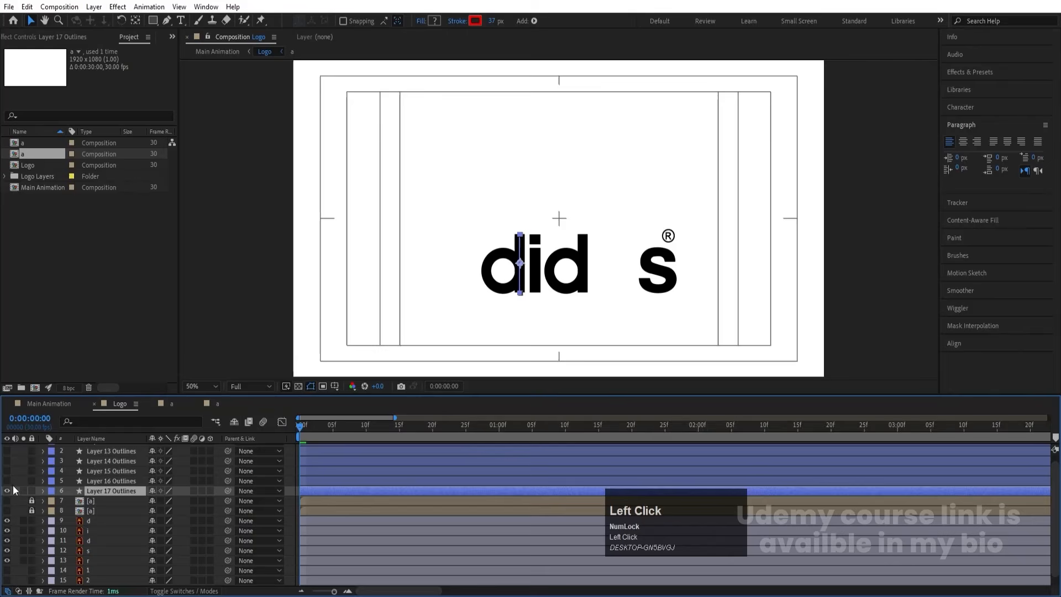
left_click(8, 480)
key("space")
key("space")
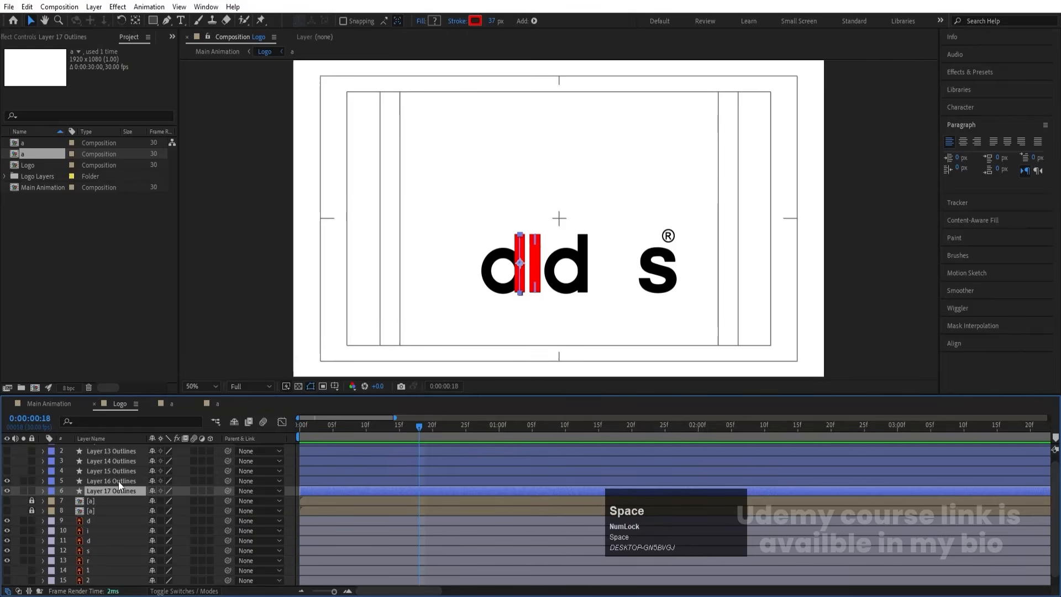
left_click(121, 480)
key("space")
key("space")
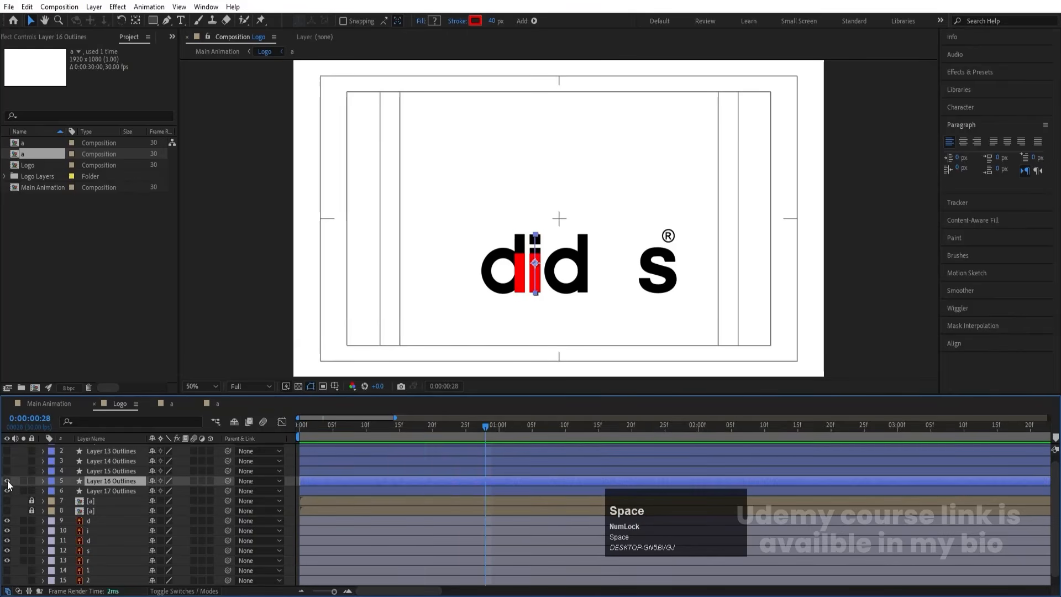
scroll(11, 482, "up", 1)
left_click_drag(8, 478, 10, 432)
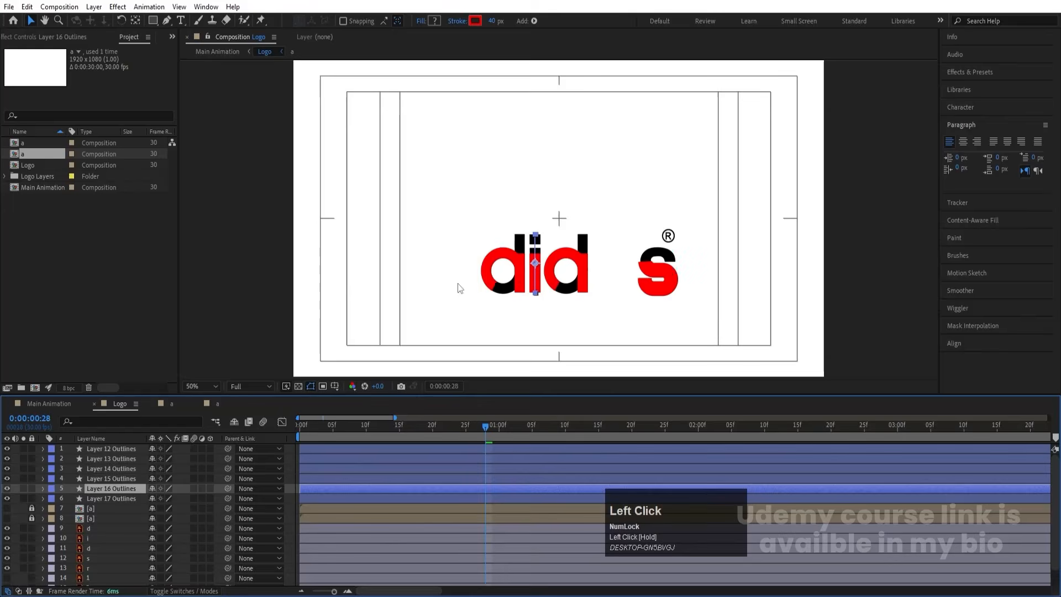
- Identify the outlines tracing the first letter d and place Layer 15 Outlines directly above Layer 17 Outlines
left_click_drag(476, 239, 502, 287)
left_click_drag(322, 429, 271, 427)
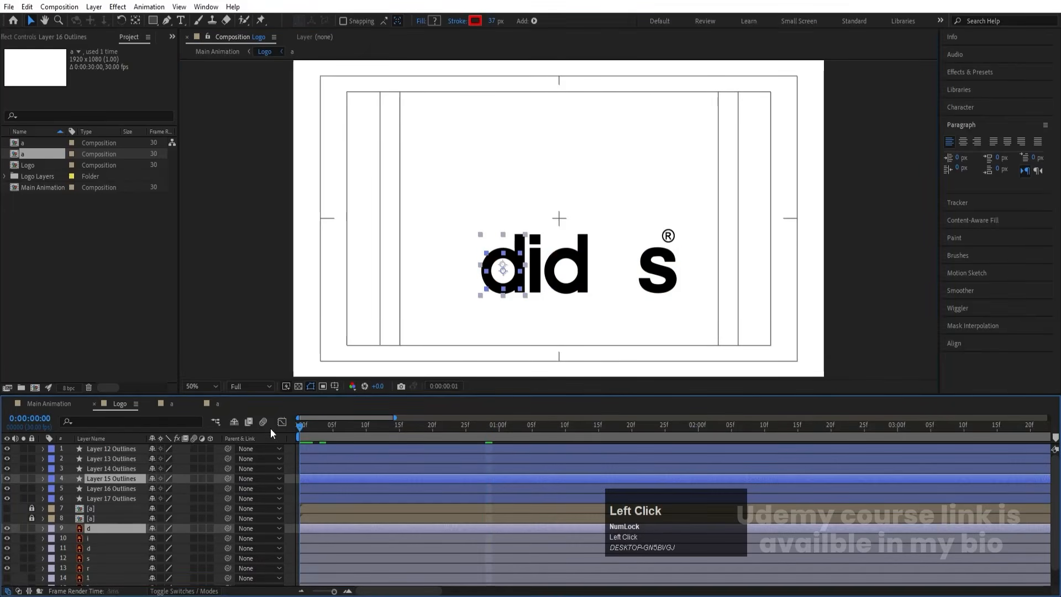
left_click(292, 451)
key("space")
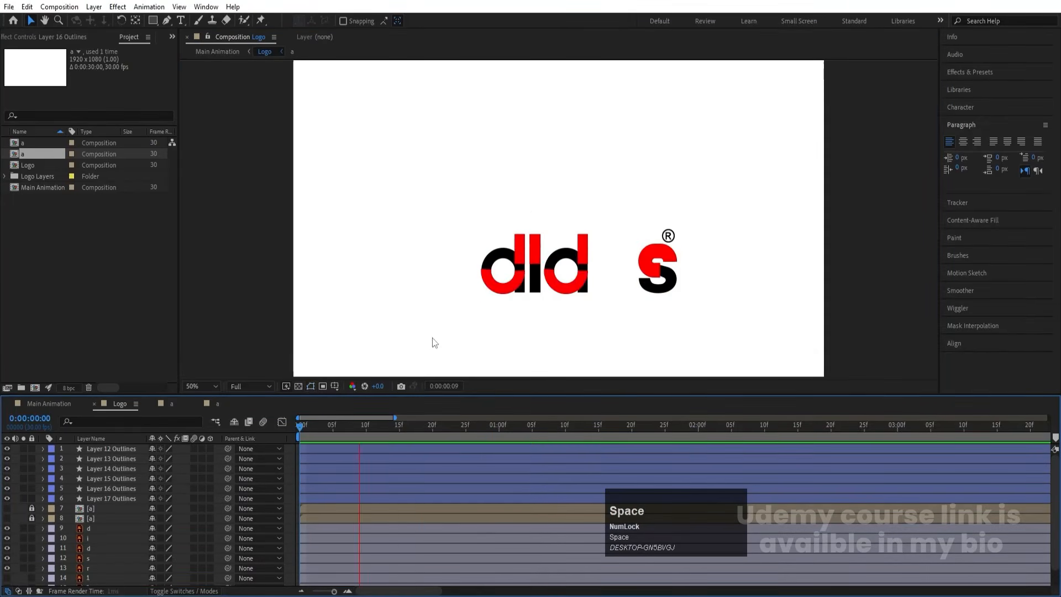
left_click(496, 275)
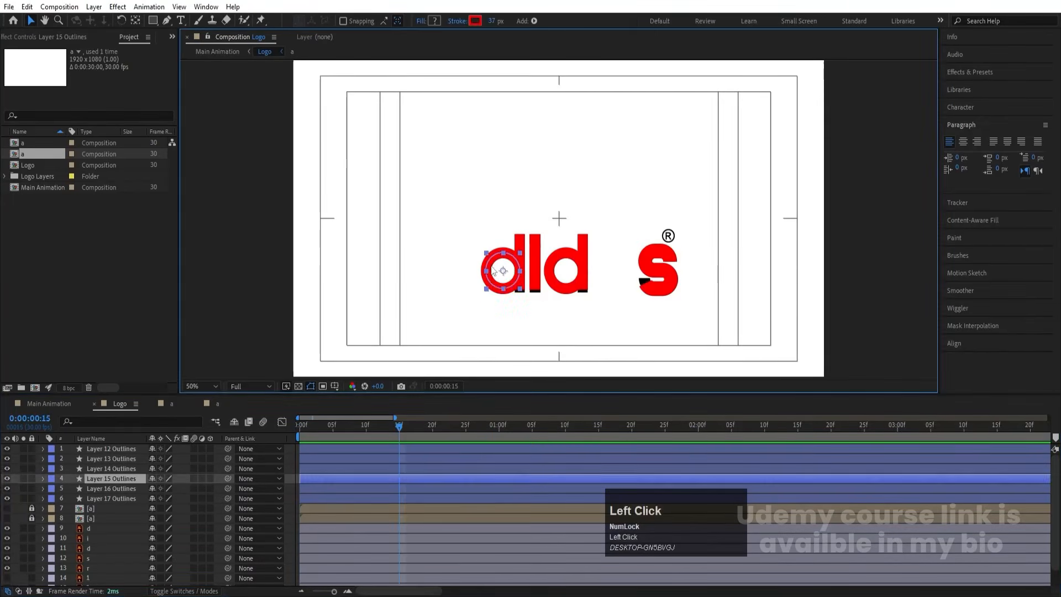
left_click(95, 499, "ctrl")
left_click_drag(97, 480, 120, 502)
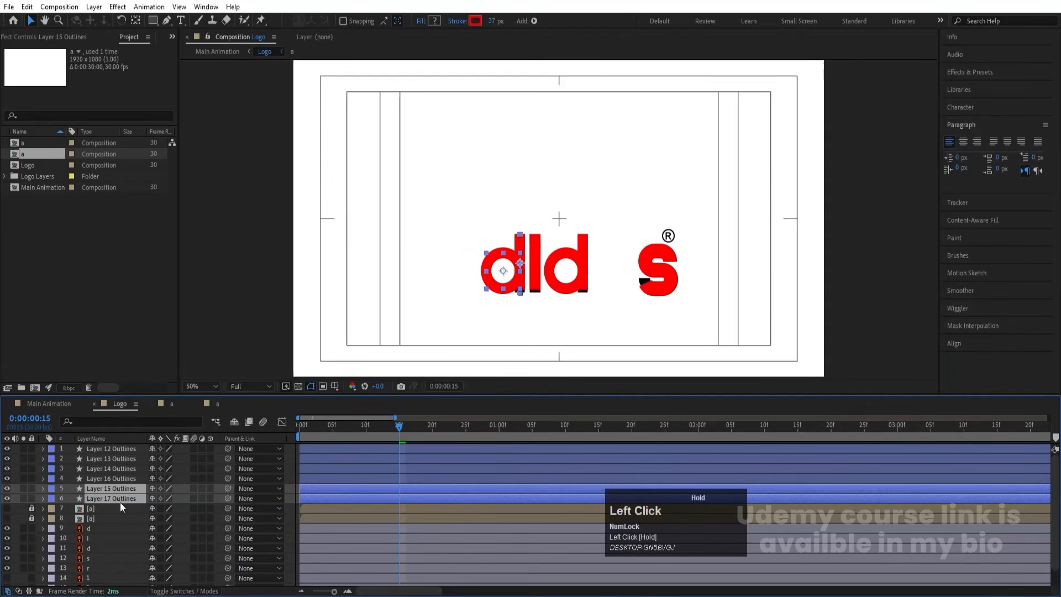
- Hide Layers 12, 13, 14 and 16 Outlines, and move Layers 15 and 17 Outlines directly above the first d artwork layer
left_click_drag(8, 449, 9, 479)
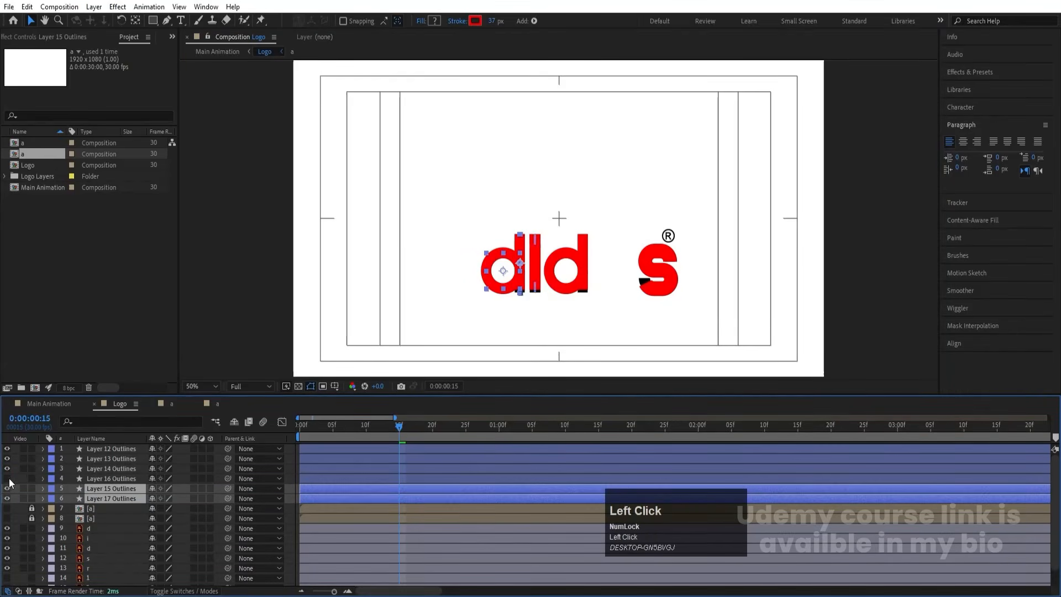
left_click(93, 529)
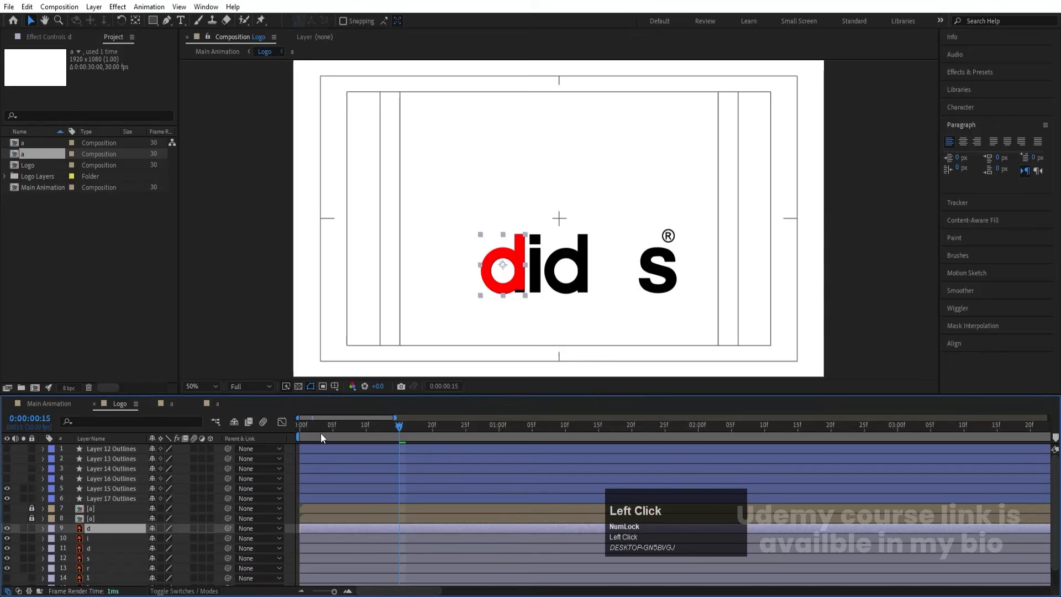
left_click_drag(320, 428, 171, 449)
left_click(111, 498)
left_click(100, 490, "ctrl")
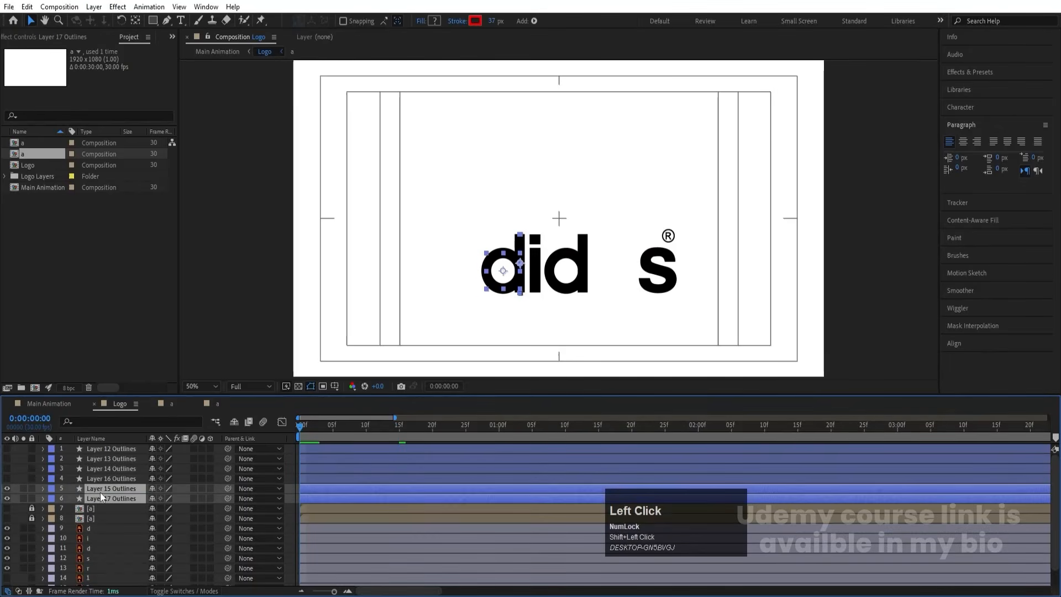
left_click_drag(100, 492, 122, 523)
left_click(96, 529)
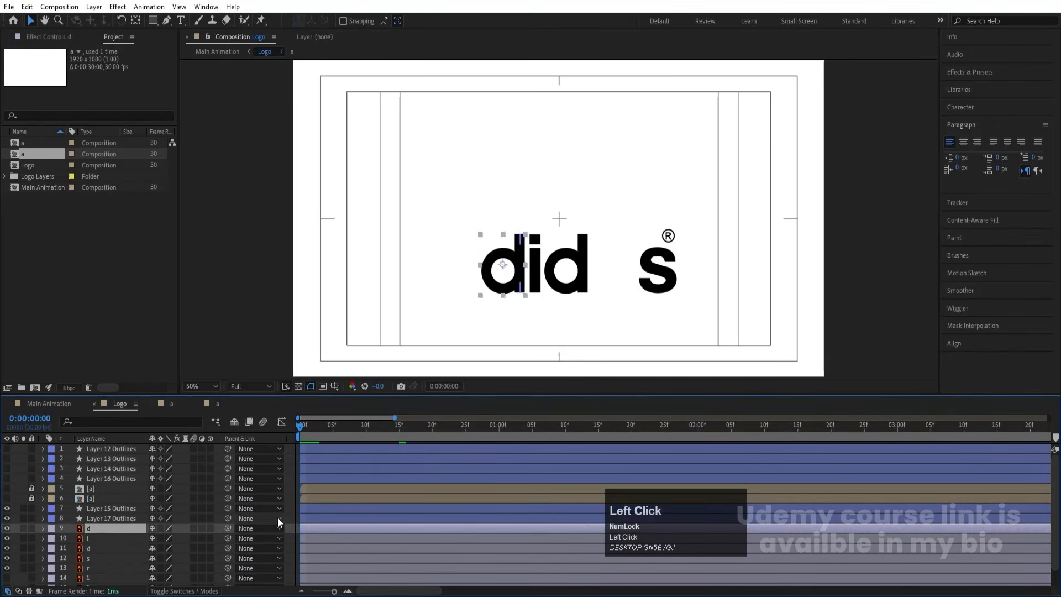
- Preview the first d's stroke reveal and trim the start of its artwork layer to 0:00:00:20
key("space")
key("space")
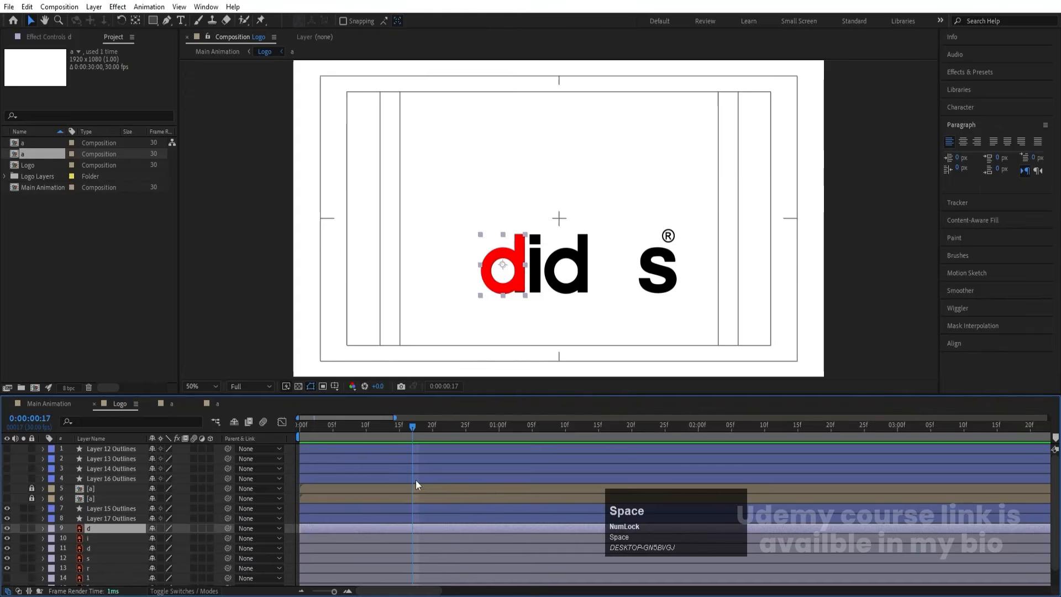
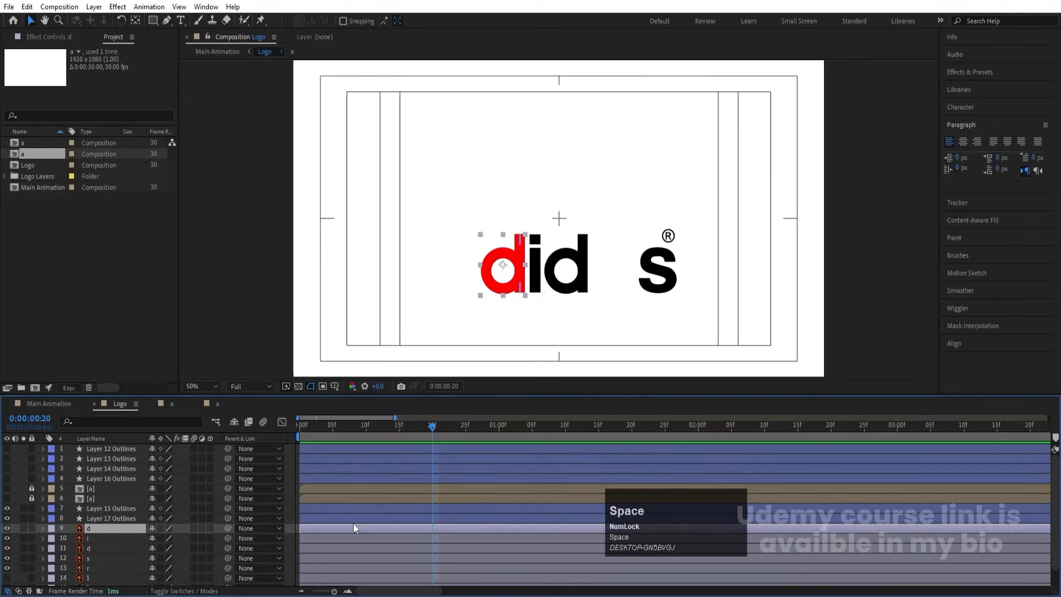
left_click_drag(324, 530, 456, 536)
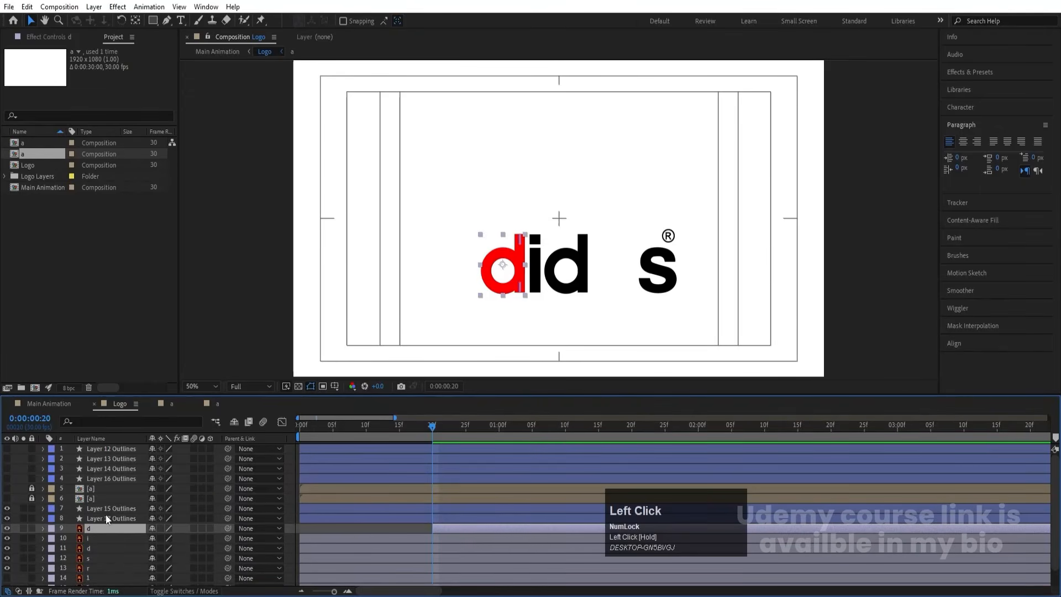
- Pre-compose Layer 15 Outlines, Layer 17 Outlines and the trimmed d artwork as "d", and move it up in the layer stack
left_click(92, 509, "shift")
key("space")
key("space")
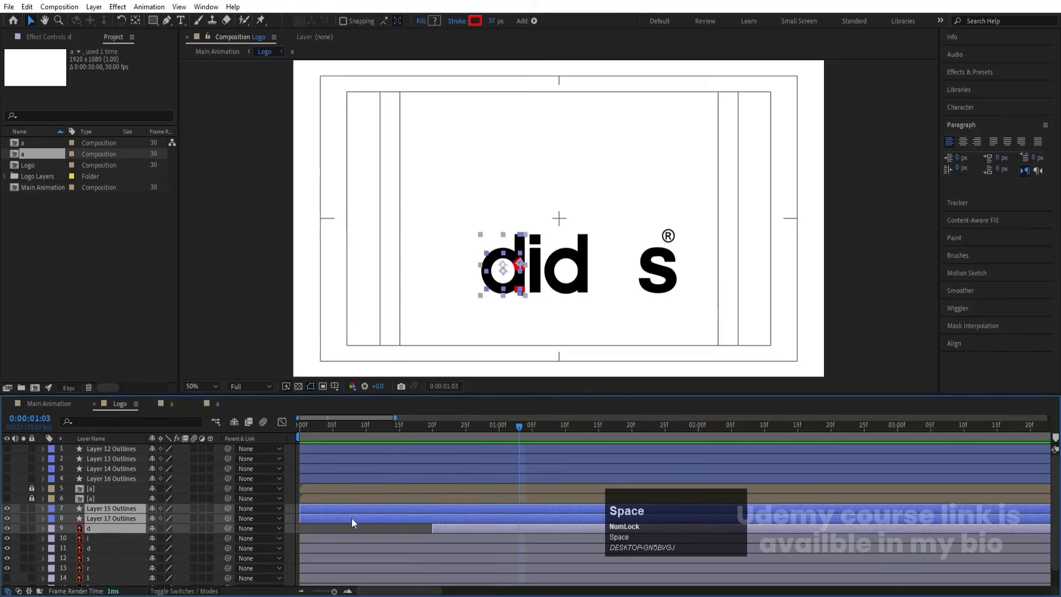
key("ctrl+shift+c")
type("d")
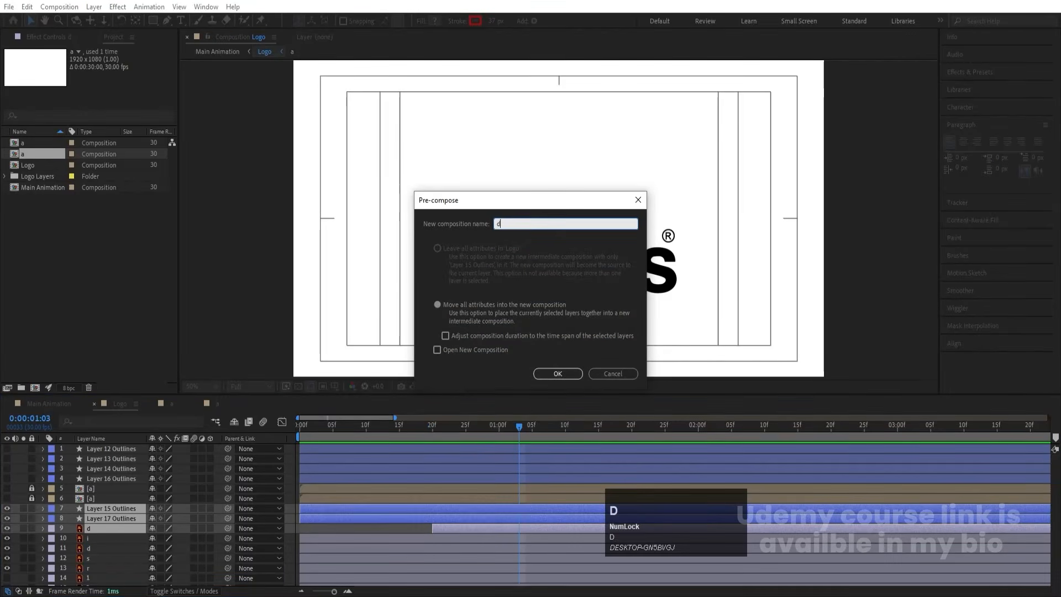
key("Return")
left_click_drag(93, 507, 91, 492)
- In the d pre-composition, set the stroke colour of Layer 15 Outlines and Layer 17 Outlines to black and return to the first frame
double_click(102, 496)
left_click(98, 459)
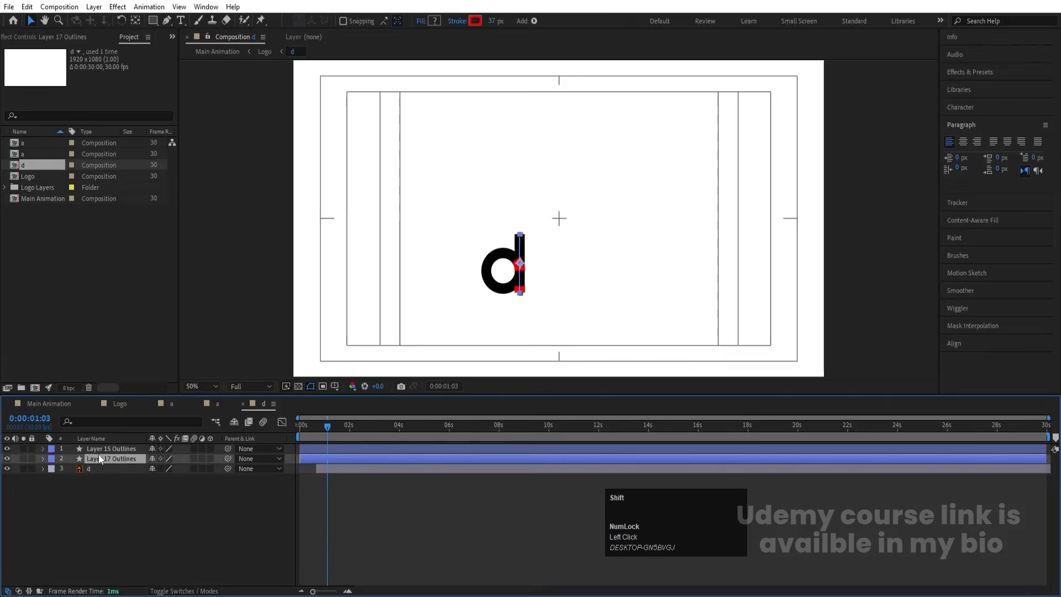
left_click(98, 452, "shift")
left_click(474, 21)
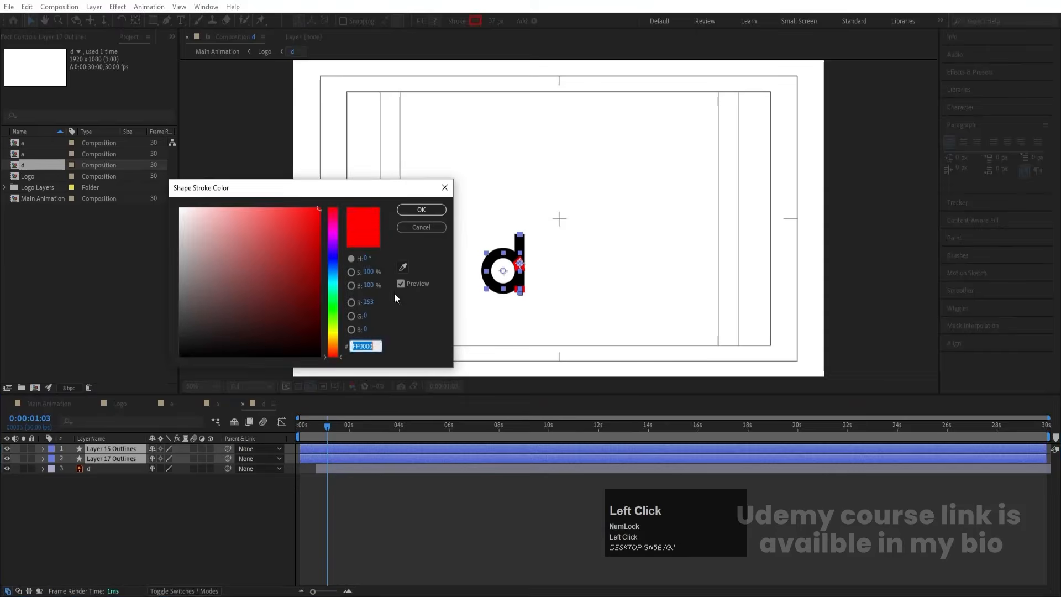
left_click_drag(273, 291, 97, 455)
key("Return")
left_click(297, 426)
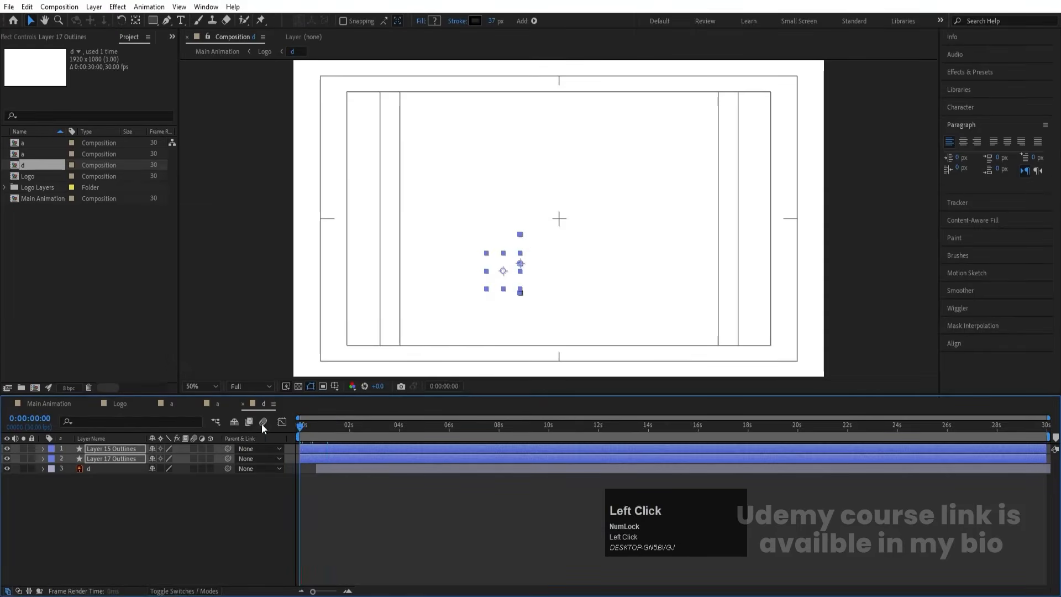
- Preview the recoloured first d, and hide and lock its pre-composition layer in the Logo composition
key("space")
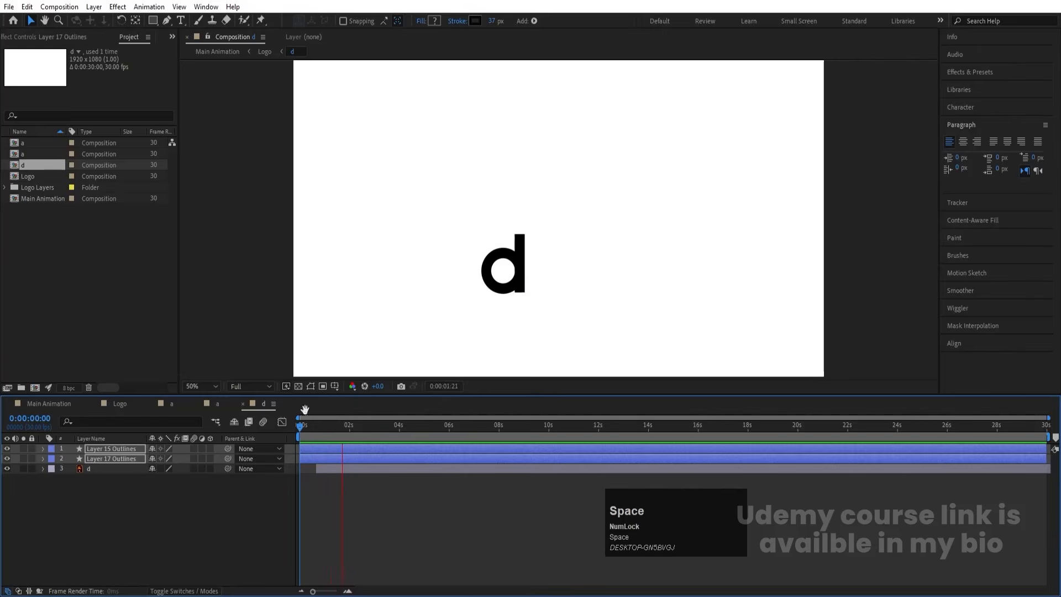
key("space")
left_click(131, 403)
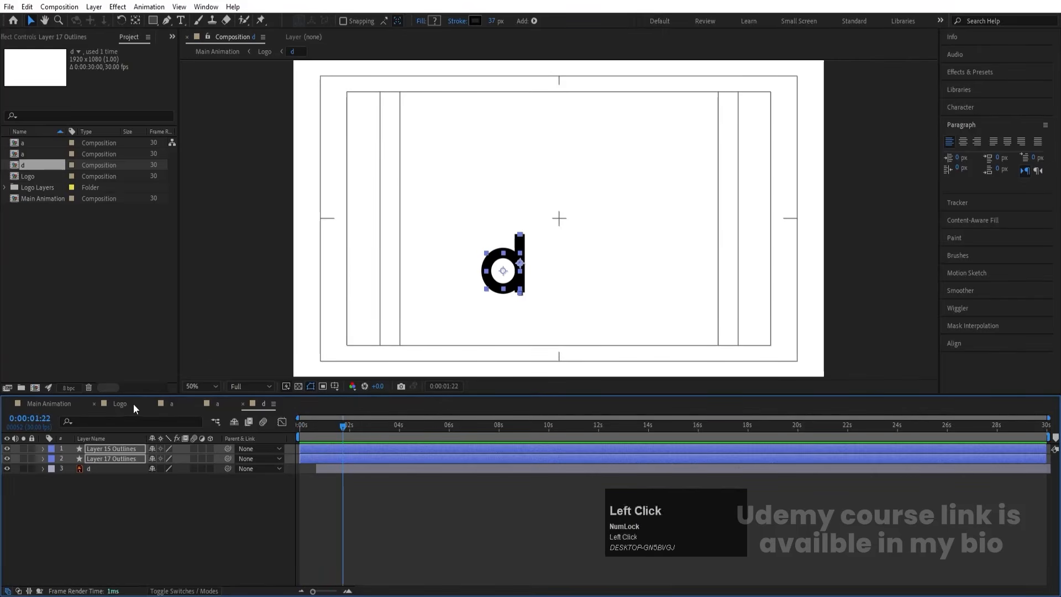
key("Home")
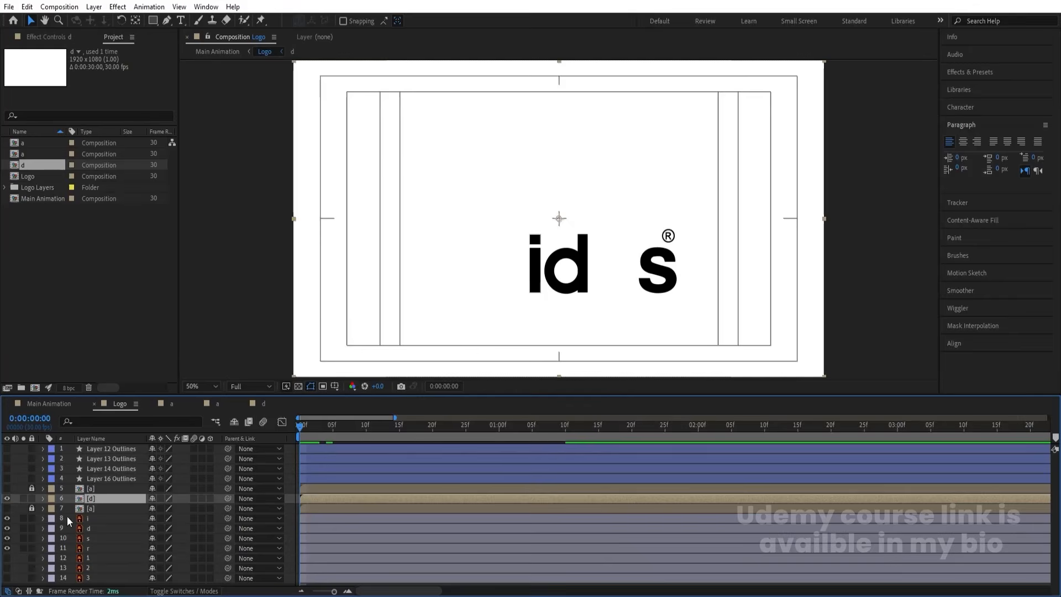
left_click(7, 499)
left_click(32, 498)
- Show and preview Layer 16 Outlines, and trim the start of the i artwork layer to 0:00:00:20
left_click(91, 518)
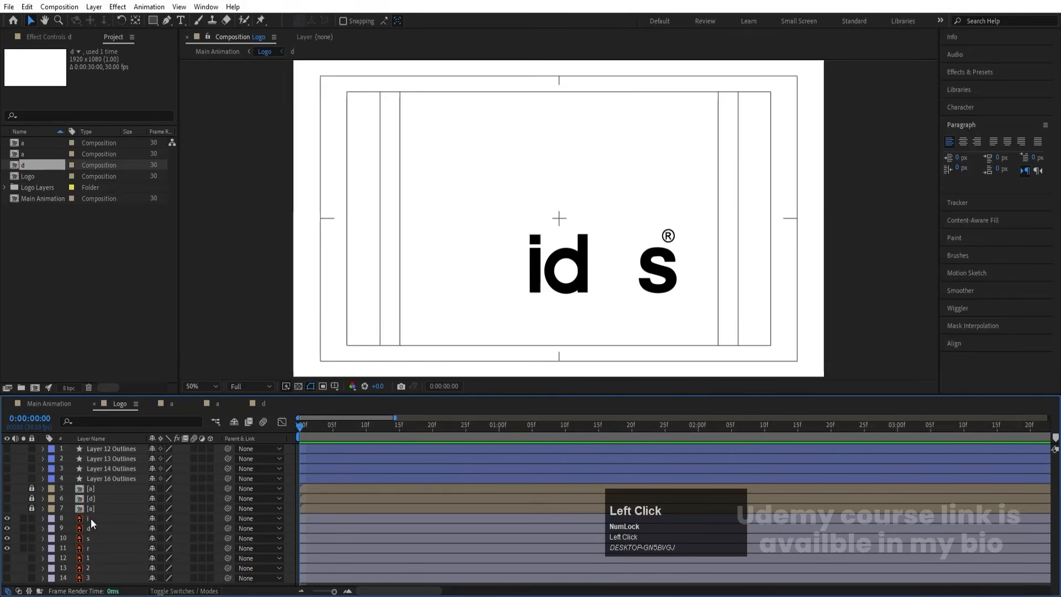
left_click(7, 479)
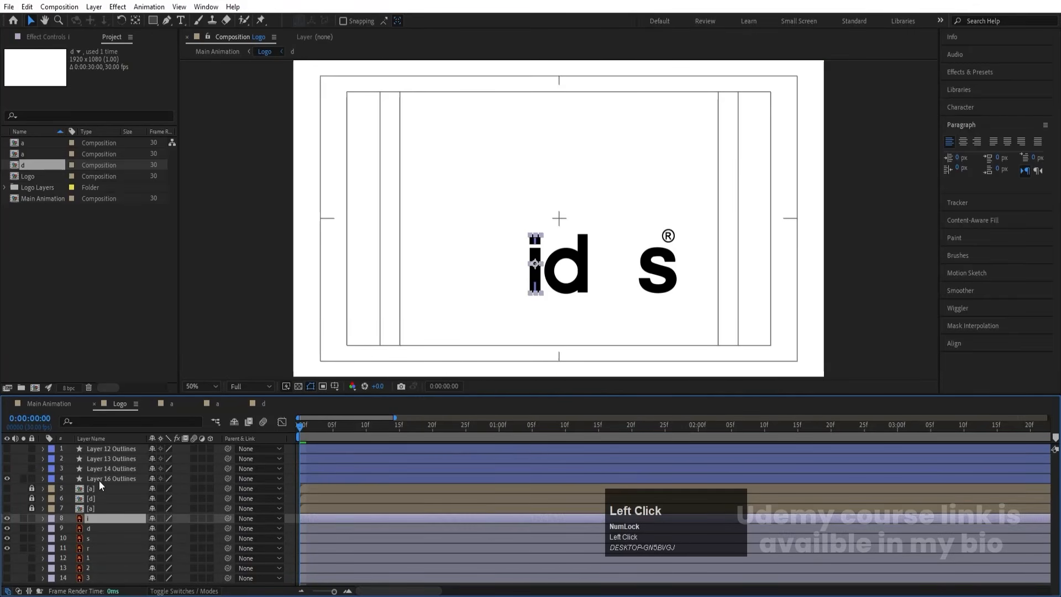
left_click(110, 480)
key("space")
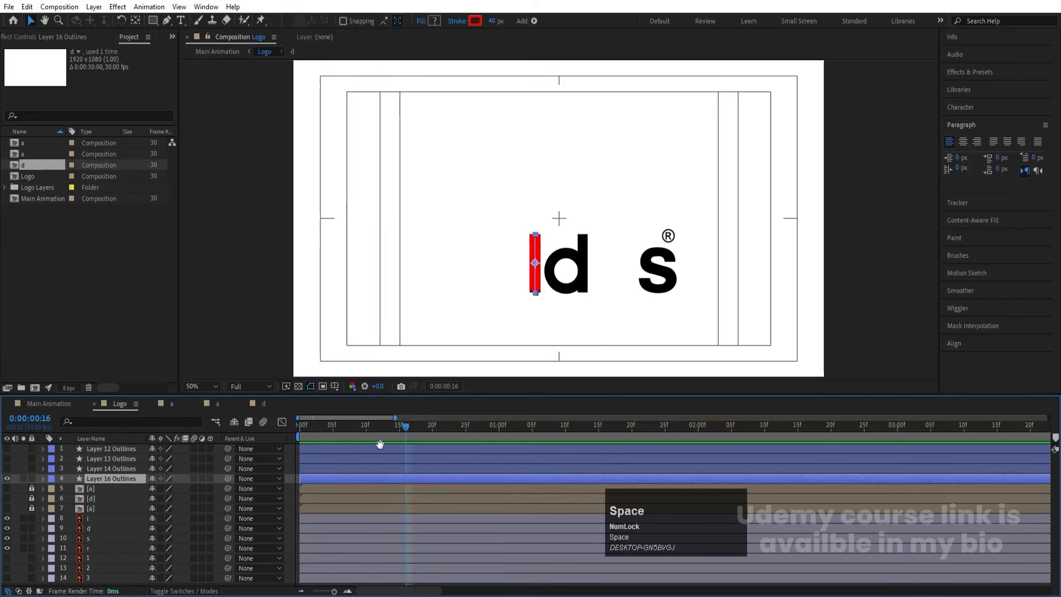
left_click(94, 518)
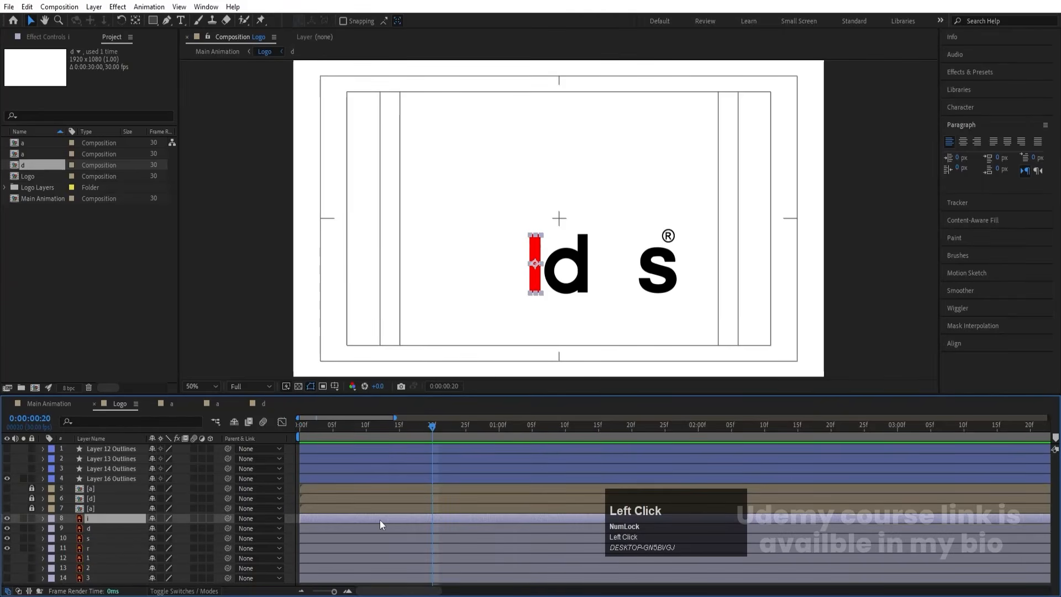
key("bracketleft")
- Move Layer 16 Outlines directly above the i artwork layer and set its stroke colour to black (000000)
mouse_move(105, 480)
left_mouse_down()
mouse_move(127, 518)
mouse_move(100, 525)
mouse_move(88, 506)
left_mouse_up()
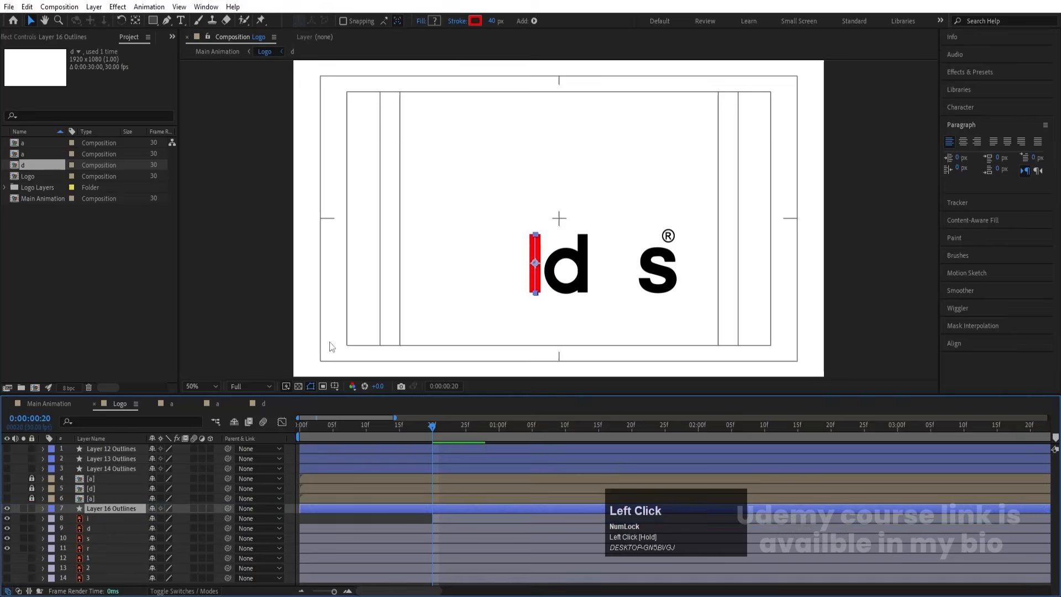
left_click(474, 22)
left_click(210, 354)
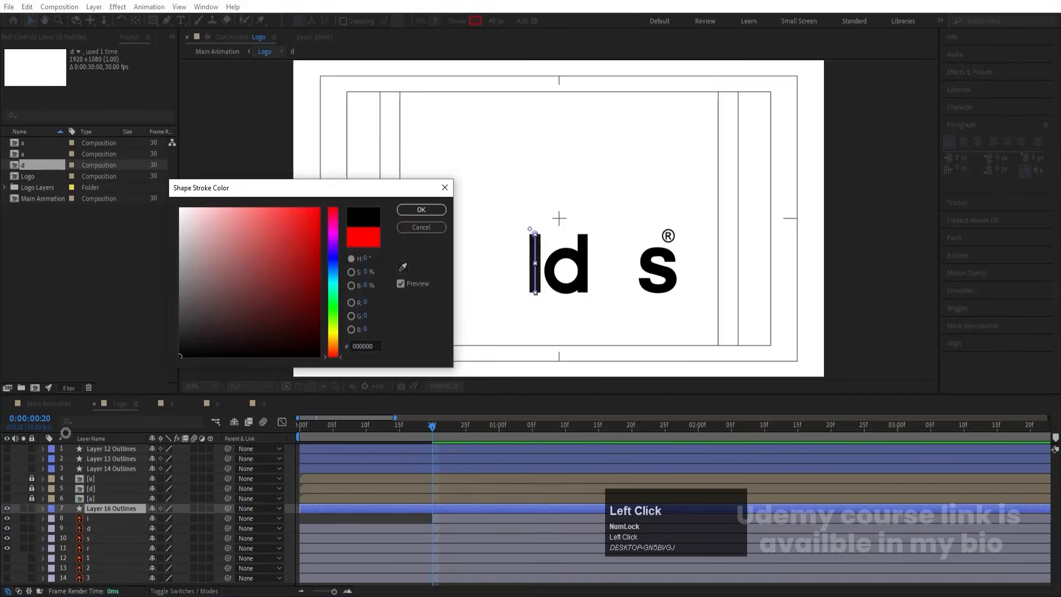
key("Return")
- Pre-compose Layer 16 Outlines and the i artwork as "i", and lock and hide the resulting layer
left_click(91, 516, "shift")
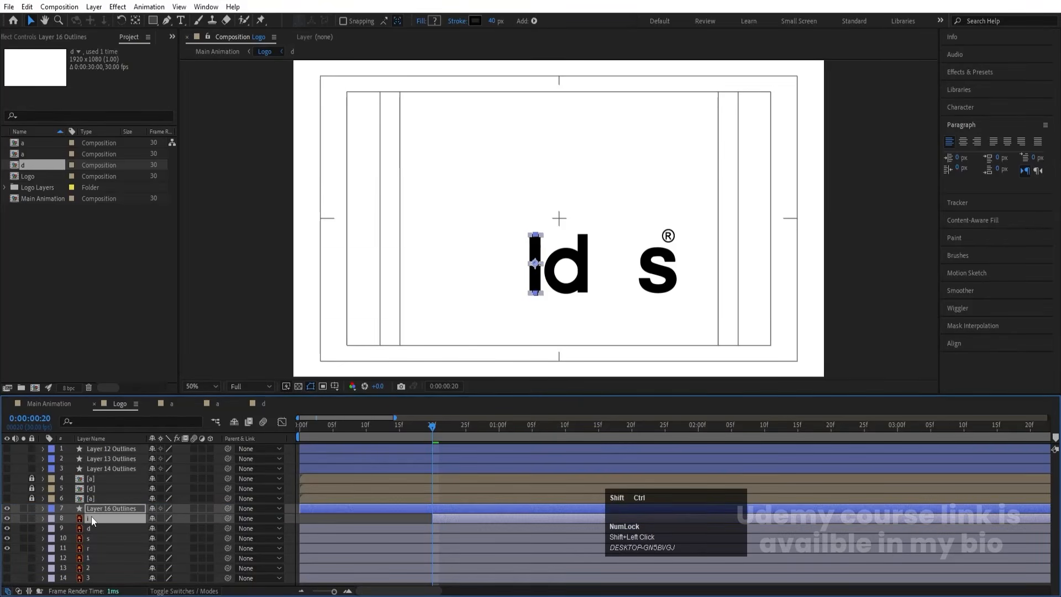
key("ctrl+shift+c")
type("I")
key("Return")
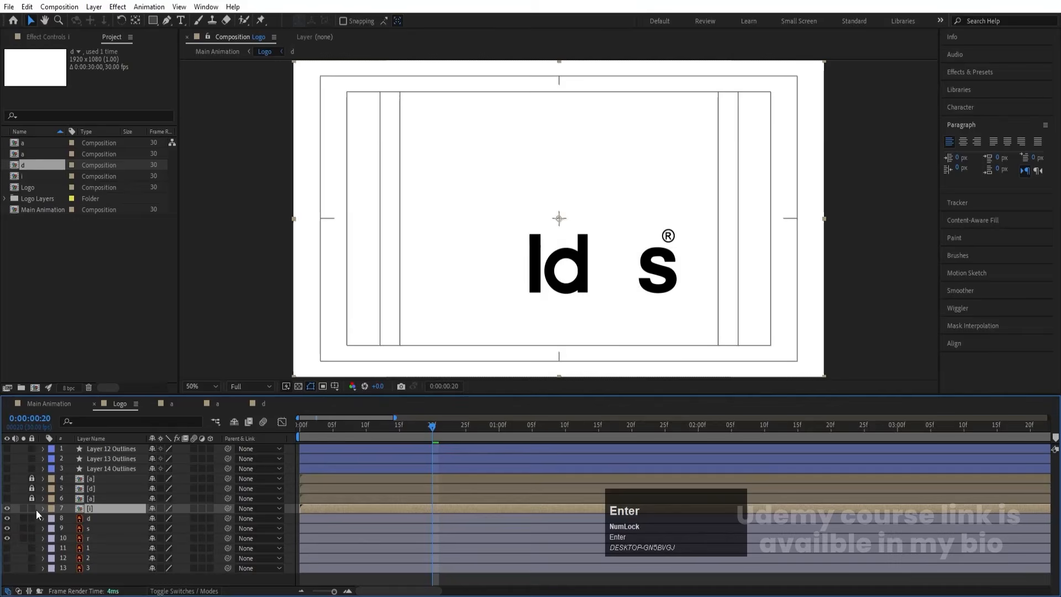
left_click(31, 508)
left_click(7, 507)
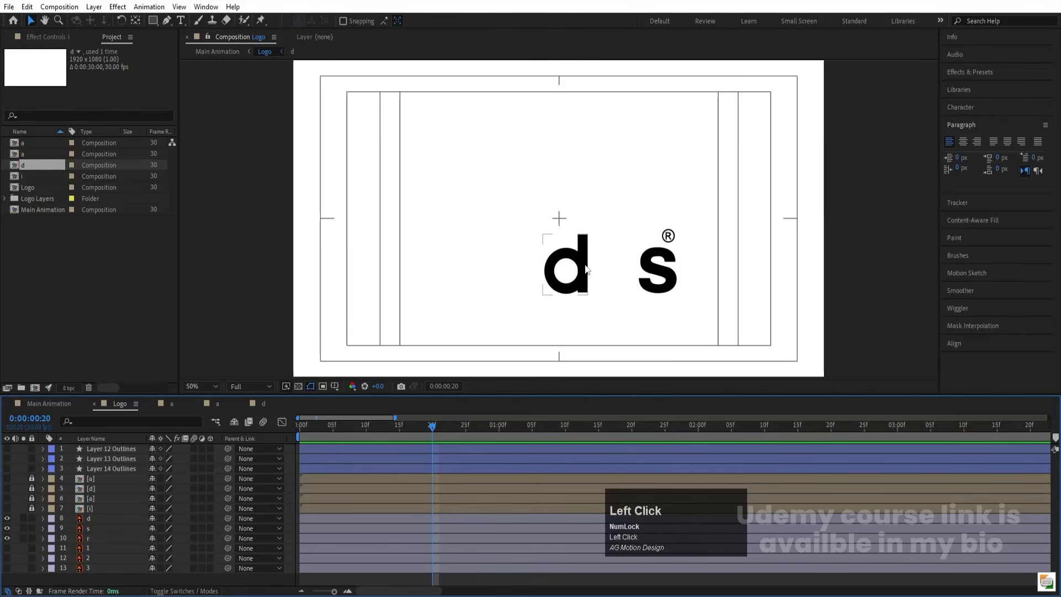
- Show Layers 13 and 14 Outlines, move them directly above the second d artwork layer, and trim that artwork's start to 0:00:00:20
left_click(5, 463)
left_click(7, 458)
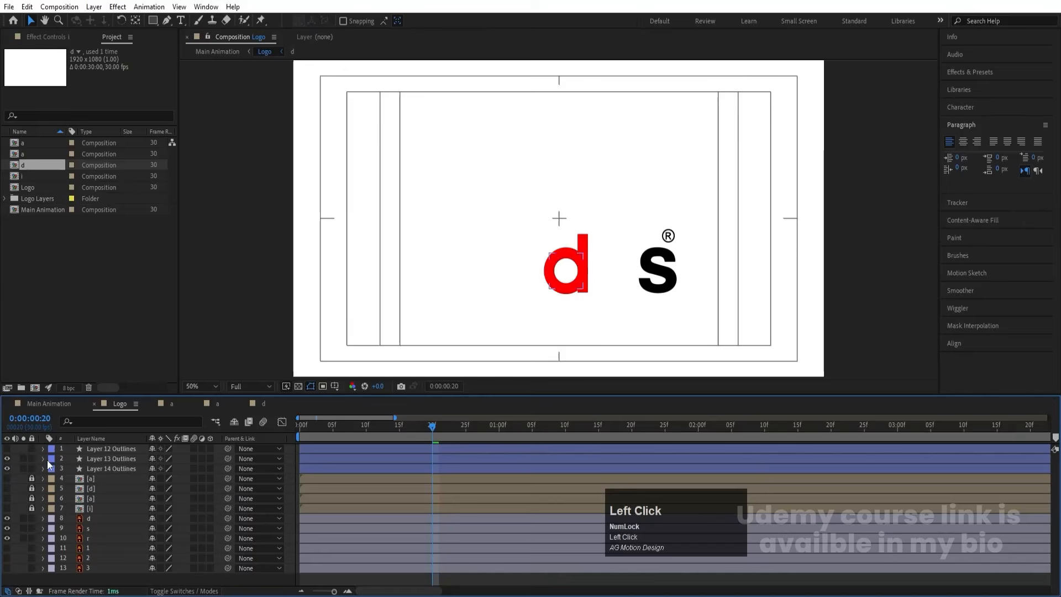
left_click(102, 468)
left_click(104, 458, "shift")
left_click_drag(110, 468, 110, 516)
left_click(89, 518)
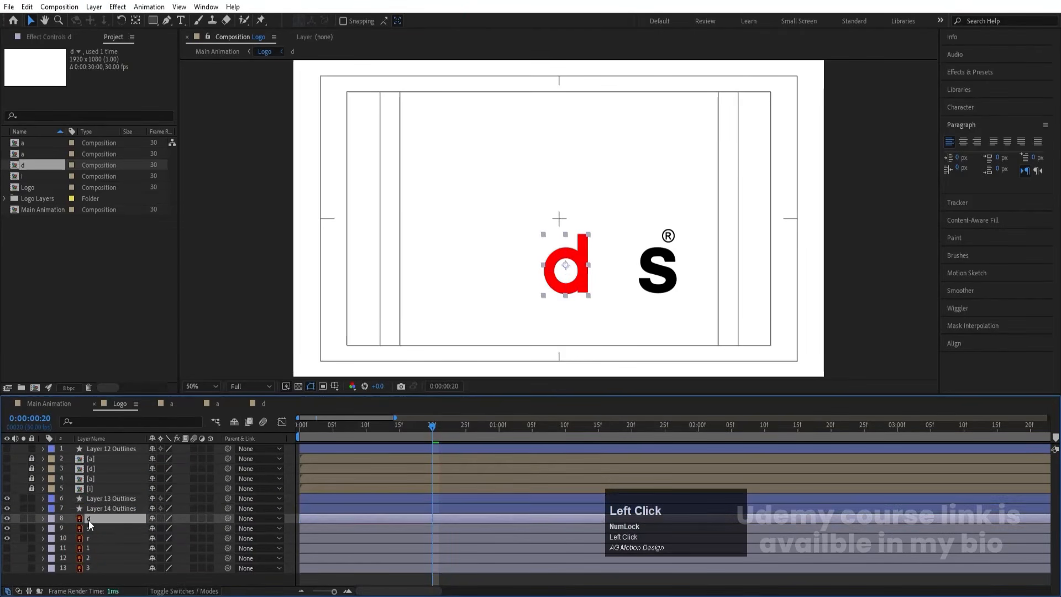
key("bracketleft")
- Set the stroke colour of Layer 13 Outlines and Layer 14 Outlines to black
left_click(95, 507)
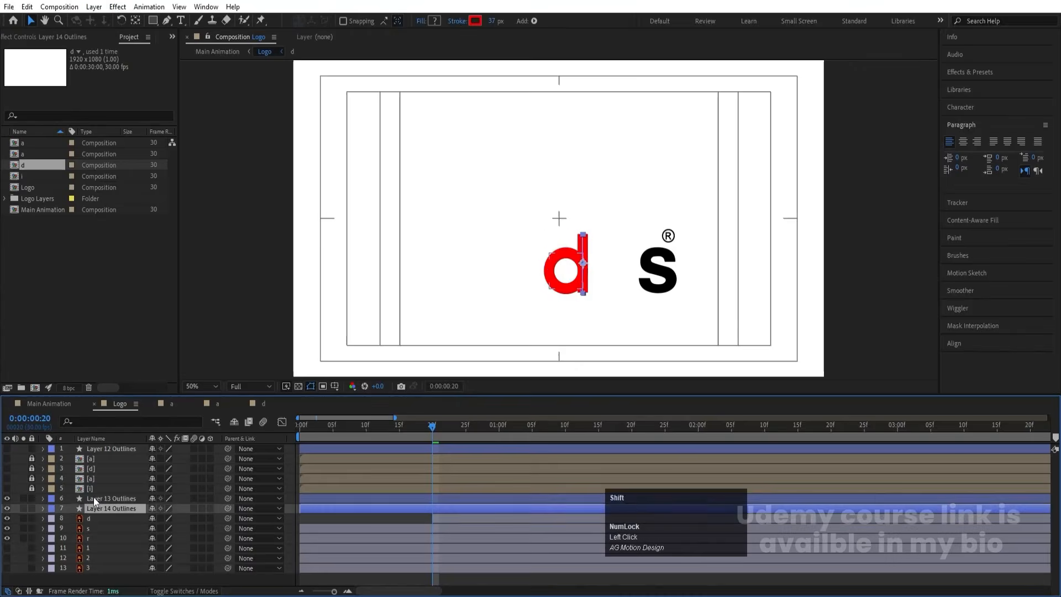
left_click(94, 497, "shift")
left_click(474, 23)
key("Return")
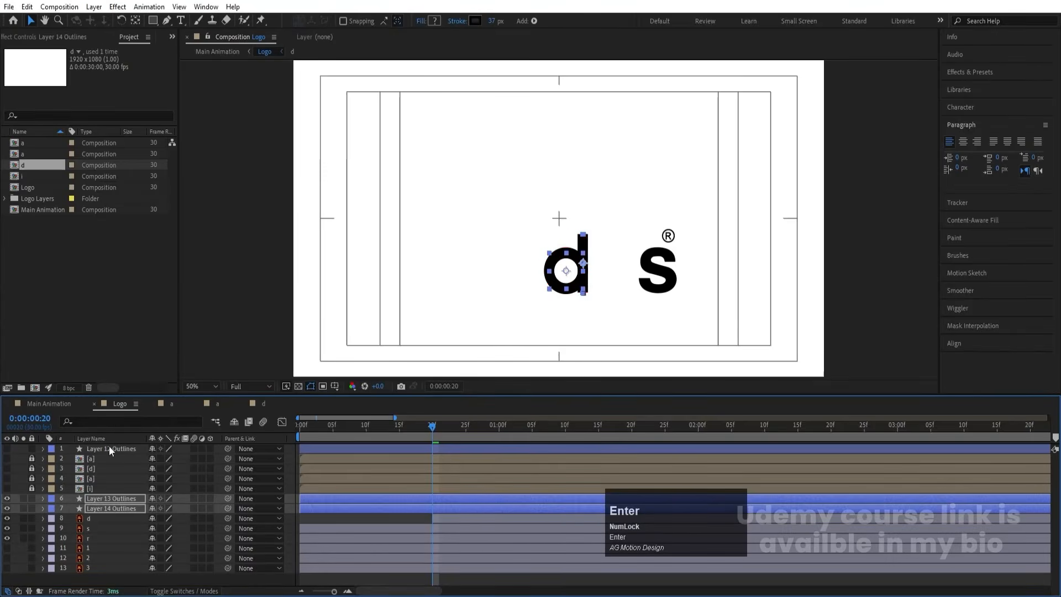
- Pre-compose Layer 13 Outlines, Layer 14 Outlines and the trimmed second d artwork as "d"
left_click(87, 517)
key("ctrl+shift+c")
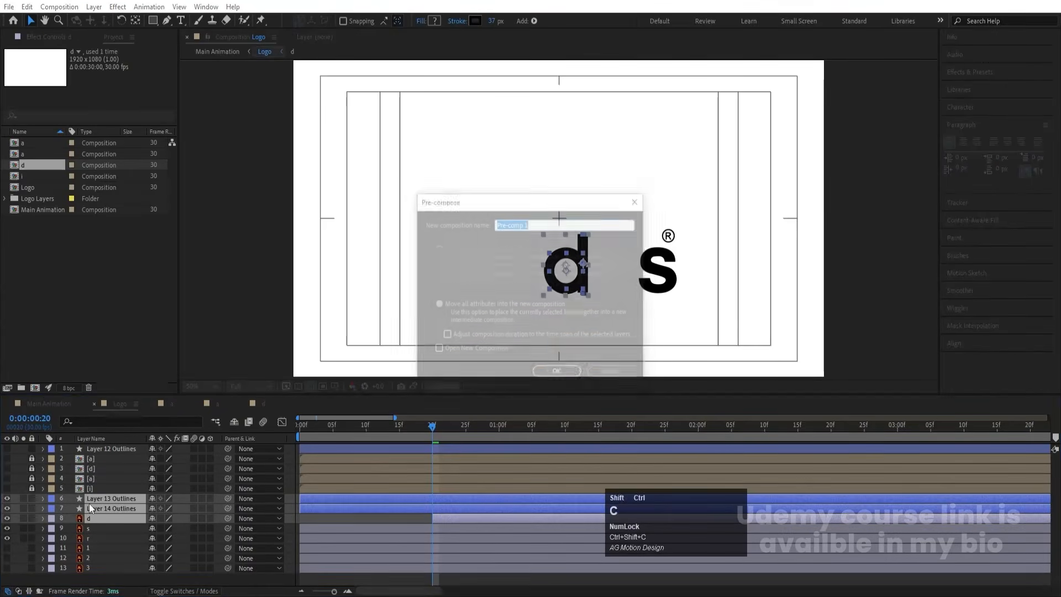
type("d")
key("Return")
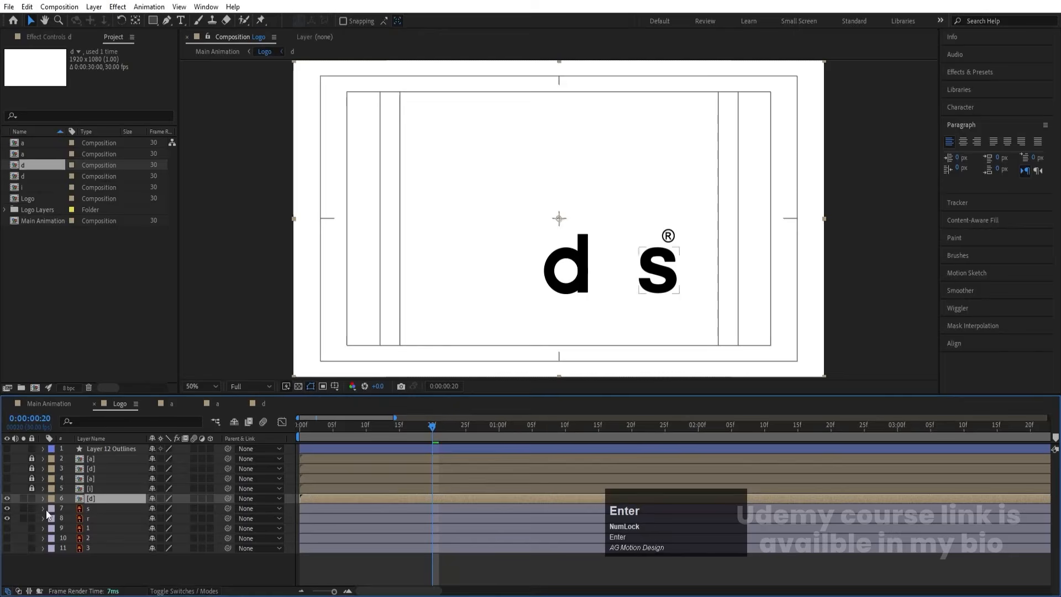
- Open the second d pre-composition, check the stroke of its two outline layers, and return to the Logo composition
double_click(71, 499)
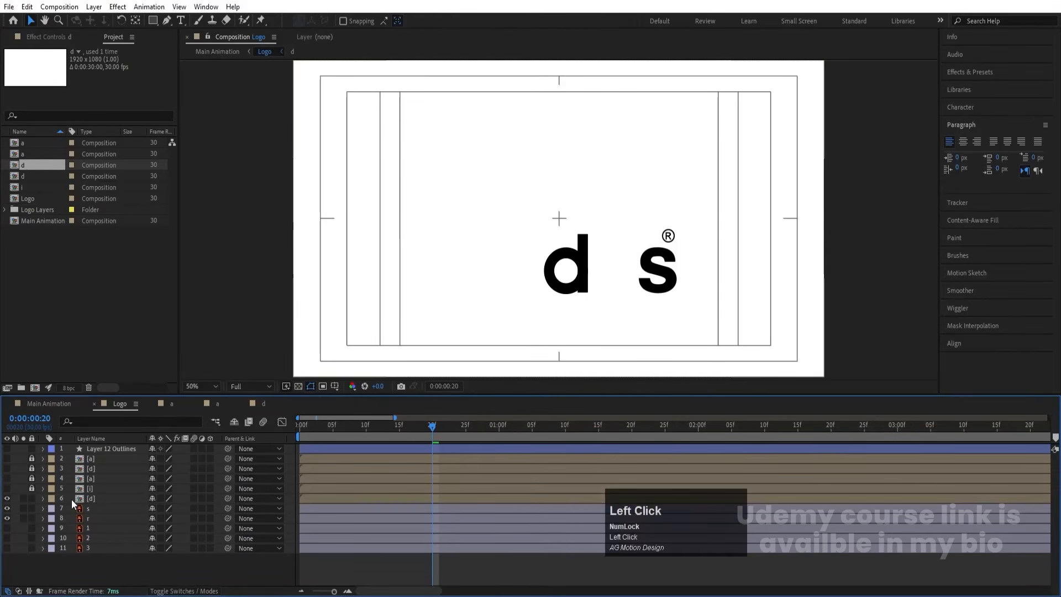
key("ctrl+a")
left_click(108, 462)
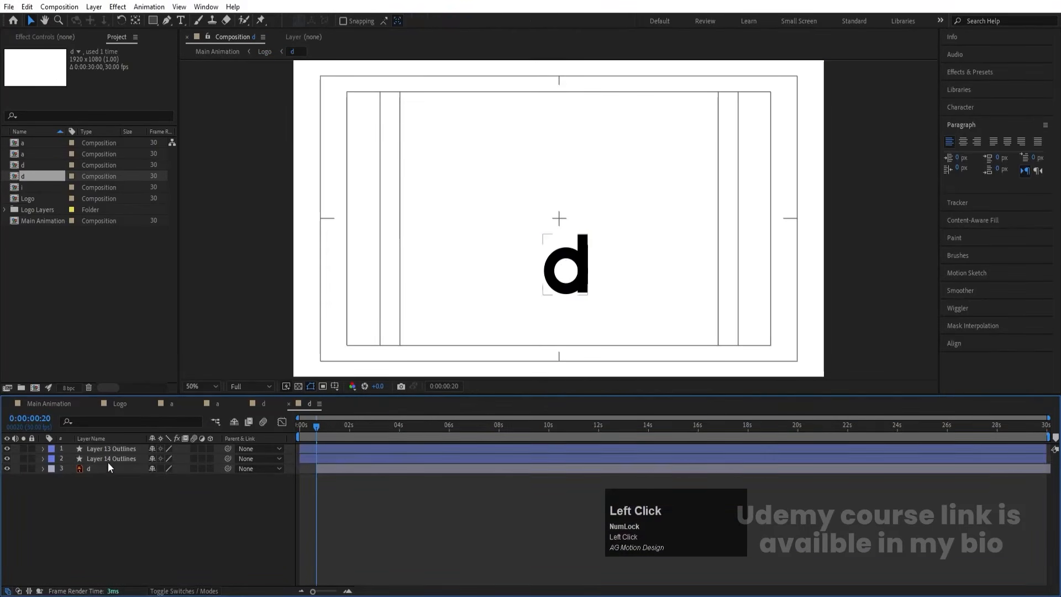
left_click(105, 447, "shift")
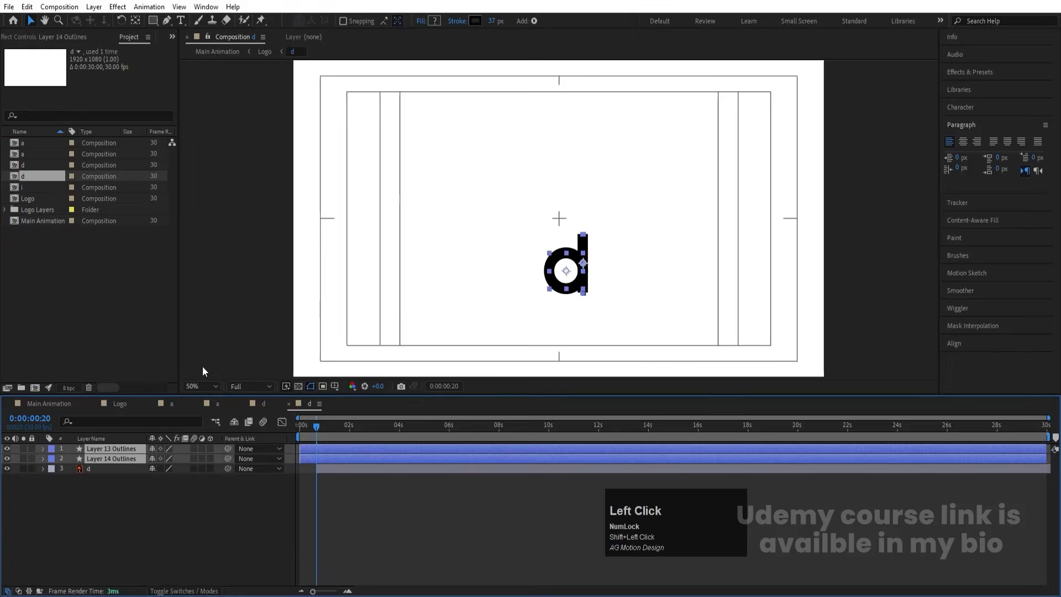
left_click(120, 399)
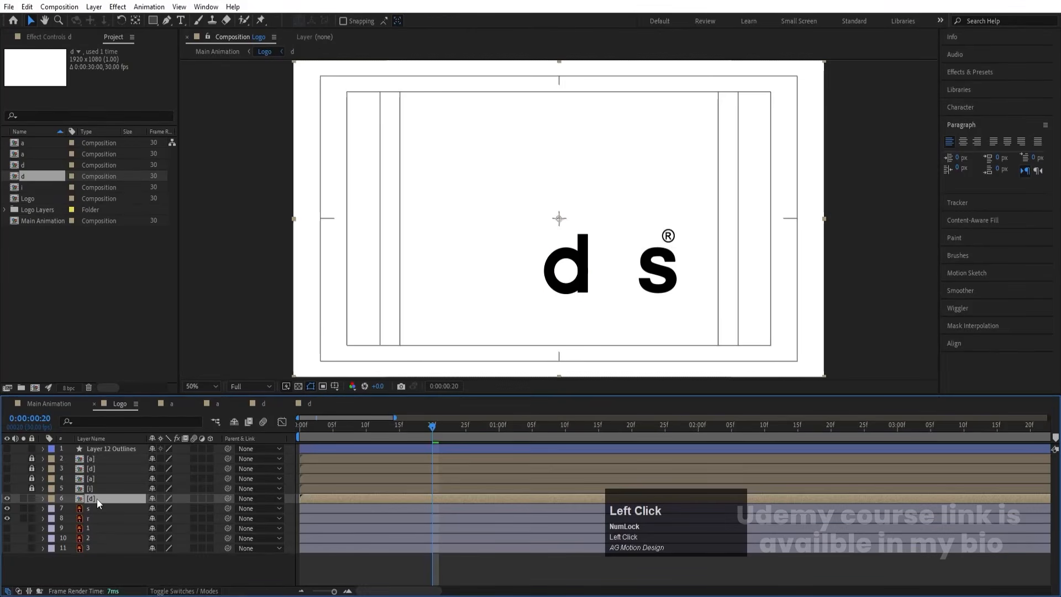
- Unlock the locked letter pre-compositions in Logo and check the stroke of Layer 16 Outlines inside the i pre-composition
left_click(30, 489)
double_click(95, 488)
left_click(94, 449)
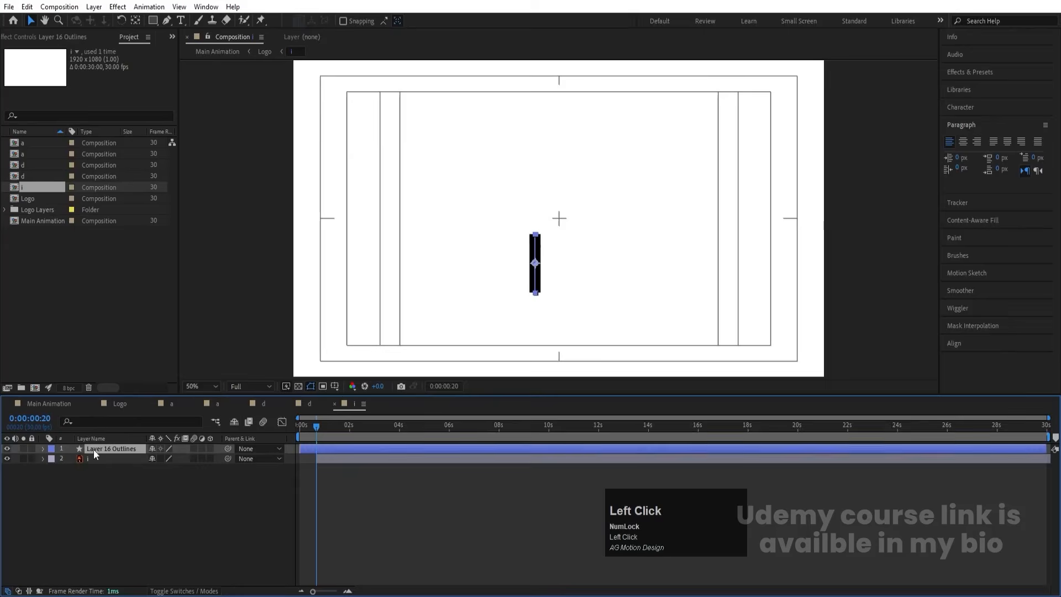
left_click(124, 405)
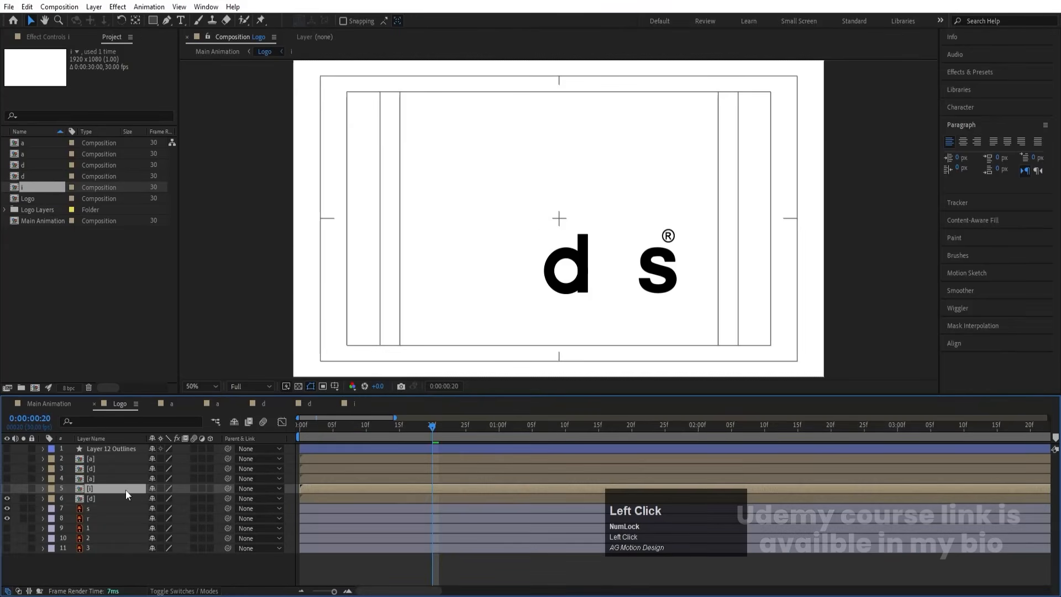
- Reorder the letter pre-compositions as a, d, i, d, a and hide the visible second d
left_click_drag(96, 487, 90, 483)
left_click(89, 497)
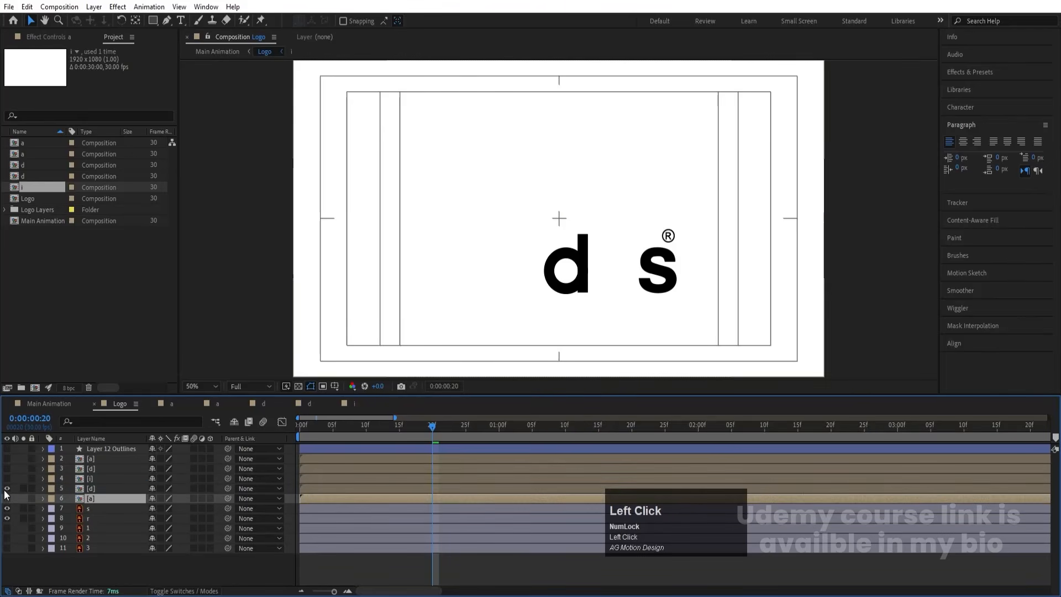
- Show Layer 12 Outlines, move it directly above the s artwork layer, and preview its stroke reveal from the first frame
left_click(7, 449)
left_click(103, 449)
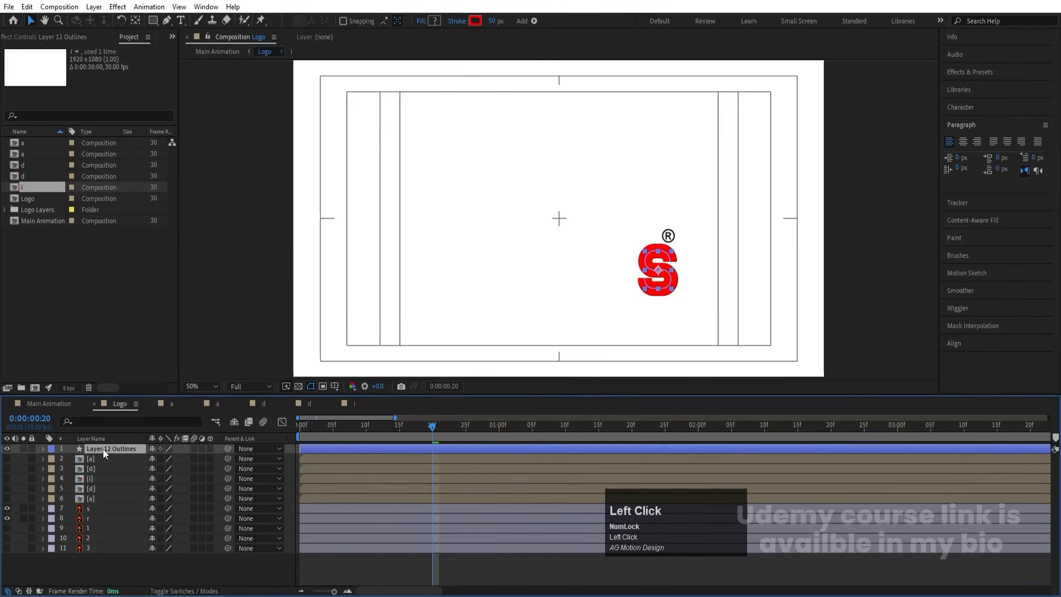
left_click_drag(321, 427, 270, 432)
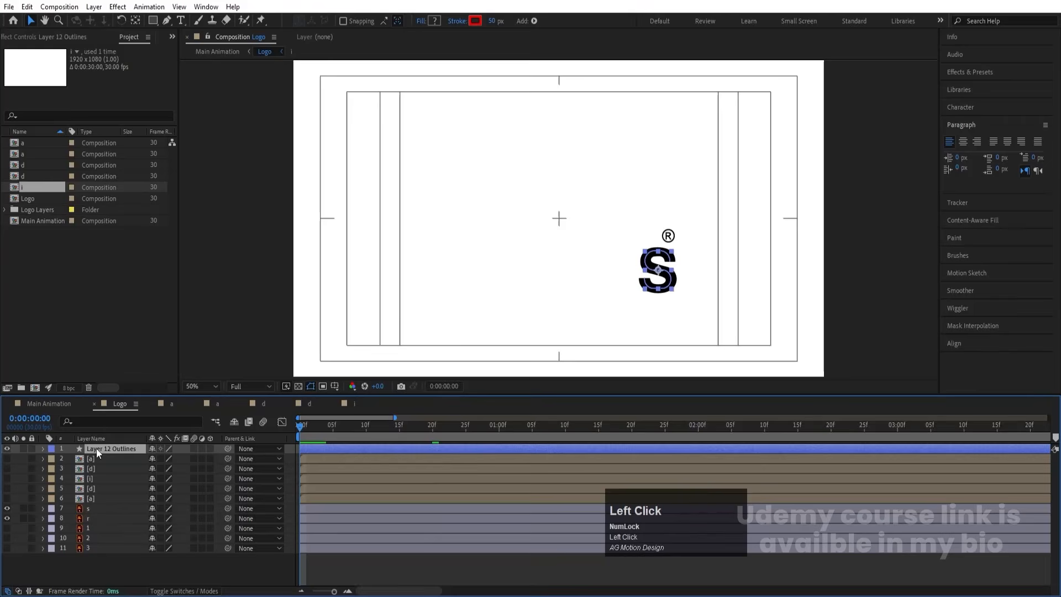
left_click_drag(96, 449, 104, 507)
key("space")
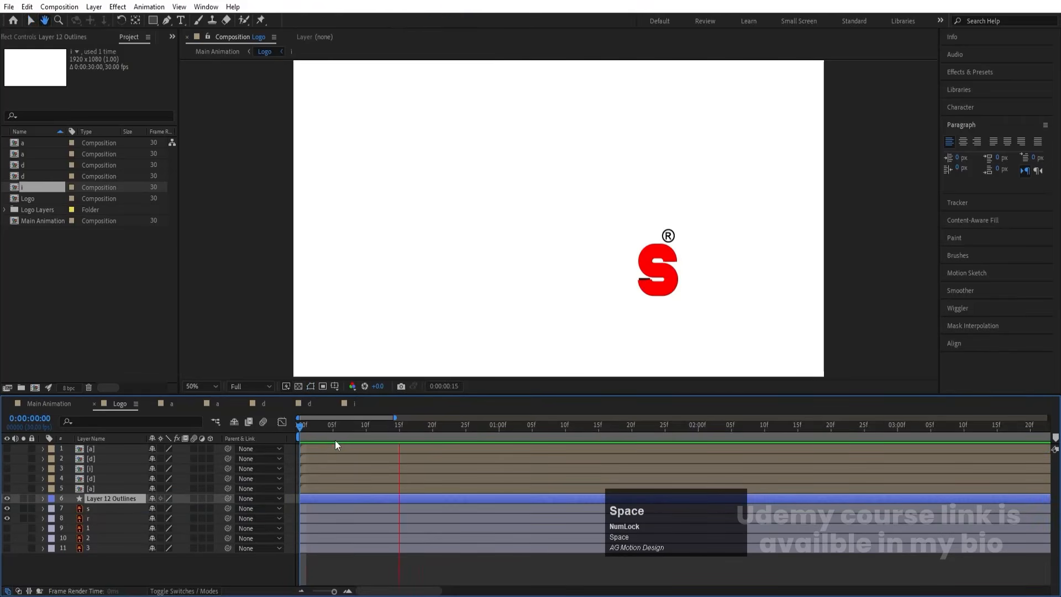
- Trim the start of the s artwork layer to 0:00:00:20 and reveal its Position property
left_click(446, 426)
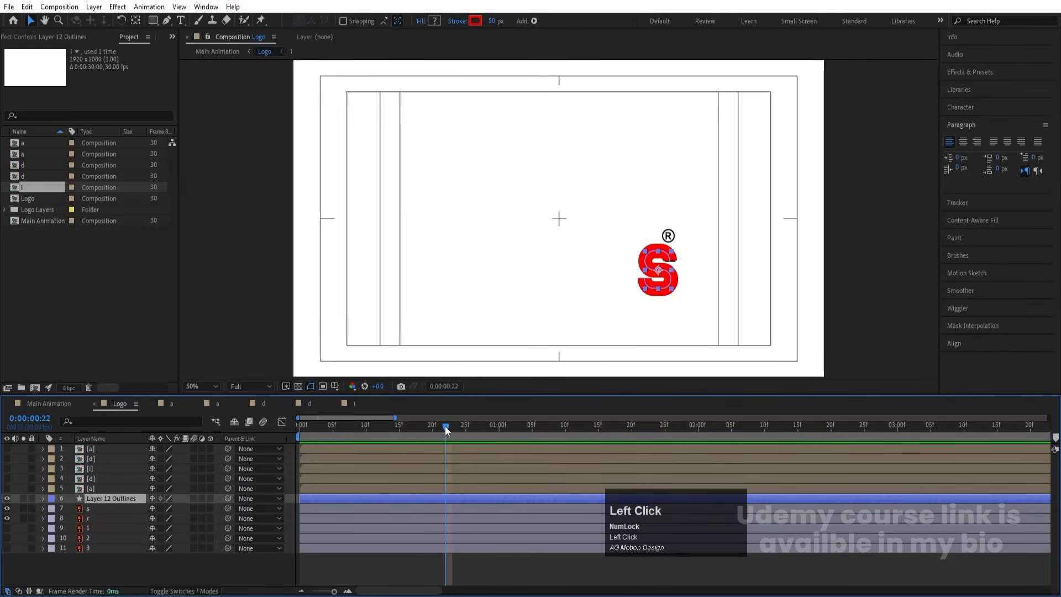
left_click_drag(446, 426, 432, 426)
left_click(86, 512)
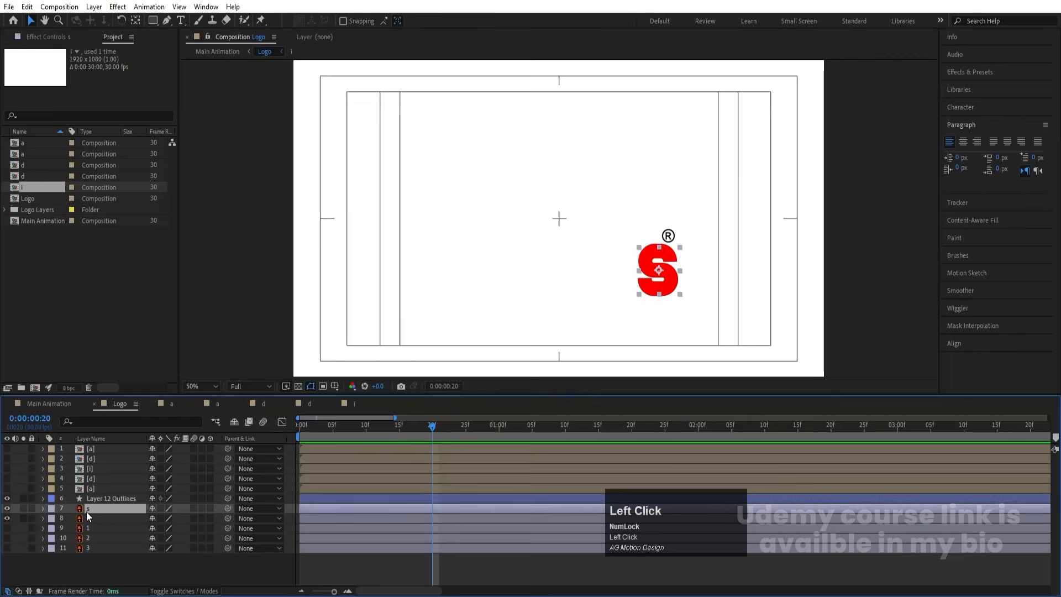
key("p")
- Set the stroke colour of Layer 12 Outlines to black
left_click(320, 502)
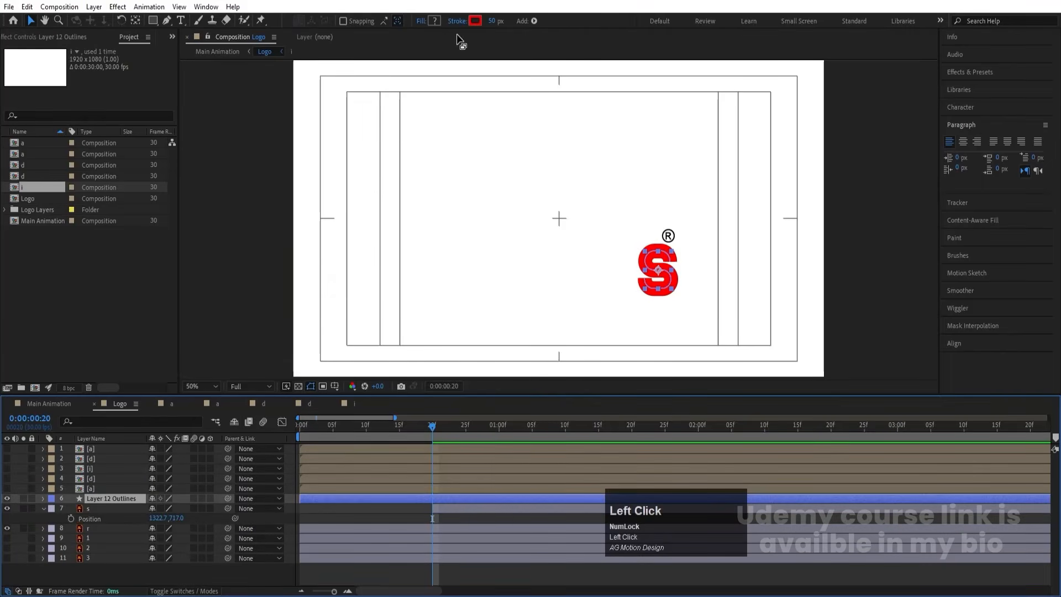
left_click(476, 21)
left_click_drag(257, 320, 111, 447)
key("Return")
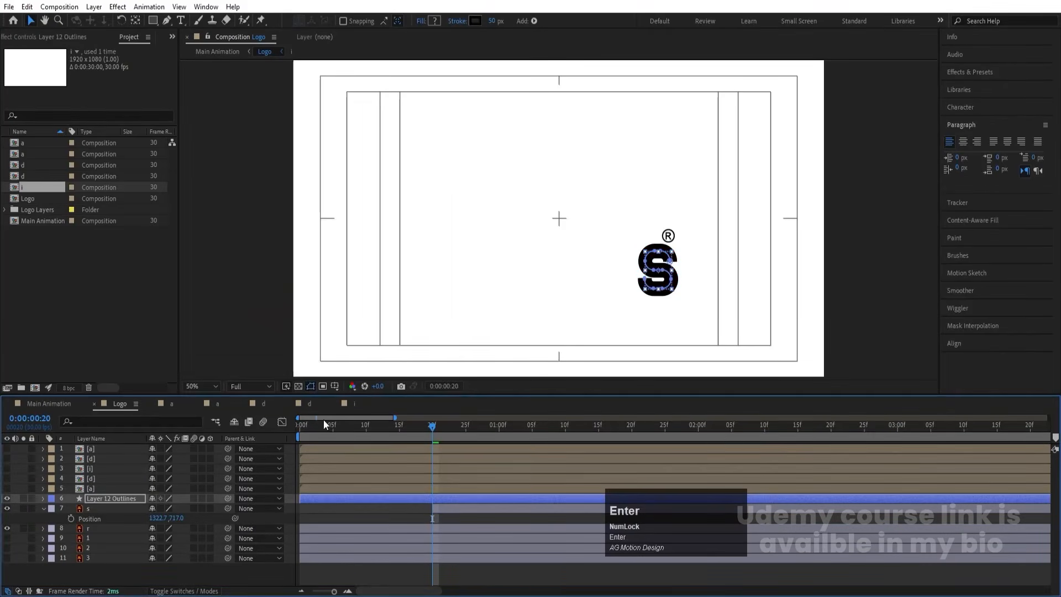
- Preview the s reveal, then expand Layer 12 Outlines' stroke settings and add a Stroke Width keyframe at the first frame
key("space")
key("space")
left_click(399, 432)
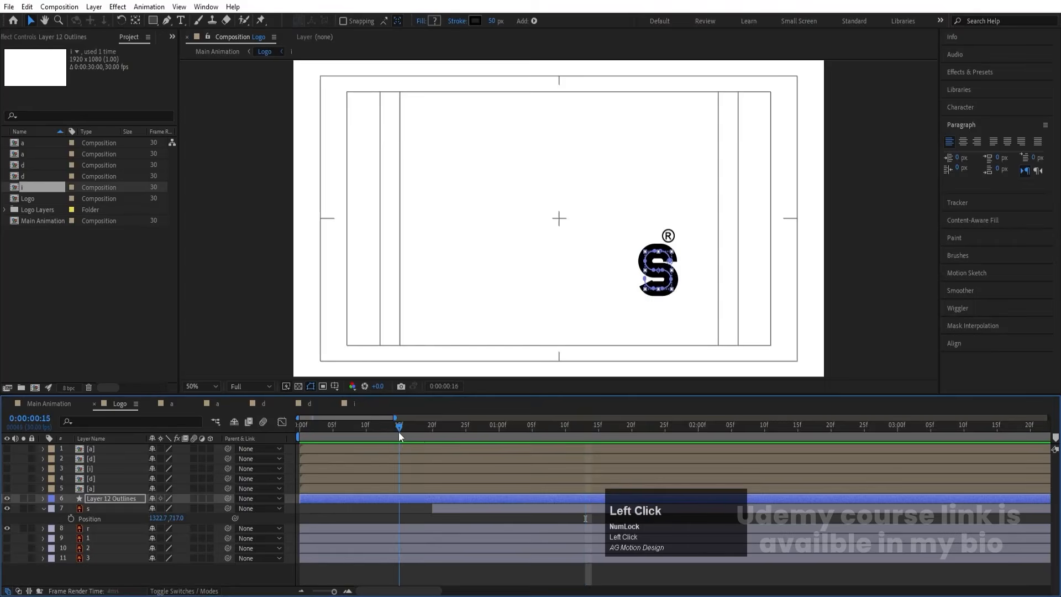
left_click_drag(399, 433, 279, 425)
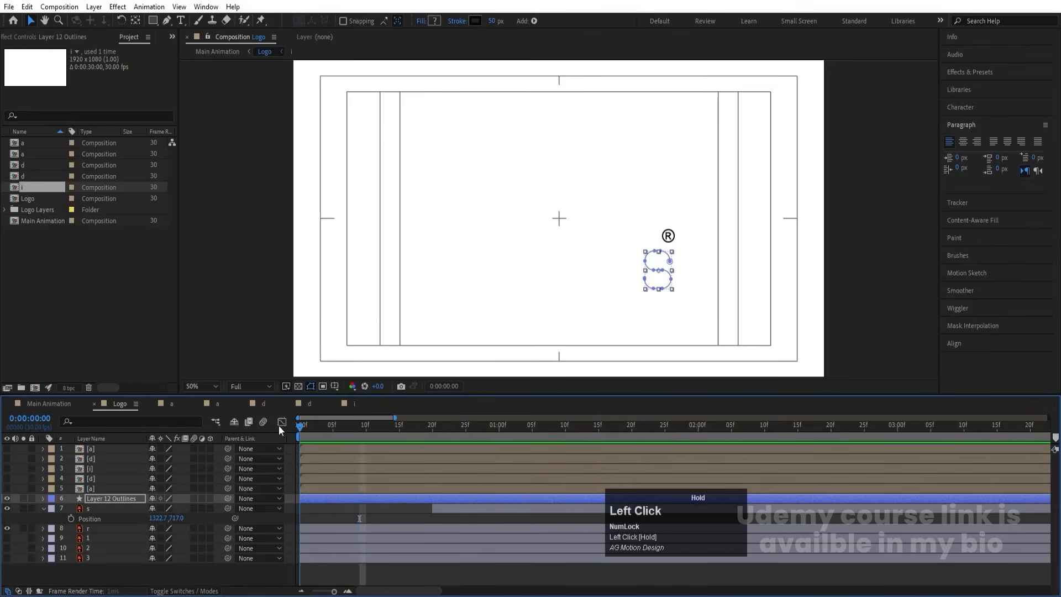
left_click(42, 498)
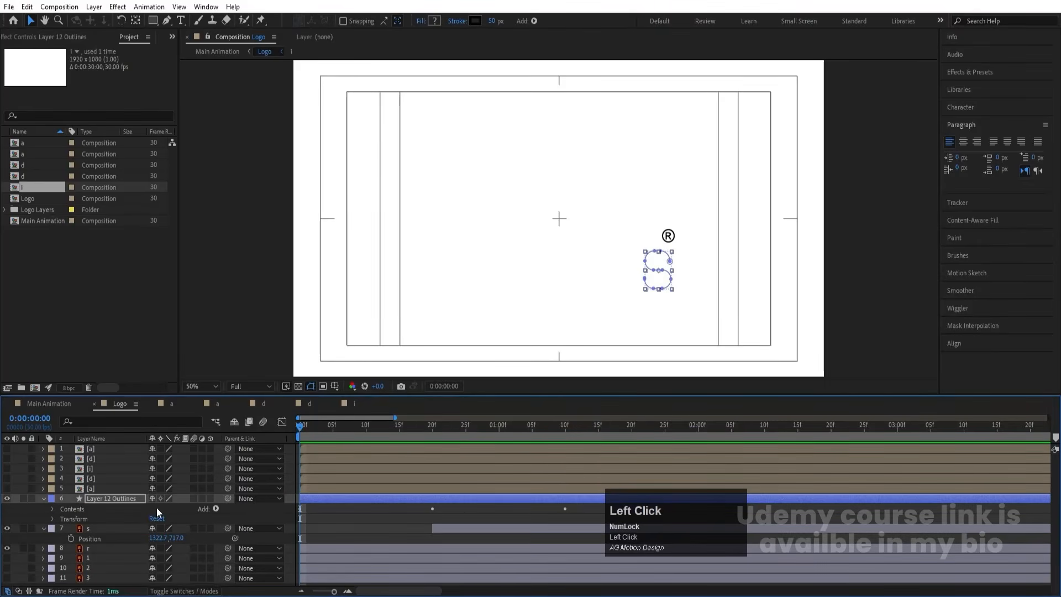
left_click(52, 509)
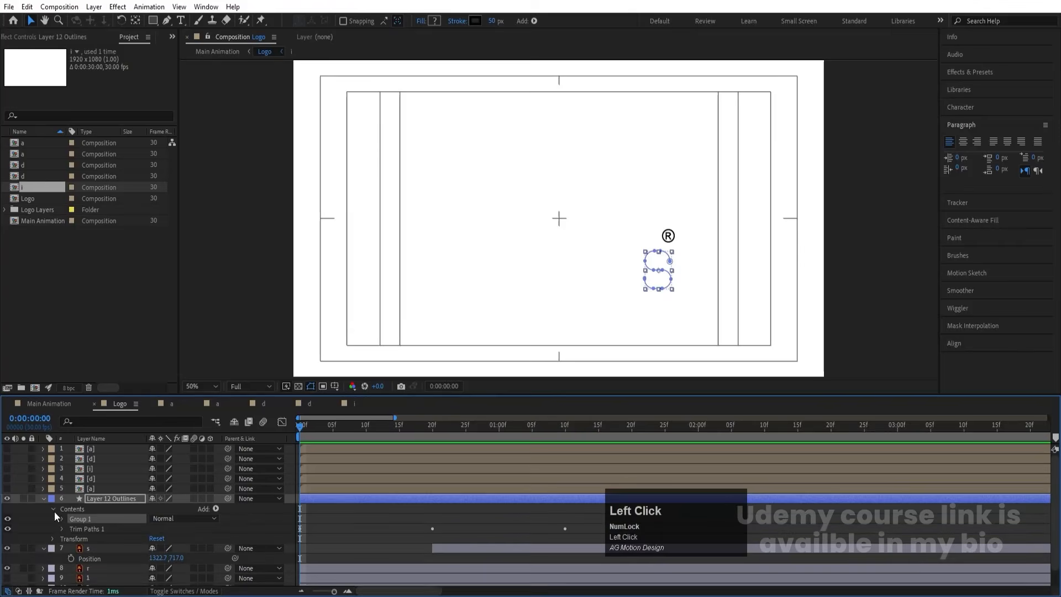
left_click(63, 519)
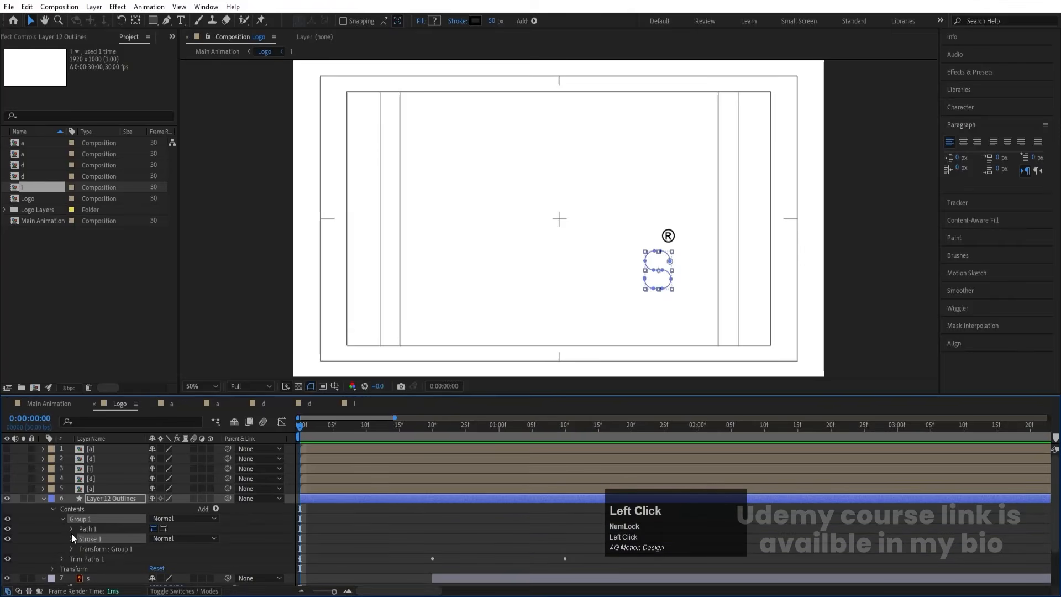
left_click(71, 536)
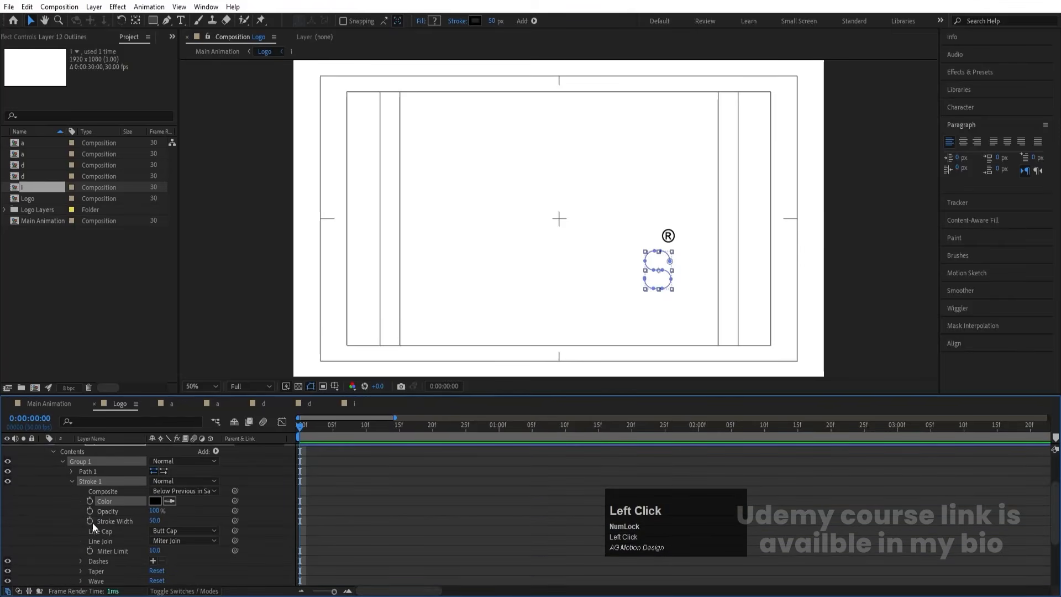
left_click(90, 521)
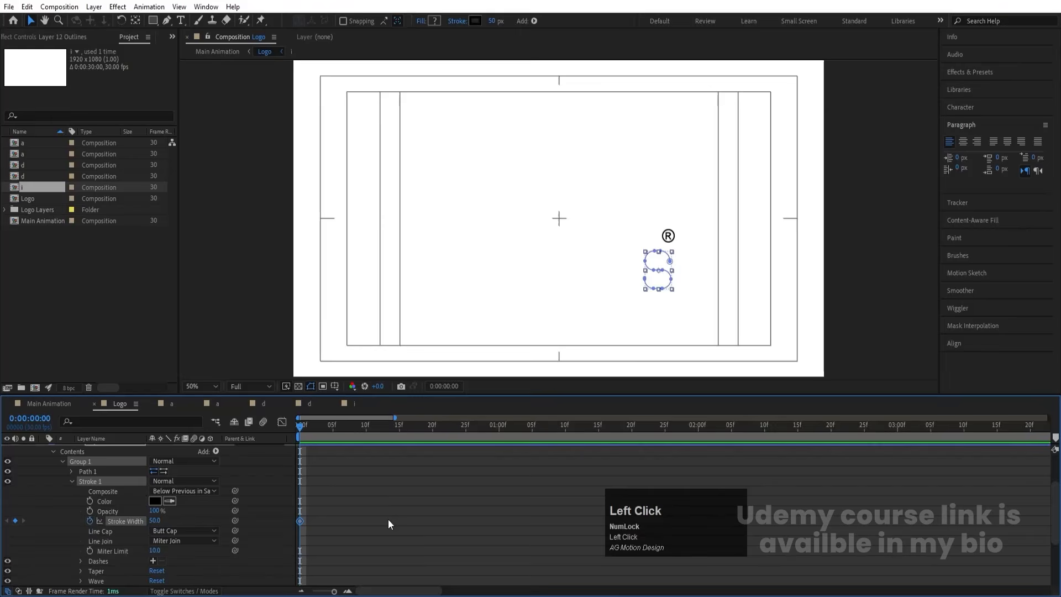
- Add a Stroke Width keyframe of 50 at 0:00:00:20 on Layer 12 Outlines and set the first-frame keyframe to 20
key("u")
key("k")
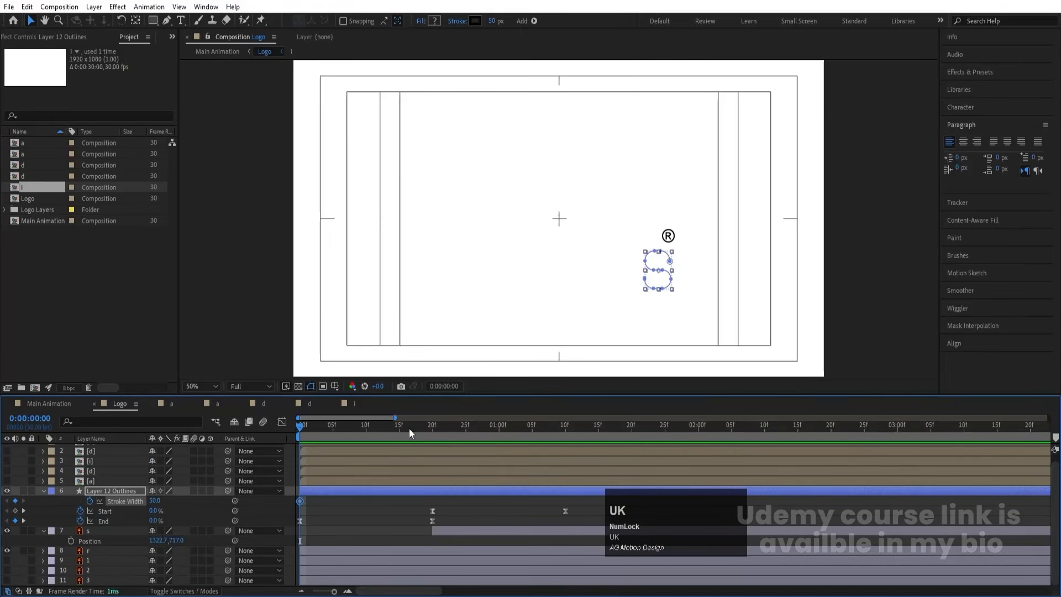
left_click(15, 501)
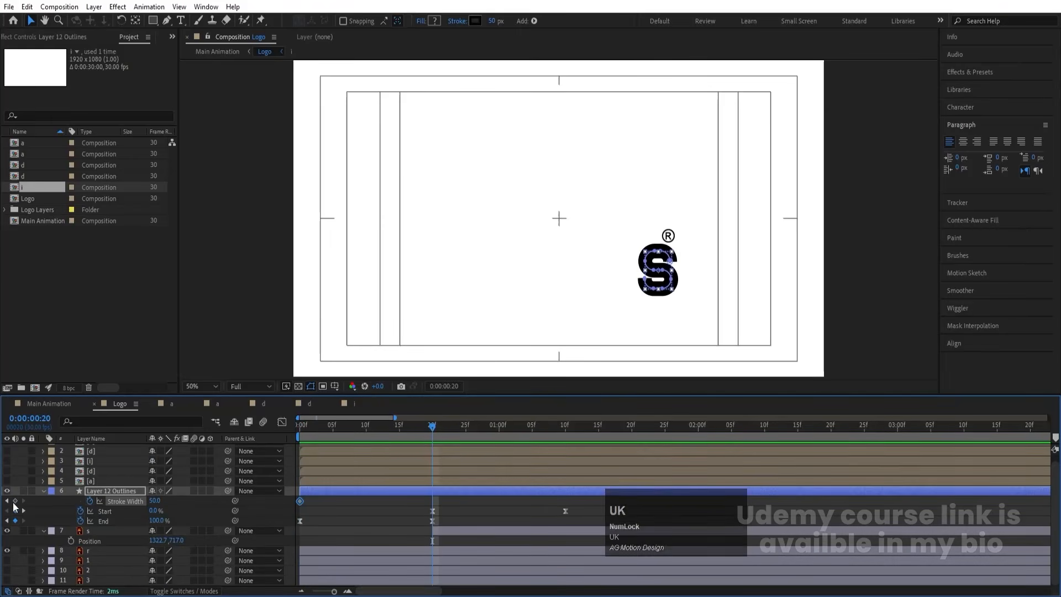
left_click_drag(354, 430, 250, 429)
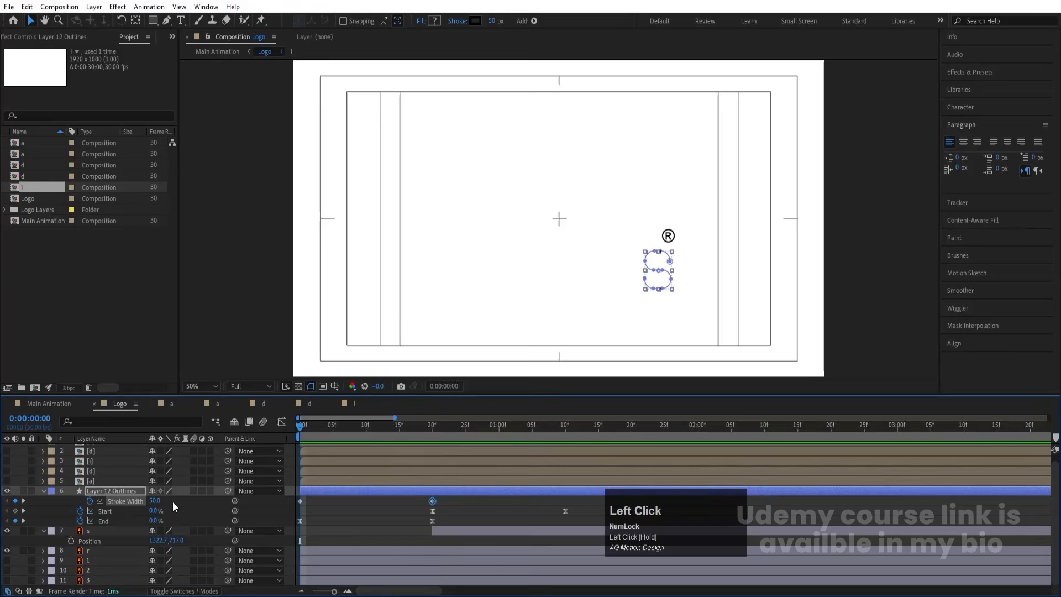
key("Return")
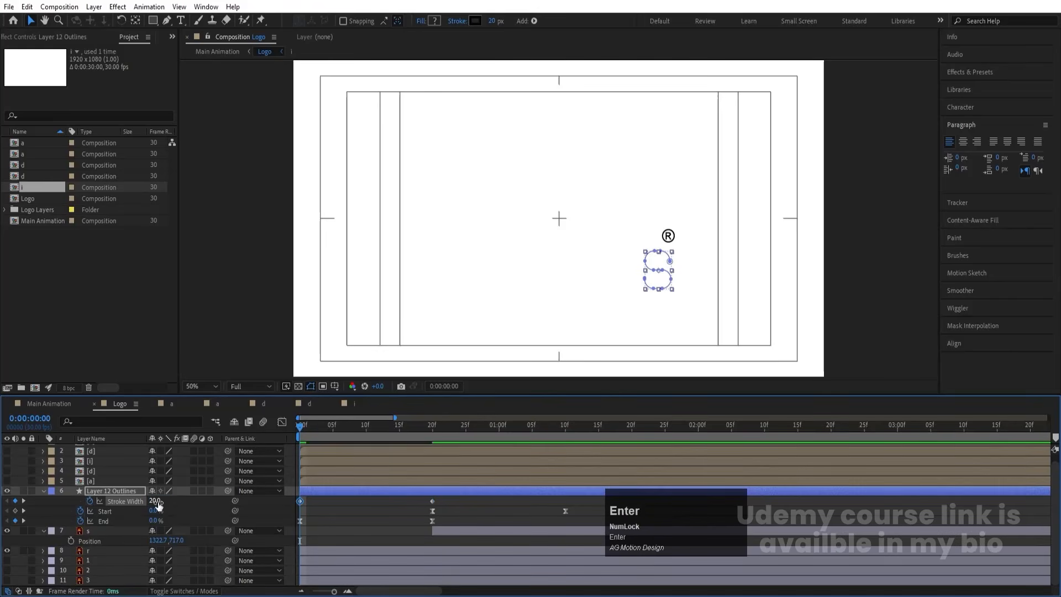
- Add a Stroke Width keyframe of 20 at 0:00:01:02 on Layer 12 Outlines and preview the s animation
key("space")
key("space")
key("space")
key("space")
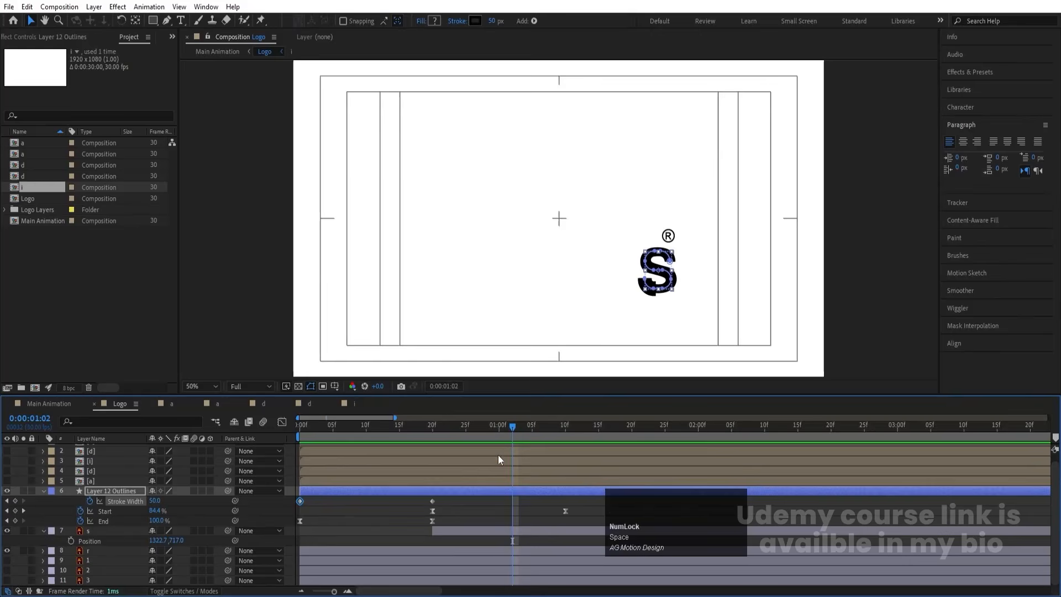
left_click_drag(502, 426, 500, 431)
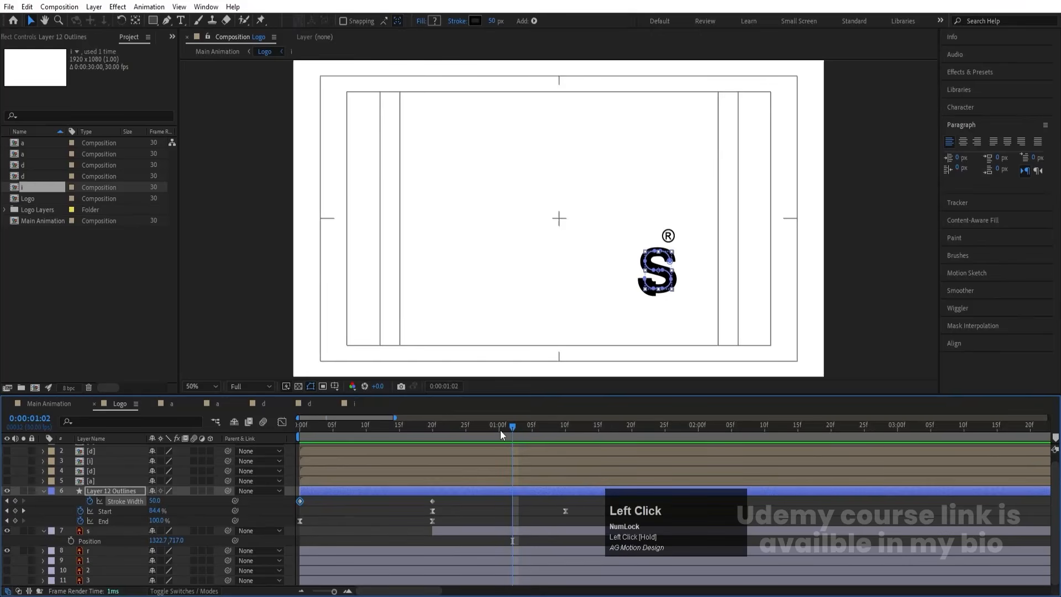
left_click(155, 500)
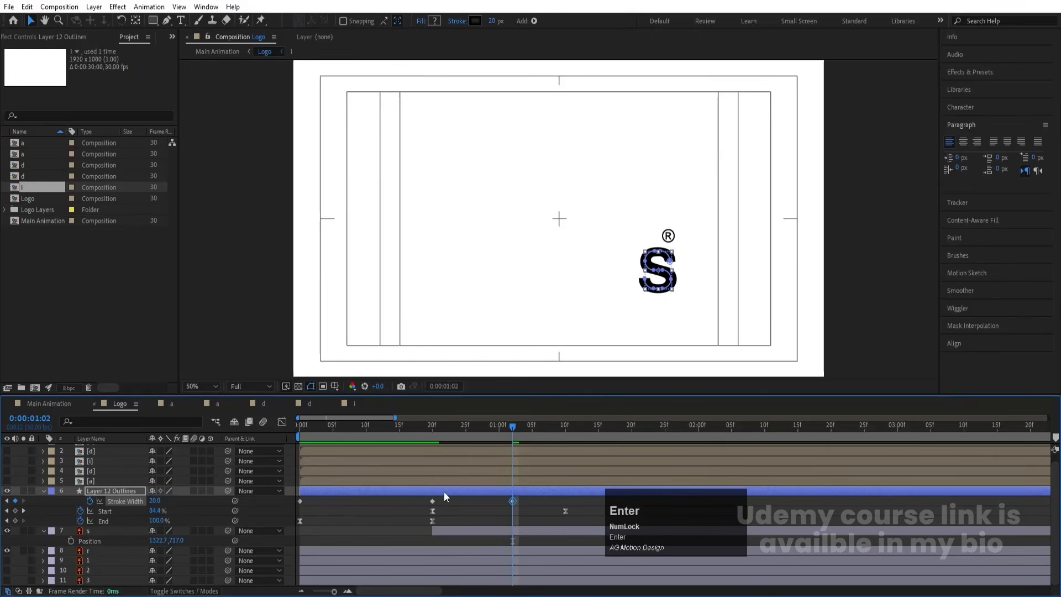
key("space")
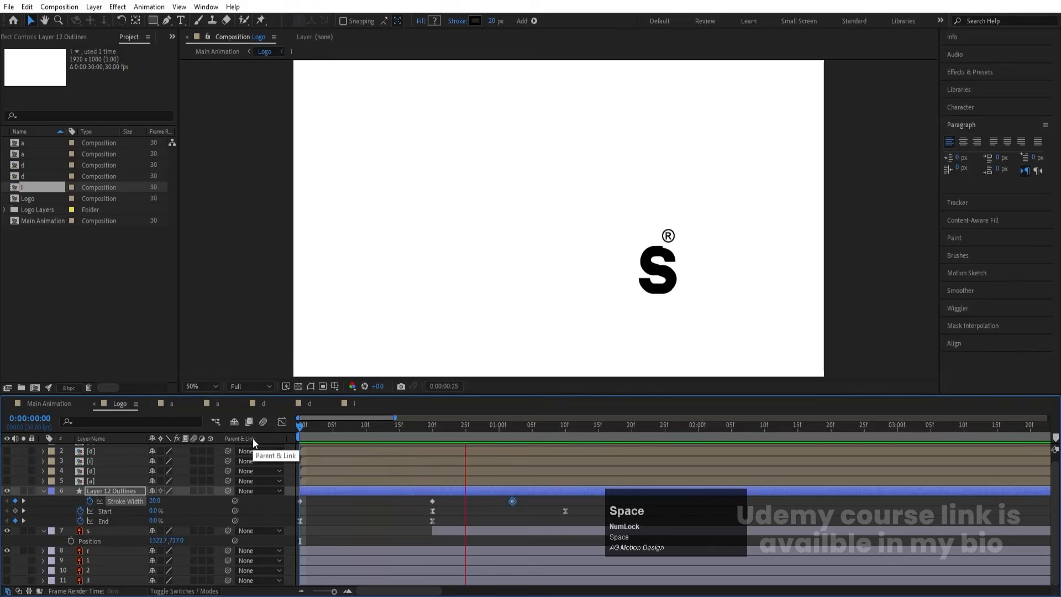
key("space")
- Apply Easy Ease to all three Stroke Width keyframes of Layer 12 Outlines and preview the result
left_click_drag(533, 504, 243, 450)
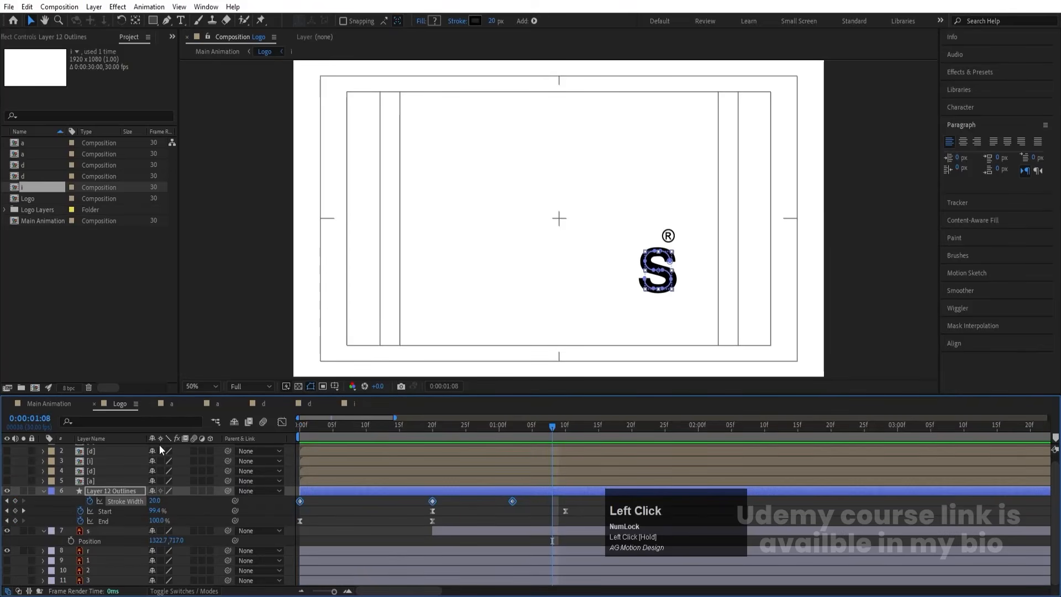
key("F9")
left_click(256, 428)
key("space")
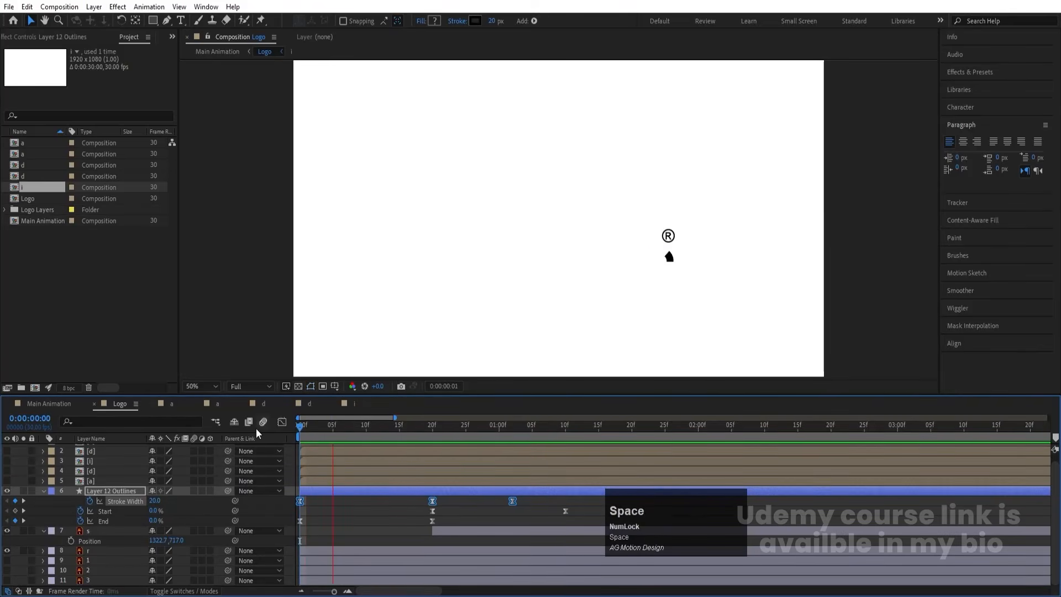
key("space")
key("space")
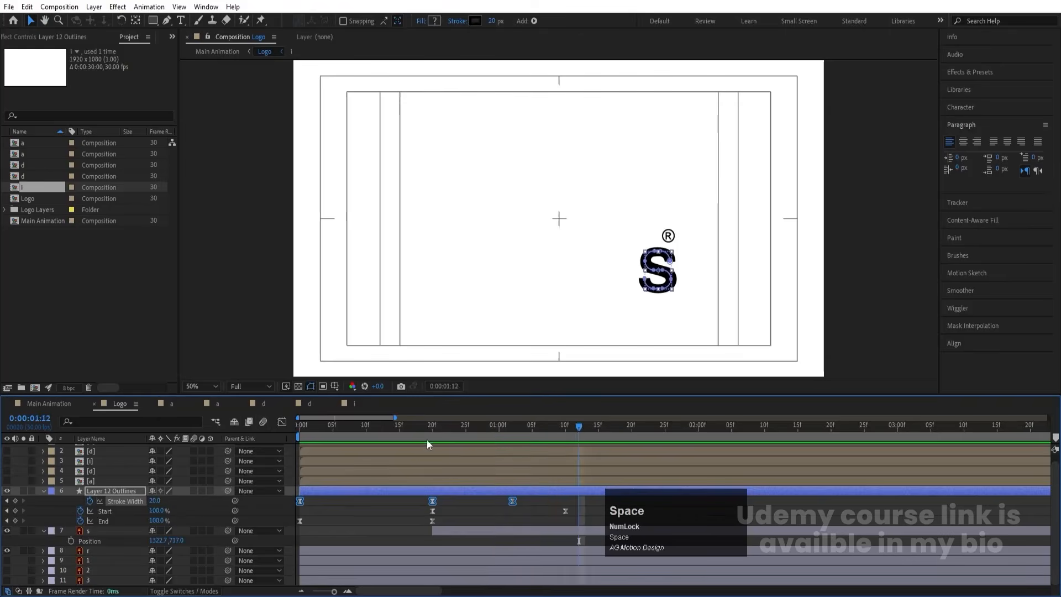
- Pre-compose Layer 12 Outlines and the s artwork layer into a composition named s
left_click_drag(362, 429, 231, 432)
left_click(360, 541)
left_click(99, 531)
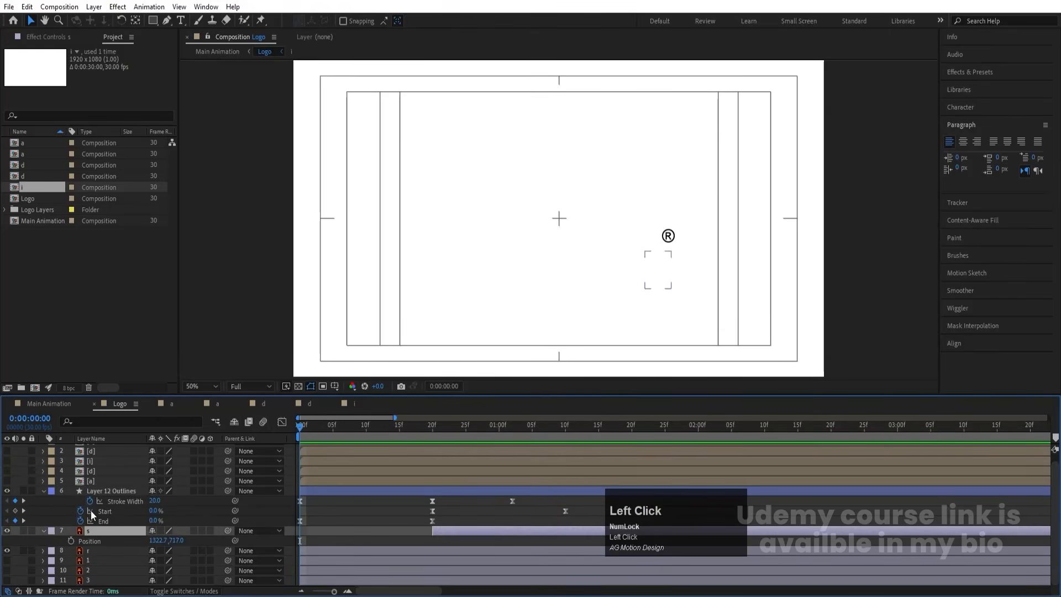
left_click(88, 490, "shift")
key("ctrl+shift+c")
type("s")
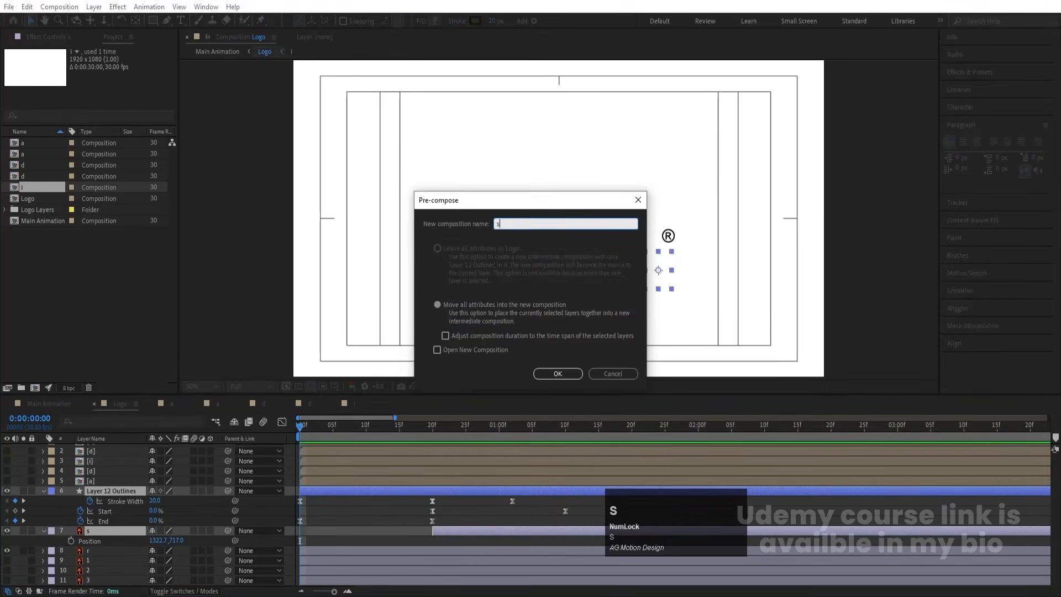
key("Return")
- Animate the r layer's Scale from 0% at the first frame to 100% at 0:00:01:00 with eased keyframes, and preview it
left_click(94, 508)
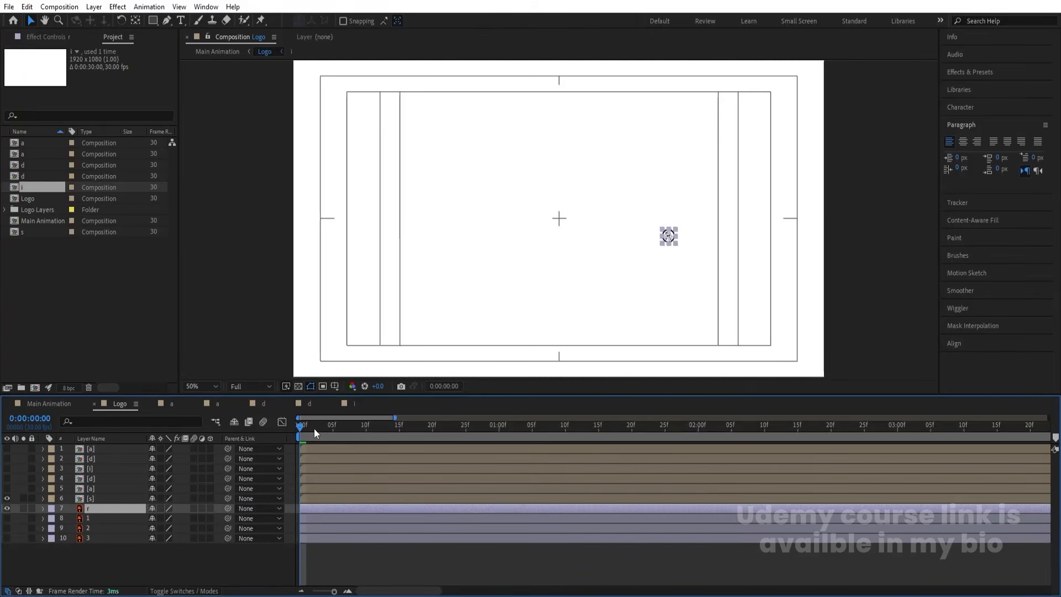
left_click(116, 507)
key("s")
left_click(72, 518)
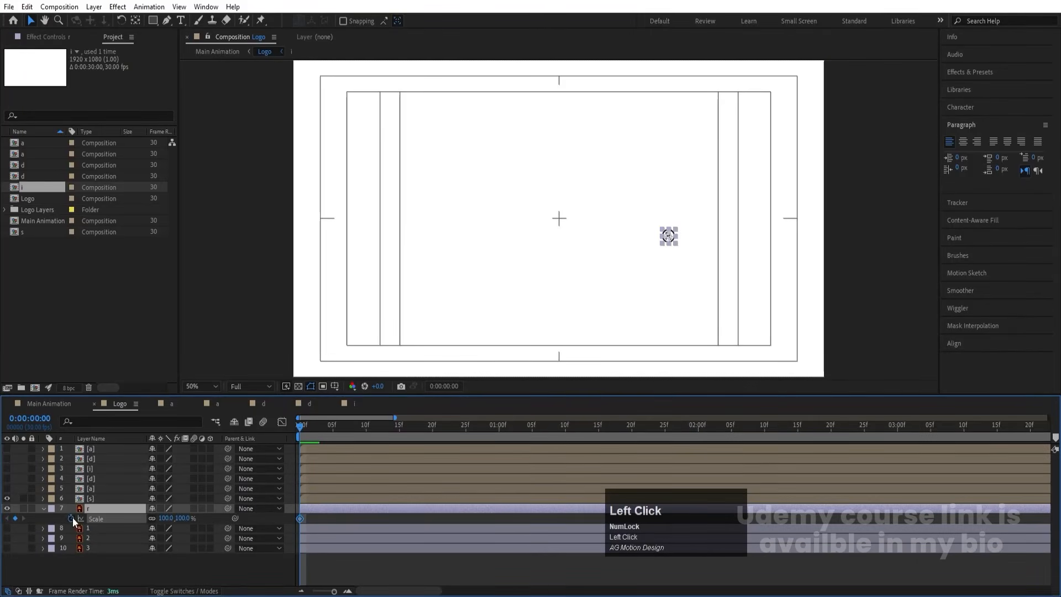
left_click(498, 426)
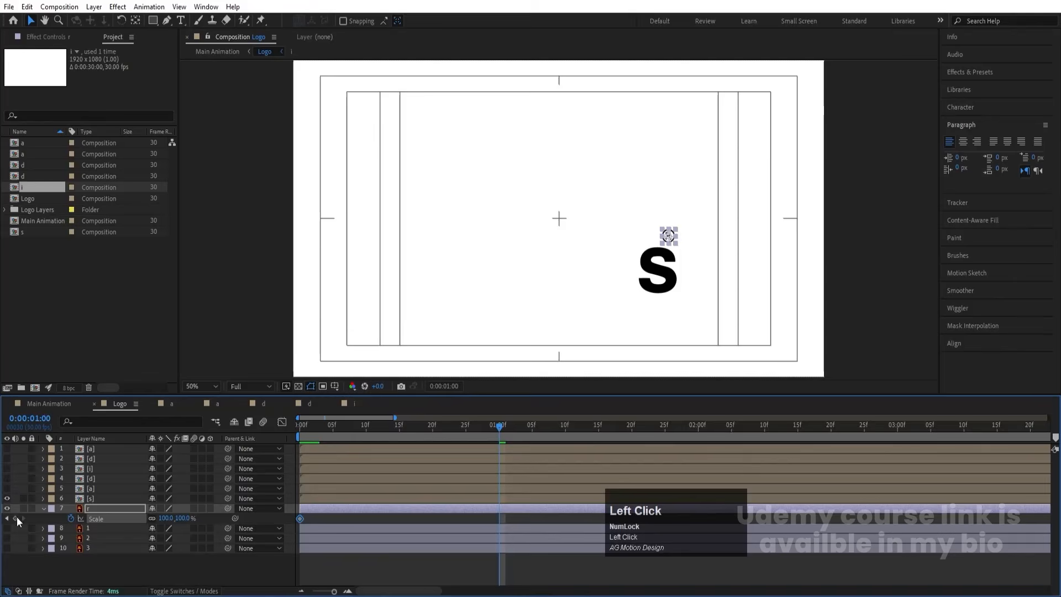
left_click_drag(323, 440, 65, 460)
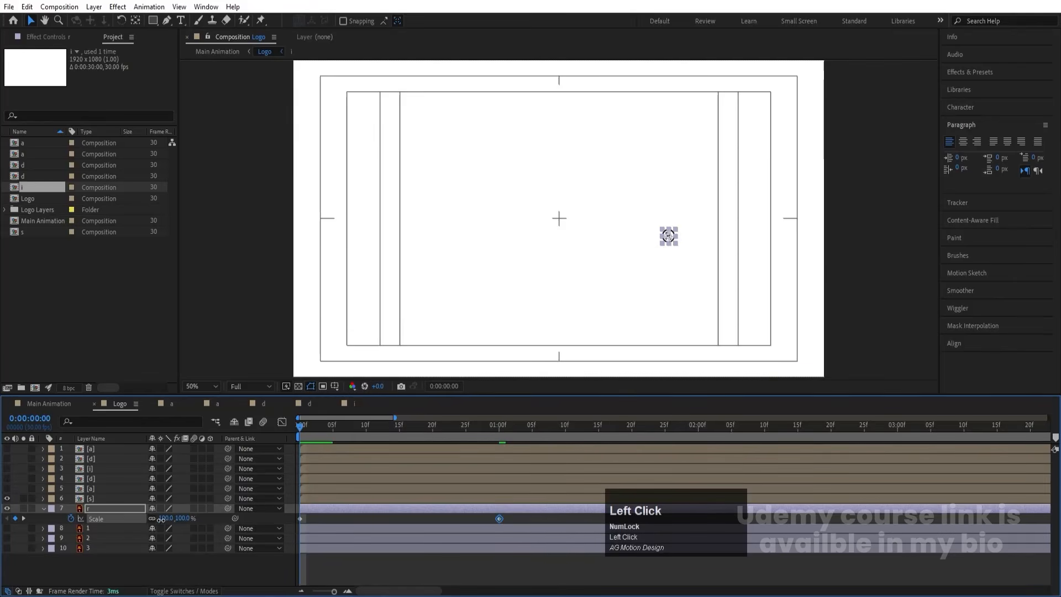
key("Return")
key("space")
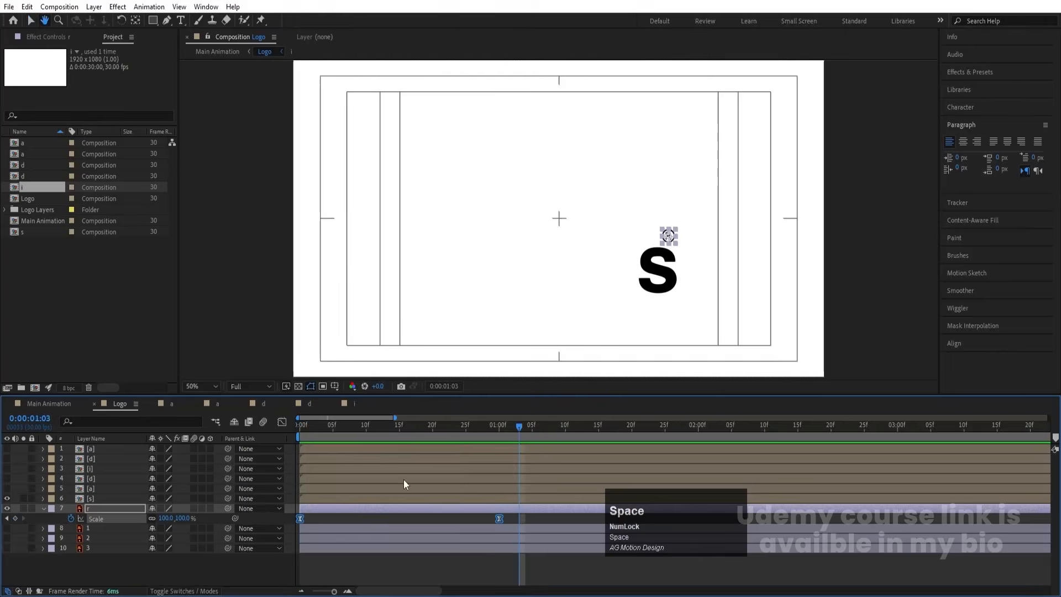
- Lengthen the incoming ease of the r layer's final Scale keyframe in the speed graph
left_click(282, 422)
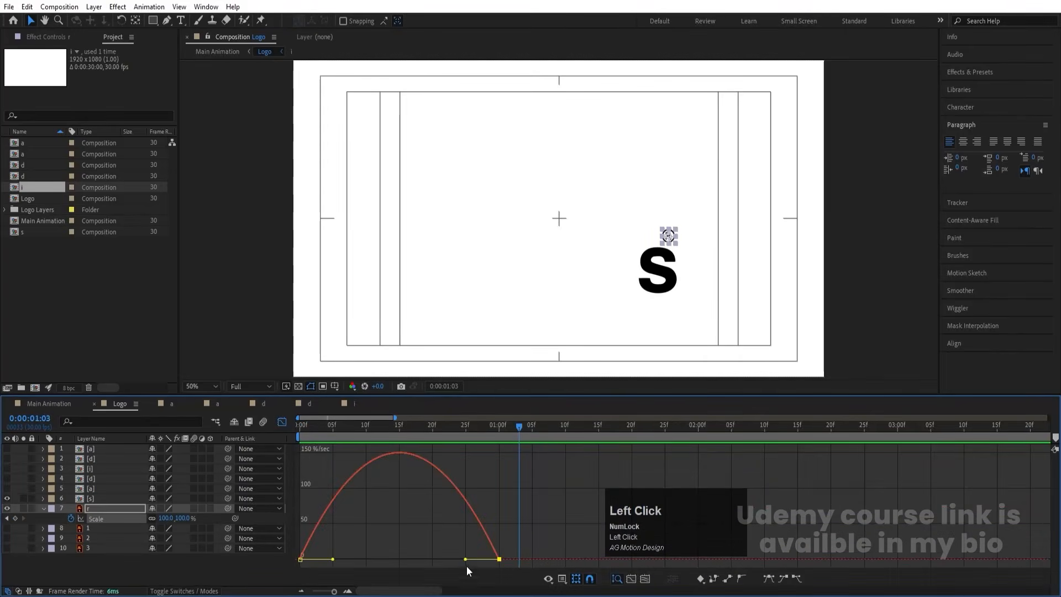
left_click_drag(465, 559, 299, 470)
left_click(282, 422)
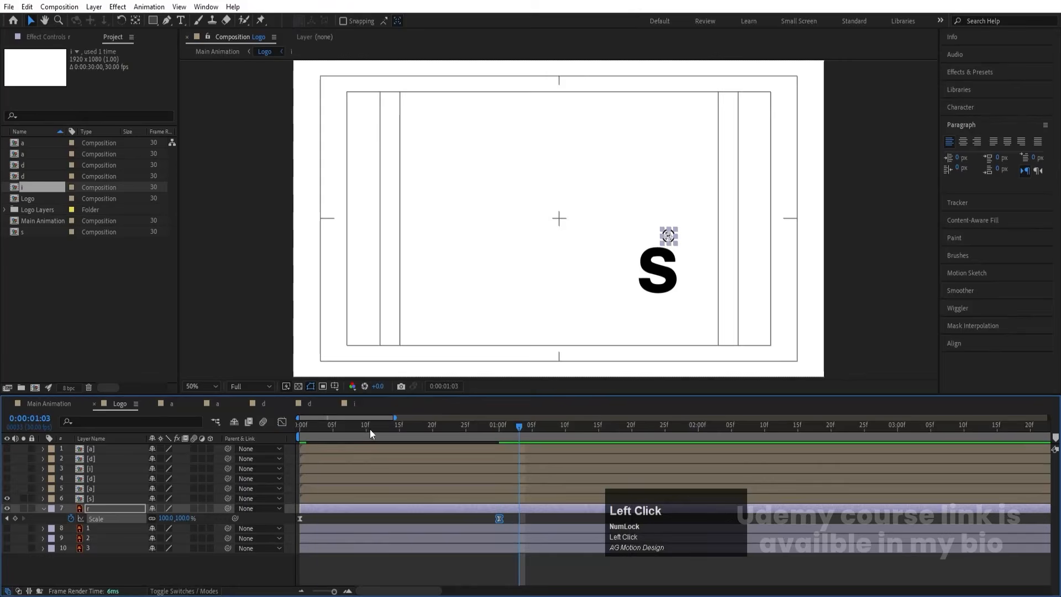
- Show the five hidden letter pre-compositions and preview the whole wordmark from the first frame
left_click_drag(370, 428, 298, 430)
left_click_drag(7, 489, 7, 449)
key("space")
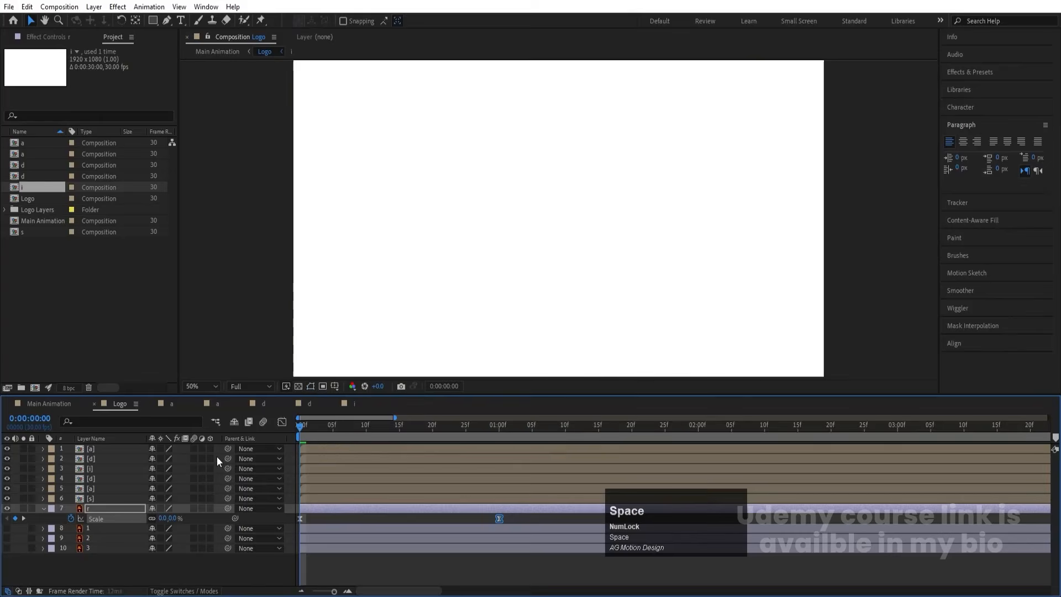
key("space")
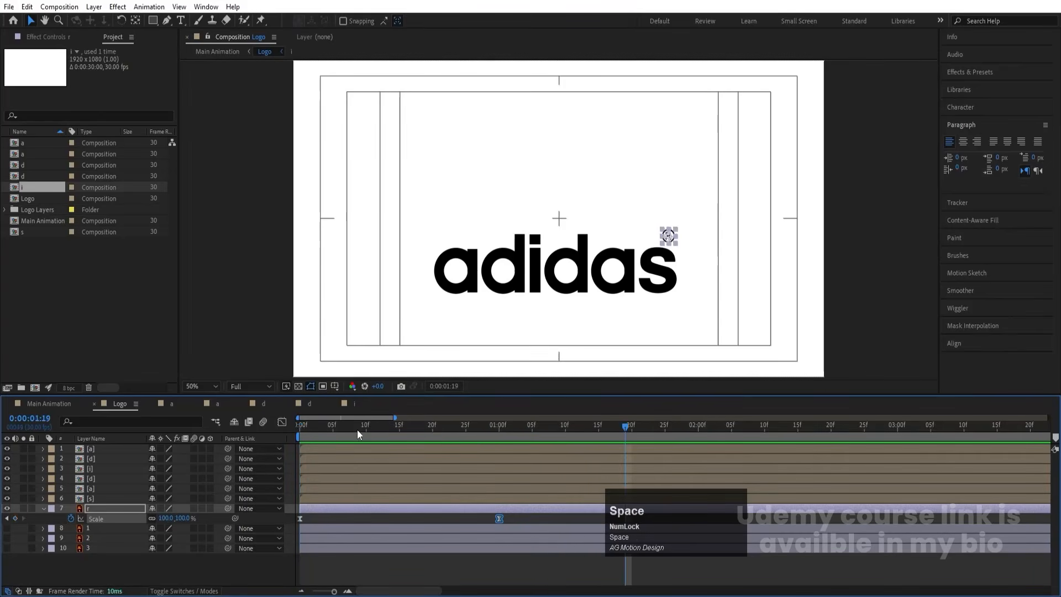
- Move the start of the first d pre-composition to 0:00:00:05 and the i pre-composition to 0:00:00:10
left_click_drag(357, 431, 333, 423)
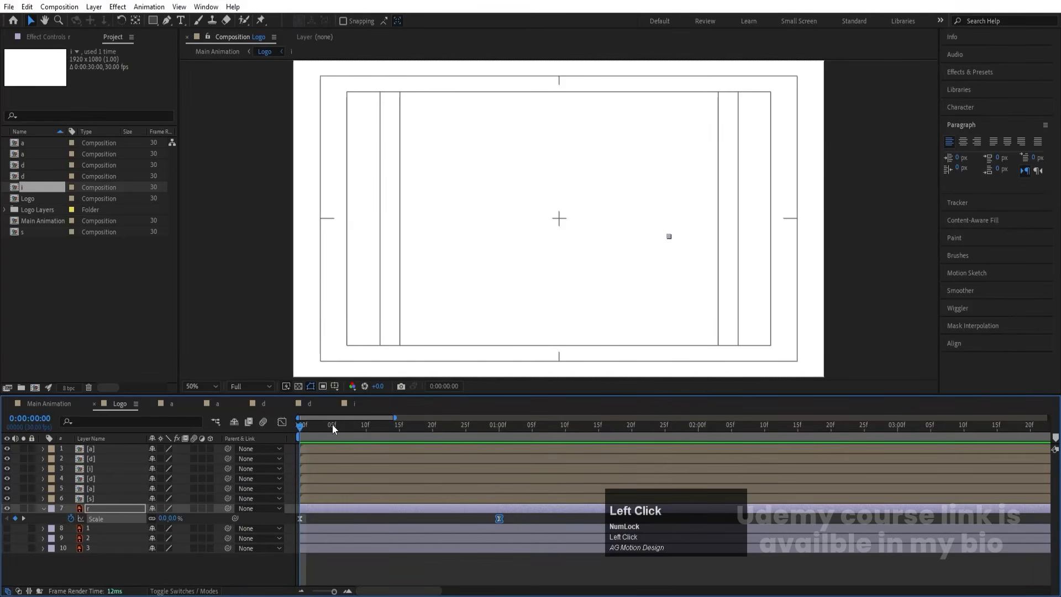
left_click(335, 458)
key("bracketleft")
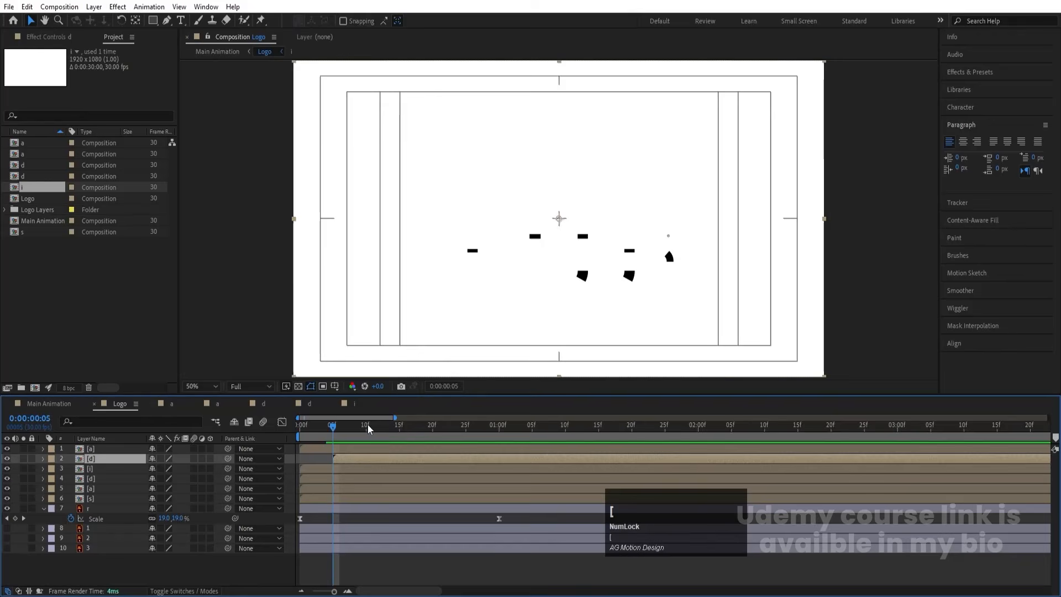
left_click(367, 424)
left_click(369, 467)
key("bracketleft")
- Move the start of the second d pre-composition to 0:00:00:15 and the second a pre-composition to 0:00:00:20
left_click(399, 427)
left_click(397, 482)
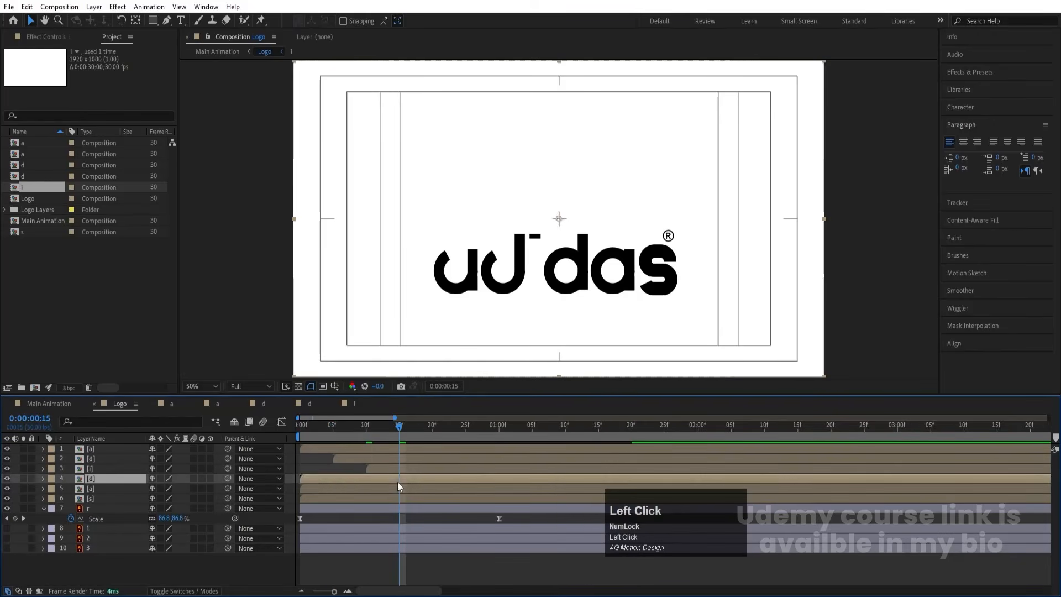
key("bracketleft")
left_click(432, 423)
left_click(430, 488)
key("bracketleft")
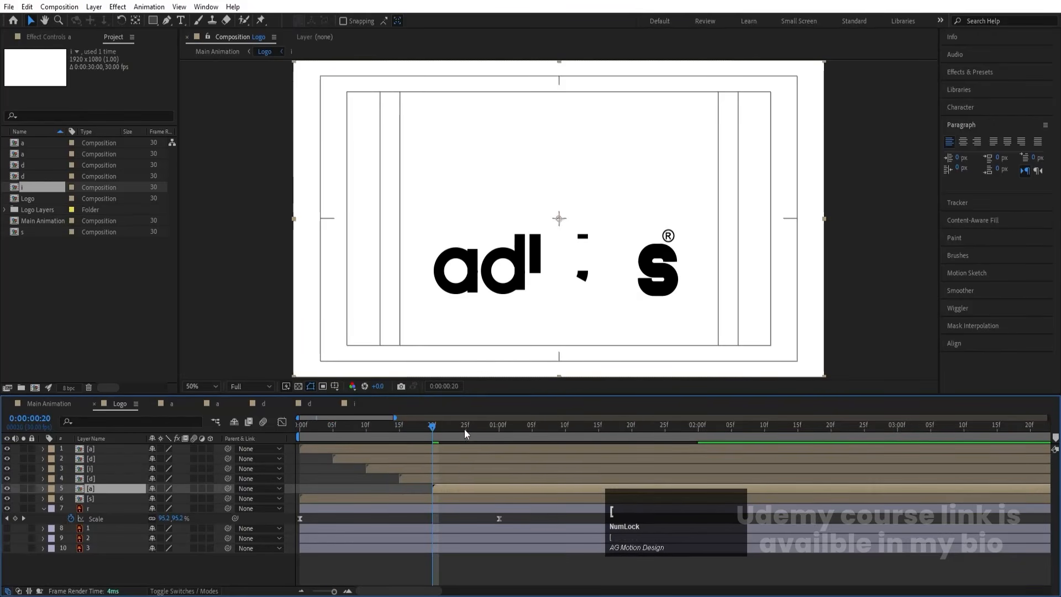
- Move the start of the s pre-composition to 0:00:00:25 and the r layer to 0:00:01:00, then start a preview
left_click(465, 429)
left_click(463, 499)
key("bracketleft")
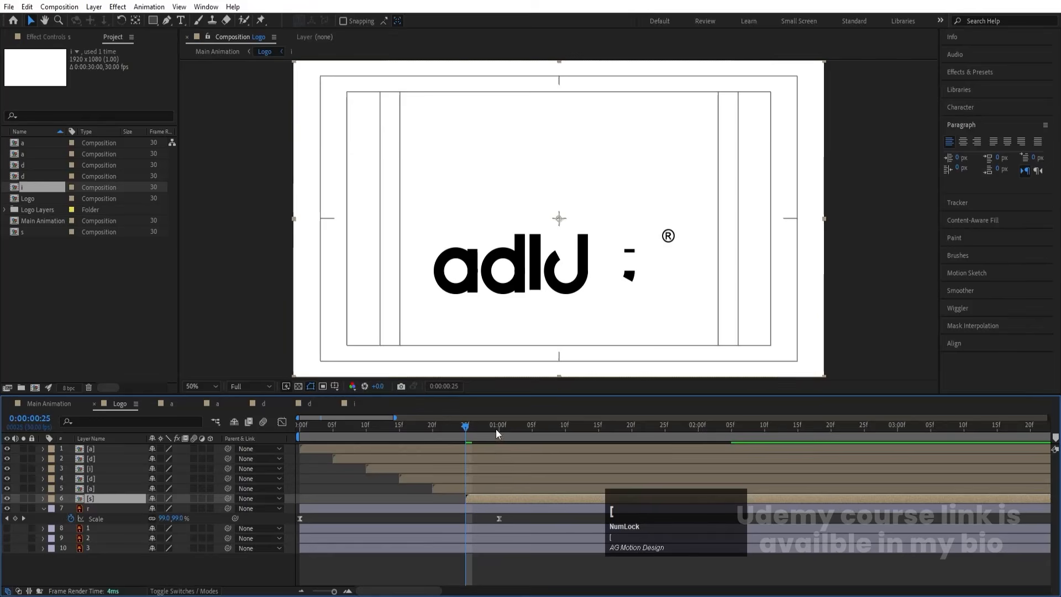
left_click(496, 429)
left_click(486, 505)
key("bracketleft")
key("space")
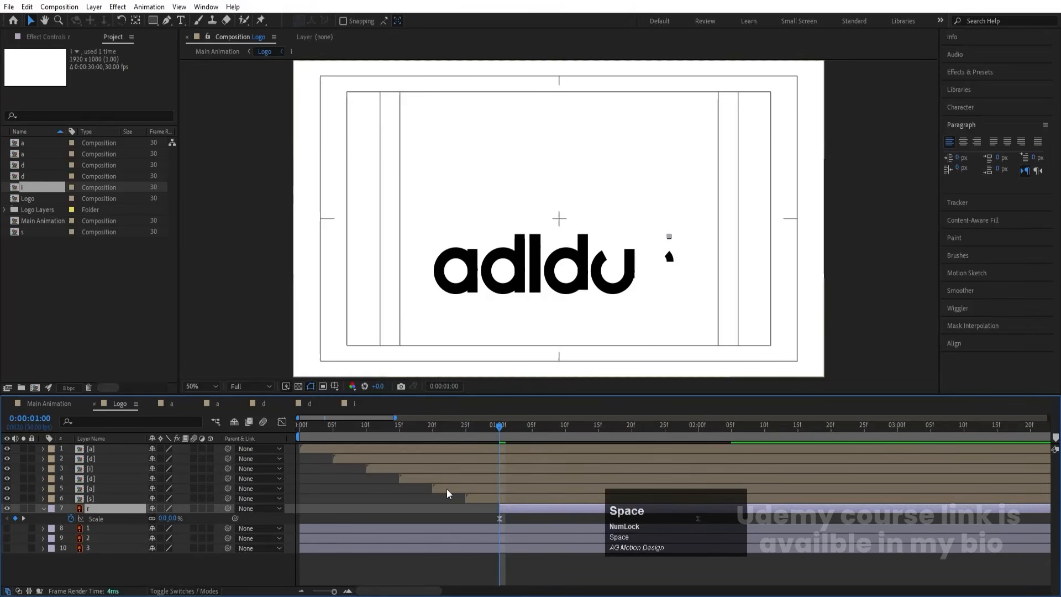
- Preview the staggered wordmark reveal from the first frame, with the timeline zoomed out to cover the full animation
left_click(247, 435)
key("space")
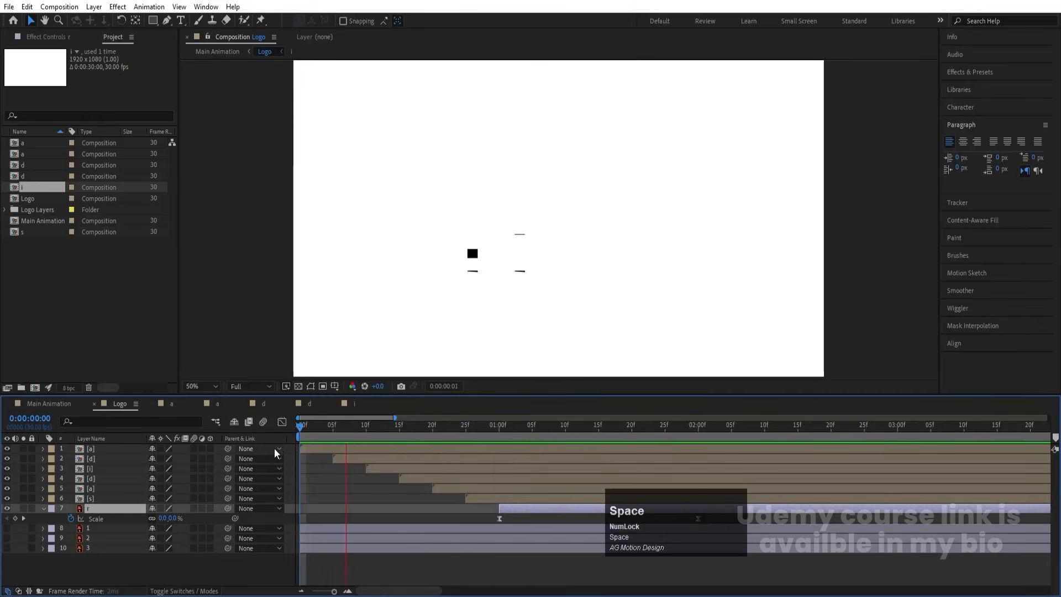
key("minus")
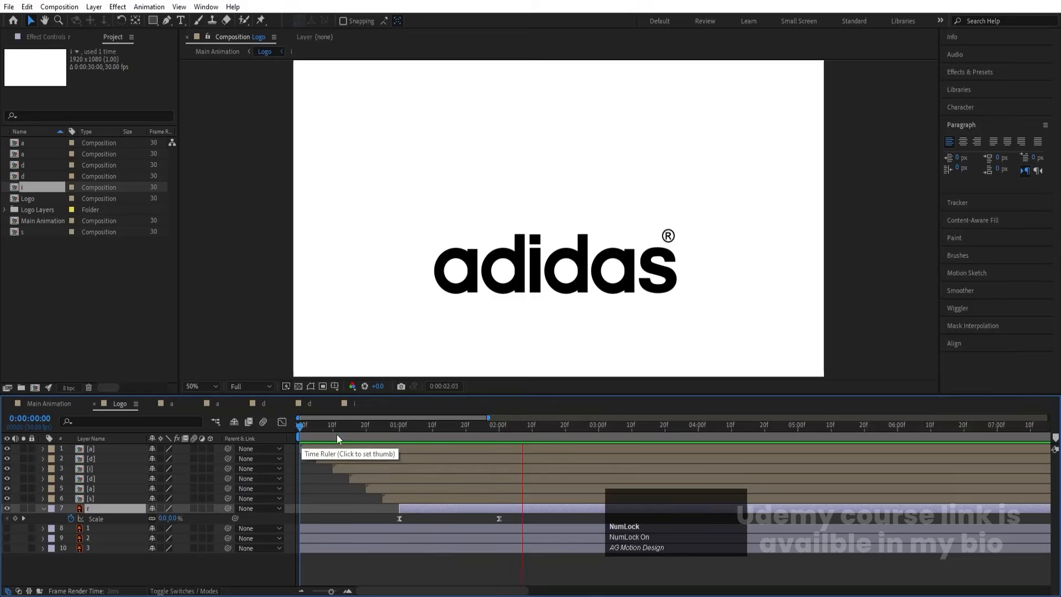
key("space")
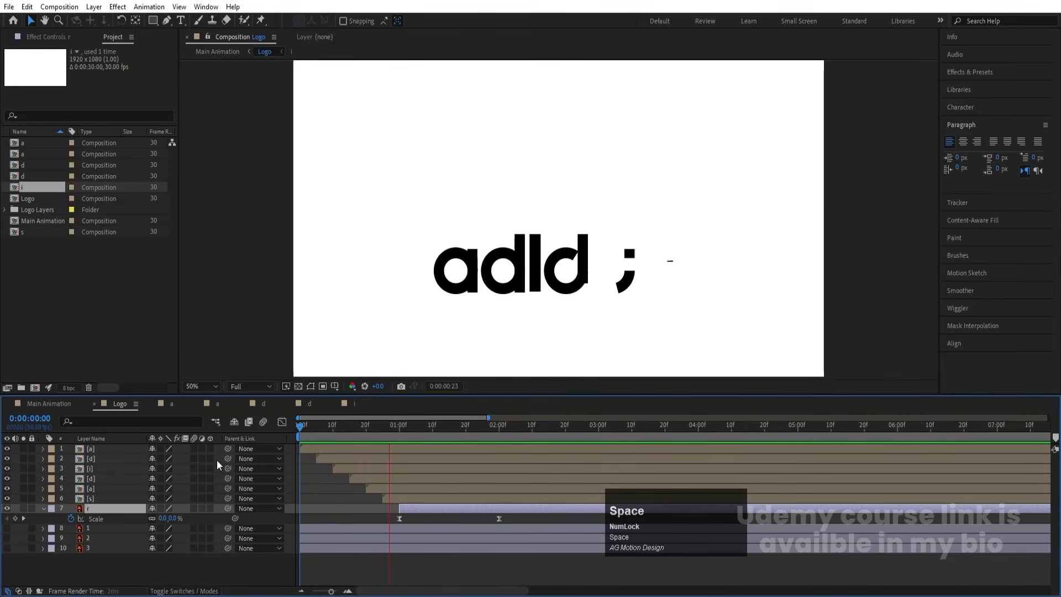
key("space")
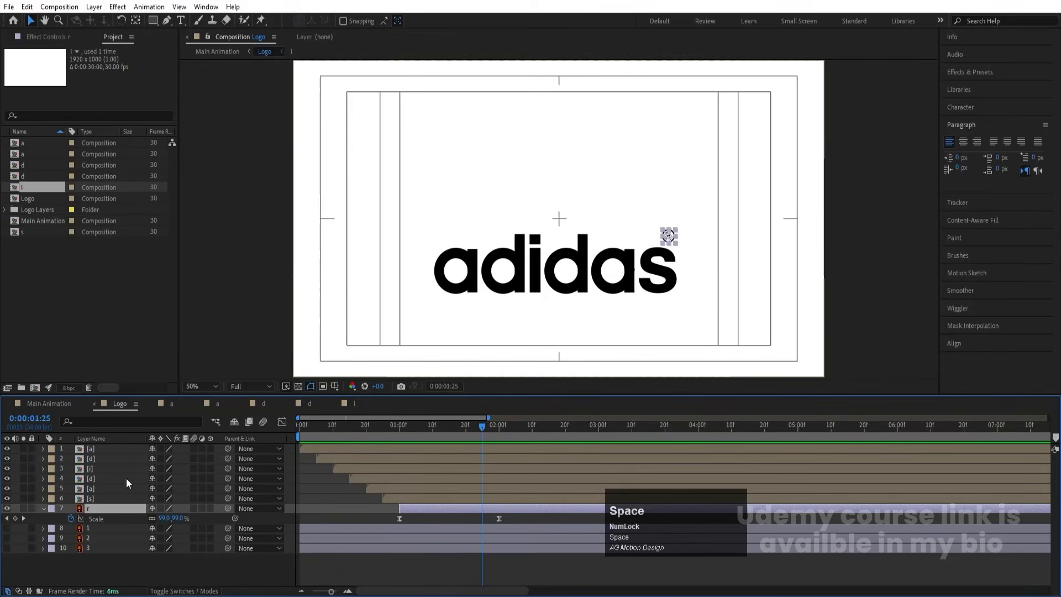
- Pre-compose the six letter layers and the r layer as Text Reveal and play the result from the first frame
left_click(94, 451, "shift")
key("ctrl+shift+c")
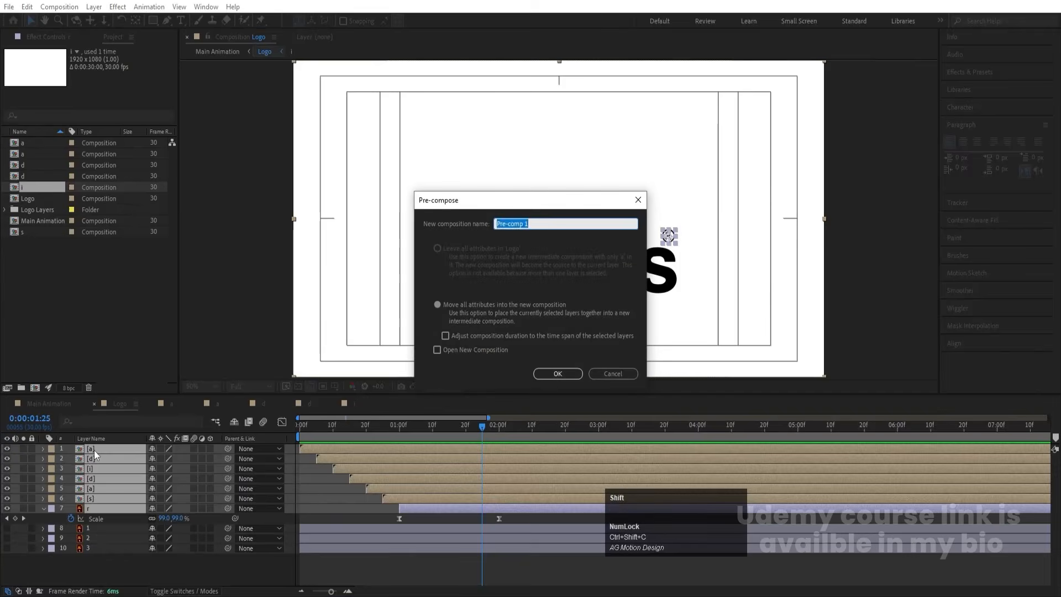
type("Text Reveal")
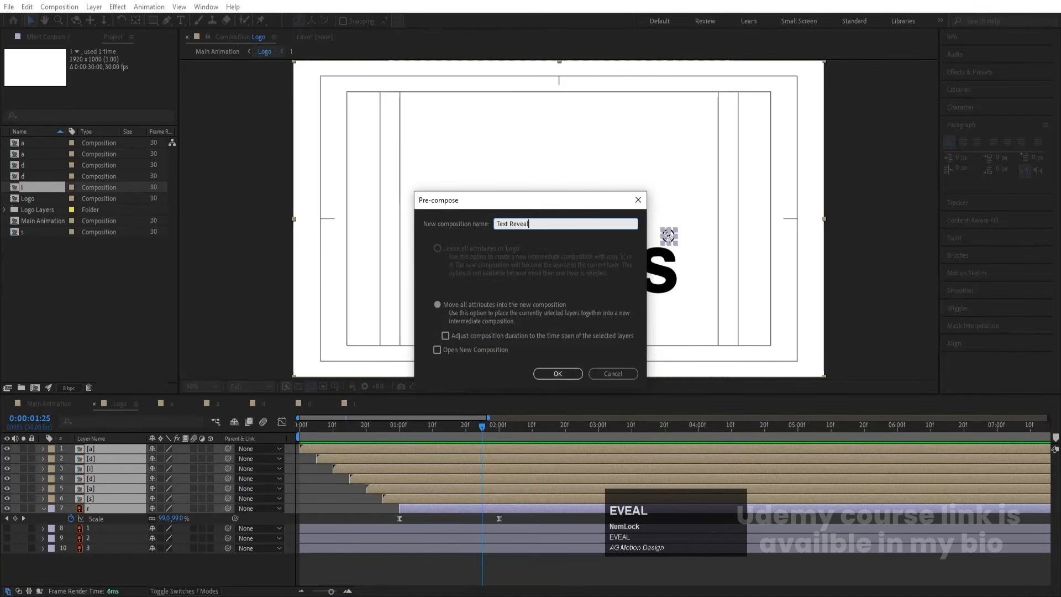
key("Return")
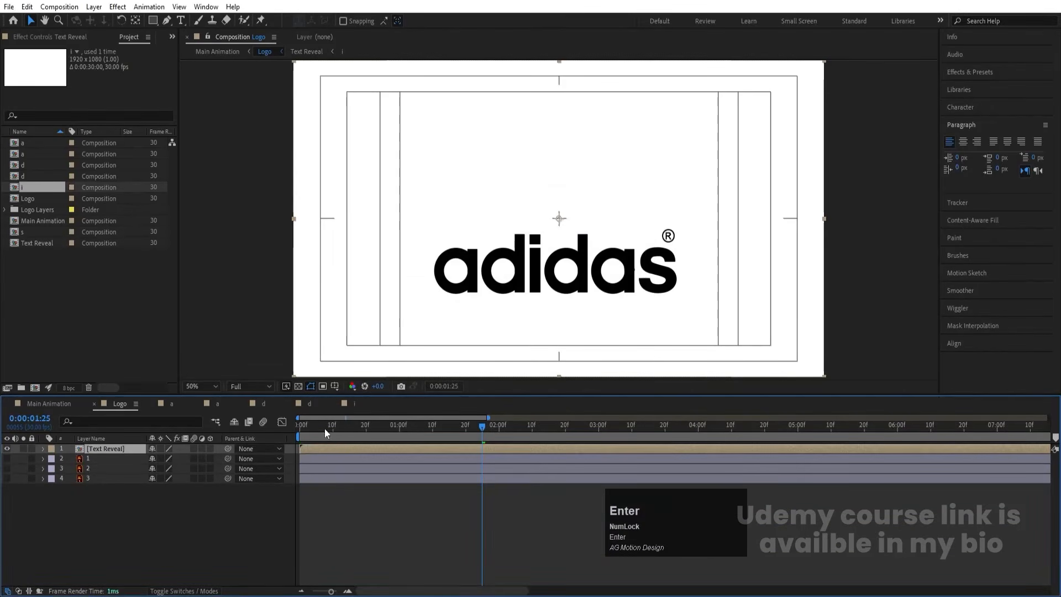
left_click_drag(336, 428, 277, 431)
left_click(149, 528)
key("space")
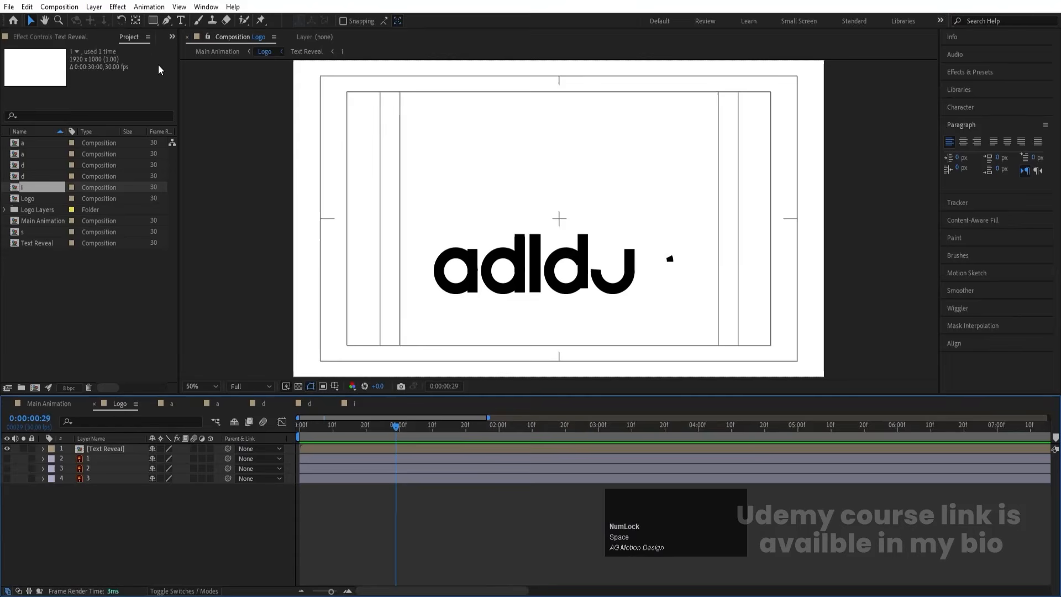
- Draw a tiny black circle with no stroke on a new shape layer at the composition's upper-left corner
left_click_drag(153, 21, 197, 51)
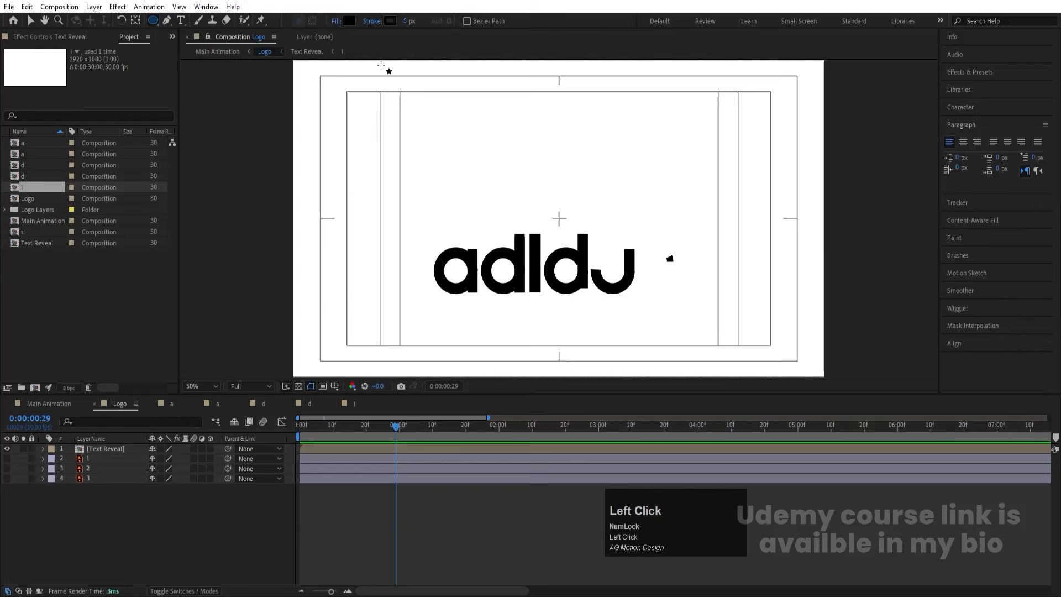
left_click(371, 21)
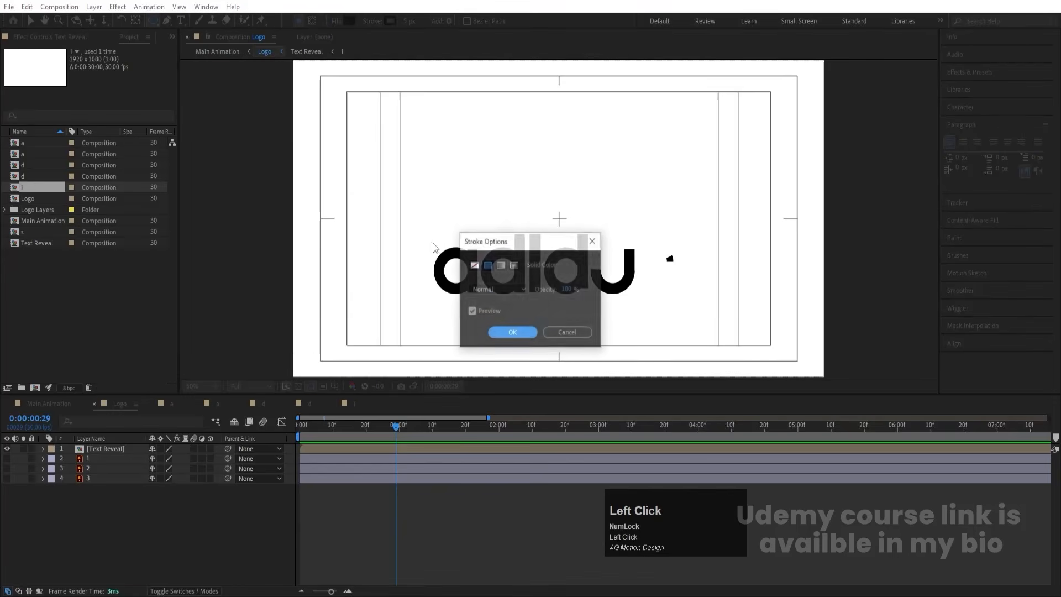
left_click(479, 267)
left_click(504, 334)
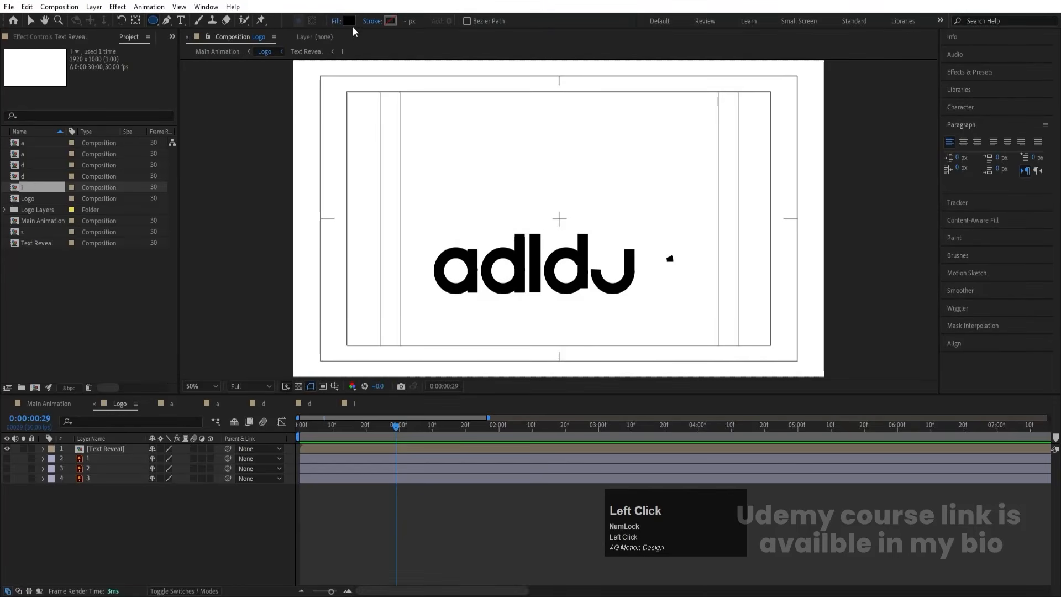
left_click(303, 67, "shift")
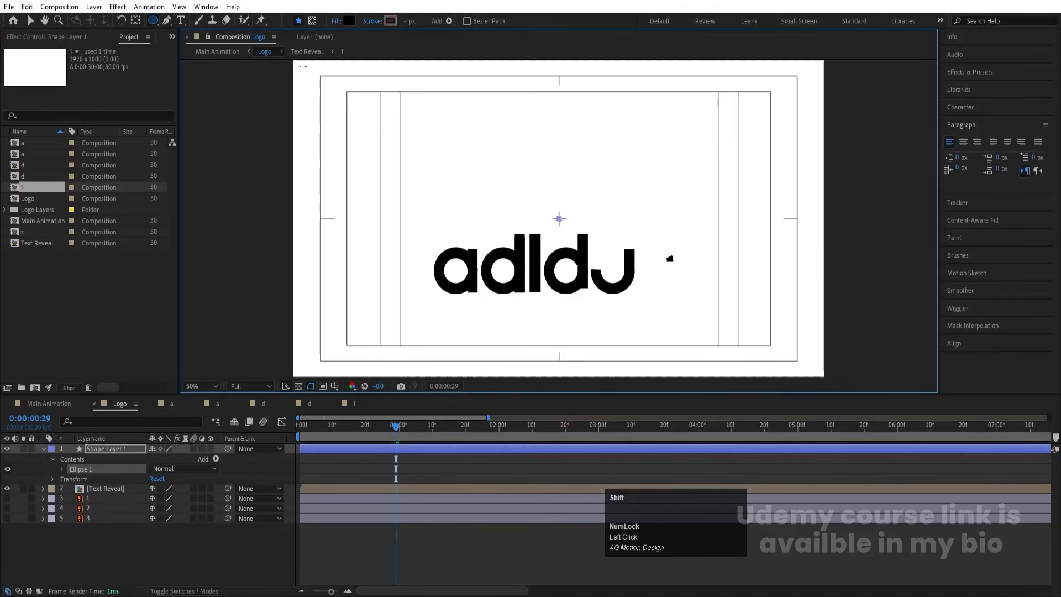
left_click(131, 528)
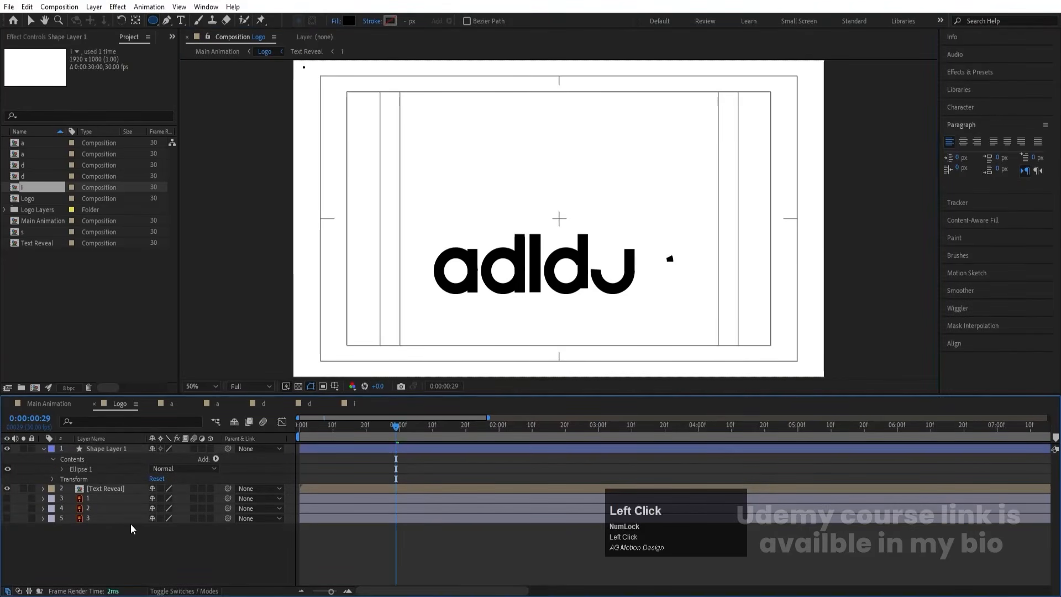
- Add a Repeater to the circle's shape layer with 90 copies and a position offset of 21, 0
left_click(117, 449)
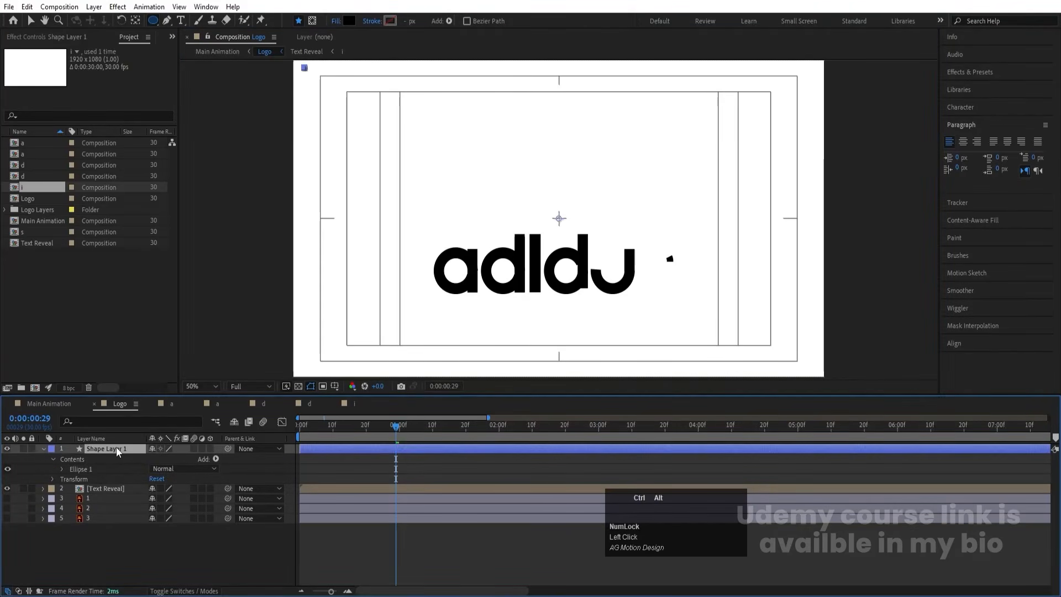
left_click(215, 459)
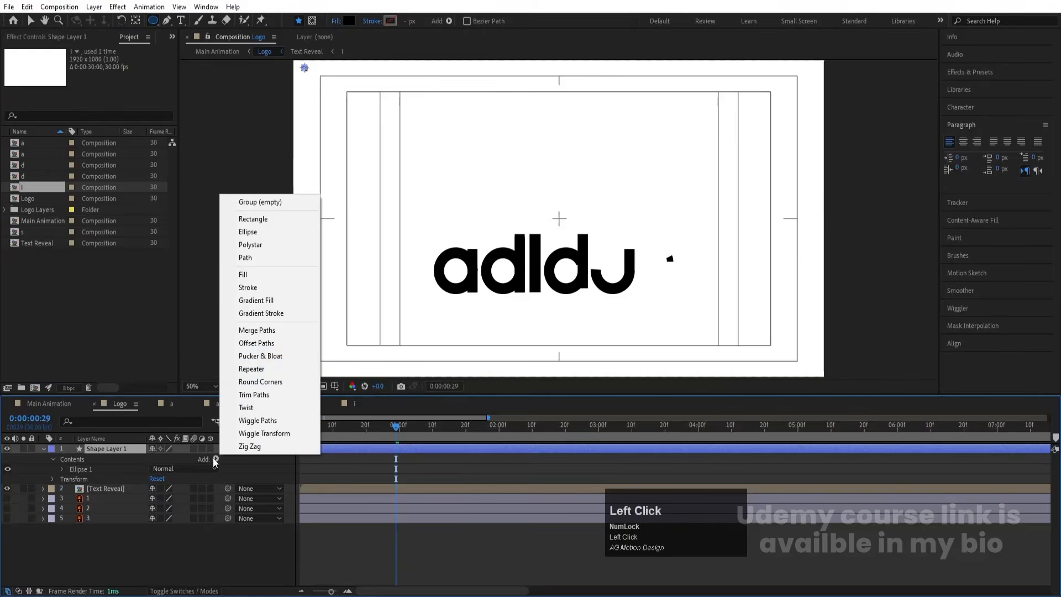
left_click(270, 367)
left_click_drag(366, 439, 187, 437)
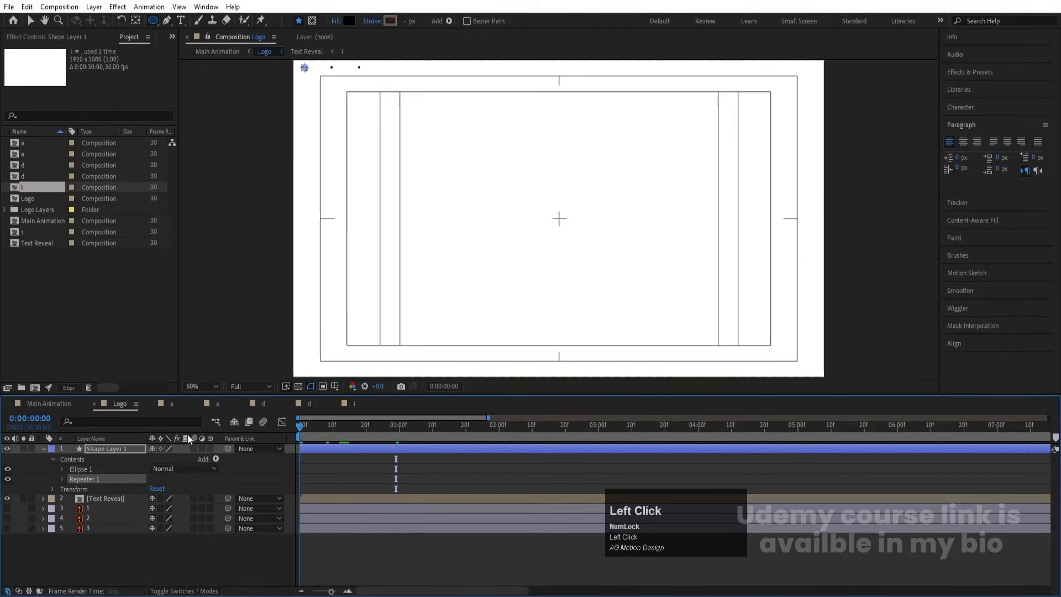
left_click(62, 478)
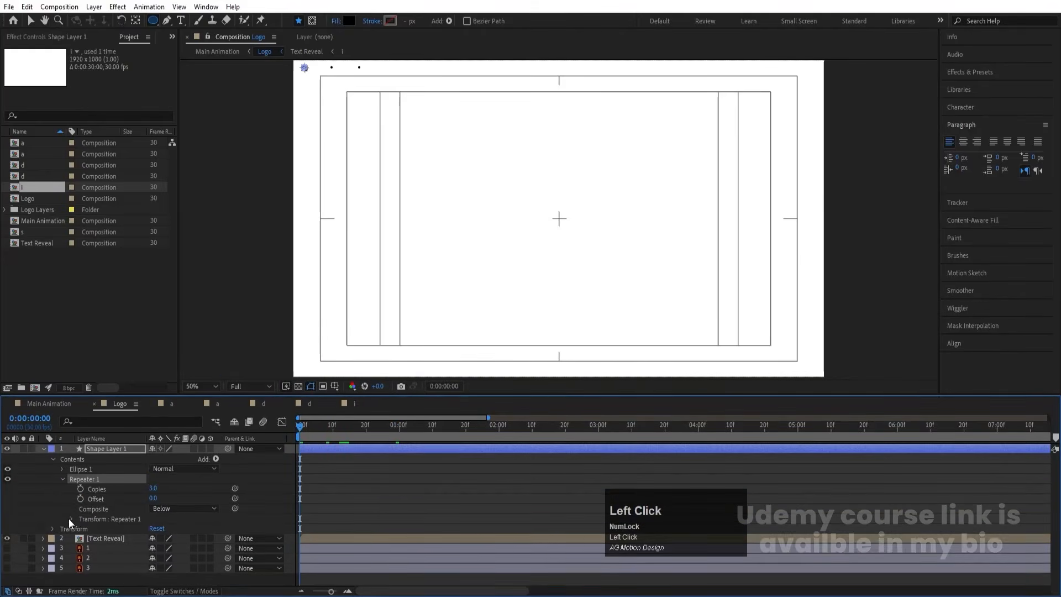
left_click(71, 519)
left_click_drag(162, 544, 137, 540)
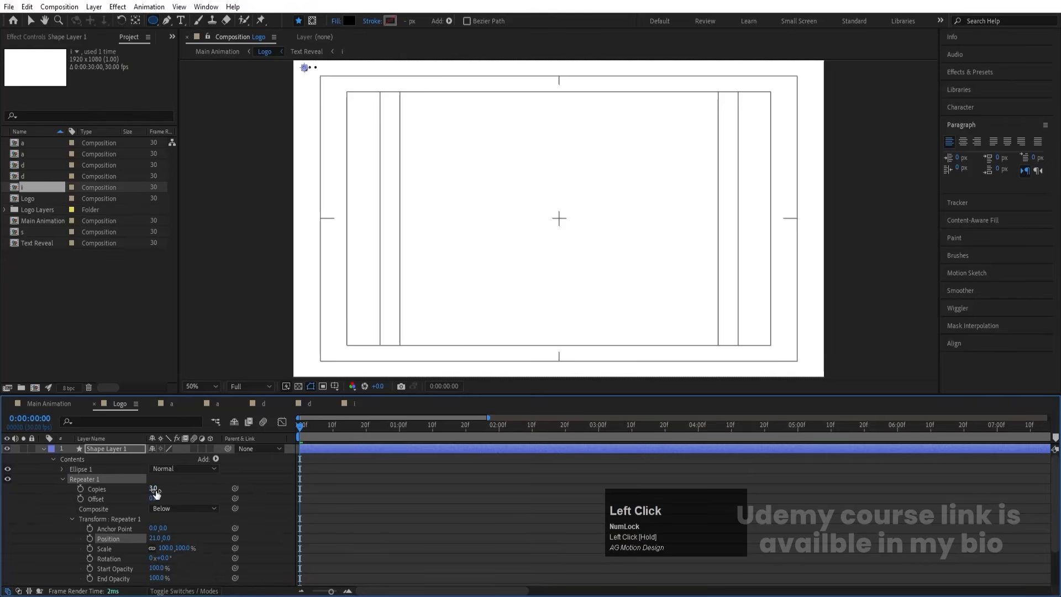
left_click_drag(155, 490, 174, 490)
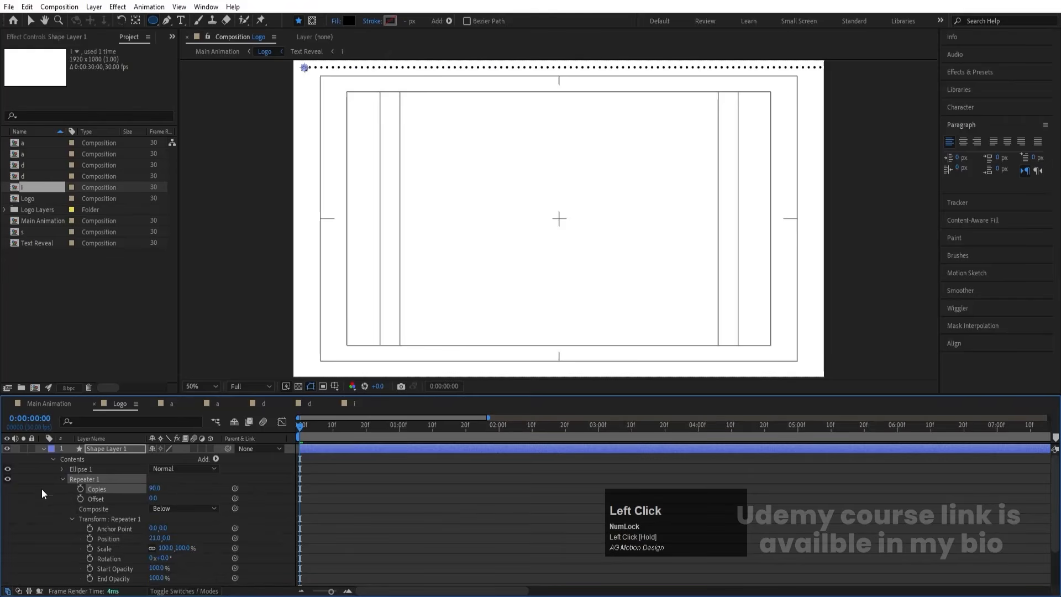
left_click(62, 478)
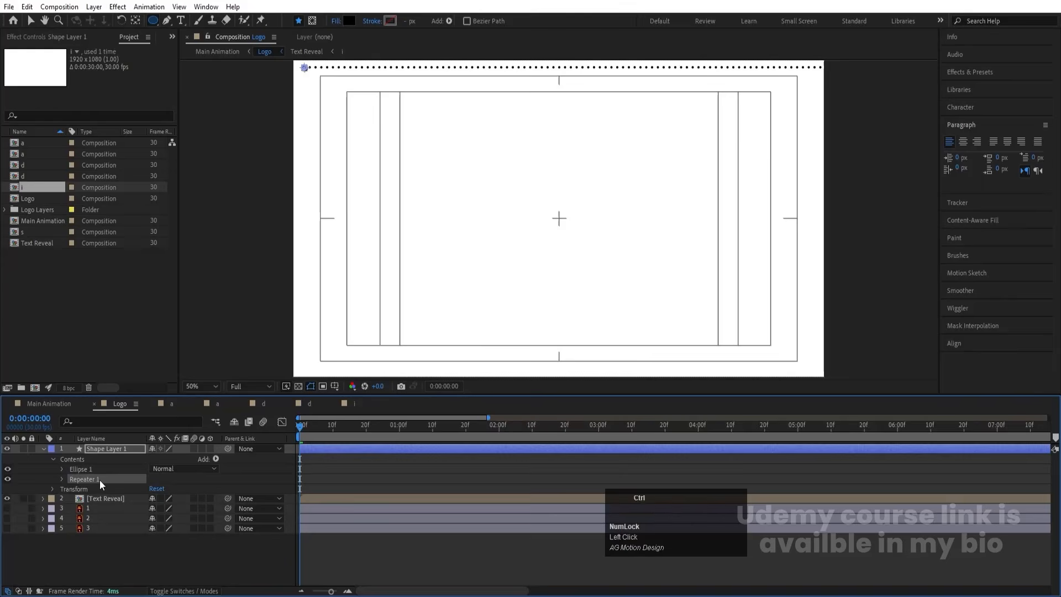
- Duplicate the Repeater and set the duplicate's position offset to 0, 20 to form a full dot grid
key("ctrl+d")
left_click(60, 490)
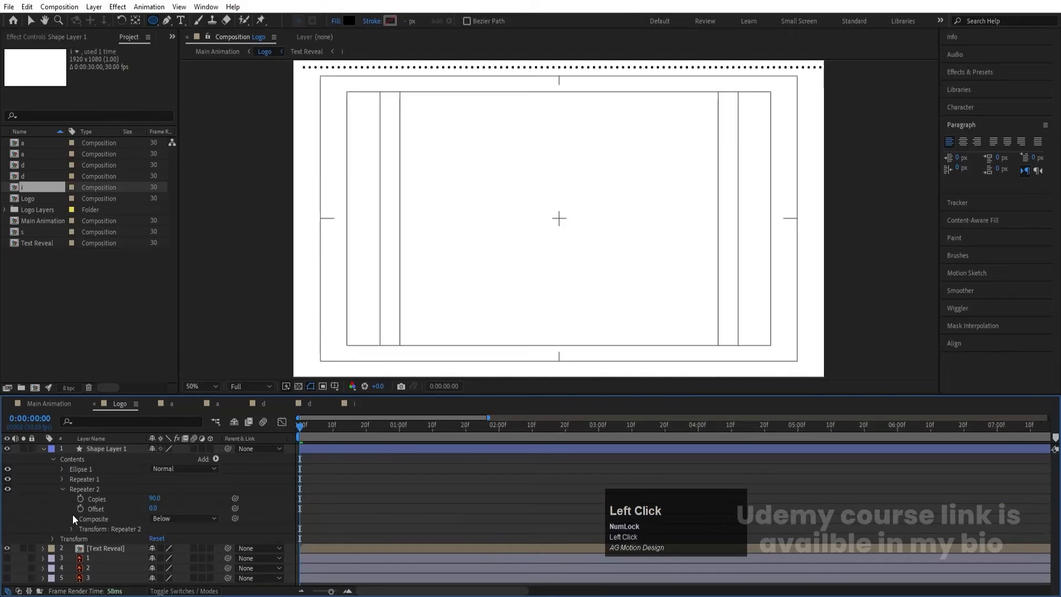
left_click(72, 529)
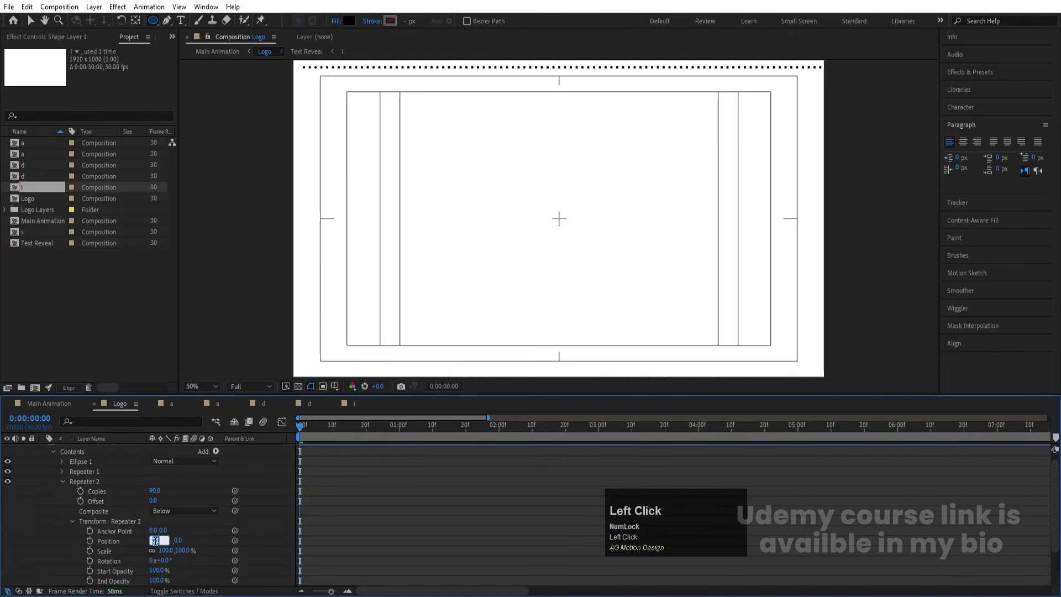
type("0")
key("Return")
left_click_drag(165, 541, 175, 542)
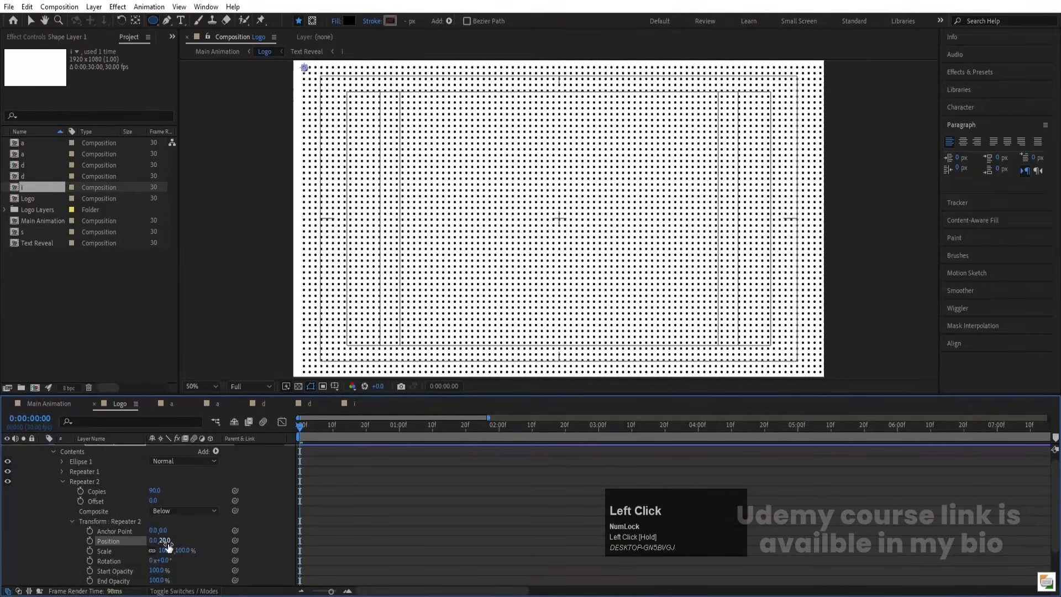
scroll(39, 466, "up", 1)
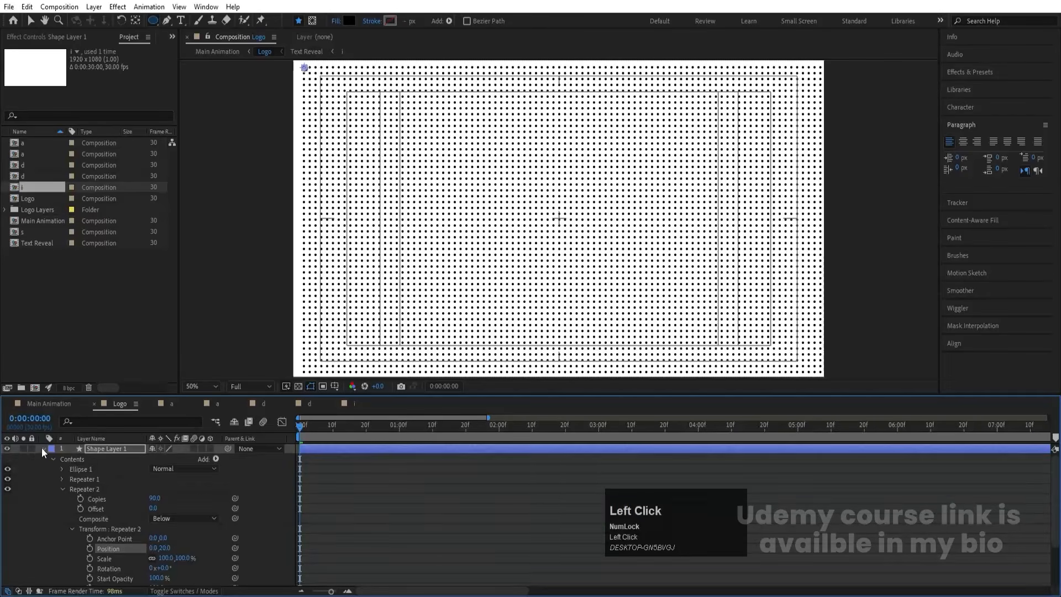
left_click(42, 449)
- Place the dot grid layer beneath the Text Reveal layer and duplicate Text Reveal
left_click_drag(100, 446, 108, 462)
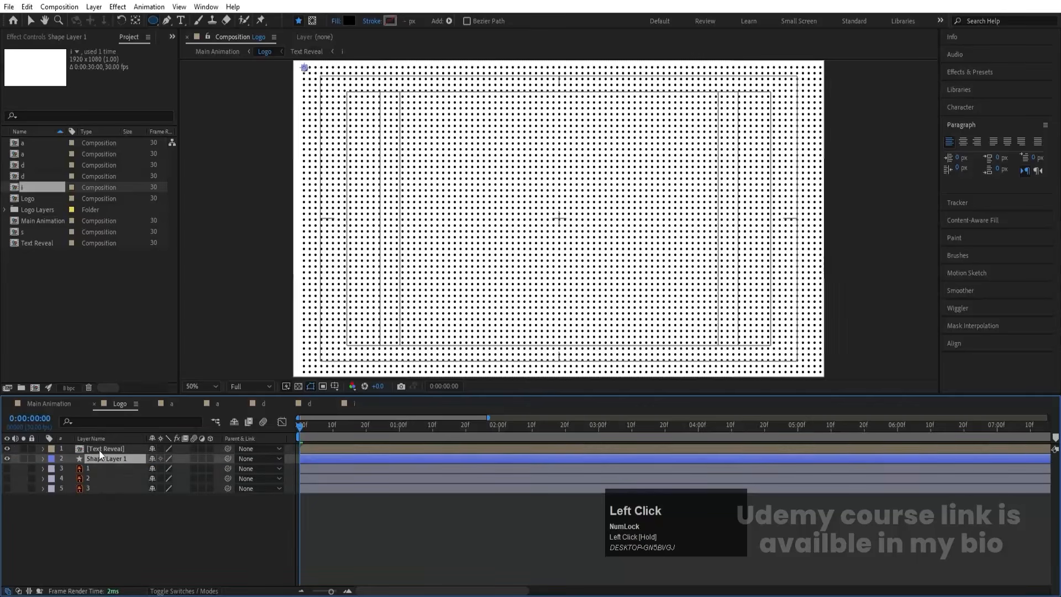
left_click(99, 449)
key("ctrl+d")
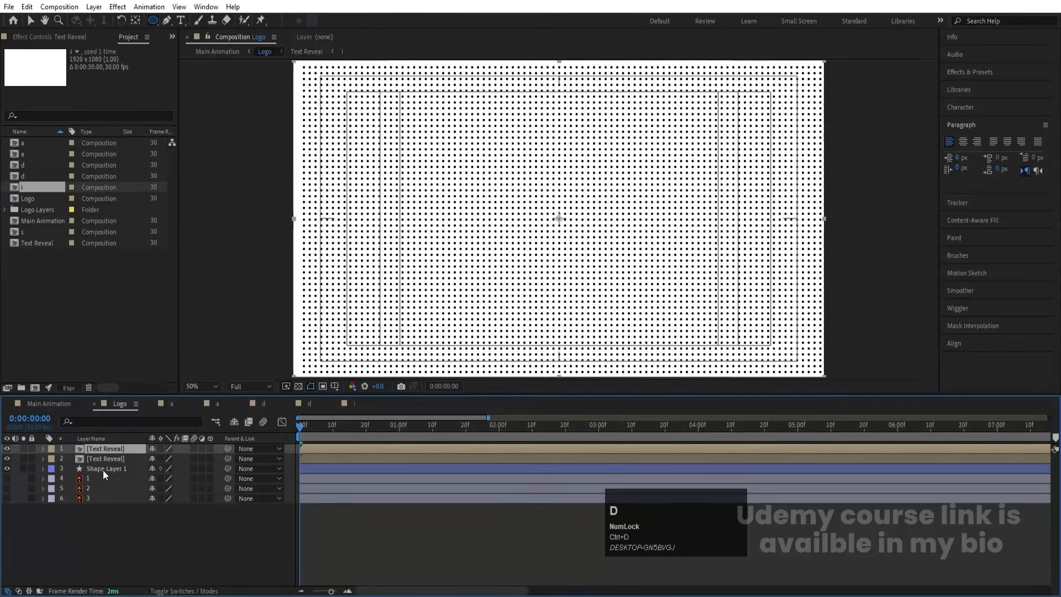
- Set the dot grid layer's track matte to Alpha, using the Text Reveal copy directly above it
left_click(95, 468)
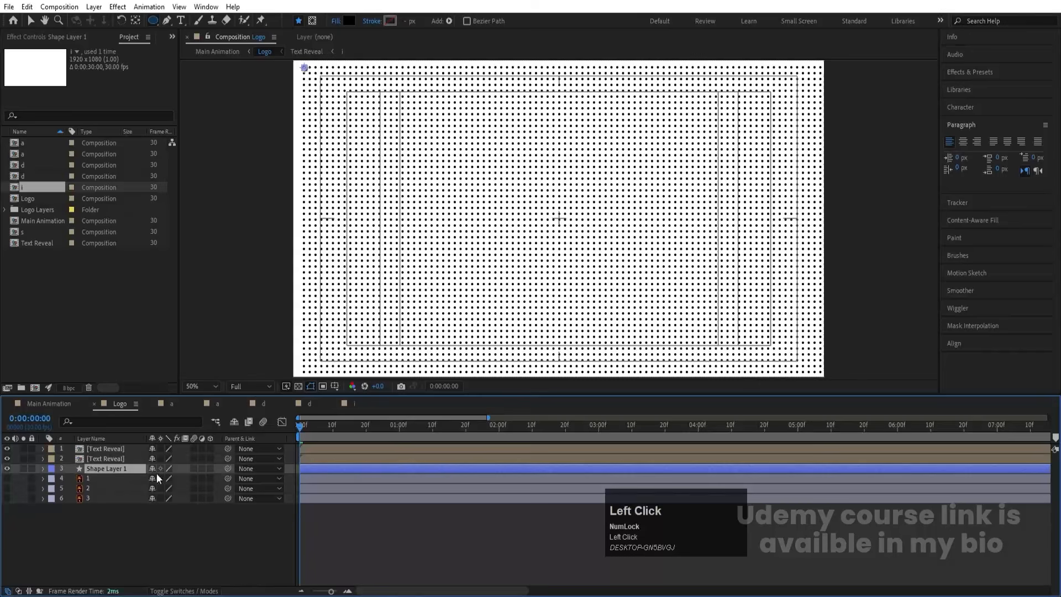
key("F4")
left_click(213, 469)
left_click(227, 495)
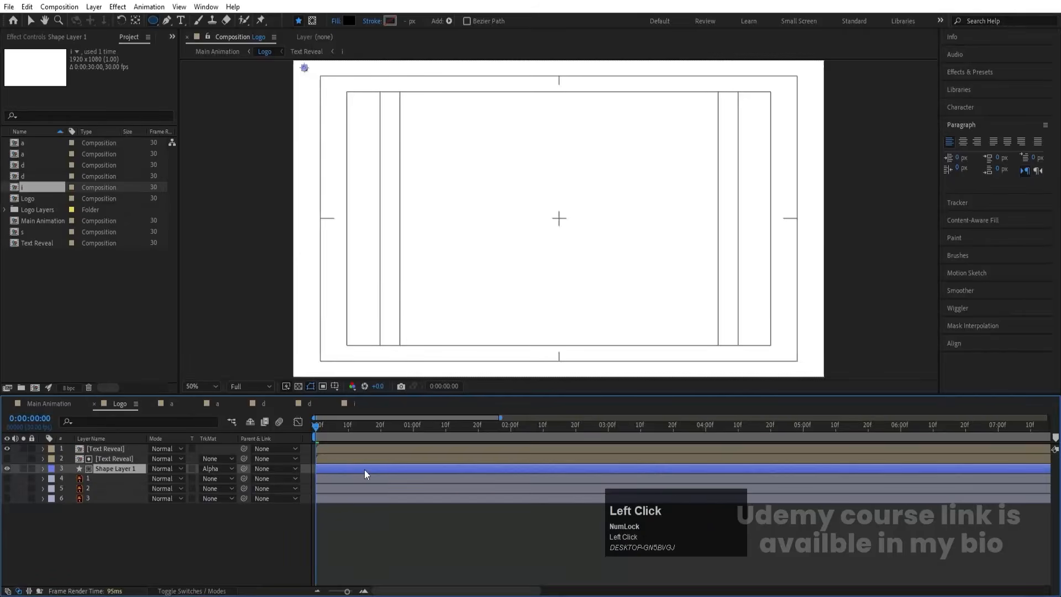
- Delay the uppermost Text Reveal layer by about 10 frames and preview the dotted reveal from the first frame
left_click(339, 449)
left_click_drag(350, 451, 364, 451)
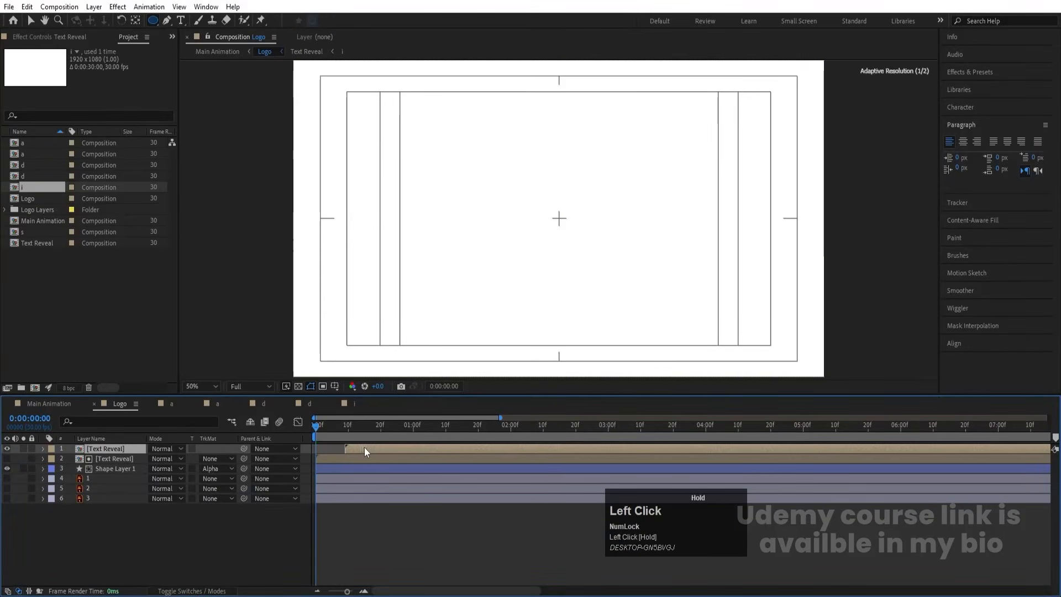
key("space")
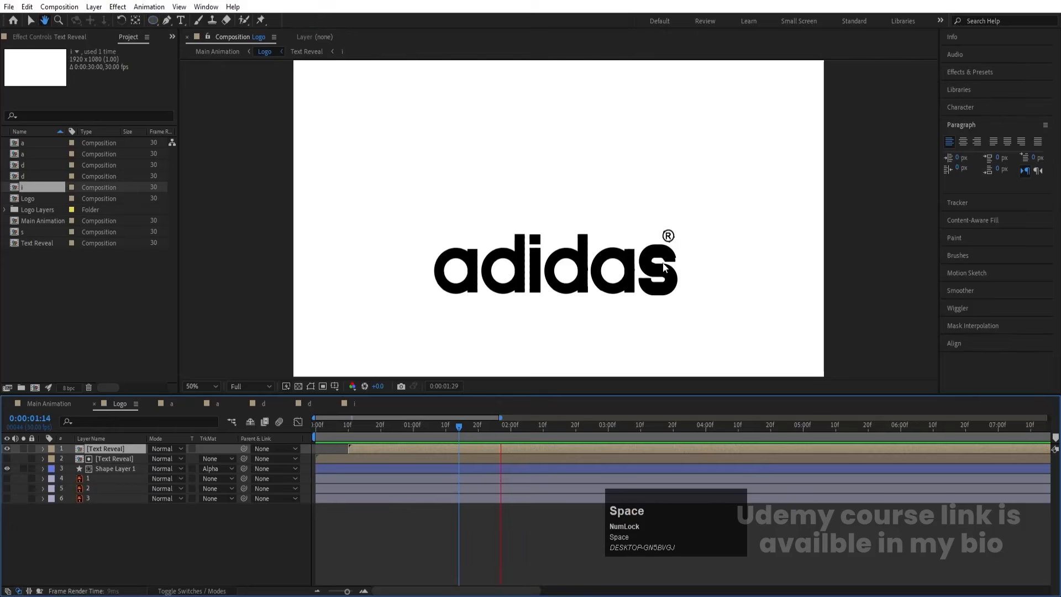
left_click(246, 429)
key("space")
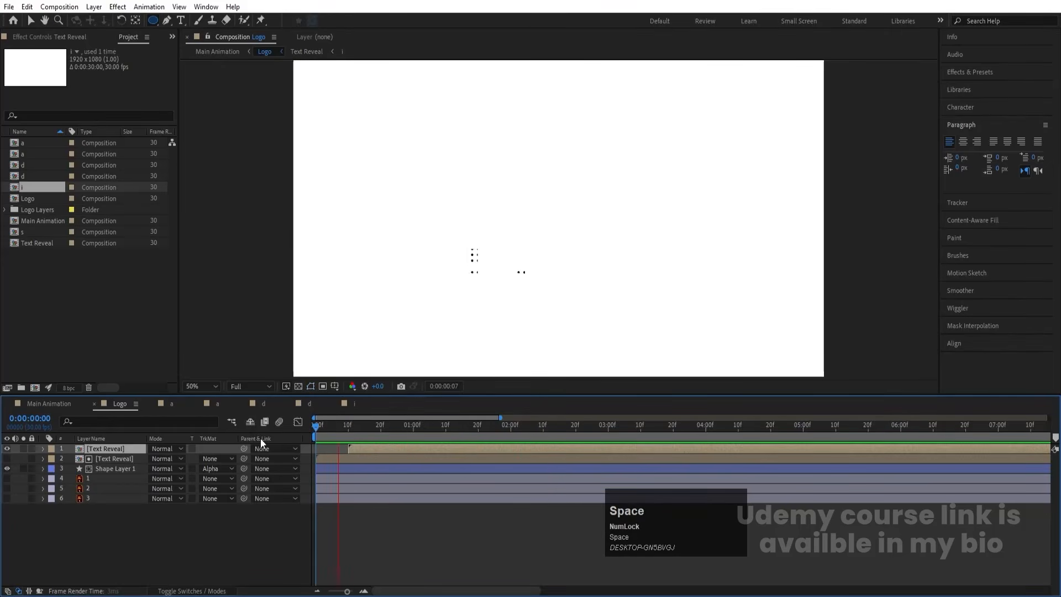
left_click(288, 439)
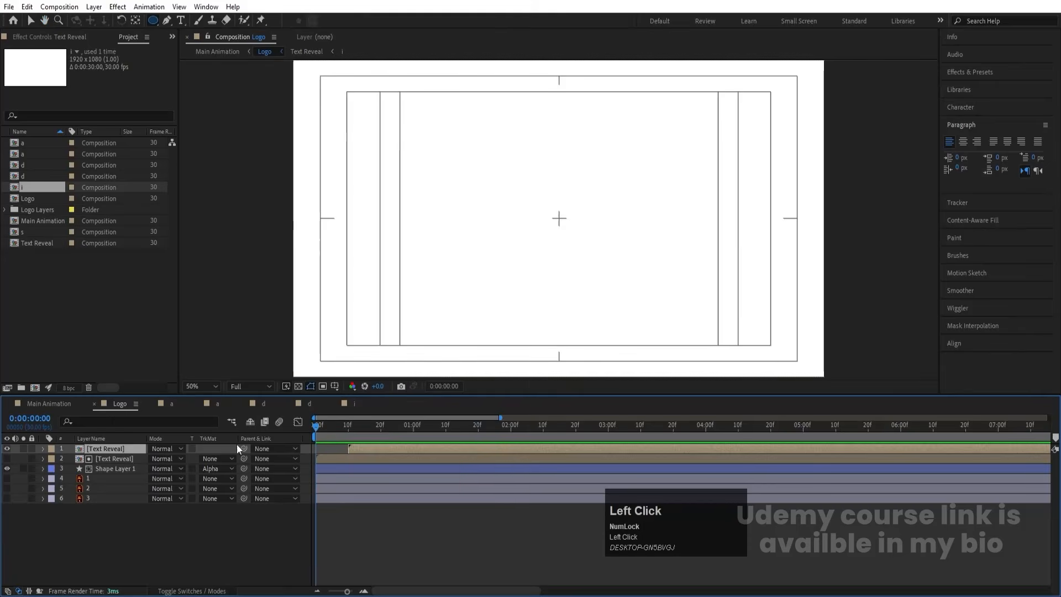
- Draw a slanted line with the Pen tool from the frame's upper edge to its lower-left corner, stroke it black, and expand its layer
left_click(161, 559)
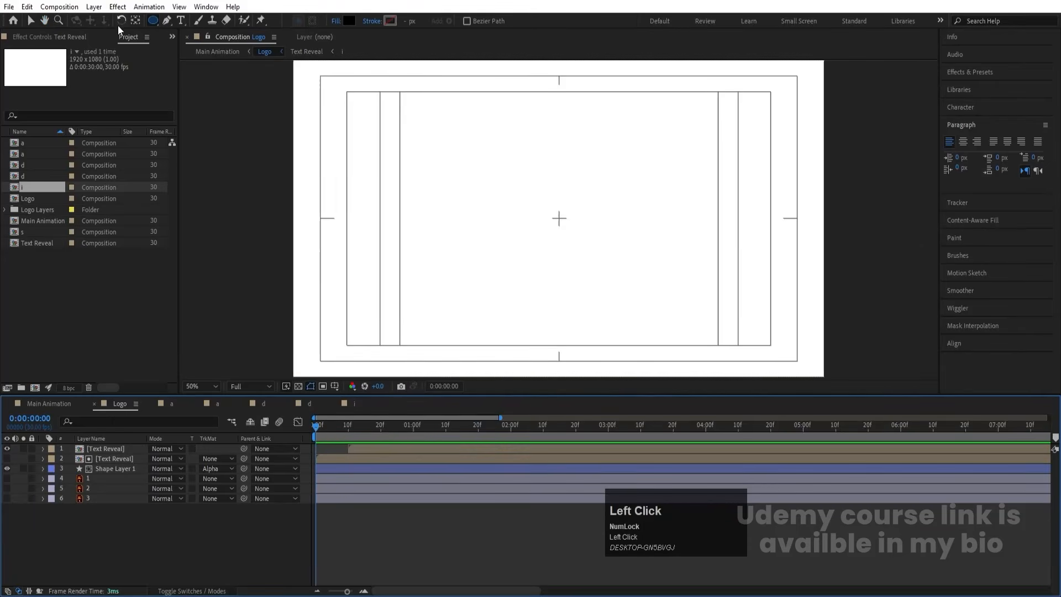
left_click(167, 21)
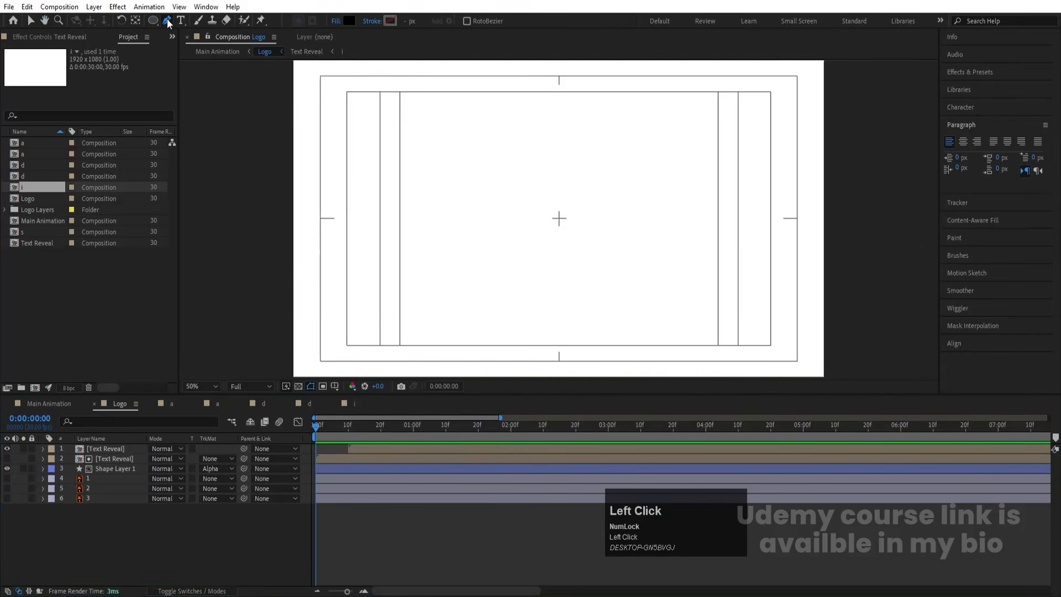
left_click(346, 62)
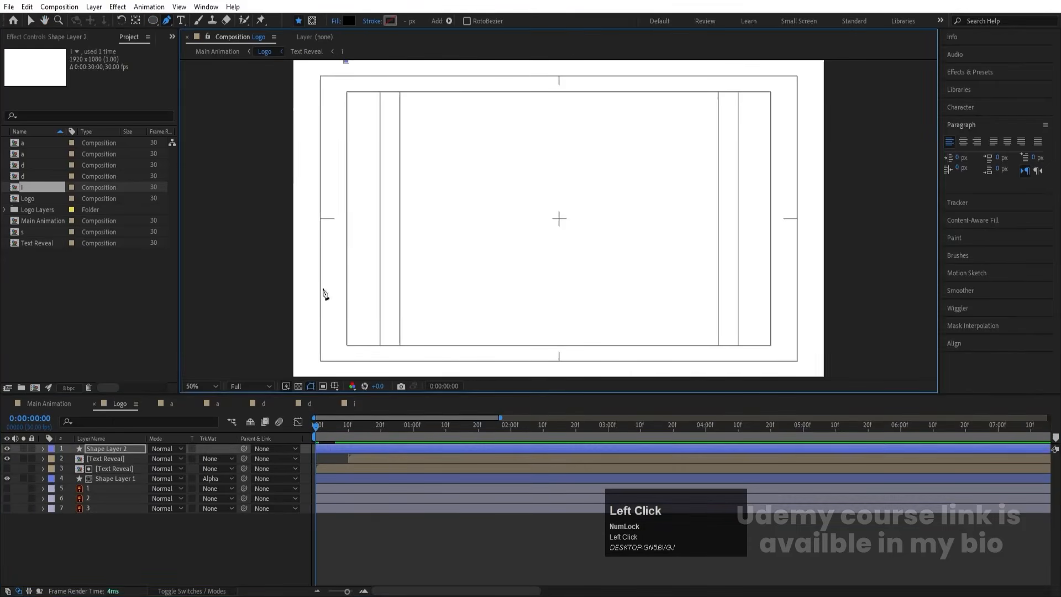
left_click(292, 375)
left_click(389, 21)
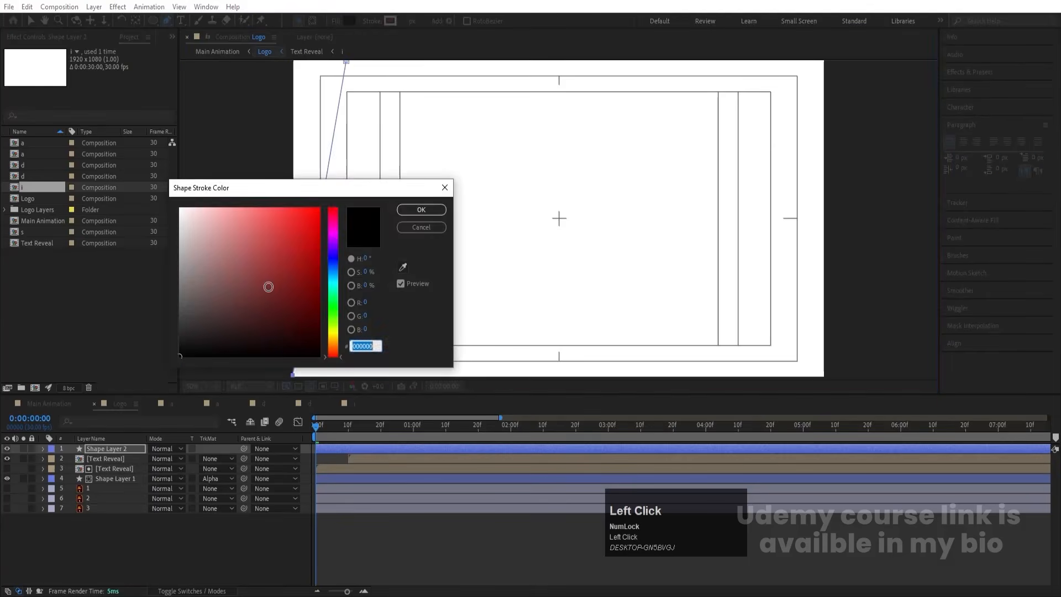
key("Return")
left_click(43, 449)
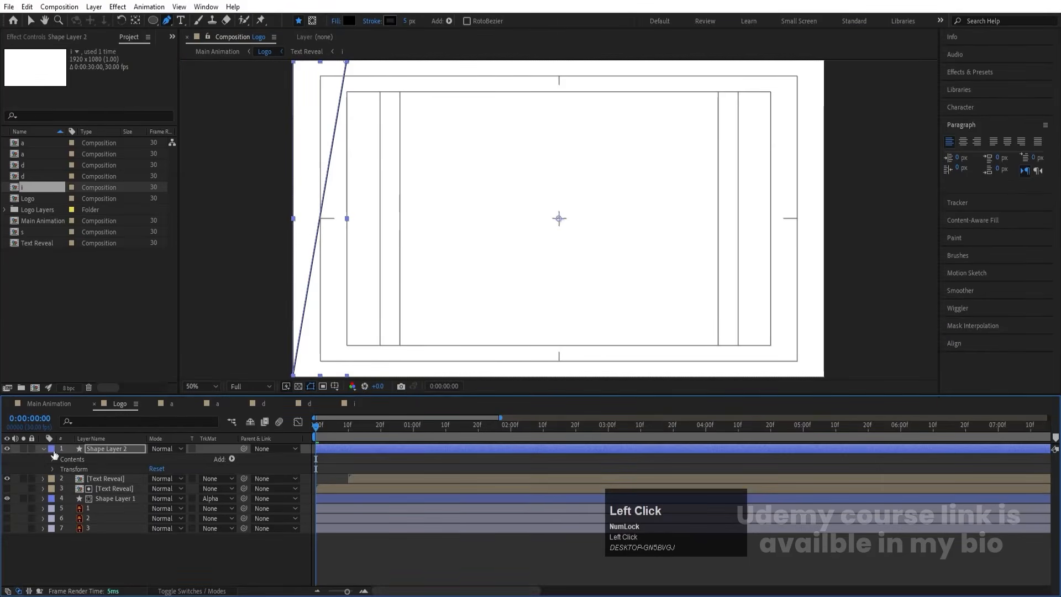
left_click(232, 459)
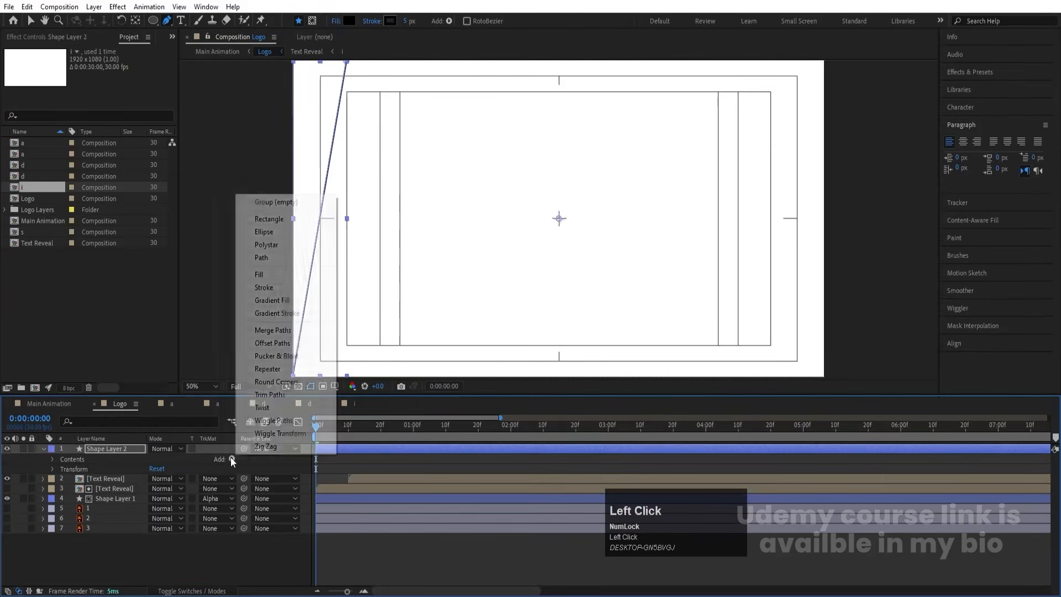
left_click(283, 396)
left_click(71, 489)
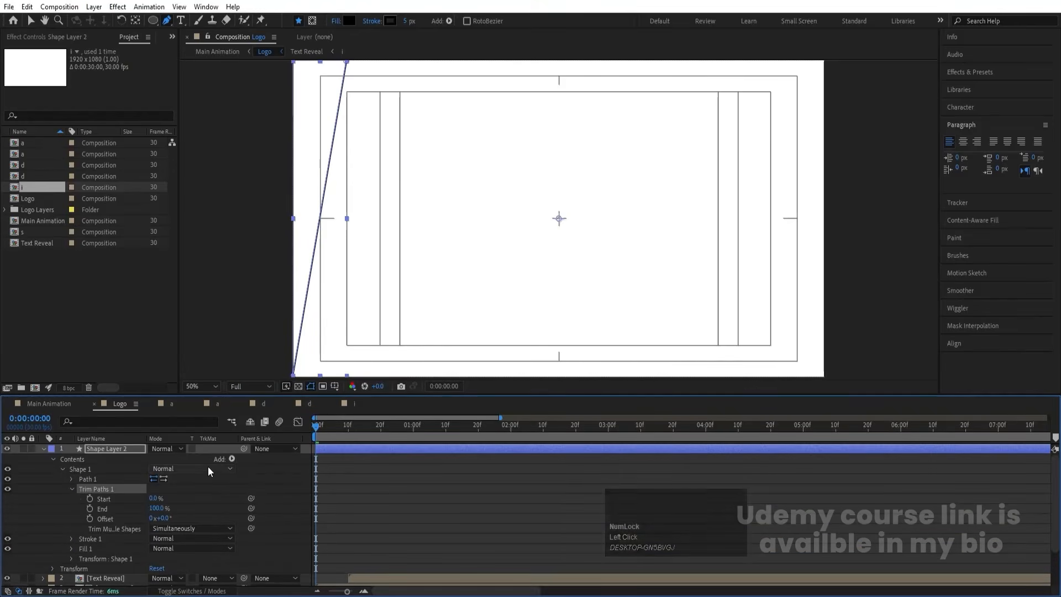
key("ctrl+z")
- Add a Repeater to the slanted line with a position offset of 20, 0 and 167 copies to fill the frame
left_click(231, 459)
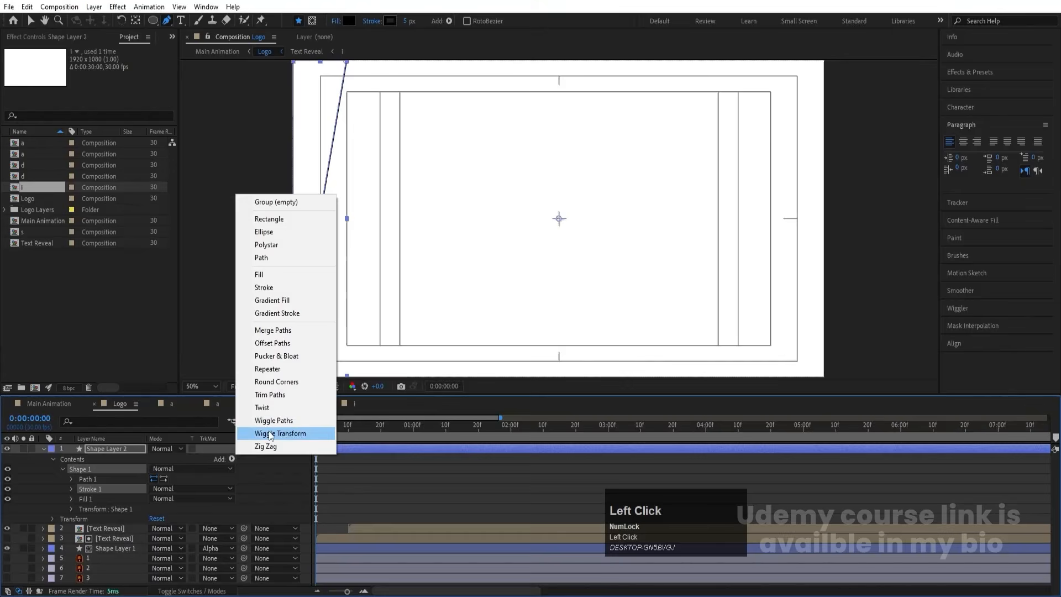
left_click(268, 368)
left_click(72, 508)
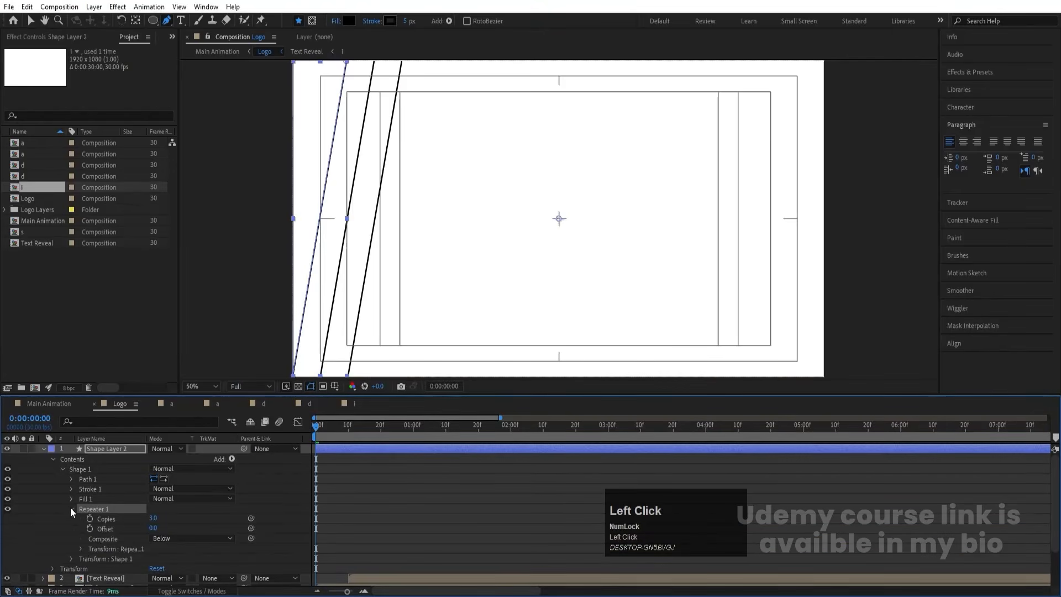
left_click(81, 549)
left_click_drag(161, 542, 111, 534)
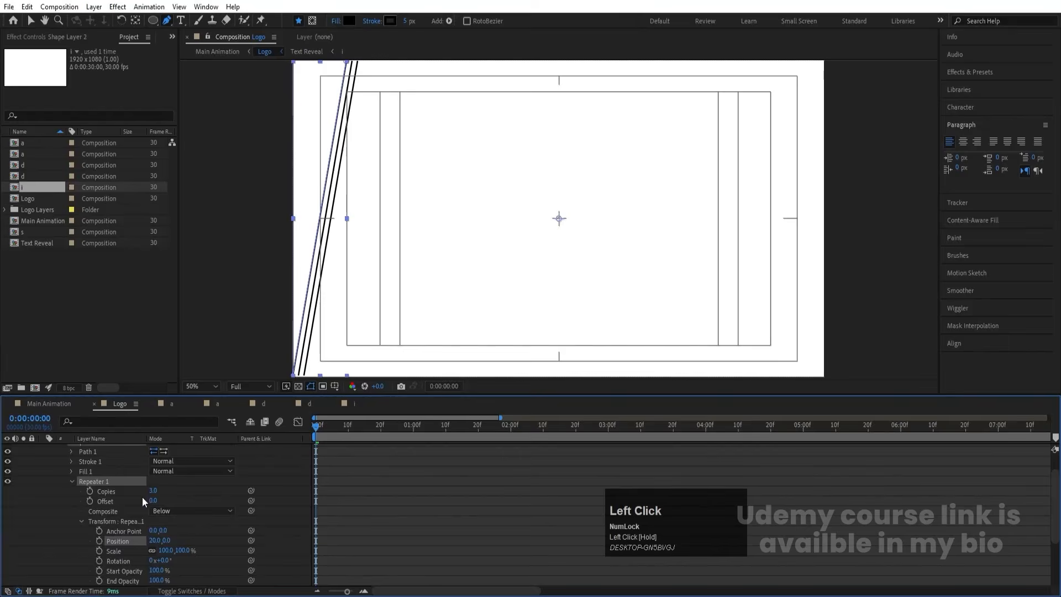
left_click_drag(153, 490, 243, 491)
scroll(59, 452, "up", 2)
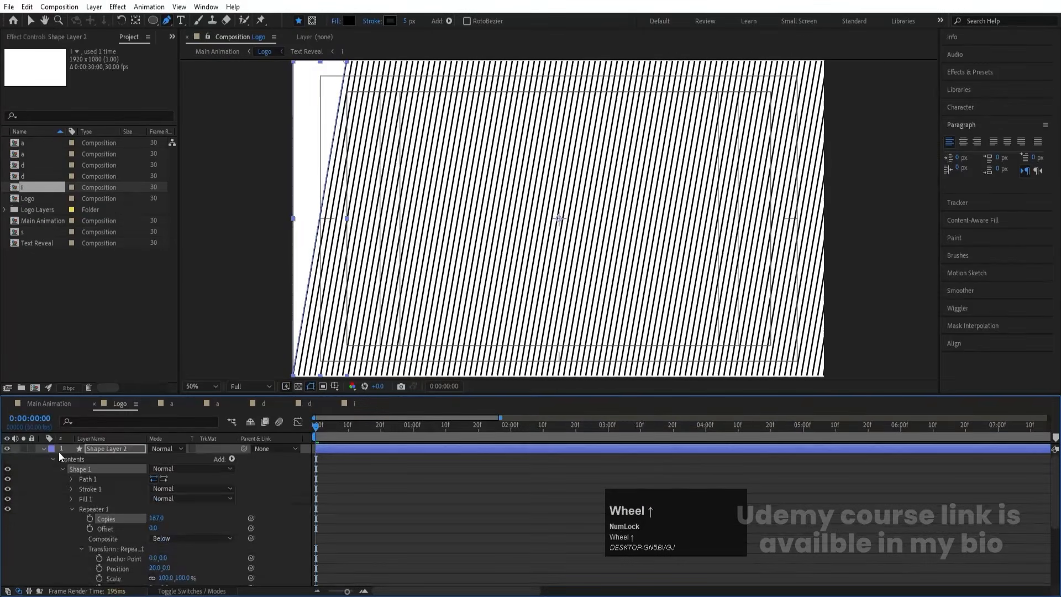
left_click(46, 449)
- Create a white (FFFFFF) solid and place it directly beneath the slanted lines layer
left_click(110, 542)
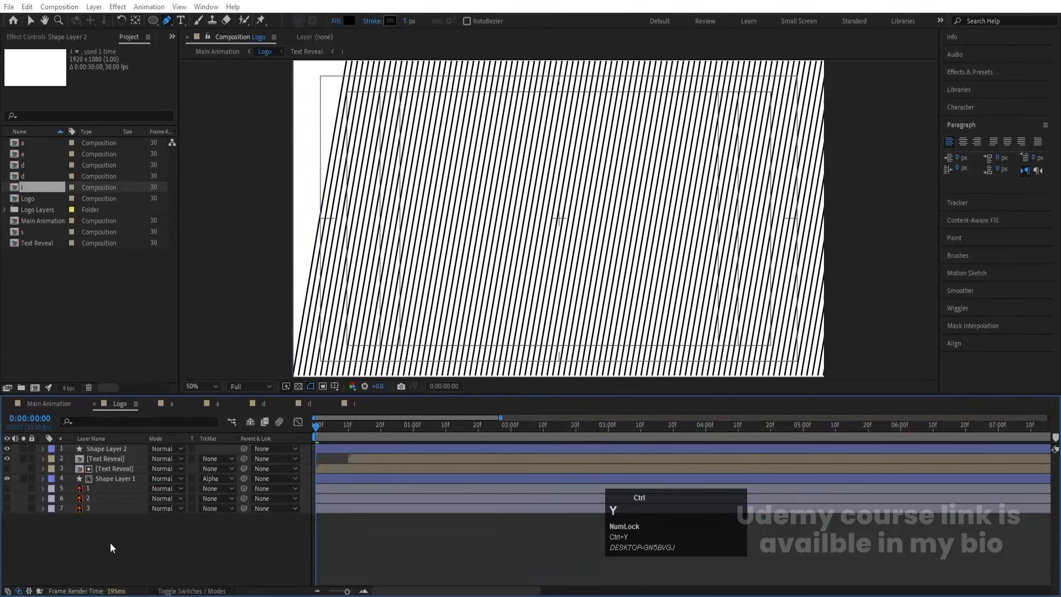
key("ctrl+y")
left_click(292, 328)
left_click_drag(230, 327, 148, 160)
key("Return")
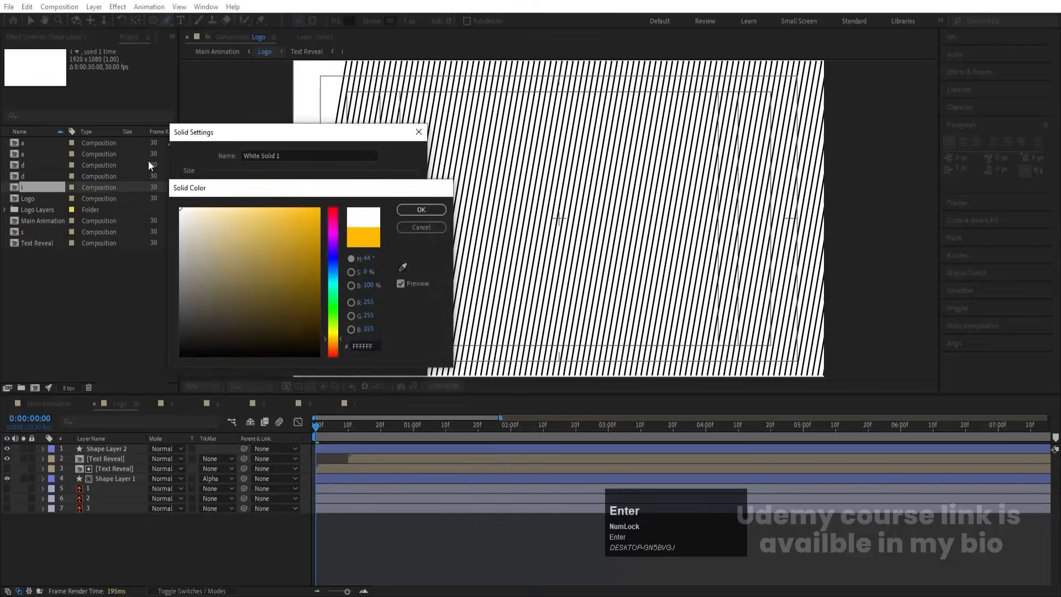
key("Return")
left_click_drag(94, 446, 106, 460)
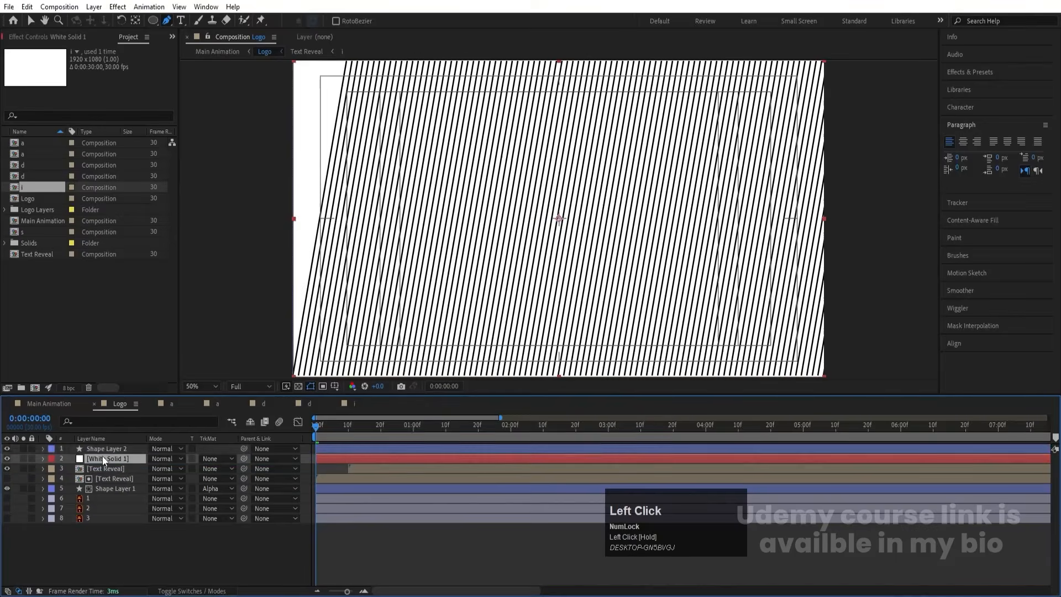
- Pre-compose the slanted lines layer and the white solid together as "lines\"
left_click(95, 447, "shift")
key("ctrl+shift+c")
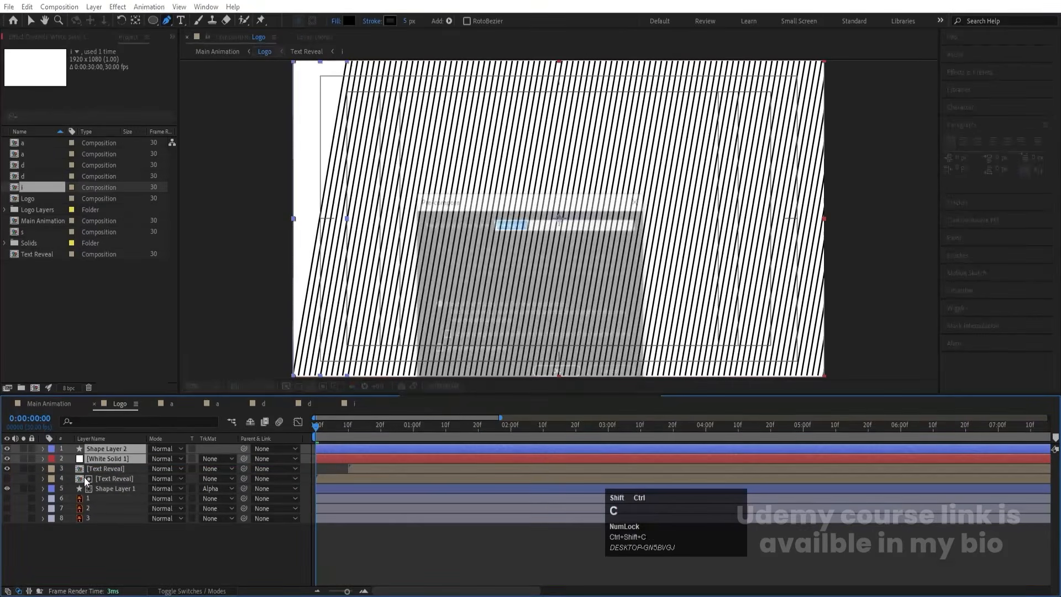
type("lines\\")
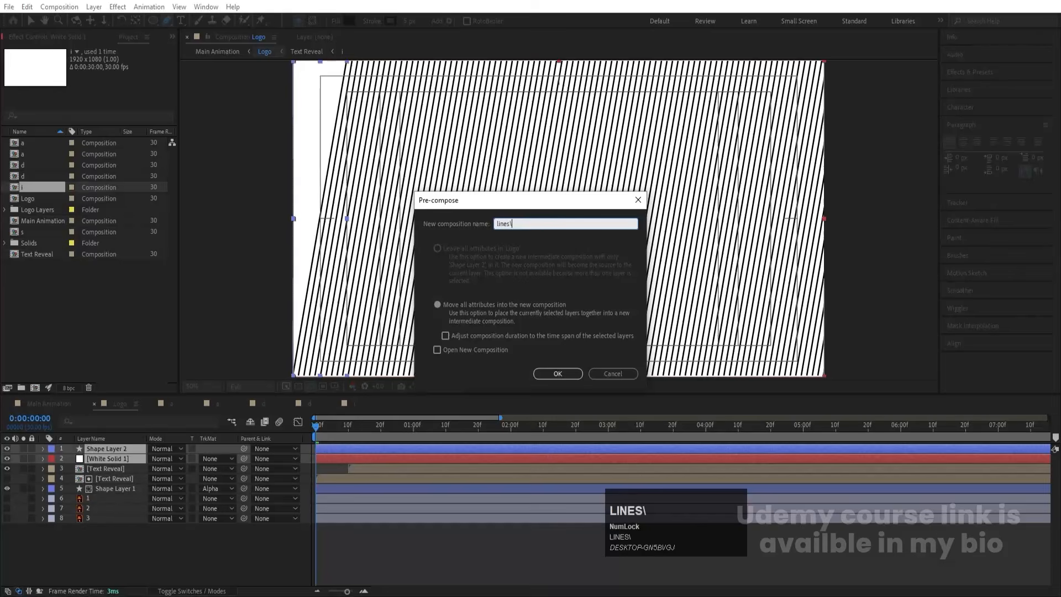
key("Return")
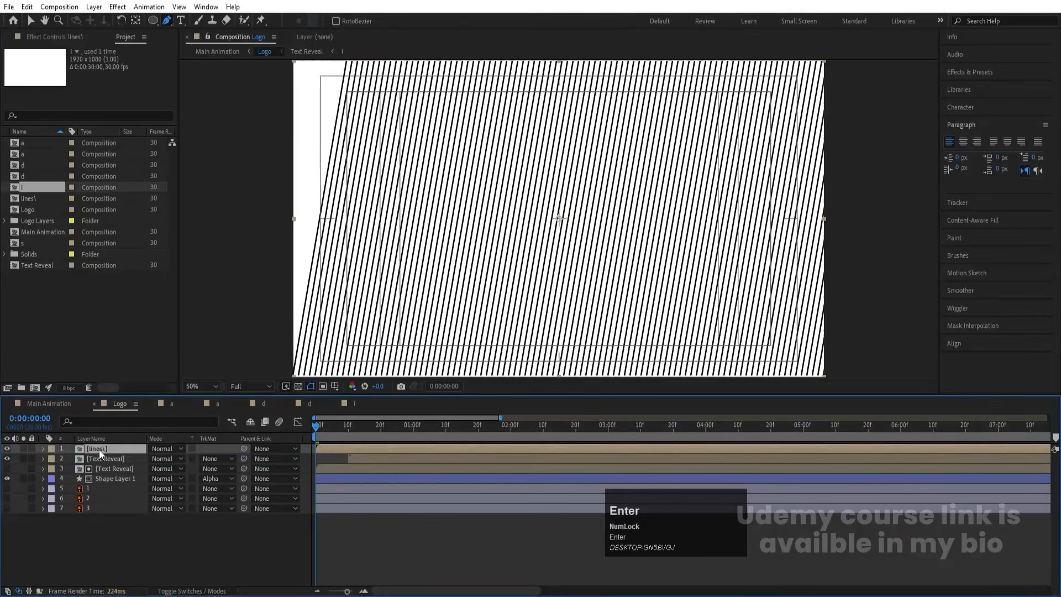
- Move the lines\ layer beneath the uppermost Text Reveal layer and make it start at frame 10
left_click_drag(99, 449, 107, 463)
key("=")
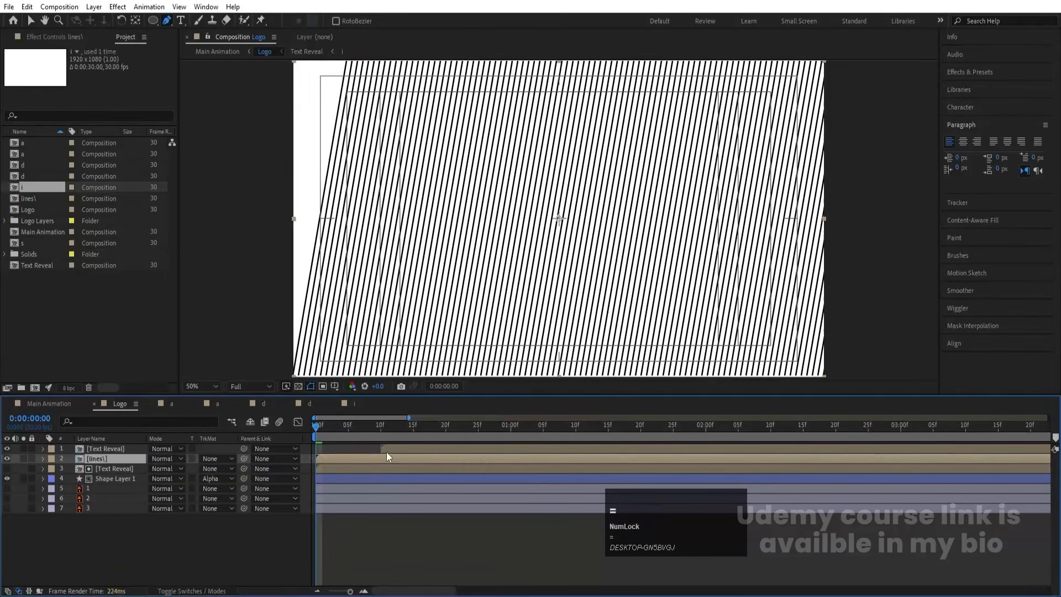
left_click(347, 426)
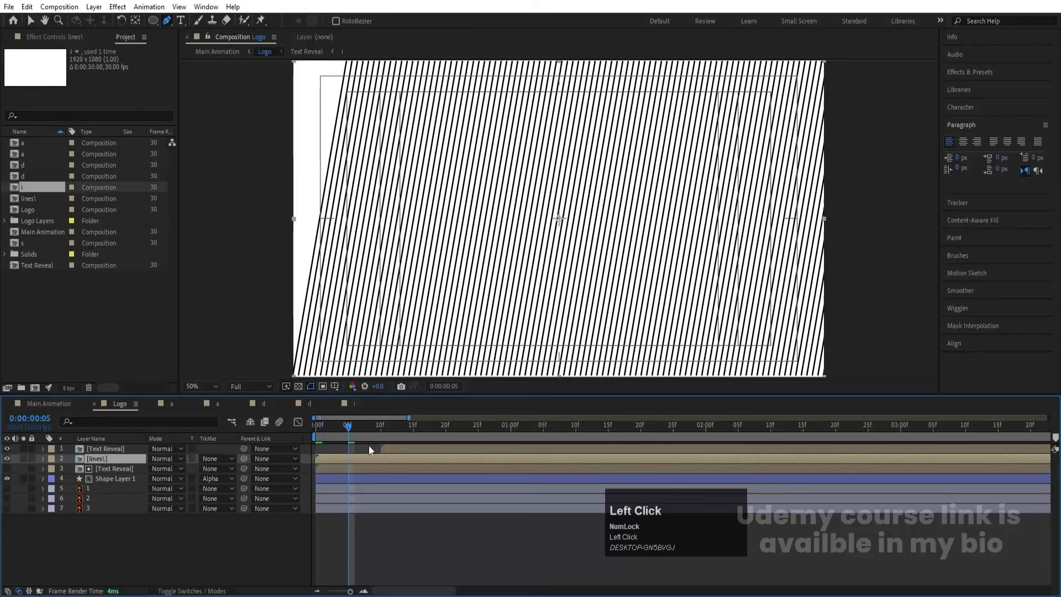
left_click(379, 427)
key("[")
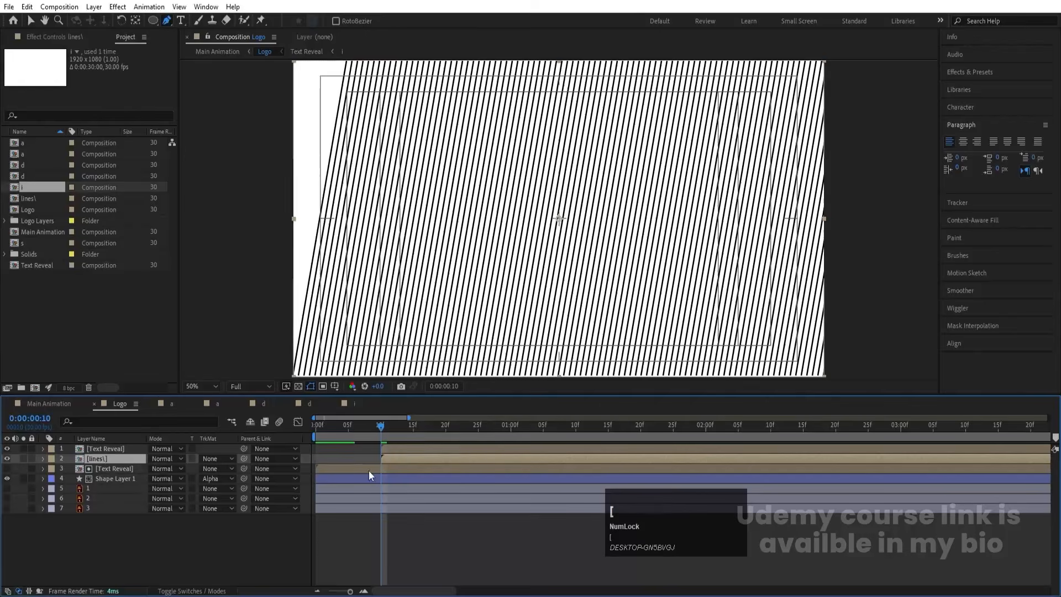
- Set the lines\ layer's track matte to Alpha, using the Text Reveal layer above it, and preview the lined reveal
left_click(210, 459)
left_click(237, 485)
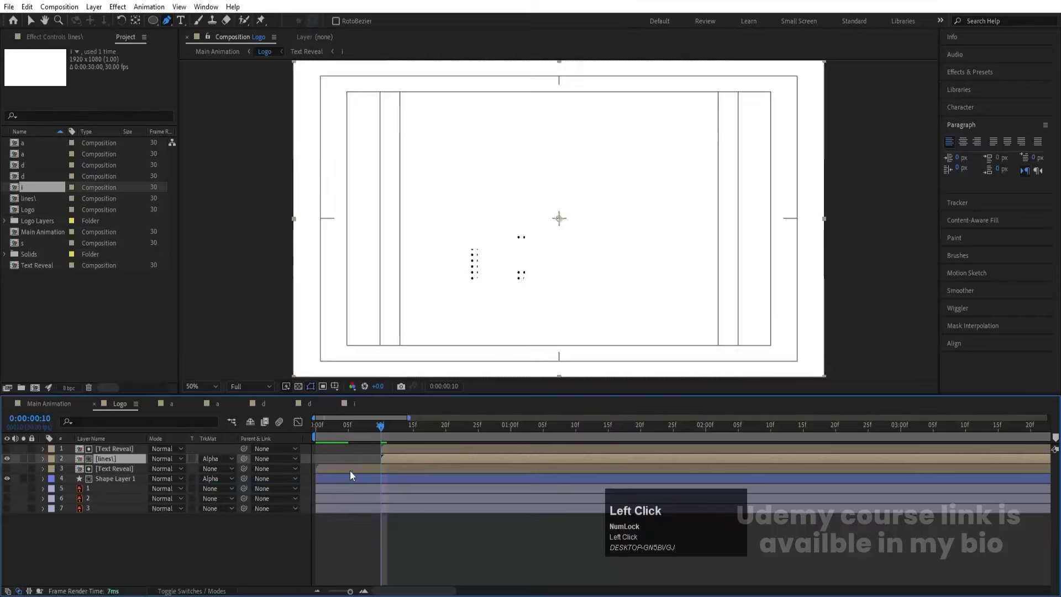
key("space")
key("space")
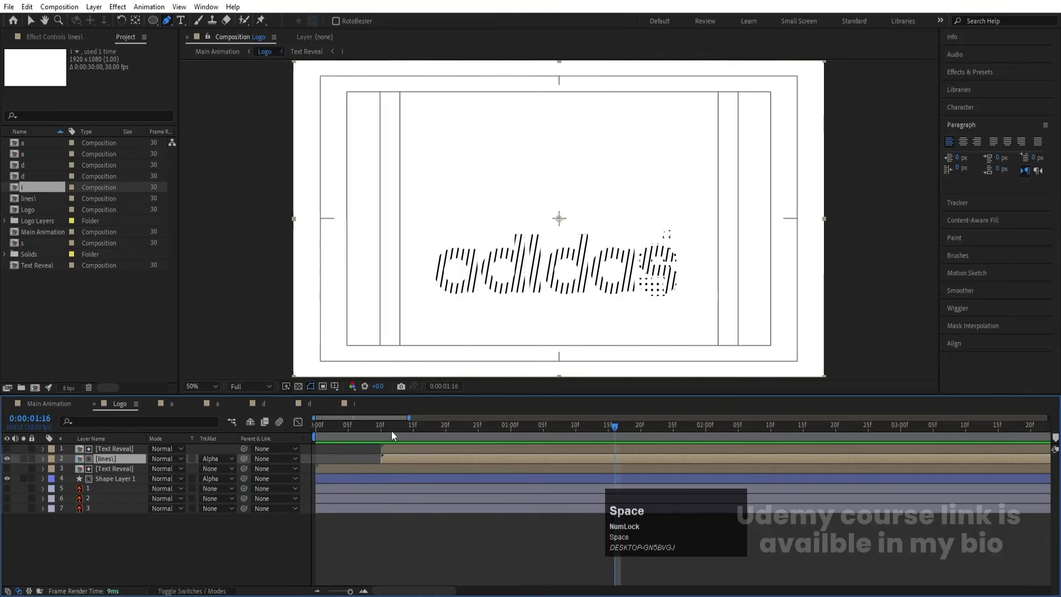
- Duplicate the uppermost Text Reveal layer, start the copy at frame 20 with visibility on, and preview the reveal from the first frame
left_click_drag(390, 429, 447, 438)
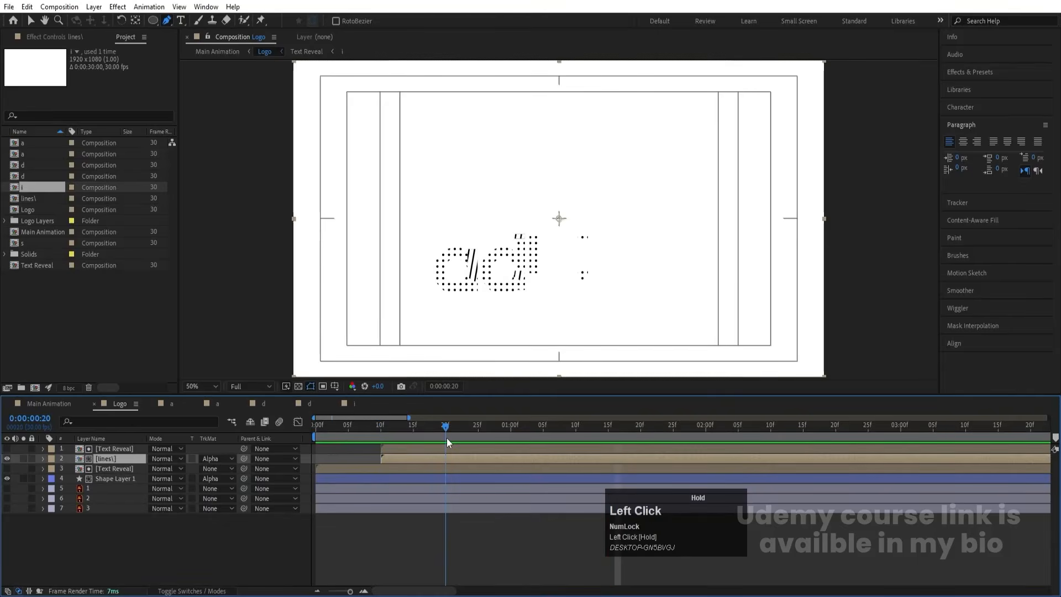
left_click(123, 449)
key("ctrl+d")
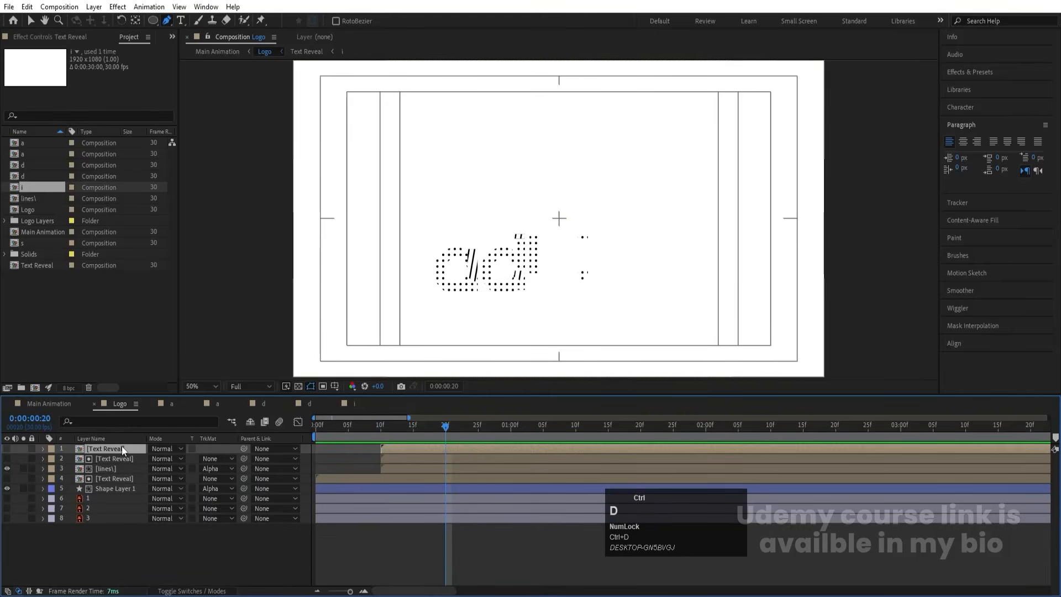
key("bracketleft")
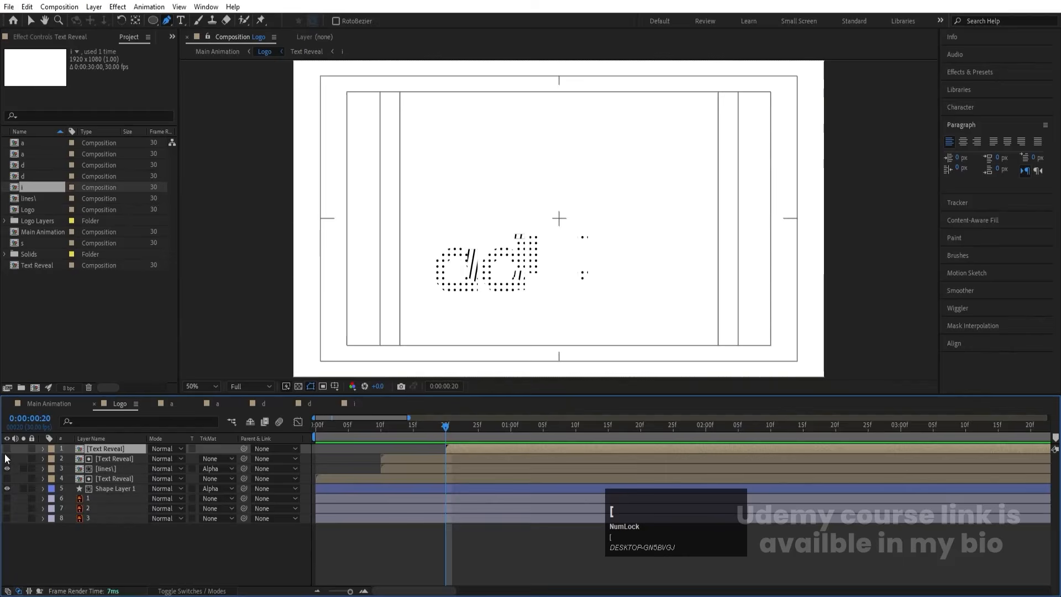
left_click(7, 449)
key("space")
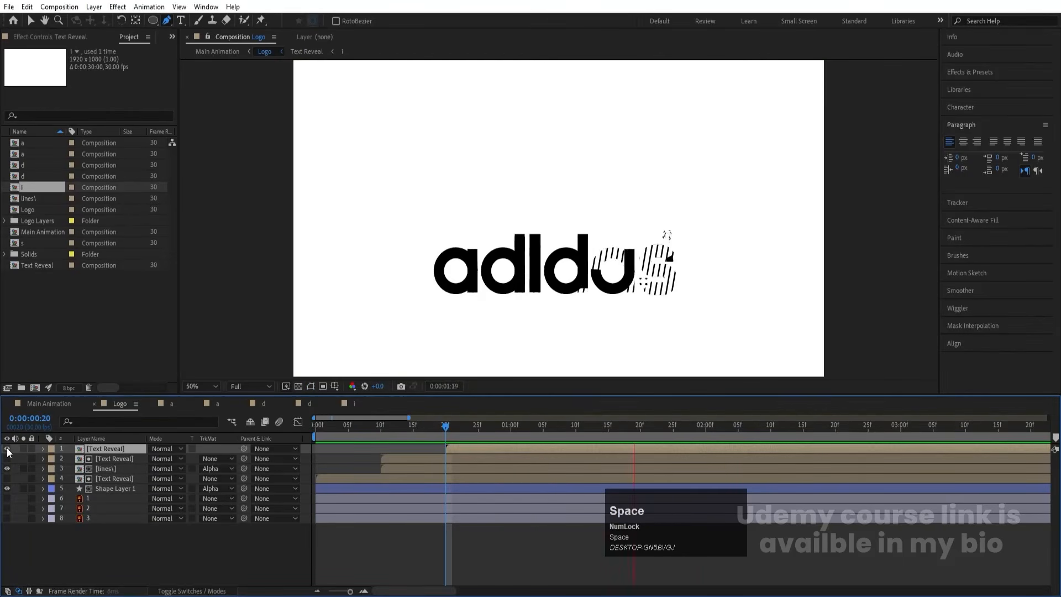
key("space")
left_click(311, 434)
key("space")
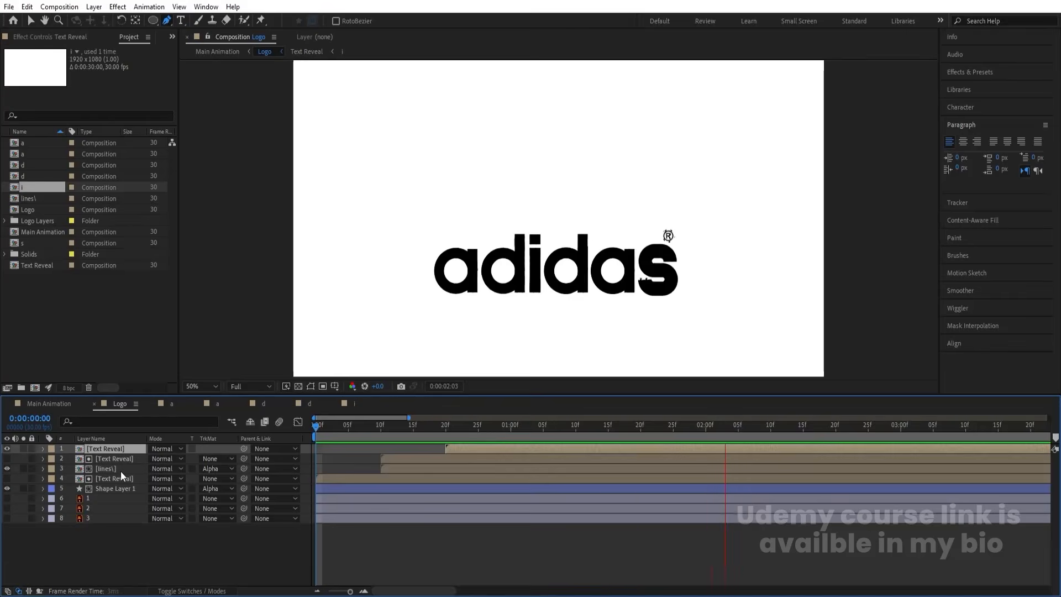
key("space")
left_click(313, 434)
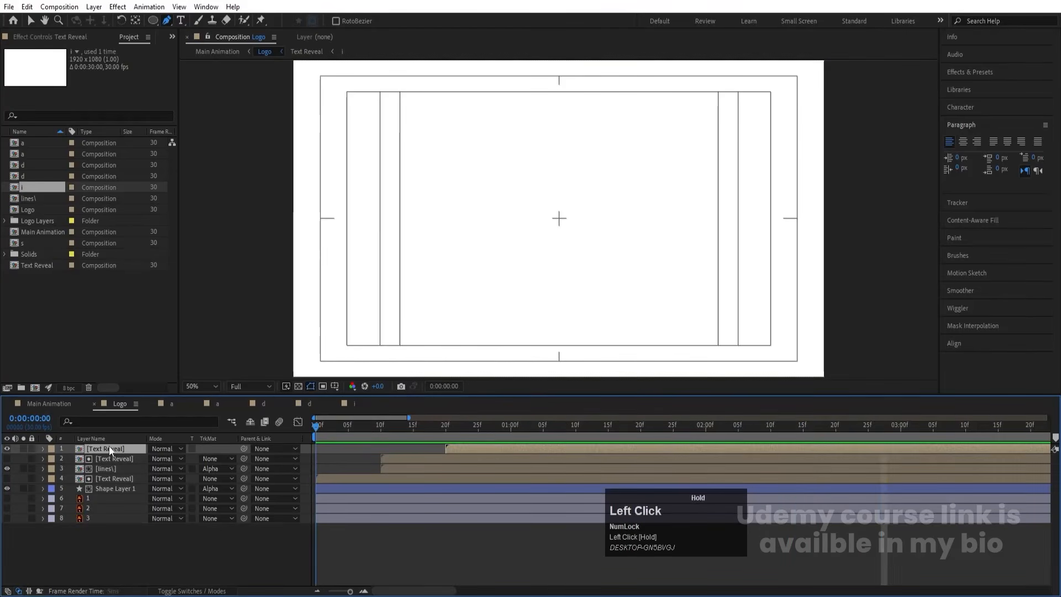
- Turn on the visibility of the three logo stripe layers 1, 2 and 3
left_click(94, 499)
left_click(95, 518, "shift")
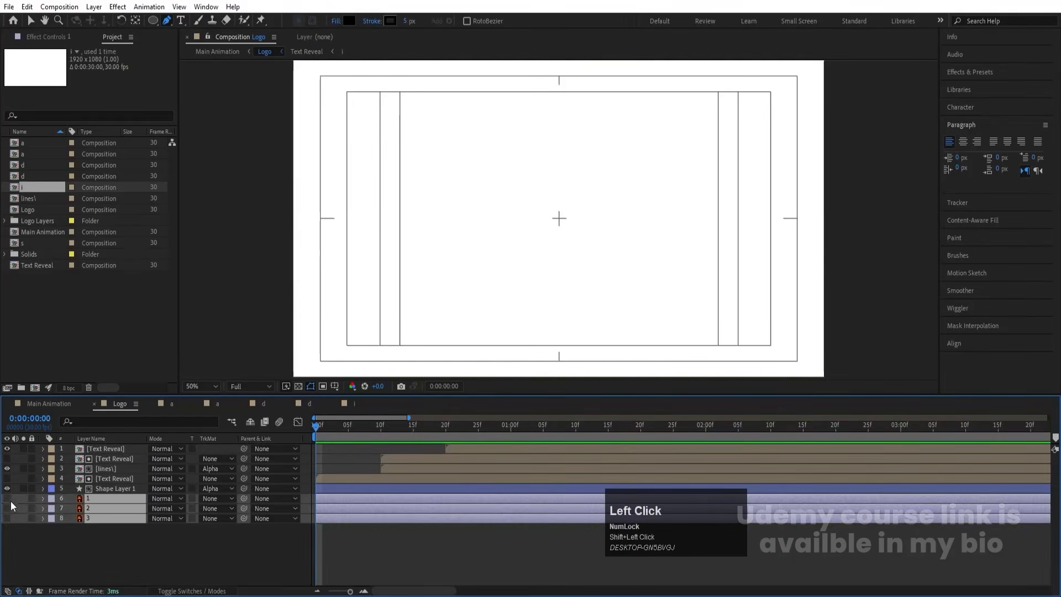
left_click_drag(8, 499, 8, 518)
left_click(185, 549)
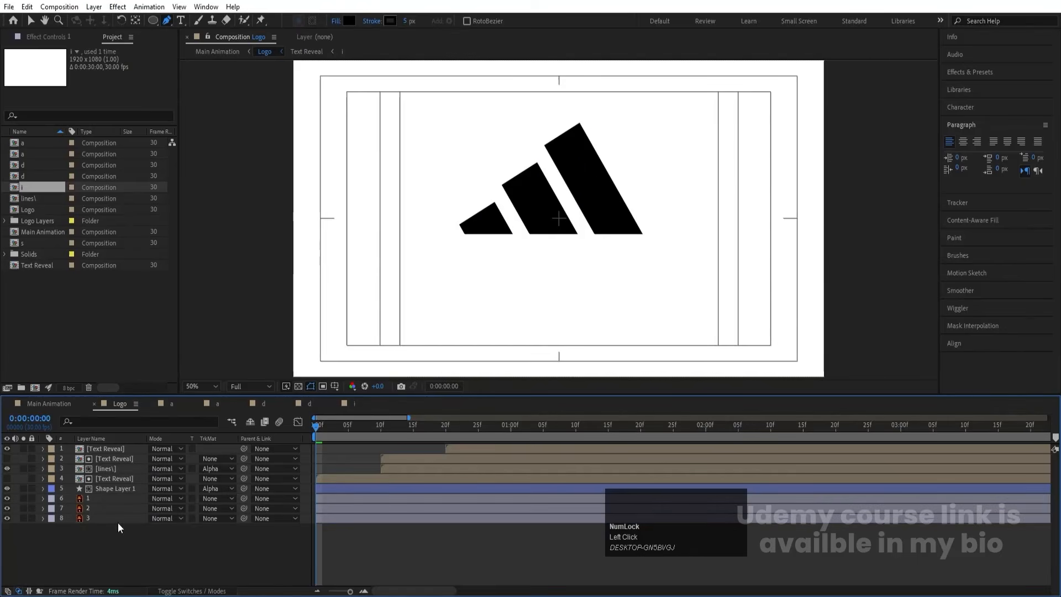
- Duplicate stripe layer 1 and set the original's track matte to Alpha, using the copy above it
left_click(90, 497)
left_click(91, 496)
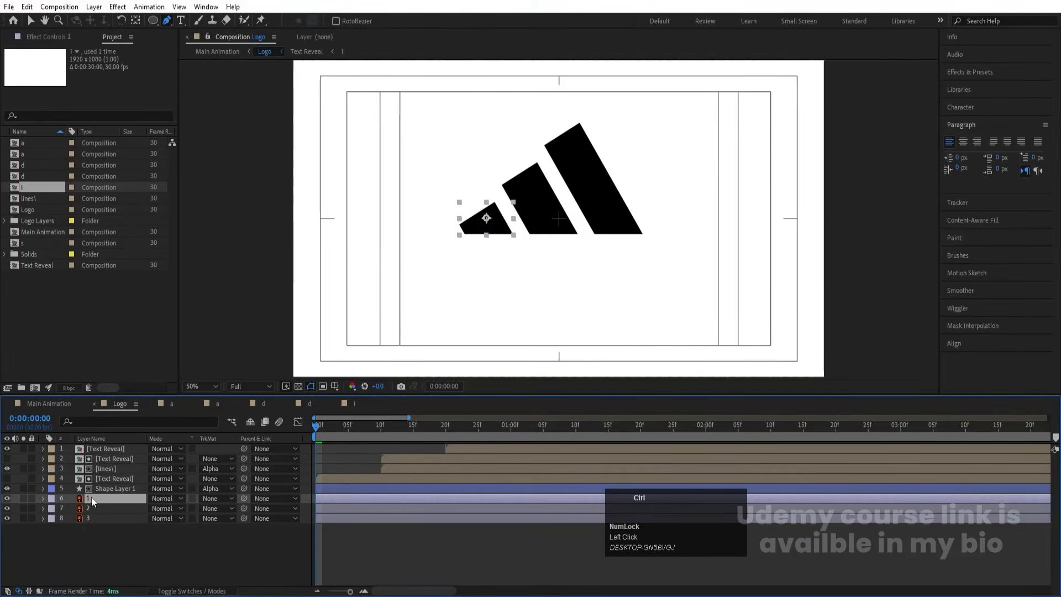
key("ctrl+d")
left_click(208, 508)
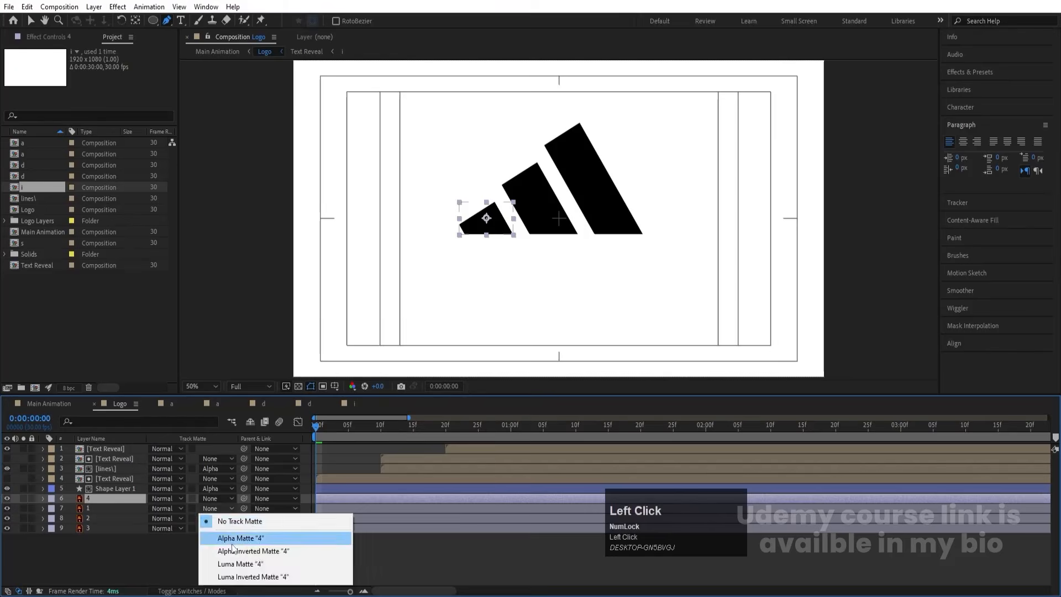
left_click(225, 538)
- Duplicate stripe layer 2 and set the original's track matte to Alpha, using its copy directly above
left_click(95, 518)
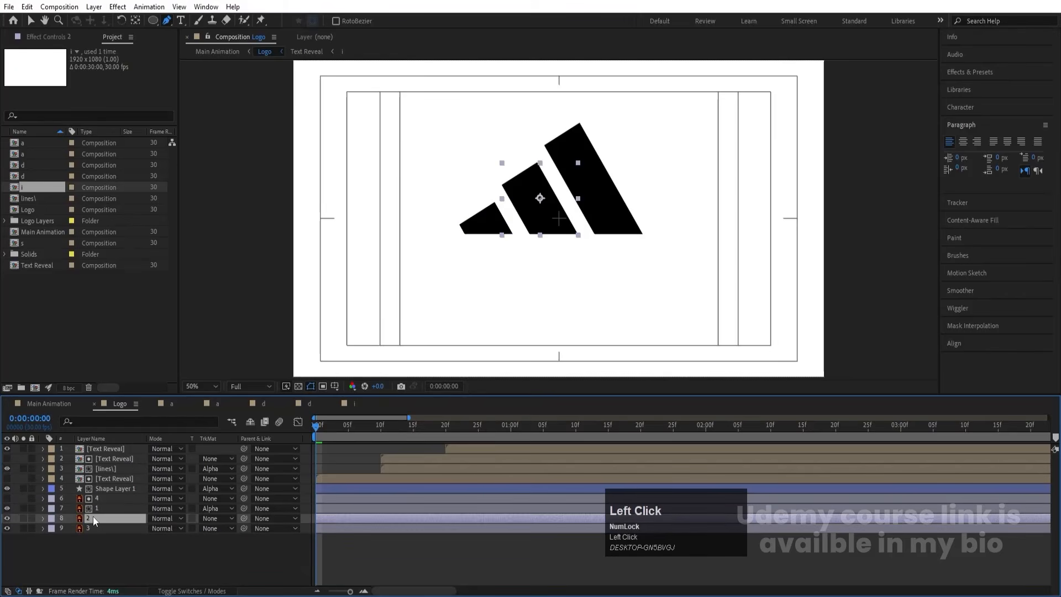
key("ctrl+d")
left_click(207, 529)
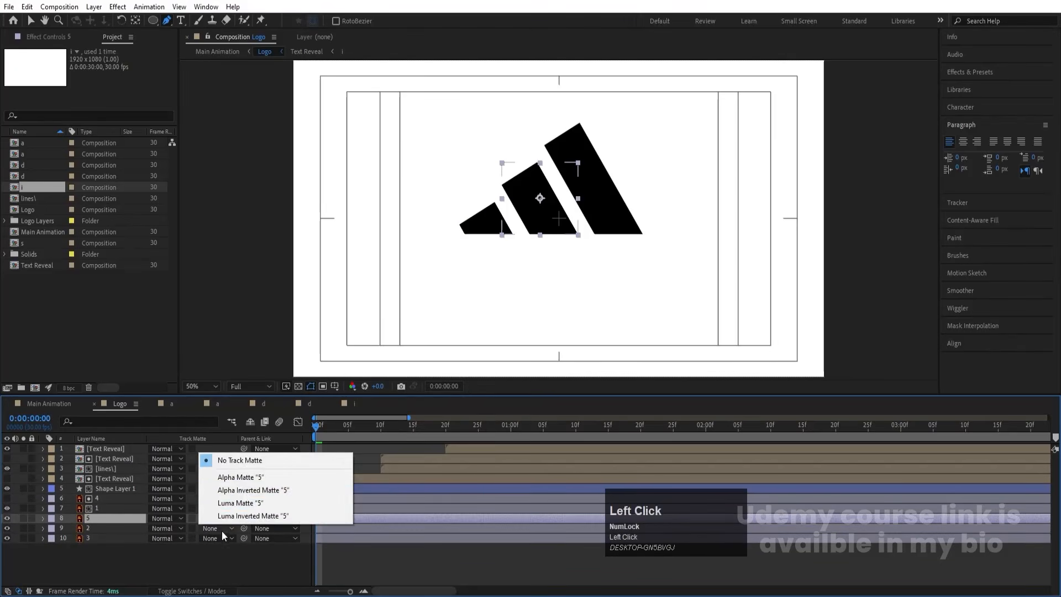
left_click(243, 480)
- Duplicate stripe layer 3 and set the original's track matte to Alpha, using its copy directly above
left_click(122, 538)
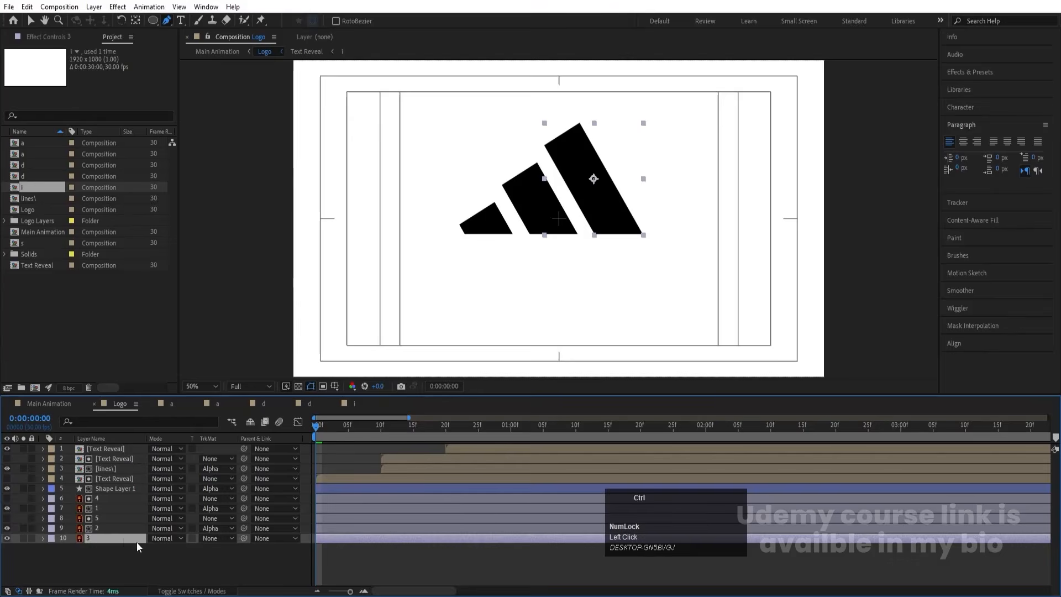
key("ctrl+d")
left_click(217, 548)
left_click(226, 498)
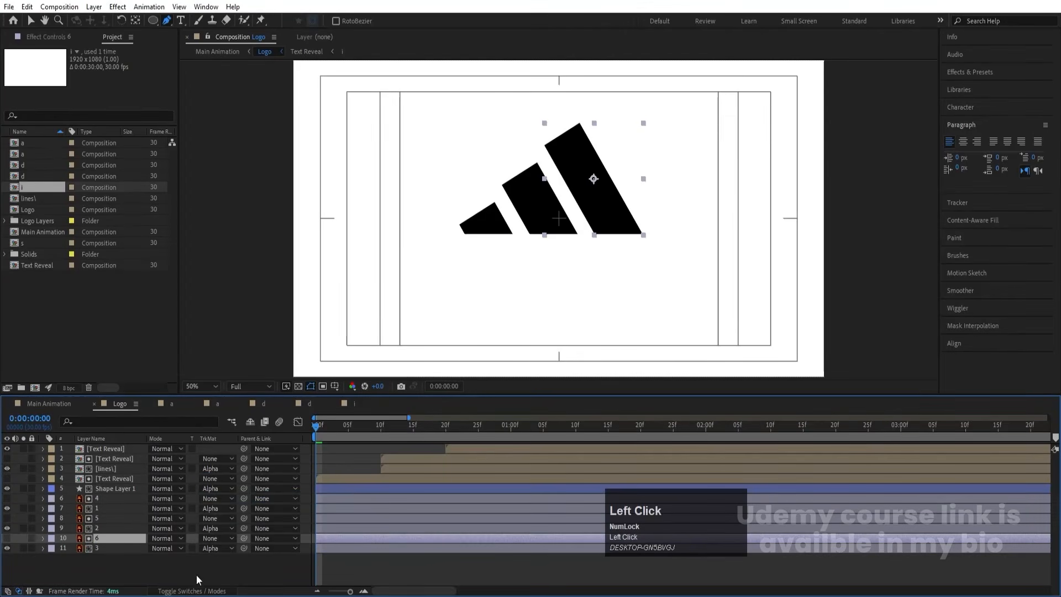
- Pre-compose the Shape Layer 1, lines and Text Reveal layers into a new composition named Text Animation
left_click(106, 487)
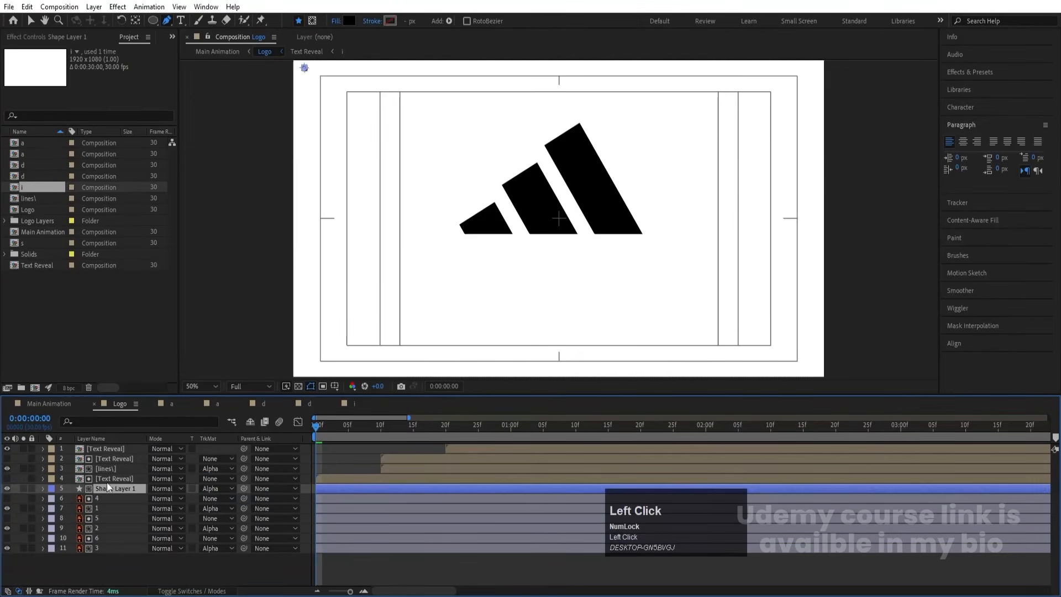
left_click(101, 448, "shift")
key("ctrl+shift+c")
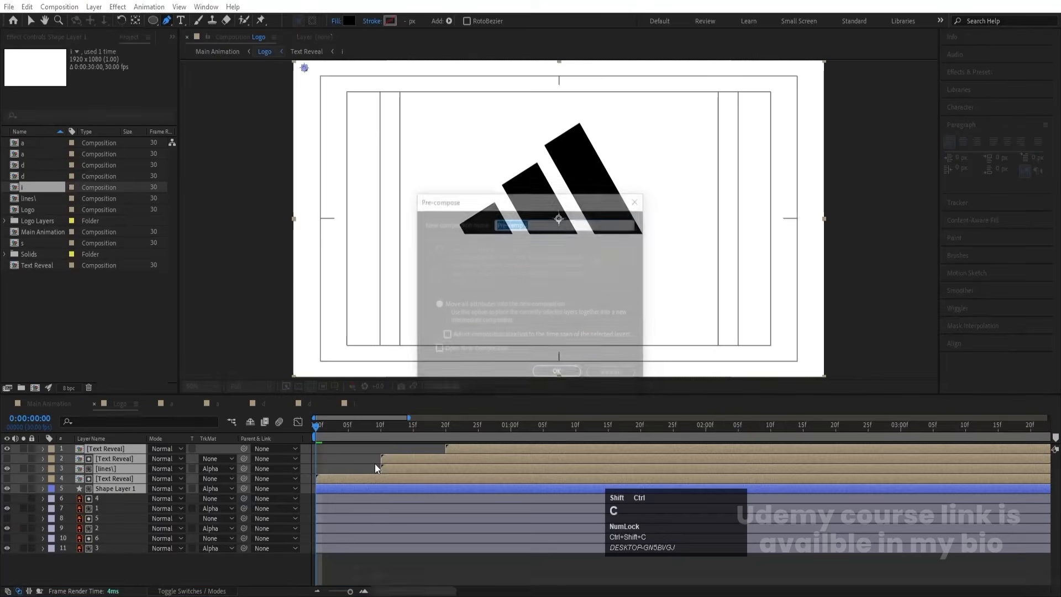
type("Text Ani")
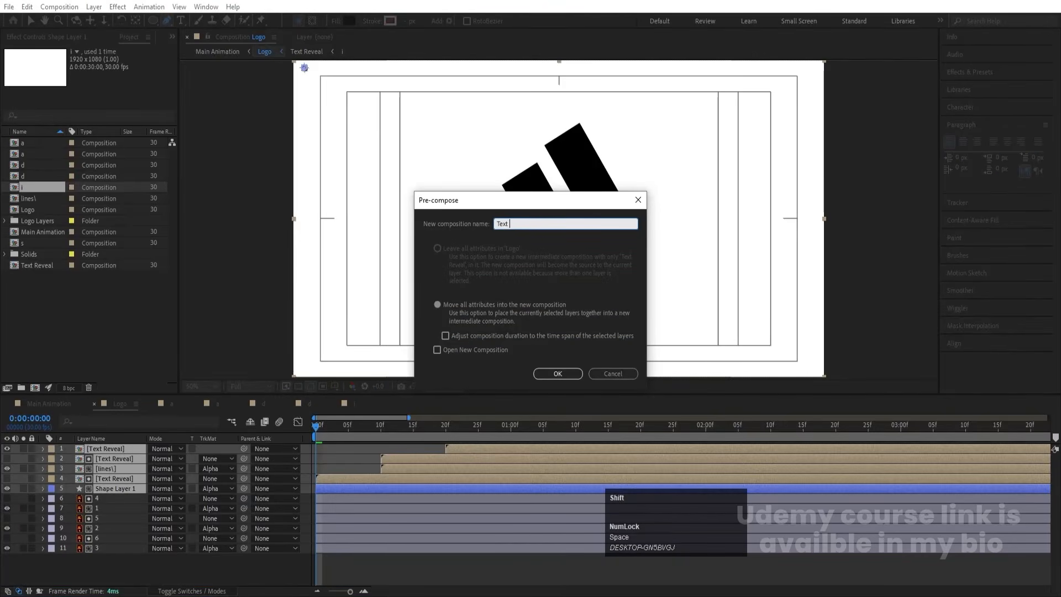
key("BackSpace")
key("BackSpace")
key("BackSpace")
key("BackSpace")
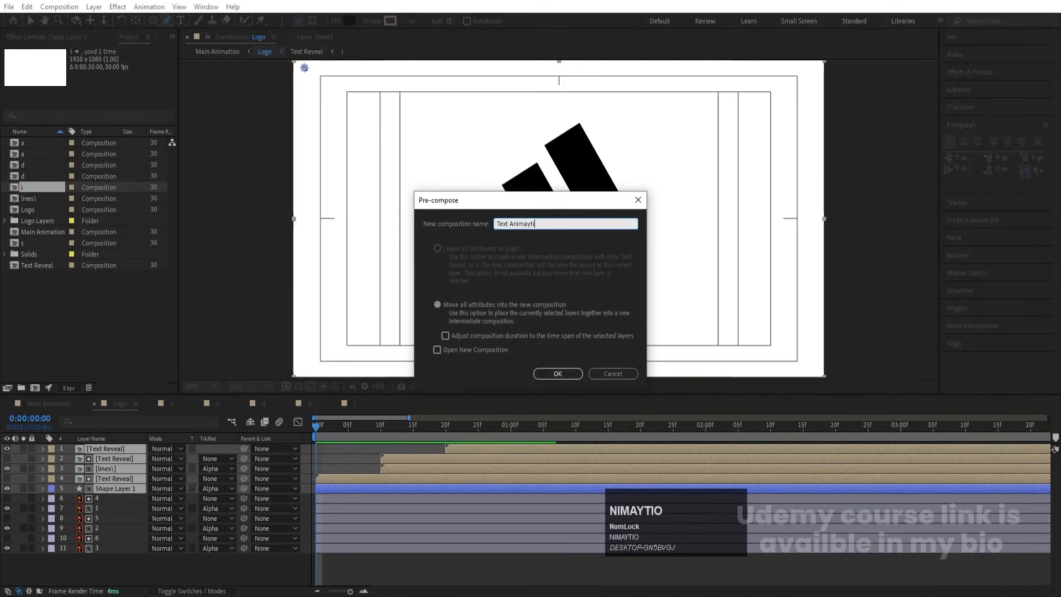
type("tion")
key("Return")
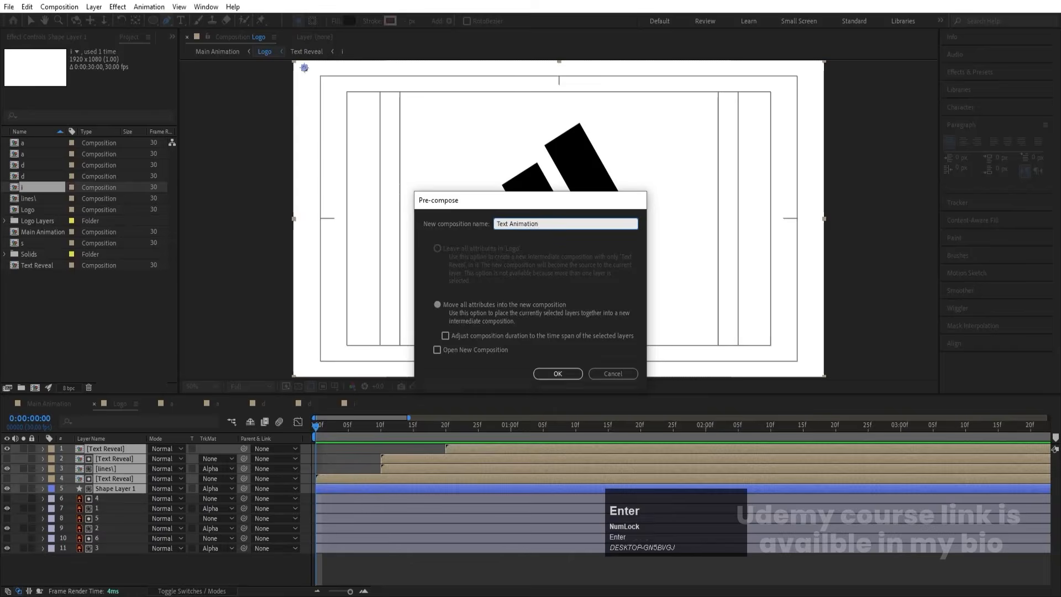
- Enable Collapse Transformations on the Text Animation layer, turn off its visibility, and preview the composition
key("F4")
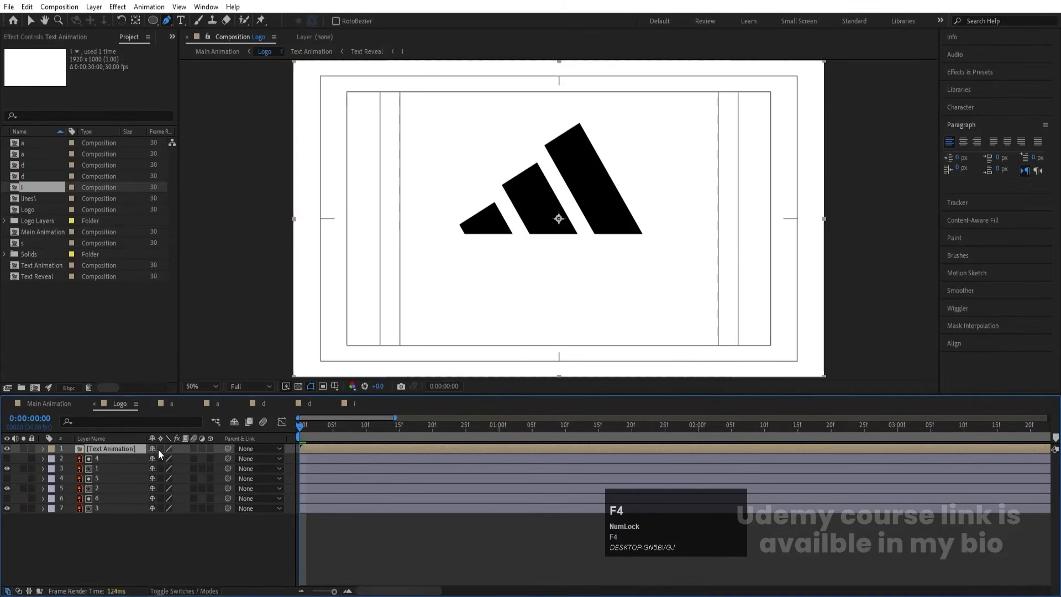
left_click(168, 556)
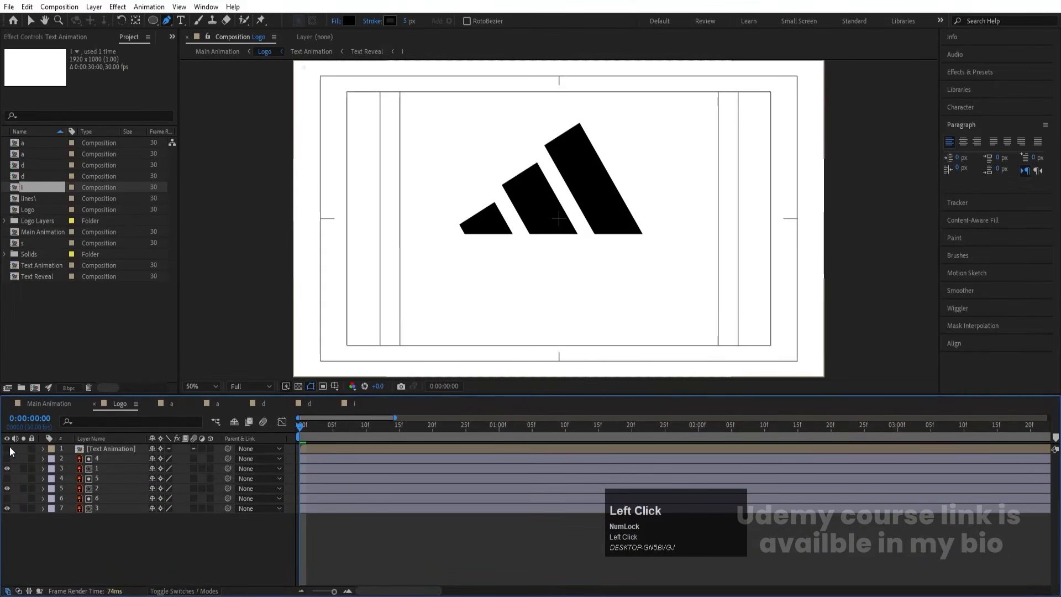
key("space")
key("space")
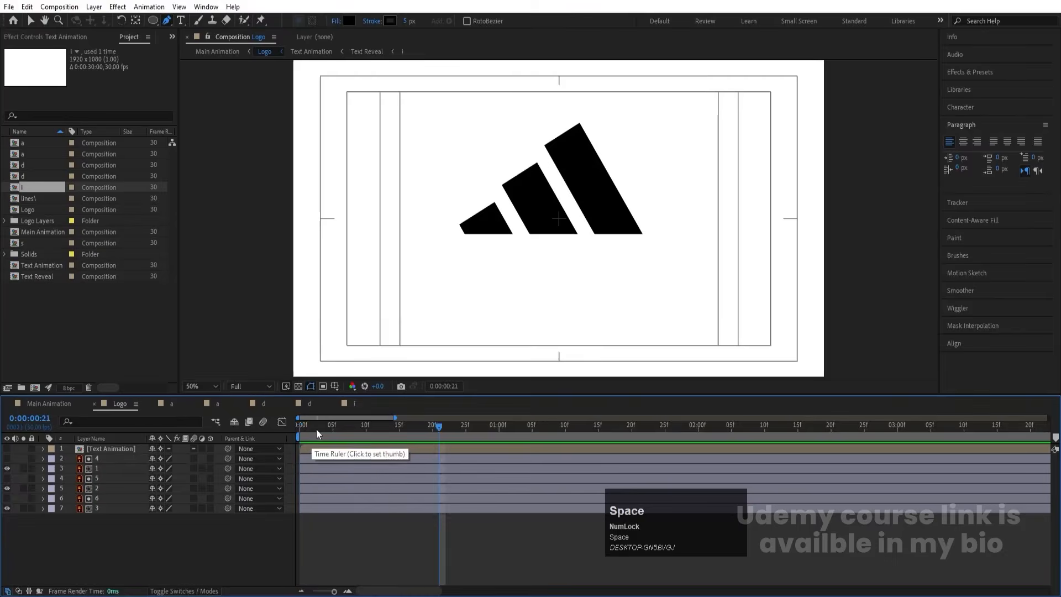
- Add Position keyframes to stripe layers 1, 2 and 3 at frame 0 and at 1 second, returning to the first frame
left_click(301, 427)
left_click(98, 469)
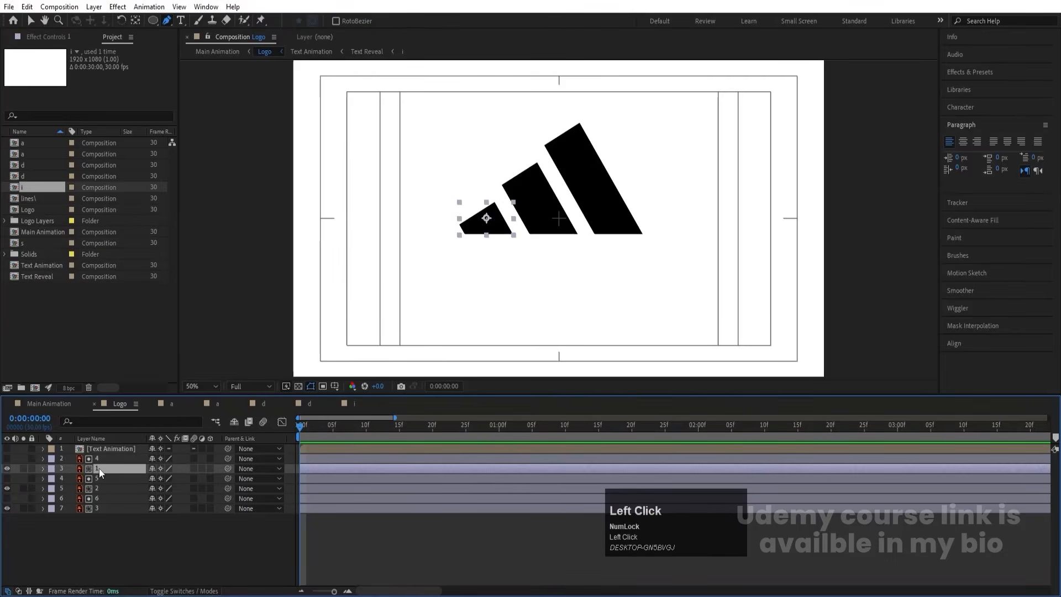
left_click(98, 487, "ctrl")
left_click(98, 508, "ctrl")
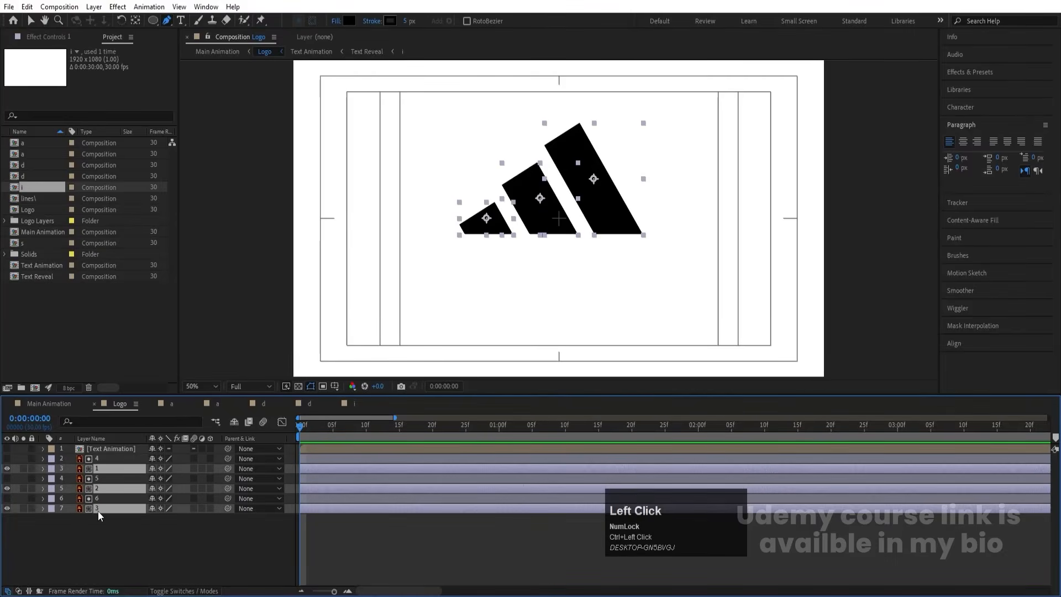
key("p")
left_click(69, 479)
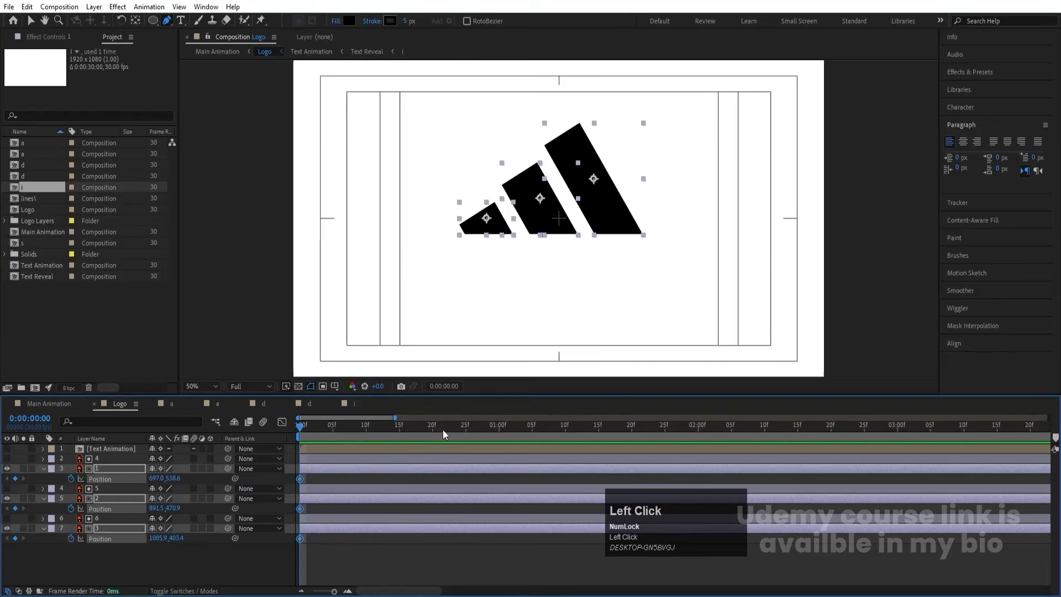
left_click(499, 428)
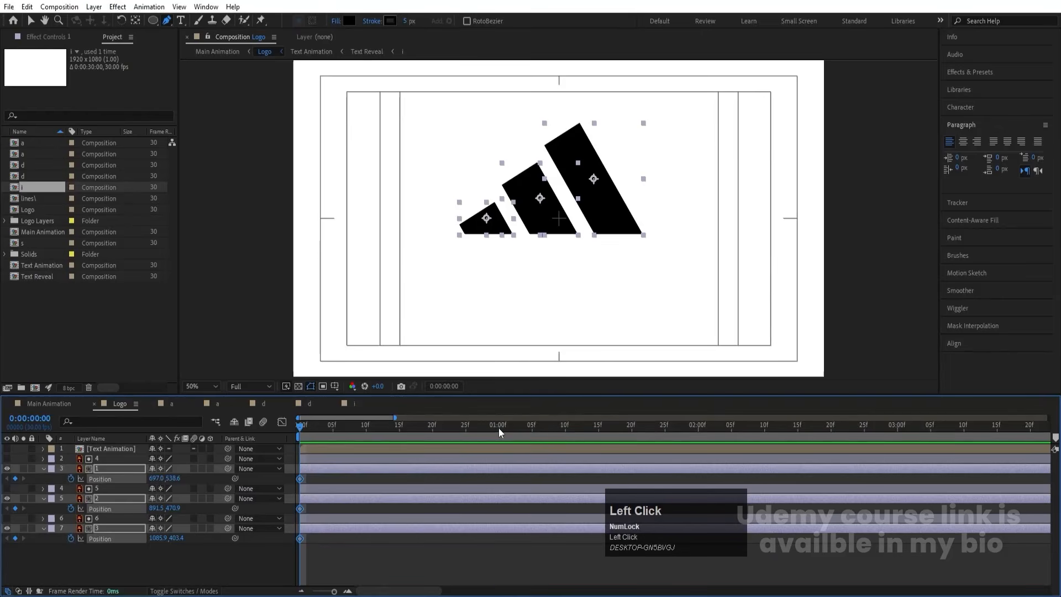
left_click(15, 479)
key("j")
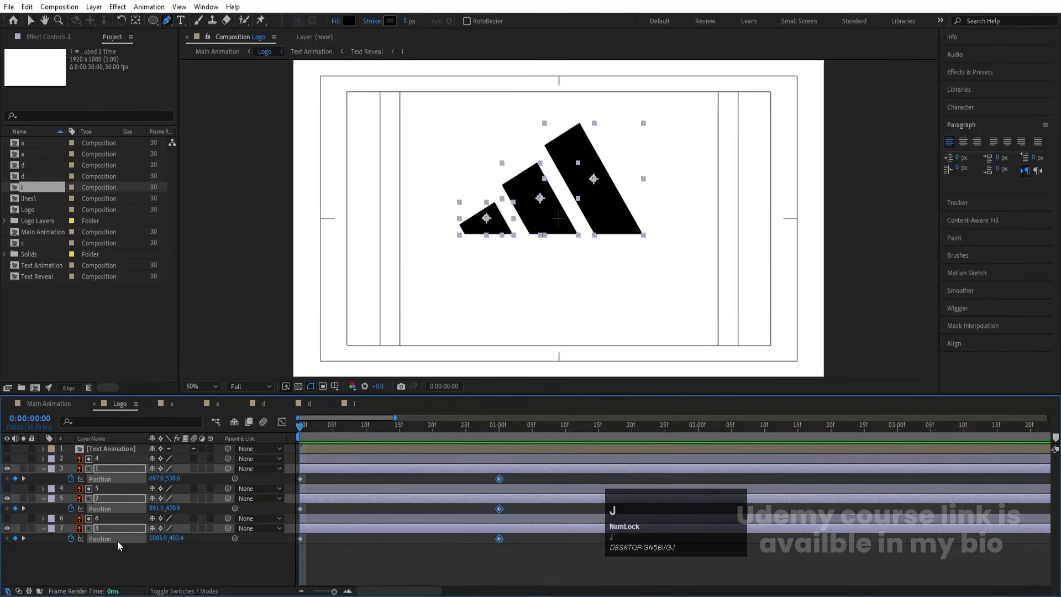
left_click(148, 562)
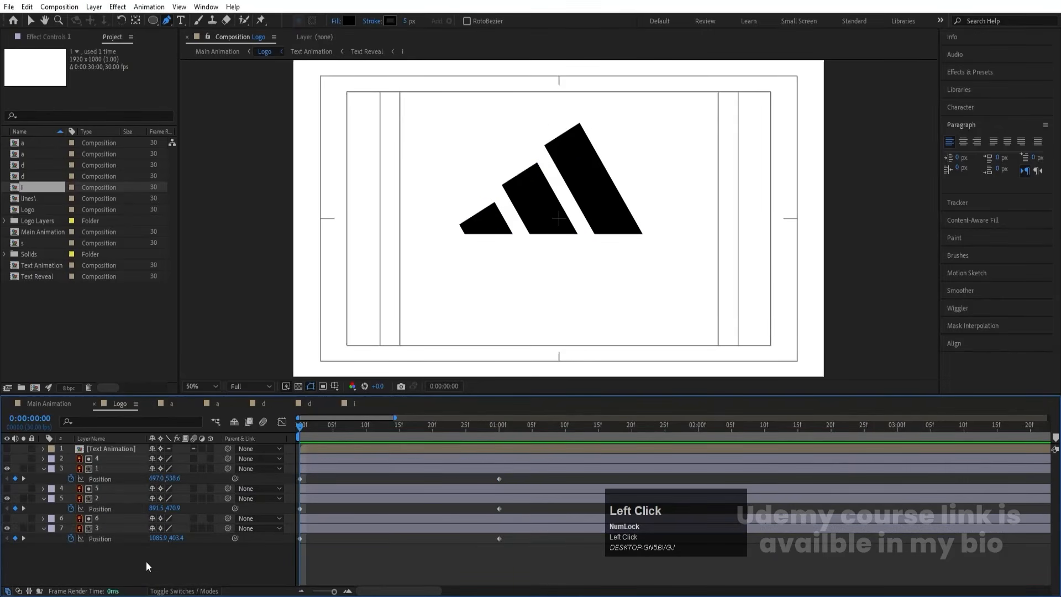
- Try to move stripe 1 diagonally down and right out of its matte at the first frame
left_click(104, 469)
scroll(499, 214, "up", 4)
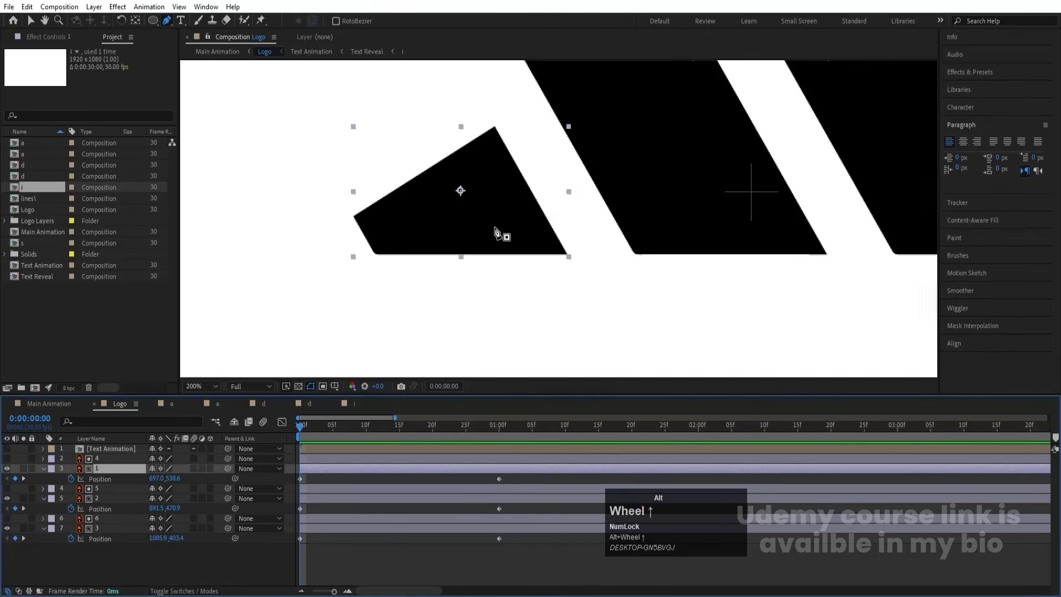
key("v")
left_click_drag(494, 204, 563, 311)
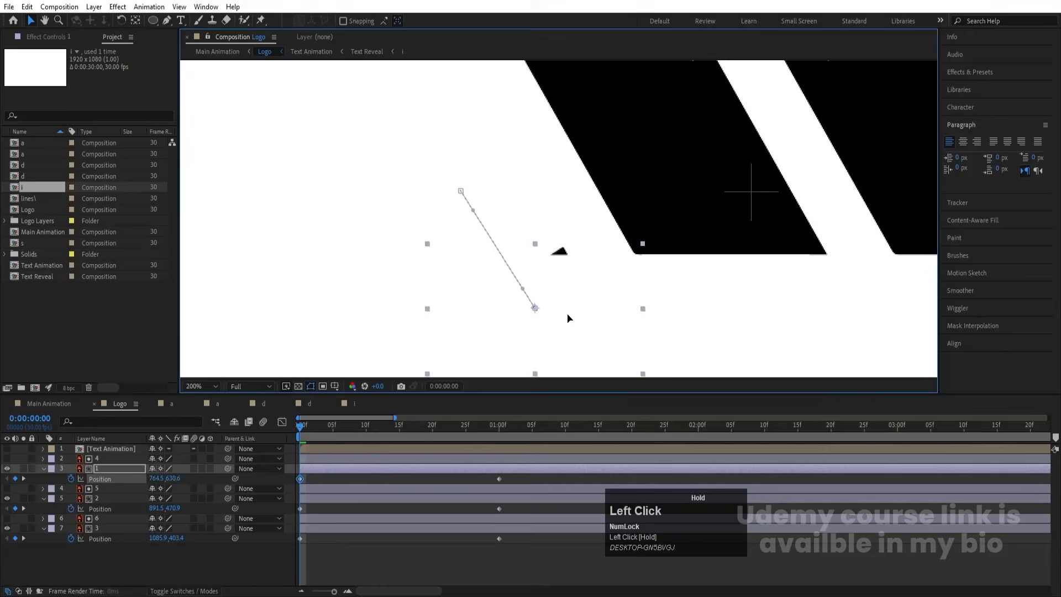
key("ctrl+z")
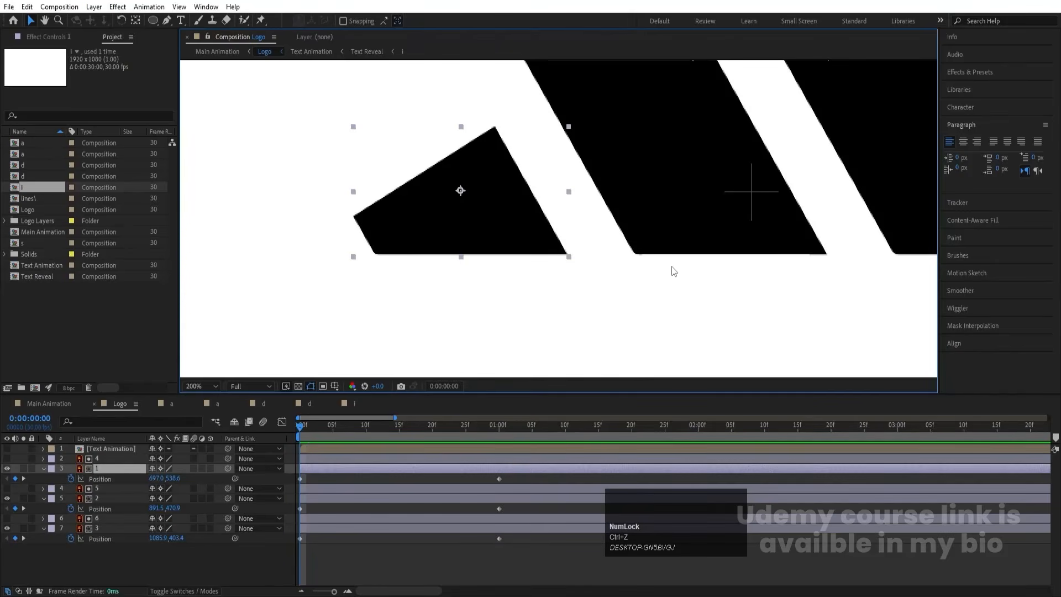
- Show the rulers and place a vertical and a horizontal guide through stripe 1's lower-right corner
key("ctrl+r")
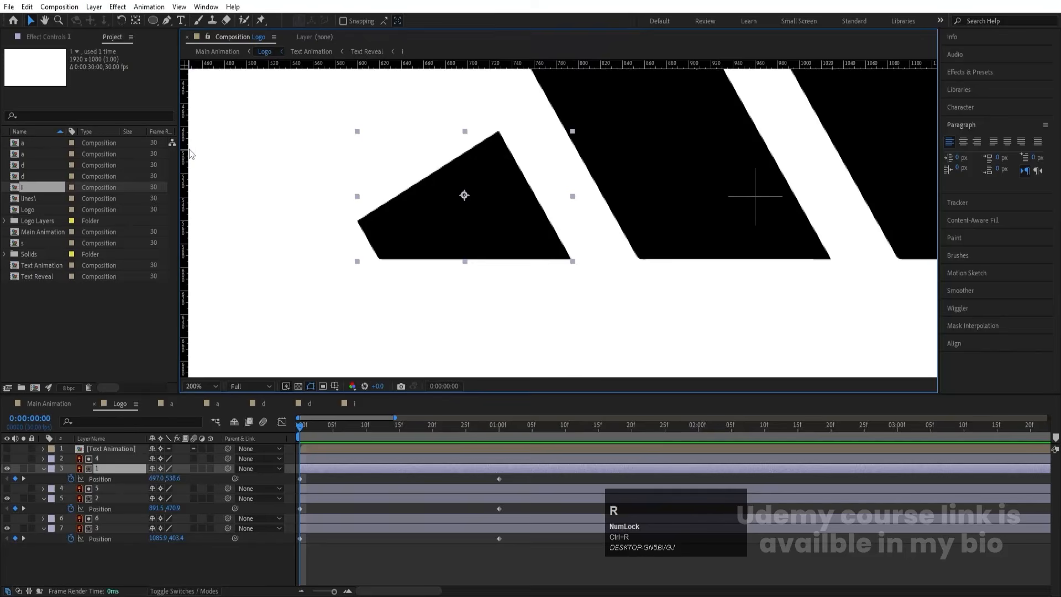
left_click_drag(186, 147, 570, 210)
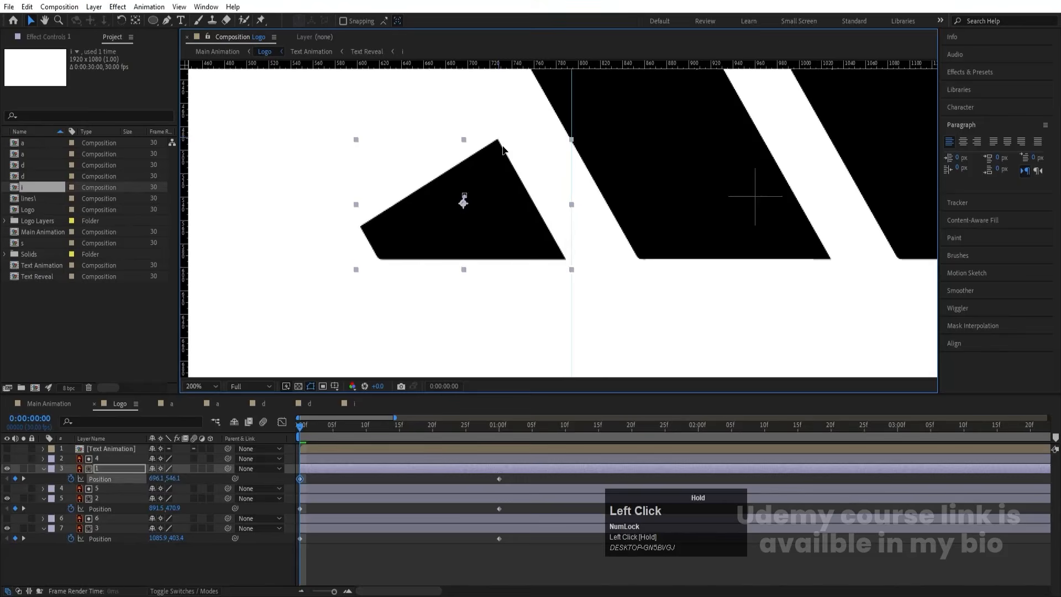
left_click_drag(465, 195, 508, 262)
key("ctrl+z")
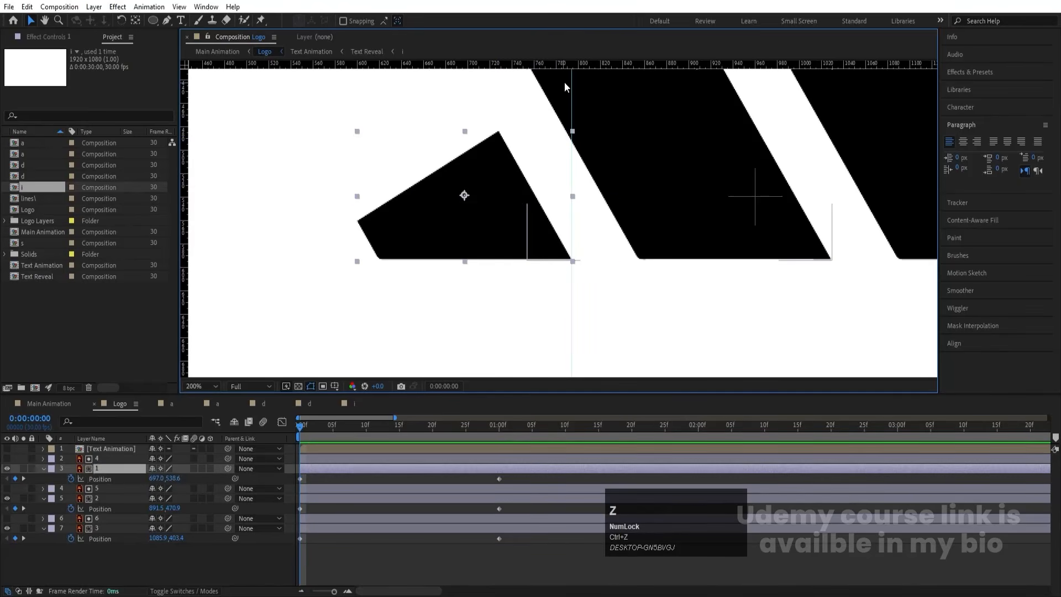
left_click_drag(554, 65, 600, 259)
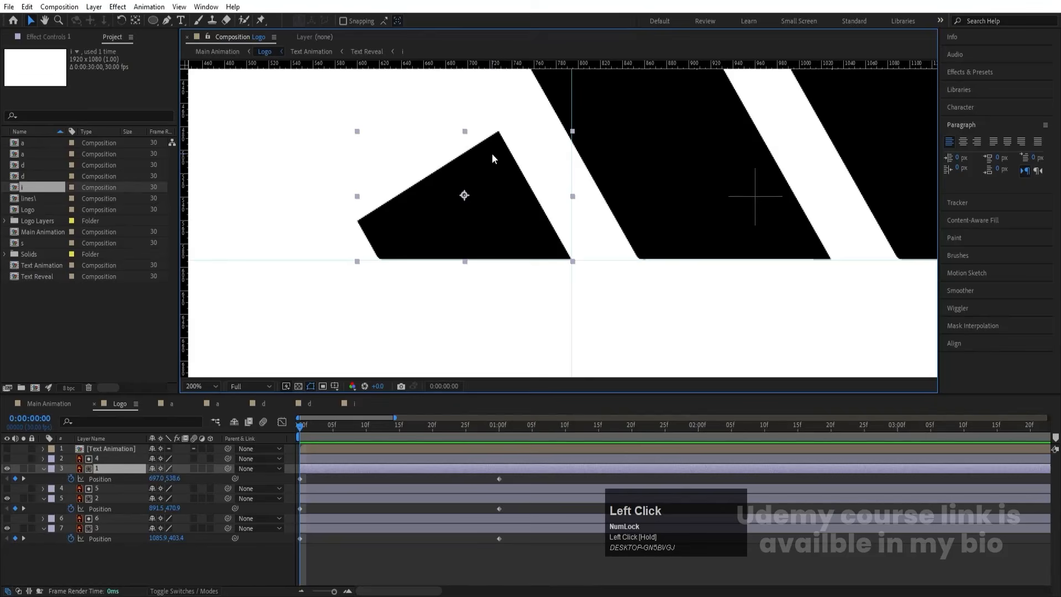
- Move stripe 1 diagonally out of its matte at frame 0, to about 777.5, 639.6, and preview its reveal
left_click_drag(491, 154, 579, 274)
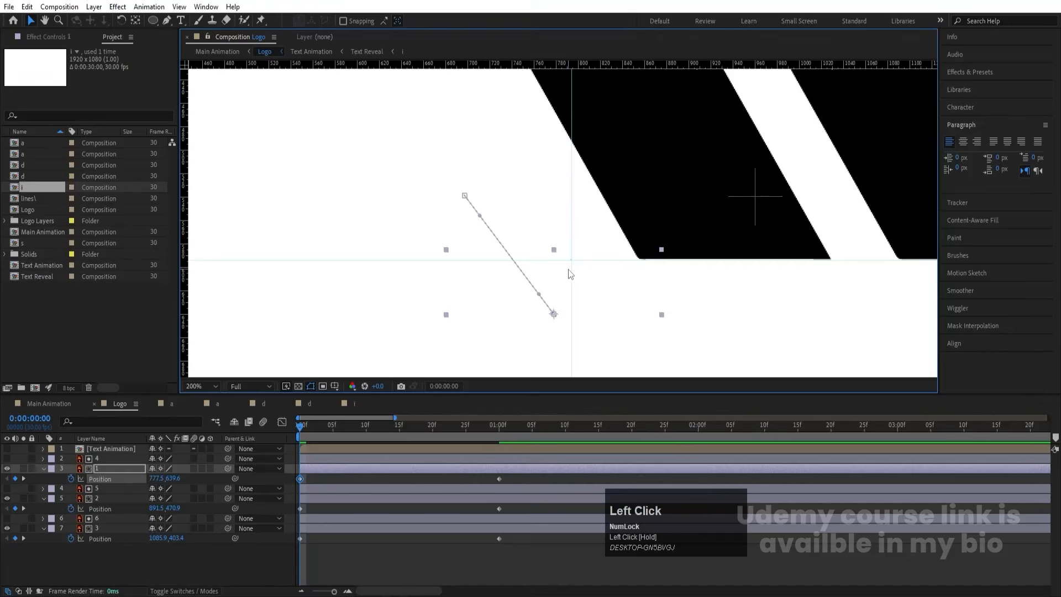
scroll(604, 271, "down", 1)
left_click_drag(732, 280, 595, 297)
key("space")
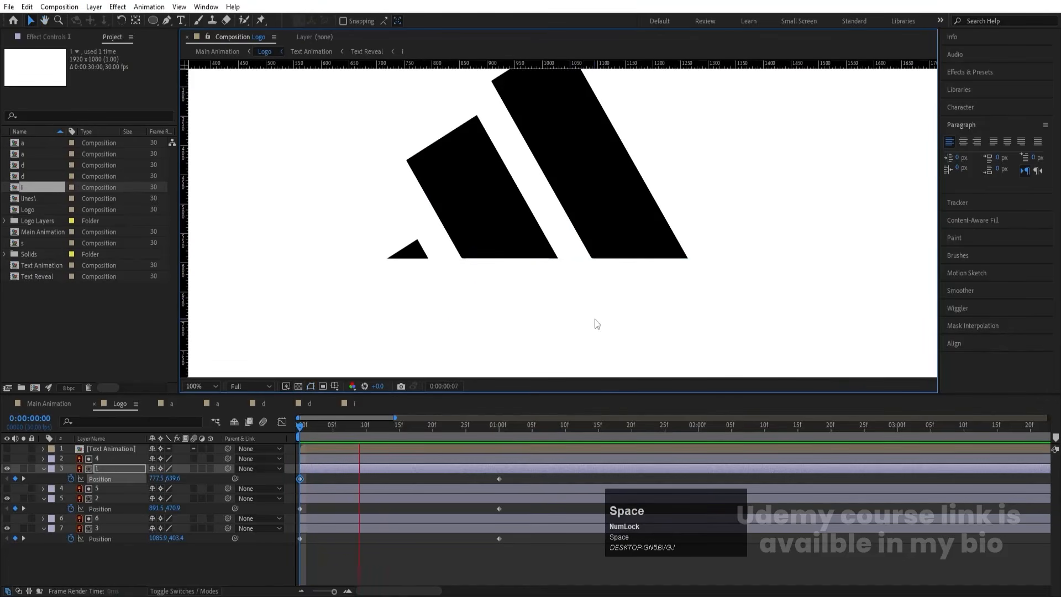
key("space")
left_click_drag(327, 432, 274, 430)
- Align the vertical guide with stripe 2's lower-right corner and move the stripe out of its matte at frame 0, to about 1085.5, 687.9
left_click(110, 499)
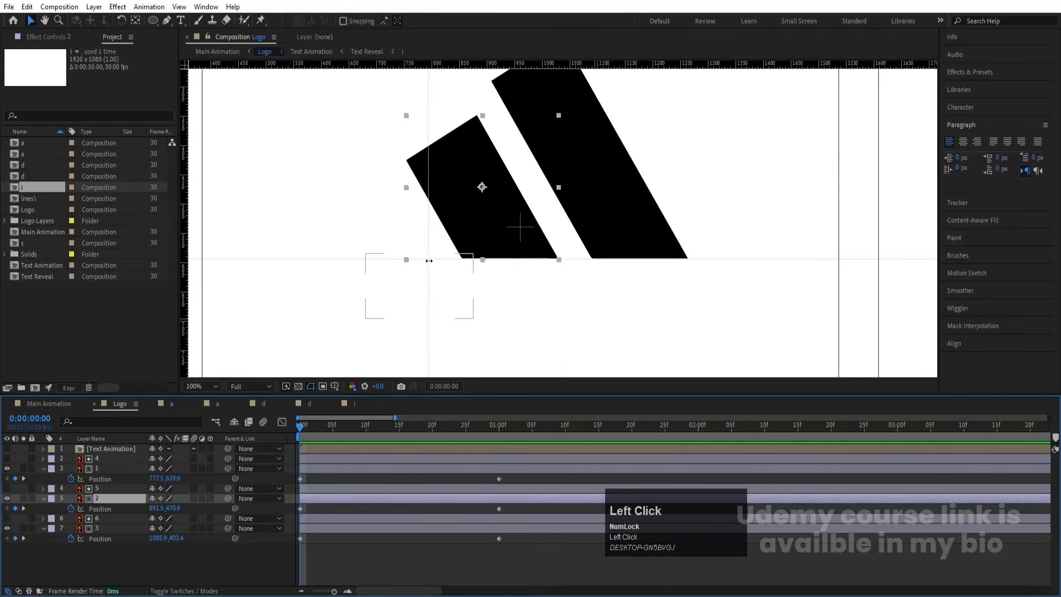
left_click_drag(429, 260, 559, 282)
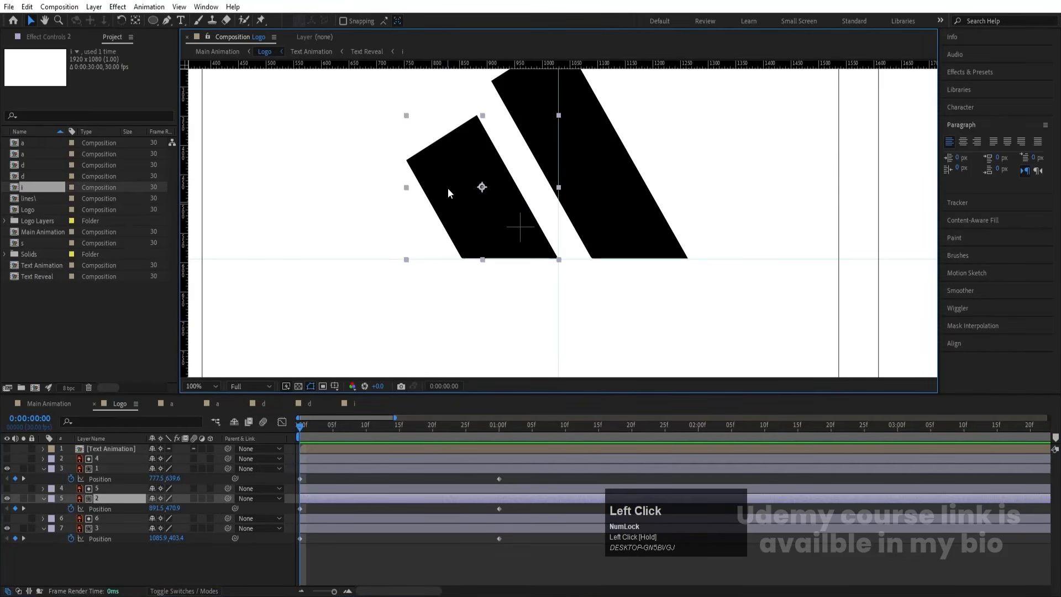
left_click_drag(436, 166, 540, 292)
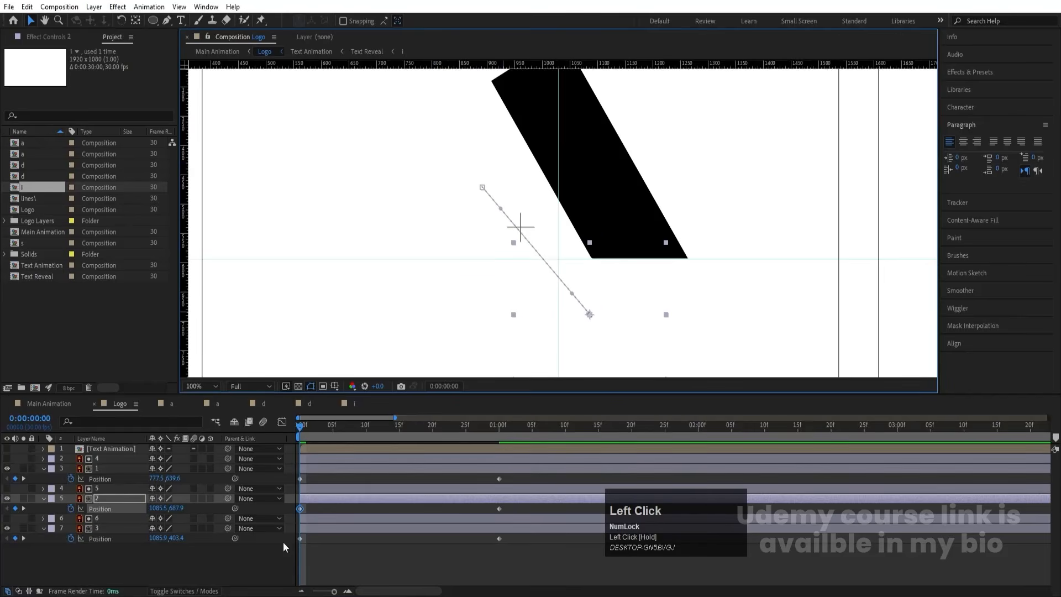
- Align the vertical guide with stripe 3's lower-right corner and move the stripe out of its matte at frame 0, to about 1358.9, 757.4
left_click_drag(557, 238, 689, 264)
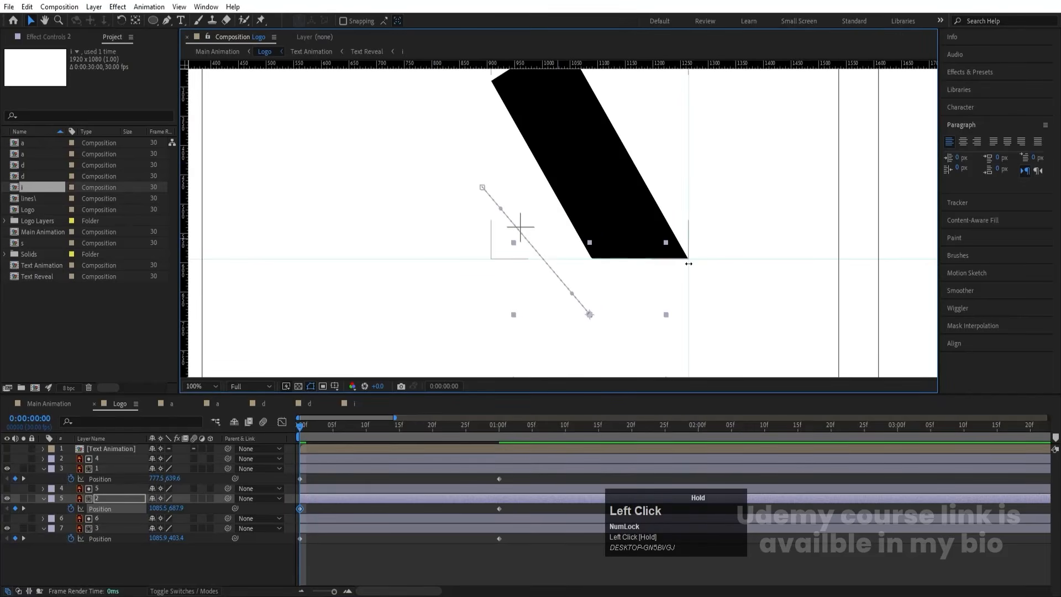
left_click(104, 529)
key("space")
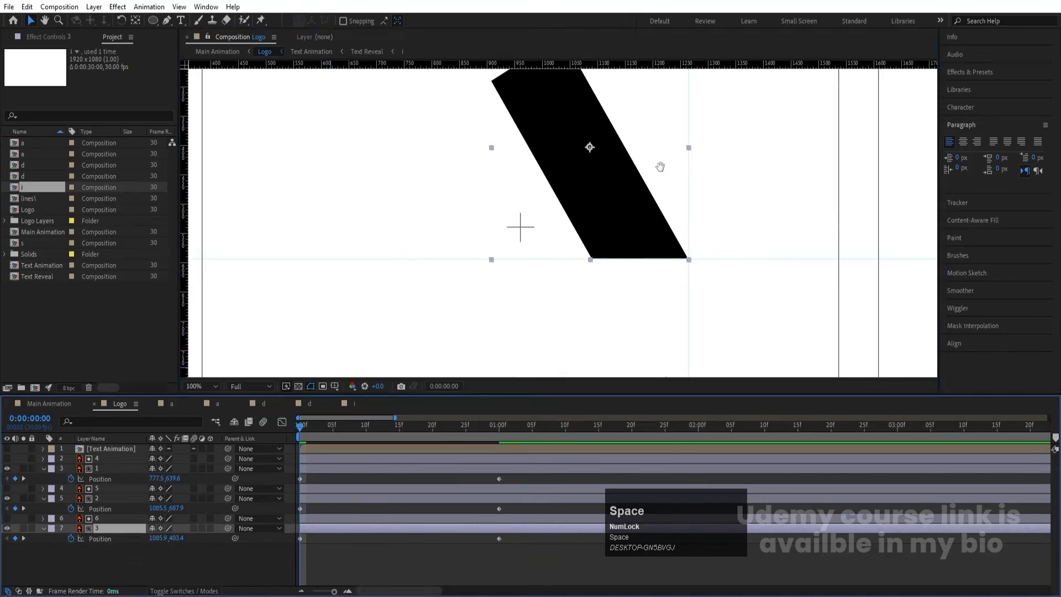
left_click_drag(653, 188, 547, 198)
left_click_drag(437, 95, 589, 306)
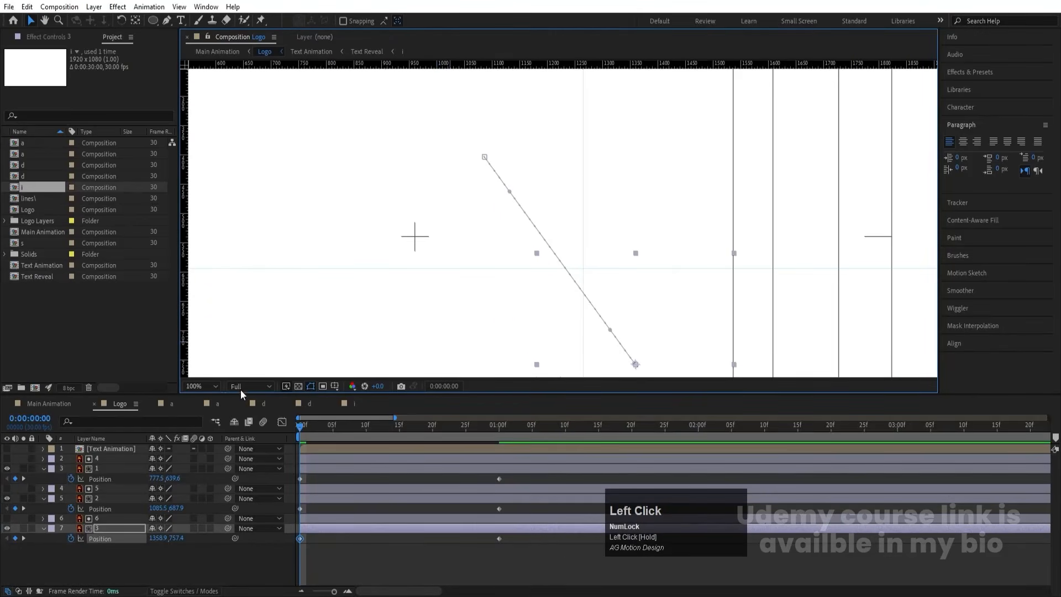
- Apply Easy Ease to all stripe Position keyframes and reshape their speed graph into an early peak with a long slowdown
left_click(191, 386)
left_click(200, 178)
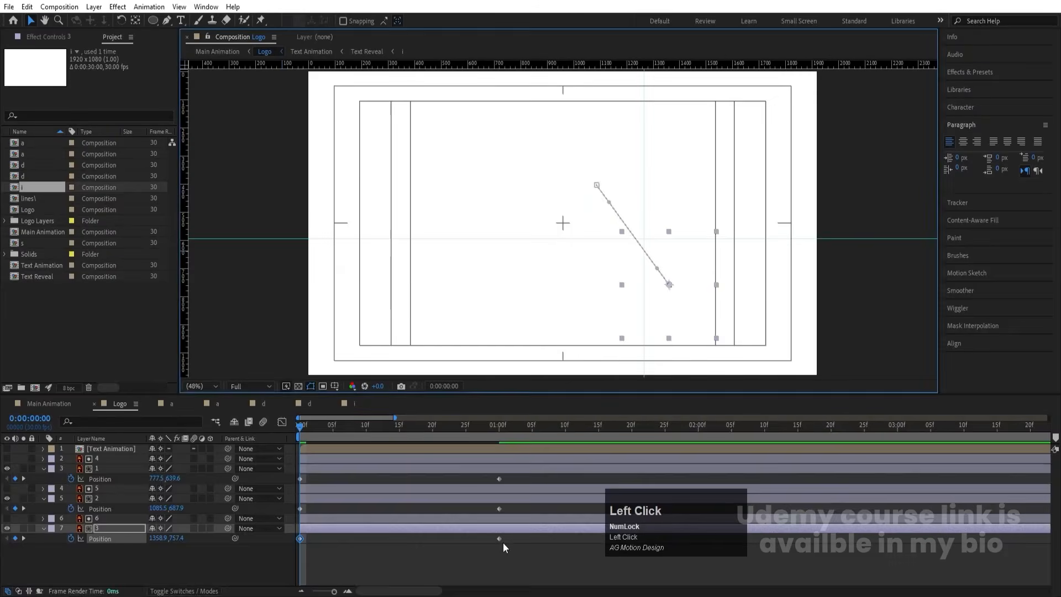
left_click_drag(503, 542, 174, 406)
key("F9")
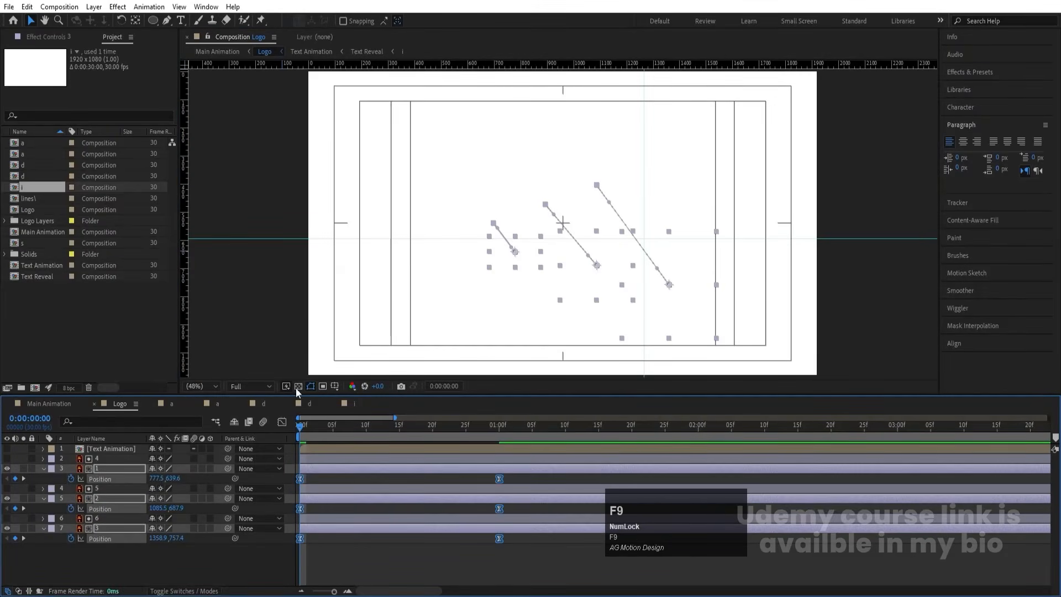
left_click(281, 421)
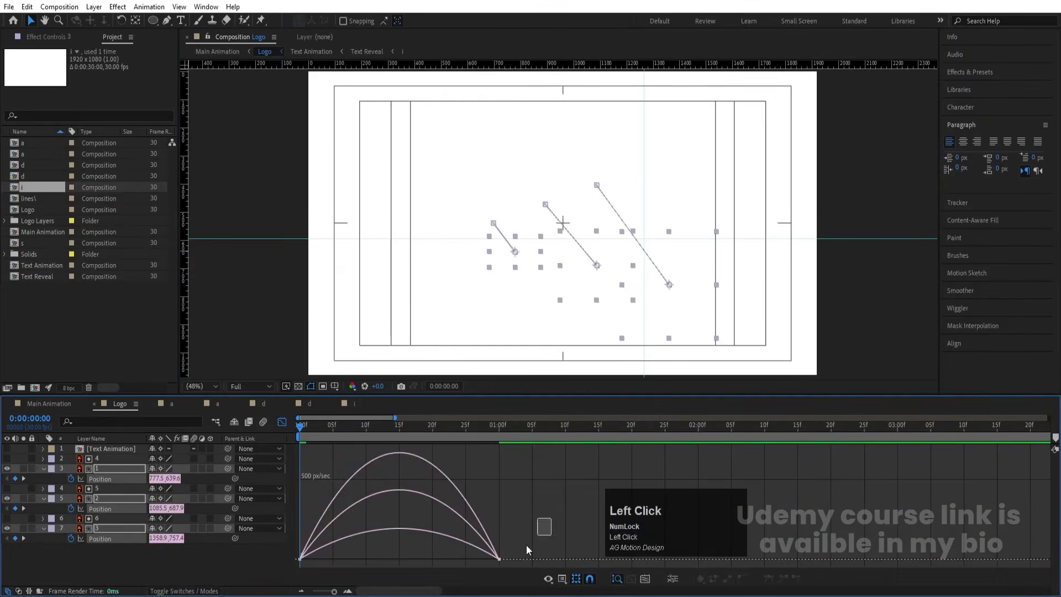
left_click_drag(467, 558, 345, 555)
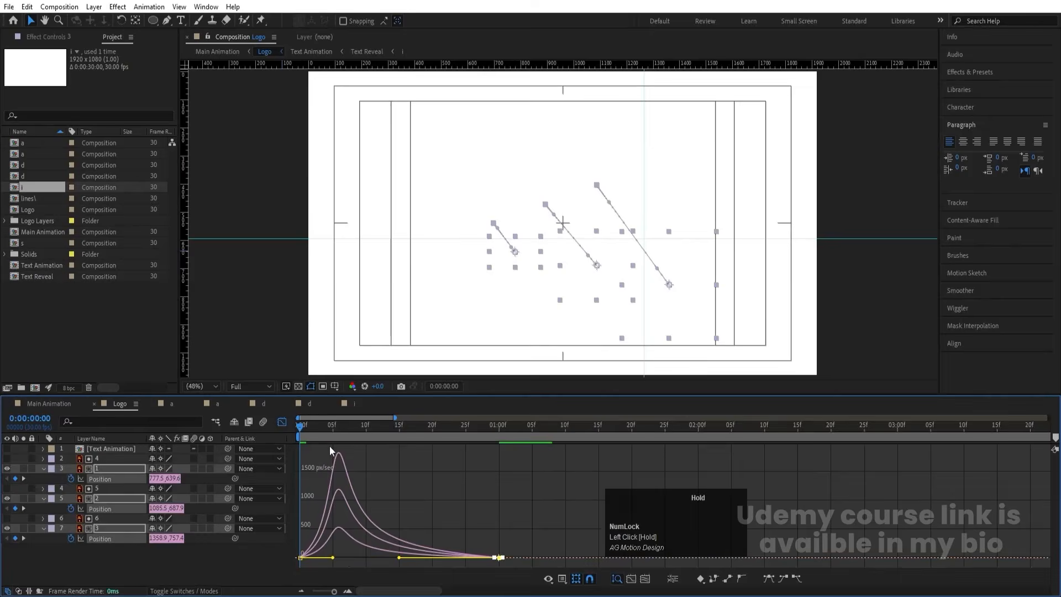
- Close the graph view and shift stripe 2 together with its matte layer 5 to start at frame 10
left_click(280, 422)
left_click(350, 541)
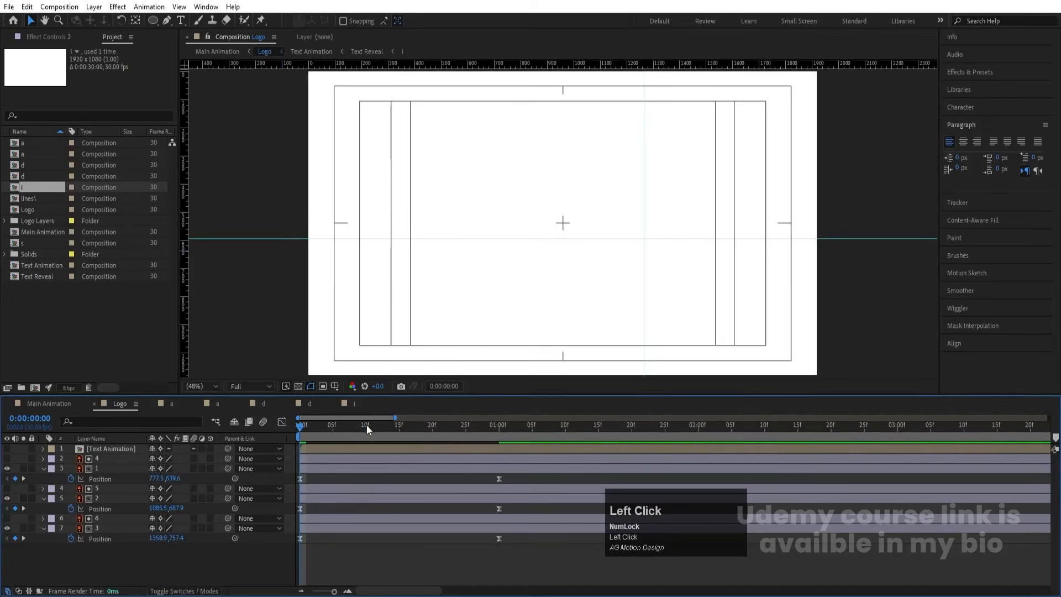
left_click(366, 426)
left_click(363, 498)
left_click(363, 488, "shift")
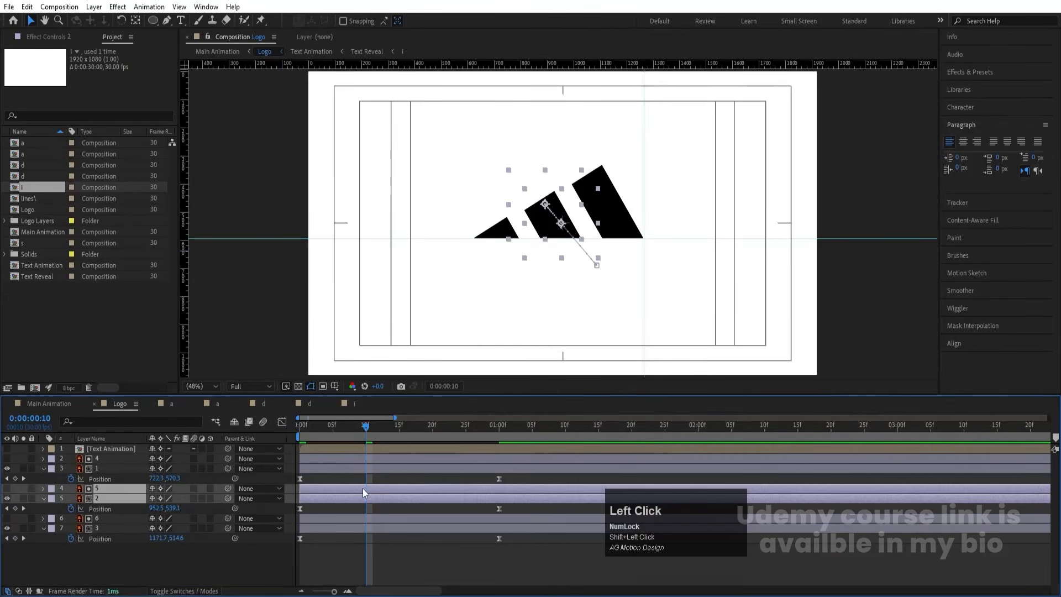
key("[")
- Shift stripe 1 and its matte layer 4 to start at frame 20, and preview the staggered stripe reveal
left_click(430, 427)
left_click(428, 469, "shift")
left_click(426, 461, "shift")
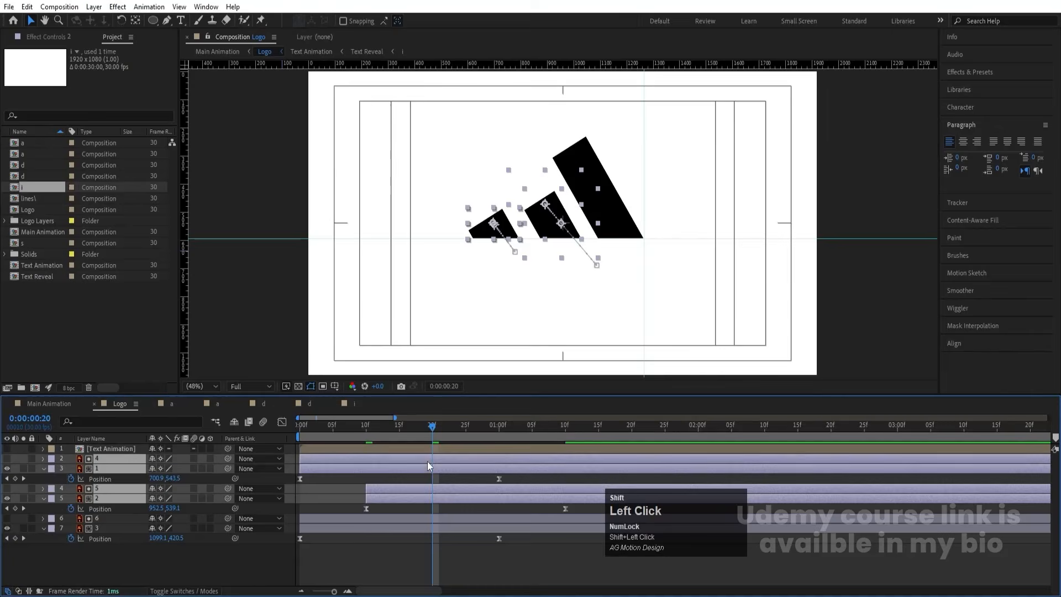
key("[")
key("ctrl+z")
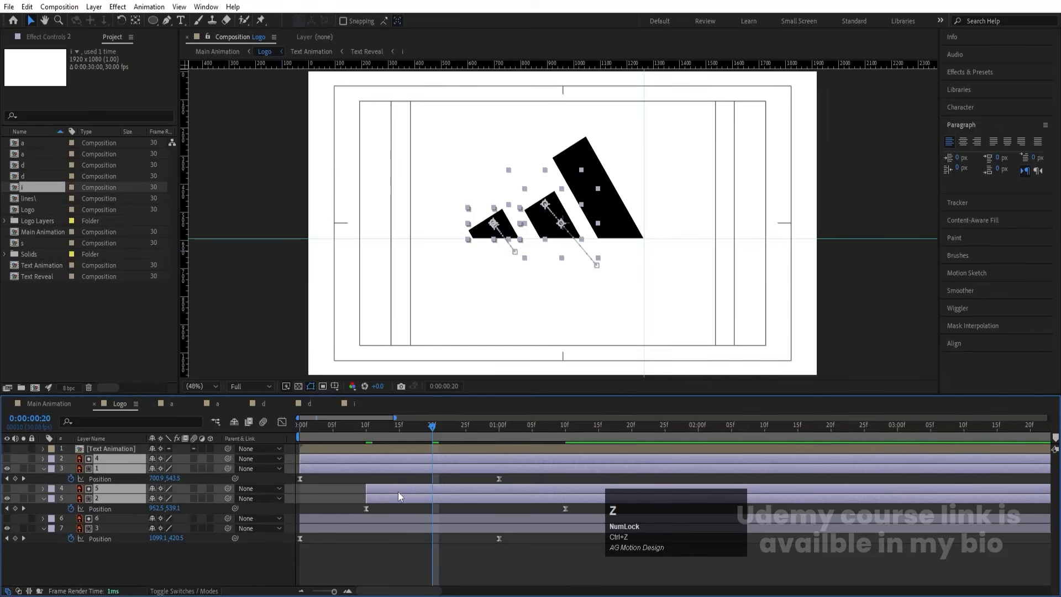
left_click(396, 491, "ctrl")
left_click(389, 500, "ctrl")
key("[")
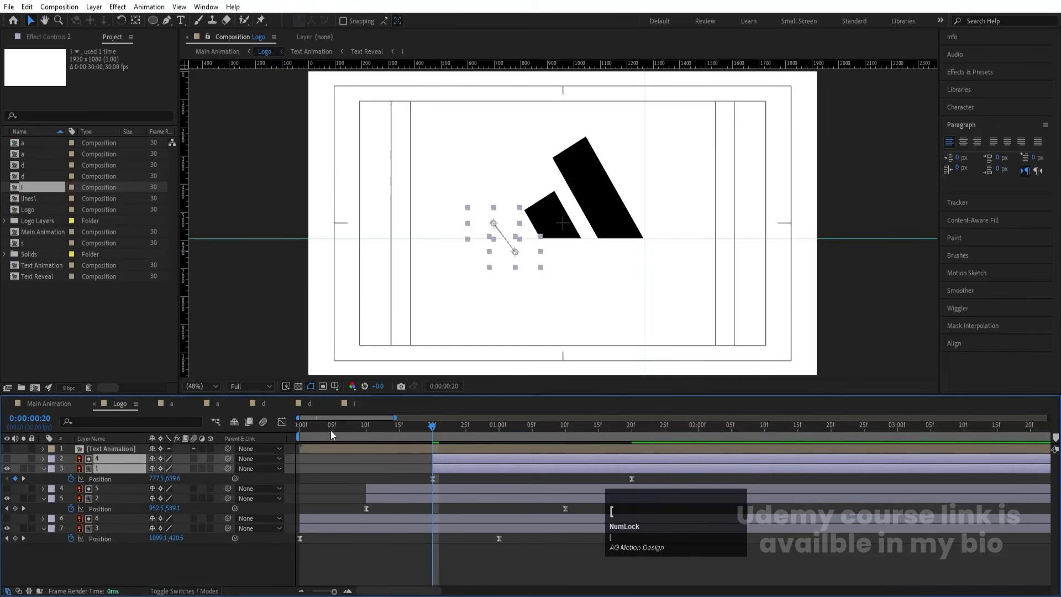
key("space")
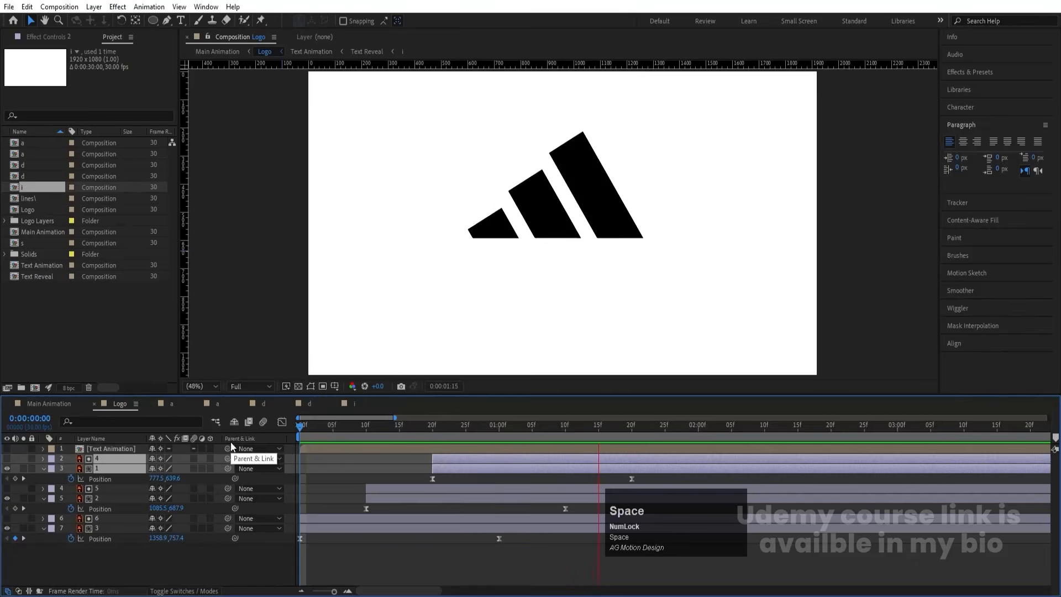
key("space")
- Pre-compose all three stripes and their mattes into a new composition named Animation
left_click(111, 529)
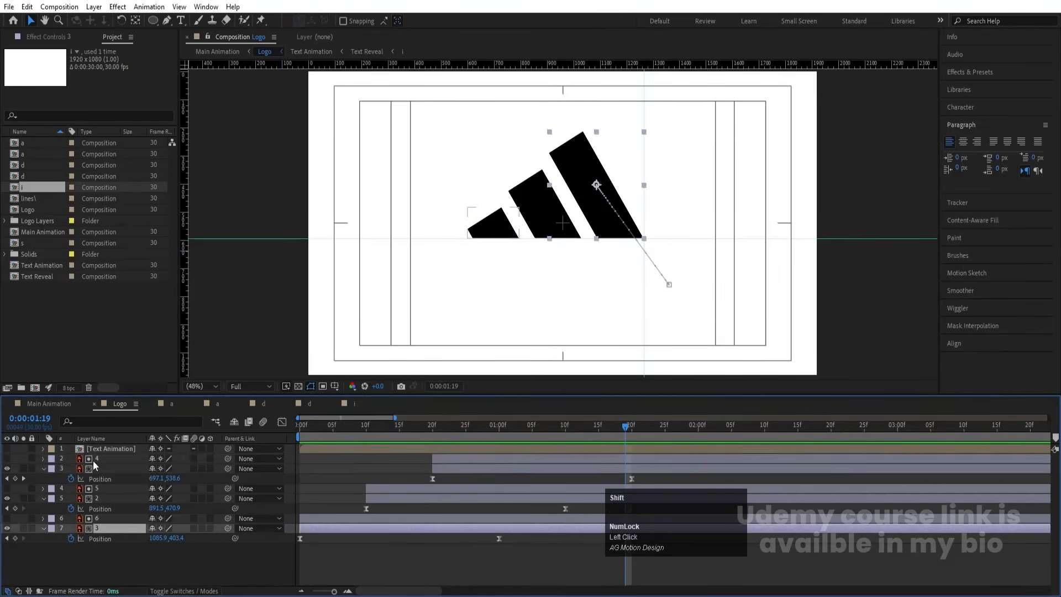
left_click(92, 460, "shift")
key("ctrl+shift+c")
type("Ani")
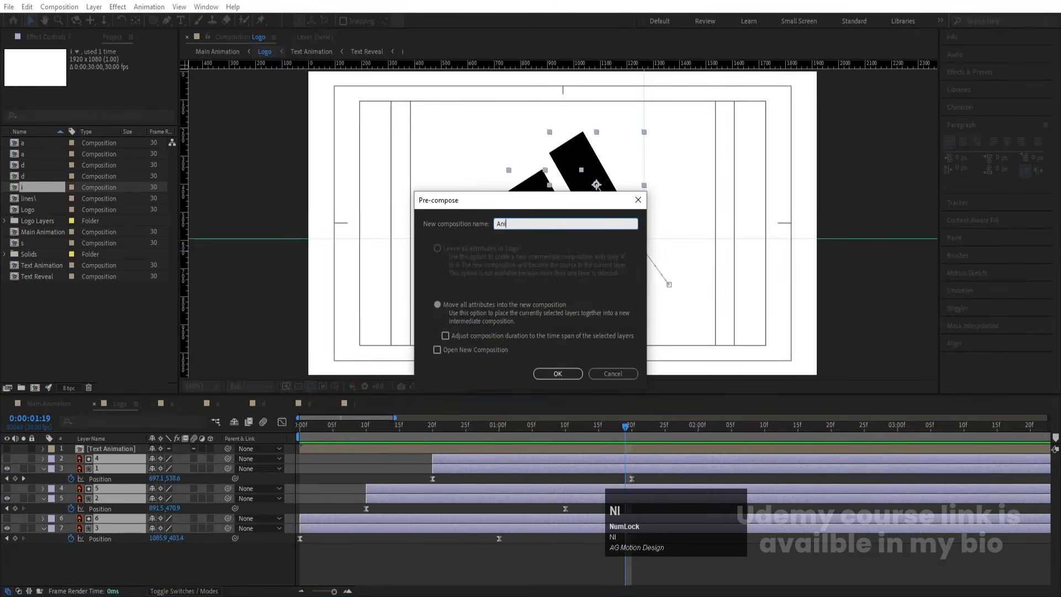
type("mation")
key("Return")
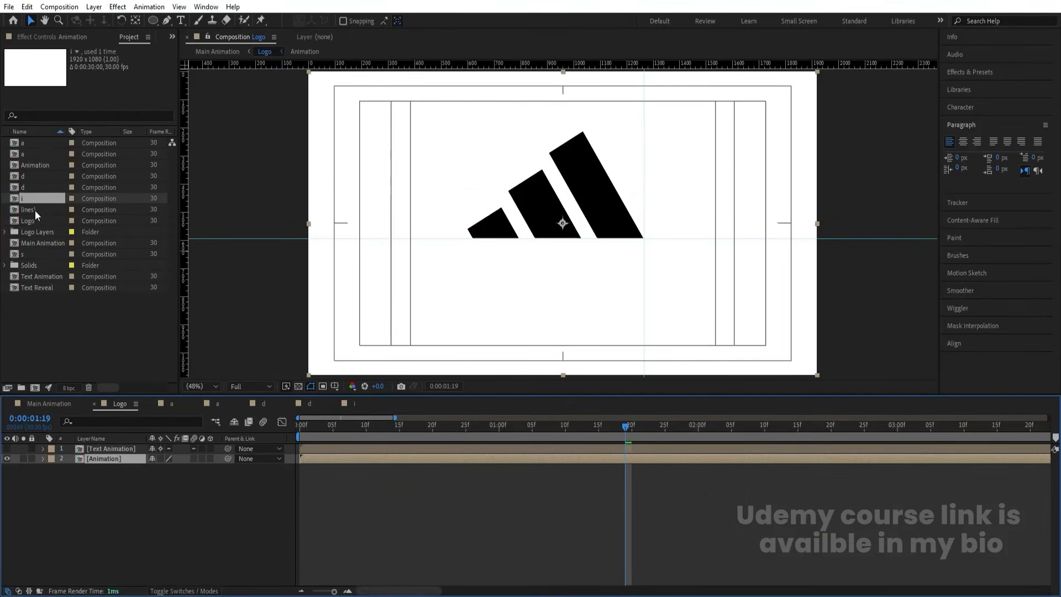
- Copy the dot-pattern Shape Layer 1 from Text Animation into Logo, place it beneath Animation as its alpha matte, and preview it
double_click(106, 448)
left_click(104, 488)
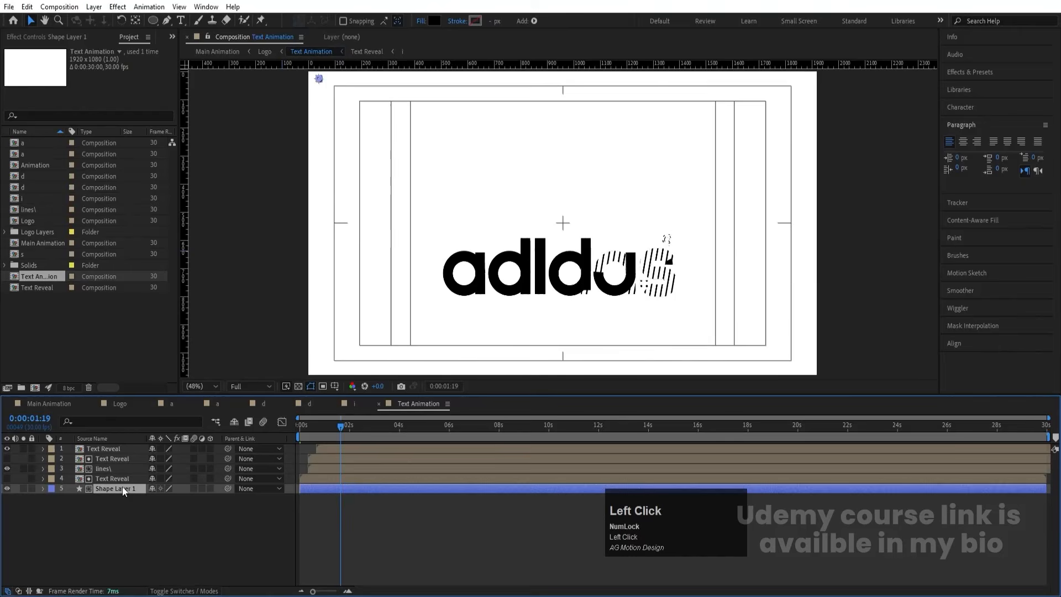
key("ctrl+c")
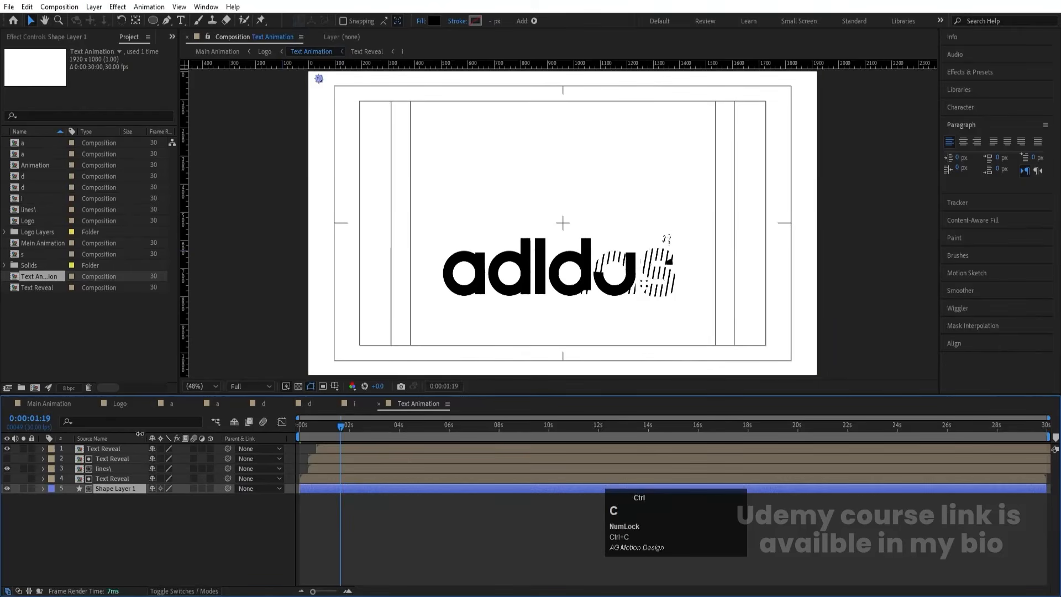
left_click(120, 404)
key("ctrl+v")
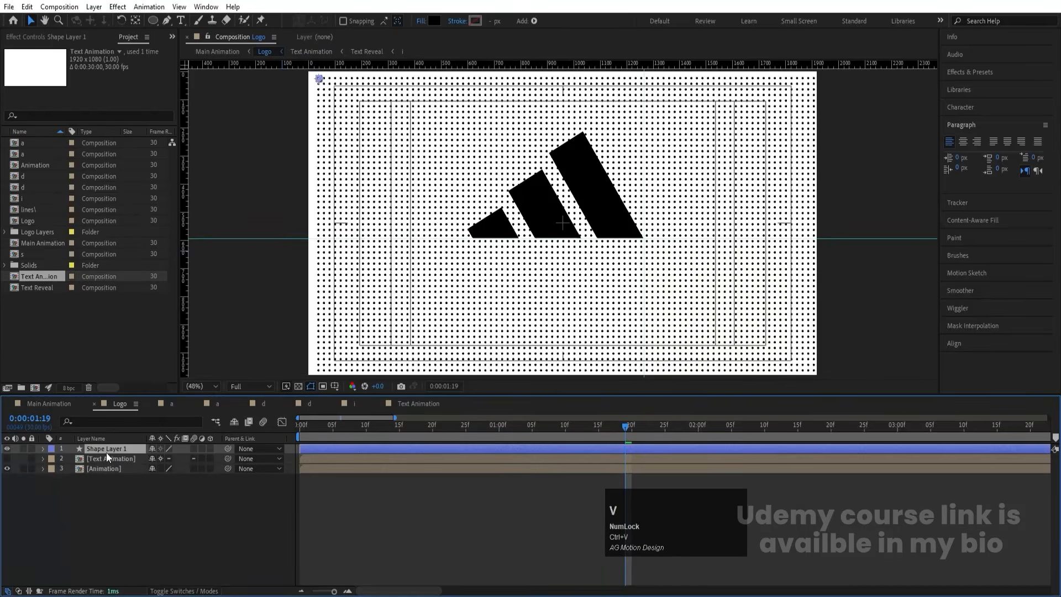
left_click_drag(106, 452, 115, 484)
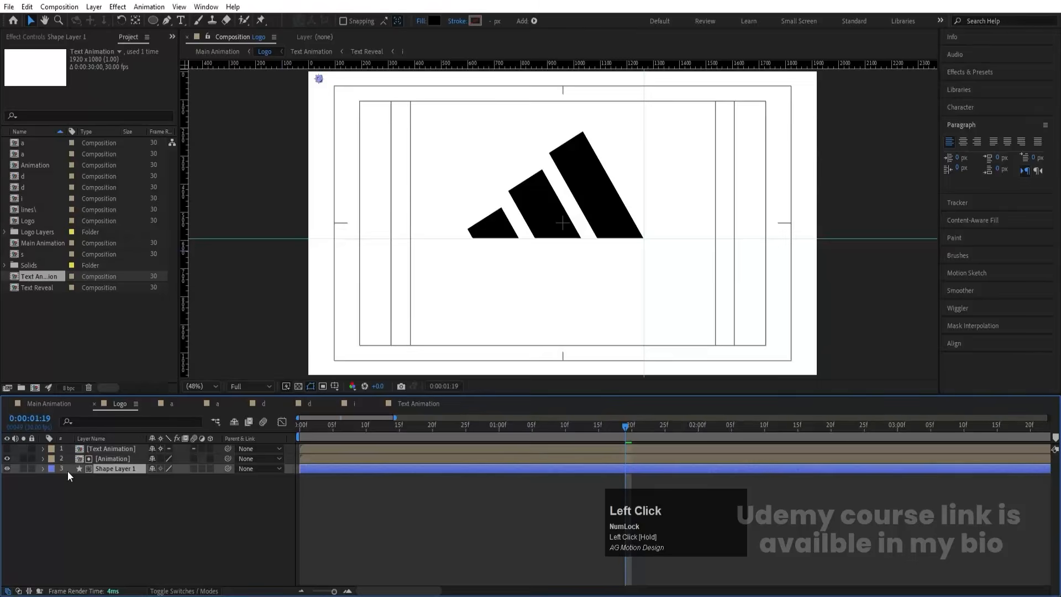
key("space")
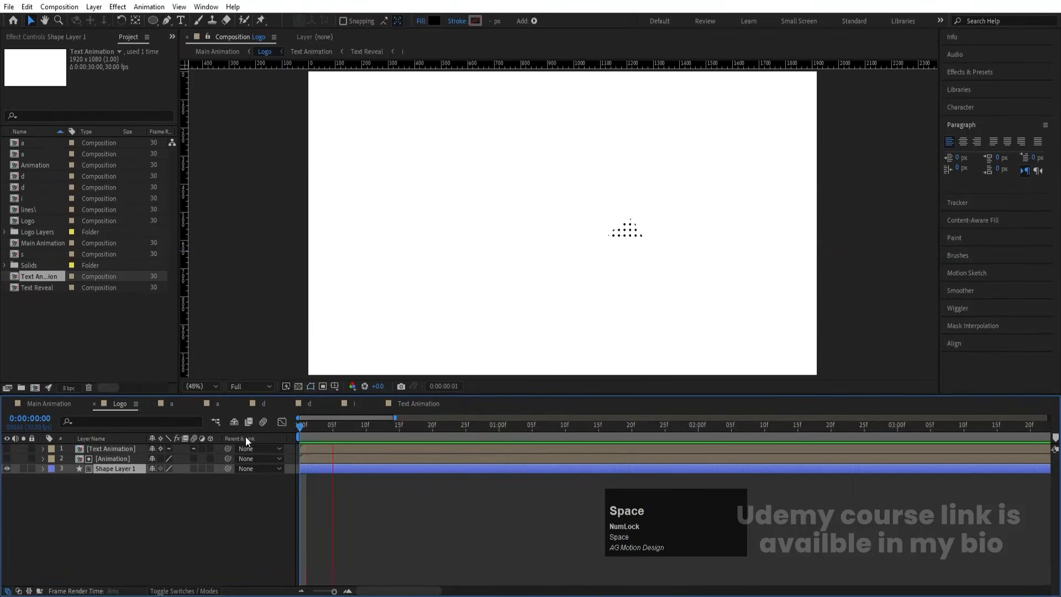
key("space")
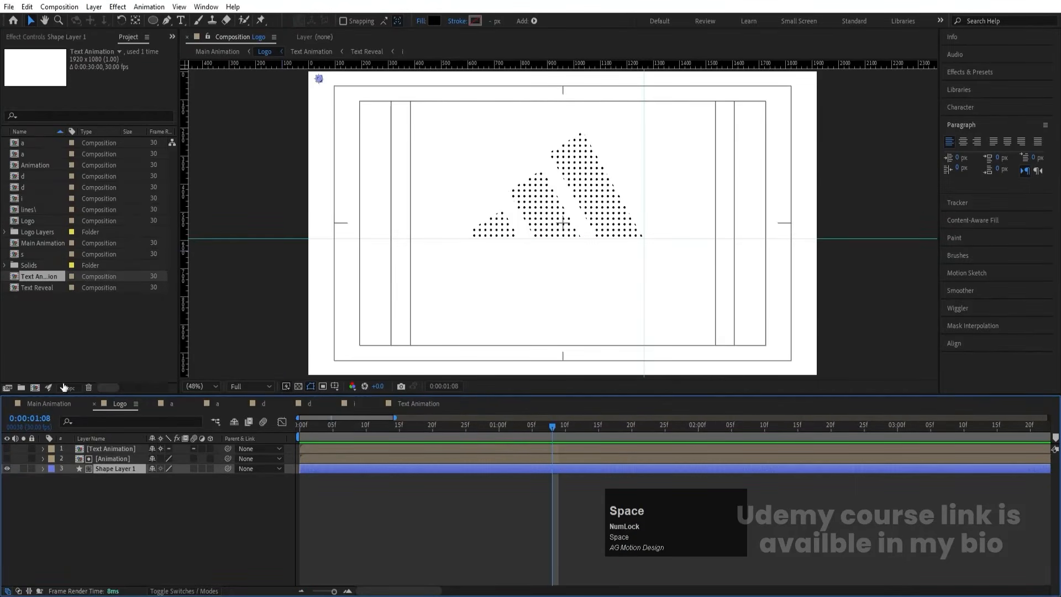
- Add the lines\ composition above the dot pattern, alpha-matte it with a duplicate of Animation, and preview from frame 0
left_click(28, 209)
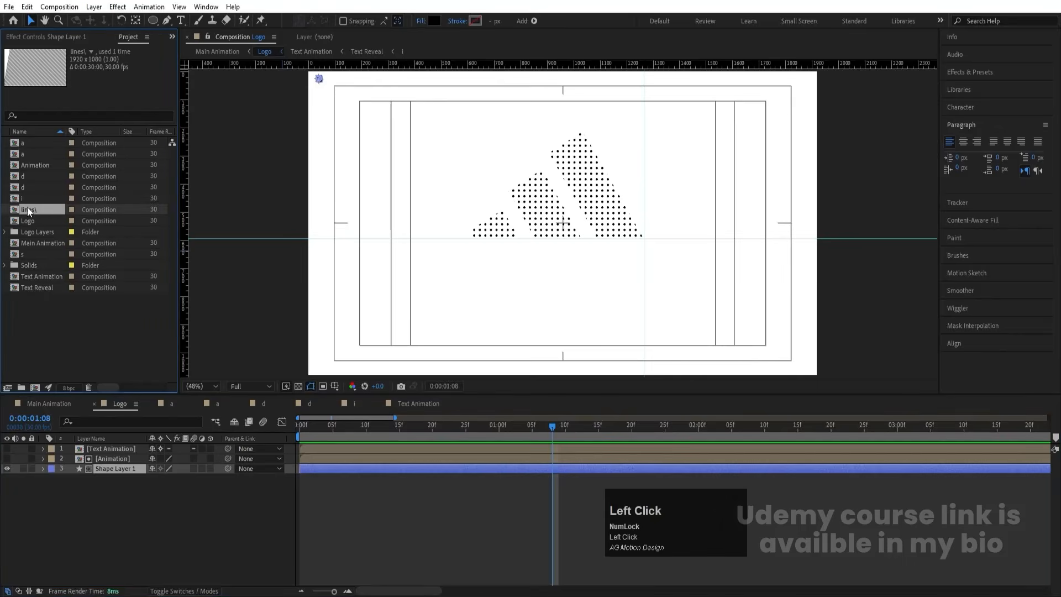
left_click_drag(42, 213, 101, 457)
left_click(115, 470)
key("ctrl+d")
left_click(108, 469)
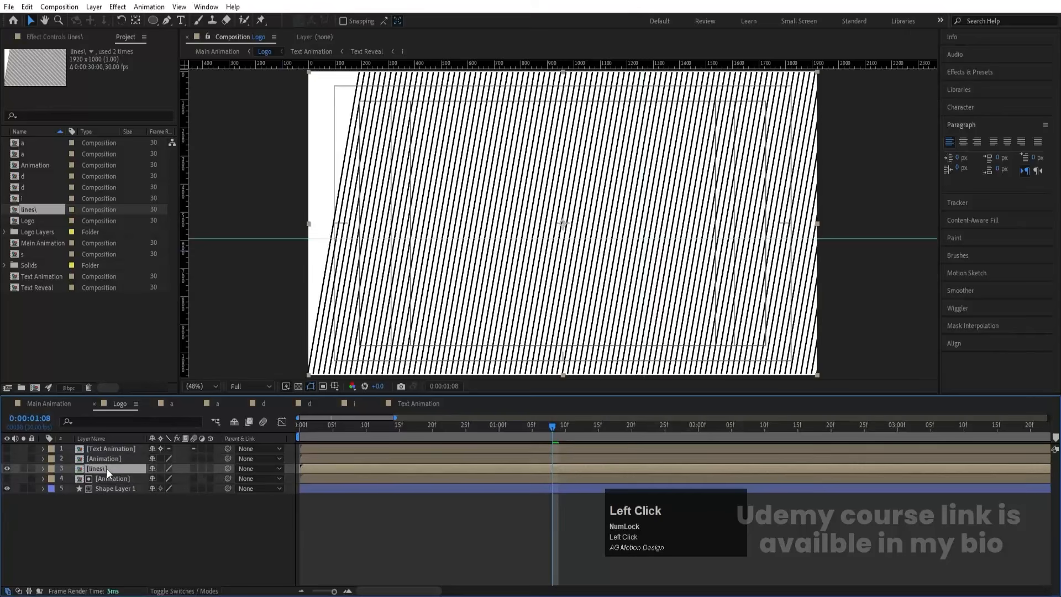
key("F4")
left_click(238, 498)
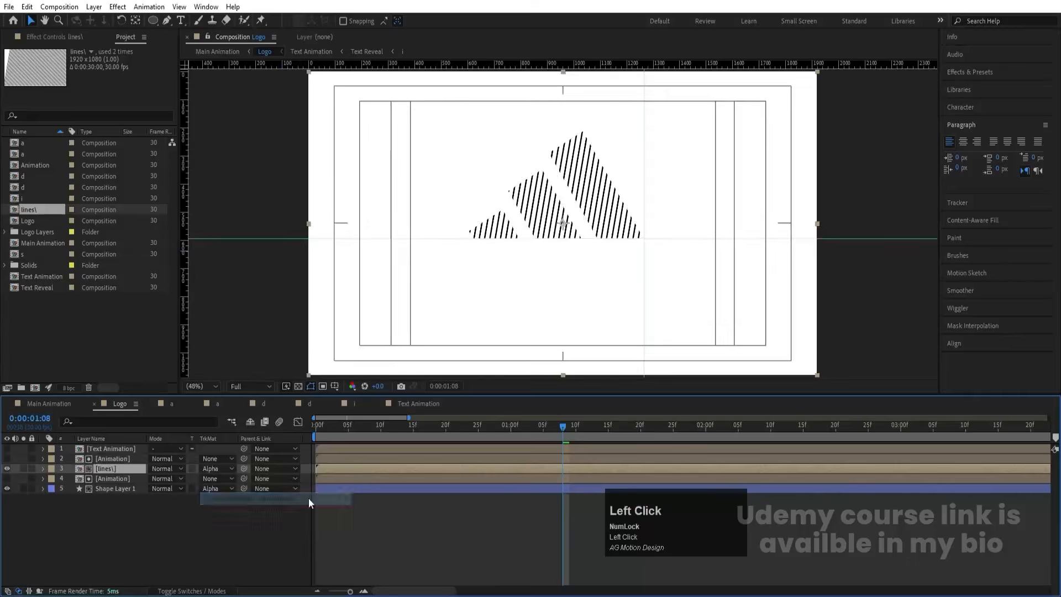
left_click(316, 426)
key("space")
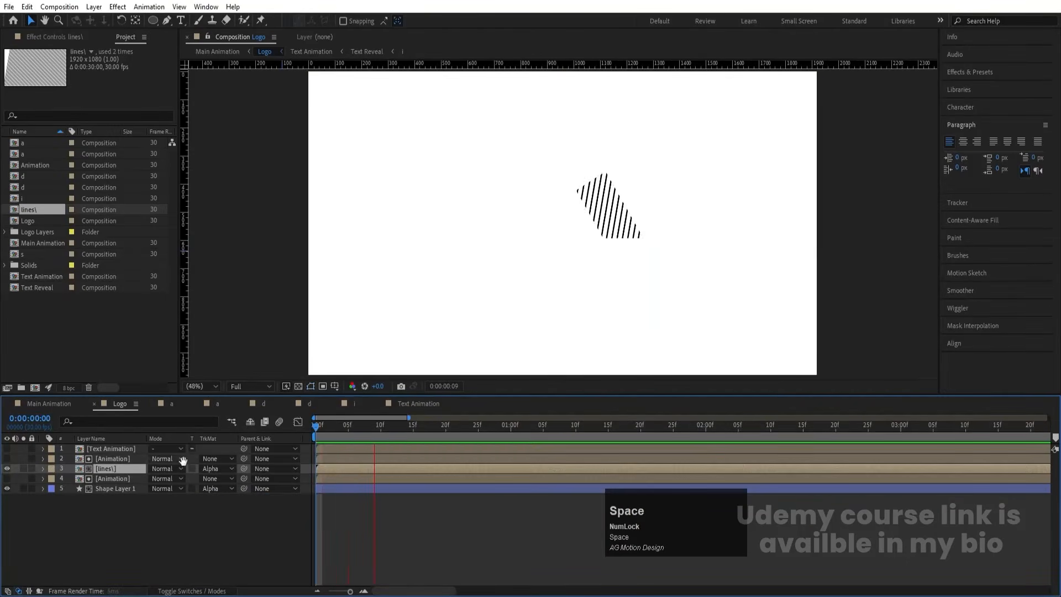
- Shift the lines\ layer and its Animation matte to start at frame 5, and preview the offset
left_click(348, 428)
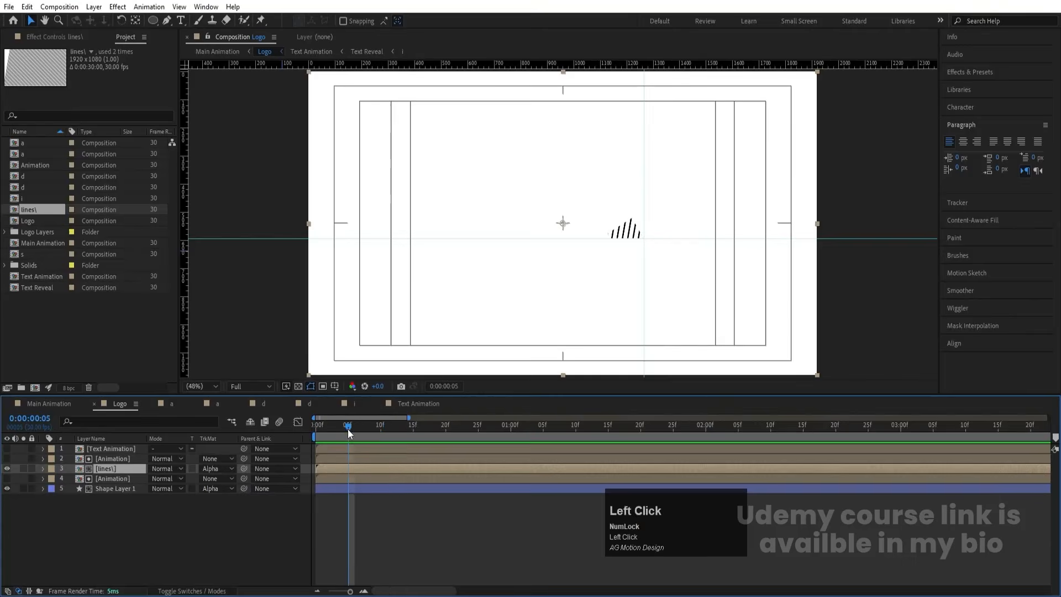
left_click(339, 459, "shift")
key("bracketleft")
key("space")
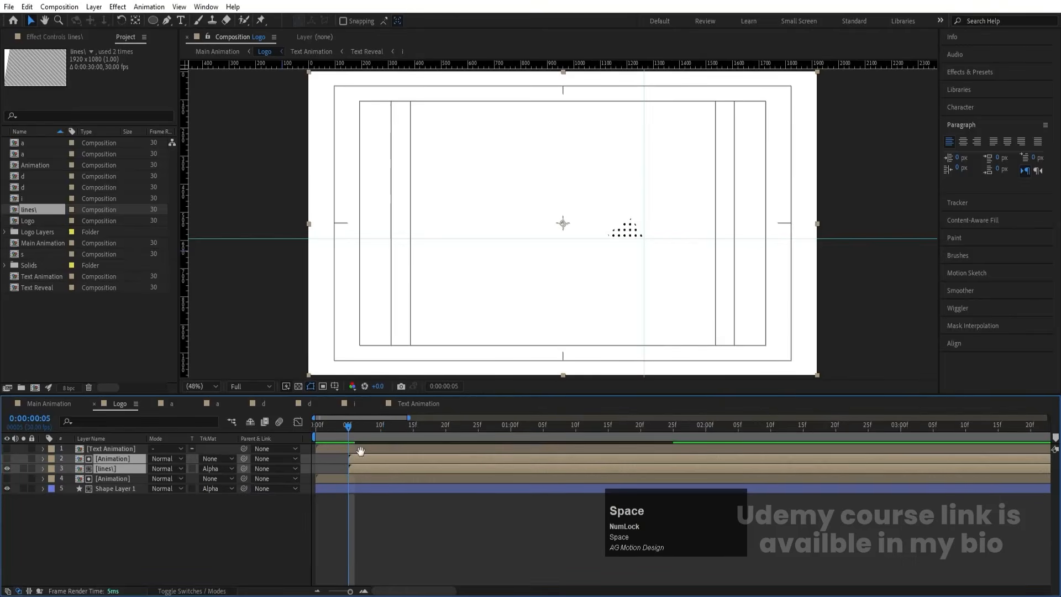
- Duplicate the lines matte as a visible solid Animation layer starting at frame 10, and preview the layered reveal
left_click(380, 427)
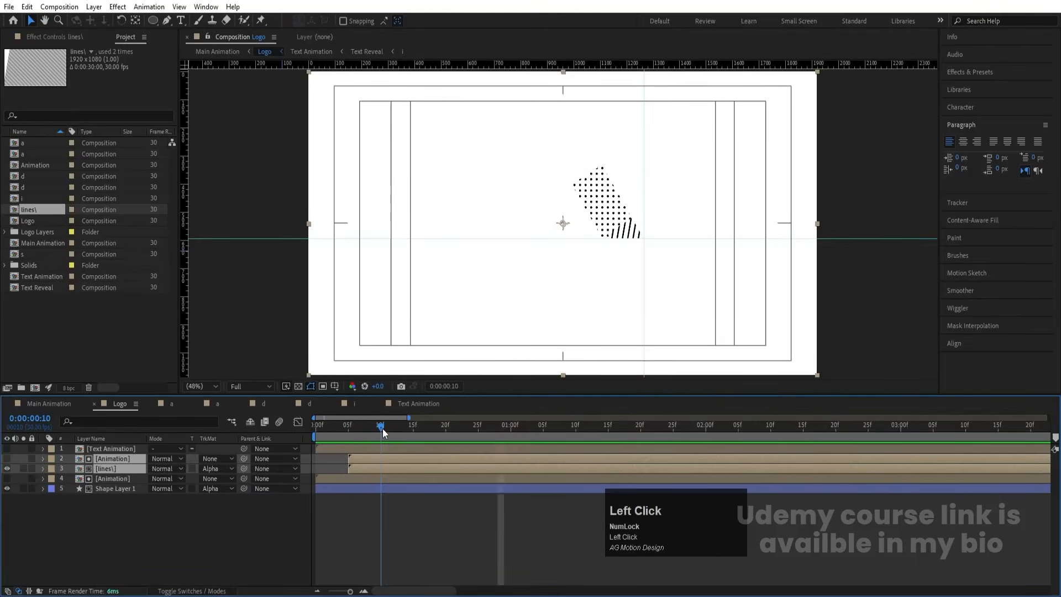
left_click(101, 458)
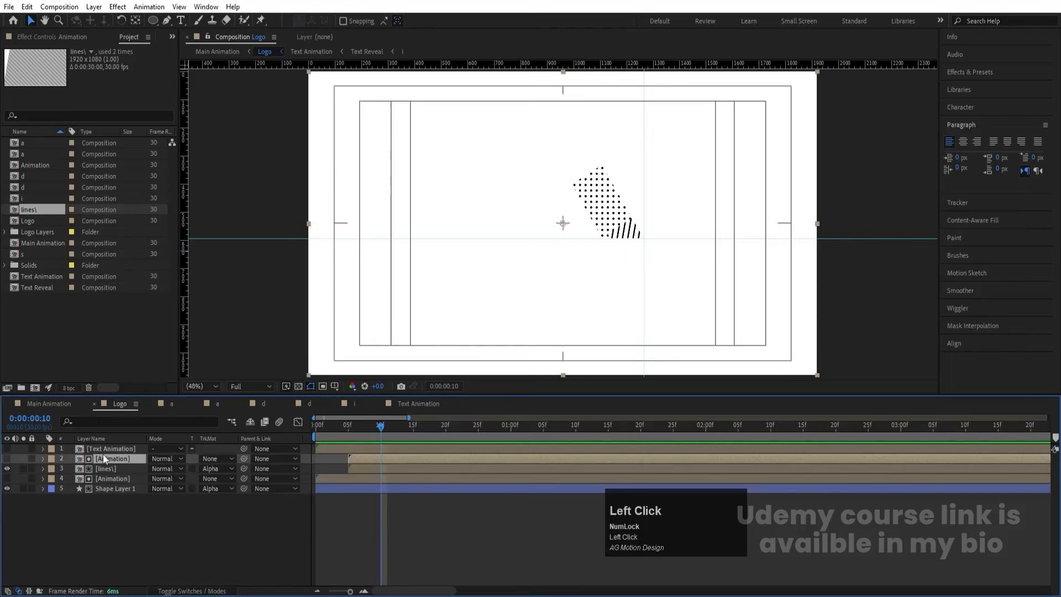
key("ctrl+d")
key("alt+bracketleft")
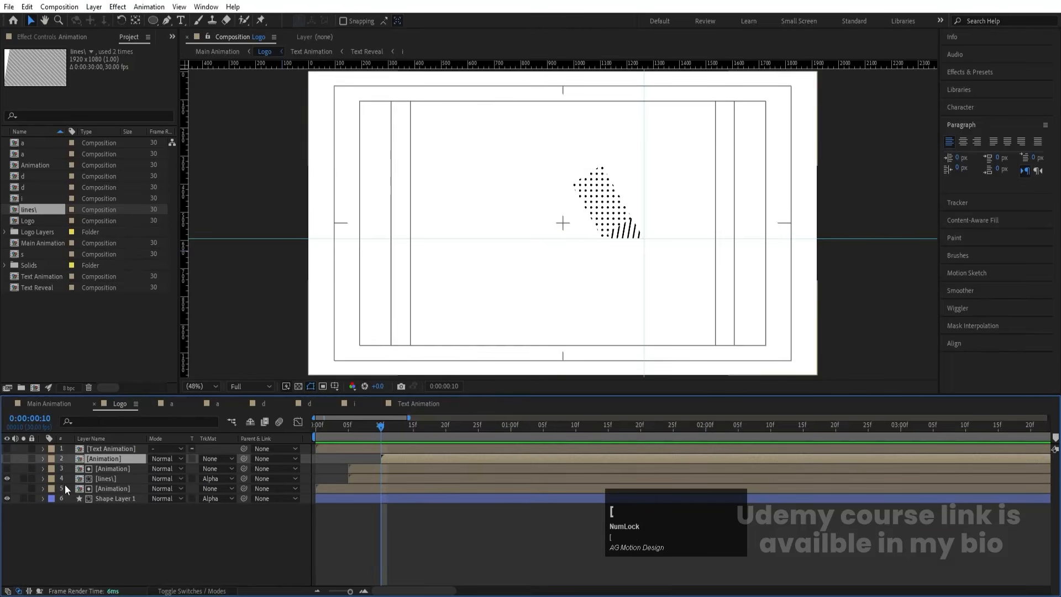
left_click(7, 458)
key("space")
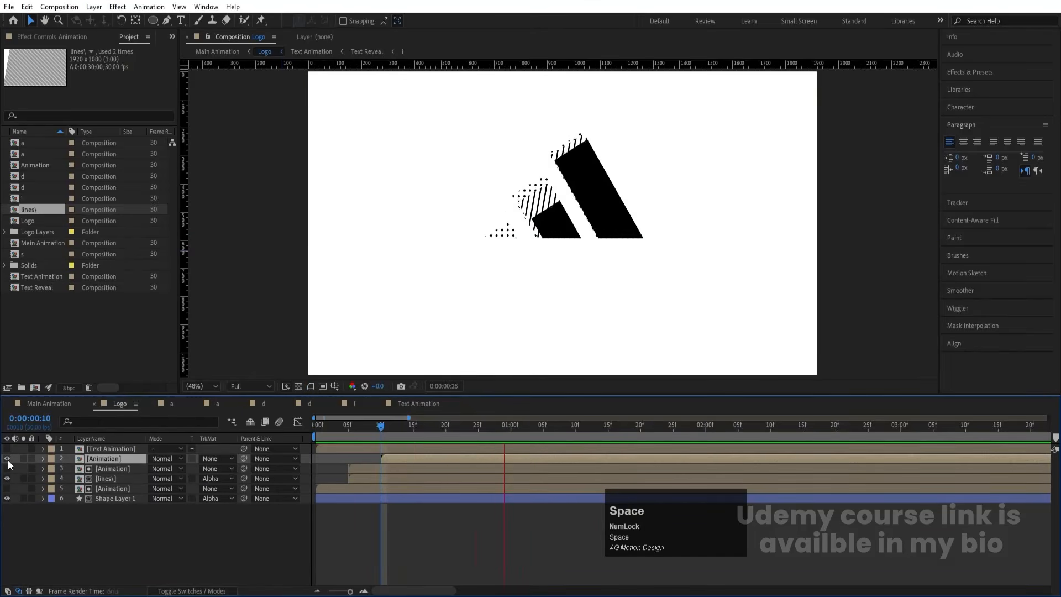
key("space")
key("space")
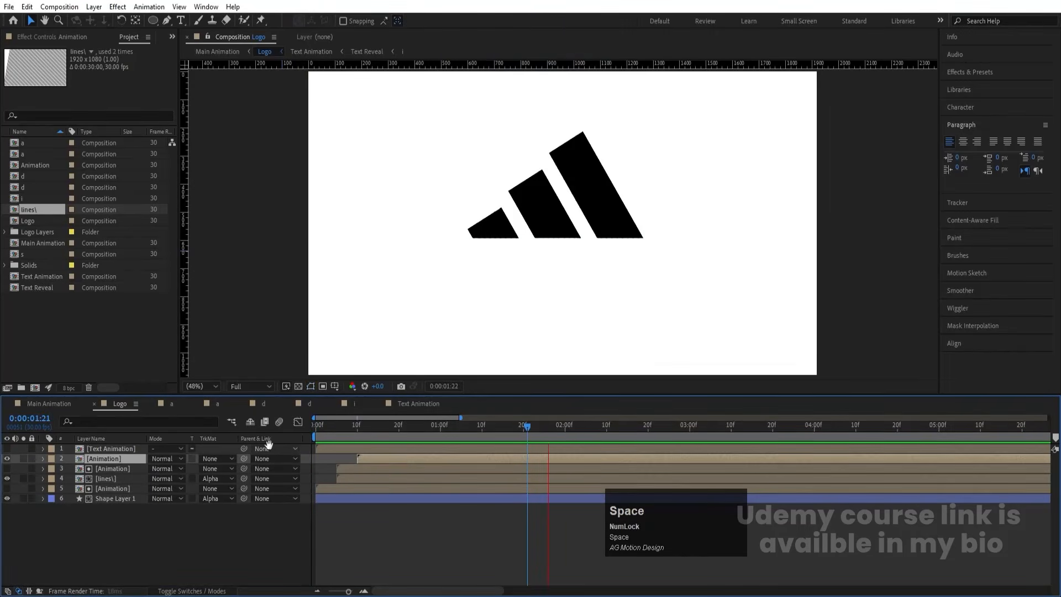
- Preview the logo reveal from the start in the Main Animation composition
left_click(53, 403)
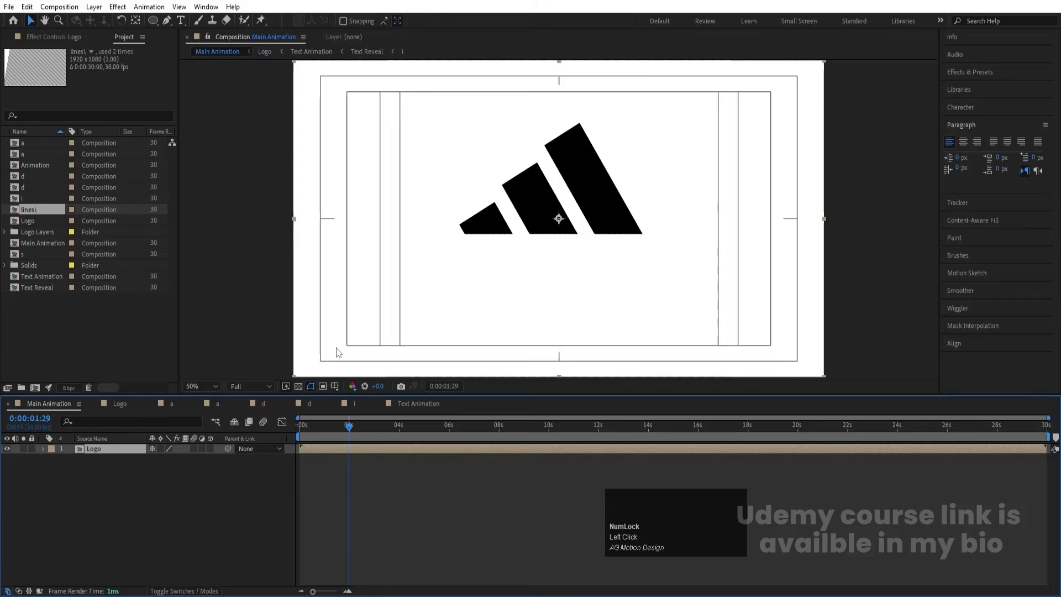
left_click(301, 424)
key("space")
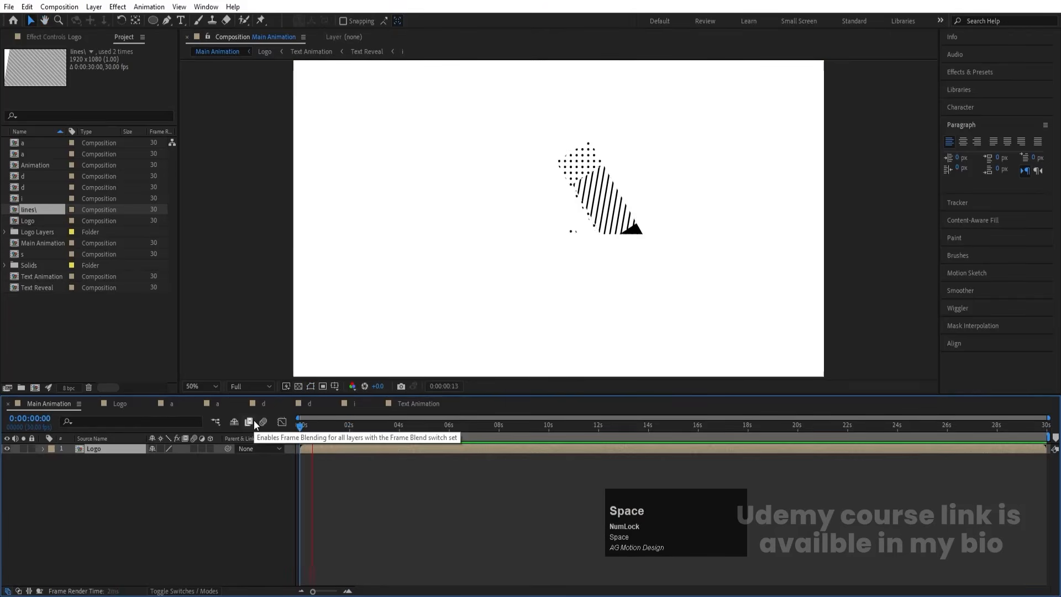
key("space")
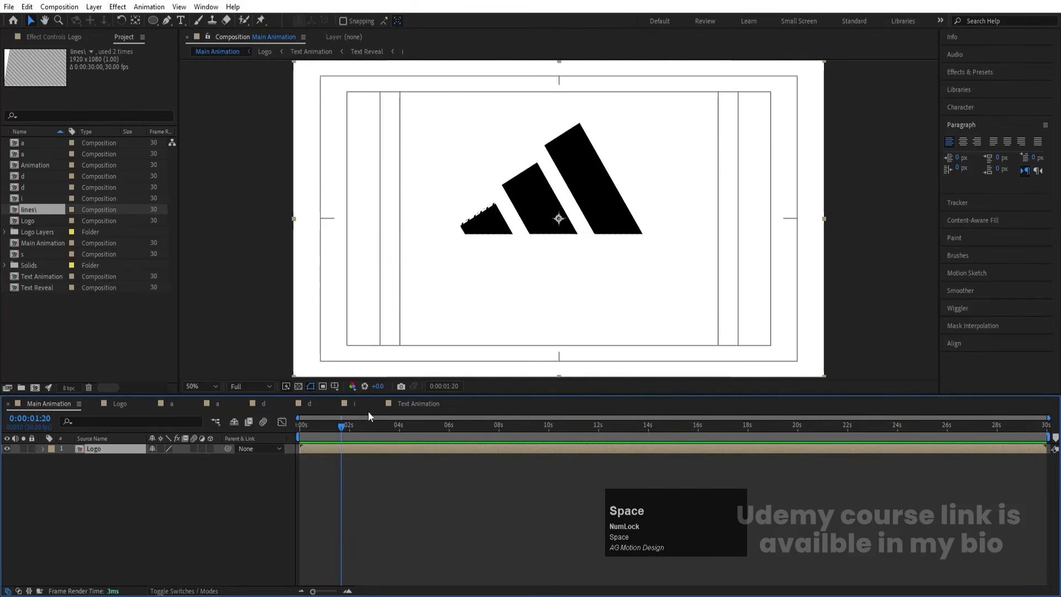
- Move the Logo layer to about 990, 616 and set Position and Scale keyframes at 0:00:01:20
left_click_drag(600, 219, 603, 244)
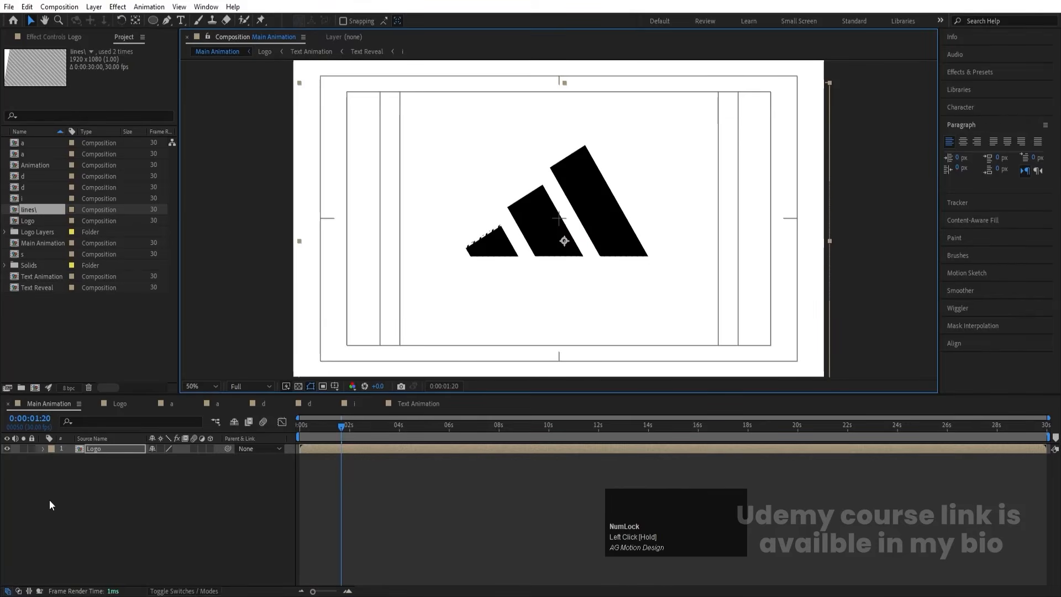
key("p")
left_click(71, 460)
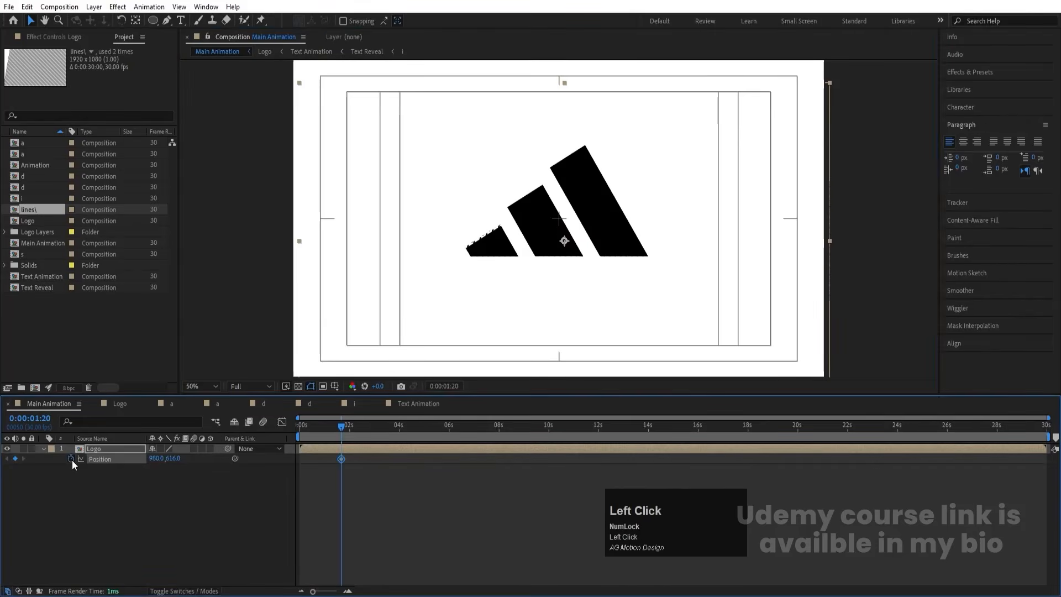
key("s")
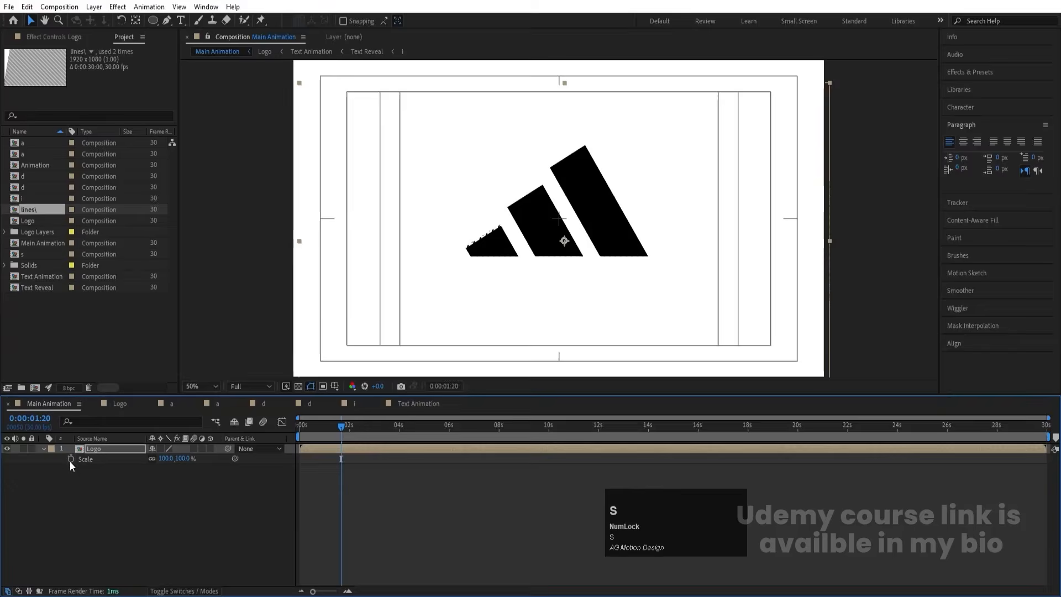
left_click(71, 459)
key("u")
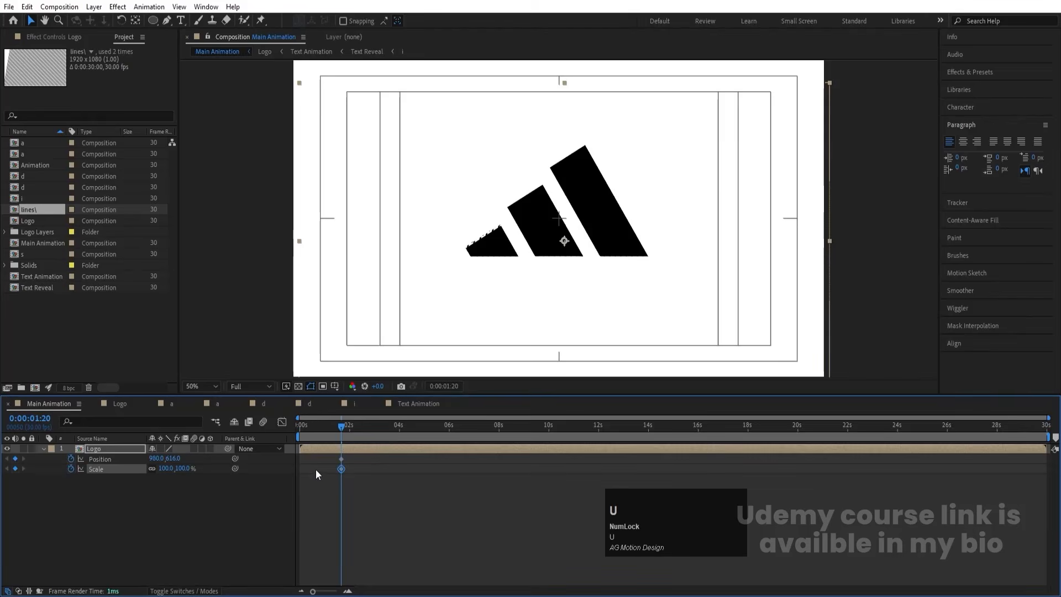
- At 0:00:03:16, keyframe the Logo layer's Scale at 65% and move the logo up to a Y position of about 526
key("equal")
left_click(433, 430)
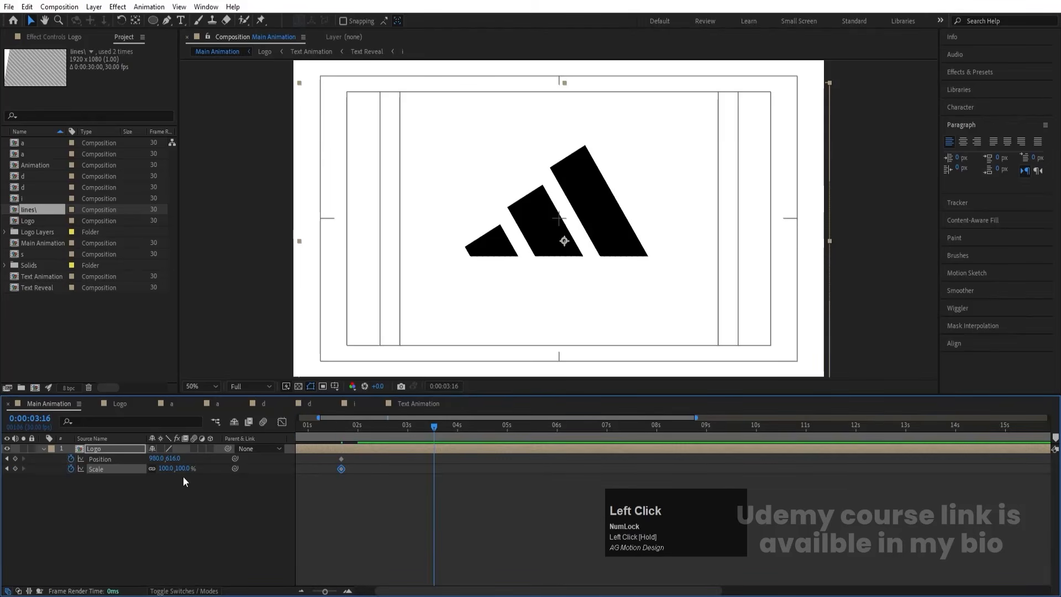
left_click_drag(162, 470, 138, 469)
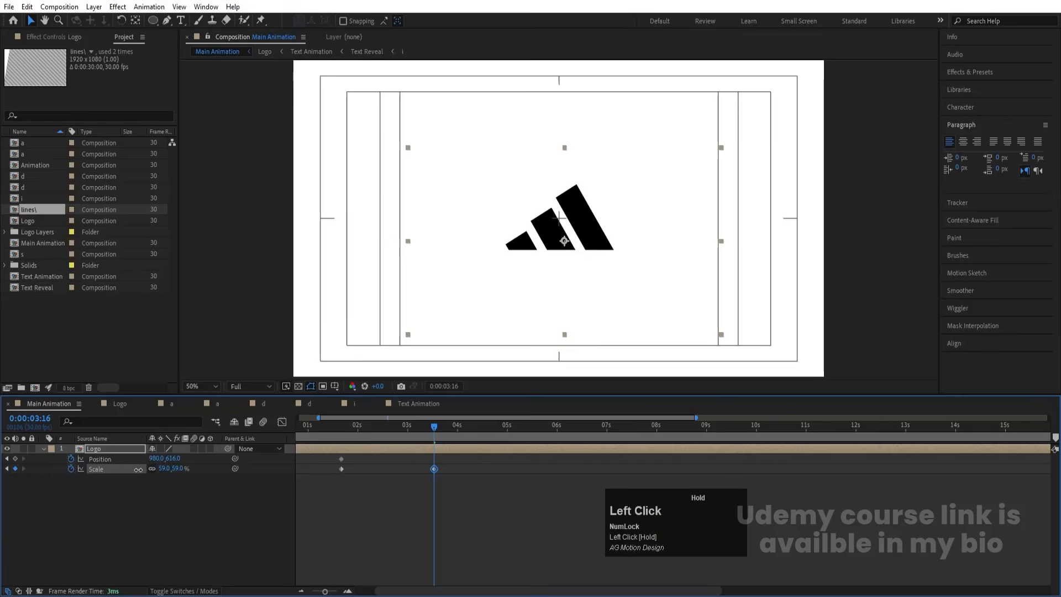
left_click_drag(587, 245, 587, 212)
left_click(165, 468)
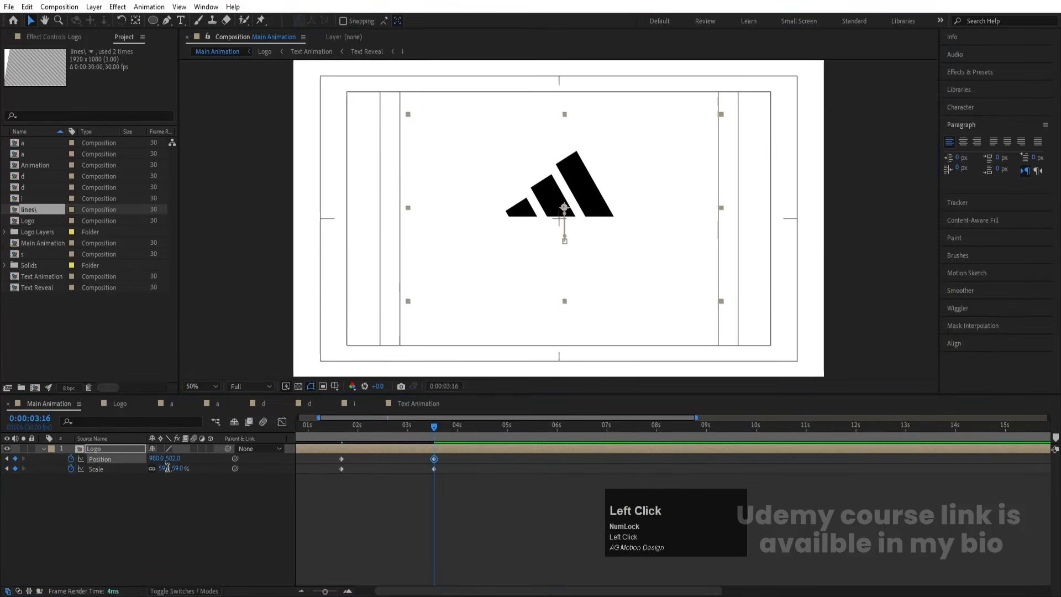
type("65")
key("Return")
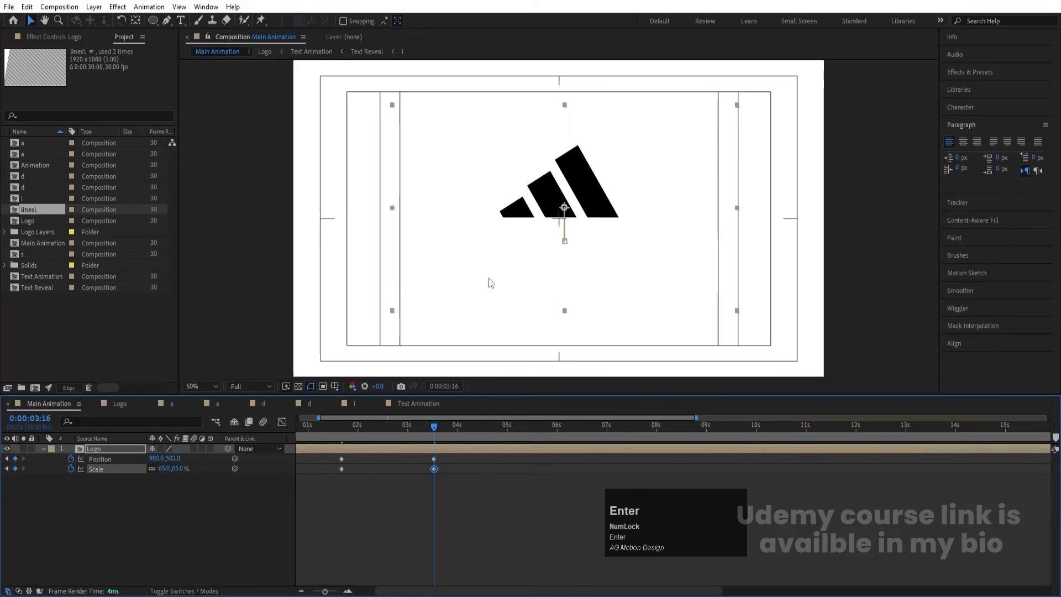
left_click_drag(579, 199, 579, 205)
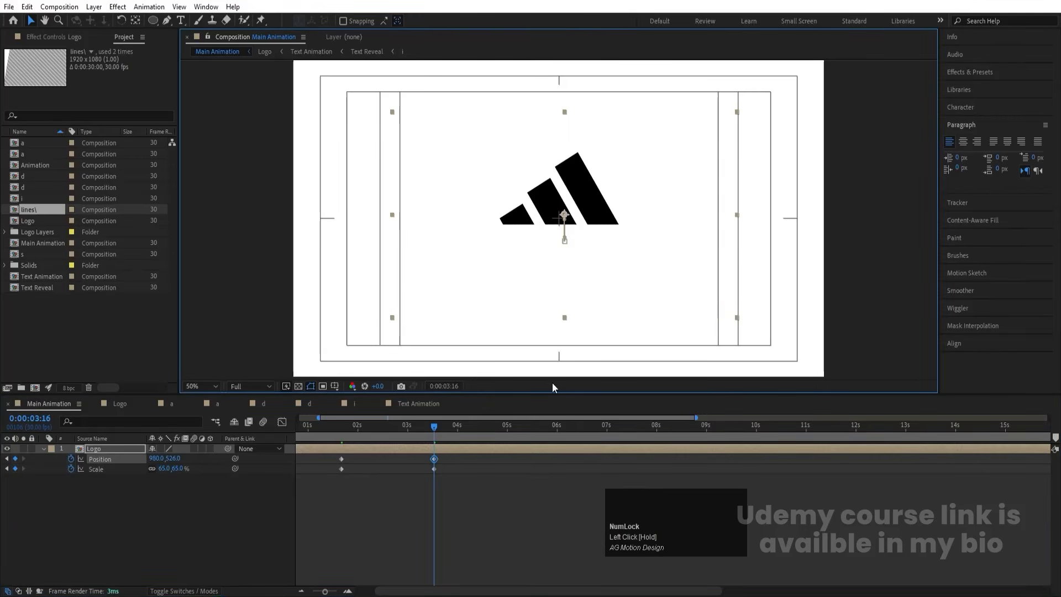
- Apply Easy Ease to all of the Logo layer's Position and Scale keyframes, and preview the move
key("j")
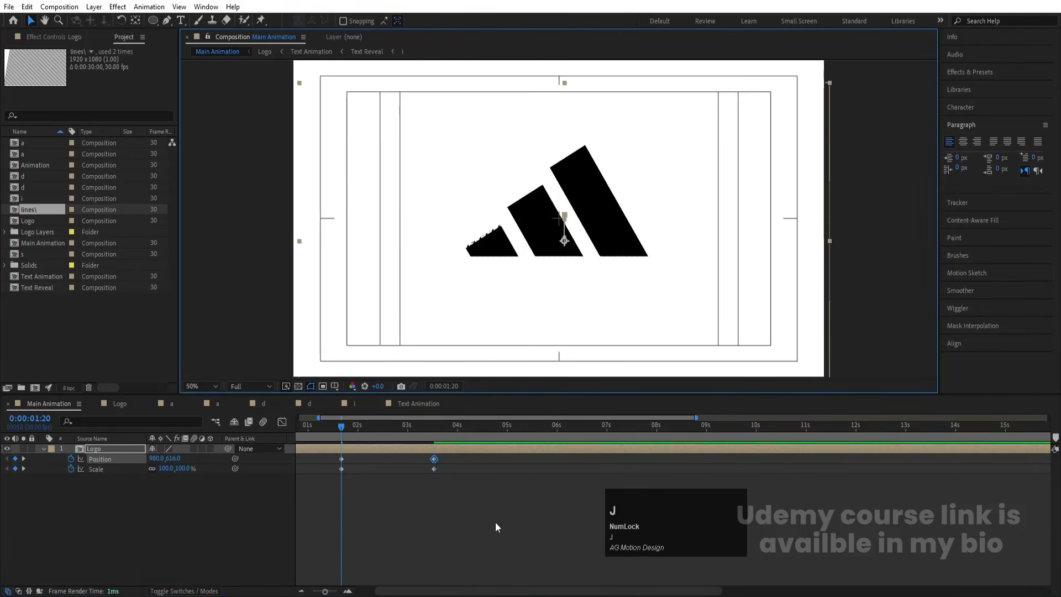
left_click_drag(495, 522, 275, 409)
key("F9")
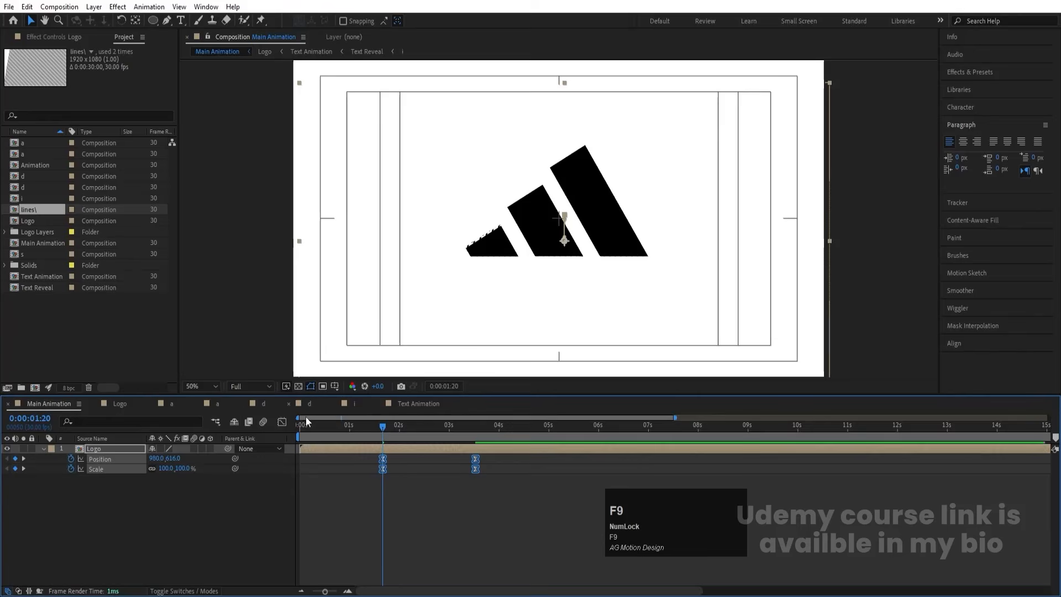
key("space")
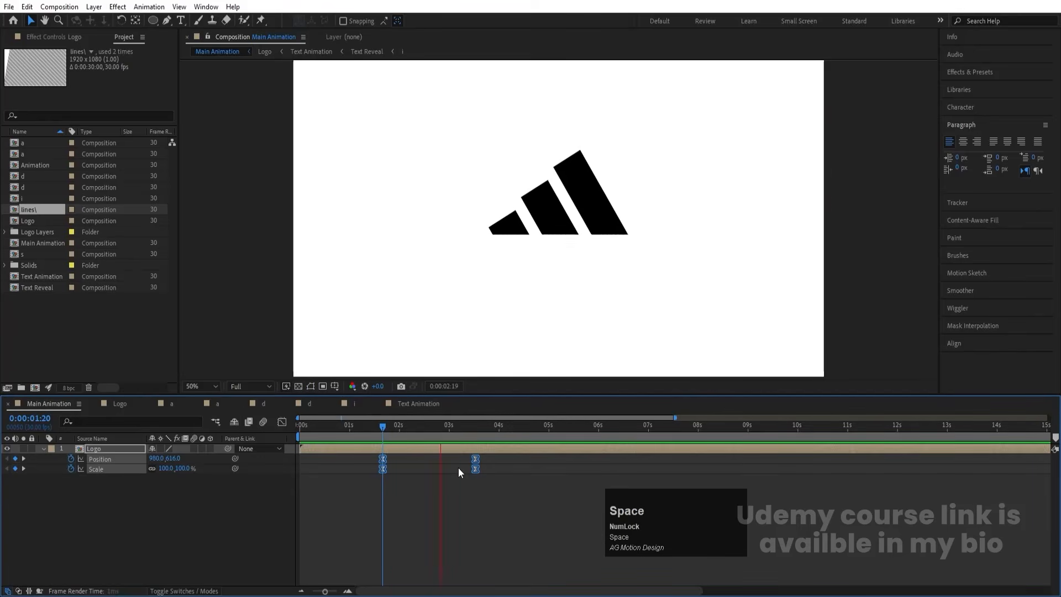
left_click(423, 496)
left_click(422, 496)
key("j")
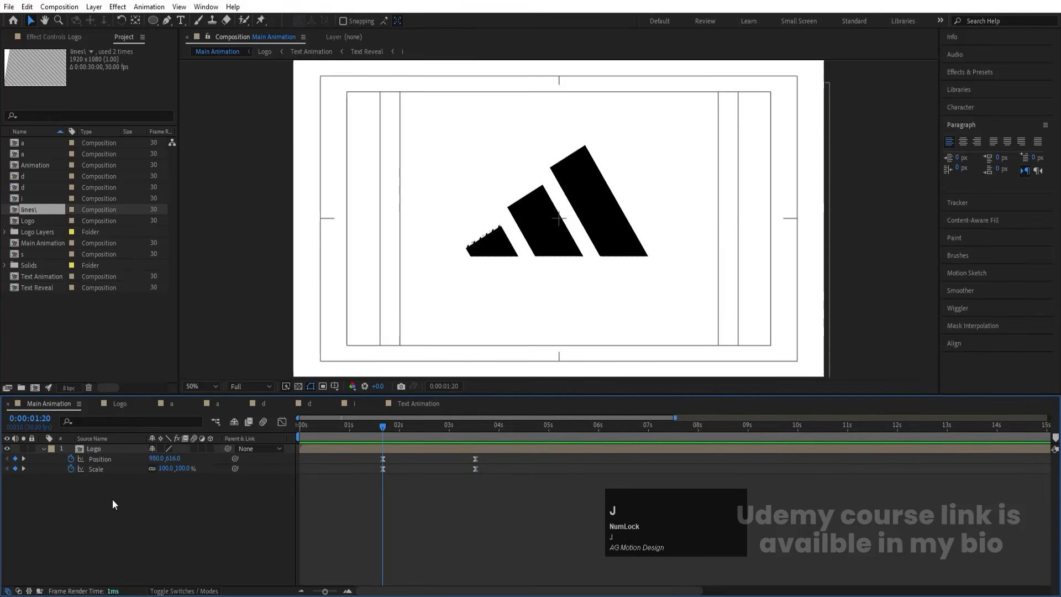
- Create a white solid and place it below the Logo layer as the background
key("ctrl+y")
key("Return")
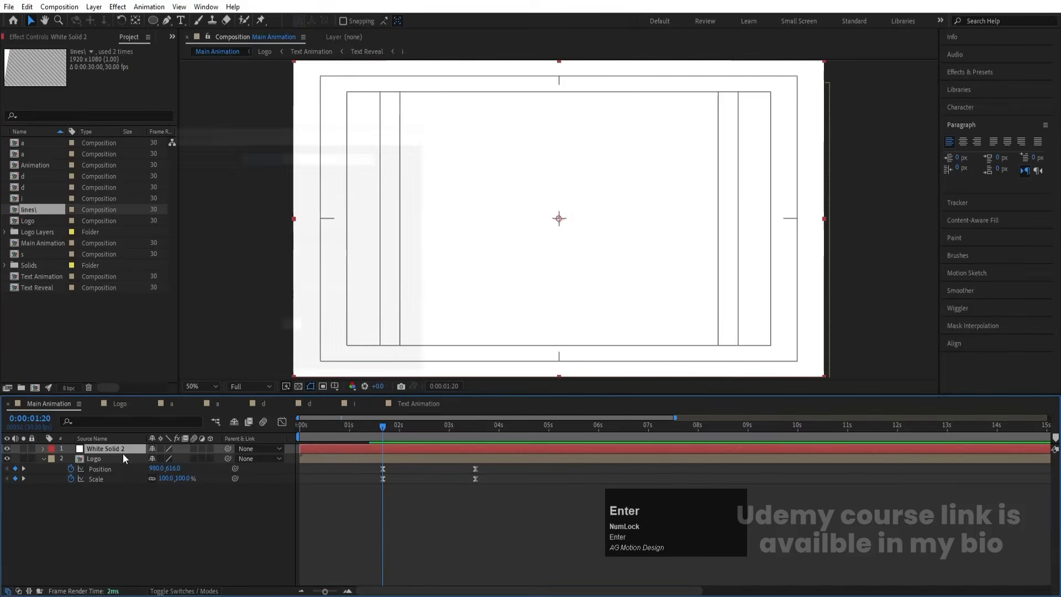
left_click_drag(123, 452, 121, 486)
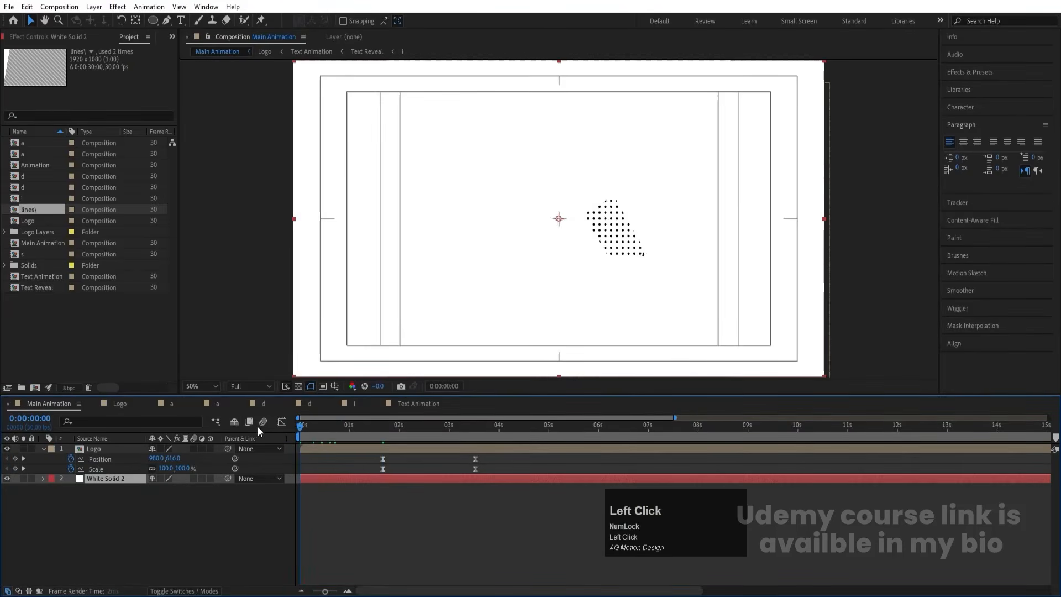
- Preview the logo reveal and its scale-down over the white background, from the start and from 0:00:01:10
key("space")
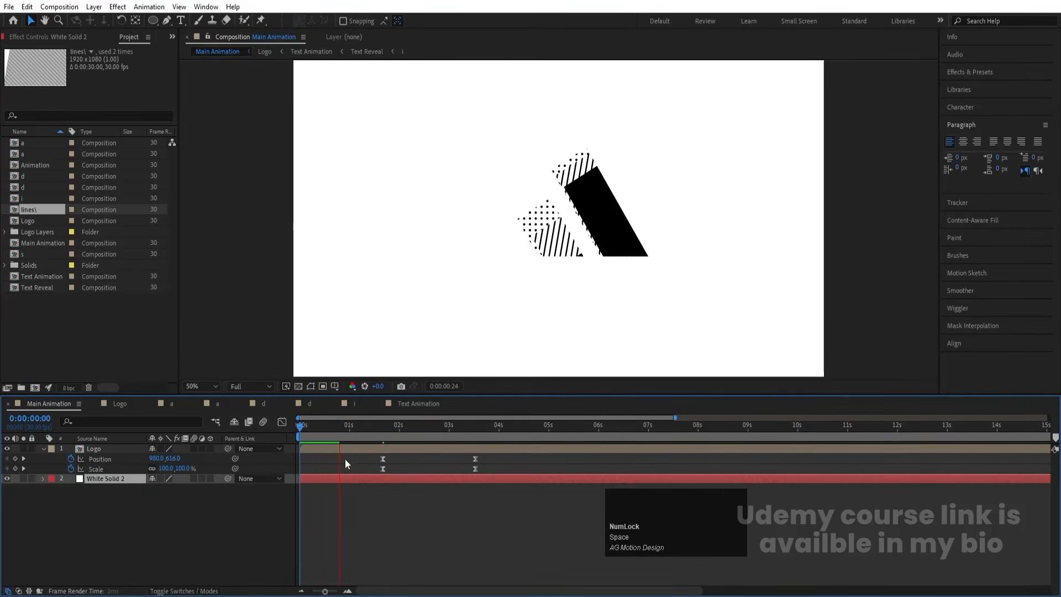
key("space")
left_click(369, 515)
key("space")
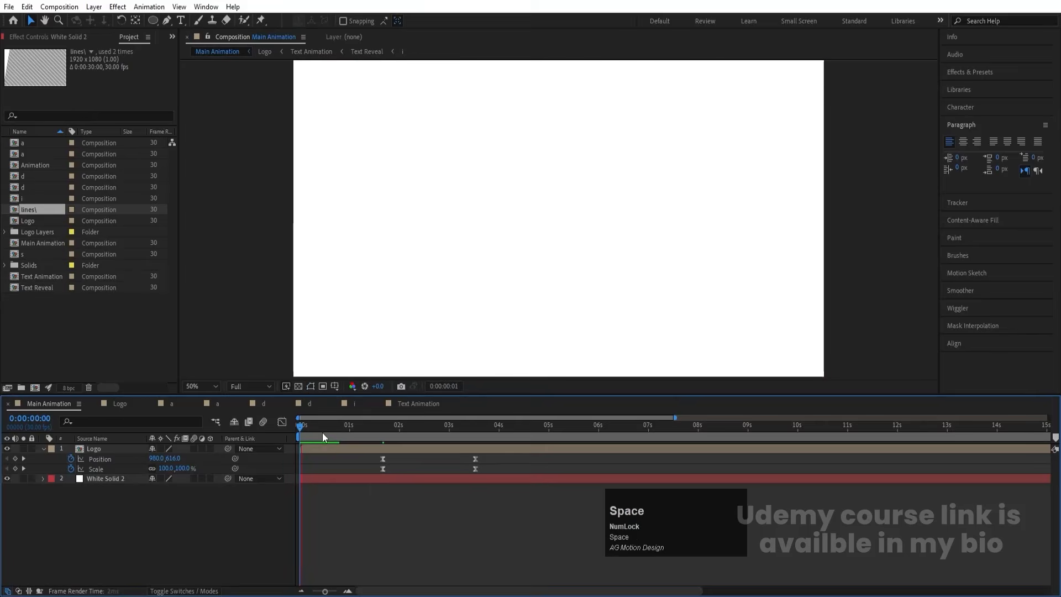
key("space")
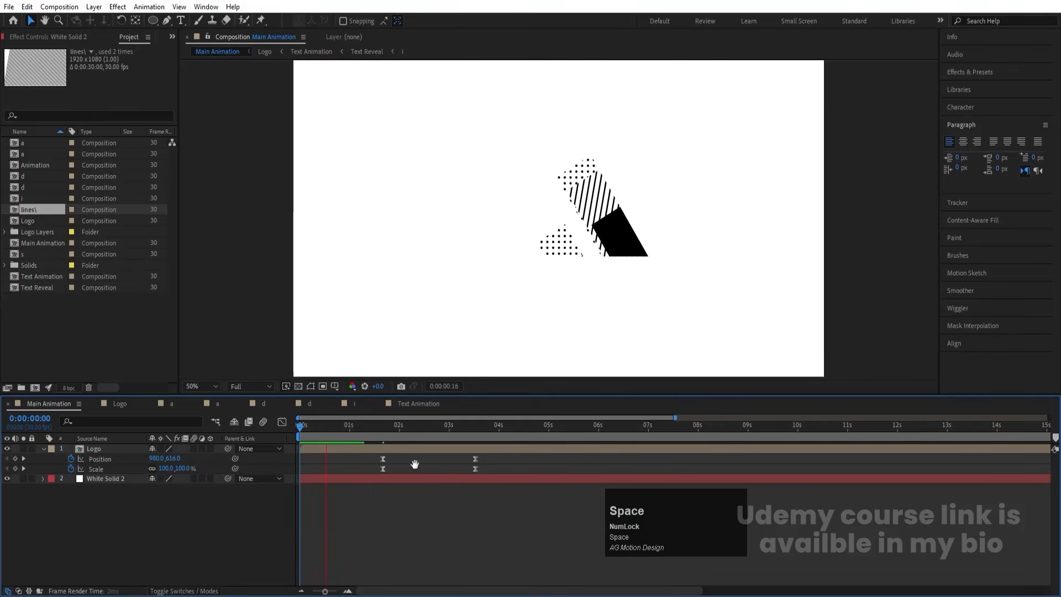
left_click(365, 427)
key("space")
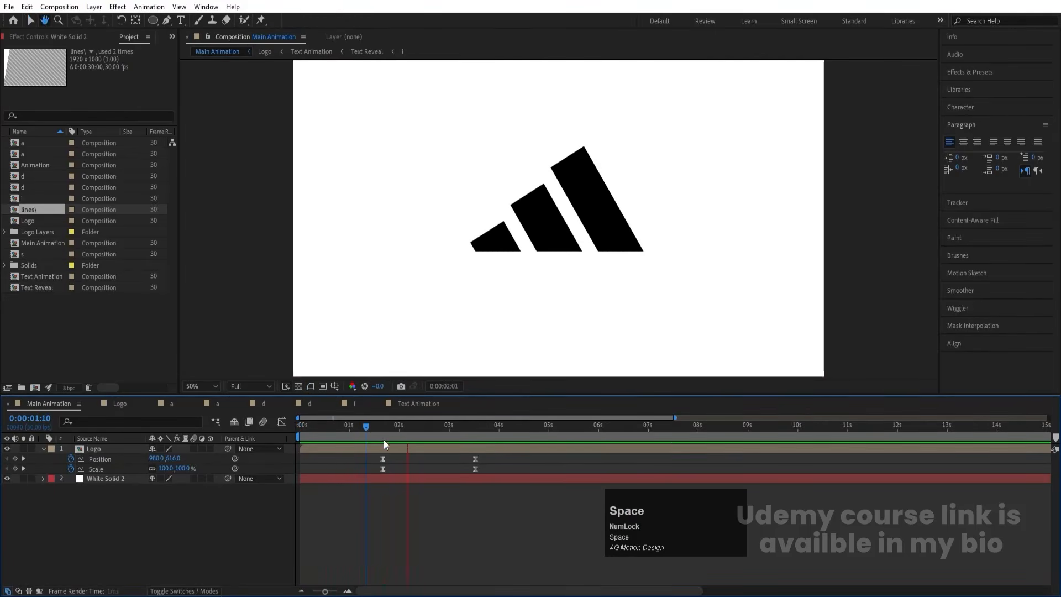
key("space")
- Return to 0:00:01:20 and add an adjustment layer above the Logo layer
key("j")
right_click(159, 525)
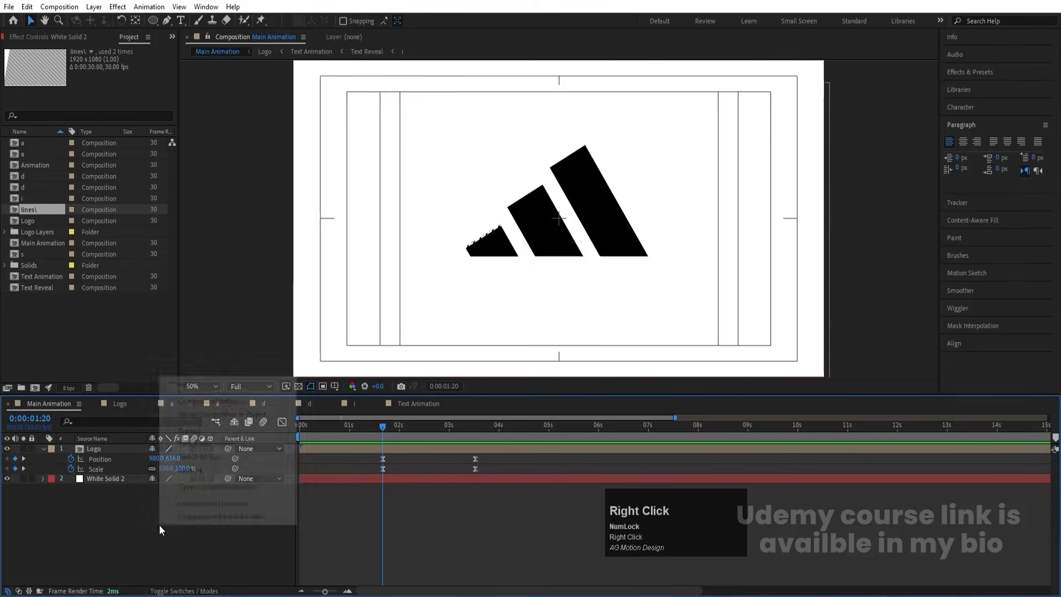
left_click(181, 385)
left_click(339, 479)
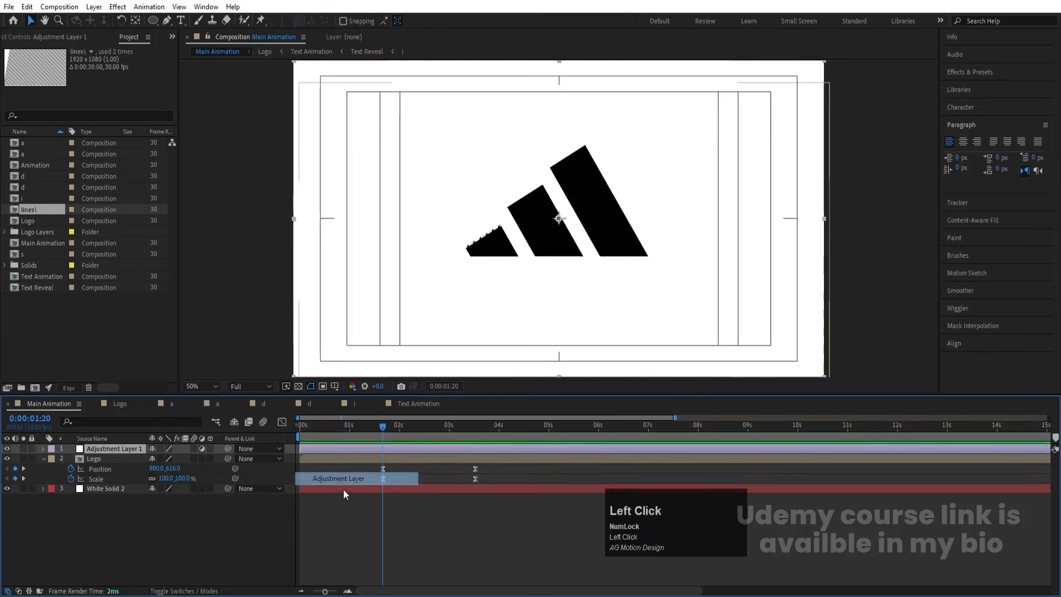
- Apply the Tint effect to the adjustment layer and swap its black and white mapping colors
left_click(977, 74)
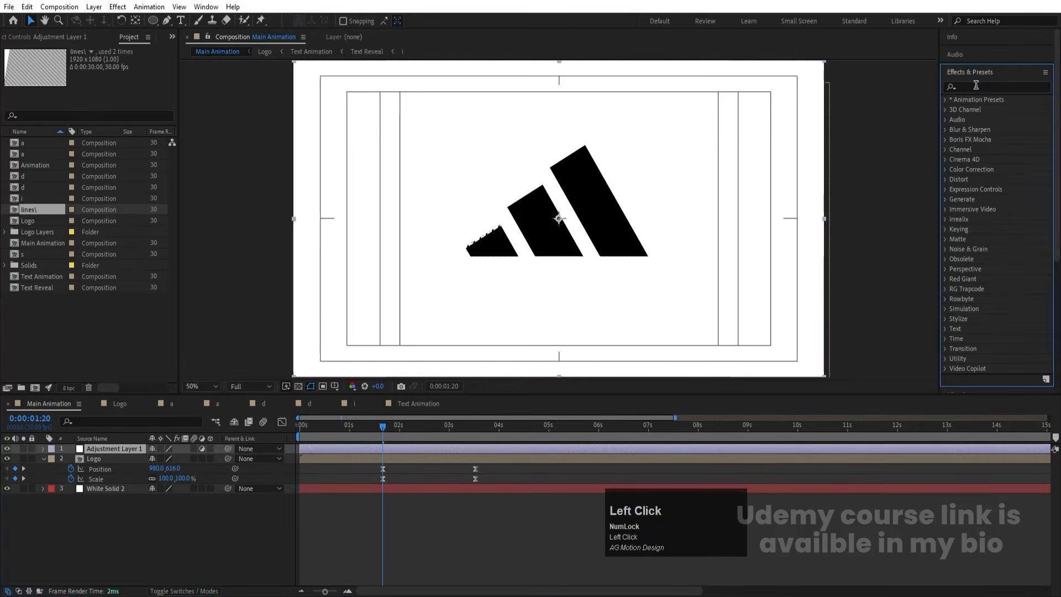
left_click(976, 88)
type("tint")
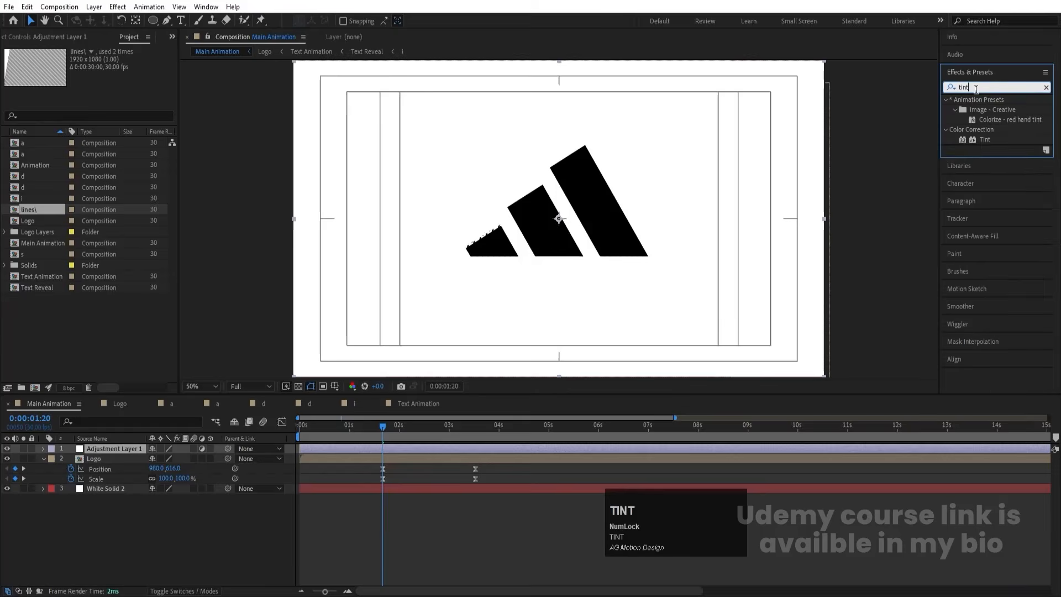
double_click(984, 140)
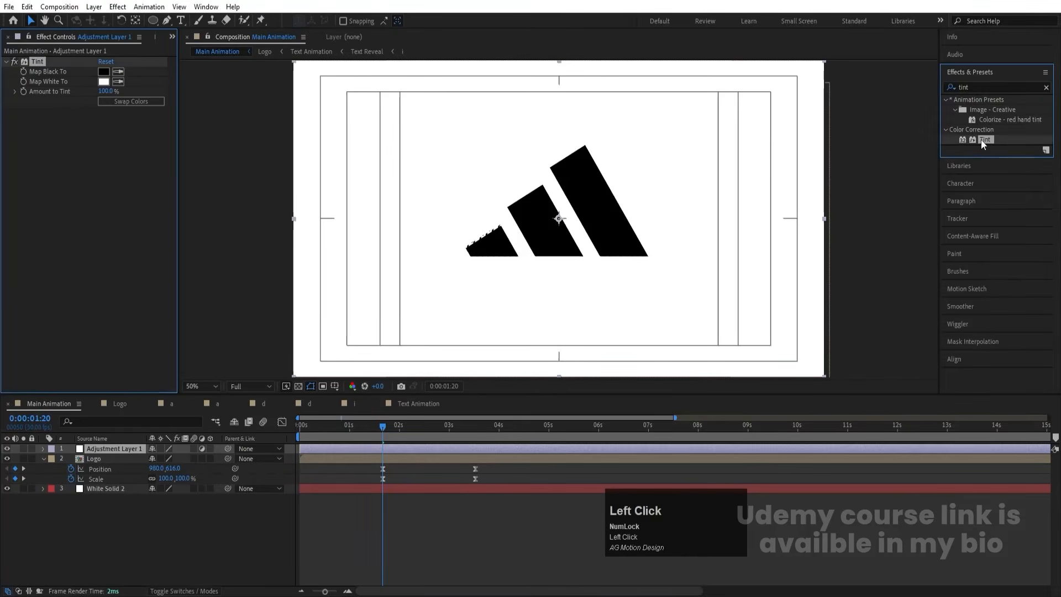
left_click(158, 105)
- Draw a large ellipse shape layer with no stroke around the logo, without any layer selected
left_click(216, 532)
right_click(165, 531)
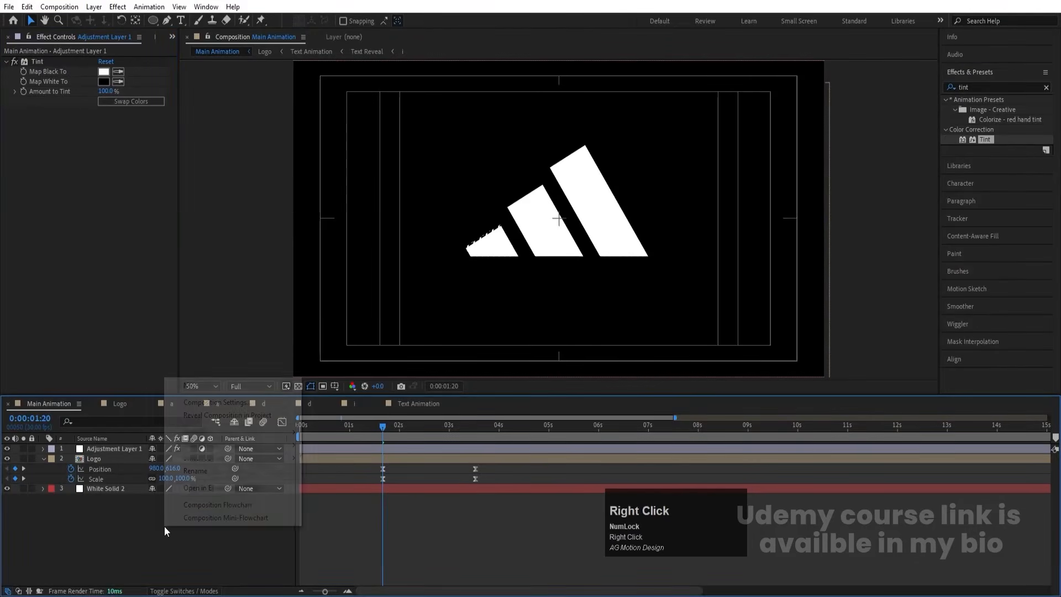
left_click(116, 523)
left_click(153, 21)
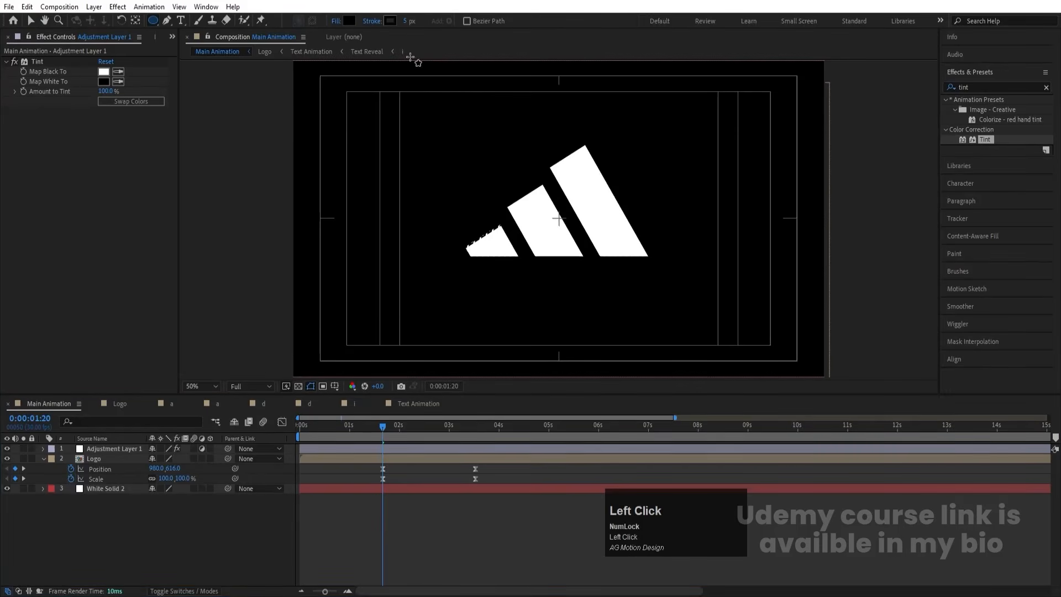
left_click(372, 21)
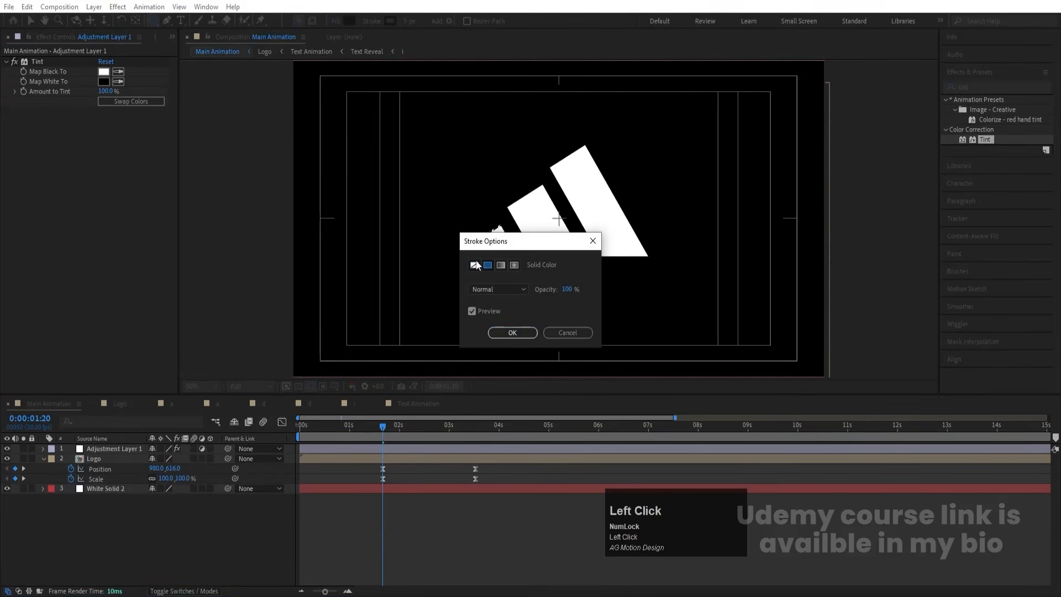
left_click(515, 335)
mouse_move(447, 131)
left_mouse_down()
mouse_move(553, 247)
mouse_move(647, 280)
left_mouse_up()
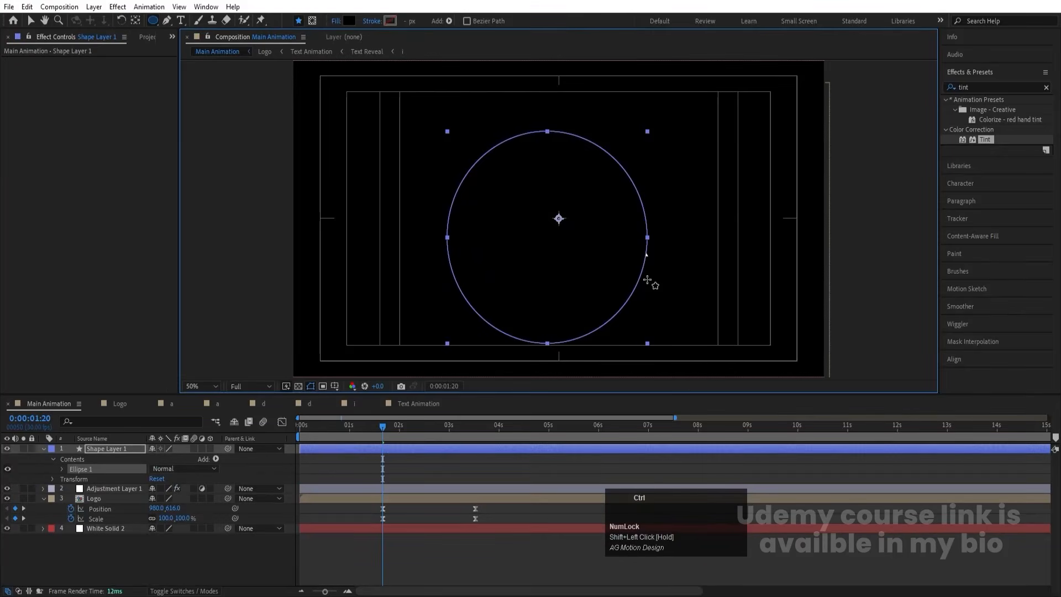
- Center the ellipse horizontally and vertically in the composition
left_click(957, 362)
left_click(970, 312)
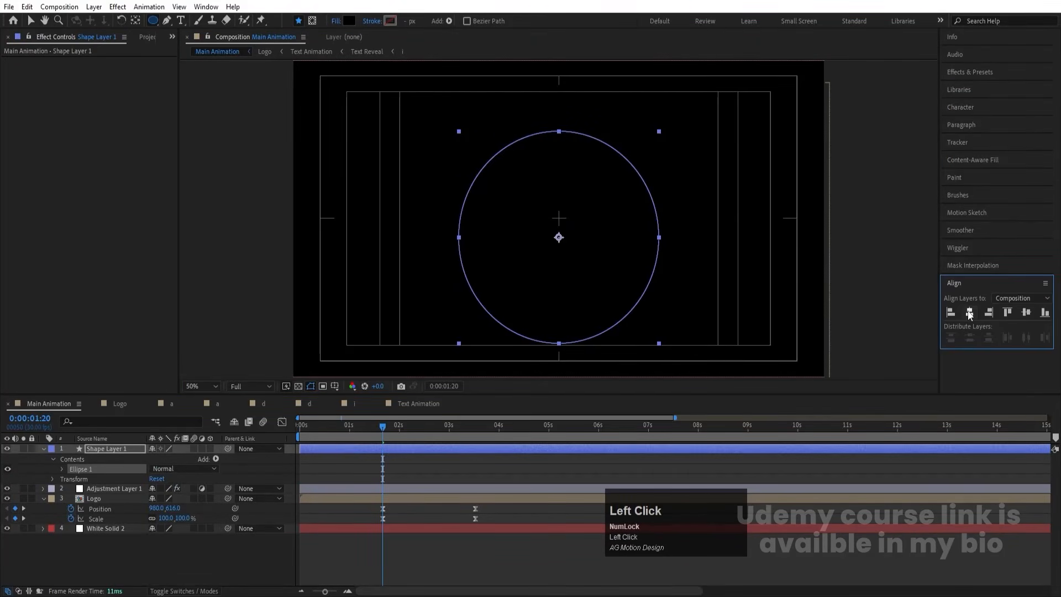
left_click(1027, 313)
- Set the adjustment layer's track matte to Alpha Matte using the ellipse shape layer above it
left_click(116, 487)
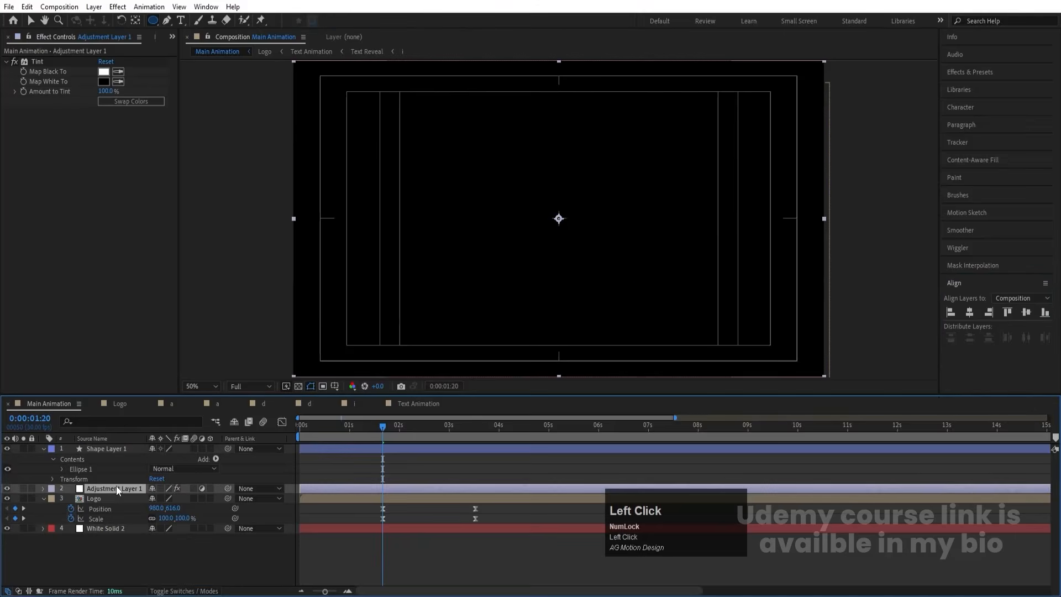
key("F4")
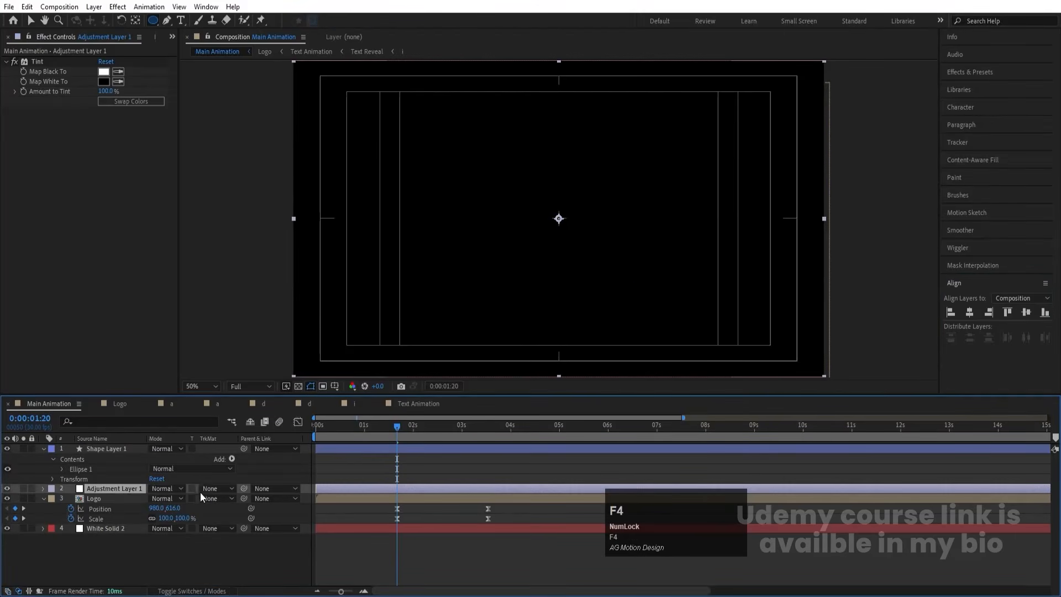
left_click(213, 488)
left_click(233, 520)
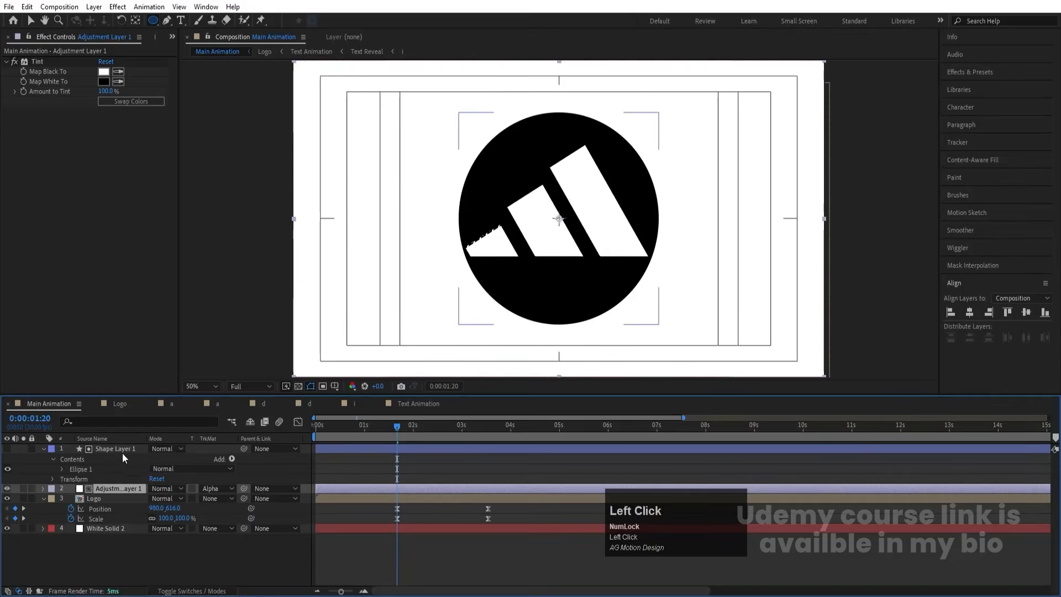
- Keyframe the ellipse layer's Scale at 313% at 0:00:01:20 and at 0% at 0:00:03:16
left_click(116, 449)
key("s")
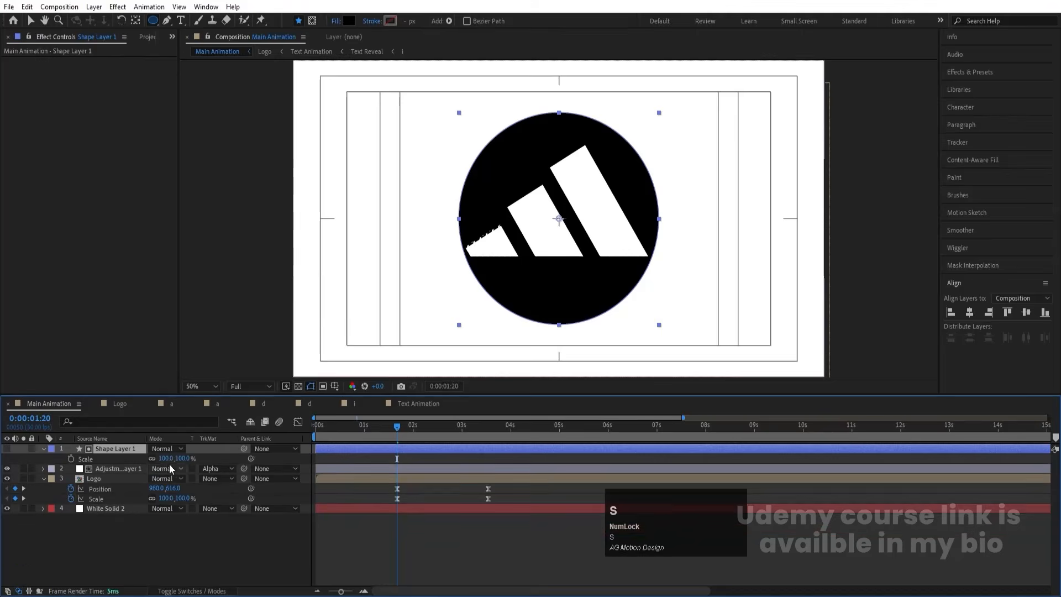
left_click_drag(167, 459, 264, 445)
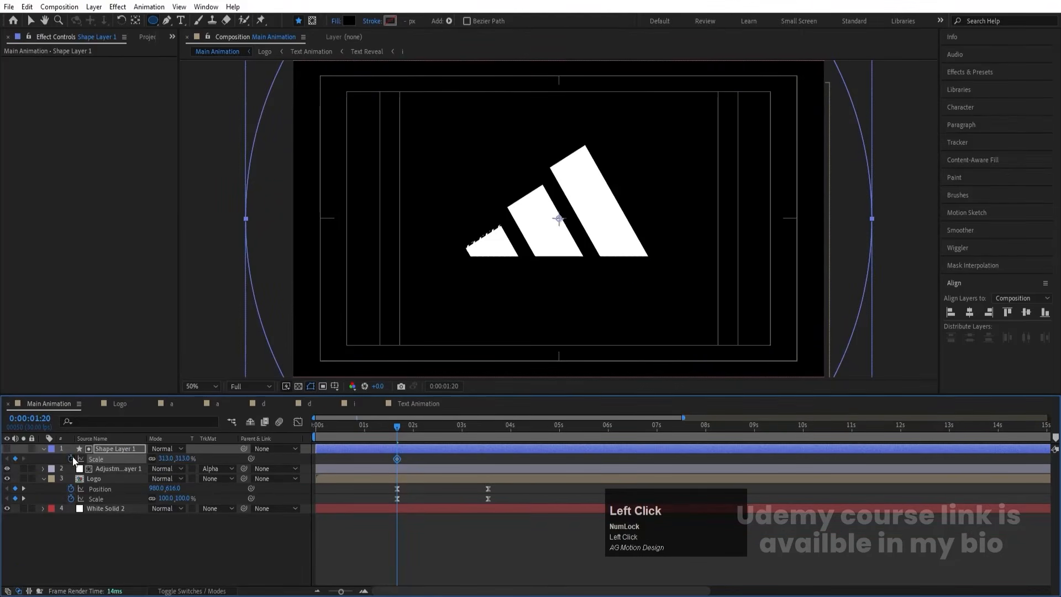
key("k")
left_click(170, 460)
type("0")
key("Return")
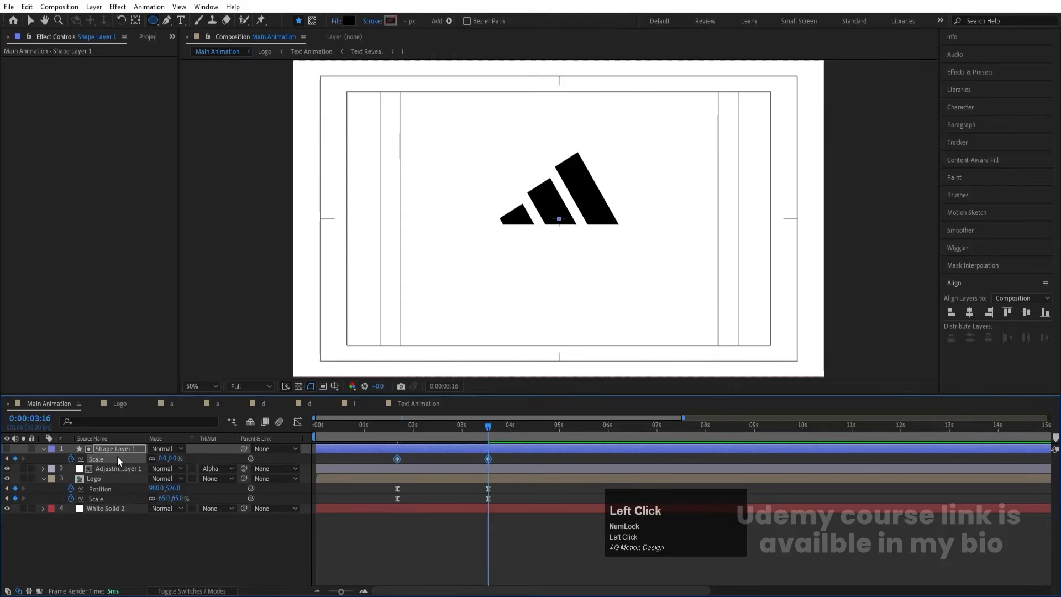
- Apply Easy Ease to the ellipse layer's Scale keyframes and preview the shrinking circle
key("F9")
key("j")
key("space")
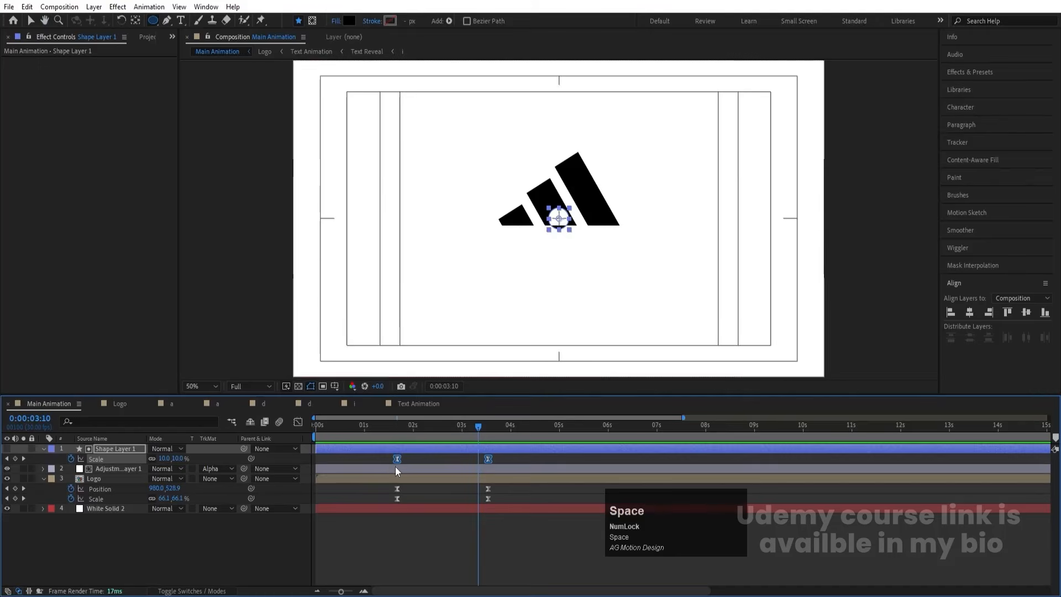
- Reshape the speed curves of all ellipse and Logo keyframes into a sharp peak midway between them in the Graph Editor
left_click_drag(390, 469, 509, 508)
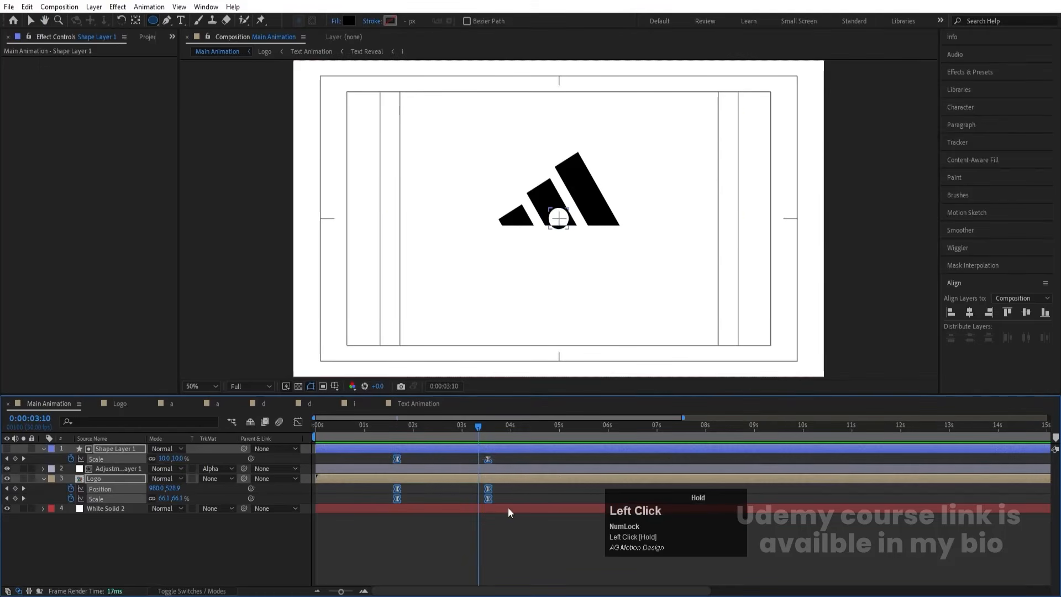
left_click(297, 422)
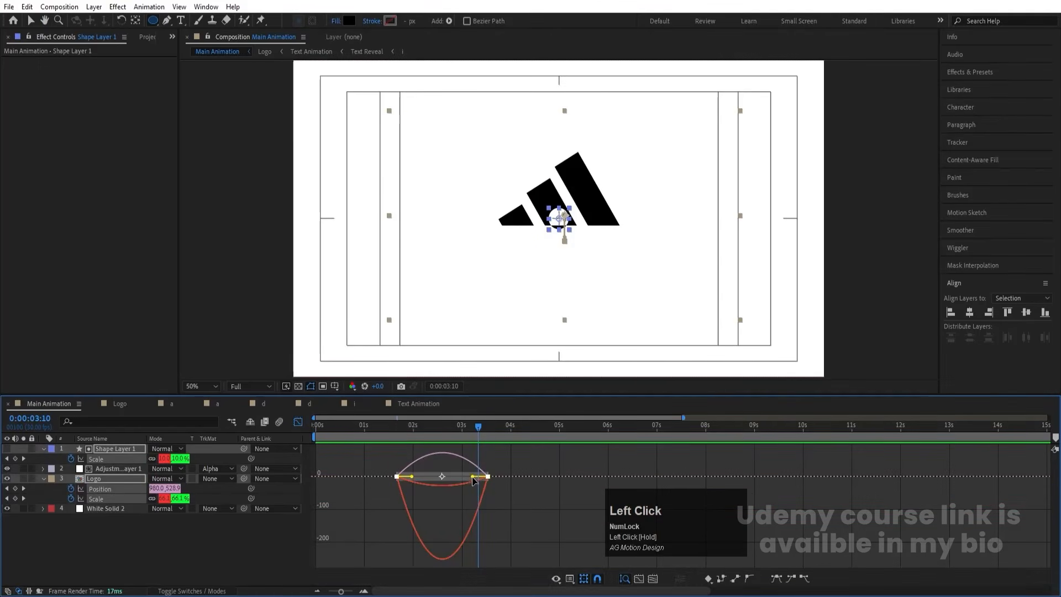
left_click_drag(472, 479, 433, 476)
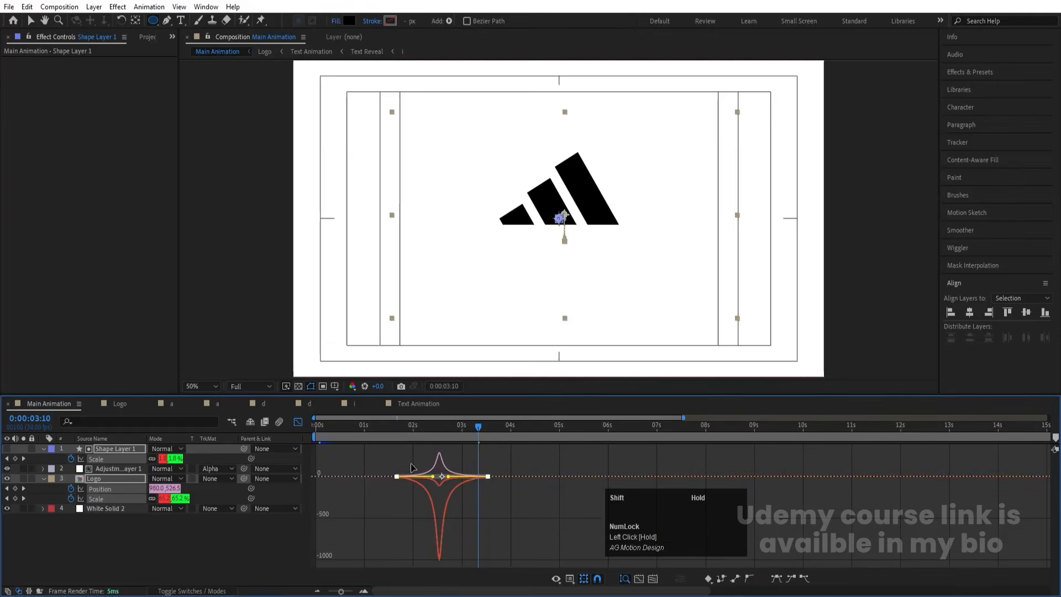
- Preview the shrinking circle transition to check the timing of the ellipse and Logo keyframes
left_click_drag(351, 429, 289, 445)
left_click(297, 422)
key("space")
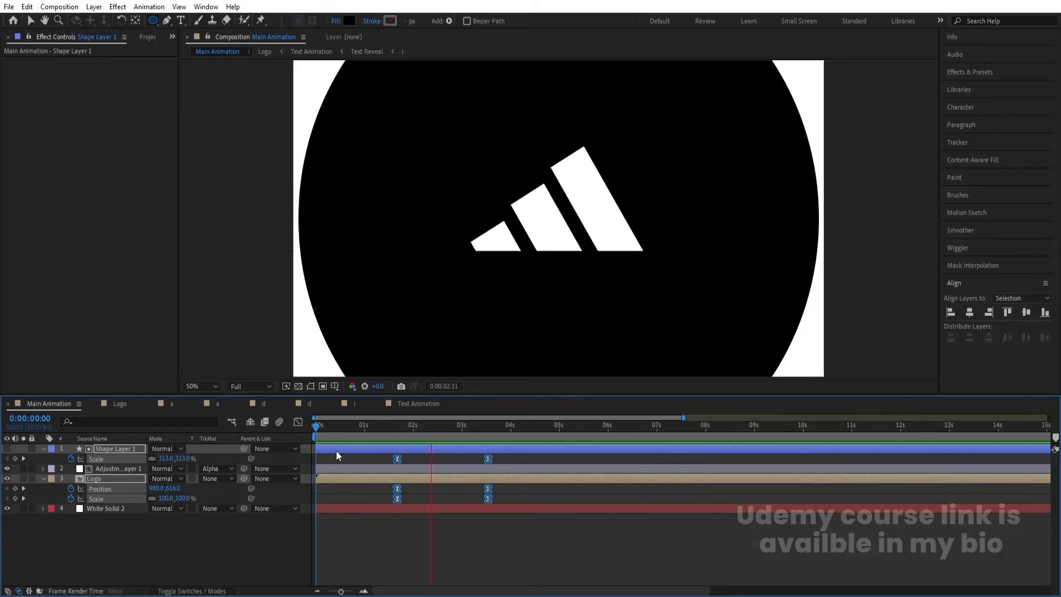
key("space")
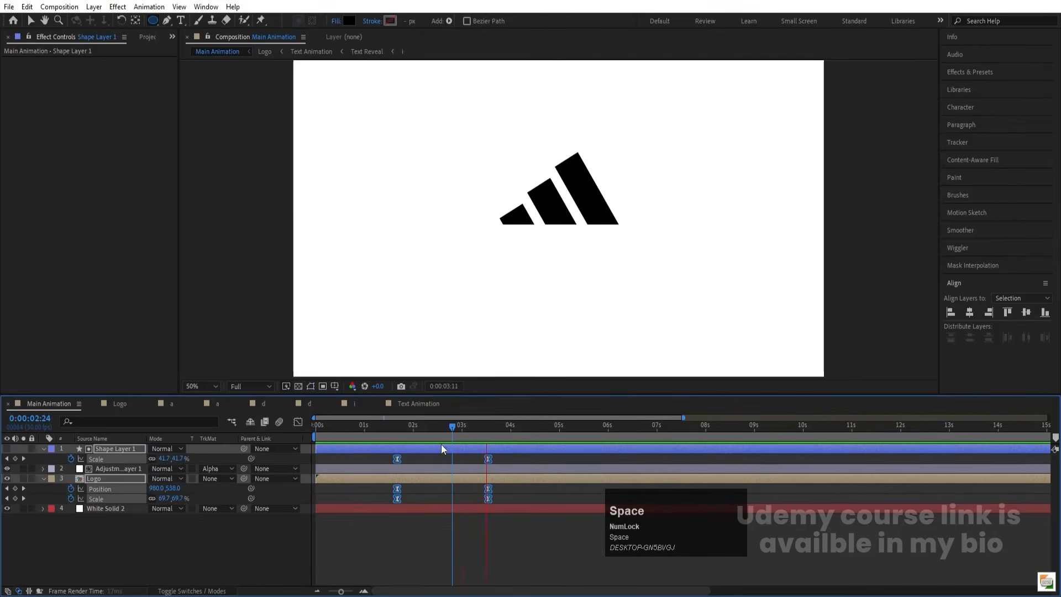
left_click(393, 429)
key("space")
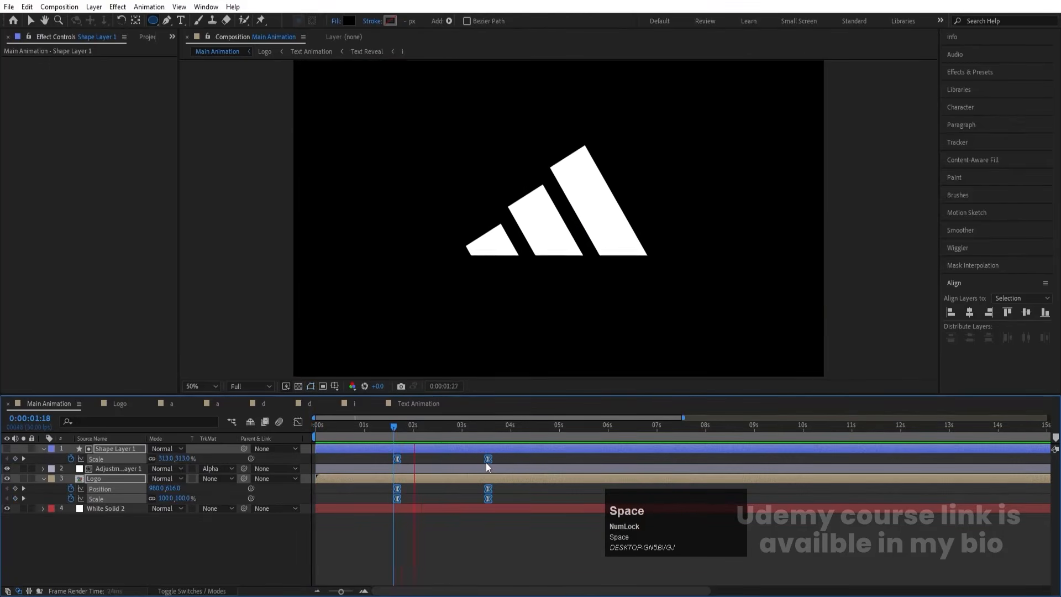
key("space")
key("space")
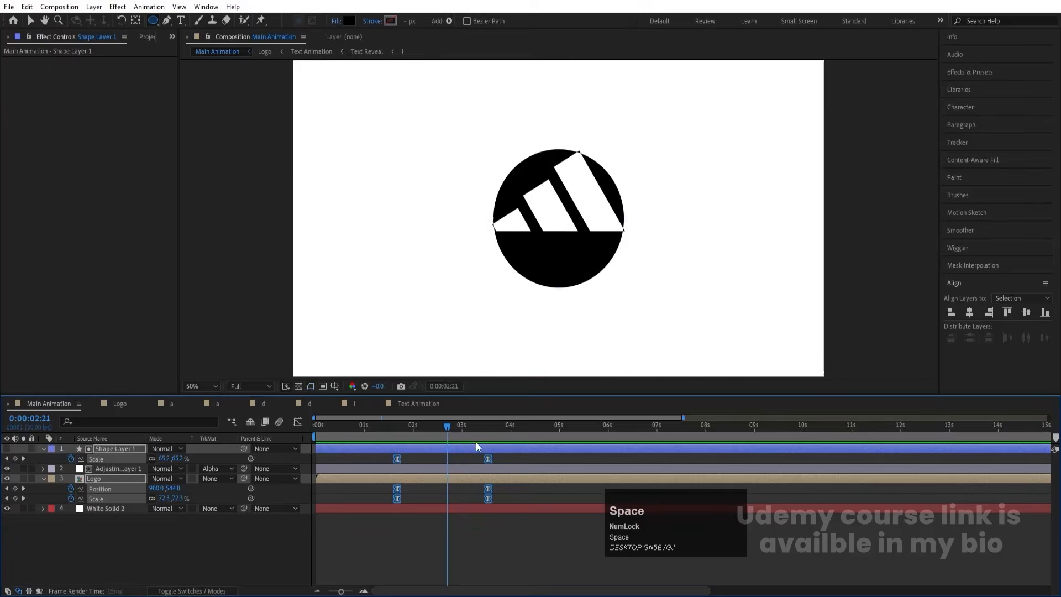
key("space")
- Reapply Easy Ease to all ellipse and Logo keyframes and reshape their speed curves to peak just before the ending keyframes
left_click(297, 422)
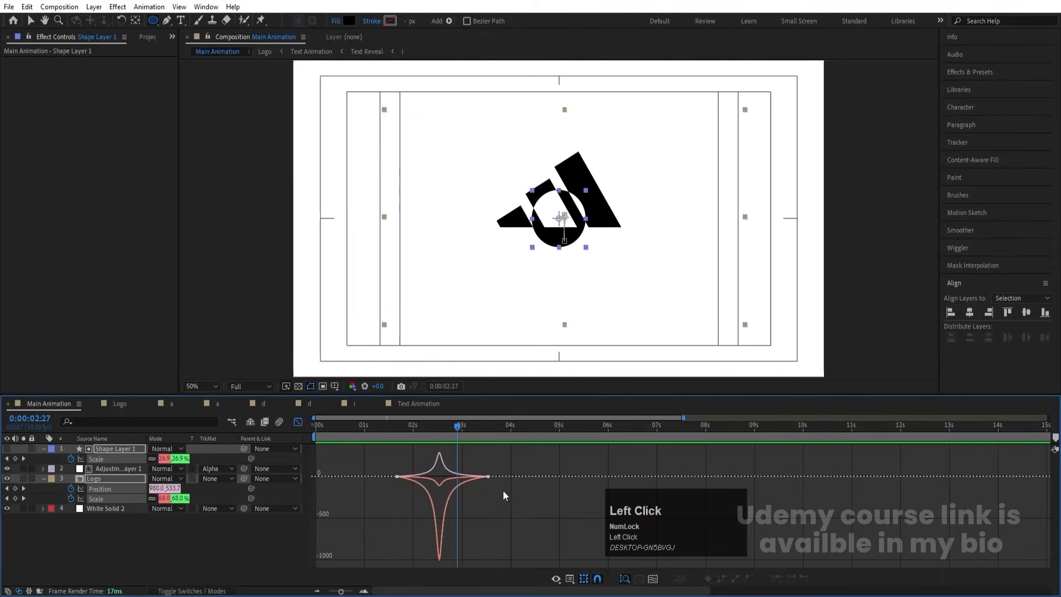
left_click_drag(520, 507, 414, 502)
key("F9")
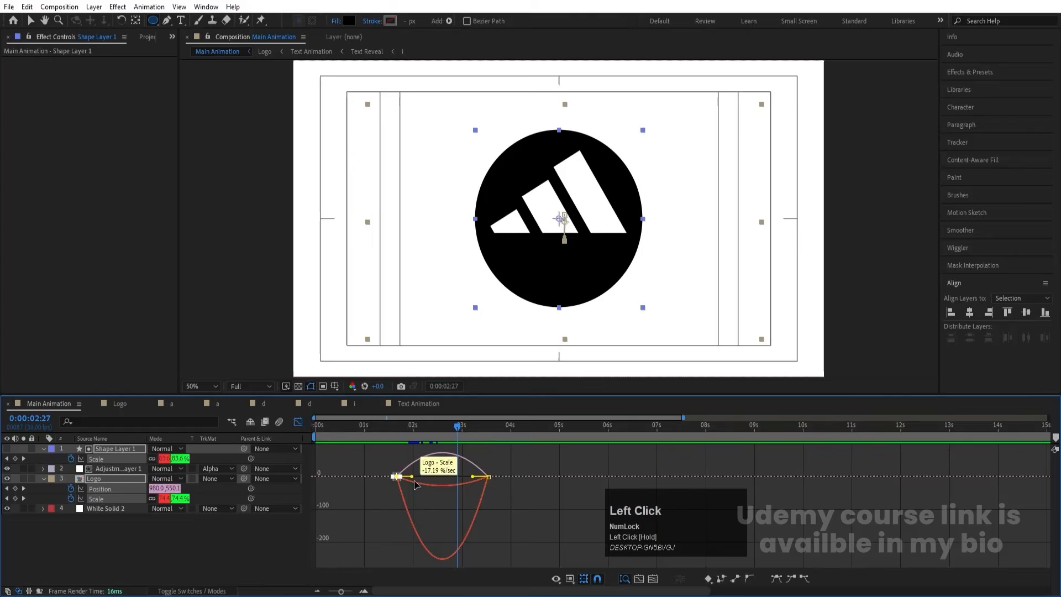
left_click(415, 481)
left_click_drag(378, 467, 429, 520)
left_click_drag(427, 476, 482, 477)
key("space")
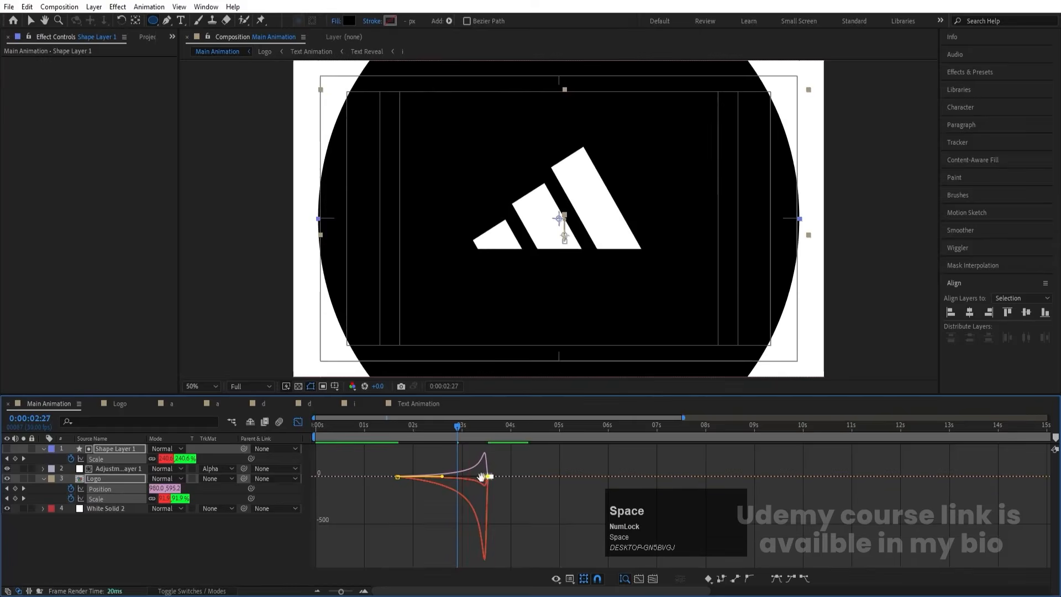
key("space")
left_click(298, 422)
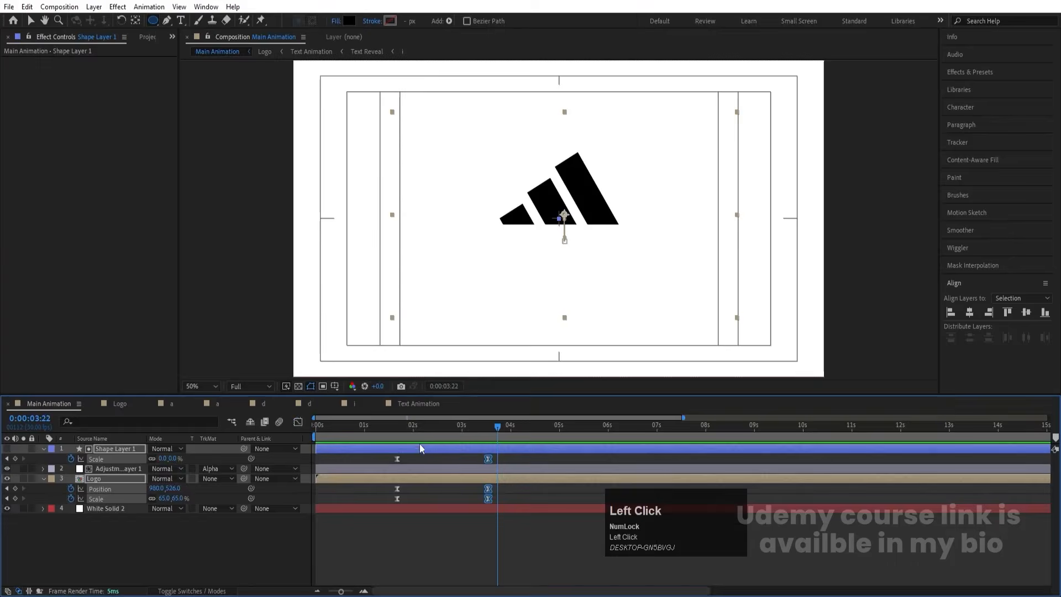
- Move the ending ellipse and Logo keyframes to 0:00:02:23 and preview the faster transition
left_click_drag(430, 428, 409, 435)
left_click(380, 439)
key("space")
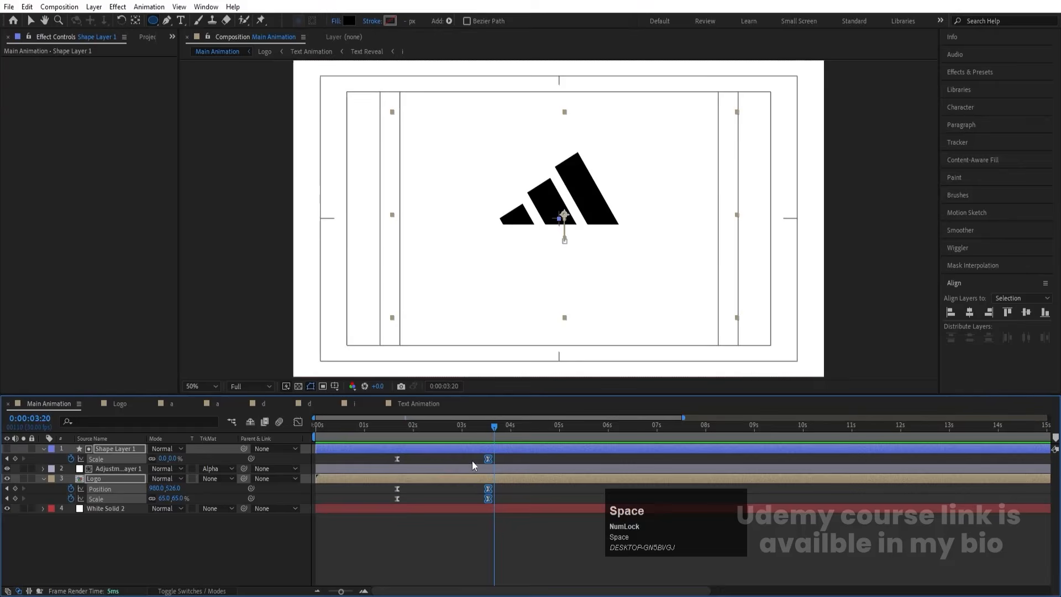
mouse_move(470, 461)
left_mouse_down()
mouse_move(503, 506)
mouse_move(458, 463)
left_mouse_up()
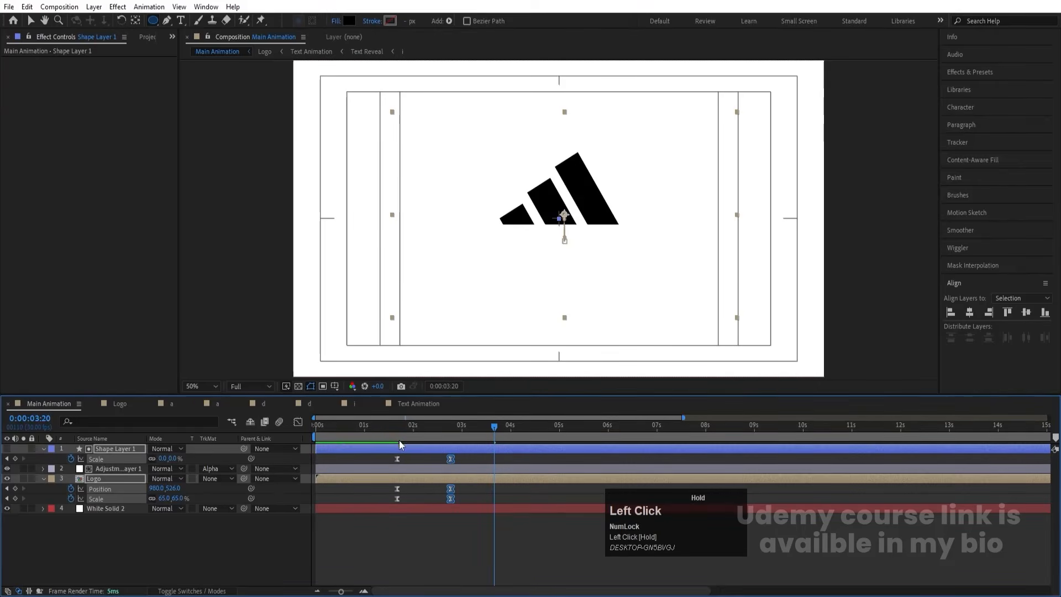
left_click_drag(401, 446, 256, 443)
key("space")
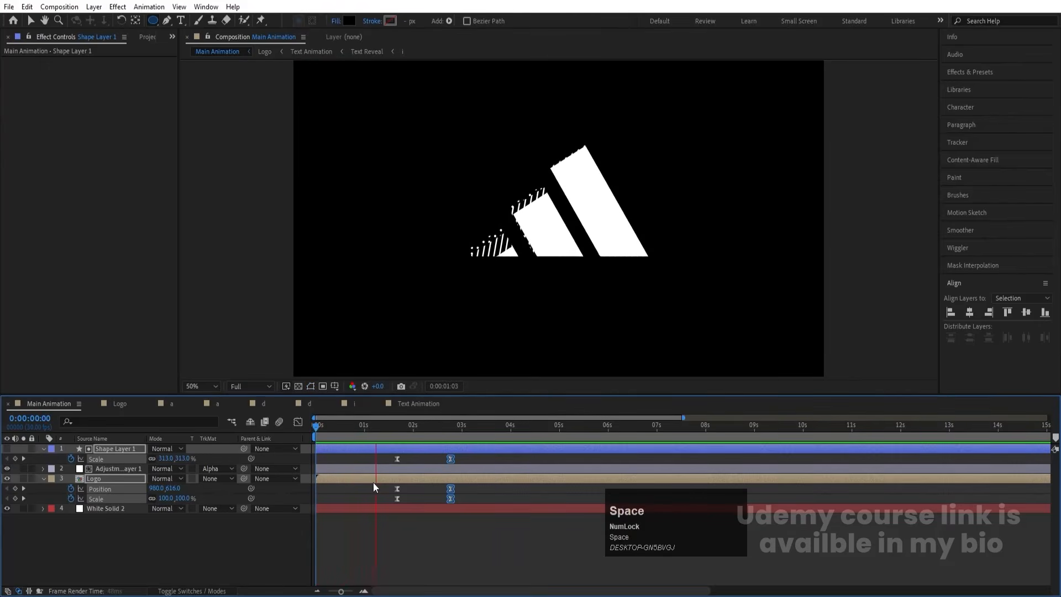
key("space")
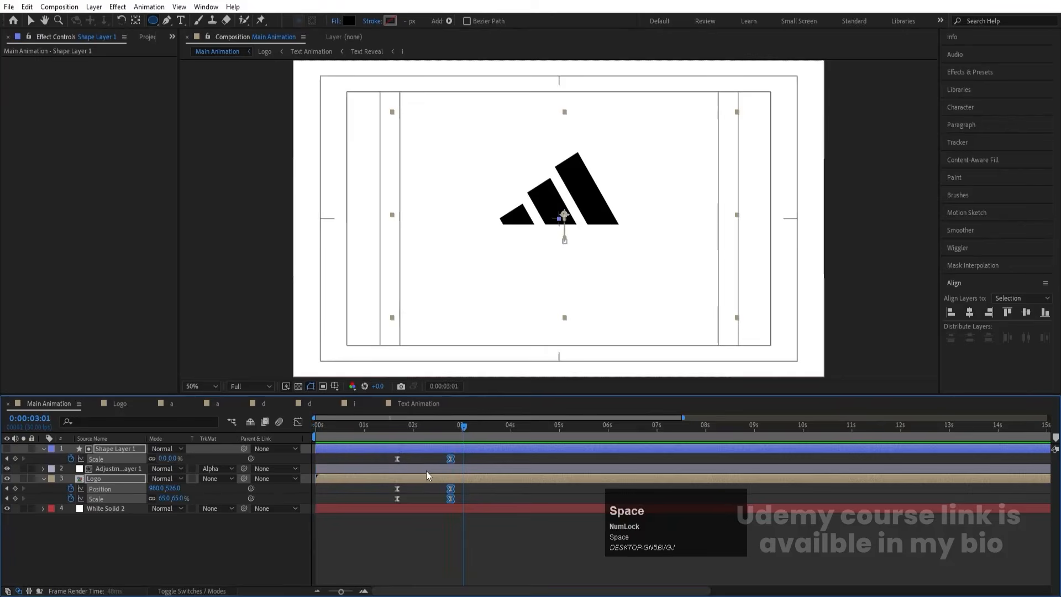
- Duplicate the ellipse shape layer, removing the copy's Scale keyframes and starting it at 0:00:02:23
key("j")
left_click(440, 568)
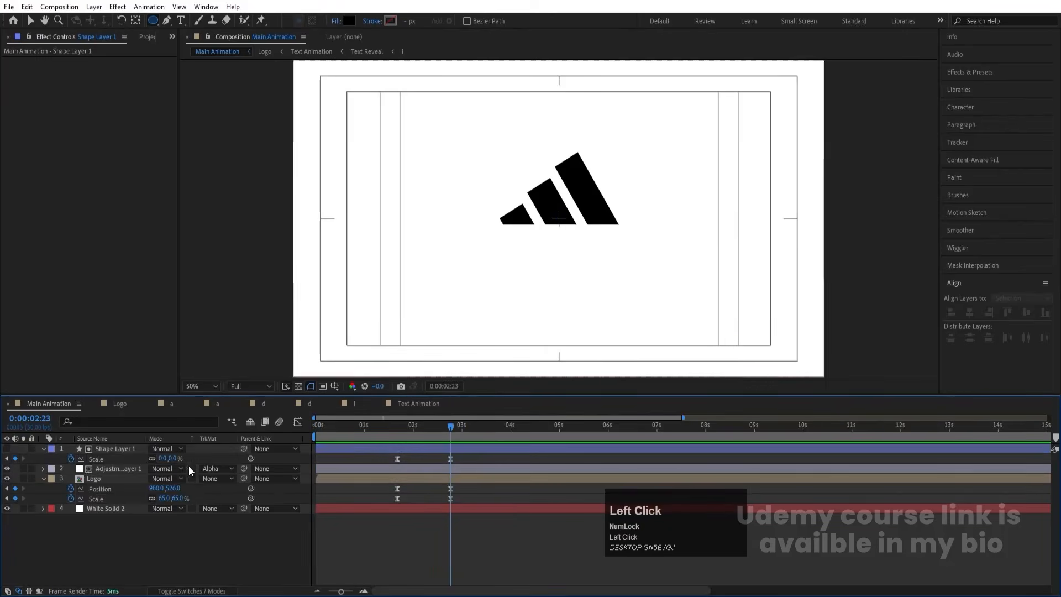
left_click(119, 448)
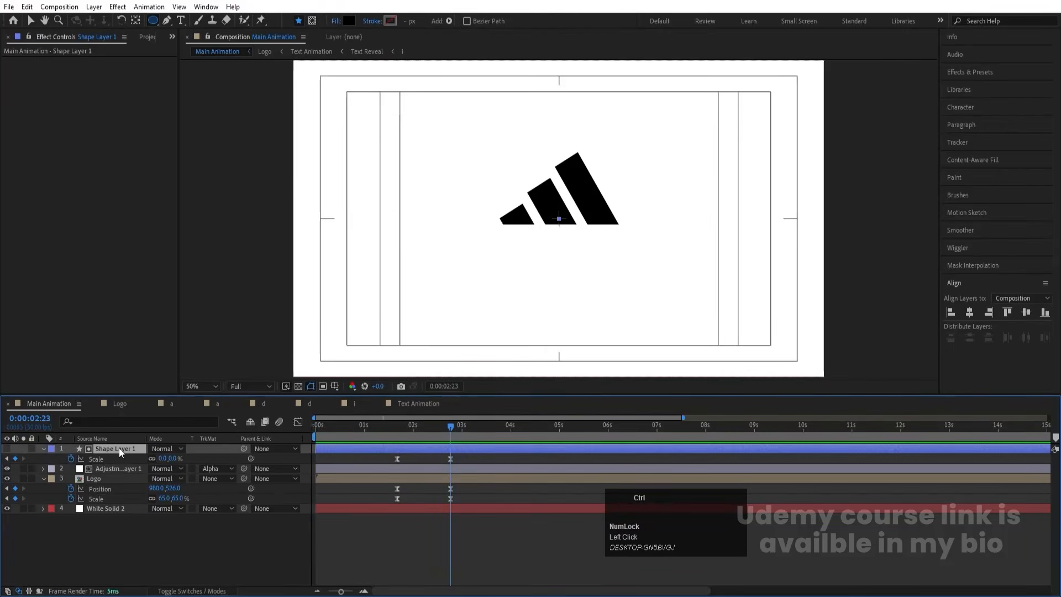
key("ctrl+d")
key("u")
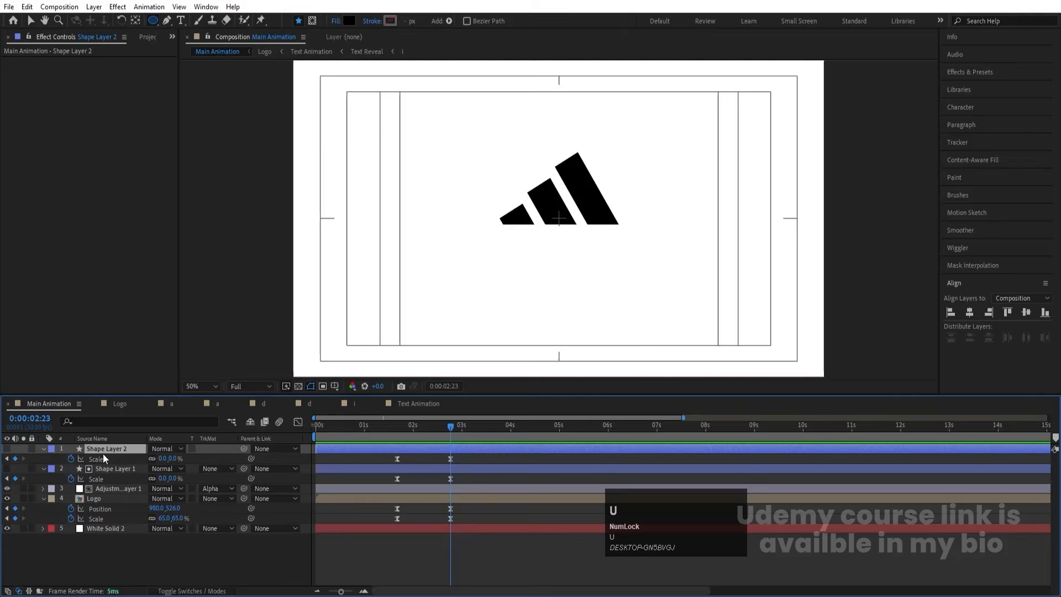
left_click(98, 458)
key("bracketleft")
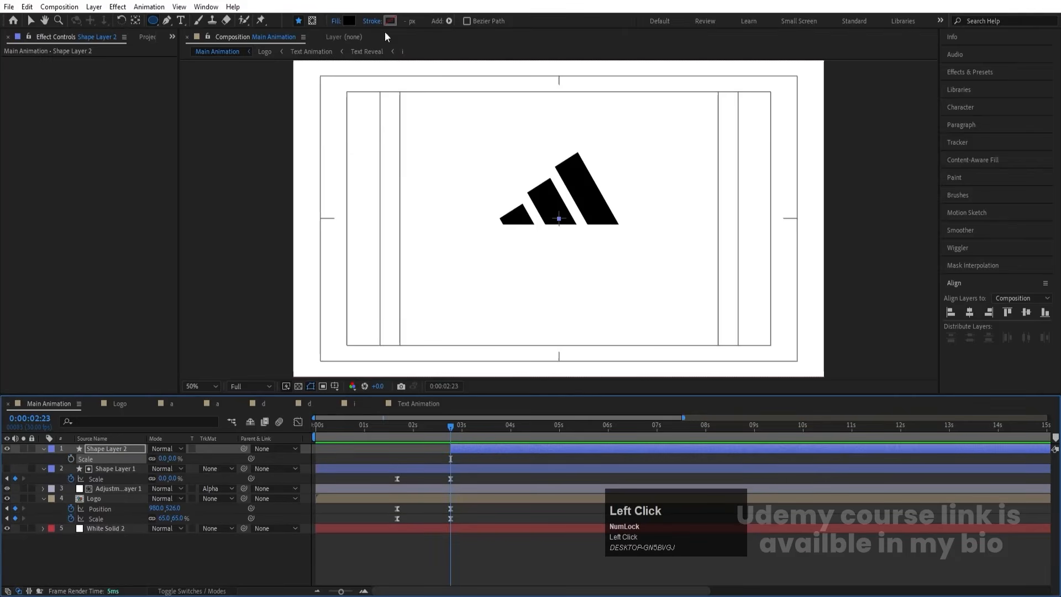
- Set the duplicated ellipse's fill to None and its stroke color to black 000000
left_click(334, 22)
left_click(475, 264)
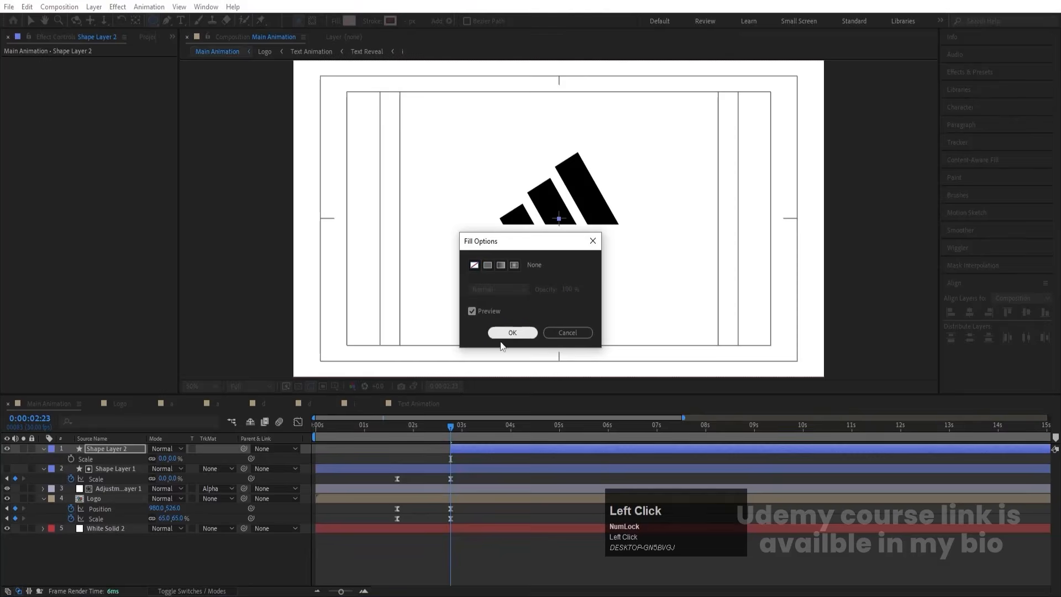
left_click(512, 333)
left_click(390, 21)
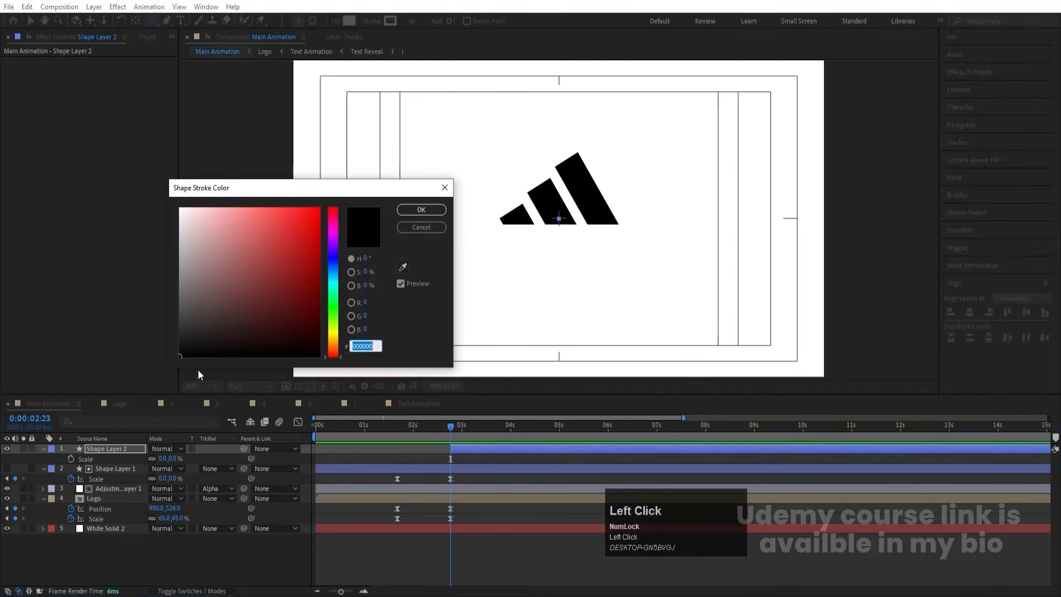
key("Return")
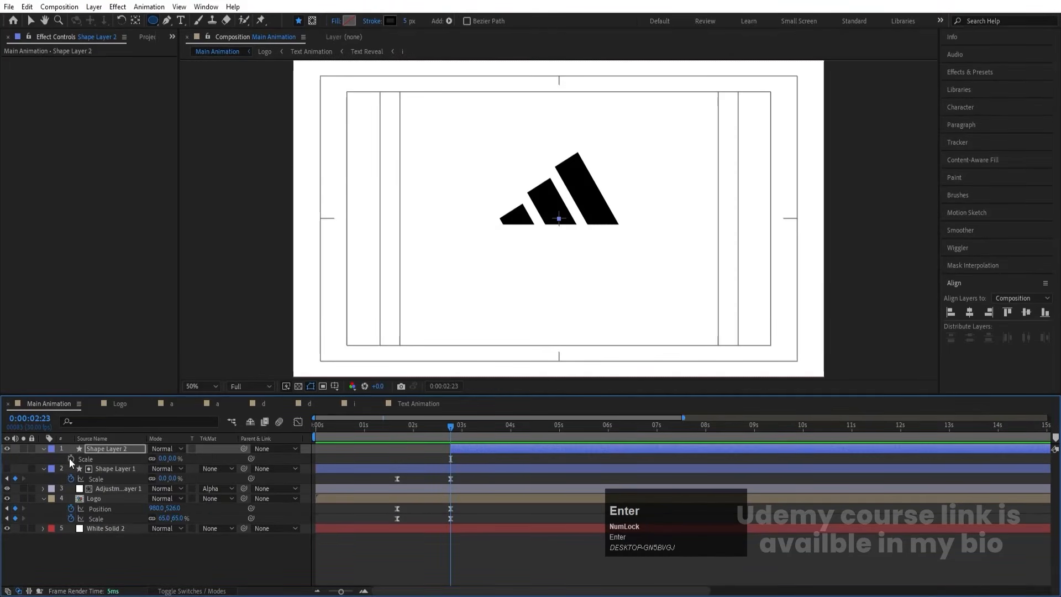
- Add keyframes for the duplicated ellipse's Scale at 0% and its Stroke Width at 0:00:02:23
left_click(70, 458)
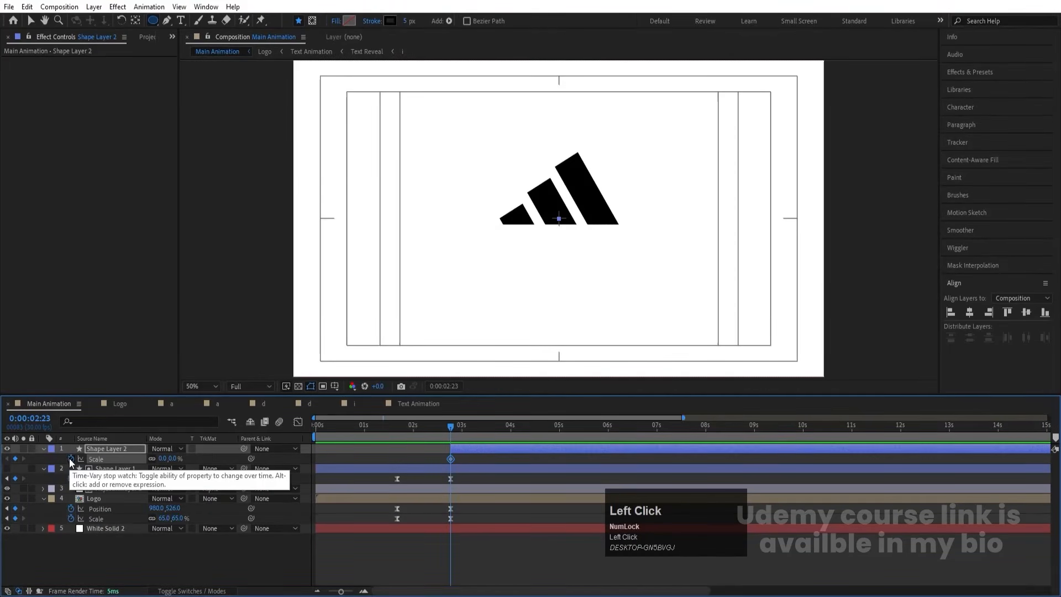
left_click(91, 421)
type("str")
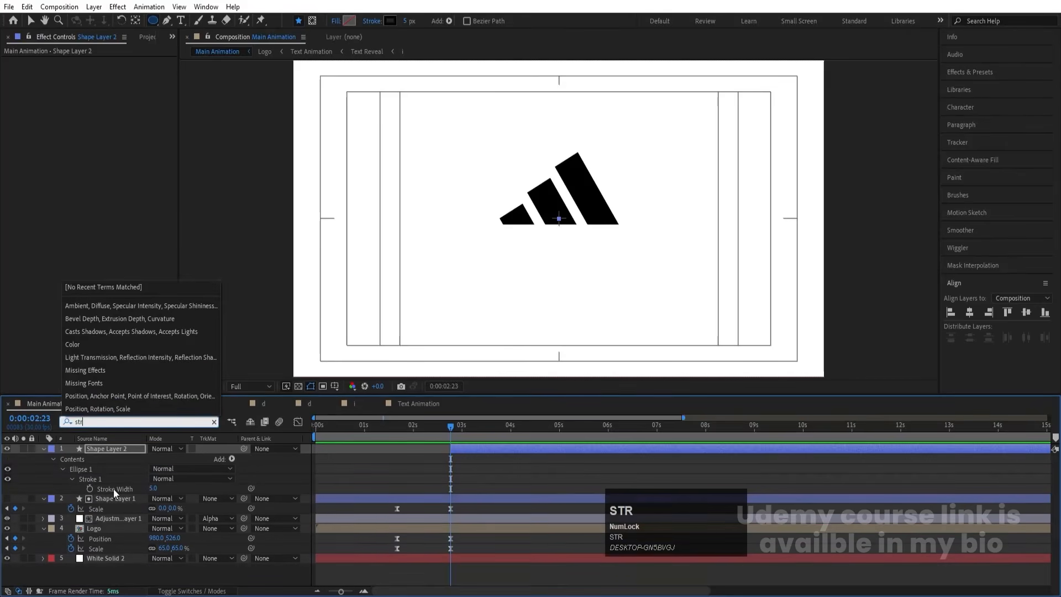
left_click(90, 489)
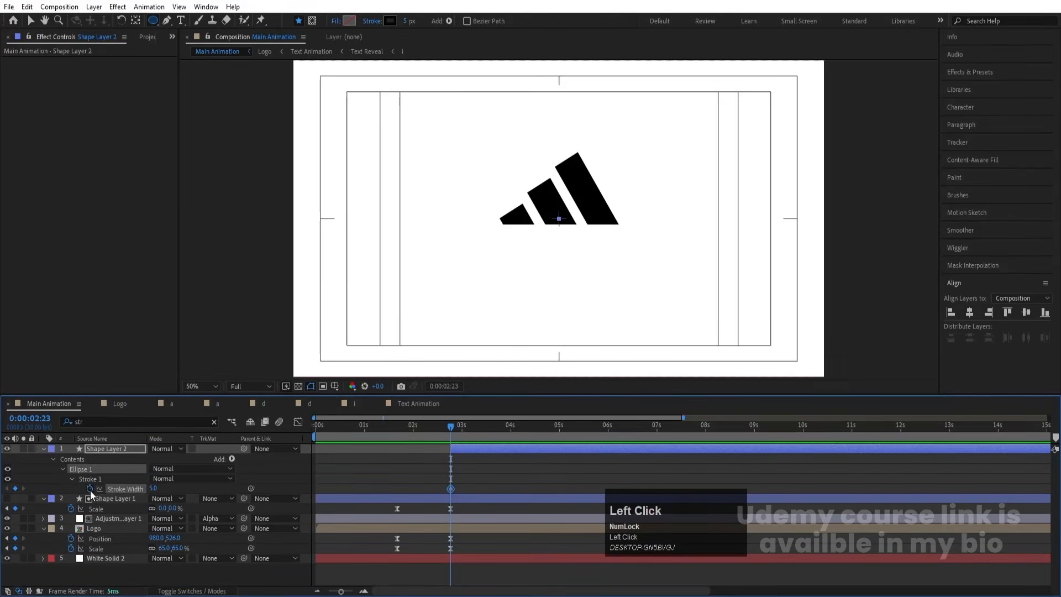
left_click(476, 449)
key("u")
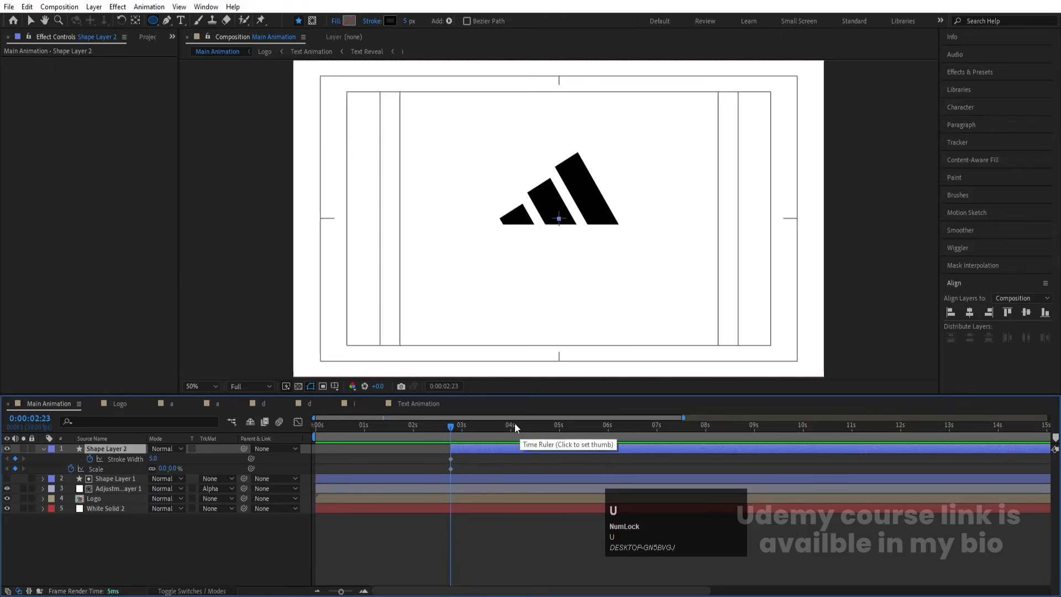
- Keyframe the ring's Scale at 156% and Stroke Width at 0 at 0:00:04:09, with Stroke Width 25 at 0:00:02:23
left_click_drag(520, 425, 525, 426)
left_click_drag(165, 474, 165, 463)
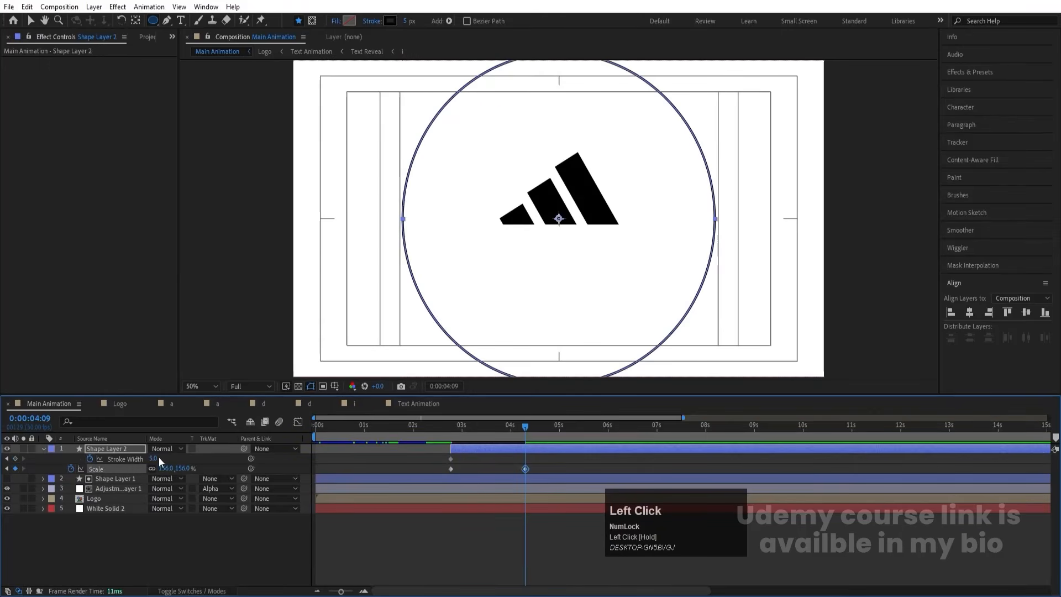
key("Return")
key("j")
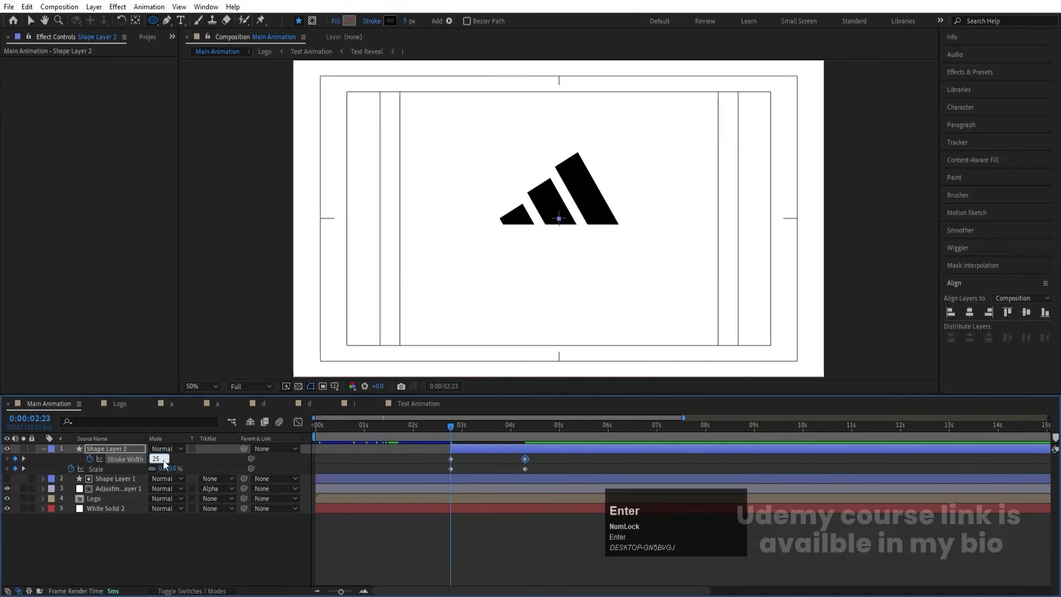
key("space")
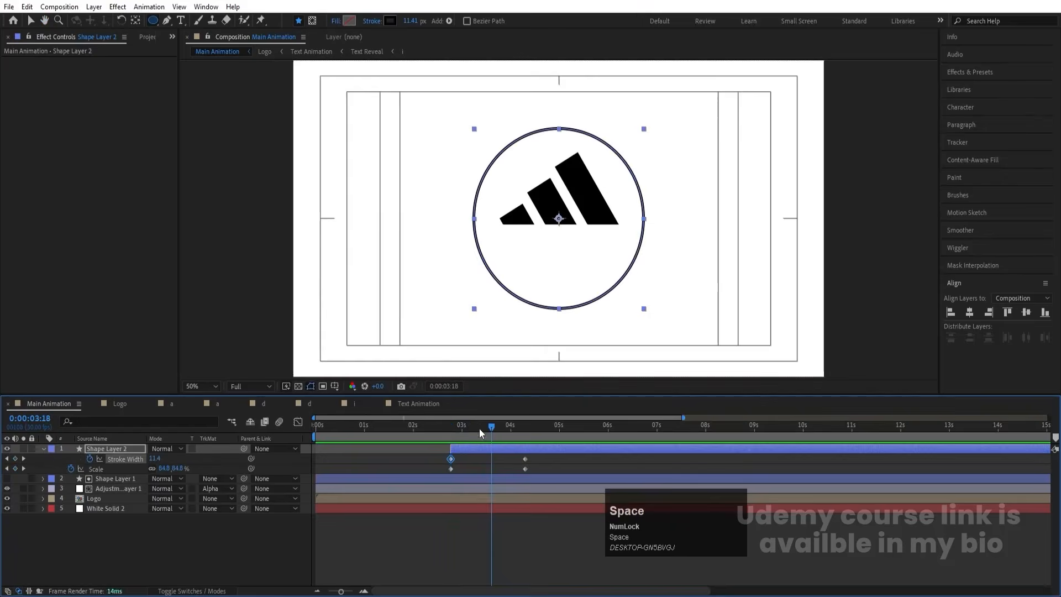
- Apply Easy Ease to the ring's Scale and Stroke Width keyframes and reshape their speed curves to peak near the start
left_click_drag(426, 454, 531, 478)
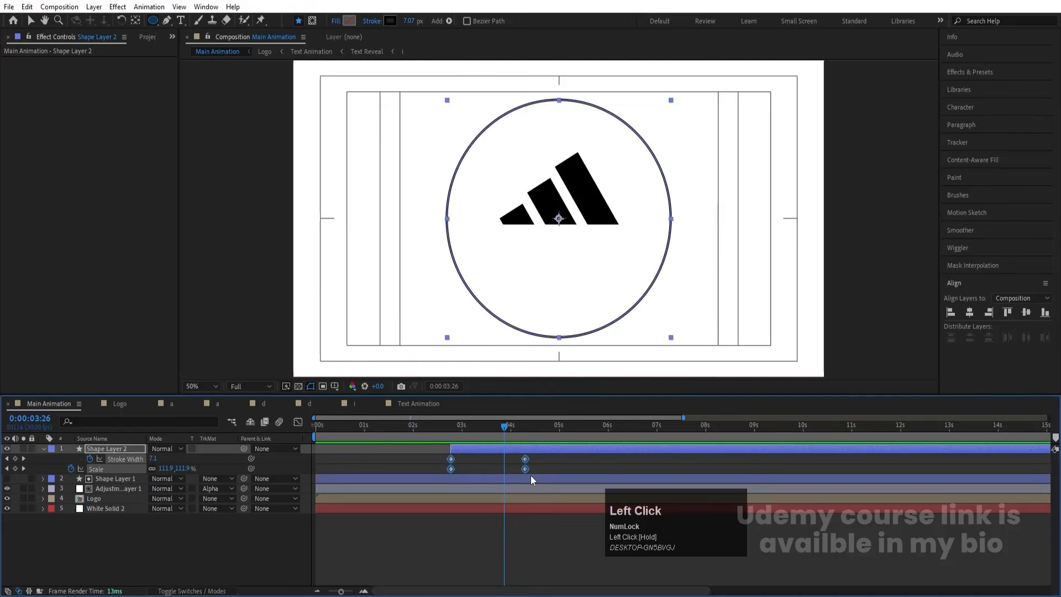
key("F9")
left_click(298, 422)
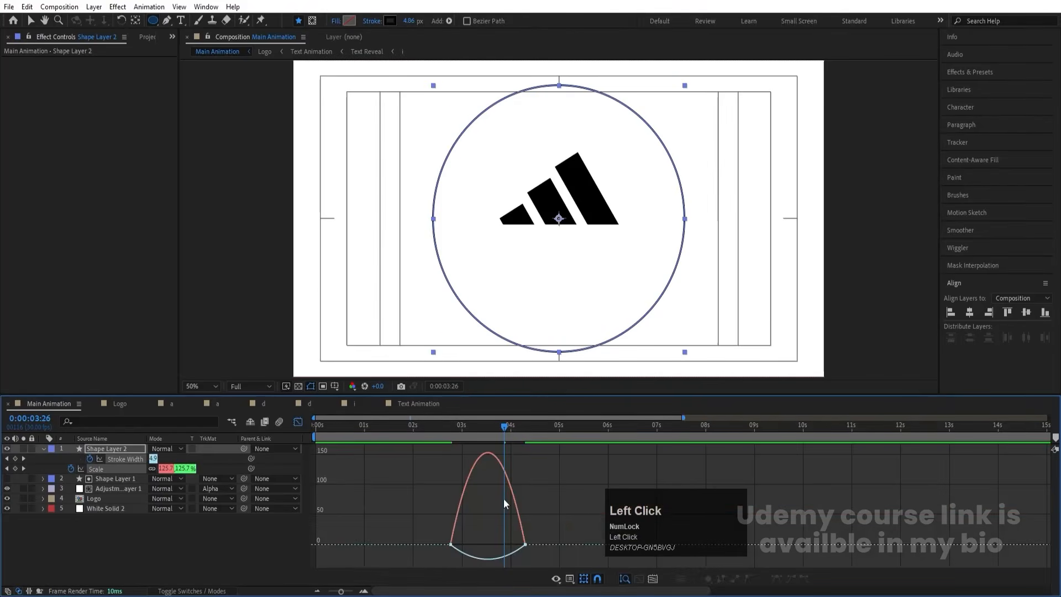
mouse_move(569, 513)
left_mouse_down()
mouse_move(509, 549)
mouse_move(470, 481)
mouse_move(456, 547)
left_mouse_up()
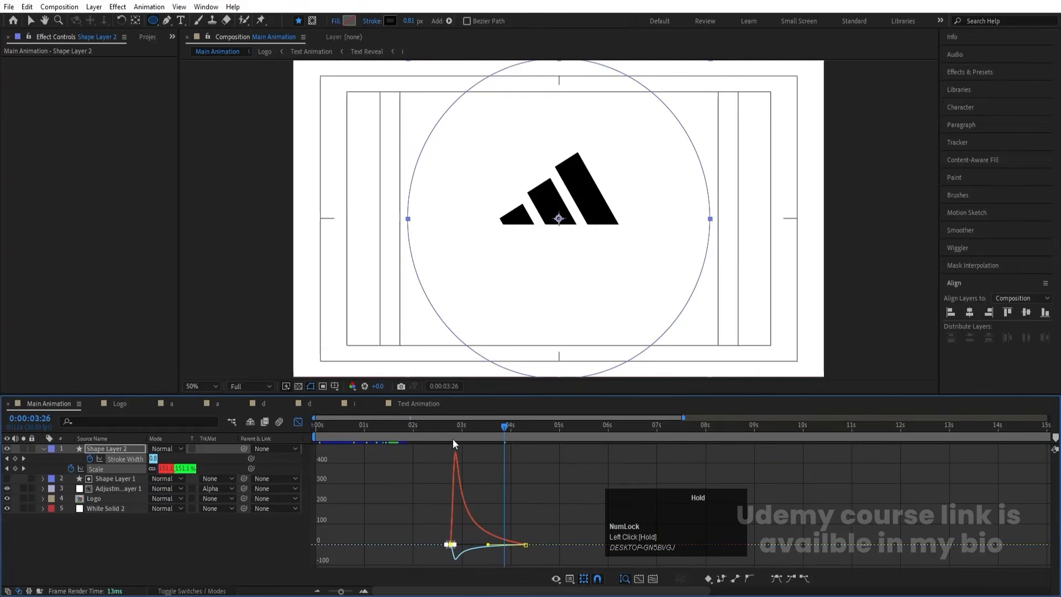
left_click(439, 425)
key("space")
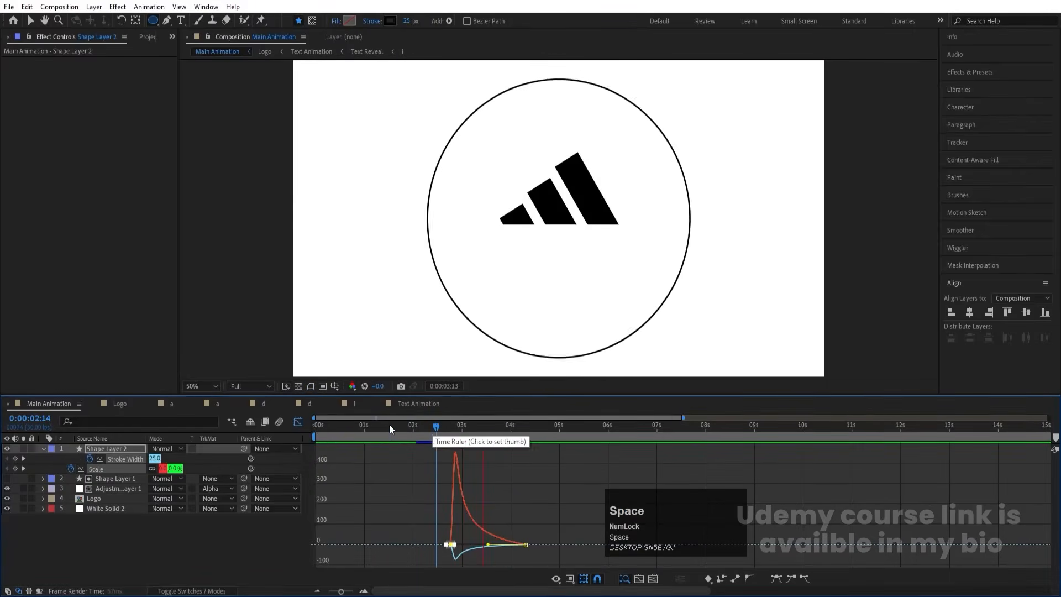
left_click(298, 421)
- Shift the ring layer earlier to start at about 0:00:02:16 and preview how it overlaps the shrinking circle
left_click_drag(457, 435, 316, 429)
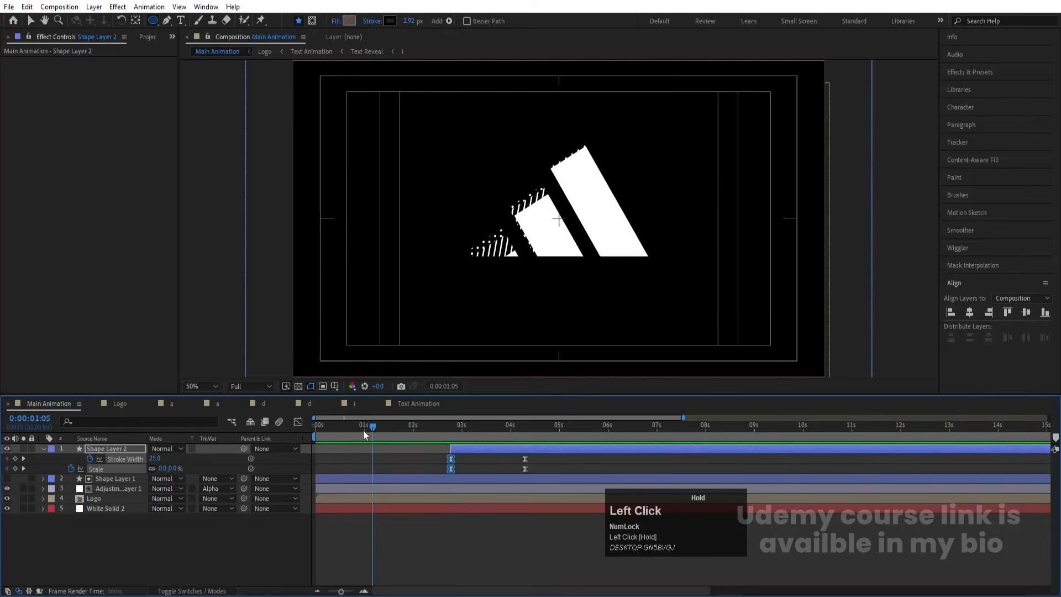
key("space")
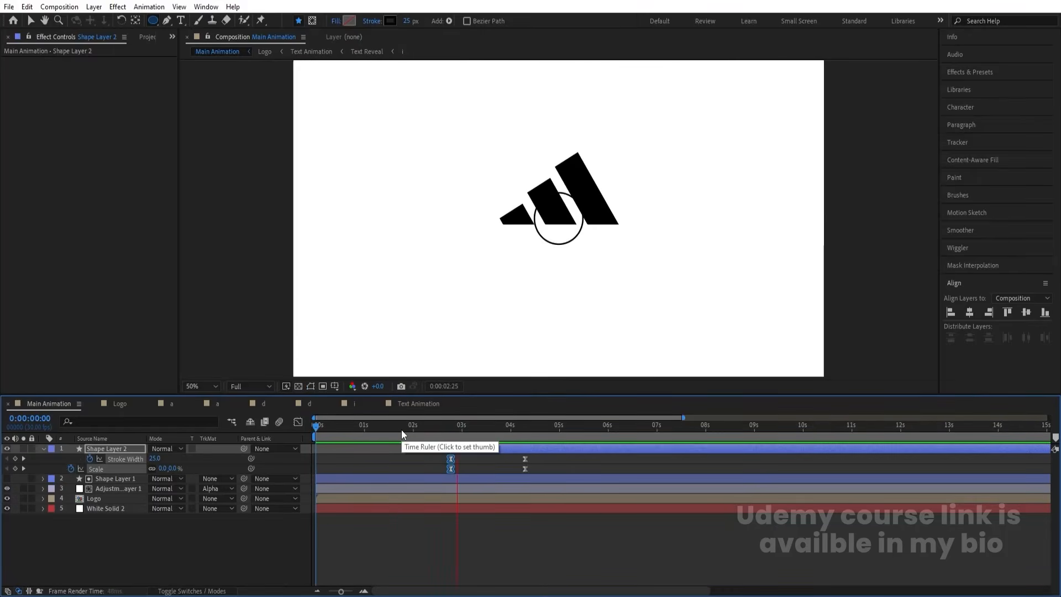
key("space")
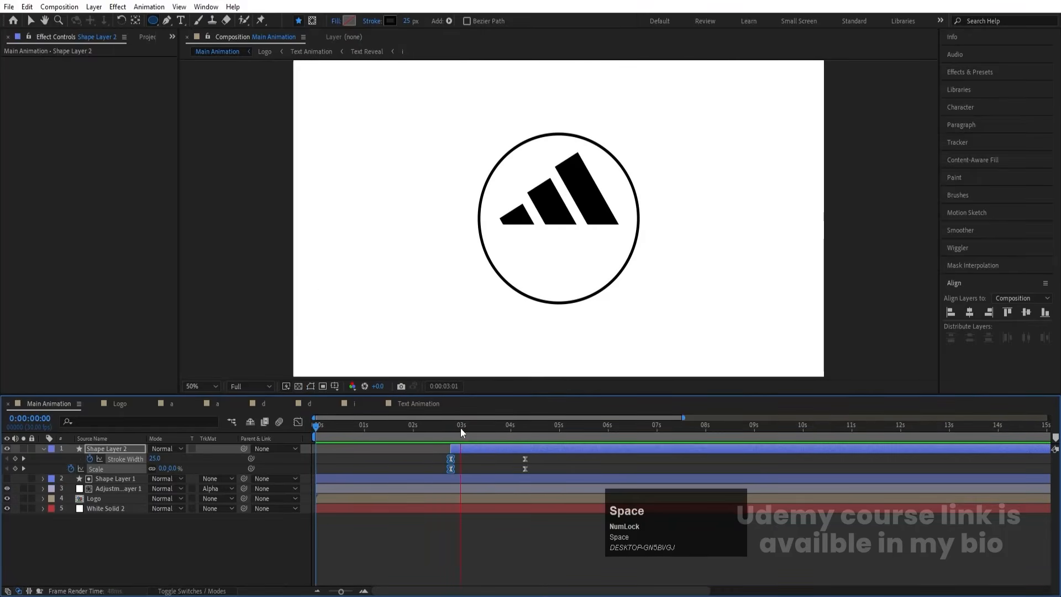
left_click(460, 428)
left_click_drag(442, 428, 397, 446)
key("space")
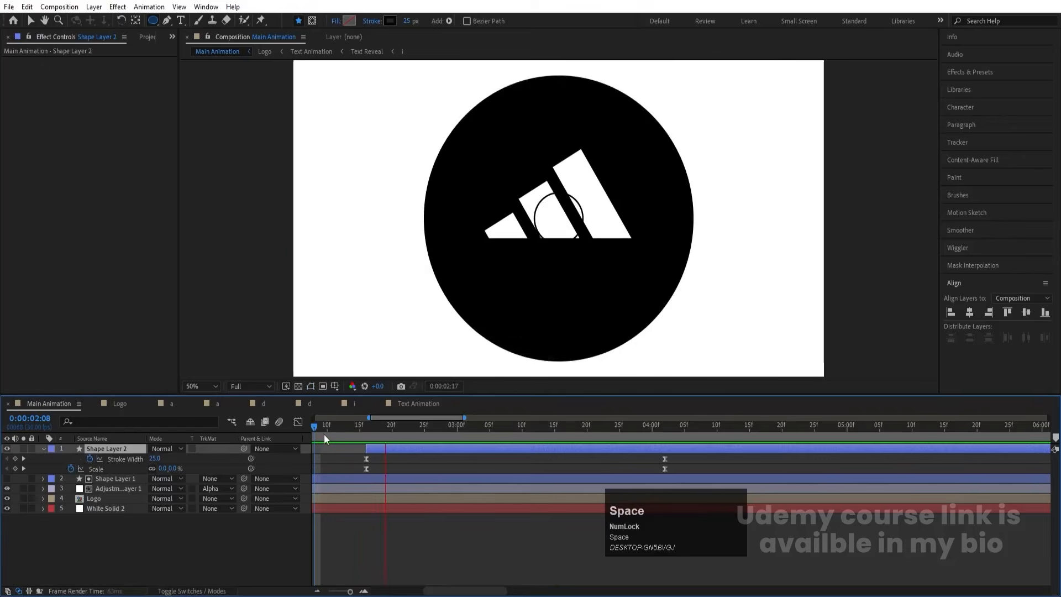
key("minus")
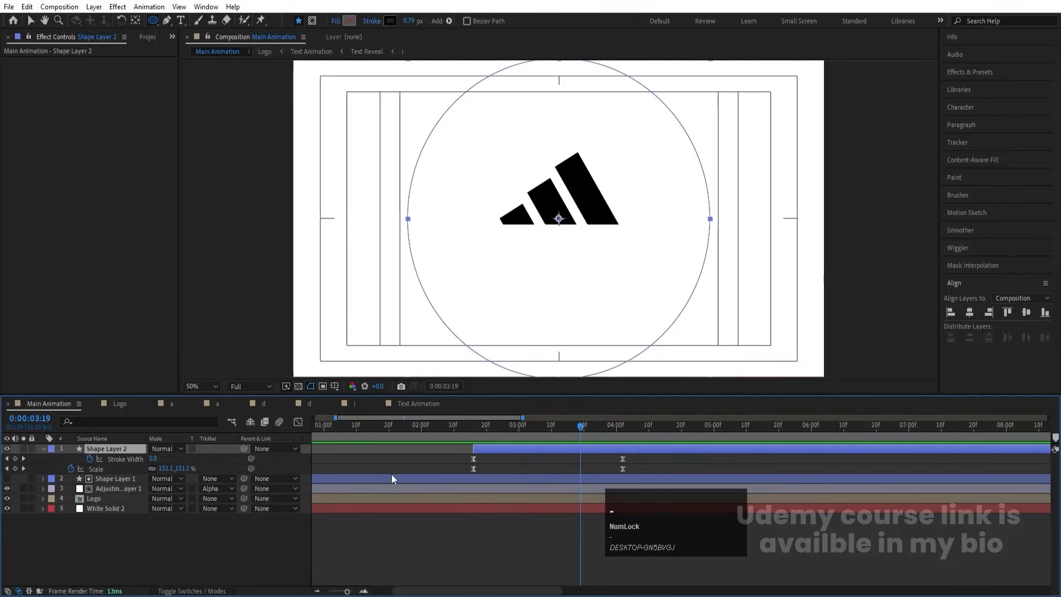
- Move the Shape Layer 2 ring directly below the adjustment layer and preview the circle transition
left_click_drag(115, 450, 130, 489)
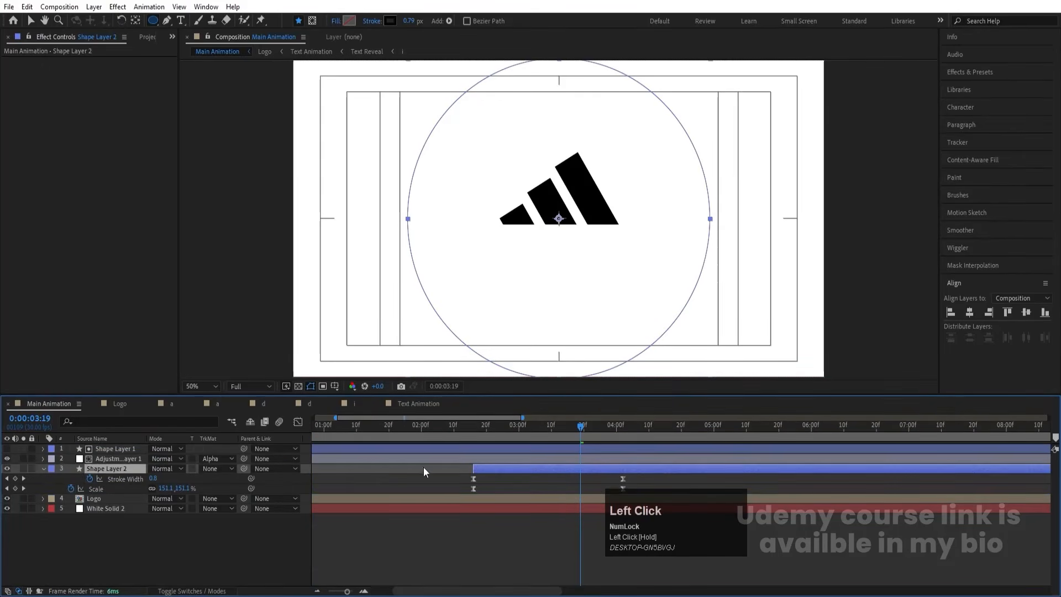
left_click(458, 423)
key("space")
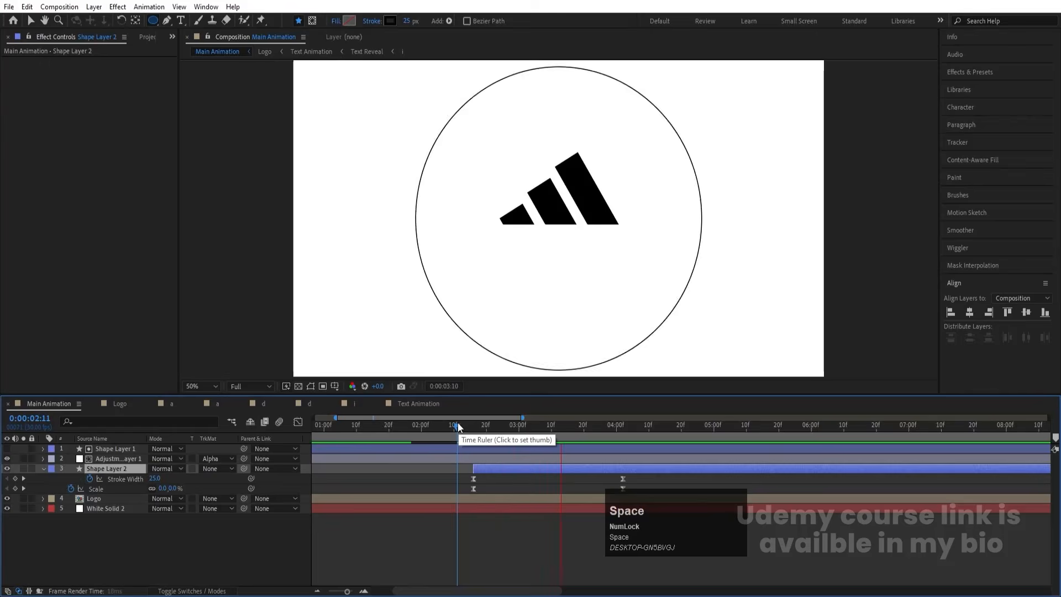
- In the Logo composition, make the Text Animation layer visible, start it at 0:00:02:18, and preview it in Main Animation
mouse_move(468, 429)
left_mouse_down()
mouse_move(455, 425)
mouse_move(479, 431)
left_mouse_up()
double_click(104, 498)
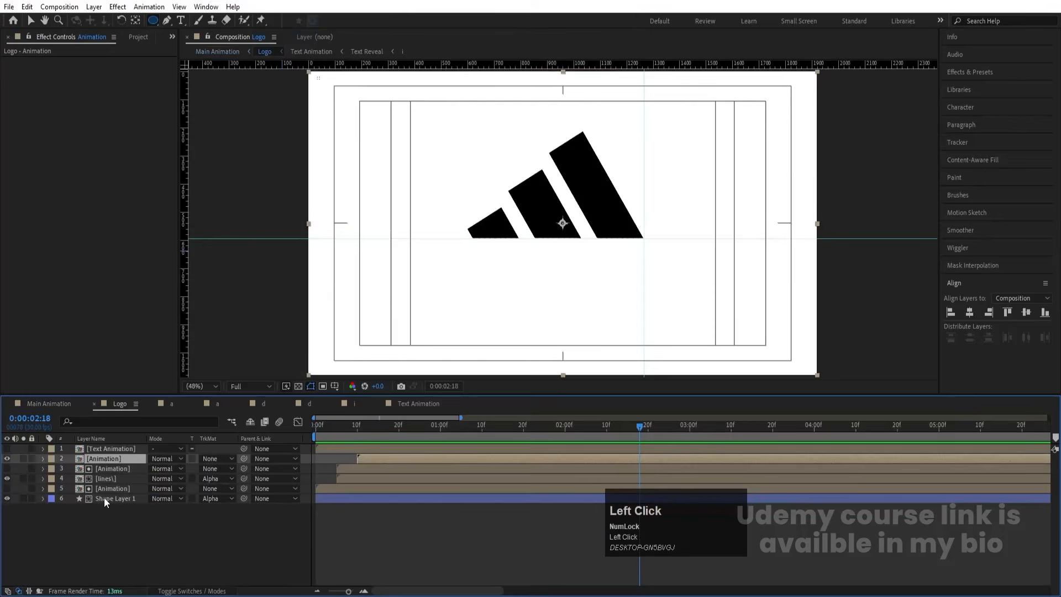
left_click(113, 448)
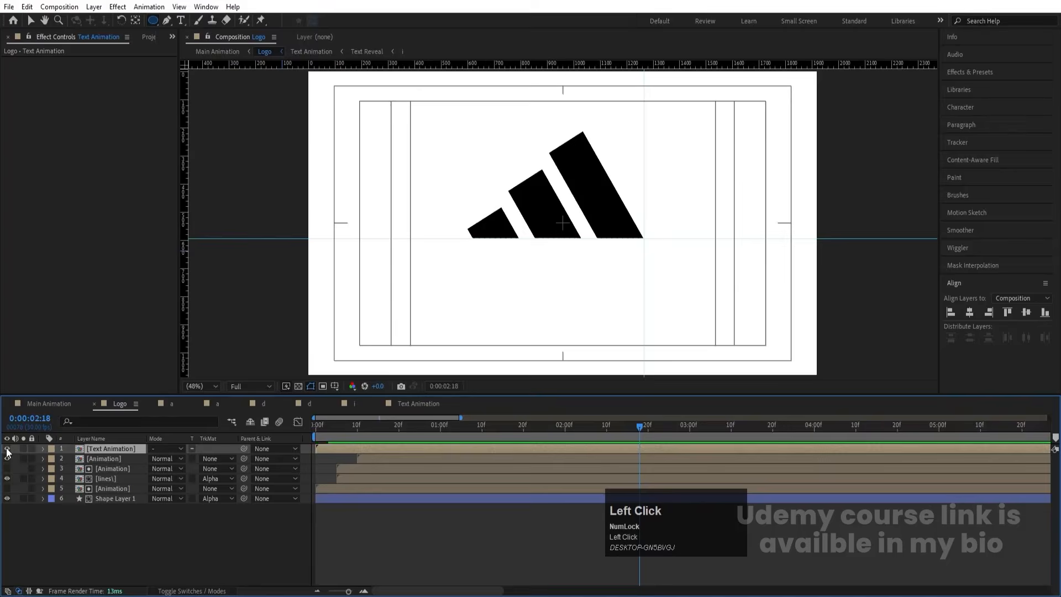
left_click_drag(7, 449, 7, 458)
key("ctrl+z")
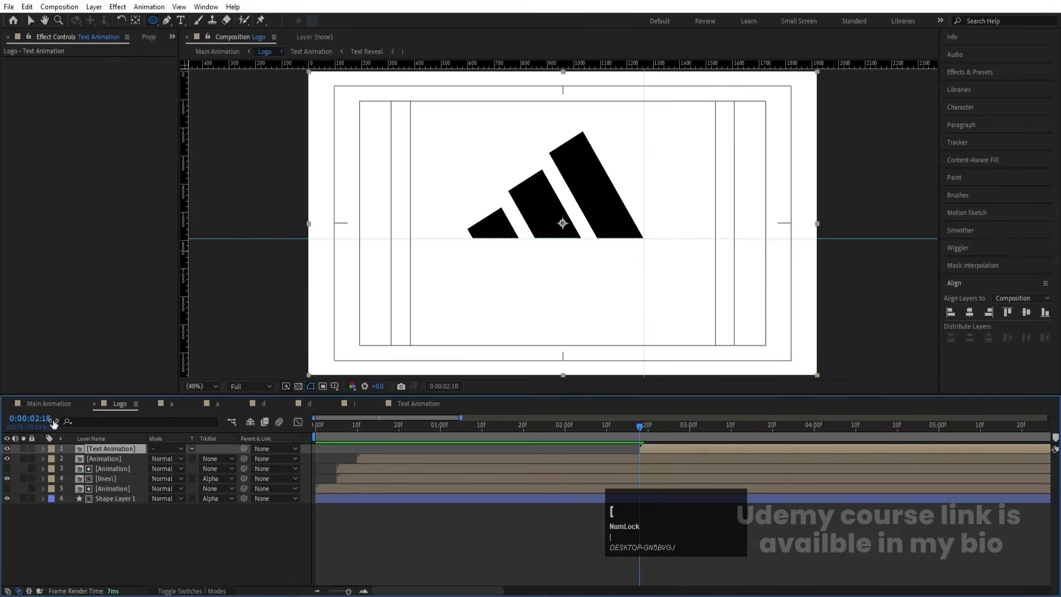
left_click(44, 403)
key("space")
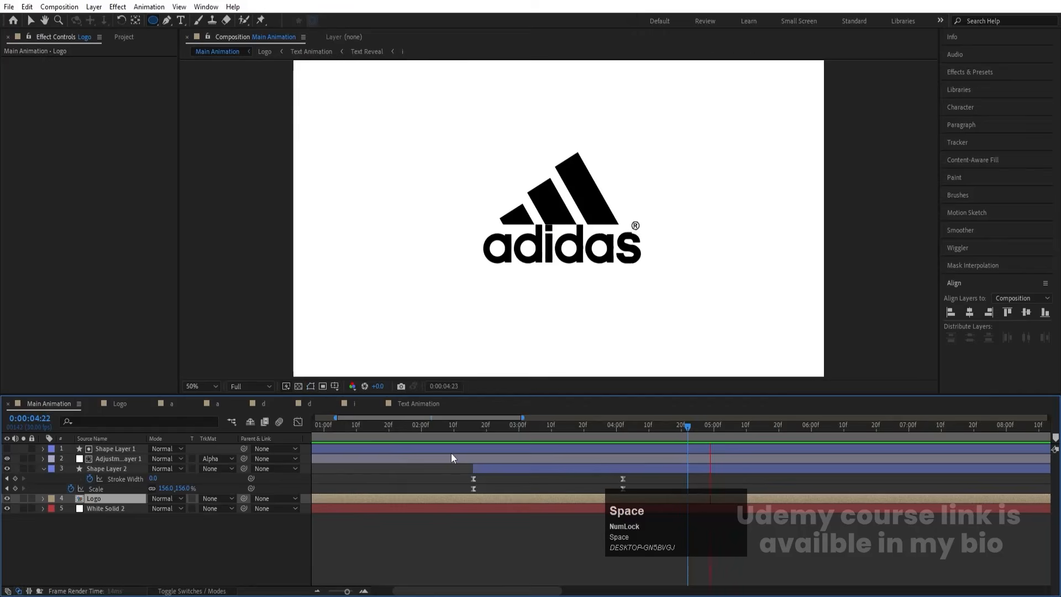
- Set the Logo layer's Position X to 960 on its 0:00:02:23 keyframe and preview the centering
key("j")
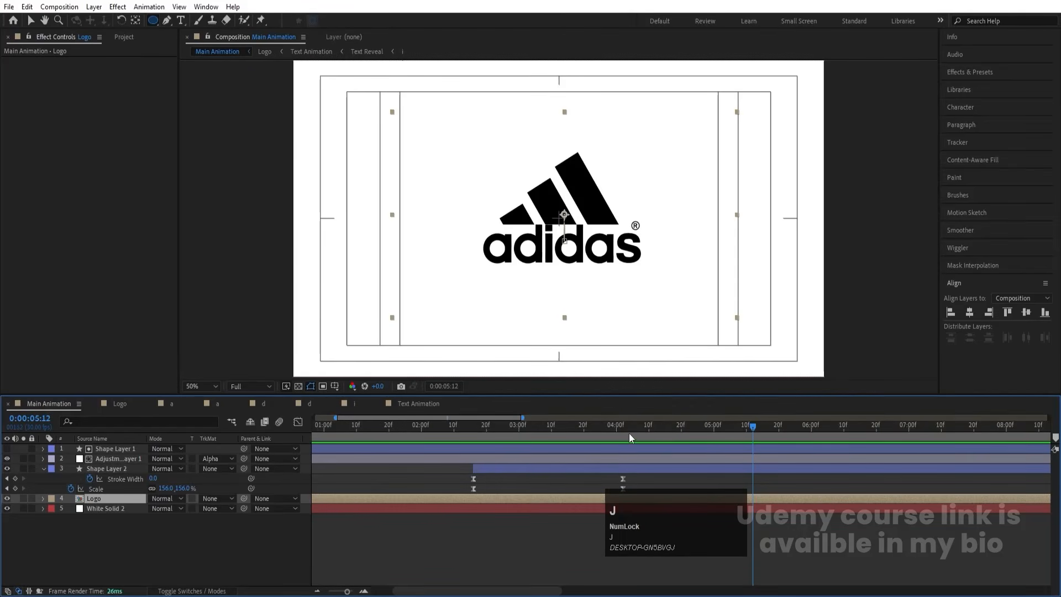
key("u")
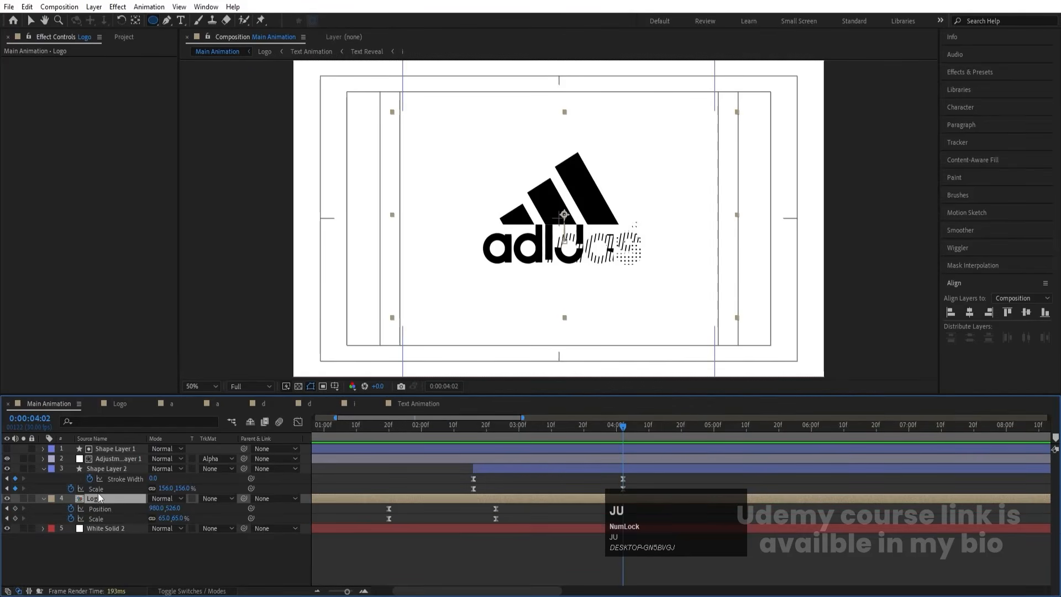
key("j")
left_click(99, 509)
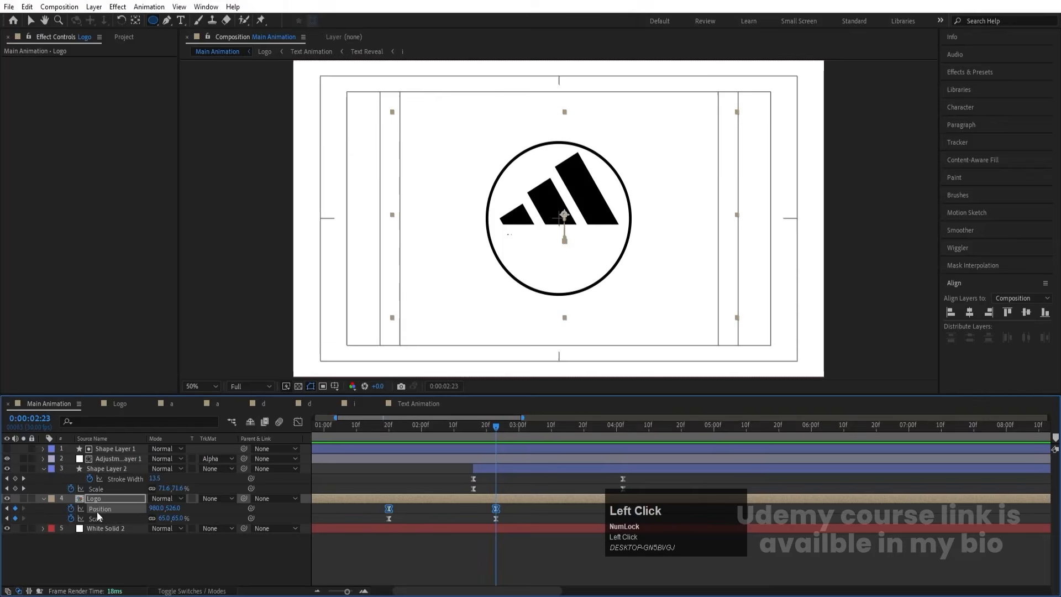
left_click_drag(159, 507, 149, 508)
key("space")
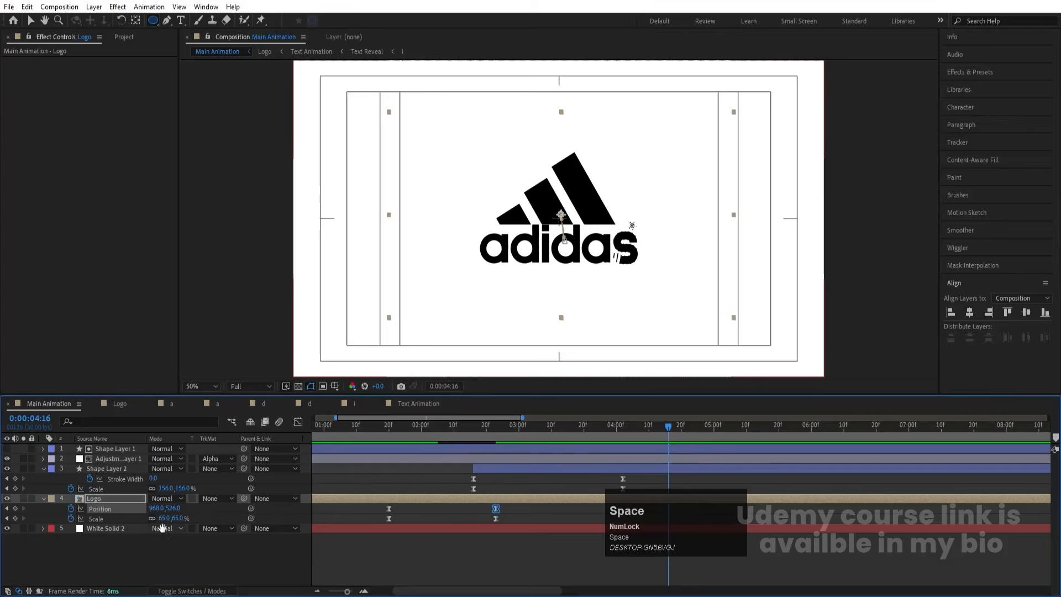
left_click(162, 528)
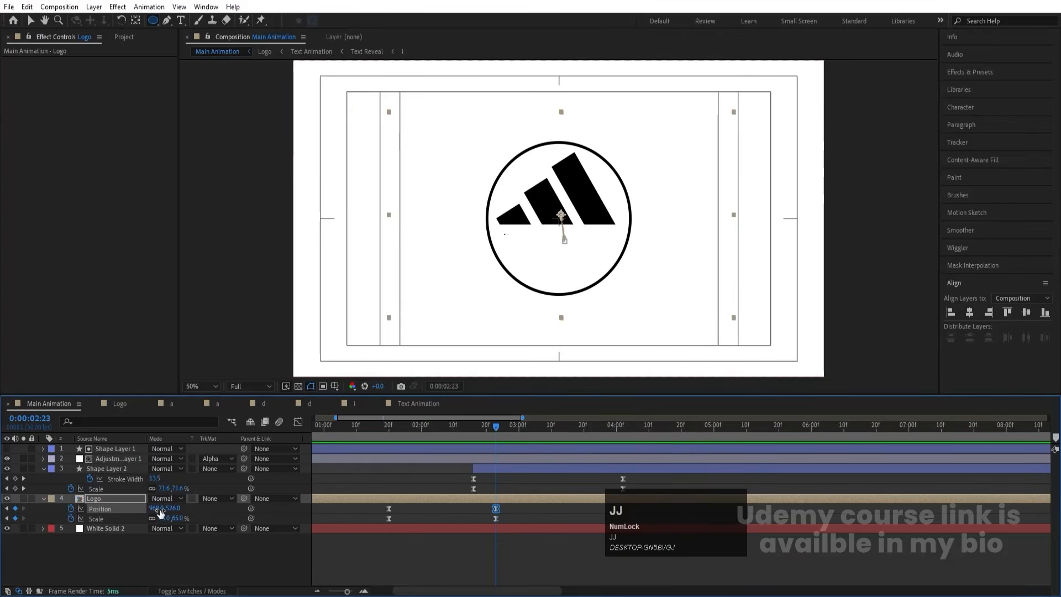
key("space")
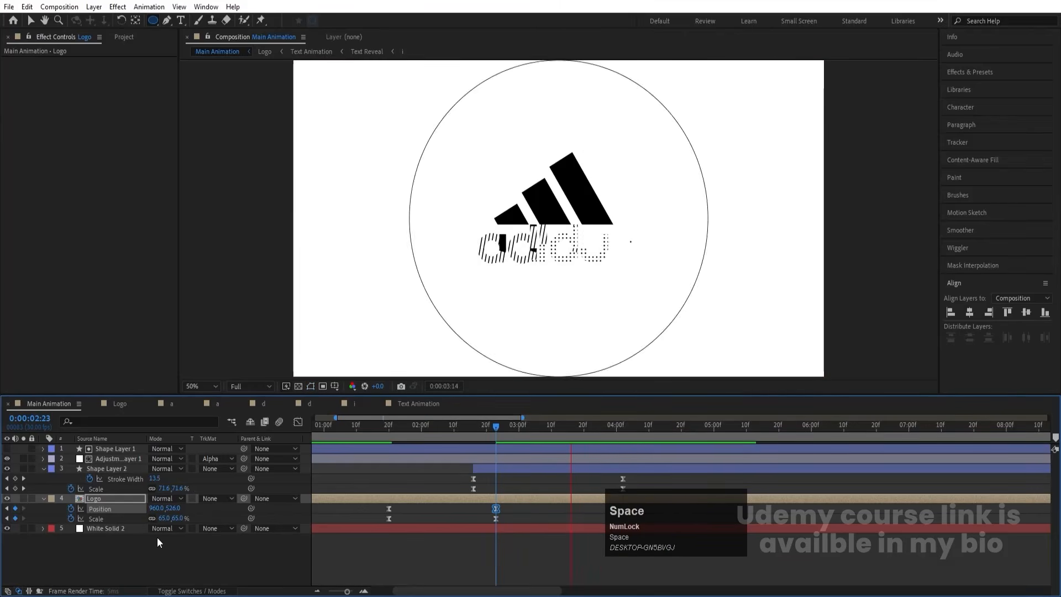
- Move the start of the Logo composition's Text Animation layer to 0:00:01:20 and preview Main Animation
left_click(389, 430)
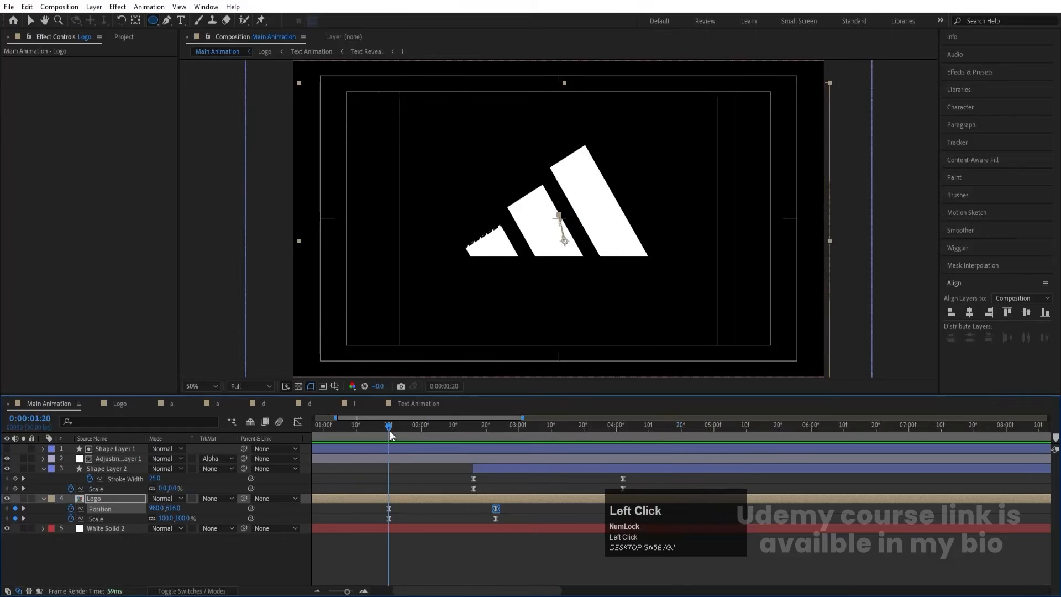
double_click(409, 499)
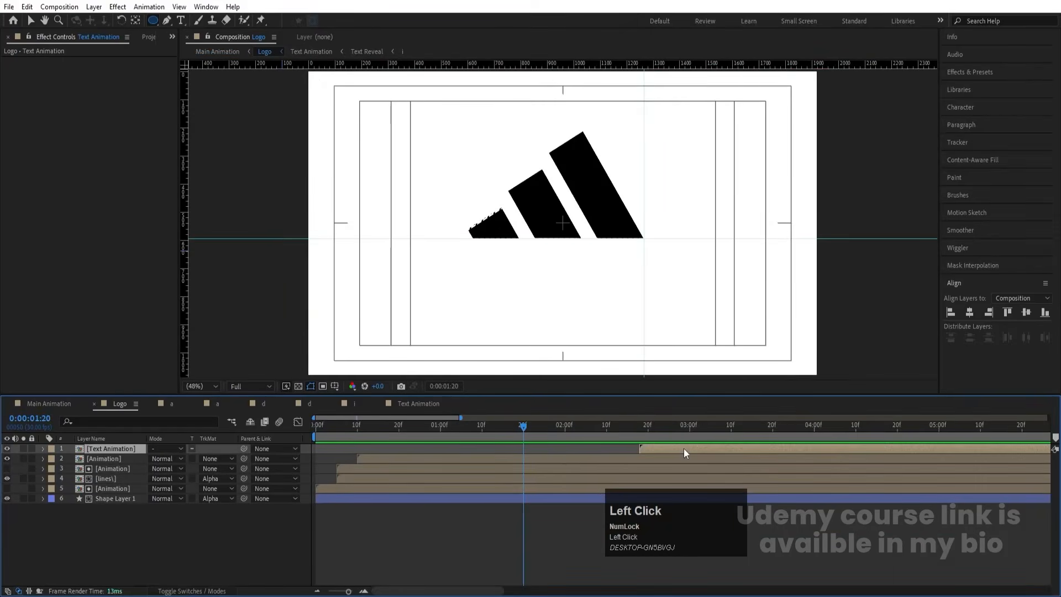
left_click(34, 403)
key("space")
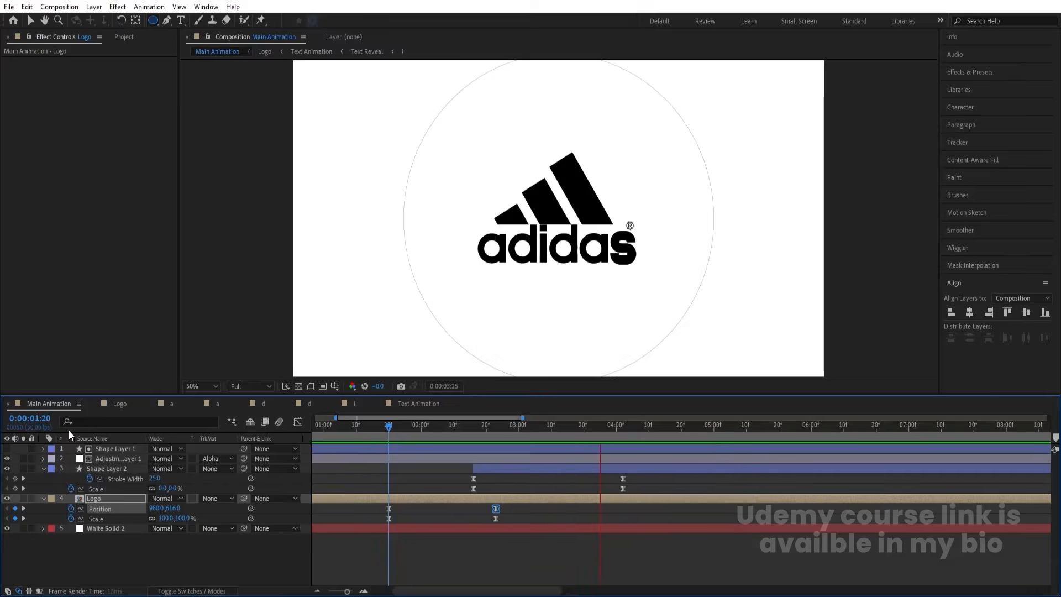
key("space")
- Shift the Logo composition's Text Animation layer to start at about 0:00:01:14 and preview Main Animation from the beginning
key("minus")
key("minus")
left_click_drag(335, 427, 314, 427)
key("space")
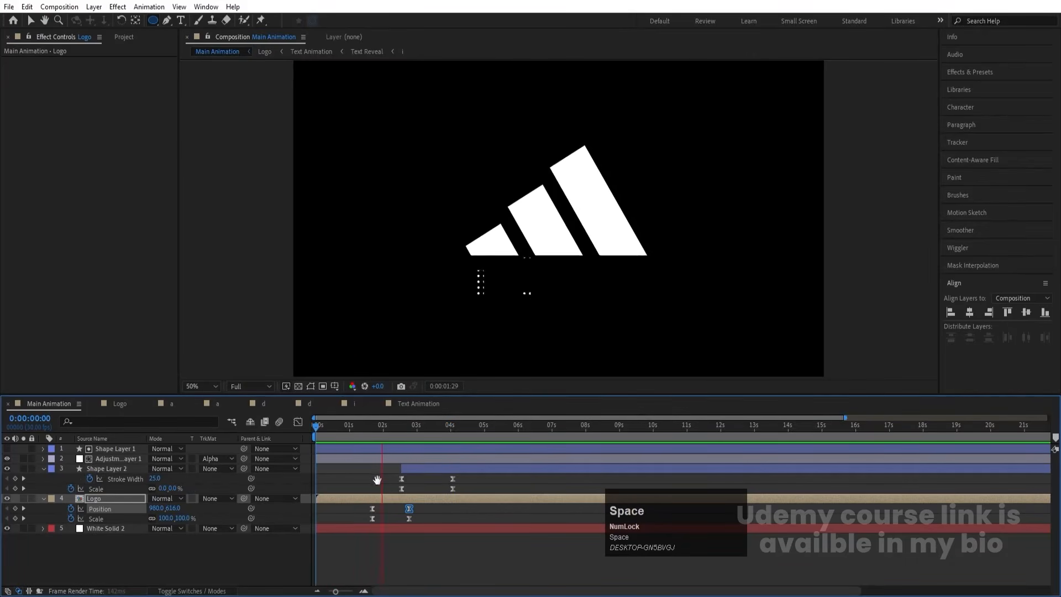
key("space")
double_click(379, 500)
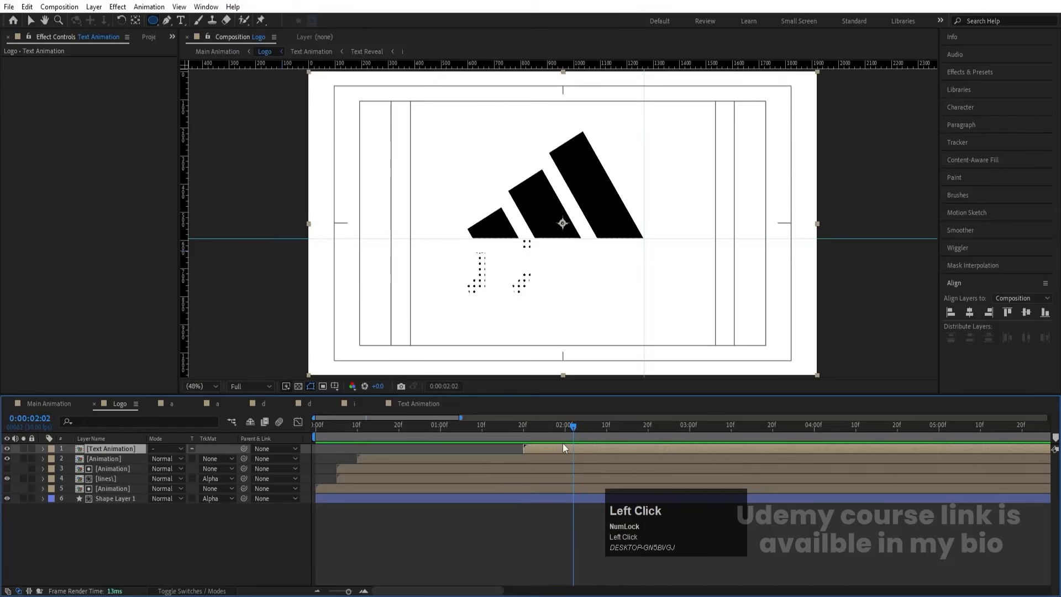
left_click_drag(548, 445, 528, 448)
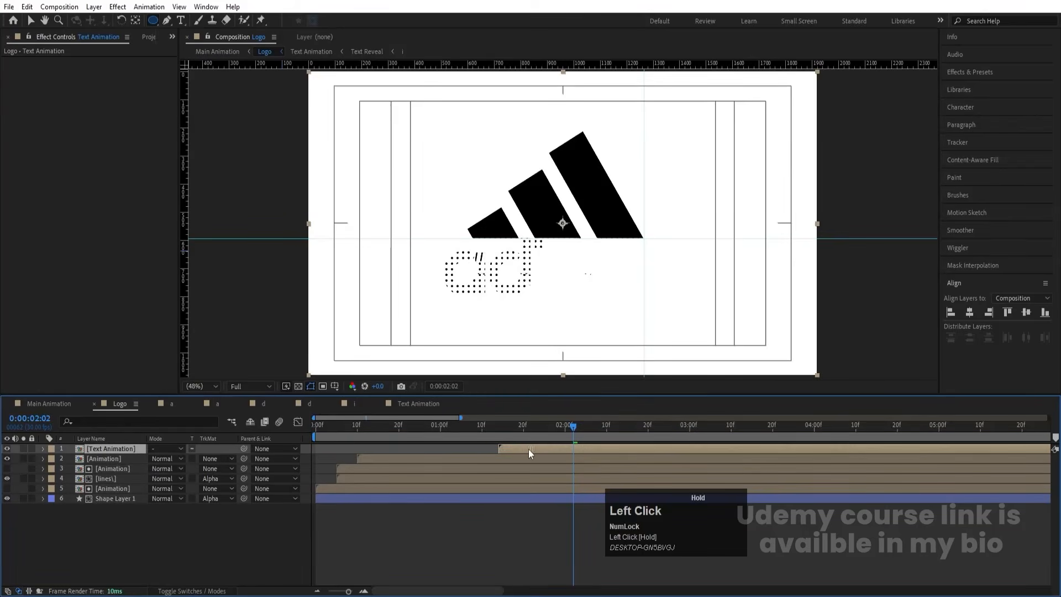
left_click(51, 403)
key("space")
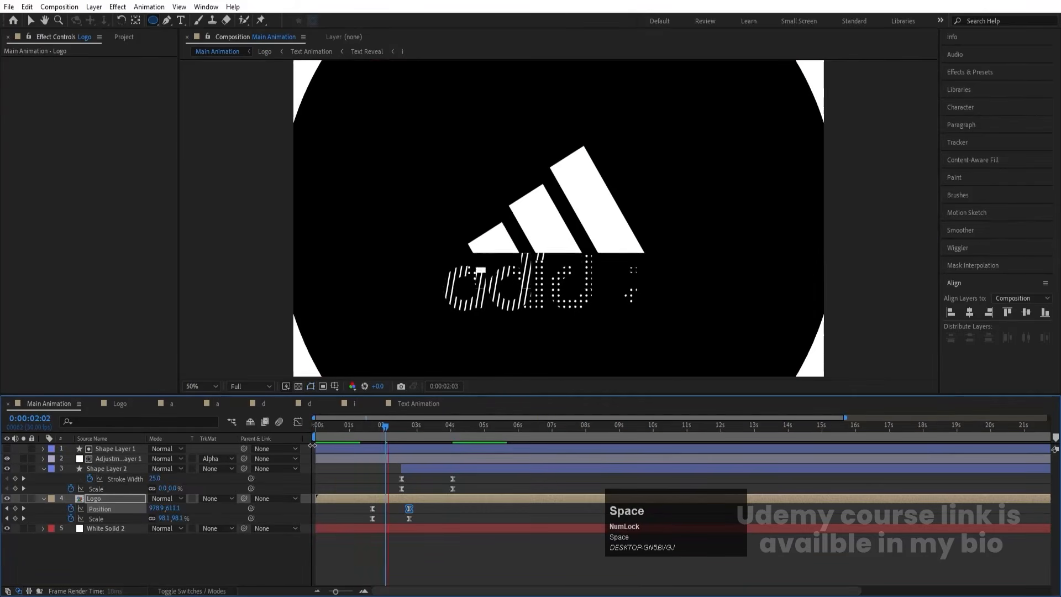
left_click_drag(354, 426, 308, 426)
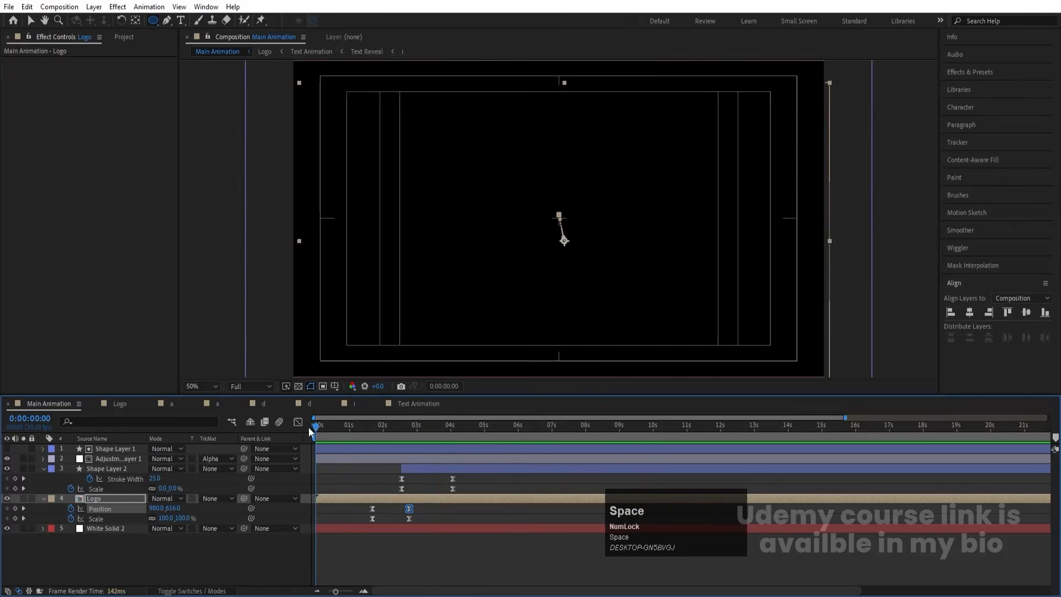
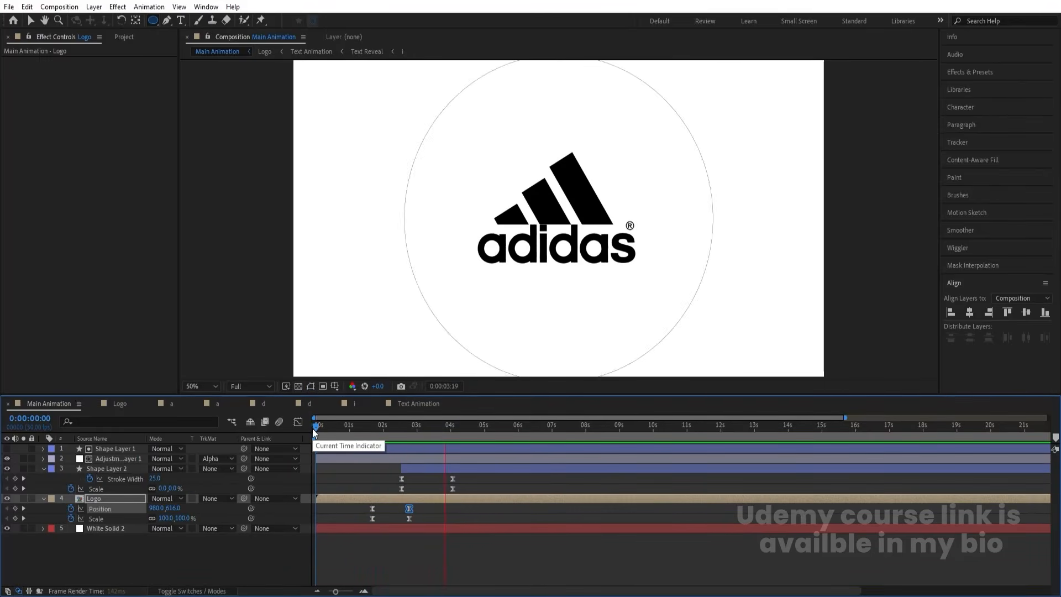
key("space")
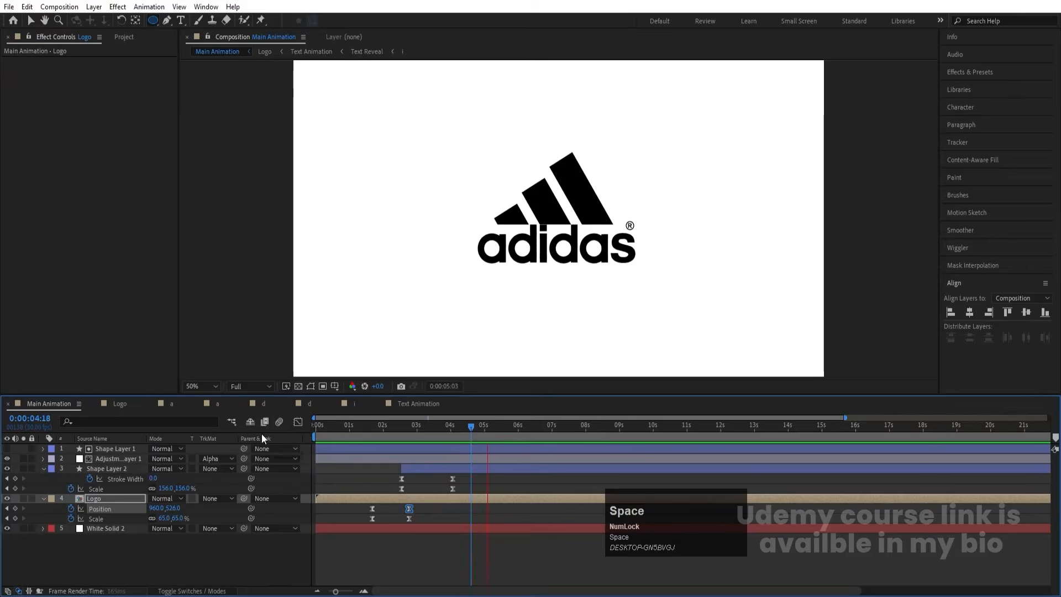
key("space")
- Collapse the revealed keyframe properties in Main Animation and add a new null object
left_click_drag(344, 427, 307, 430)
left_click(182, 559)
key("u")
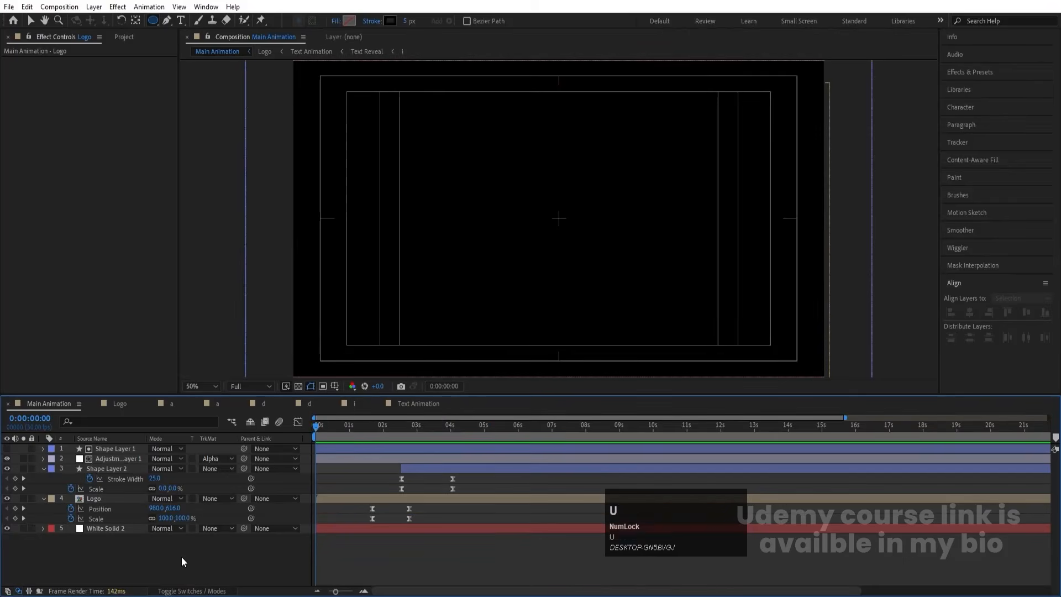
key("u")
key("u")
right_click(108, 549)
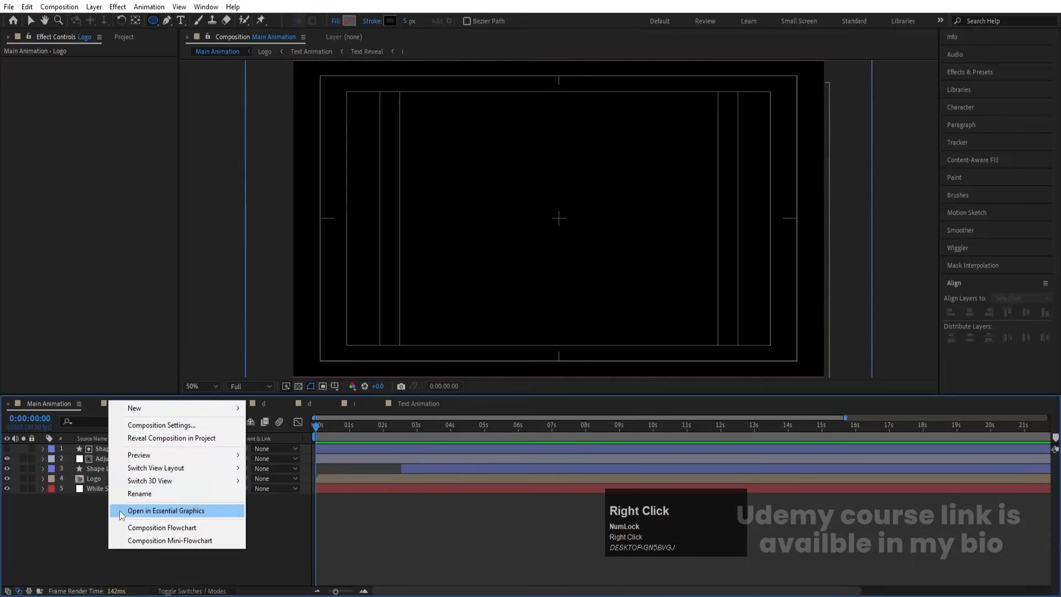
left_click(132, 408)
left_click(299, 474)
- Parent the Logo layer alone to Null 1
left_click(119, 459)
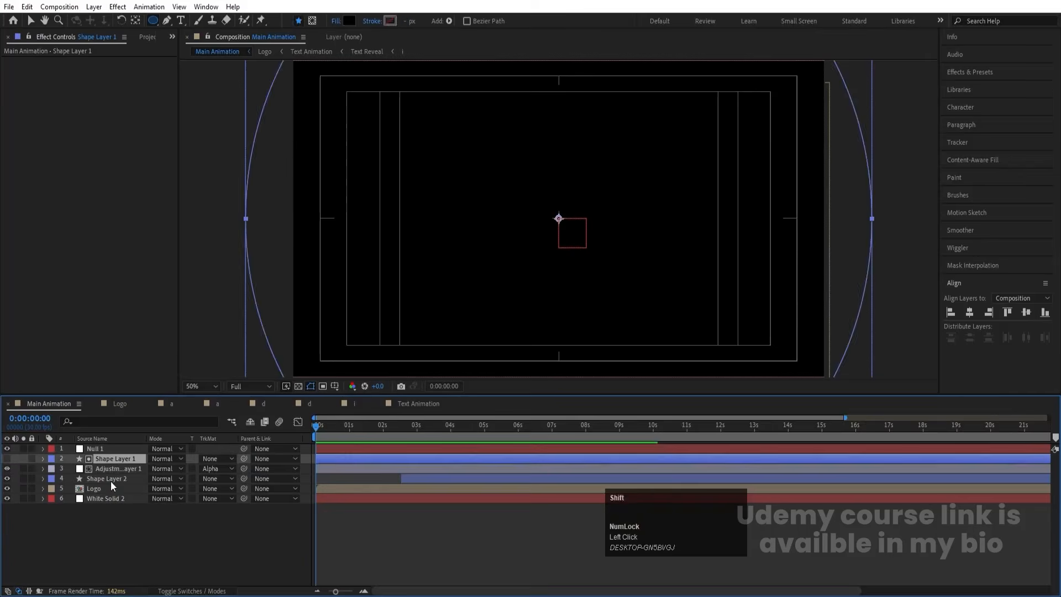
left_click(110, 486, "shift")
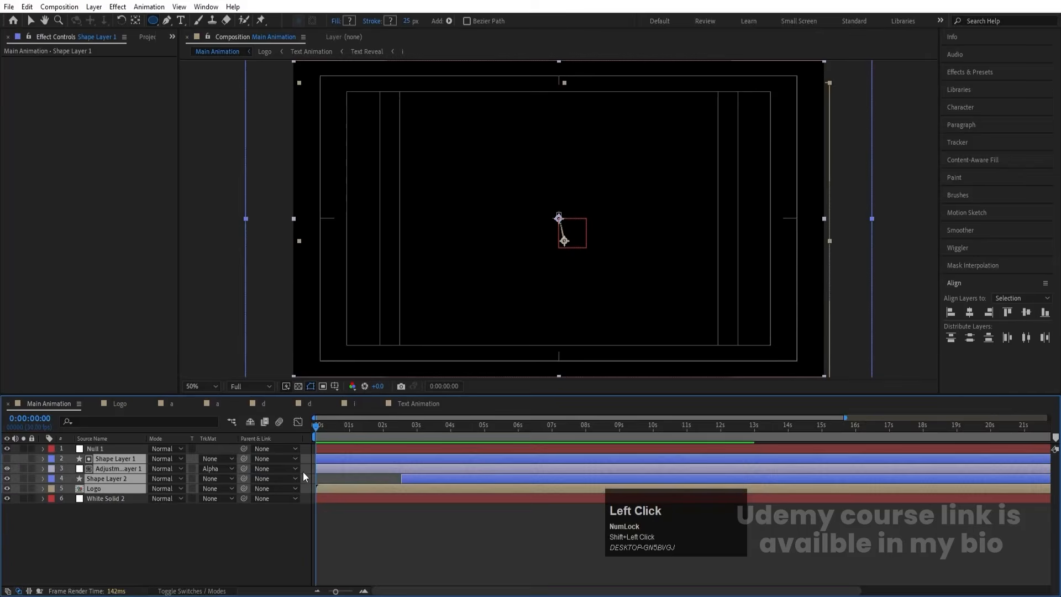
left_click(139, 522)
left_click(92, 485)
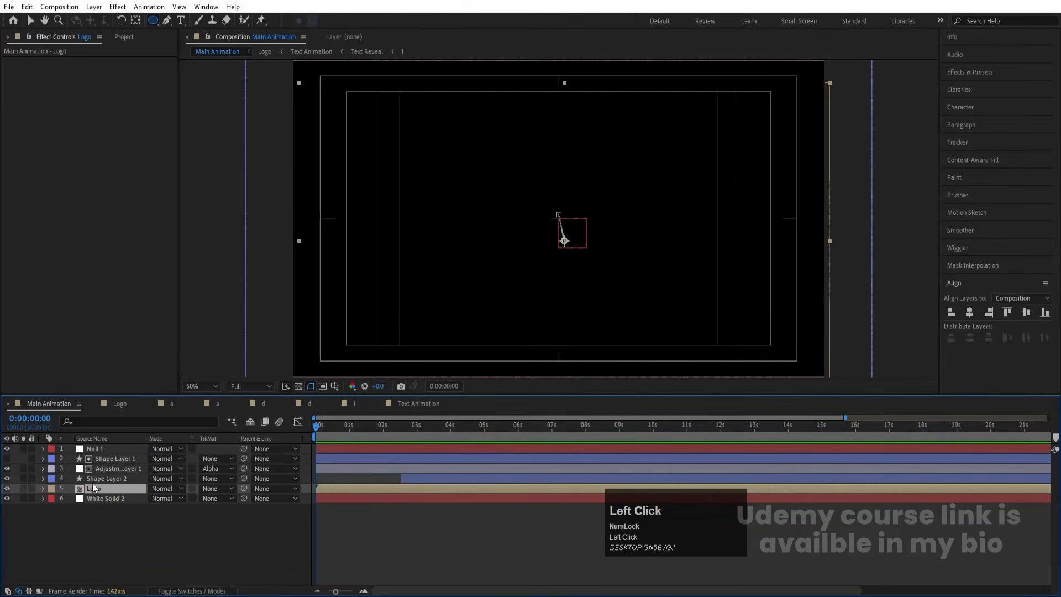
left_click_drag(244, 489, 108, 448)
- Keyframe Null 1's Scale at 100% at 0:00:00:00 and at 90% at 0:00:05:29
left_click(107, 449)
key("s")
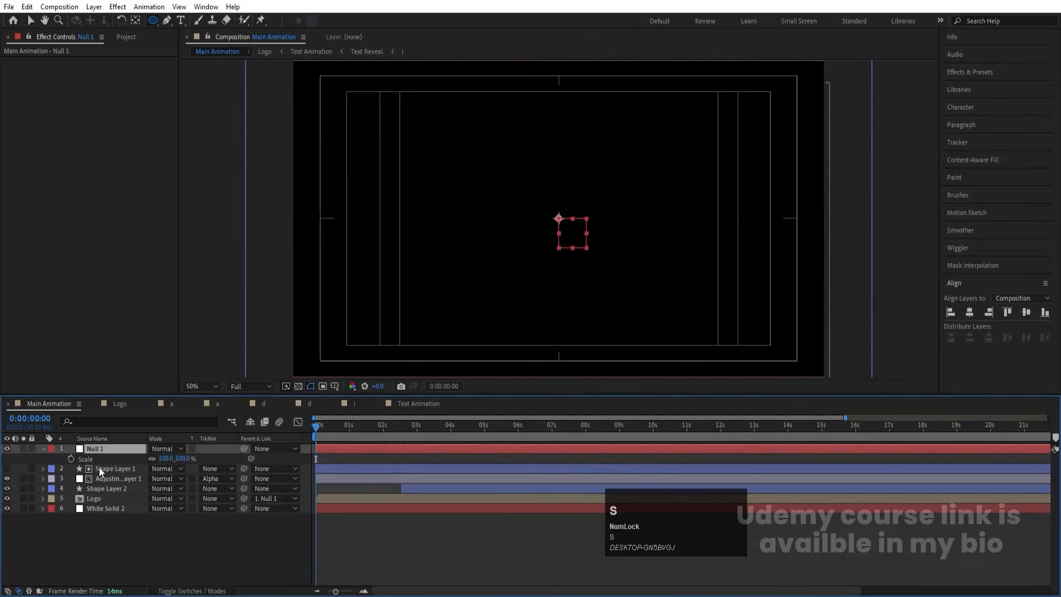
left_click(71, 458)
key("space")
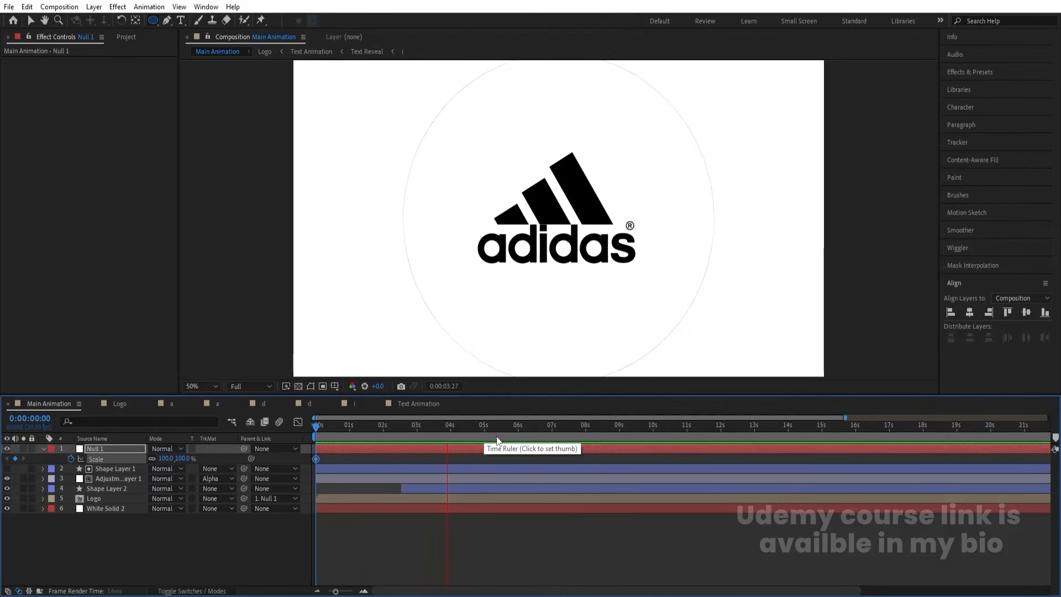
key("space")
left_click_drag(484, 435, 518, 432)
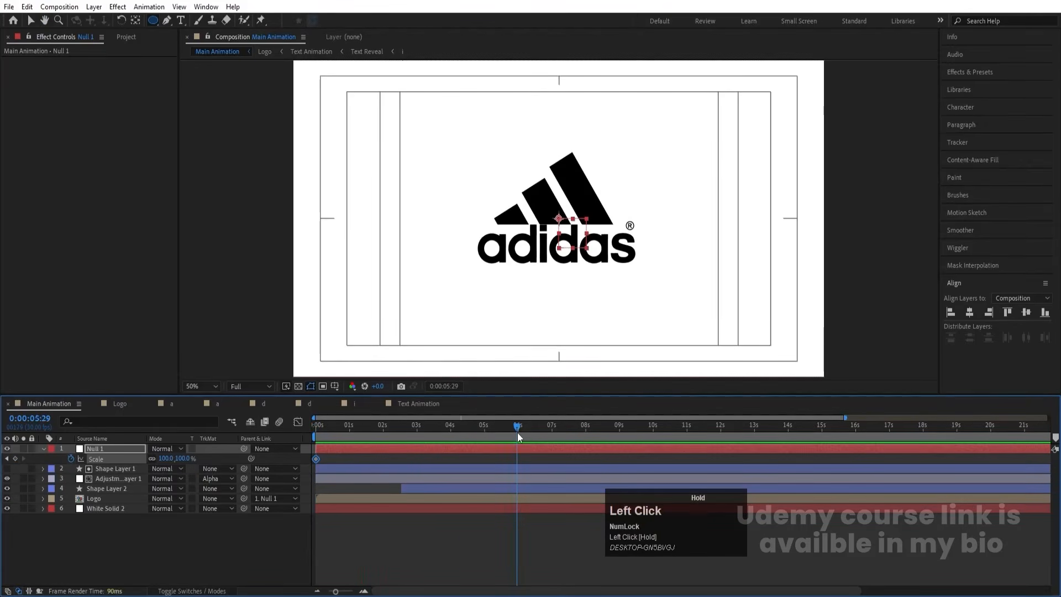
left_click(166, 458)
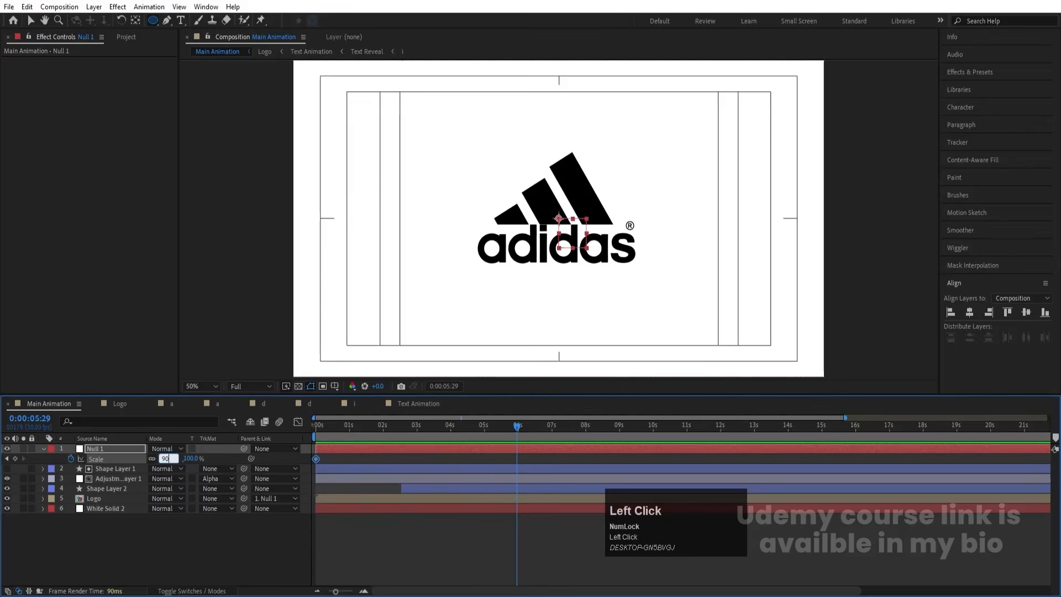
type("90")
key("Return")
- End the work area at 0:00:05:29 and preview the logo's slow scale-down from the start
key("n")
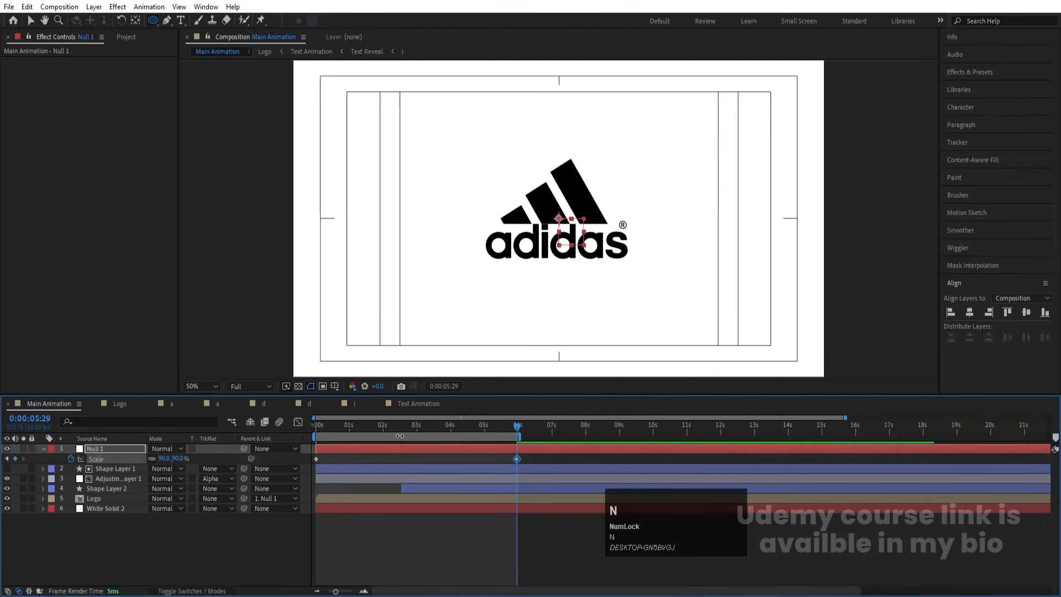
left_click(329, 430)
key("space")
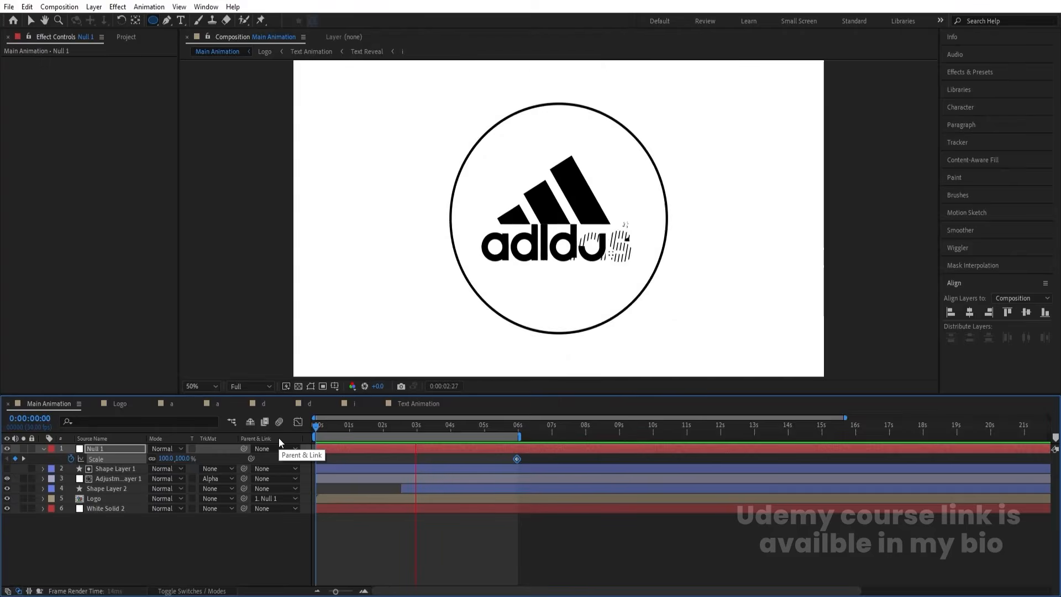
key("space")
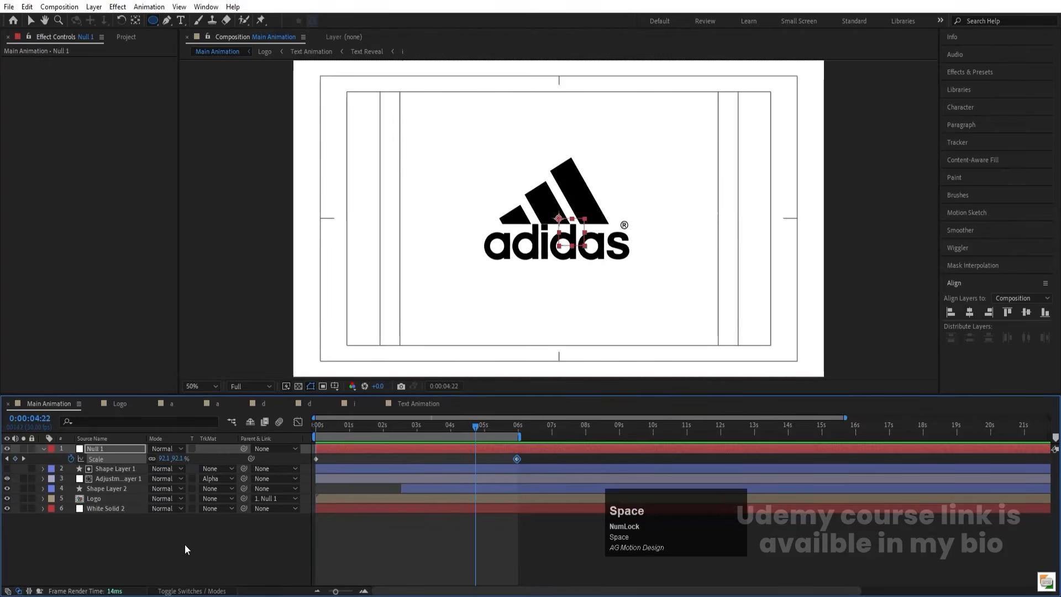
left_click(188, 543)
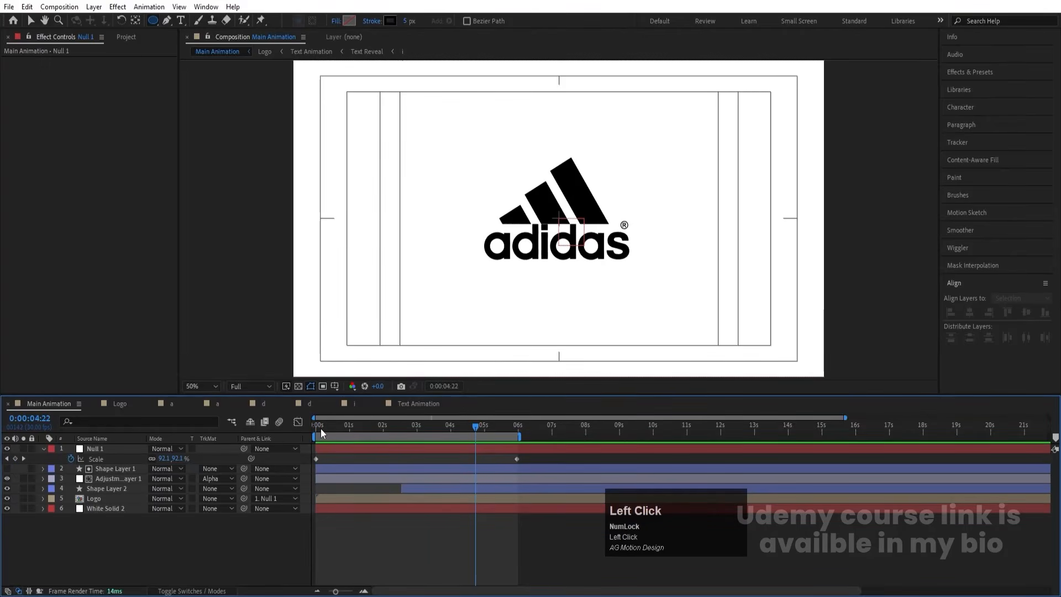
- Replay Main Animation from the first frame to check the logo reveal with the null's scale-down
left_click_drag(323, 433, 316, 433)
key("space")
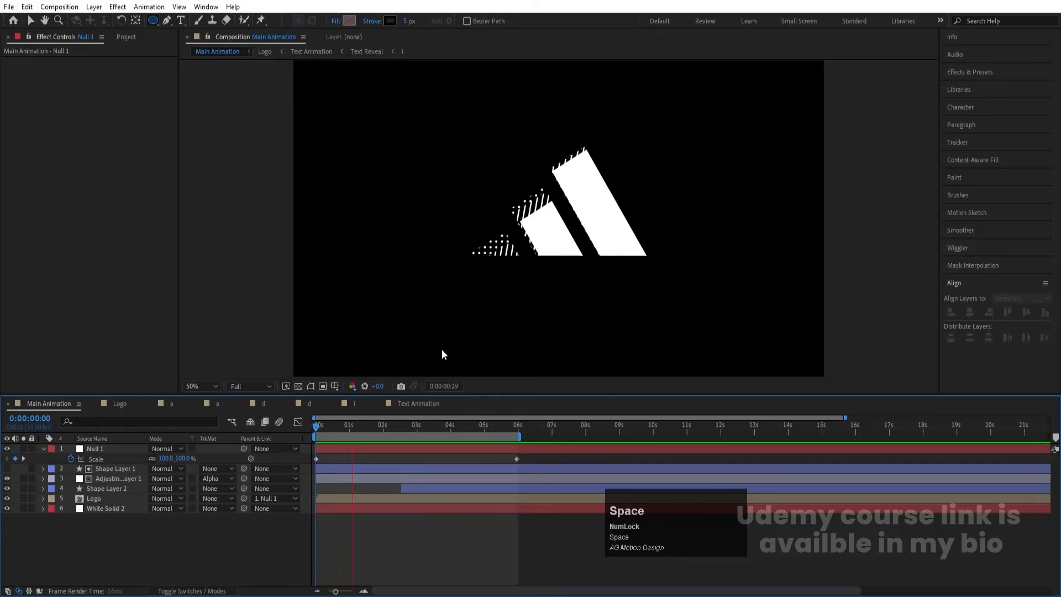
key("space")
- Add an adjustment layer at the top of Main Animation and apply the Pixel Motion Blur effect to it
right_click(118, 407)
left_click(226, 412)
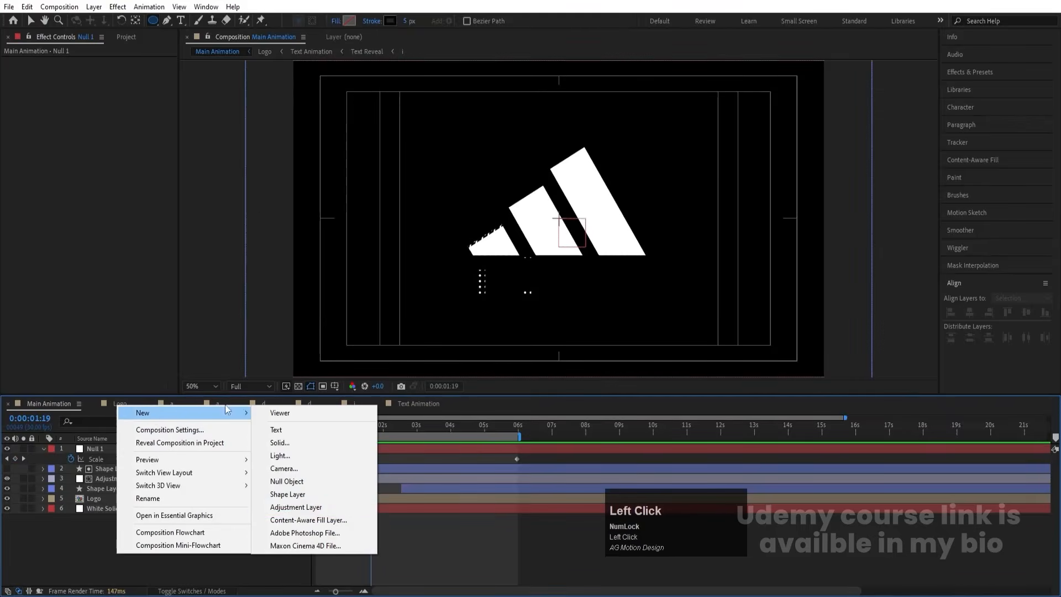
left_click(310, 507)
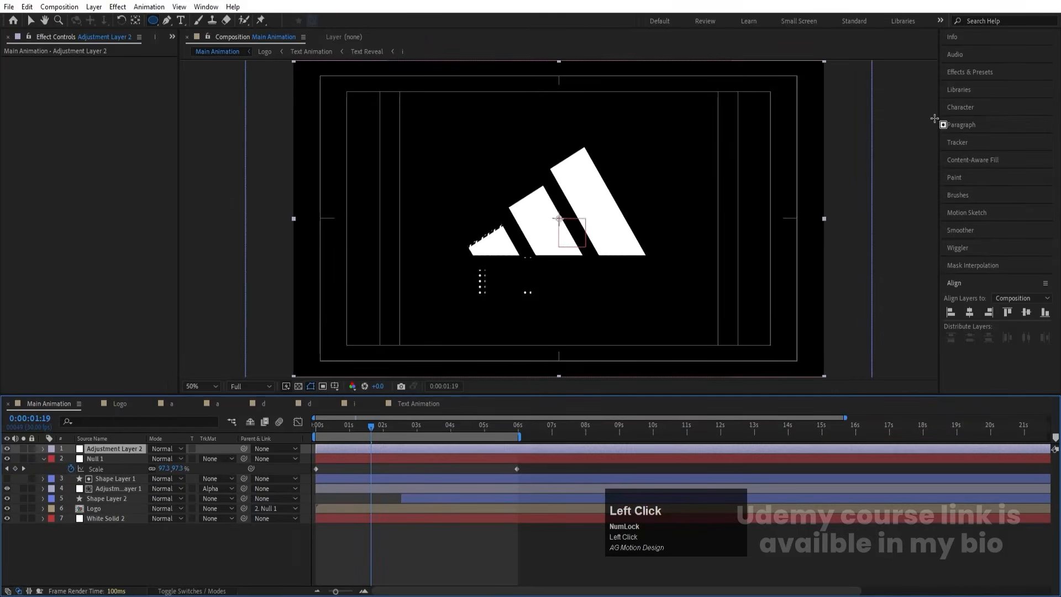
left_click(968, 73)
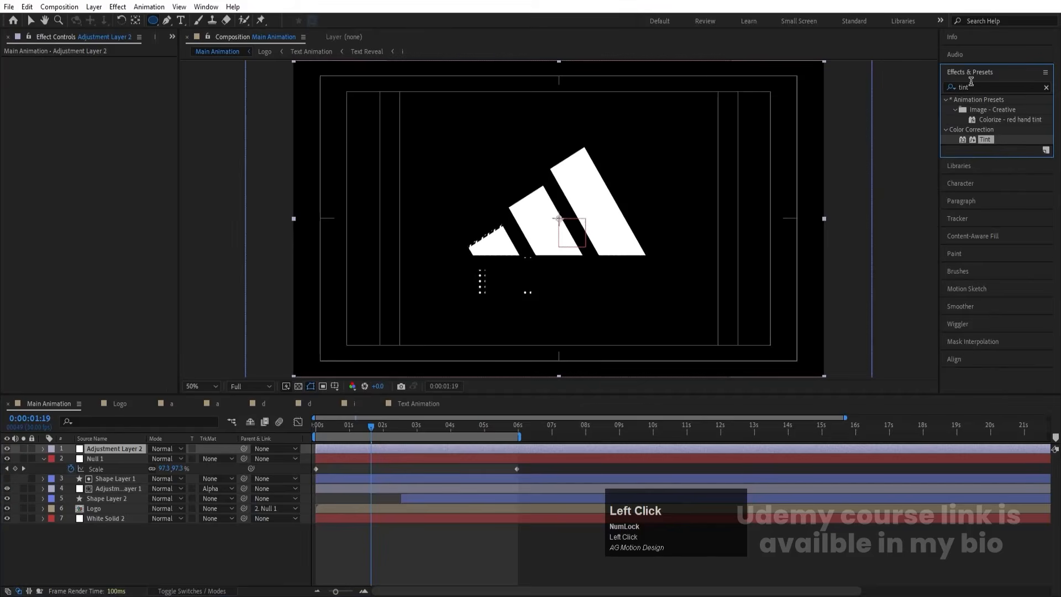
key("Num_Lock")
key("ctrl+a")
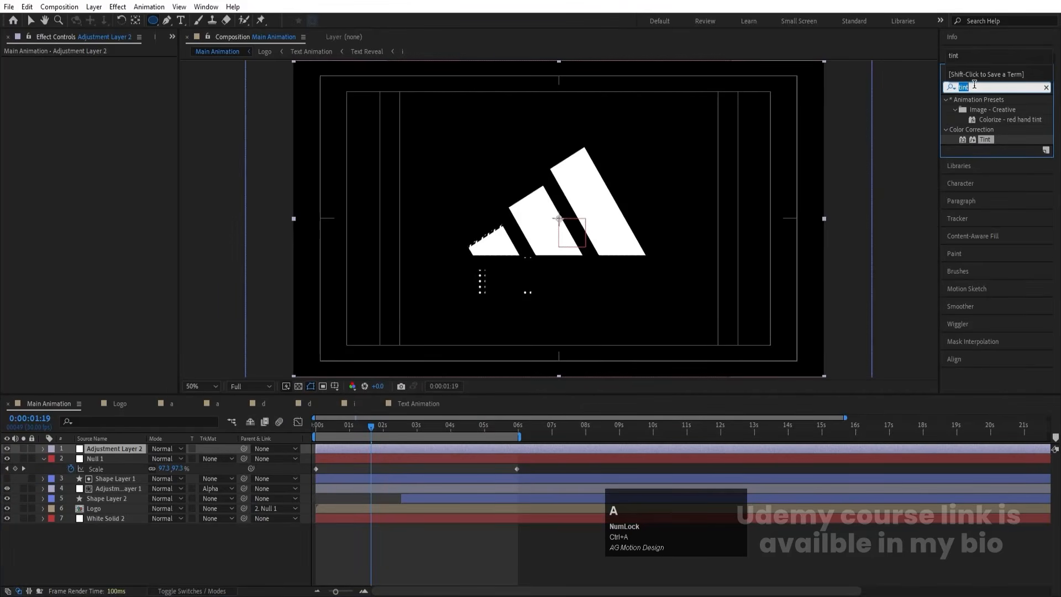
type("motio")
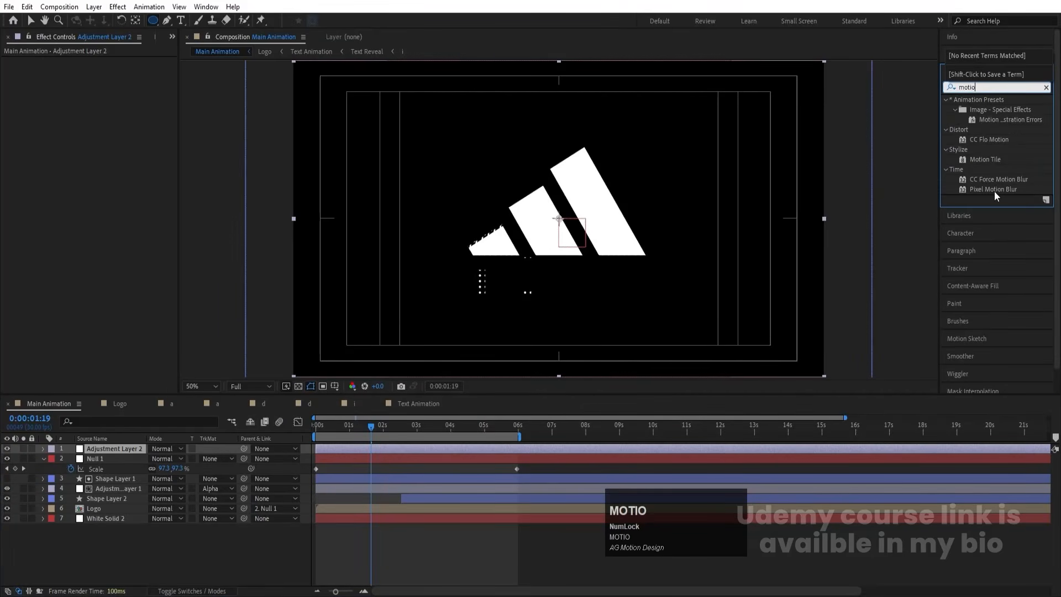
double_click(990, 188)
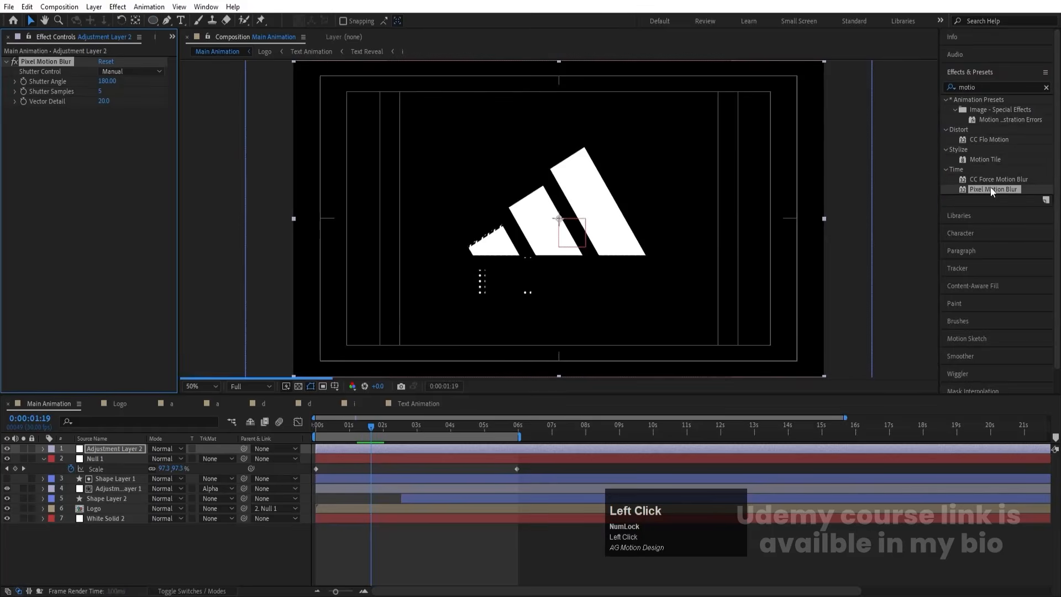
- Examine the motion blur at several points of Main Animation, including 0:00:02:25 and 0:00:04:00, and return to the start
key("space")
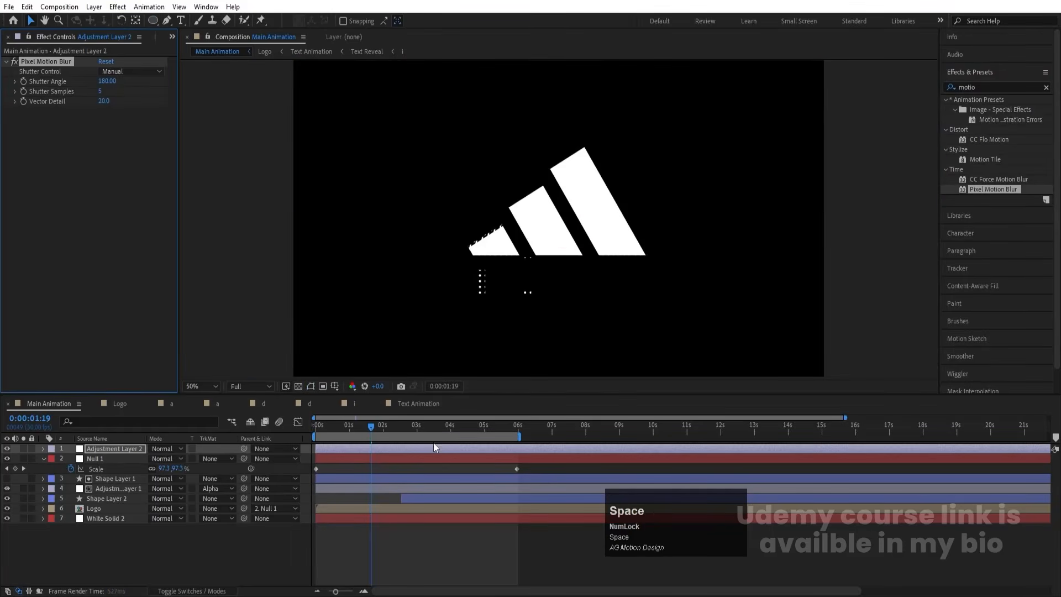
left_click(412, 425)
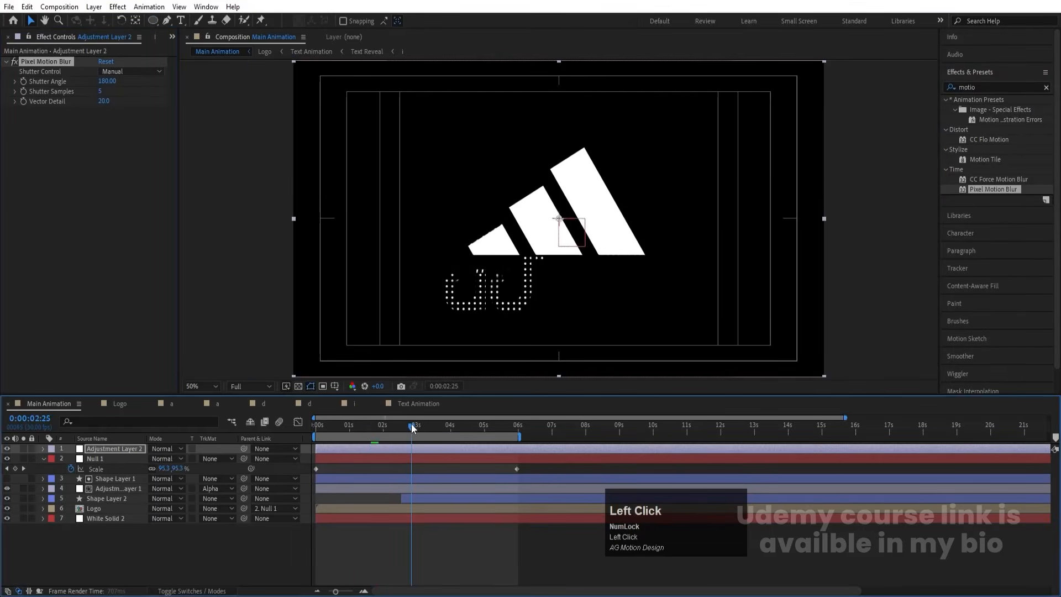
left_click(429, 424)
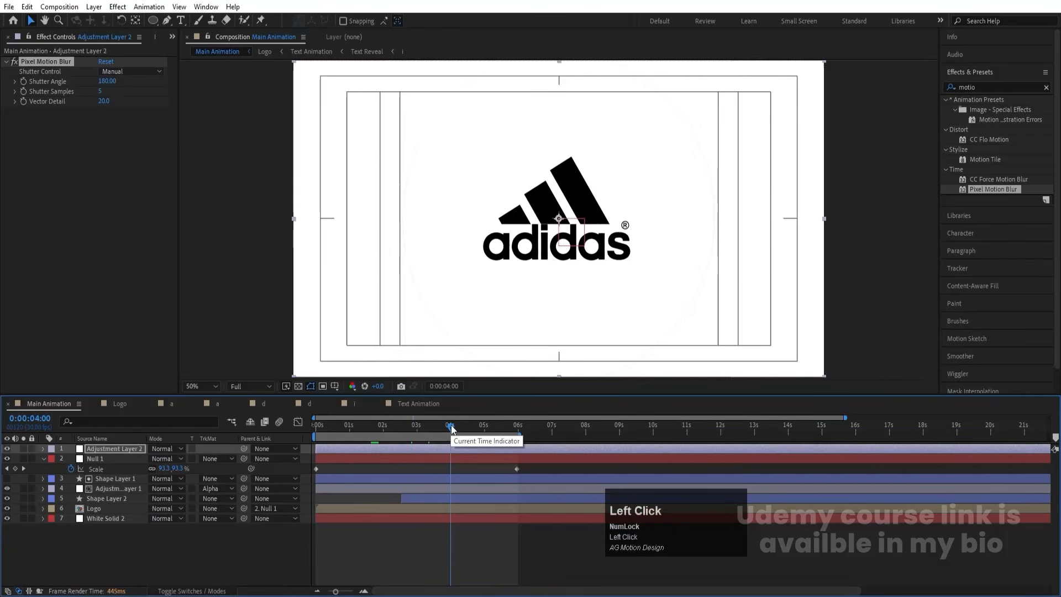
left_click(478, 428)
left_click_drag(478, 429, 287, 439)
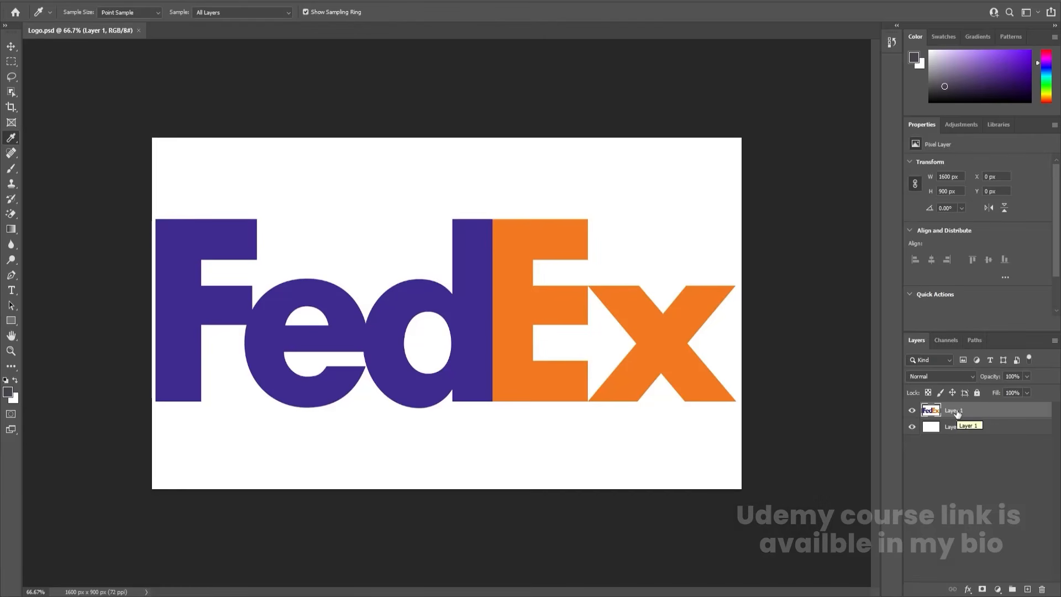
- Switch to Logo.psd in Photoshop, trace around the letter F with the Pen tool and convert the path to a selection
key("v")
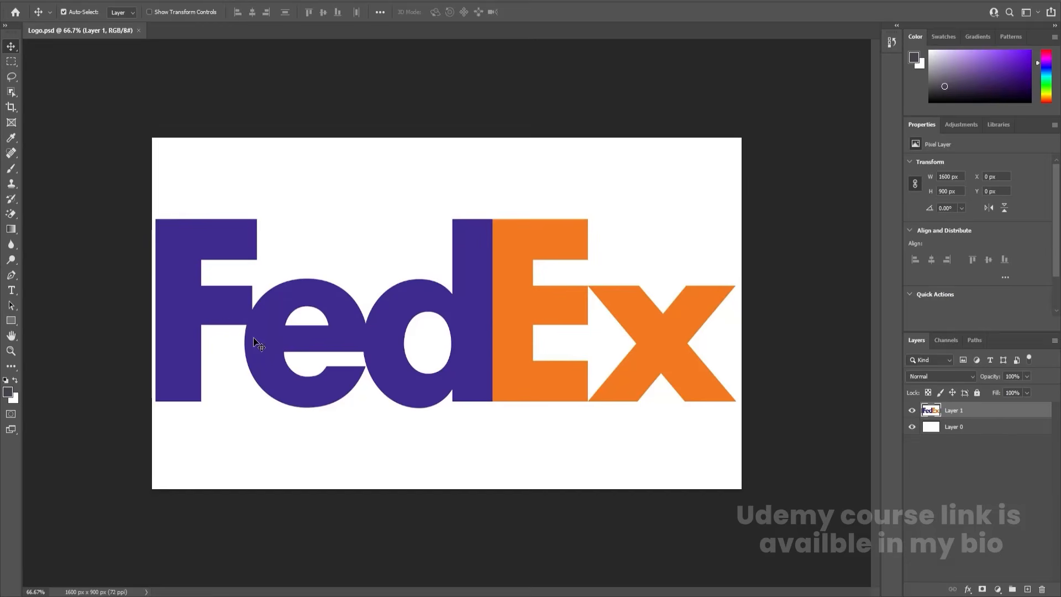
scroll(227, 319, "up", 7)
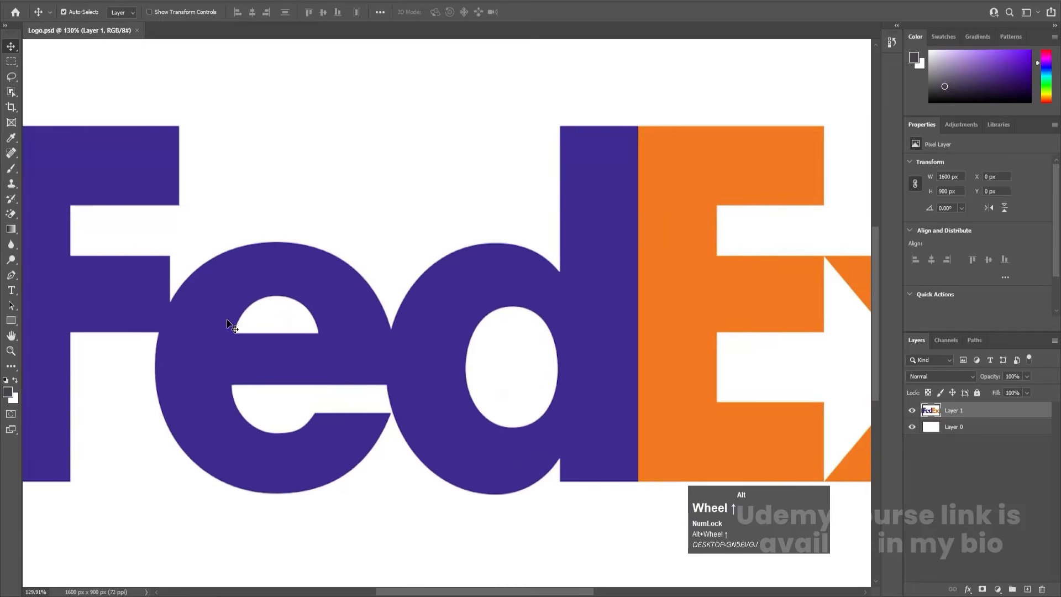
left_click_drag(191, 308, 406, 307)
key("space")
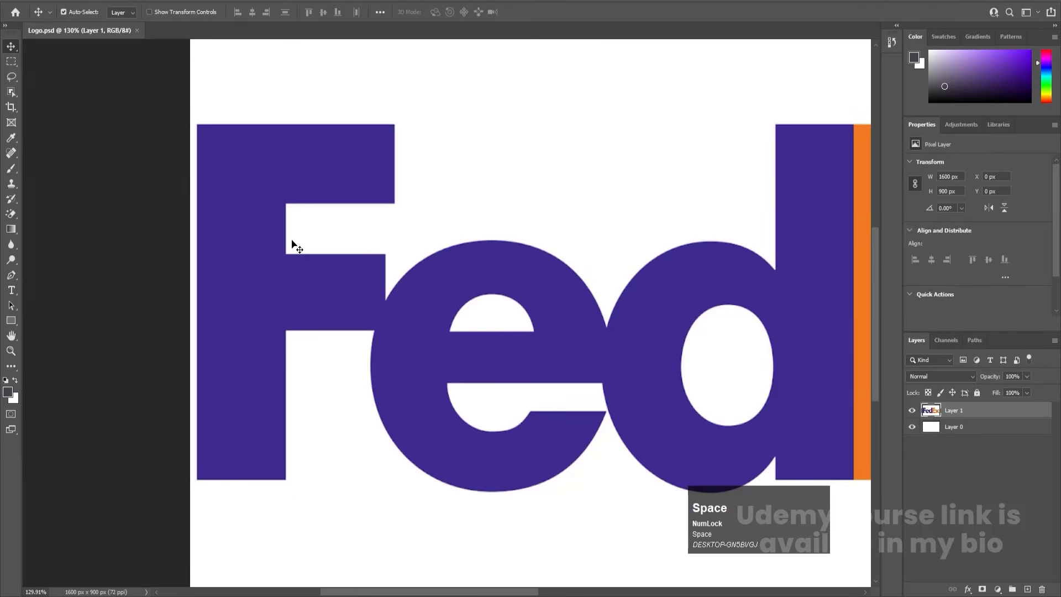
key("p")
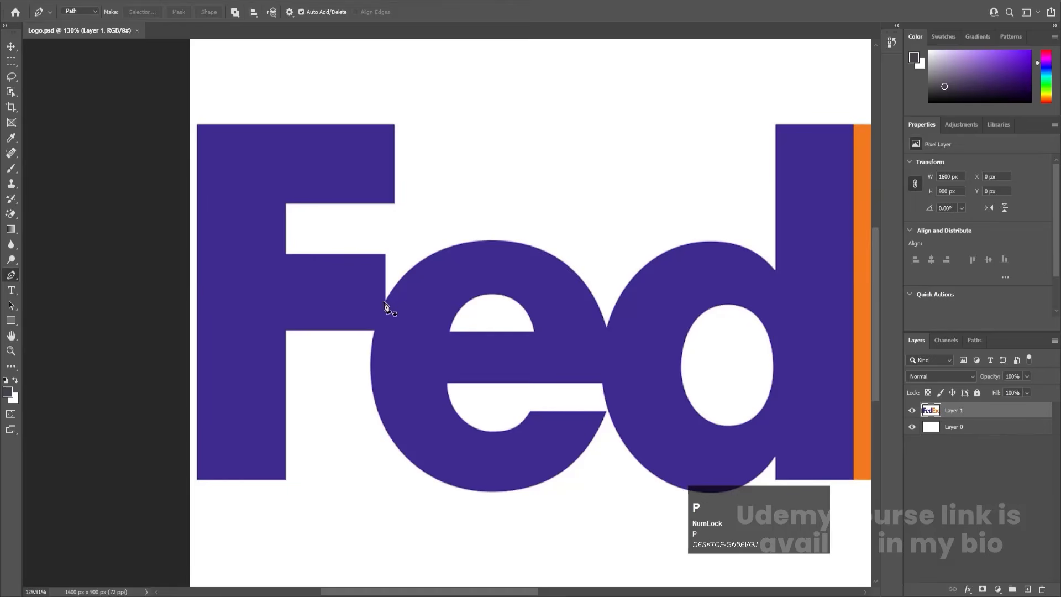
left_click(387, 298)
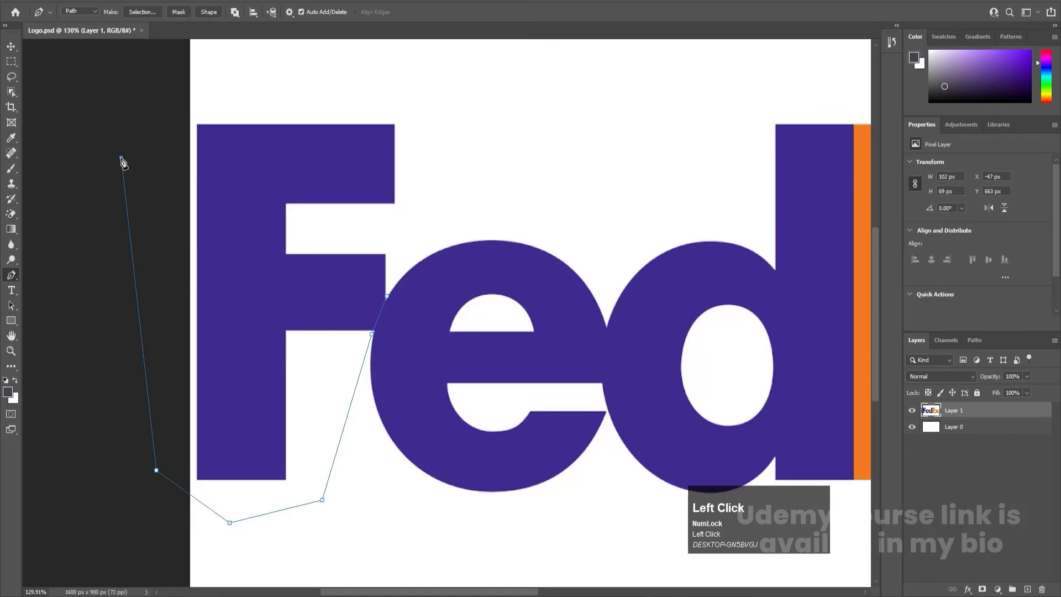
left_click(446, 77)
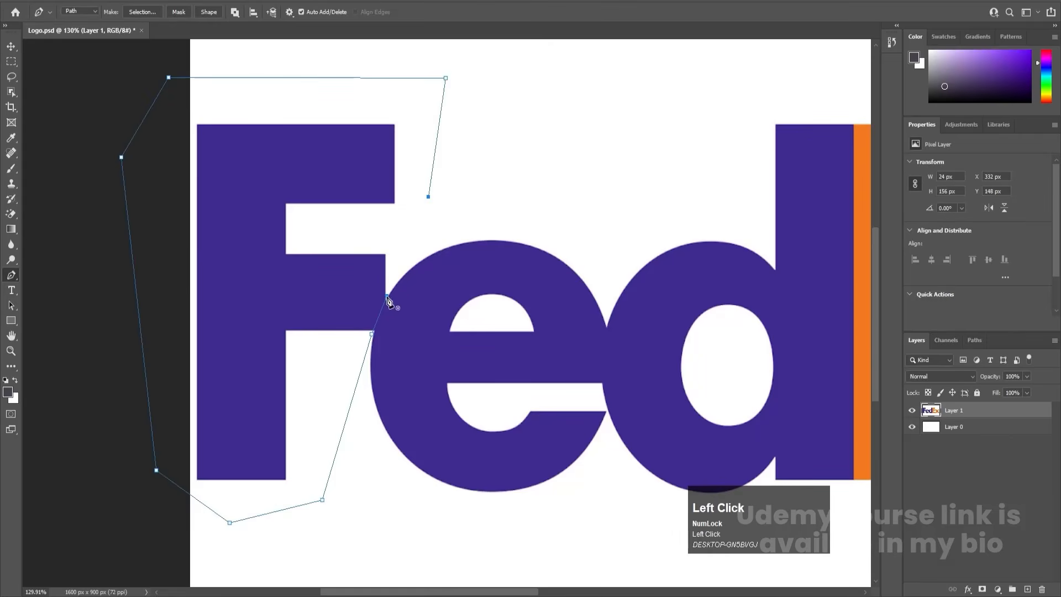
key("ctrl+Return")
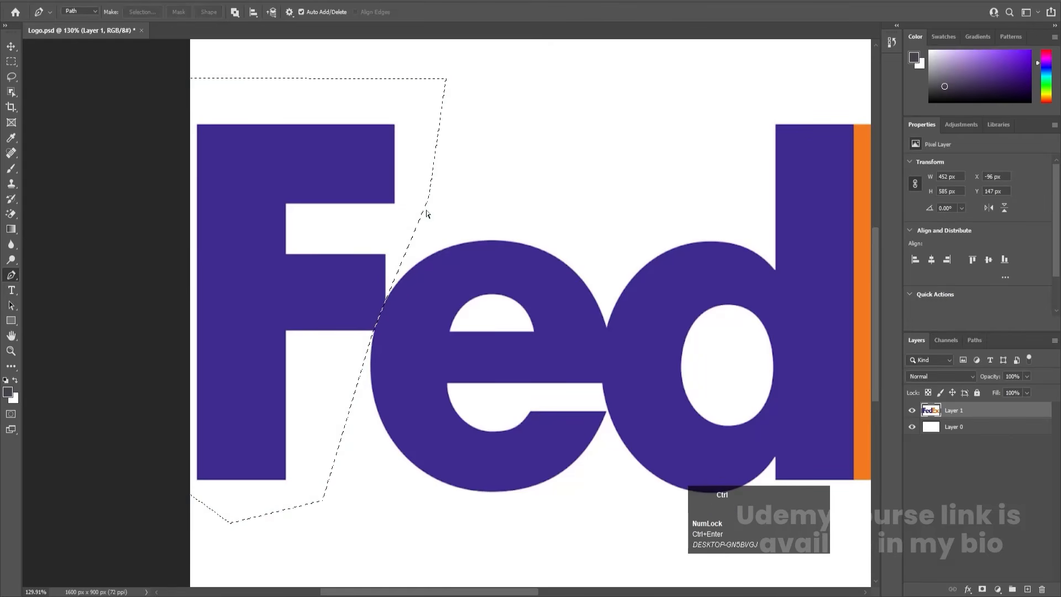
- Cut the letter F out of Layer 1 and paste it in place onto a new layer named F
key("ctrl+x")
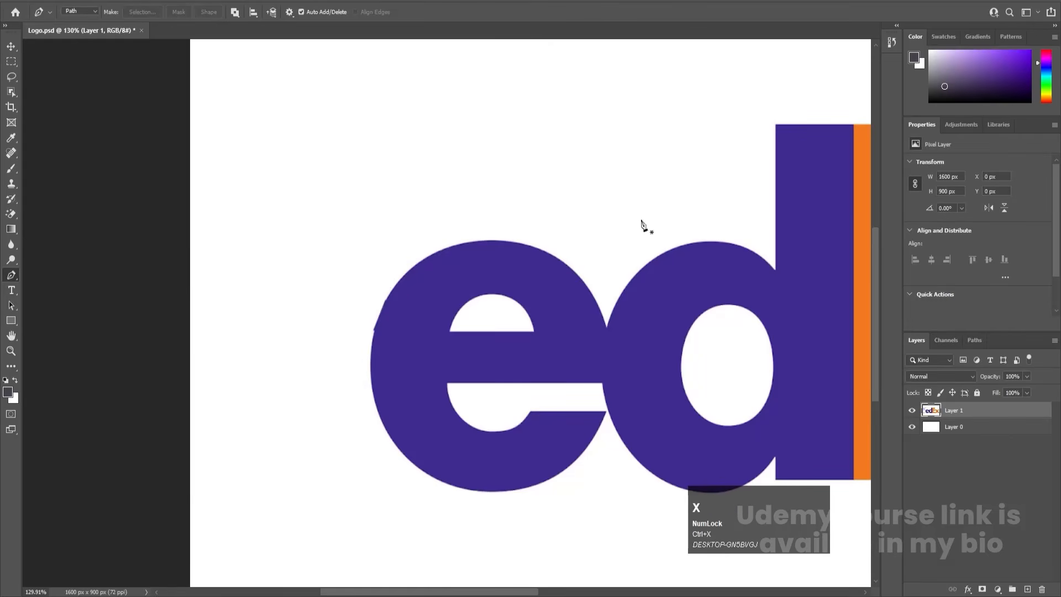
left_click(1029, 590)
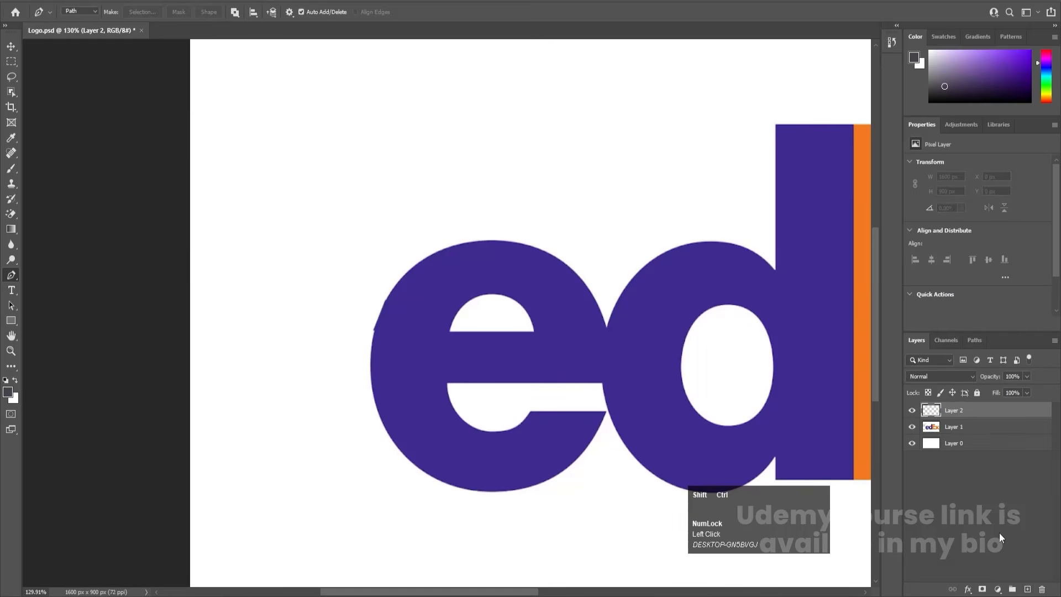
key("ctrl+shift+v")
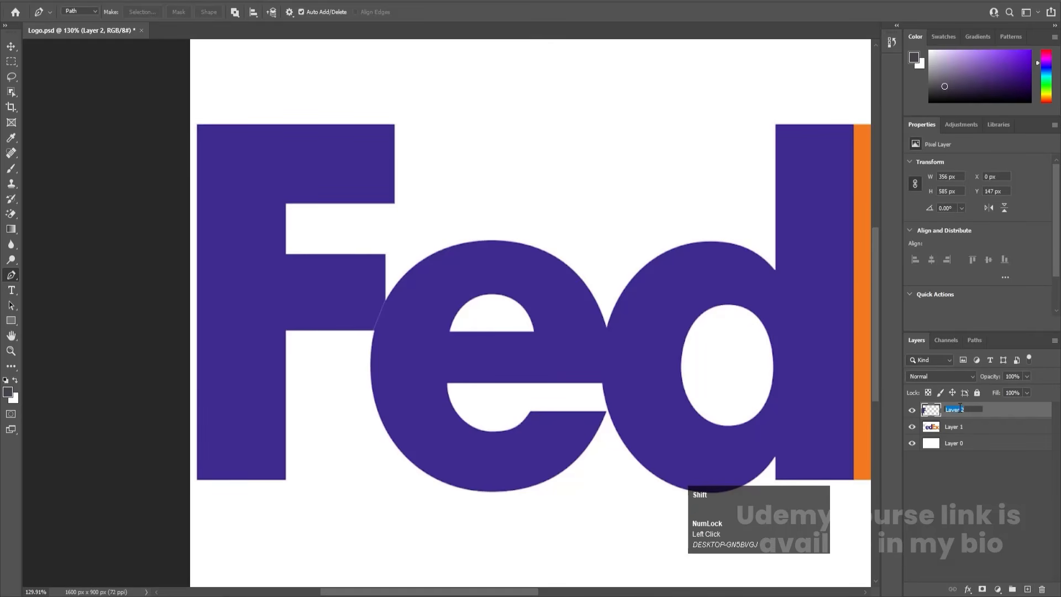
left_click(960, 408)
type("F")
key("Return")
- Hide the F layer, trace around the letter e with the Pen tool and convert the path to a selection
left_click(912, 411)
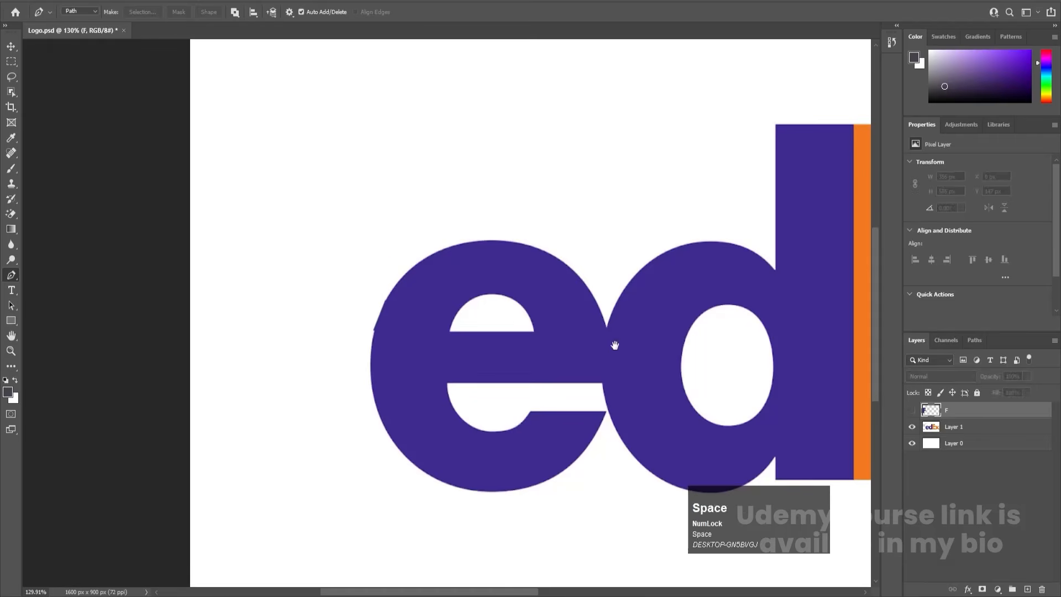
left_click_drag(611, 346, 546, 303)
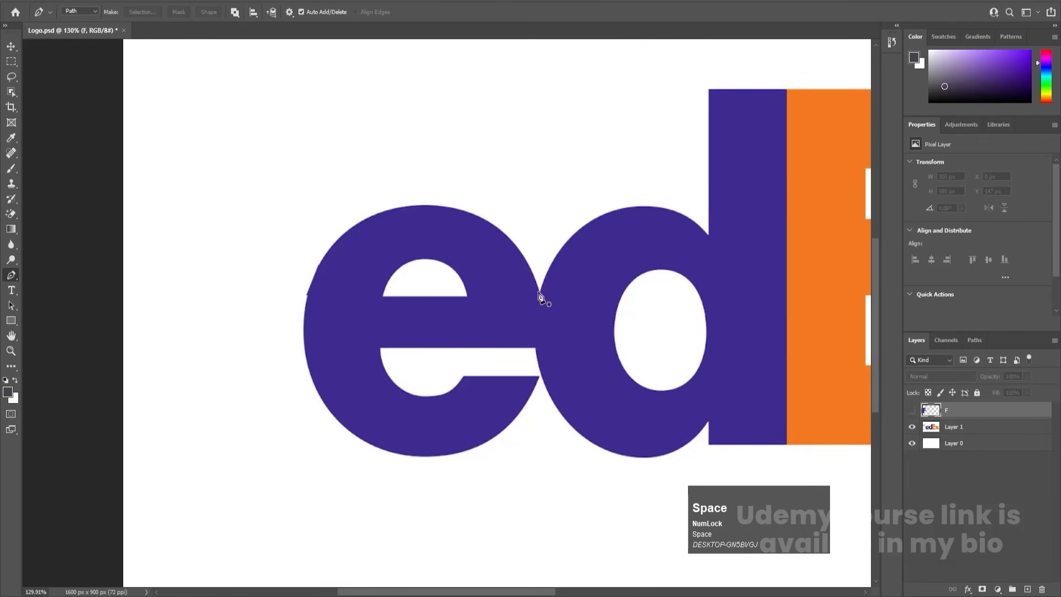
left_click(540, 291)
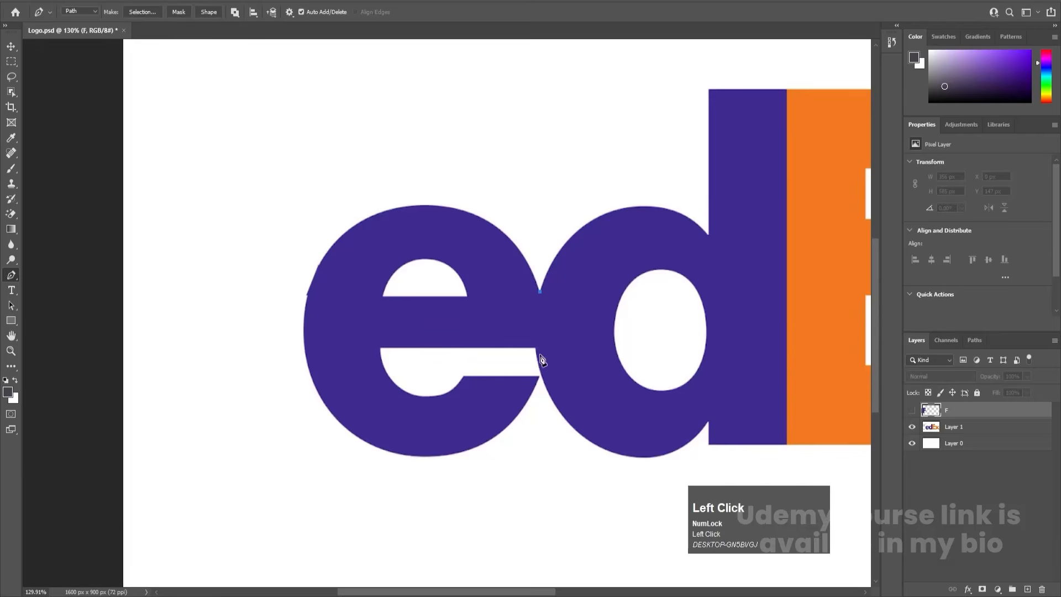
left_click(534, 347)
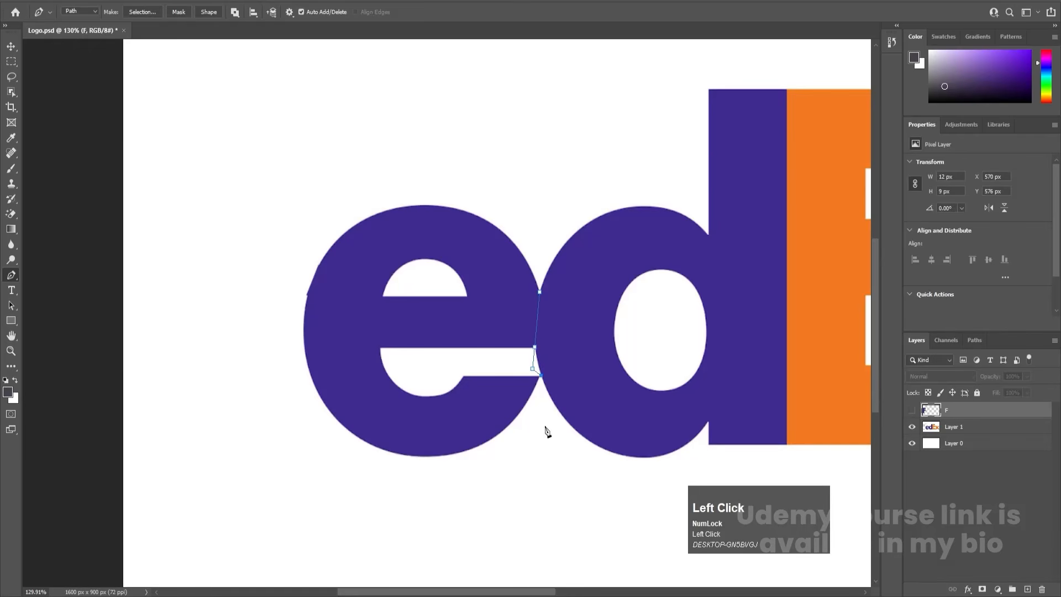
left_click(469, 135)
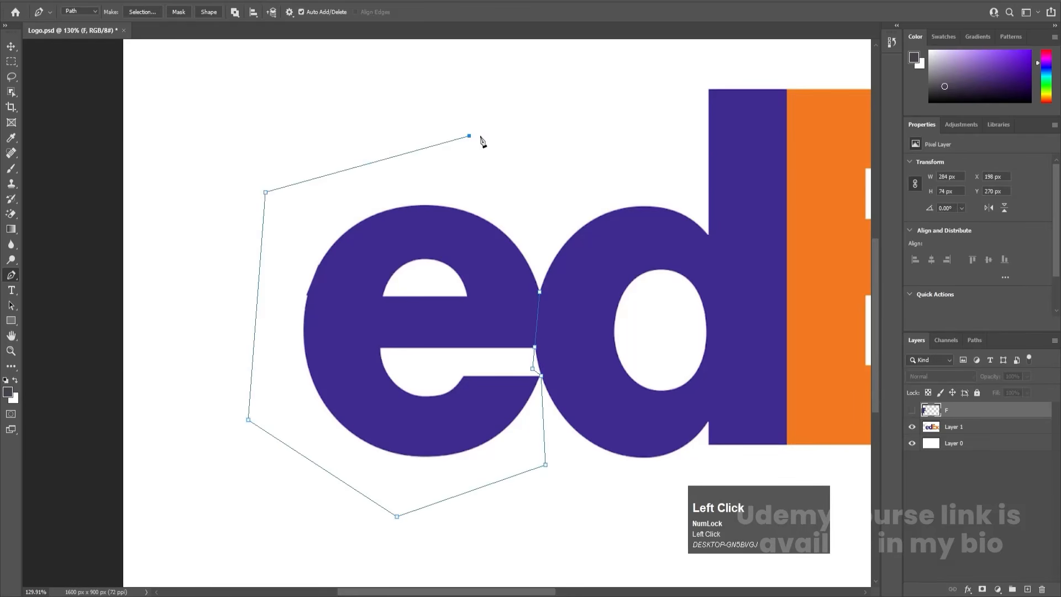
left_click(540, 293)
key("ctrl+Return")
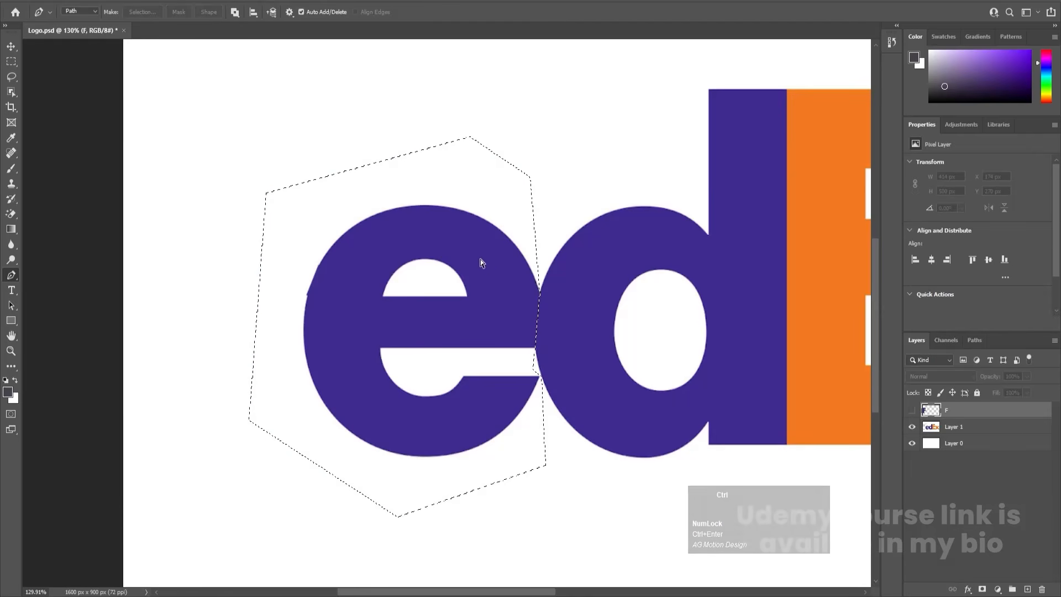
- Cut the selected letter e out of Layer 1
left_click(952, 427)
key("ctrl+x")
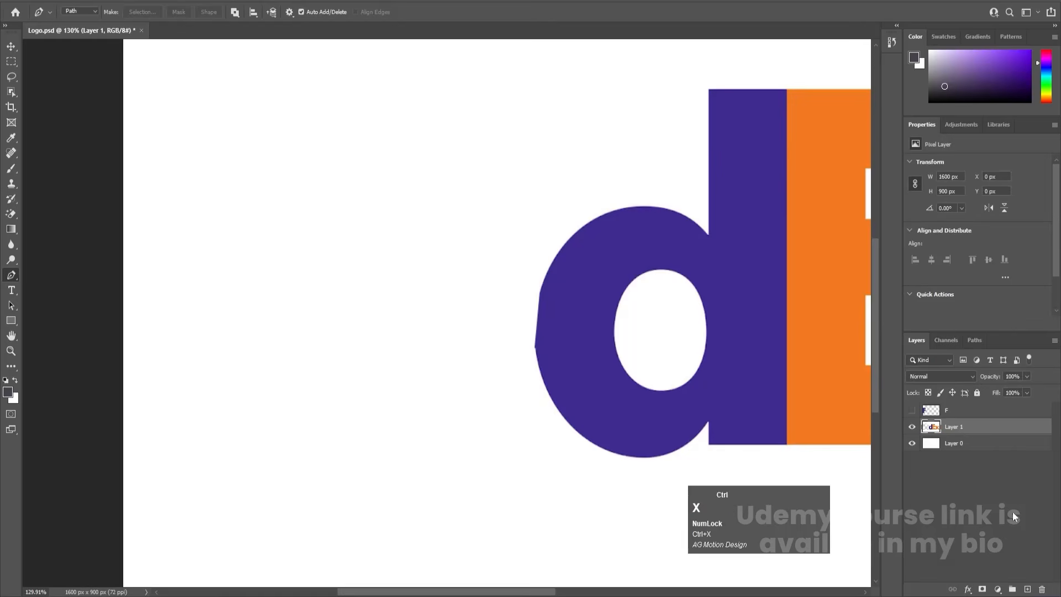
- Paste the cut lowercase e in place on a new layer, name the layer E and hide it
left_click(1027, 589)
key("ctrl+shift+v")
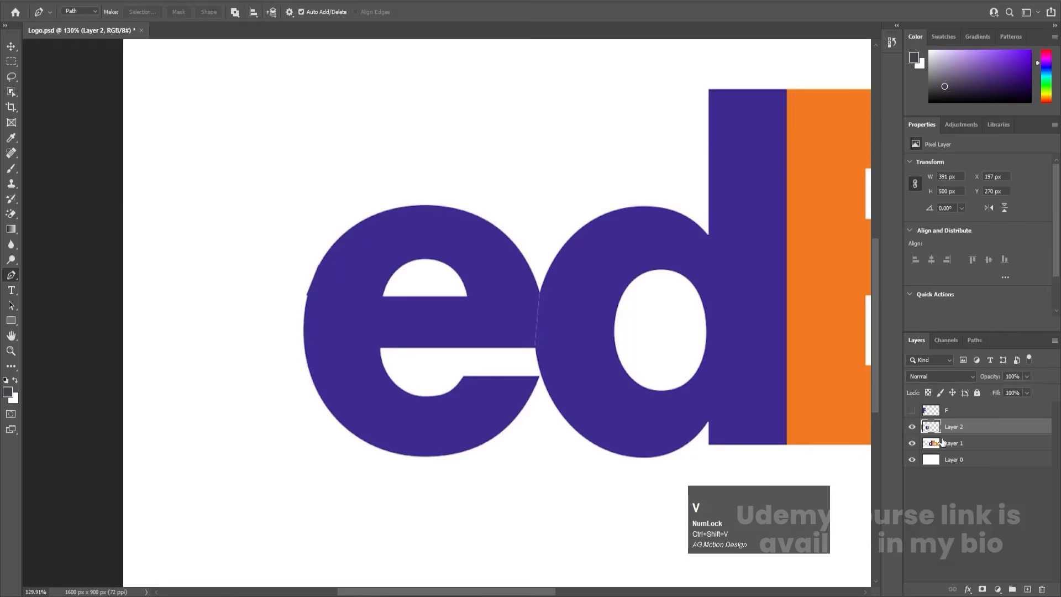
double_click(950, 428)
type("E")
key("Return")
left_click(912, 426)
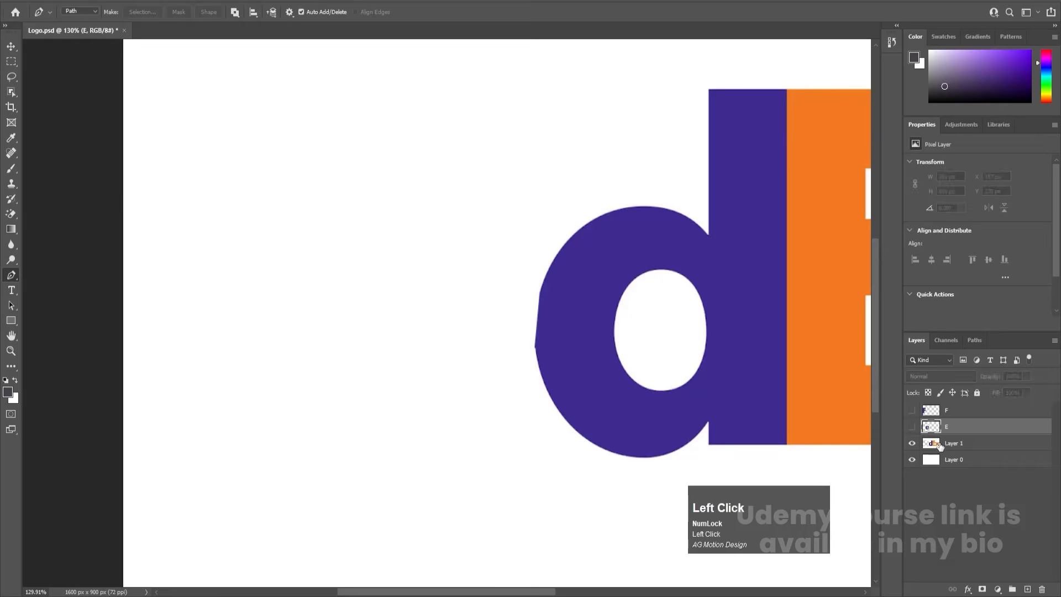
- Cut the purple d out of Layer 1 with a rectangular selection, paste it in place on a new layer and hide that layer
left_click(973, 443)
left_click_drag(810, 414, 506, 410)
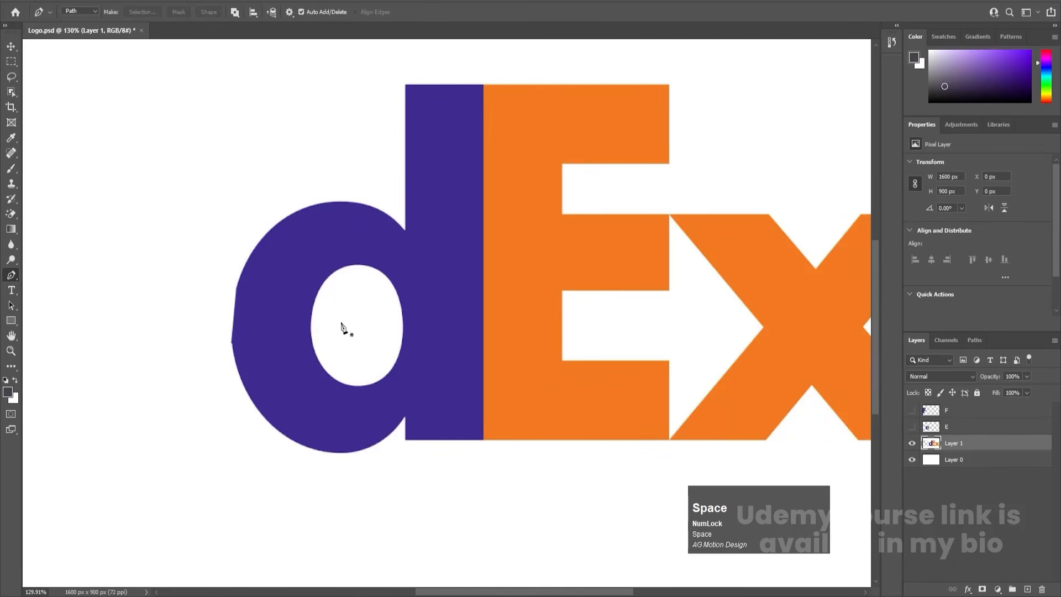
key("m")
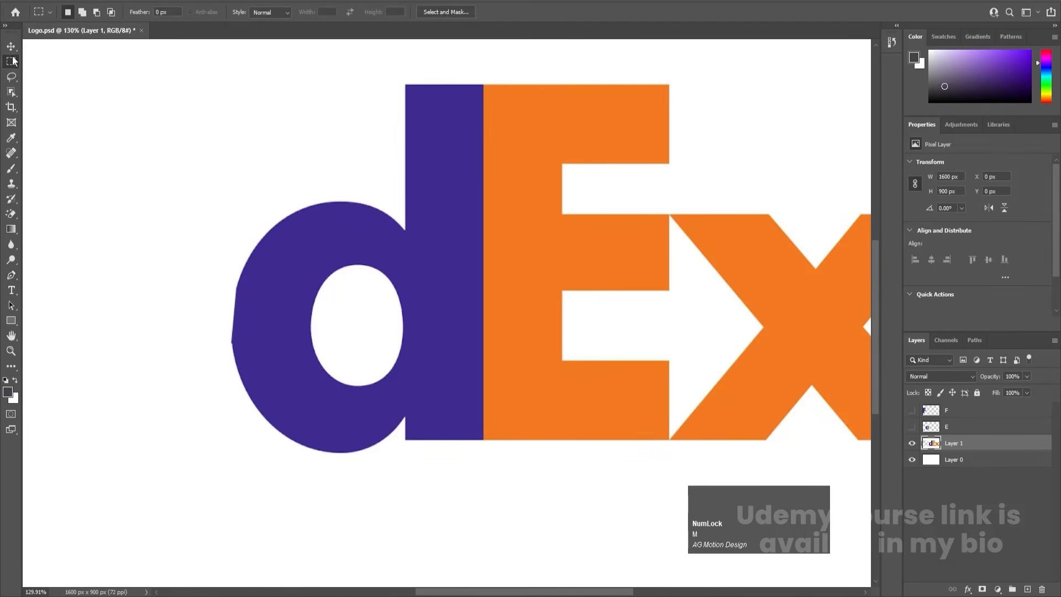
scroll(16, 68, "down", 1)
left_click_drag(199, 72, 480, 460)
key("ctrl+x")
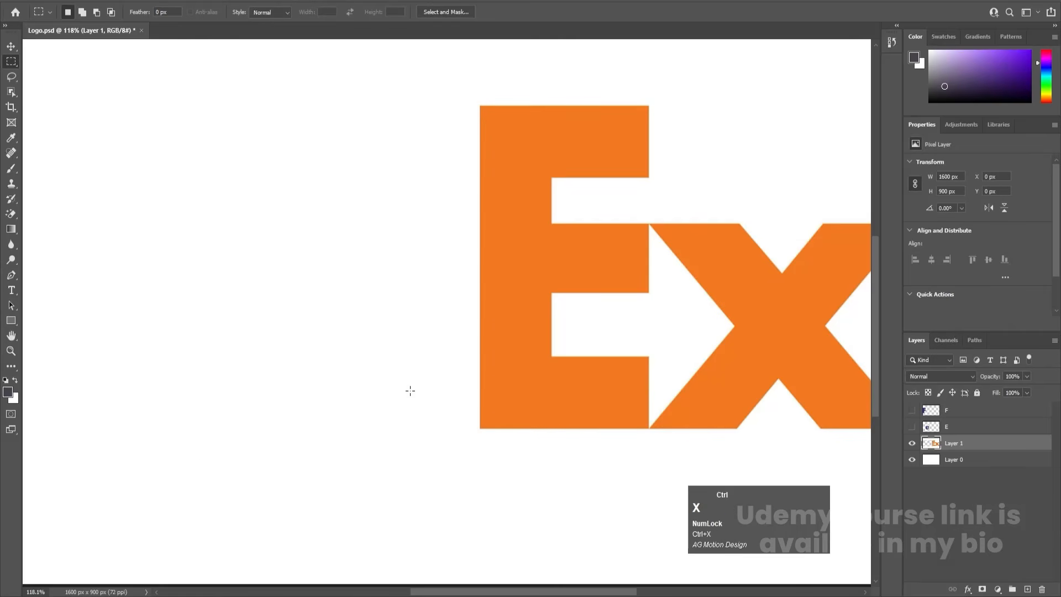
left_click(1027, 589)
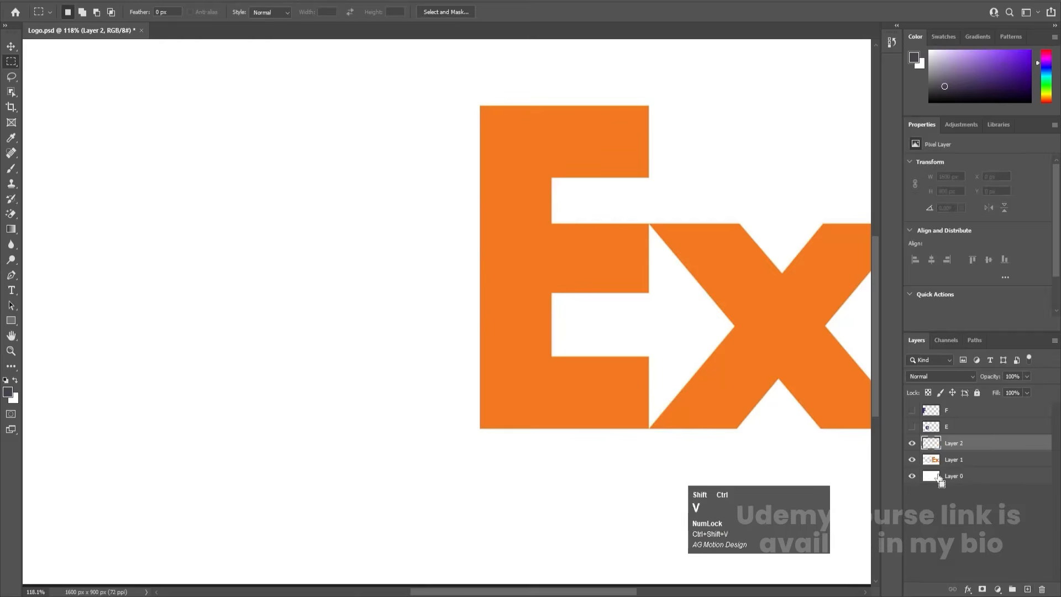
key("ctrl+shift+v")
left_click(912, 444)
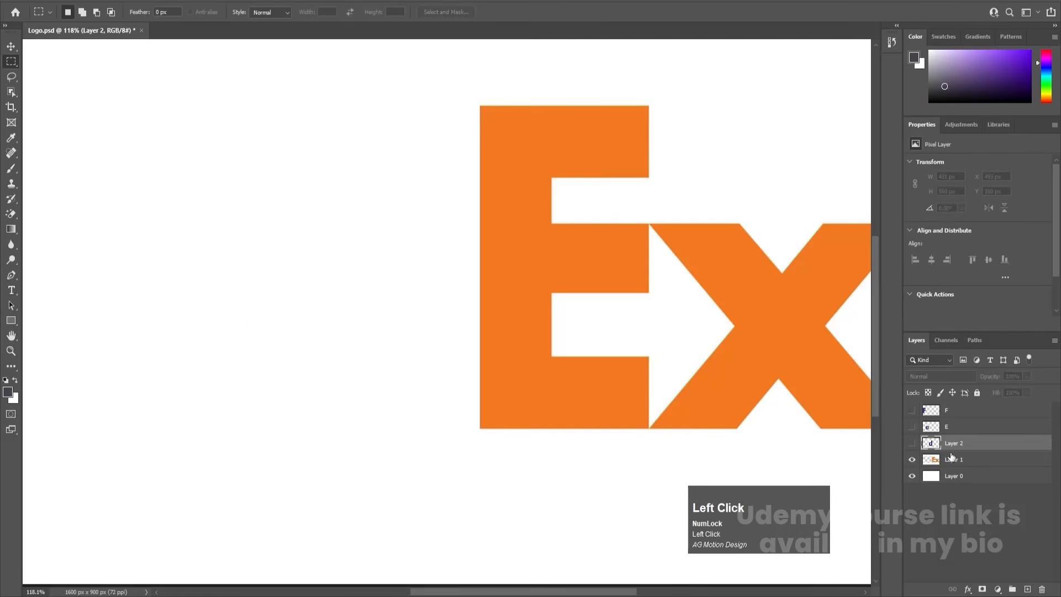
- Cut the orange E out of Layer 1, paste it in place on a new layer and name that layer E
left_click(951, 456)
key("space")
left_click_drag(603, 304, 500, 313)
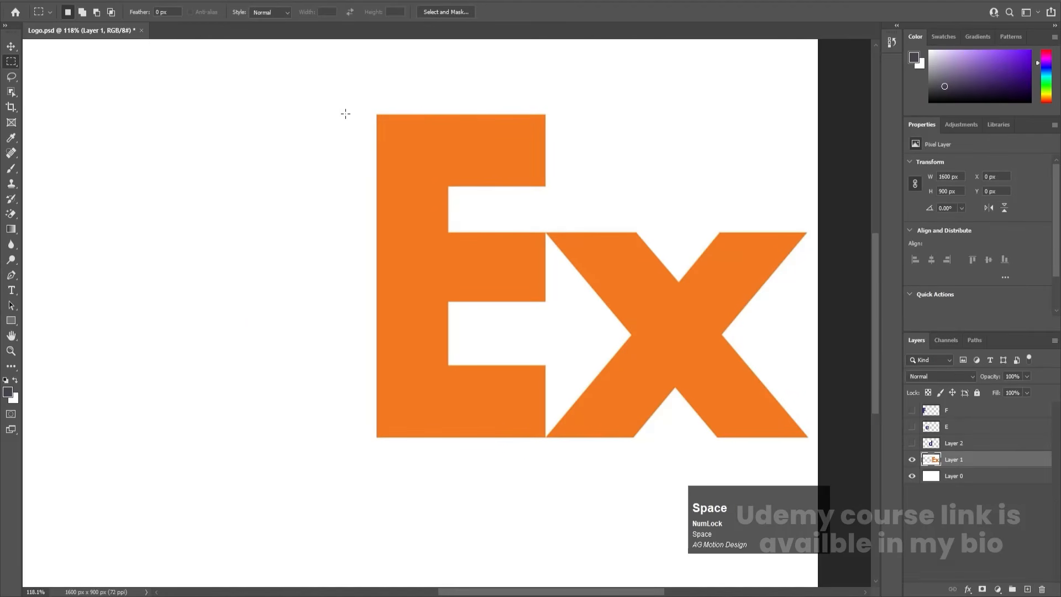
left_click_drag(334, 85, 546, 468)
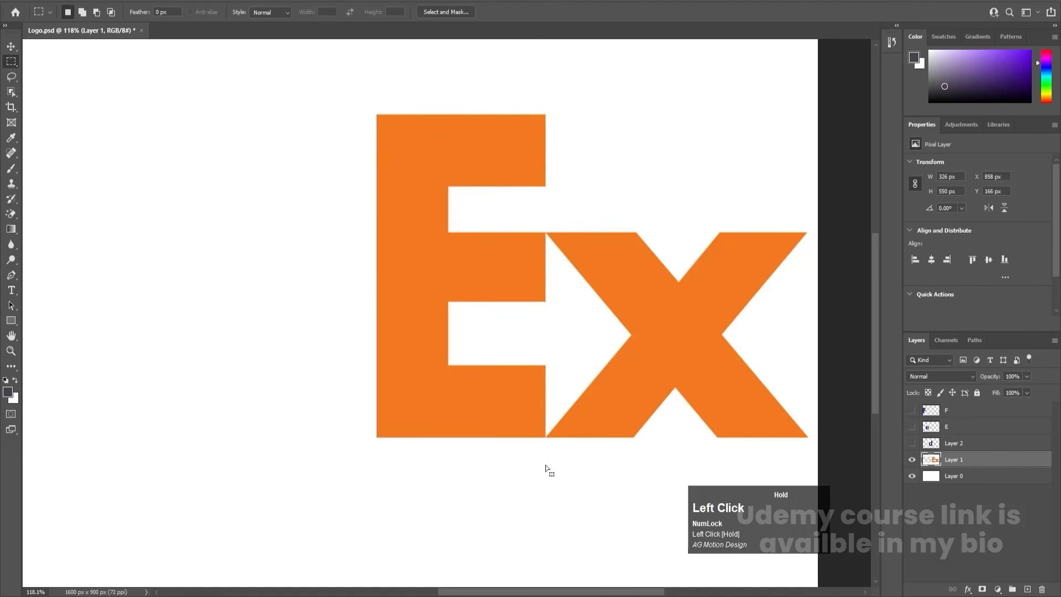
key("ctrl+x")
left_click(961, 459)
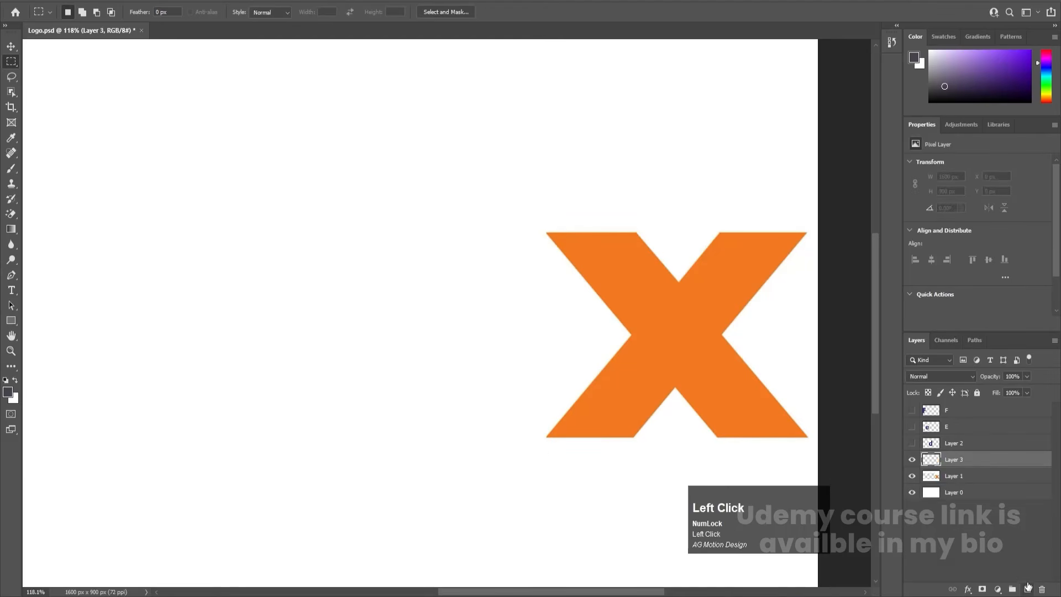
key("ctrl+v")
double_click(962, 458)
type("E")
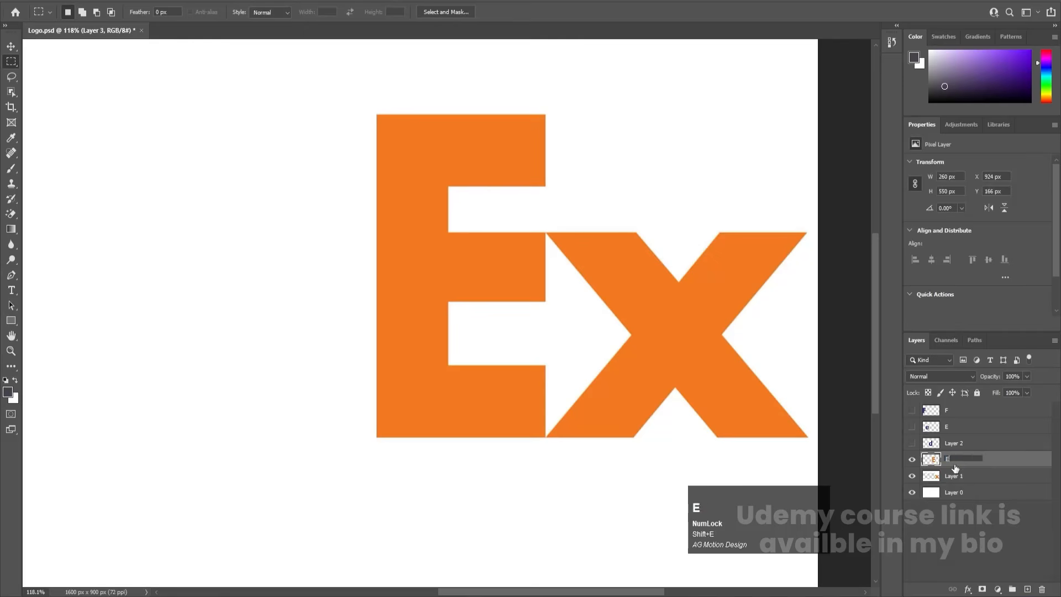
- Rename Layer 1 as X, then show Layer 2 and rename it D
left_click(954, 475)
double_click(954, 475)
type("X")
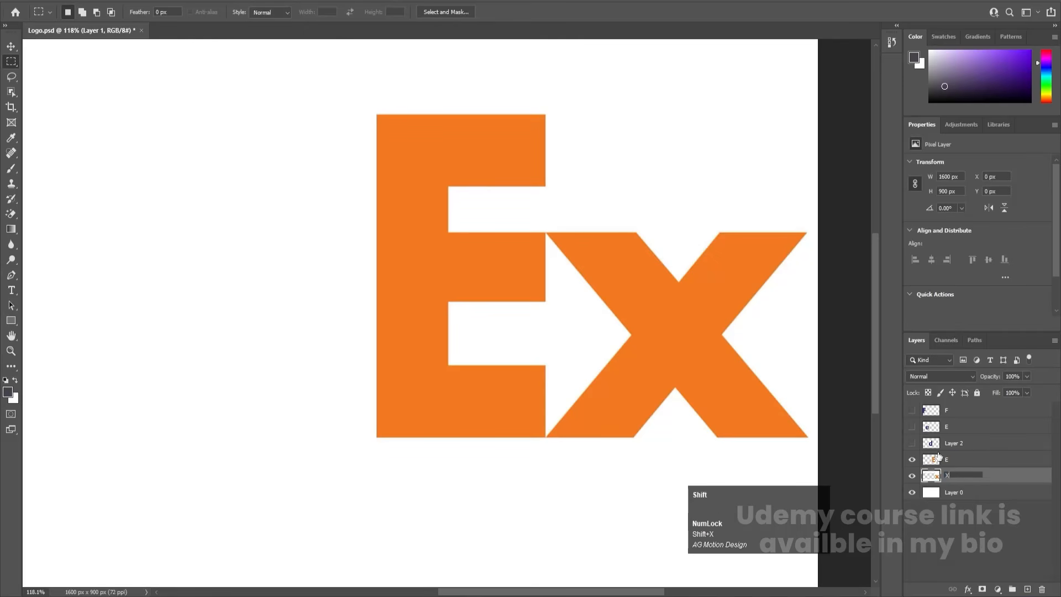
left_click(911, 443)
double_click(954, 443)
type("D")
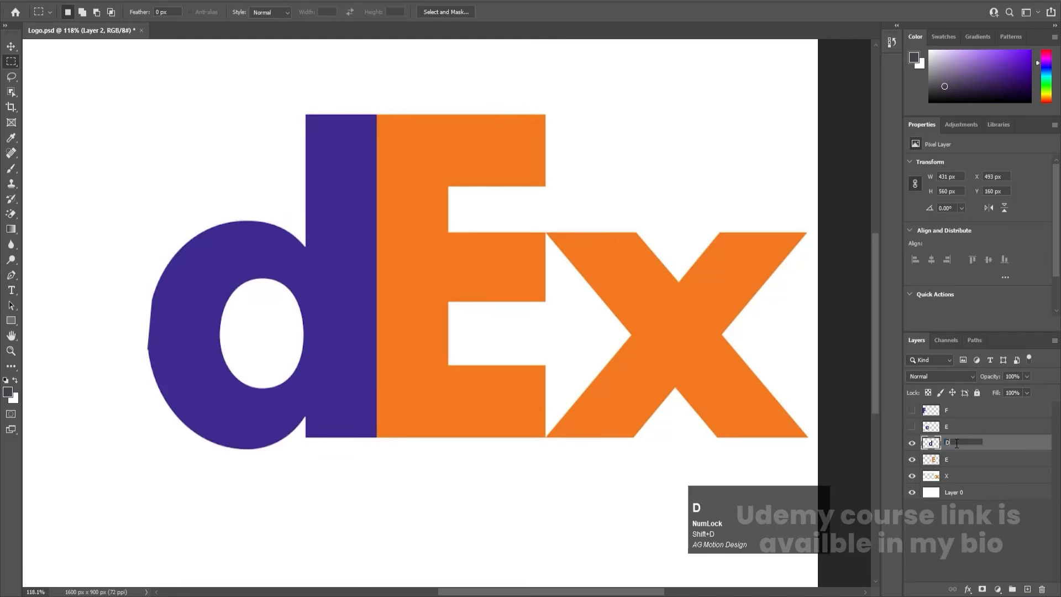
key("Return")
- Show the F and lowercase e layers again and delete the white background Layer 0
left_click_drag(911, 426, 912, 409)
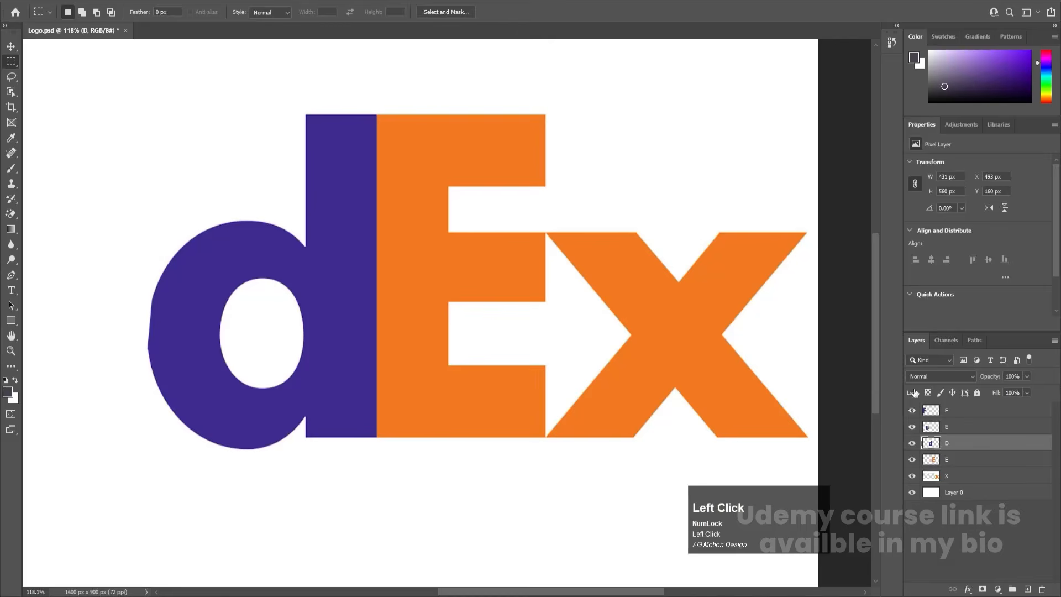
key("ctrl+0")
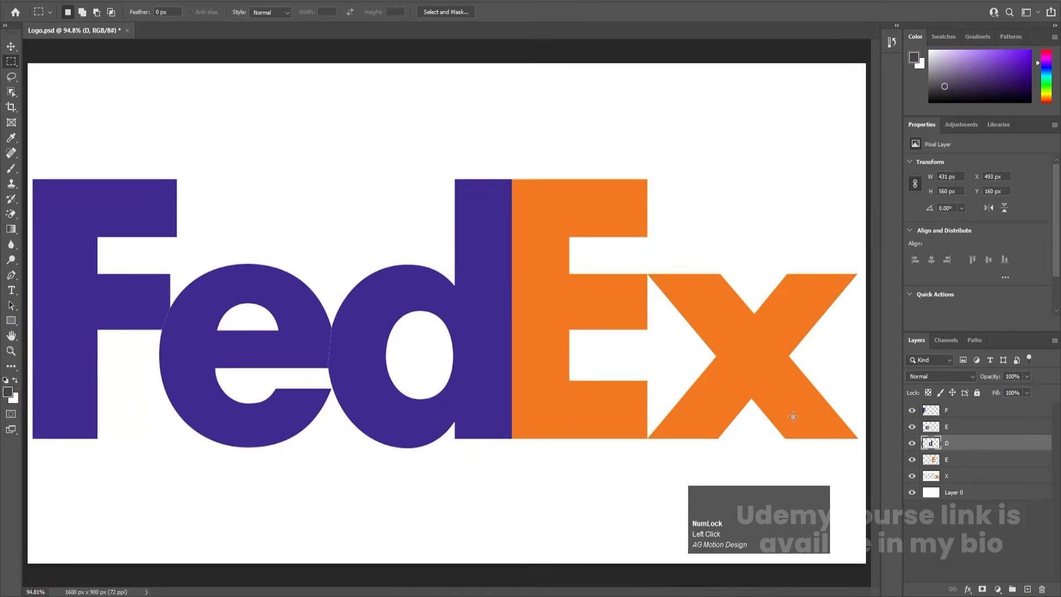
left_click(947, 493)
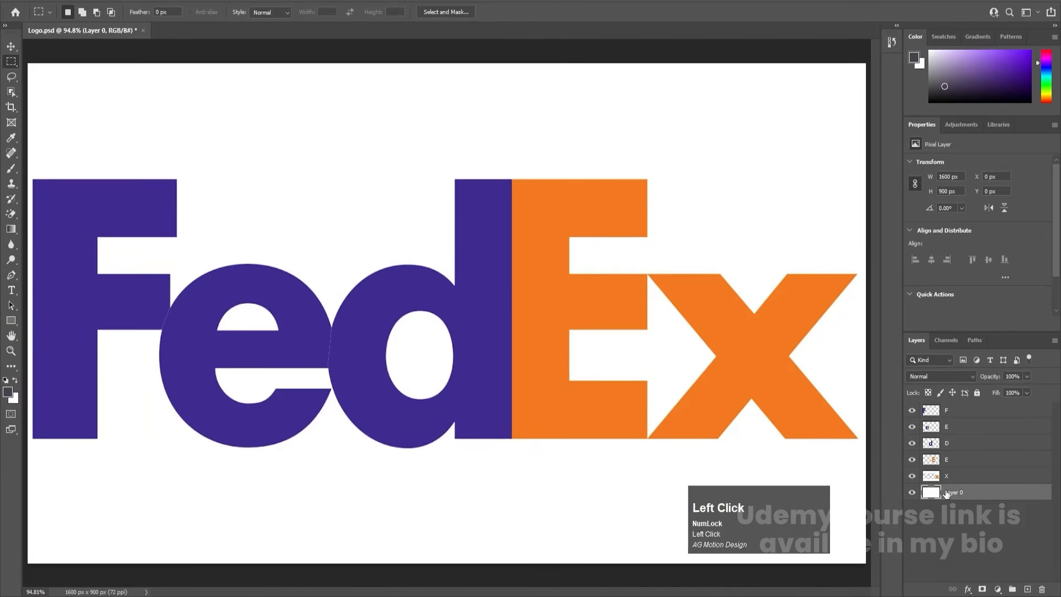
key("Delete")
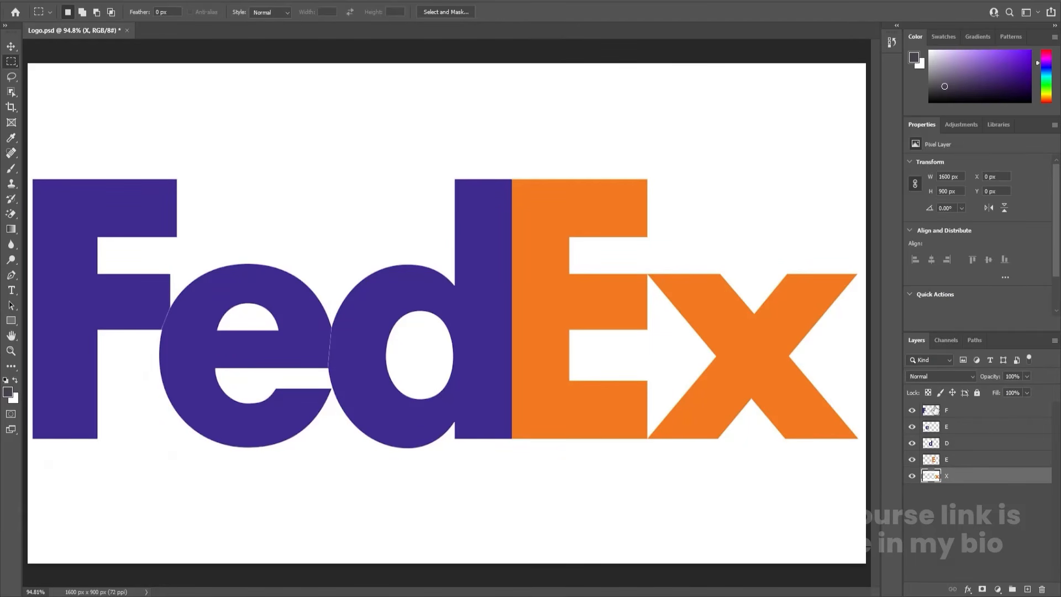
- Hide every layer except F and remove the white area around the F with the Magic Eraser
left_click_drag(911, 430, 912, 476)
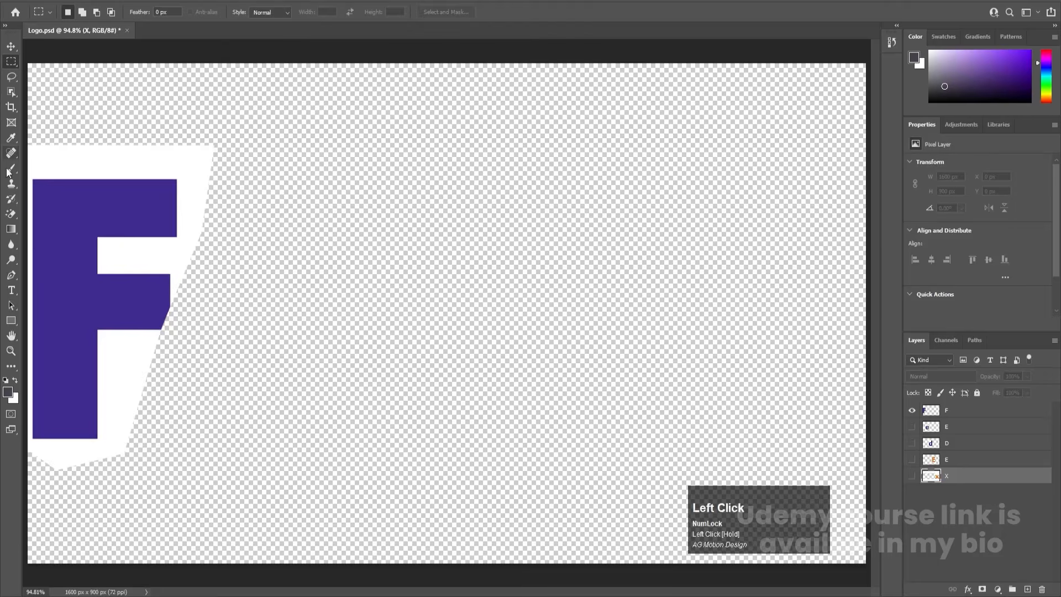
left_click(13, 215)
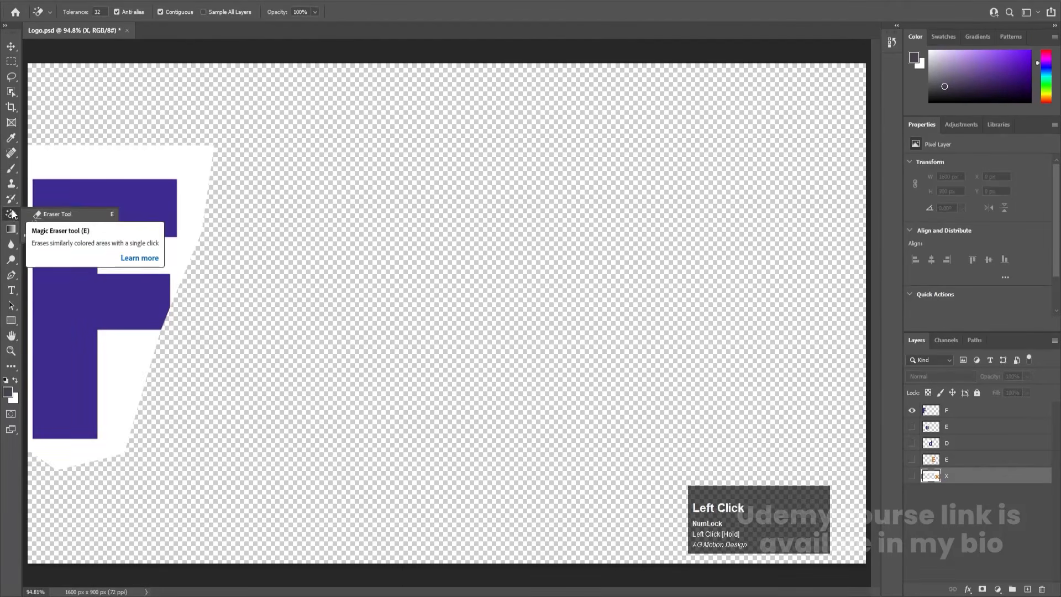
left_click_drag(12, 215, 64, 226)
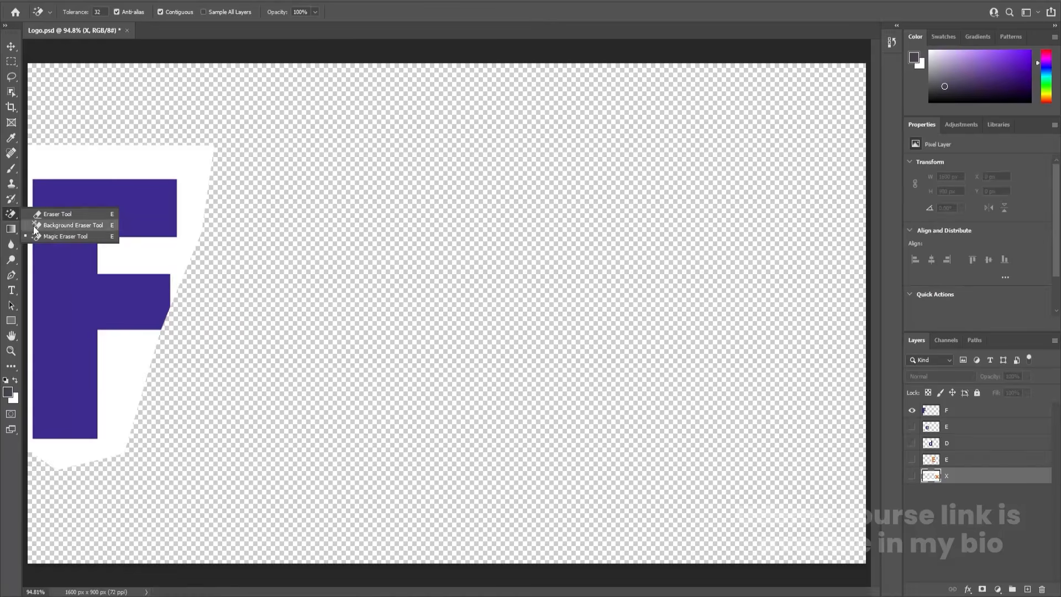
left_click(12, 216)
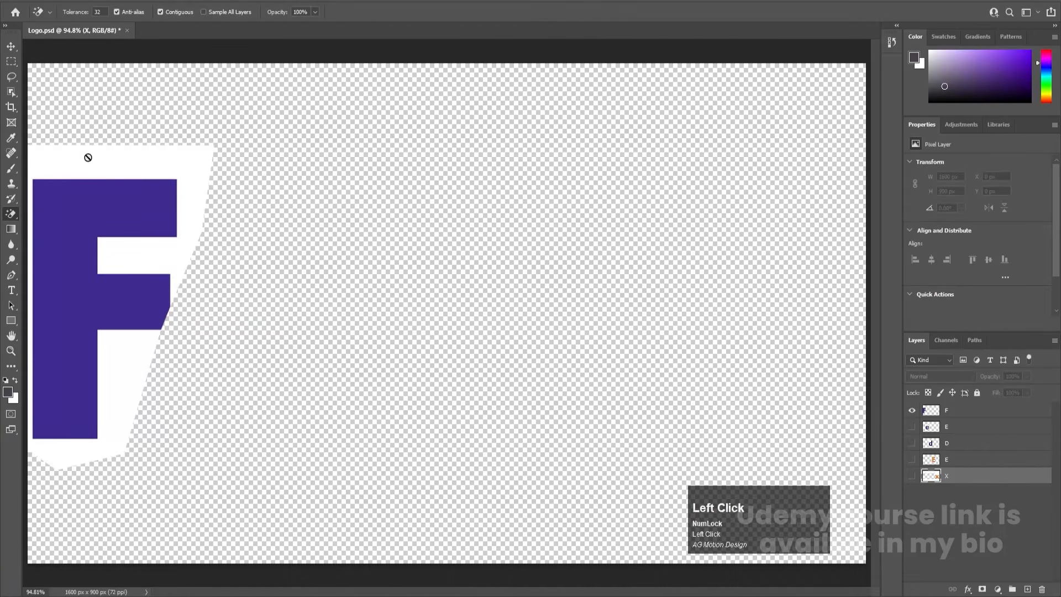
left_click(962, 413)
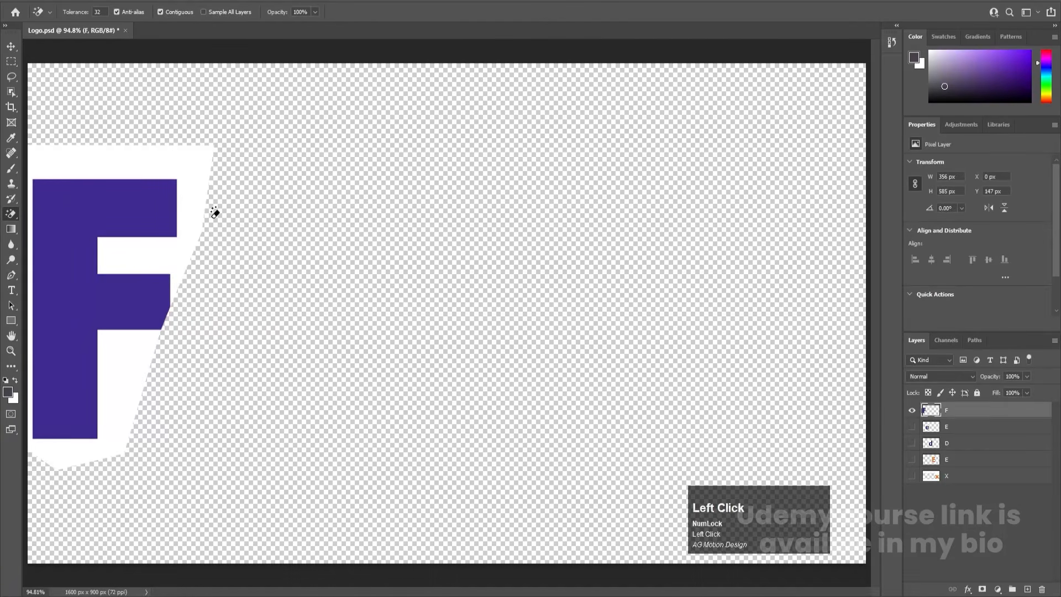
left_click(160, 161)
- Show the lowercase e layer and erase the white around the letter and inside its two openings
left_click(912, 427)
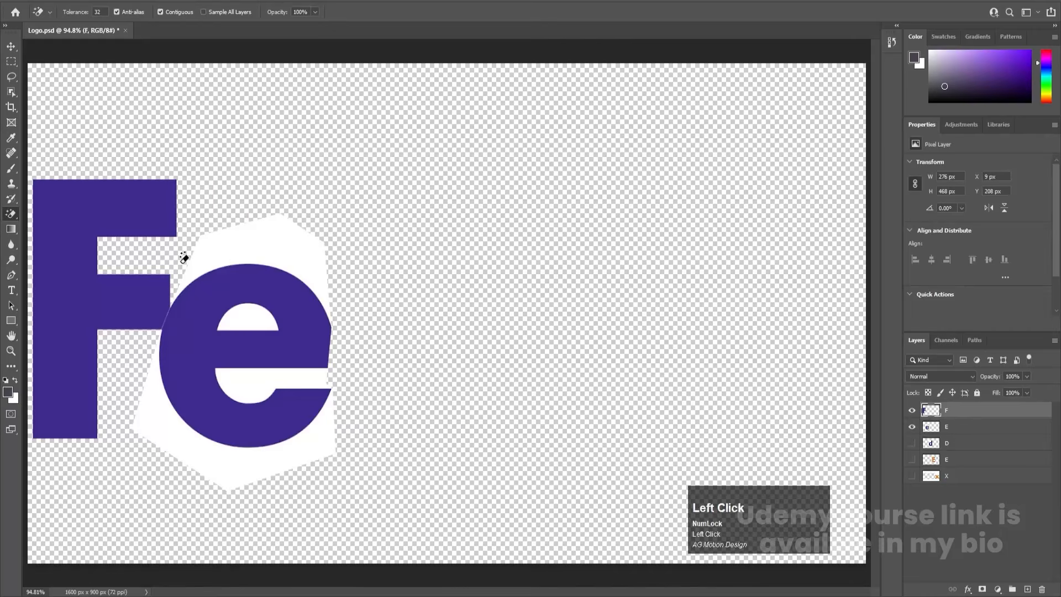
left_click(953, 431)
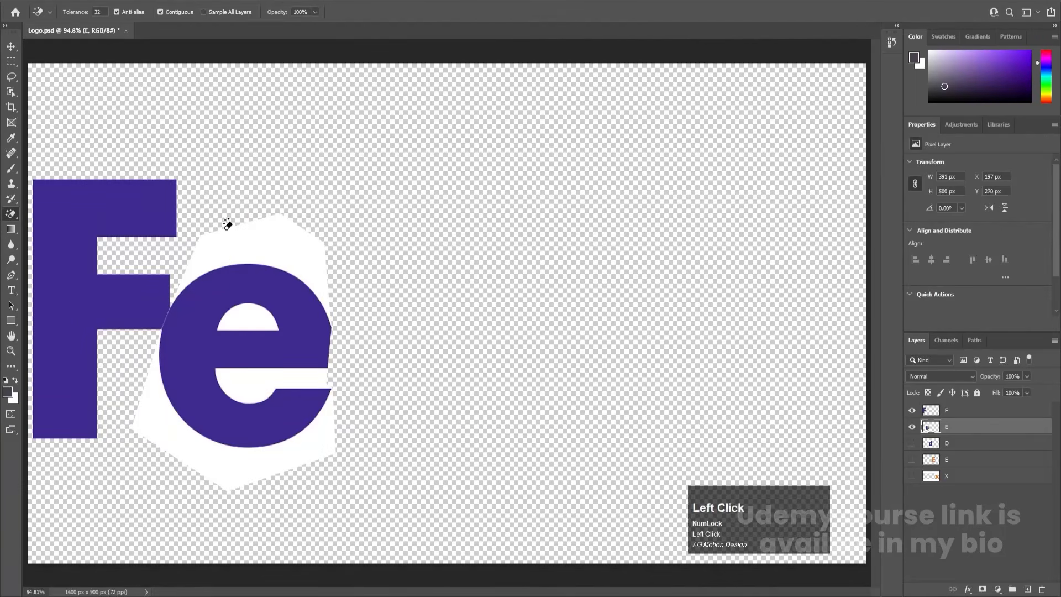
left_click(230, 234)
left_click(253, 308)
left_click(248, 381)
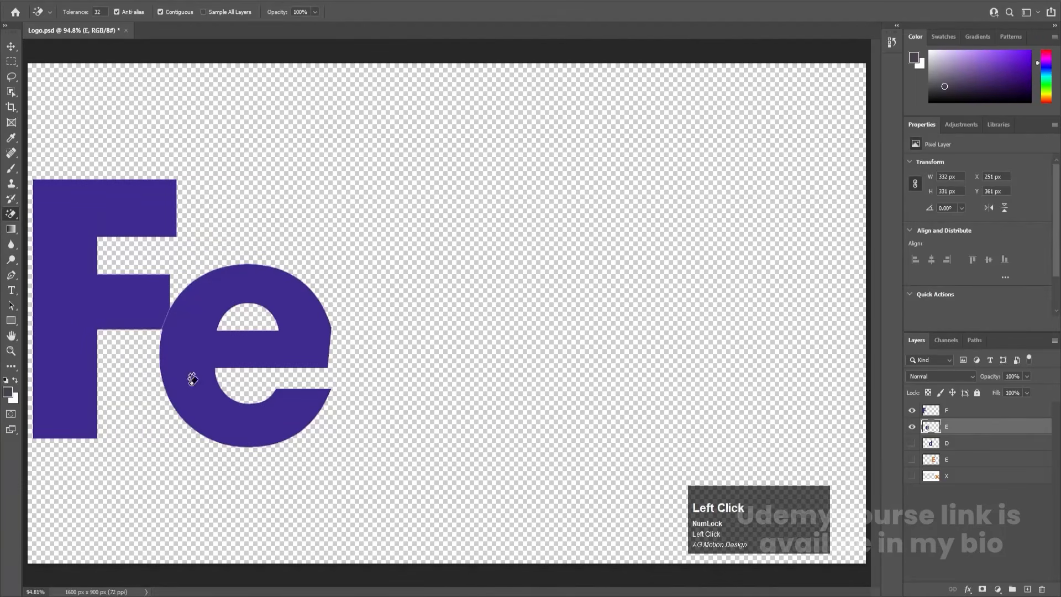
- Show the D layer and erase the white inside the letter's bowl, above it and below it
left_click(912, 443)
left_click(960, 446)
left_click(420, 356)
left_click(377, 238)
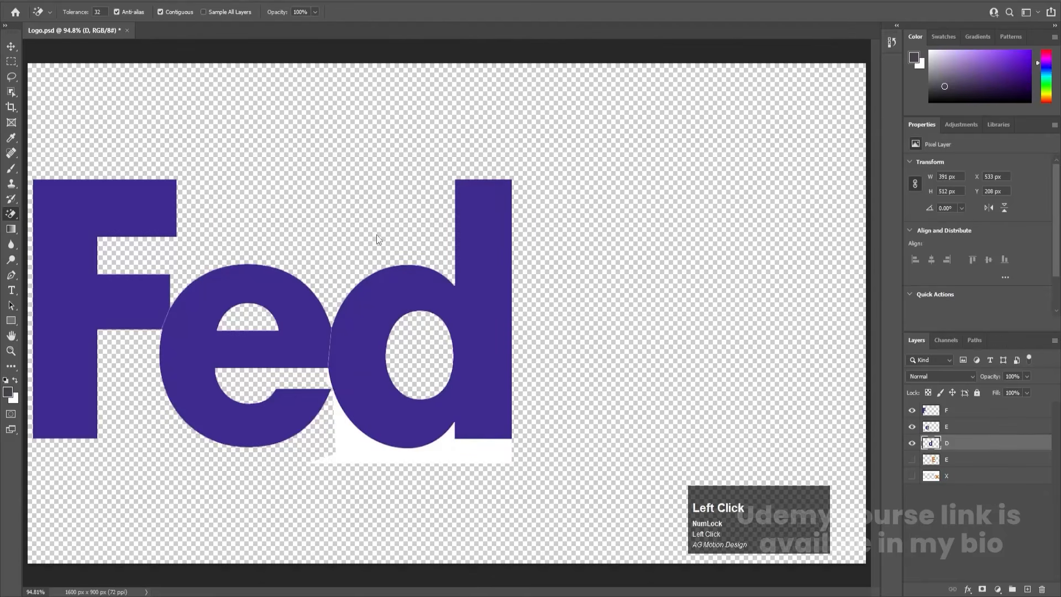
left_click(349, 459)
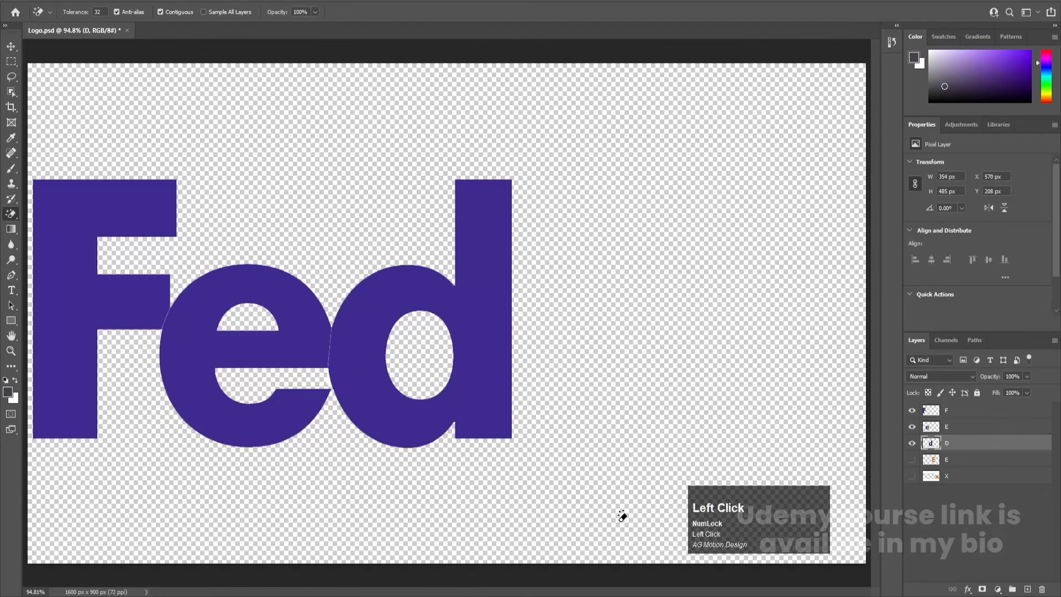
- Show the orange E layer and erase the white between its arms and below the letter
left_click(913, 459)
left_click(907, 454)
left_click(599, 255)
left_click(605, 373)
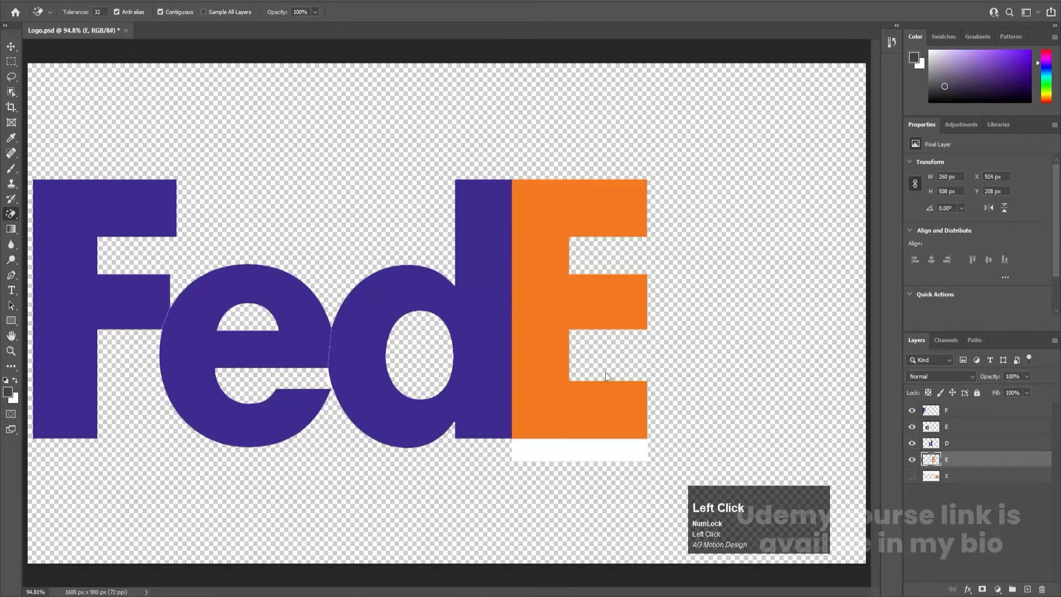
left_click(587, 451)
- Show the X layer, erase all the white around the letter and save the document
left_click(912, 476)
left_click(940, 476)
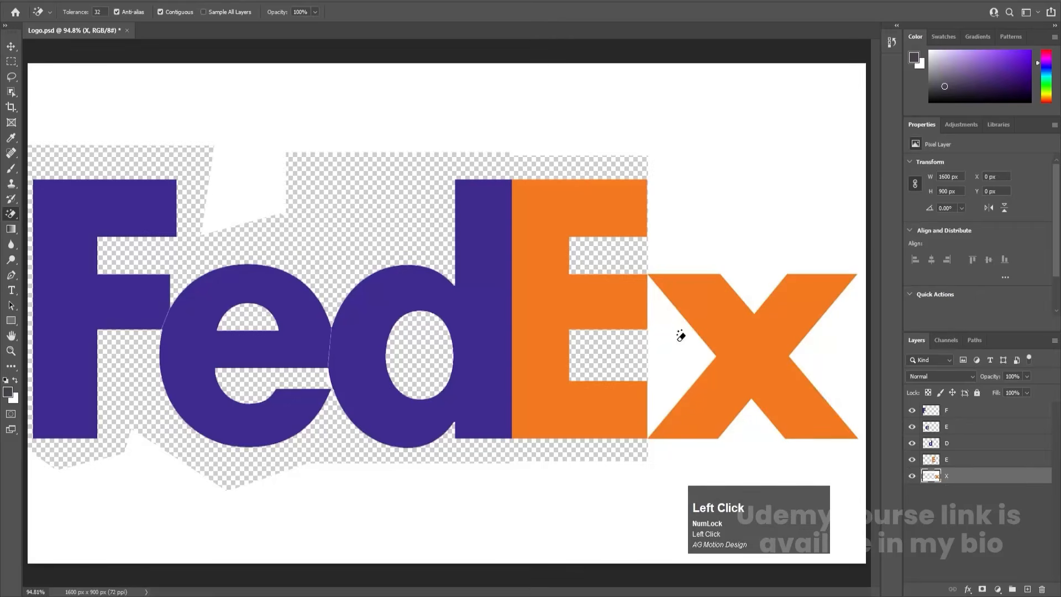
left_click(681, 335)
left_click(768, 145)
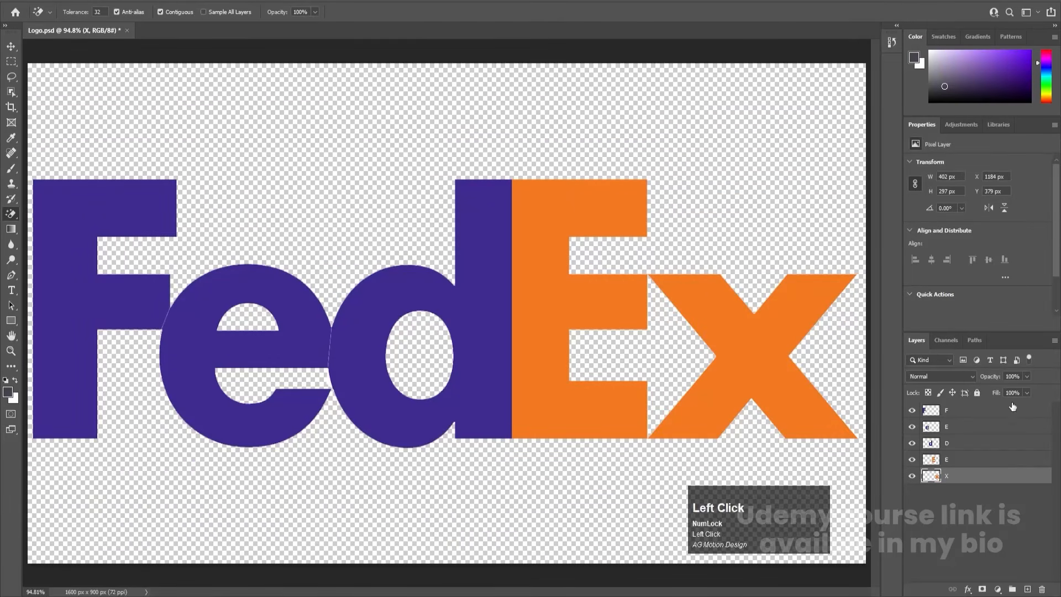
key("ctrl+s")
key("v")
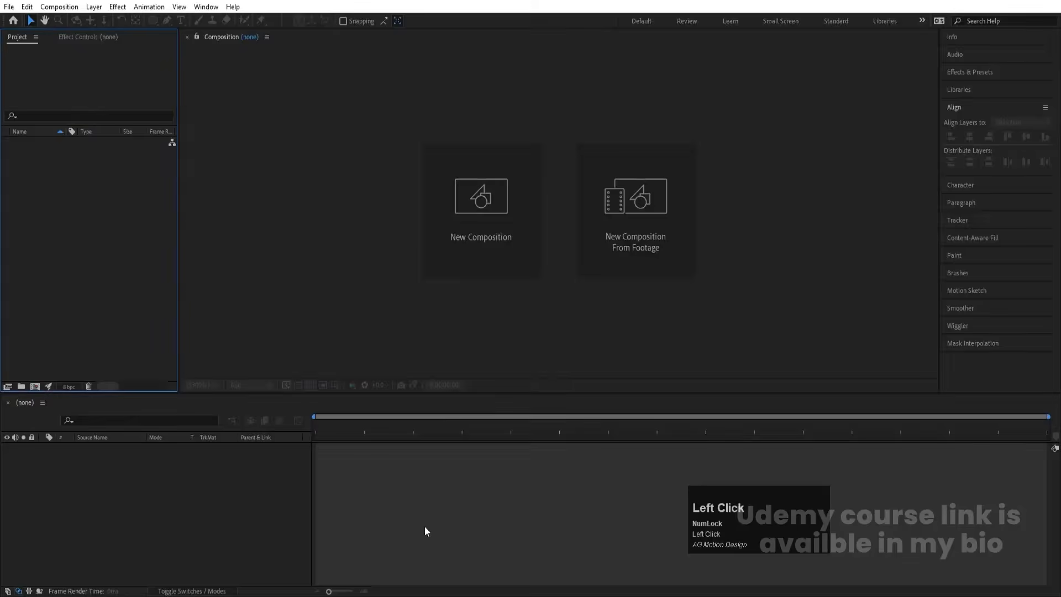
- Create a composition named Main Animation with a width of 1920 px and show its title/action safe guides
key("Num_Lock")
left_click(457, 231)
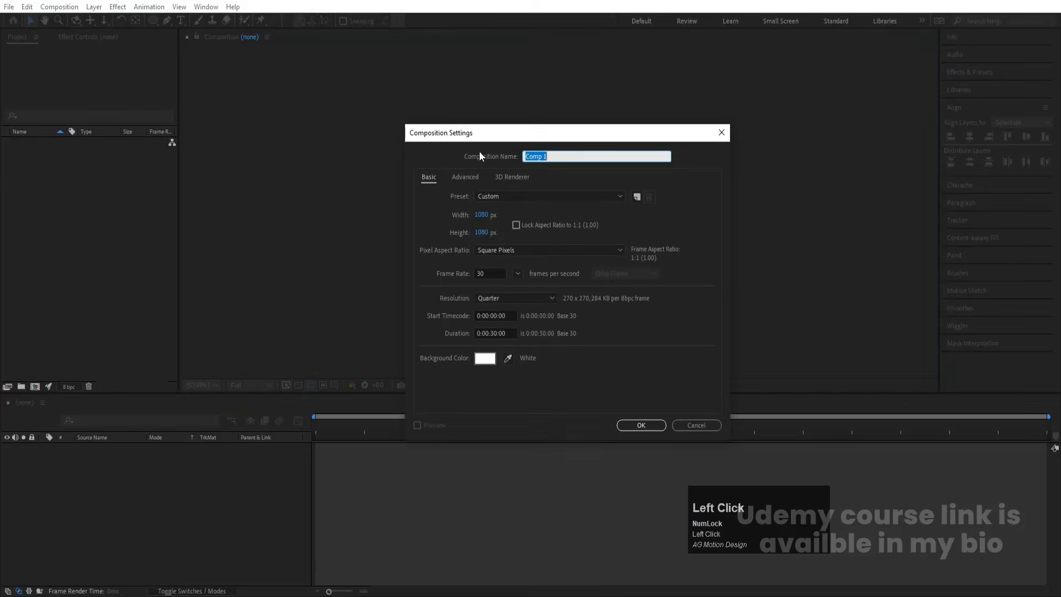
type("Main A")
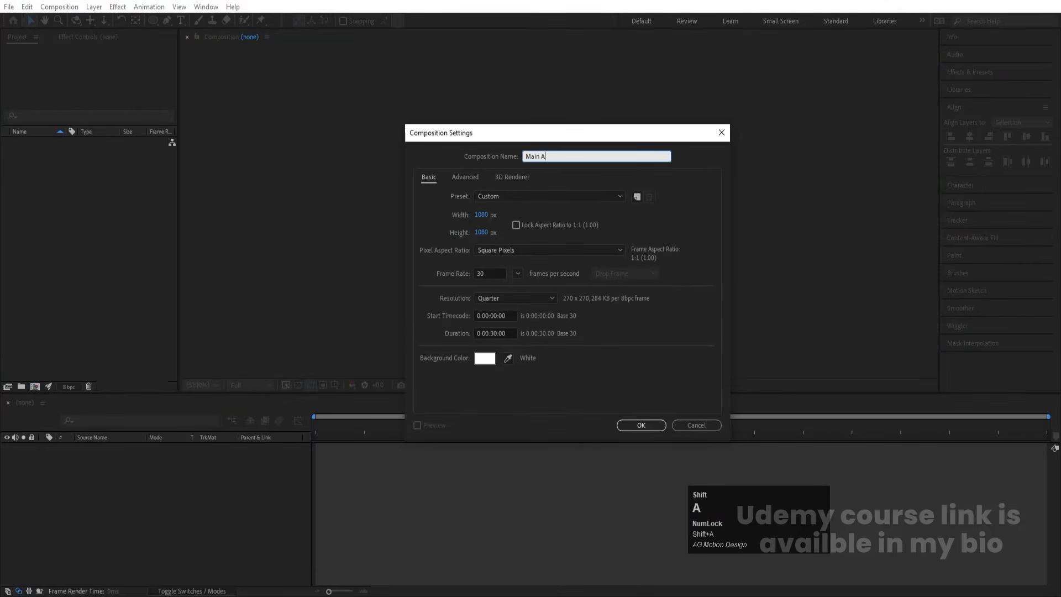
type("nimation")
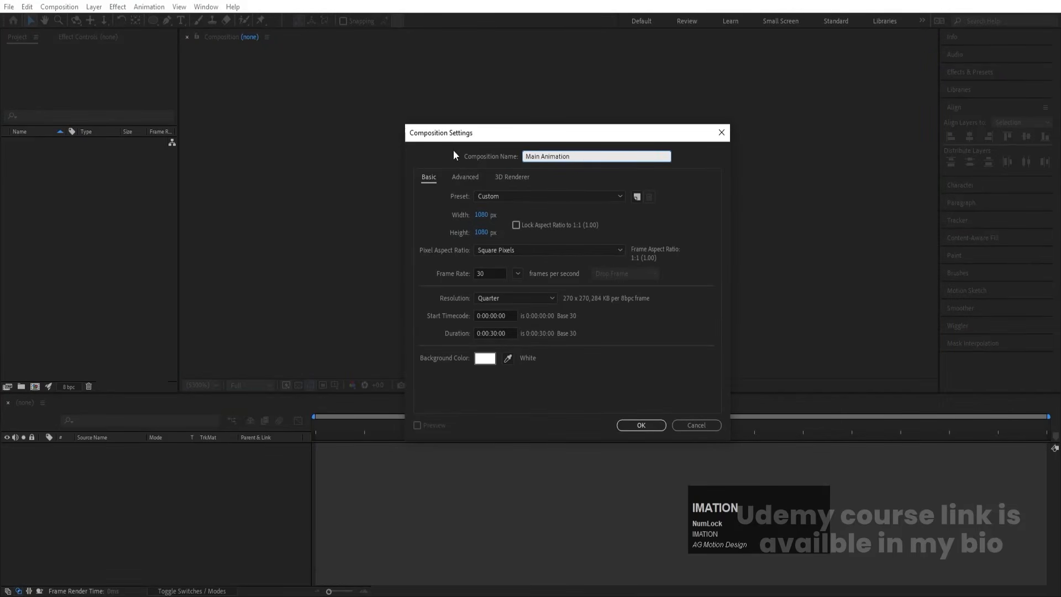
left_click(480, 216)
type("1920")
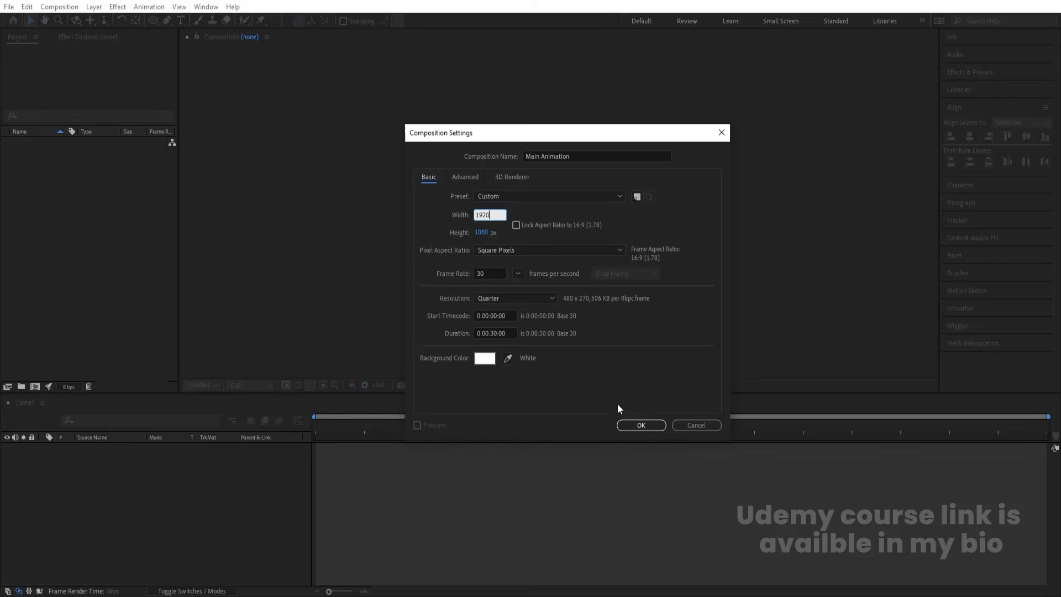
left_click(641, 426)
left_click(641, 425)
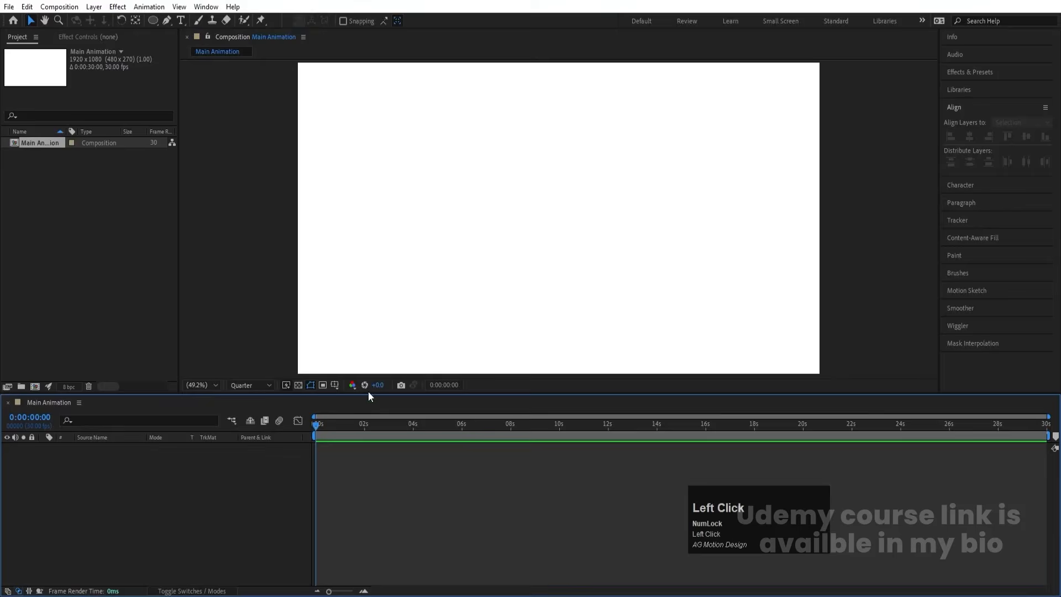
left_click(336, 383)
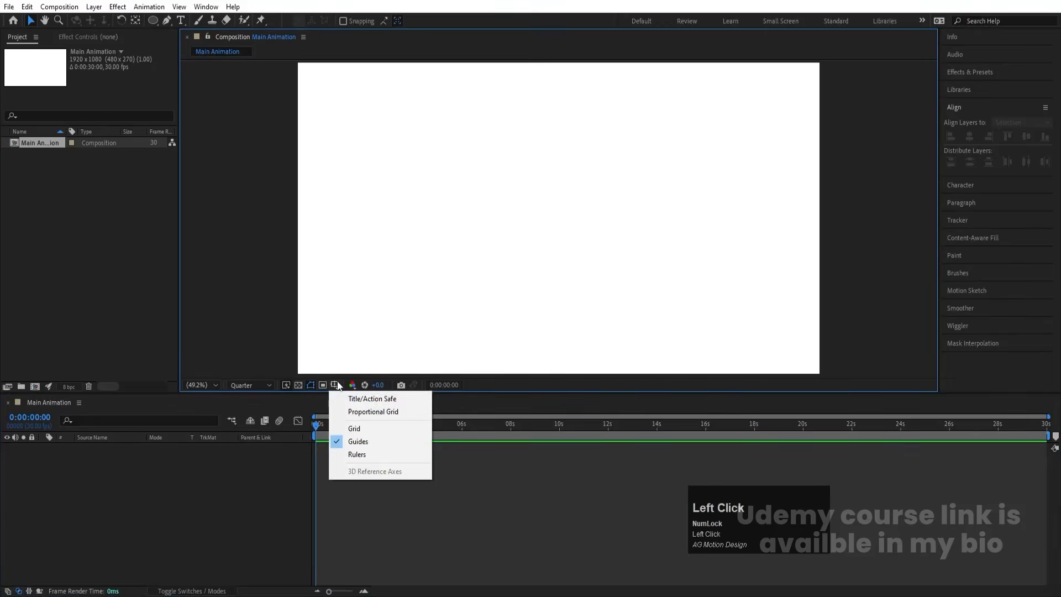
left_click(362, 399)
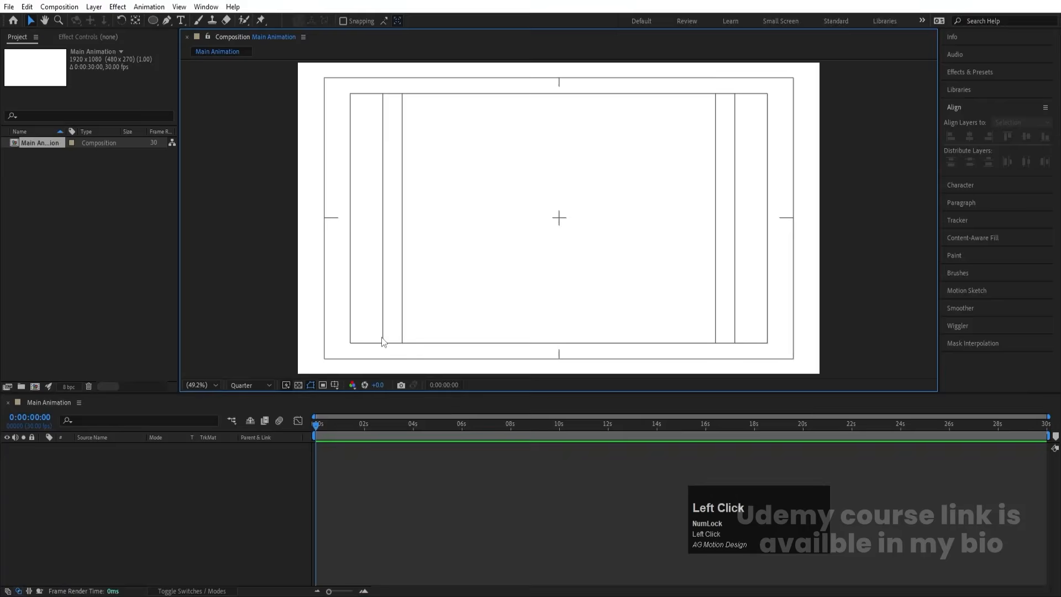
- Import Logo.psd as a composition that retains layer sizes
key("ctrl+i")
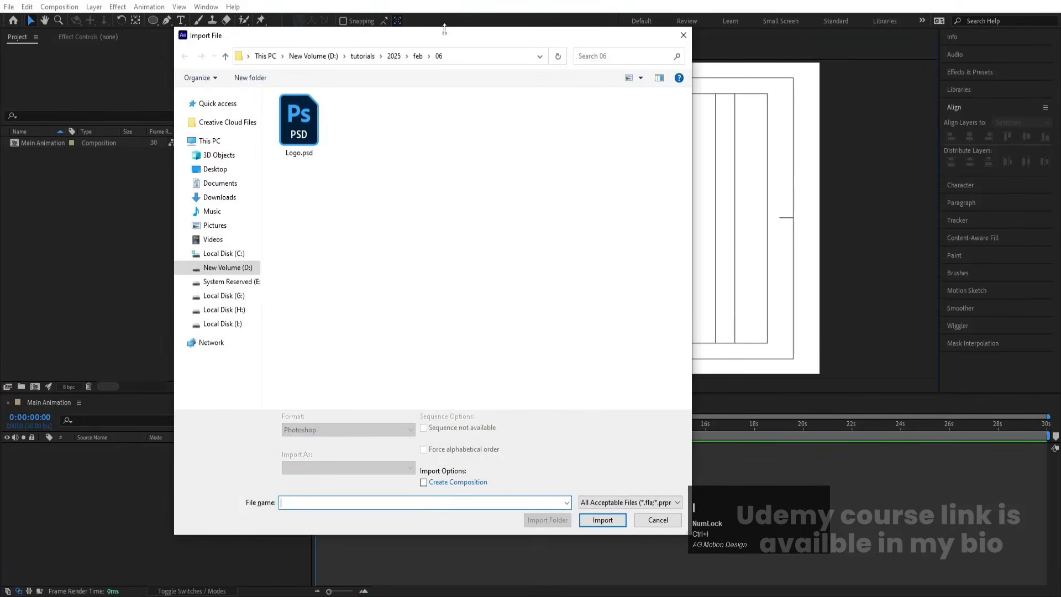
left_click(319, 118)
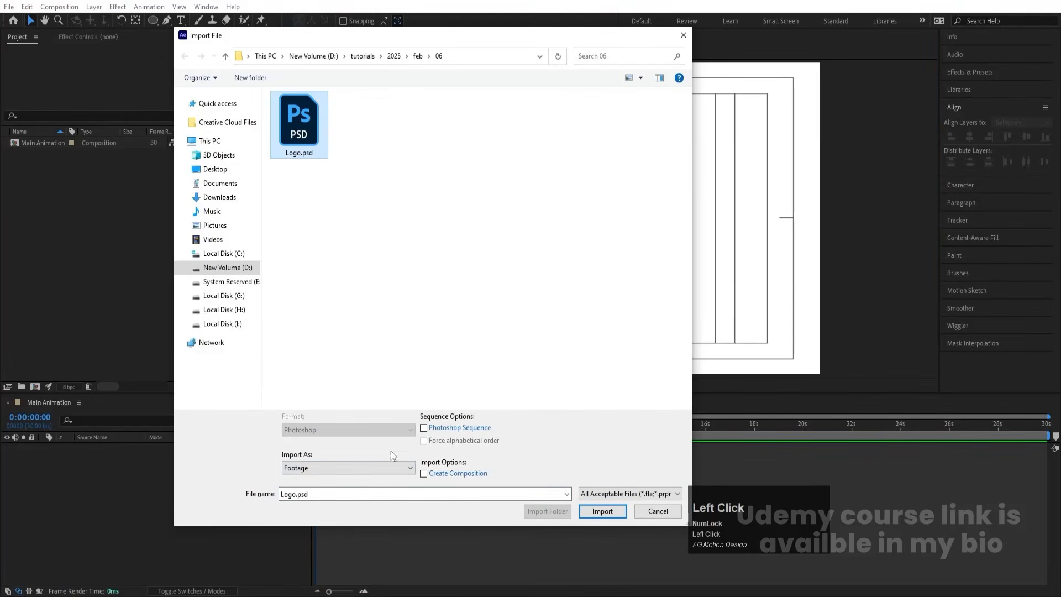
left_click(313, 468)
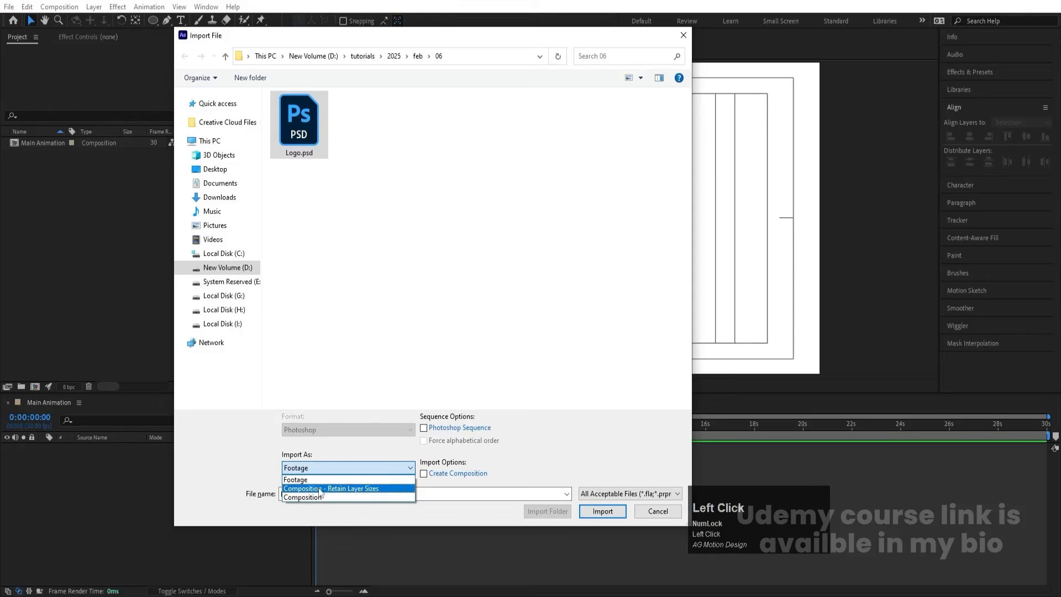
left_click(320, 490)
left_click(602, 511)
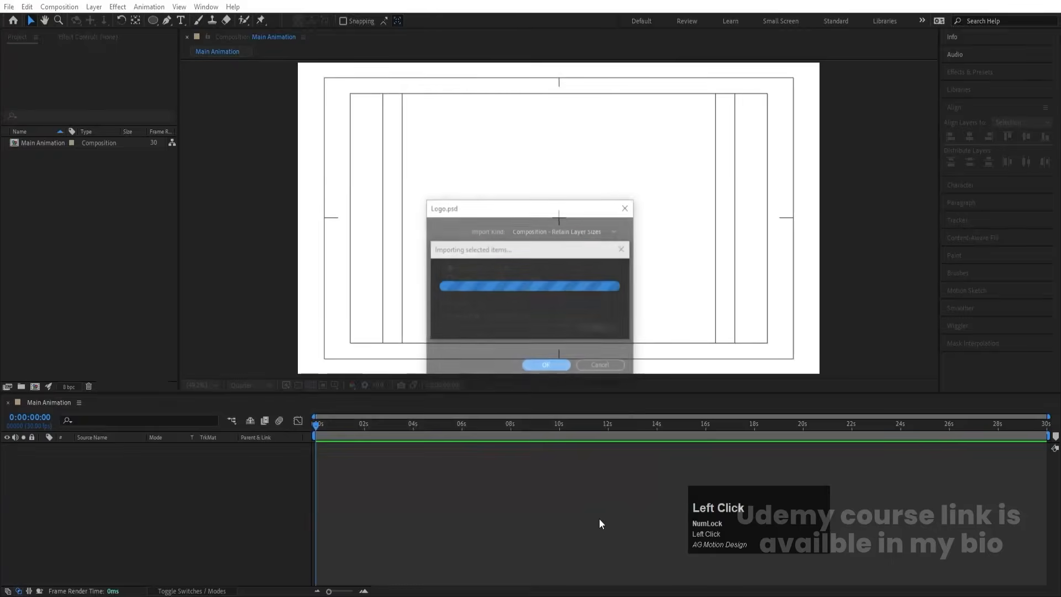
left_click(547, 368)
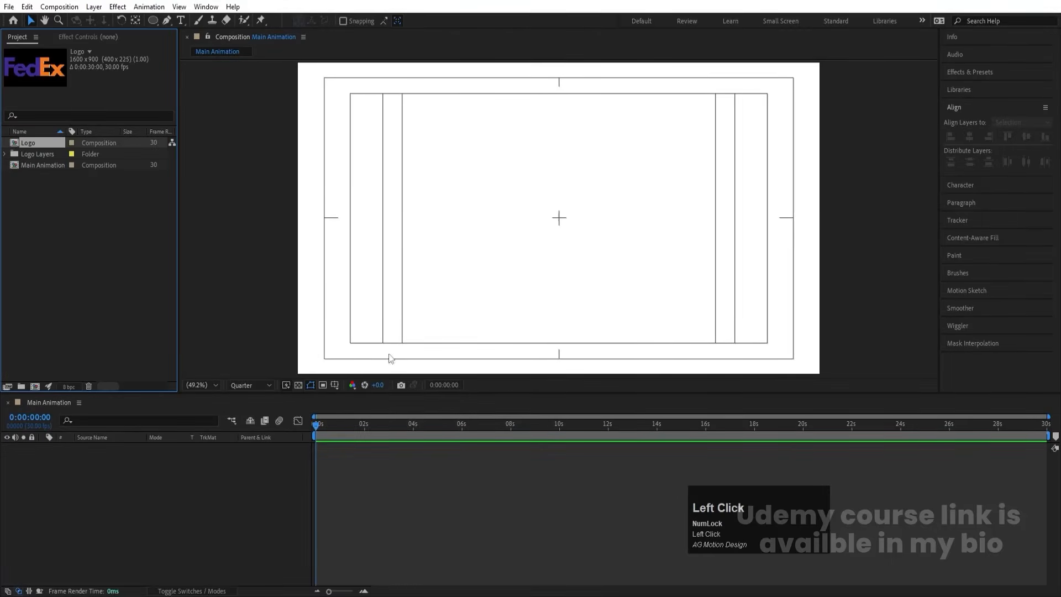
- Copy all five letter layers from the Logo composition into the Main Animation composition
double_click(27, 142)
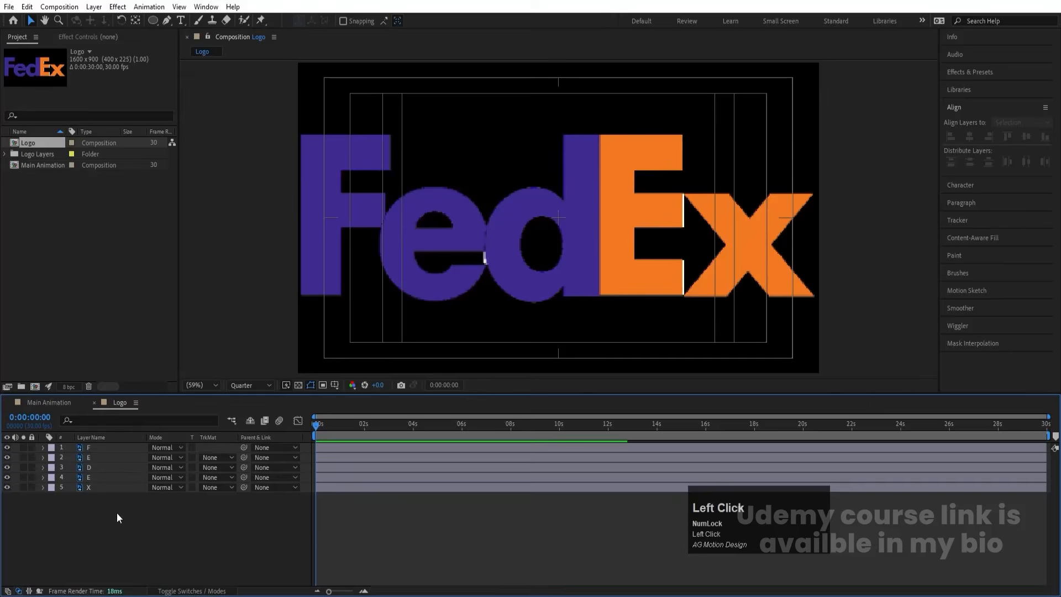
left_click_drag(117, 512, 86, 445)
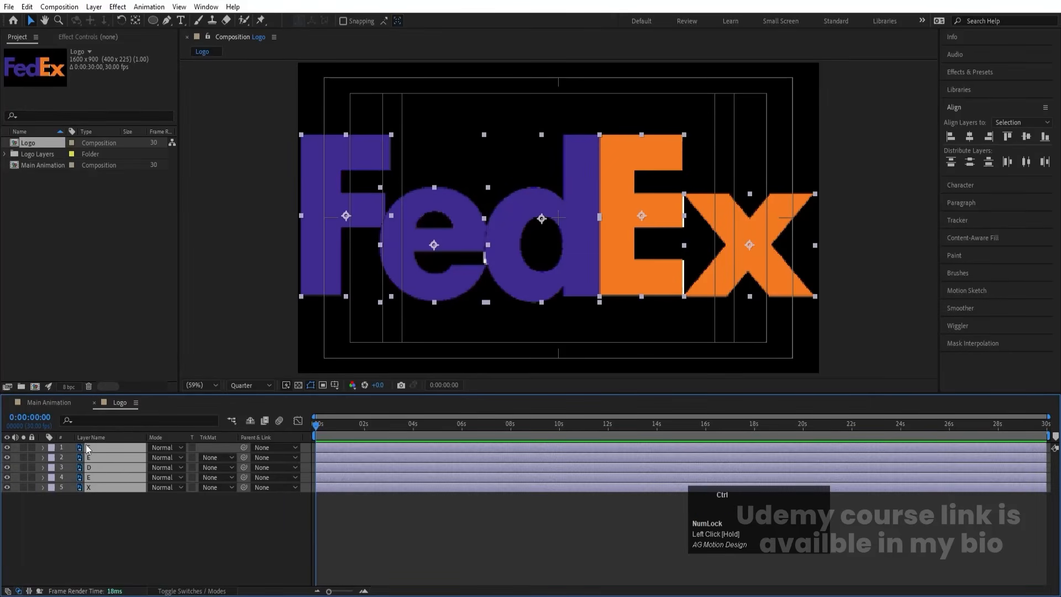
key("ctrl+c")
left_click(50, 402)
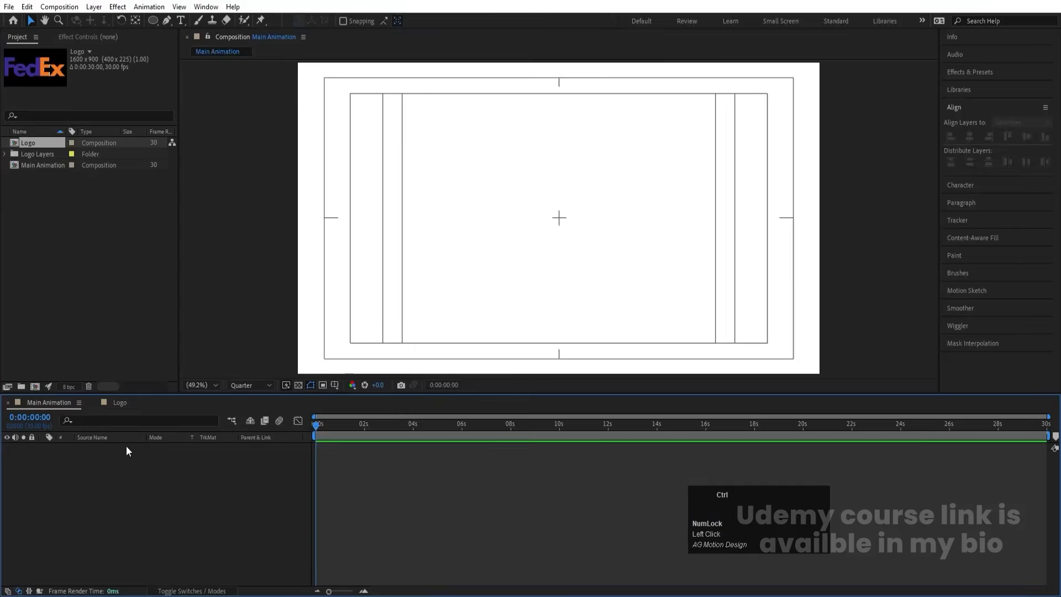
key("ctrl+v")
- Add a null object to Main Animation and parent all five letter layers to it
right_click(148, 488)
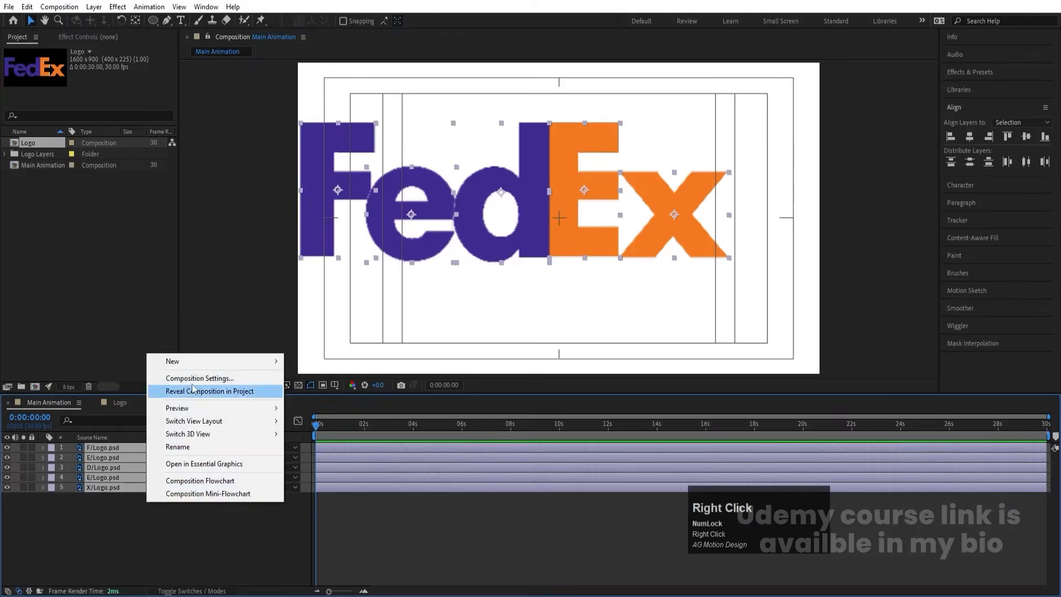
left_click(172, 361)
left_click(312, 429)
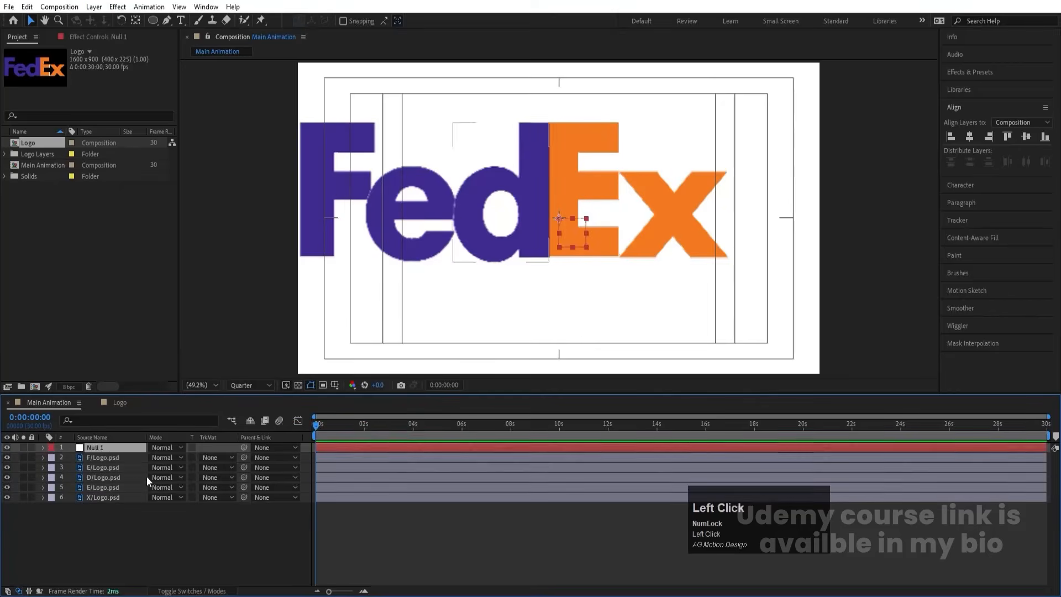
left_click(114, 458)
left_click(108, 498, "shift")
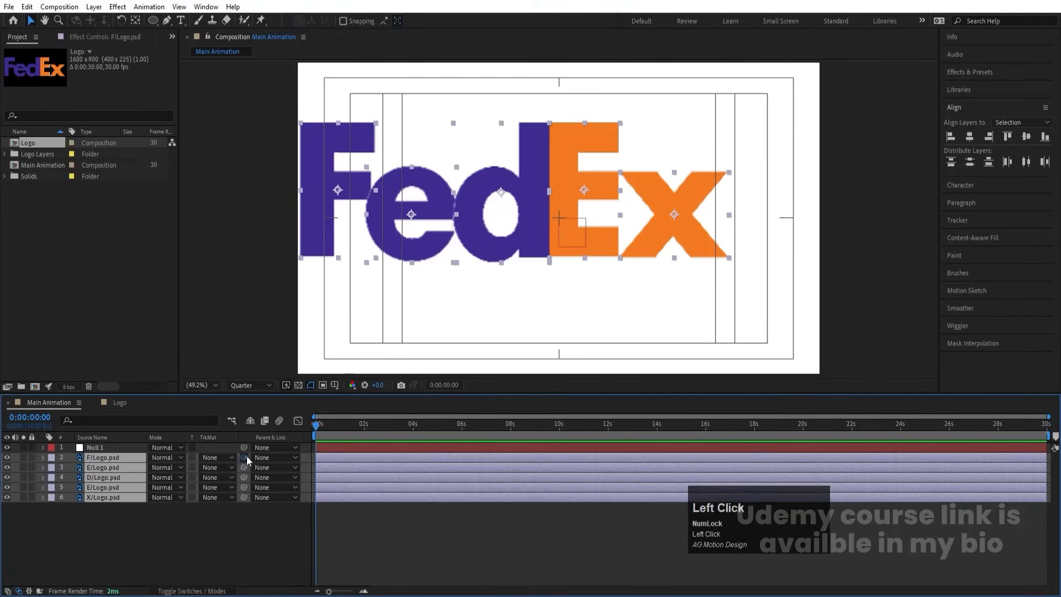
left_click_drag(247, 456, 131, 447)
- Scale the null object to 50% so the whole logo shrinks with it
left_click(130, 447)
key("s")
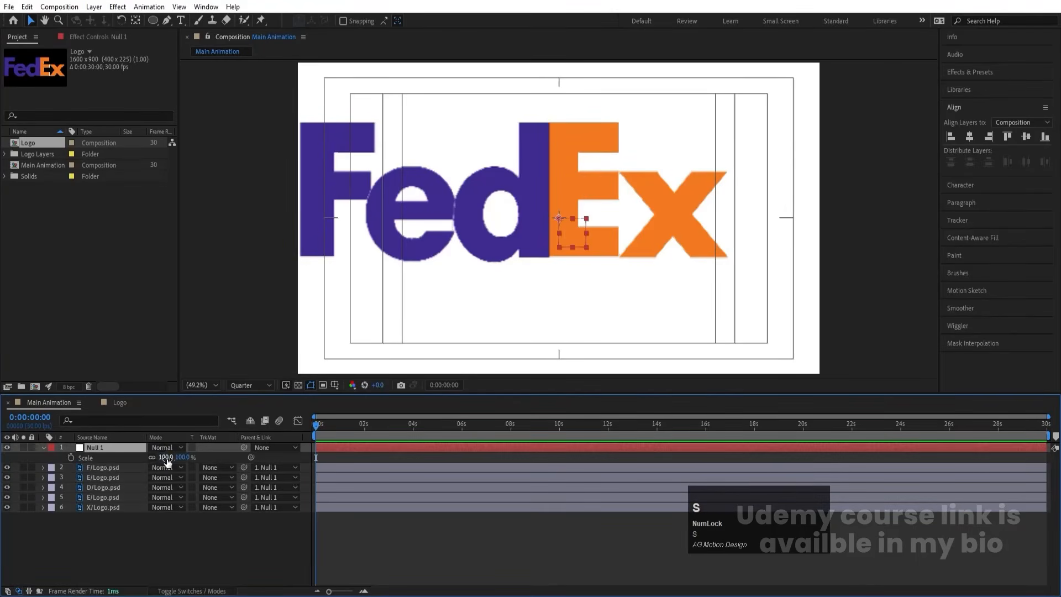
left_click_drag(166, 457, 138, 457)
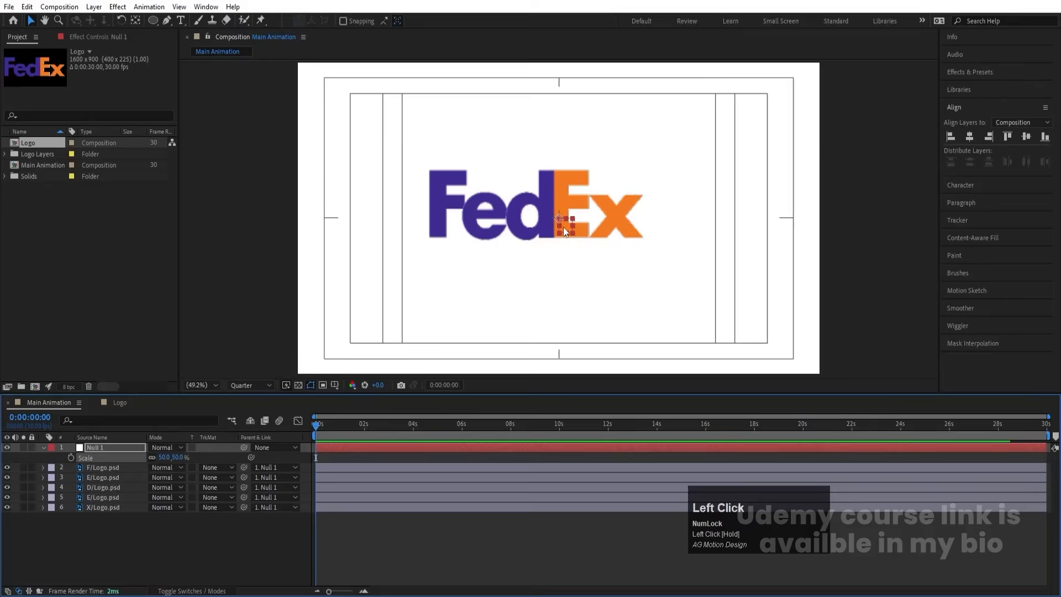
- Move the null so the logo sits in the centre of the frame, and delete the null layer
left_click_drag(565, 230, 589, 249)
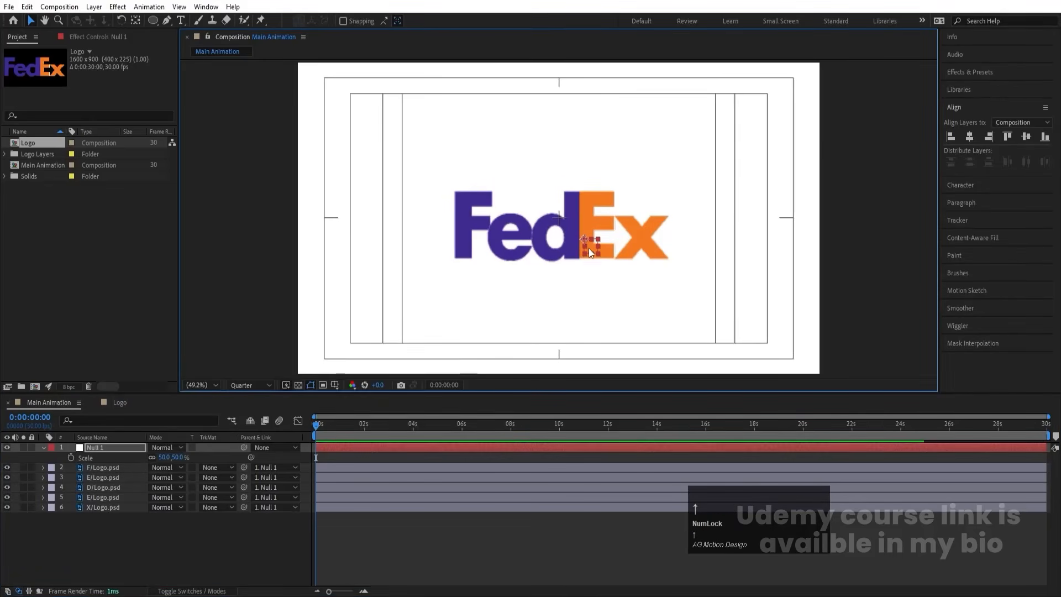
key("Left")
key("Left")
key("Left")
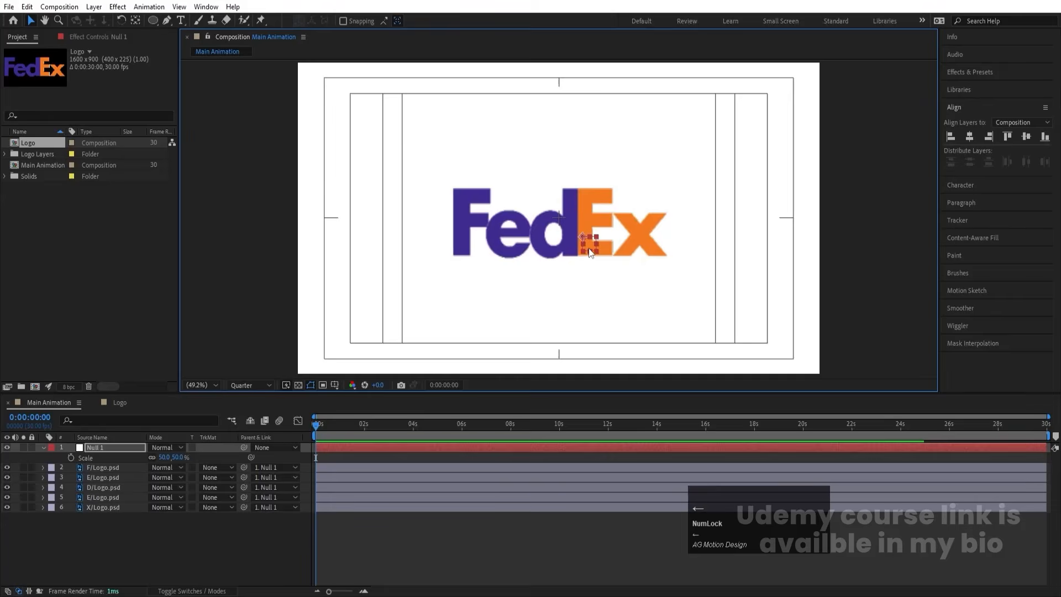
key("Up")
key("Up")
key("Left")
left_click(98, 446)
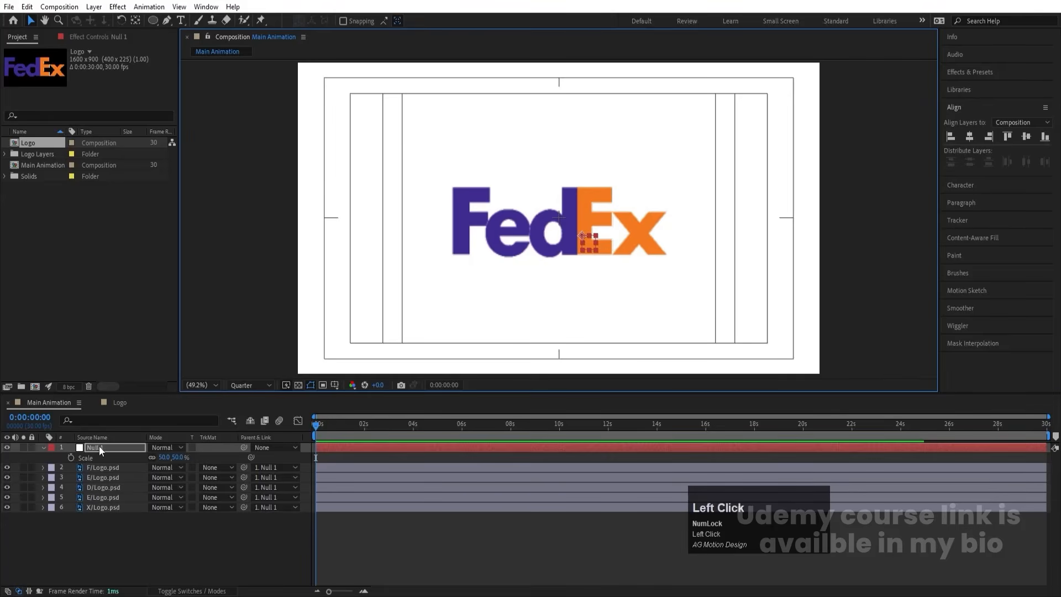
key("Delete")
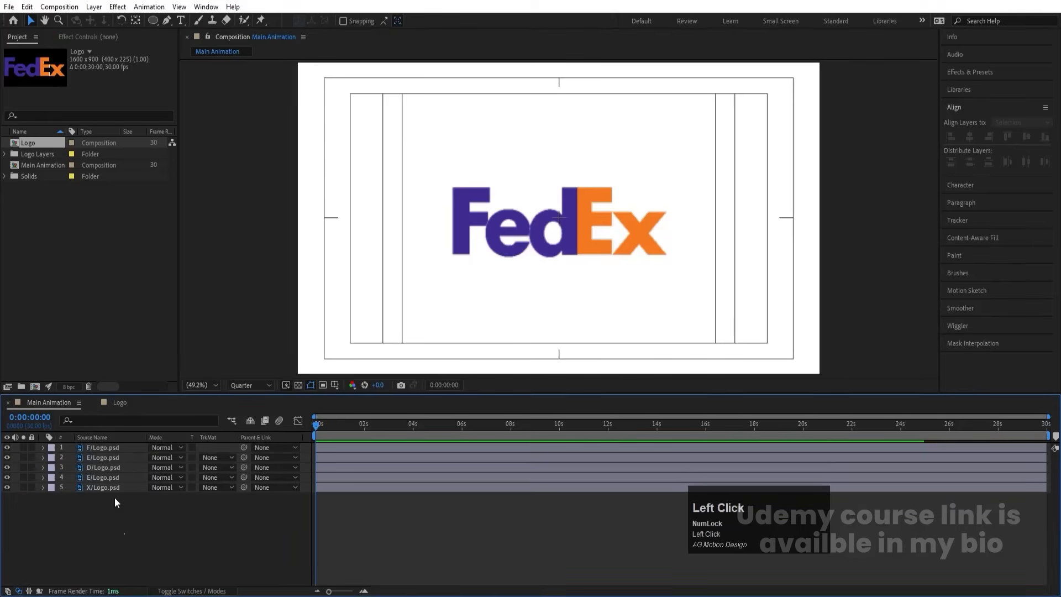
- Separate the Position dimensions of all five letter layers
key("ctrl+a")
key("p")
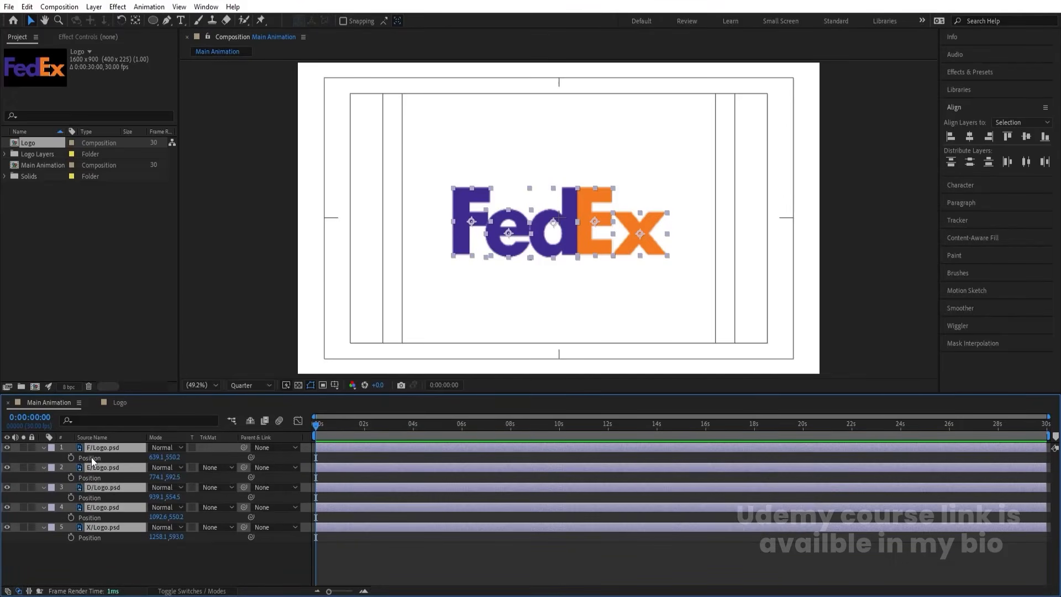
left_click(91, 457)
left_click(89, 477, "shift")
left_click(92, 496, "shift")
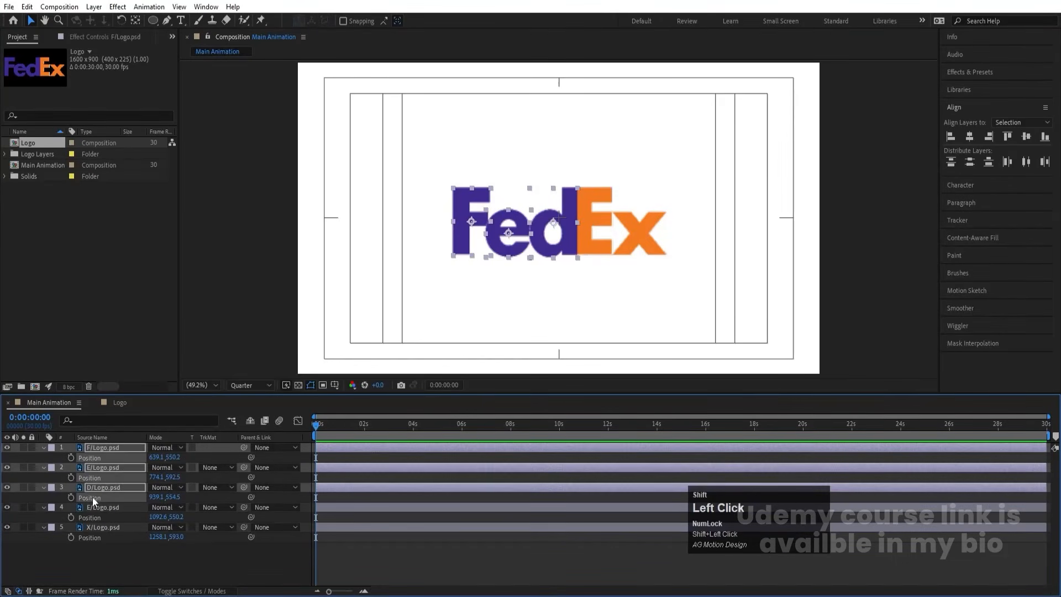
left_click(95, 518, "shift")
left_click(95, 537, "shift")
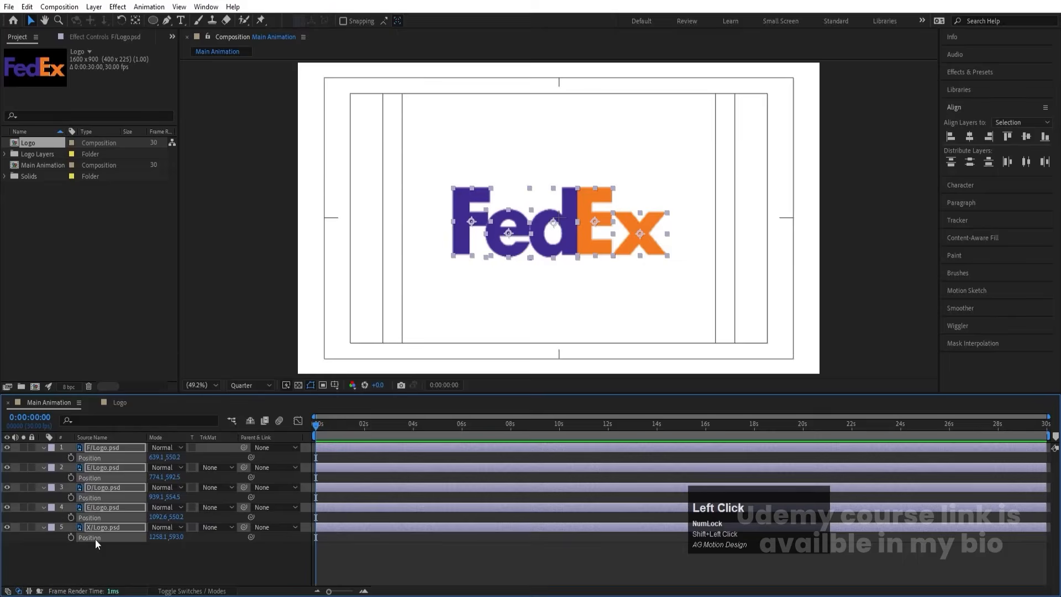
right_click(96, 539)
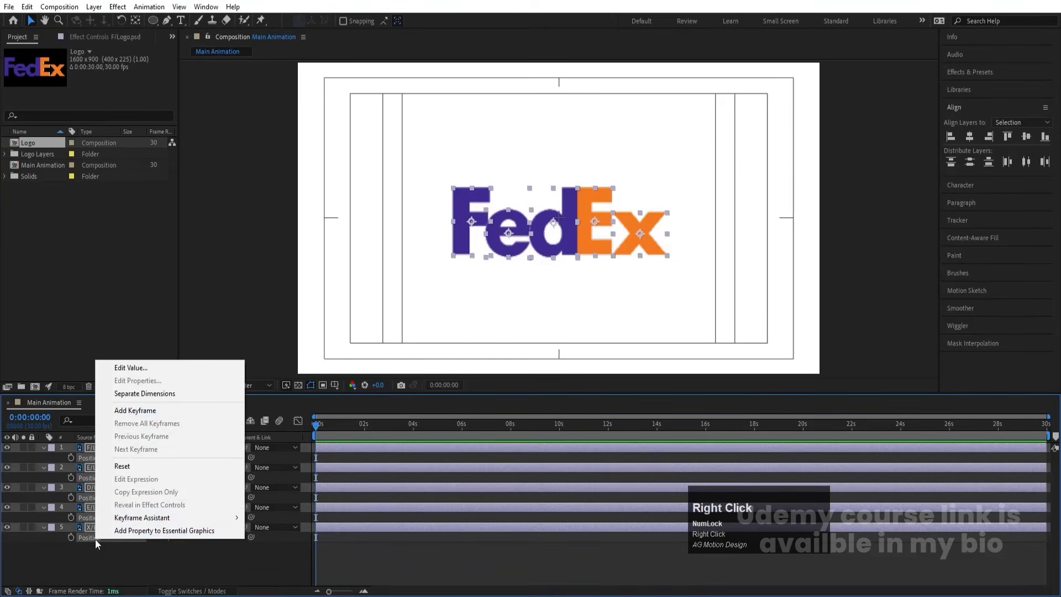
left_click(136, 394)
- Set X Position and Y Position keyframes on all five letter layers at 0:00:00:00
left_click(71, 458)
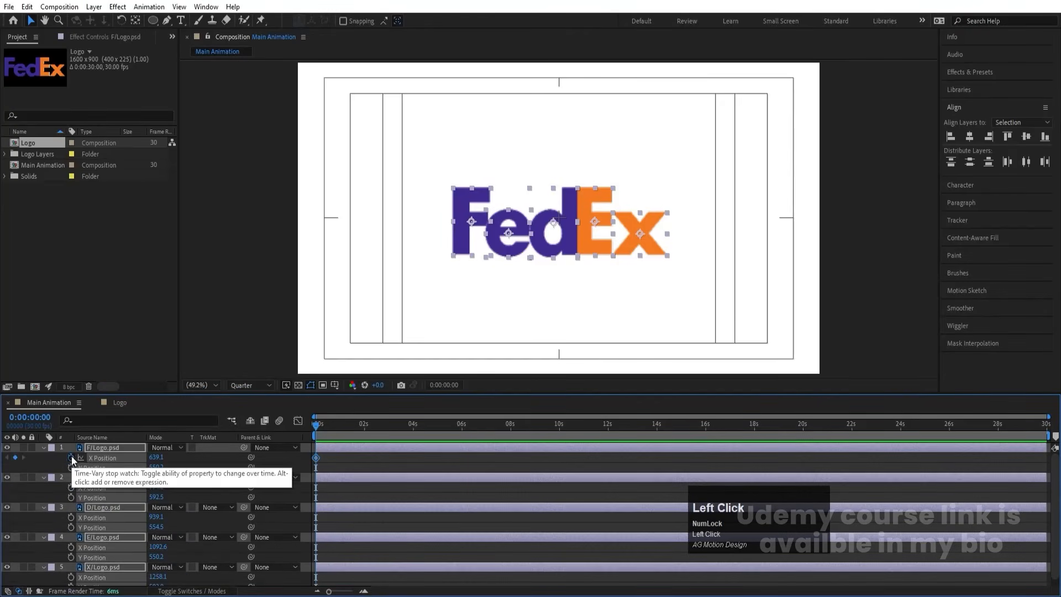
key("equal")
key("equal")
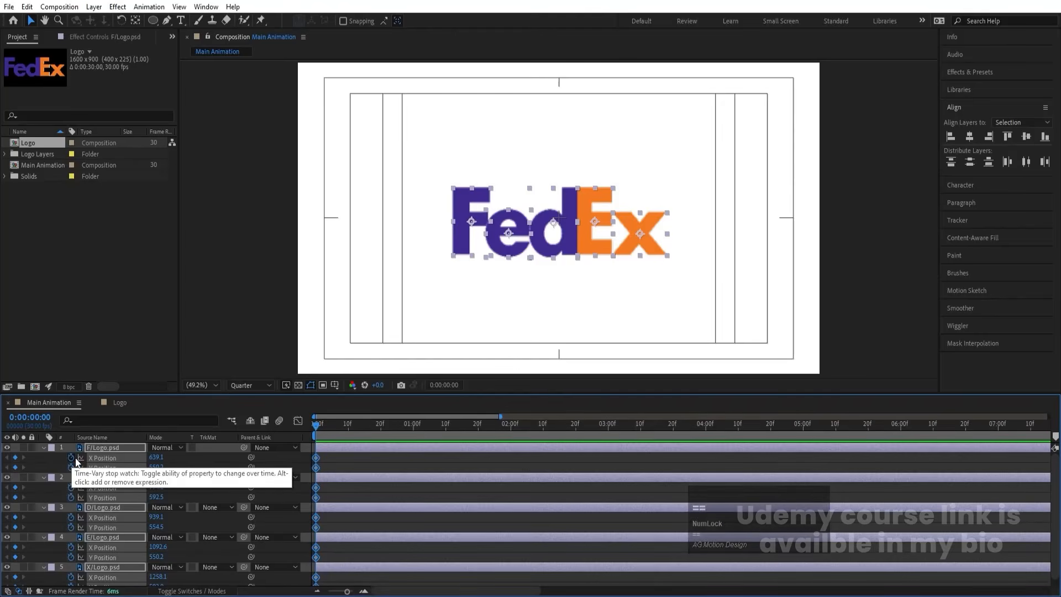
- Set Rotation and Scale keyframes on all five letter layers at 0:00:00:00
key("r")
left_click(72, 452)
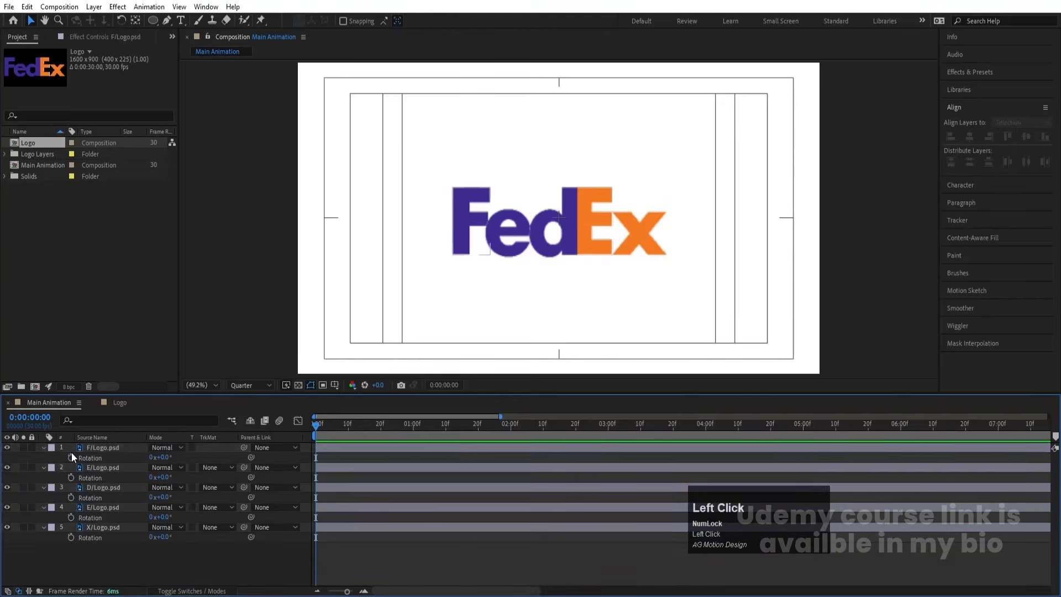
left_click_drag(71, 452, 71, 557)
left_click(71, 536)
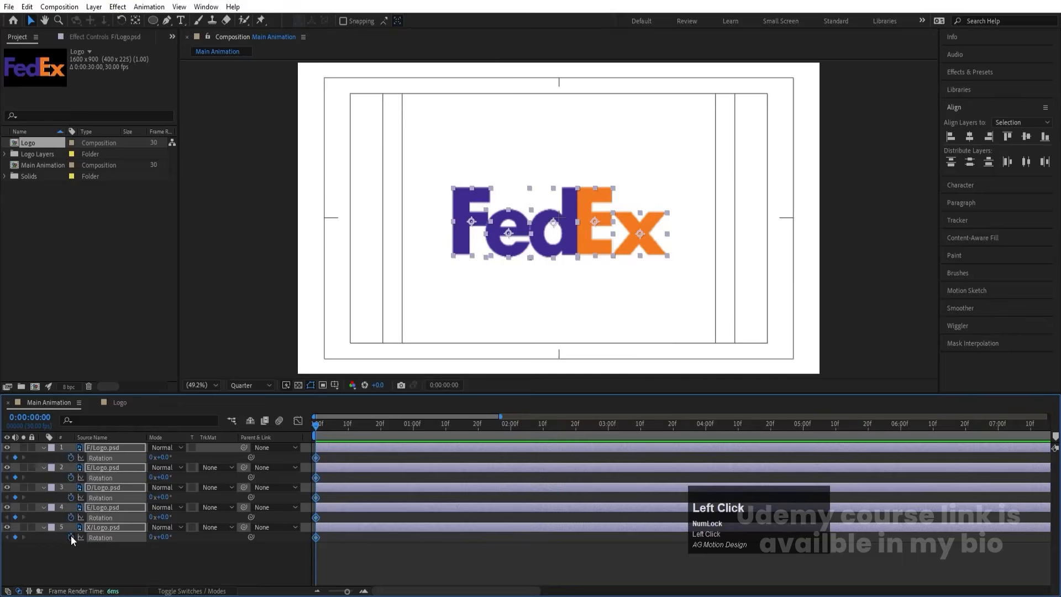
key("s")
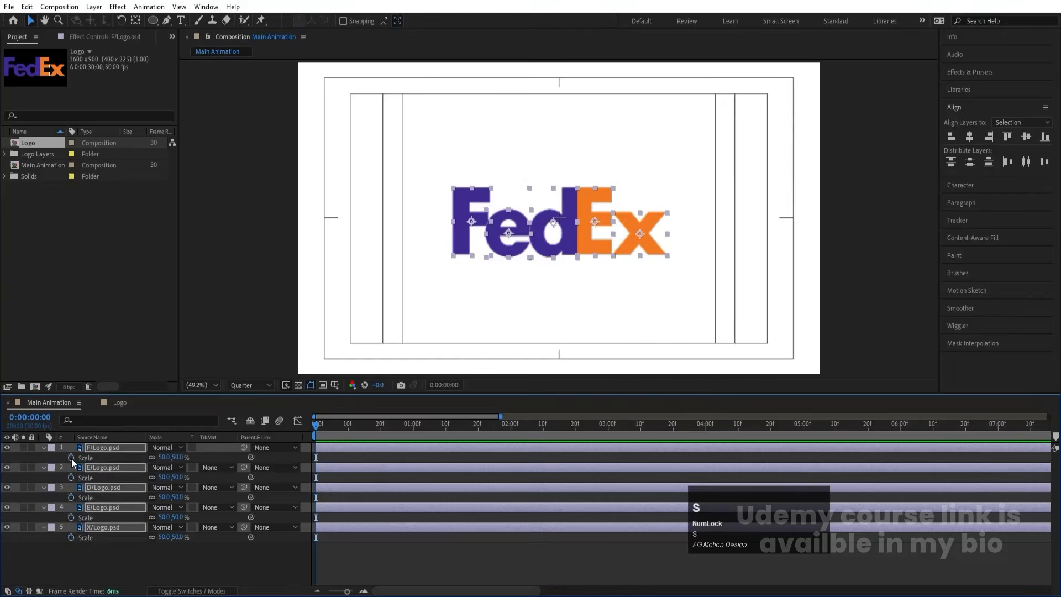
left_click(71, 458)
- Add X Position, Y Position, Scale and Rotation keyframes on all five letter layers at 0:00:01:00
key("u")
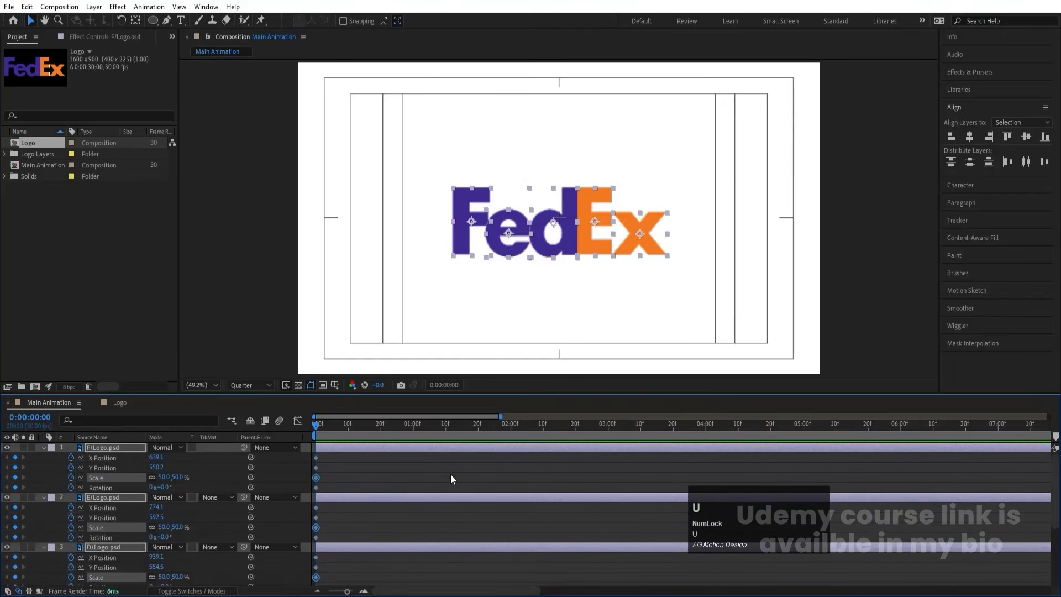
left_click_drag(446, 426, 413, 429)
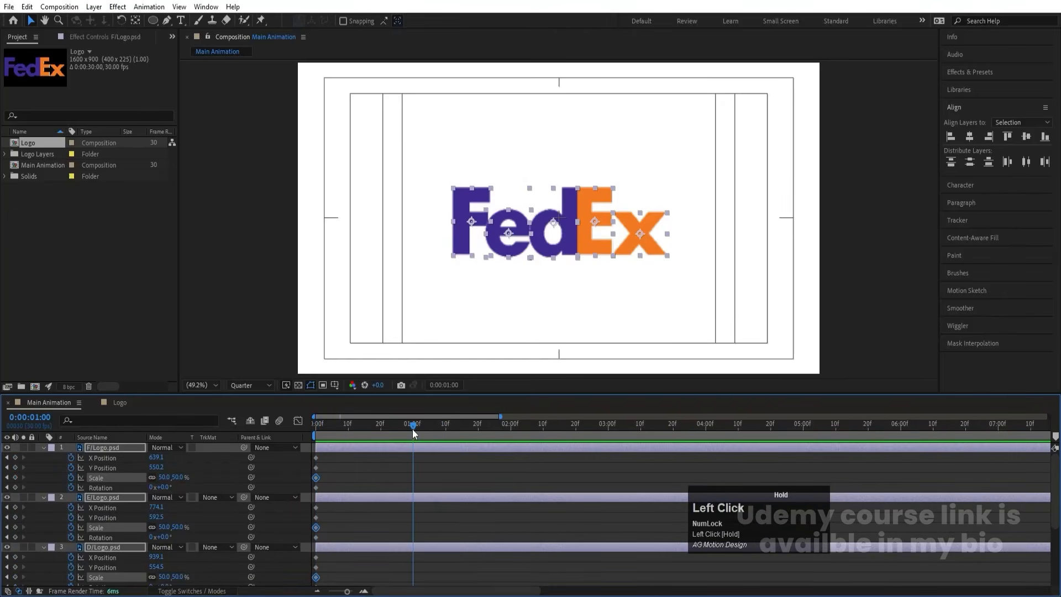
left_click(16, 457)
left_click(17, 467)
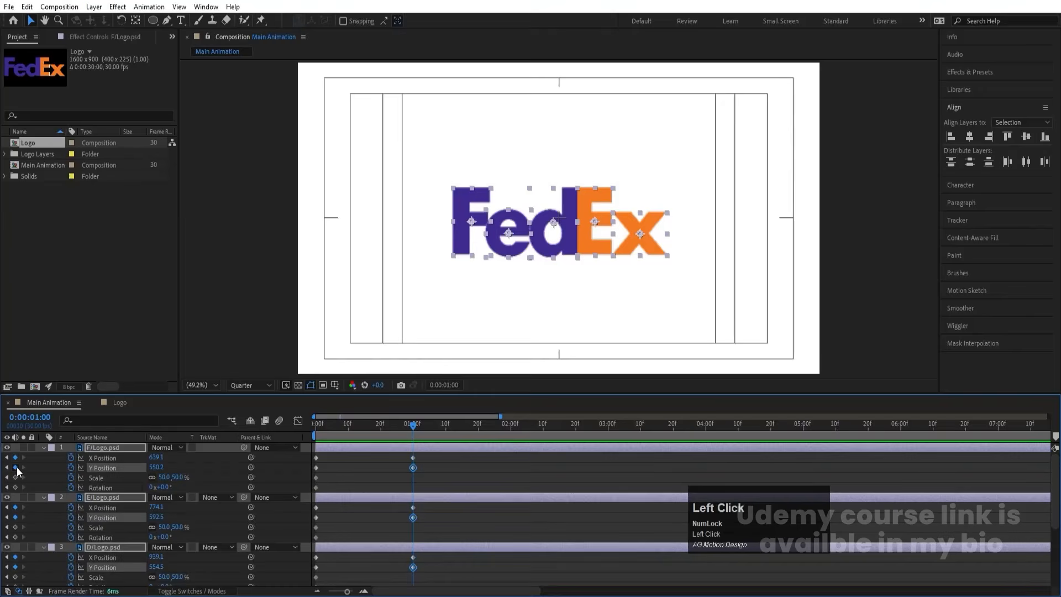
left_click(16, 477)
left_click(16, 487)
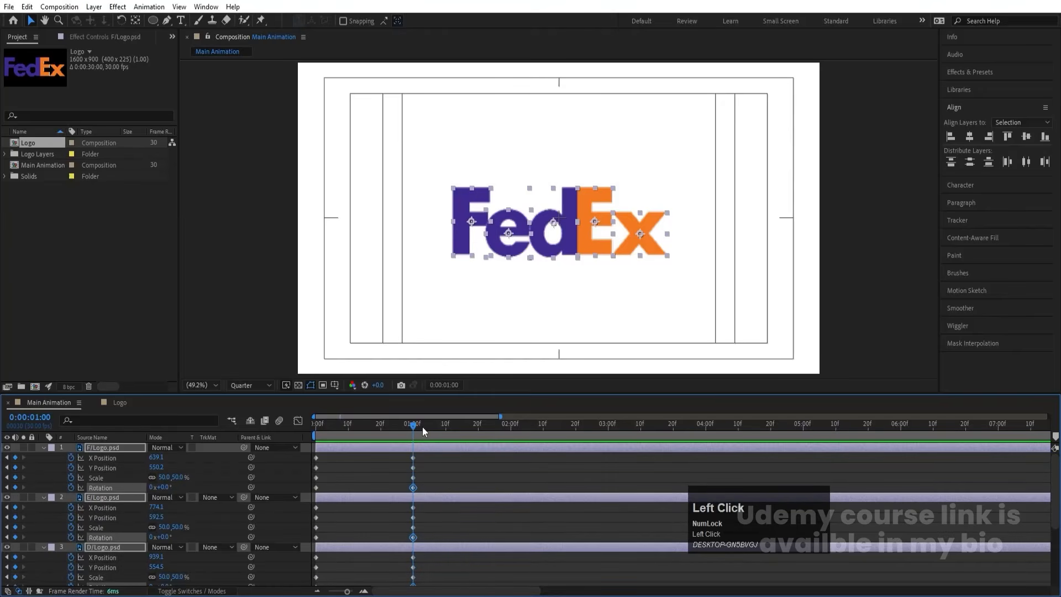
- Add X Position and Y Position keyframes on all five letter layers at 0:00:01:13, and deselect the layers
left_click_drag(422, 428, 455, 435)
left_click(15, 457)
left_click(16, 468)
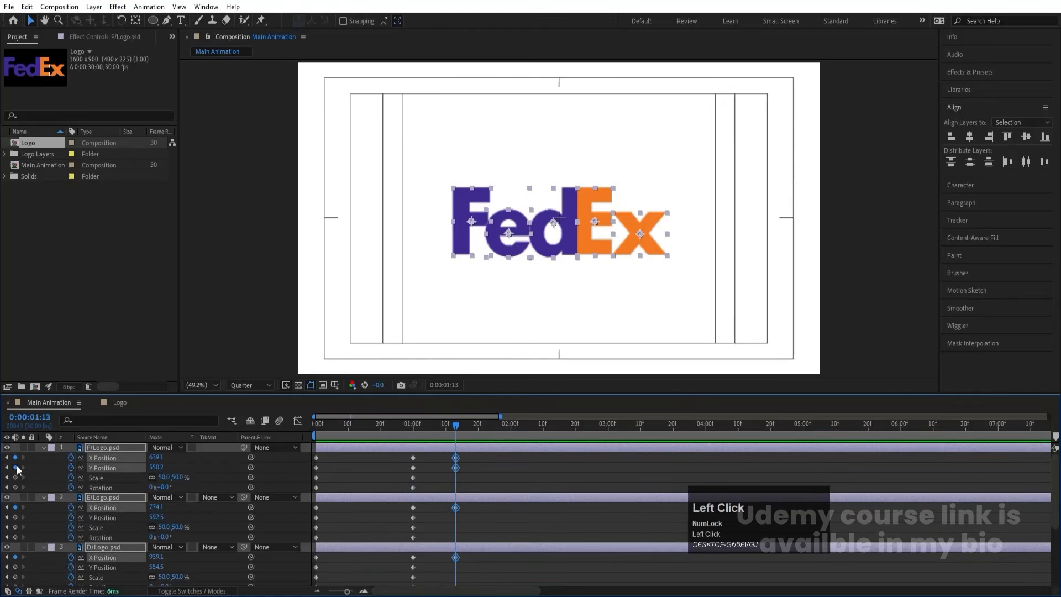
left_click(442, 460)
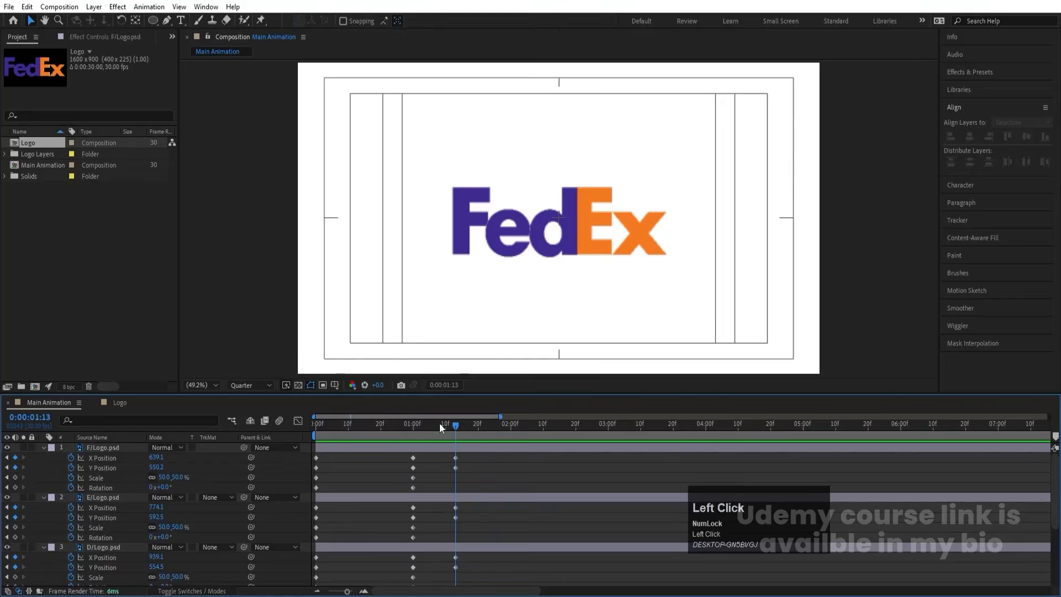
- At 0:00:01:06, raise all five letters about 57 px with Y Position, bringing the F layer to 493.2
left_click_drag(441, 426, 433, 421)
key("ctrl+a")
left_click_drag(156, 467, 103, 444)
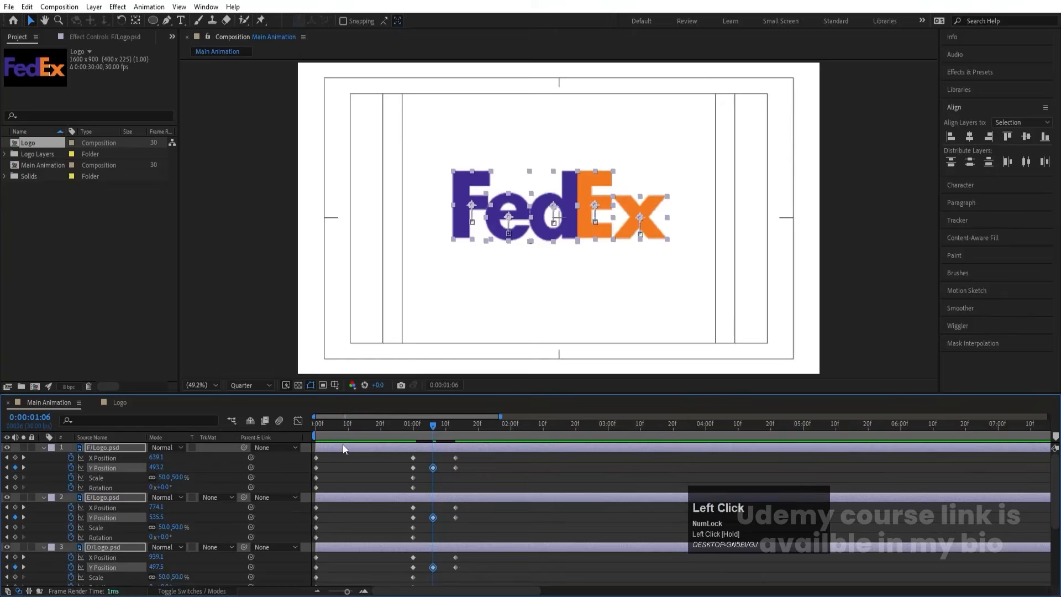
- At 0:00:00:00, align all five letters on their horizontal and vertical centres and move the stack to about X 954.8, Y 525.4
left_click_drag(353, 426, 197, 439)
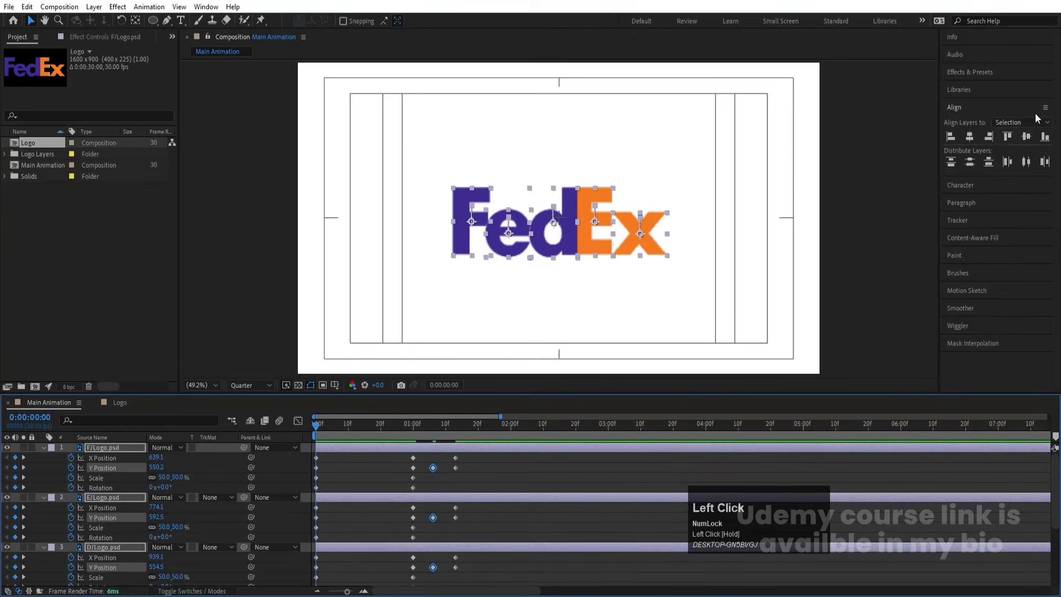
left_click(971, 137)
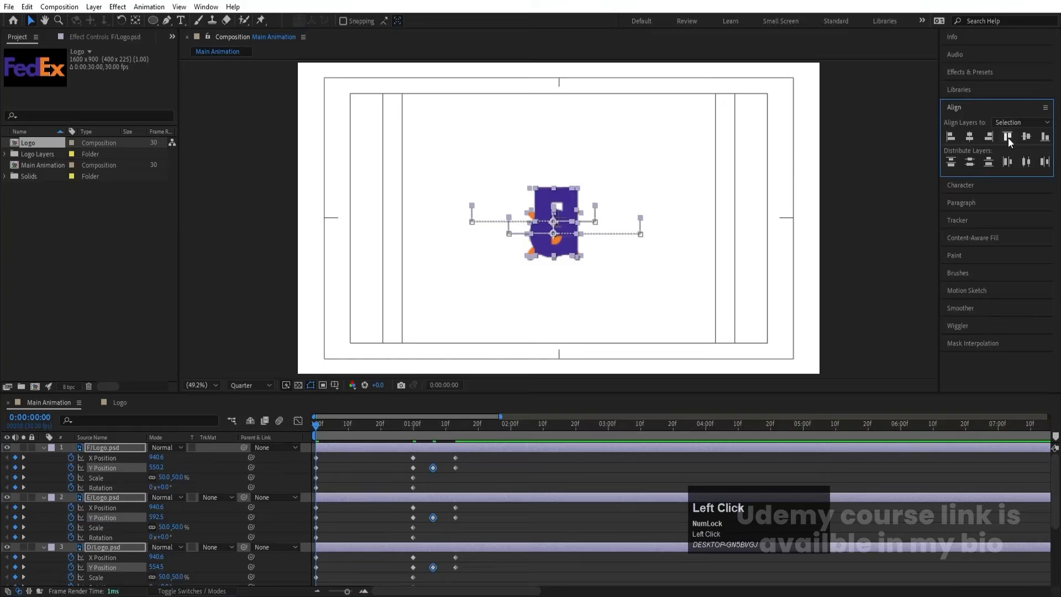
left_click(1027, 136)
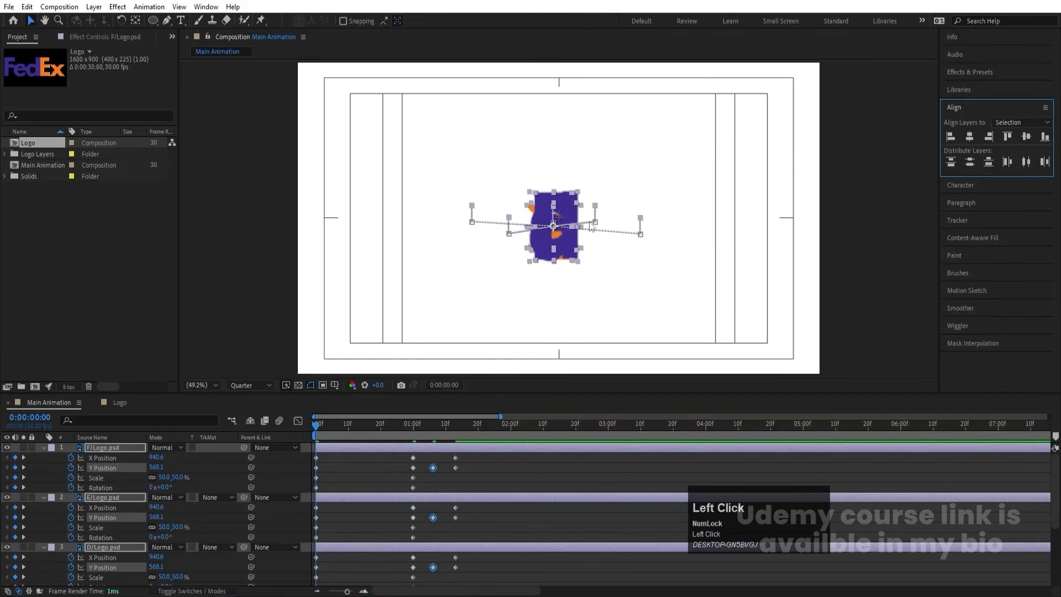
left_click_drag(561, 246, 566, 232)
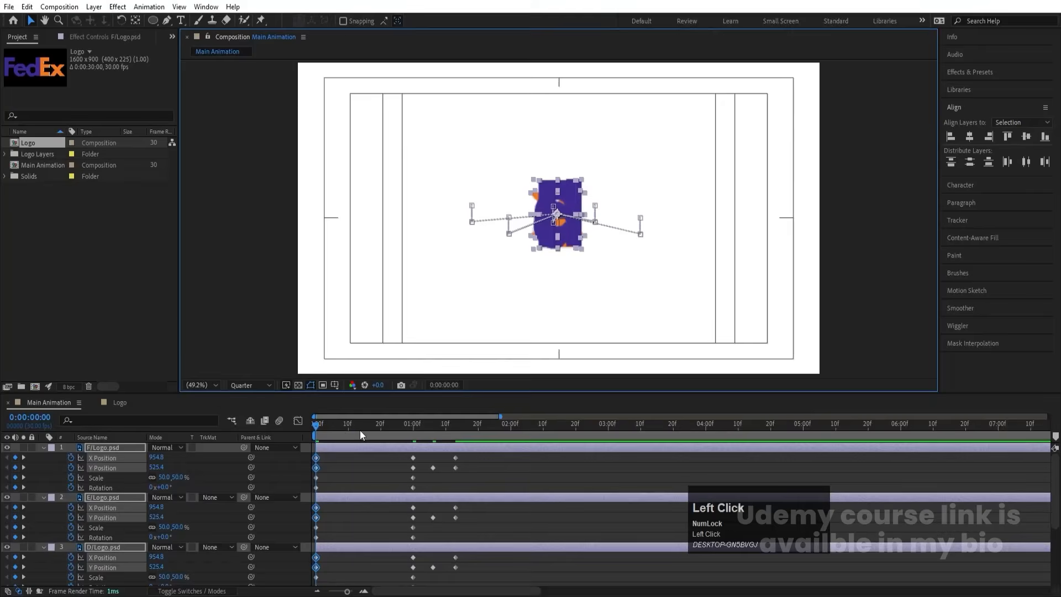
- At 0:00:00:15, raise all five letters about 301 px with Y Position, bringing the F layer to 236.8
left_click_drag(359, 430, 365, 430)
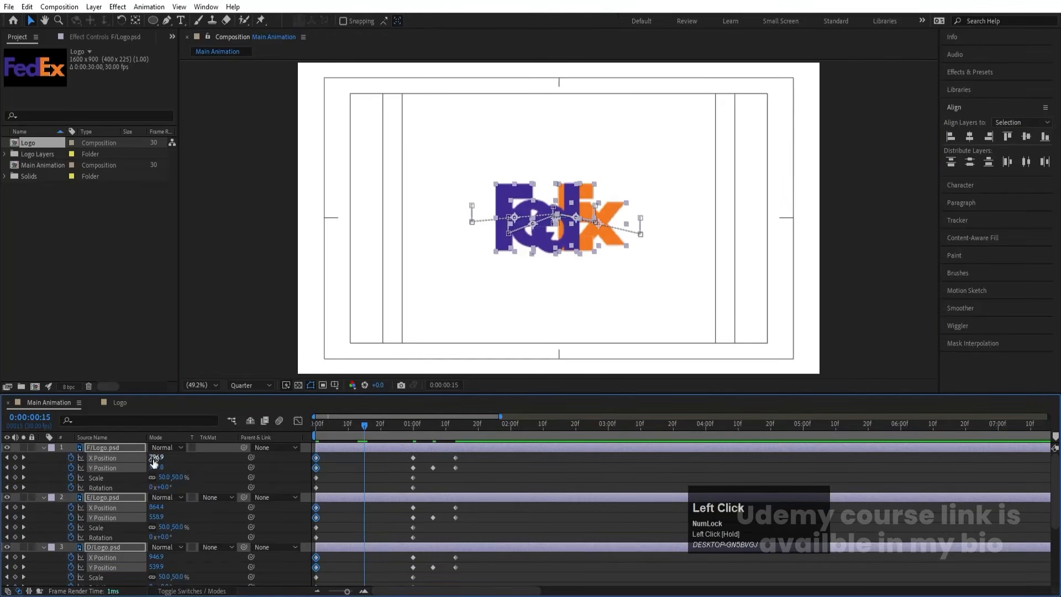
left_click_drag(160, 467, 52, 439)
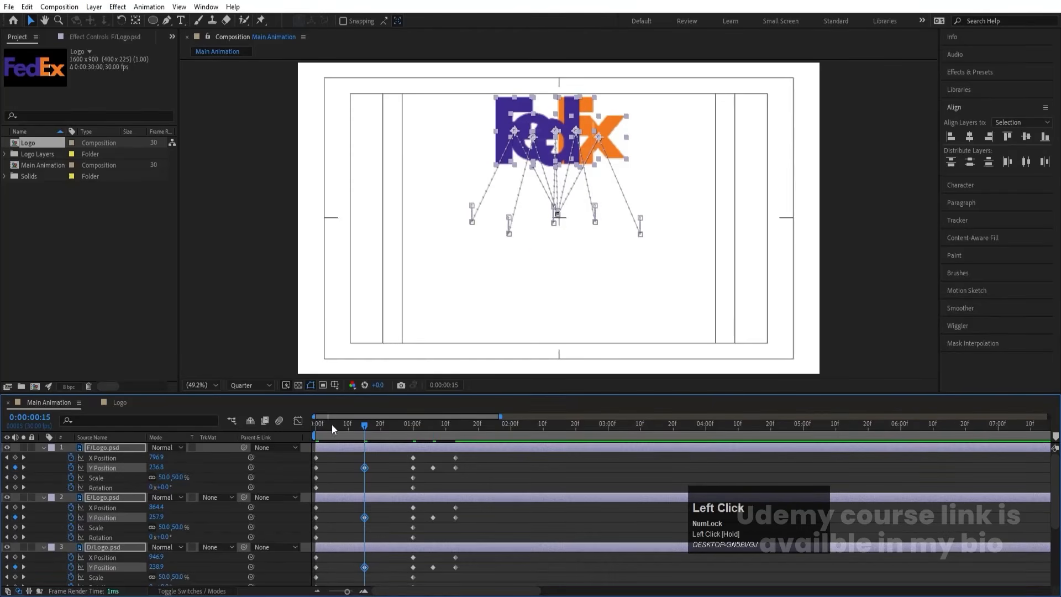
- Set the Scale of all five letter layers to 10% at 0:00:00:00 and preview the animation
left_click_drag(330, 425, 200, 439)
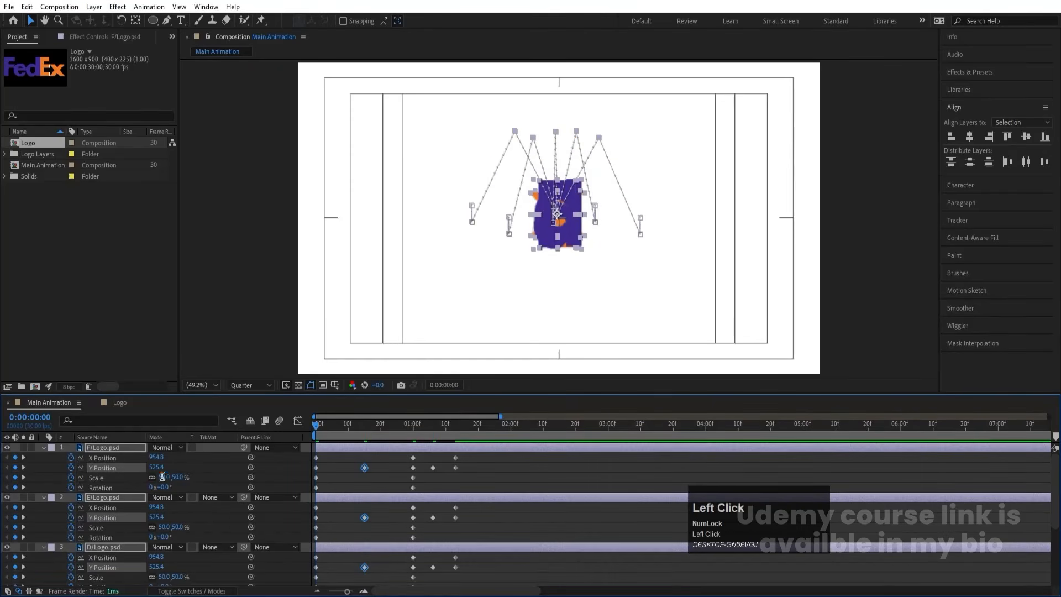
type("10")
key("Return")
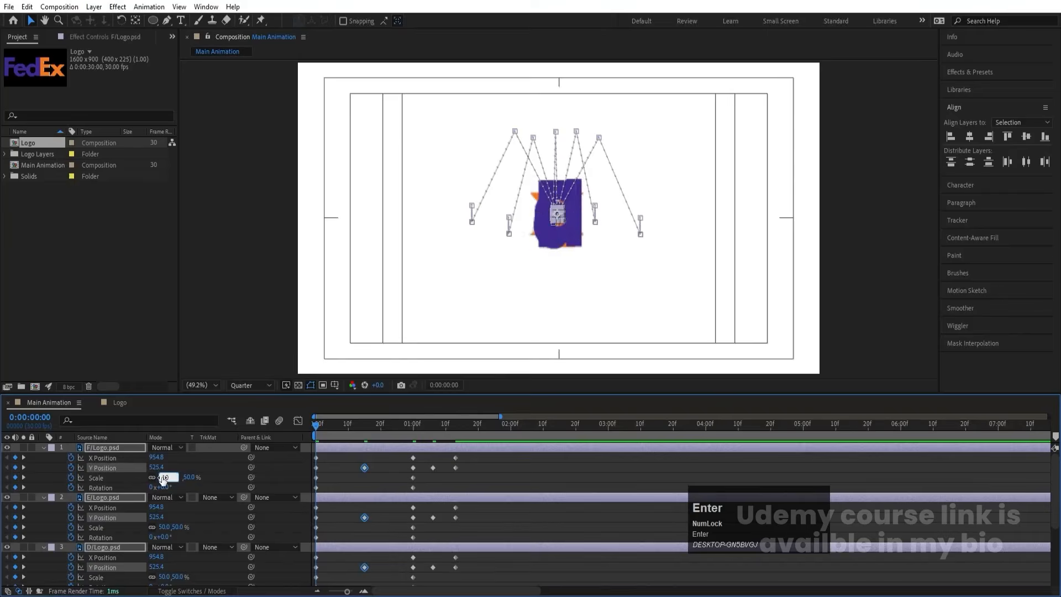
key("space")
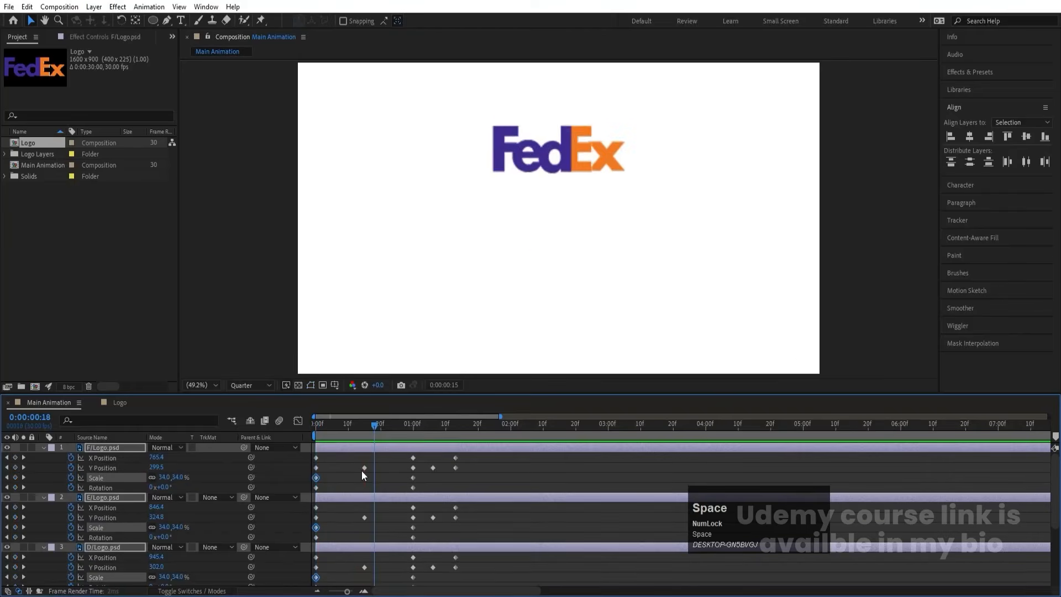
key("k")
left_click_drag(164, 488, 173, 493)
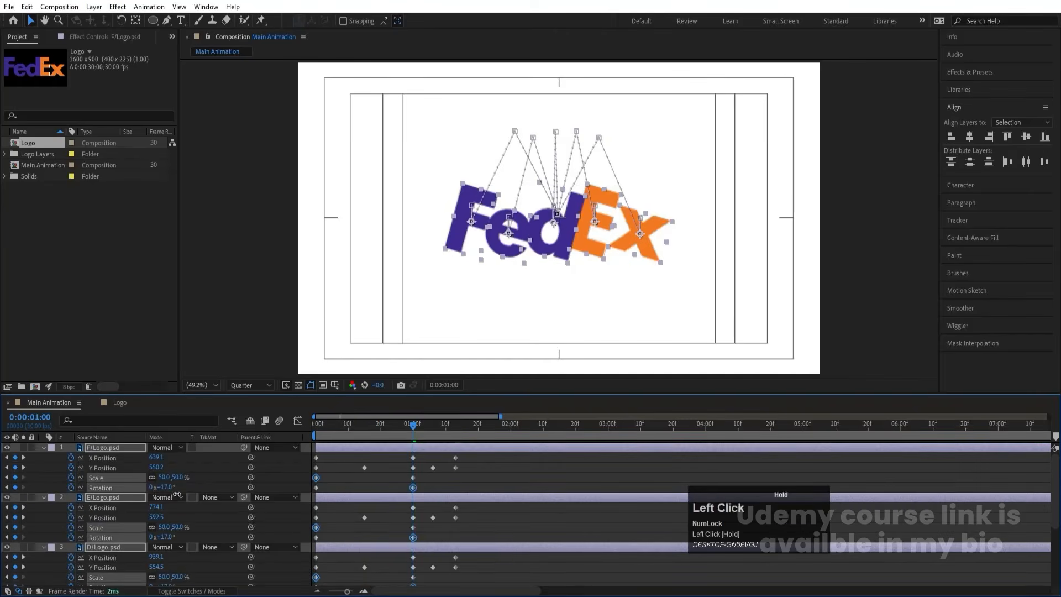
key("ctrl+z")
left_click(184, 486)
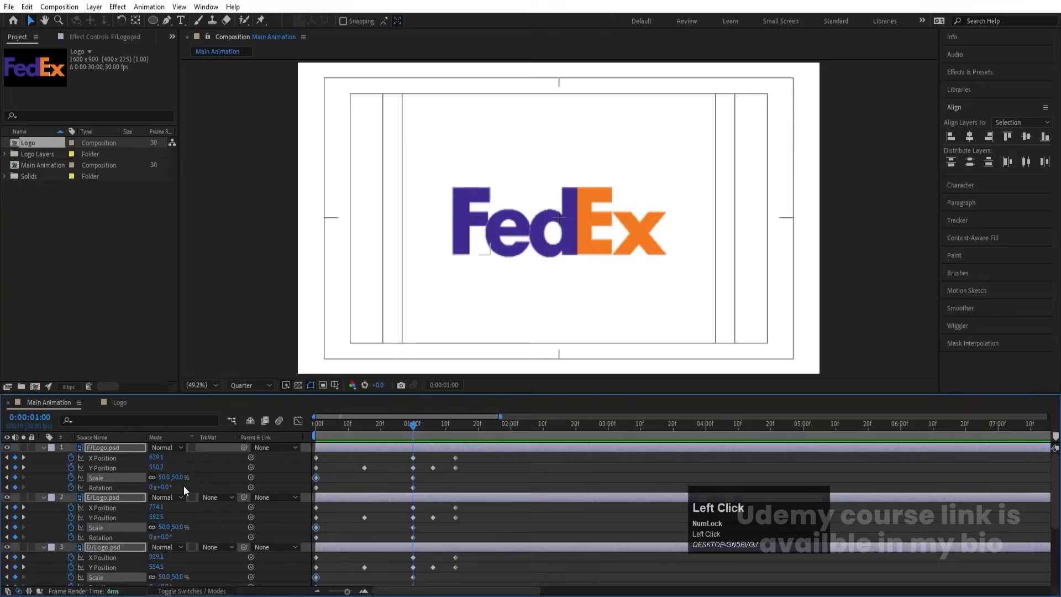
- Set the Rotation of the orange E and x layers to one full turn (1x+0.0°) at 0:00:01:00 and preview the animation
left_click(622, 234)
left_click(638, 227, "shift")
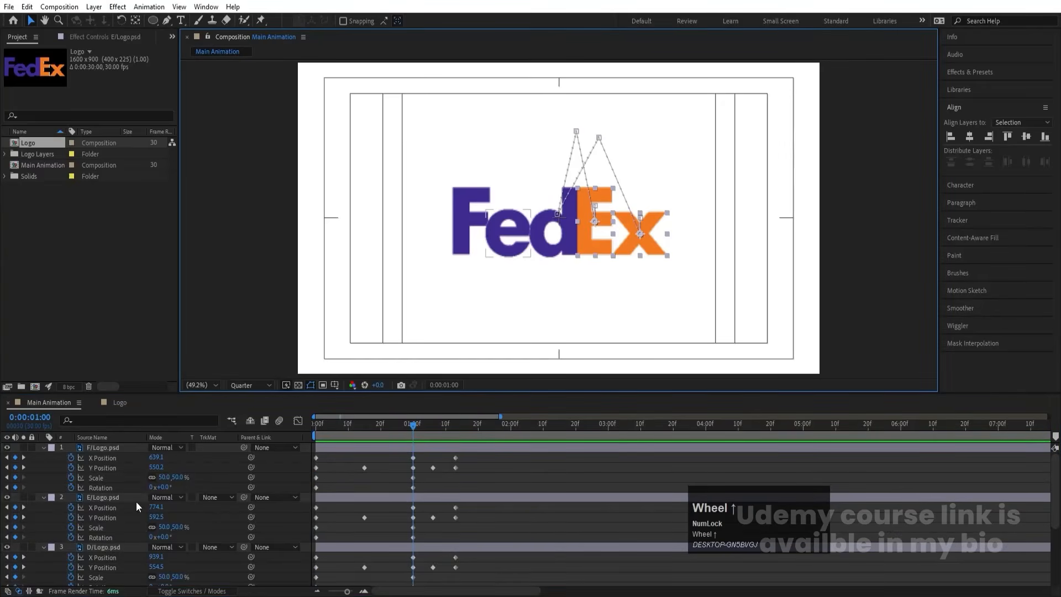
scroll(140, 509, "down", 3)
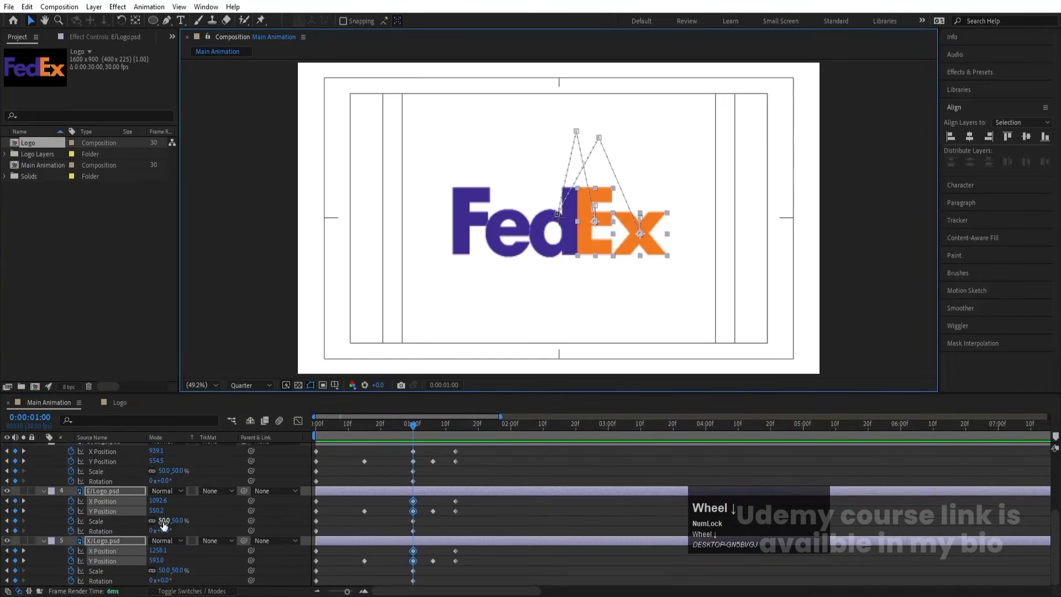
left_click(151, 533)
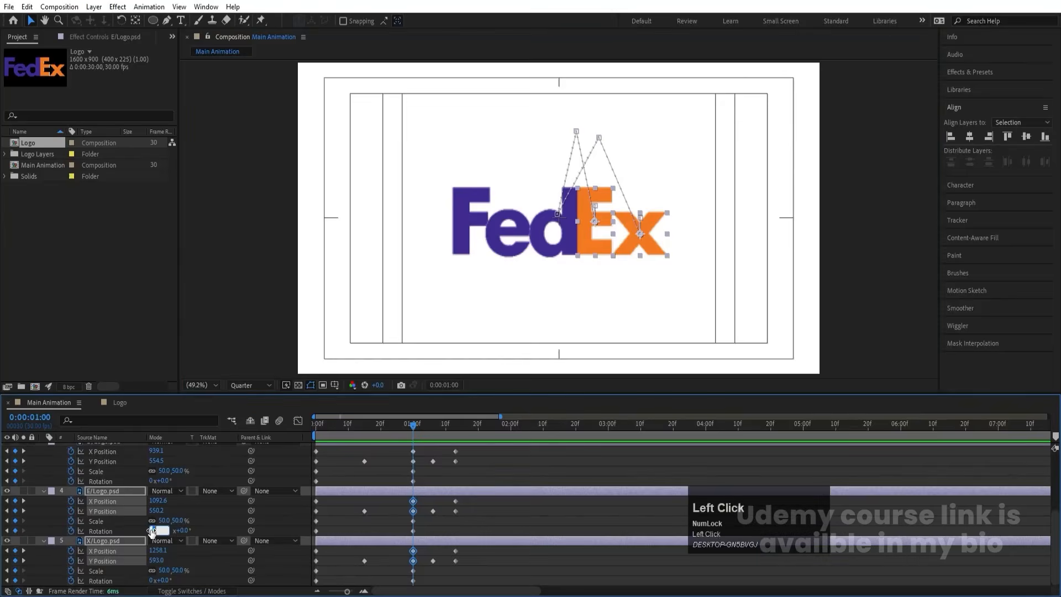
type("1")
key("Return")
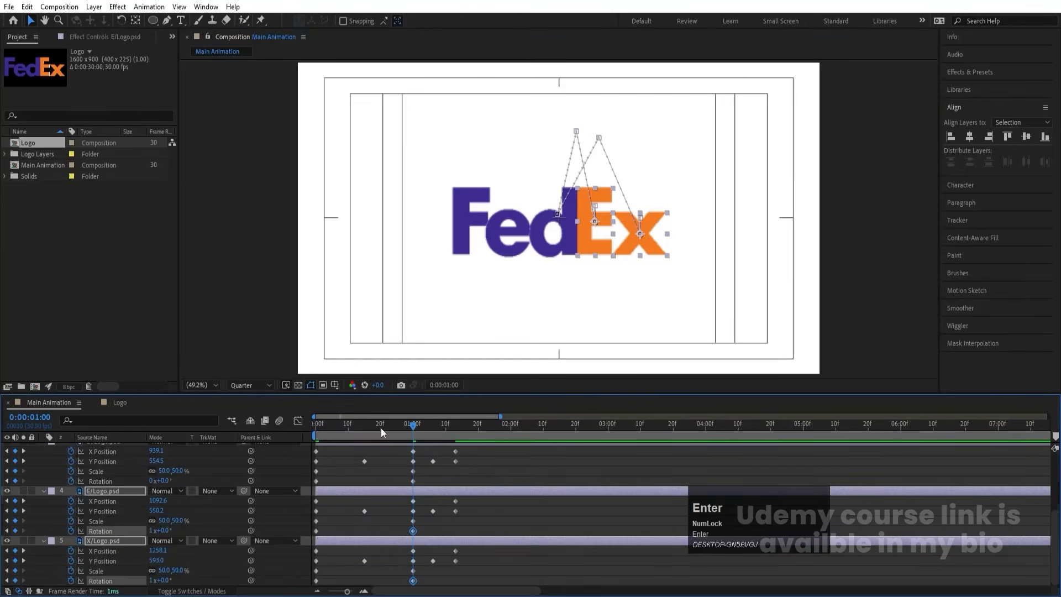
left_click(326, 418)
left_click_drag(327, 423, 317, 424)
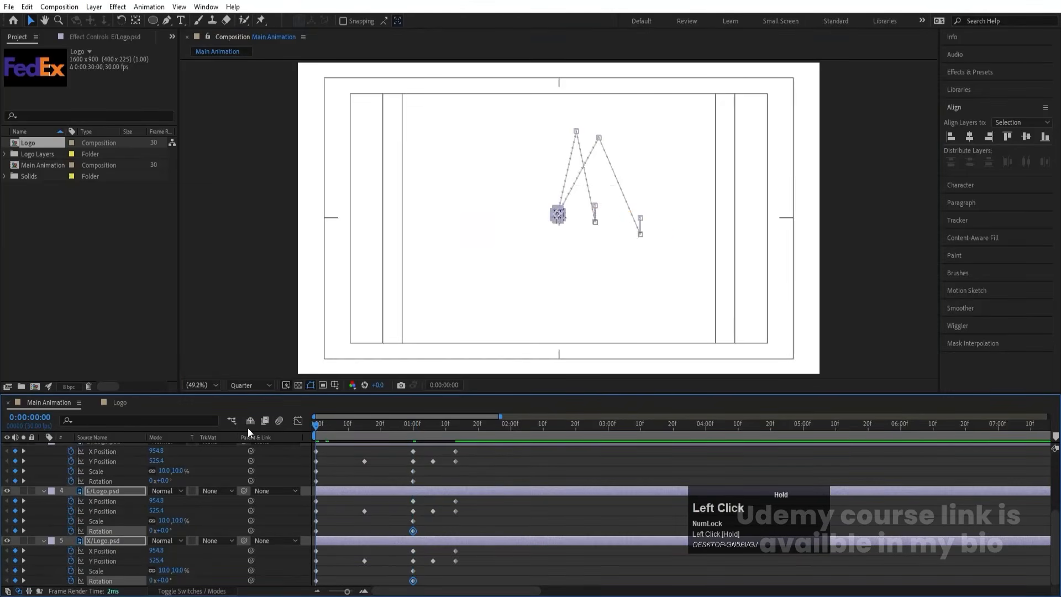
key("space")
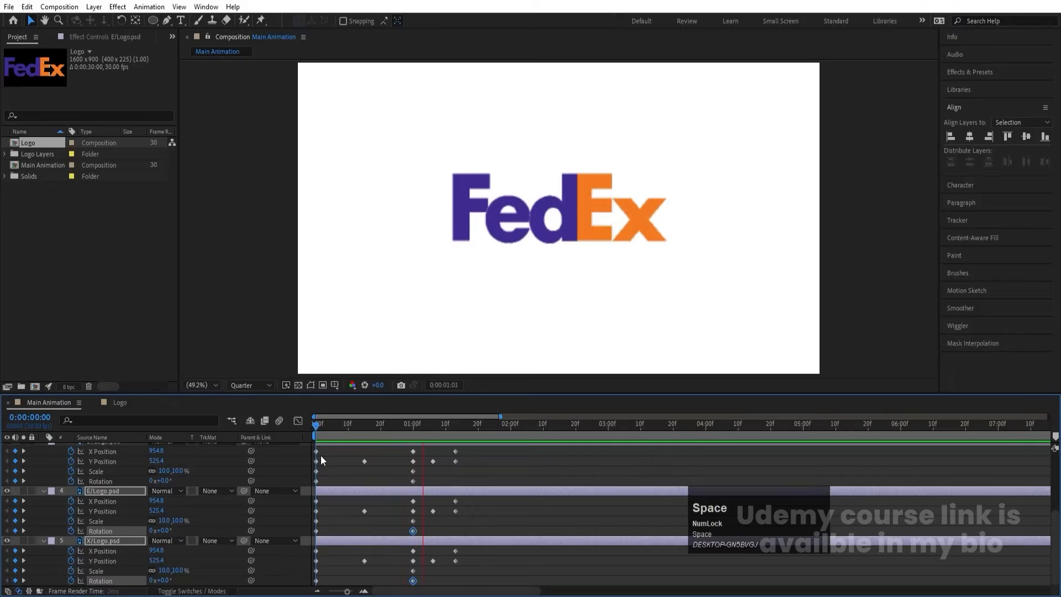
- Set the Rotation of the purple F, e and d layers to -1x+0.0° at 0:00:01:00 and preview the animation
key("j")
left_click(478, 222)
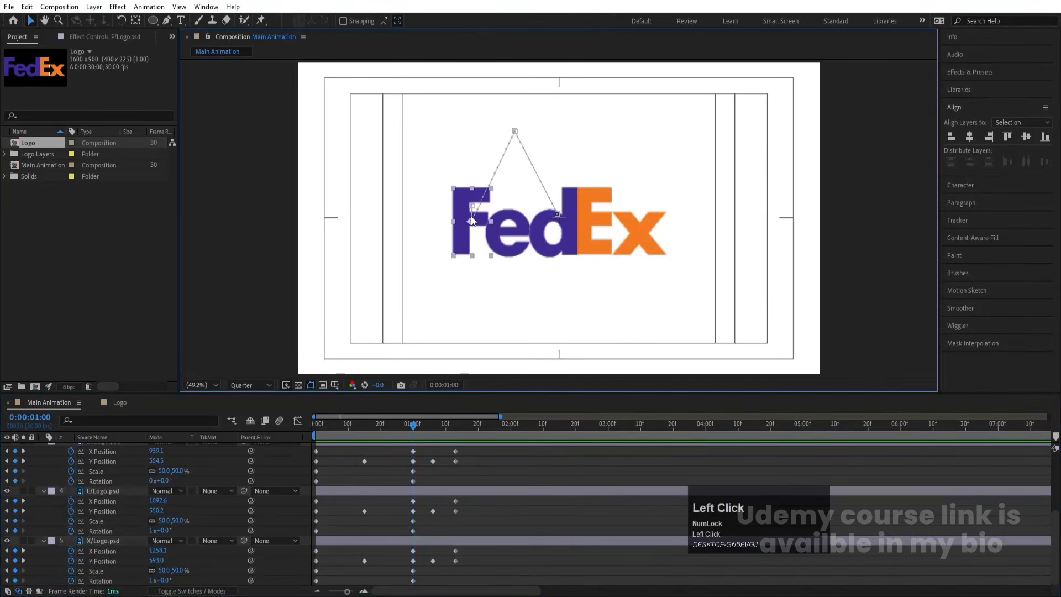
left_click(511, 227, "shift")
left_click(548, 230, "shift")
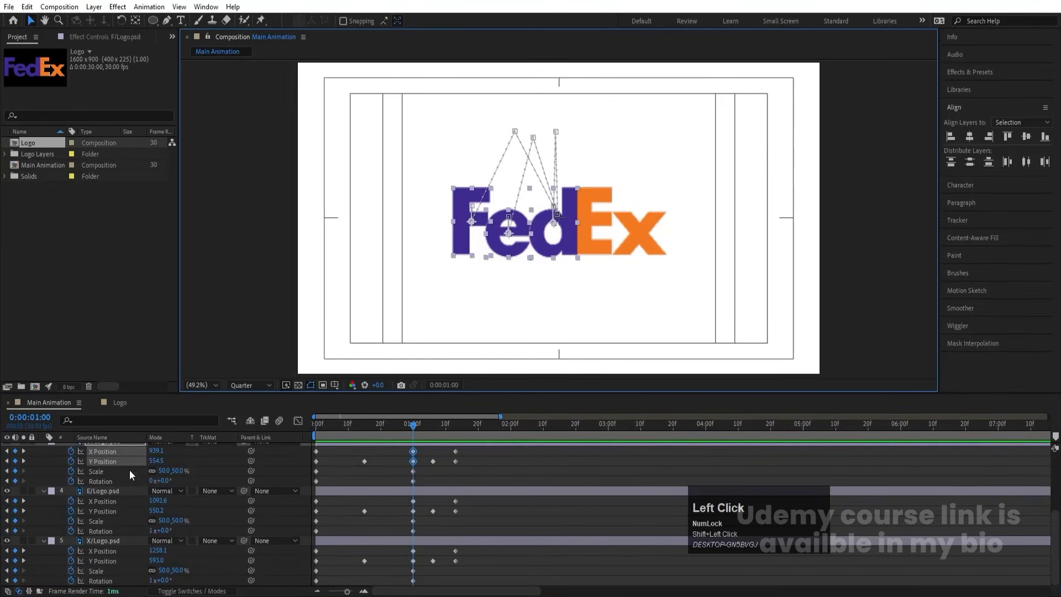
left_click(156, 487)
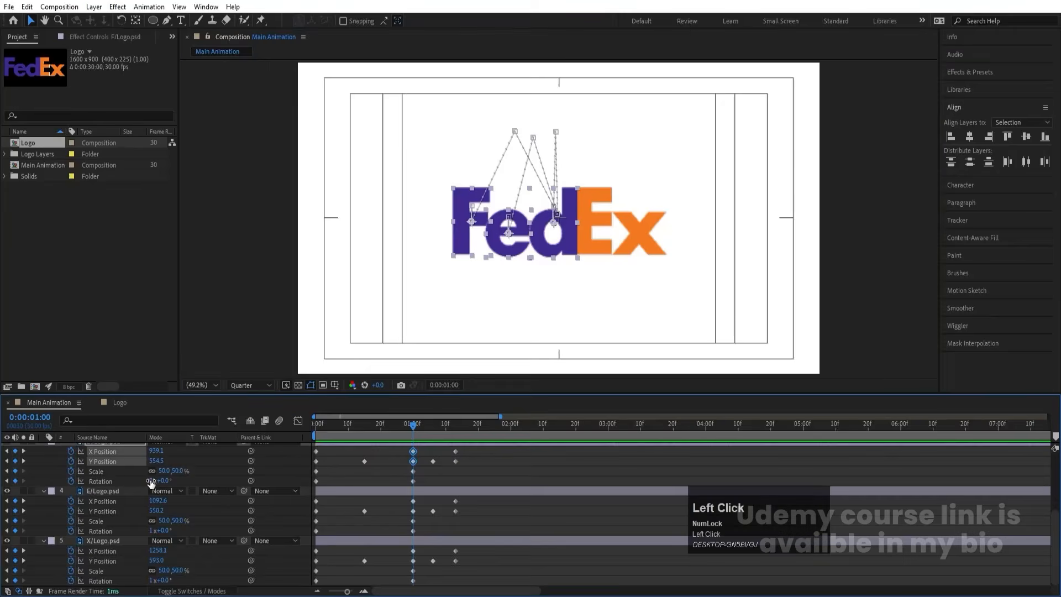
type("0")
key("Return")
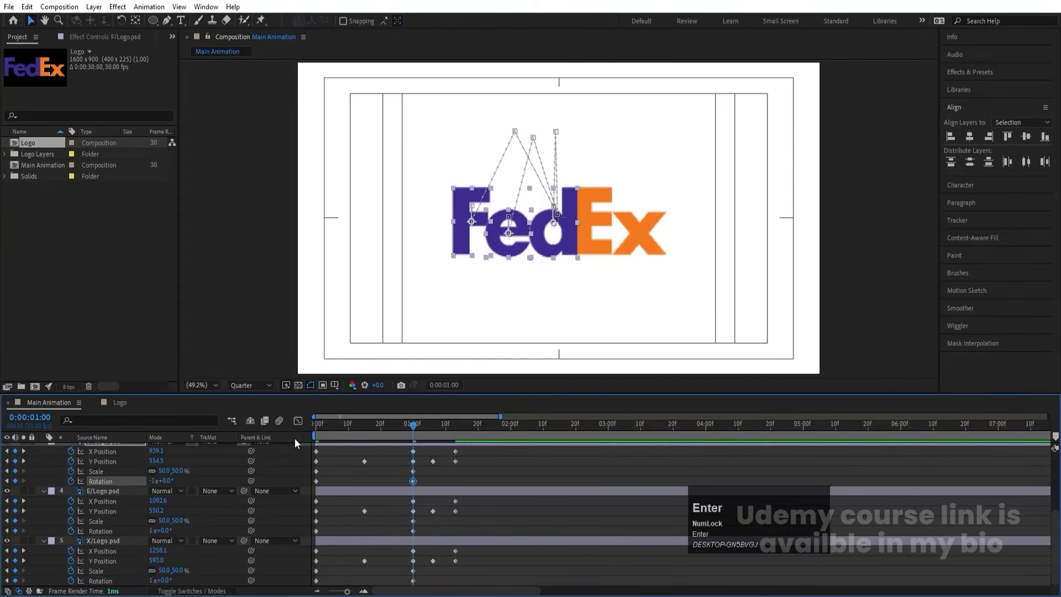
left_click_drag(343, 426, 266, 425)
key("space")
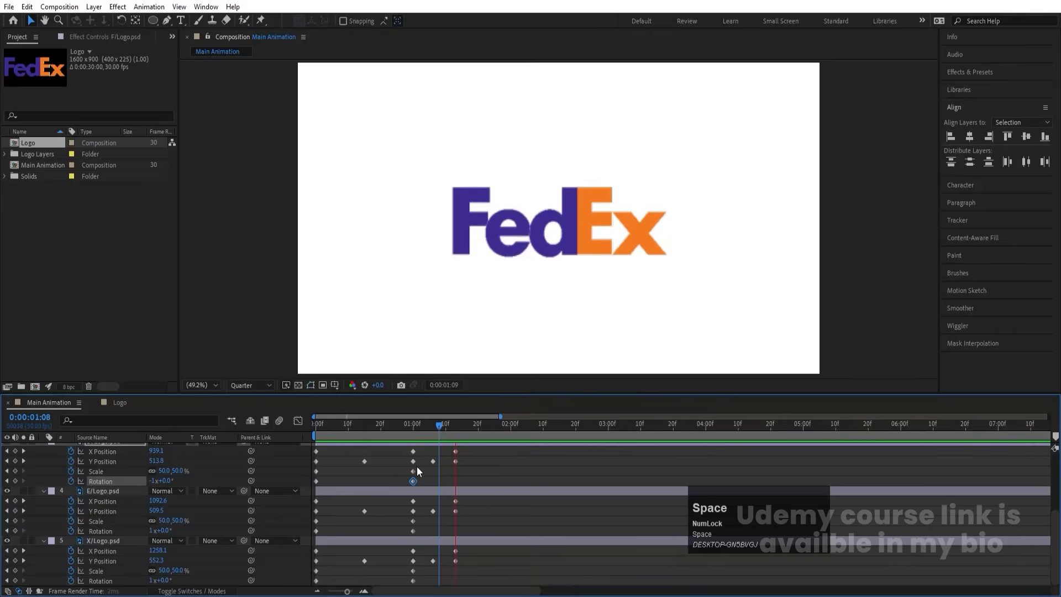
- Filter the layer properties by "y" and apply Easy Ease to every Y Position keyframe of the five letter layers
left_click(395, 470)
key("p")
key("p")
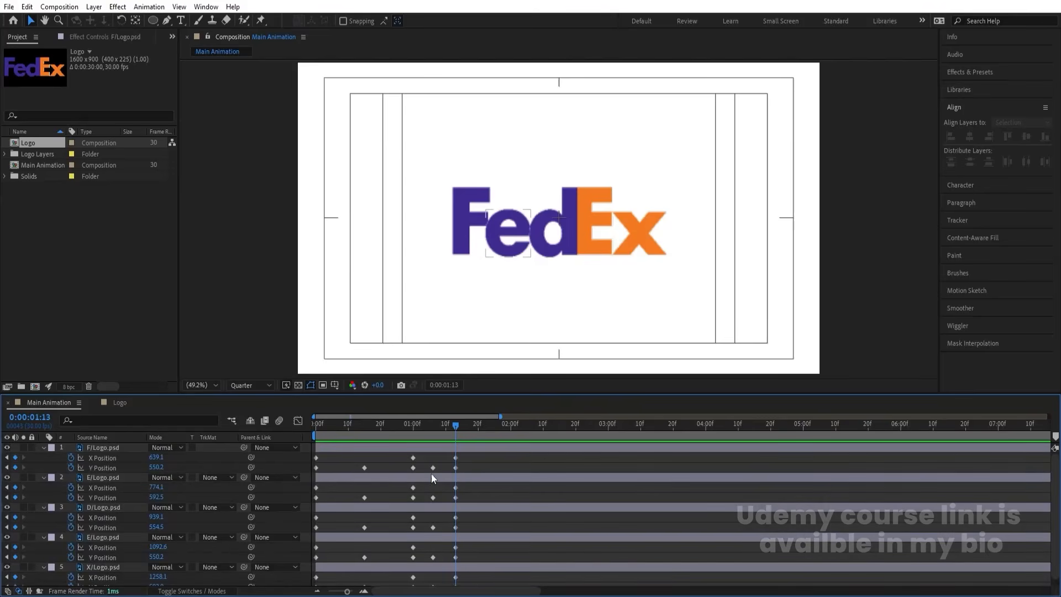
left_click(101, 421)
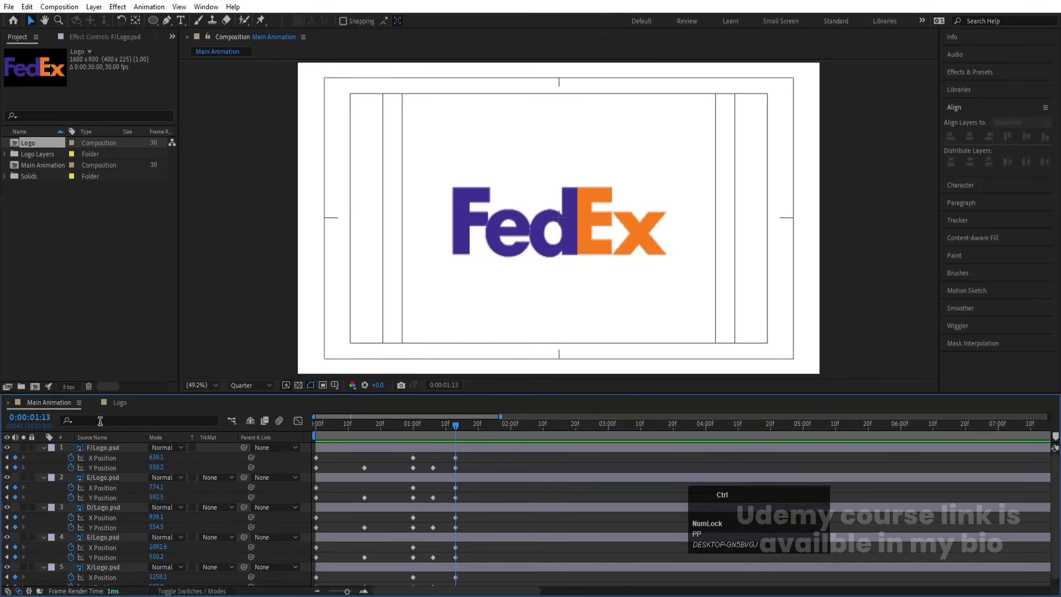
type("y")
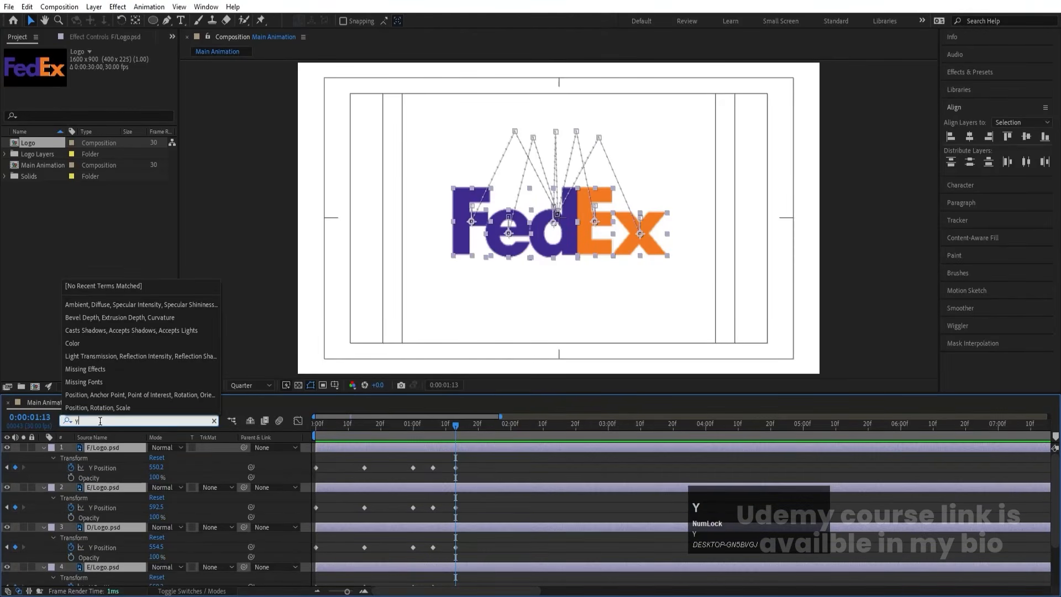
left_click(497, 467)
left_click_drag(505, 461, 210, 588)
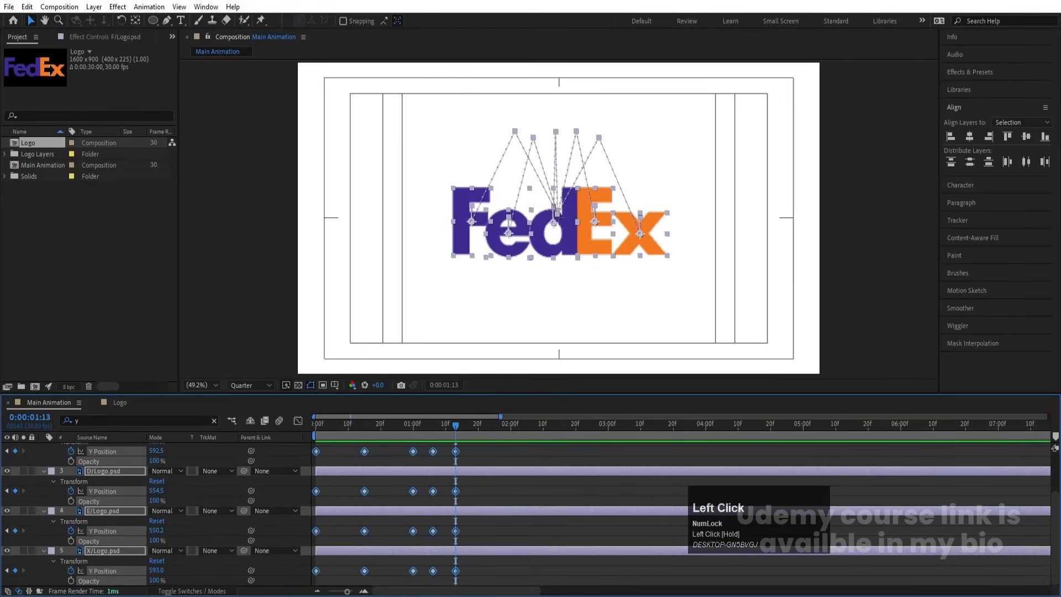
key("F9")
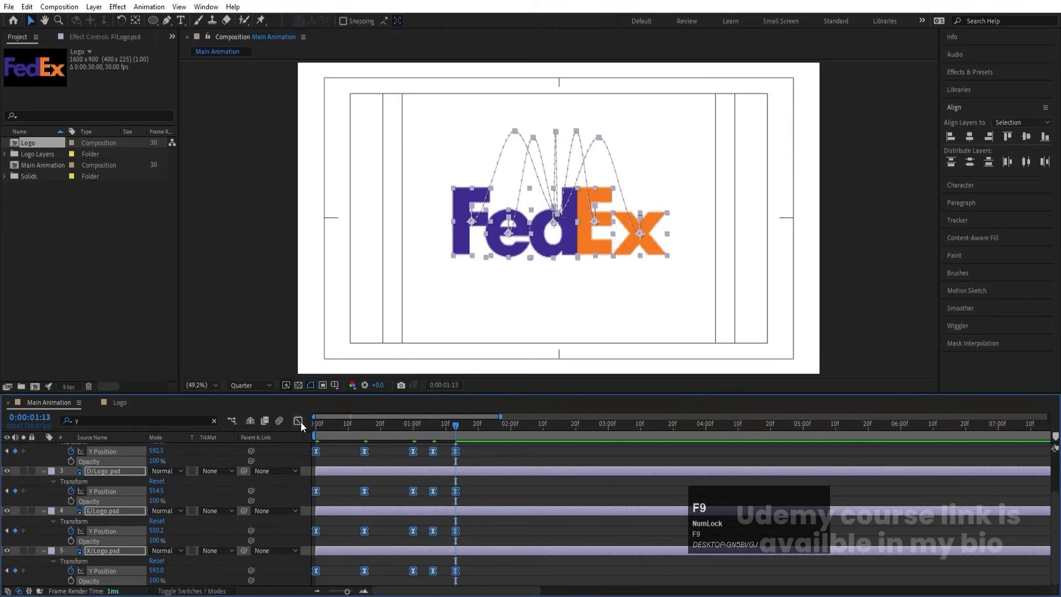
- Reshape the letters' Y Position speed curves around the 0:00:00:15 keyframes so motion slows at the peak and is fast at both ends
left_click(298, 421)
left_click(362, 516)
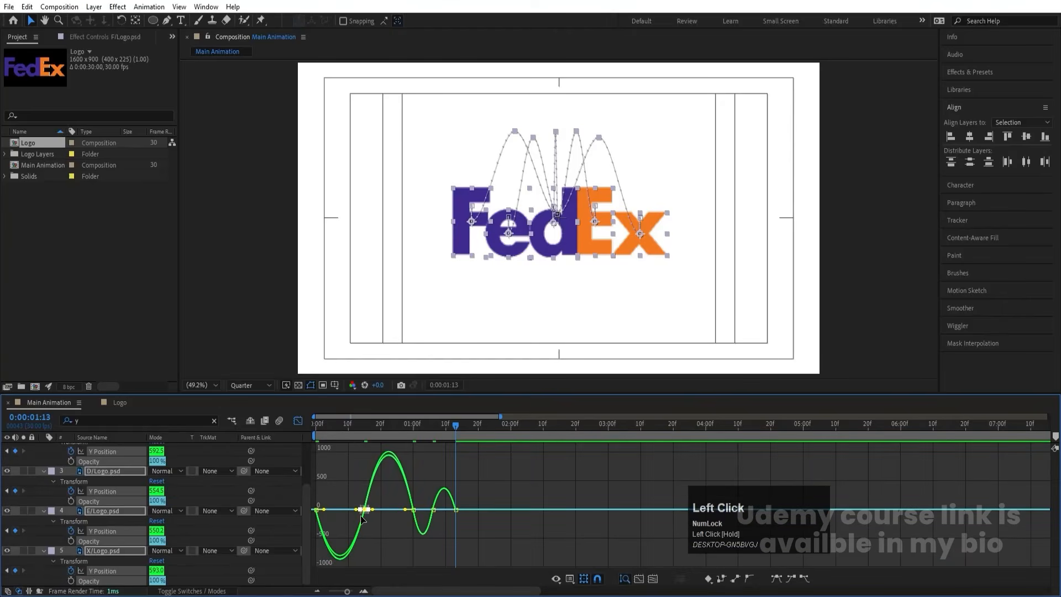
left_click_drag(327, 509, 328, 465)
left_click(317, 509)
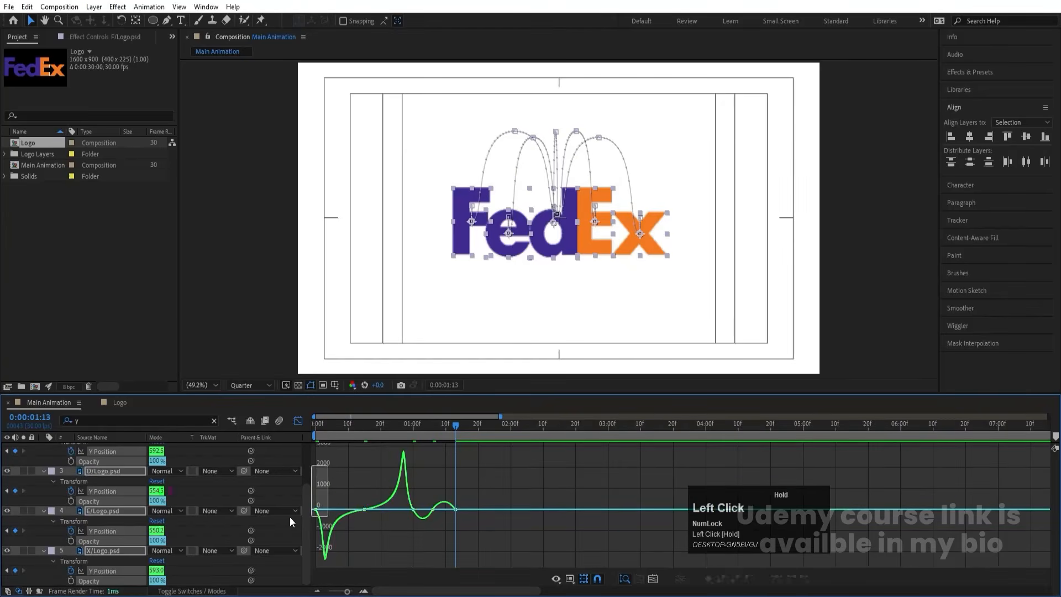
left_click_drag(320, 509, 315, 508)
- Lengthen the Y Position easing around the 0:00:01:06 keyframes so the small bounce slows at its top, and preview the animation
left_click_drag(419, 486, 366, 542)
left_click(434, 430)
key("equal")
key("equal")
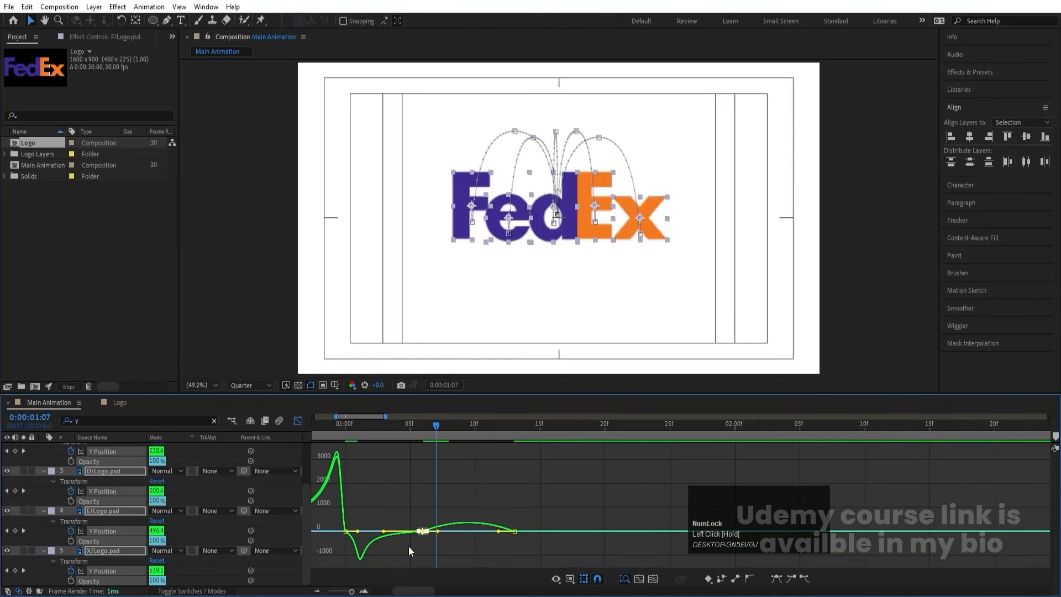
left_click_drag(437, 530, 484, 532)
mouse_move(353, 519)
left_mouse_down()
mouse_move(317, 556)
mouse_move(345, 531)
left_mouse_up()
mouse_move(543, 500)
left_mouse_down()
mouse_move(482, 555)
mouse_move(510, 529)
left_mouse_up()
left_click(298, 421)
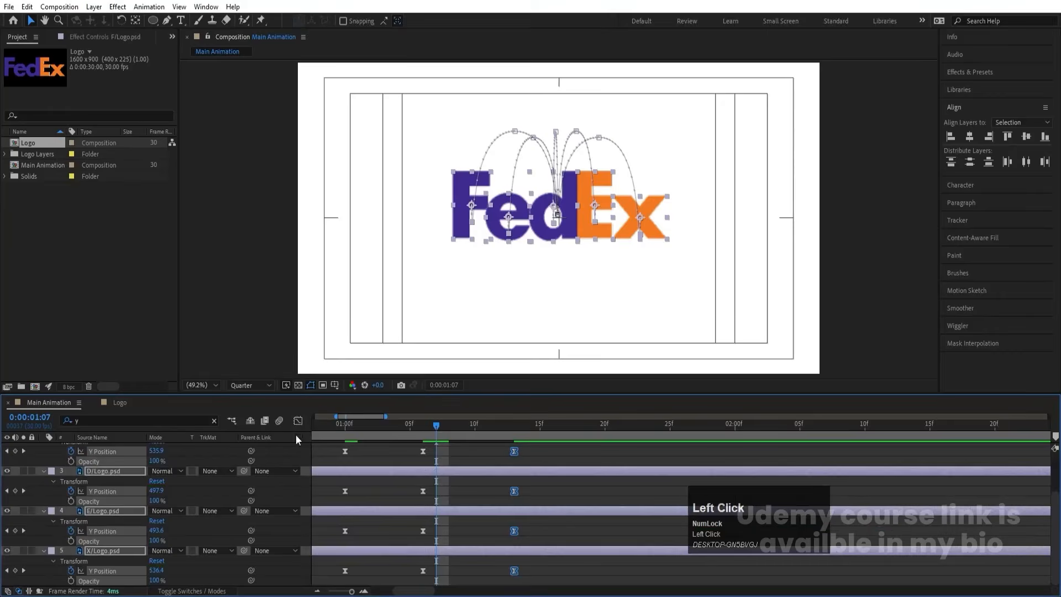
key("Home")
key("space")
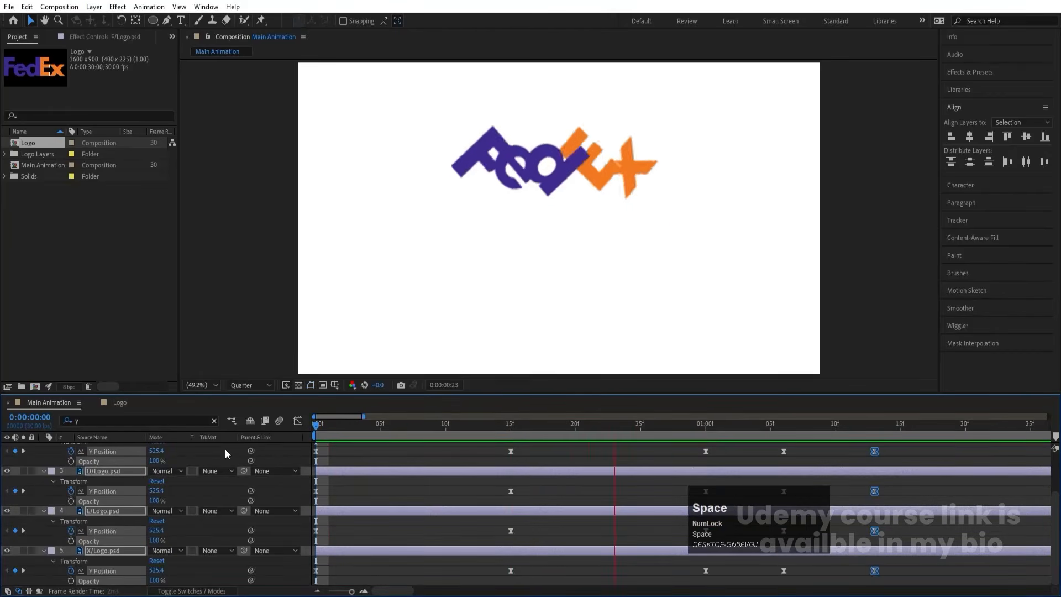
key("space")
- Clear the property filter, collapse all five letter layers and preview the animation from the start
key("minus")
key("minus")
key("minus")
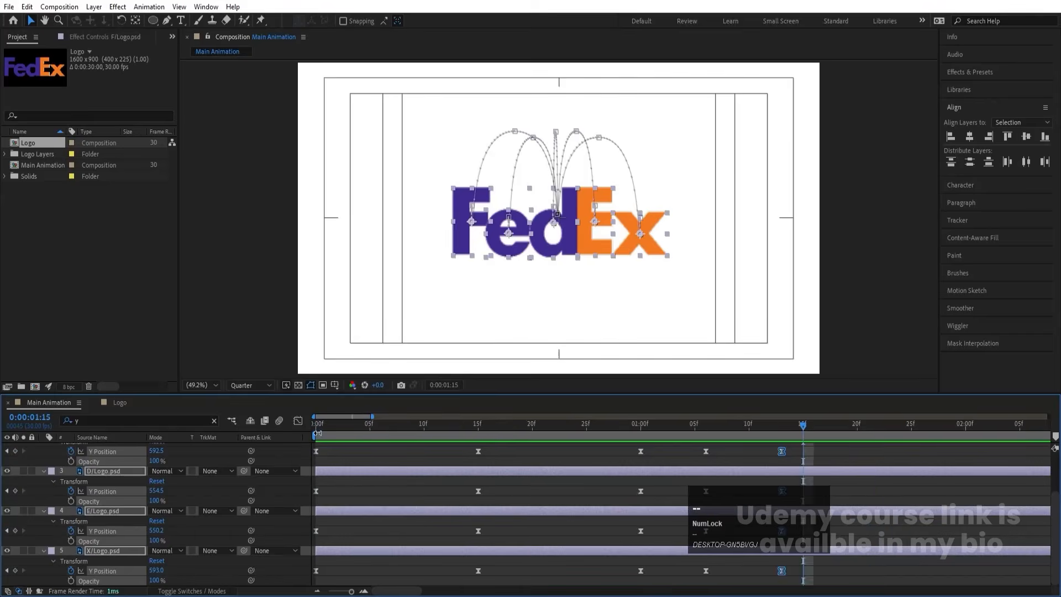
left_click(349, 459)
key("u")
key("u")
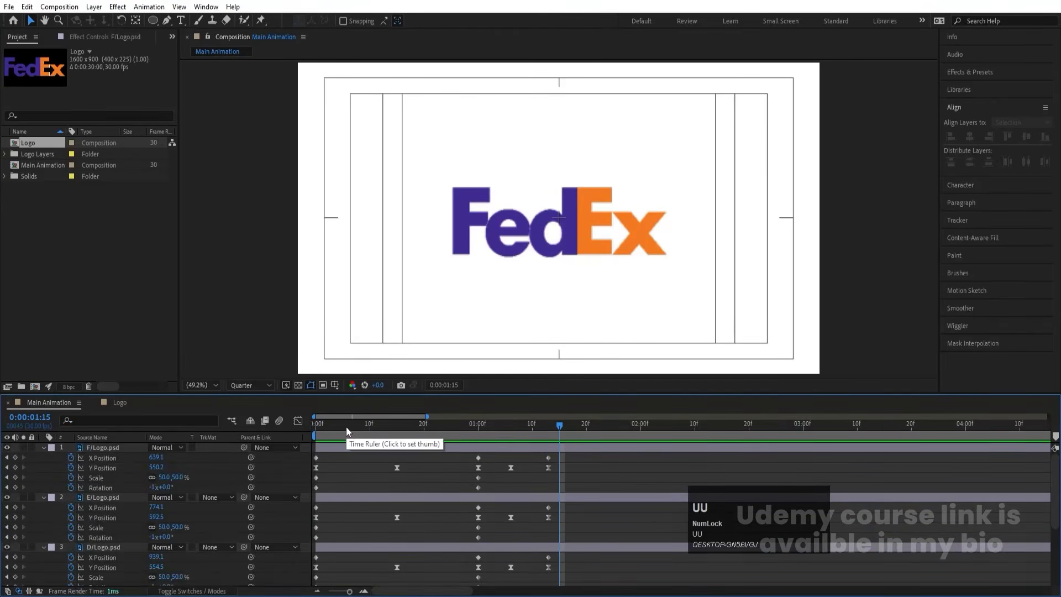
left_click_drag(346, 428, 253, 439)
key("space")
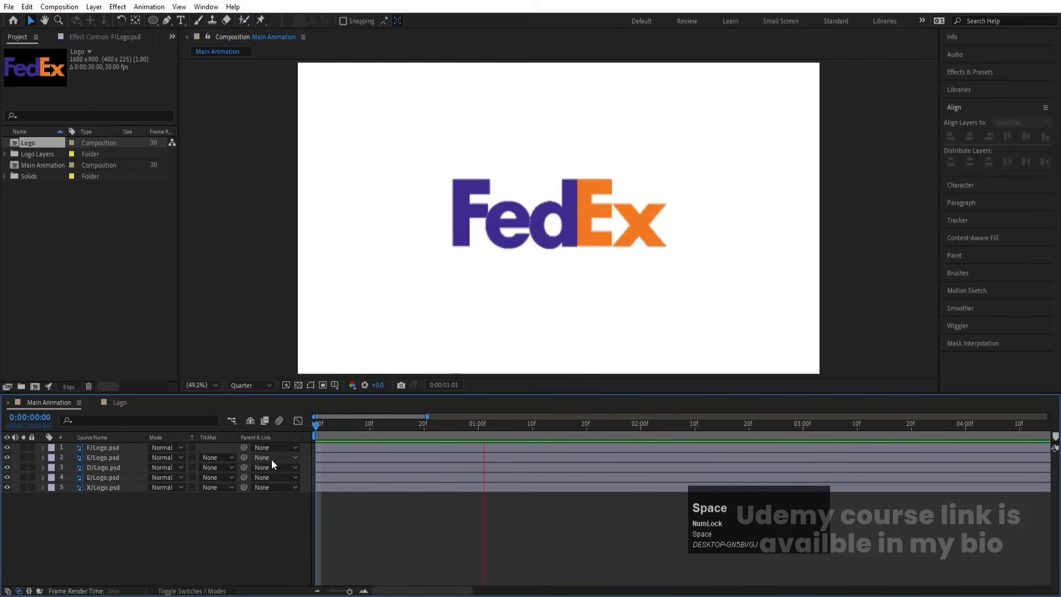
left_click_drag(331, 437, 299, 425)
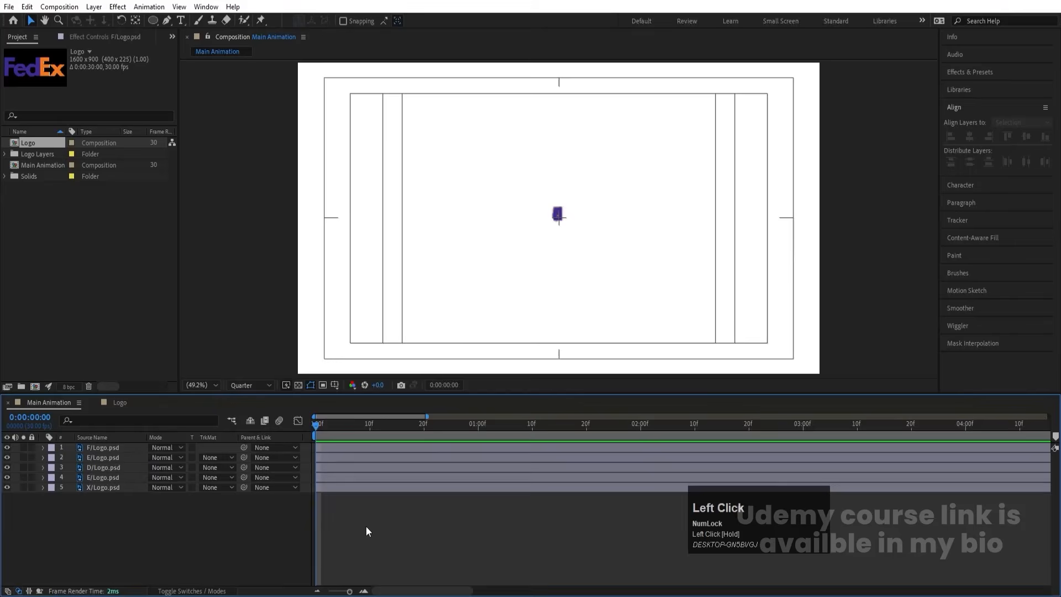
- Move the purple e layer to start at 0:00:00:05 and the d layer to start at 0:00:00:10
key("equal")
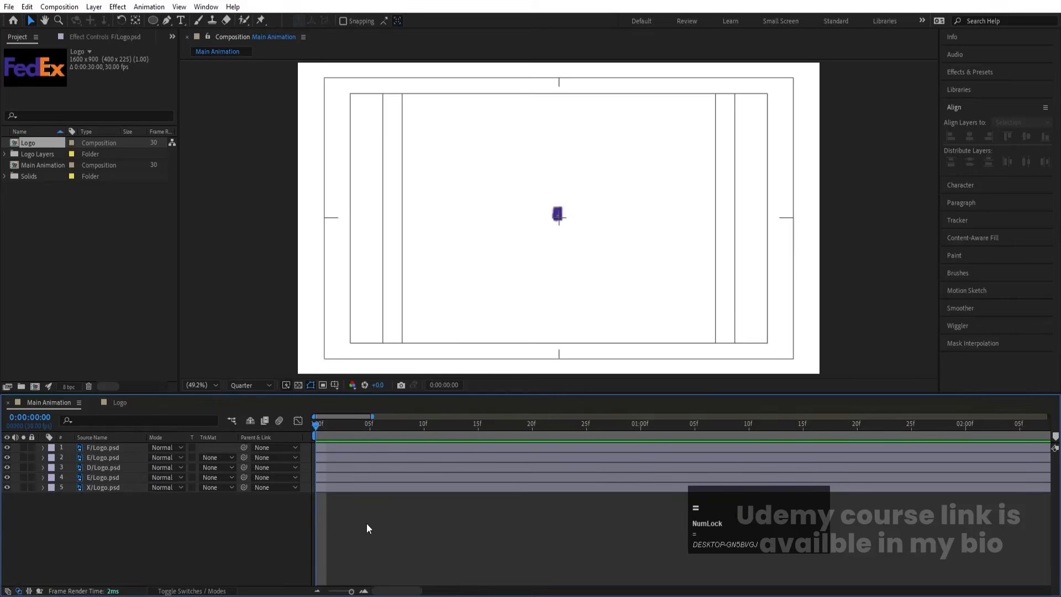
left_click(370, 424)
left_click(373, 458)
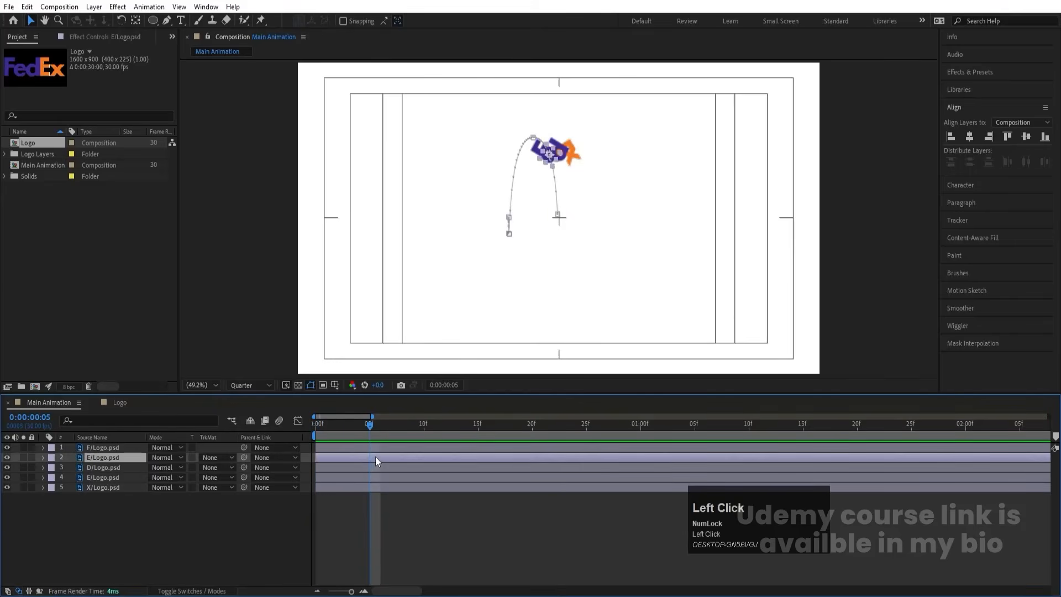
key("bracketleft")
left_click(423, 424)
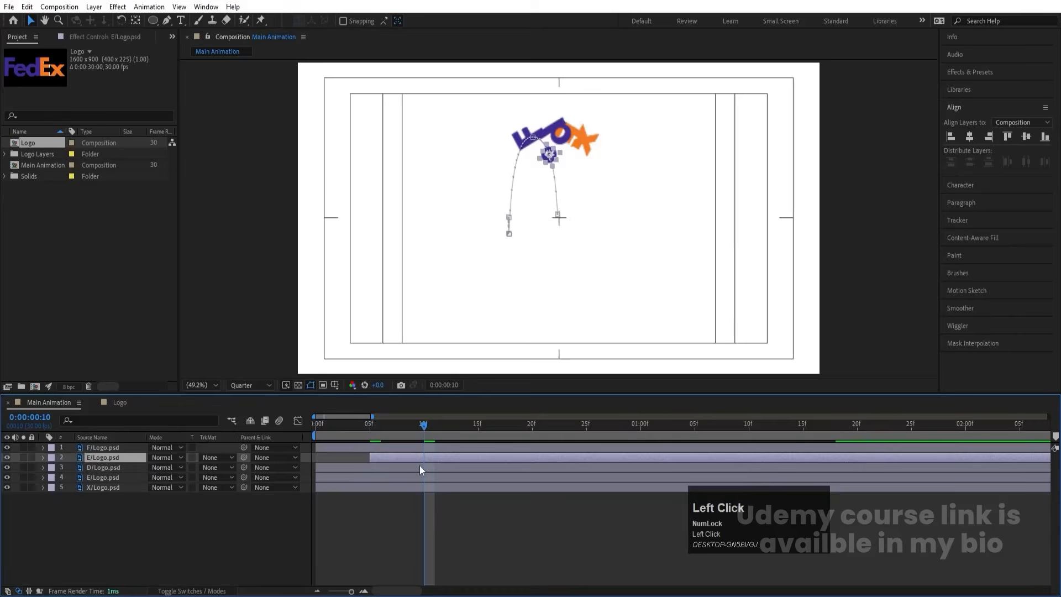
left_click(420, 467)
key("bracketleft")
- Move the orange E layer to start at 0:00:00:15 and the x layer at 0:00:00:20, and preview the staggered animation
left_click(478, 425)
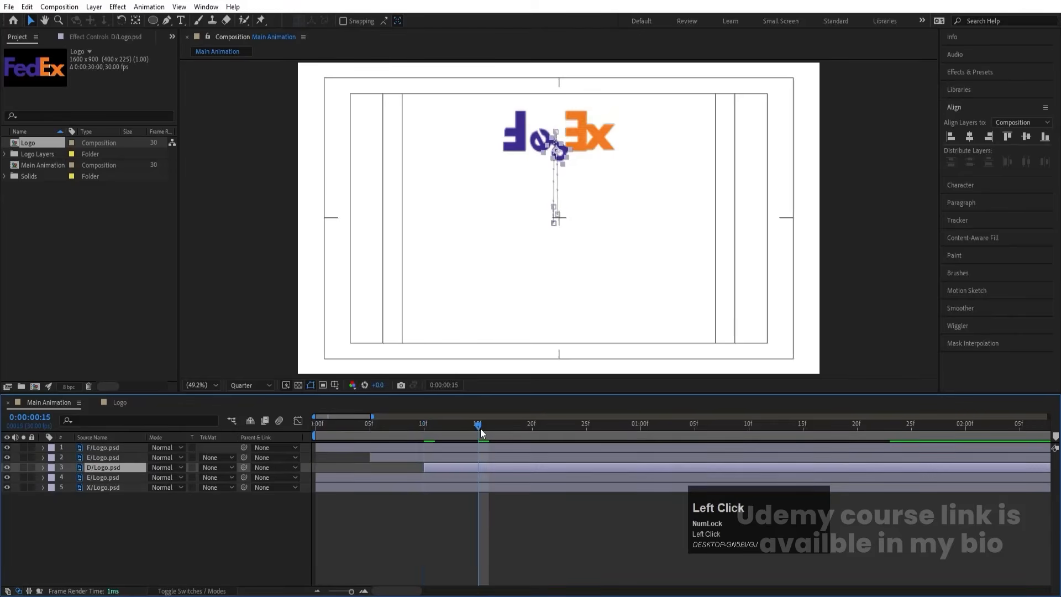
left_click(472, 478)
key("bracketleft")
left_click(532, 425)
left_click(525, 487)
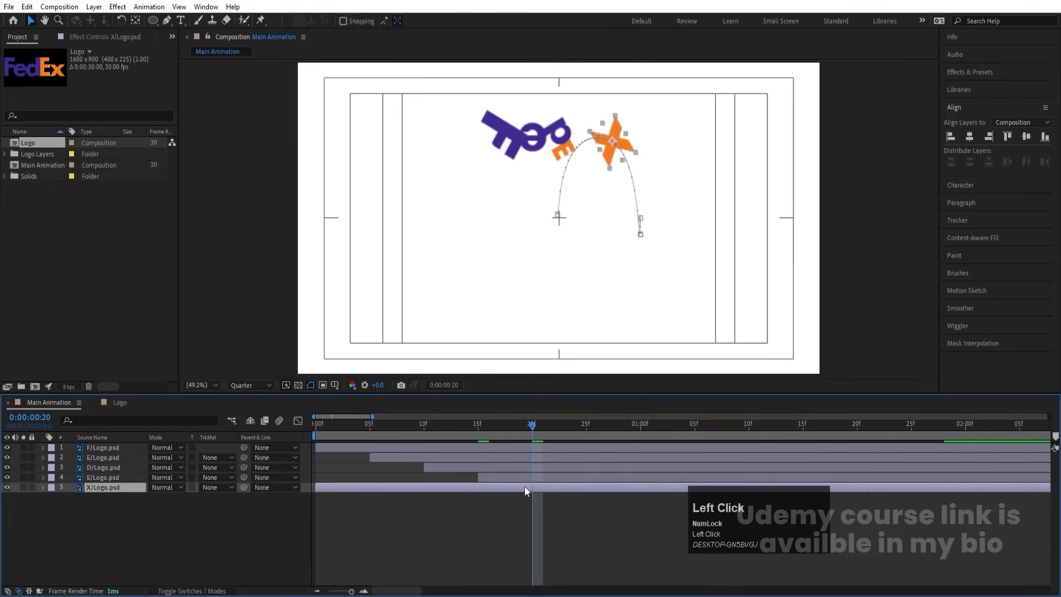
key("bracketleft")
left_click(316, 425)
key("space")
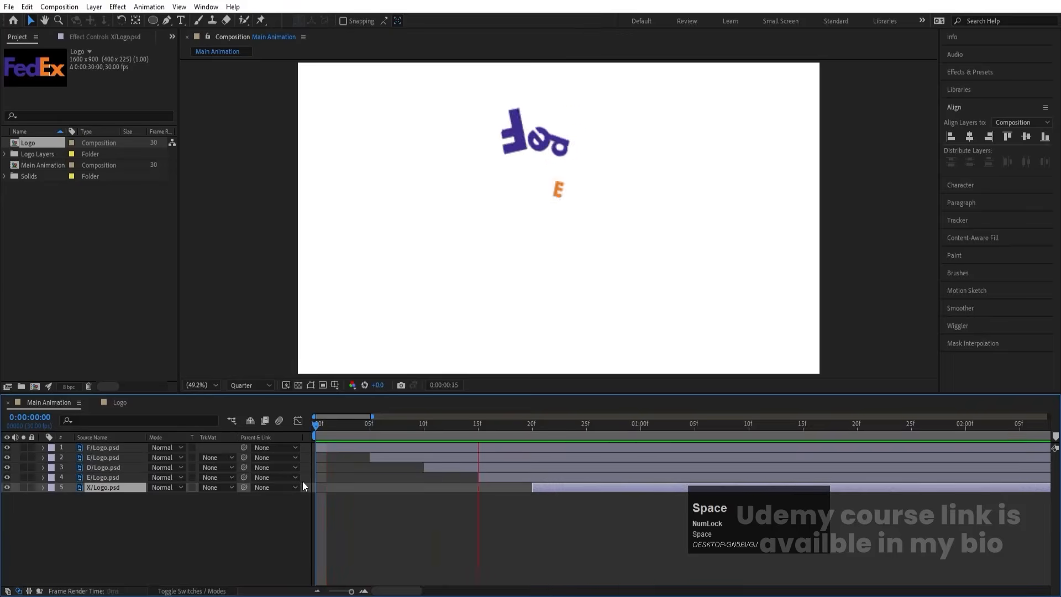
key("space")
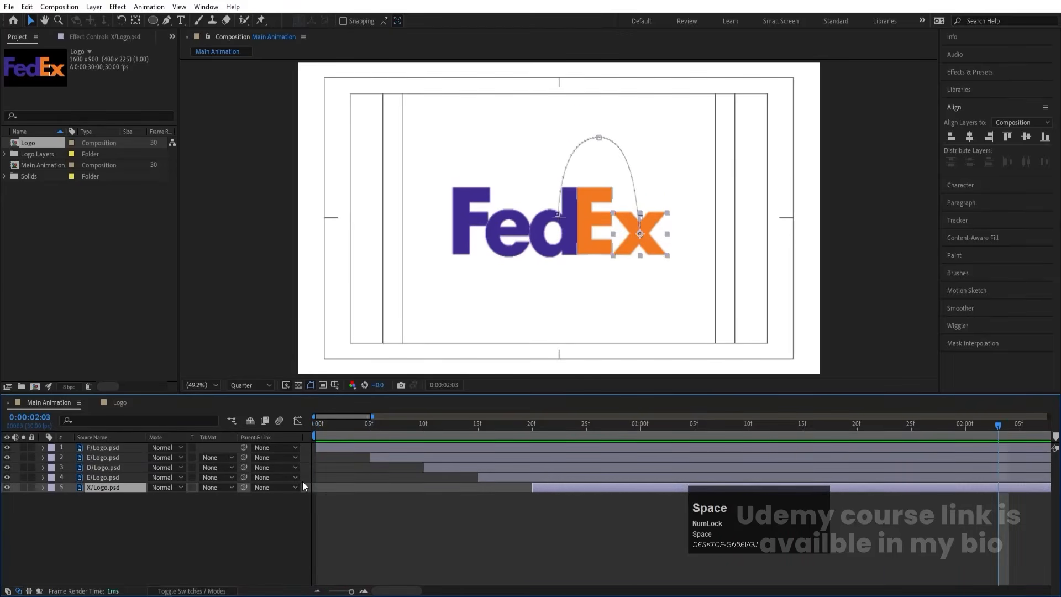
key("minus")
left_click_drag(339, 426, 240, 438)
key("space")
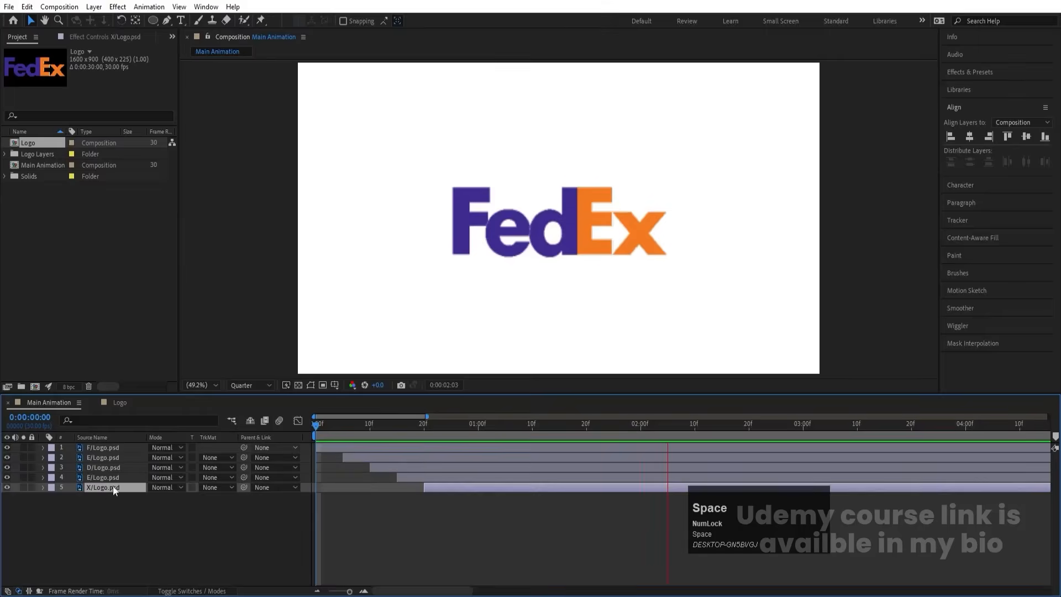
- Pre-compose all five letter layers into a new composition named Logo Reveal
left_click_drag(100, 514, 78, 448)
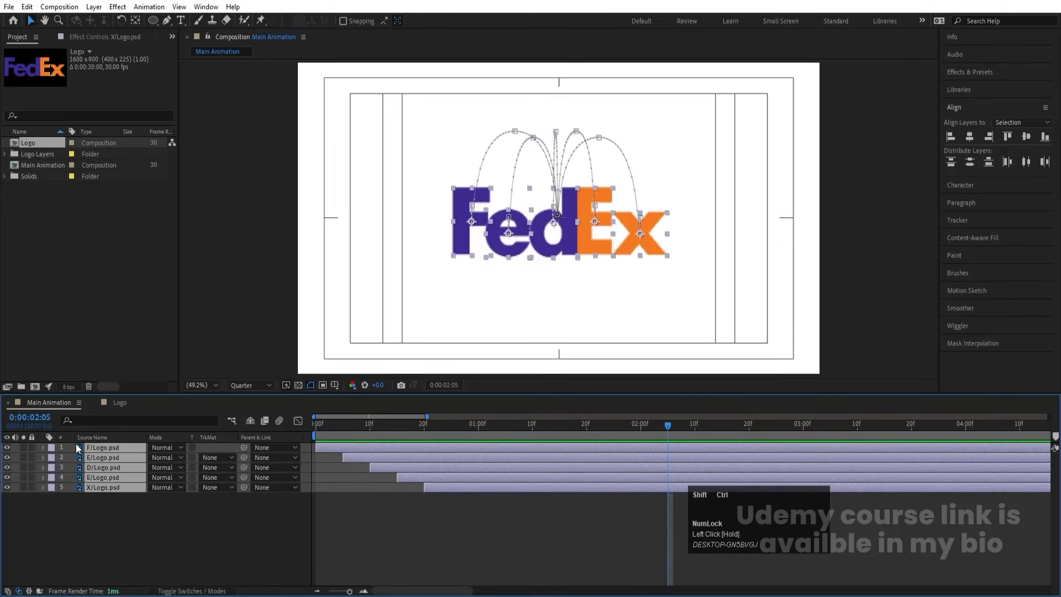
key("ctrl+shift+c")
type("Logo Reveal")
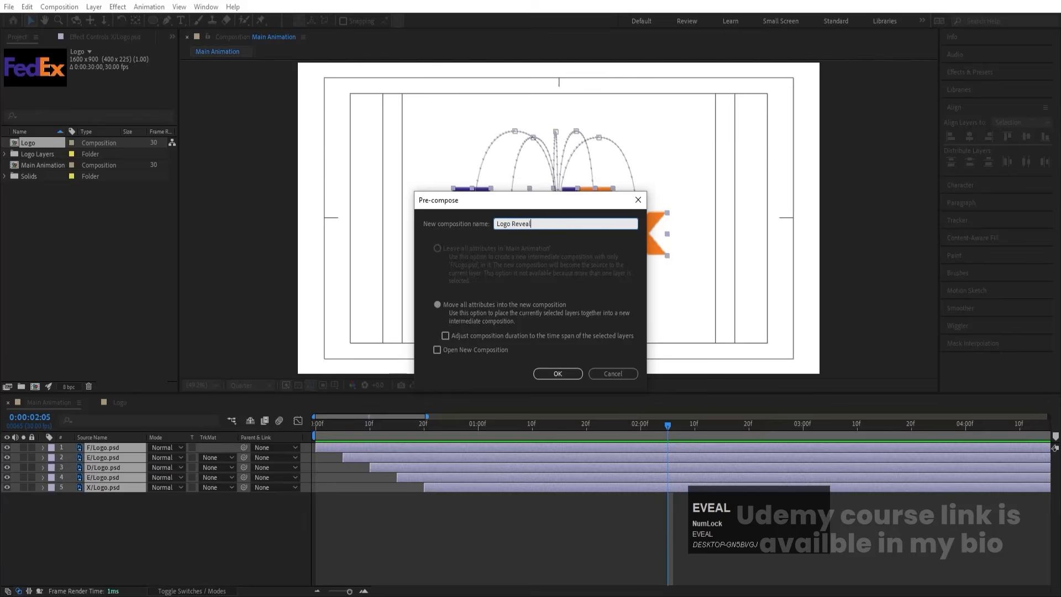
key("Return")
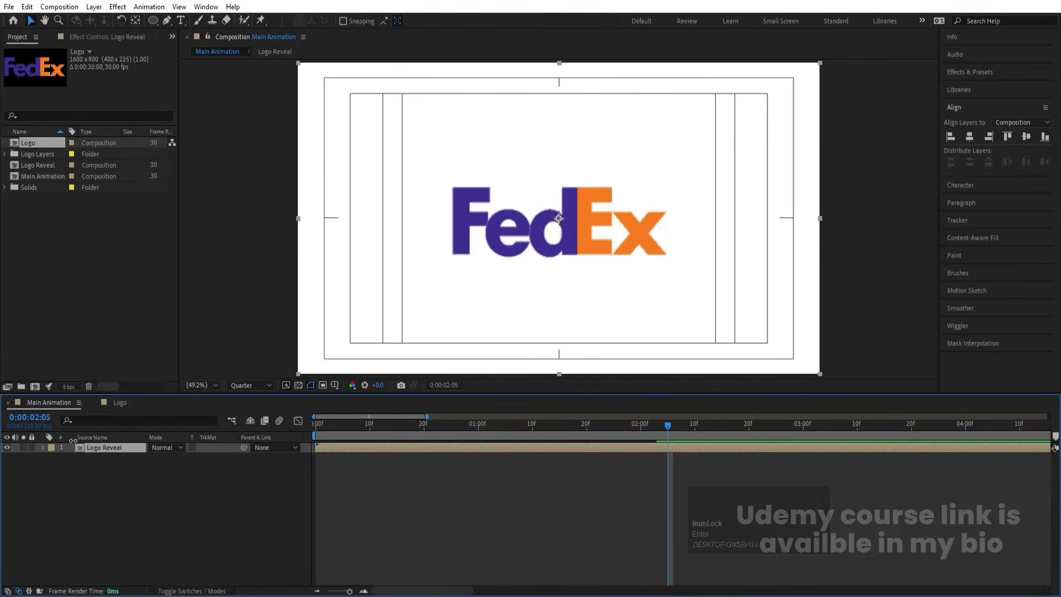
left_click(92, 492)
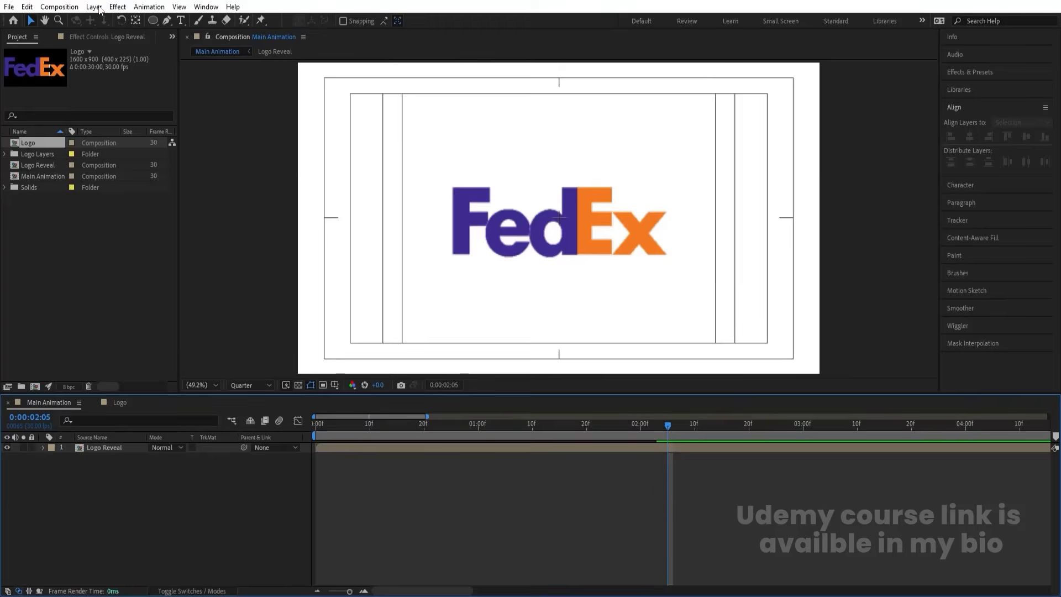
- Draw a large red ellipse without a stroke over the logo, nearly as tall as the frame
left_click(157, 19)
left_click_drag(158, 18, 181, 23)
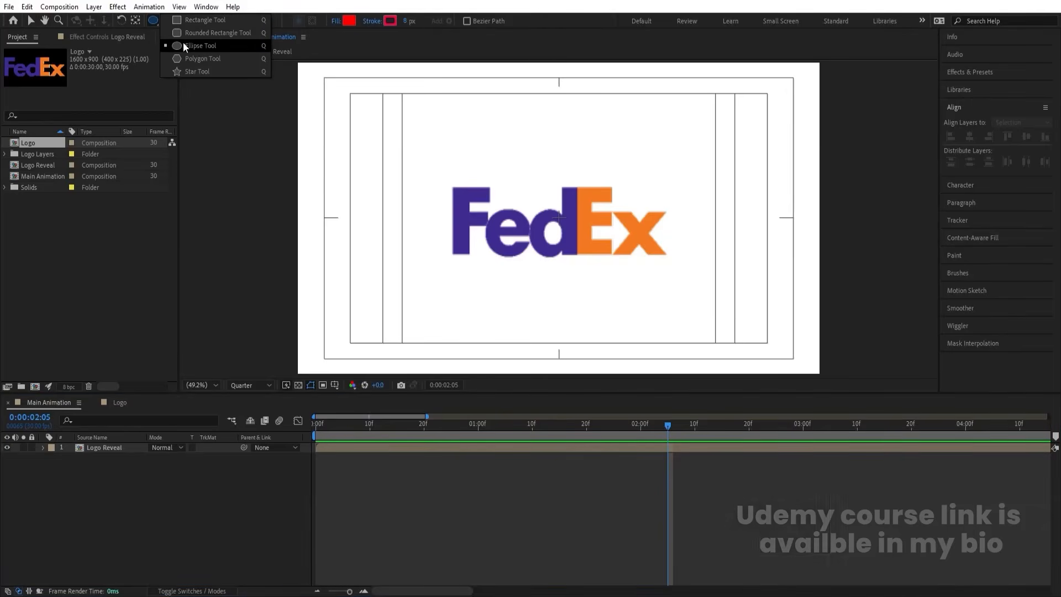
left_click(183, 42)
left_click(375, 22)
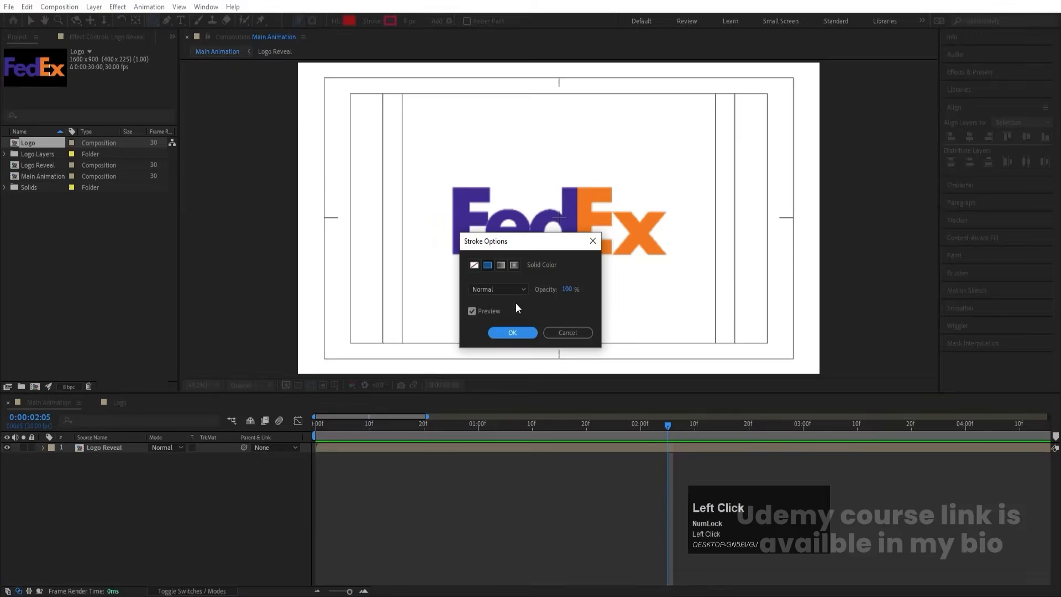
left_click(474, 266)
left_click(513, 332)
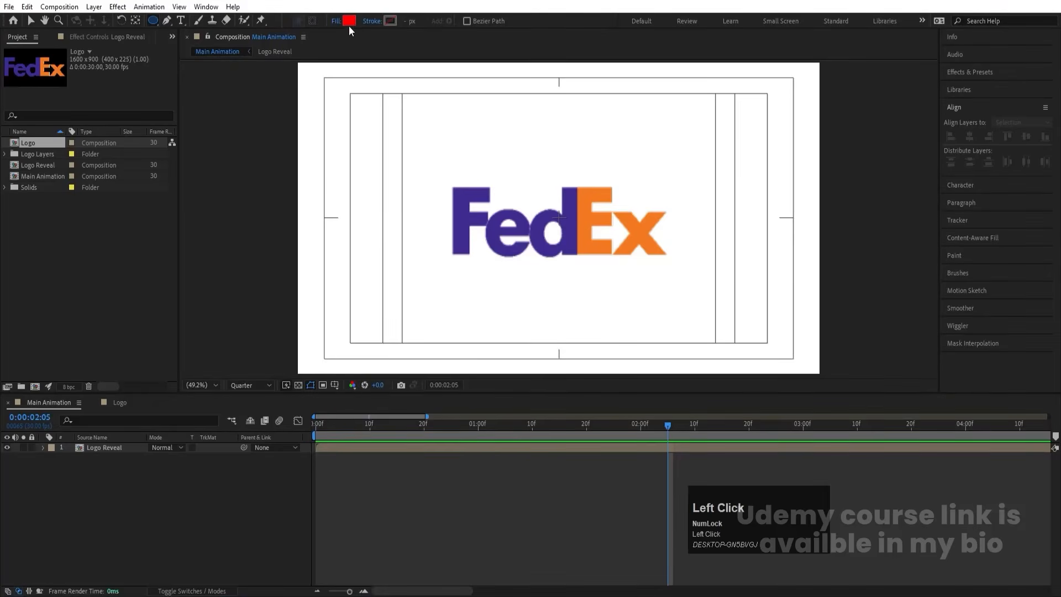
left_click_drag(416, 83, 706, 347)
left_click(125, 512)
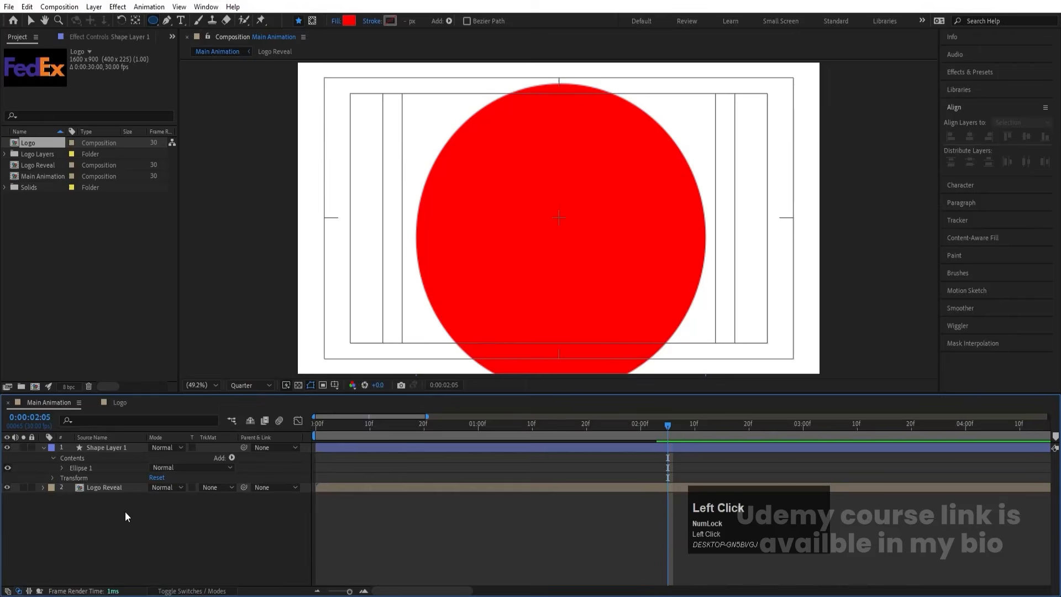
- Centre the ellipse layer's anchor point and align the layer horizontally and vertically to the middle of the composition
left_click(105, 447)
key("ctrl+alt+Home")
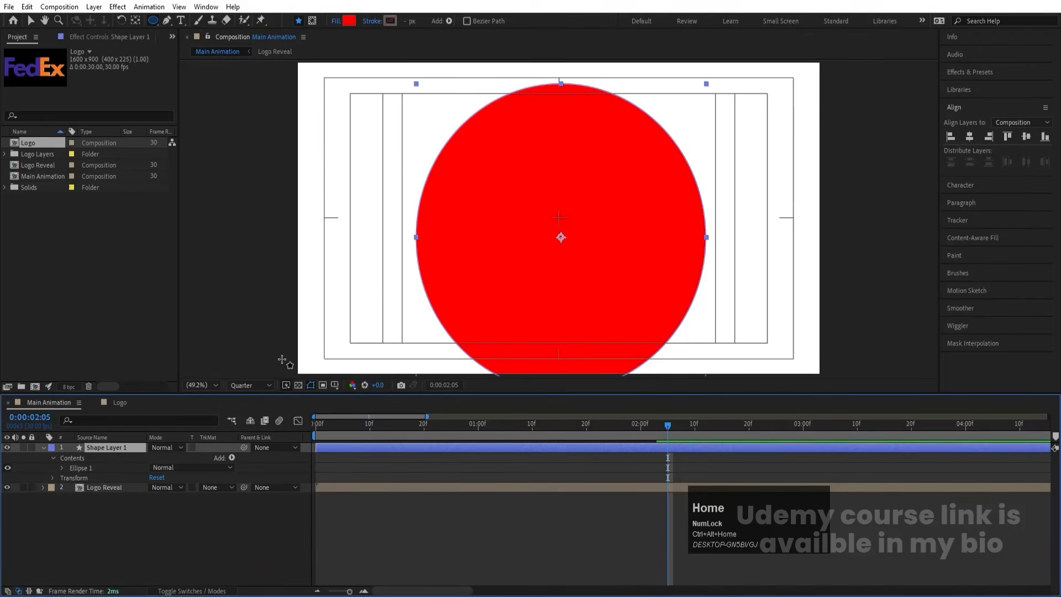
left_click(970, 137)
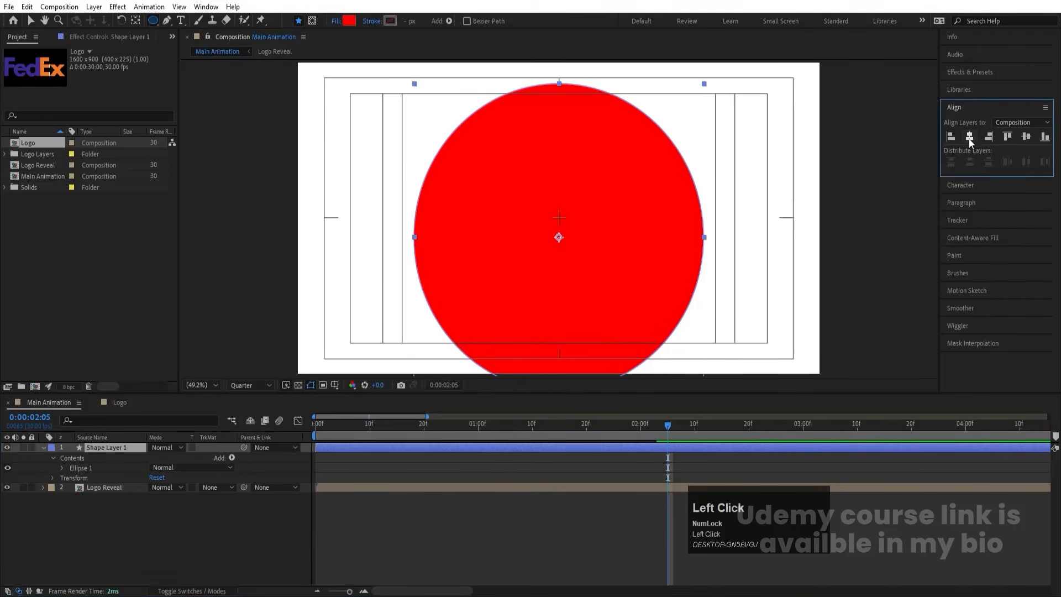
left_click(1026, 137)
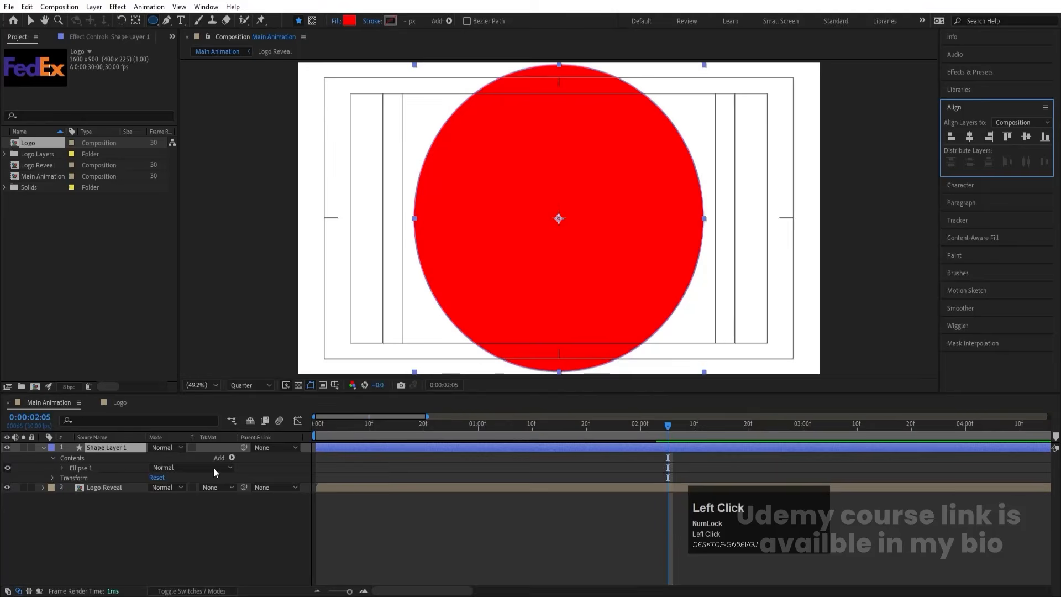
- Set the ellipse layer's Scale to 0% and keyframe it at 0:00:00:00
key("s")
left_click(167, 458)
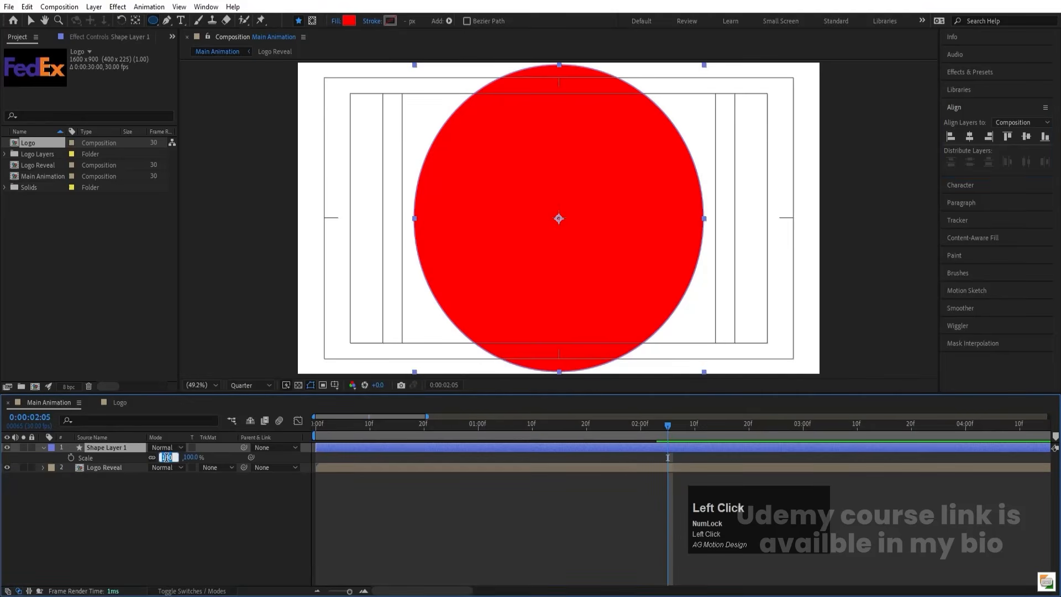
type("0")
key("Return")
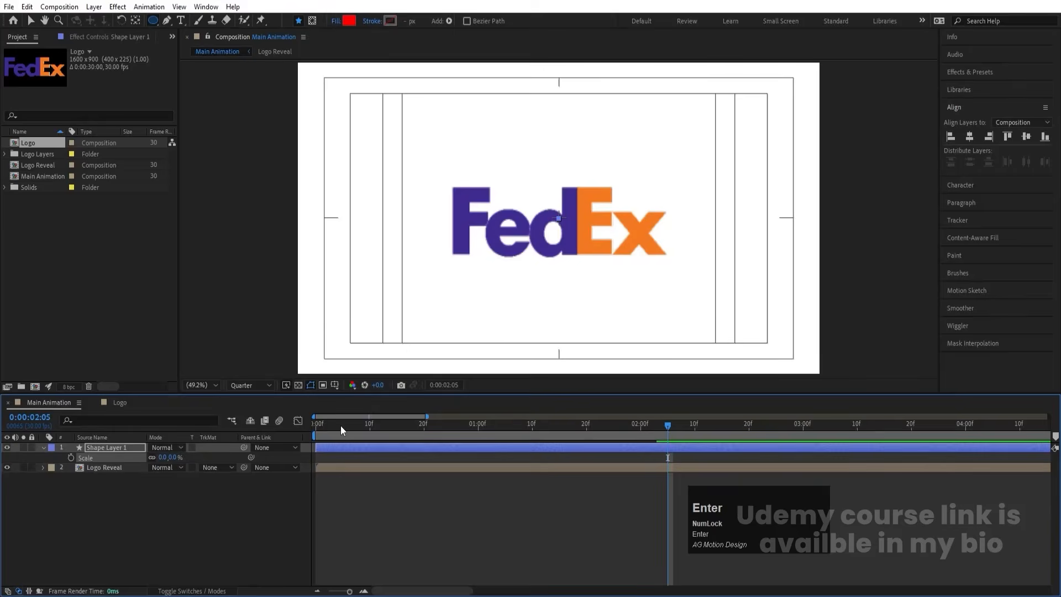
left_click_drag(340, 425, 317, 426)
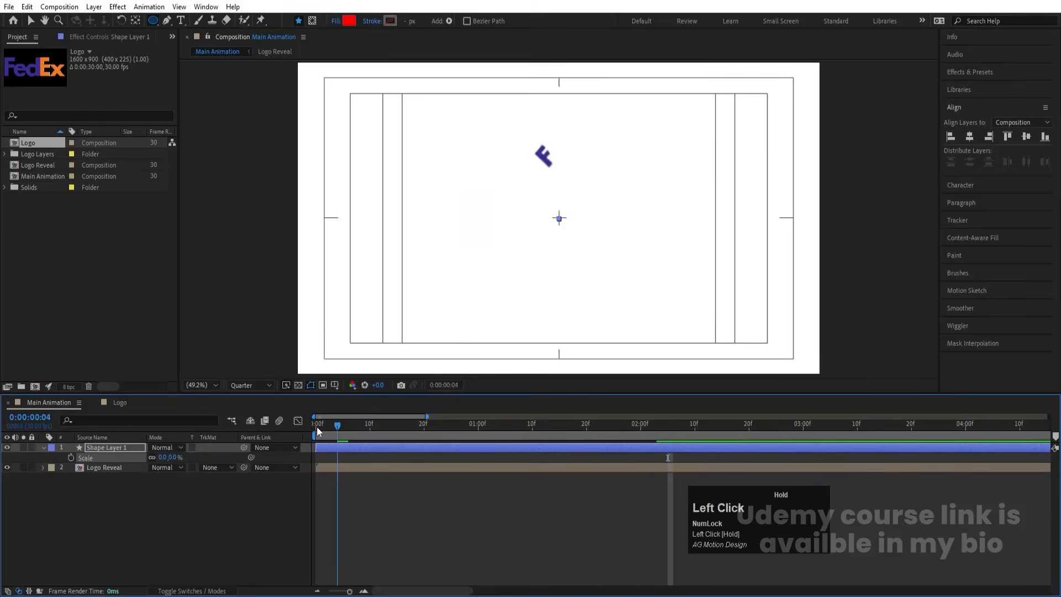
left_click(71, 457)
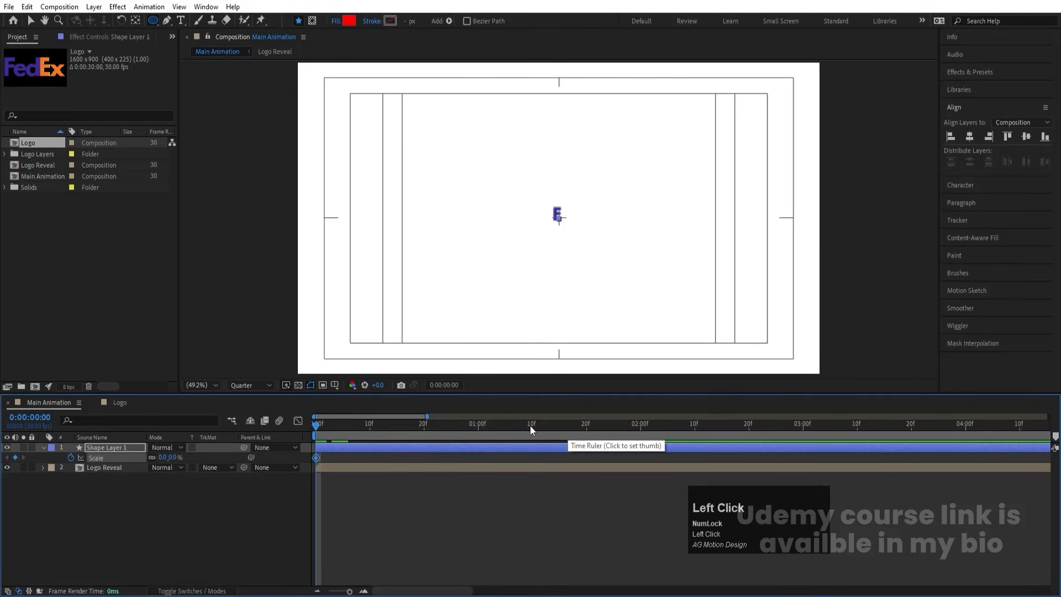
- Set the ellipse layer's Scale to 214% at 0:00:01:10 and preview the growing circle from the start
left_click(531, 429)
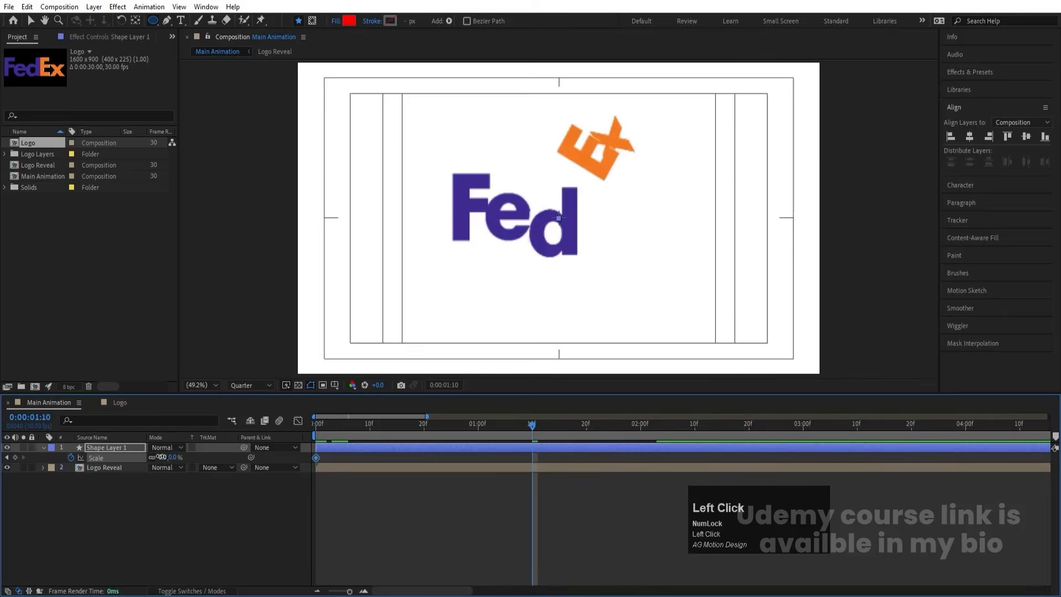
left_click_drag(162, 457, 408, 431)
left_click_drag(331, 430, 255, 431)
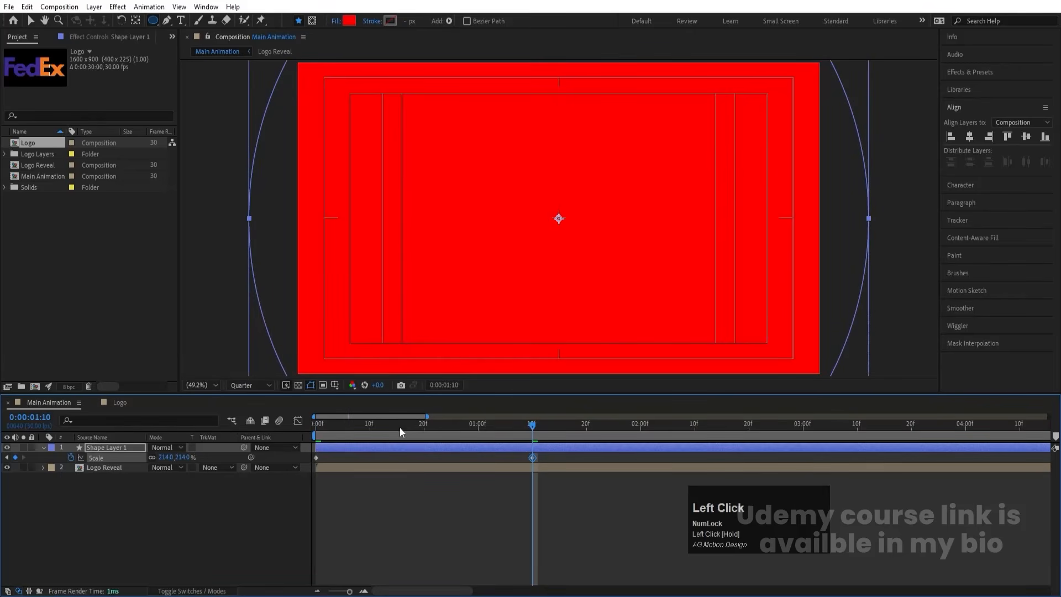
left_click_drag(399, 426, 274, 431)
key("space")
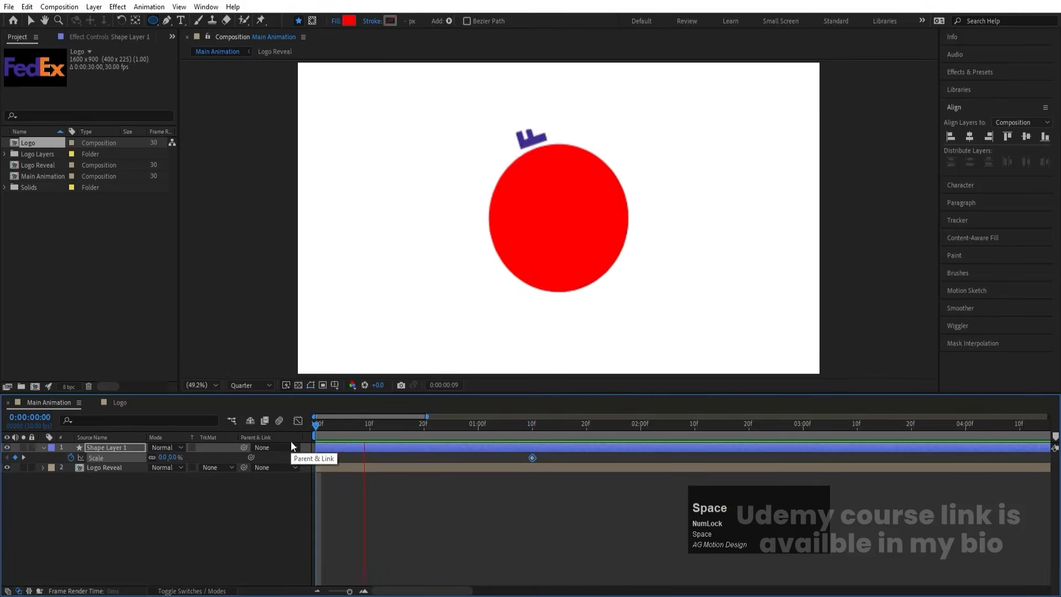
- Move the circle layer beneath Logo Reveal, set its fill to the logo's purple (402B90), and preview from the start
key("space")
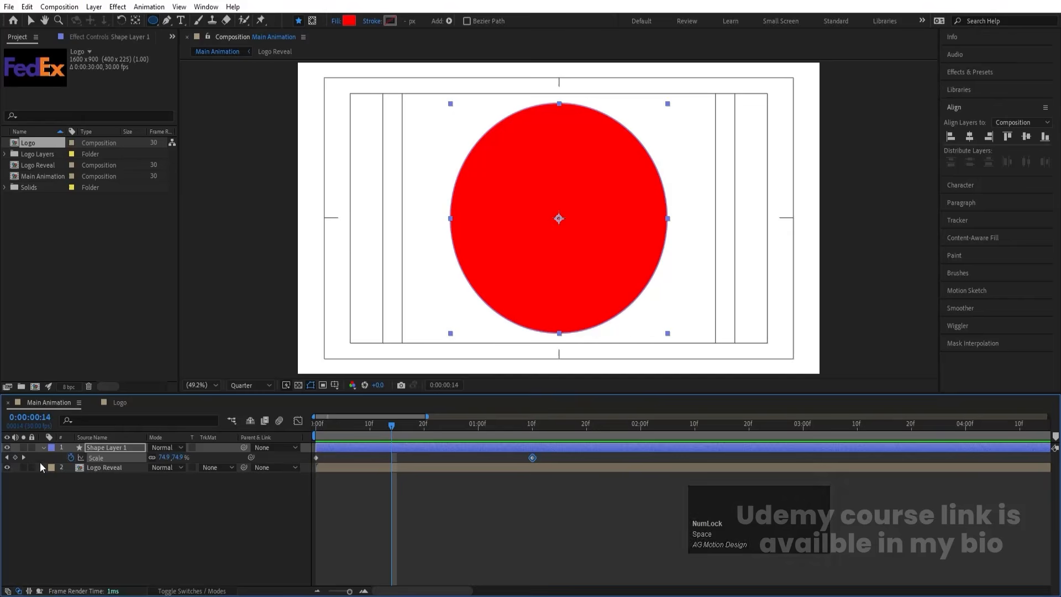
left_click_drag(121, 447, 121, 470)
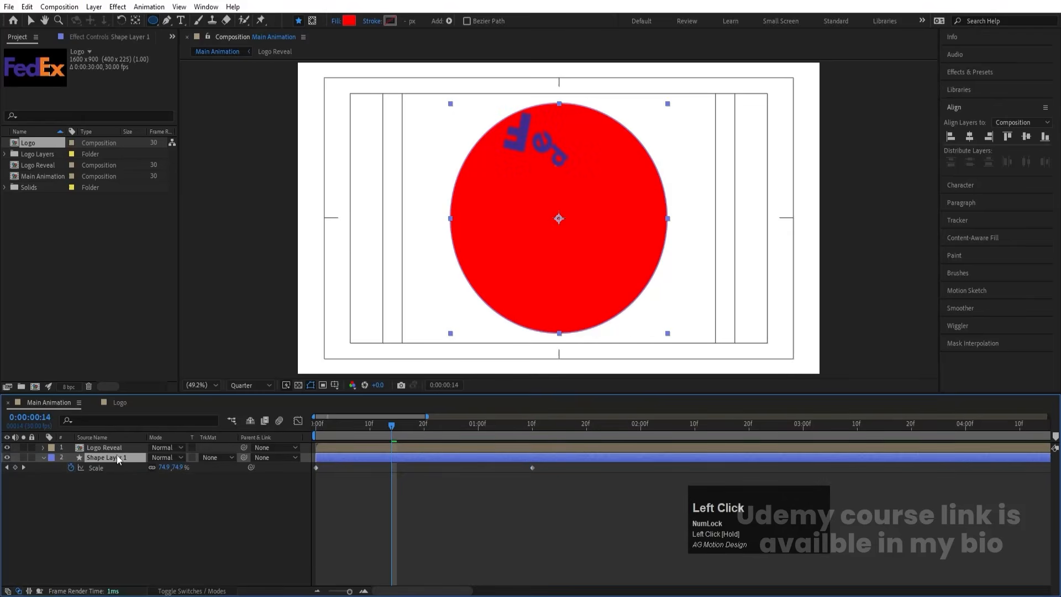
left_click(348, 21)
left_click(404, 267)
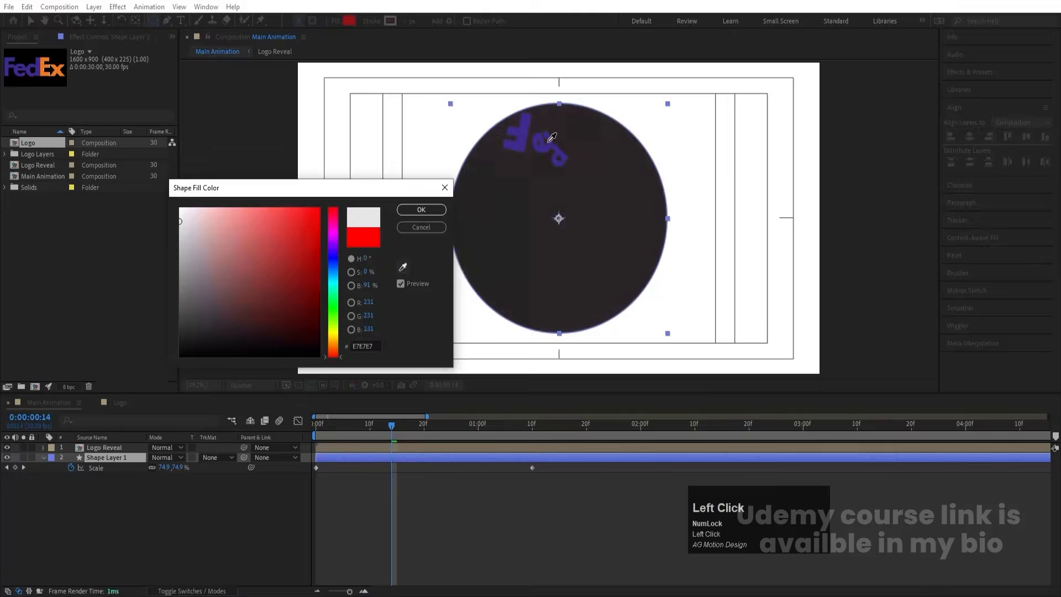
left_click(528, 121)
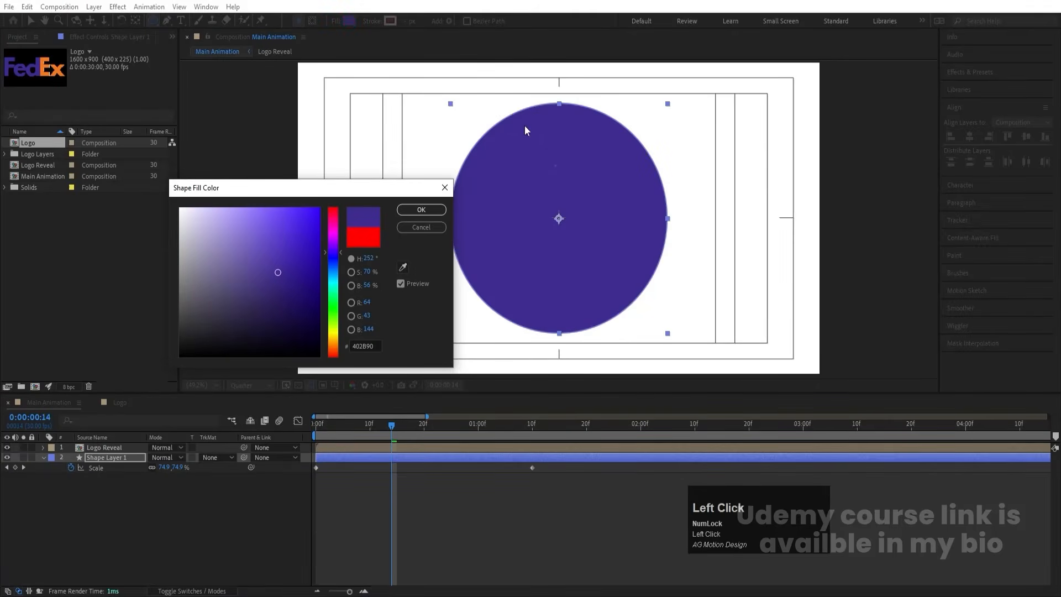
left_click(421, 209)
left_click(363, 516)
left_click_drag(351, 427, 292, 427)
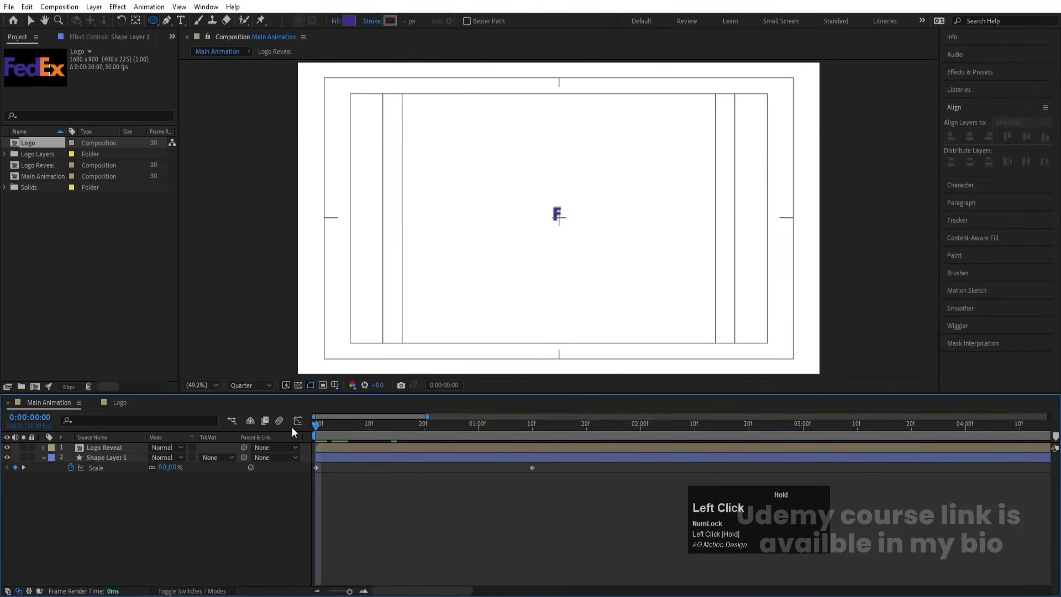
key("space")
key("space")
- Apply Easy Ease to both Scale keyframes of the purple circle layer
key("minus")
key("Num_Lock")
left_click(338, 457)
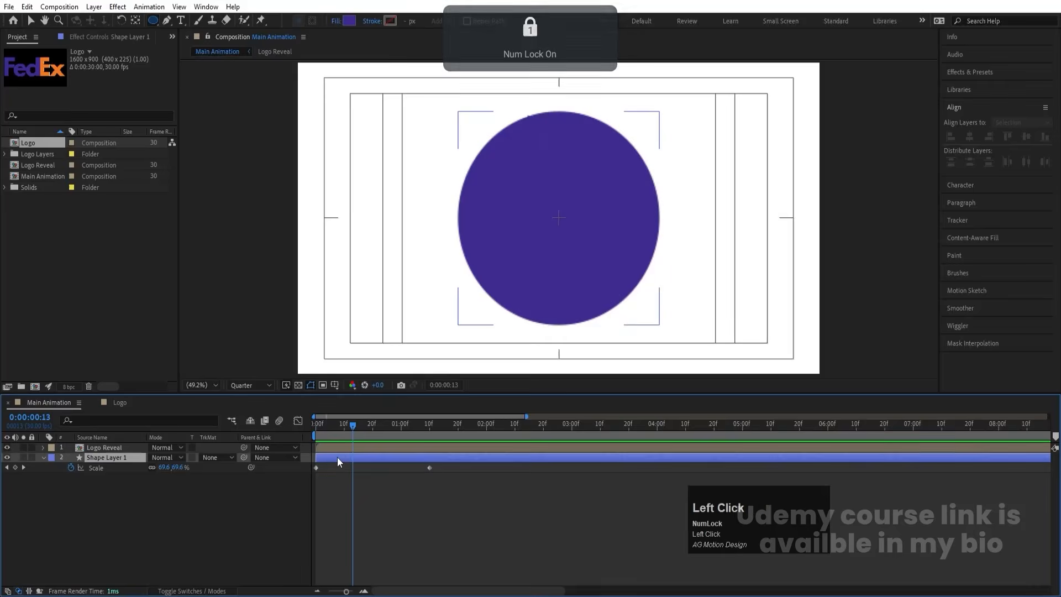
left_click_drag(473, 490, 254, 440)
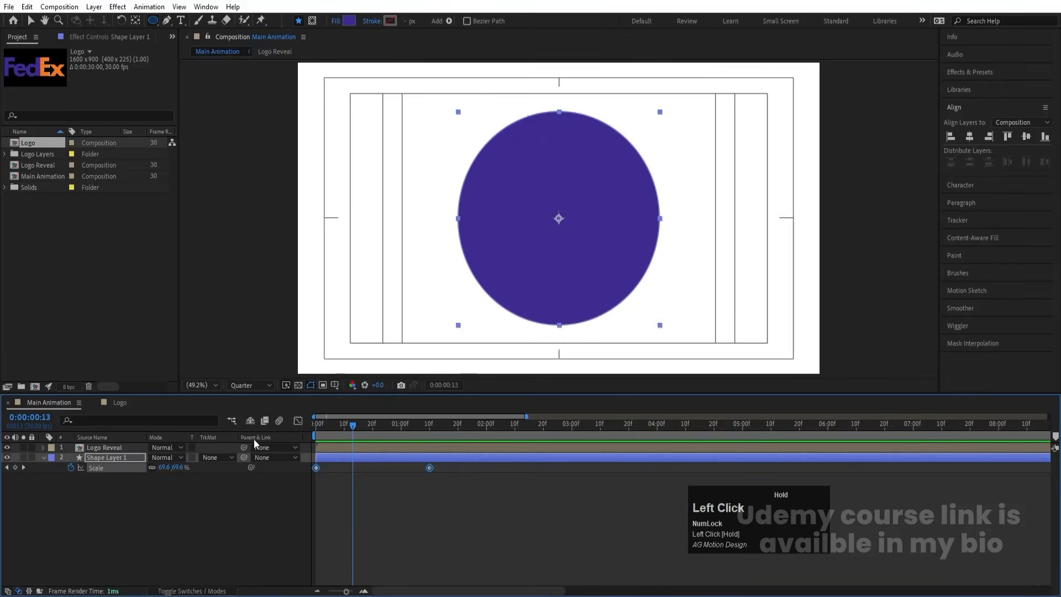
key("F9")
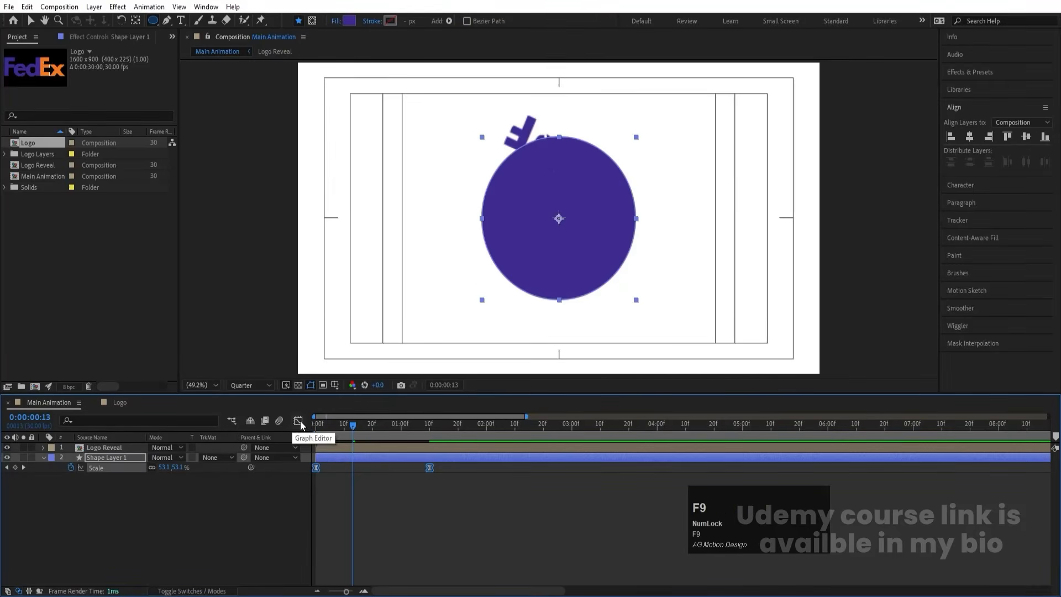
- Reshape the circle's Scale speed graph so growth peaks just after the start and eases out slowly, and preview it
left_click(301, 423)
left_click_drag(502, 565, 399, 442)
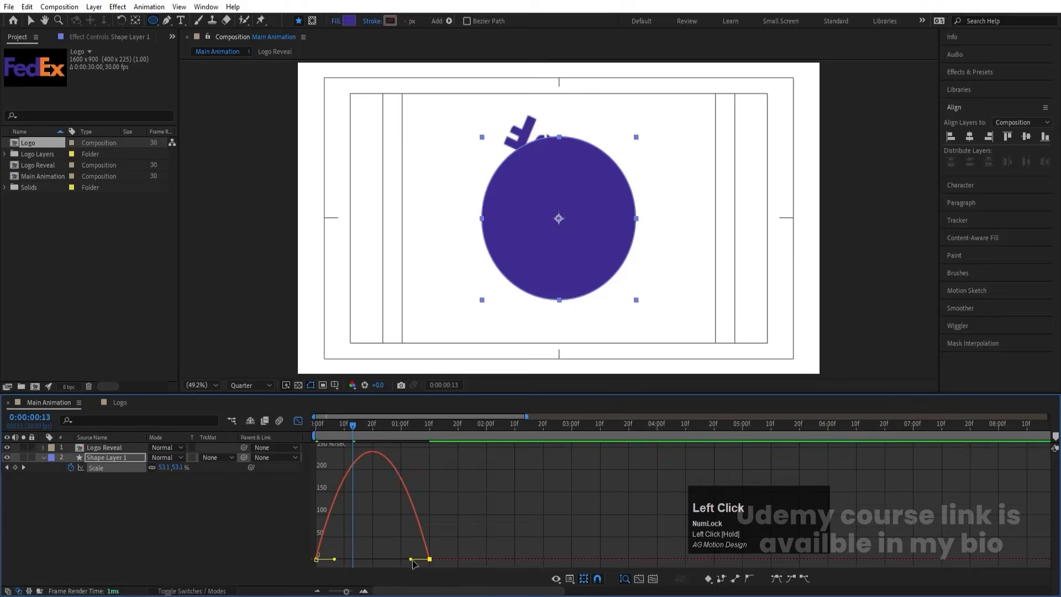
left_click_drag(411, 559, 336, 560)
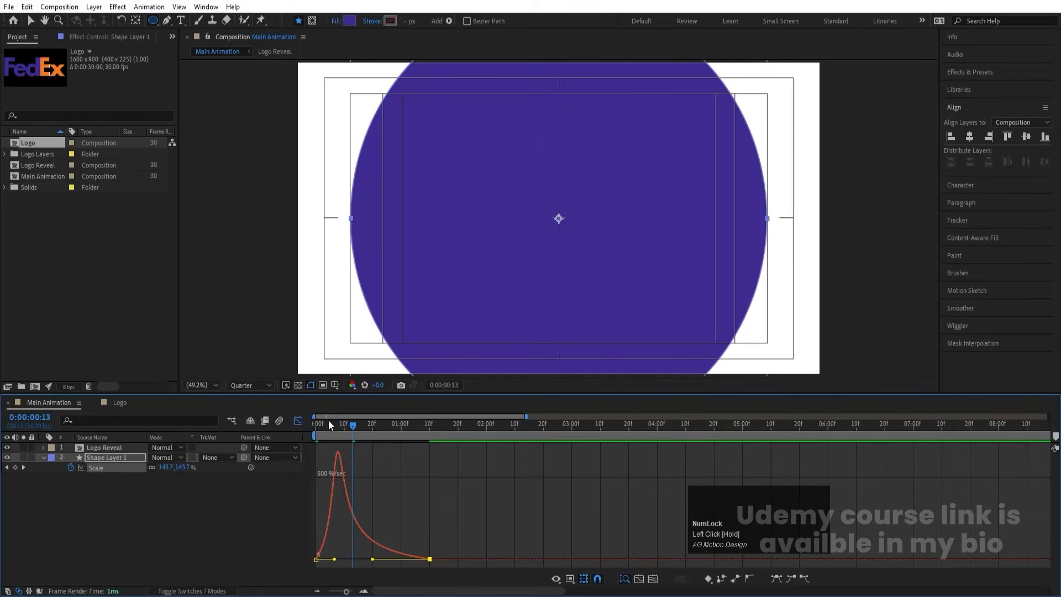
left_click_drag(335, 415, 262, 424)
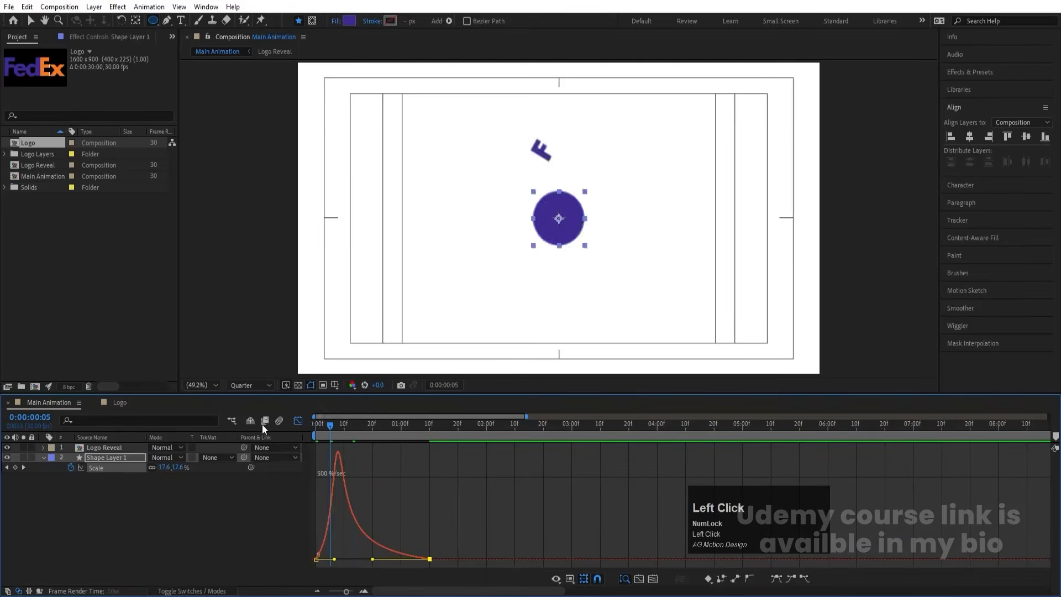
key("=")
key("=")
left_click_drag(410, 458, 294, 593)
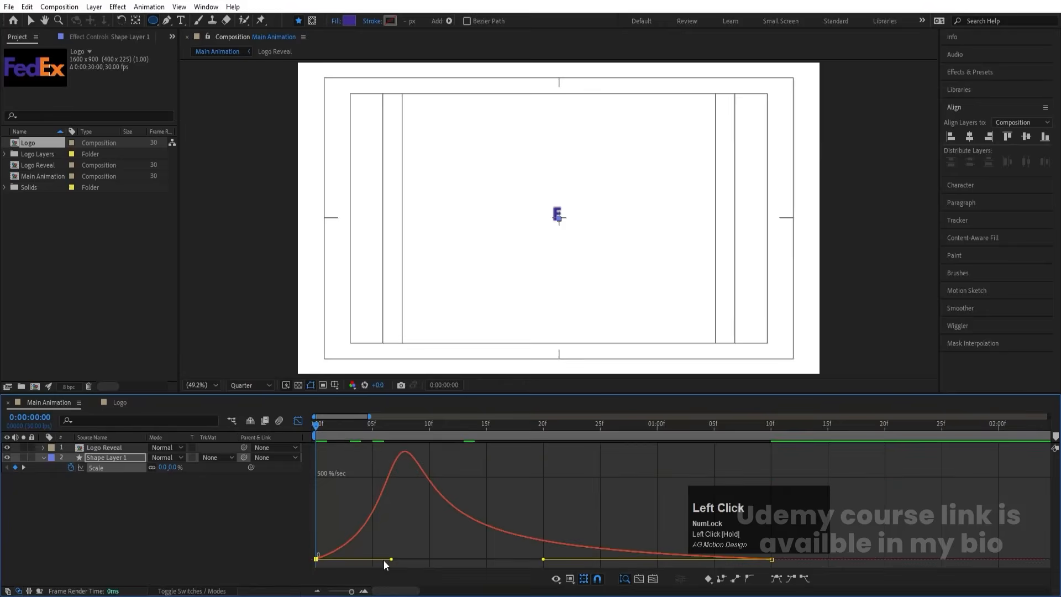
left_click_drag(391, 560, 338, 559)
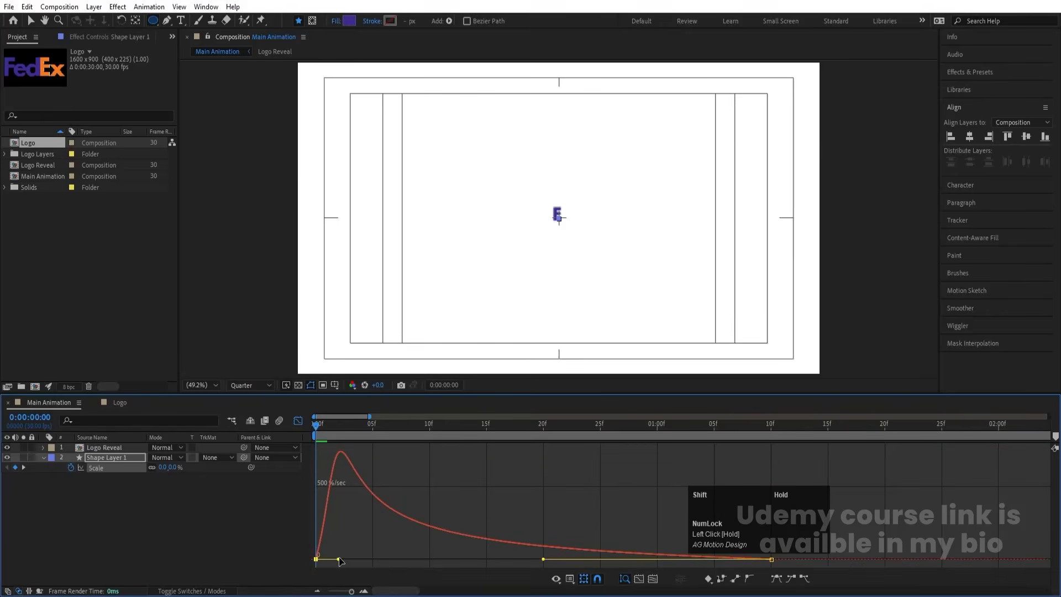
key("space")
key("space")
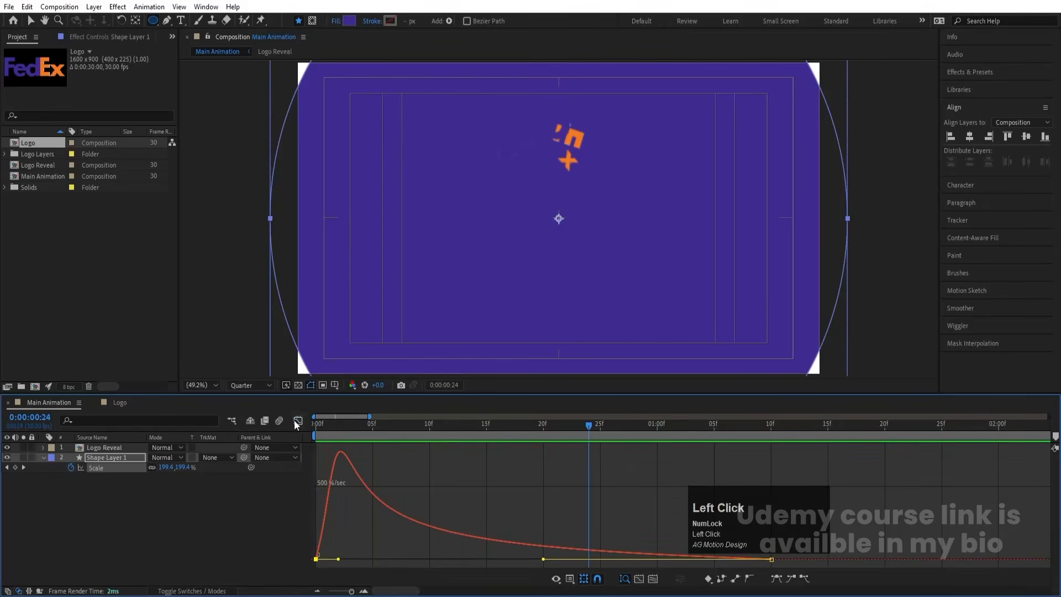
left_click(295, 420)
- Duplicate the purple circle layer and start the copy at 0:00:00:05
key("minus")
left_click(337, 460)
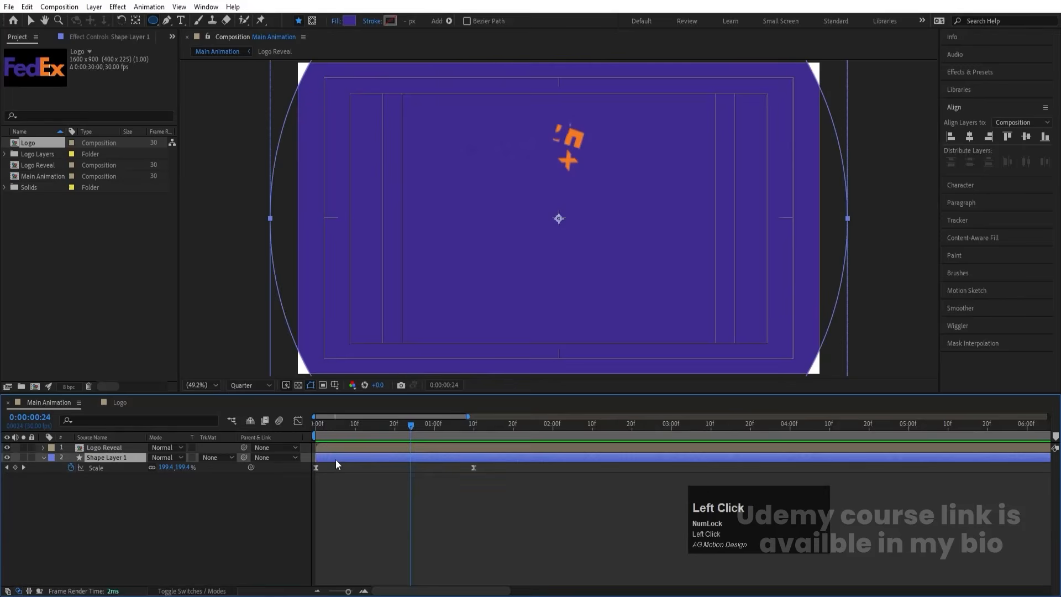
key("ctrl+d")
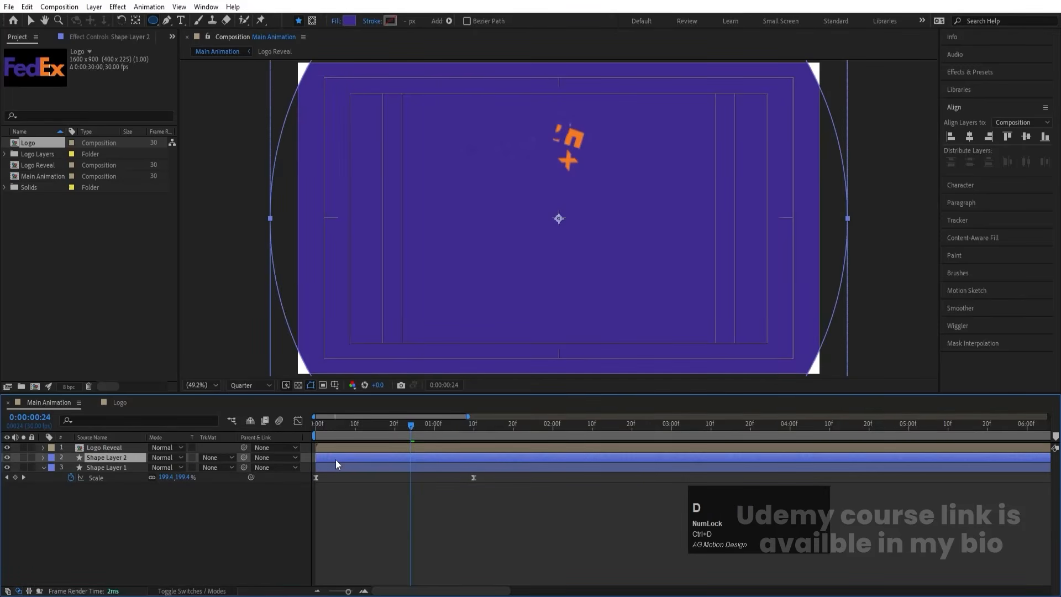
key("equal")
left_click_drag(336, 459, 340, 459)
left_click_drag(329, 422, 291, 426)
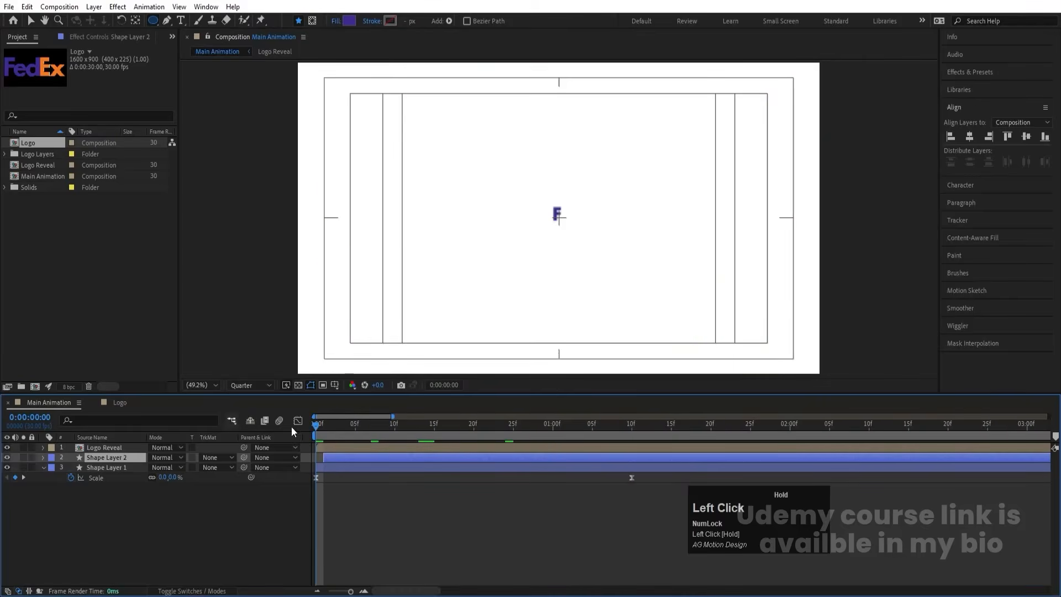
left_click(356, 426)
key("bracketleft")
key("space")
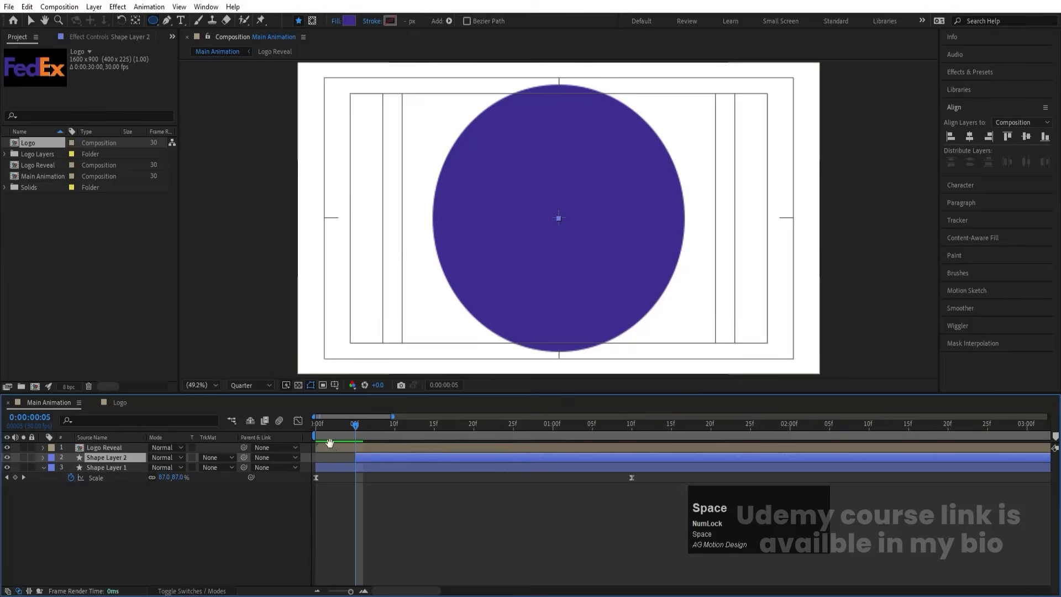
- Set the duplicated circle's fill to the orange sampled from the logo's letters (F37A21)
left_click(350, 21)
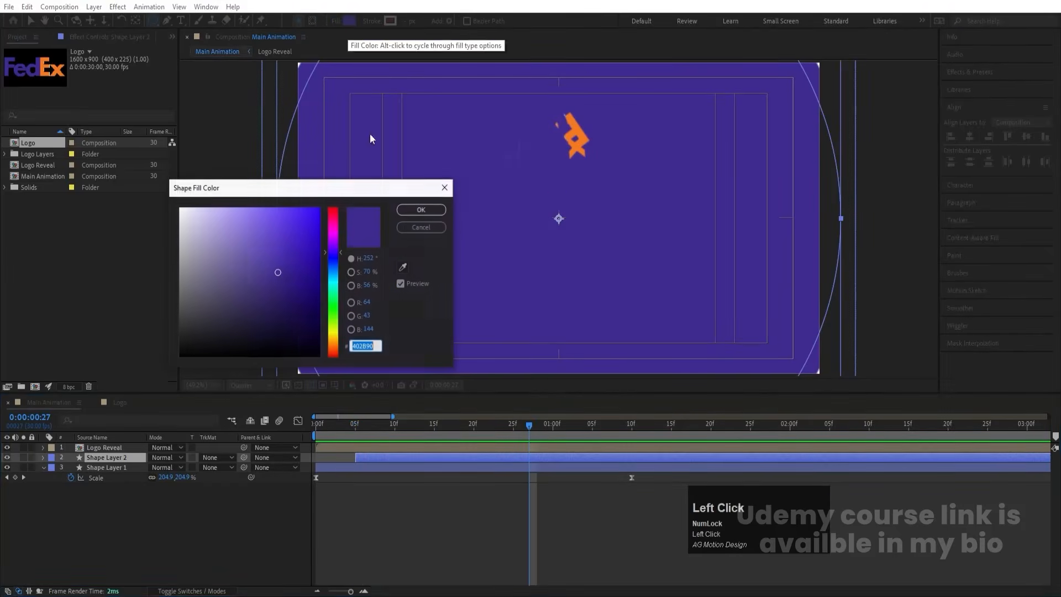
left_click(402, 268)
left_click(584, 134)
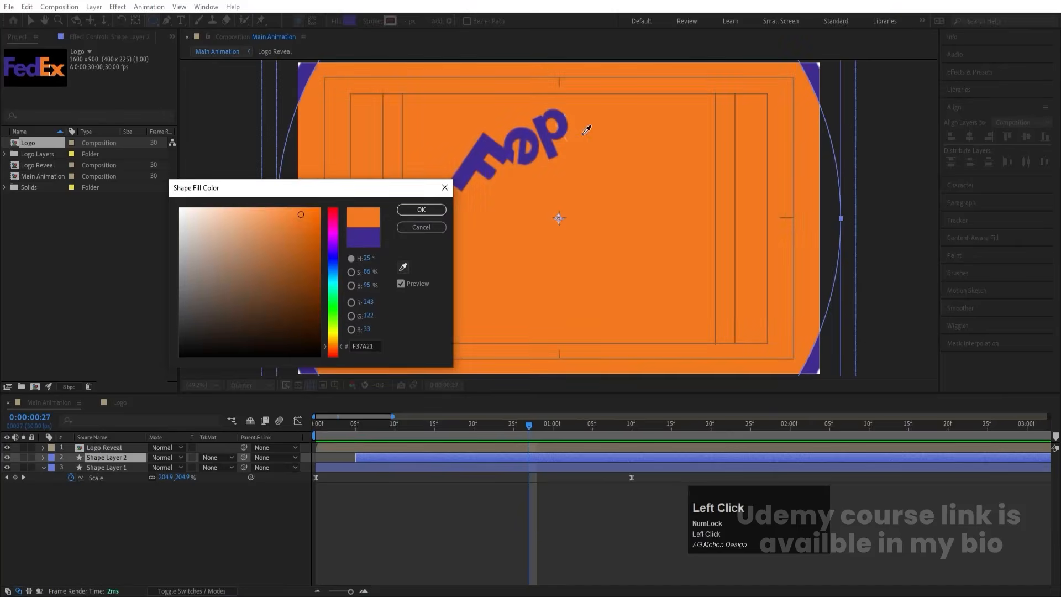
key("Return")
left_click(406, 505)
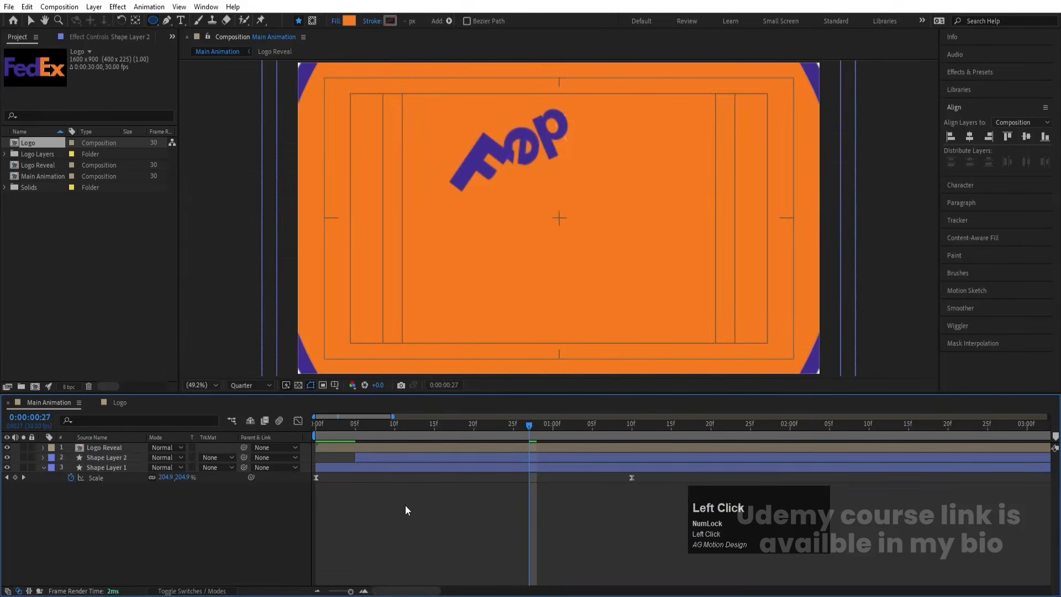
- Duplicate the orange circle layer and start the copy at 0:00:00:10
left_click(371, 458)
key("ctrl+d")
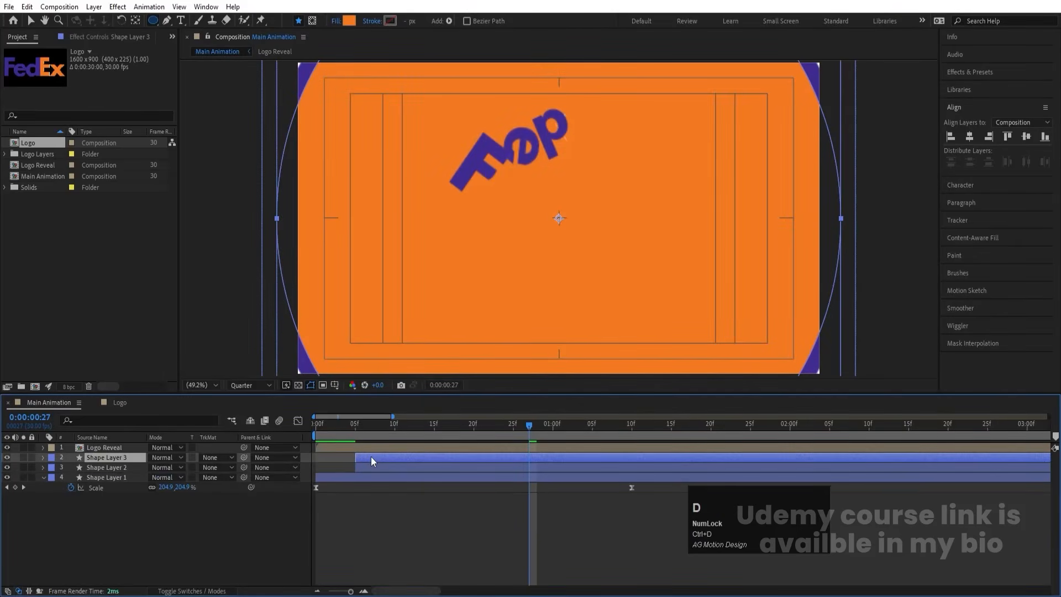
left_click_drag(370, 457, 409, 457)
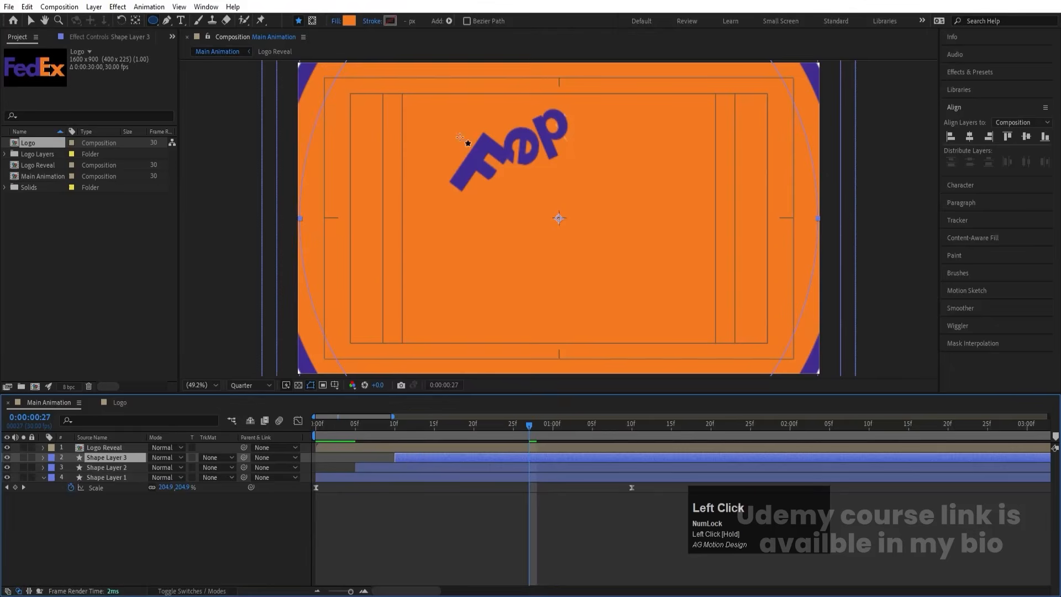
- Set the third circle's fill to white (FFFFFF) and preview the staggered circles from the start
left_click(350, 22)
left_click(183, 210)
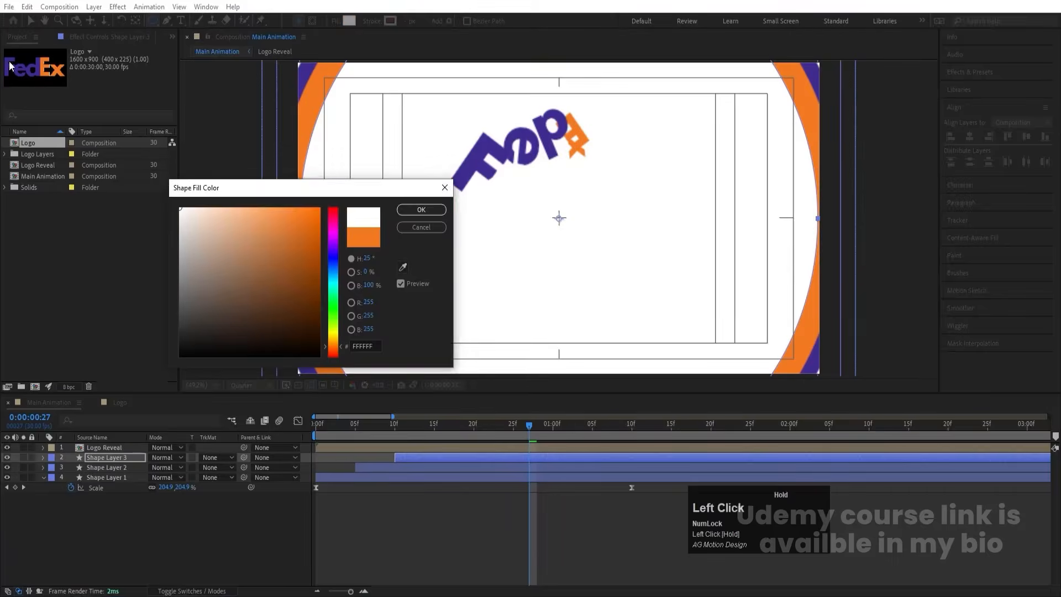
key("Return")
left_click(327, 420)
key("space")
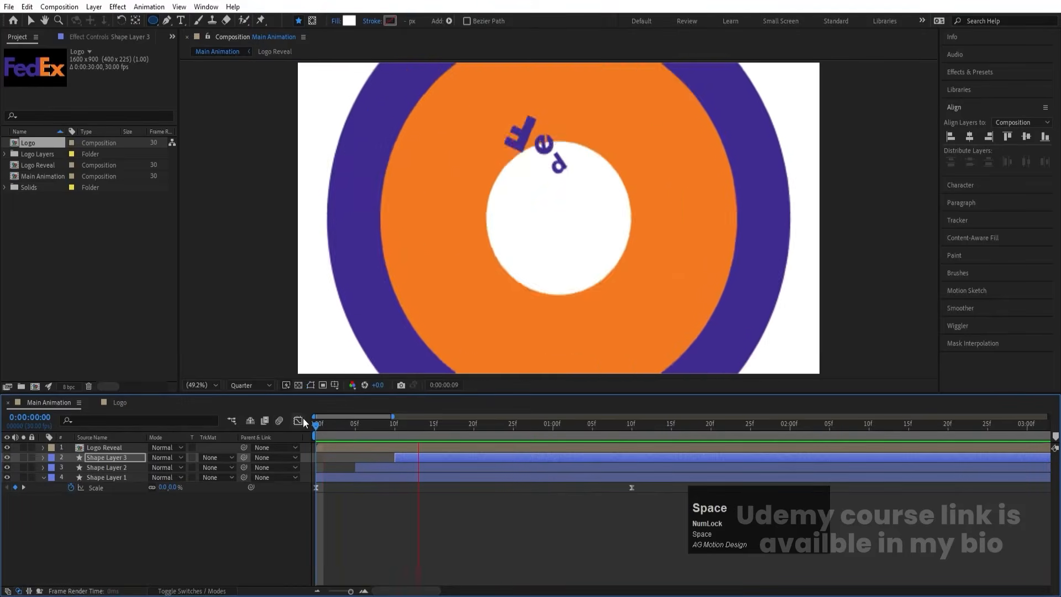
key("space")
key("apostrophe")
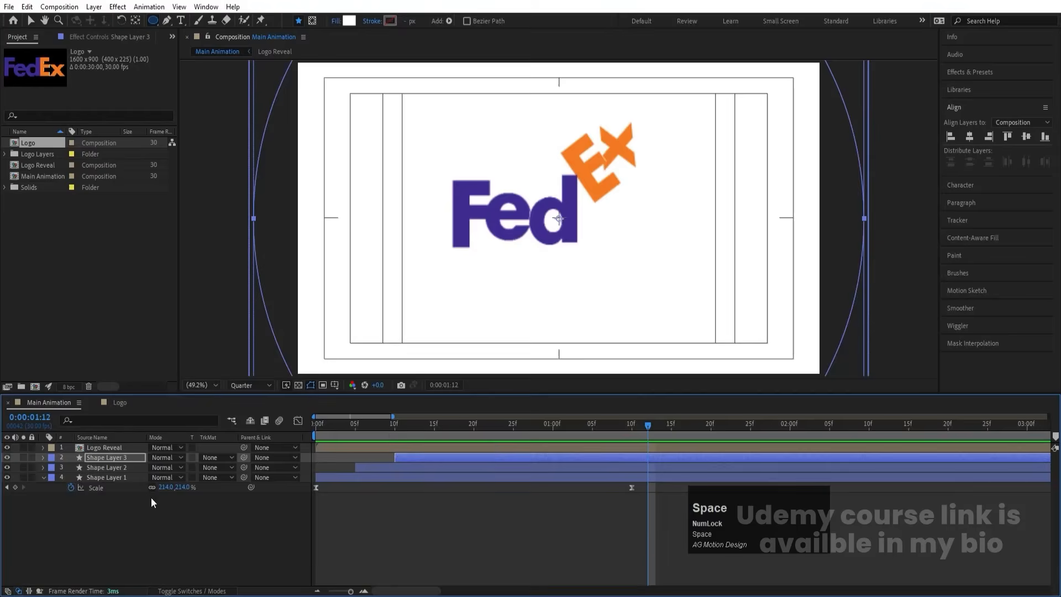
- Pre-compose the three circle shape layers into a new composition named Blow
left_click(316, 424)
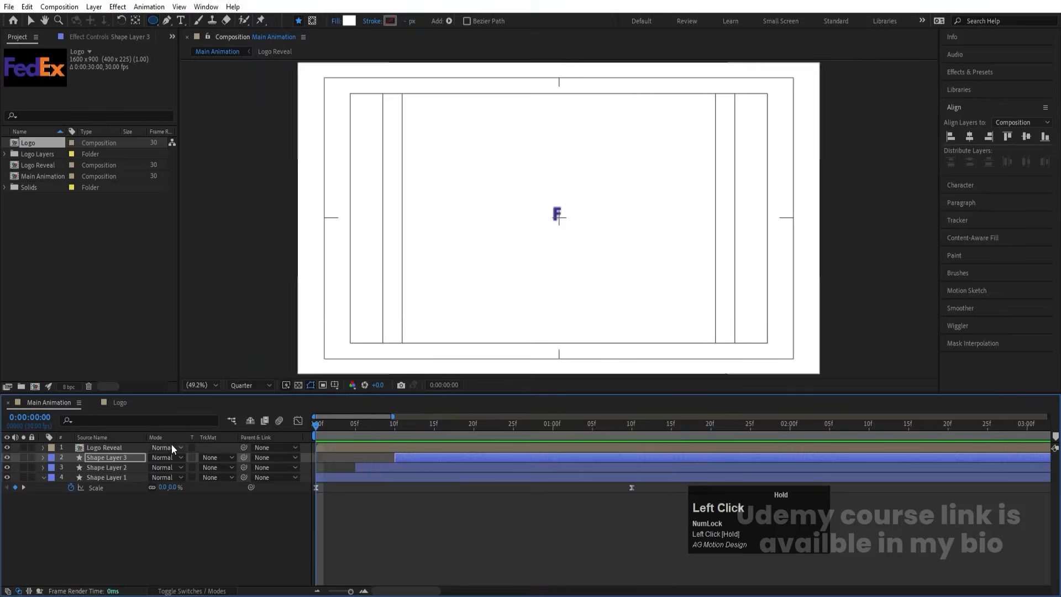
left_click(104, 478)
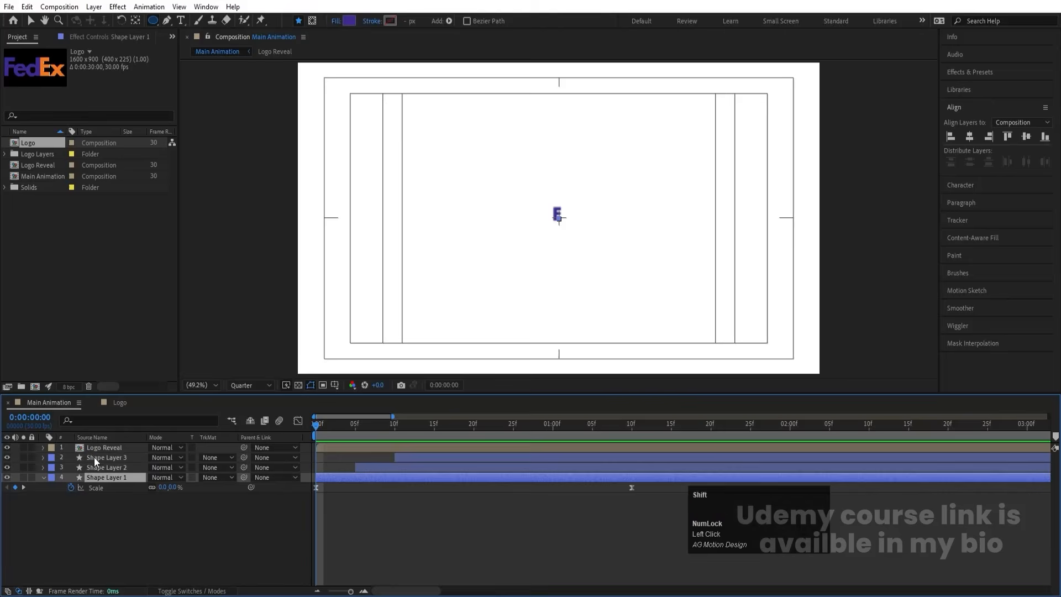
left_click(94, 458, "shift")
key("ctrl+shift+c")
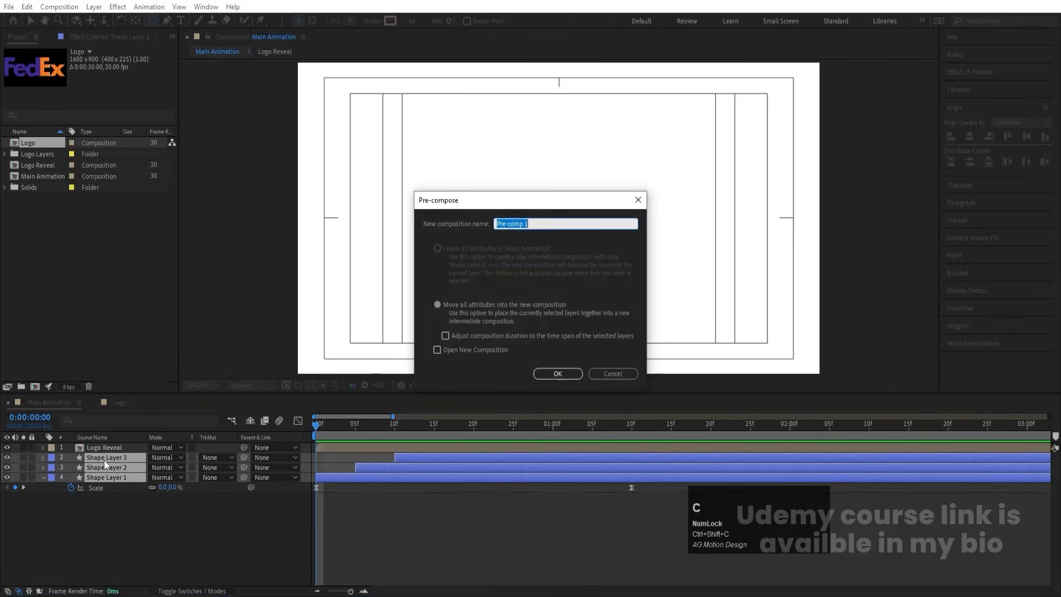
type("Blow")
key("Return")
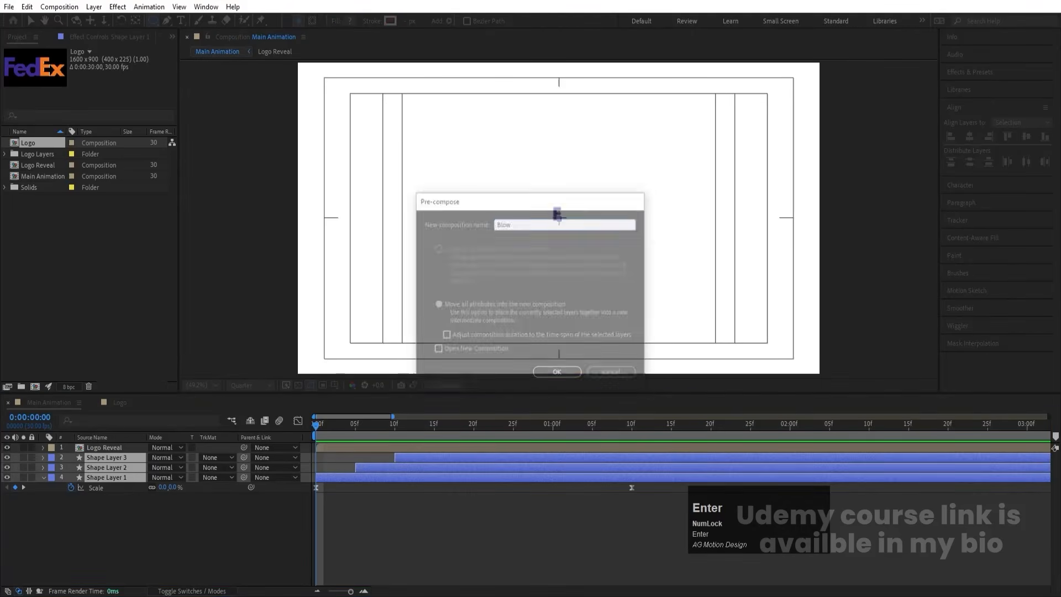
- Hide both the Logo Reveal and Blow layers in the Main Animation composition
left_click_drag(6, 457, 7, 447)
left_click(48, 478)
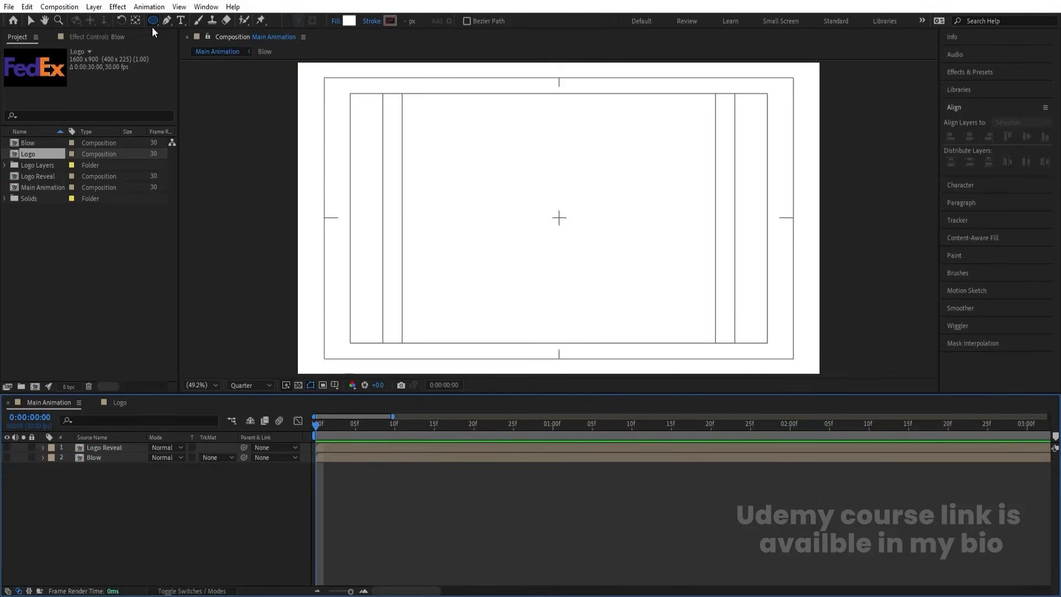
left_click_drag(153, 23, 195, 45)
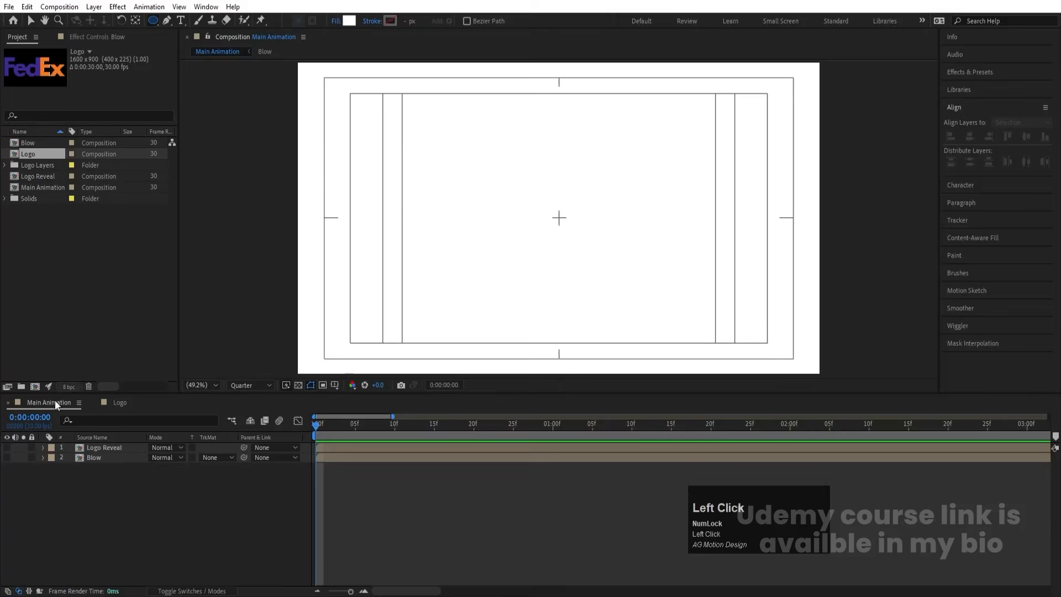
- Show the Logo Reveal layer again, preview the letters, and move the current time to 0:00:01:19
left_click(7, 447)
key("space")
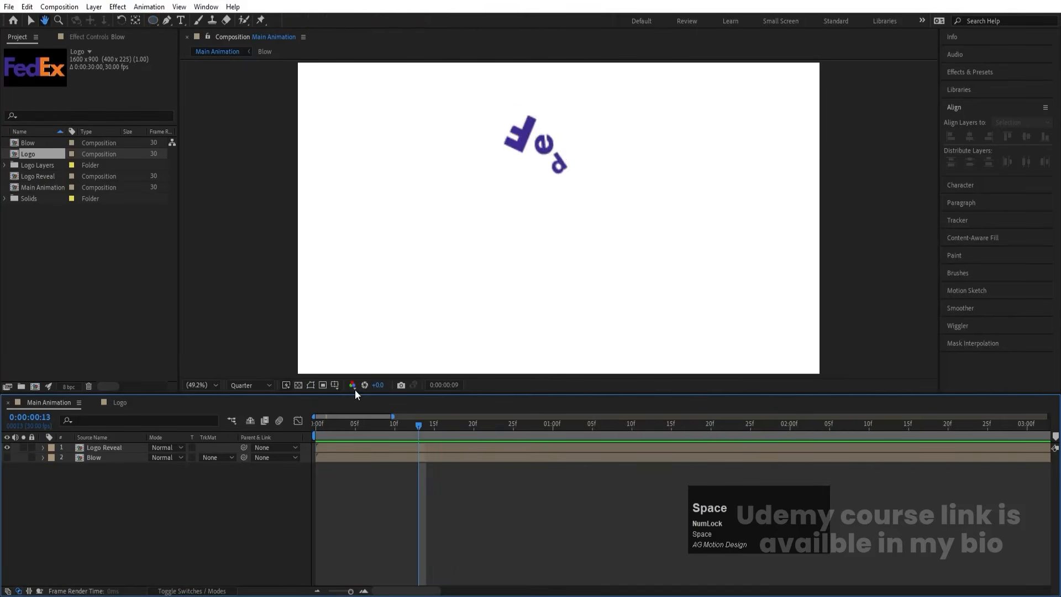
key("space")
key("space")
key("minus")
key("minus")
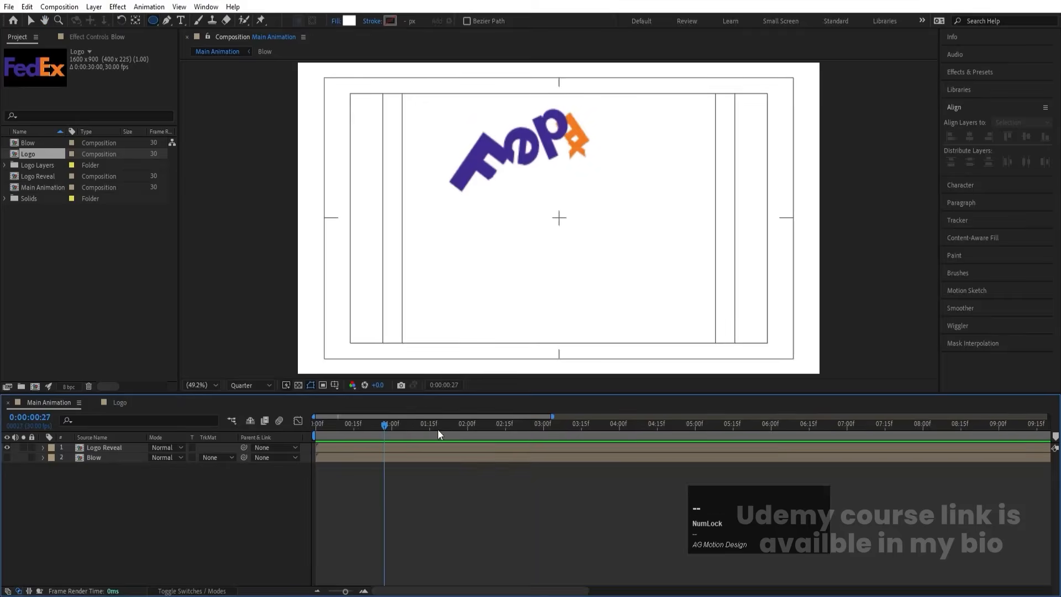
left_click_drag(438, 430, 441, 432)
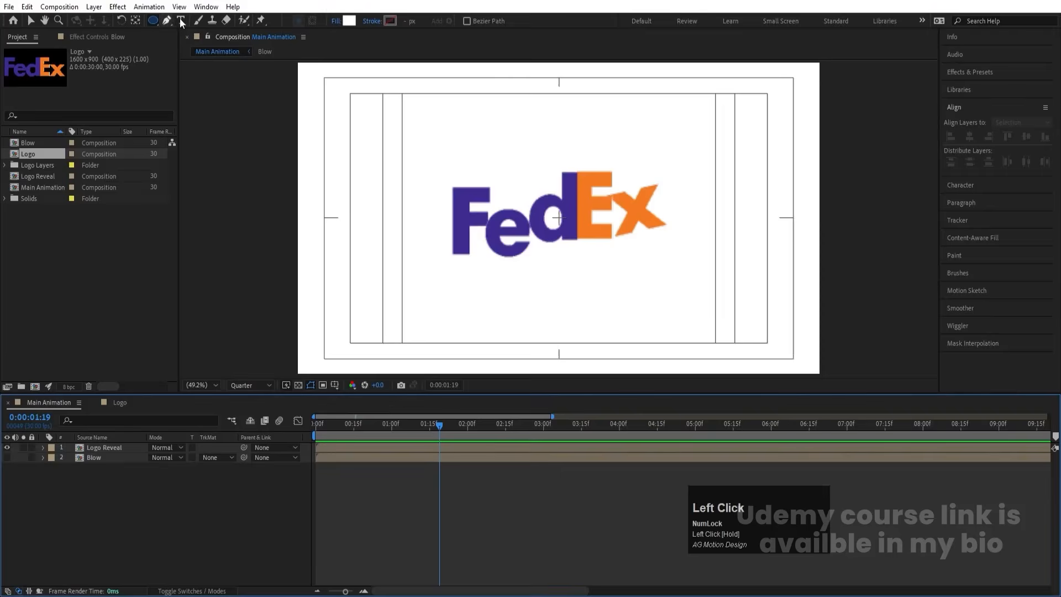
- Set the shape fill to the logo's sampled orange, then draw a small circle near the centre with the Logo Reveal layer hidden
left_click(348, 21)
left_click(402, 267)
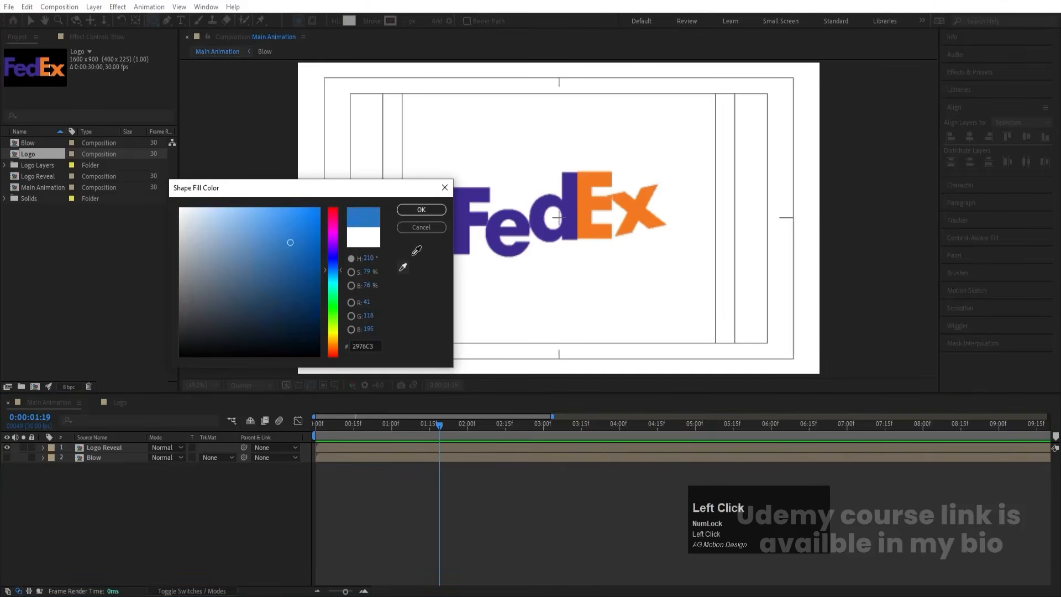
left_click(431, 214)
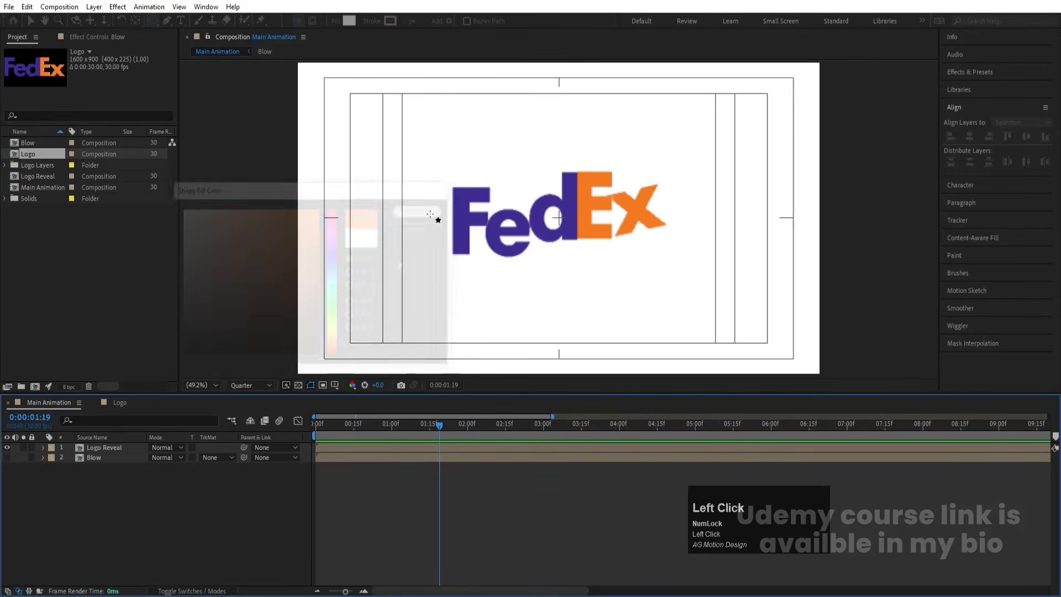
left_click(8, 448)
left_click_drag(553, 206, 572, 224)
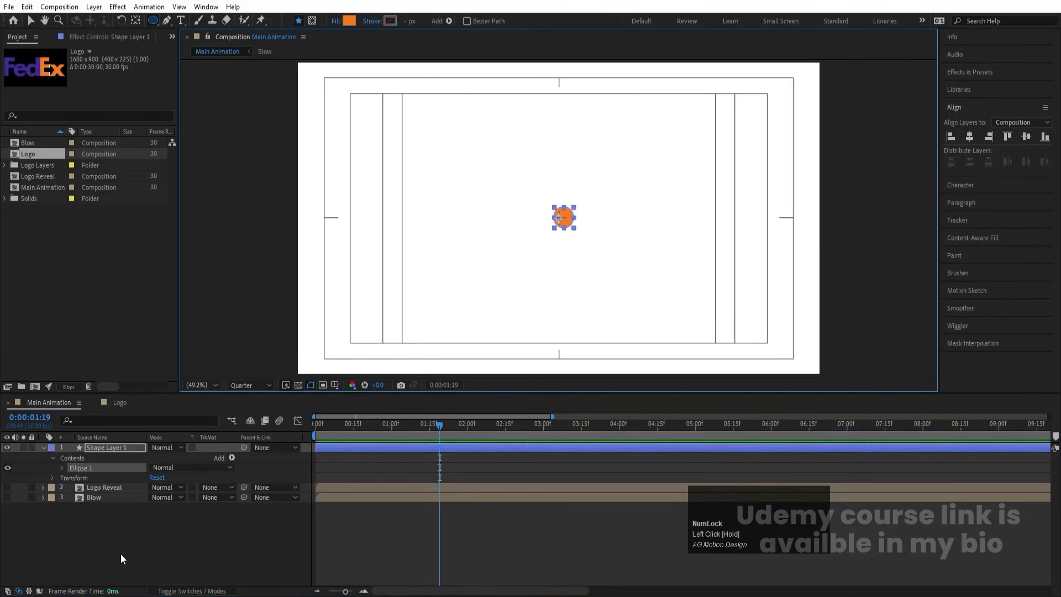
- Centre the orange circle's anchor point within the shape and align the circle to the composition's centre, with the current time at 0:00:00:00
left_click(119, 556)
left_click(125, 449)
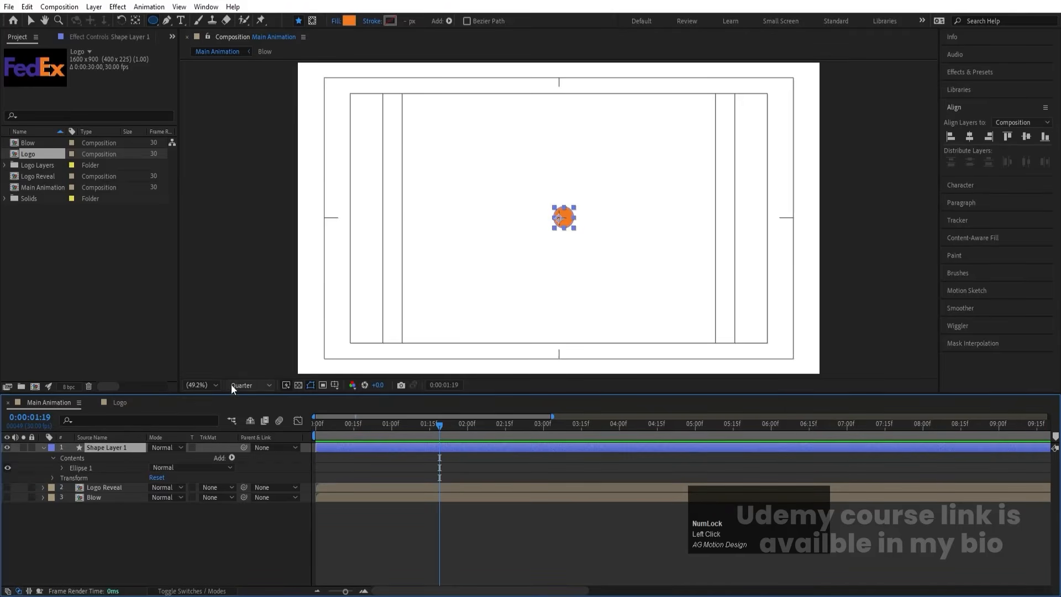
key("ctrl+alt+Home")
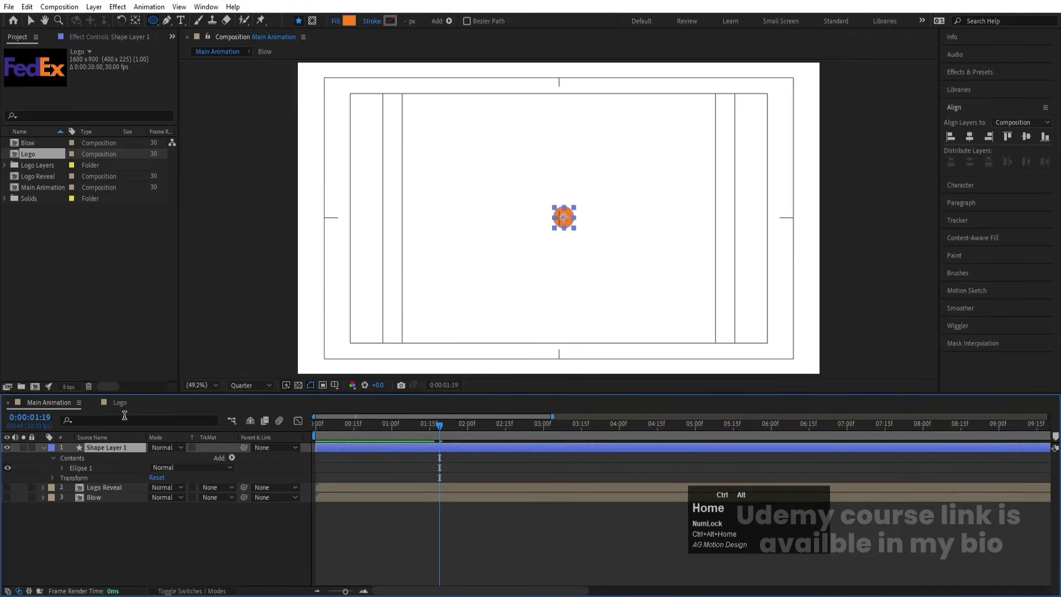
left_click_drag(357, 426, 70, 434)
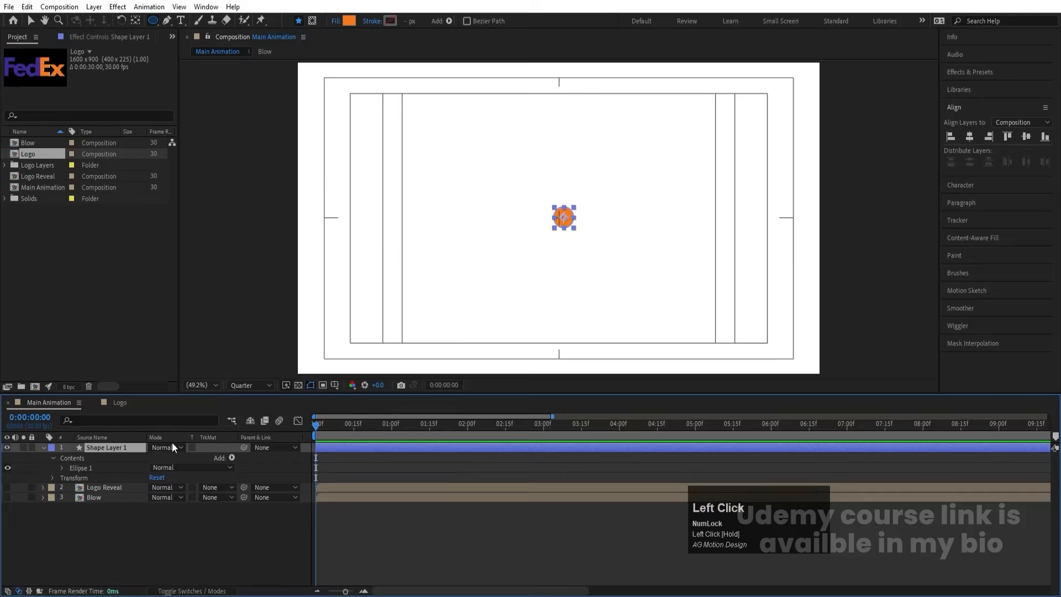
left_click(971, 134)
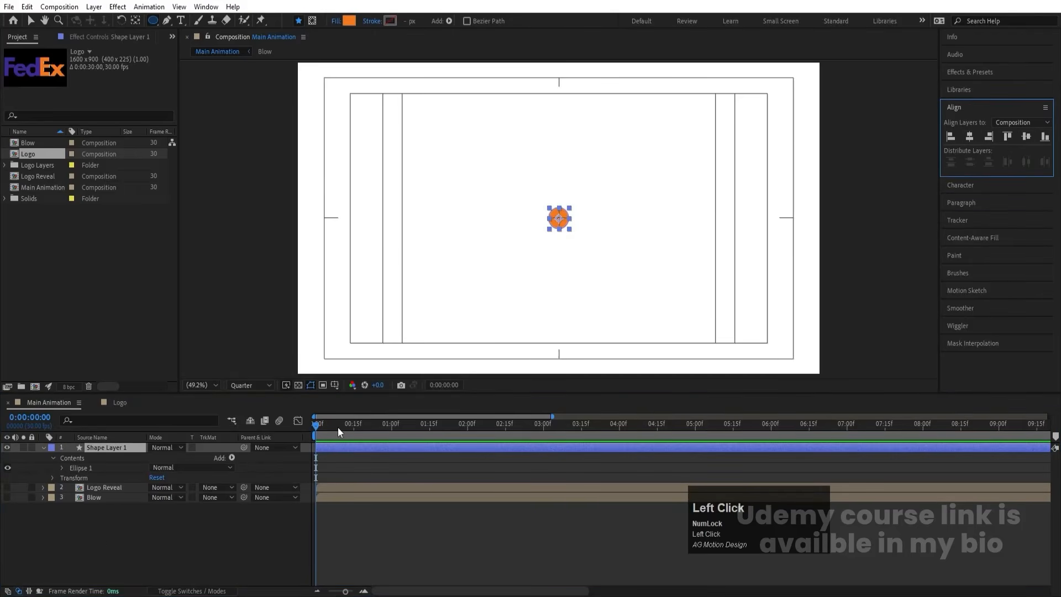
- Keyframe the circle's Position from 1992, 540 at 0:00:00:00 to 960, 540 at 0:00:02:00
key("p")
left_click(85, 493)
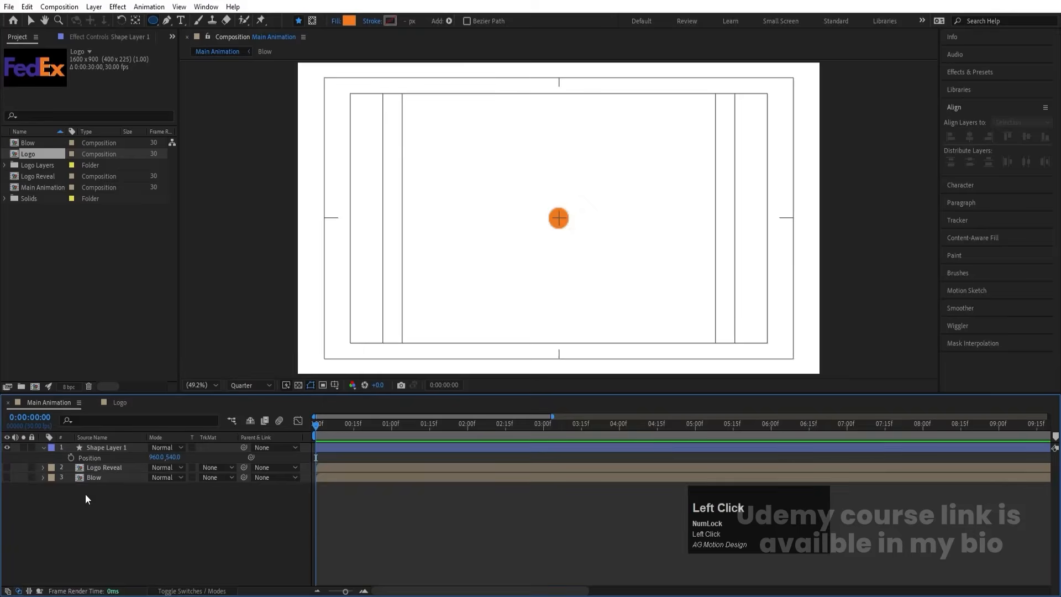
left_click(72, 454)
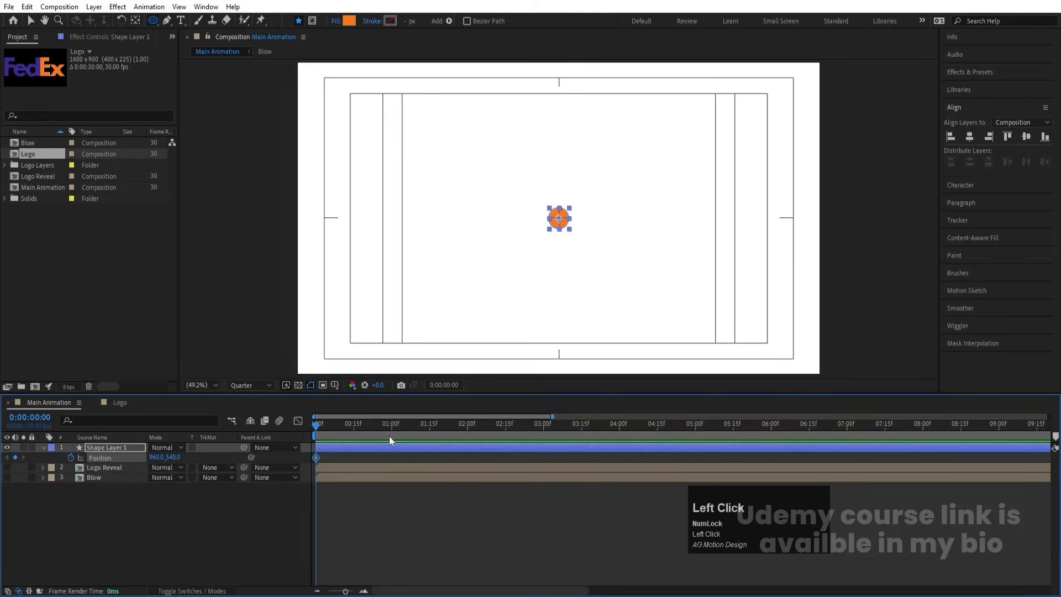
left_click(468, 425)
left_click(15, 455)
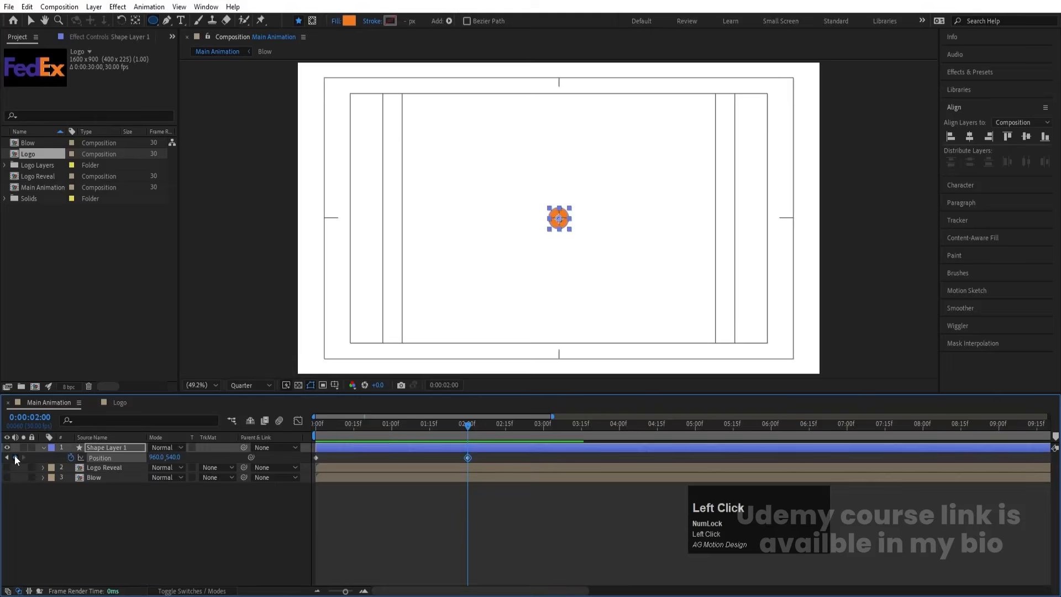
key("j")
left_click_drag(159, 458, 658, 384)
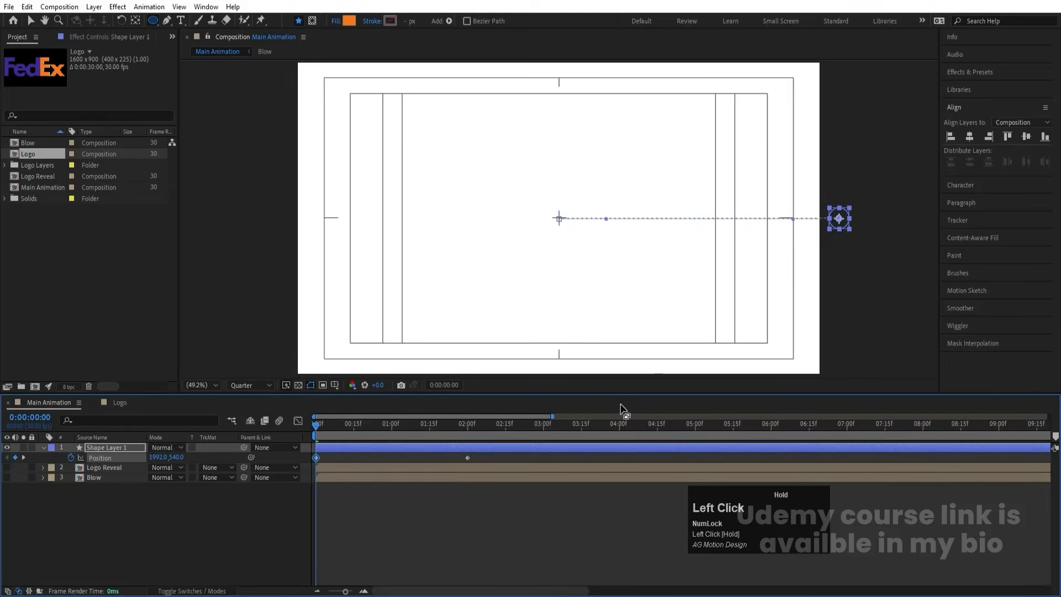
- Add a null object to the Main Animation composition and parent the orange circle's shape layer to it
left_click(105, 570)
right_click(107, 522)
left_click(169, 382)
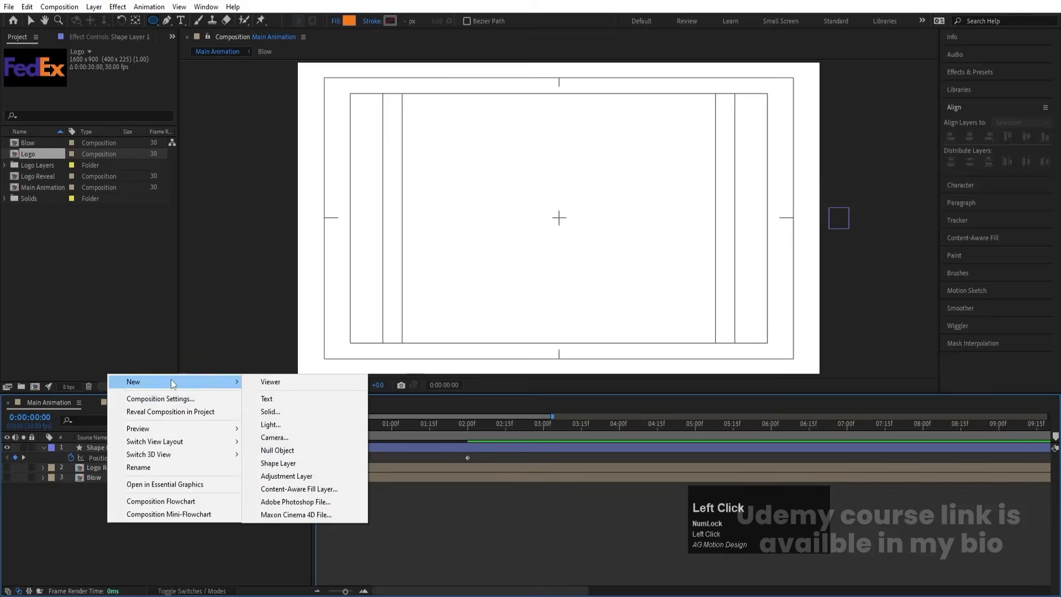
left_click(284, 449)
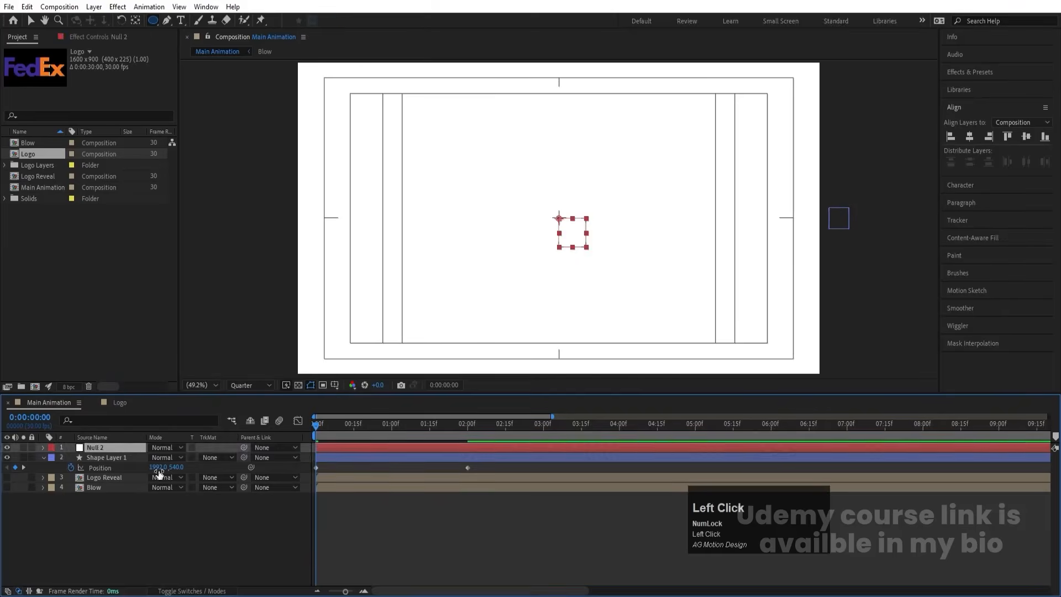
left_click(117, 457)
left_click_drag(245, 458, 112, 446)
- Keyframe the null's Rotation from 0 at the start to two full turns at 0:00:02:00 and preview the spiral motion
left_click(112, 447)
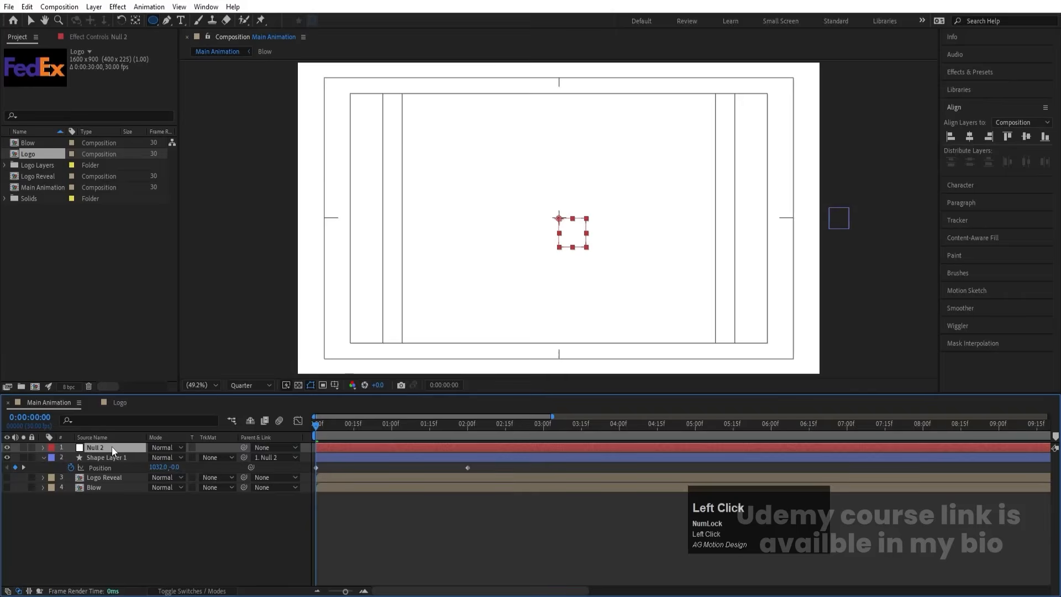
key("r")
left_click(72, 457)
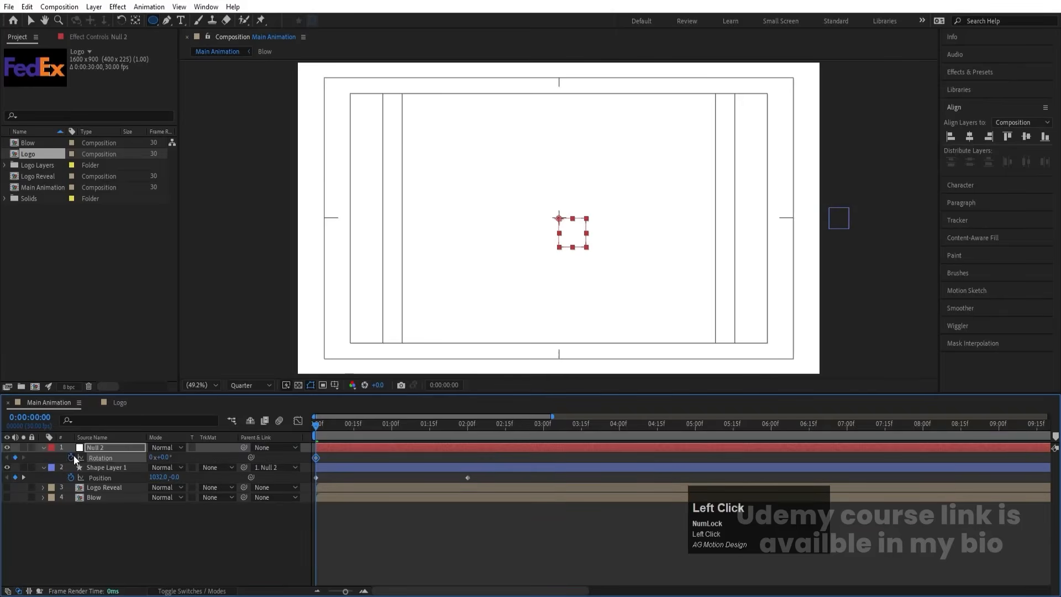
key("k")
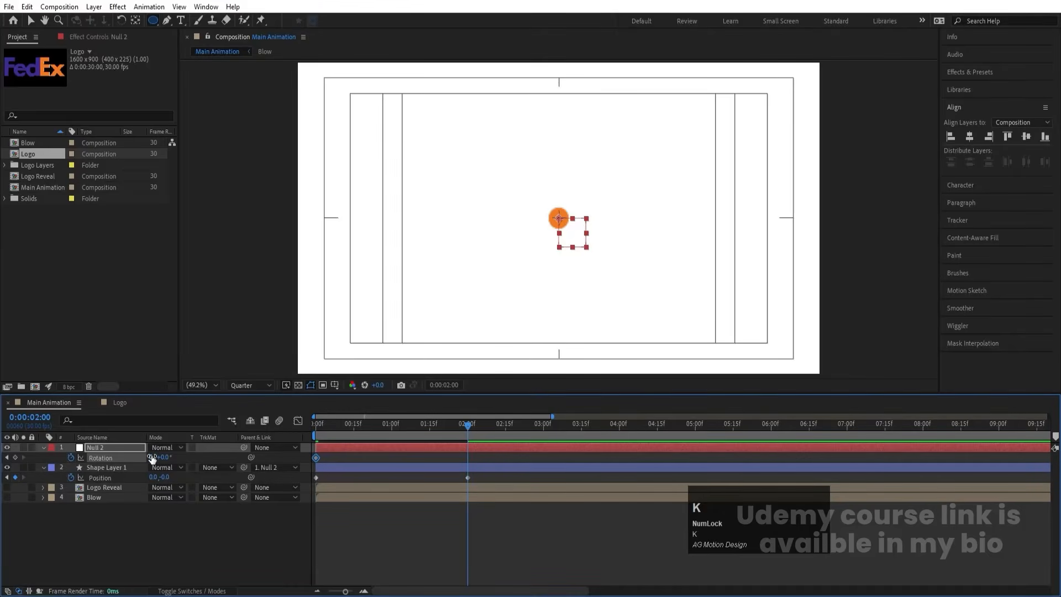
left_click(153, 457)
type("2")
left_click(332, 428)
key("space")
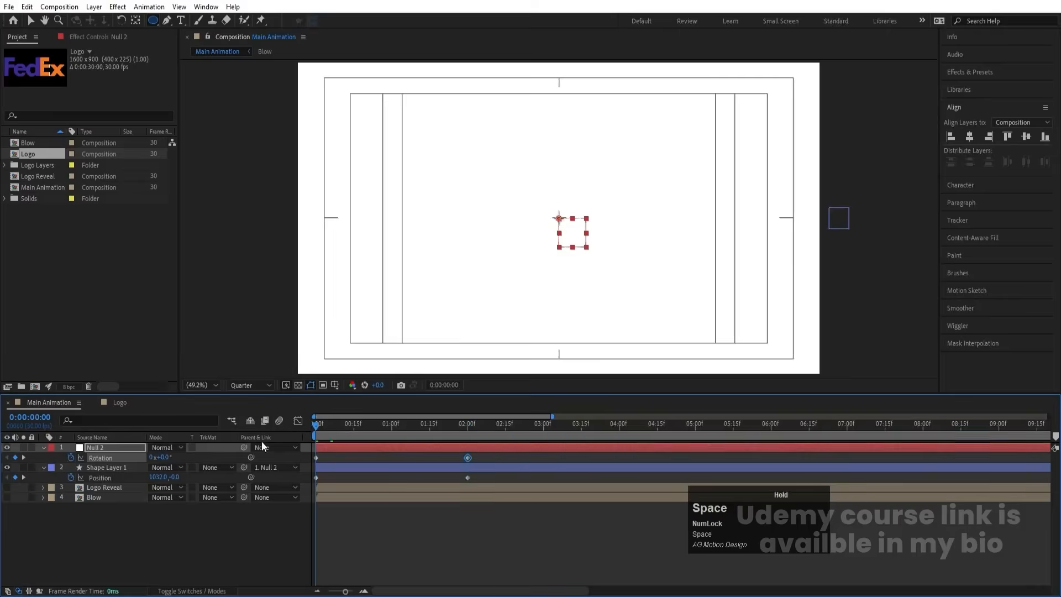
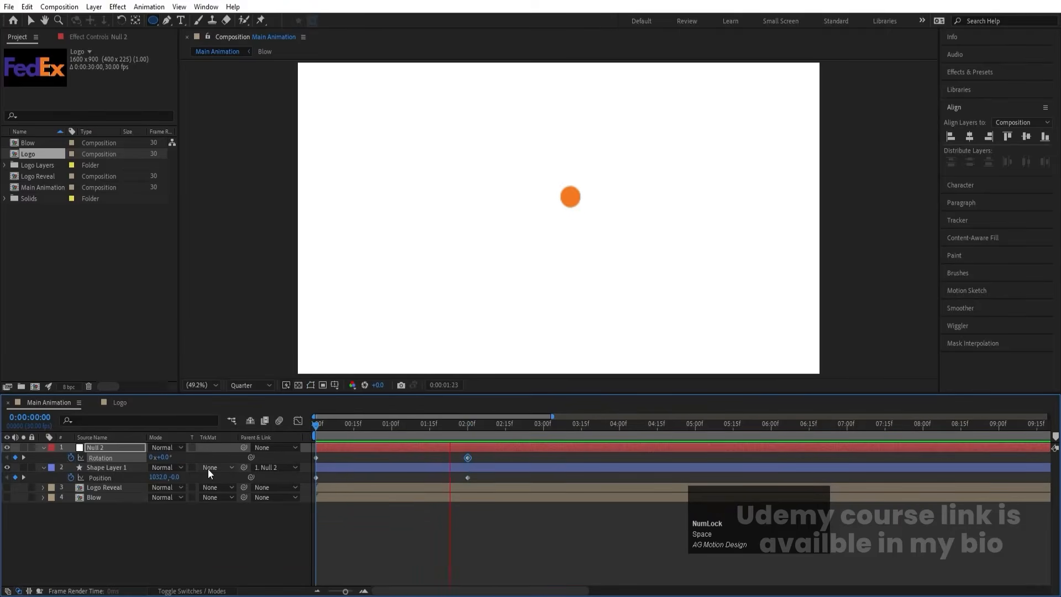
left_click_drag(450, 426, 237, 439)
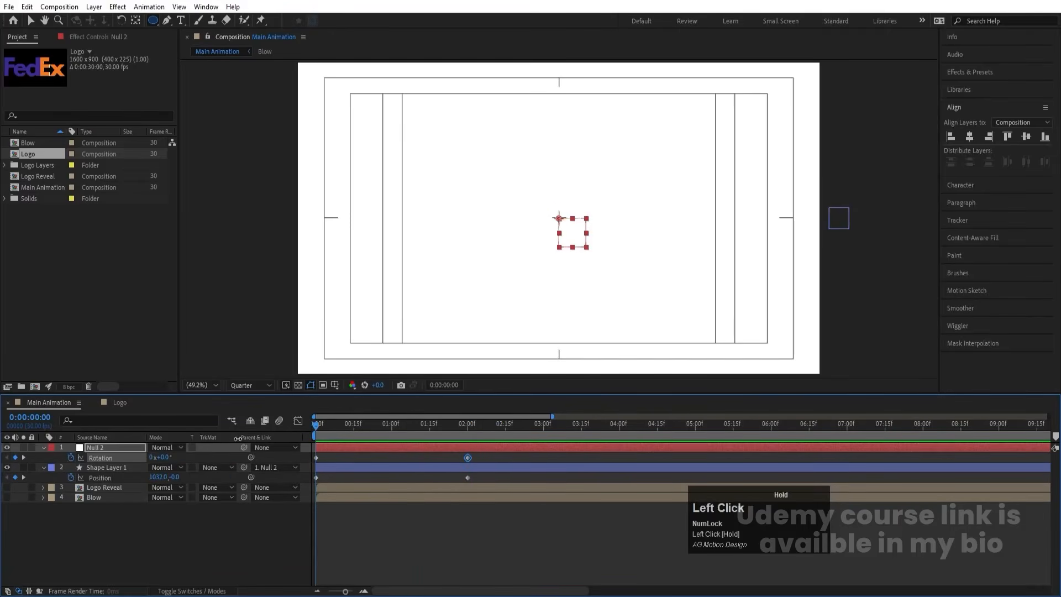
- Ease the Rotation and Position keyframes, shape their speed curves to peak early and slow down gradually, and preview the motion
left_click_drag(482, 477, 274, 449)
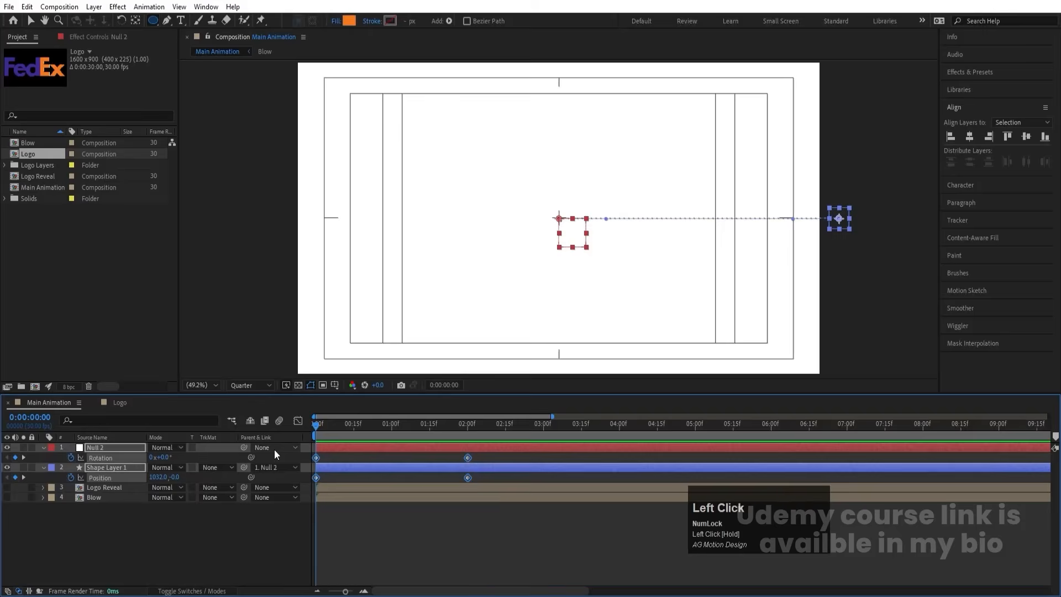
left_click(298, 422)
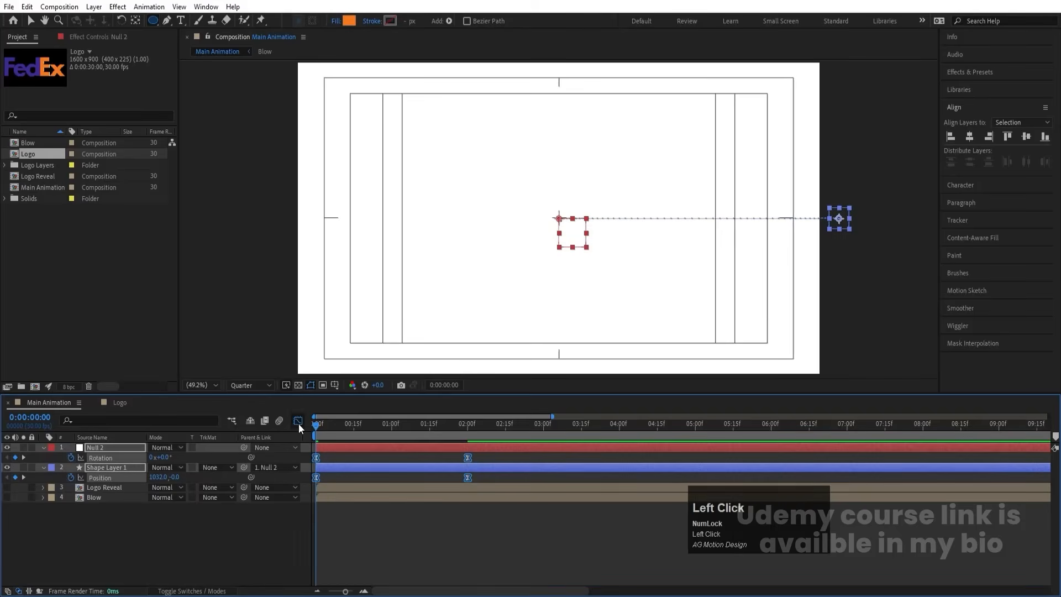
left_click_drag(562, 533, 404, 552)
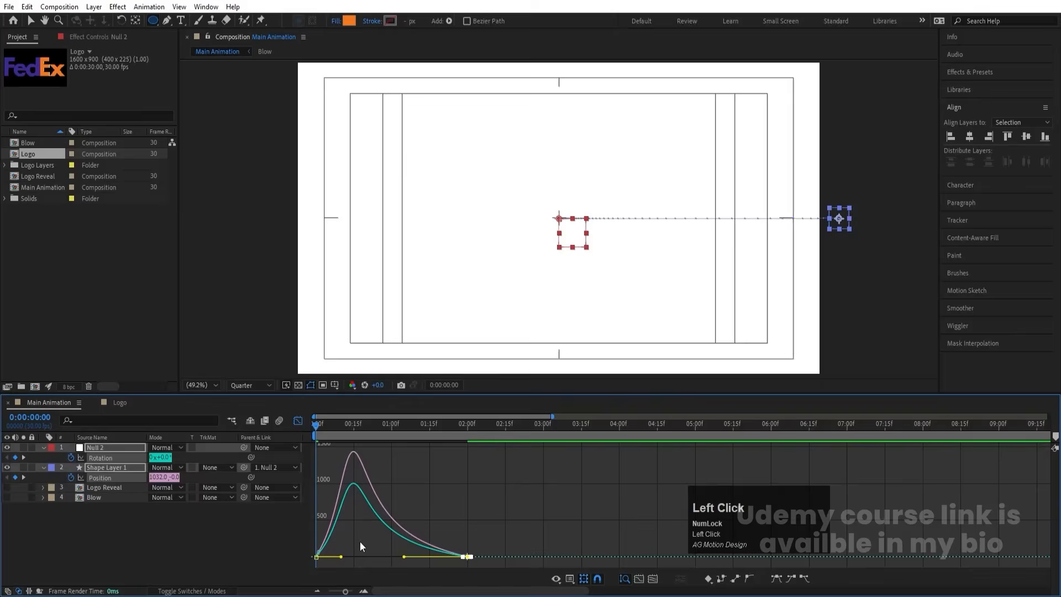
mouse_move(311, 546)
left_mouse_down()
mouse_move(334, 568)
mouse_move(337, 554)
mouse_move(325, 554)
left_mouse_up()
left_click(298, 421)
key("space")
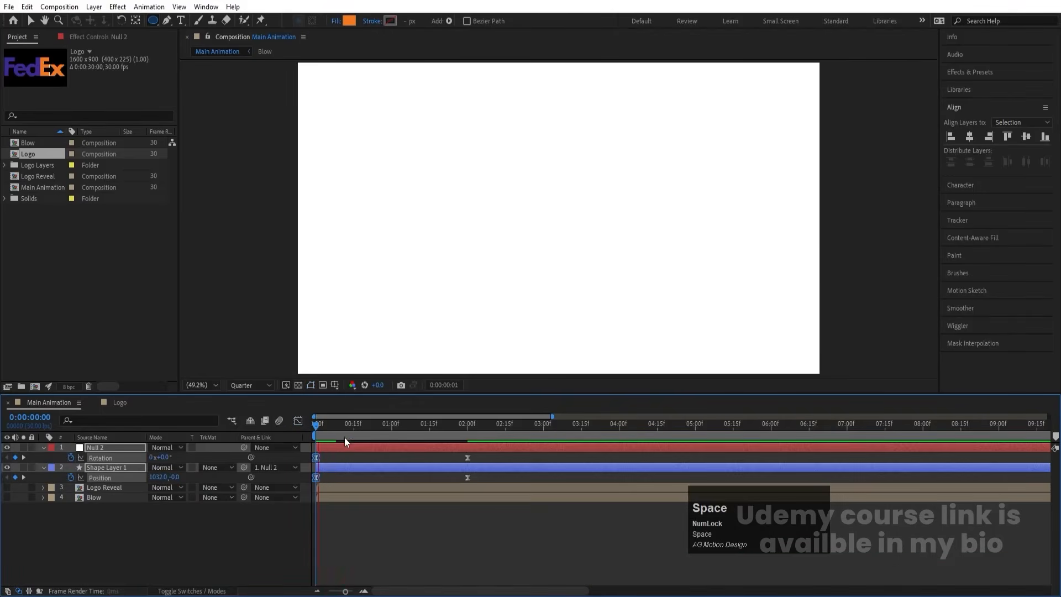
key("space")
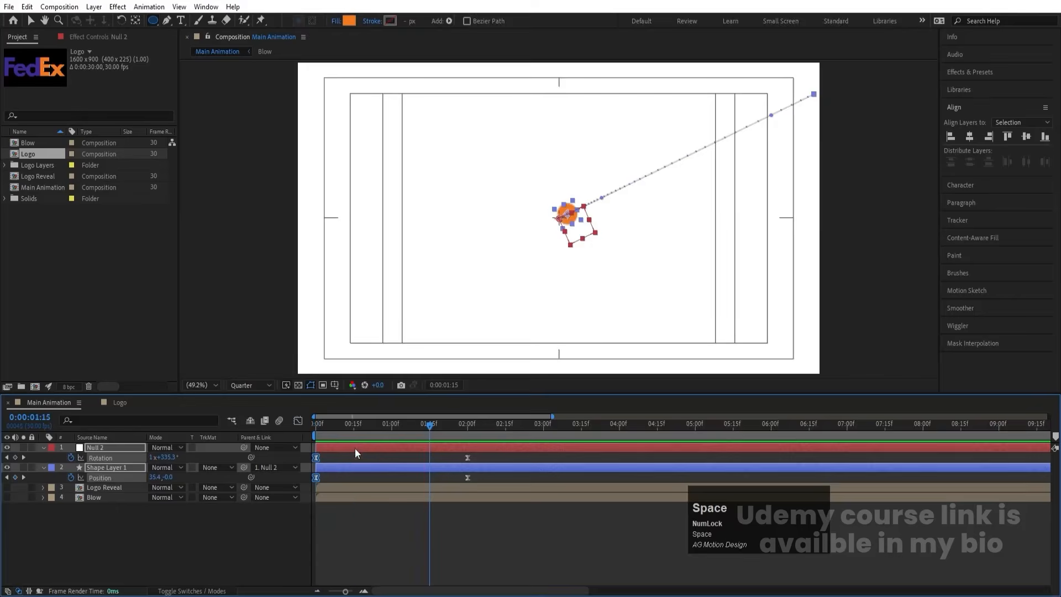
- Move the ending Rotation and Position keyframes to about 0:00:04:00 and preview the slower spiral from the start
key("minus")
key("minus")
left_click_drag(349, 455, 417, 458)
left_click_drag(353, 426, 289, 440)
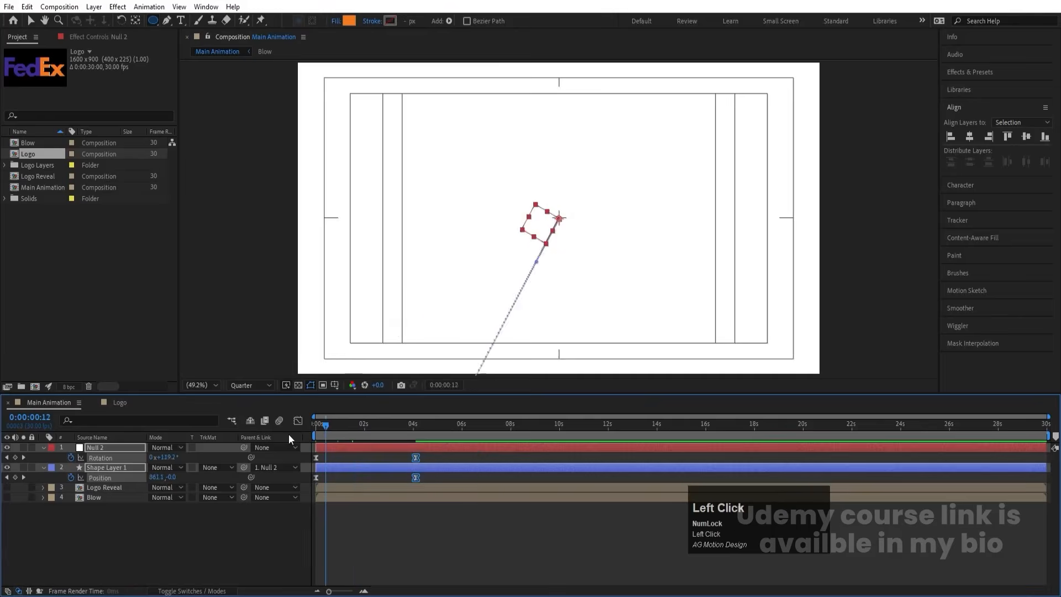
key("space")
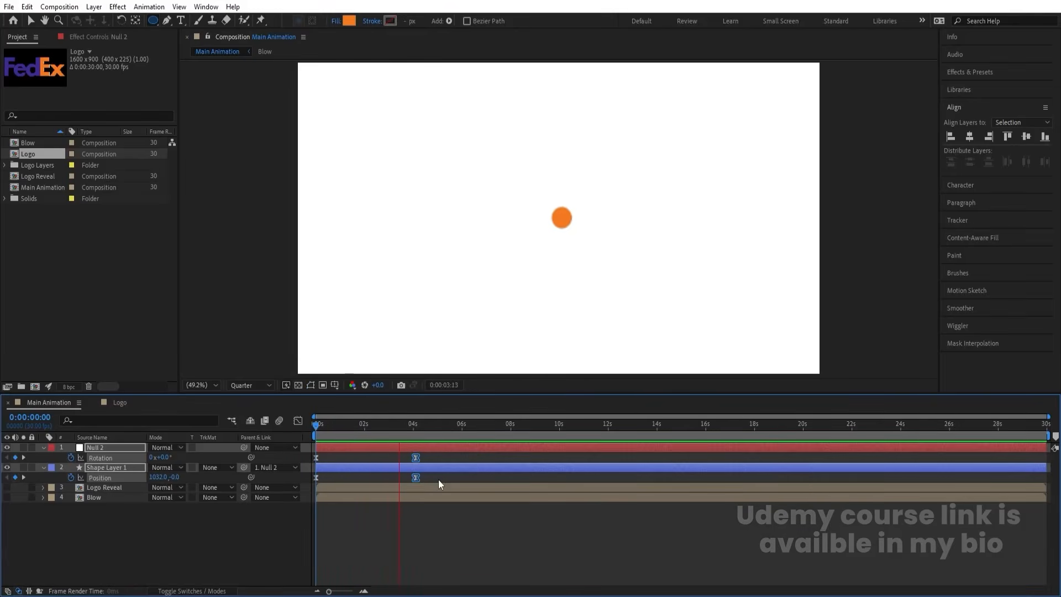
key("space")
- Pre-compose the null and the orange circle's shape layer into a composition named Circle and preview it from the start
left_click(392, 528)
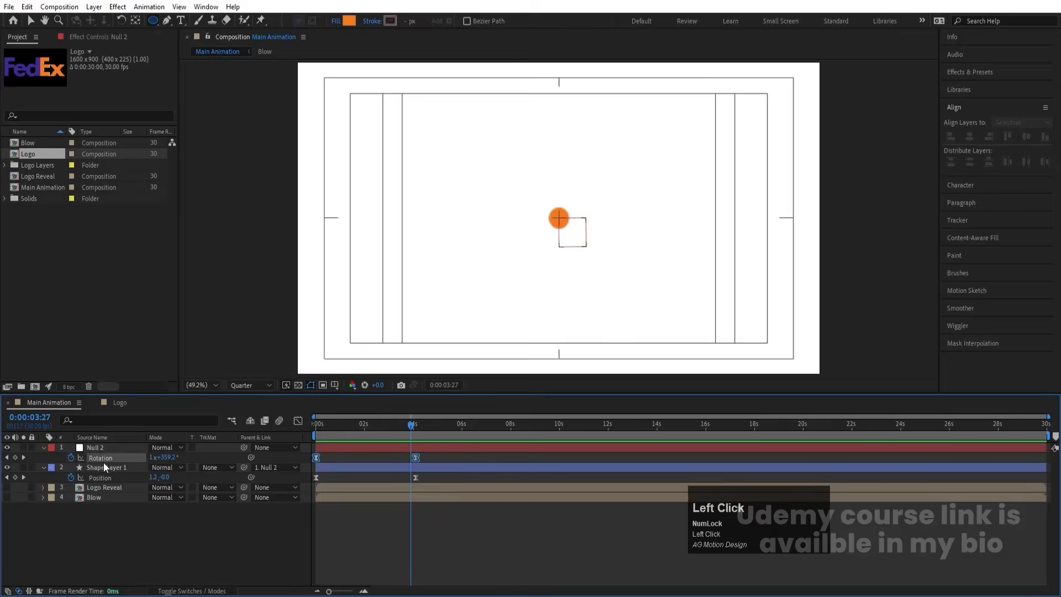
left_click(96, 447)
left_click(95, 467)
left_click(95, 447, "shift")
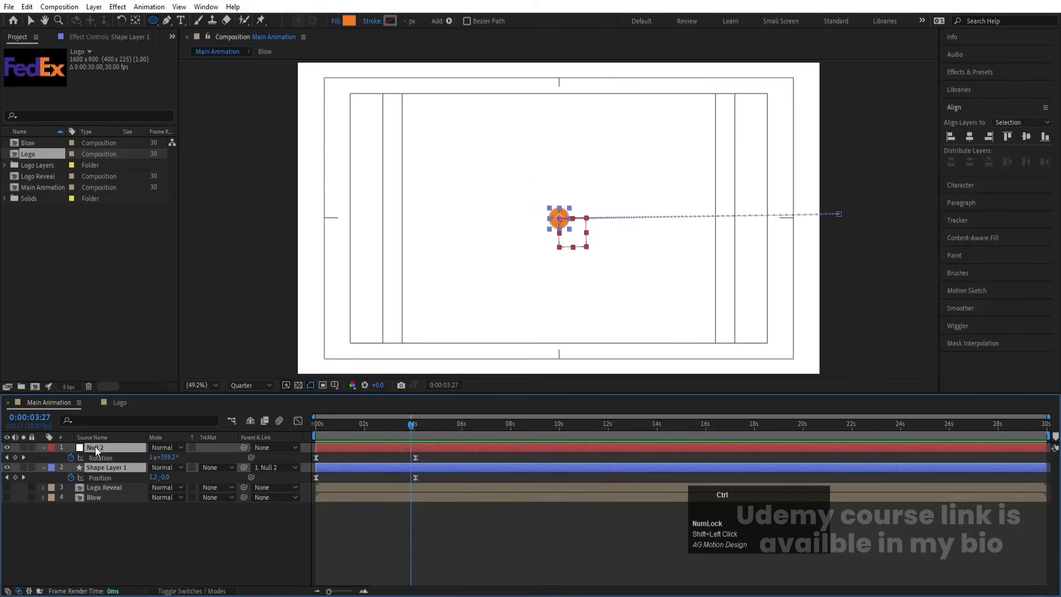
key("ctrl+shift+c")
type("Circle")
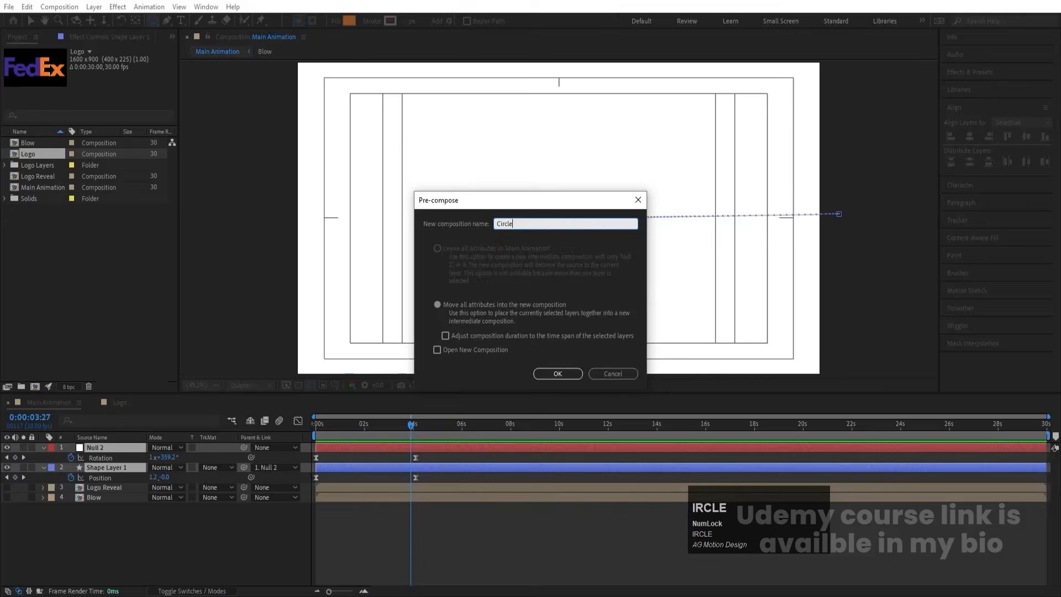
key("Return")
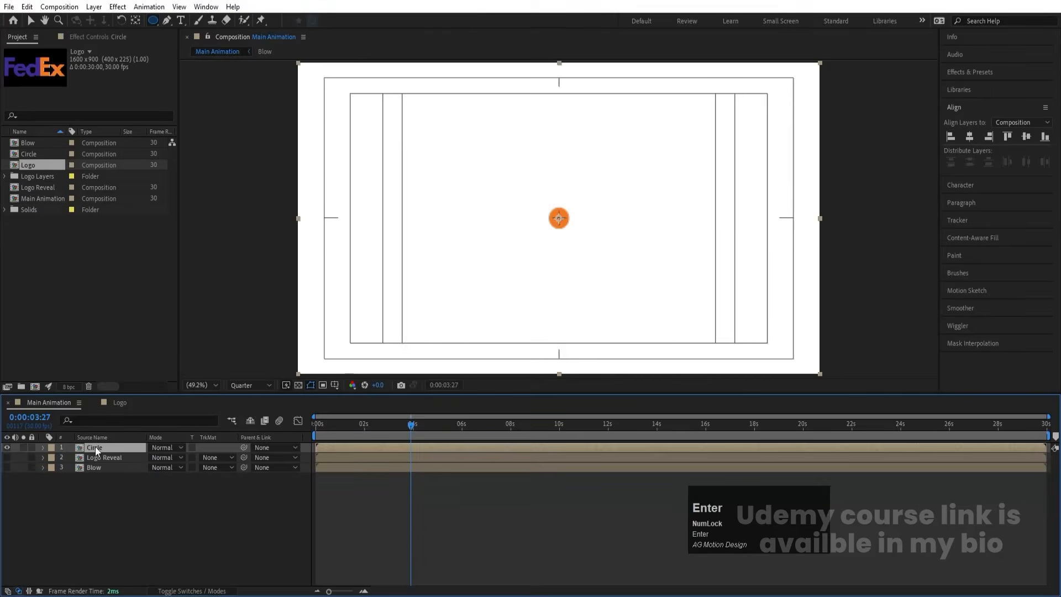
left_click(321, 429)
key("space")
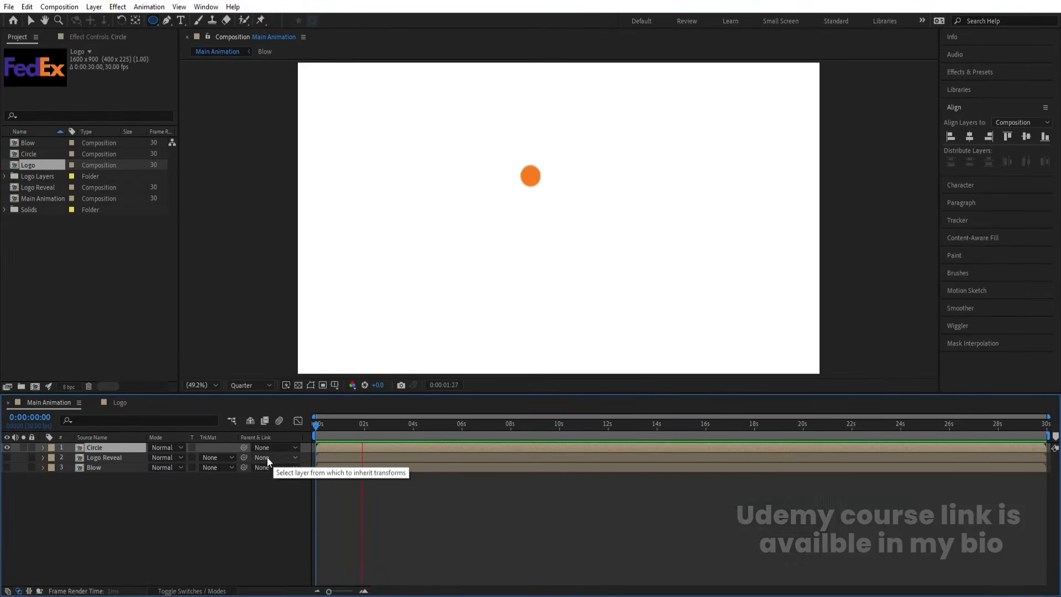
key("space")
- Find the Echo effect by searching for "ech" and apply it to the Circle layer
left_click(966, 77)
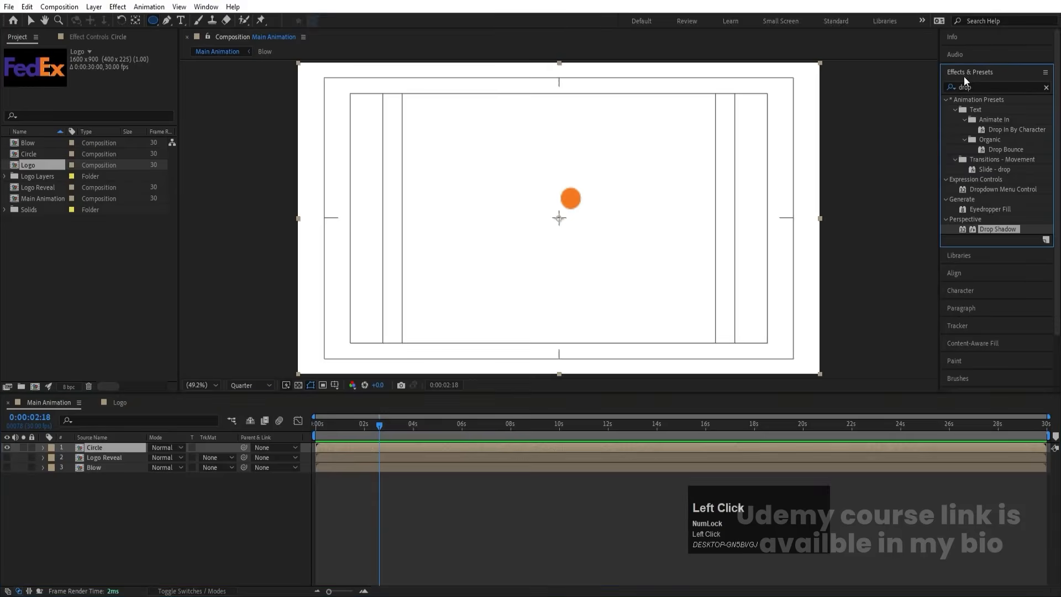
left_click(976, 84)
key("ctrl+a")
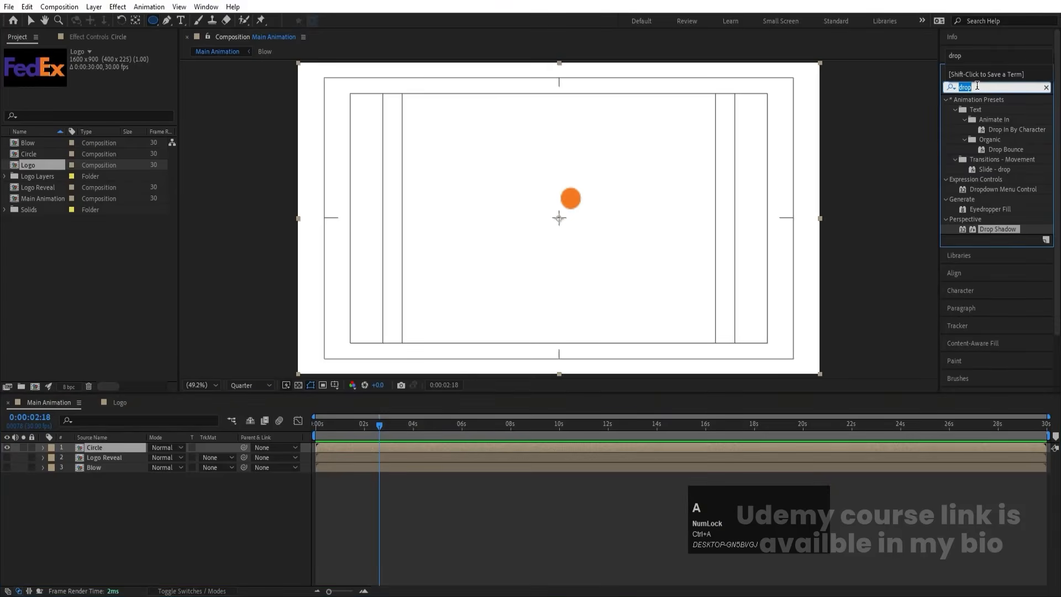
type("ech")
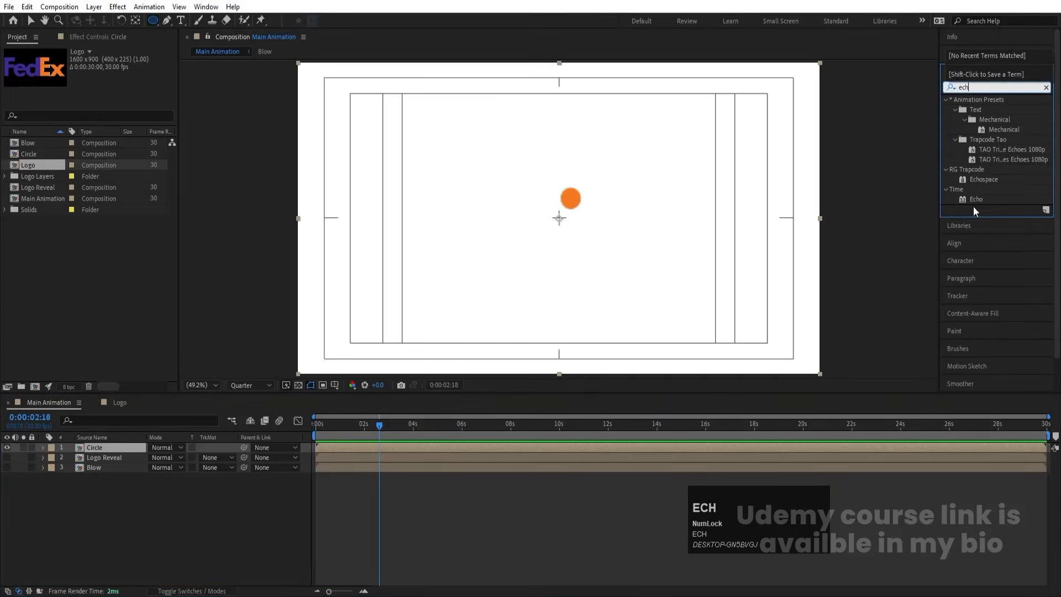
double_click(976, 199)
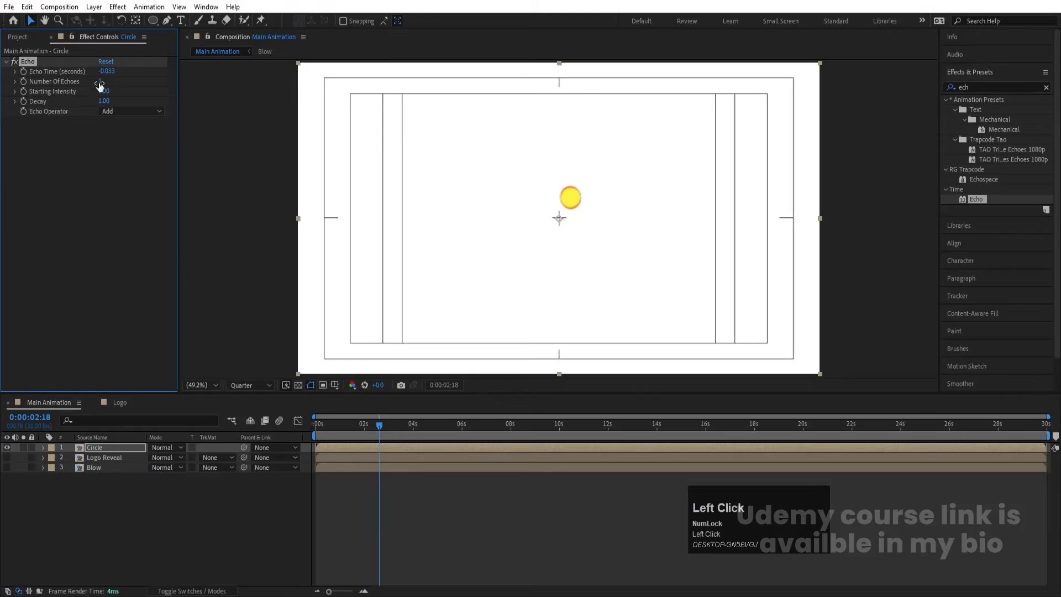
- Set the Echo effect's Number Of Echoes to 30 and its operator to Maximum, and preview the trail from the start
type("3")
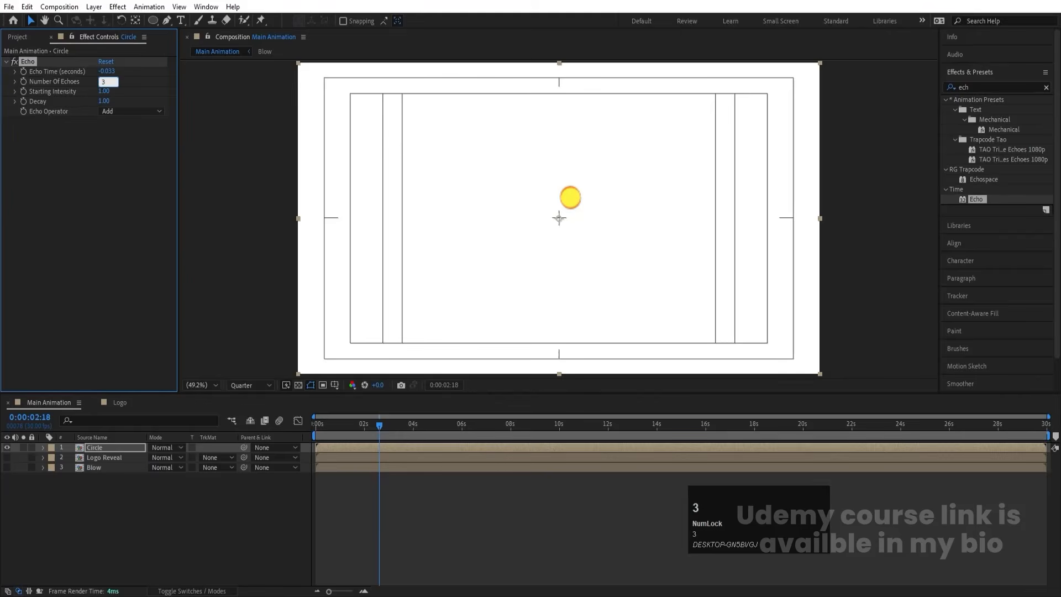
type("0")
key("Return")
left_click(108, 112)
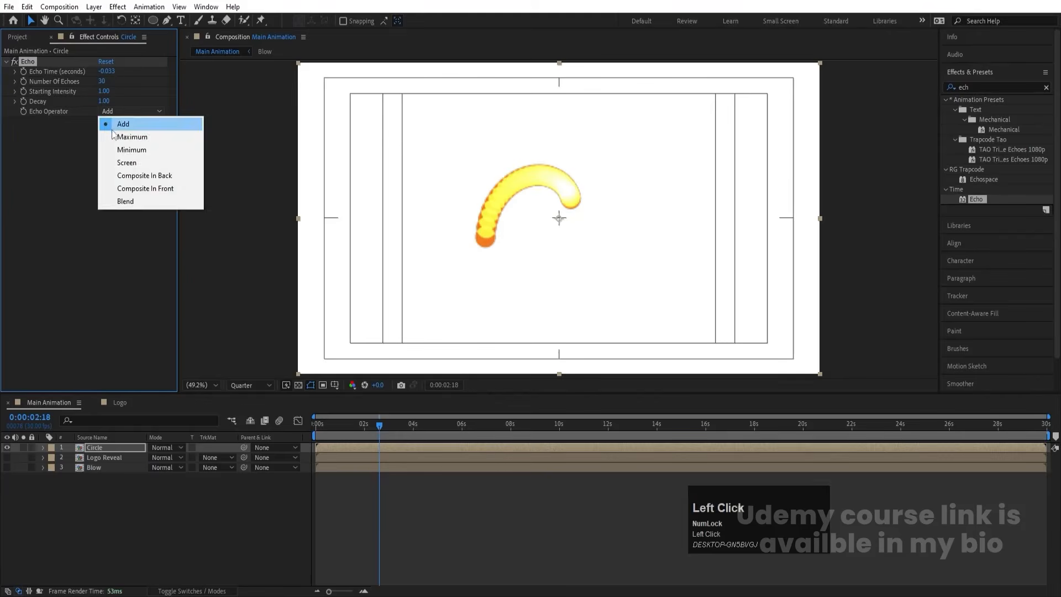
left_click(127, 137)
left_click_drag(326, 422, 277, 423)
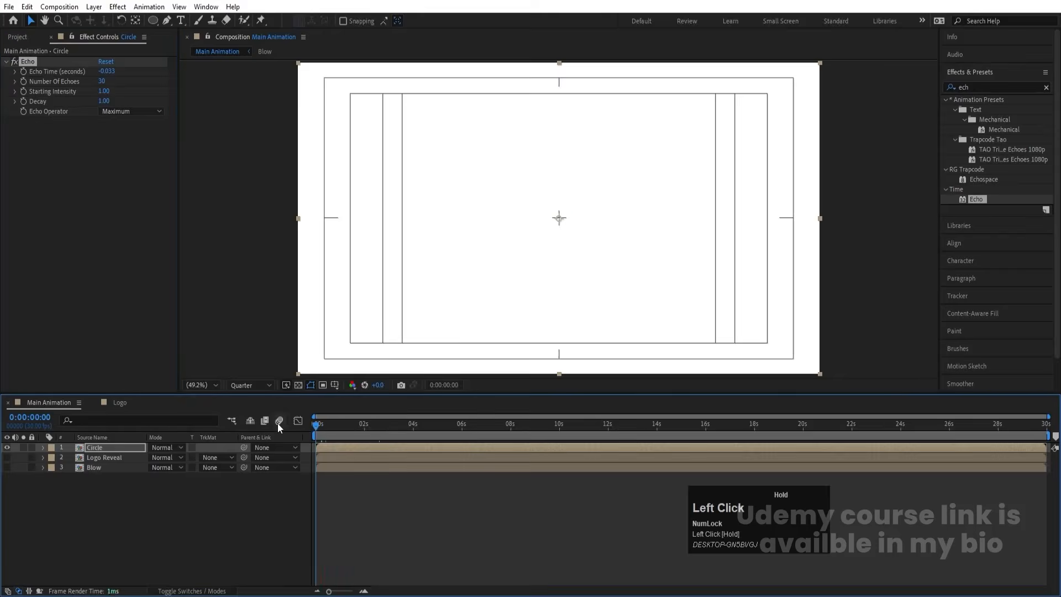
key("space")
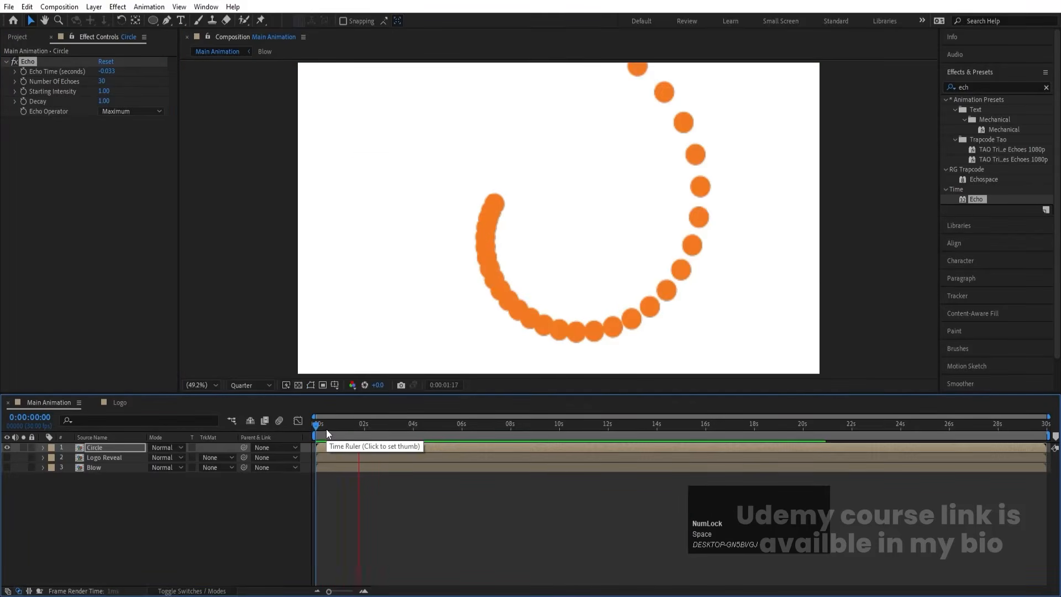
key("space")
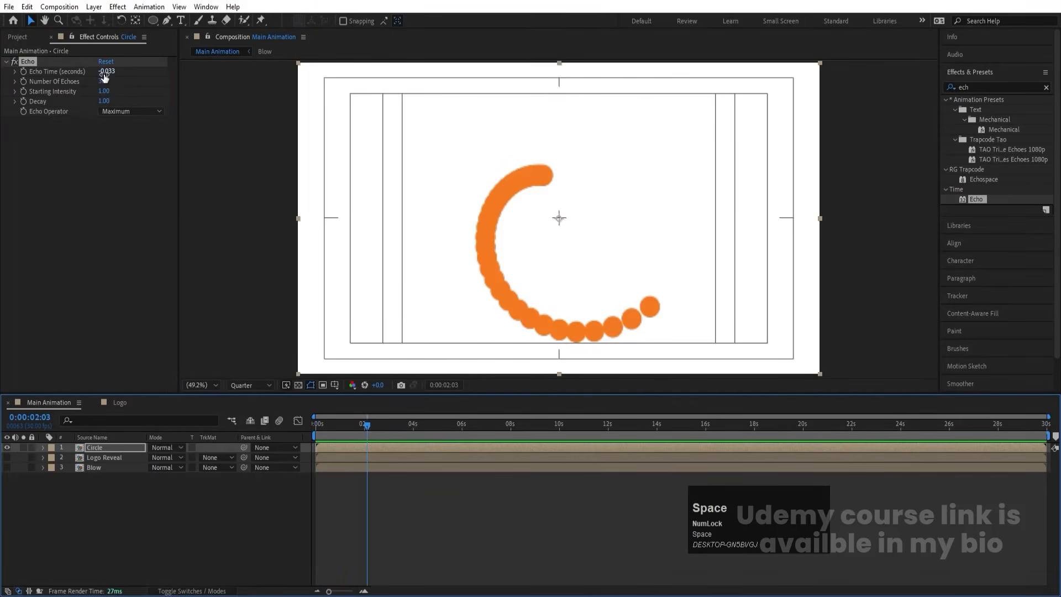
- Set the Echo Time to -0.003 seconds and preview the denser trail from the start
left_click(105, 72)
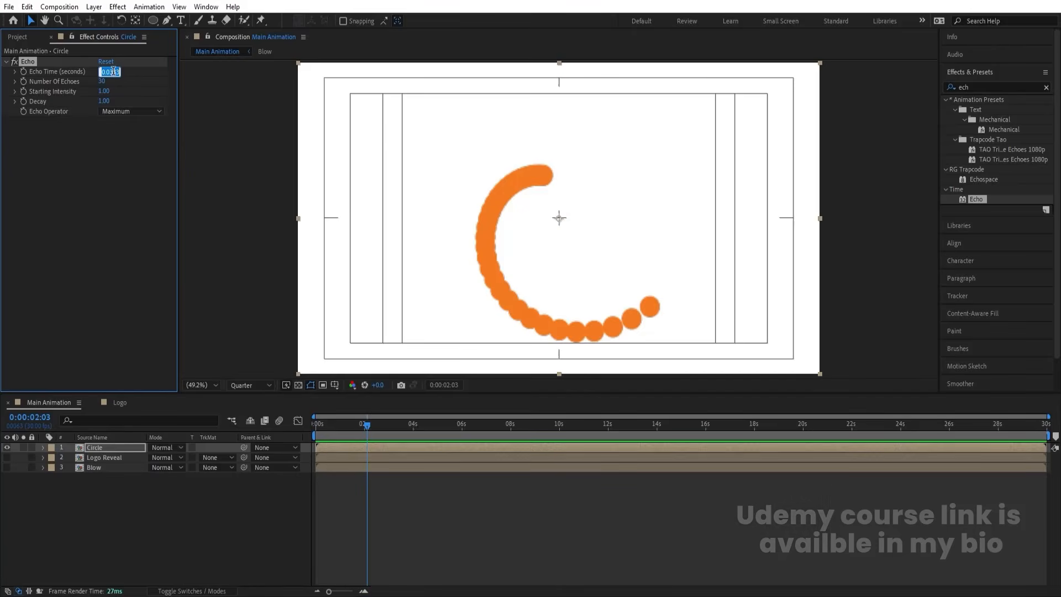
left_click(113, 71)
key("Return")
left_click_drag(356, 428, 308, 427)
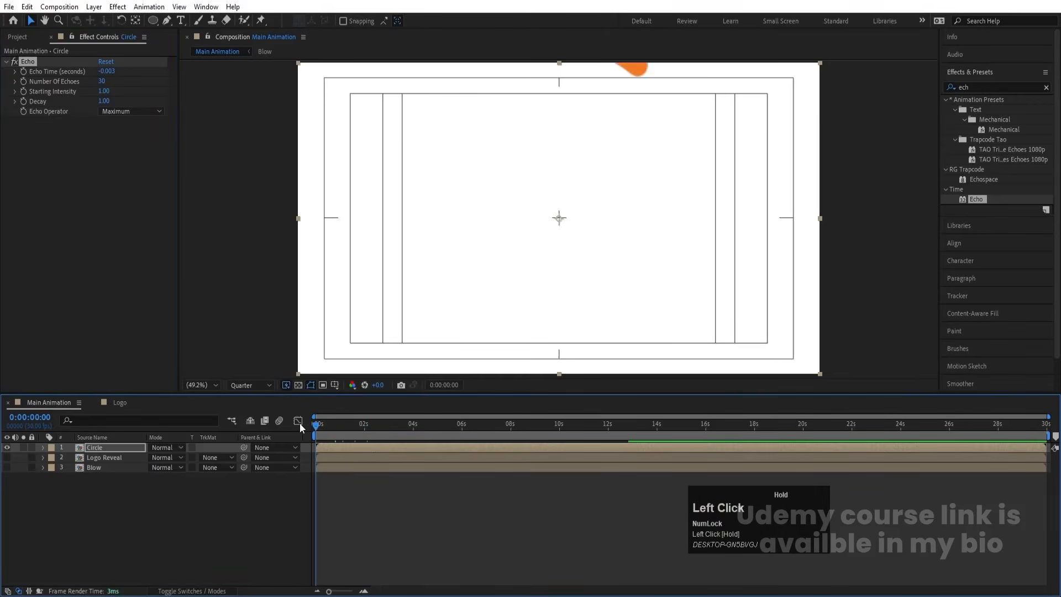
key("space")
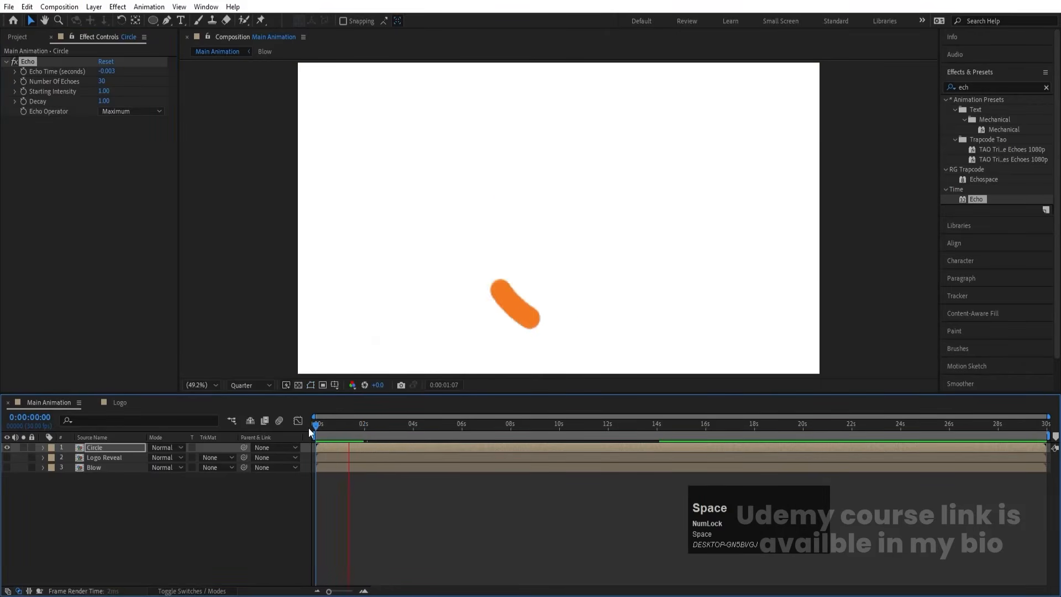
key("space")
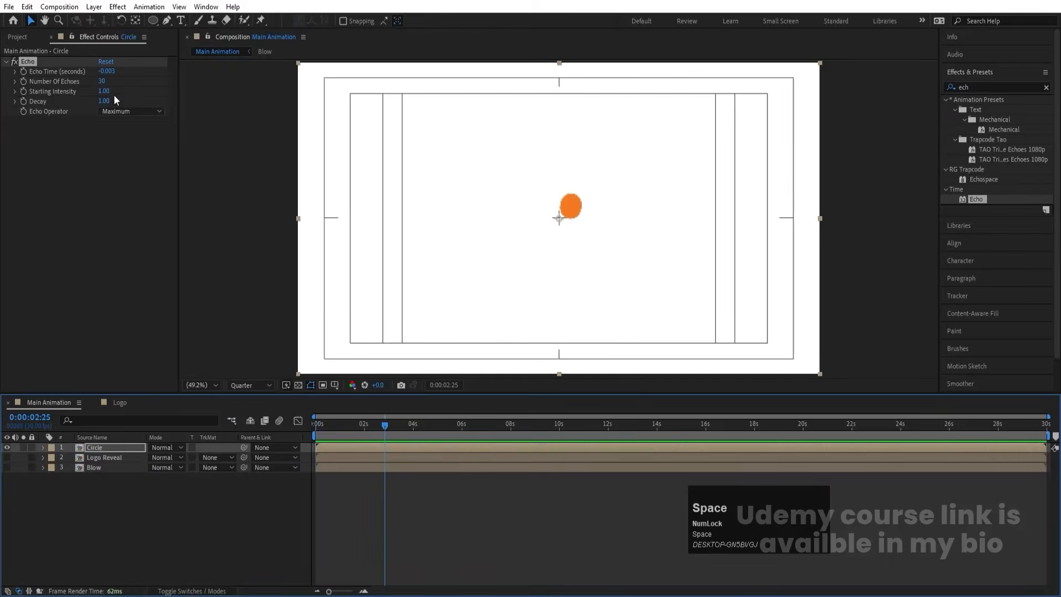
- Try 150 echoes on the Circle layer, preview the longer trail, and set the number back to 30
left_click(103, 81)
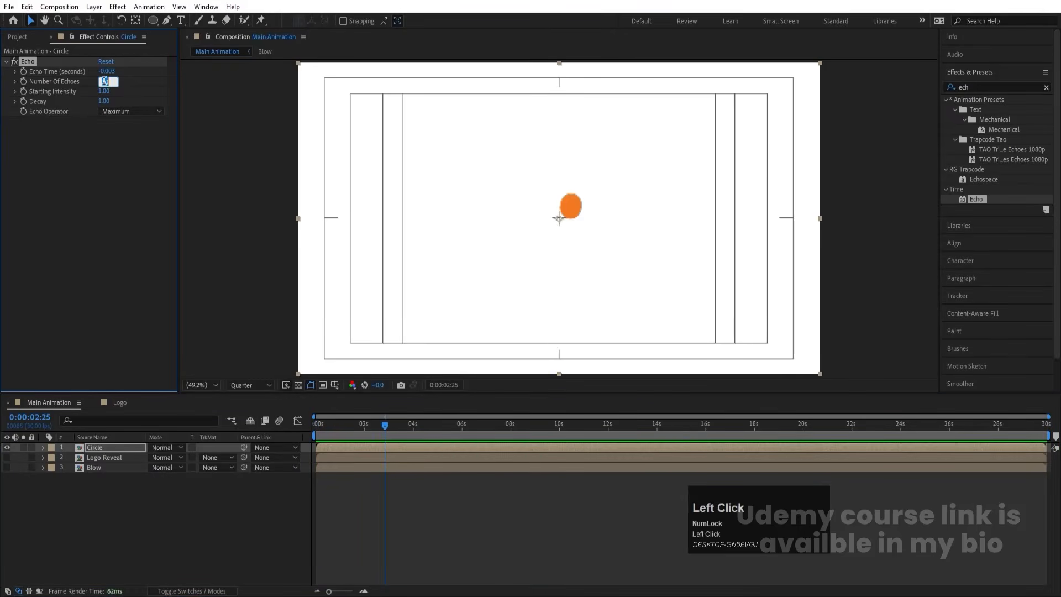
type("150")
key("Return")
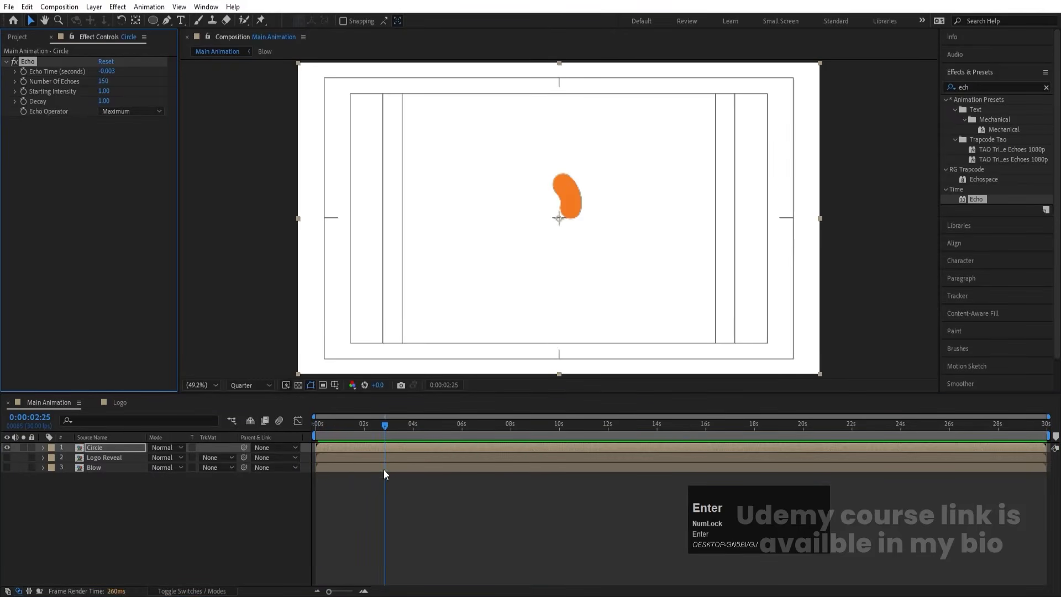
left_click_drag(330, 424, 277, 420)
key("space")
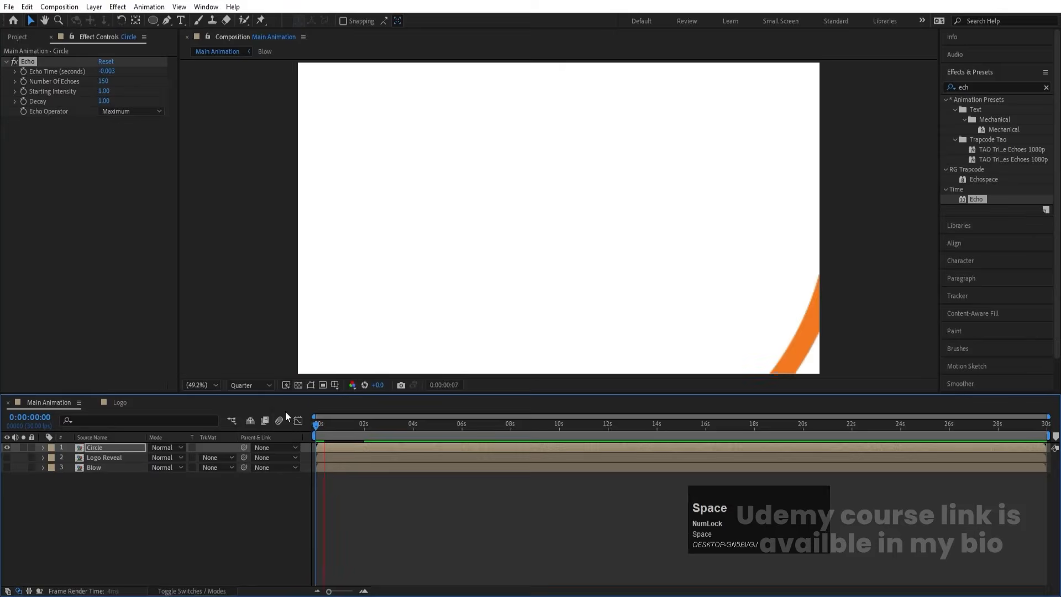
left_click(252, 384)
left_click(254, 450)
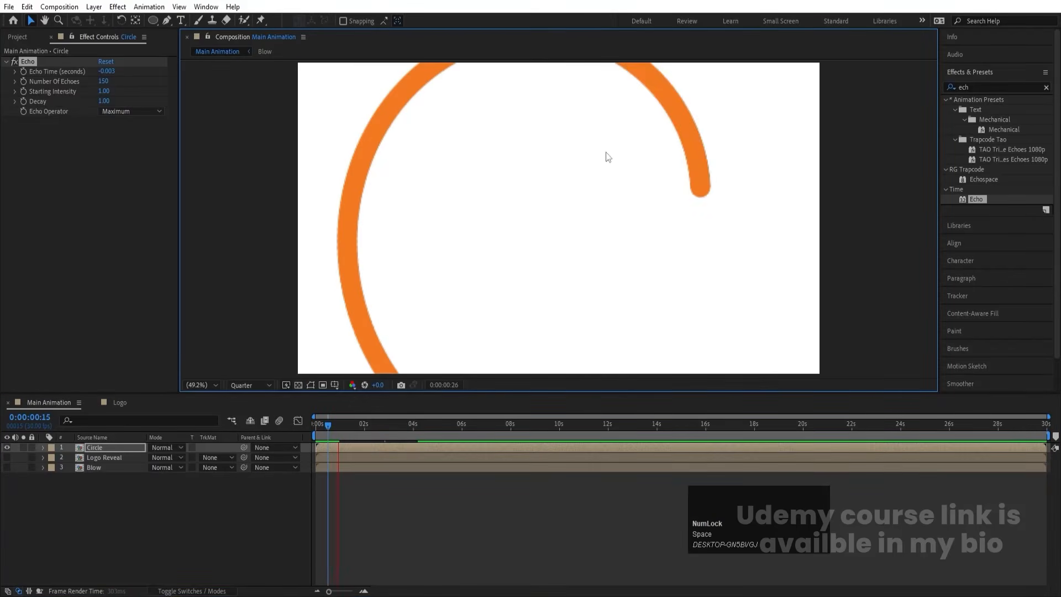
key("space")
left_click(104, 82)
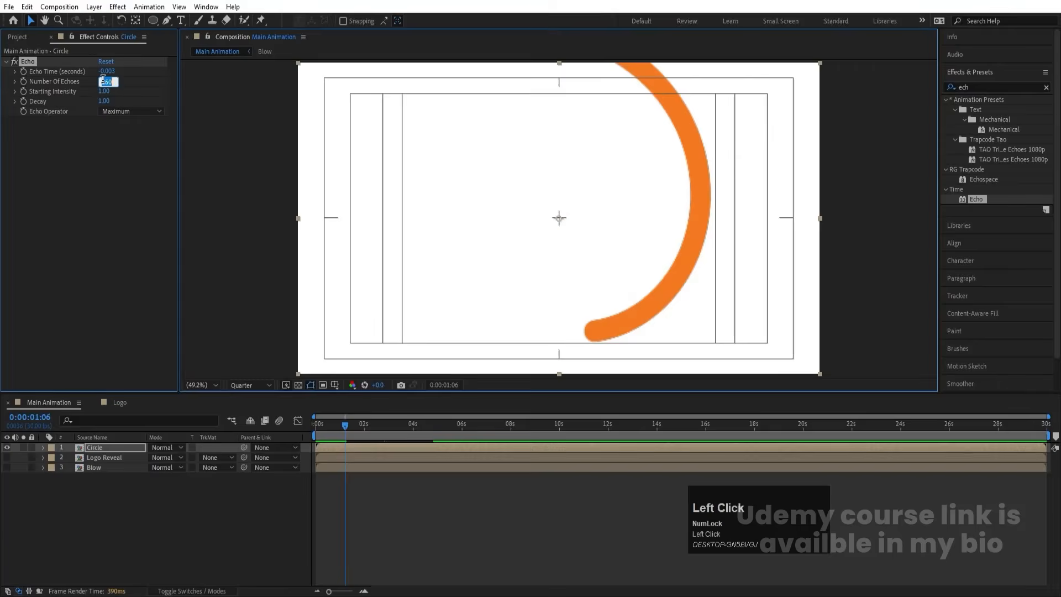
type("30")
key("Return")
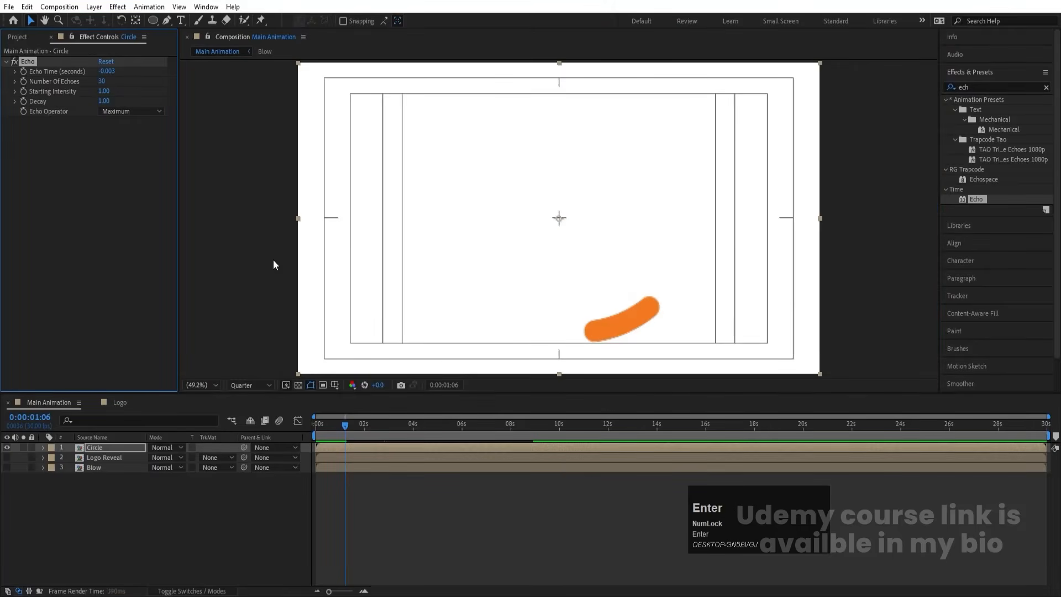
- Set the Number Of Echoes to 60 and preview the trail from the start
left_click(104, 81)
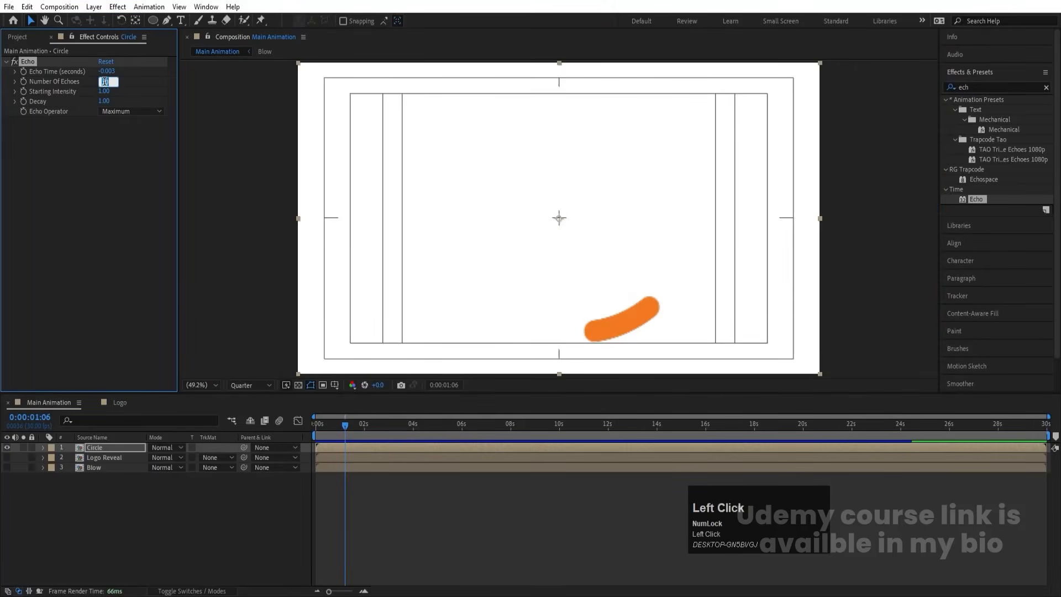
type("60")
key("Return")
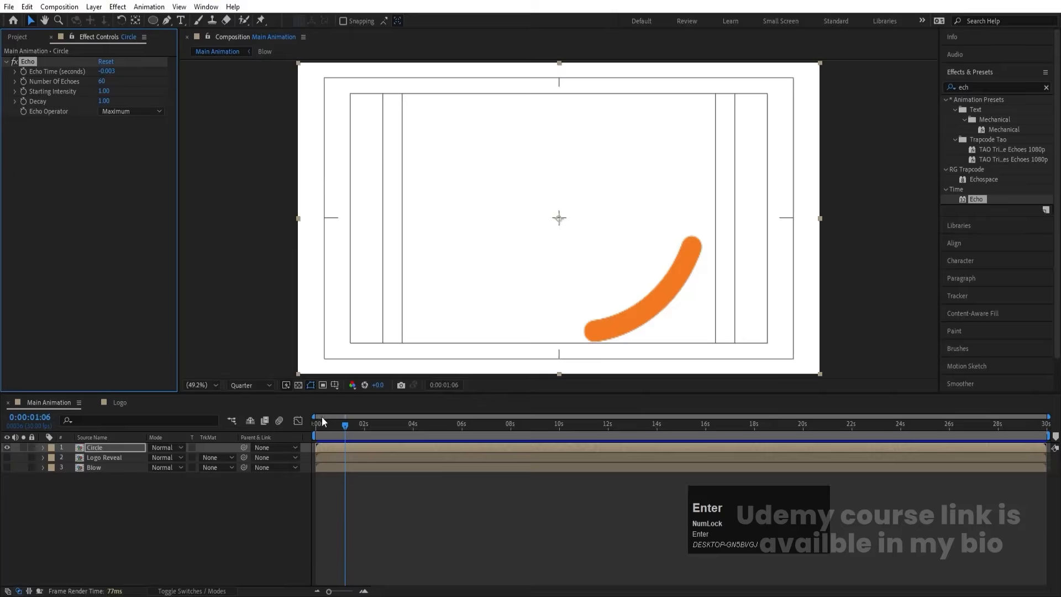
left_click(319, 422)
key("space")
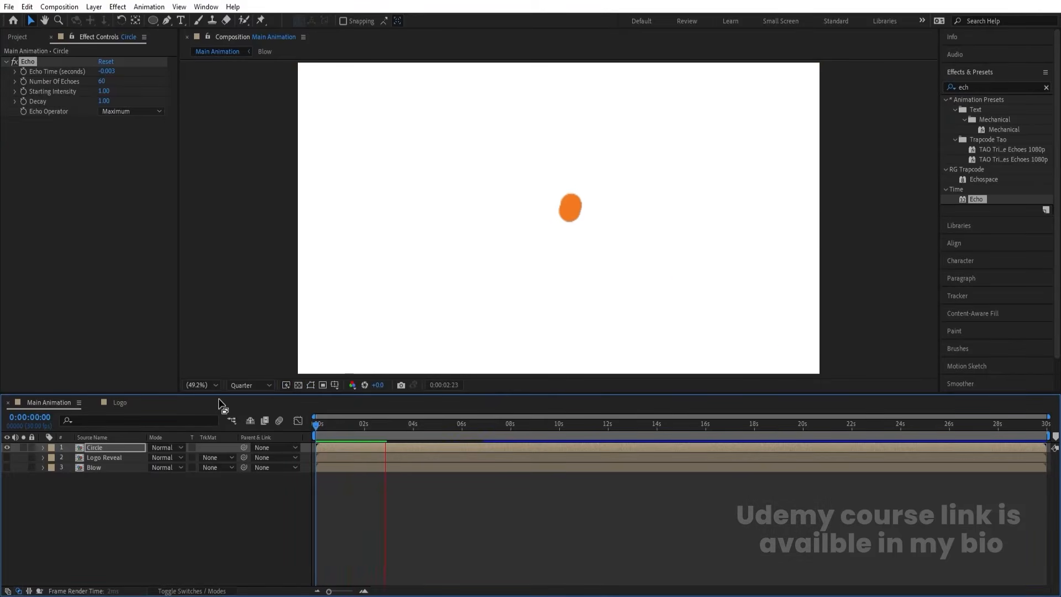
key("space")
- Duplicate the Circle layer and parent the upper copy to a new null object
left_click(105, 447)
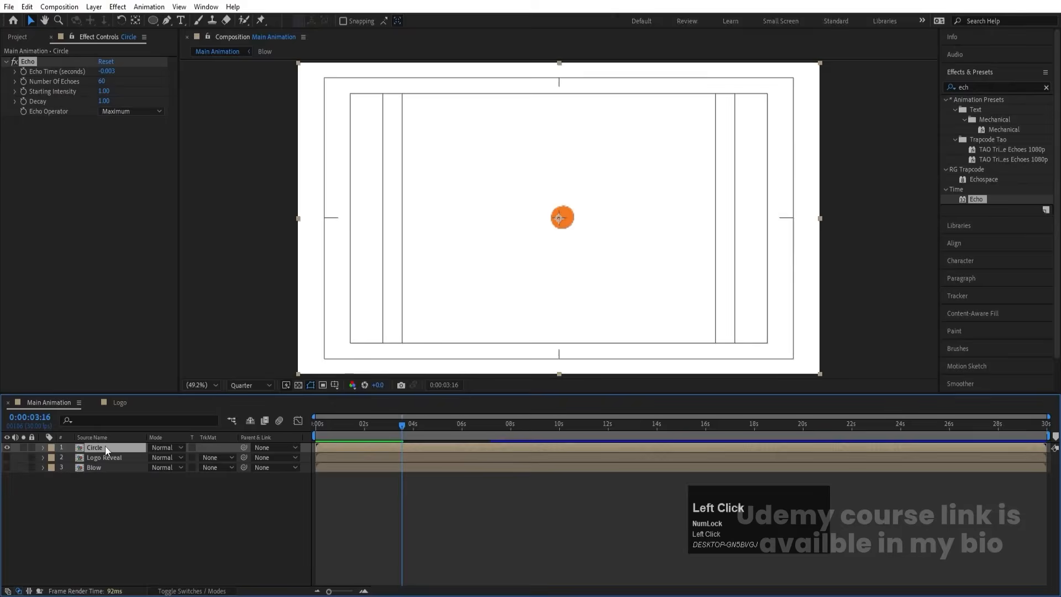
key("ctrl+d")
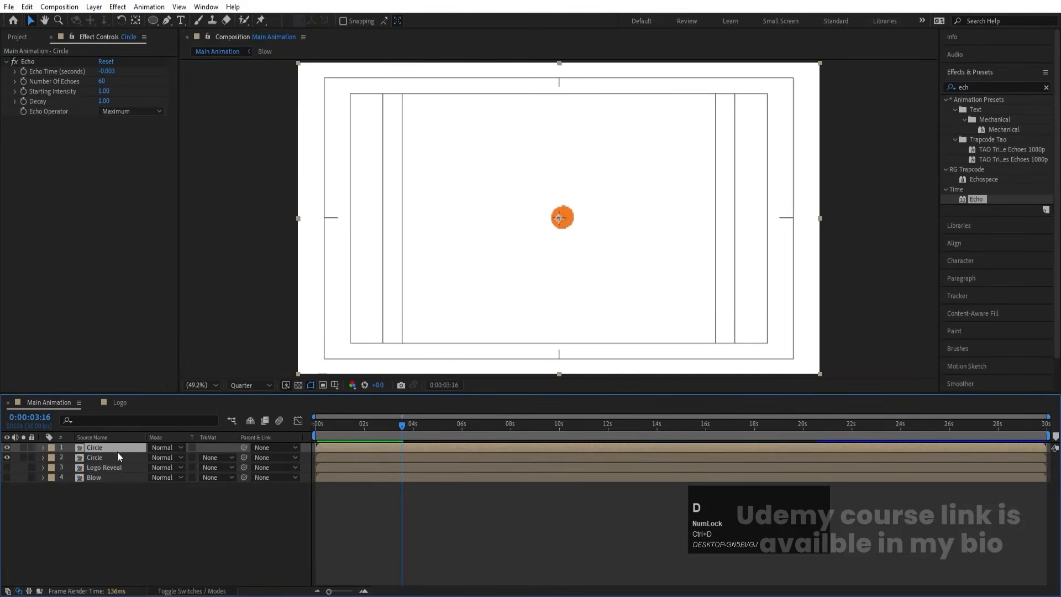
right_click(122, 508)
left_click(155, 364)
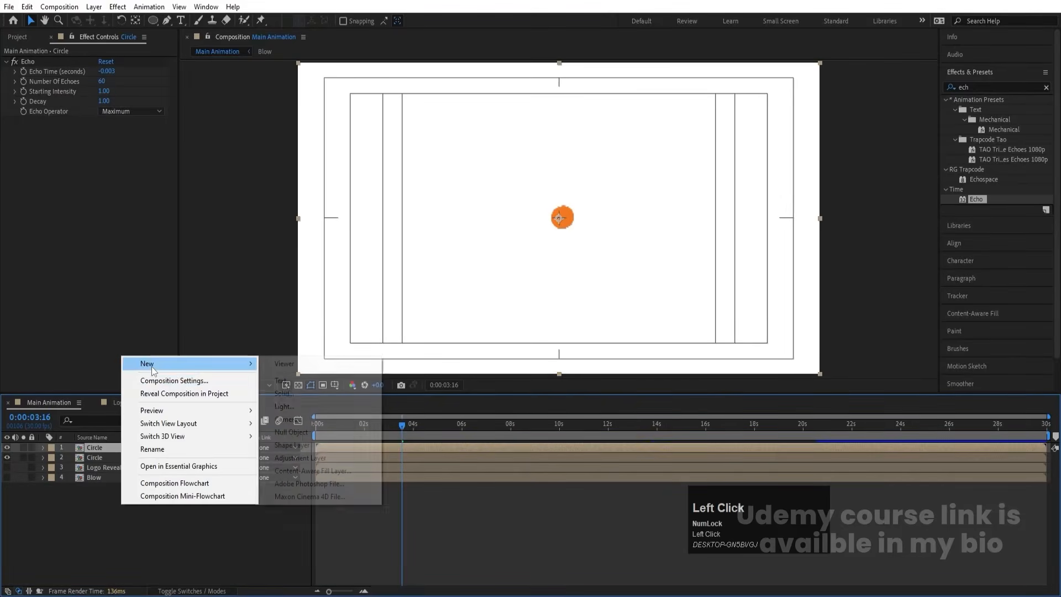
left_click(291, 431)
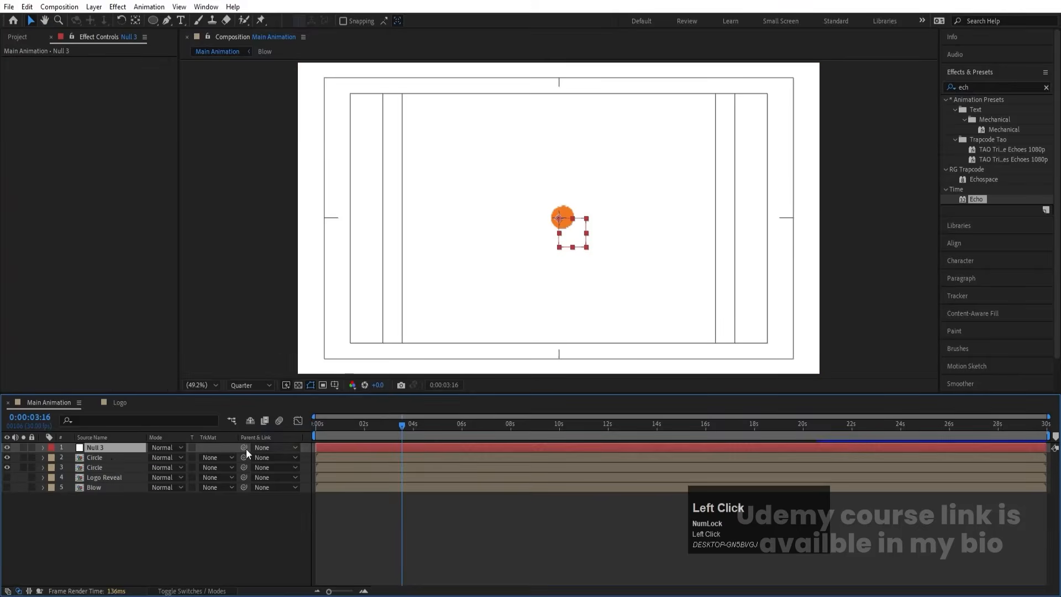
left_click(108, 457)
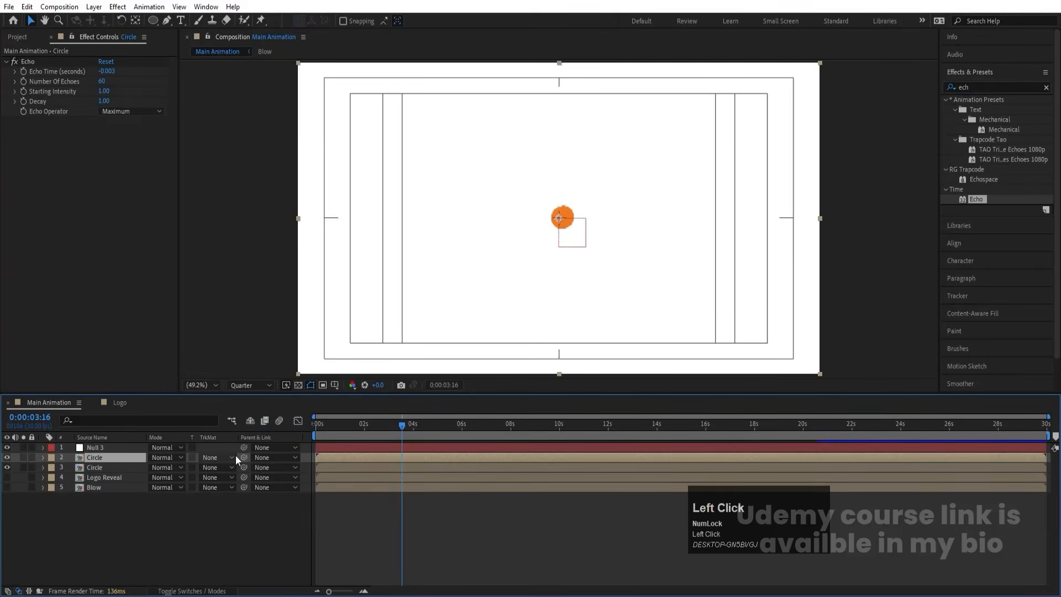
left_click_drag(226, 456, 109, 450)
- Mirror the upper Circle copy by setting the null's Scale to -100, 100%, and preview both trails from near the start
left_click(104, 448)
key("s")
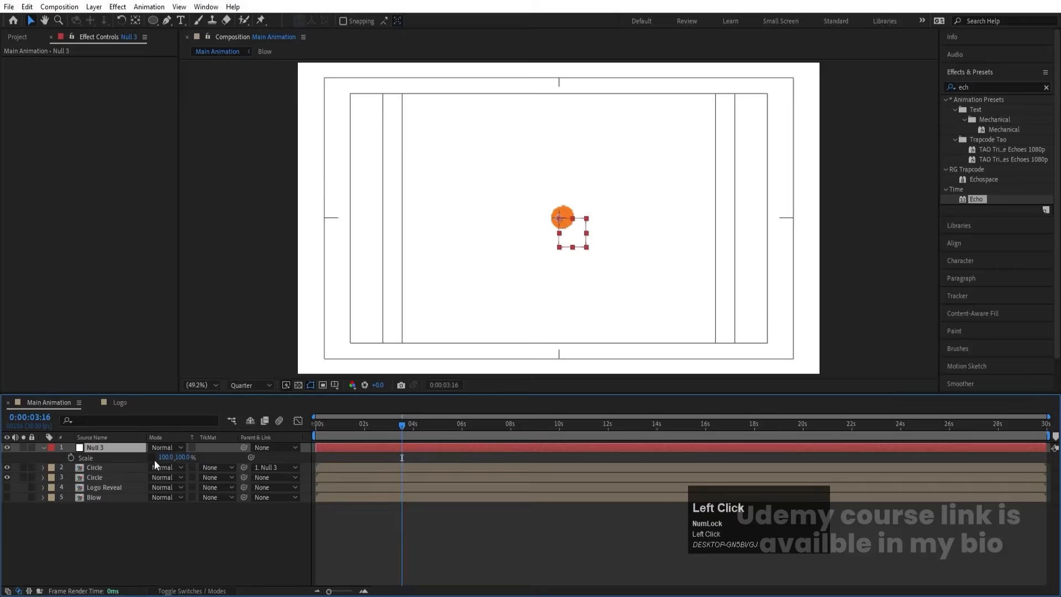
left_click(164, 457)
key("Return")
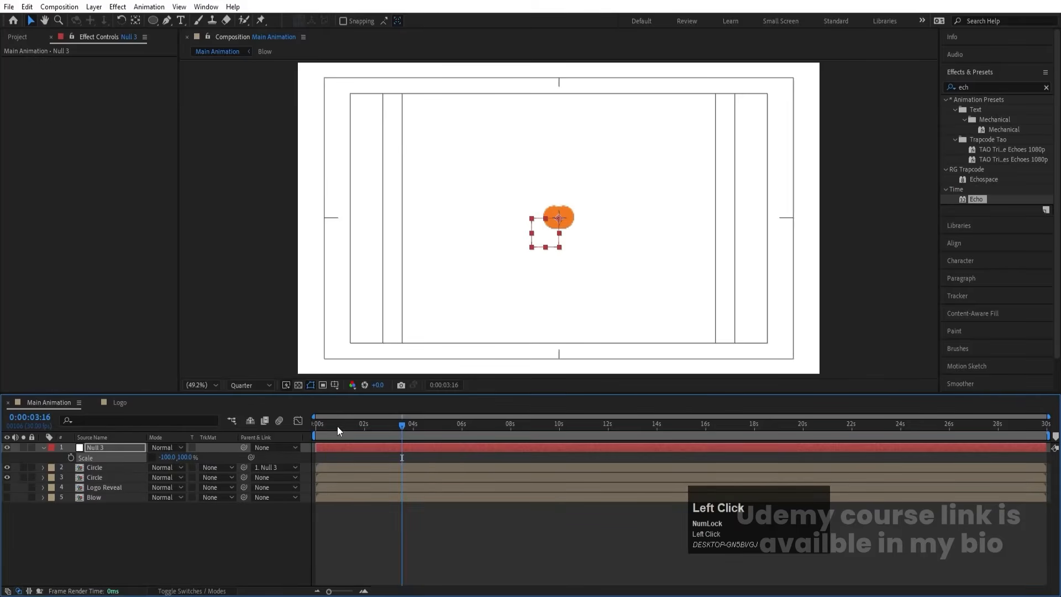
left_click_drag(337, 426, 261, 424)
key("space")
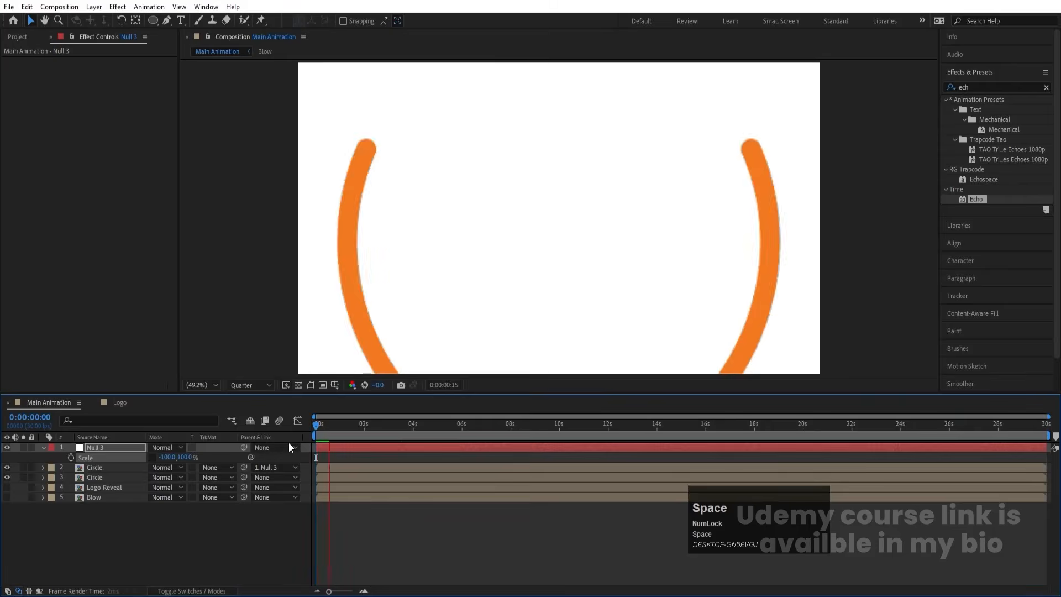
key("space")
left_click(330, 430)
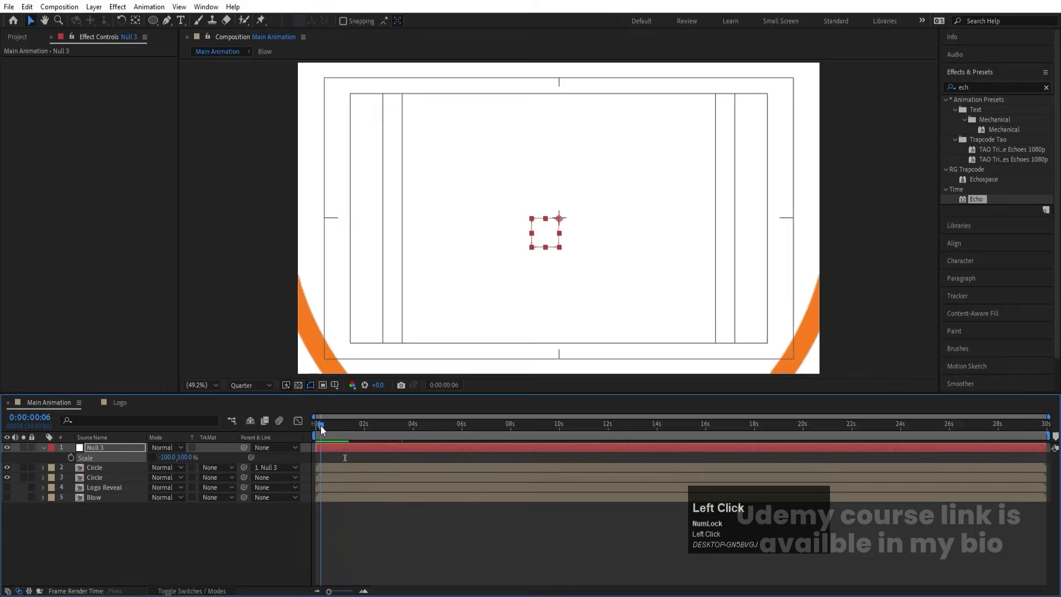
key("space")
key("space")
- Find the Fill effect by searching for "fill" and apply it to the upper Circle layer
left_click(104, 468)
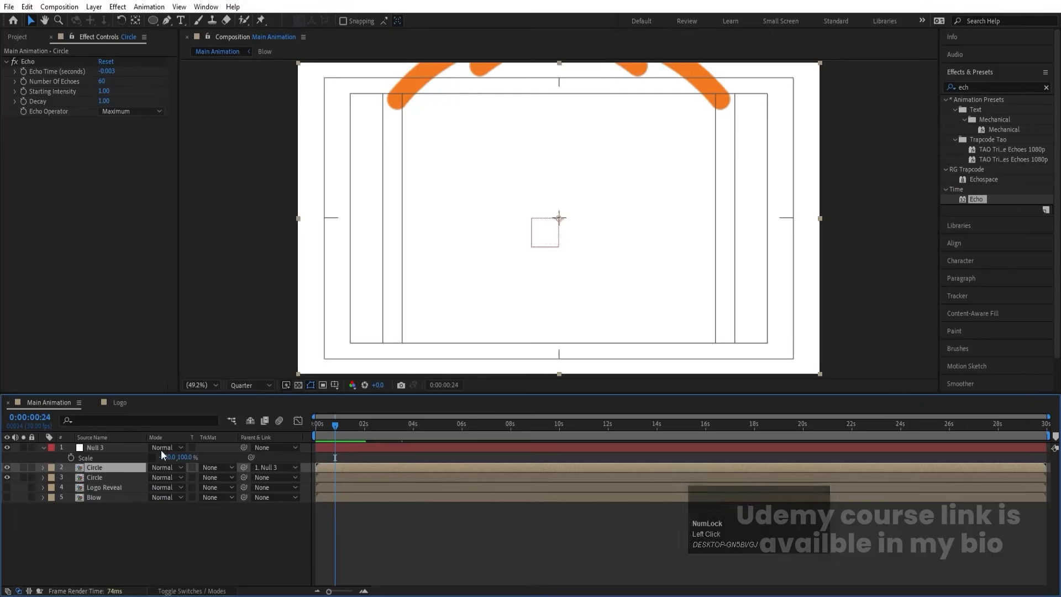
left_click(977, 87)
key("ctrl+a")
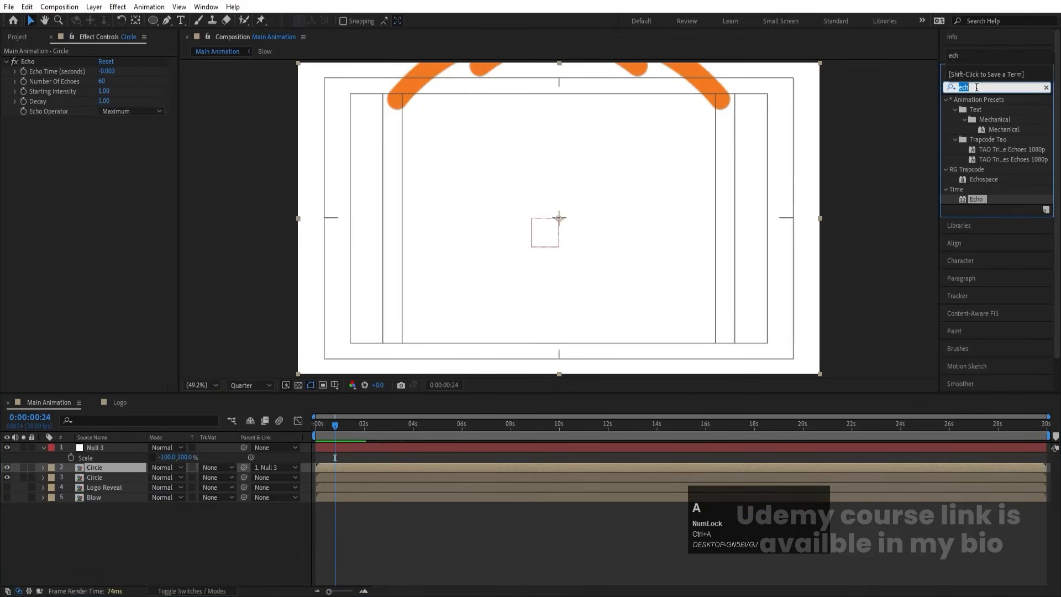
type("fill")
double_click(981, 159)
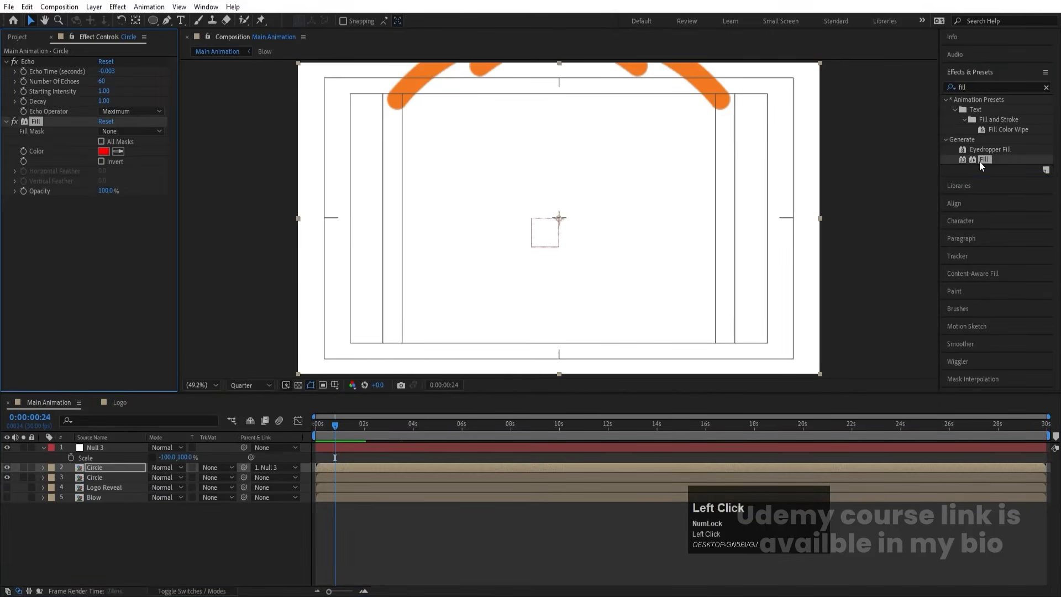
- Sample the logo's purple as the Fill color, showing the Logo Reveal layer only while picking it
left_click(7, 487)
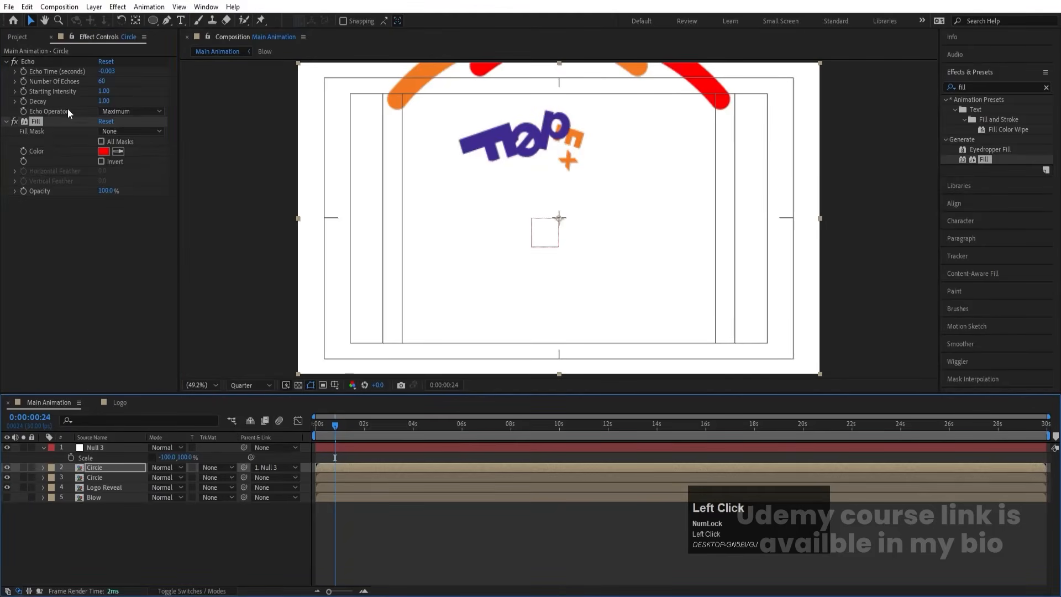
left_click(118, 151)
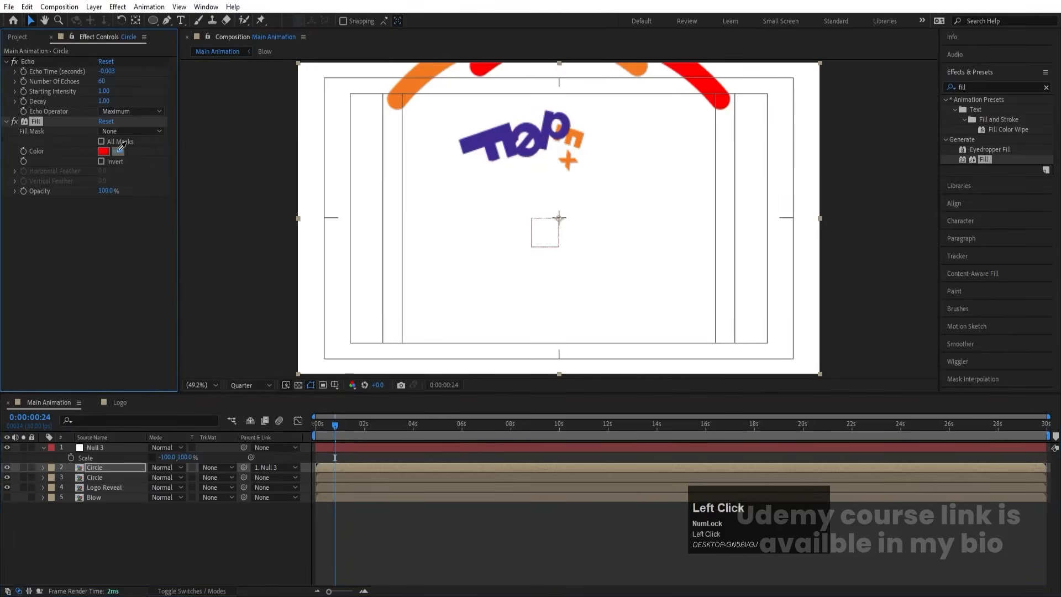
left_click(477, 135)
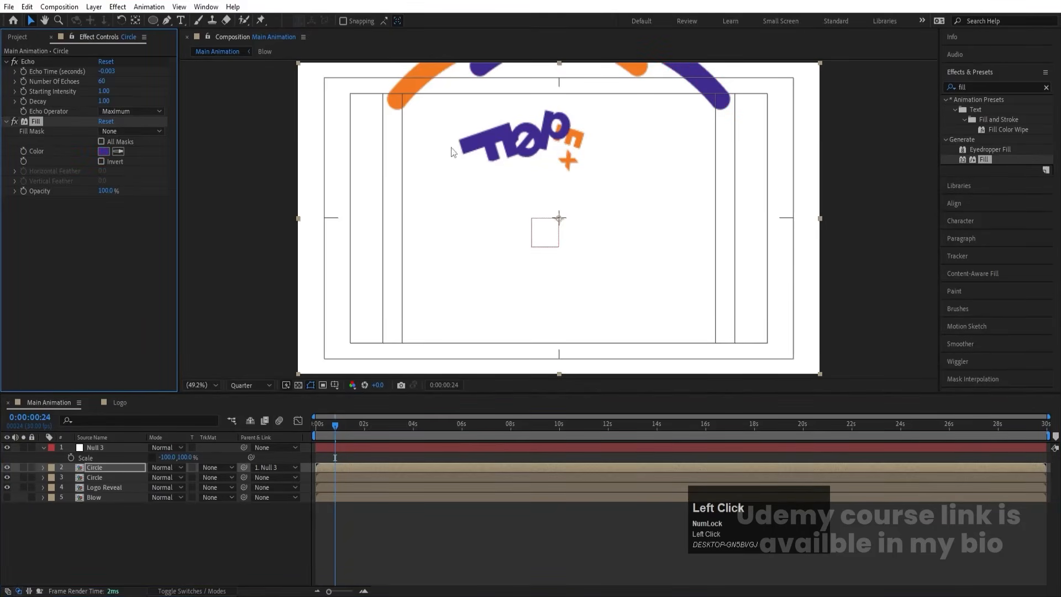
left_click(7, 487)
- Shift the upper Circle layer together with Null 3 to start at 0:00:00:10
left_click(94, 467)
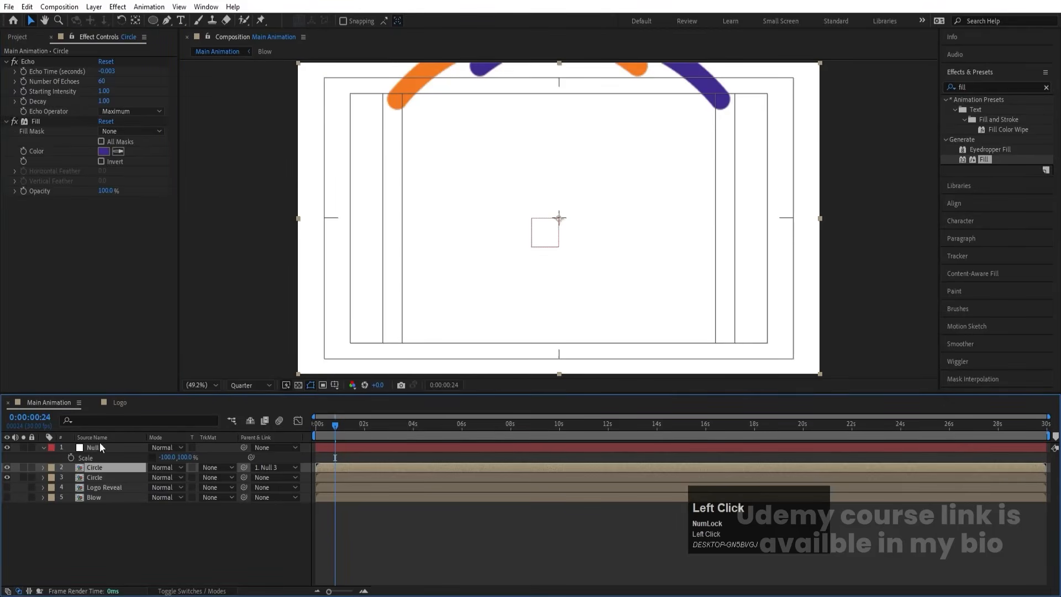
left_click(96, 445, "ctrl")
key("Home")
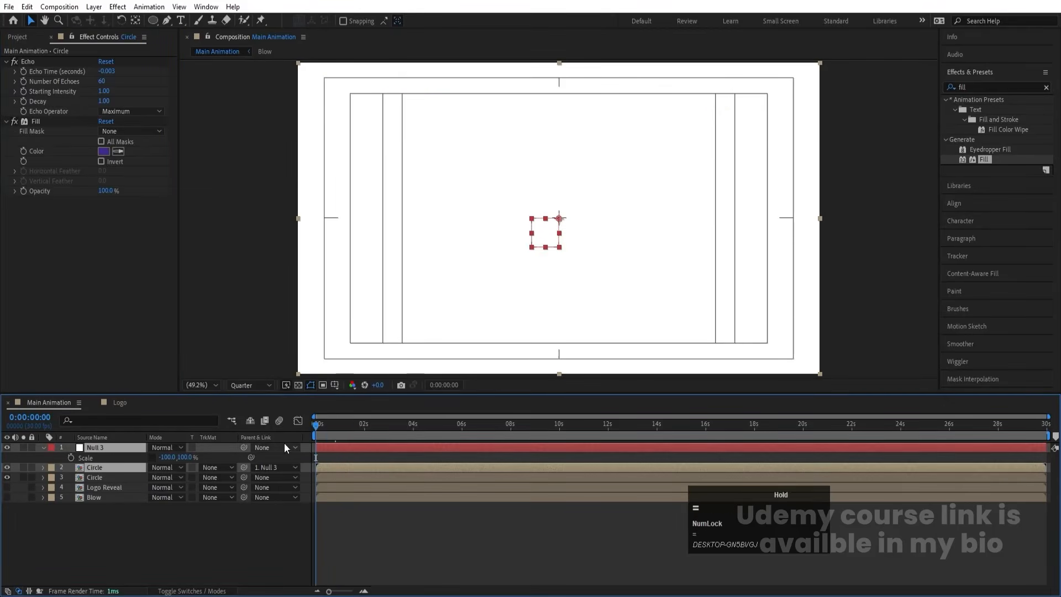
key("equal")
key("equal")
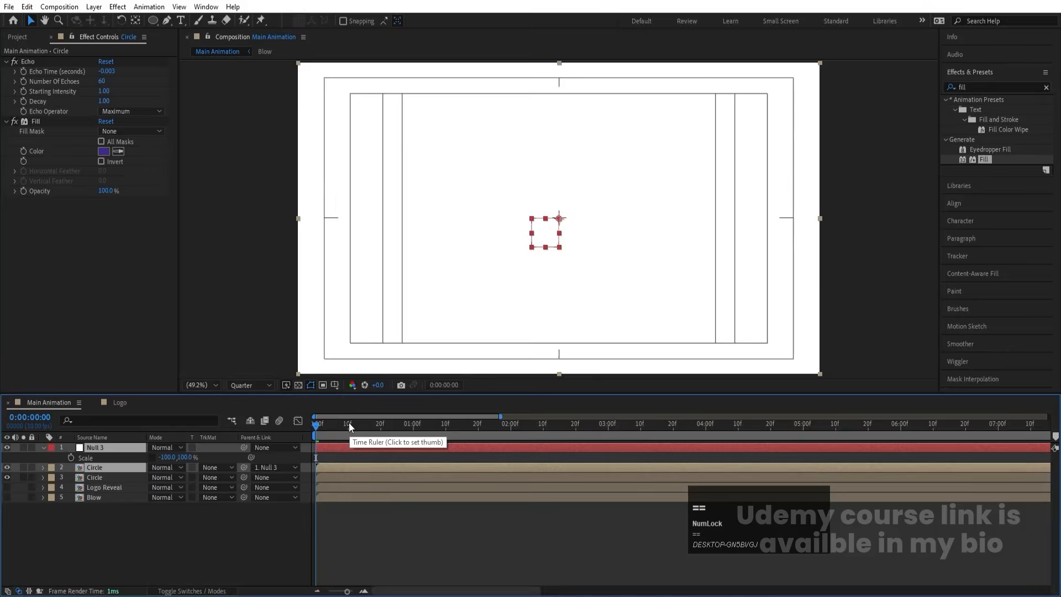
left_click_drag(347, 425, 382, 429)
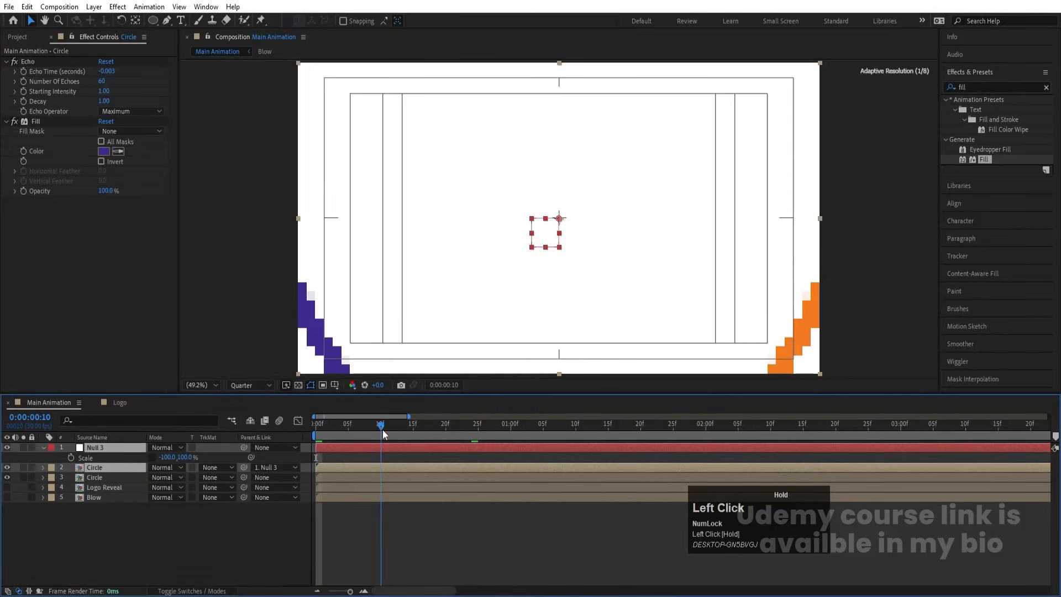
key("bracketleft")
key("minus")
key("minus")
- Play the composition from the start several times to examine the staggered timing of the orange and purple trails
key("space")
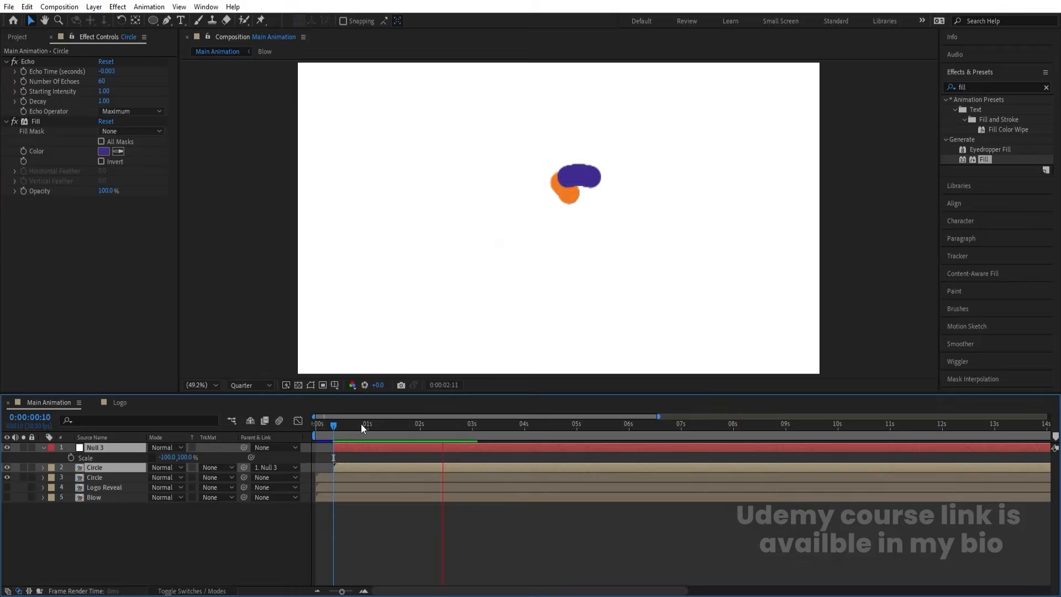
key("space")
left_click_drag(445, 424, 311, 428)
key("space")
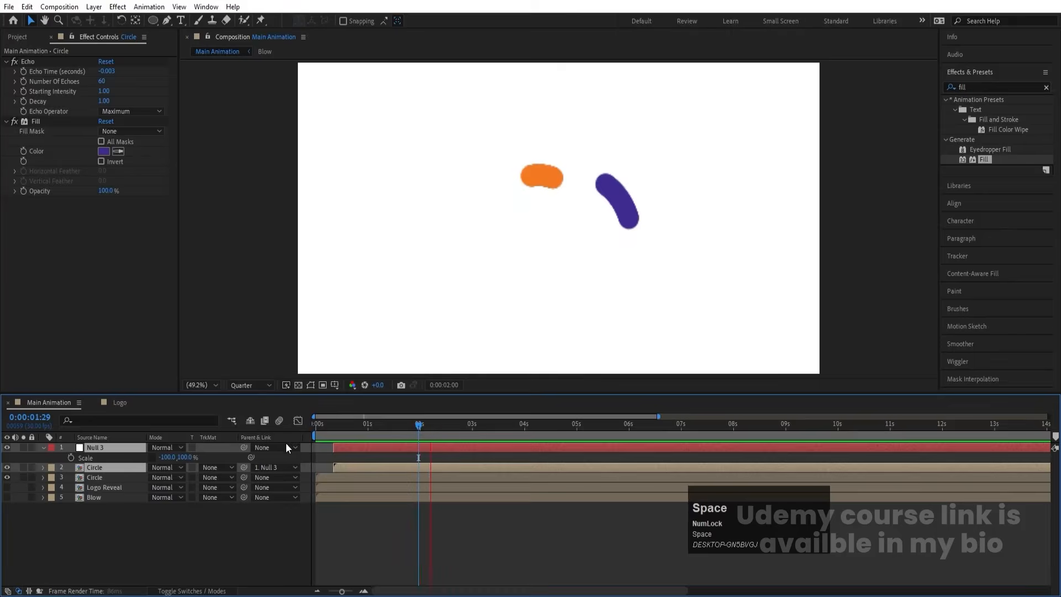
key("space")
left_click_drag(389, 428, 294, 430)
key("space")
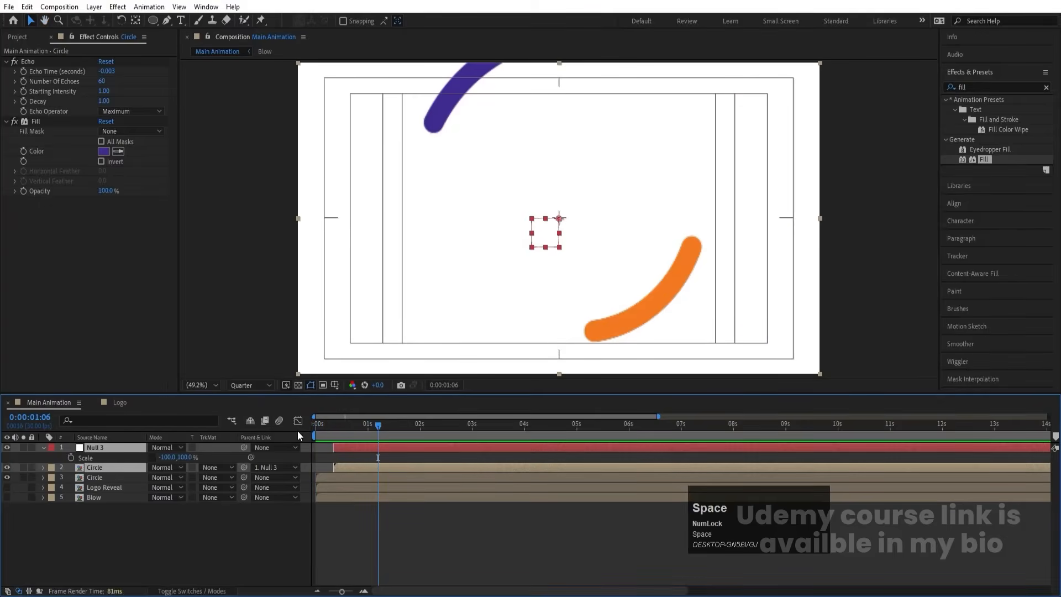
left_click_drag(329, 428, 297, 426)
key("space")
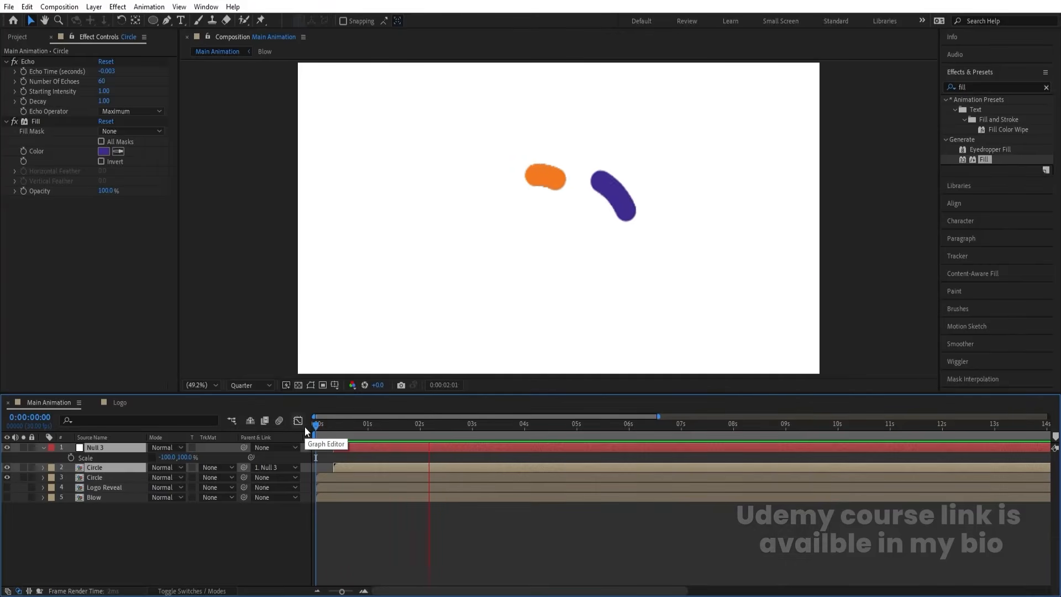
key("space")
left_click(151, 538)
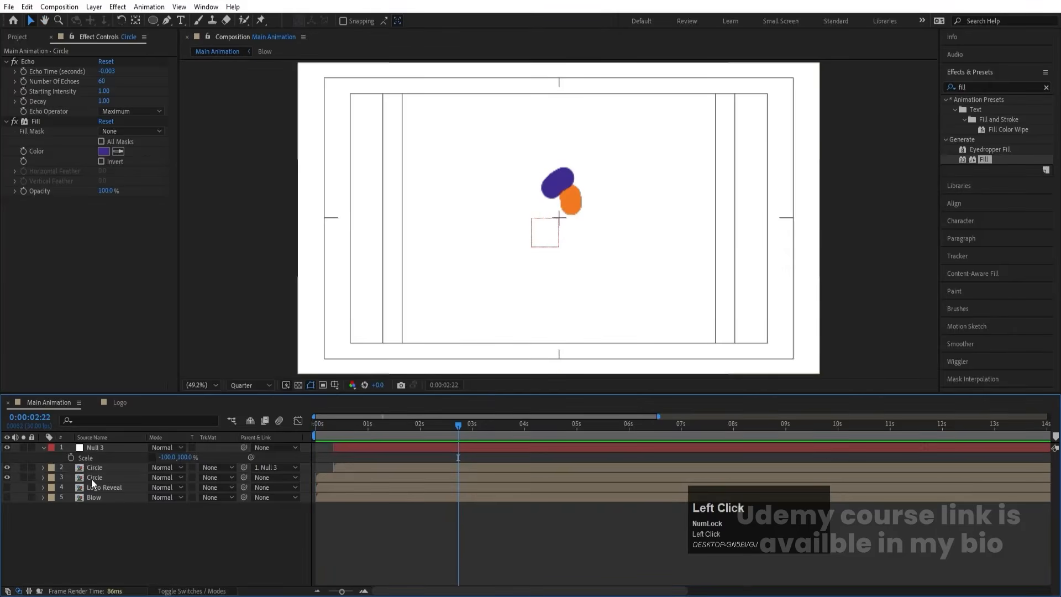
- Open the Circle composition and add a 100% Scale keyframe to Shape Layer 1 at the first frame, with its Position keyframes shown
double_click(89, 467)
left_click_drag(331, 423, 120, 468)
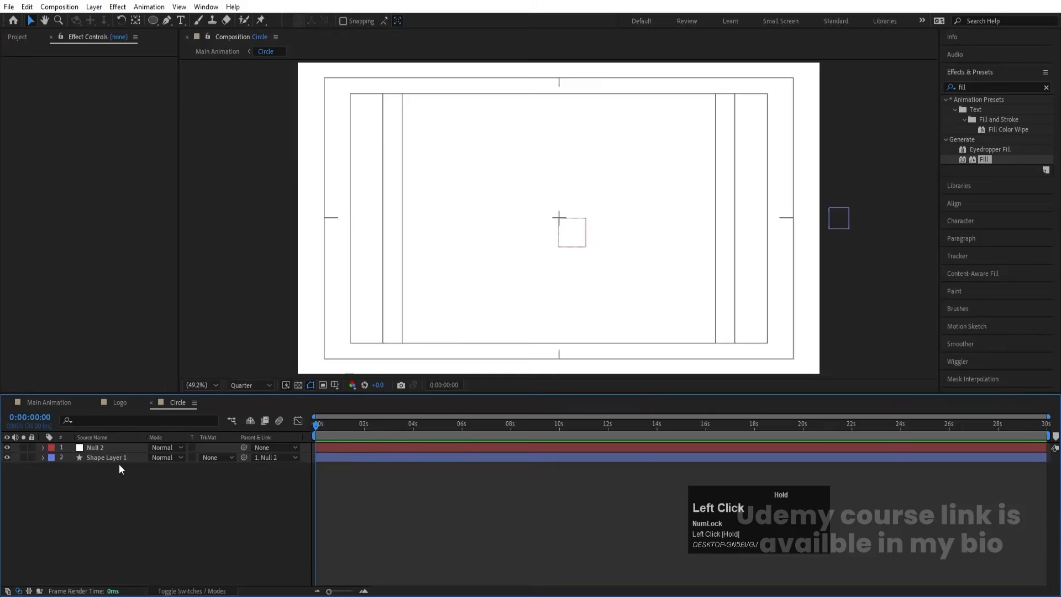
left_click(94, 457)
key("s")
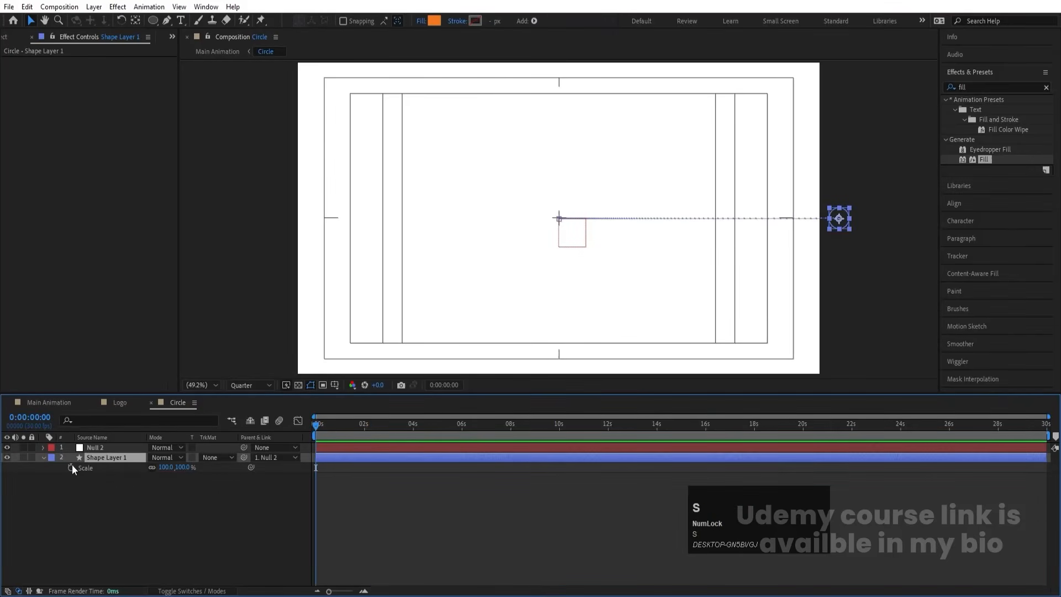
left_click(71, 467)
key("shift+p")
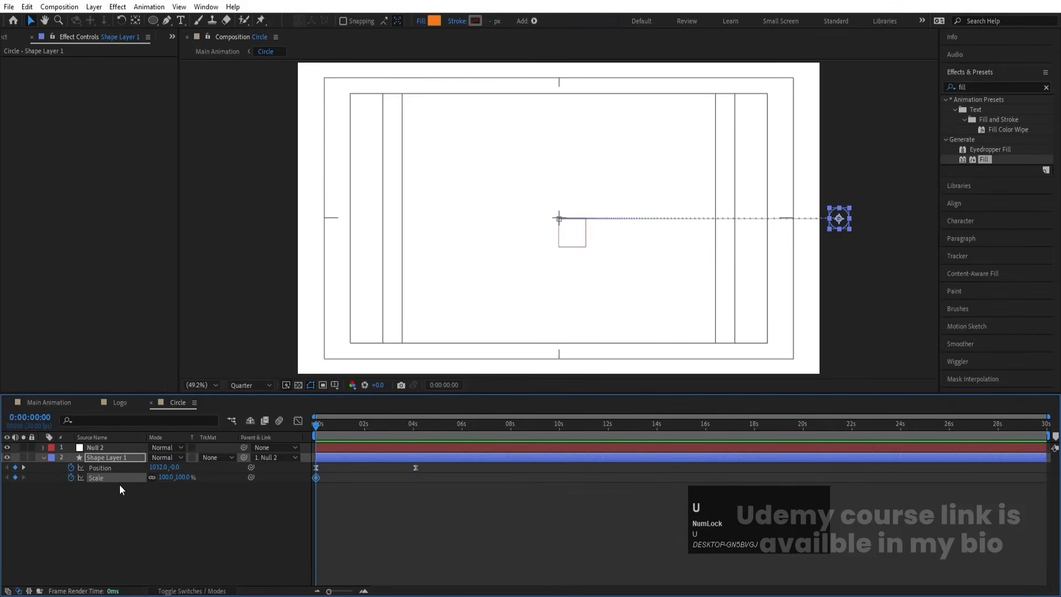
- Try a Scale of 10% on Shape Layer 1 at 0:00:04:03 and preview the trails in Main Animation from the start
key("k")
left_click(161, 479)
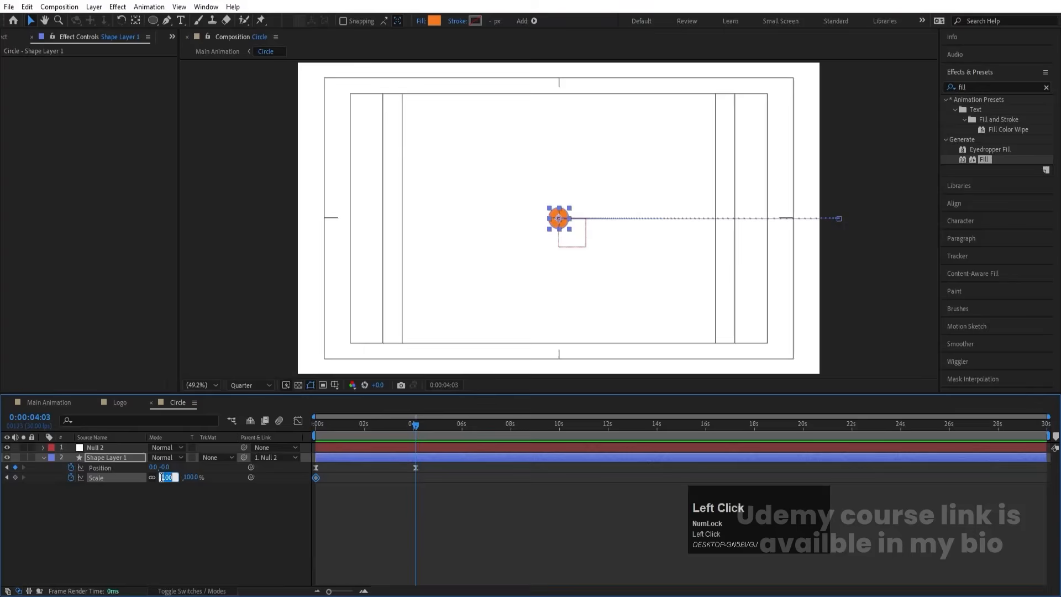
type("10")
key("Return")
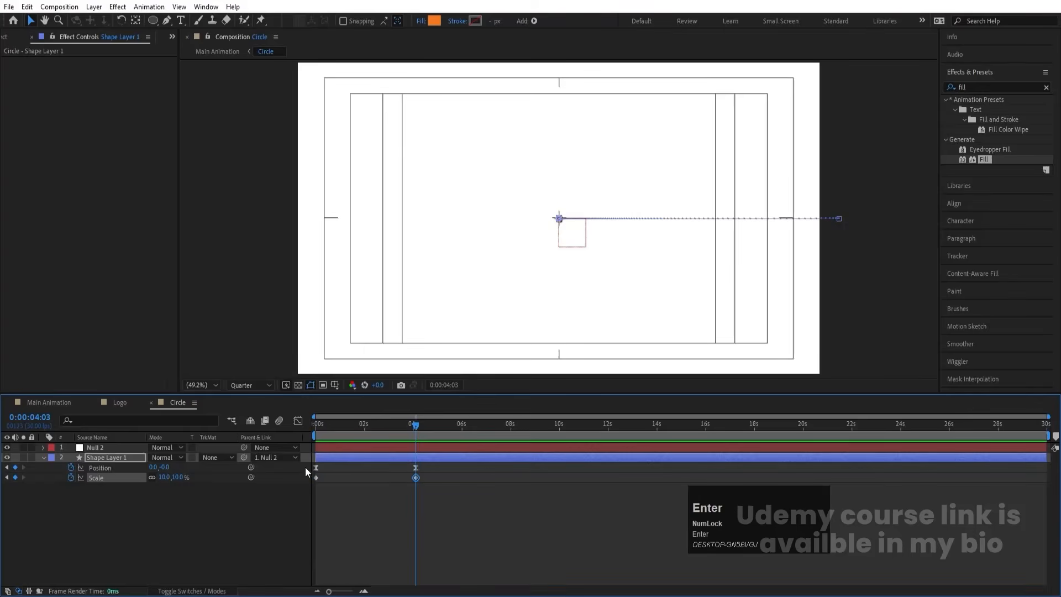
left_click_drag(334, 421, 80, 432)
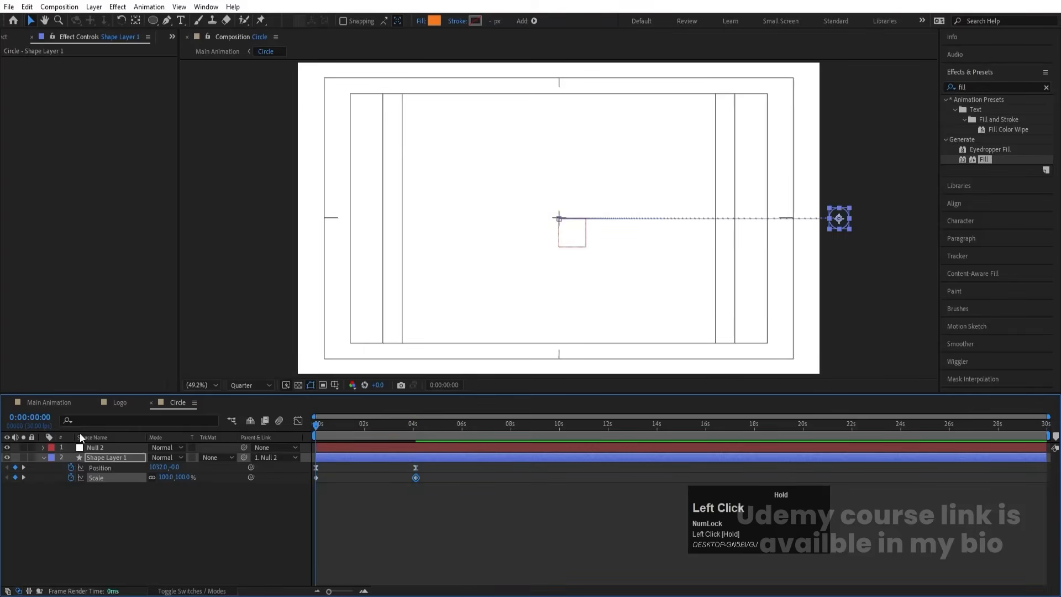
left_click(50, 402)
key("space")
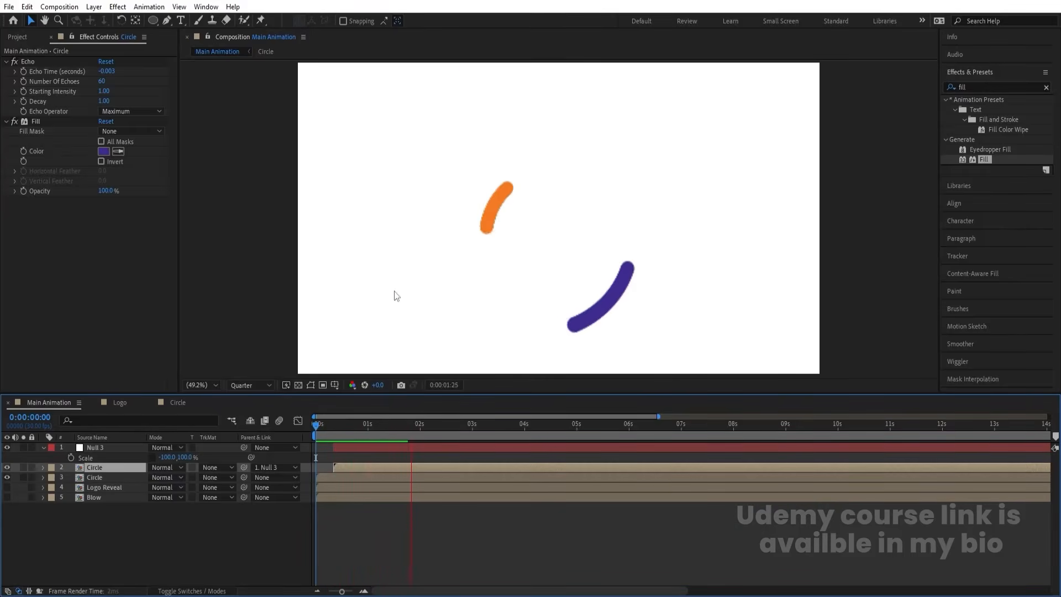
key("space")
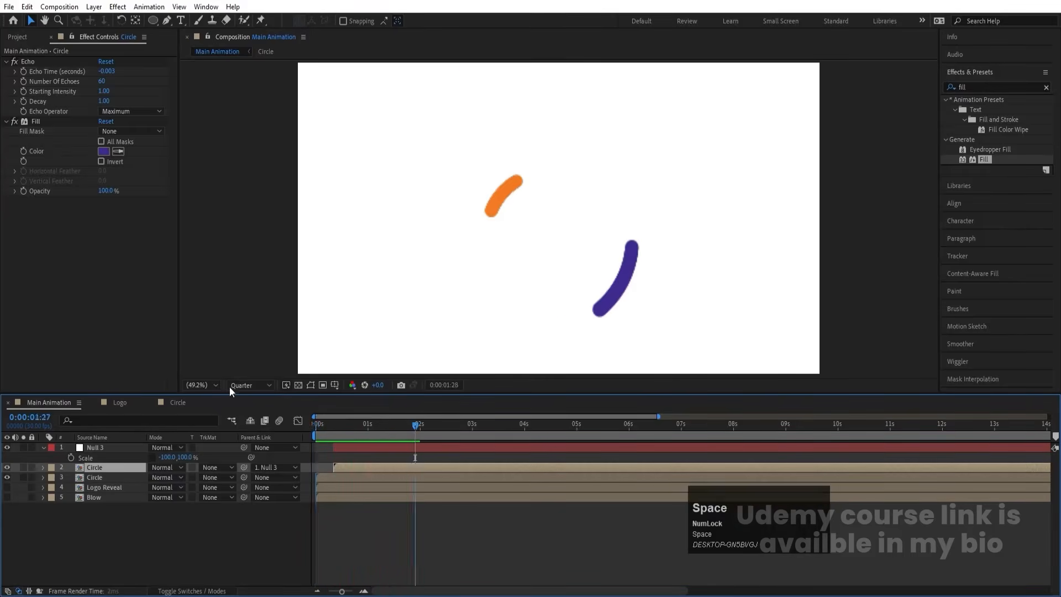
- Set Shape Layer 1's Scale to 0% at 0:00:04:03 in the Circle composition and preview the trails in Main Animation
left_click(175, 403)
key("k")
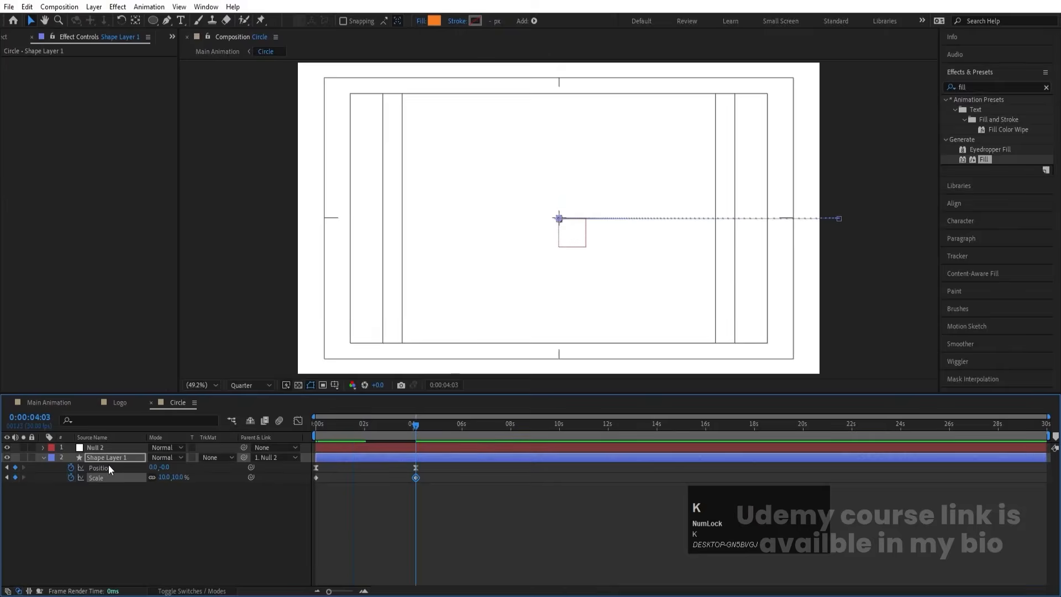
left_click(161, 477)
type("0")
key("Return")
left_click(50, 402)
key("space")
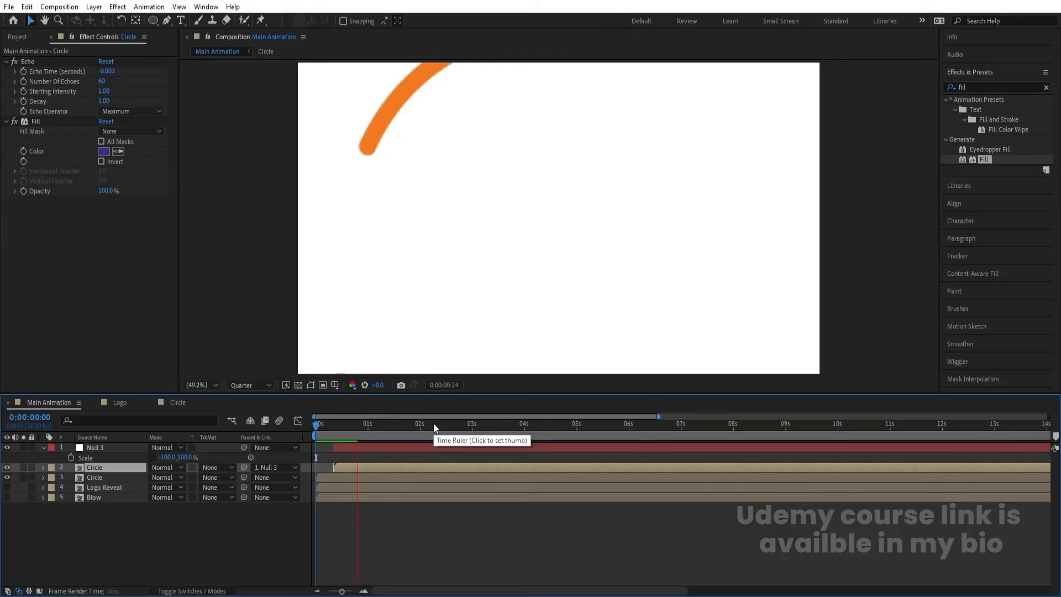
key("Num_Lock")
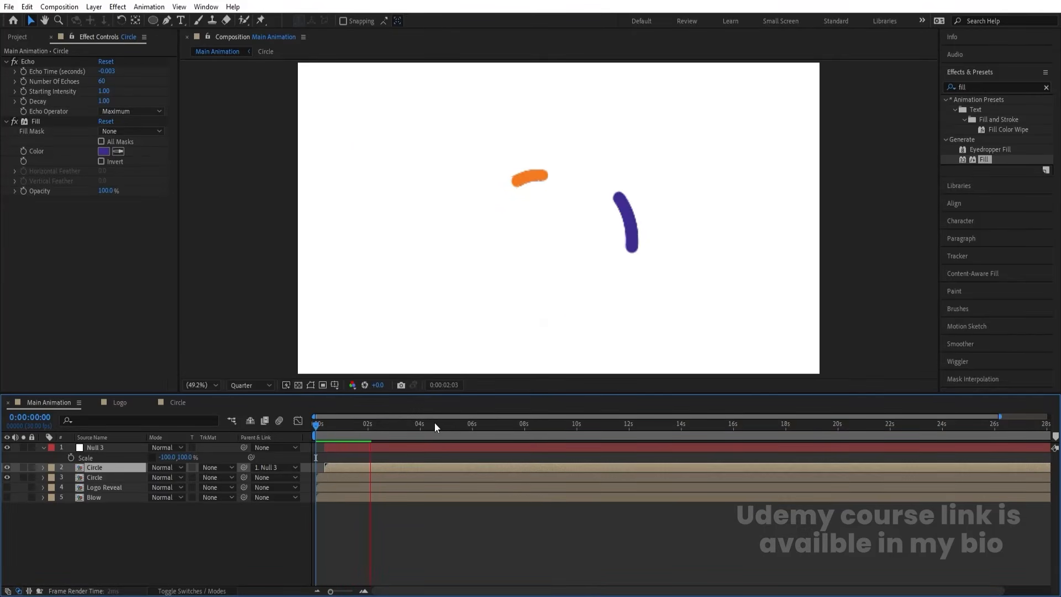
key("space")
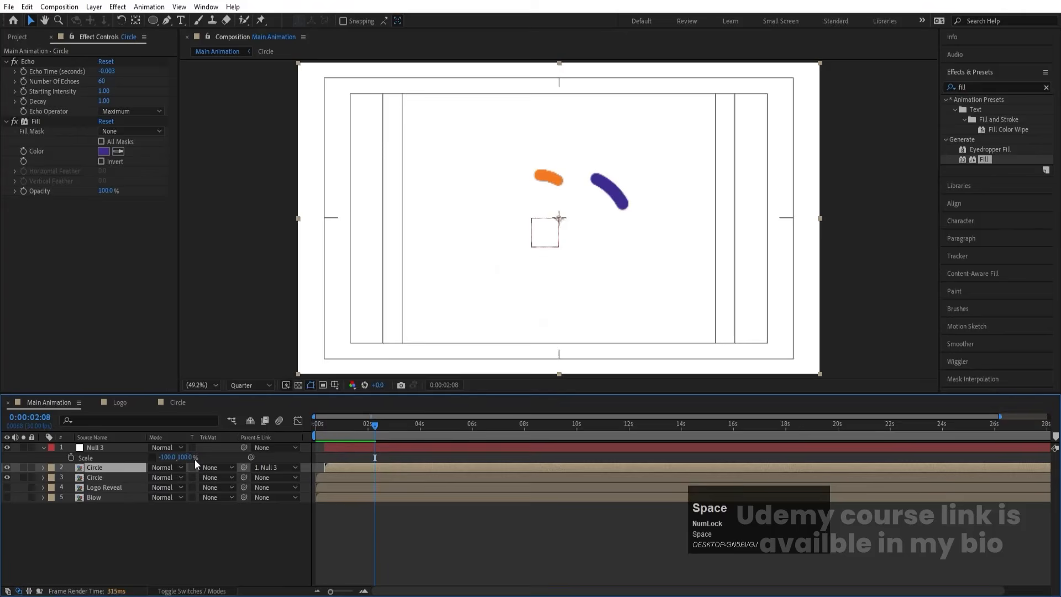
- Pre-compose Null 3 and both Circle layers into a composition named Extra, and hide the Extra layer
left_click(100, 478)
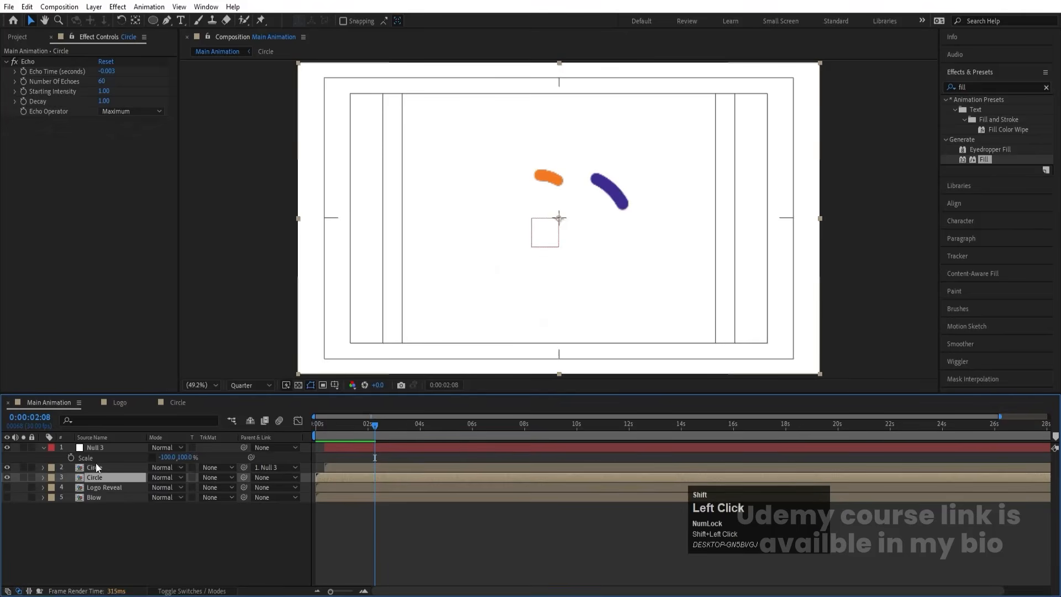
left_click(98, 467, "shift")
left_click(98, 446, "shift")
key("ctrl+shift+c")
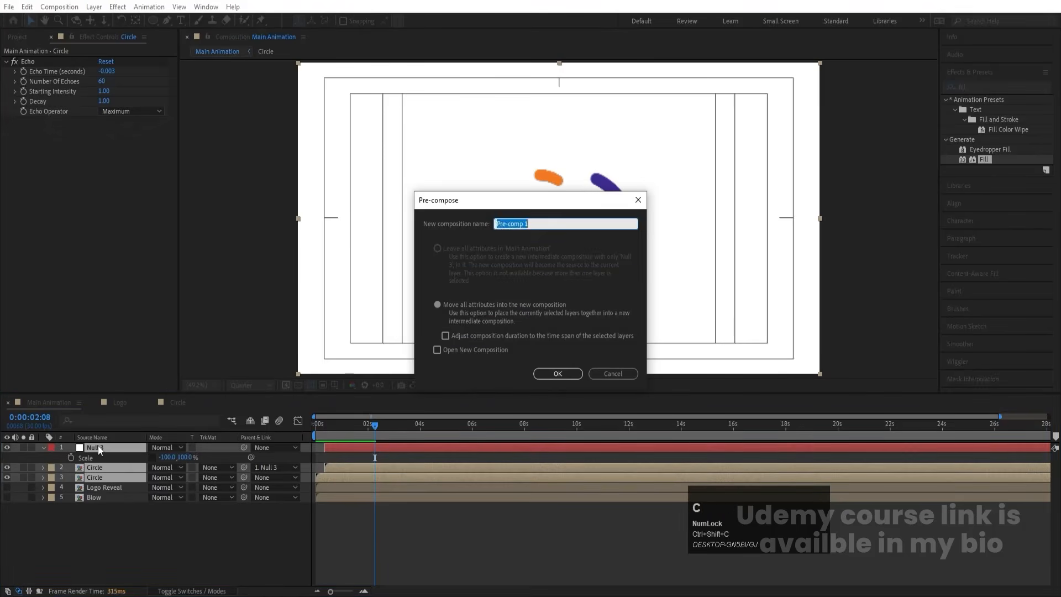
type("Extra")
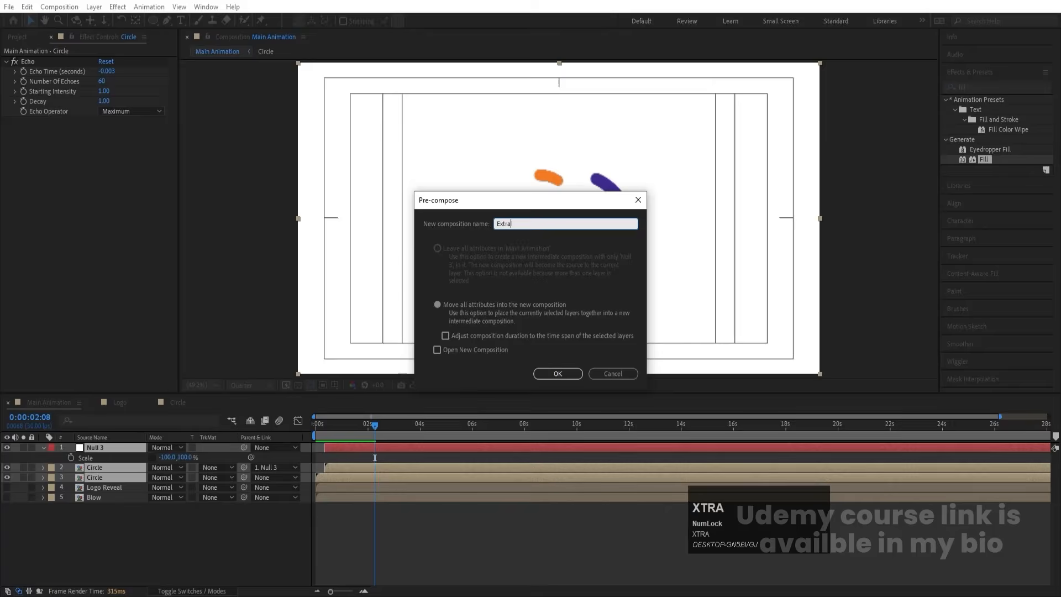
key("Return")
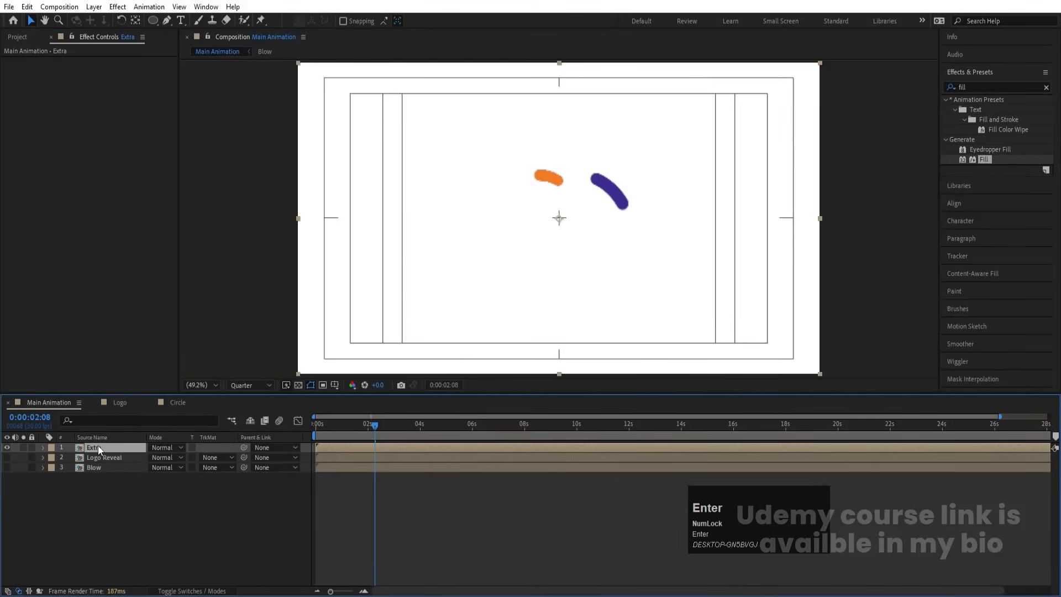
left_click(6, 447)
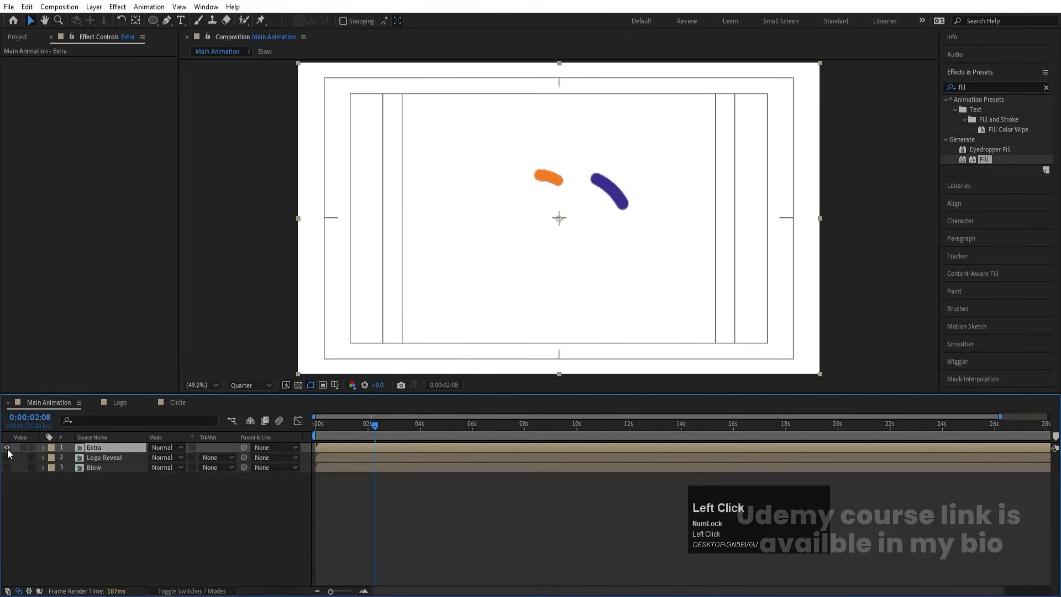
- Draw an orange circle about 144 px wide on a new shape layer near the centre of the composition
left_click(74, 520)
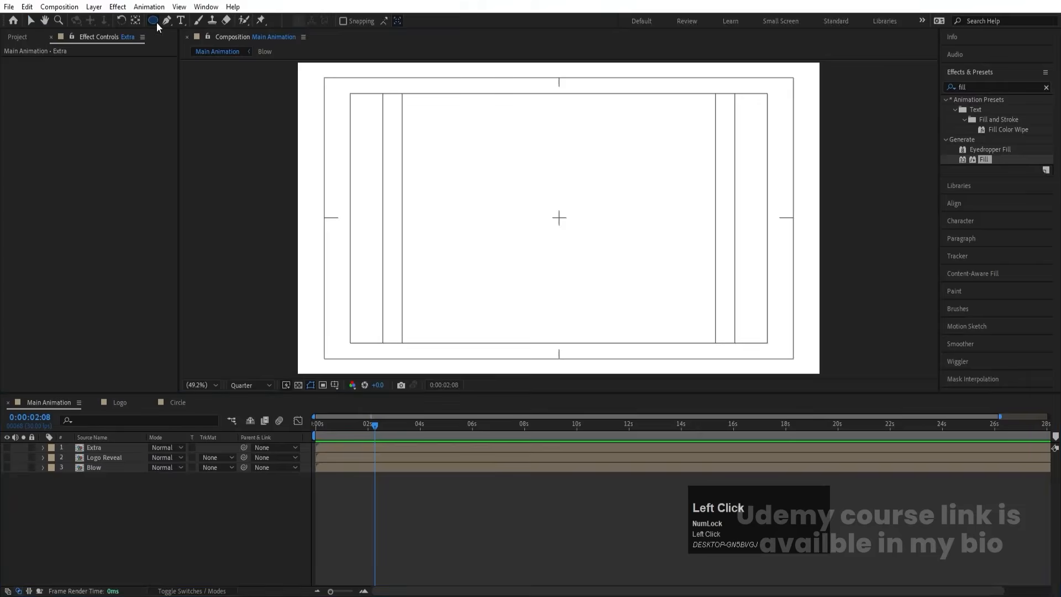
left_click_drag(155, 21, 200, 46)
left_click_drag(539, 198, 578, 232)
left_click(118, 519)
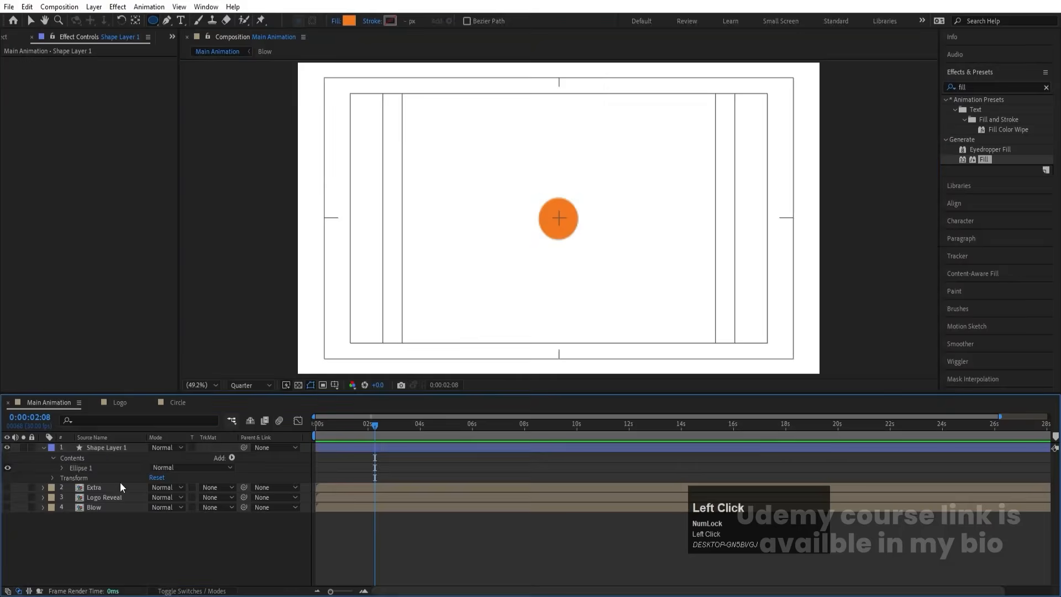
- Centre the new circle's anchor point and align the layer horizontally and vertically to the middle of the composition
left_click(108, 447)
key("ctrl+alt+Home")
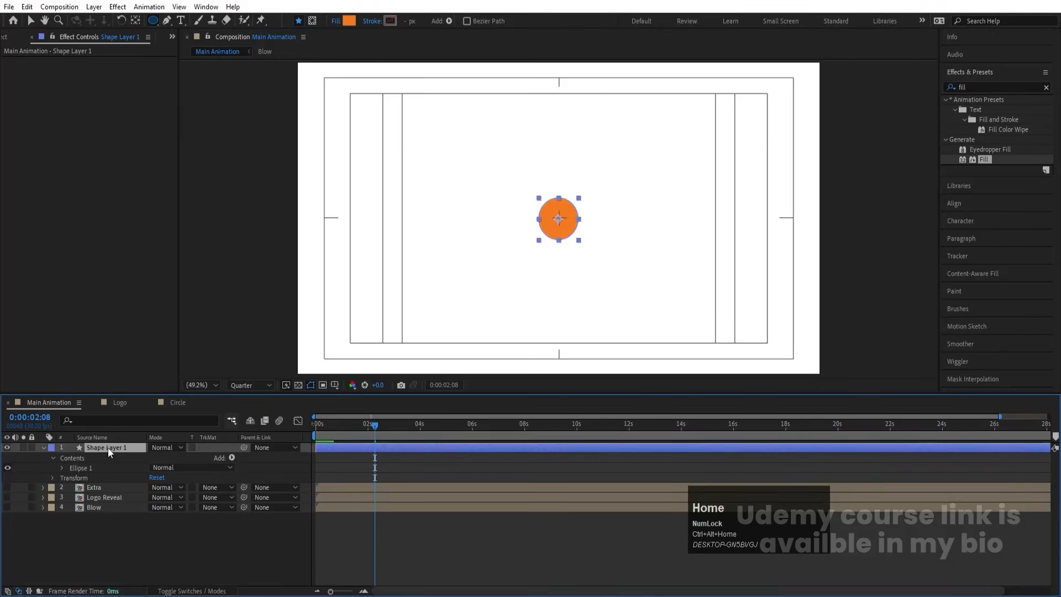
left_click(954, 203)
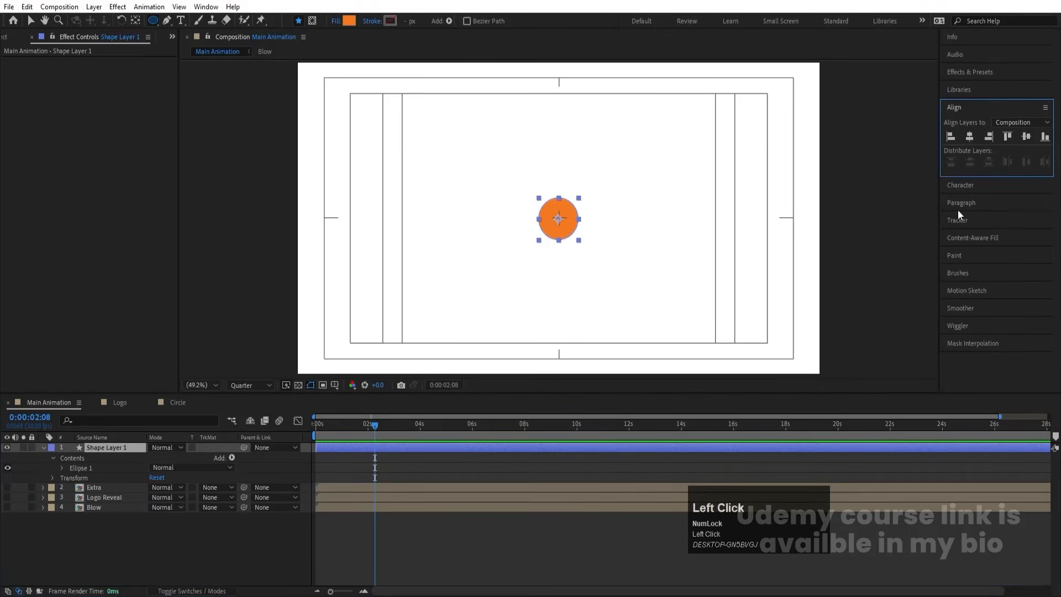
left_click(967, 136)
left_click(1025, 137)
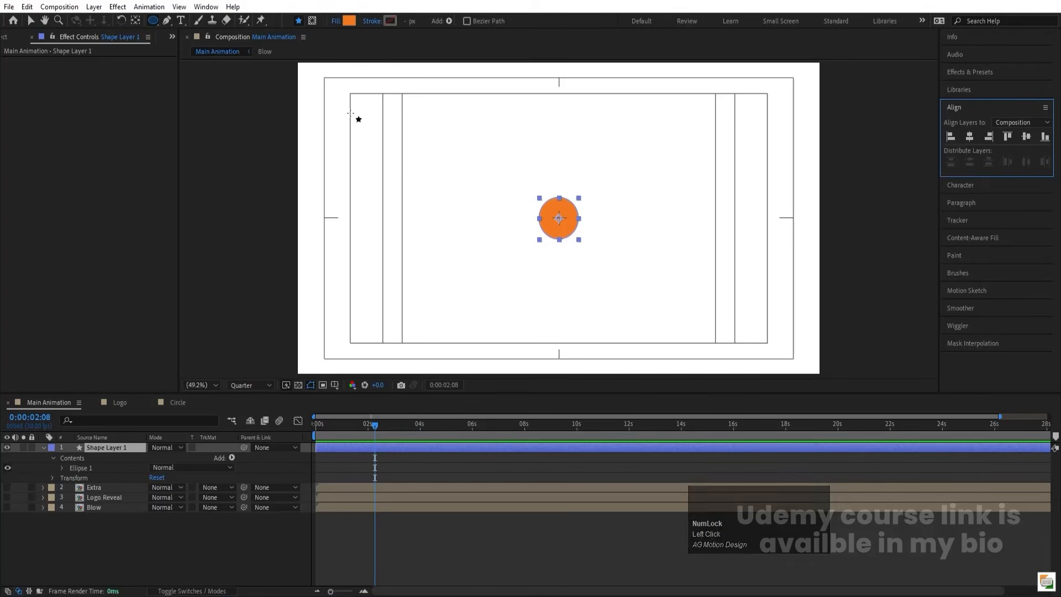
- Convert Ellipse Path 1 of the new circle to a Bezier path
left_click(61, 467)
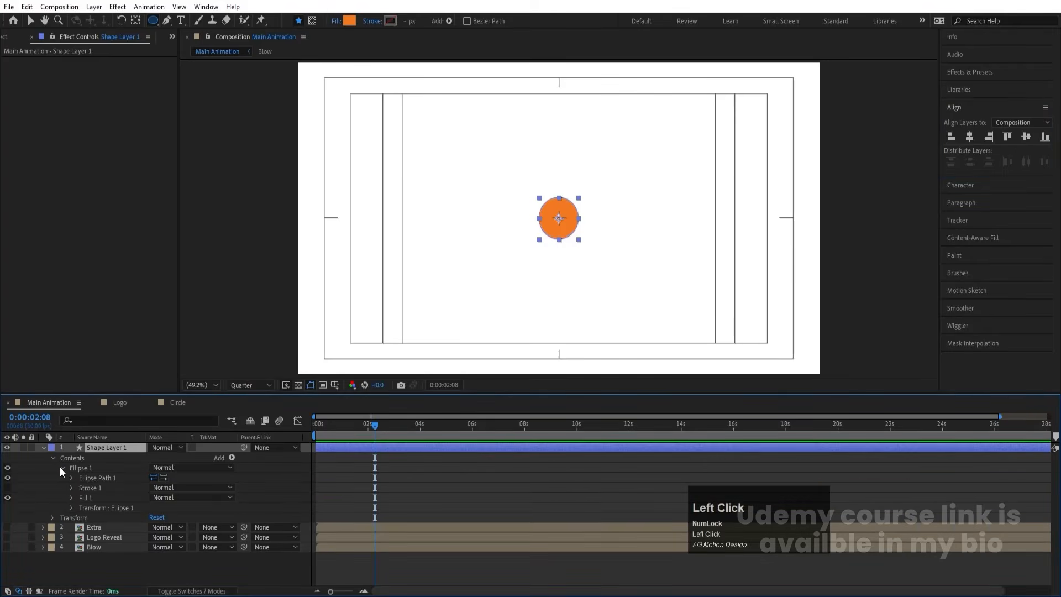
left_click(70, 478)
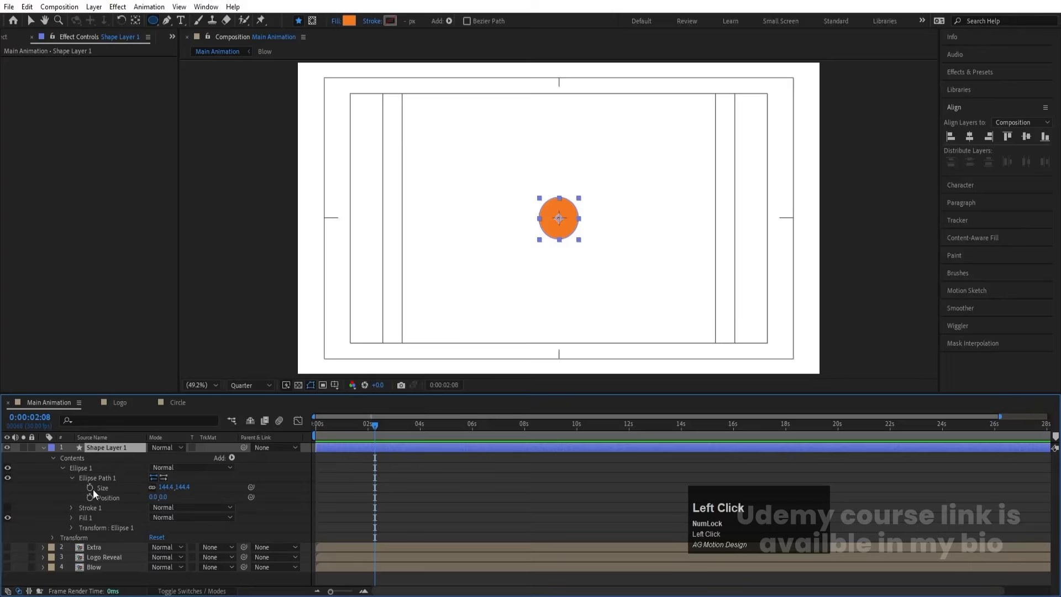
left_click(100, 476)
right_click(99, 476)
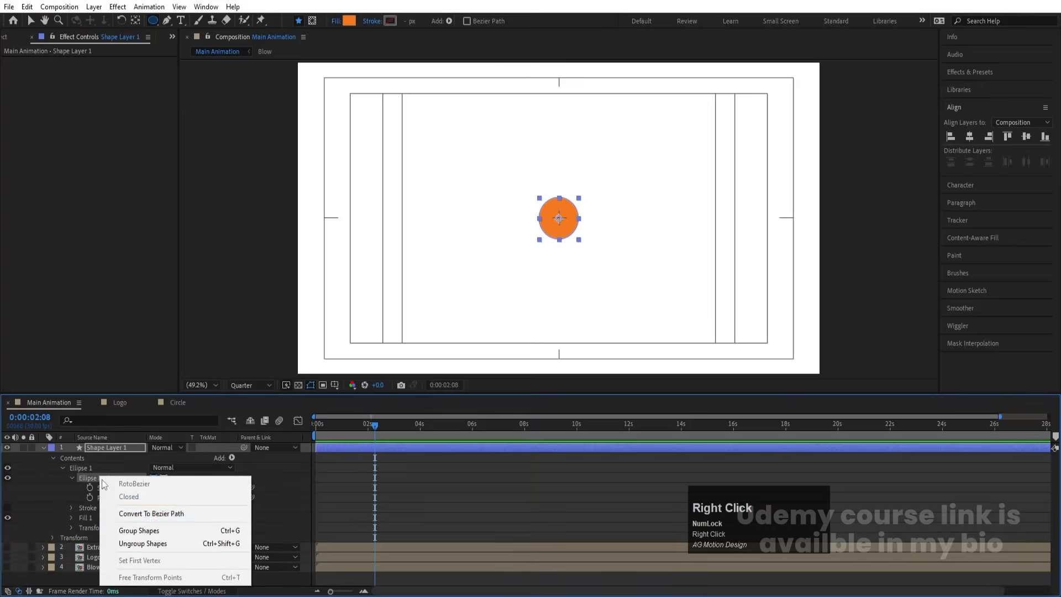
left_click(126, 517)
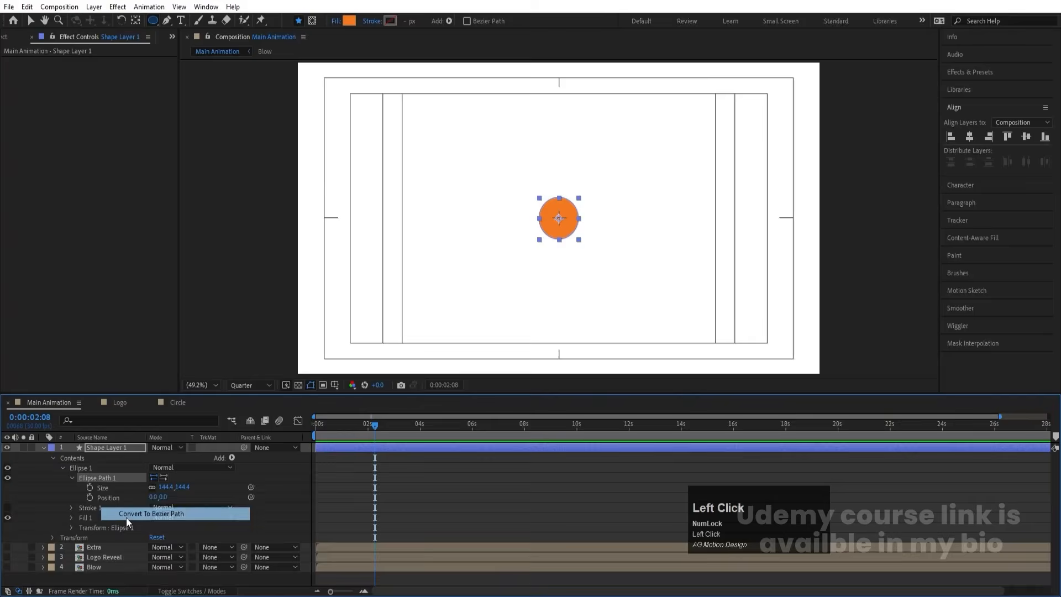
- Keyframe the circle's path at 0:00:02:08 and delete its topmost point
left_click(71, 478)
left_click(90, 487)
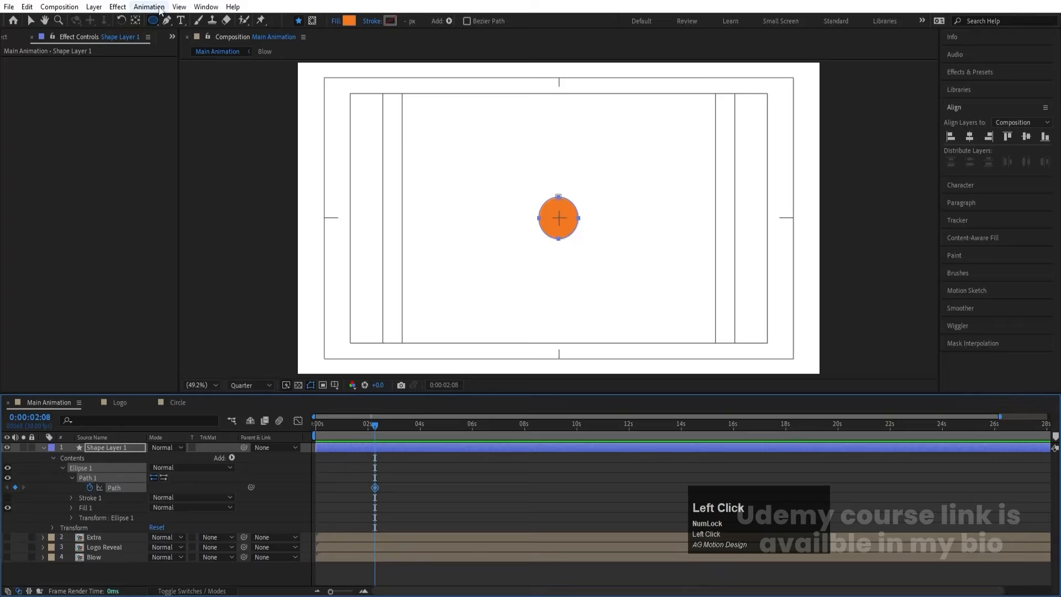
left_click(32, 25)
left_click(32, 25)
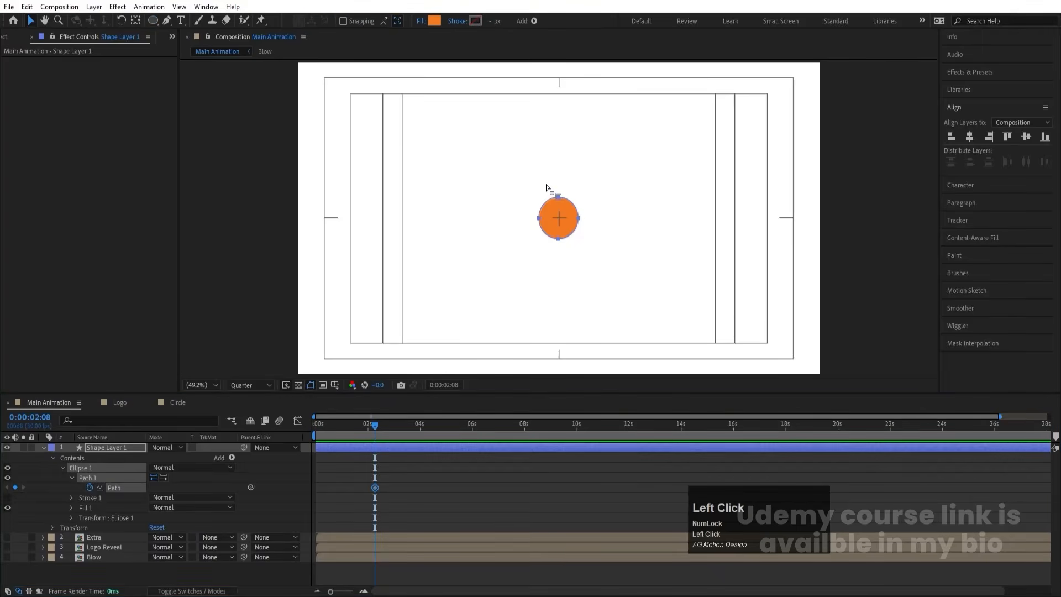
left_click_drag(547, 188, 585, 207)
key("Delete")
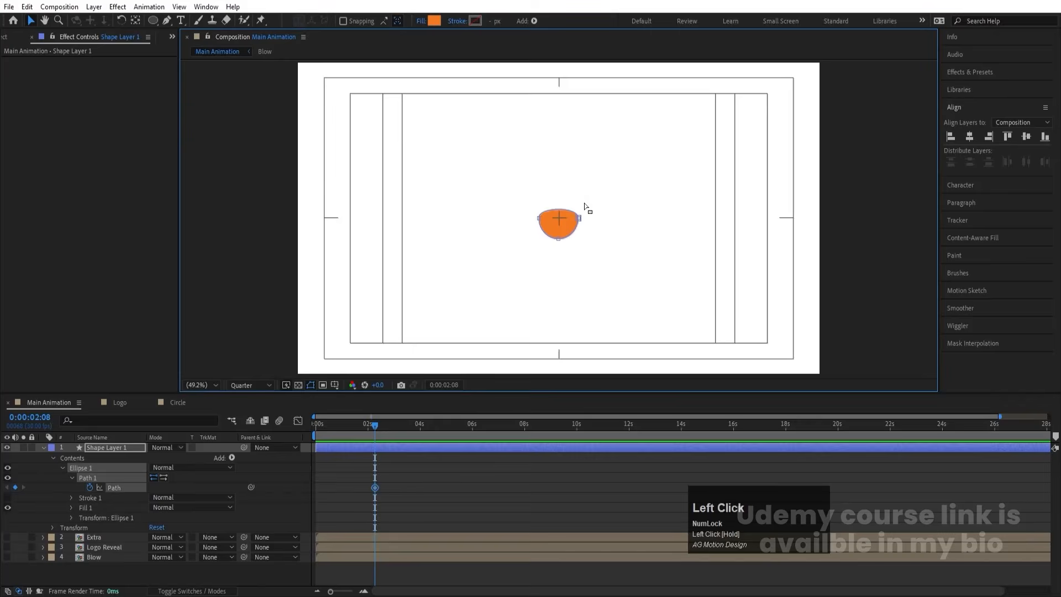
- Try to flatten the shape's upper edge by adjusting the direction handles of its two side points
left_click(417, 476)
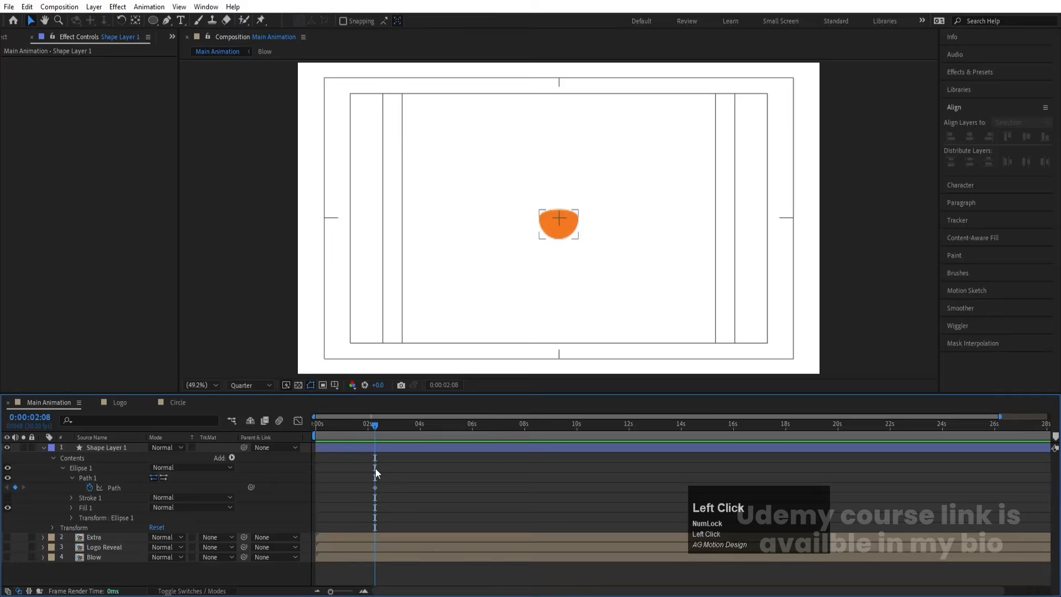
left_click_drag(353, 469, 389, 495)
left_click(580, 216, "alt")
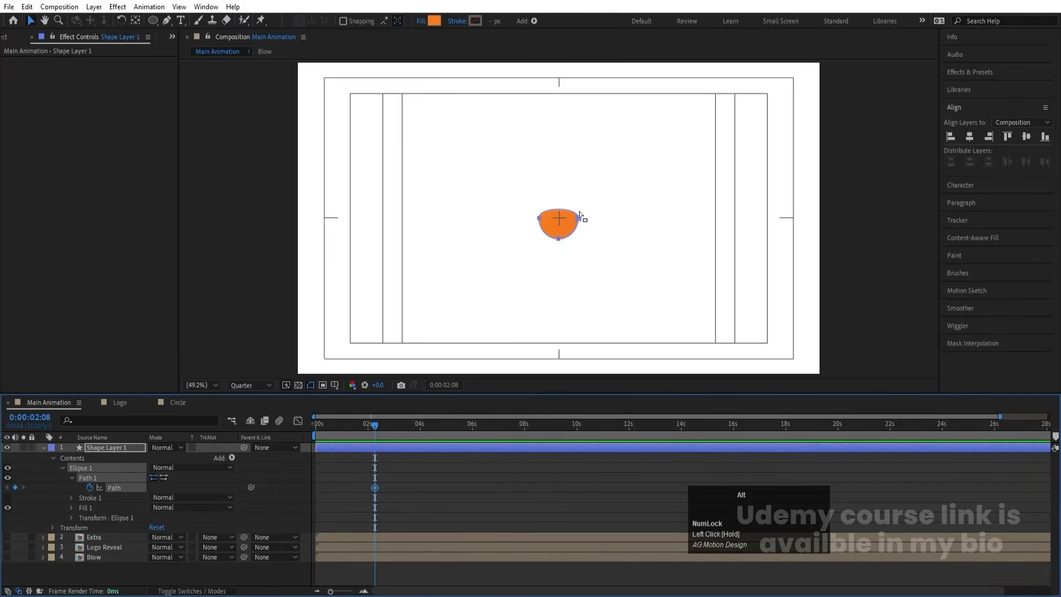
scroll(580, 215, "up", 5)
left_click(574, 242)
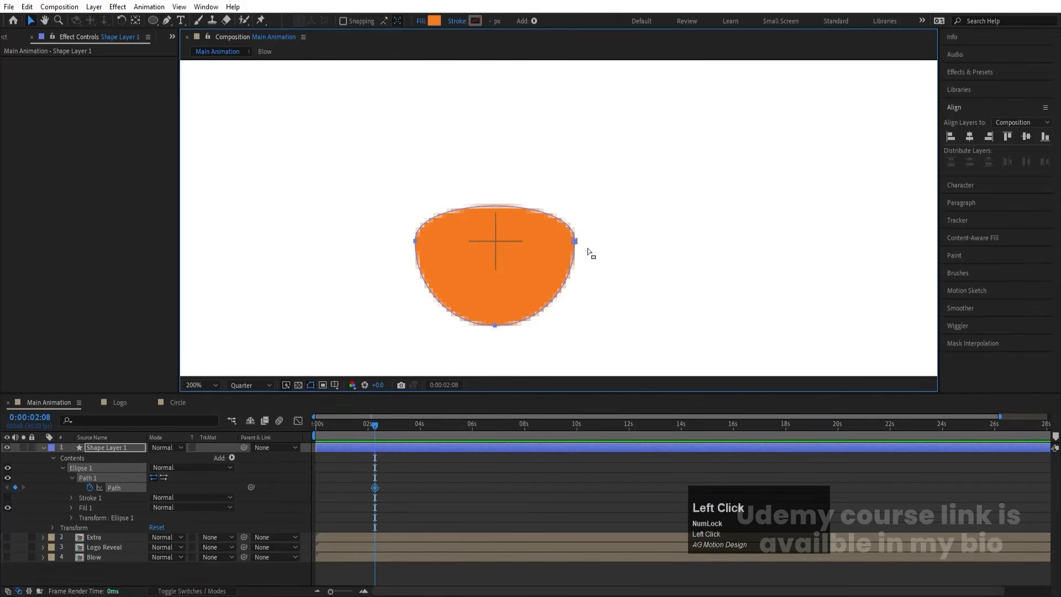
left_click_drag(590, 251, 307, 207)
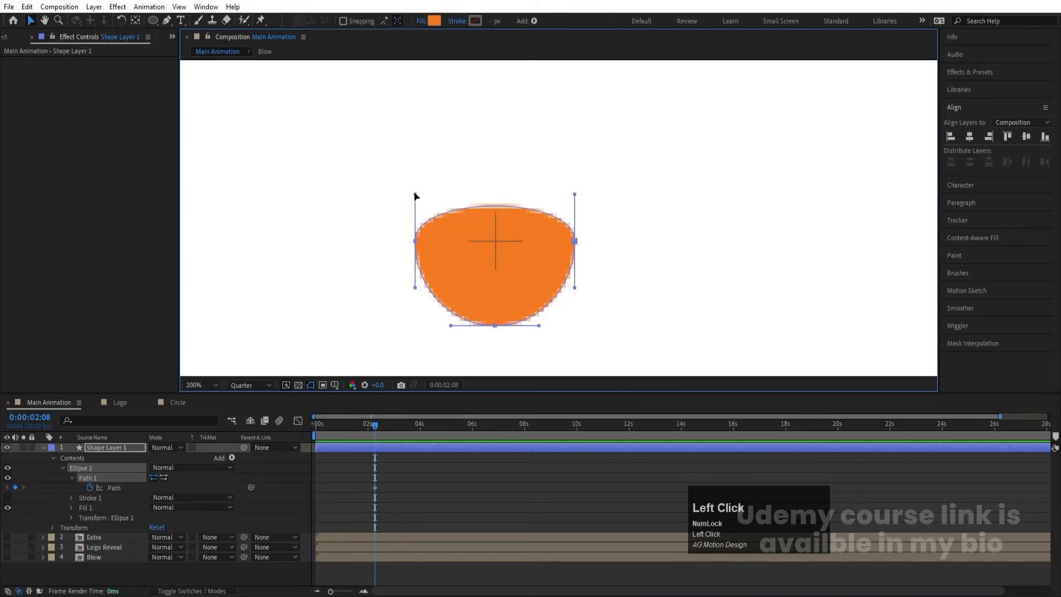
left_click_drag(416, 195, 414, 232)
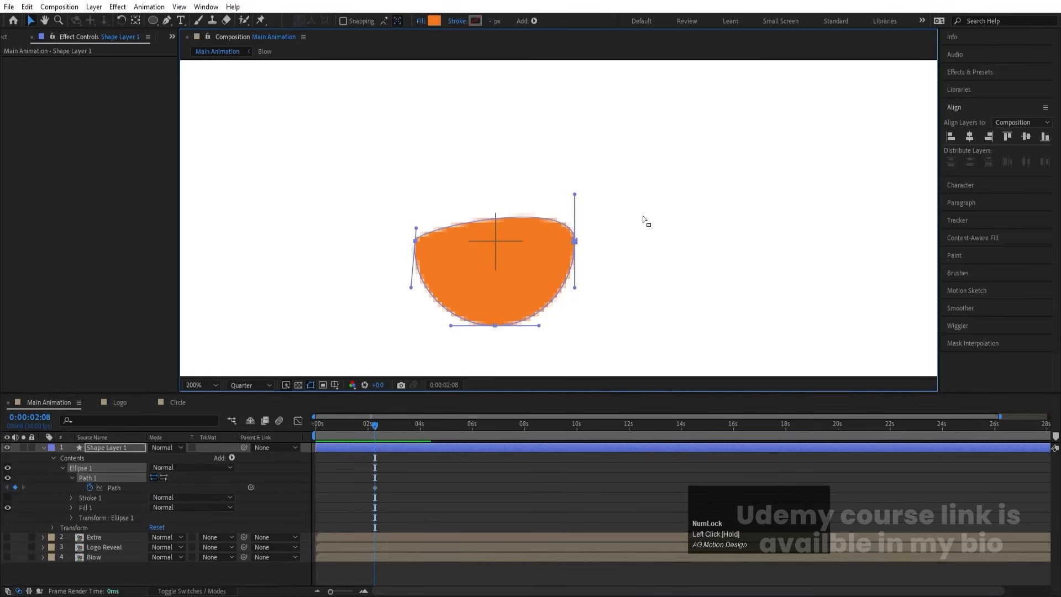
left_click_drag(575, 194, 574, 237)
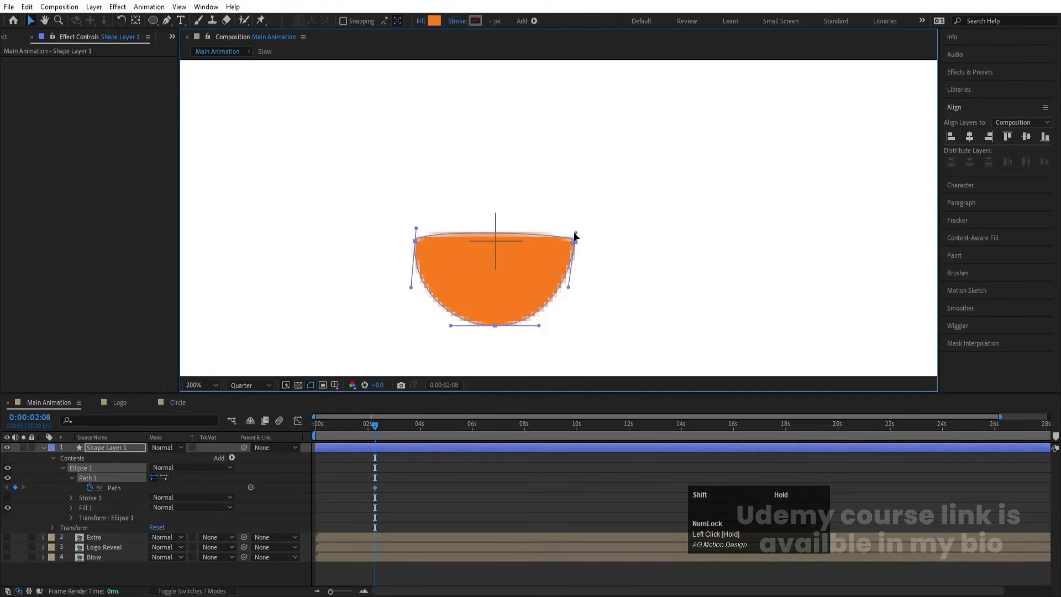
left_click(417, 228)
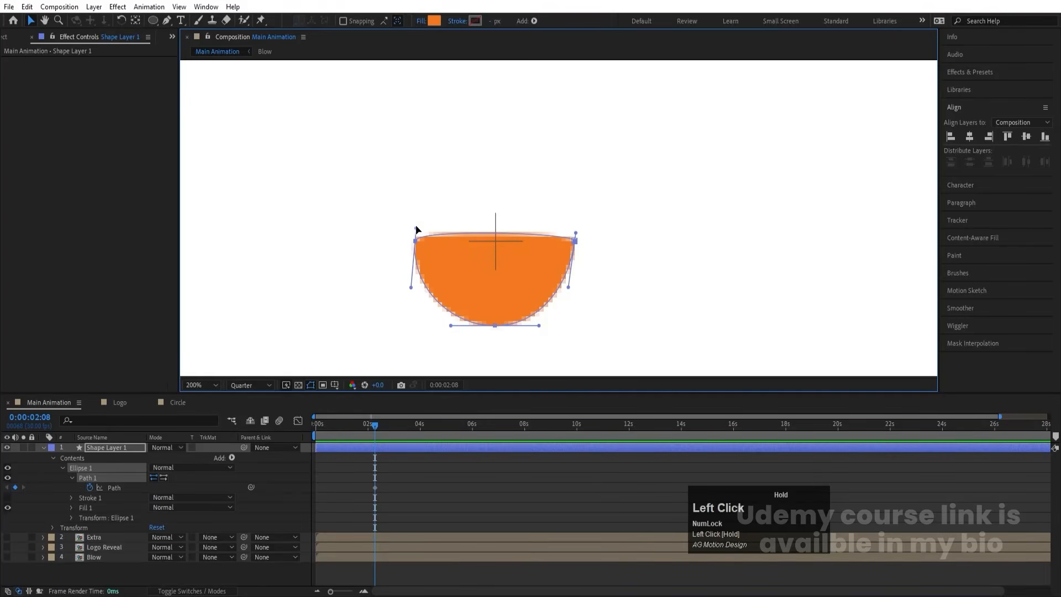
left_click_drag(417, 228, 412, 235)
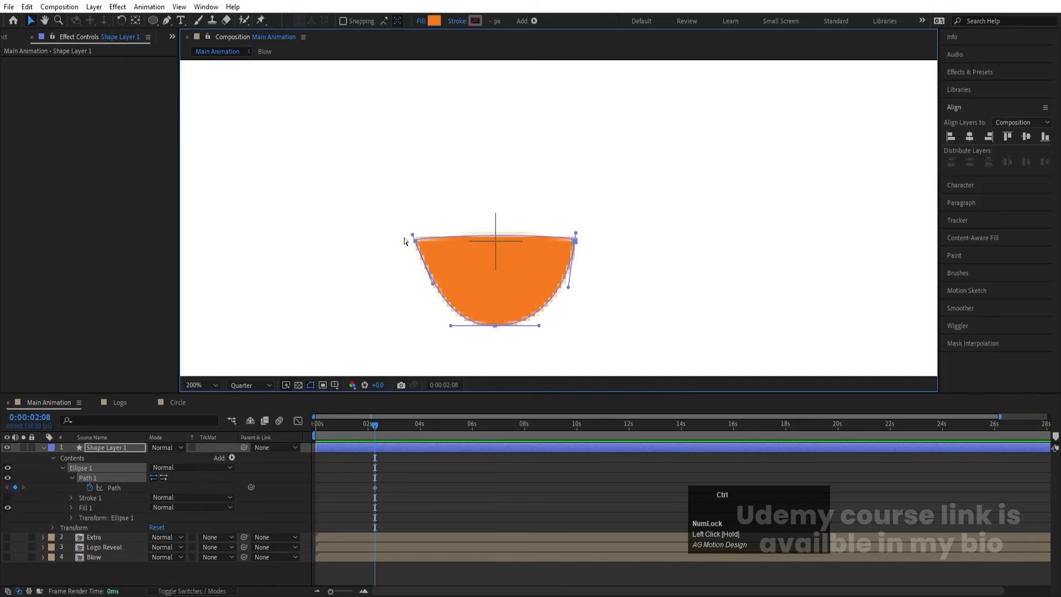
- Undo the handle adjustments and the deletion of the circle's topmost point
key("ctrl+z")
key("ctrl+z")
key("ctrl+z")
key("ctrl+z")
key("ctrl+z")
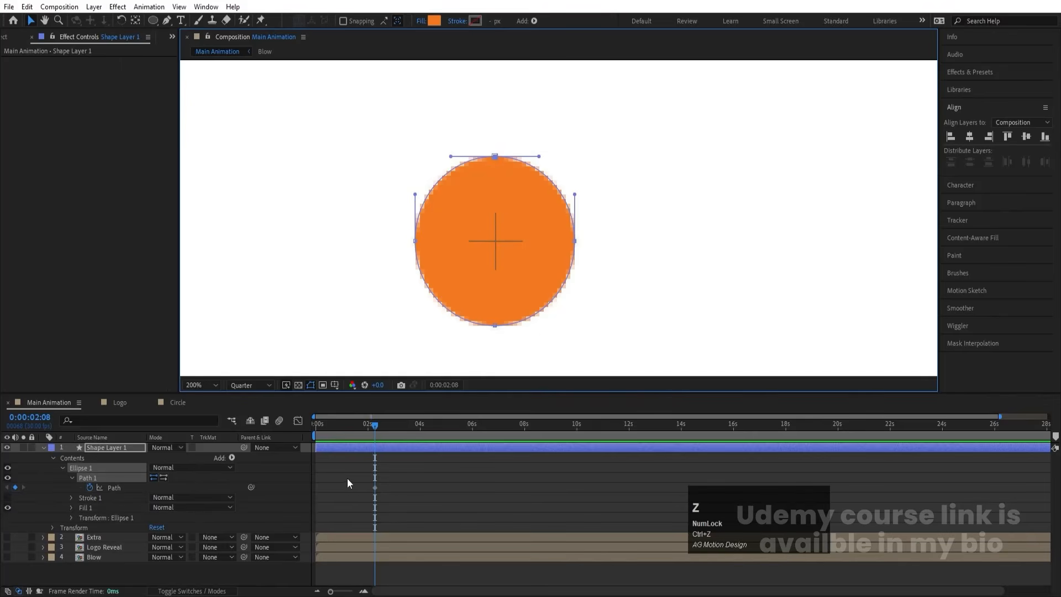
- Remove the path keyframe of the circle layer by turning off its path animation
left_click(374, 488)
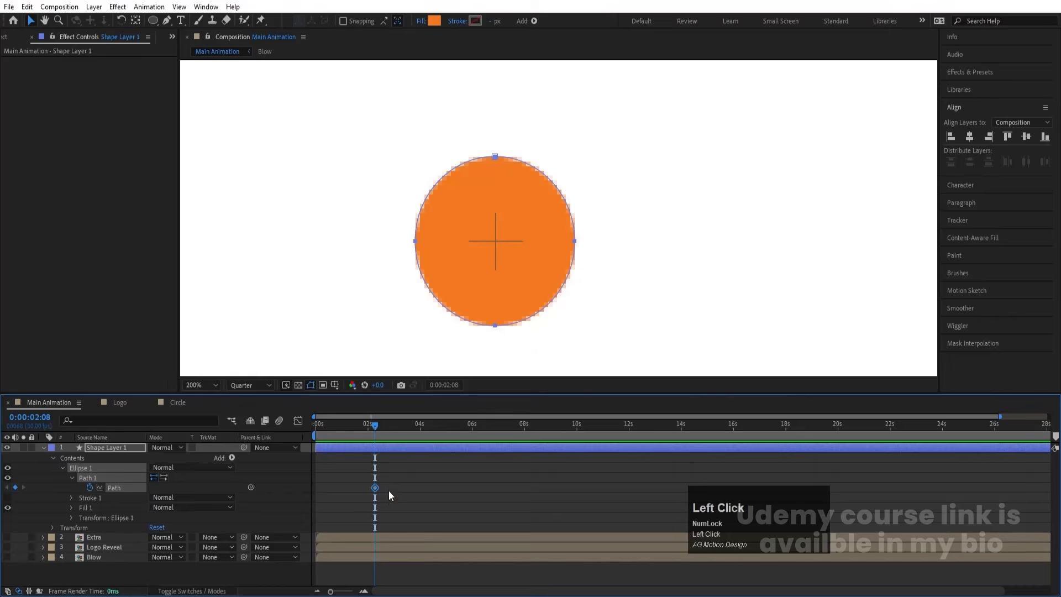
key("u")
left_click(371, 459)
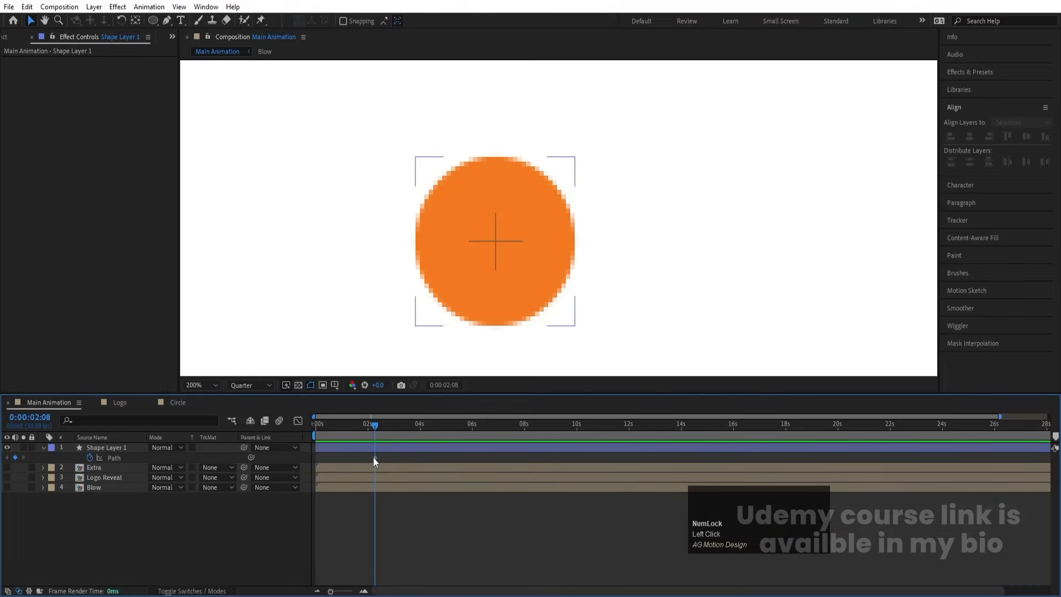
left_click(373, 457)
left_click(69, 581)
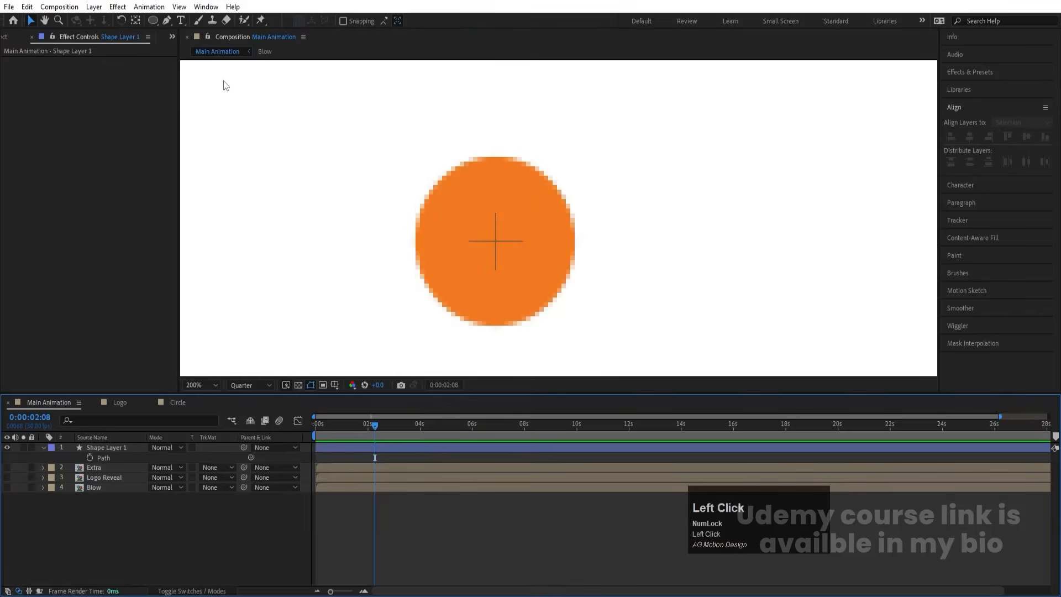
- Draw a rectangle covering the upper half of the circle on a new shape layer and rename that layer mask
left_click_drag(154, 22, 199, 31)
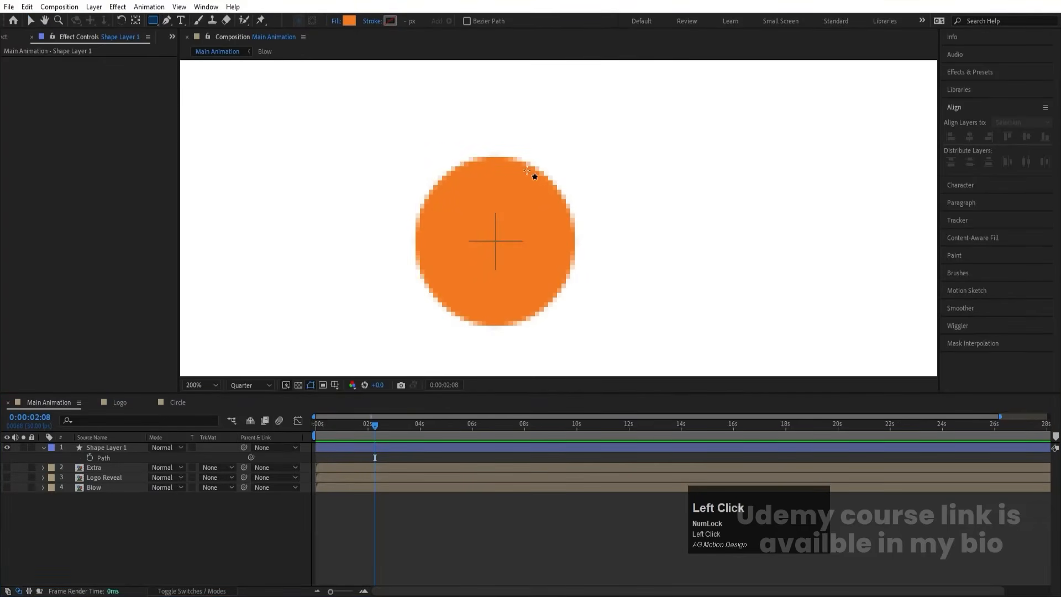
left_click_drag(354, 108, 633, 241)
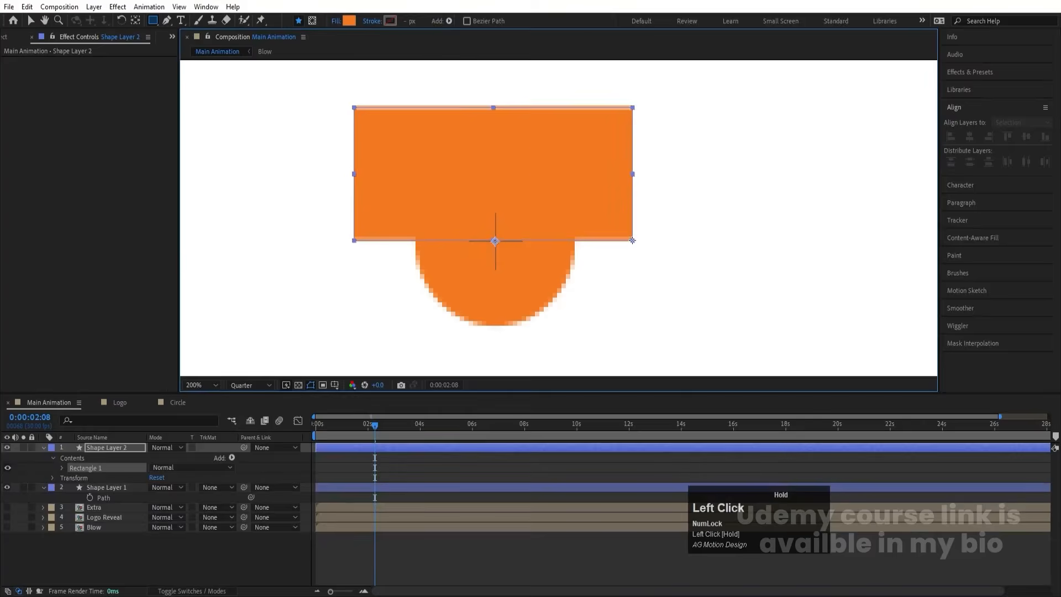
key("Return")
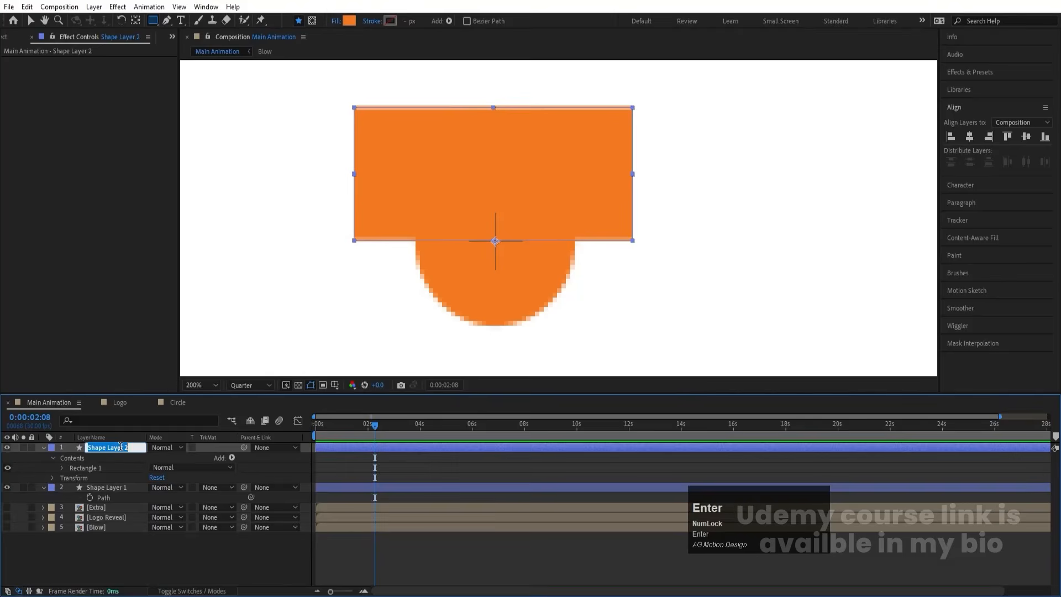
type("mask")
key("Return")
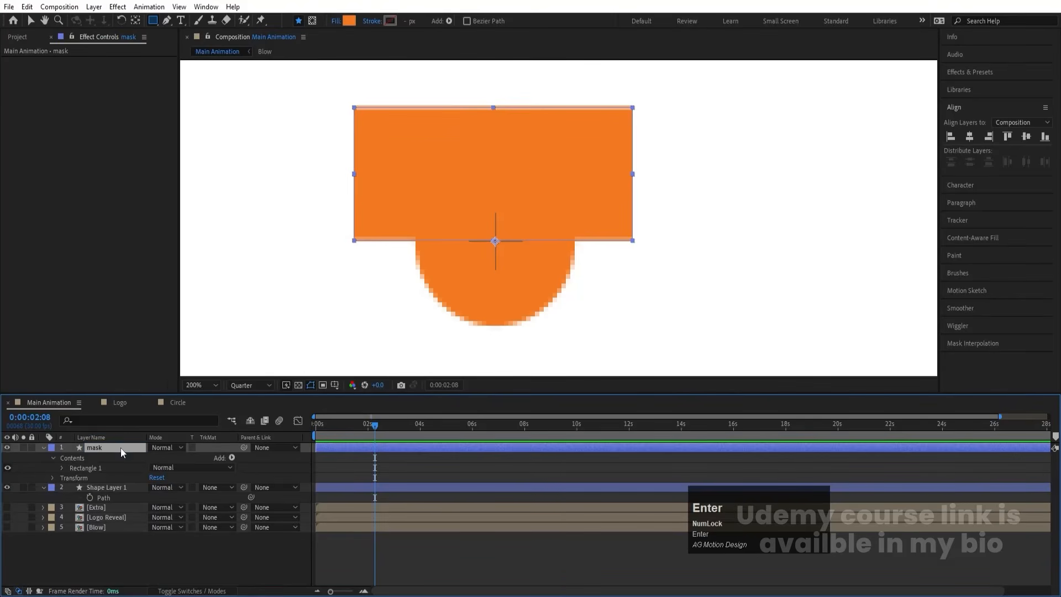
- Set Shape Layer 1's track matte to Alpha Inverted Matte "mask" and parent the mask layer to Shape Layer 1
left_click(211, 489)
left_click(219, 518)
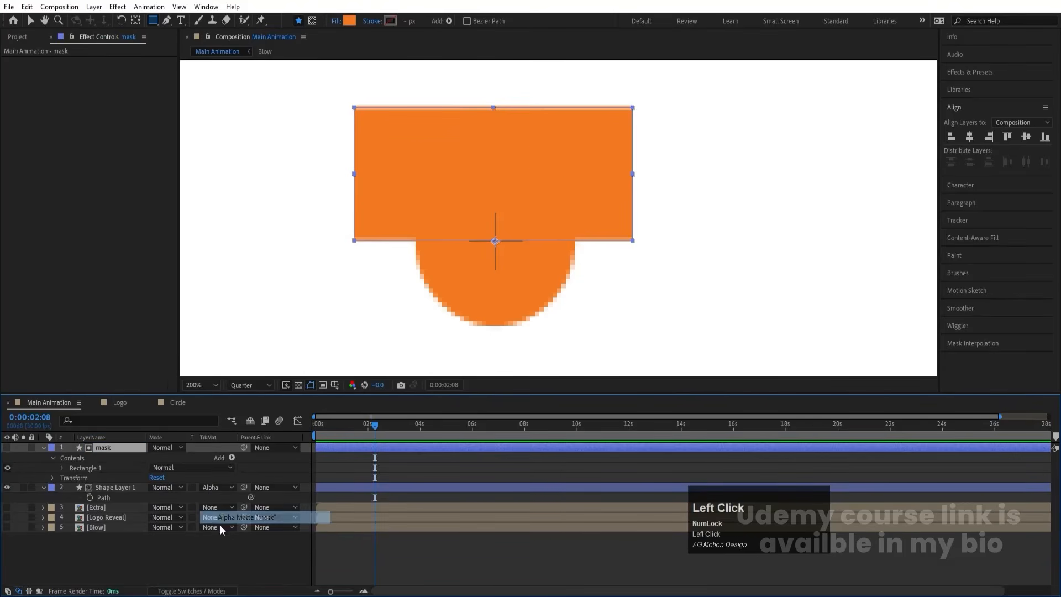
left_click(208, 485)
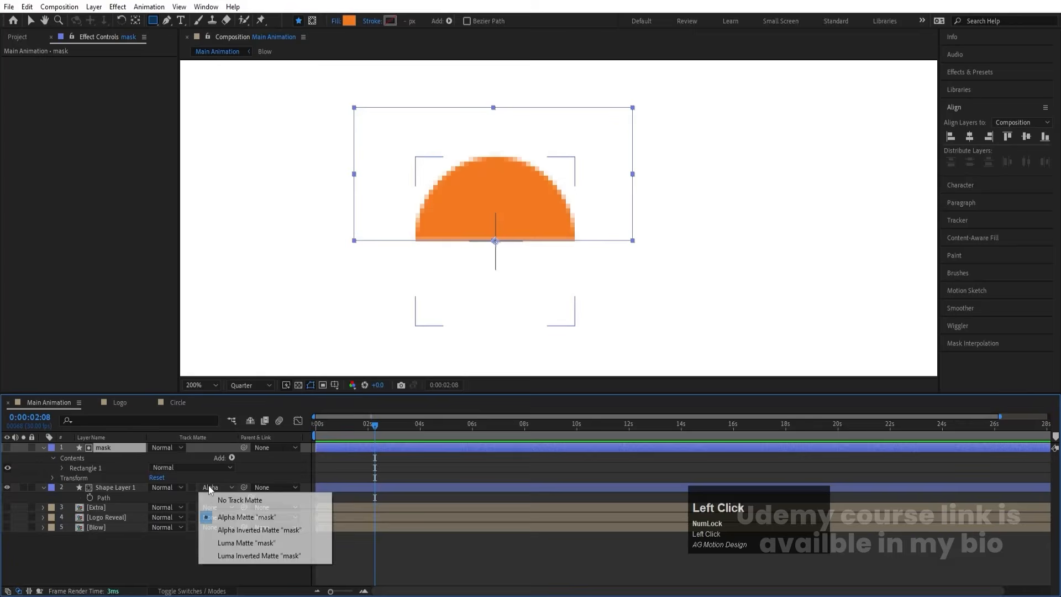
left_click(232, 528)
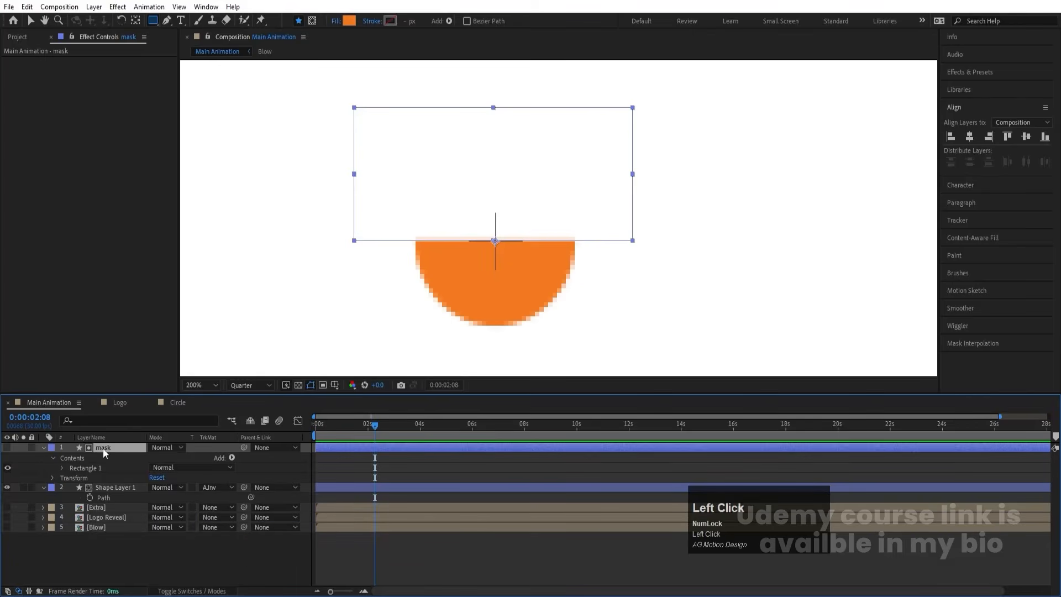
left_click_drag(247, 446, 139, 485)
left_click(41, 447)
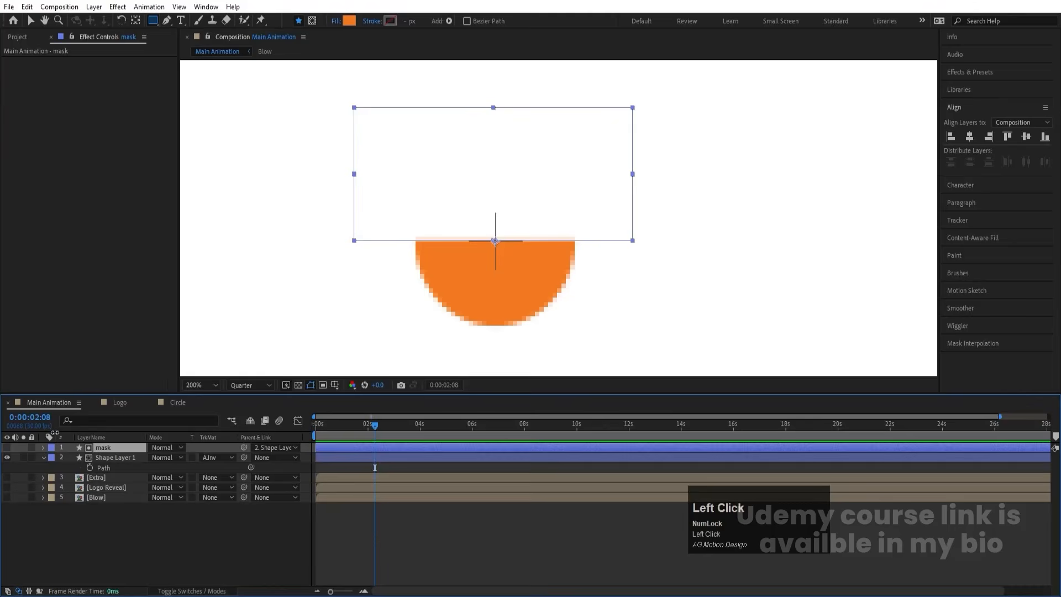
- Move Shape Layer 1's anchor point to the lowest point of the circle and fit the composition in the viewer
left_click(106, 457)
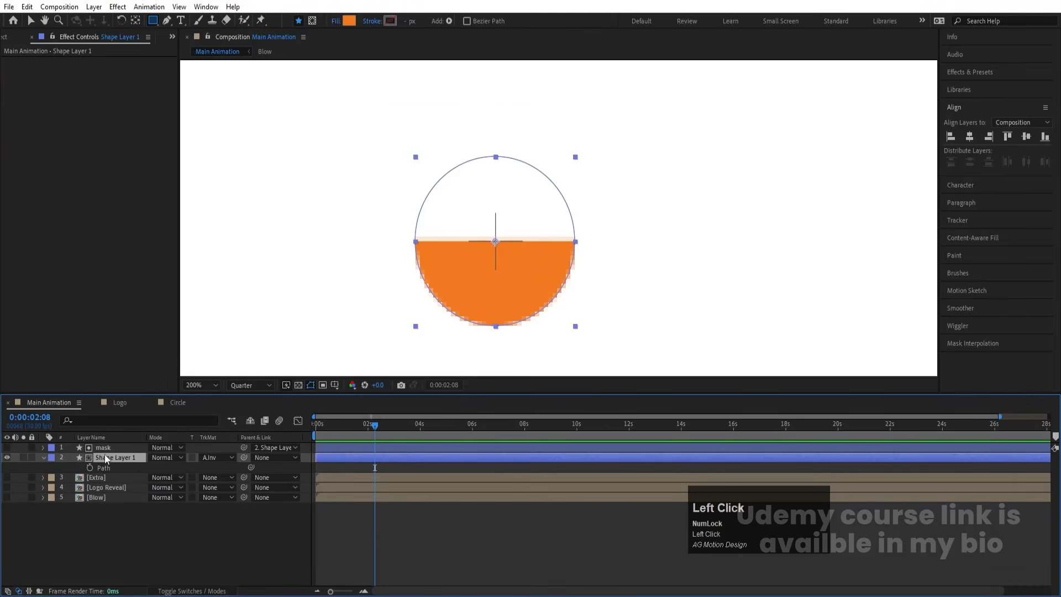
key("y")
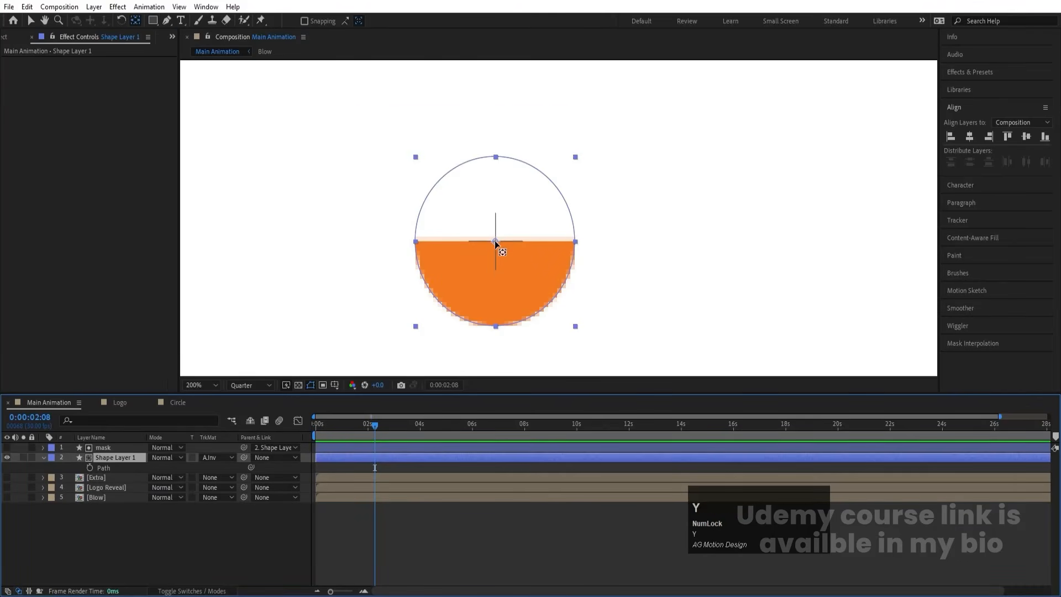
left_click_drag(495, 242, 495, 327)
left_click(209, 385)
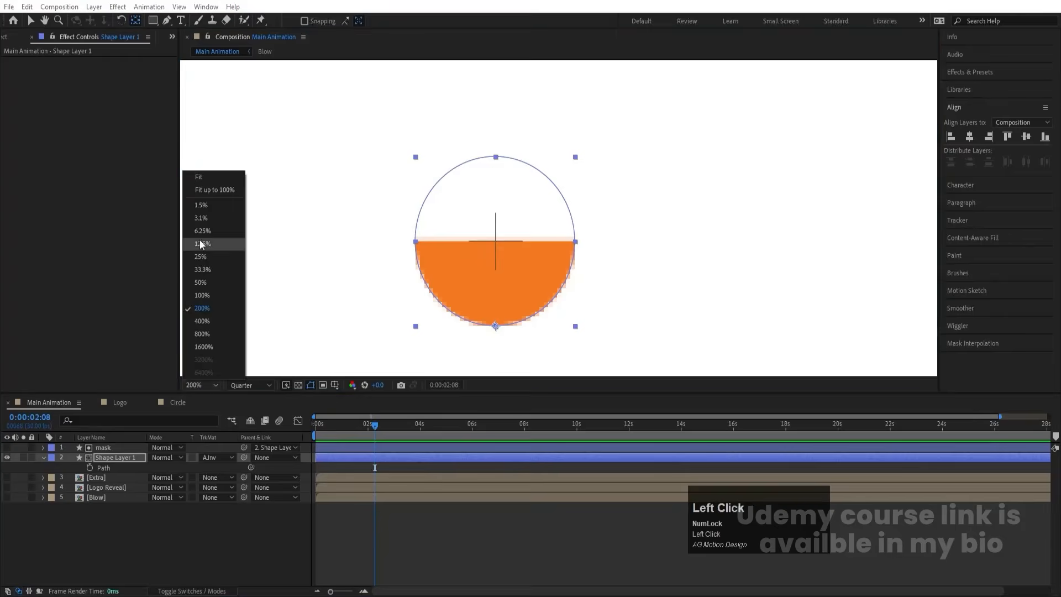
left_click(197, 188)
left_click(355, 454)
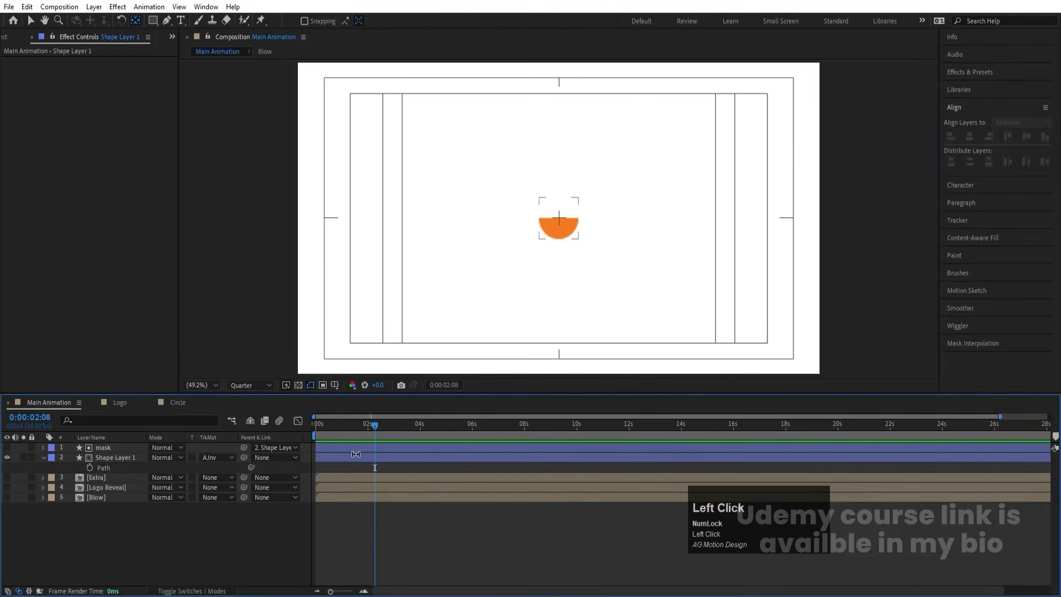
- Add Position keyframes to Shape Layer 1 at 0:00:00:00 and 0:00:01:10
left_click_drag(347, 422, 183, 425)
left_click(109, 457)
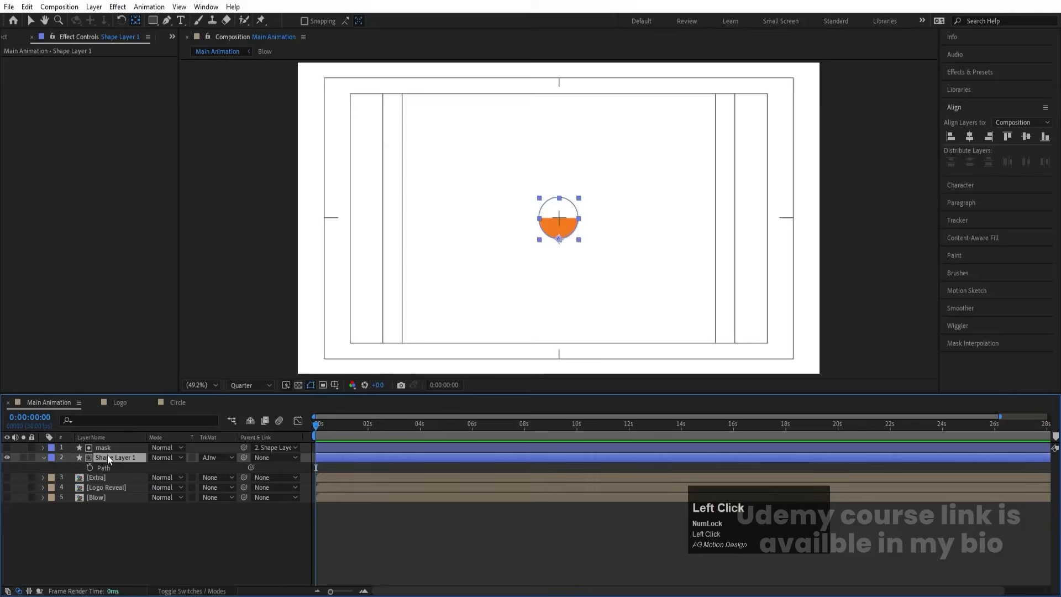
key("p")
left_click(72, 467)
key("equal")
key("equal")
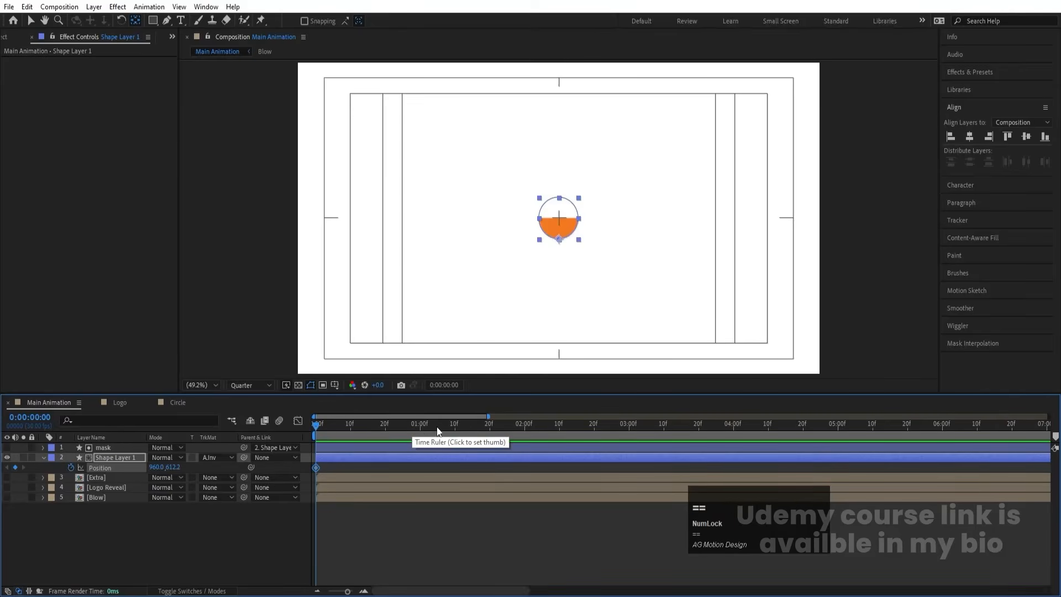
left_click_drag(438, 429, 453, 431)
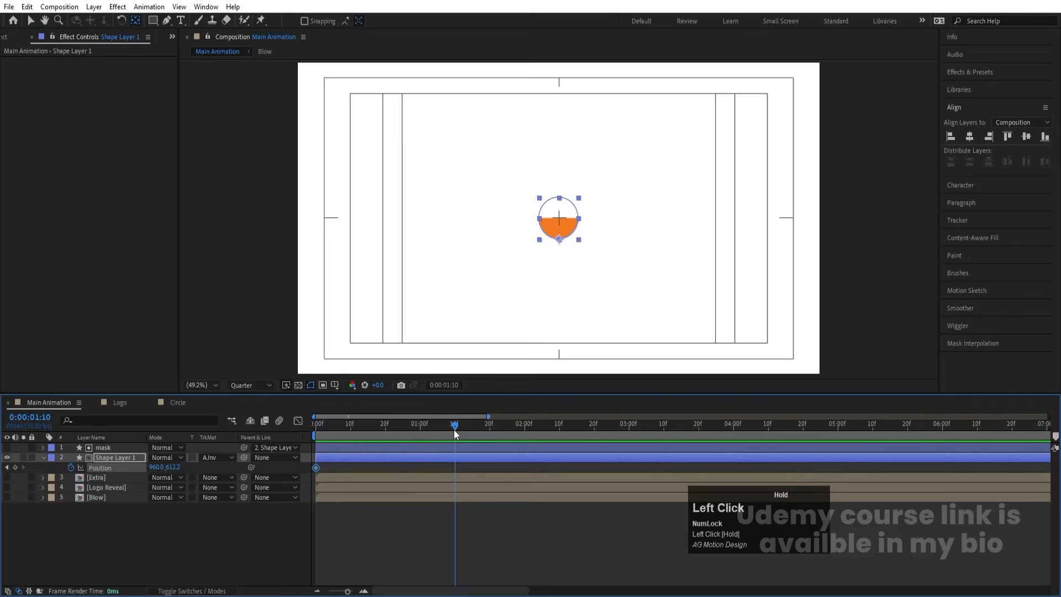
left_click(15, 467)
- Set Shape Layer 1's X position at 0:00:00:00 to 2068 with Easy Ease on both Position keyframes, and preview the motion
left_click_drag(335, 425, 214, 446)
left_click_drag(158, 469, 264, 452)
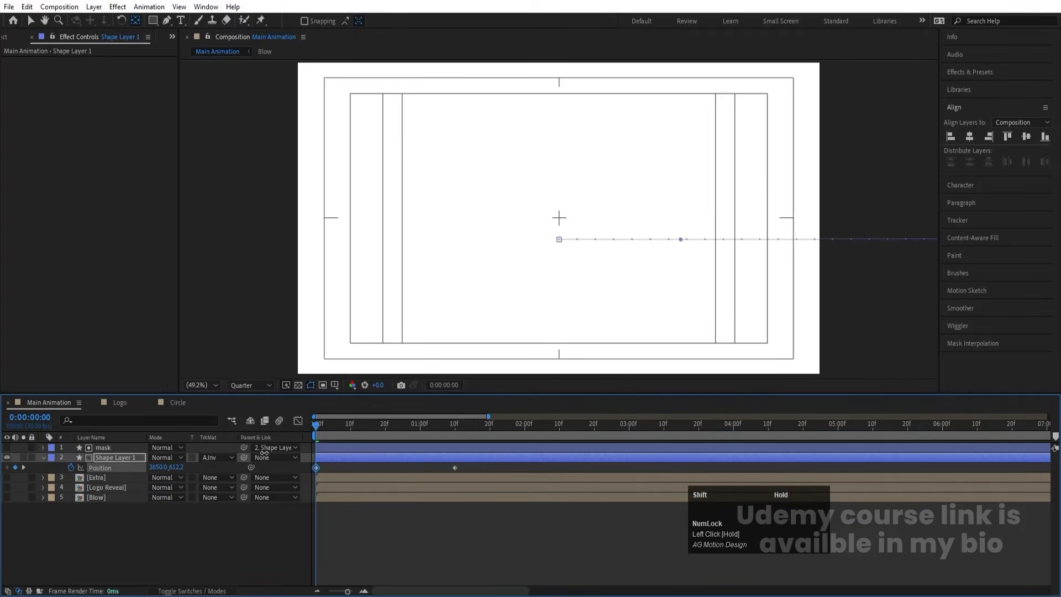
left_click_drag(2, 449, 3, 447)
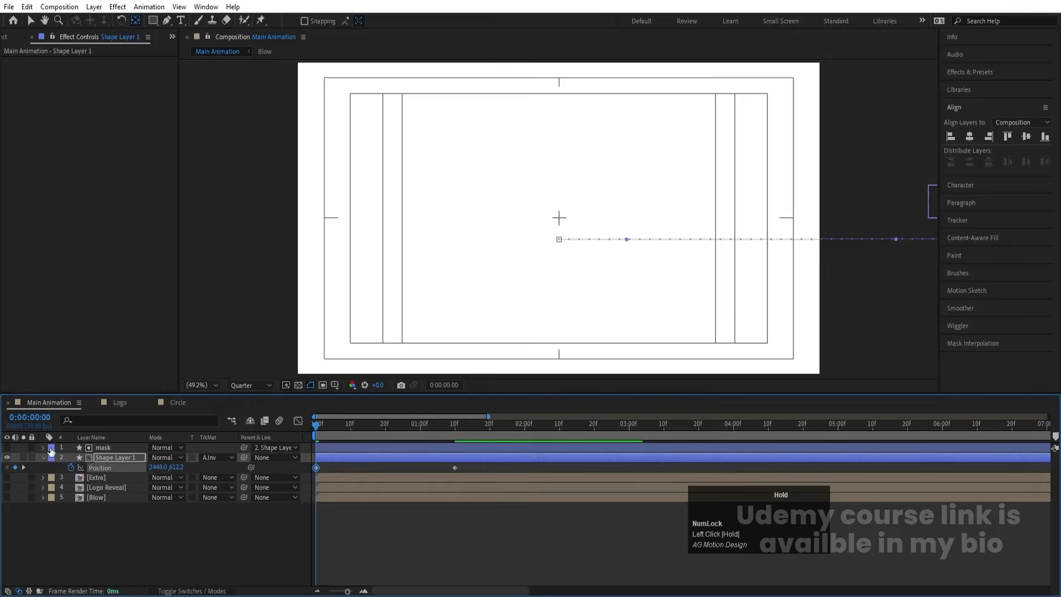
left_click_drag(160, 468, 2, 458)
left_click_drag(160, 467, 118, 471)
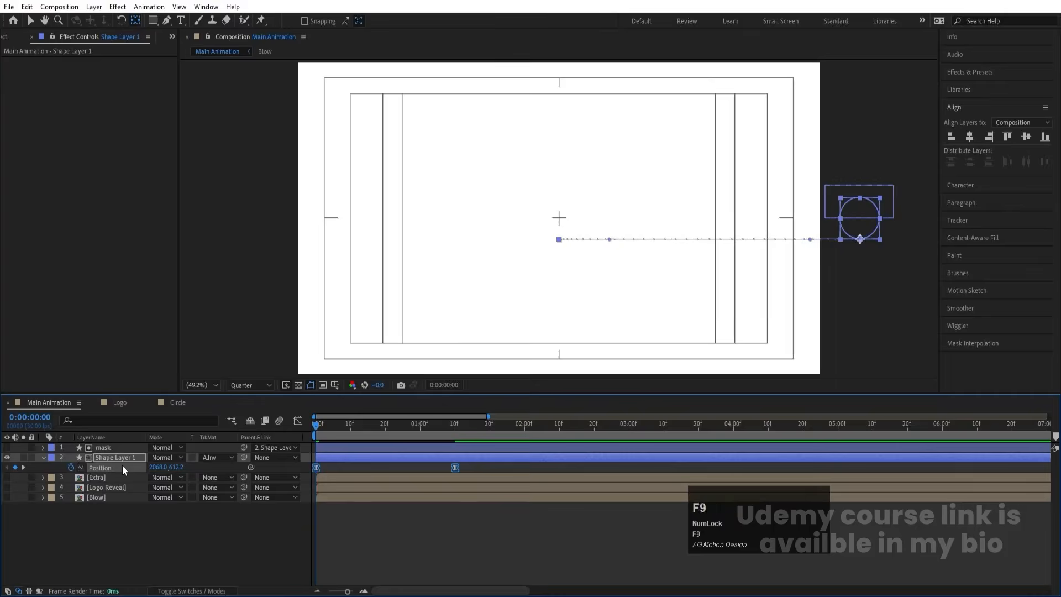
key("space")
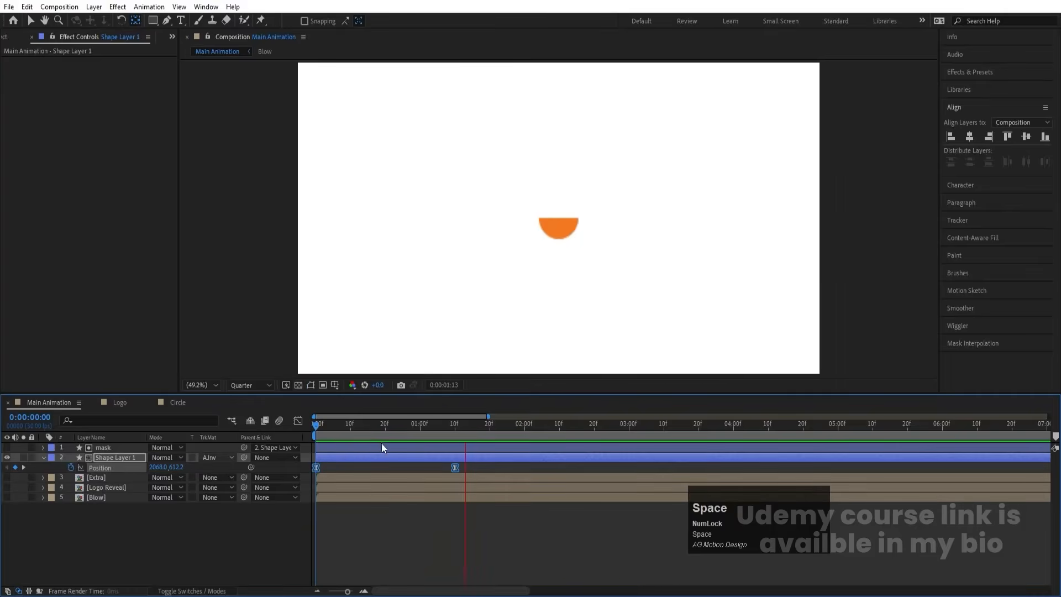
key("space")
left_click_drag(418, 430, 232, 423)
key("space")
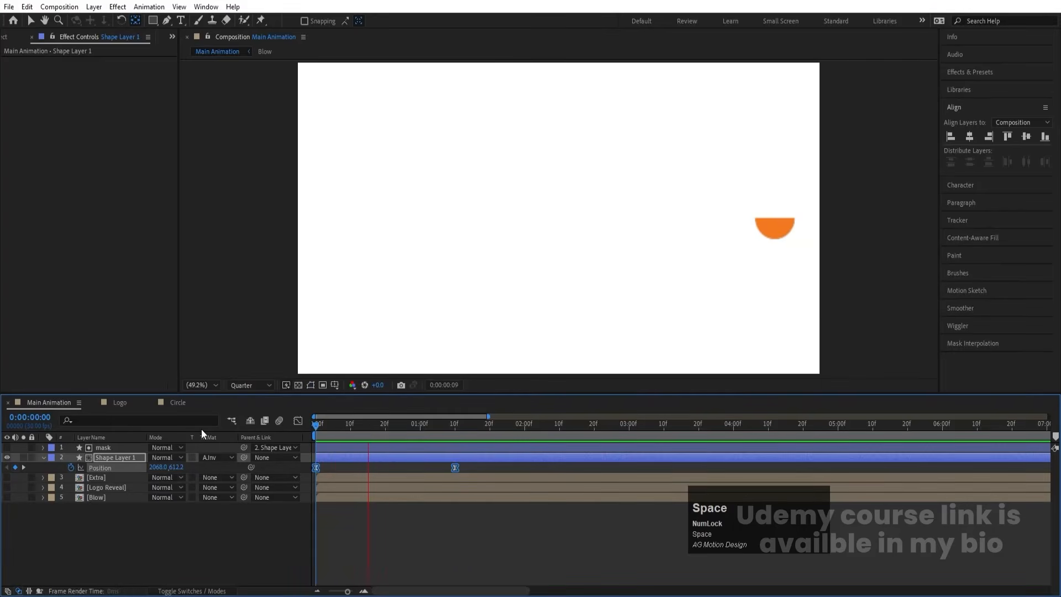
- Replay Shape Layer 1's slide toward the centre from the start of the timeline to check its easing
key("space")
left_click_drag(428, 435, 239, 429)
key("space")
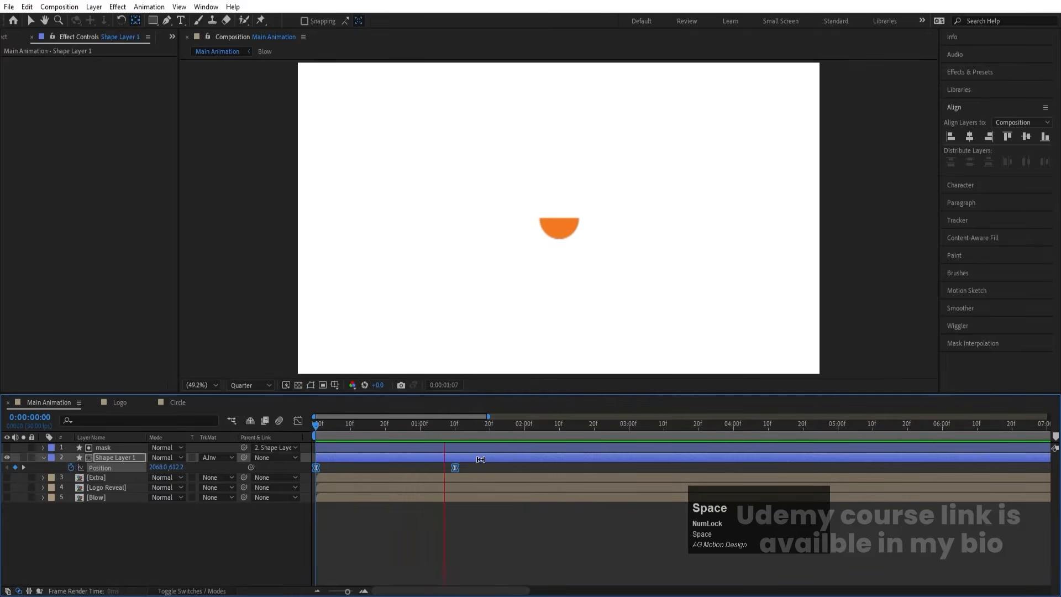
key("space")
left_click_drag(461, 426, 258, 431)
key("space")
key("space")
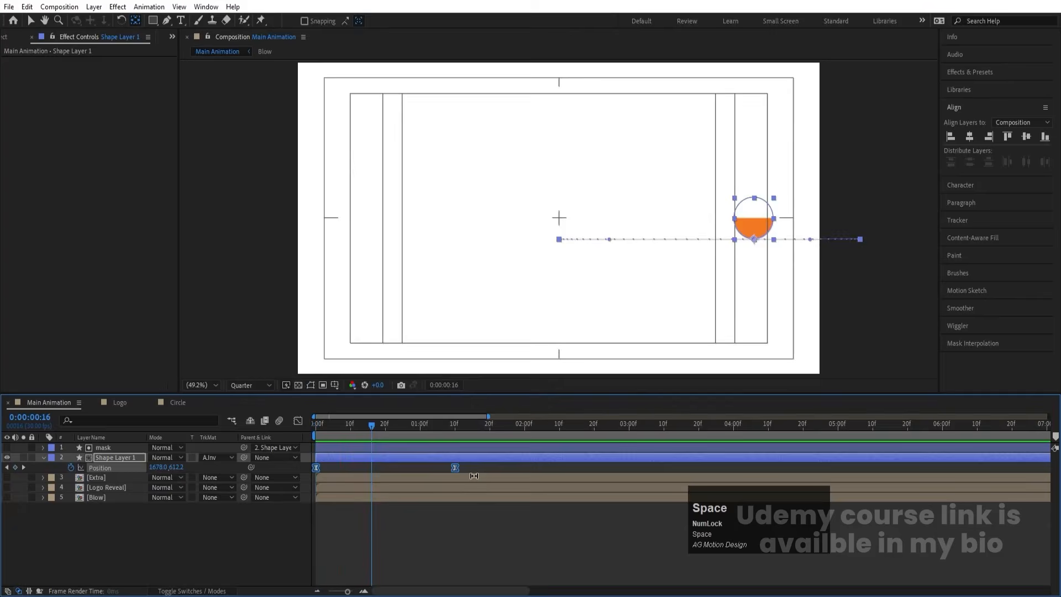
- Extend the incoming influence of Shape Layer 1's last Position keyframe to 100% in the speed graph and preview the slide
left_click(298, 421)
left_click_drag(491, 495, 312, 567)
left_click_drag(432, 560, 330, 556)
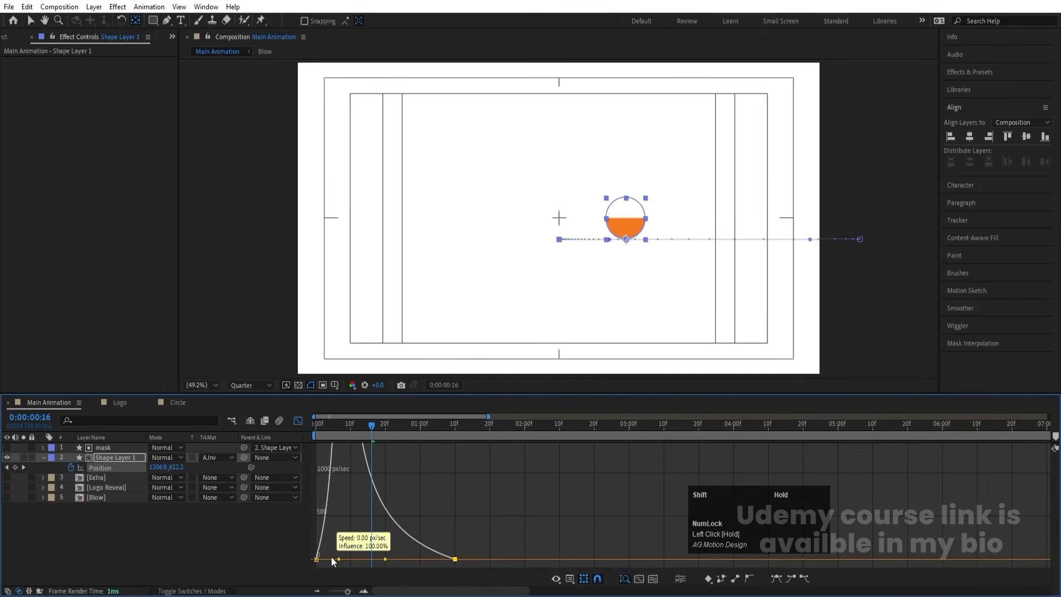
left_click(298, 420)
left_click(324, 425)
key("space")
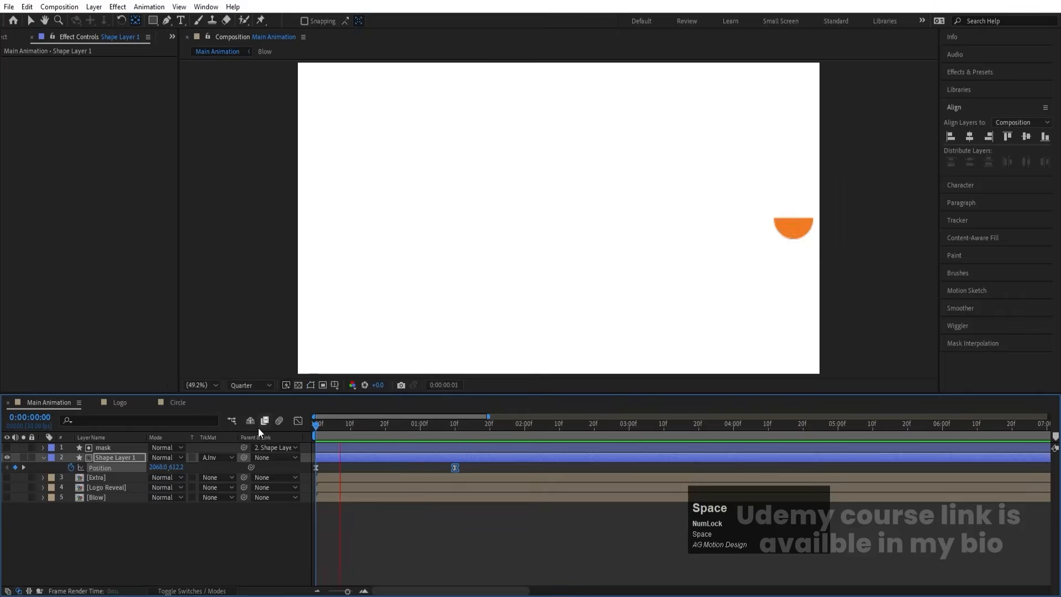
key("space")
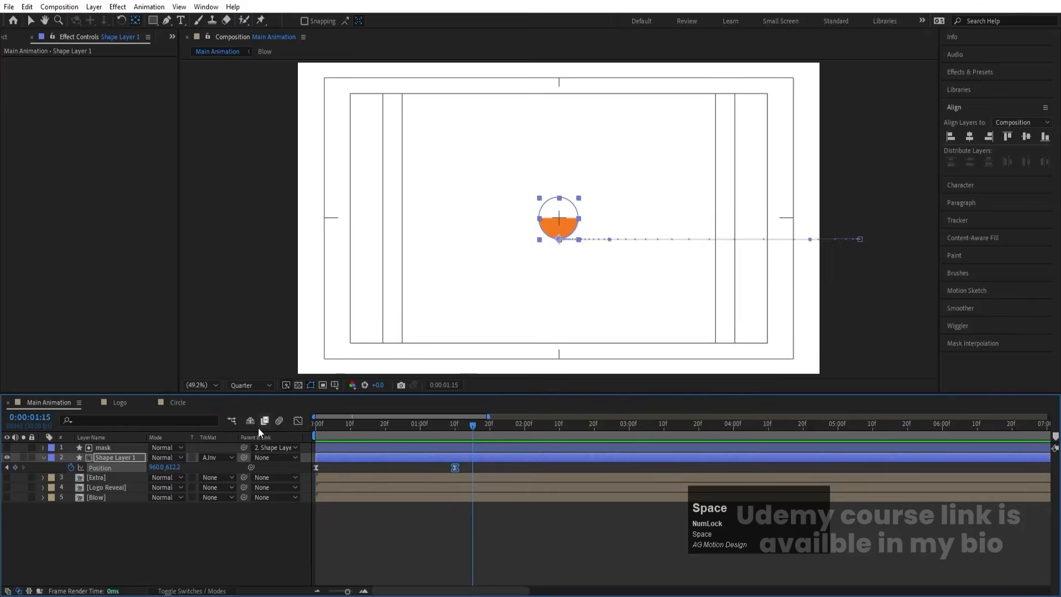
- Duplicate the mask layer and Shape Layer 1 together at 0:00:01:10
key("j")
left_click(111, 556)
left_click(104, 456)
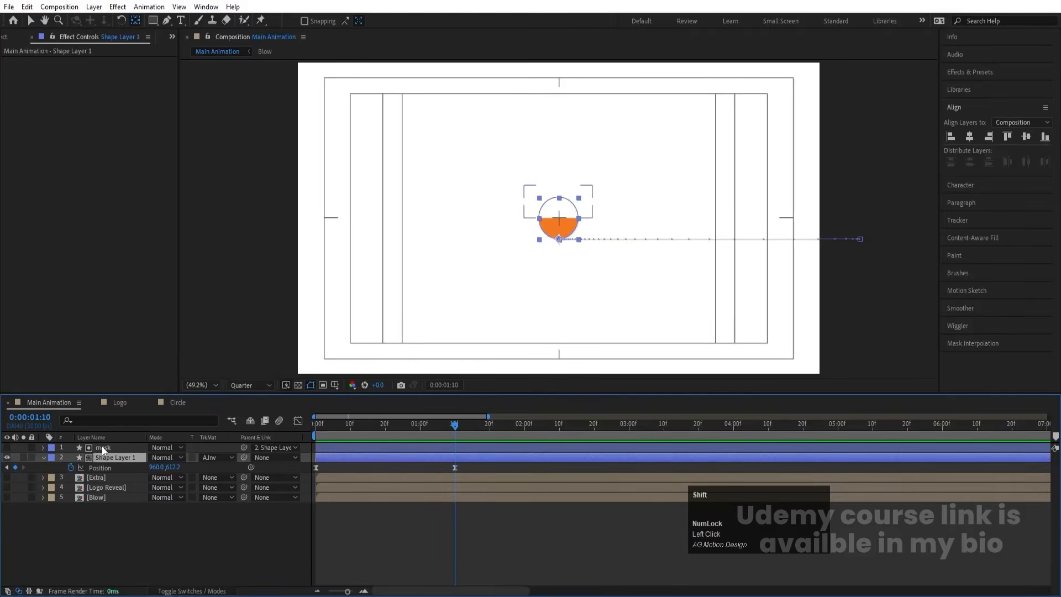
left_click(101, 446, "ctrl")
key("ctrl+d")
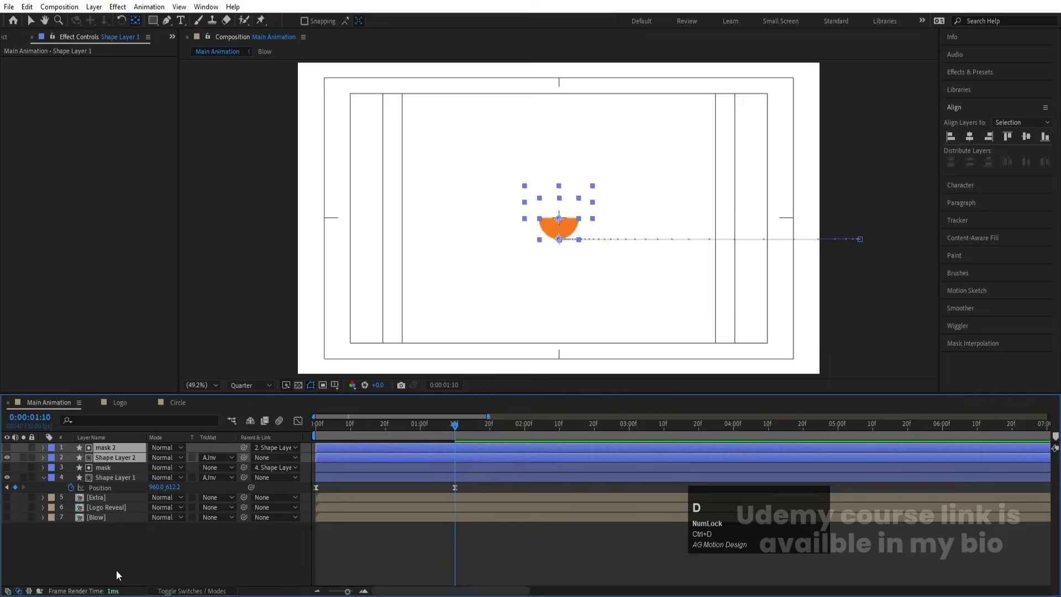
- Remove Shape Layer 2's Position keyframes and centre its anchor point in the circle
left_click(116, 575)
left_click(115, 459)
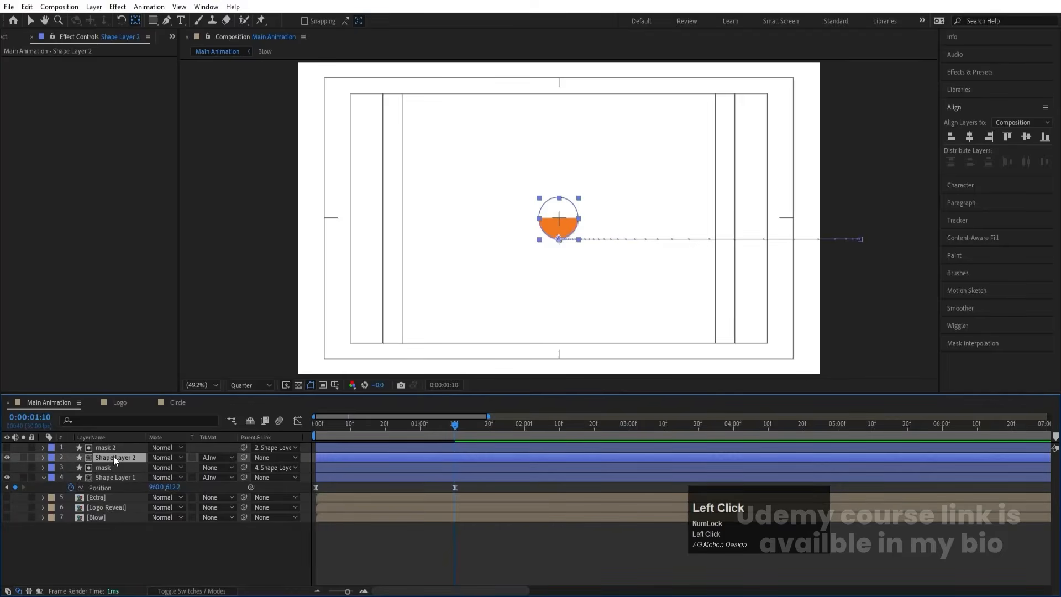
key("p")
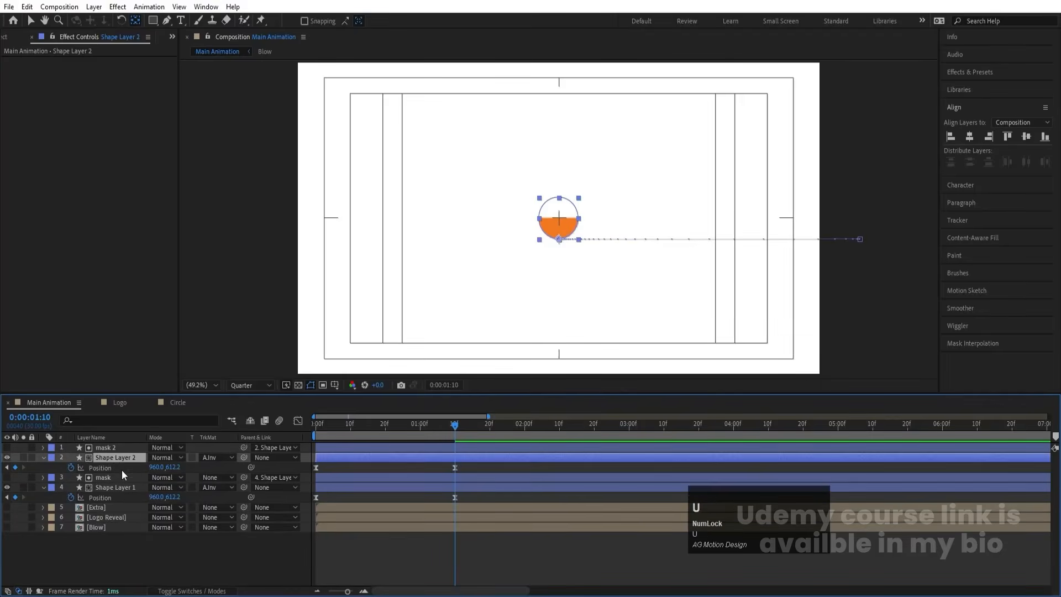
left_click(118, 466)
key("Delete")
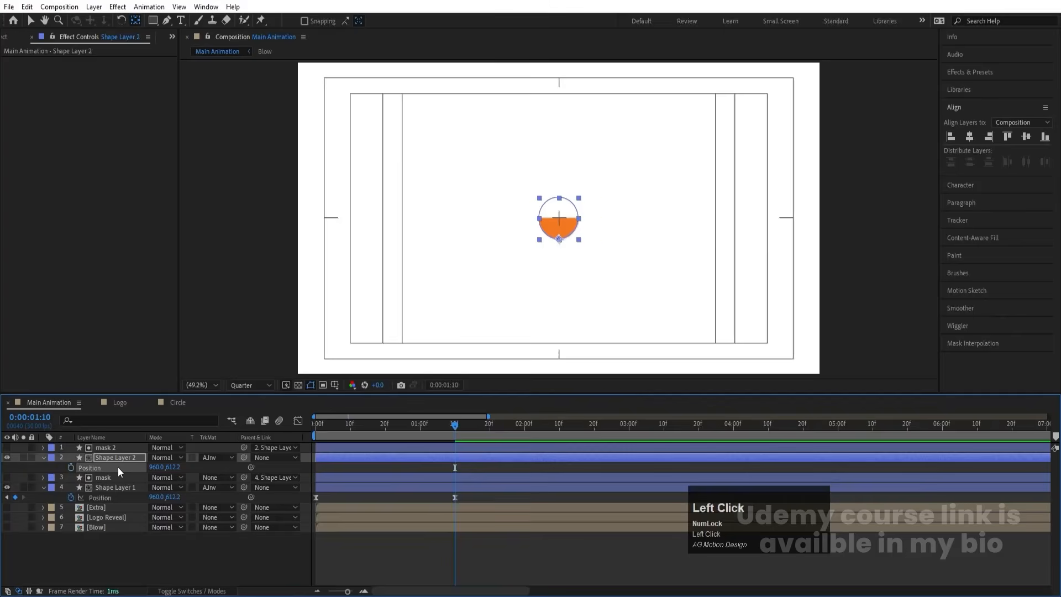
key("ctrl+alt+Home")
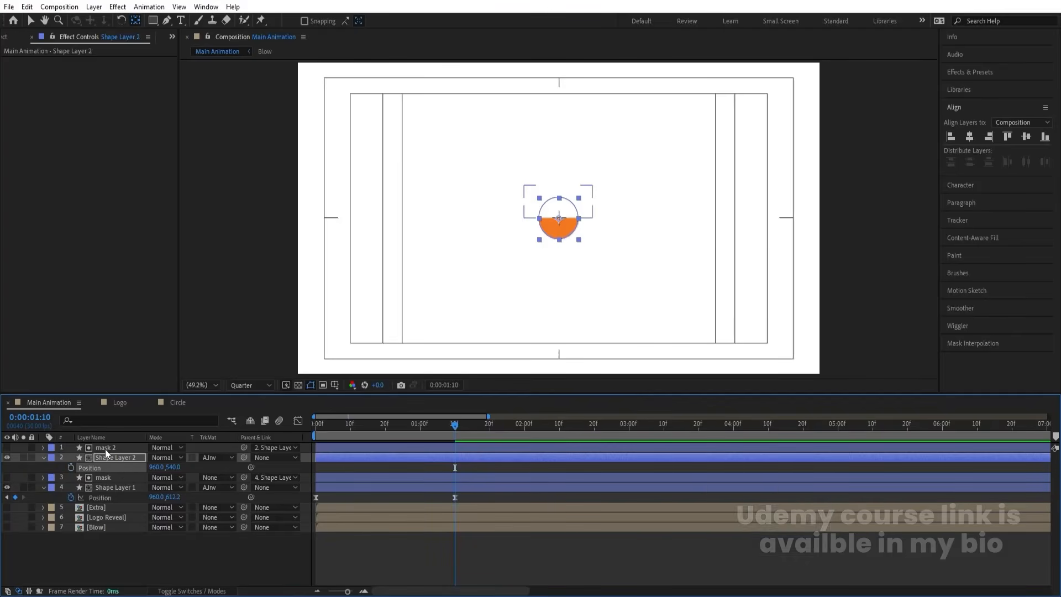
- Move mask 2 and Shape Layer 2 below Shape Layer 1 in the layer stack
left_click(104, 448)
left_click(103, 456, "ctrl")
left_click_drag(109, 467, 108, 519)
- Recolour Shape Layer 2's fill with the purple sampled from the FedEx logo, showing the Logo Reveal layer only while sampling
left_click(10, 517)
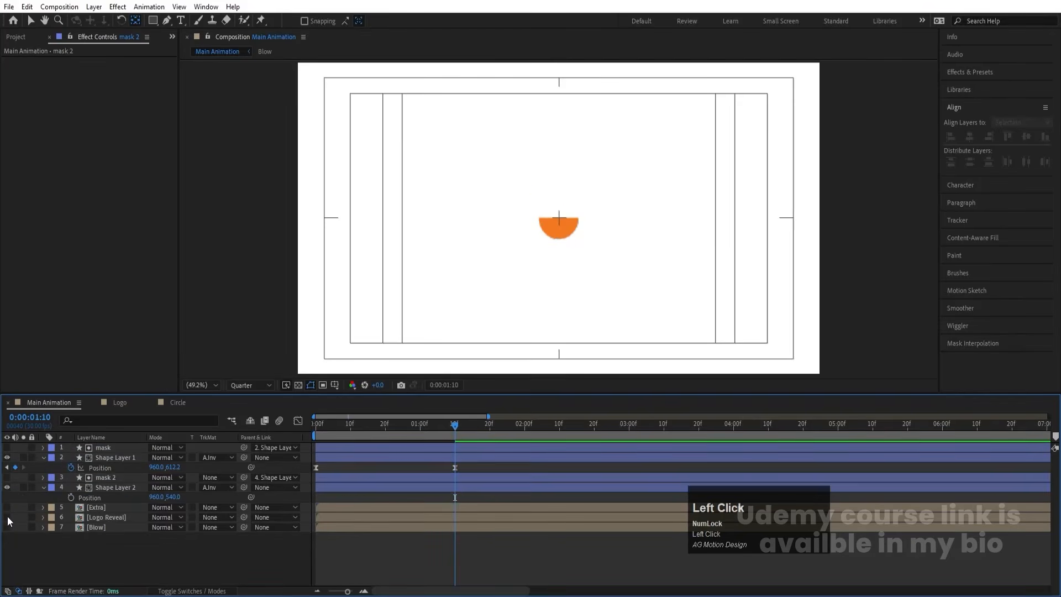
left_click(7, 517)
left_click(110, 485)
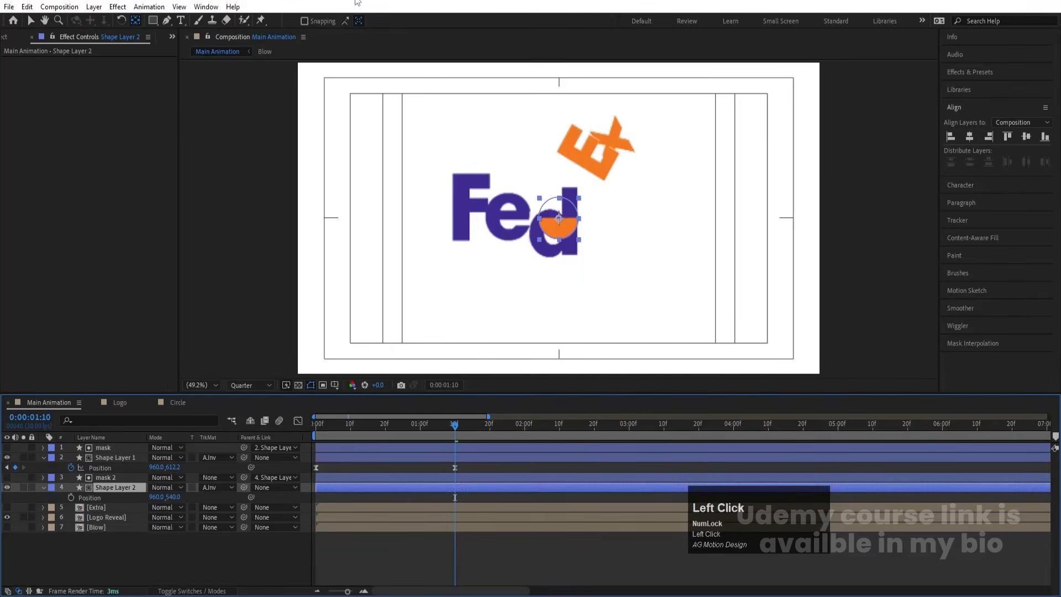
left_click(30, 20)
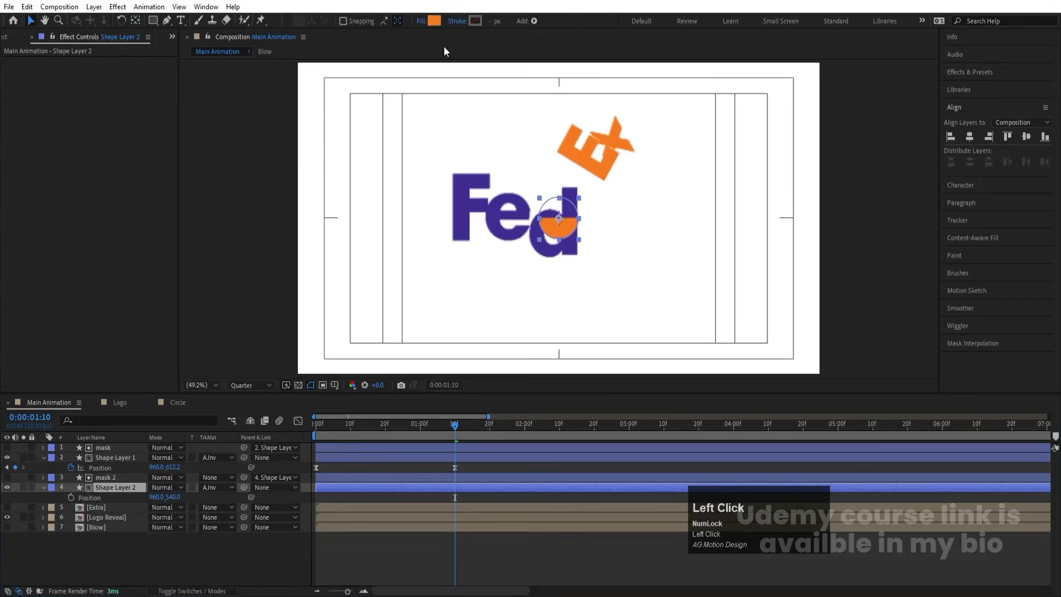
left_click(435, 21)
left_click(402, 267)
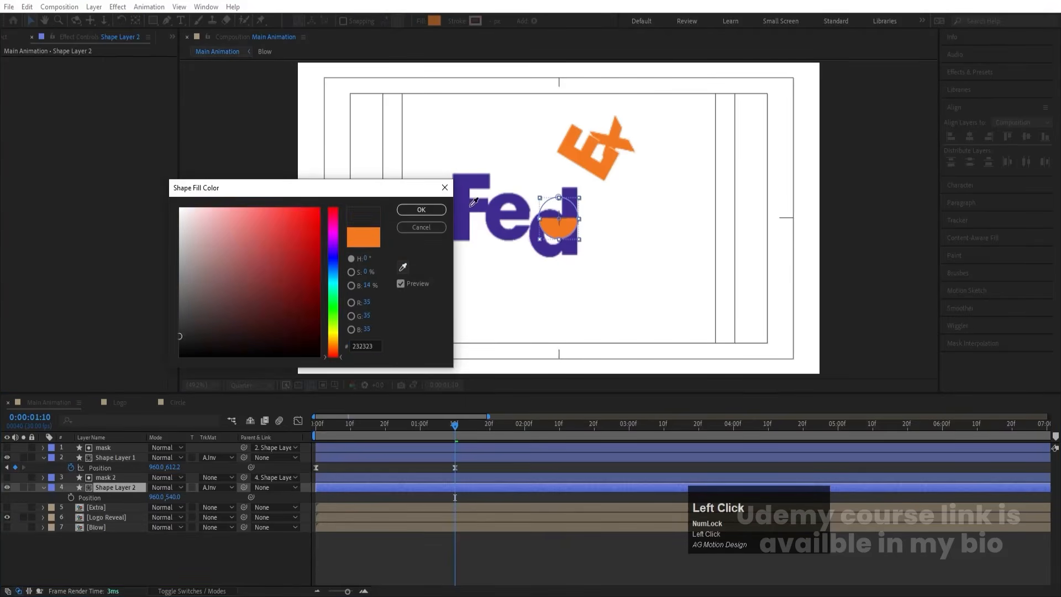
left_click(470, 190)
left_click(398, 213)
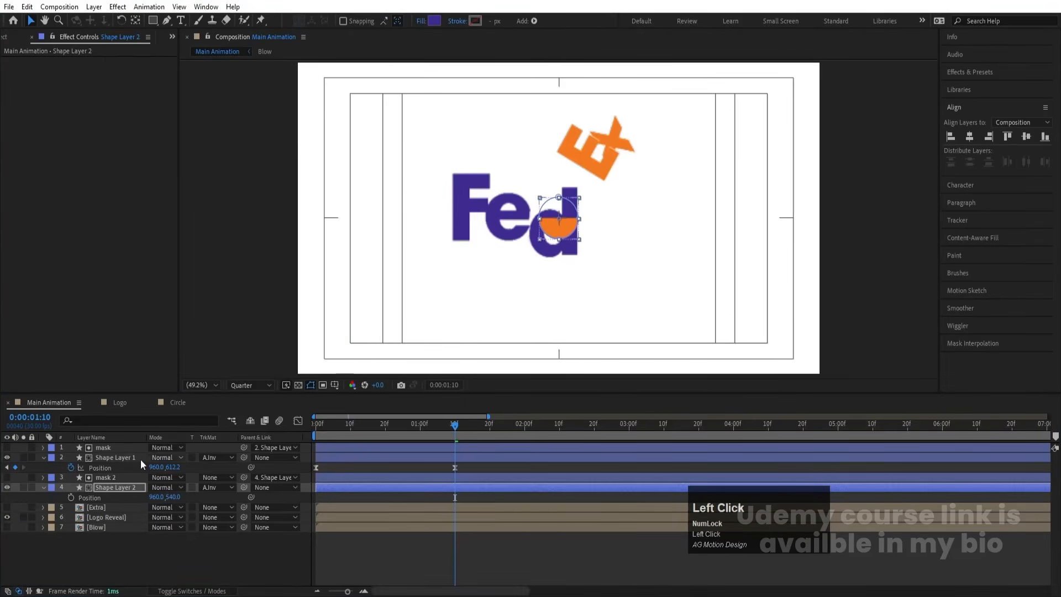
left_click(6, 517)
- Make mask 2 and Shape Layer 2 start at 0:00:01:10 and add a Position keyframe to Shape Layer 2 there
left_click(104, 475, "shift")
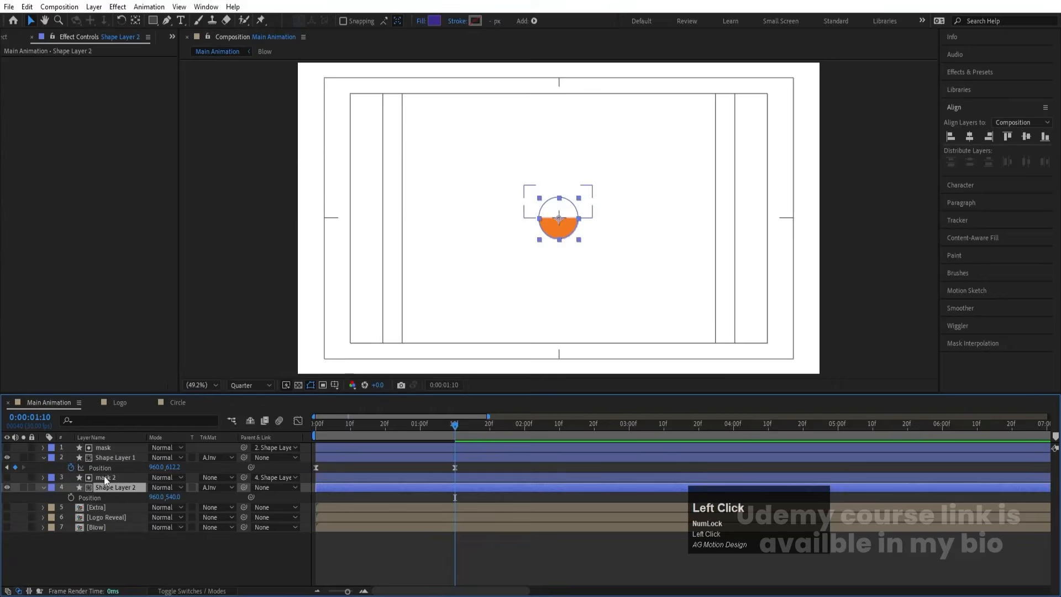
key("bracketleft")
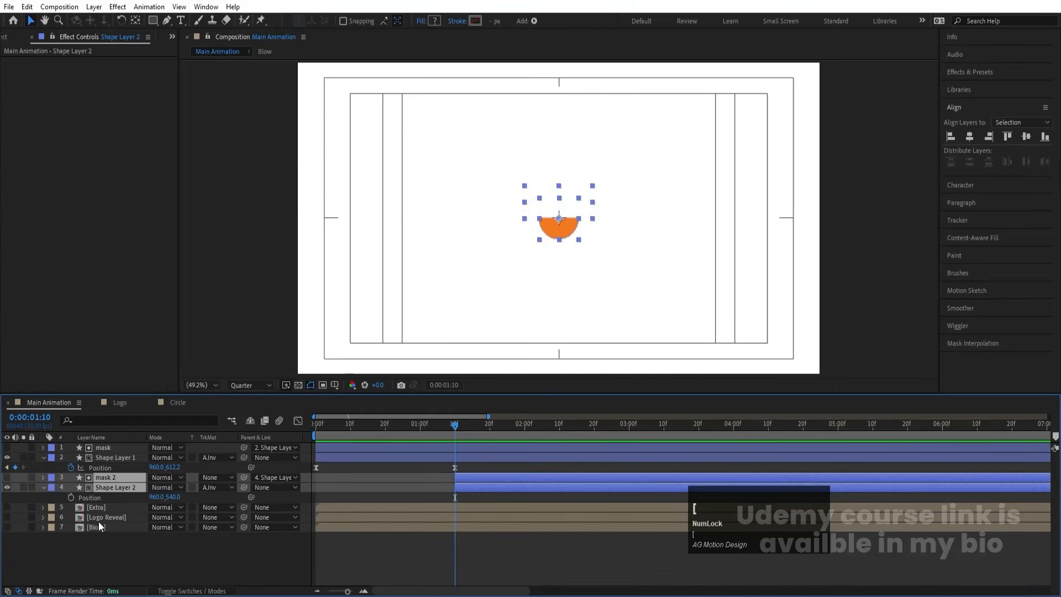
left_click(103, 547)
left_click(101, 489)
left_click(71, 497)
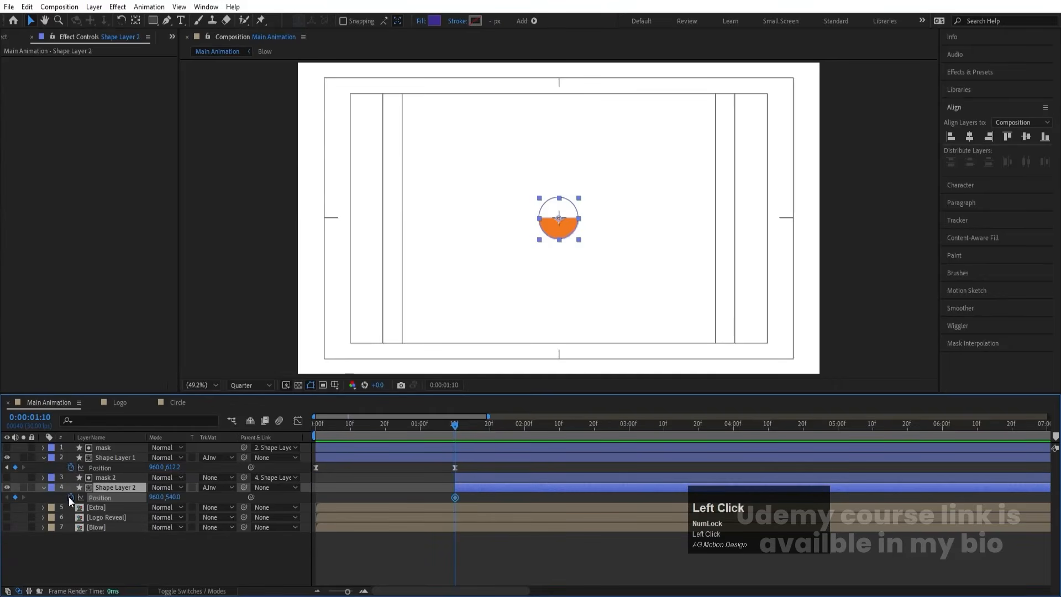
- Keyframe Shape Layer 2's Y position at 141 about one second after its first keyframe, and copy that first keyframe to 0:00:03:15
key("space")
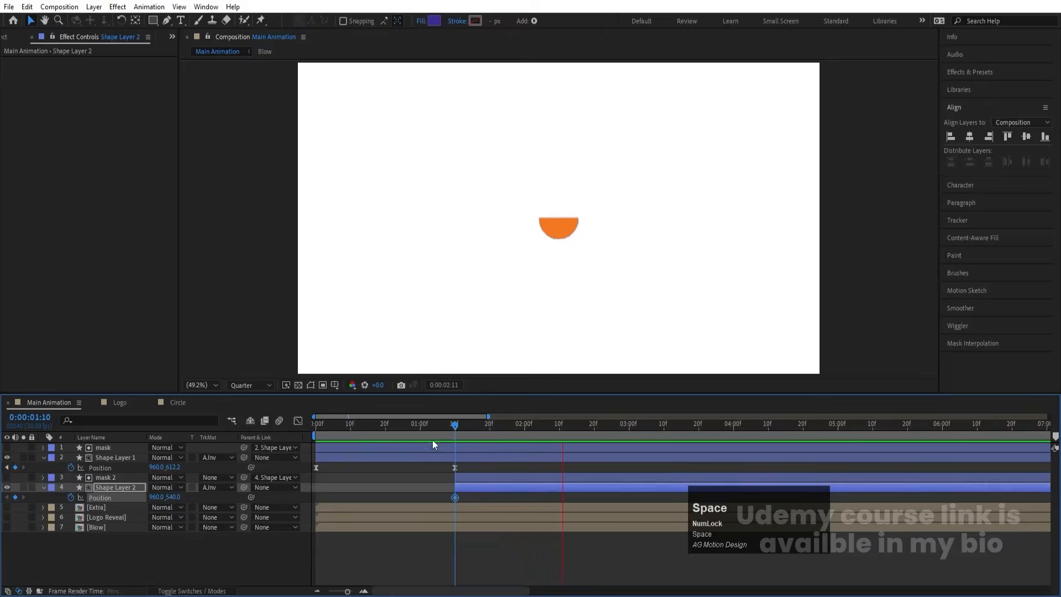
key("space")
left_click_drag(174, 498, 58, 393)
left_click_drag(675, 422, 681, 425)
left_click(455, 497)
key("ctrl+c")
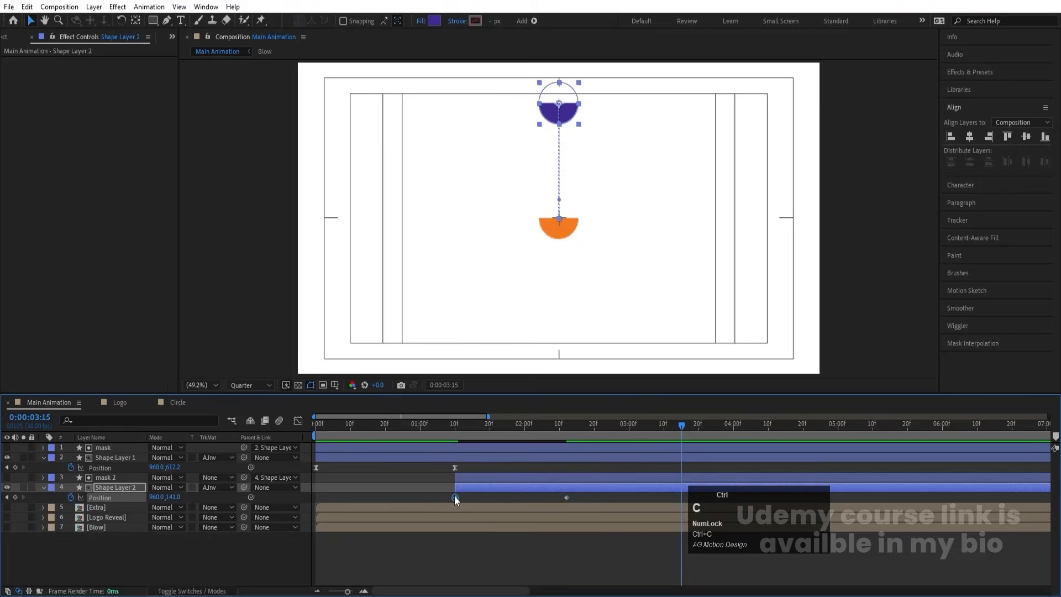
key("ctrl+v")
key("minus")
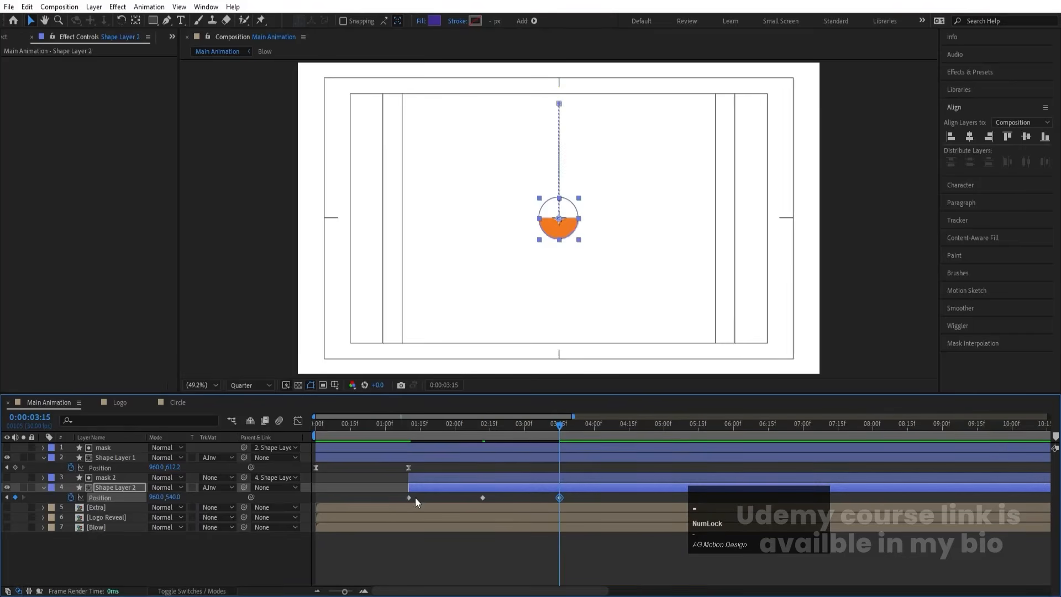
- Easy Ease Shape Layer 2's three Position keyframes, shape the speed graph for a fast launch and landing with a slow peak, and preview
left_click_drag(394, 493, 578, 505)
key("F9")
left_click(299, 420)
left_click_drag(460, 517, 521, 559)
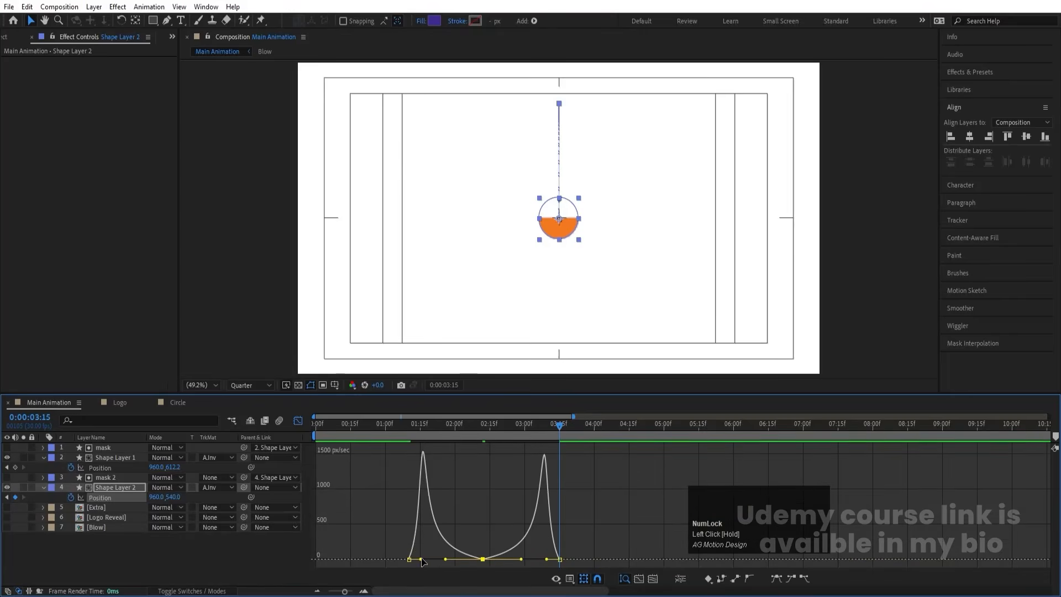
left_click_drag(422, 561, 413, 559)
left_click(560, 560)
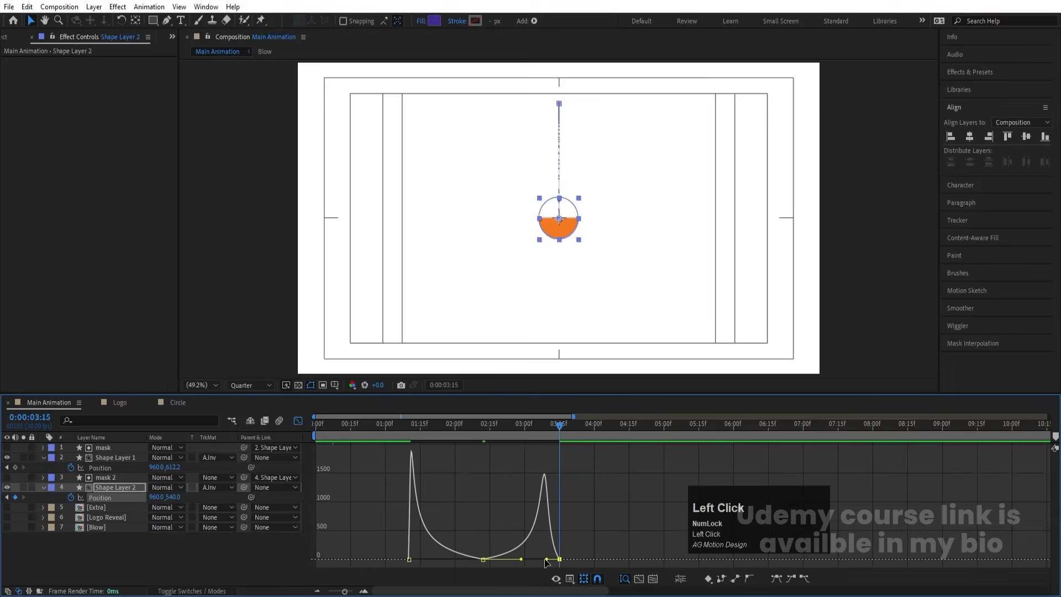
left_click_drag(546, 560, 557, 559)
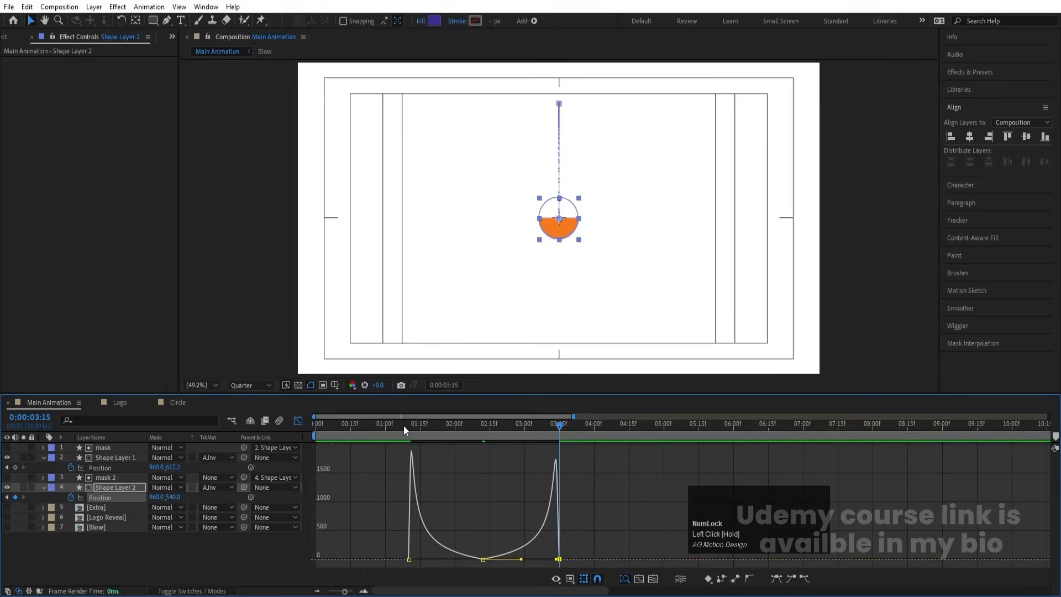
left_click_drag(403, 425, 284, 441)
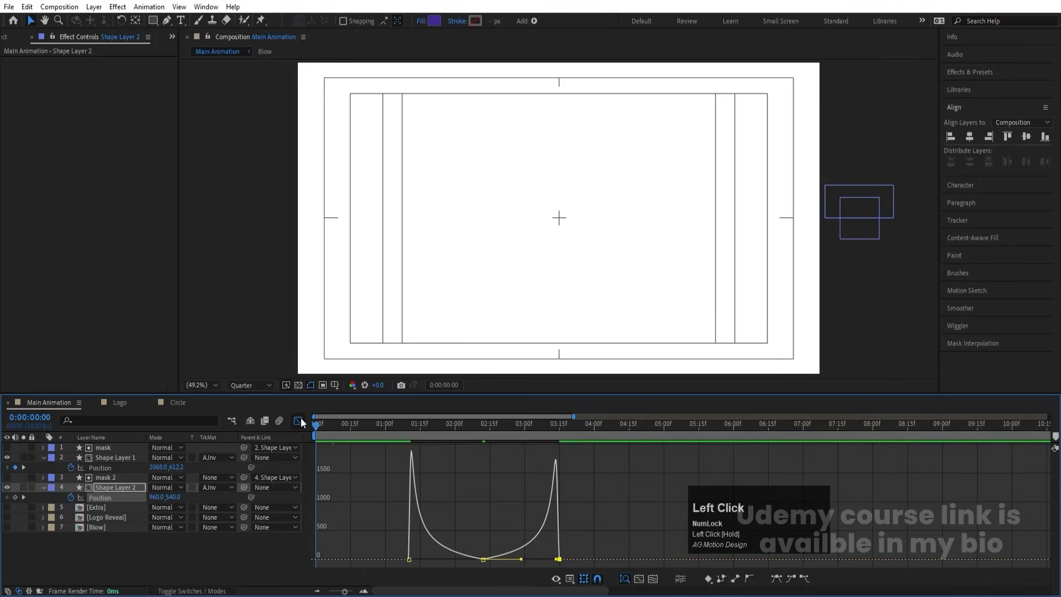
left_click(299, 420)
key("space")
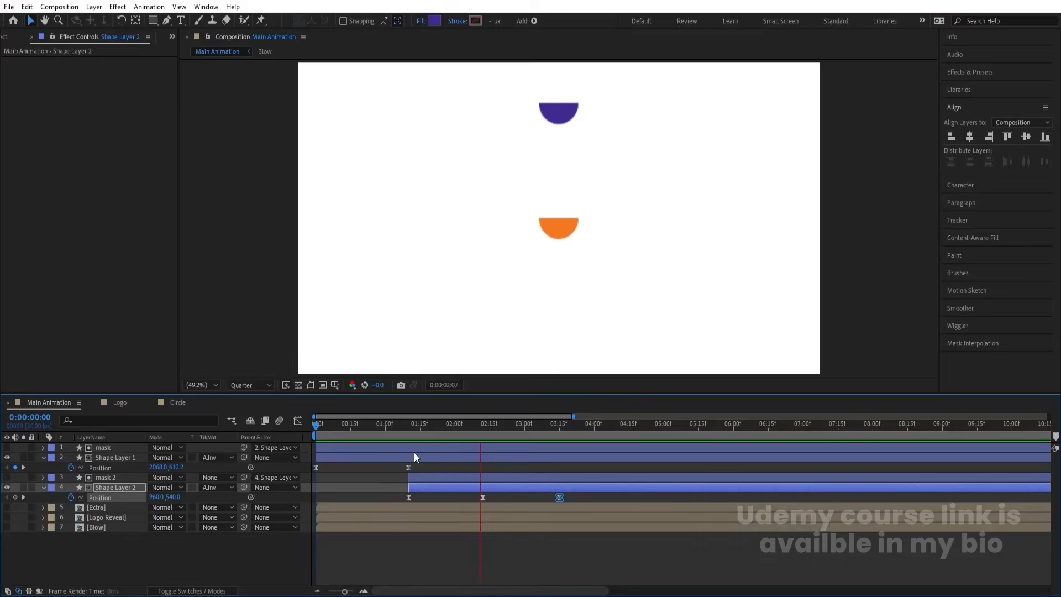
key("space")
- Compress Shape Layer 2's Position keyframes proportionally so the peak falls at 0:00:01:26 and the last at 0:00:02:13, and preview the timing
key("j")
key("j")
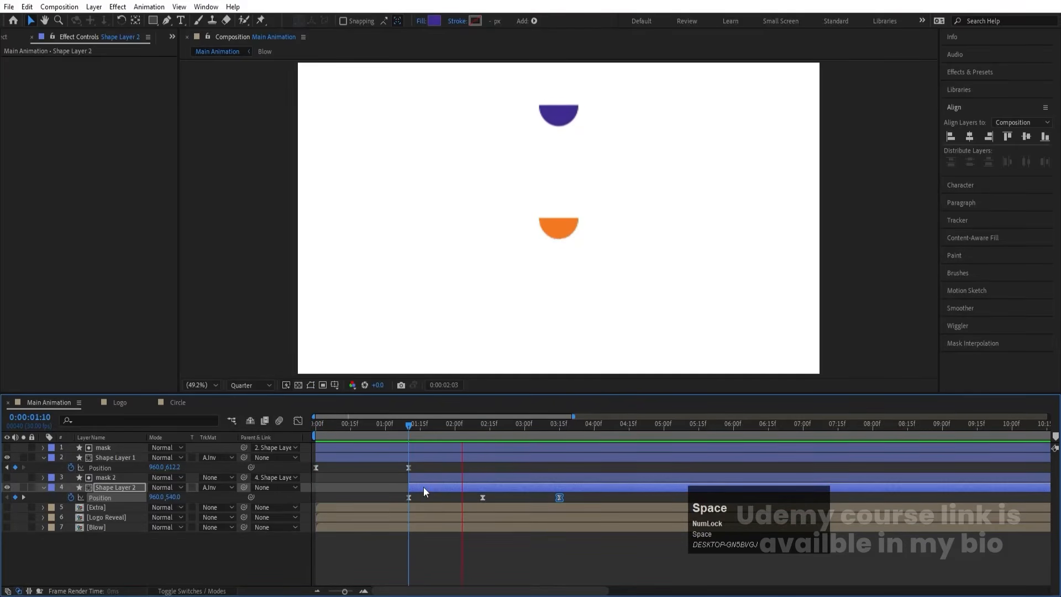
key("space")
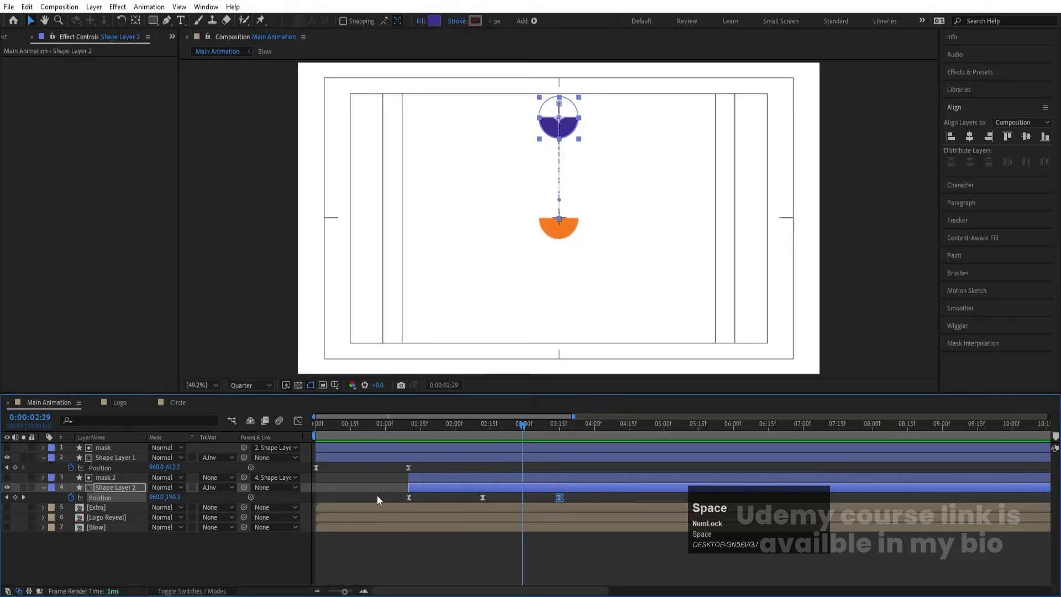
left_click_drag(397, 494, 485, 499)
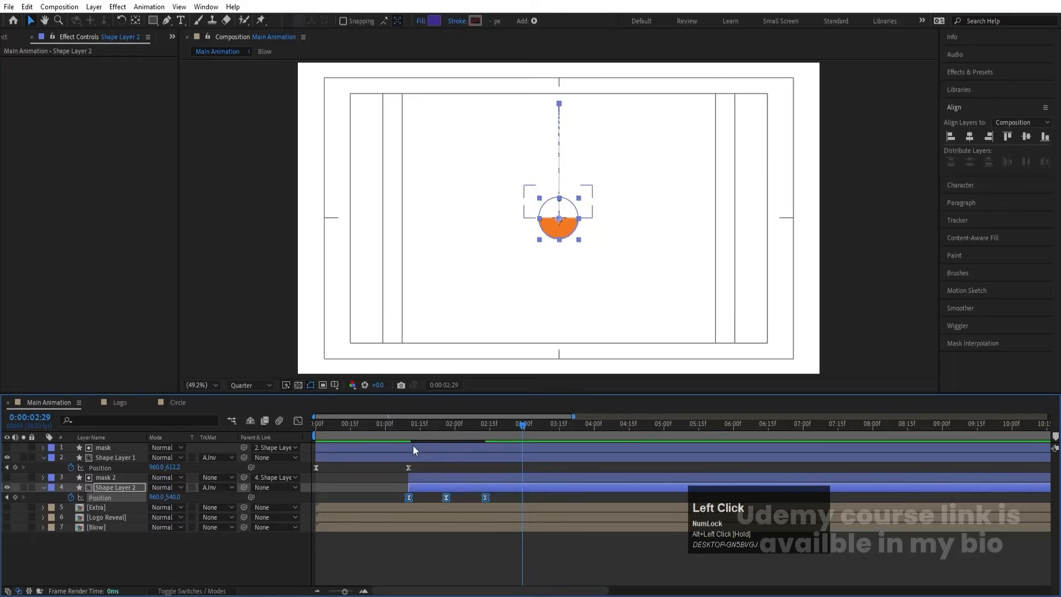
left_click(409, 427)
key("space")
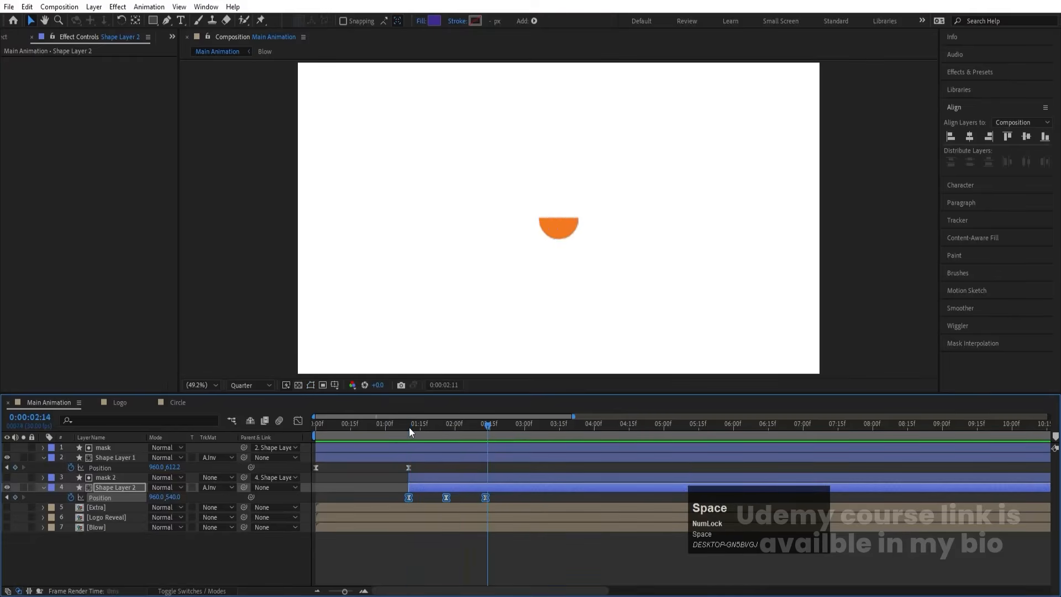
key("j")
key("j")
key("j")
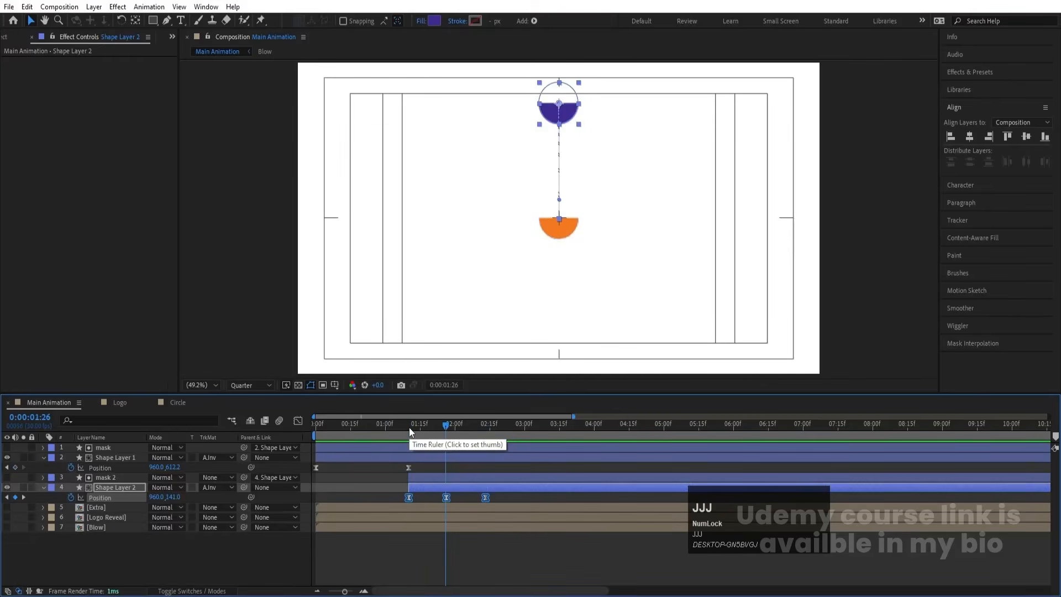
- Keyframe Shape Layer 2's Rotation at 0° at 0:00:01:10 and at one full turn at 0:00:02:13
left_click(409, 426)
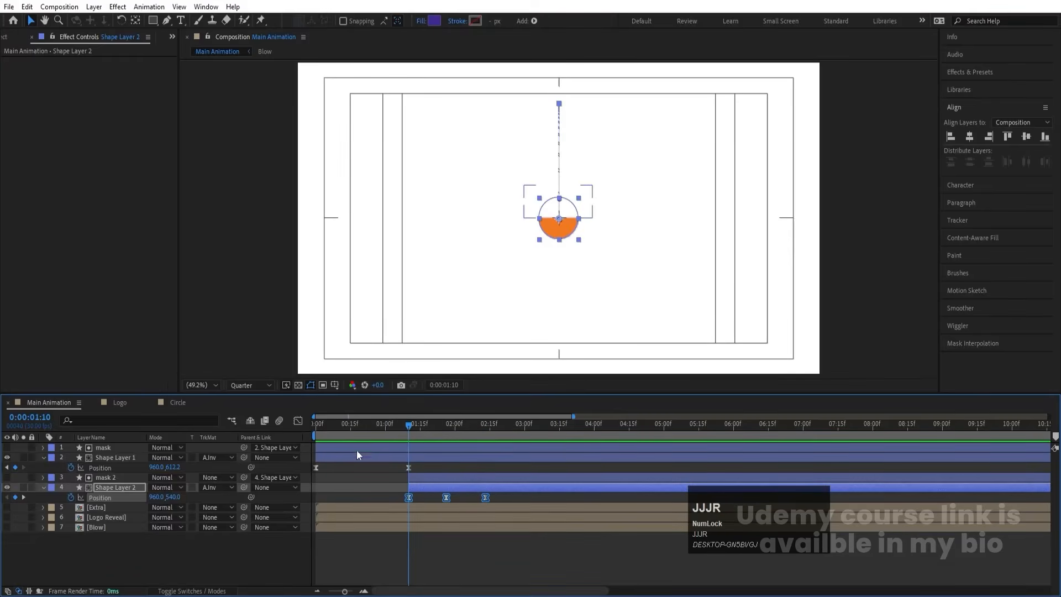
key("r")
left_click(71, 498)
key("u")
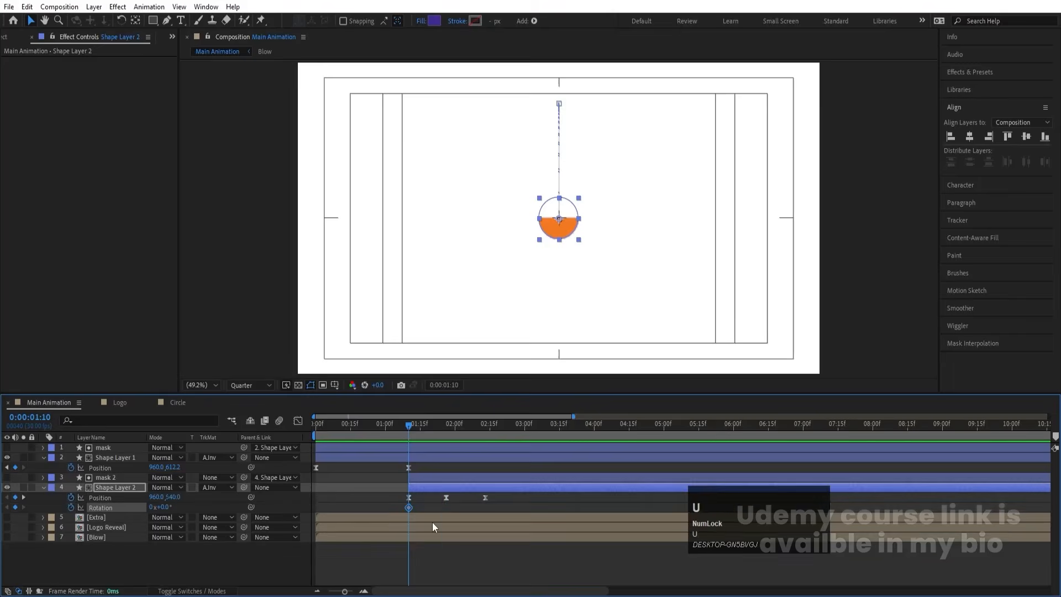
key("k")
key("k")
left_click(152, 507)
type("1")
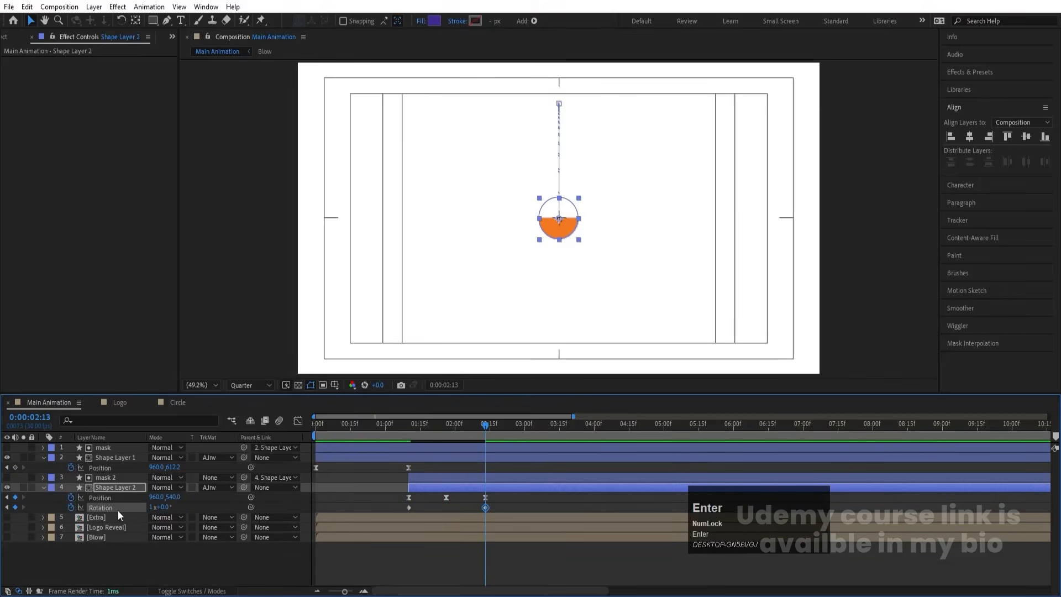
- Ease Shape Layer 2's two Rotation keyframes, shape the speed graph into a sharp peak midway between them, and preview
left_click(116, 507)
left_click(297, 422)
left_click_drag(538, 474, 352, 569)
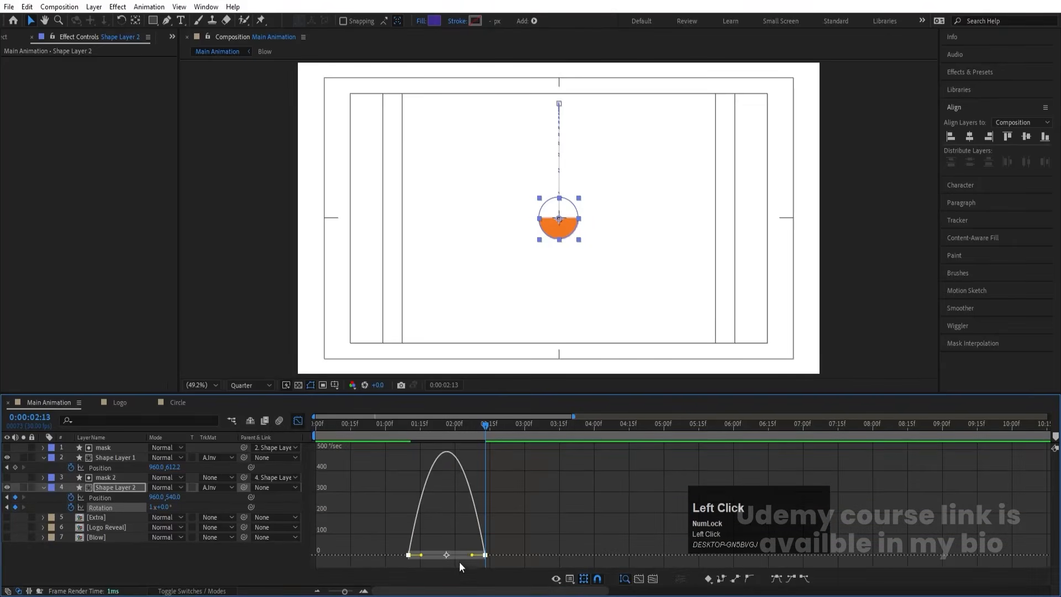
left_click_drag(471, 557, 439, 558)
left_click(397, 428)
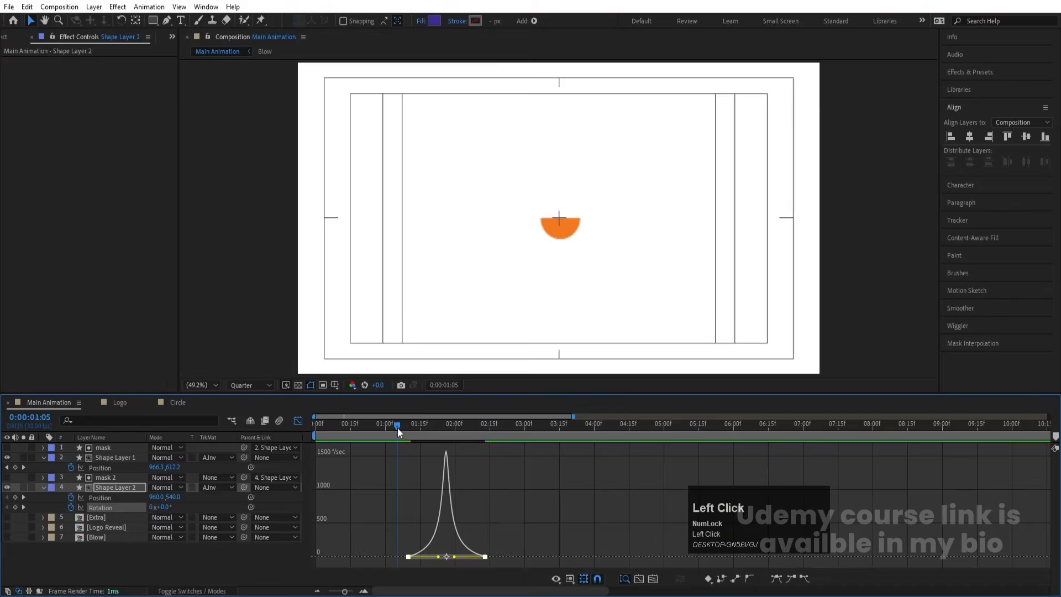
left_click(298, 421)
key("space")
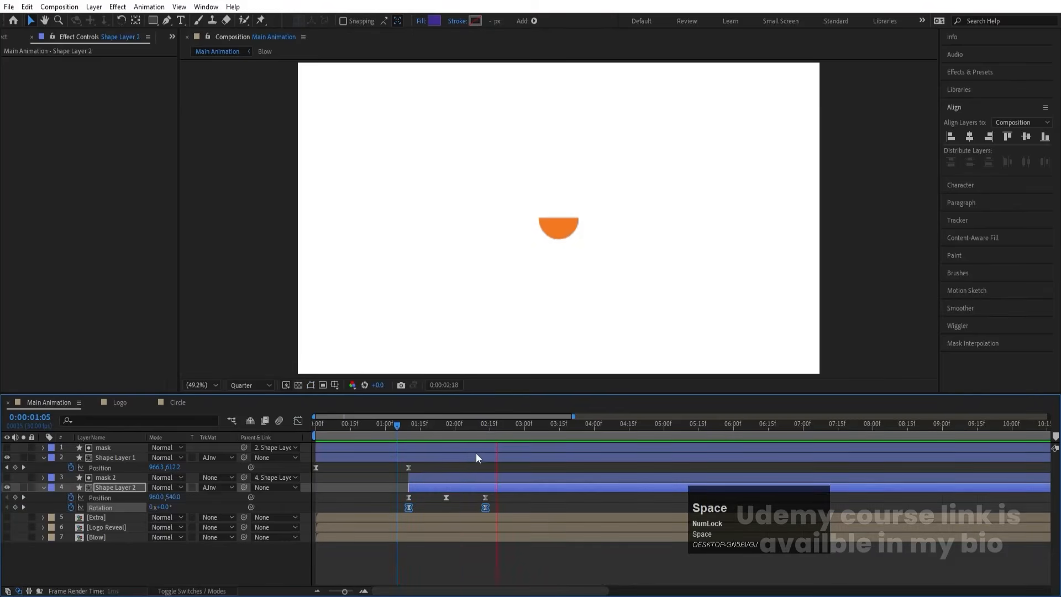
key("space")
- Collapse the layer properties and pre-compose mask, Shape Layer 1, mask 2 and Shape Layer 2 as "Pot Animation"
left_click(484, 423)
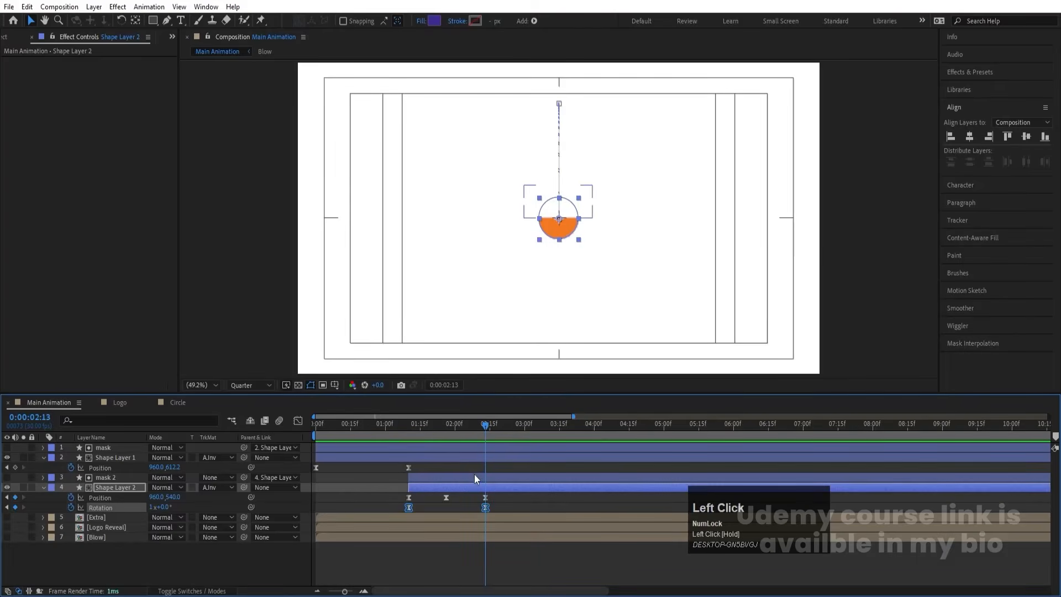
left_click(117, 556)
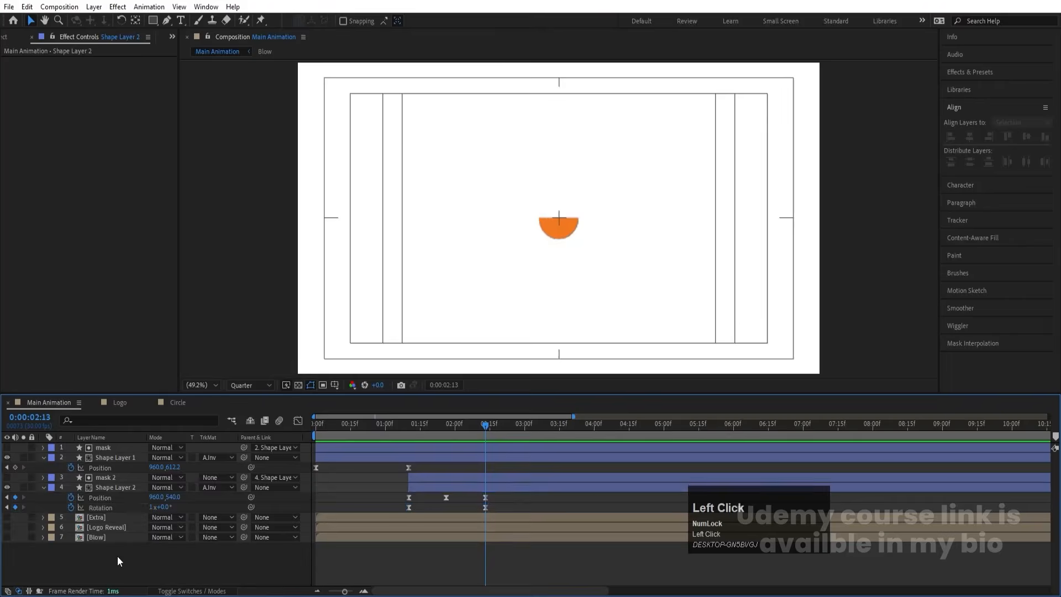
key("u")
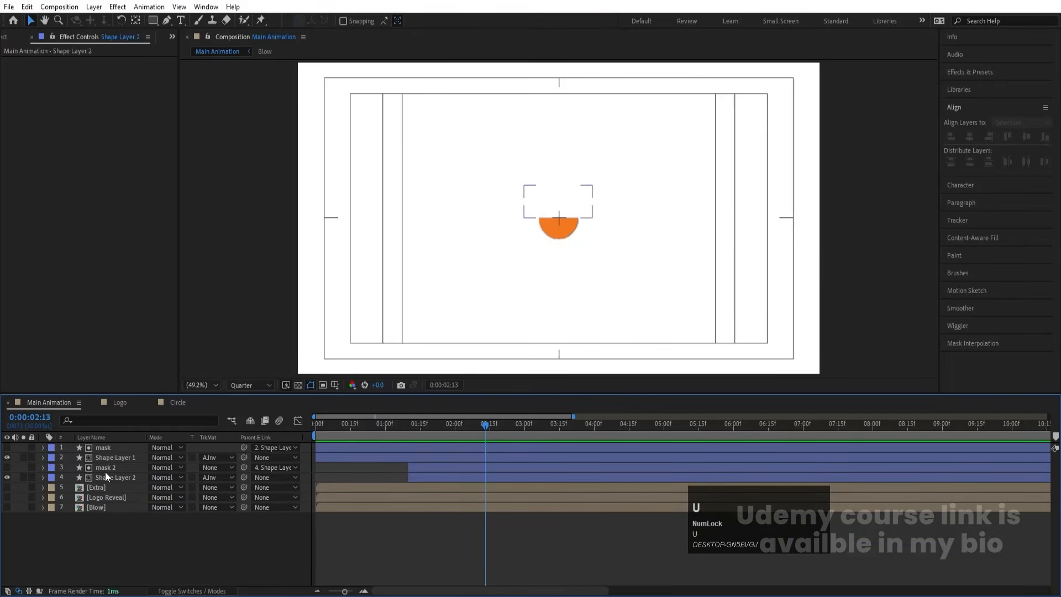
left_click(105, 475)
left_click(102, 449, "shift")
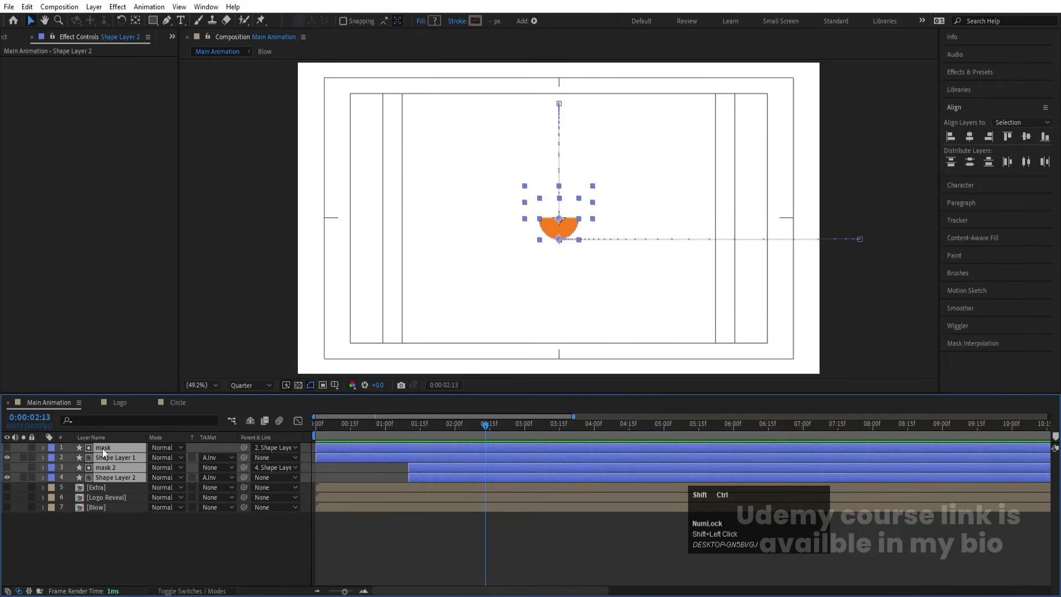
key("ctrl+shift+c")
type("Pot ")
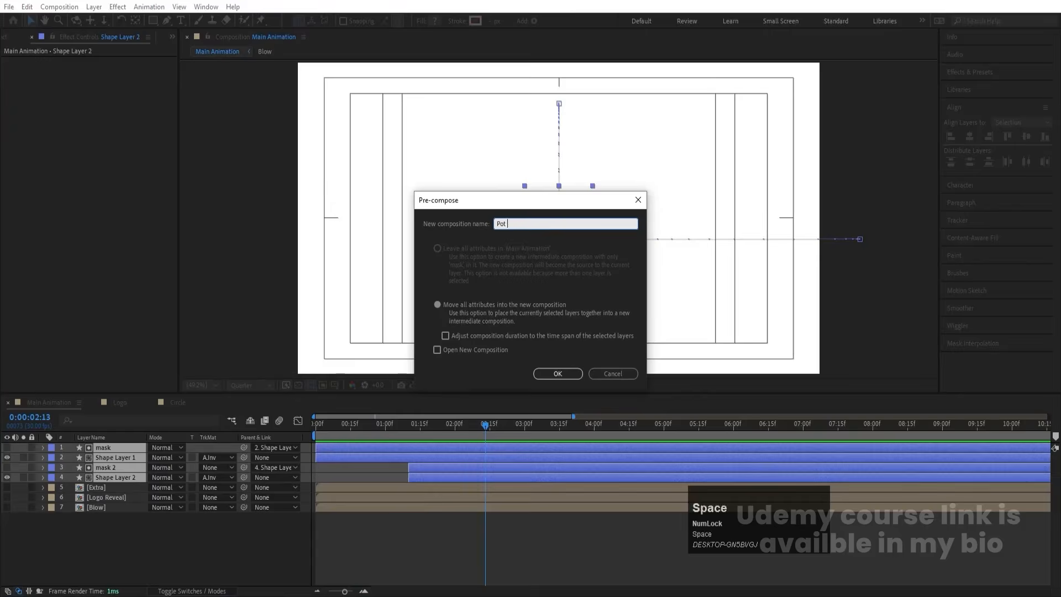
type("Animation")
key("Return")
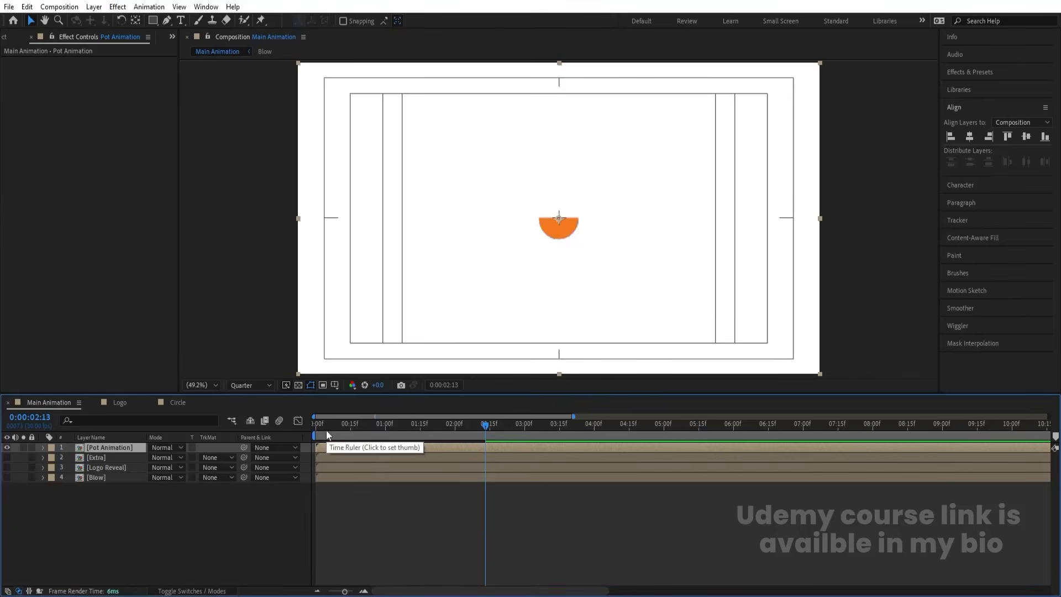
- Make the Extra layer visible and preview the spiral trails together with Pot Animation from the start
left_click_drag(326, 429, 198, 443)
left_click(8, 457)
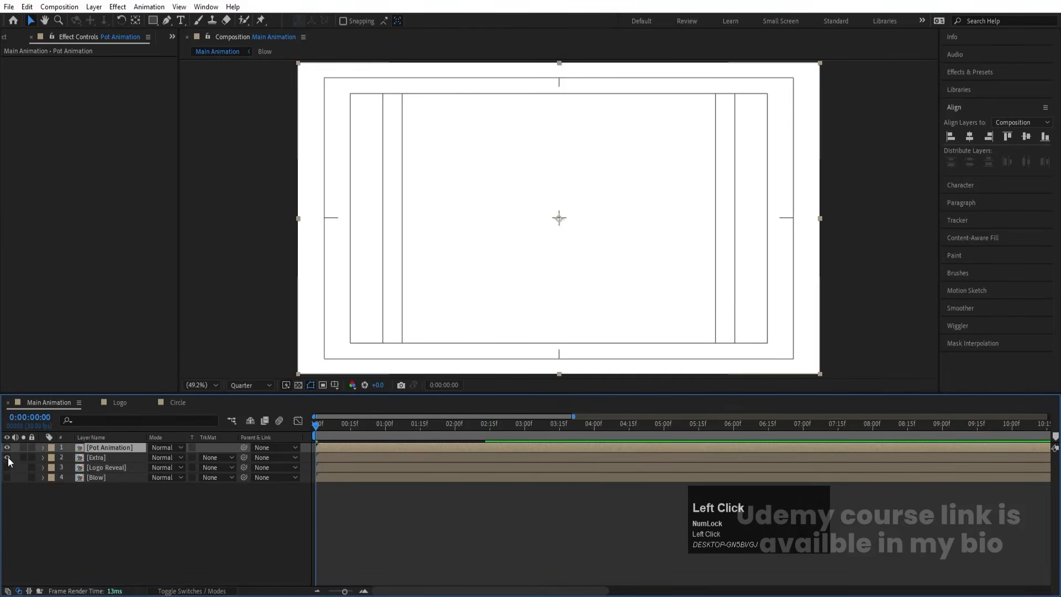
key("space")
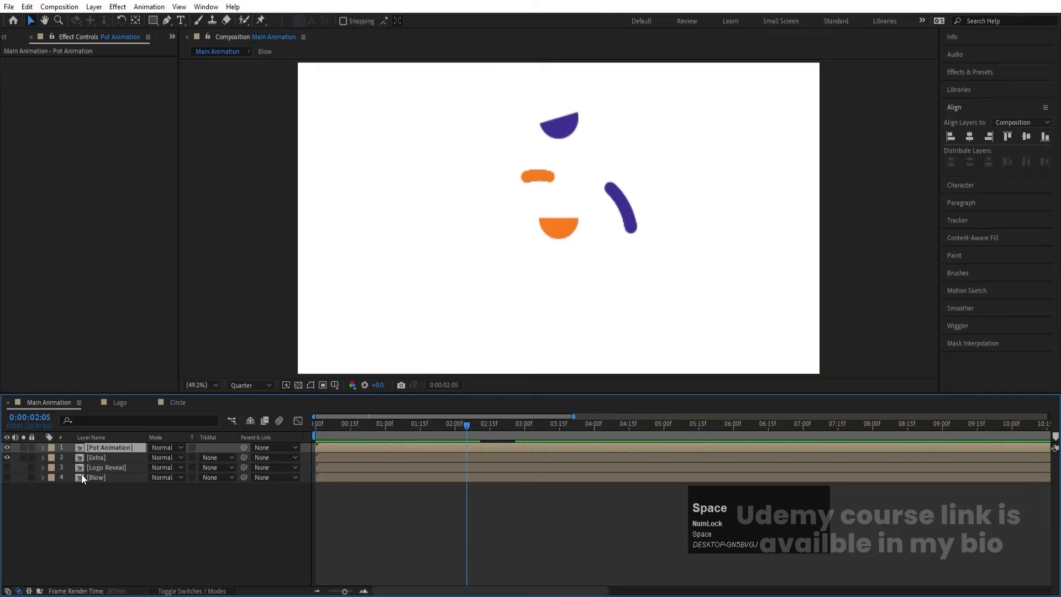
key("space")
left_click_drag(410, 427, 527, 417)
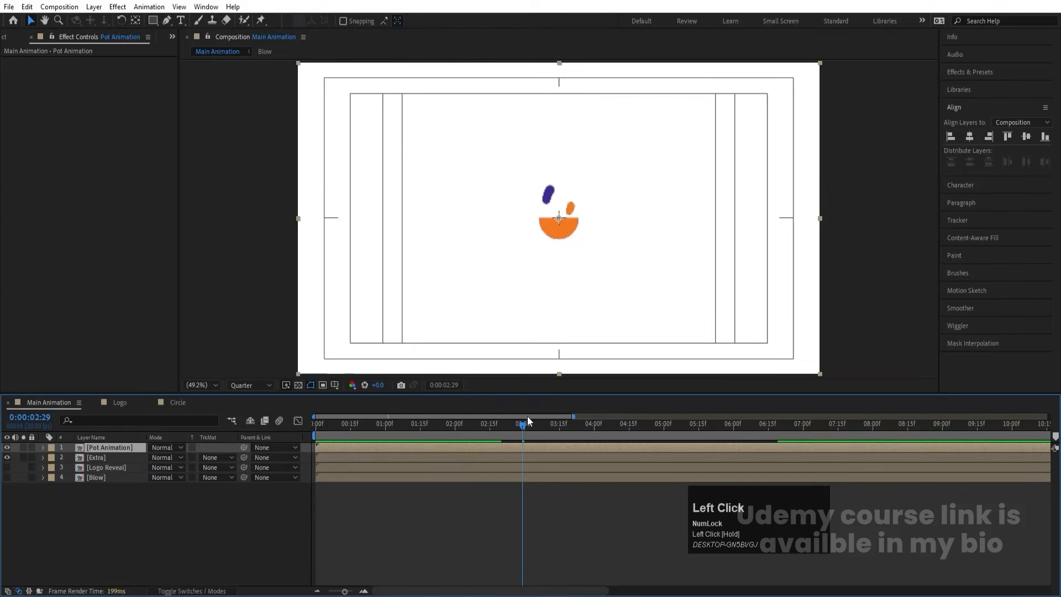
key("space")
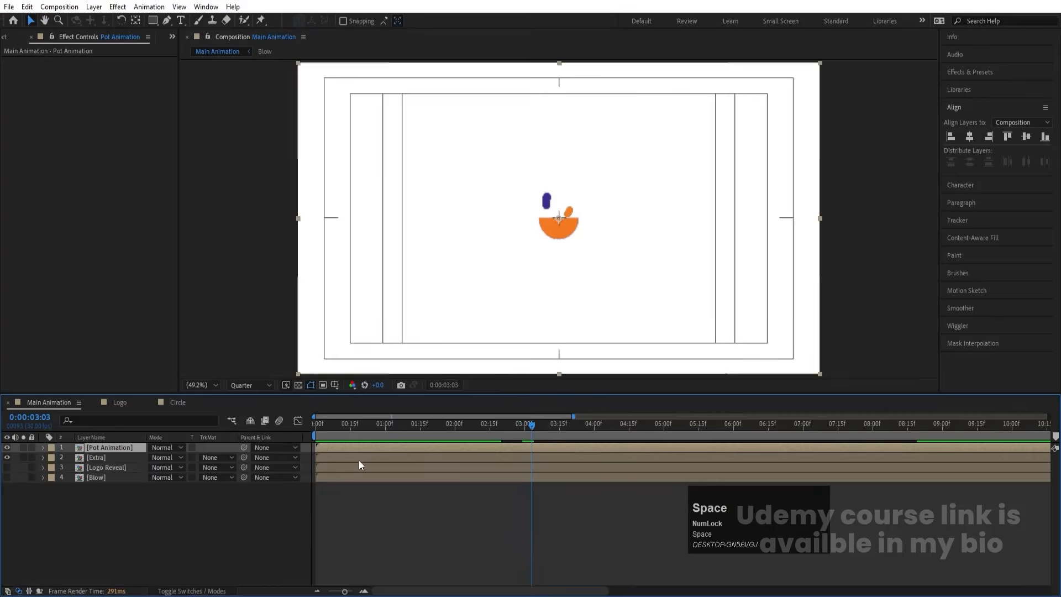
- Shift the Pot Animation layer to start at about 0:00:00:27 and preview its timing against the spiral trails
left_click_drag(352, 456, 395, 451)
key("ctrl+z")
left_click(340, 447)
key("space")
key("space")
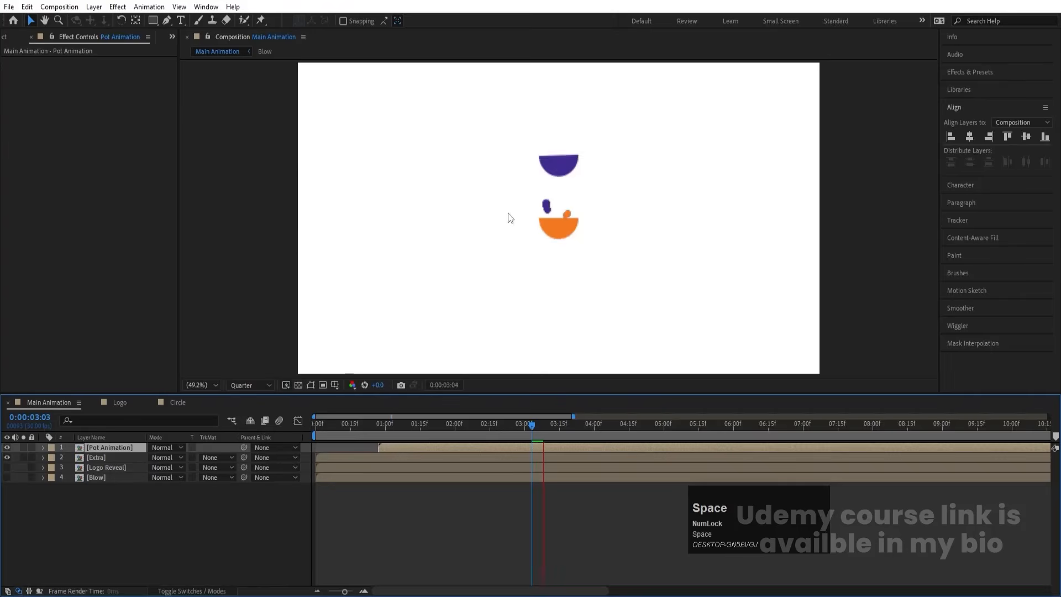
left_click(316, 423)
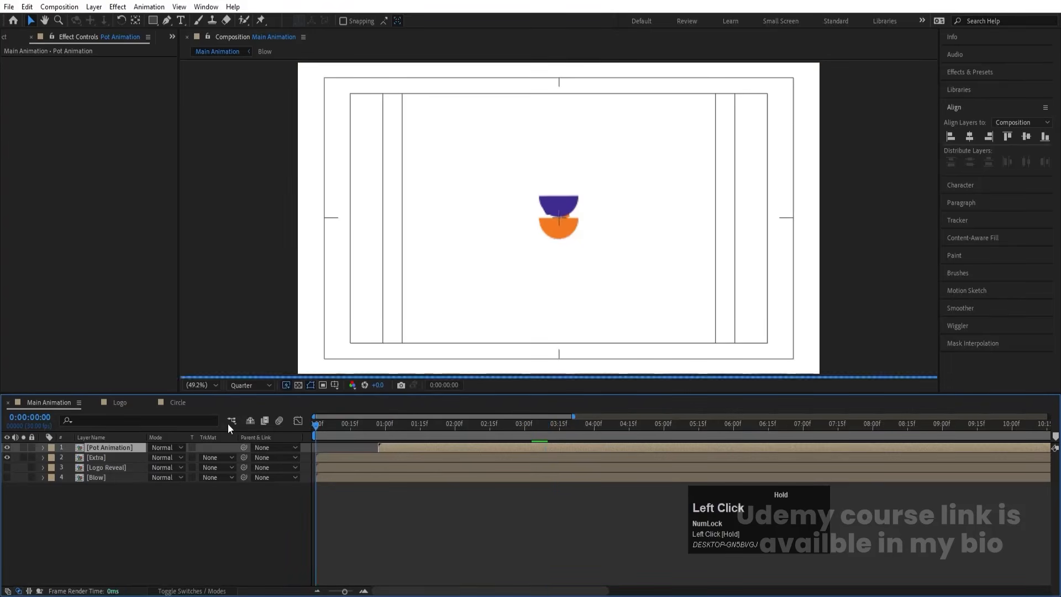
key("space")
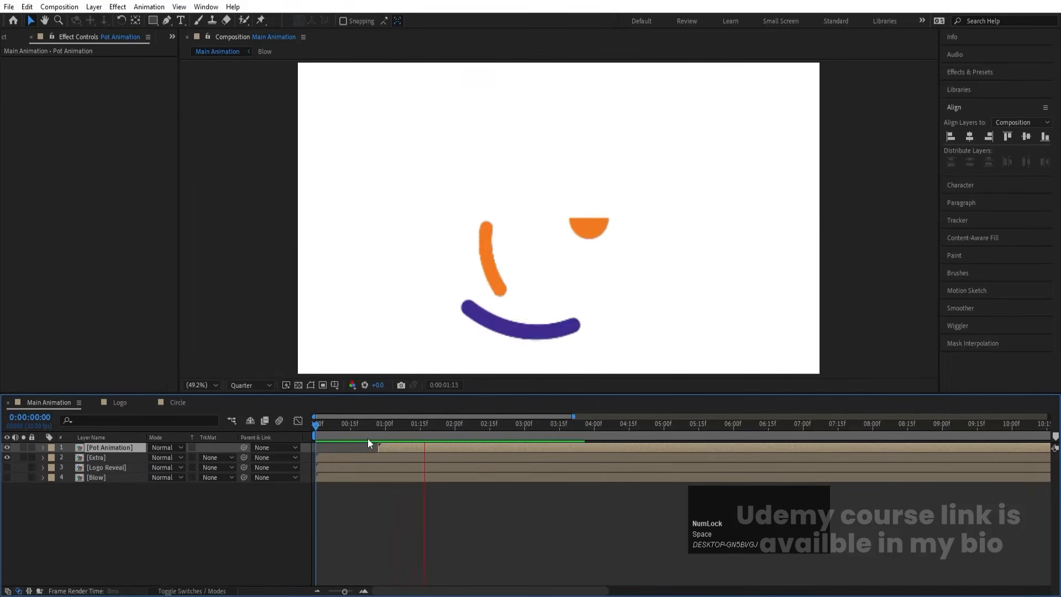
key("space")
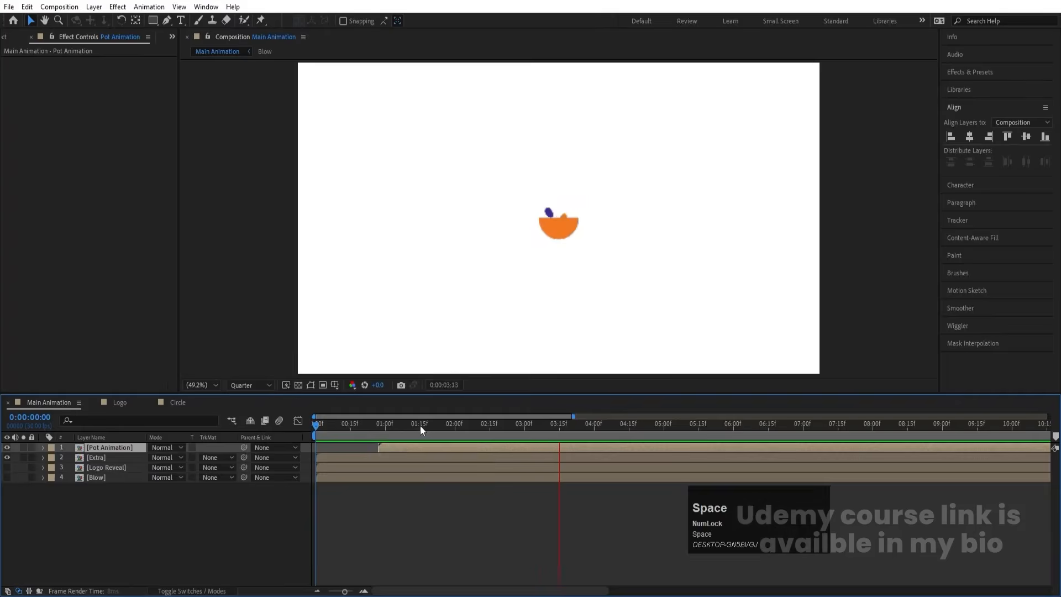
- Show the Blow layer, move it above all other layers, start it at 0:00:03:09, and preview the transition
mouse_move(558, 426)
left_mouse_down()
mouse_move(531, 421)
mouse_move(545, 426)
left_mouse_up()
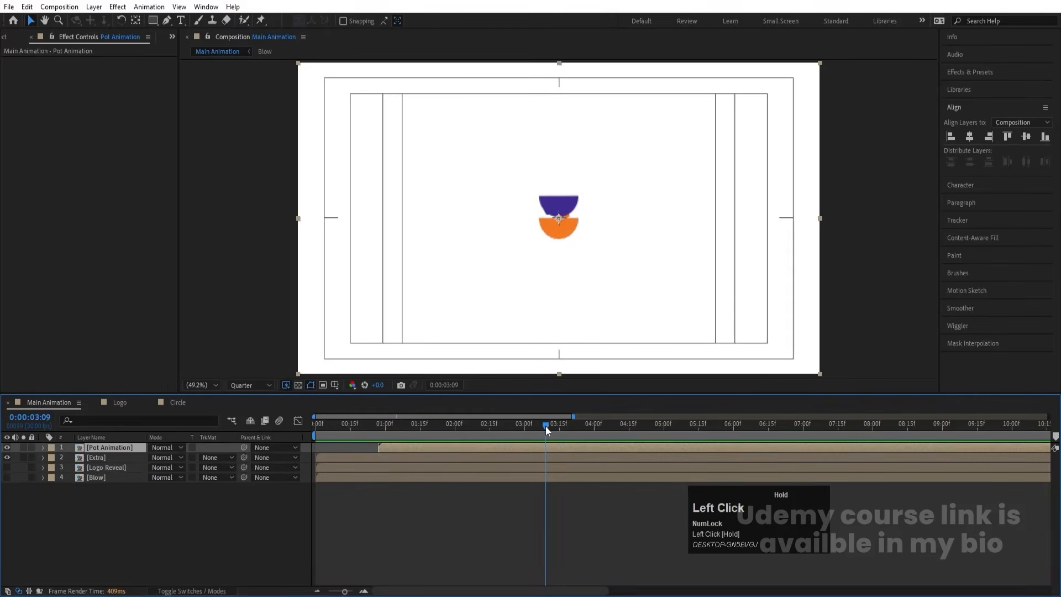
left_click(7, 477)
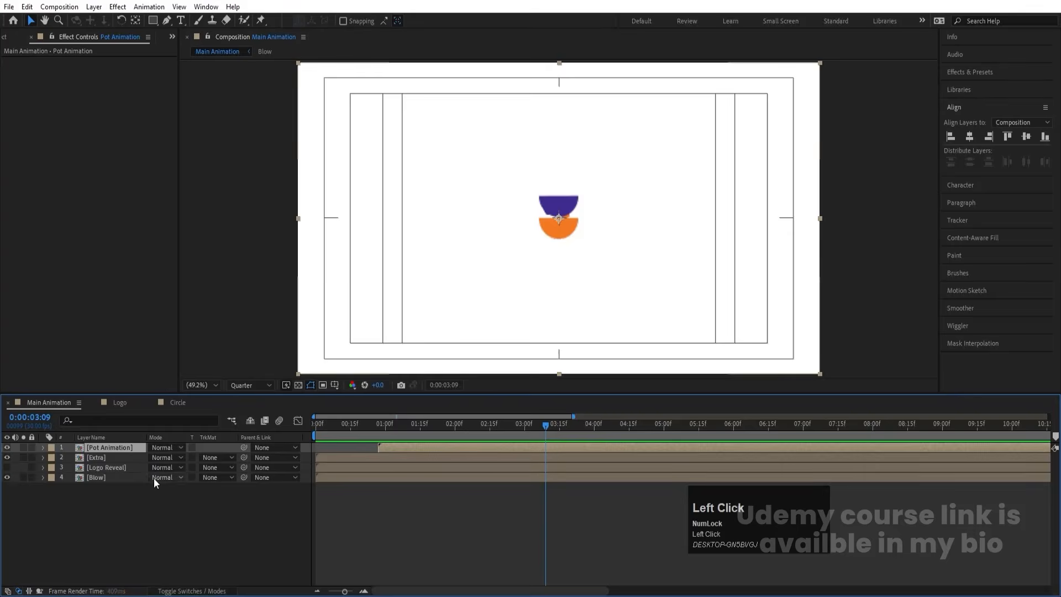
left_click(100, 478)
left_click_drag(100, 477, 98, 443)
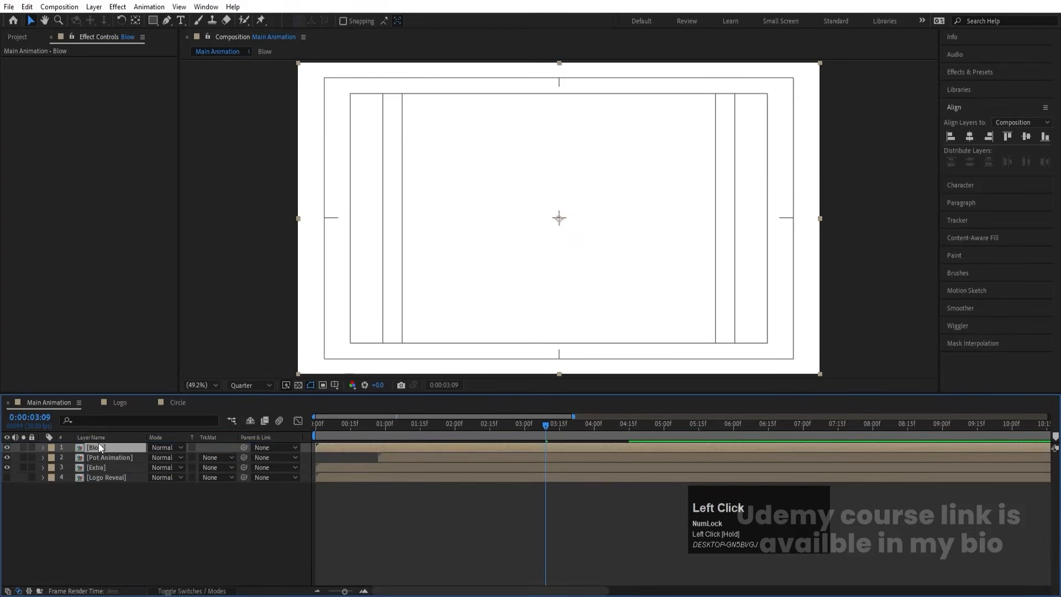
left_click_drag(333, 445, 442, 449)
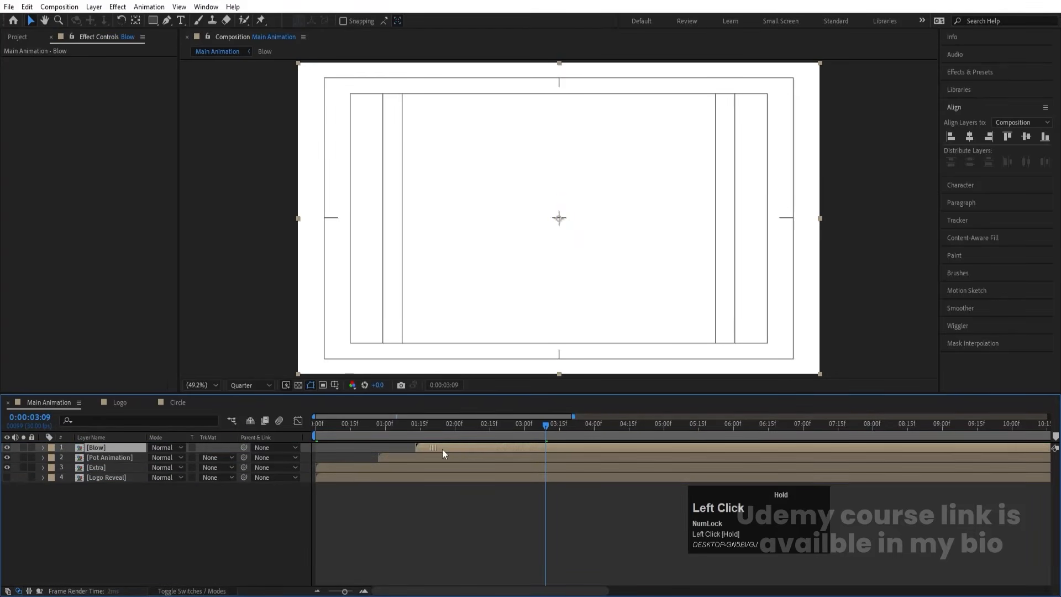
left_click_drag(511, 449, 545, 421)
key("Num_Lock")
key("space")
left_click(547, 423)
- Show the Logo Reveal layer, move it to the top of the layer stack, start it at 0:00:03:09, and preview
left_click_drag(99, 478, 101, 446)
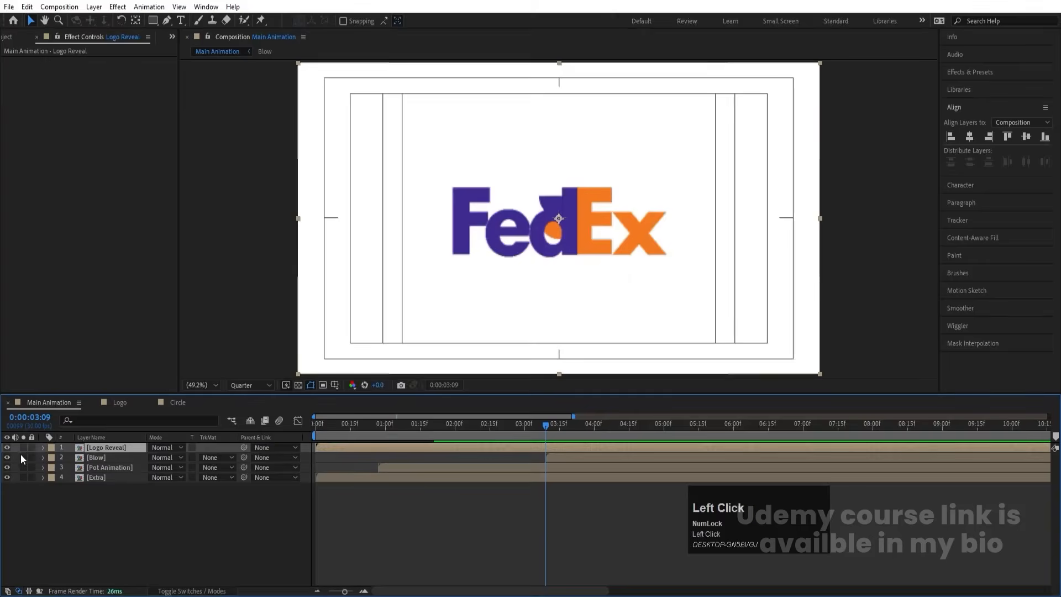
key("p")
key("bracketleft")
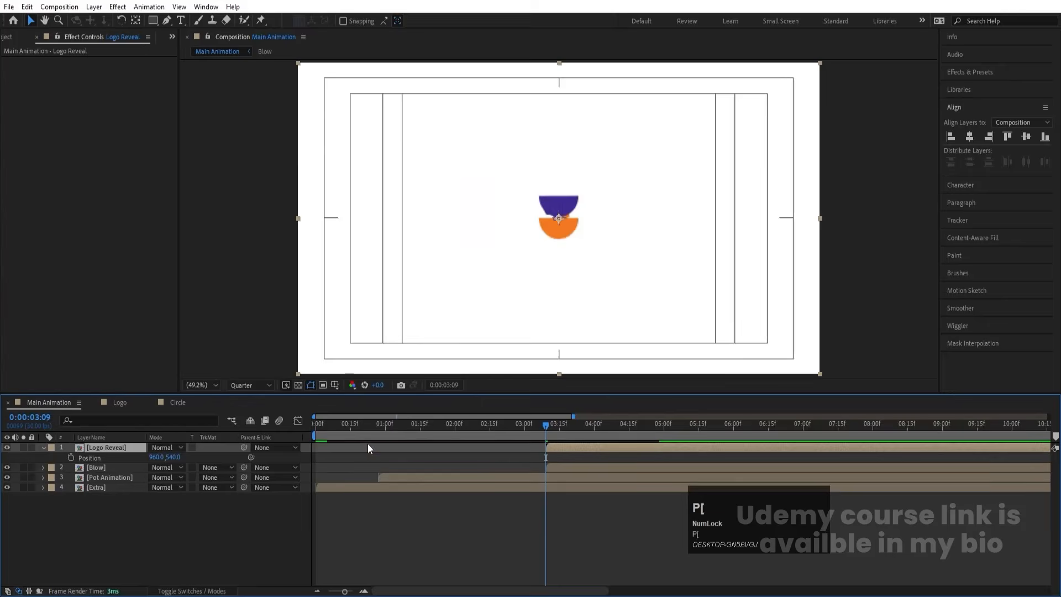
key("space")
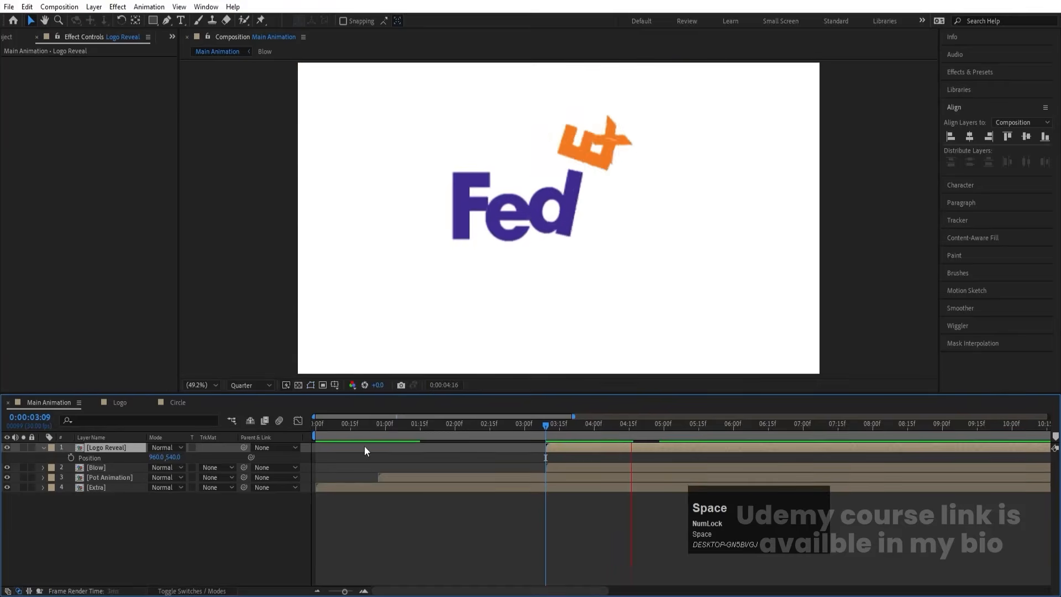
- Preview the full animation from the beginning, end the work area at about 0:00:06:15, and replay it
left_click(388, 423)
left_click_drag(388, 424, 274, 429)
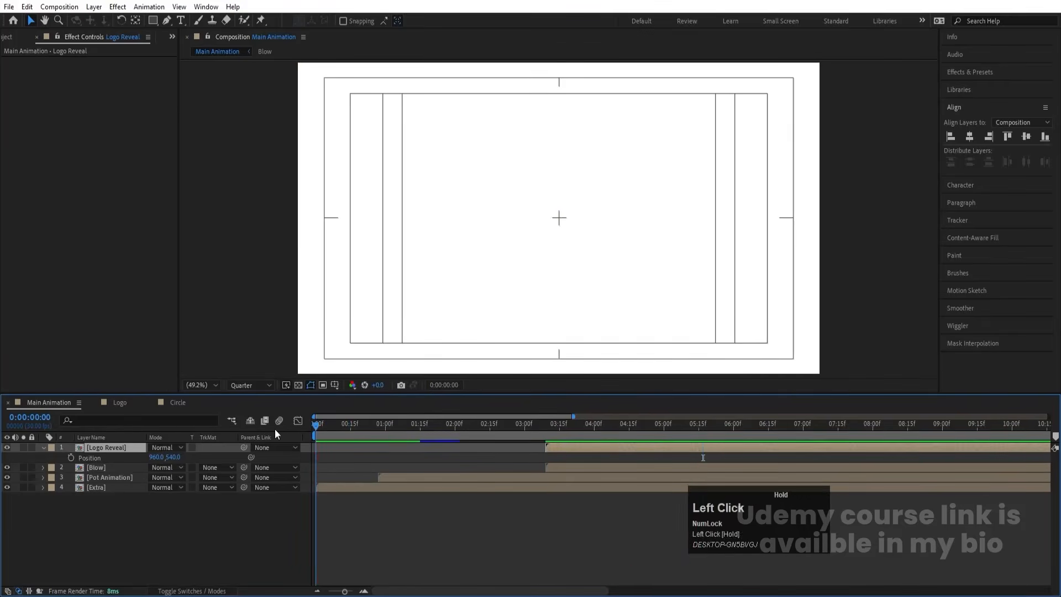
key("space")
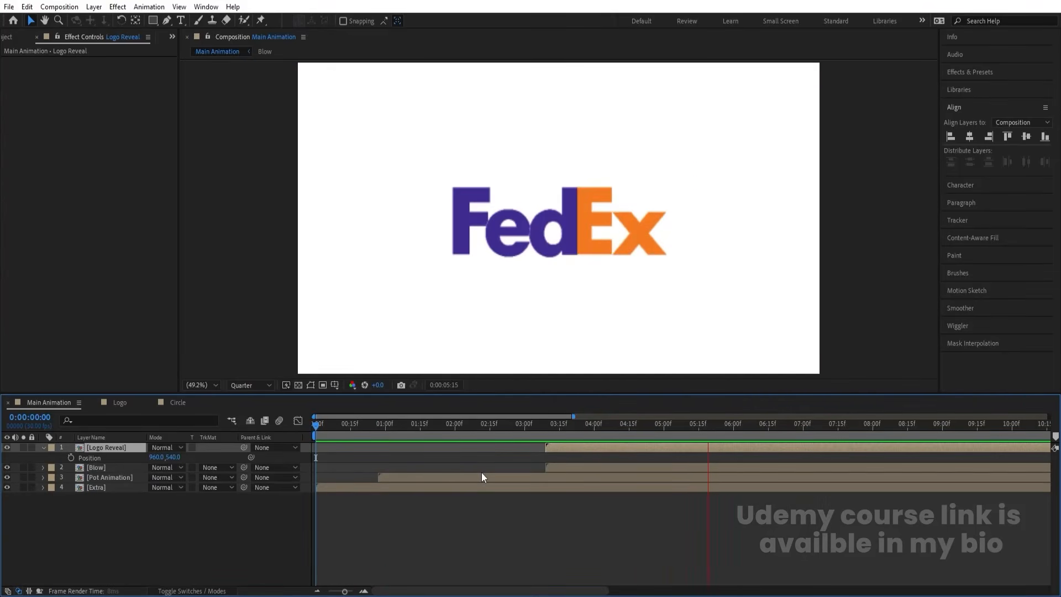
key("space")
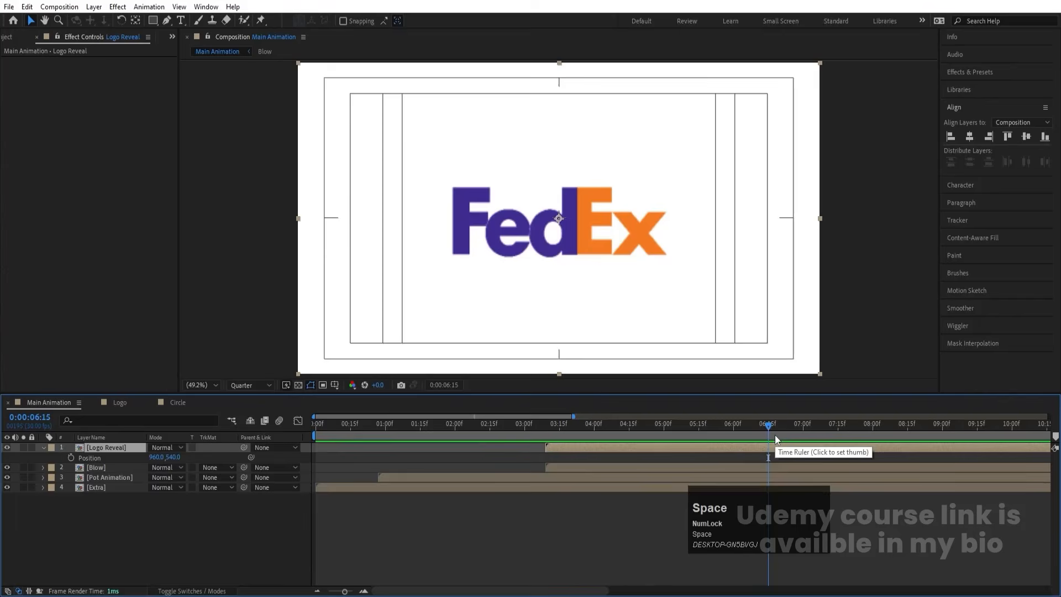
key("space")
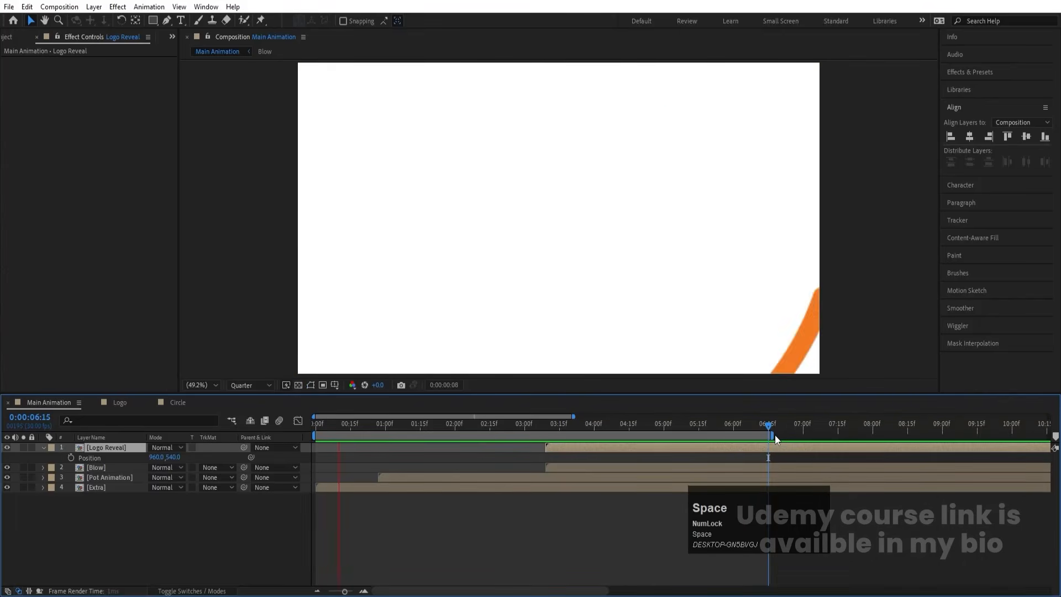